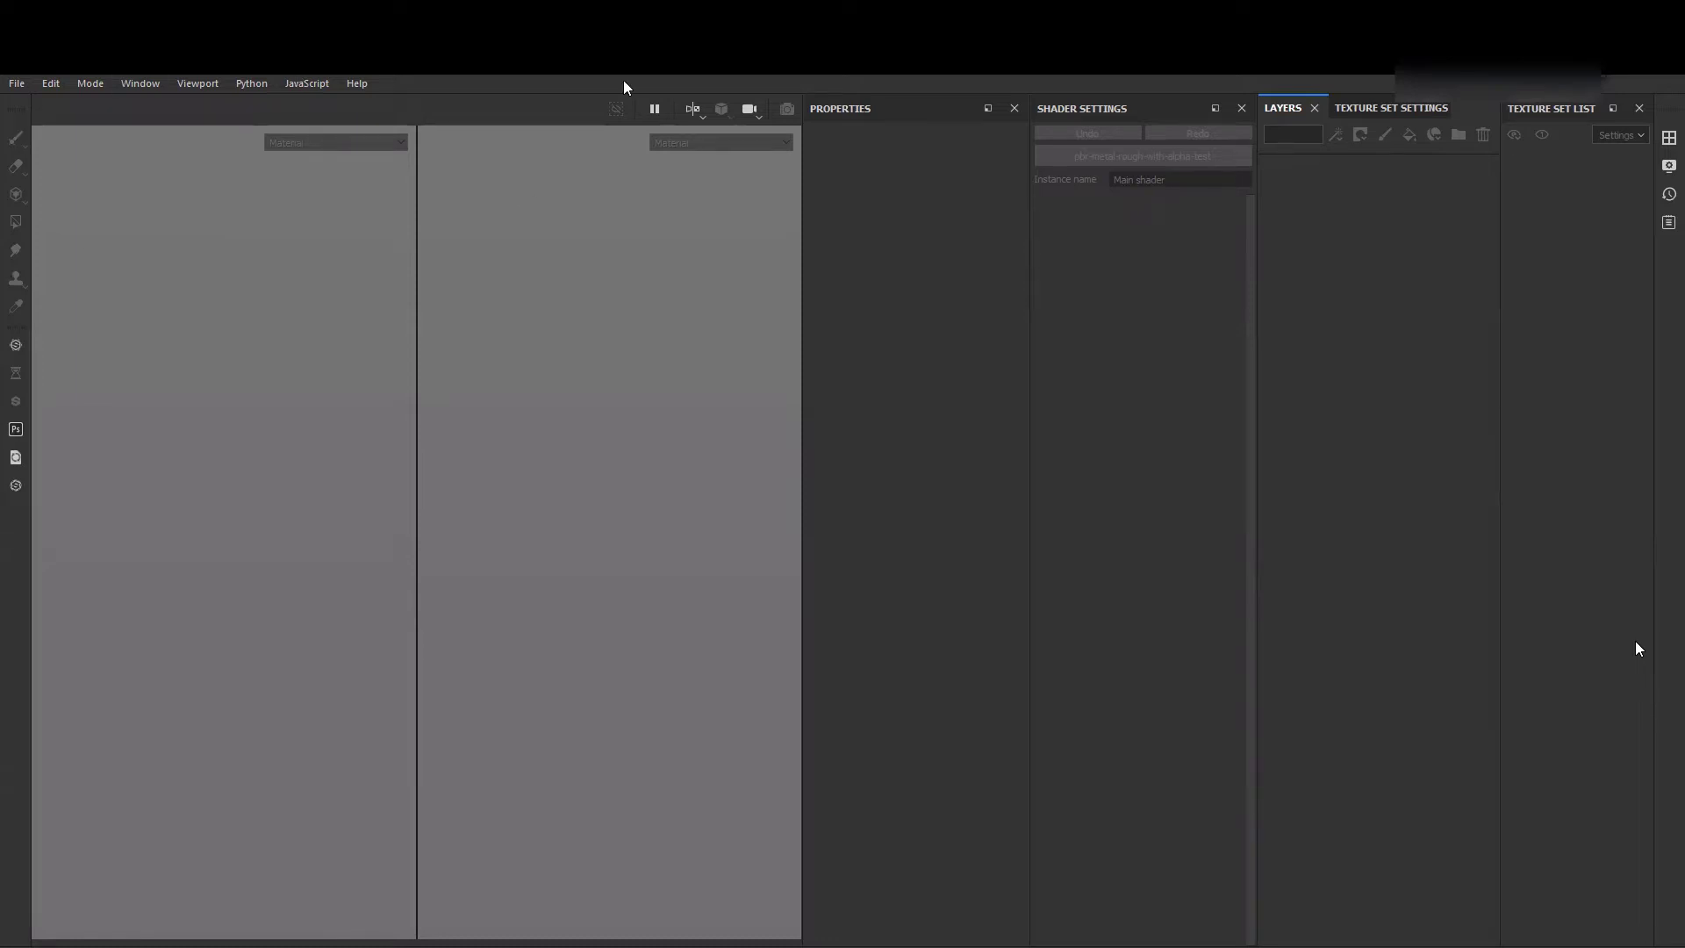
pyautogui.click(11, 86)
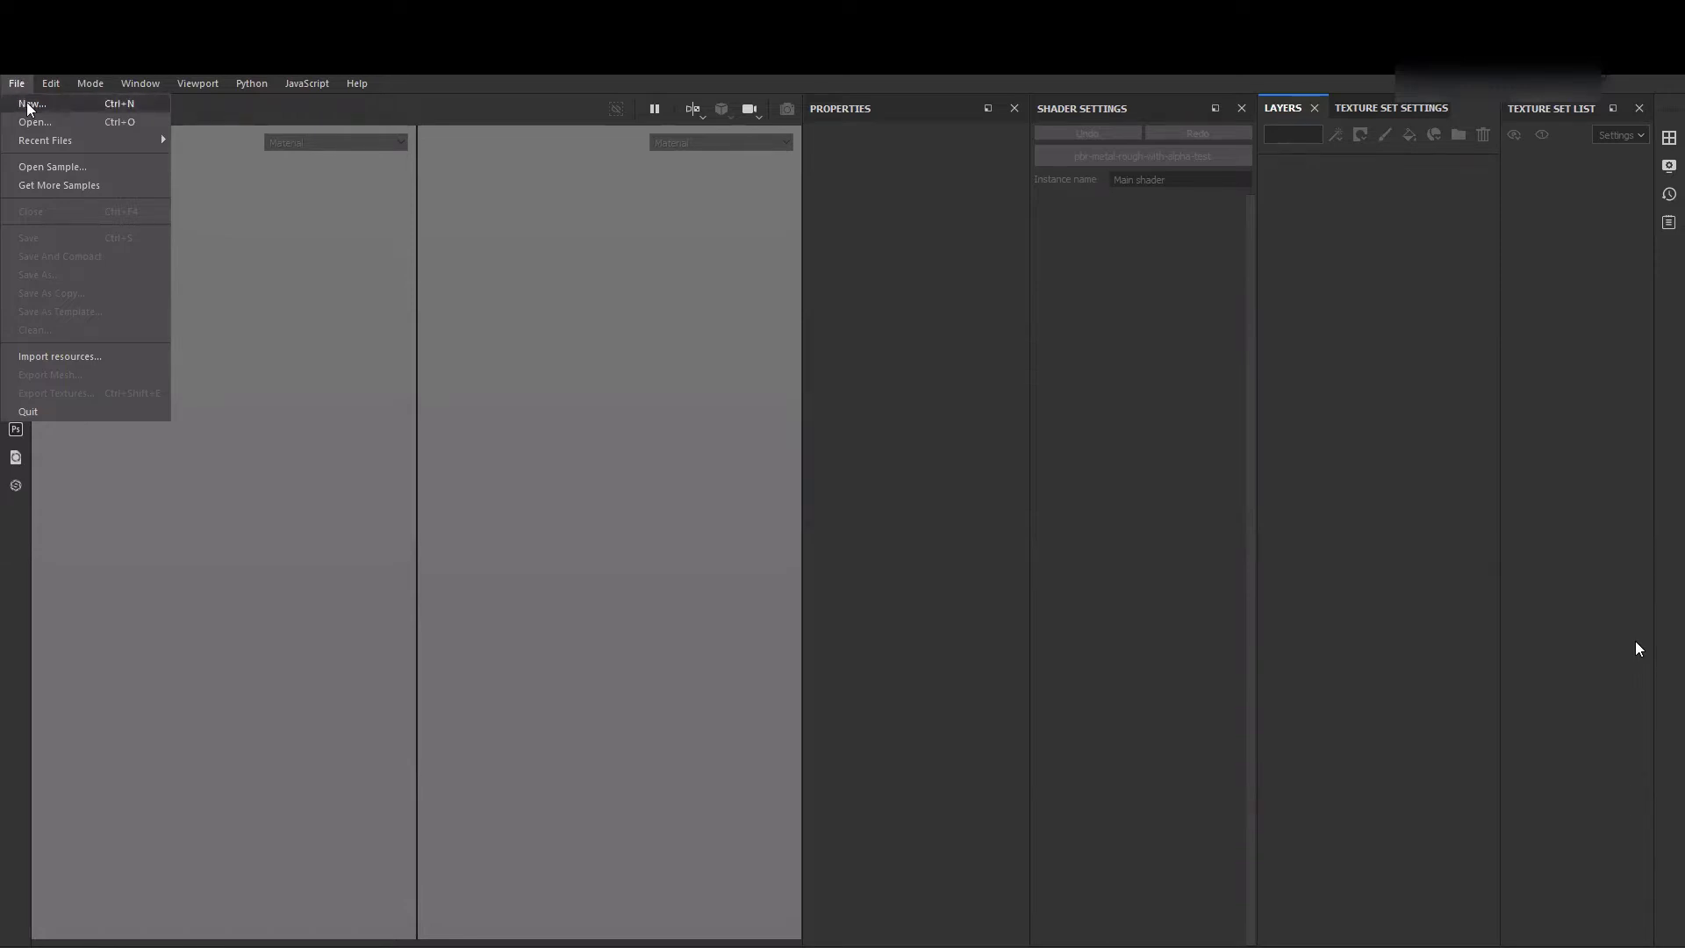
pyautogui.click(29, 105)
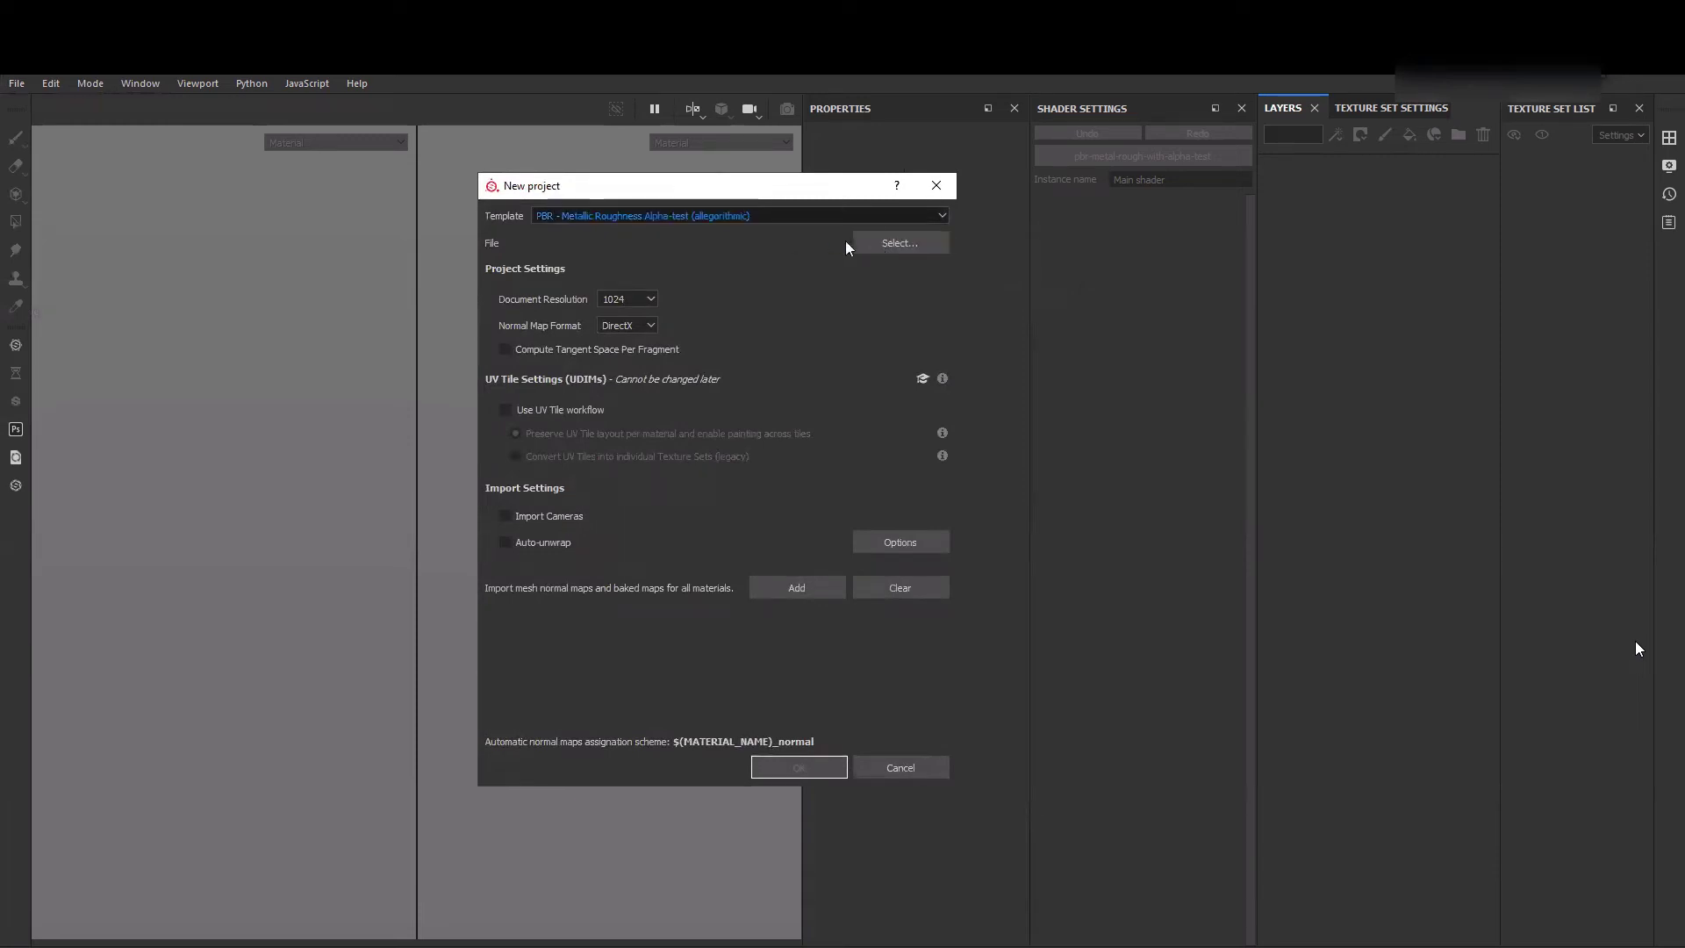
pyautogui.moveTo(828, 181); pyautogui.dragTo(973, 209)
pyautogui.click(960, 213)
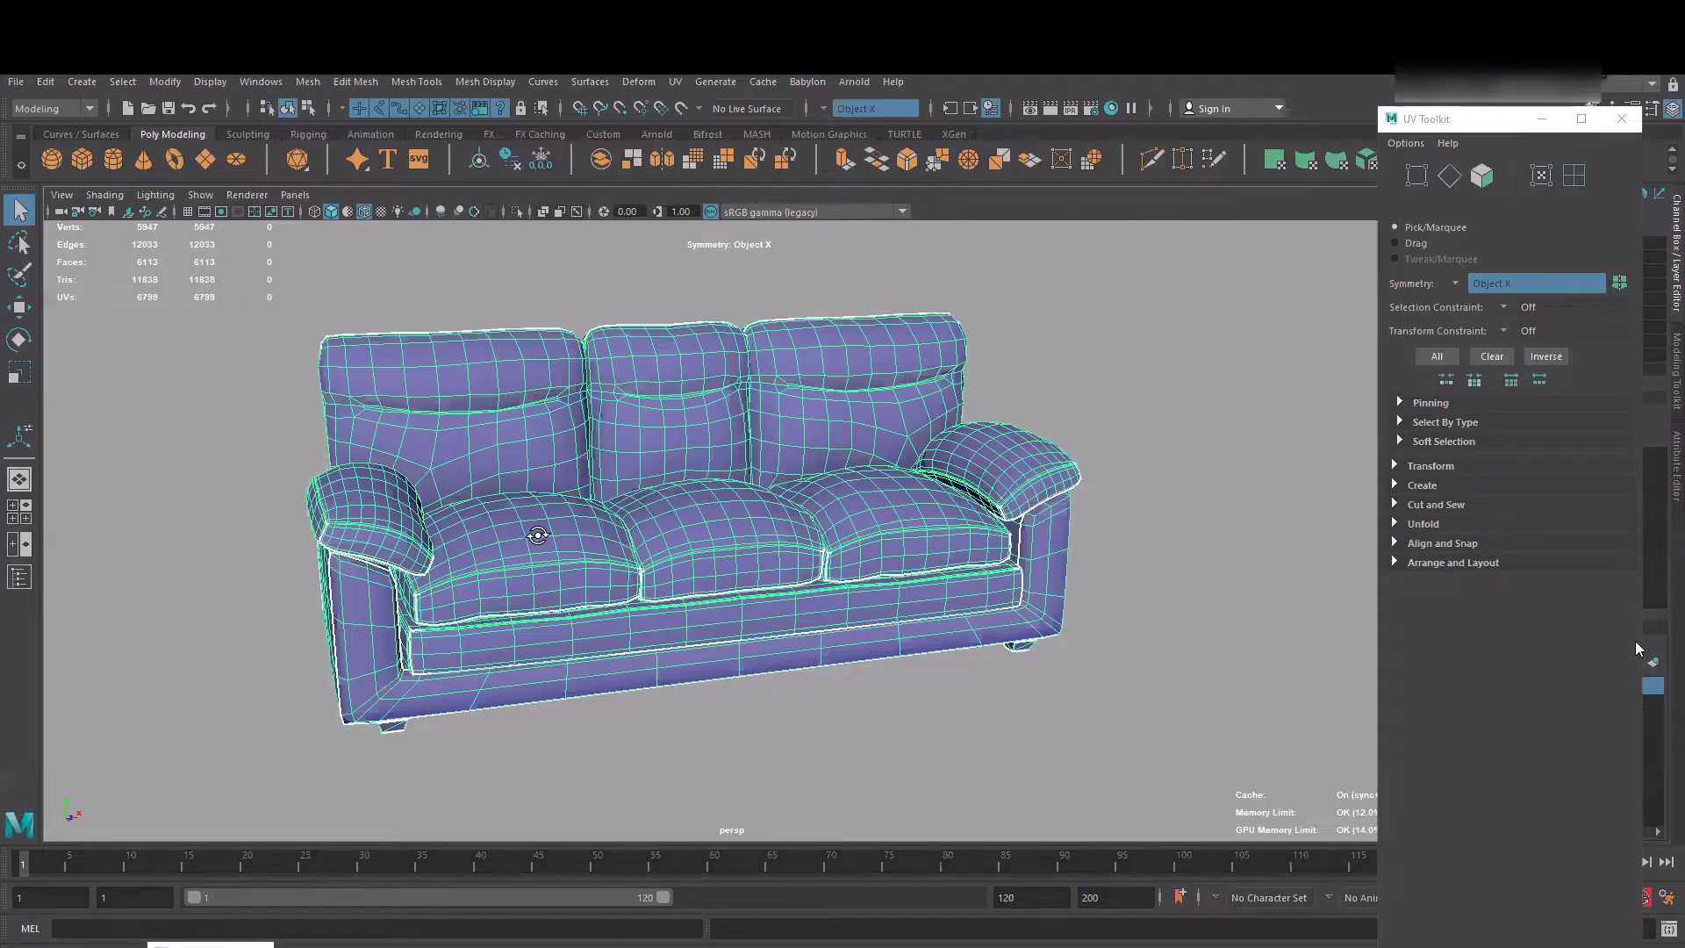
# - Switch to Maya, select the whole sofa mesh and open the Export Selection dialog
pyautogui.moveTo(538, 534)
pyautogui.keyDown('alt'); pyautogui.mouseDown()
pyautogui.moveTo(542, 503)
pyautogui.moveTo(514, 524)
pyautogui.mouseUp(); pyautogui.keyUp('alt')
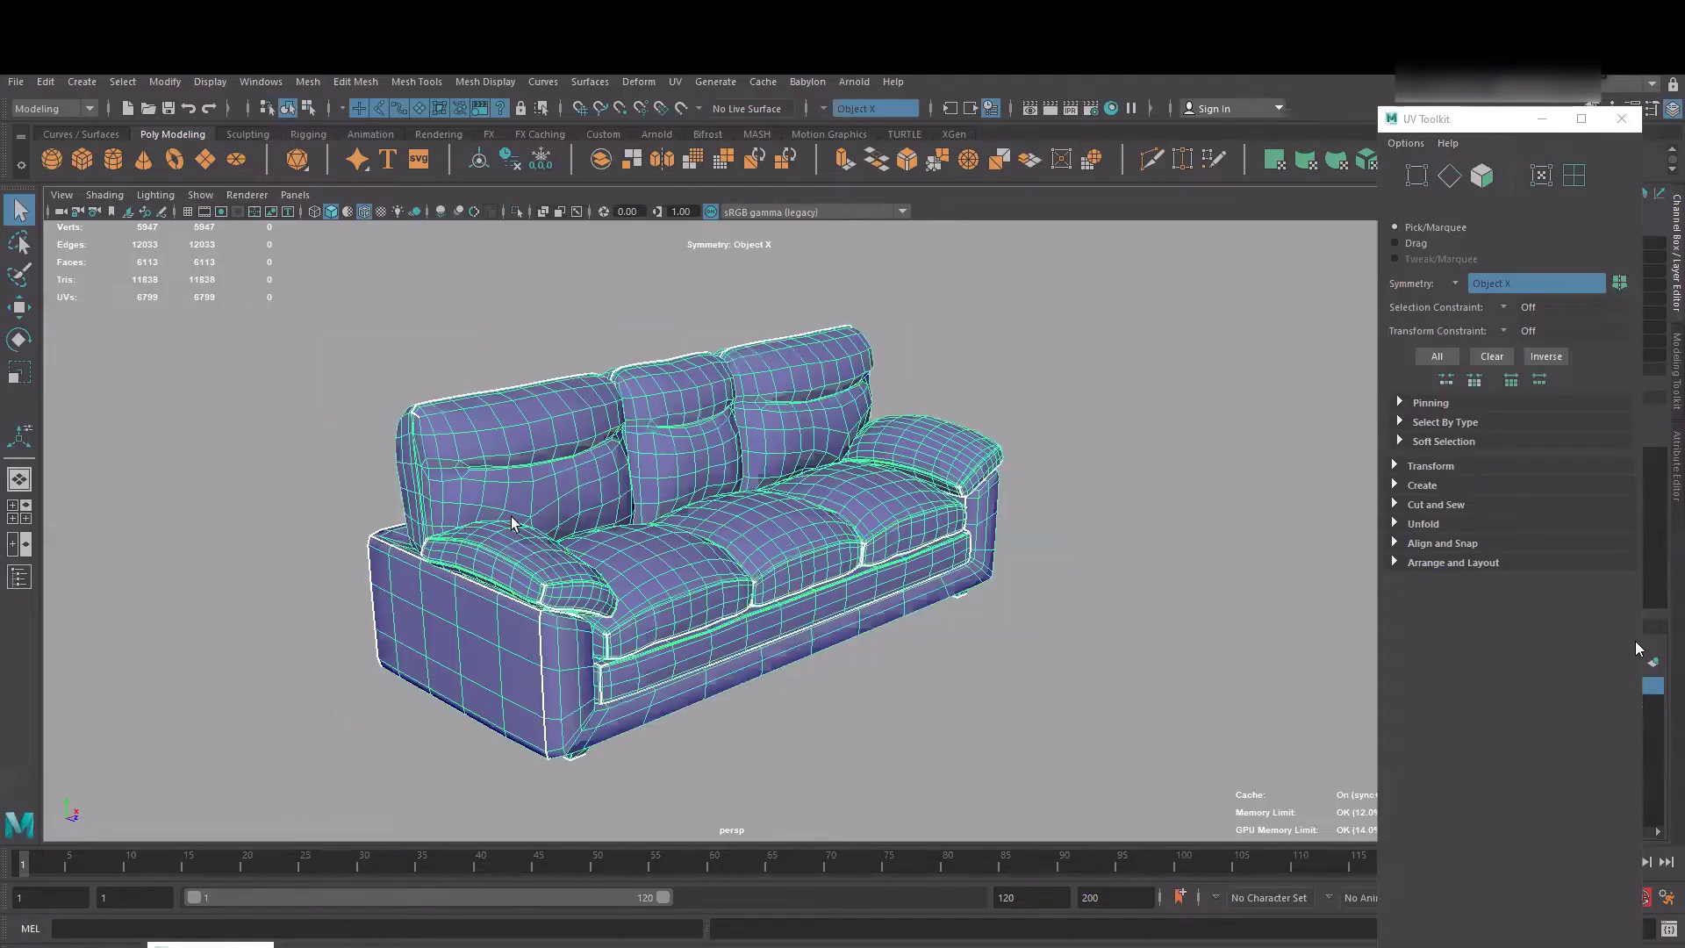
pyautogui.scroll(2, 513, 524)
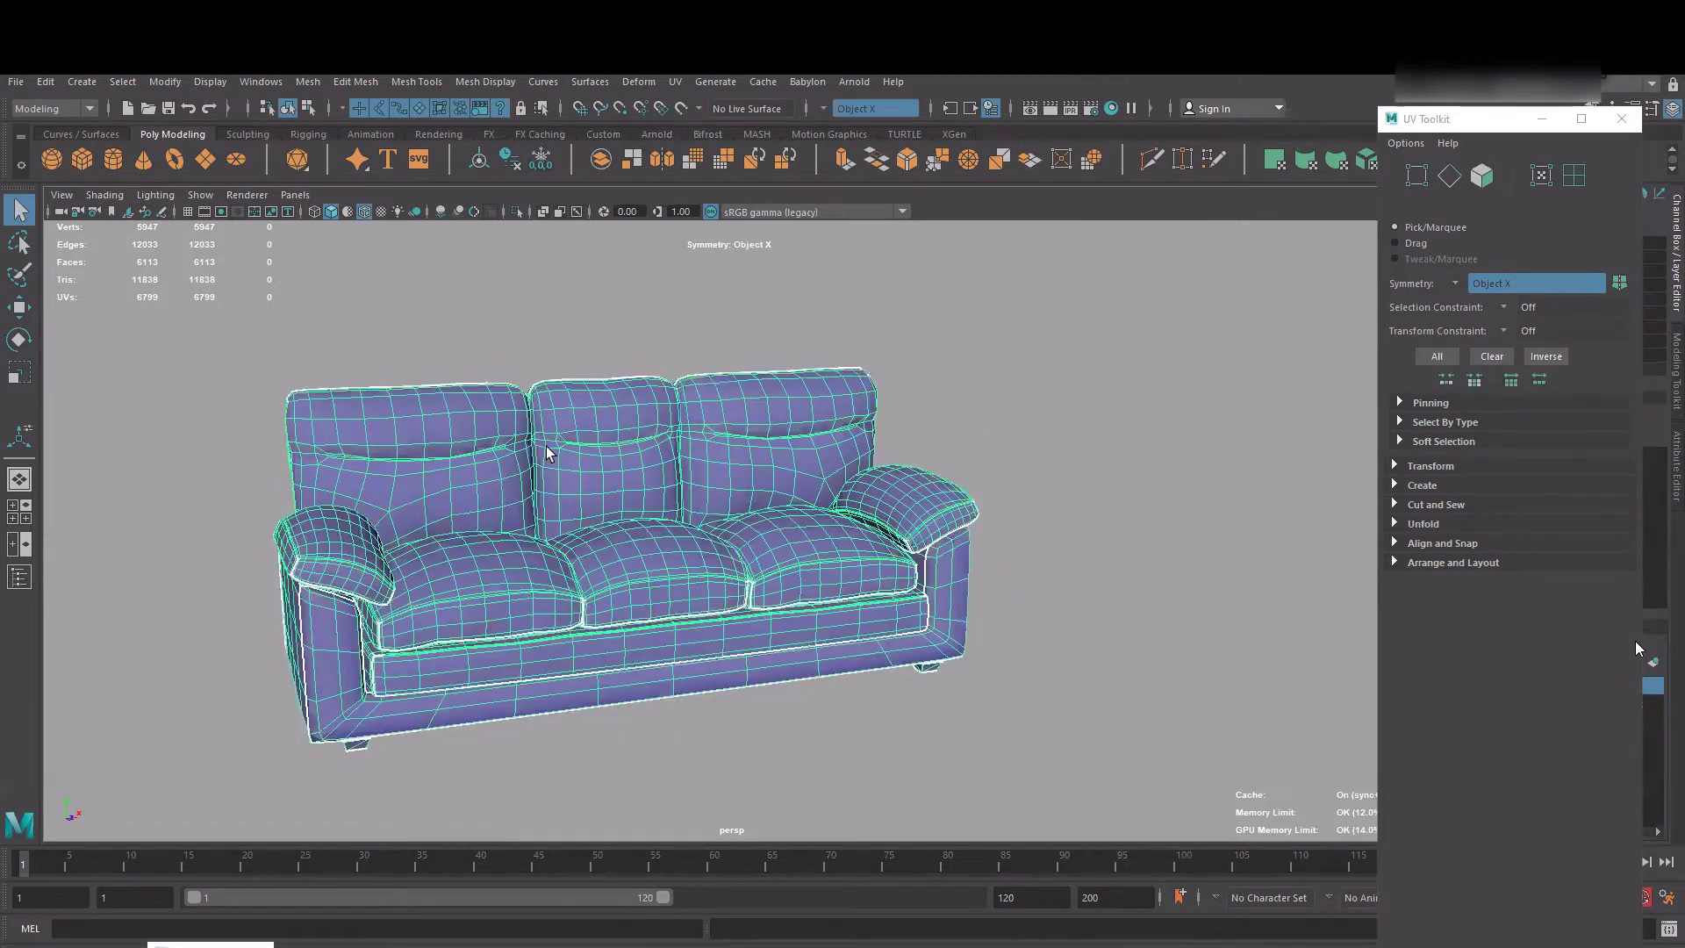
pyautogui.click(547, 452)
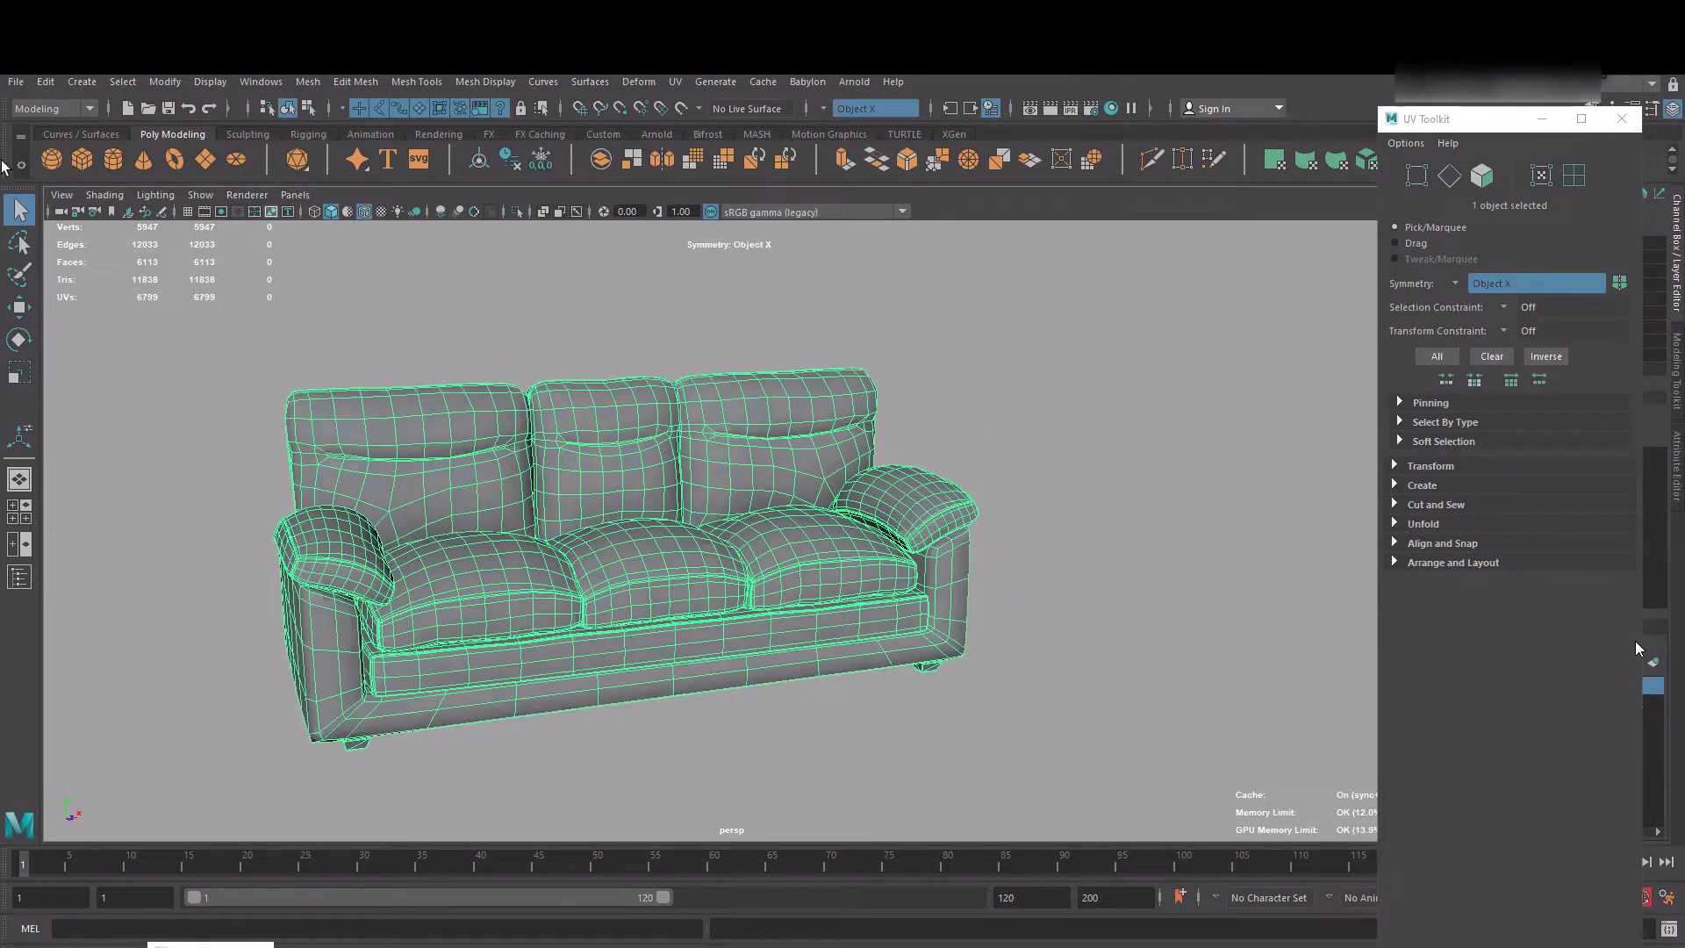
pyautogui.click(15, 81)
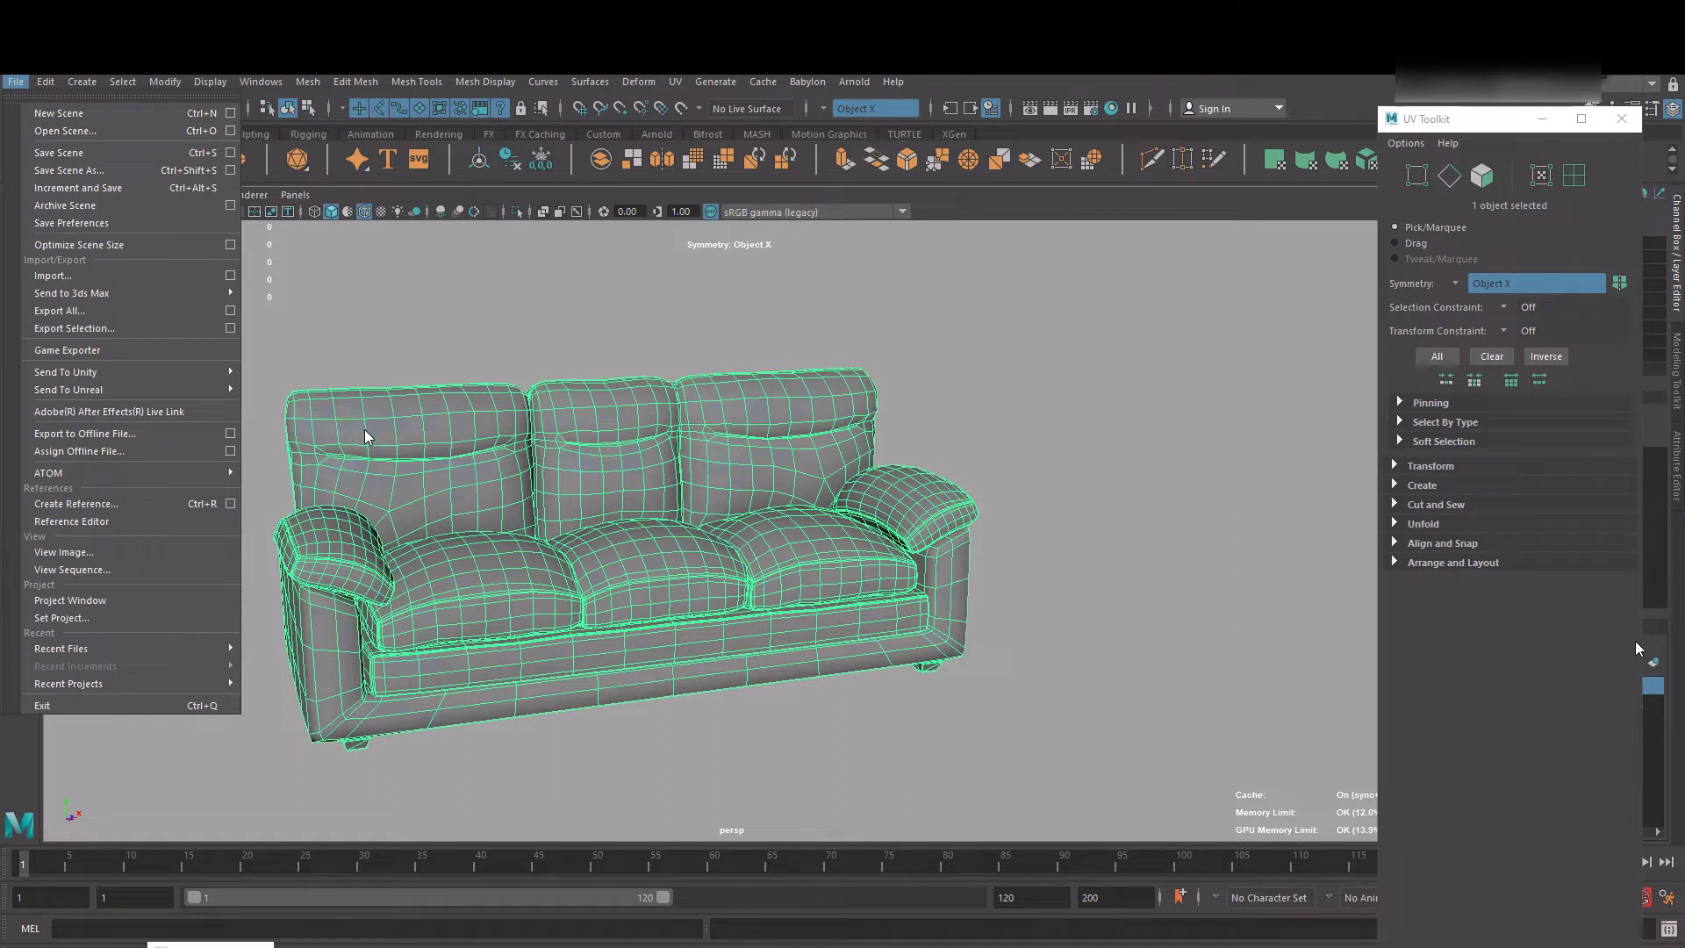
pyautogui.press('Escape')
pyautogui.click(15, 86)
pyautogui.click(114, 330)
# - Export the selected mesh to the Desktop as an OBJexport file named sofa
pyautogui.click(183, 366)
pyautogui.click(277, 794)
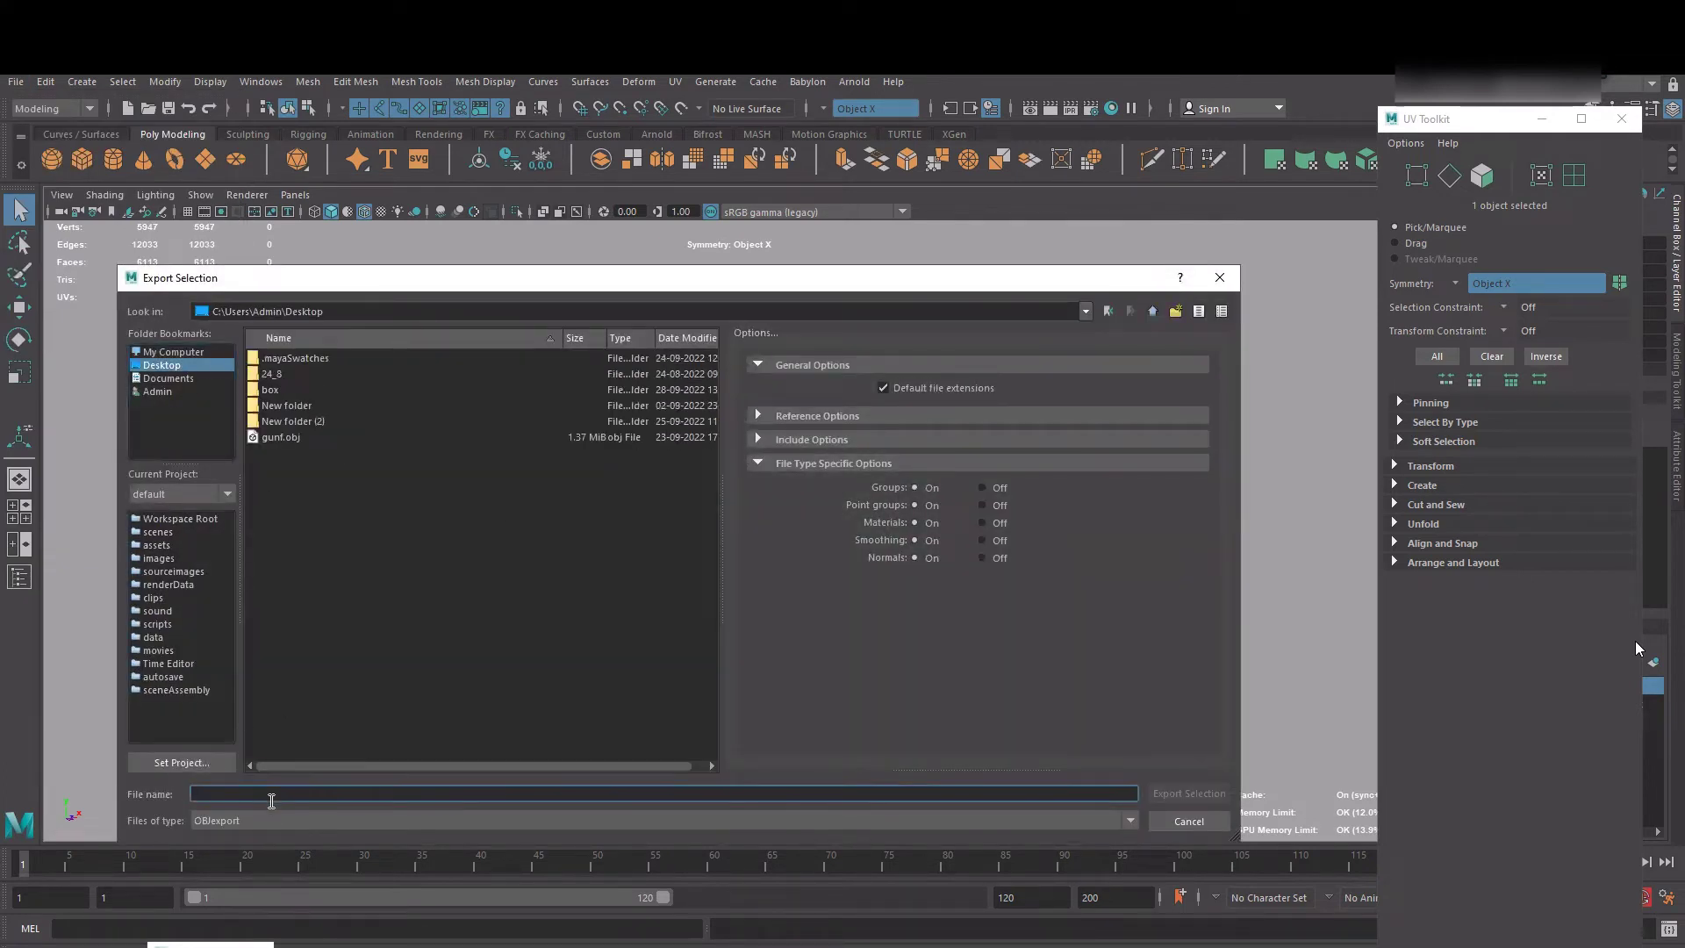
pyautogui.click(346, 818)
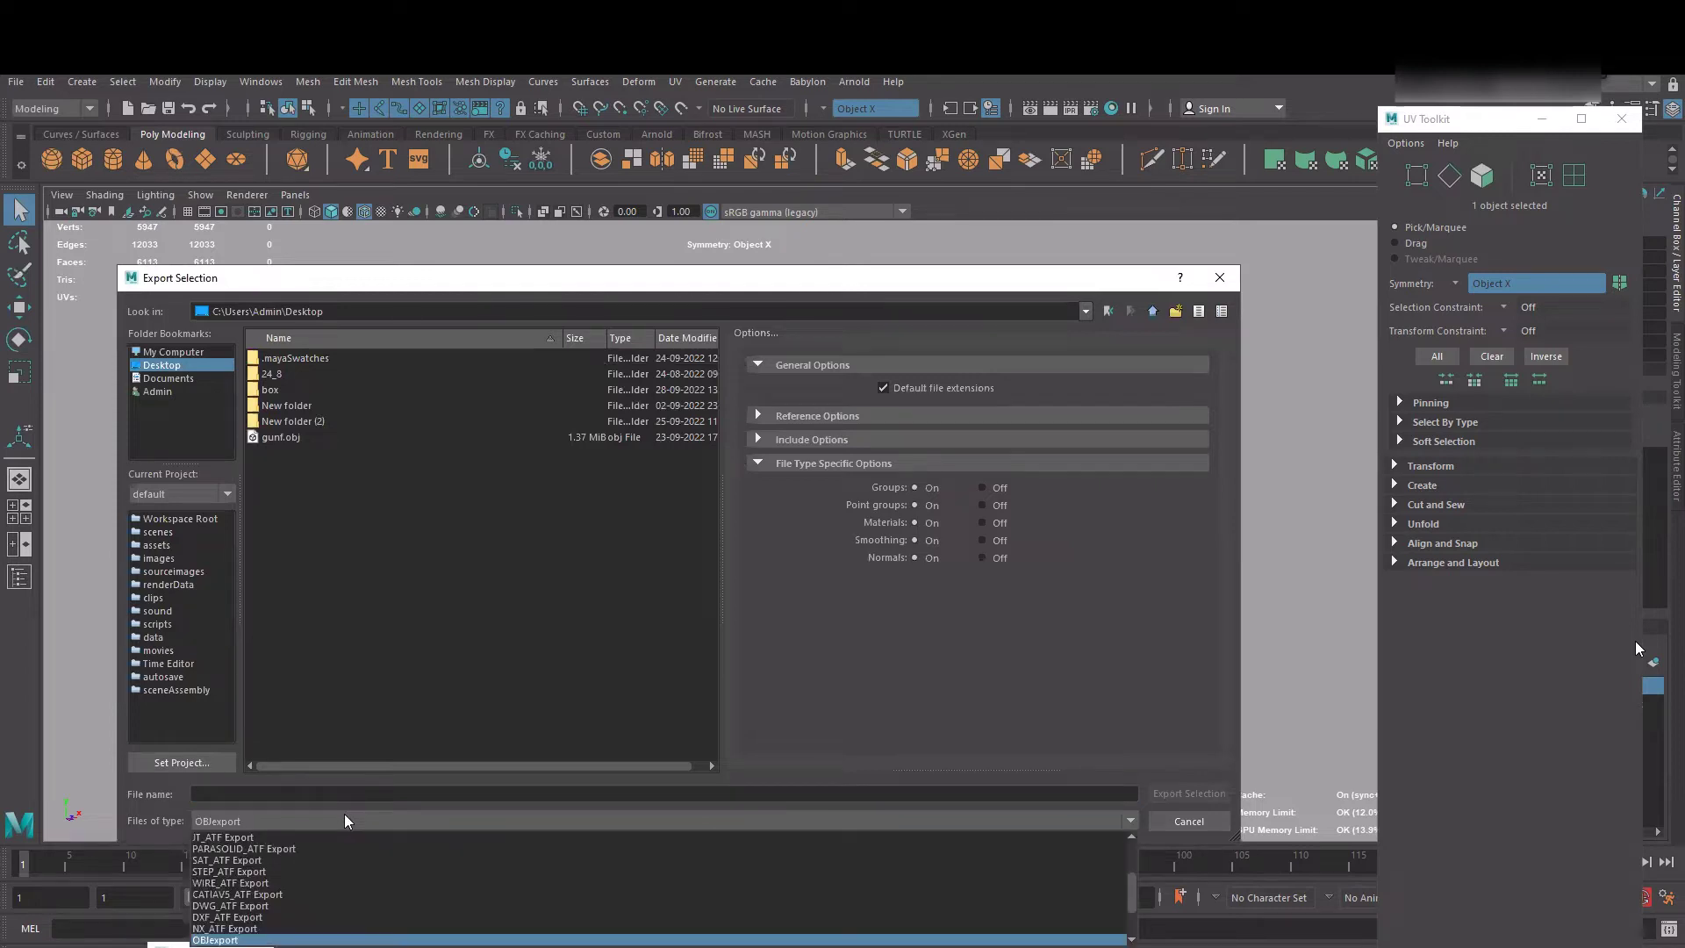
pyautogui.click(186, 791)
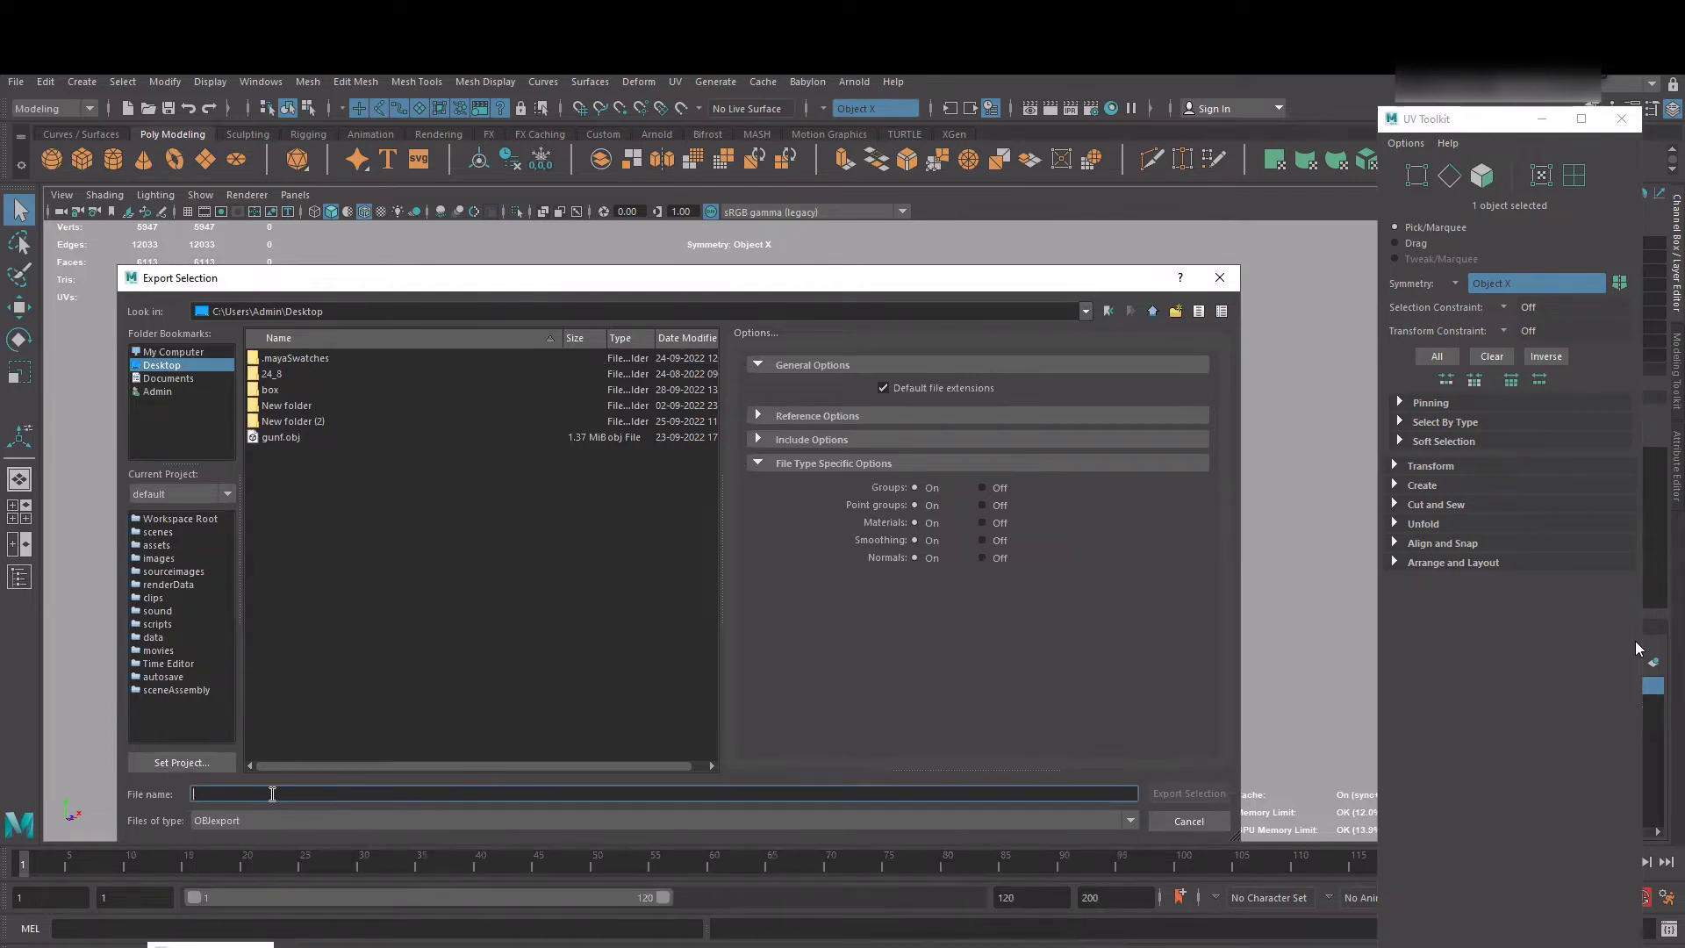
pyautogui.write('sofa')
pyautogui.click(1187, 793)
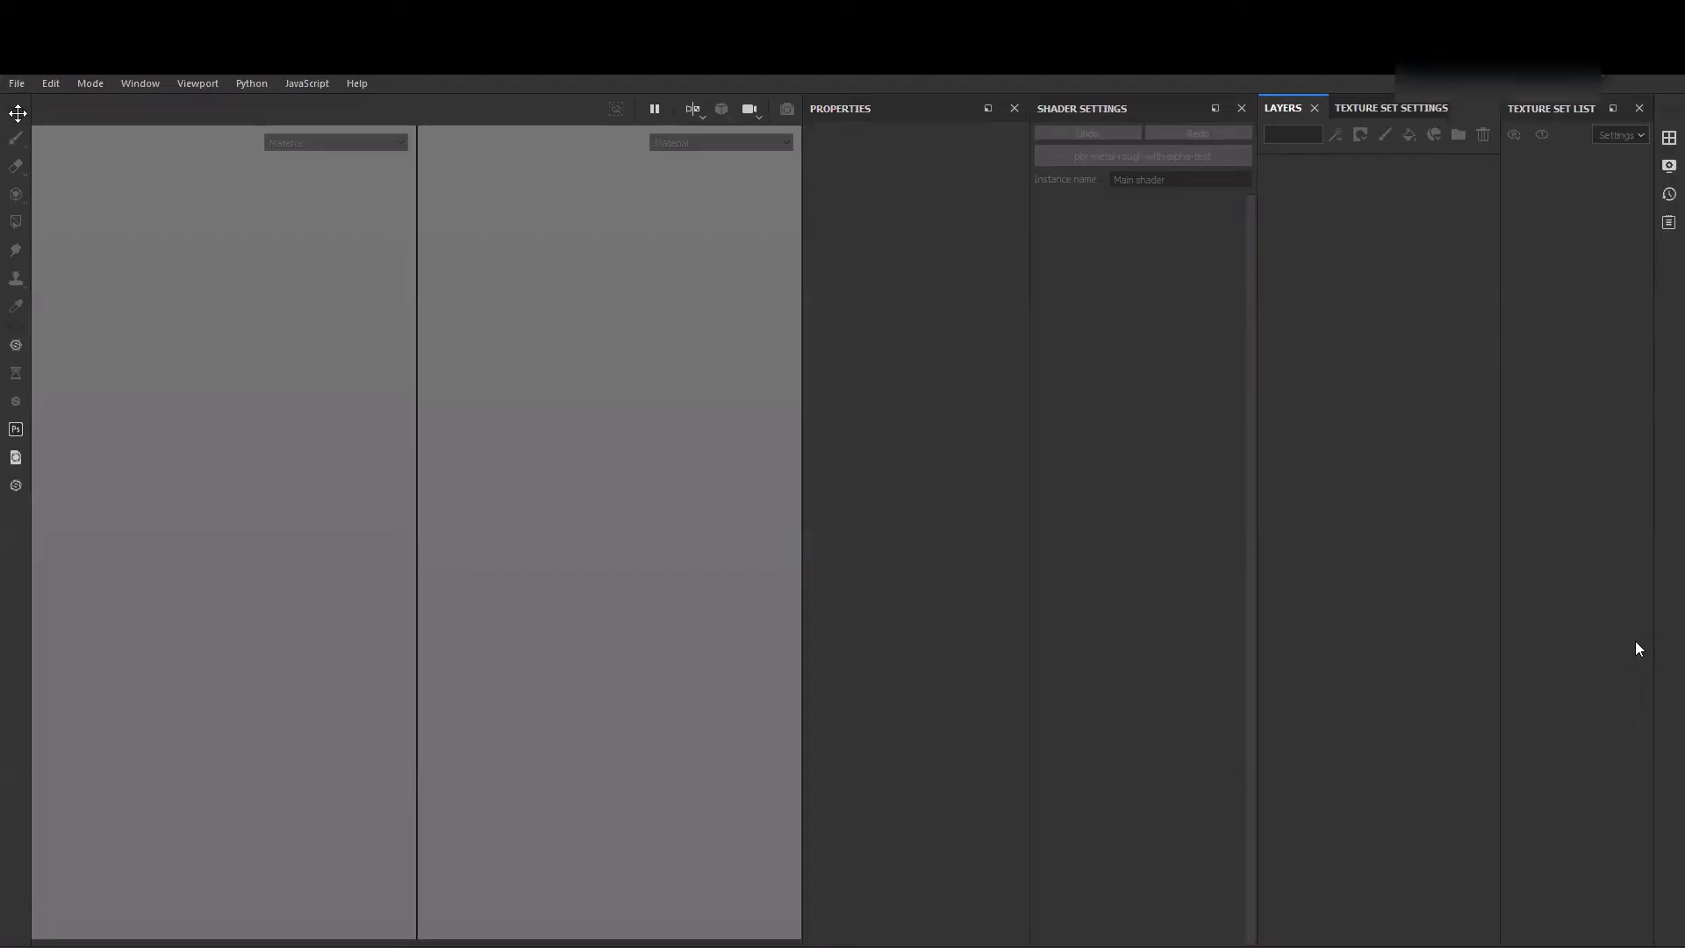
# - Switch to Substance Painter and start a new project with the PBR - Metallic Roughness Alpha-test (allegorithmic) template
pyautogui.click(17, 82)
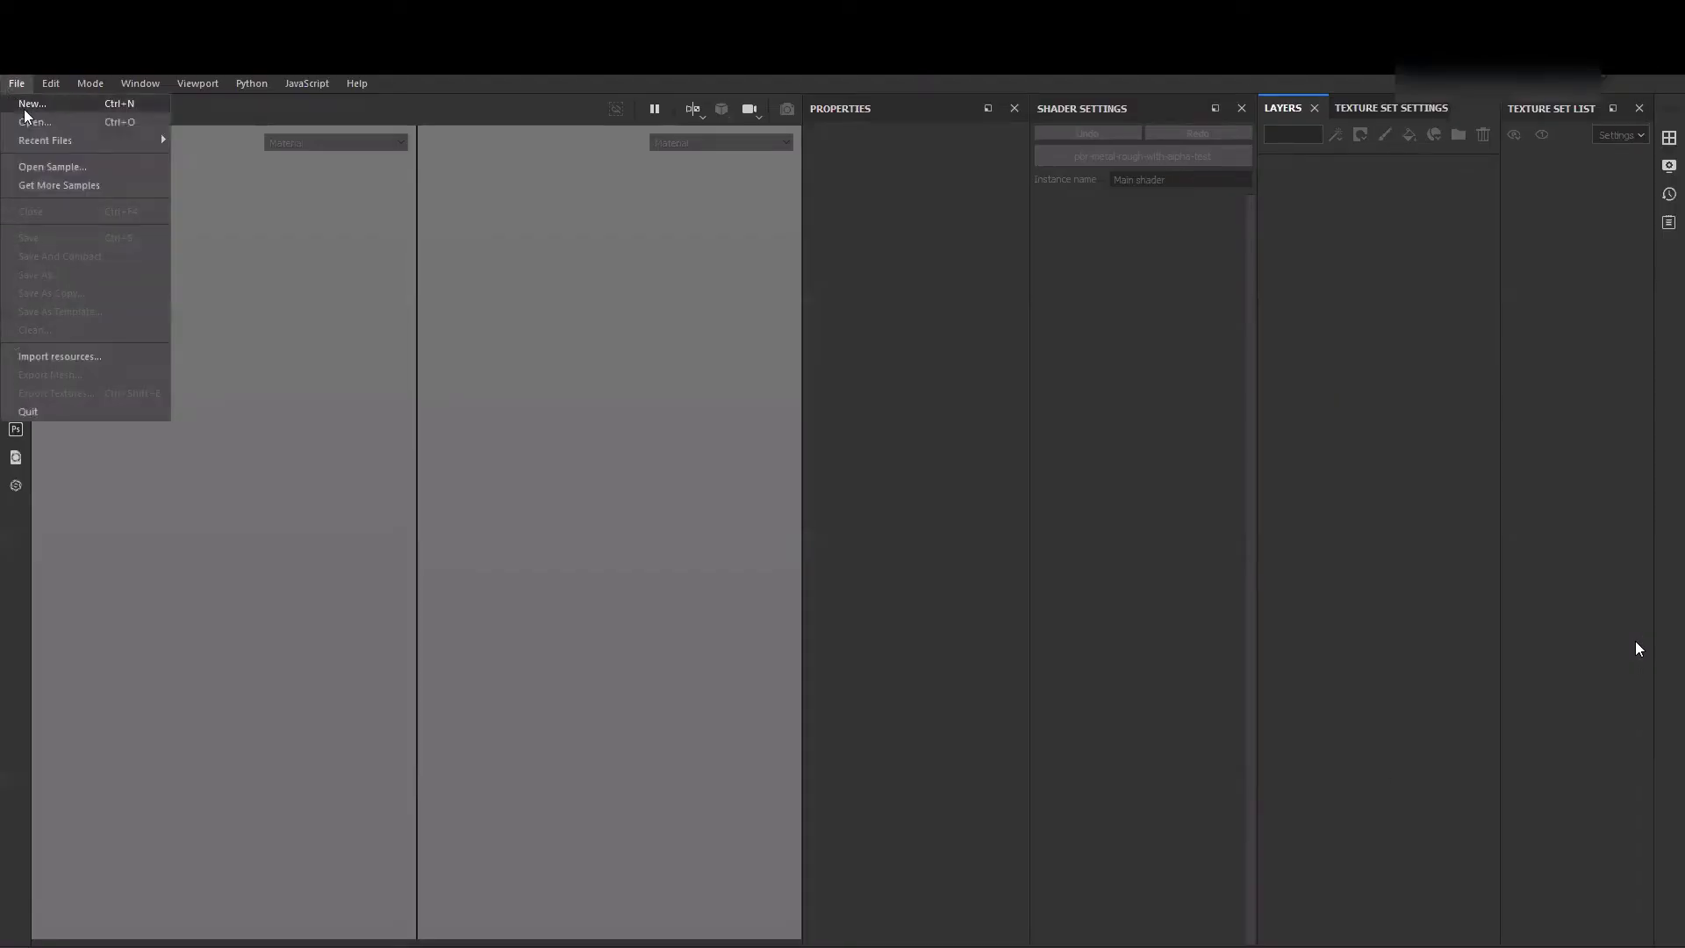
pyautogui.click(26, 102)
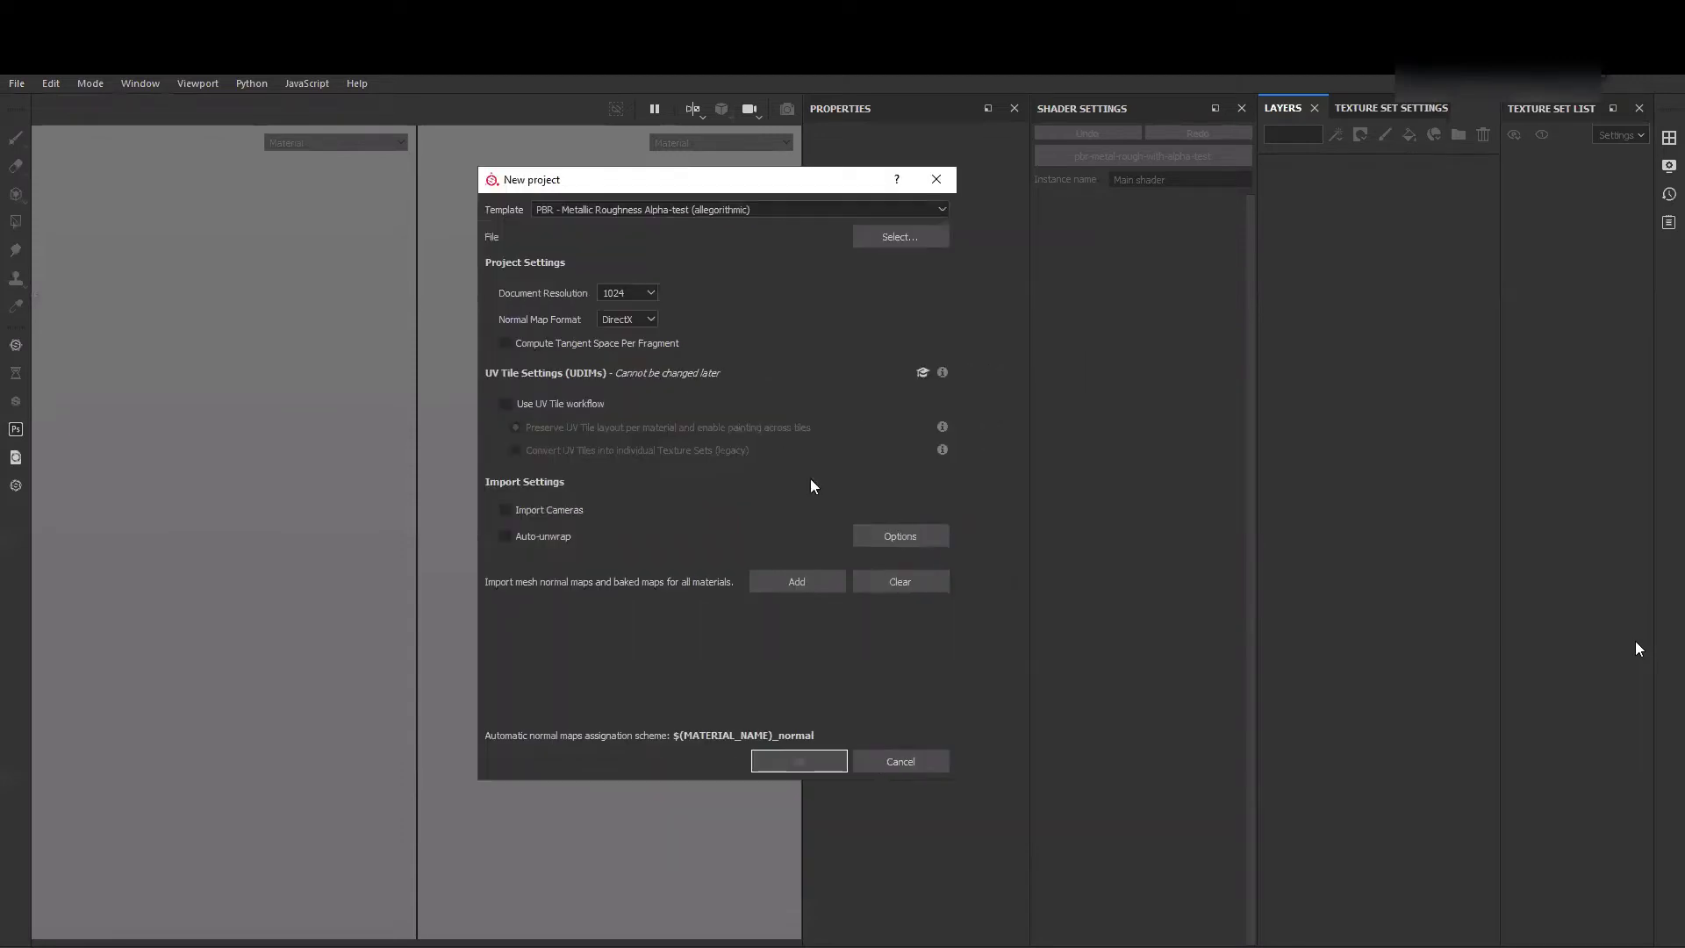
pyautogui.click(737, 215)
pyautogui.click(724, 211)
pyautogui.moveTo(760, 182); pyautogui.dragTo(748, 167)
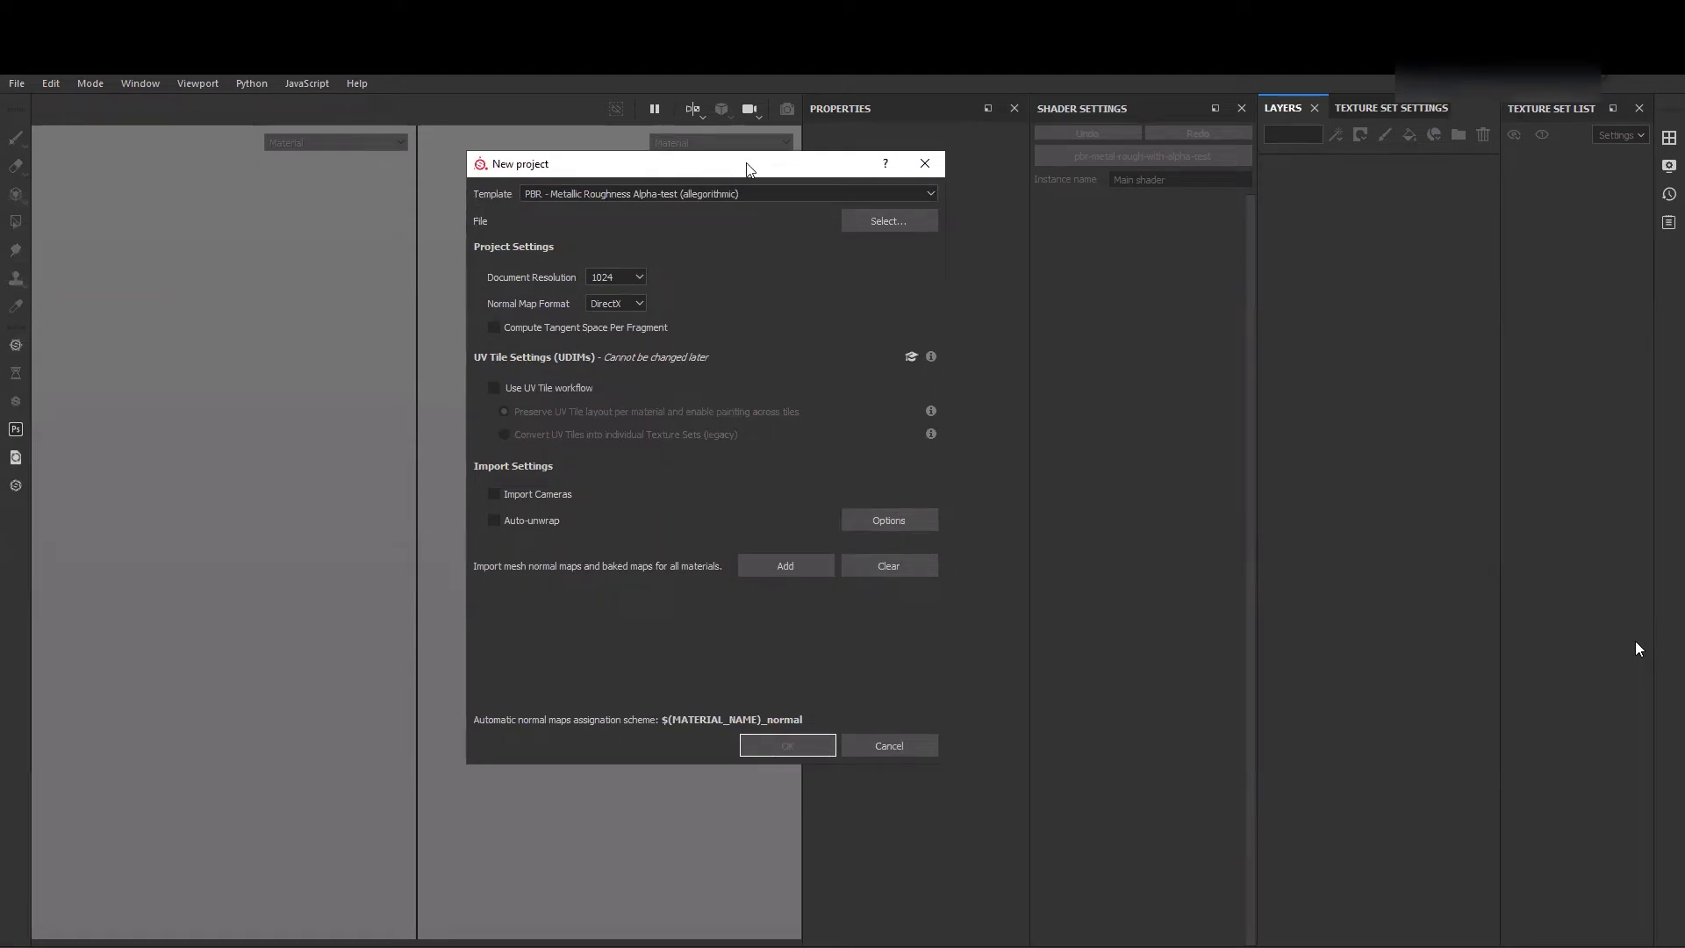
pyautogui.click(784, 195)
# - Choose the sofa OBJ file on the Desktop as the new project's mesh
pyautogui.click(860, 227)
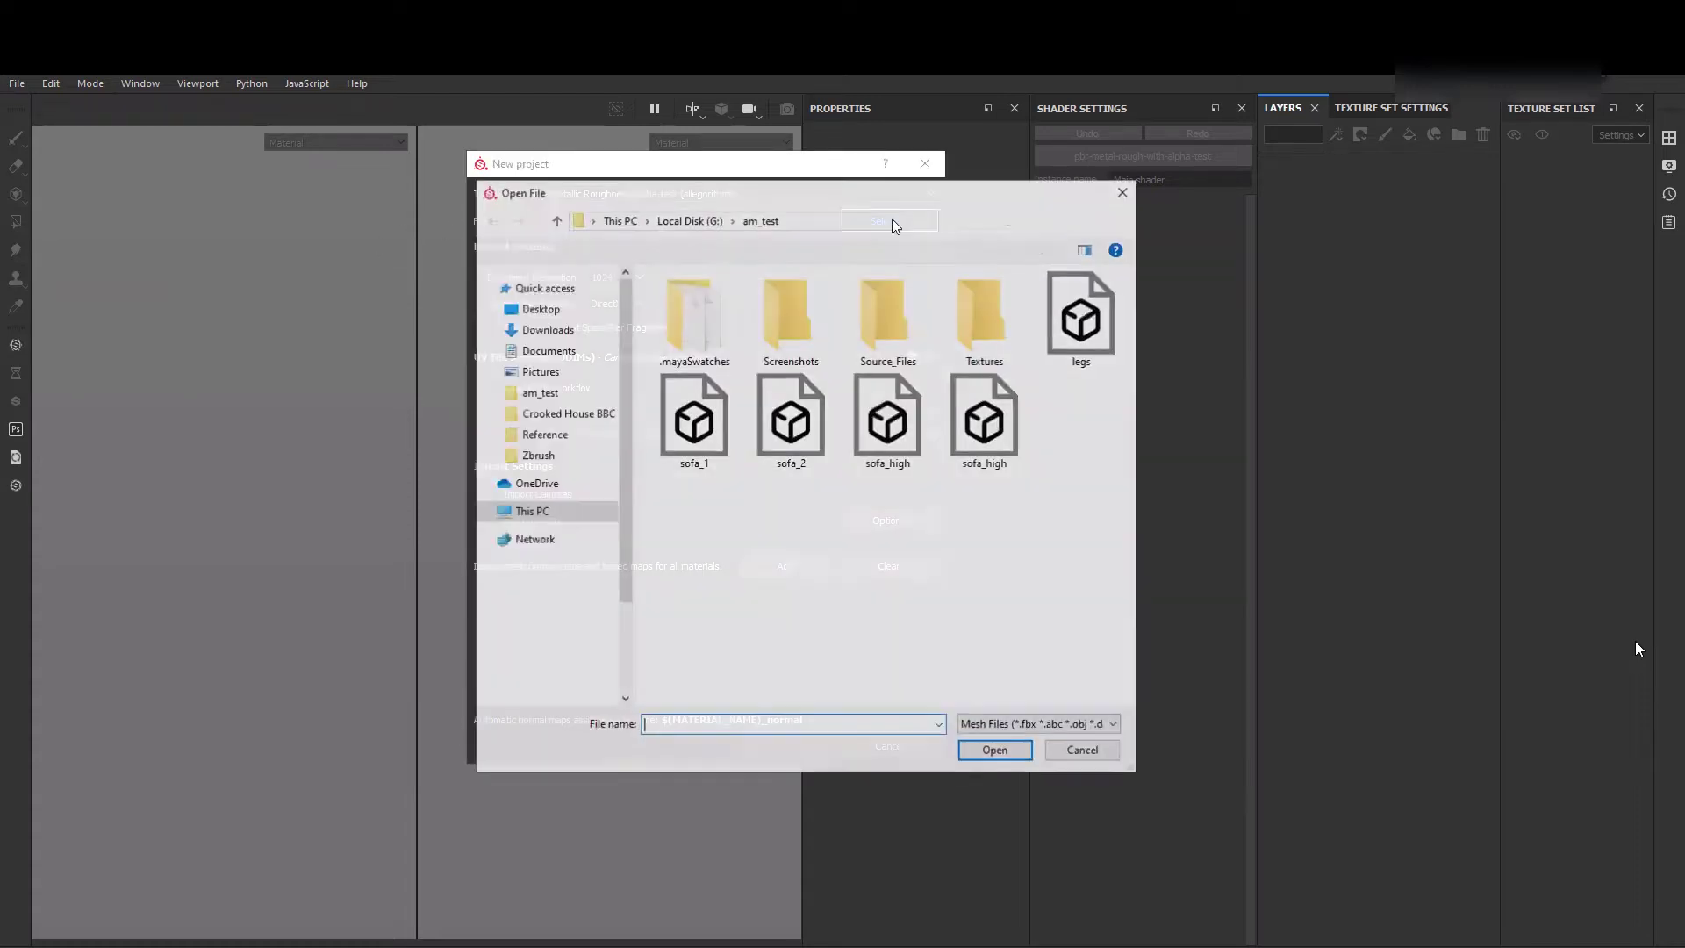
pyautogui.scroll(2, 550, 422)
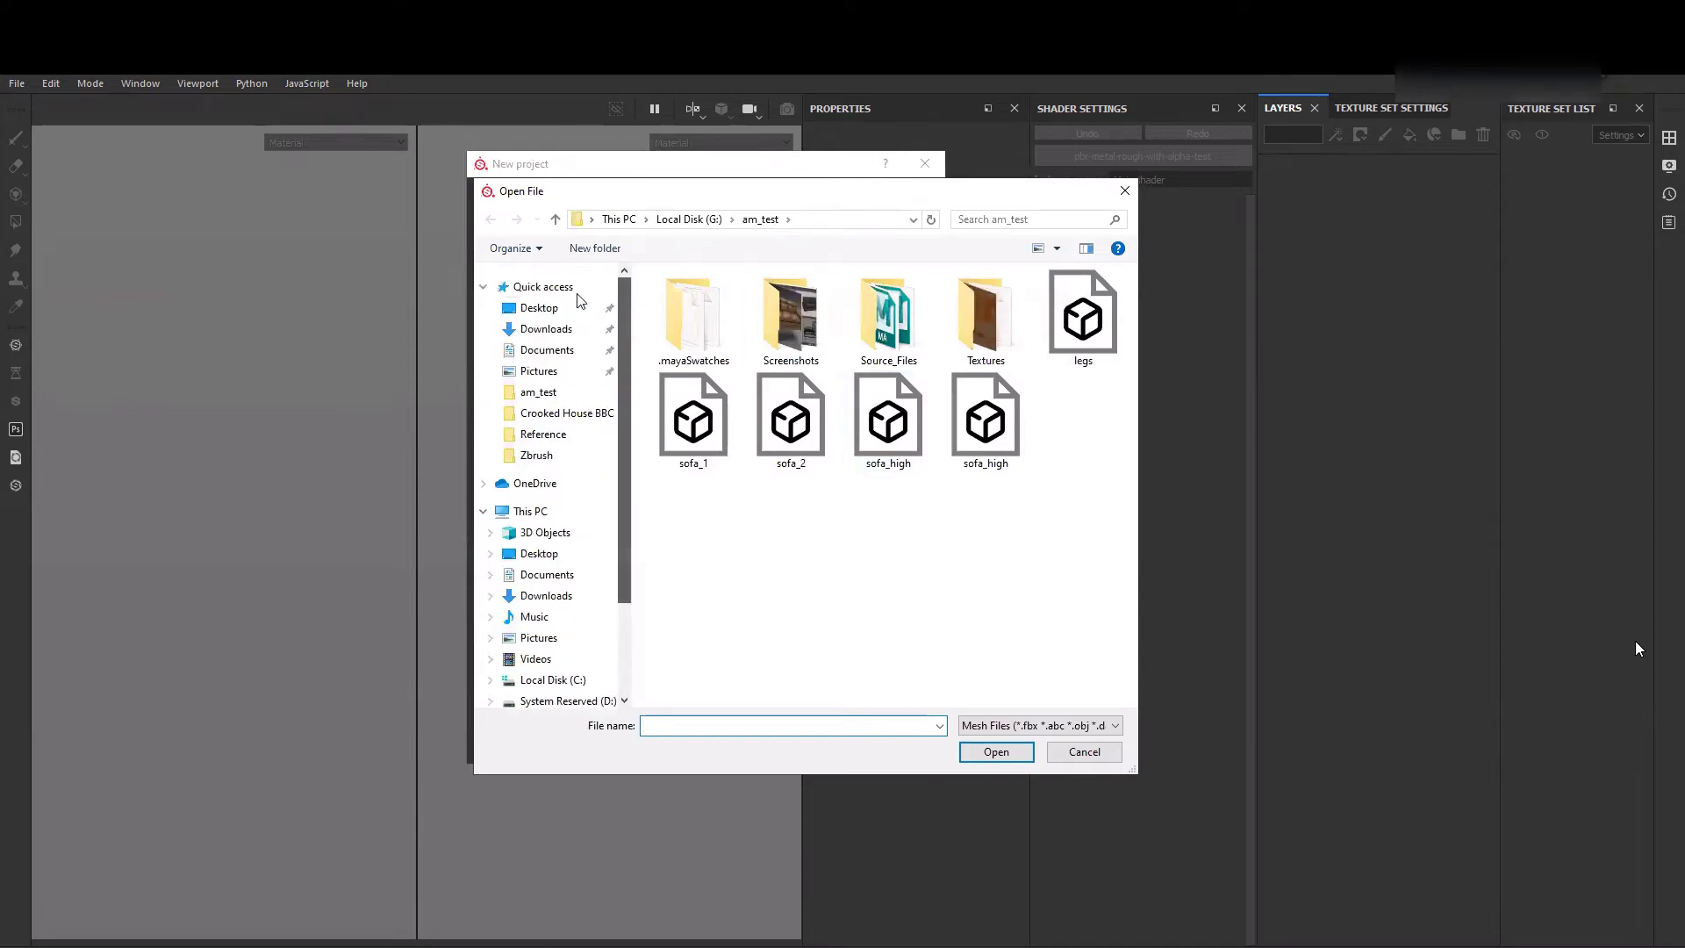
pyautogui.click(539, 307)
pyautogui.click(694, 427)
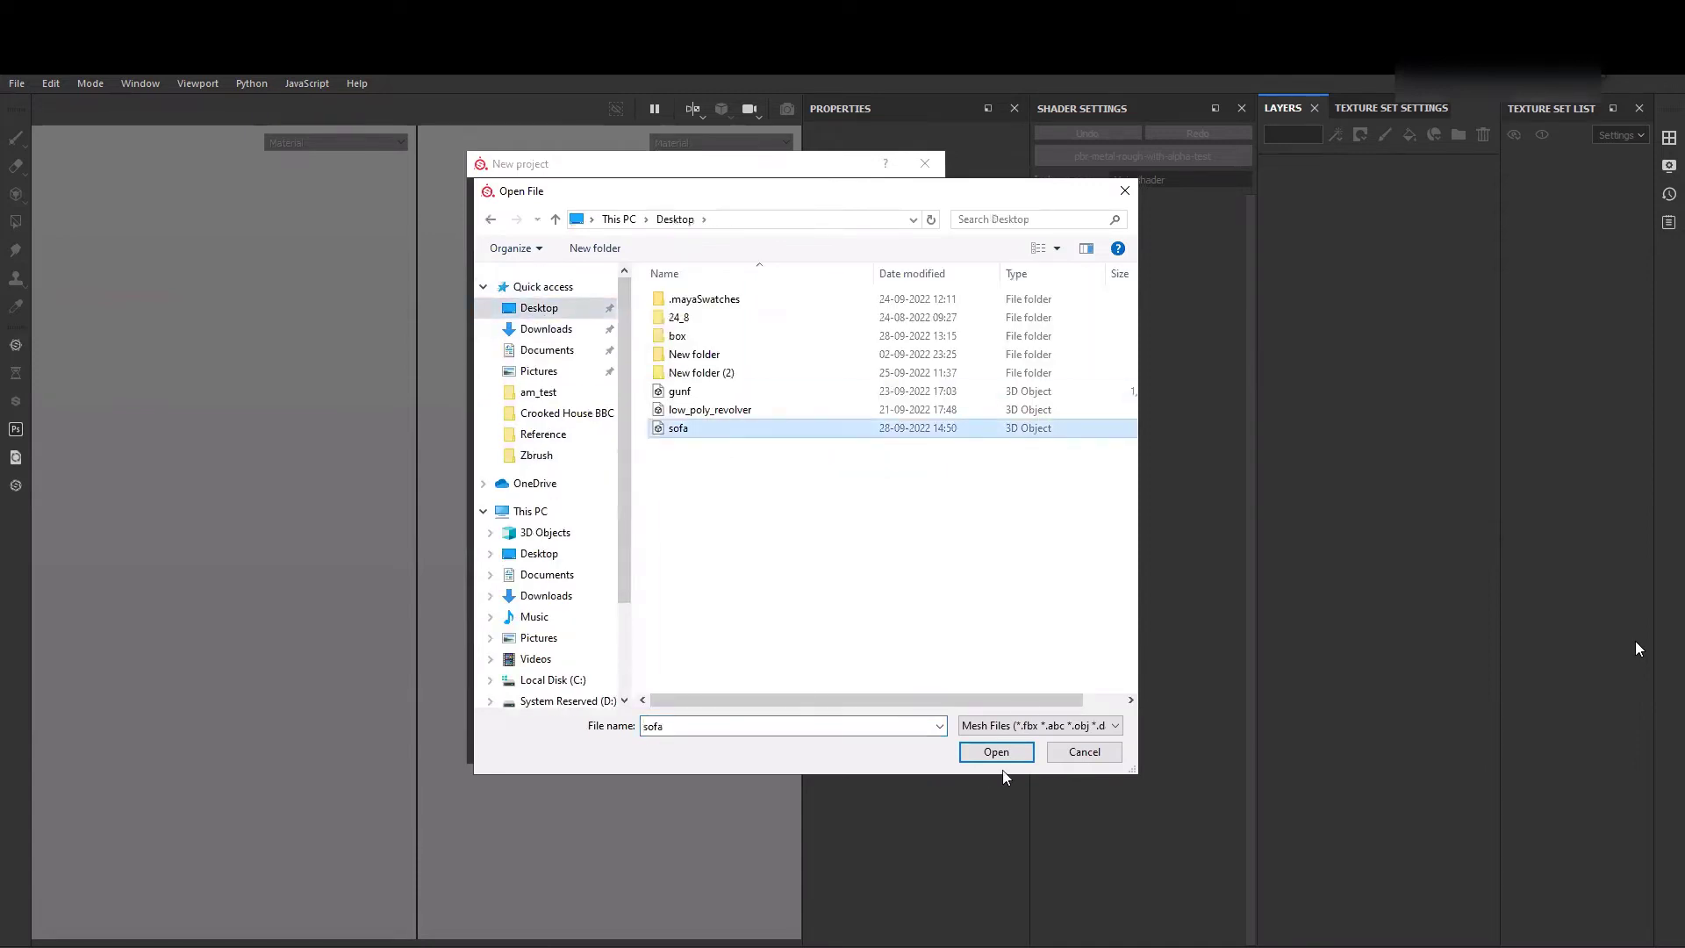
pyautogui.click(978, 753)
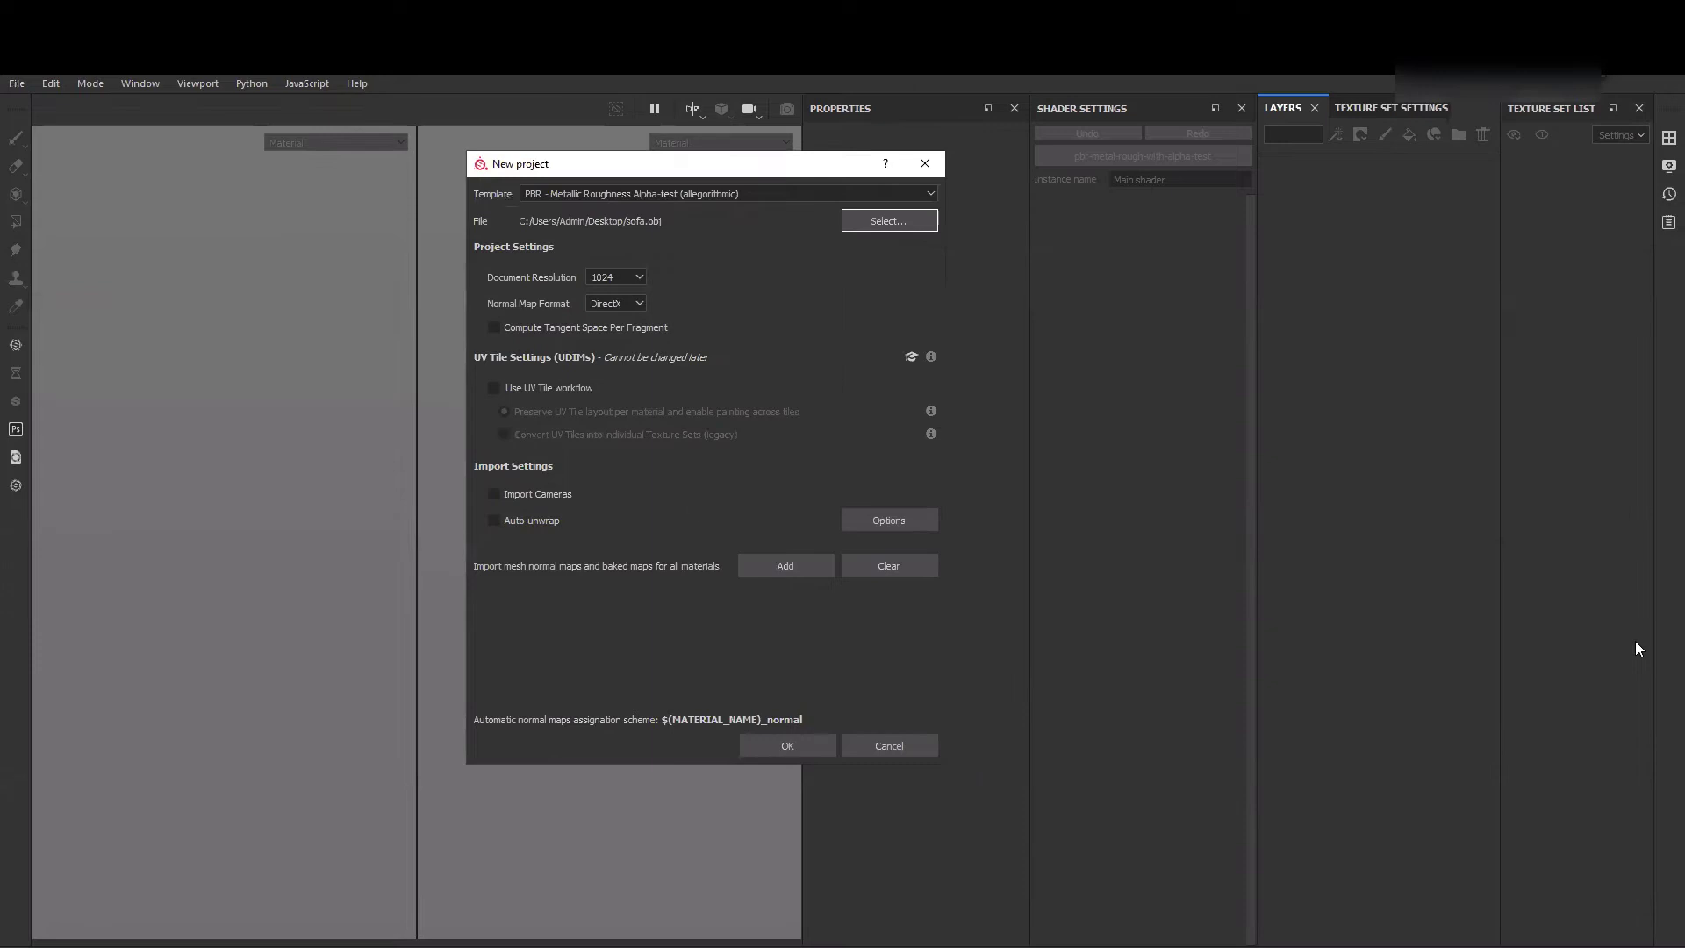
# - Keep the document resolution at 1024 and the normal map format at DirectX, and create the project
pyautogui.moveTo(617, 180); pyautogui.dragTo(559, 188)
pyautogui.click(558, 286)
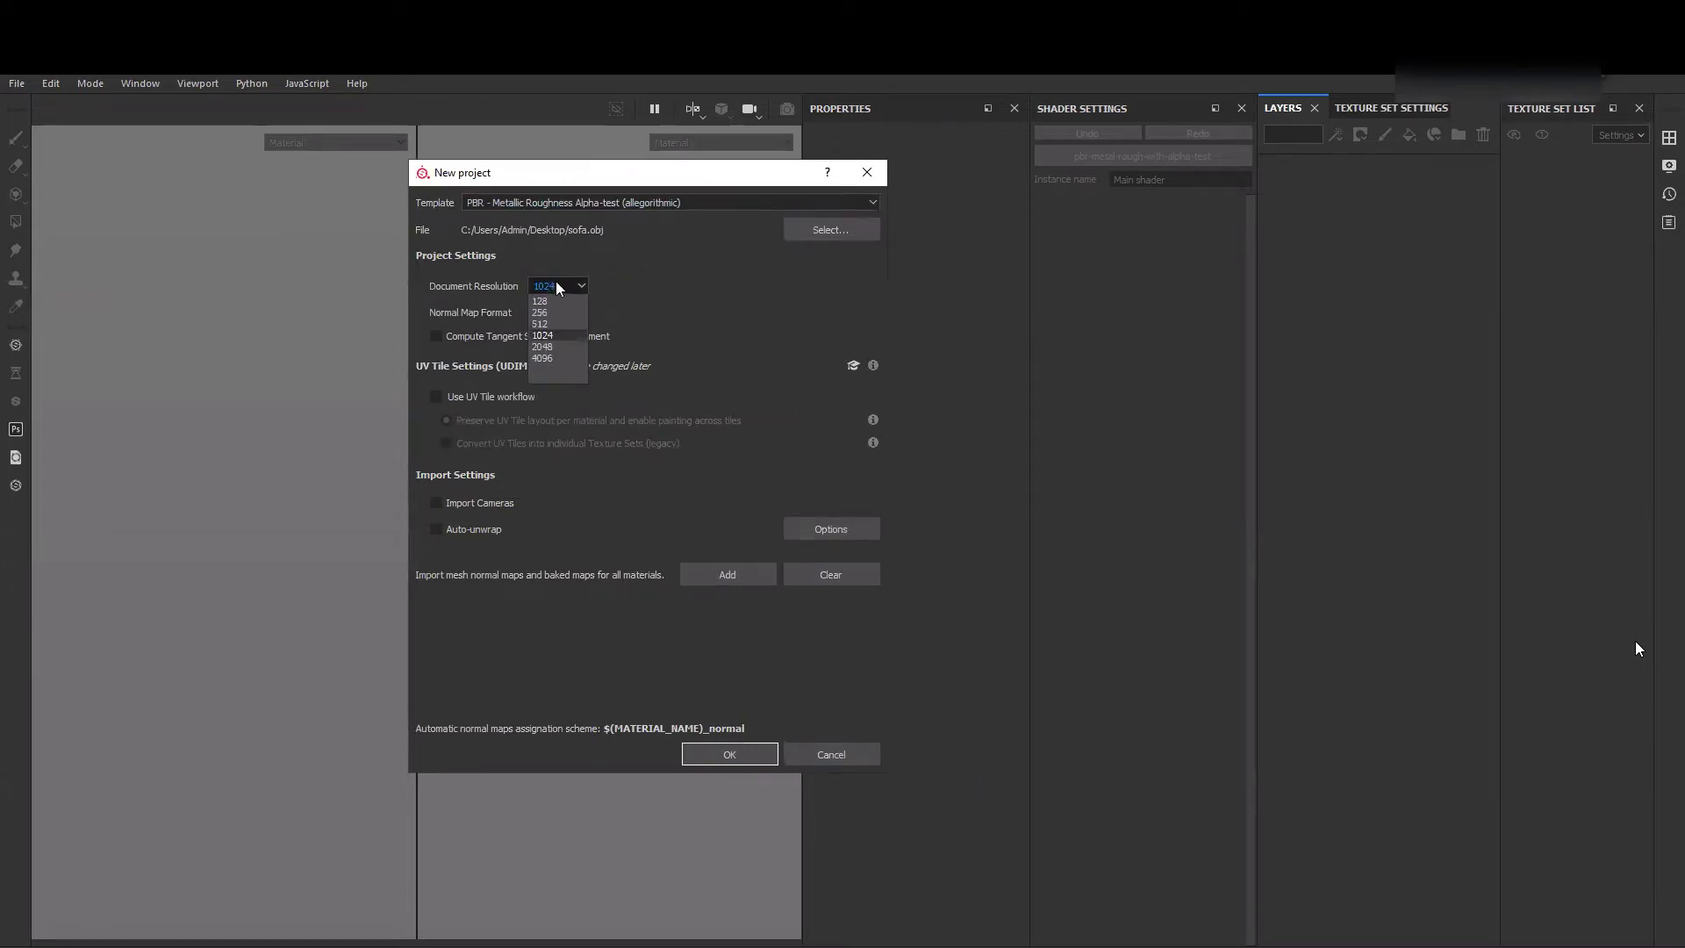
pyautogui.click(556, 282)
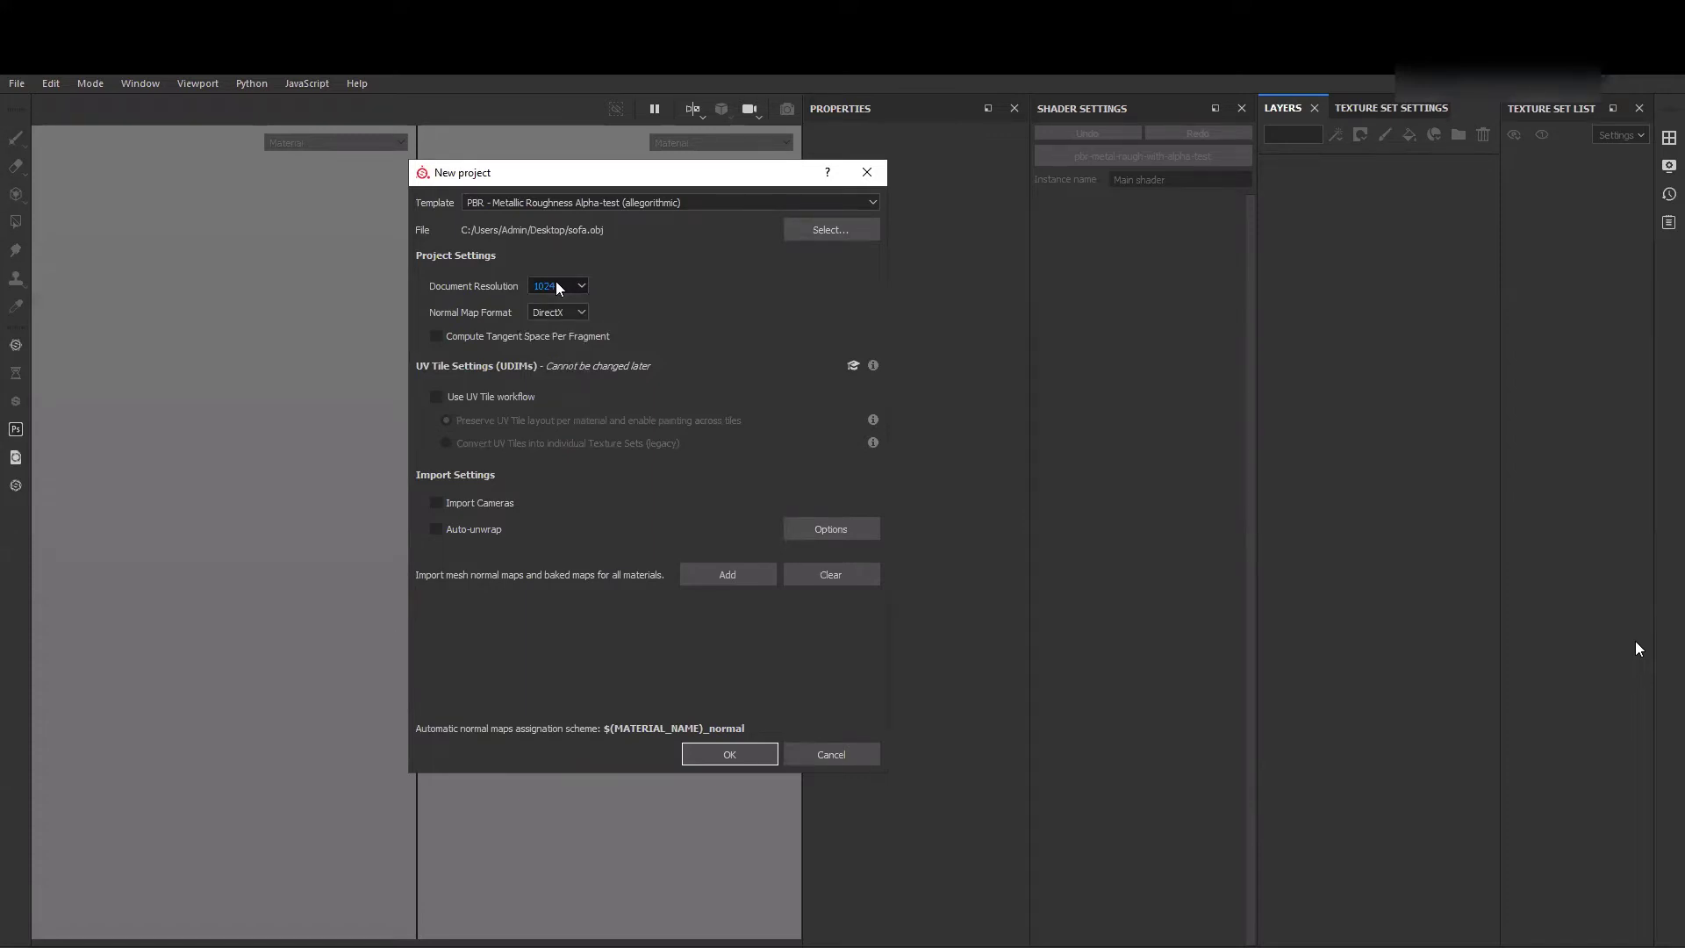
pyautogui.click(557, 282)
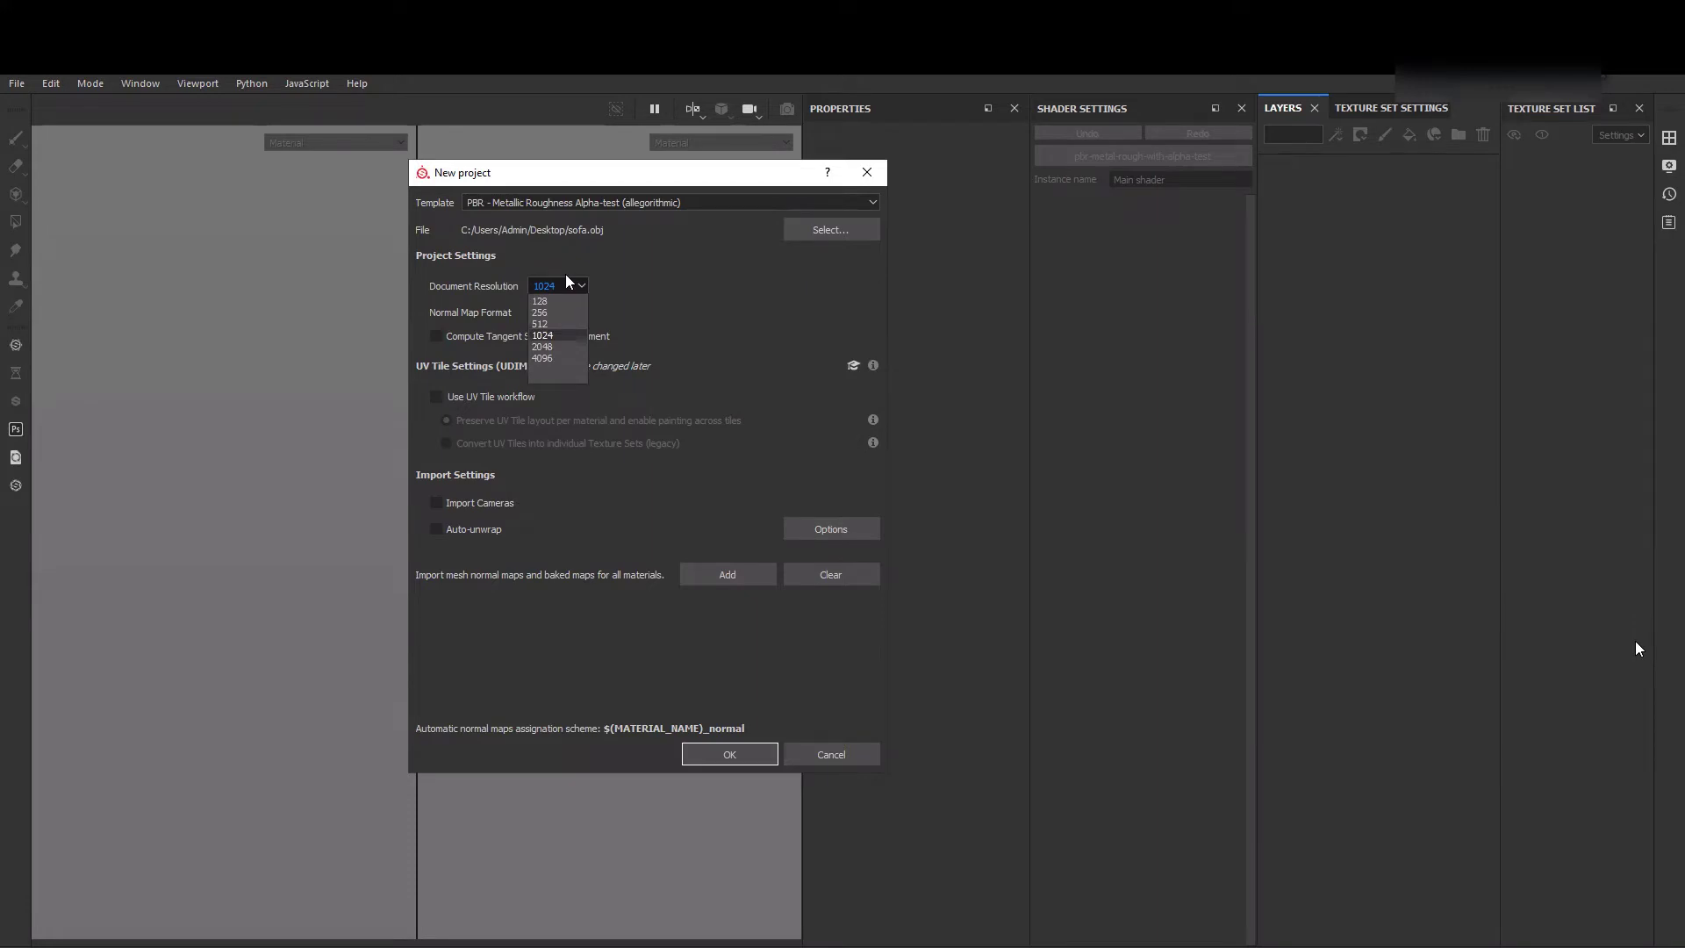
pyautogui.click(635, 295)
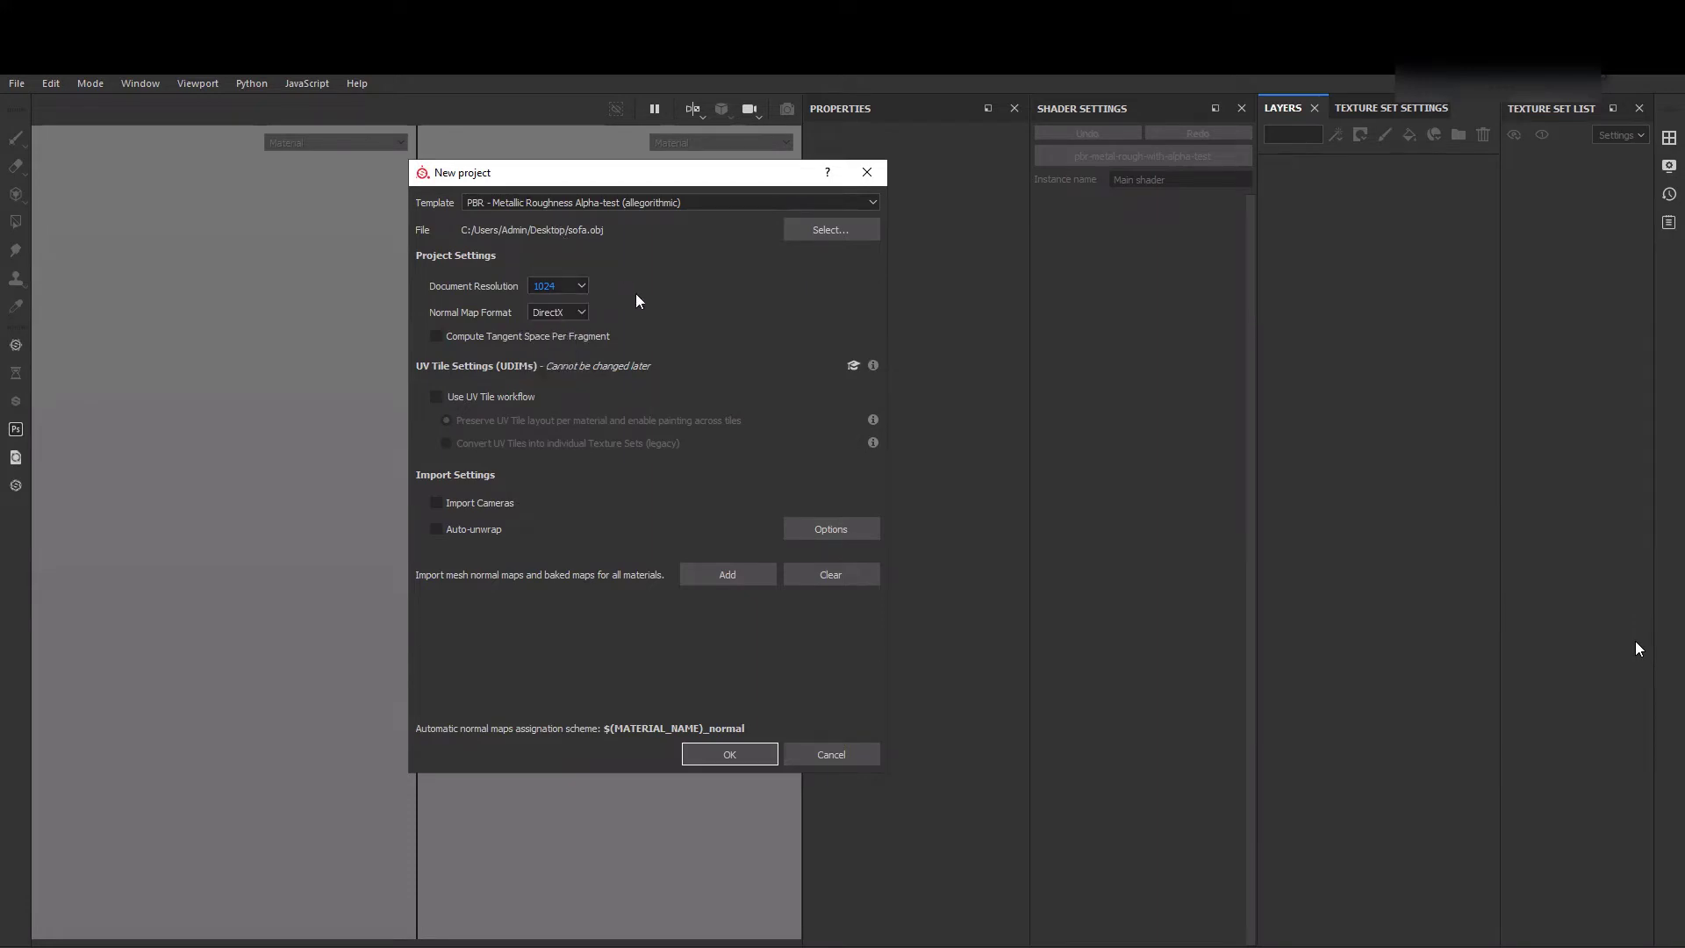
pyautogui.moveTo(622, 175); pyautogui.dragTo(625, 194)
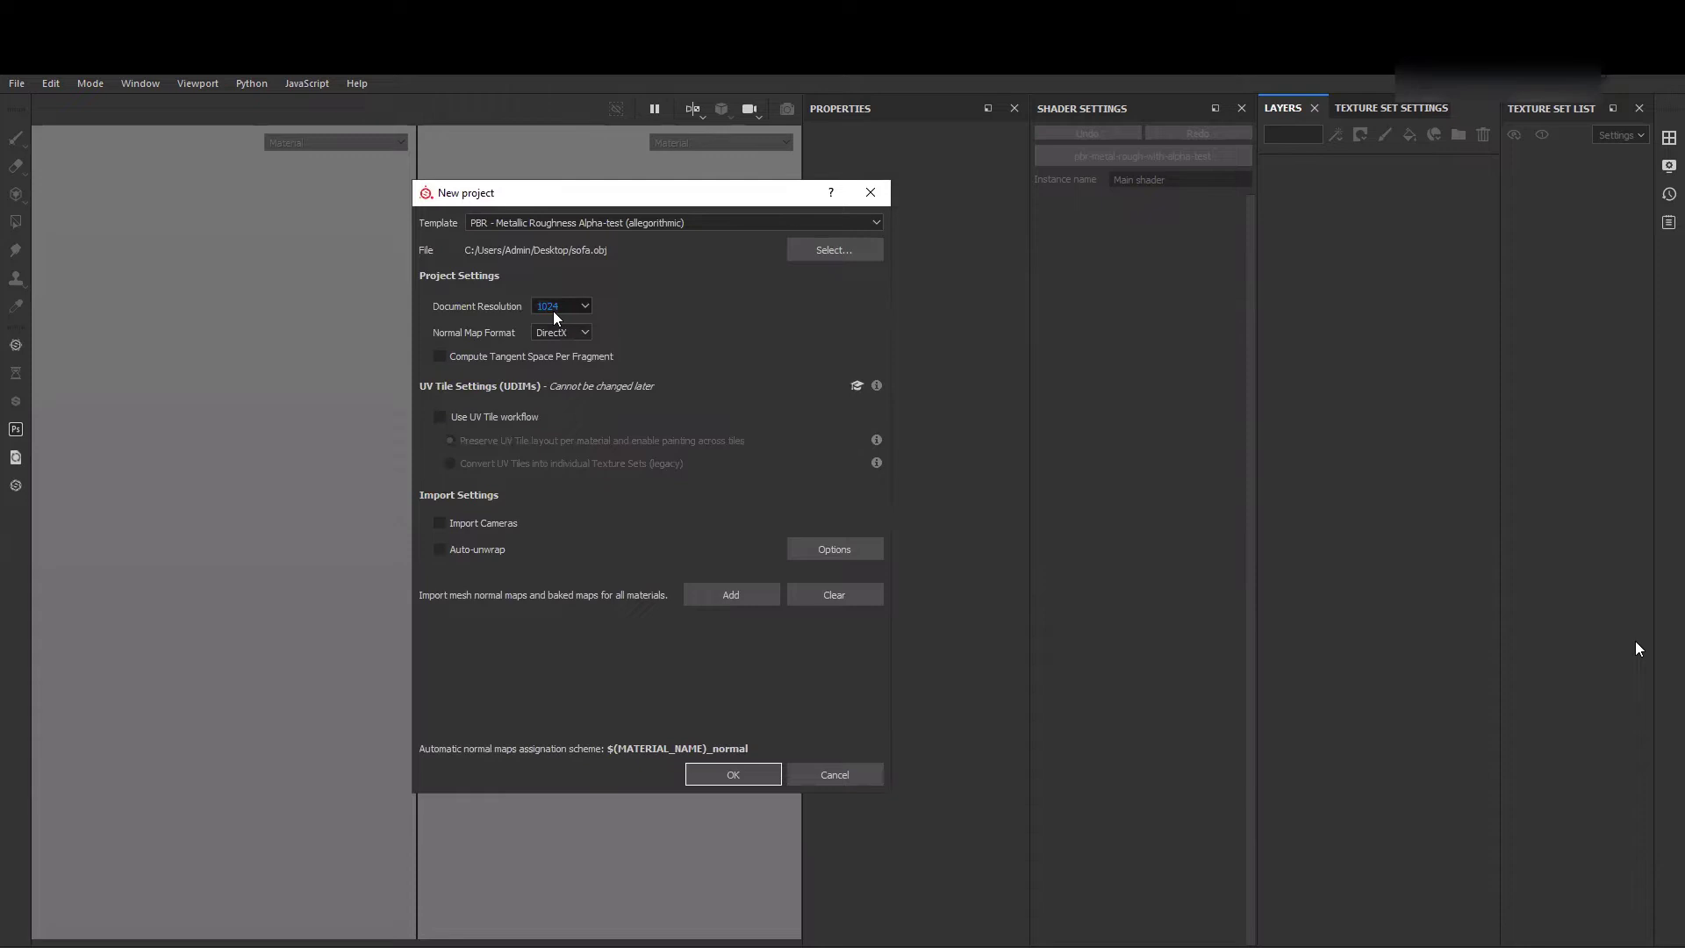
pyautogui.moveTo(661, 202); pyautogui.dragTo(648, 163)
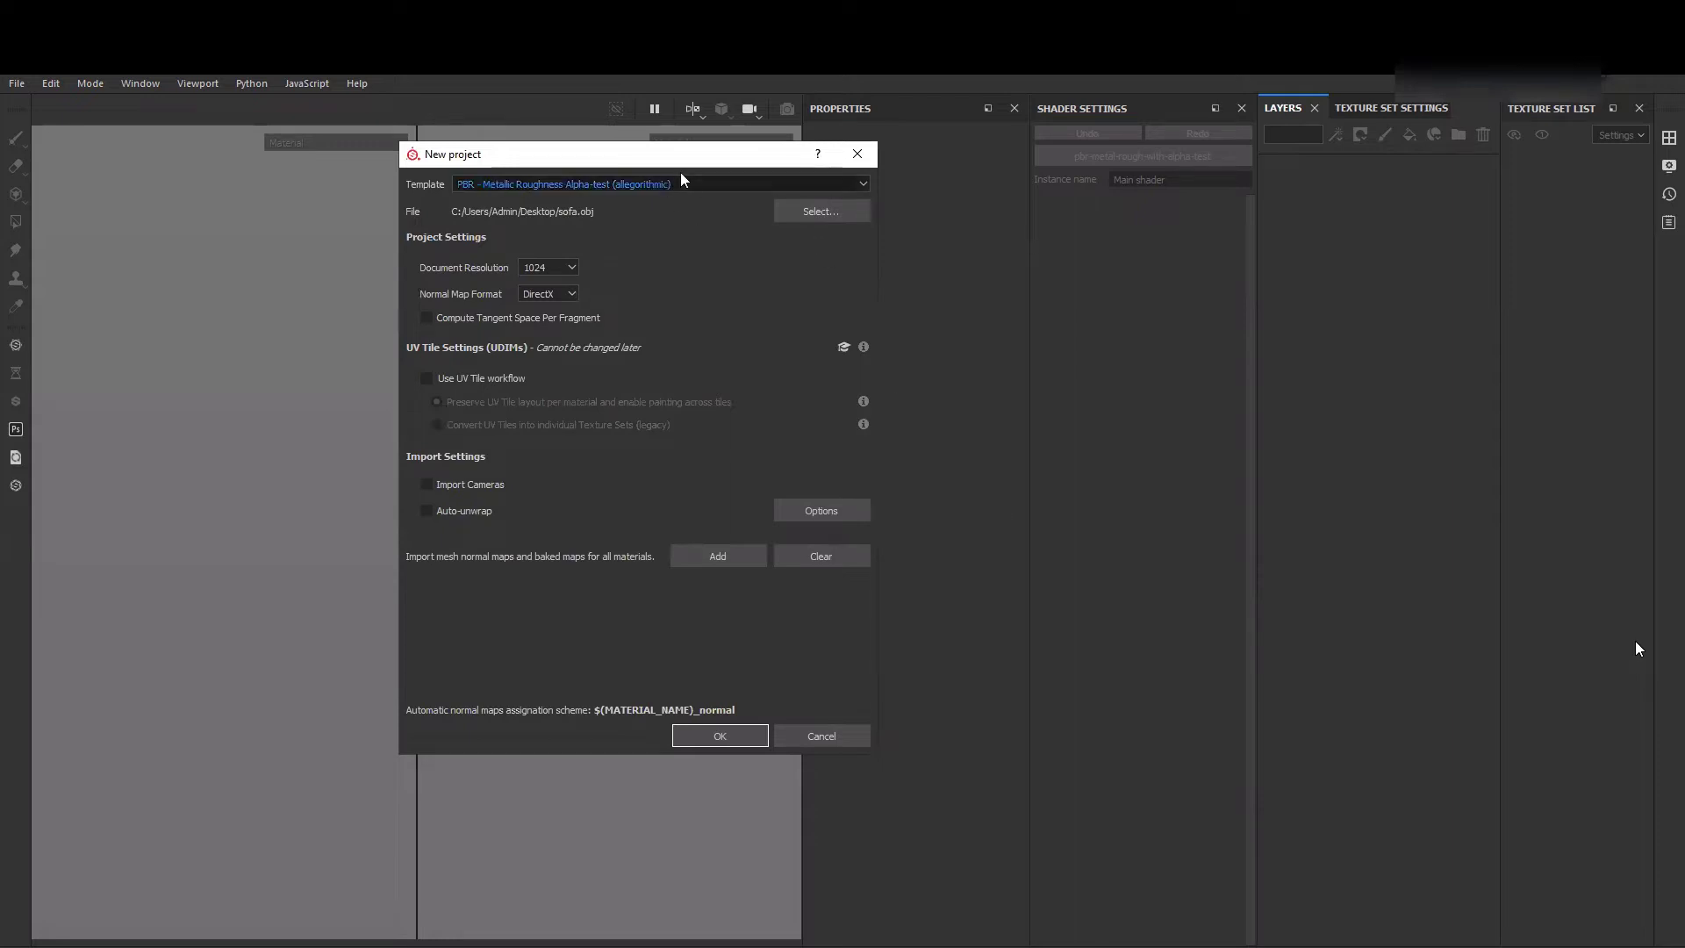
pyautogui.moveTo(681, 163); pyautogui.dragTo(626, 156)
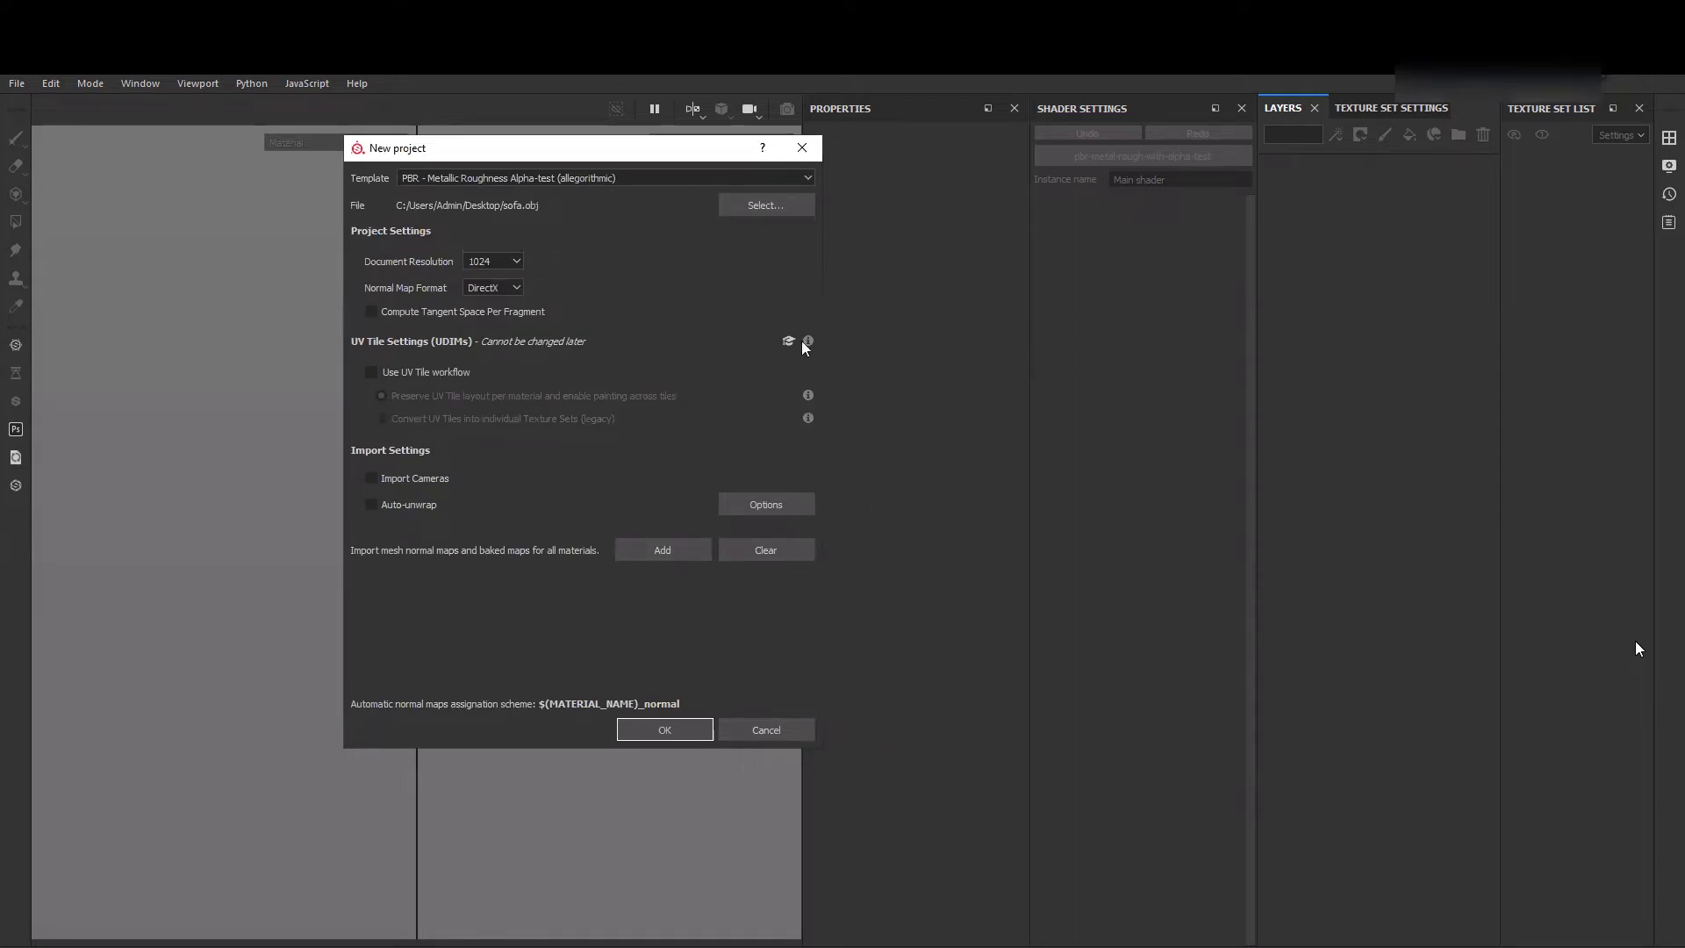
pyautogui.click(665, 729)
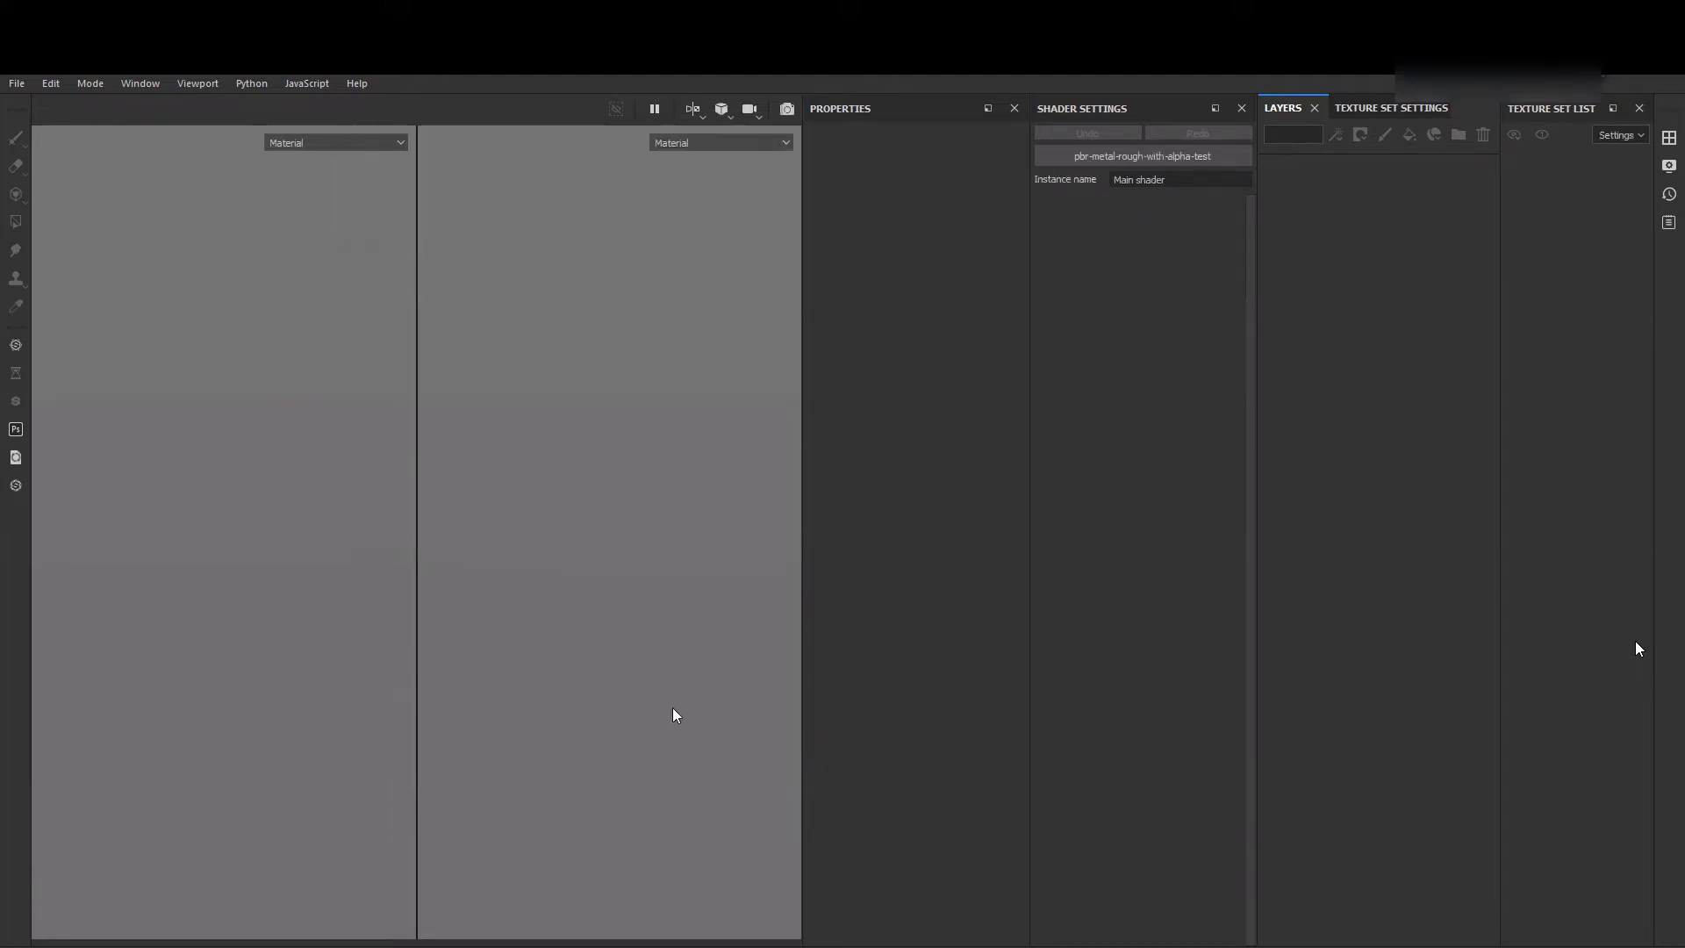
# - Widen the 3D viewport and examine the imported sofa's backrests, cushions and armrests from several angles
pyautogui.scroll(-4, 354, 515)
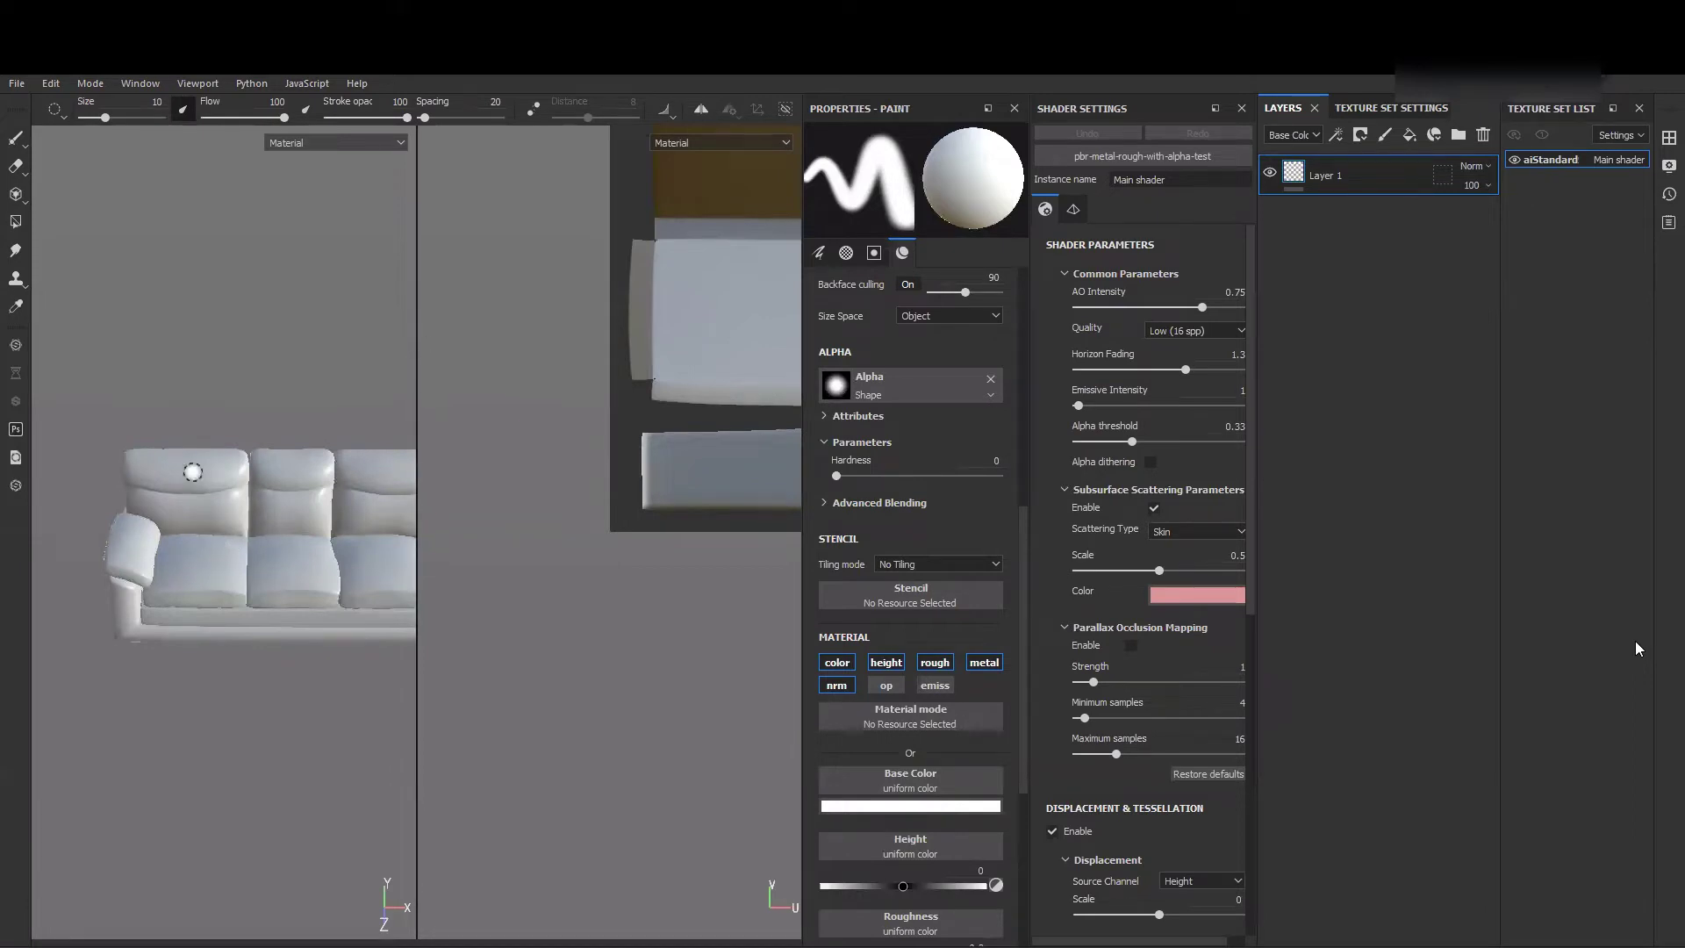
pyautogui.moveTo(178, 667)
pyautogui.keyDown('alt'); pyautogui.mouseDown()
pyautogui.moveTo(214, 612)
pyautogui.moveTo(133, 573)
pyautogui.moveTo(132, 614)
pyautogui.moveTo(150, 583)
pyautogui.moveTo(164, 636)
pyautogui.moveTo(213, 656)
pyautogui.mouseUp(); pyautogui.keyUp('alt')
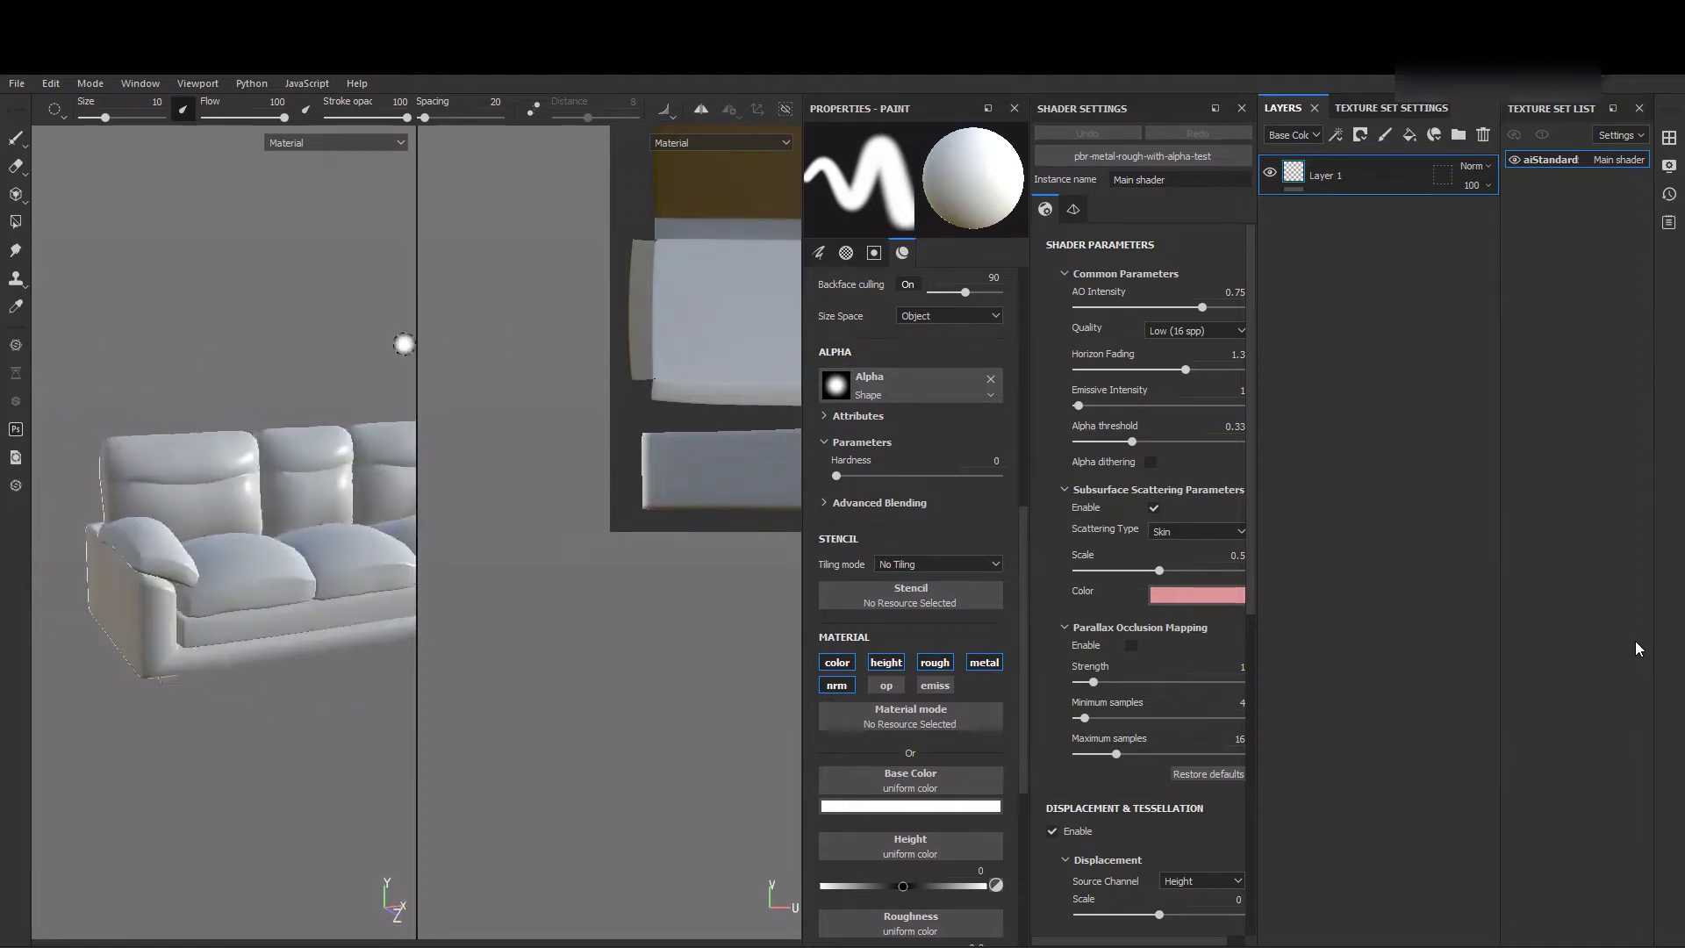
pyautogui.moveTo(419, 350); pyautogui.dragTo(683, 384)
pyautogui.keyDown('alt'); pyautogui.moveTo(410, 583); pyautogui.dragTo(503, 808, button='right'); pyautogui.keyUp('alt')
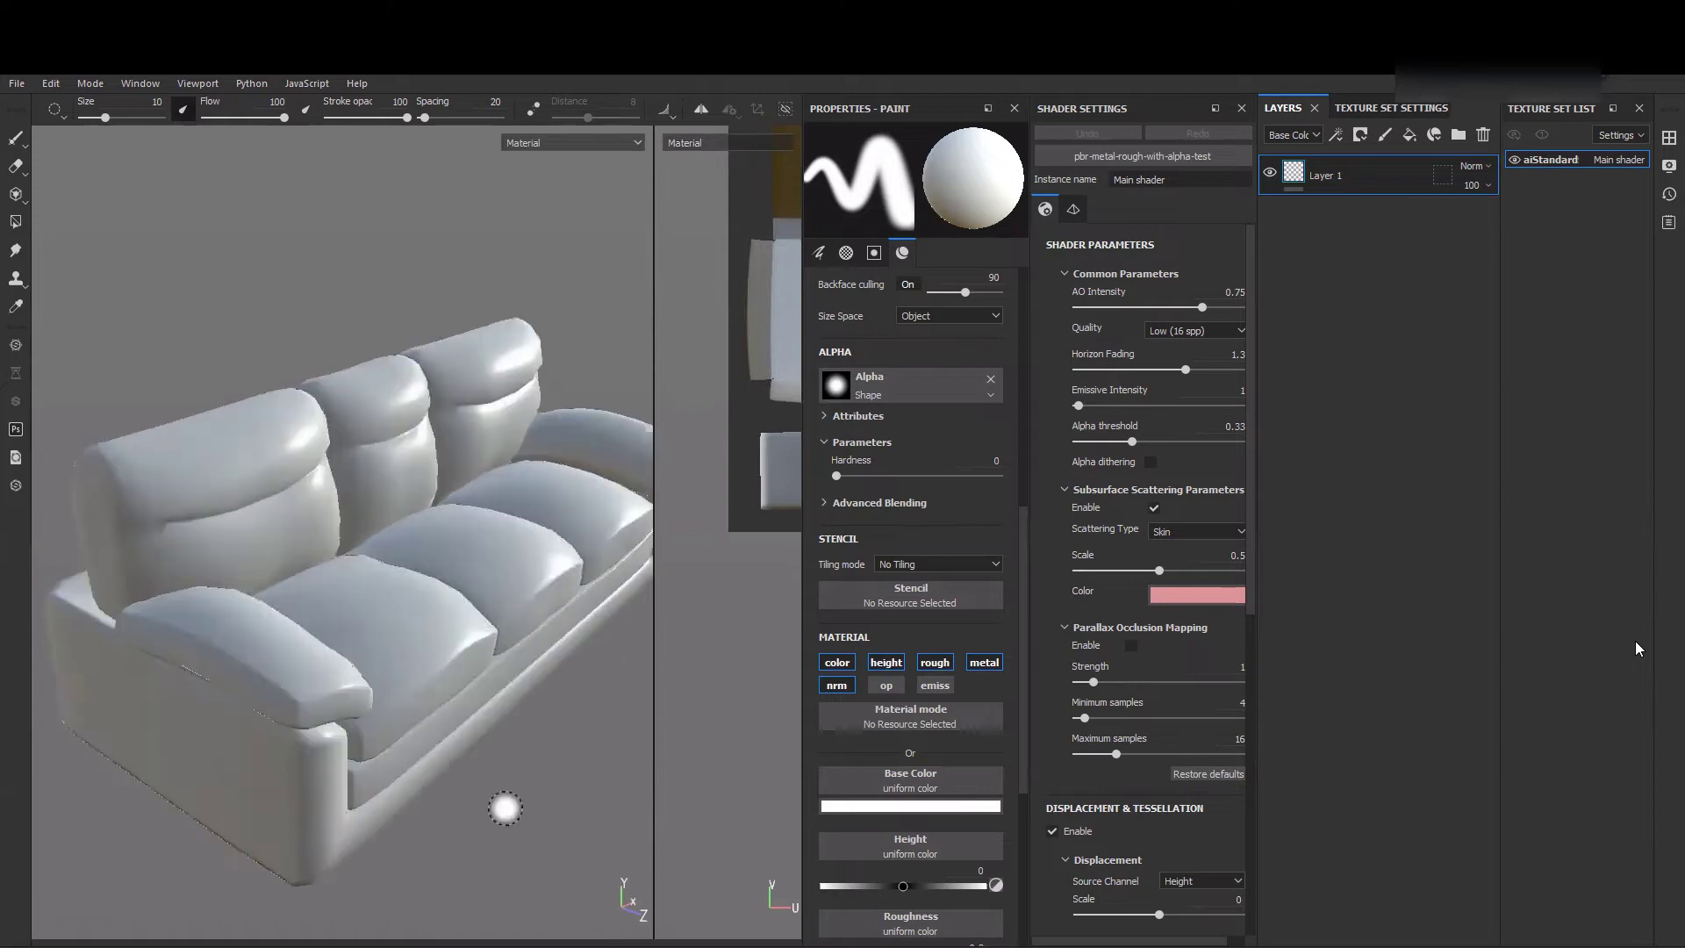
pyautogui.keyDown('alt'); pyautogui.moveTo(369, 729); pyautogui.dragTo(312, 674, button='middle'); pyautogui.keyUp('alt')
pyautogui.keyDown('alt'); pyautogui.moveTo(313, 674); pyautogui.dragTo(534, 598); pyautogui.keyUp('alt')
pyautogui.keyDown('alt'); pyautogui.moveTo(535, 601); pyautogui.dragTo(176, 393, button='right'); pyautogui.keyUp('alt')
pyautogui.keyDown('alt'); pyautogui.moveTo(251, 577); pyautogui.dragTo(538, 311, button='middle'); pyautogui.keyUp('alt')
pyautogui.keyDown('alt'); pyautogui.moveTo(482, 510); pyautogui.dragTo(614, 448); pyautogui.keyUp('alt')
pyautogui.keyDown('alt'); pyautogui.moveTo(616, 447); pyautogui.dragTo(441, 554, button='middle'); pyautogui.keyUp('alt')
pyautogui.keyDown('alt'); pyautogui.moveTo(457, 557); pyautogui.dragTo(339, 609); pyautogui.keyUp('alt')
pyautogui.keyDown('alt'); pyautogui.moveTo(339, 609); pyautogui.dragTo(515, 699, button='right'); pyautogui.keyUp('alt')
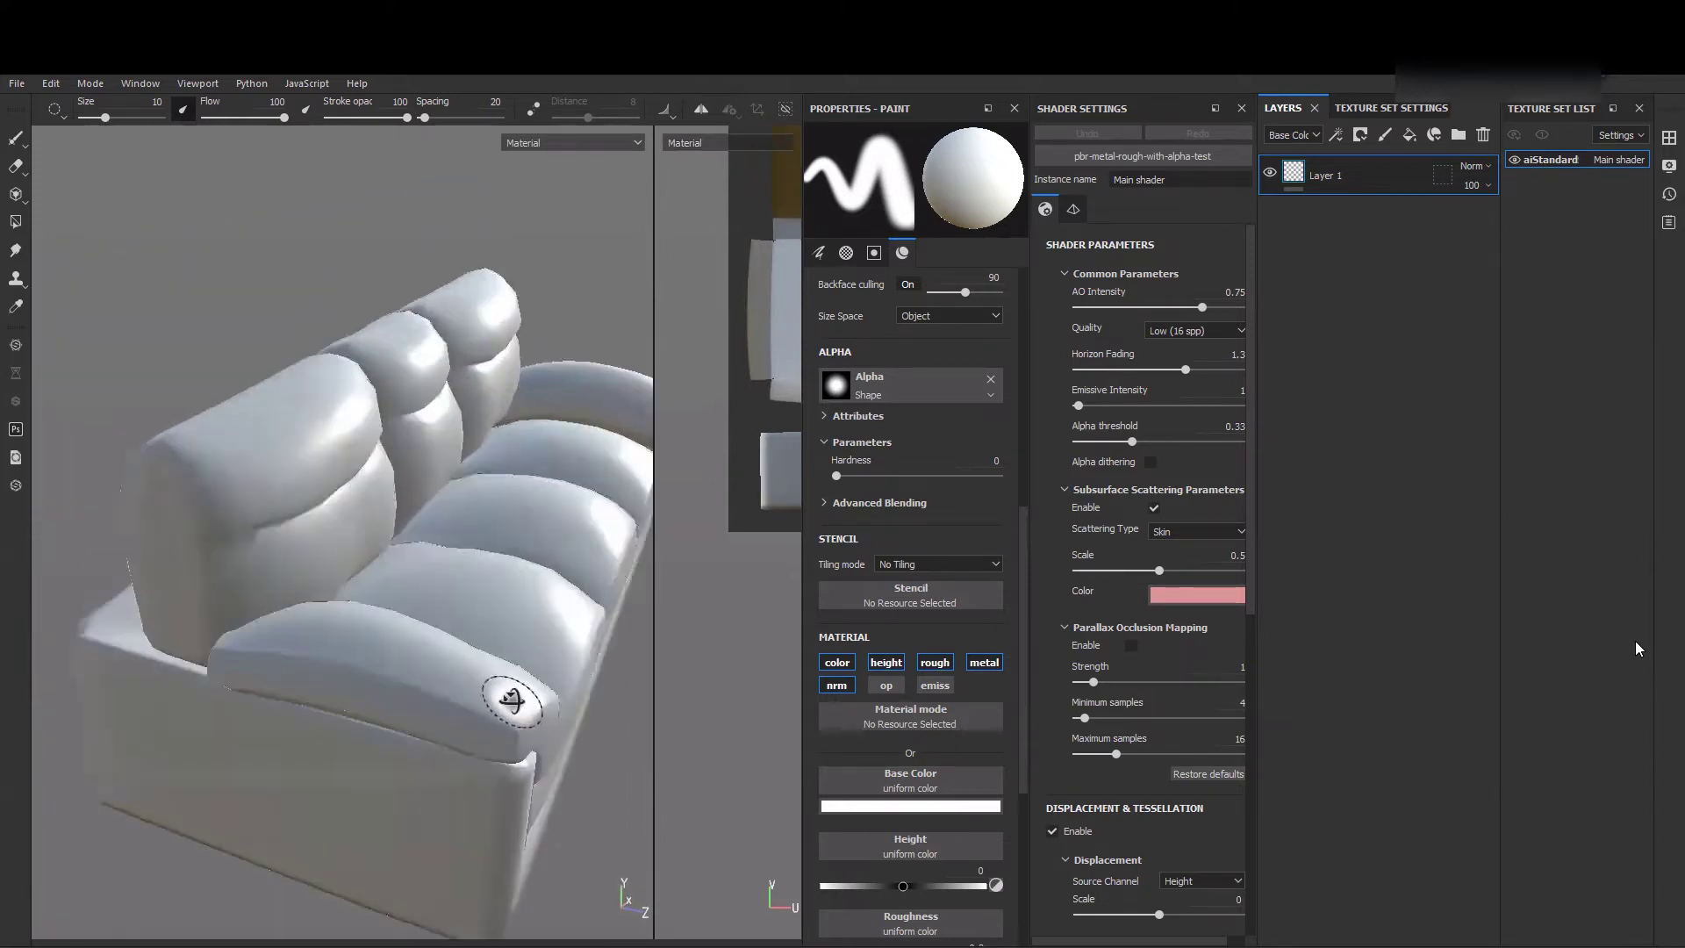
pyautogui.keyDown('alt'); pyautogui.moveTo(516, 700); pyautogui.dragTo(610, 763, button='middle'); pyautogui.keyUp('alt')
pyautogui.keyDown('alt'); pyautogui.moveTo(611, 763); pyautogui.dragTo(399, 497, button='right'); pyautogui.keyUp('alt')
pyautogui.keyDown('alt'); pyautogui.moveTo(432, 557); pyautogui.dragTo(378, 595); pyautogui.keyUp('alt')
pyautogui.keyDown('alt'); pyautogui.moveTo(377, 595); pyautogui.dragTo(135, 523, button='middle'); pyautogui.keyUp('alt')
pyautogui.keyDown('alt'); pyautogui.moveTo(135, 523); pyautogui.dragTo(319, 620); pyautogui.keyUp('alt')
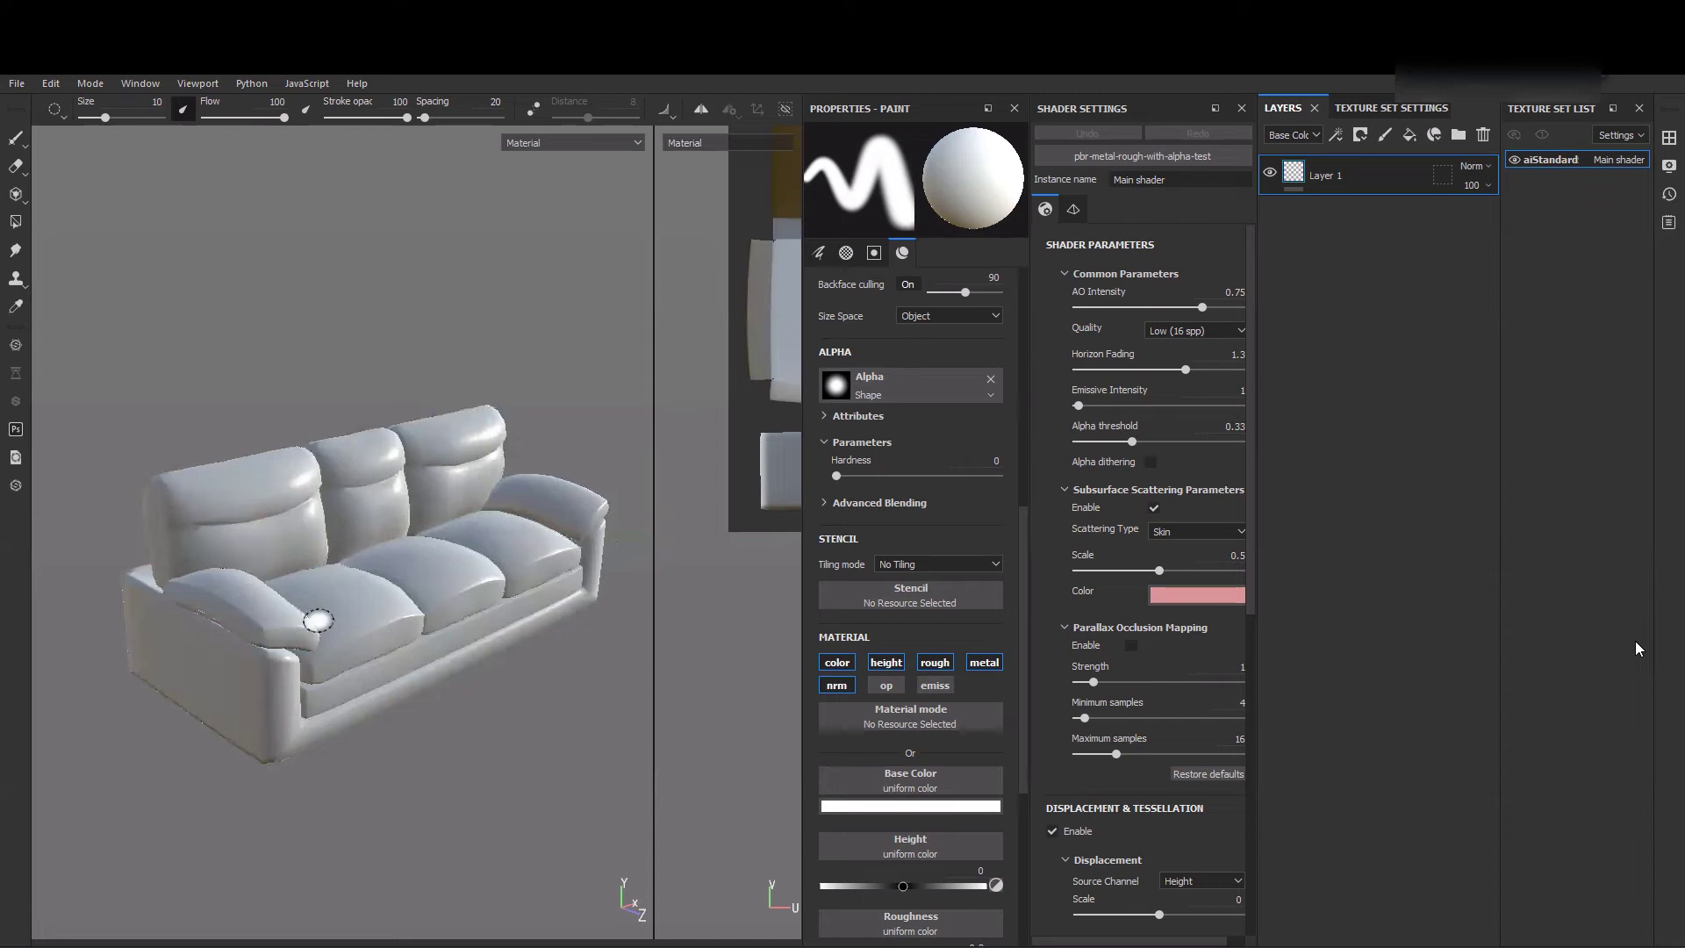
pyautogui.keyDown('alt'); pyautogui.moveTo(346, 612); pyautogui.dragTo(403, 630); pyautogui.keyUp('alt')
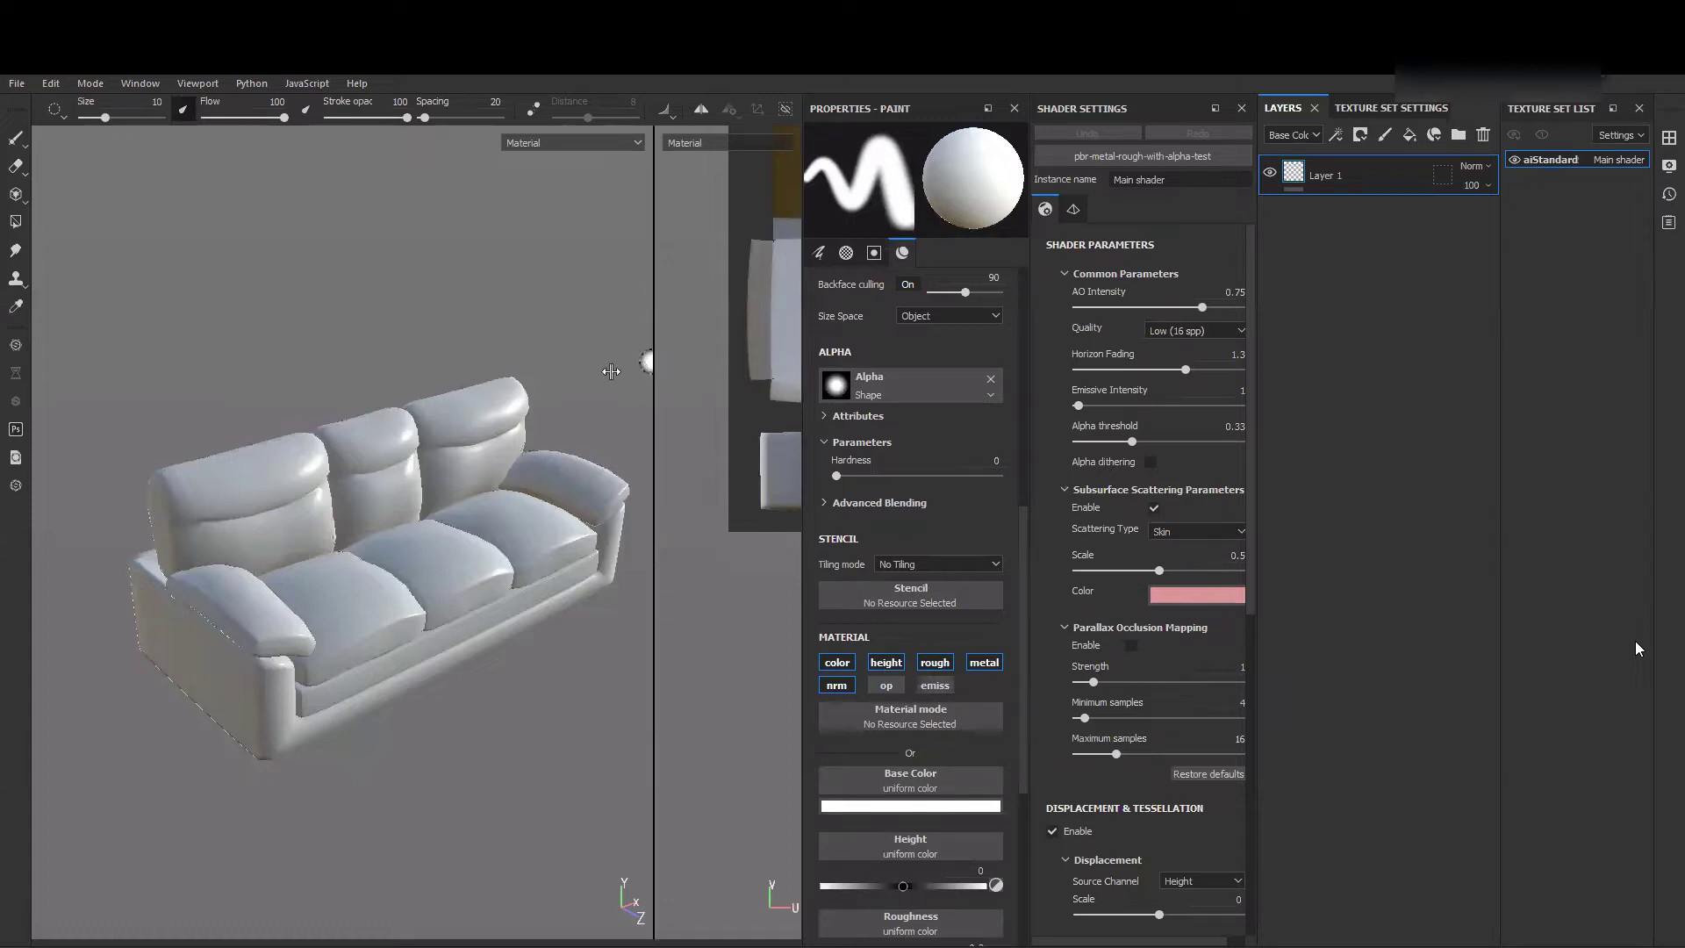
# - Widen the 2D viewport and examine the sofa's complete UV layout
pyautogui.moveTo(611, 371); pyautogui.dragTo(422, 377)
pyautogui.keyDown('alt'); pyautogui.moveTo(711, 289); pyautogui.dragTo(497, 677, button='middle'); pyautogui.keyUp('alt')
pyautogui.scroll(-5, 609, 627)
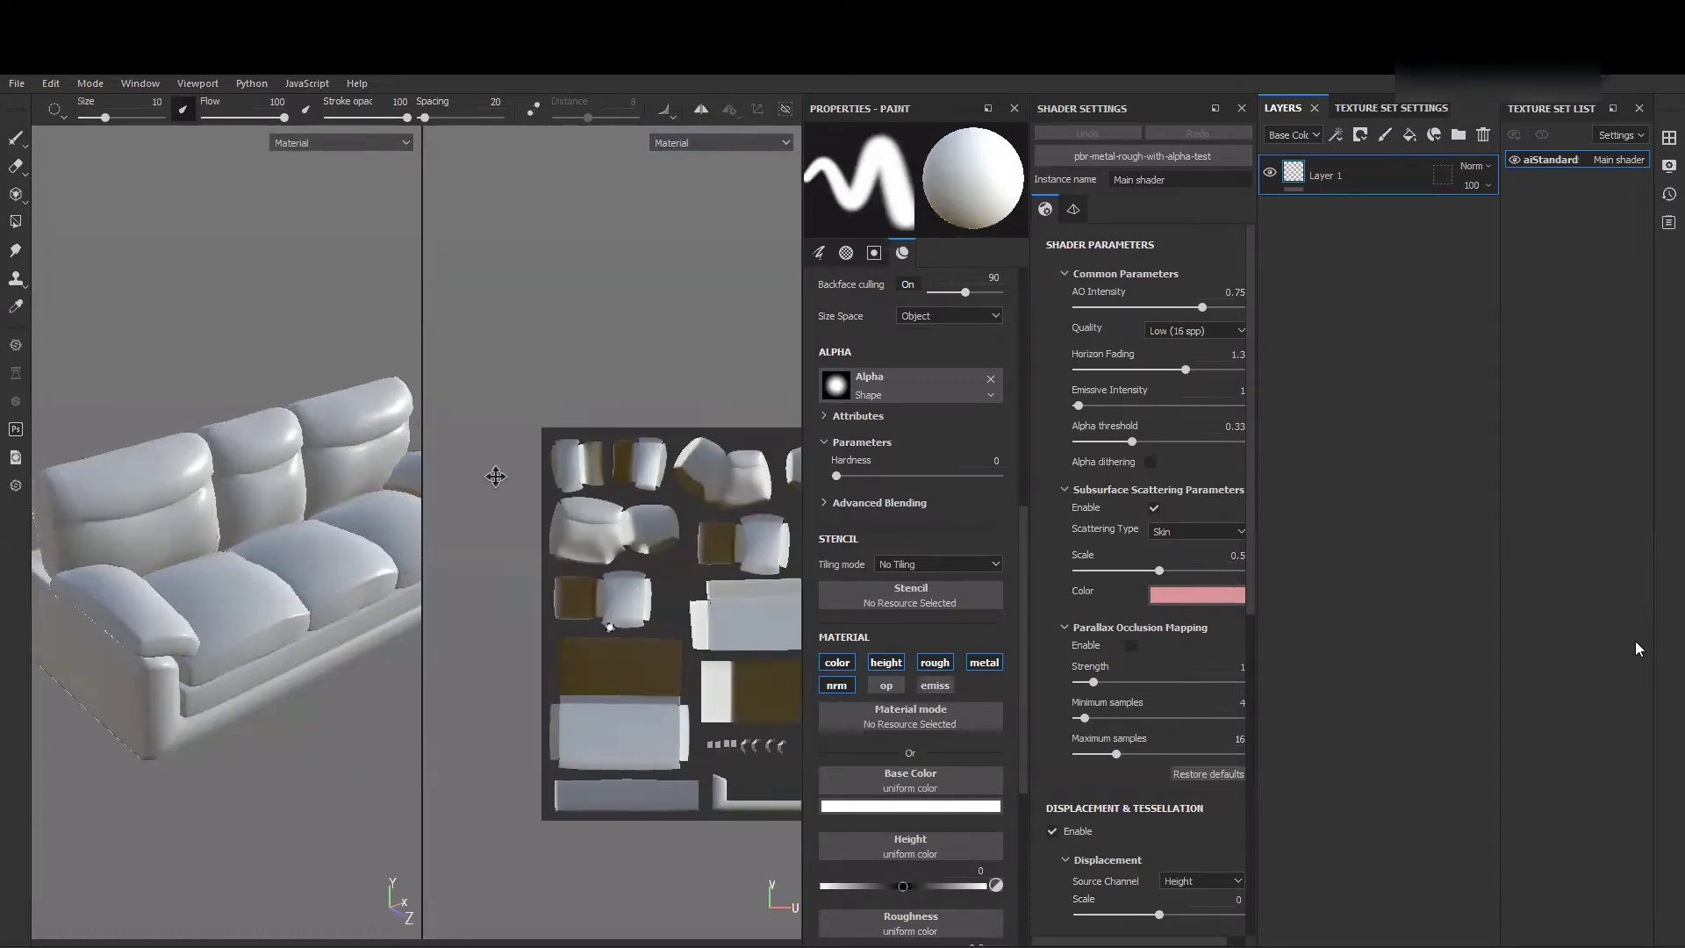
pyautogui.keyDown('alt'); pyautogui.moveTo(496, 477); pyautogui.dragTo(462, 431, button='middle'); pyautogui.keyUp('alt')
pyautogui.scroll(-3, 597, 496)
pyautogui.keyDown('alt'); pyautogui.moveTo(605, 501); pyautogui.dragTo(614, 530, button='middle'); pyautogui.keyUp('alt')
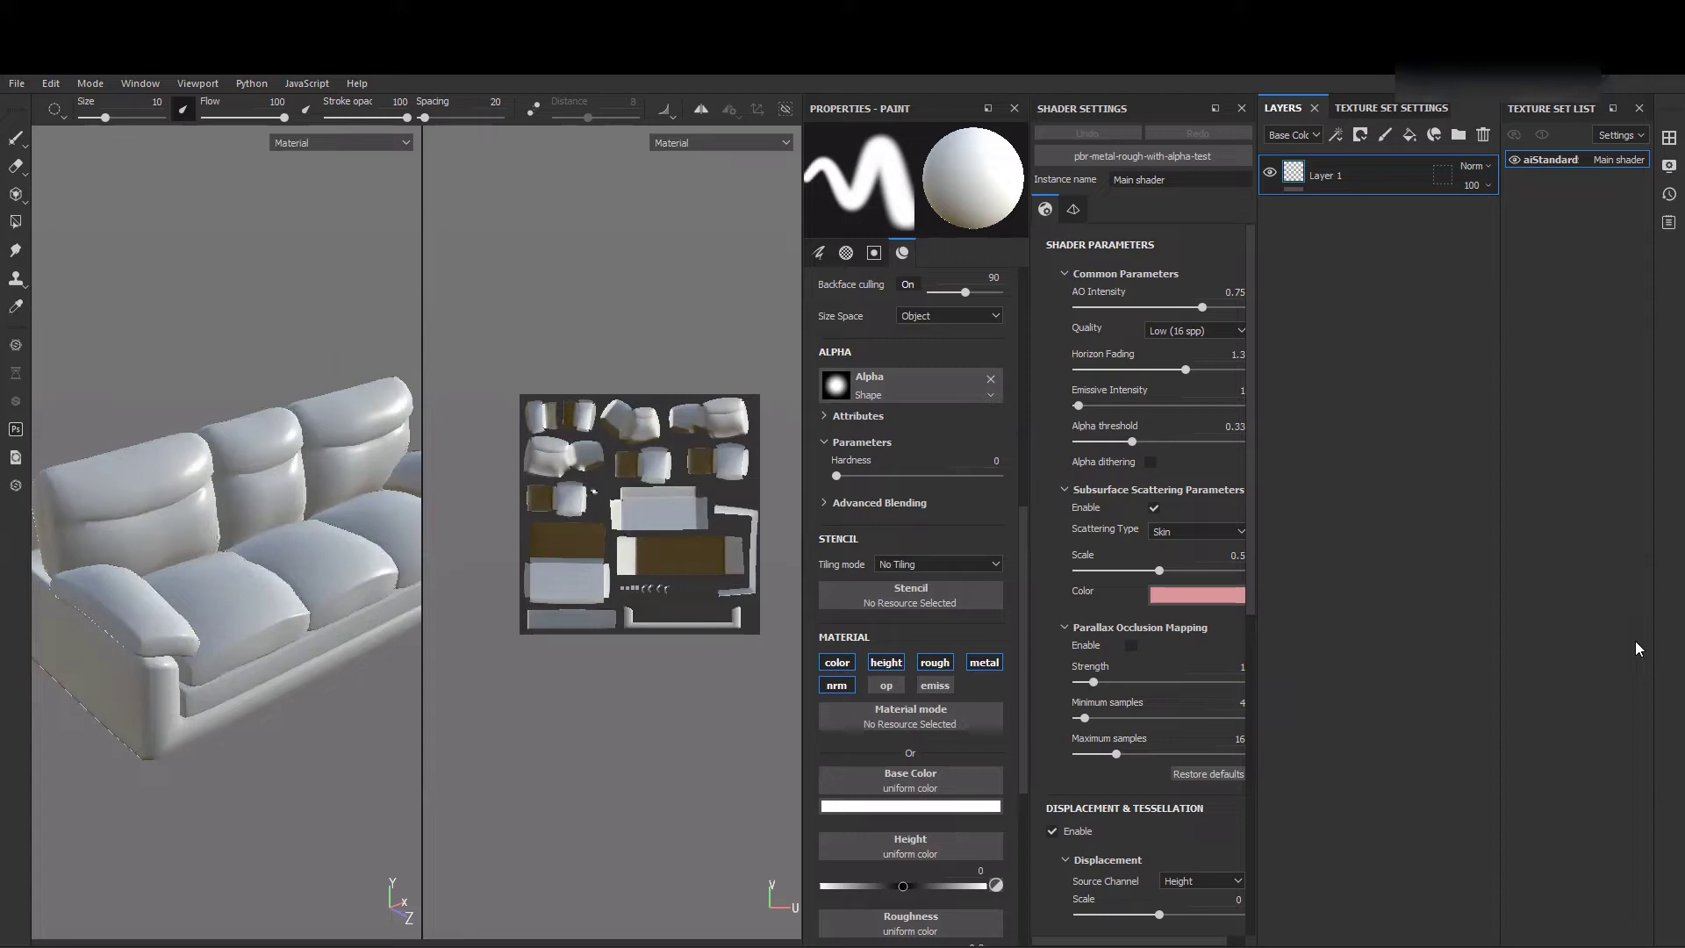
pyautogui.keyDown('alt'); pyautogui.moveTo(589, 502); pyautogui.dragTo(598, 586, button='right'); pyautogui.keyUp('alt')
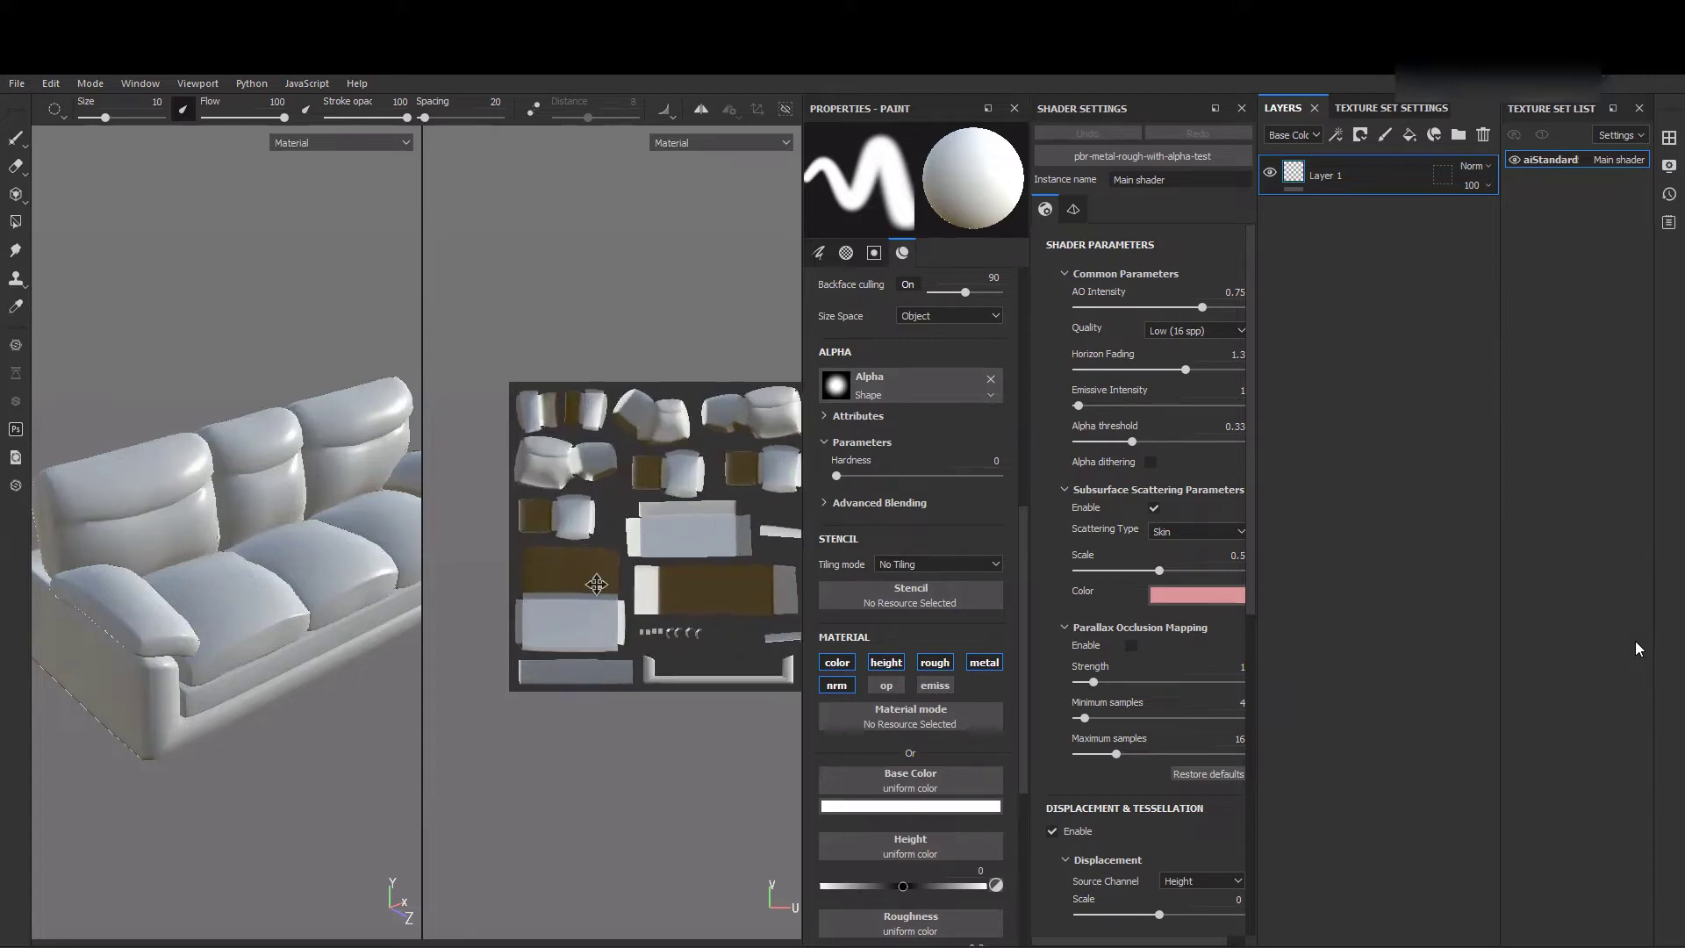
# - Centre the UV layout in the 2D view, undock the Properties and Shader Settings panels, and close both
pyautogui.keyDown('alt'); pyautogui.moveTo(598, 587); pyautogui.dragTo(553, 534, button='middle'); pyautogui.keyUp('alt')
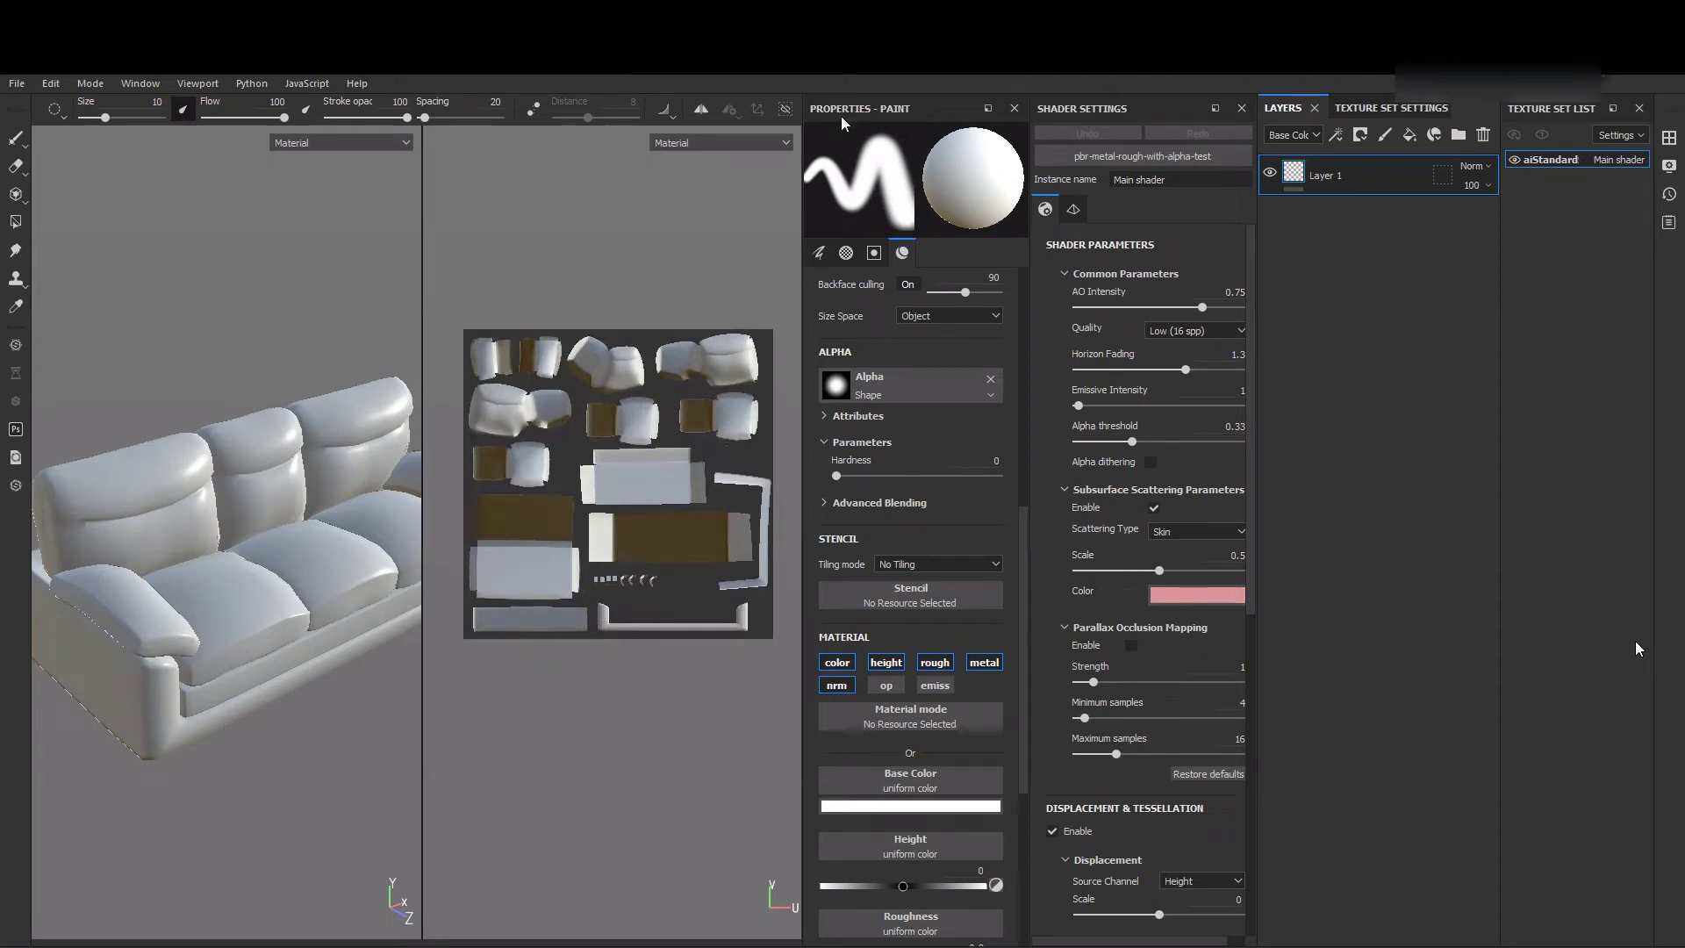
pyautogui.moveTo(872, 112); pyautogui.dragTo(625, 312)
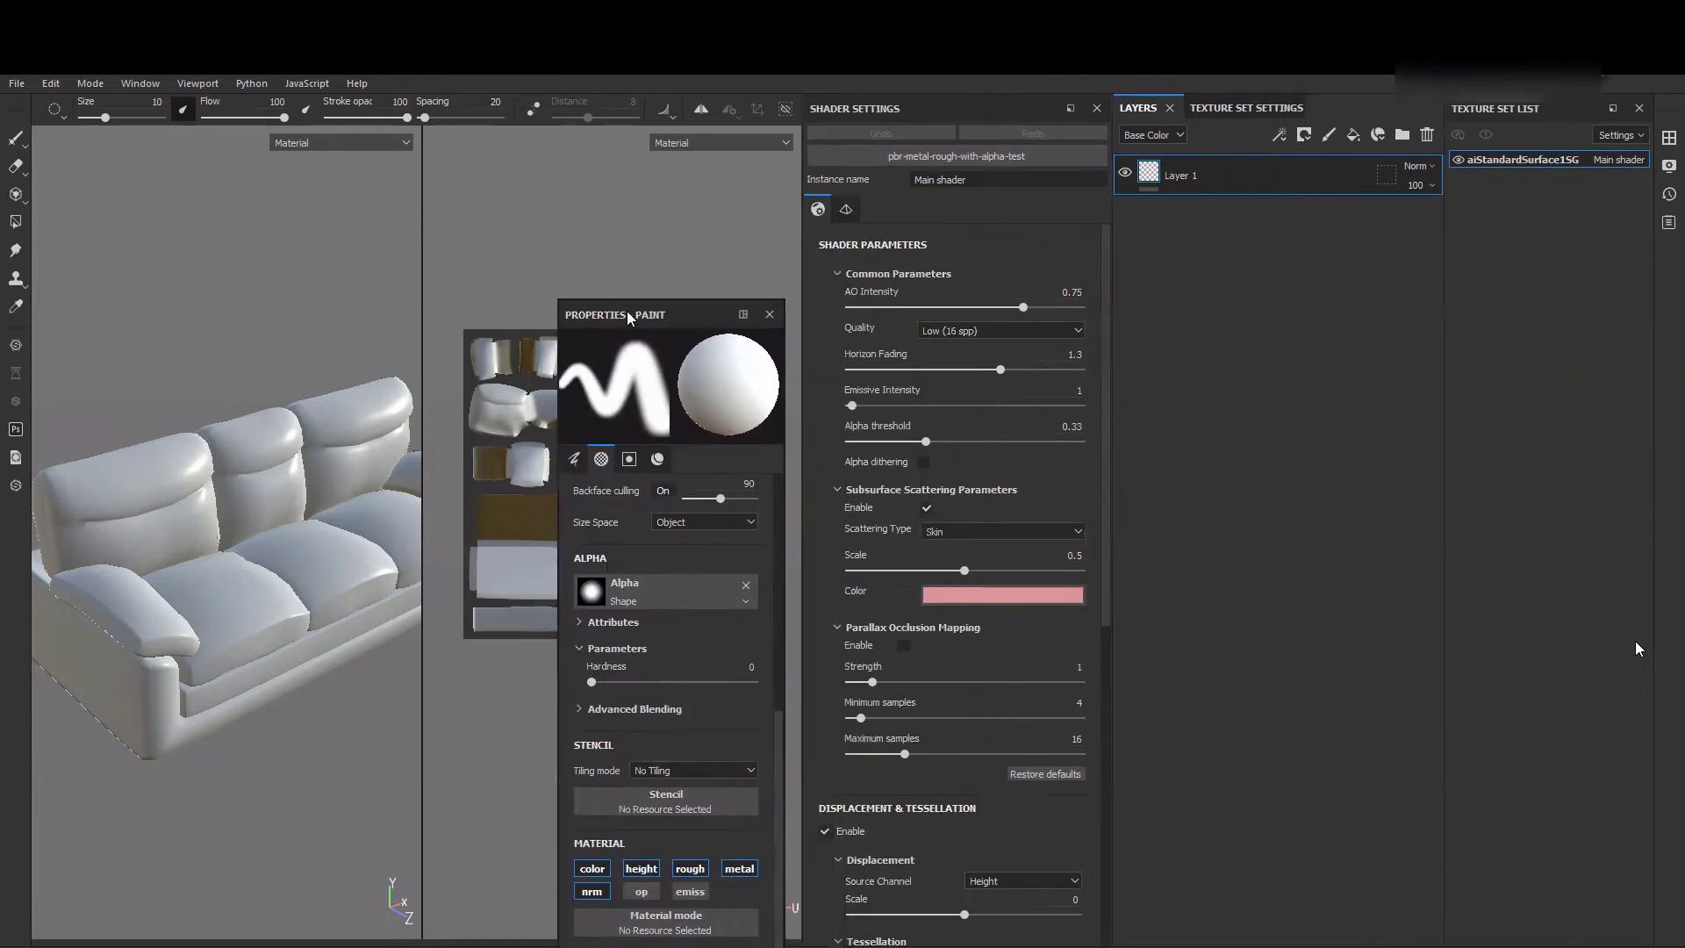
pyautogui.click(761, 314)
pyautogui.moveTo(882, 107); pyautogui.dragTo(489, 323)
pyautogui.click(700, 325)
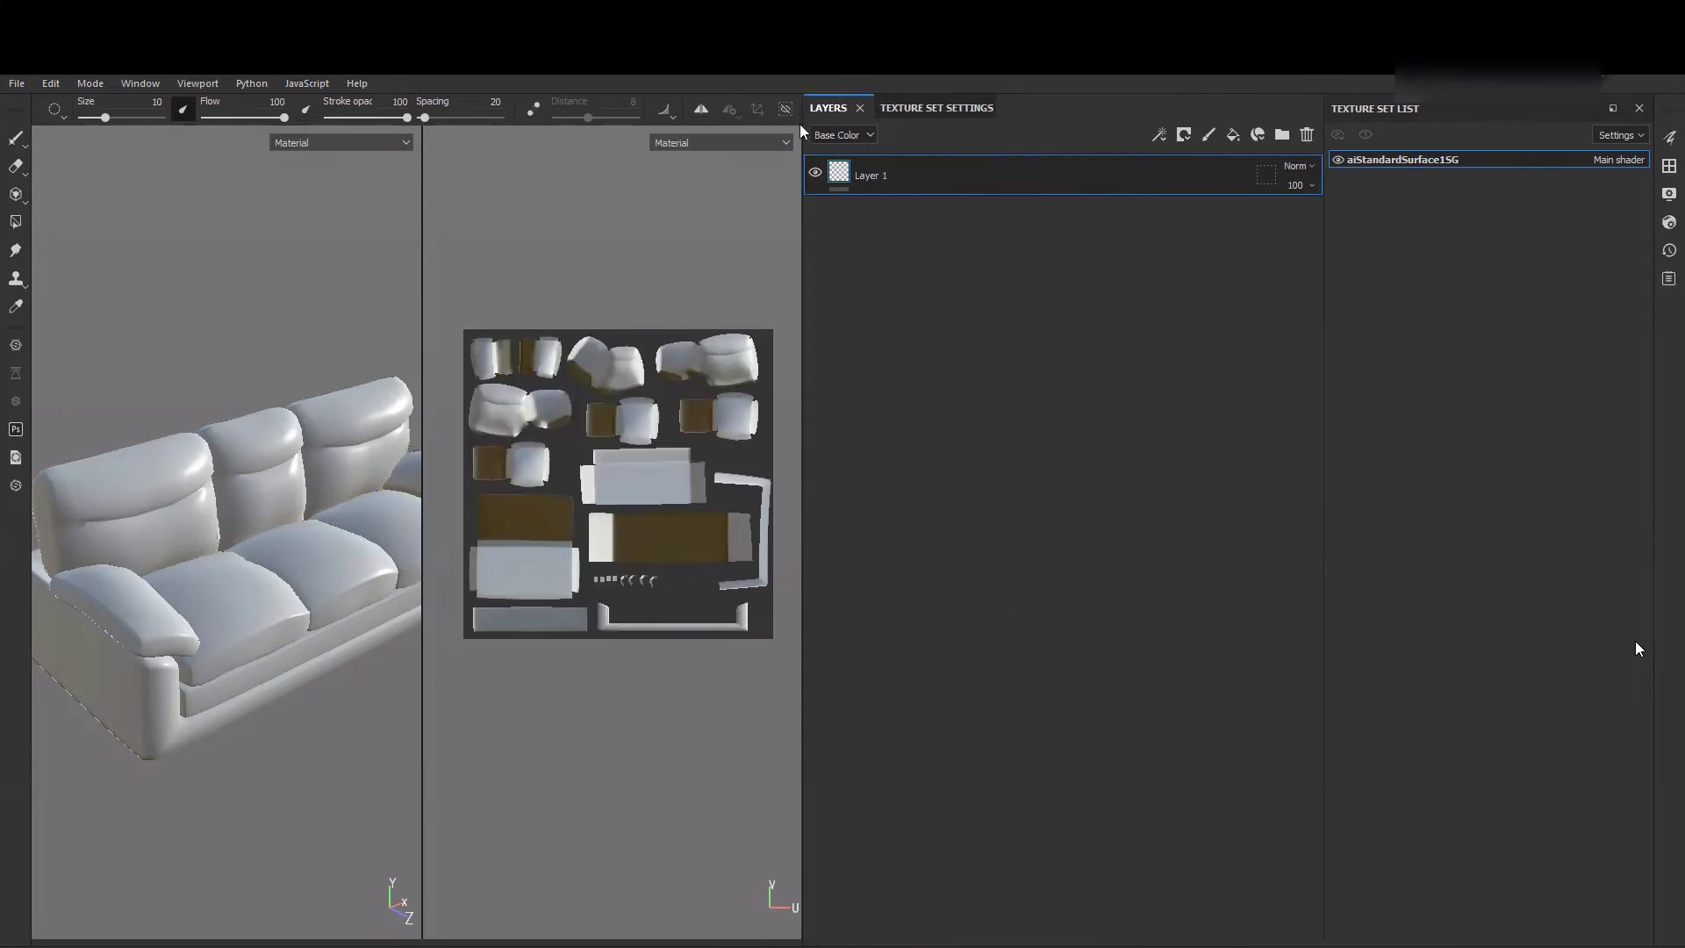
# - Close the Layers, Texture Set Settings and Texture Set List panels to leave more room for the viewports
pyautogui.moveTo(827, 109); pyautogui.dragTo(612, 353)
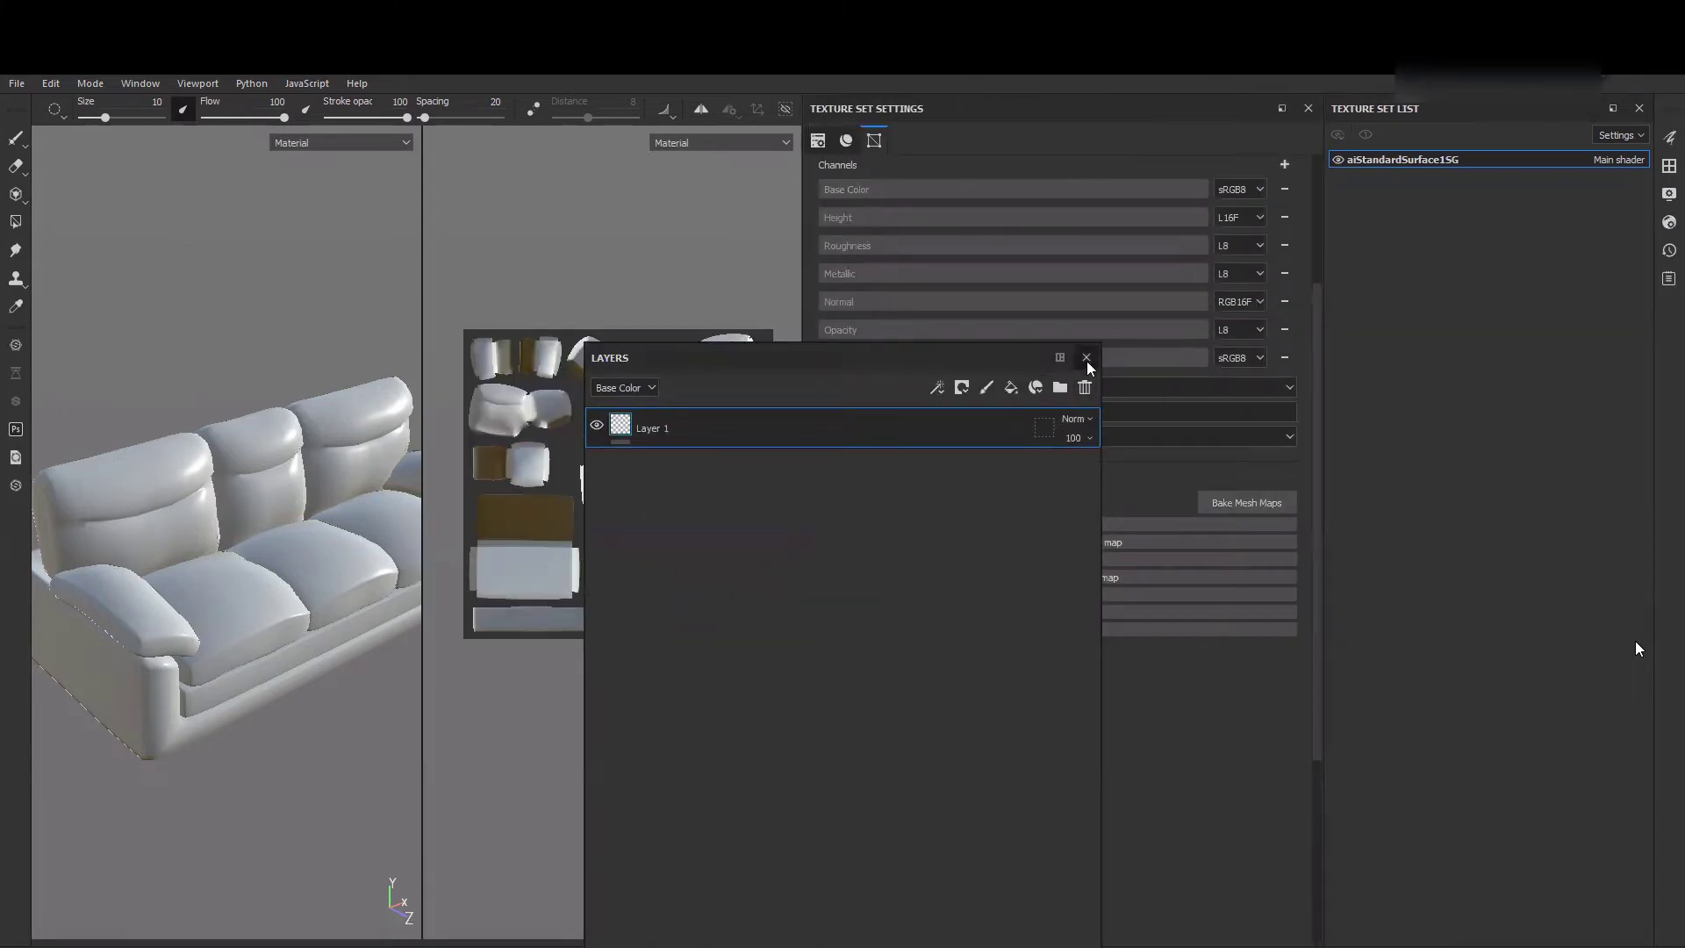
pyautogui.click(1089, 355)
pyautogui.moveTo(870, 122); pyautogui.dragTo(502, 282)
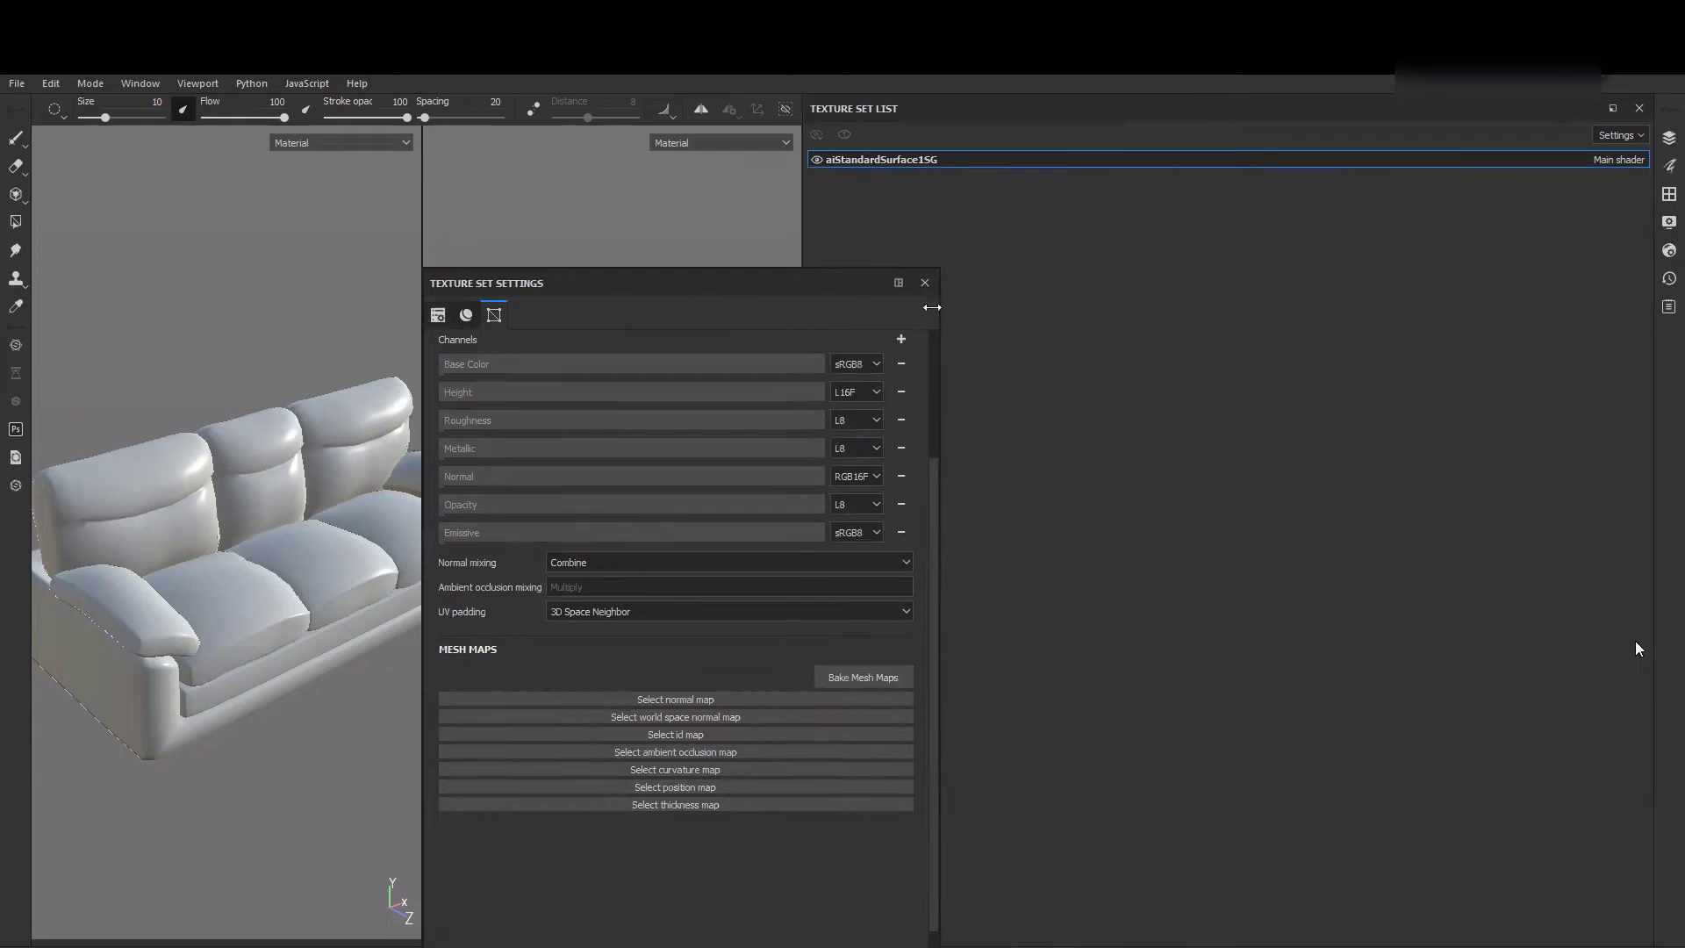
pyautogui.click(919, 282)
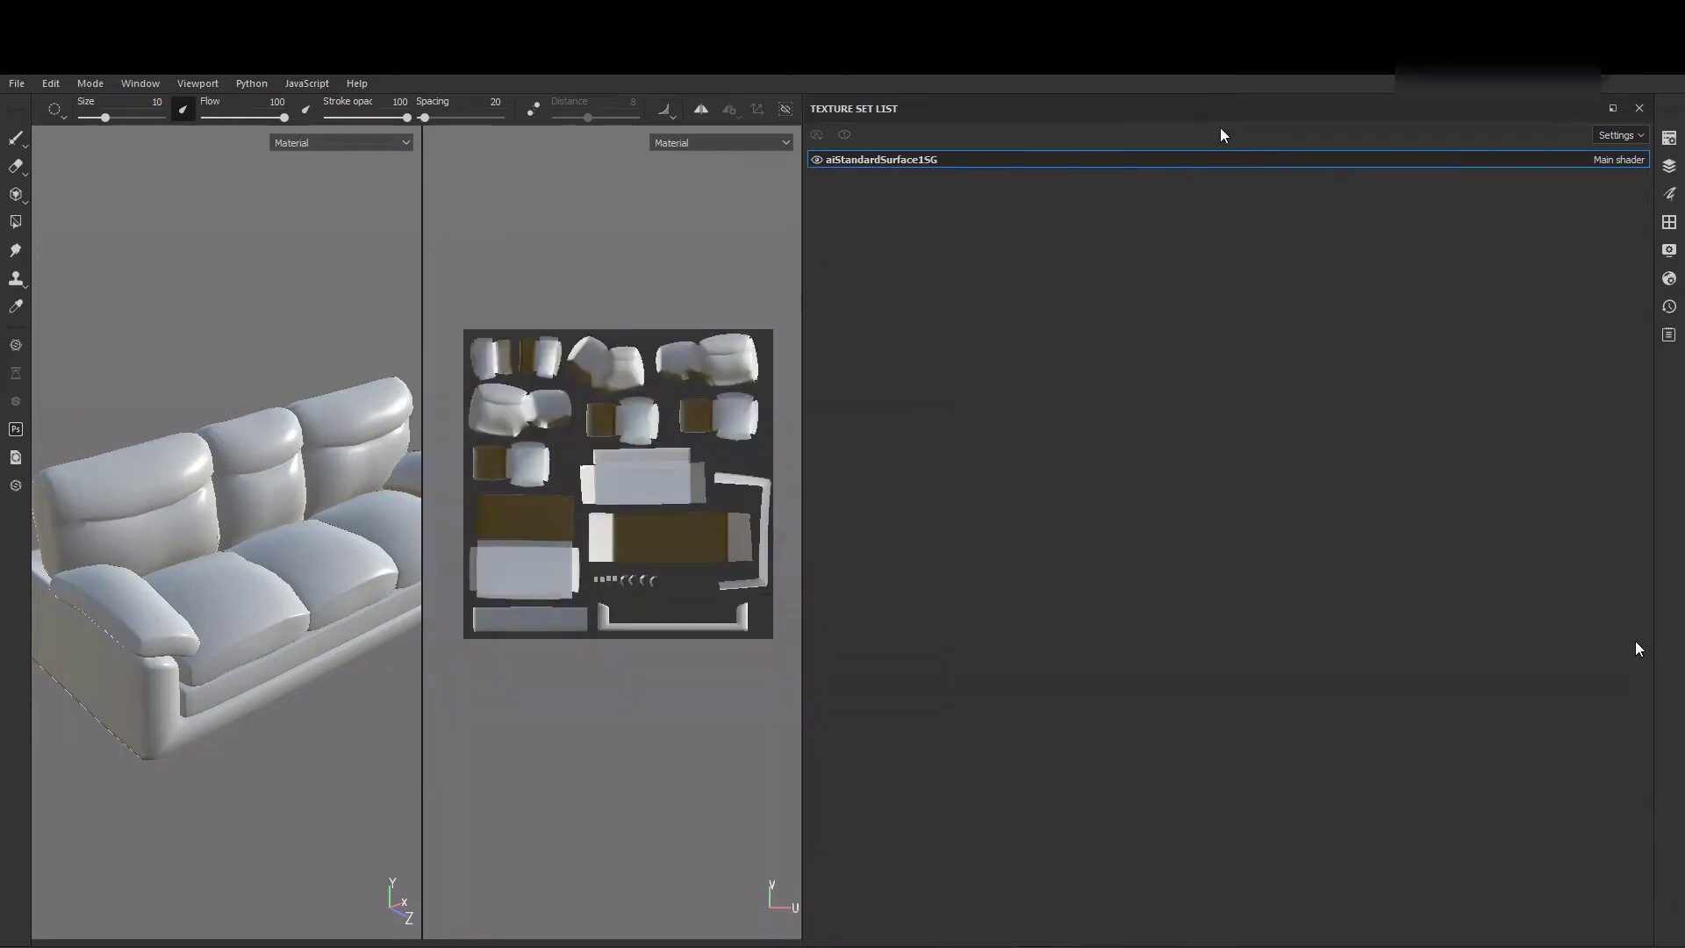
pyautogui.click(1638, 109)
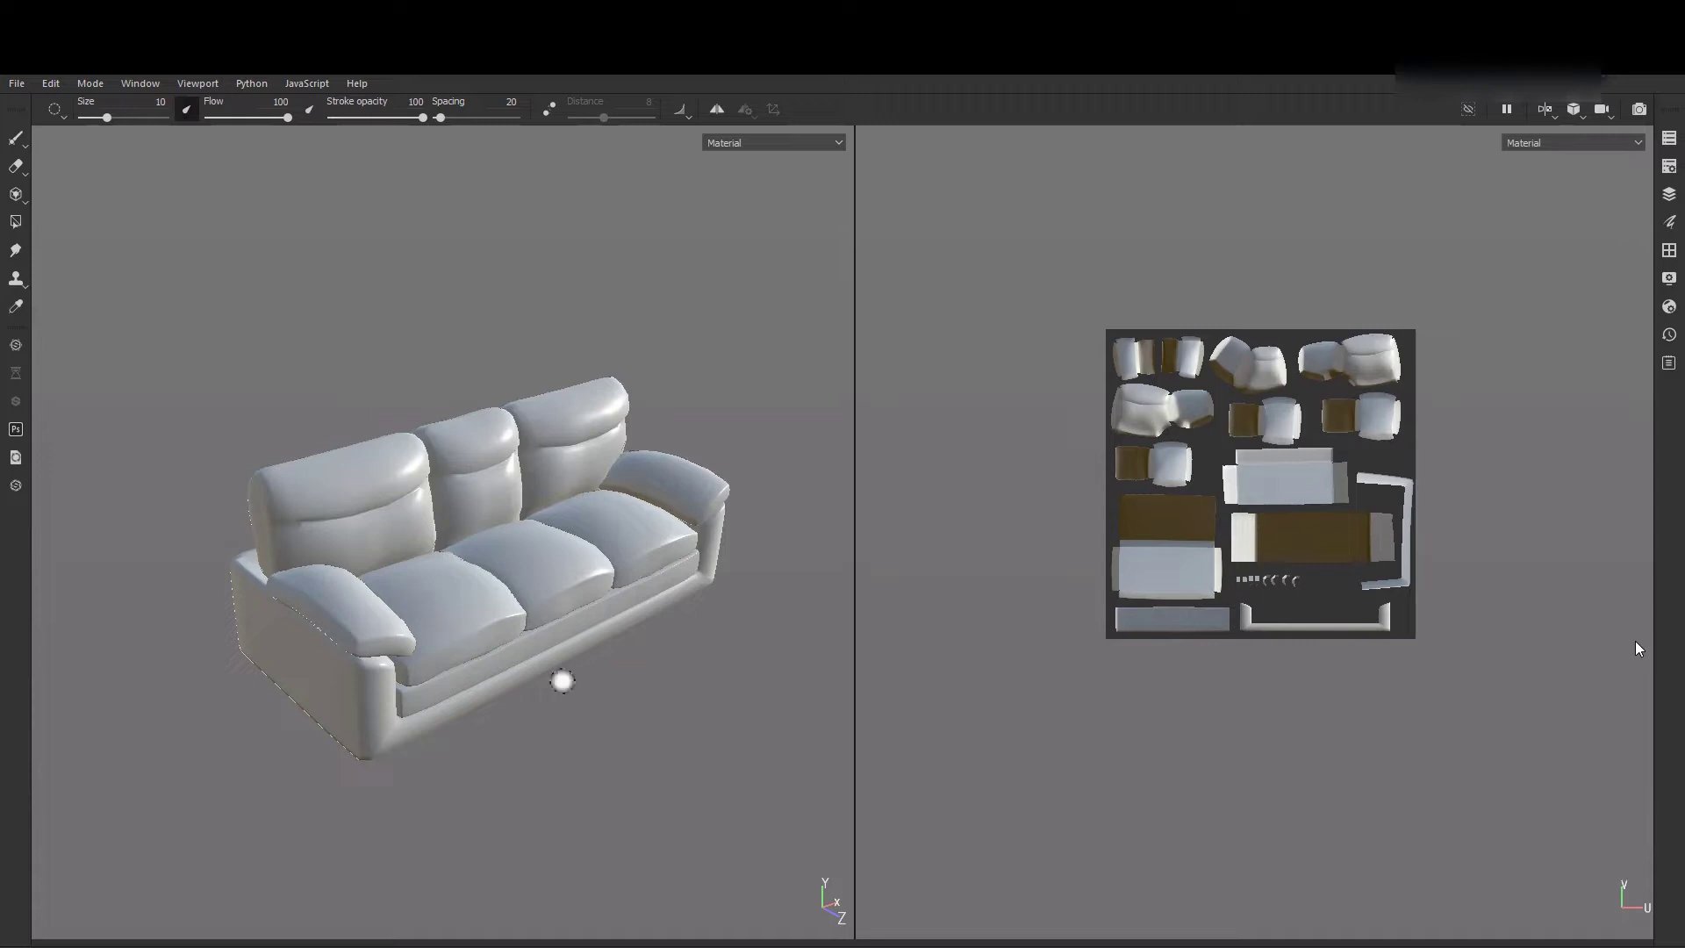
# - Spread test particles over two of the sofa's backrests with the Physical paint tool and undo the strokes
pyautogui.moveTo(549, 508); pyautogui.dragTo(542, 545, button='right')
pyautogui.keyDown('alt'); pyautogui.moveTo(541, 546); pyautogui.dragTo(562, 548); pyautogui.keyUp('alt')
pyautogui.keyDown('alt'); pyautogui.moveTo(1291, 544); pyautogui.dragTo(1203, 560, button='middle'); pyautogui.keyUp('alt')
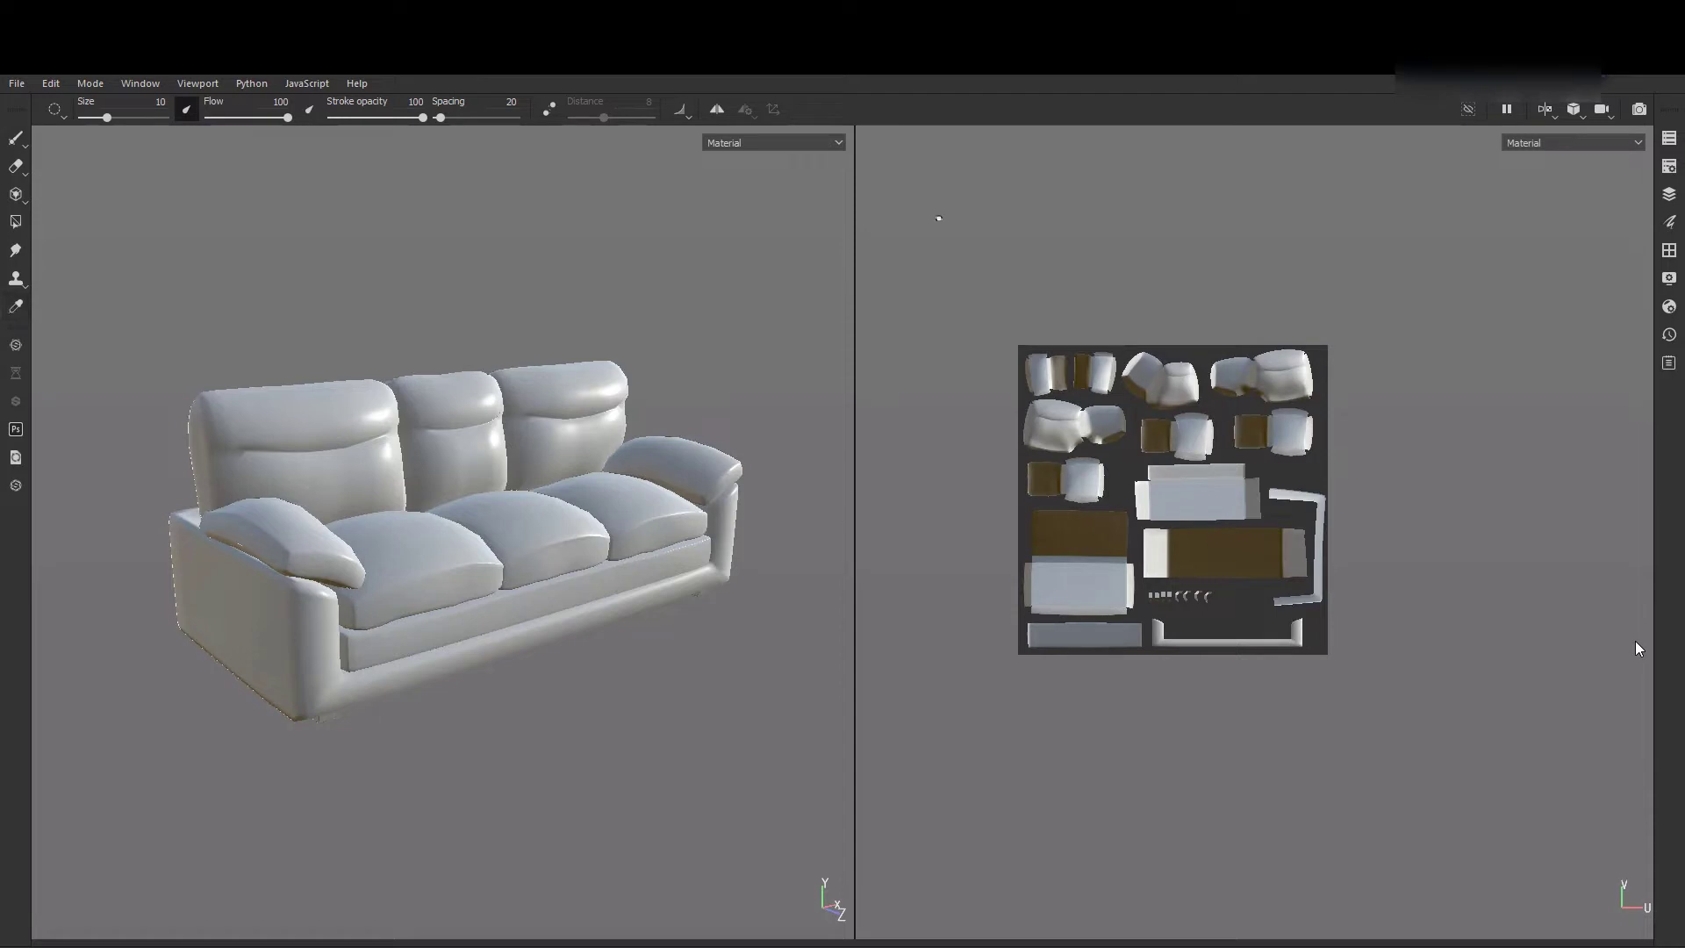
pyautogui.keyDown('alt'); pyautogui.moveTo(568, 465); pyautogui.dragTo(590, 503); pyautogui.keyUp('alt')
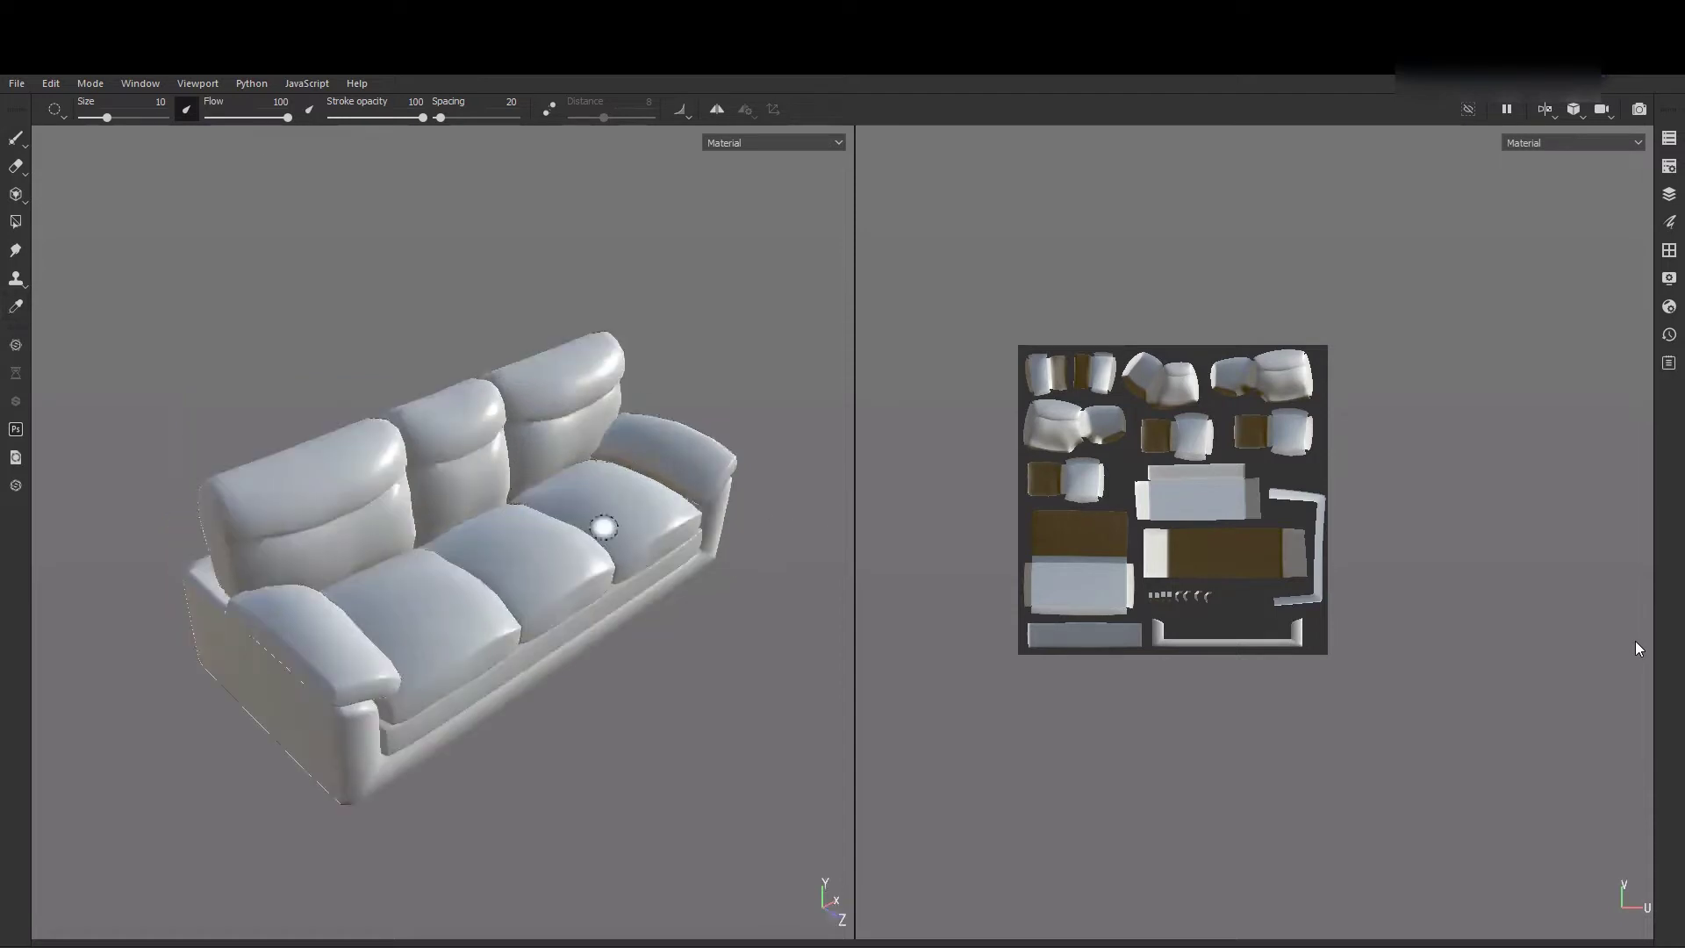
pyautogui.click(13, 140)
pyautogui.moveTo(316, 504)
pyautogui.mouseDown()
pyautogui.moveTo(360, 500)
pyautogui.moveTo(385, 540)
pyautogui.mouseUp()
pyautogui.moveTo(470, 446); pyautogui.dragTo(474, 526)
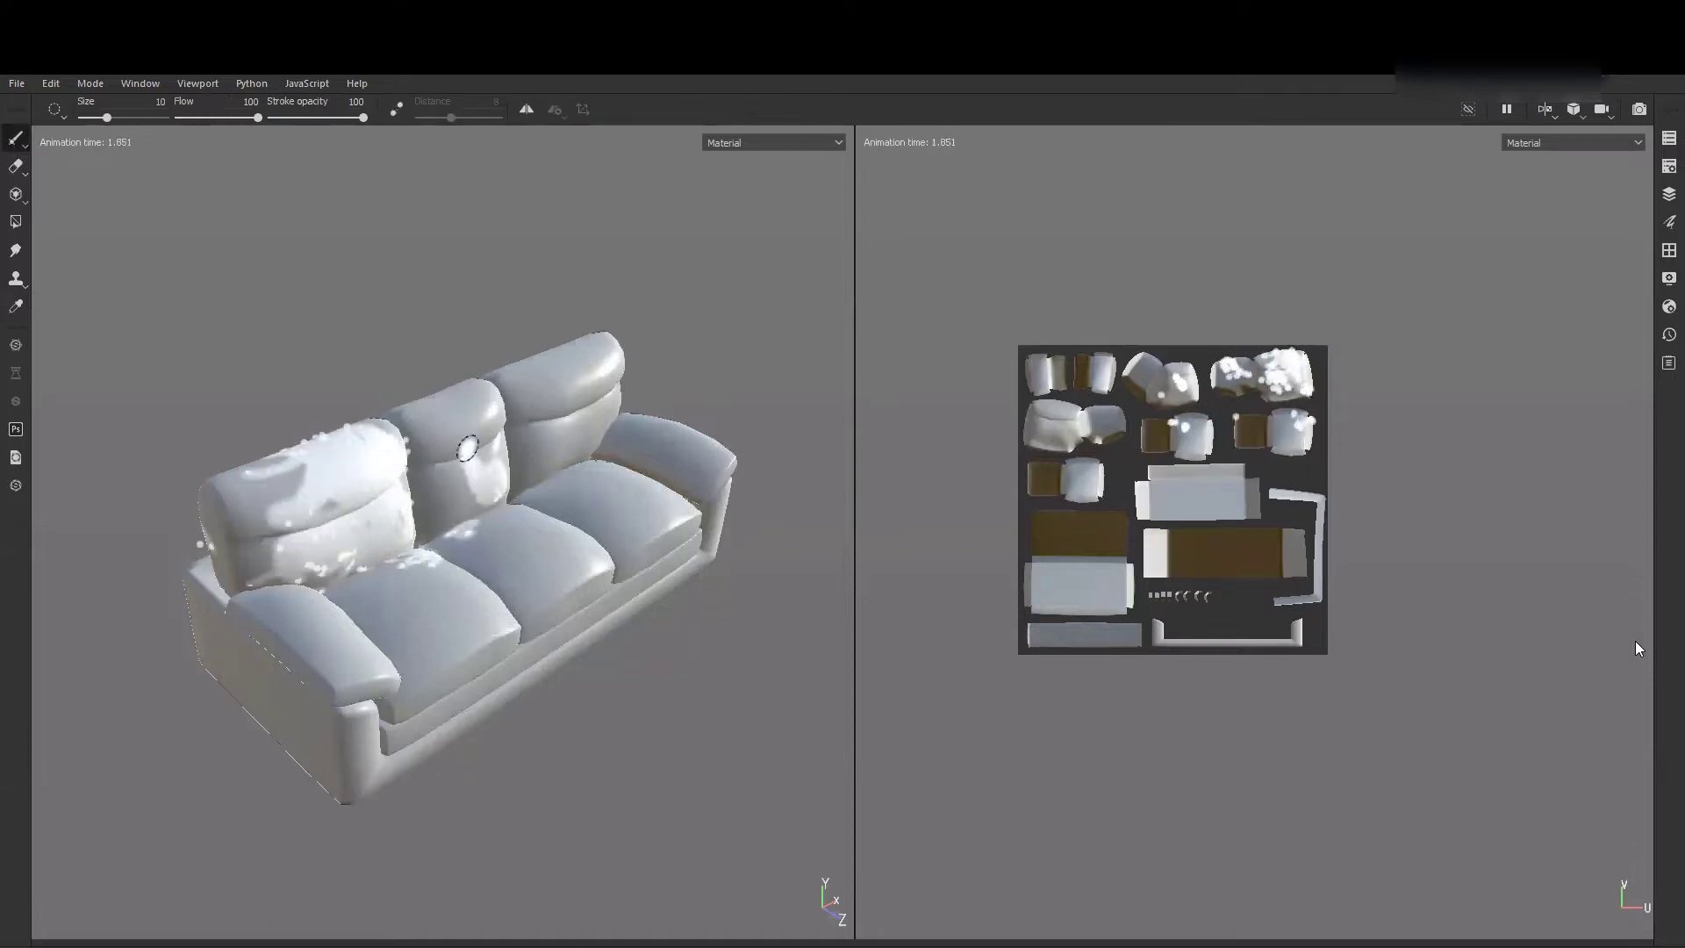
pyautogui.hotkey('ctrl', 'z')
# - Brush another physical paint test stroke across all three backrests and undo it
pyautogui.click(23, 145)
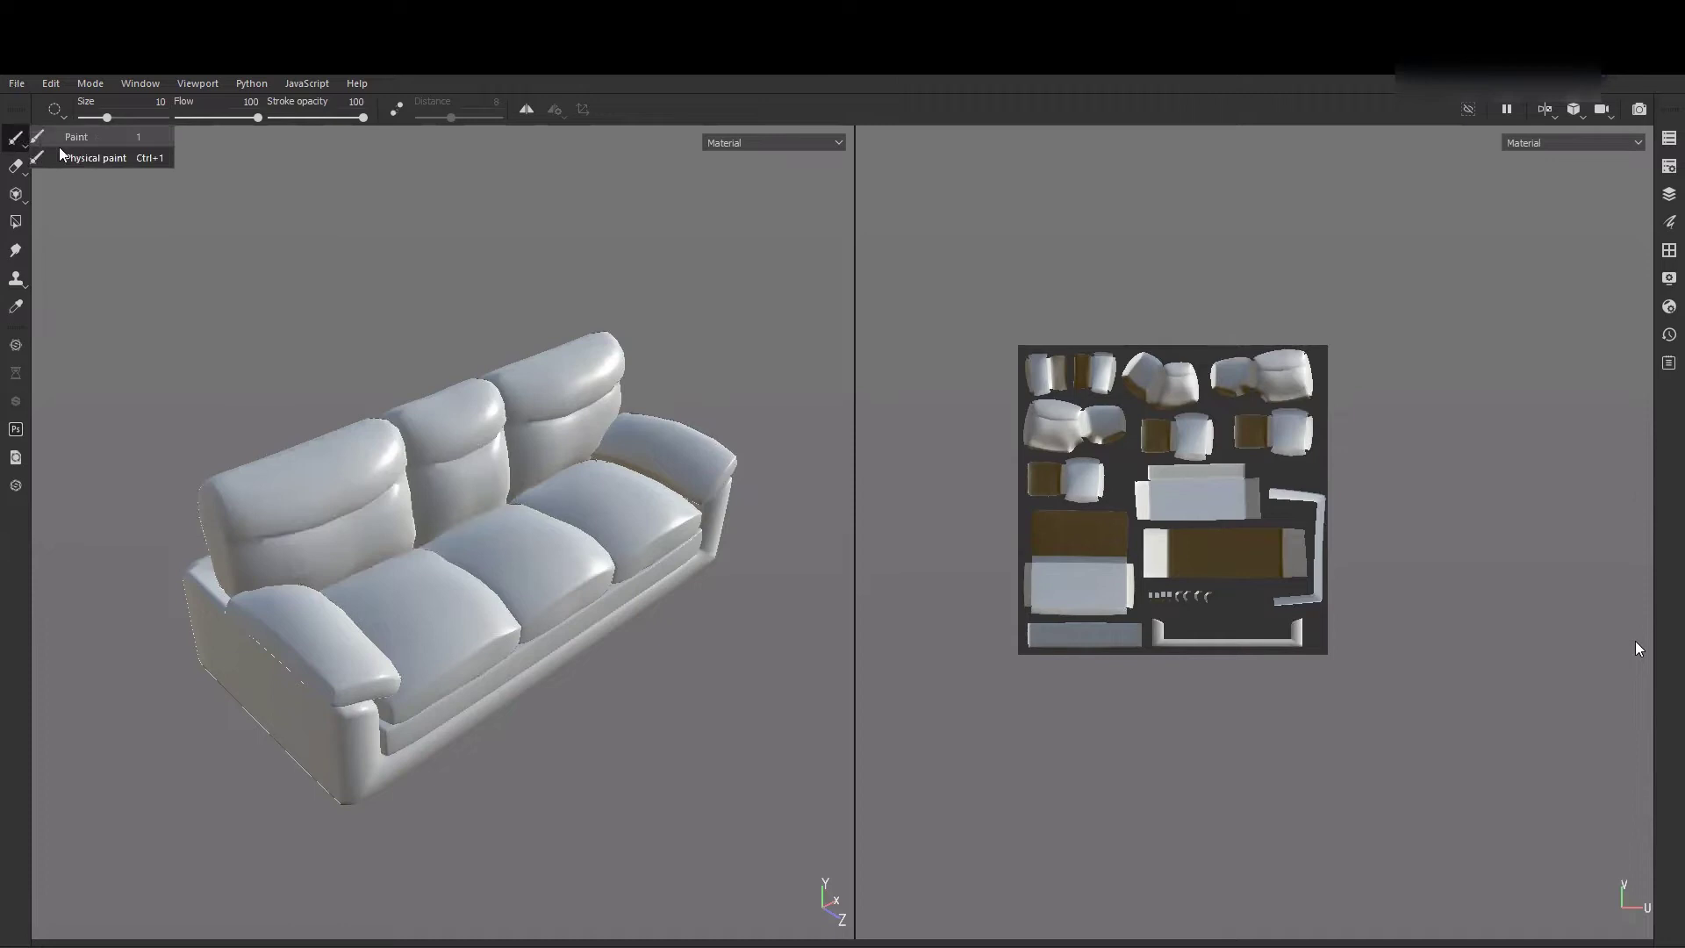
pyautogui.click(61, 134)
pyautogui.moveTo(308, 551)
pyautogui.mouseDown()
pyautogui.moveTo(338, 484)
pyautogui.moveTo(409, 498)
pyautogui.moveTo(474, 481)
pyautogui.mouseUp()
pyautogui.hotkey('ctrl', 'z')
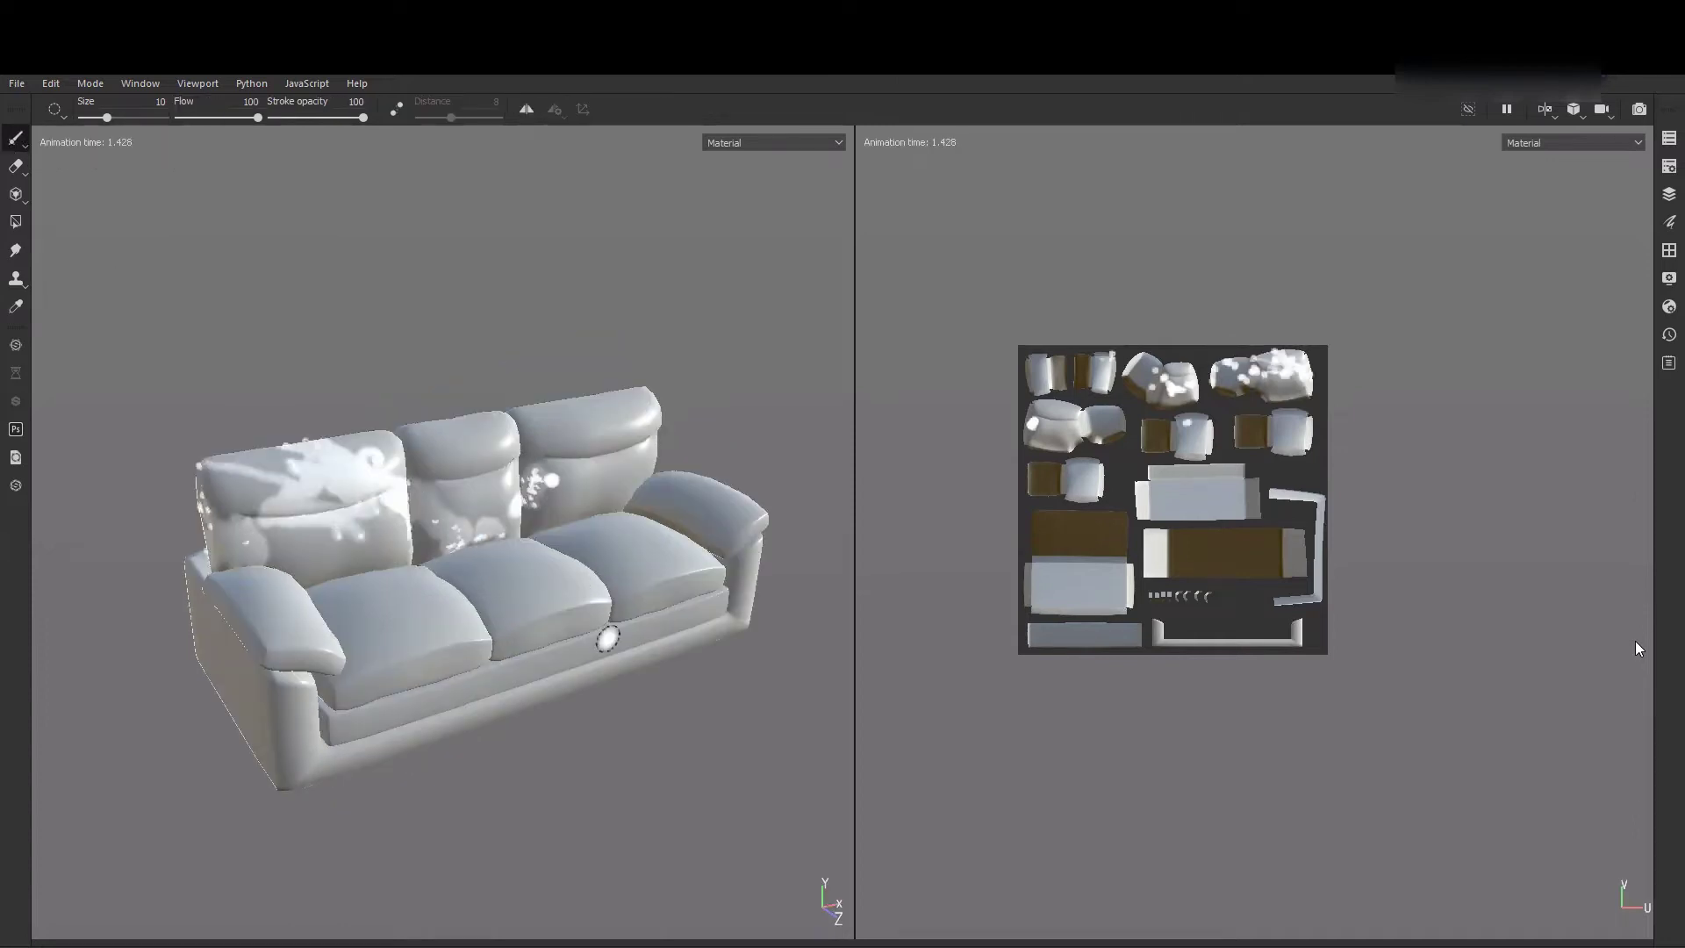
pyautogui.moveTo(602, 640); pyautogui.dragTo(607, 638)
pyautogui.hotkey('ctrl', 'z')
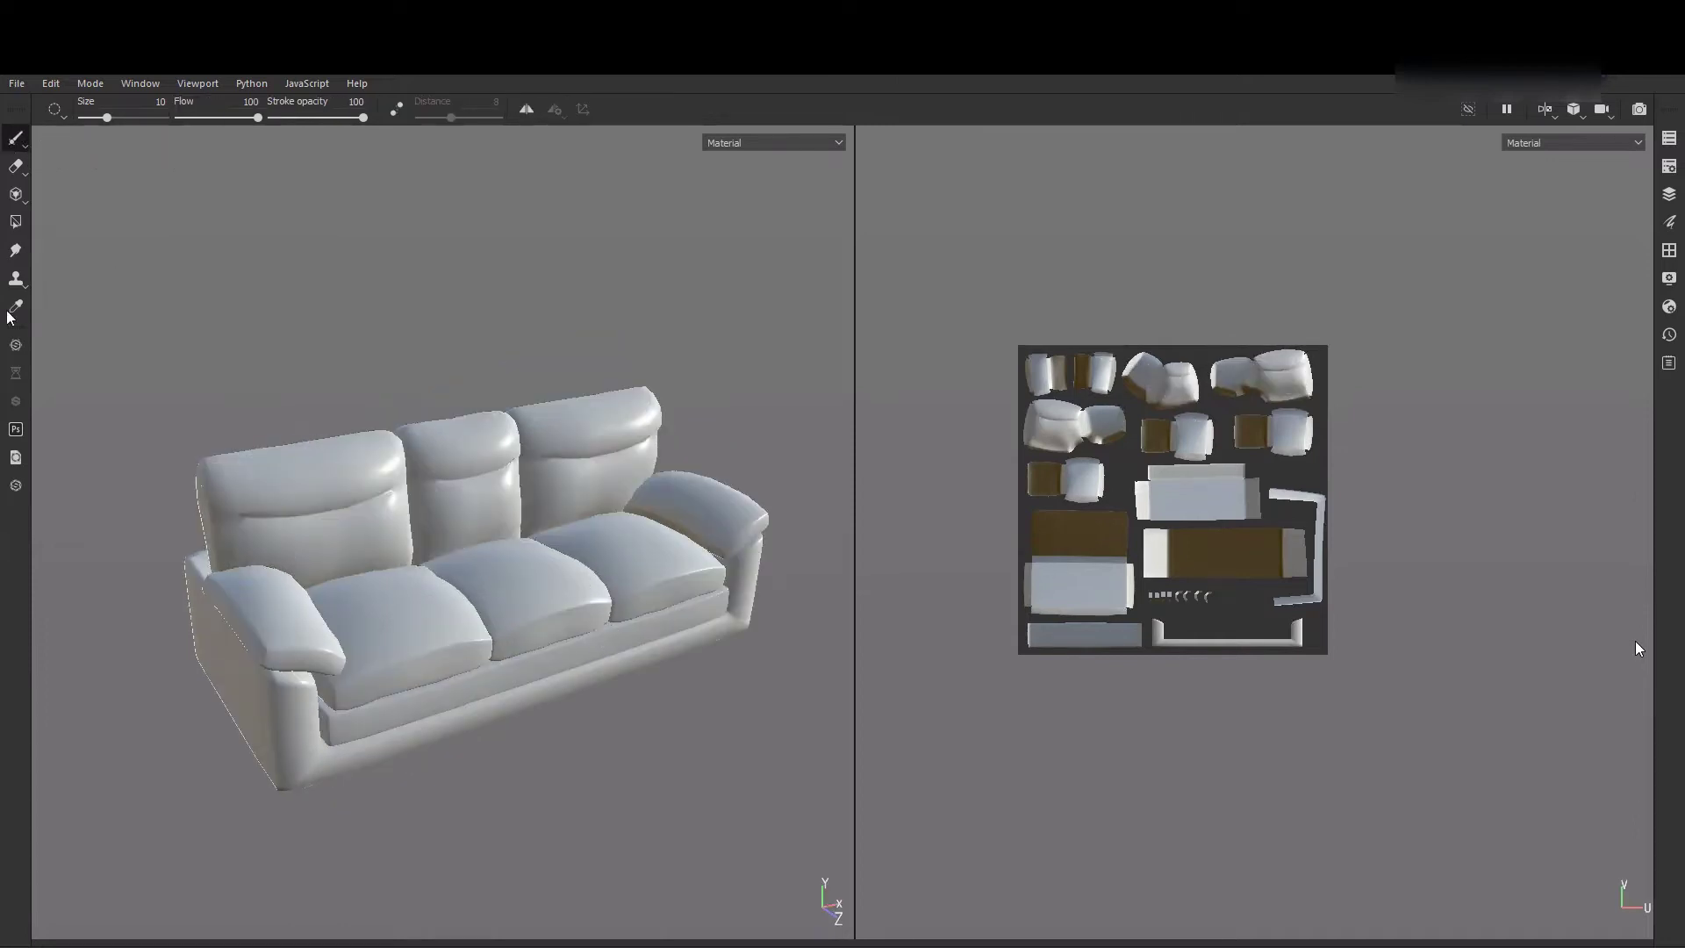
# - Paint a test stroke across the backrests with the standard Paint brush and try the Eraser on it
pyautogui.click(17, 168)
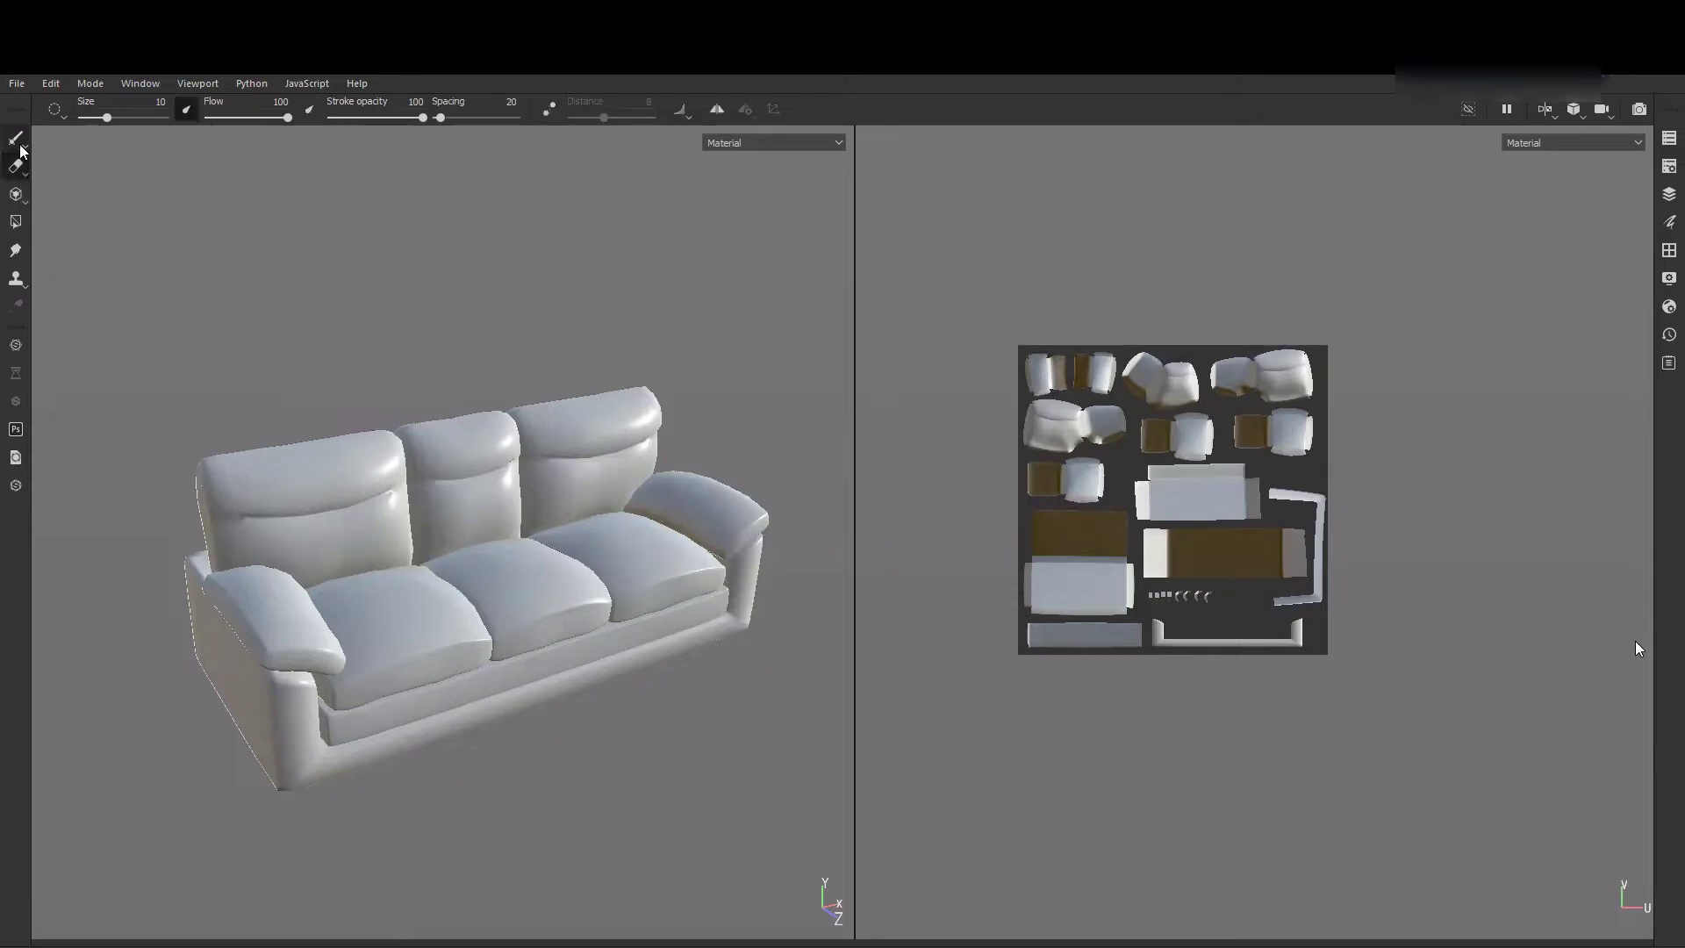
pyautogui.click(18, 141)
pyautogui.click(38, 140)
pyautogui.click(18, 167)
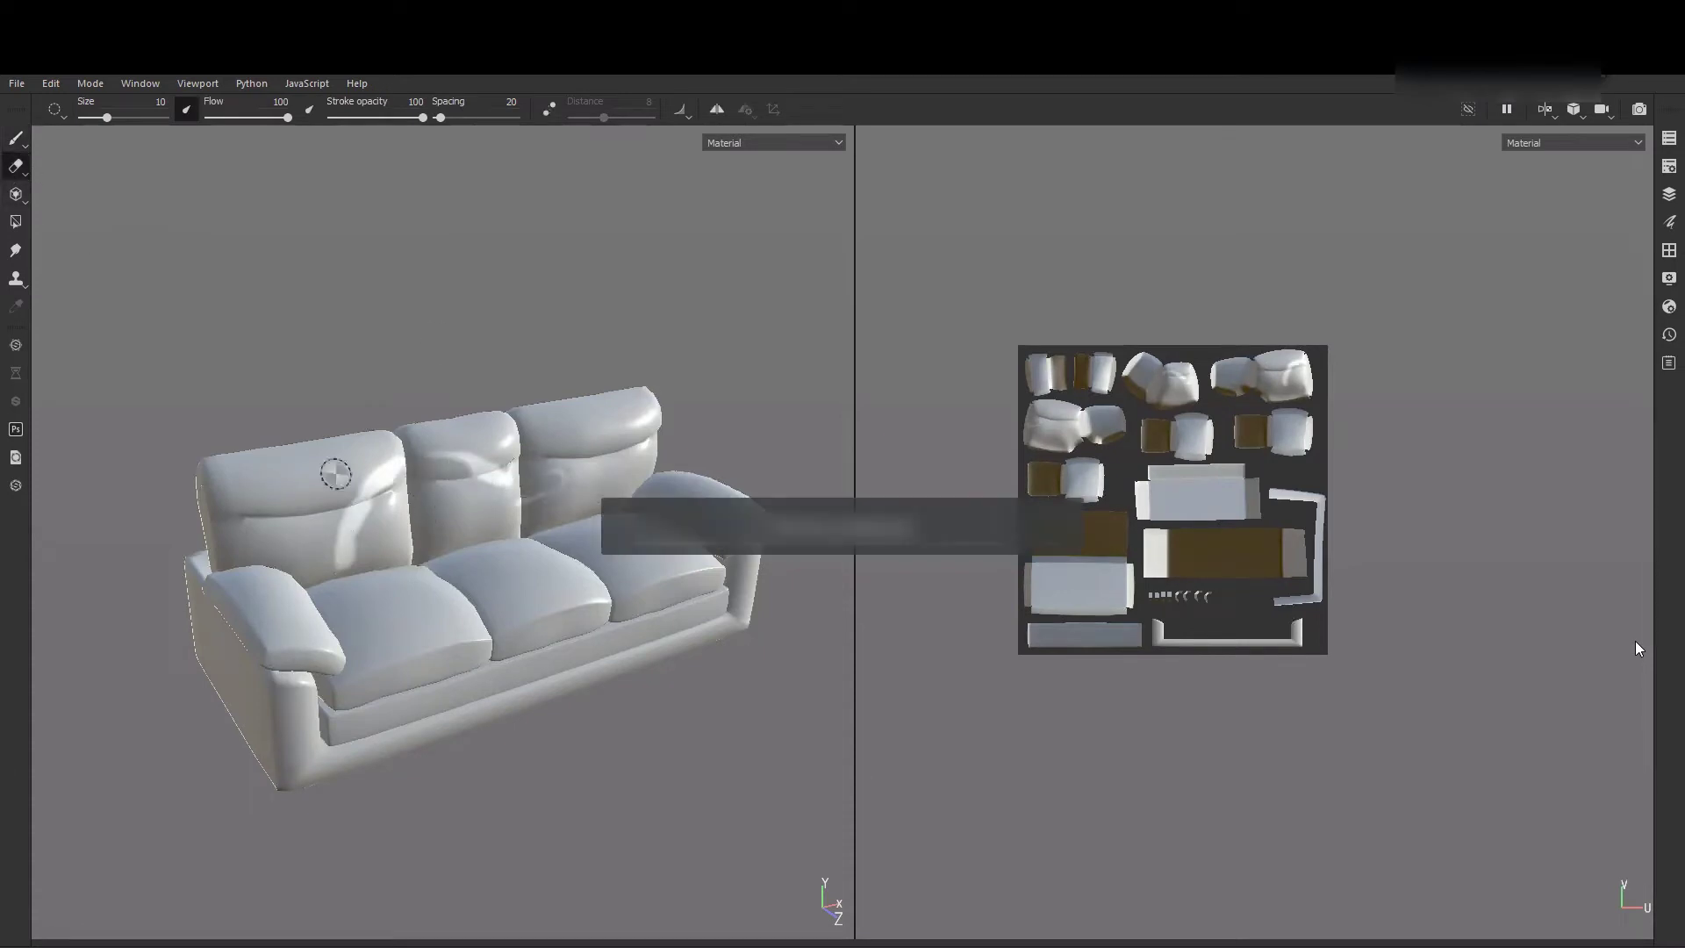
# - Try out the Projection tool, and activate Polygon Fill to show the sofa's faces
pyautogui.click(17, 195)
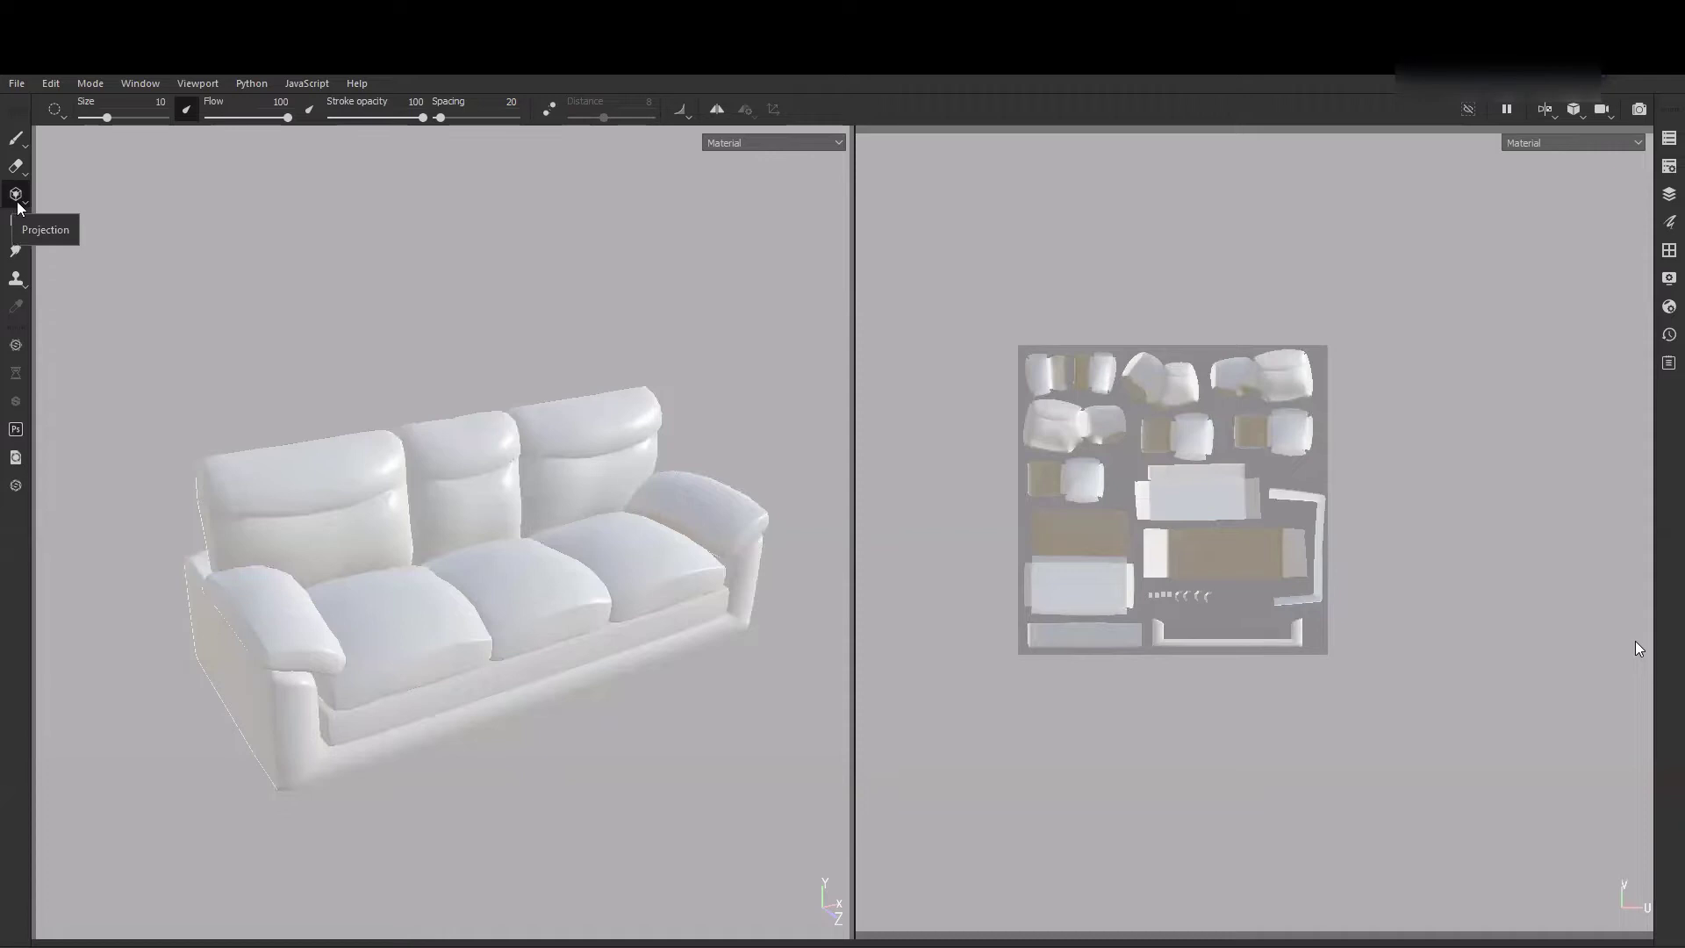
pyautogui.click(14, 196)
pyautogui.click(14, 196)
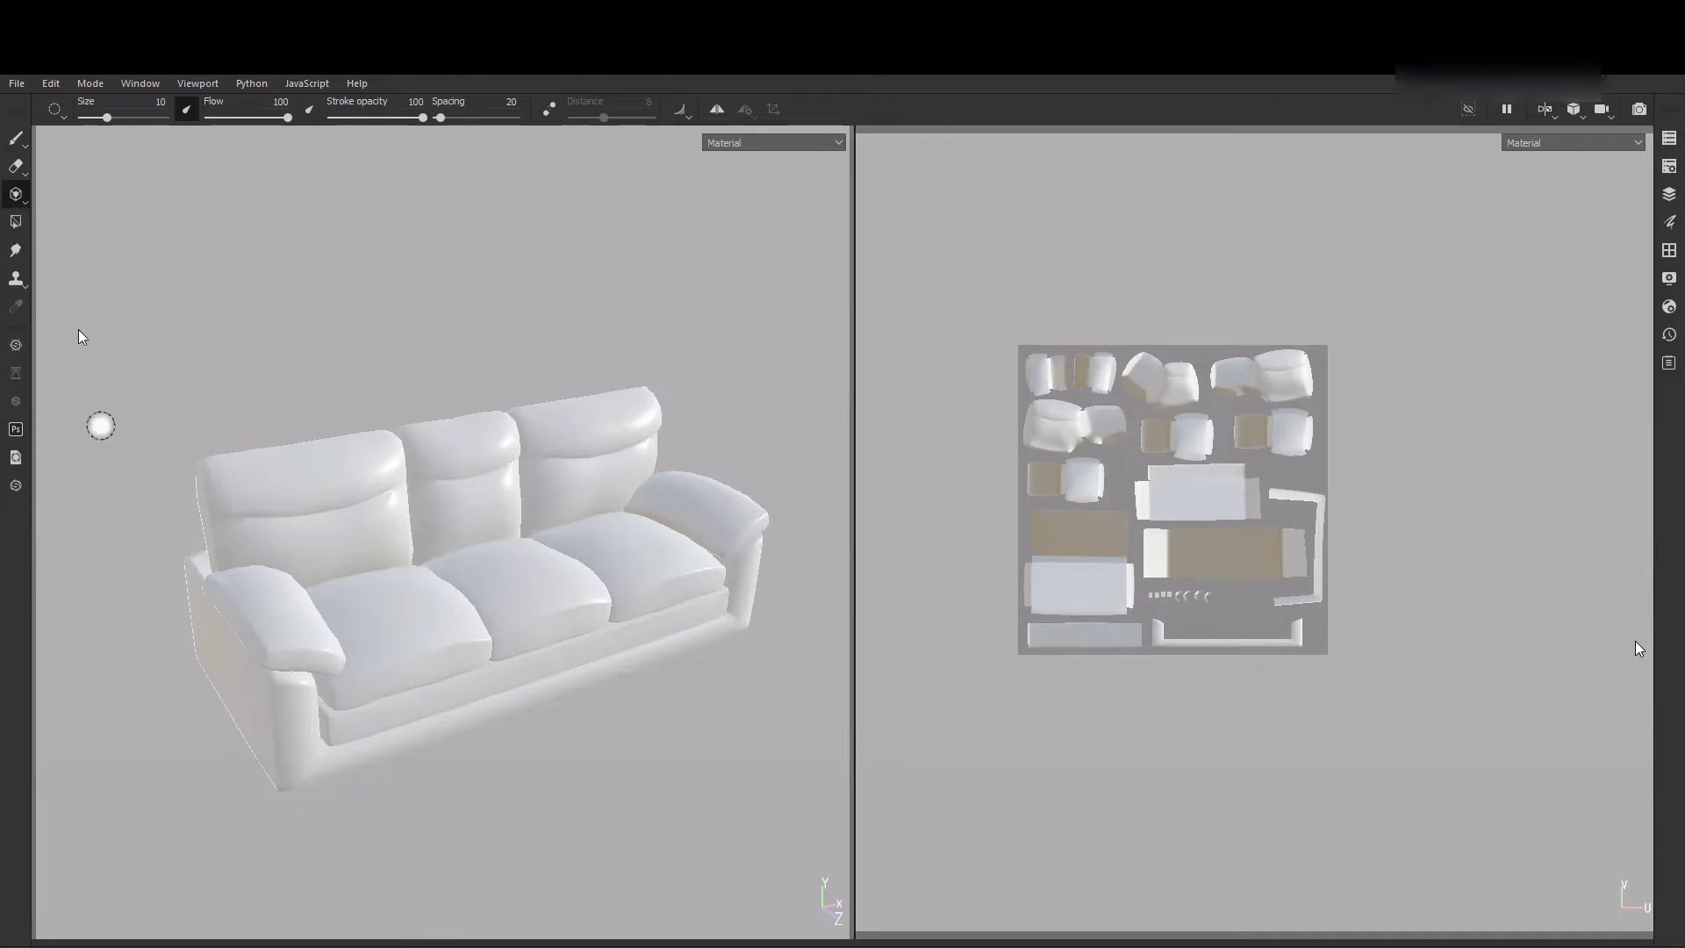
pyautogui.click(15, 224)
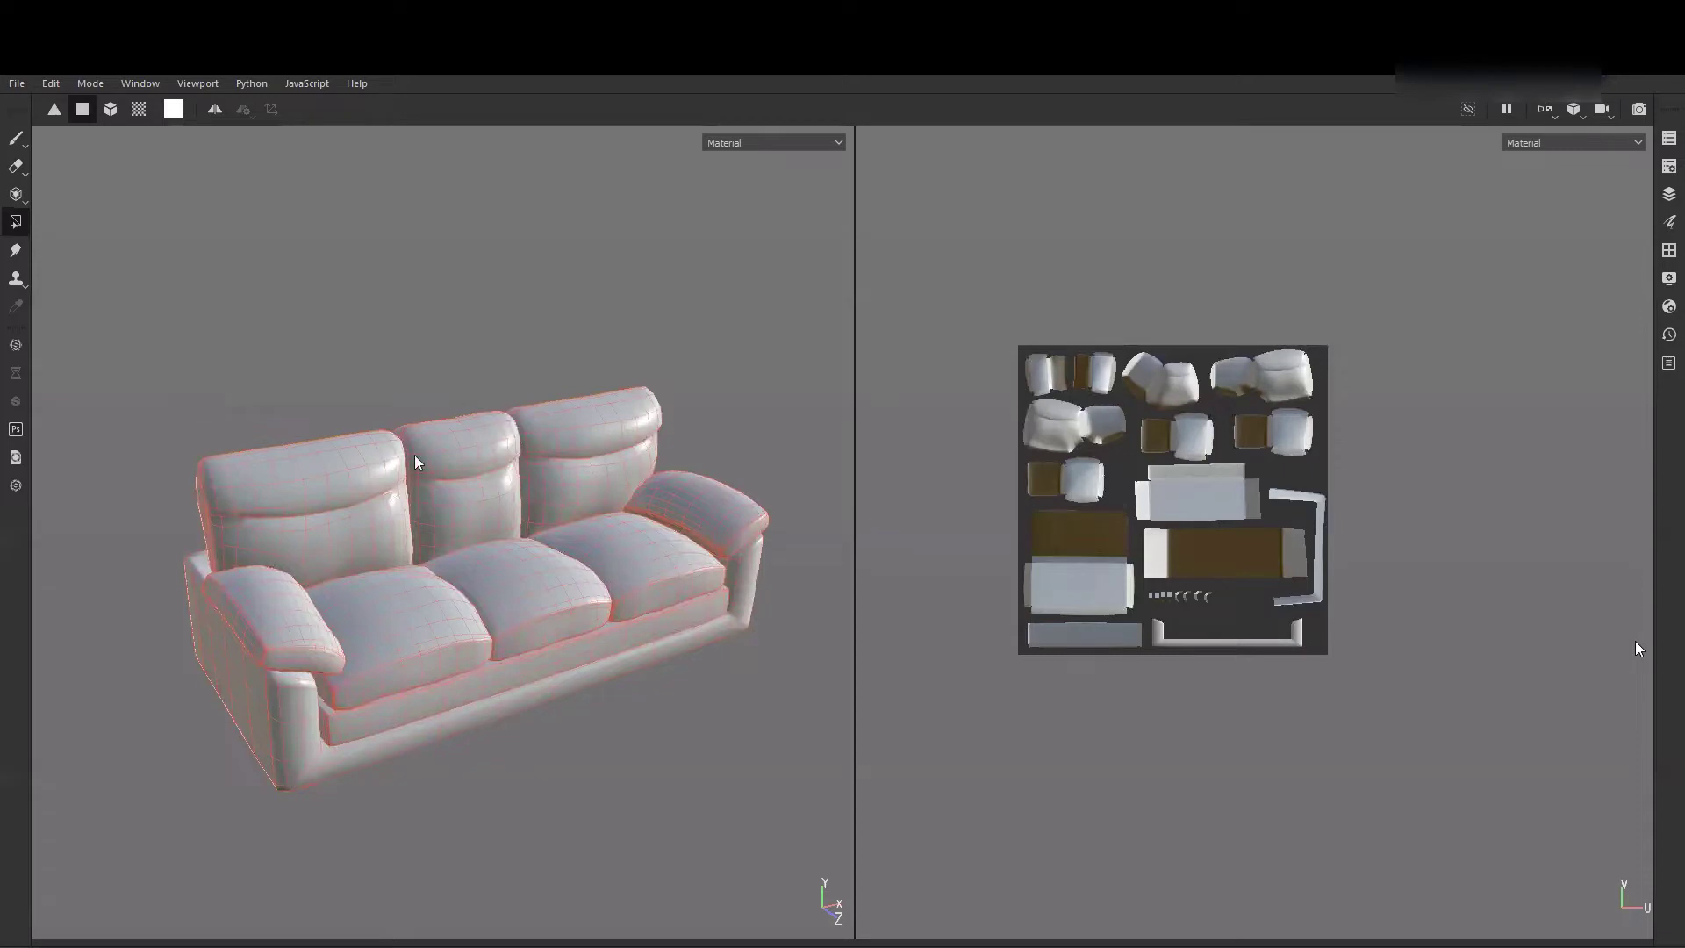
# - Try the Smudge tool across the middle and adjacent backrests, and undo the stroke
pyautogui.click(15, 252)
pyautogui.moveTo(453, 481)
pyautogui.mouseDown()
pyautogui.moveTo(269, 514)
pyautogui.moveTo(328, 529)
pyautogui.moveTo(316, 499)
pyautogui.moveTo(278, 505)
pyautogui.moveTo(301, 483)
pyautogui.moveTo(346, 514)
pyautogui.mouseUp()
pyautogui.click(15, 252)
pyautogui.hotkey('ctrl', 'z')
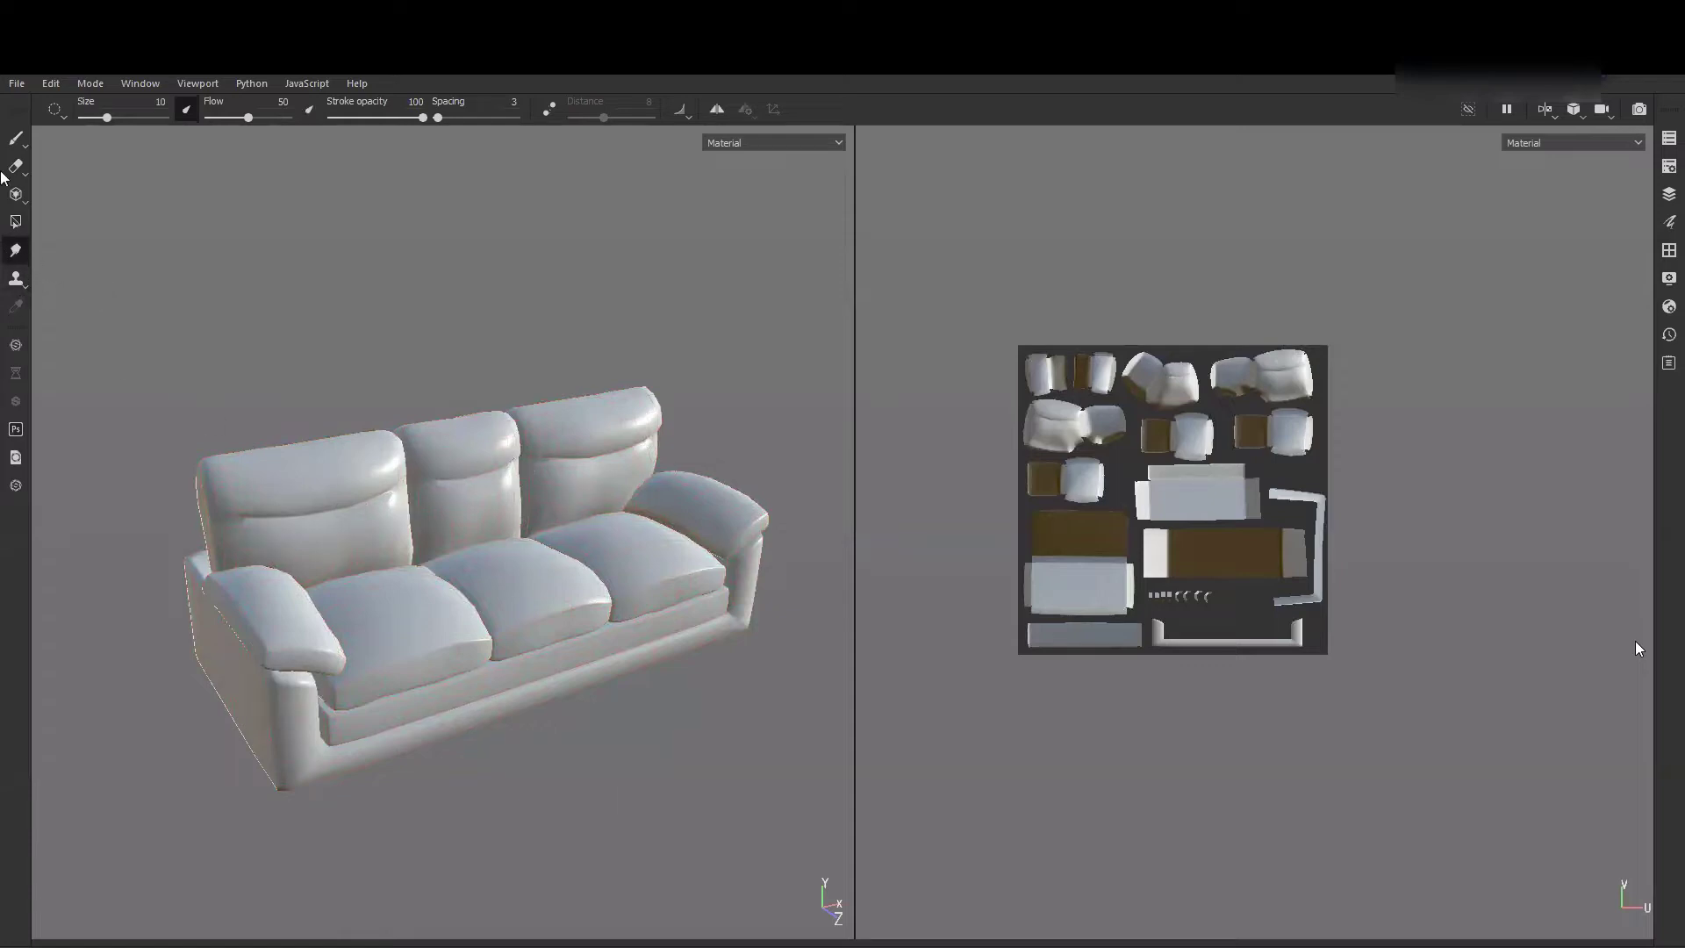
# - Paint a stroke across the backrests, clone part of it onto the widest backrest with the Clone tool, and undo both
pyautogui.click(15, 140)
pyautogui.moveTo(577, 515); pyautogui.dragTo(341, 518)
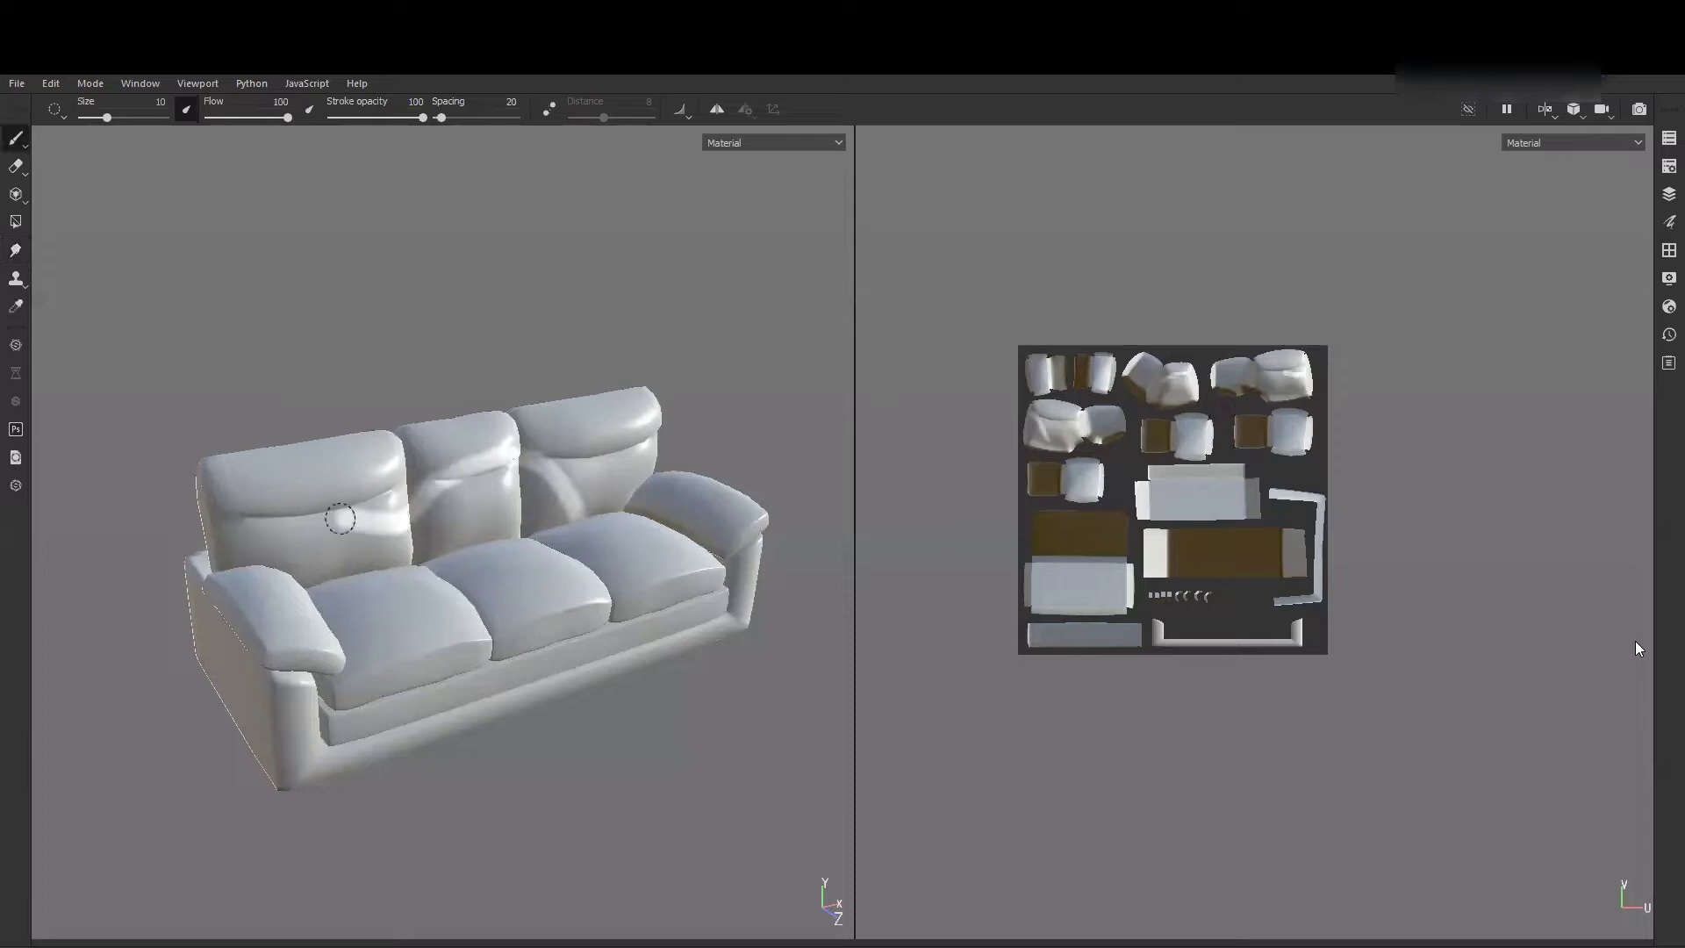
pyautogui.click(15, 281)
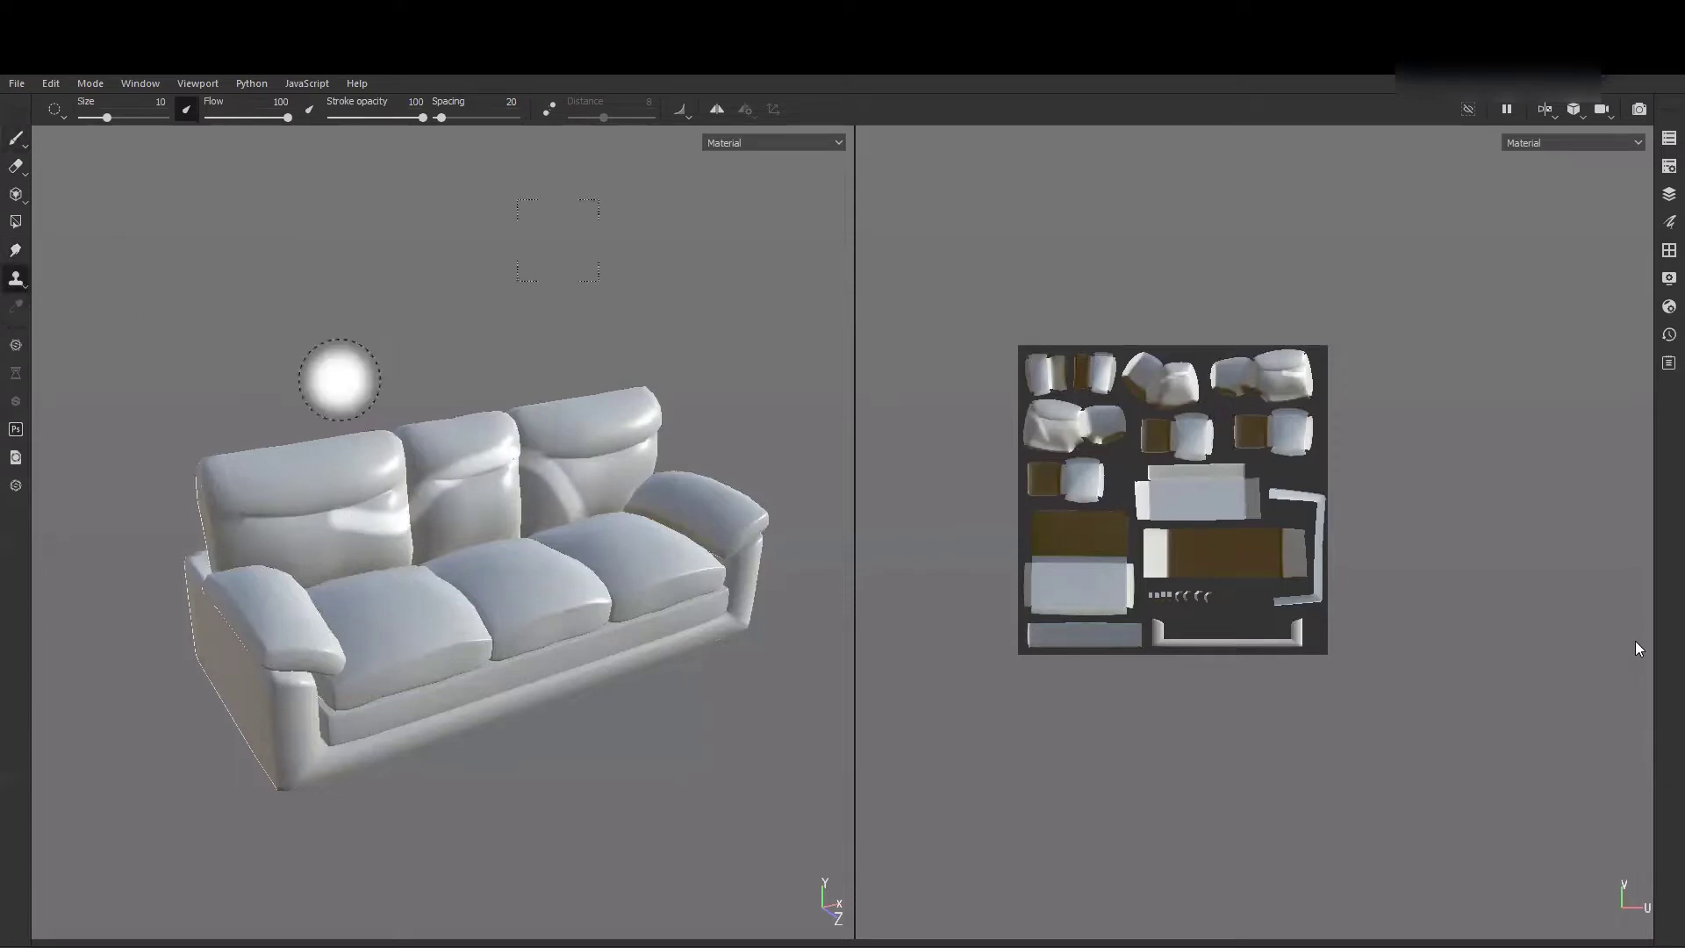
pyautogui.press('v')
pyautogui.click(377, 521)
pyautogui.moveTo(241, 486)
pyautogui.mouseDown()
pyautogui.moveTo(276, 504)
pyautogui.moveTo(335, 470)
pyautogui.mouseUp()
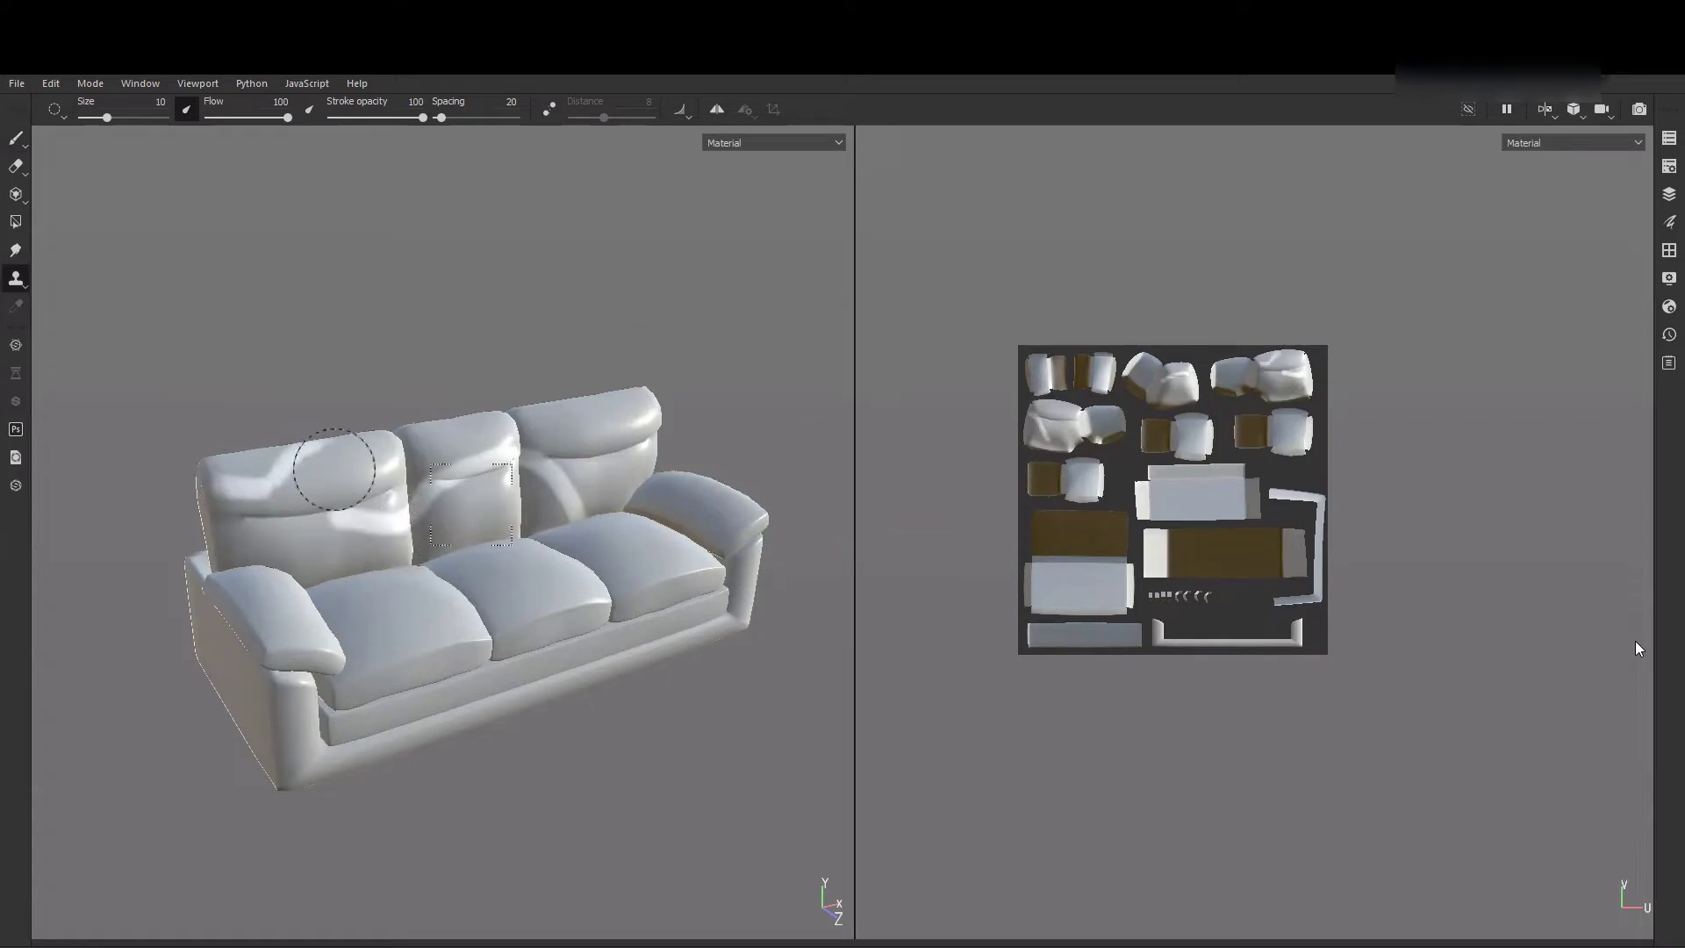
pyautogui.hotkey('ctrl', 'z')
pyautogui.hotkey('ctrl', 'z')
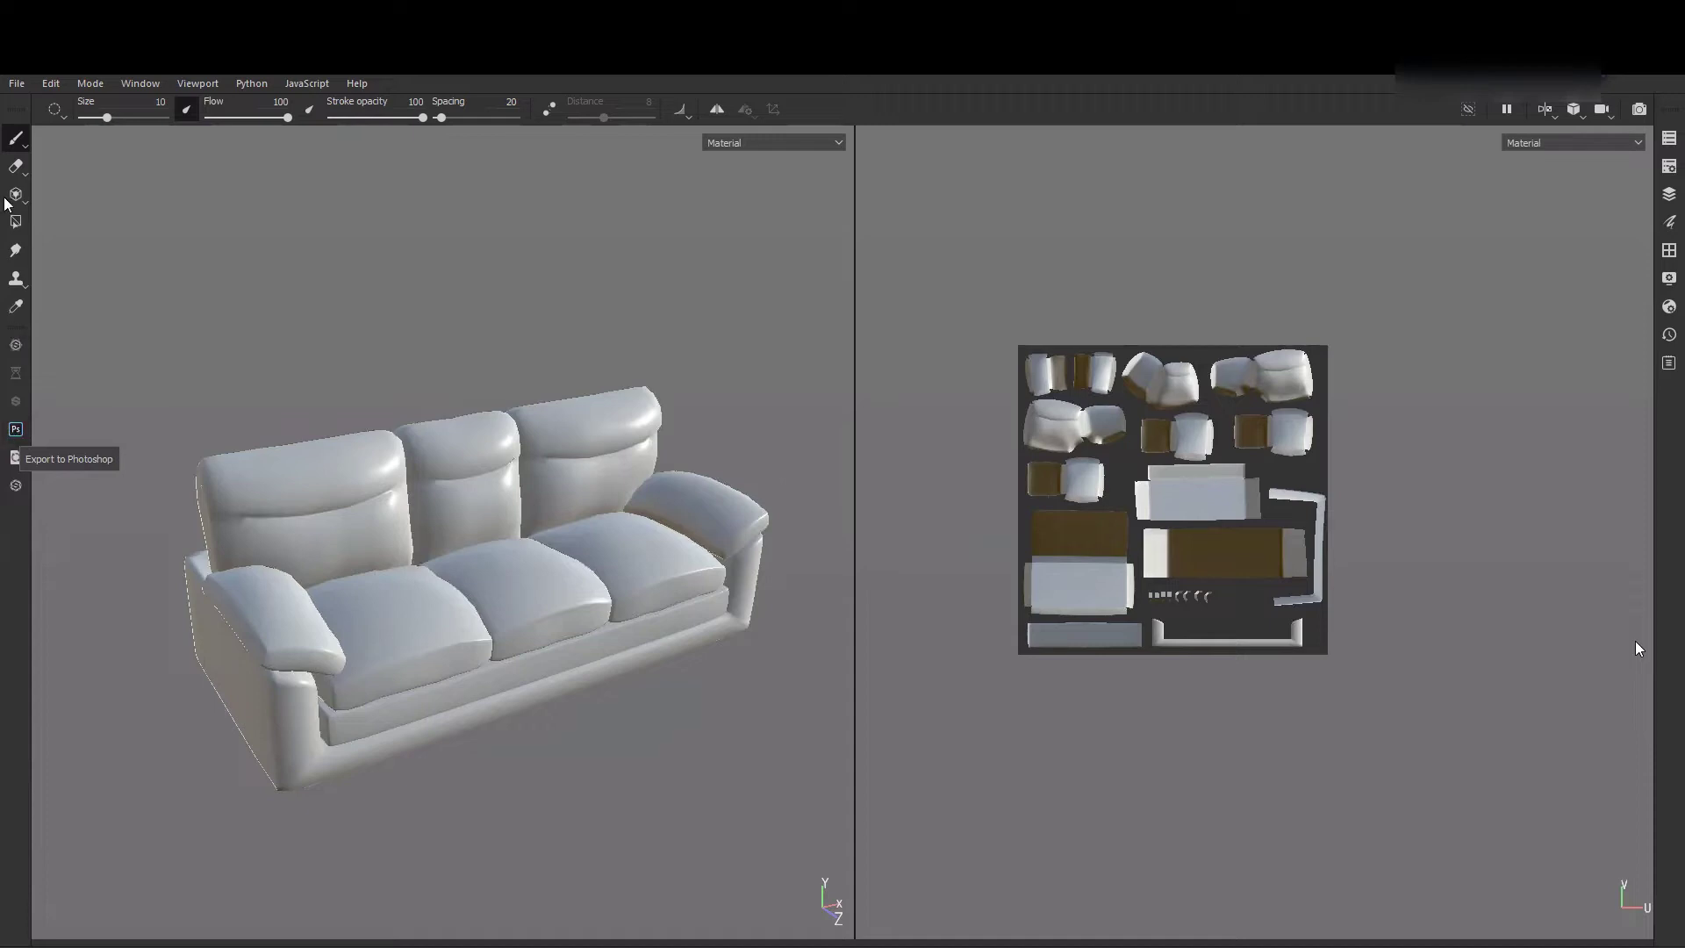
# - Review the mesh file, normal map format and import settings in the Project Configuration, and close it without changes
pyautogui.click(51, 83)
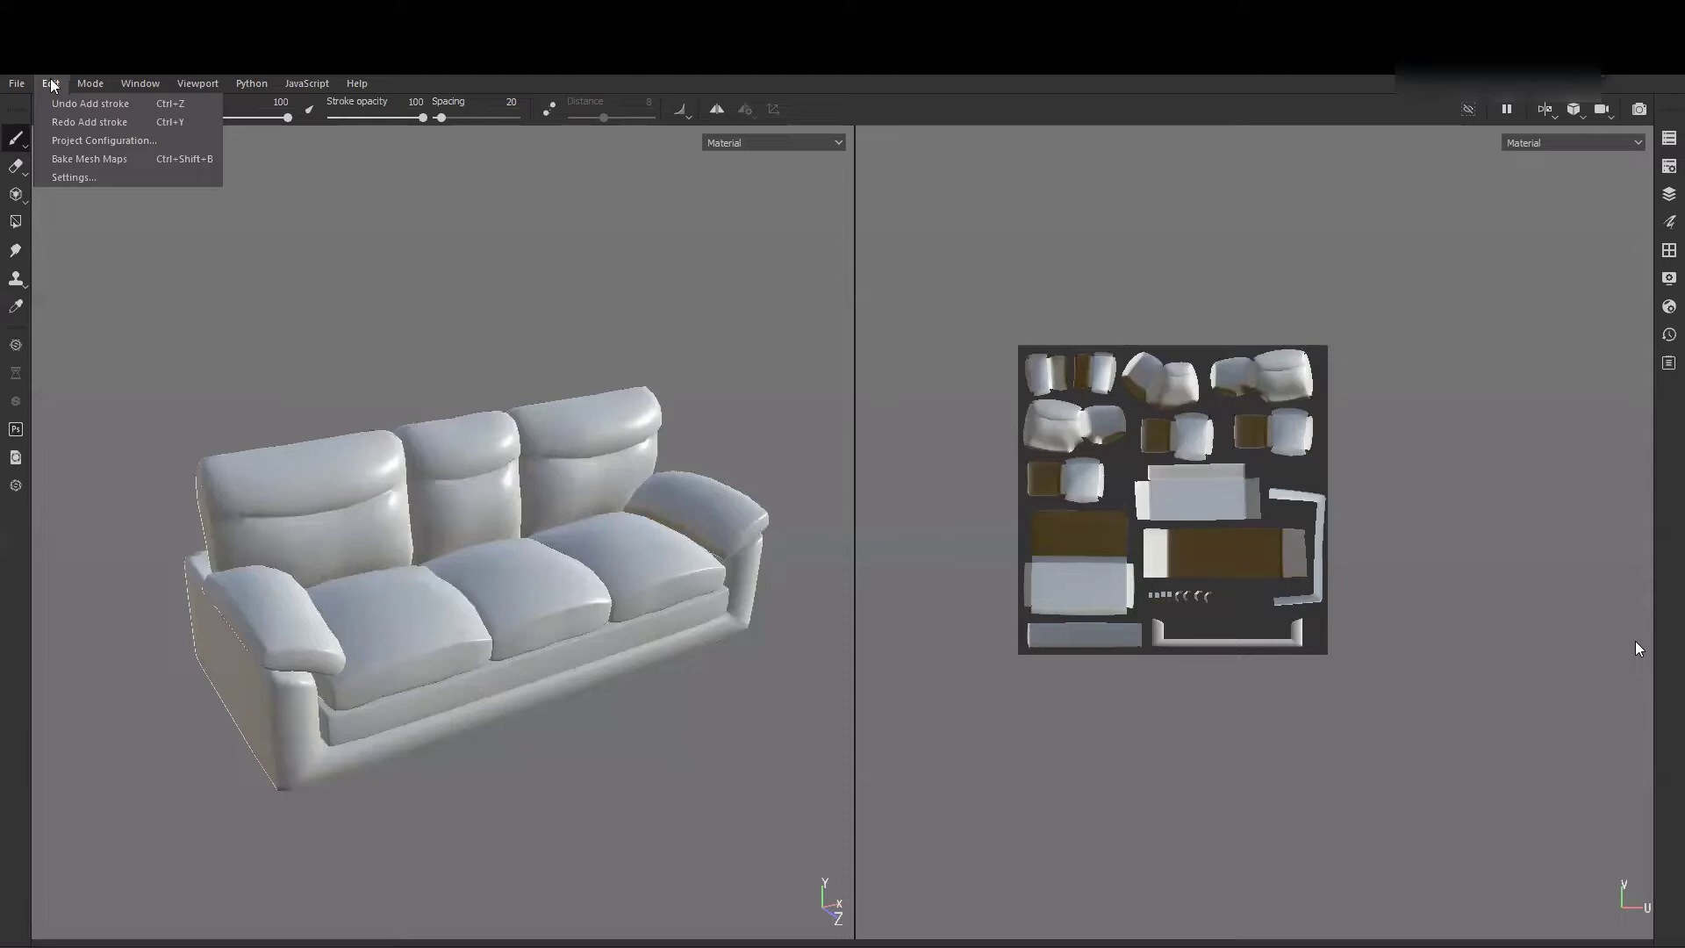
pyautogui.click(71, 141)
pyautogui.moveTo(769, 341); pyautogui.dragTo(748, 282)
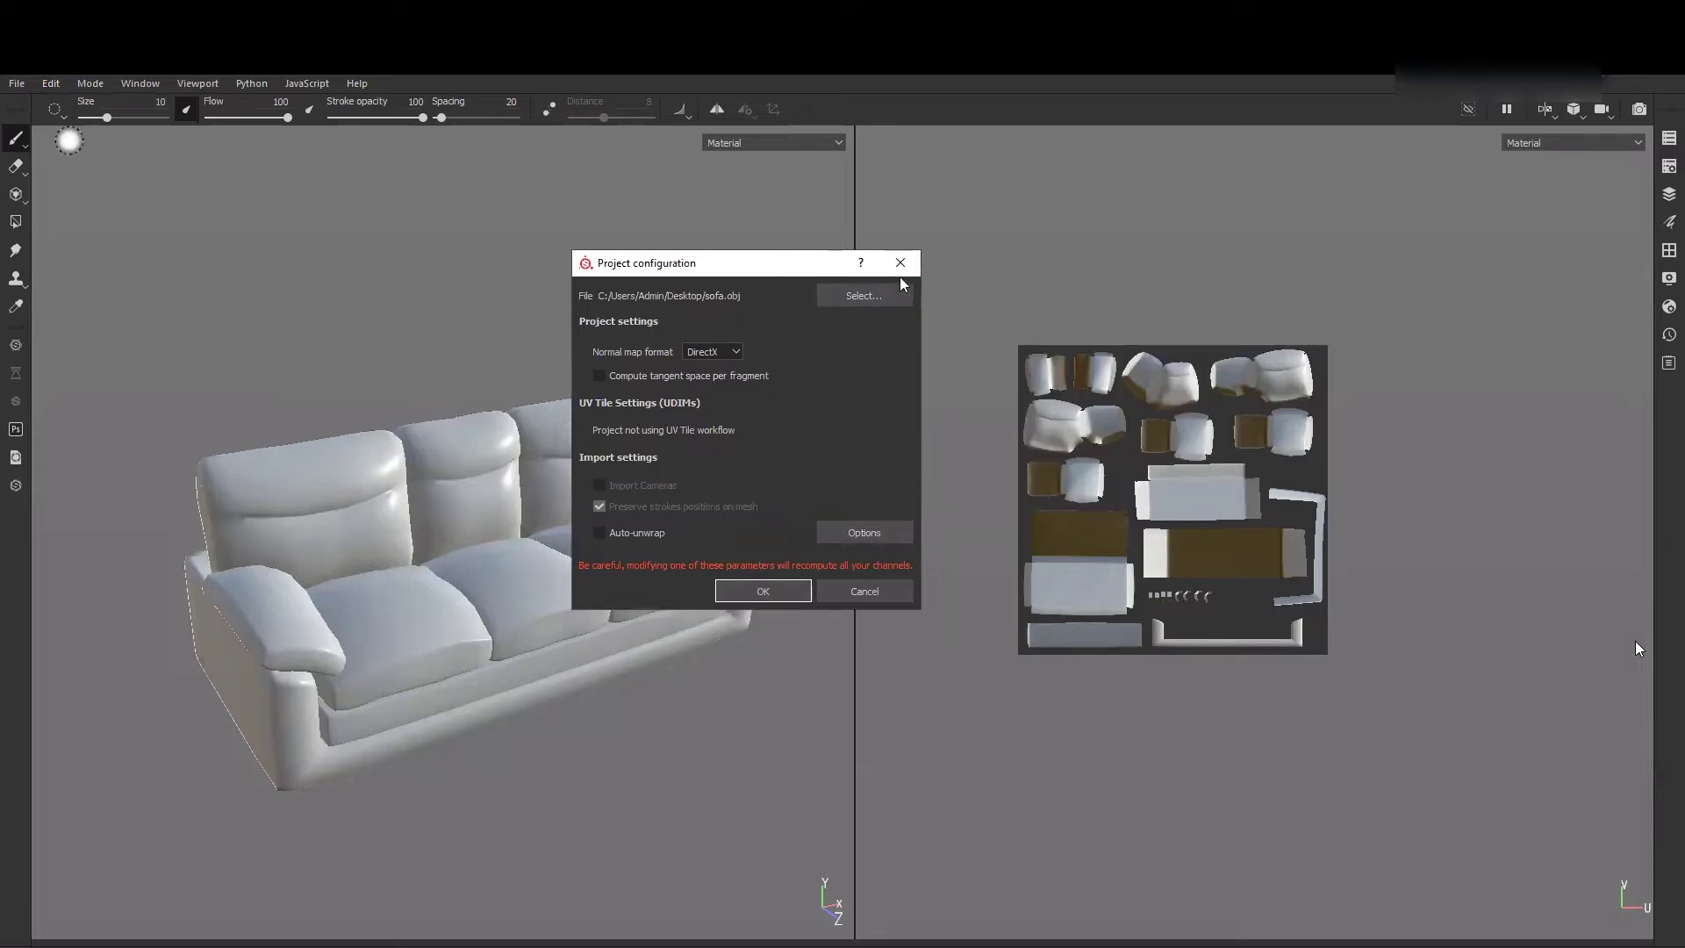
pyautogui.click(899, 268)
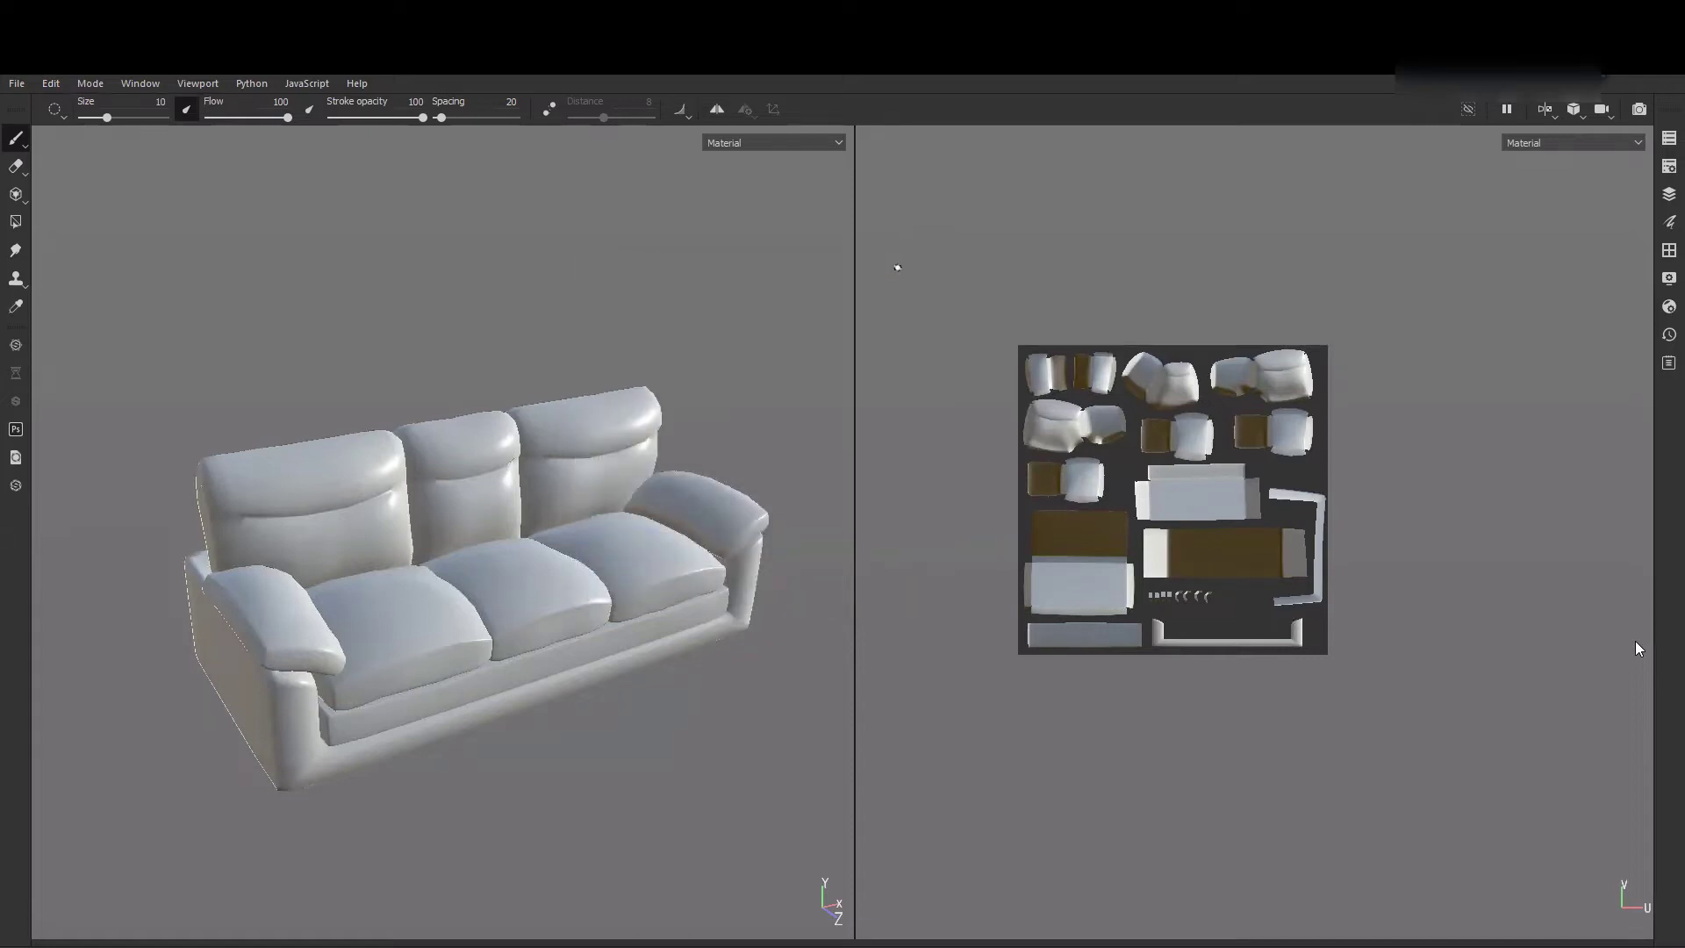
# - Look over the mesh map baking parameters and close the Baking dialog without baking
pyautogui.click(53, 83)
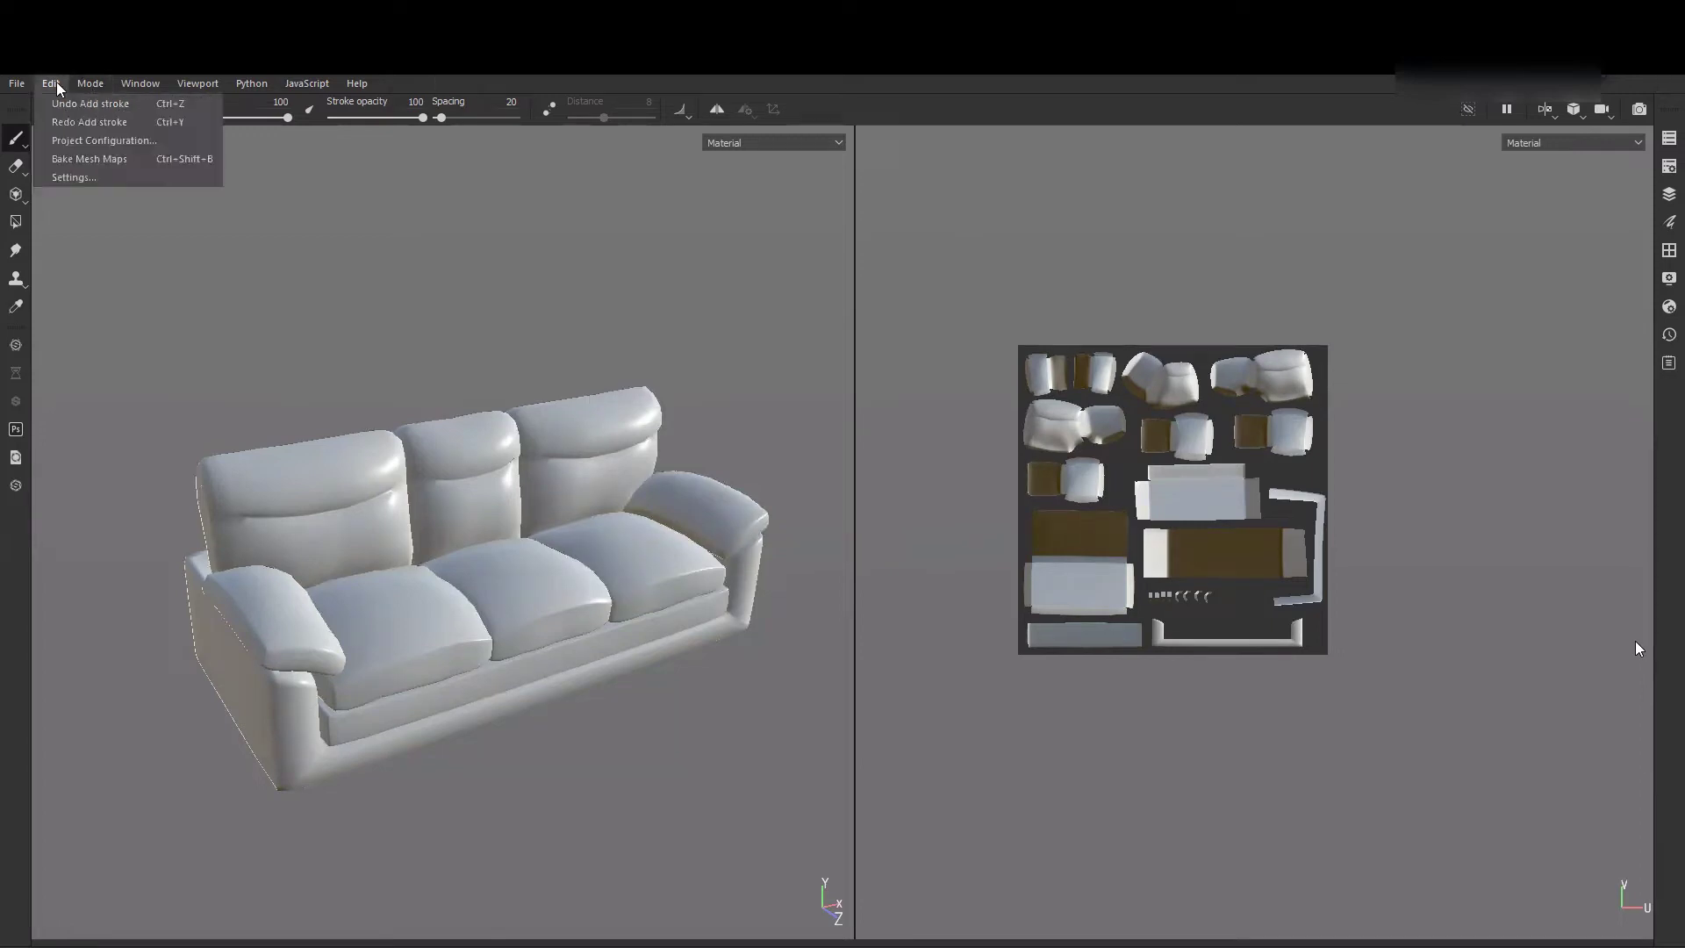
pyautogui.click(116, 163)
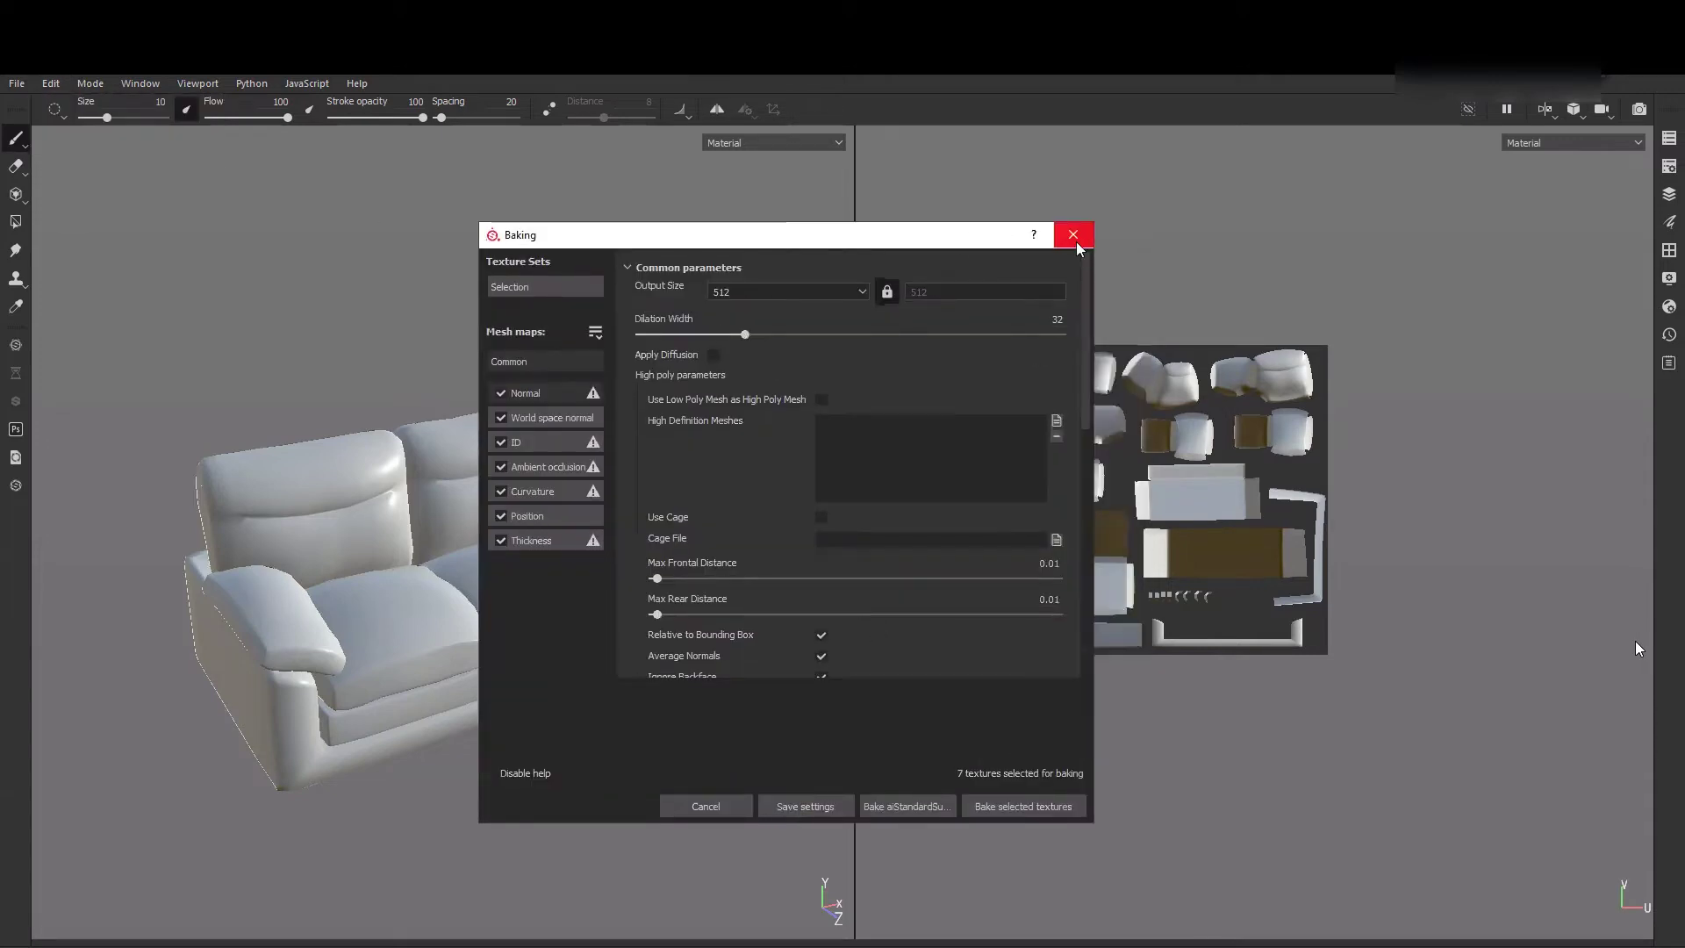
pyautogui.click(1074, 235)
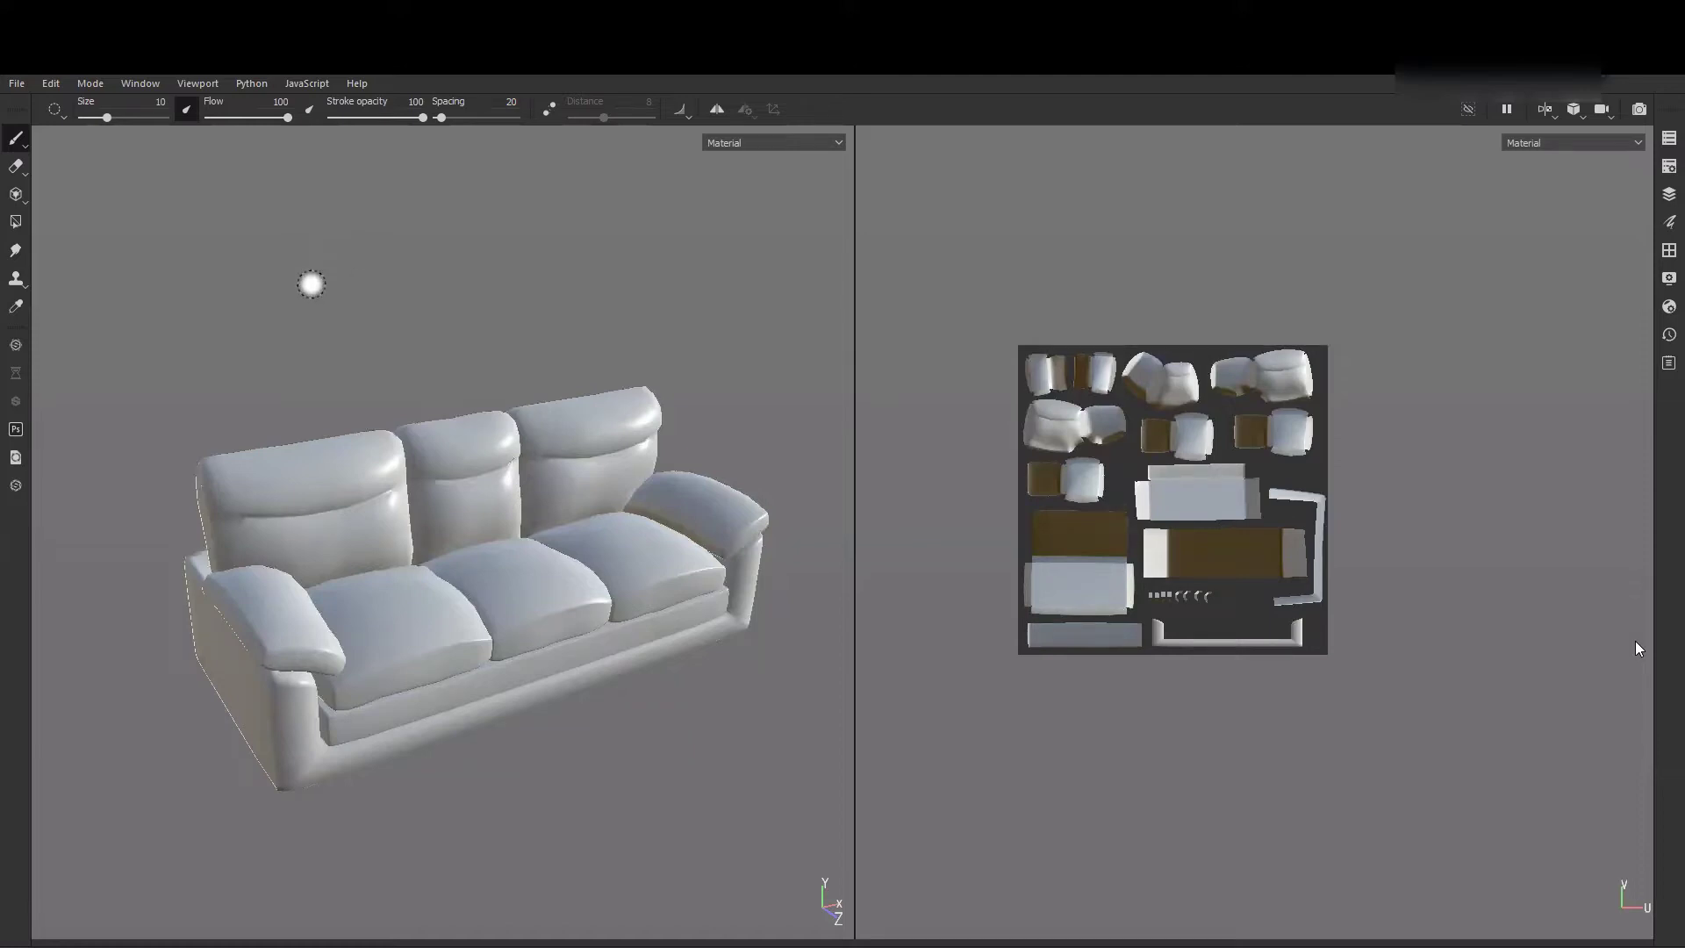
# - Review the general interface and layer stack options in the application settings, and close them without changes
pyautogui.click(51, 83)
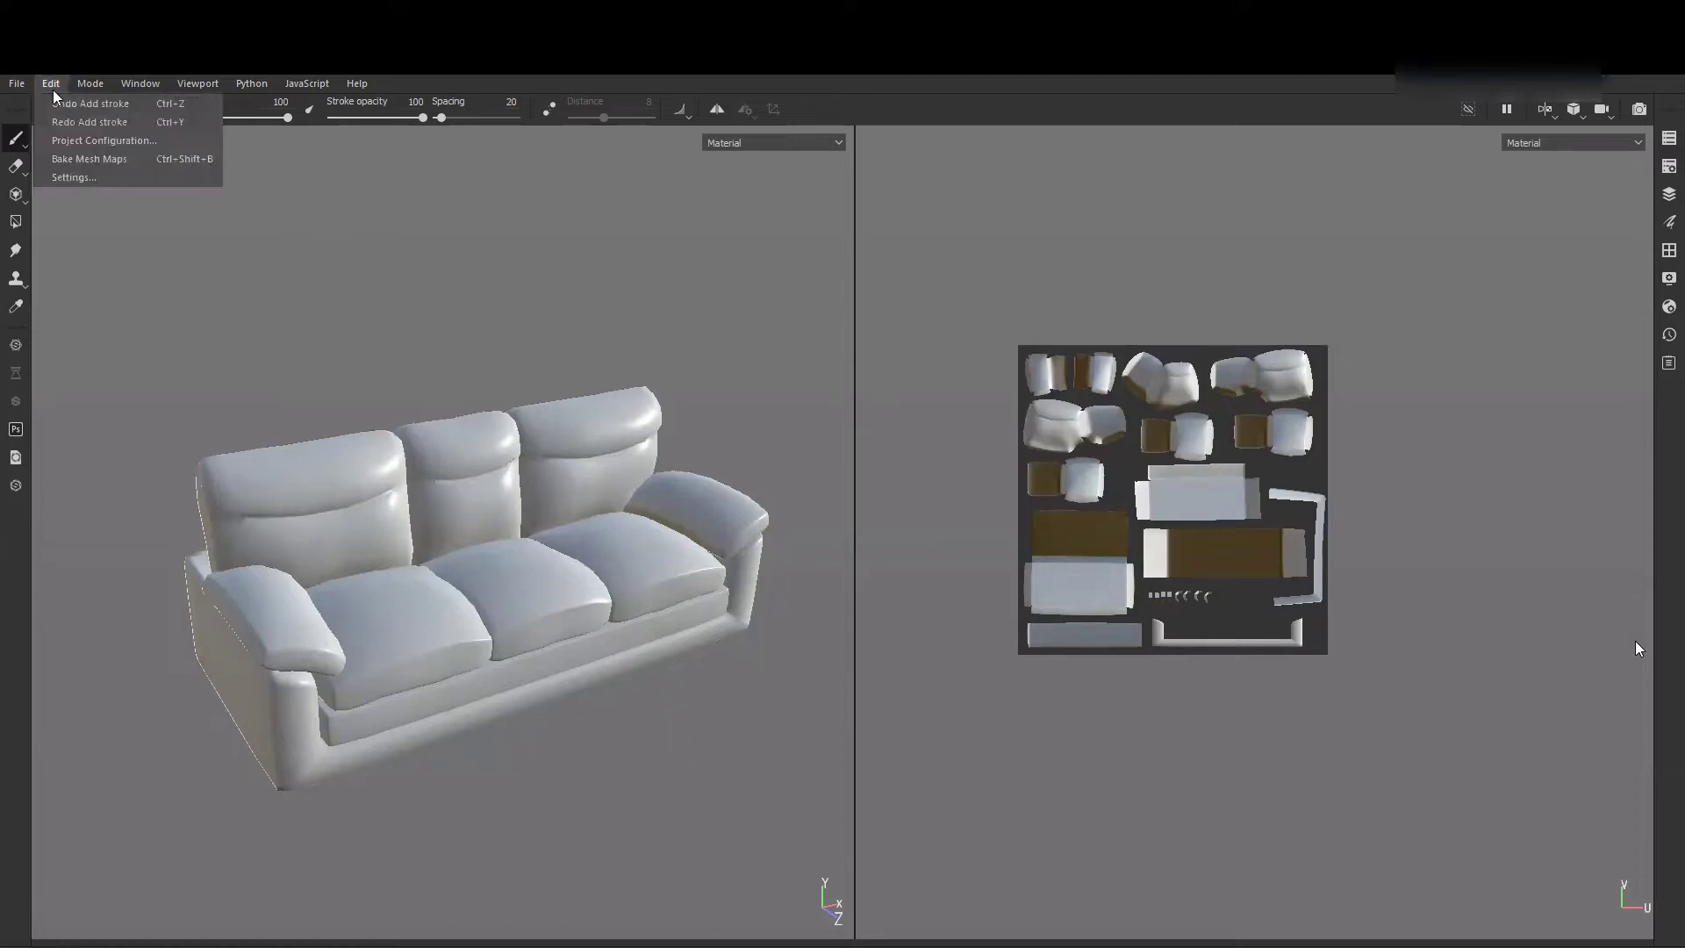
pyautogui.click(102, 177)
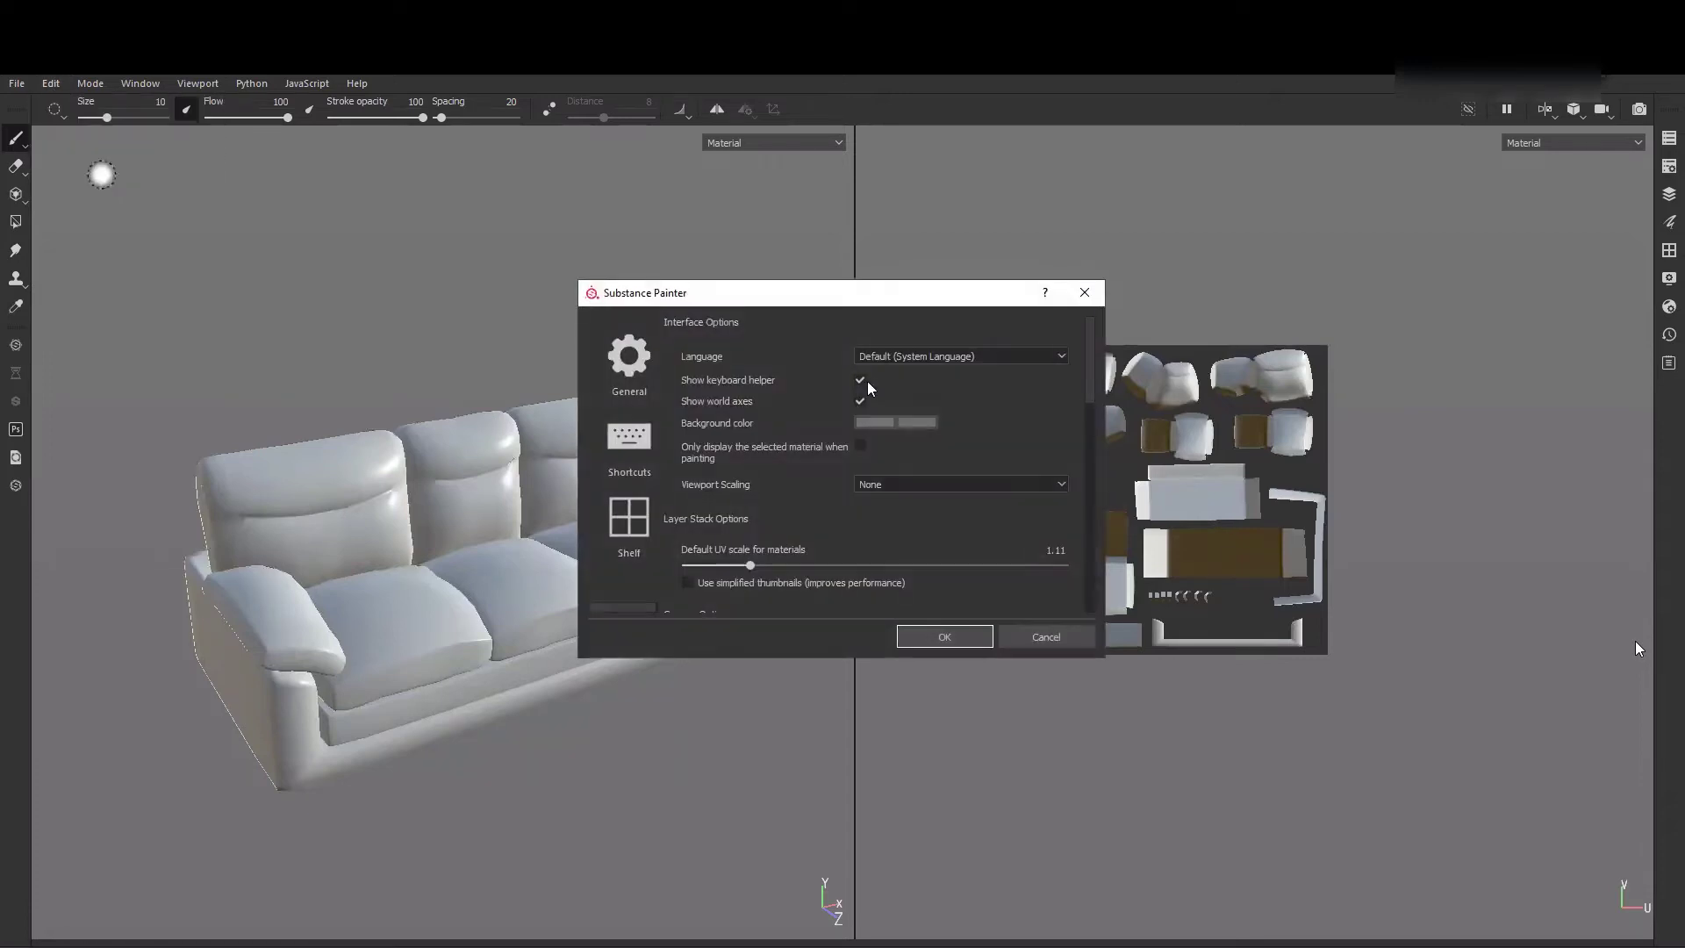
pyautogui.moveTo(880, 286); pyautogui.dragTo(674, 240)
pyautogui.moveTo(885, 303)
pyautogui.mouseDown()
pyautogui.moveTo(884, 476)
pyautogui.moveTo(881, 282)
pyautogui.mouseUp()
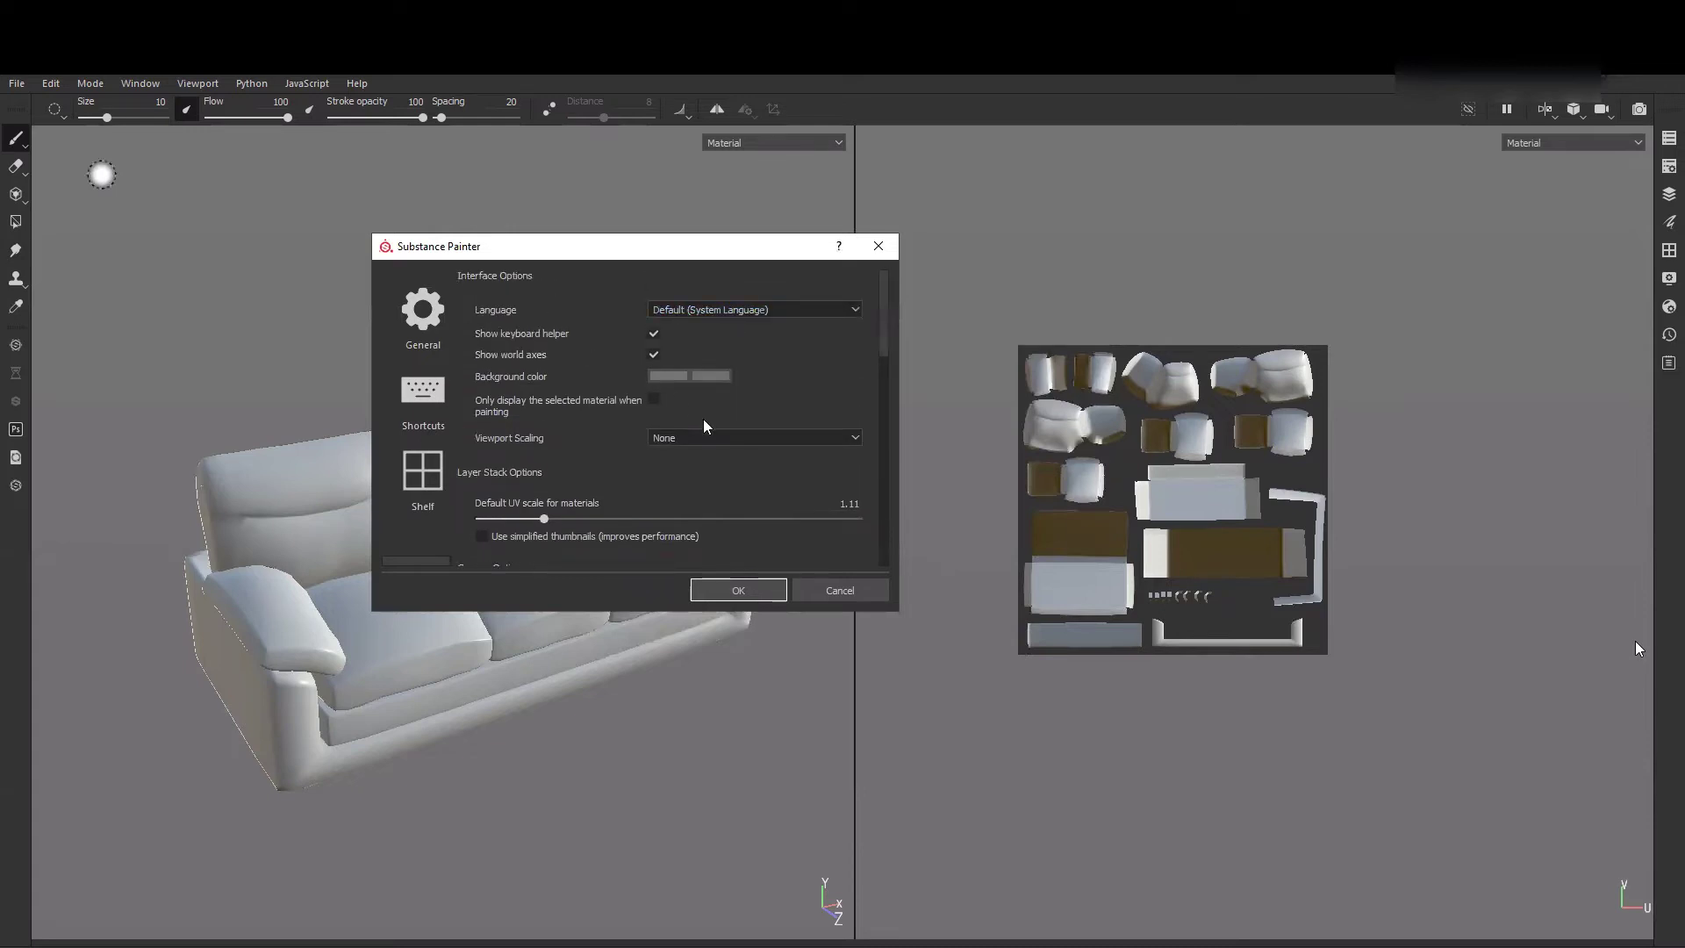
pyautogui.click(881, 247)
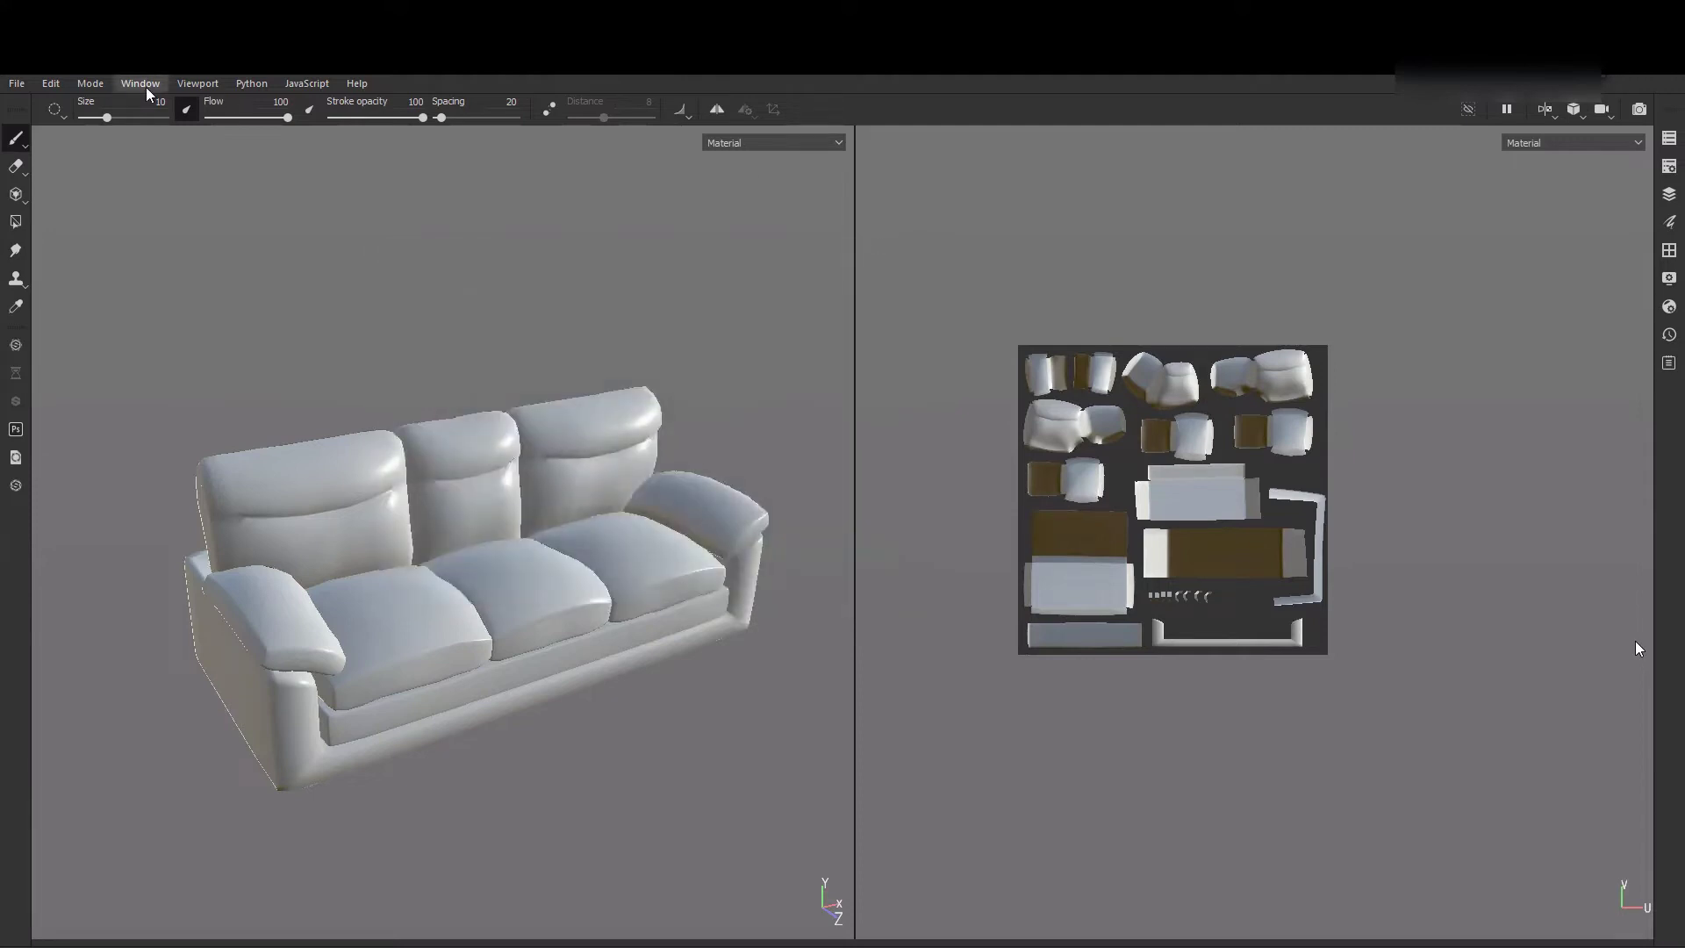
# - Switch from Painting to Rendering (Iray) mode to render the sofa
pyautogui.click(92, 83)
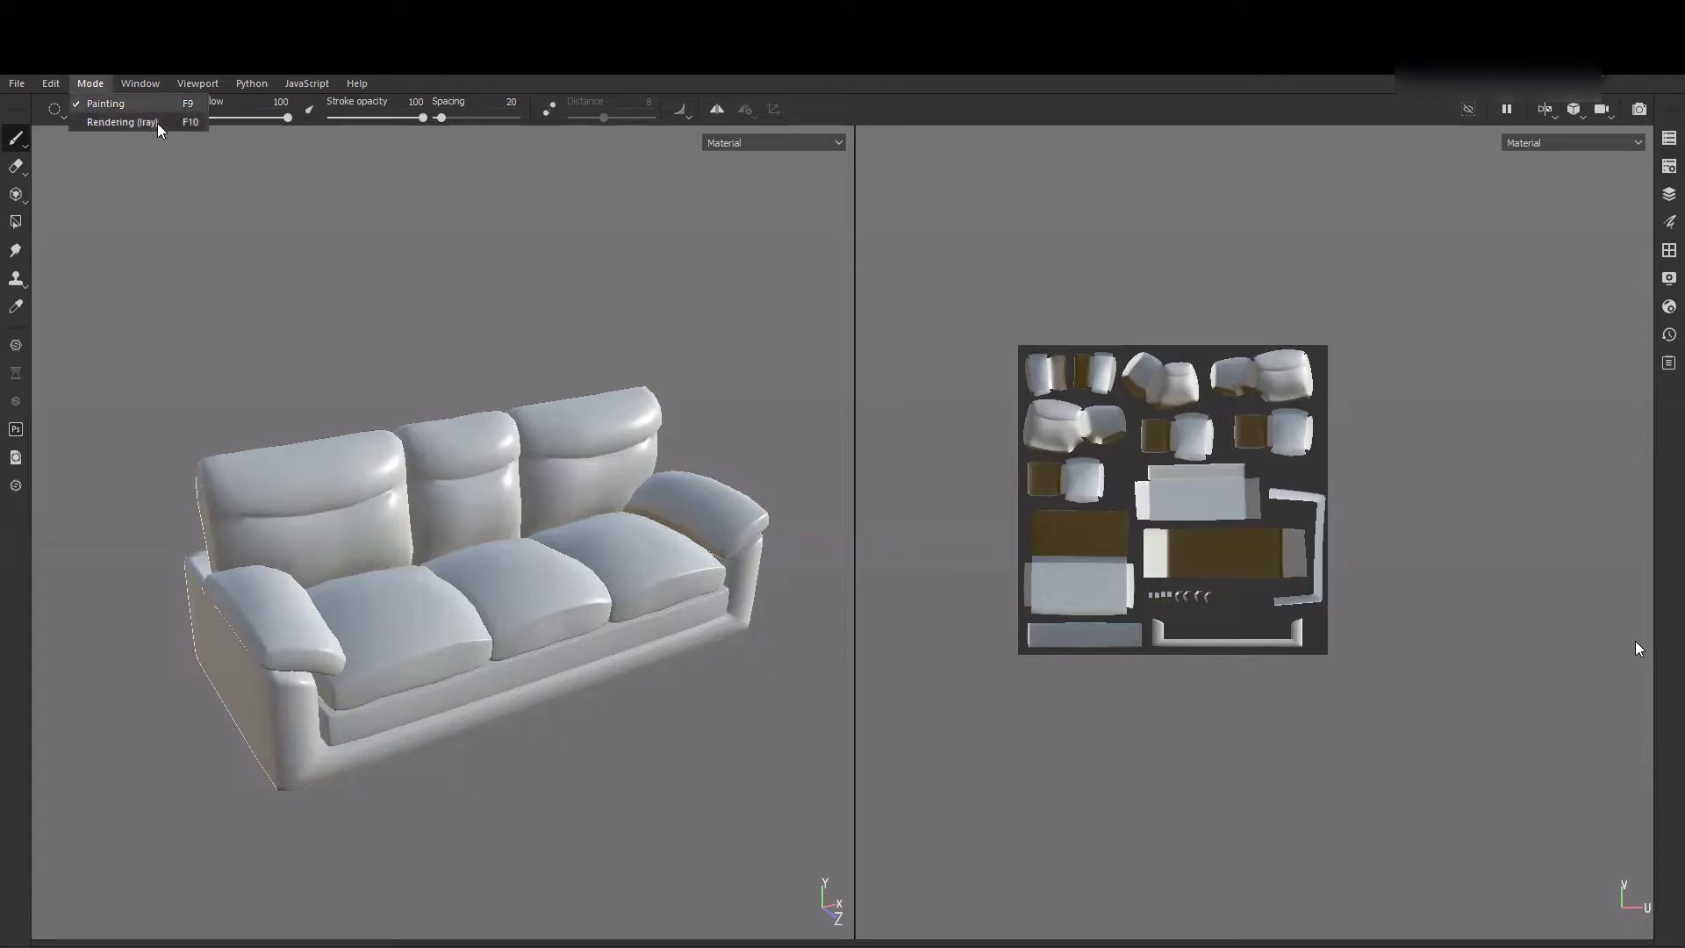
pyautogui.click(158, 124)
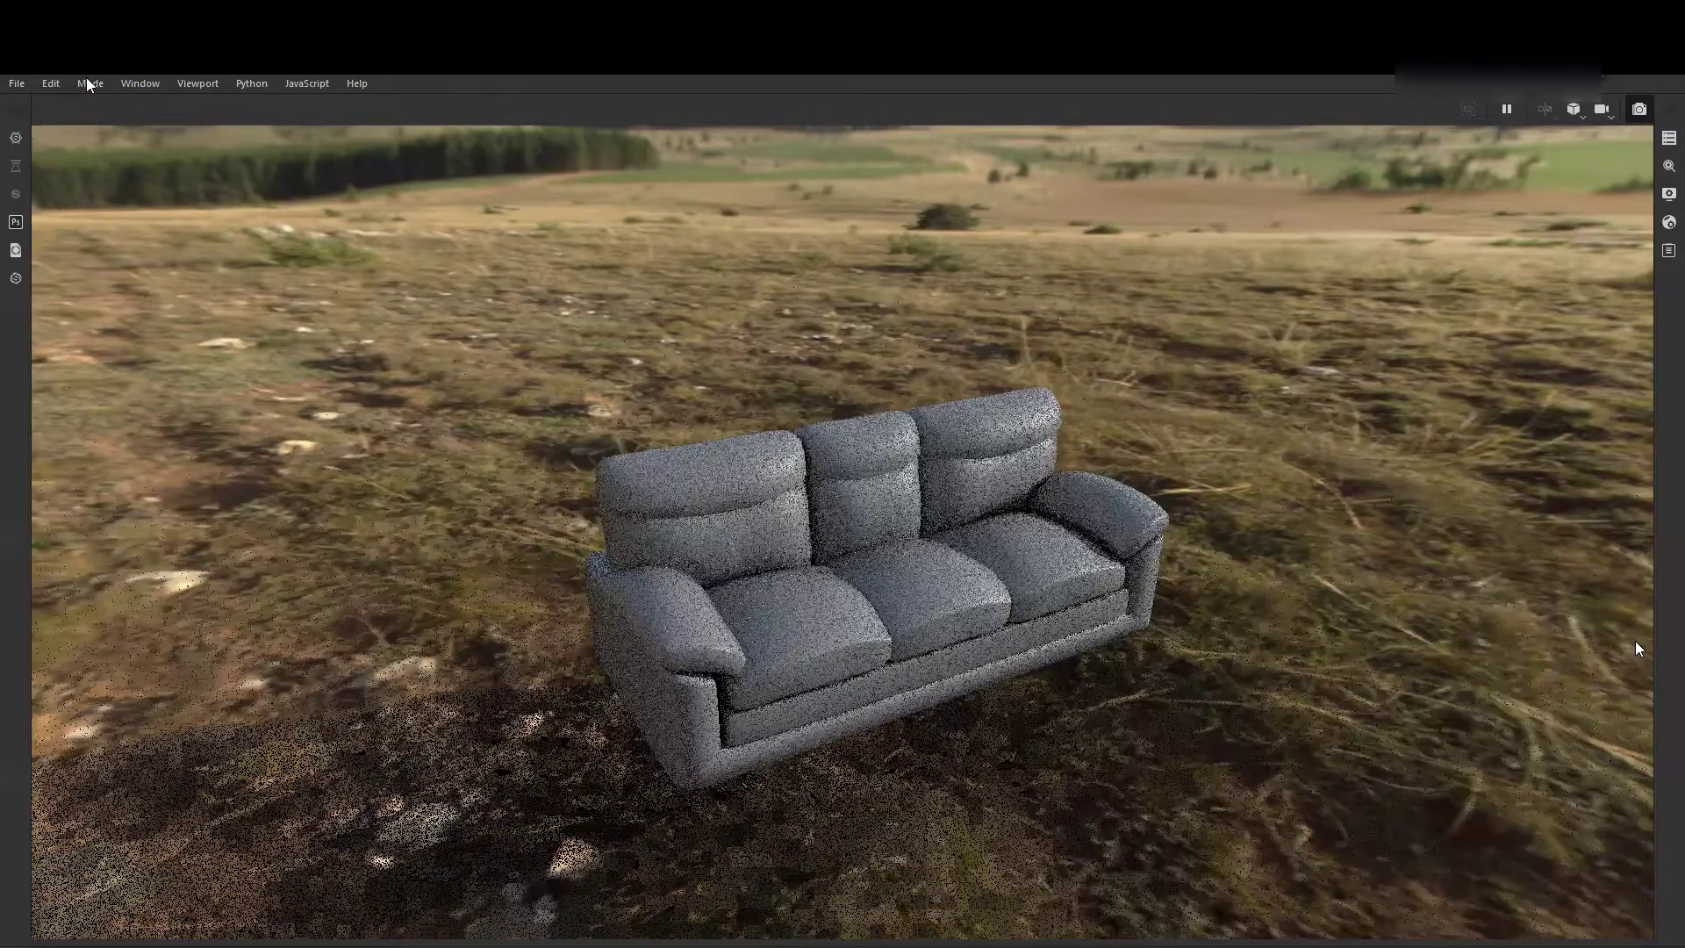
# - Inspect the Iray-rendered sofa from another angle and switch back from Rendering (Iray) to Painting mode
pyautogui.click(88, 82)
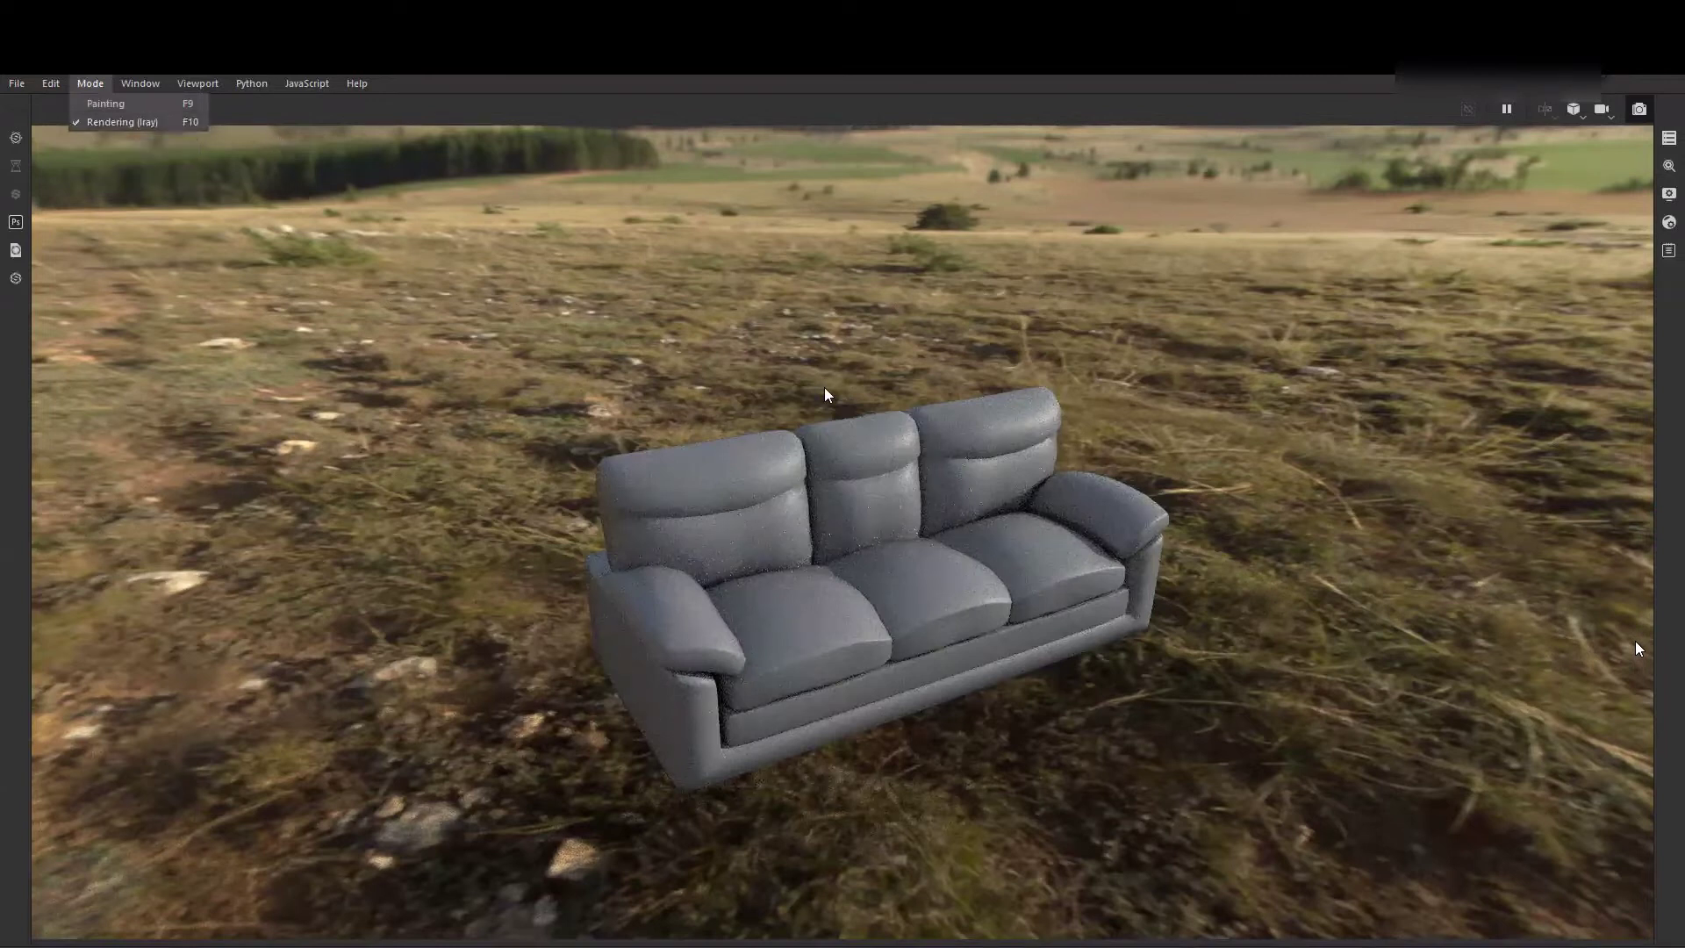
pyautogui.click(971, 544)
pyautogui.keyDown('alt'); pyautogui.moveTo(771, 602); pyautogui.dragTo(643, 571); pyautogui.keyUp('alt')
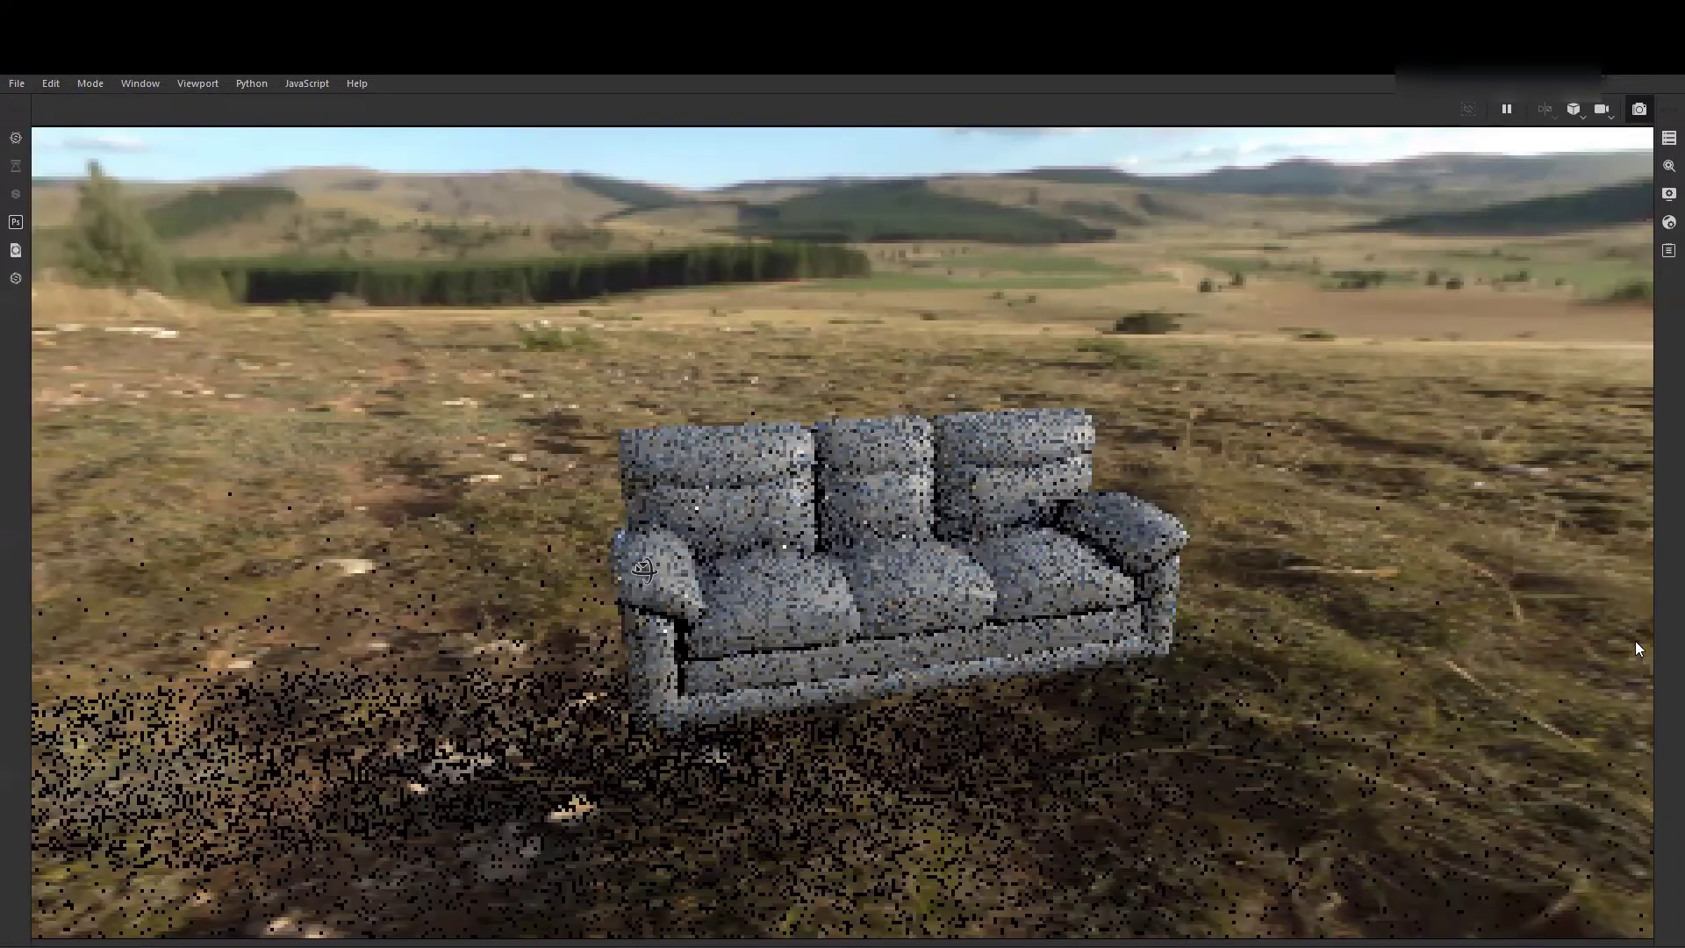
pyautogui.moveTo(832, 543)
pyautogui.keyDown('alt'); pyautogui.mouseDown()
pyautogui.moveTo(664, 563)
pyautogui.moveTo(109, 74)
pyautogui.mouseUp(); pyautogui.keyUp('alt')
pyautogui.click(90, 84)
pyautogui.click(113, 123)
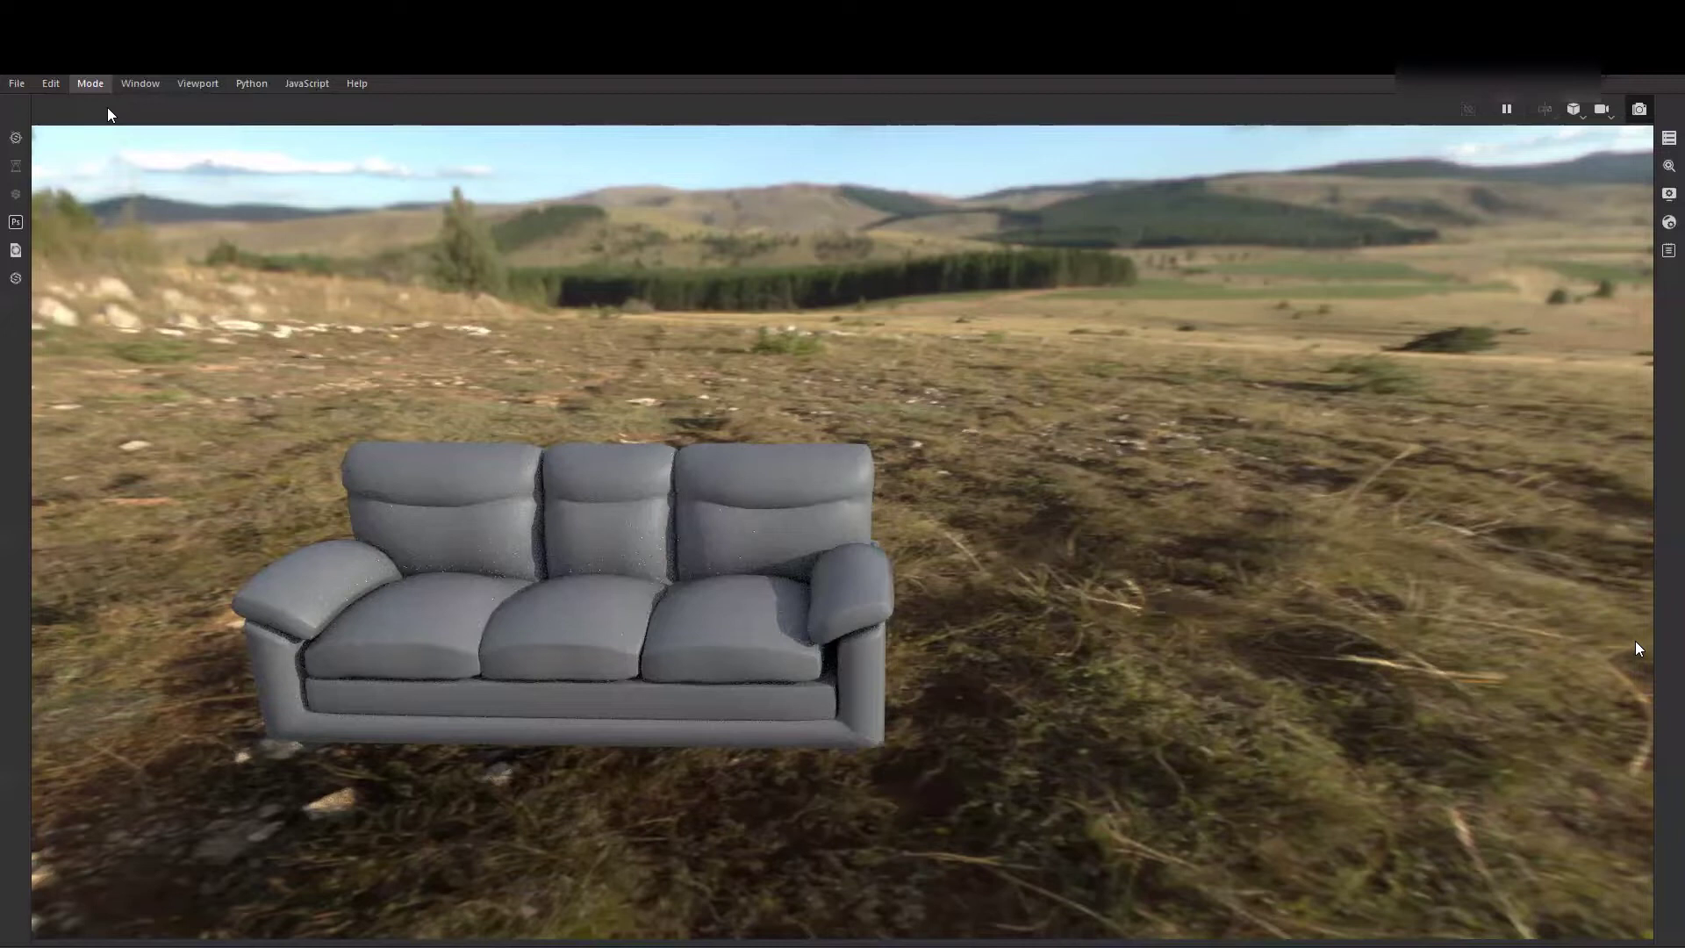
pyautogui.press('F9')
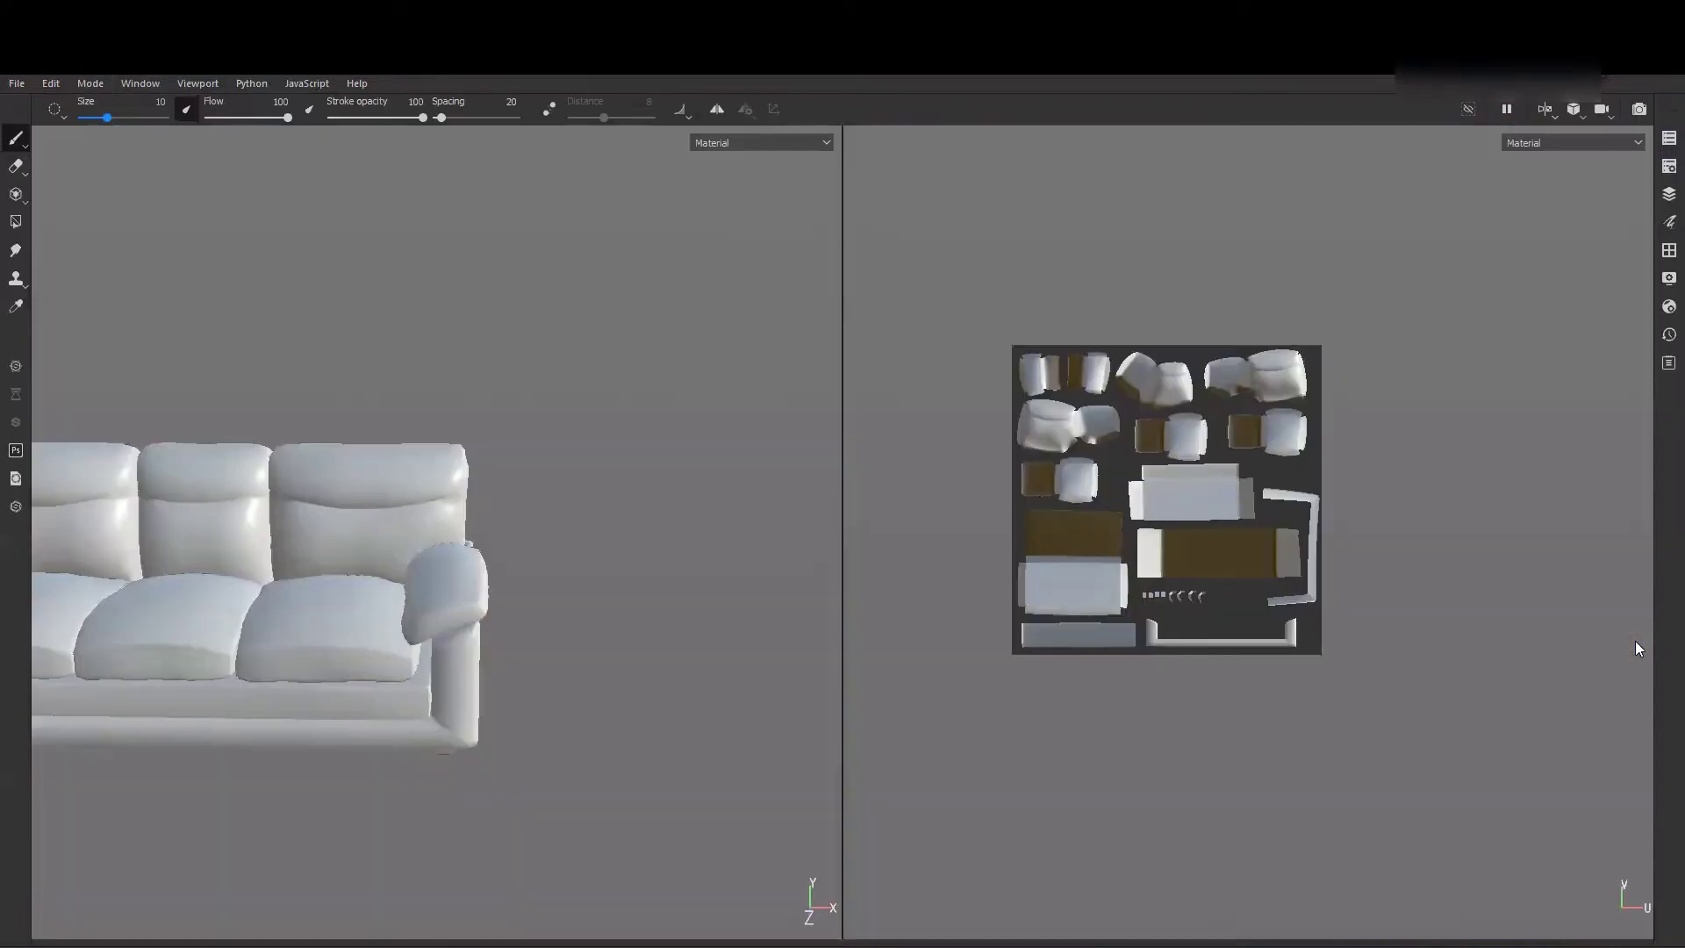
pyautogui.keyDown('alt'); pyautogui.moveTo(252, 710); pyautogui.dragTo(545, 573, button='middle'); pyautogui.keyUp('alt')
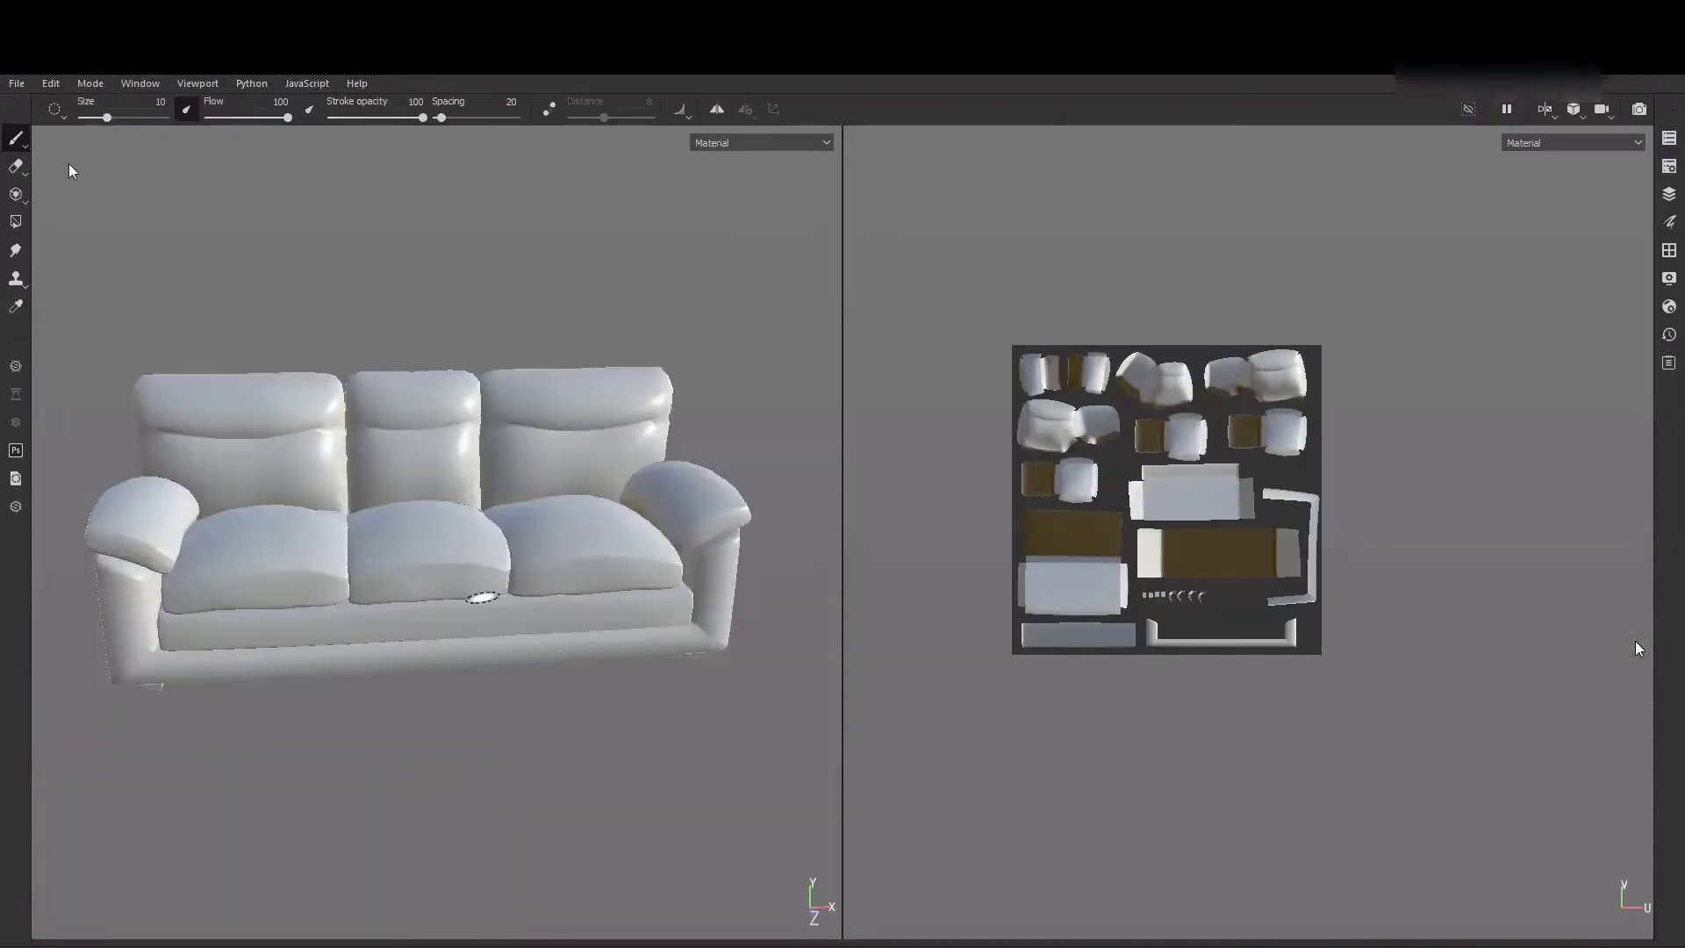
# - Open the Display Settings and place the window beside the sofa, showing the environment settings
pyautogui.click(100, 82)
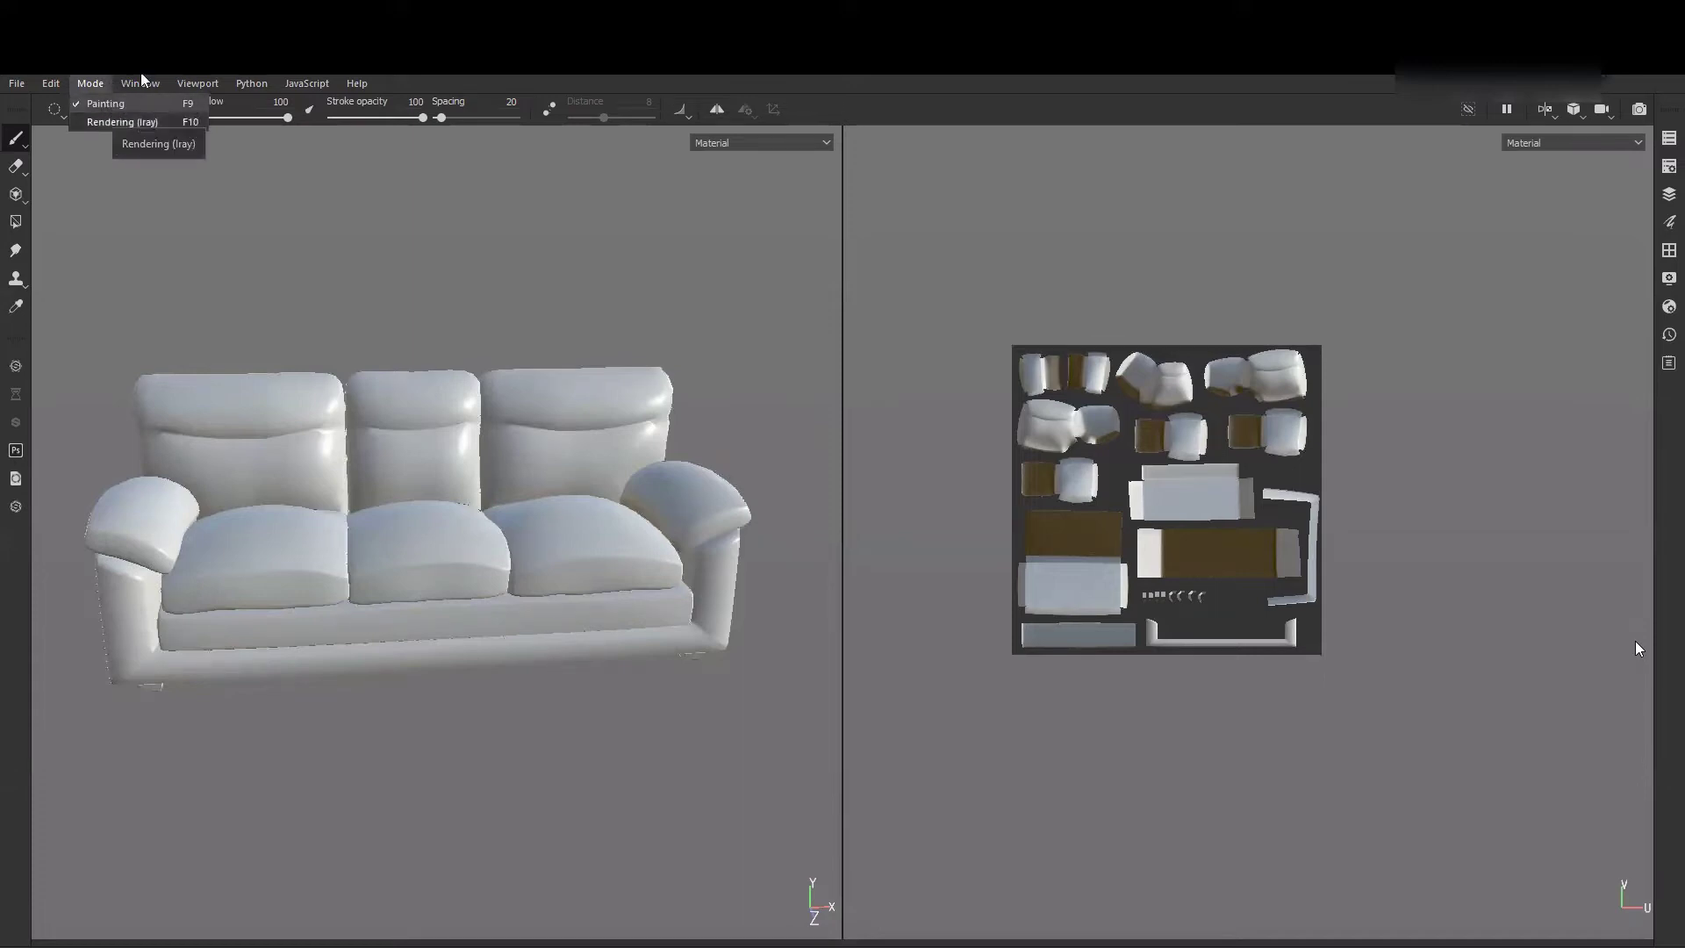
pyautogui.moveTo(139, 84)
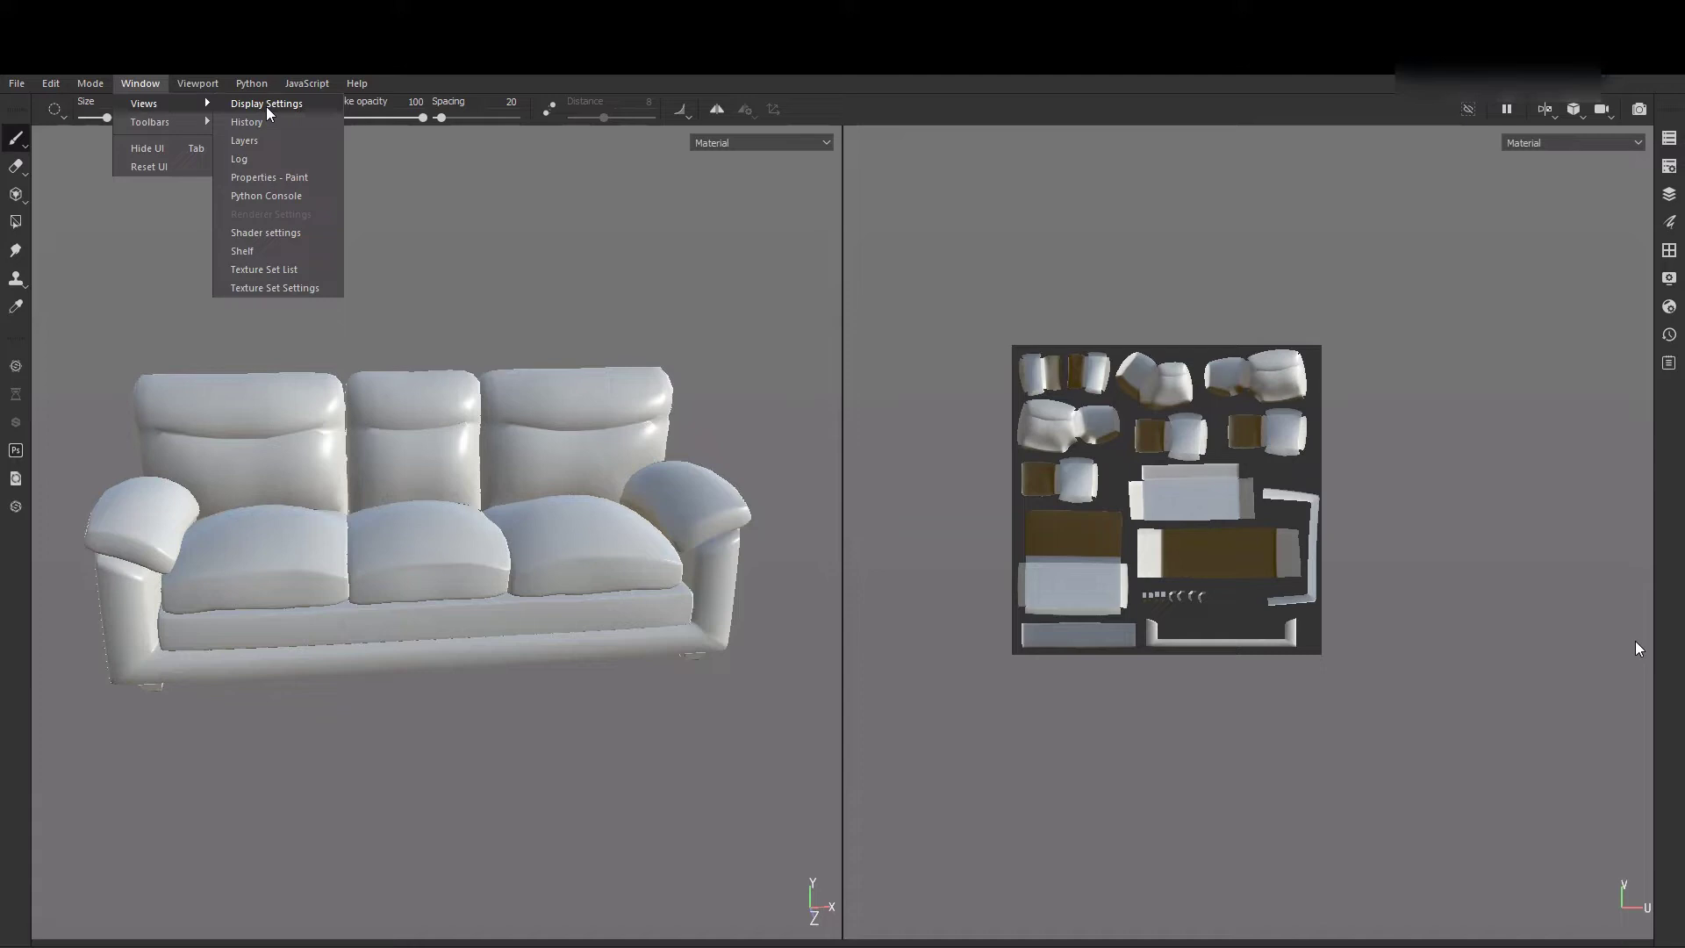
pyautogui.click(268, 105)
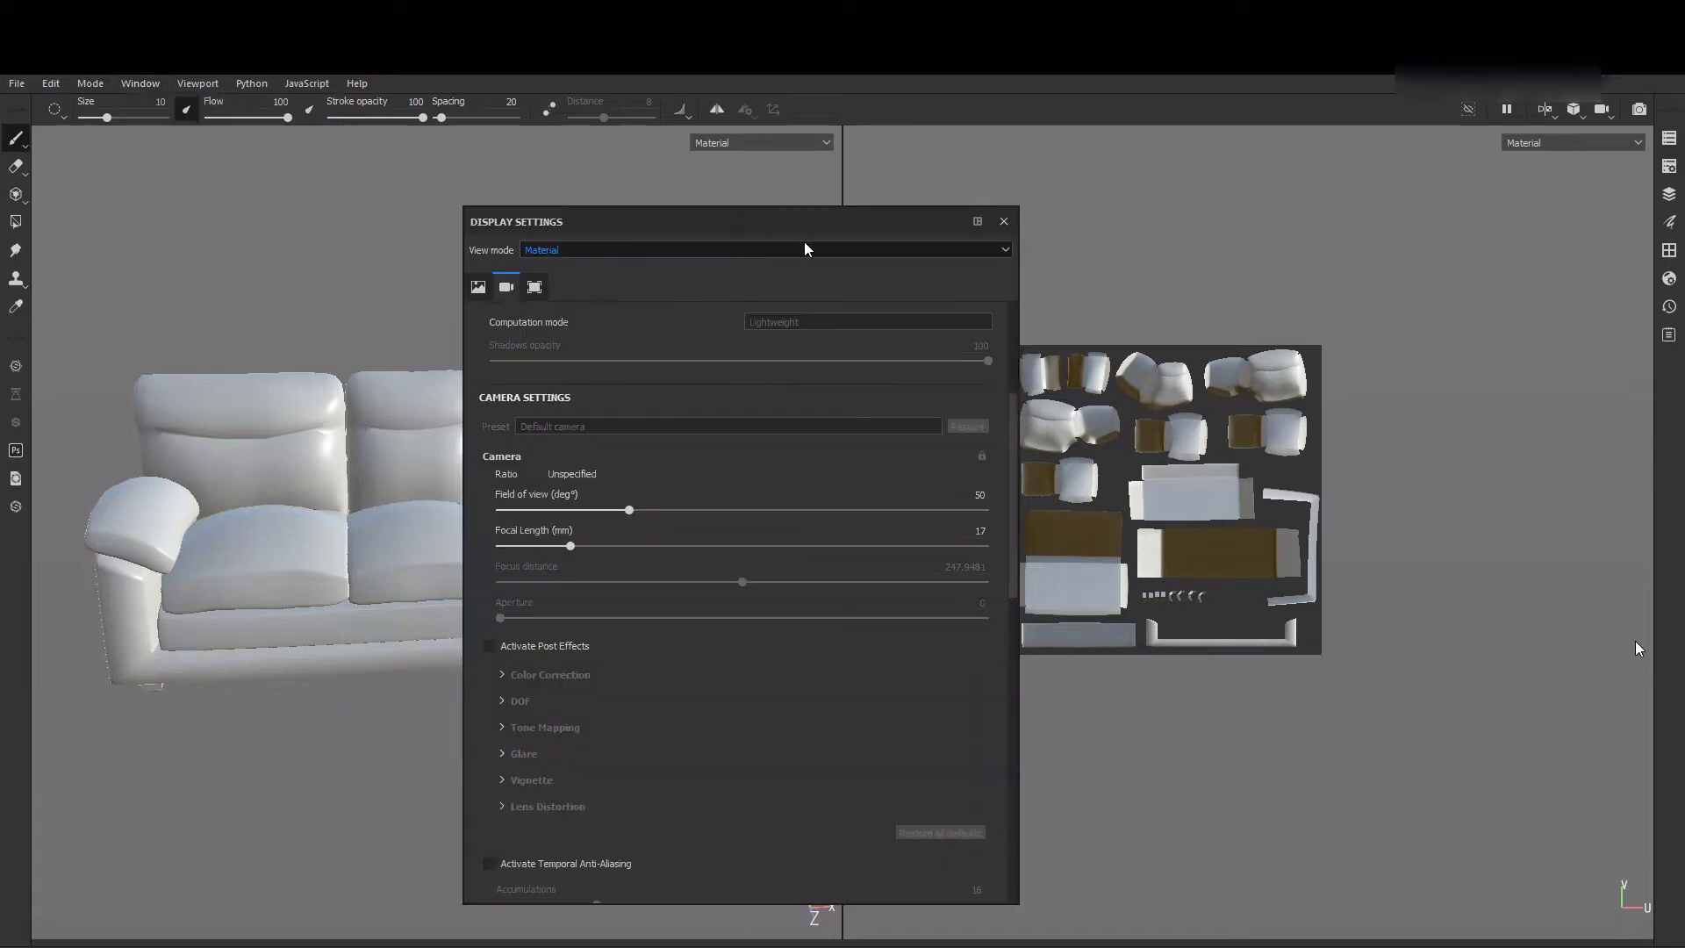
pyautogui.moveTo(732, 215); pyautogui.dragTo(789, 241)
pyautogui.moveTo(1203, 385); pyautogui.dragTo(1199, 281)
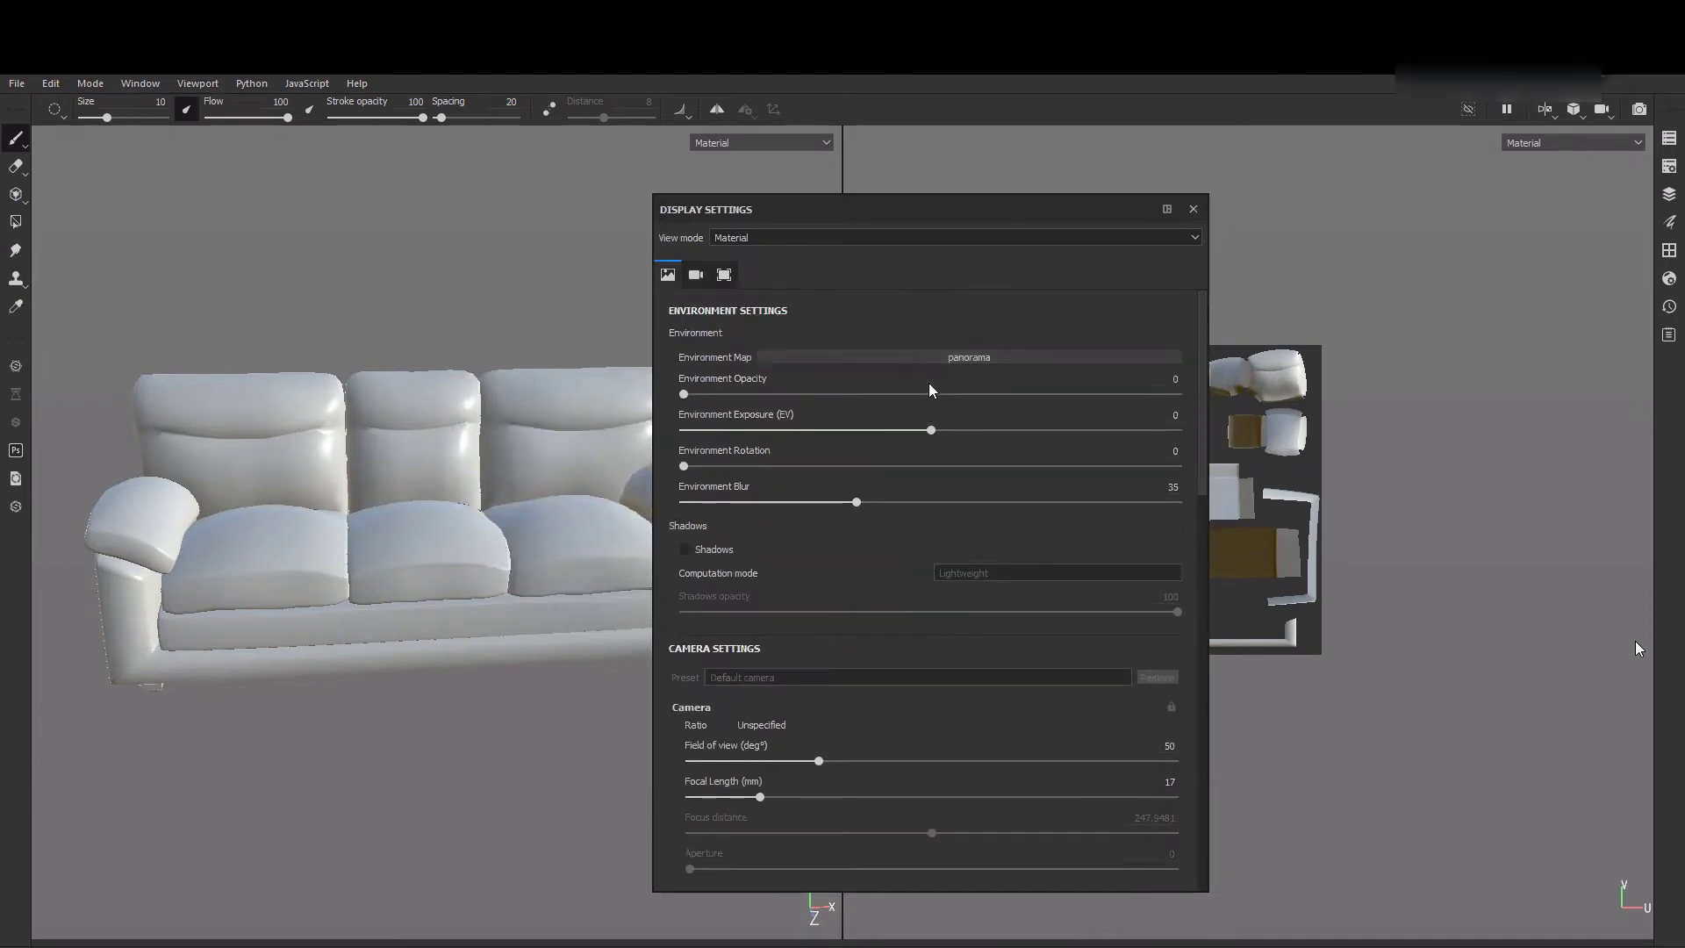
pyautogui.moveTo(1057, 200); pyautogui.dragTo(1156, 184)
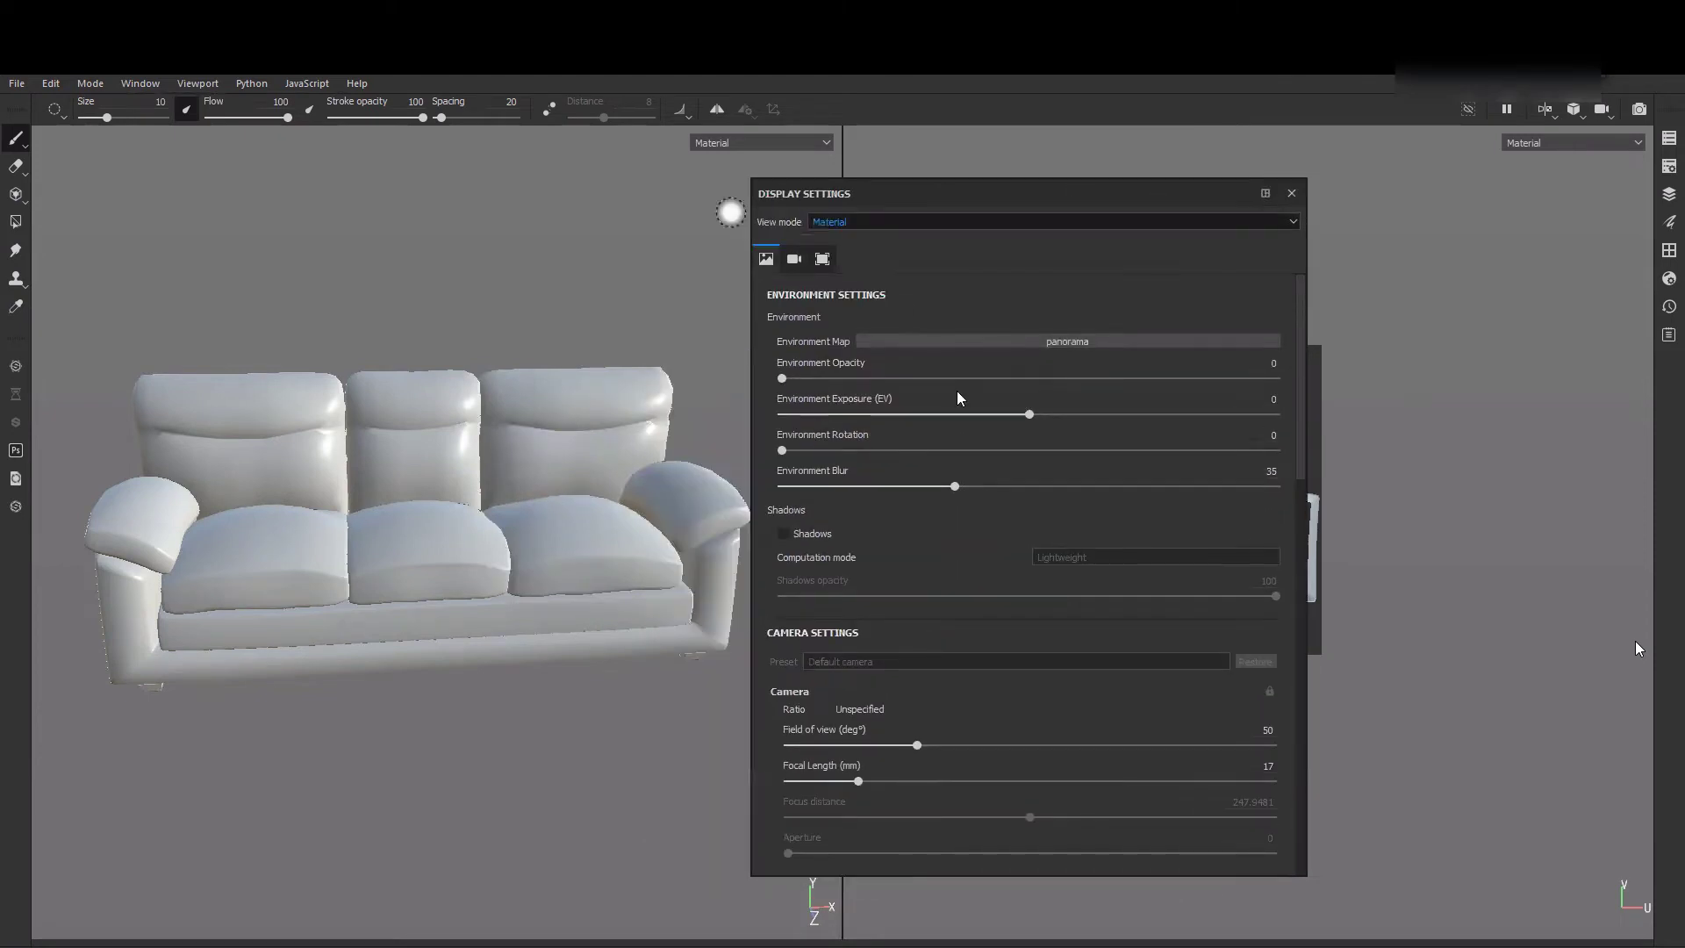
# - Set the Environment Opacity to 100 to show the panorama behind the sofa
pyautogui.moveTo(782, 379); pyautogui.dragTo(807, 379)
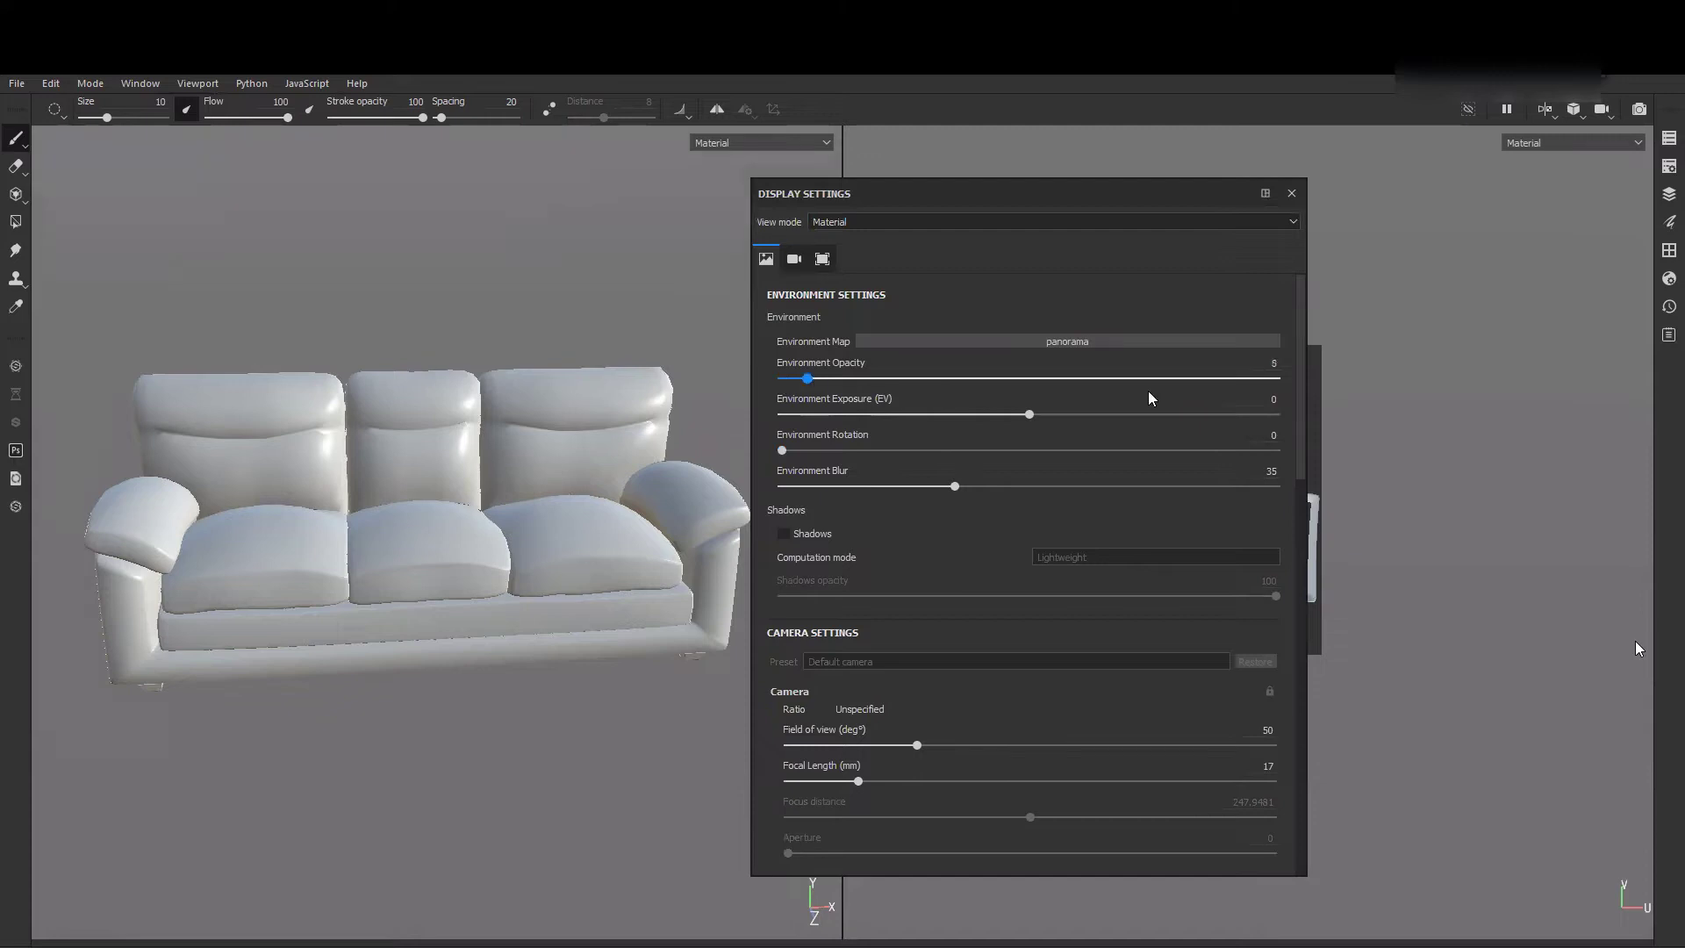
pyautogui.moveTo(1148, 392); pyautogui.dragTo(737, 389)
pyautogui.moveTo(847, 192)
pyautogui.mouseDown()
pyautogui.moveTo(1158, 173)
pyautogui.moveTo(835, 184)
pyautogui.mouseUp()
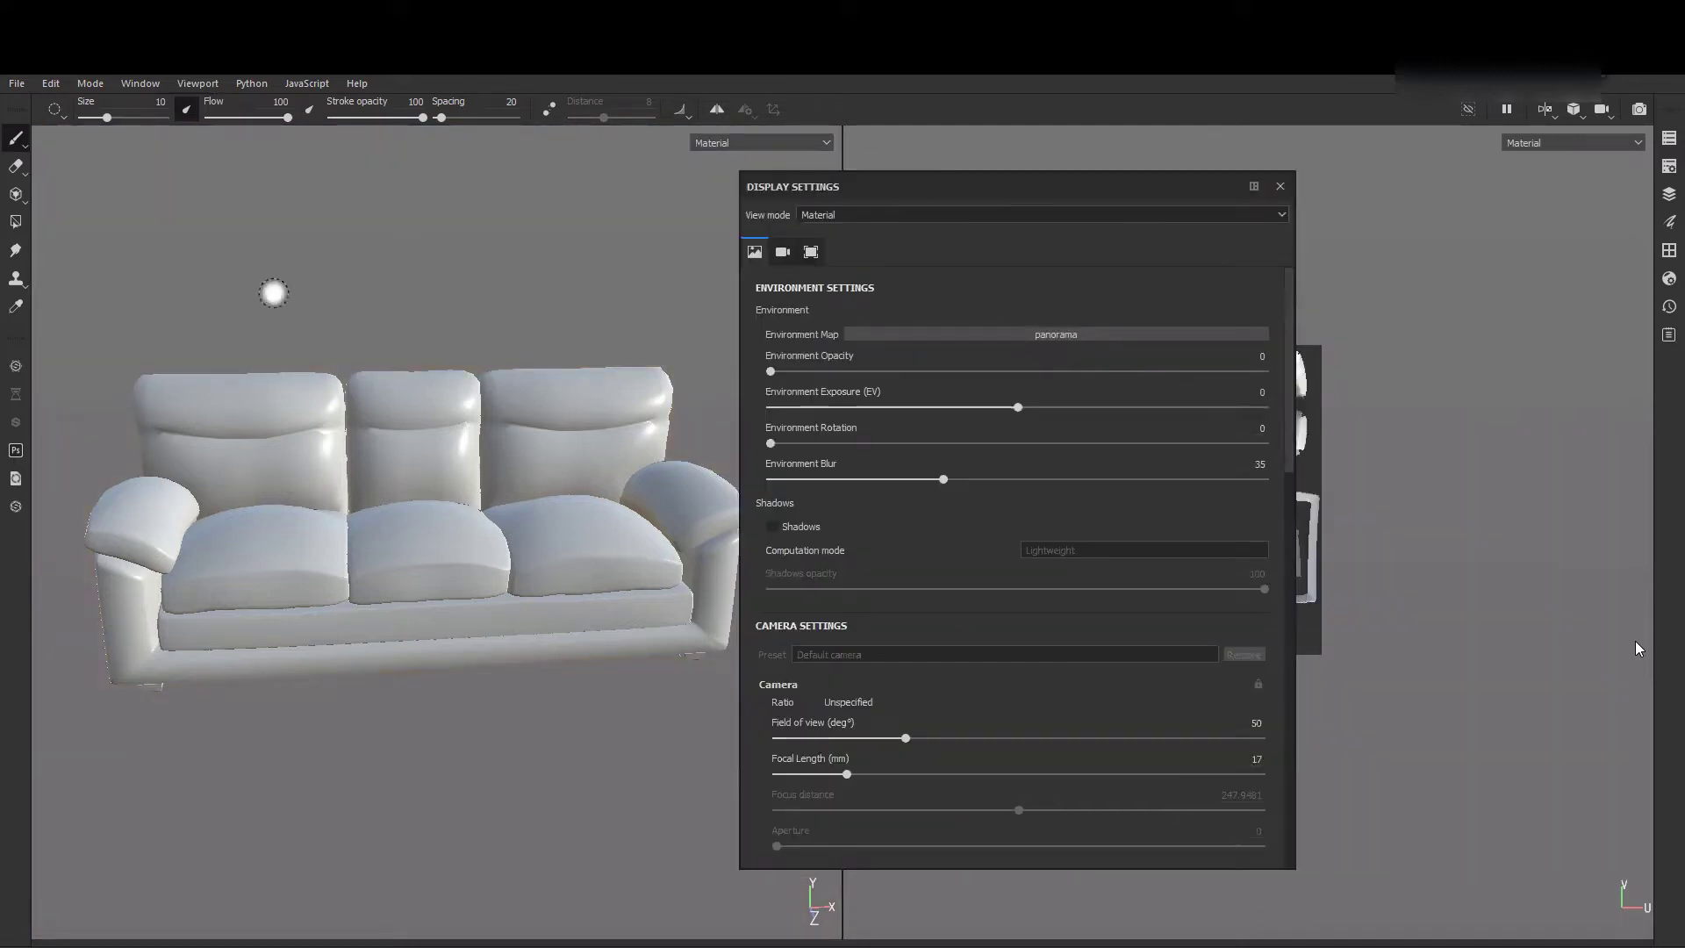
pyautogui.scroll(-3, 493, 596)
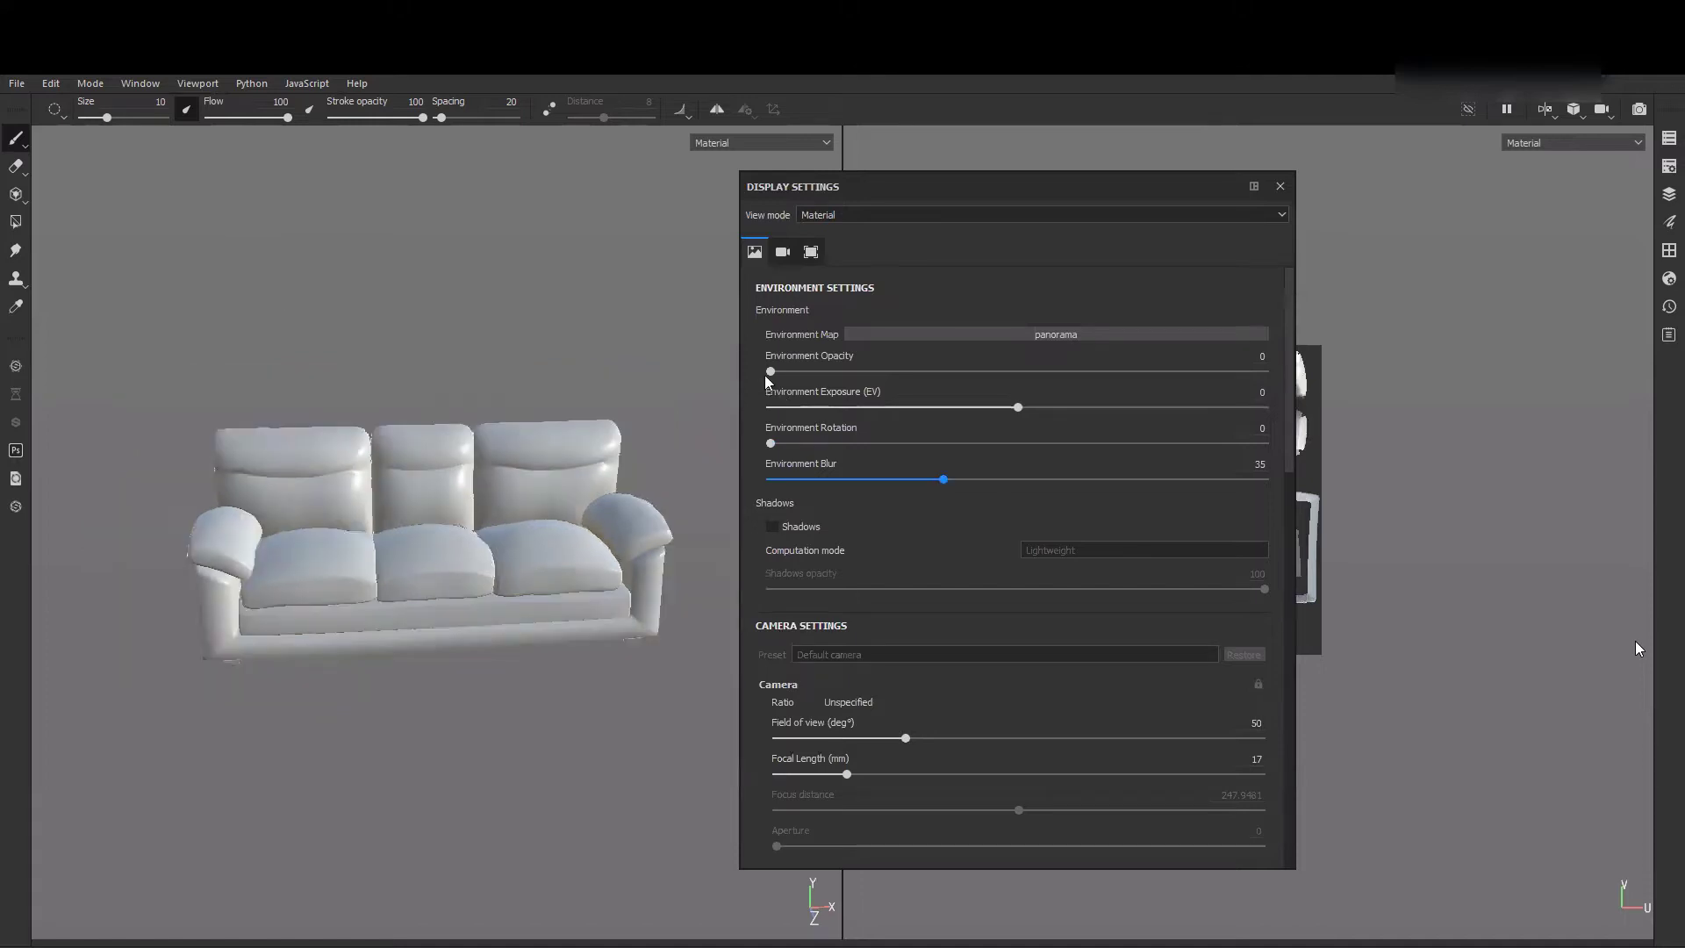
pyautogui.moveTo(770, 375); pyautogui.dragTo(1299, 377)
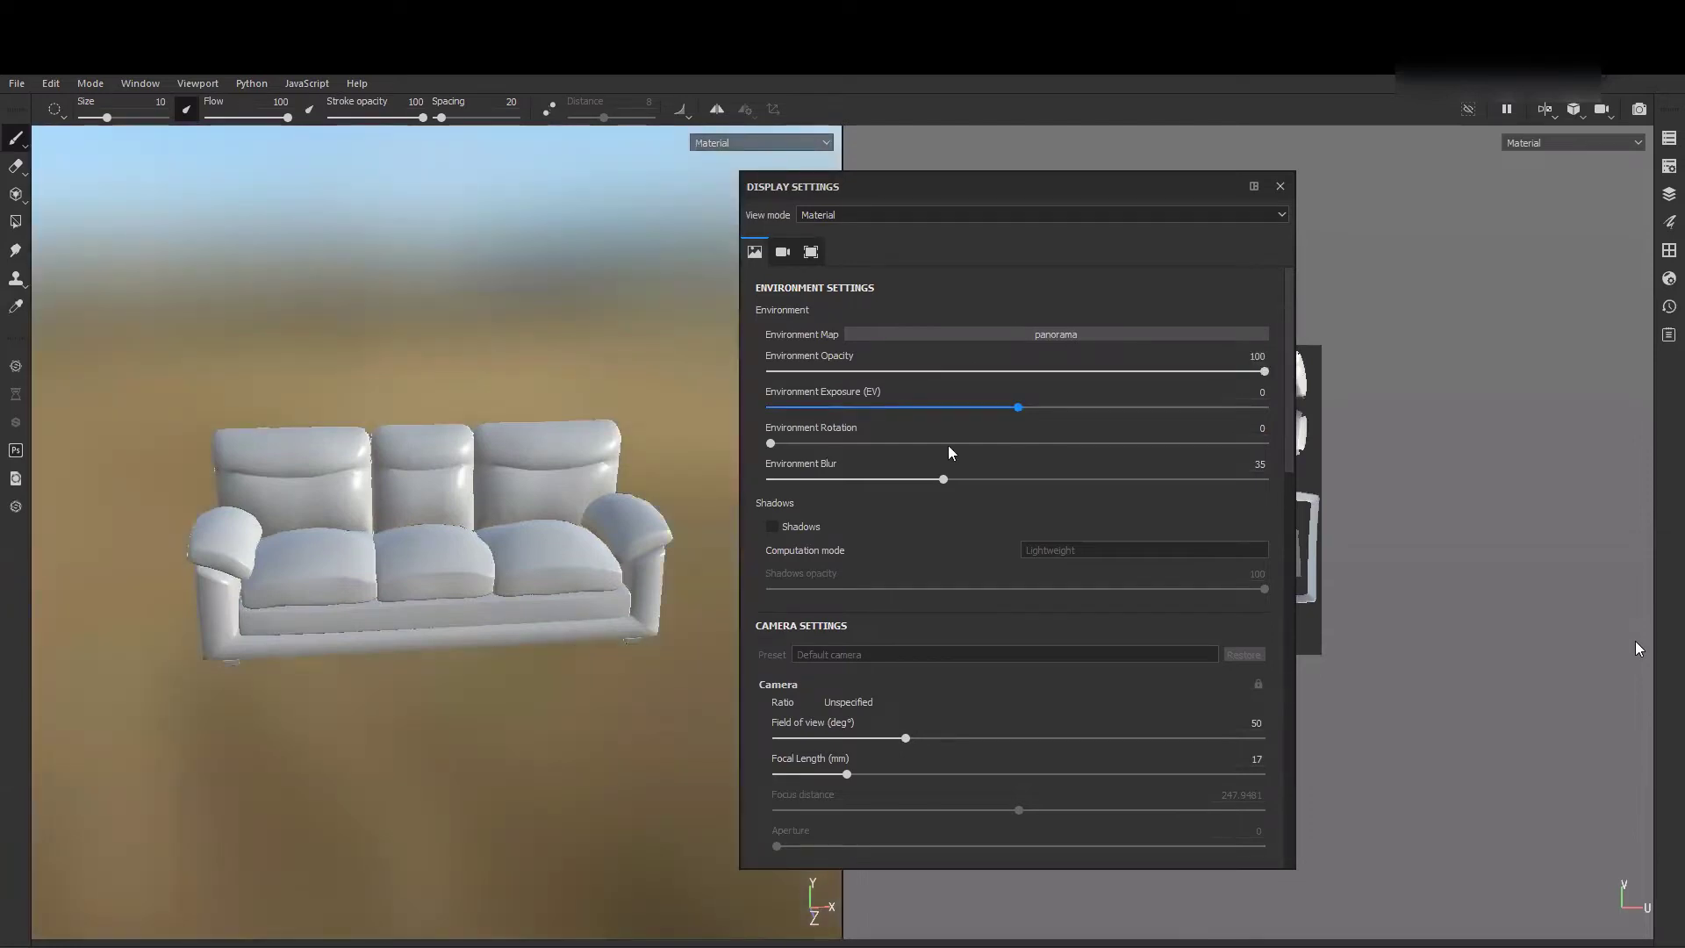
# - Sharpen the panorama backdrop by setting the Environment Blur to 0
pyautogui.moveTo(946, 476); pyautogui.dragTo(760, 476)
pyautogui.click(772, 480)
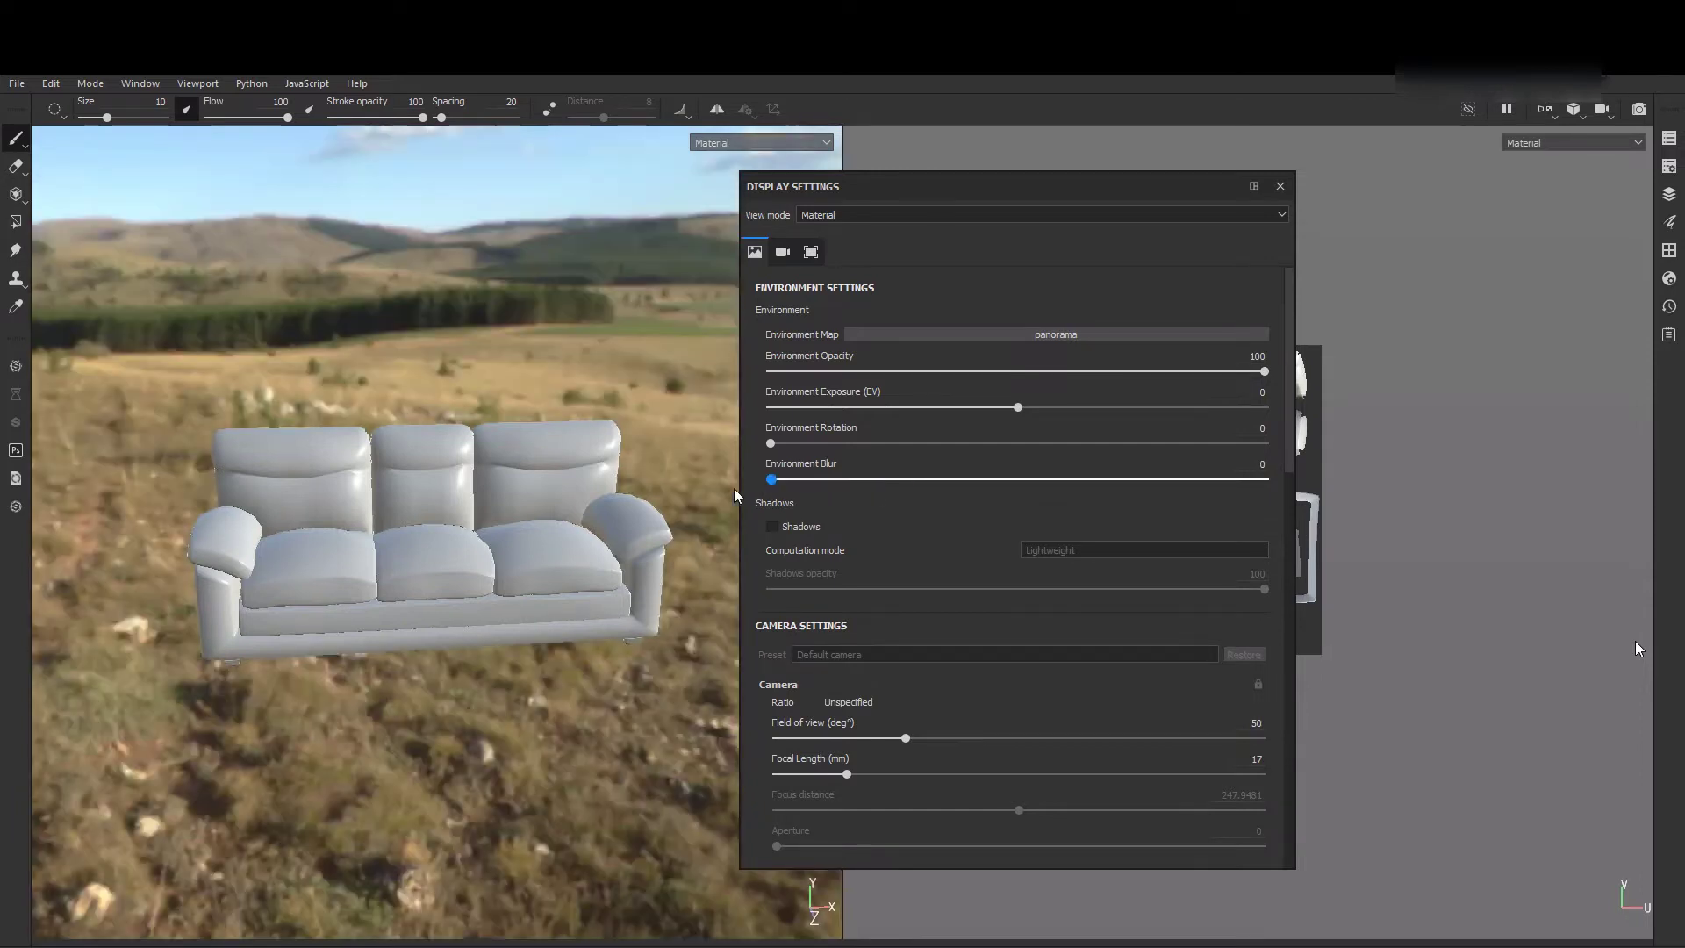
pyautogui.keyDown('alt'); pyautogui.moveTo(301, 604); pyautogui.dragTo(492, 562); pyautogui.keyUp('alt')
pyautogui.keyDown('alt'); pyautogui.moveTo(559, 756); pyautogui.dragTo(523, 776); pyautogui.keyUp('alt')
pyautogui.keyDown('alt'); pyautogui.moveTo(523, 746); pyautogui.dragTo(457, 592, button='right'); pyautogui.keyUp('alt')
pyautogui.keyDown('alt'); pyautogui.moveTo(457, 592); pyautogui.dragTo(497, 530, button='middle'); pyautogui.keyUp('alt')
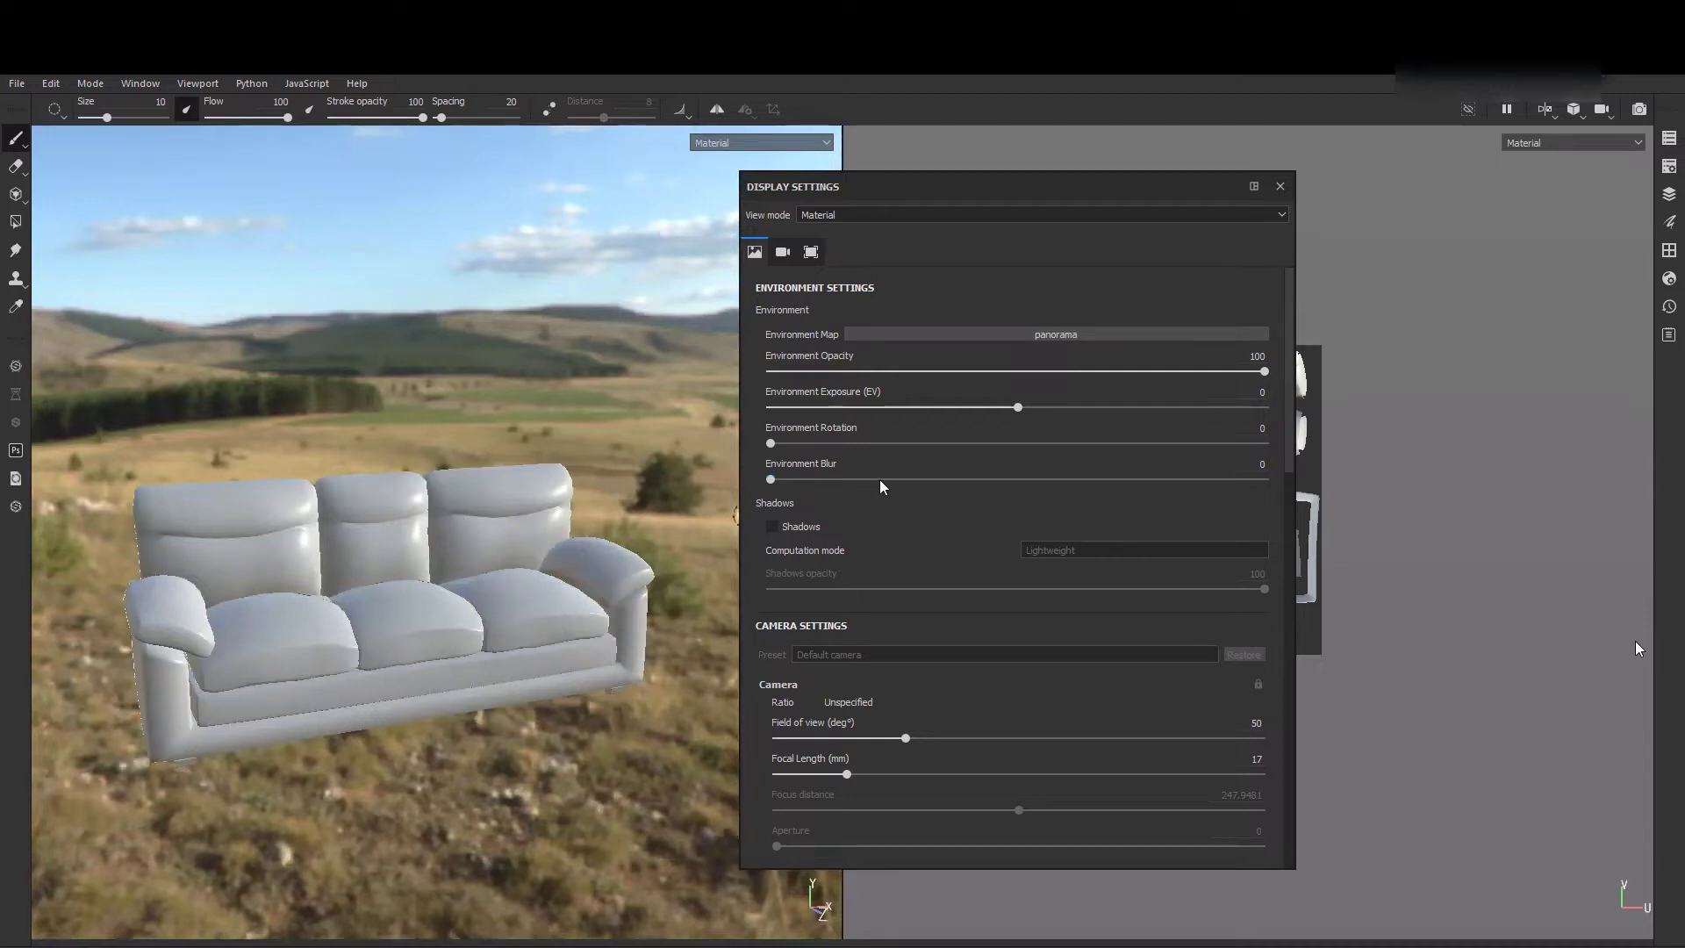
# - Try an Environment Blur of 32 on the backdrop and return it to 0
pyautogui.moveTo(880, 480); pyautogui.dragTo(925, 480)
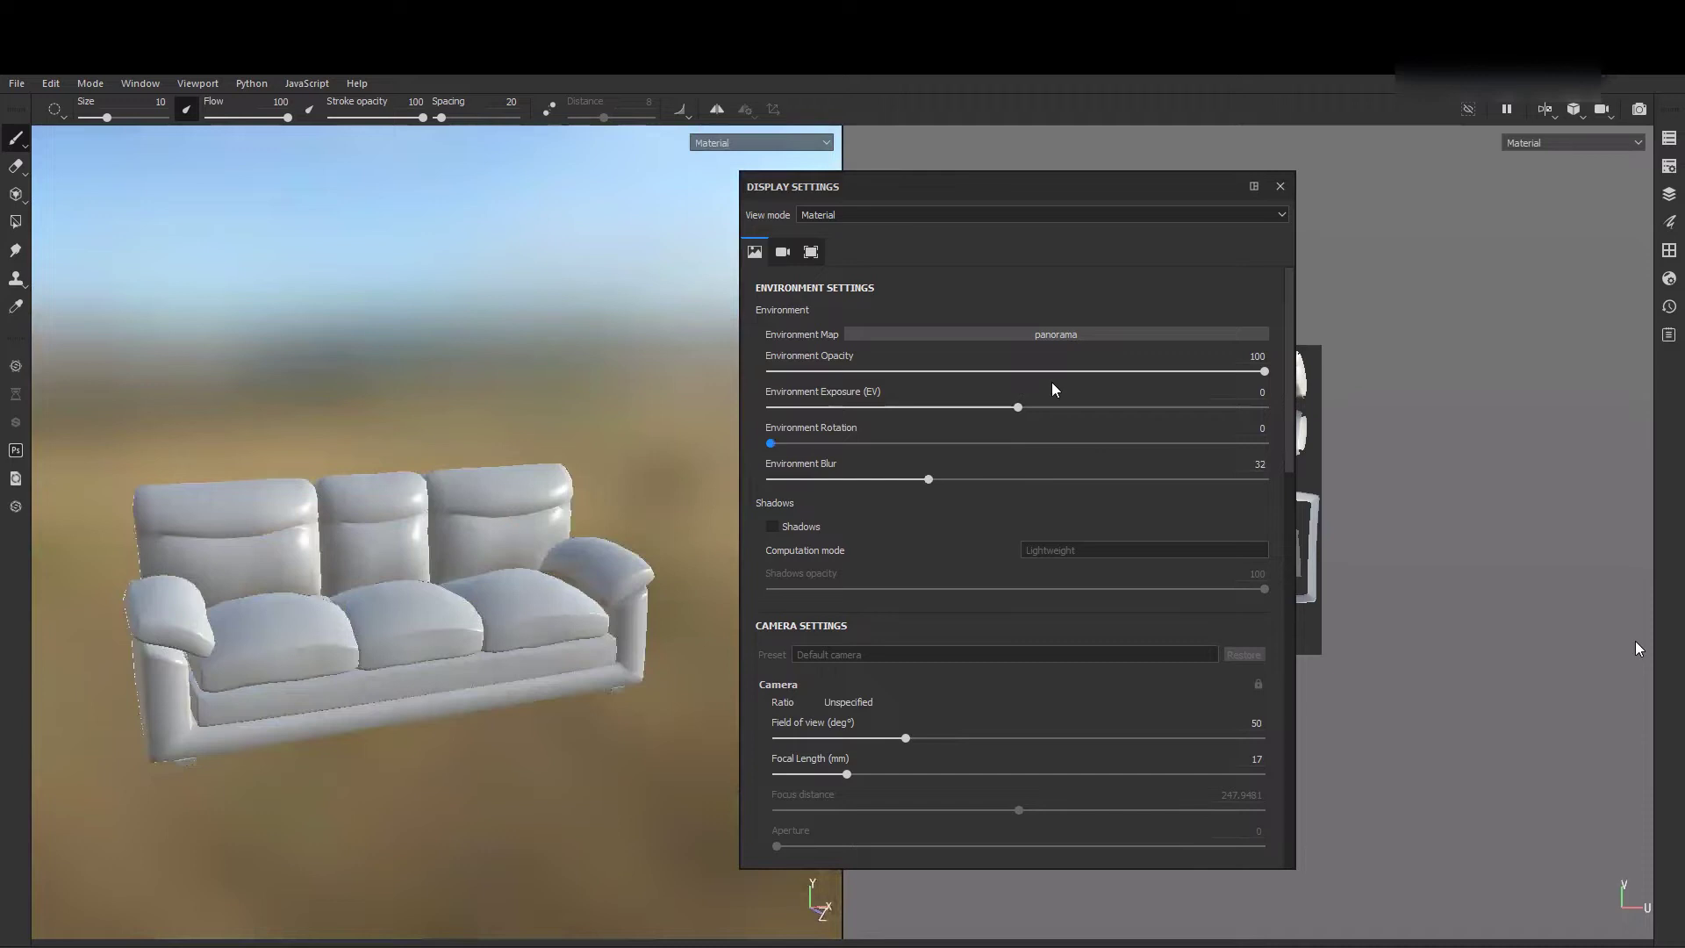
pyautogui.moveTo(922, 386); pyautogui.dragTo(1304, 380)
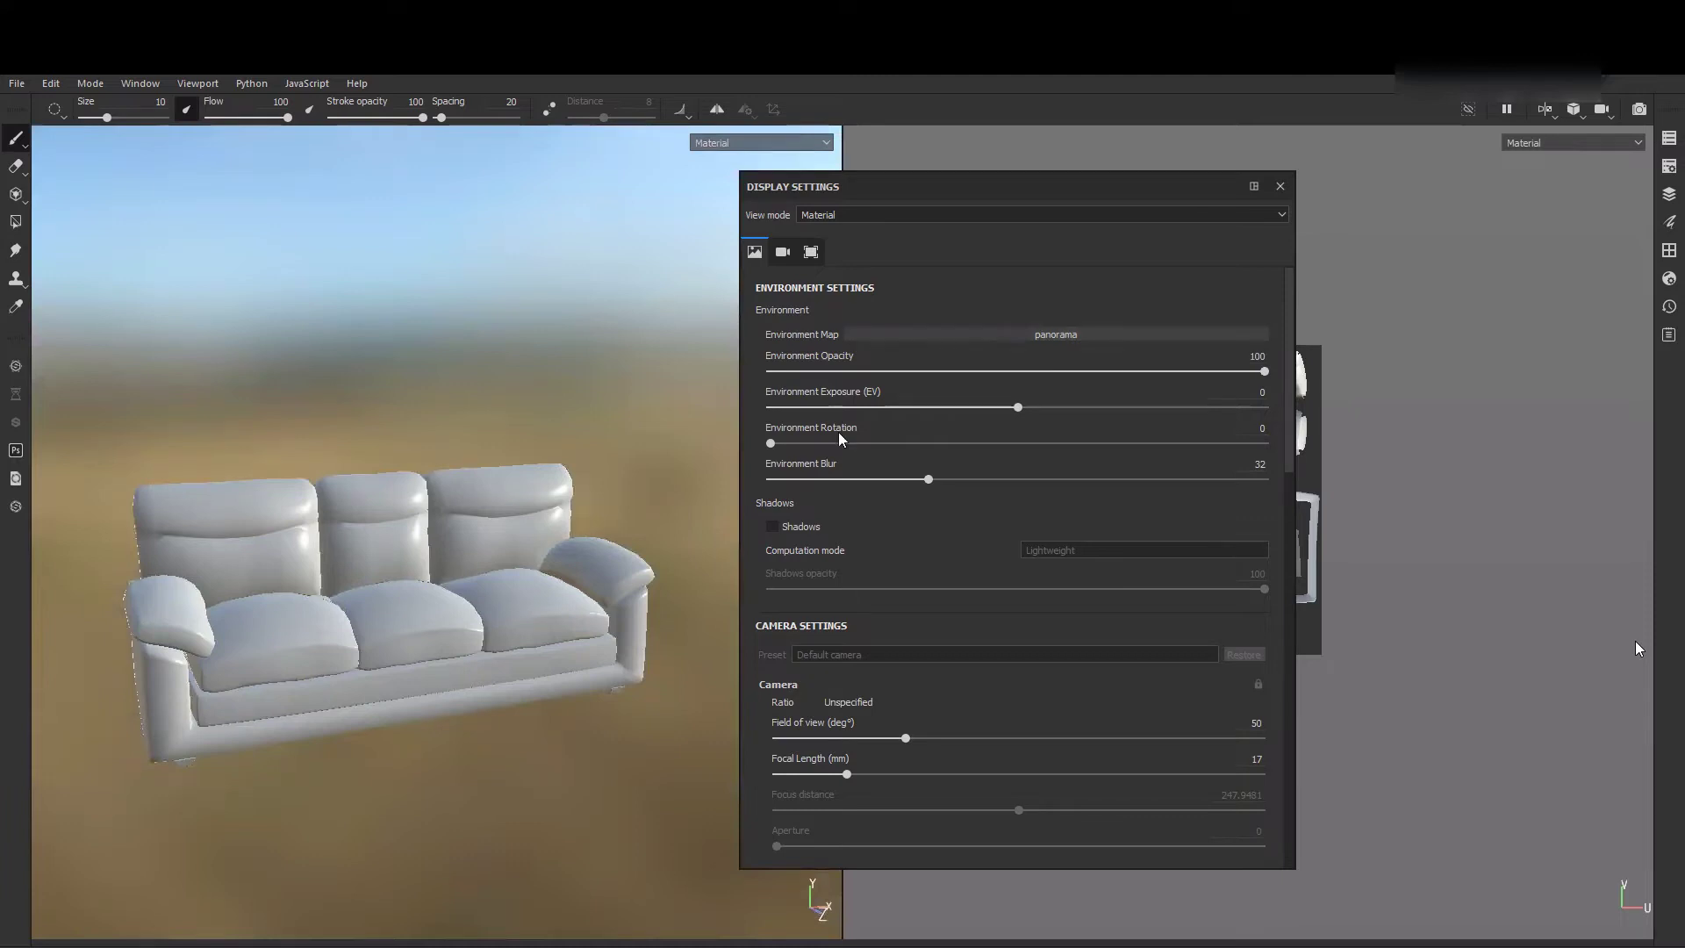
pyautogui.moveTo(929, 479); pyautogui.dragTo(739, 484)
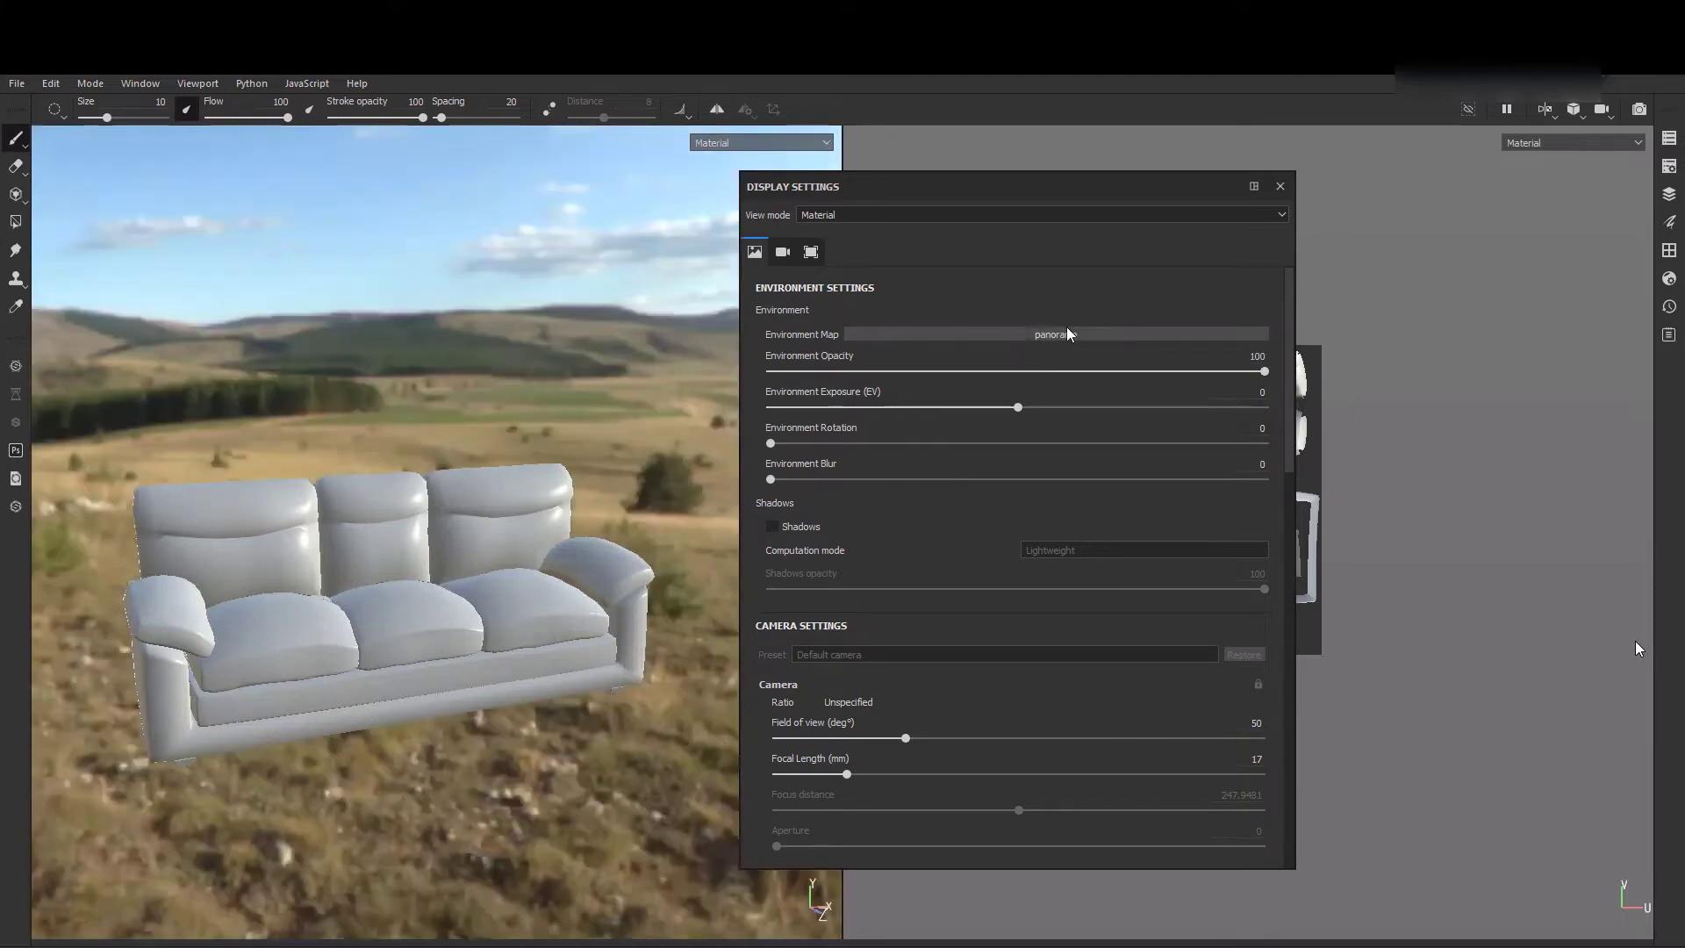
# - Try the Glazed Patio environment map behind the sofa with an Environment Exposure of -0.2
pyautogui.click(1068, 332)
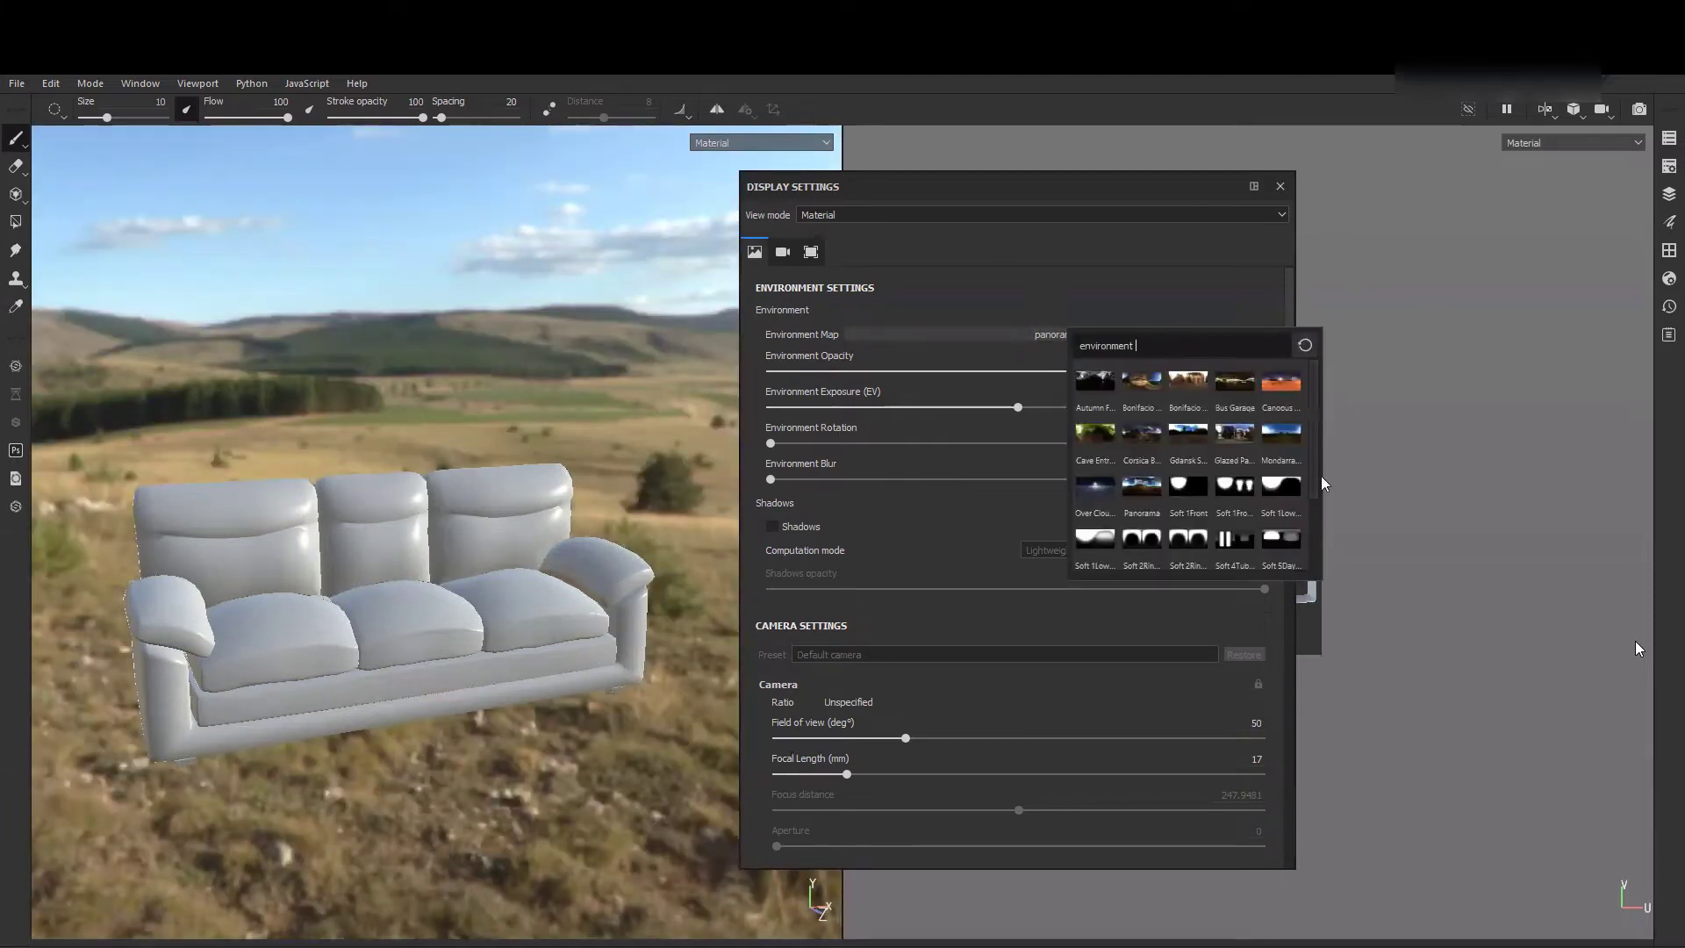
pyautogui.scroll(-2, 1320, 476)
pyautogui.scroll(2, 1145, 455)
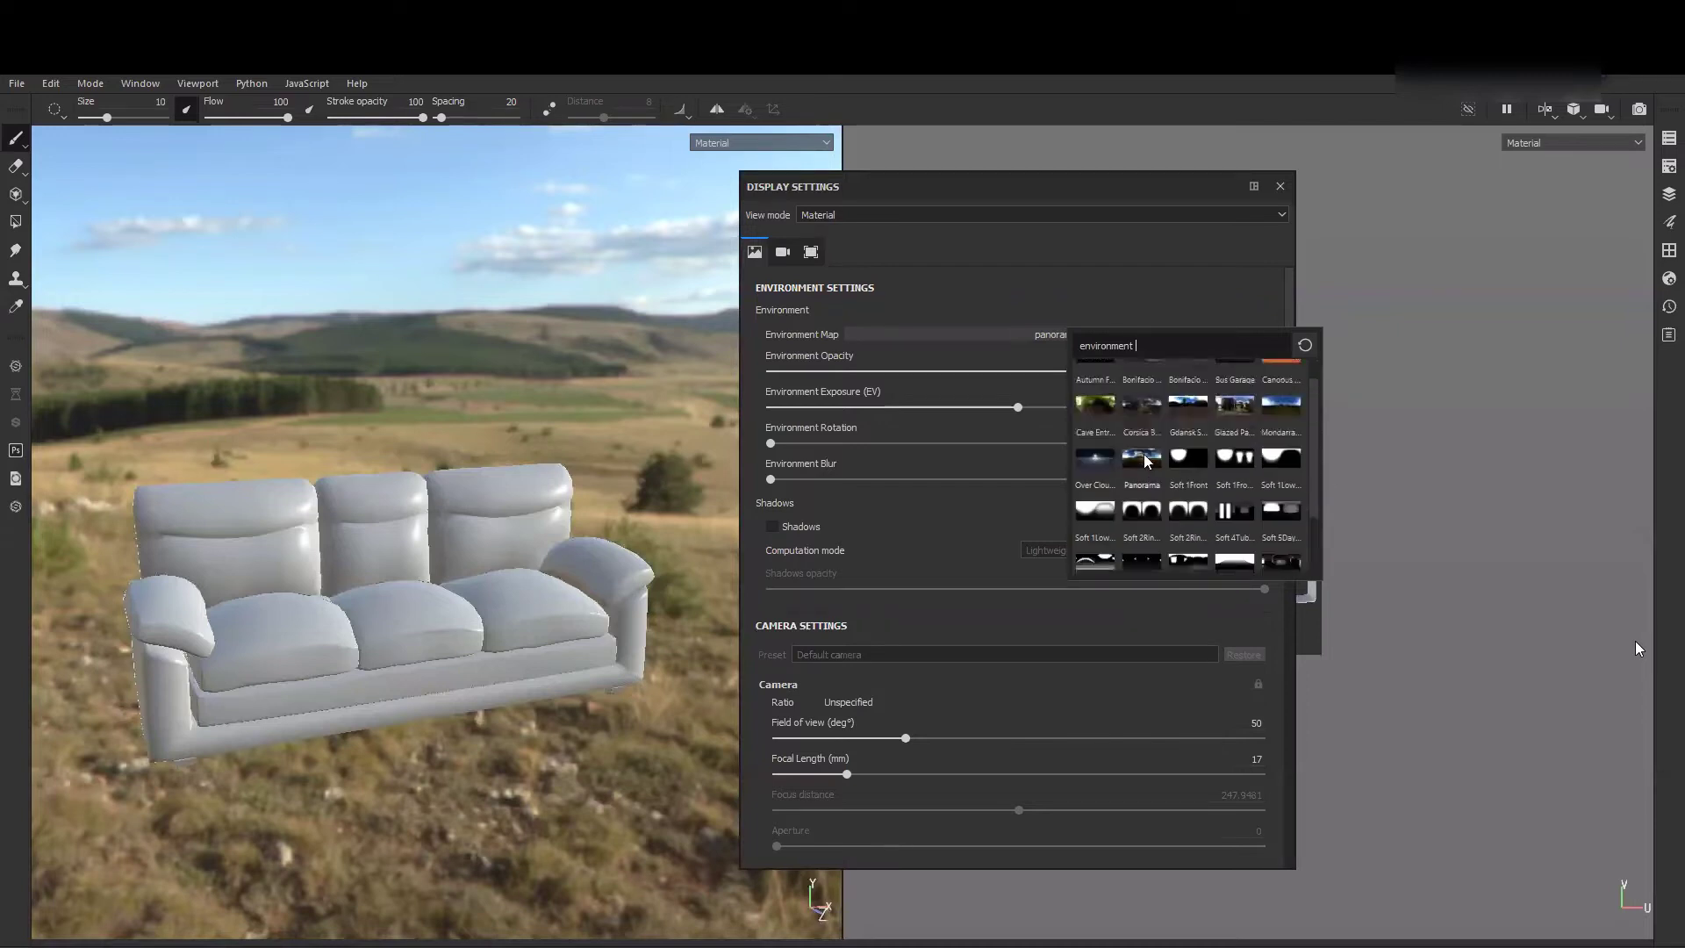
pyautogui.click(1145, 455)
pyautogui.click(1062, 335)
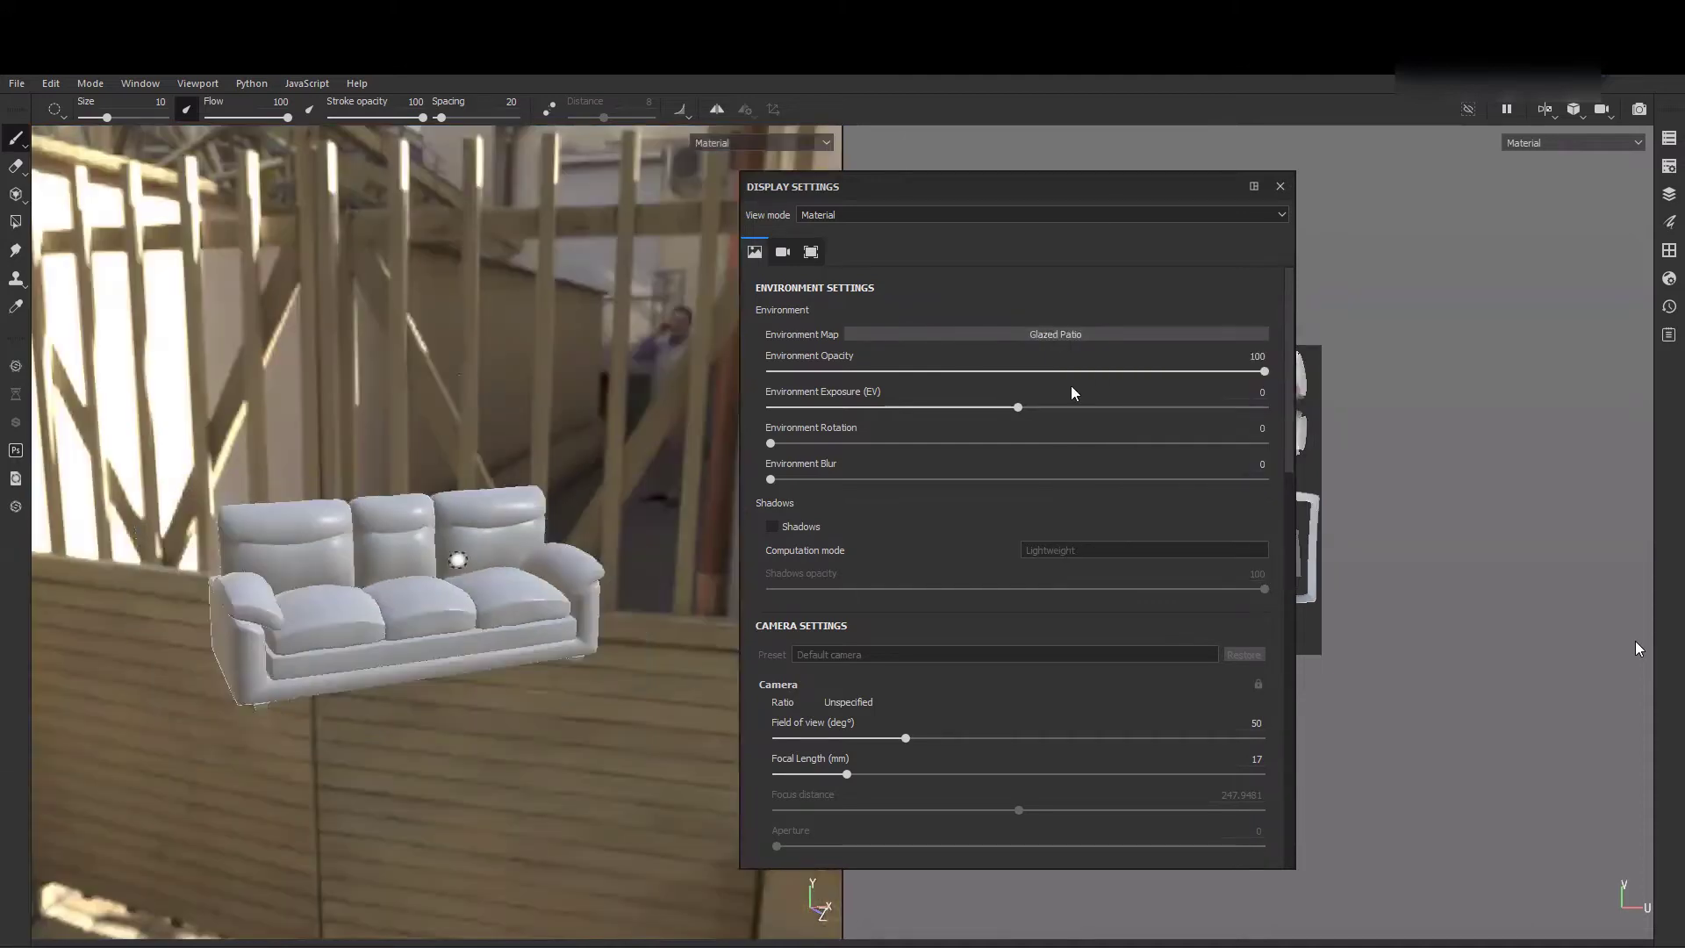
pyautogui.moveTo(1016, 407)
pyautogui.mouseDown()
pyautogui.moveTo(908, 401)
pyautogui.moveTo(1030, 408)
pyautogui.moveTo(981, 409)
pyautogui.moveTo(1014, 412)
pyautogui.mouseUp()
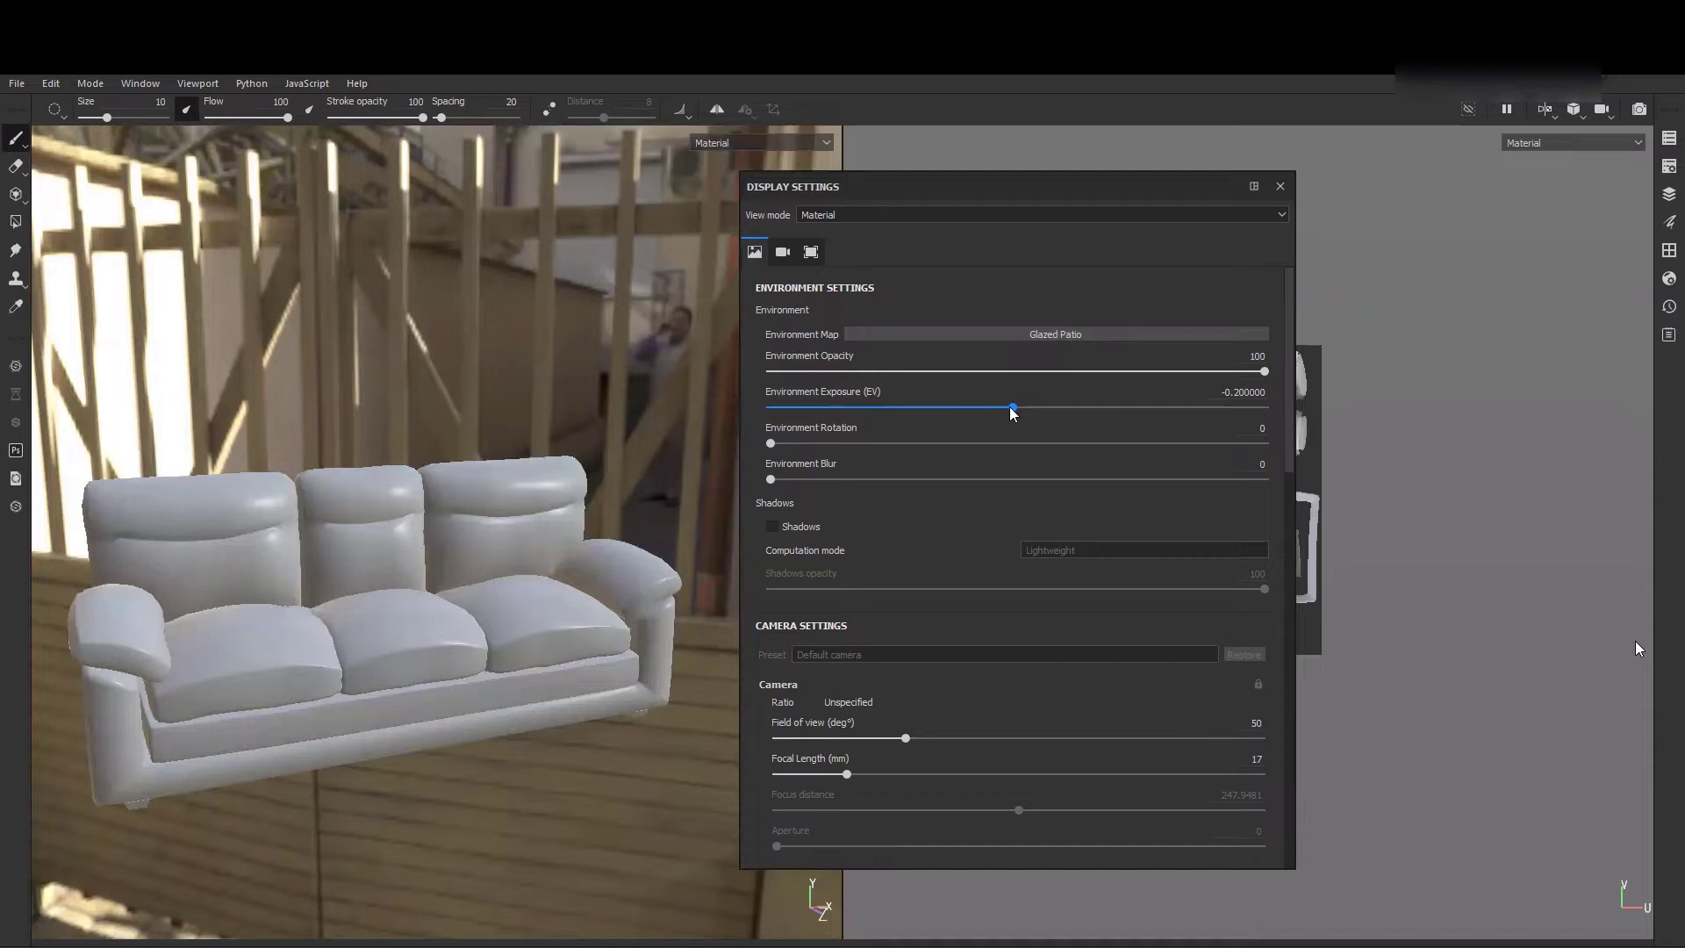
# - Set the environment map back to Panorama and the Environment Exposure to -0.41
pyautogui.click(1062, 334)
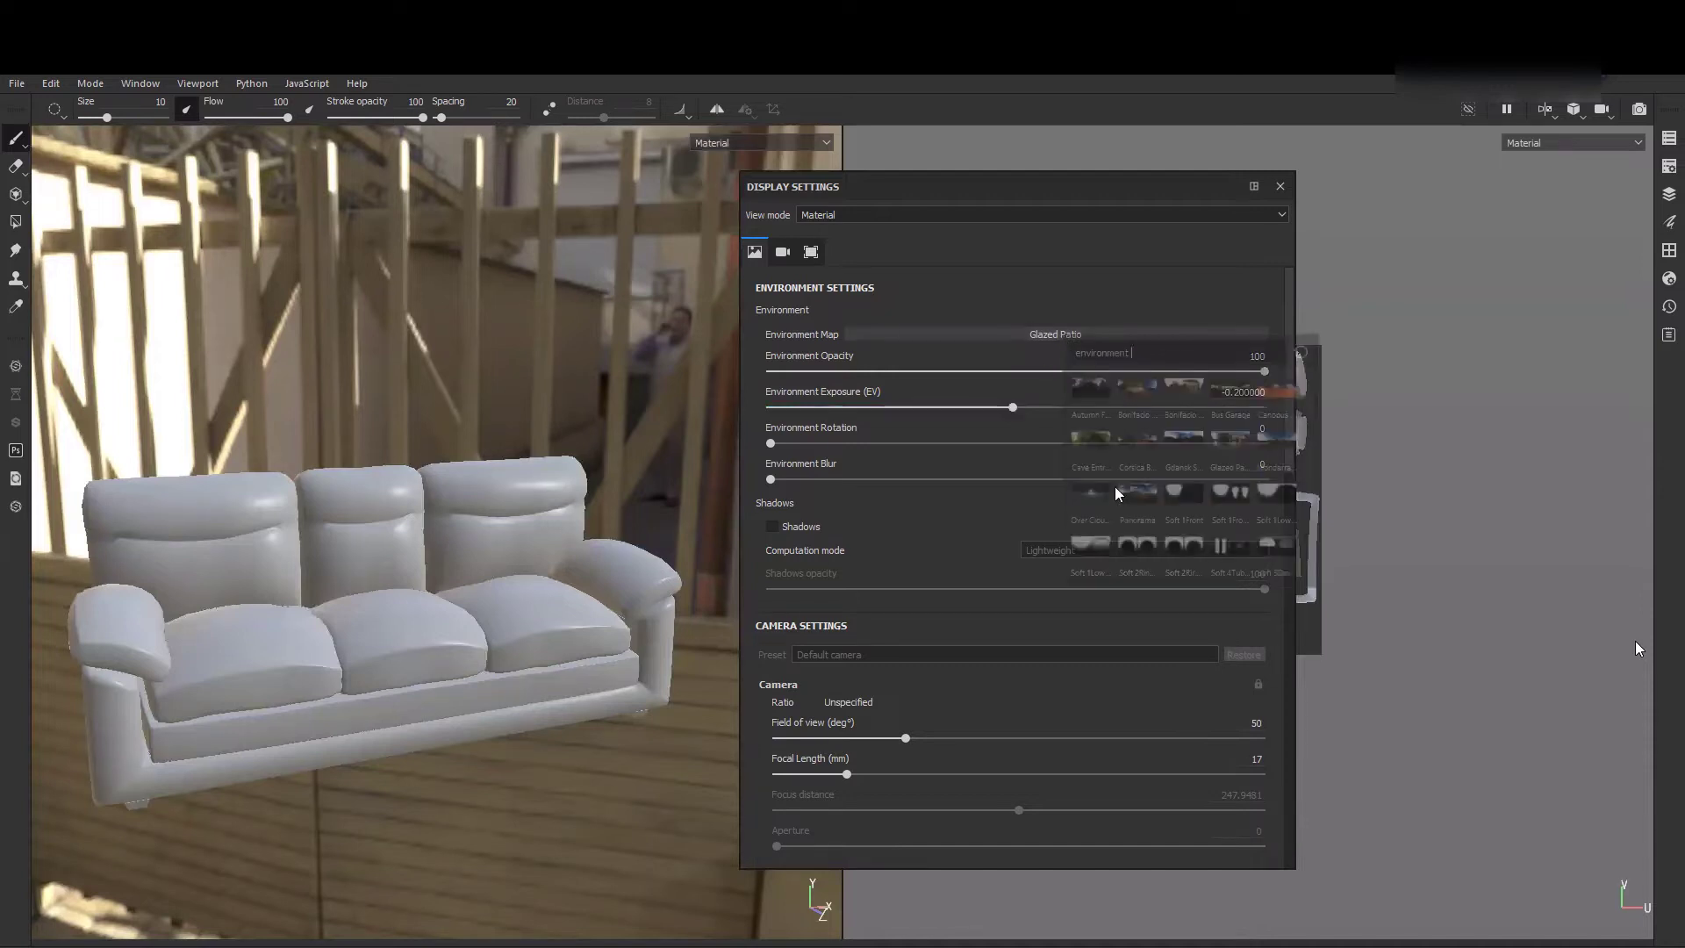
pyautogui.click(1140, 493)
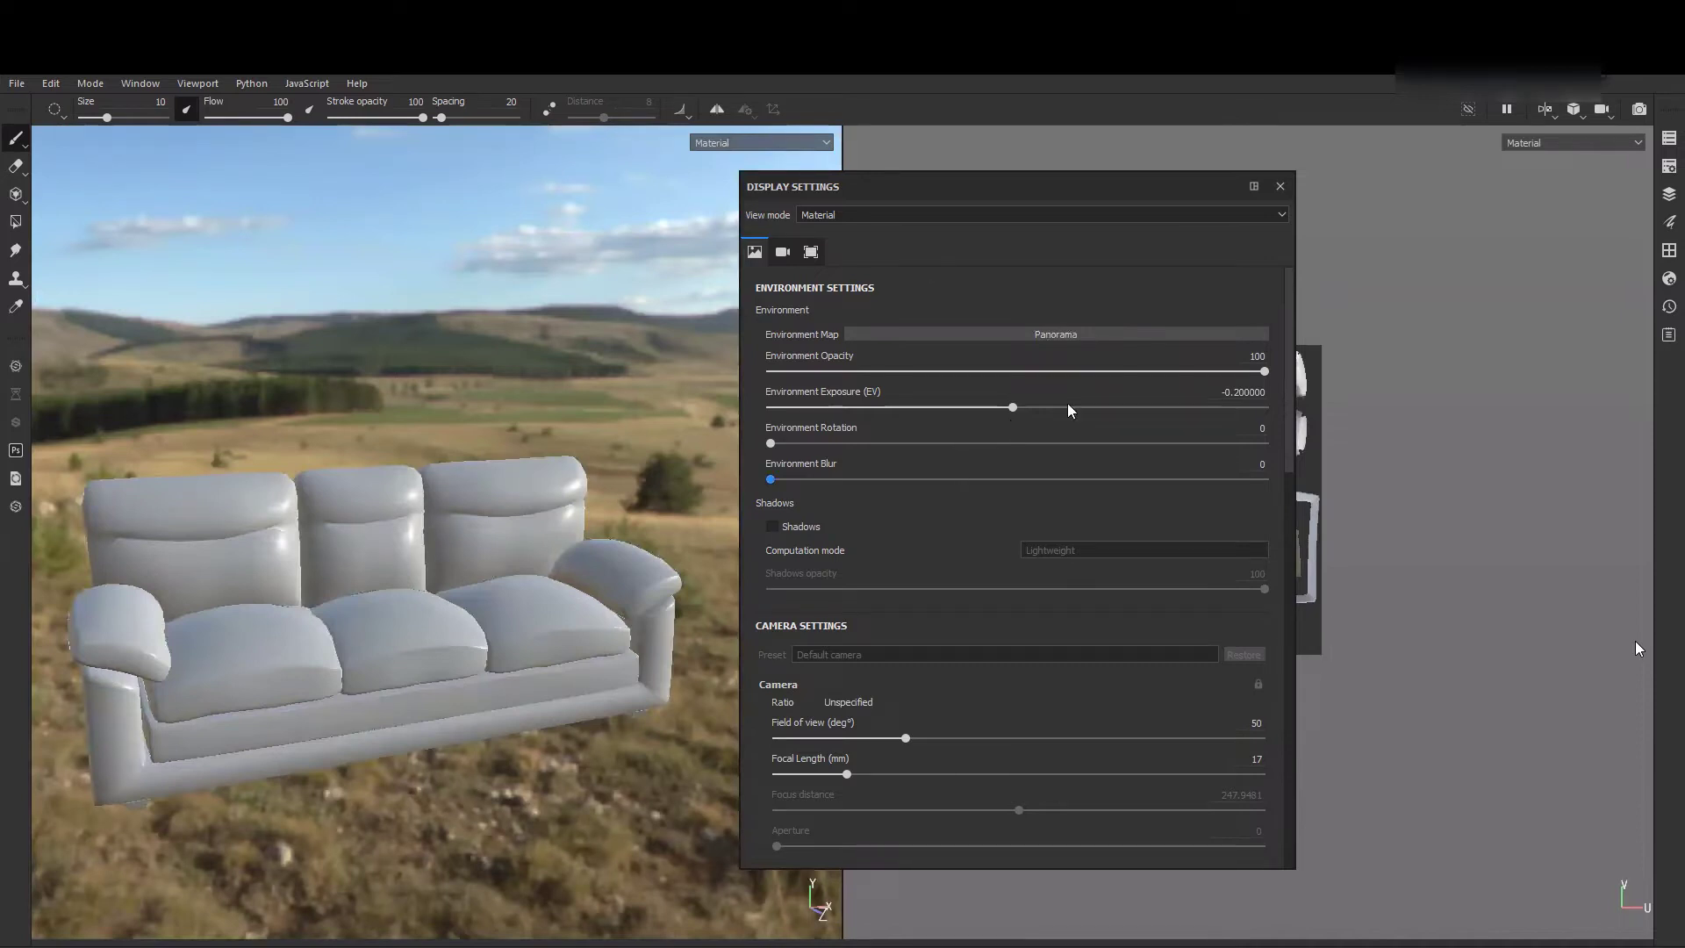
pyautogui.moveTo(1020, 408)
pyautogui.mouseDown()
pyautogui.moveTo(1076, 402)
pyautogui.moveTo(1012, 404)
pyautogui.moveTo(1029, 410)
pyautogui.mouseUp()
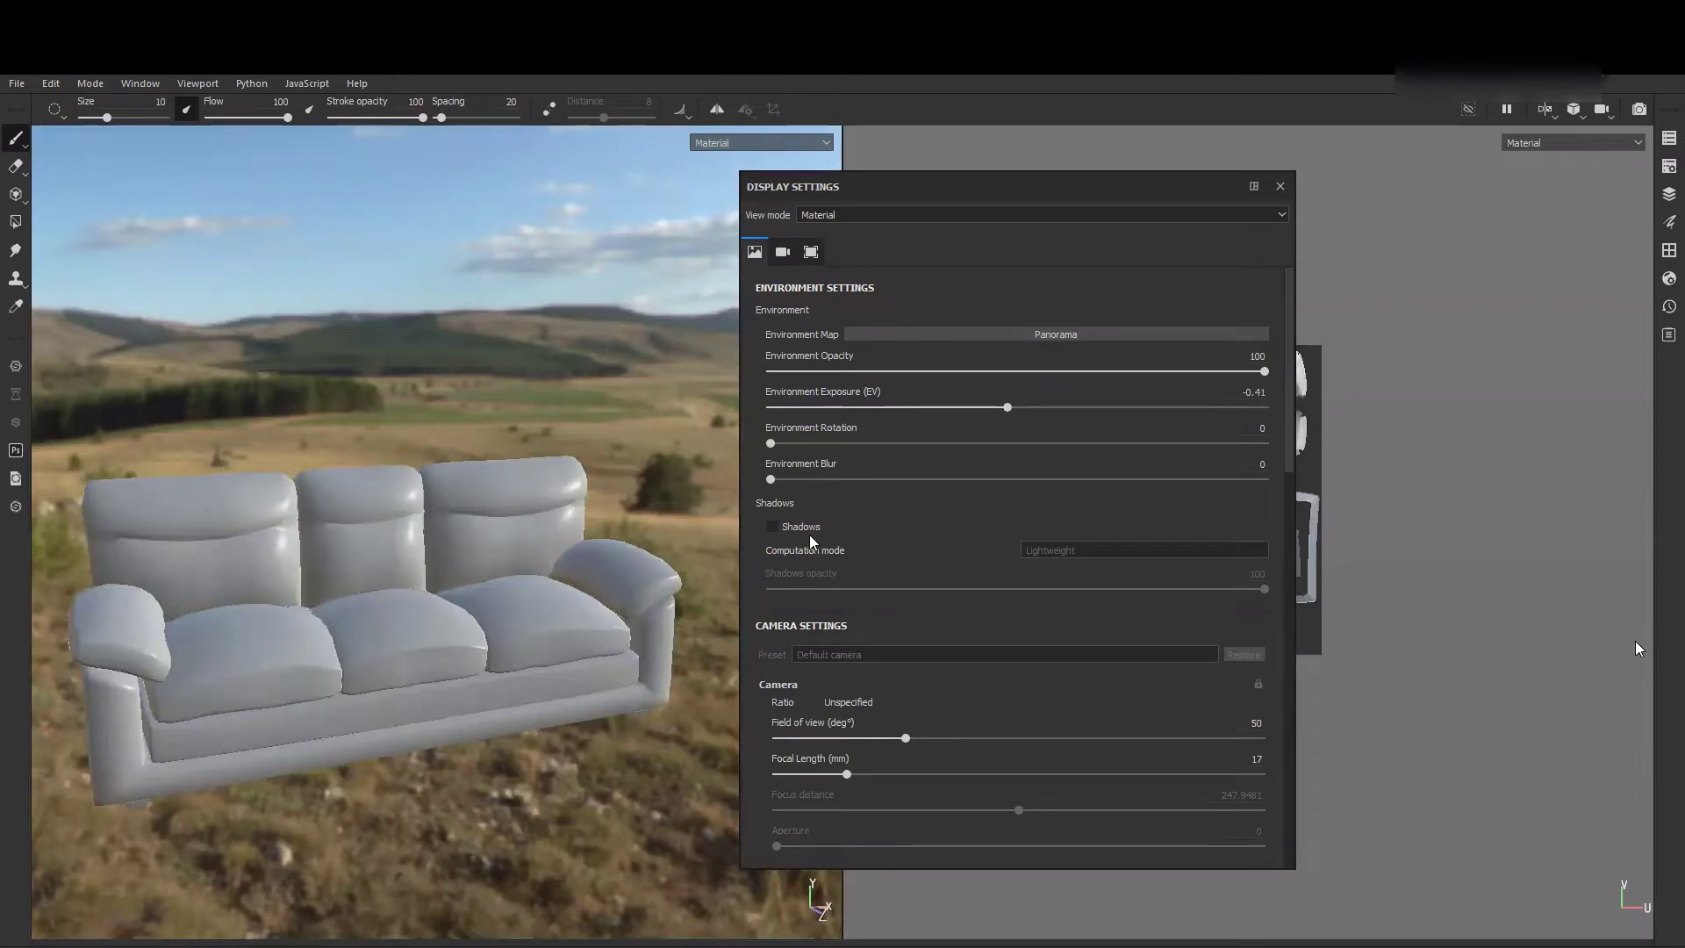
# - Enable viewport shadows and try the Intensive and Average computation modes, lowering the shadows opacity to 63
pyautogui.click(810, 529)
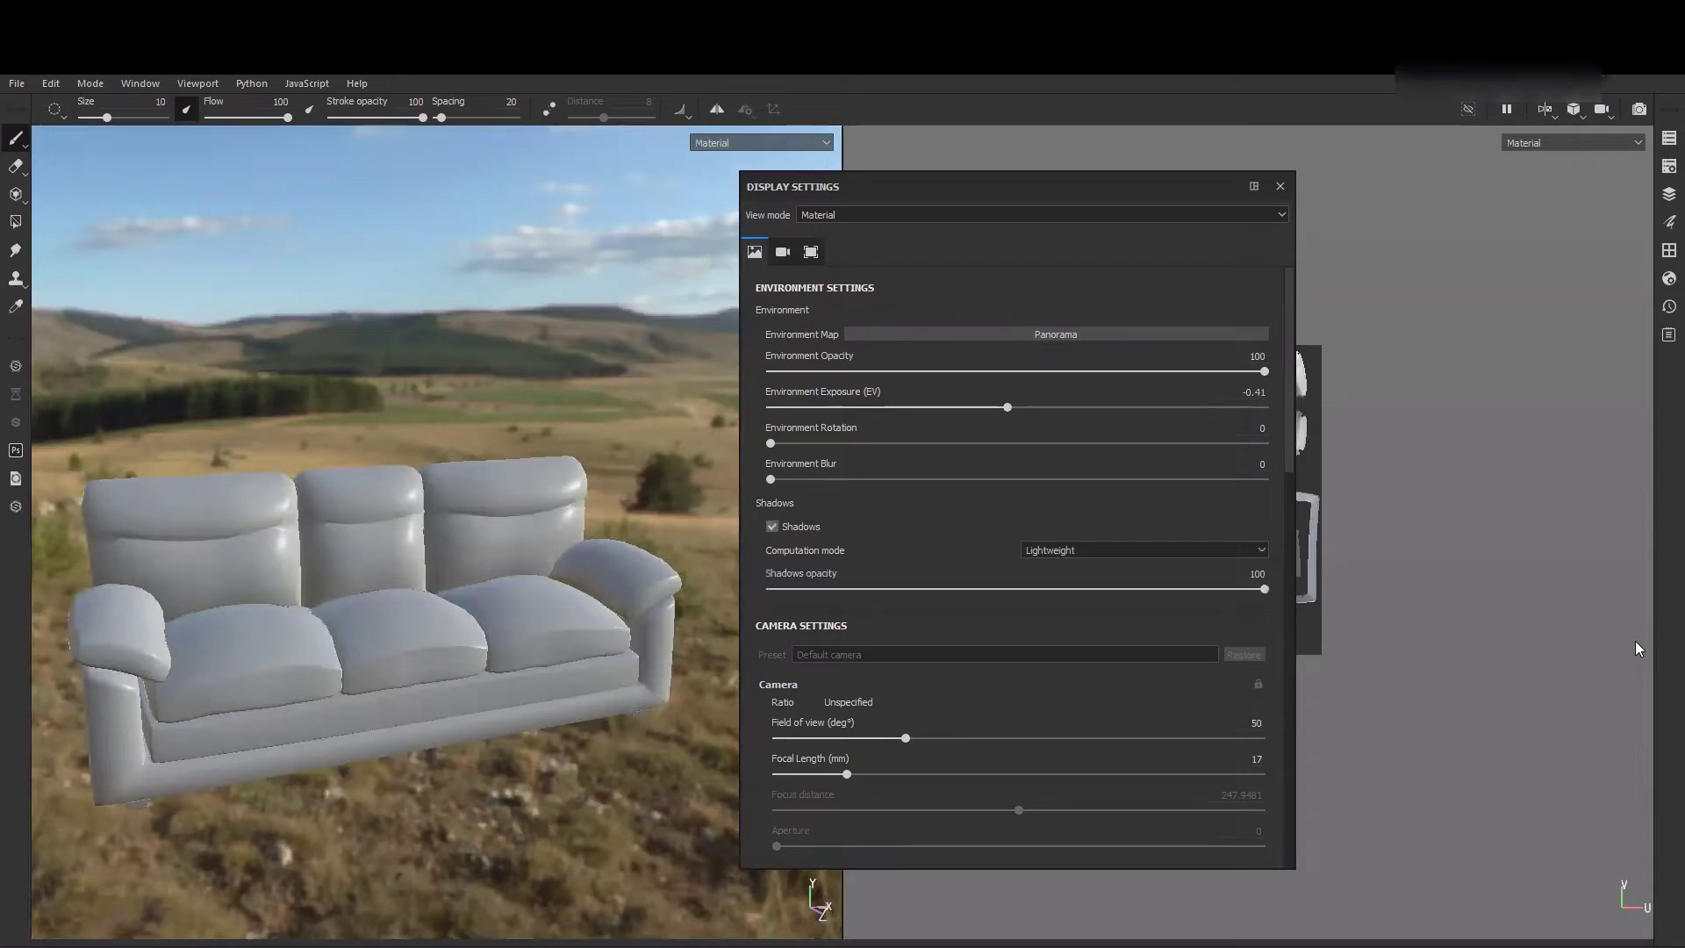
pyautogui.moveTo(1261, 588)
pyautogui.mouseDown()
pyautogui.moveTo(866, 597)
pyautogui.moveTo(1077, 589)
pyautogui.mouseUp()
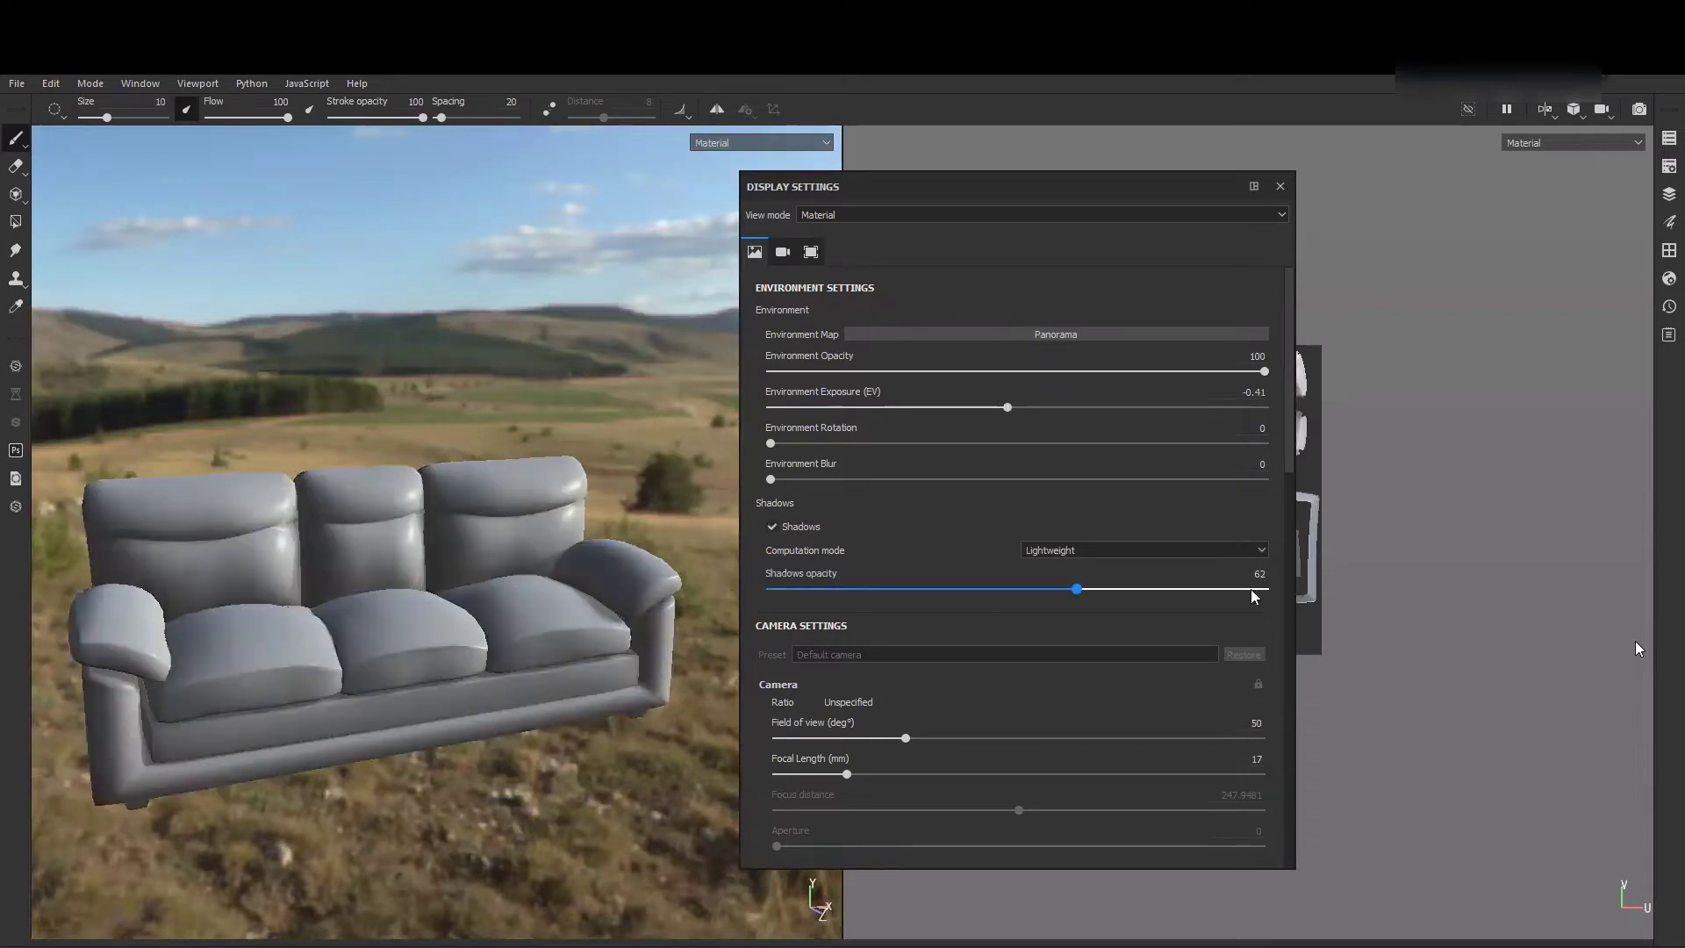
pyautogui.click(1194, 549)
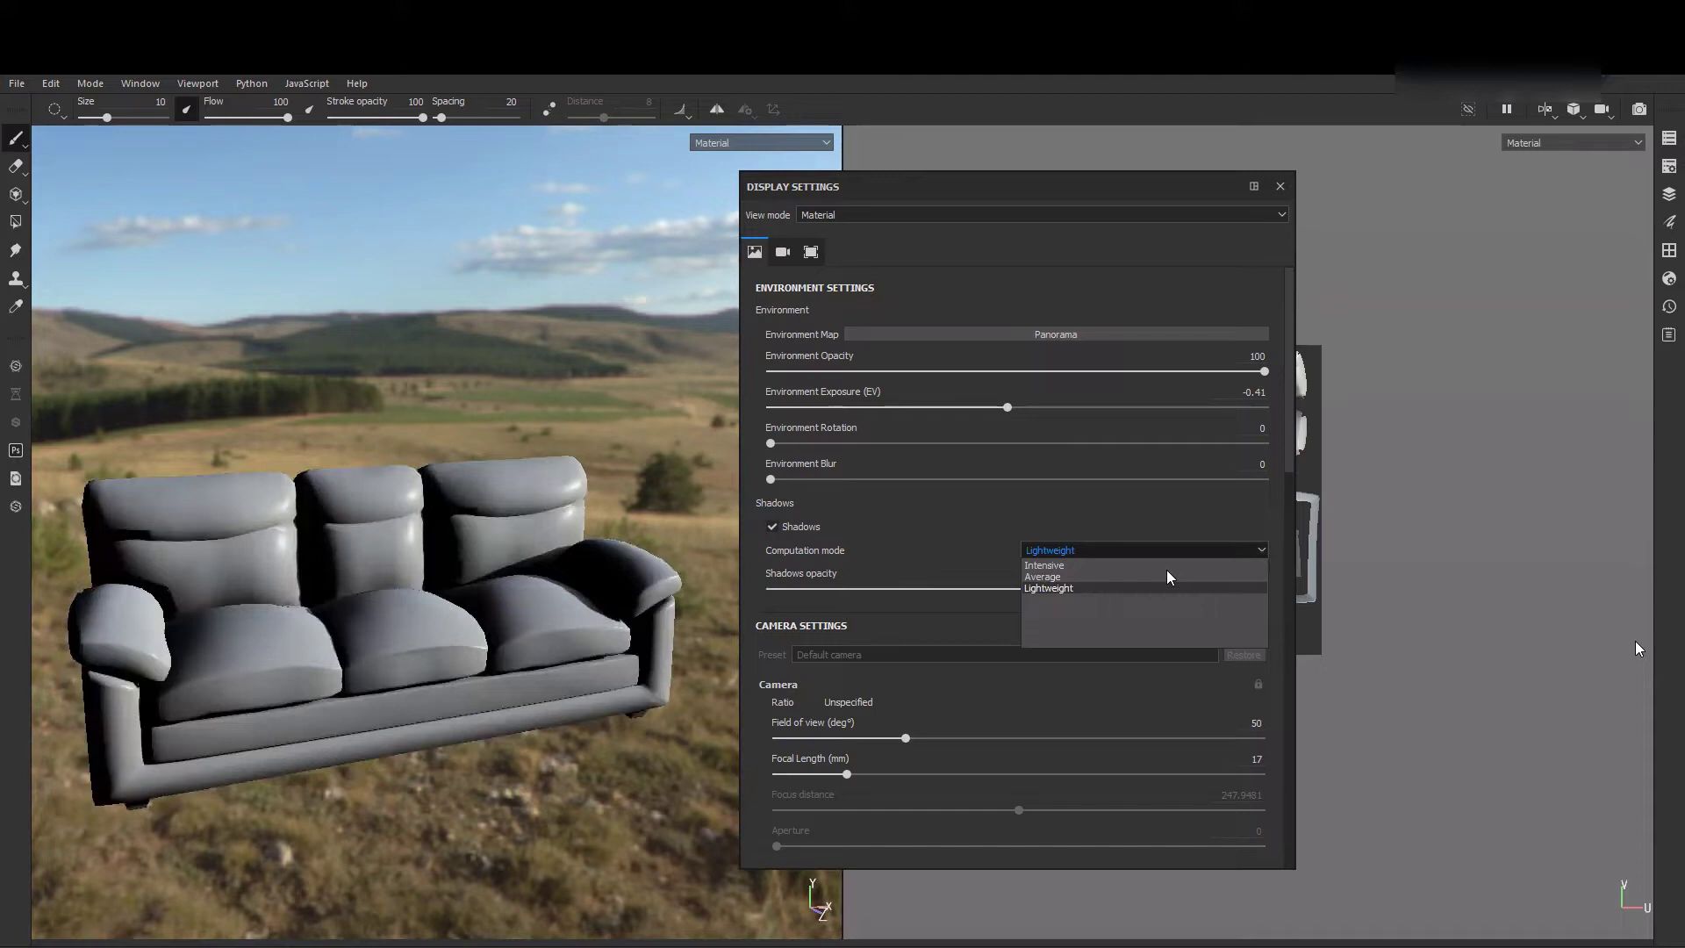
pyautogui.click(1171, 566)
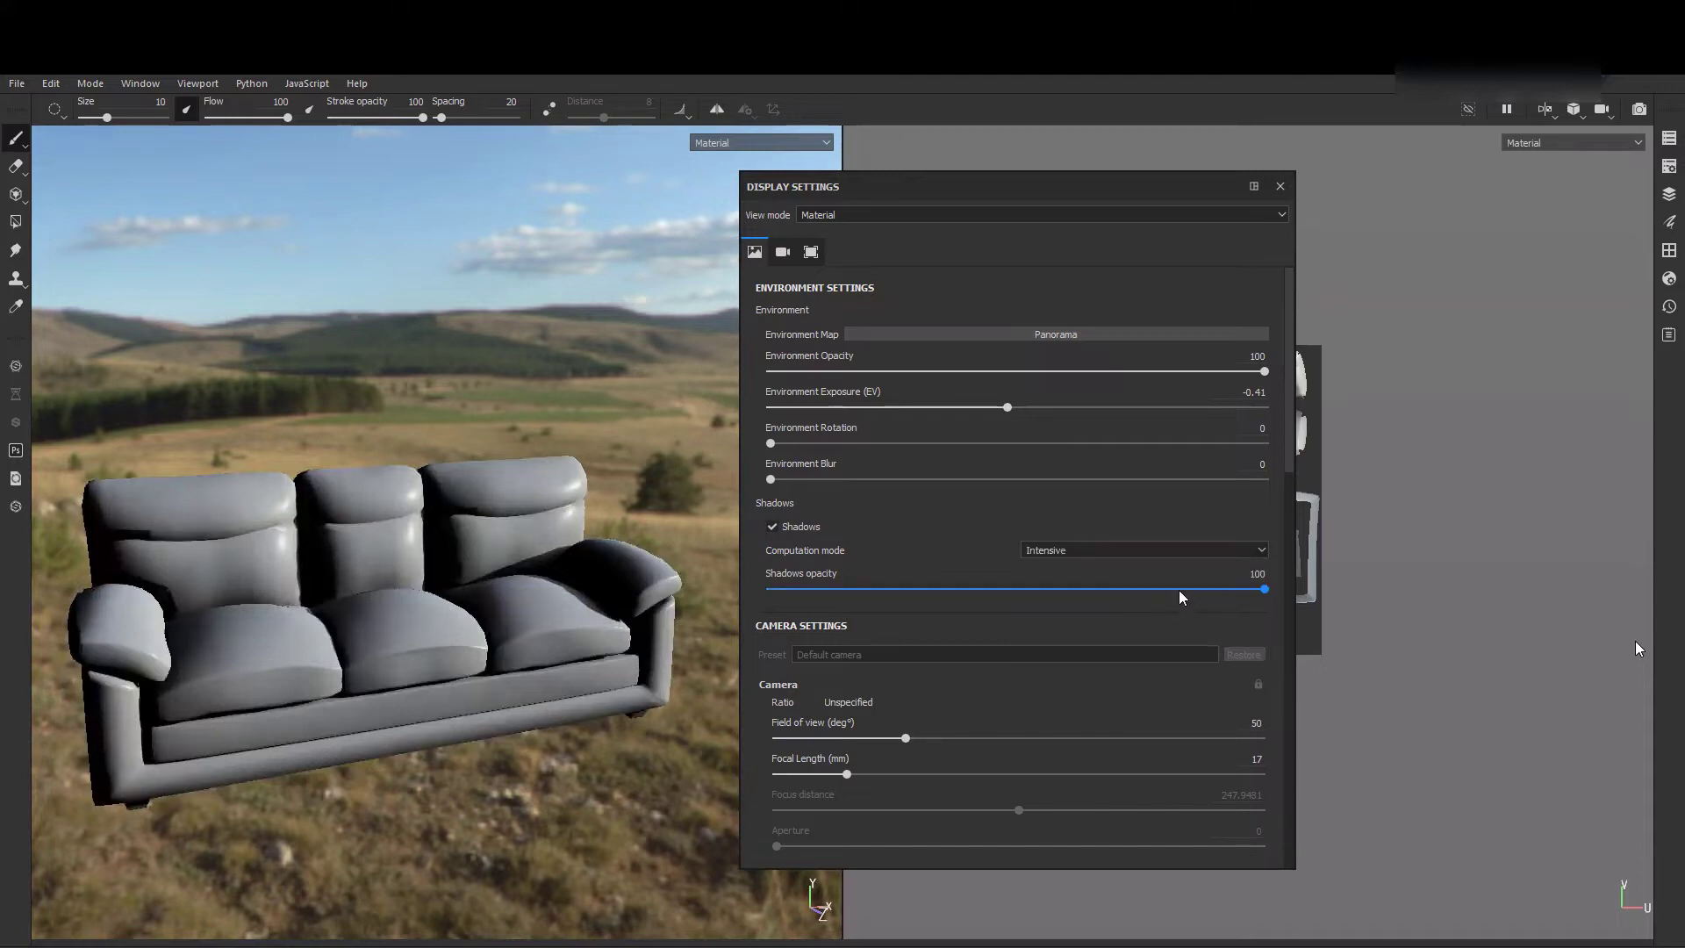
pyautogui.press('Down')
pyautogui.click(1082, 589)
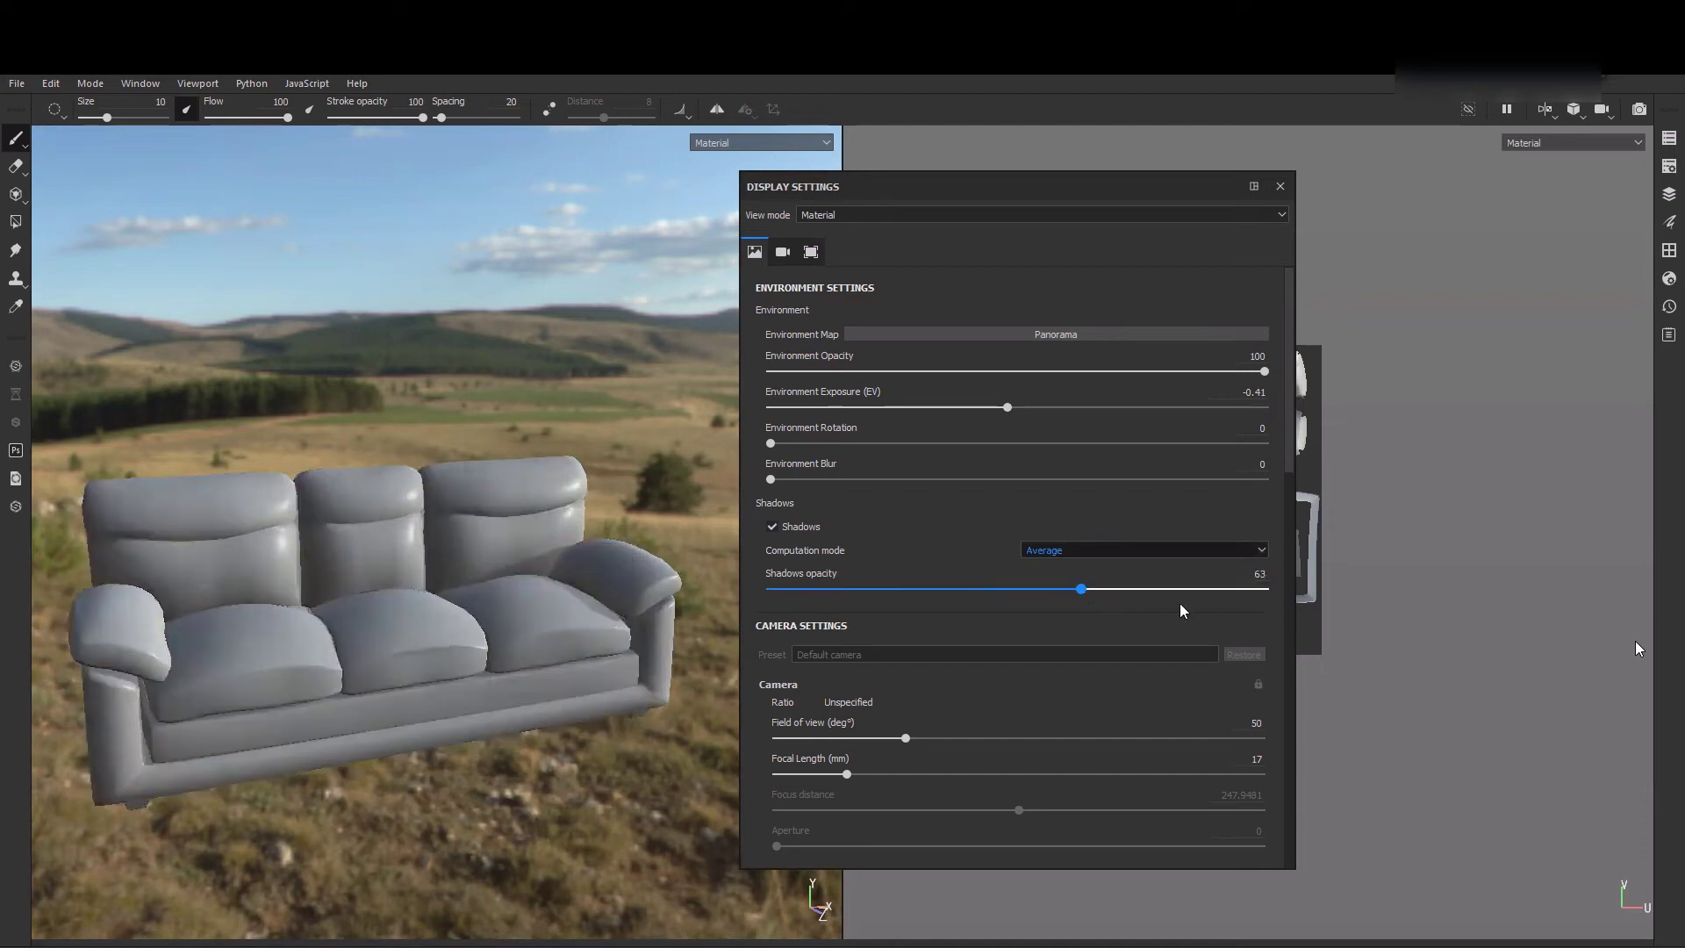
# - Return the shadow computation mode to Lightweight with an opacity of 100 and turn shadows off
pyautogui.click(1226, 603)
pyautogui.click(1187, 549)
pyautogui.click(1157, 592)
pyautogui.moveTo(1225, 587); pyautogui.dragTo(1286, 587)
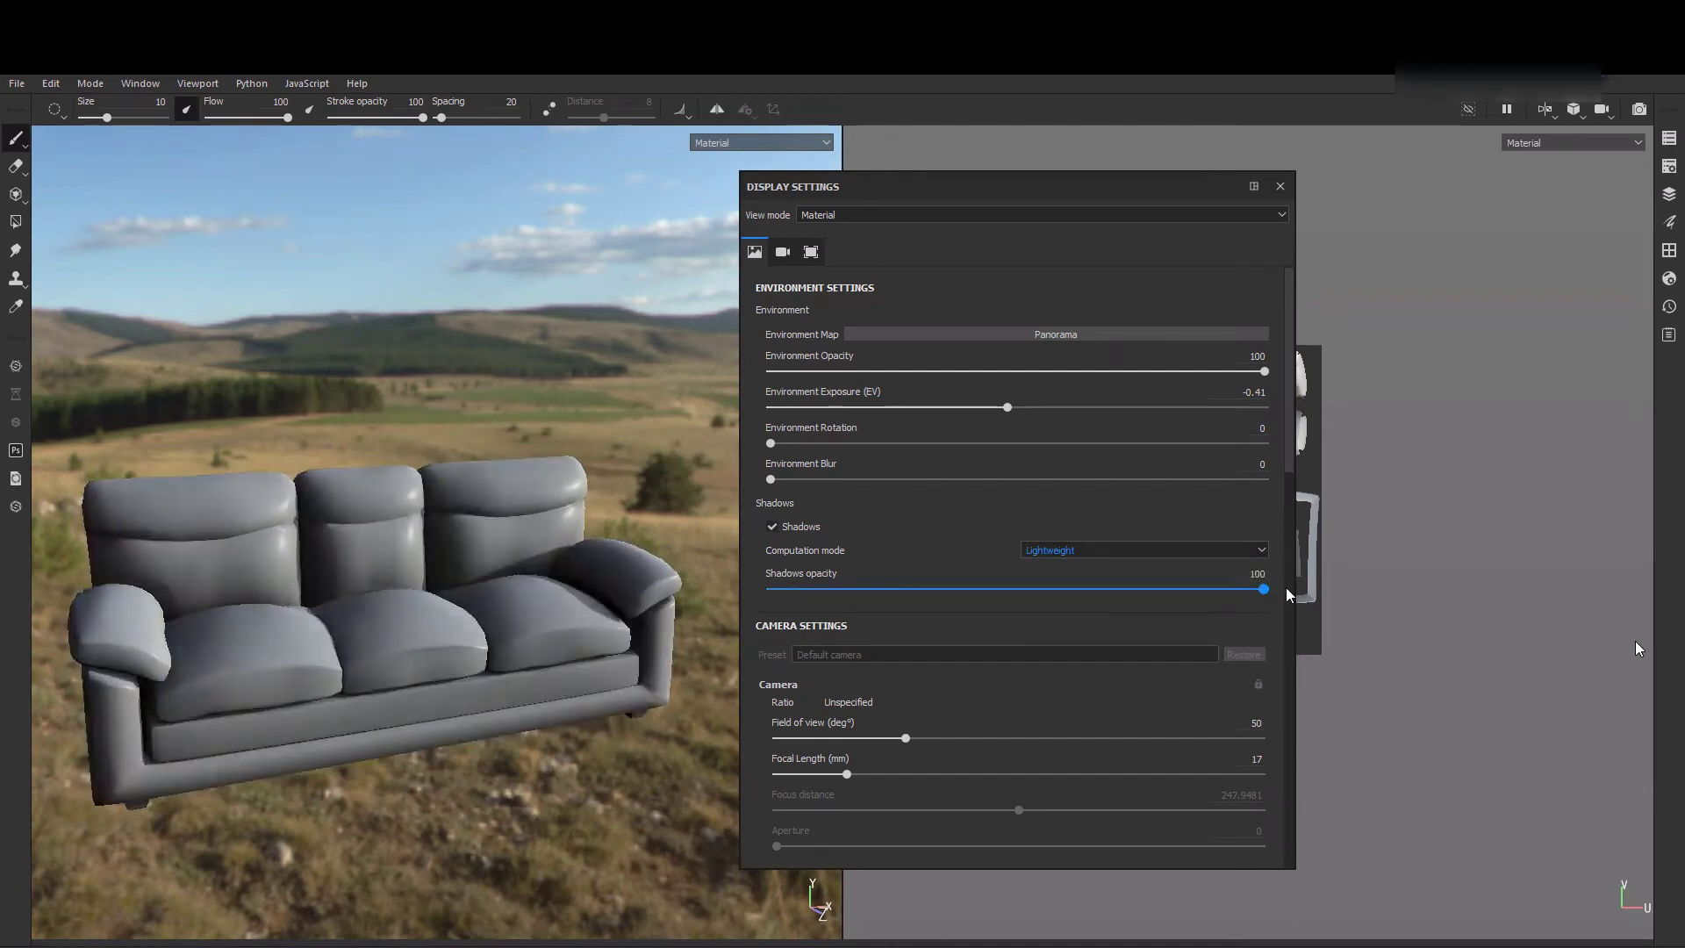
pyautogui.click(773, 529)
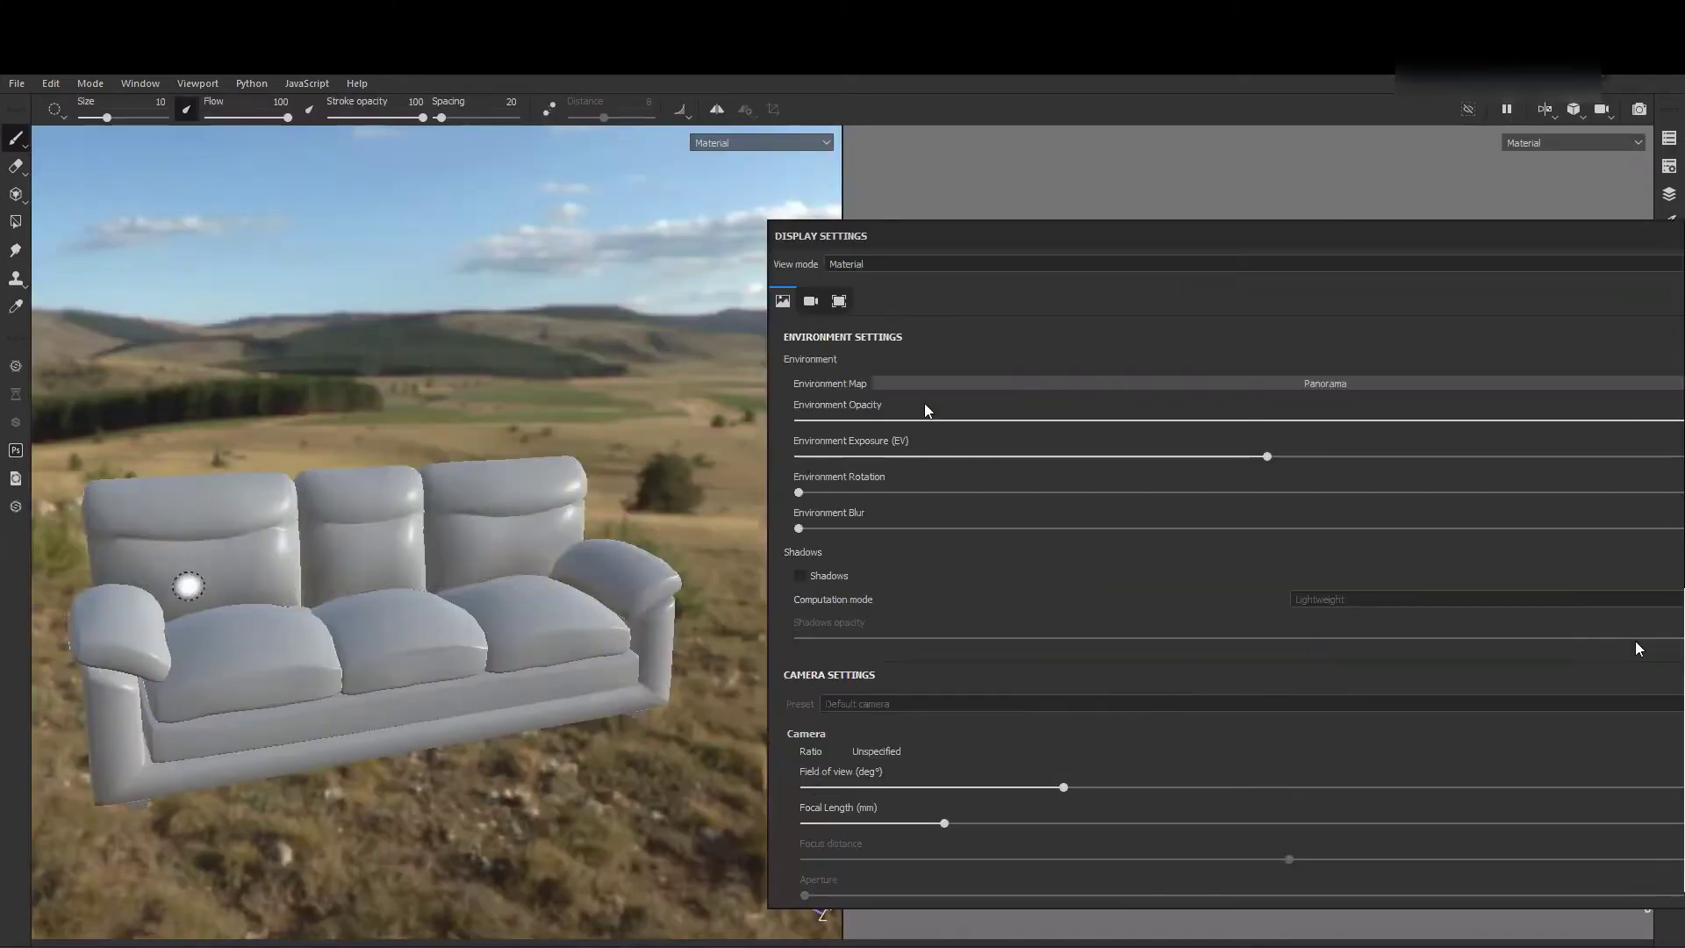
# - Shrink the Display Settings window and reposition it over the viewports
pyautogui.moveTo(846, 181); pyautogui.dragTo(787, 156)
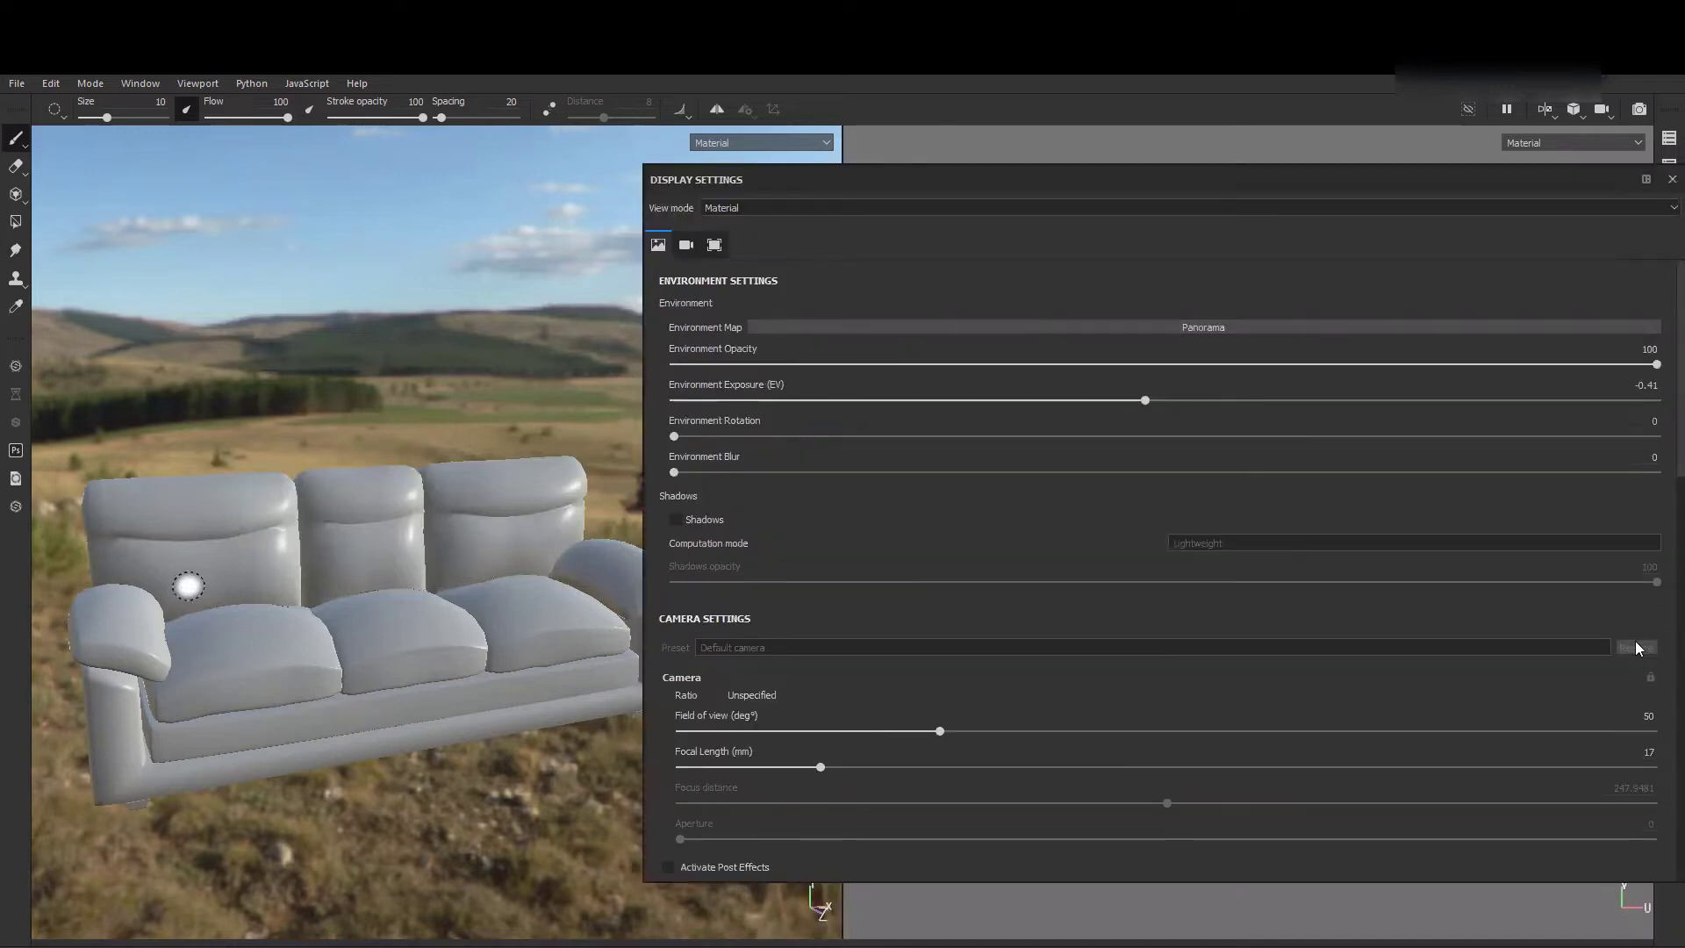
pyautogui.moveTo(39, 129); pyautogui.dragTo(174, 270)
pyautogui.moveTo(1136, 576); pyautogui.dragTo(996, 856)
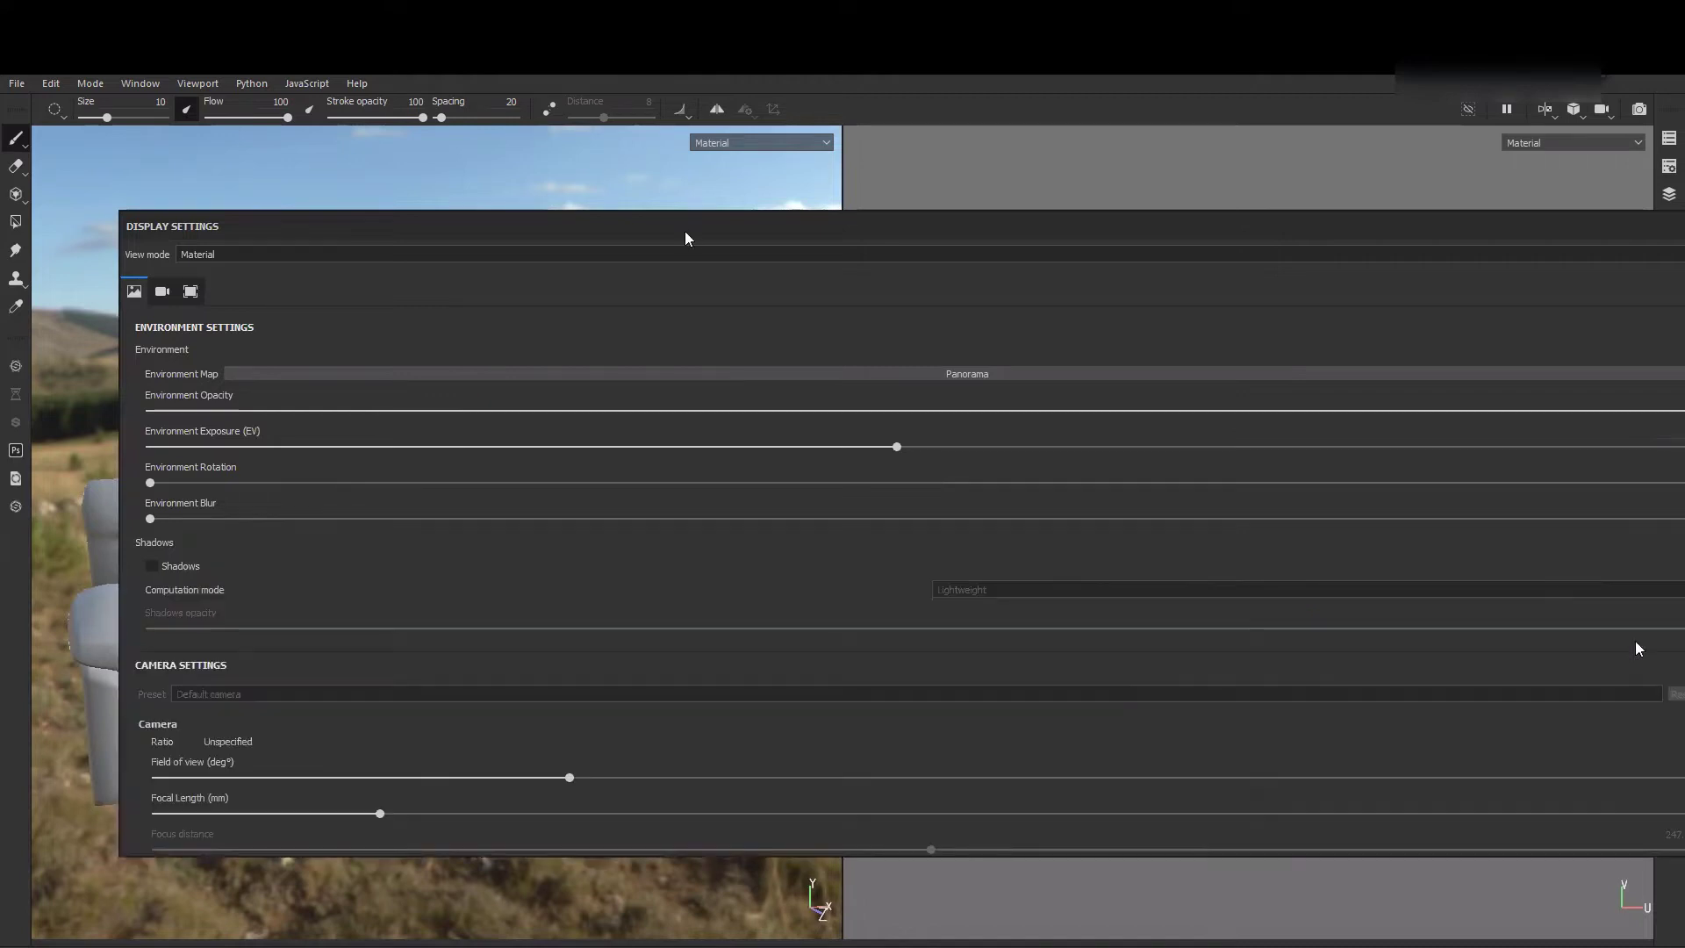
pyautogui.moveTo(124, 214); pyautogui.dragTo(983, 229)
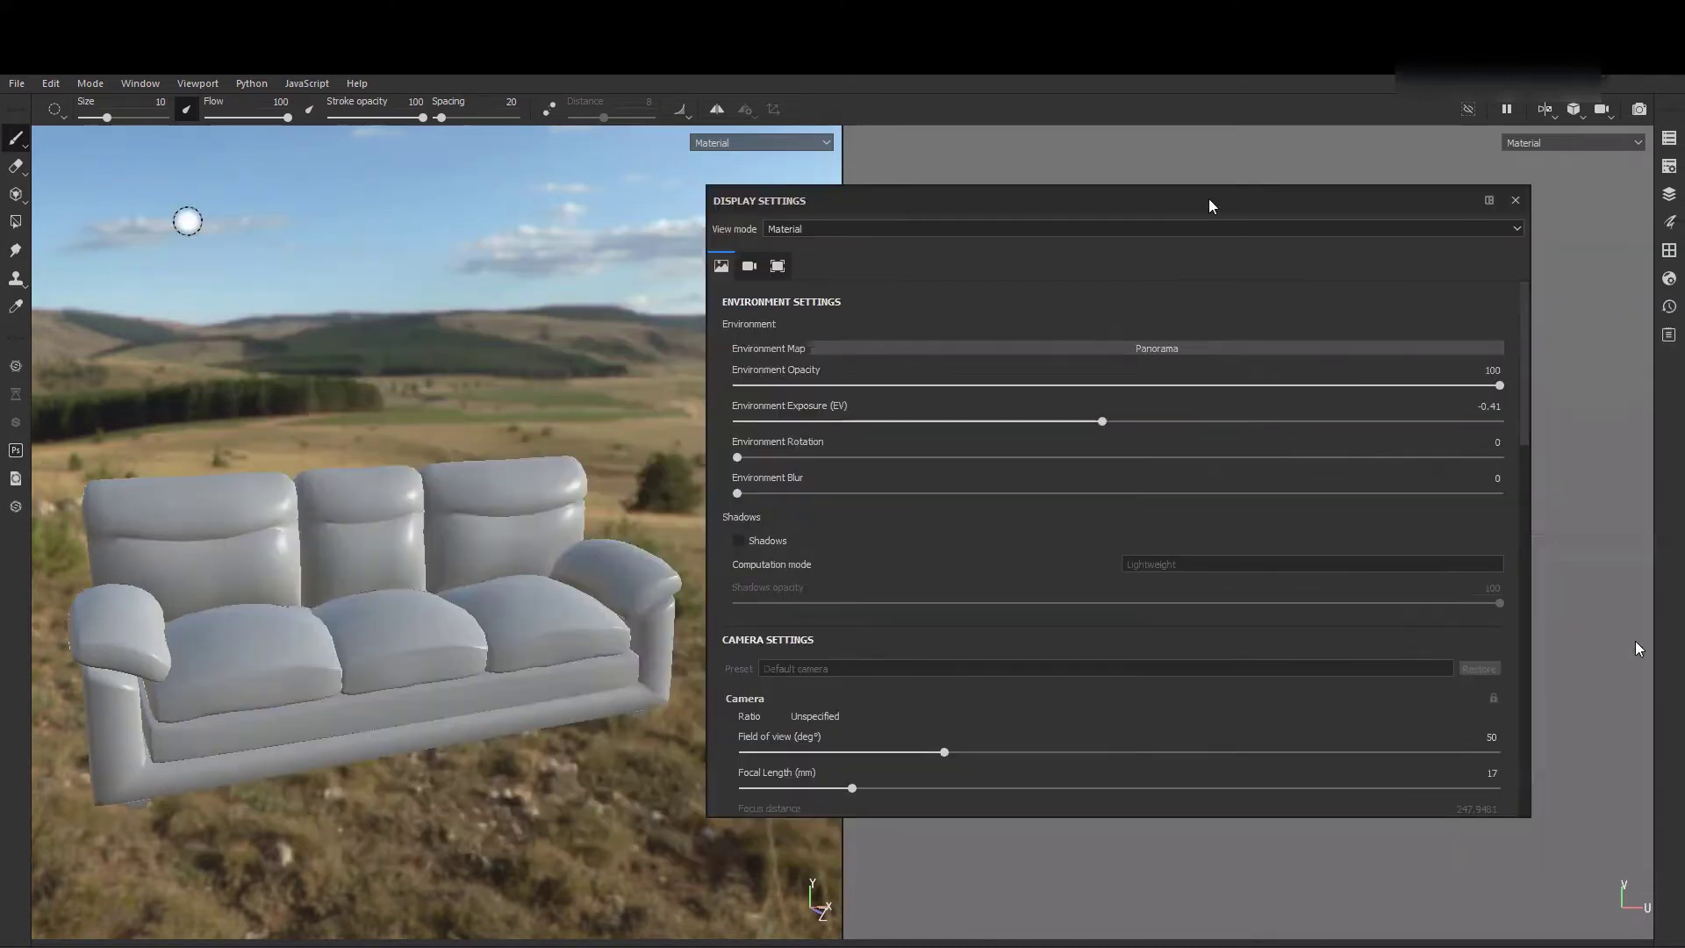
pyautogui.moveTo(1209, 206); pyautogui.dragTo(885, 201)
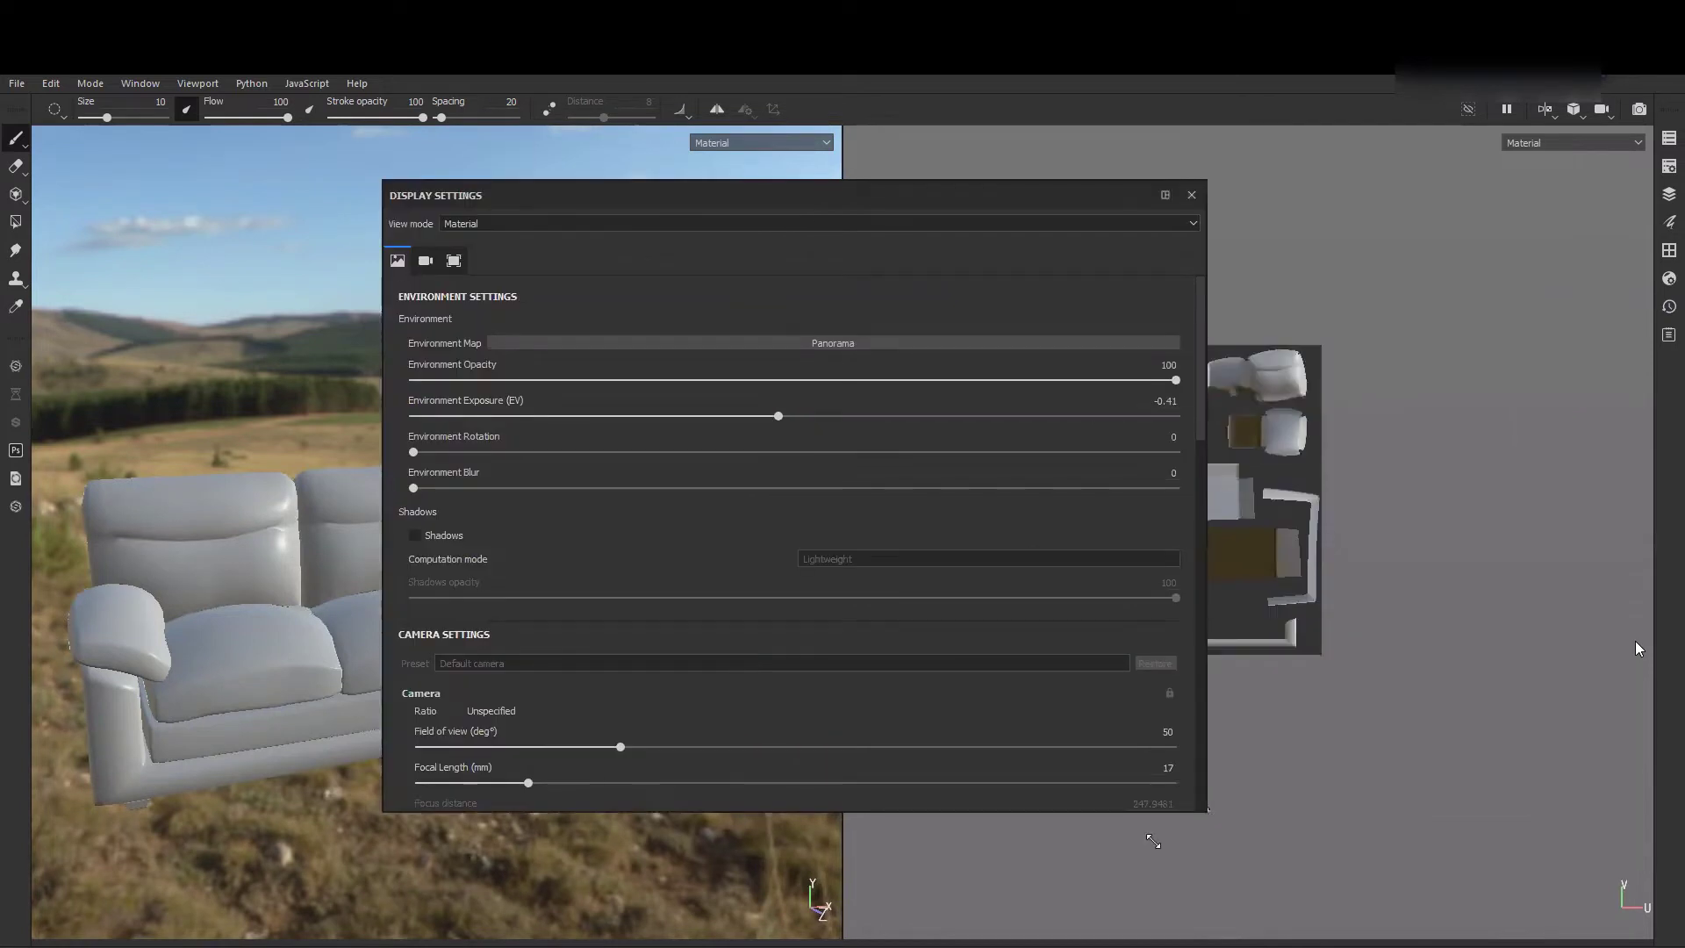
pyautogui.moveTo(1153, 842); pyautogui.dragTo(1132, 900)
# - Widen the camera's field of view to 58 degrees, giving a 14 mm focal length, and move the settings window off the sofa
pyautogui.scroll(-3, 1133, 568)
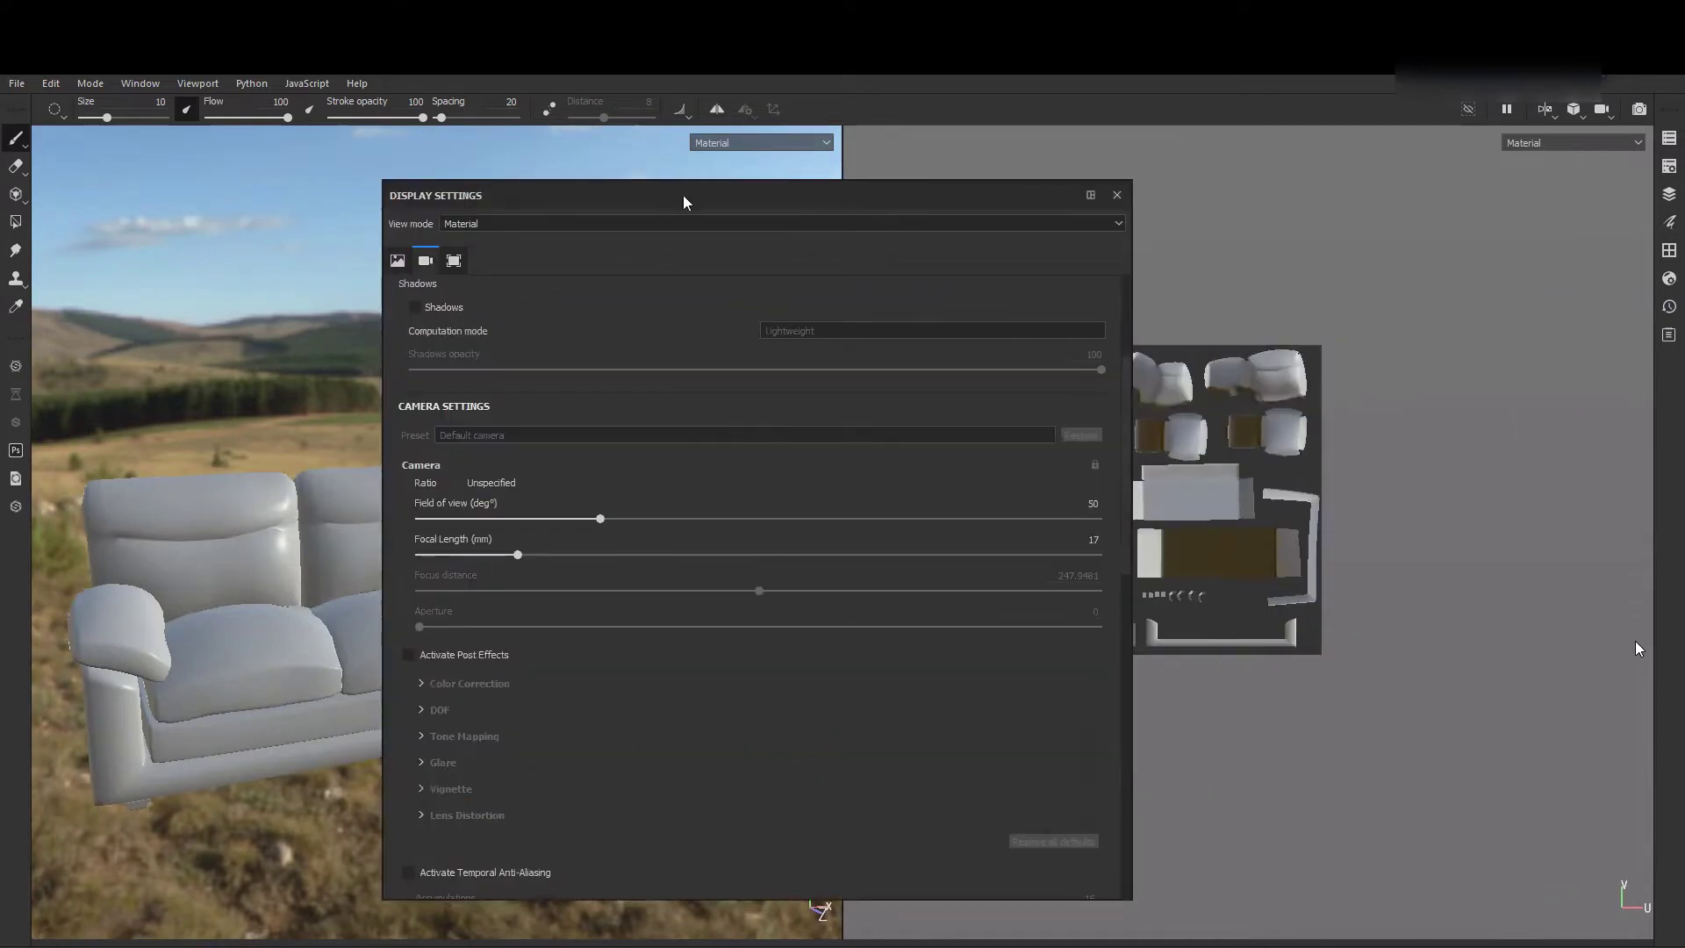
pyautogui.moveTo(684, 198); pyautogui.dragTo(975, 228)
pyautogui.moveTo(894, 549); pyautogui.dragTo(804, 573)
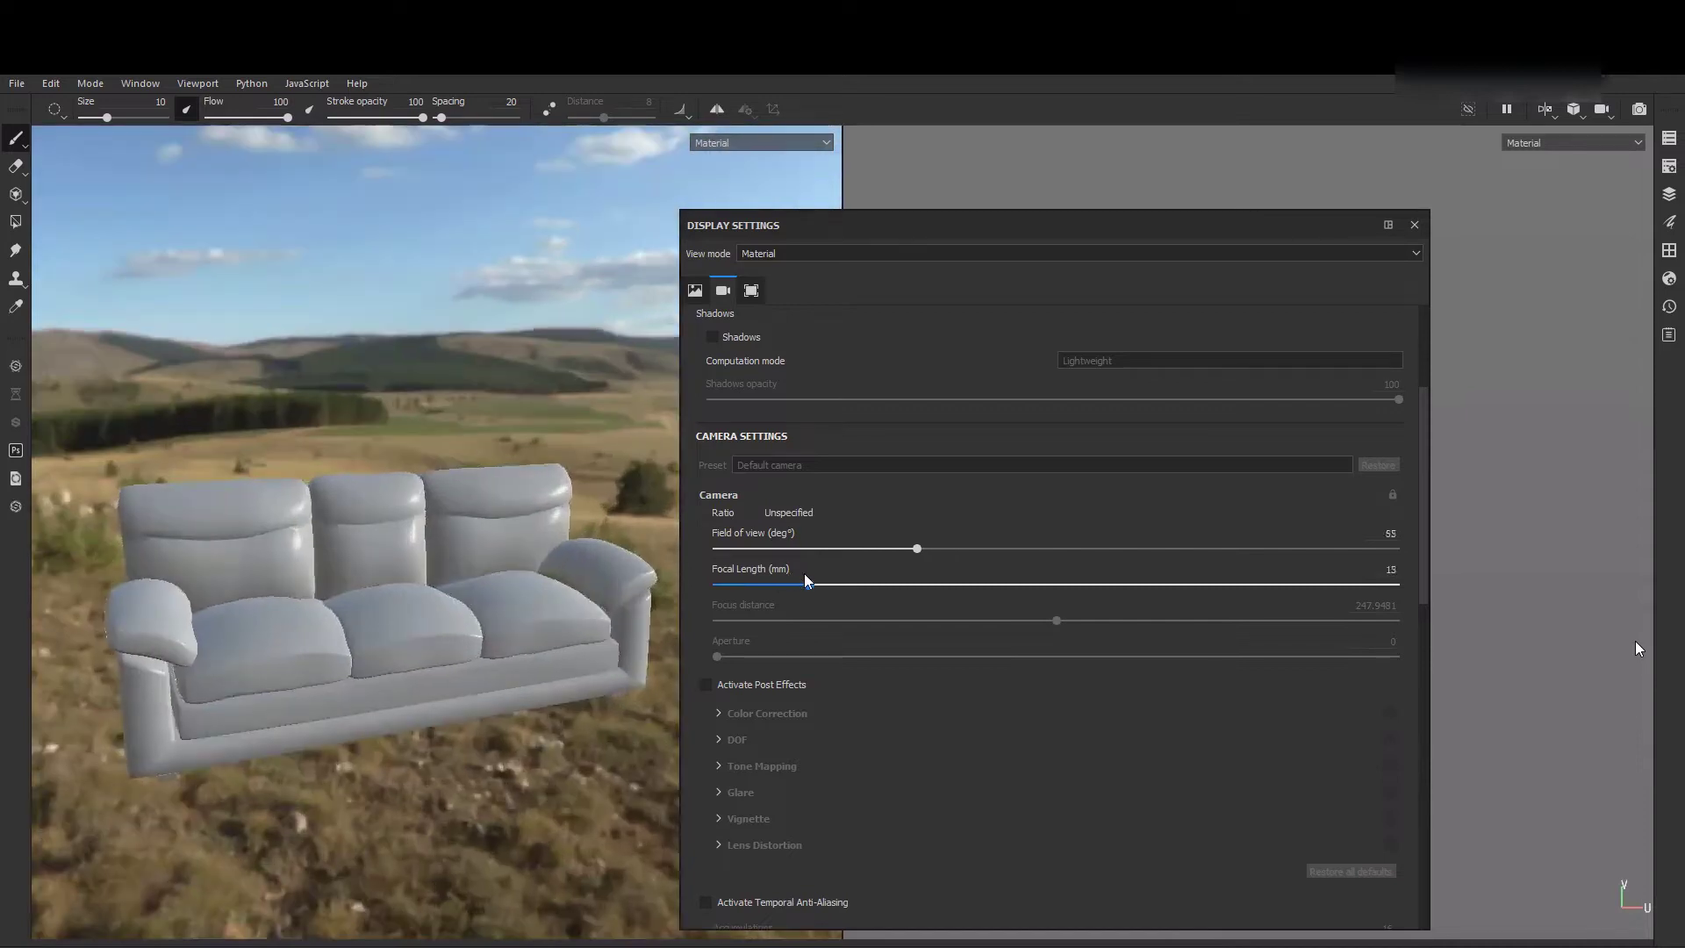
pyautogui.moveTo(941, 224); pyautogui.dragTo(972, 200)
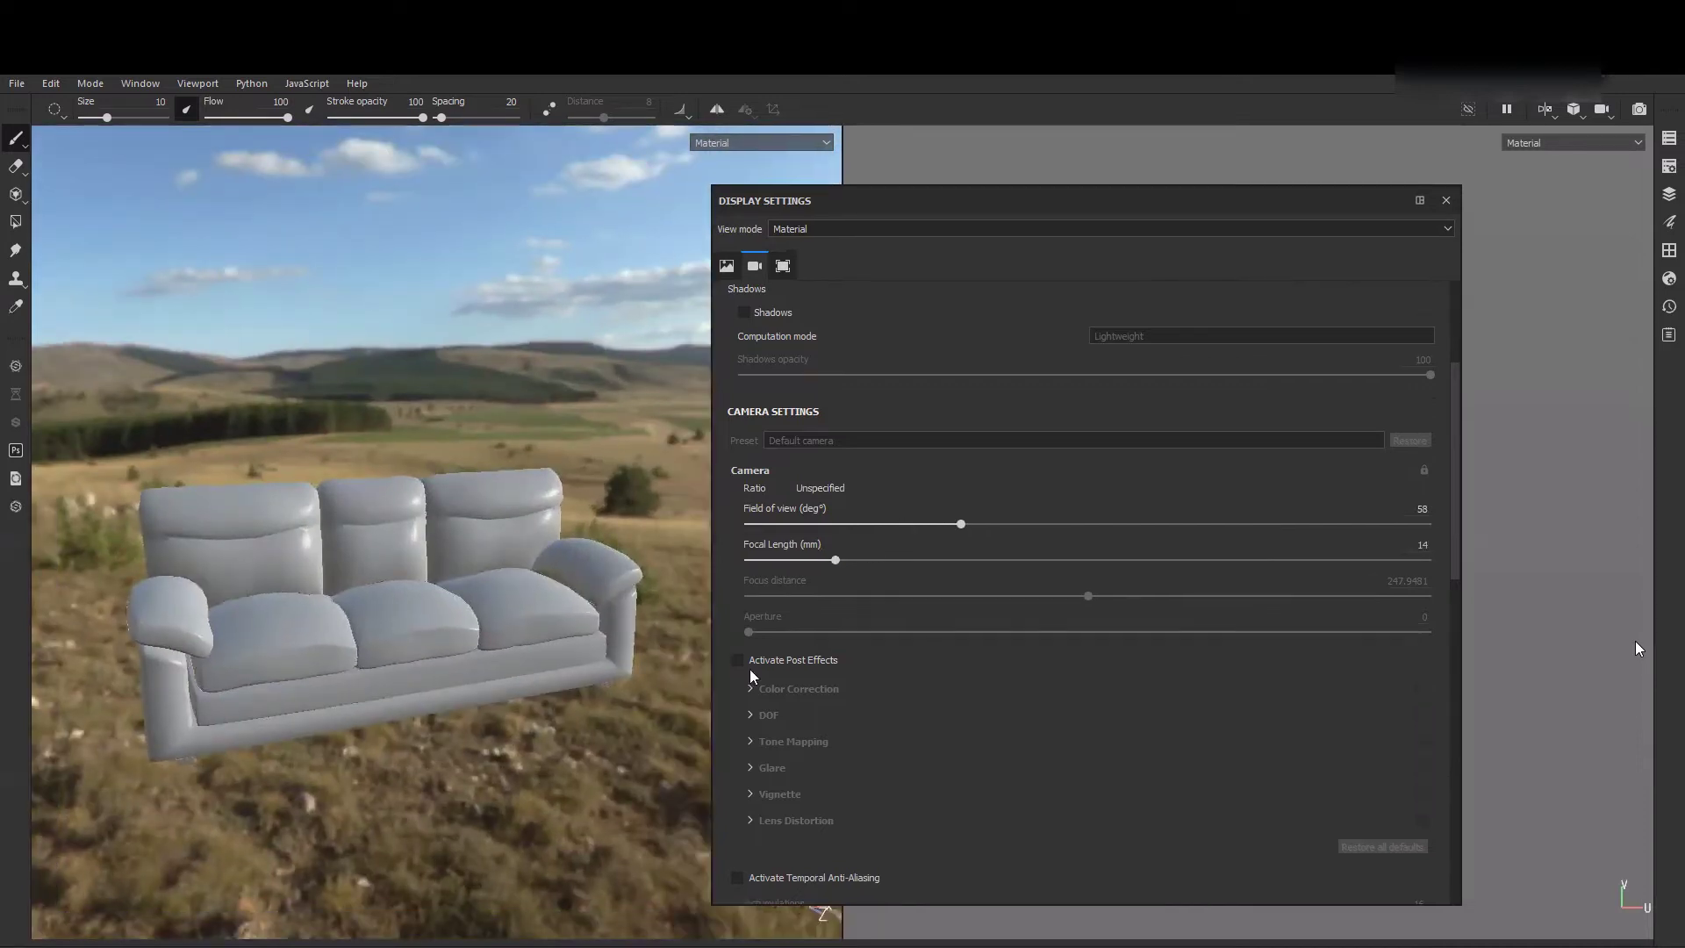
# - Activate post effects and set the Glare luminance to 0.92
pyautogui.click(737, 662)
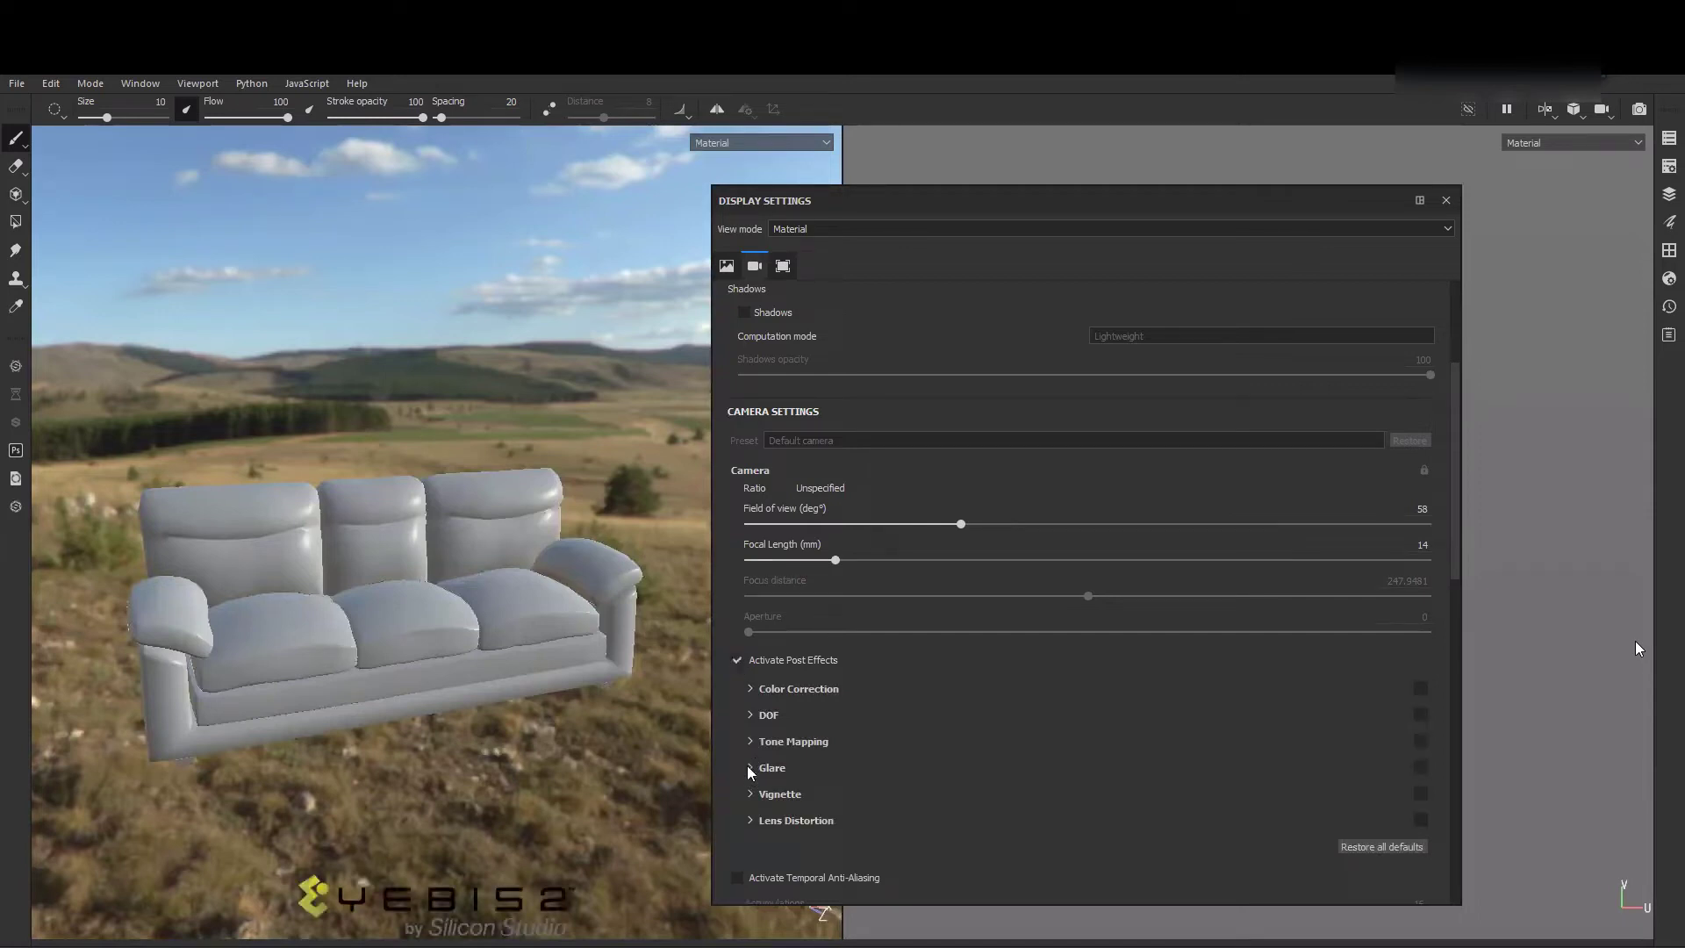
pyautogui.click(991, 771)
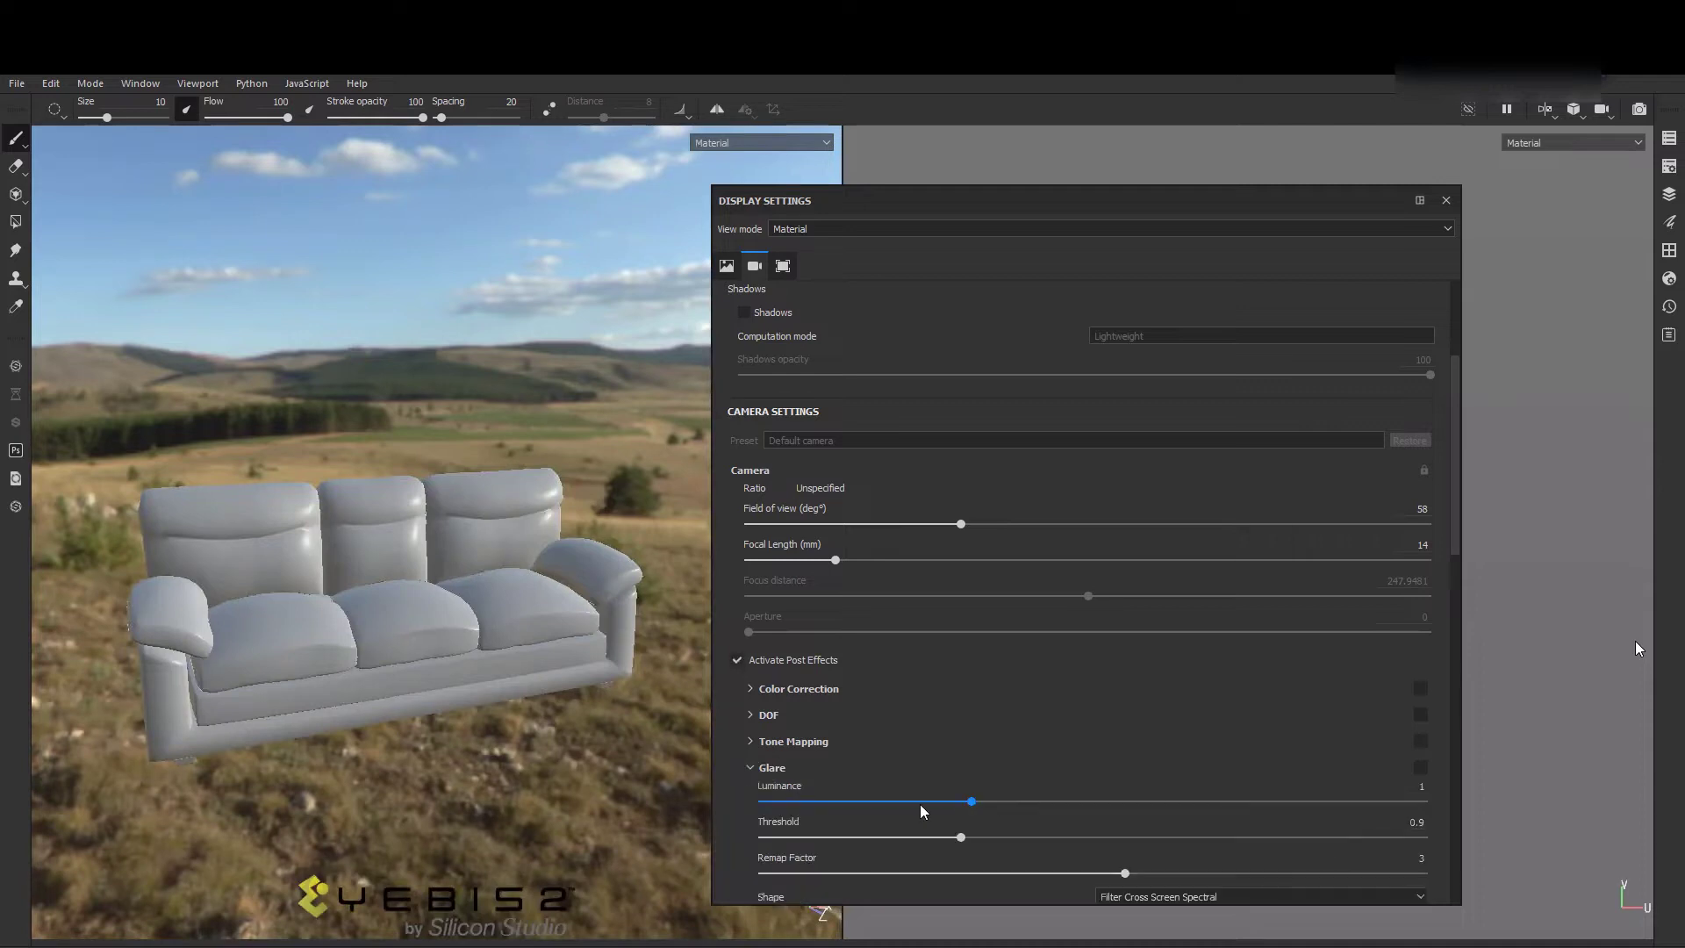
pyautogui.click(921, 805)
pyautogui.click(1015, 803)
pyautogui.click(963, 803)
pyautogui.scroll(-2, 825, 773)
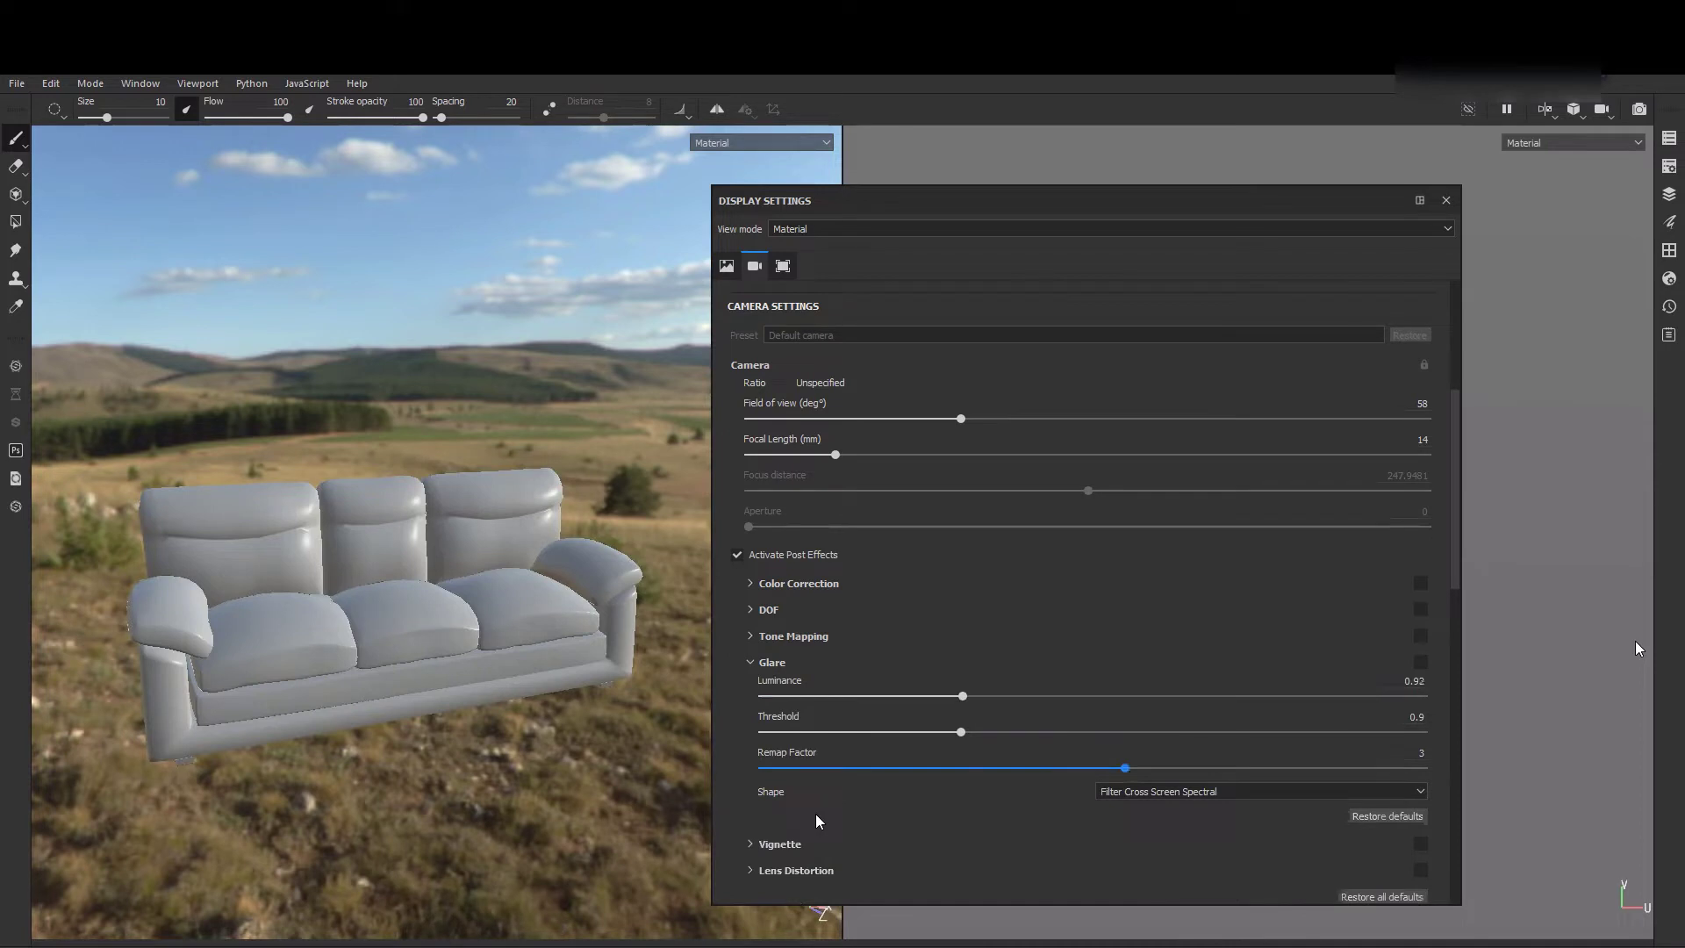
# - Enable the Vignette post effect and set its strength to 0.72
pyautogui.click(1001, 850)
pyautogui.scroll(-1, 1018, 838)
pyautogui.moveTo(895, 825); pyautogui.dragTo(849, 825)
pyautogui.moveTo(1032, 821); pyautogui.dragTo(1127, 823)
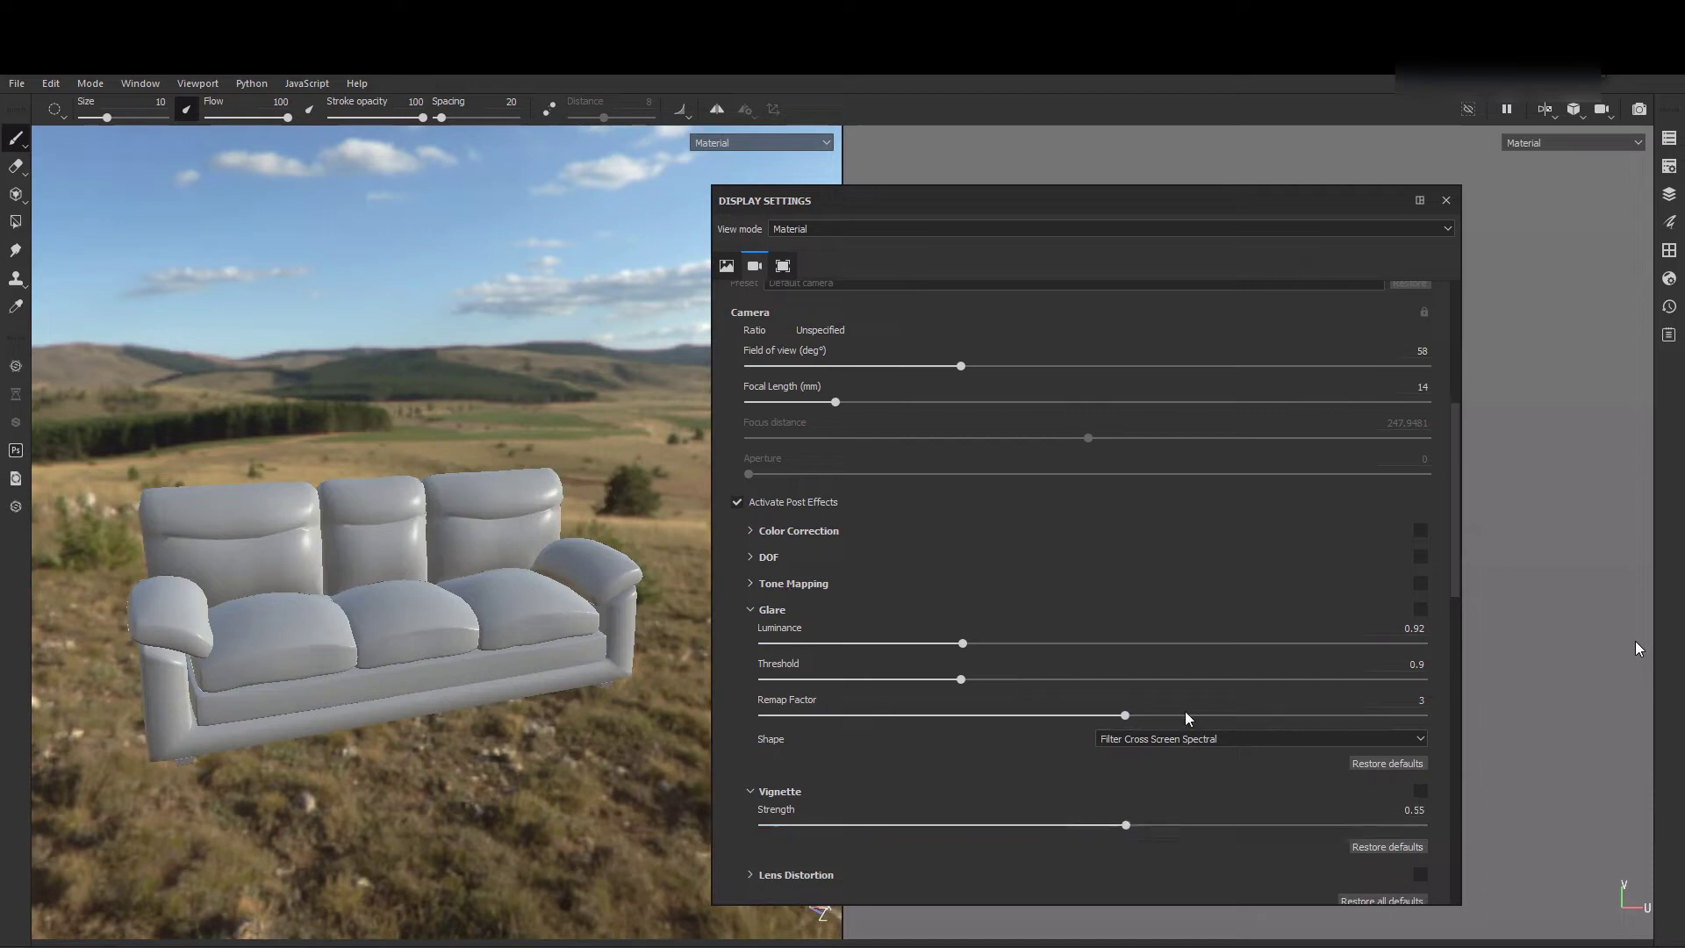
pyautogui.click(1422, 791)
pyautogui.moveTo(1315, 829); pyautogui.dragTo(1238, 821)
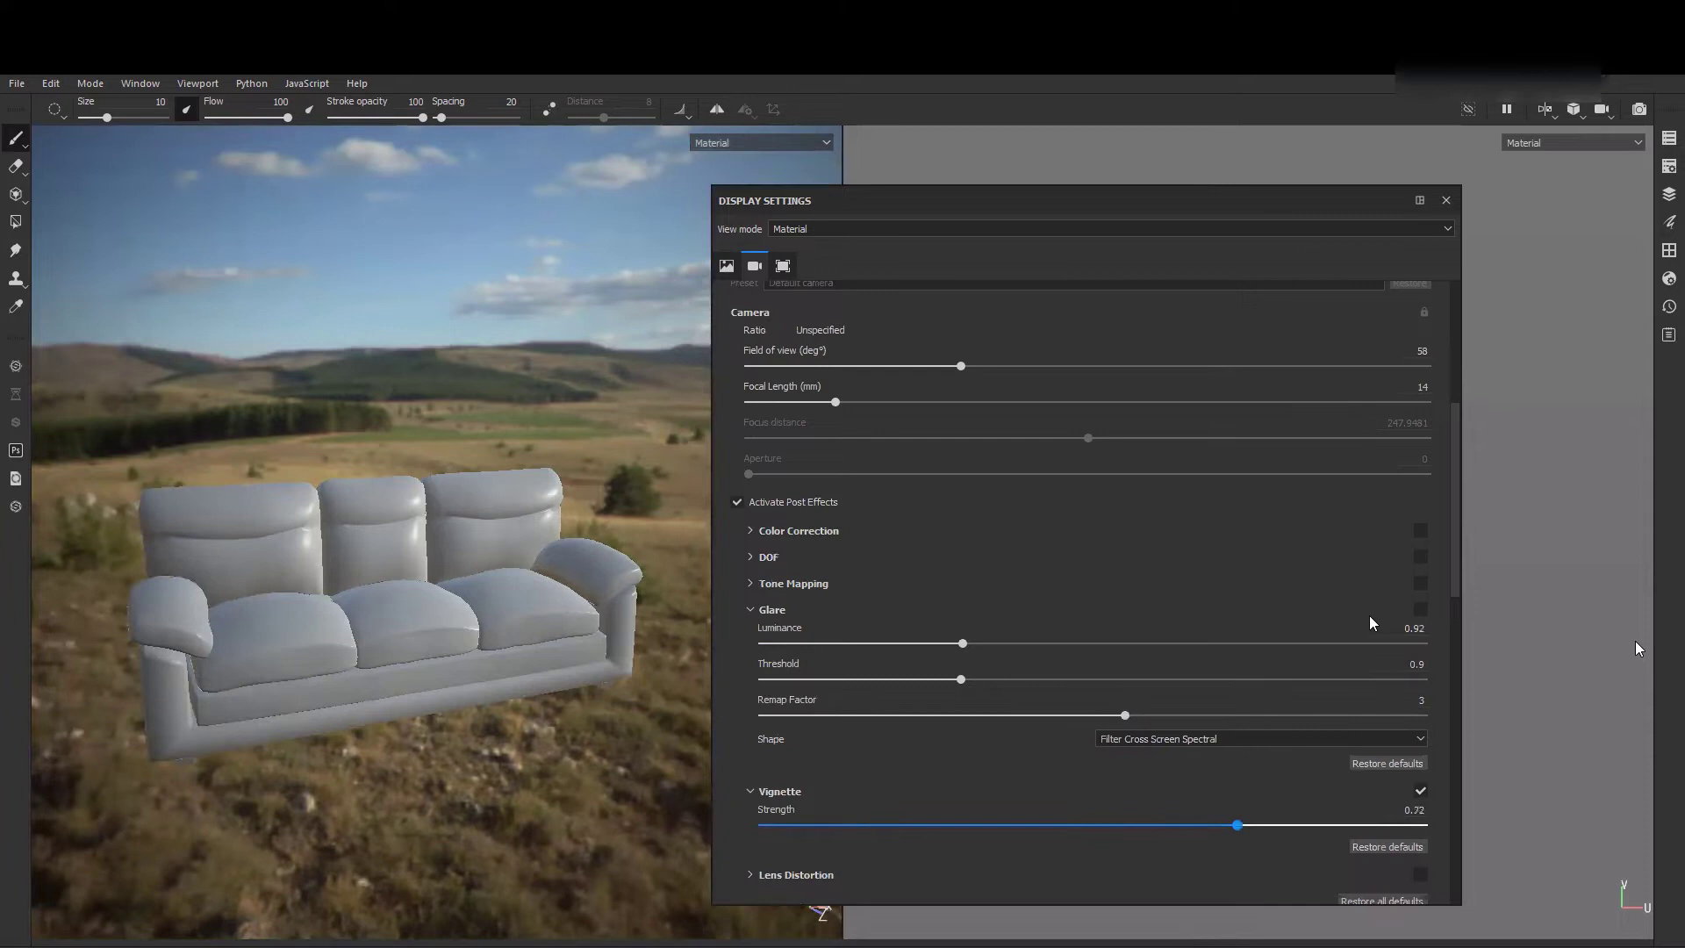
# - Enable Glare with luminance 0.96, threshold 0 and remap factor 1.3, and set the Vignette strength to 0.58
pyautogui.moveTo(963, 645); pyautogui.dragTo(769, 687)
pyautogui.click(1131, 714)
pyautogui.moveTo(1070, 720); pyautogui.dragTo(931, 763)
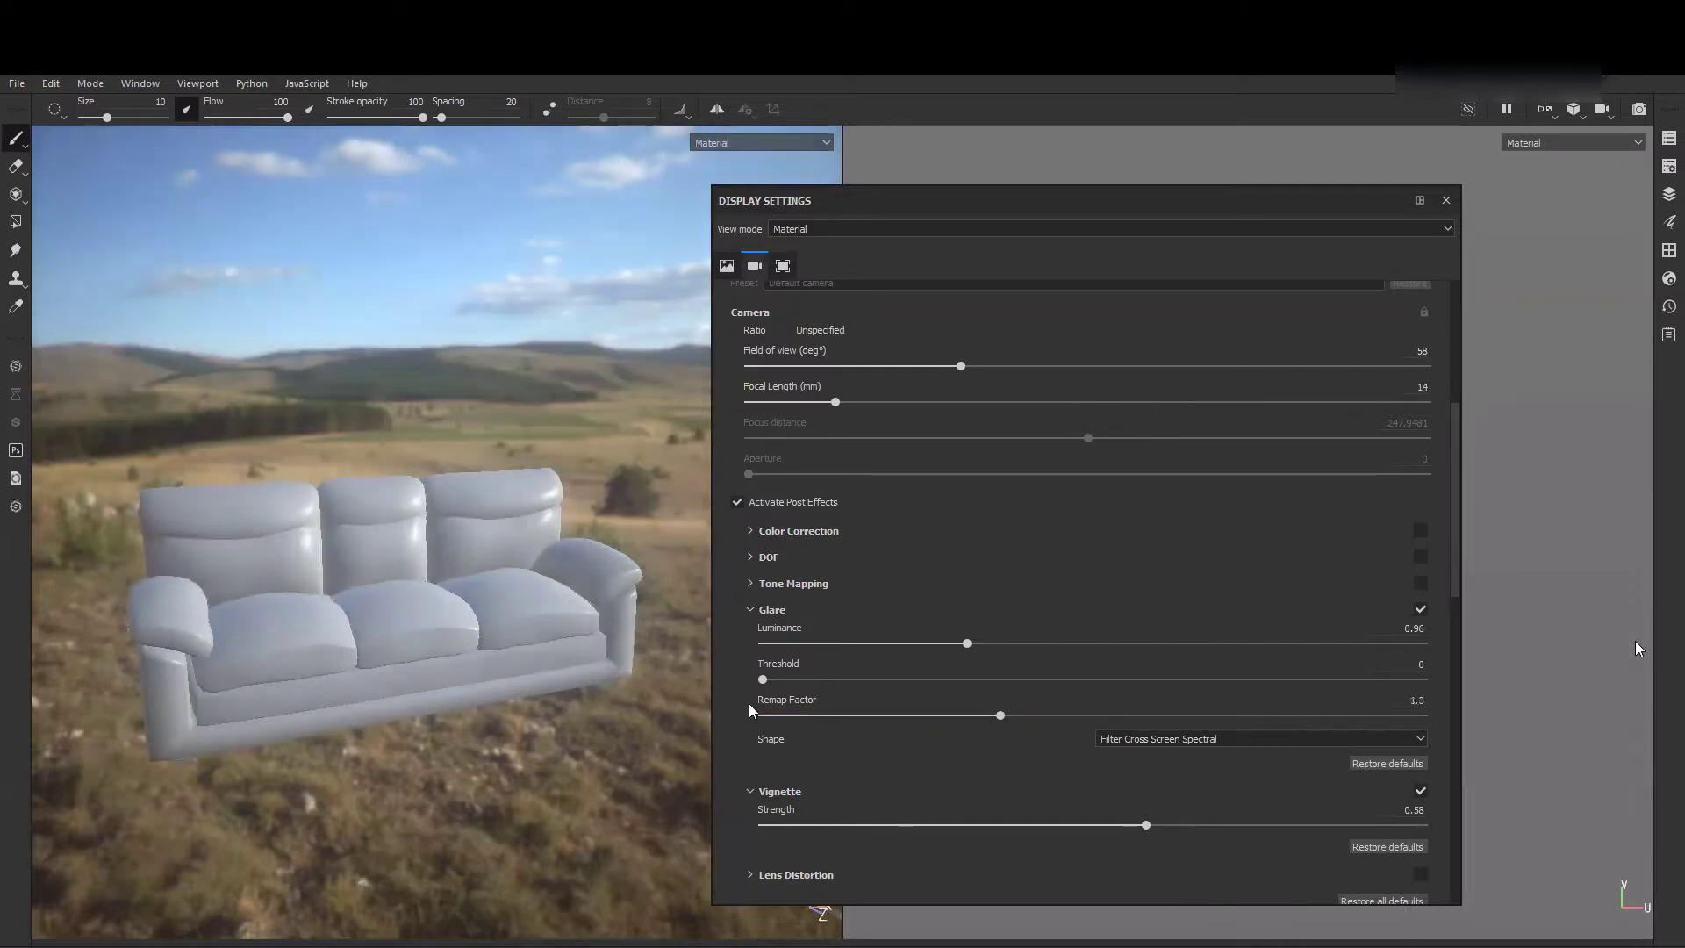
# - Activate temporal anti-aliasing and set its accumulations to 34
pyautogui.scroll(-3, 749, 706)
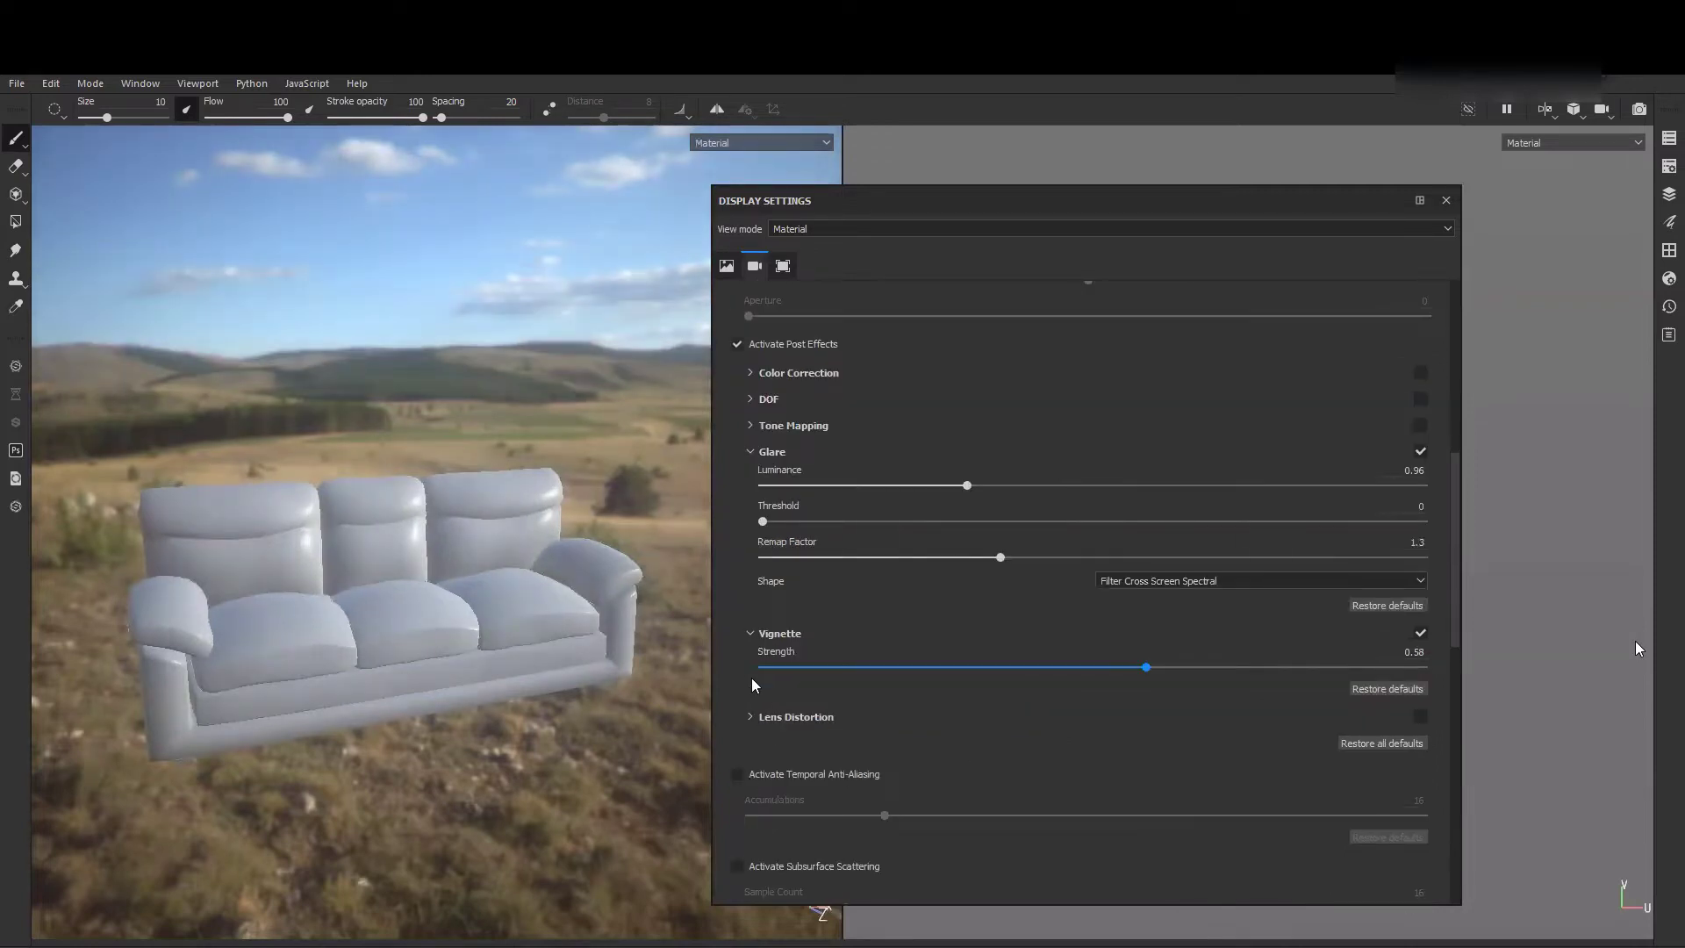
pyautogui.scroll(-3, 751, 678)
pyautogui.scroll(1, 752, 561)
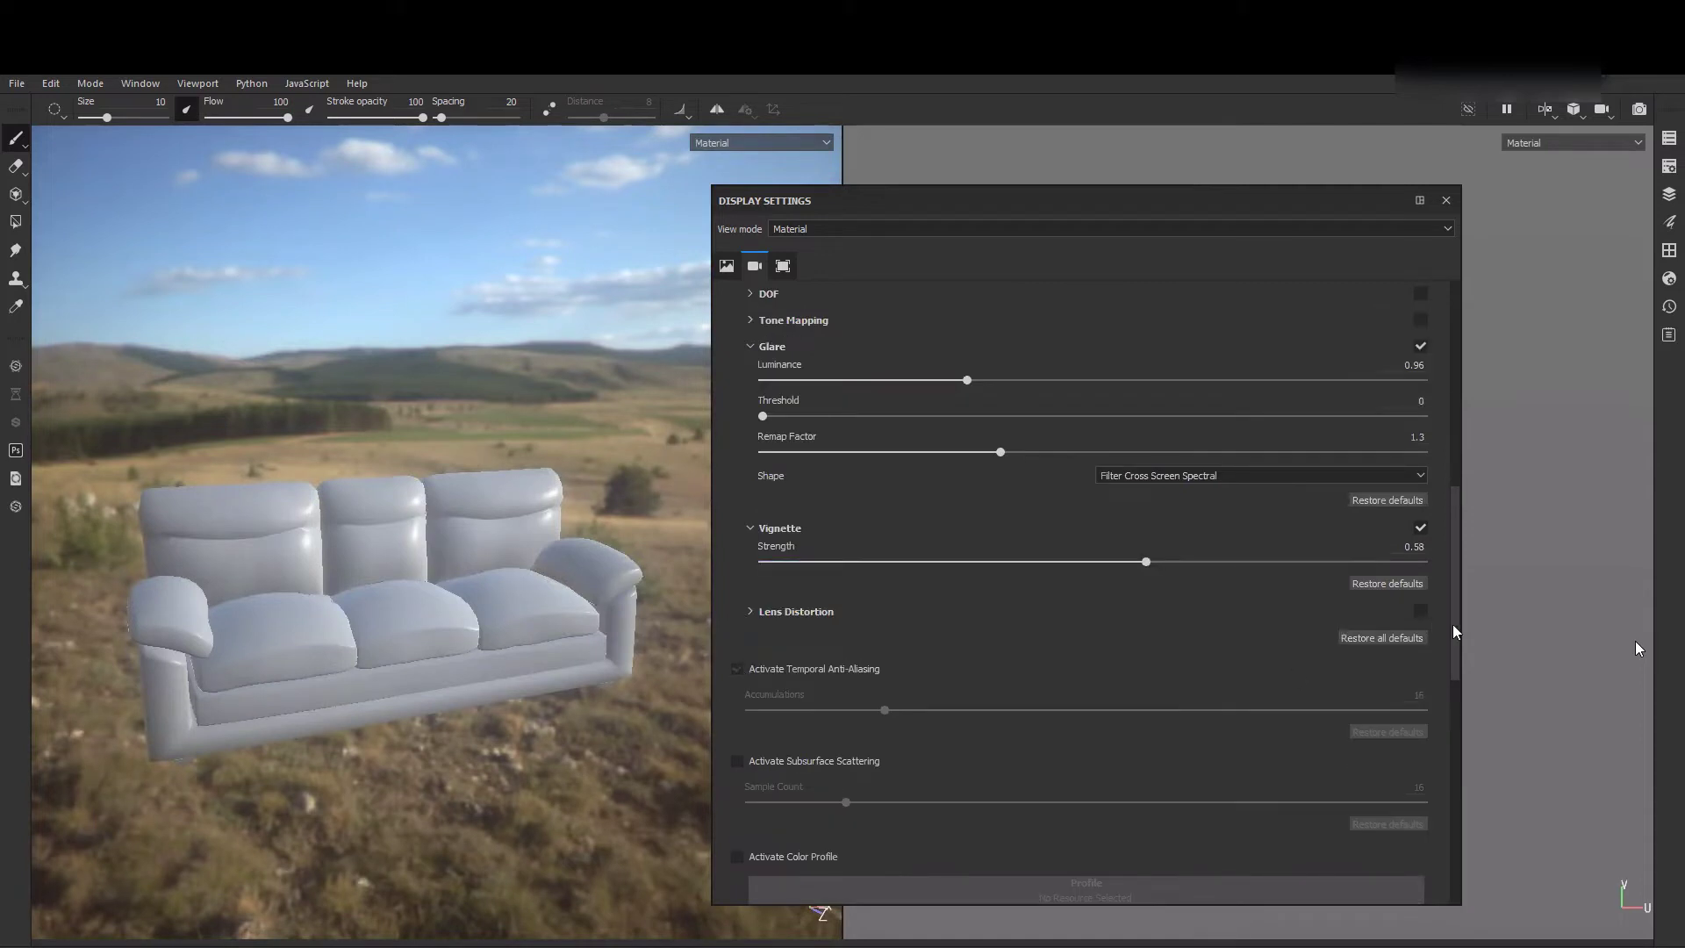
pyautogui.click(738, 669)
pyautogui.moveTo(886, 710); pyautogui.dragTo(1088, 711)
# - Turn off the post effects and temporal anti-aliasing, and shift the Display Settings window
pyautogui.scroll(3, 1456, 524)
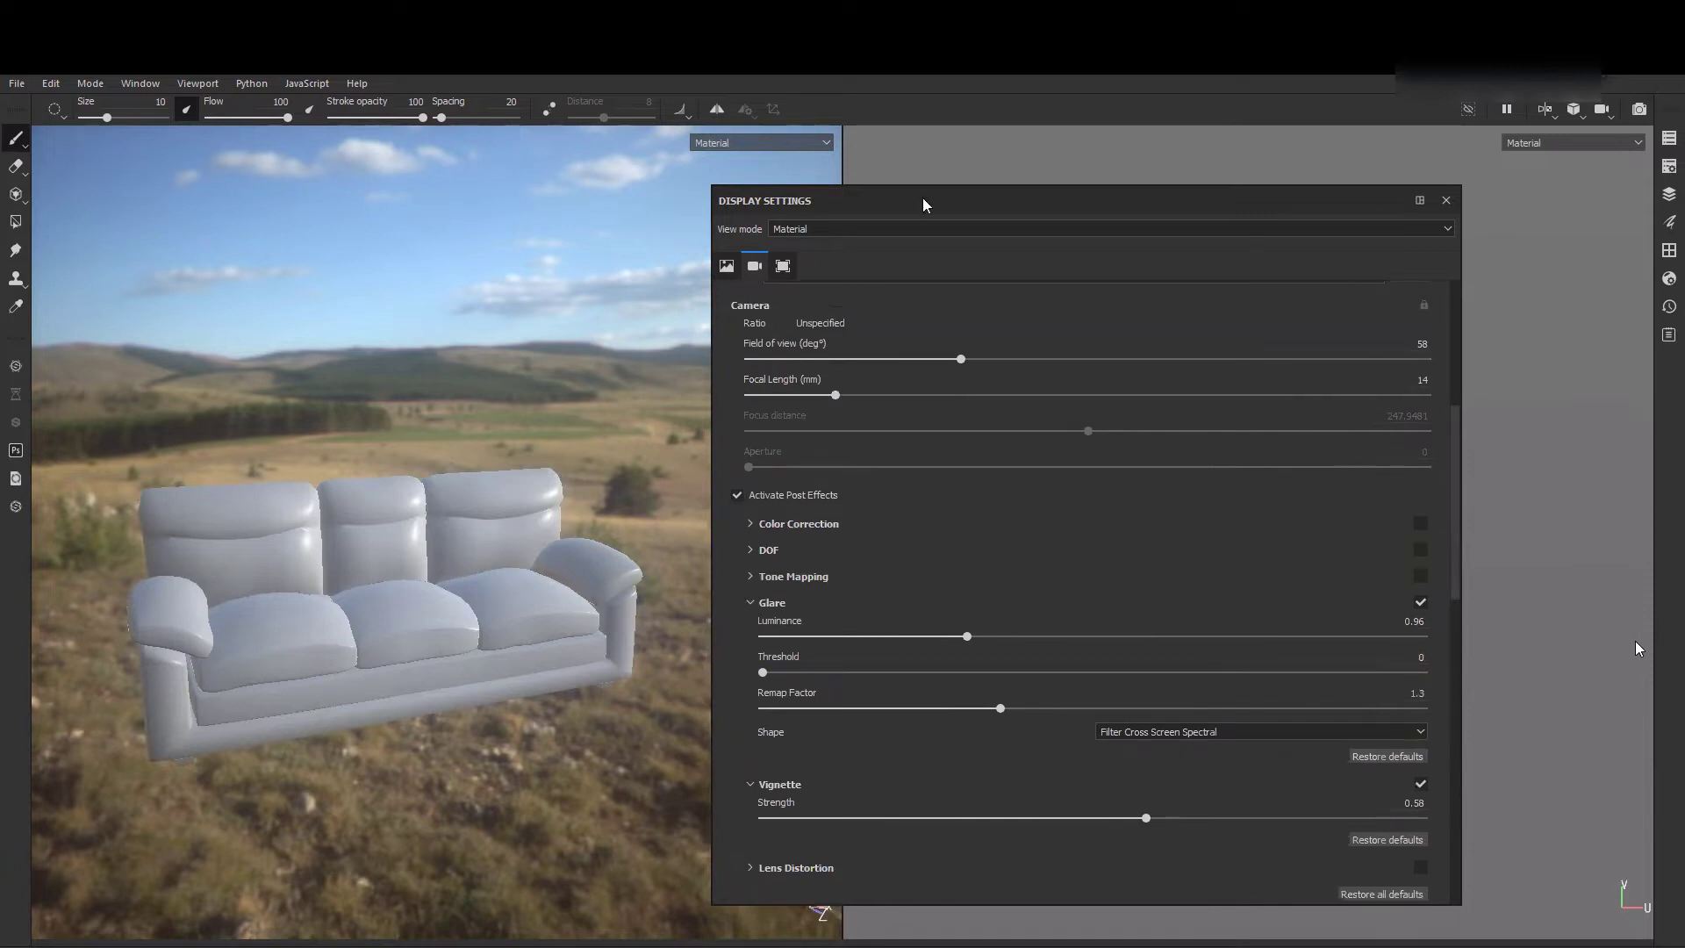
pyautogui.moveTo(929, 160); pyautogui.dragTo(950, 214)
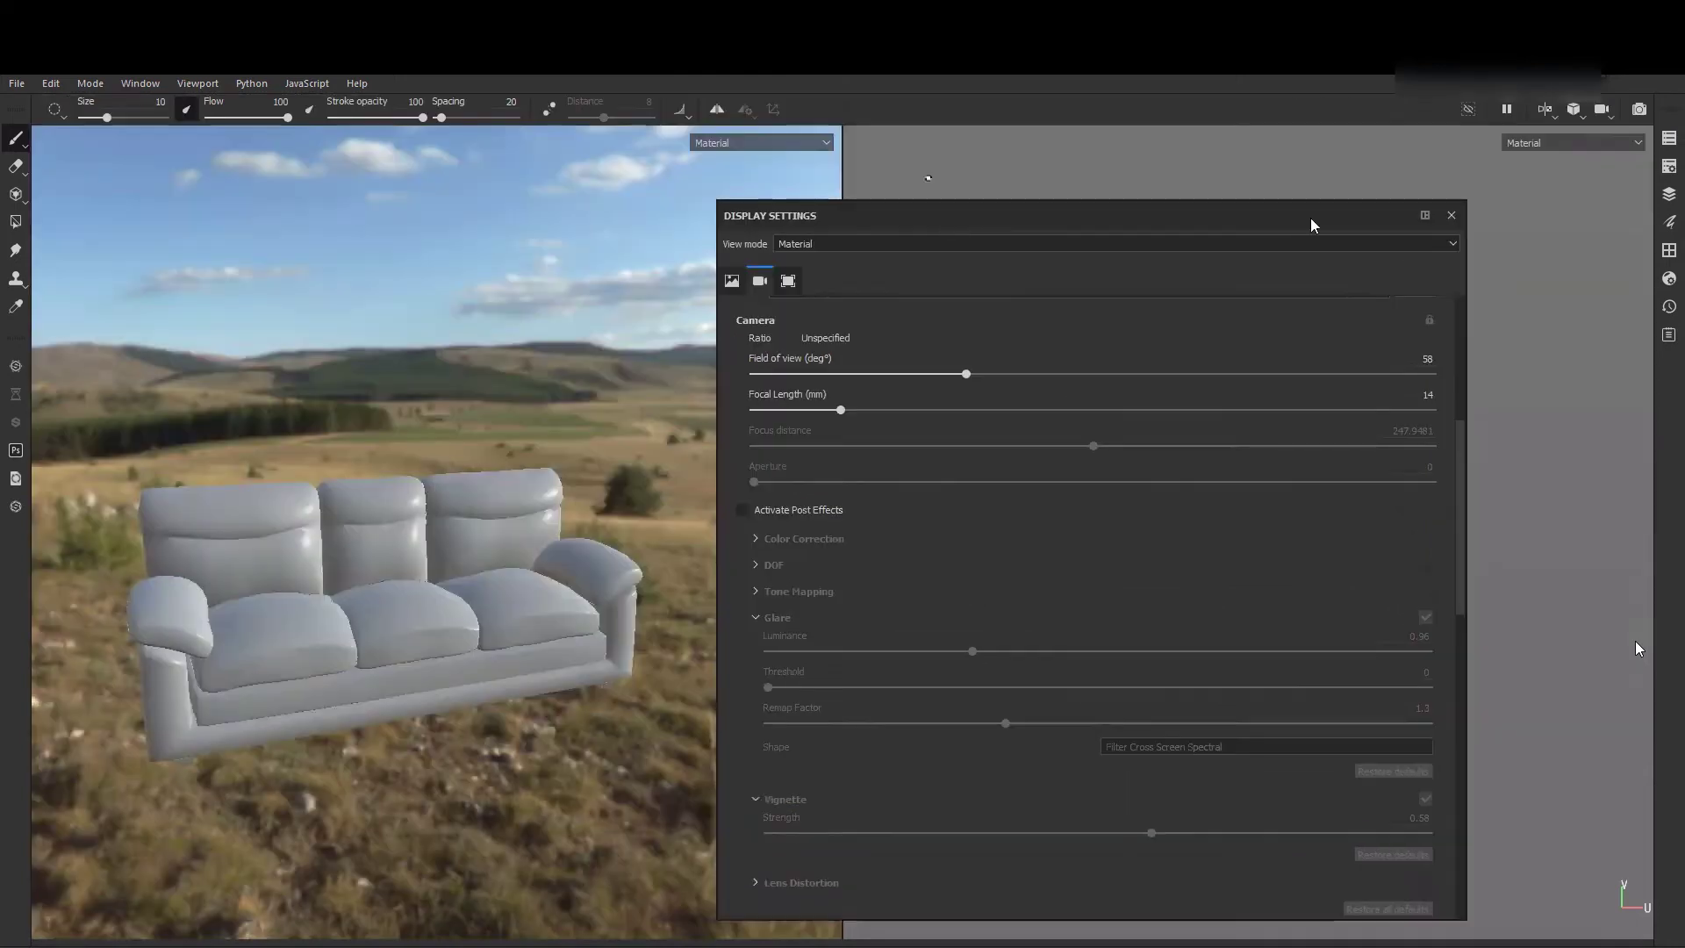
pyautogui.moveTo(1311, 220); pyautogui.dragTo(1193, 220)
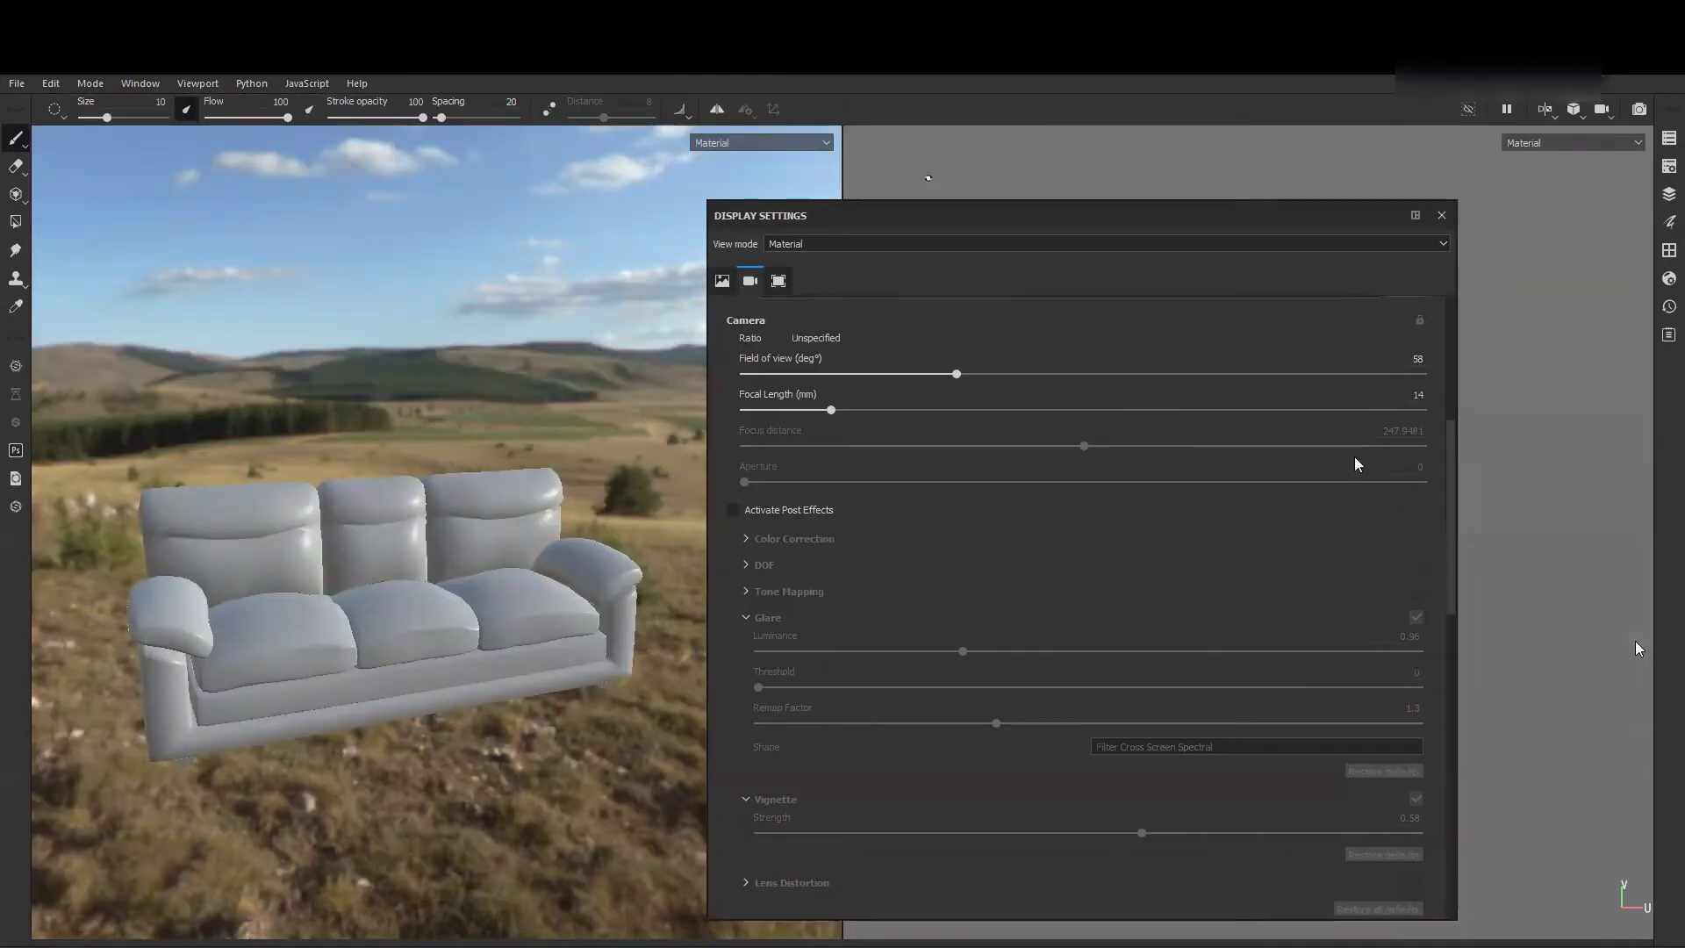
# - Try activating the color profile with no profile resource selected, and switch it off again
pyautogui.scroll(-5, 1147, 444)
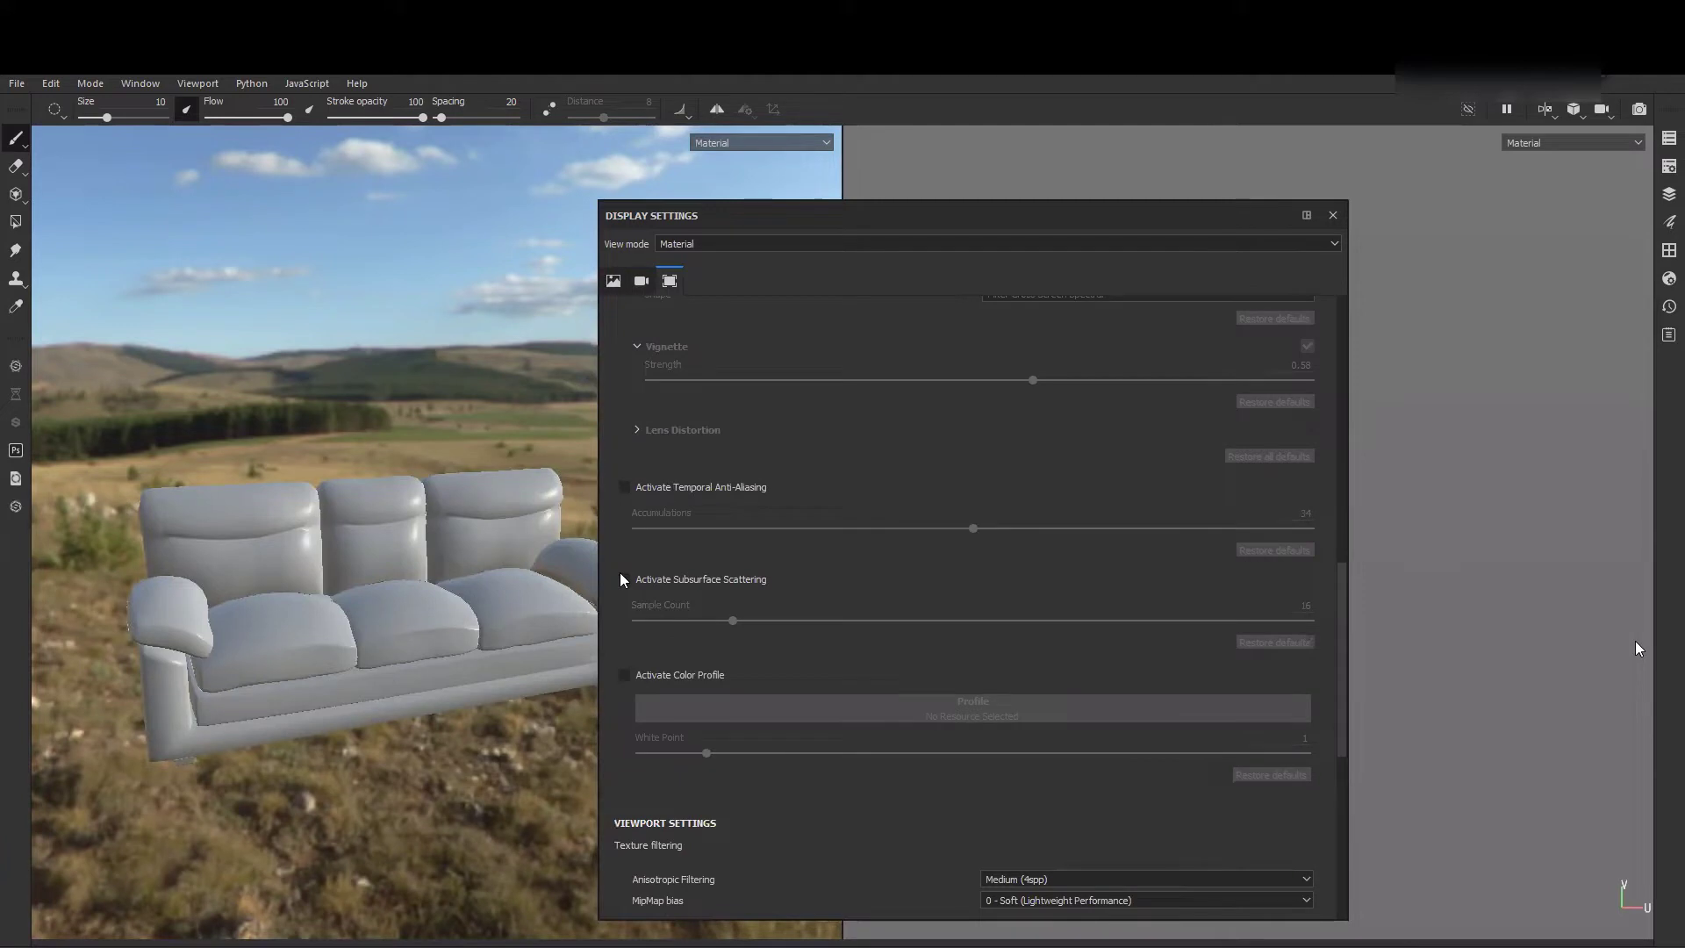
pyautogui.moveTo(620, 572)
pyautogui.click(624, 675)
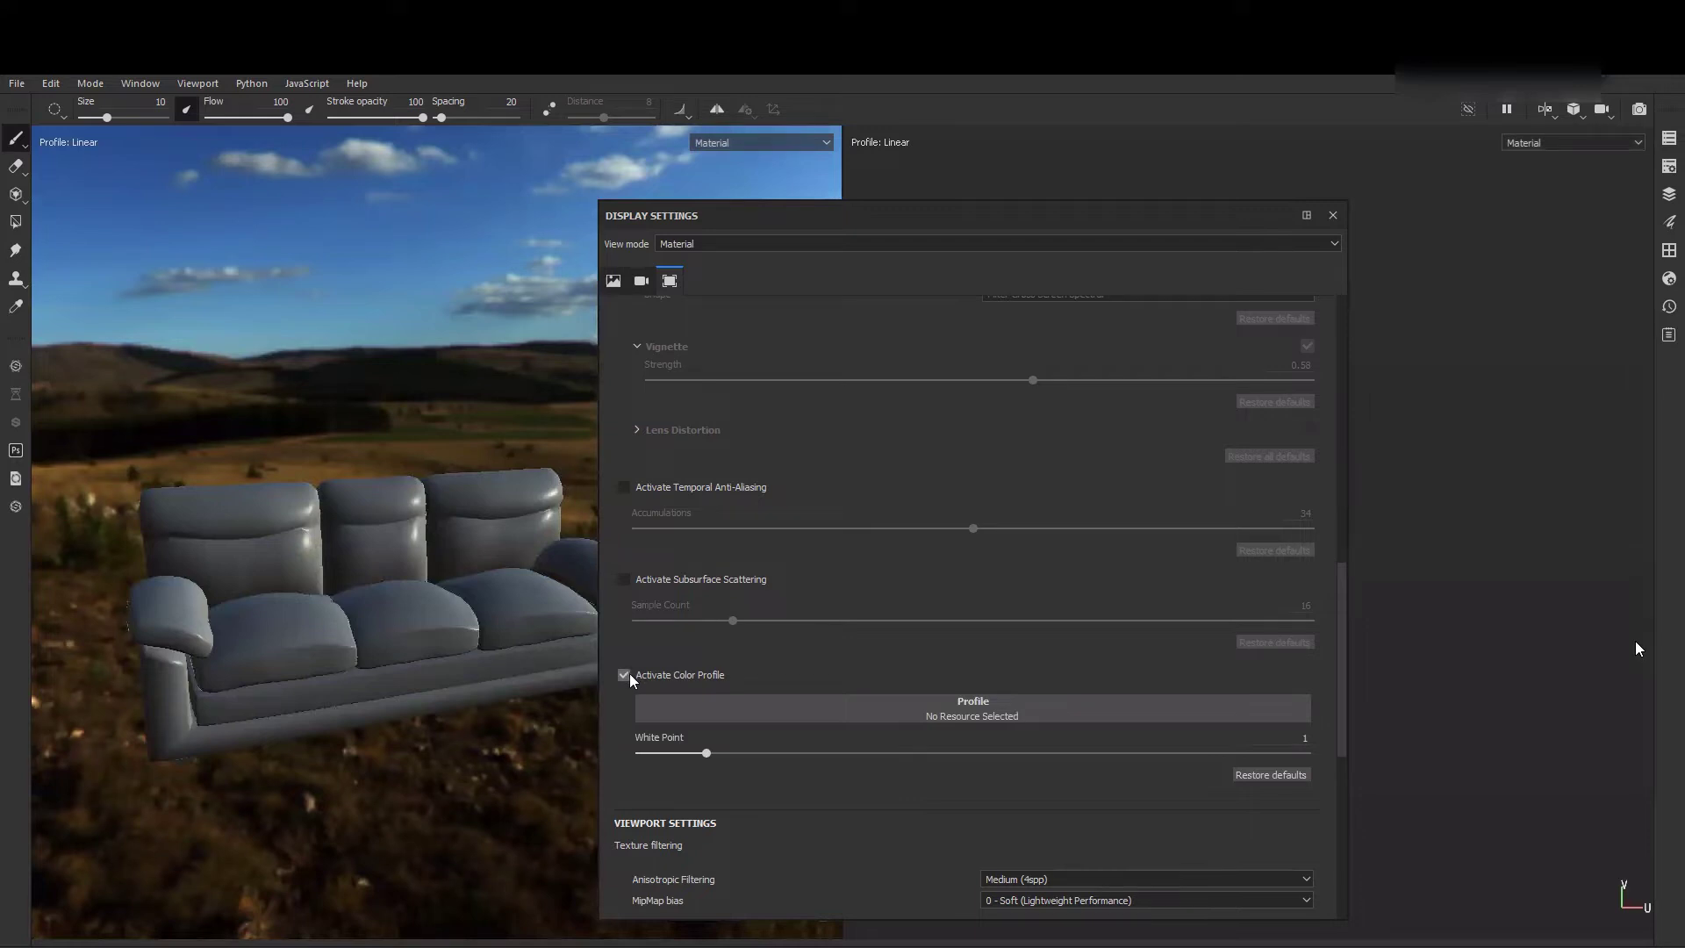
pyautogui.click(630, 674)
pyautogui.moveTo(871, 218); pyautogui.dragTo(946, 191)
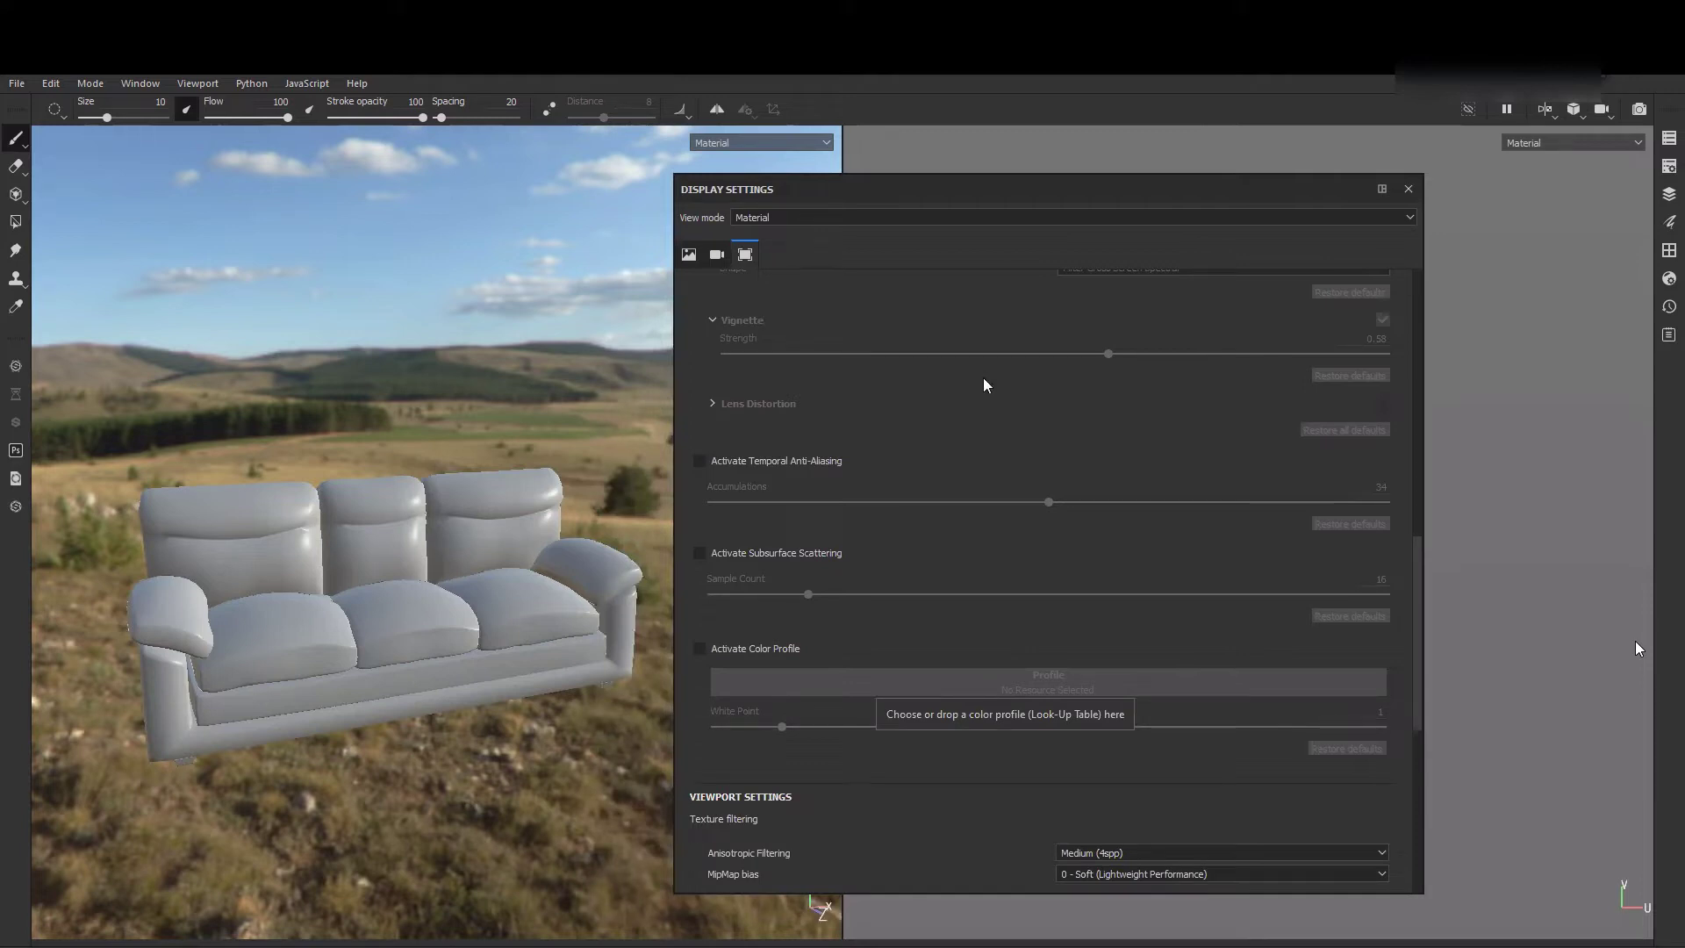
# - Show the mesh wireframe from the viewport settings and inspect the sofa's topology up close and from several angles
pyautogui.scroll(4, 760, 783)
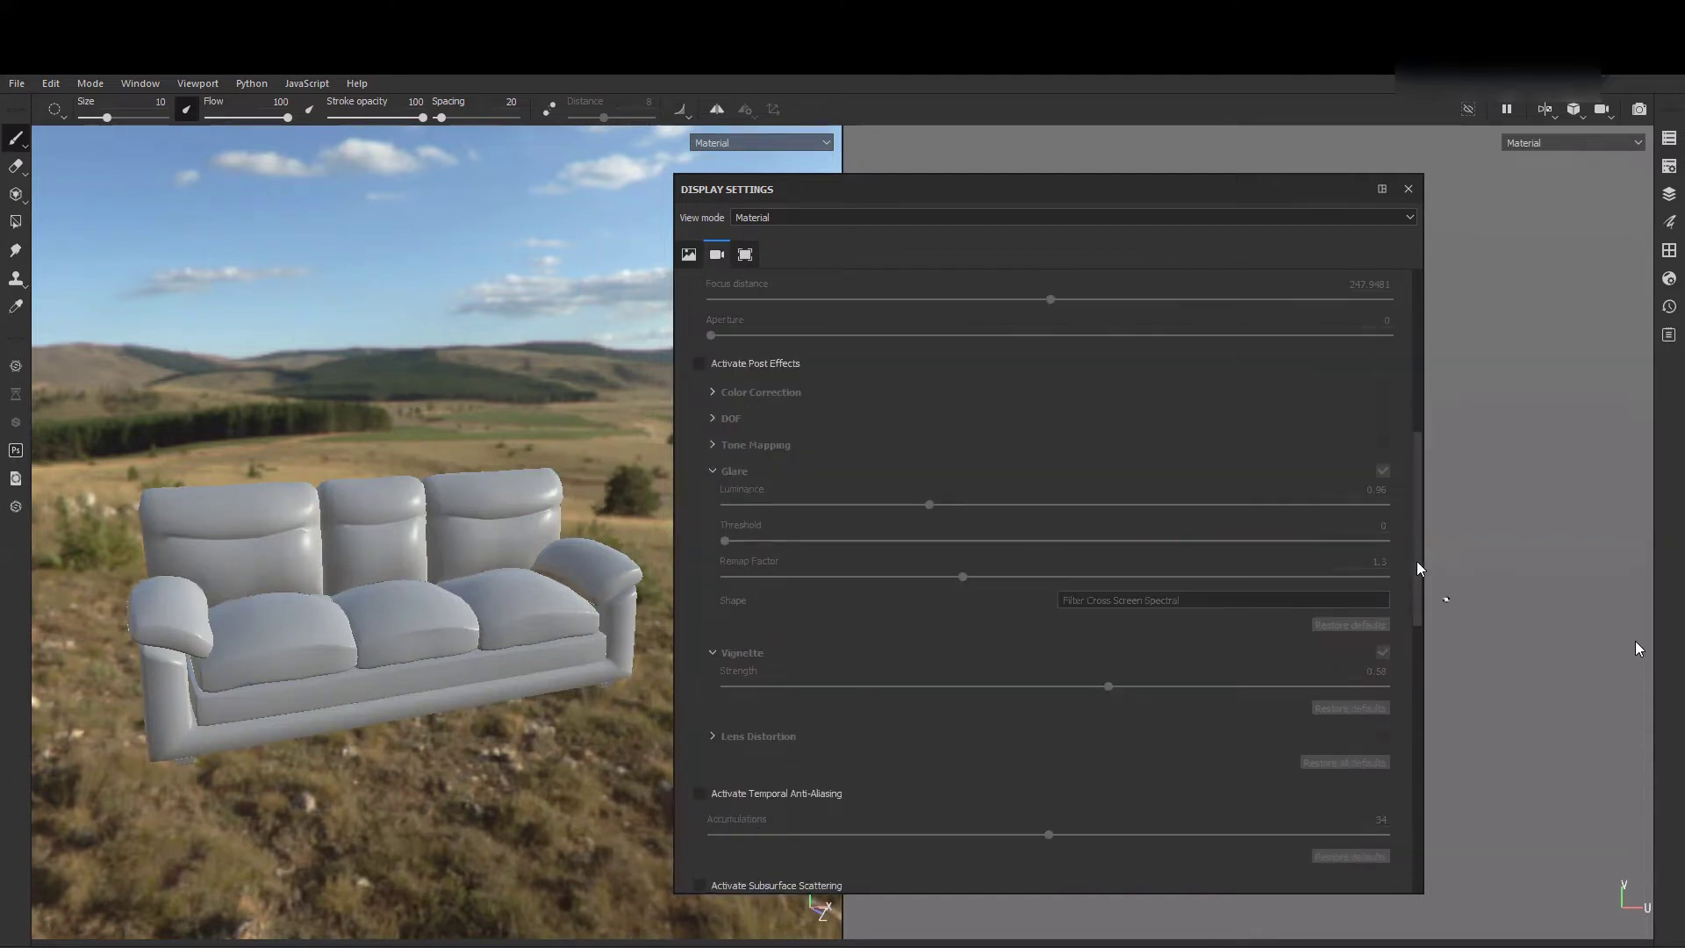
pyautogui.moveTo(1418, 562); pyautogui.dragTo(1425, 637)
pyautogui.scroll(-1, 829, 561)
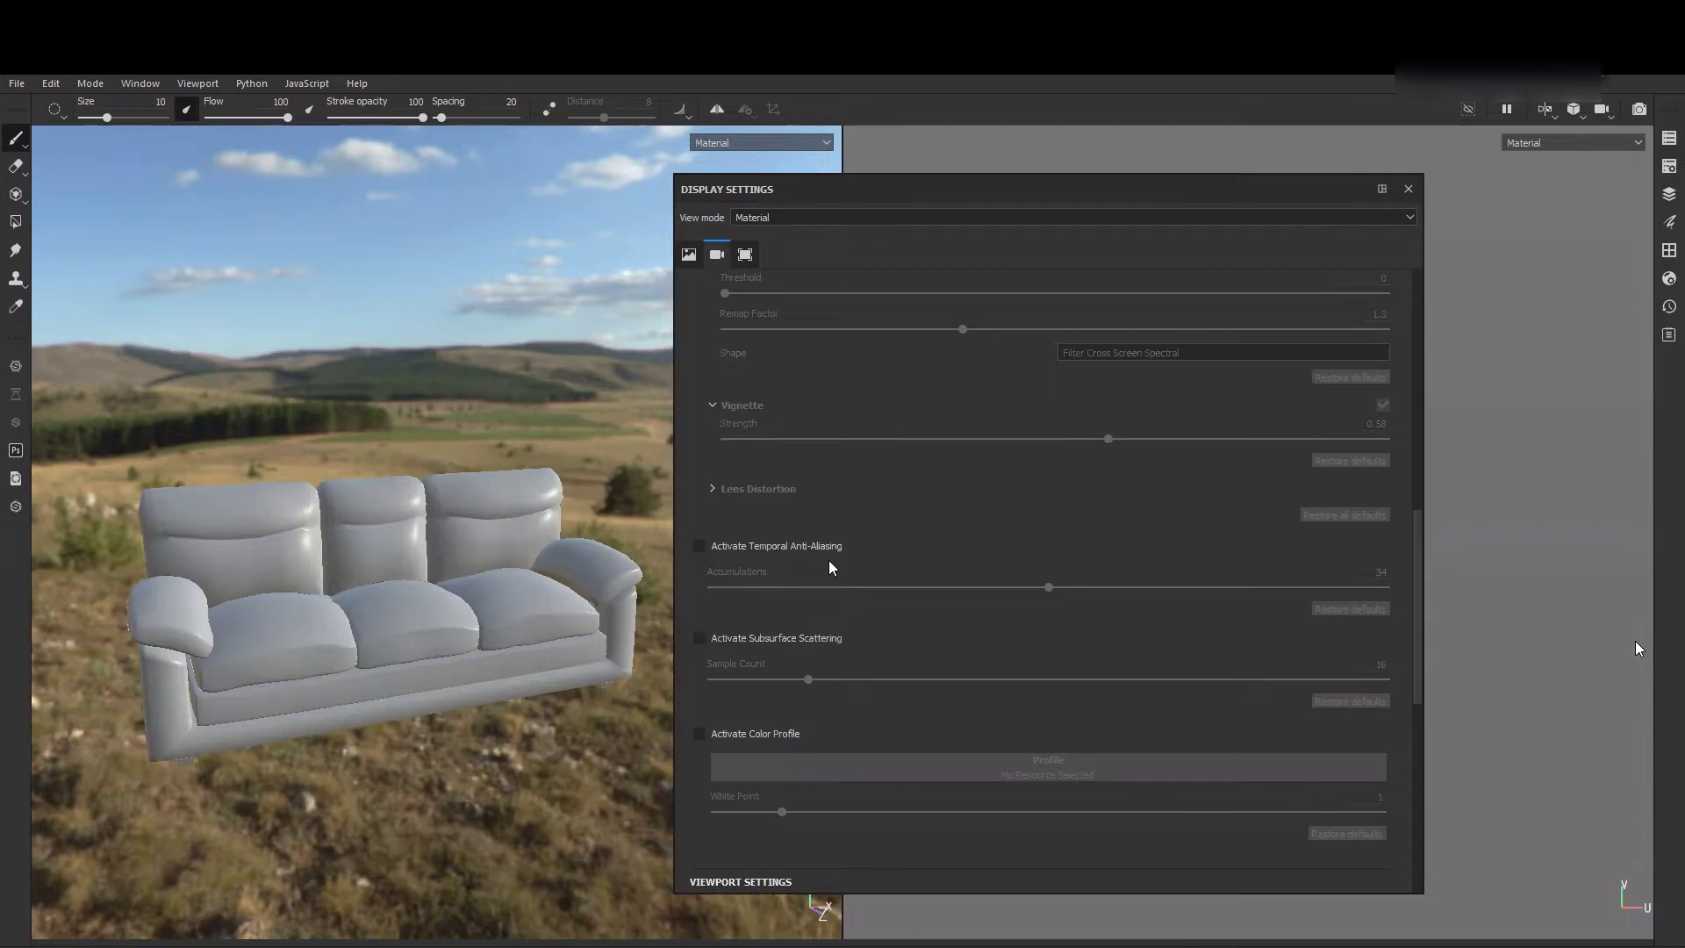
pyautogui.moveTo(829, 562)
pyautogui.scroll(-6, 1440, 792)
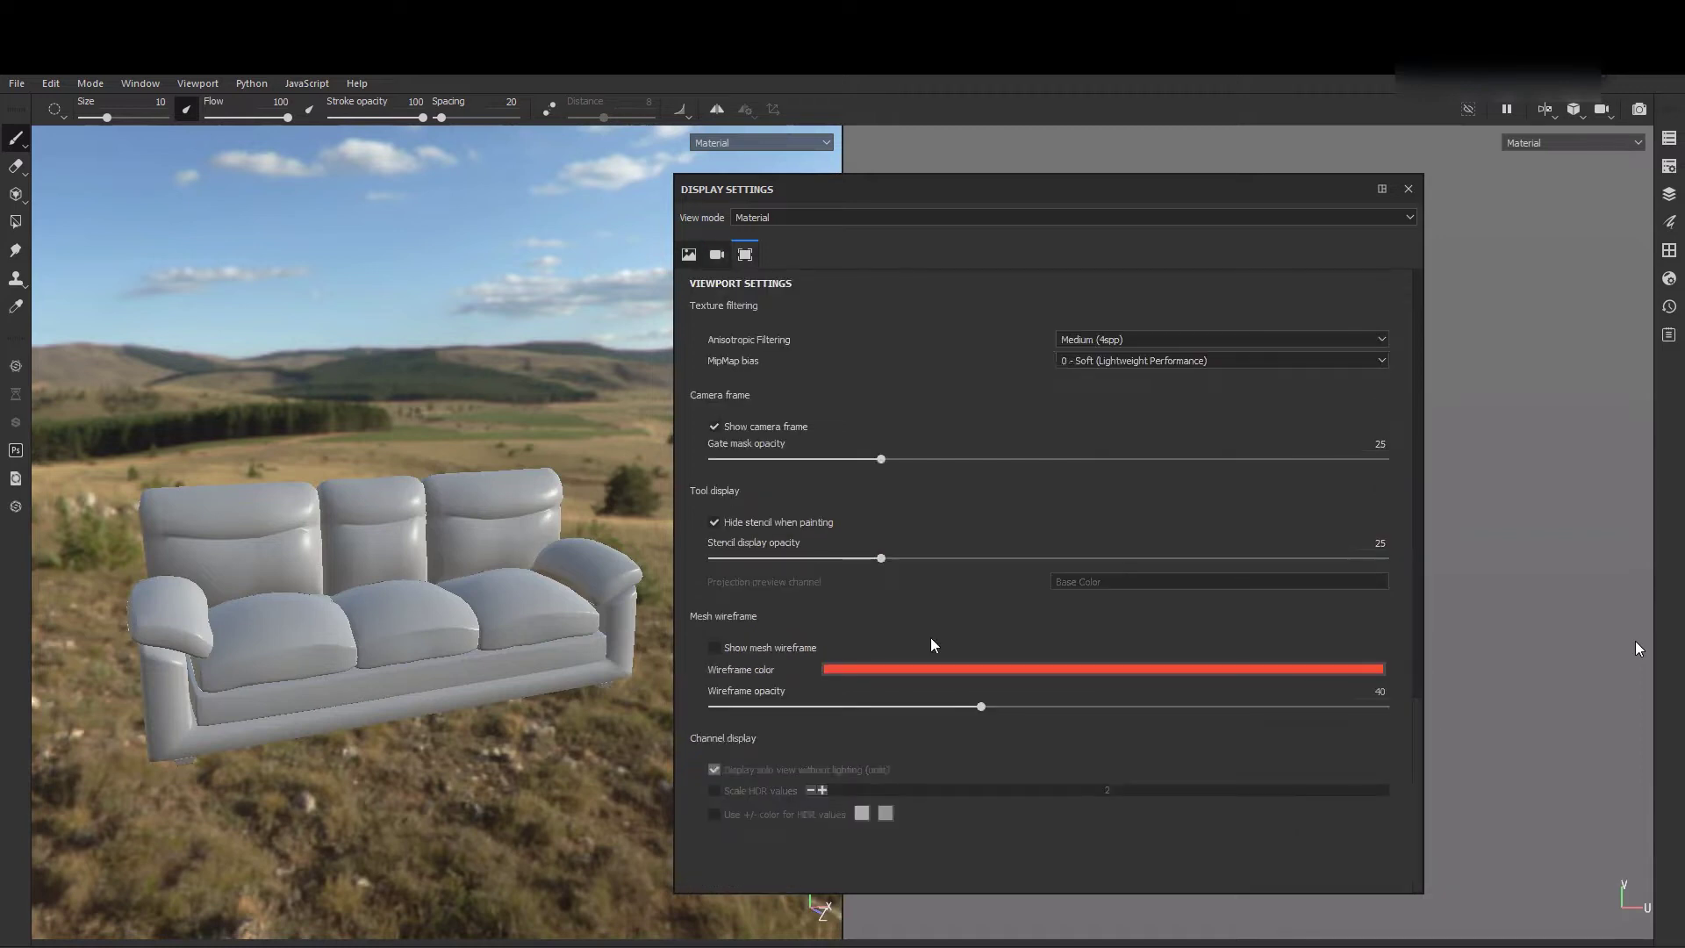
pyautogui.click(715, 647)
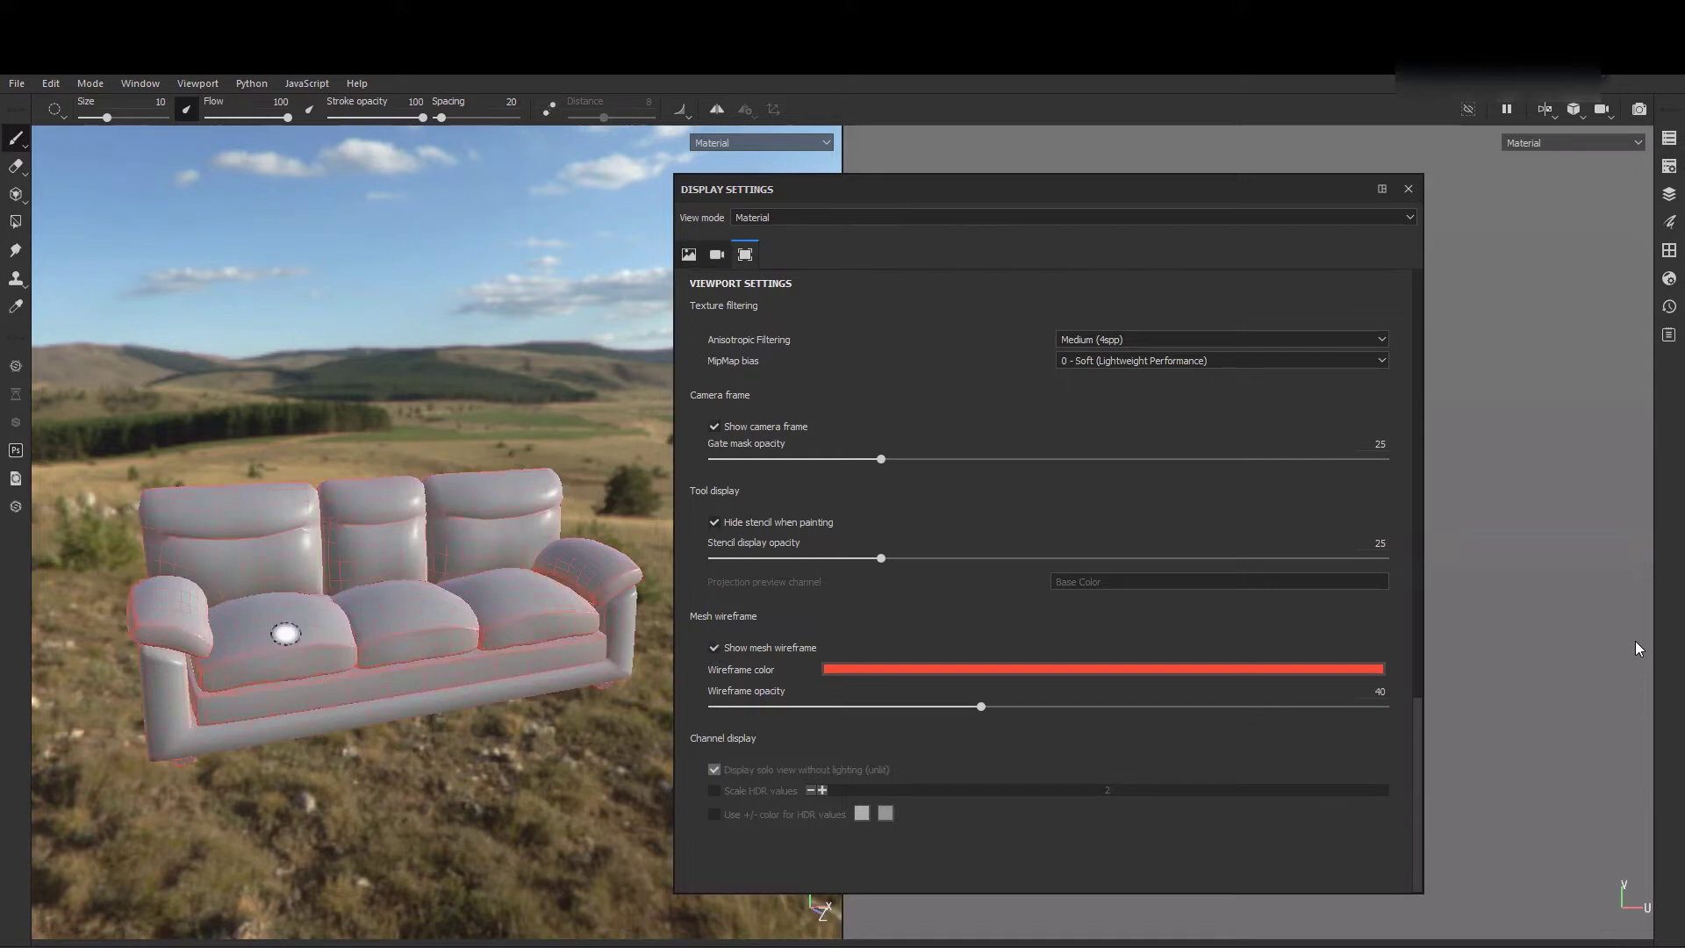
pyautogui.scroll(-2, 285, 634)
pyautogui.scroll(2, 331, 588)
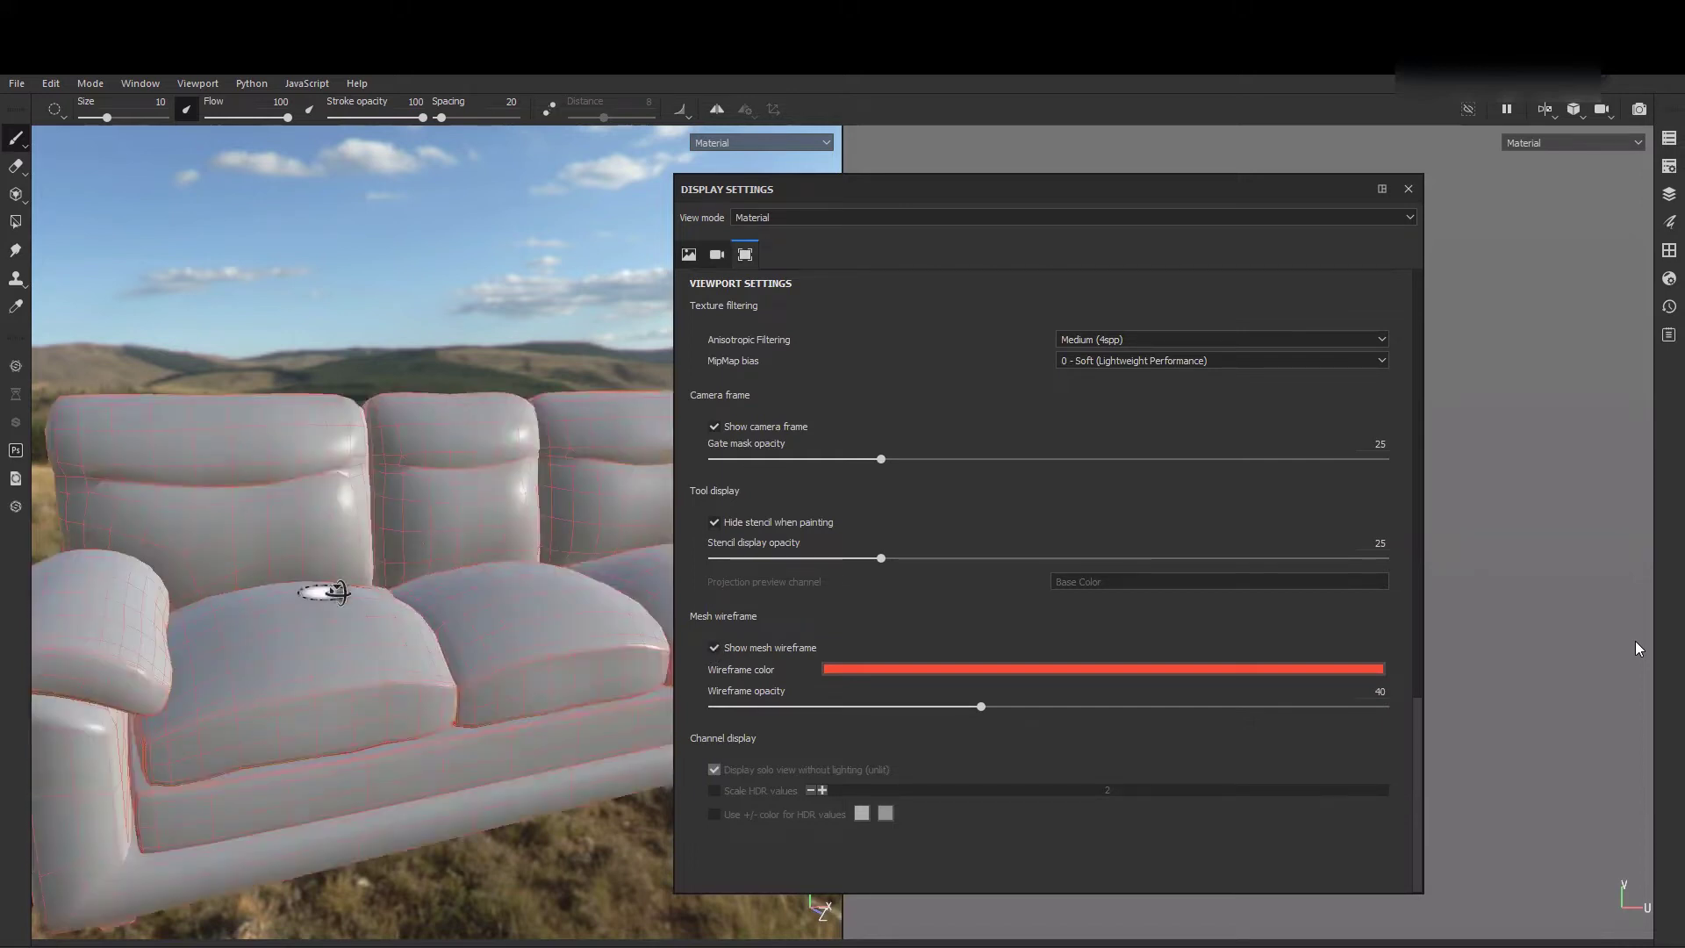
pyautogui.scroll(2, 324, 591)
pyautogui.scroll(-2, 318, 489)
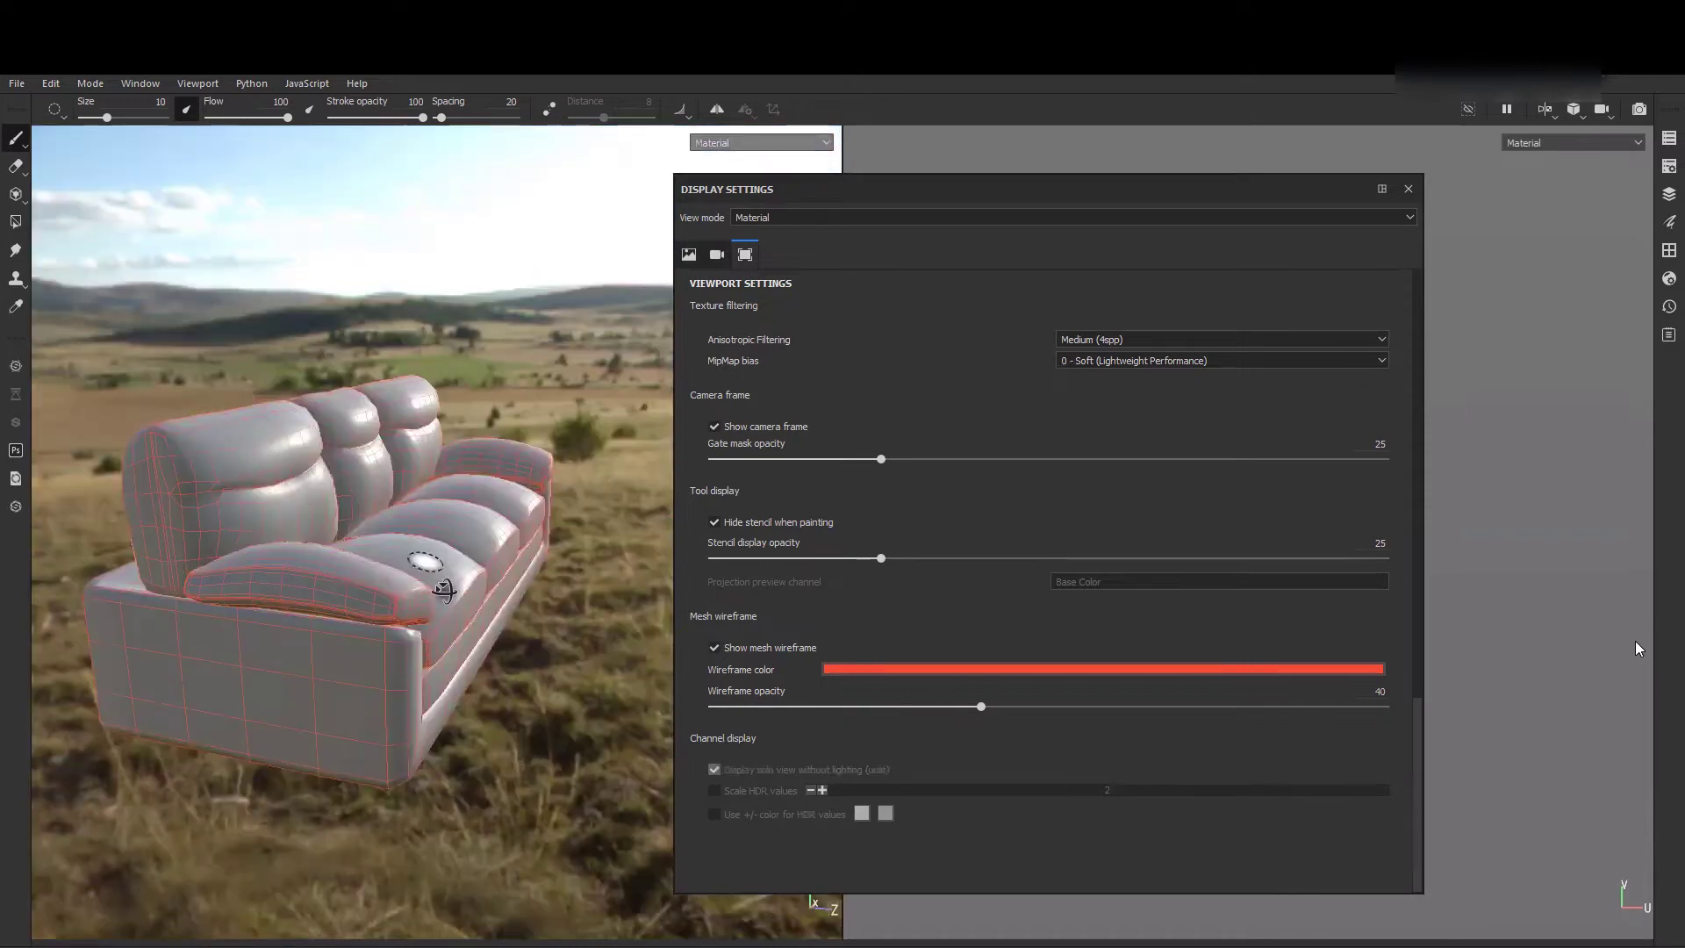
pyautogui.keyDown('alt'); pyautogui.moveTo(325, 587); pyautogui.dragTo(689, 635); pyautogui.keyUp('alt')
pyautogui.keyDown('alt'); pyautogui.moveTo(684, 430); pyautogui.dragTo(744, 380); pyautogui.keyUp('alt')
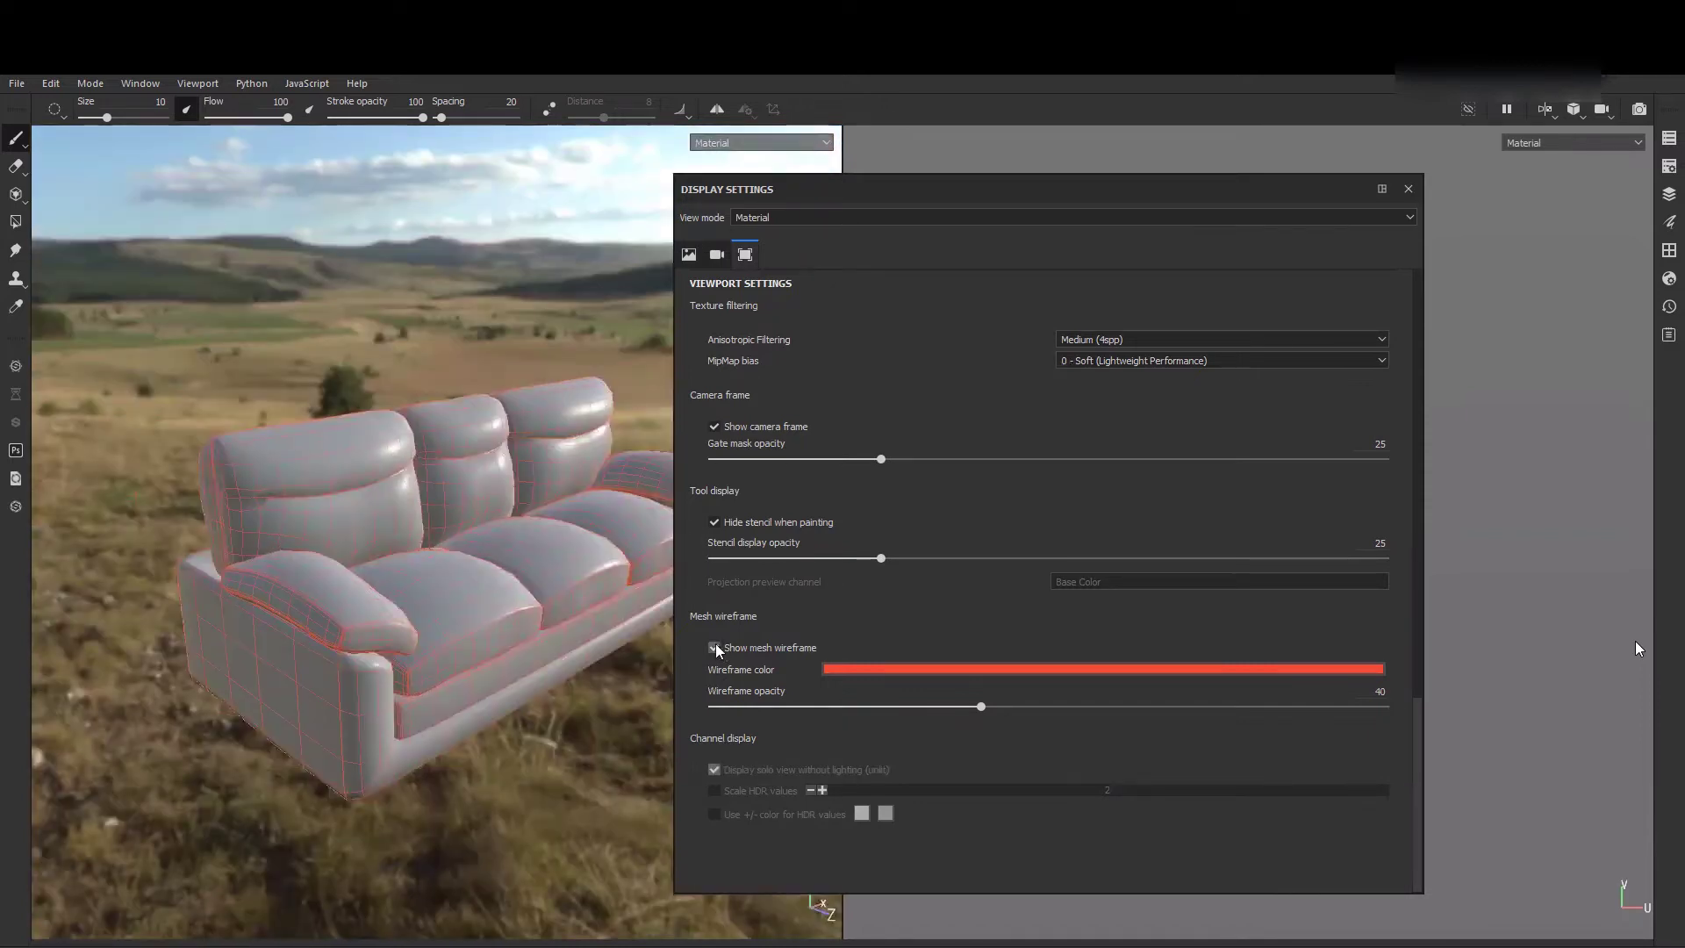
# - Try white as the wireframe color, followed by a muted red of R 0.653, G 0.391, B 0.391, and toggle the wireframe display
pyautogui.click(890, 670)
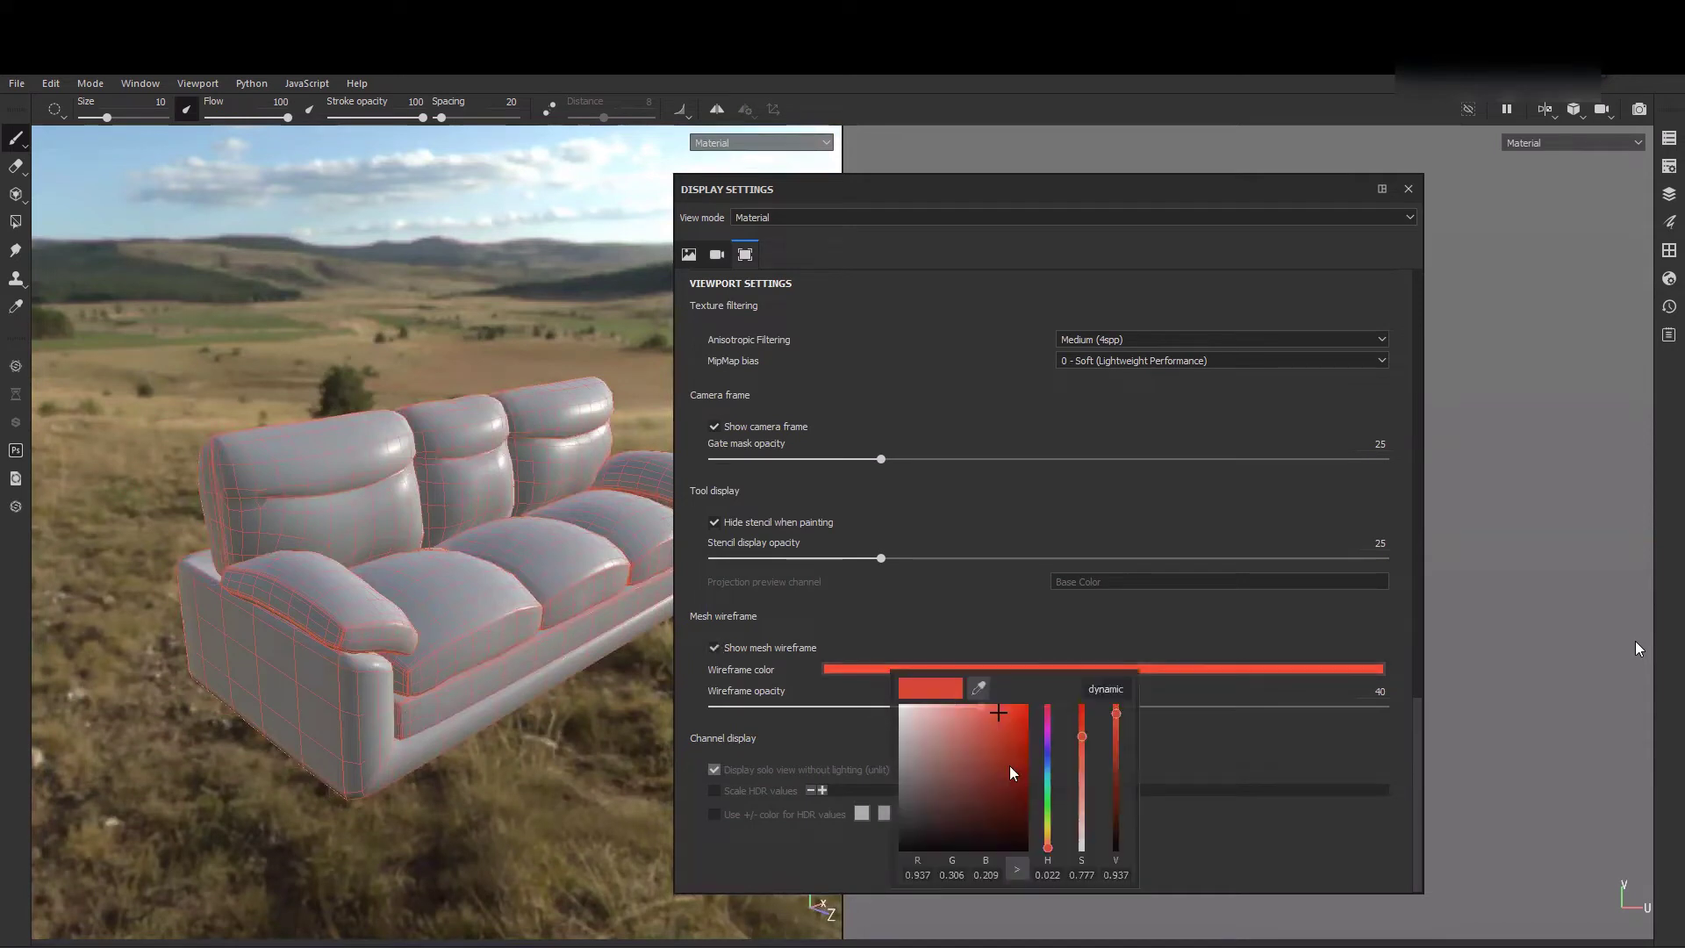
pyautogui.moveTo(1024, 797); pyautogui.dragTo(981, 776)
pyautogui.moveTo(953, 700); pyautogui.dragTo(951, 773)
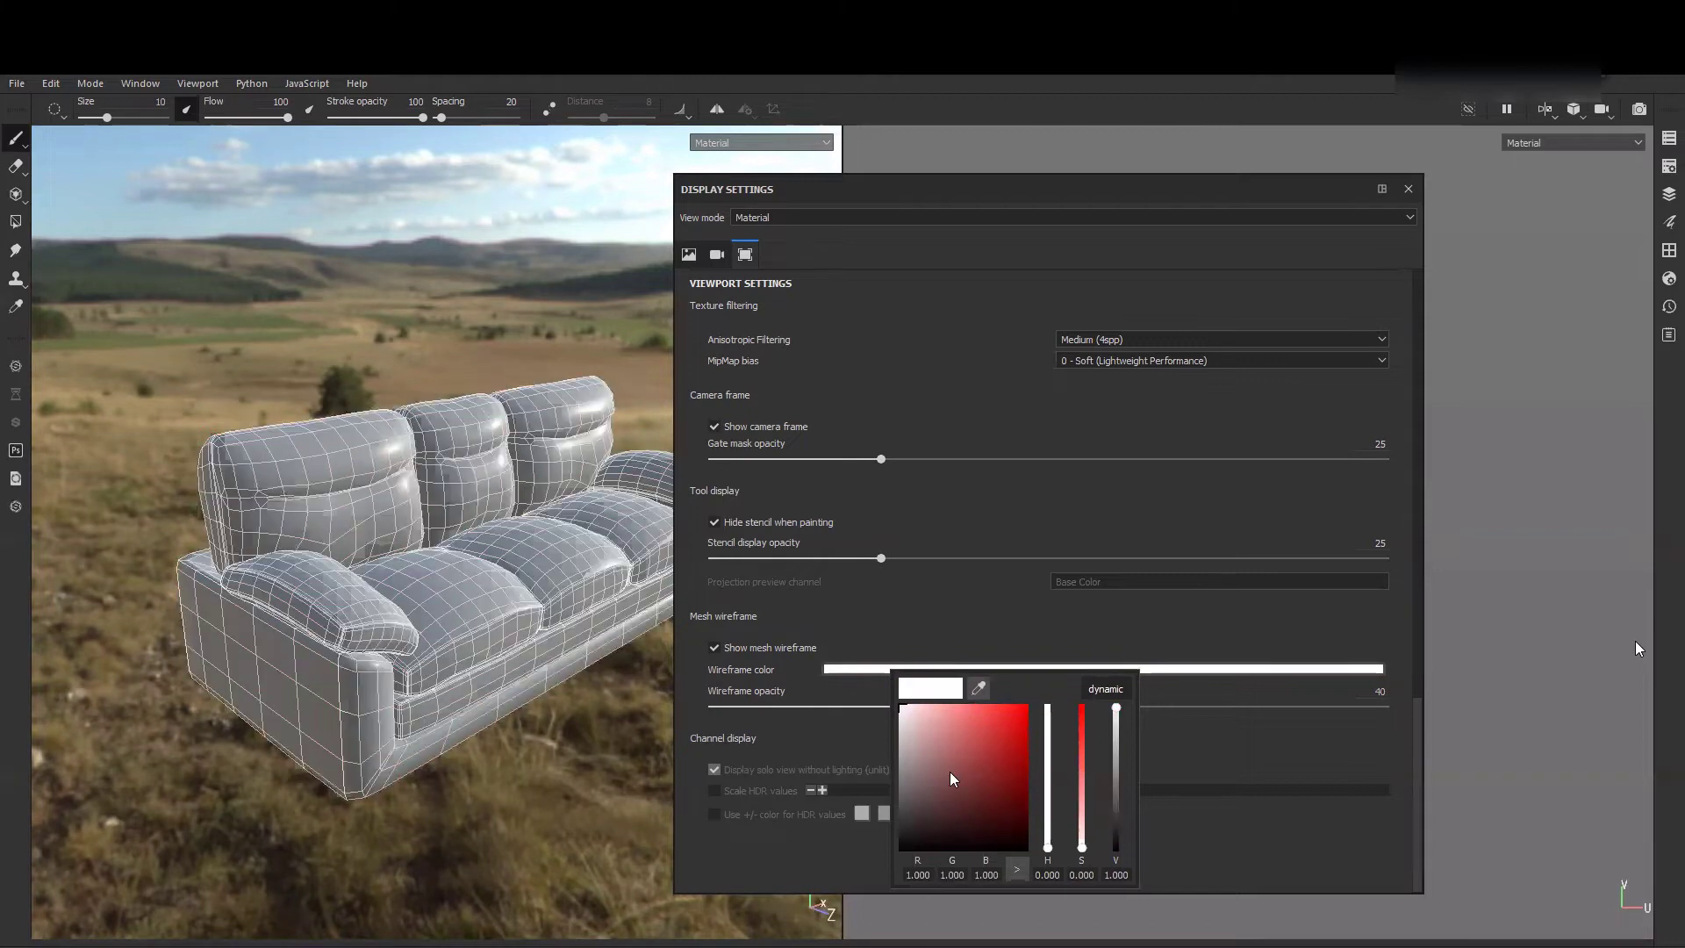
pyautogui.click(939, 749)
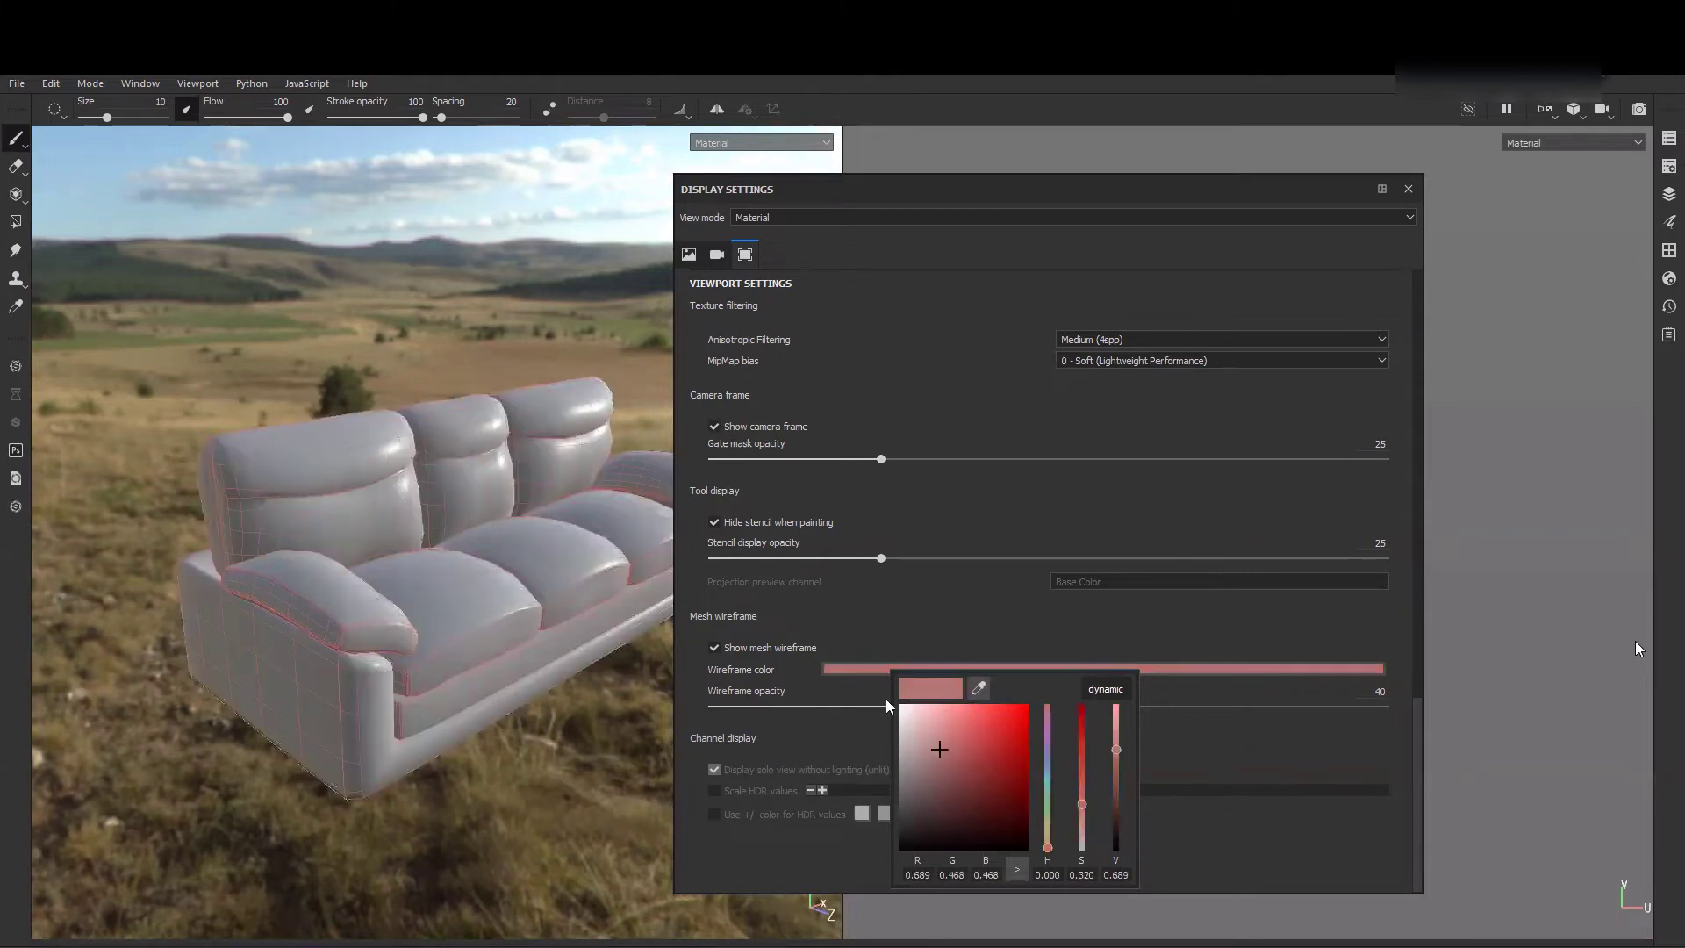
pyautogui.click(714, 648)
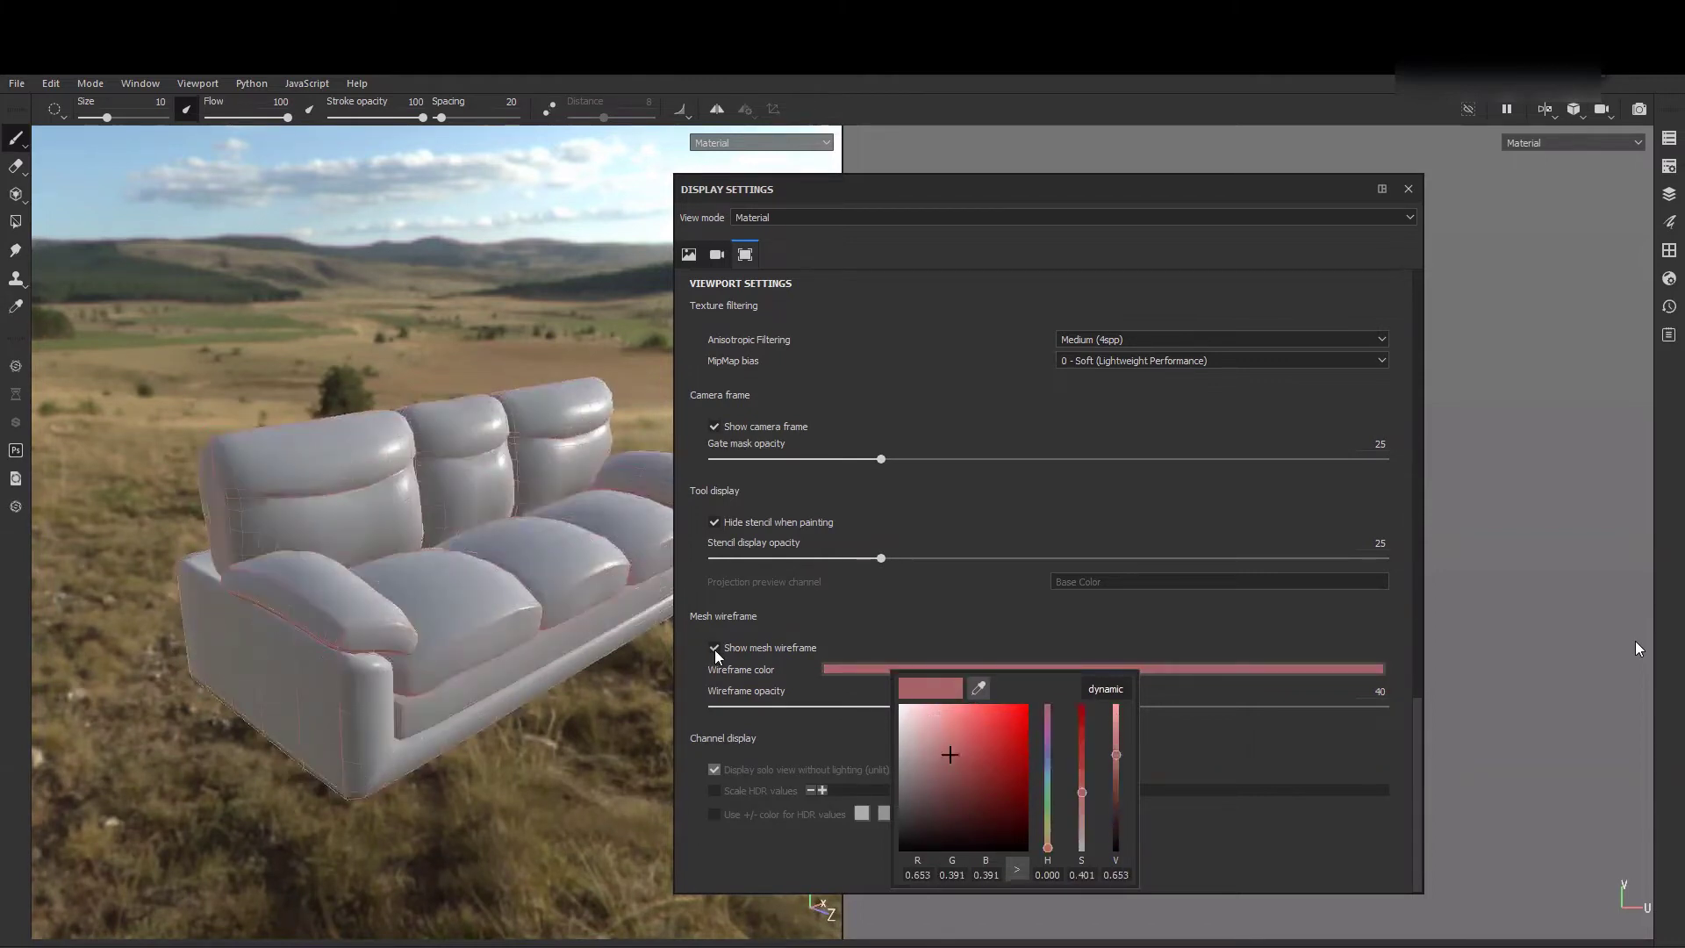
pyautogui.click(714, 648)
# - Try different wireframe opacities, ending at 99
pyautogui.moveTo(997, 708); pyautogui.dragTo(1079, 719)
pyautogui.moveTo(1356, 722); pyautogui.dragTo(801, 716)
pyautogui.moveTo(1088, 707); pyautogui.dragTo(1382, 708)
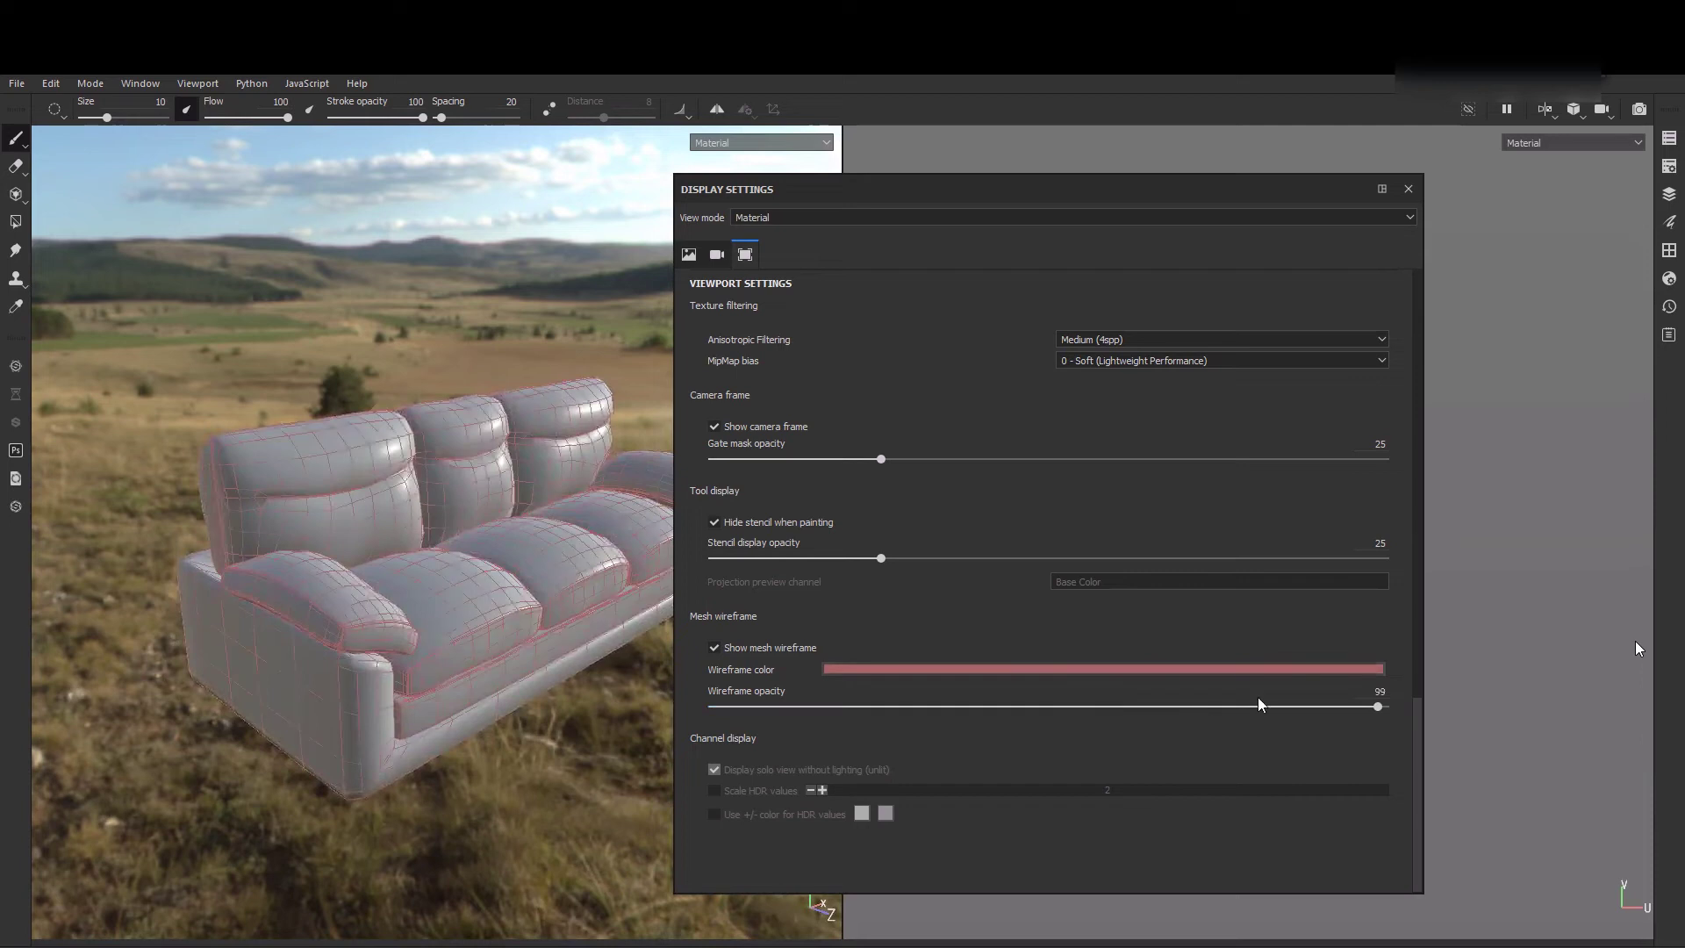
# - Set the wireframe color to dark red (R 0.431, G 0.041, B 0.041) and its opacity to 37
pyautogui.click(1209, 670)
pyautogui.click(1208, 787)
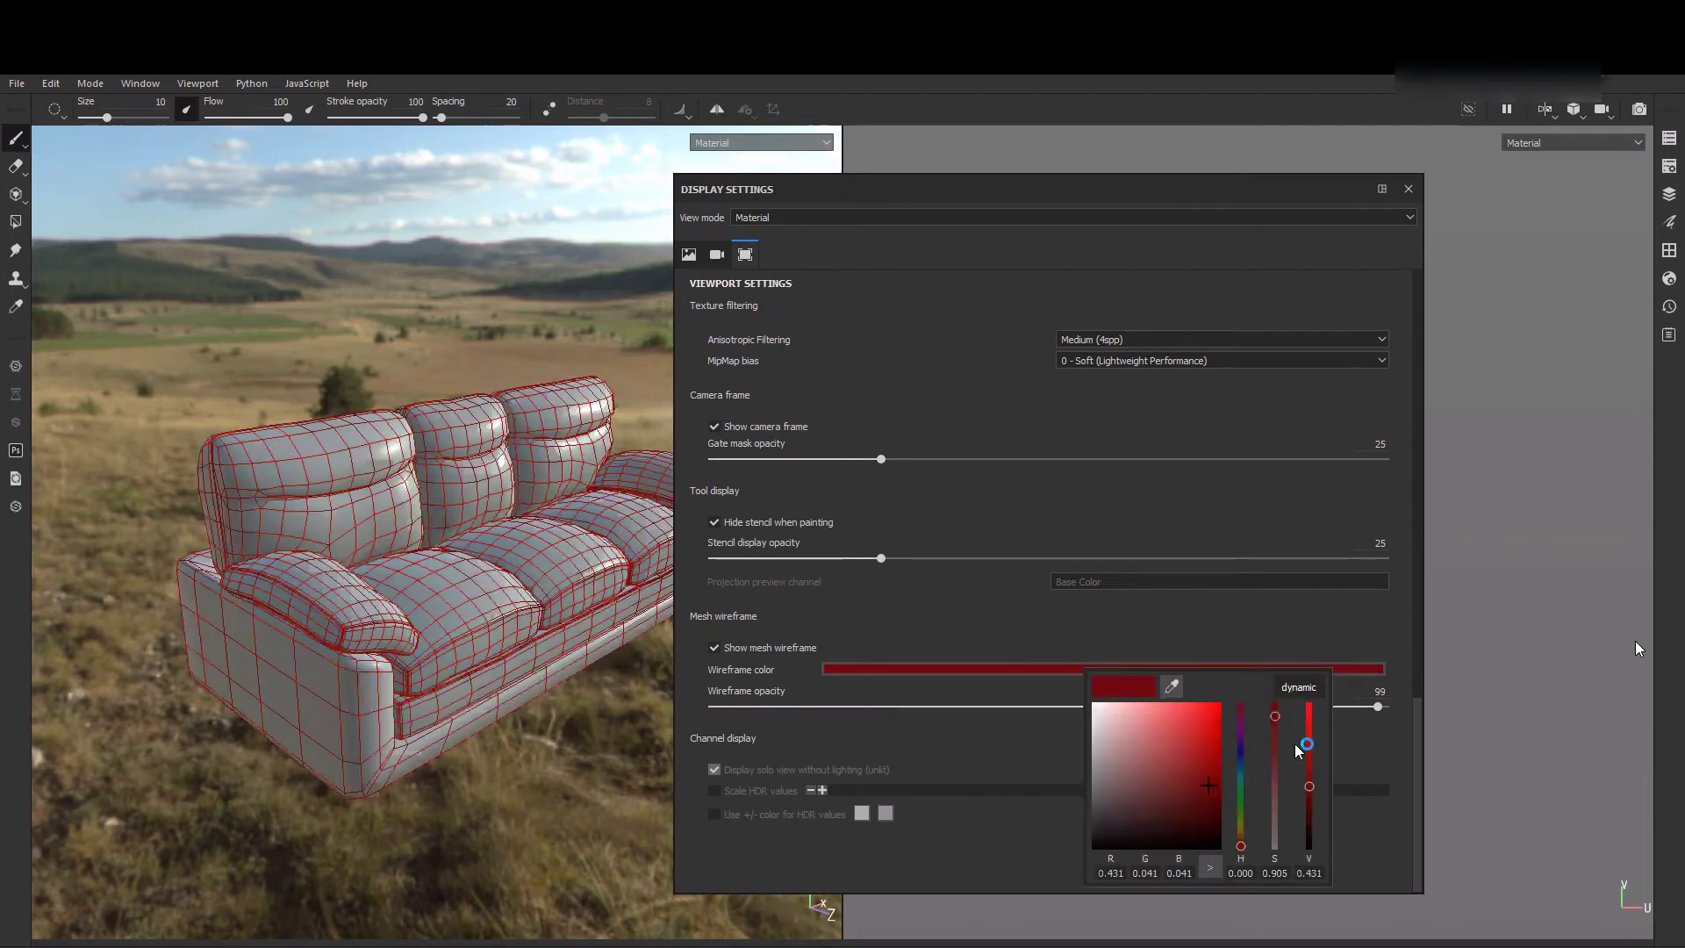
pyautogui.click(1372, 709)
pyautogui.moveTo(1375, 712); pyautogui.dragTo(962, 712)
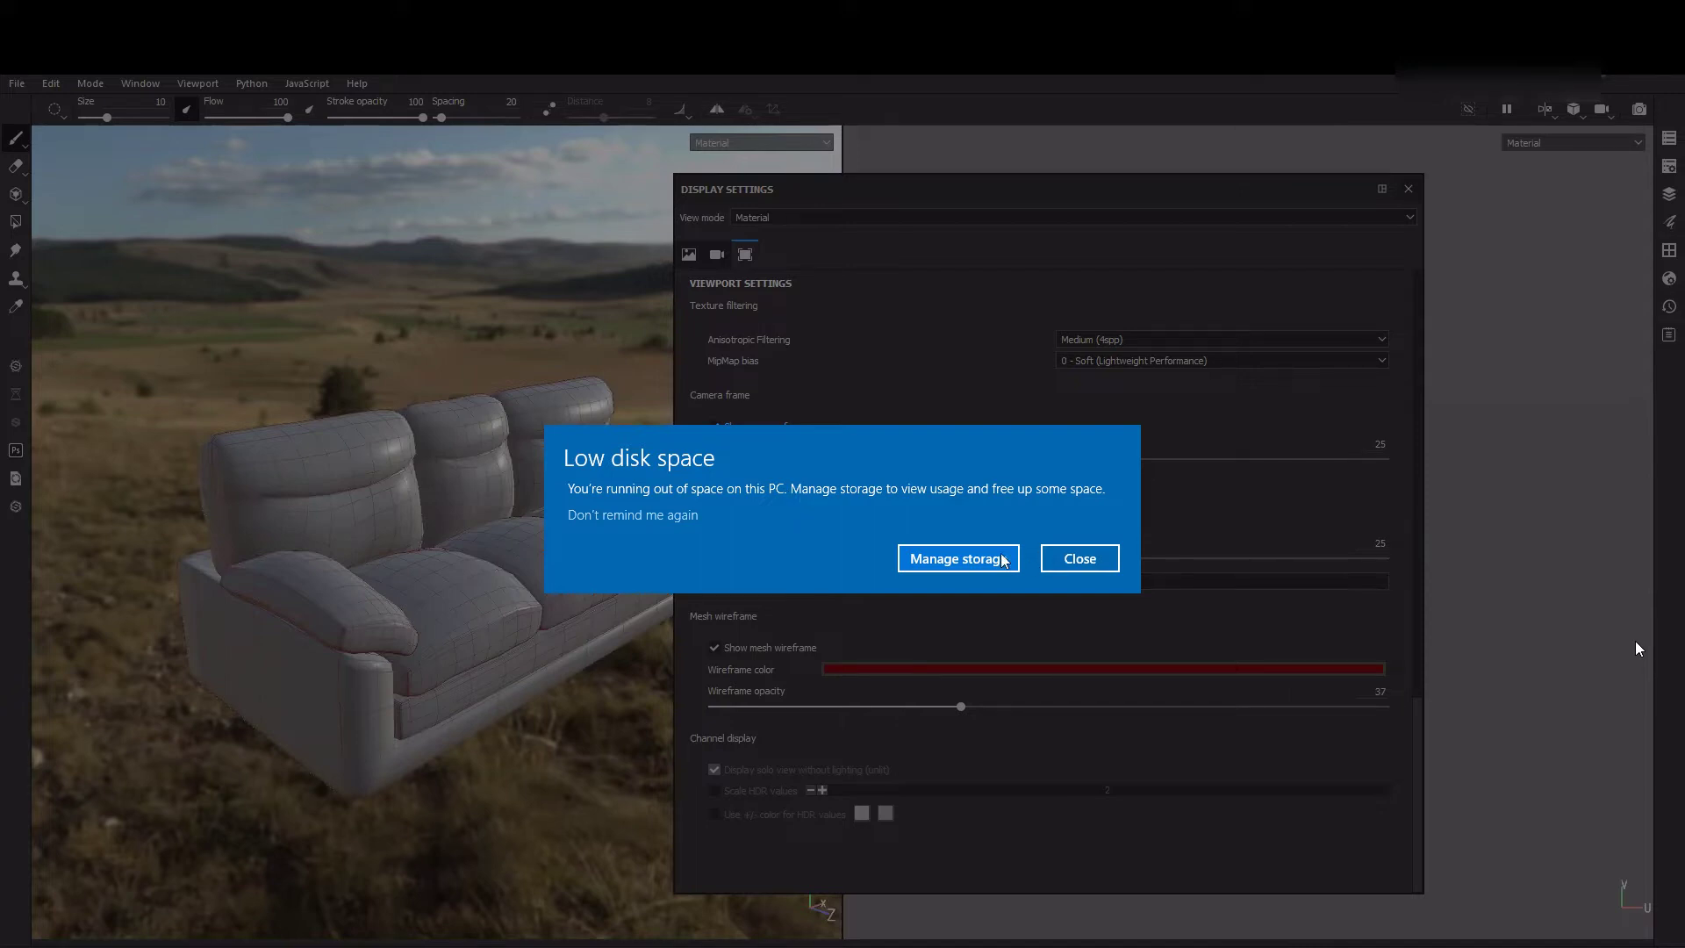
# - Dismiss the low disk space notice, show the History view to review the recorded strokes, and close it
pyautogui.click(1079, 559)
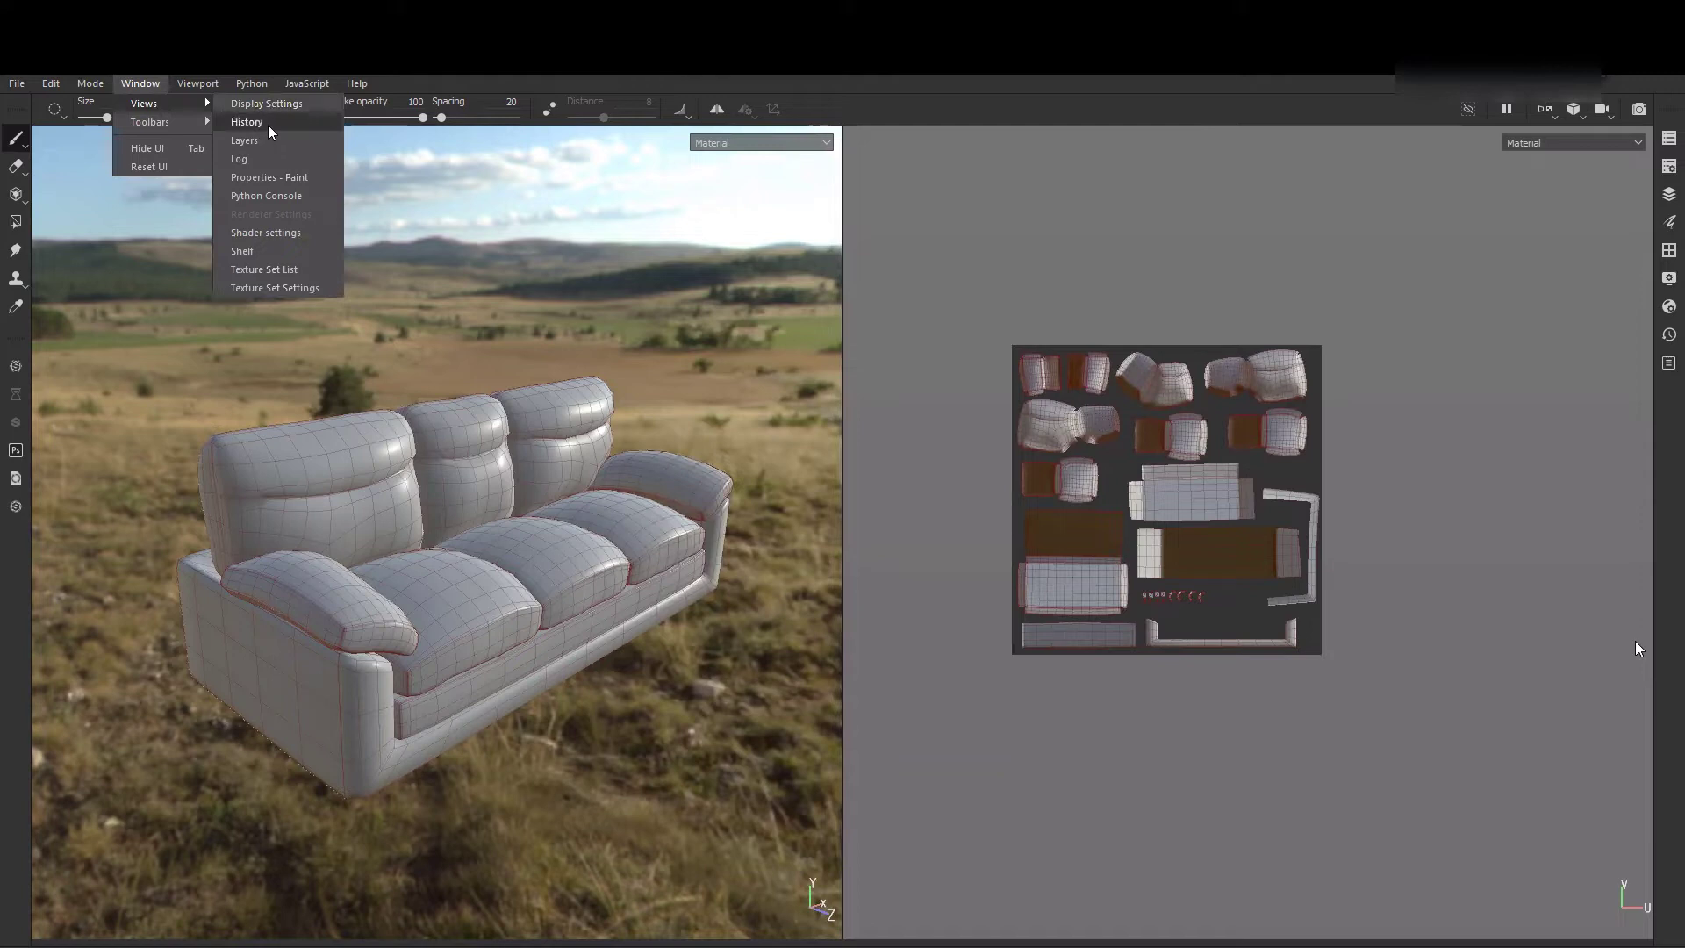
pyautogui.click(247, 122)
pyautogui.moveTo(1394, 218); pyautogui.dragTo(1011, 293)
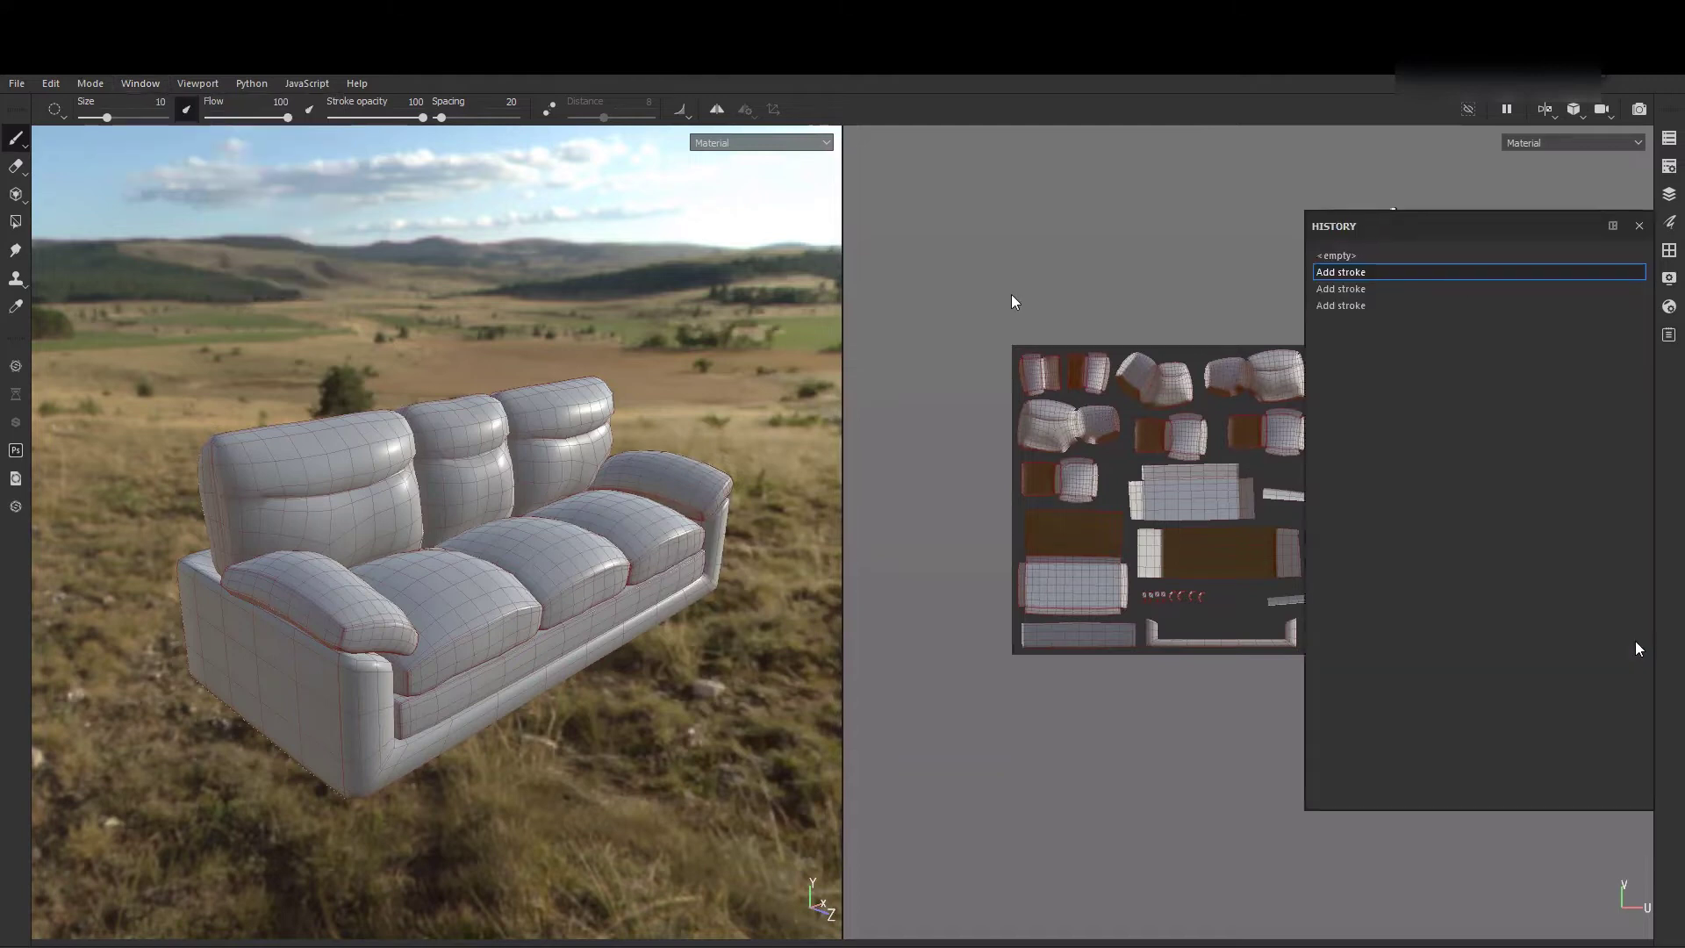
pyautogui.moveTo(1204, 309); pyautogui.dragTo(1215, 308)
pyautogui.click(1221, 309)
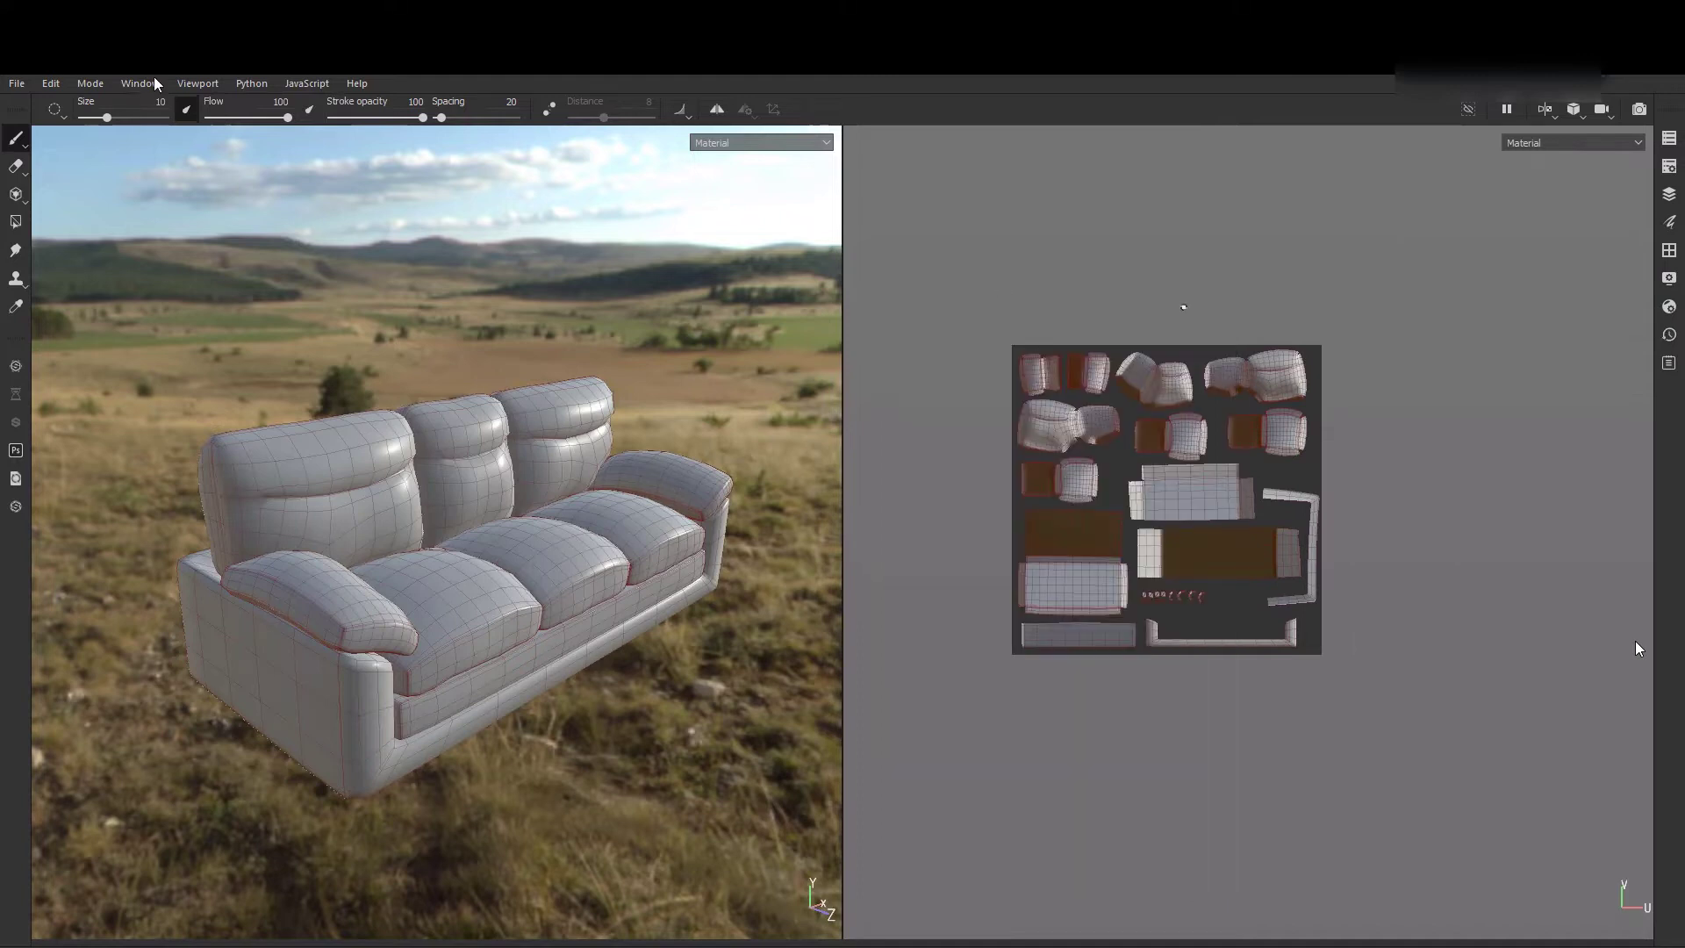
# - Show the Layers view as a floating window, narrow and shorten it, and place it over the UV viewport
pyautogui.click(151, 83)
pyautogui.moveTo(202, 103)
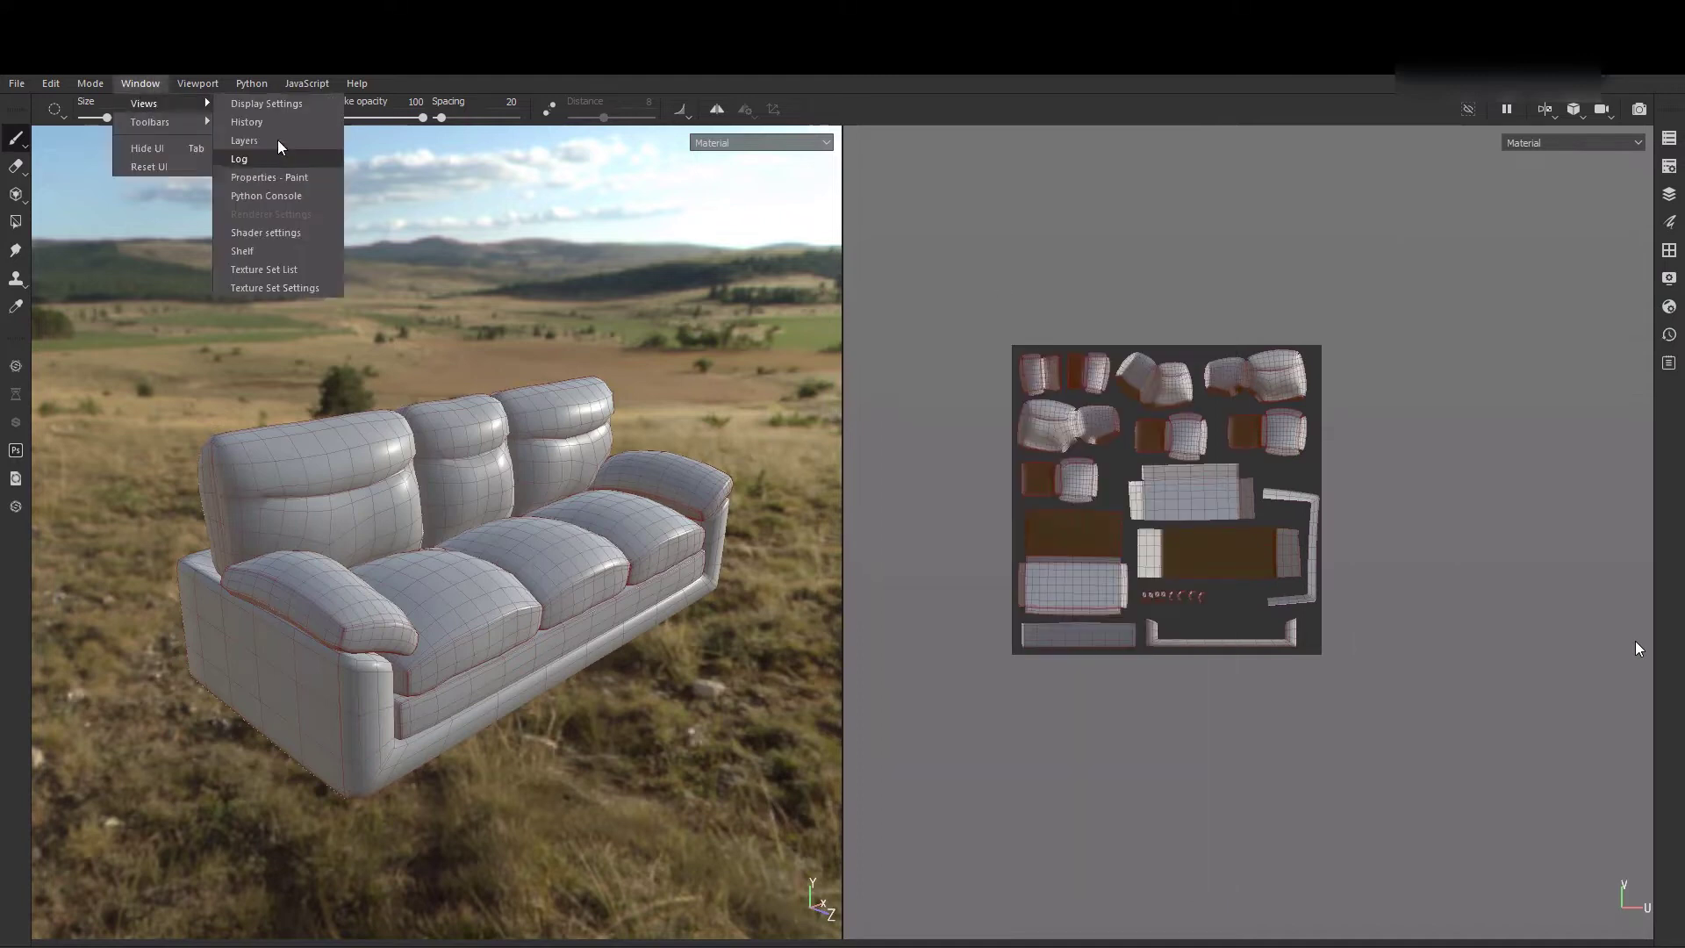
pyautogui.click(264, 142)
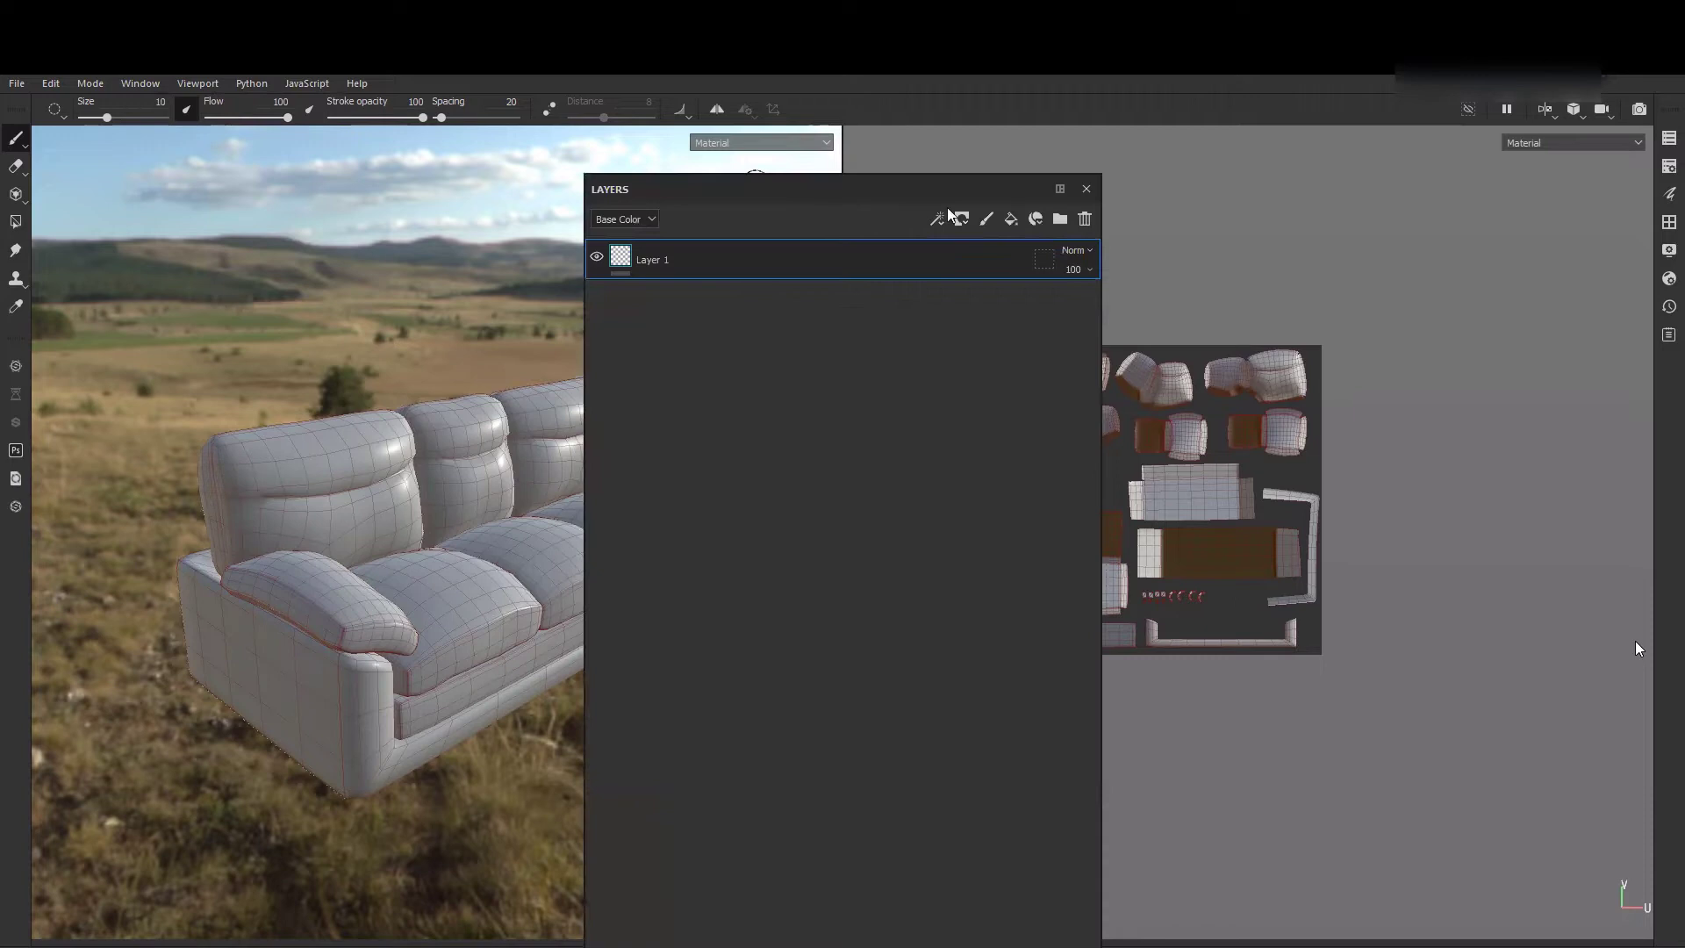
pyautogui.moveTo(809, 194); pyautogui.dragTo(933, 195)
pyautogui.moveTo(710, 180); pyautogui.dragTo(710, 177)
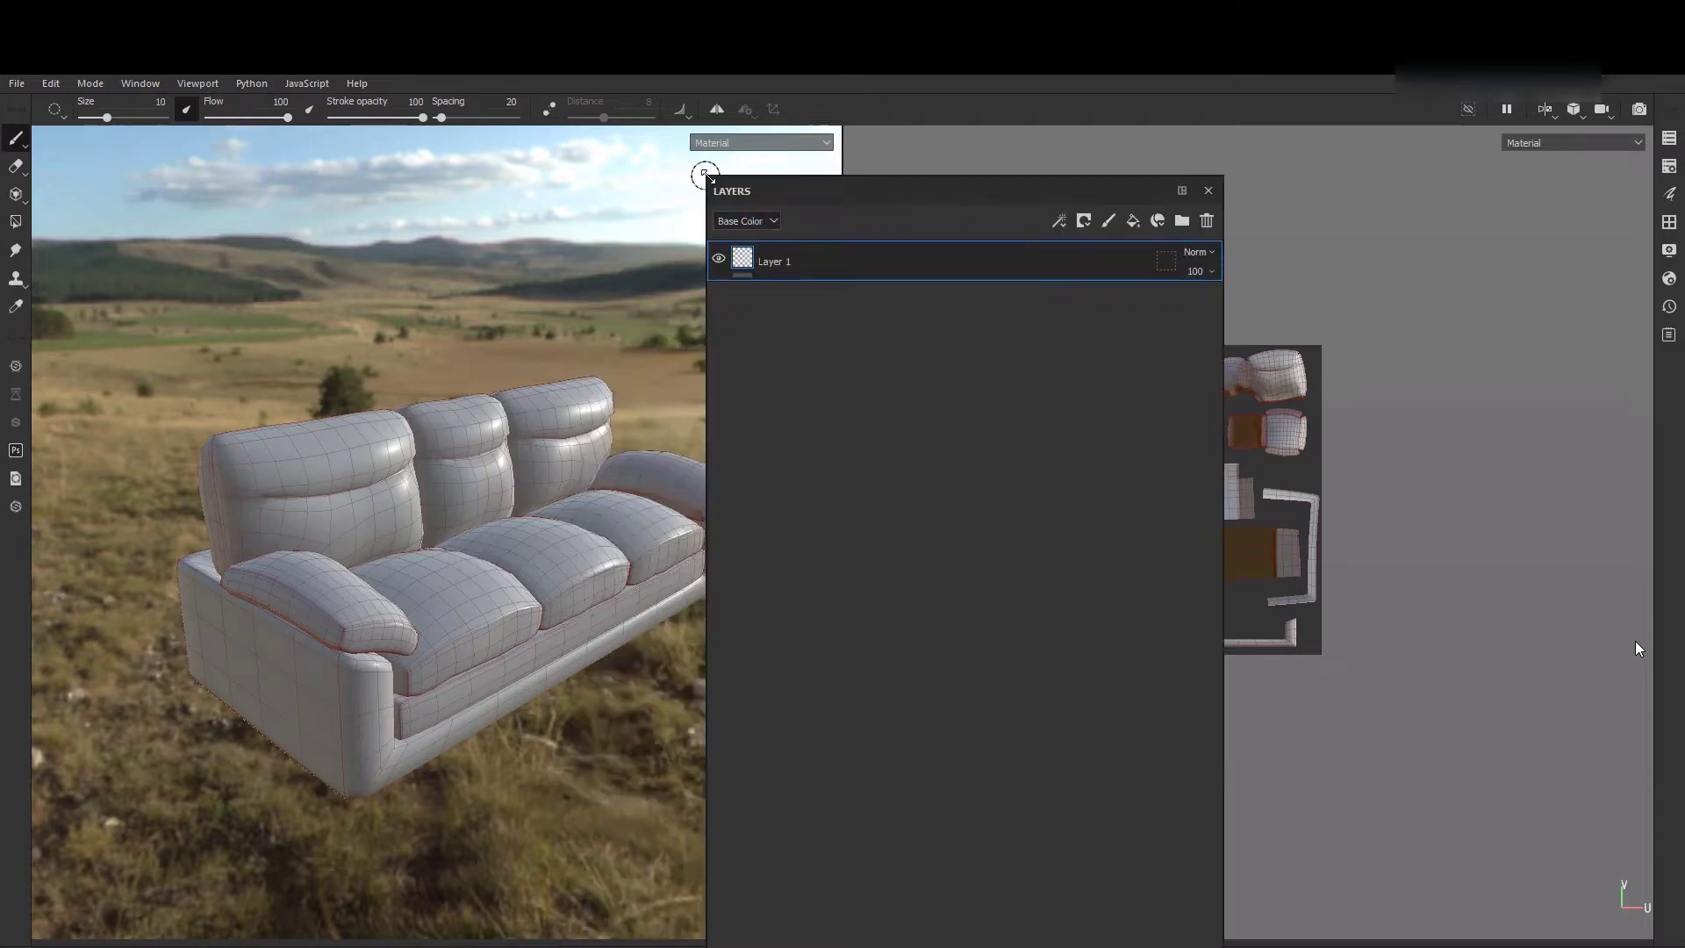
pyautogui.moveTo(708, 176); pyautogui.dragTo(1046, 171)
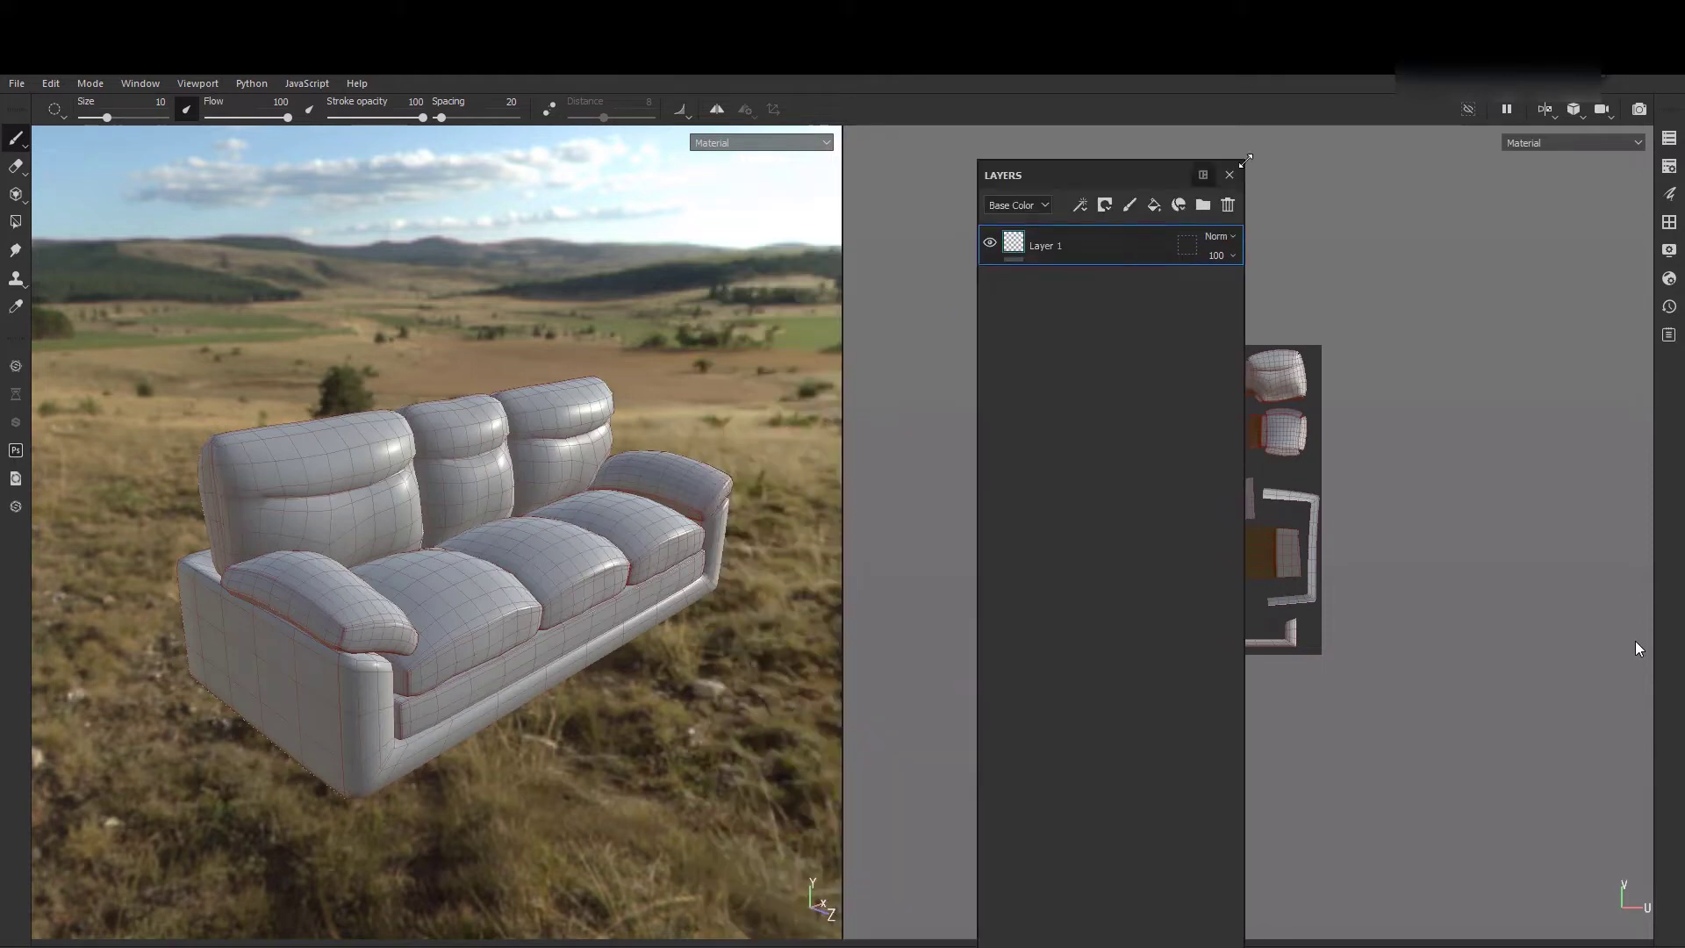
pyautogui.moveTo(1246, 160); pyautogui.dragTo(1281, 304)
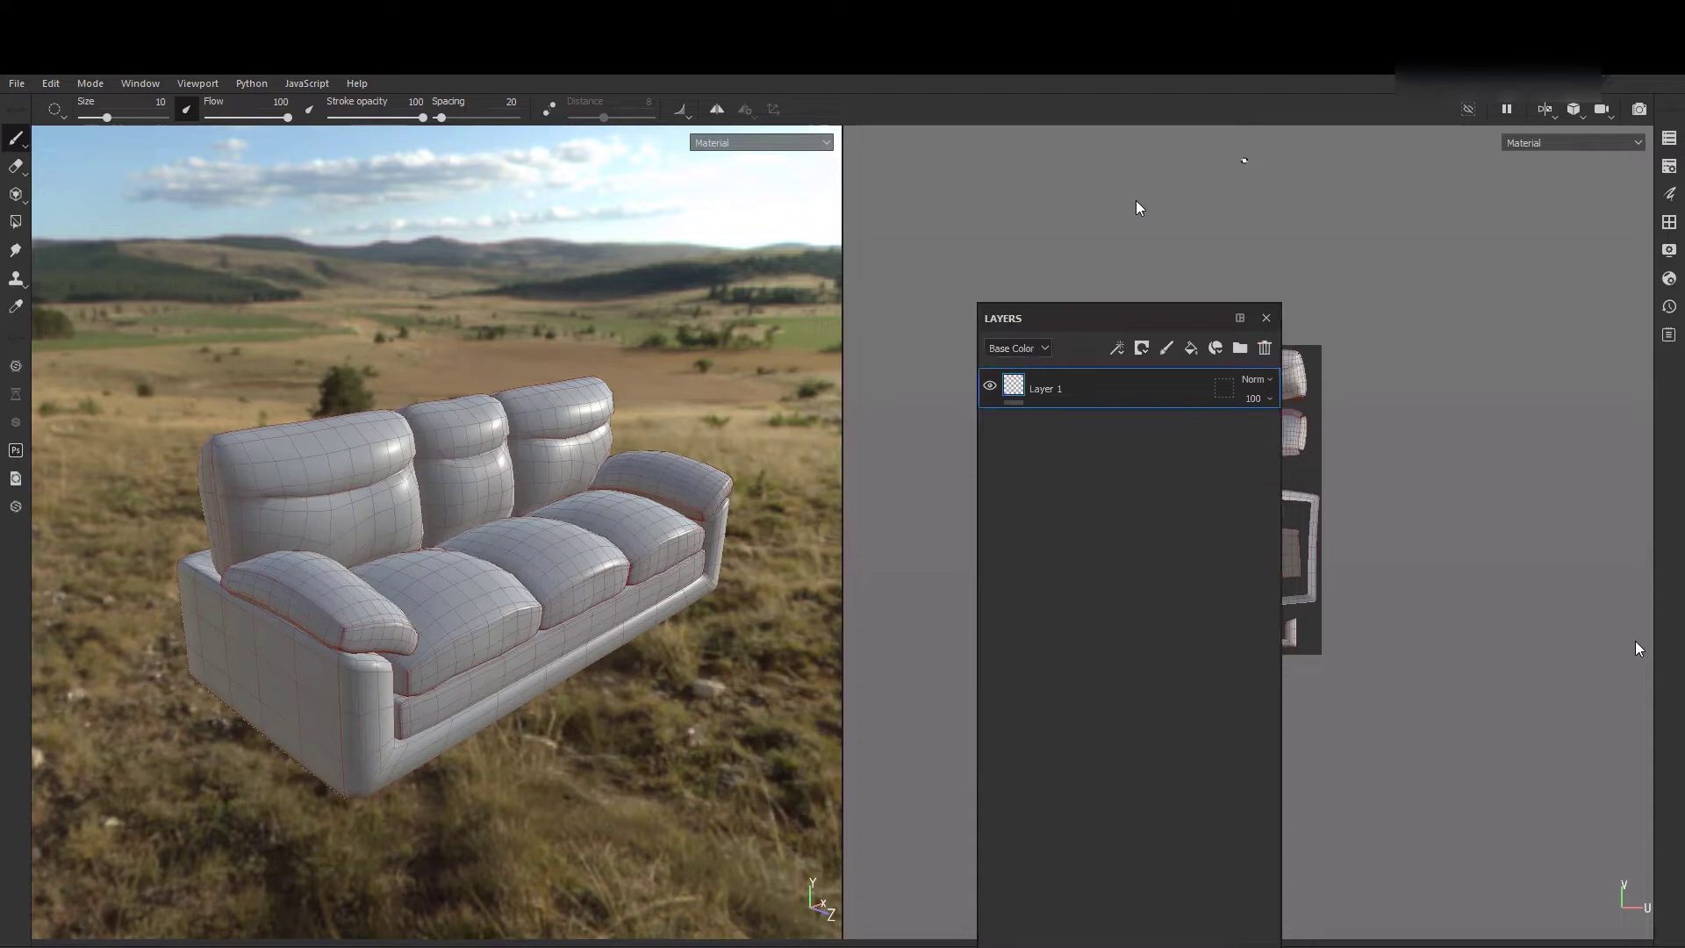
pyautogui.moveTo(1095, 317); pyautogui.dragTo(1136, 200)
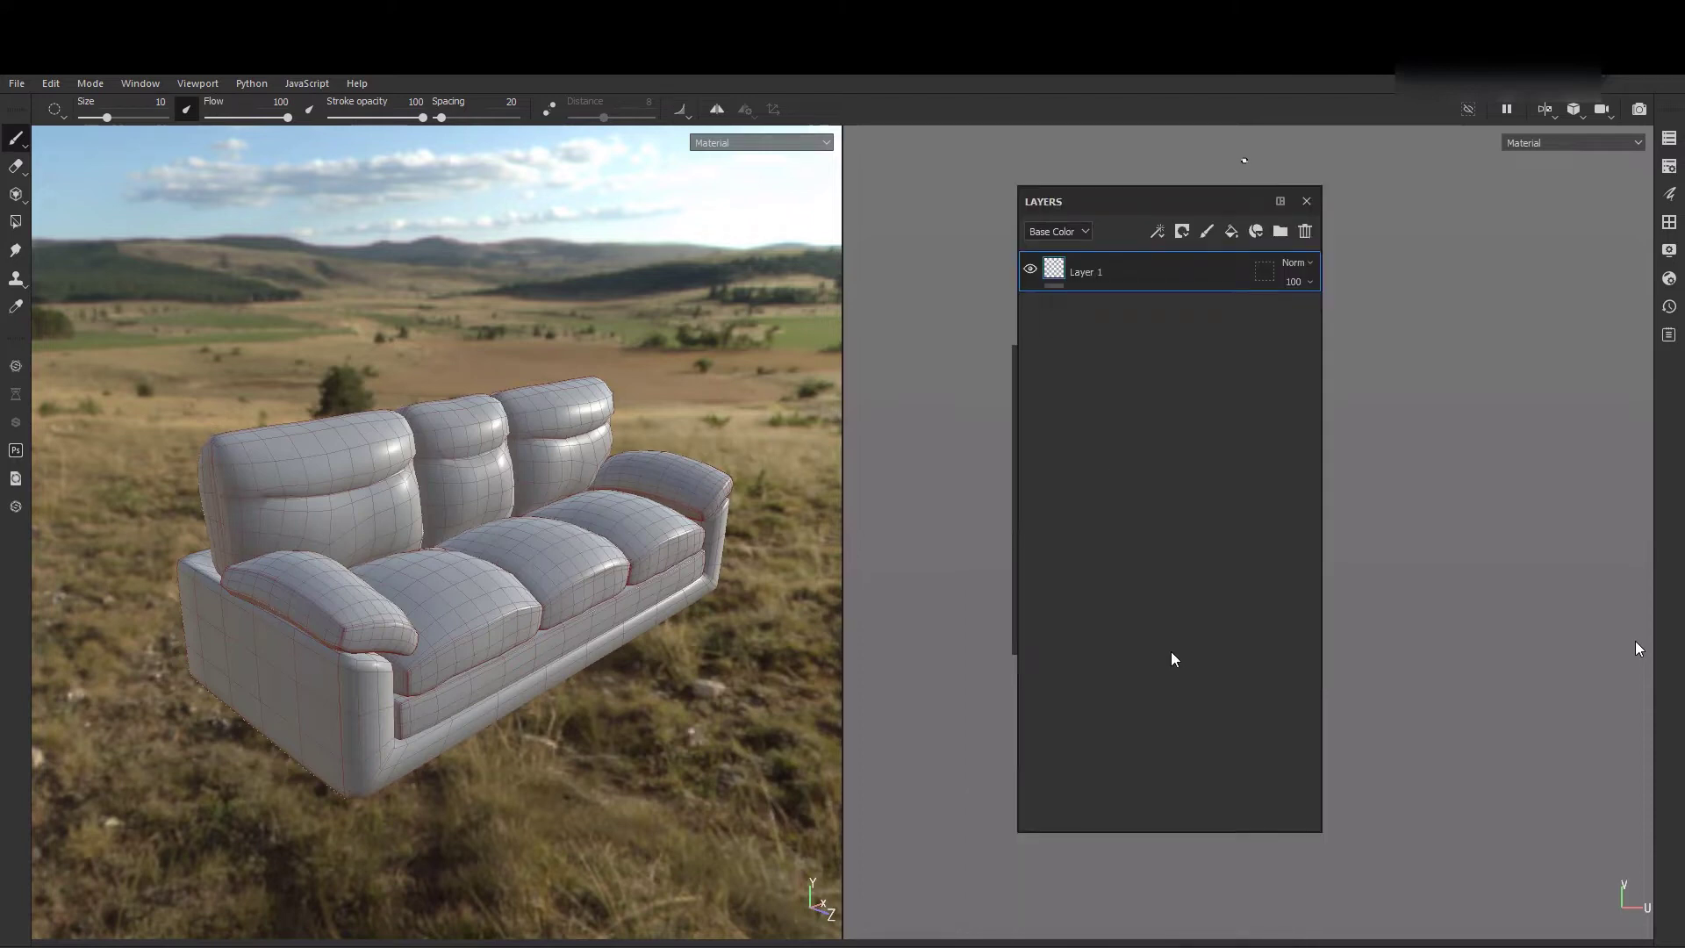
# - Delete the paint layer Layer 1 and add a fill layer in its place
pyautogui.click(1264, 272)
pyautogui.click(1139, 276)
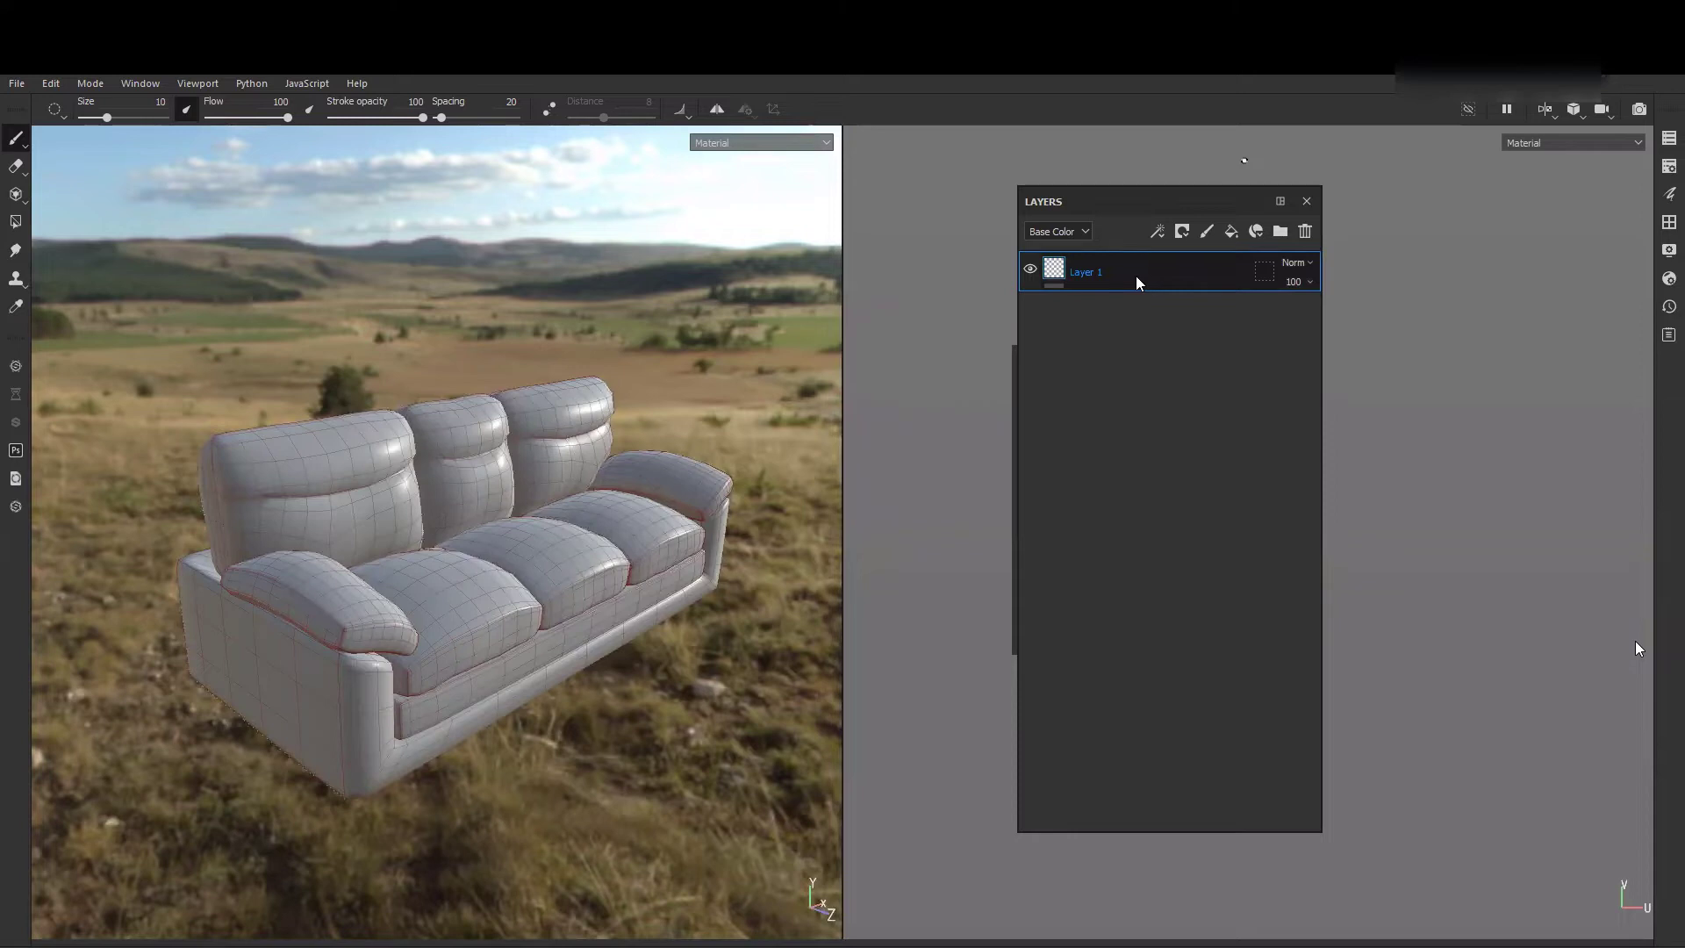
pyautogui.press('Delete')
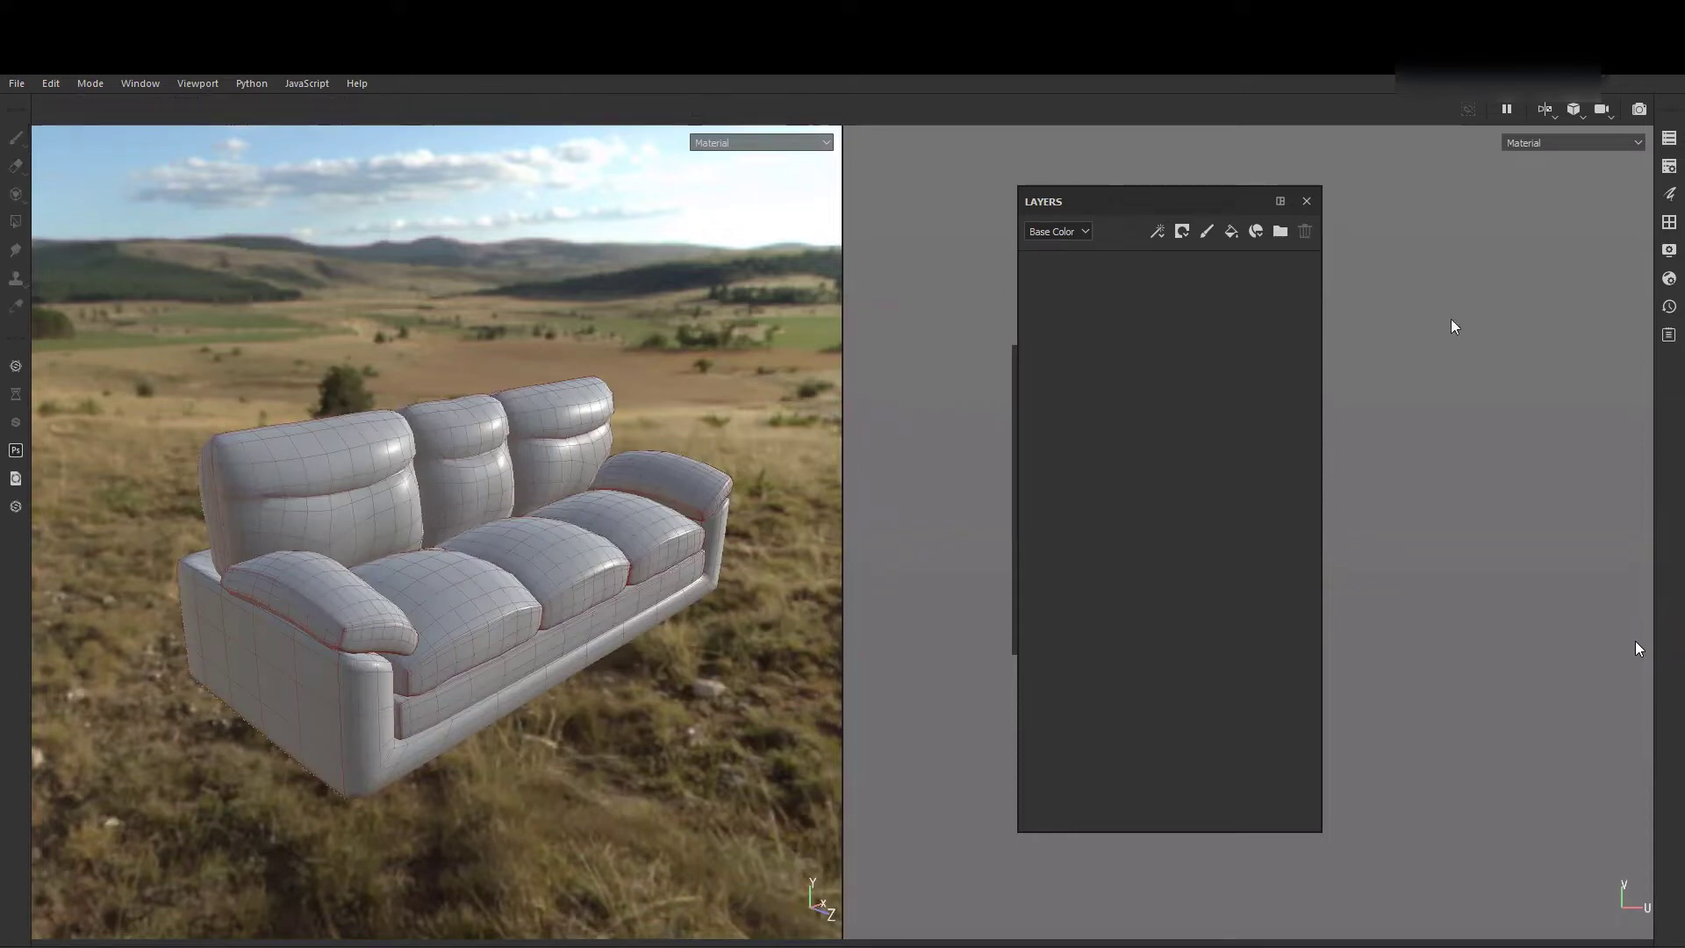
pyautogui.click(1231, 233)
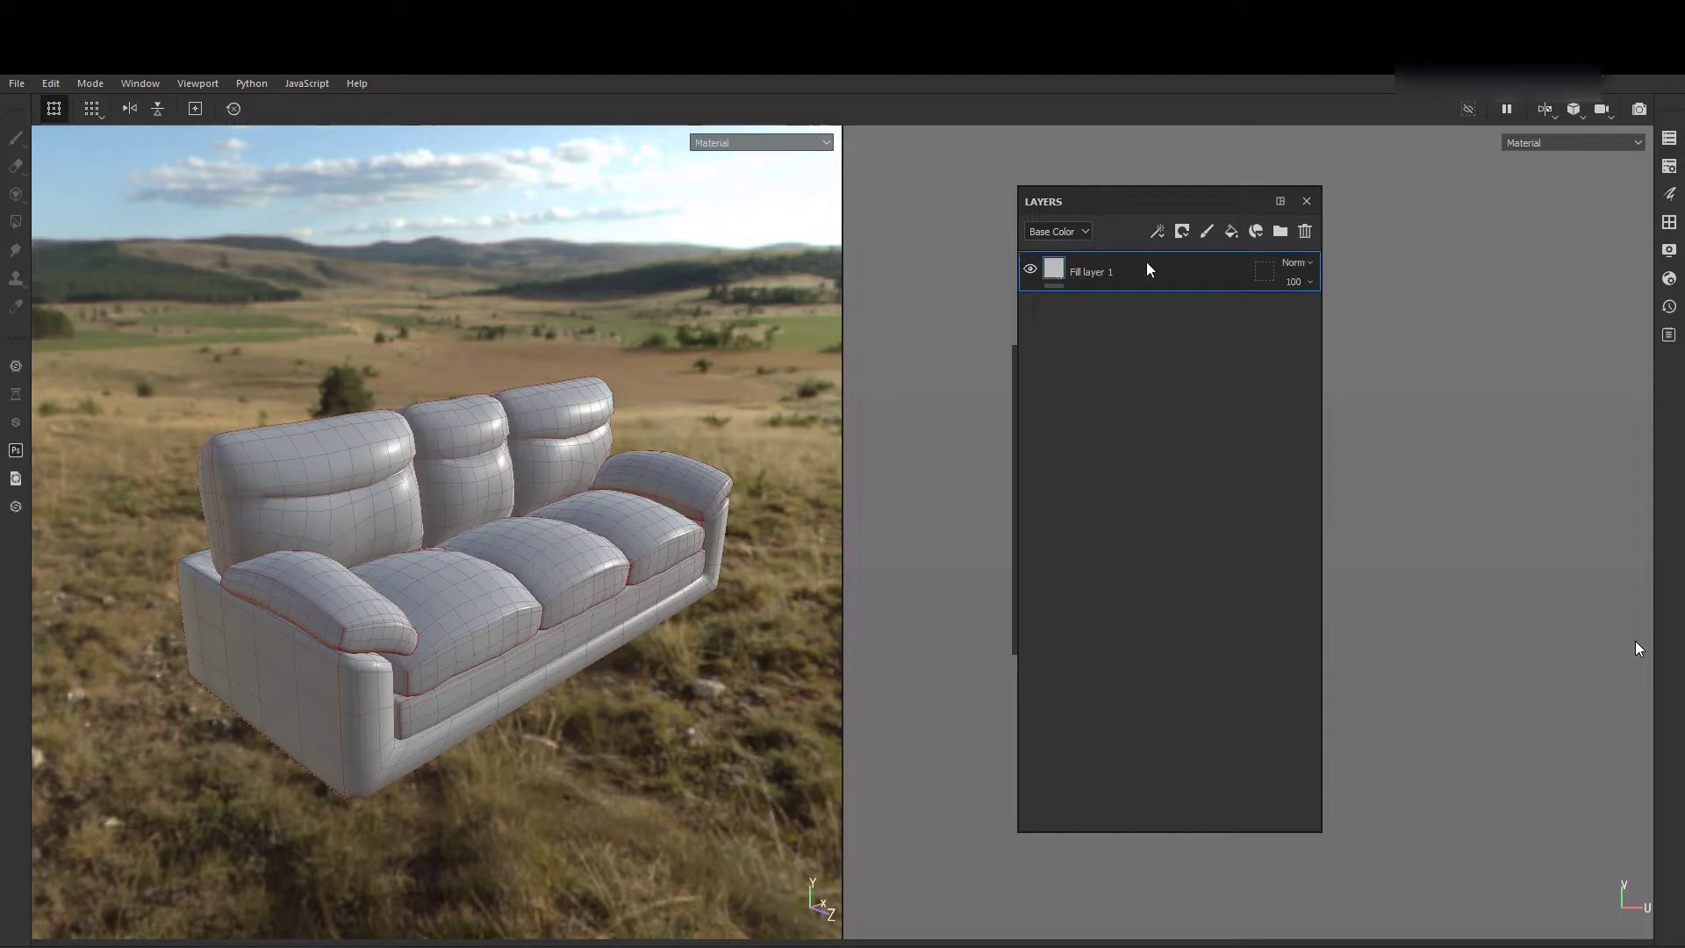
# - Show the fill layer's properties in a floating window, widen it slightly, and place it beside the Layers window
pyautogui.click(1129, 276)
pyautogui.click(140, 83)
pyautogui.moveTo(145, 104)
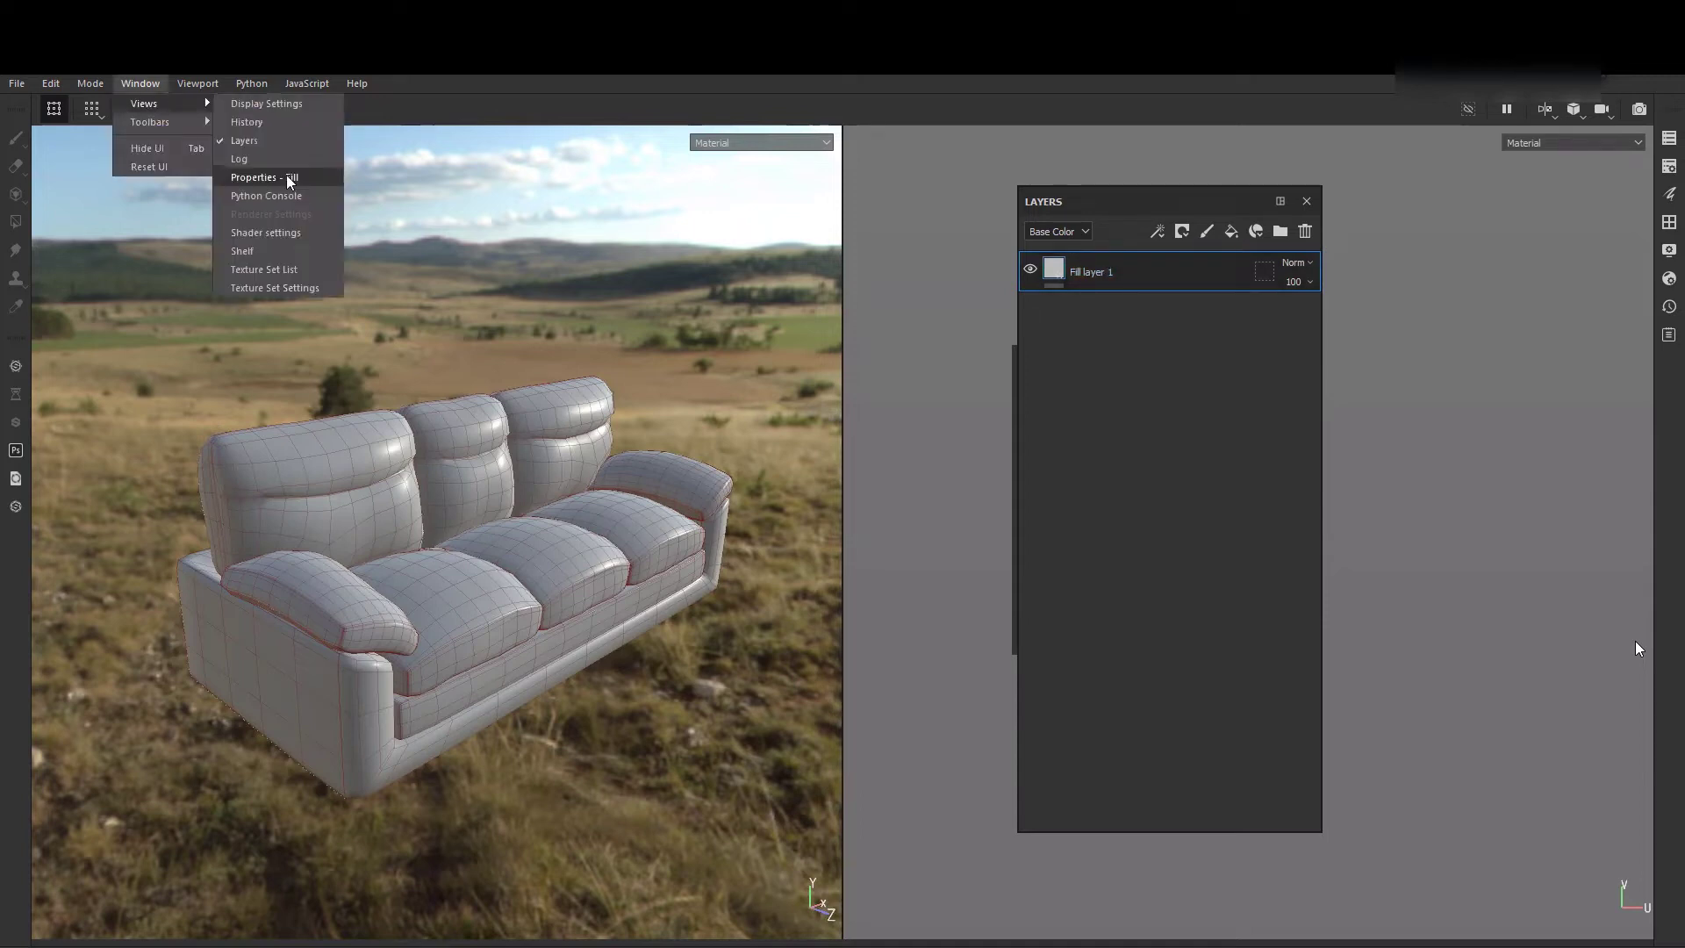
pyautogui.click(289, 179)
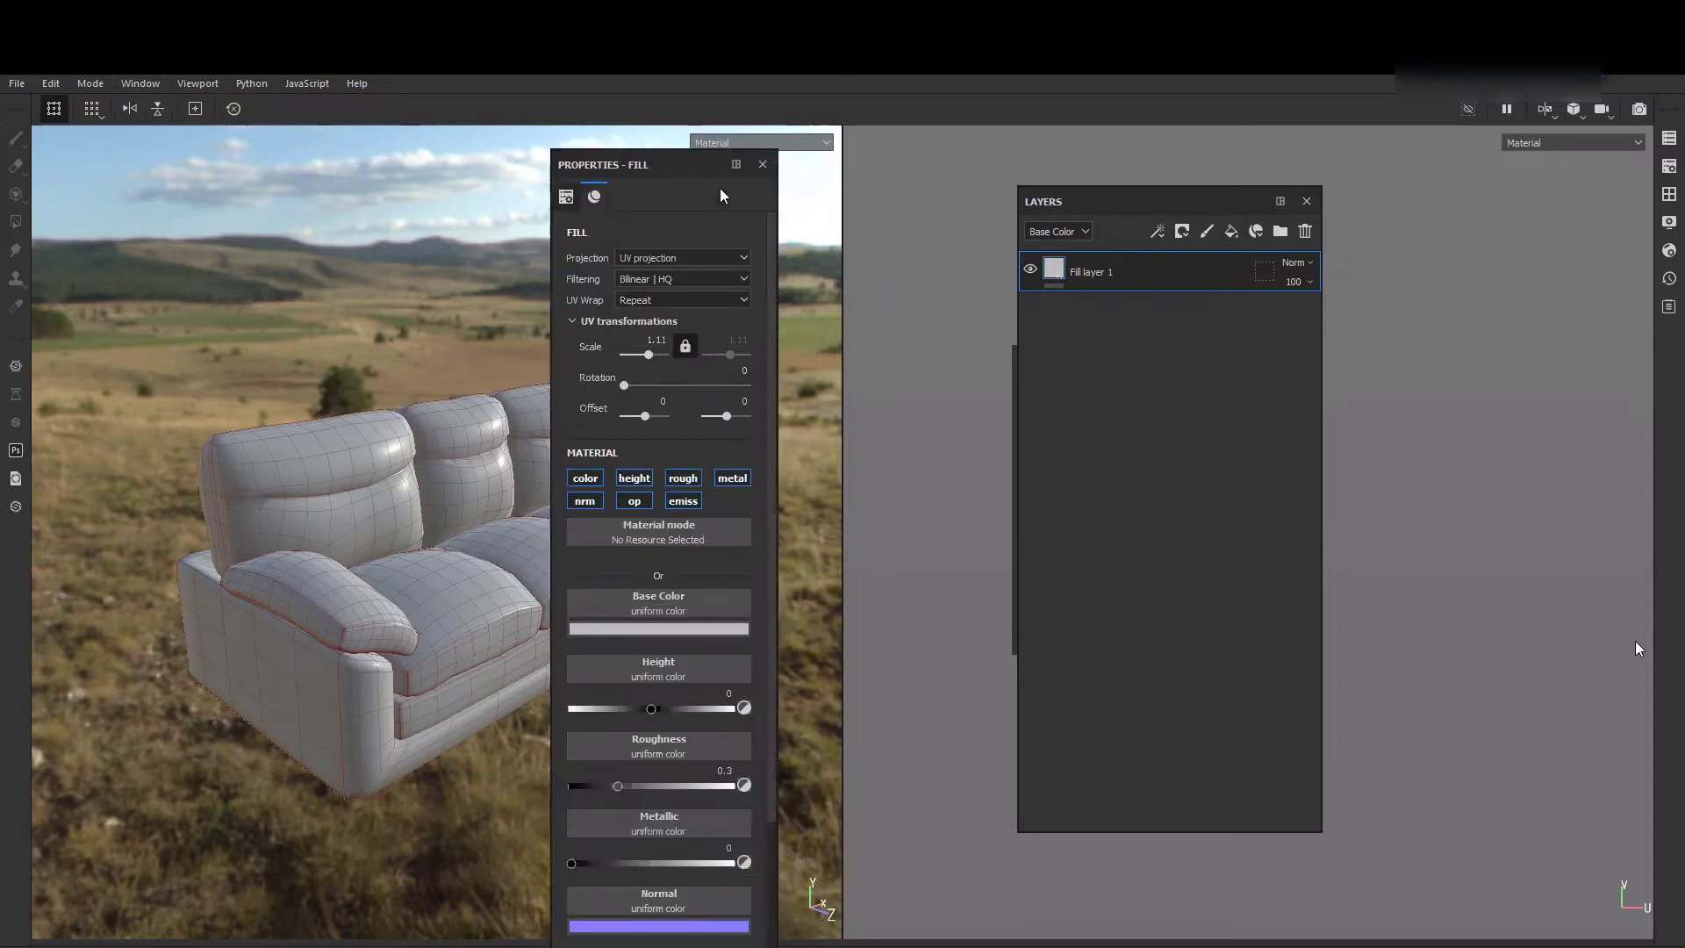
pyautogui.moveTo(639, 173); pyautogui.dragTo(753, 221)
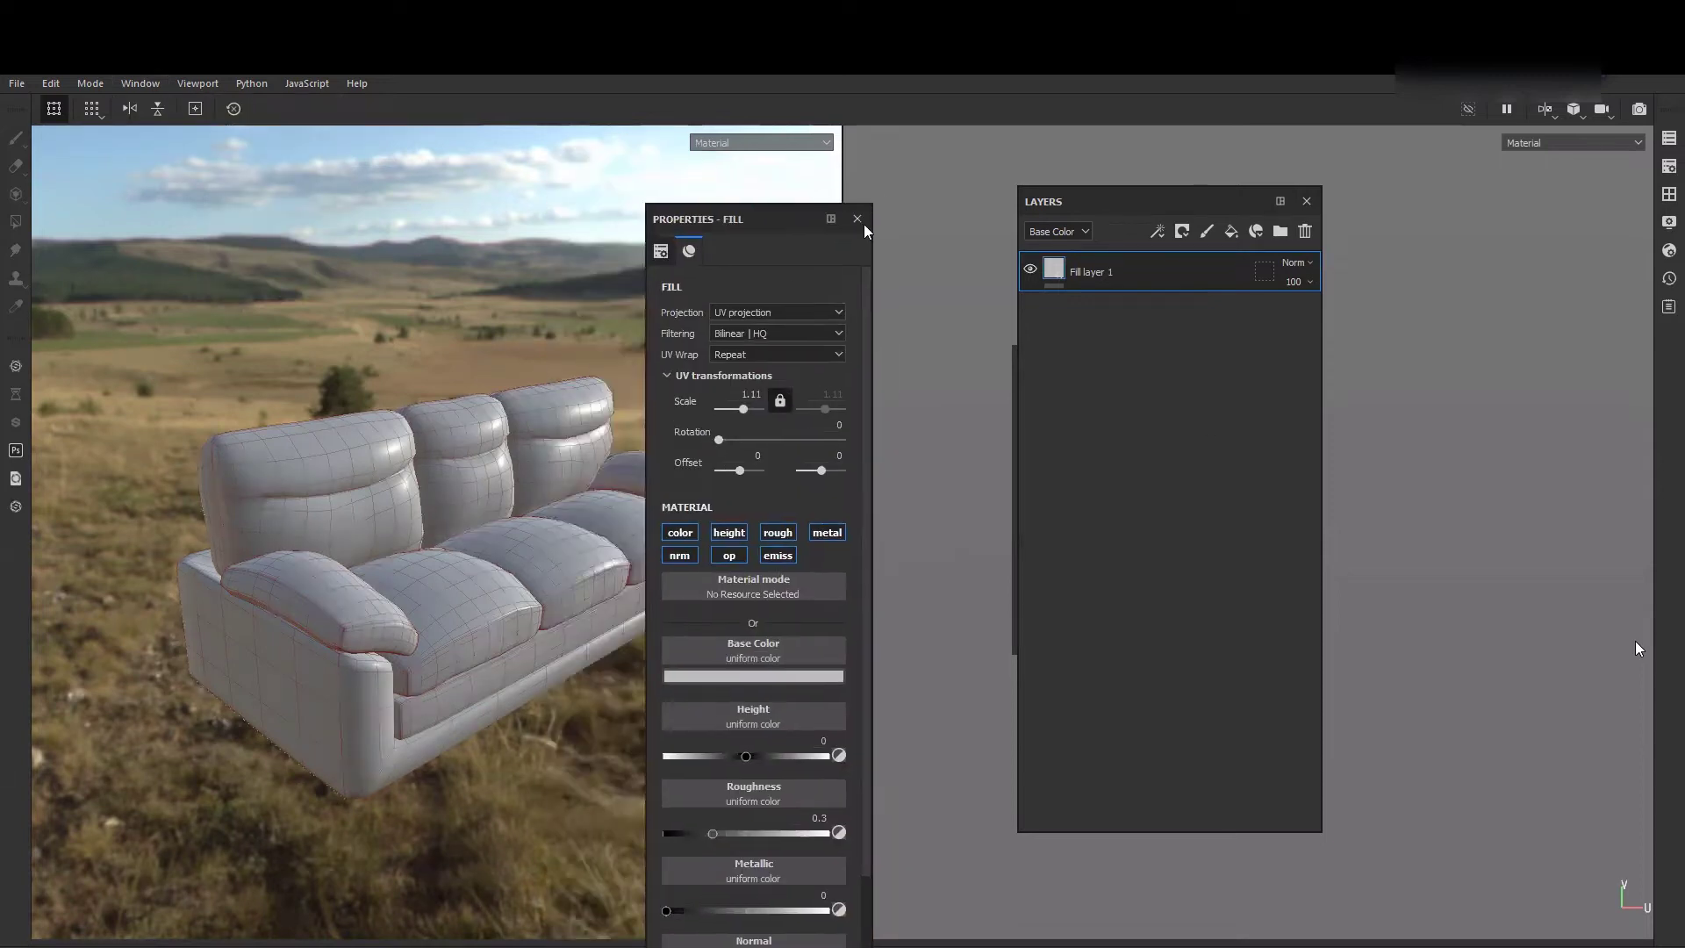
pyautogui.moveTo(876, 212); pyautogui.dragTo(884, 203)
pyautogui.moveTo(758, 218); pyautogui.dragTo(788, 181)
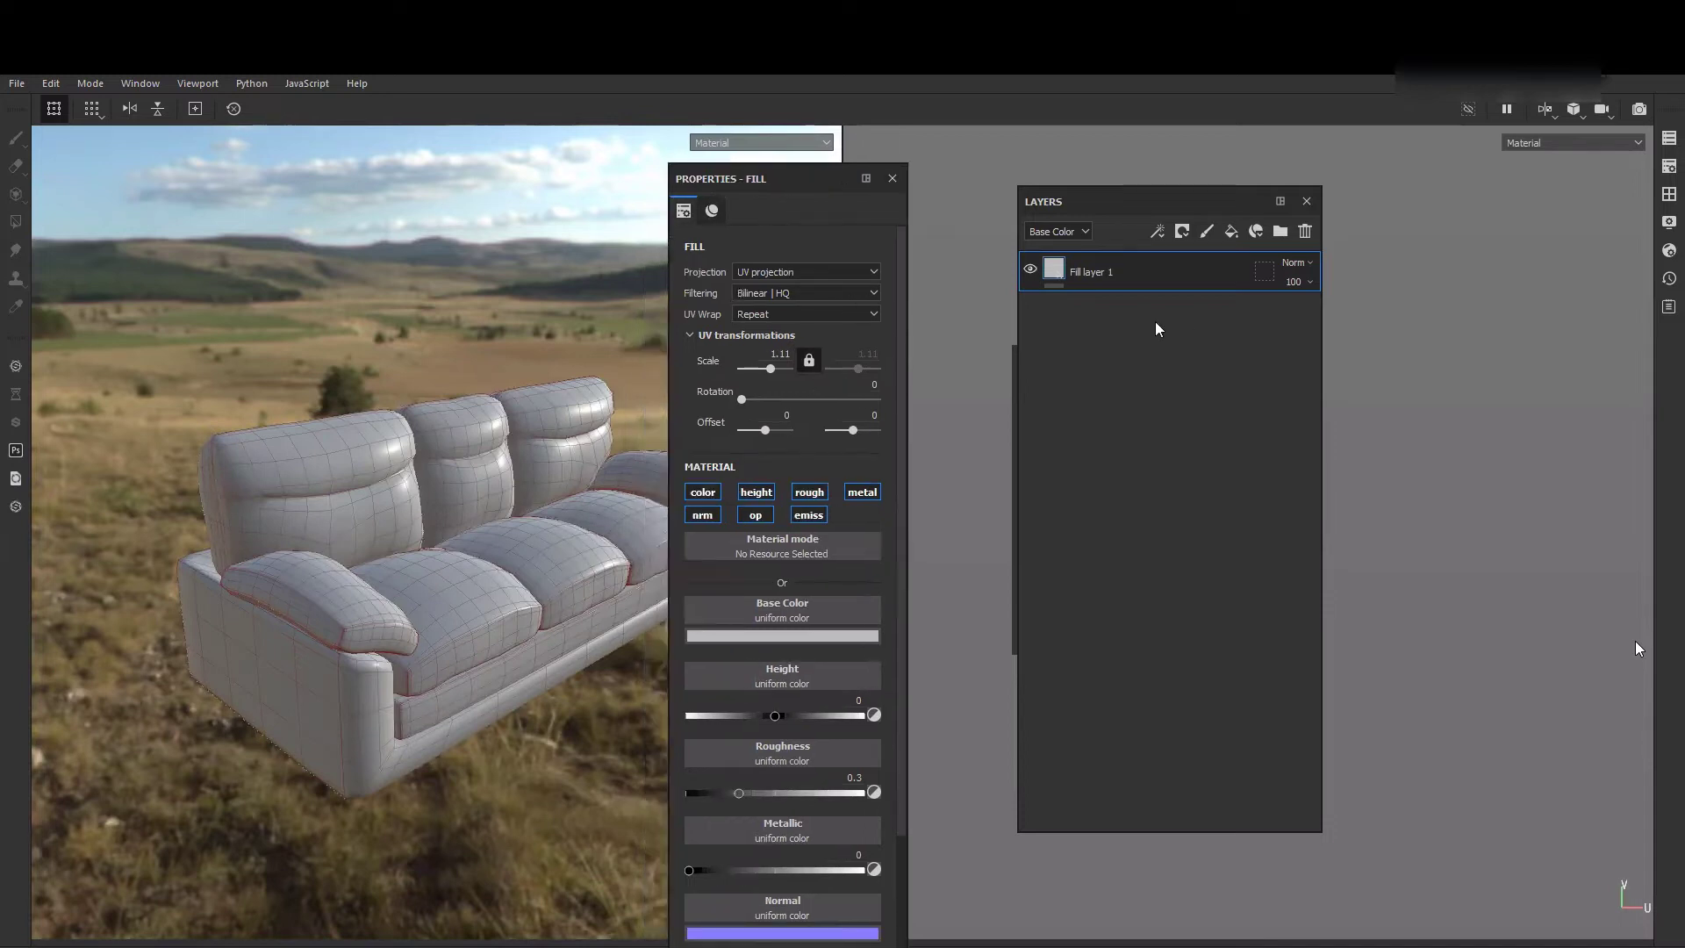
pyautogui.click(1146, 267)
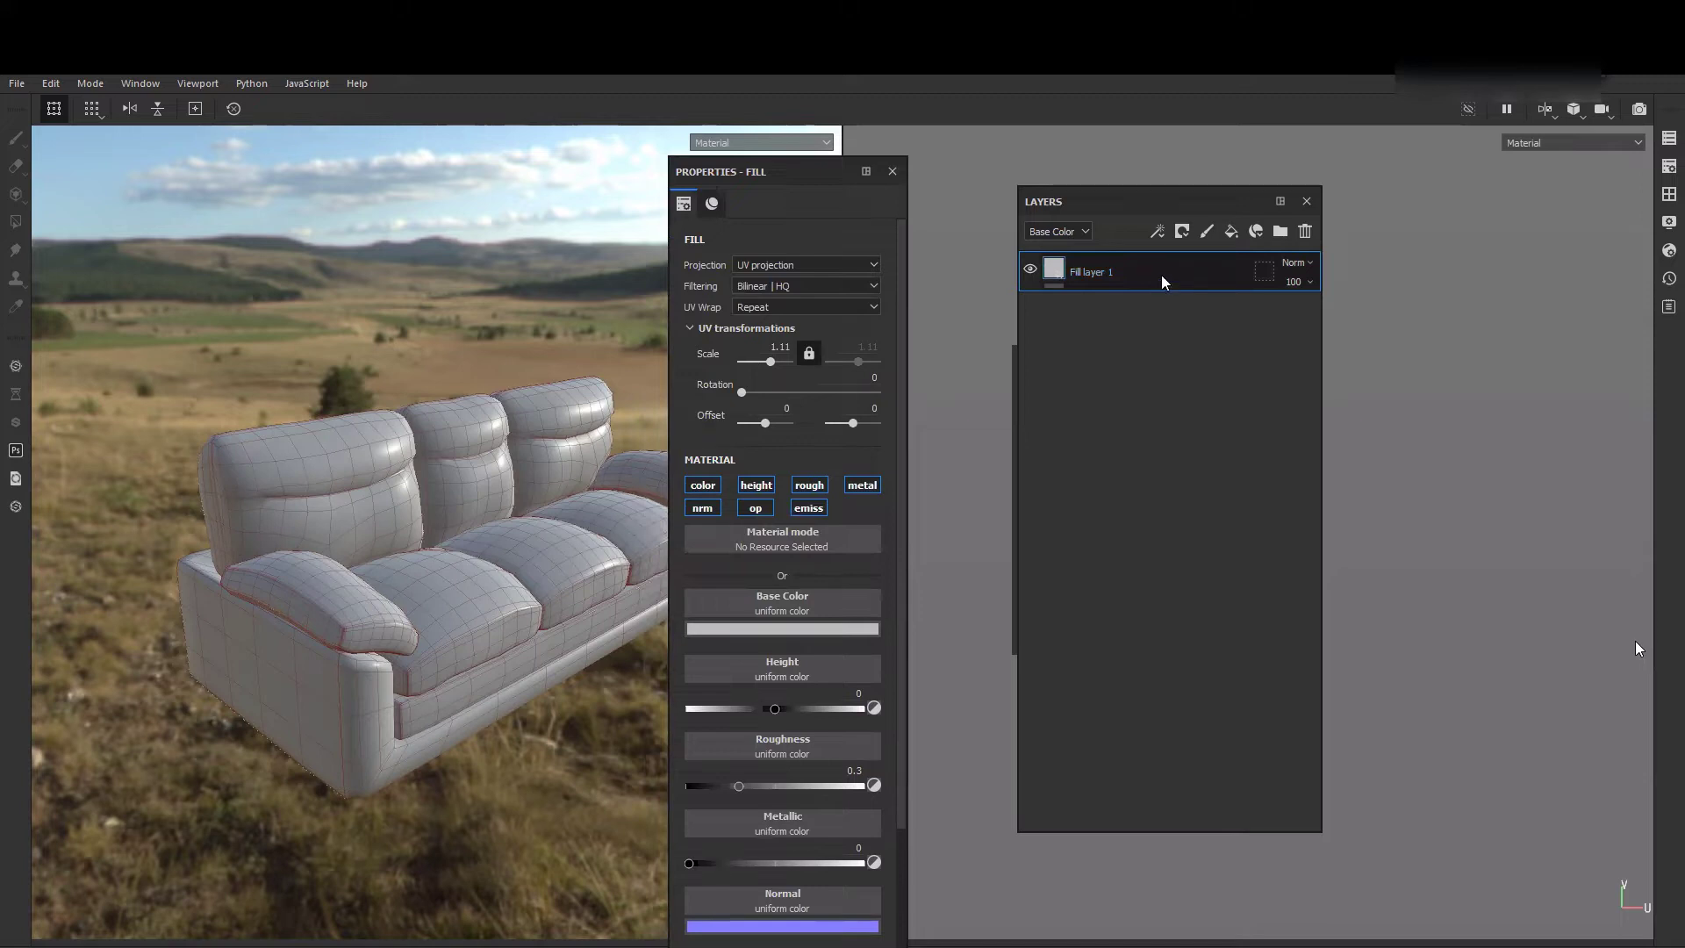
pyautogui.moveTo(789, 171); pyautogui.dragTo(758, 258)
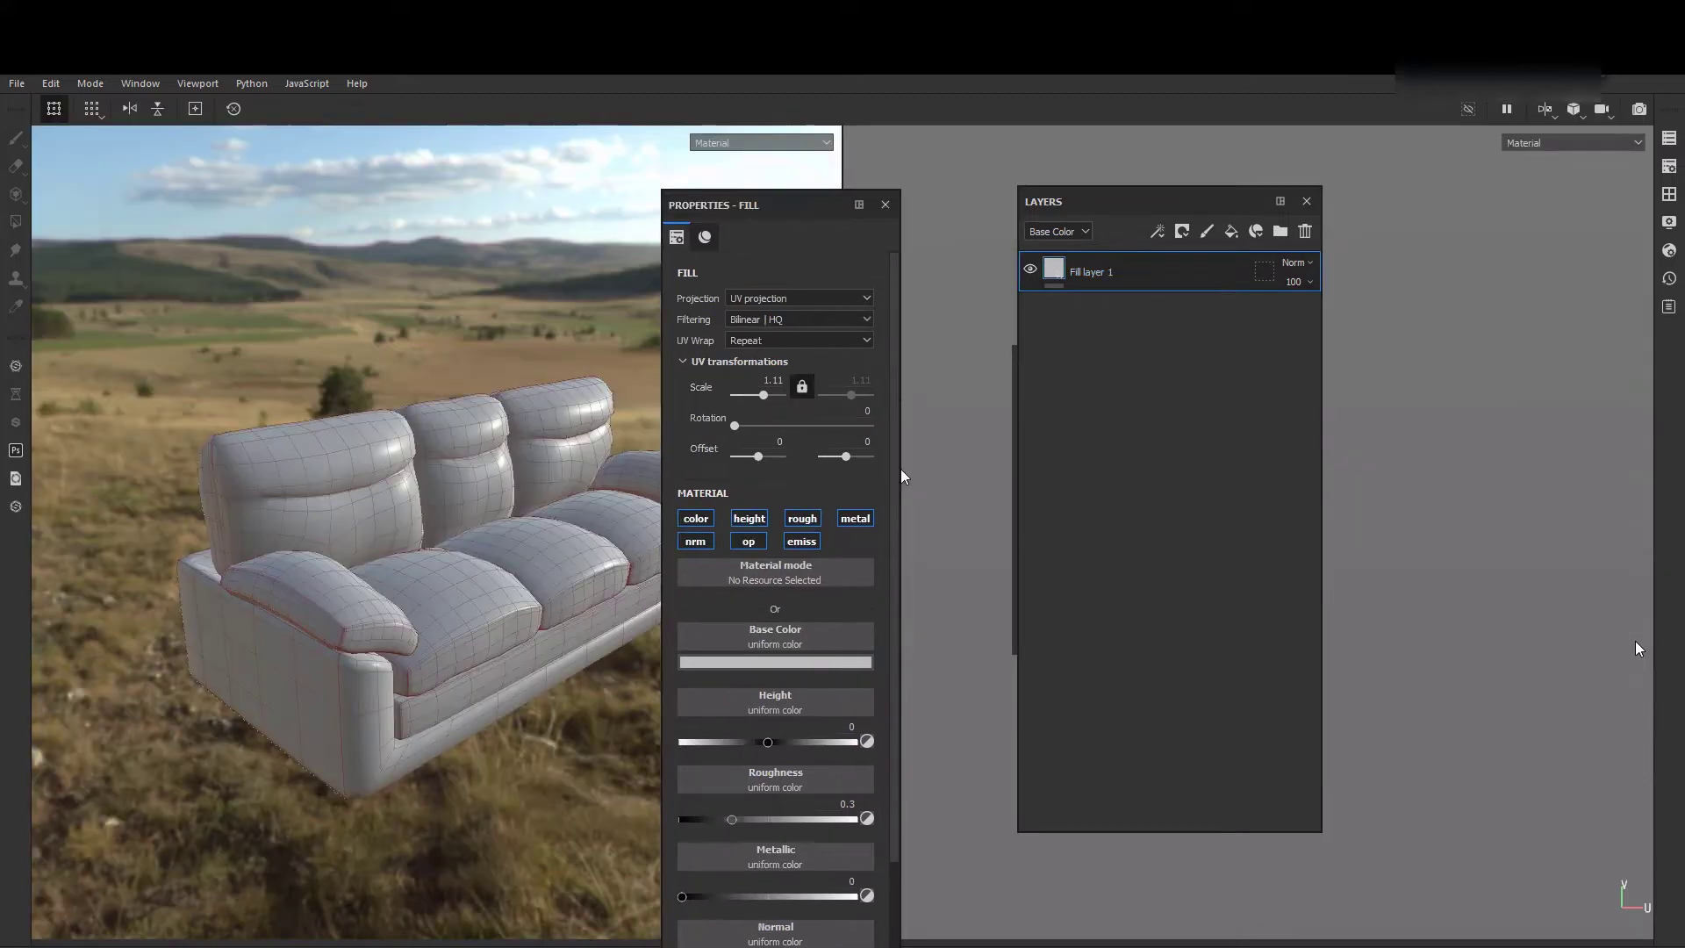
# - Try bright red, dark red and blue as the fill layer's base color, ending on a vivid violet
pyautogui.scroll(-3, 853, 524)
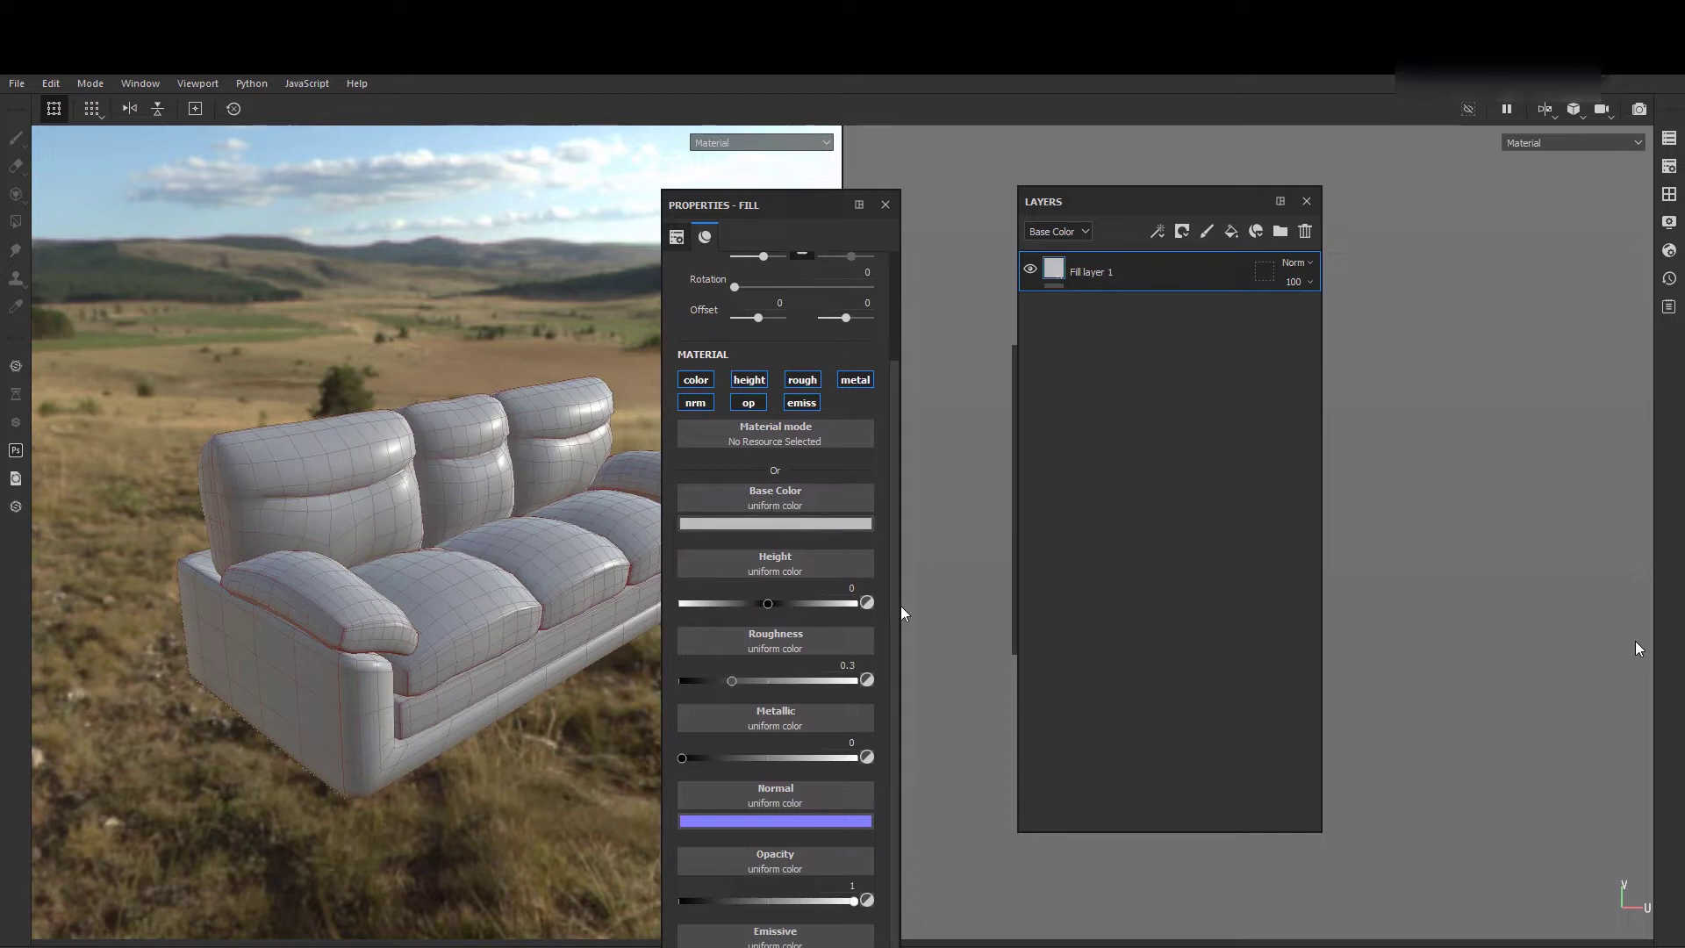
pyautogui.click(793, 524)
pyautogui.click(925, 569)
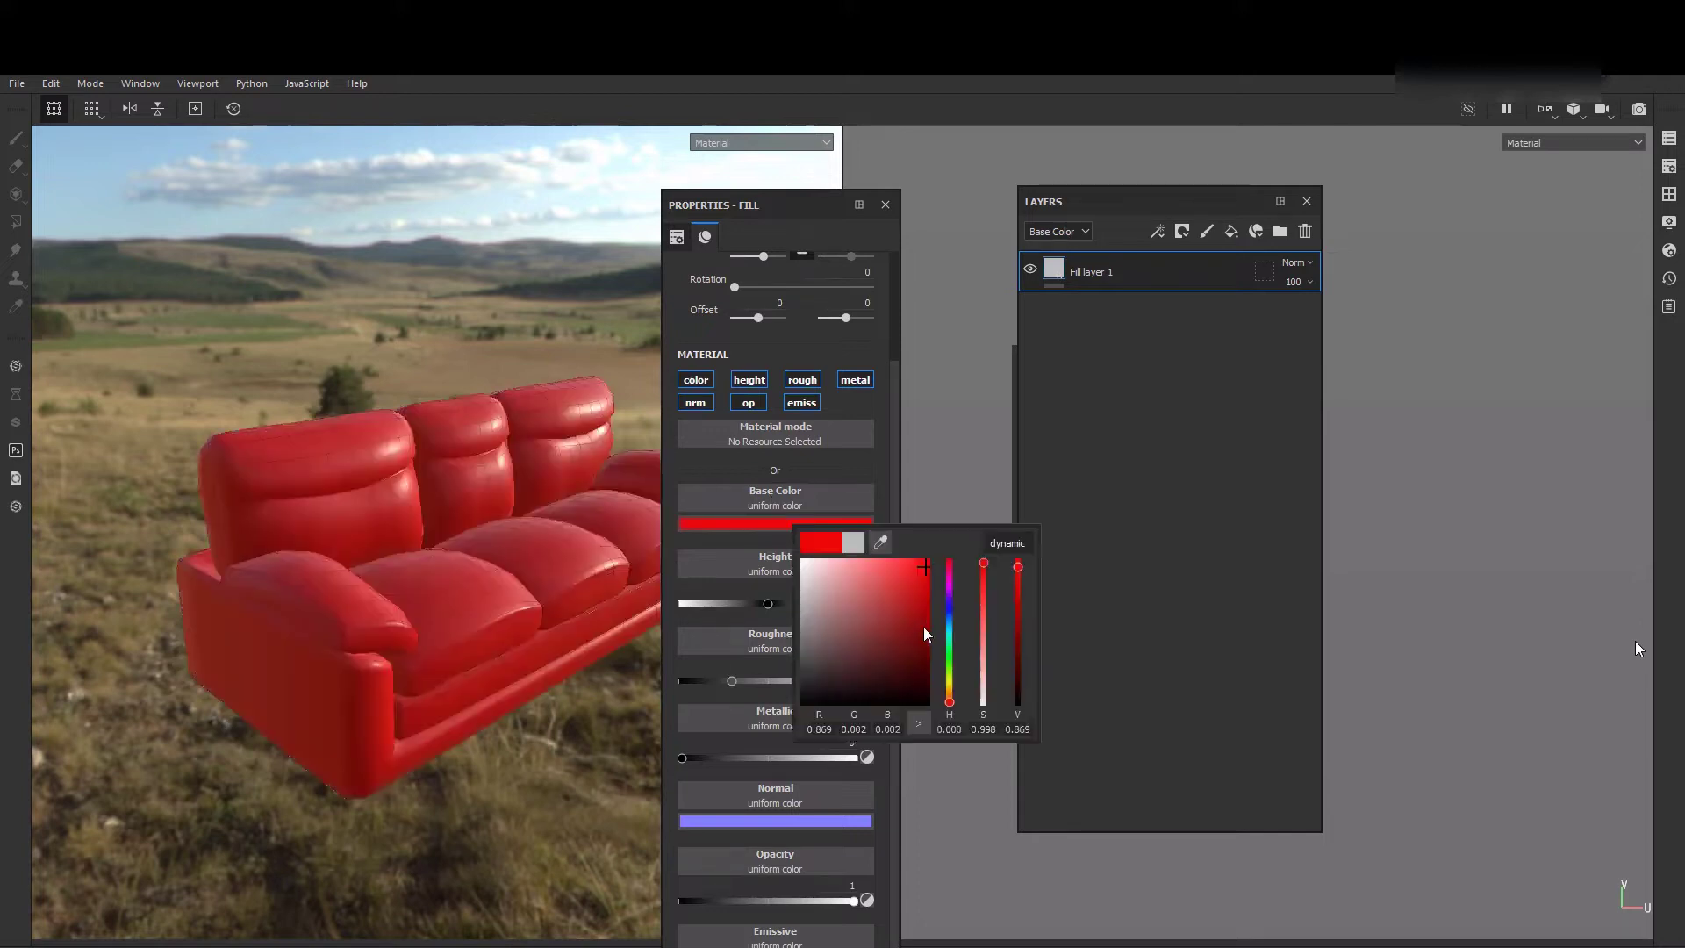
pyautogui.click(901, 639)
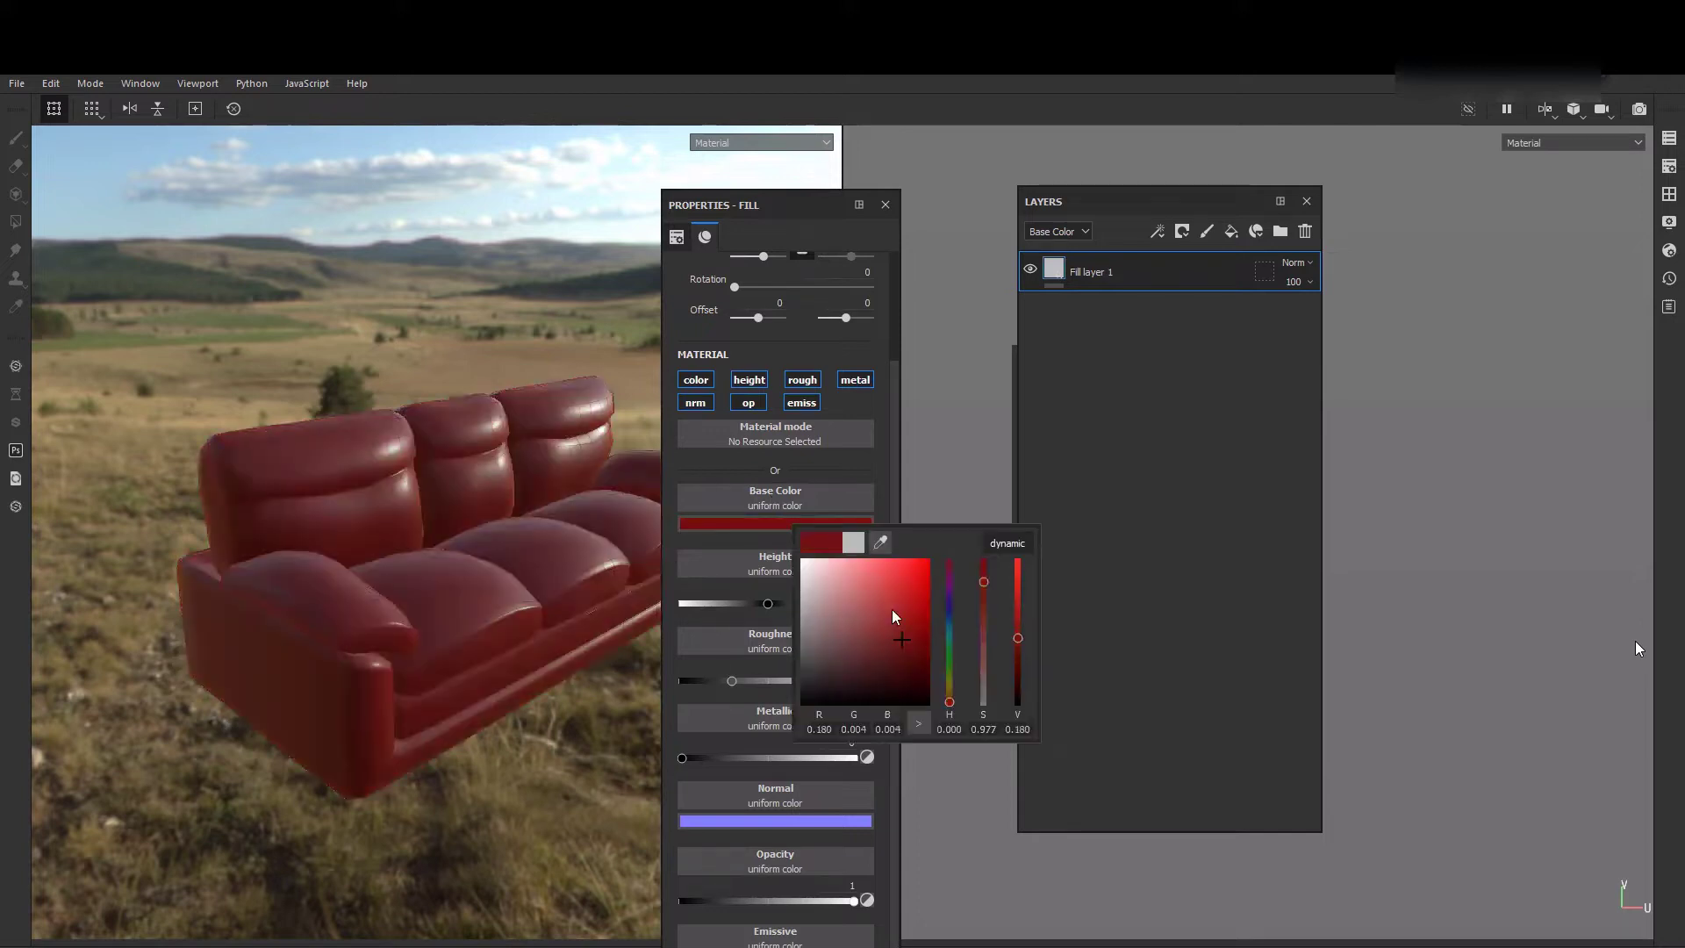
pyautogui.click(920, 595)
pyautogui.click(950, 630)
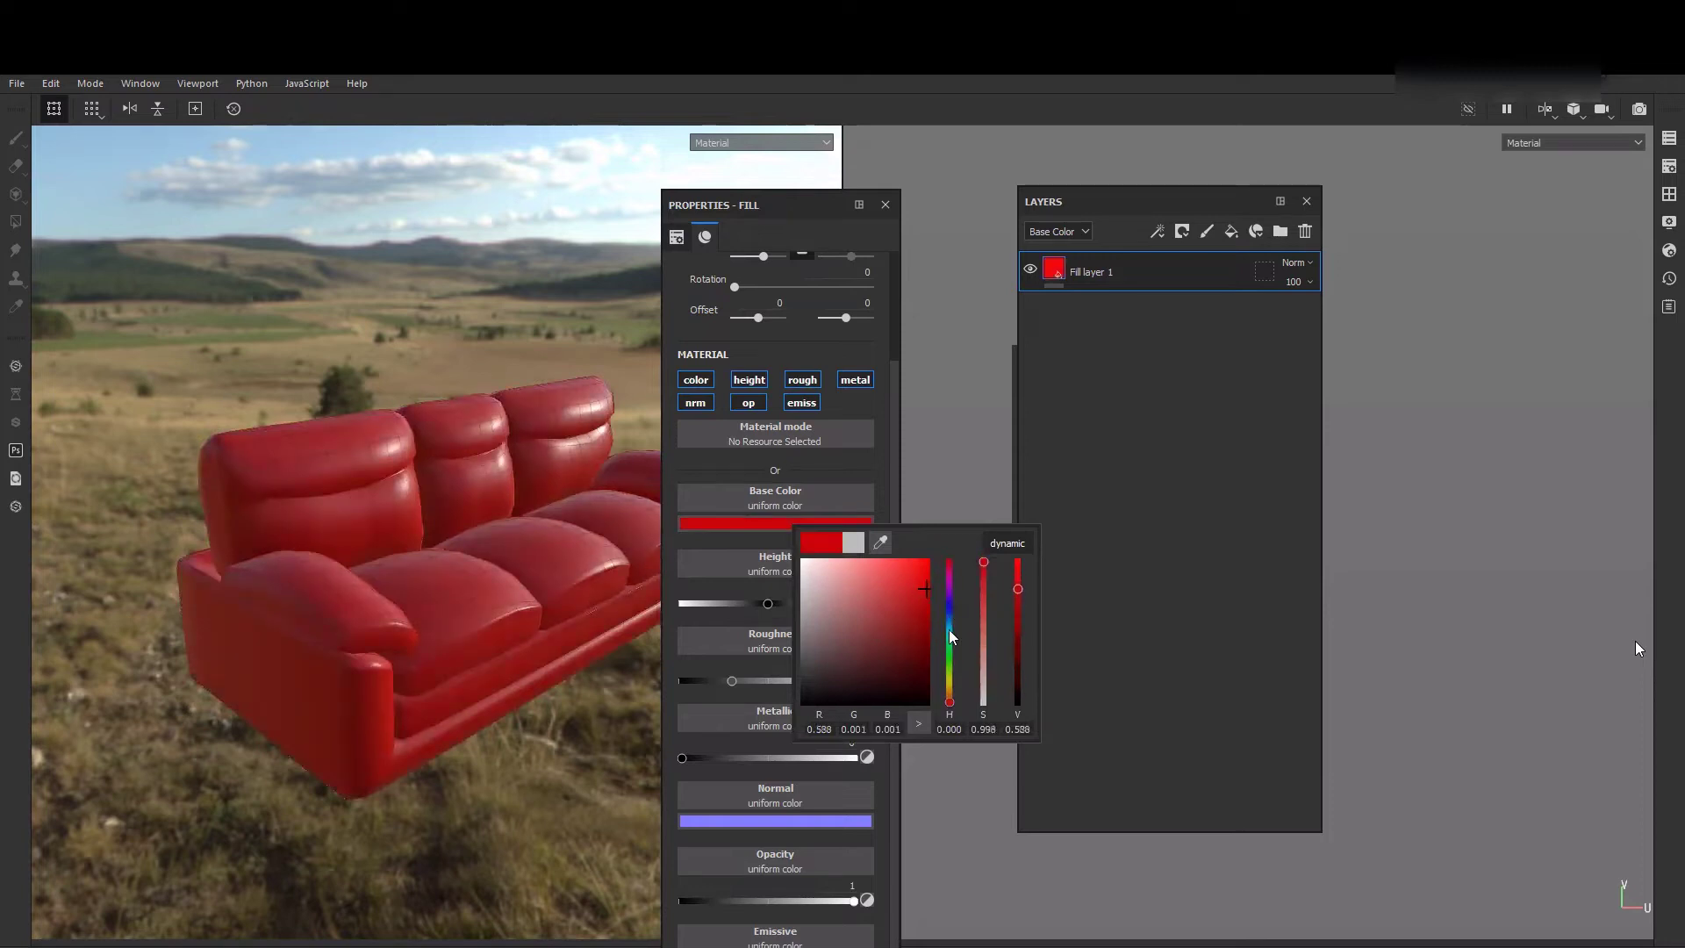
pyautogui.moveTo(955, 621); pyautogui.dragTo(958, 603)
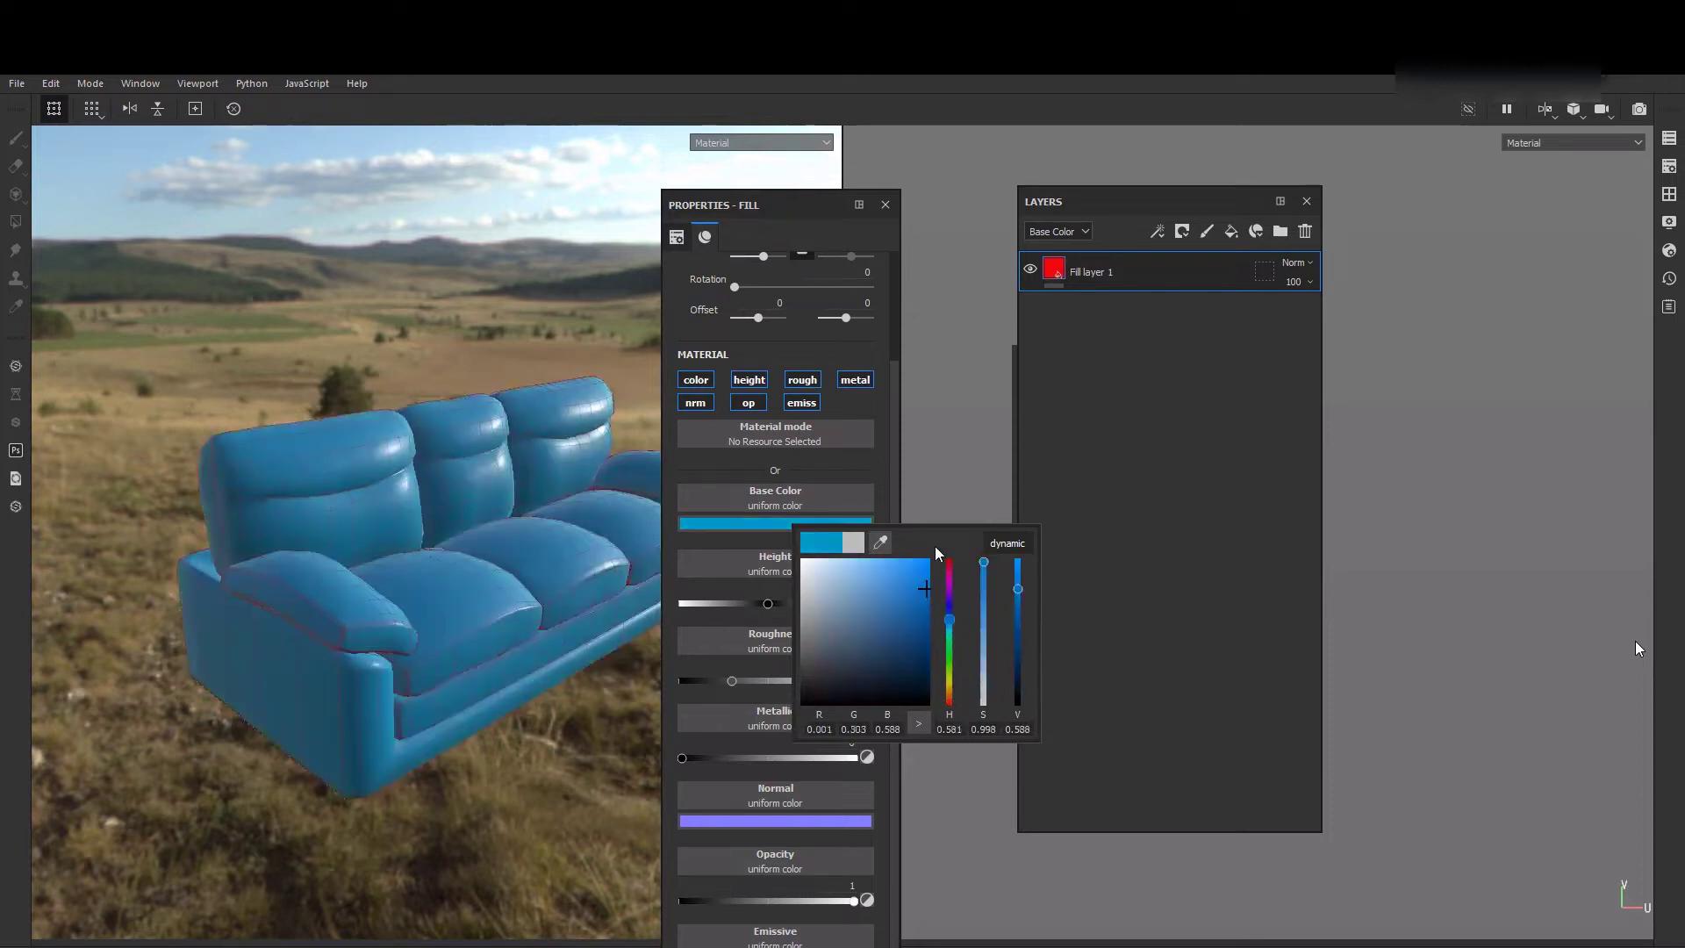
pyautogui.moveTo(935, 546); pyautogui.dragTo(855, 569)
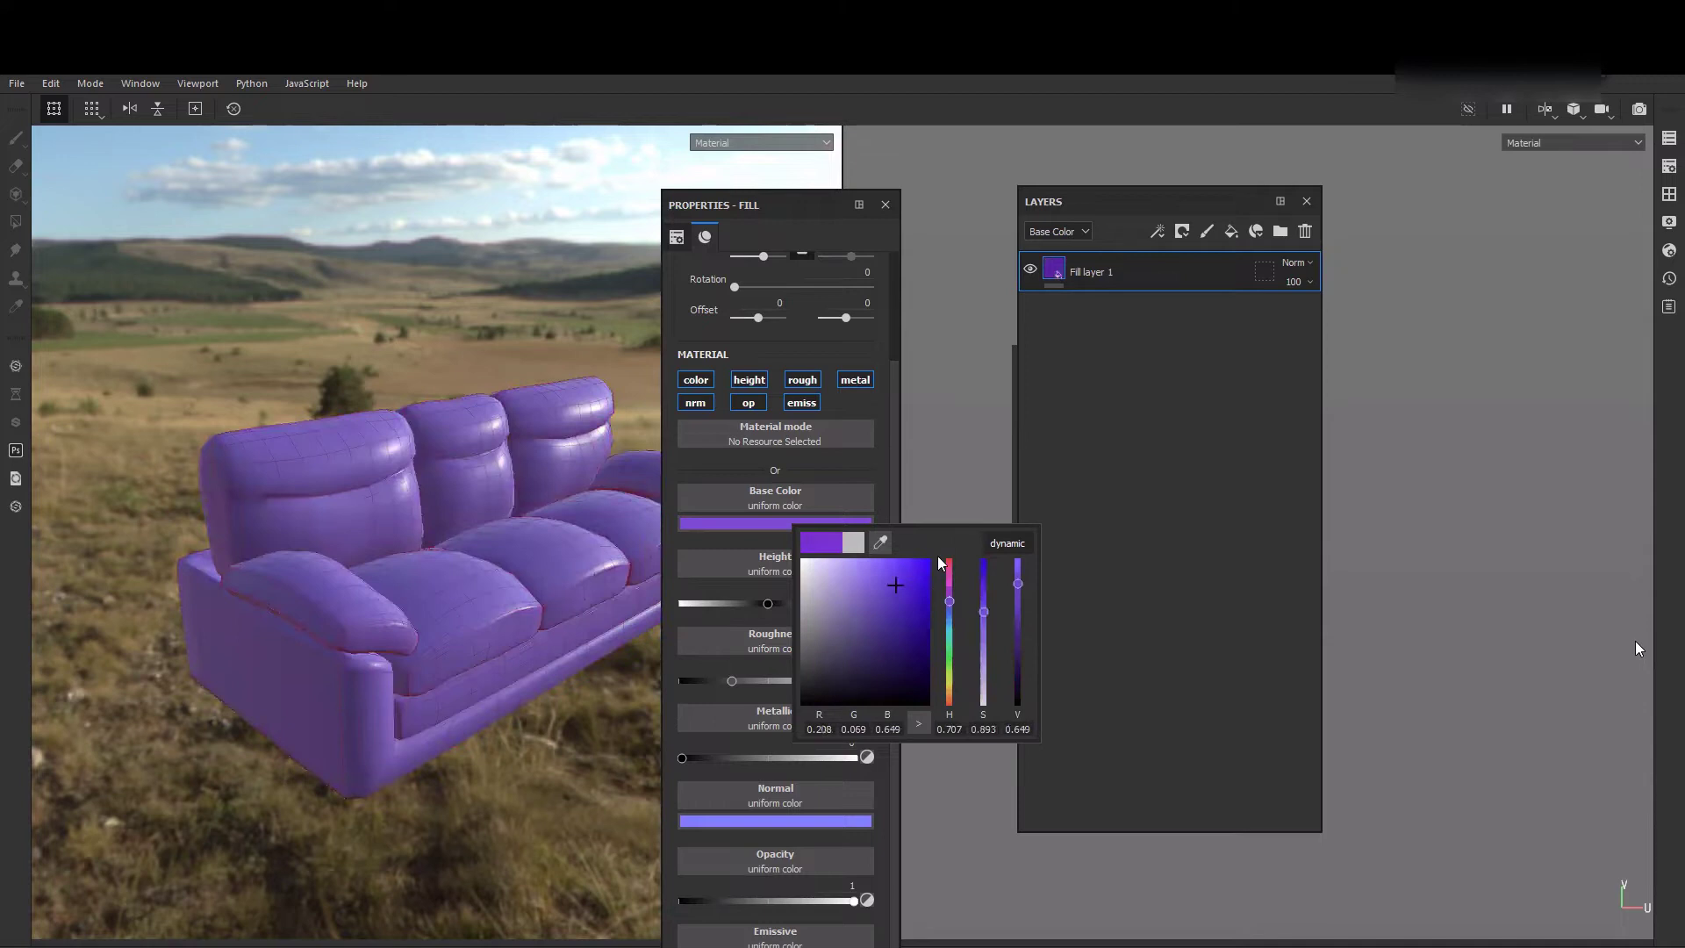
pyautogui.click(1152, 584)
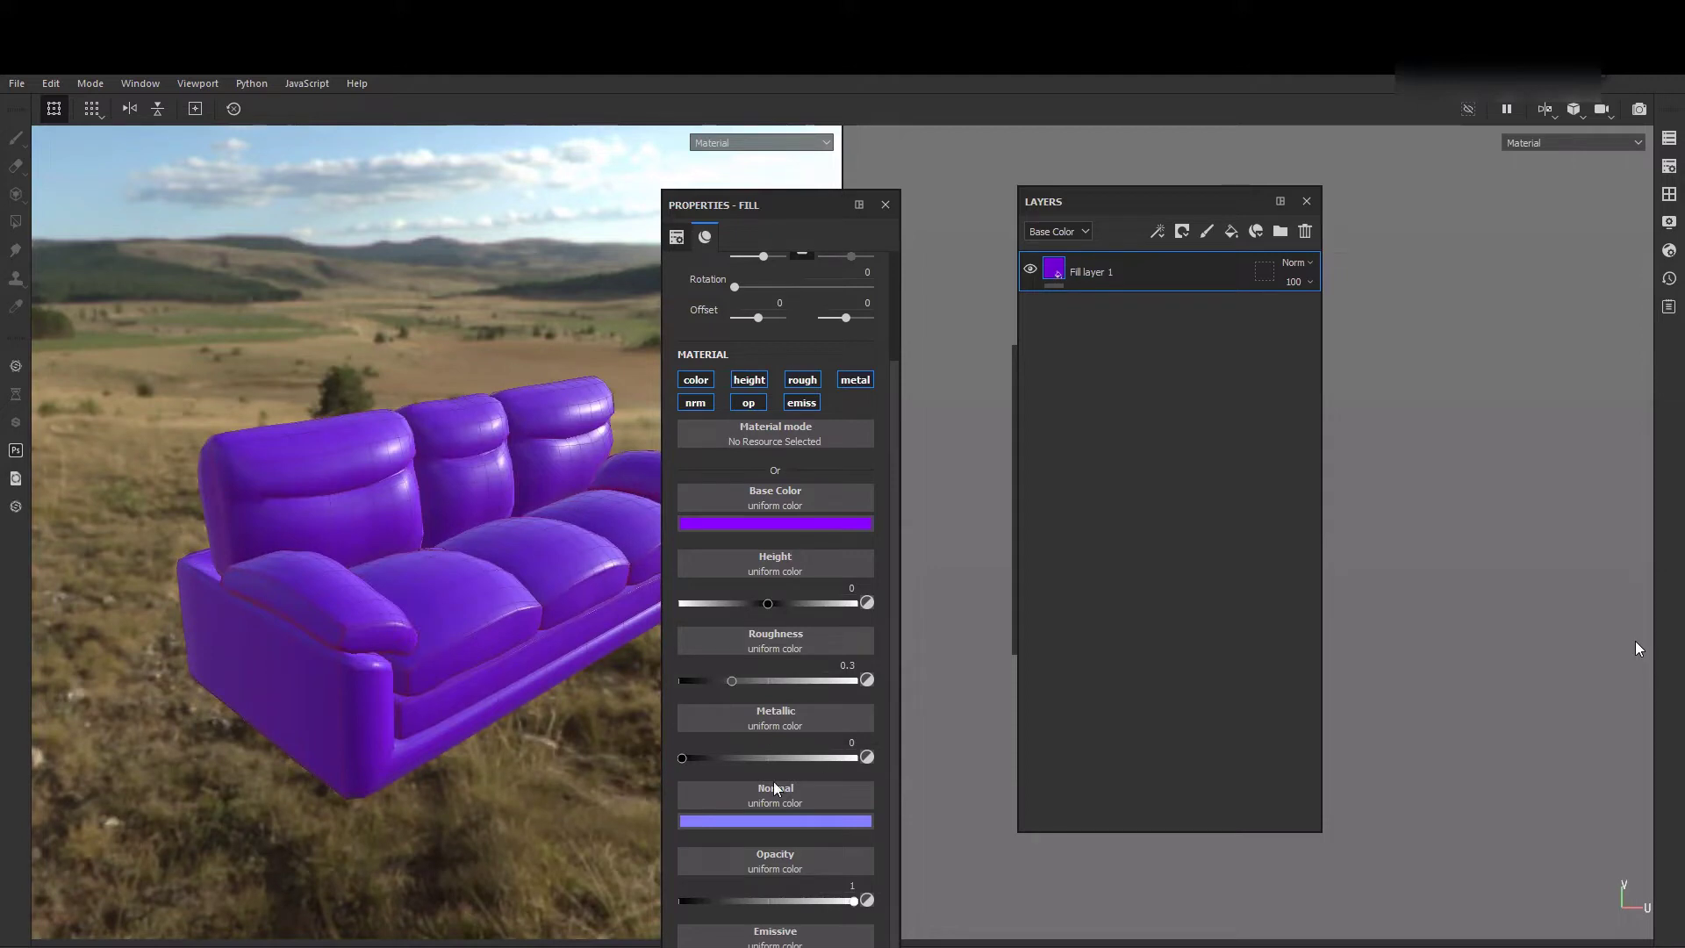
# - Lower the fill layer's roughness to 0.2562 and further to 0.0049, checking the gloss on the sofa up close
pyautogui.moveTo(773, 682)
pyautogui.mouseDown()
pyautogui.moveTo(711, 686)
pyautogui.moveTo(724, 697)
pyautogui.mouseUp()
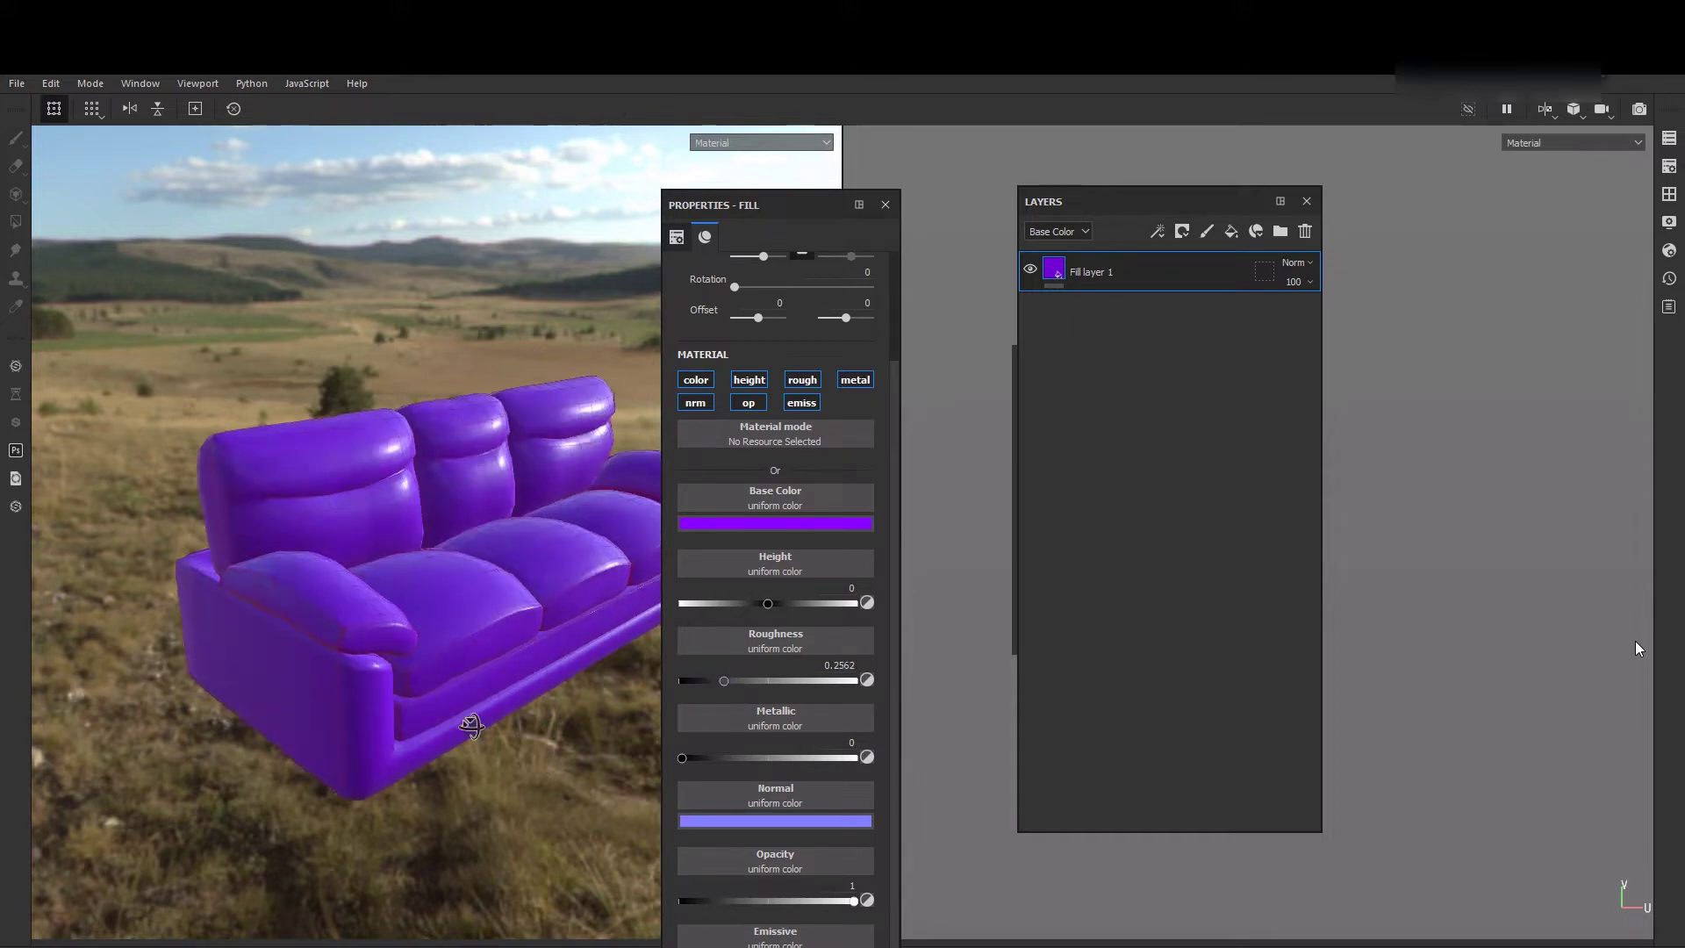
pyautogui.scroll(3, 437, 723)
pyautogui.keyDown('alt'); pyautogui.moveTo(702, 694); pyautogui.dragTo(641, 694, button='middle'); pyautogui.keyUp('alt')
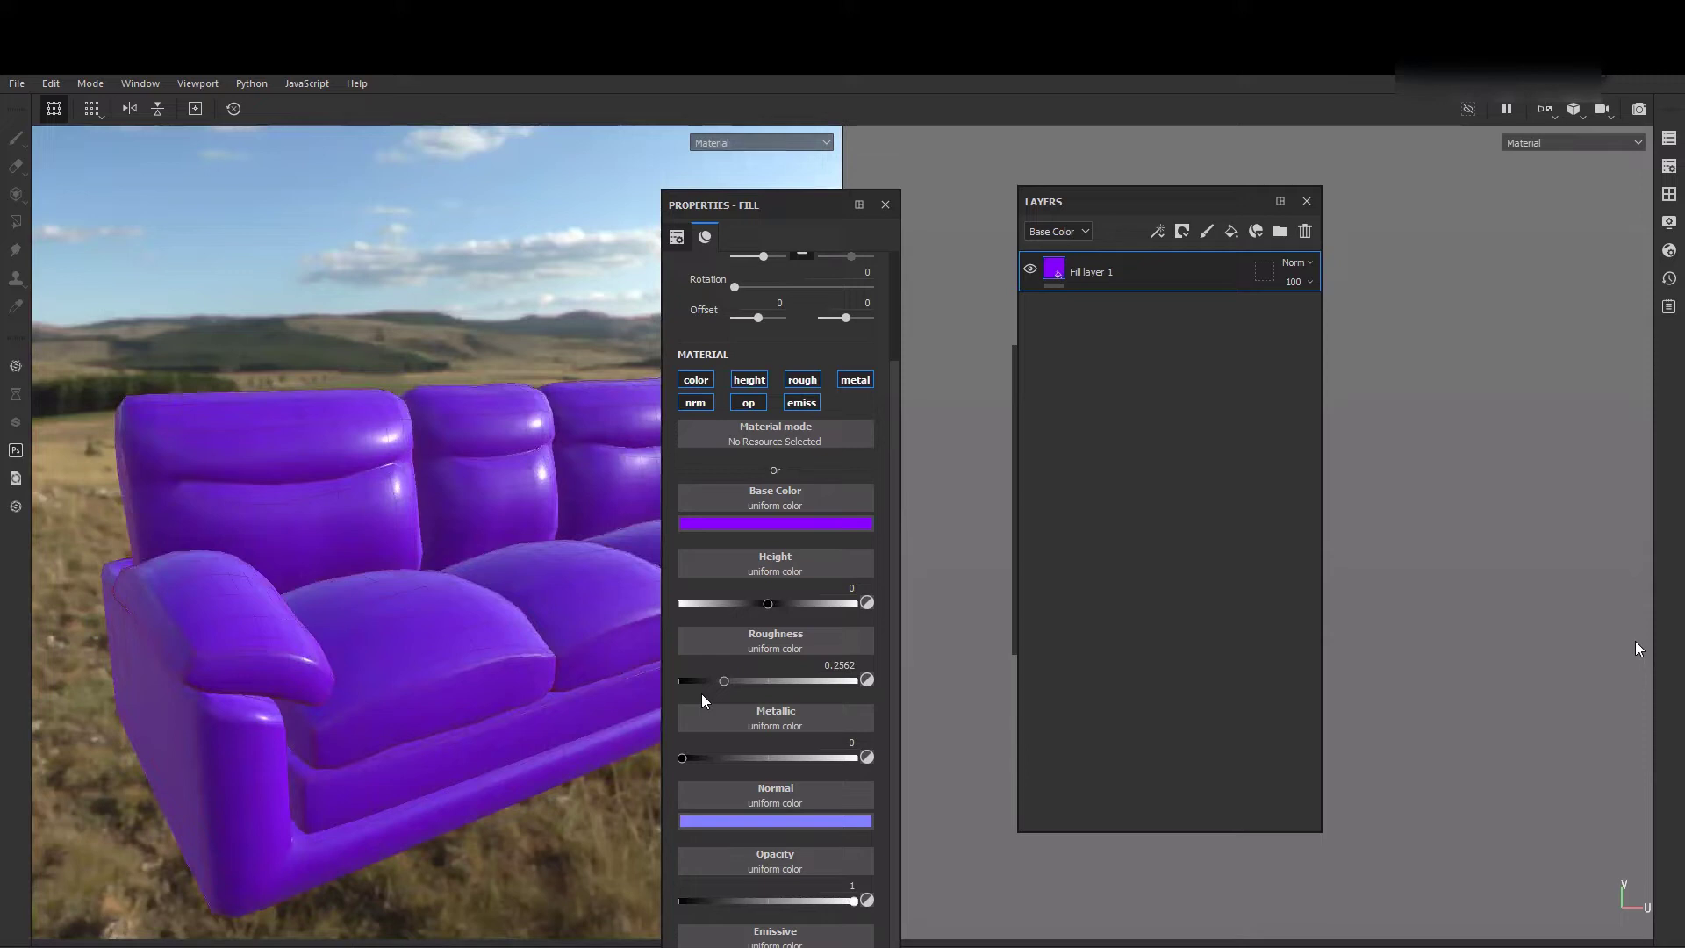
pyautogui.moveTo(721, 683)
pyautogui.mouseDown()
pyautogui.moveTo(671, 687)
pyautogui.moveTo(719, 685)
pyautogui.mouseUp()
pyautogui.moveTo(693, 471); pyautogui.dragTo(682, 430)
# - Move the fill properties window off the sofa, try green as the base color, and settle on orange
pyautogui.moveTo(851, 202); pyautogui.dragTo(939, 172)
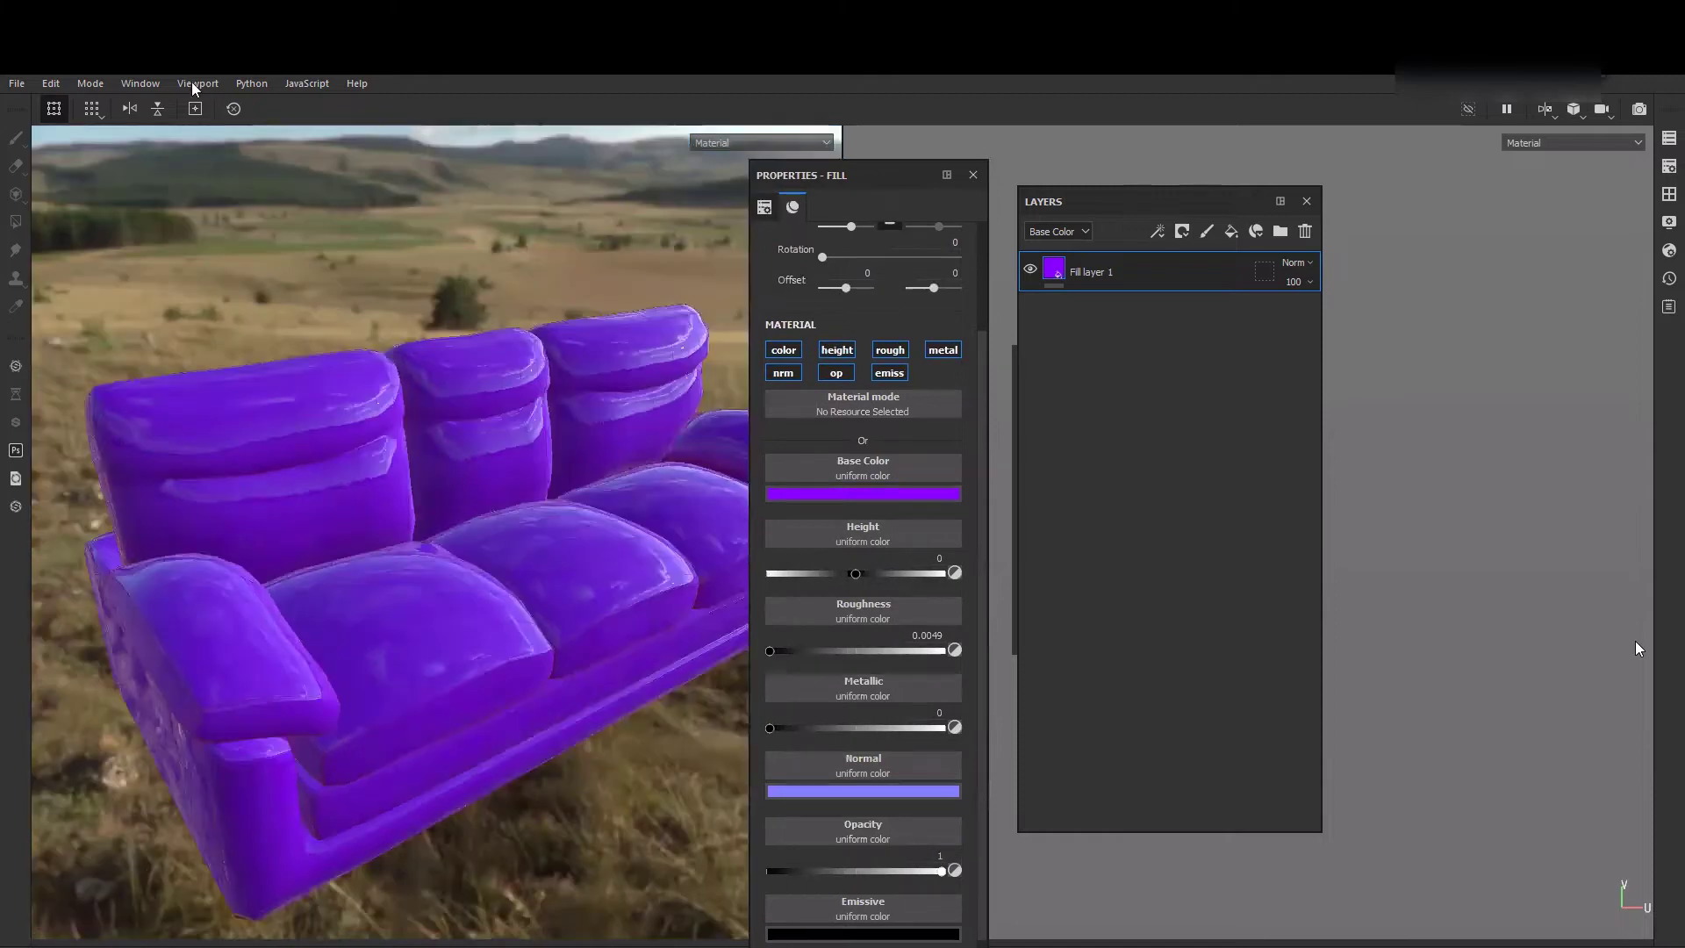
pyautogui.click(844, 497)
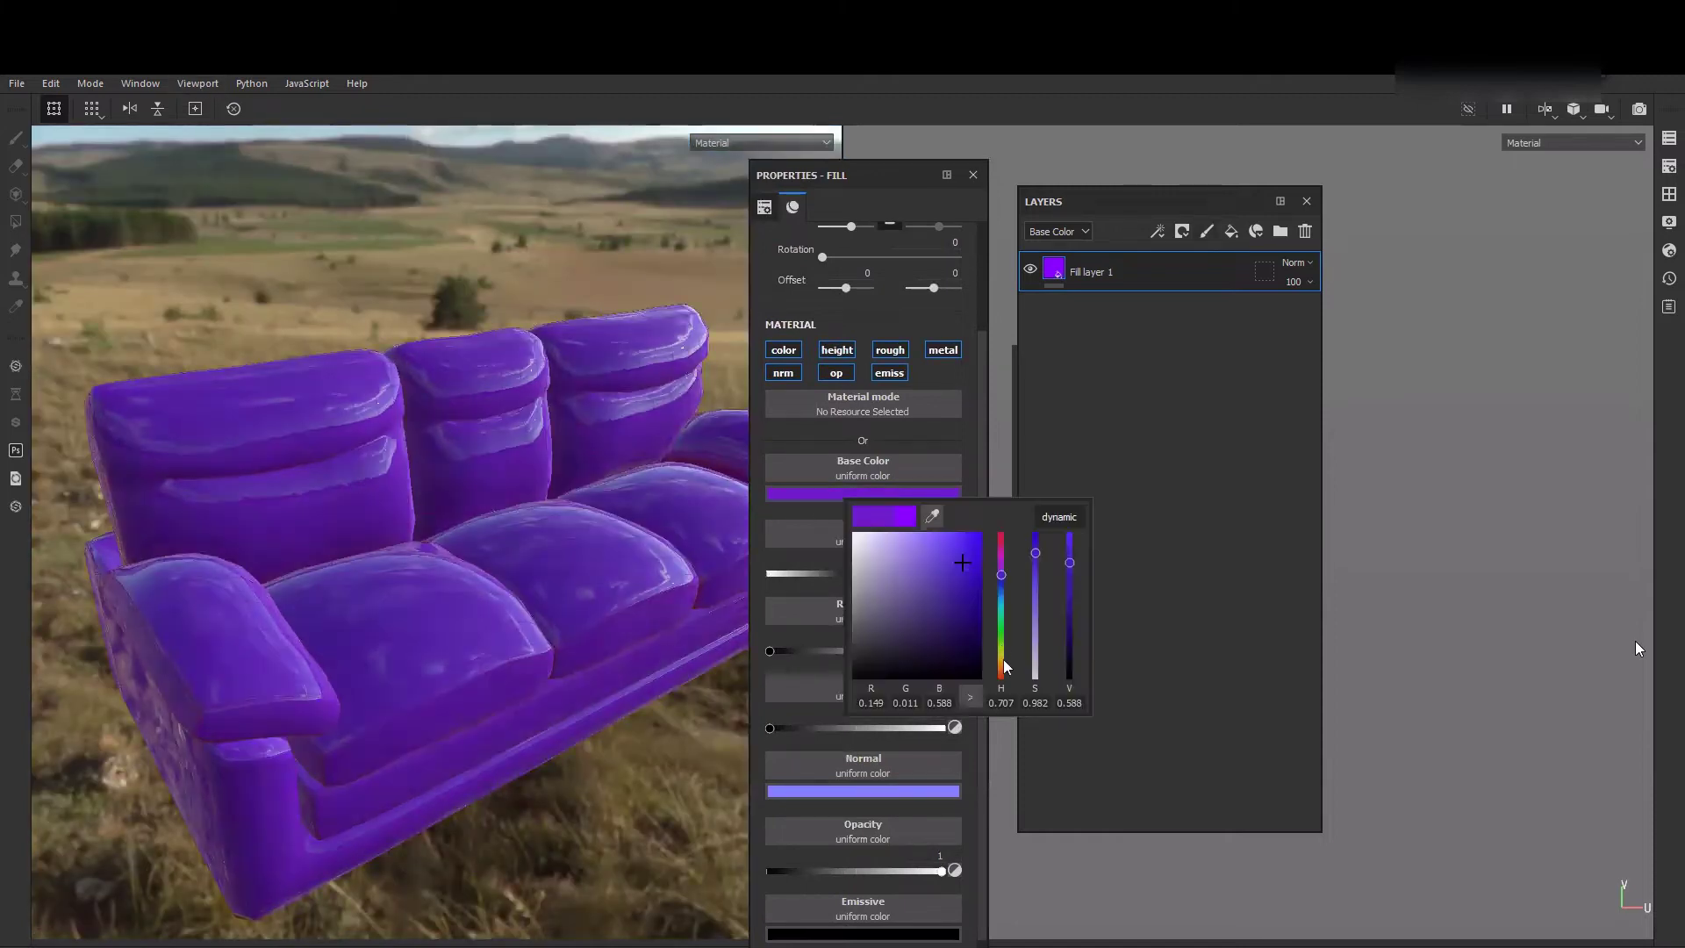
pyautogui.moveTo(1003, 660); pyautogui.dragTo(1001, 632)
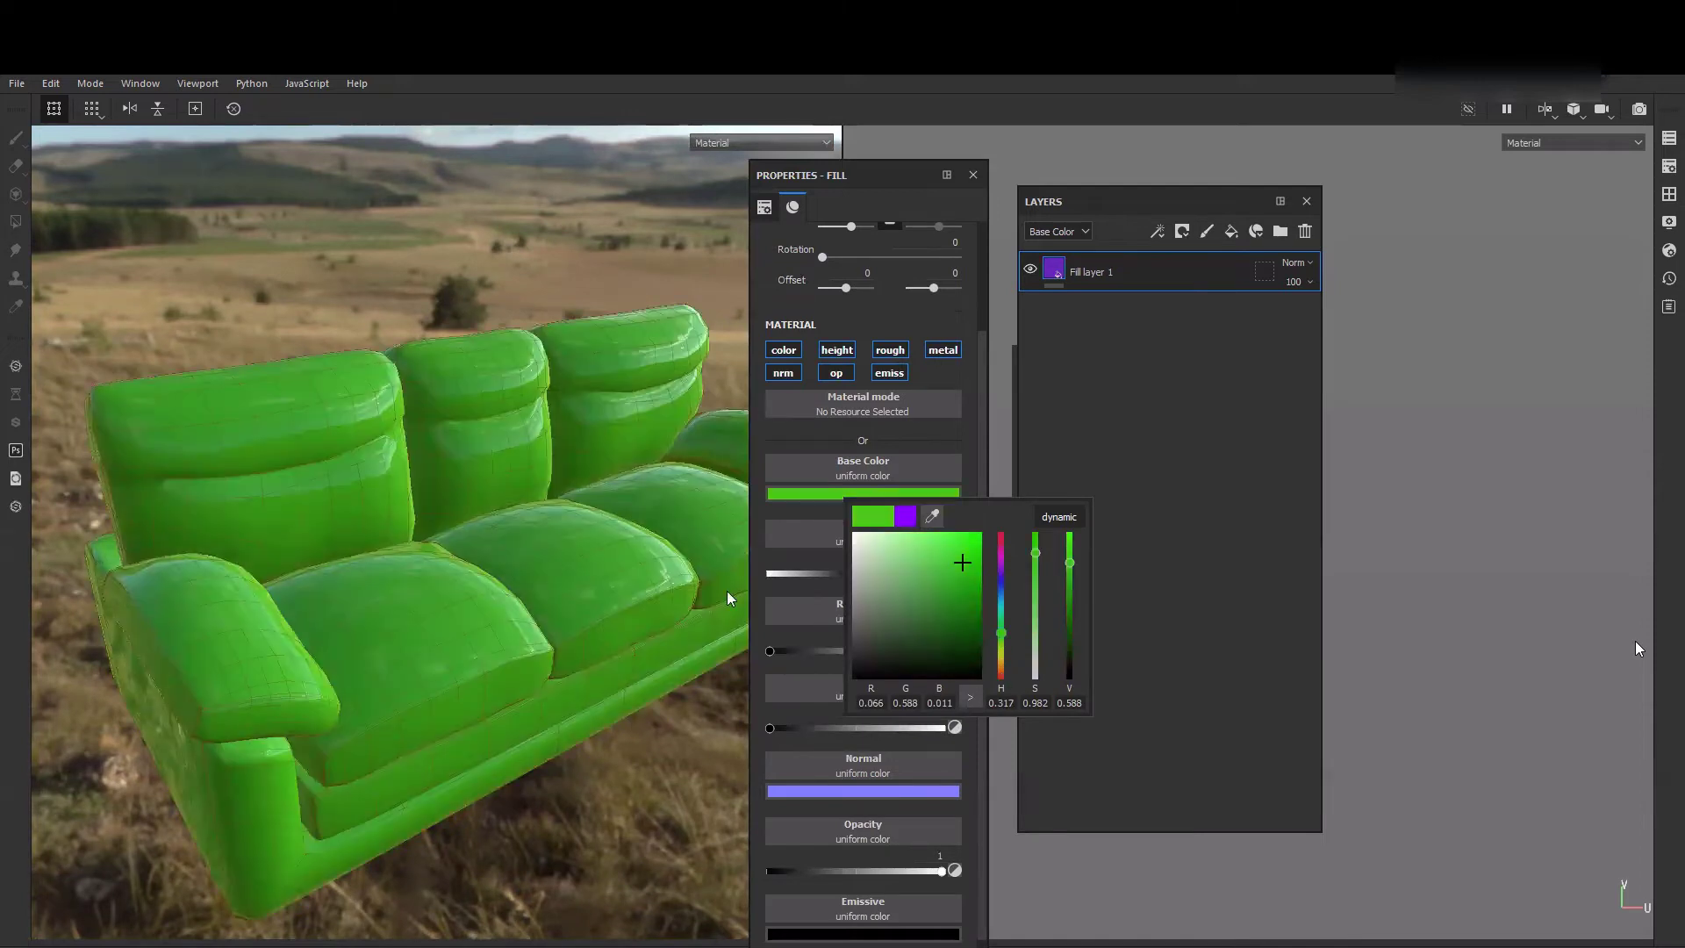
pyautogui.click(901, 493)
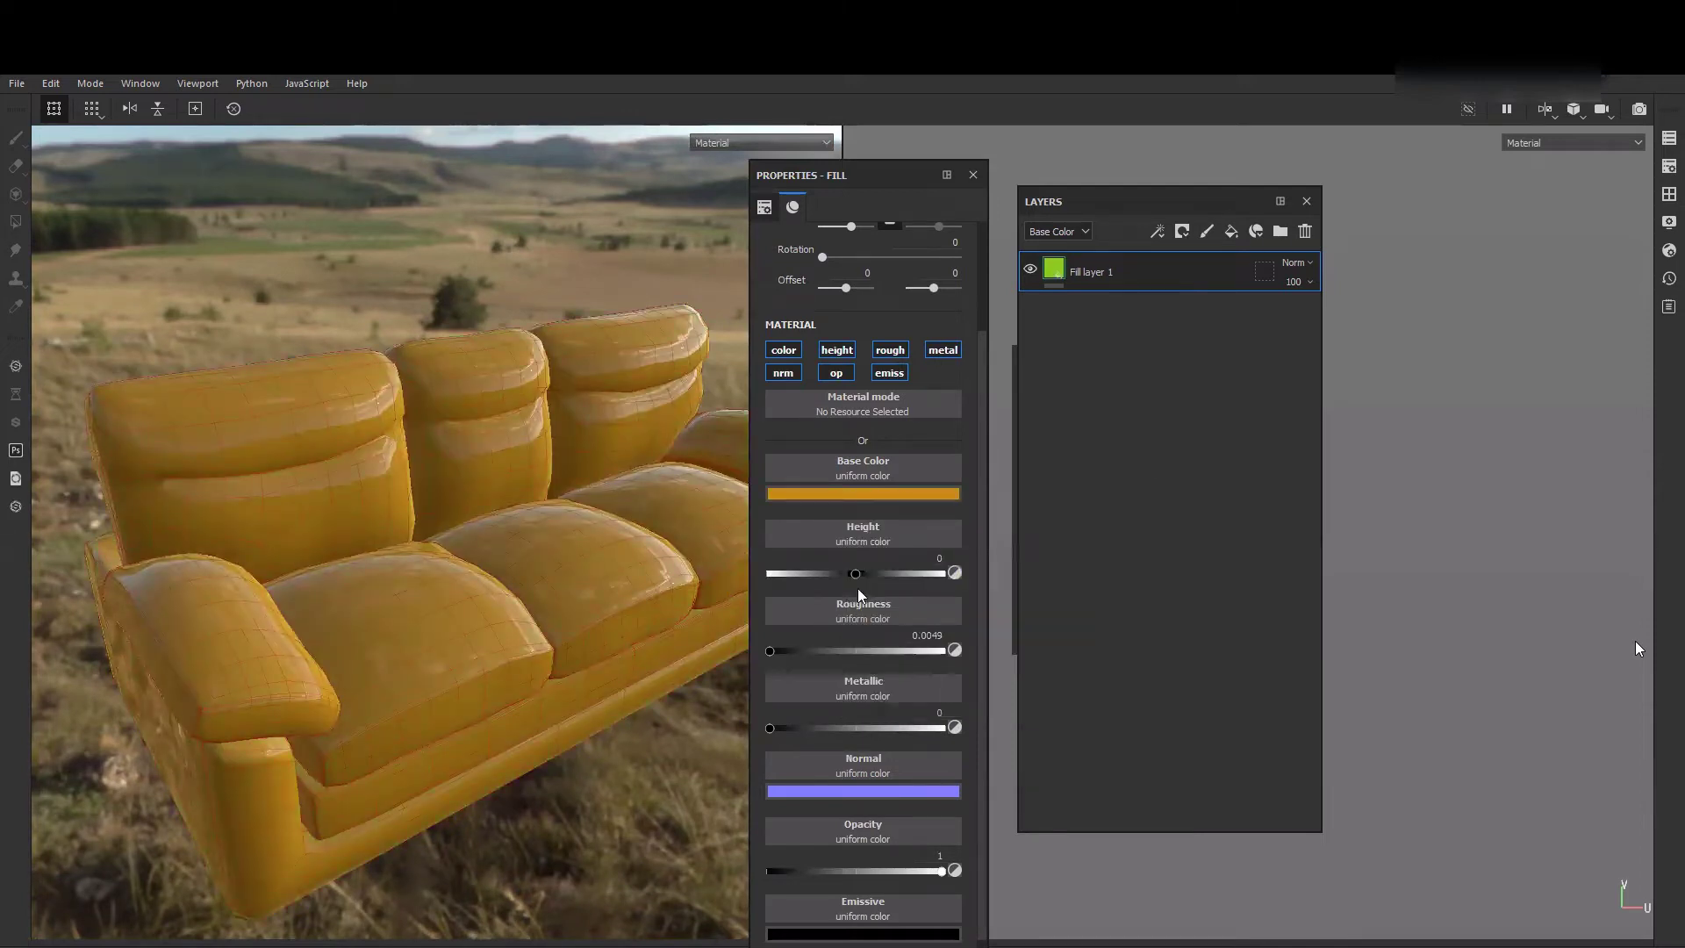
# - Try fill roughness values such as 0.3350, 0.2562 and 0.6059, ending at 1 for a fully matte sofa
pyautogui.moveTo(772, 651); pyautogui.dragTo(827, 654)
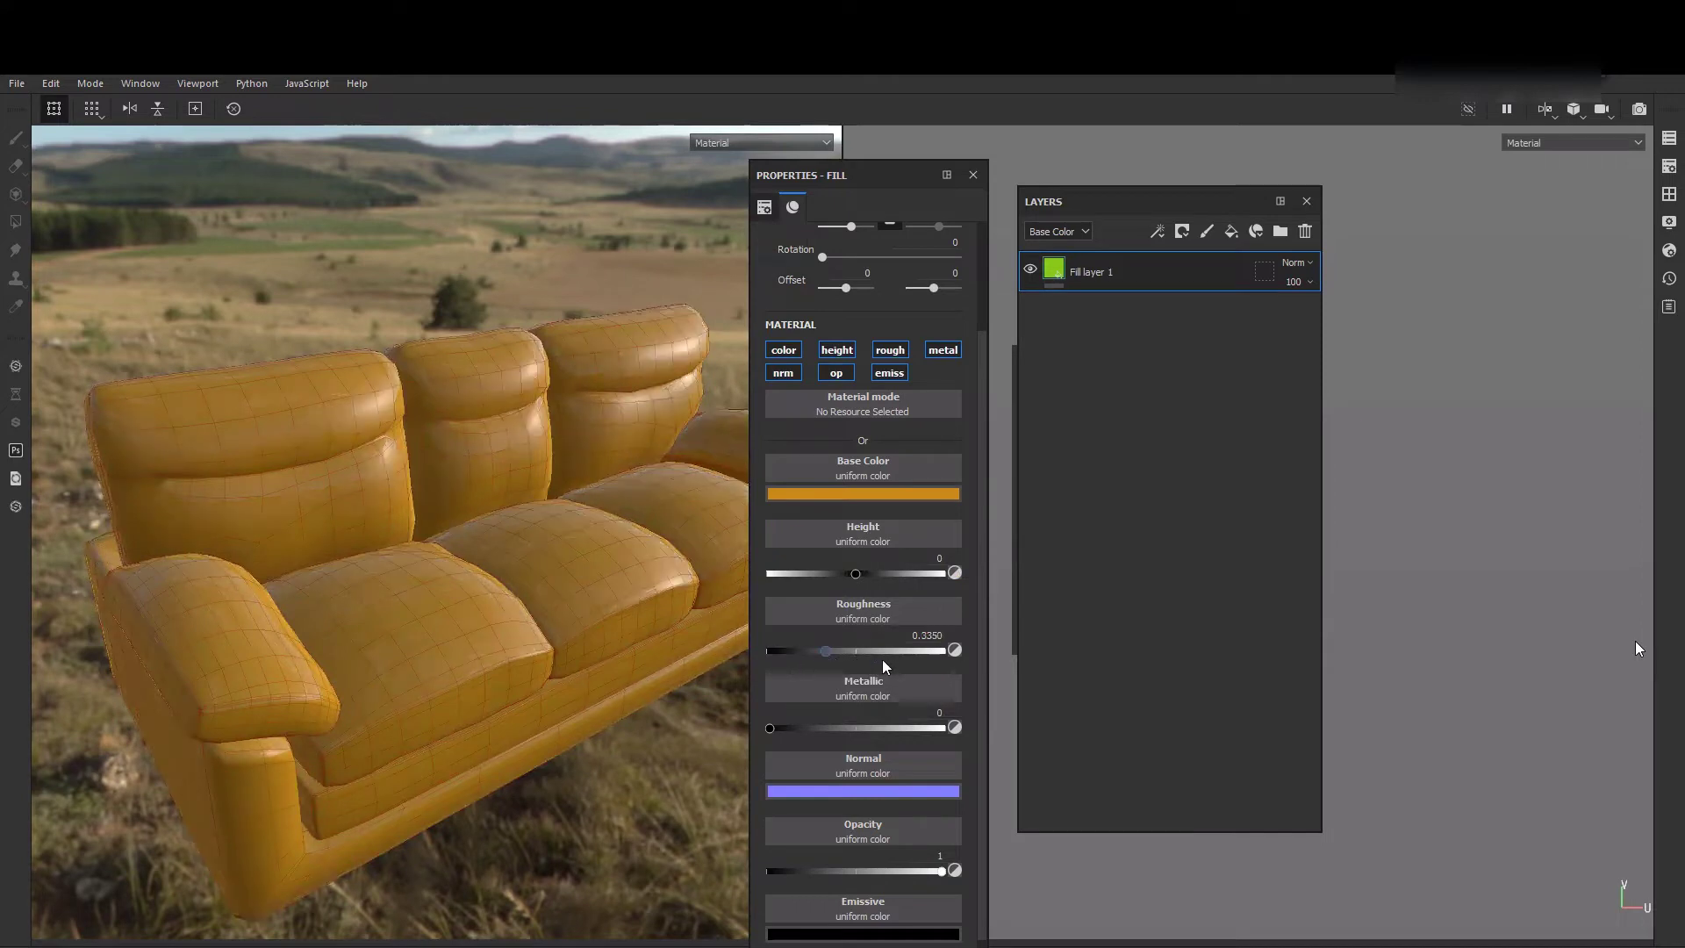
pyautogui.moveTo(830, 651); pyautogui.dragTo(815, 651)
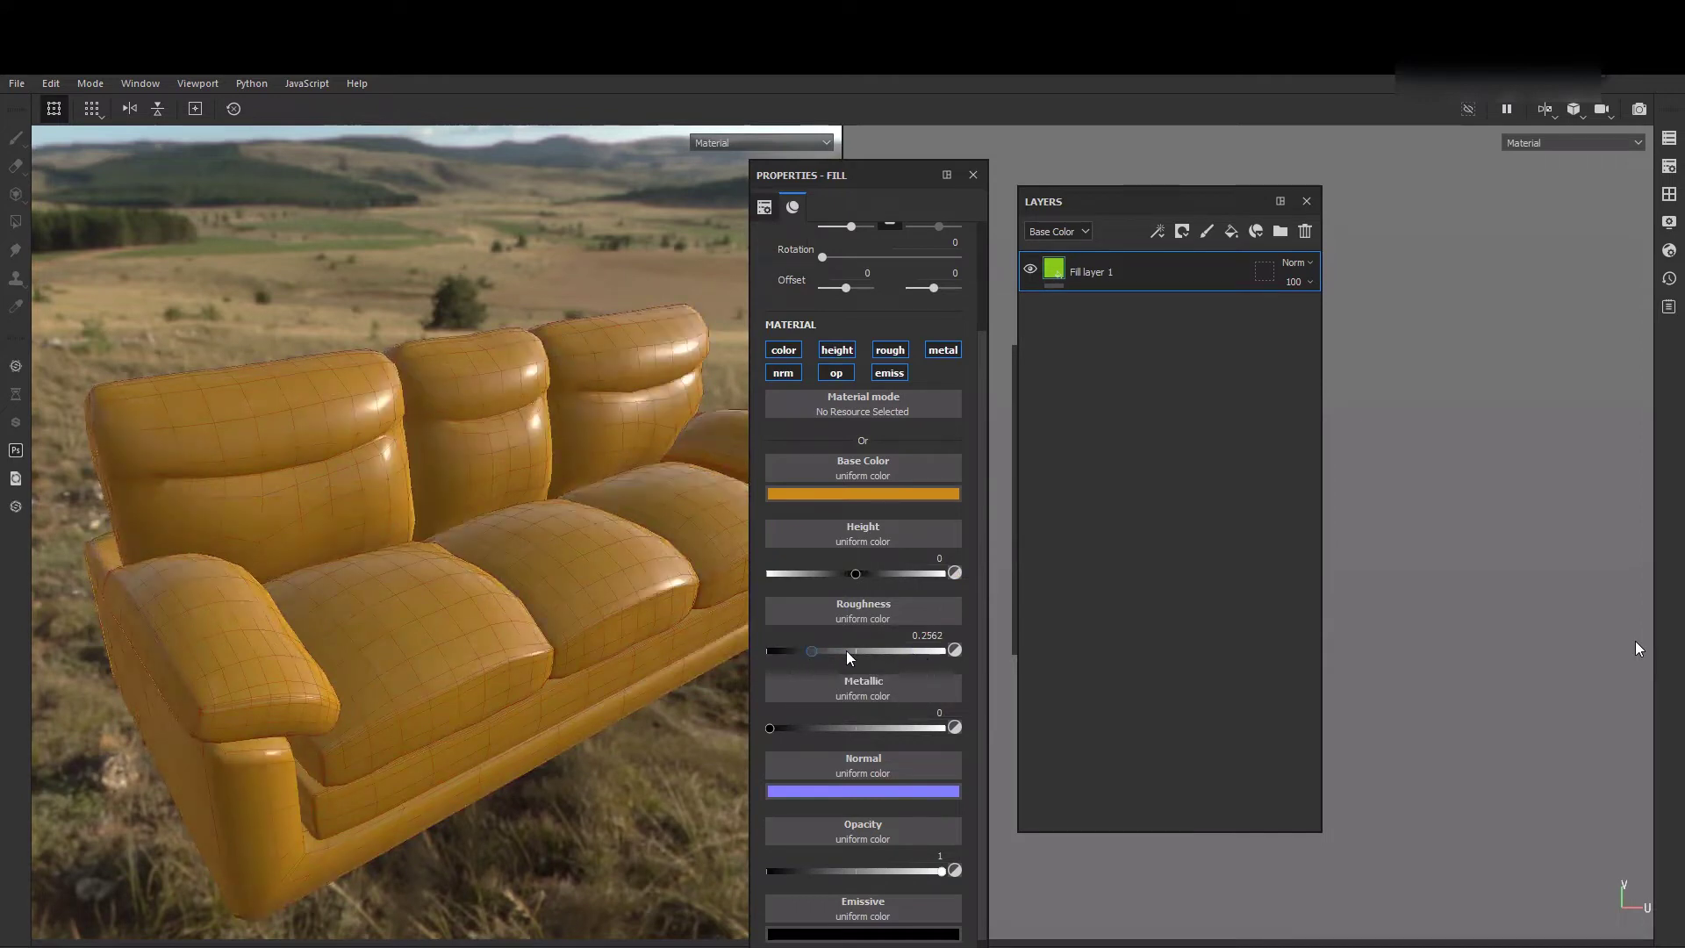
pyautogui.click(846, 651)
pyautogui.click(846, 650)
pyautogui.moveTo(818, 654); pyautogui.dragTo(880, 662)
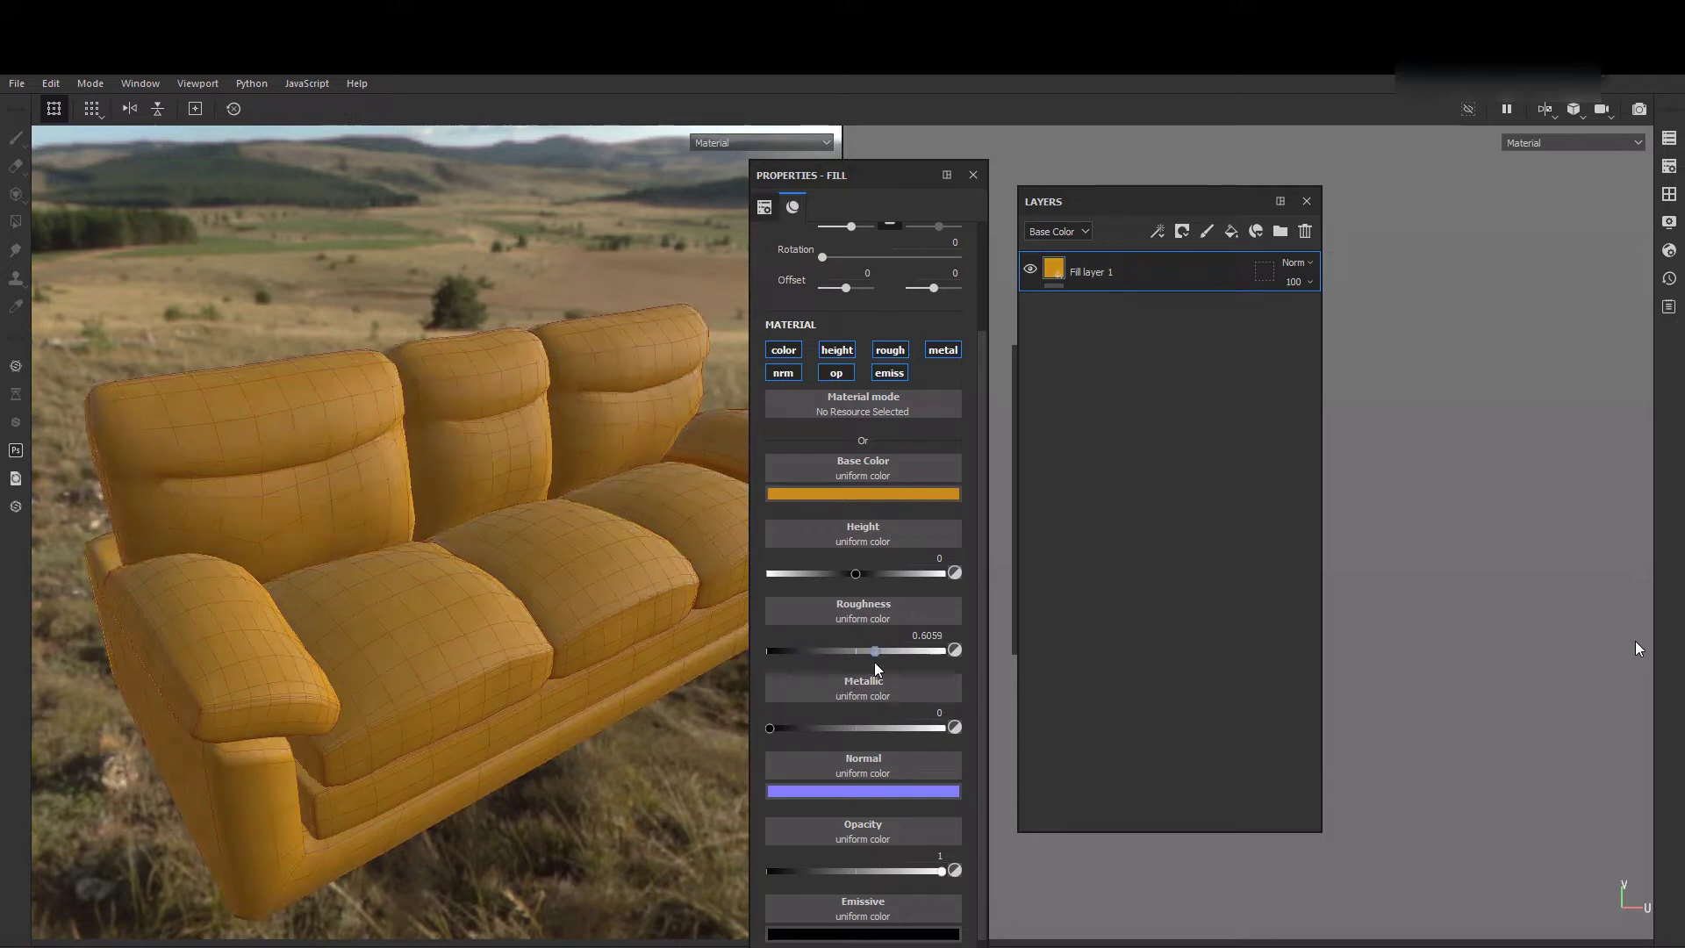
pyautogui.moveTo(934, 666); pyautogui.dragTo(945, 662)
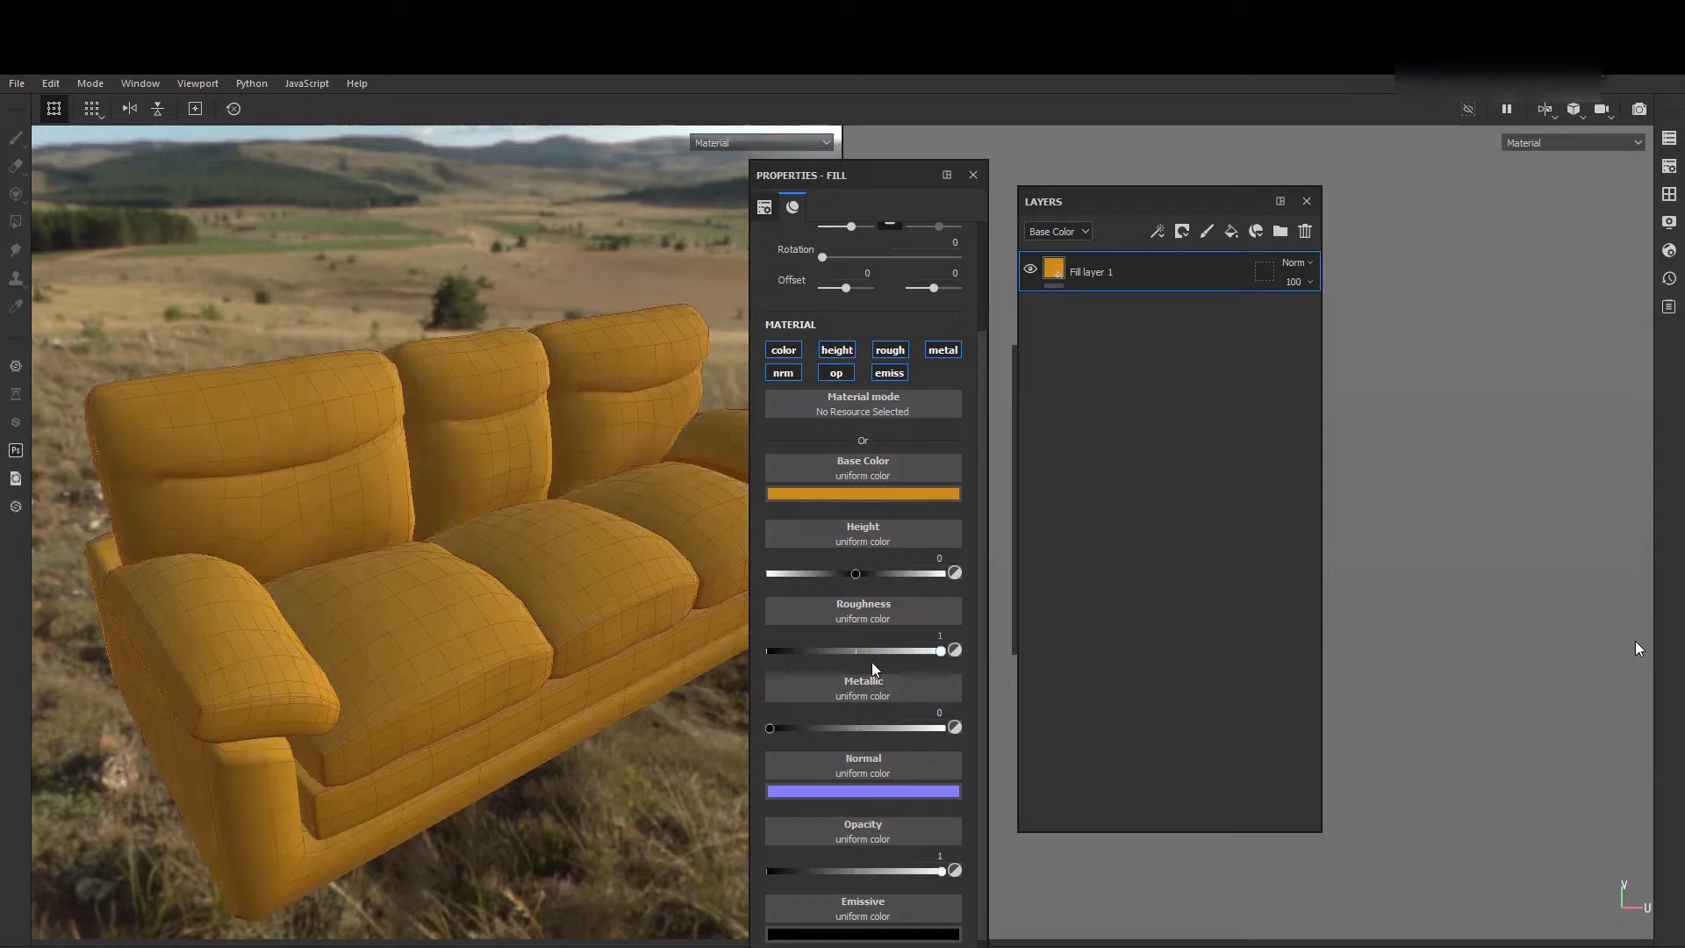
# - Lower the fill layer's roughness through 0.4138 and 0.0345 down to 0.0049 for a glossy sofa
pyautogui.moveTo(871, 669); pyautogui.dragTo(804, 651)
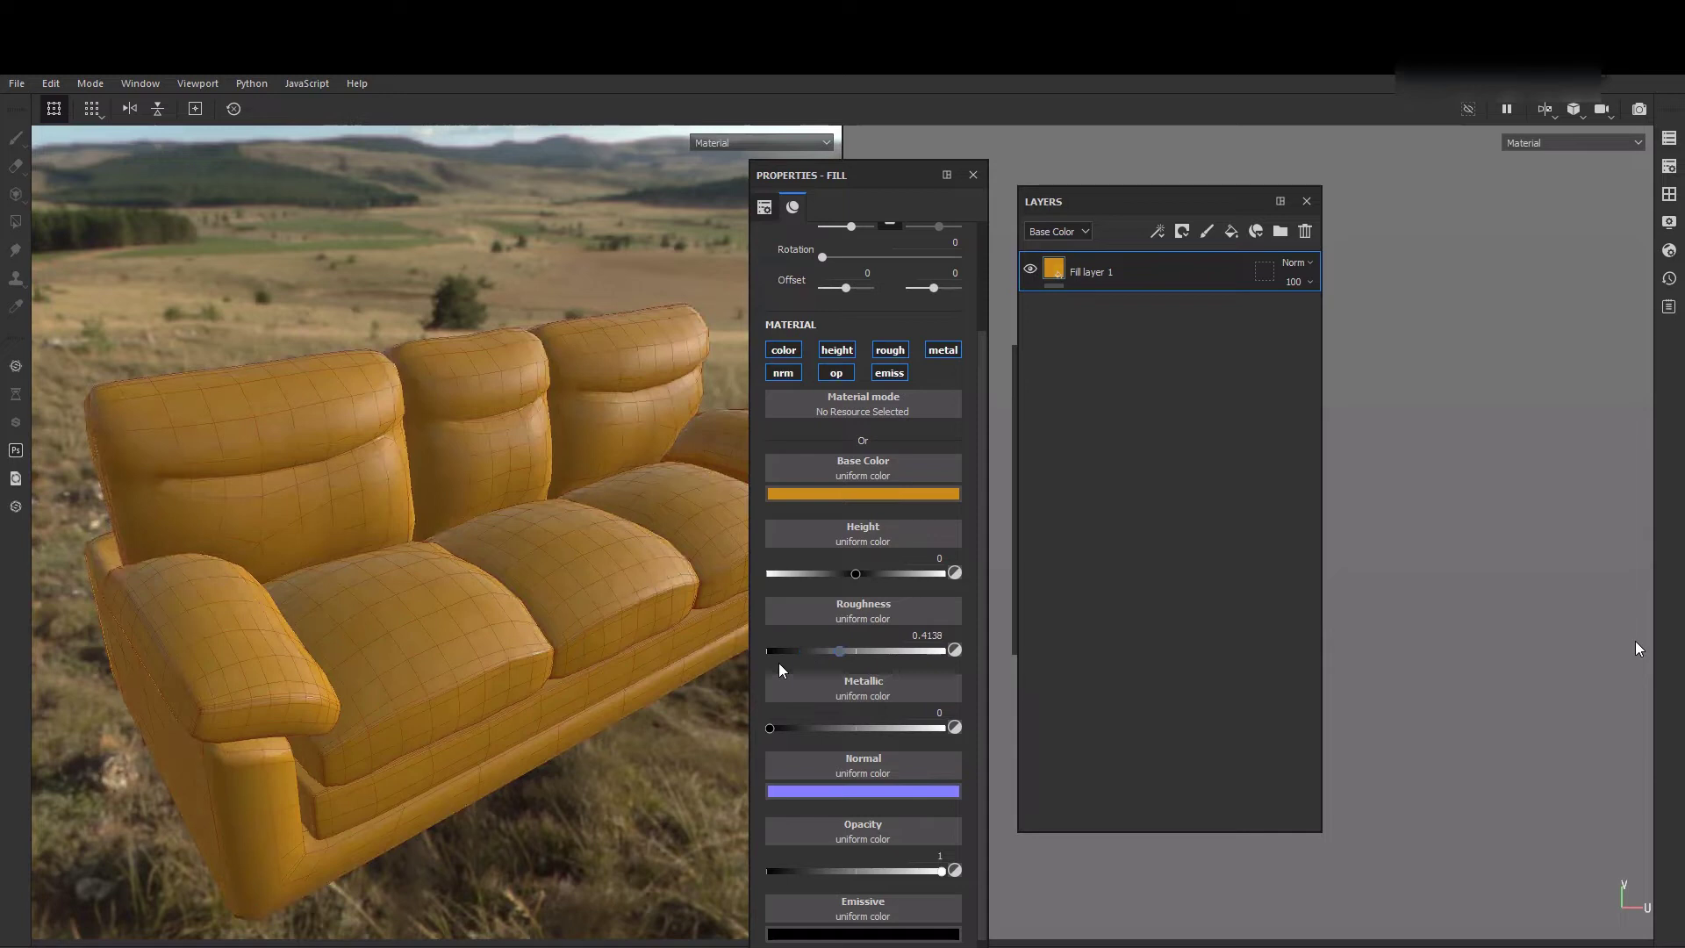
pyautogui.click(780, 665)
pyautogui.click(774, 667)
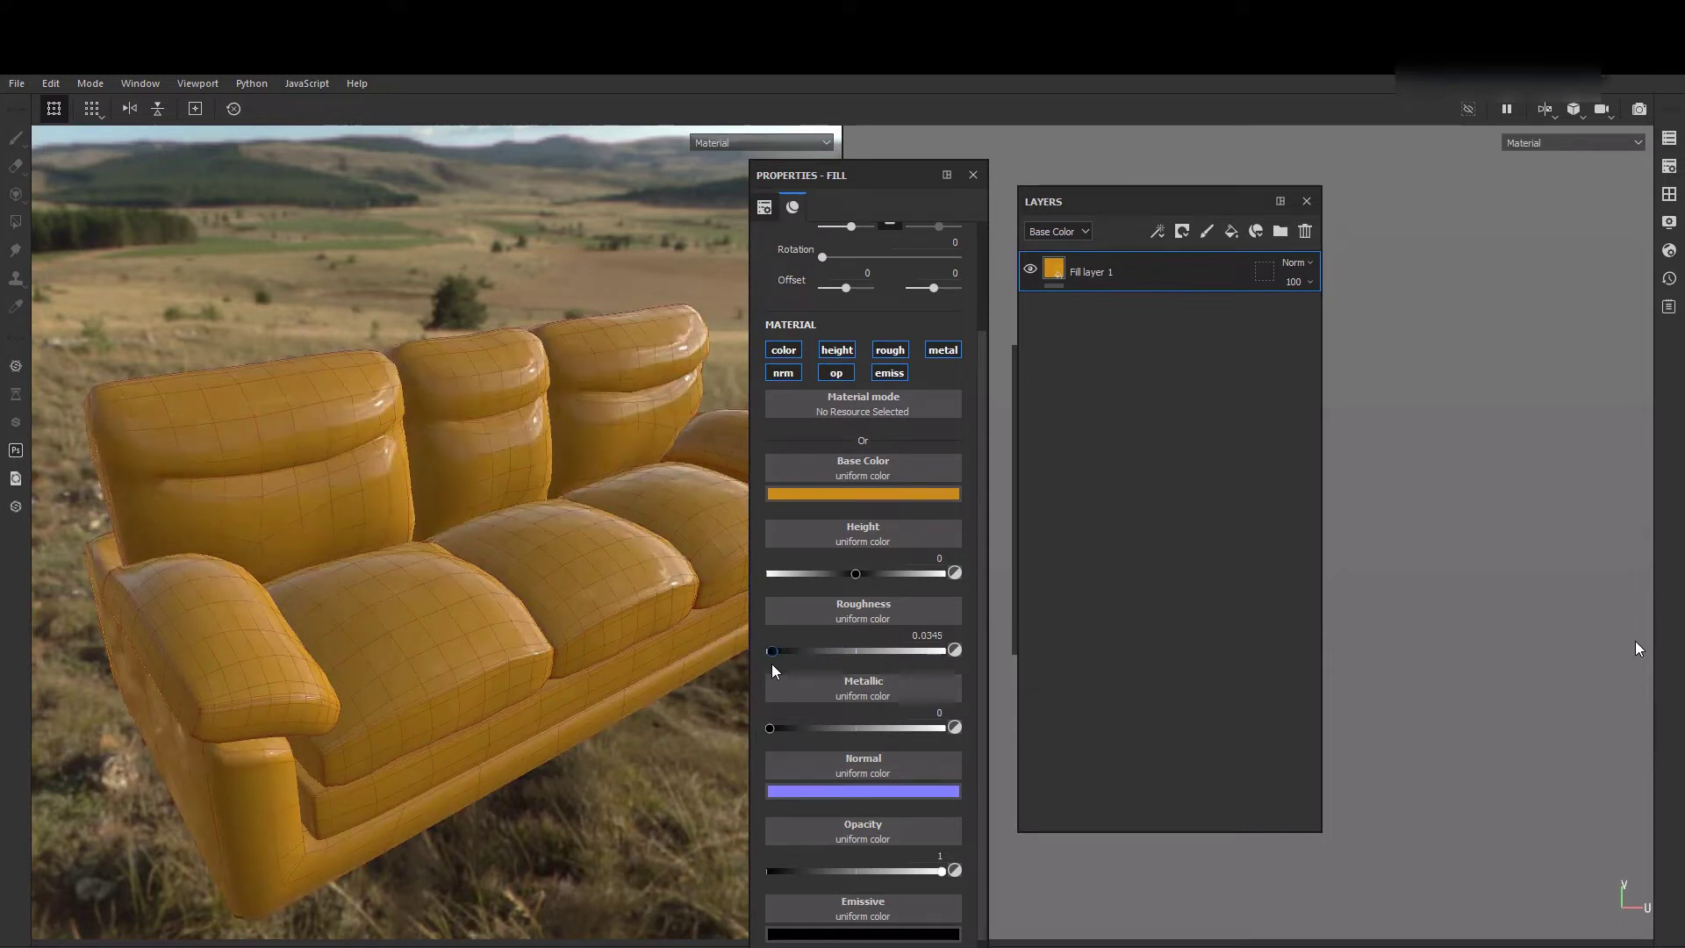
pyautogui.click(772, 654)
pyautogui.click(772, 654)
# - Try metallic values of 1 and 0.5222 on the fill layer, returning it to 0
pyautogui.click(771, 726)
pyautogui.moveTo(771, 728); pyautogui.dragTo(954, 735)
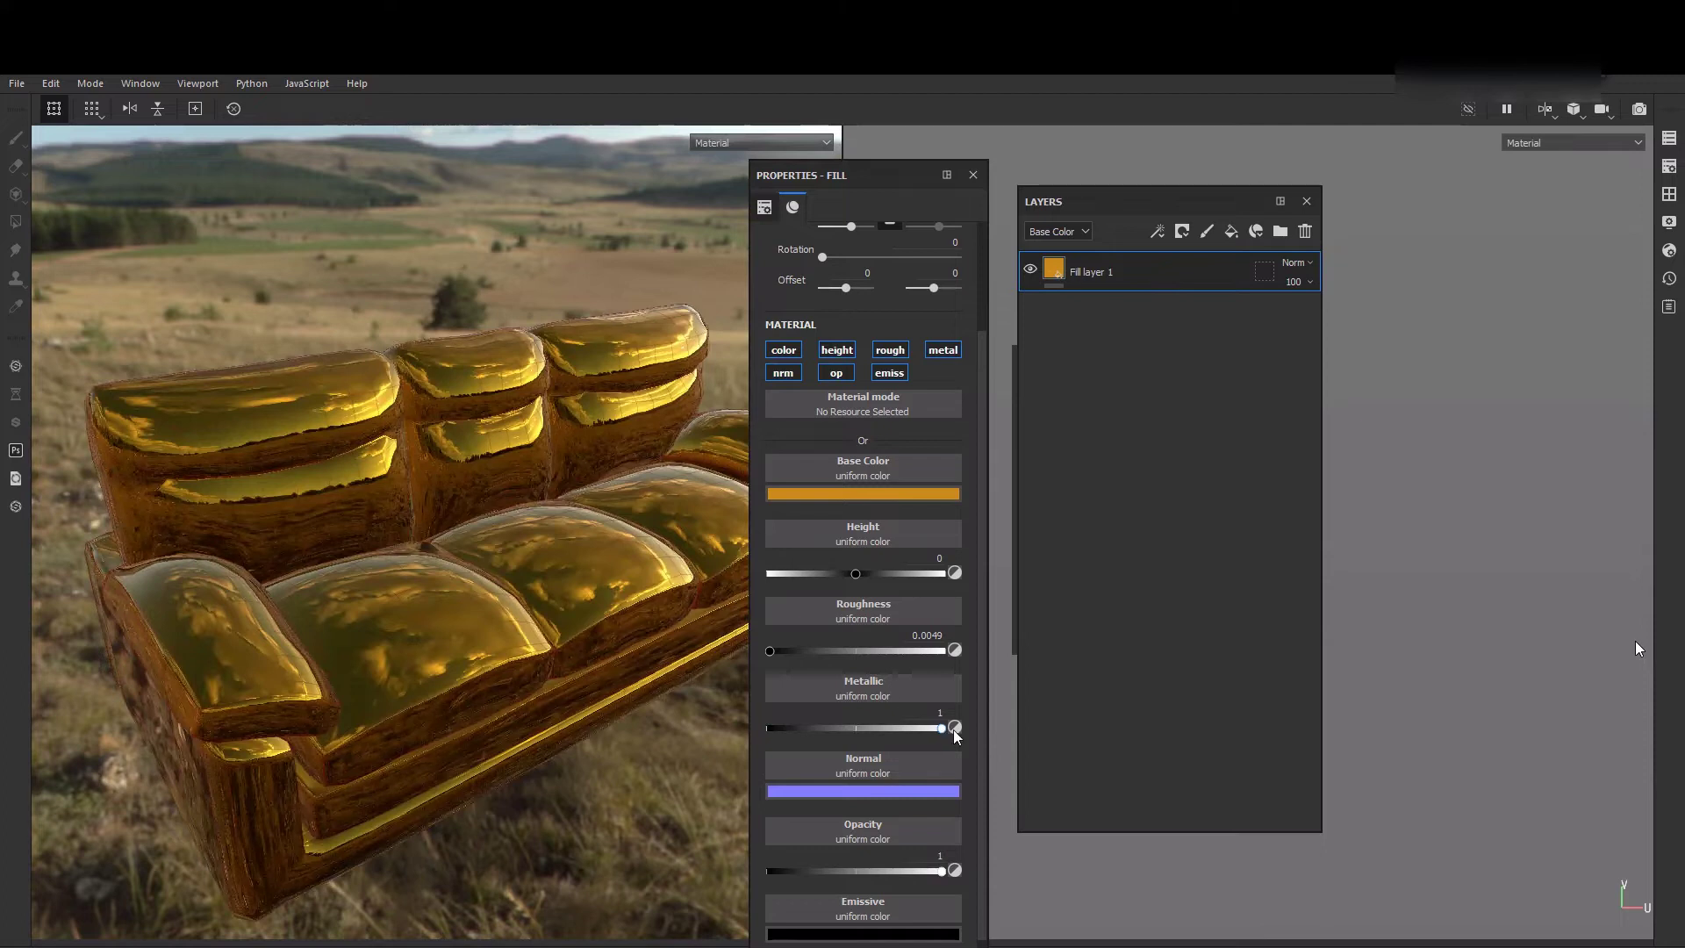
pyautogui.moveTo(954, 732); pyautogui.dragTo(698, 736)
pyautogui.click(861, 740)
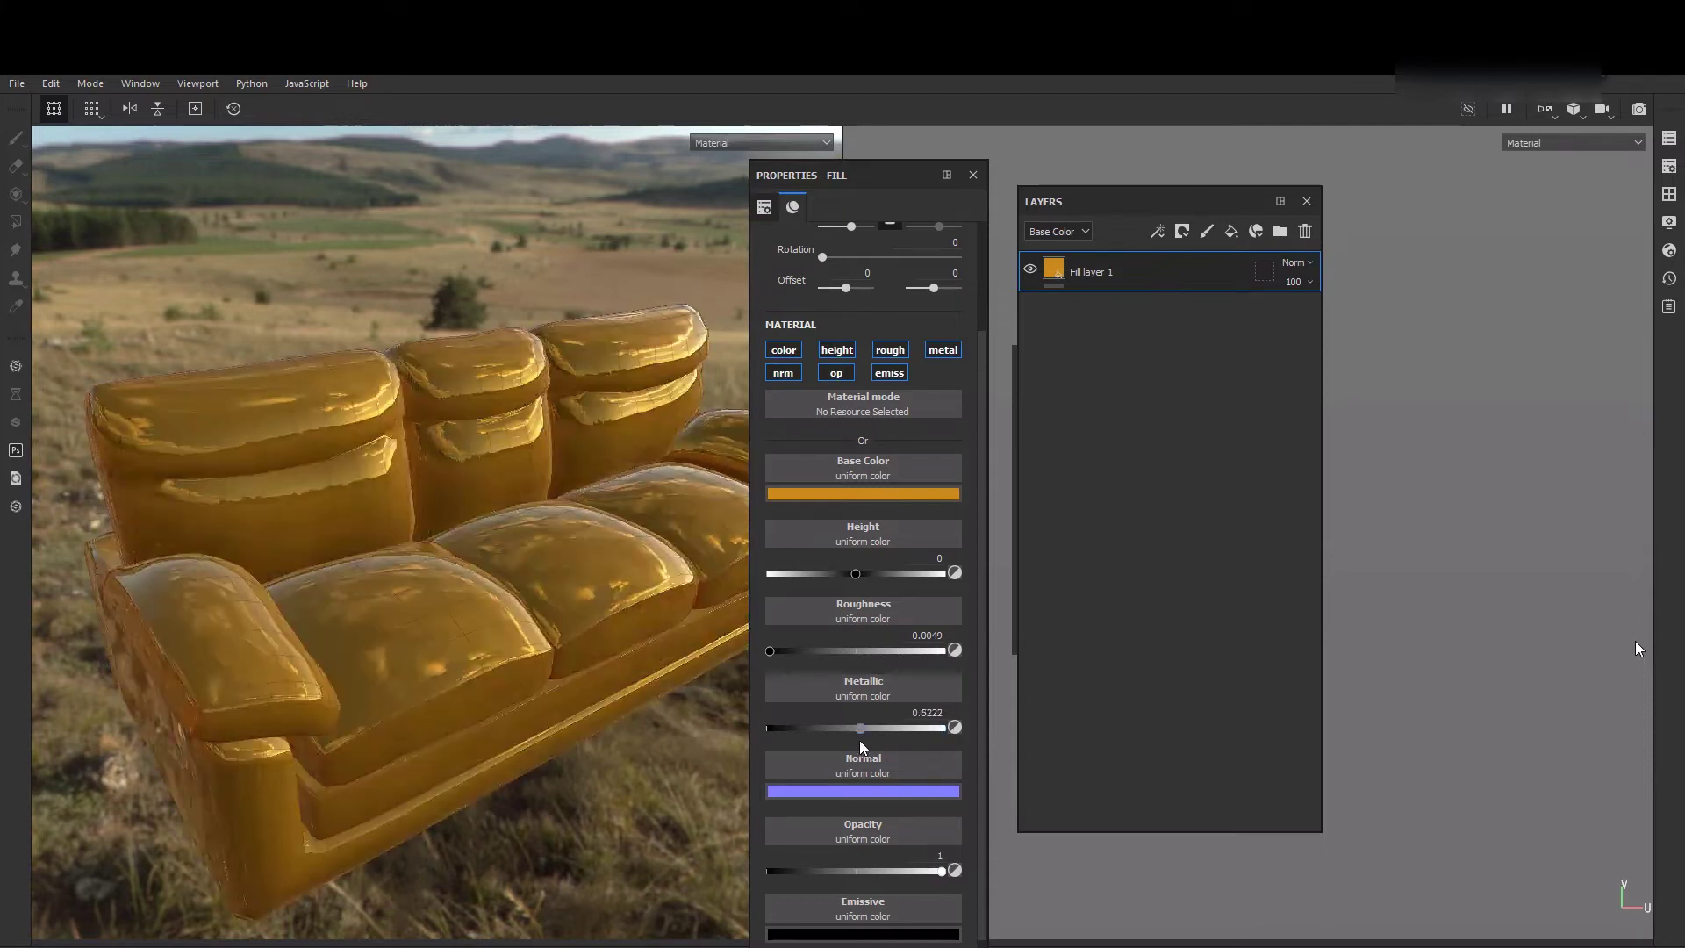
pyautogui.moveTo(957, 748); pyautogui.dragTo(961, 748)
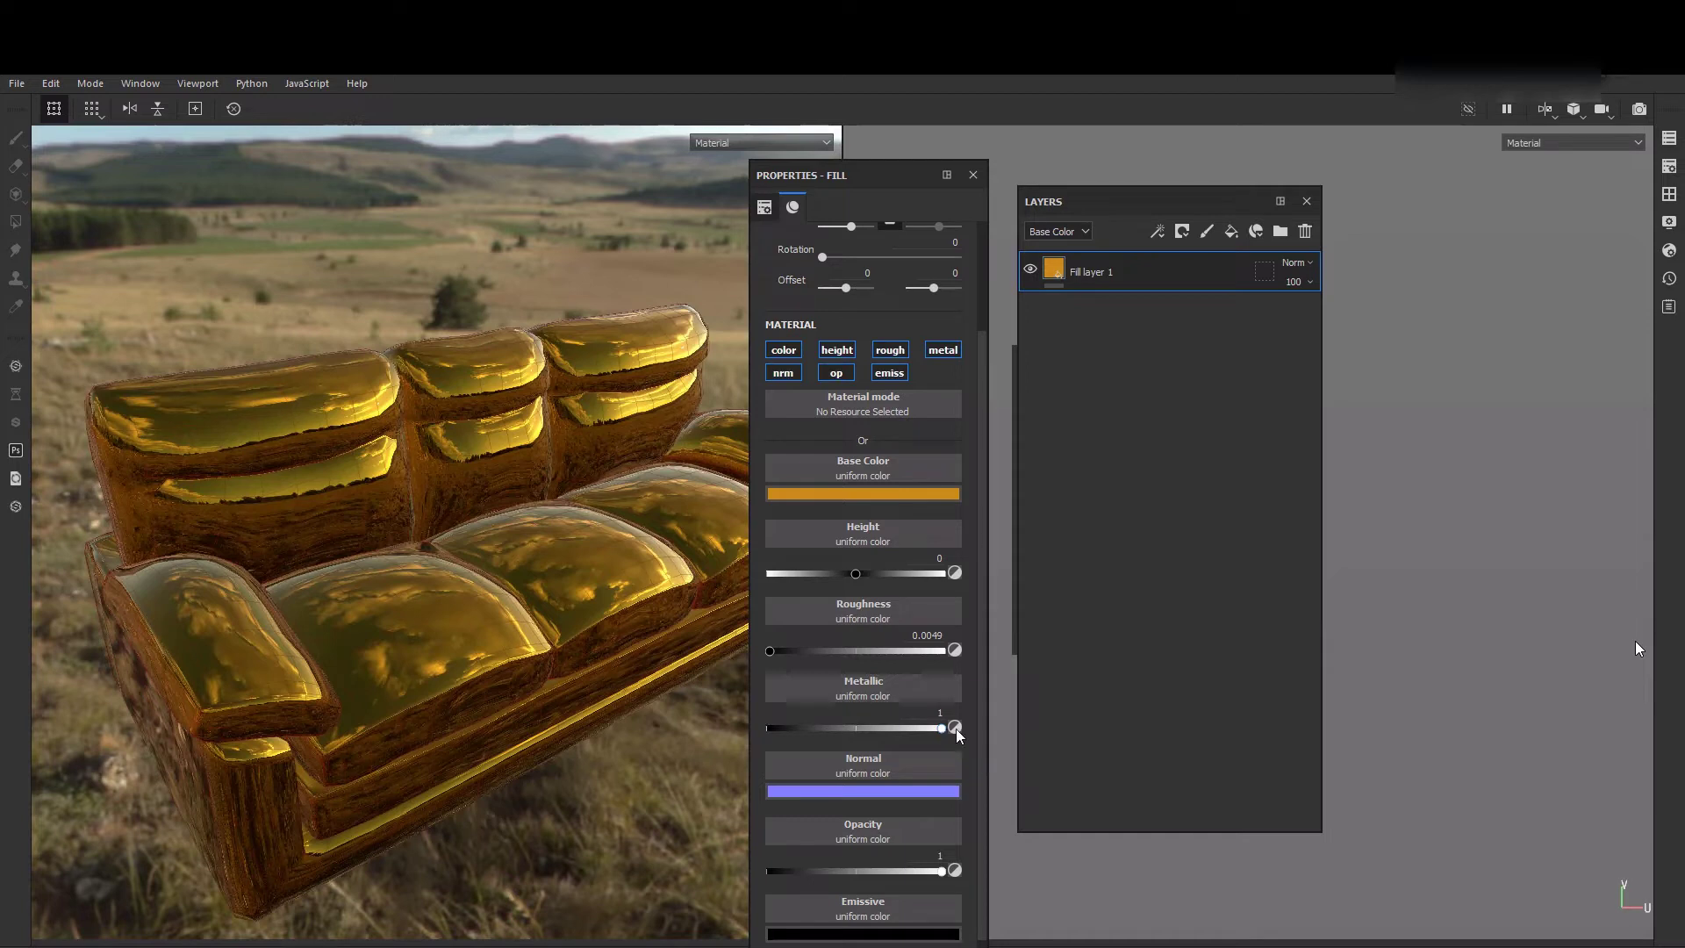
pyautogui.click(757, 730)
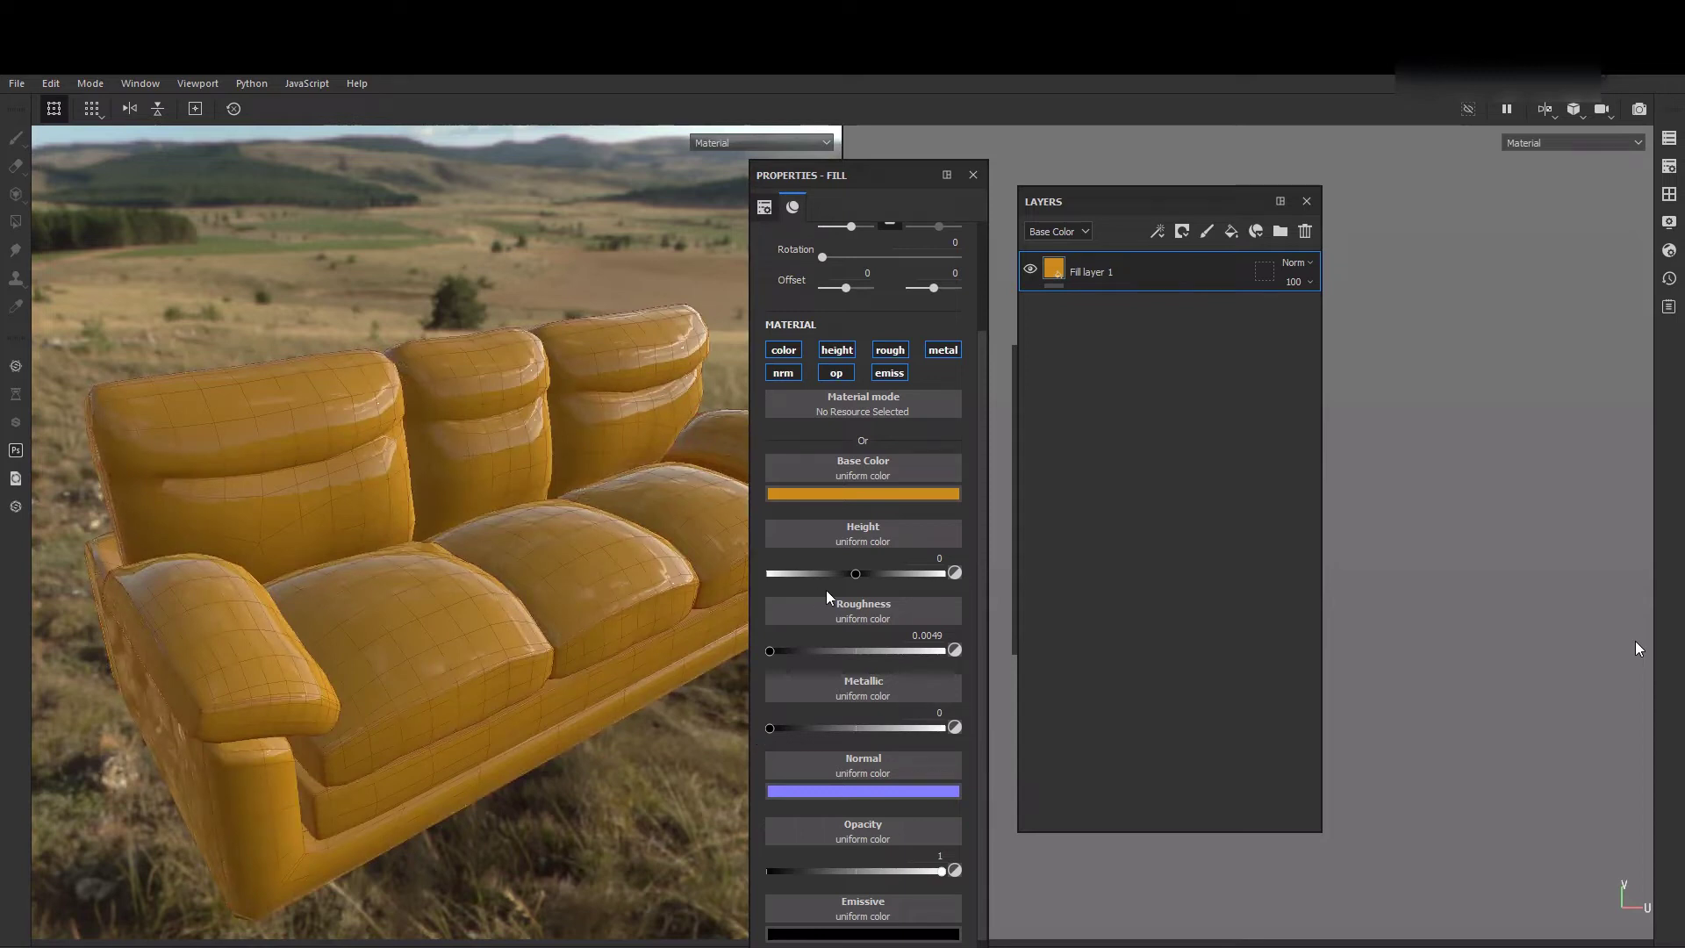
pyautogui.moveTo(771, 731)
pyautogui.mouseDown()
pyautogui.moveTo(808, 729)
pyautogui.moveTo(761, 739)
pyautogui.mouseUp()
pyautogui.moveTo(898, 730); pyautogui.dragTo(982, 737)
# - Close the fill properties window, open the Shader settings and place them beside the Layers window
pyautogui.moveTo(862, 170); pyautogui.dragTo(850, 212)
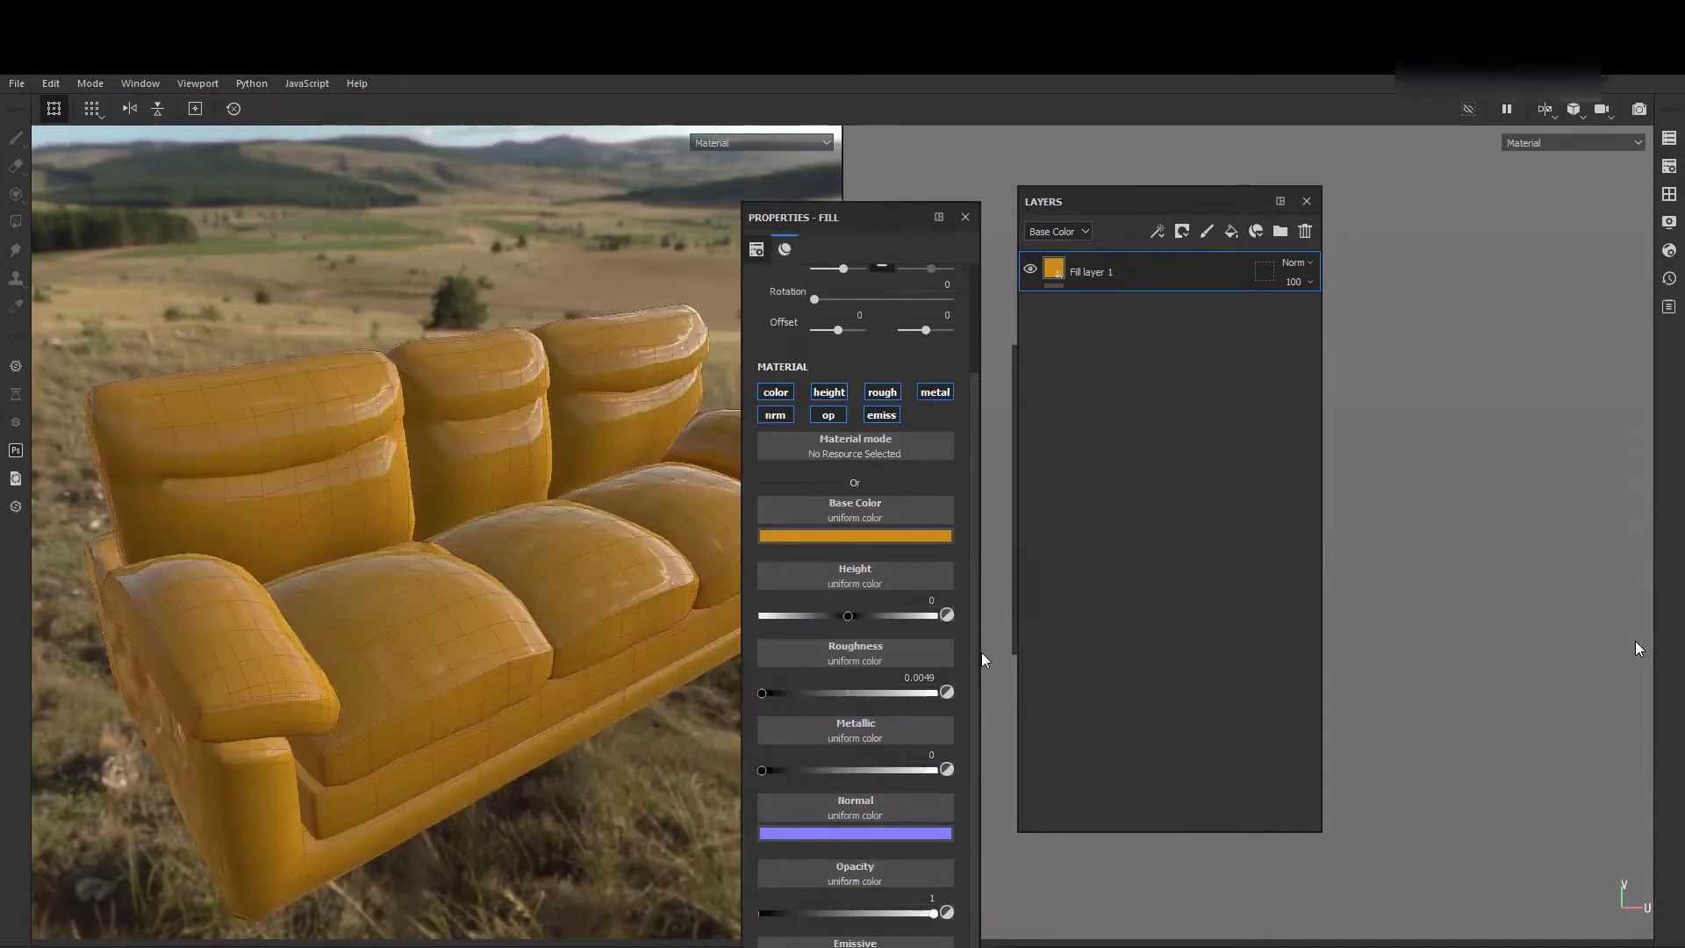
pyautogui.scroll(-2, 1019, 292)
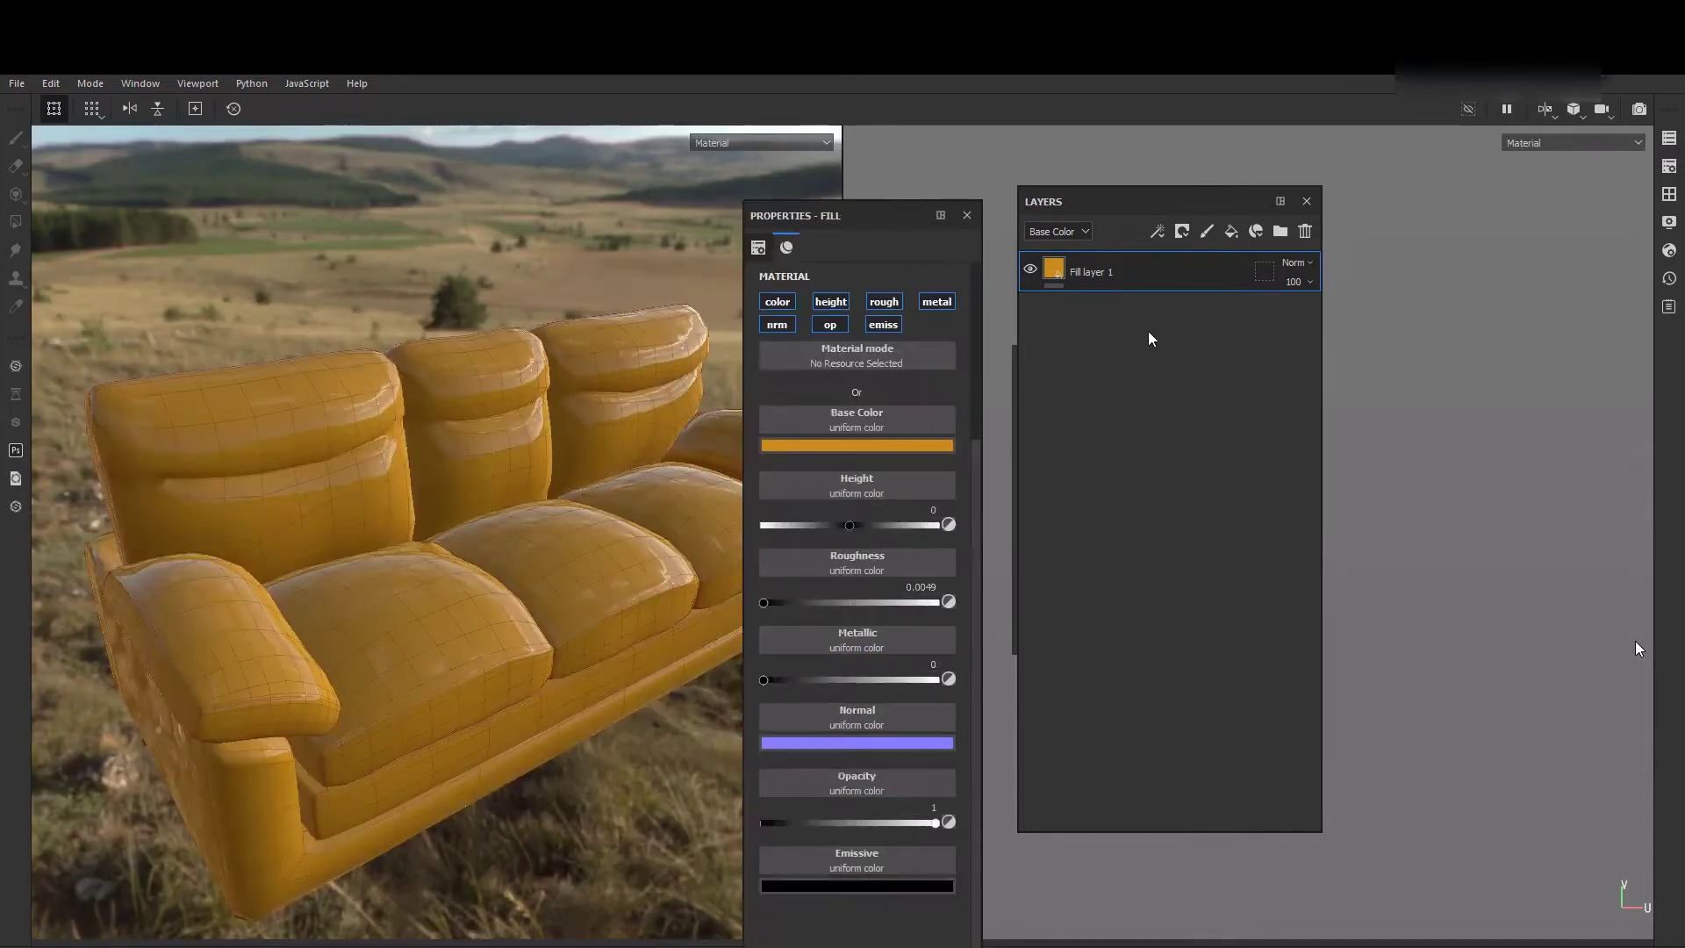
pyautogui.click(966, 216)
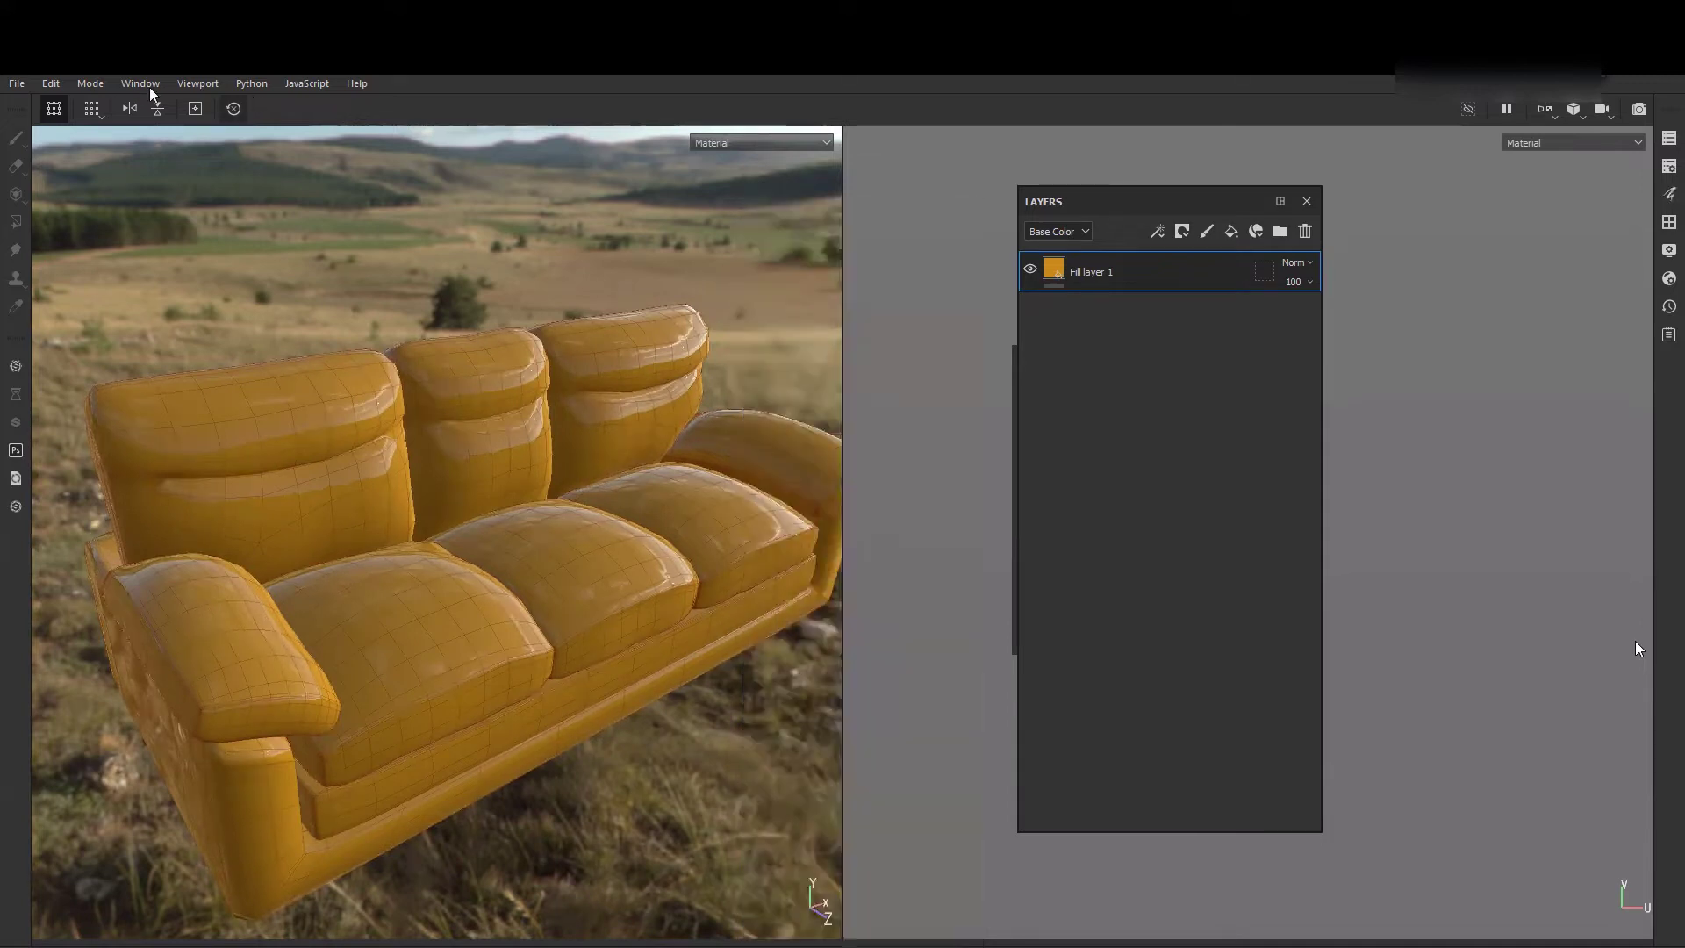
pyautogui.click(146, 83)
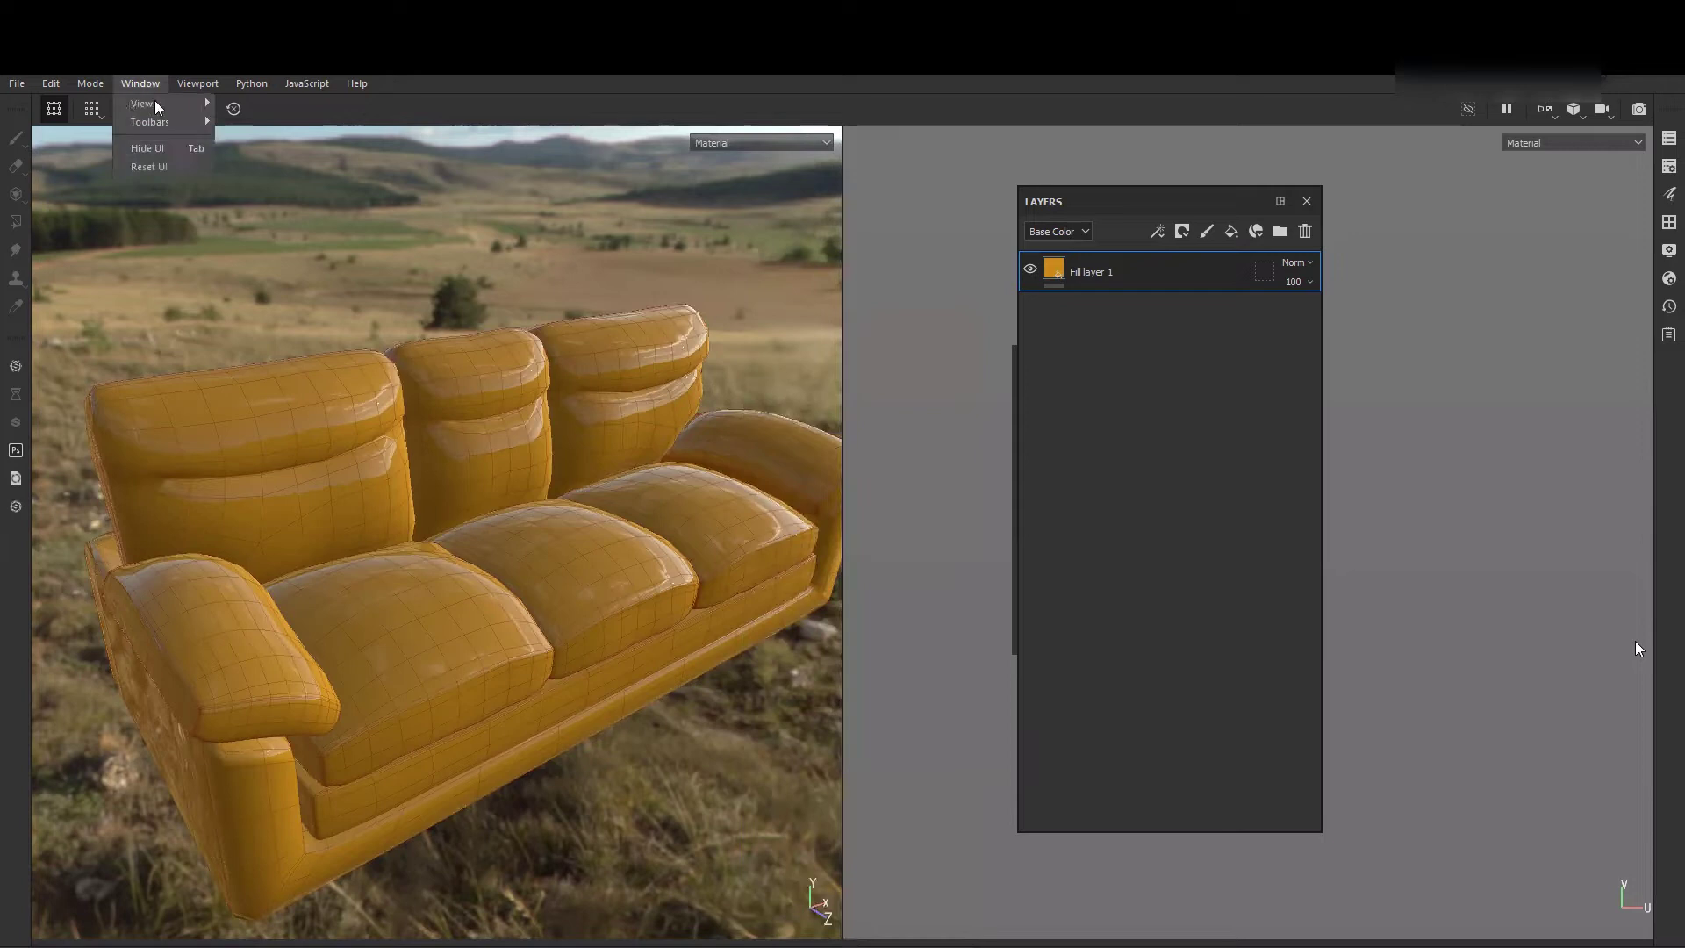
pyautogui.moveTo(158, 106)
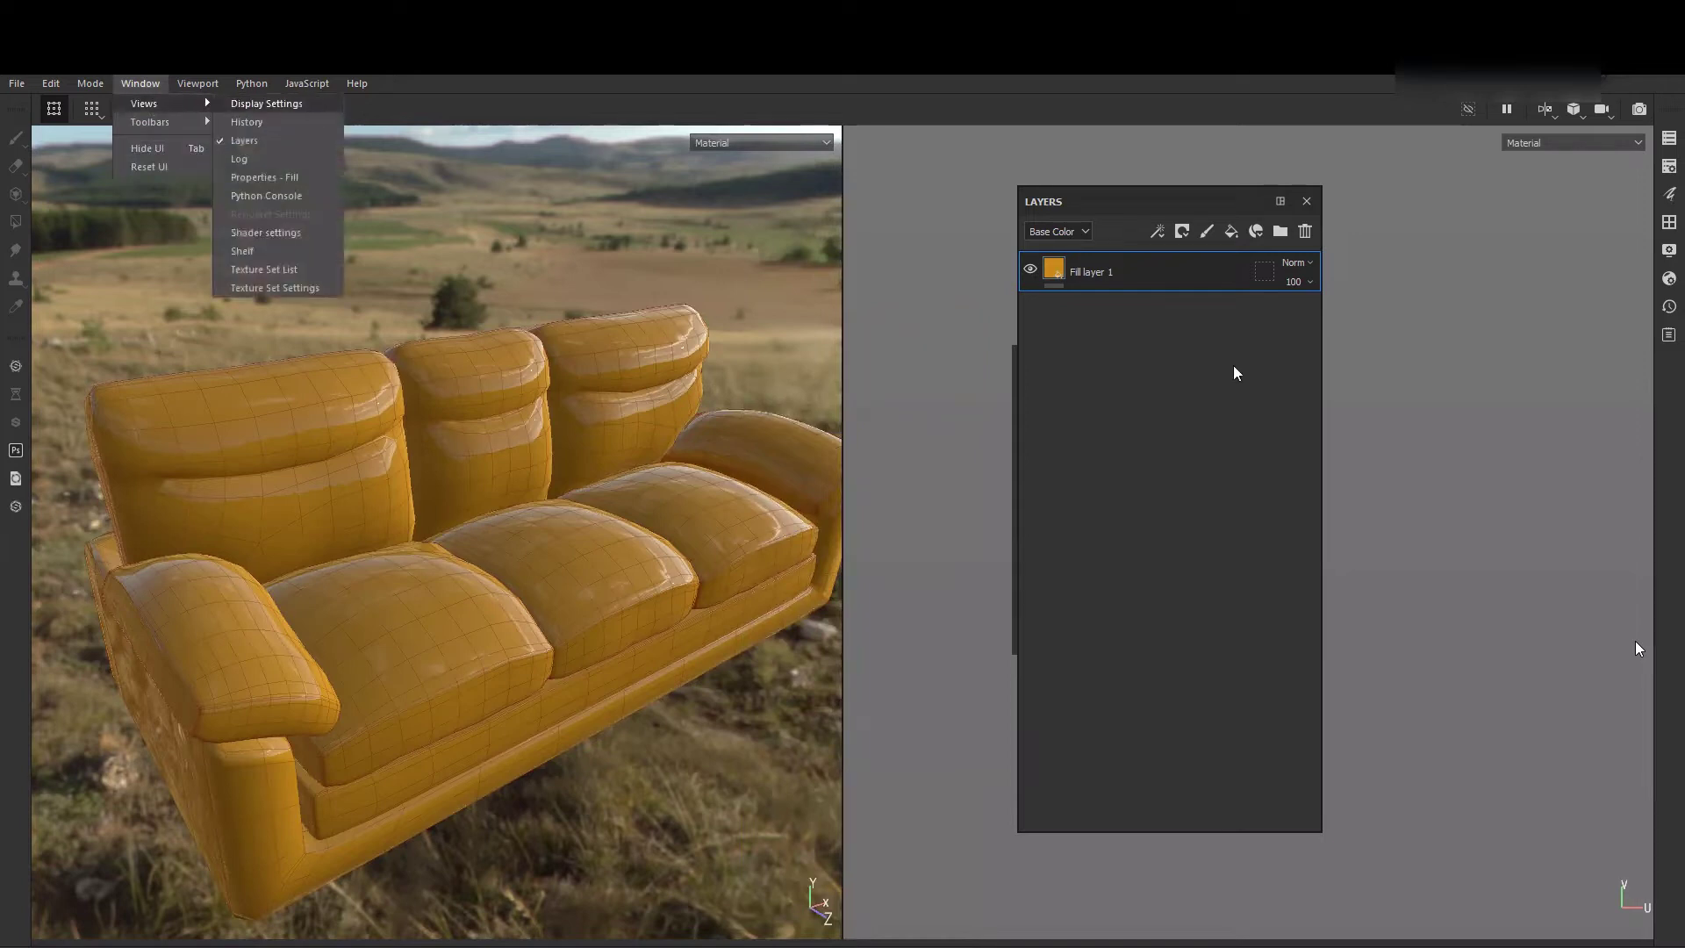
pyautogui.click(303, 234)
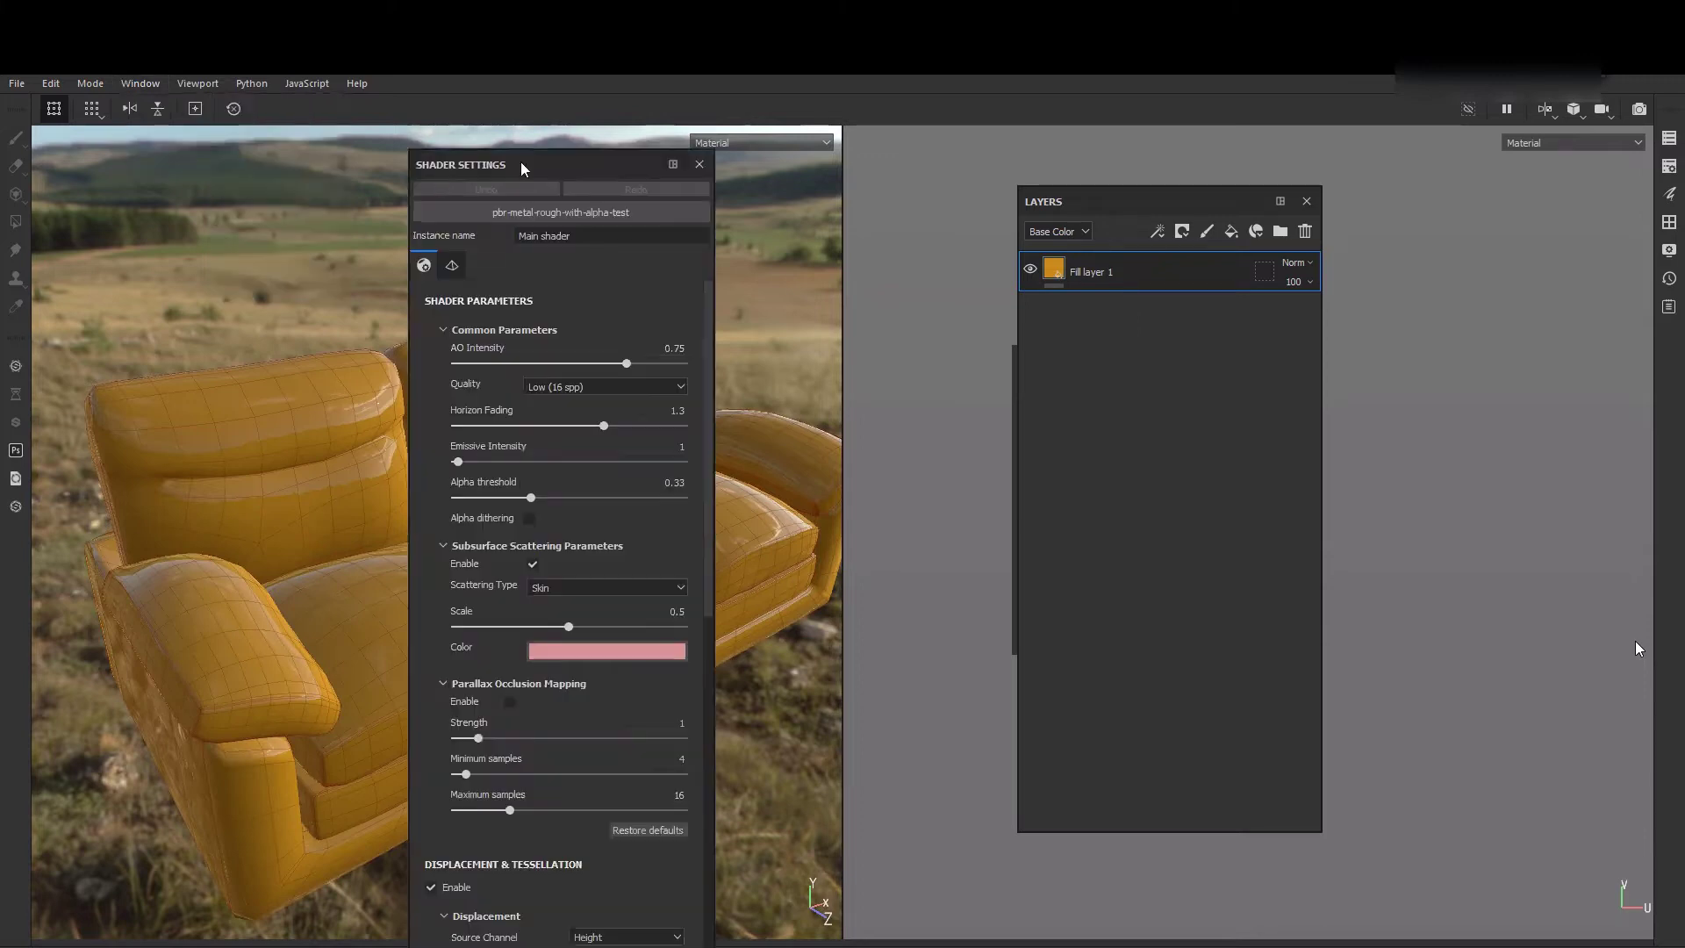
pyautogui.moveTo(601, 162); pyautogui.dragTo(957, 310)
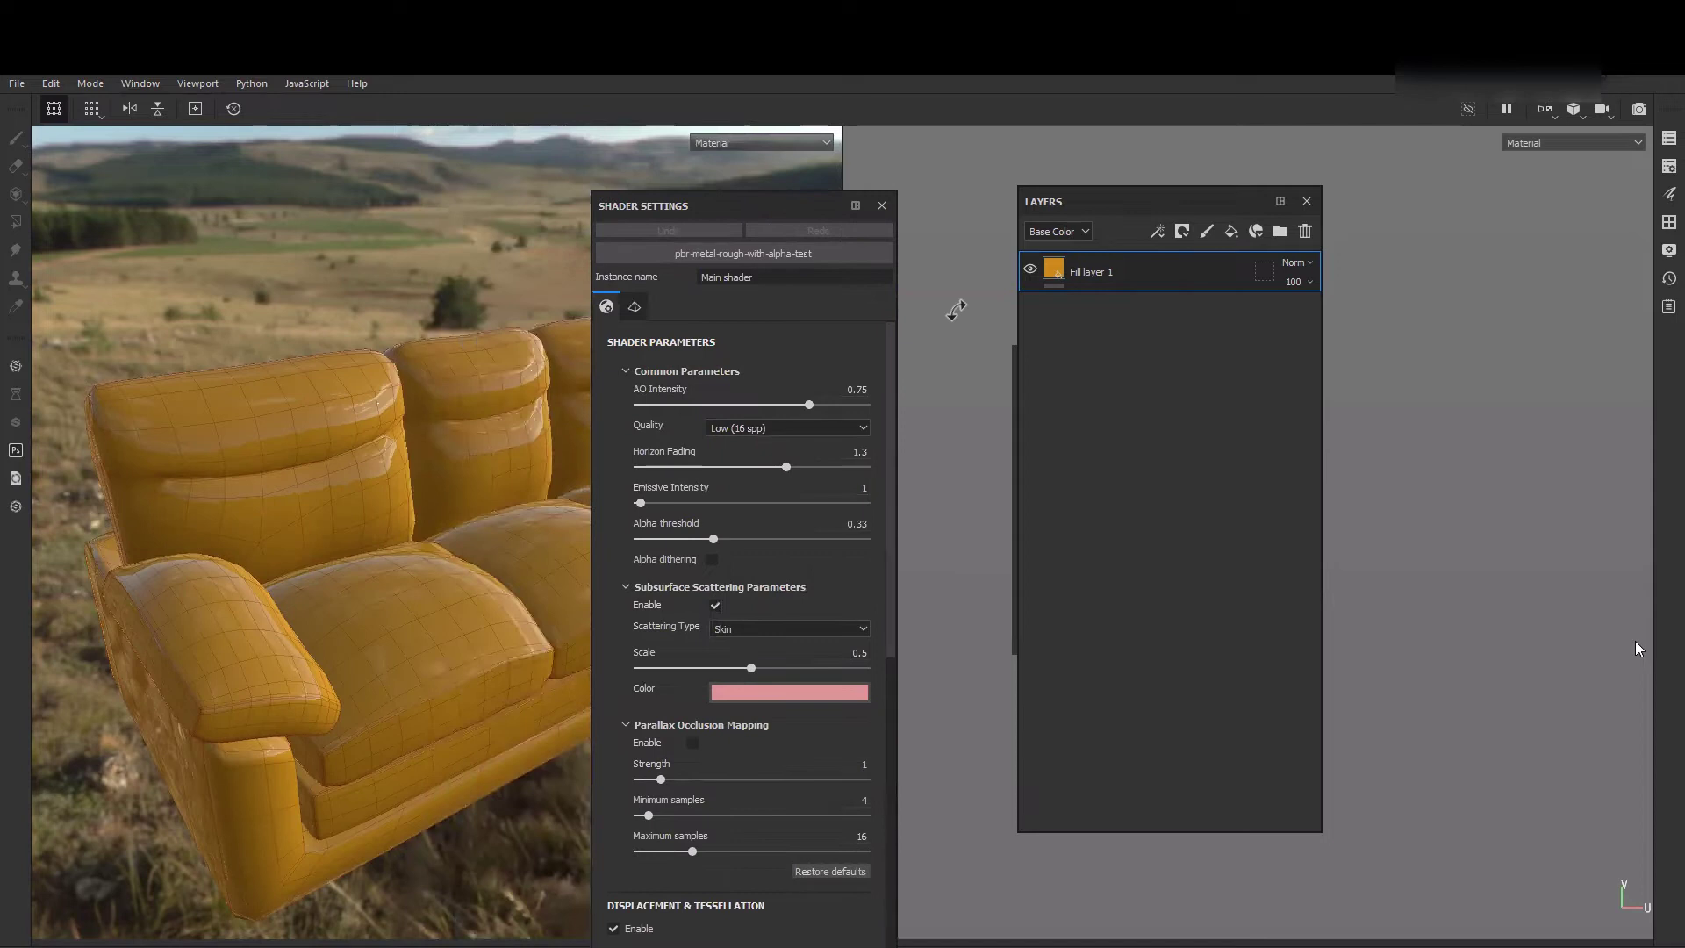
# - Browse the available shaders and switch the main shader to pbr-metal-rough-with-alpha-blending
pyautogui.click(830, 249)
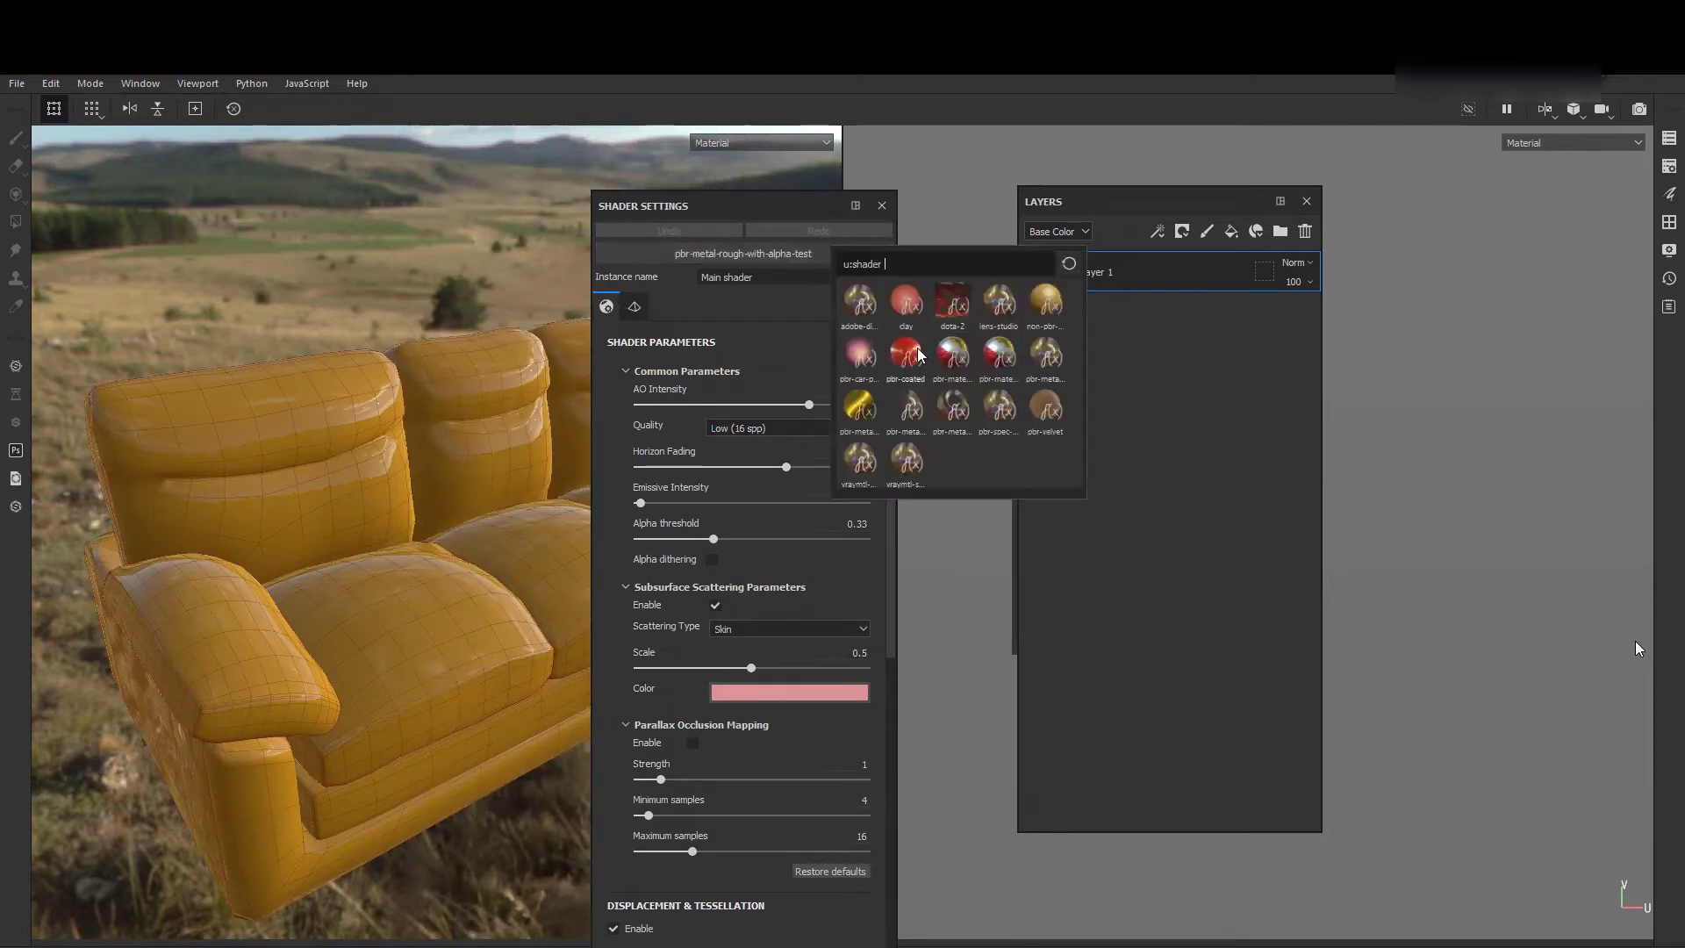
pyautogui.moveTo(919, 354)
pyautogui.moveTo(1049, 307)
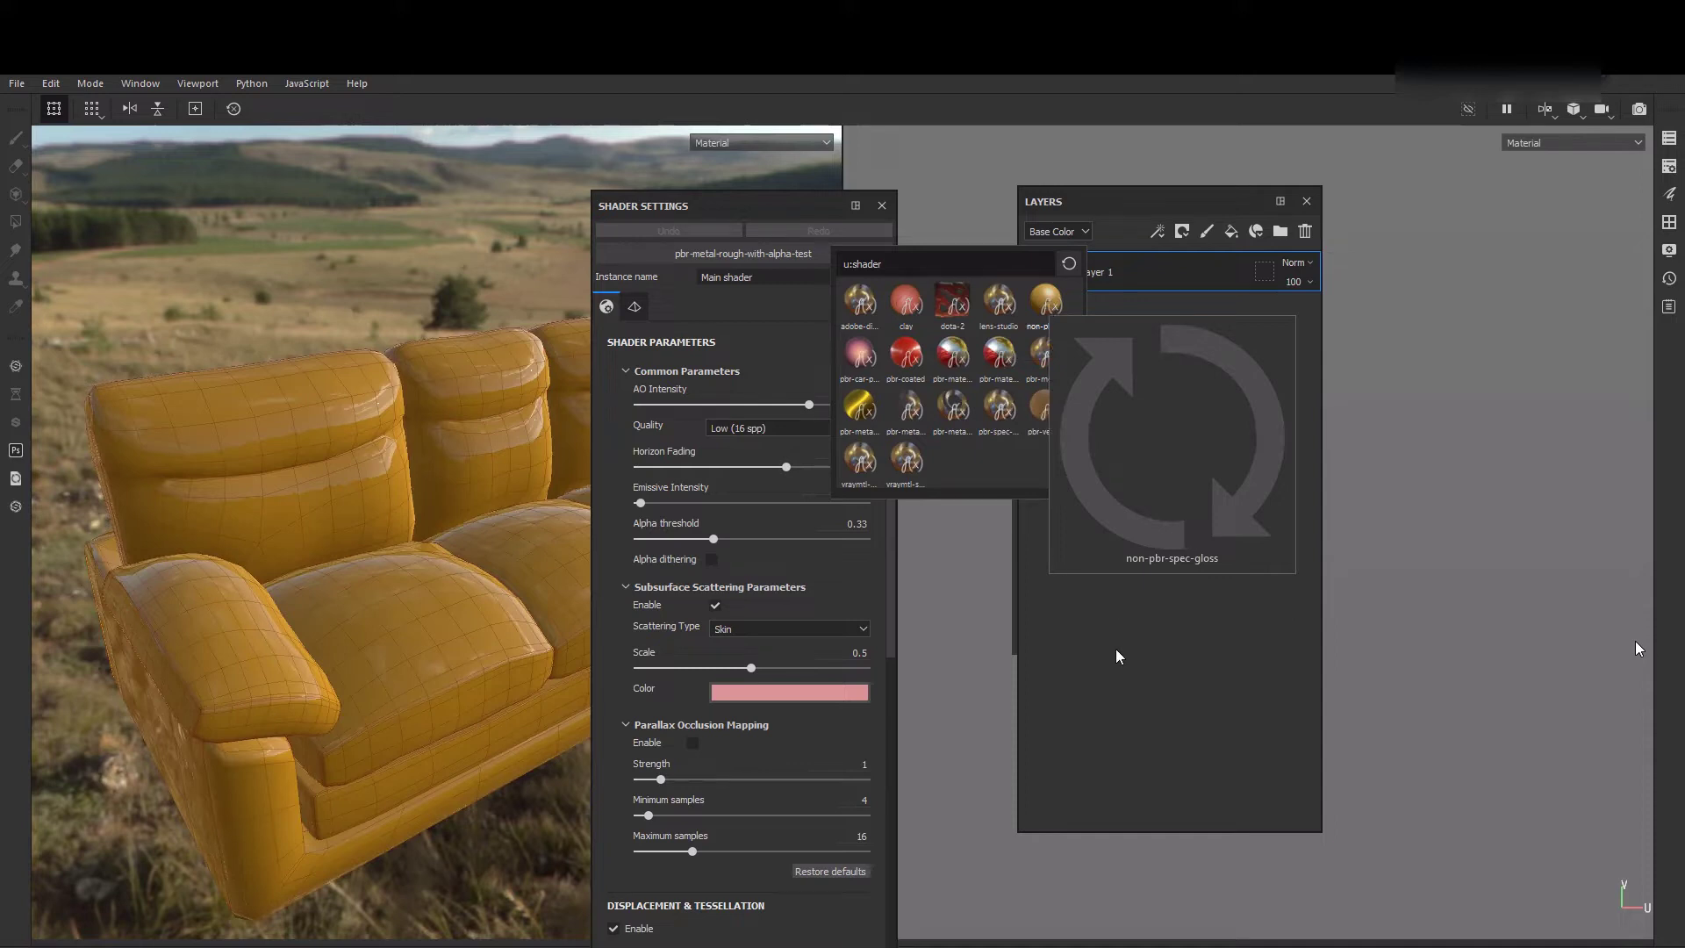
pyautogui.click(763, 255)
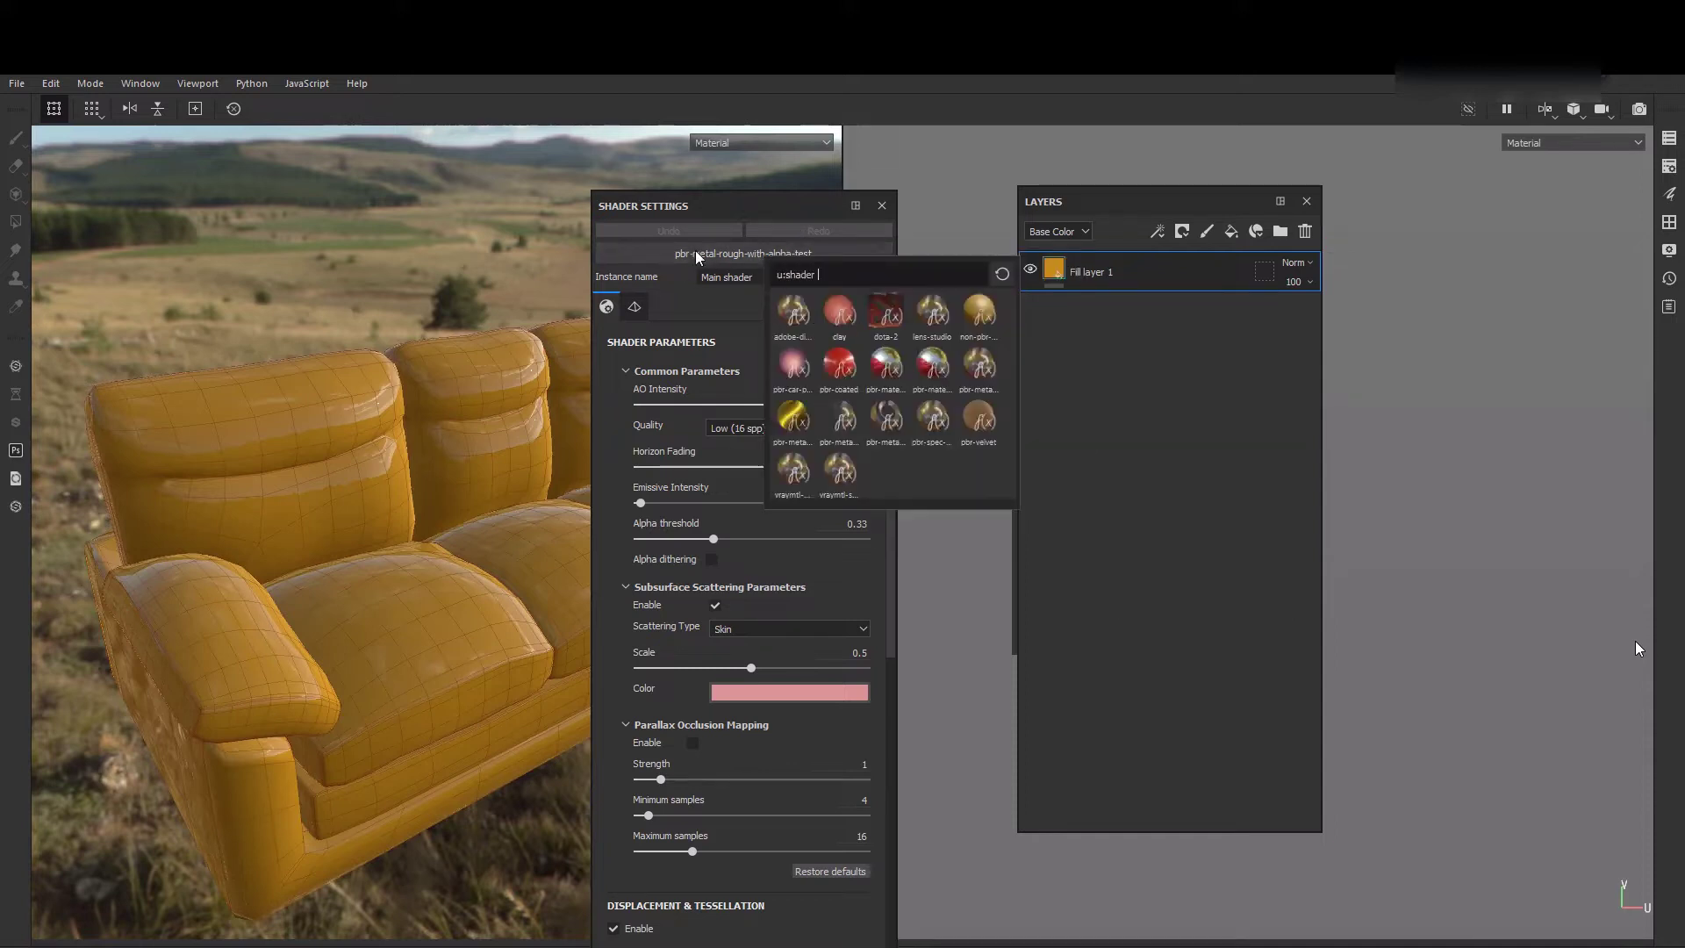
pyautogui.click(742, 254)
pyautogui.click(790, 263)
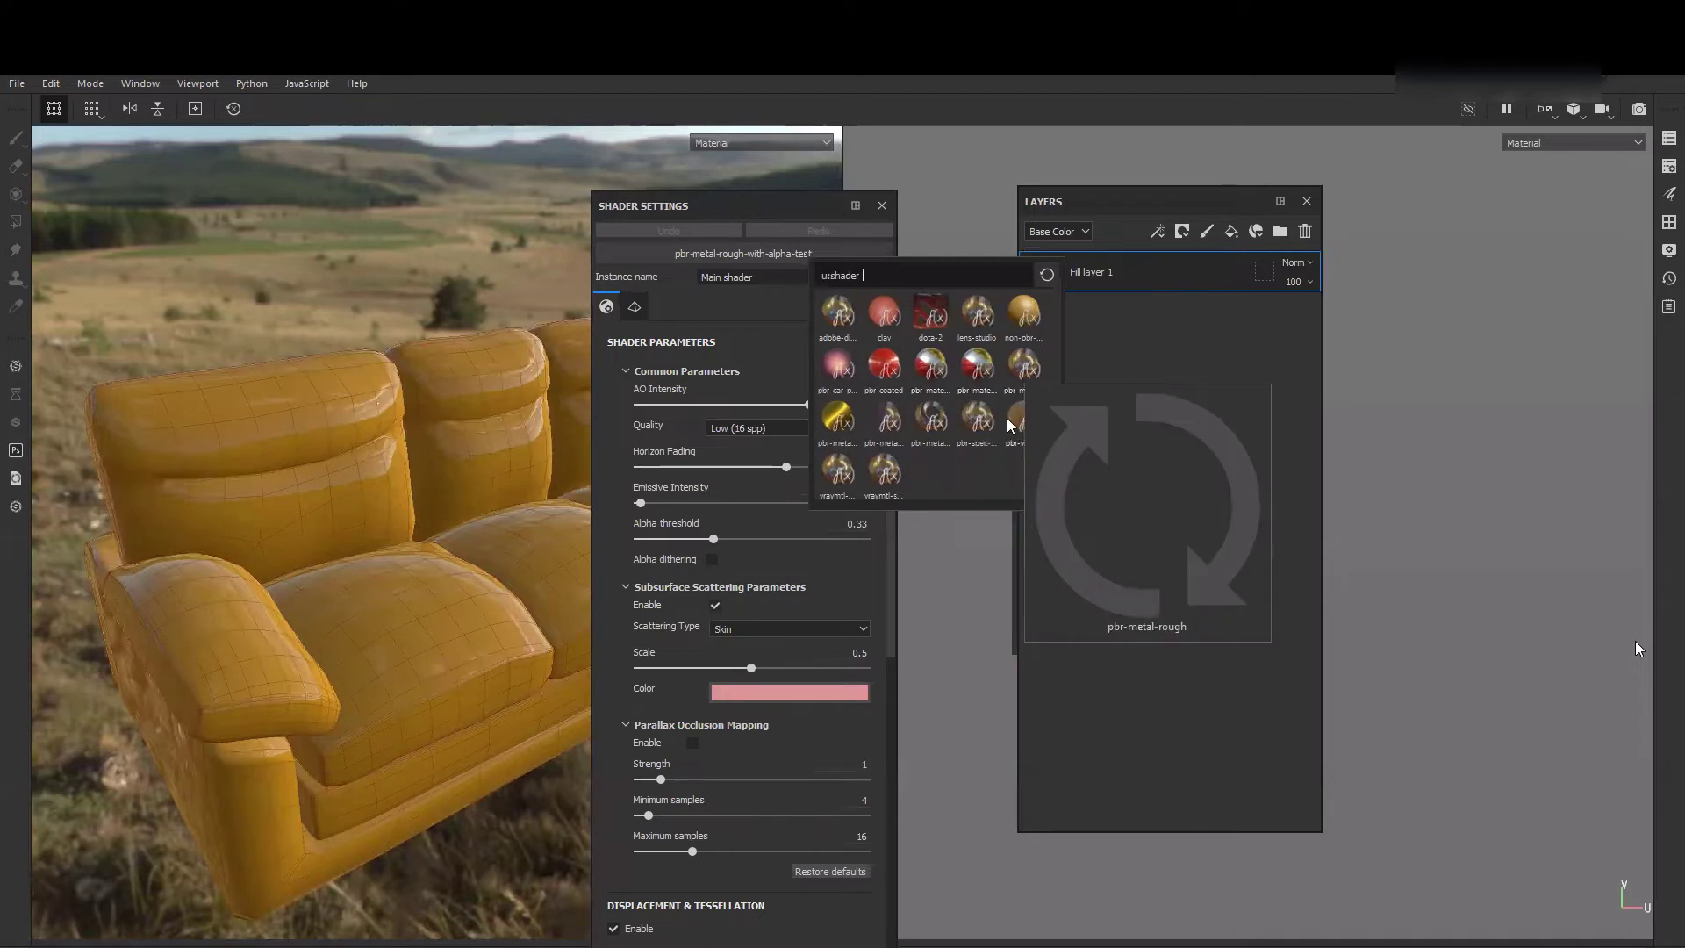
pyautogui.moveTo(887, 417)
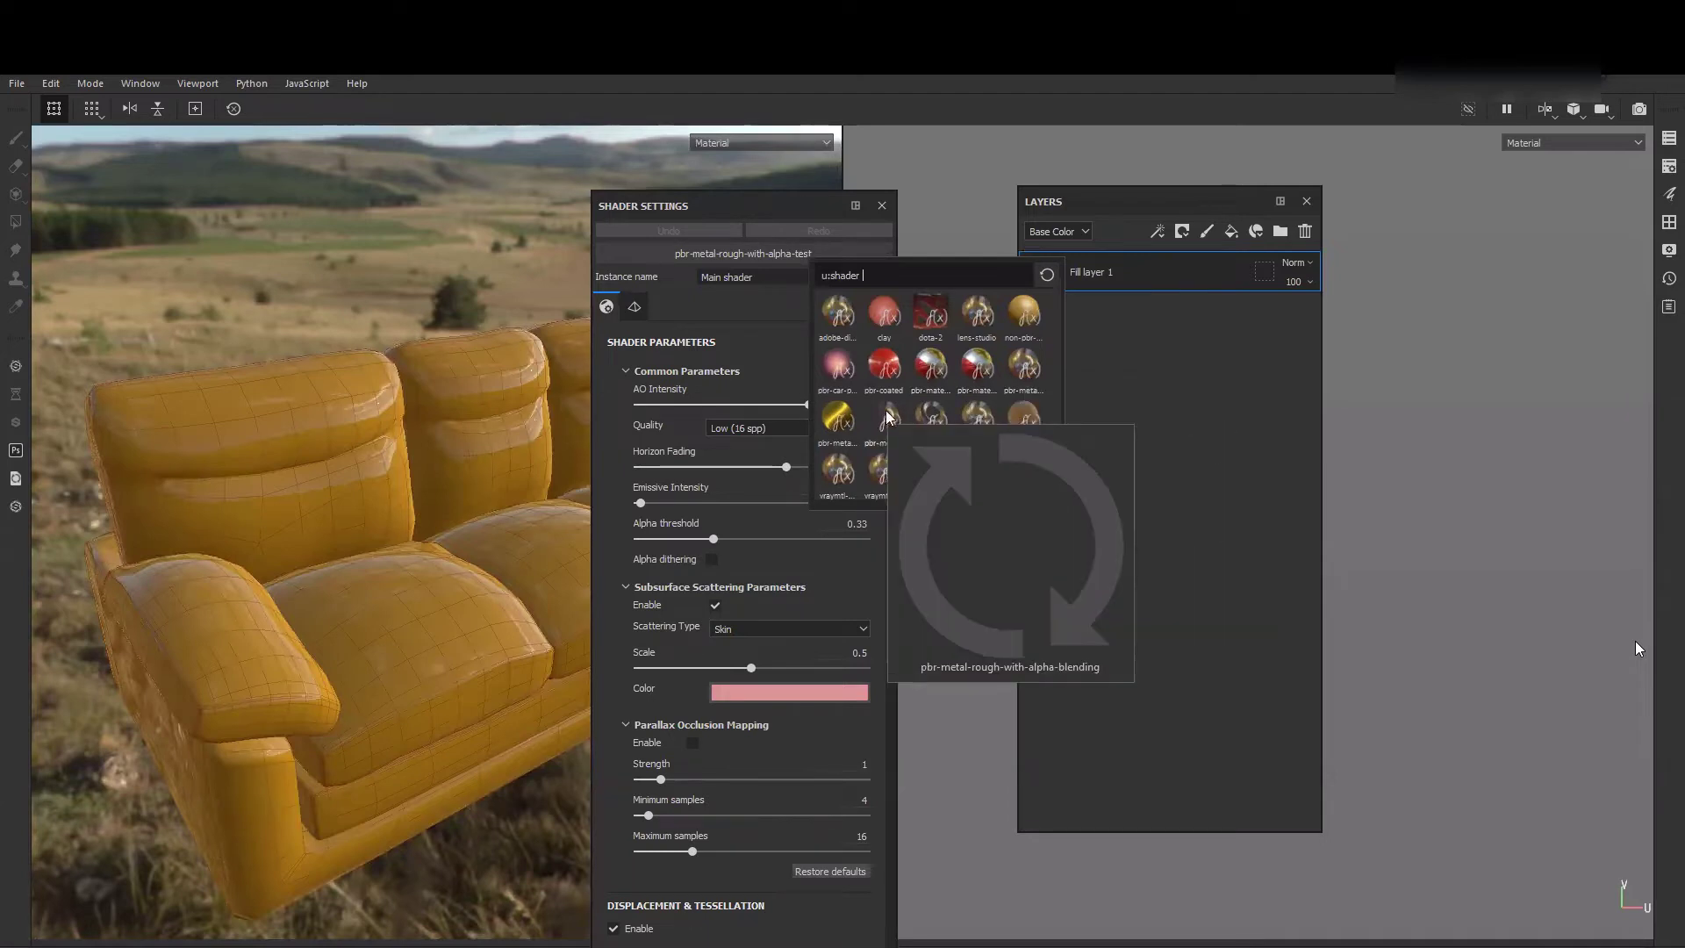
pyautogui.click(888, 416)
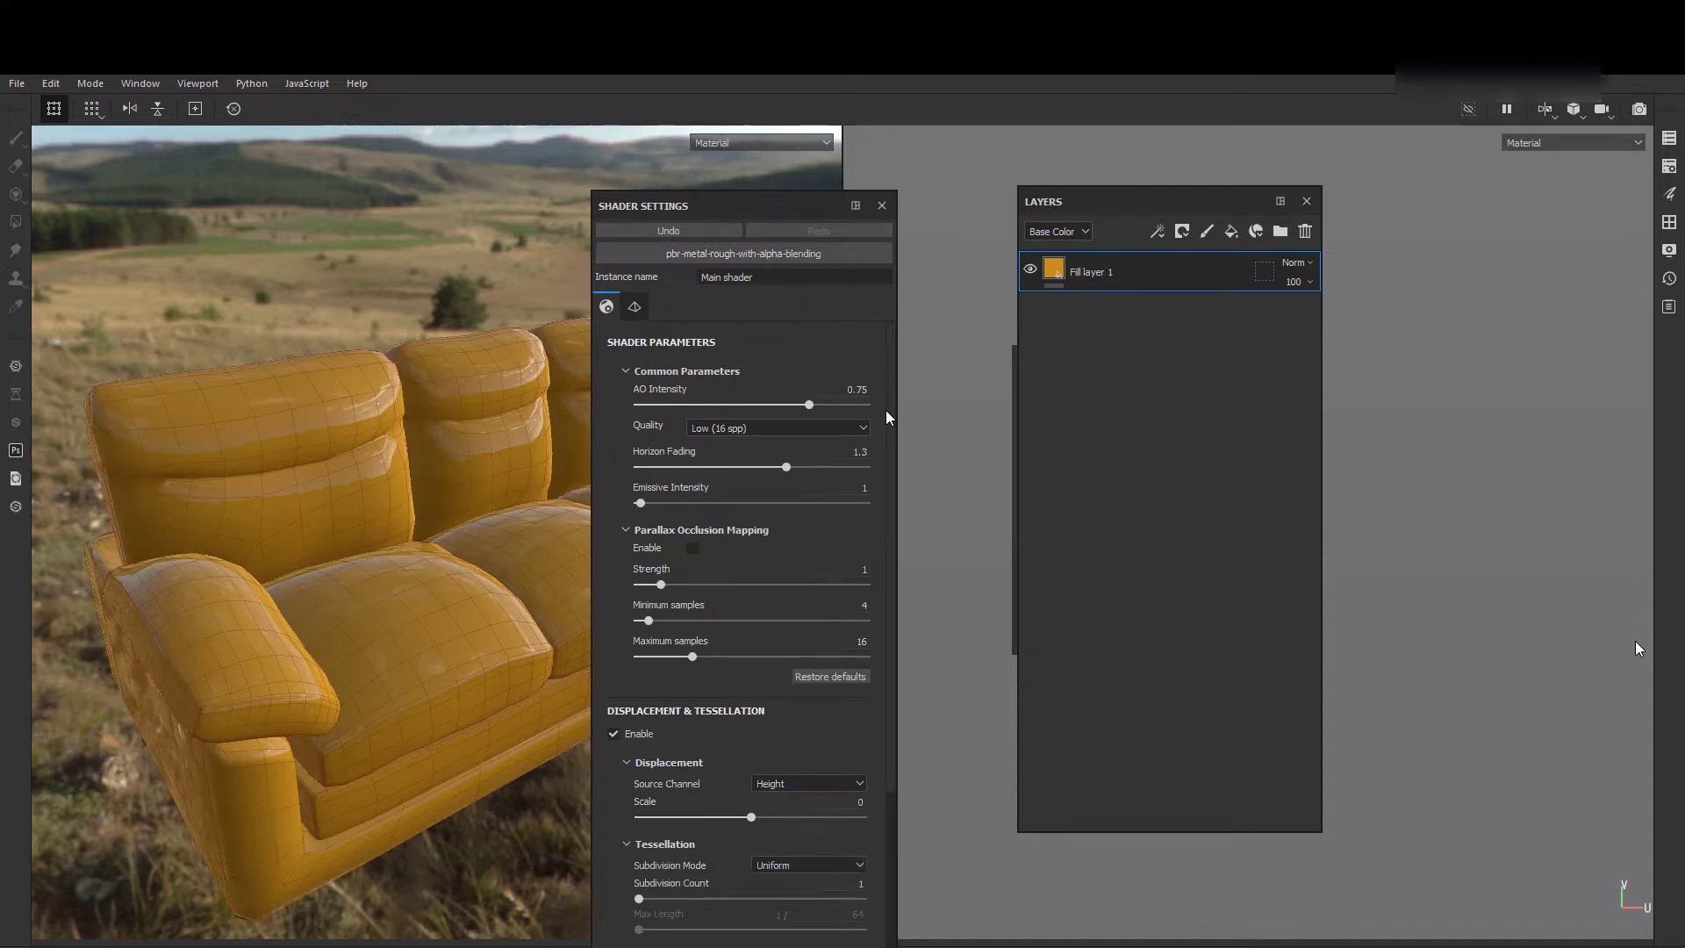
# - Try the pbr-metal-rough shader for the main shader instance and undo the shader change
pyautogui.click(814, 253)
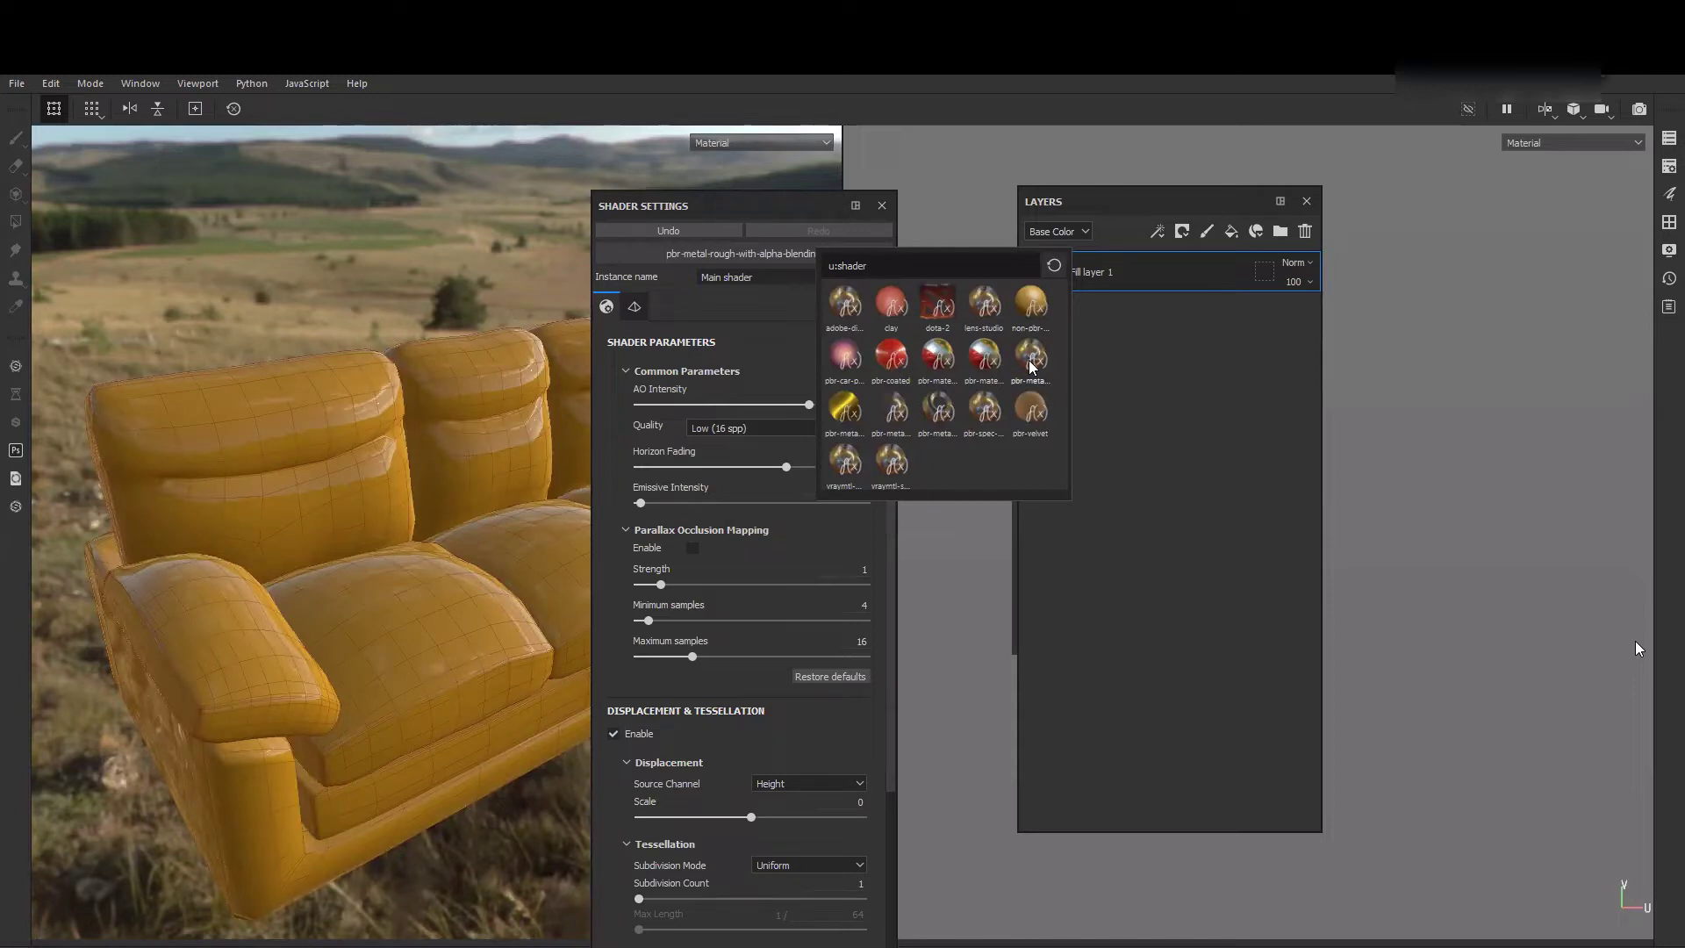
pyautogui.click(1032, 361)
pyautogui.click(699, 229)
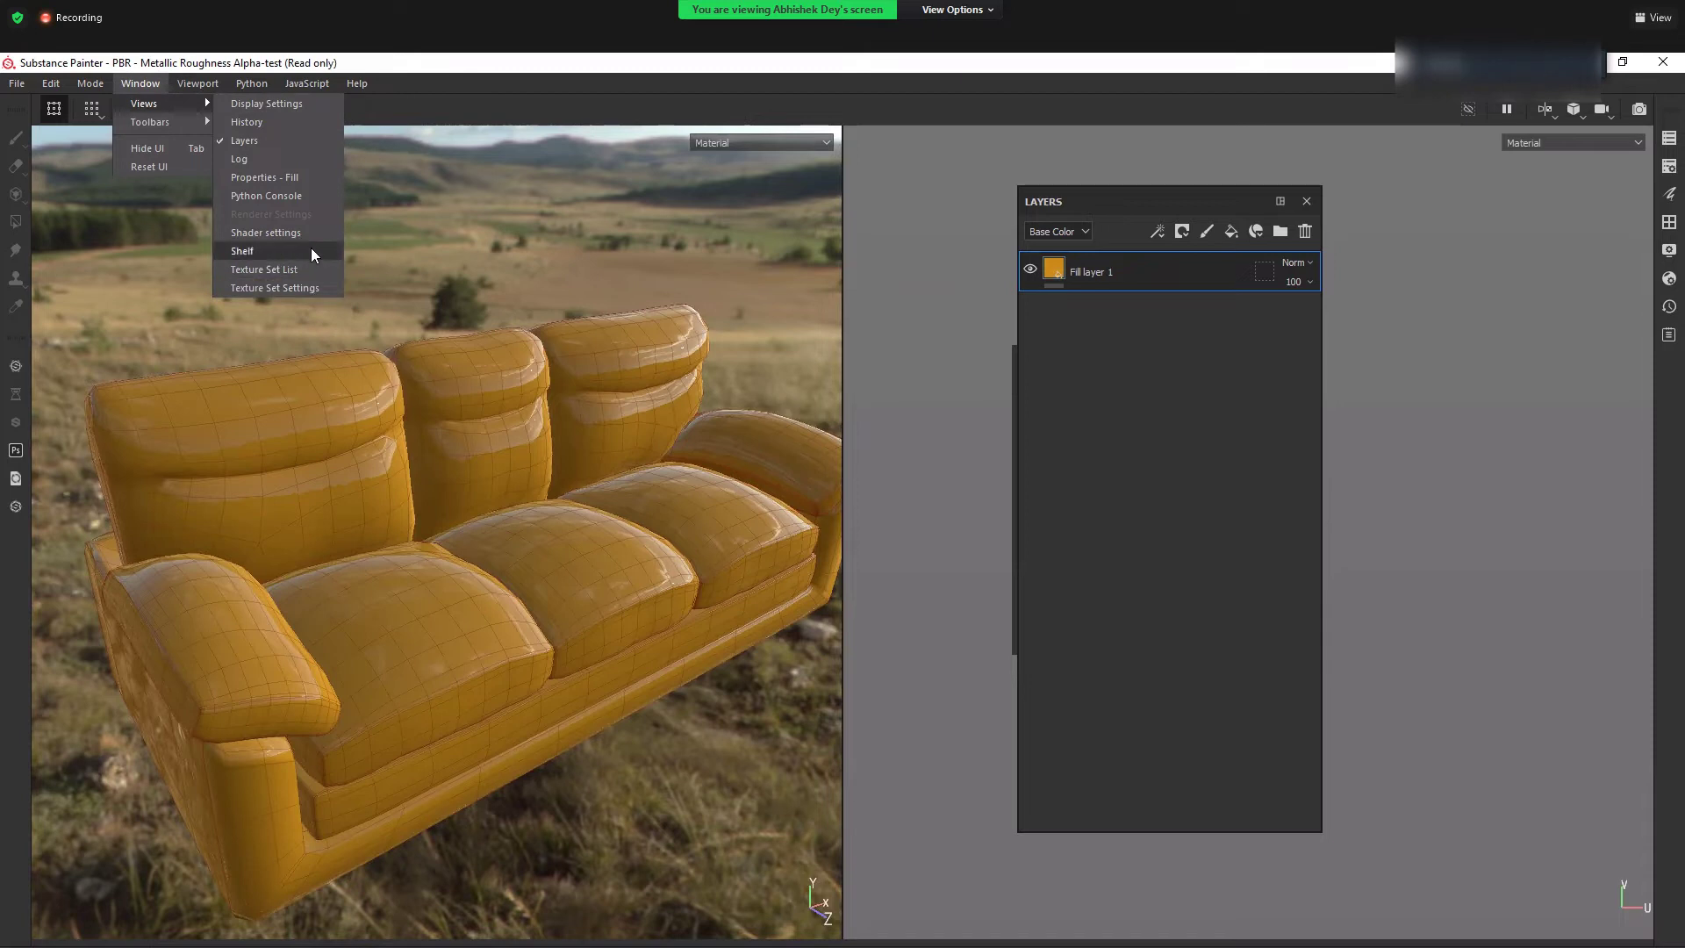
# - Open the Shelf and move the Layers window off it, over the 2D view
pyautogui.click(310, 251)
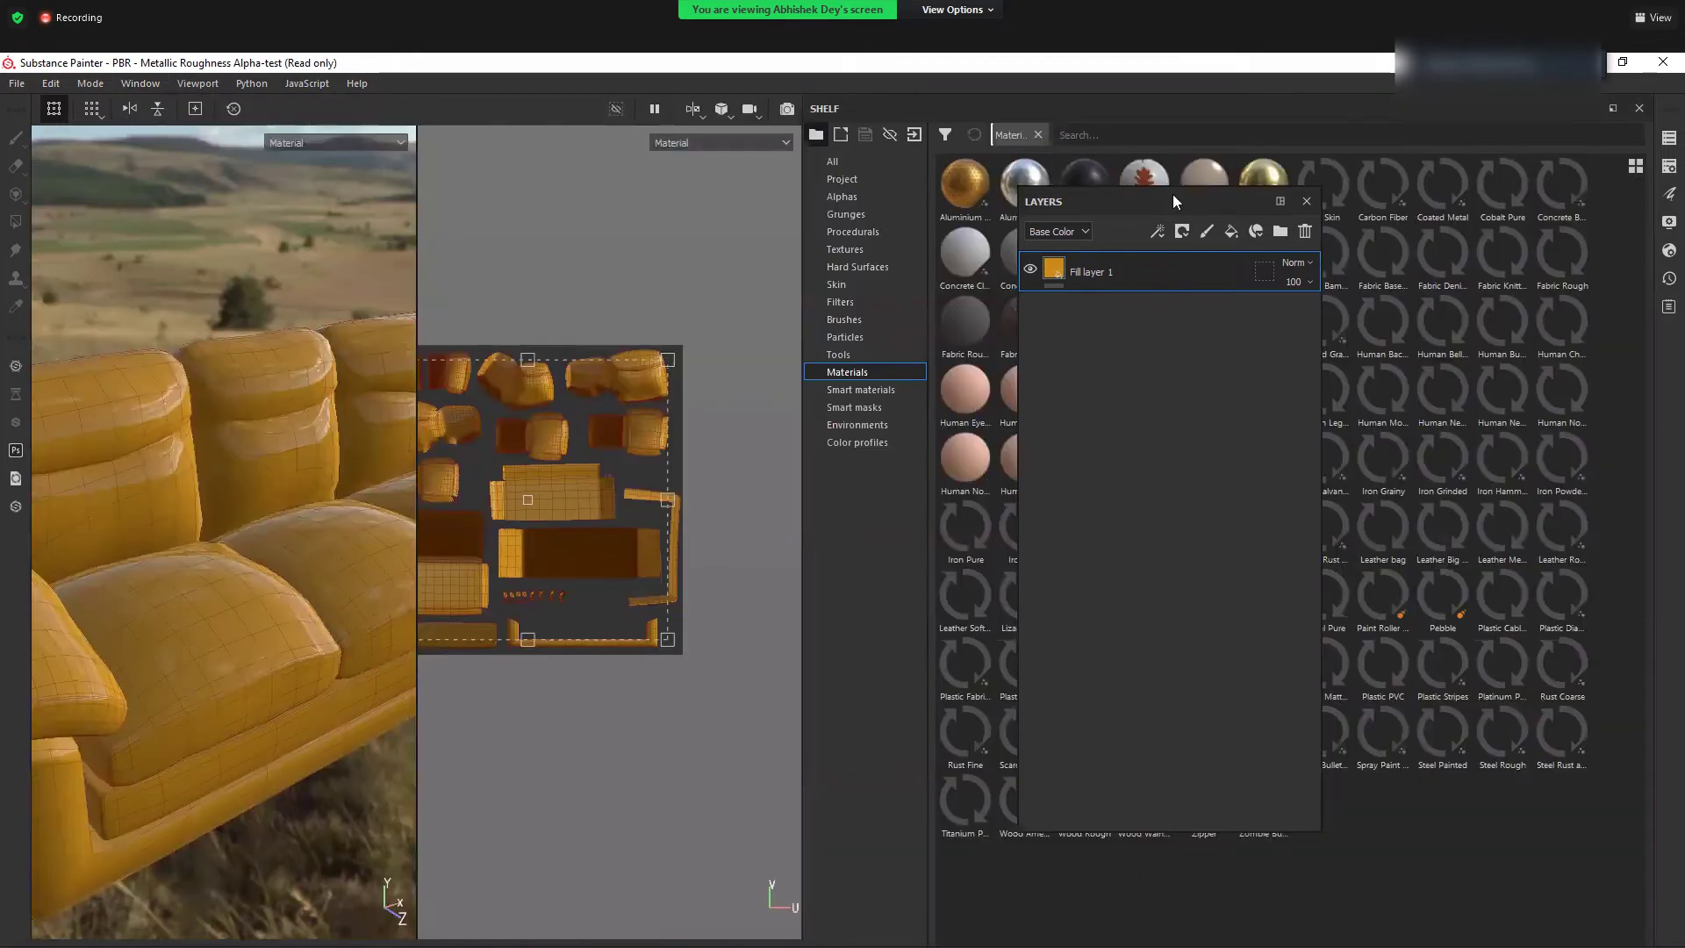
pyautogui.moveTo(1172, 193); pyautogui.dragTo(609, 228)
# - Examine the shelf's Alphas, Grunges, Procedurals, Textures, Hard Surfaces, Skin and Filters categories
pyautogui.press('super')
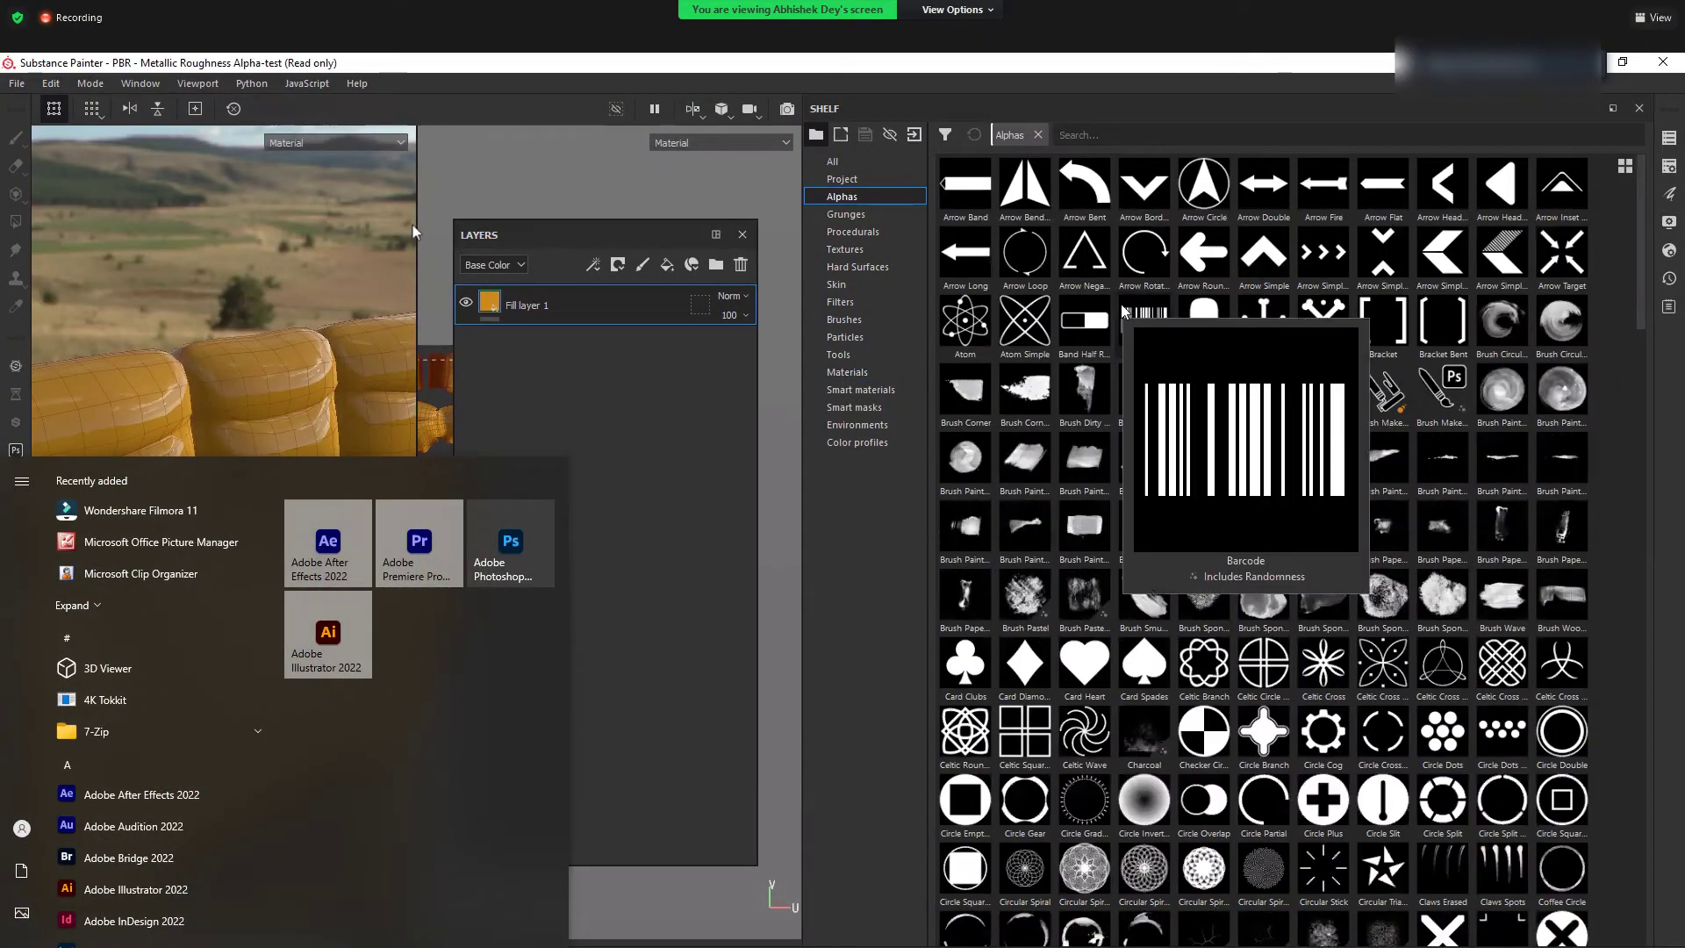
pyautogui.click(845, 215)
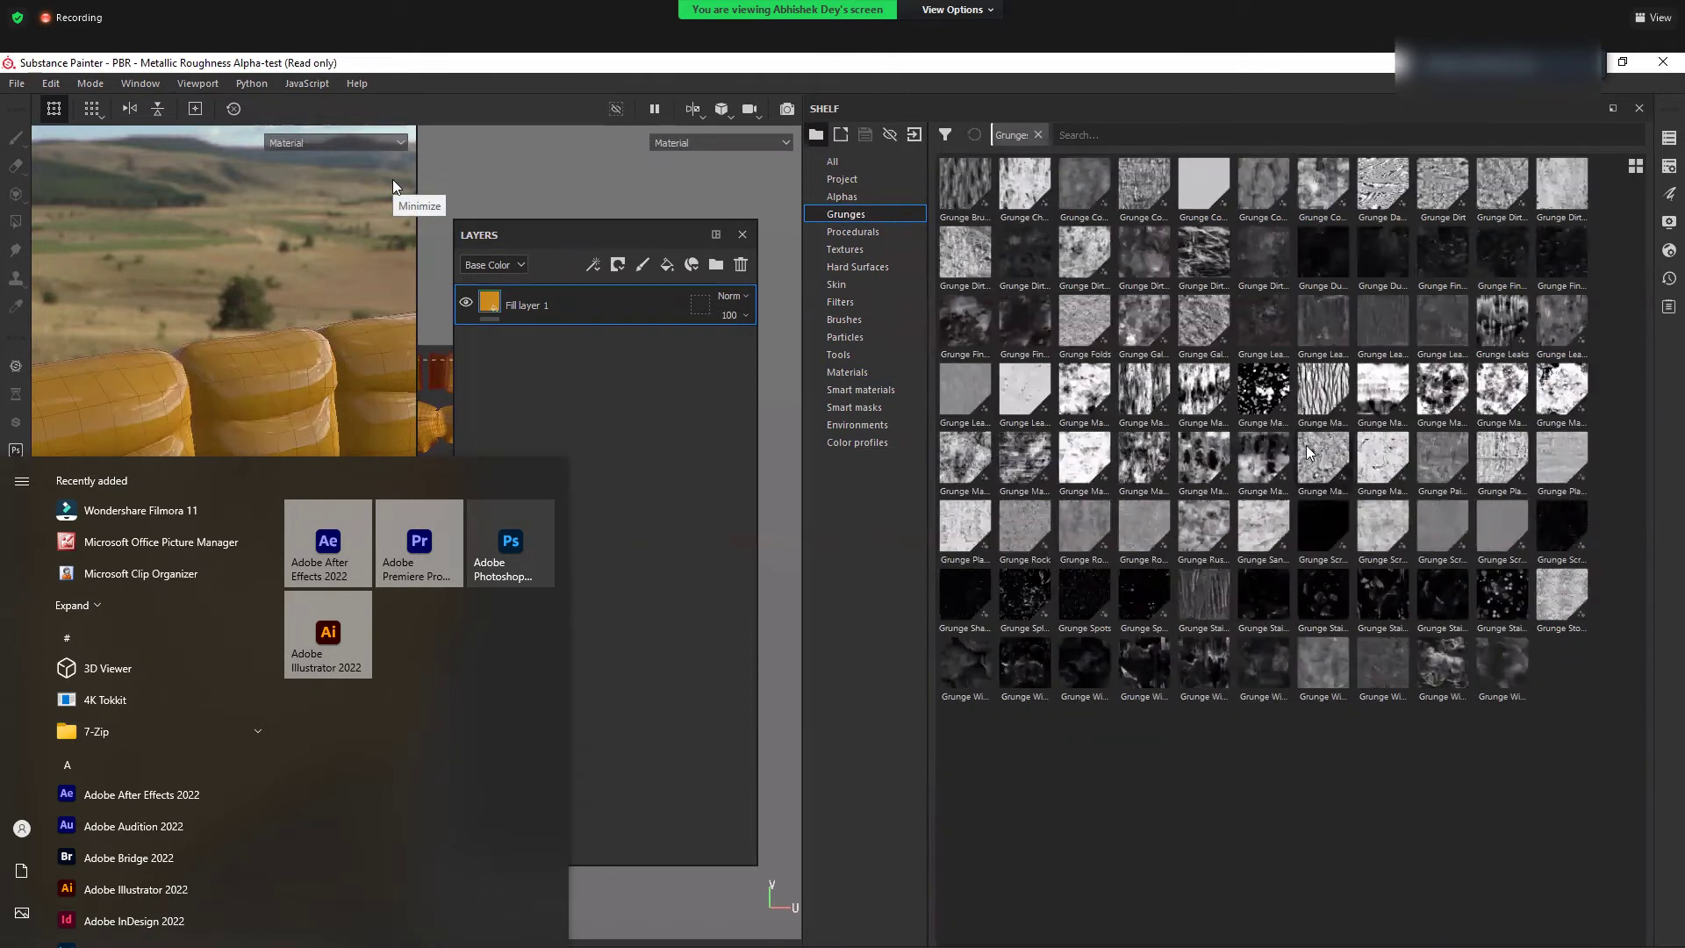
pyautogui.moveTo(1307, 453)
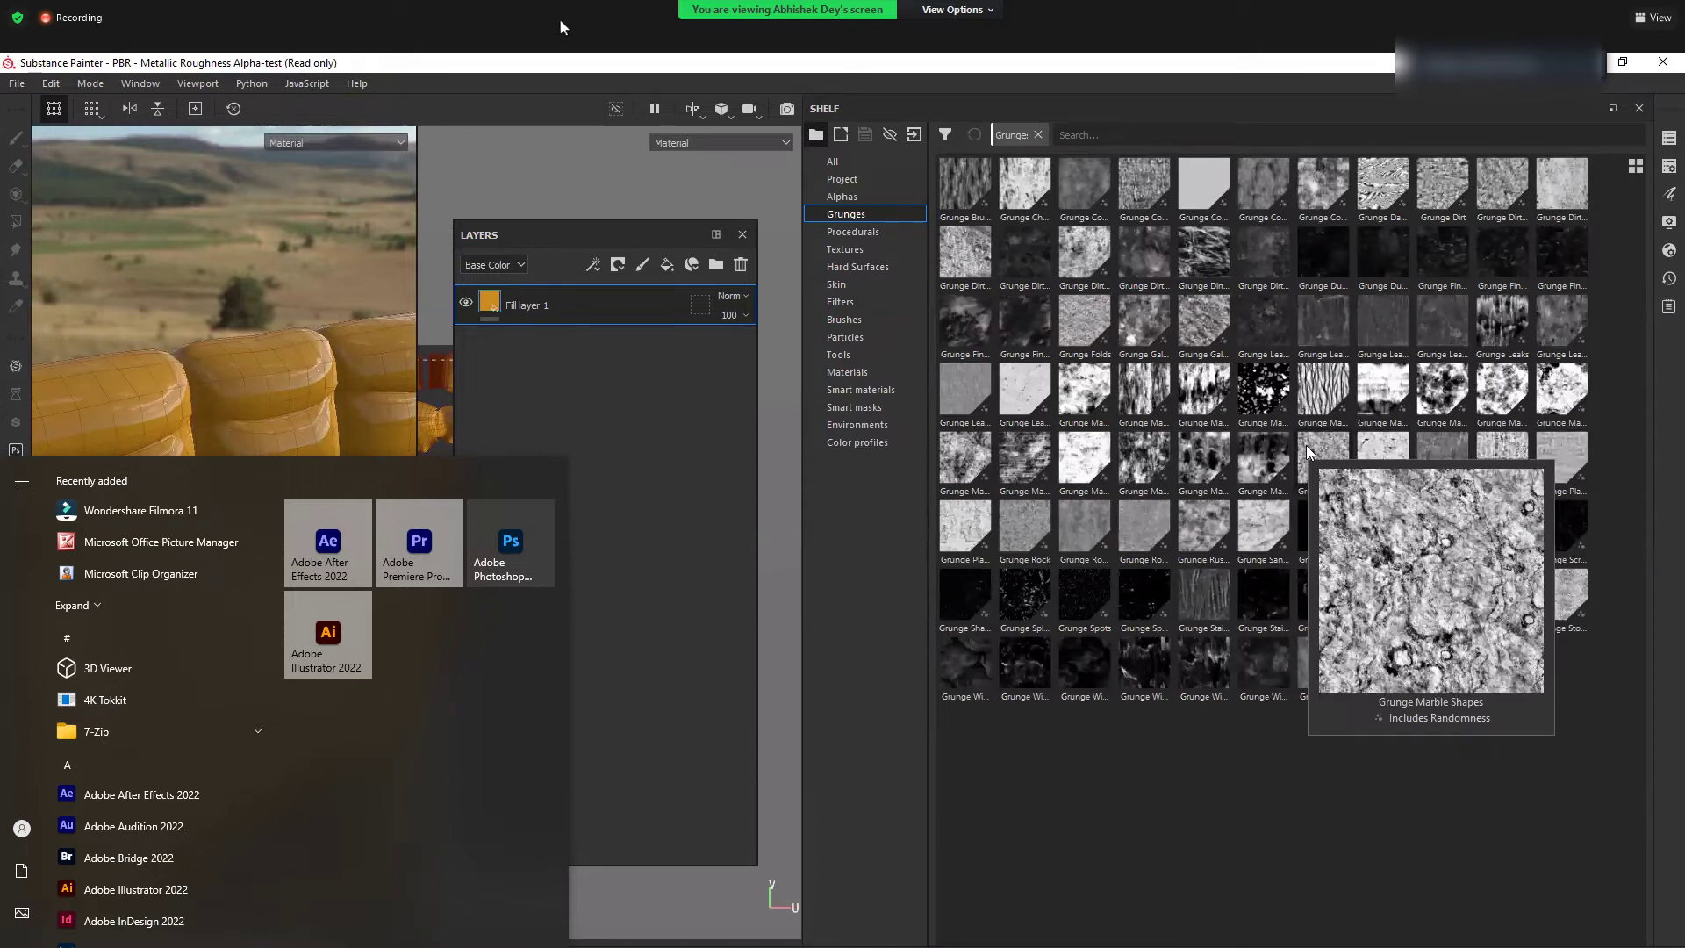
pyautogui.press('super')
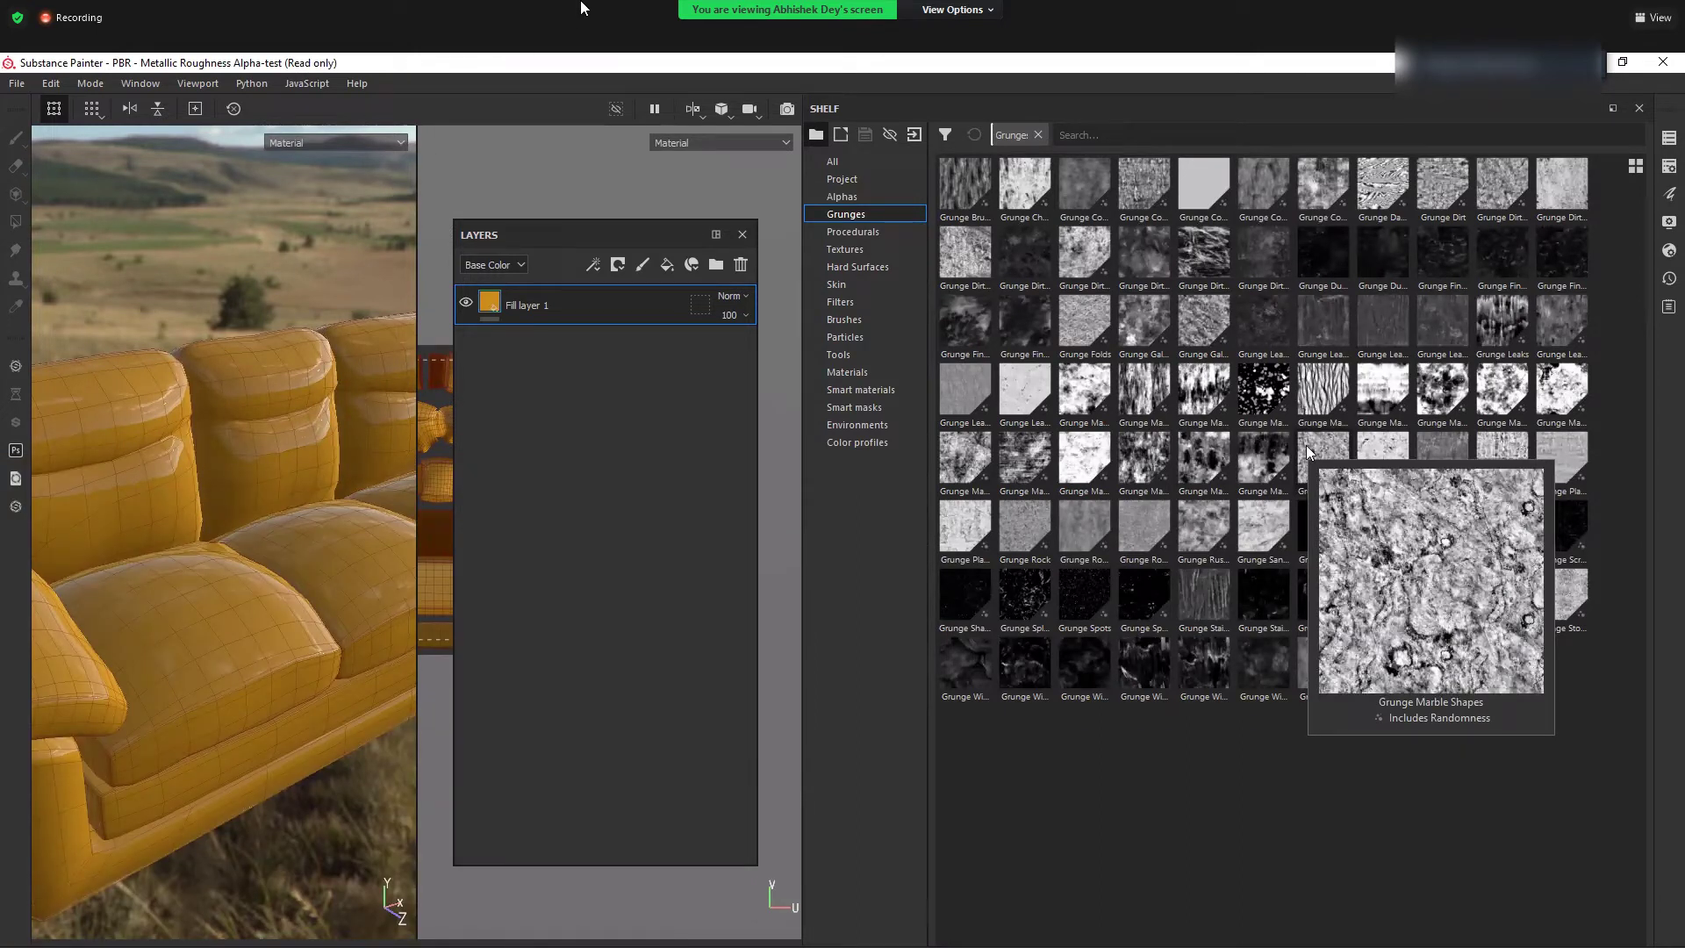
pyautogui.click(883, 233)
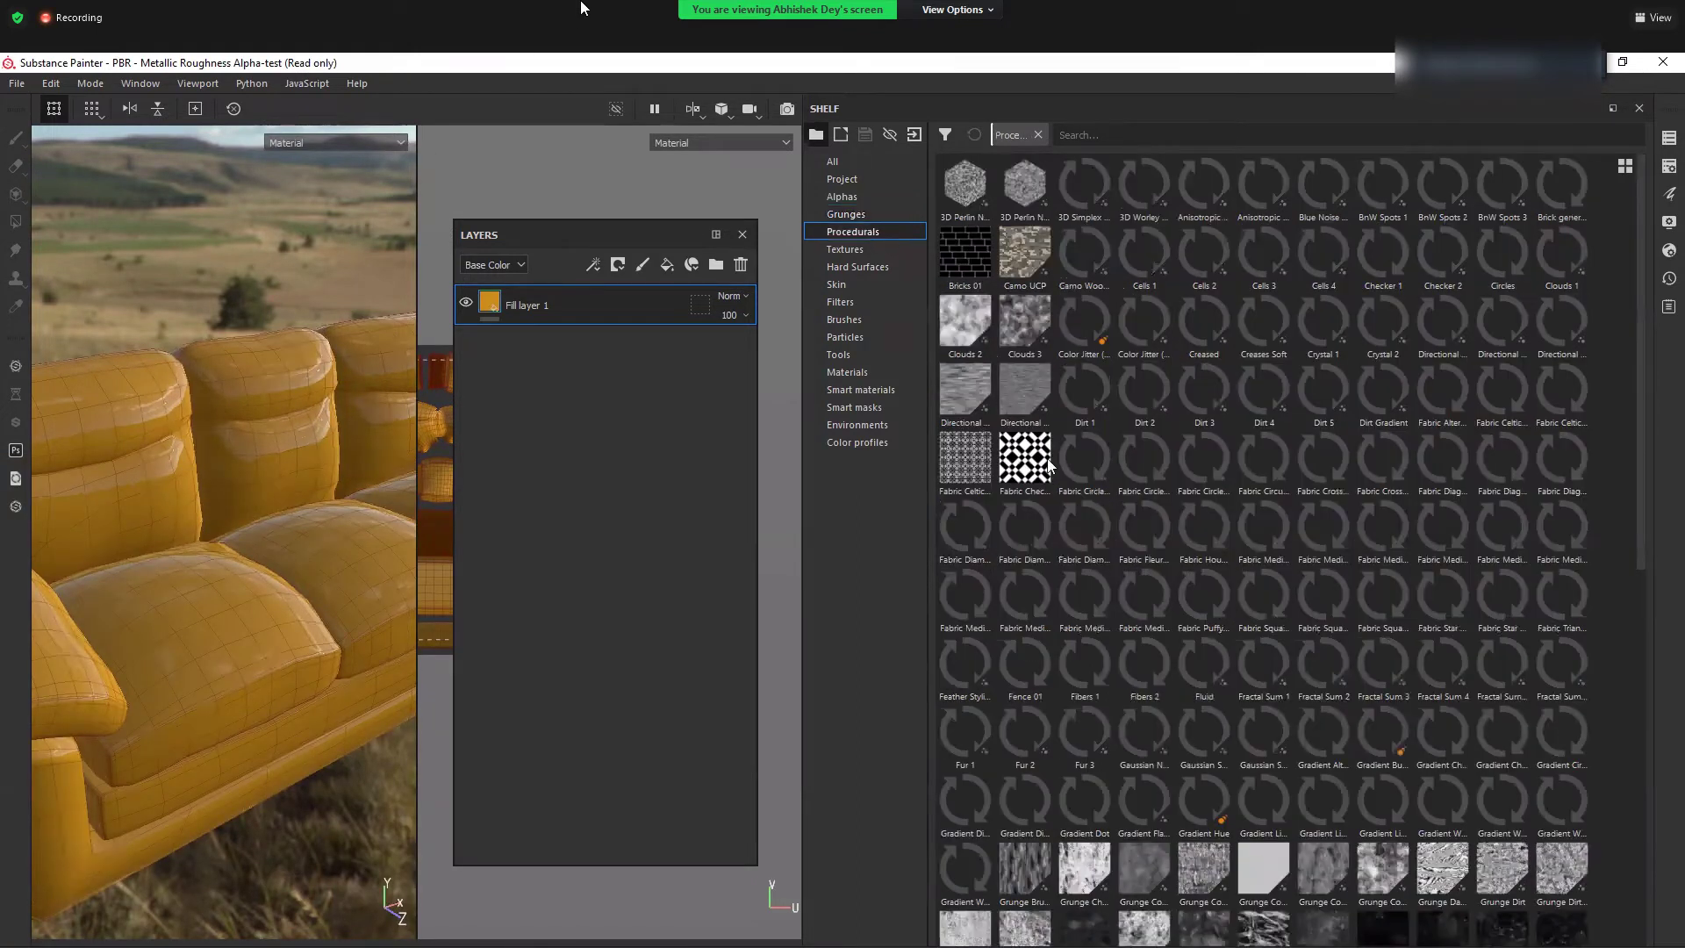
pyautogui.click(877, 251)
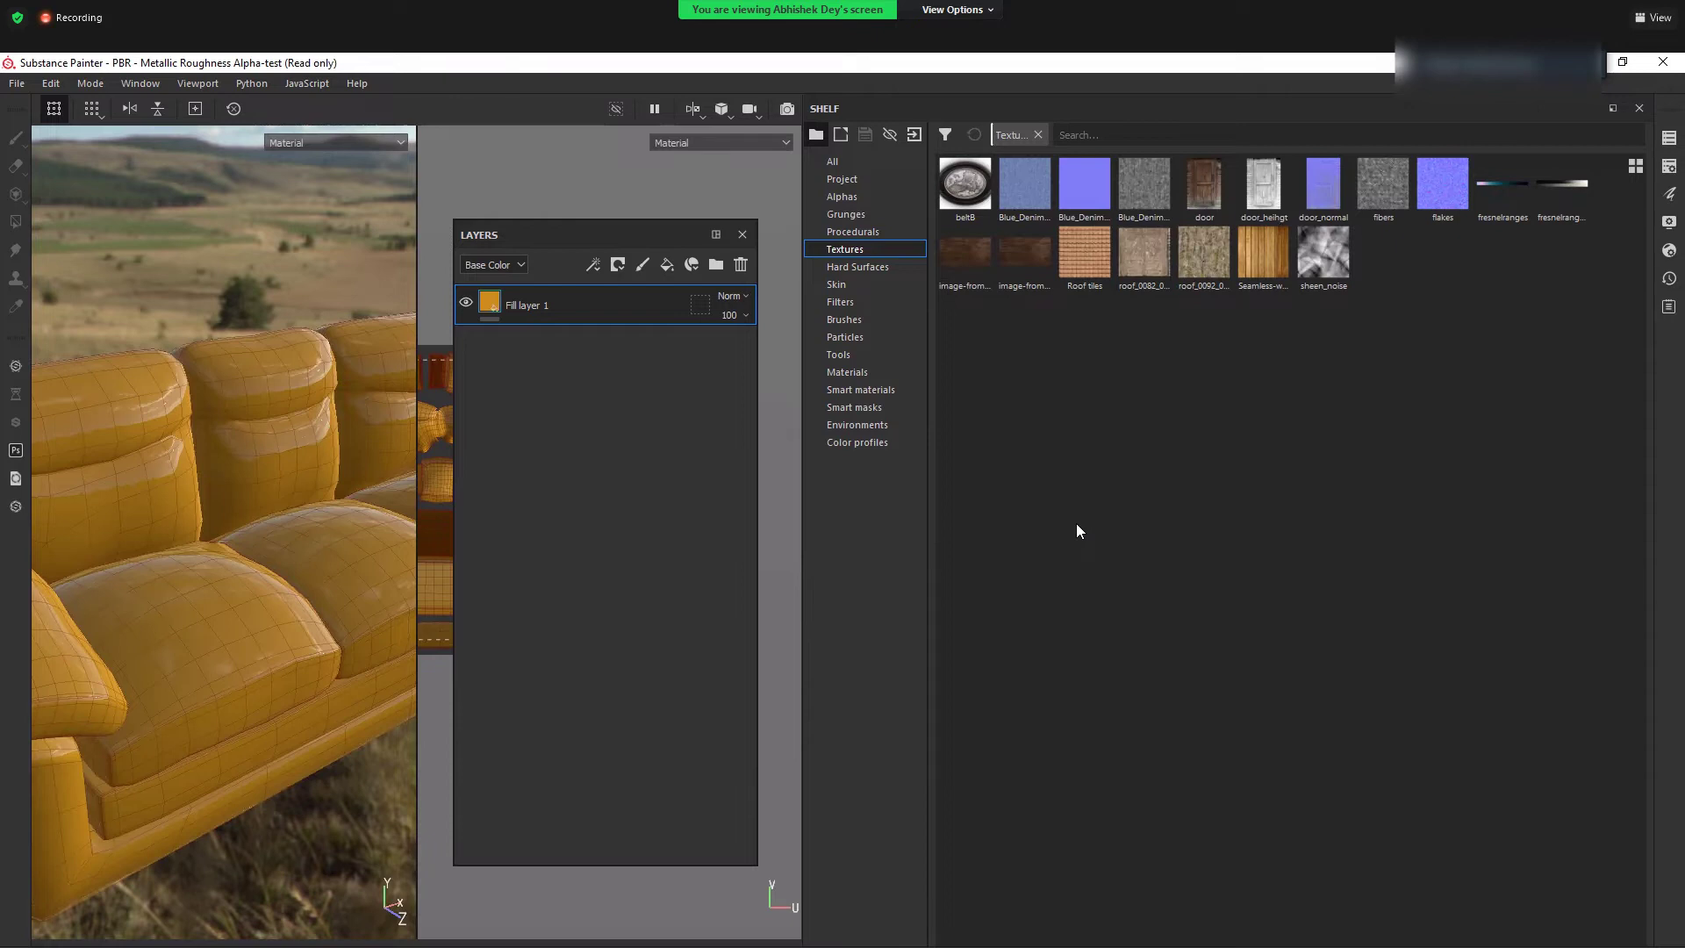
pyautogui.click(877, 262)
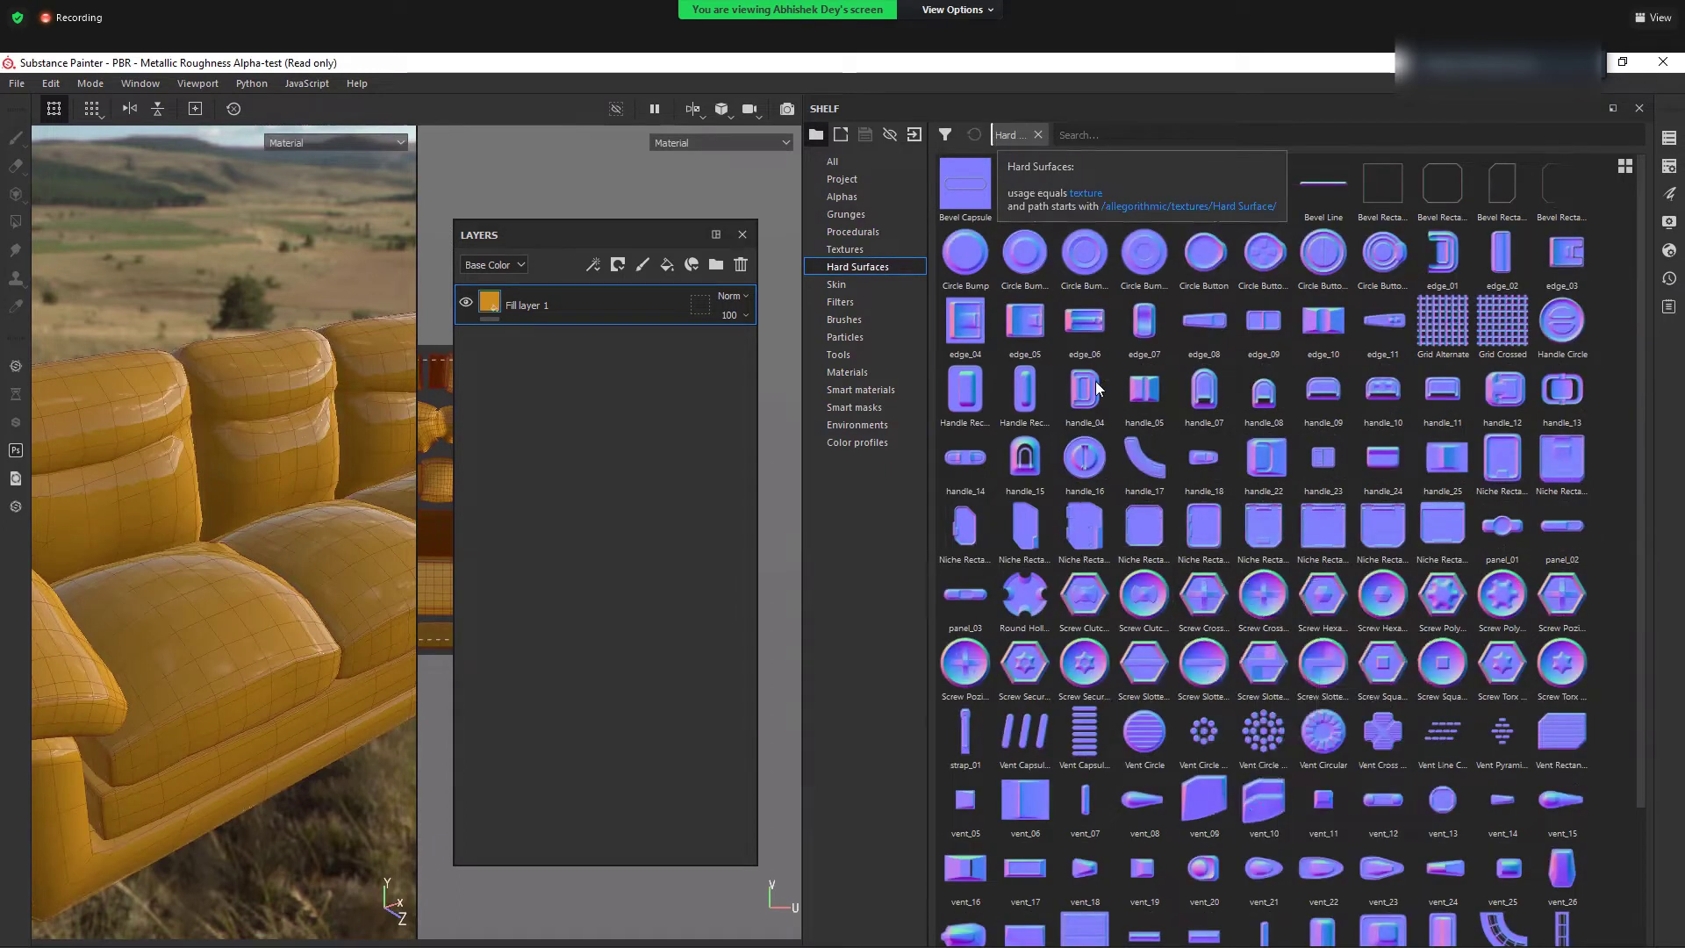
pyautogui.click(877, 291)
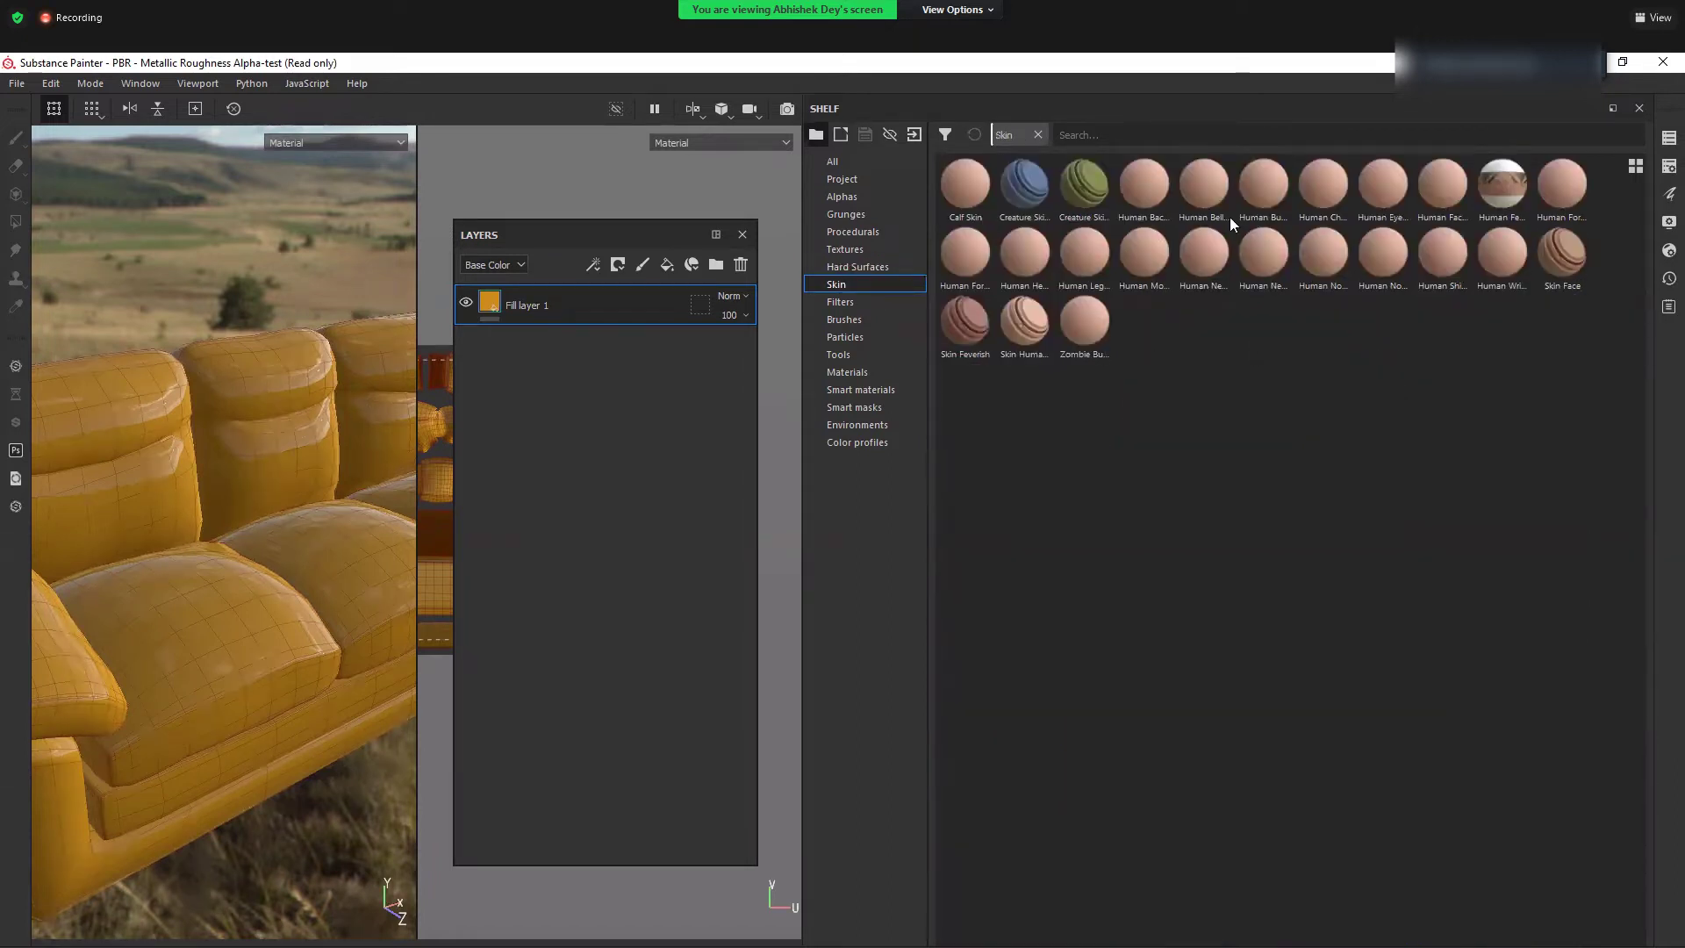
pyautogui.moveTo(1230, 218)
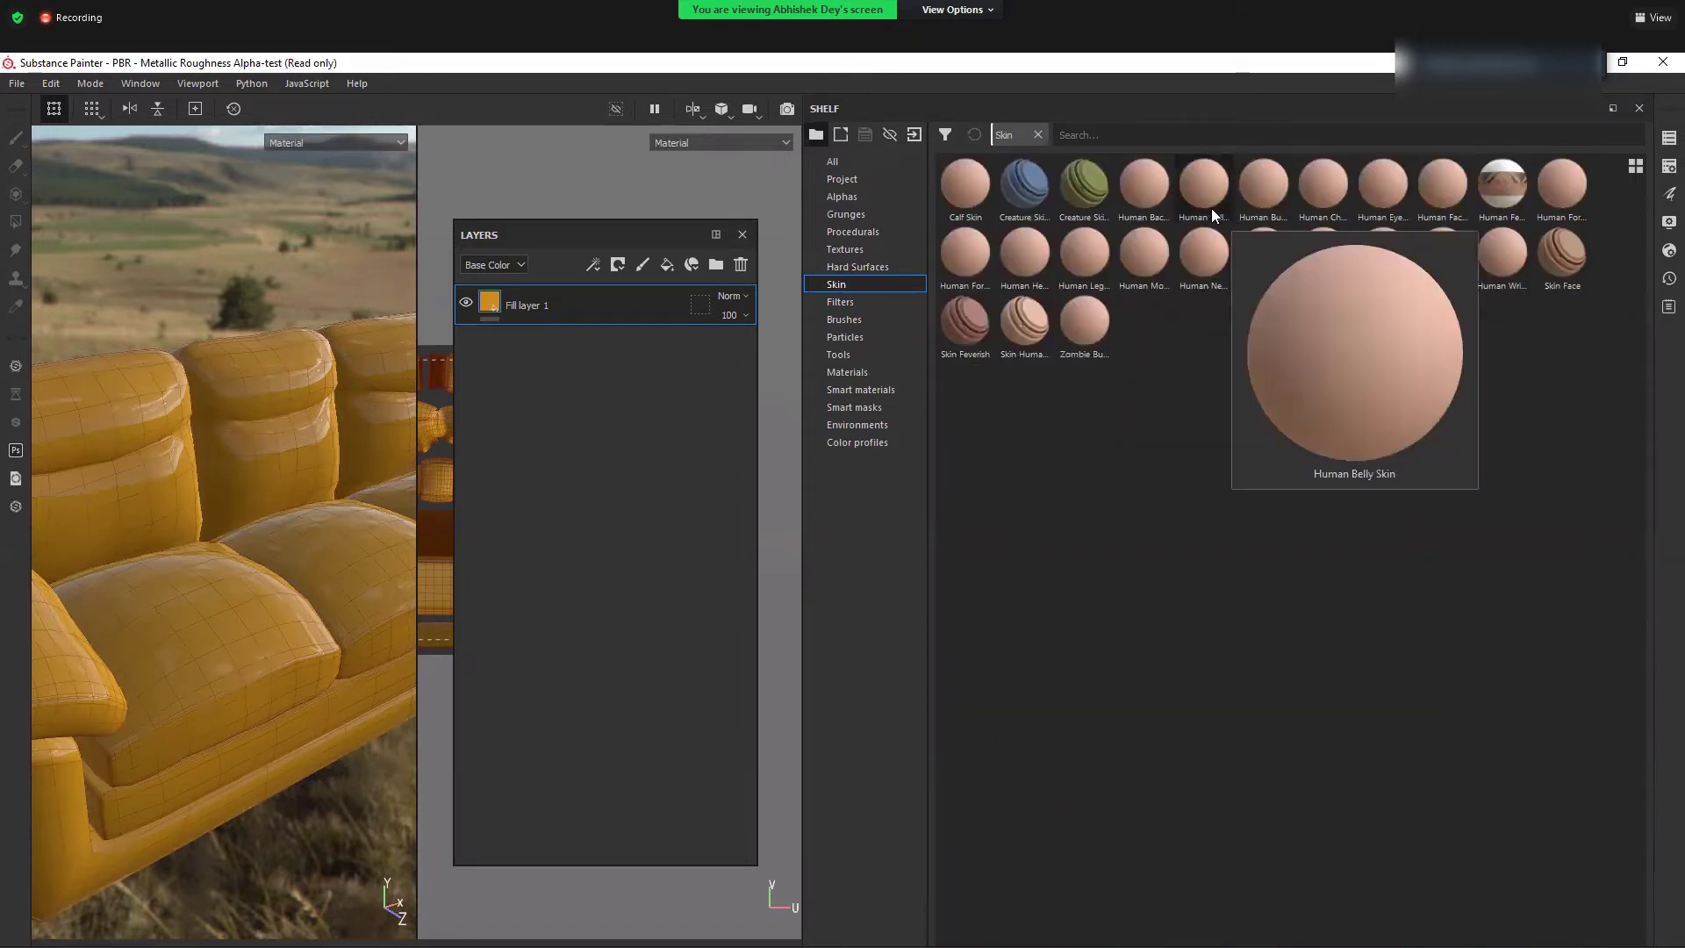
pyautogui.click(855, 306)
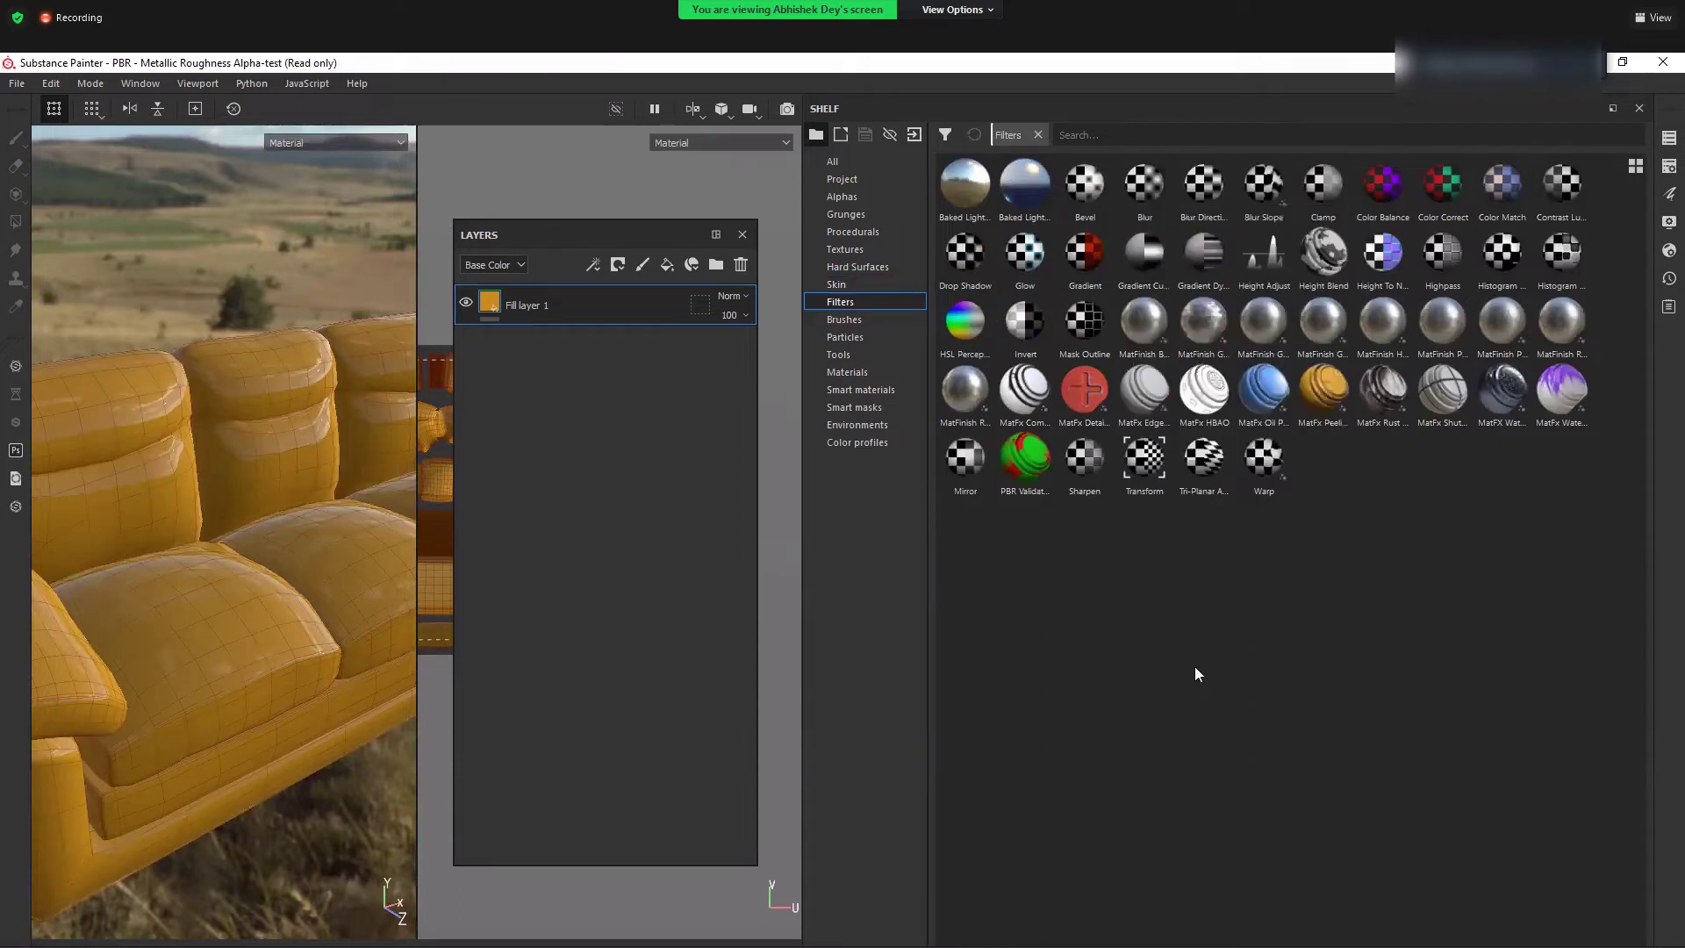
# - Choose the Graffiti brush from the shelf's Brushes category and add a paint layer above the fill layer
pyautogui.click(846, 320)
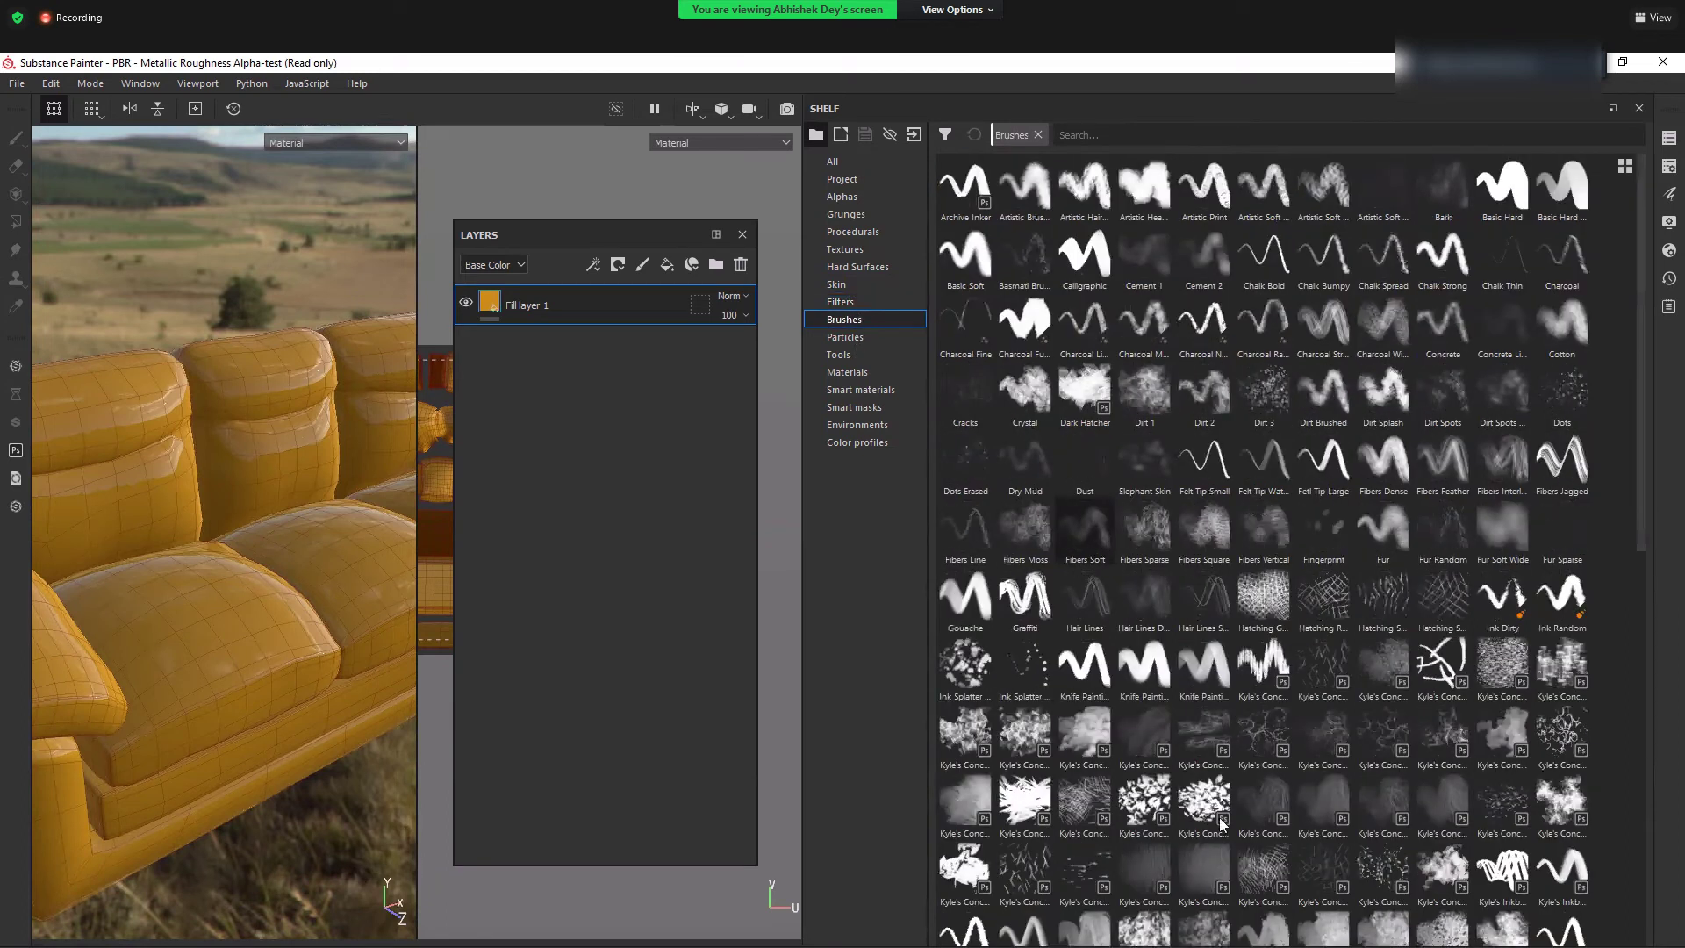
pyautogui.click(1025, 602)
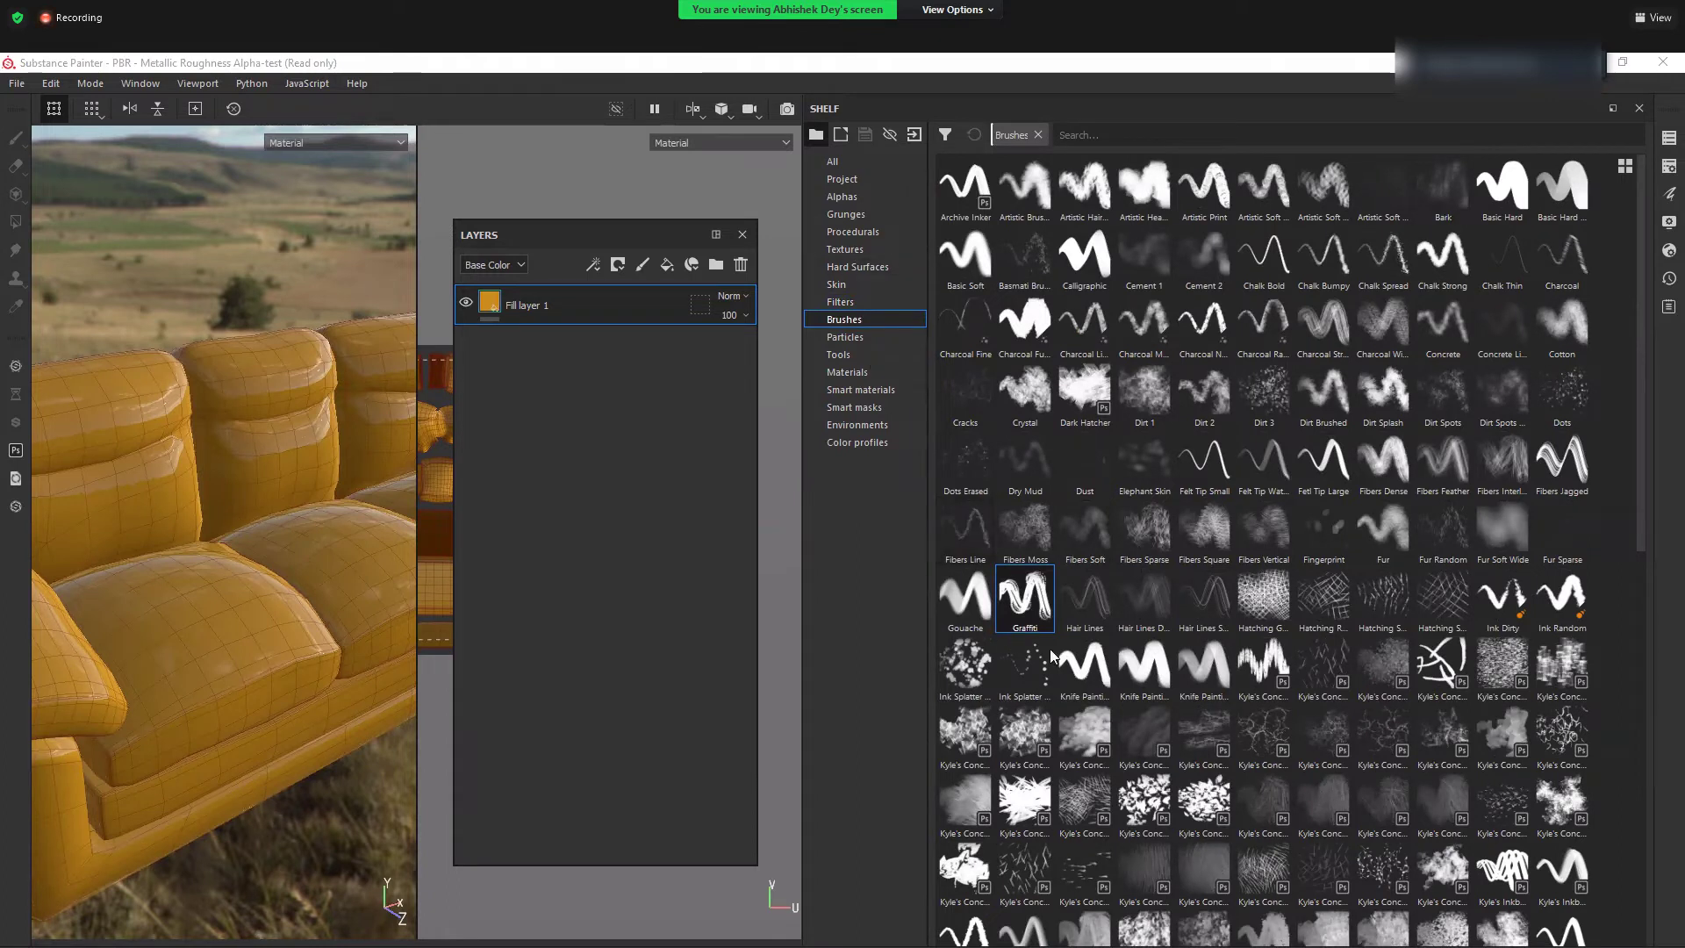
pyautogui.click(642, 264)
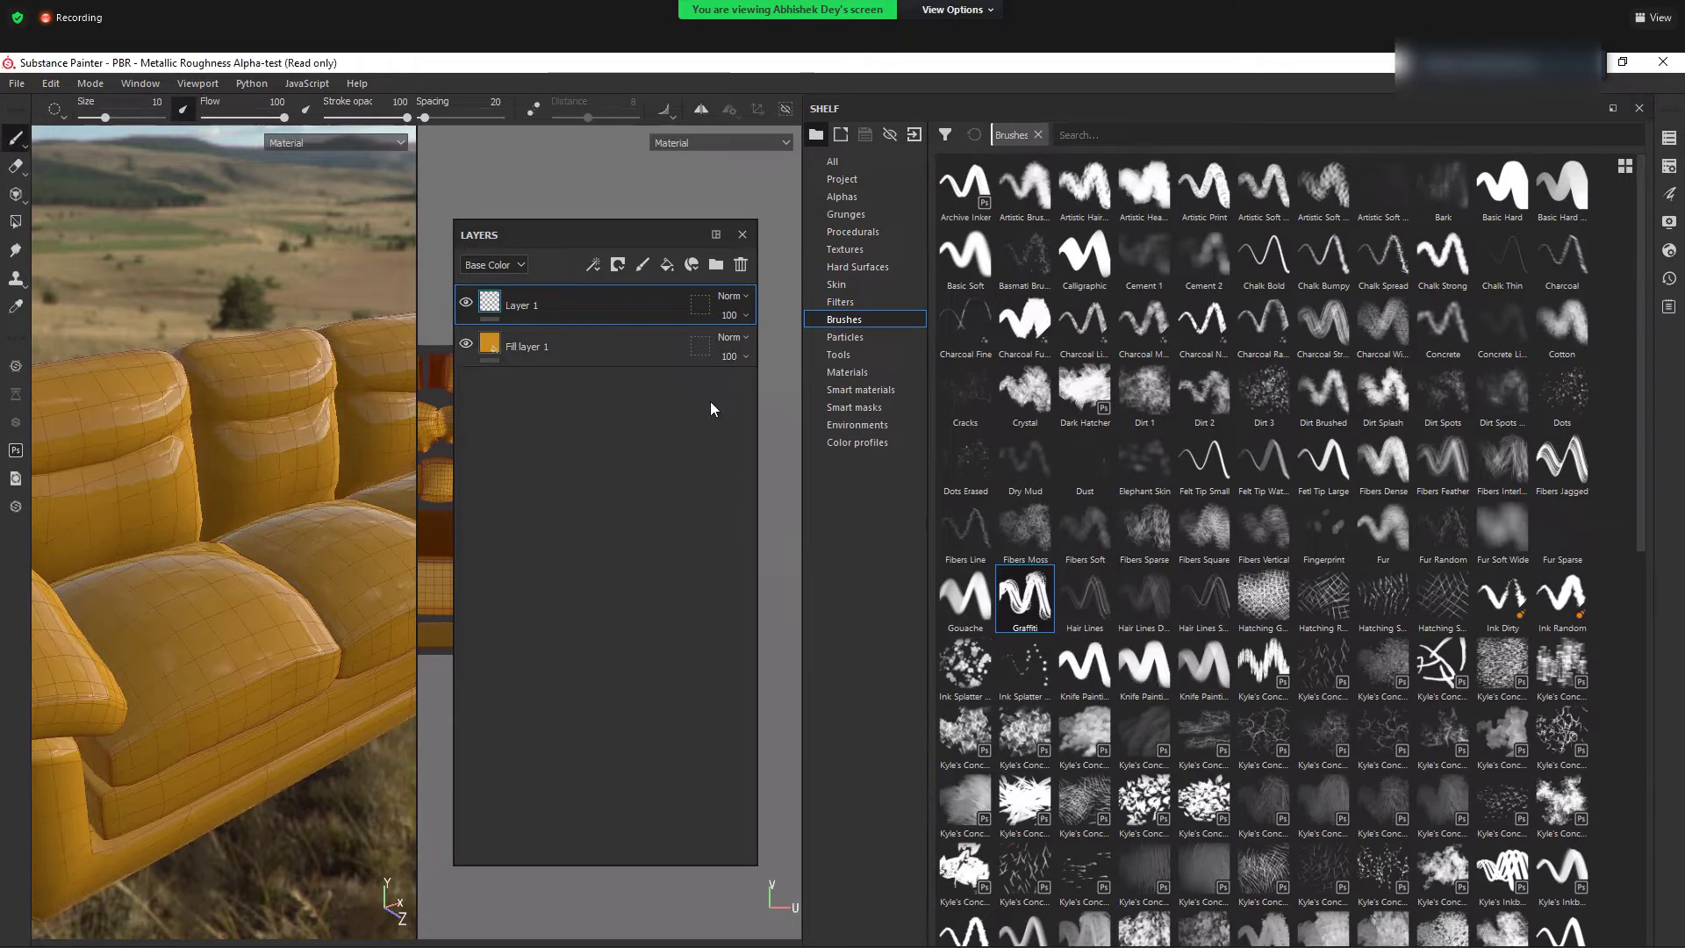
# - Paint freehand Graffiti strokes across the sofa's backrests and seat cushion at brush size 11.33
pyautogui.moveTo(132, 566)
pyautogui.mouseDown()
pyautogui.moveTo(200, 492)
pyautogui.moveTo(233, 615)
pyautogui.moveTo(127, 609)
pyautogui.moveTo(279, 376)
pyautogui.mouseUp()
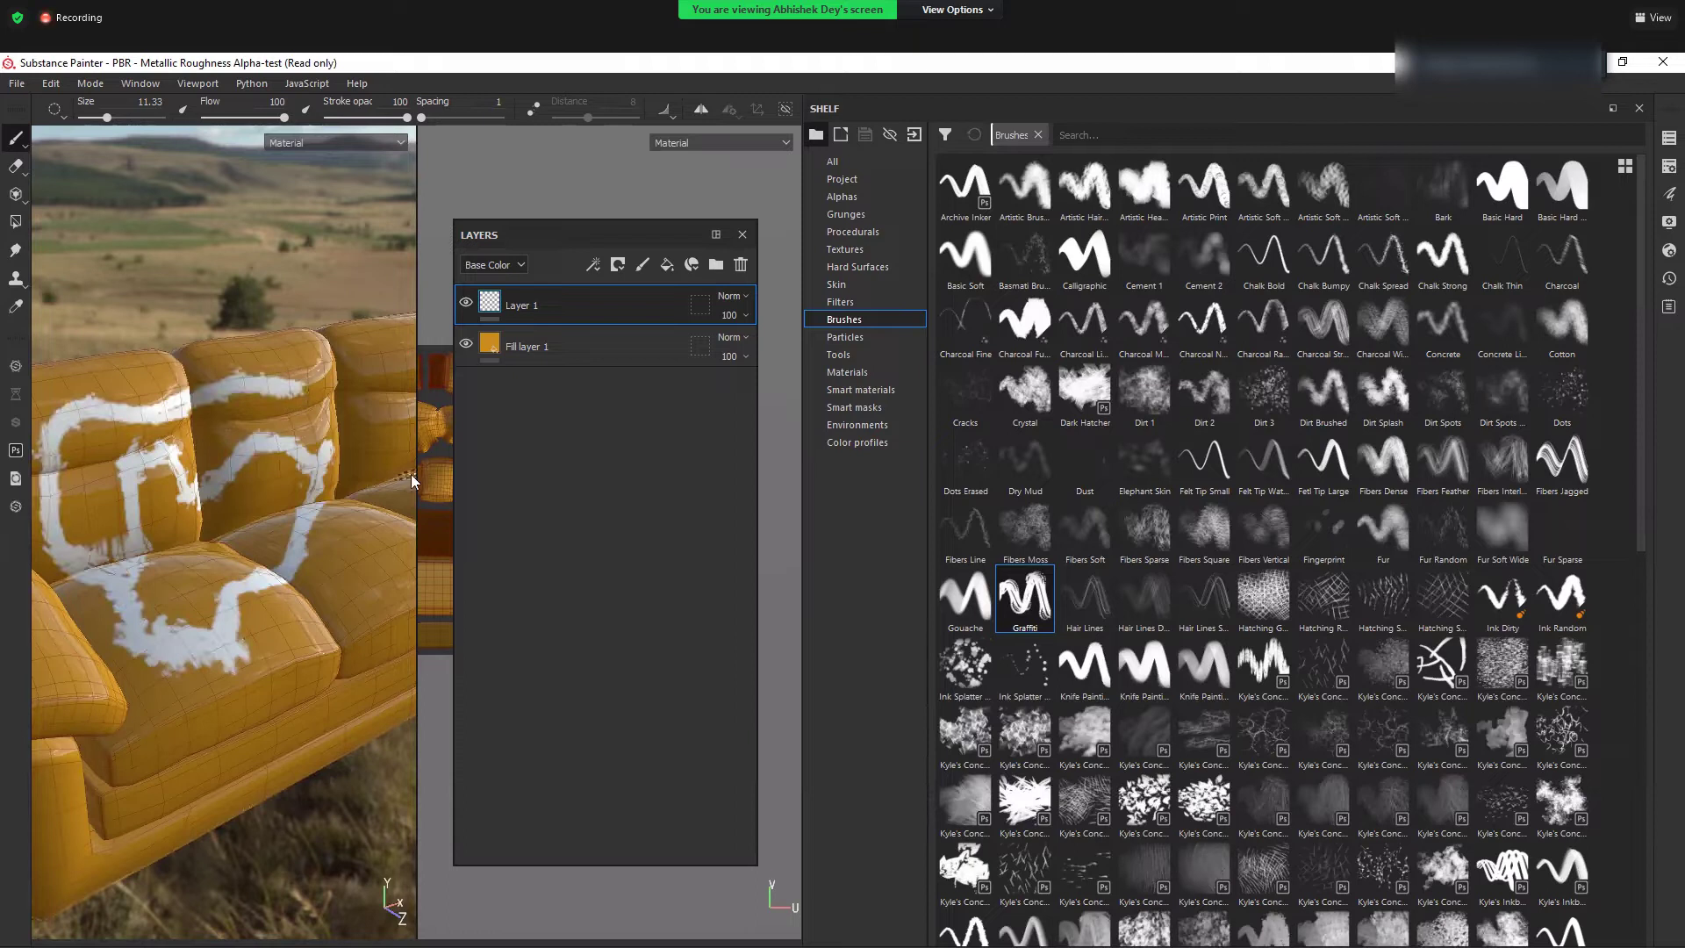
# - Paint over the sofa cushions with the Broken Glass particle brush at size 6.38 and the Burn particle brush at size 2
pyautogui.click(878, 341)
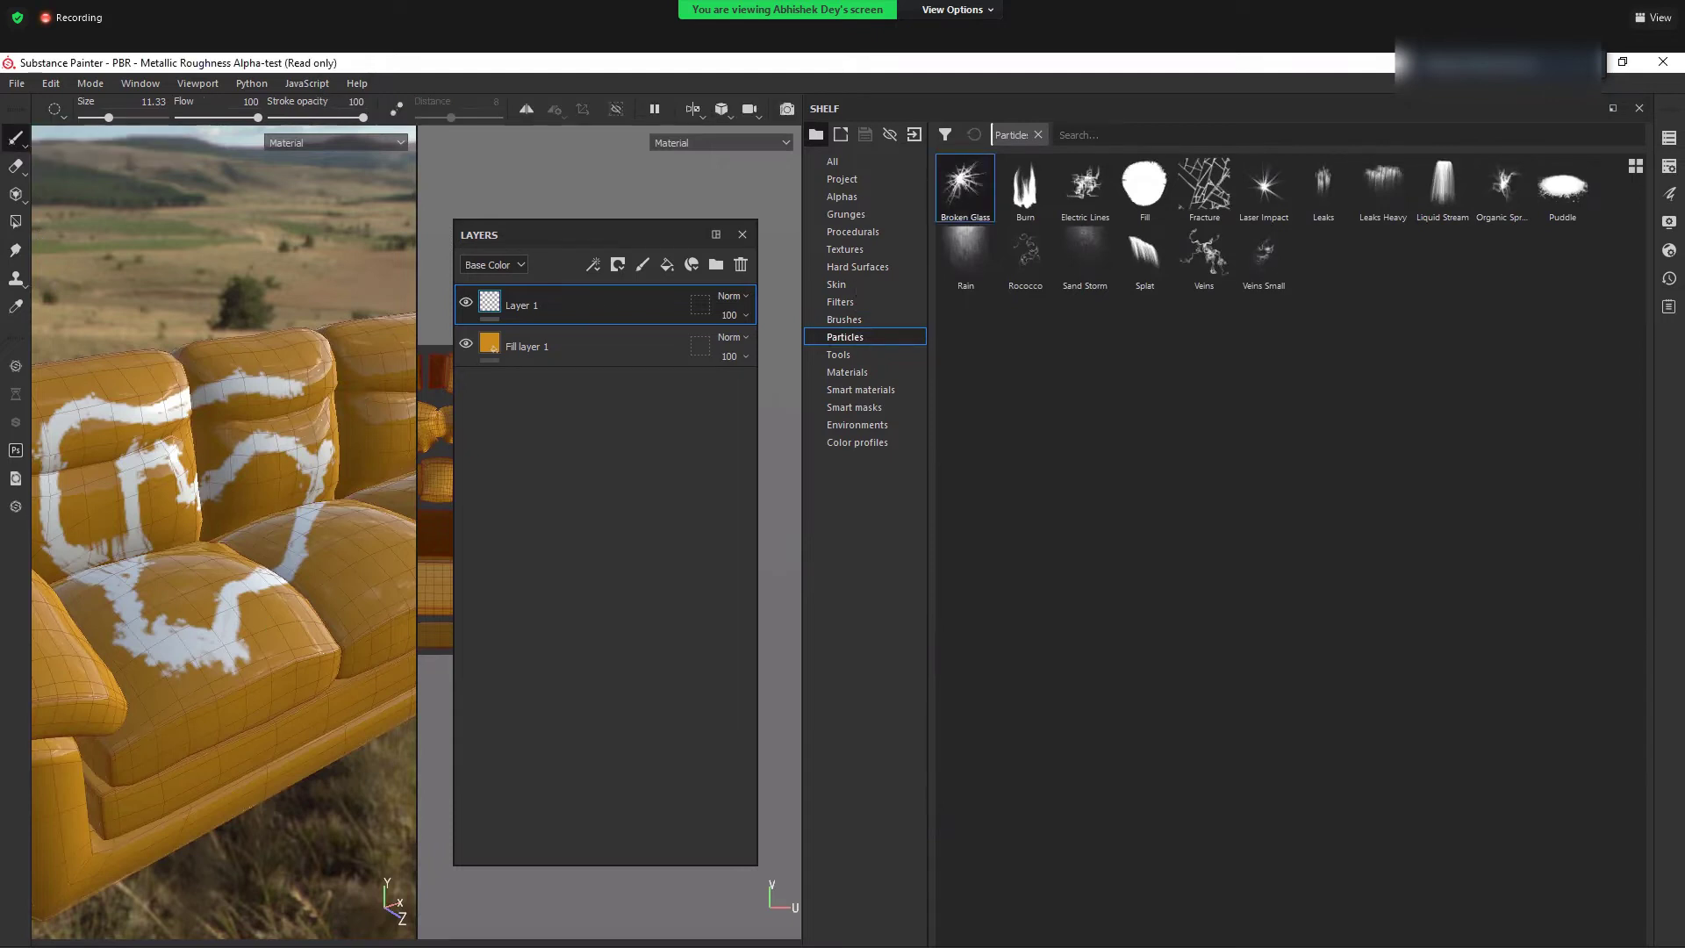
pyautogui.scroll(-3, 253, 524)
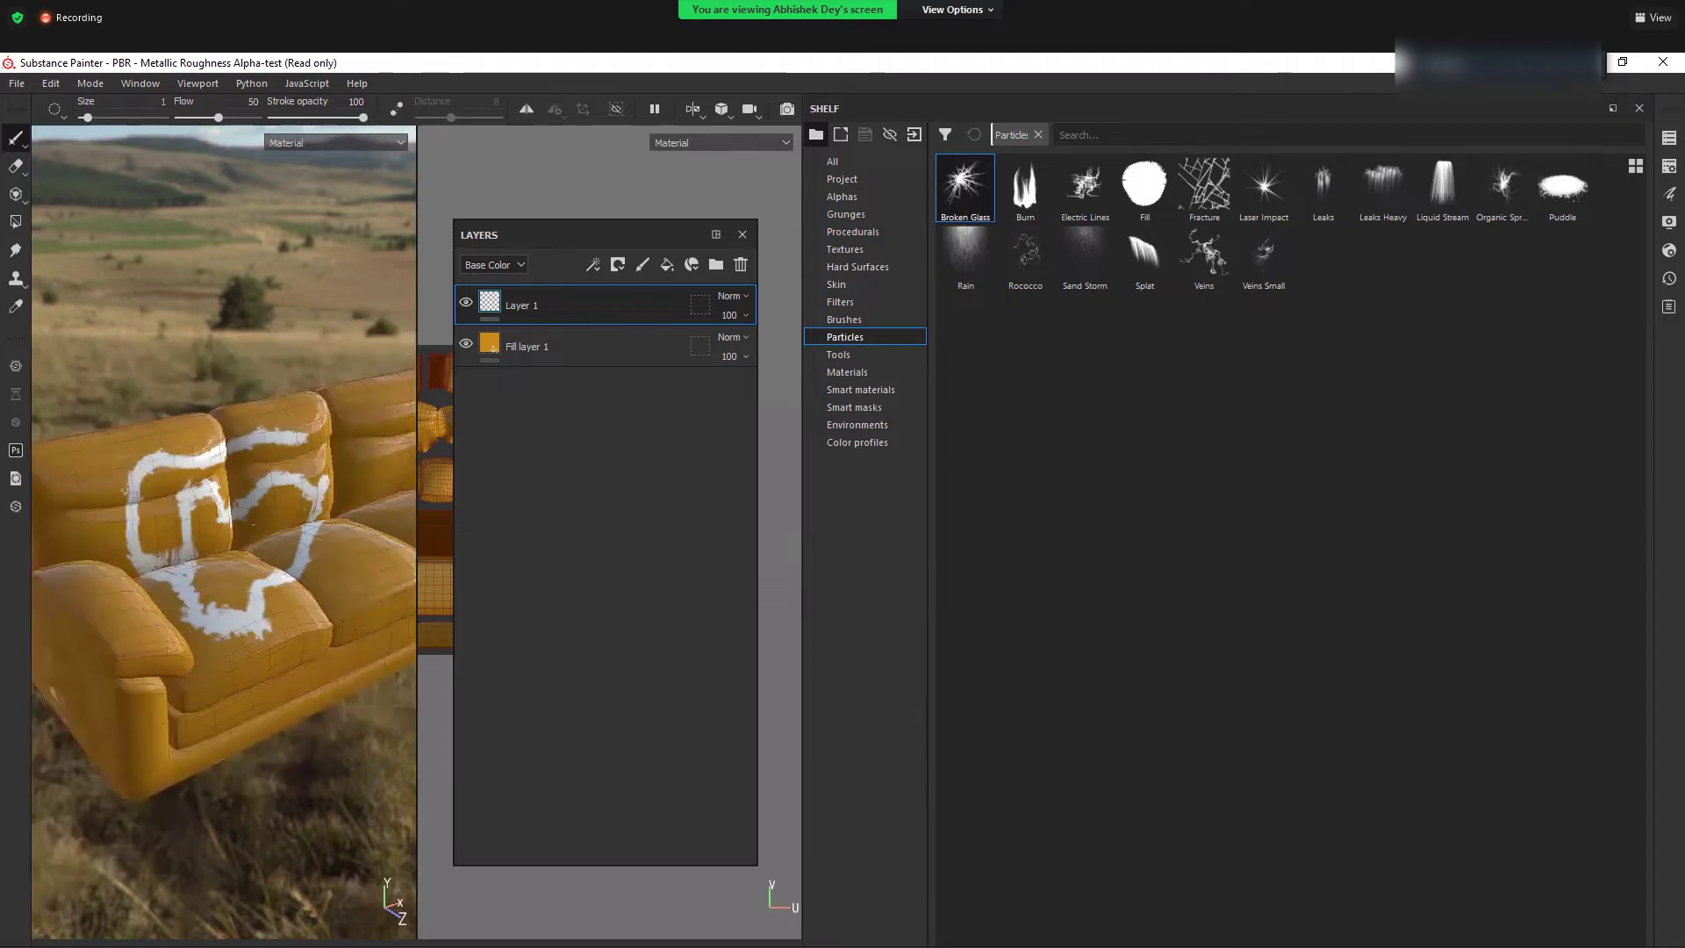
pyautogui.keyDown('alt'); pyautogui.moveTo(253, 524); pyautogui.dragTo(206, 540); pyautogui.keyUp('alt')
pyautogui.moveTo(305, 428)
pyautogui.mouseDown()
pyautogui.moveTo(327, 596)
pyautogui.moveTo(88, 653)
pyautogui.mouseUp()
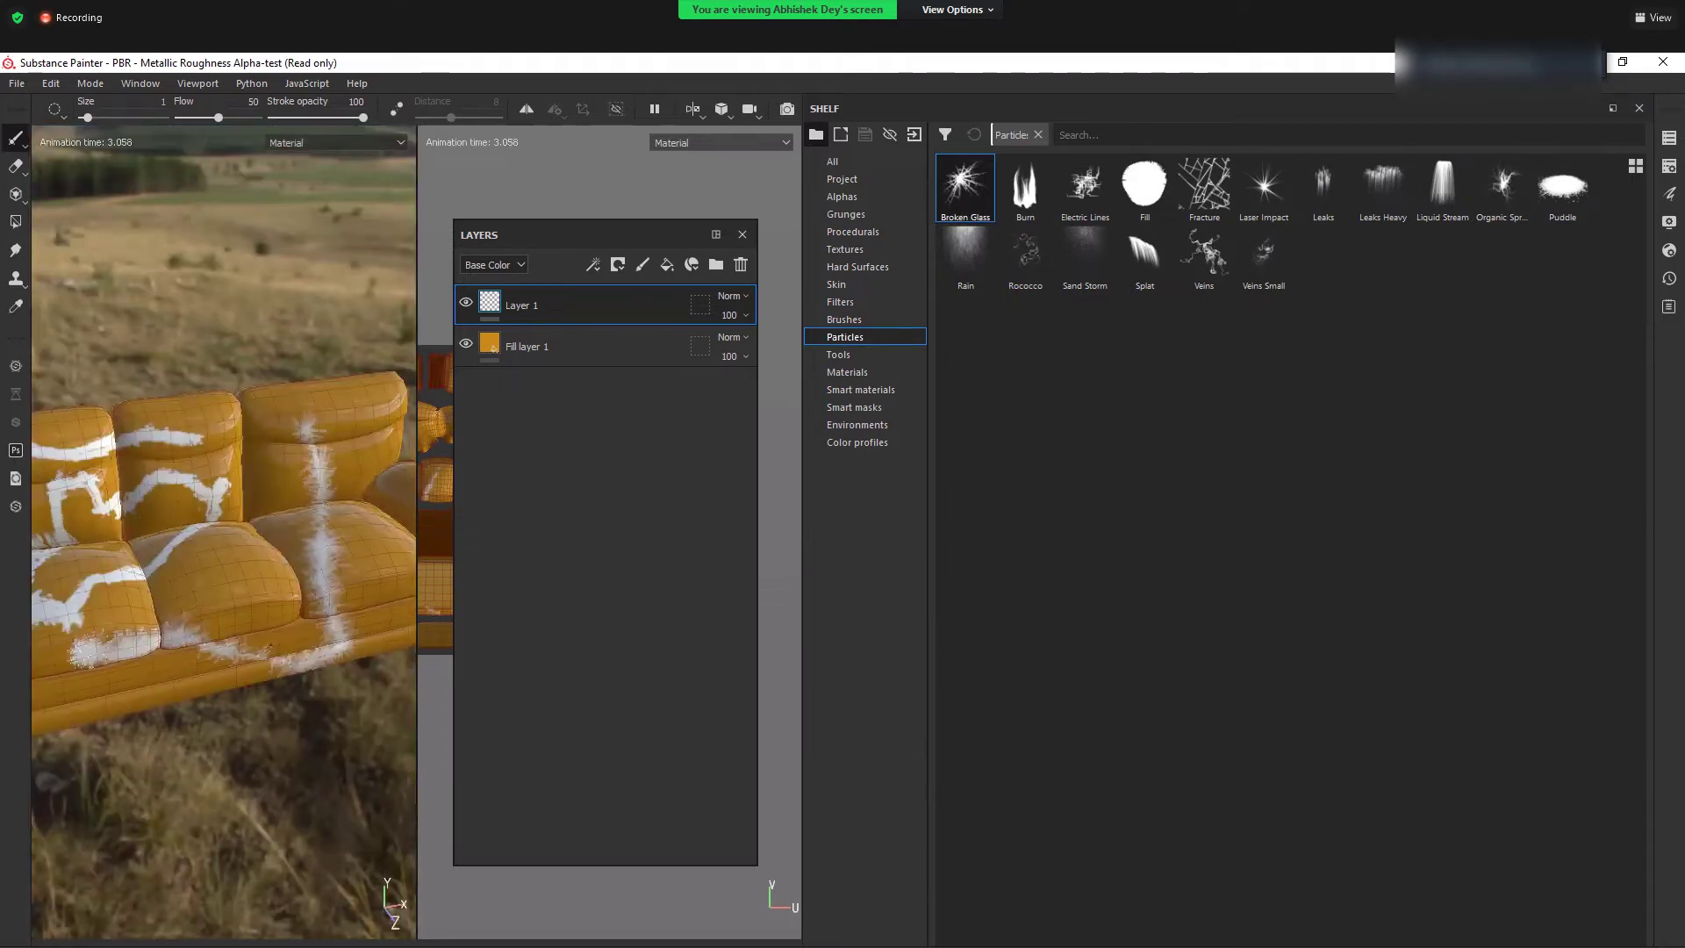
pyautogui.hotkey('ctrl', 'z')
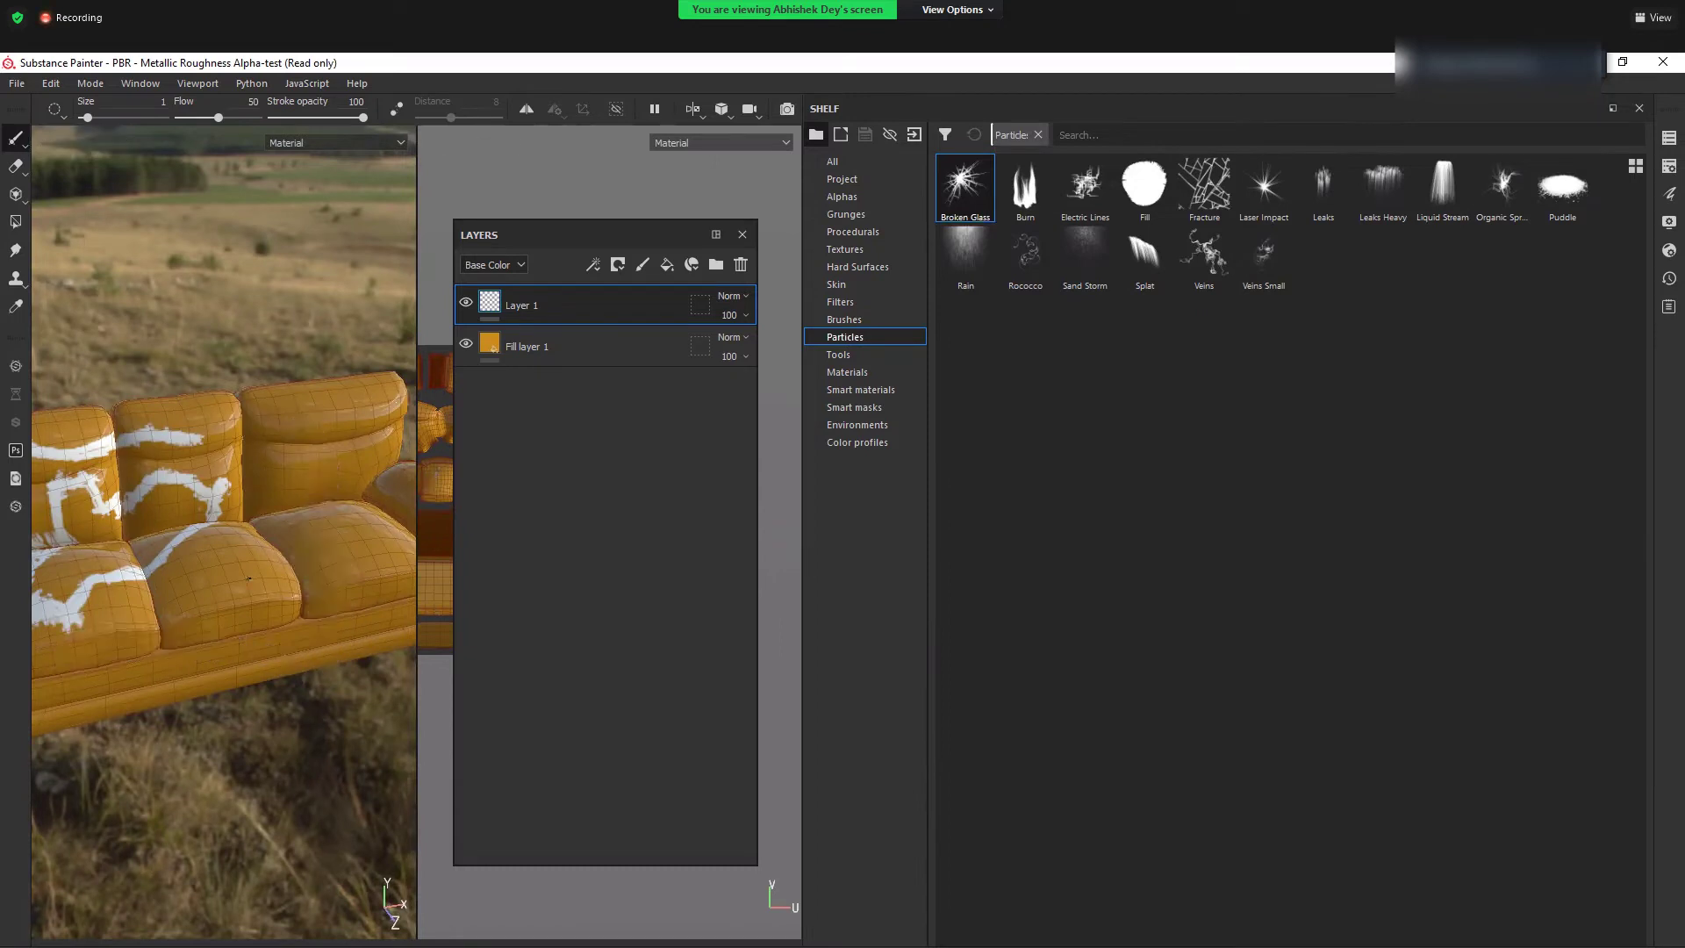
pyautogui.click(101, 117)
pyautogui.moveTo(321, 414); pyautogui.dragTo(219, 583)
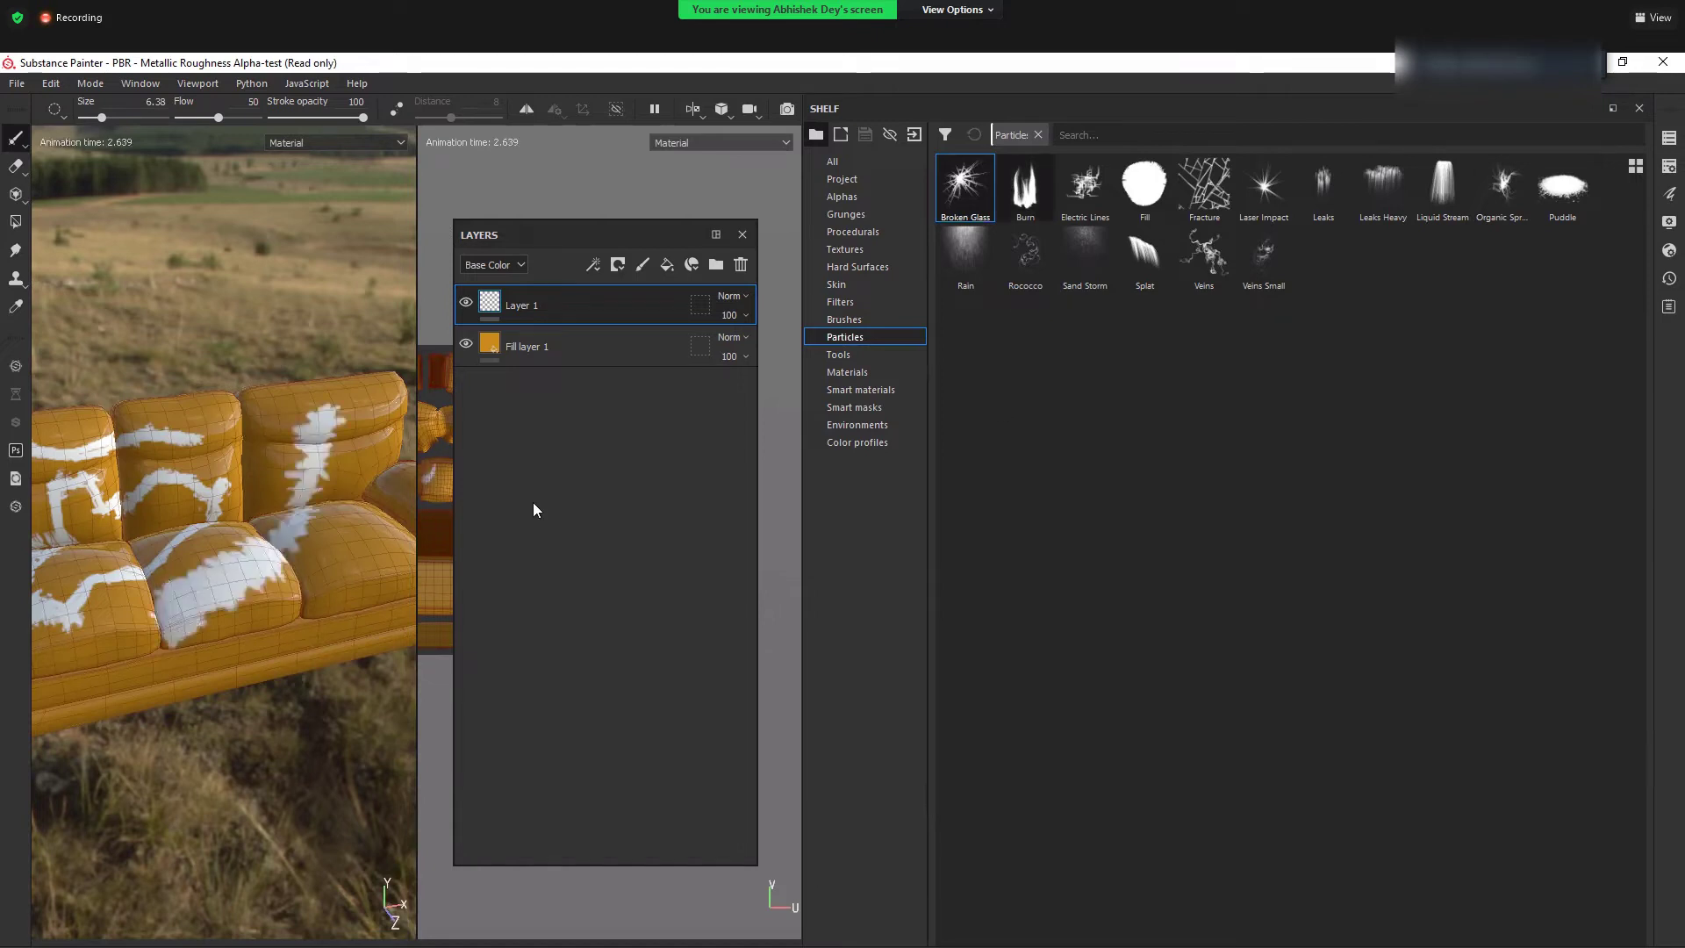
pyautogui.moveTo(336, 484); pyautogui.dragTo(94, 551)
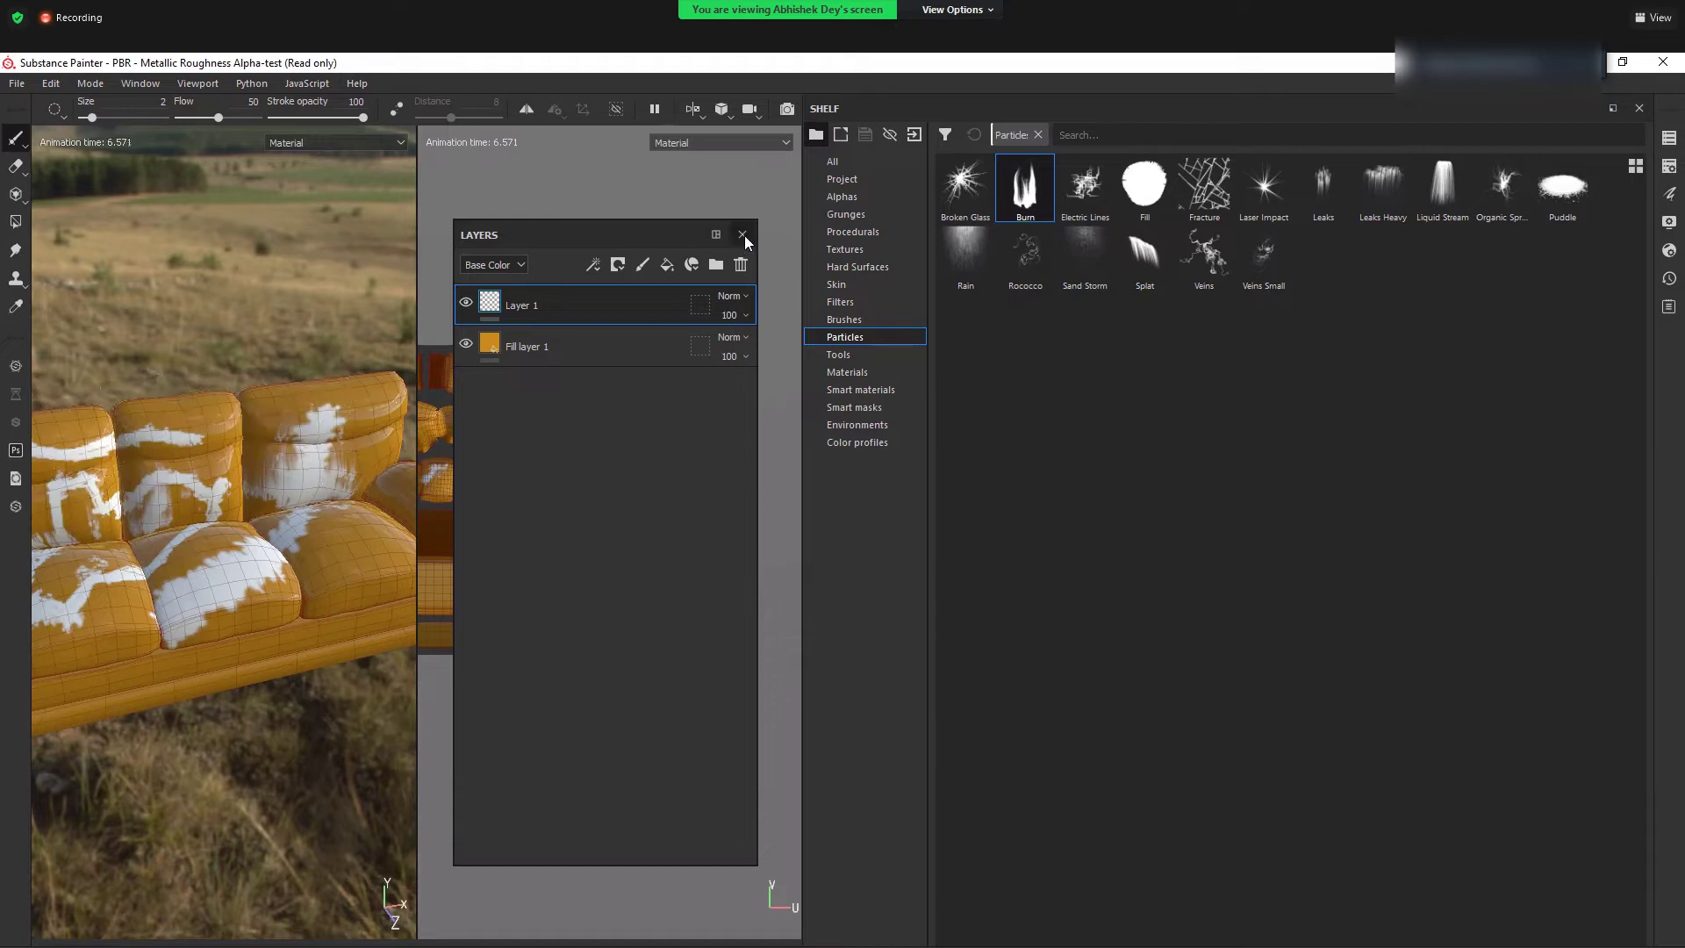
# - Paint stitch lines across the sofa's backrest with the Stitches Straight tool at size 2 and at size 10.81
pyautogui.click(862, 353)
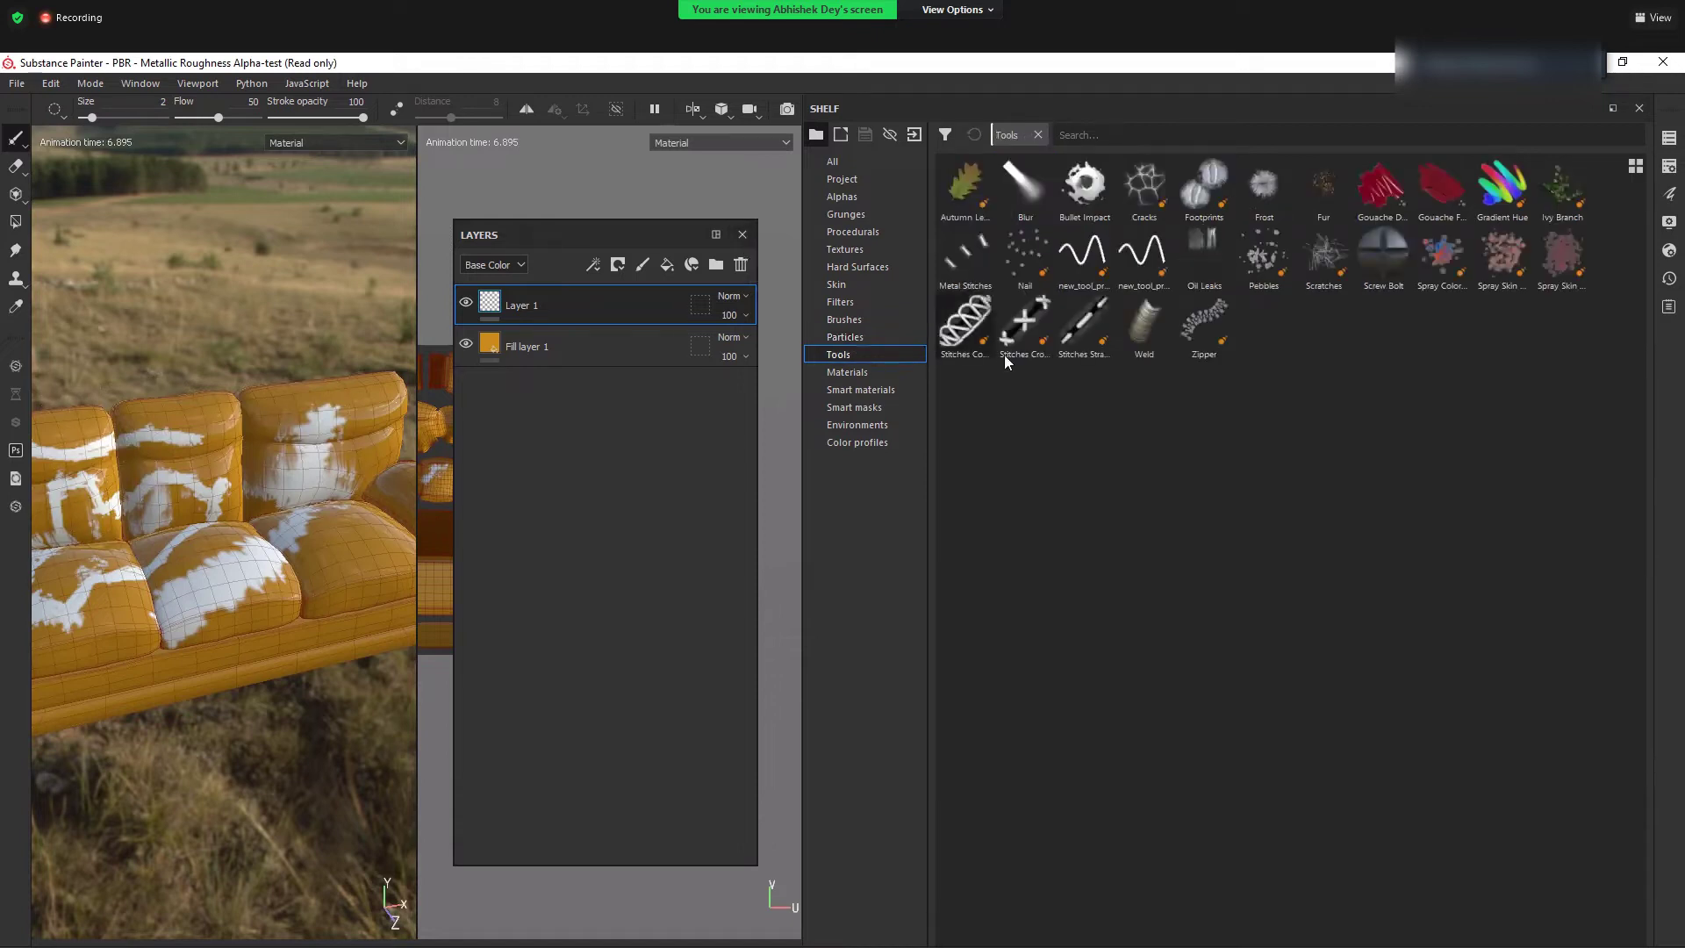
pyautogui.moveTo(1103, 323)
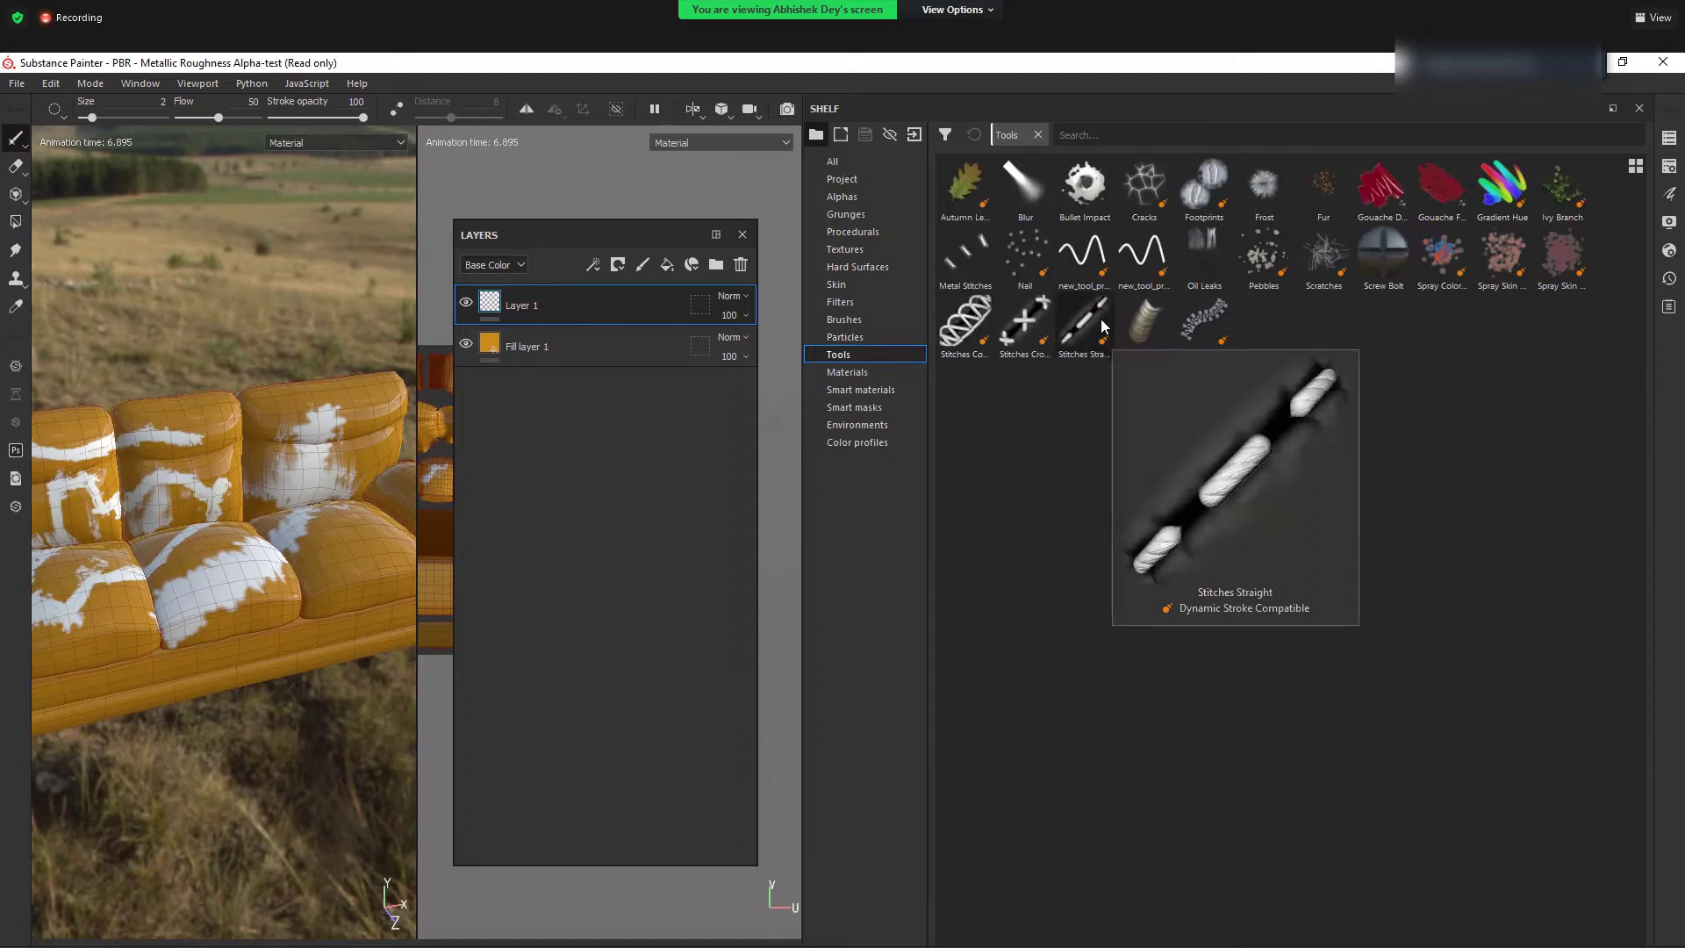
pyautogui.click(1104, 325)
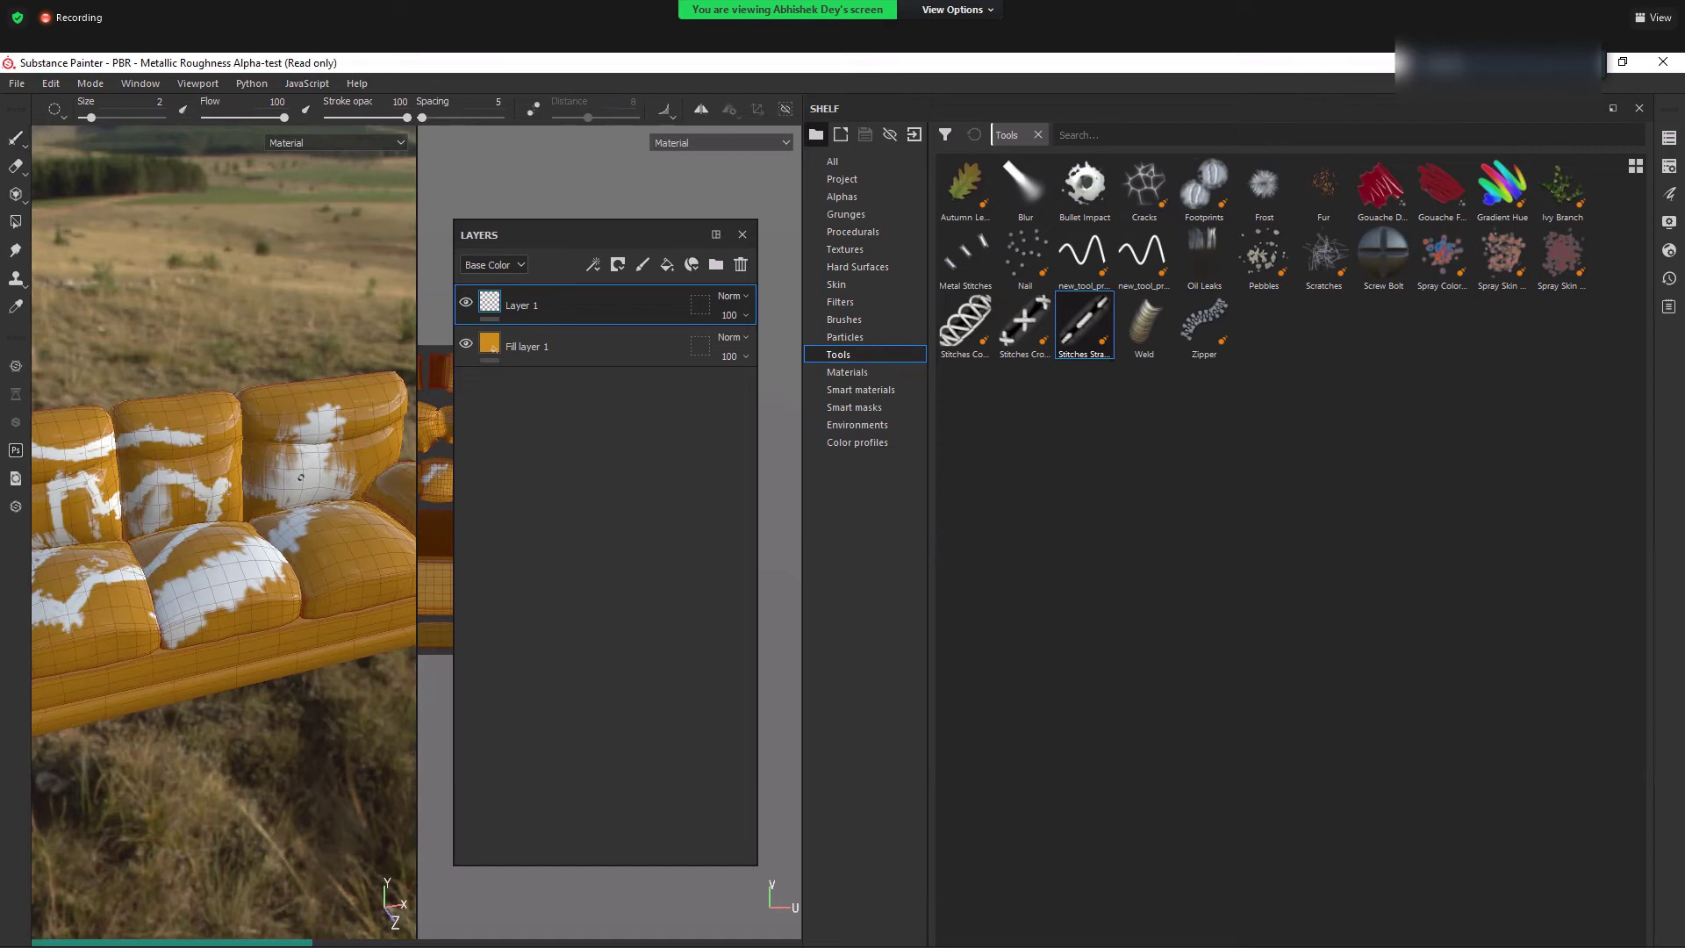
pyautogui.scroll(-5, 164, 431)
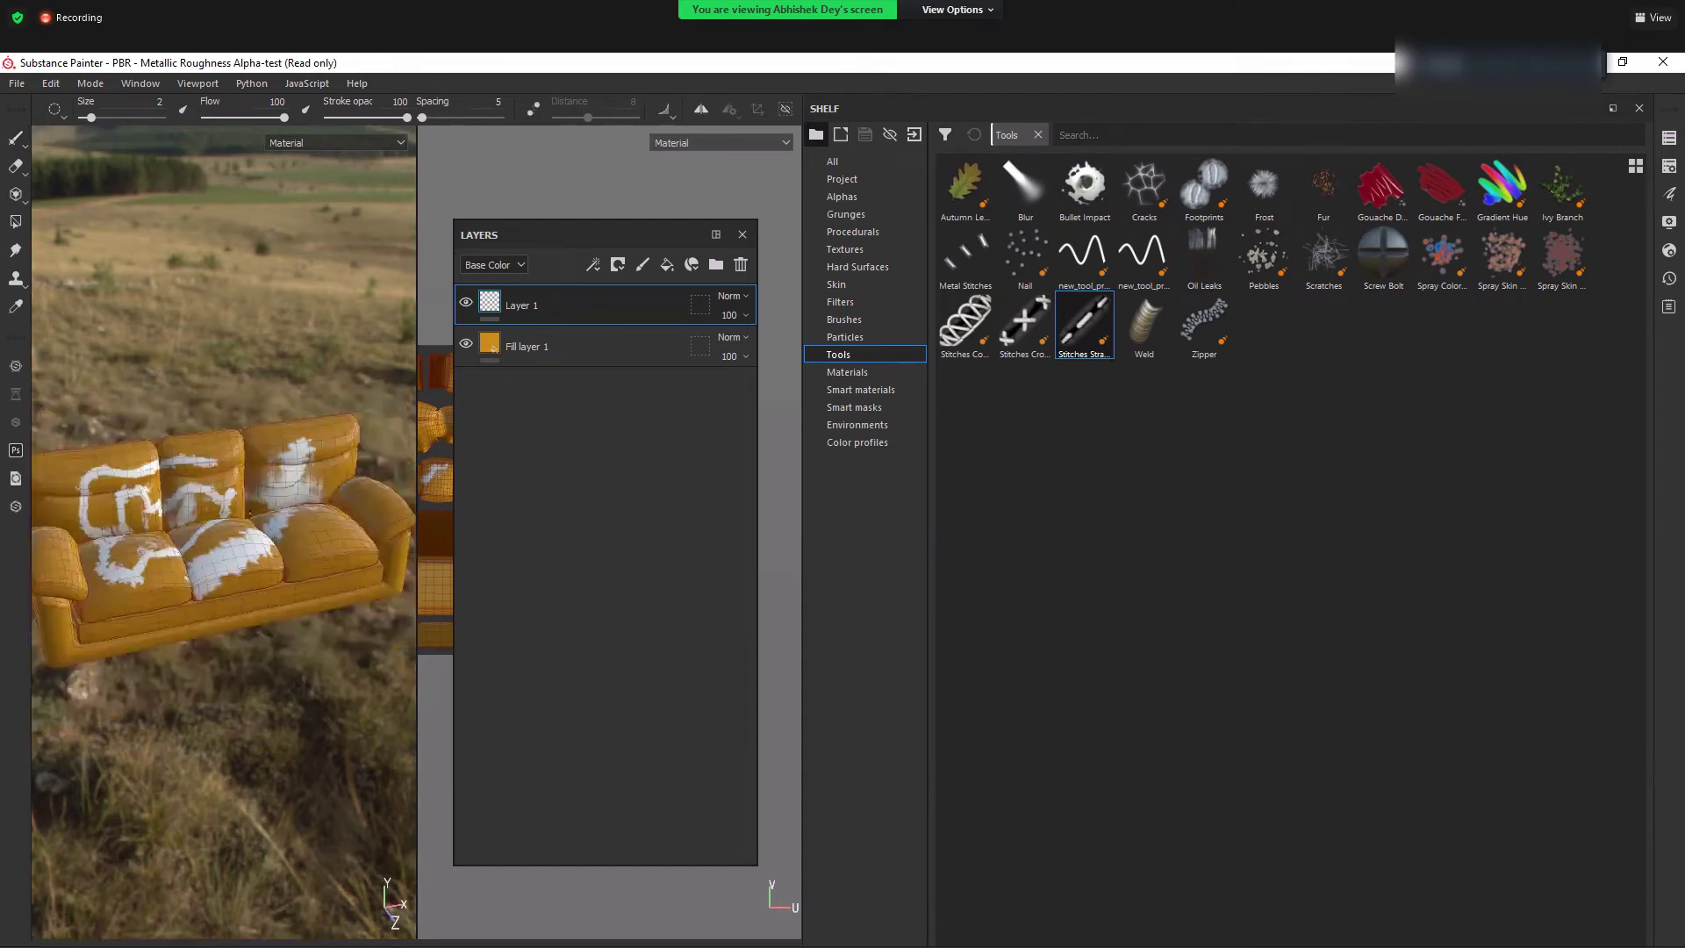
pyautogui.scroll(10, 232, 484)
pyautogui.scroll(-5, 159, 495)
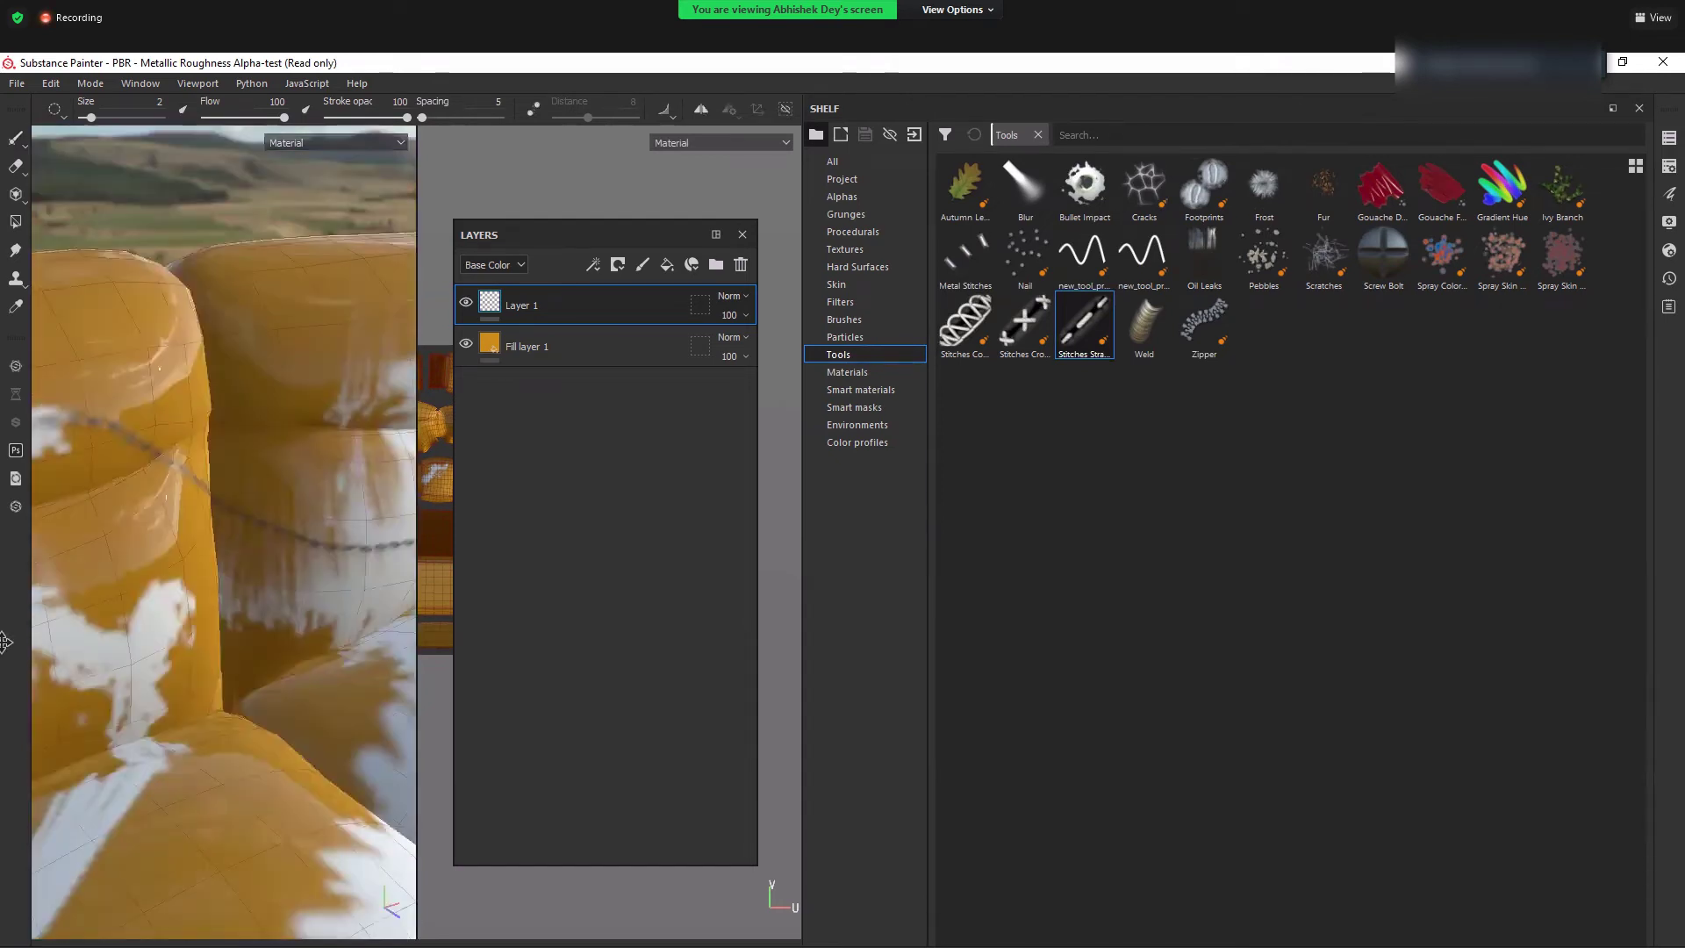
pyautogui.keyDown('alt'); pyautogui.moveTo(369, 342); pyautogui.dragTo(148, 440, button='middle'); pyautogui.keyUp('alt')
pyautogui.moveTo(146, 440)
pyautogui.mouseDown()
pyautogui.moveTo(286, 489)
pyautogui.moveTo(243, 650)
pyautogui.mouseUp()
pyautogui.hotkey('ctrl', 'z')
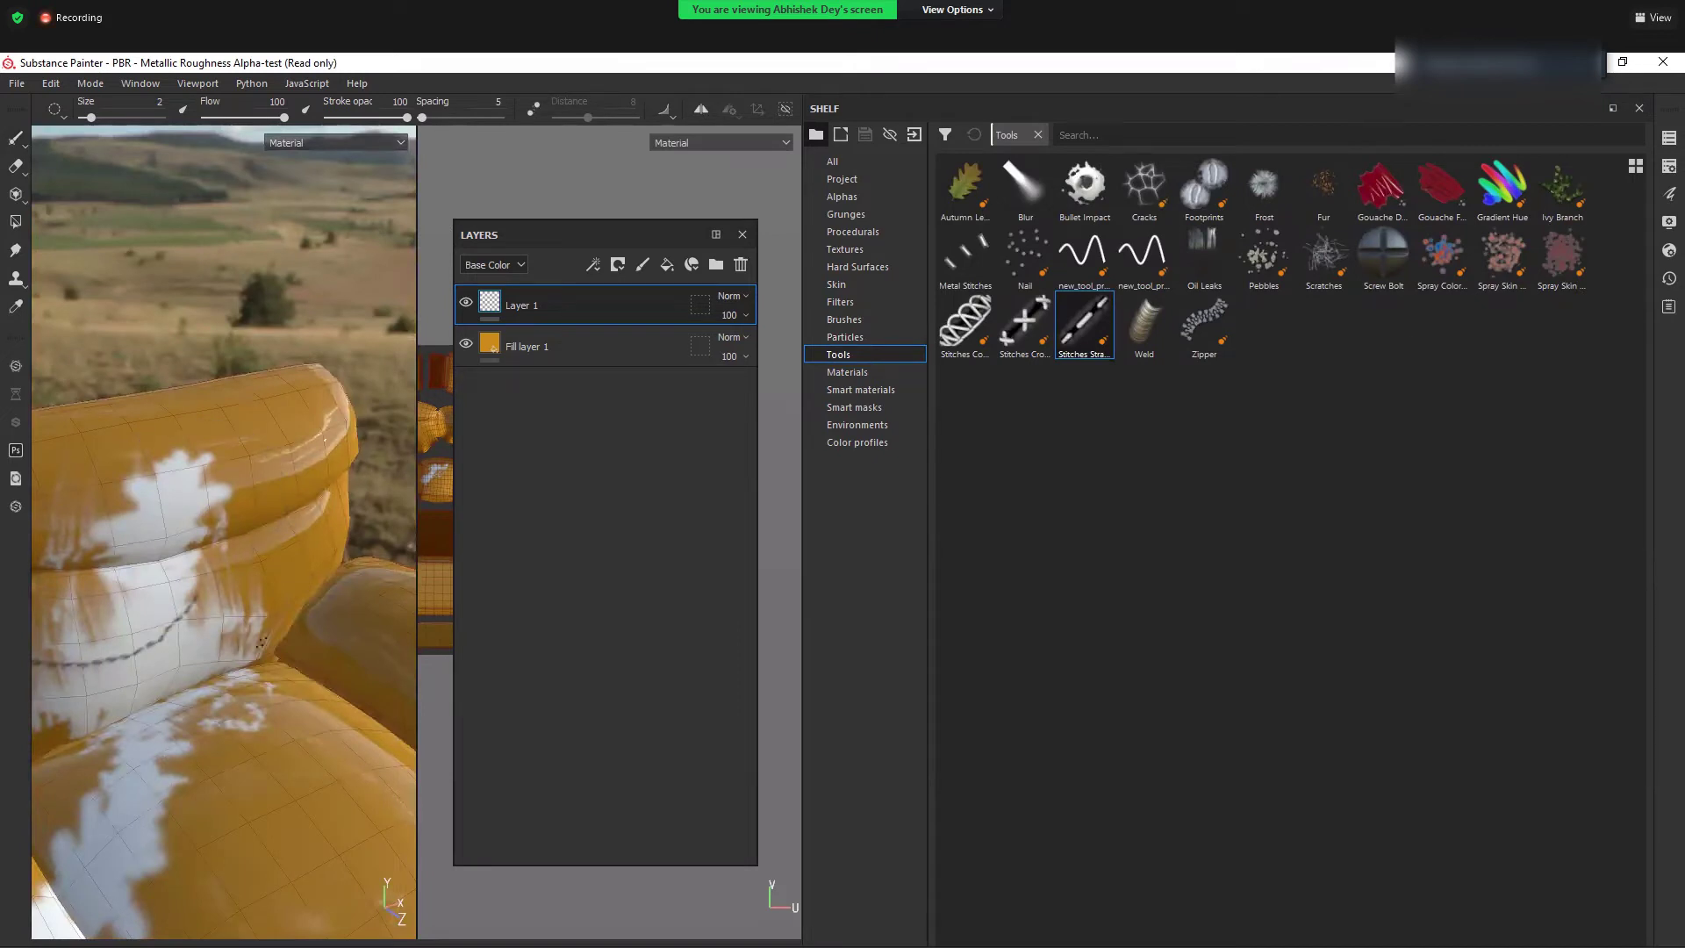
pyautogui.moveTo(91, 117); pyautogui.dragTo(106, 117)
pyautogui.moveTo(245, 432)
pyautogui.mouseDown()
pyautogui.moveTo(182, 678)
pyautogui.moveTo(131, 701)
pyautogui.mouseUp()
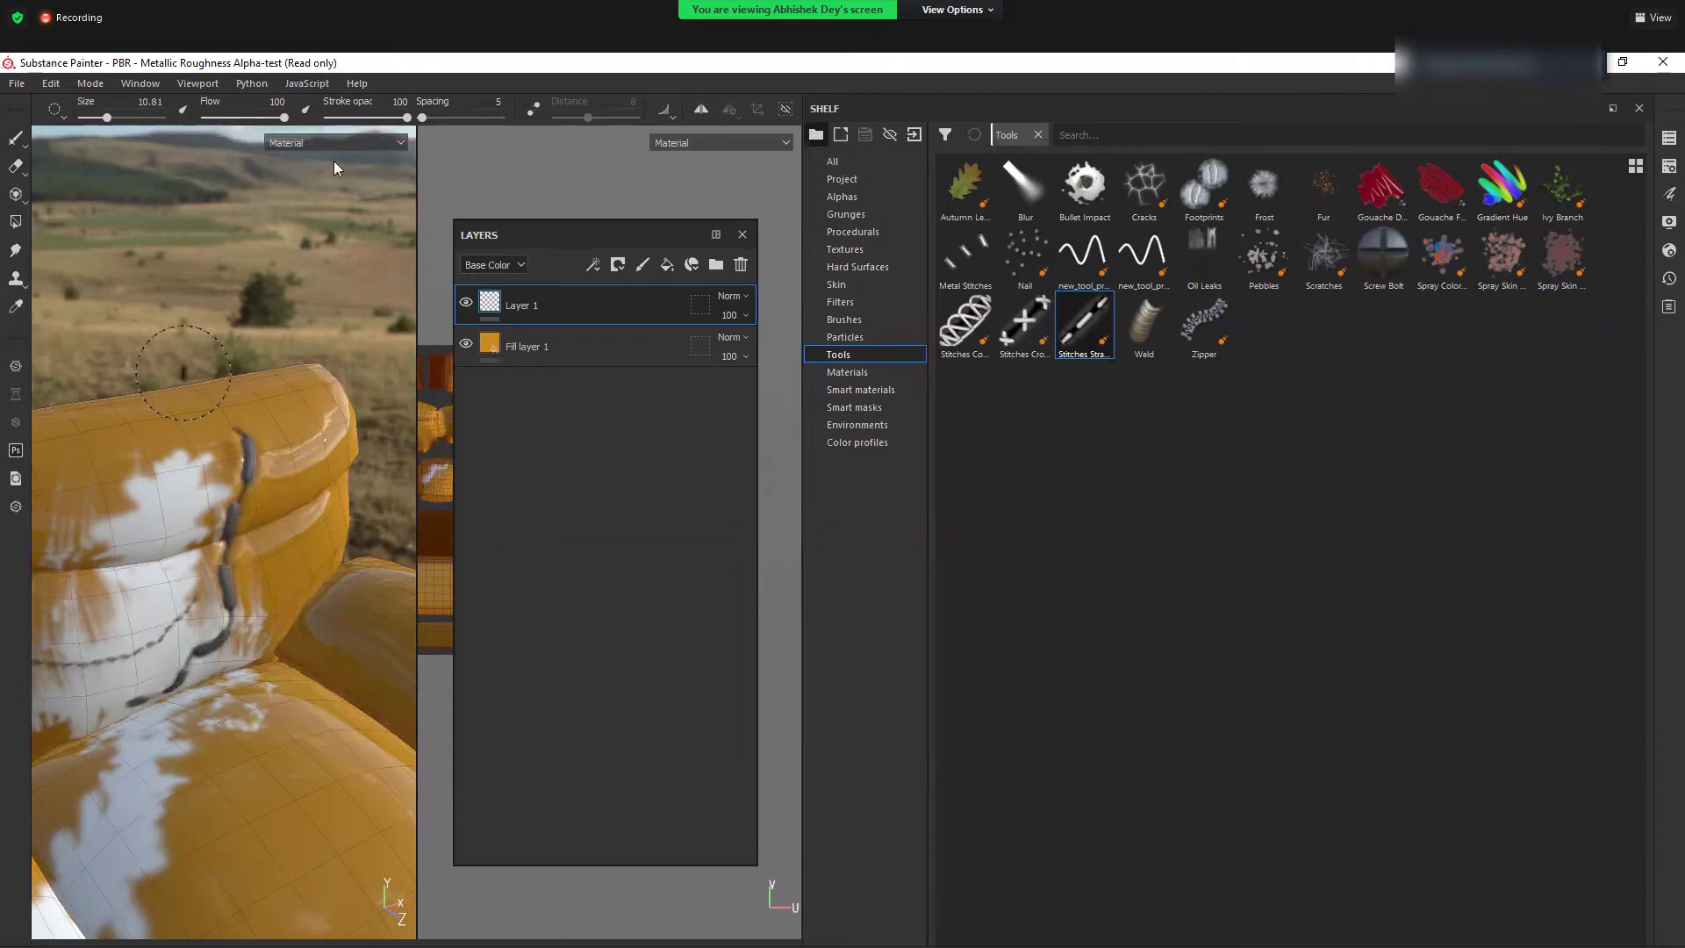
# - Apply the Aluminium Insulator material from the shelf's Materials category to the sofa
pyautogui.click(847, 372)
pyautogui.moveTo(964, 185); pyautogui.dragTo(296, 475)
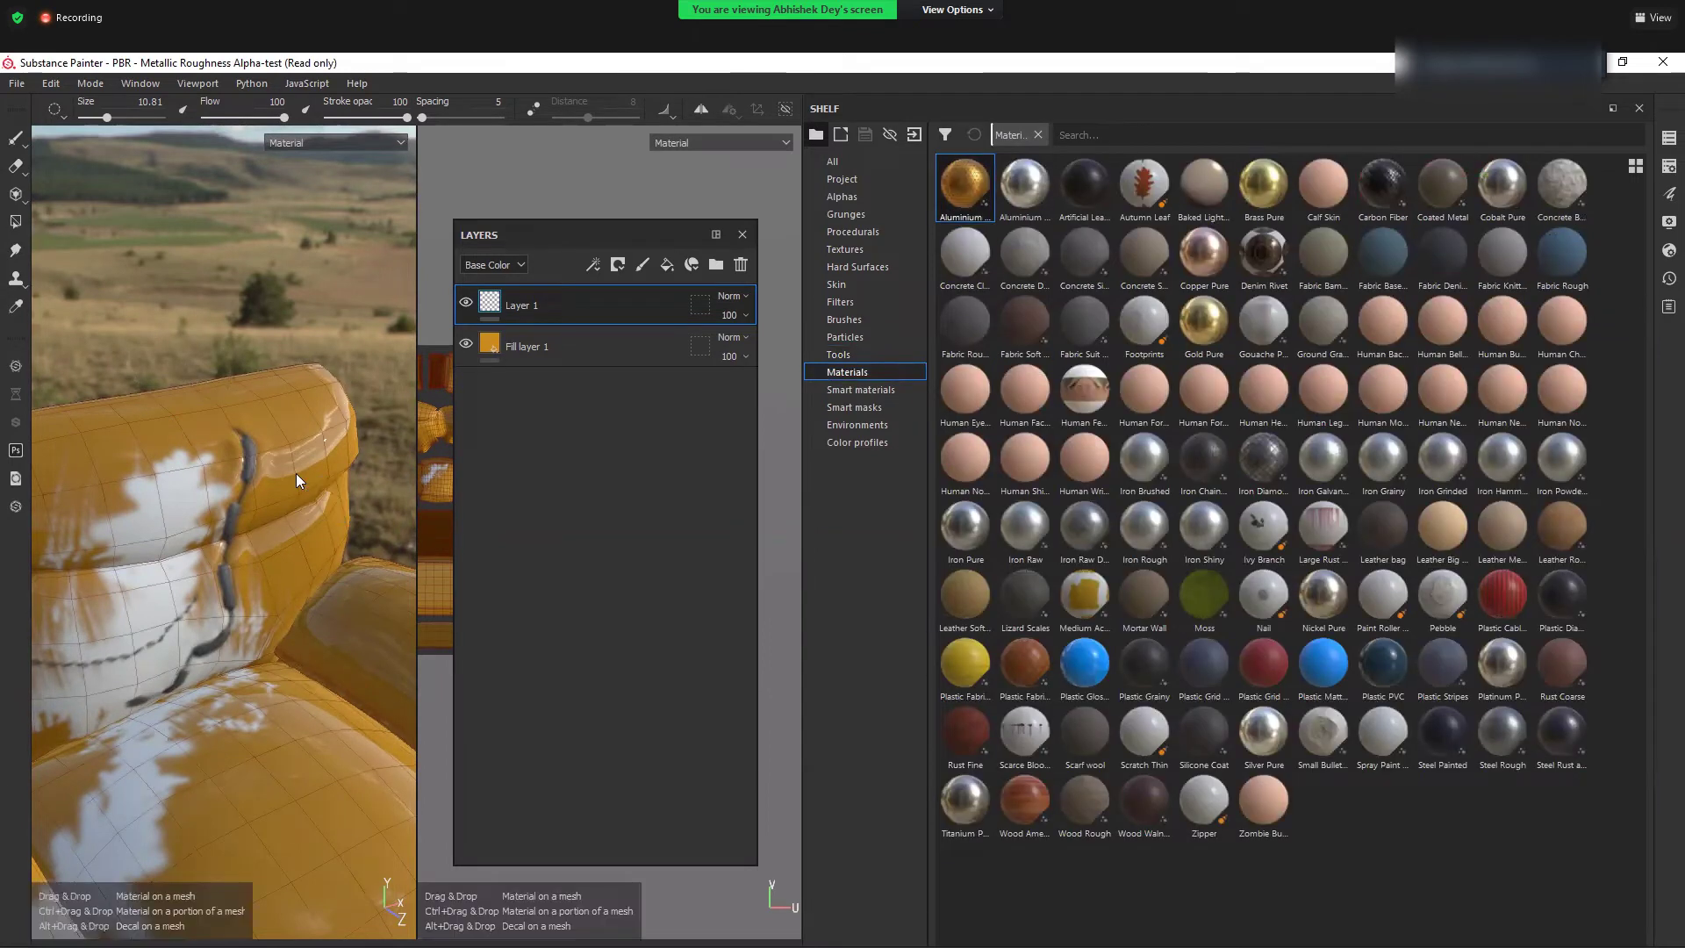
pyautogui.scroll(-3, 267, 714)
pyautogui.keyDown('alt'); pyautogui.moveTo(282, 504); pyautogui.dragTo(238, 520); pyautogui.keyUp('alt')
pyautogui.keyDown('alt'); pyautogui.moveTo(267, 576); pyautogui.dragTo(423, 318); pyautogui.keyUp('alt')
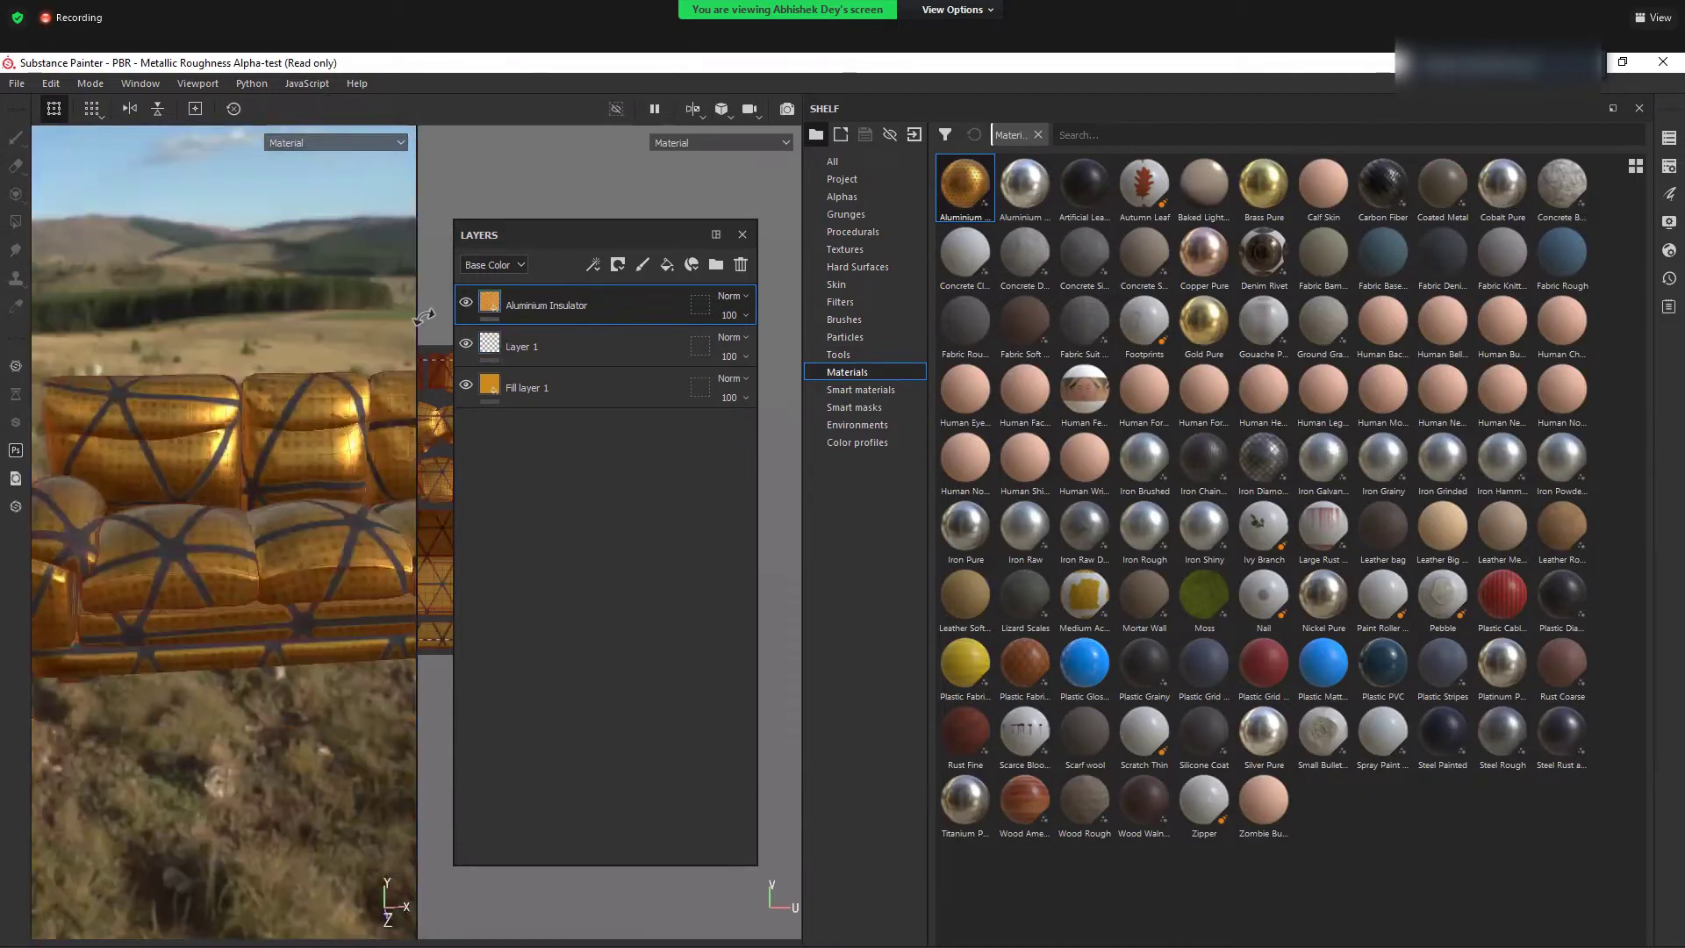
# - Put away the floating Layers window and widen the 3D view until the whole sofa fits
pyautogui.moveTo(644, 339); pyautogui.dragTo(552, 343)
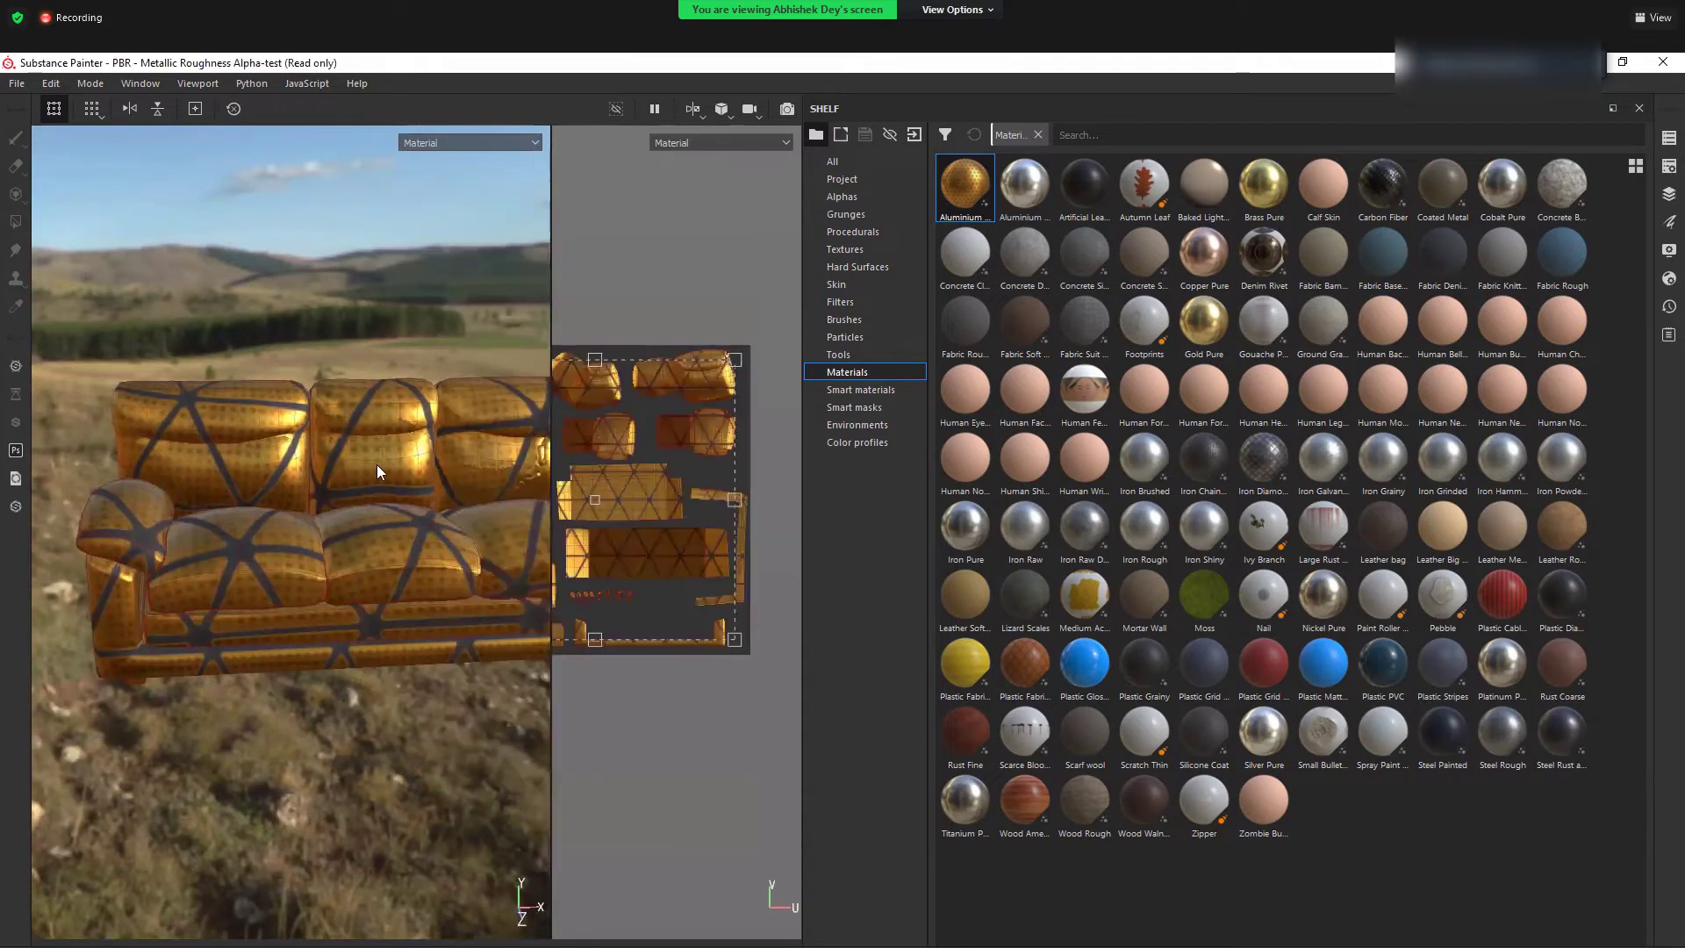
pyautogui.keyDown('alt'); pyautogui.moveTo(377, 466); pyautogui.dragTo(288, 528, button='middle'); pyautogui.keyUp('alt')
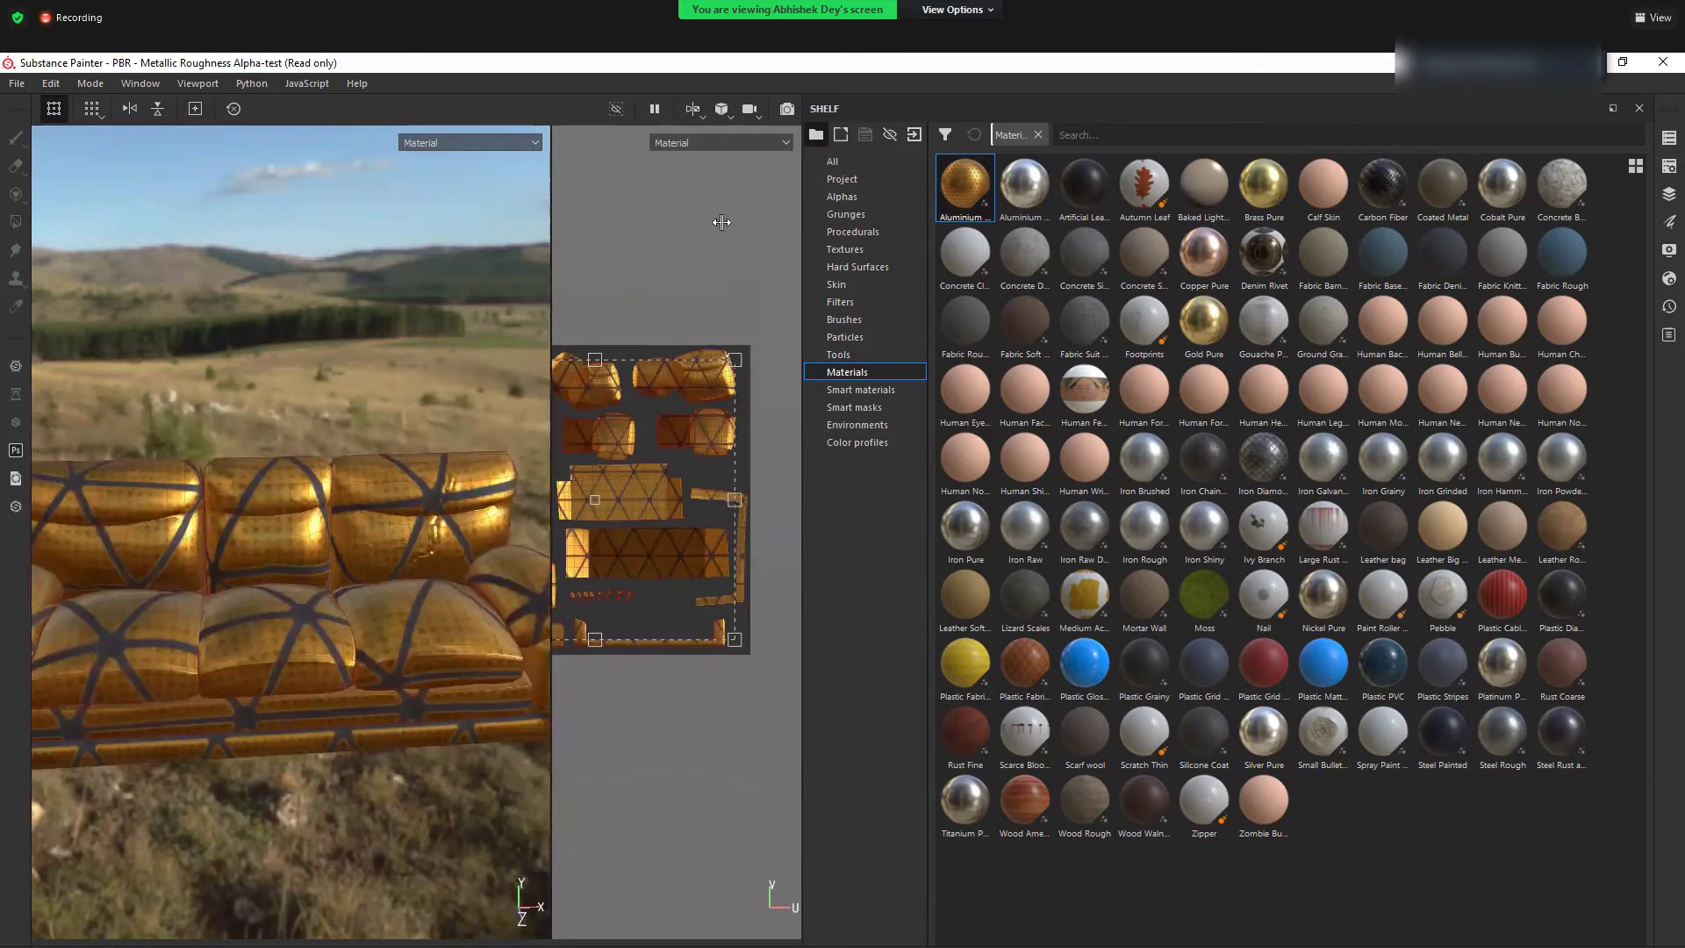
pyautogui.moveTo(551, 234); pyautogui.dragTo(755, 235)
pyautogui.scroll(-1, 431, 529)
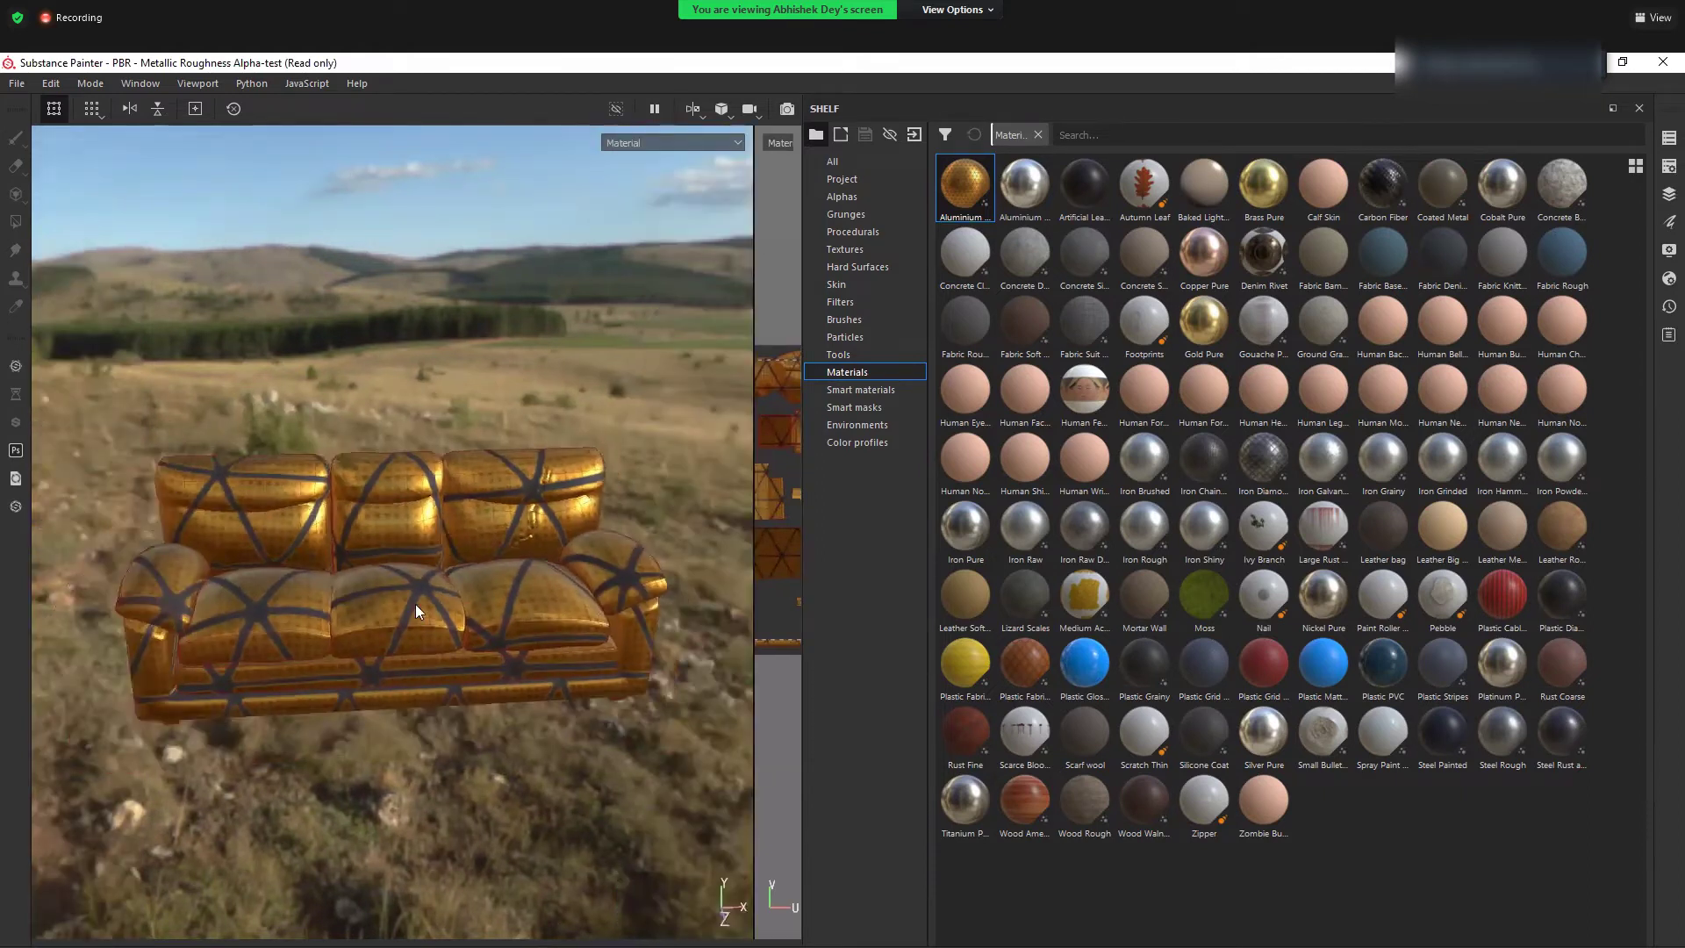
pyautogui.keyDown('alt'); pyautogui.moveTo(417, 602); pyautogui.dragTo(483, 617); pyautogui.keyUp('alt')
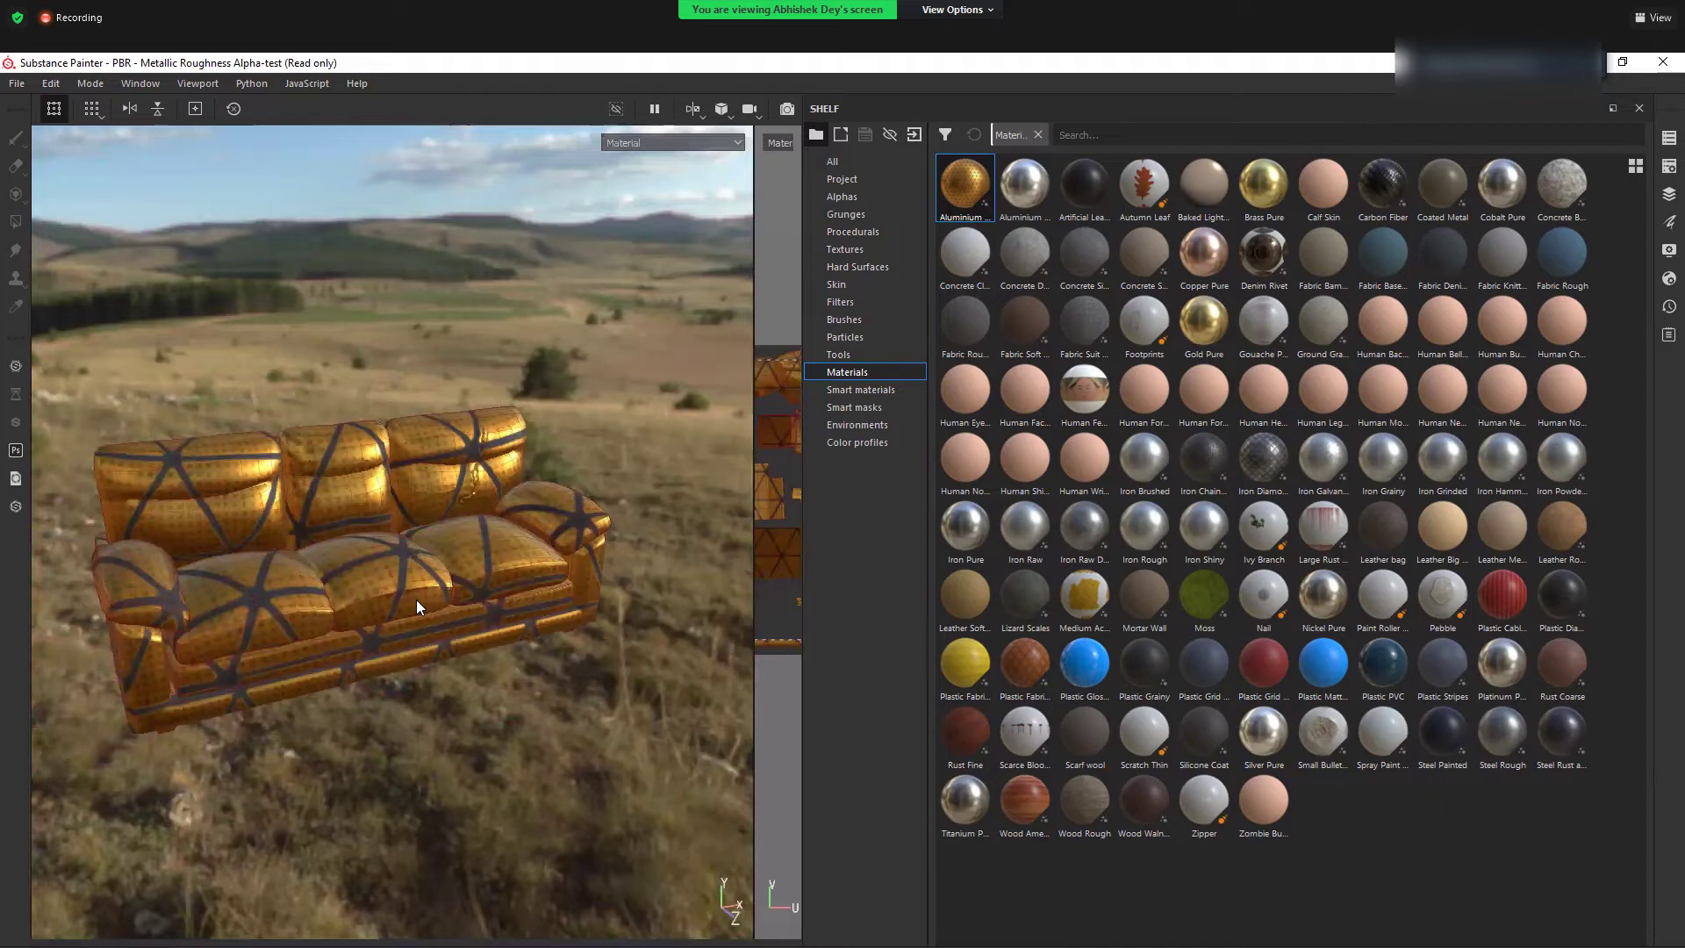
# - Apply the Iron Pure and Carbon Fiber materials to the sofa, one over the other
pyautogui.moveTo(972, 538); pyautogui.dragTo(395, 562)
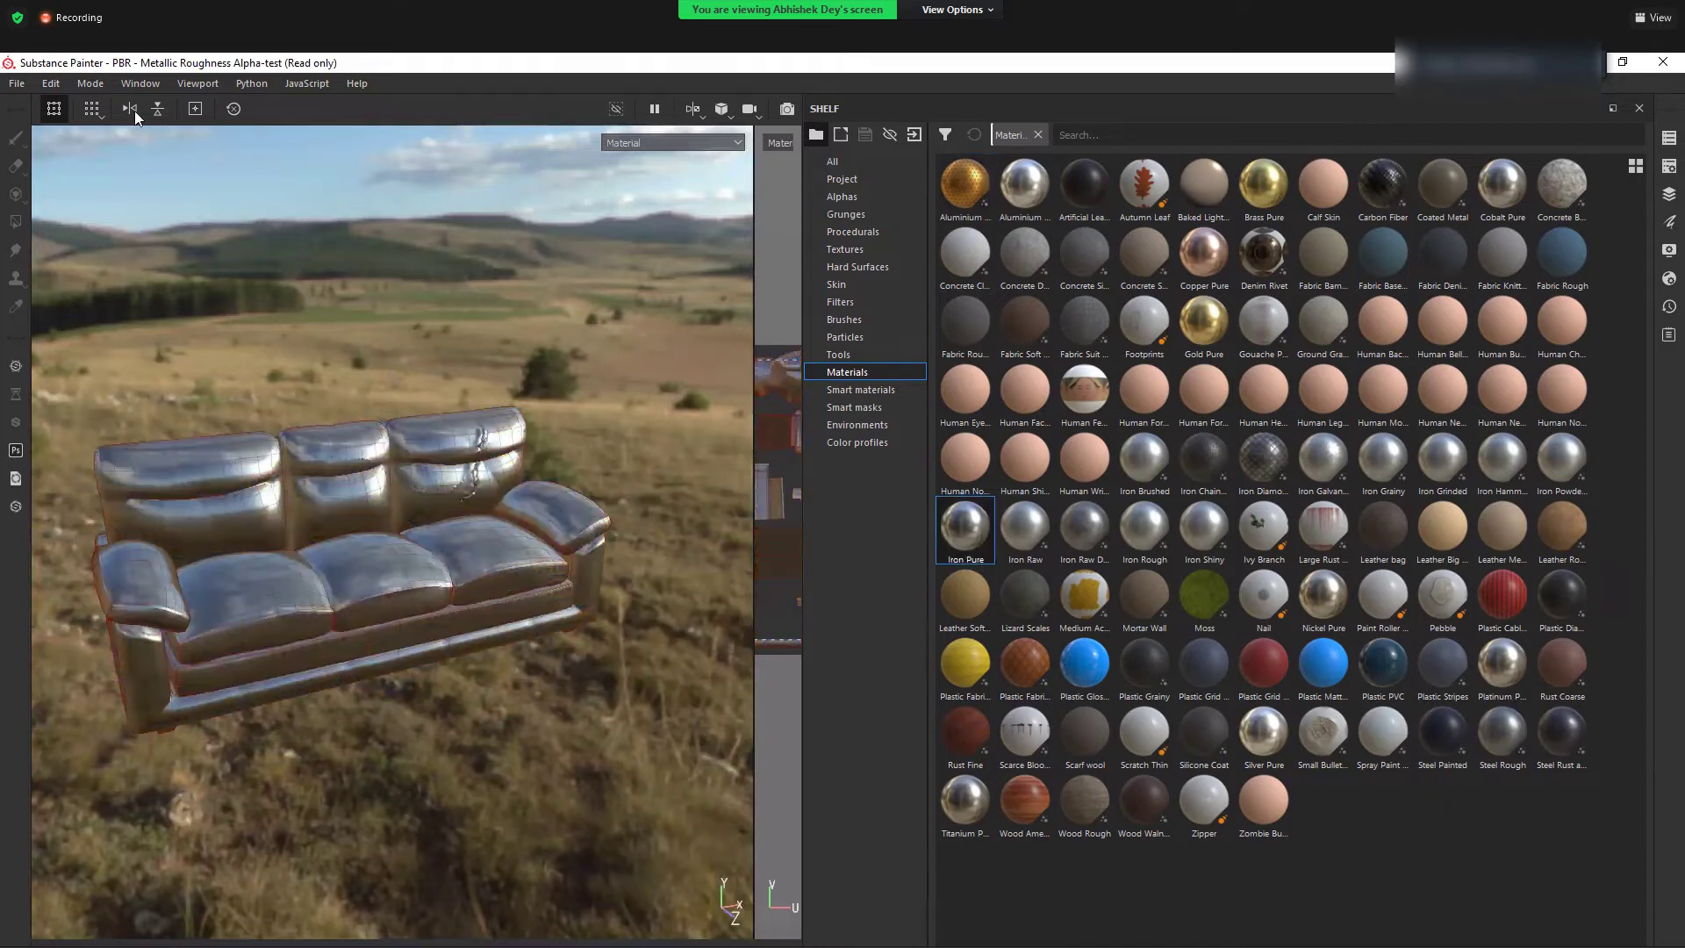
pyautogui.click(1152, 671)
pyautogui.moveTo(418, 434); pyautogui.dragTo(504, 541)
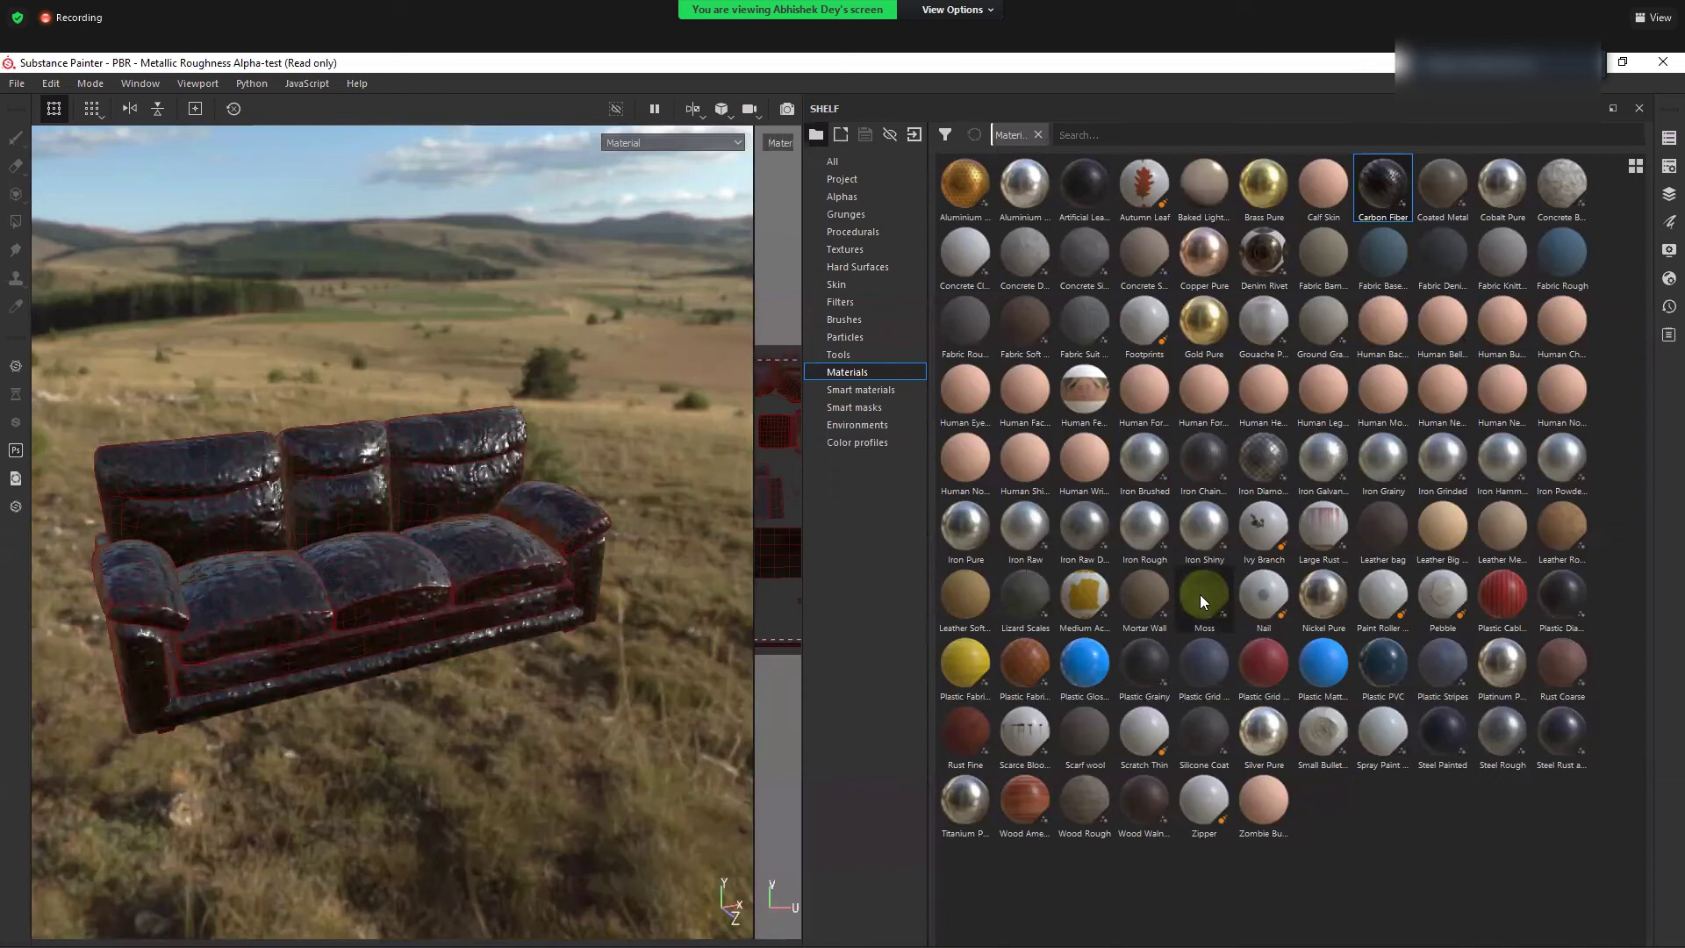
# - Apply the Moss material to the sofa and inspect its surface up close
pyautogui.moveTo(535, 566); pyautogui.dragTo(534, 562)
pyautogui.keyDown('alt'); pyautogui.moveTo(449, 645); pyautogui.dragTo(456, 671); pyautogui.keyUp('alt')
pyautogui.scroll(3, 456, 672)
pyautogui.keyDown('alt'); pyautogui.moveTo(456, 672); pyautogui.dragTo(457, 663, button='middle'); pyautogui.keyUp('alt')
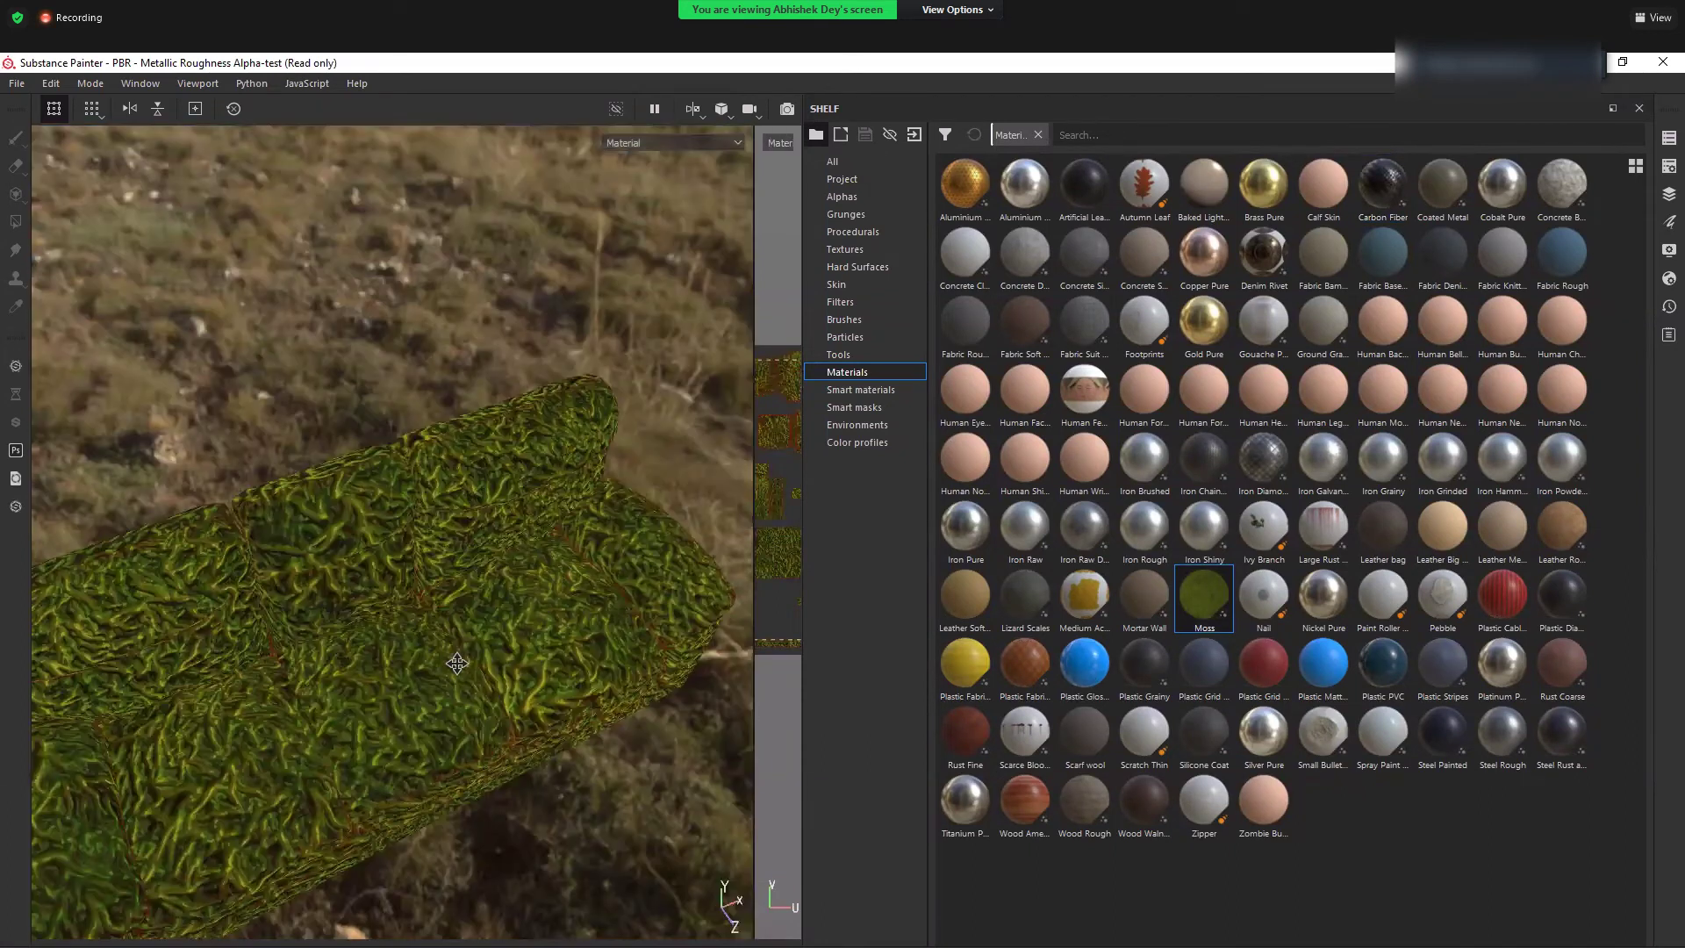
pyautogui.keyDown('alt'); pyautogui.moveTo(451, 652); pyautogui.dragTo(452, 570); pyautogui.keyUp('alt')
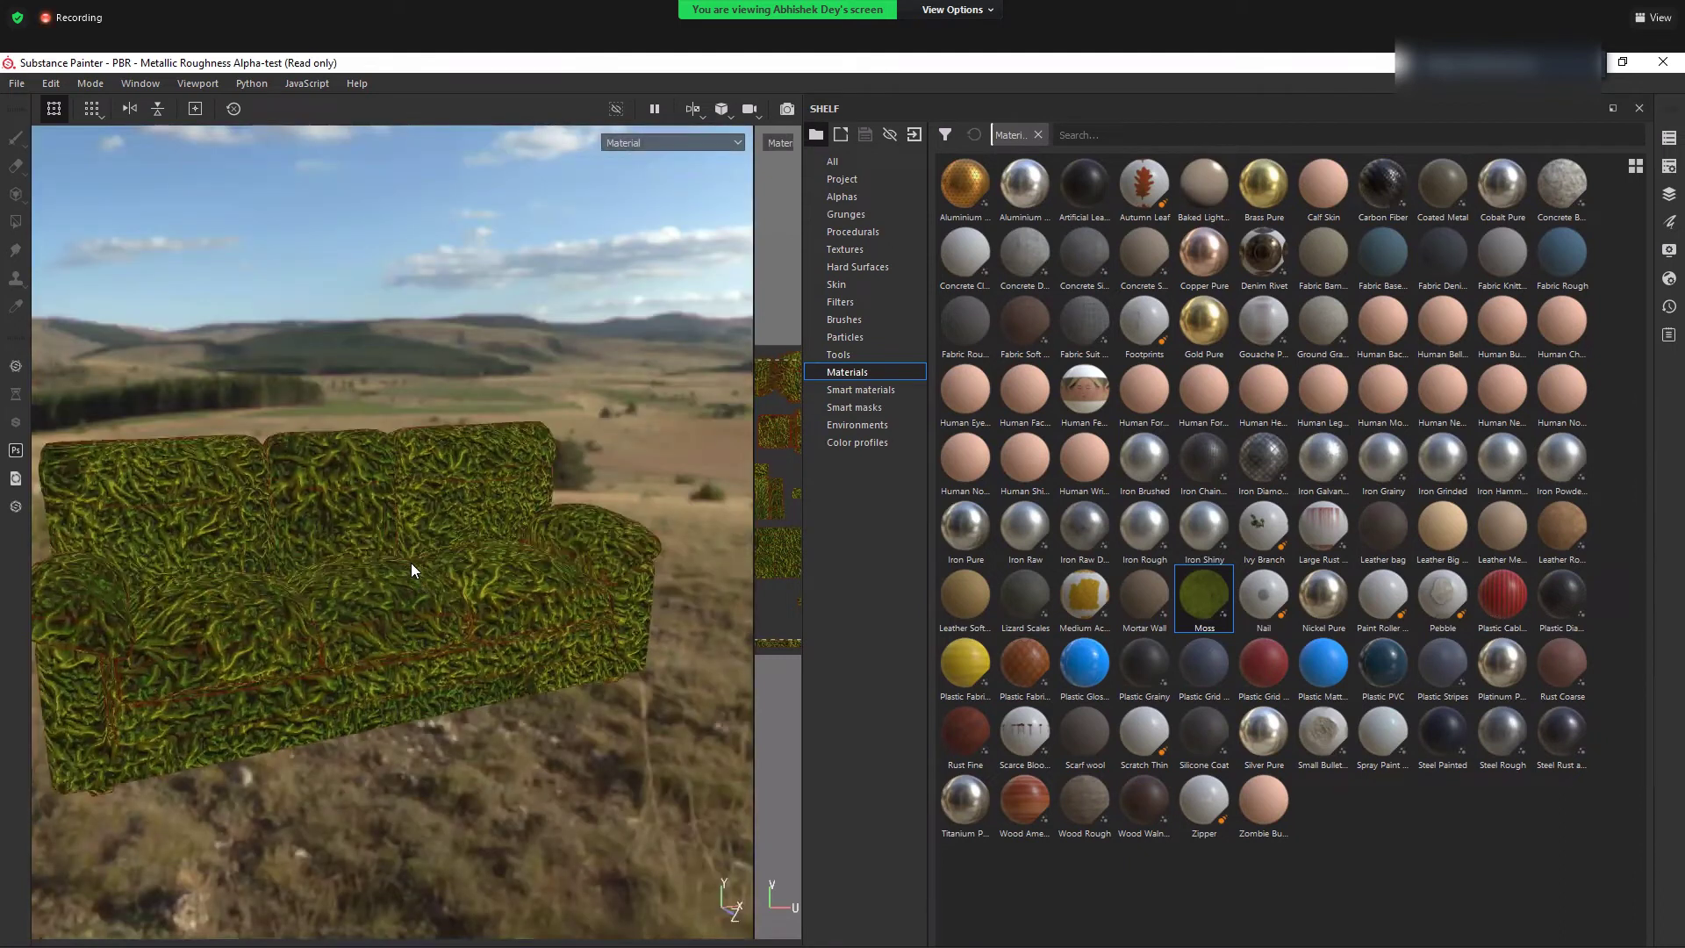
# - Apply the dark green Steel Painted smart material to the sofa and inspect the wear on its cushions
pyautogui.click(862, 387)
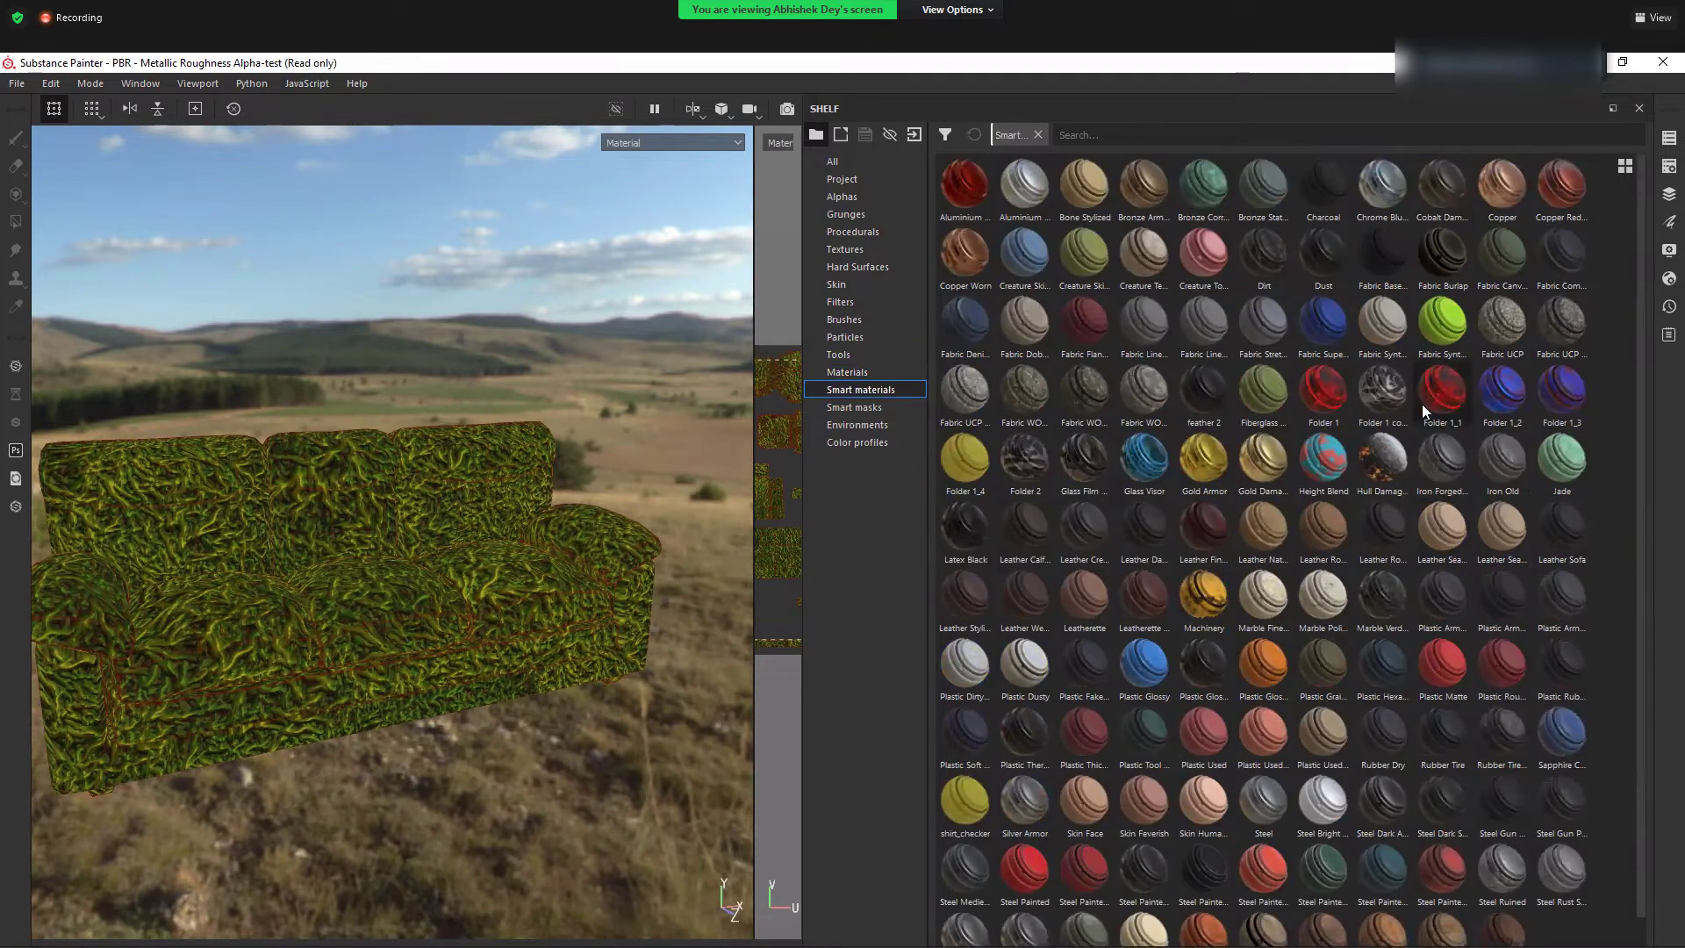
pyautogui.moveTo(1336, 867)
pyautogui.mouseDown()
pyautogui.moveTo(1230, 738)
pyautogui.moveTo(543, 607)
pyautogui.mouseUp()
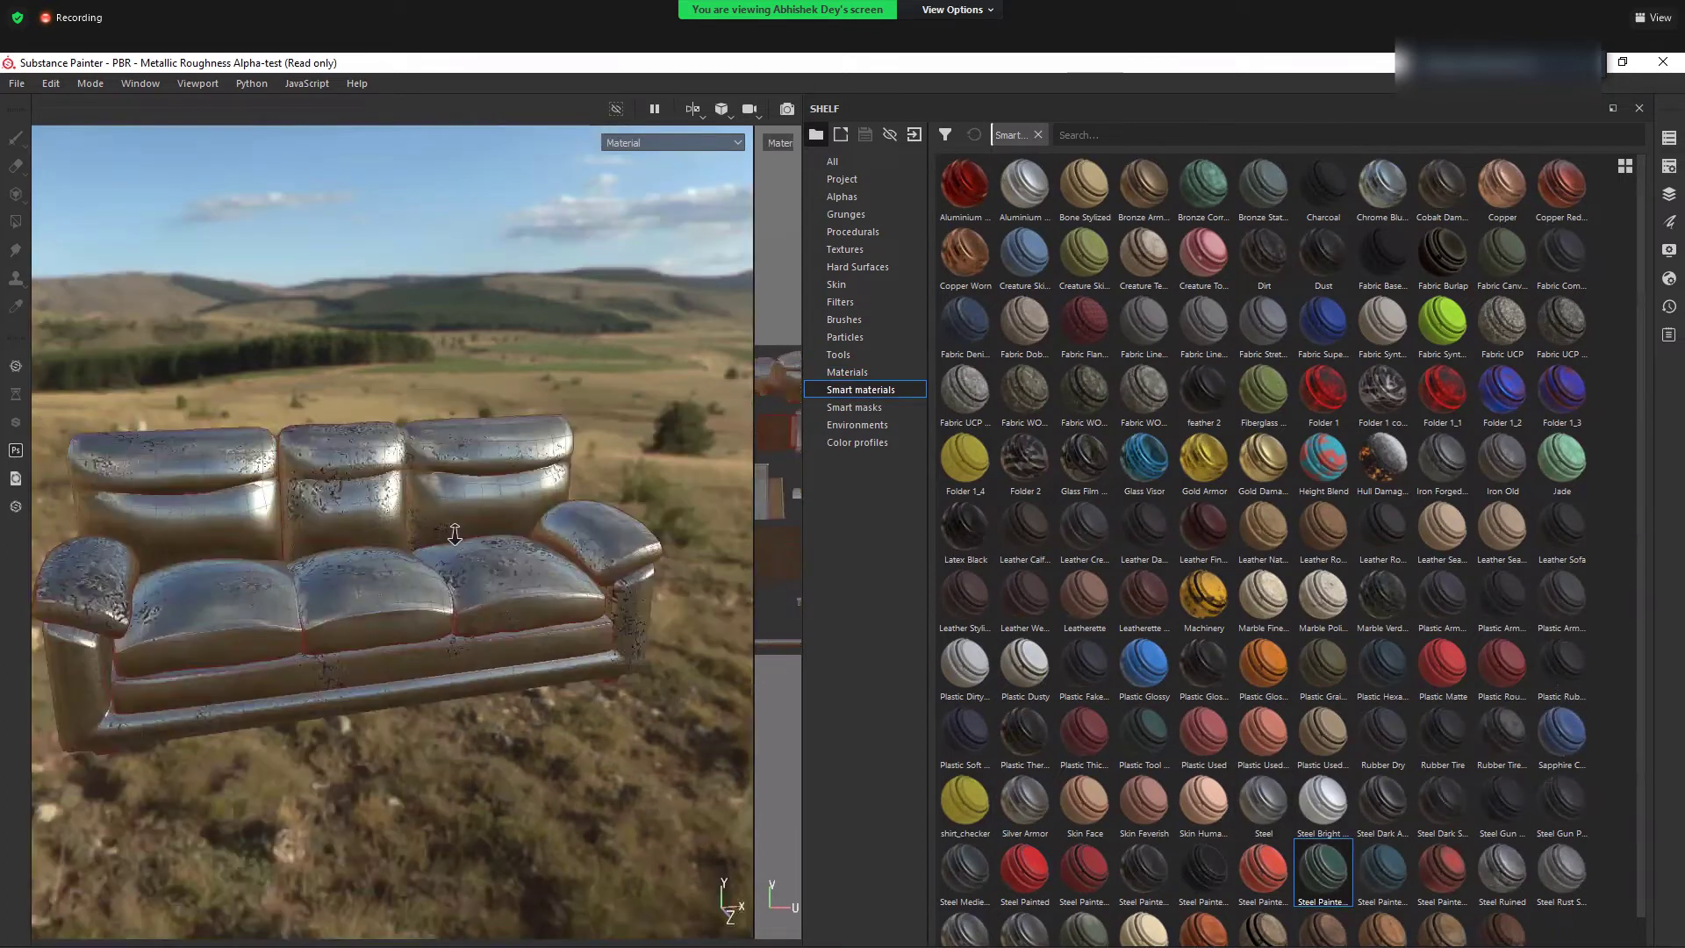
pyautogui.keyDown('alt'); pyautogui.moveTo(455, 534); pyautogui.dragTo(363, 481); pyautogui.keyUp('alt')
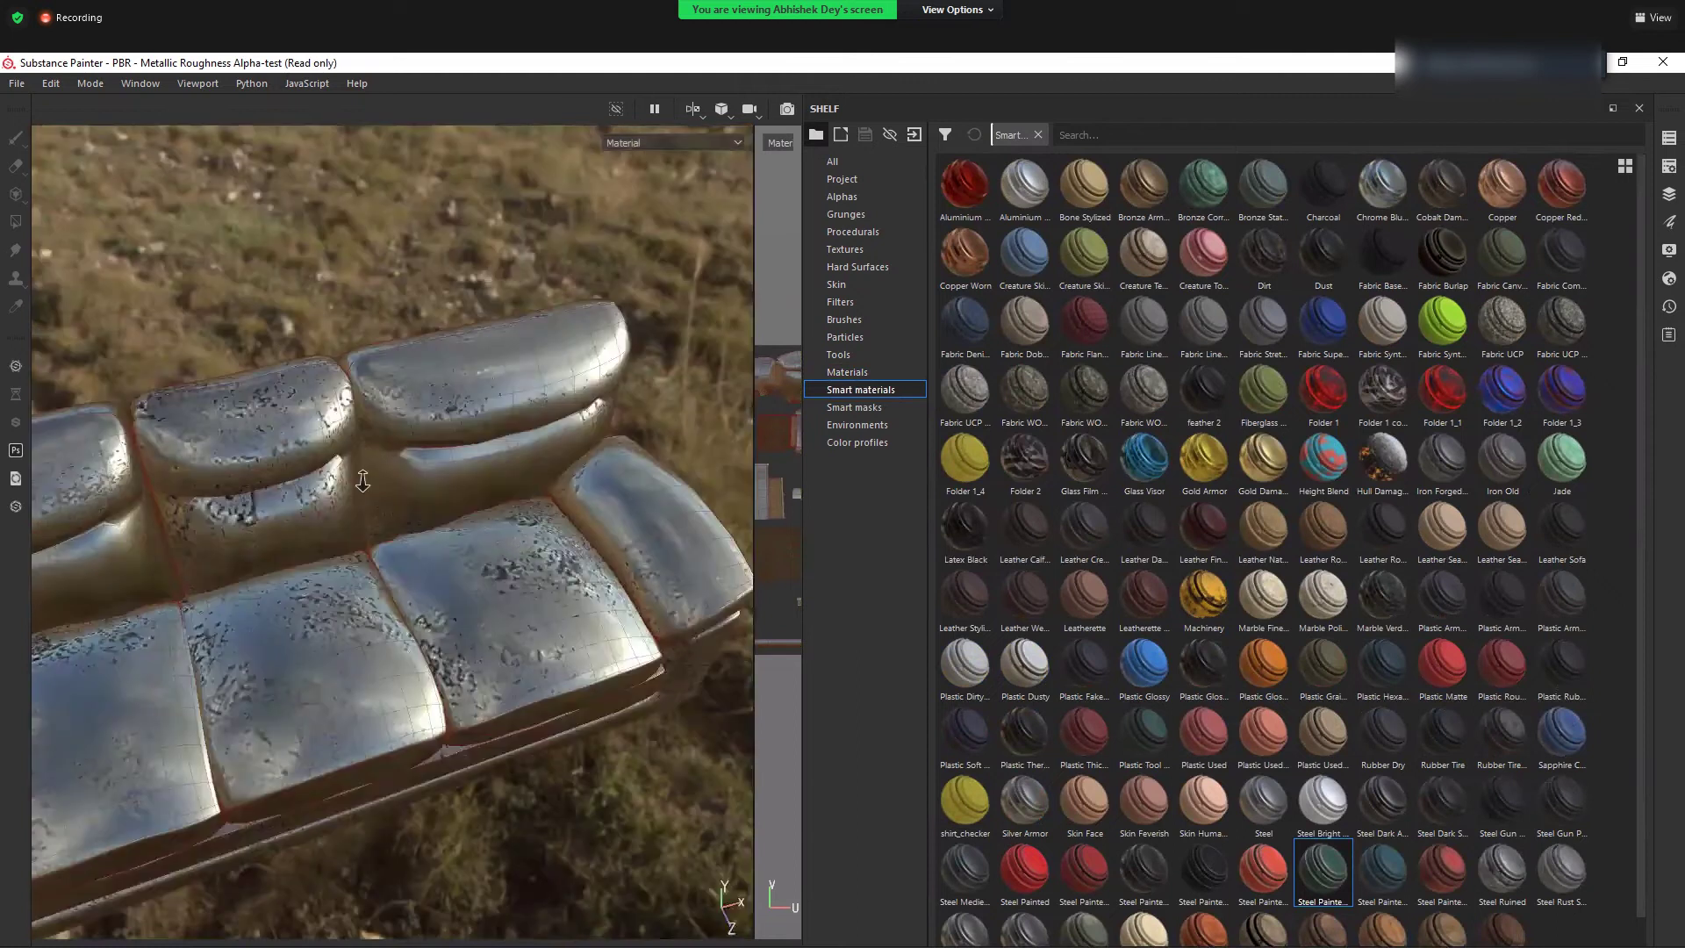
pyautogui.keyDown('alt'); pyautogui.moveTo(395, 555); pyautogui.dragTo(423, 487); pyautogui.keyUp('alt')
pyautogui.keyDown('alt'); pyautogui.moveTo(444, 551); pyautogui.dragTo(451, 741); pyautogui.keyUp('alt')
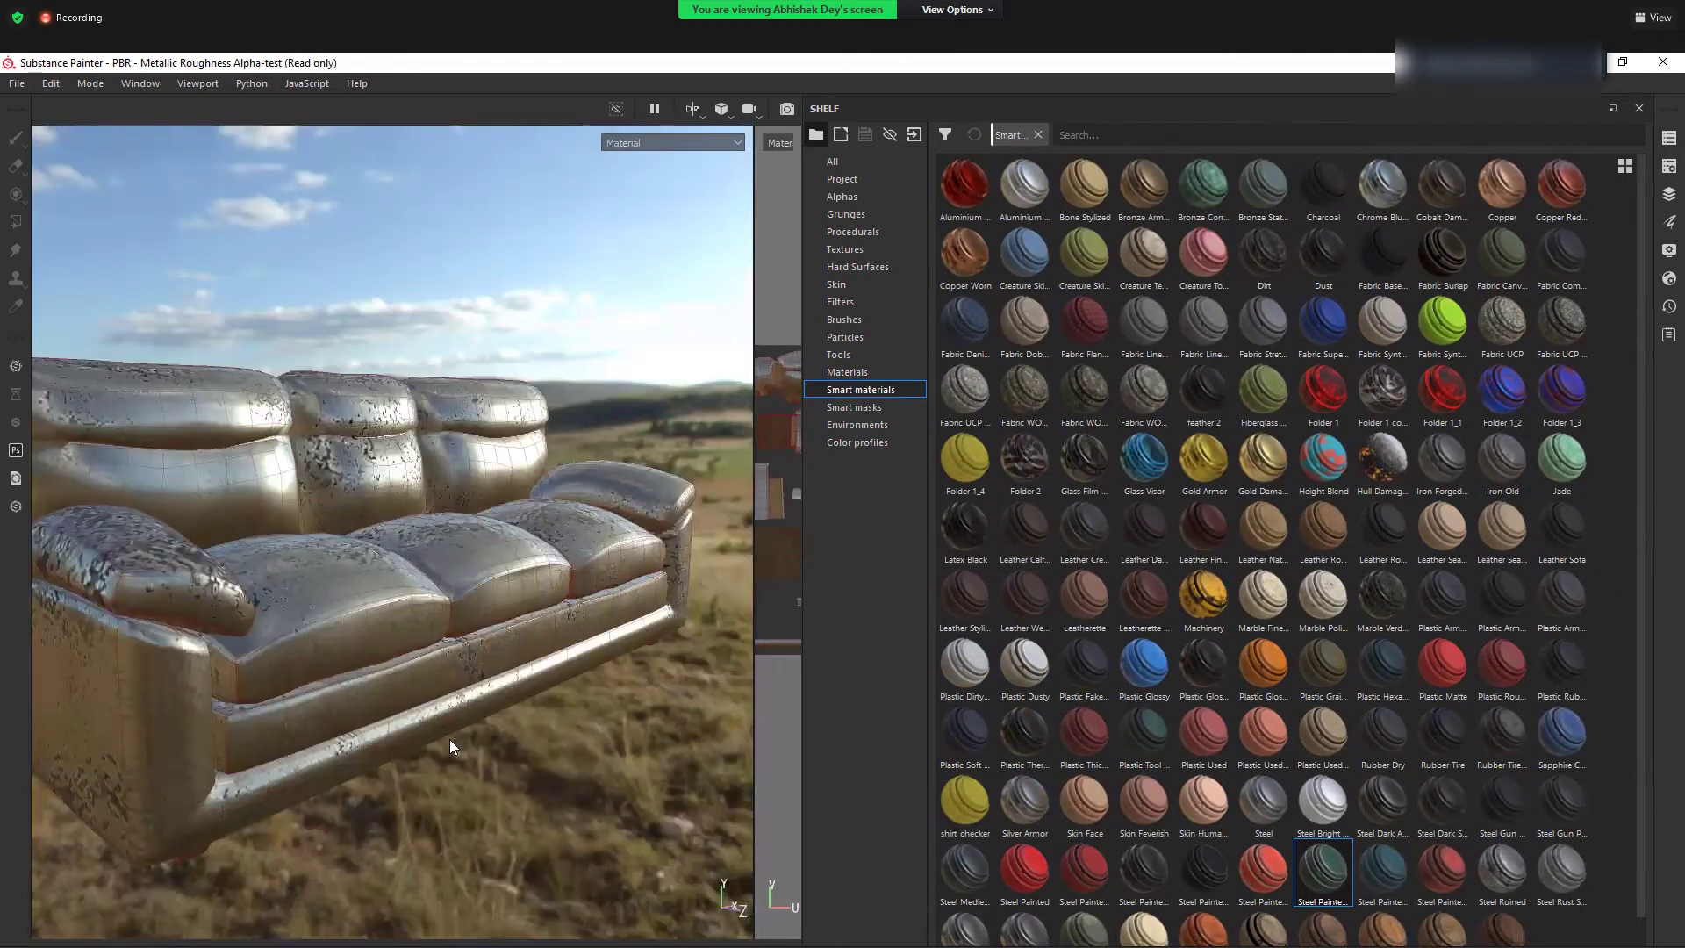
pyautogui.keyDown('alt'); pyautogui.moveTo(425, 597); pyautogui.dragTo(478, 700); pyautogui.keyUp('alt')
pyautogui.keyDown('alt'); pyautogui.moveTo(496, 534); pyautogui.dragTo(570, 672); pyautogui.keyUp('alt')
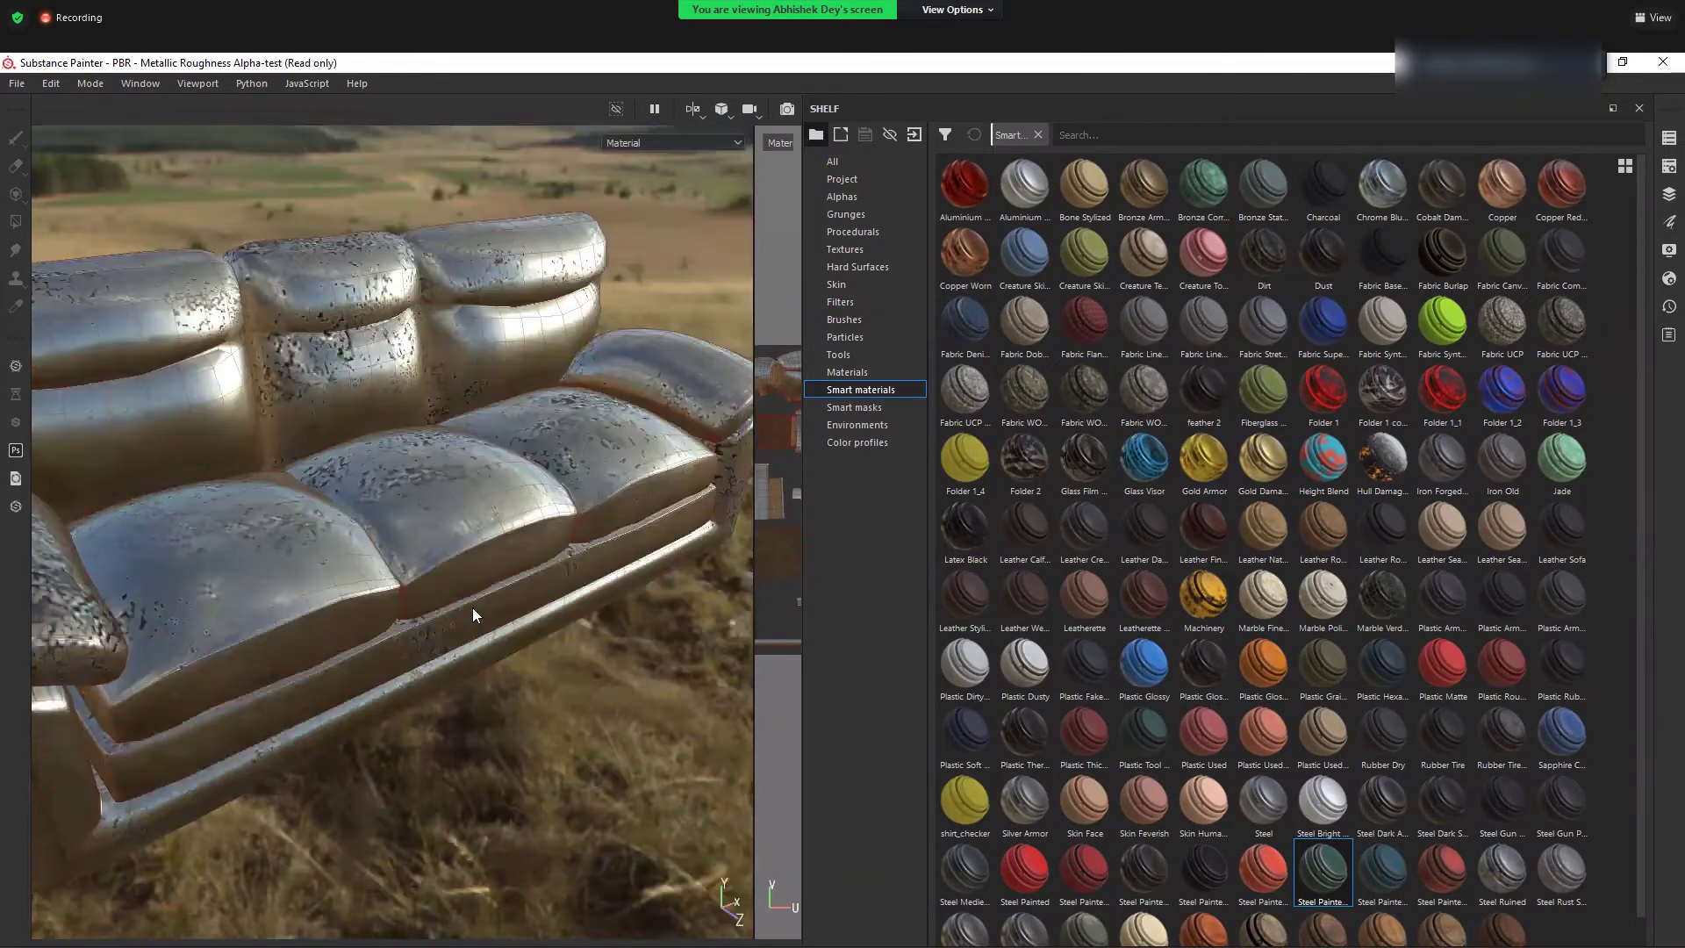
# - Apply the Steel Ruined smart material to the sofa and cover it with the Wood Beech smart material
pyautogui.moveTo(1251, 816); pyautogui.dragTo(505, 626)
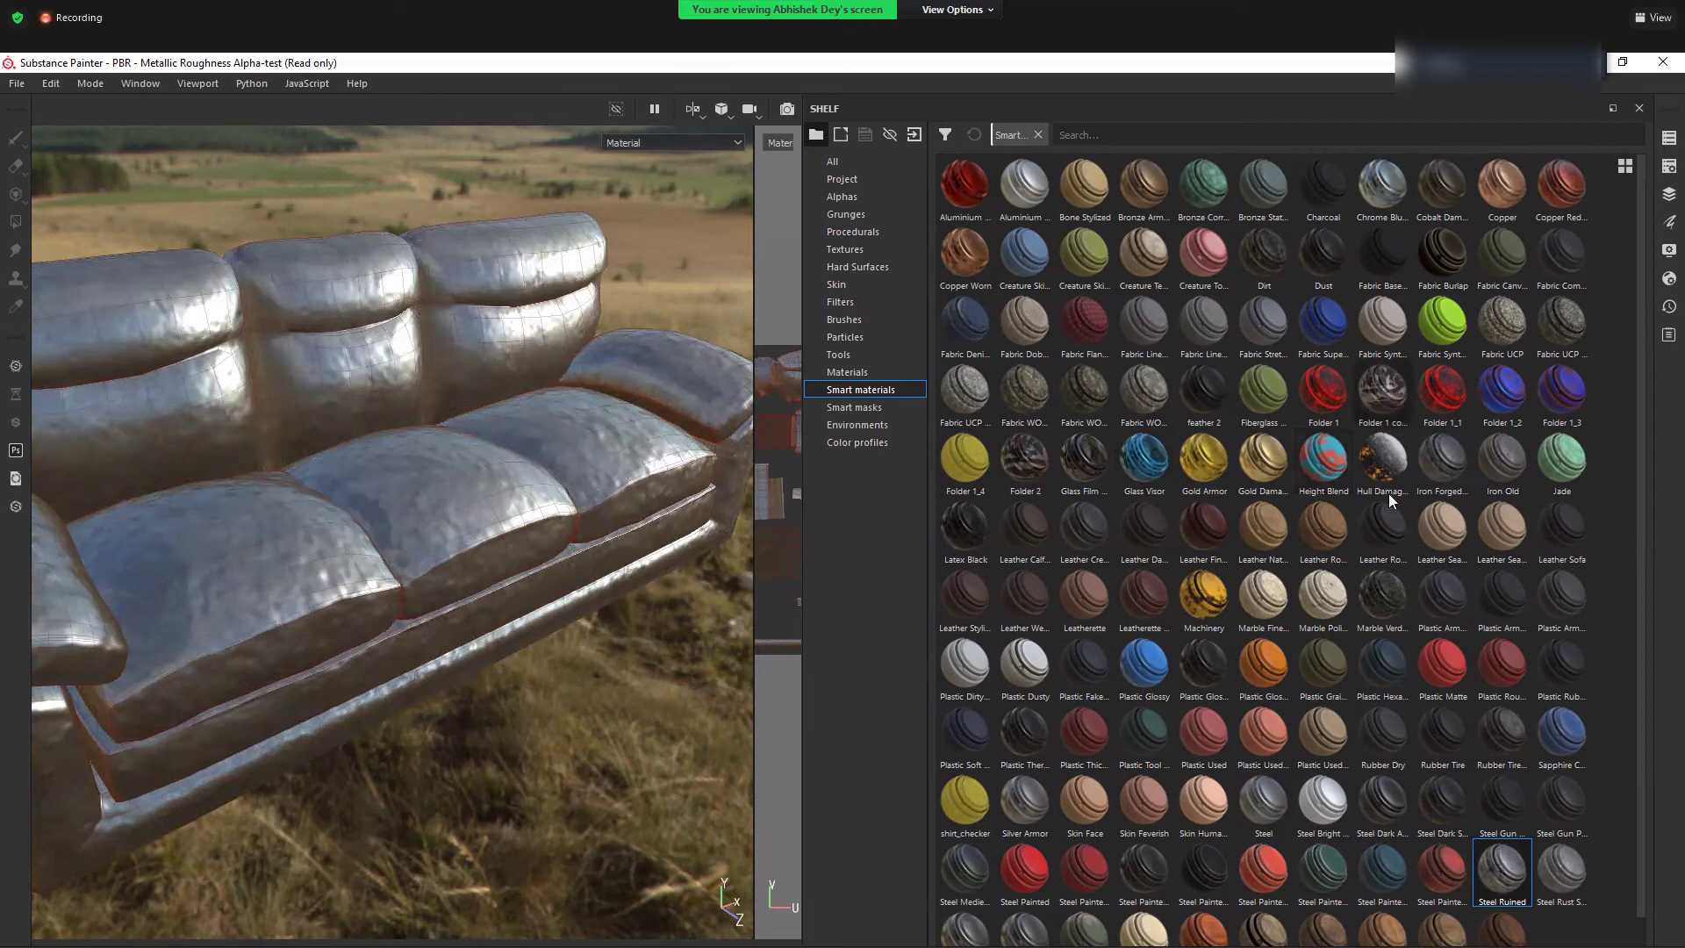
pyautogui.scroll(-1, 1405, 921)
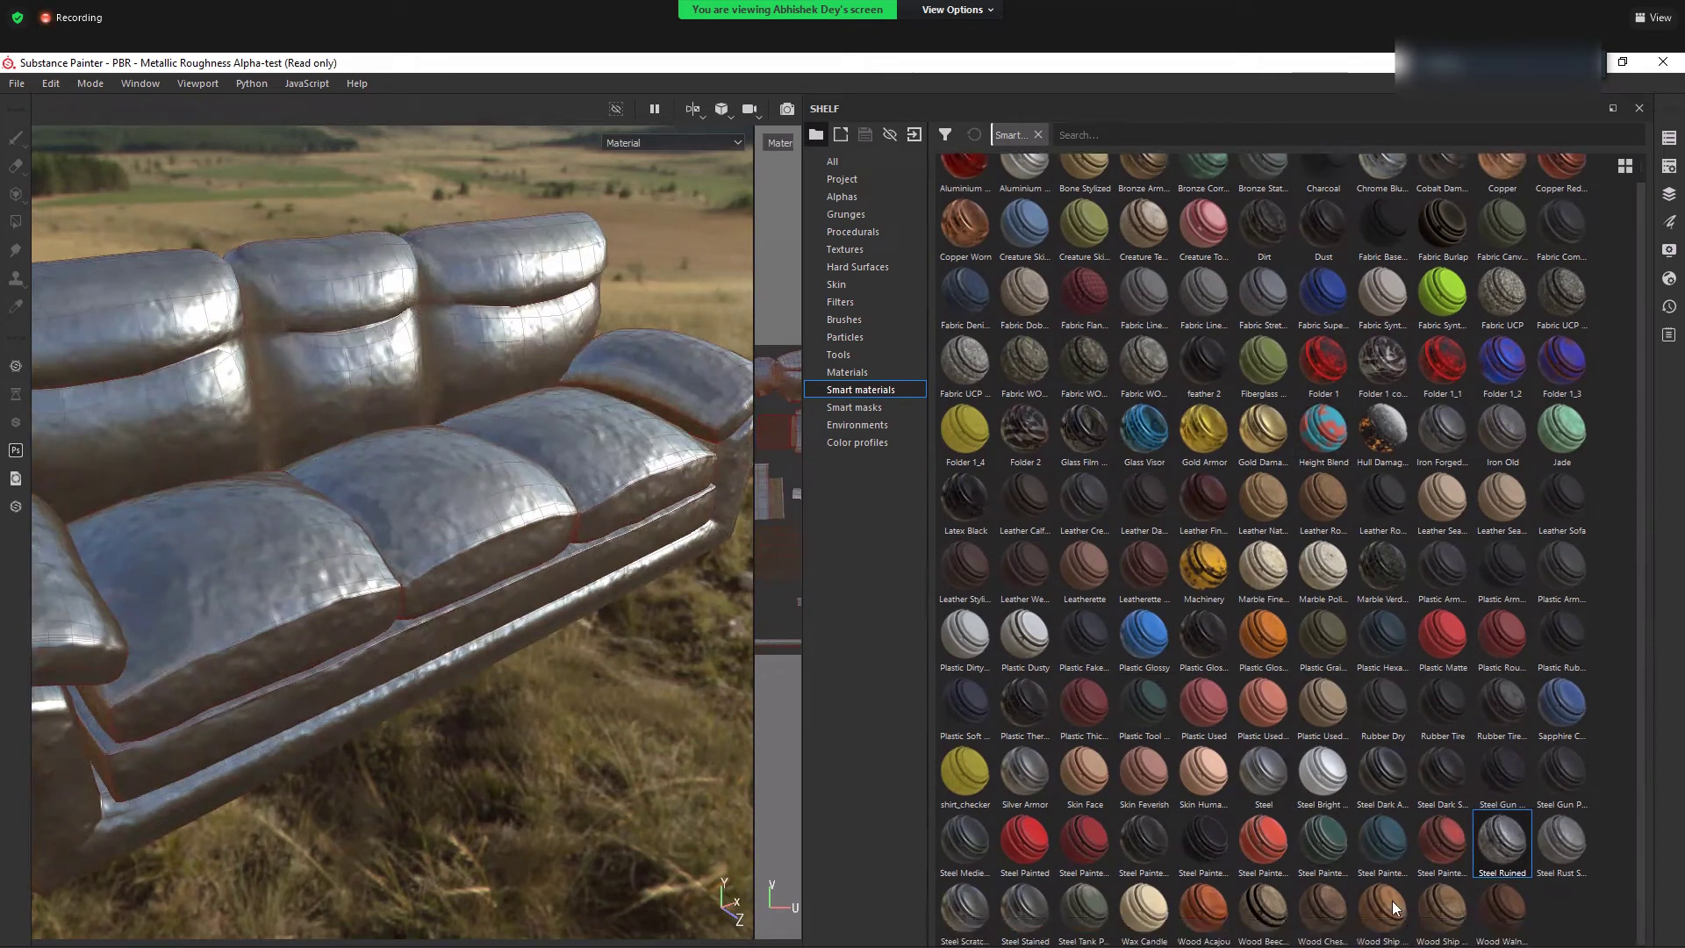
pyautogui.moveTo(1264, 908); pyautogui.dragTo(377, 575)
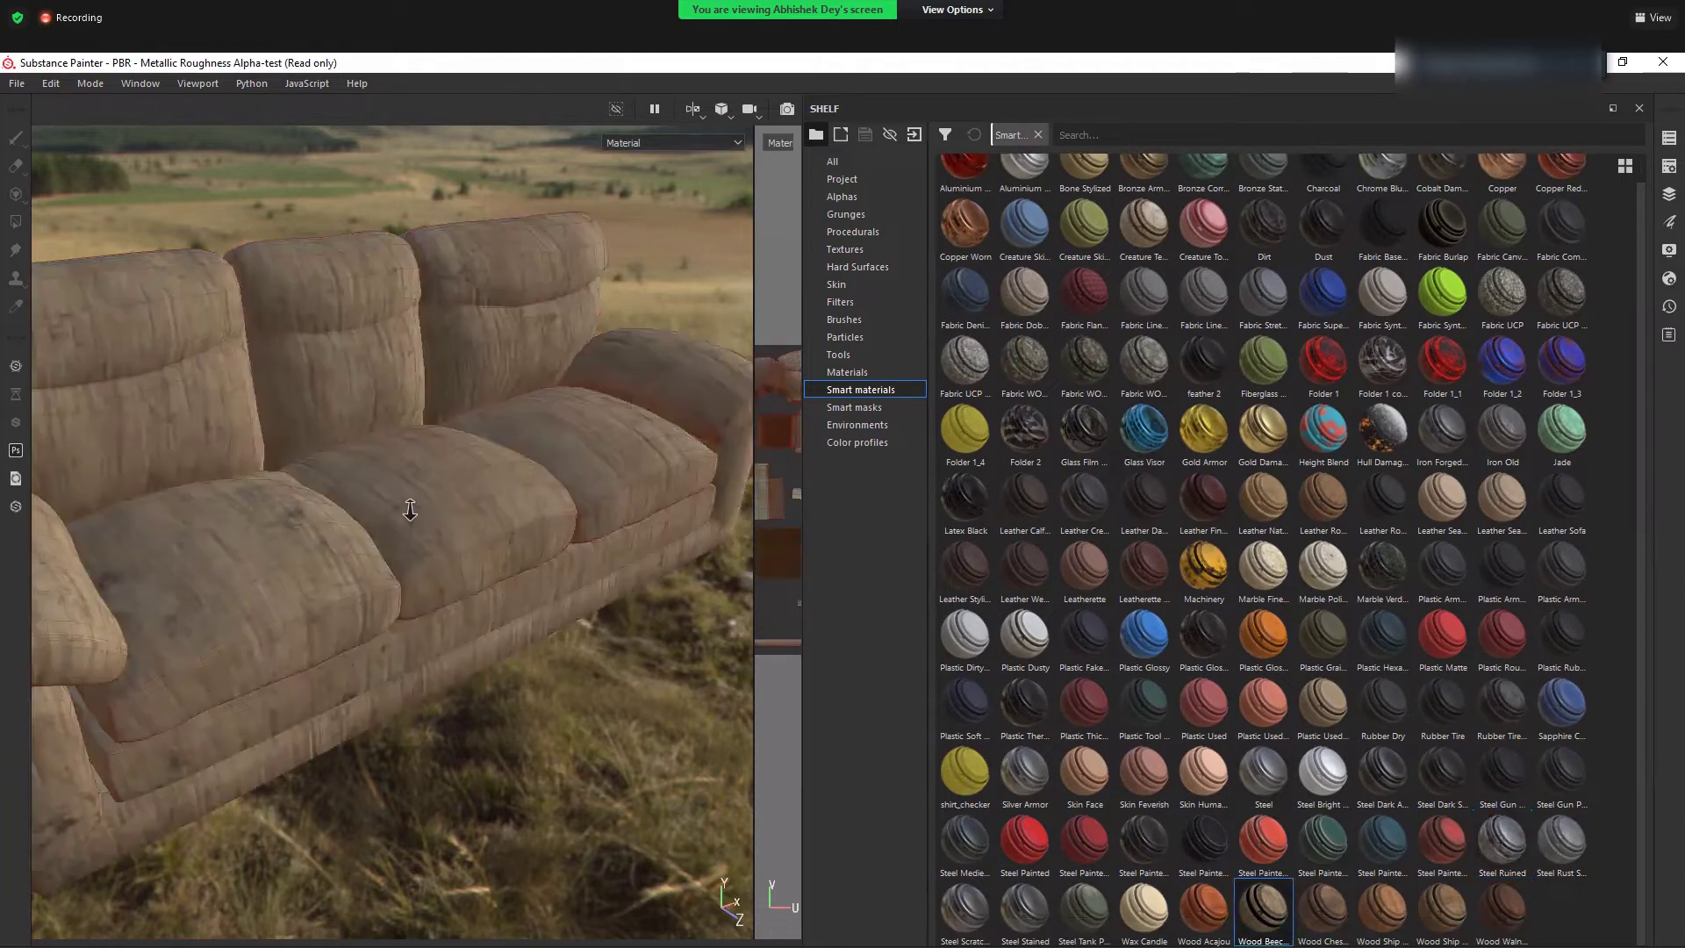
pyautogui.keyDown('alt'); pyautogui.moveTo(234, 476); pyautogui.dragTo(307, 553); pyautogui.keyUp('alt')
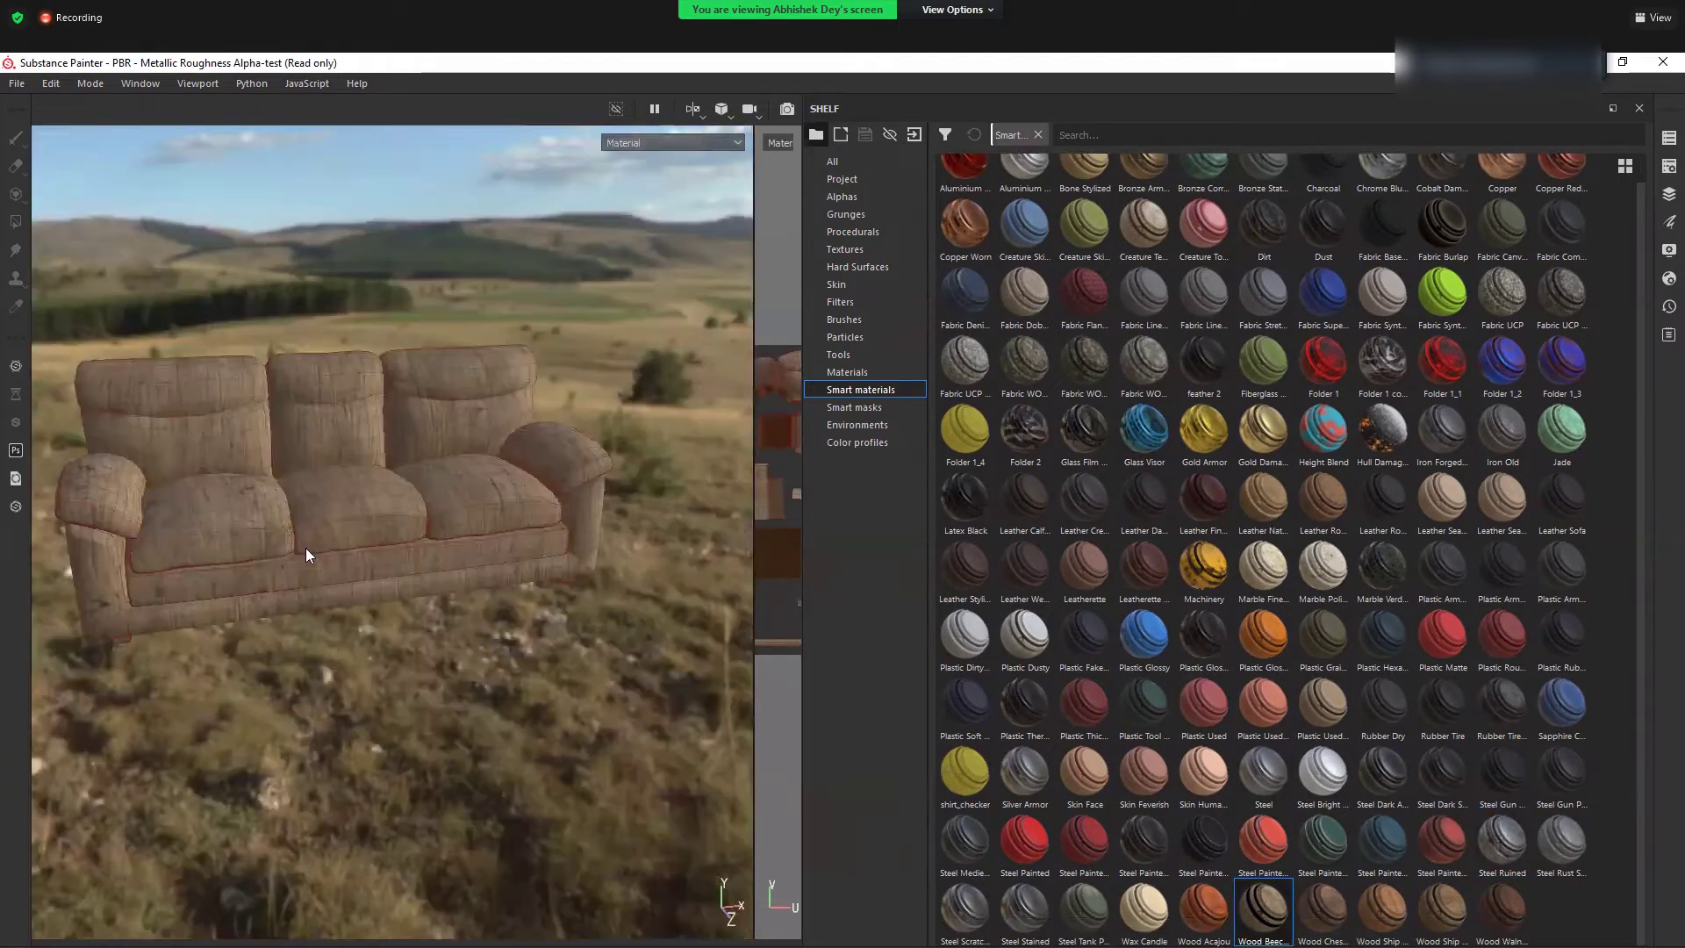
# - Examine the shelf's Smart masks and Environments categories
pyautogui.click(882, 409)
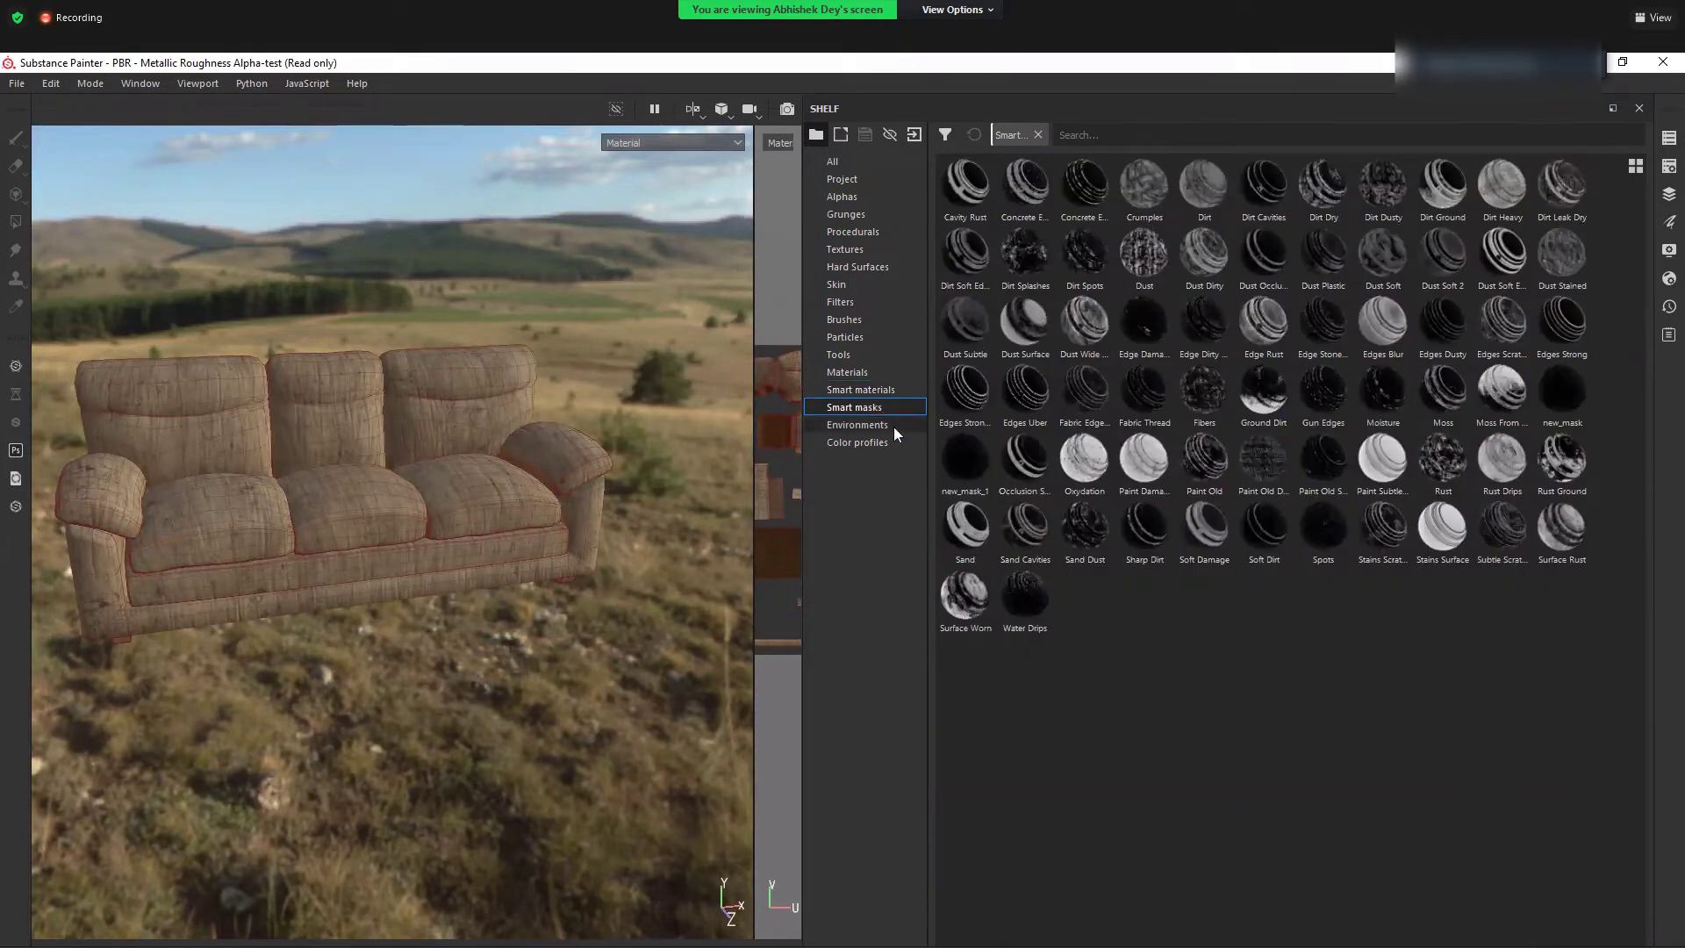
pyautogui.click(894, 434)
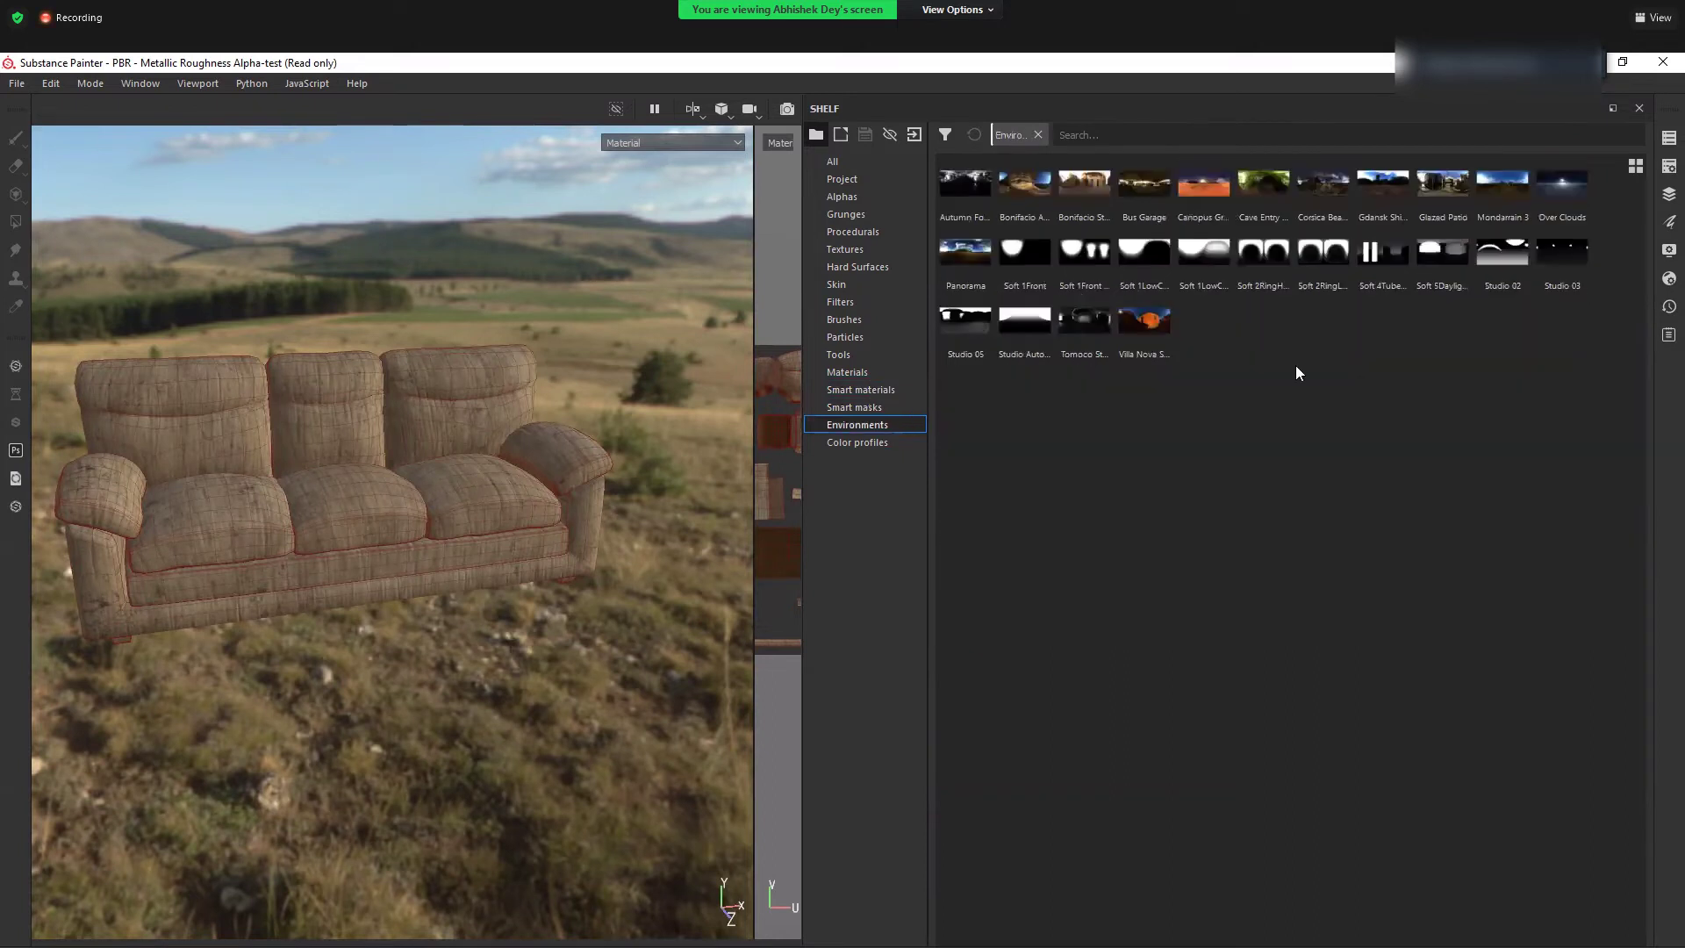
# - Examine the shelf's Color profiles category and the Texture Set List, closing each panel after viewing it
pyautogui.click(879, 453)
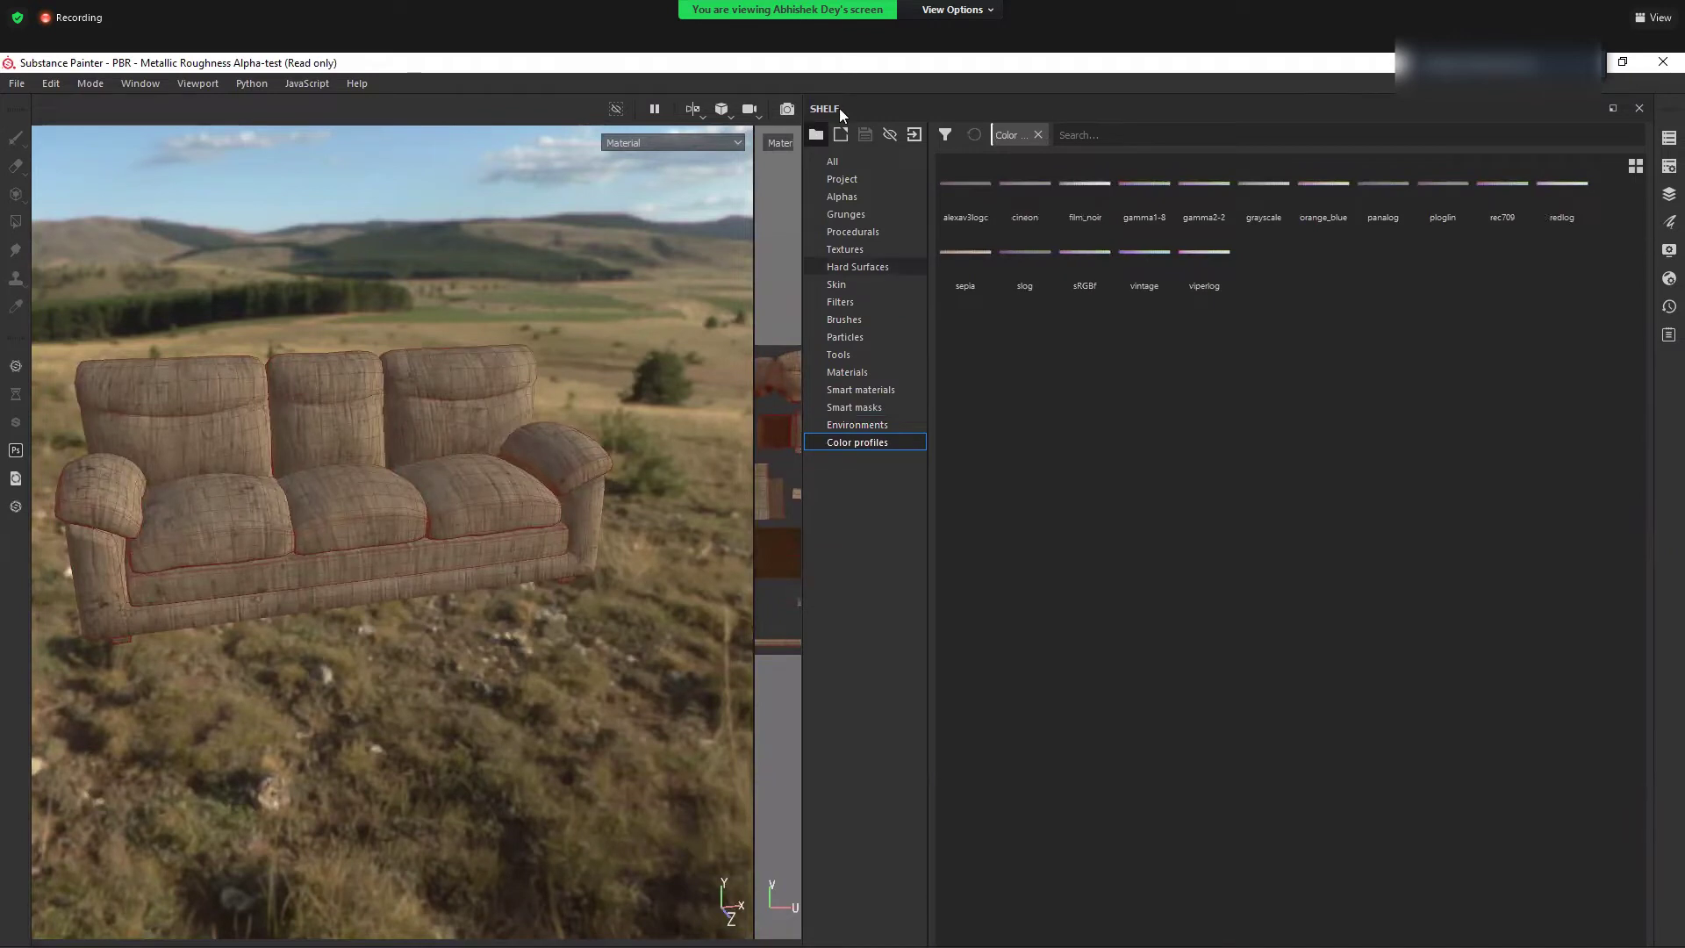
pyautogui.click(1639, 108)
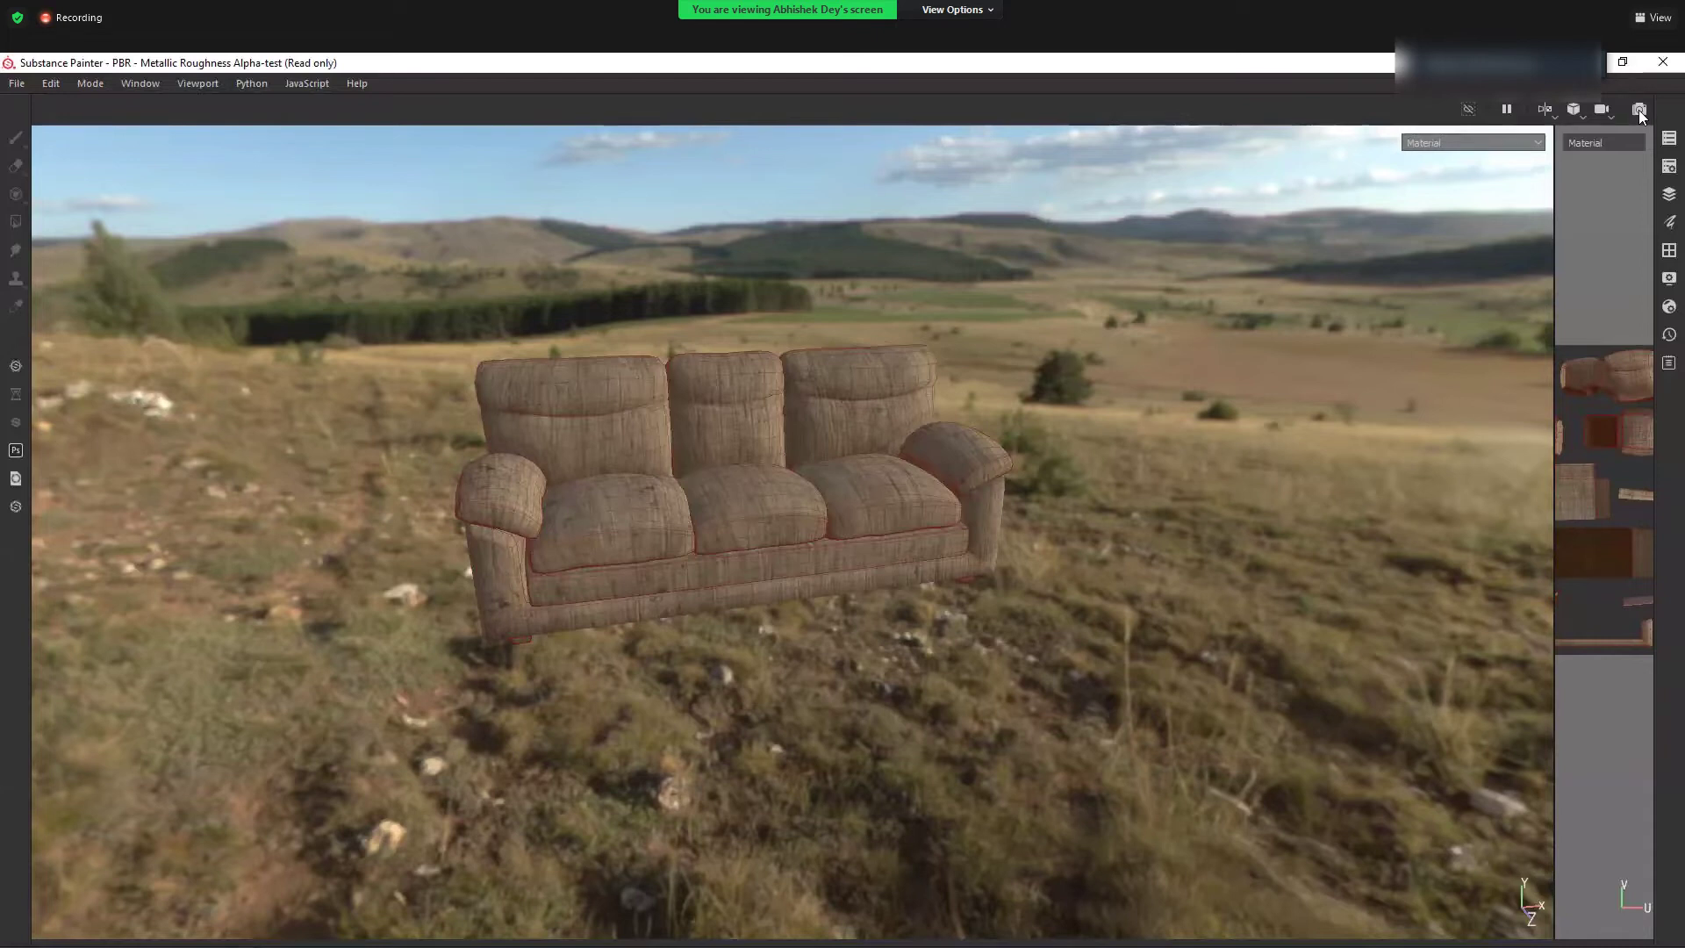
pyautogui.click(149, 86)
pyautogui.moveTo(158, 104)
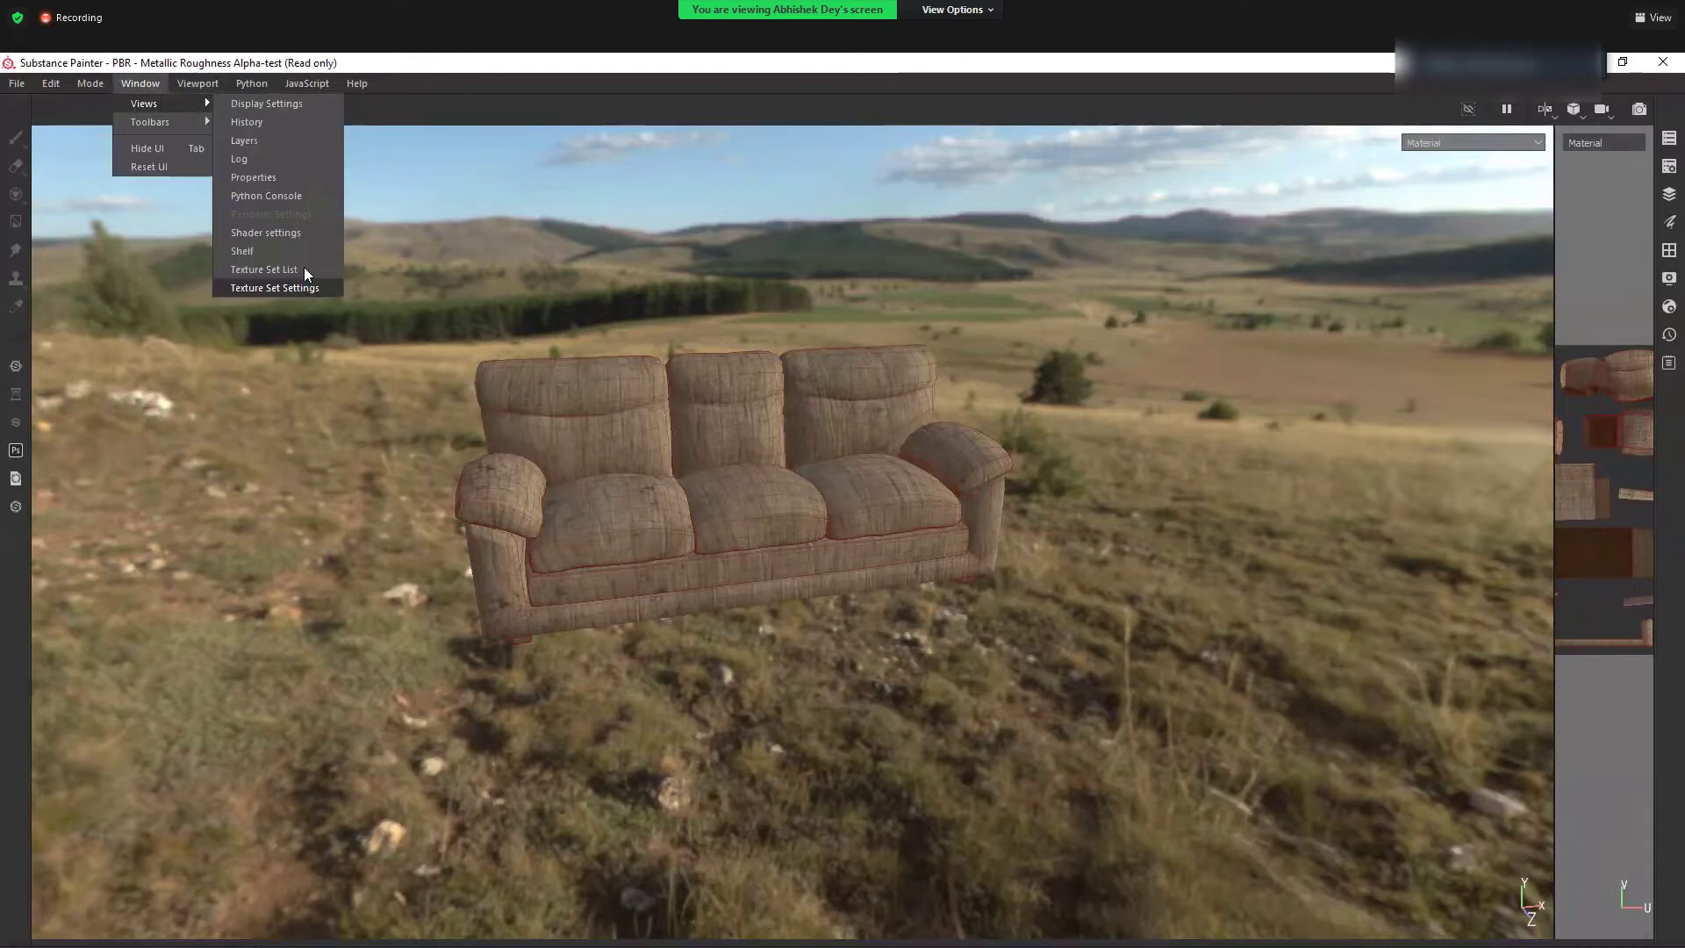
pyautogui.click(304, 272)
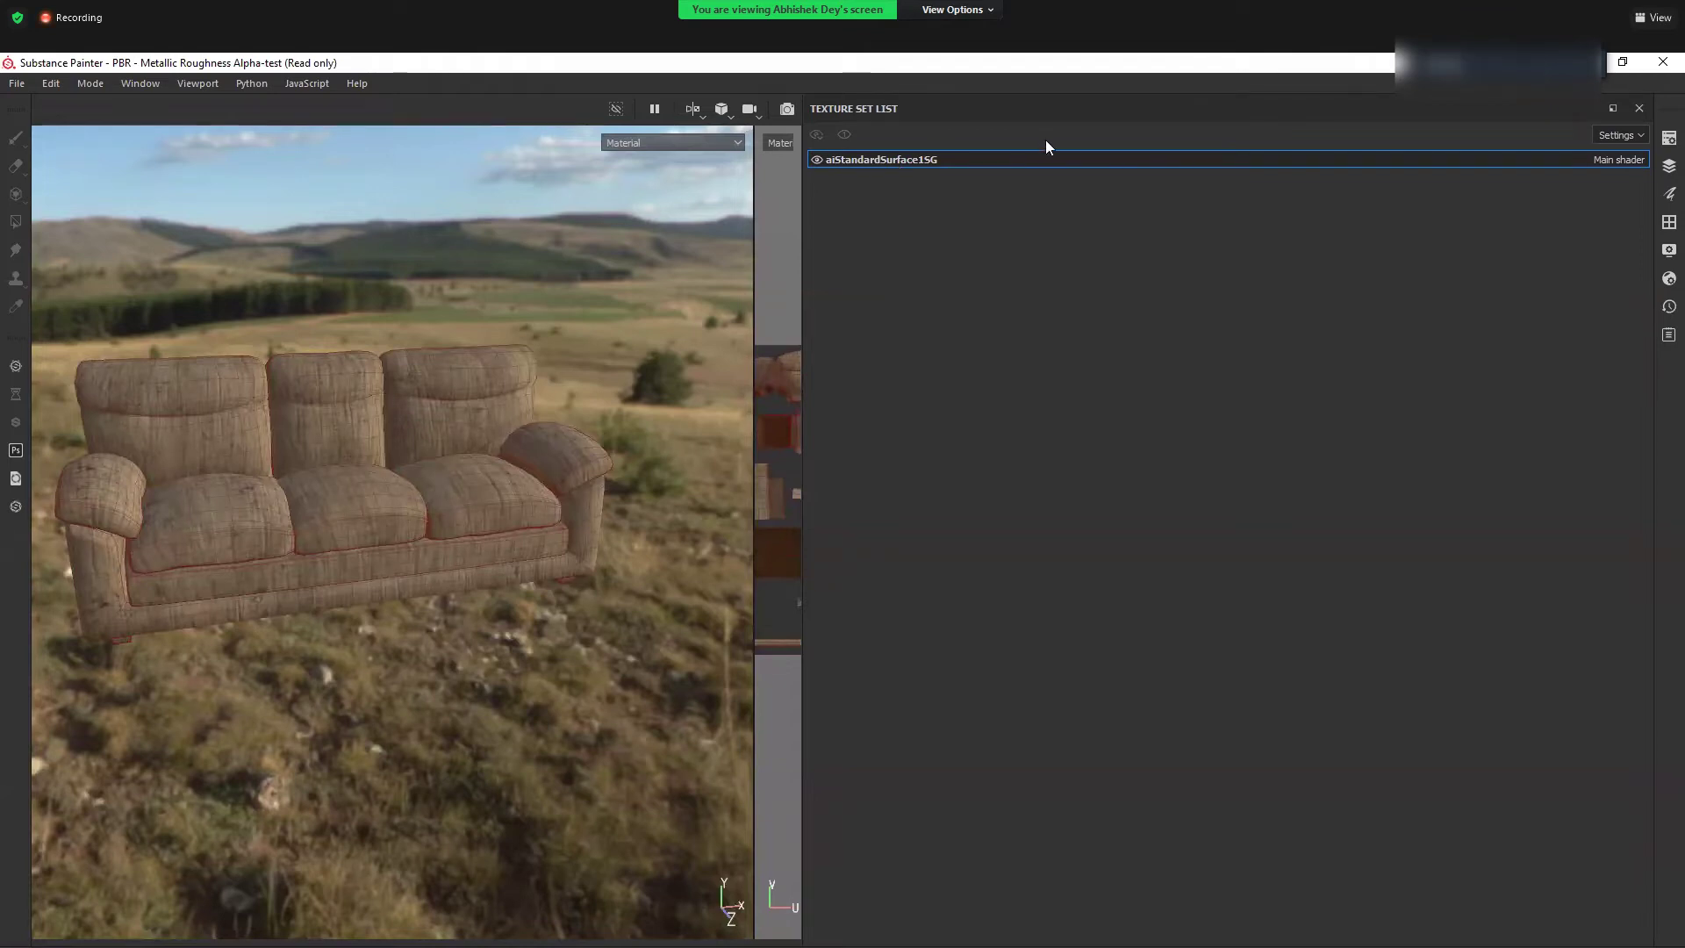
pyautogui.click(1640, 110)
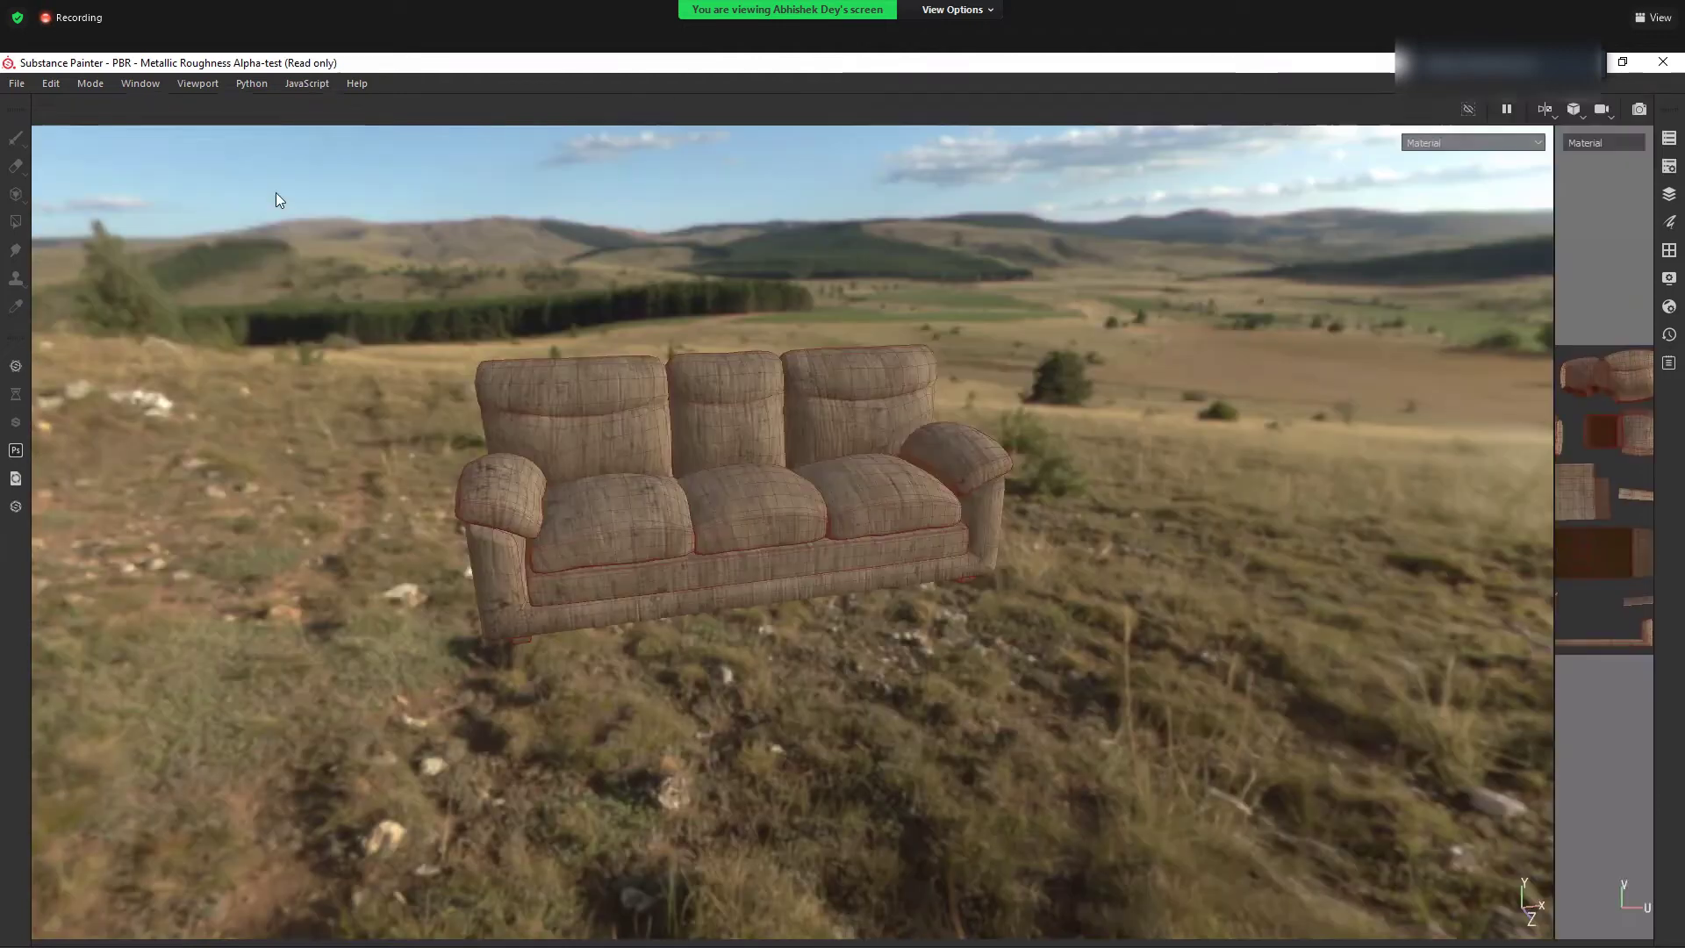
# - Examine the channels and mesh maps in the Texture Set Settings and close them
pyautogui.click(202, 85)
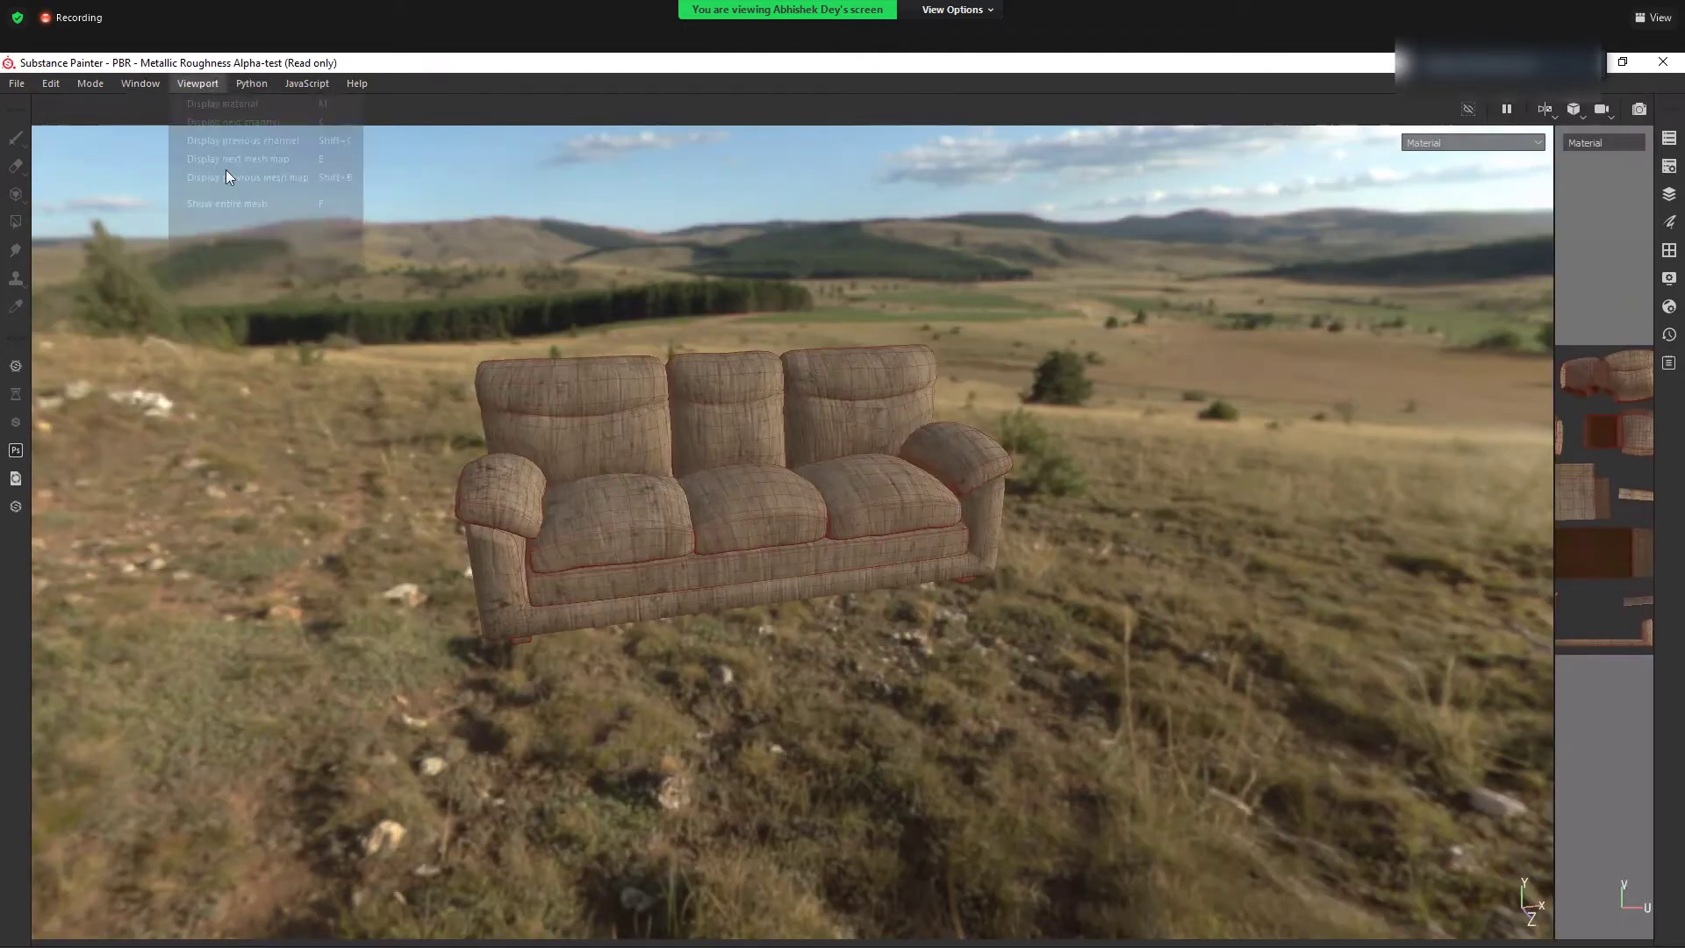
pyautogui.moveTo(141, 84)
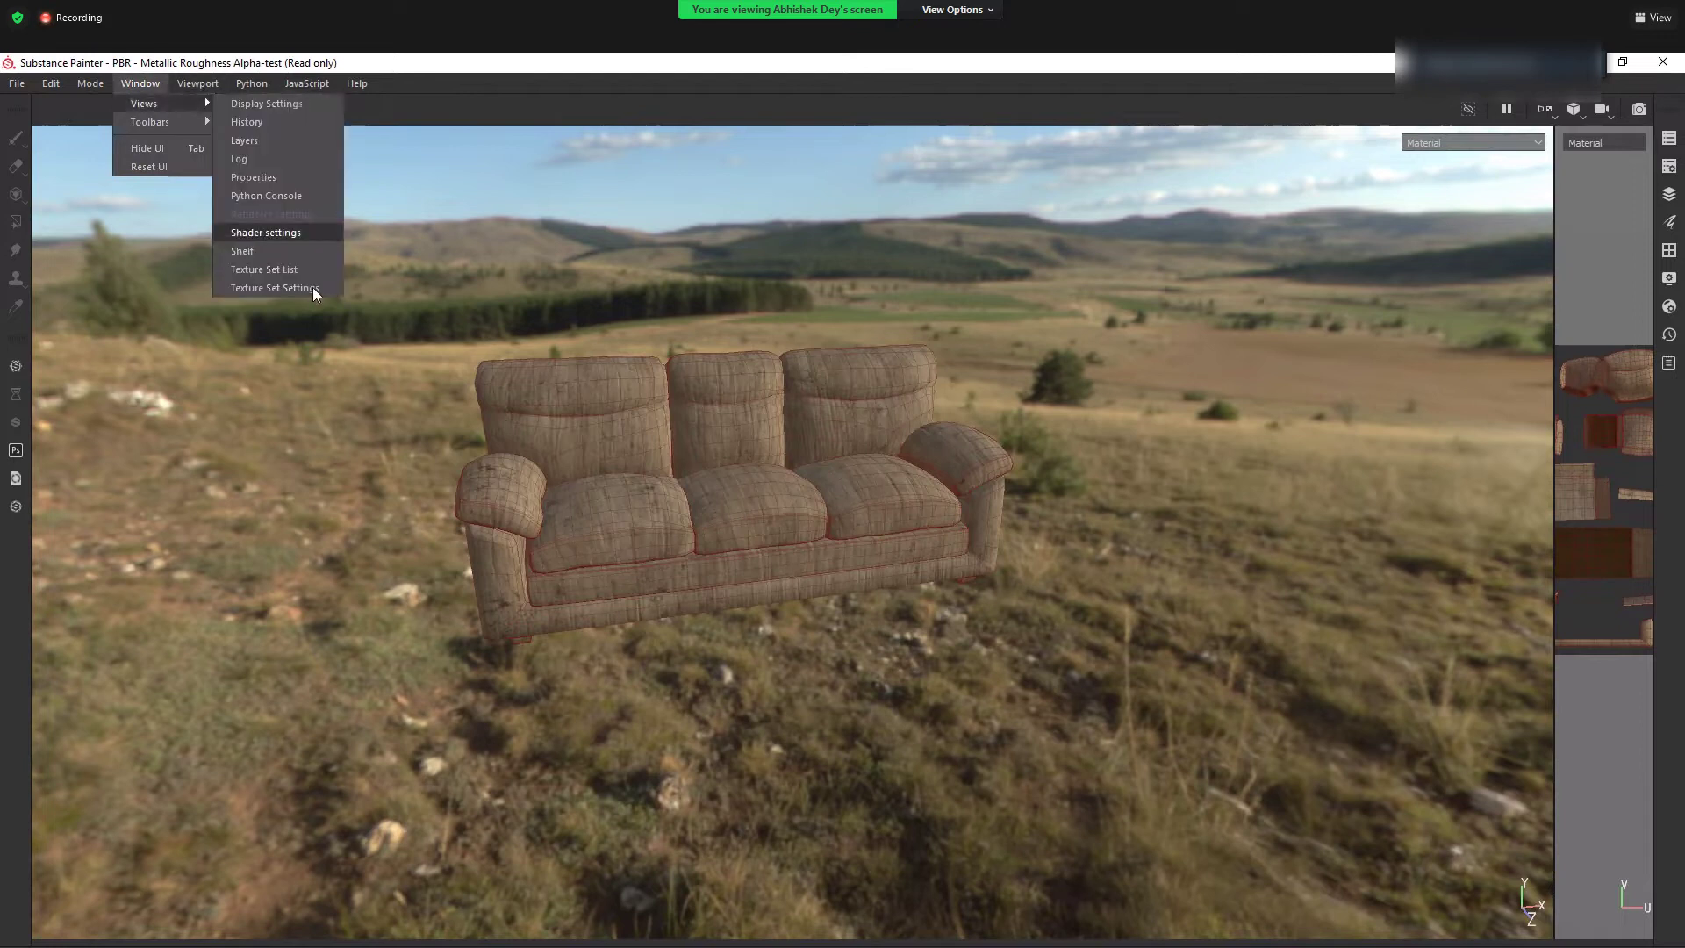
pyautogui.click(313, 287)
pyautogui.moveTo(641, 164); pyautogui.dragTo(767, 165)
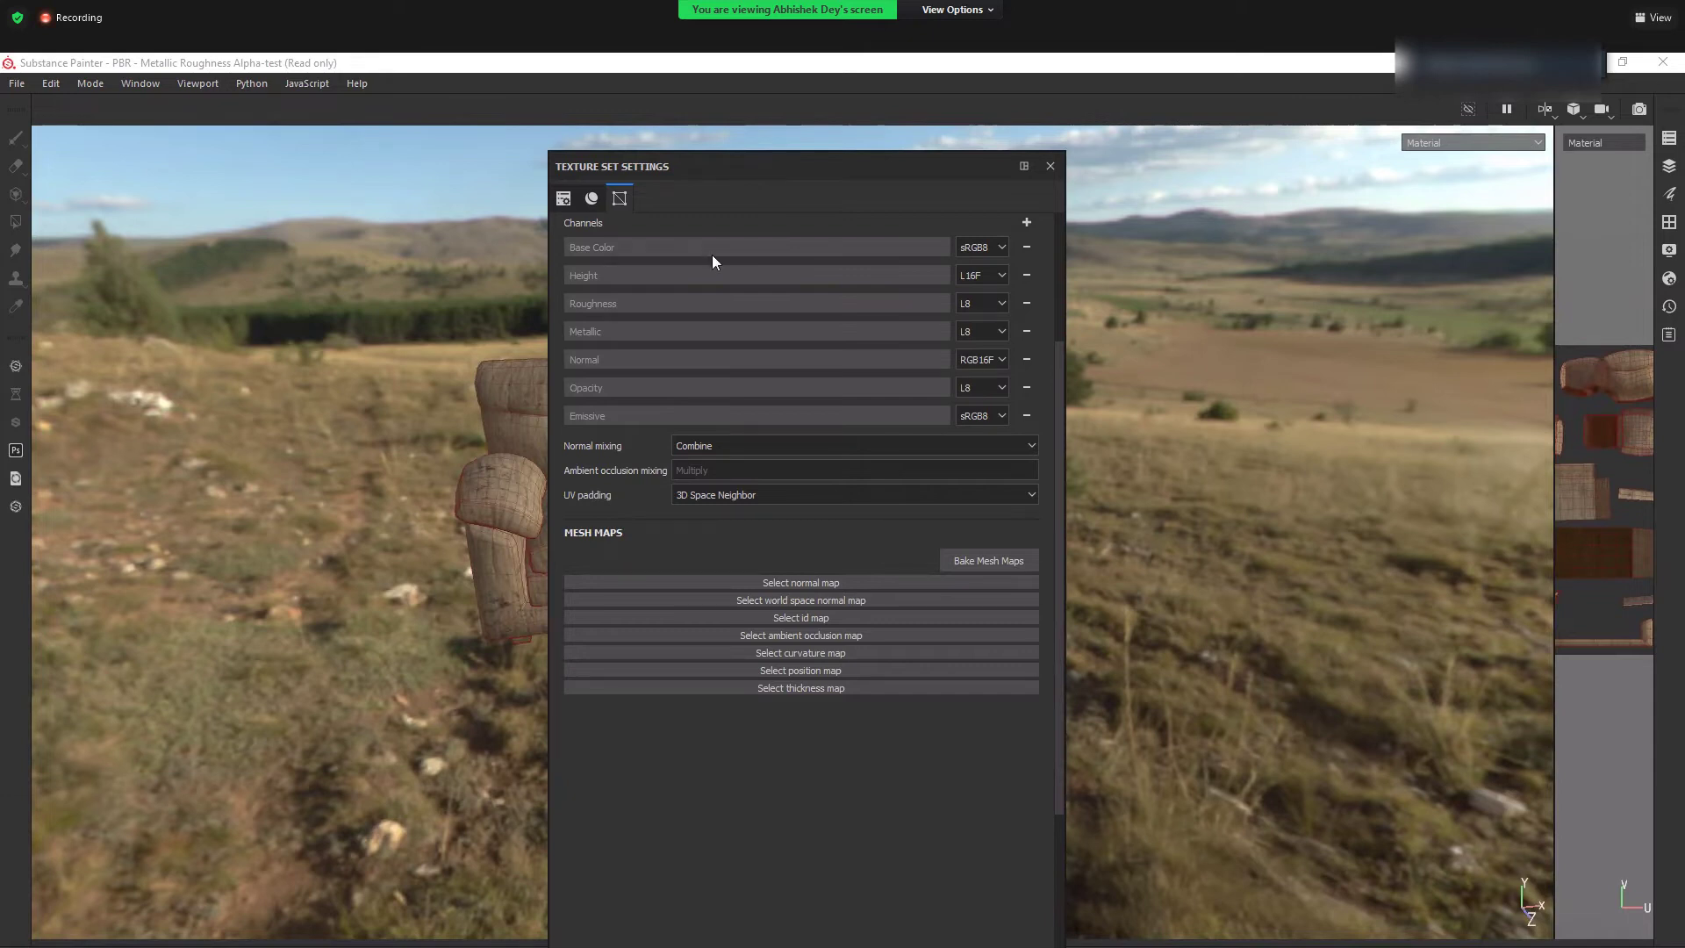
pyautogui.moveTo(995, 177); pyautogui.dragTo(1070, 188)
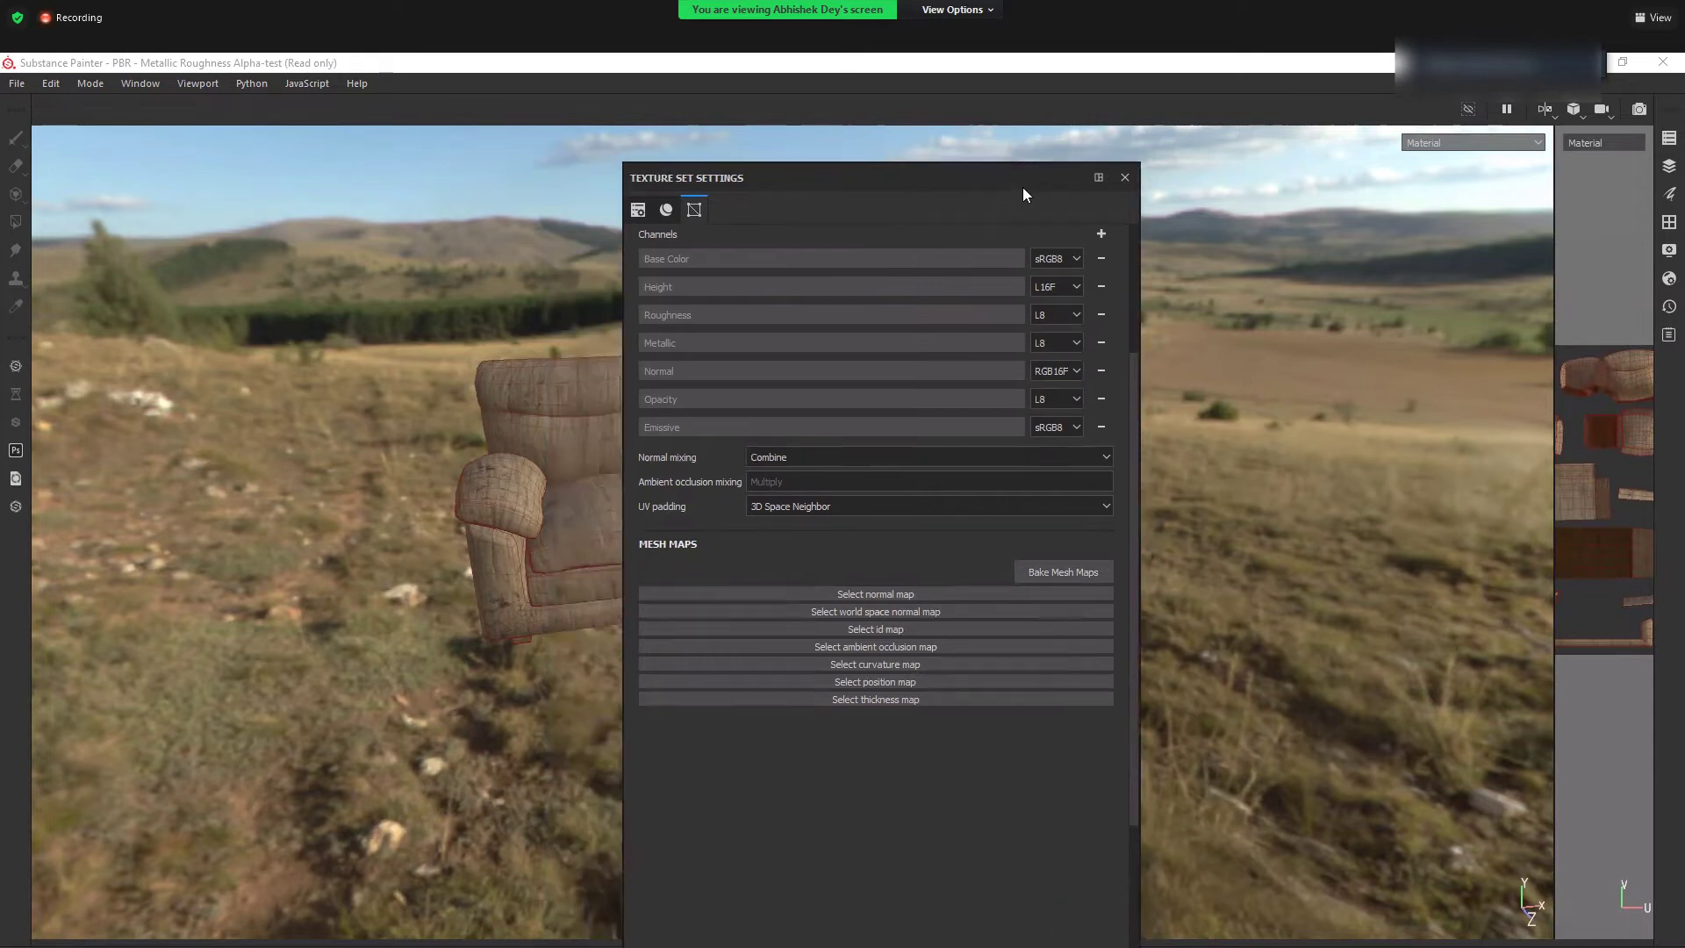
pyautogui.click(1125, 178)
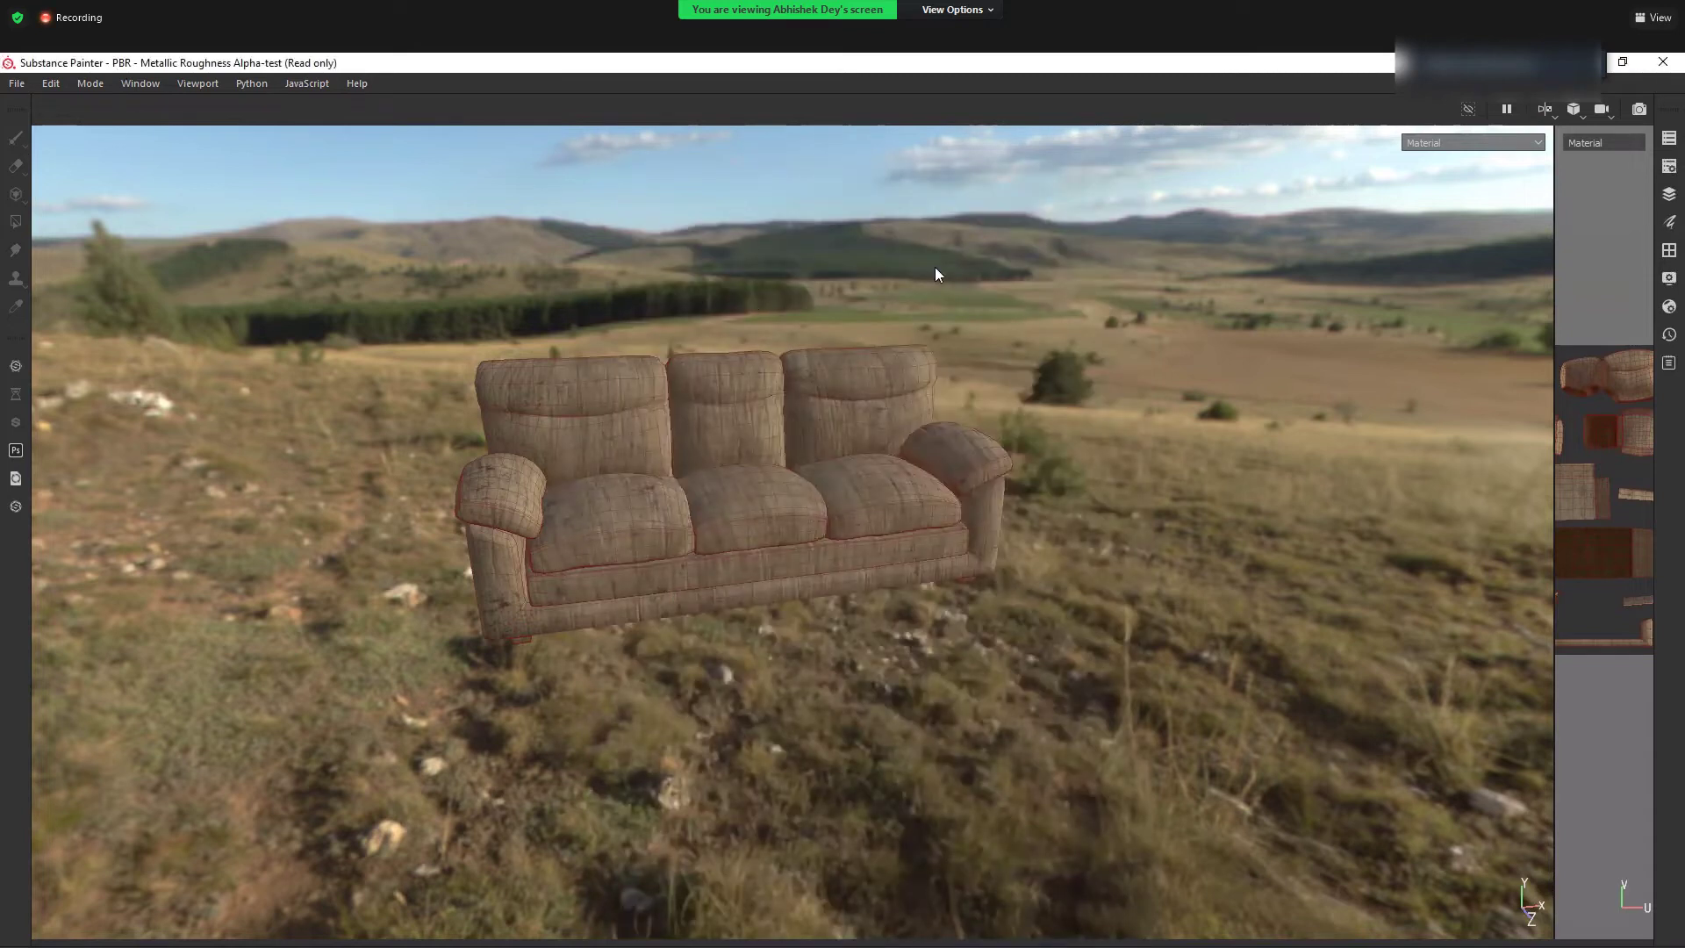
# - Compare the 3D/2D, 3D only and 2D only viewport layouts, ending on the split 3D/2D layout
pyautogui.click(1547, 111)
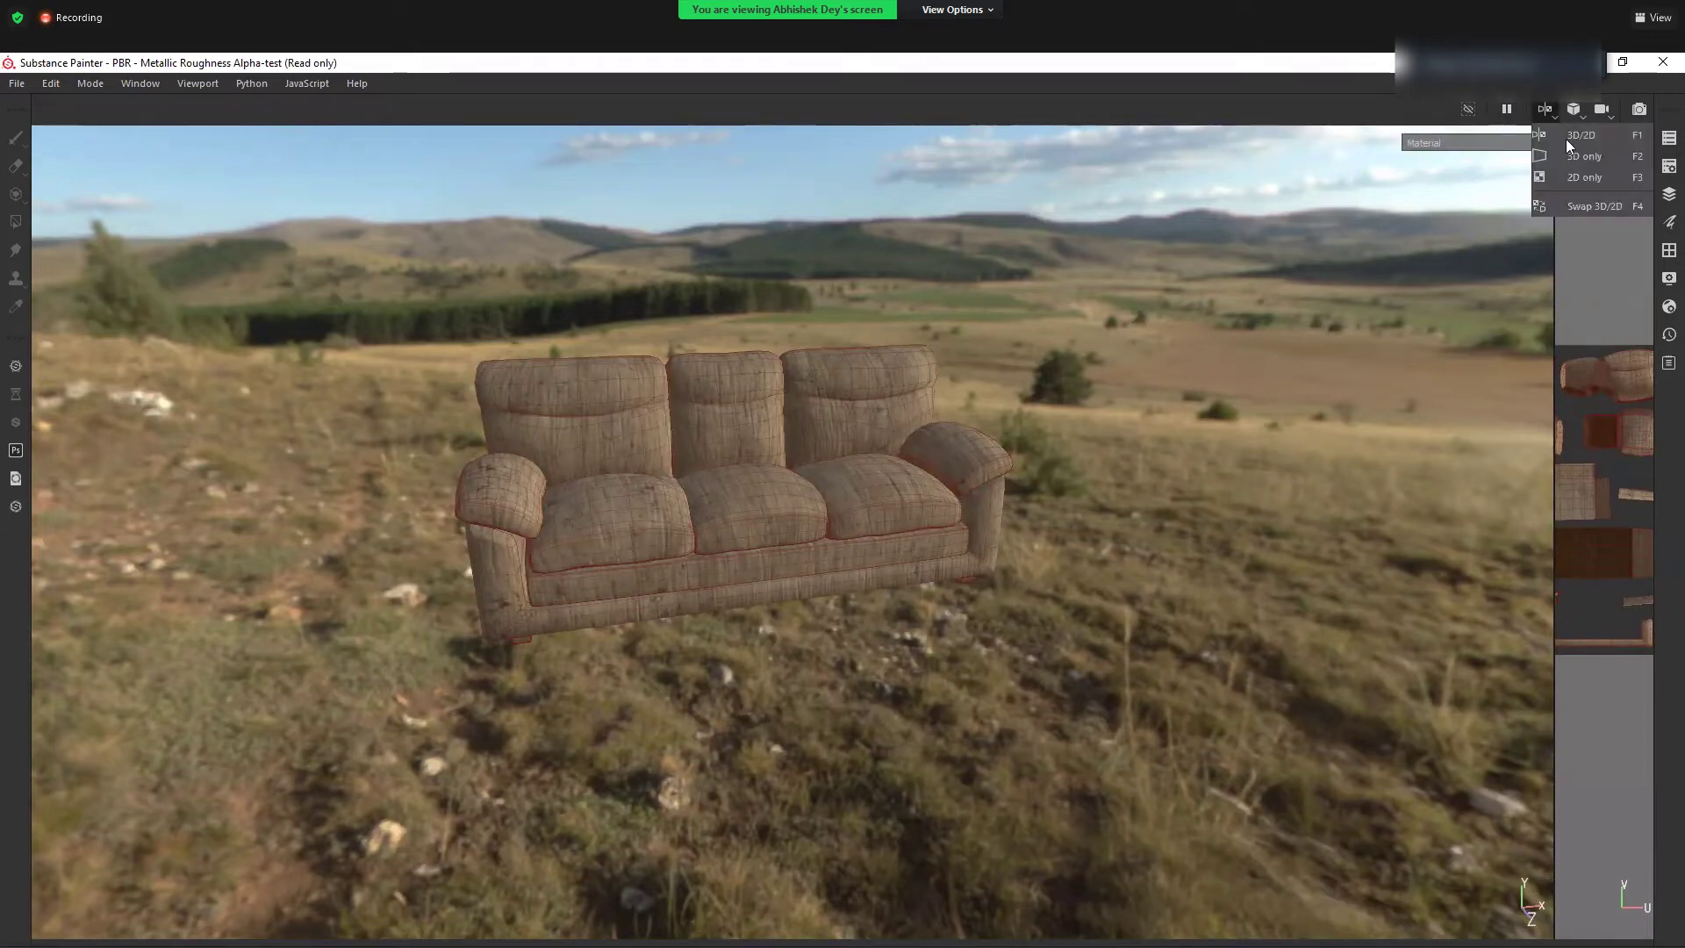
pyautogui.click(1568, 138)
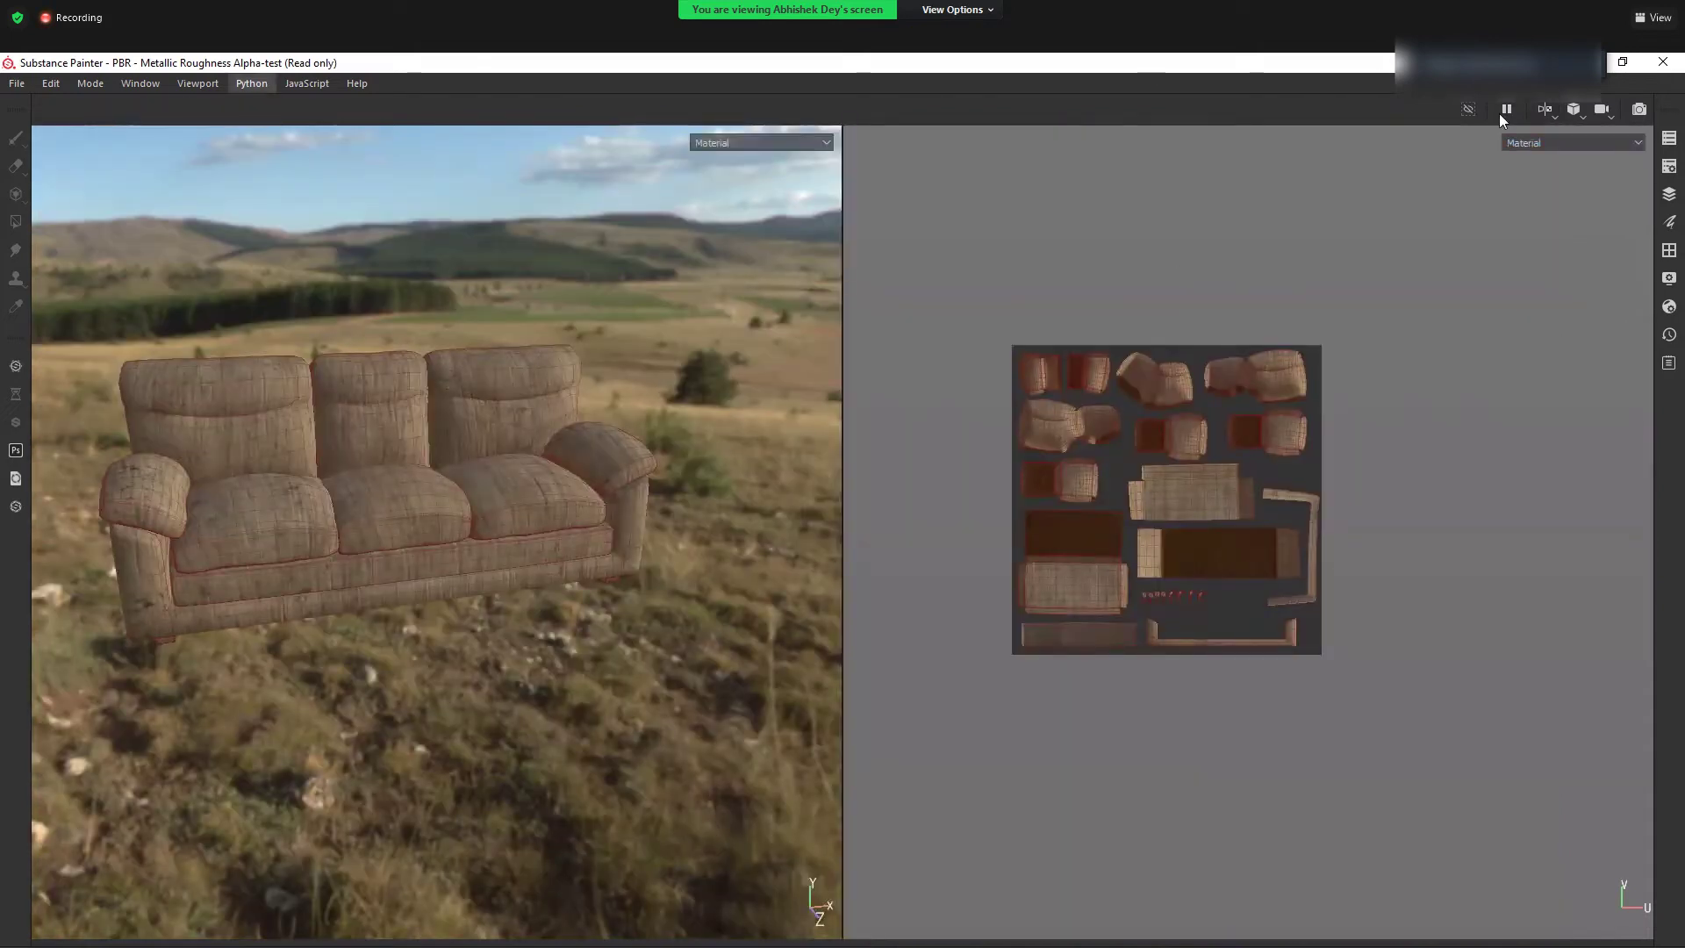
pyautogui.click(1547, 108)
pyautogui.click(1578, 158)
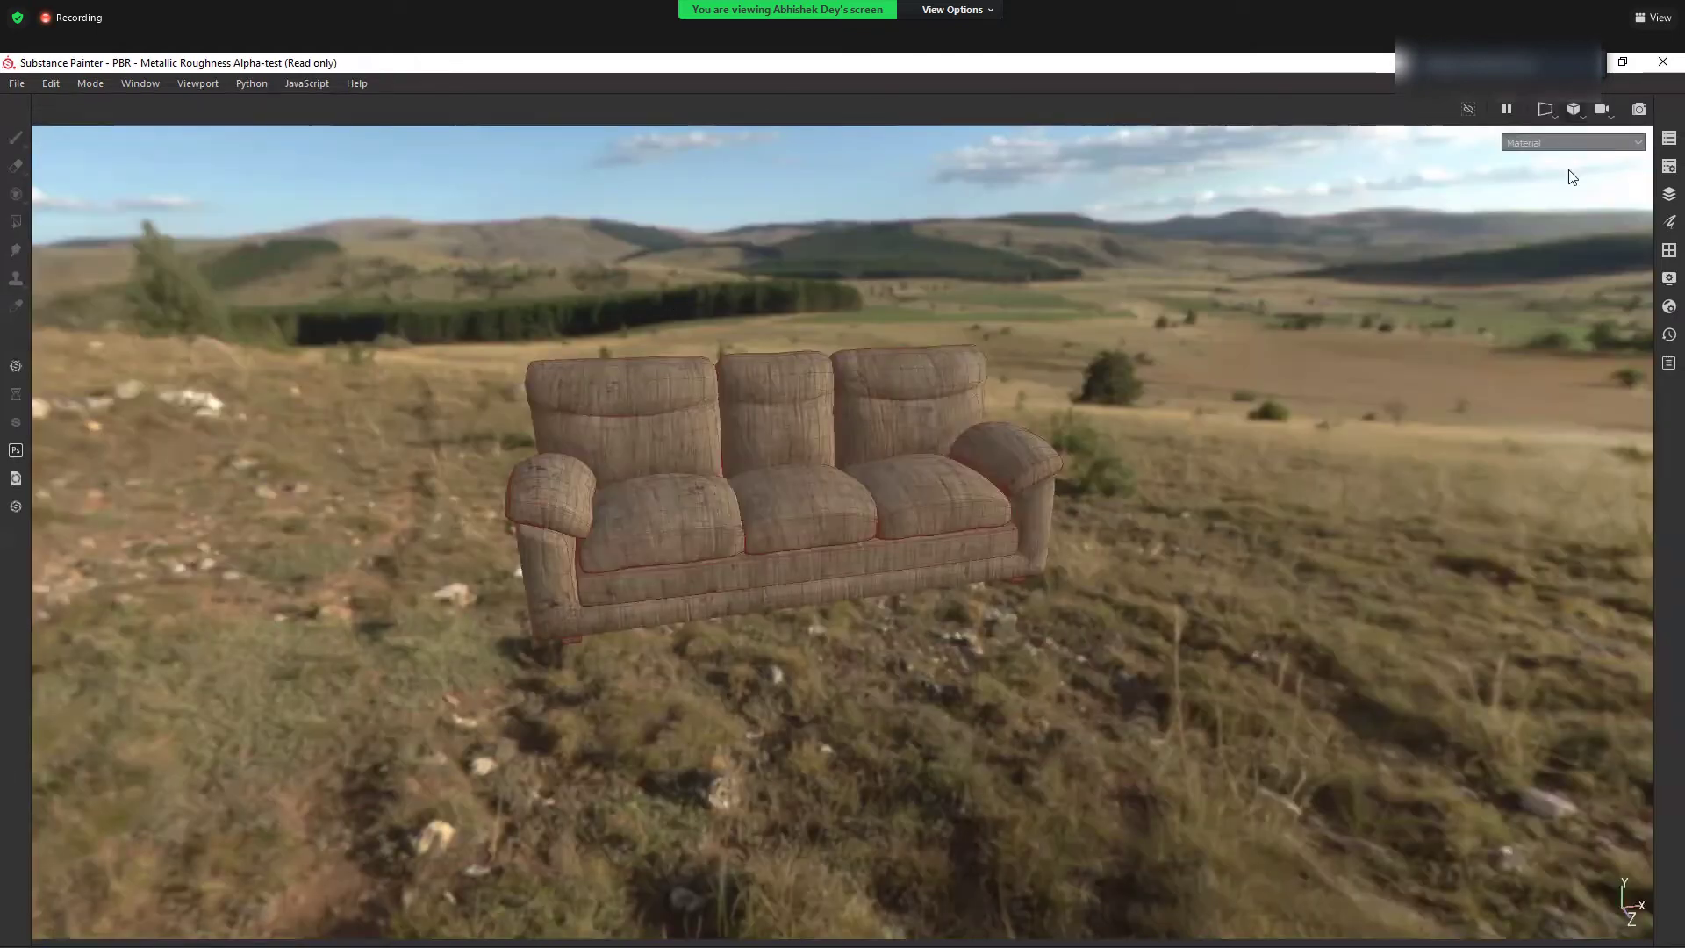
pyautogui.click(1547, 109)
pyautogui.click(1576, 180)
pyautogui.click(1546, 110)
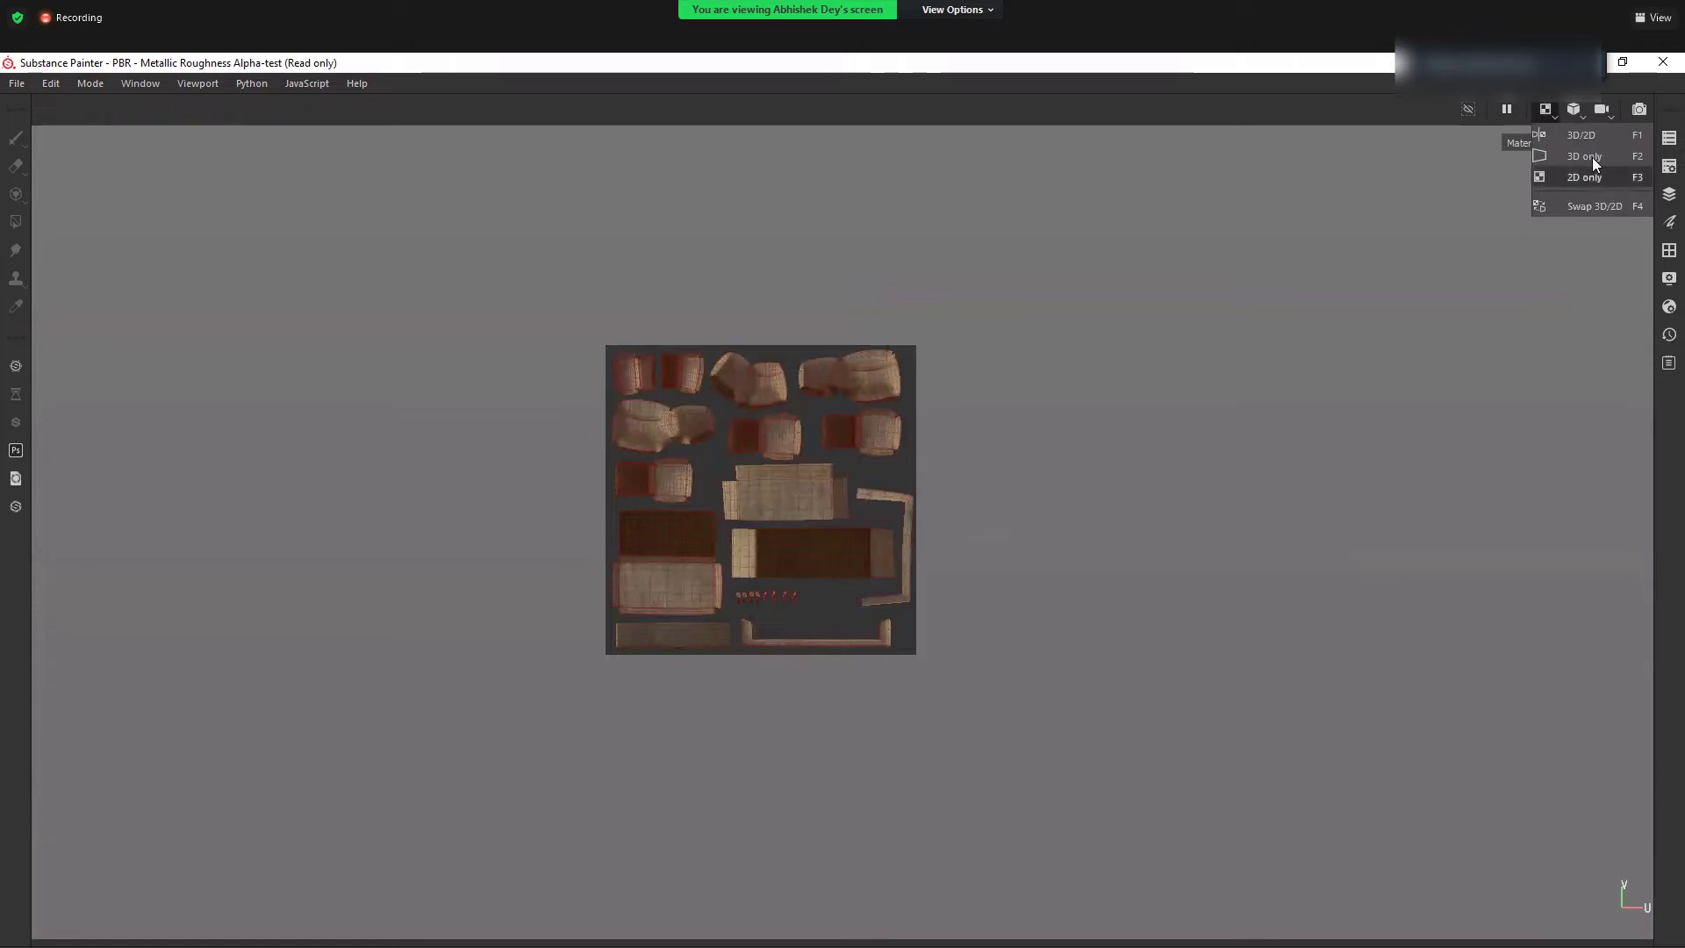
pyautogui.click(1592, 134)
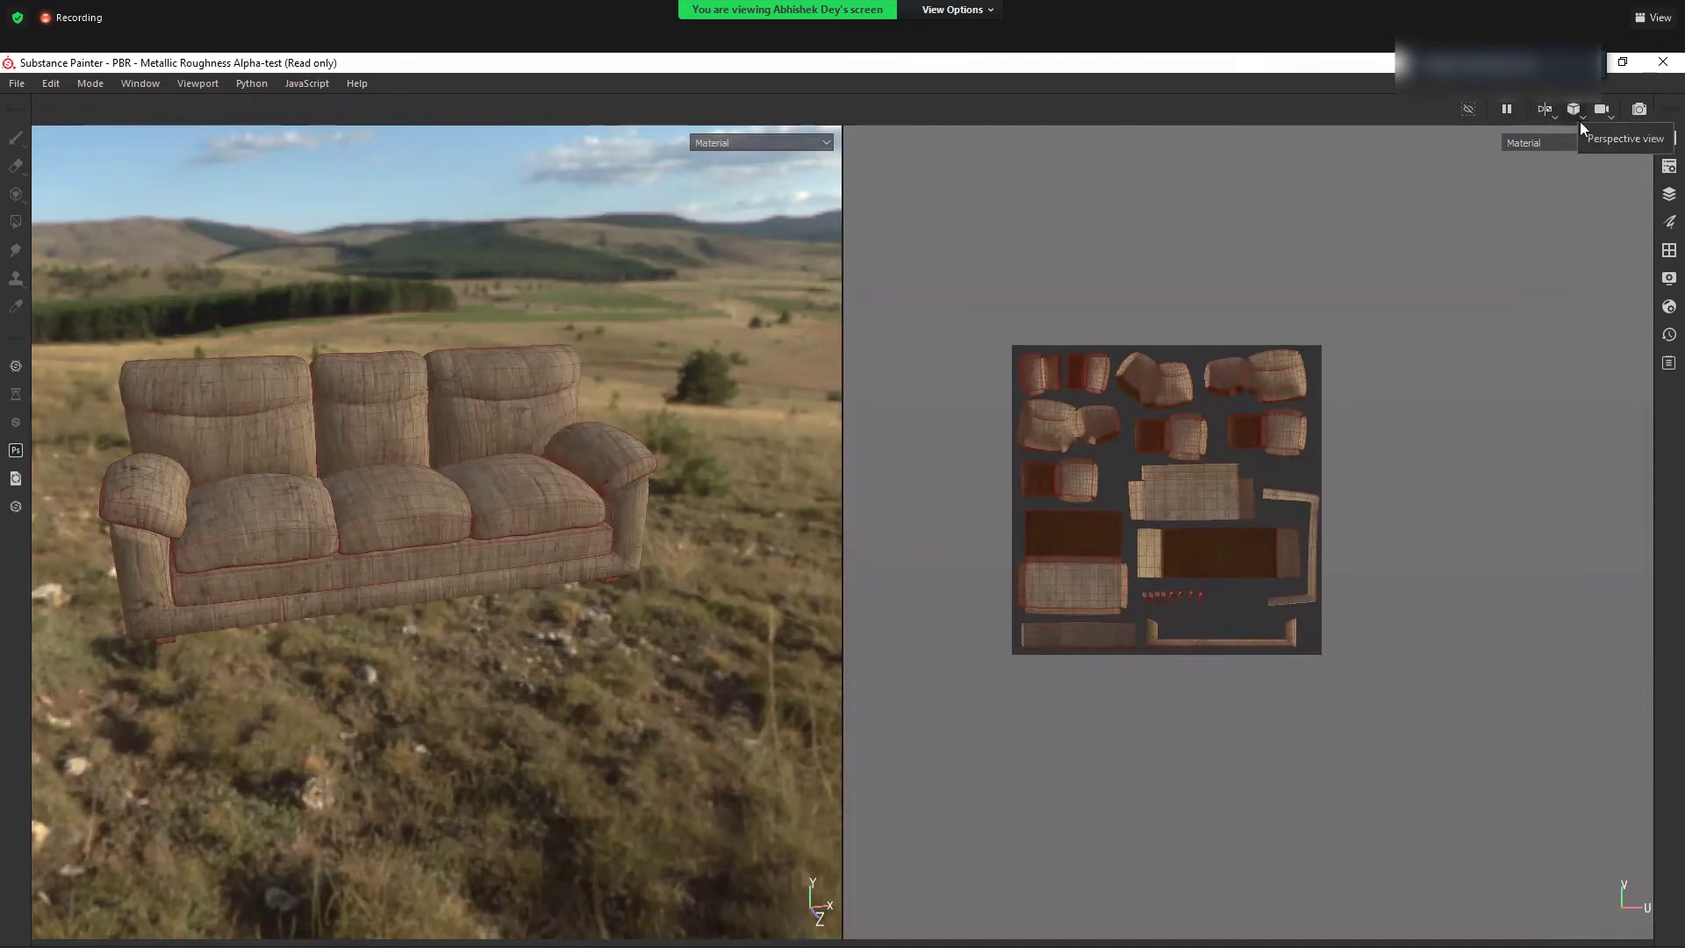
# - Try the orthographic camera view on the sofa and return to the perspective view
pyautogui.click(1580, 121)
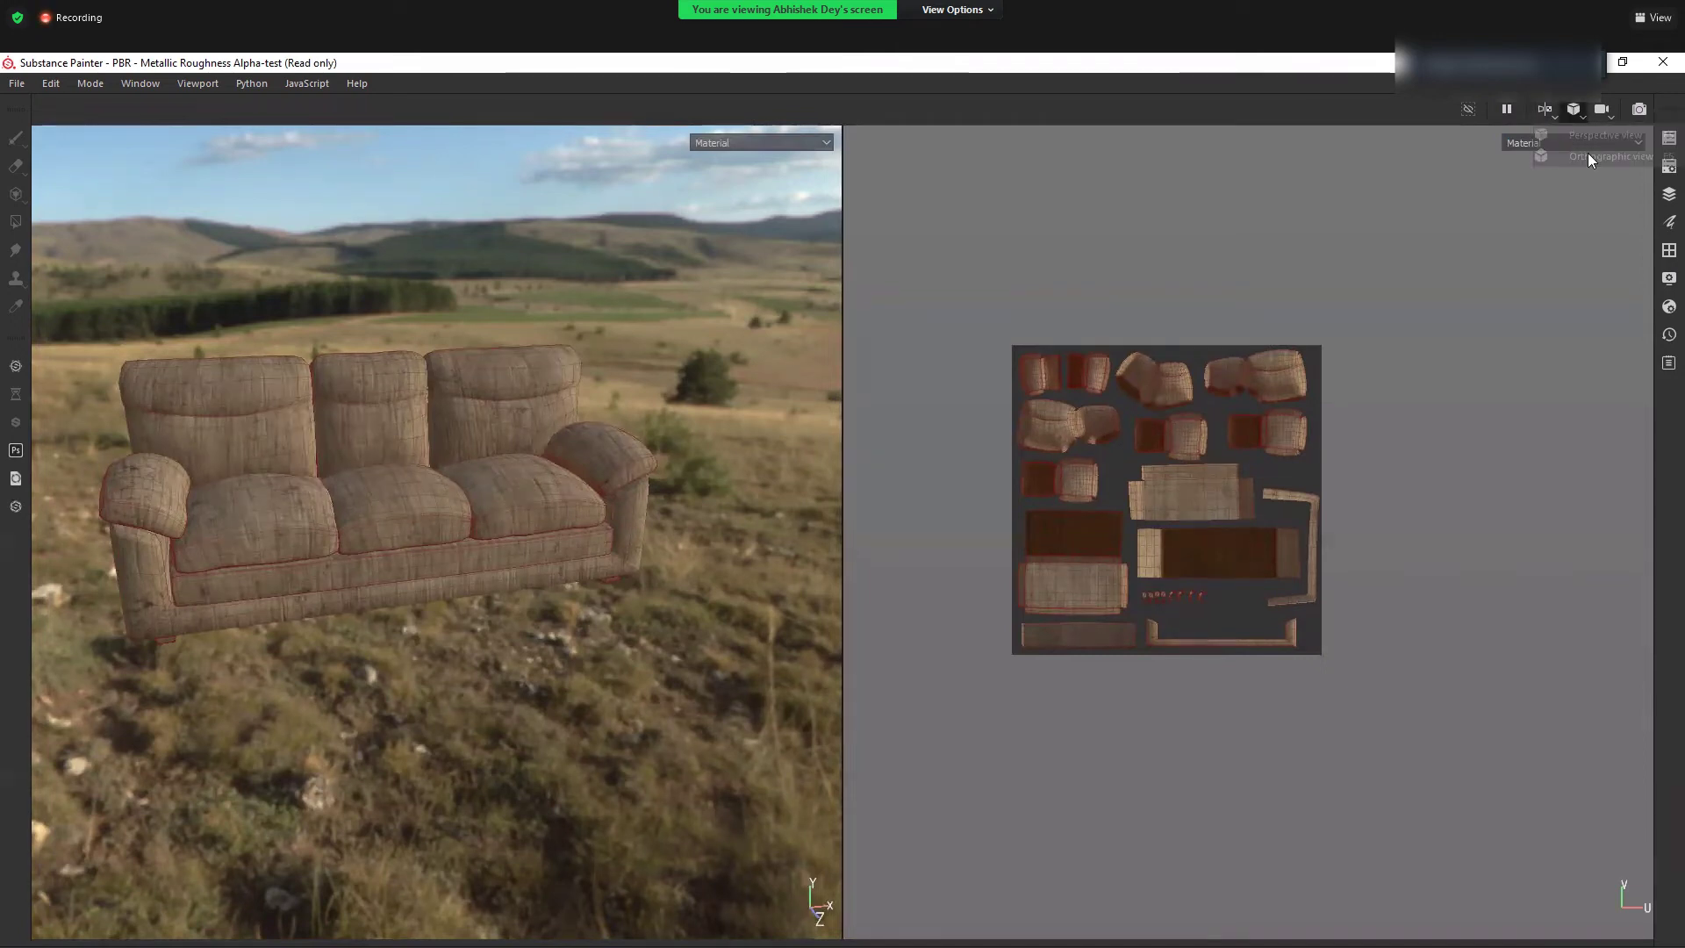
pyautogui.click(1589, 156)
pyautogui.click(1580, 120)
pyautogui.press('F5')
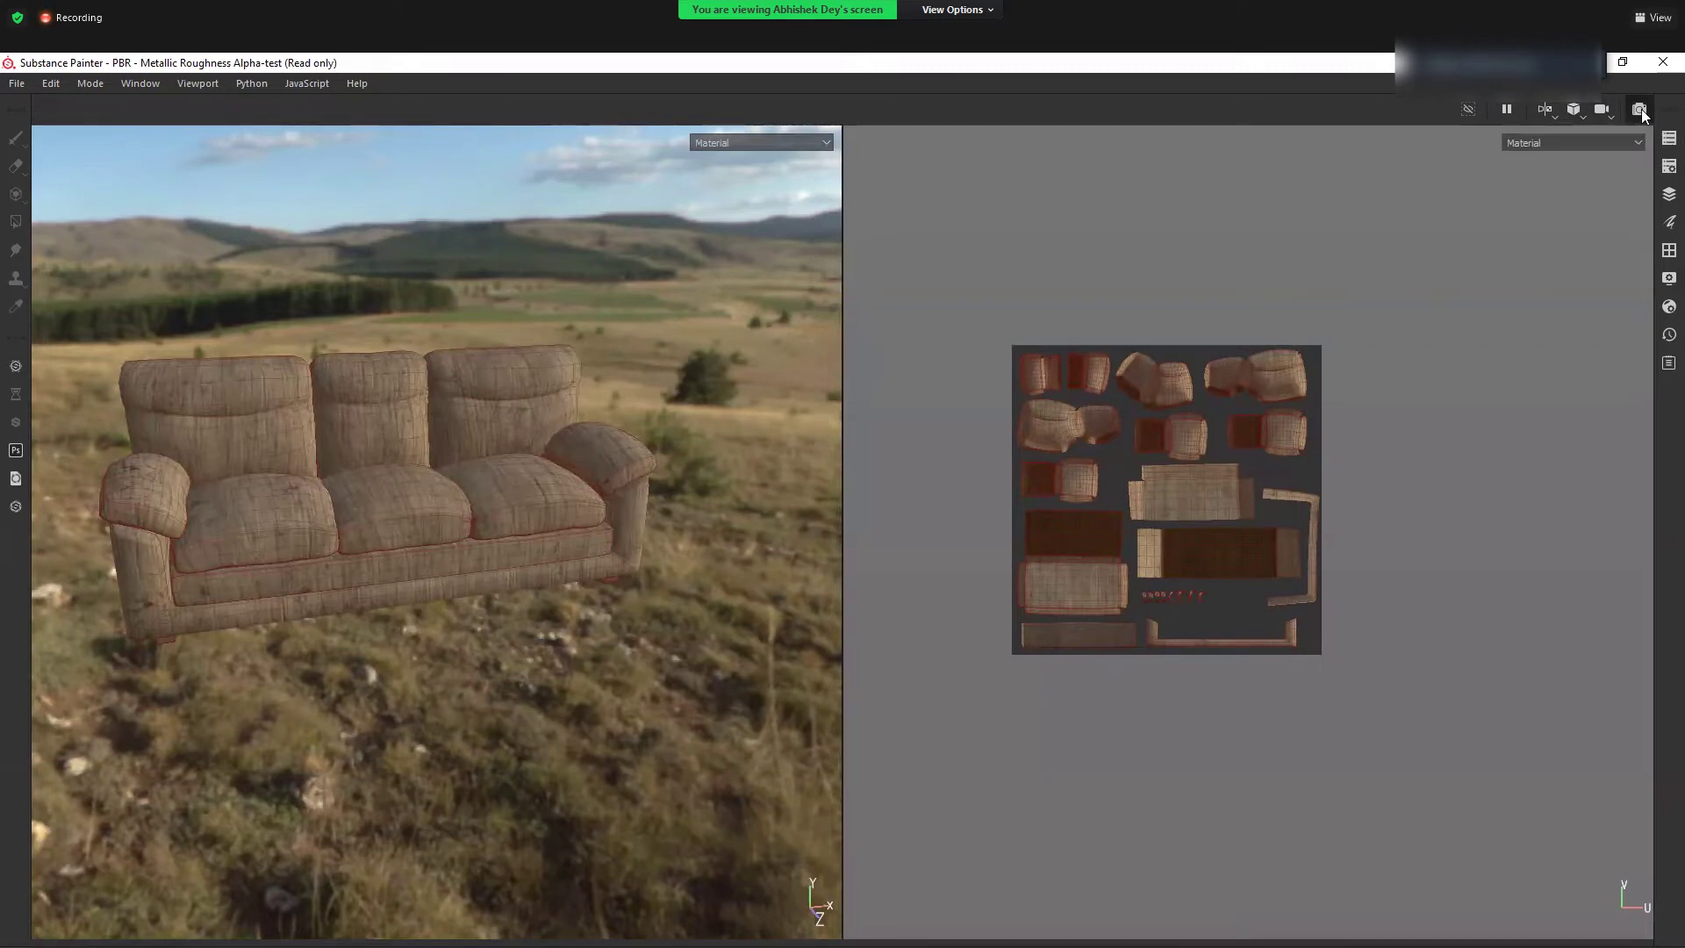
# - Preview the sofa in Iray rendering mode and return to painting mode
pyautogui.click(1641, 111)
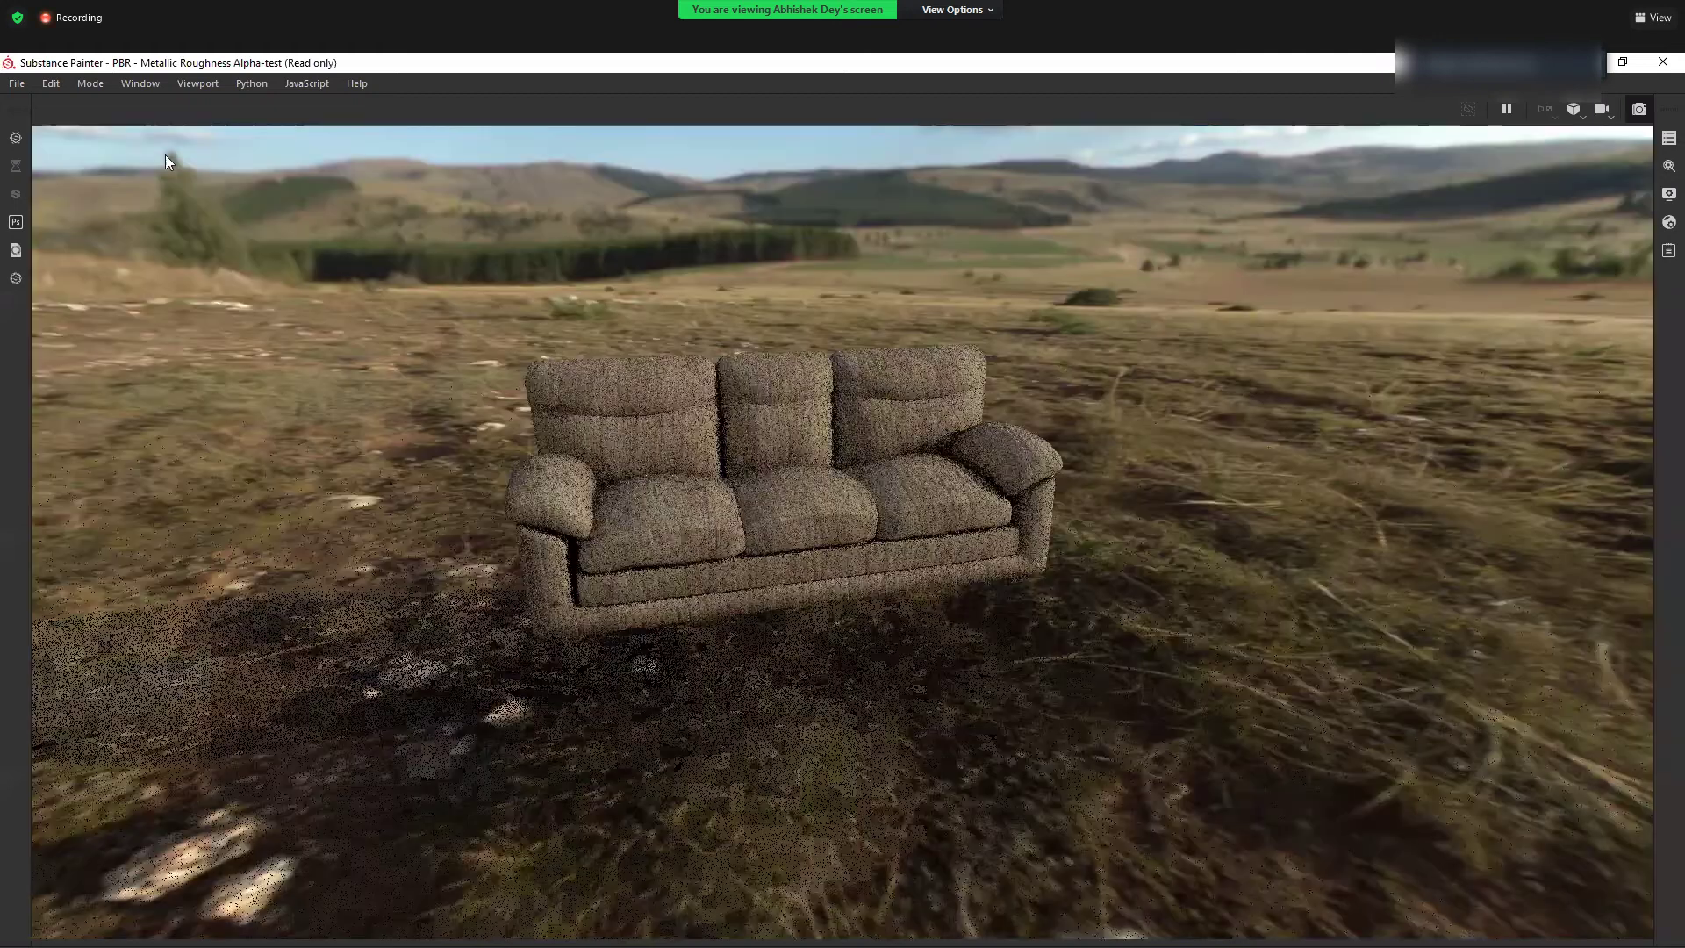
pyautogui.press('F9')
pyautogui.click(85, 88)
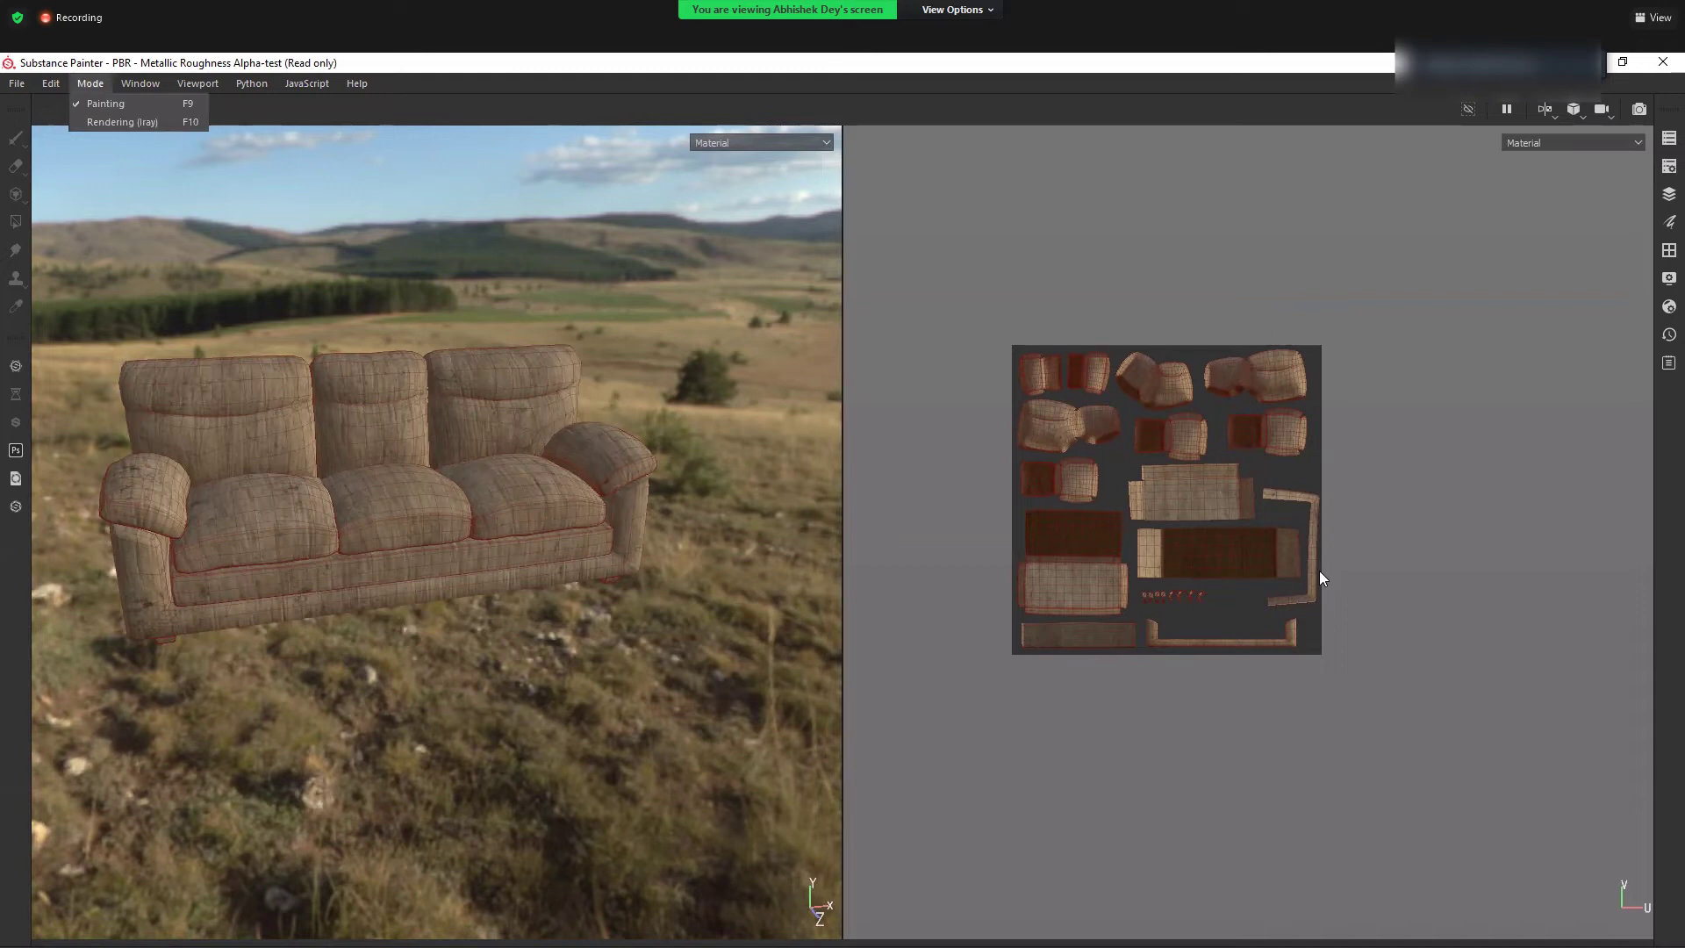
# - Close the current sofa project
pyautogui.click(17, 84)
pyautogui.click(44, 212)
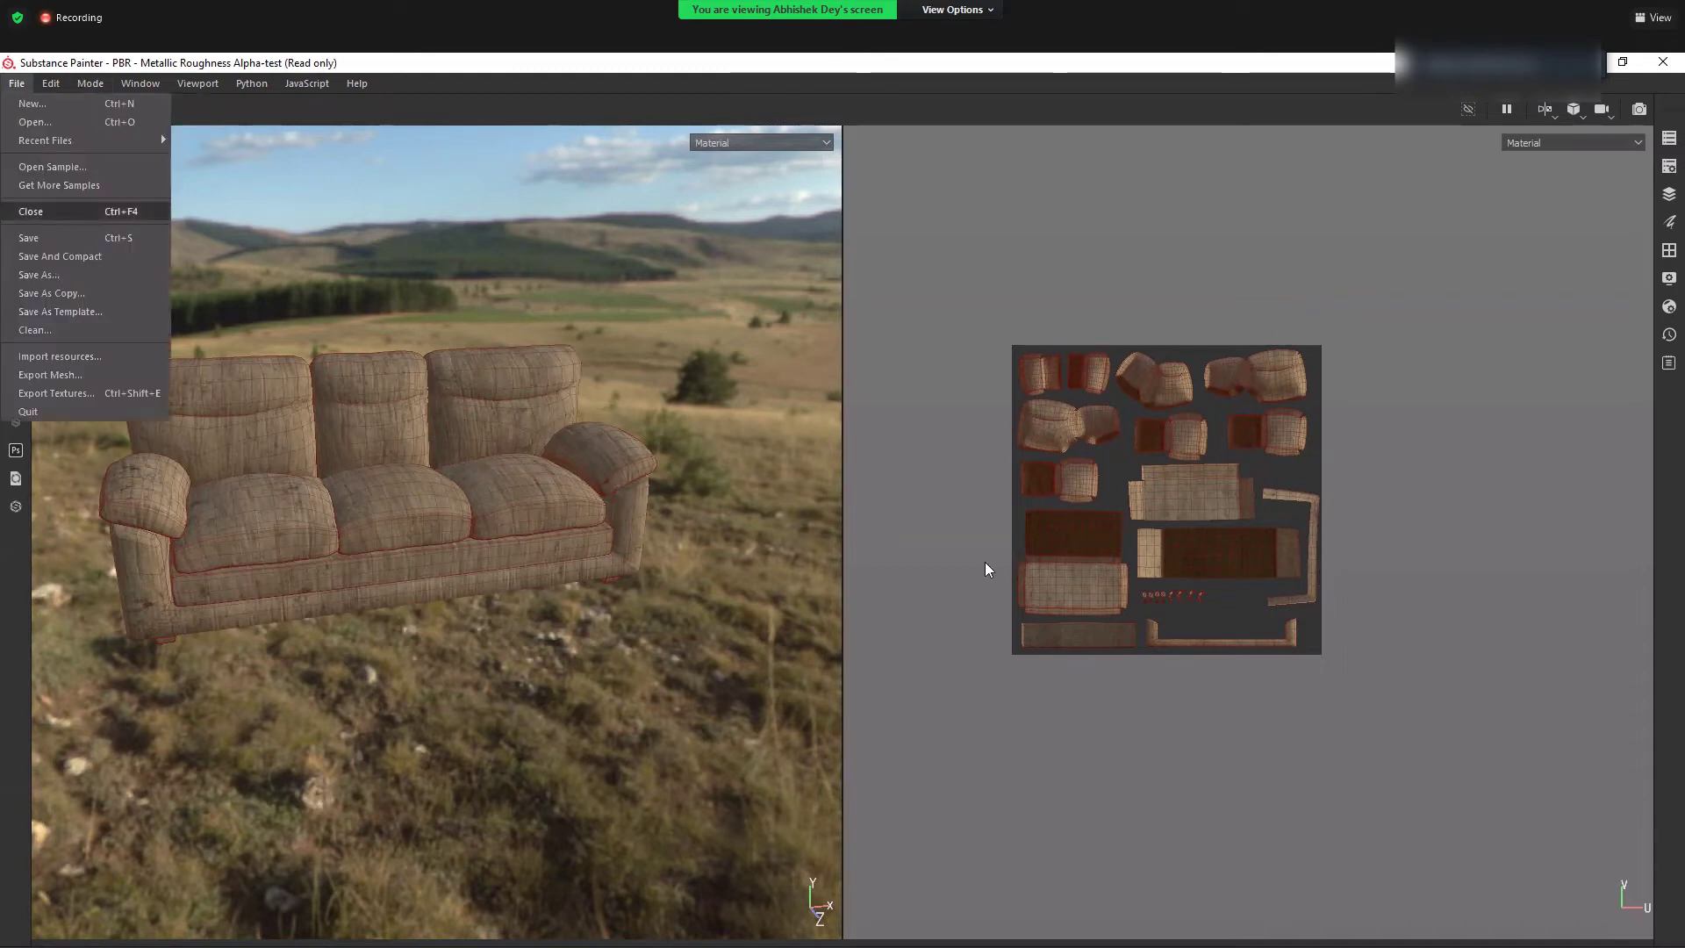
pyautogui.click(782, 544)
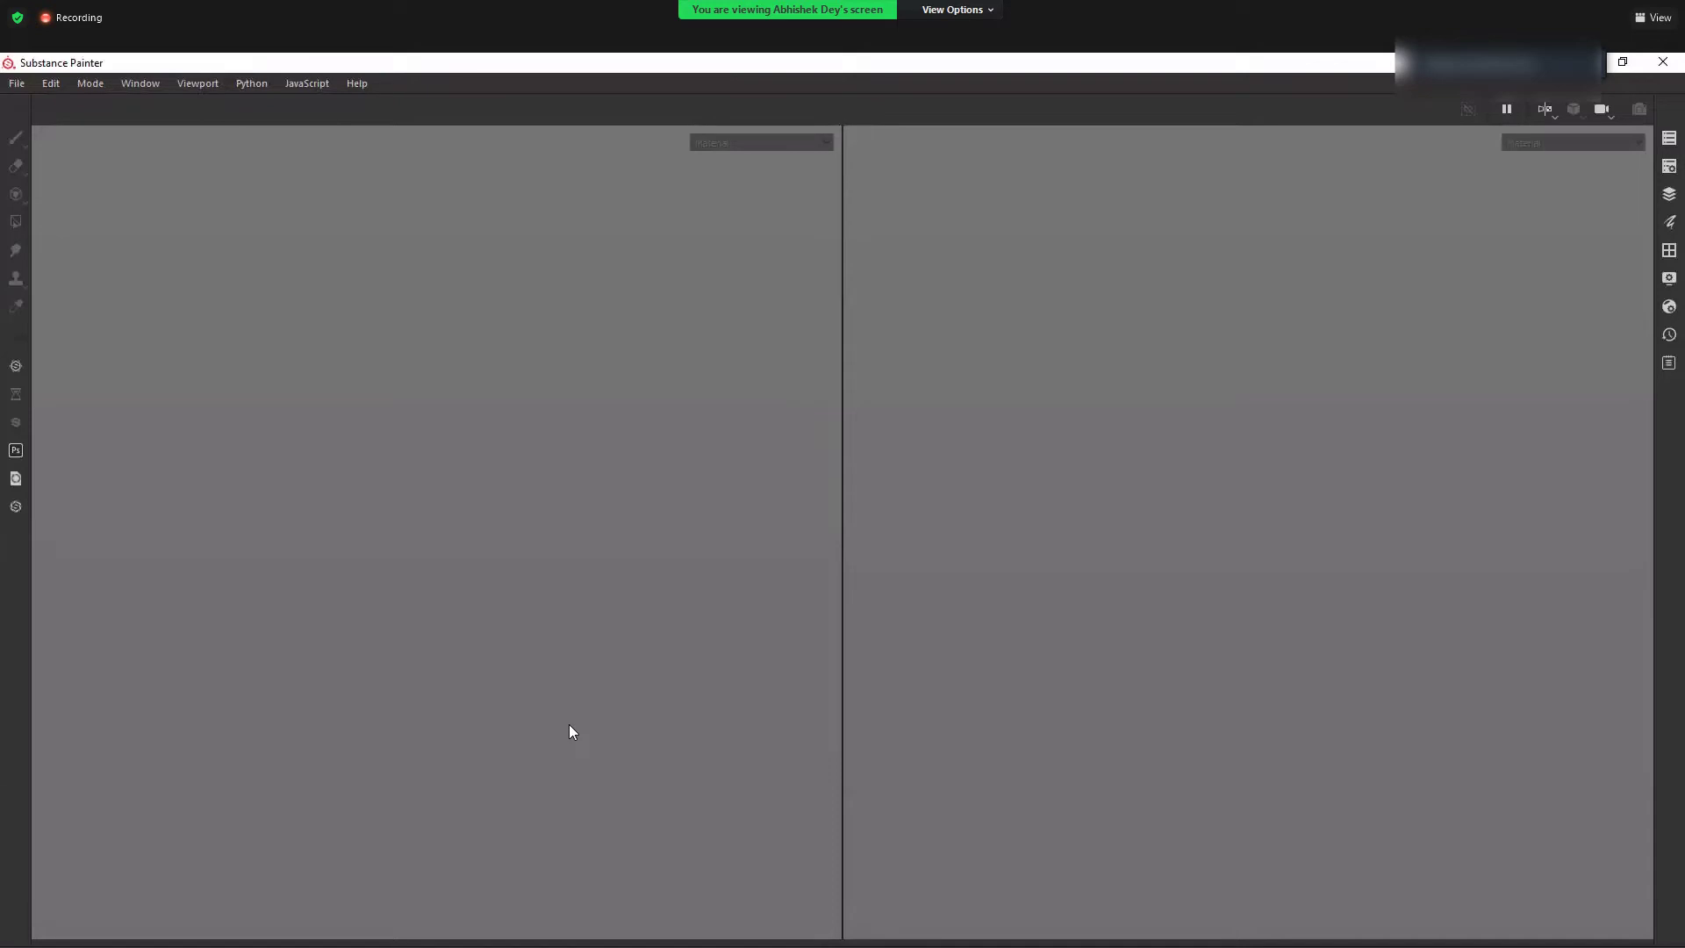
# - Open the settings for creating a new project
pyautogui.click(17, 83)
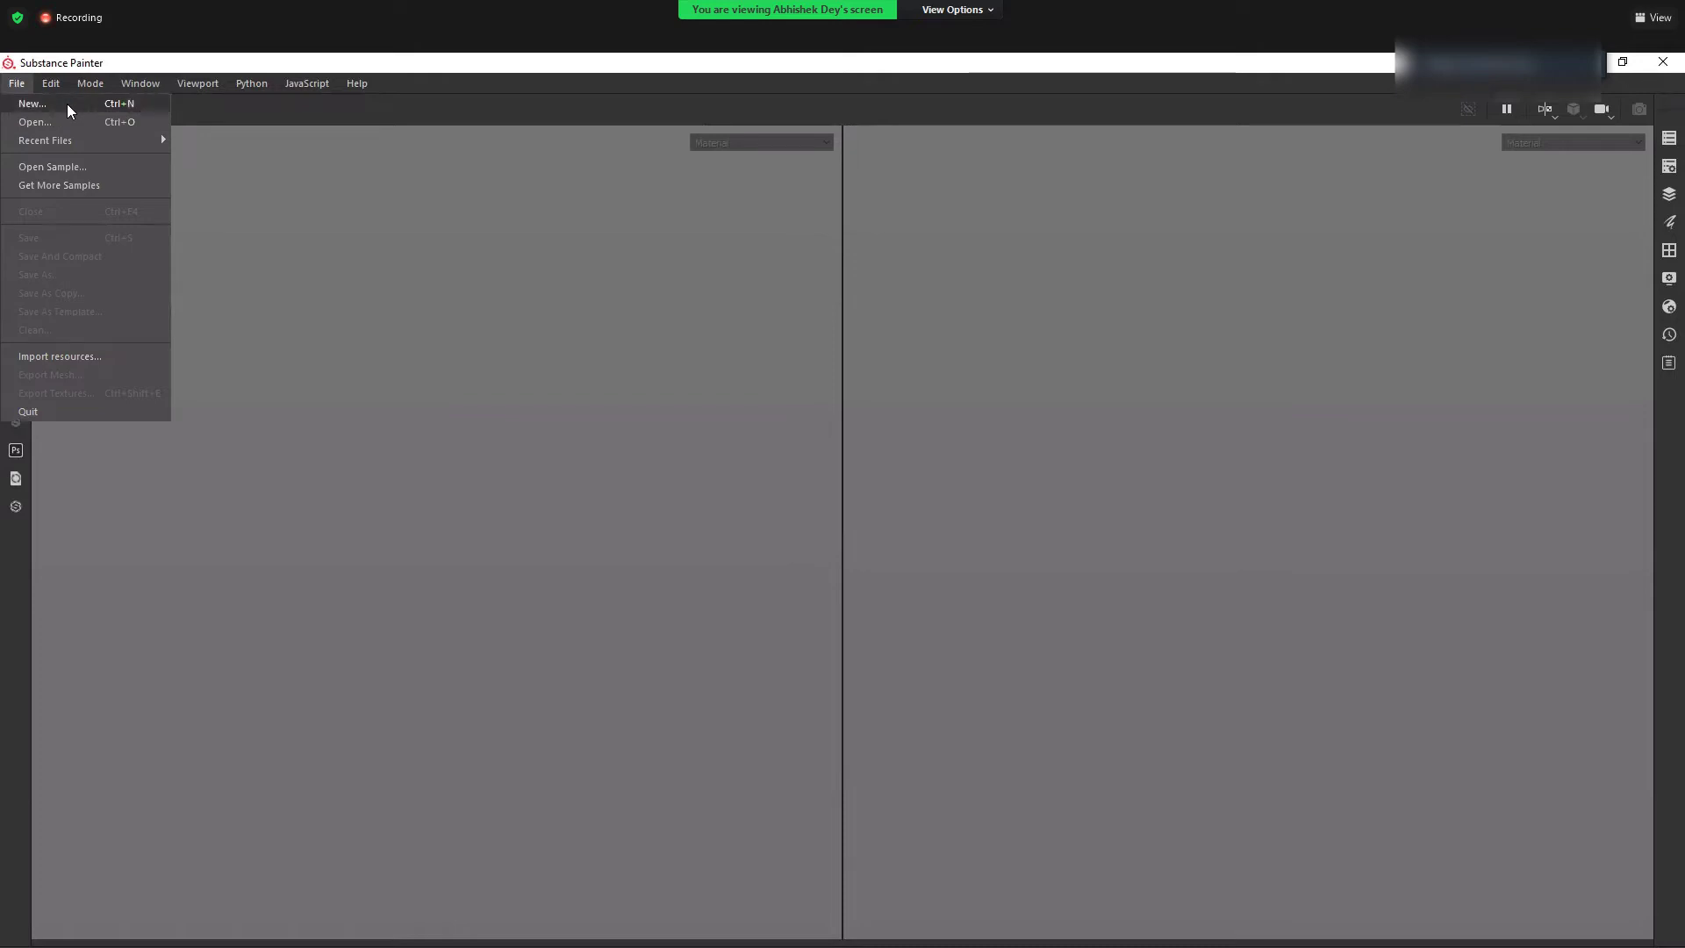
pyautogui.hotkey('ctrl', 'n')
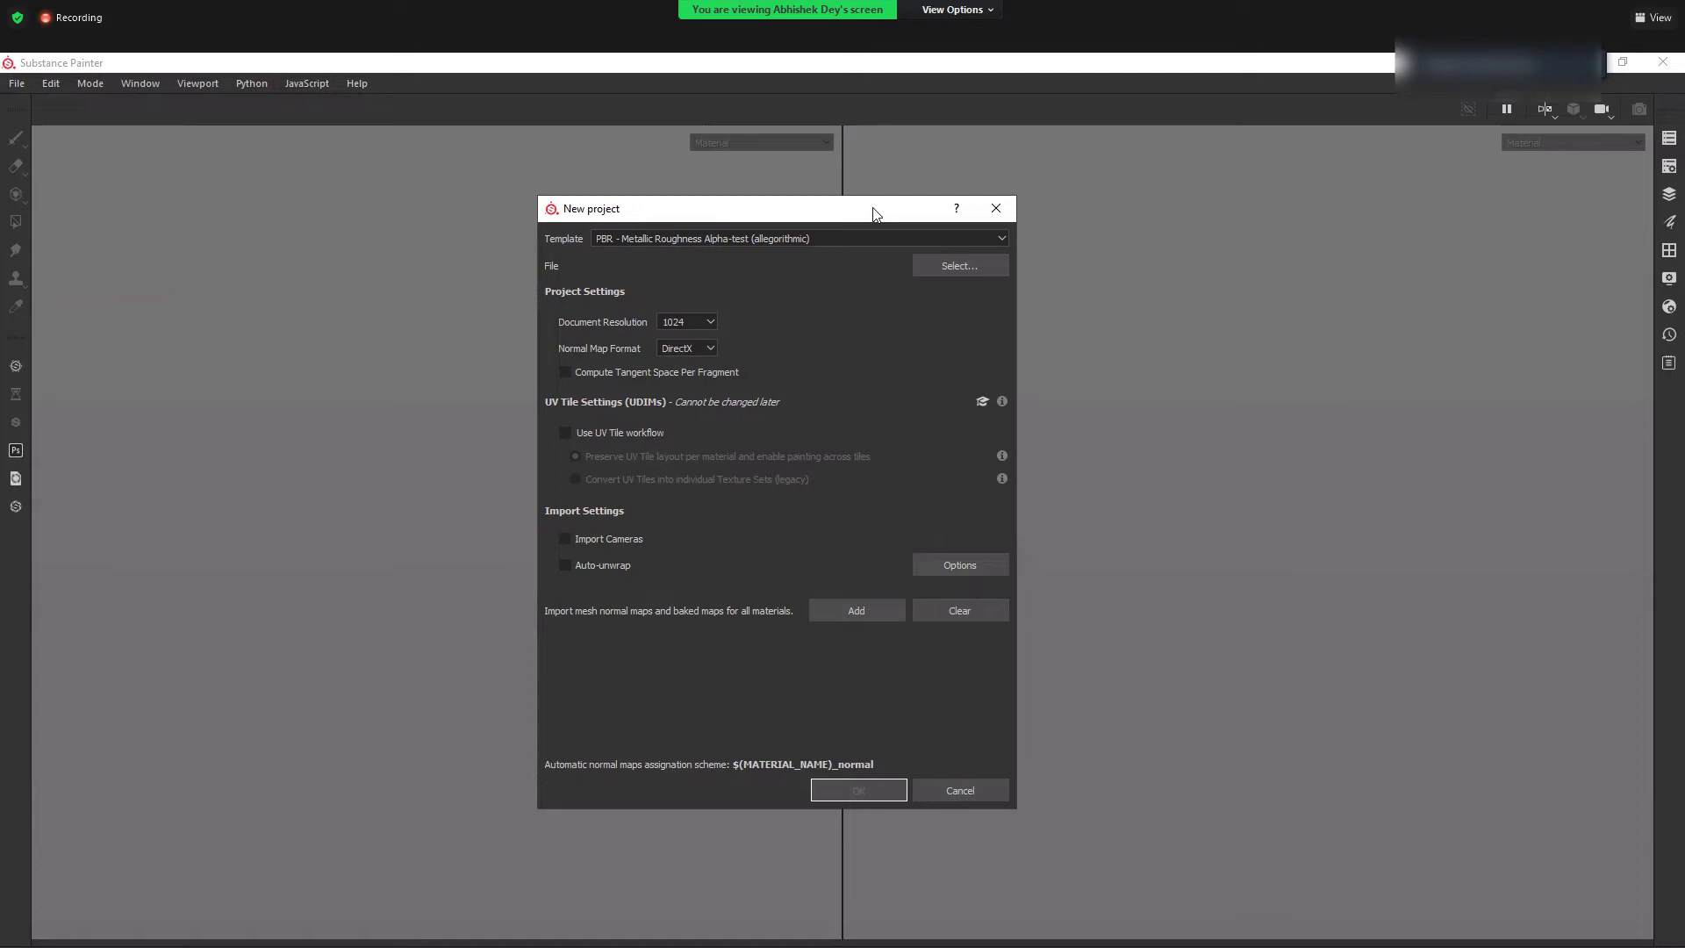
pyautogui.moveTo(873, 209); pyautogui.dragTo(883, 167)
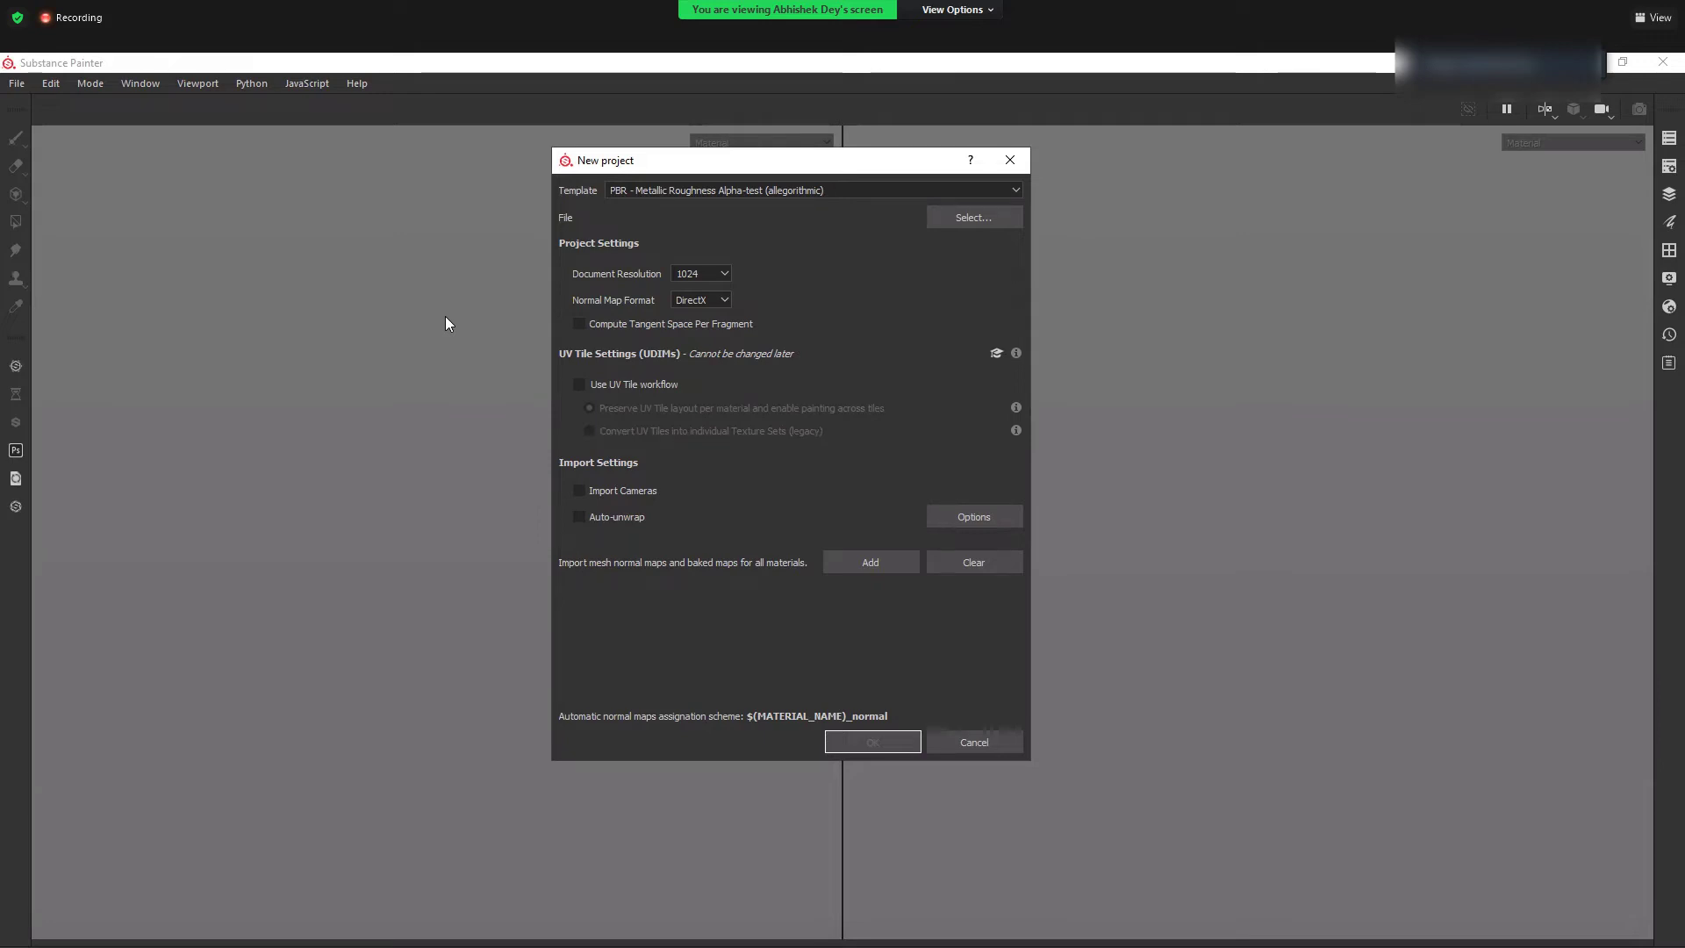
pyautogui.click(677, 161)
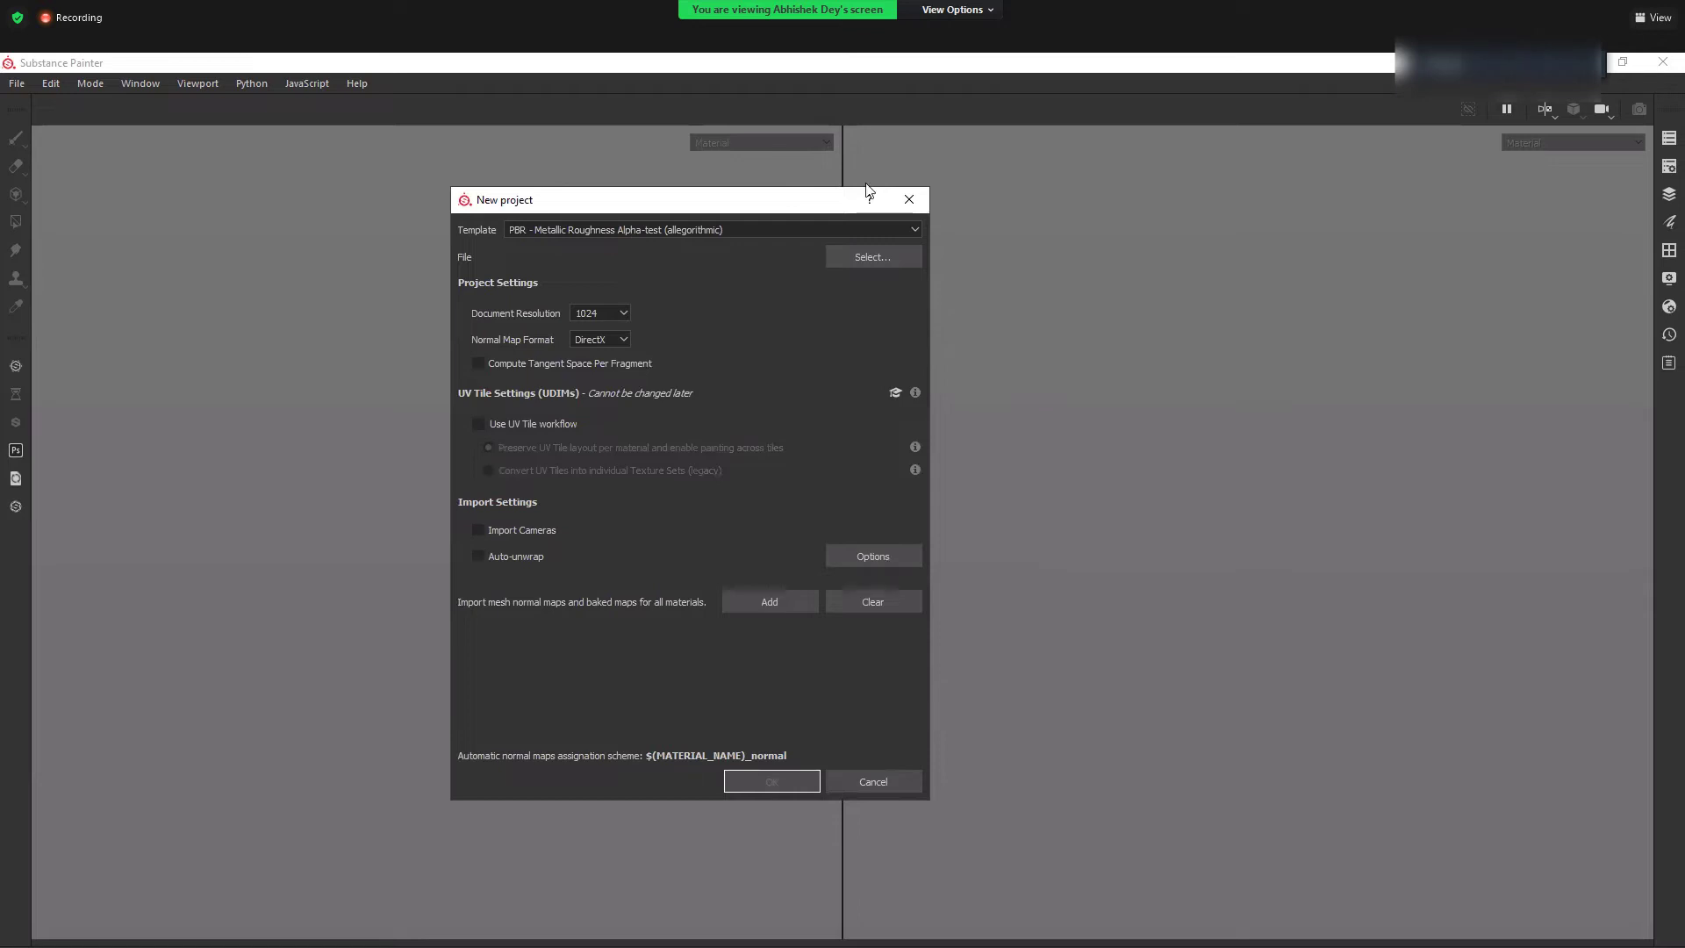
pyautogui.click(27, 90)
pyautogui.click(93, 108)
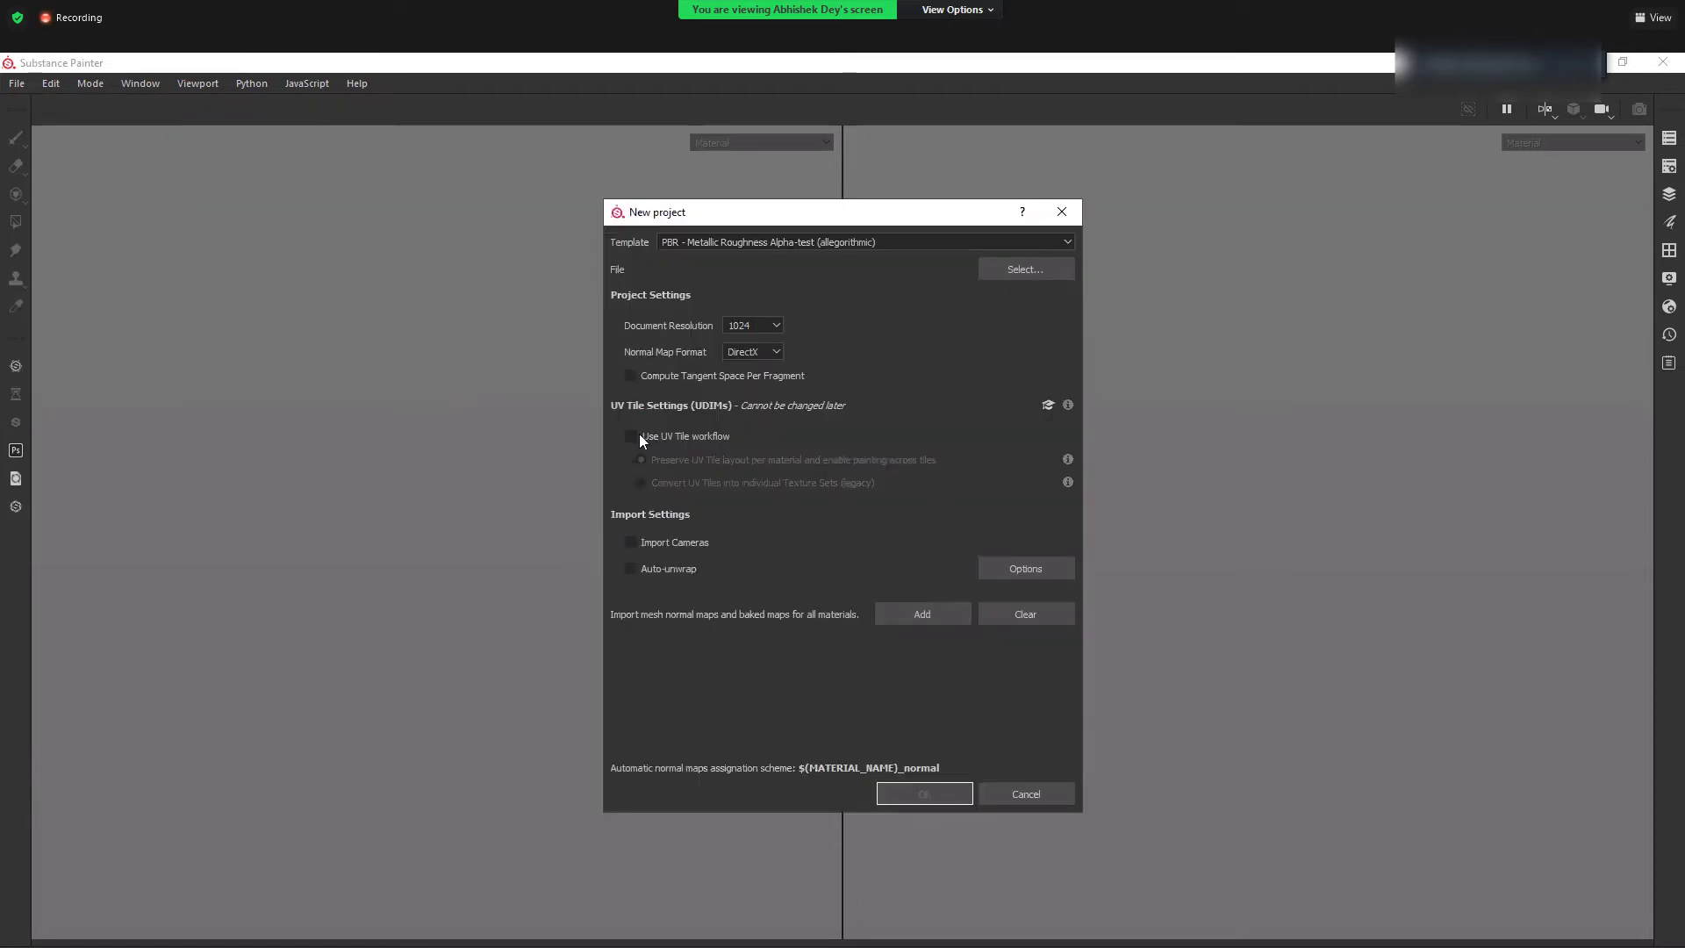
# - Try turning the new project's Use UV Tile workflow option on and off, leaving it disabled
pyautogui.click(630, 437)
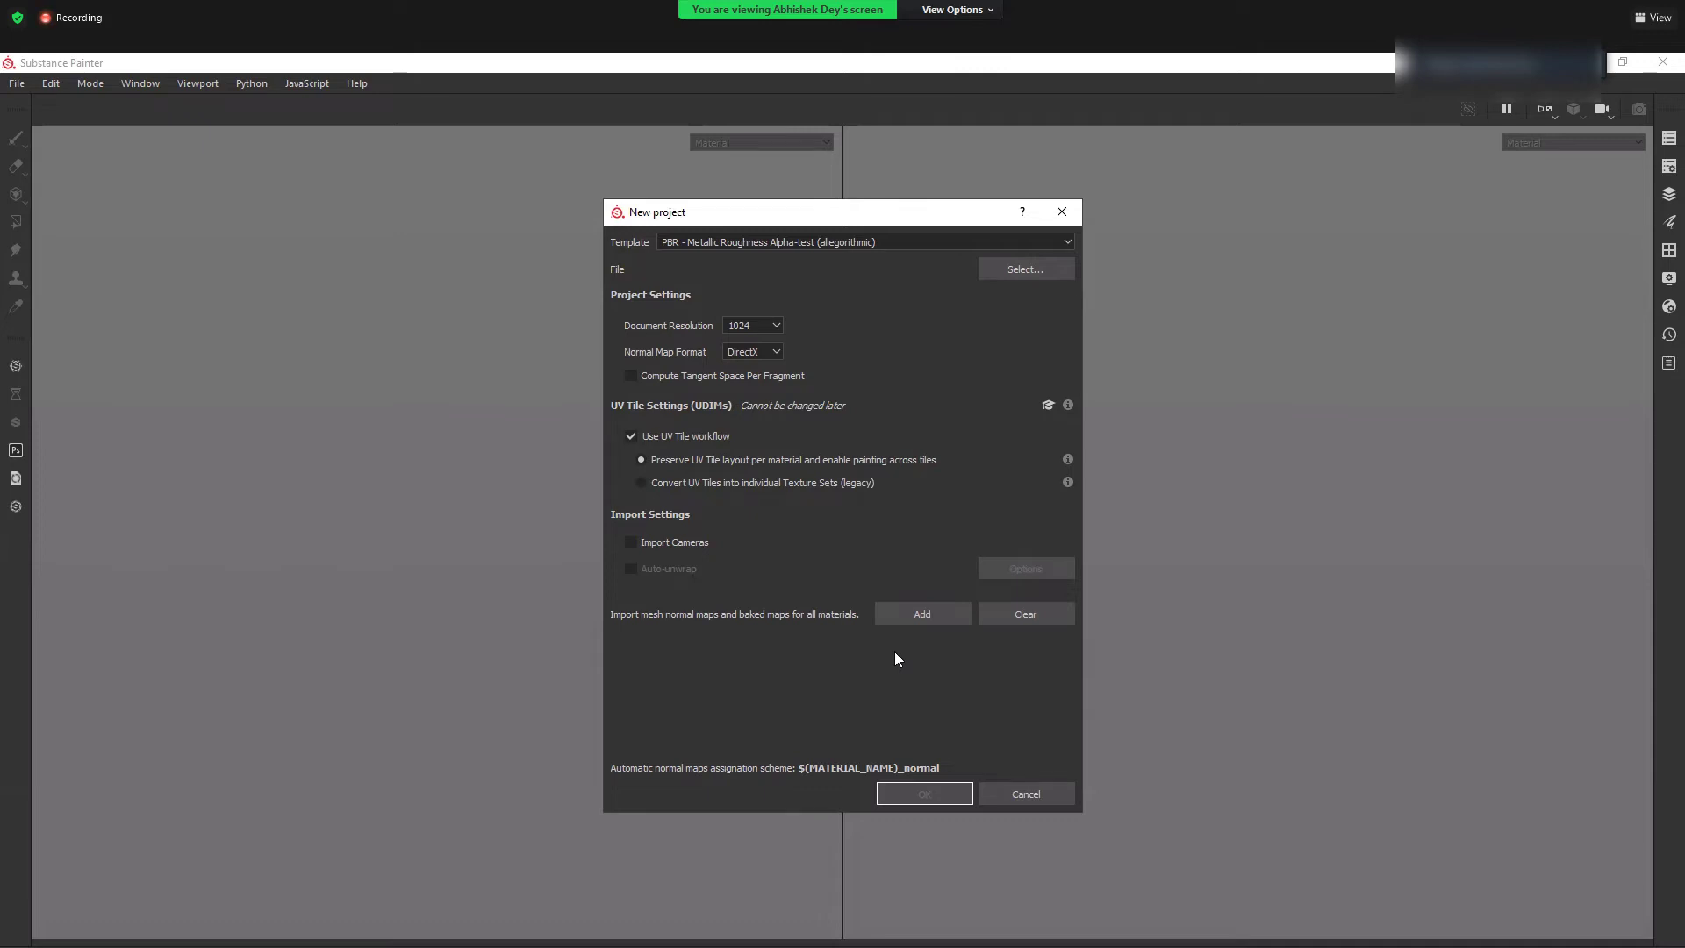
pyautogui.click(633, 436)
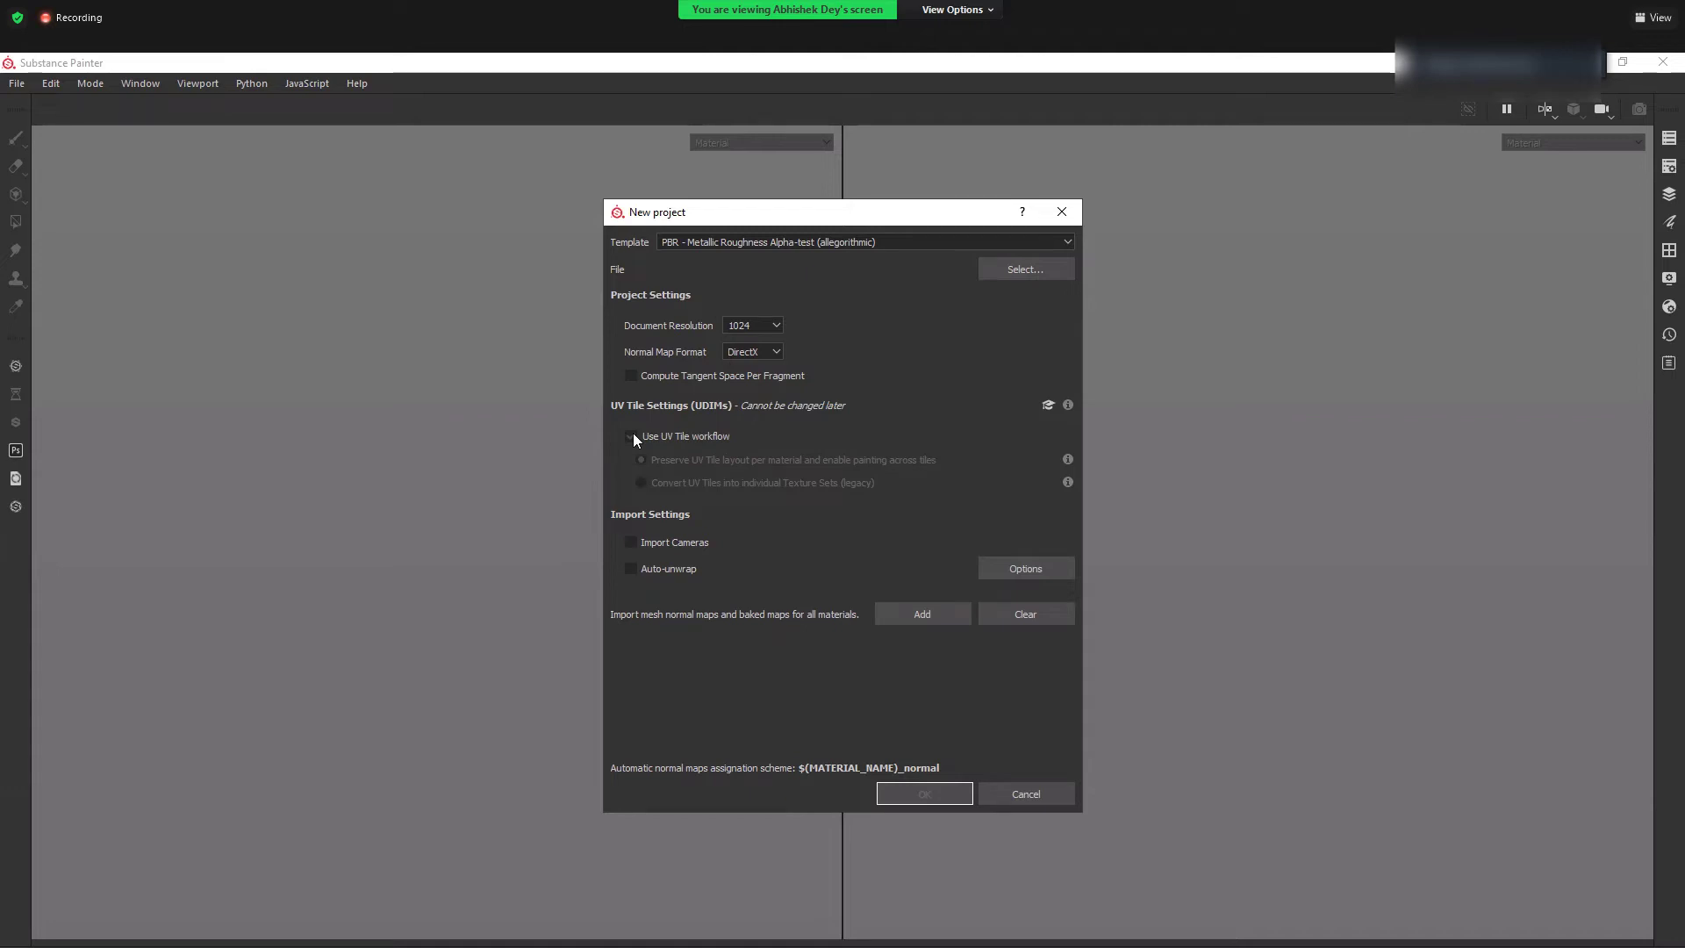
pyautogui.click(633, 434)
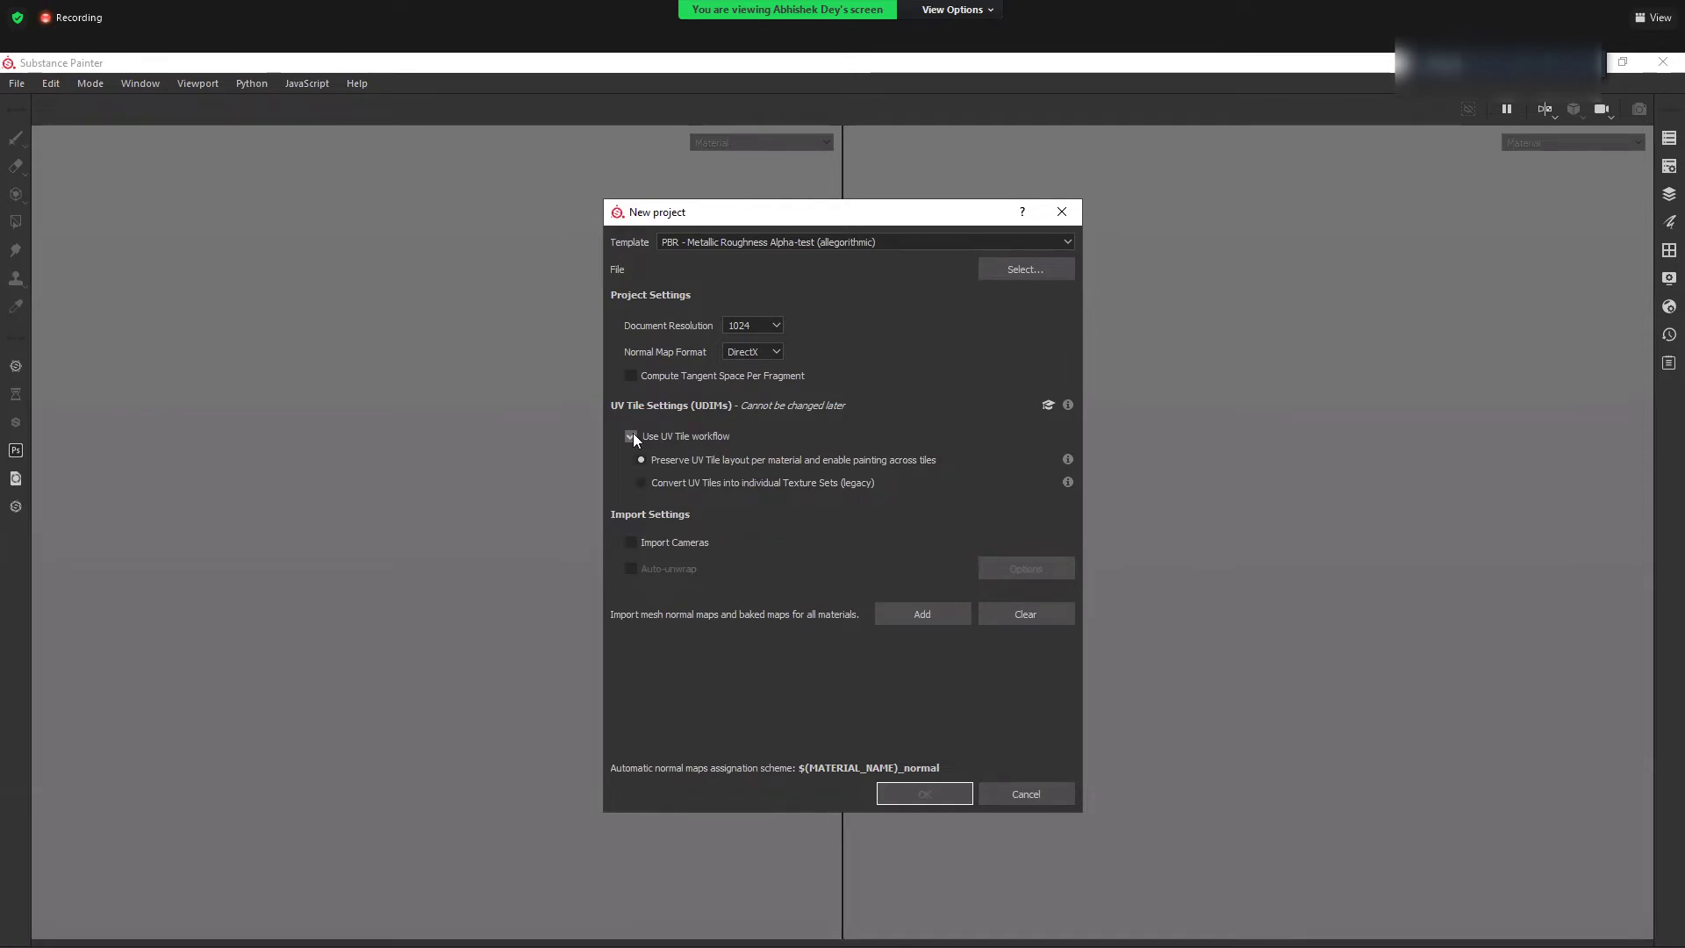
pyautogui.click(634, 433)
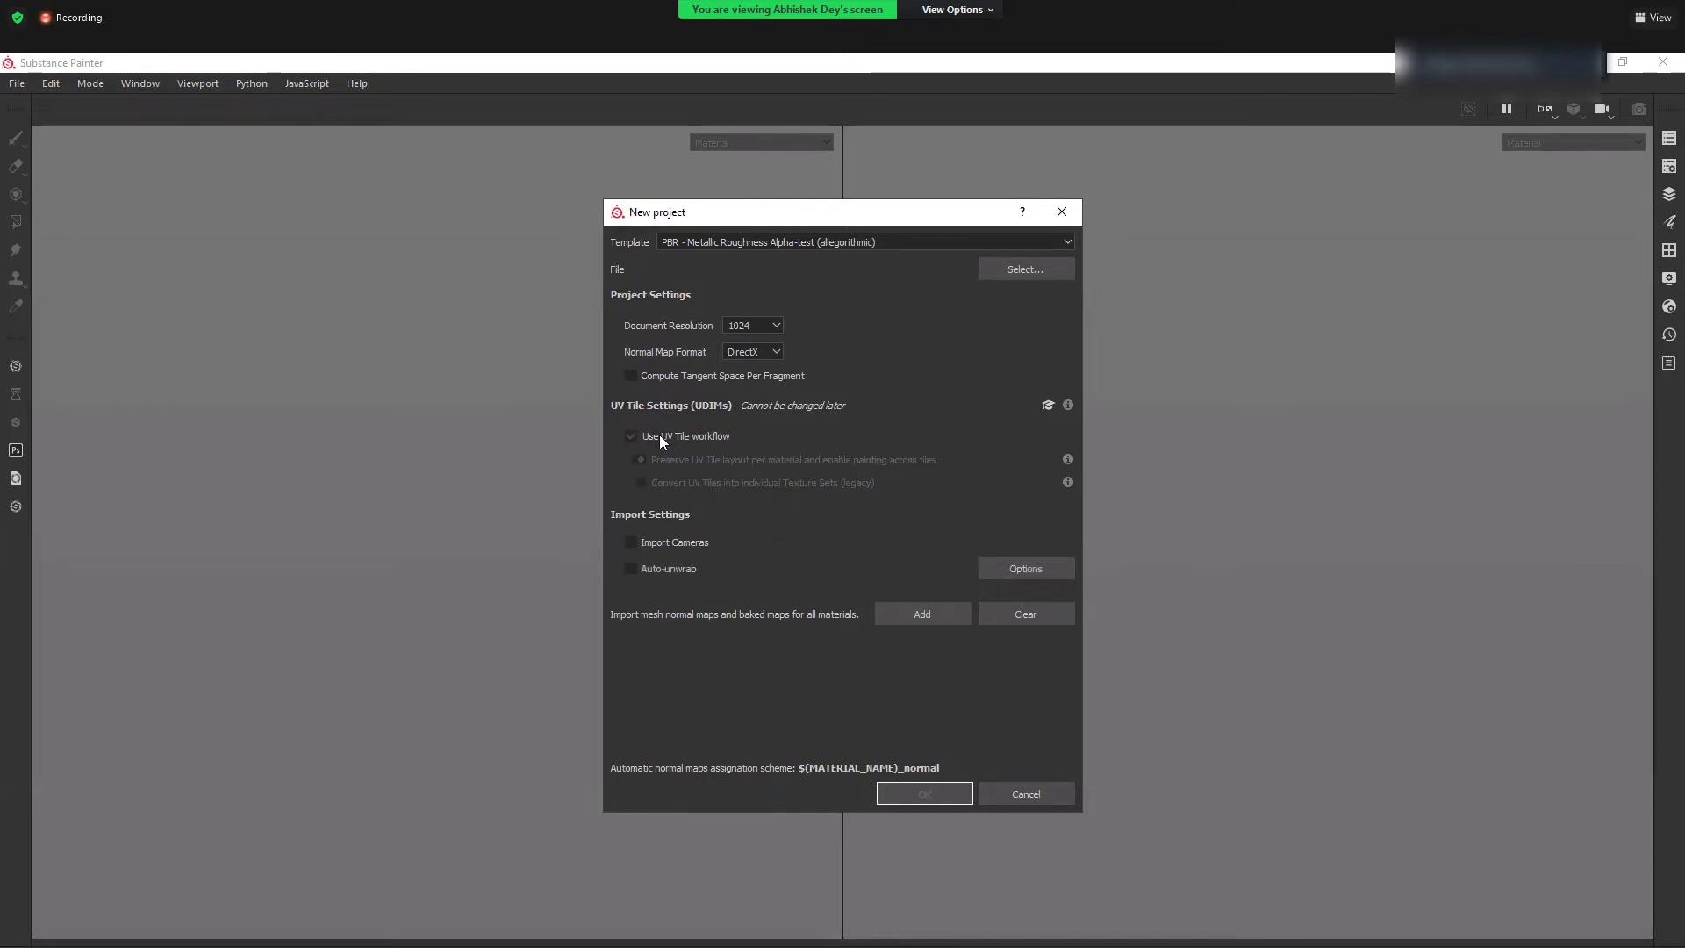
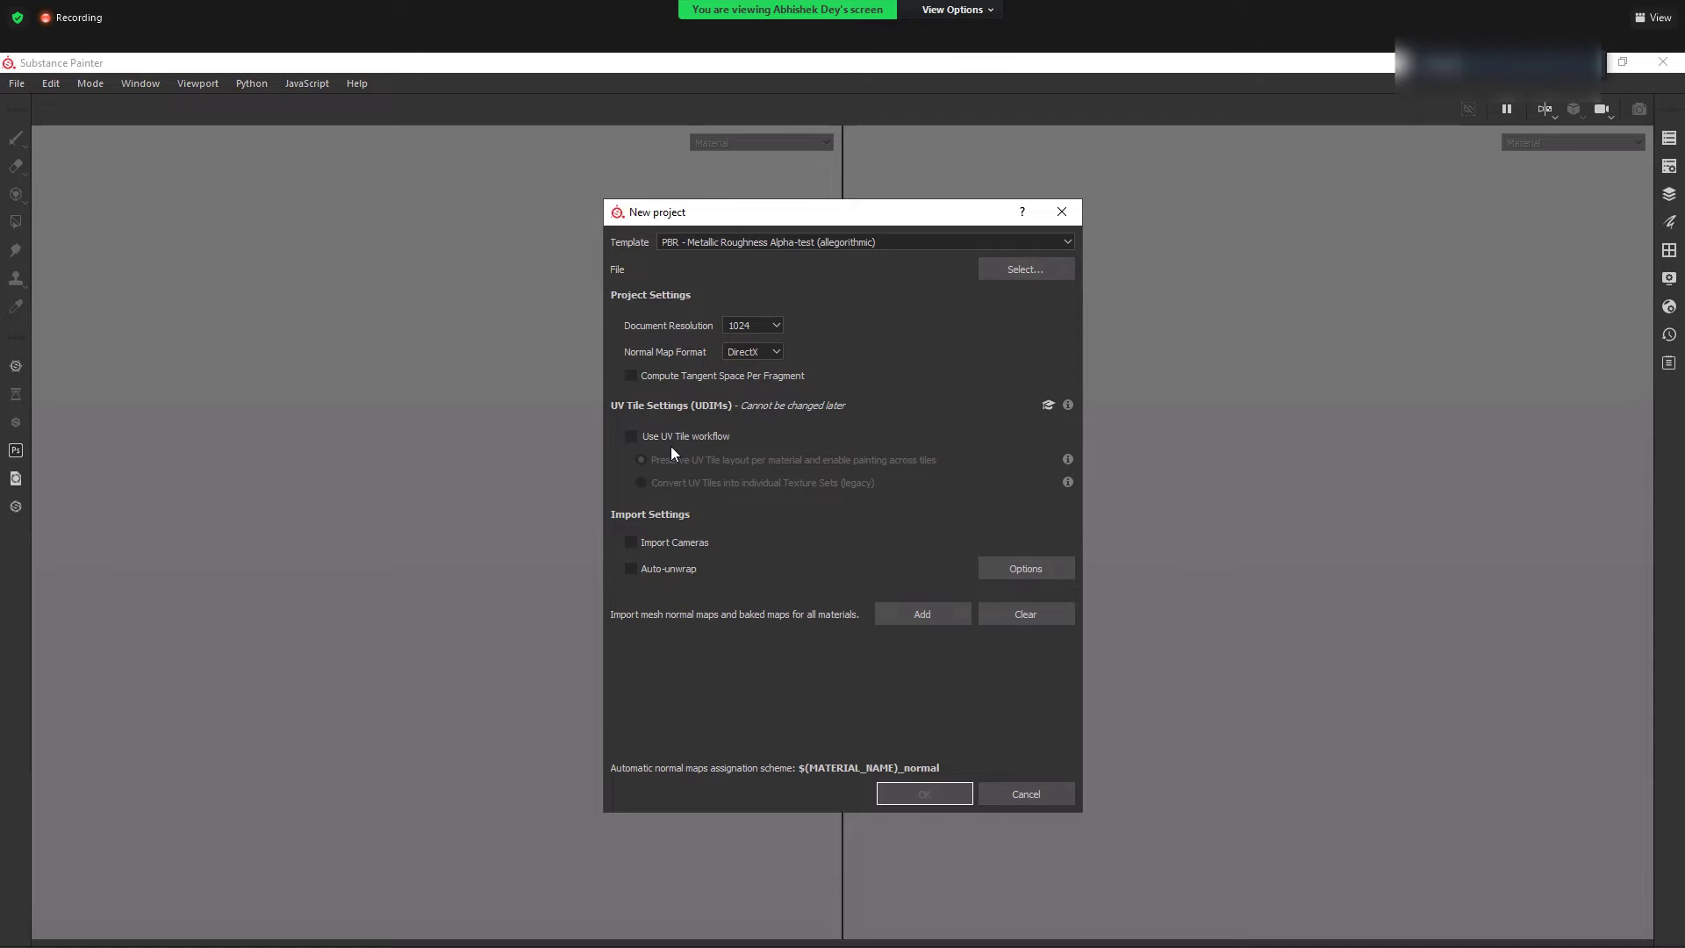
pyautogui.click(687, 440)
pyautogui.click(673, 447)
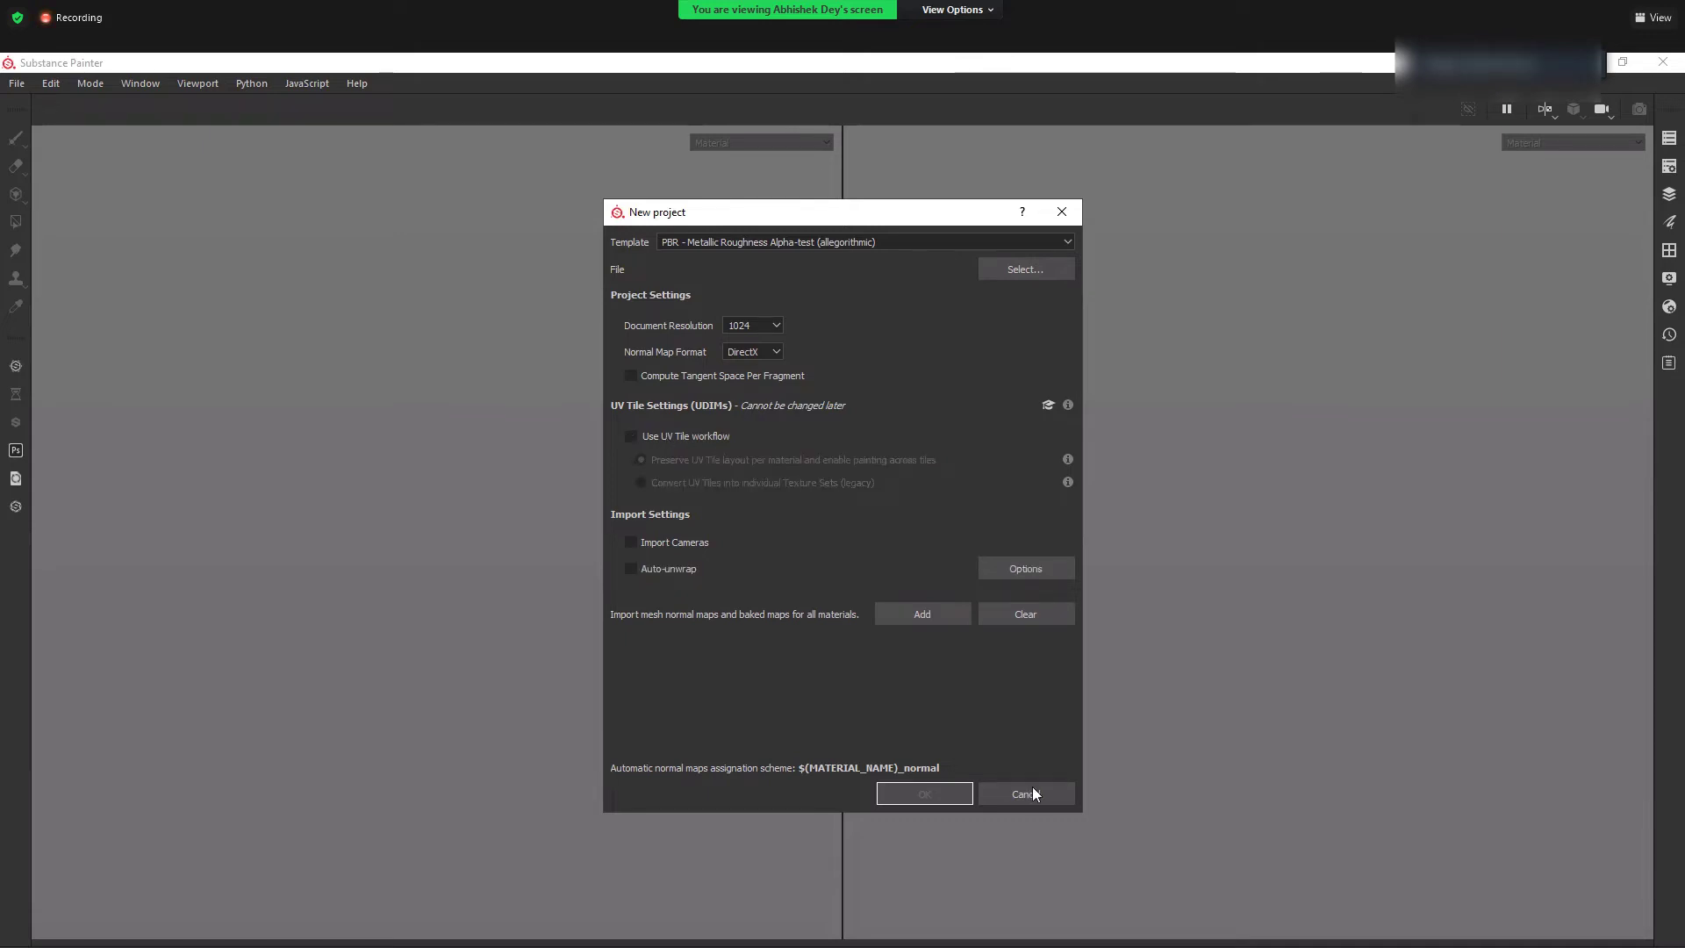
pyautogui.click(699, 439)
pyautogui.click(707, 438)
# - Choose the low_poly_revolver mesh from the Desktop and create the new project with it
pyautogui.click(1025, 270)
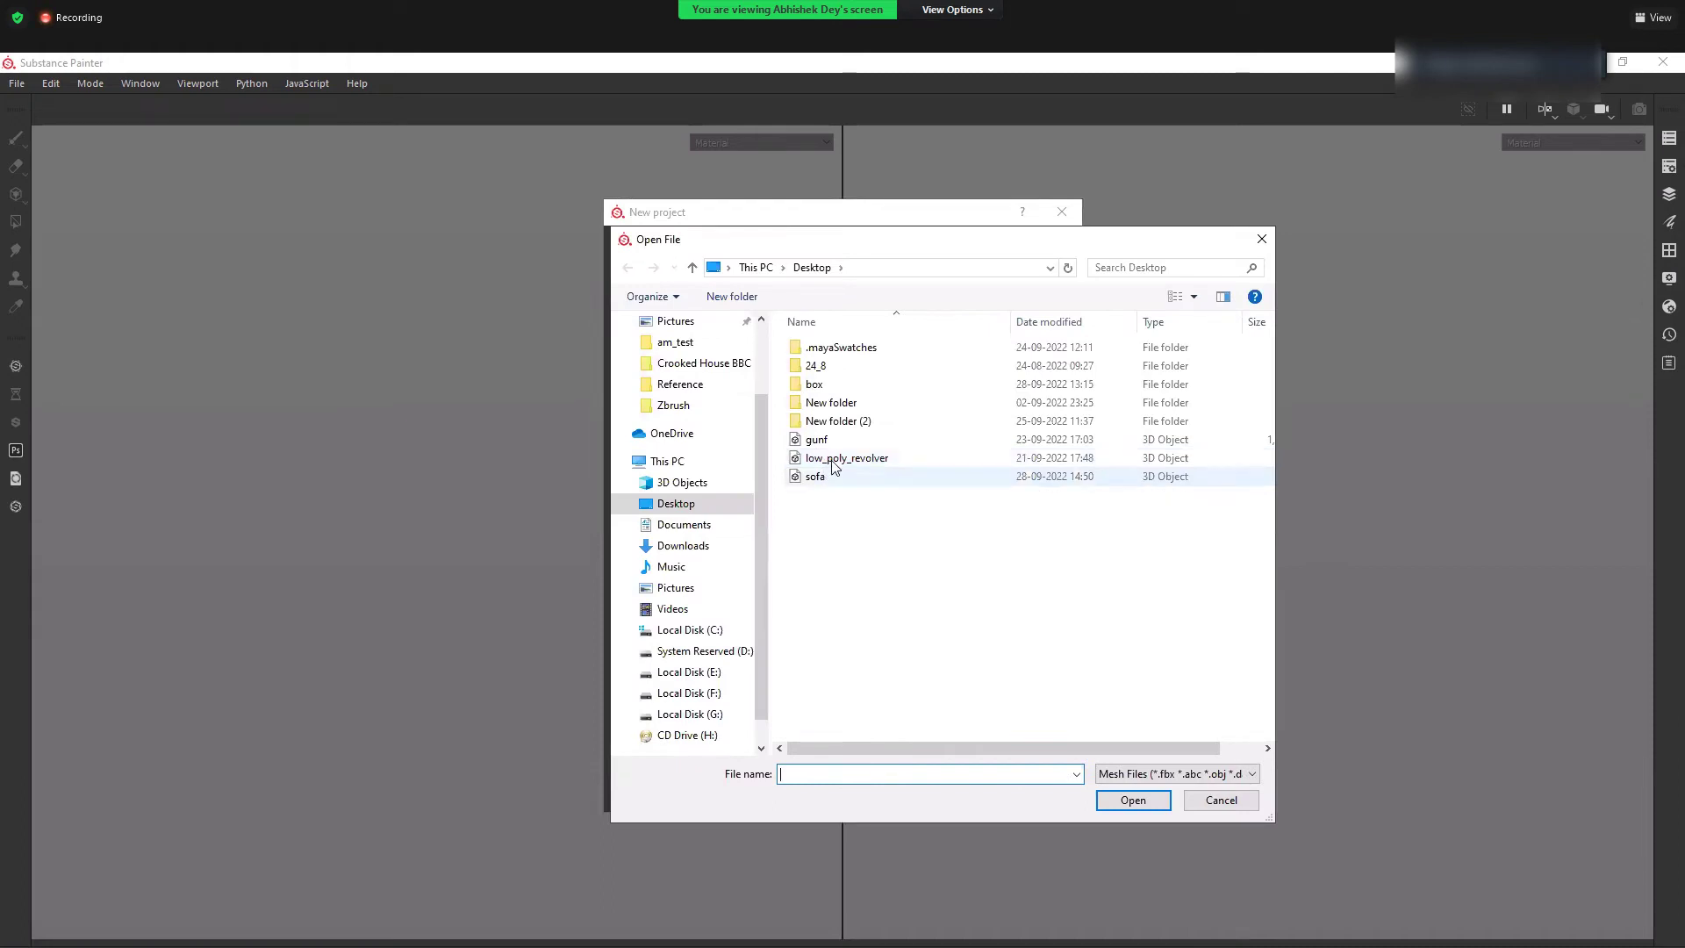
pyautogui.click(856, 462)
pyautogui.click(1133, 800)
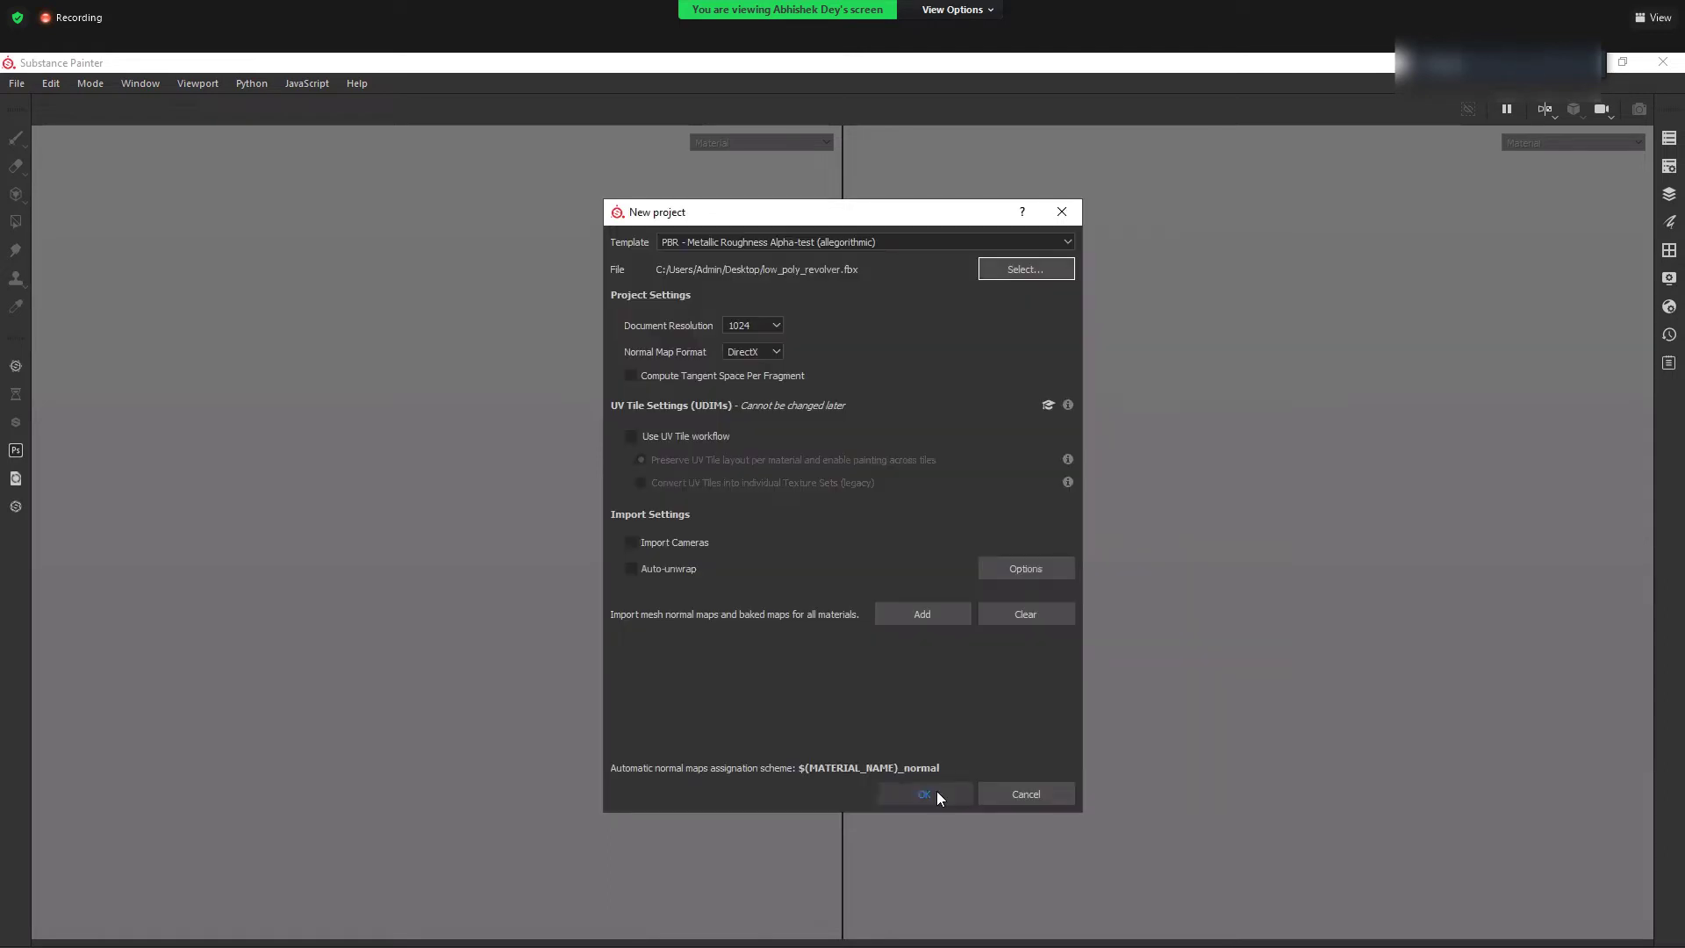
pyautogui.click(934, 791)
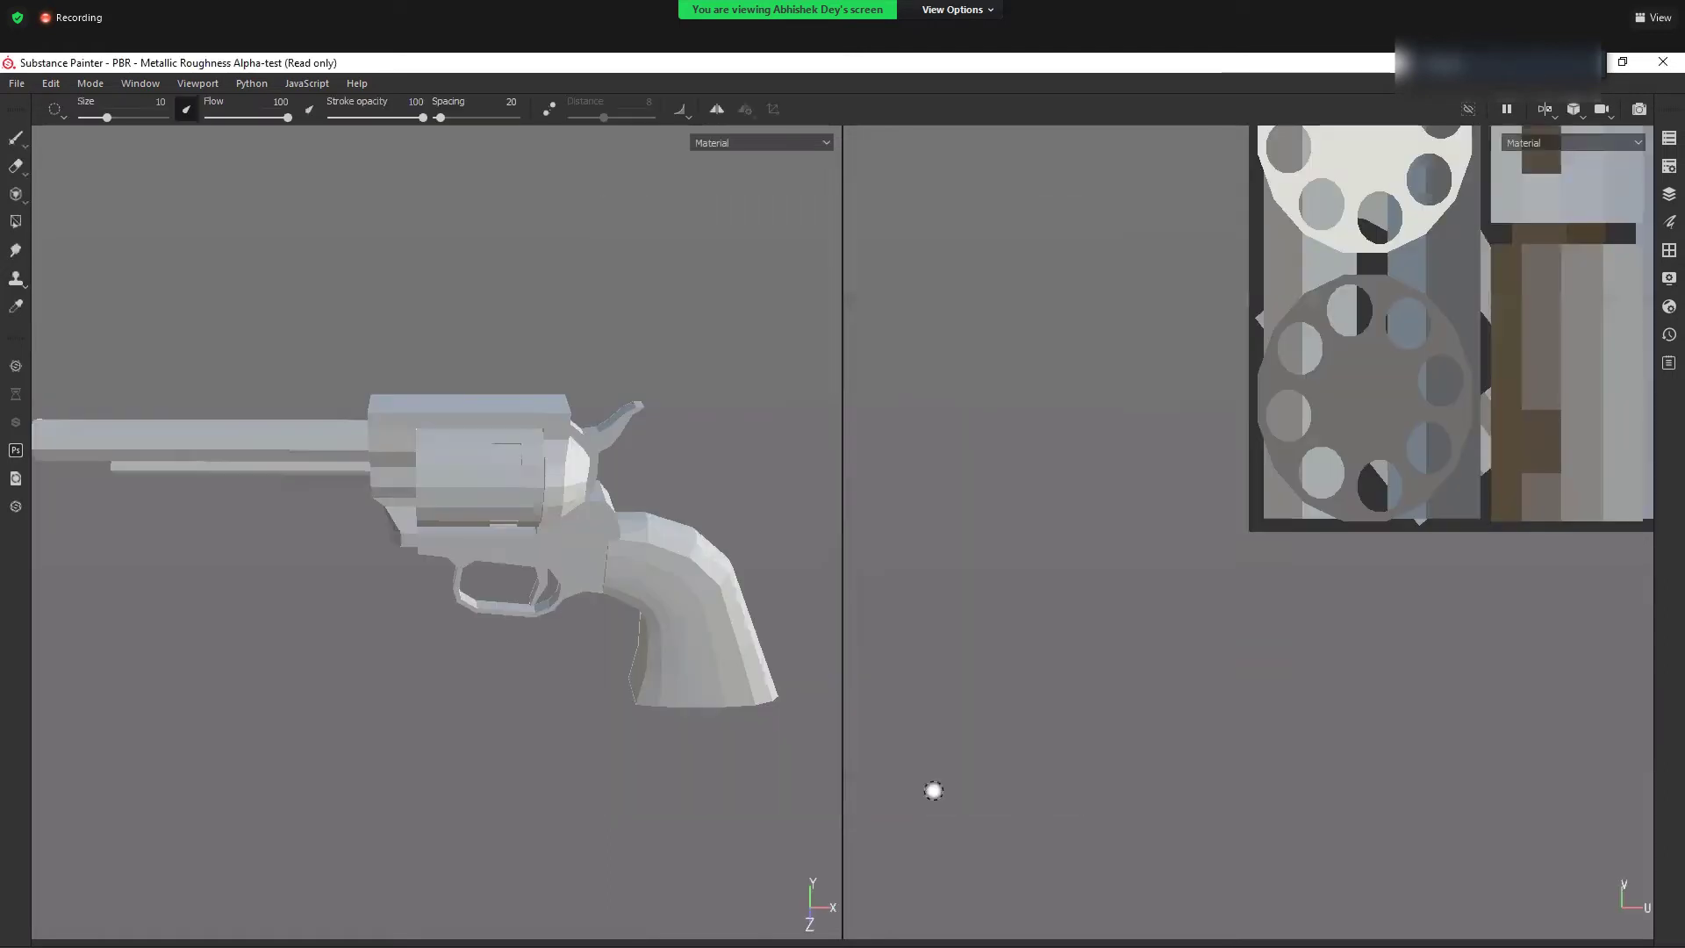
# - Examine the whole revolver from an angle in the 3D view and its complete UV layout in the 2D view
pyautogui.scroll(-4, 482, 643)
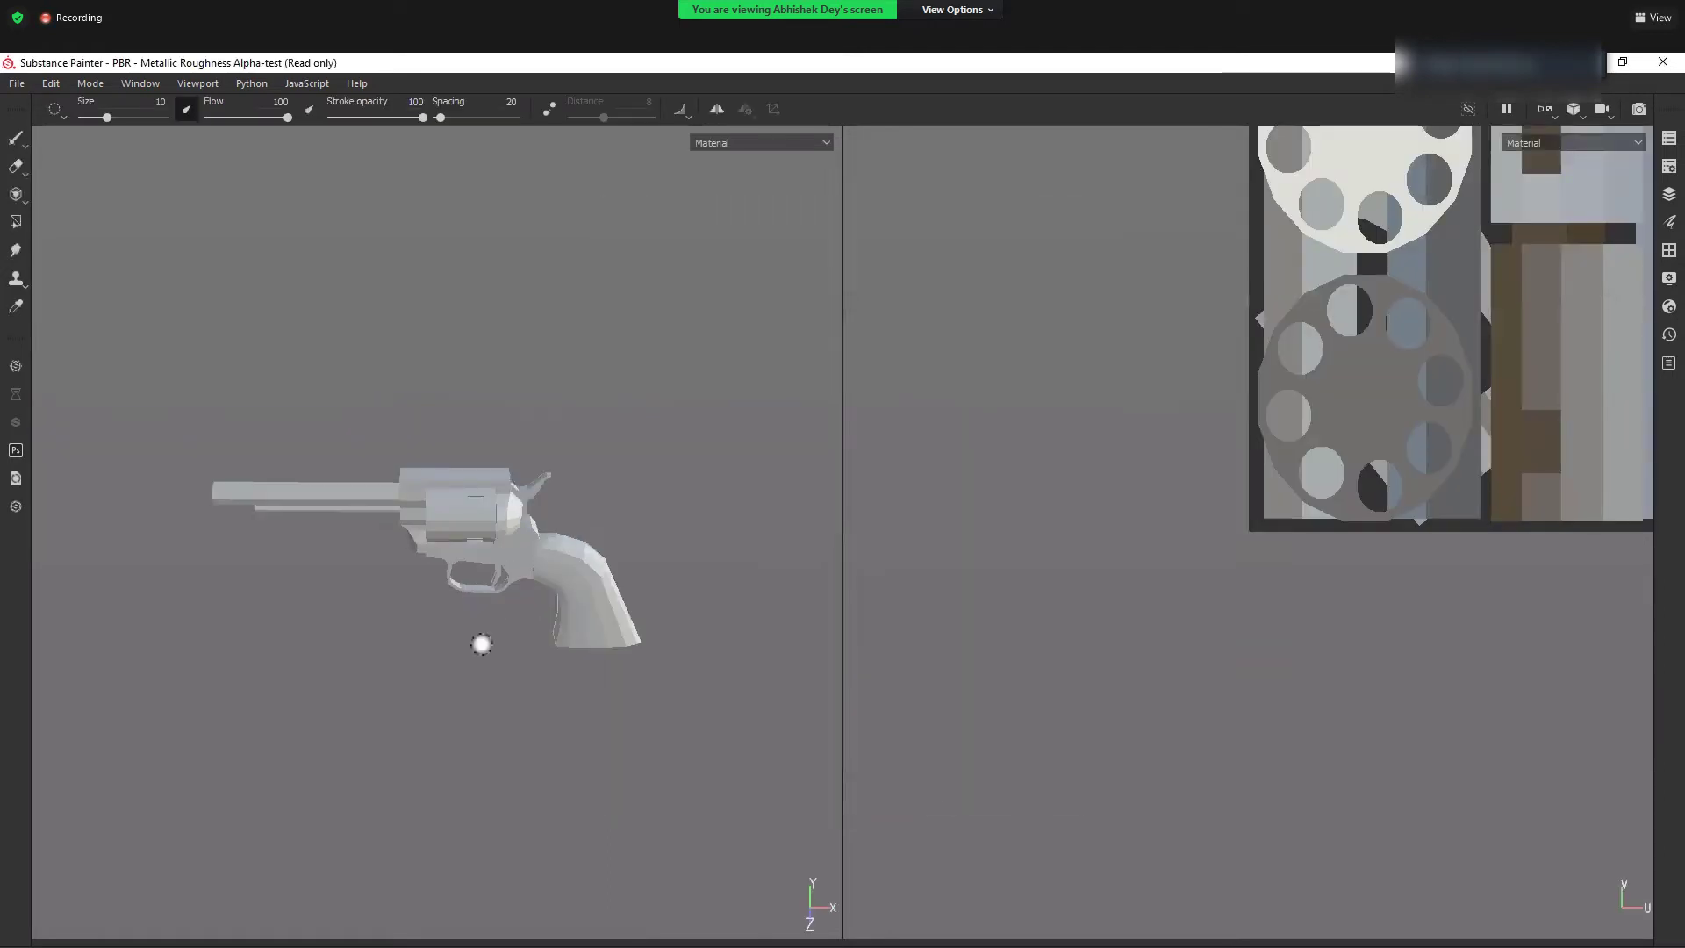
pyautogui.scroll(-2, 482, 644)
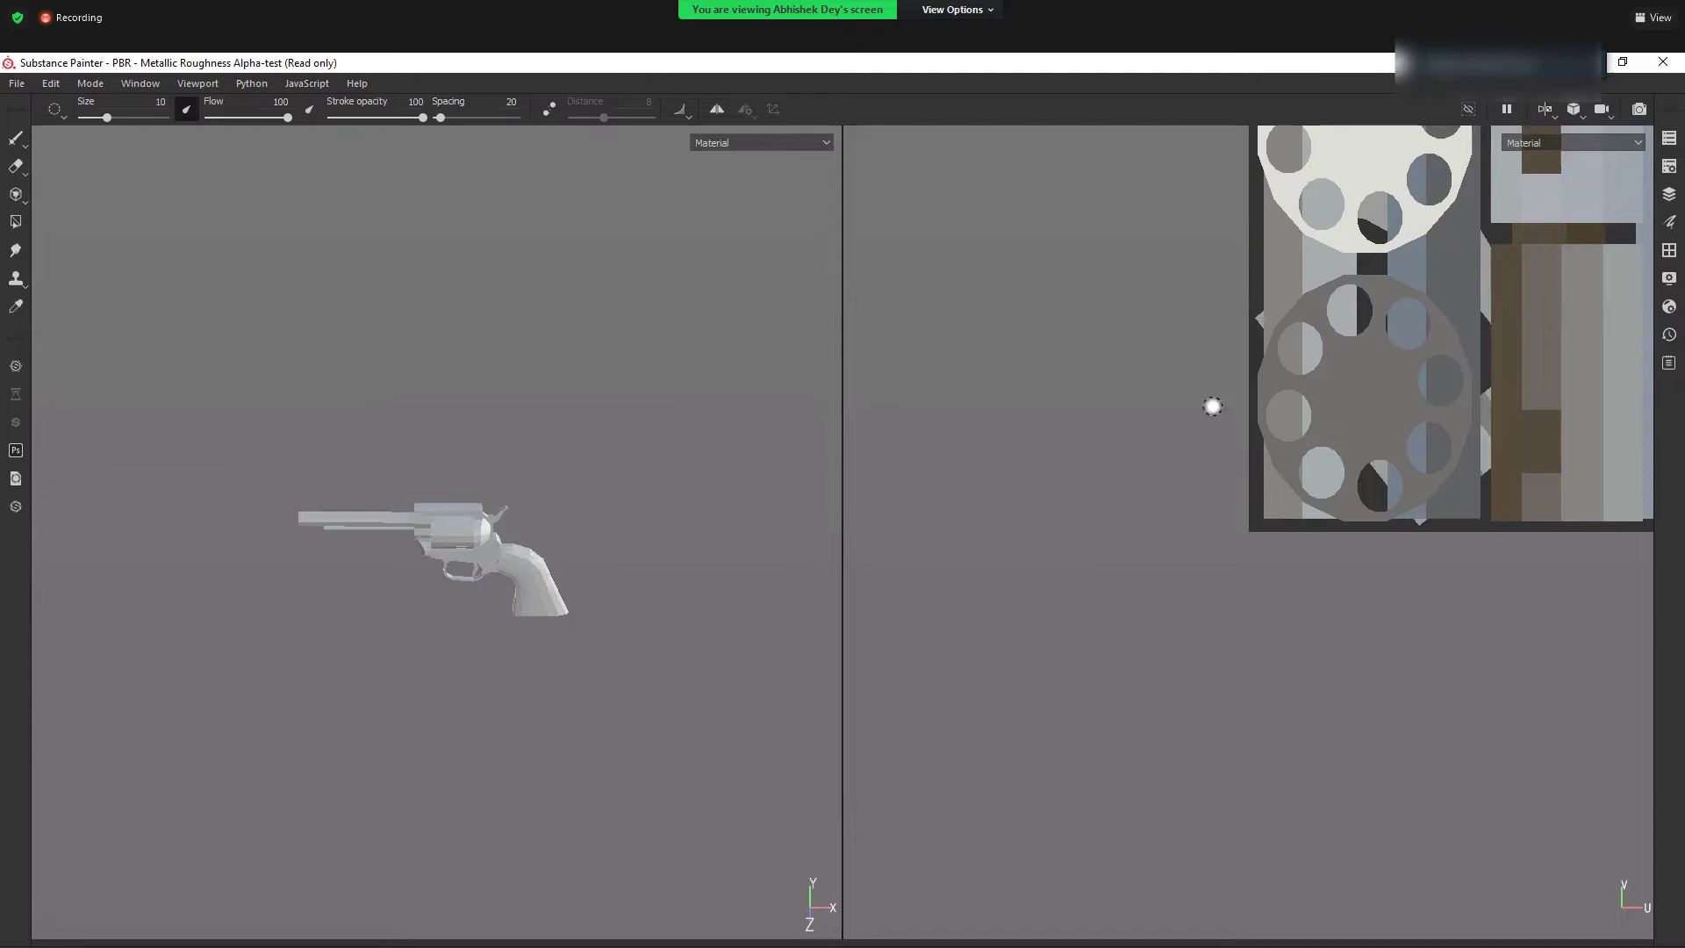
pyautogui.scroll(-5, 1098, 555)
pyautogui.scroll(-1, 1197, 551)
pyautogui.keyDown('alt'); pyautogui.moveTo(1197, 551); pyautogui.dragTo(989, 621, button='middle'); pyautogui.keyUp('alt')
pyautogui.keyDown('alt'); pyautogui.moveTo(472, 624); pyautogui.dragTo(612, 725, button='right'); pyautogui.keyUp('alt')
pyautogui.keyDown('alt'); pyautogui.moveTo(587, 732); pyautogui.dragTo(671, 713); pyautogui.keyUp('alt')
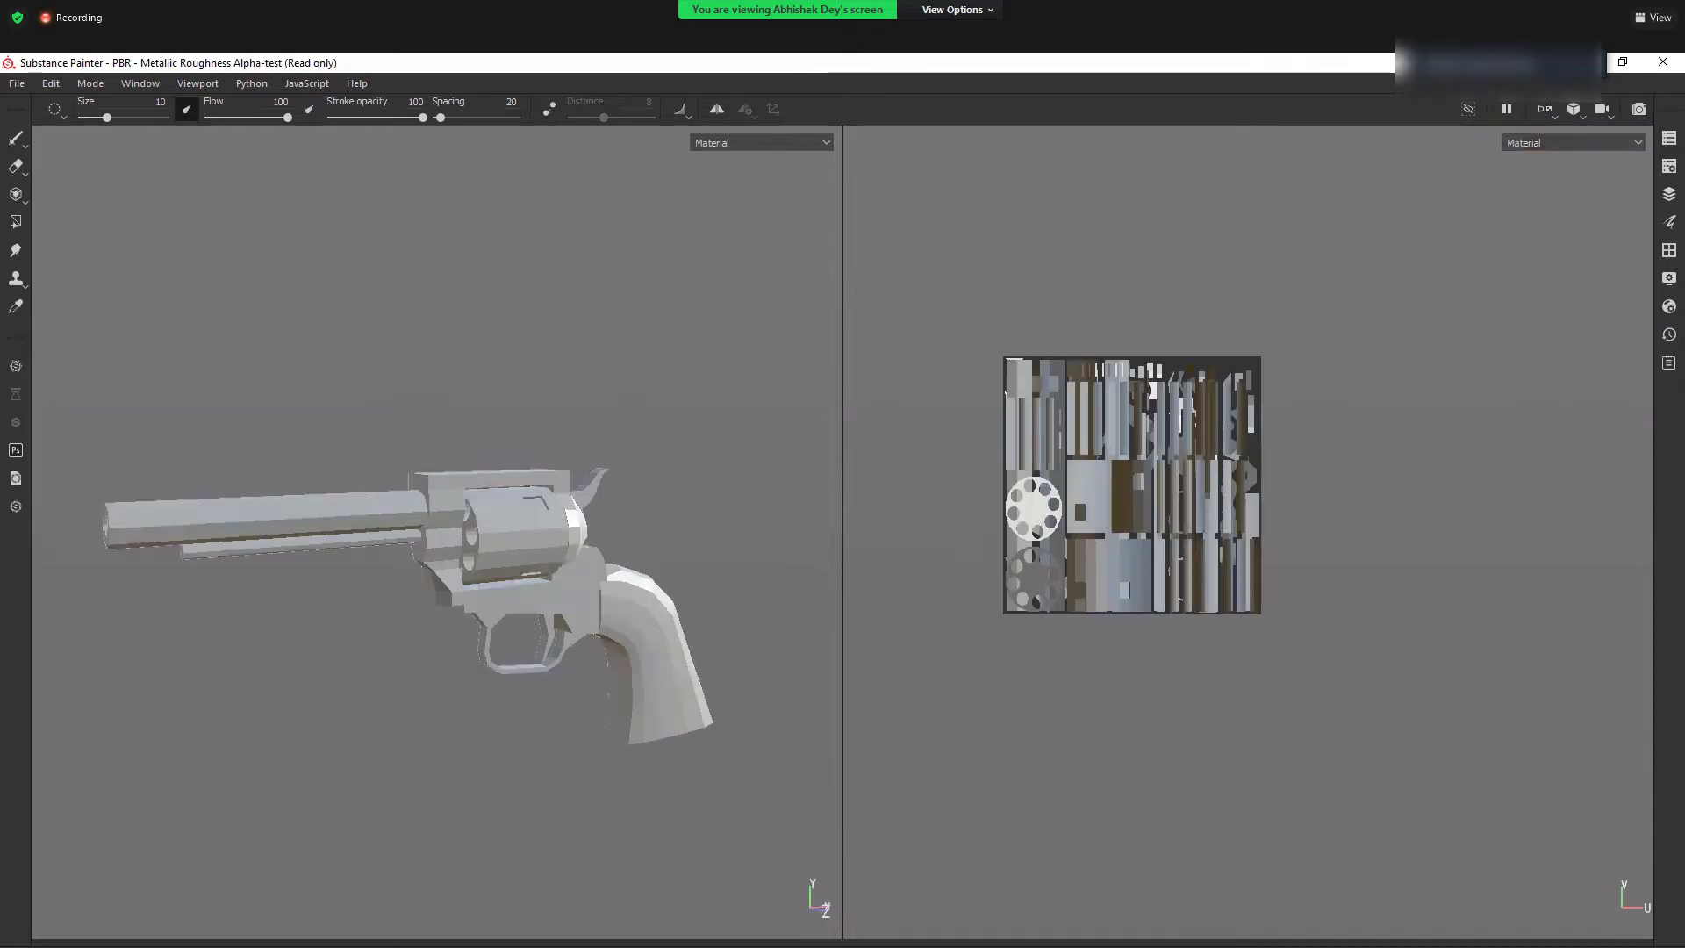
pyautogui.keyDown('alt'); pyautogui.moveTo(510, 688); pyautogui.dragTo(557, 688, button='middle'); pyautogui.keyUp('alt')
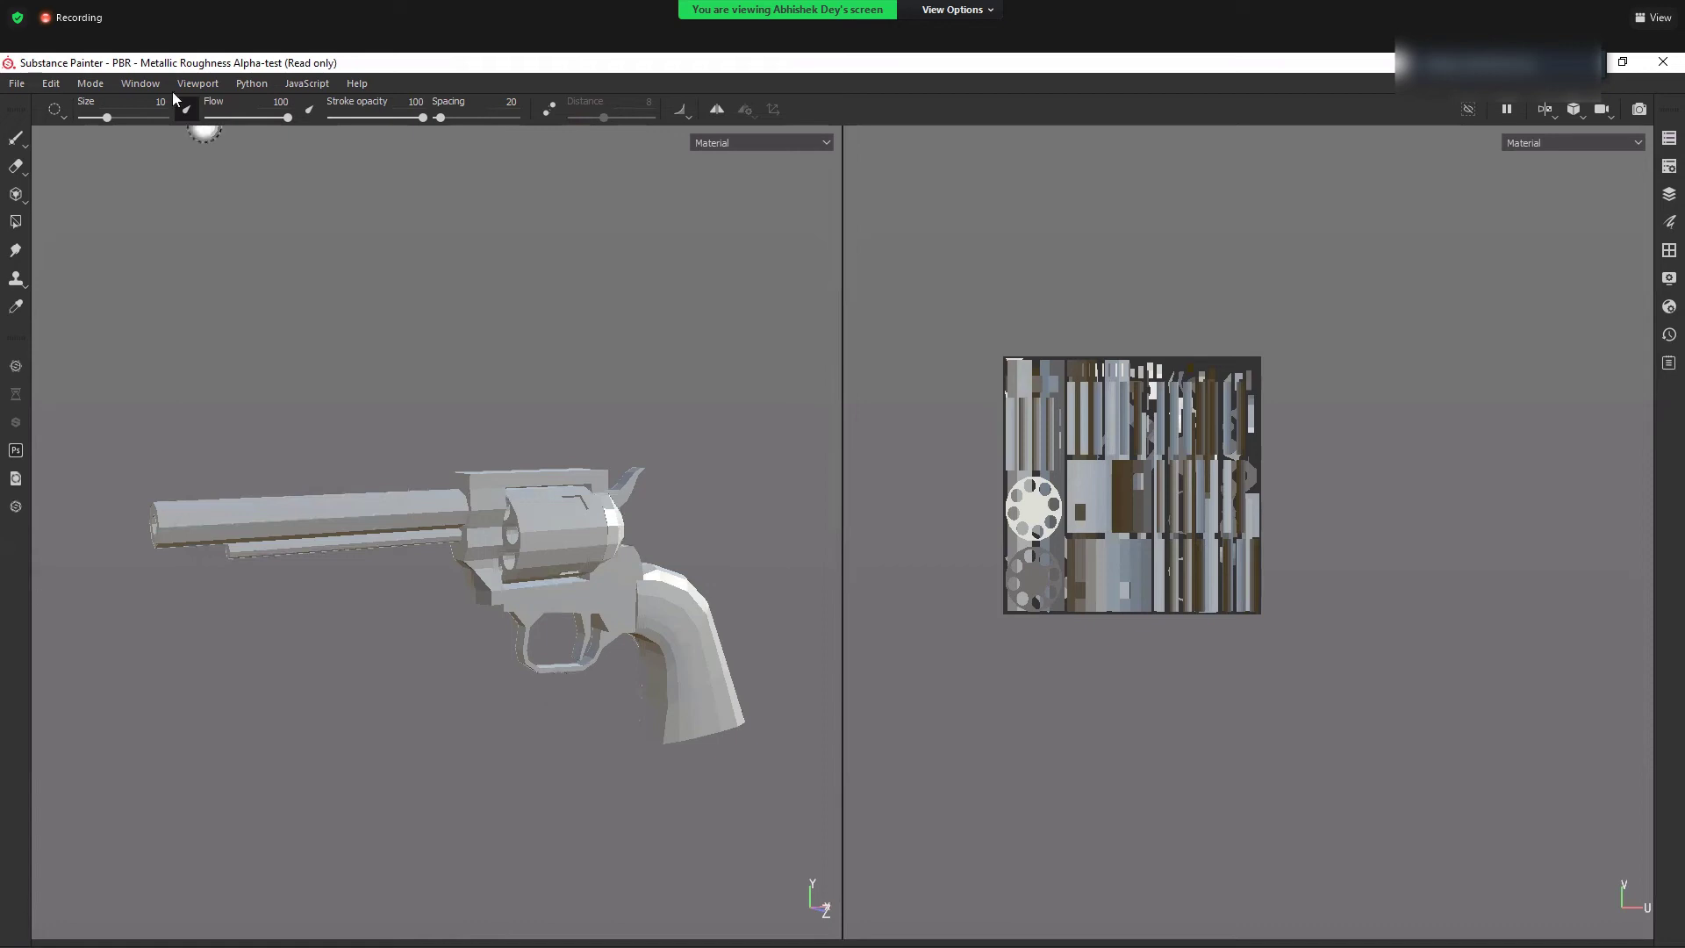
# - Display the Shelf beside the viewports
pyautogui.click(196, 83)
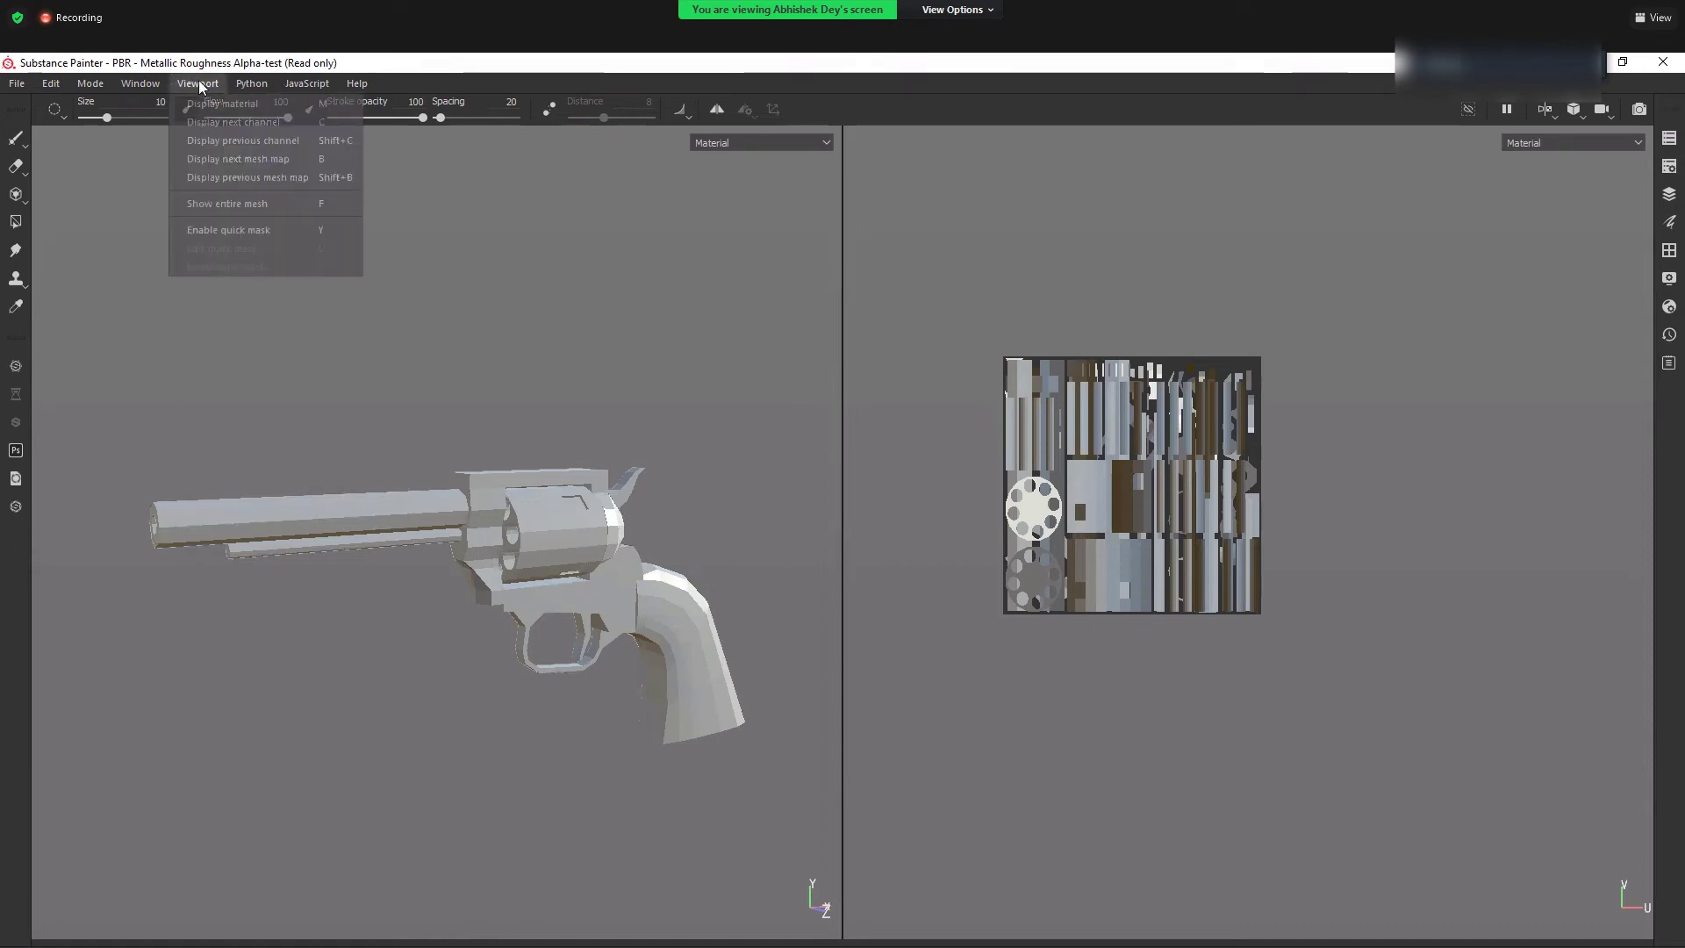
pyautogui.moveTo(141, 82)
pyautogui.moveTo(207, 104)
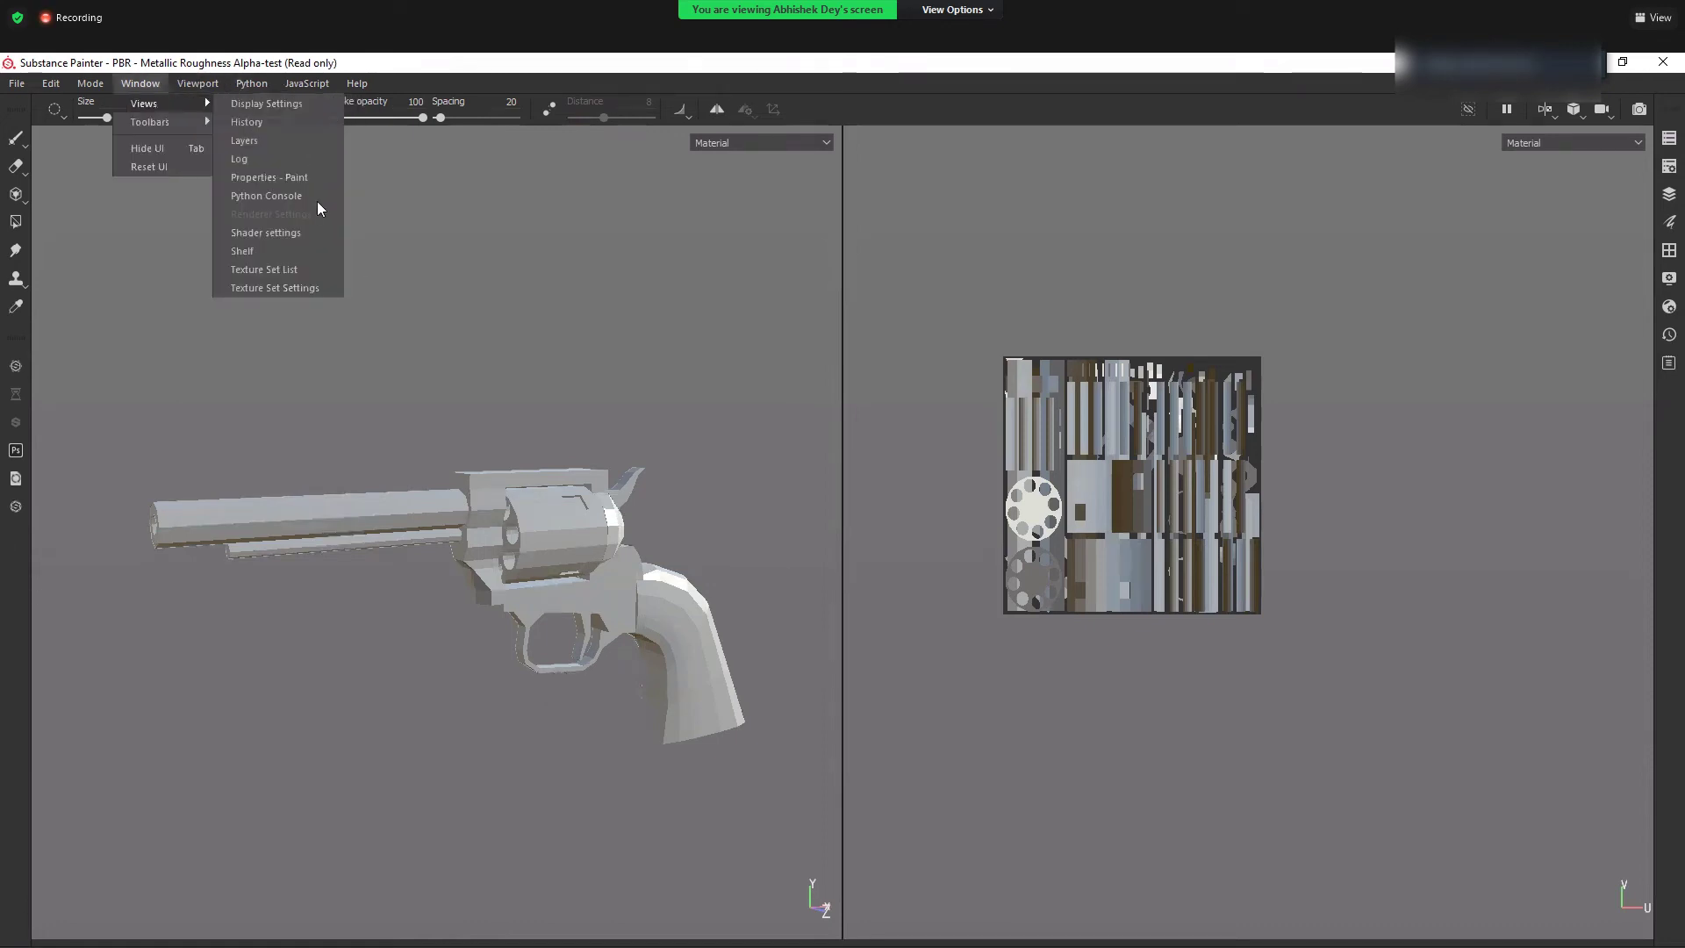
pyautogui.click(309, 252)
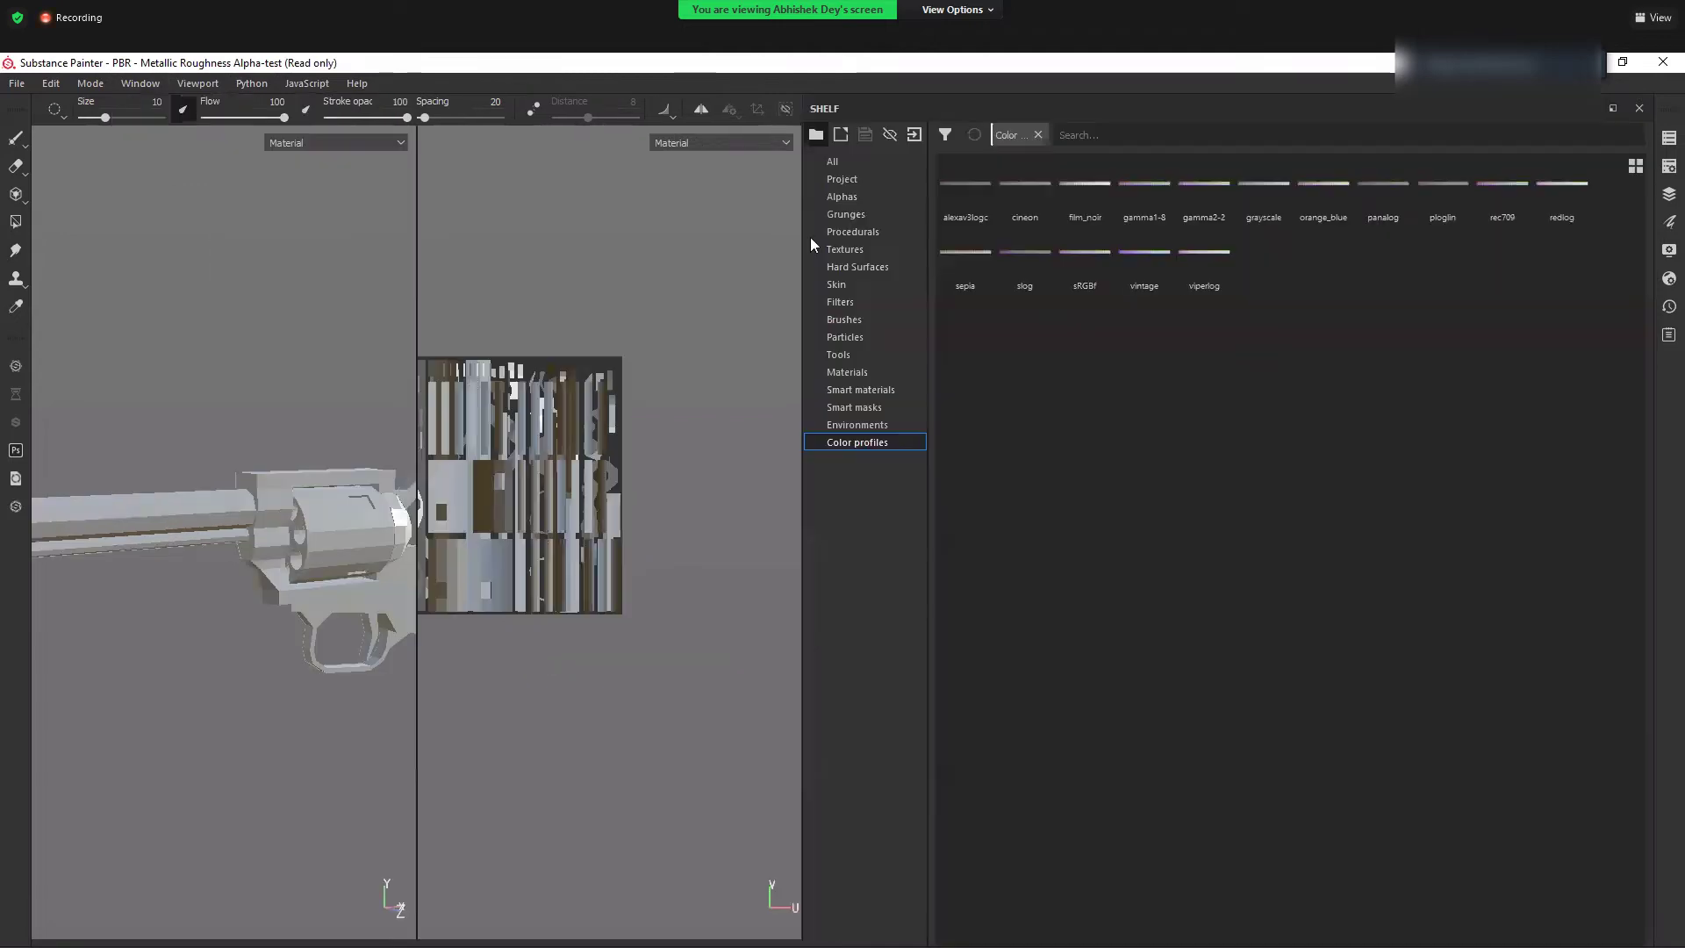
# - Browse the shelf's texture and smart material categories and apply the Steel Dark Aged smart material to the revolver's metal parts
pyautogui.click(869, 213)
pyautogui.click(869, 249)
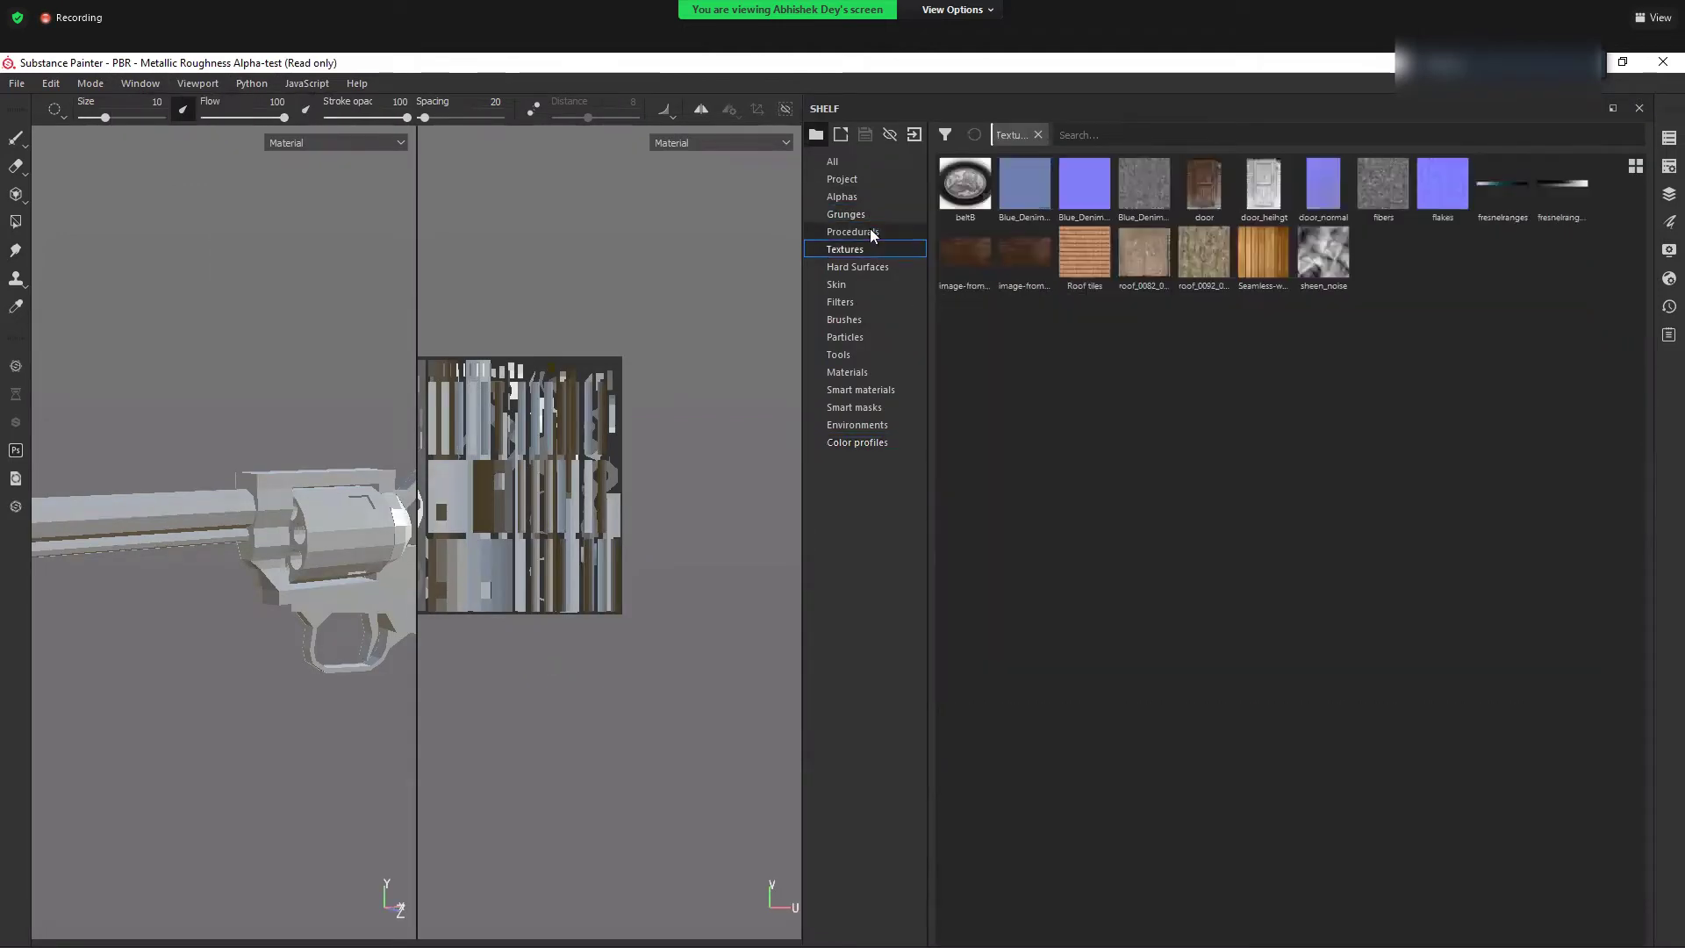
pyautogui.click(887, 390)
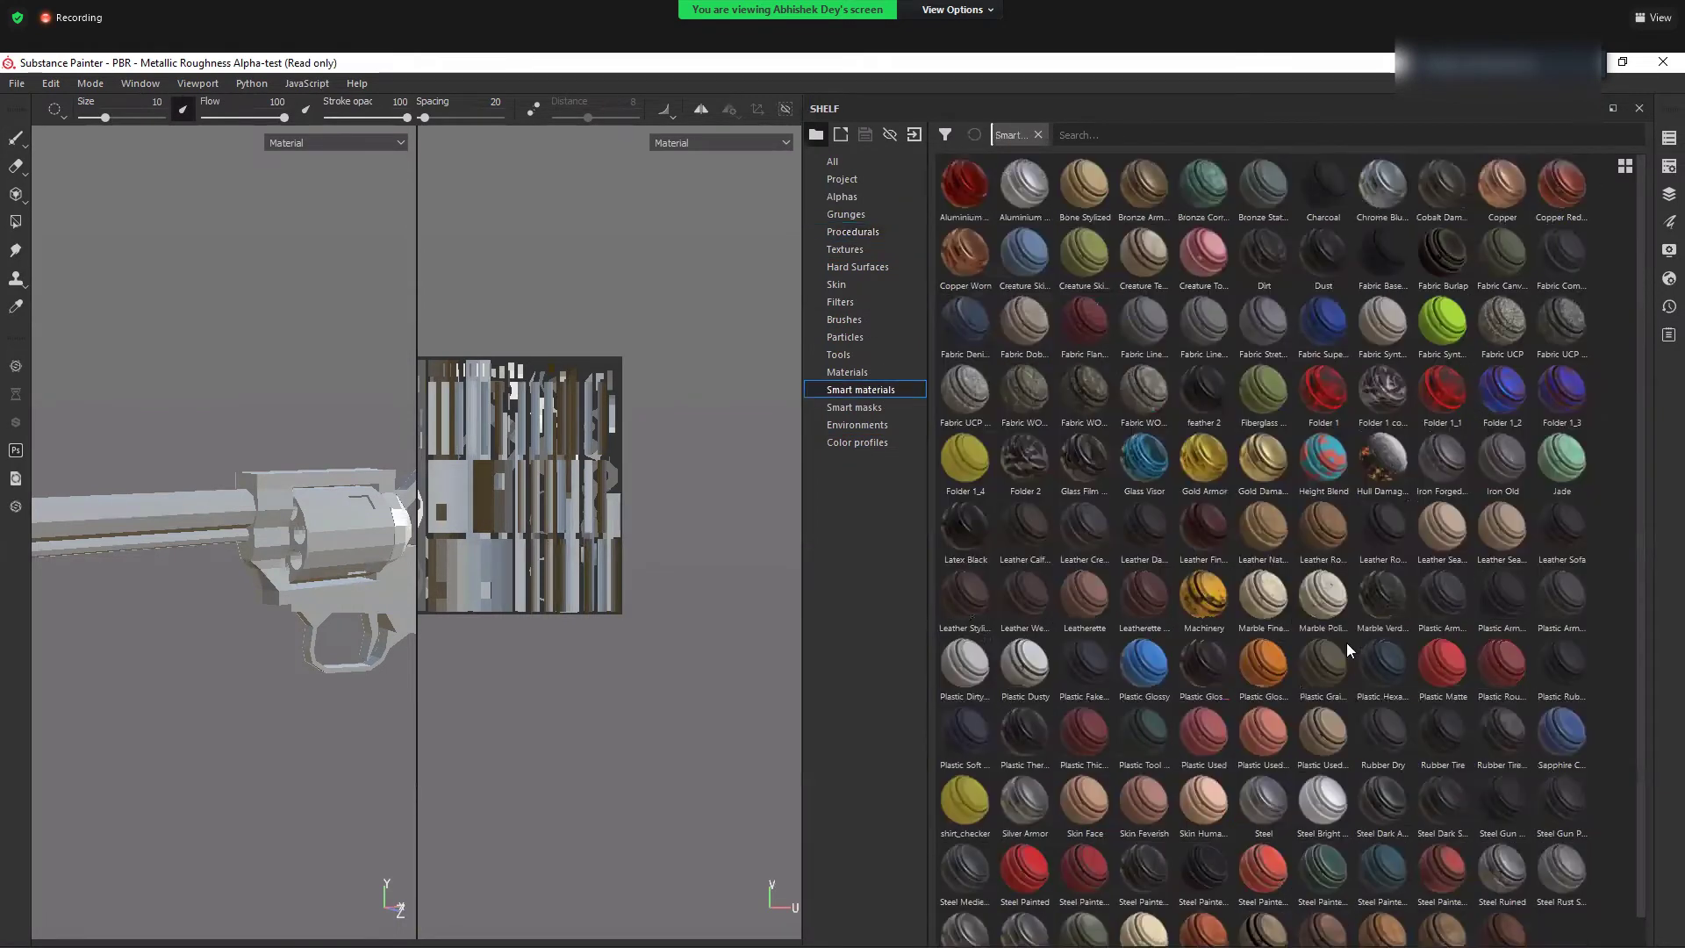
pyautogui.moveTo(1396, 774); pyautogui.dragTo(219, 516)
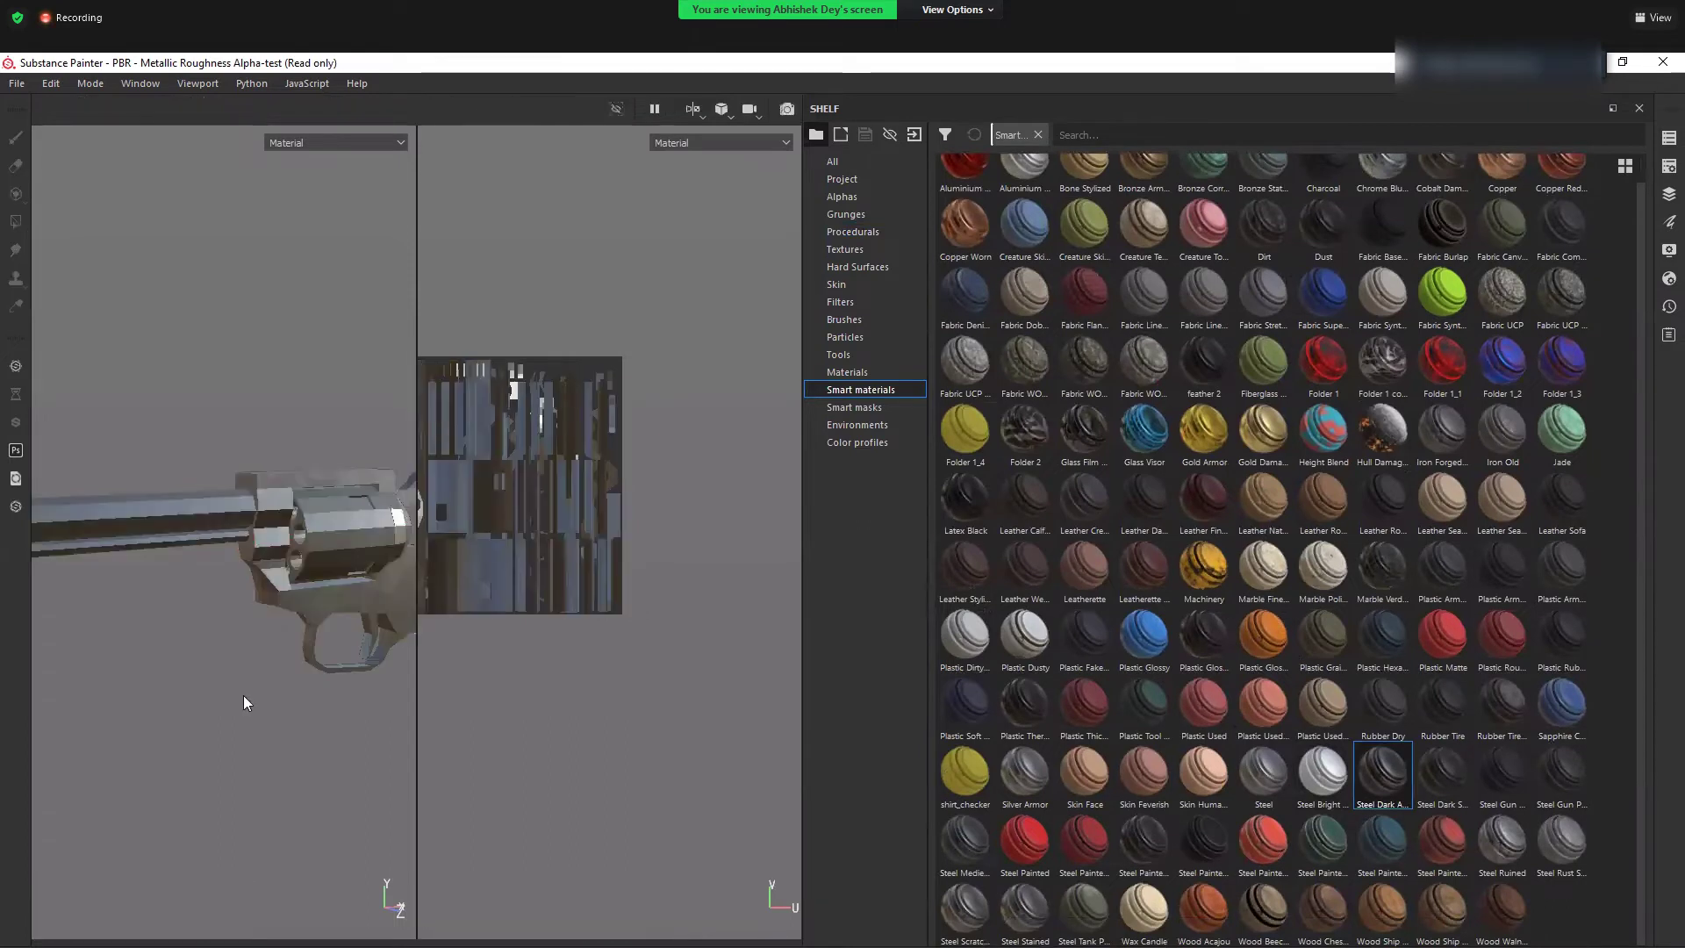
pyautogui.keyDown('alt'); pyautogui.moveTo(175, 682); pyautogui.dragTo(260, 582); pyautogui.keyUp('alt')
pyautogui.keyDown('alt'); pyautogui.moveTo(341, 617); pyautogui.dragTo(545, 448, button='right'); pyautogui.keyUp('alt')
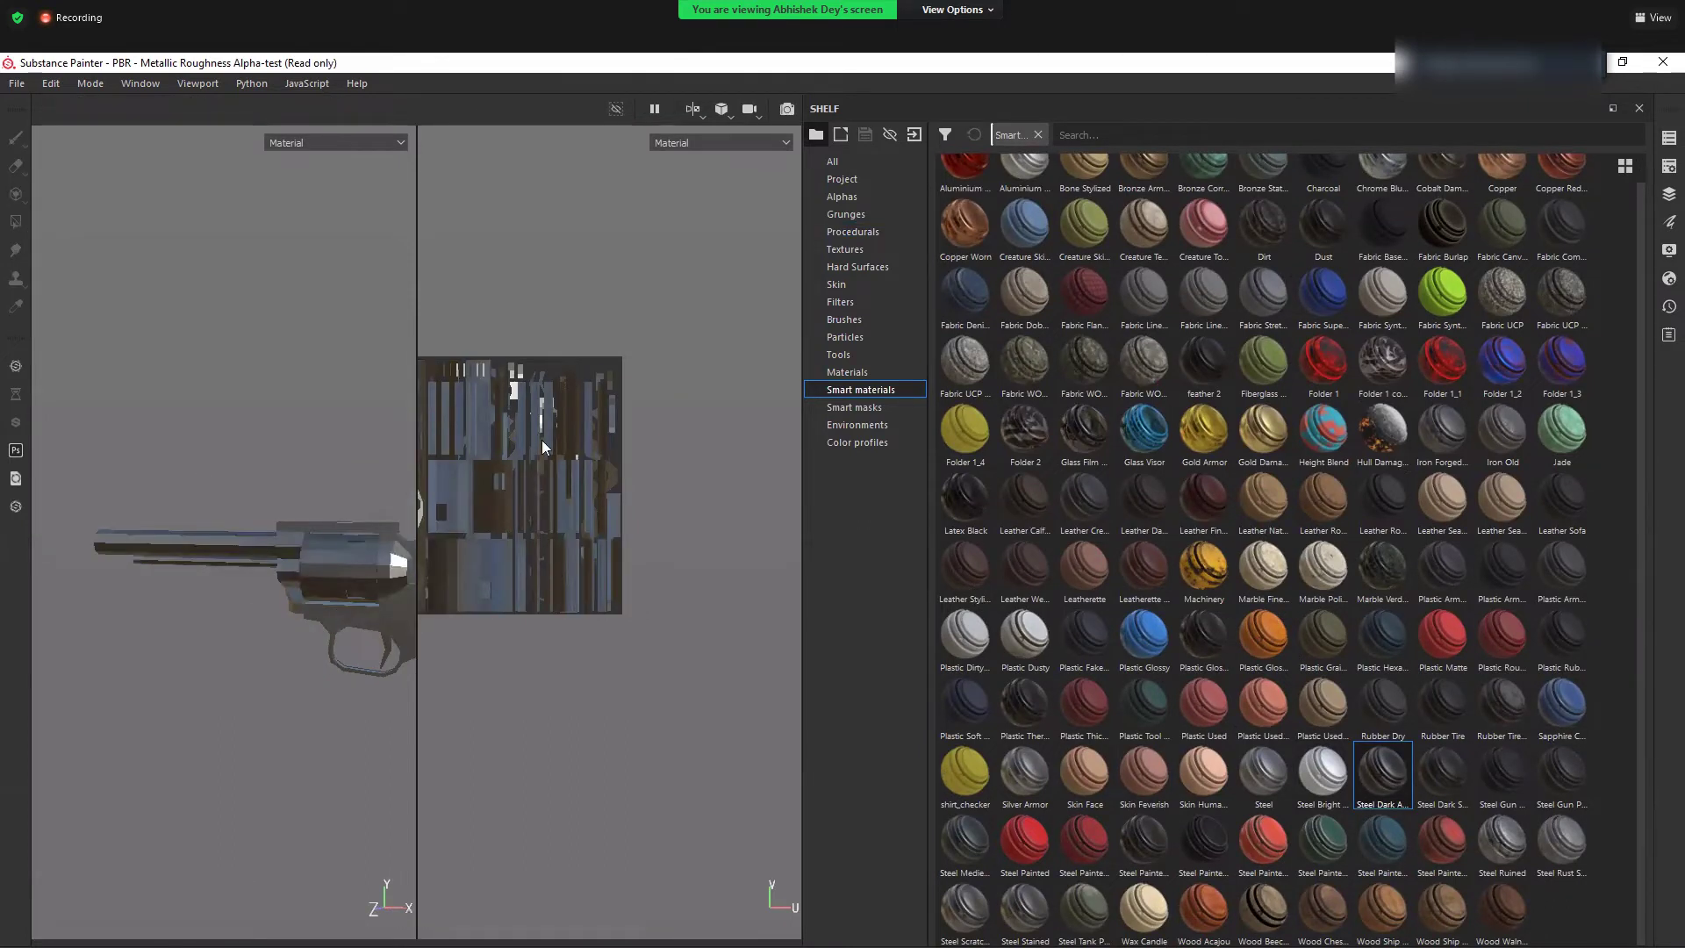
pyautogui.keyDown('alt'); pyautogui.moveTo(341, 527); pyautogui.dragTo(403, 553); pyautogui.keyUp('alt')
pyautogui.keyDown('alt'); pyautogui.moveTo(436, 396); pyautogui.dragTo(551, 425, button='middle'); pyautogui.keyUp('alt')
pyautogui.keyDown('alt'); pyautogui.moveTo(667, 696); pyautogui.dragTo(647, 689, button='right'); pyautogui.keyUp('alt')
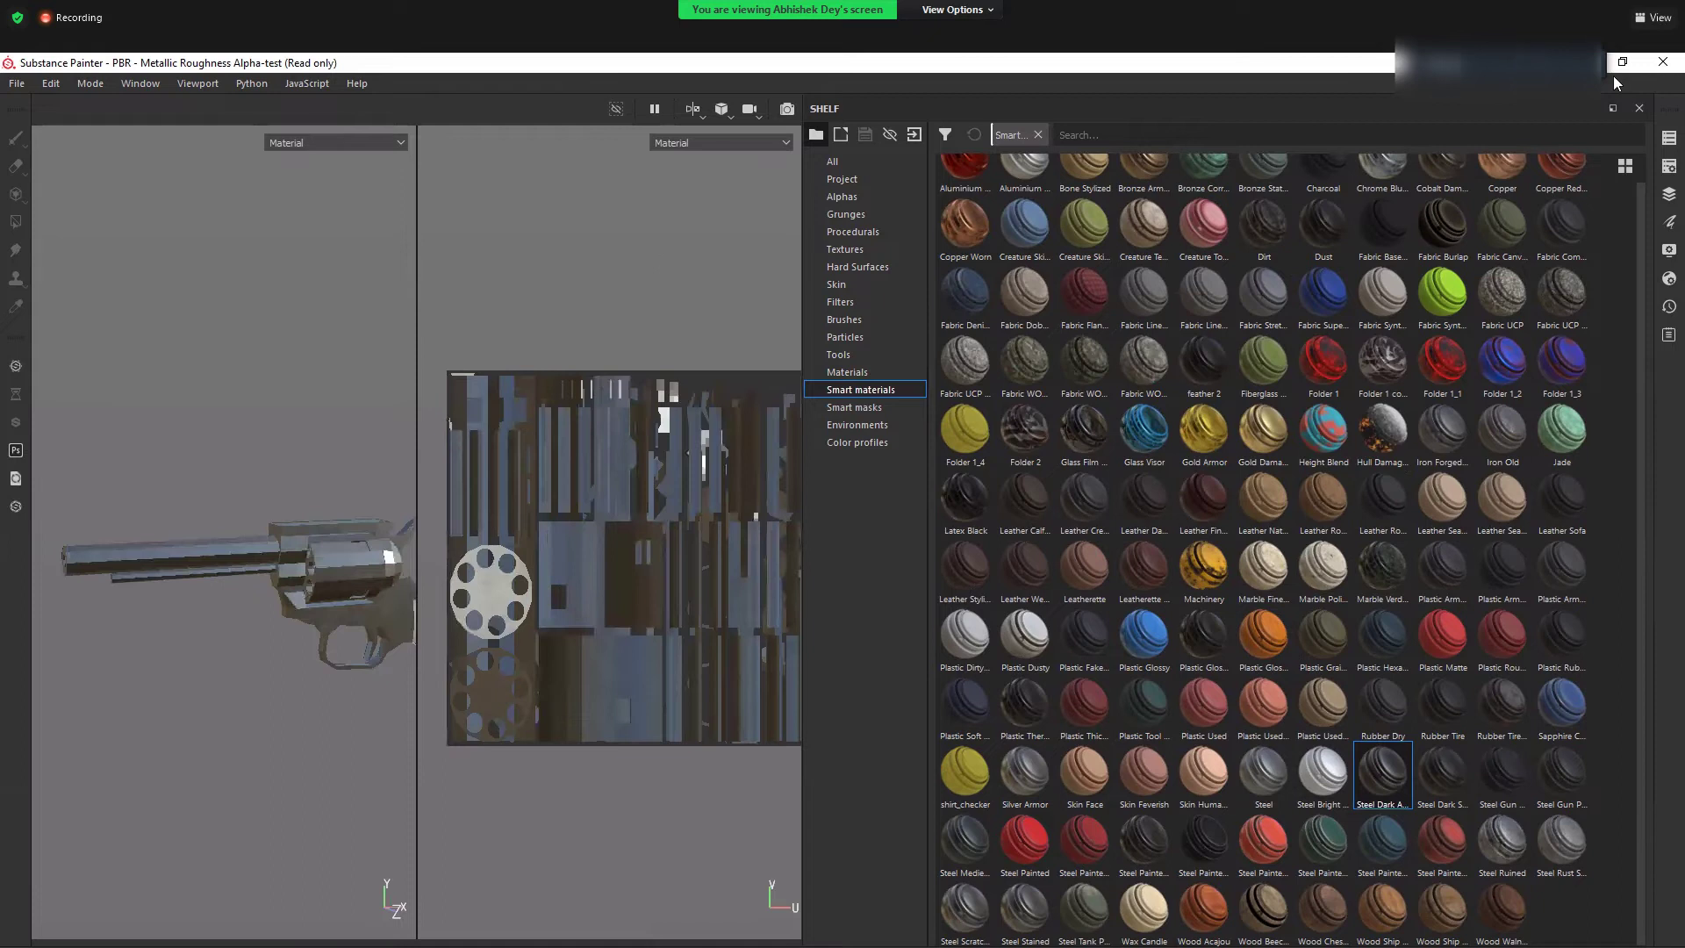
# - Widen the shelf's category list, narrow the shelf to enlarge the viewports, and display the Layers panel
pyautogui.moveTo(929, 249); pyautogui.dragTo(1170, 242)
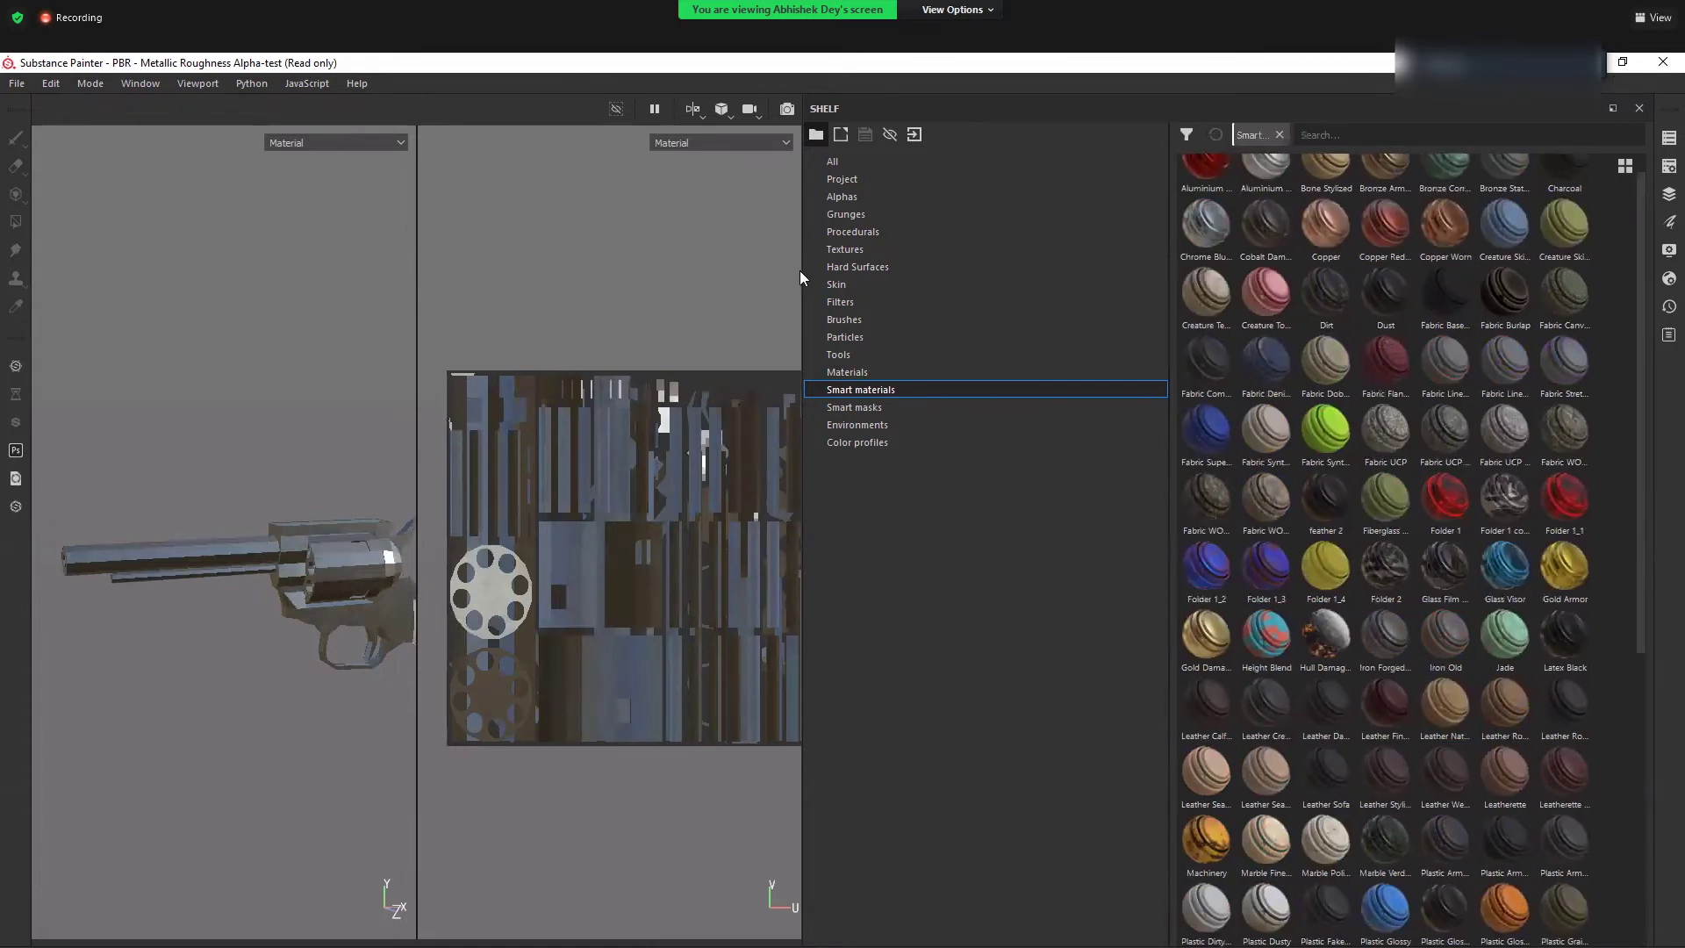
pyautogui.moveTo(869, 269); pyautogui.dragTo(1046, 271)
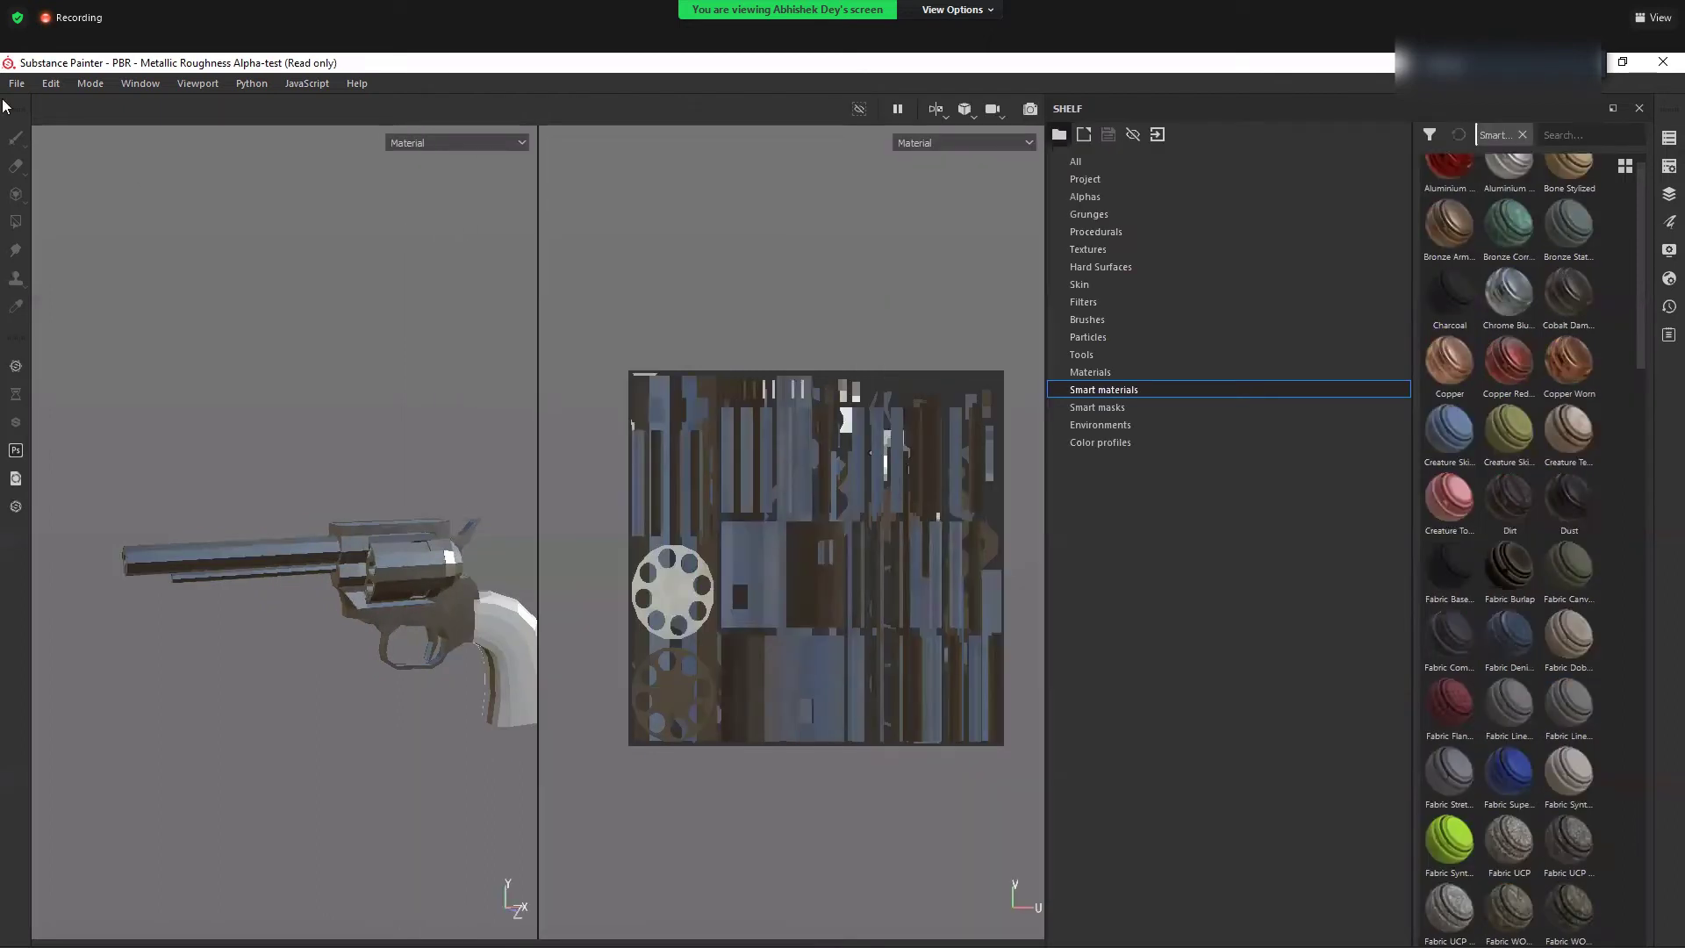
pyautogui.click(16, 83)
pyautogui.click(12, 453)
pyautogui.click(141, 82)
pyautogui.moveTo(150, 102)
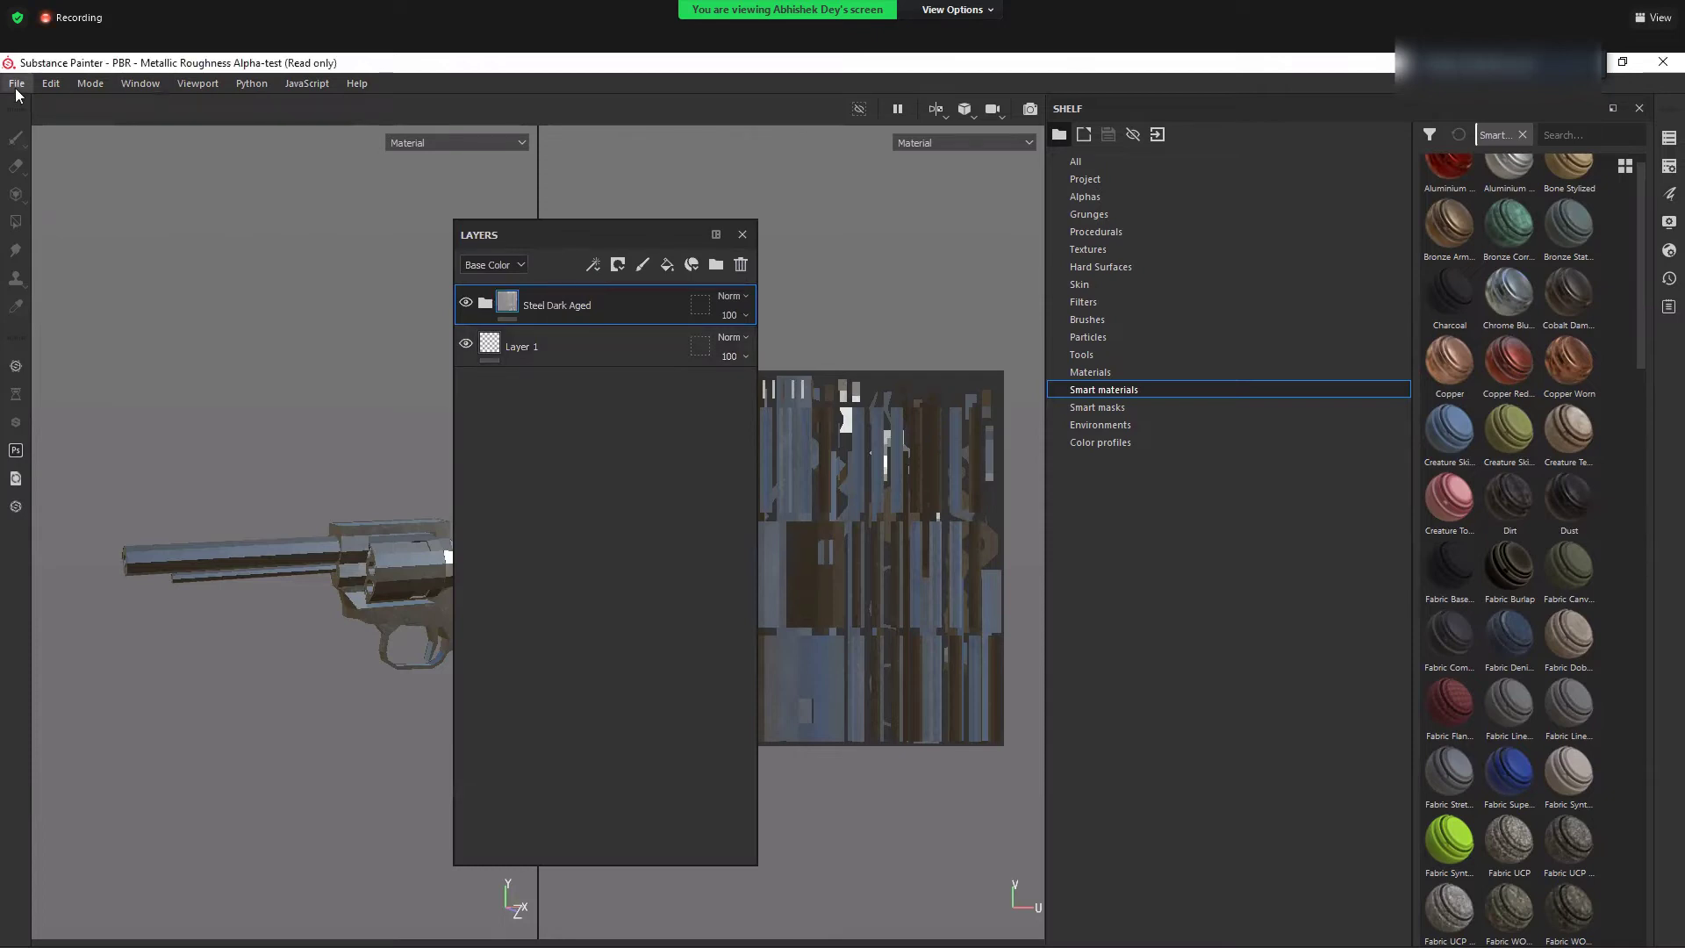
# - Export all channels of the gunMetal and gunWood materials to Photoshop
pyautogui.click(15, 451)
pyautogui.moveTo(1006, 488); pyautogui.dragTo(1009, 525)
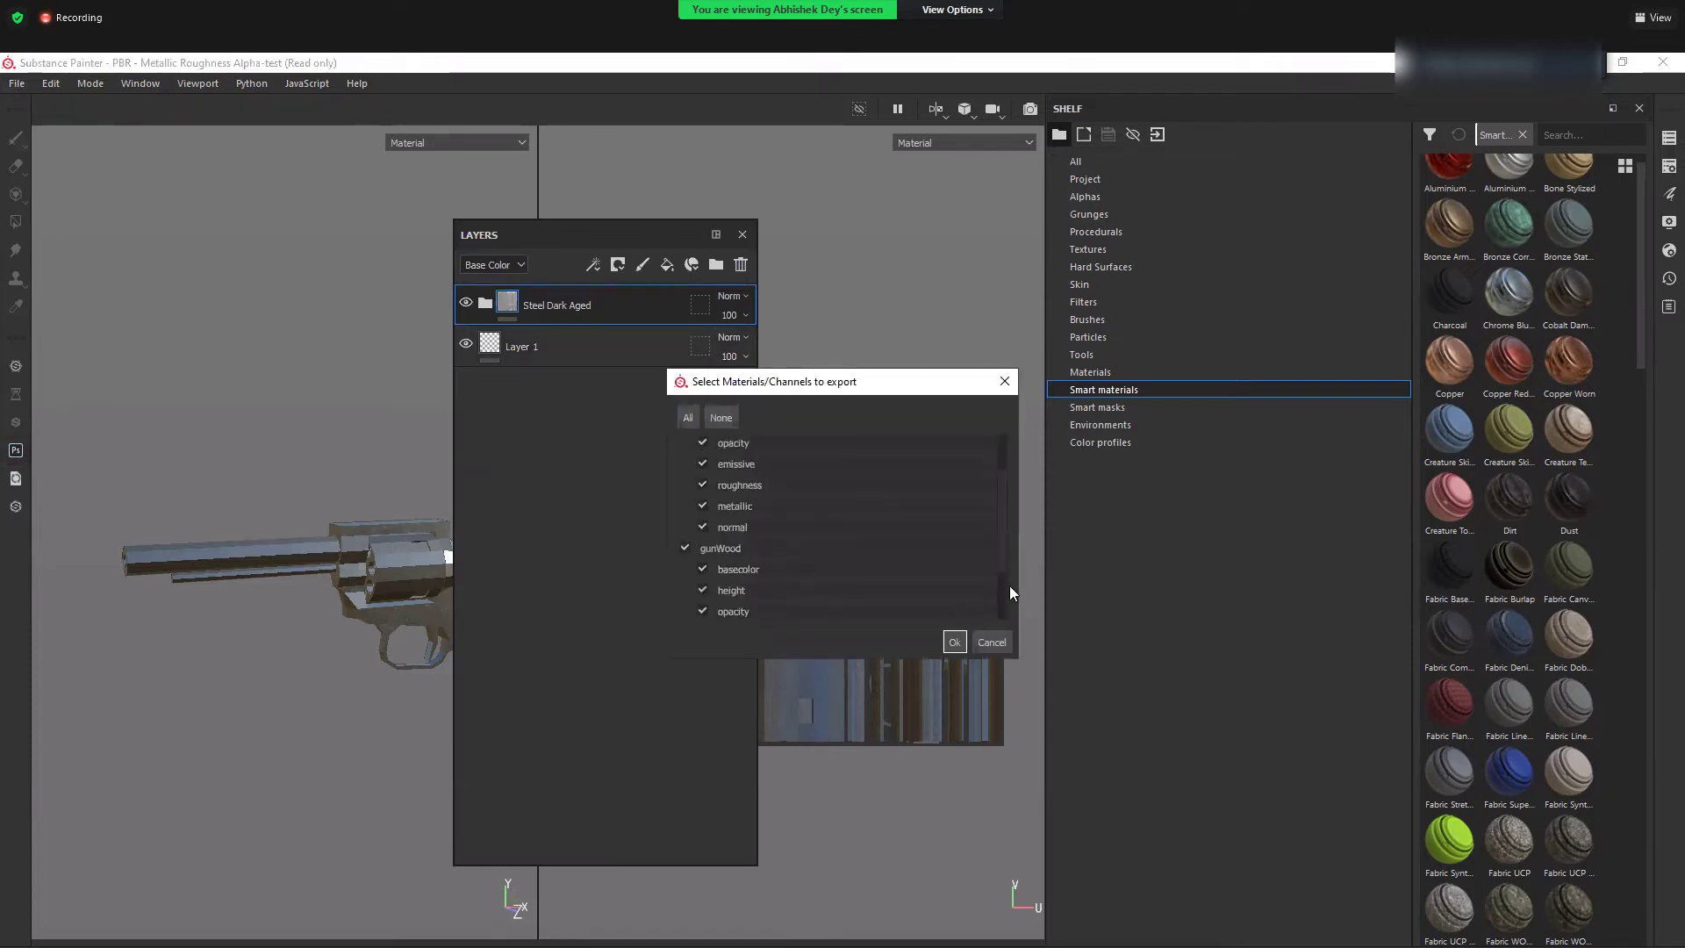
pyautogui.click(1002, 467)
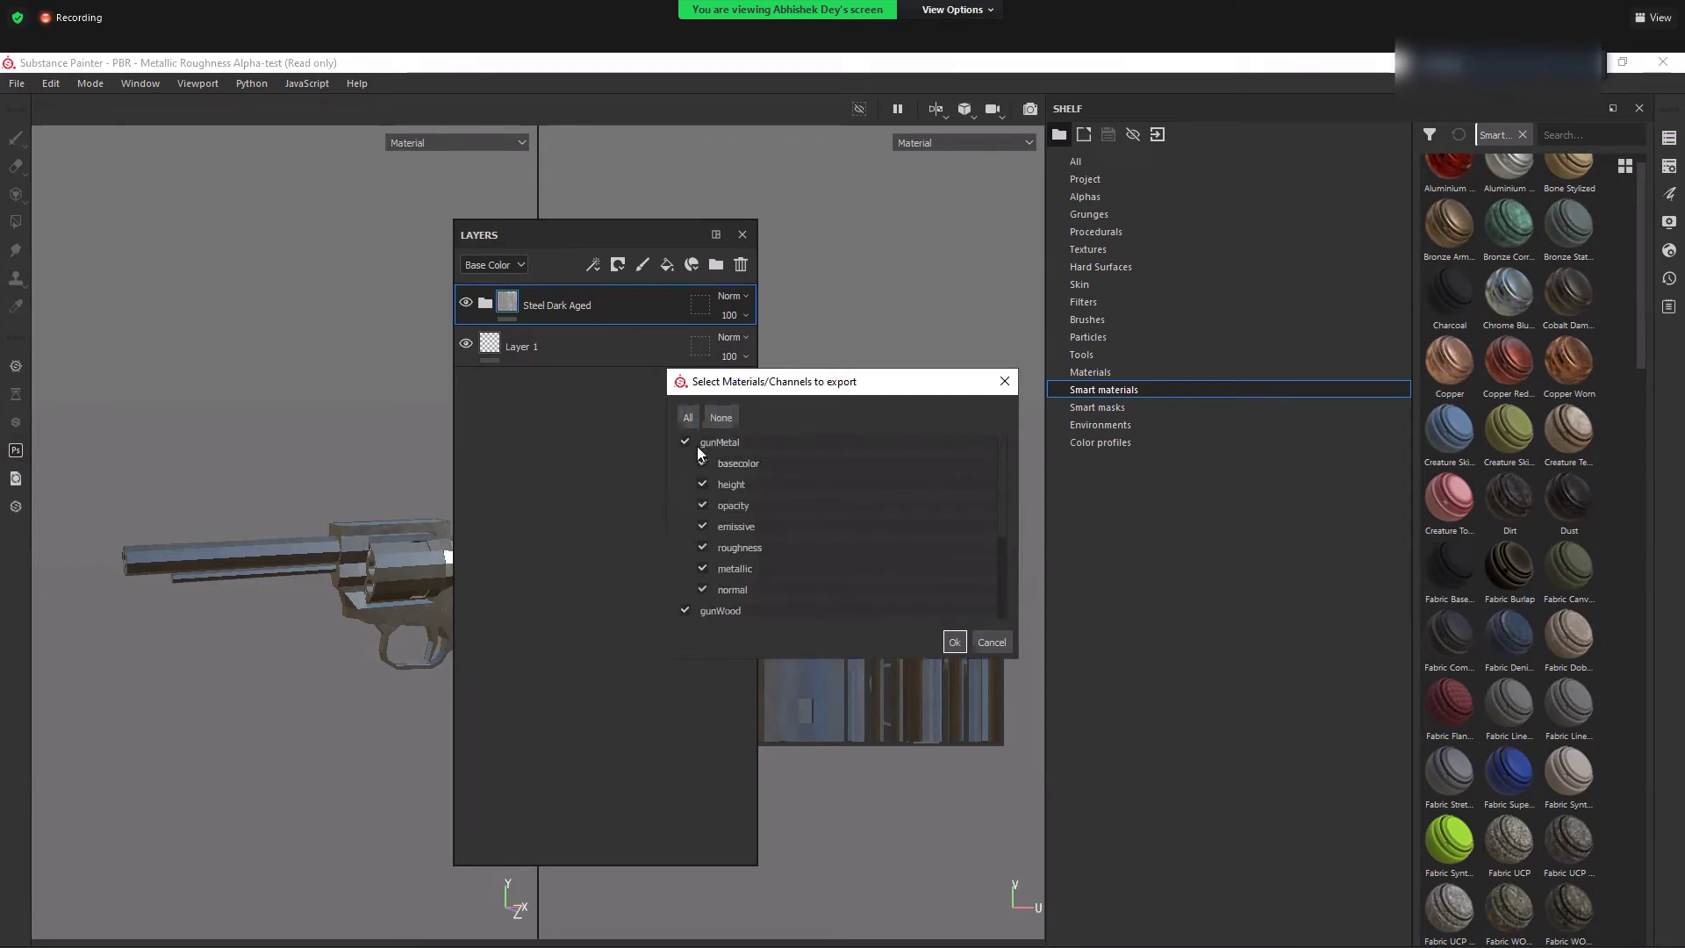
pyautogui.moveTo(765, 382); pyautogui.dragTo(830, 323)
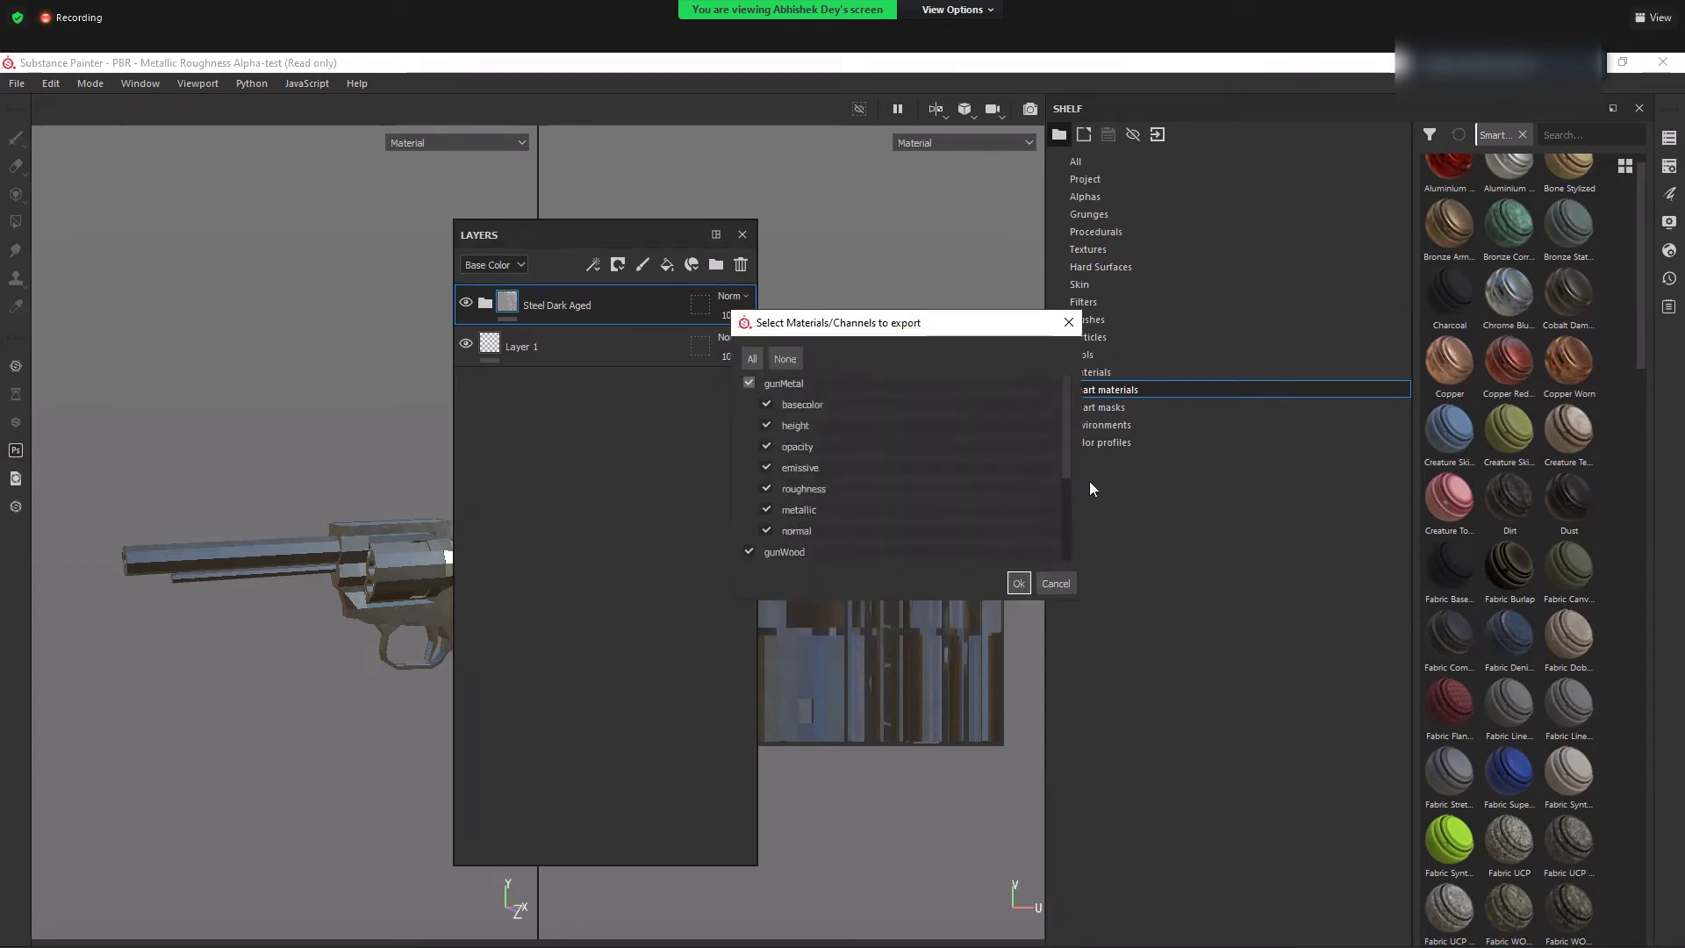
pyautogui.click(1068, 529)
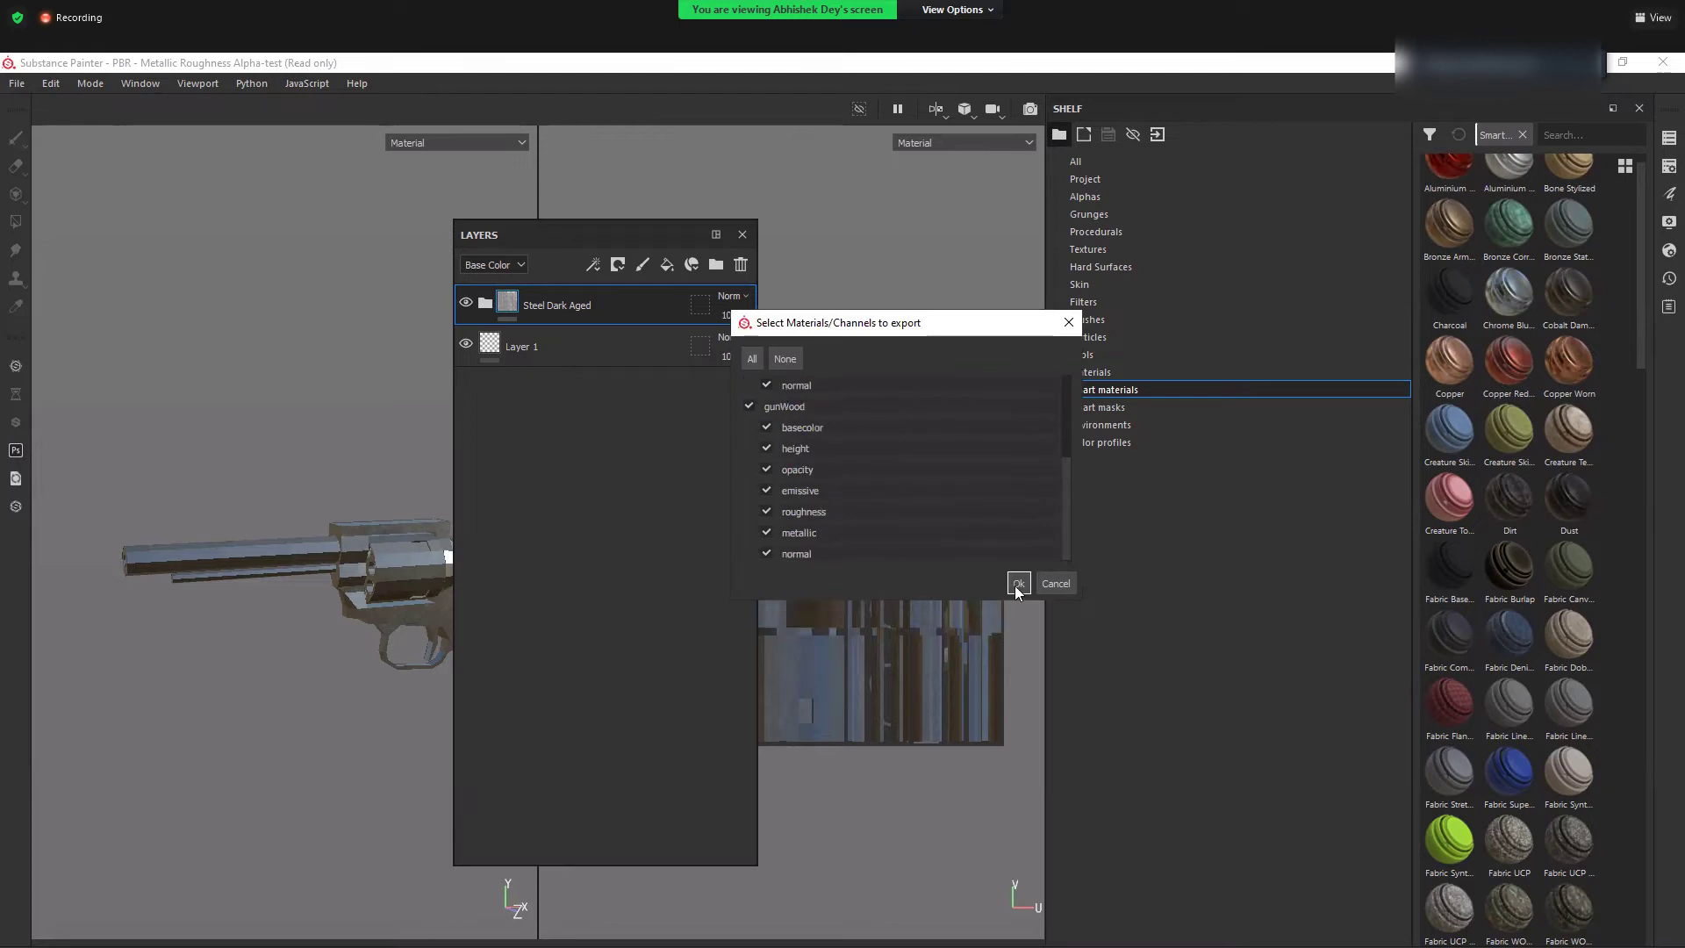
pyautogui.click(1018, 584)
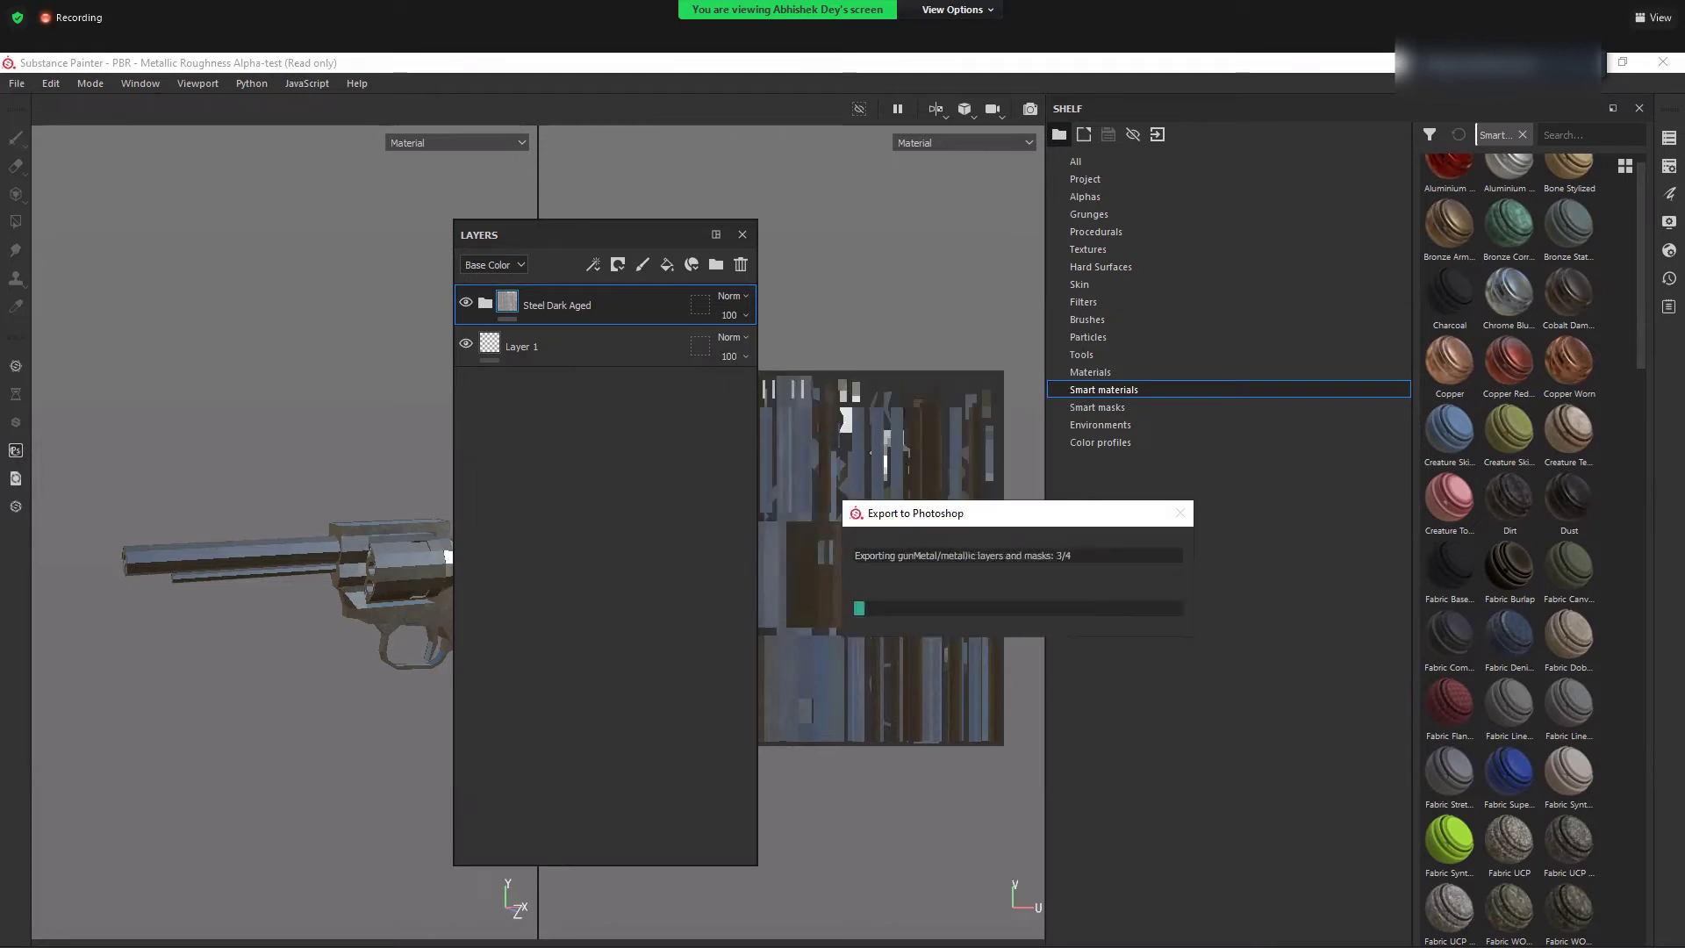
# - Switch to Photoshop and inspect the exported gunMetal_normal and gunWood_emissive documents with their layers
pyautogui.moveTo(642, 946)
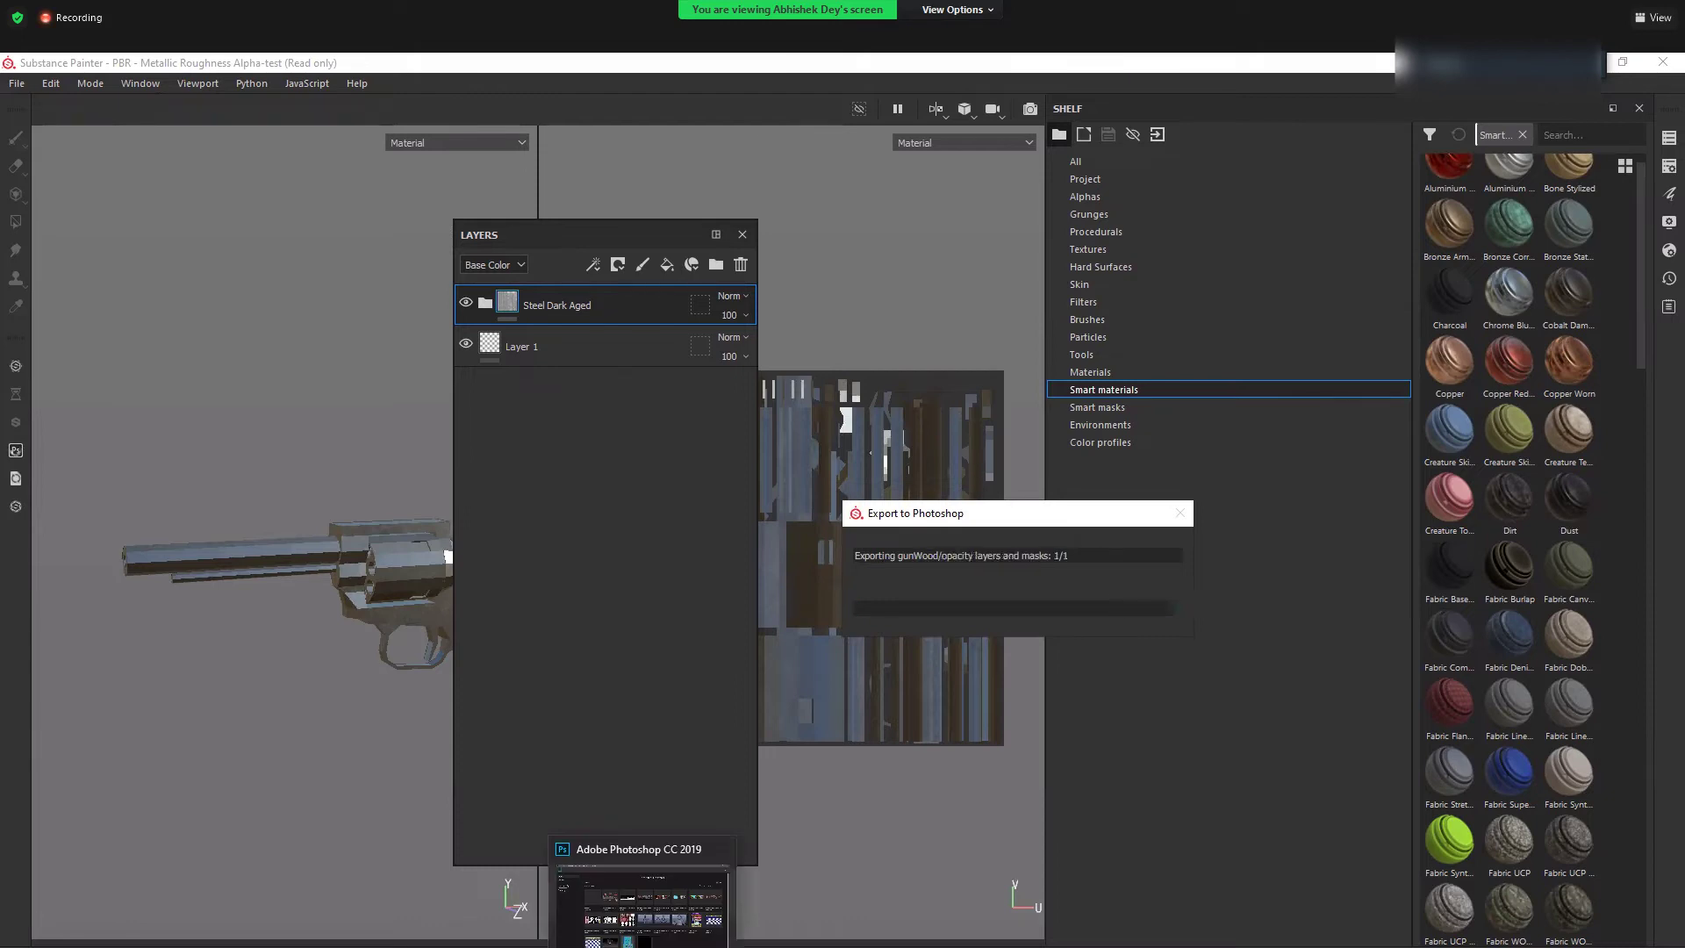
pyautogui.click(642, 944)
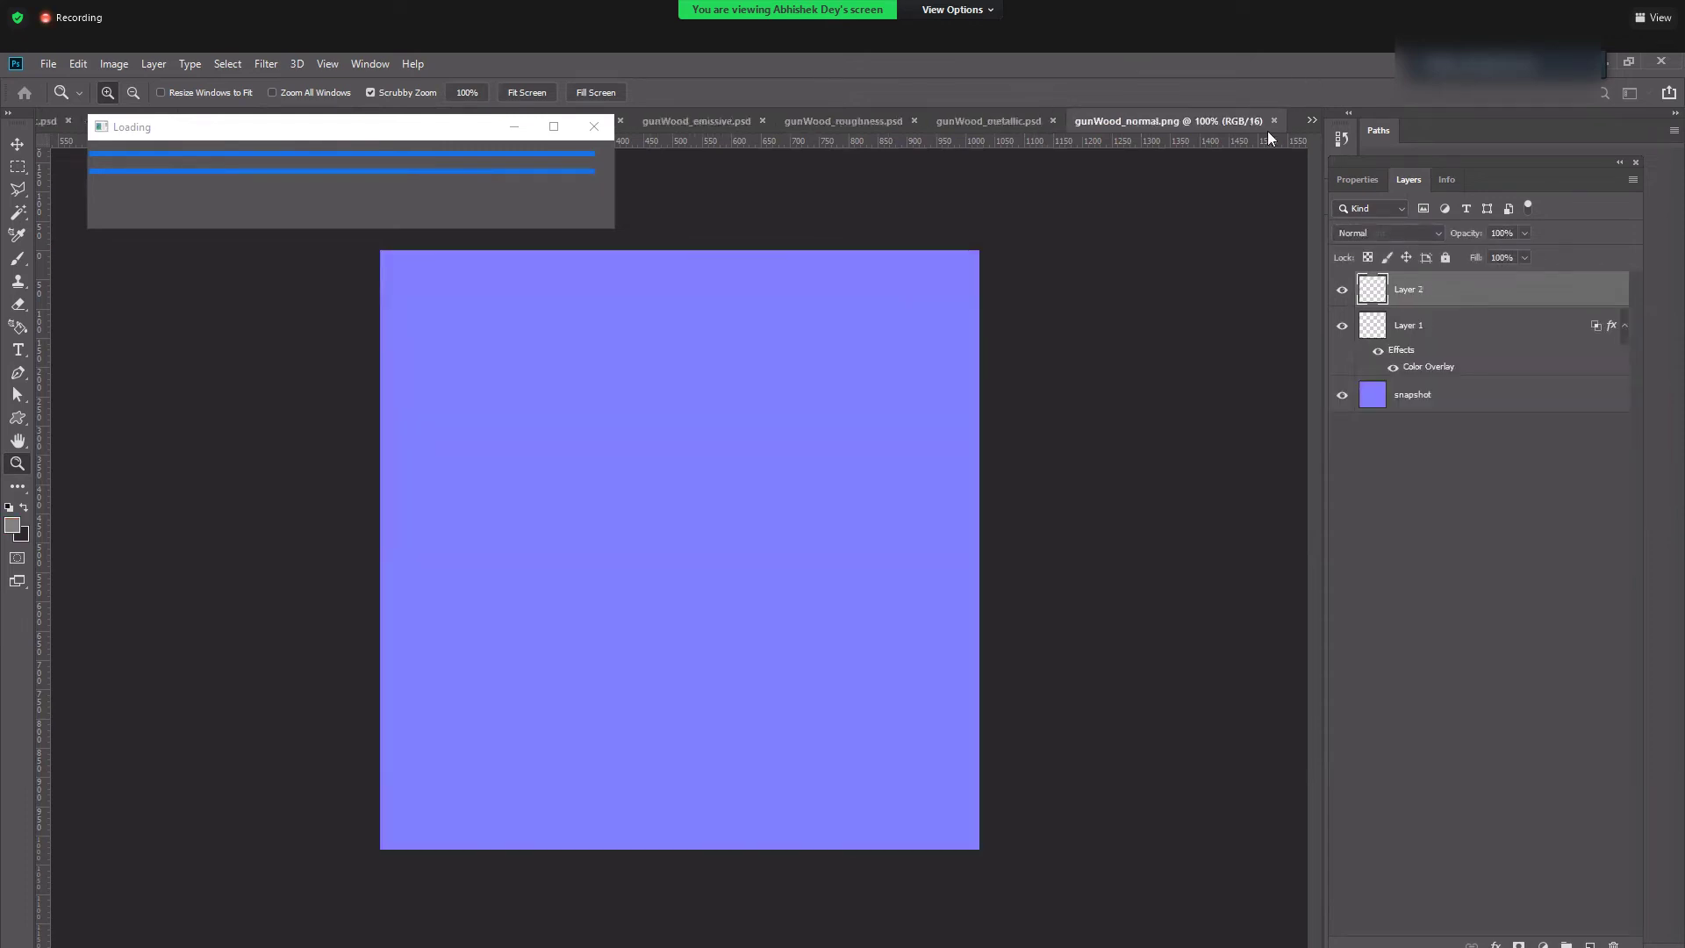
pyautogui.click(71, 120)
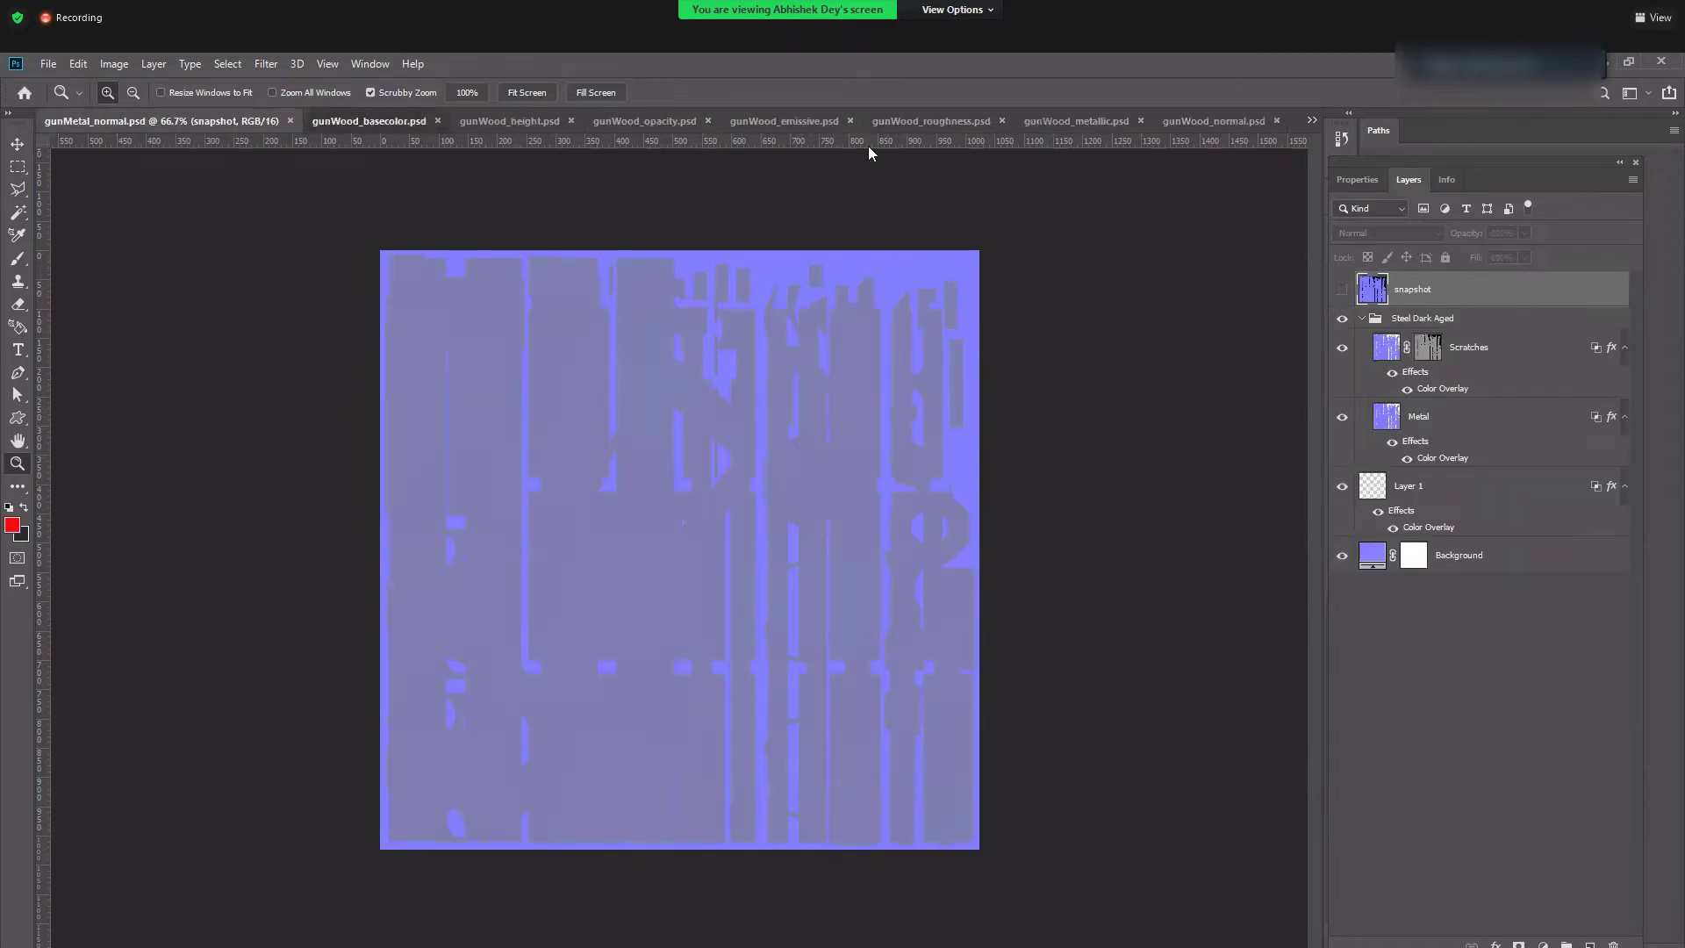
pyautogui.click(844, 120)
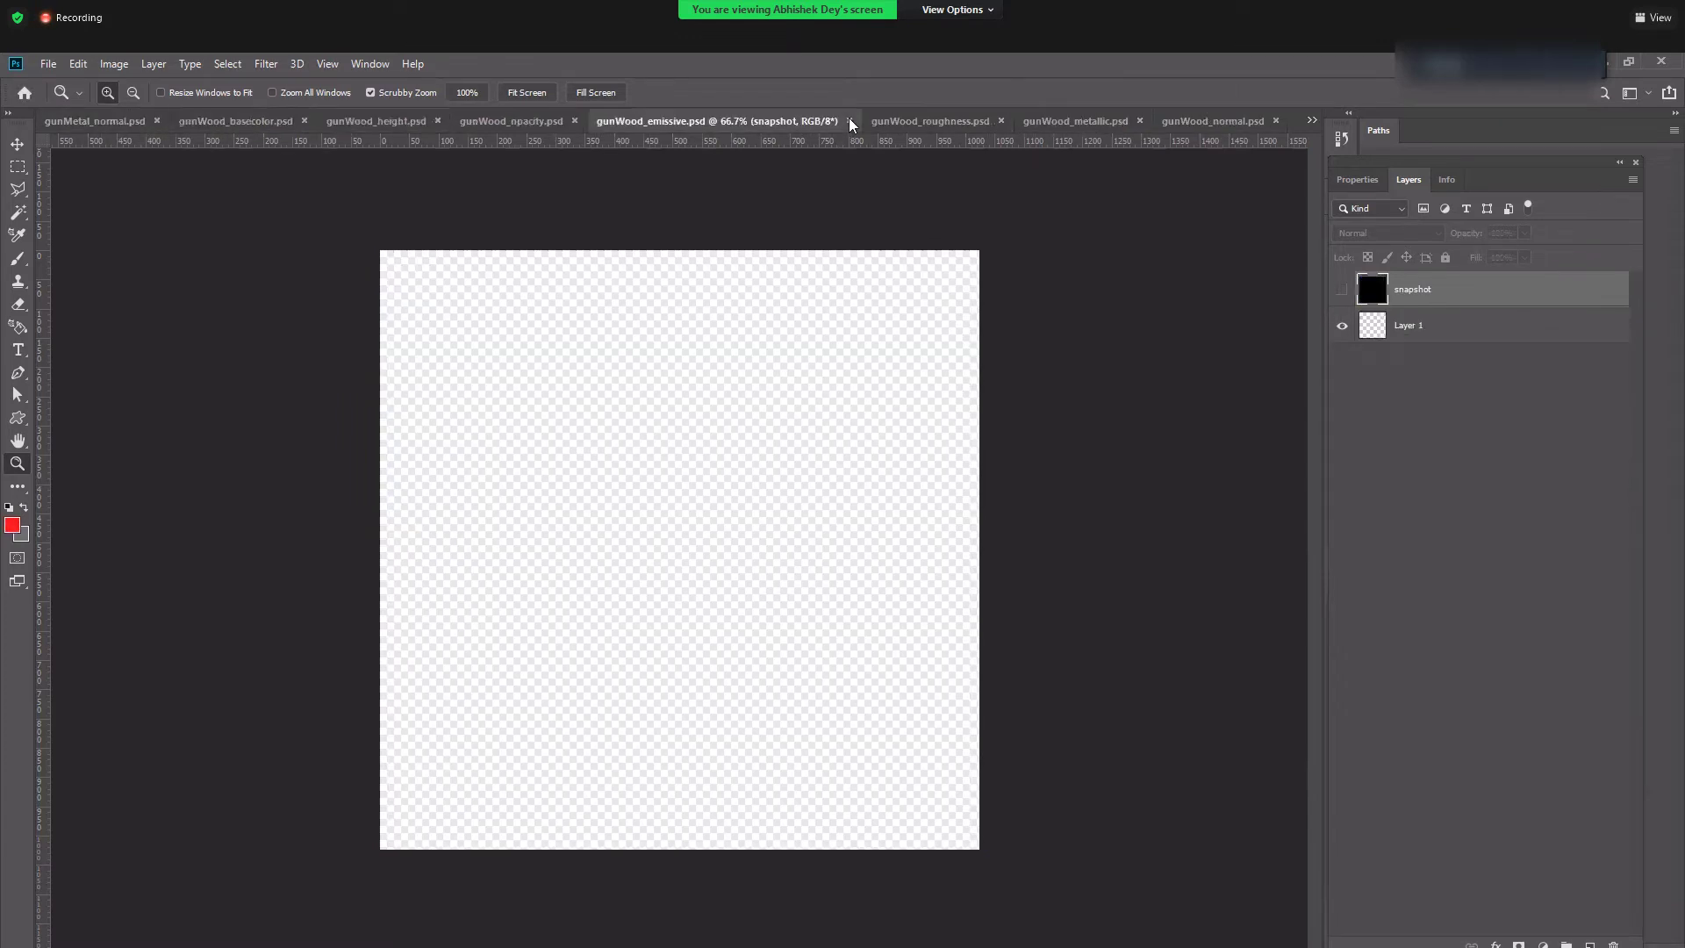
# - Close all the exported gunWood and gunMetal texture documents
pyautogui.click(850, 120)
pyautogui.click(857, 121)
pyautogui.click(861, 121)
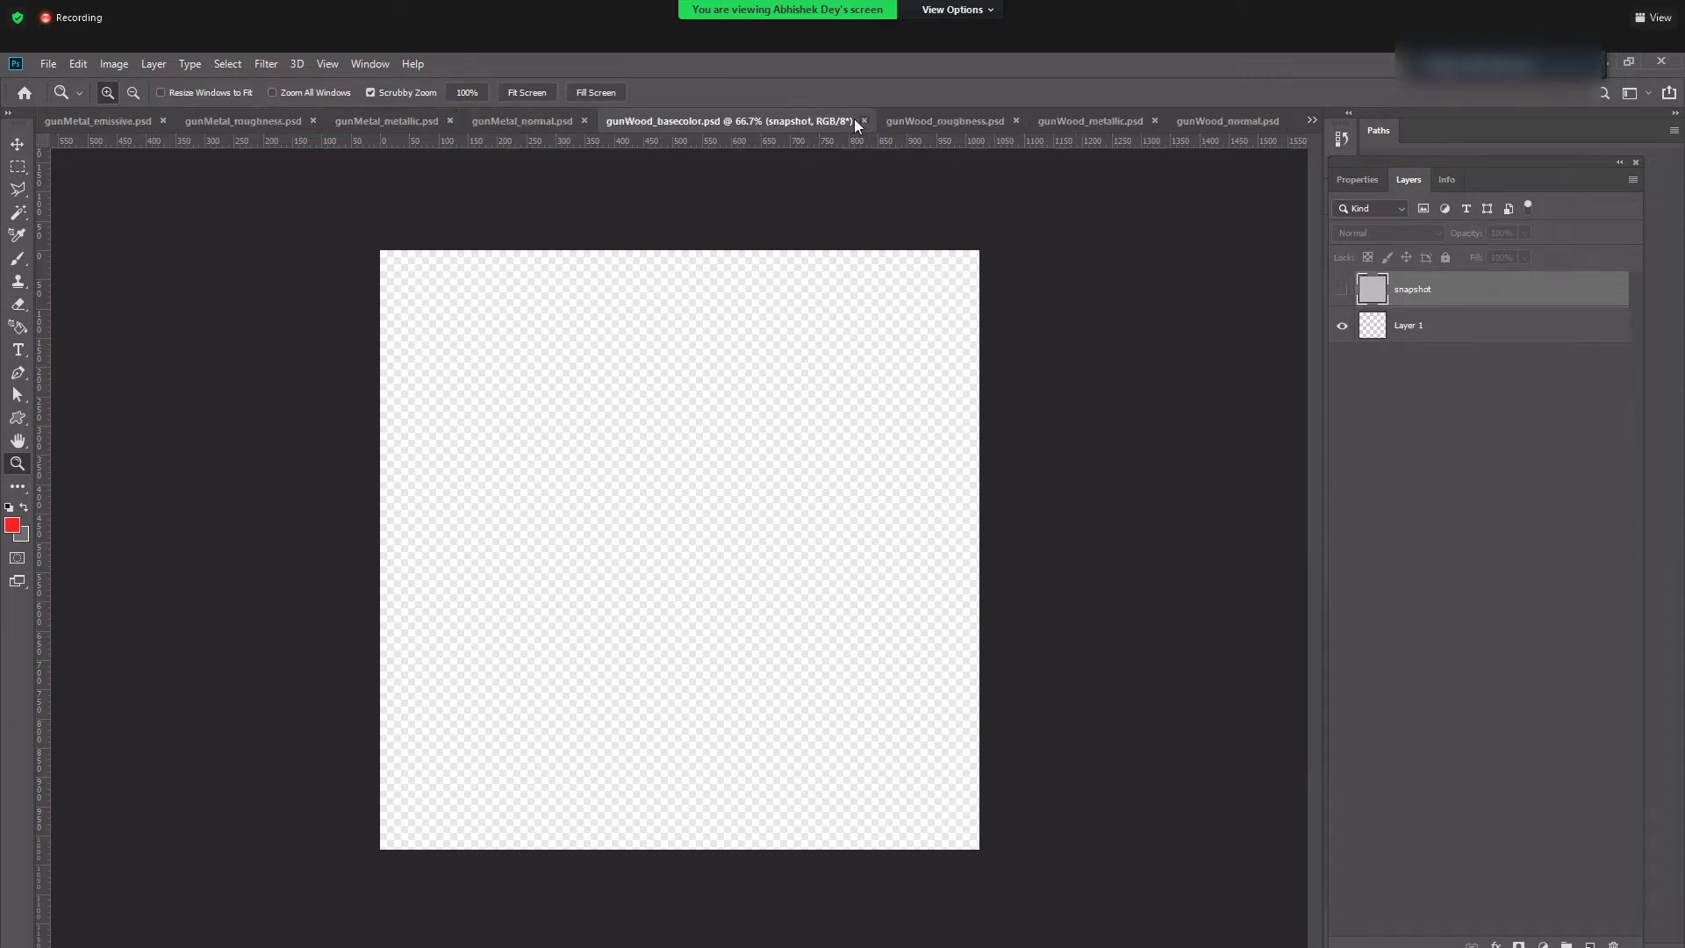
pyautogui.click(857, 121)
pyautogui.click(863, 121)
pyautogui.click(867, 121)
pyautogui.click(866, 121)
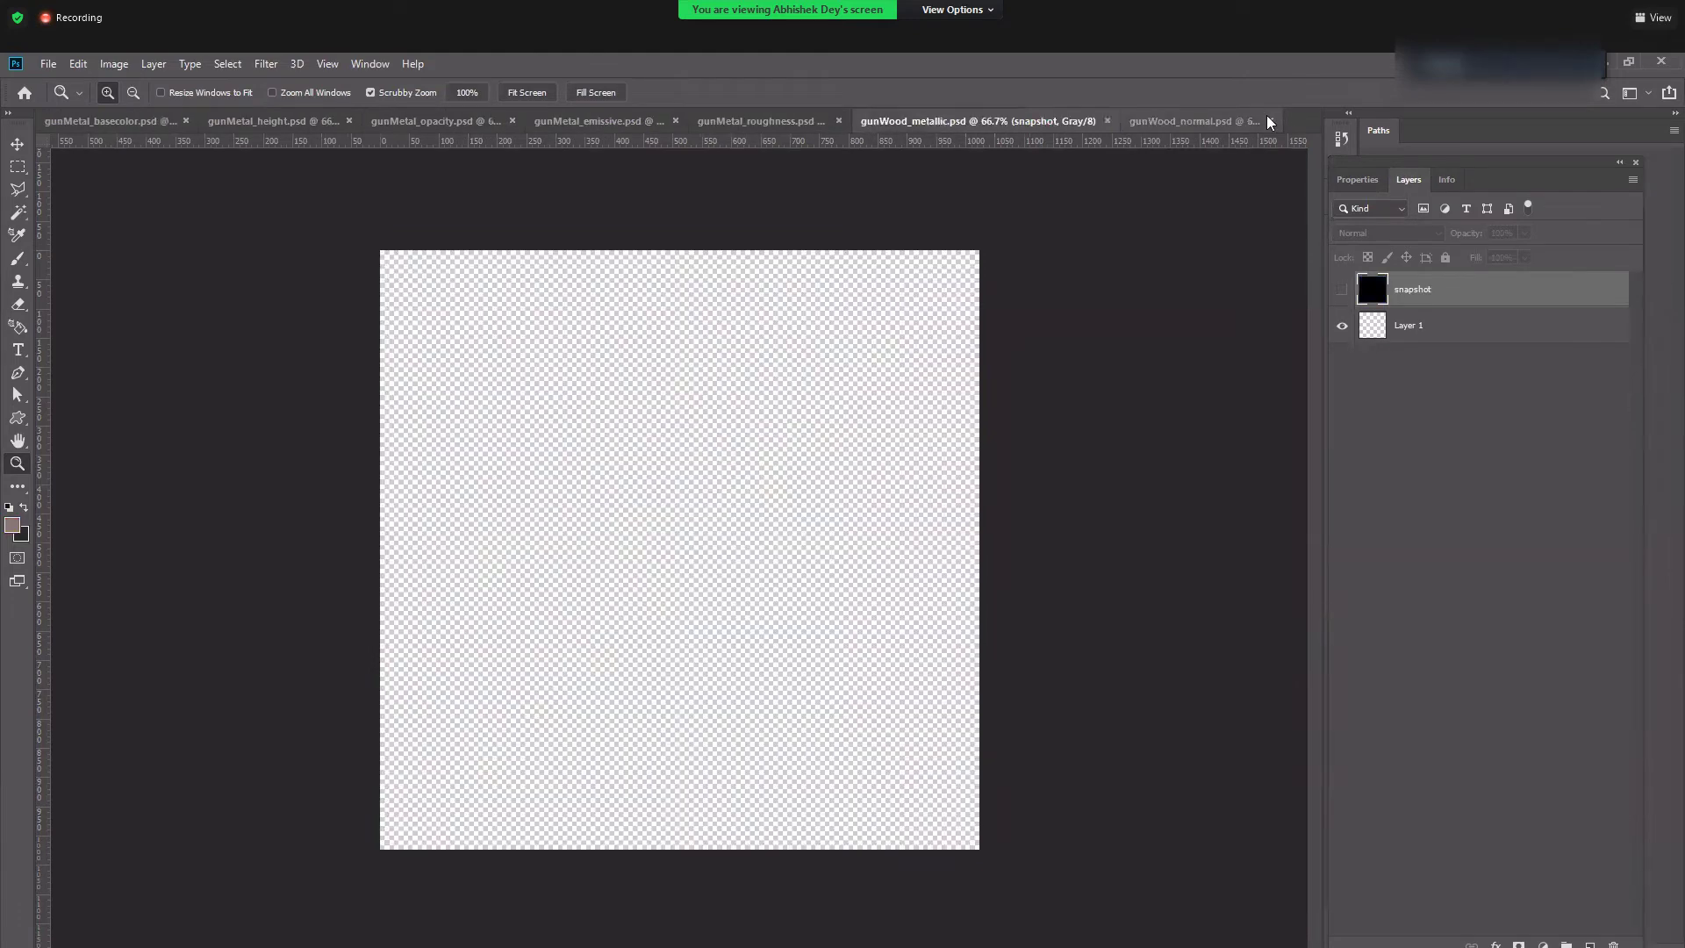
pyautogui.click(1269, 121)
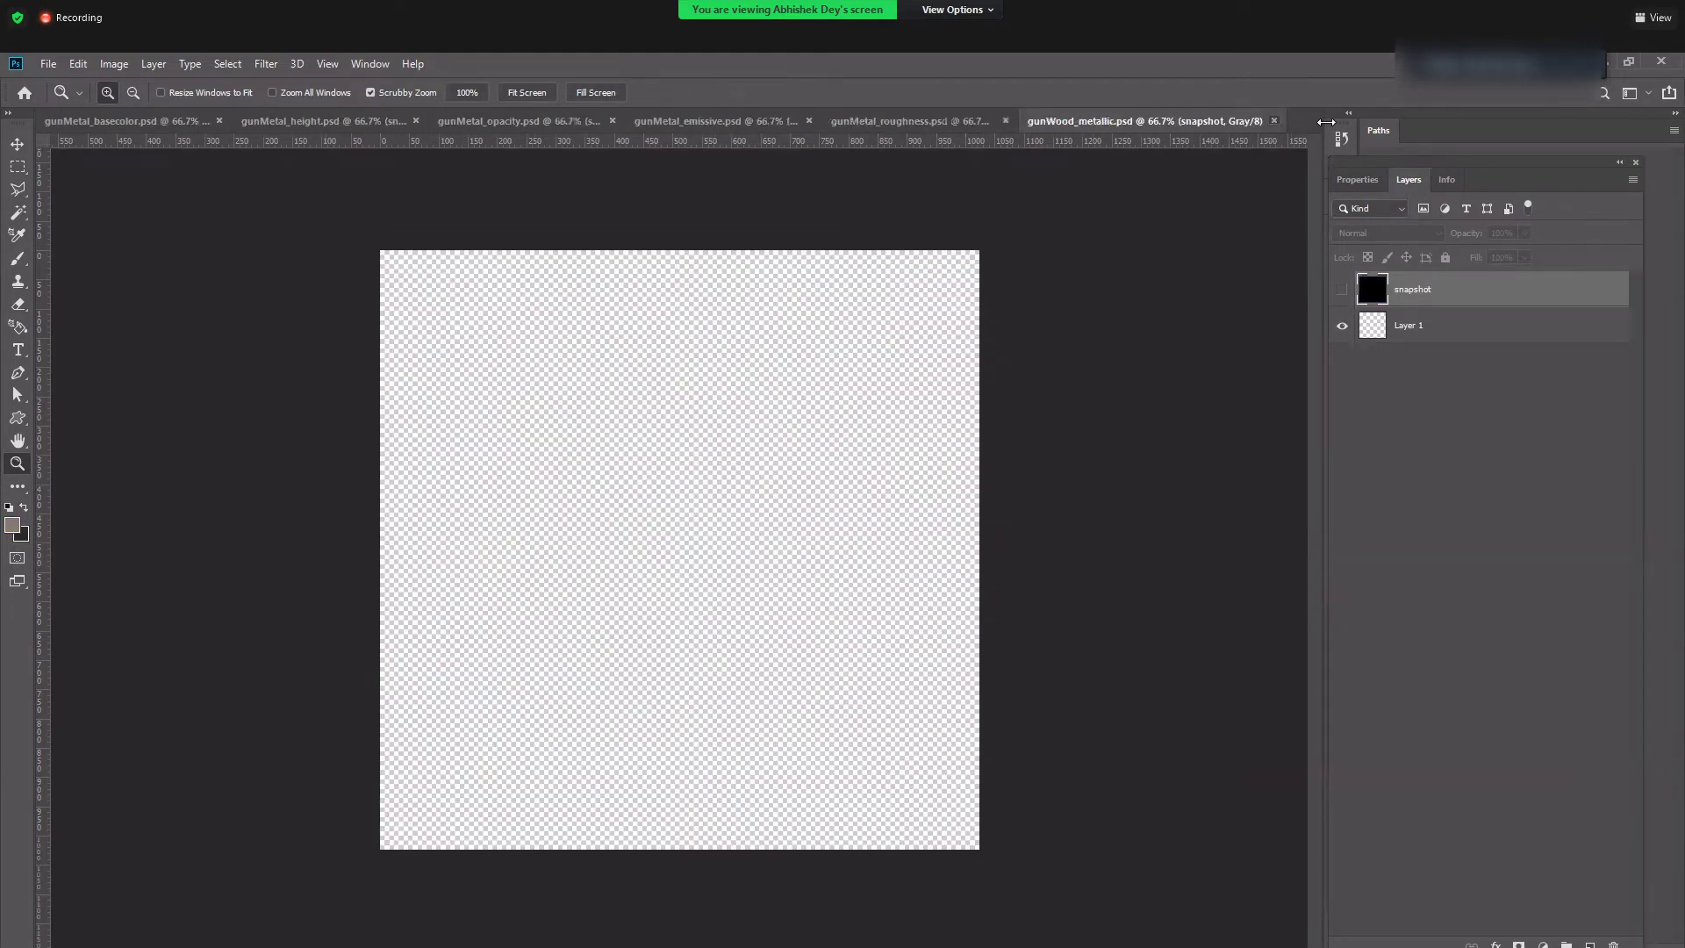
pyautogui.click(1275, 120)
pyautogui.click(1103, 119)
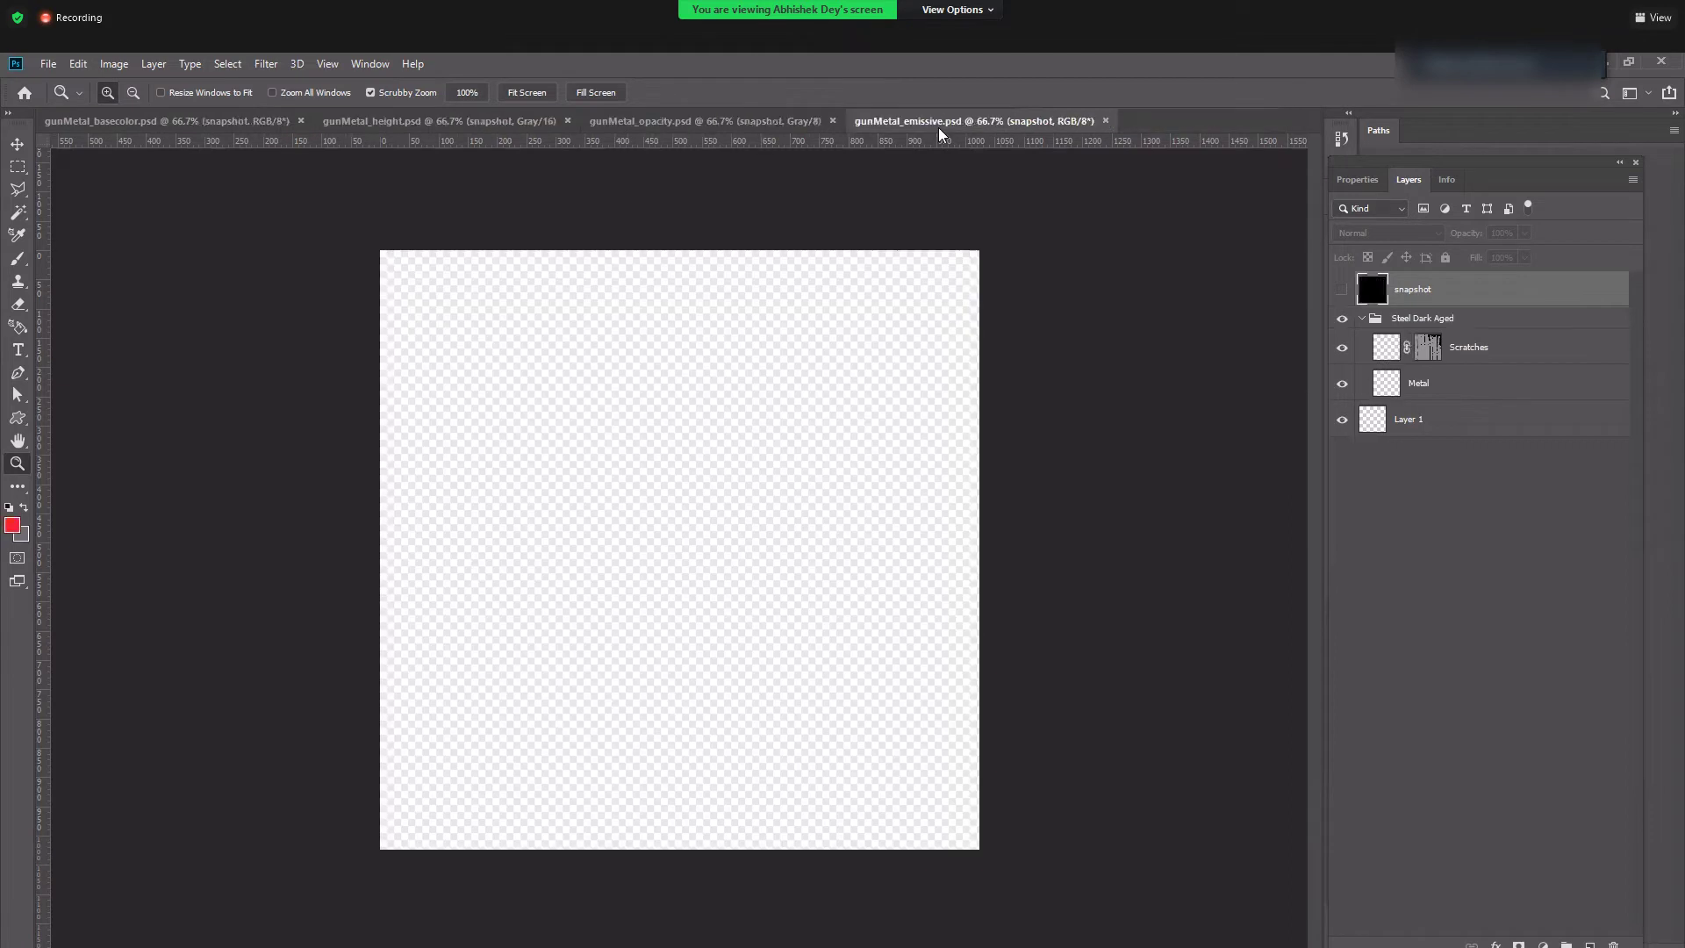
pyautogui.click(1097, 120)
pyautogui.click(569, 118)
pyautogui.click(301, 119)
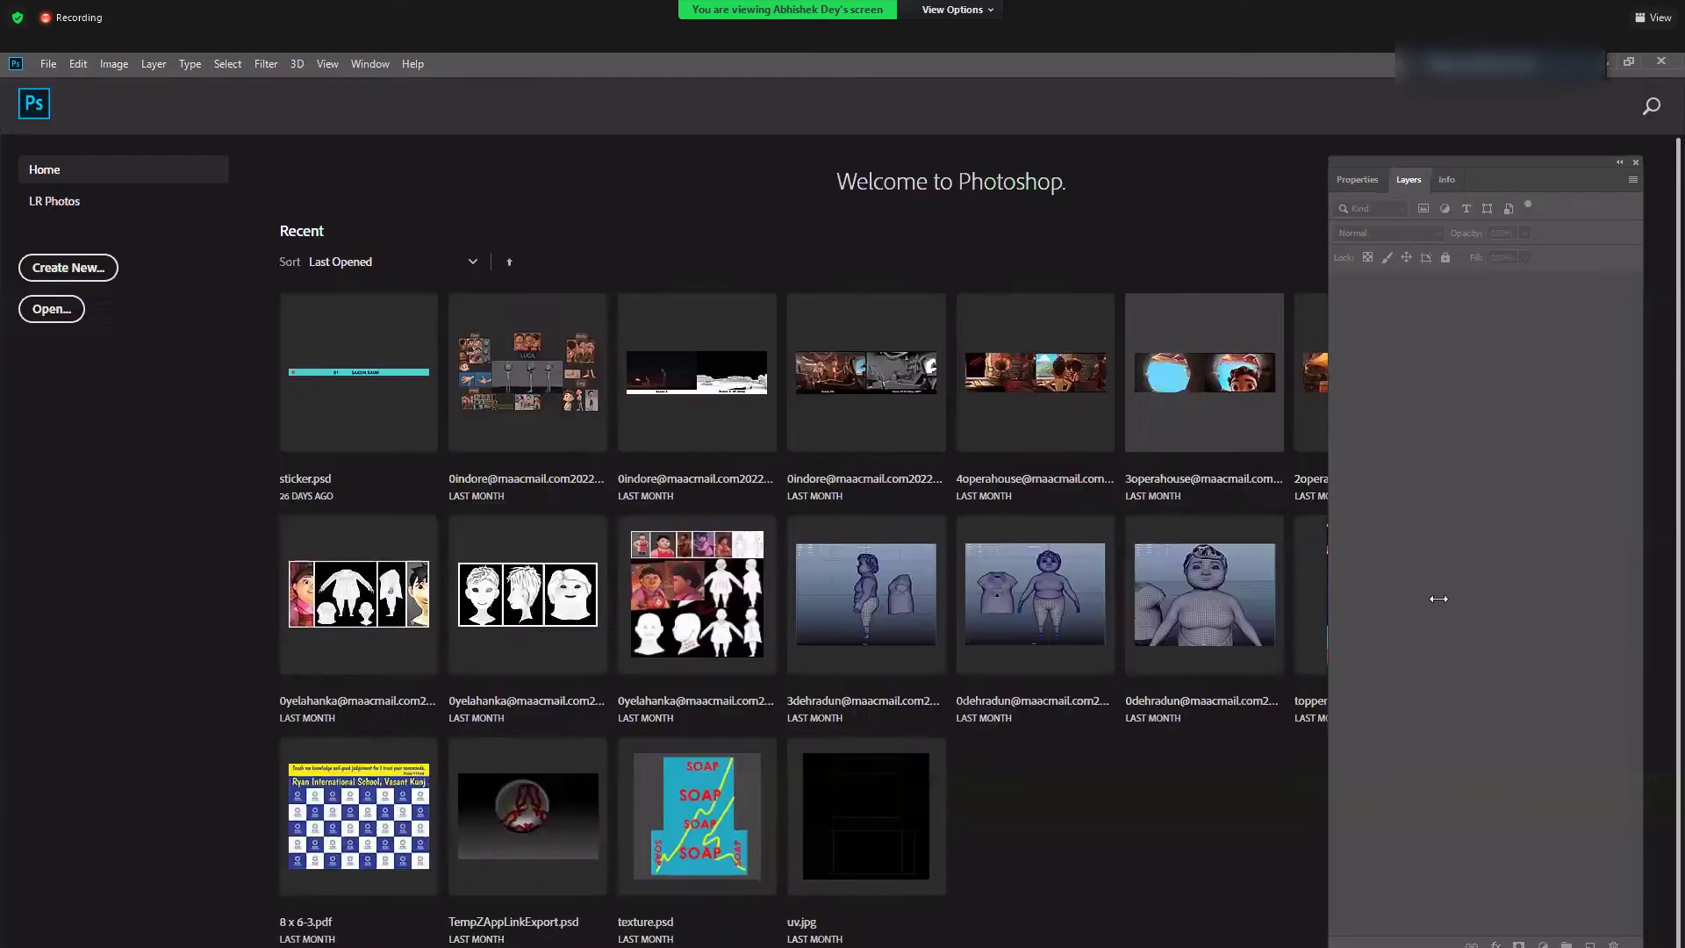
# - Switch back to Substance Painter, move the Layers panel aside, and enable Use UV Tile workflow for a new project
pyautogui.hotkey('alt', 'Tab')
pyautogui.moveTo(657, 222); pyautogui.dragTo(803, 190)
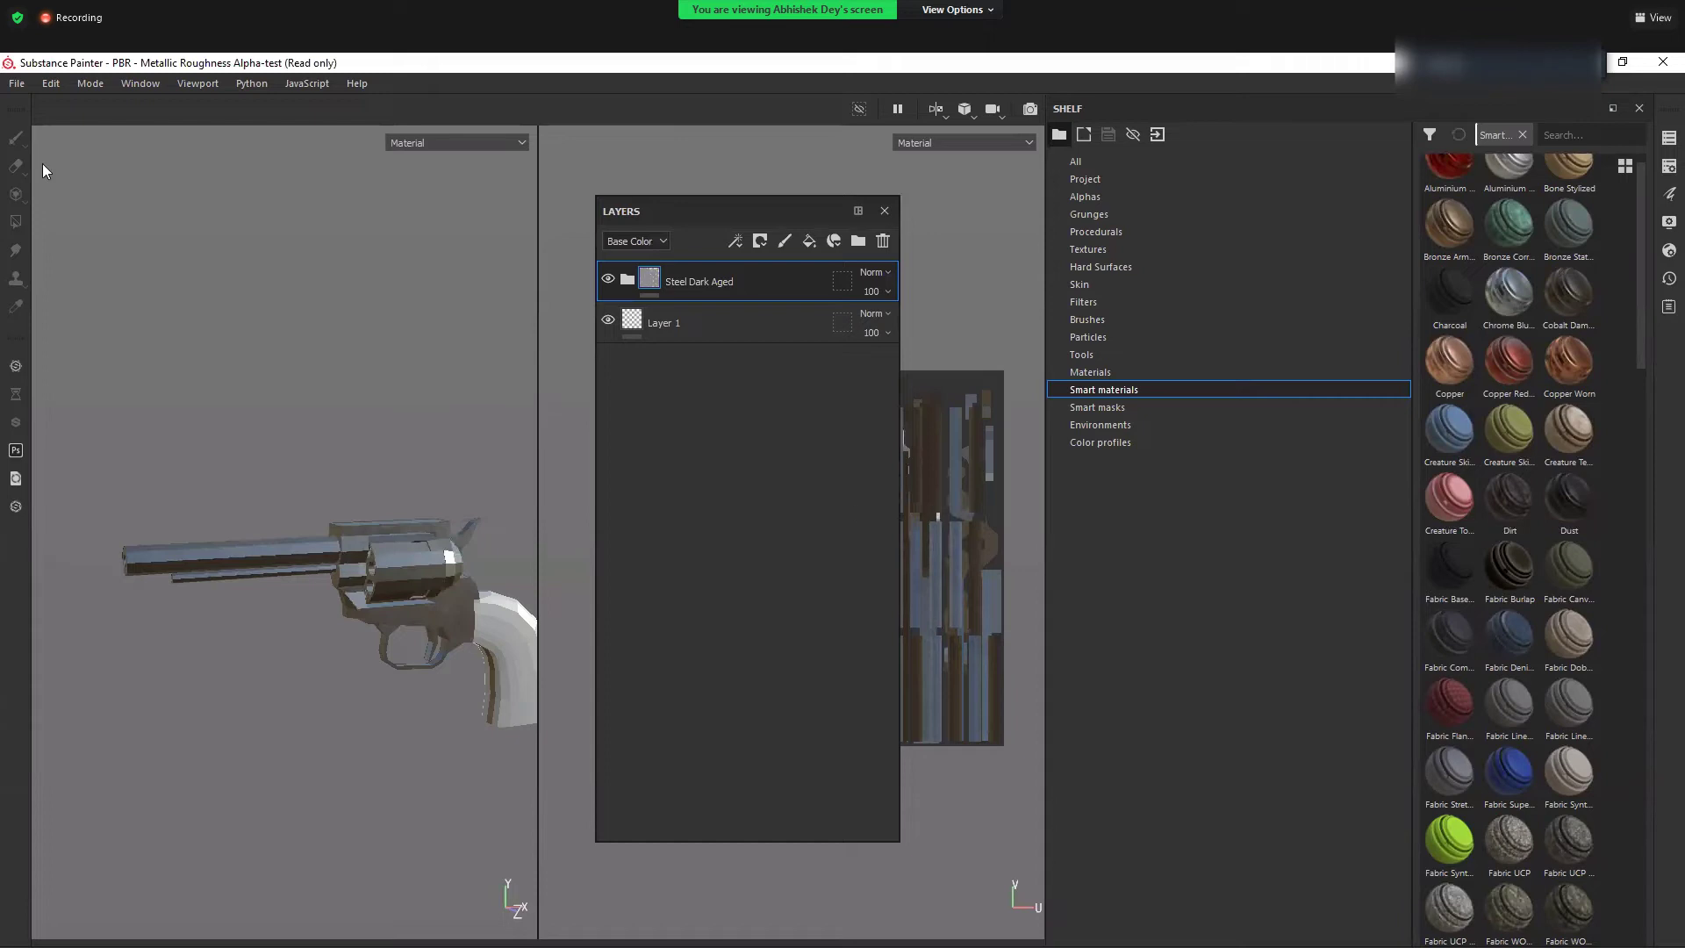
pyautogui.click(17, 83)
pyautogui.click(53, 112)
pyautogui.click(1045, 267)
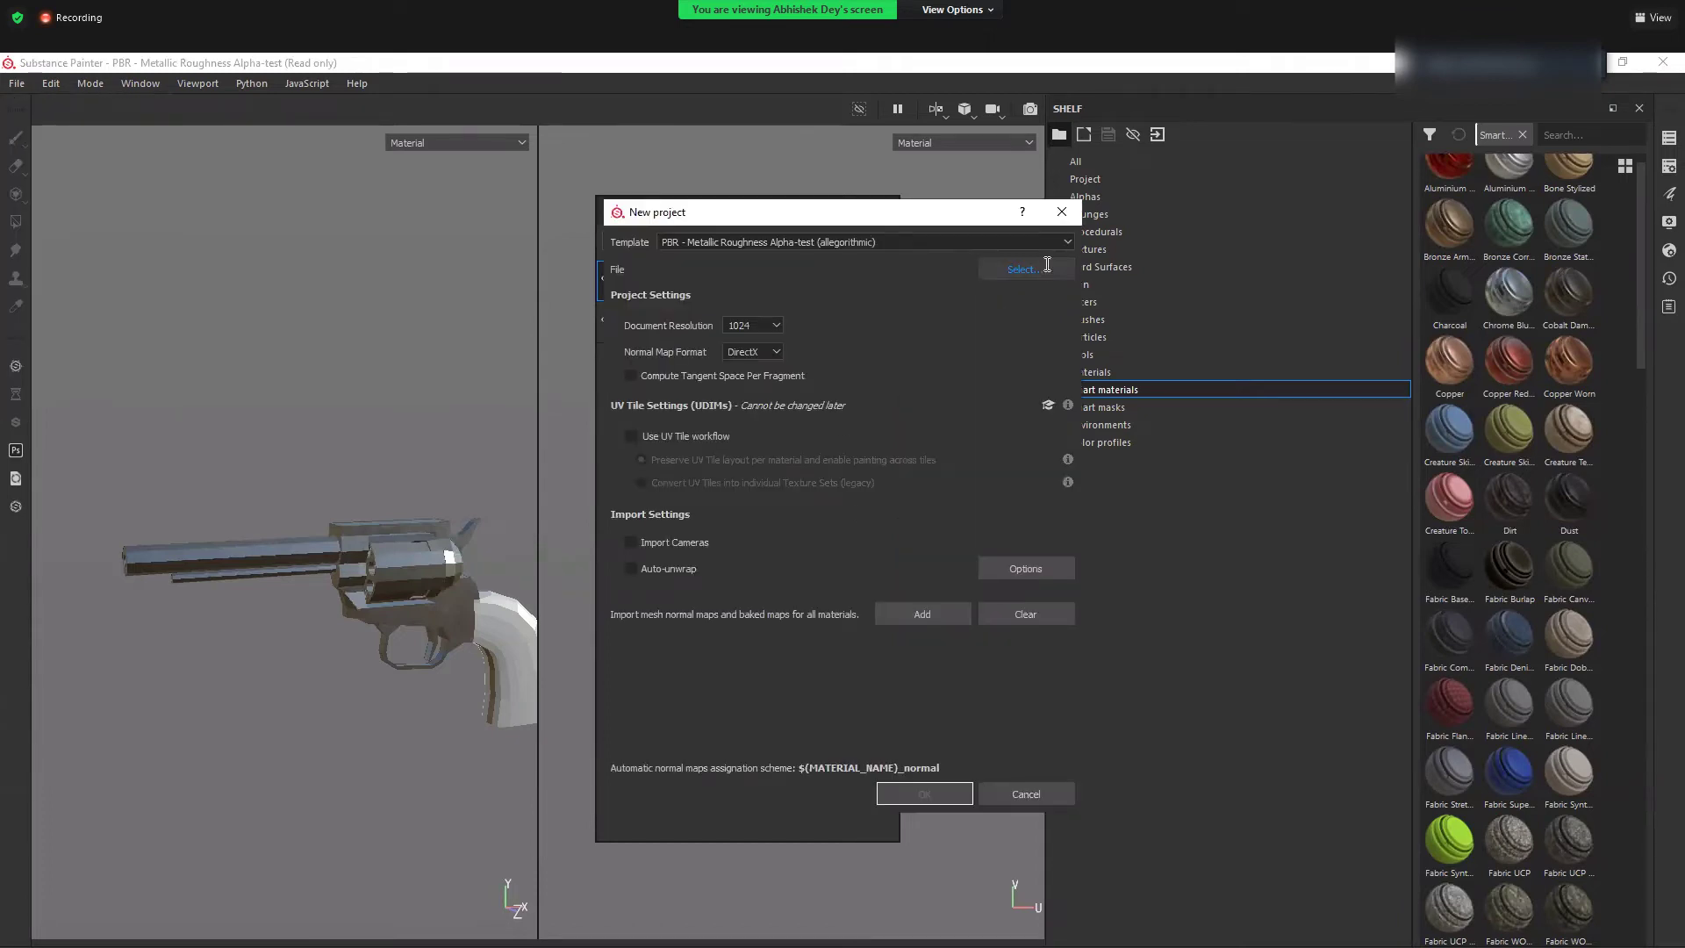
pyautogui.click(1261, 239)
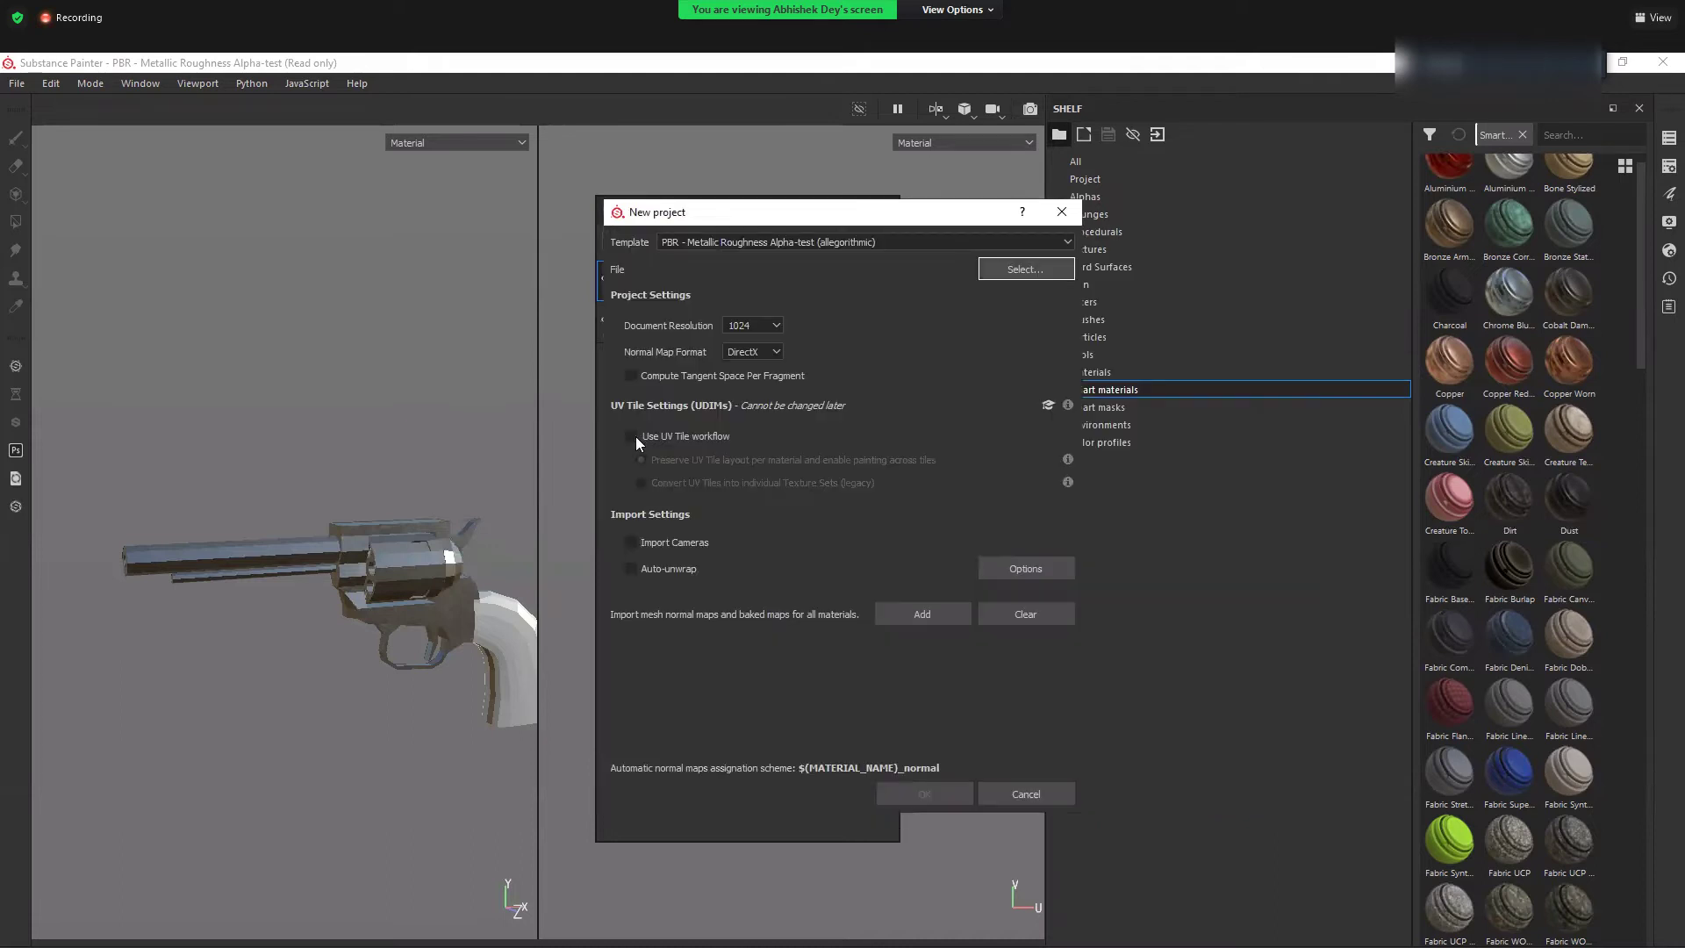
pyautogui.click(631, 435)
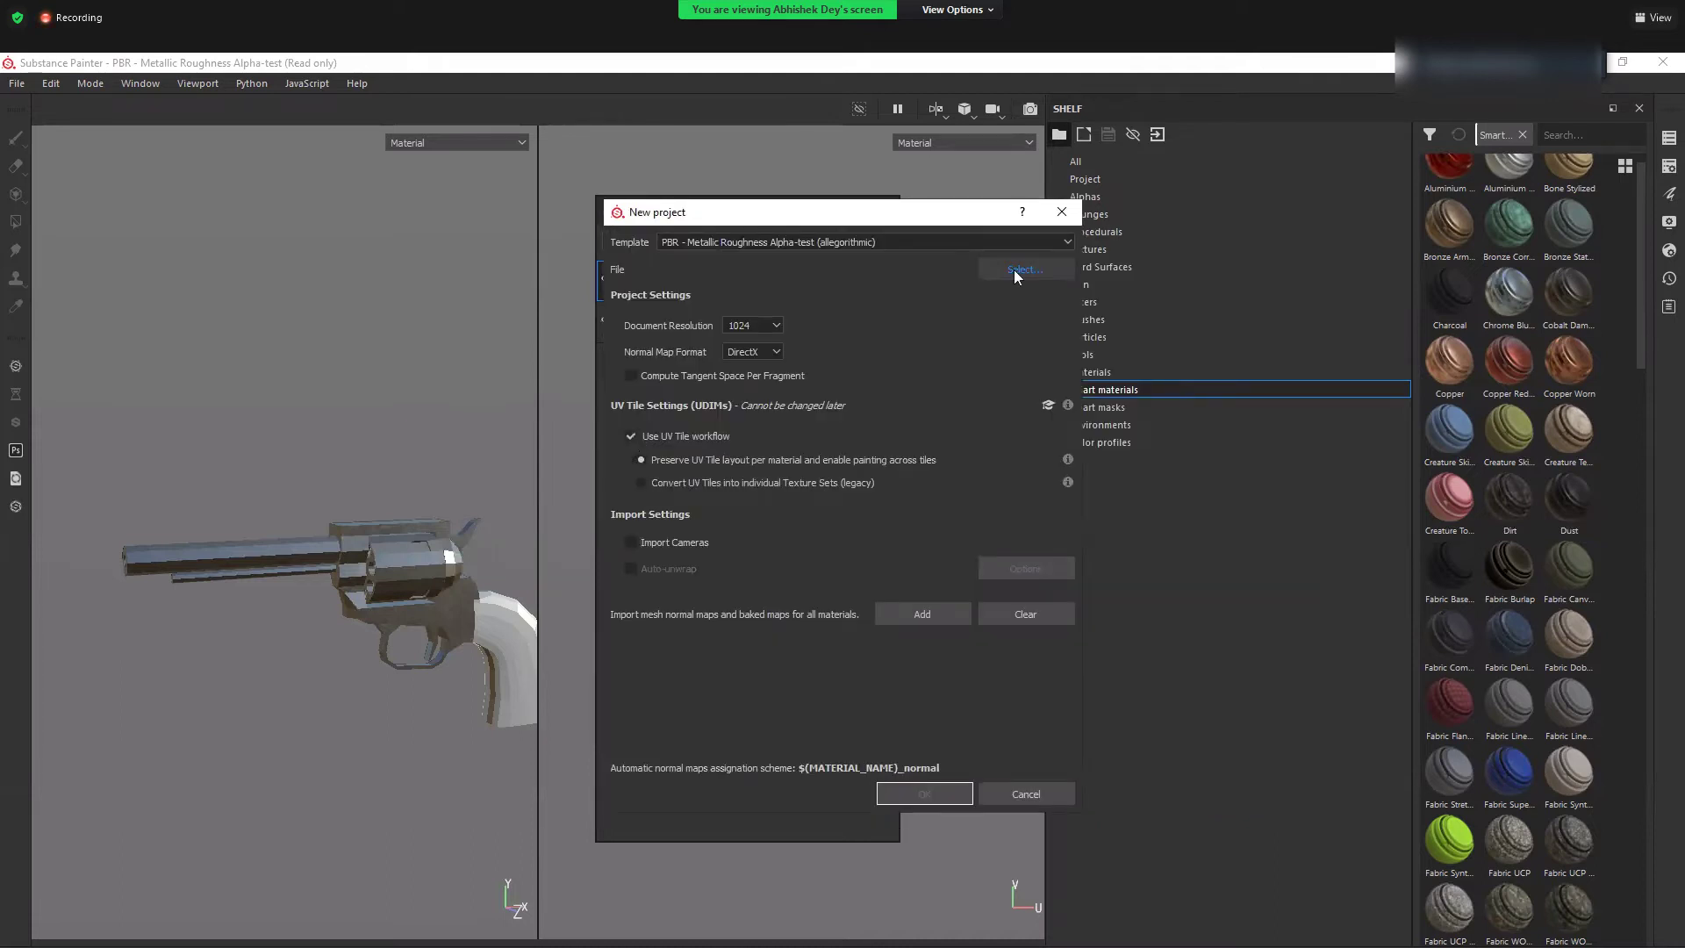
# - Choose low_poly_revolver as the mesh and create the UV Tile project, discarding the changes to the previous one
pyautogui.click(1020, 269)
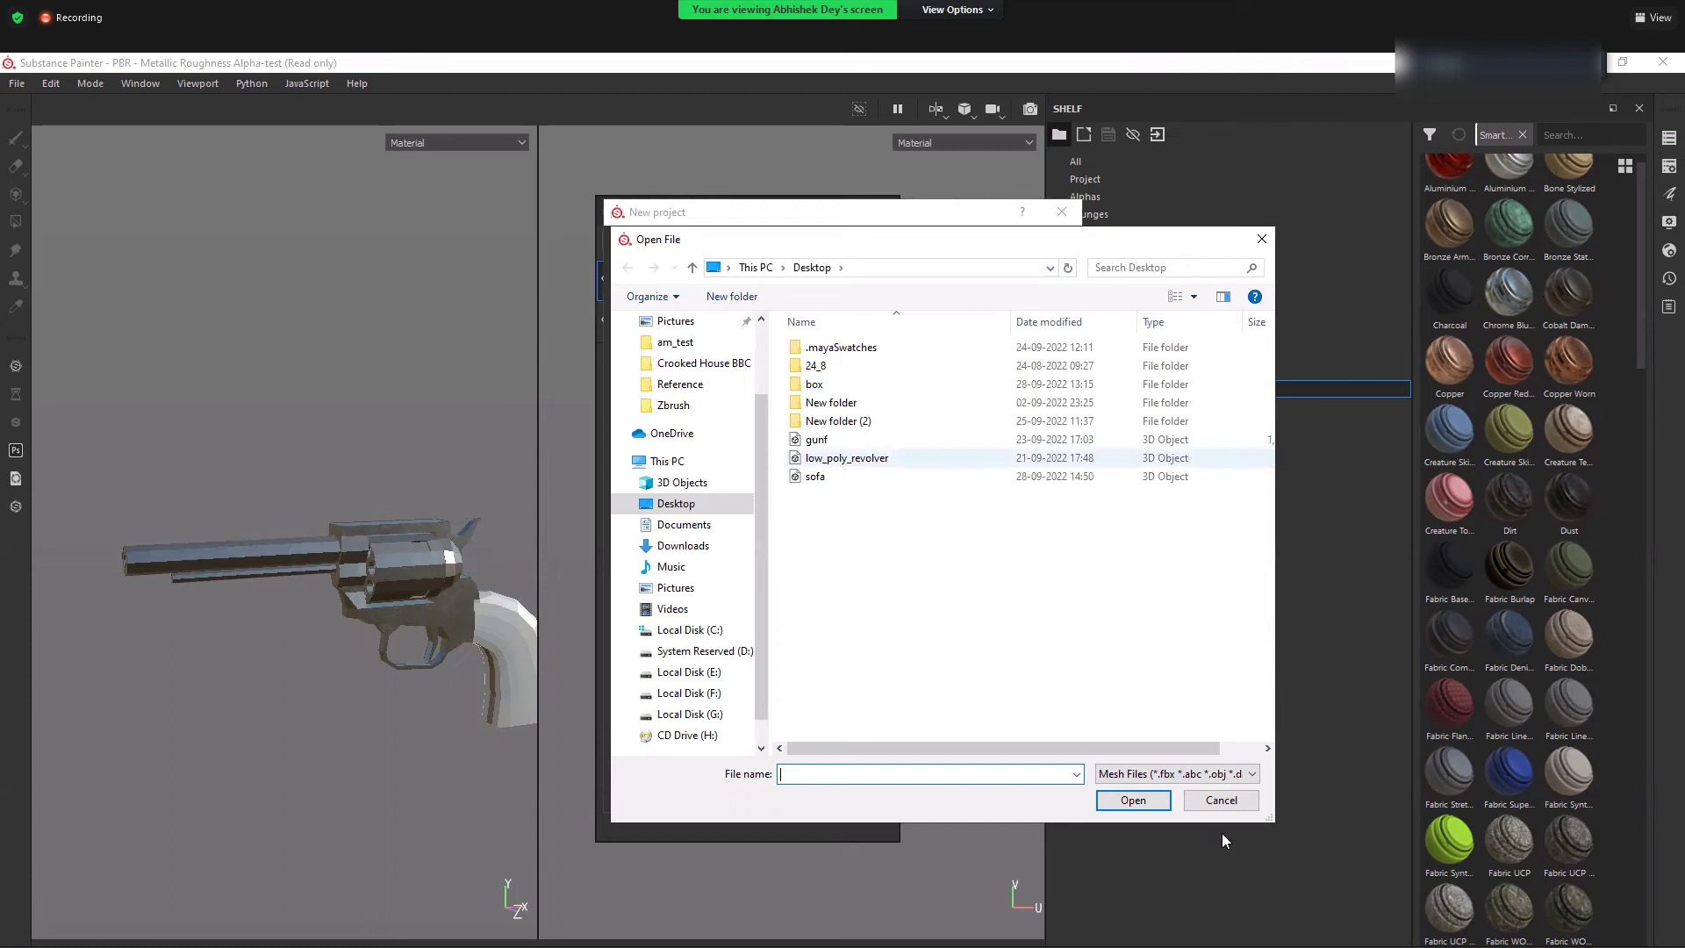
pyautogui.click(1156, 801)
pyautogui.click(928, 790)
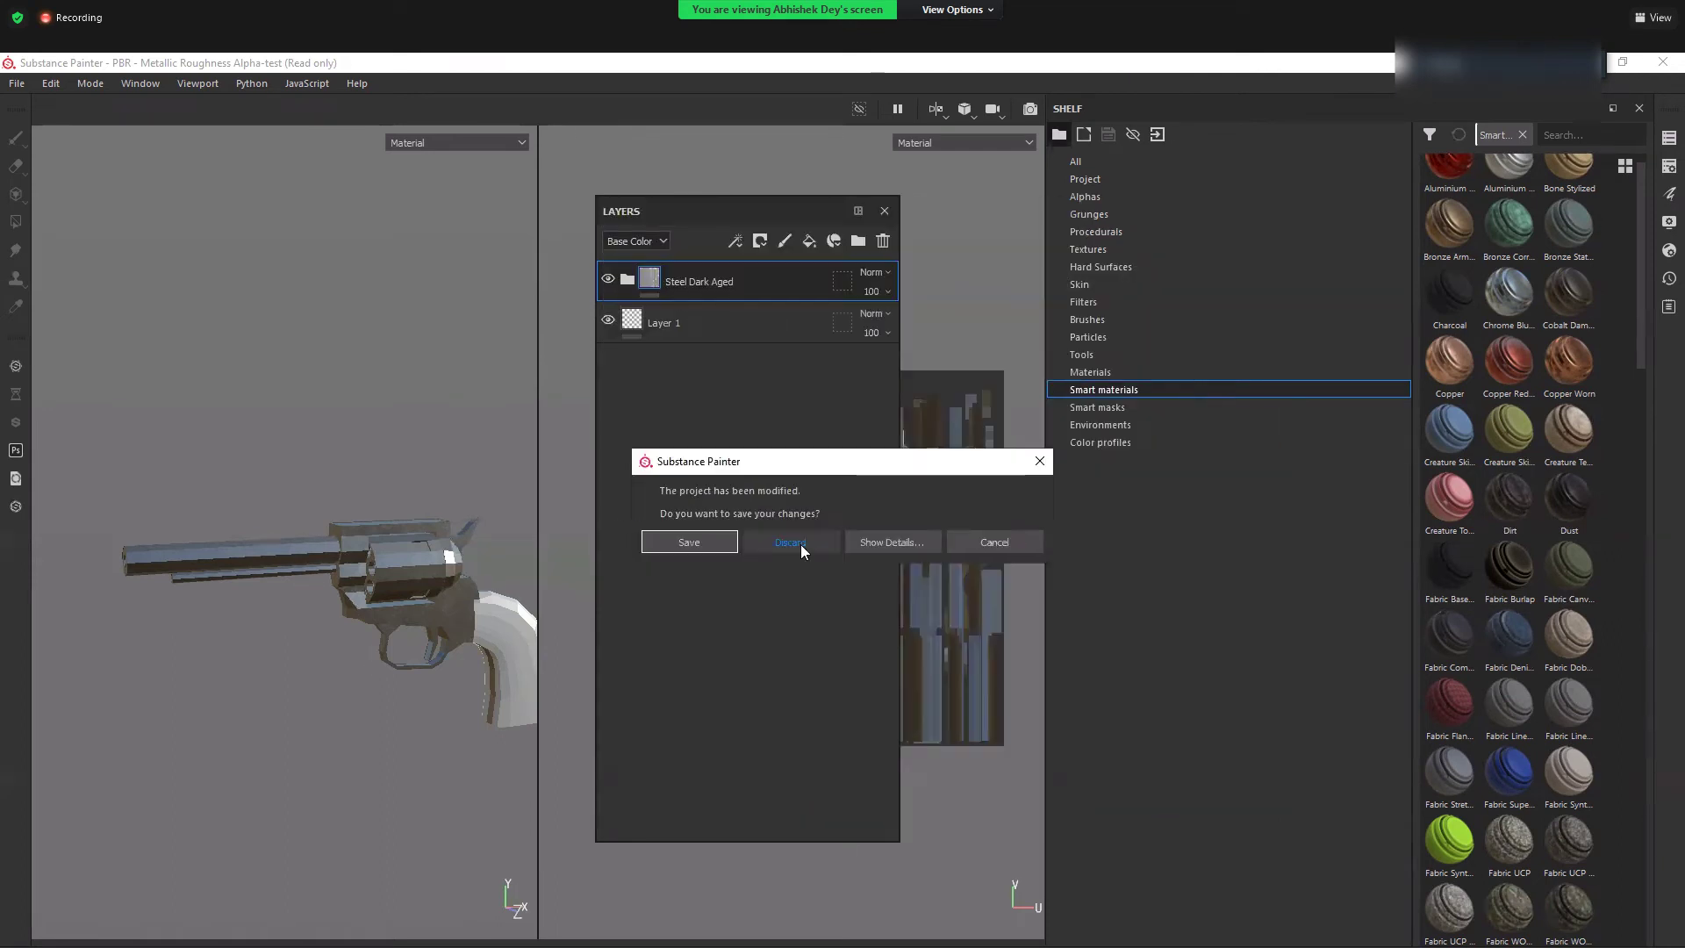
pyautogui.click(801, 546)
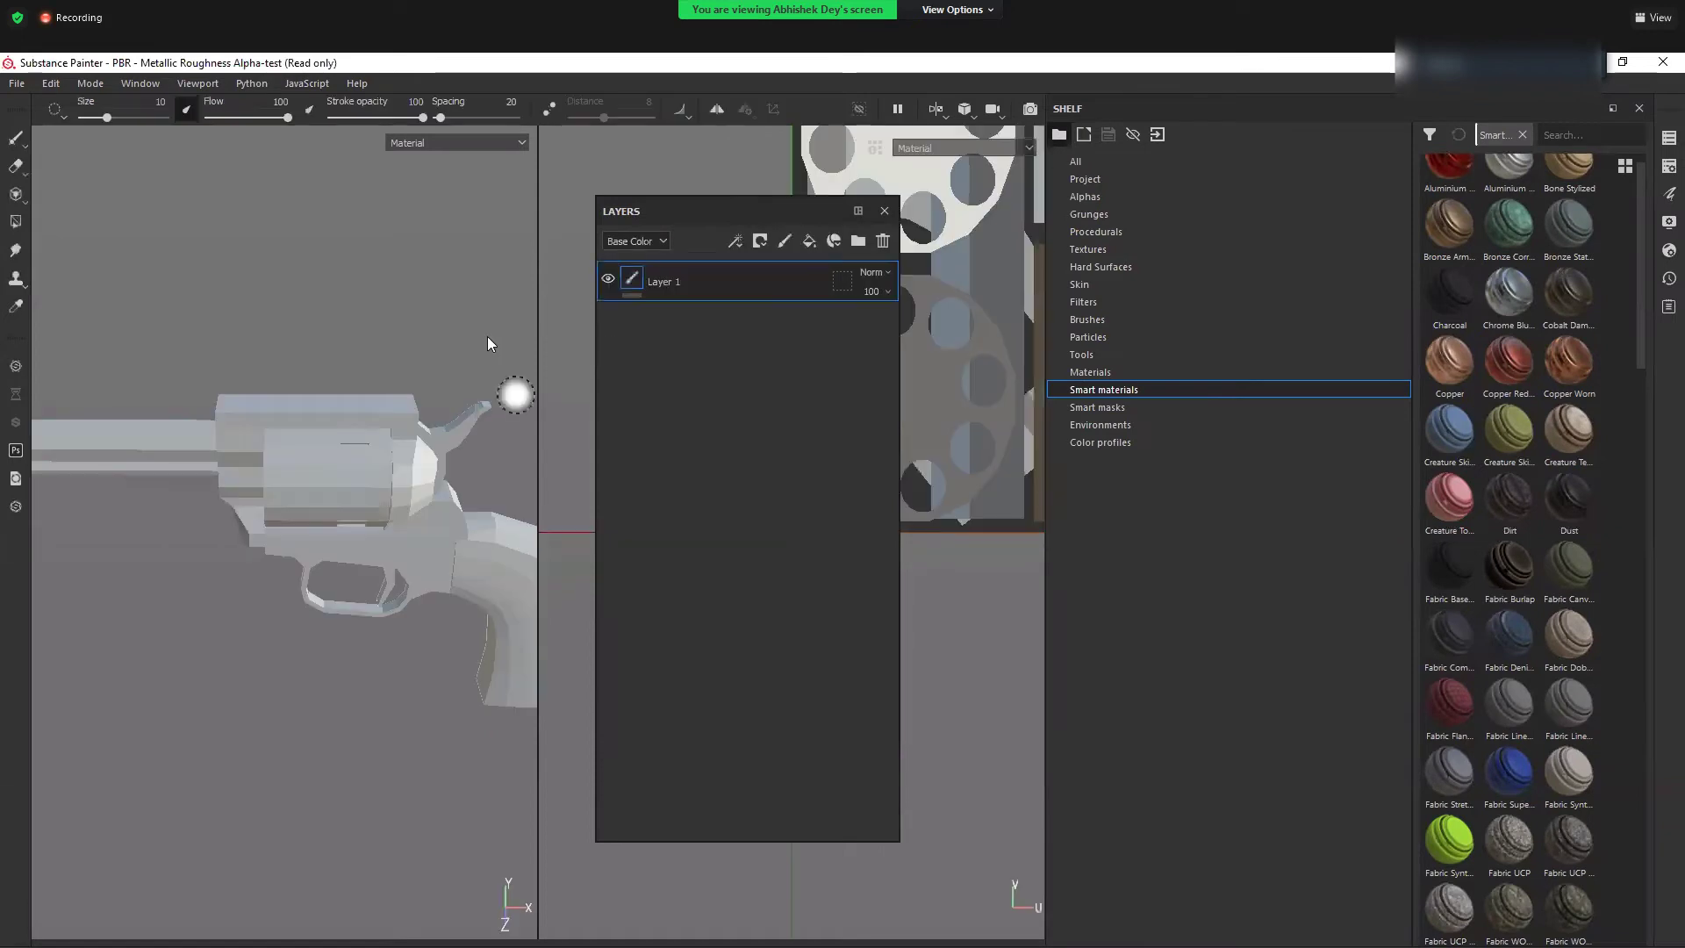
# - Apply the Creature Skin Alien Blue smart material to the revolver's metal body and export all gunMetal and gunWood channels to Photoshop
pyautogui.moveTo(1442, 461); pyautogui.dragTo(234, 474)
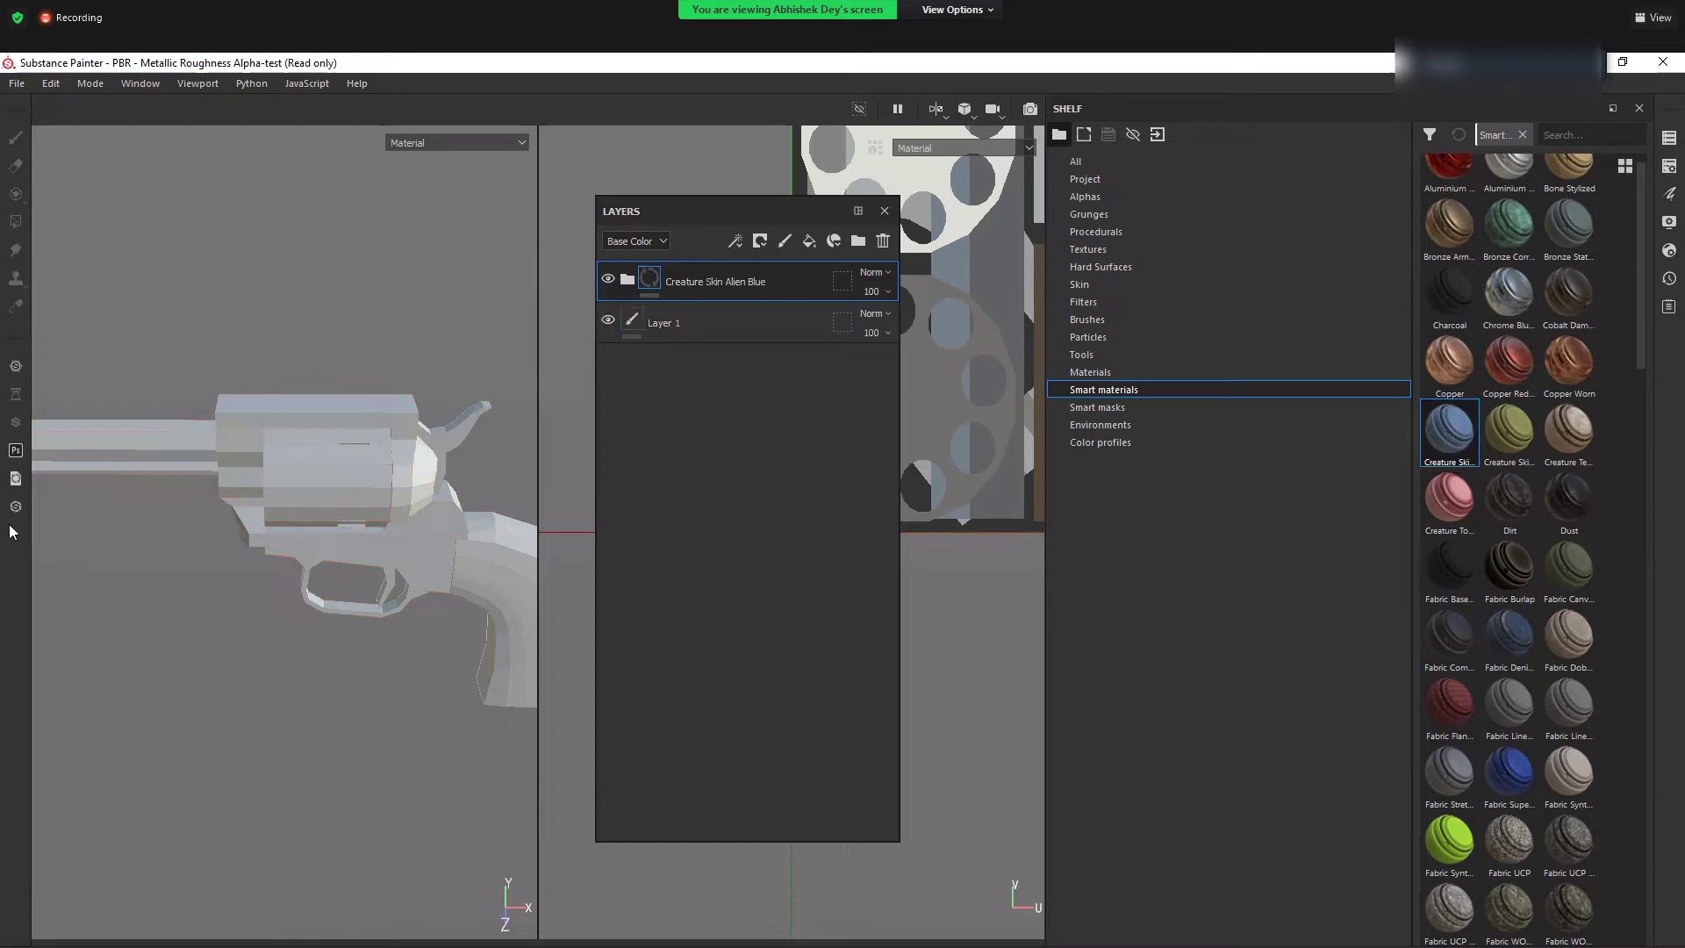
pyautogui.click(16, 451)
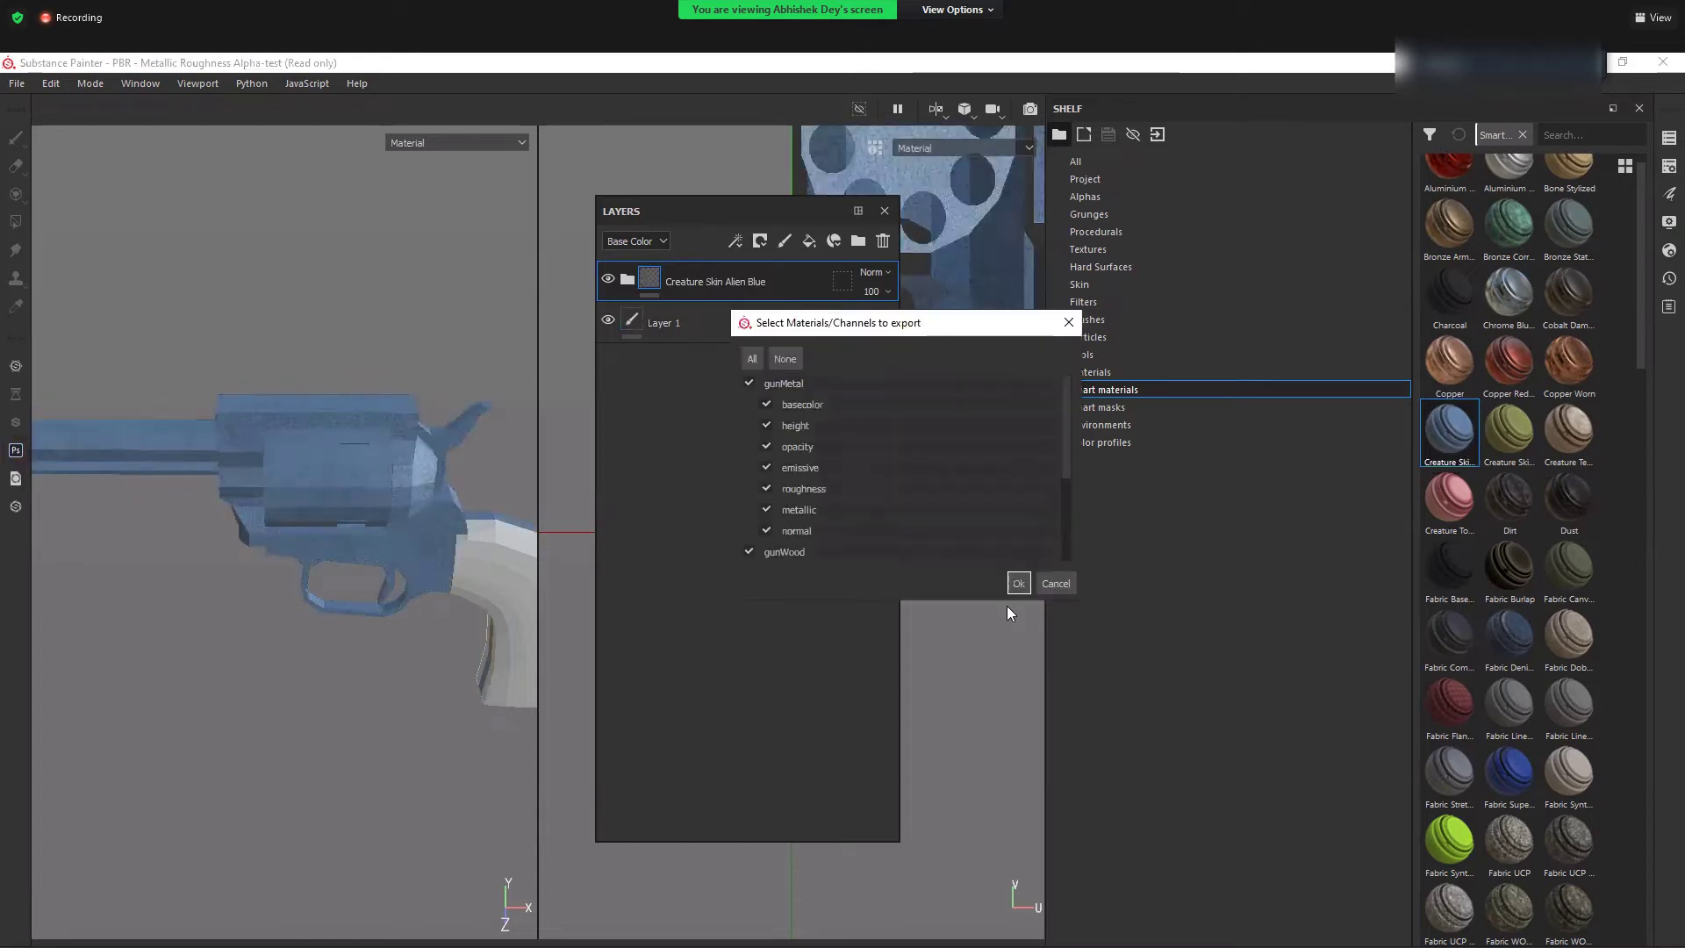
pyautogui.click(1015, 580)
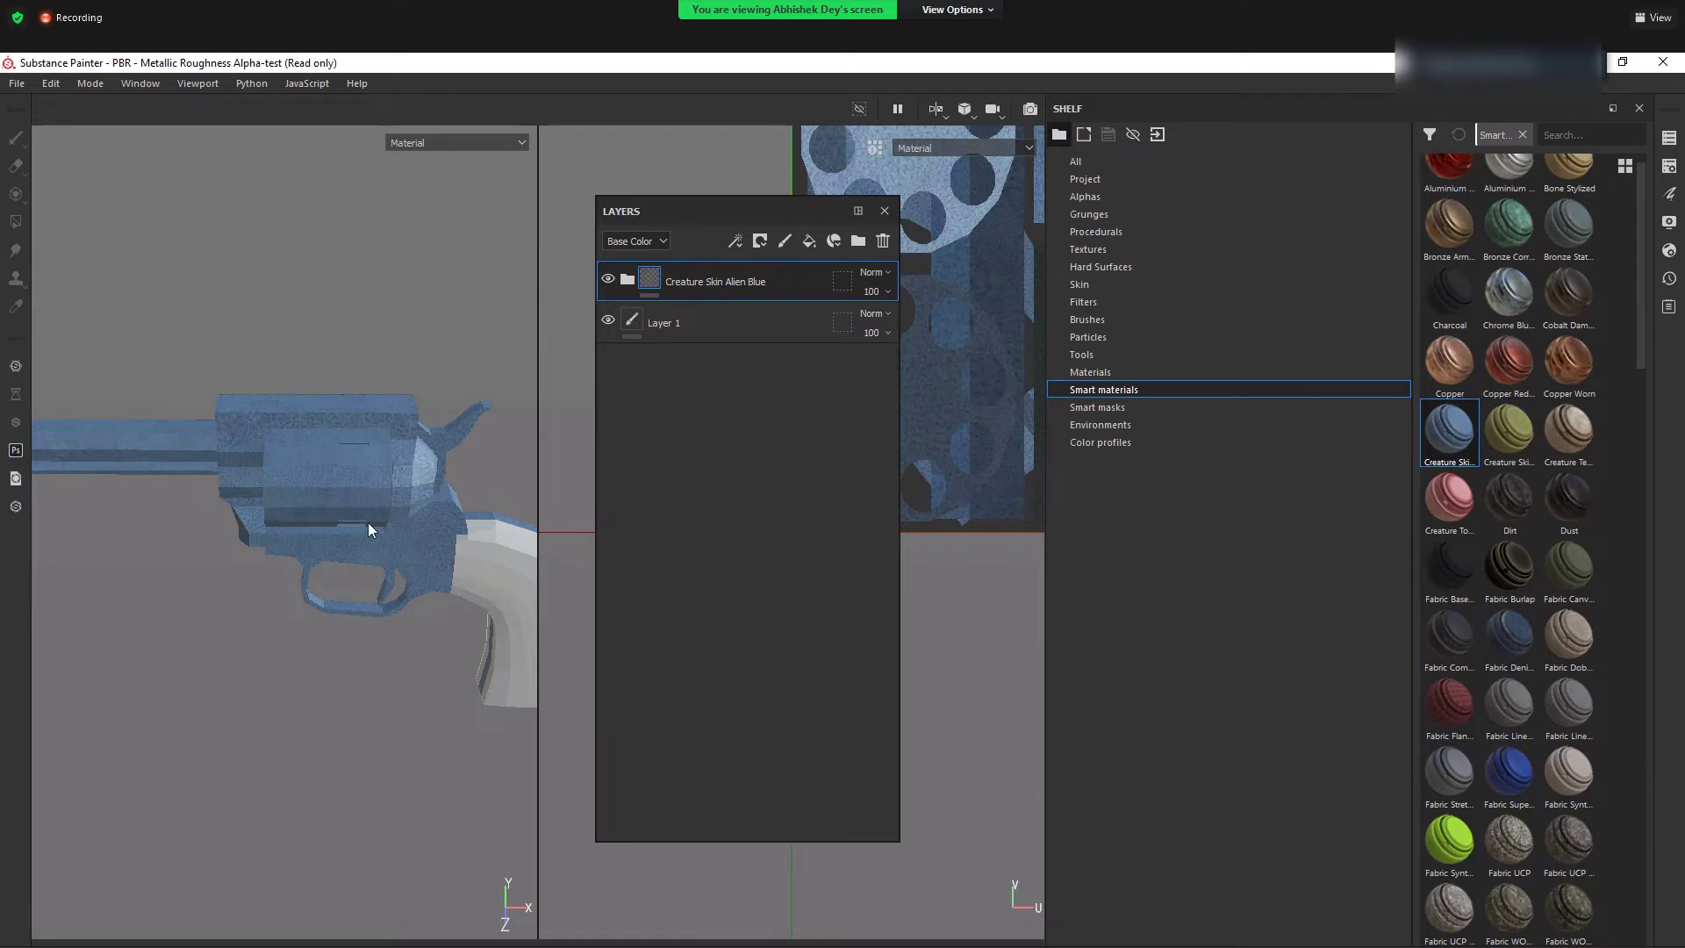
# - Inspect the textured revolver from another angle and remove the Creature Skin Alien Blue layer
pyautogui.keyDown('alt'); pyautogui.moveTo(368, 524); pyautogui.dragTo(395, 536); pyautogui.keyUp('alt')
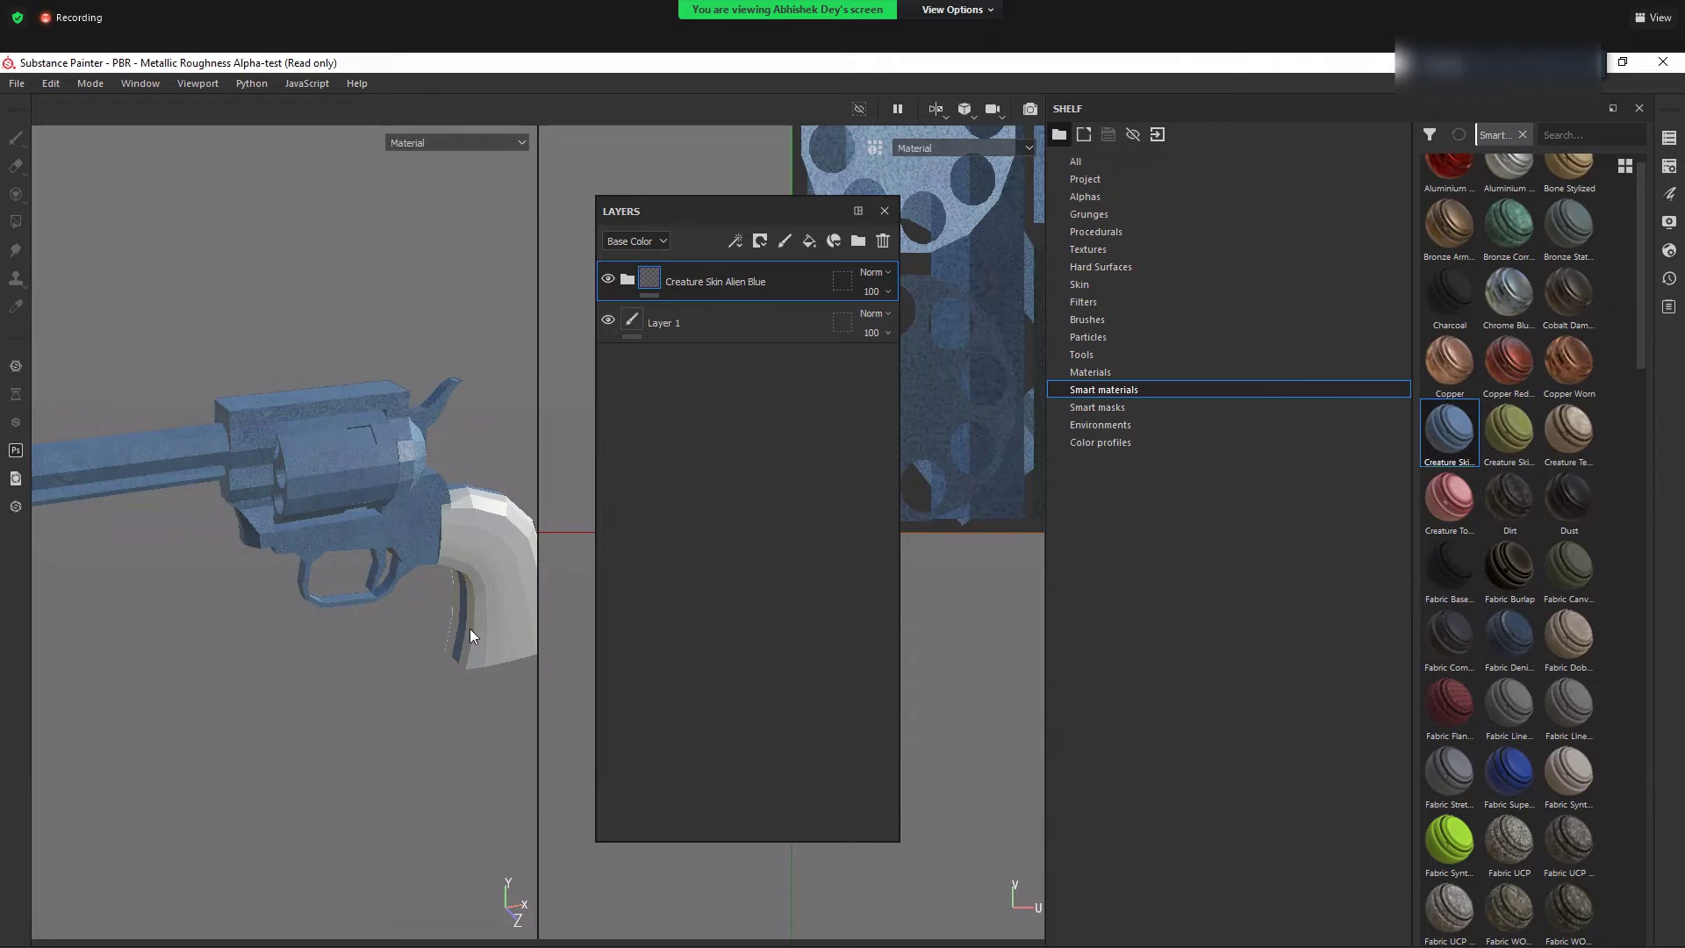
pyautogui.keyDown('alt'); pyautogui.moveTo(303, 648); pyautogui.dragTo(349, 588); pyautogui.keyUp('alt')
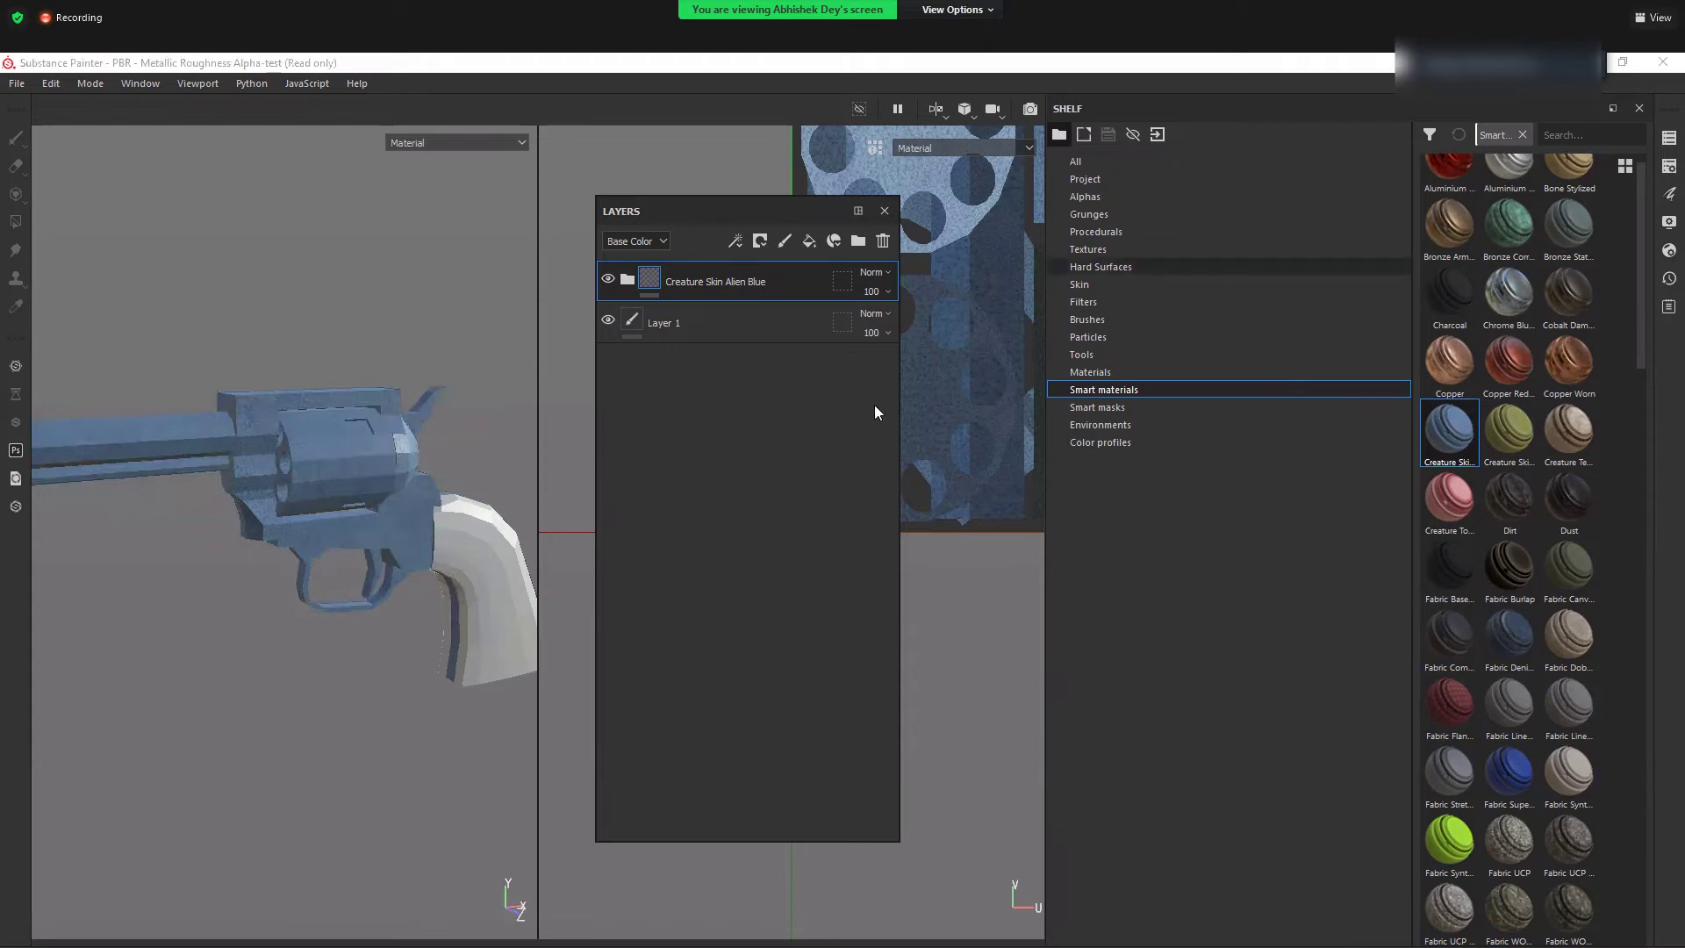
pyautogui.click(883, 241)
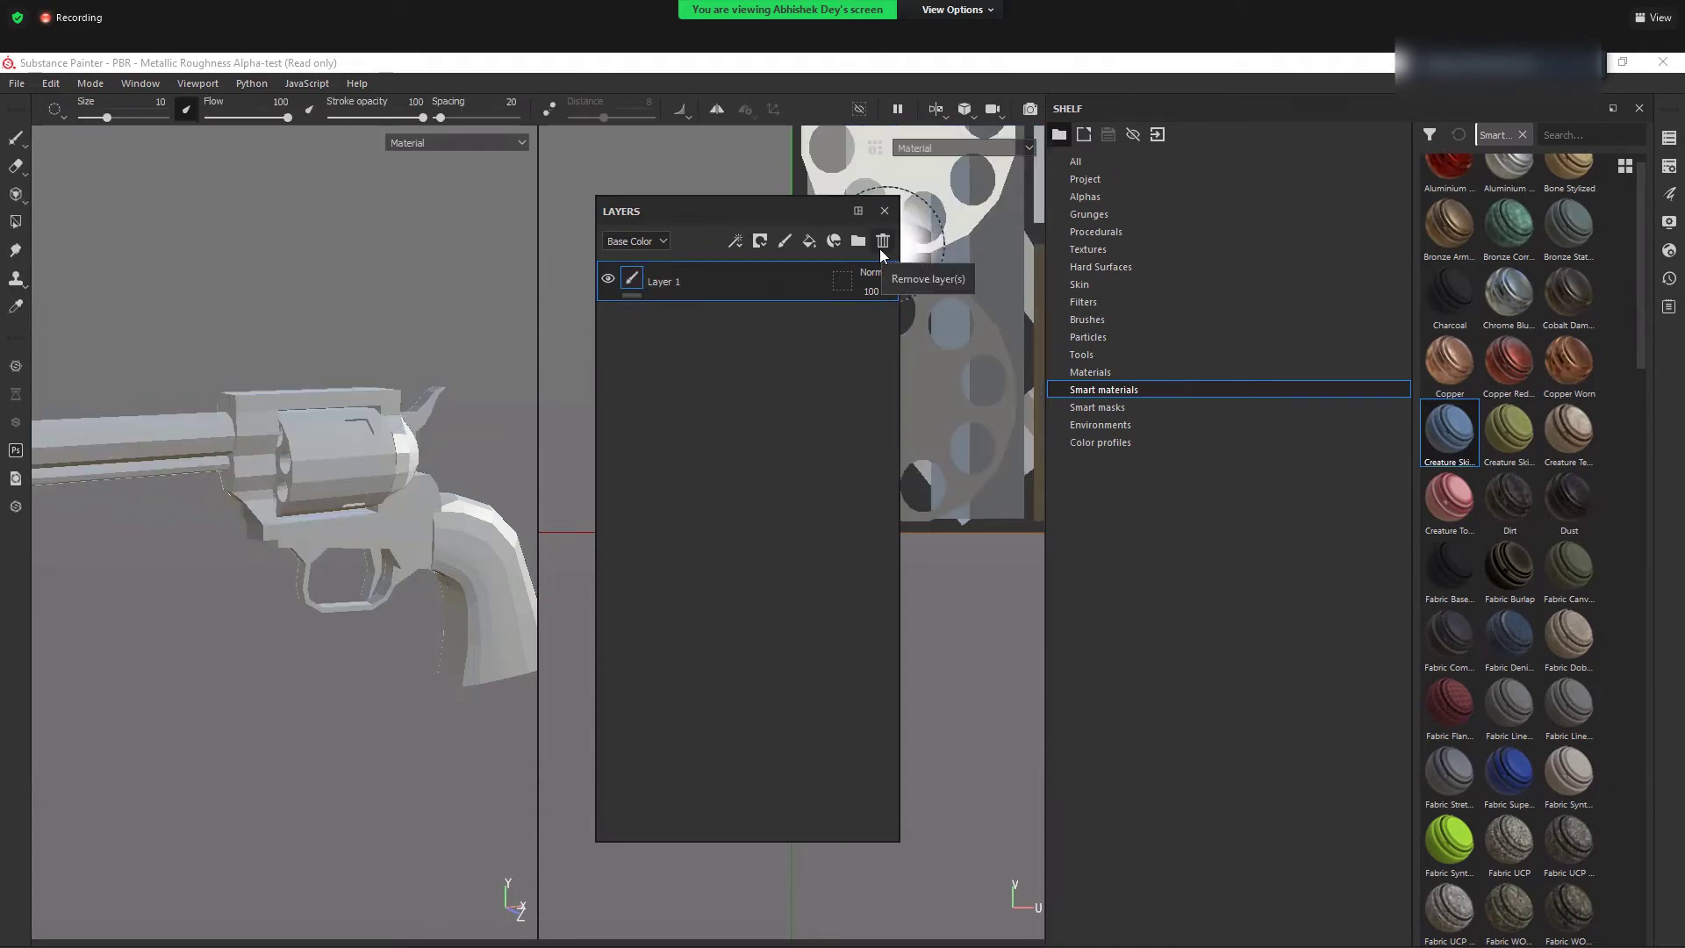
pyautogui.click(17, 84)
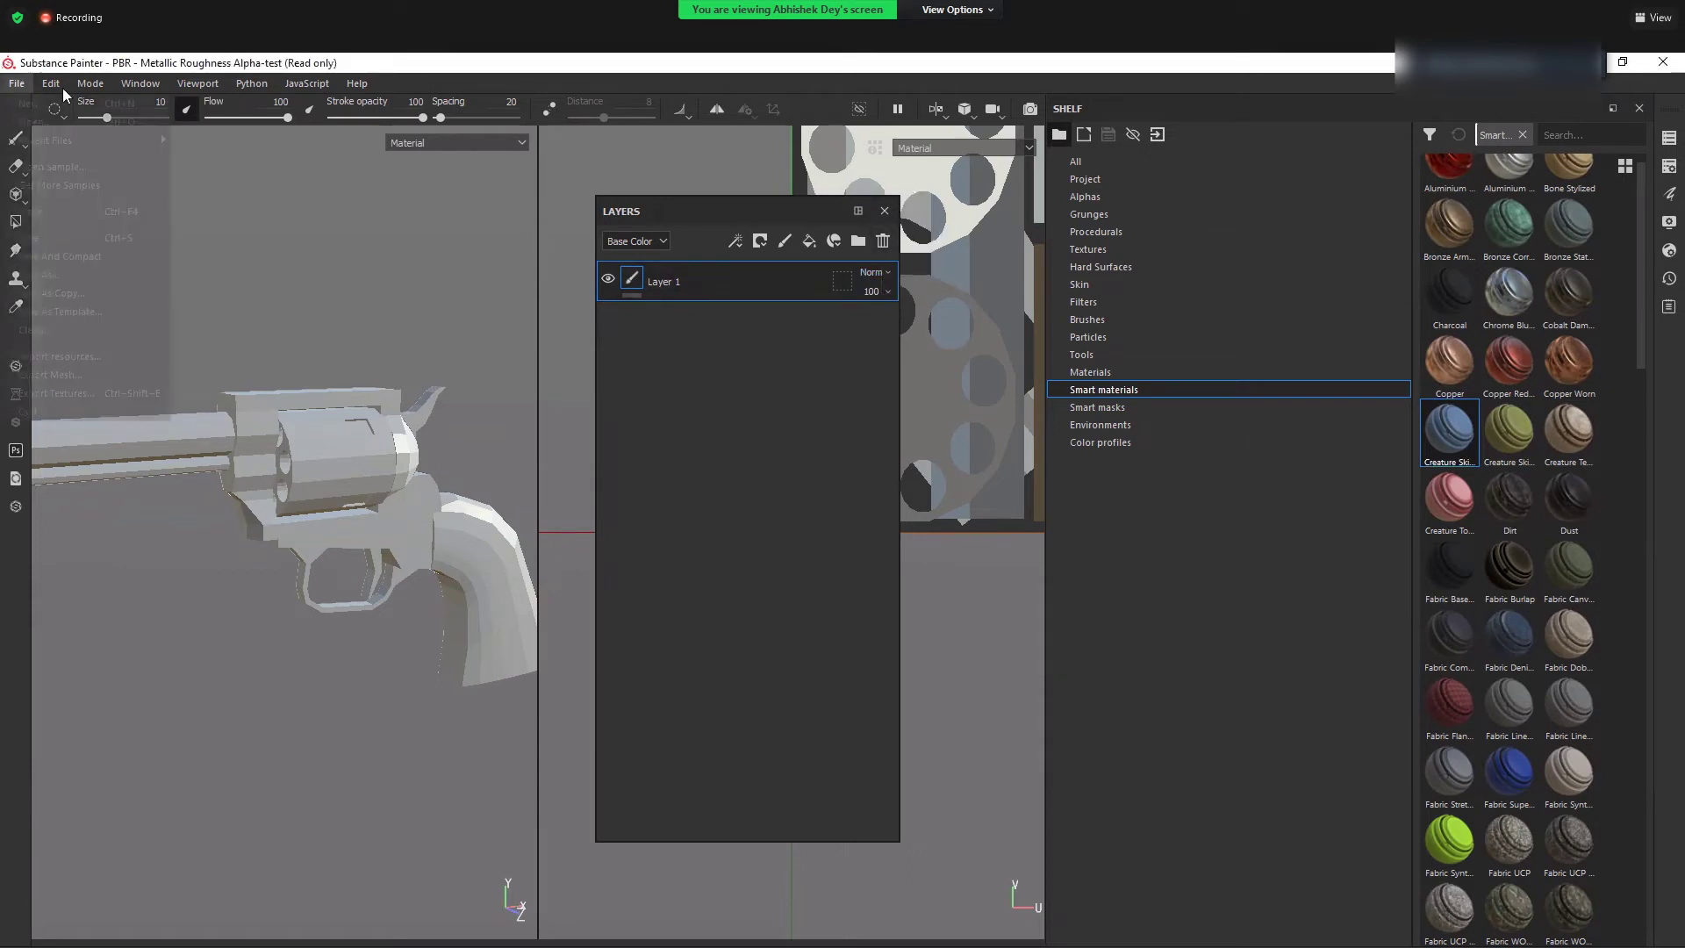
pyautogui.click(27, 103)
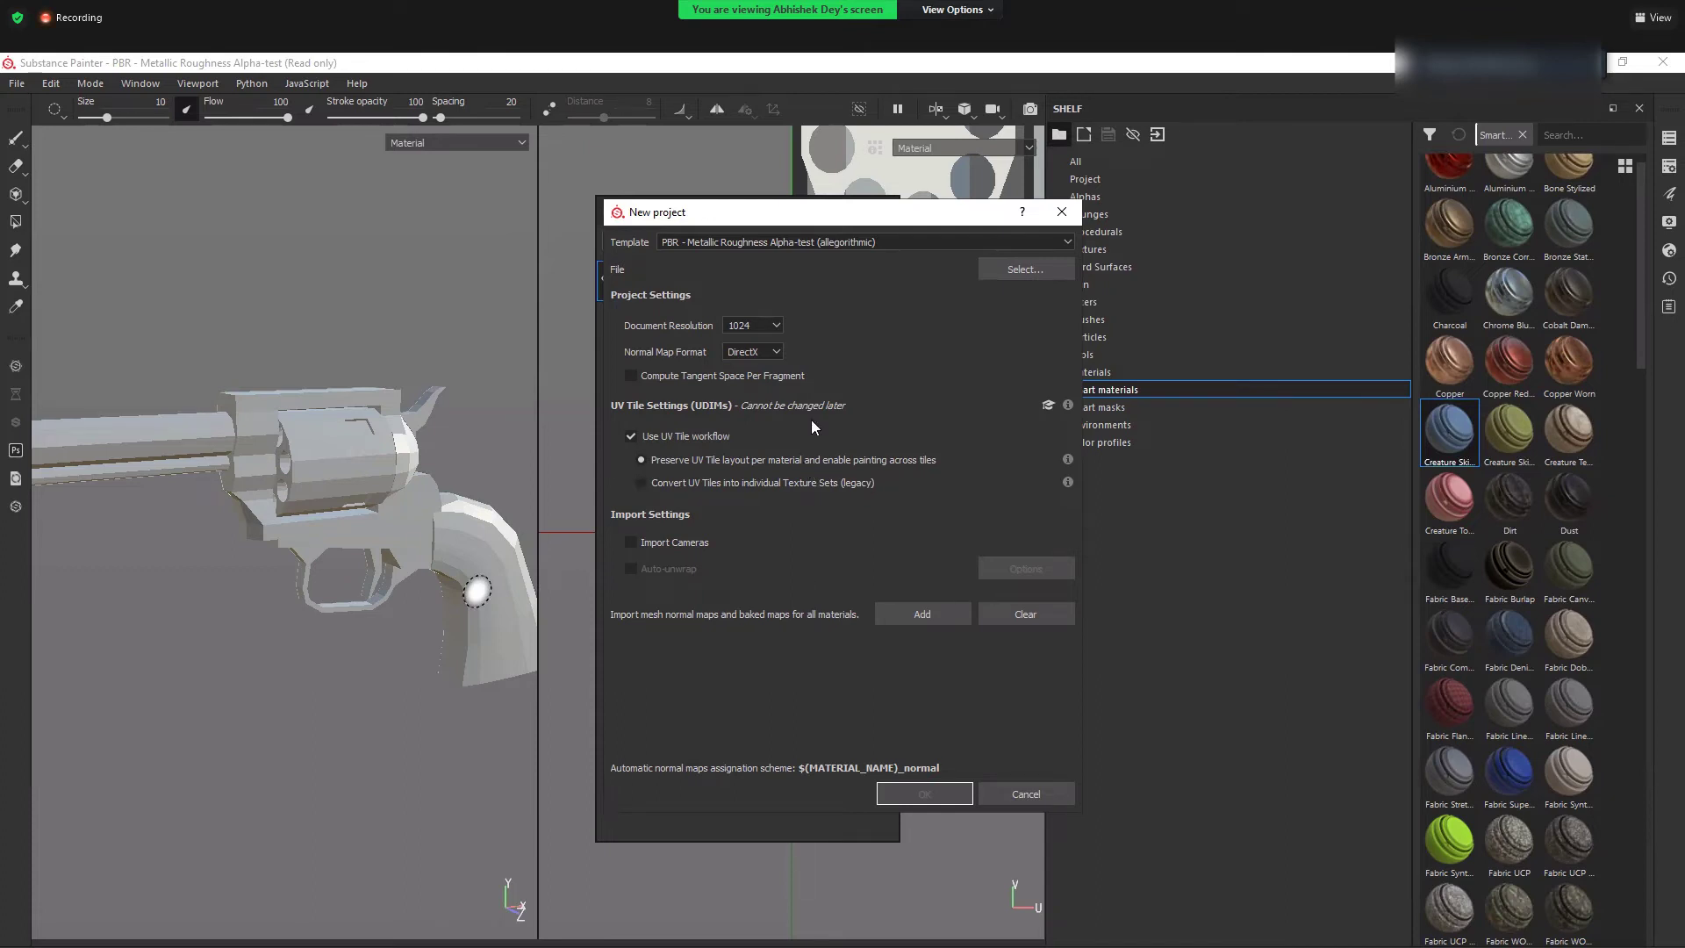
pyautogui.click(1074, 214)
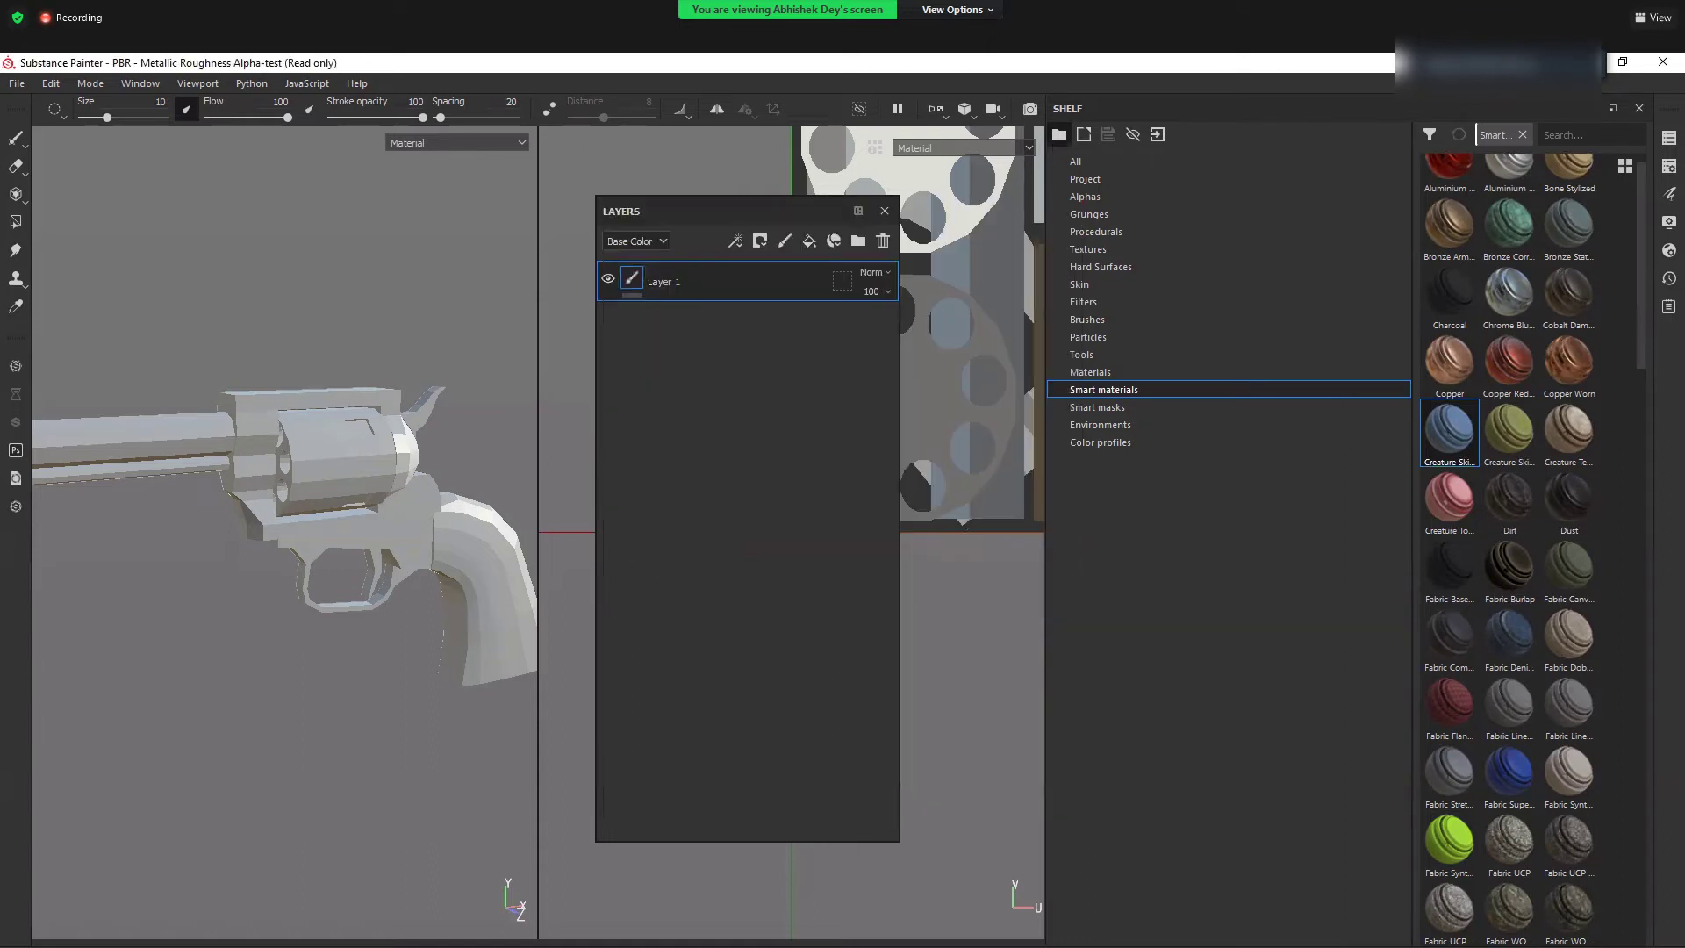
# - Switch to Maya and display the selected sofa's UV layout in the UV Editor
pyautogui.hotkey('alt', 'Tab')
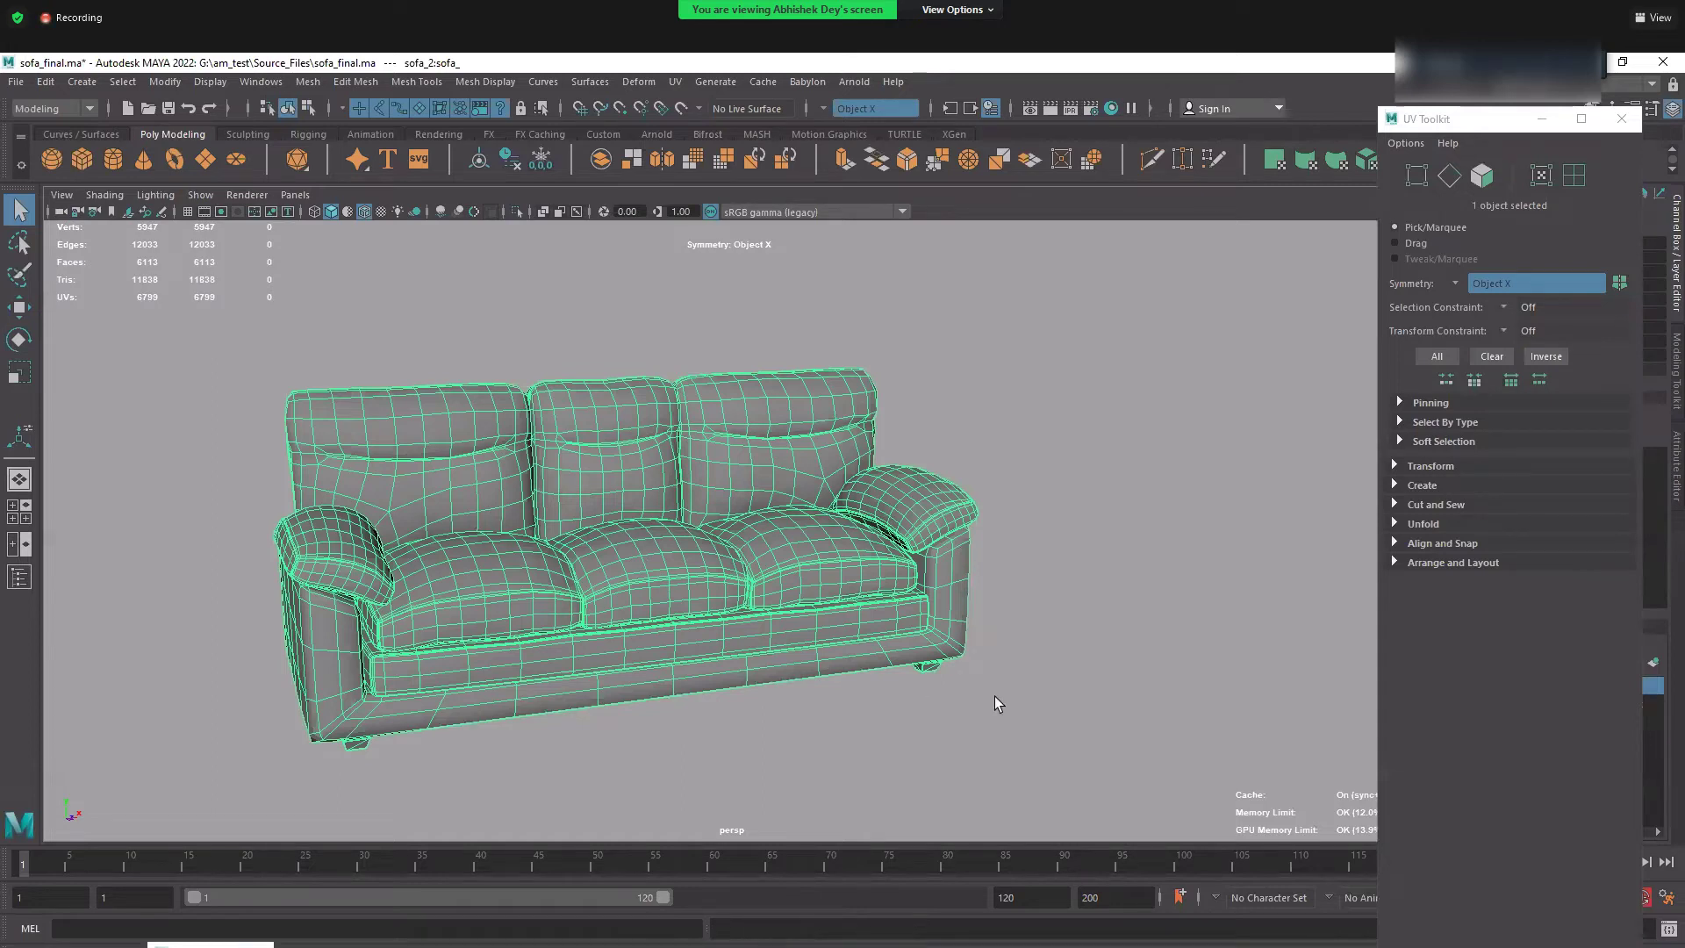
pyautogui.scroll(-3, 794, 589)
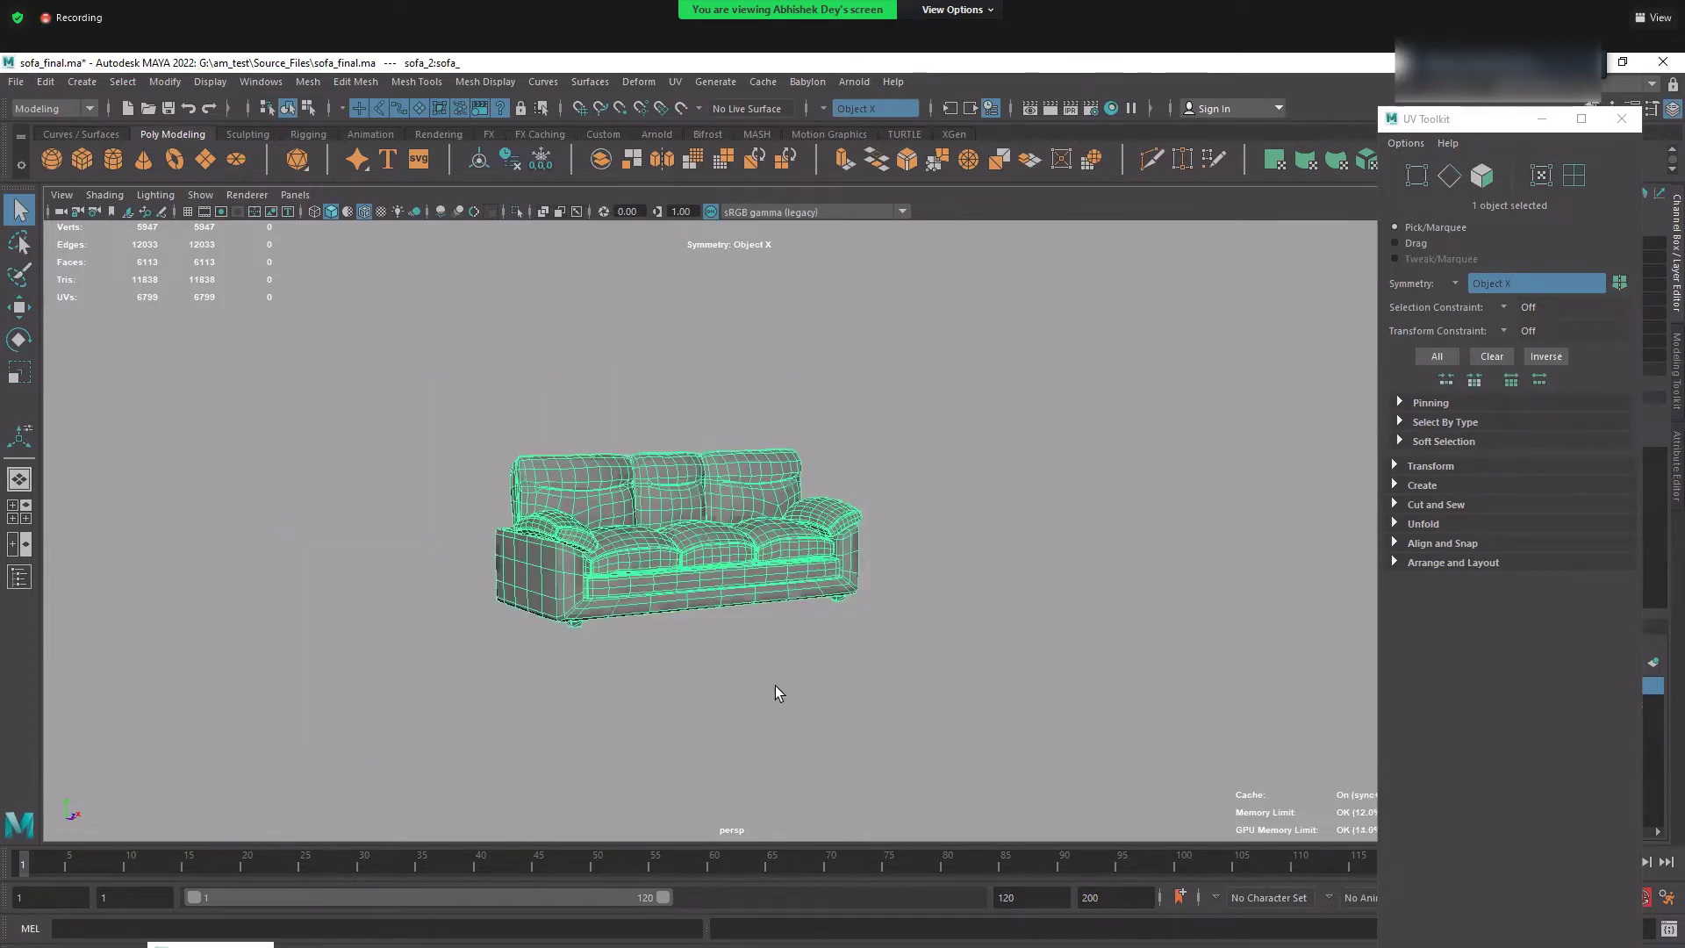
pyautogui.scroll(3, 776, 692)
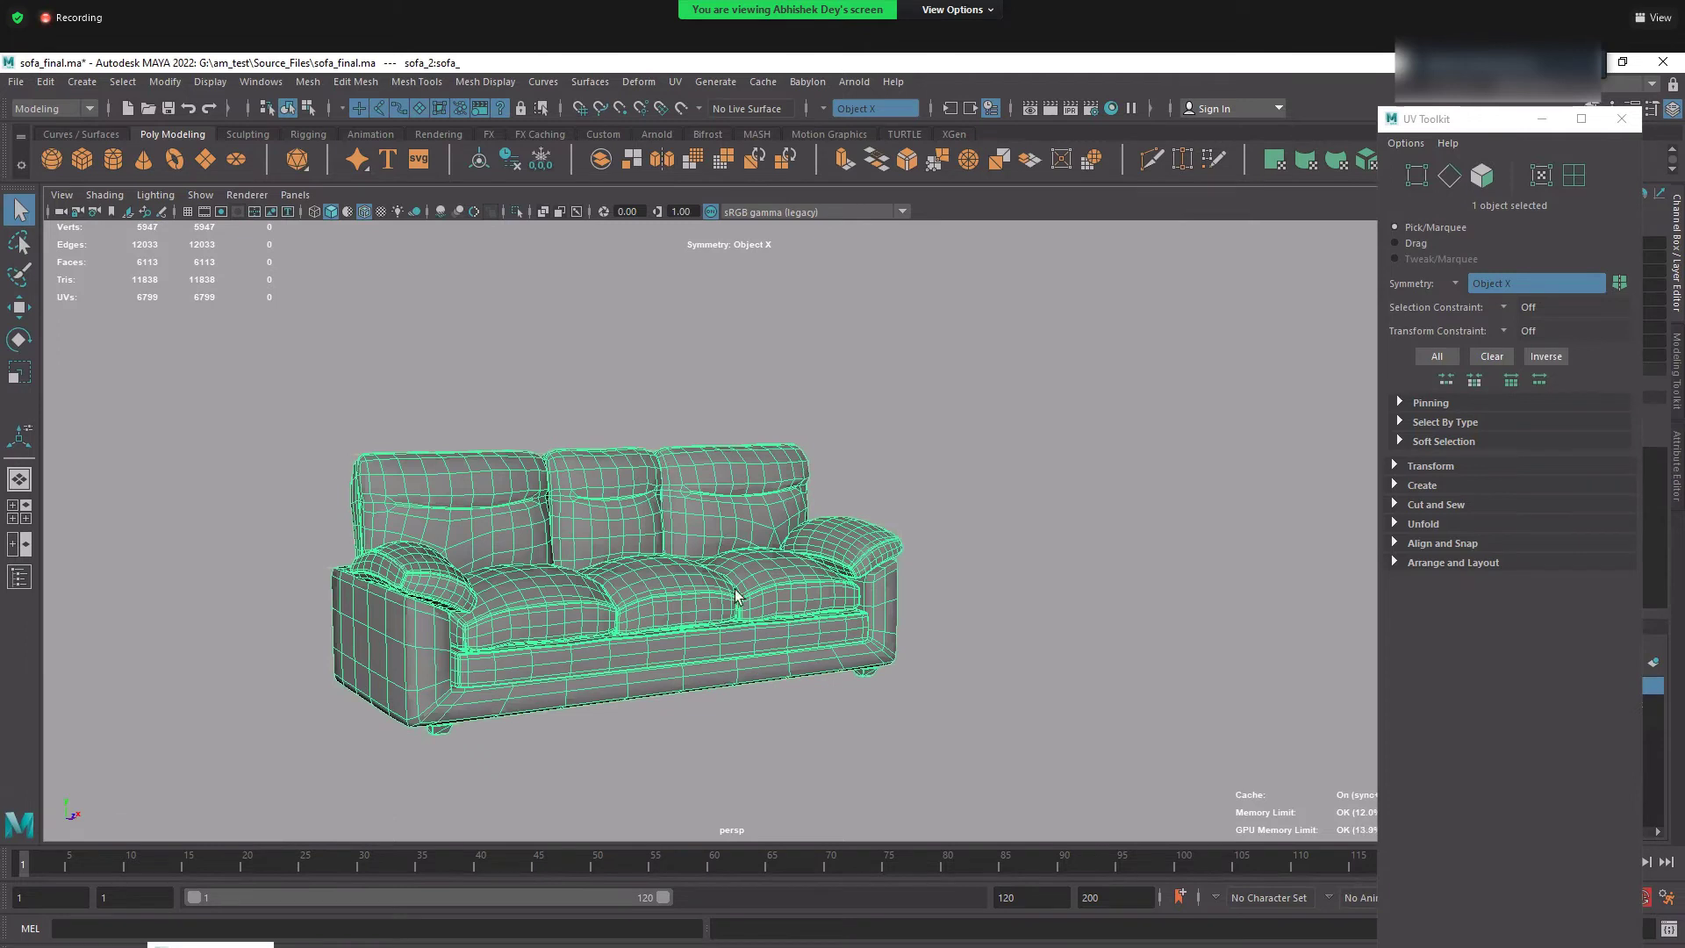
pyautogui.click(675, 81)
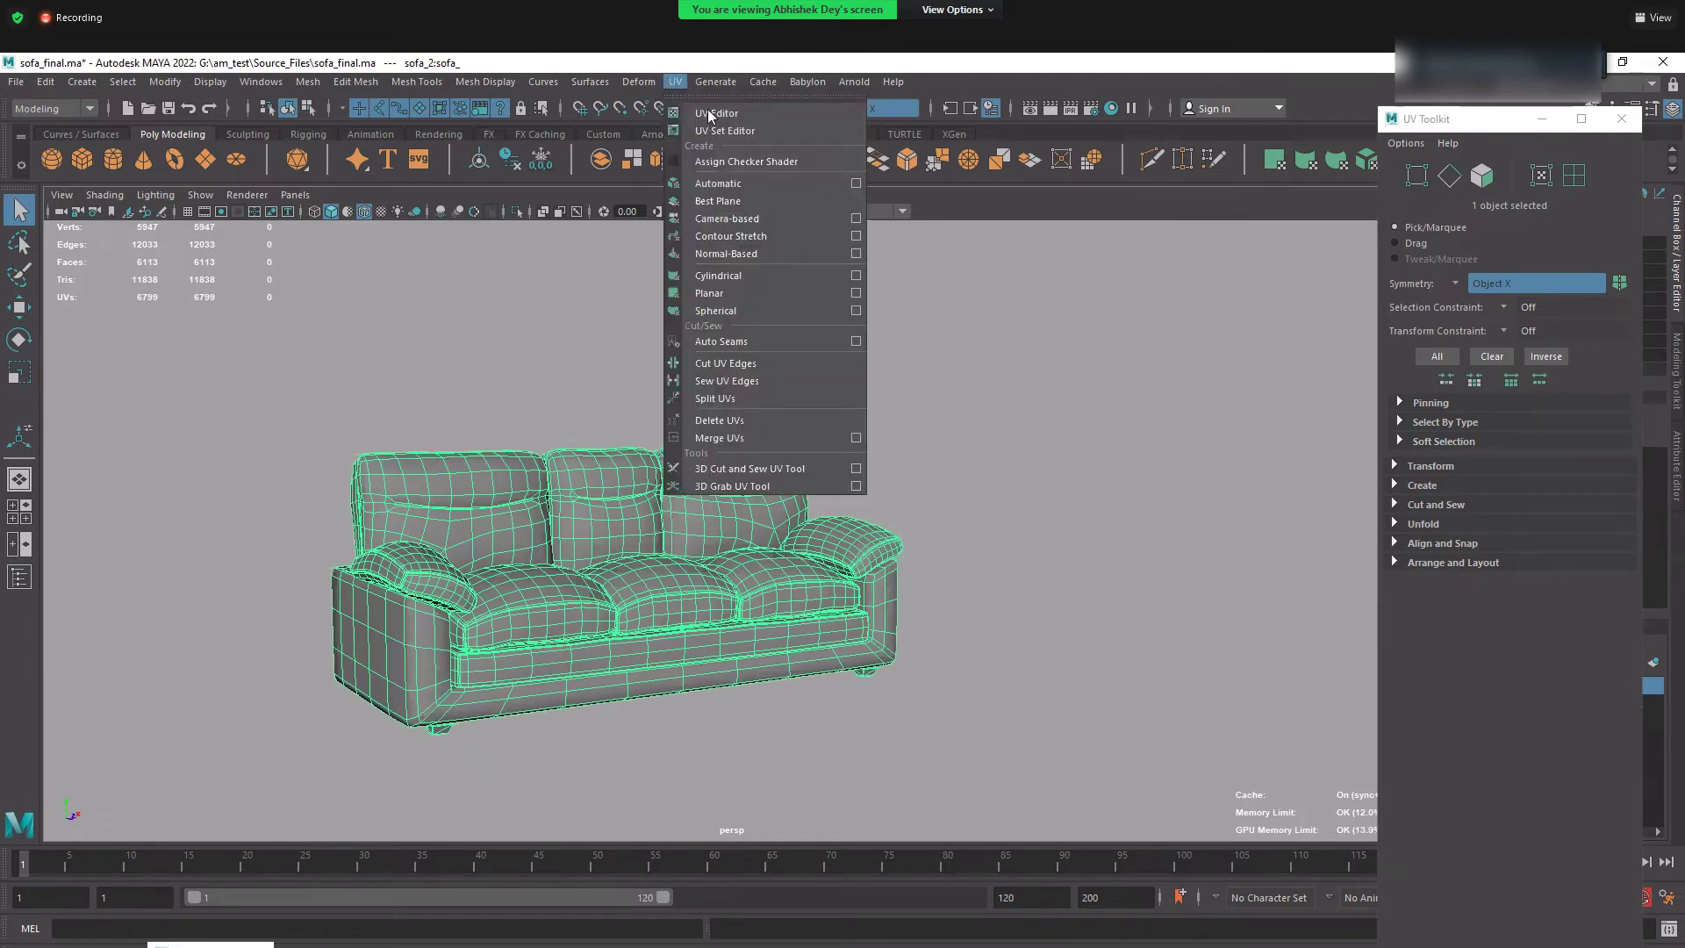
pyautogui.click(711, 113)
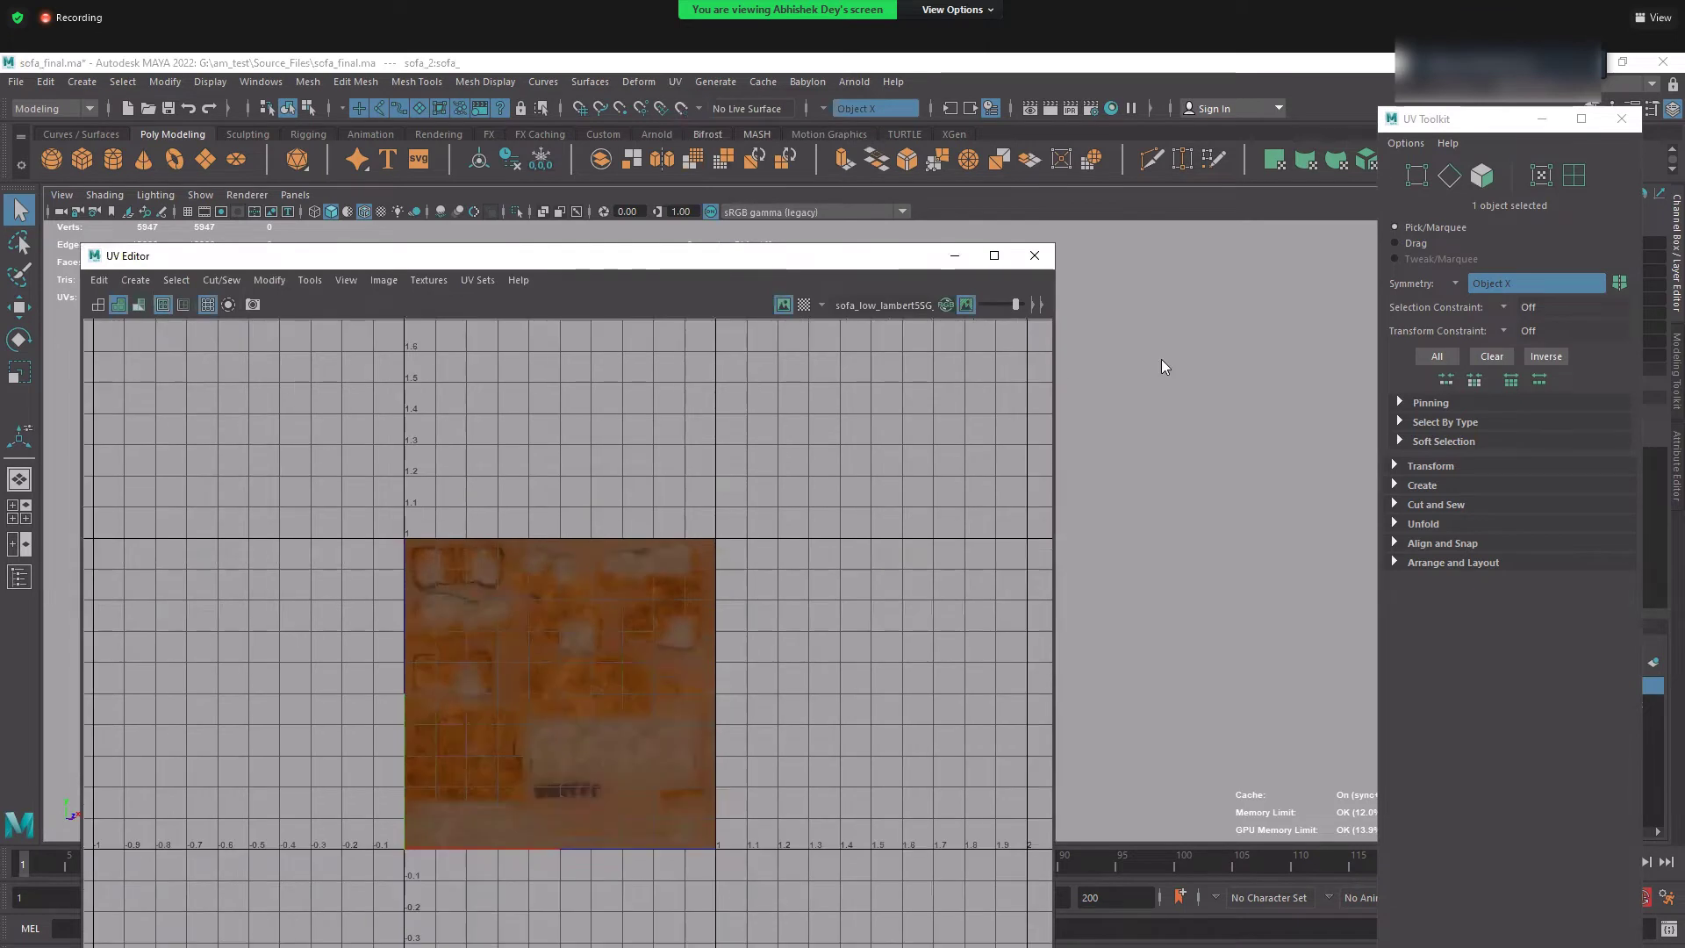
# - Assign a new Stingray PBS material to the whole sofa mesh
pyautogui.moveTo(702, 255); pyautogui.dragTo(834, 369)
pyautogui.click(1163, 361)
pyautogui.moveTo(658, 489); pyautogui.dragTo(689, 917, button='right')
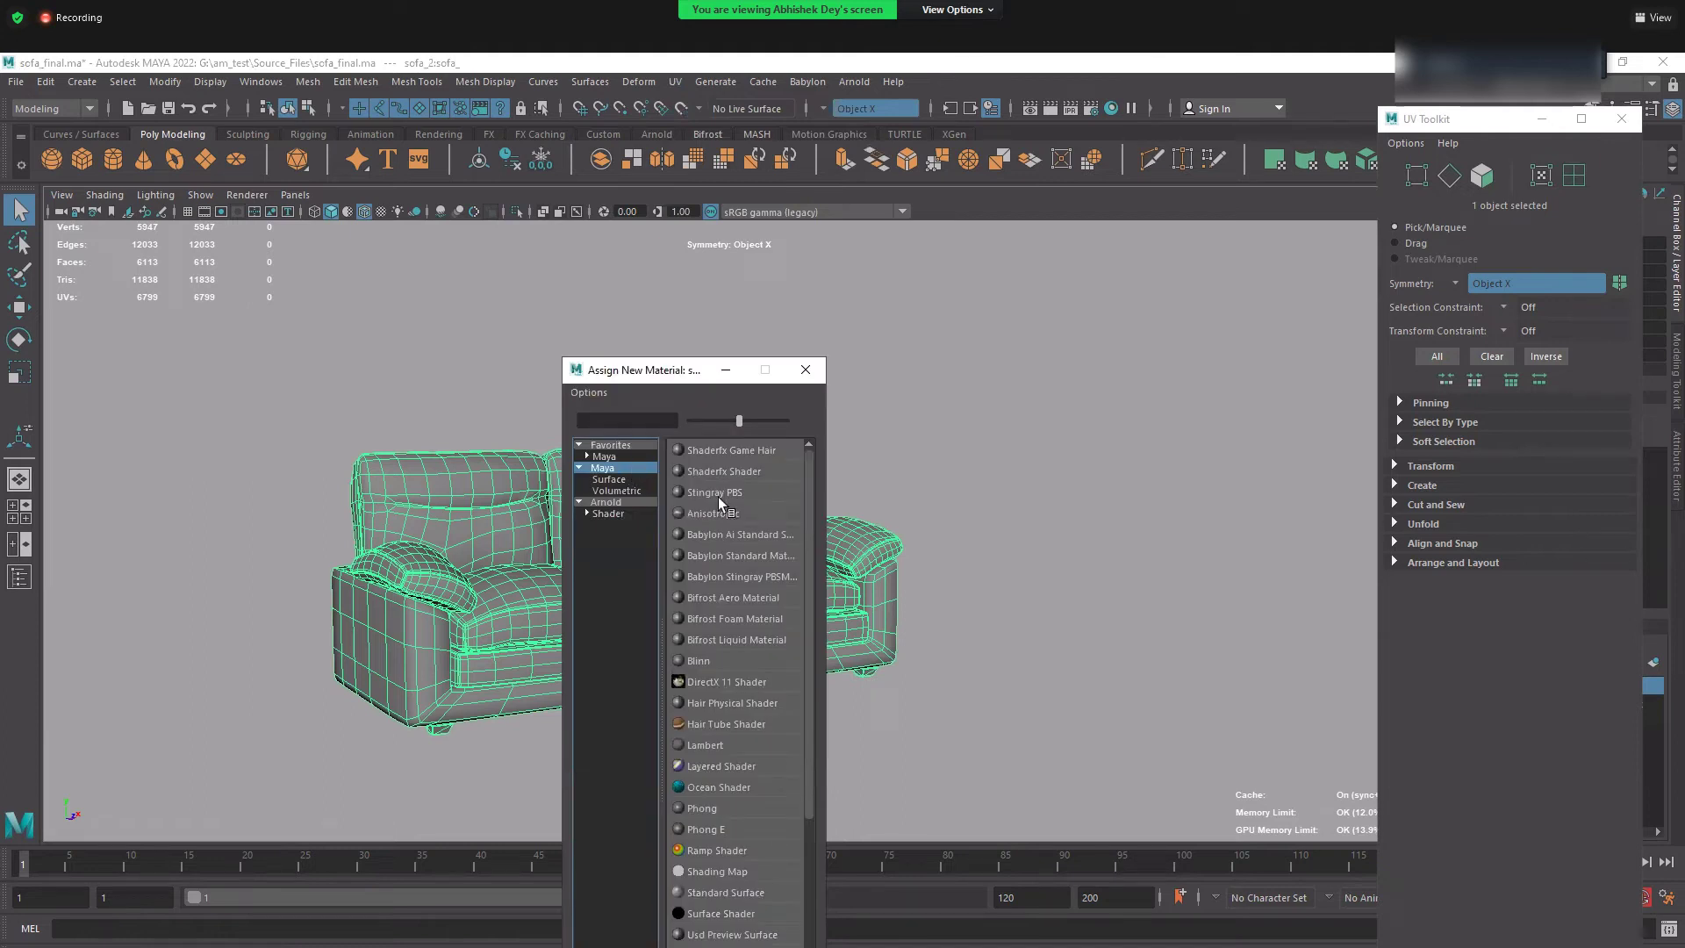
pyautogui.click(605, 457)
pyautogui.click(706, 493)
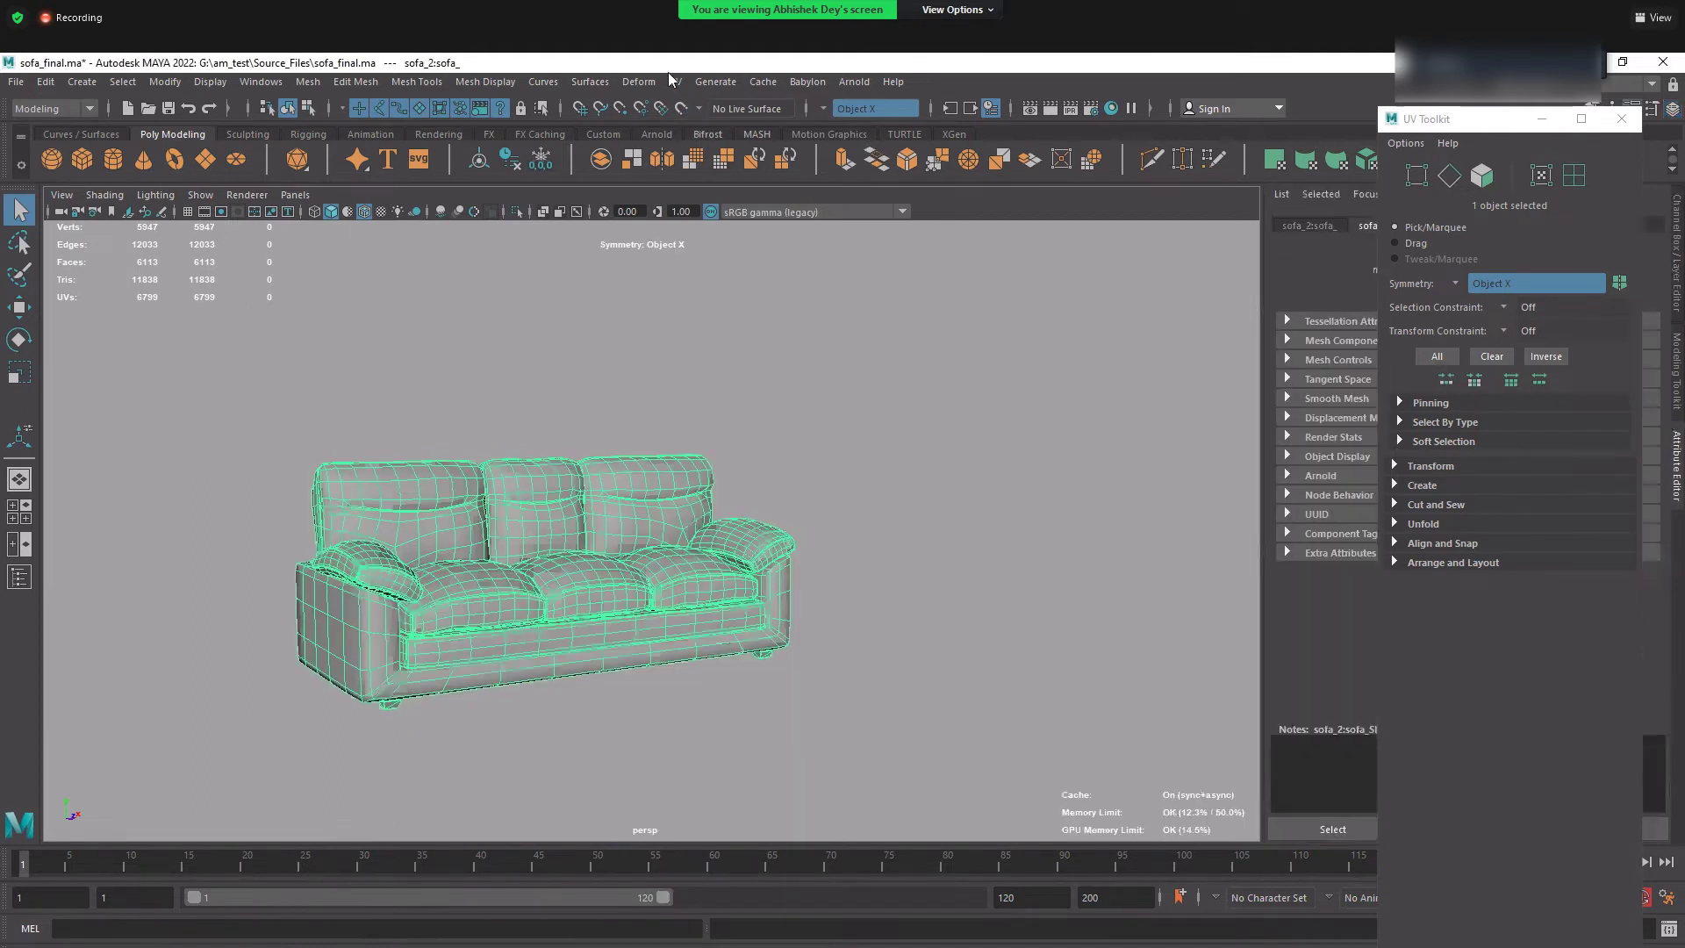
# - Display the sofa's UVs in the UV Editor, with part of the model kept visible beside it
pyautogui.click(674, 81)
pyautogui.click(714, 109)
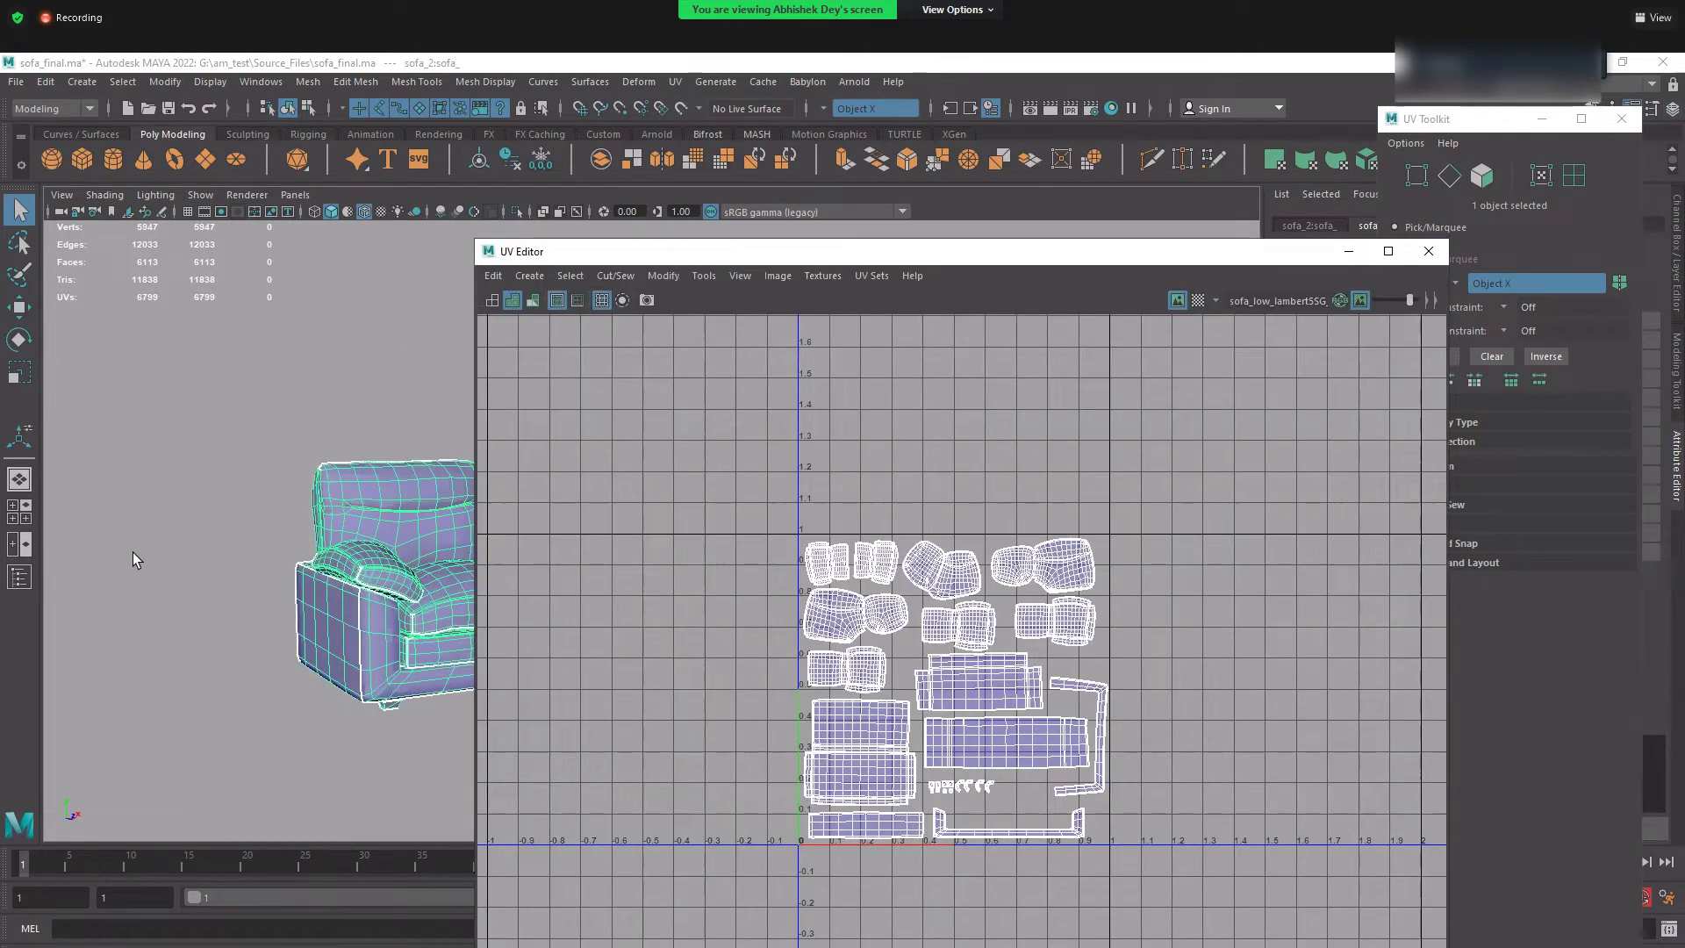
pyautogui.scroll(3, 188, 641)
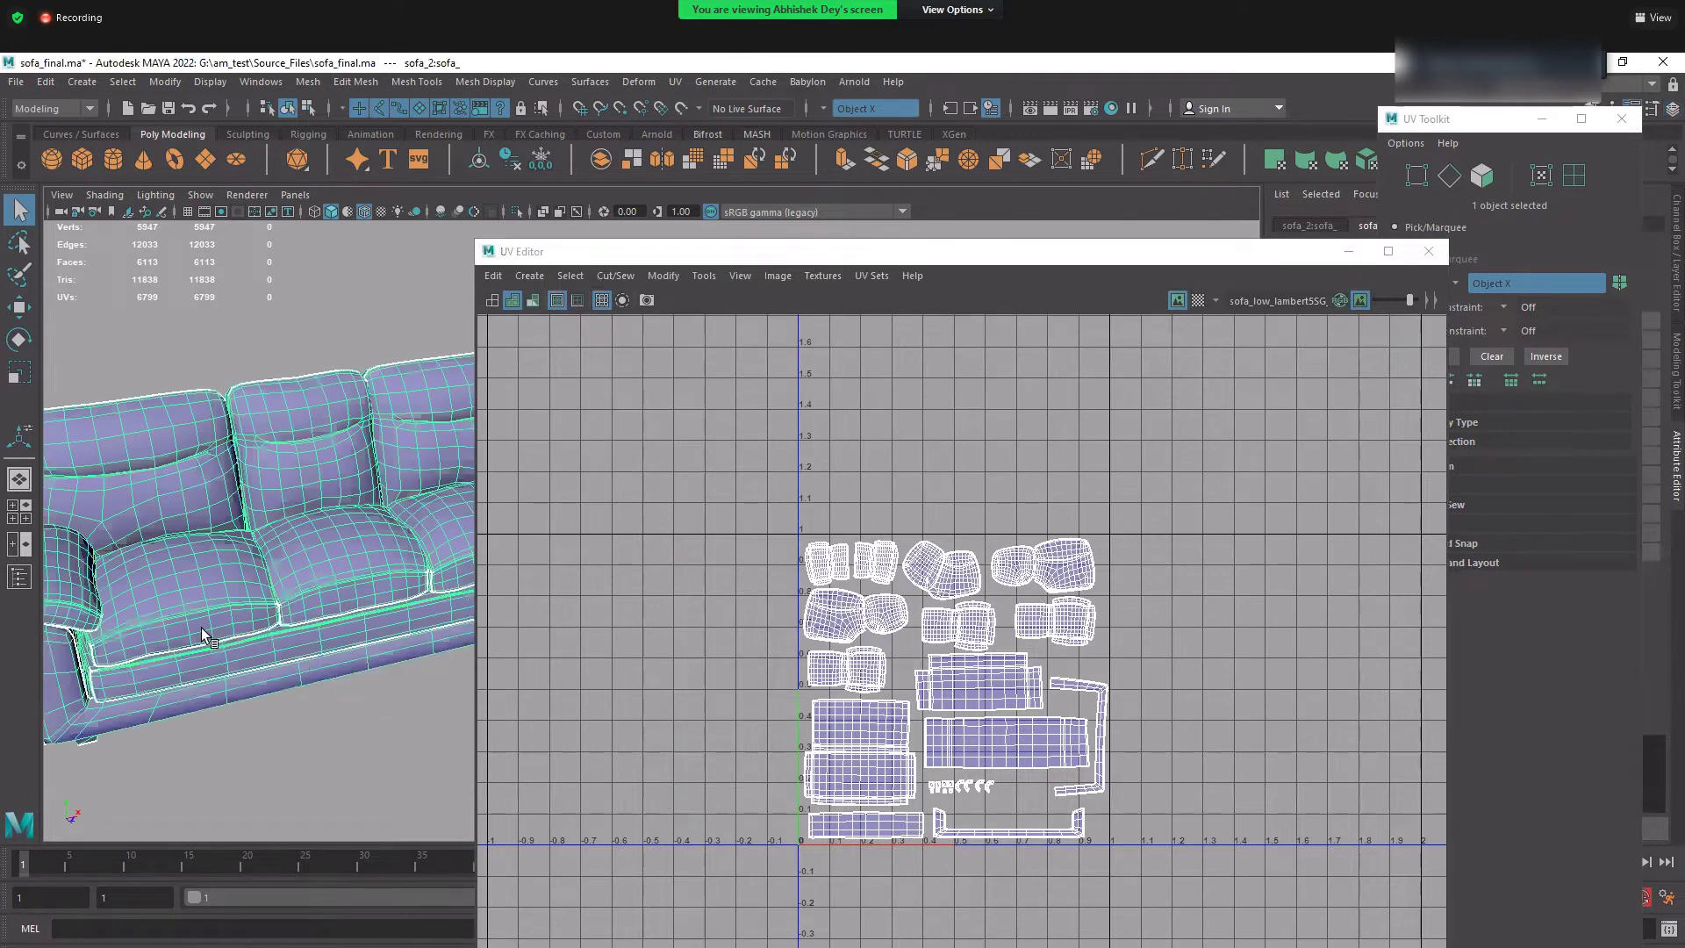
pyautogui.scroll(1, 202, 628)
pyautogui.moveTo(947, 251); pyautogui.dragTo(706, 224)
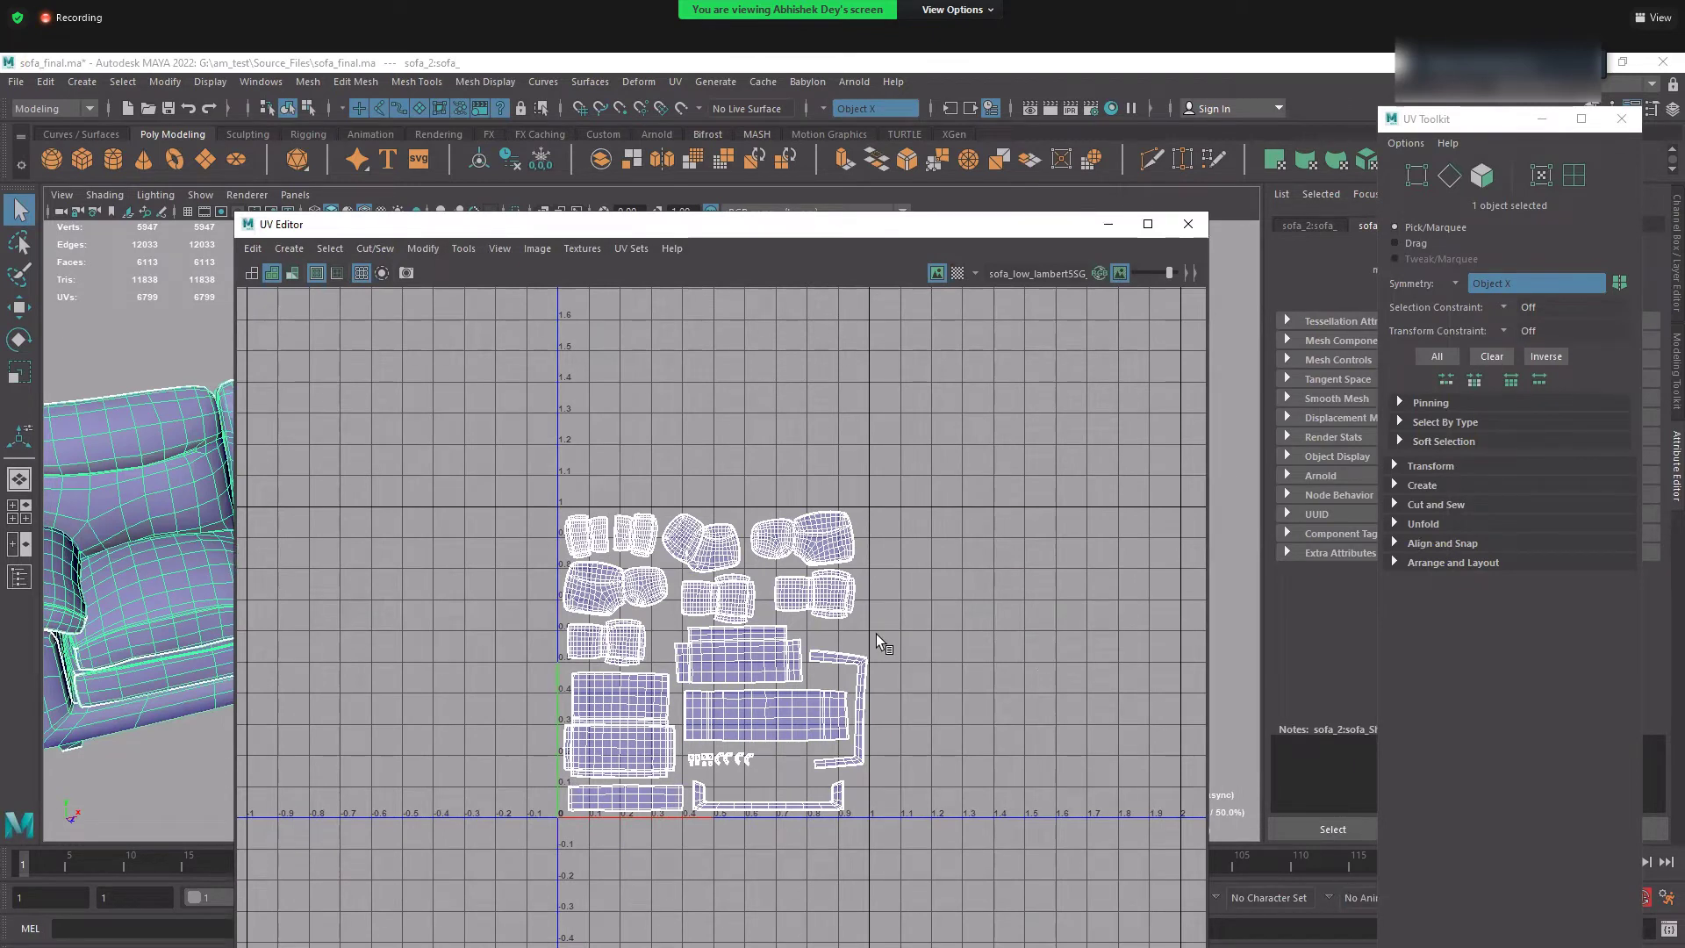
# - Preview the checker map on the sofa and its UV layout, and turn it back off
pyautogui.click(958, 273)
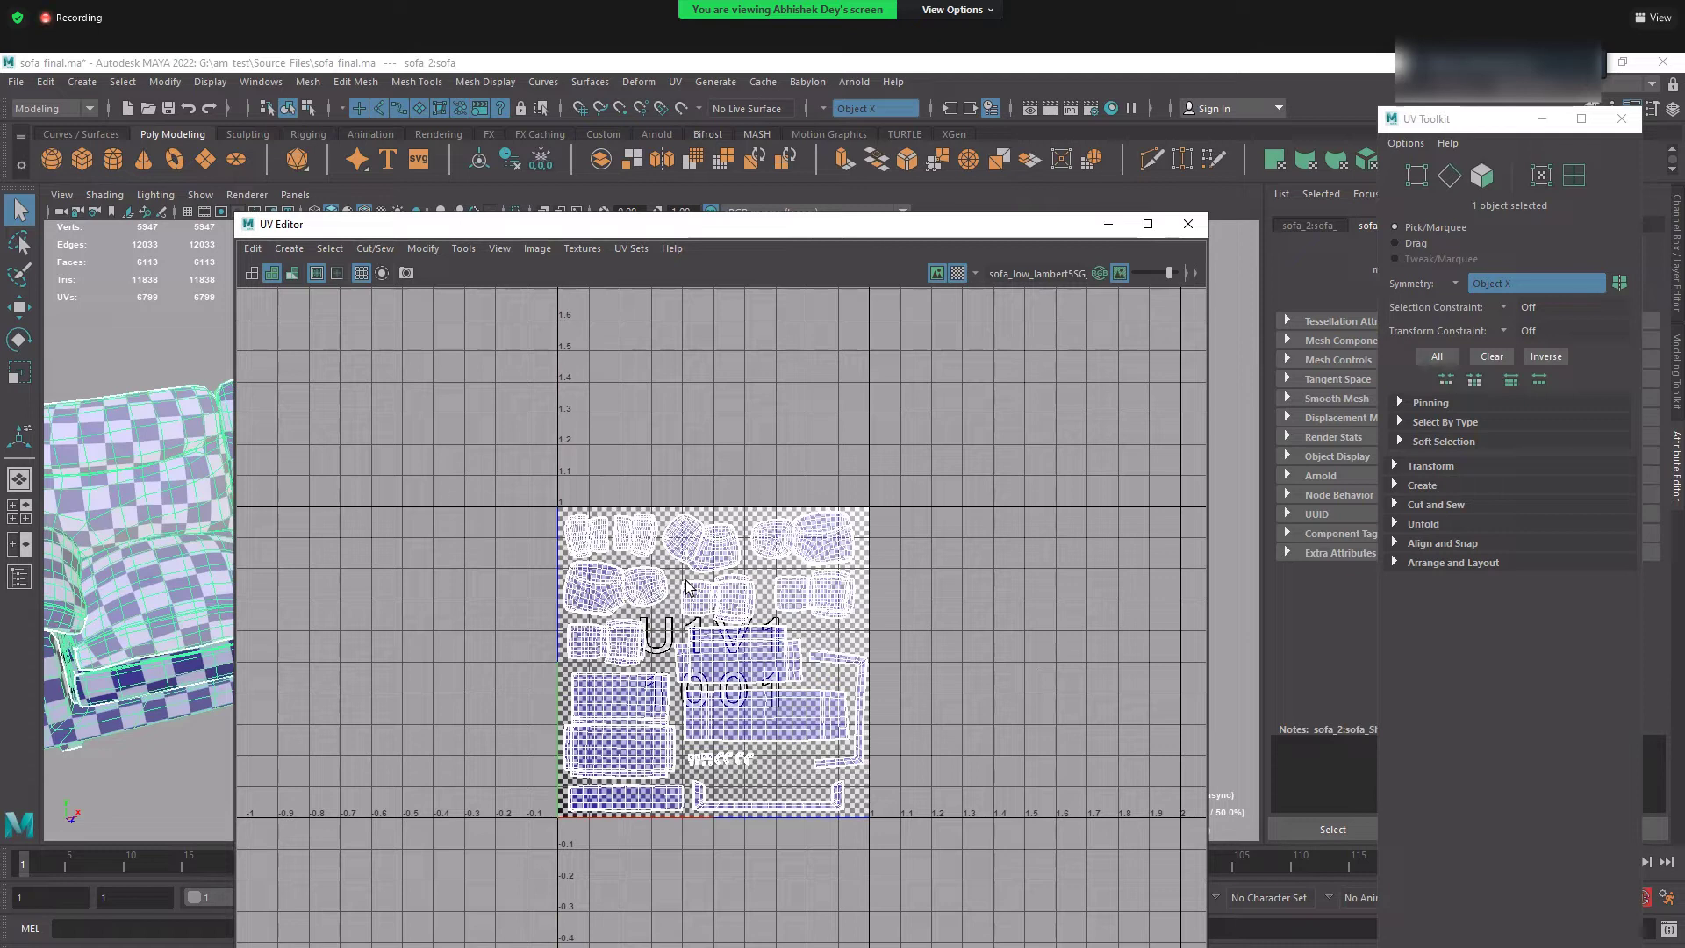
pyautogui.click(955, 271)
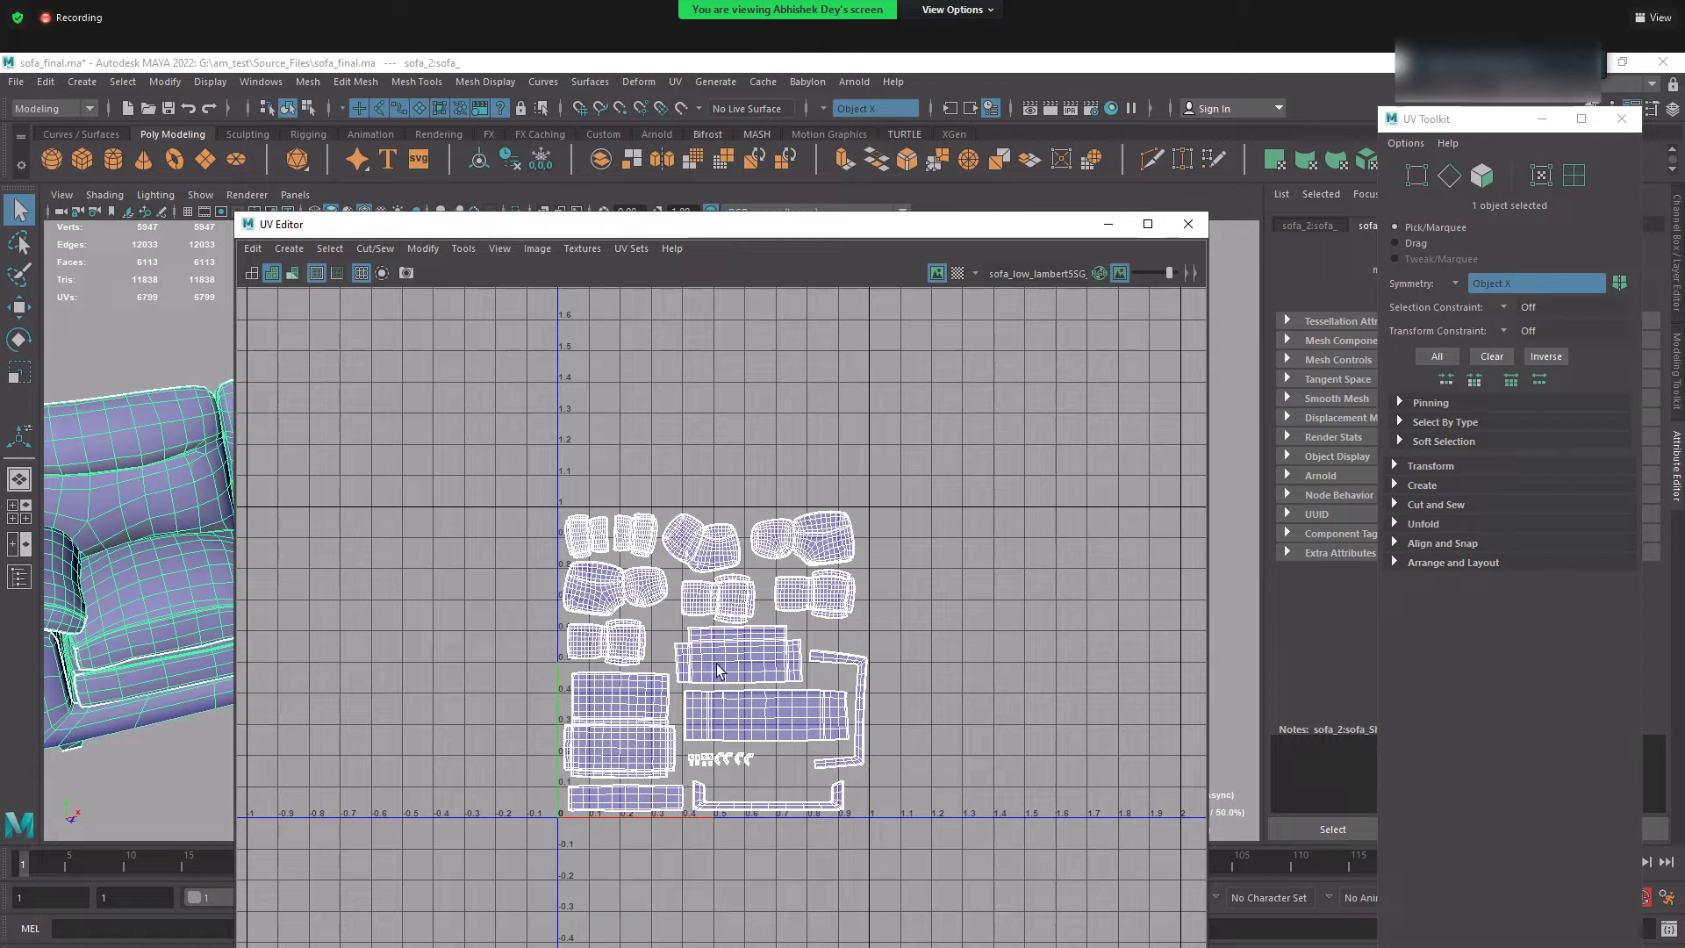
# - Open the Layout UVs options for the sofa's shells and bring up the Layout Settings
pyautogui.scroll(-1, 722, 711)
pyautogui.scroll(-2, 722, 711)
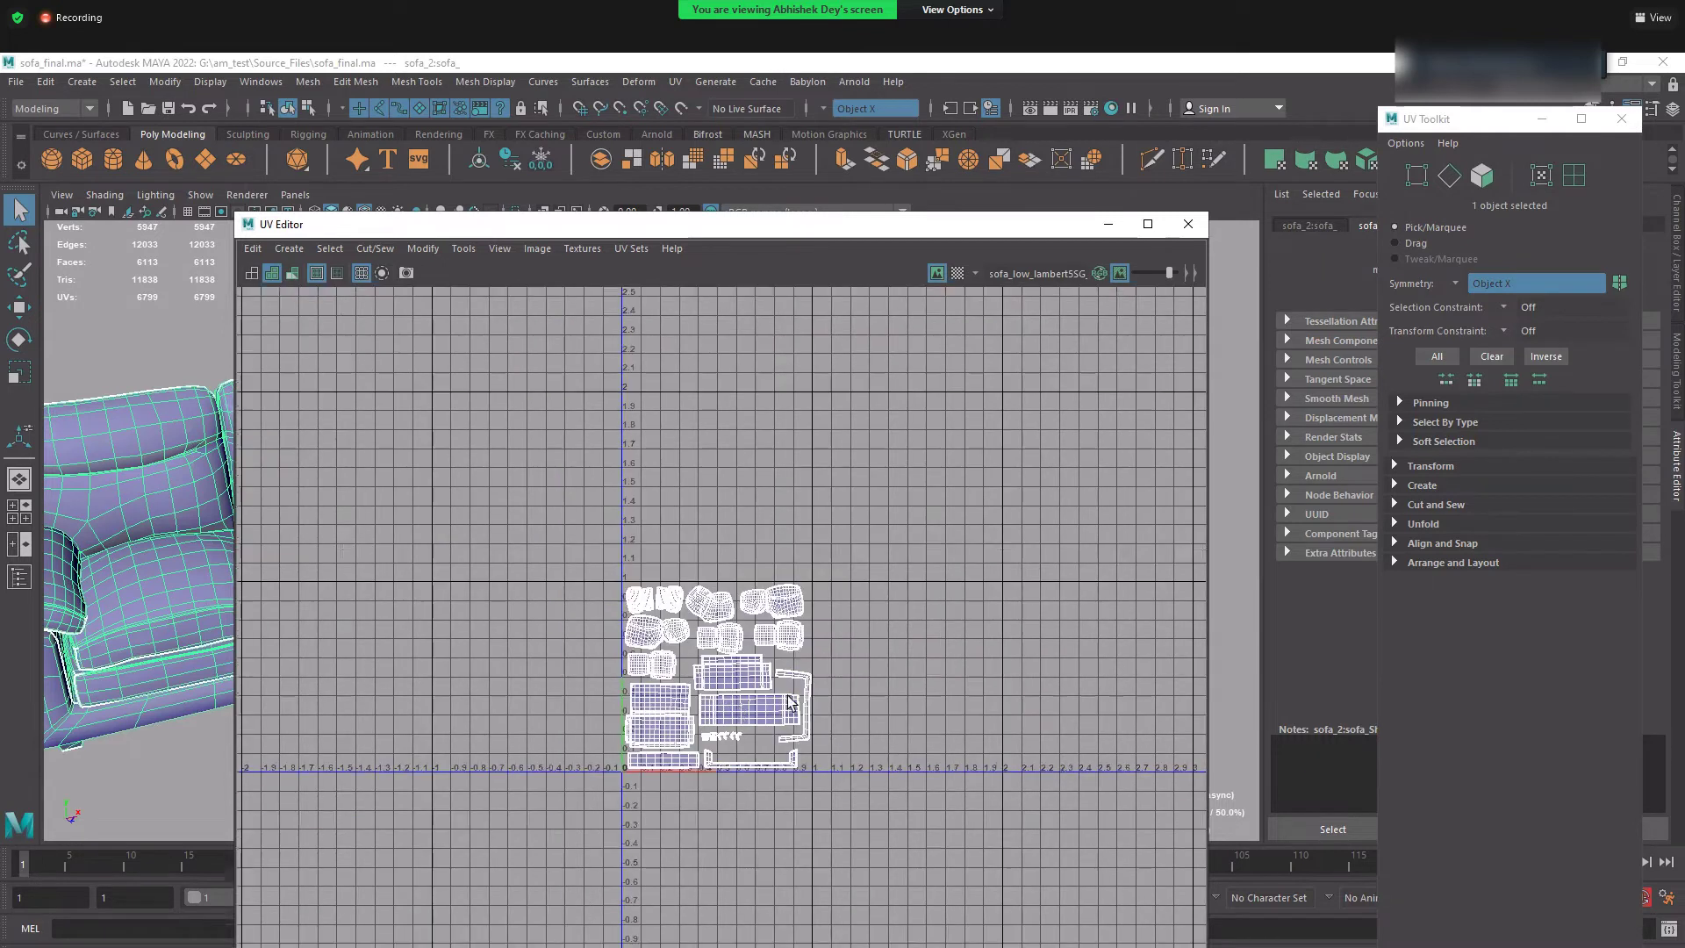
pyautogui.keyDown('alt'); pyautogui.moveTo(626, 610); pyautogui.dragTo(484, 527, button='middle'); pyautogui.keyUp('alt')
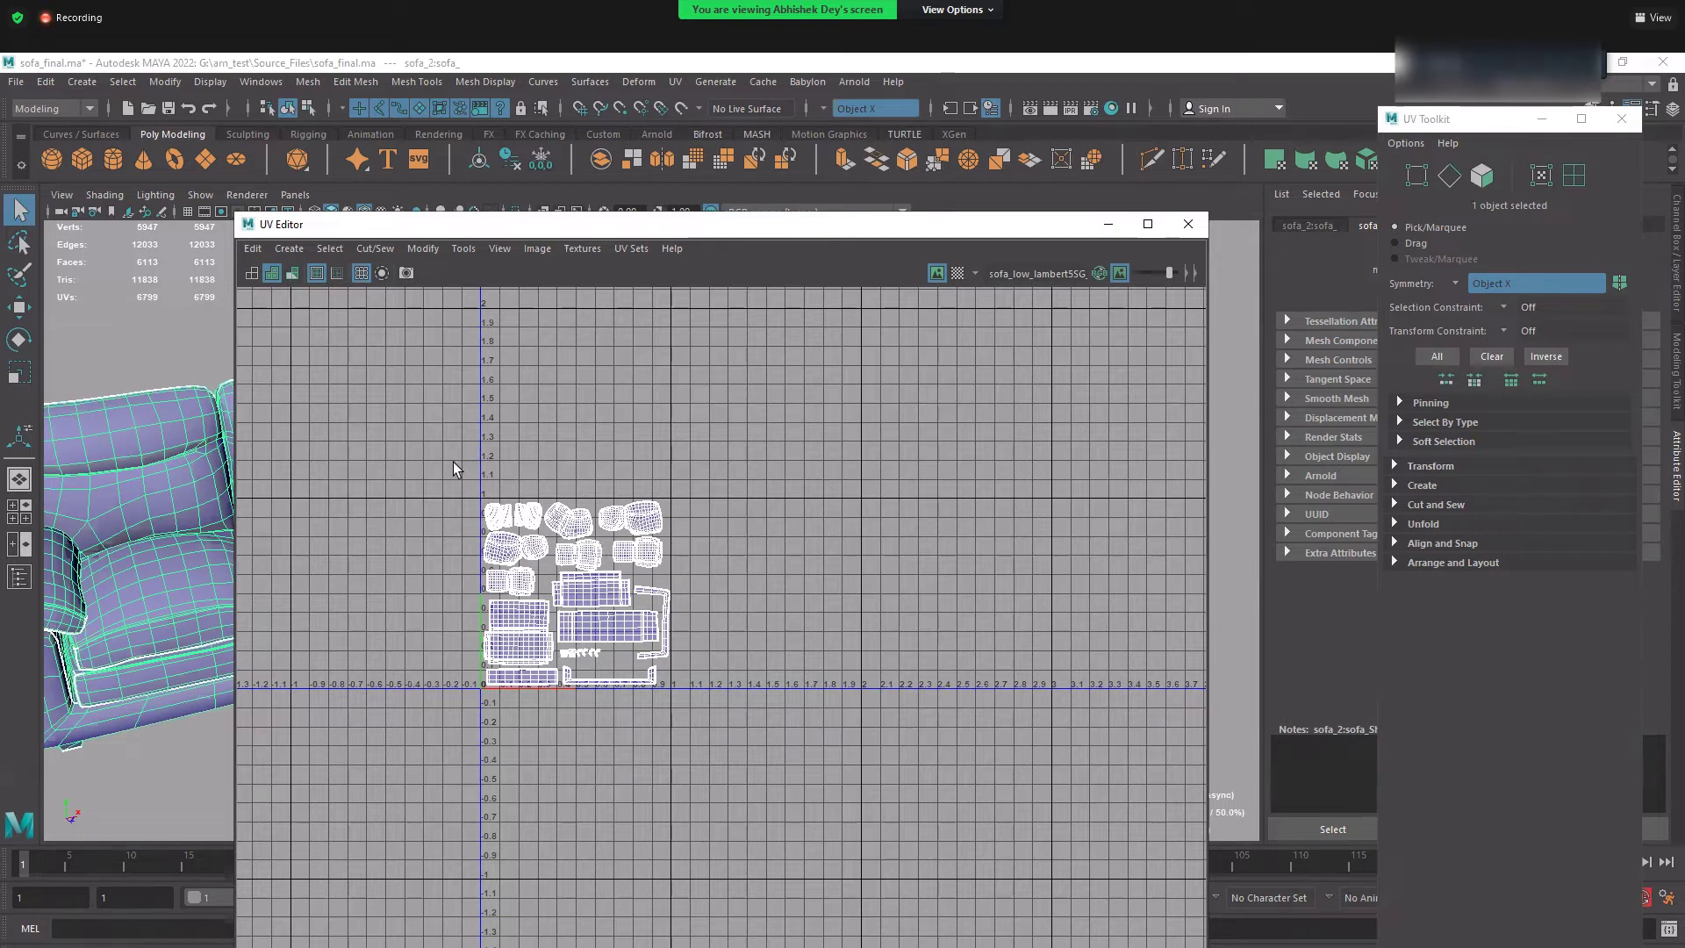
pyautogui.click(439, 249)
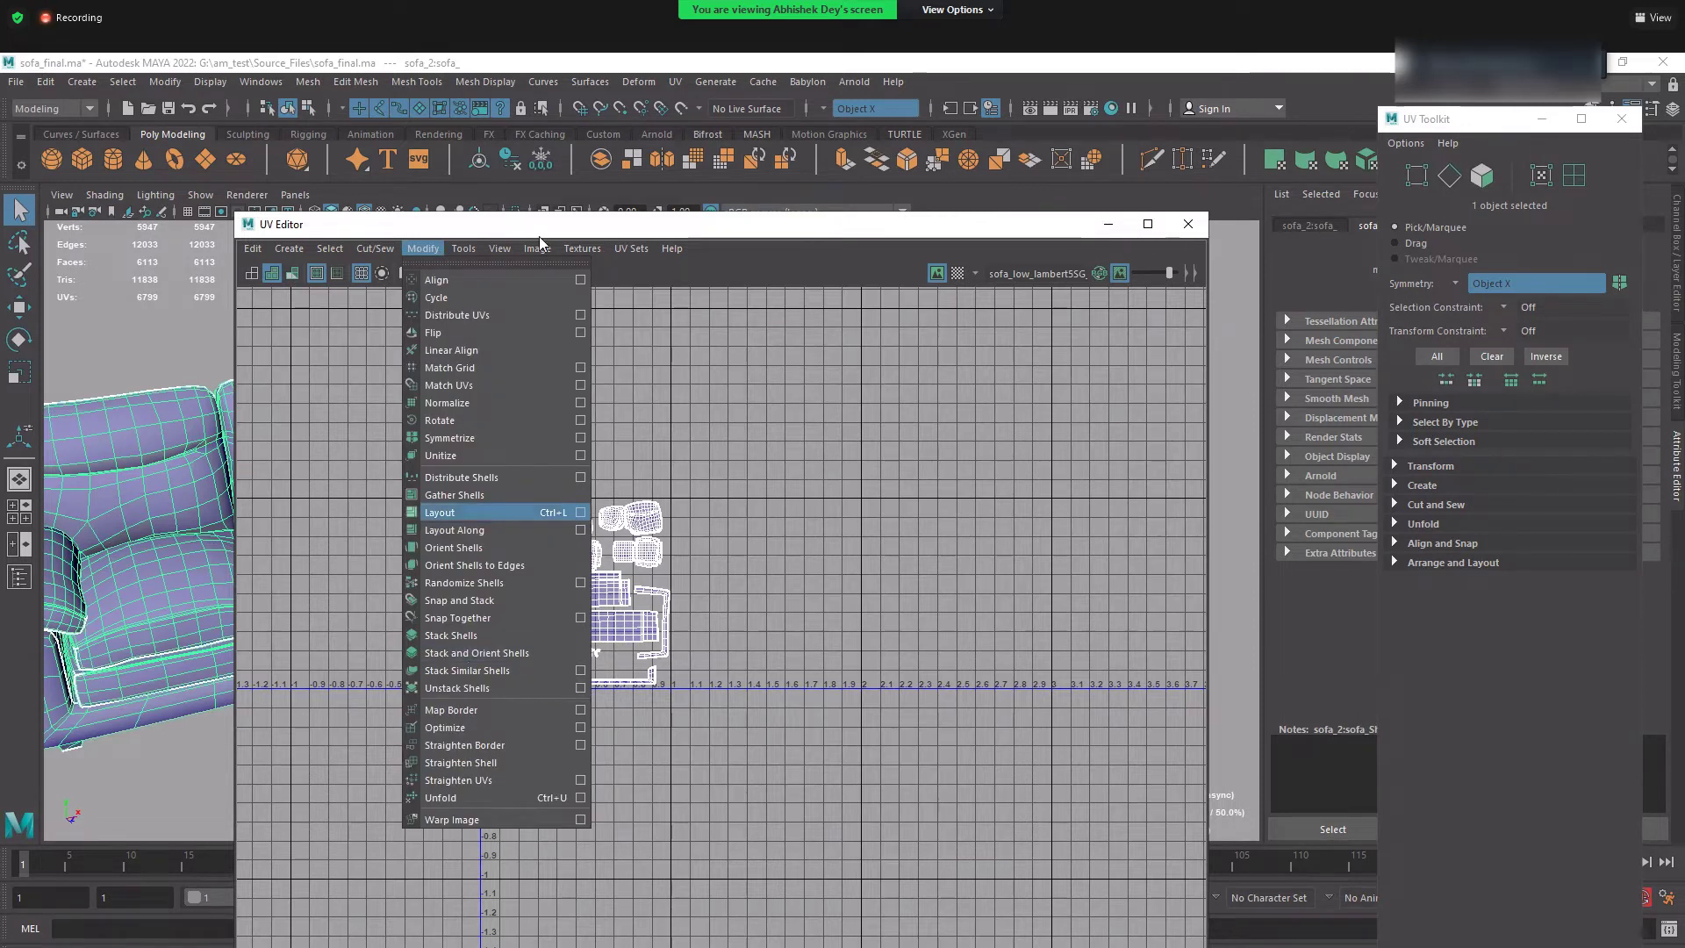
pyautogui.click(580, 513)
pyautogui.moveTo(490, 256); pyautogui.dragTo(790, 333)
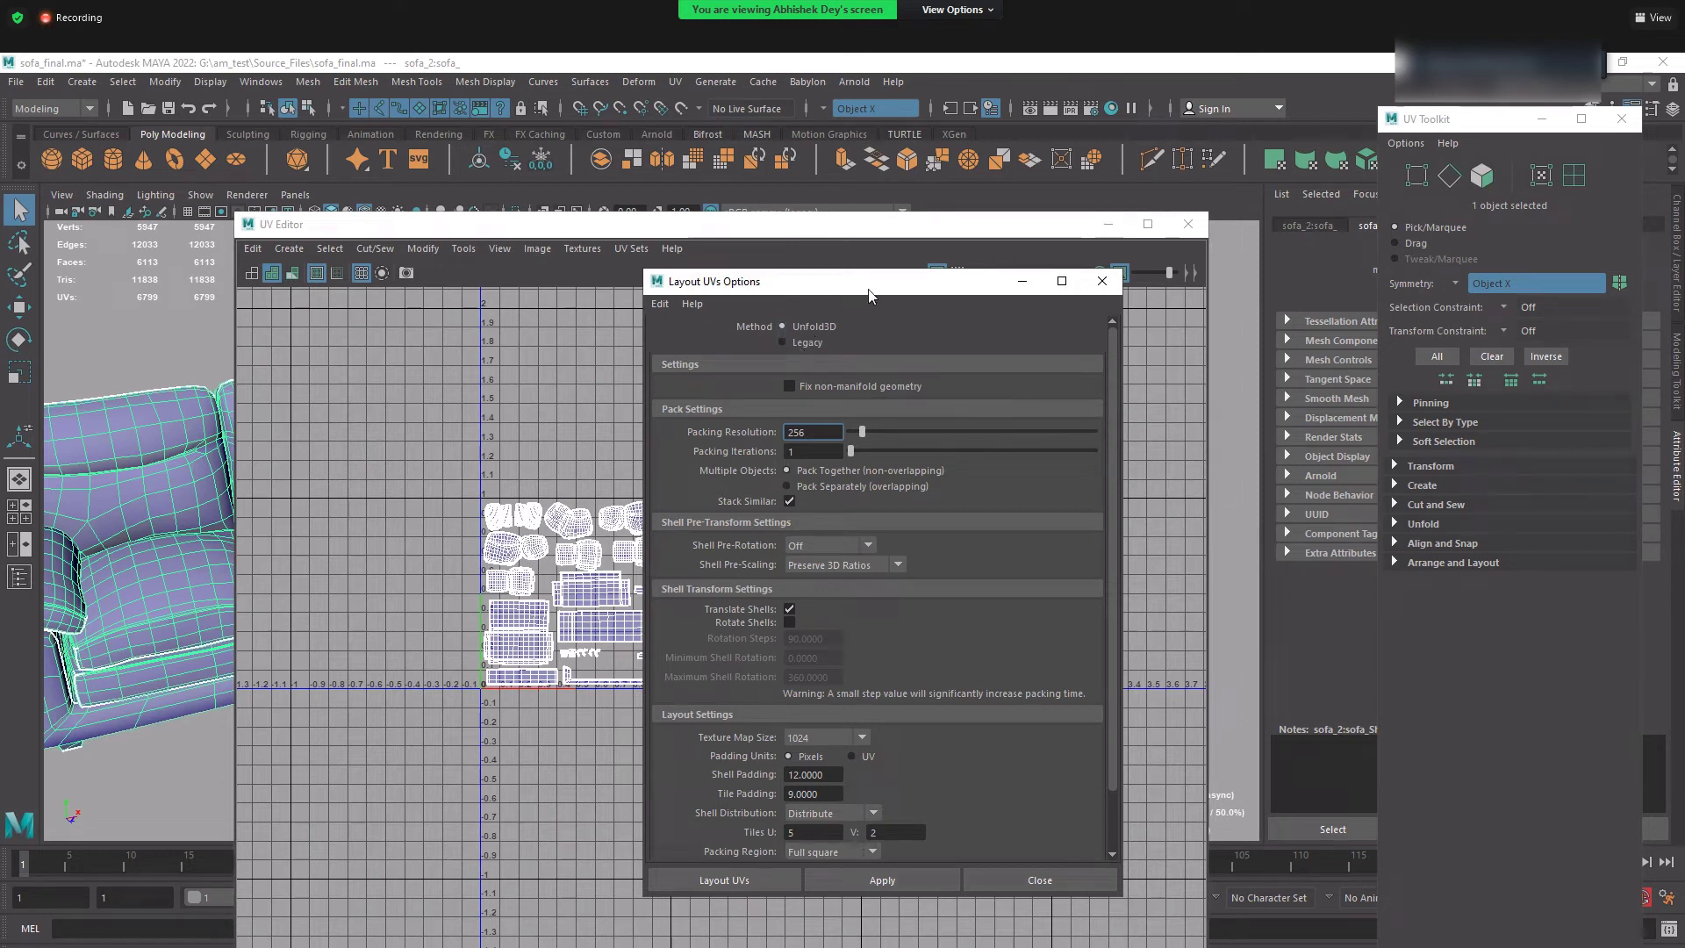
pyautogui.moveTo(867, 288); pyautogui.dragTo(818, 258)
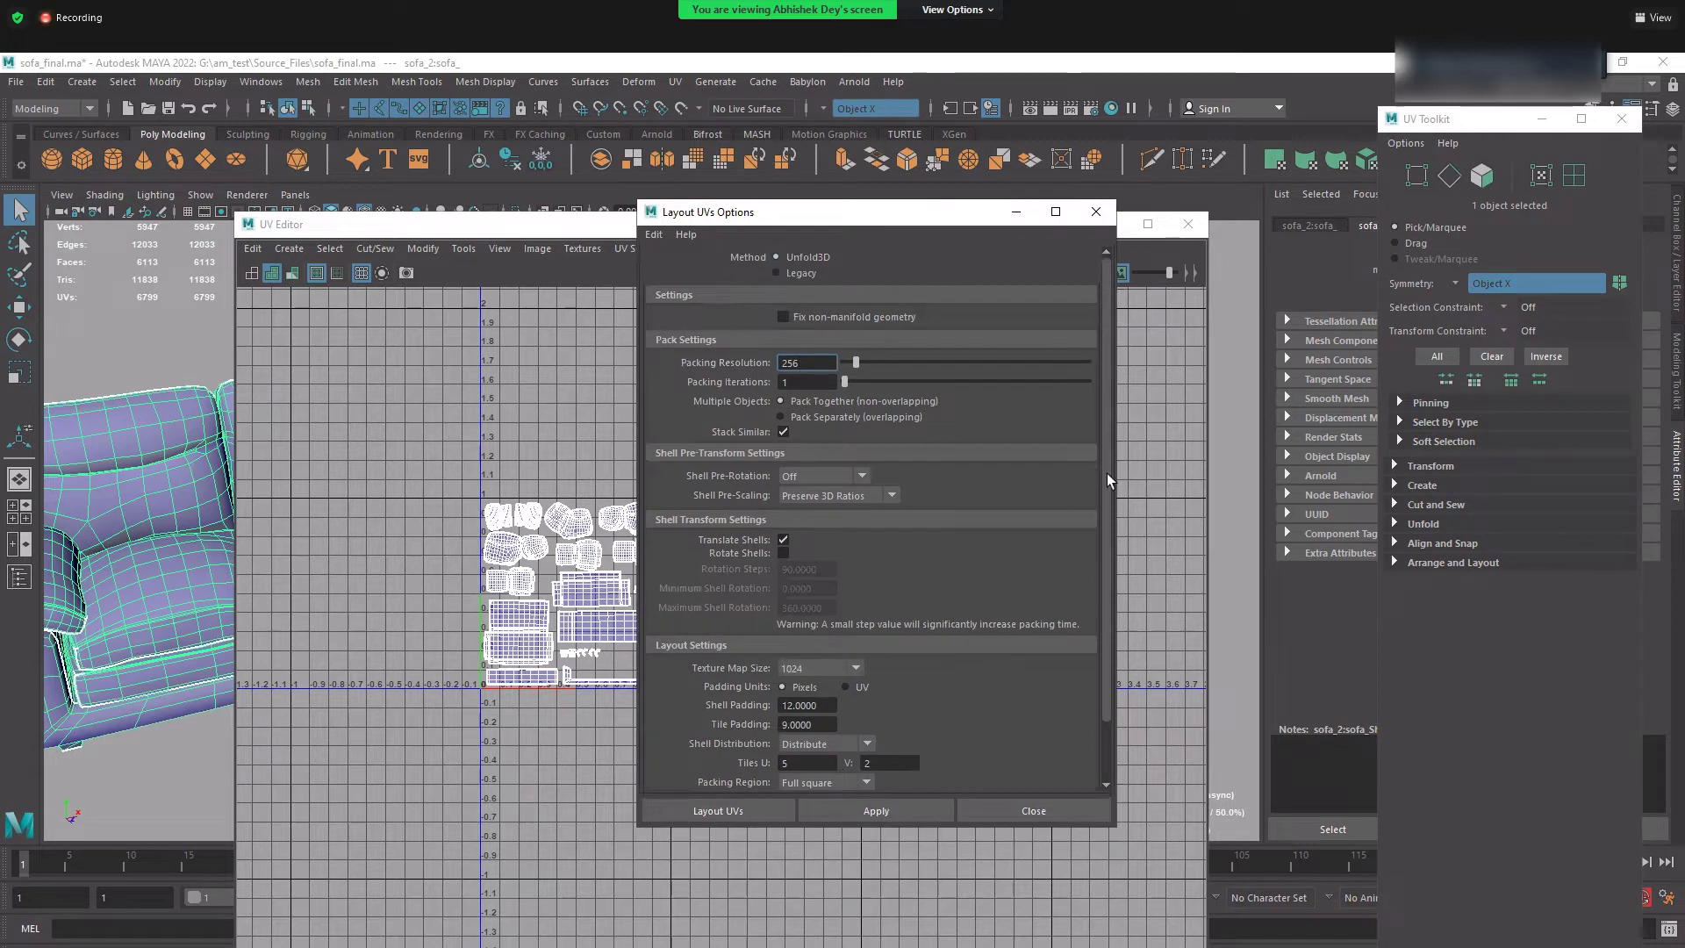
pyautogui.scroll(-2, 1108, 478)
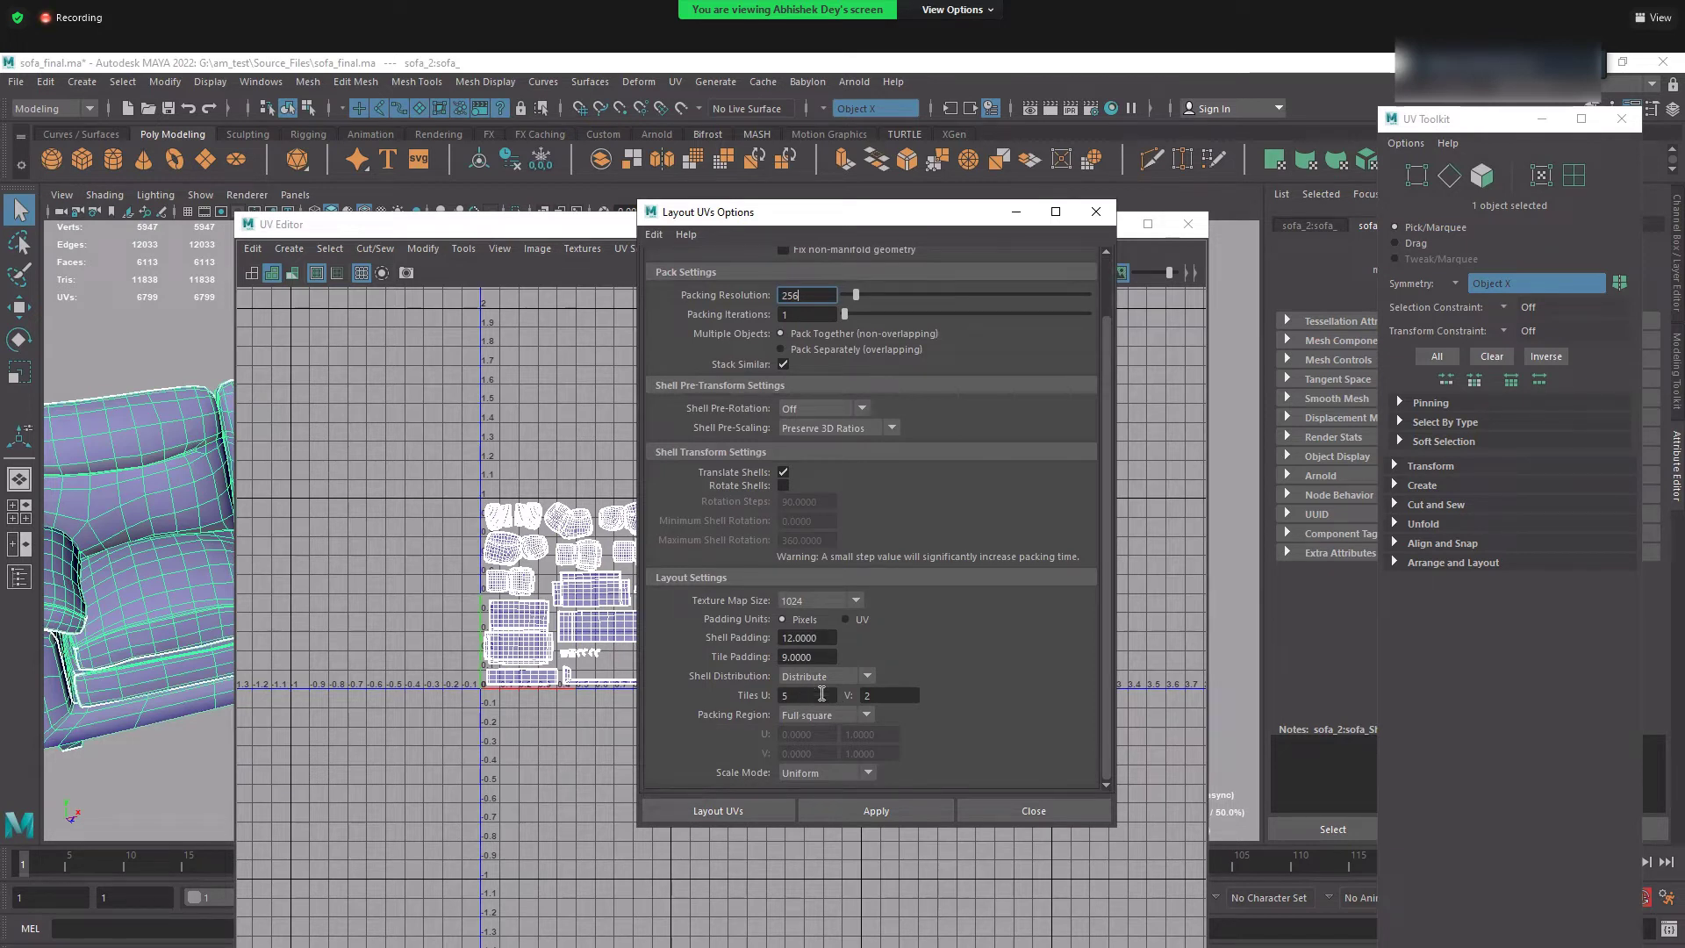
# - Set the layout tiles to U 3 and V 3, apply the layout to the UV shells, and put the options dialog away
pyautogui.moveTo(821, 695); pyautogui.dragTo(783, 699)
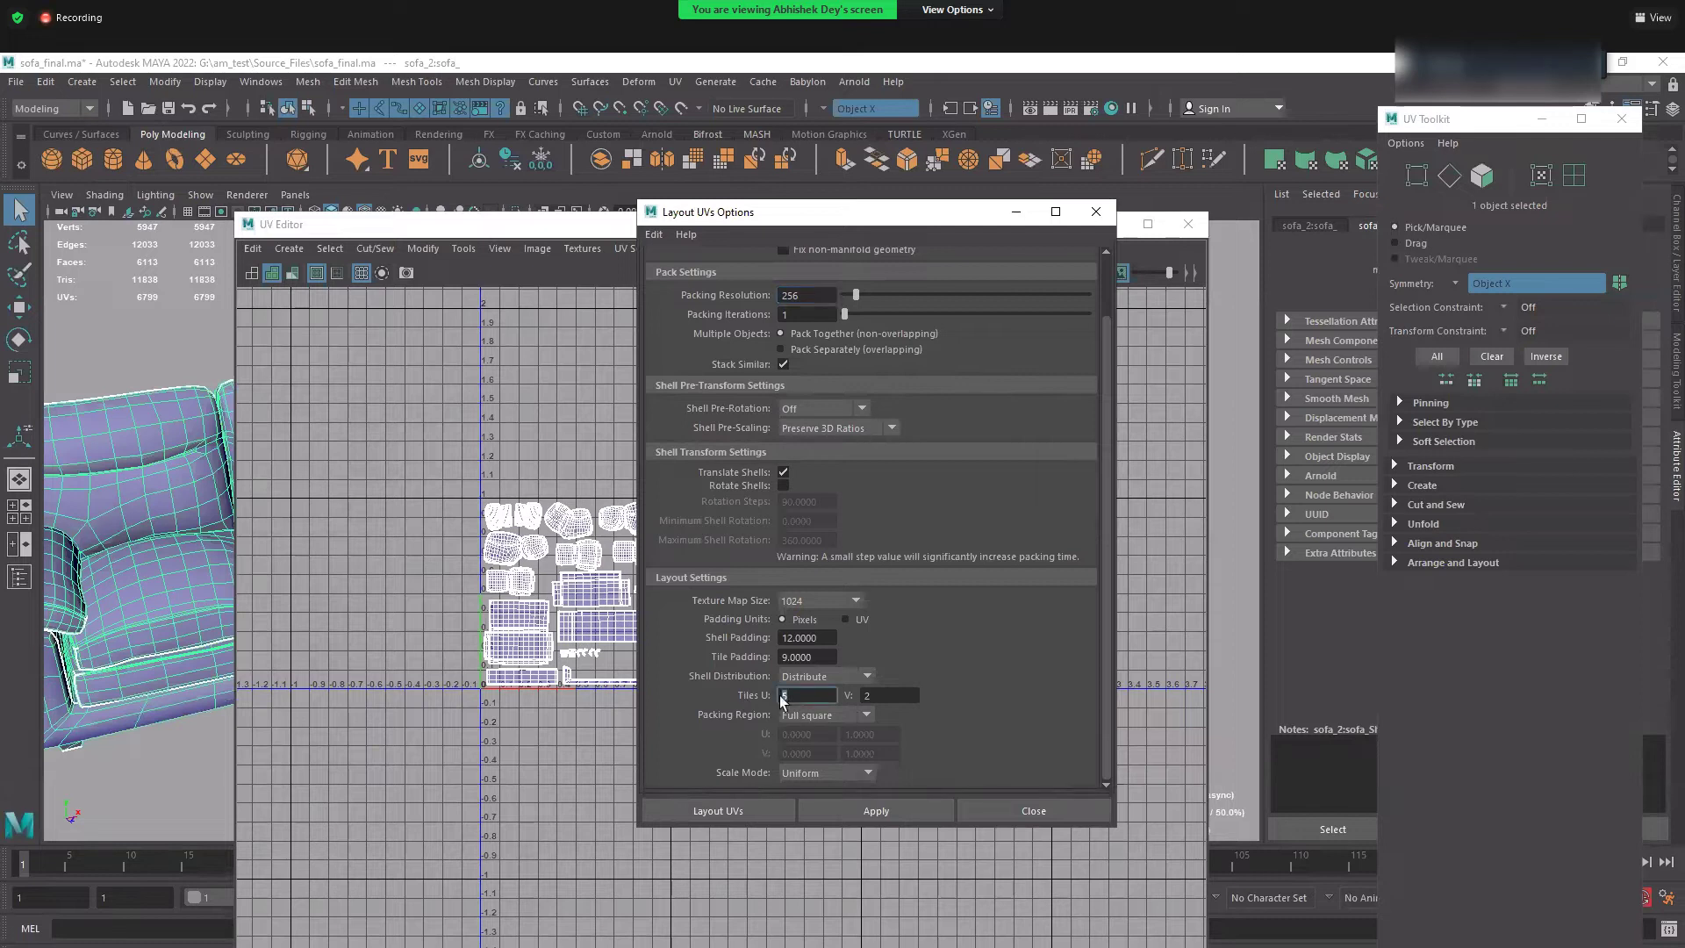
pyautogui.click(850, 677)
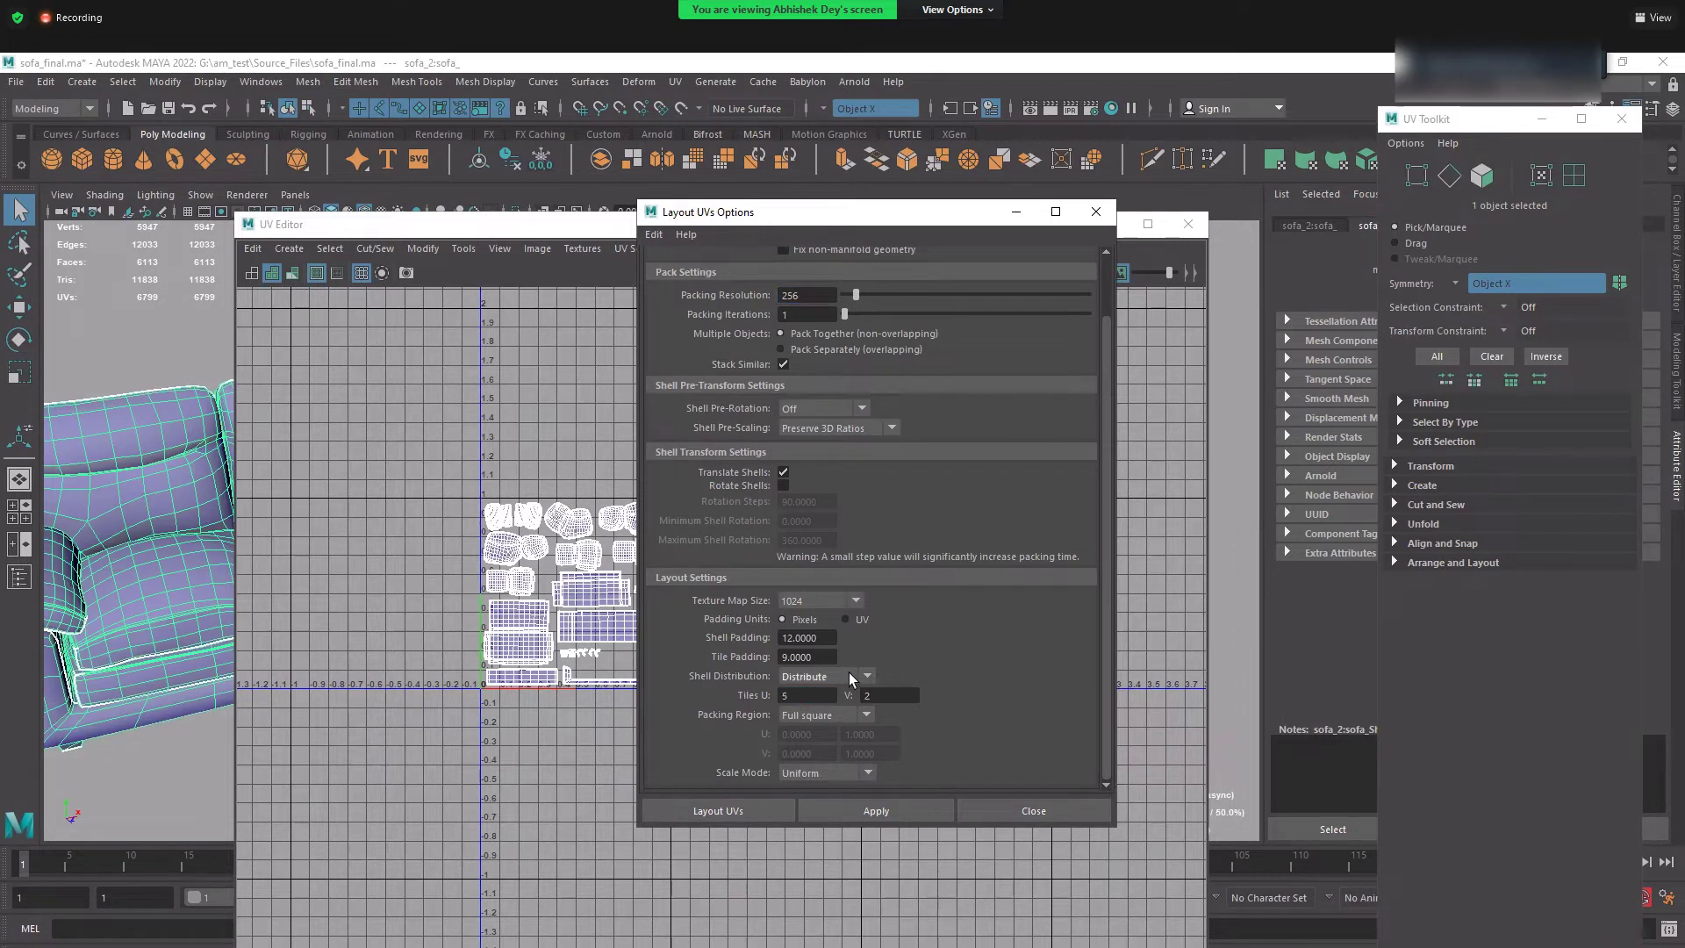
pyautogui.click(817, 694)
pyautogui.doubleClick(797, 697)
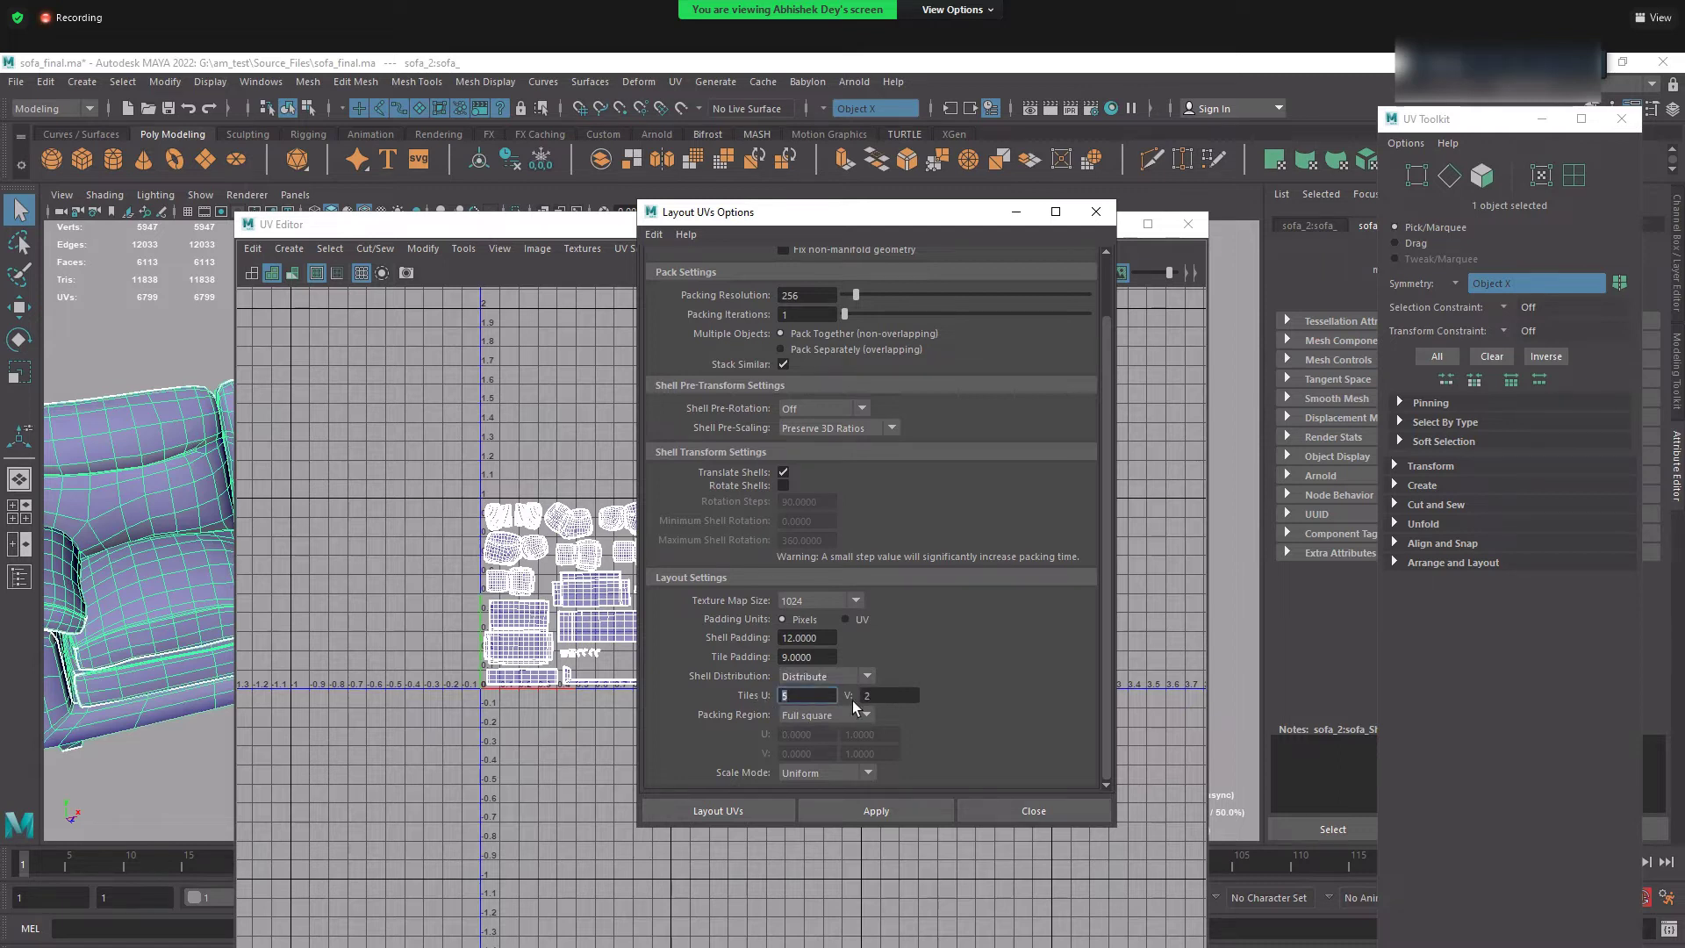
pyautogui.moveTo(877, 699); pyautogui.dragTo(741, 690)
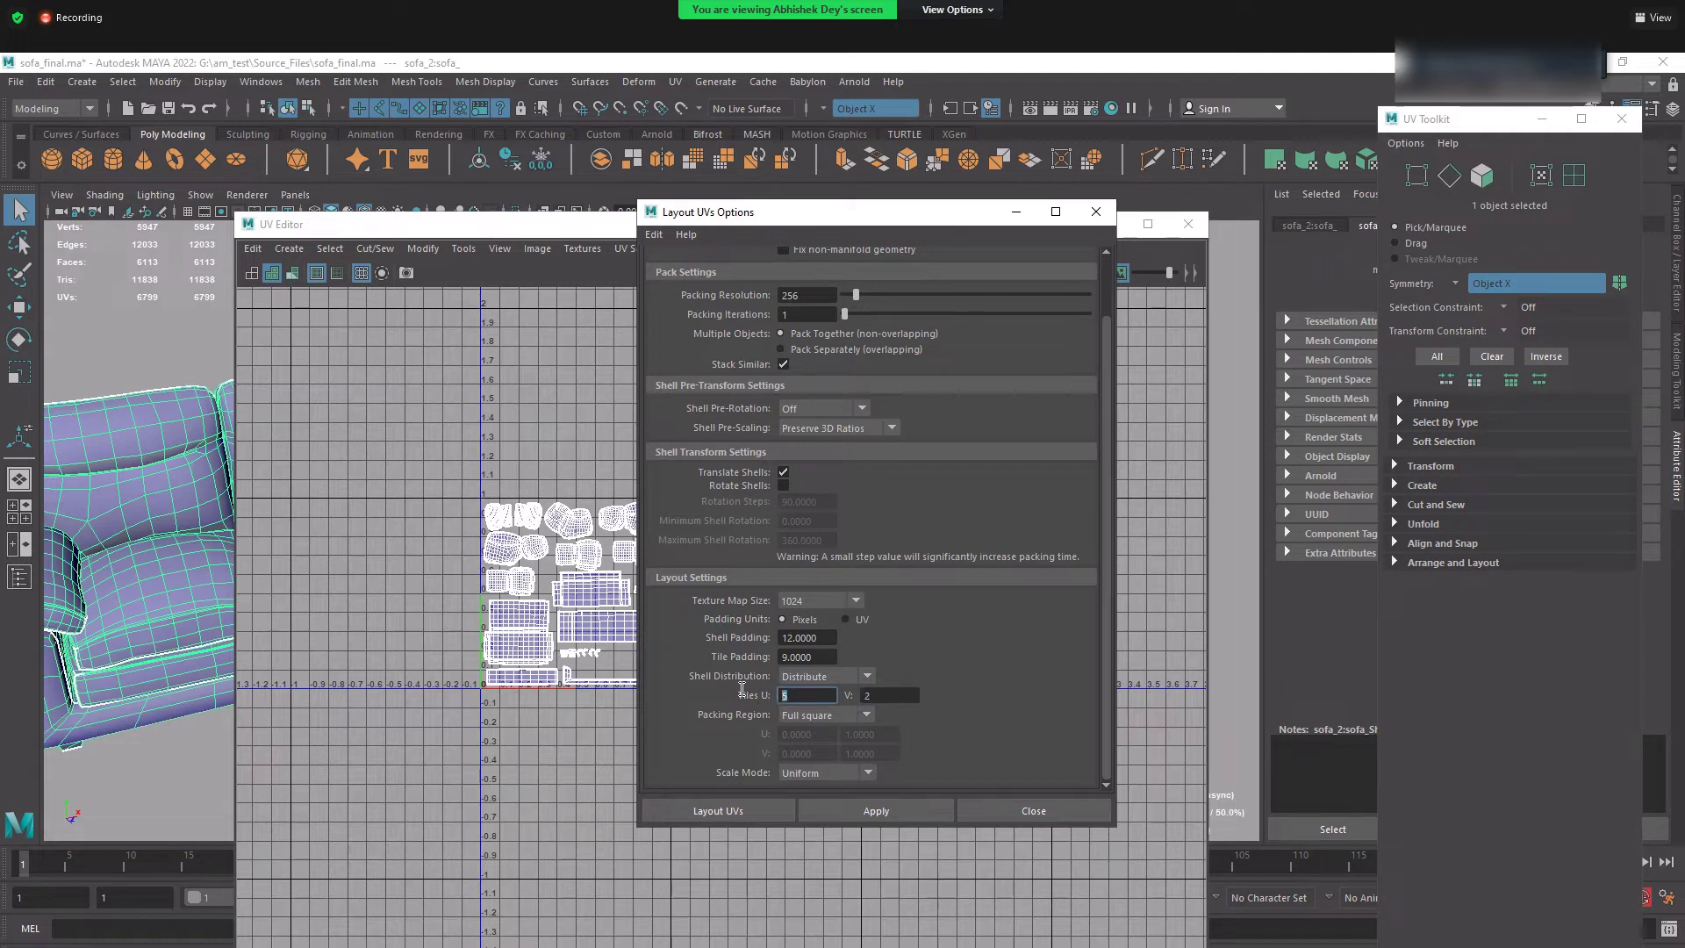
pyautogui.write('3')
pyautogui.press('Tab')
pyautogui.write('3')
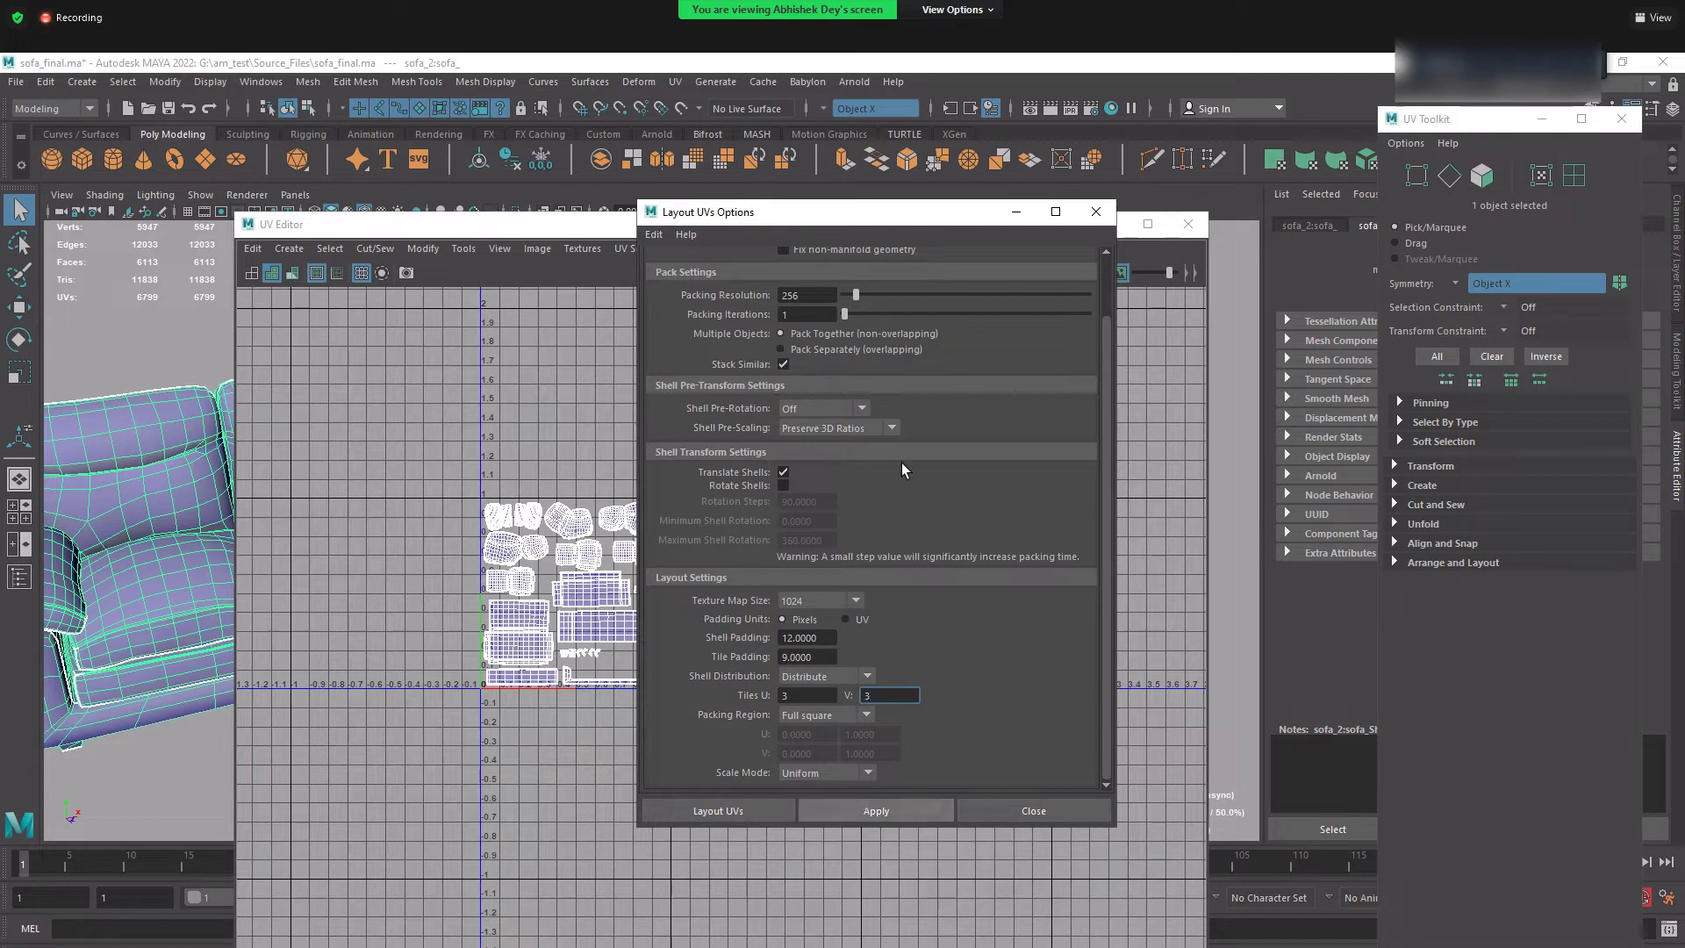
pyautogui.click(855, 818)
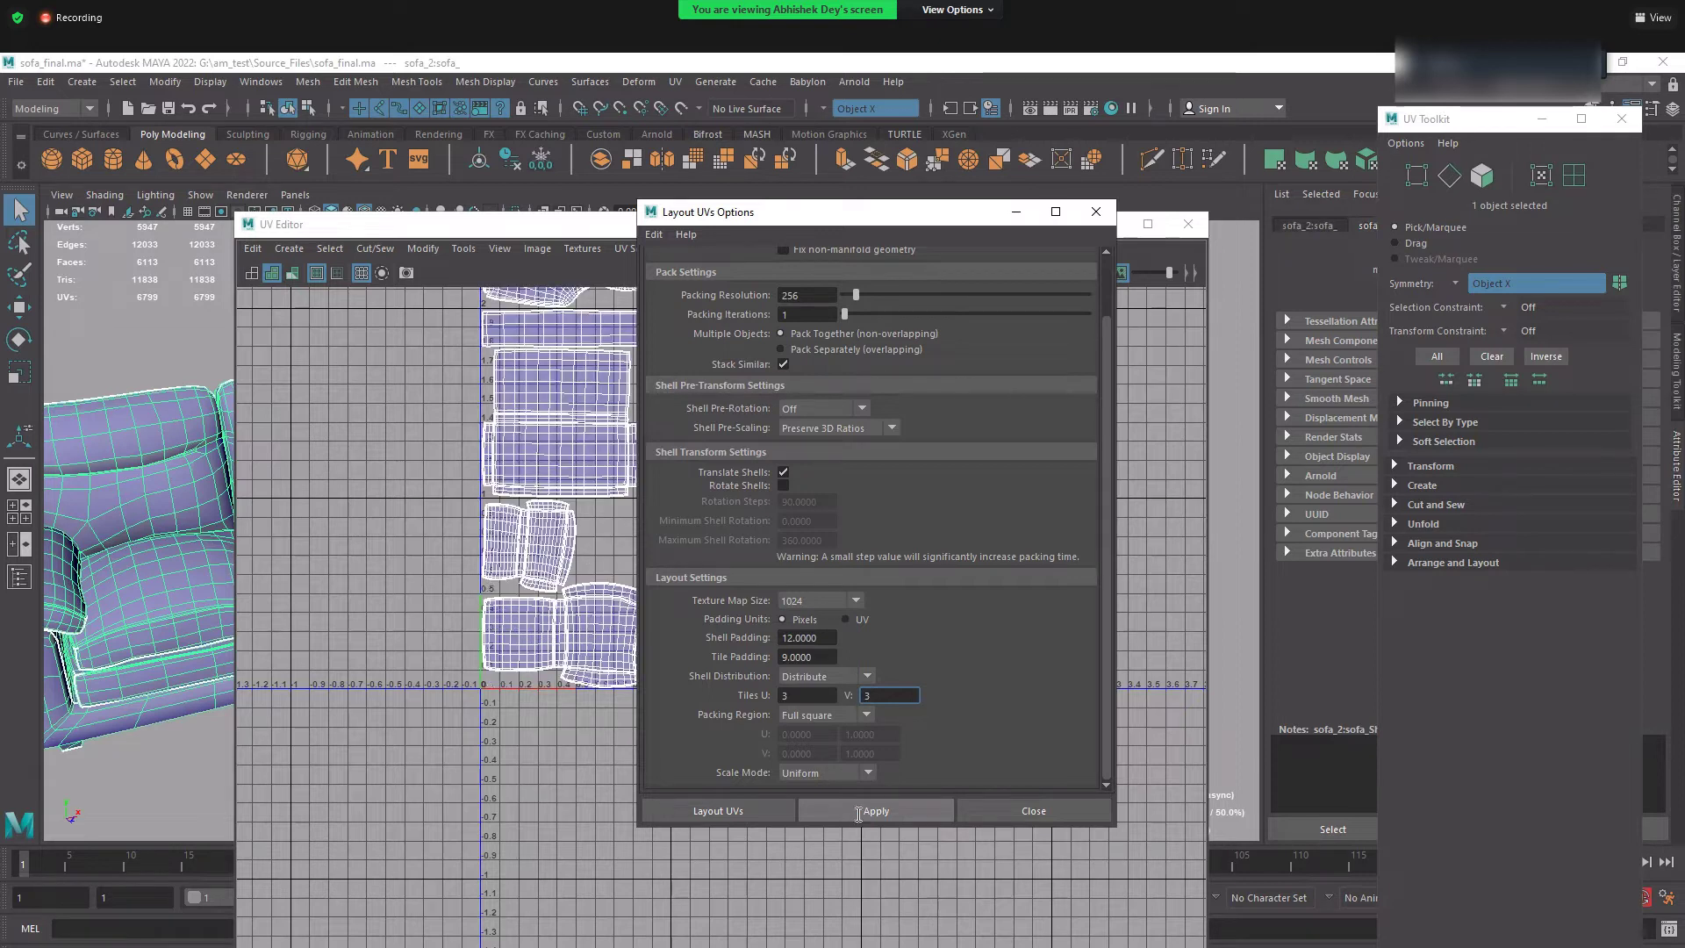
pyautogui.click(1016, 219)
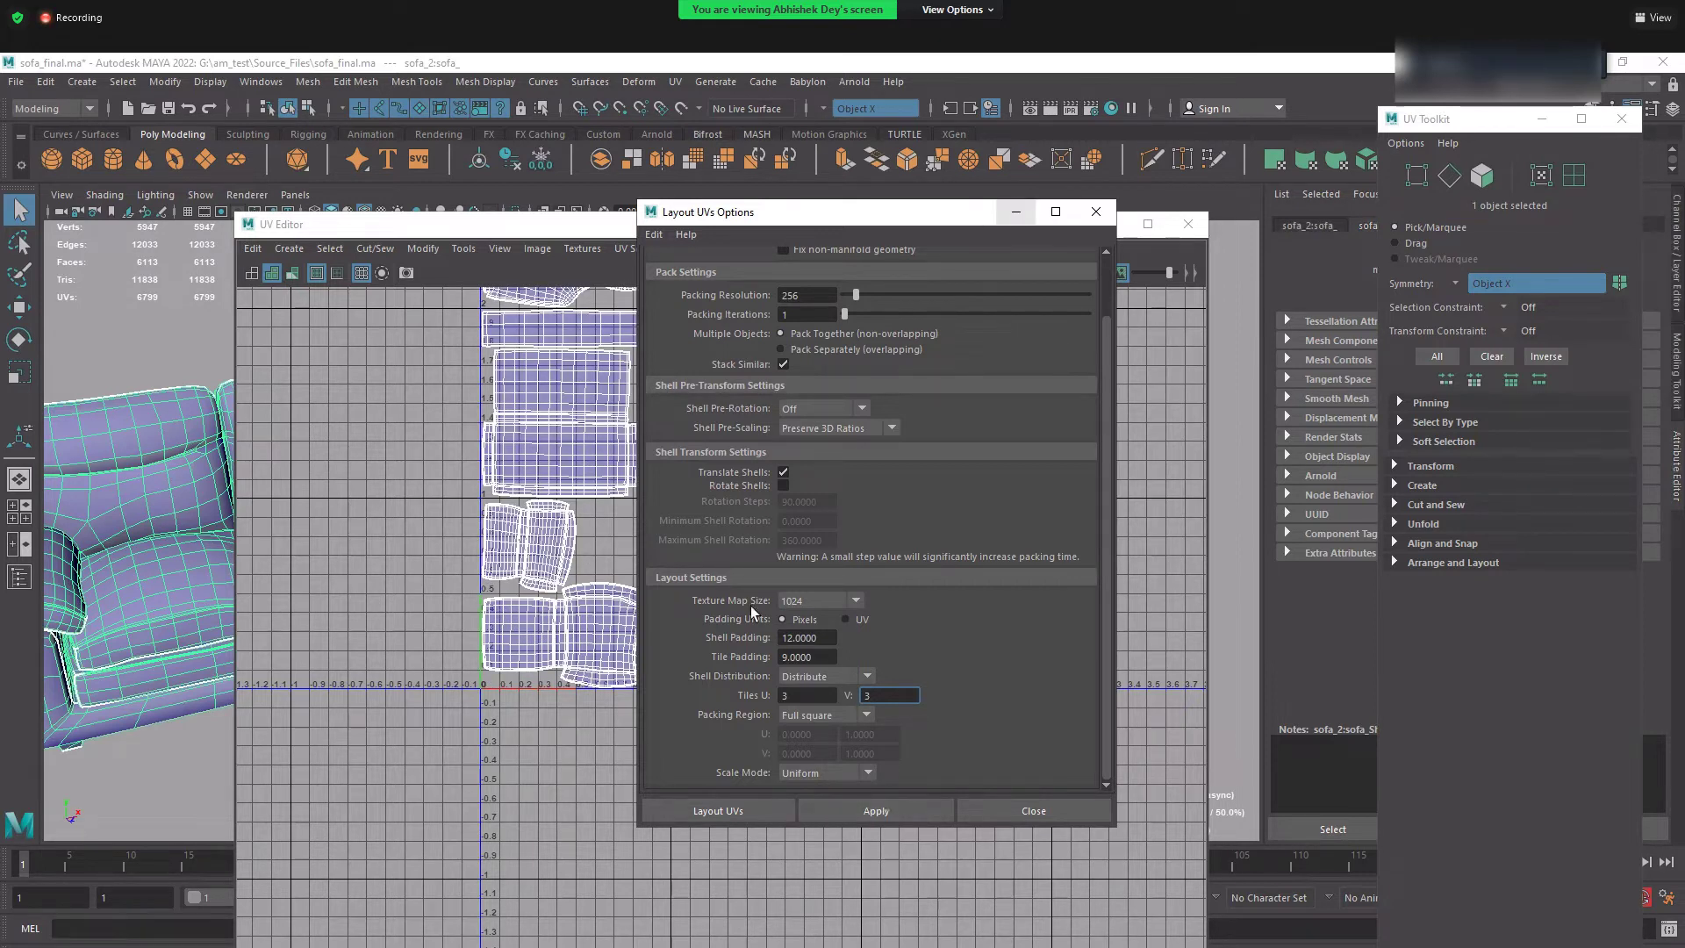
# - Show the checker map on the sofa and the newly distributed UV tiles
pyautogui.scroll(-3, 754, 562)
pyautogui.scroll(2, 627, 650)
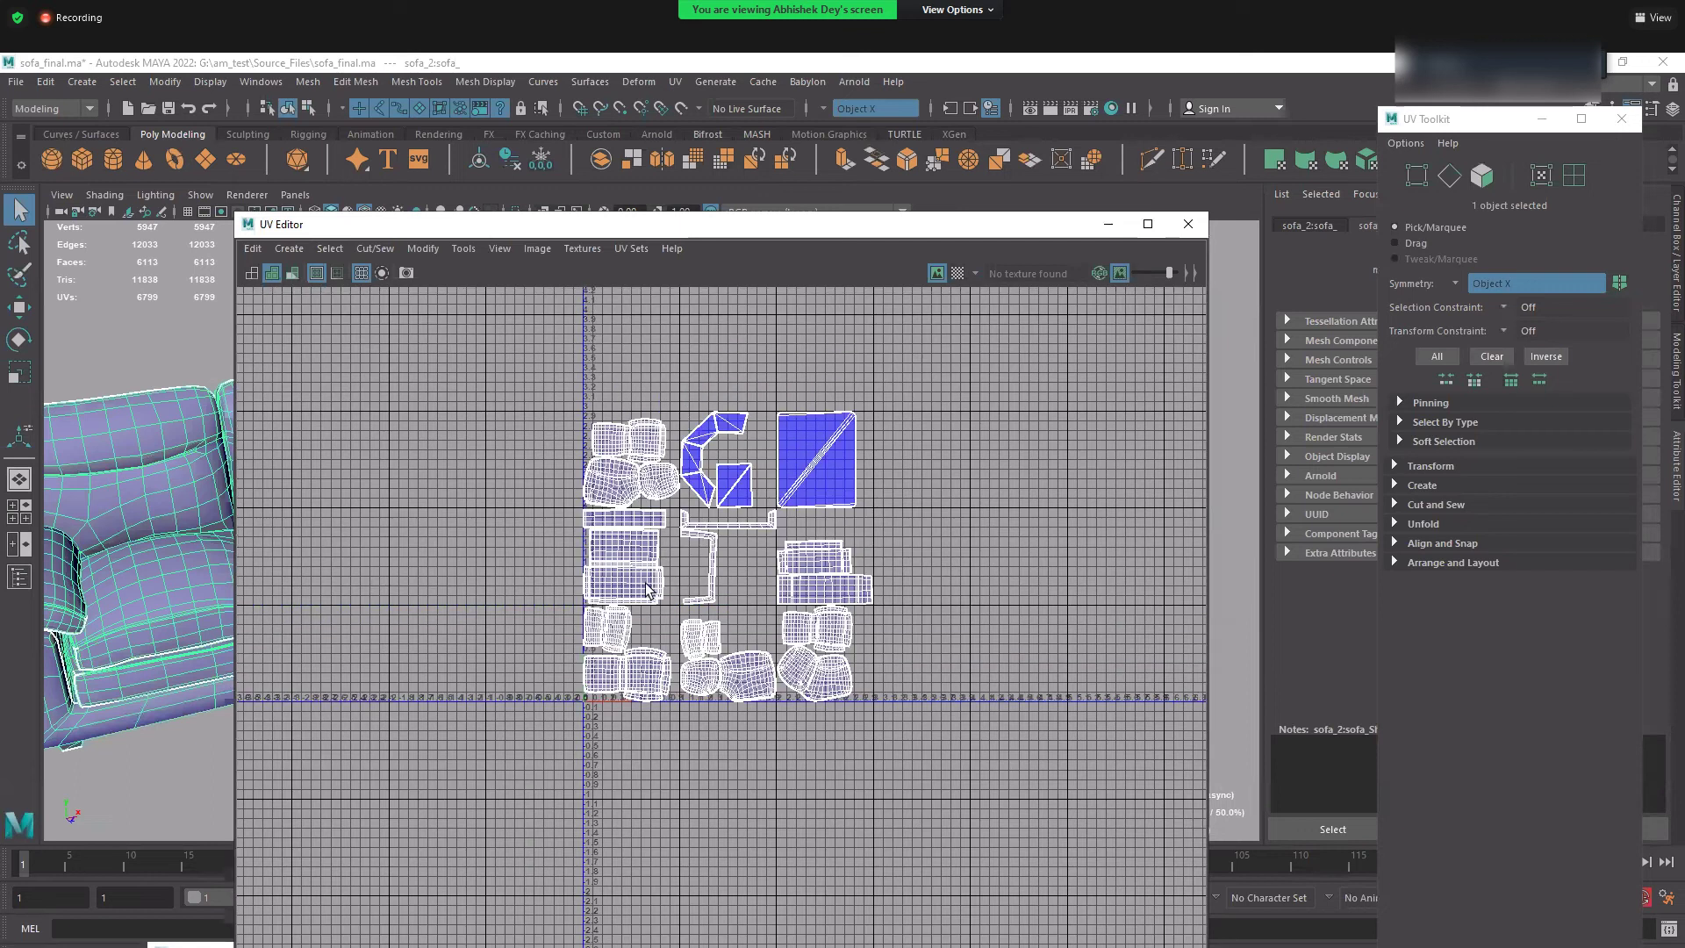
pyautogui.scroll(2, 719, 574)
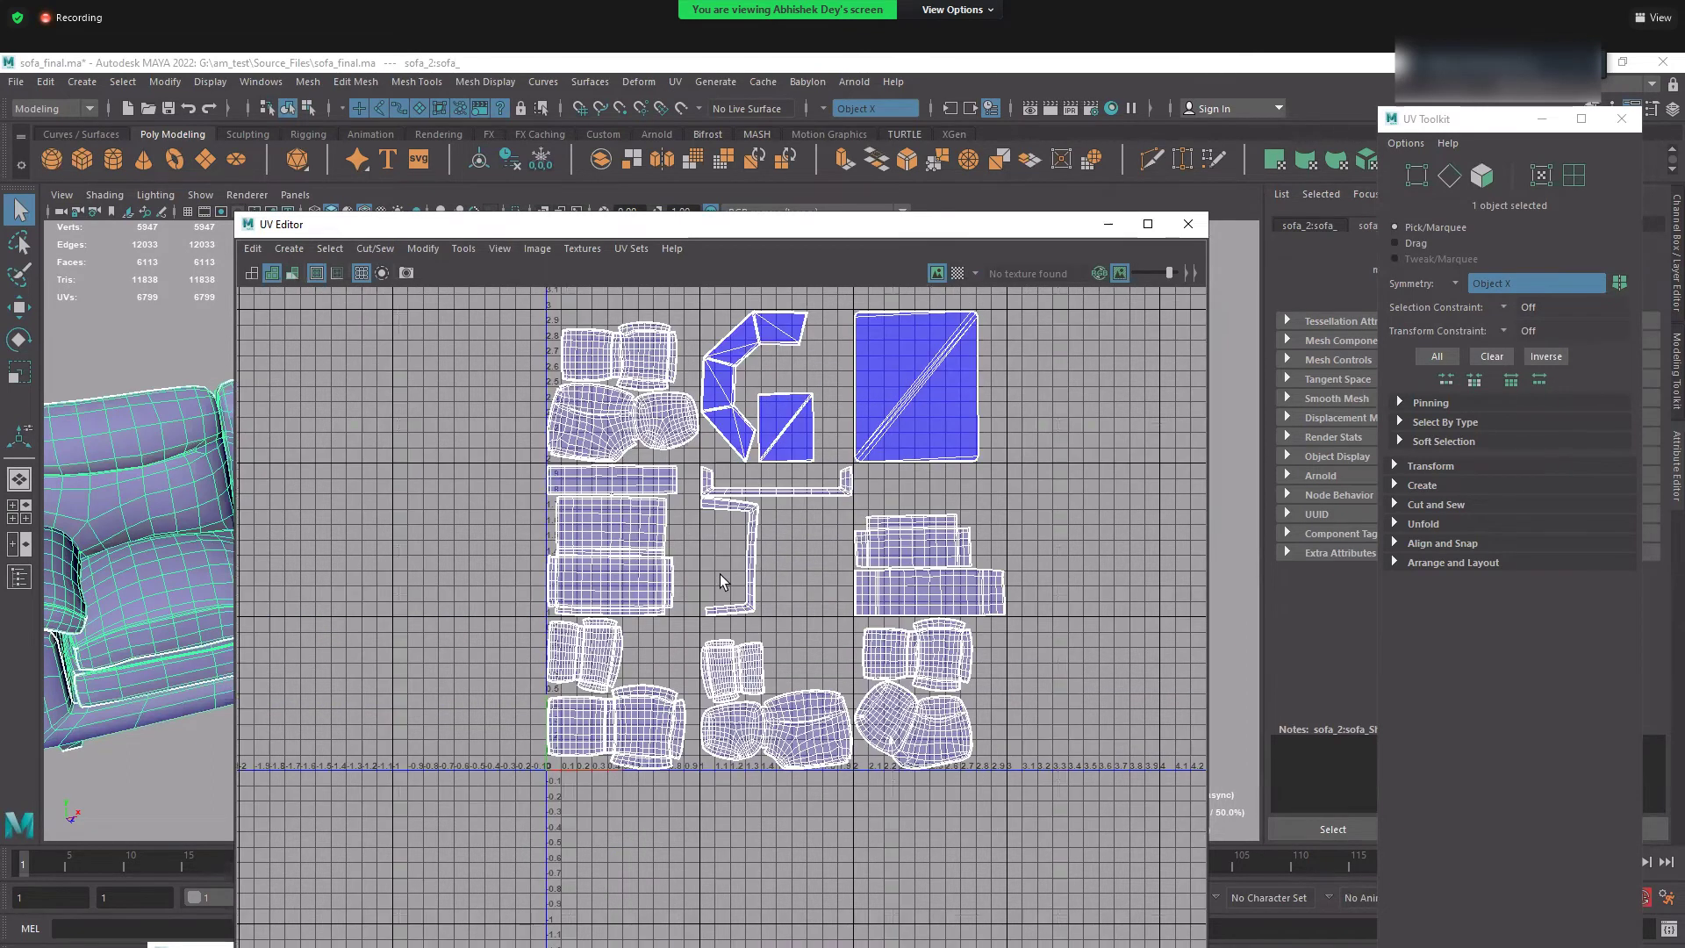
pyautogui.click(960, 275)
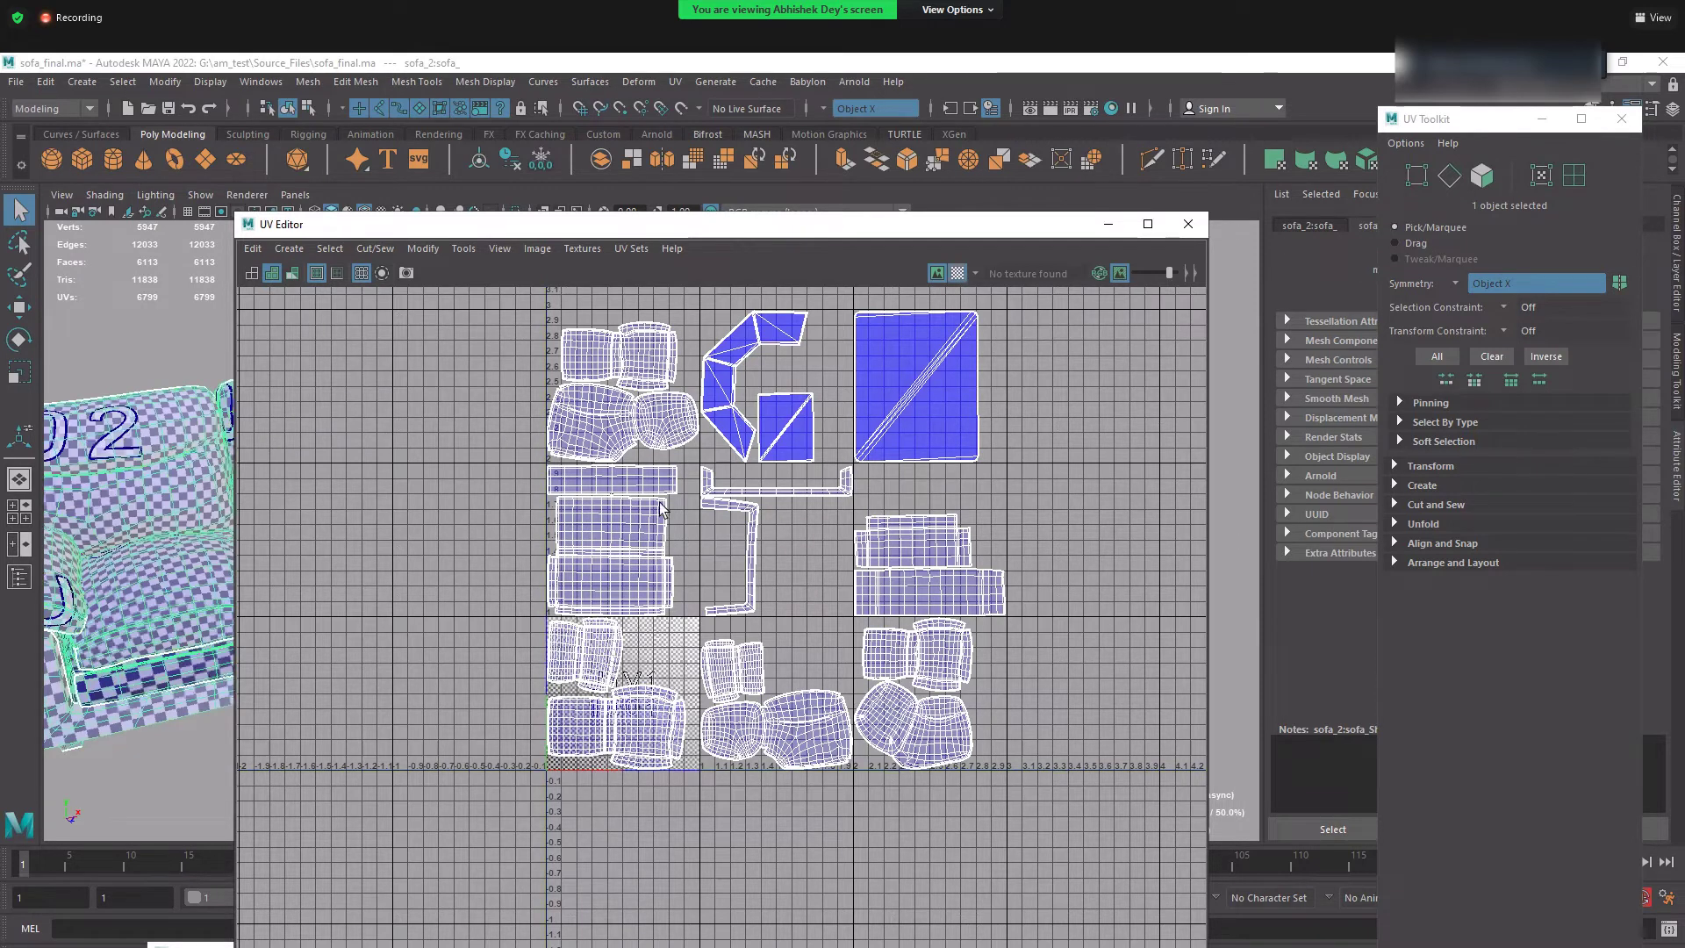
pyautogui.scroll(1, 669, 511)
pyautogui.scroll(-2, 669, 497)
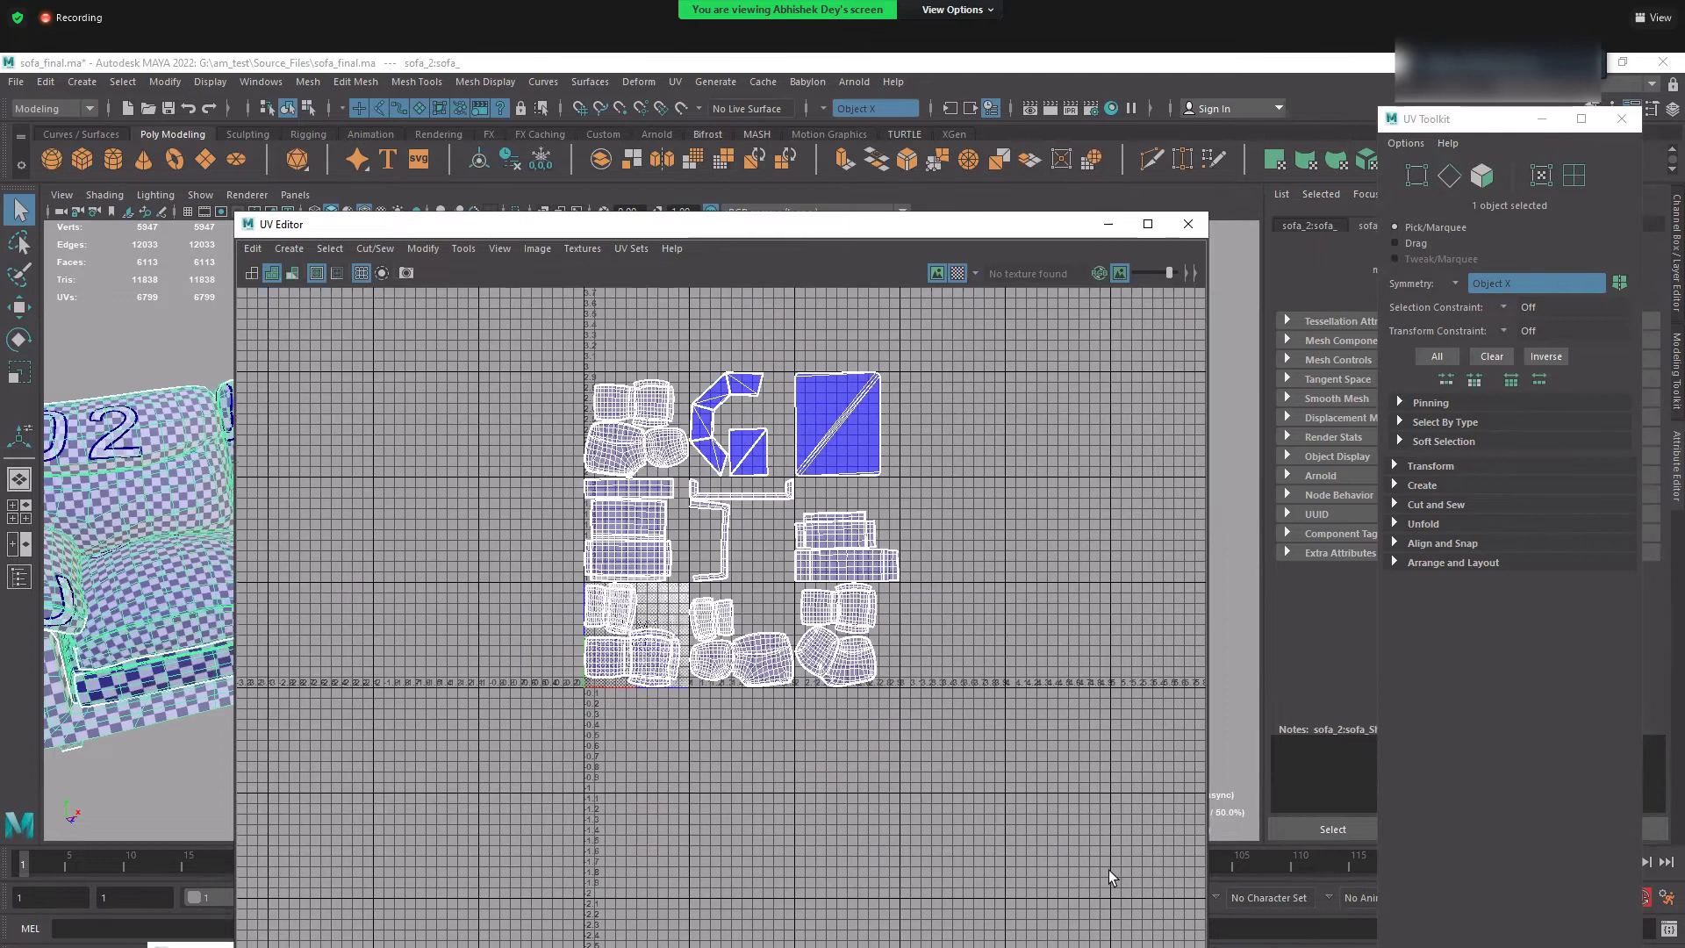
pyautogui.rightClick(193, 402)
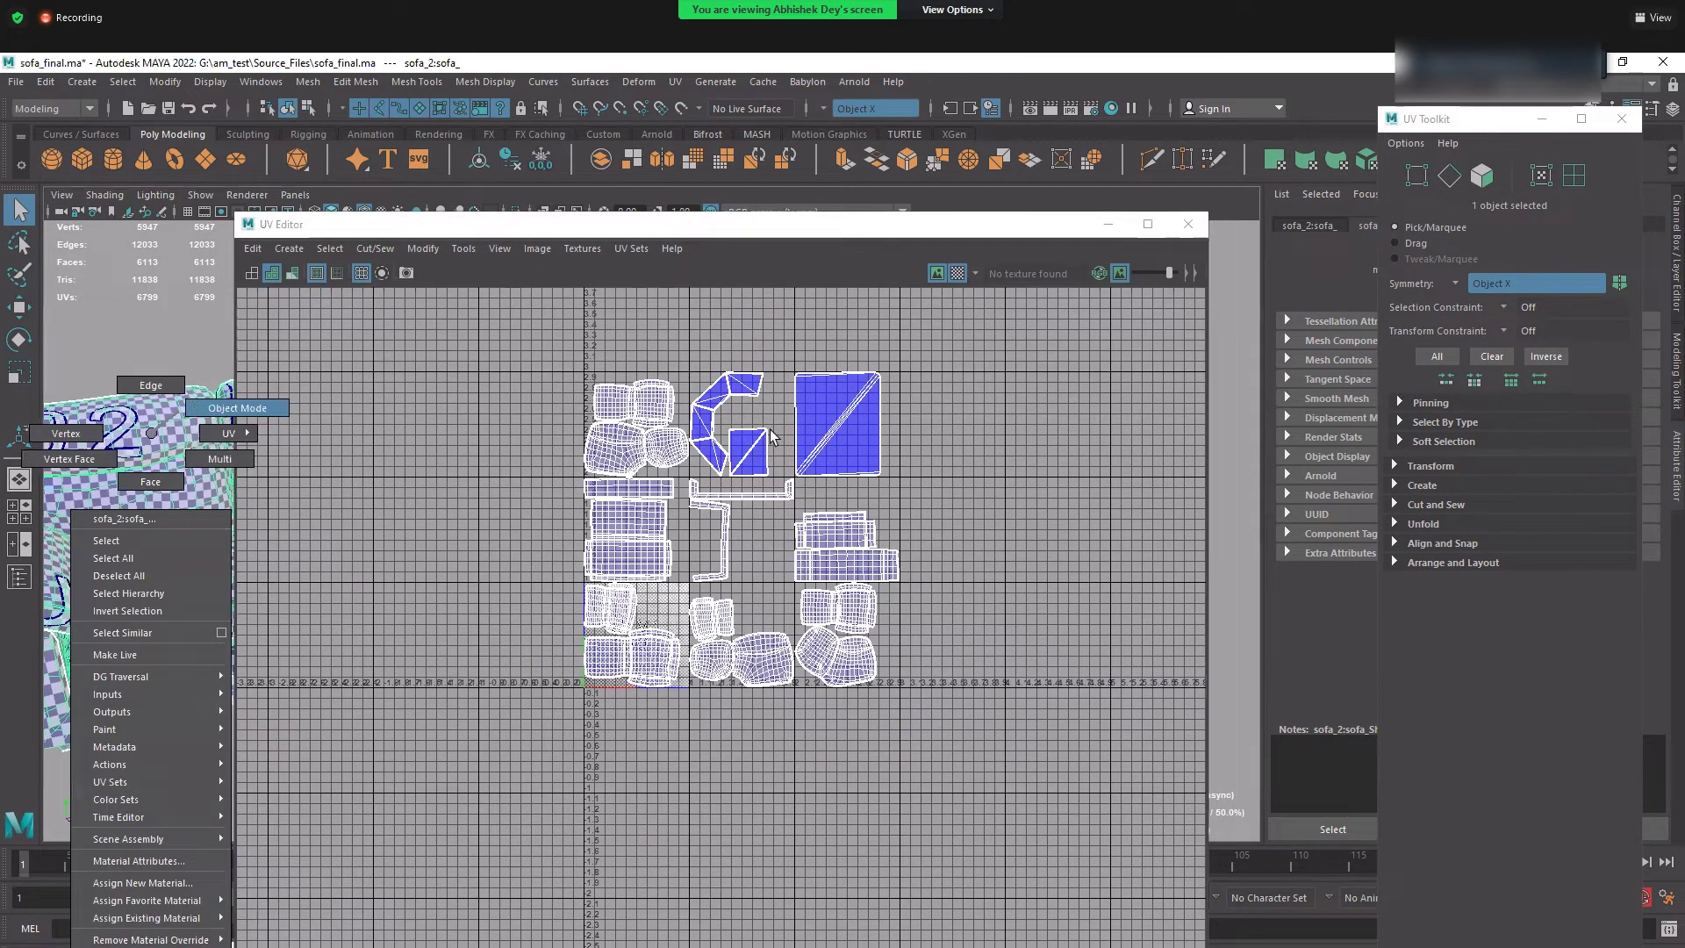
pyautogui.scroll(4, 770, 429)
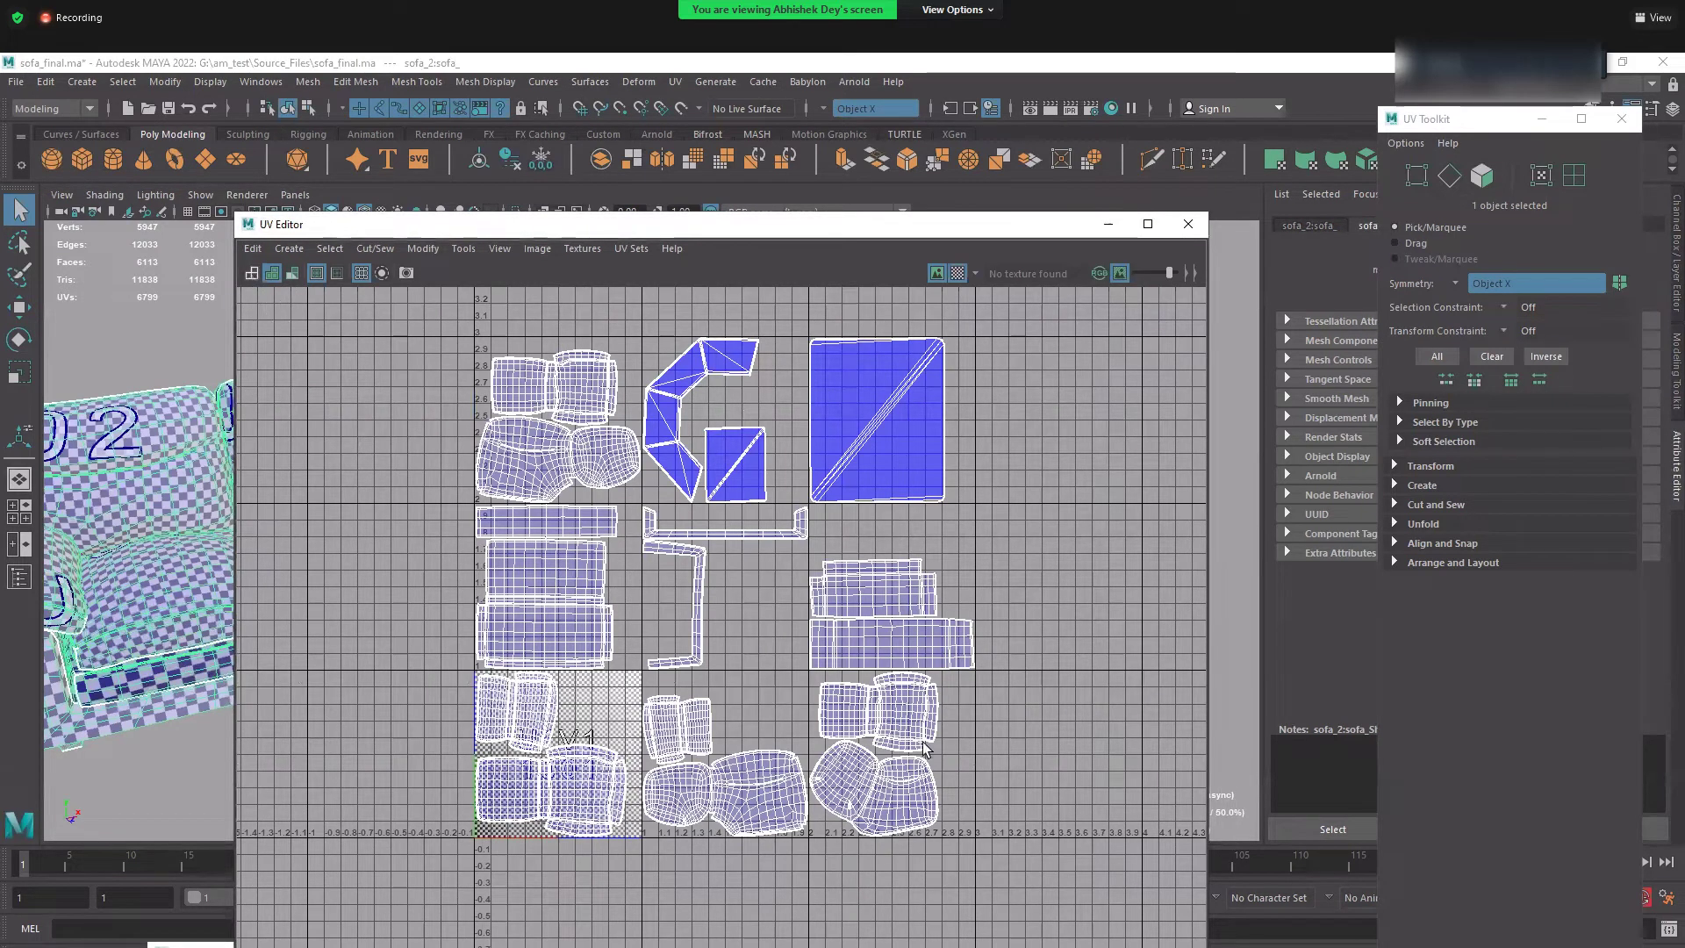
pyautogui.scroll(-1, 989, 640)
pyautogui.scroll(2, 649, 583)
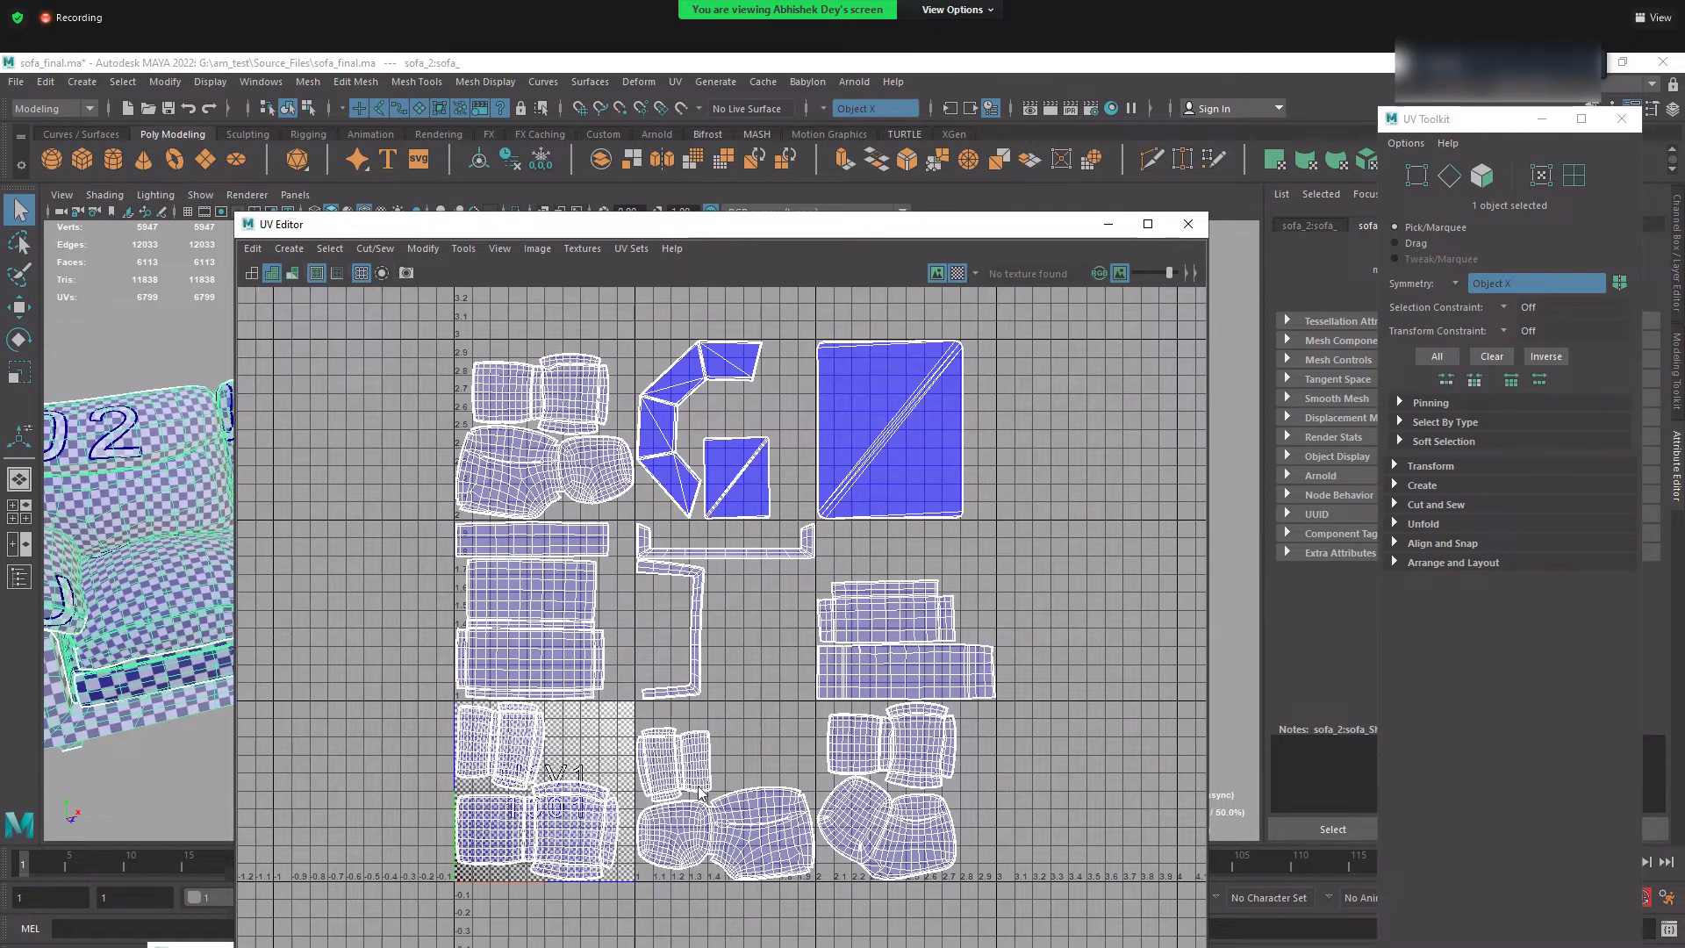
# - Switch to UV shell selection and select the shells in tile 1001, followed by only those in tile 1002
pyautogui.moveTo(702, 792); pyautogui.dragTo(441, 713, button='right')
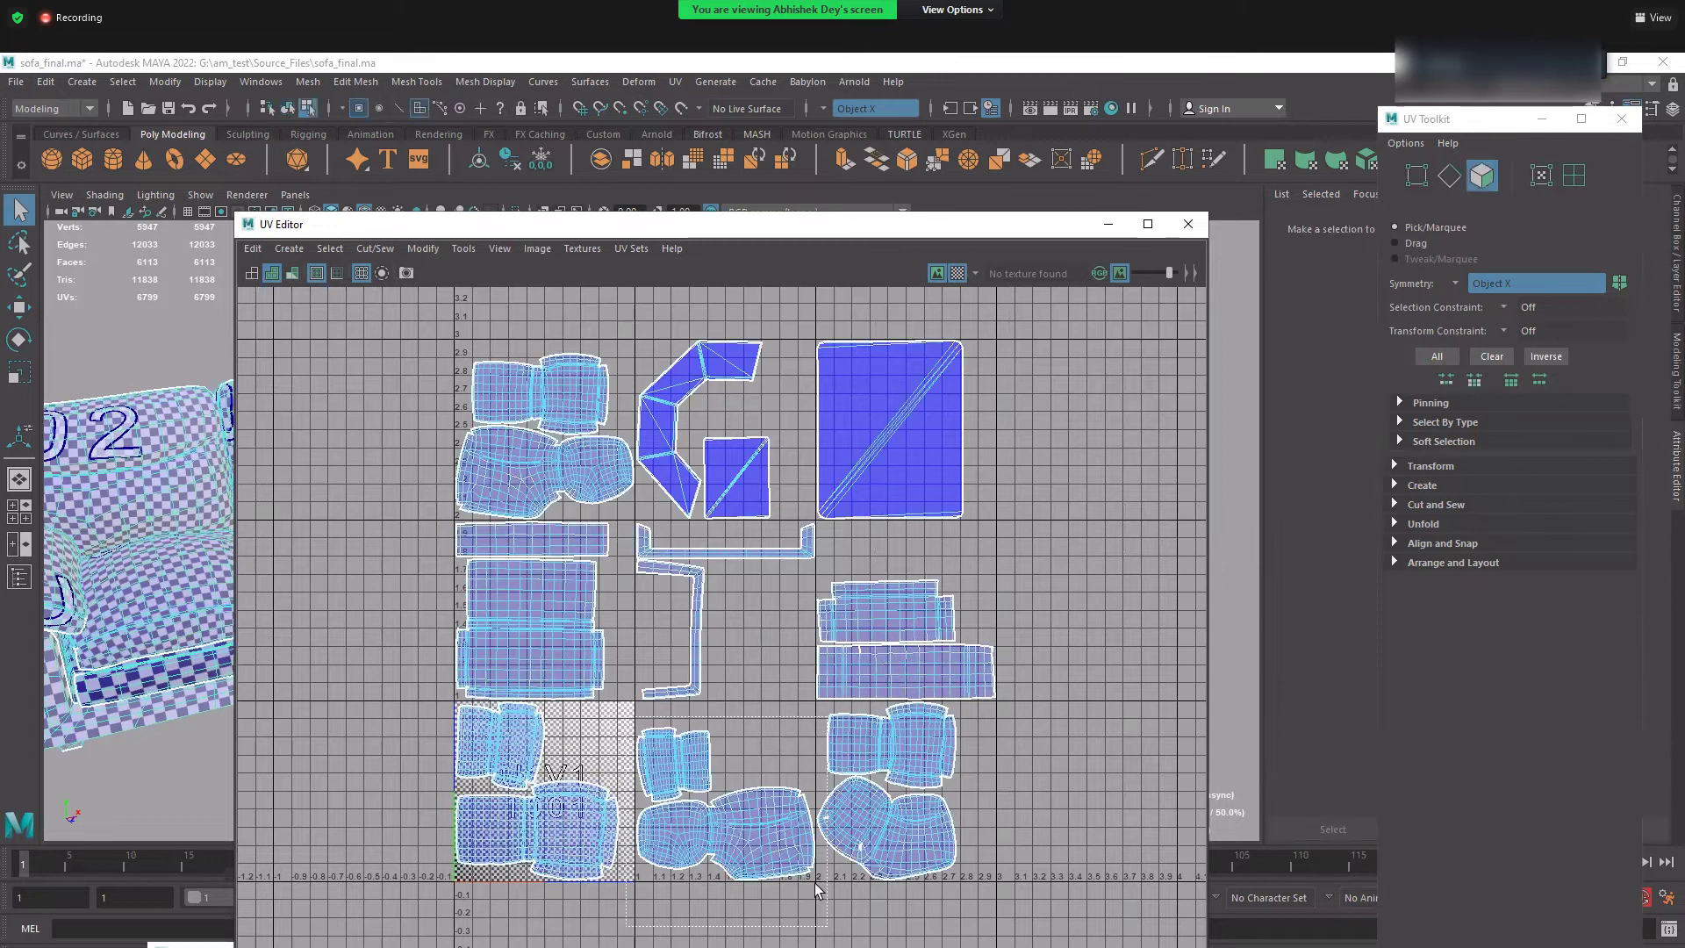
pyautogui.click(602, 859)
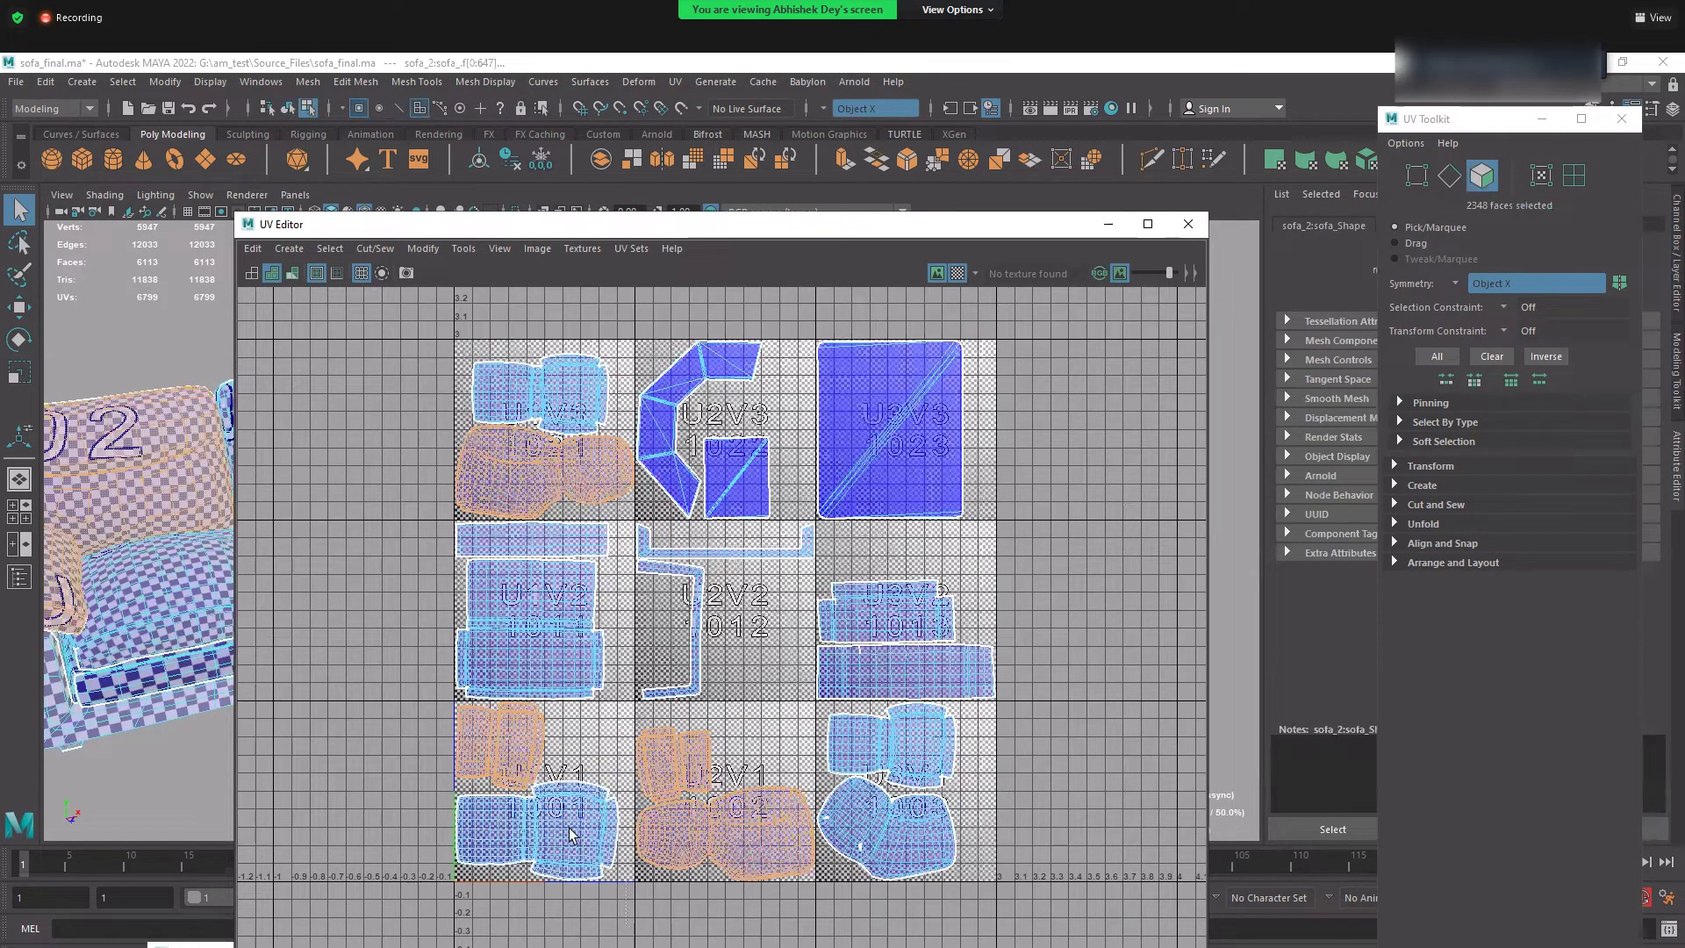
pyautogui.keyDown('alt'); pyautogui.moveTo(619, 759); pyautogui.dragTo(644, 587, button='middle'); pyautogui.keyUp('alt')
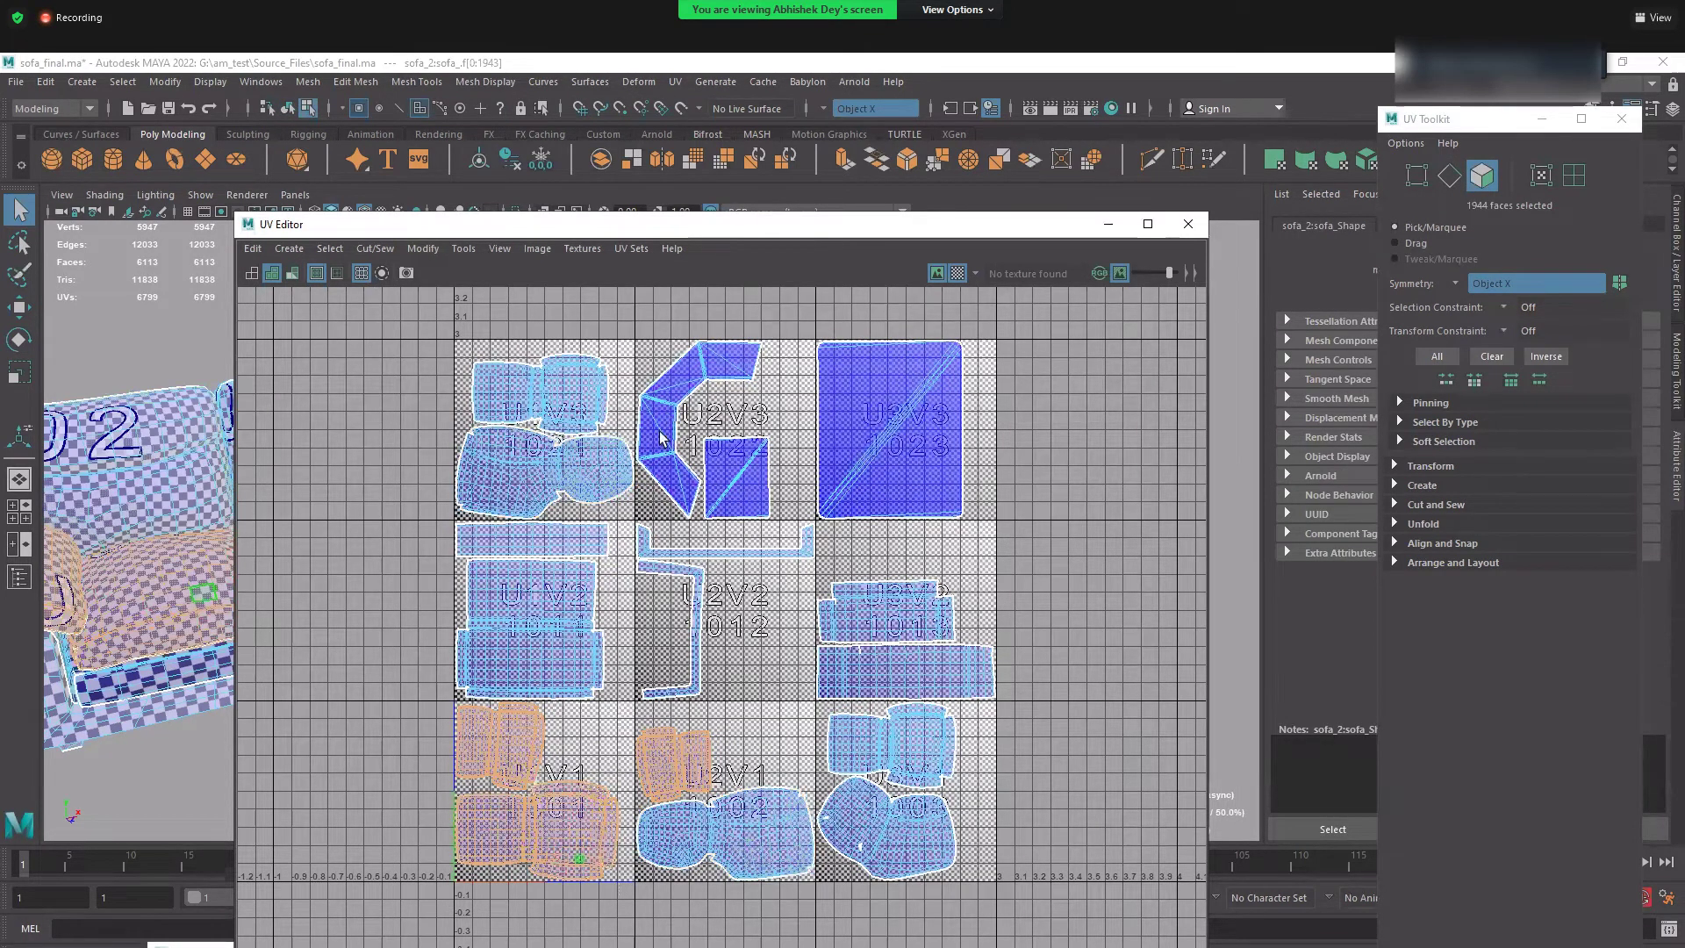
pyautogui.keyDown('alt'); pyautogui.moveTo(941, 751); pyautogui.dragTo(971, 763, button='right'); pyautogui.keyUp('alt')
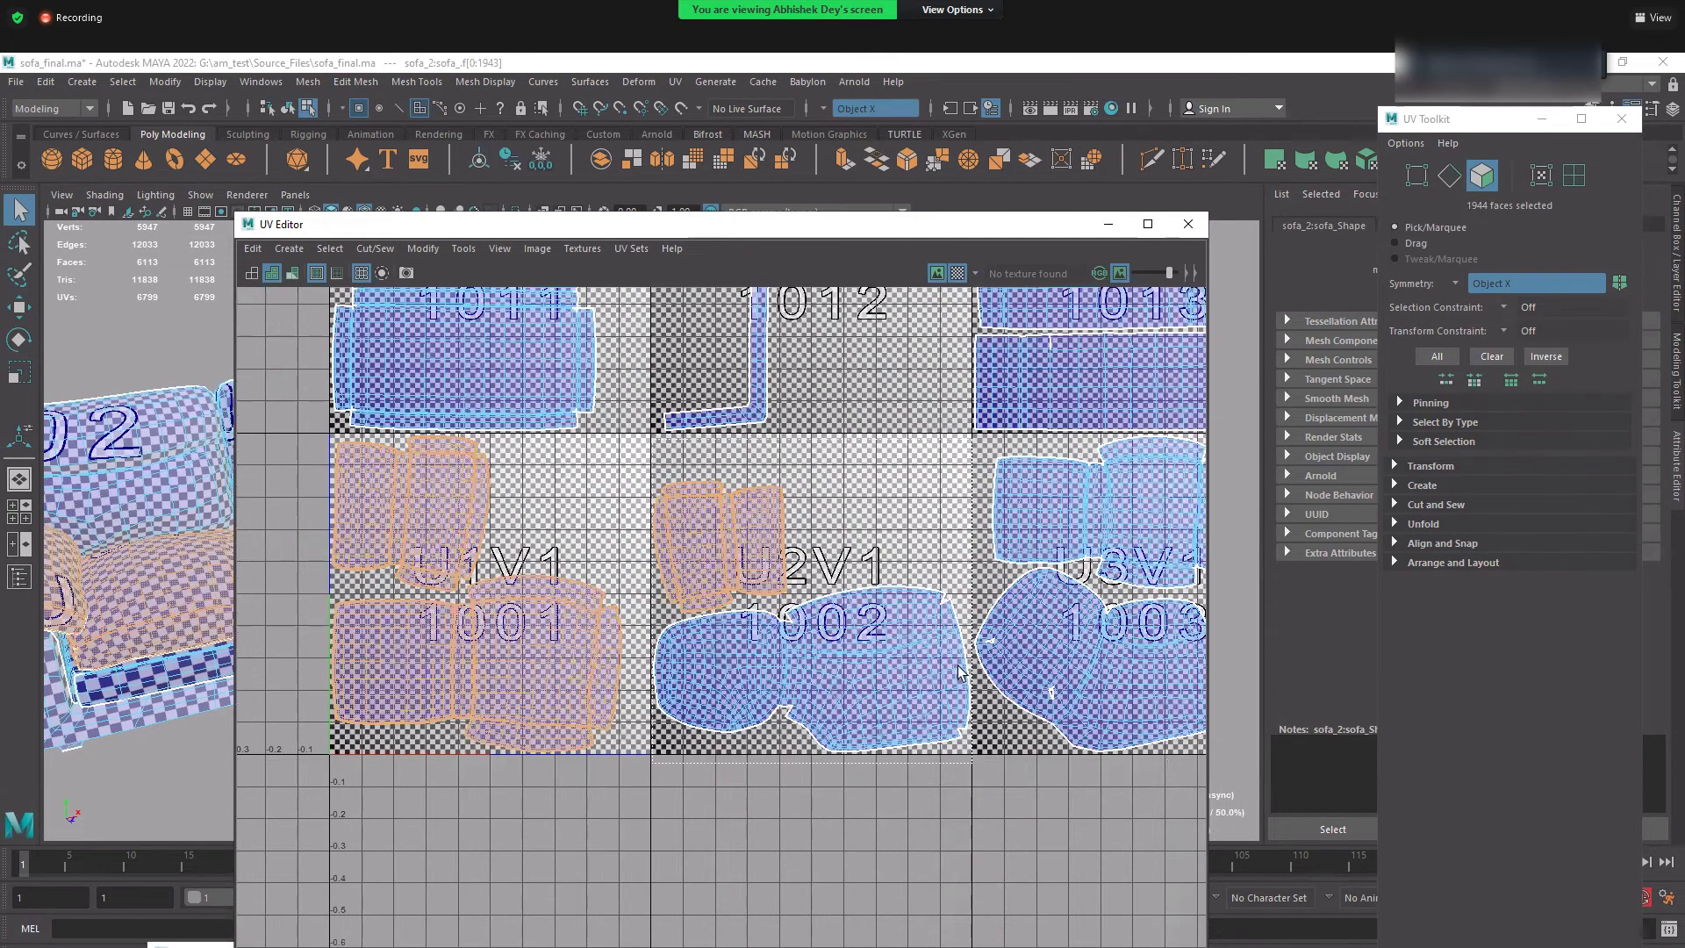
pyautogui.moveTo(652, 438); pyautogui.dragTo(972, 763)
pyautogui.keyDown('alt'); pyautogui.moveTo(745, 602); pyautogui.dragTo(677, 802, button='middle'); pyautogui.keyUp('alt')
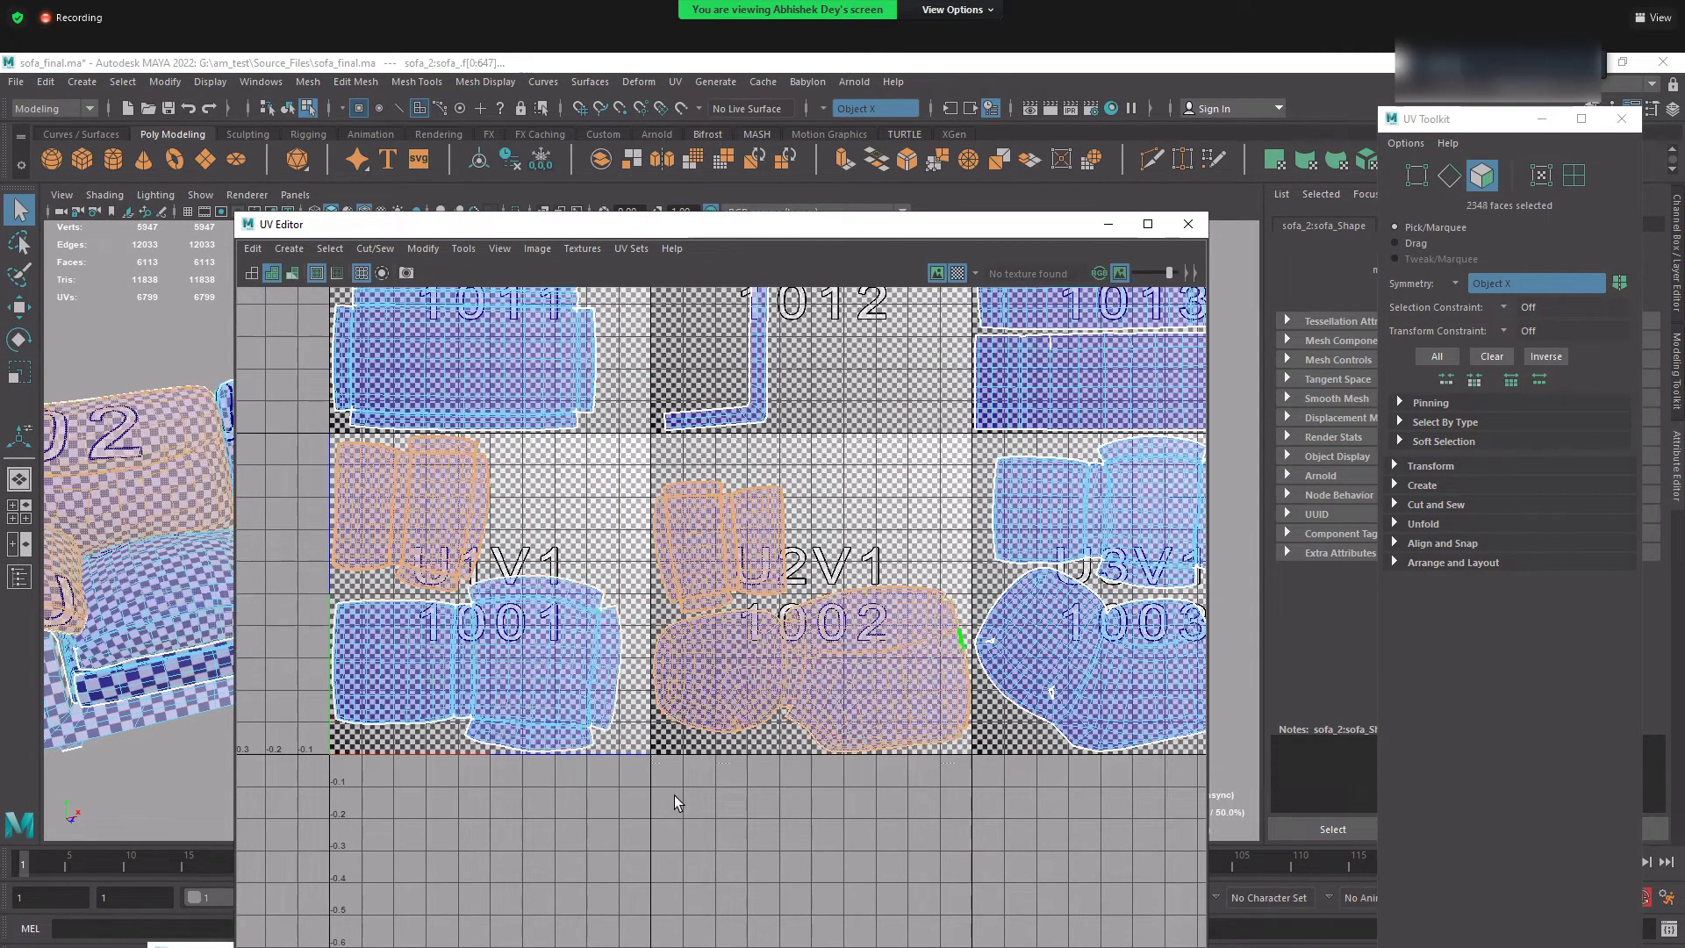
# - Examine how the shells are placed in UDIM tiles 1001 to 1003 and 1011 to 1013
pyautogui.keyDown('alt'); pyautogui.moveTo(676, 802); pyautogui.dragTo(696, 683, button='right'); pyautogui.keyUp('alt')
pyautogui.scroll(2, 486, 682)
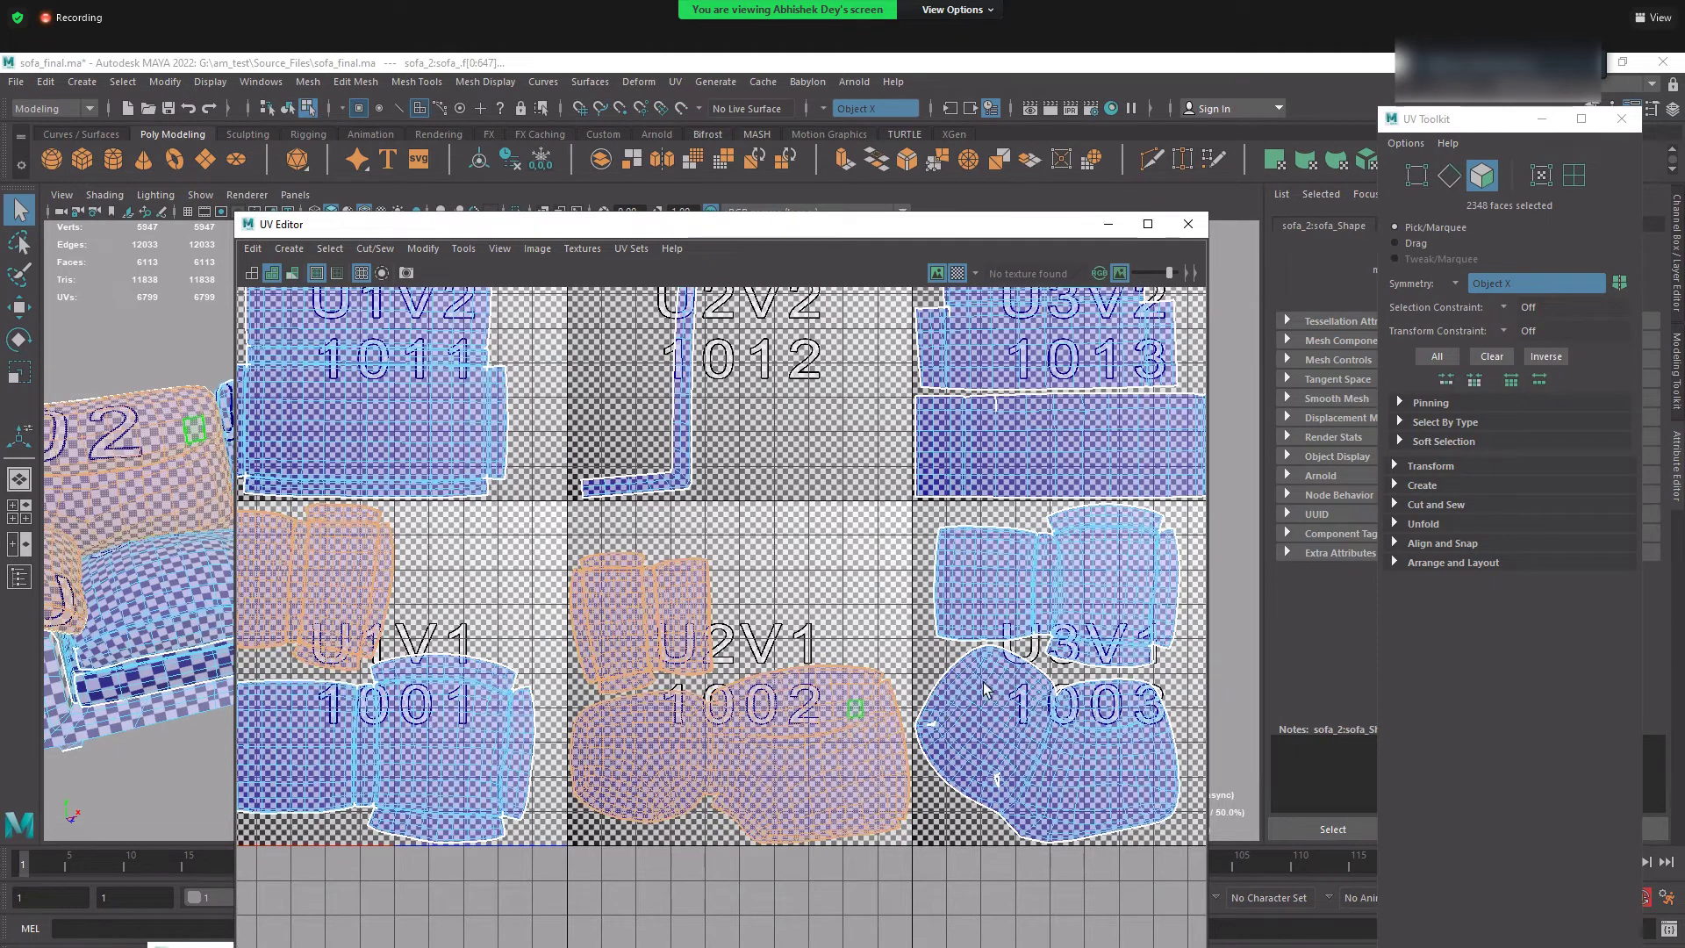
pyautogui.keyDown('alt'); pyautogui.moveTo(1102, 702); pyautogui.dragTo(960, 731, button='middle'); pyautogui.keyUp('alt')
pyautogui.keyDown('alt'); pyautogui.moveTo(971, 366); pyautogui.dragTo(971, 536, button='middle'); pyautogui.keyUp('alt')
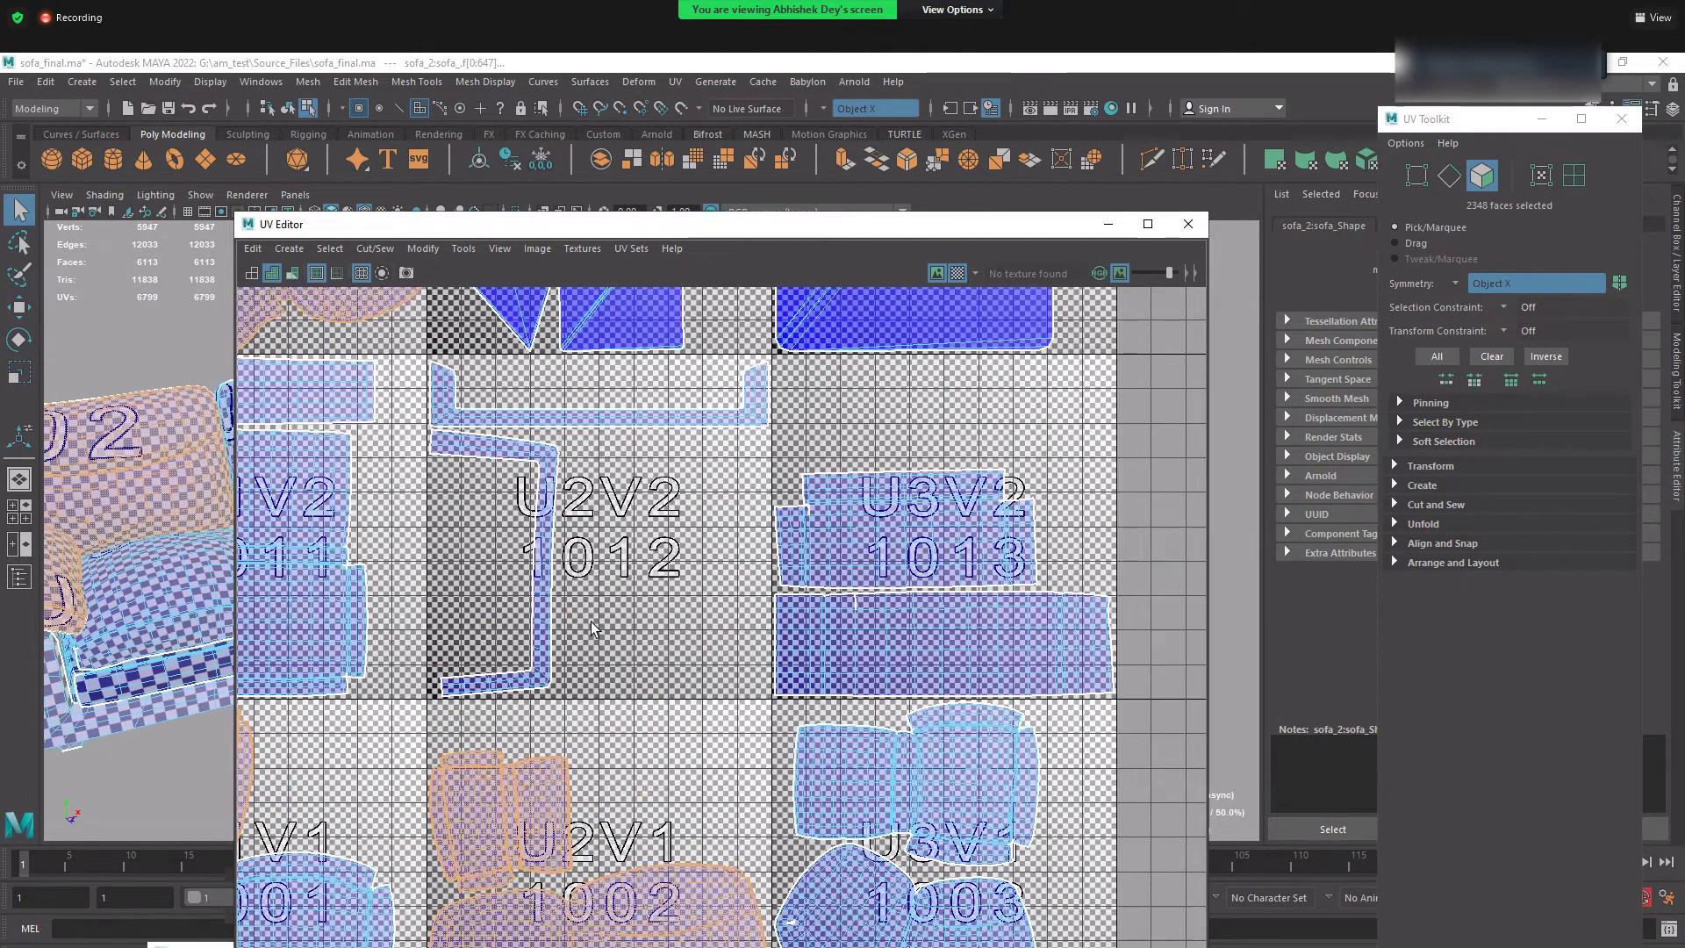
pyautogui.keyDown('alt'); pyautogui.moveTo(478, 661); pyautogui.dragTo(645, 725, button='middle'); pyautogui.keyUp('alt')
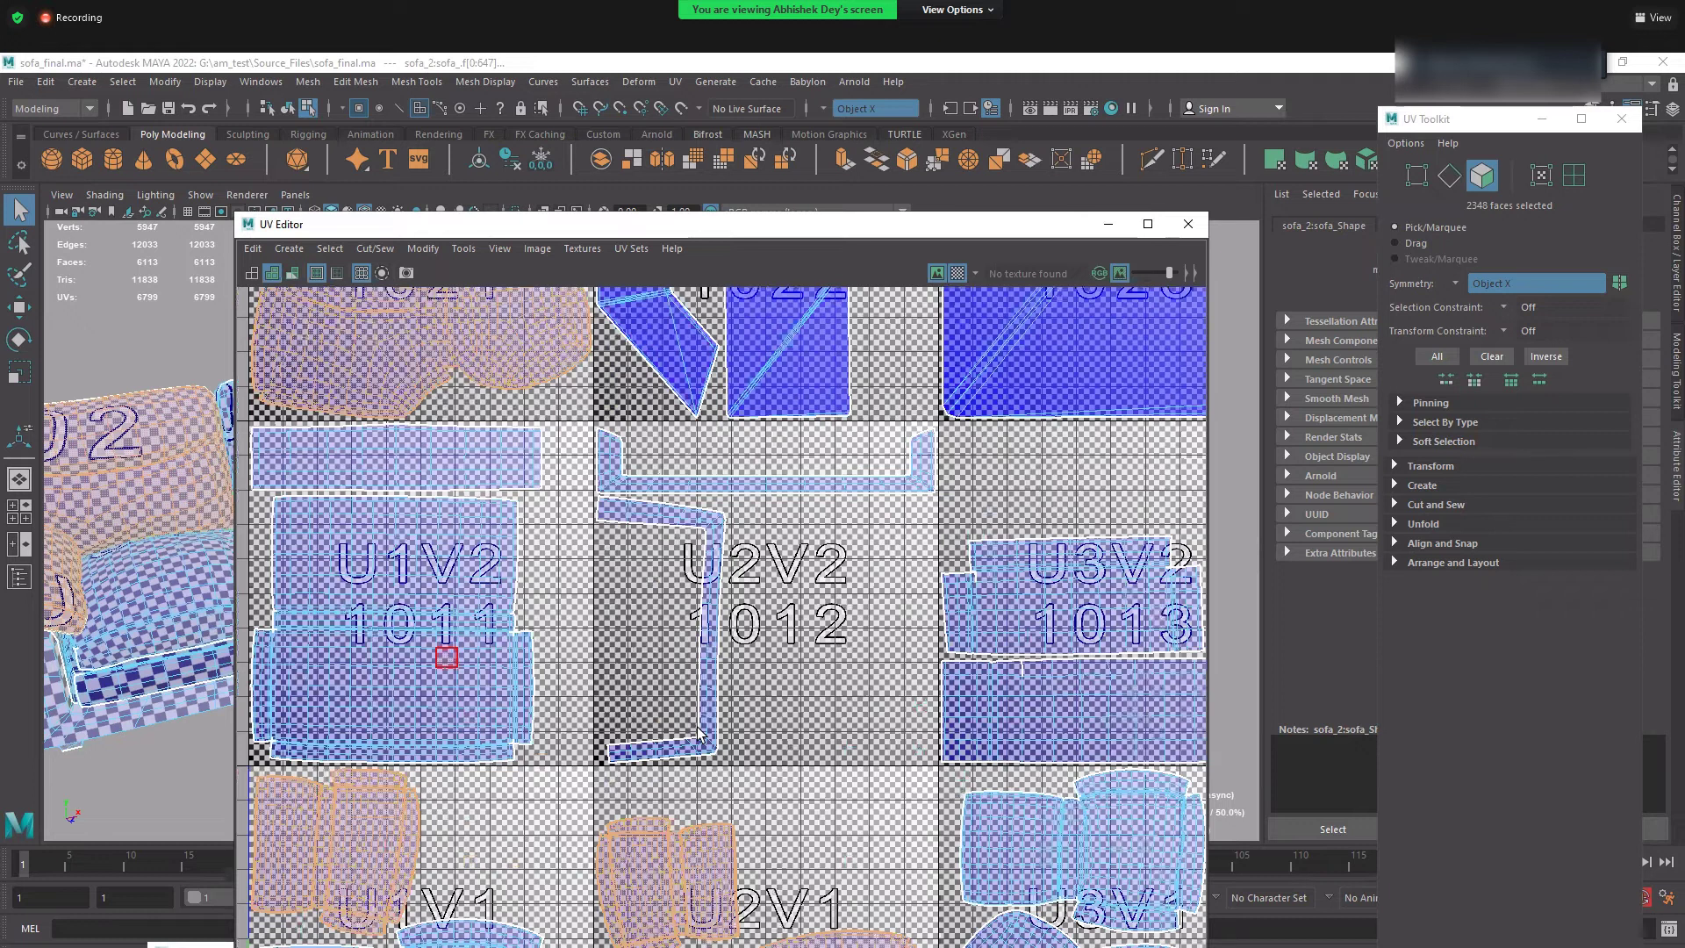
# - Bring the full 3 by 3 UDIM grid into view and move the UV Editor window to show it
pyautogui.scroll(1, 587, 472)
pyautogui.scroll(-4, 589, 463)
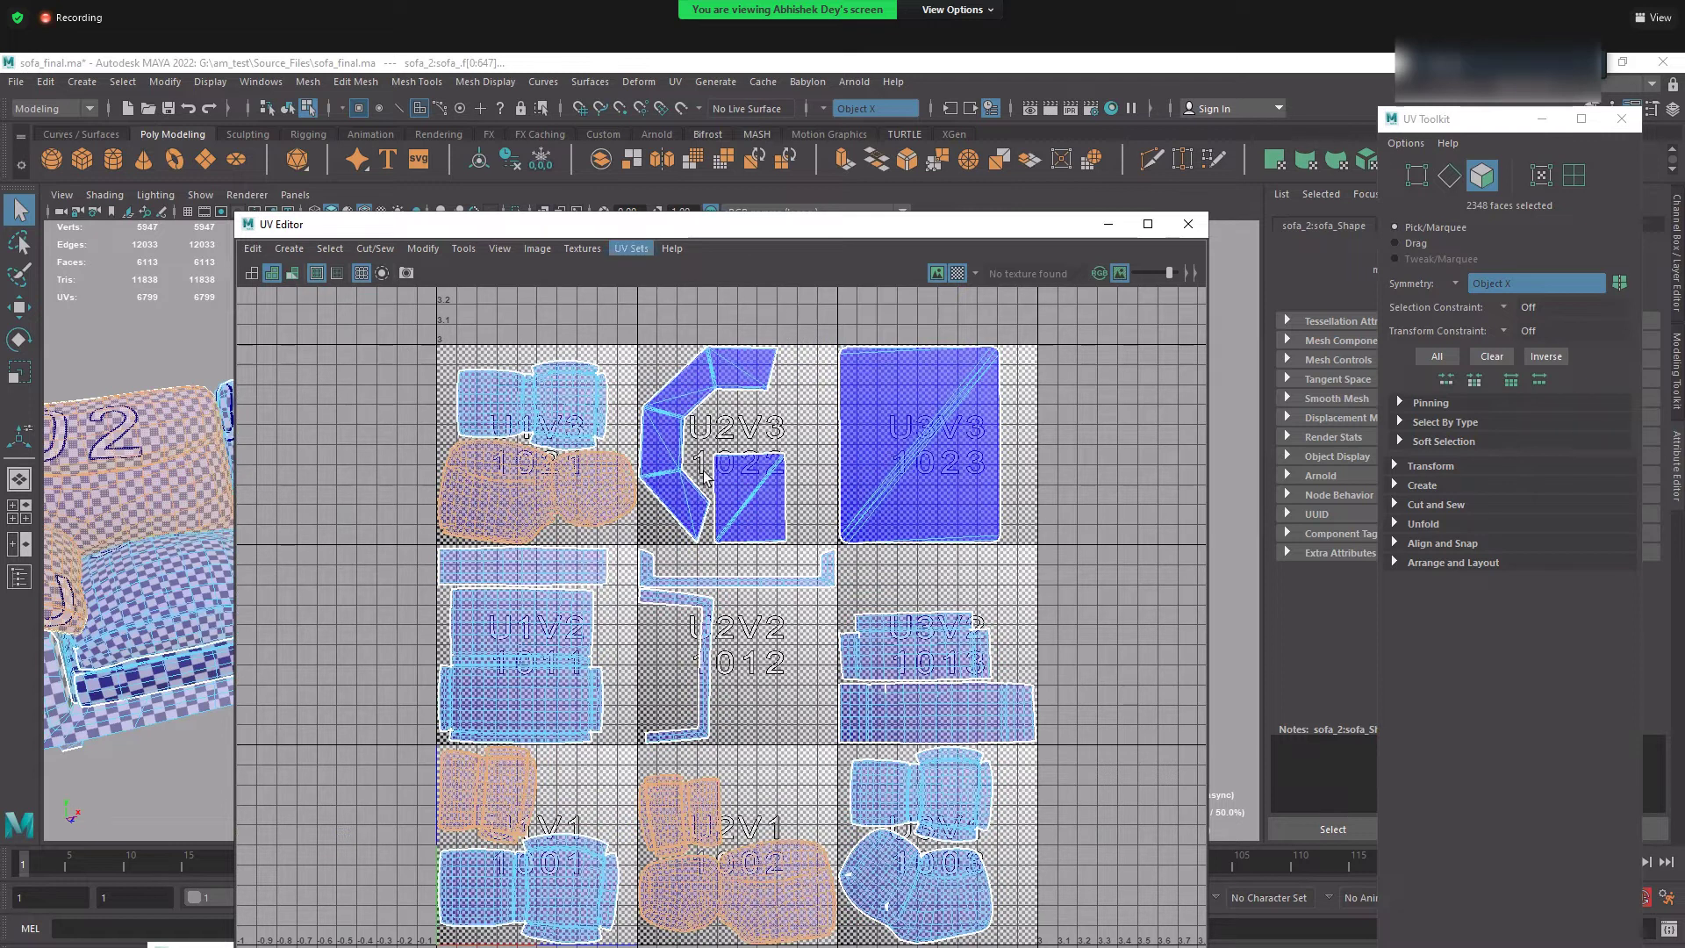
pyautogui.moveTo(649, 230); pyautogui.dragTo(673, 160)
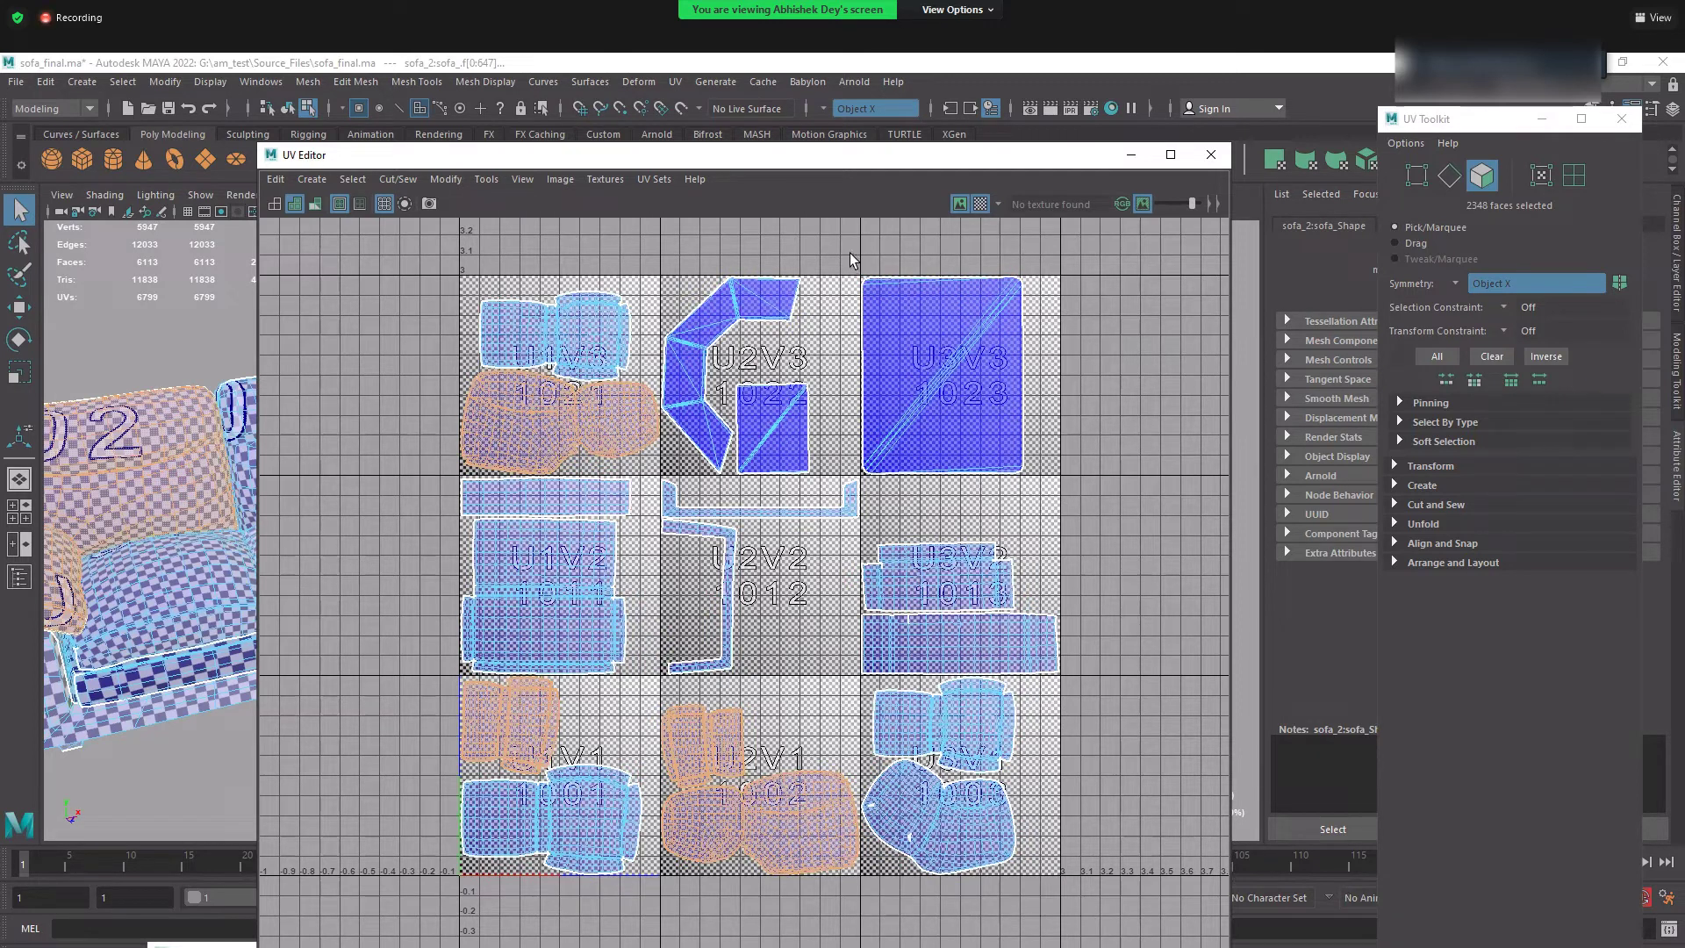
# - Clear the selection, select the UV shells in tile 1001, and undo that selection
pyautogui.click(441, 467)
pyautogui.moveTo(430, 671); pyautogui.dragTo(577, 790)
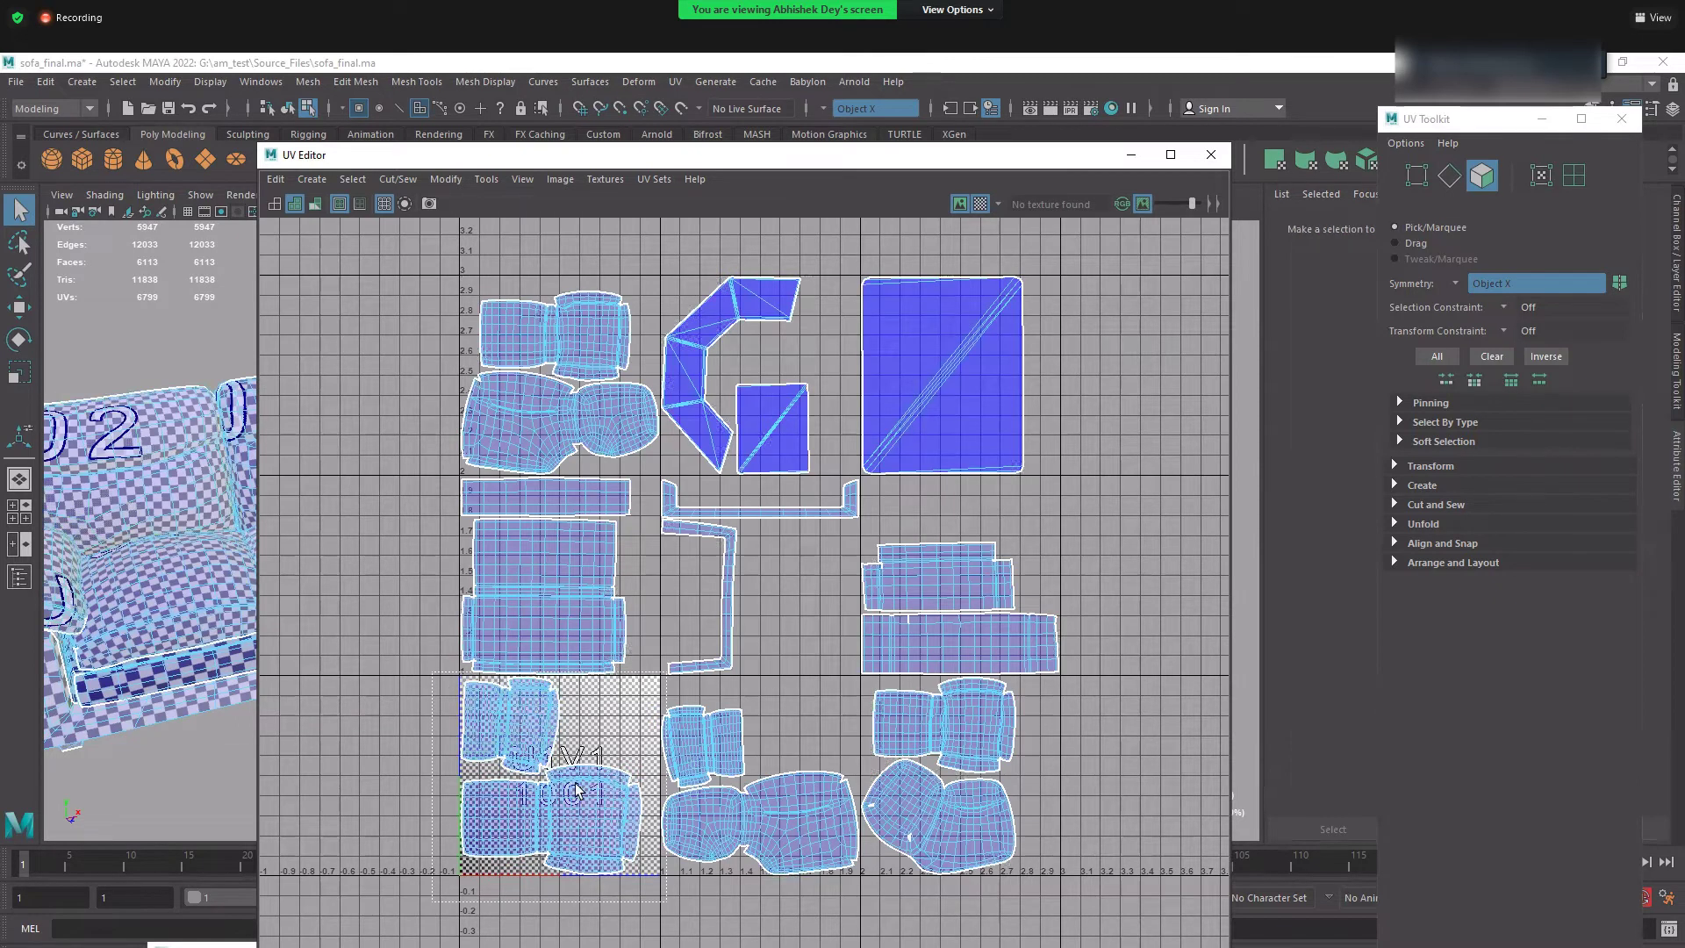
pyautogui.click(592, 873)
pyautogui.hotkey('ctrl', 'z')
pyautogui.moveTo(858, 878); pyautogui.dragTo(857, 878)
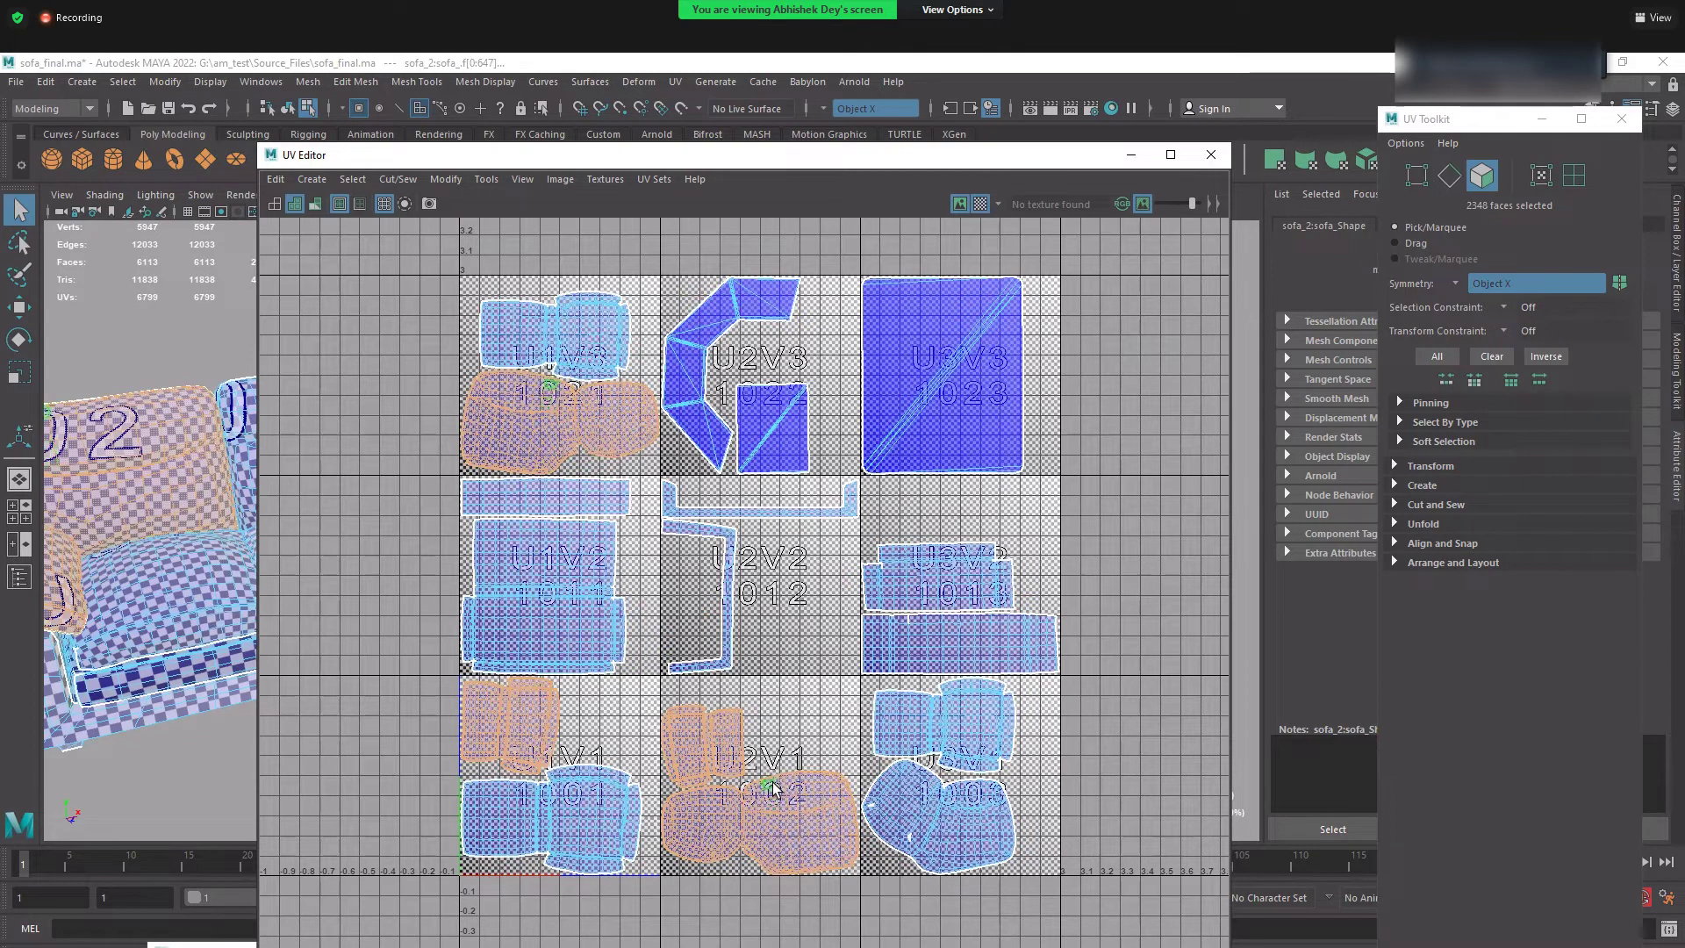
# - Select the shells in tiles 1003, 1023 and 1012 one tile at a time to check the distribution
pyautogui.moveTo(861, 687); pyautogui.dragTo(1061, 848)
pyautogui.moveTo(856, 272); pyautogui.dragTo(1172, 490)
pyautogui.click(757, 503)
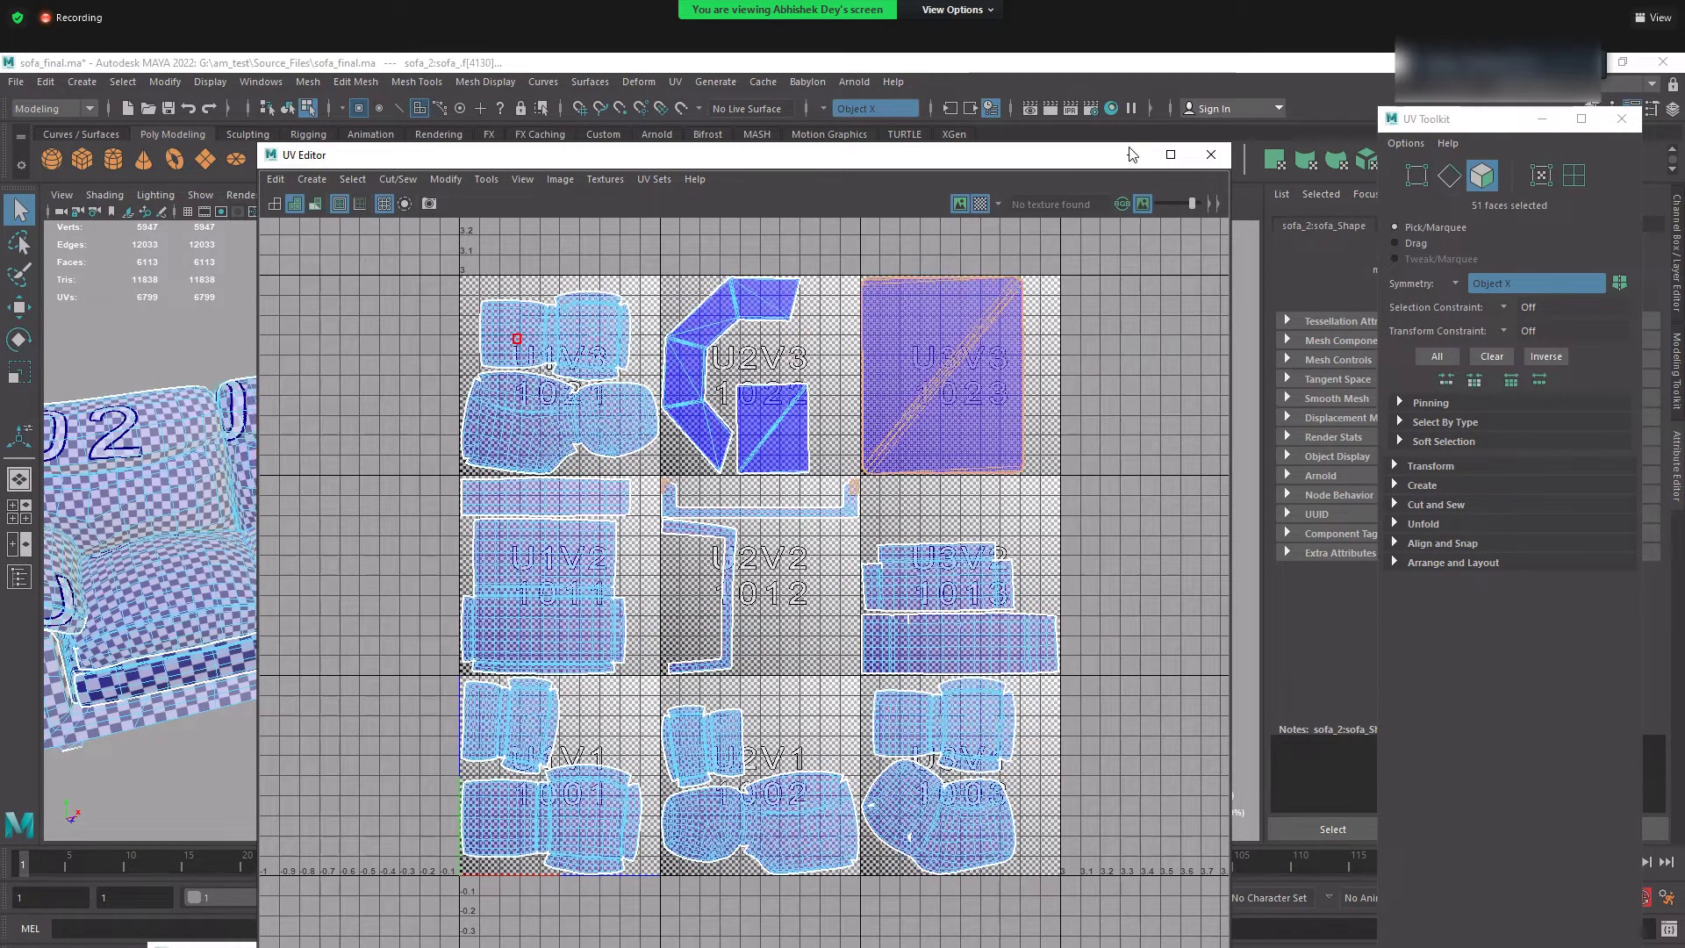
pyautogui.doubleClick(606, 399)
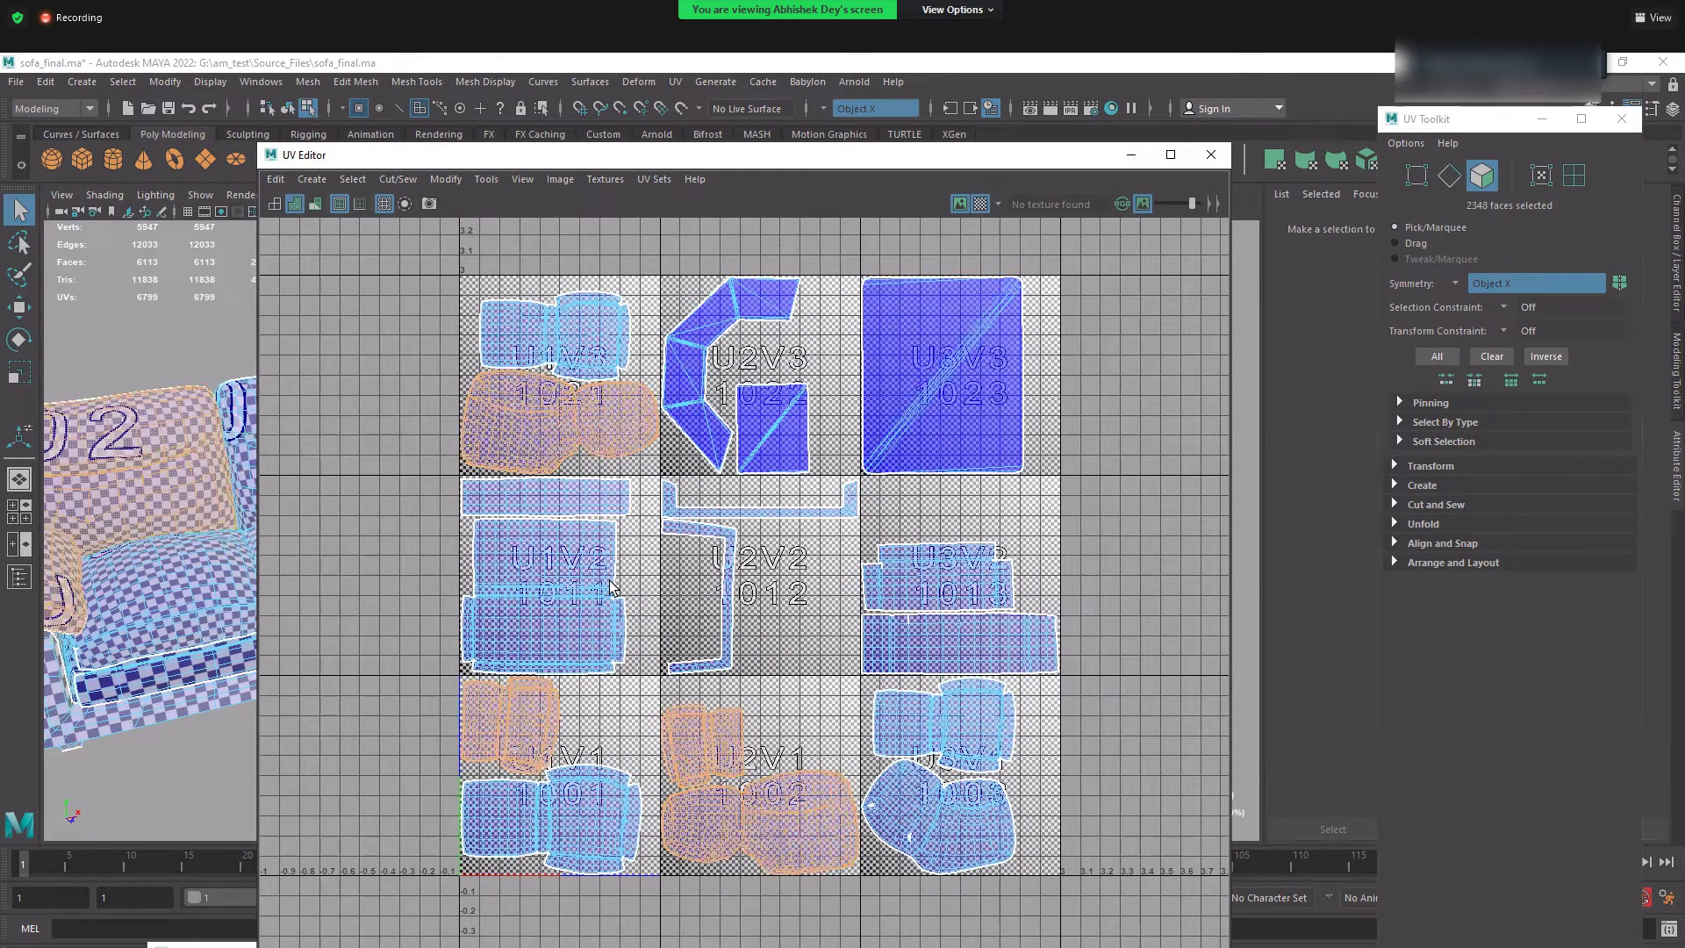
# - Undo the sofa's UDIM distribution in object mode and turn off the checker map
pyautogui.press('F8')
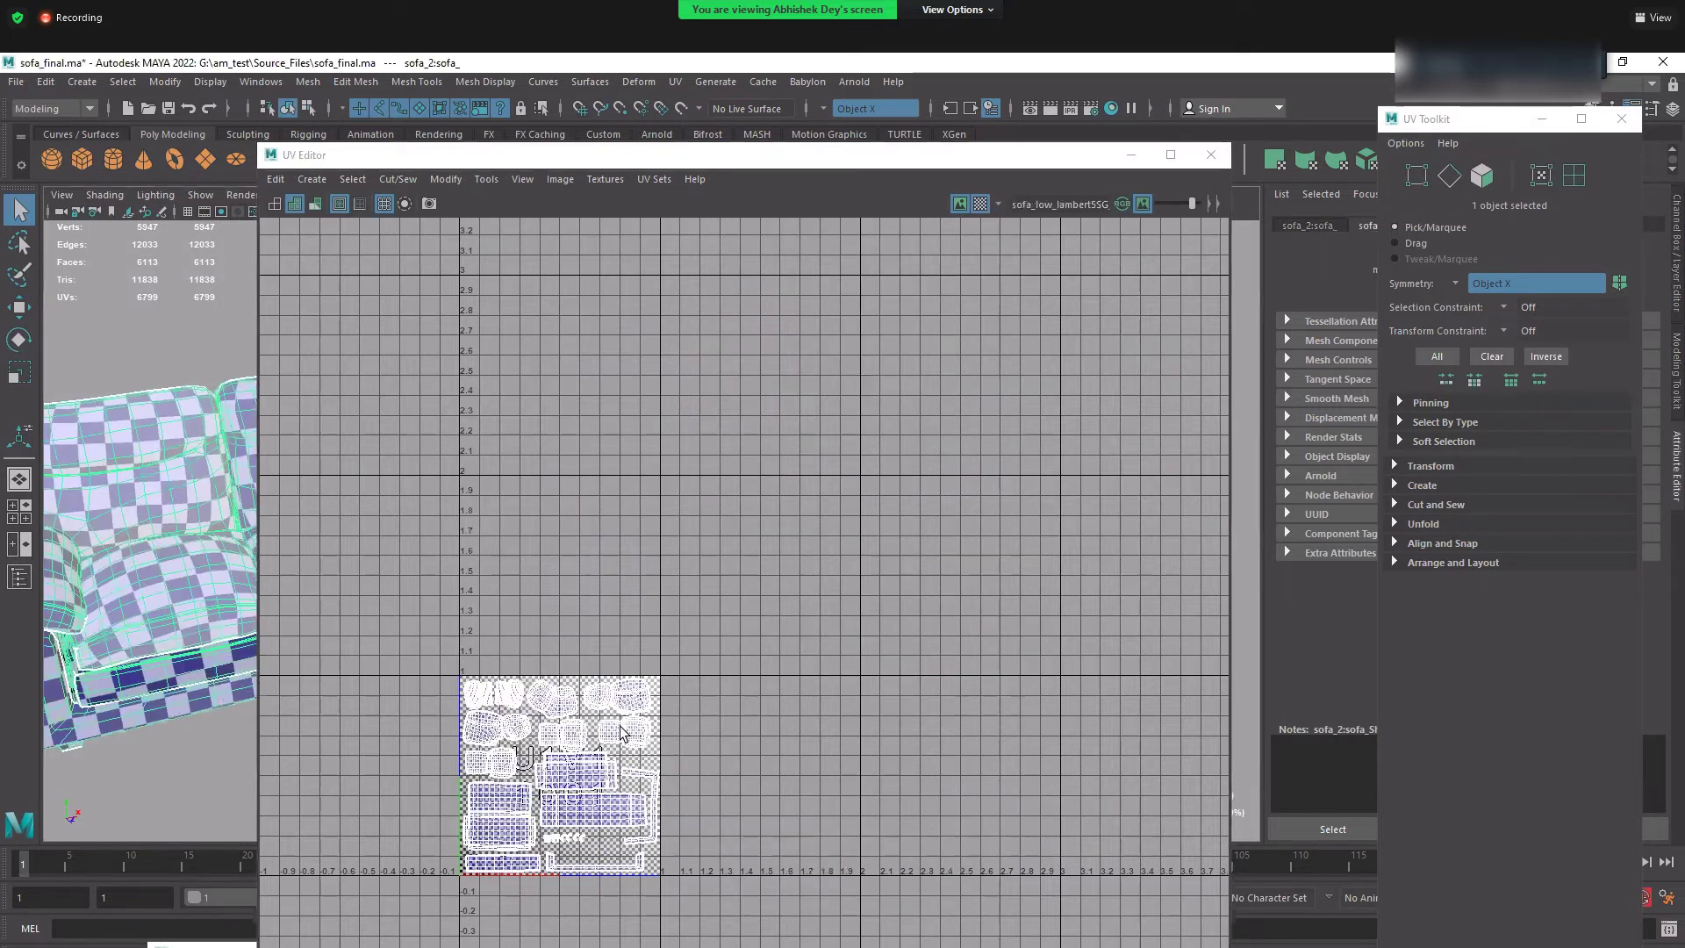
pyautogui.press('f')
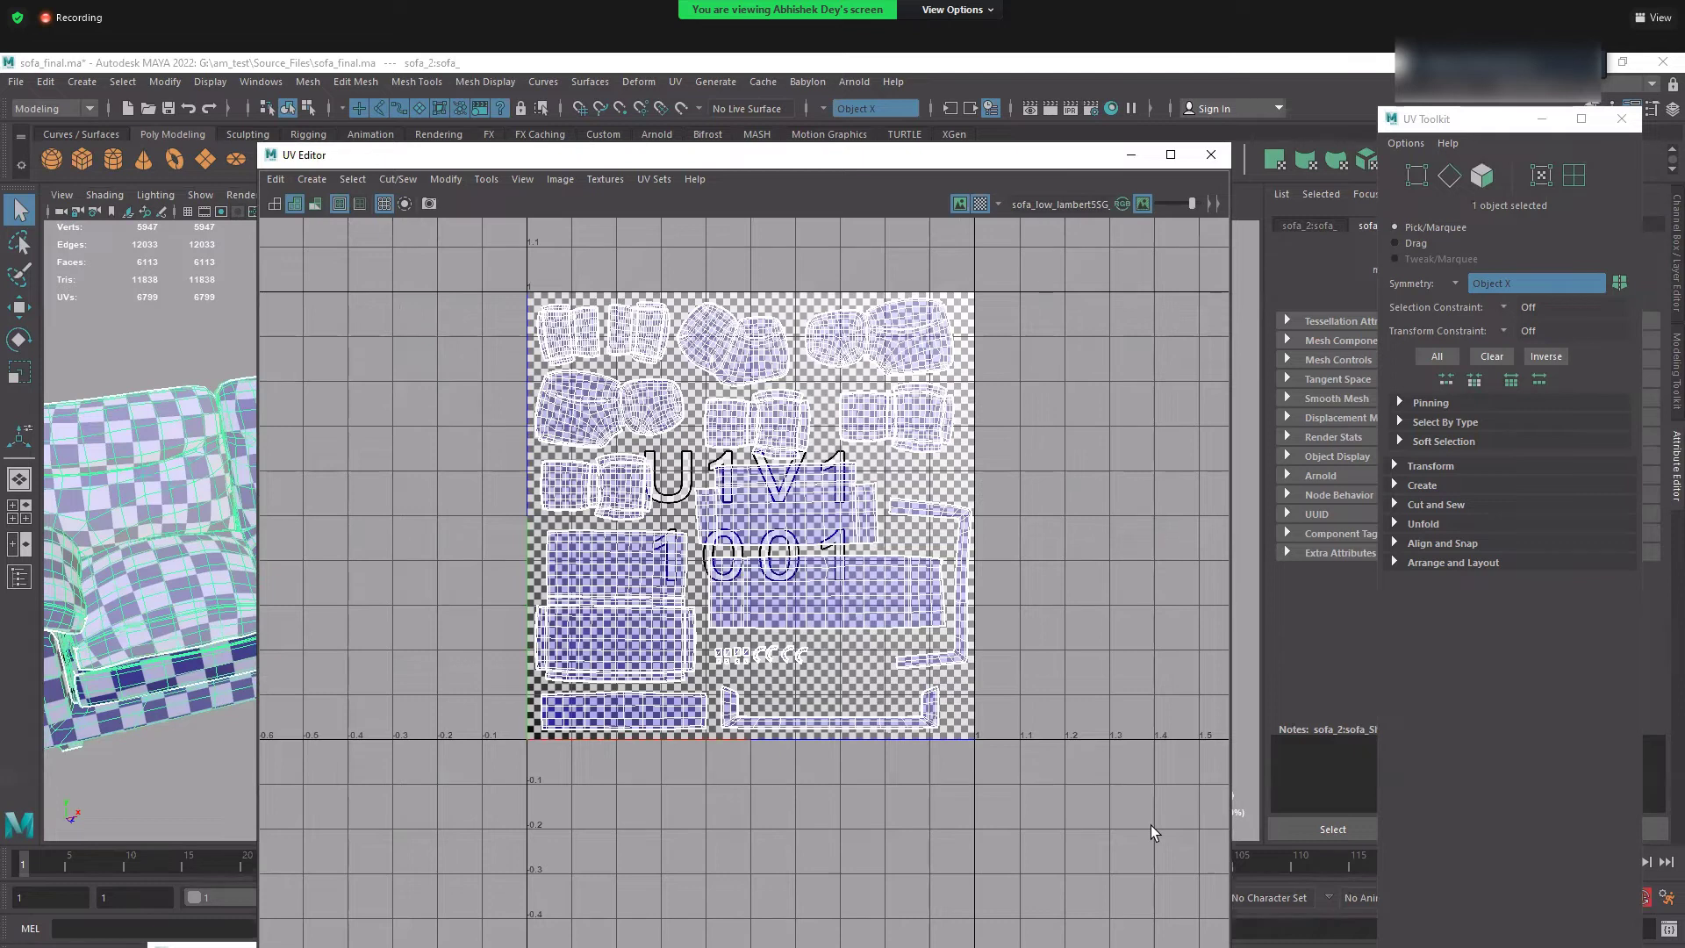
pyautogui.click(980, 204)
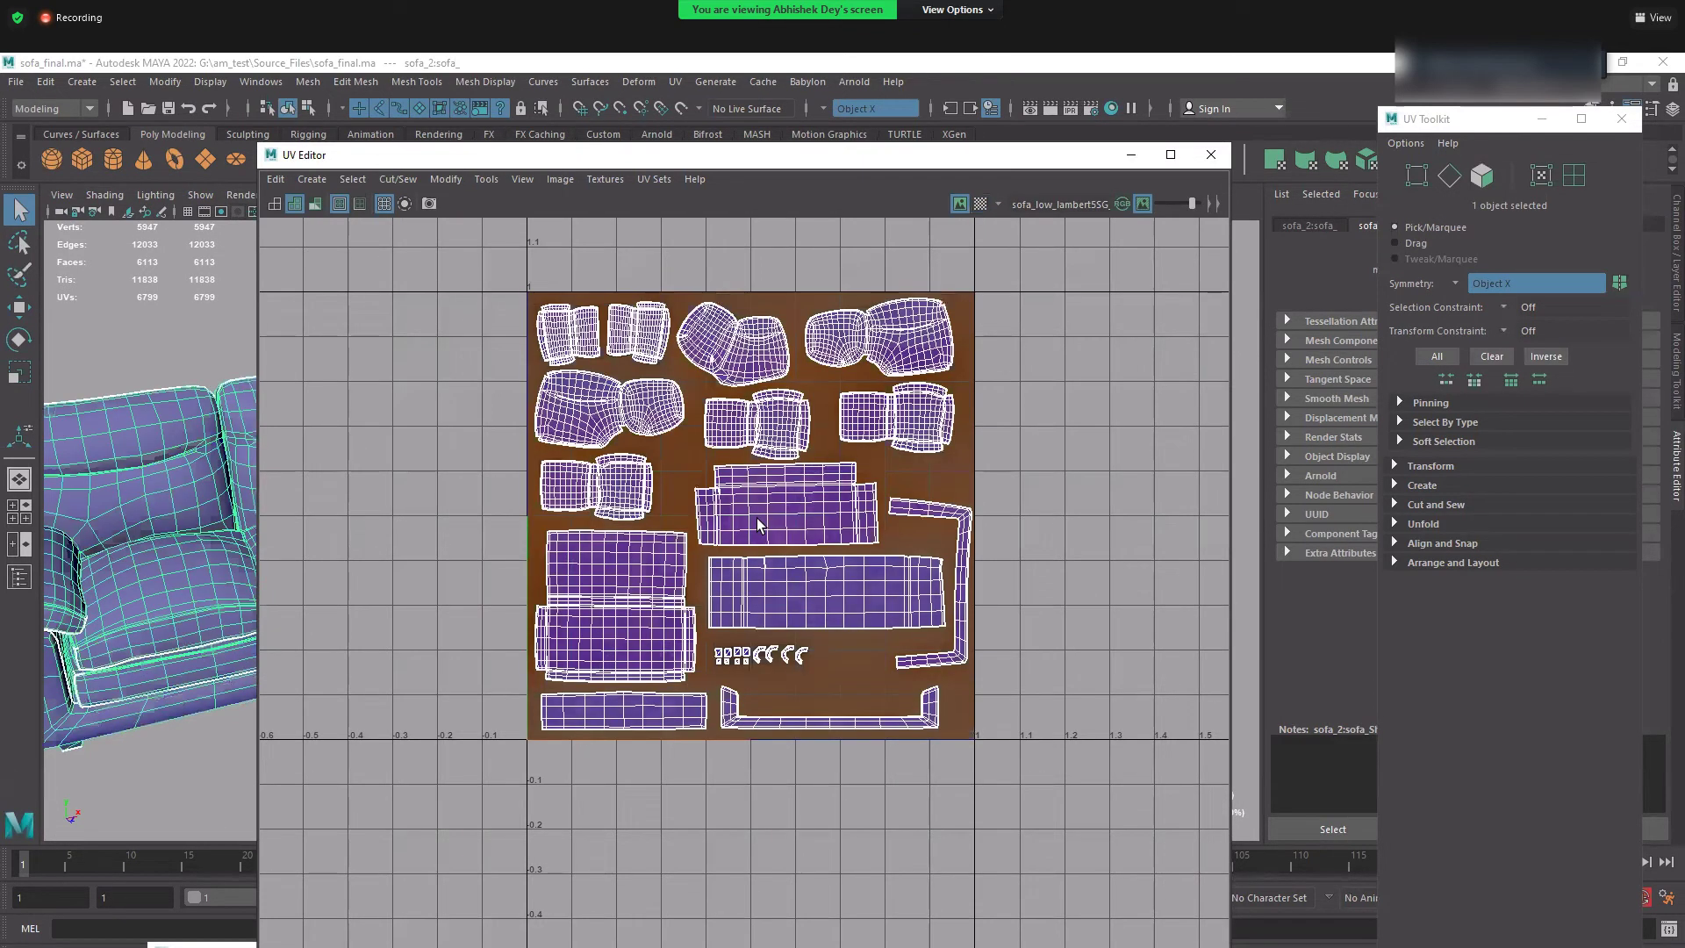
# - Examine the sofa's single-tile UV shells over the texture
pyautogui.scroll(3, 413, 448)
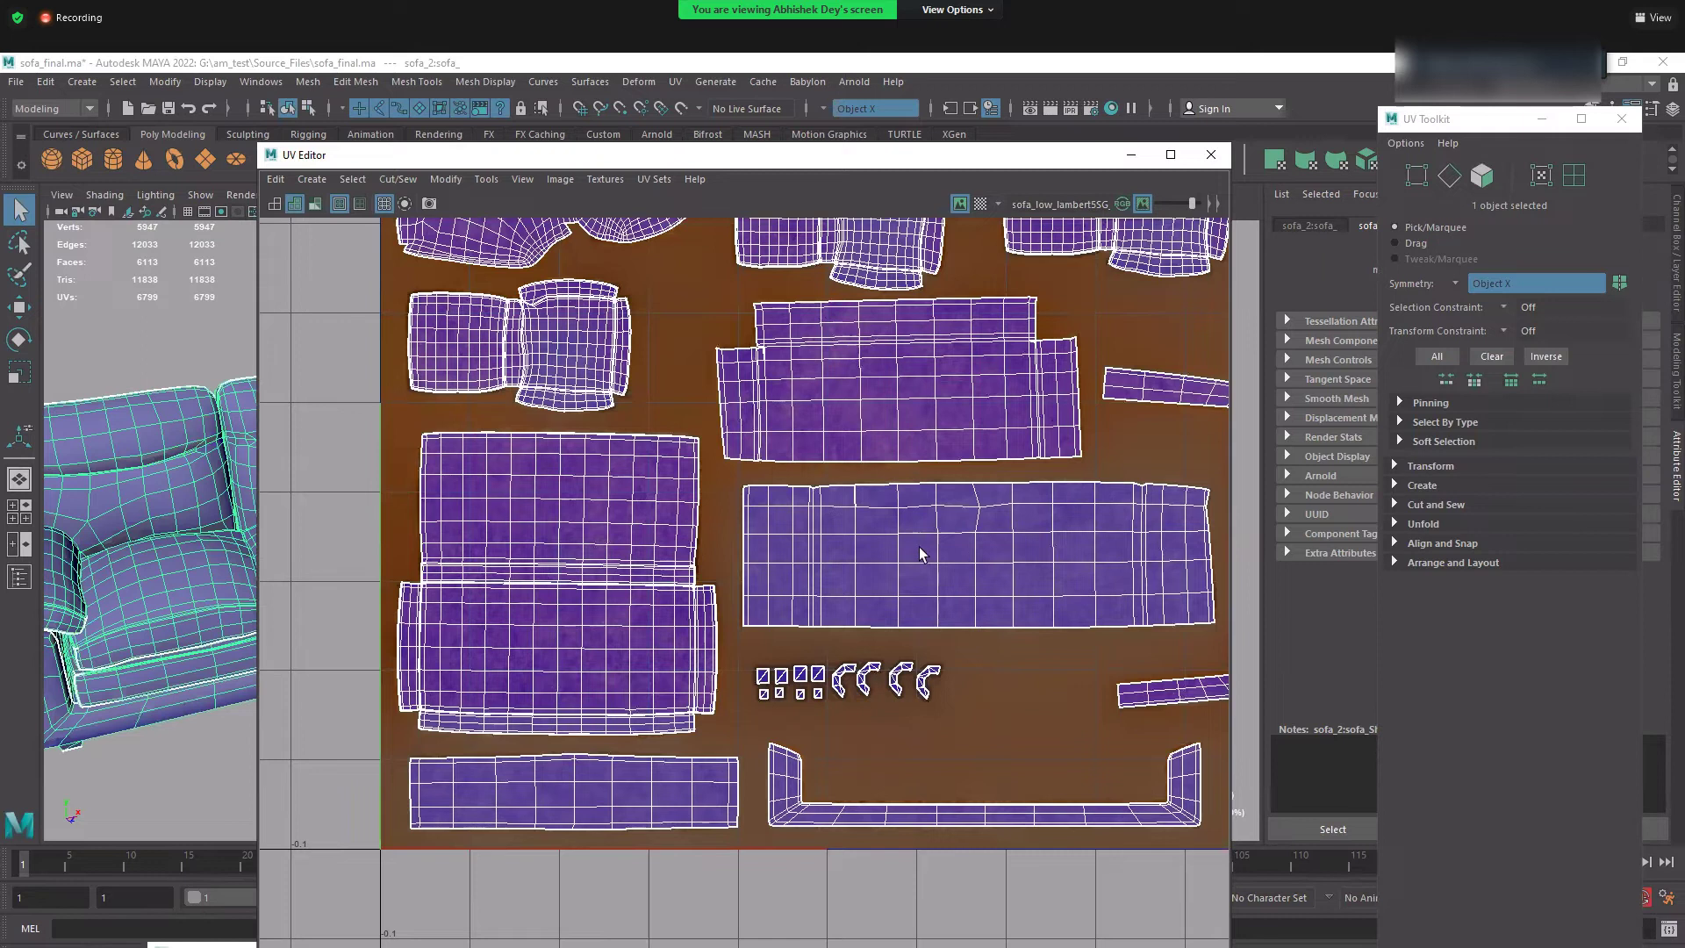
pyautogui.scroll(-1, 932, 546)
pyautogui.scroll(-3, 791, 325)
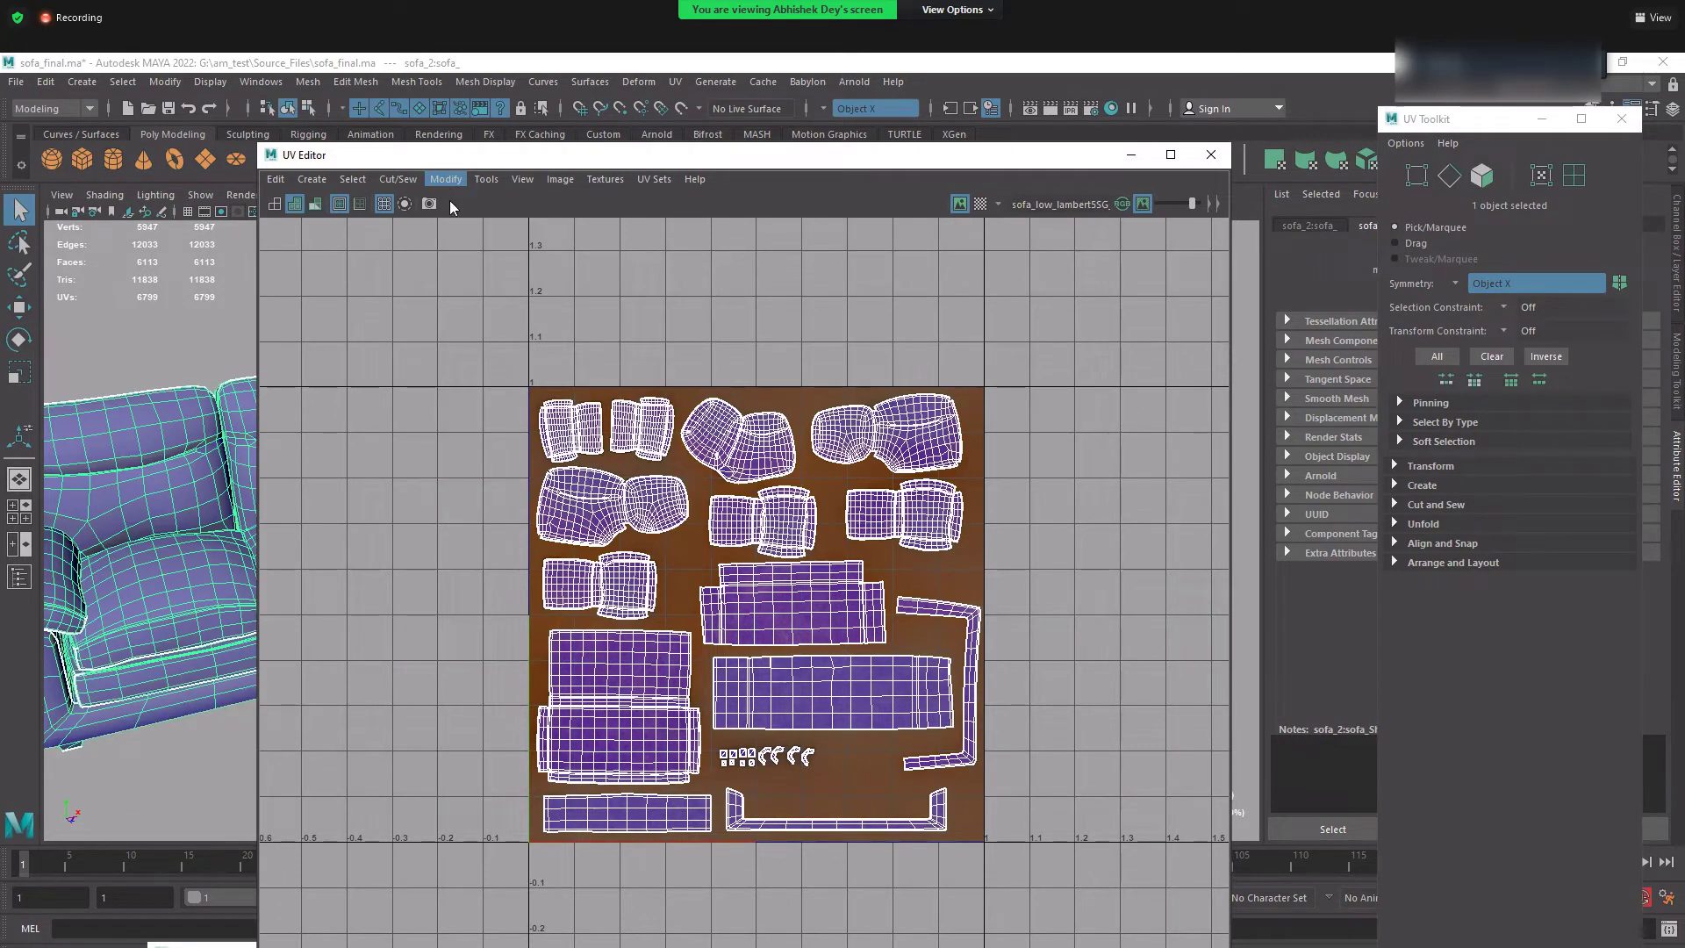
pyautogui.click(447, 180)
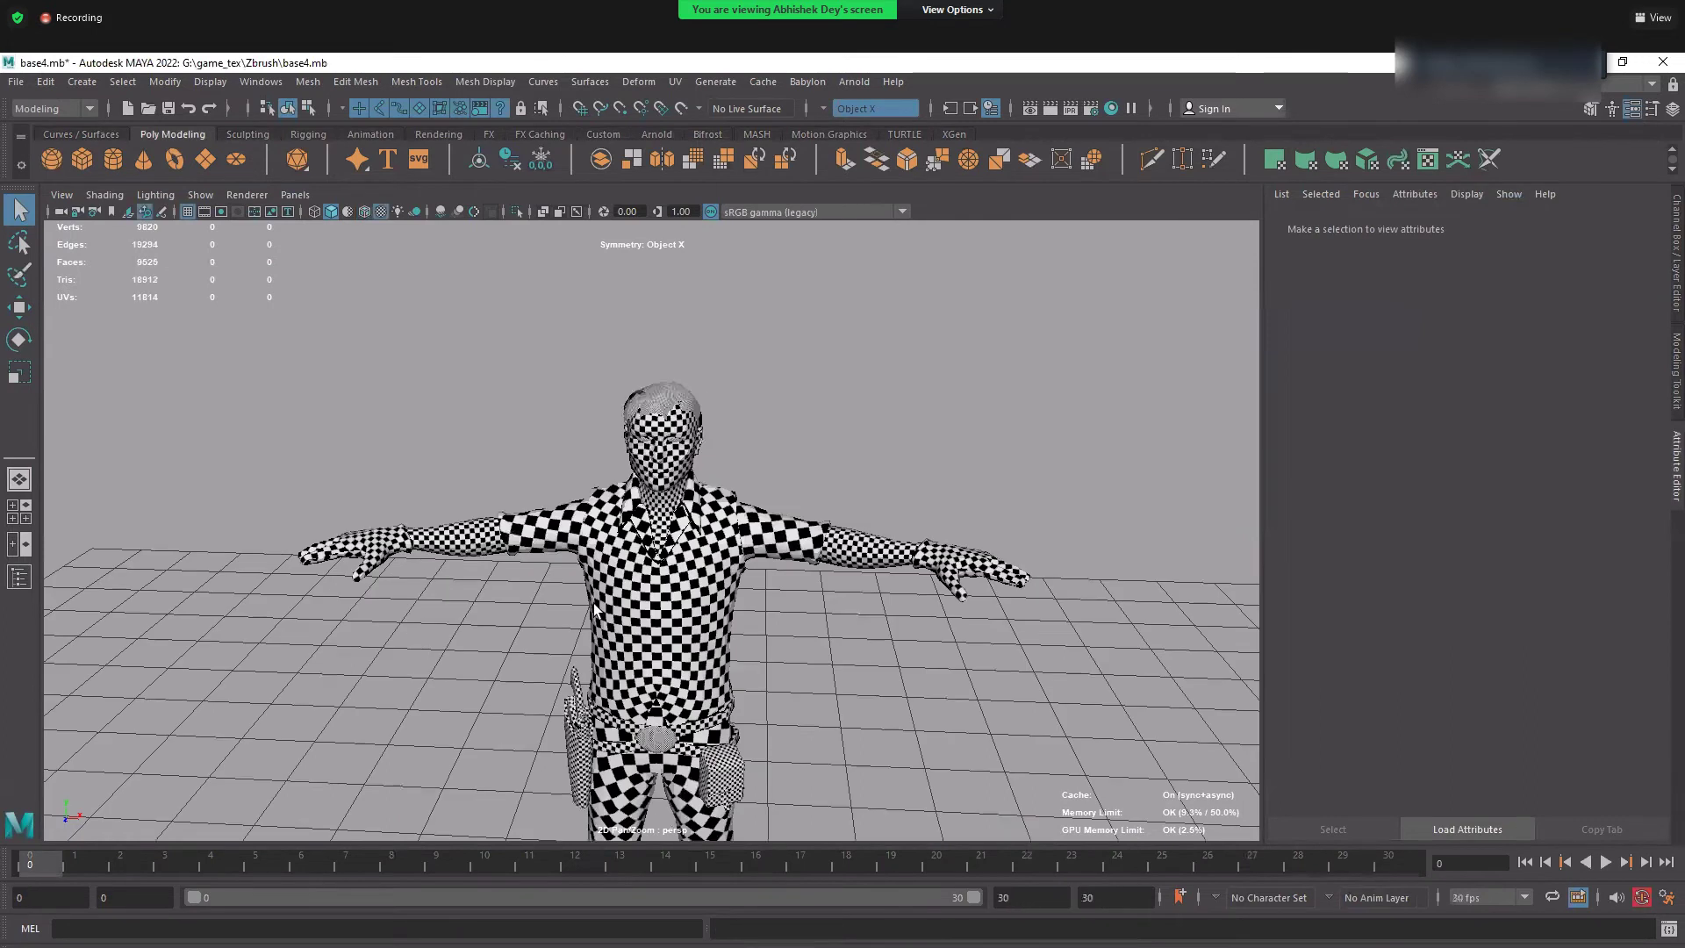
# - In the base4.mb scene, select all meshes of the character and open the UV Editor
pyautogui.scroll(-4, 459, 365)
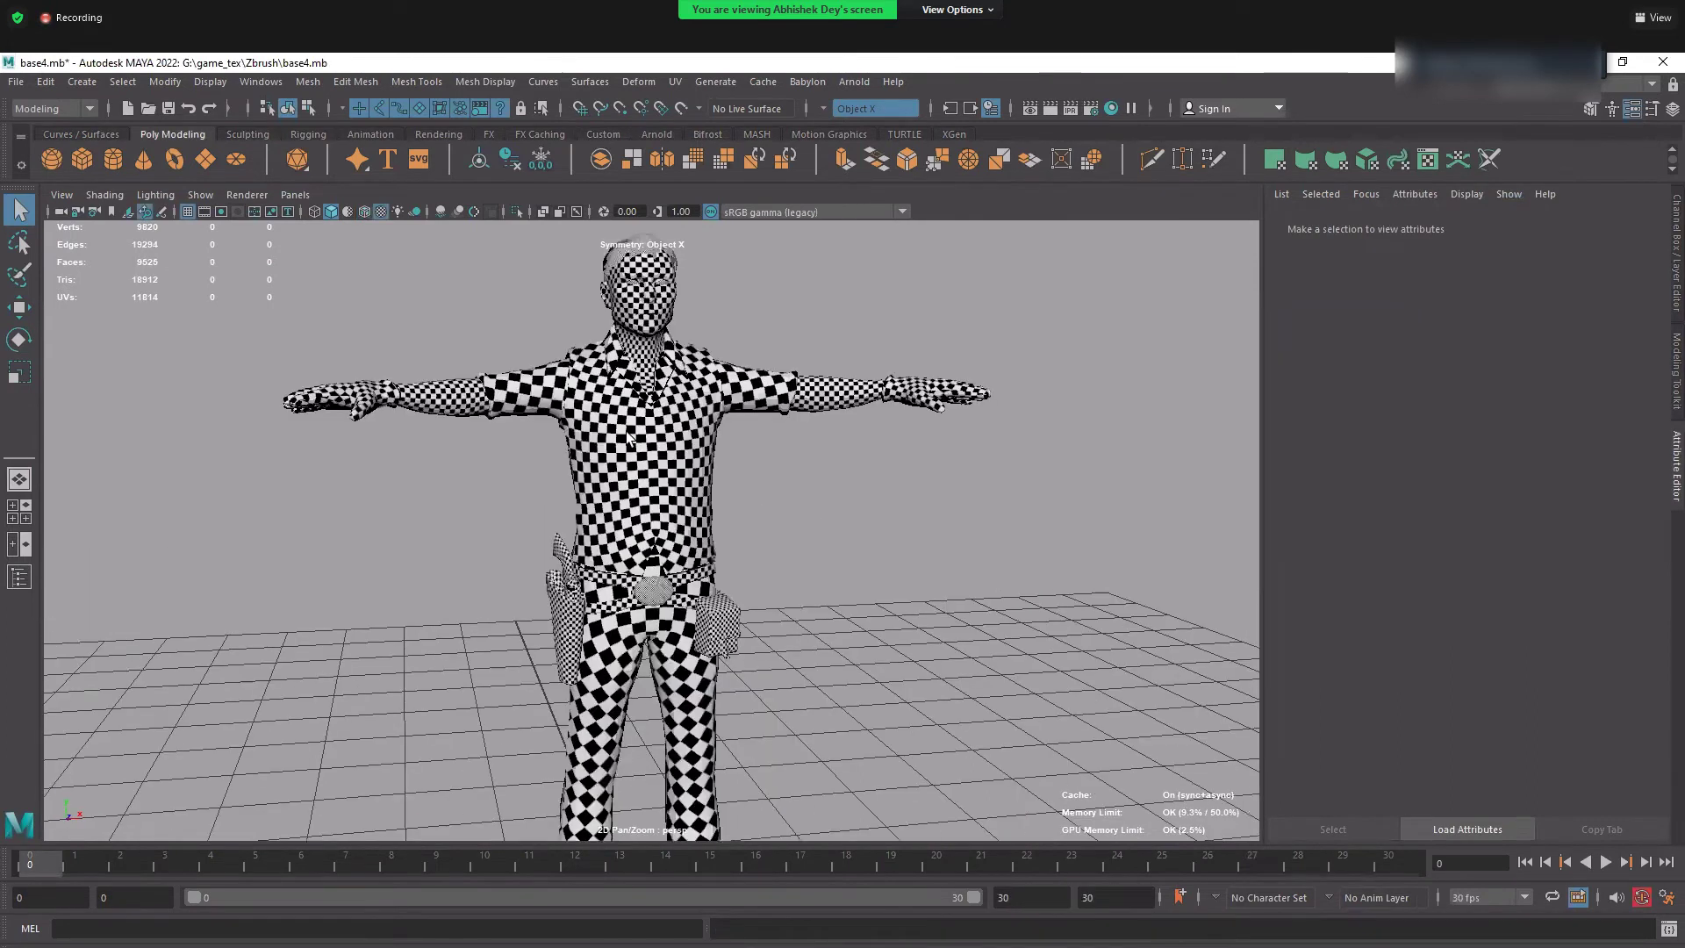
pyautogui.scroll(-2, 599, 499)
pyautogui.click(600, 499)
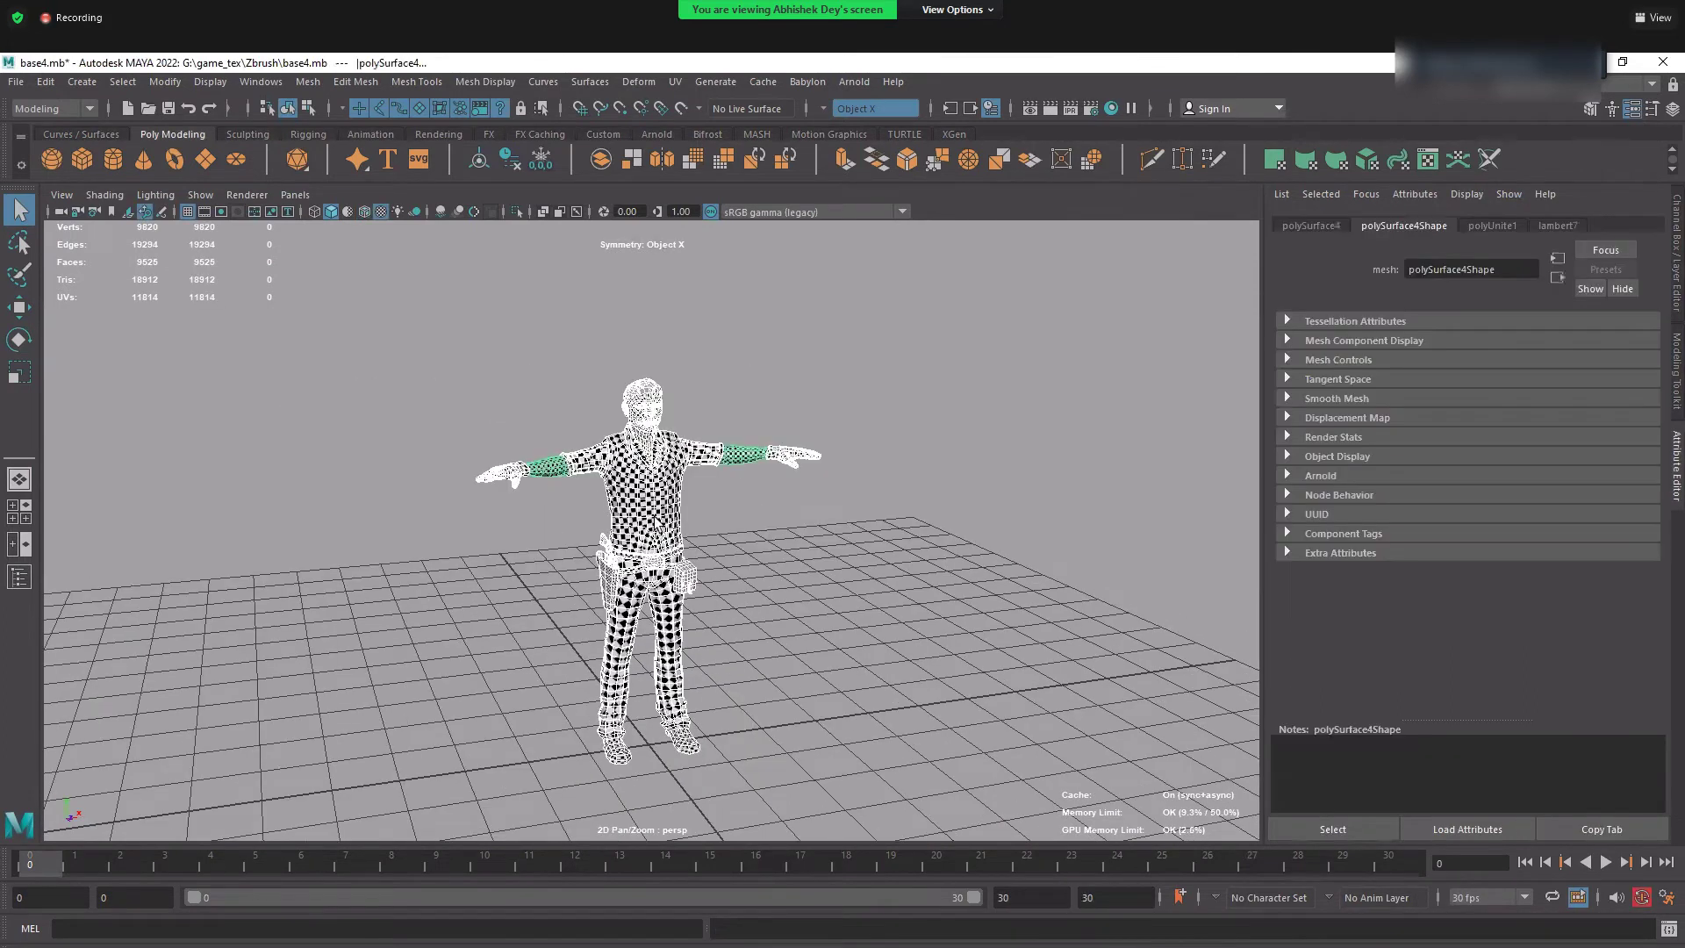
pyautogui.scroll(2, 482, 314)
pyautogui.scroll(-3, 386, 317)
pyautogui.moveTo(385, 317); pyautogui.dragTo(1138, 614)
pyautogui.keyDown('alt'); pyautogui.moveTo(838, 597); pyautogui.dragTo(784, 588); pyautogui.keyUp('alt')
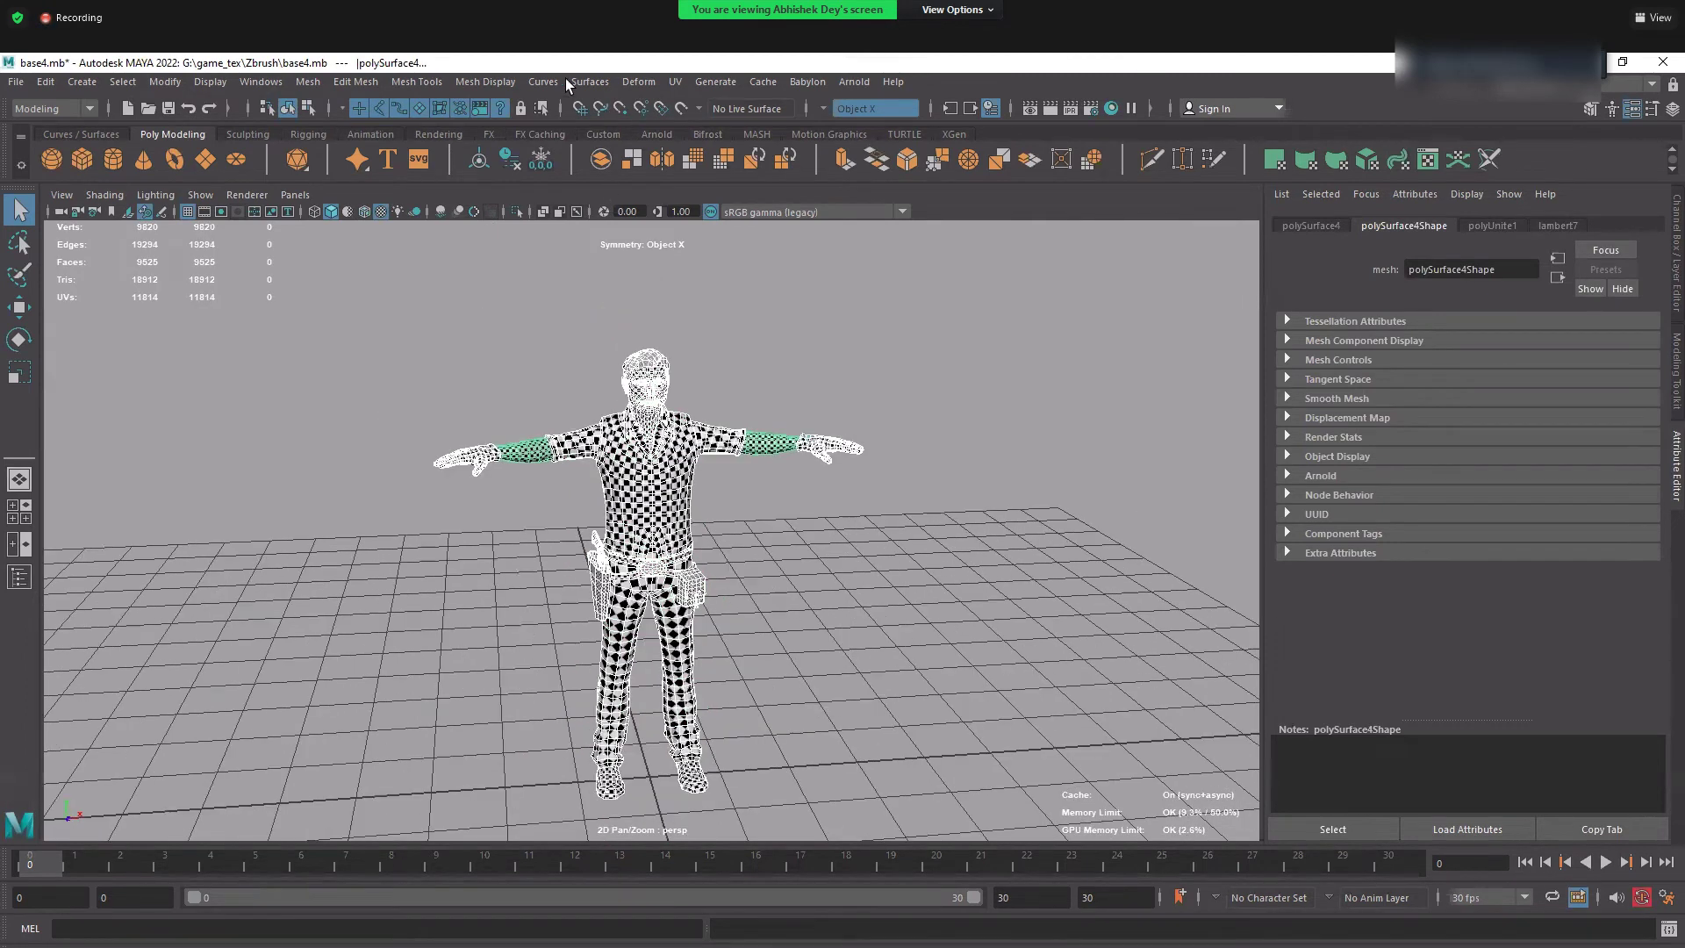
pyautogui.click(675, 84)
pyautogui.click(723, 112)
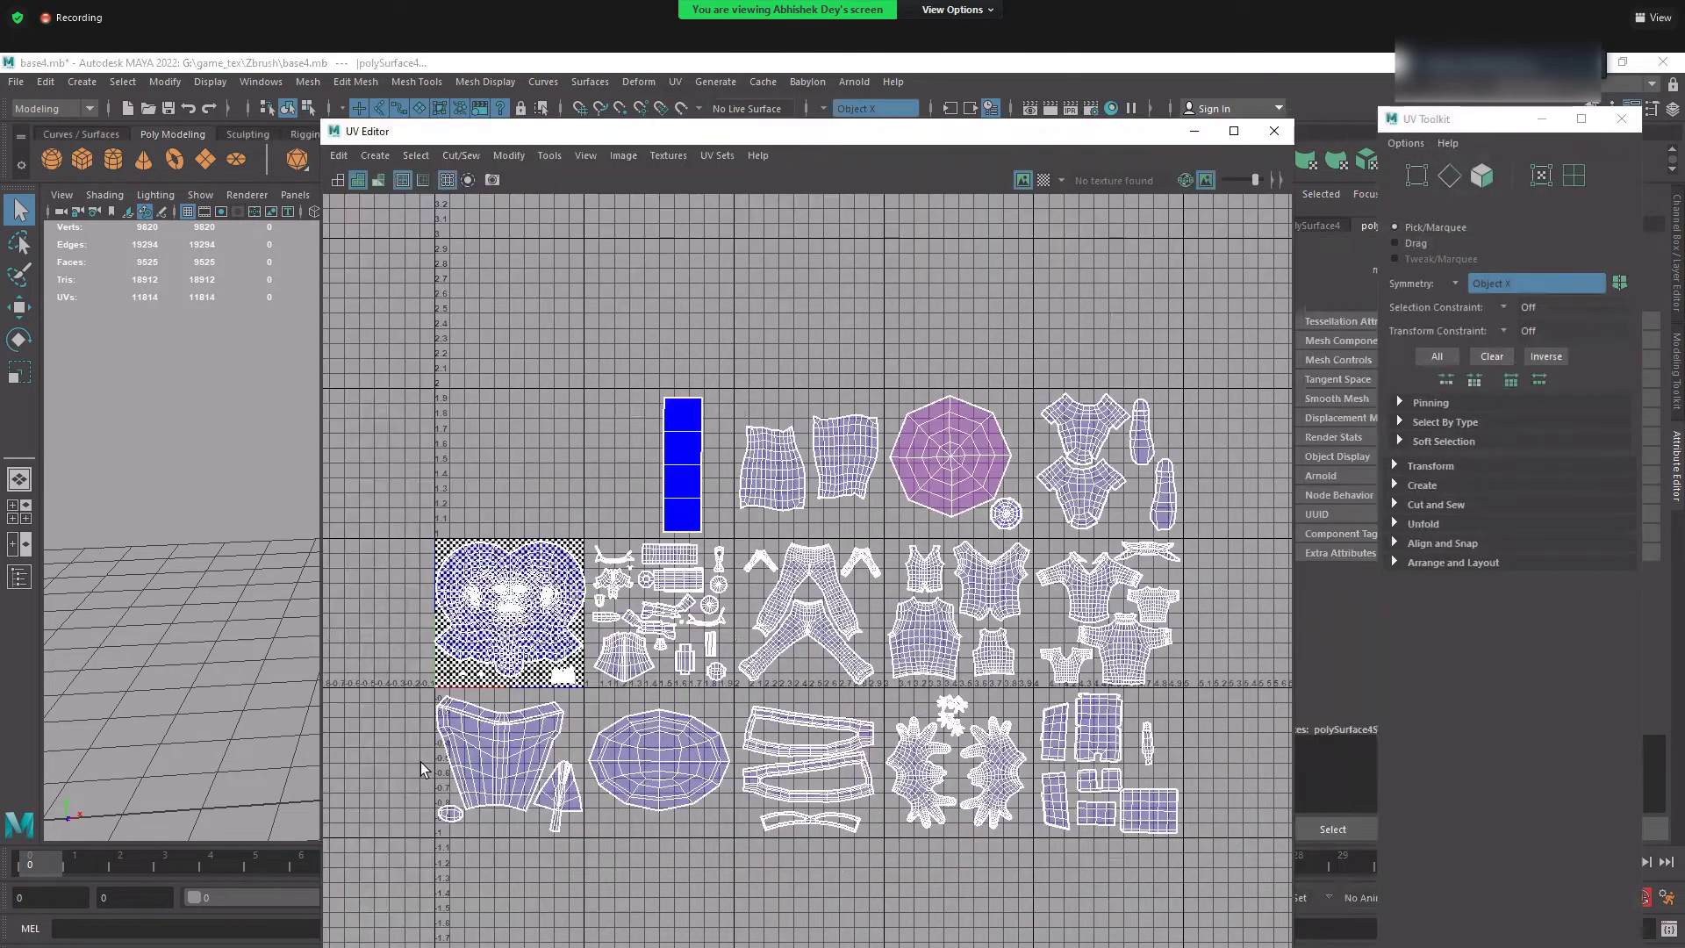
# - Turn off the image display behind the character's UV shells
pyautogui.scroll(2, 423, 481)
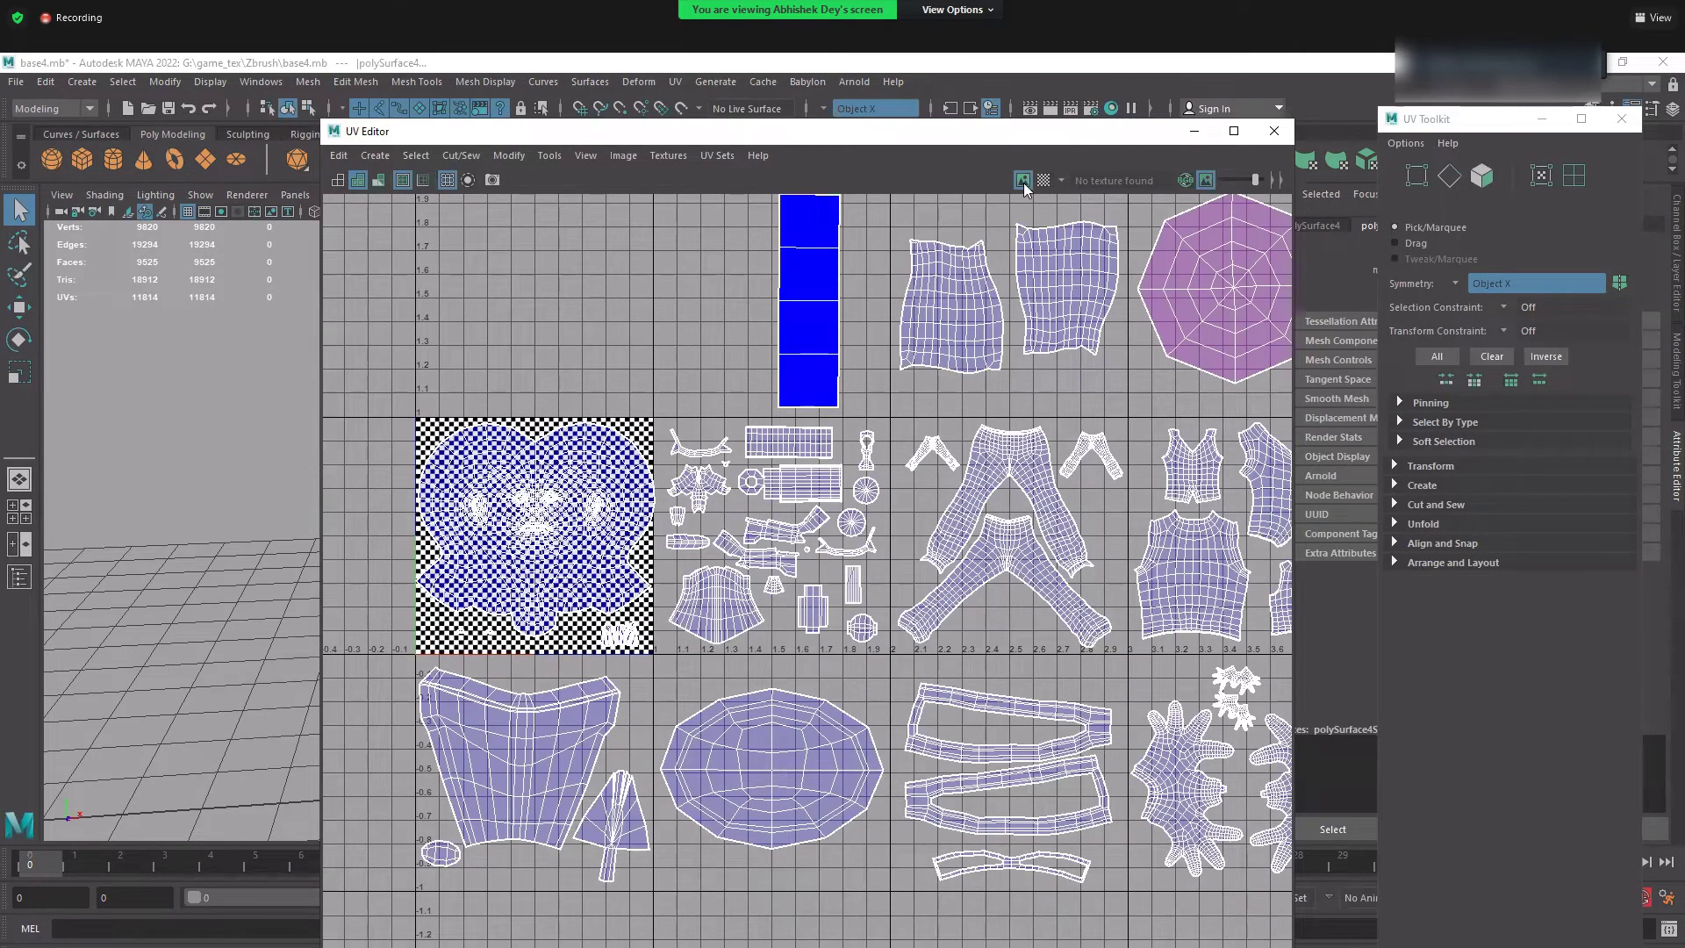
pyautogui.click(1024, 183)
pyautogui.scroll(-1, 985, 753)
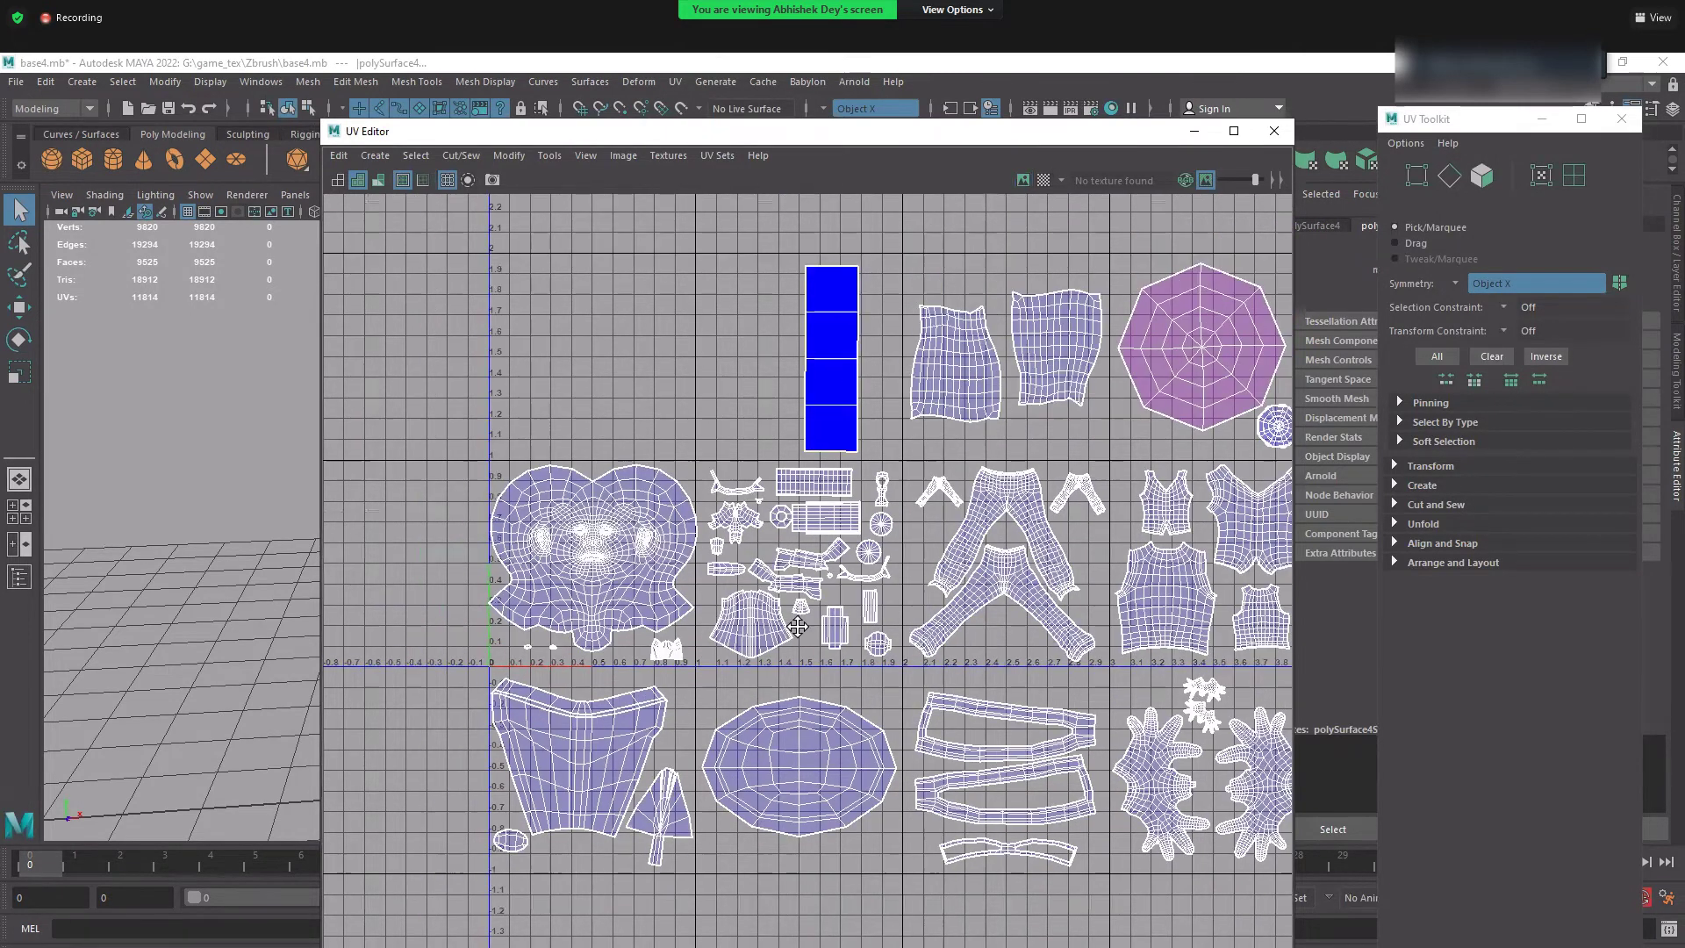
# - Examine the character's UV layout tile by tile, from the head shell across to the shirt shells
pyautogui.scroll(-2, 816, 687)
pyautogui.scroll(3, 802, 629)
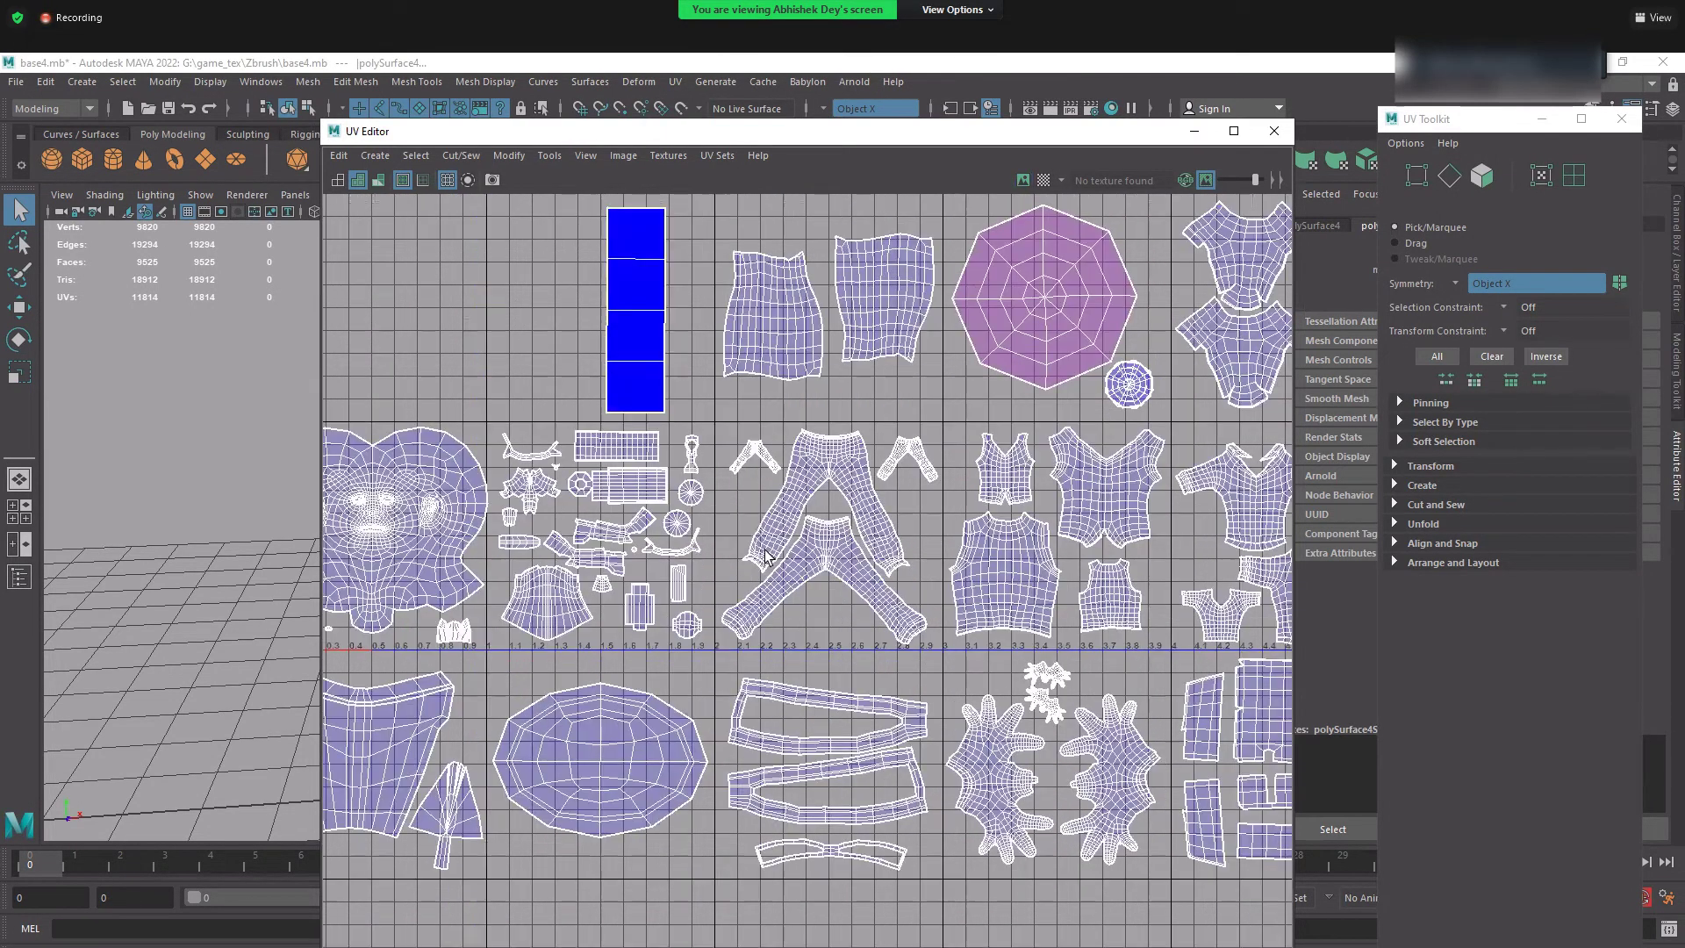
pyautogui.scroll(-1, 524, 533)
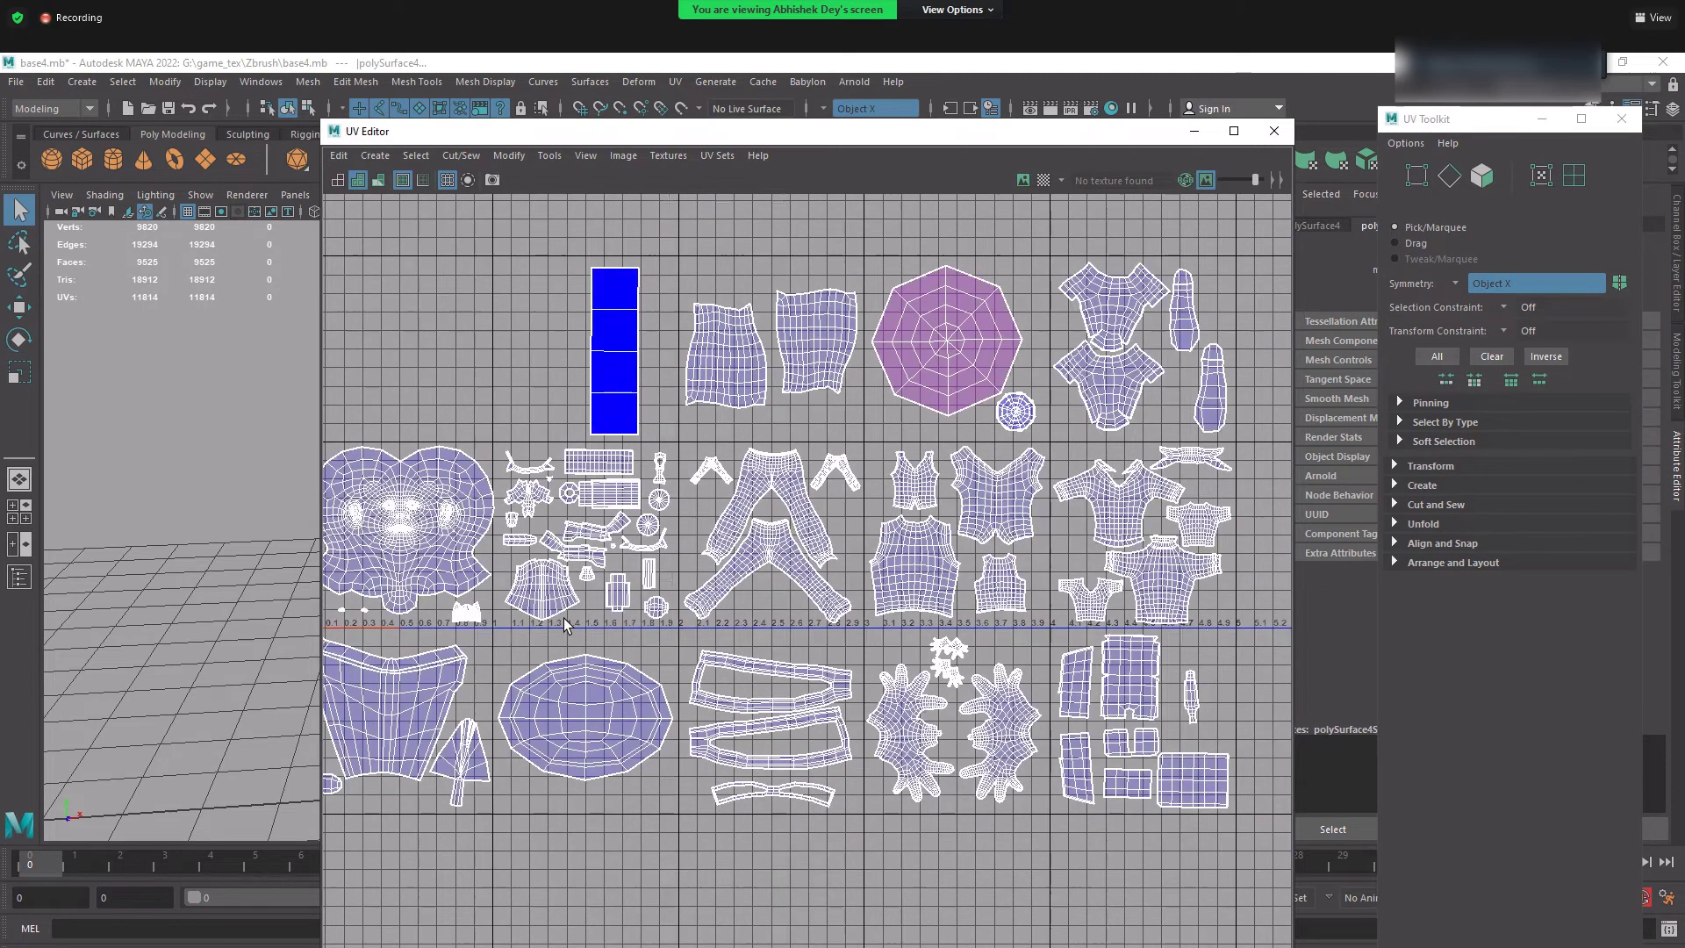
pyautogui.keyDown('alt'); pyautogui.moveTo(523, 582); pyautogui.dragTo(720, 582, button='middle'); pyautogui.keyUp('alt')
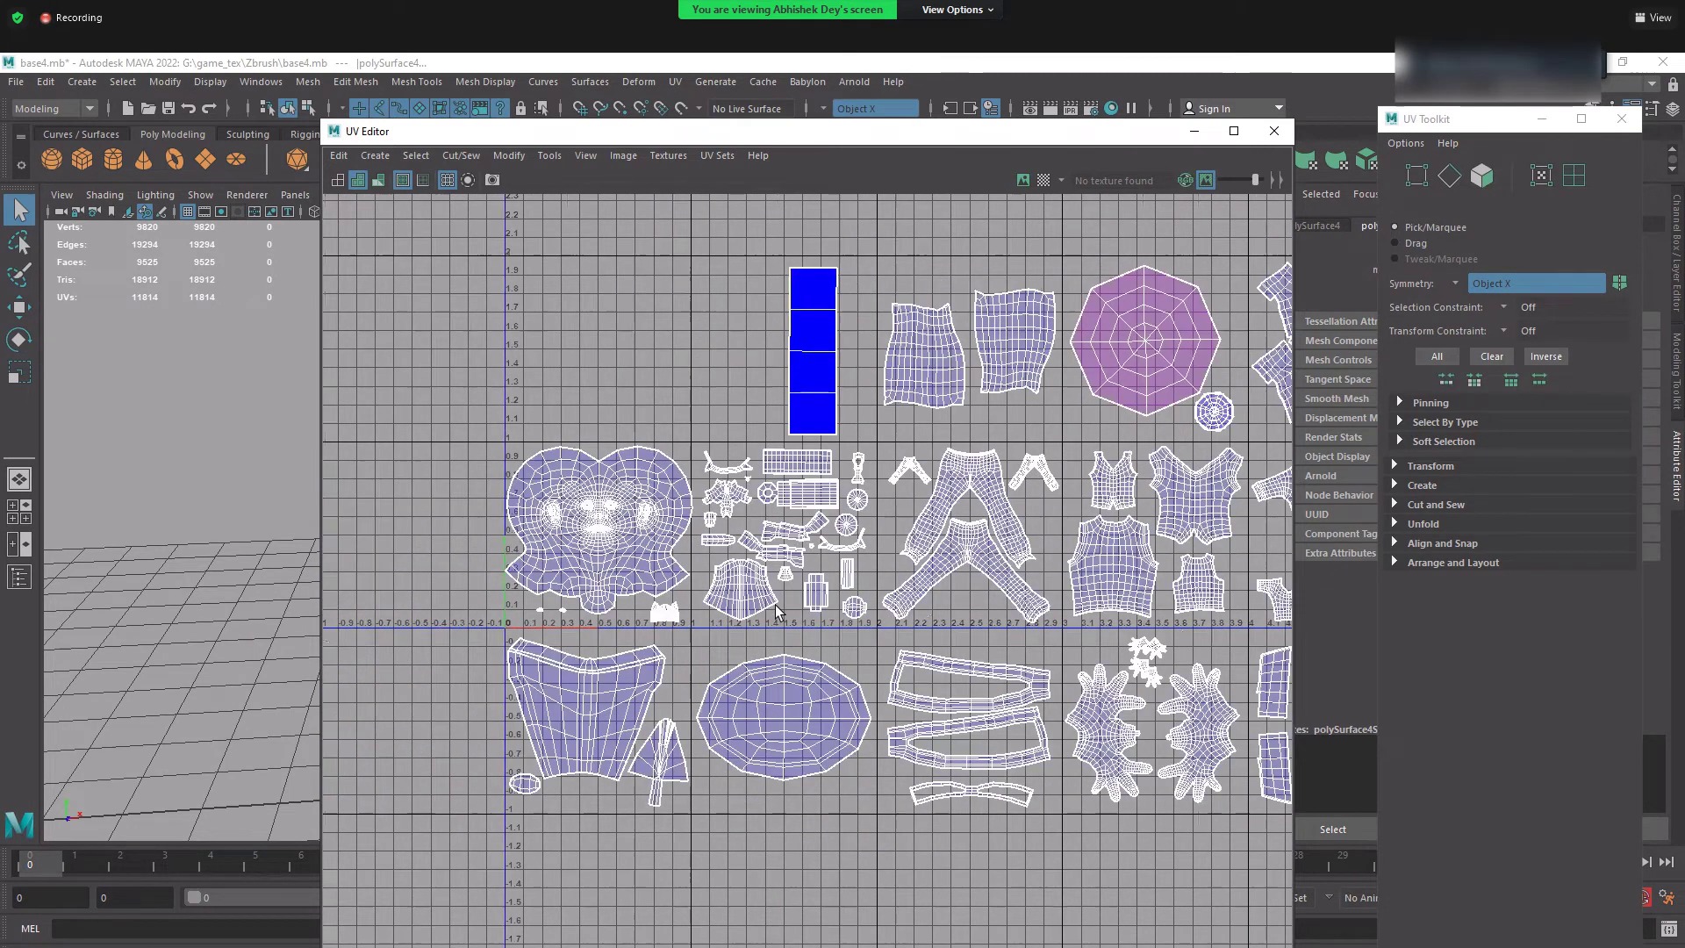
pyautogui.scroll(2, 609, 489)
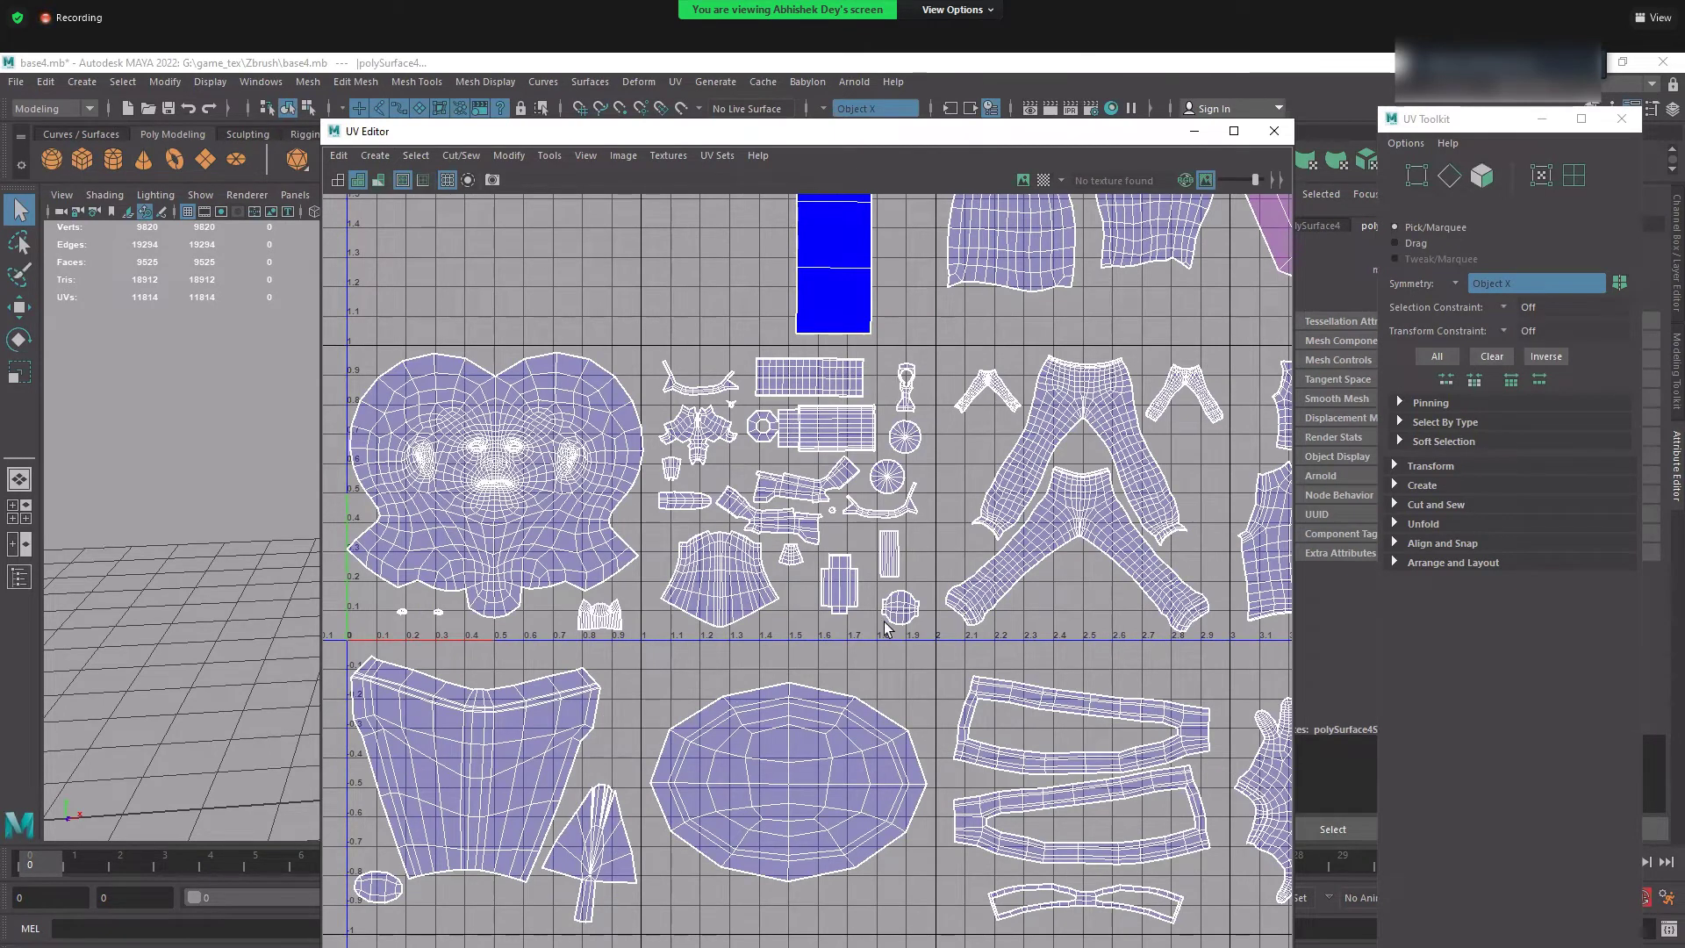
pyautogui.scroll(-1, 887, 623)
pyautogui.keyDown('alt'); pyautogui.moveTo(888, 624); pyautogui.dragTo(416, 773, button='middle'); pyautogui.keyUp('alt')
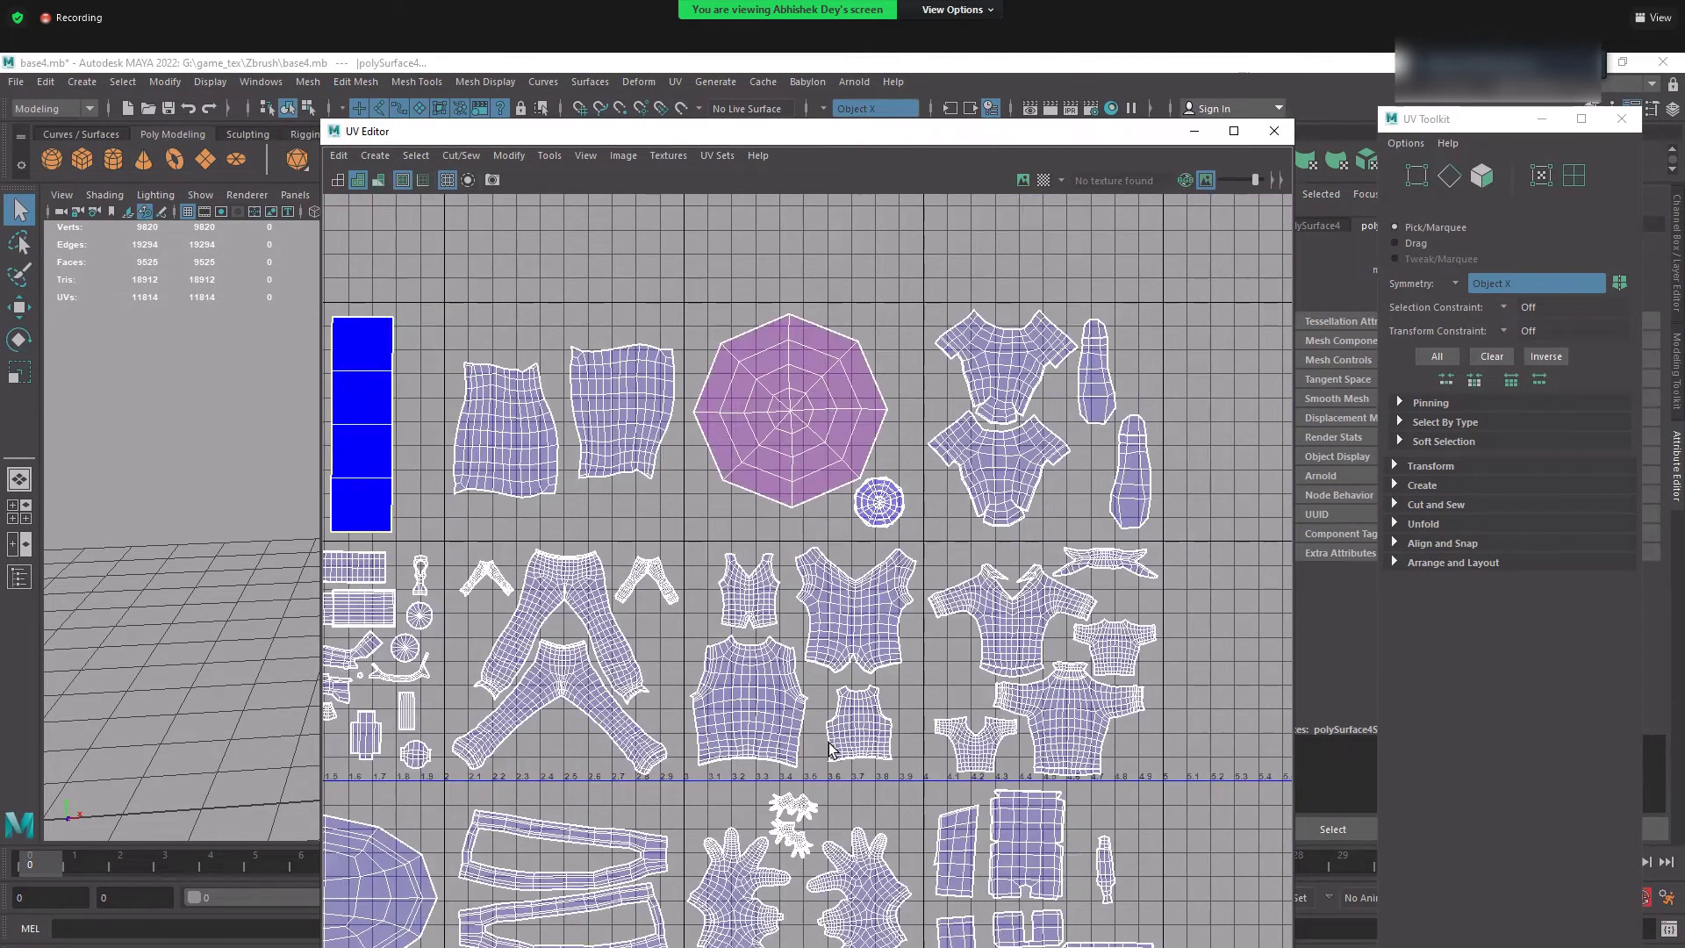
pyautogui.keyDown('alt'); pyautogui.moveTo(985, 721); pyautogui.dragTo(874, 654, button='middle'); pyautogui.keyUp('alt')
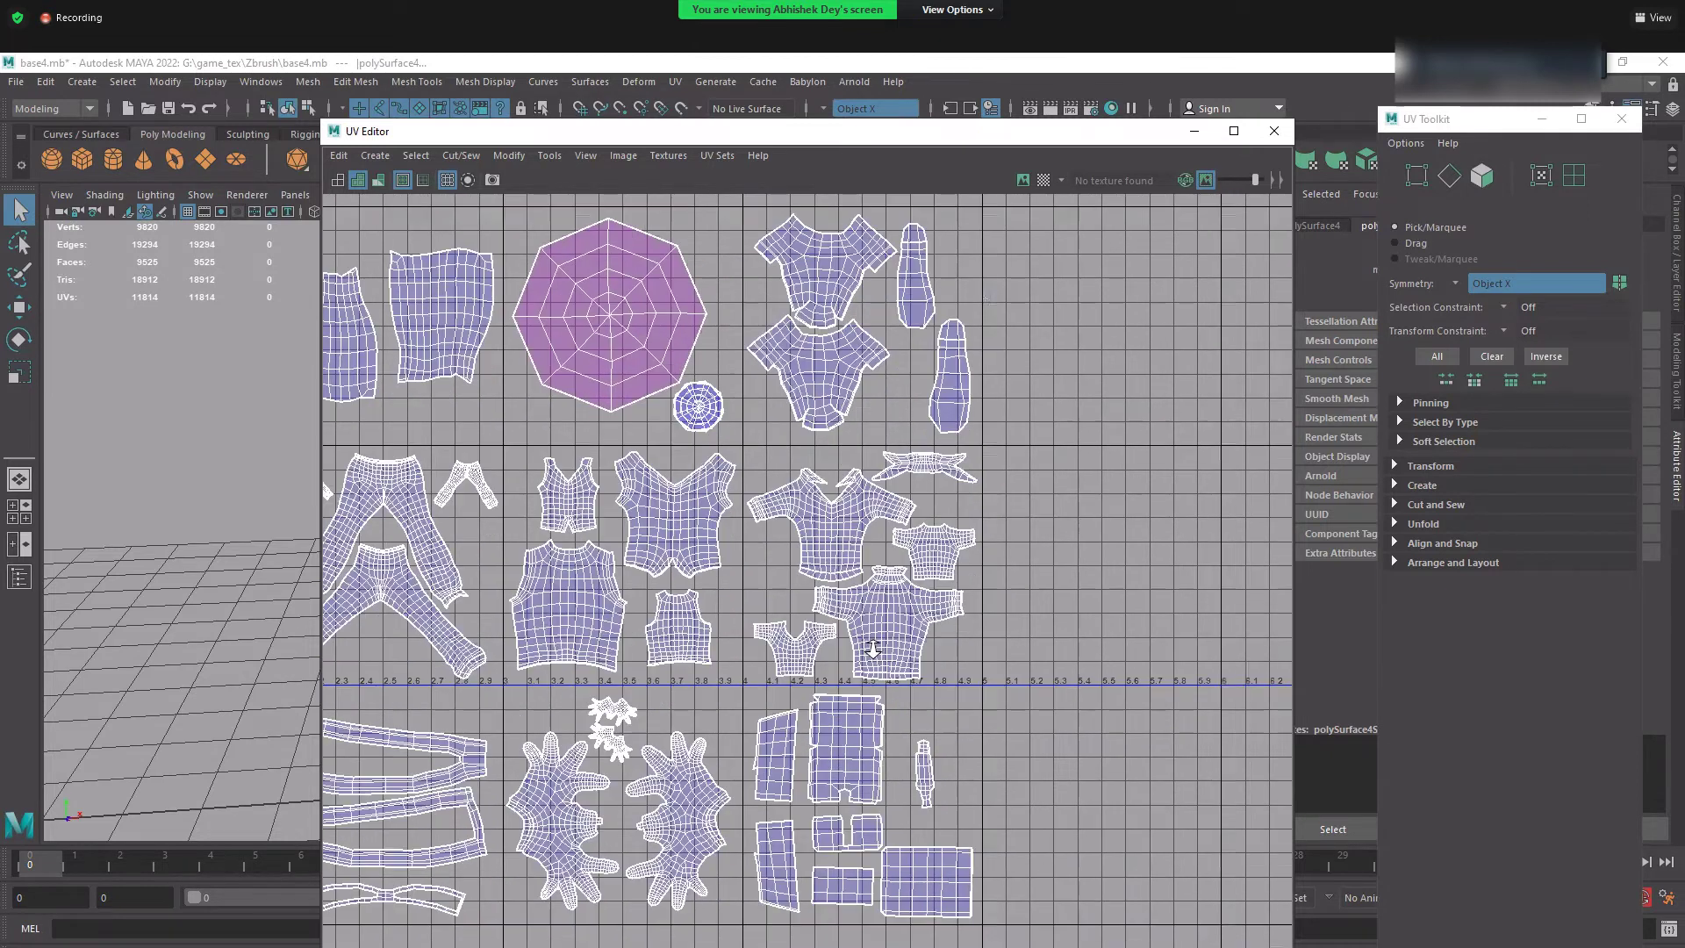
pyautogui.scroll(3, 874, 653)
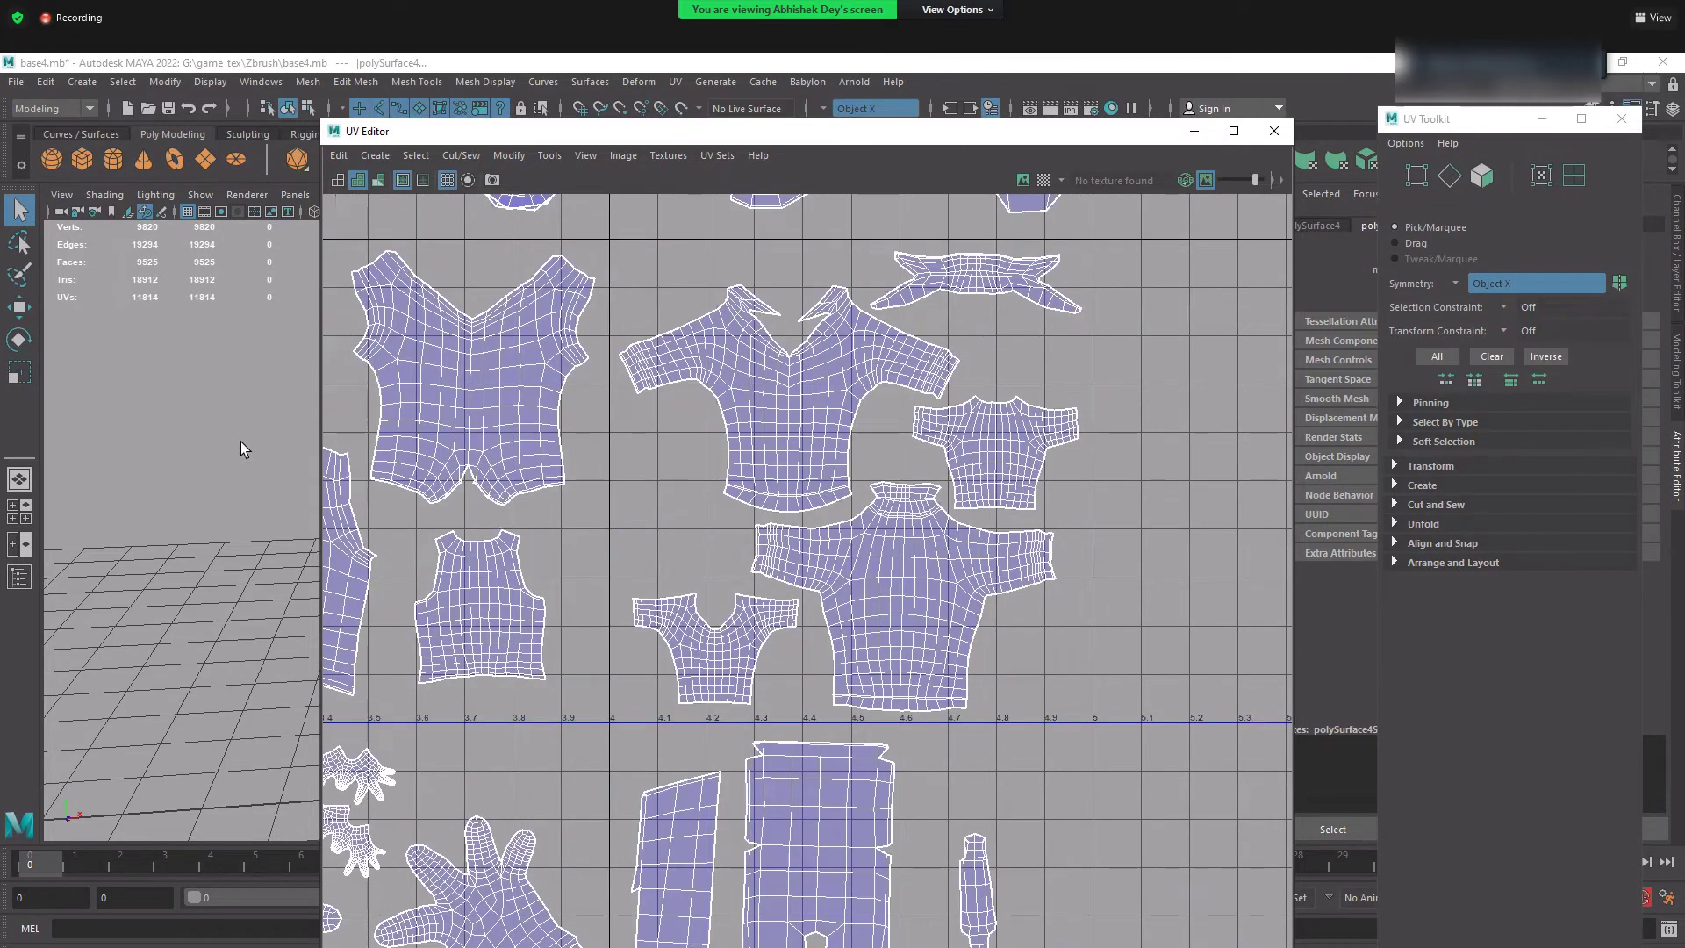
pyautogui.scroll(-2, 504, 678)
pyautogui.scroll(-1, 724, 598)
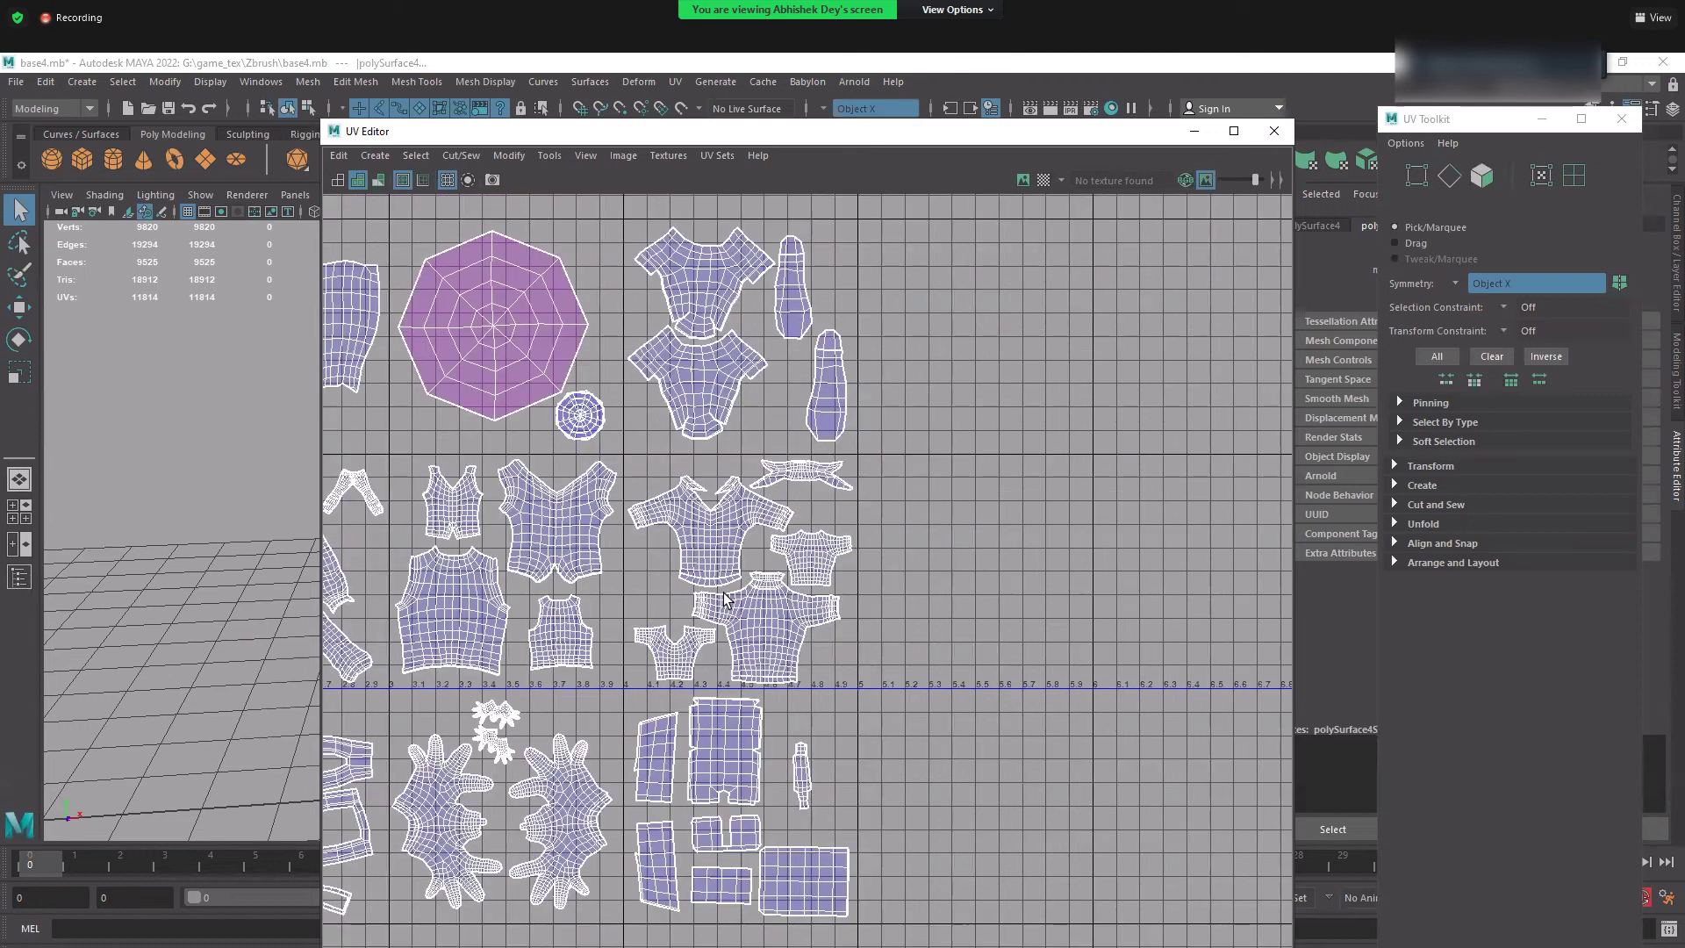
# - Return to the head tile and examine the neighbouring accessory, trouser and vest tiles in the same row
pyautogui.scroll(-1, 790, 590)
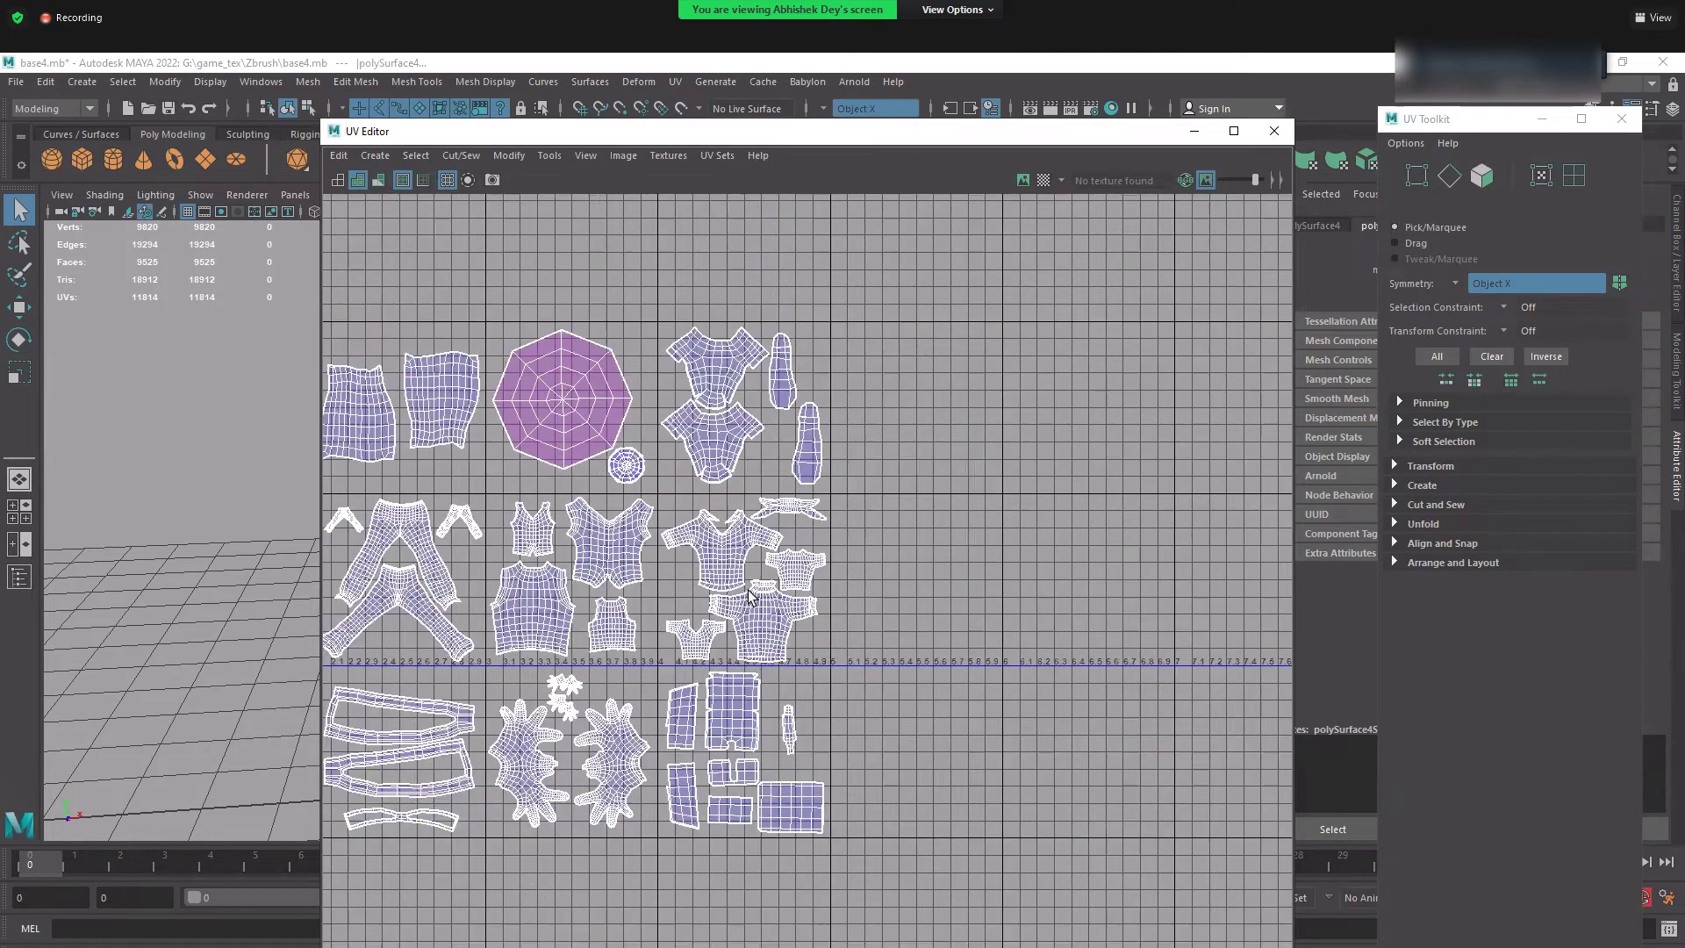
pyautogui.scroll(-1, 481, 562)
pyautogui.scroll(2, 562, 491)
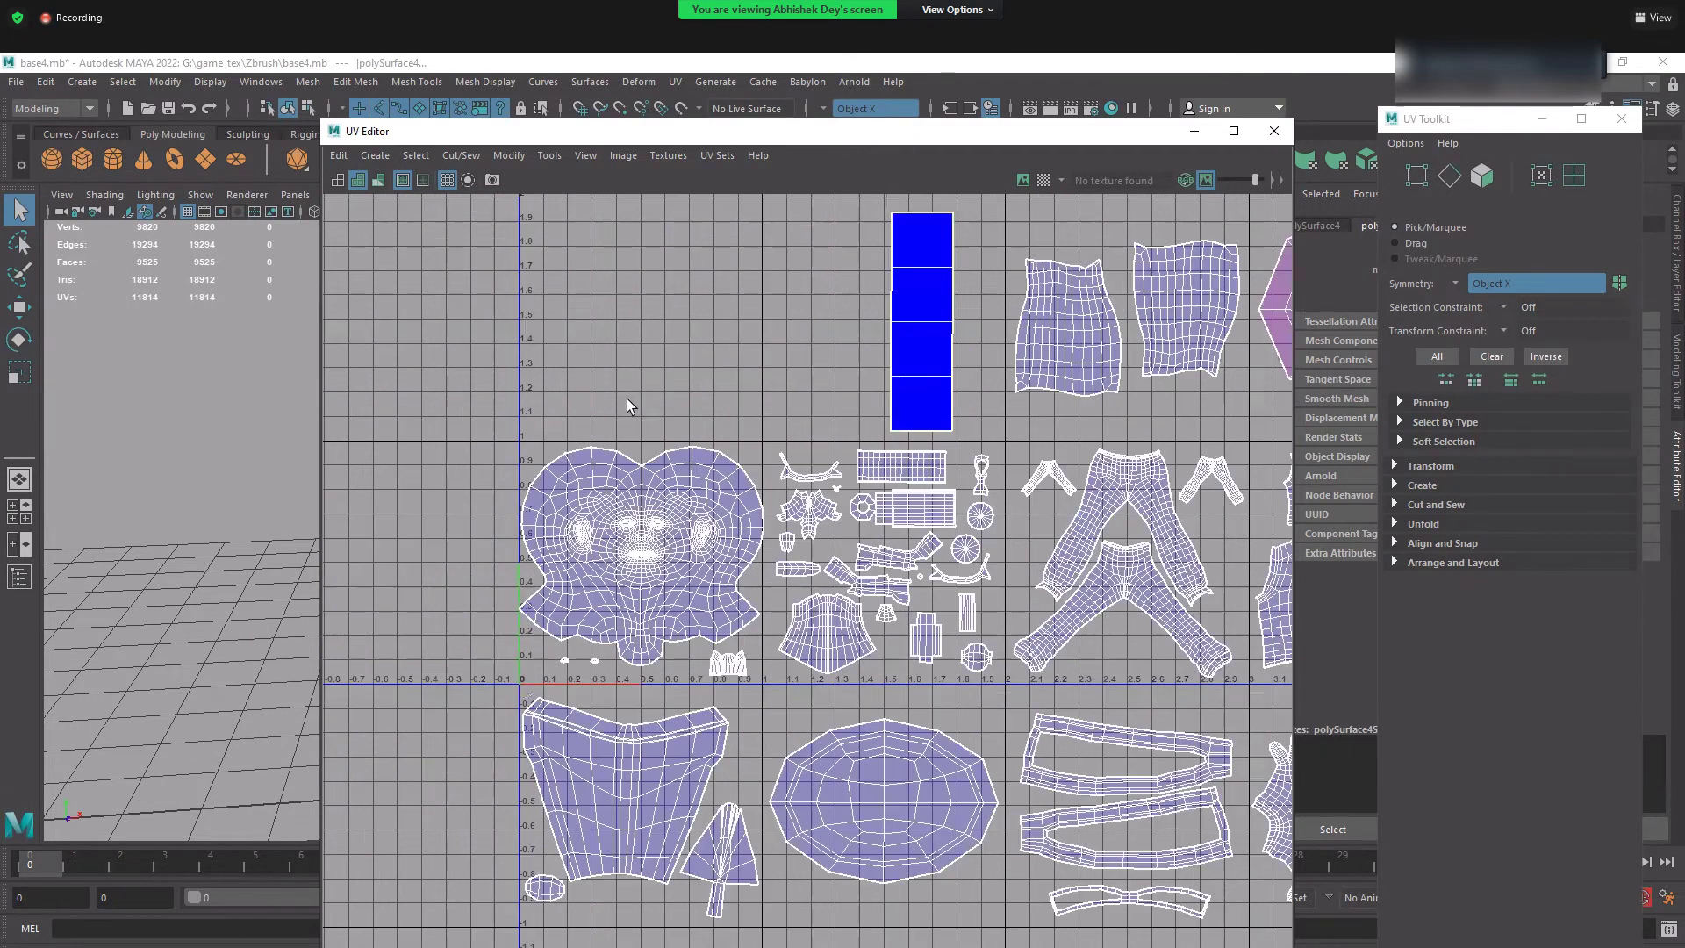
pyautogui.scroll(1, 809, 542)
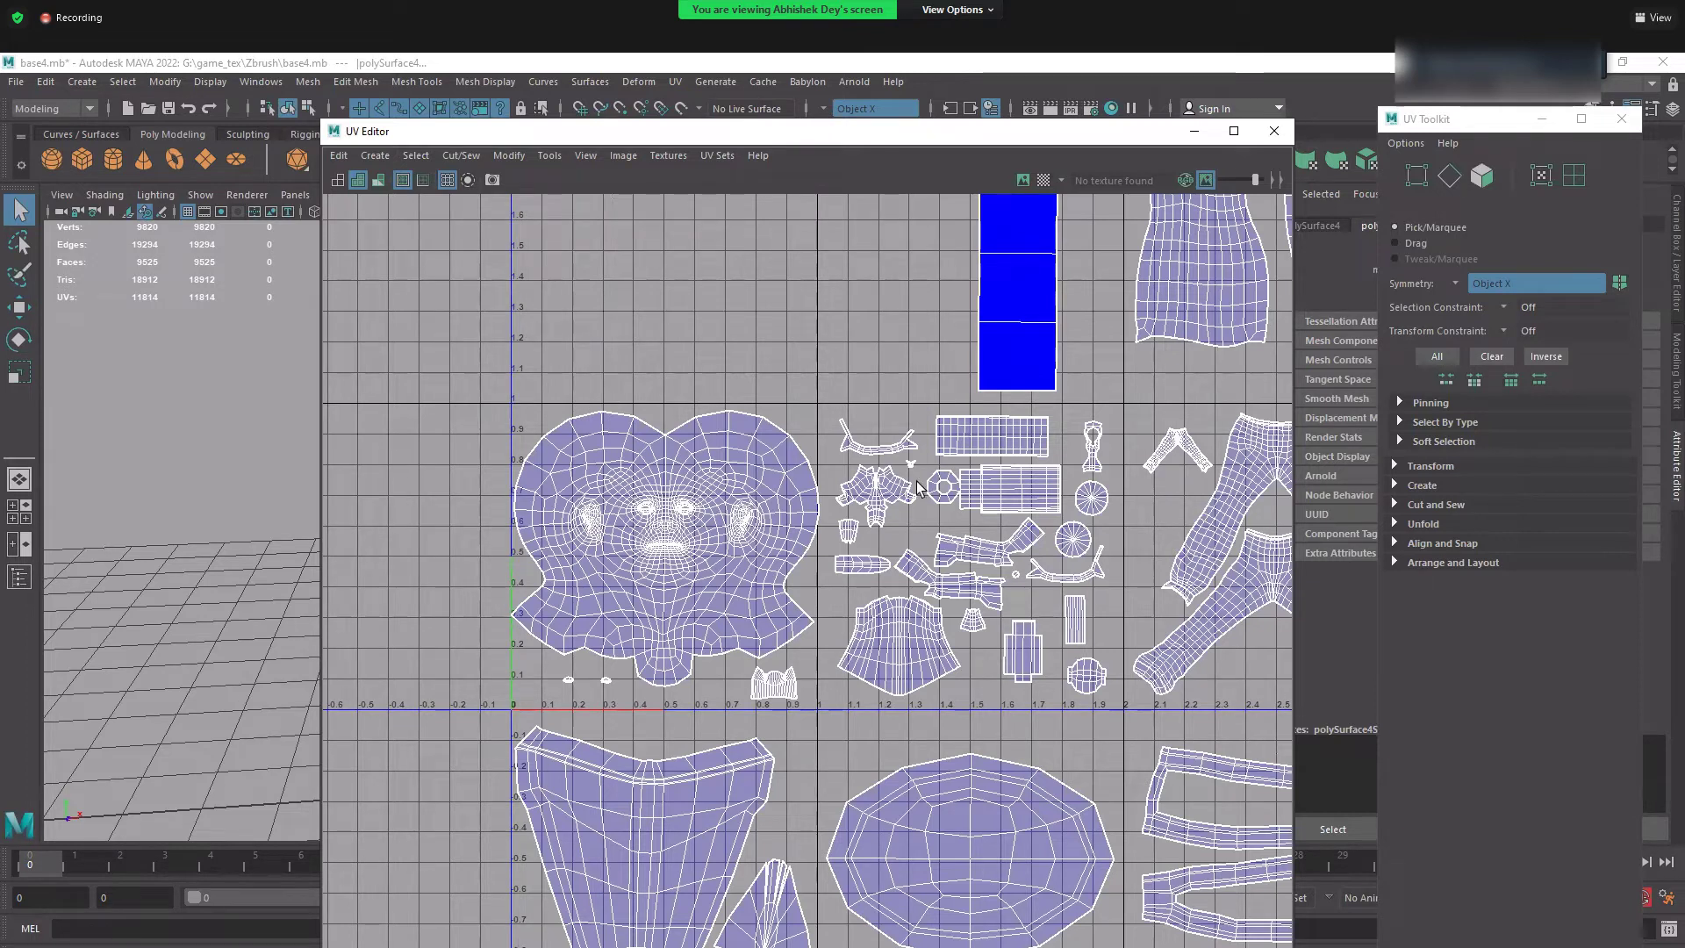
pyautogui.keyDown('alt'); pyautogui.moveTo(856, 590); pyautogui.dragTo(485, 539, button='middle'); pyautogui.keyUp('alt')
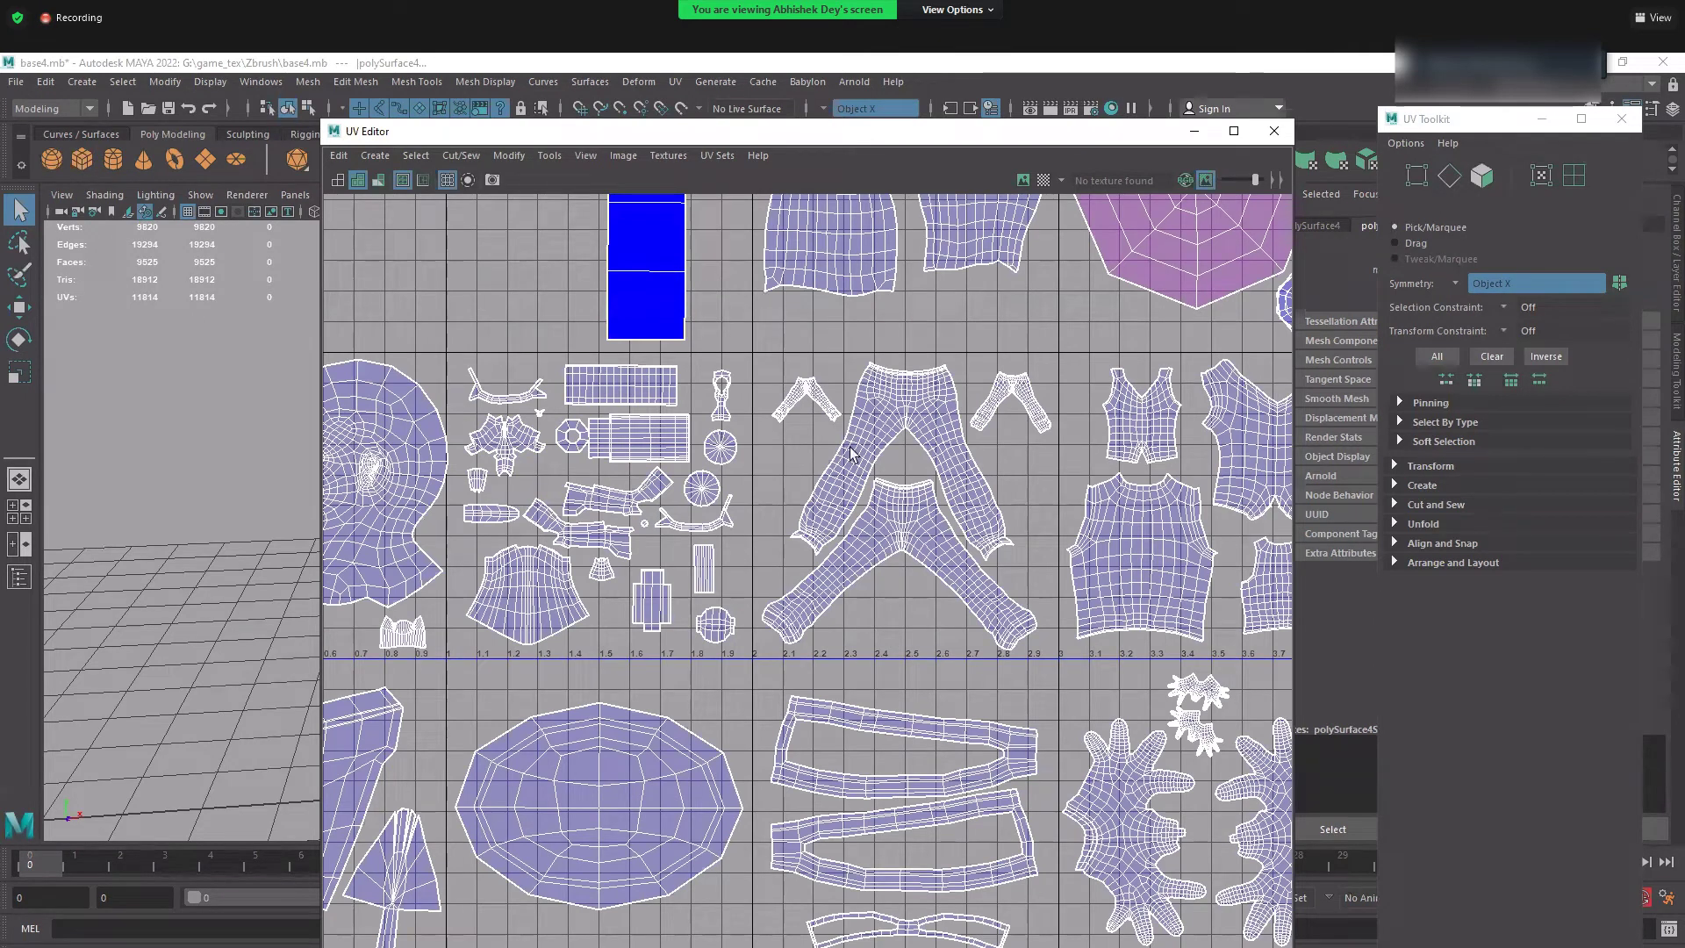
pyautogui.keyDown('alt'); pyautogui.moveTo(1119, 486); pyautogui.dragTo(822, 478, button='middle'); pyautogui.keyUp('alt')
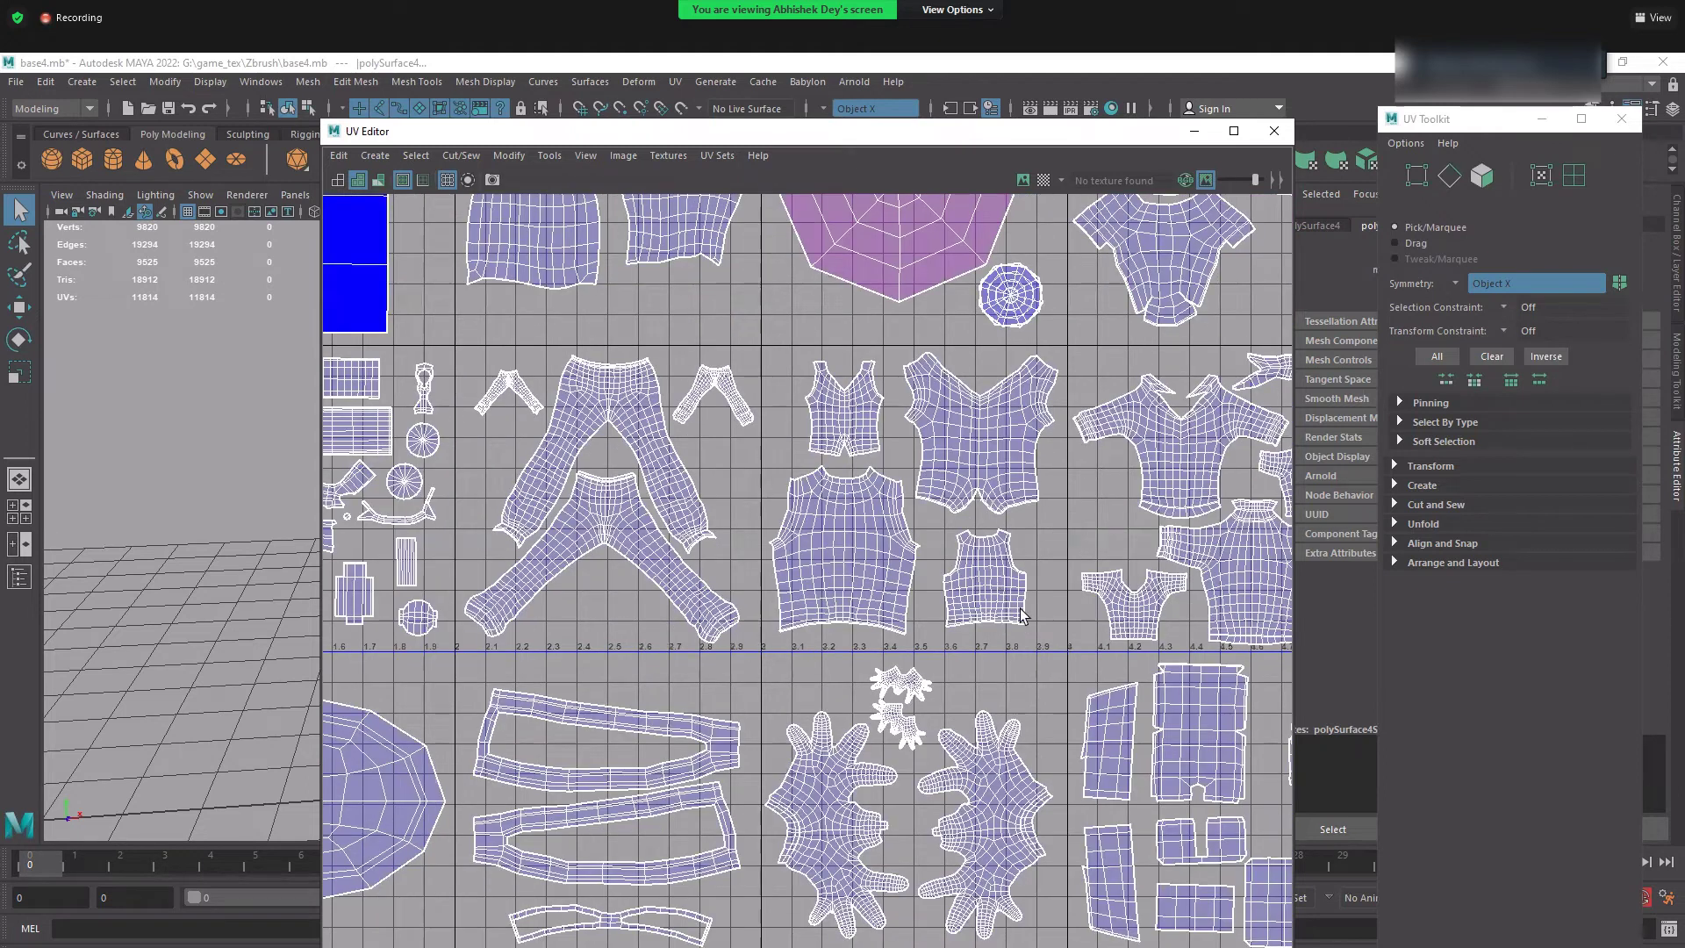
pyautogui.scroll(-2, 992, 683)
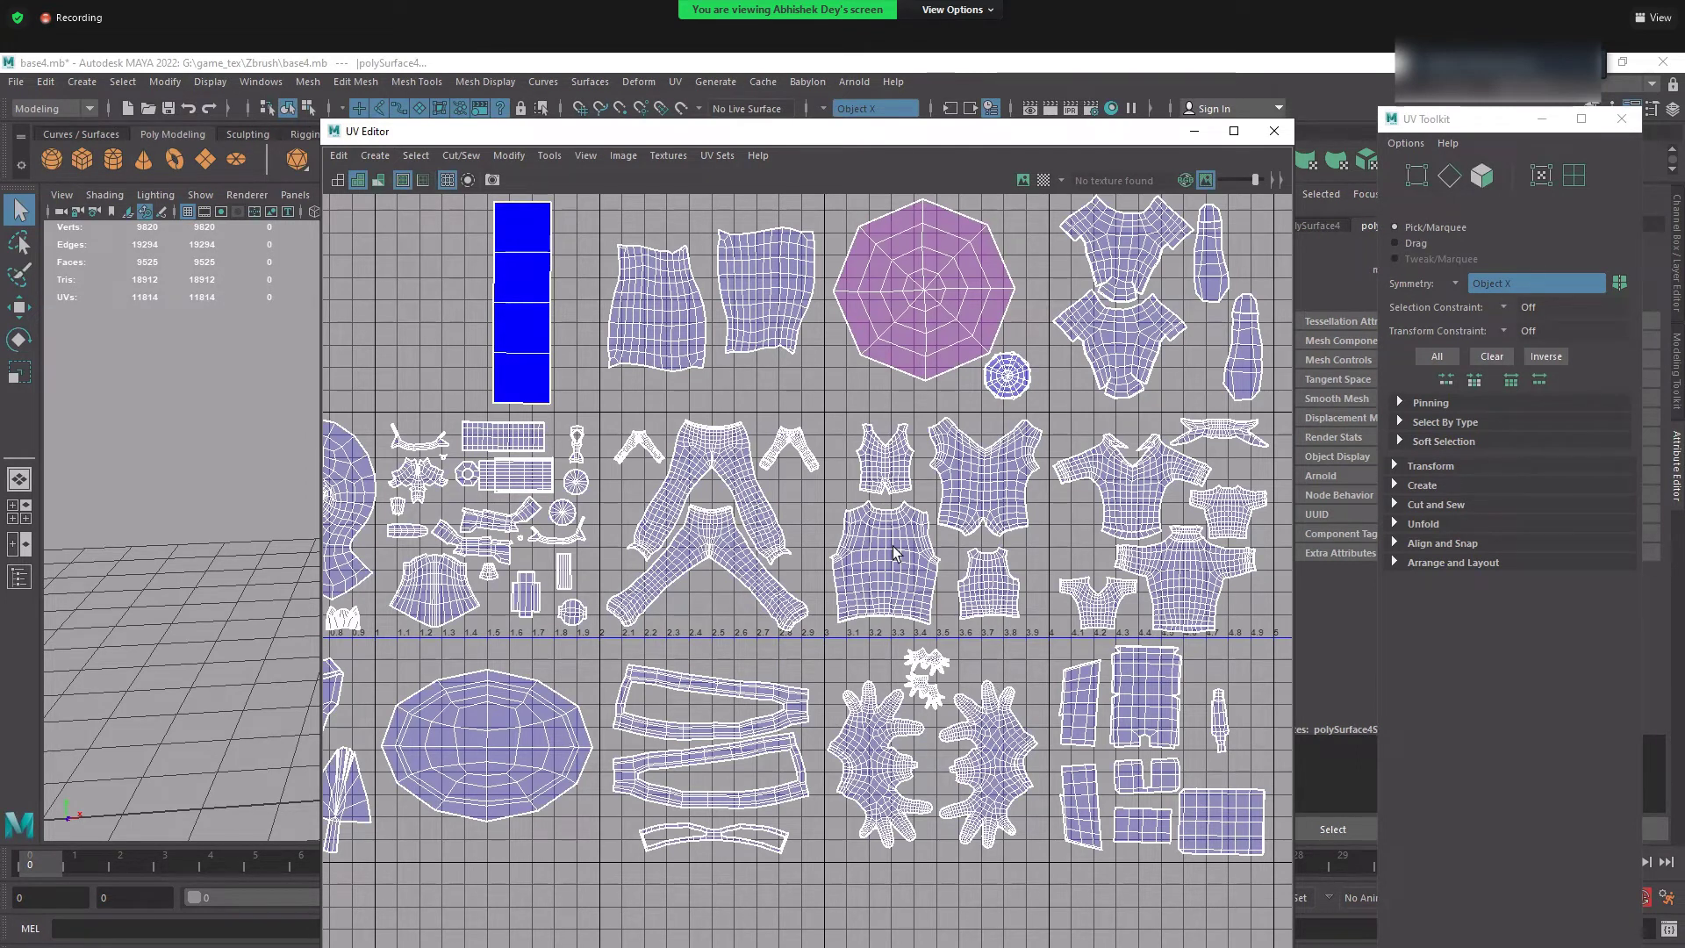
# - Place the UV Editor and UV Toolkit windows side by side and show more of the character's tiles
pyautogui.moveTo(1126, 134); pyautogui.dragTo(1113, 169)
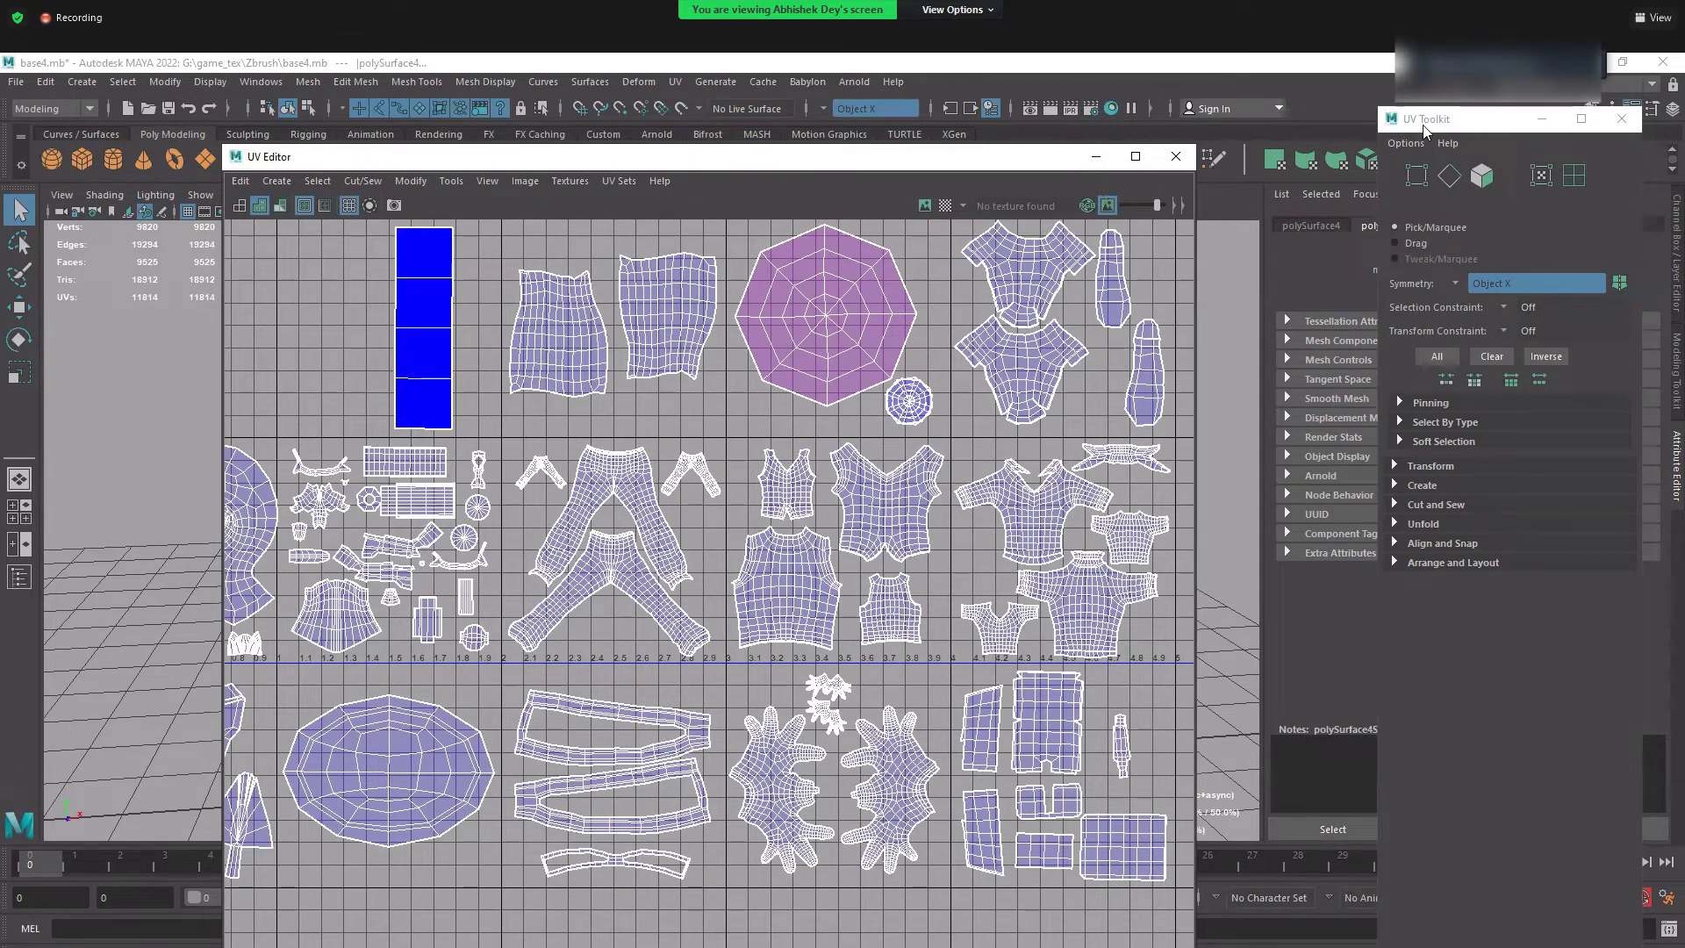
pyautogui.moveTo(1423, 125); pyautogui.dragTo(1234, 161)
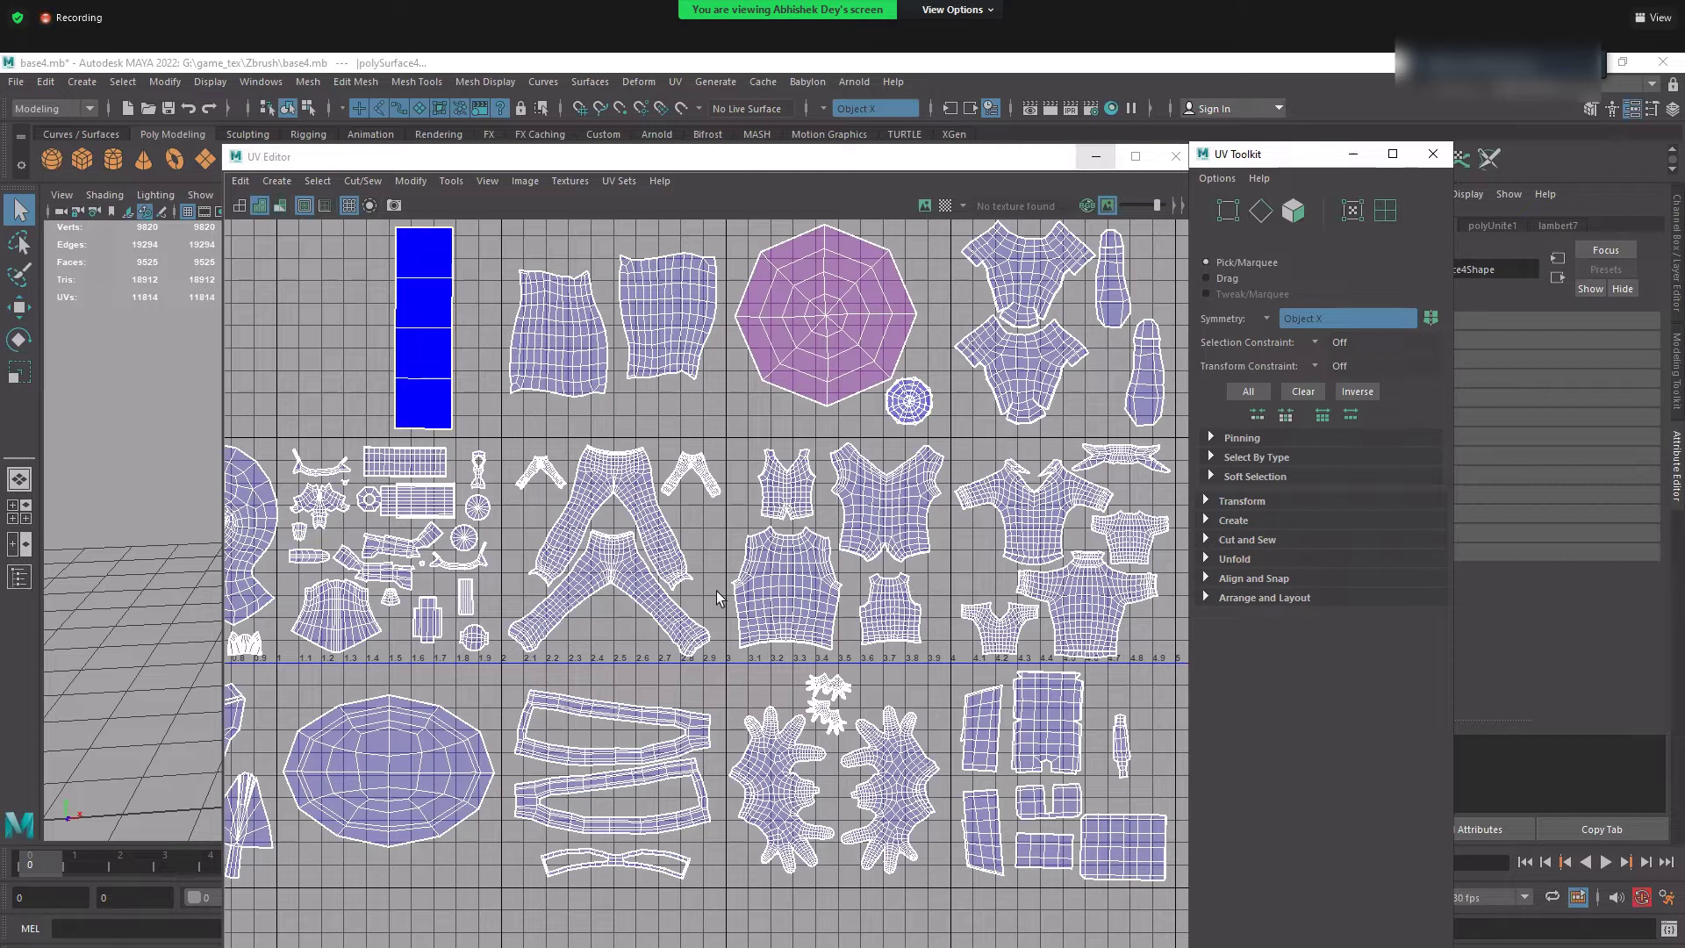
pyautogui.scroll(-1, 772, 581)
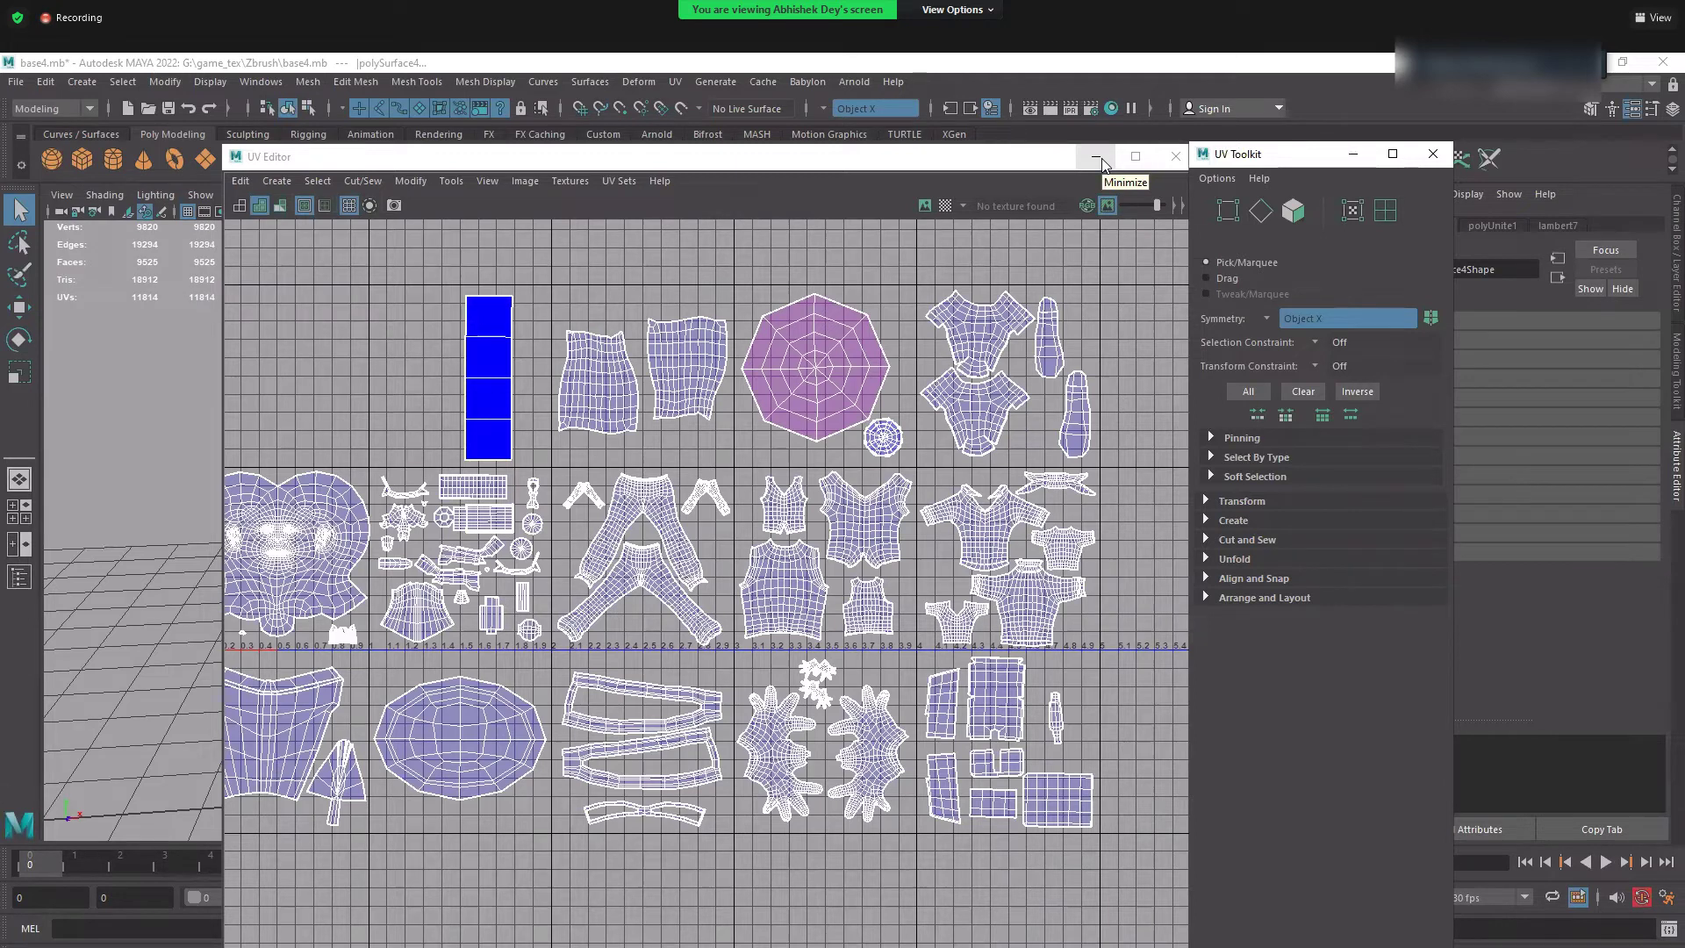
# - Minimize the UV Editor and select all of the character's meshes in the perspective view
pyautogui.click(1099, 158)
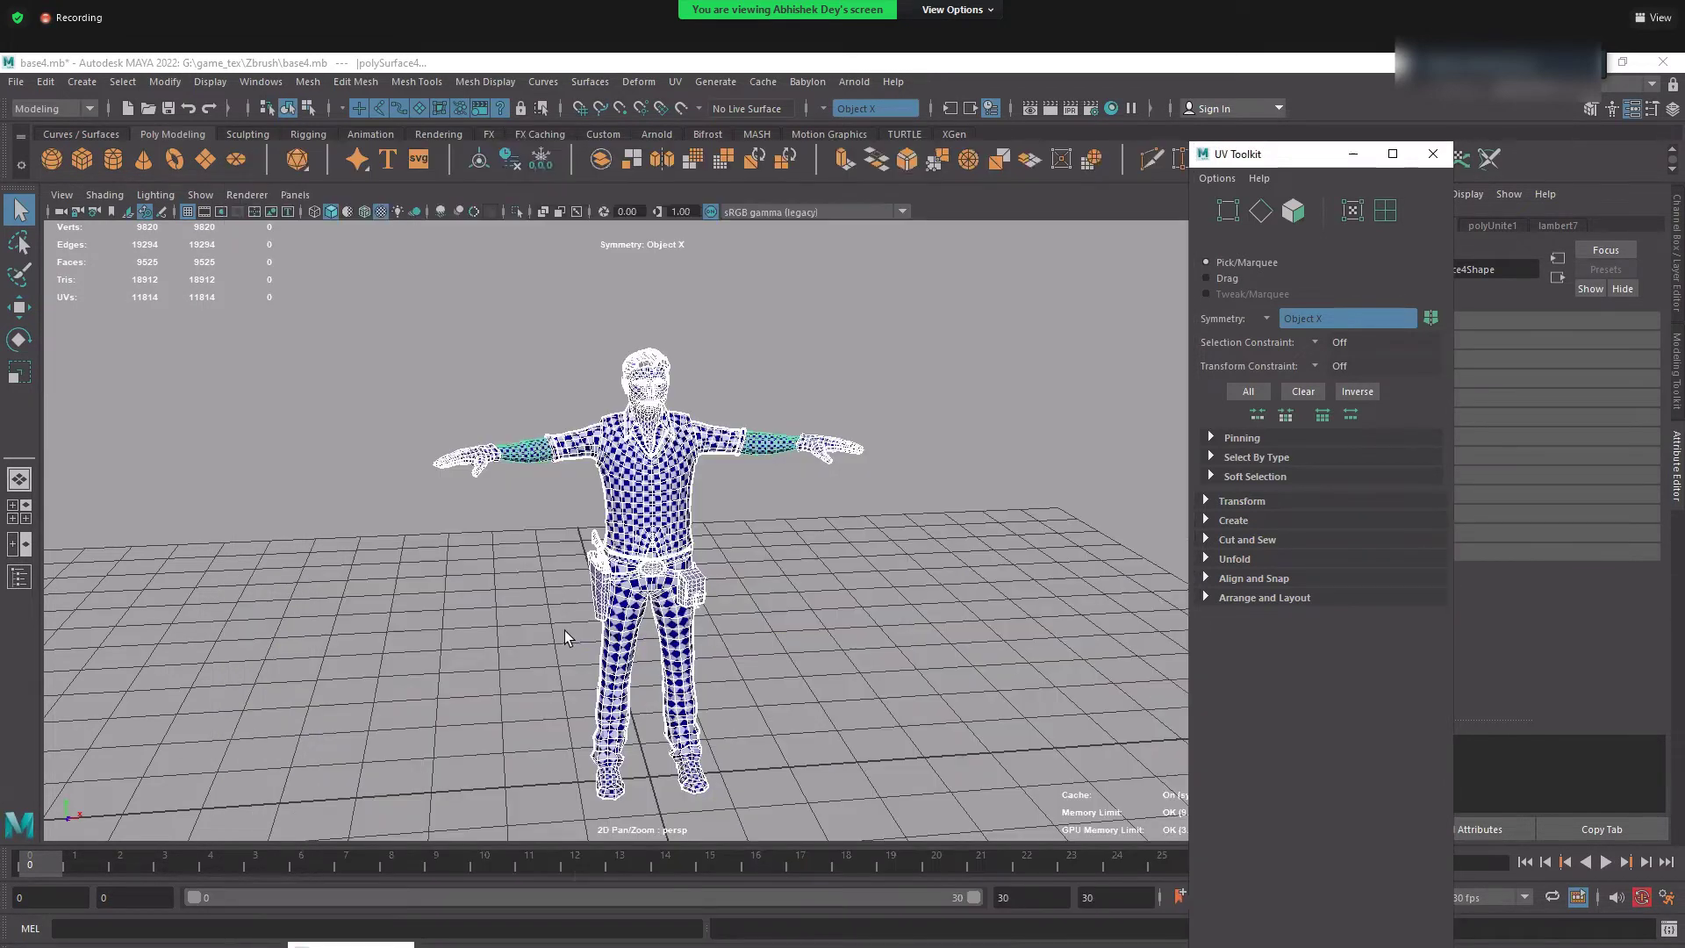
pyautogui.keyDown('alt'); pyautogui.moveTo(565, 630); pyautogui.dragTo(465, 645); pyautogui.keyUp('alt')
pyautogui.scroll(4, 456, 313)
pyautogui.scroll(-5, 425, 313)
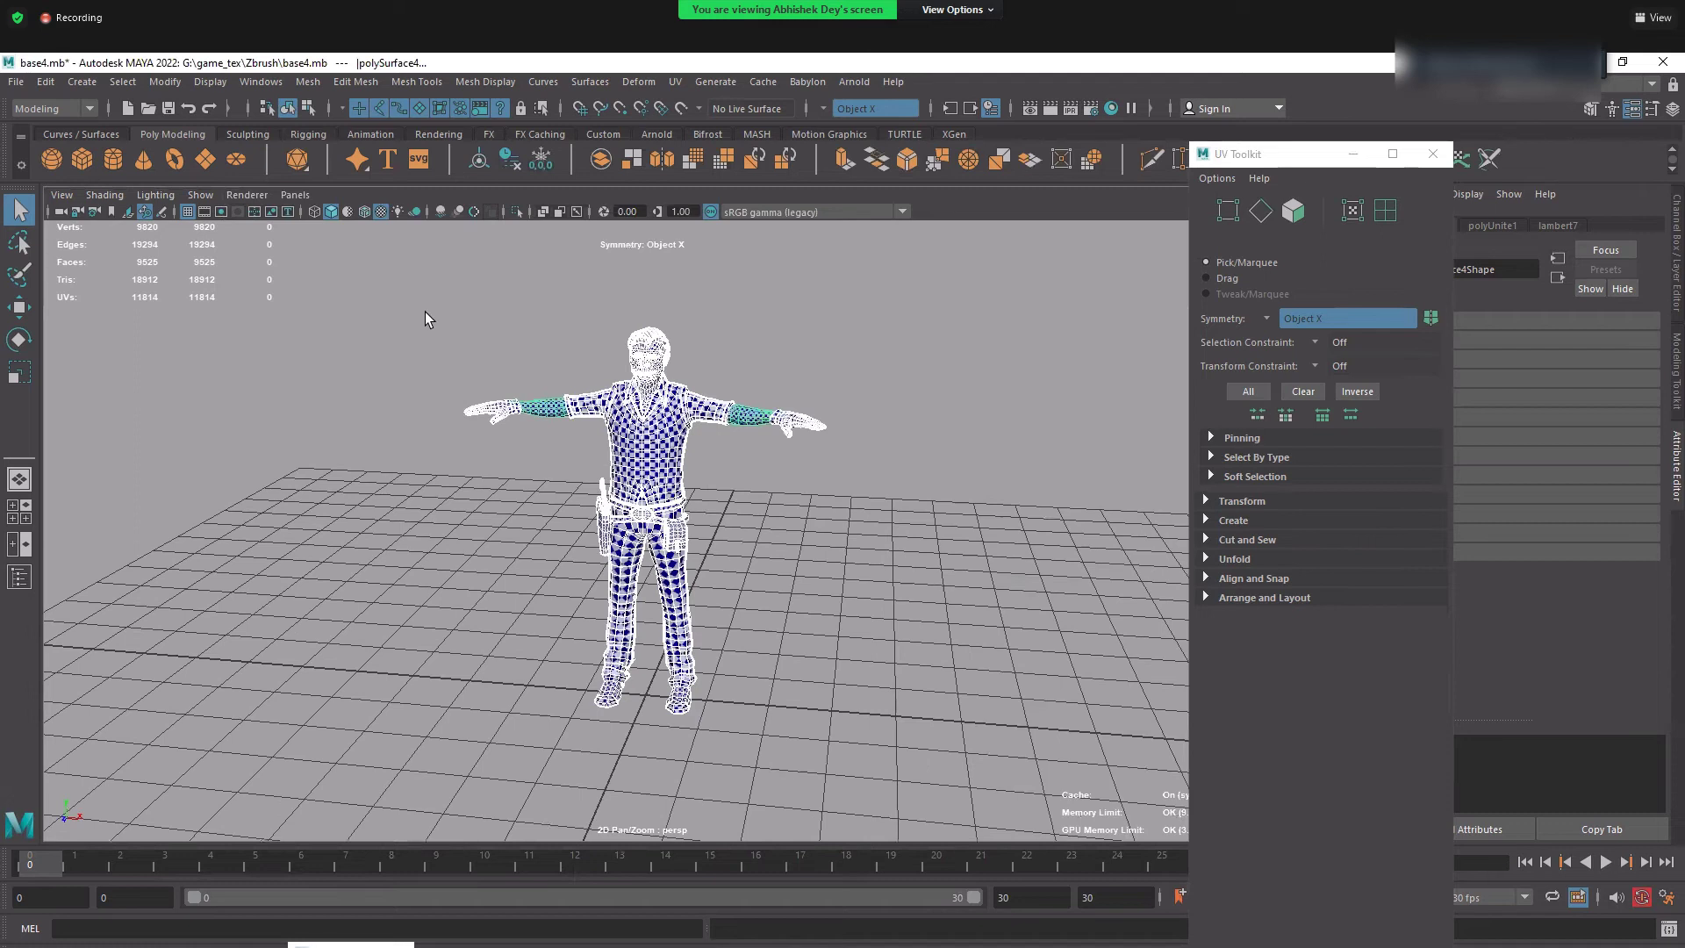
pyautogui.moveTo(425, 290); pyautogui.dragTo(1024, 830)
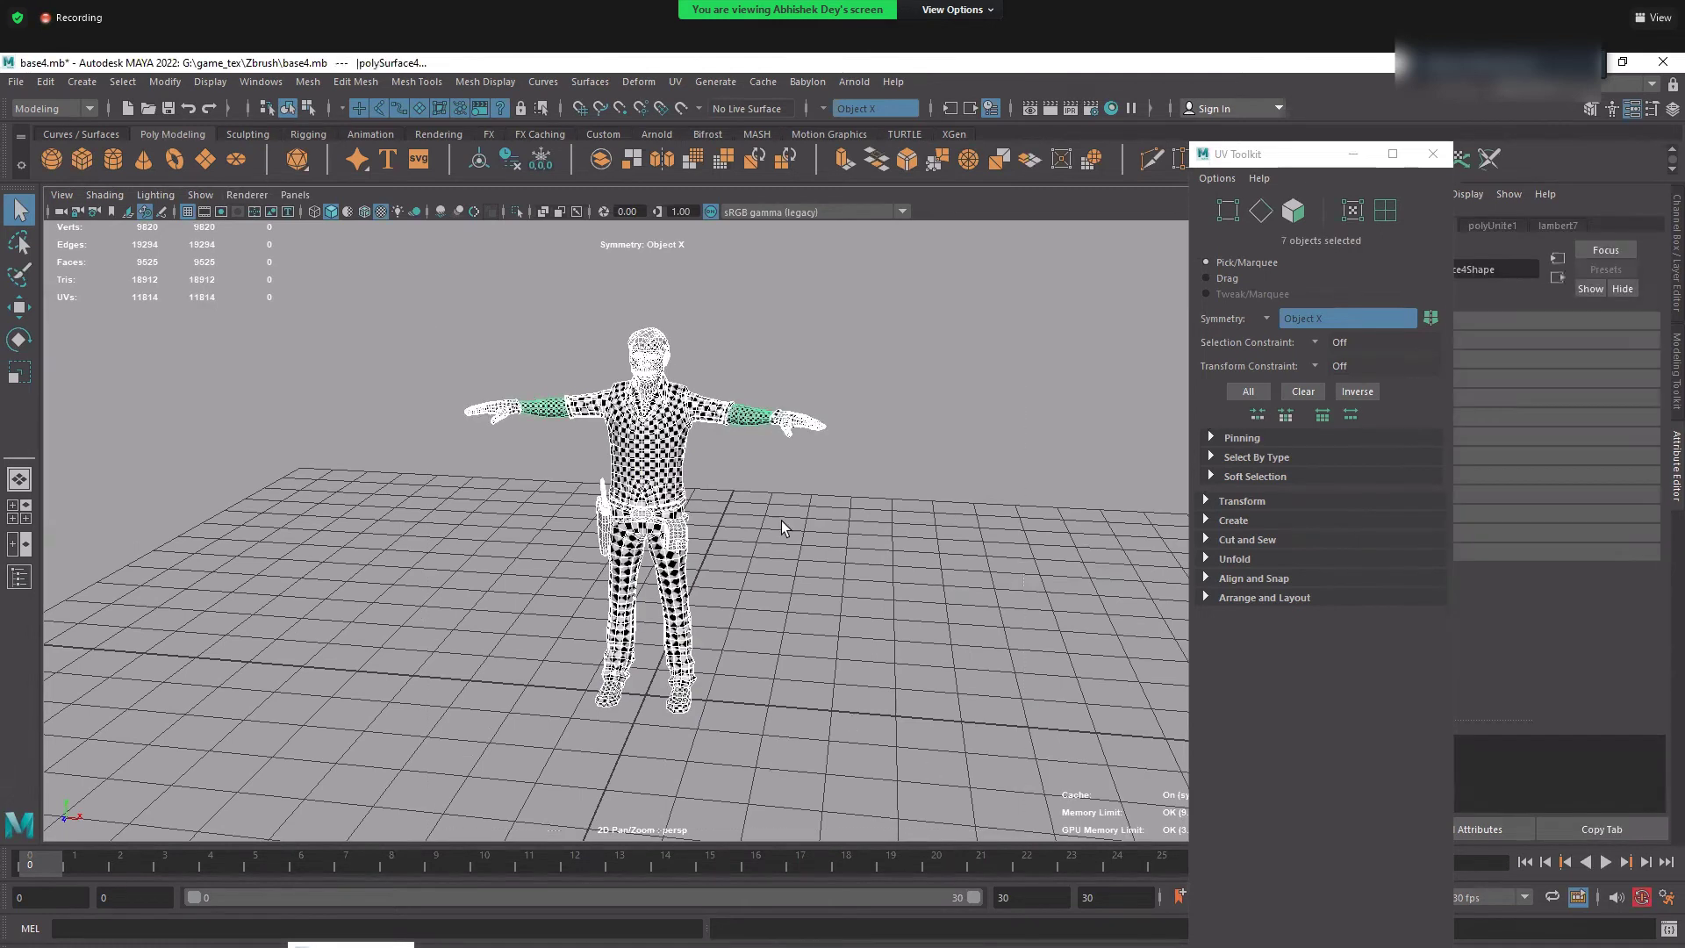
pyautogui.keyDown('alt'); pyautogui.moveTo(744, 589); pyautogui.dragTo(744, 588); pyautogui.keyUp('alt')
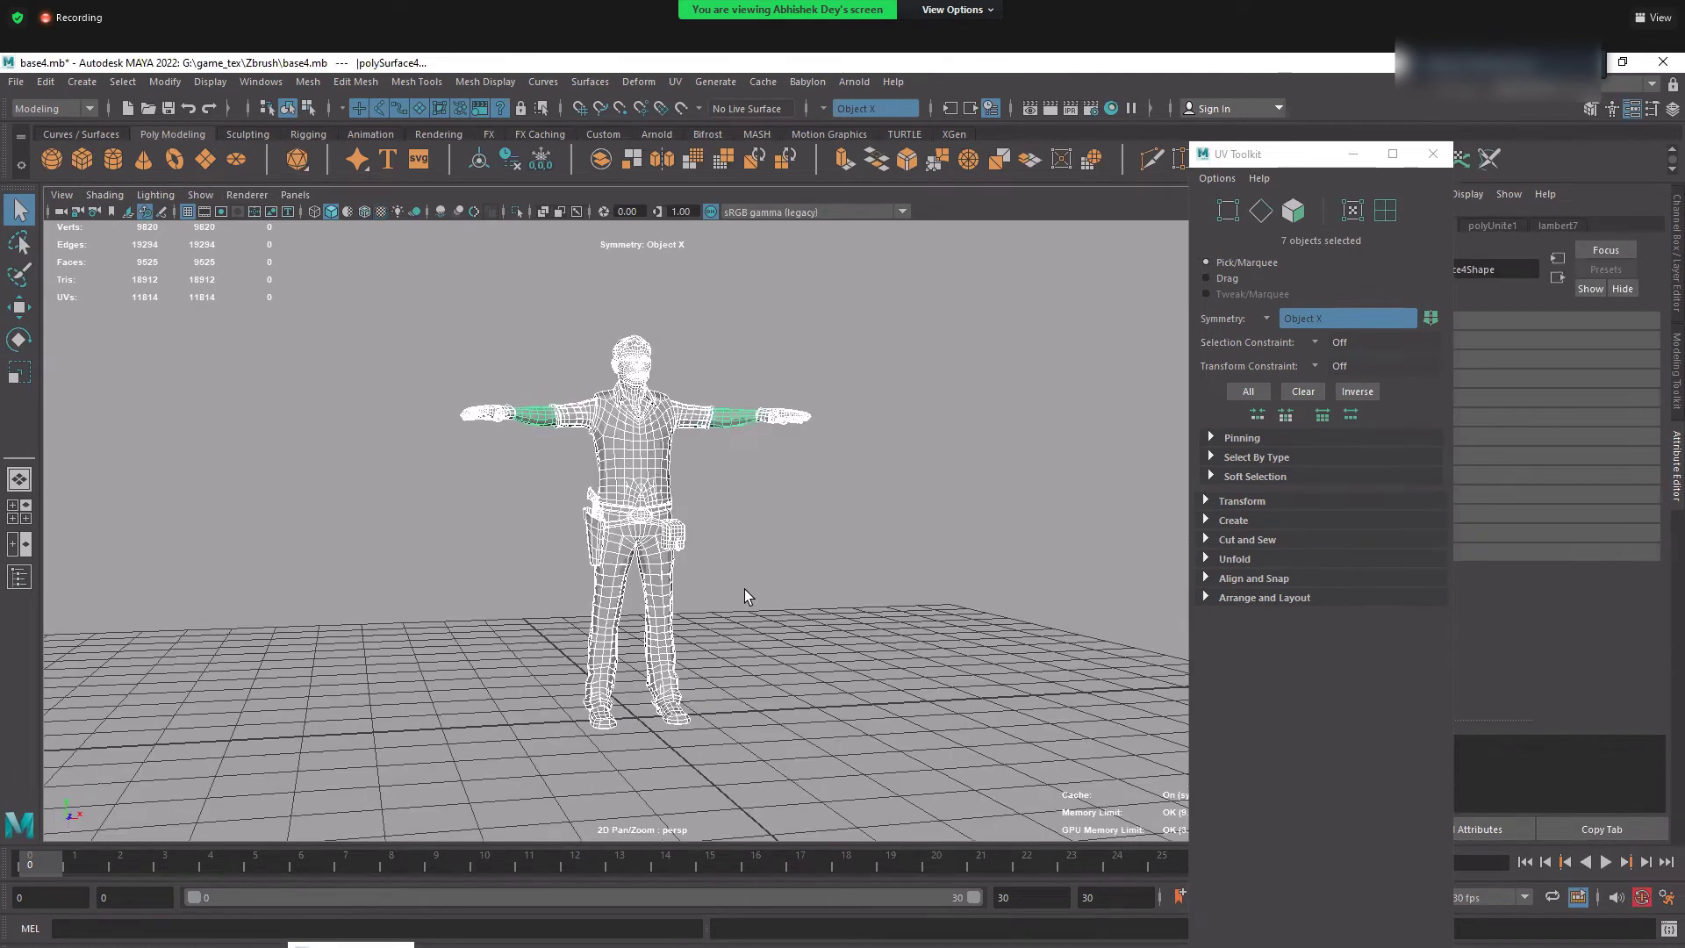
# - Select only the character's forearm mesh and look at it up close
pyautogui.click(528, 419)
pyautogui.scroll(3, 419, 292)
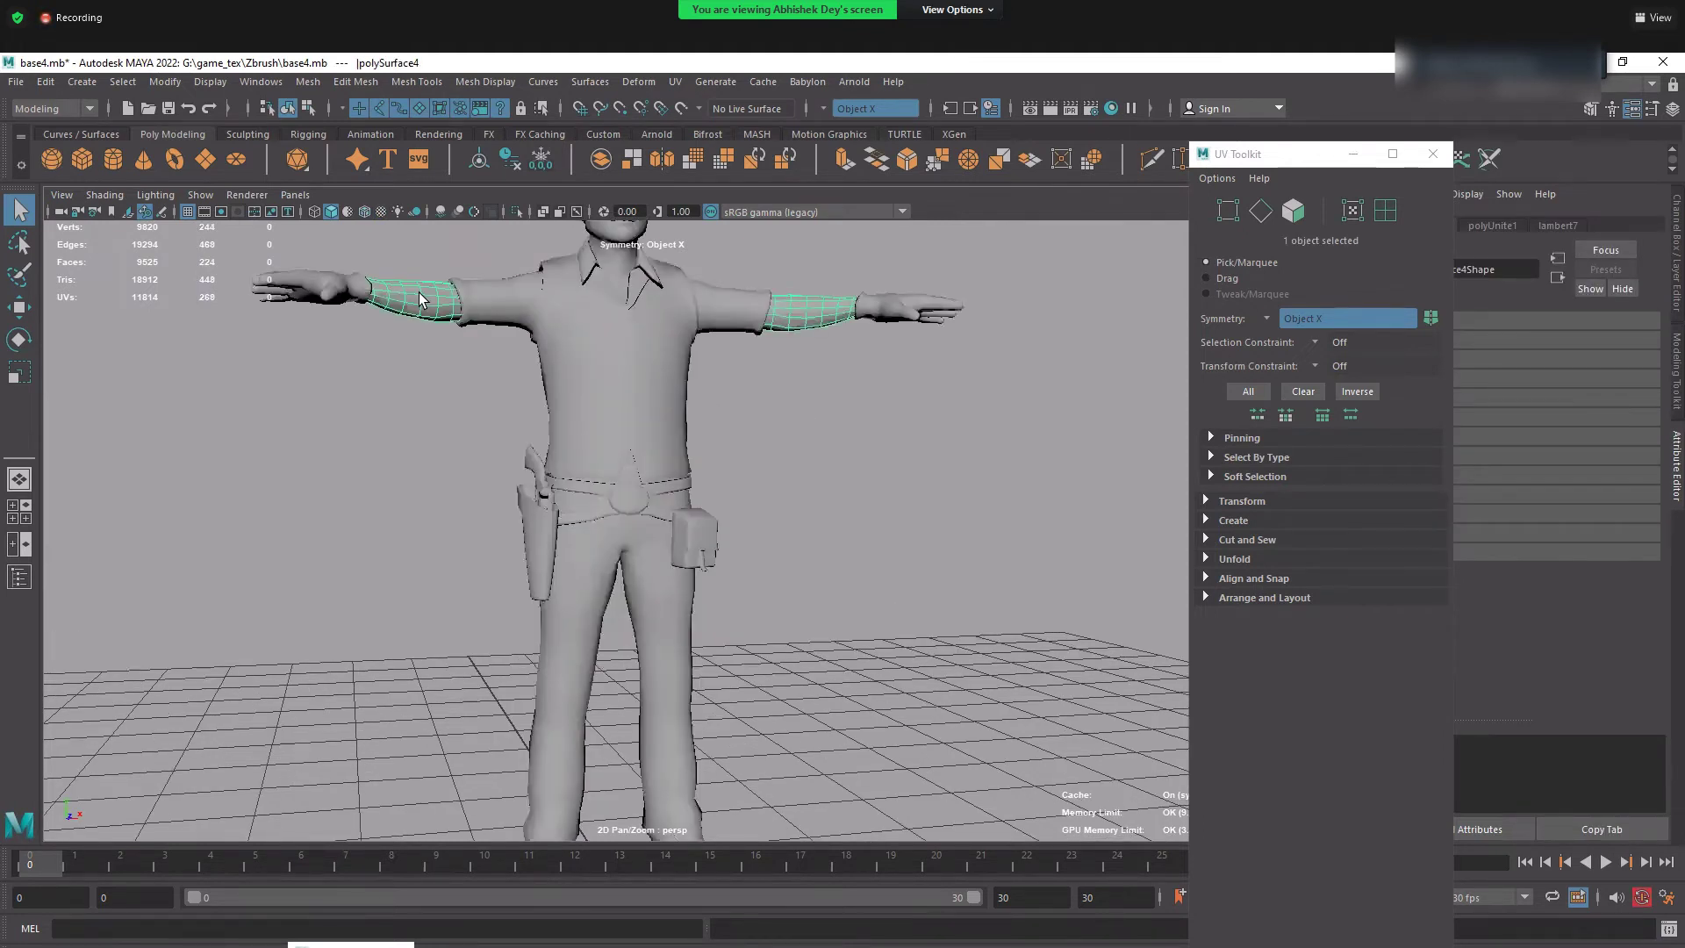
pyautogui.scroll(-5, 593, 540)
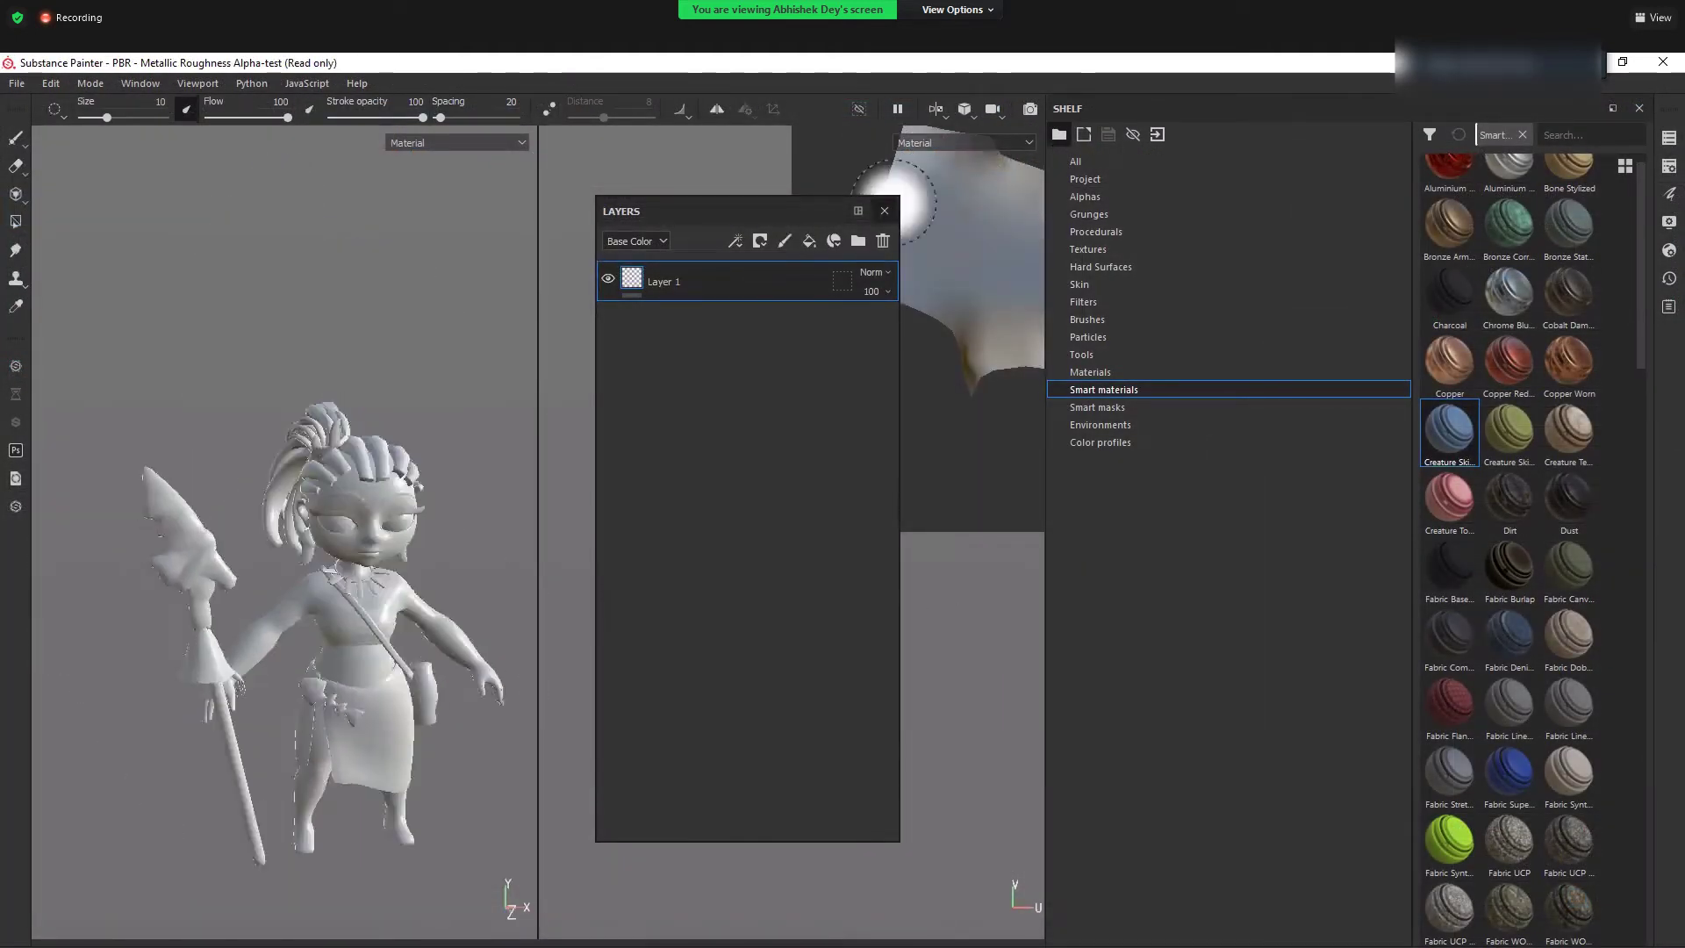
# - Close the floating layer stack and frame the complete UV layout of the current texture set
pyautogui.click(884, 211)
pyautogui.press('f')
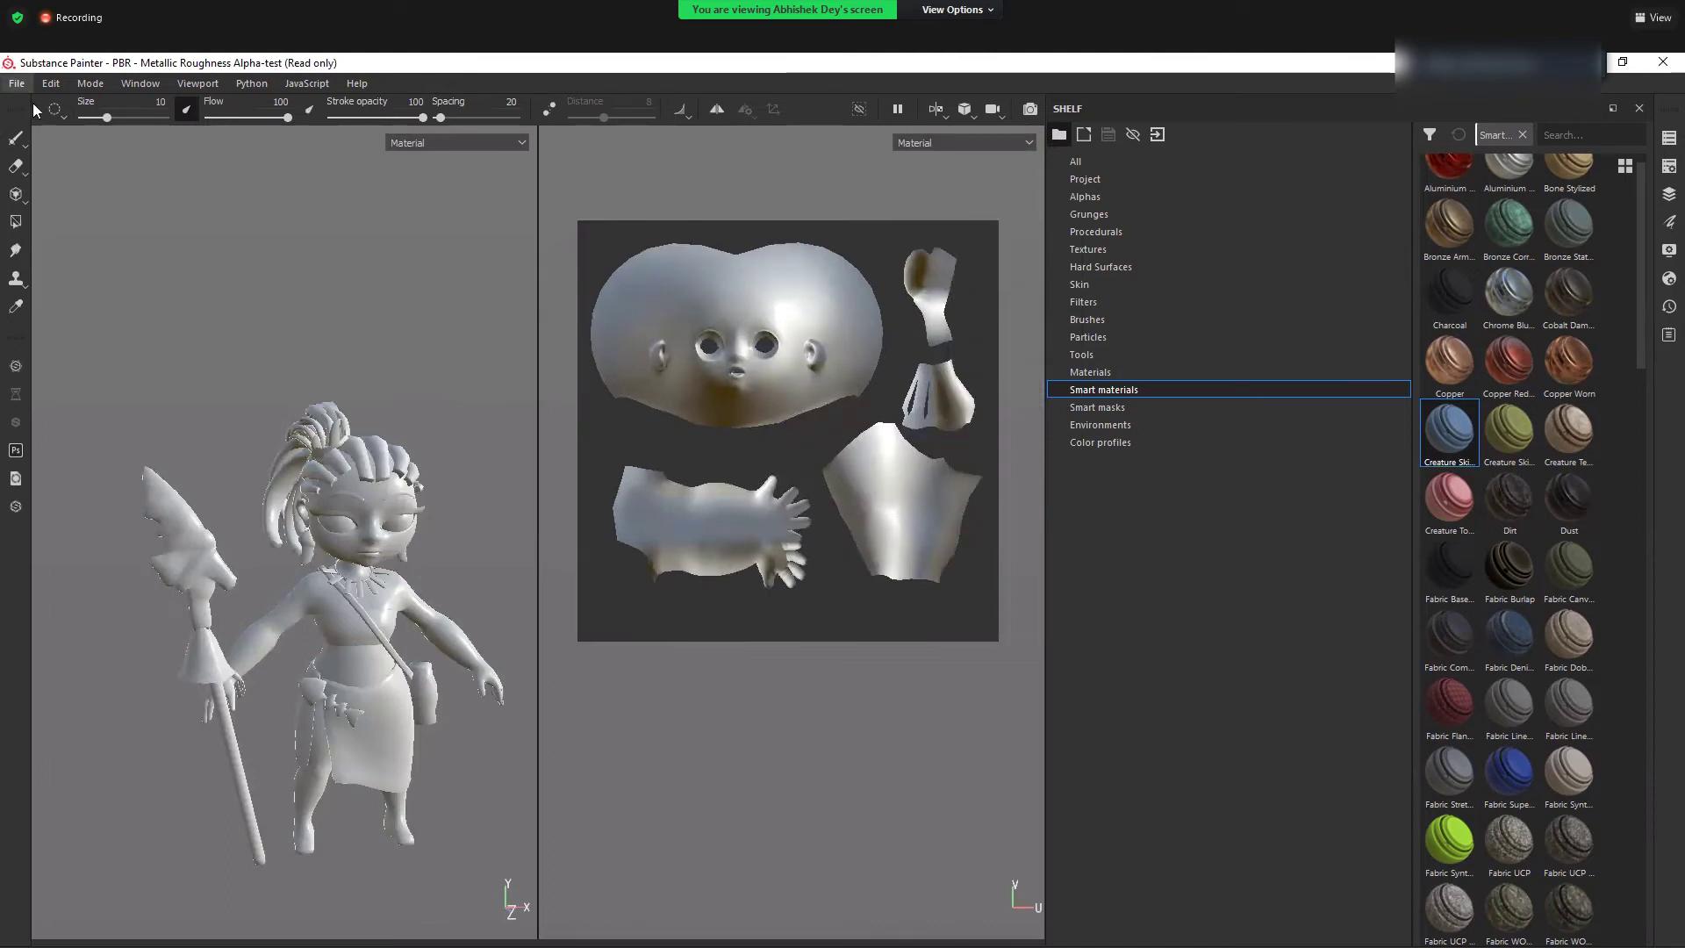
pyautogui.click(17, 82)
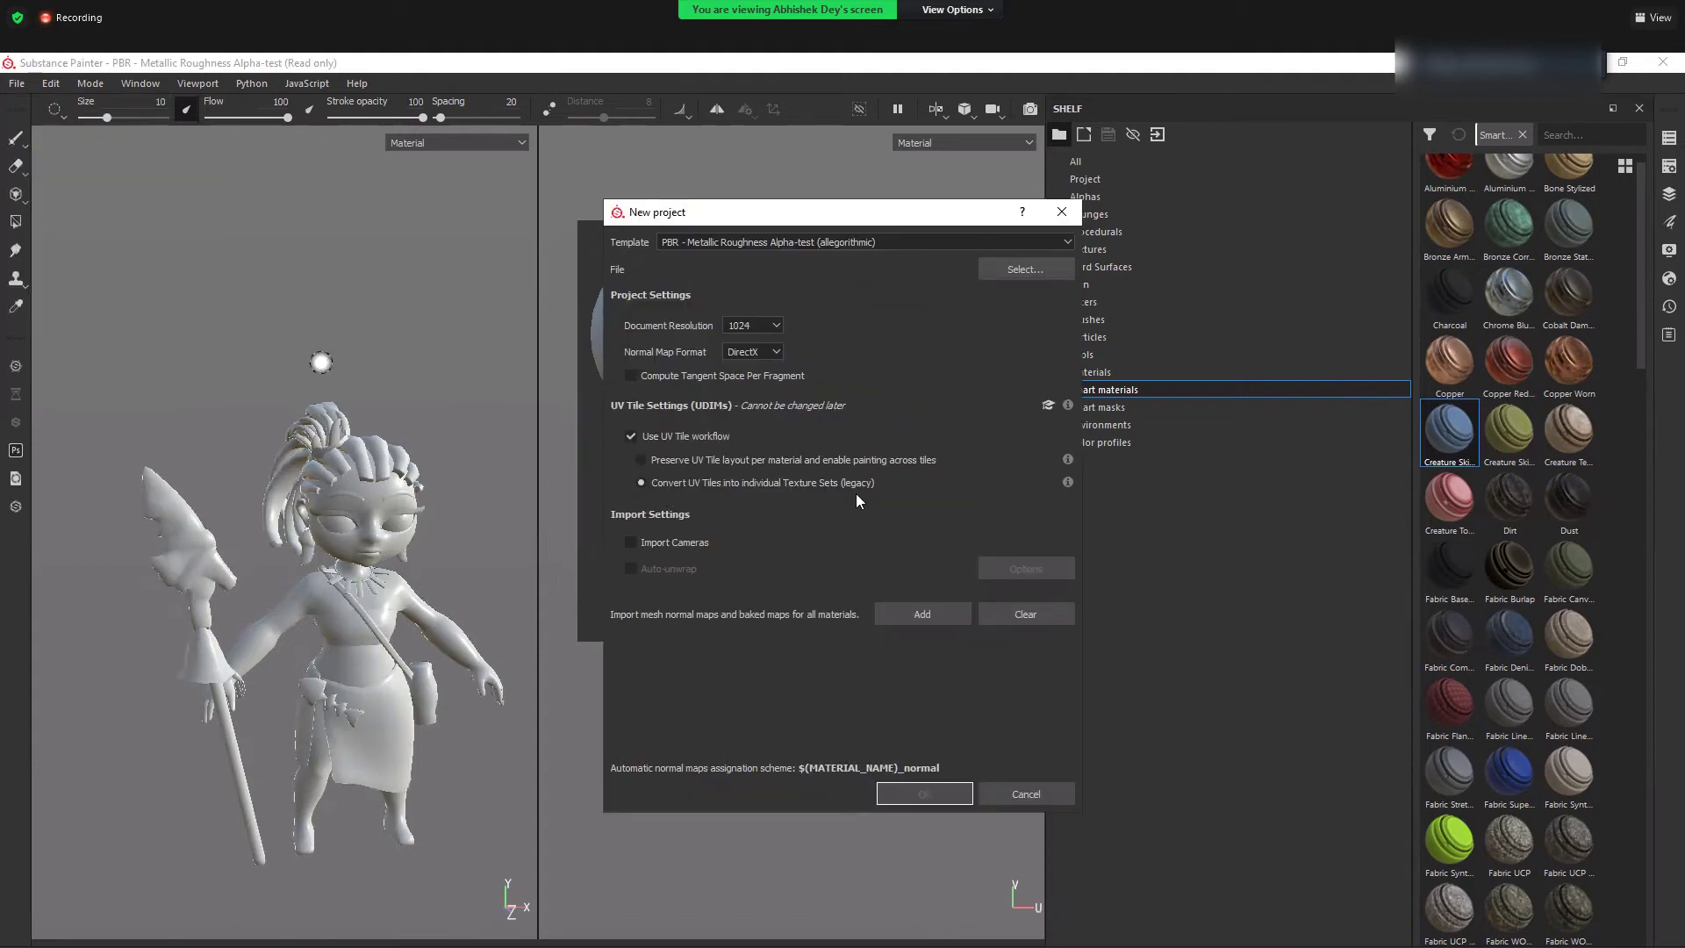
pyautogui.click(1026, 795)
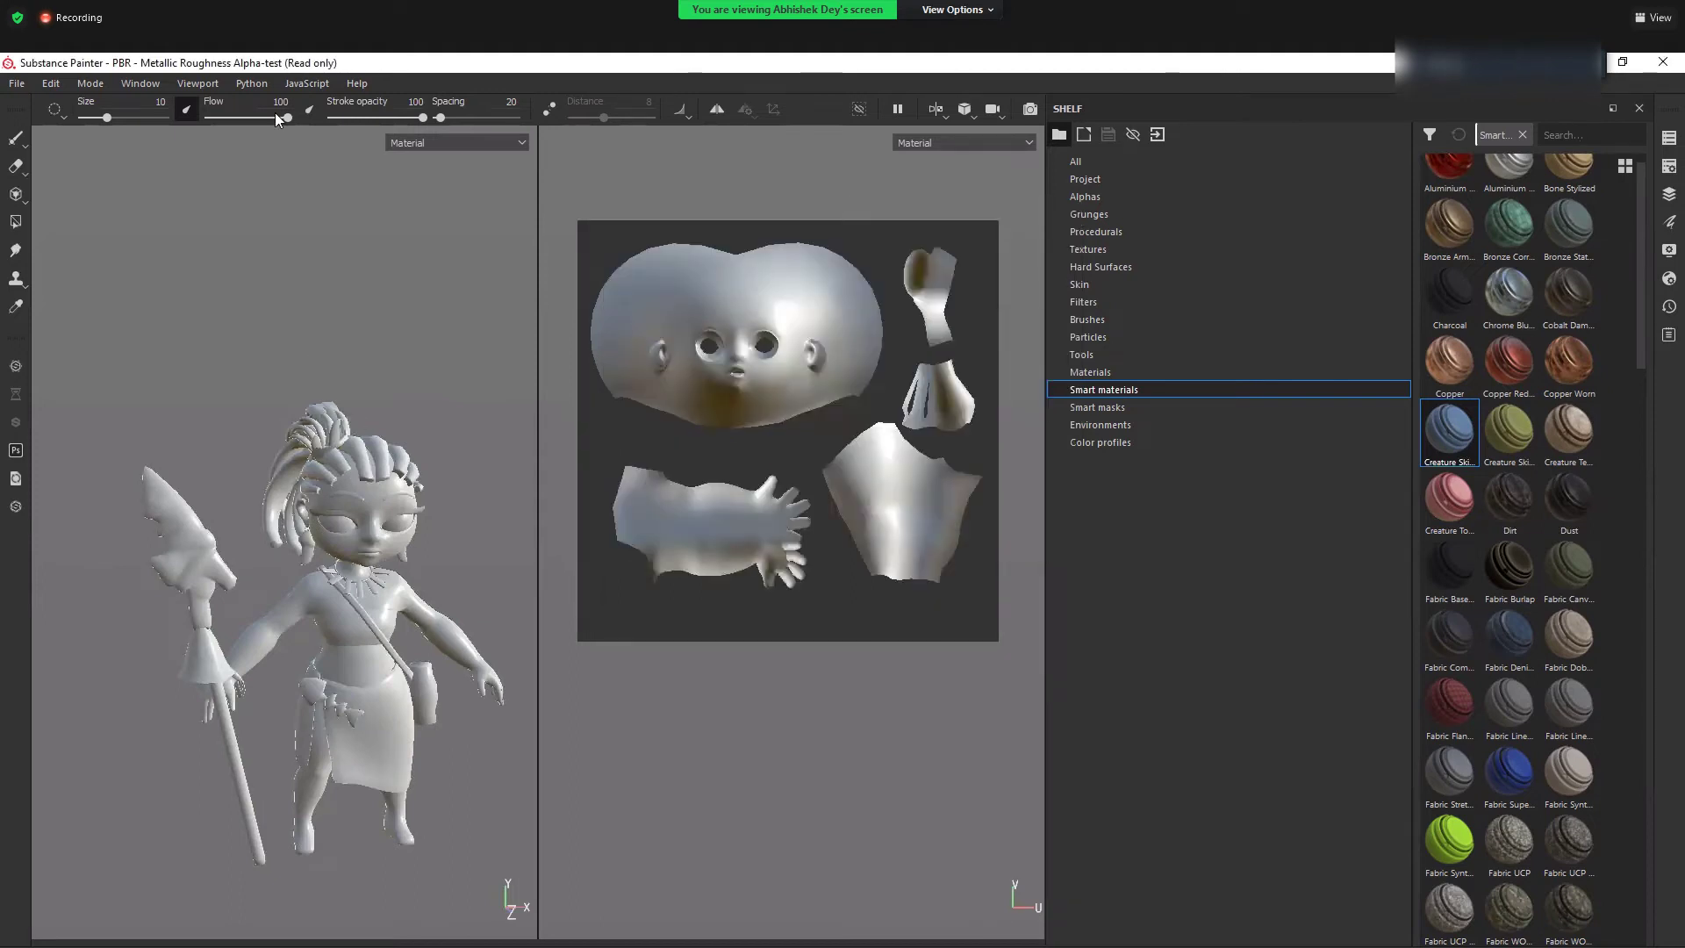
# - Show the texture set list beside the shelf
pyautogui.click(197, 82)
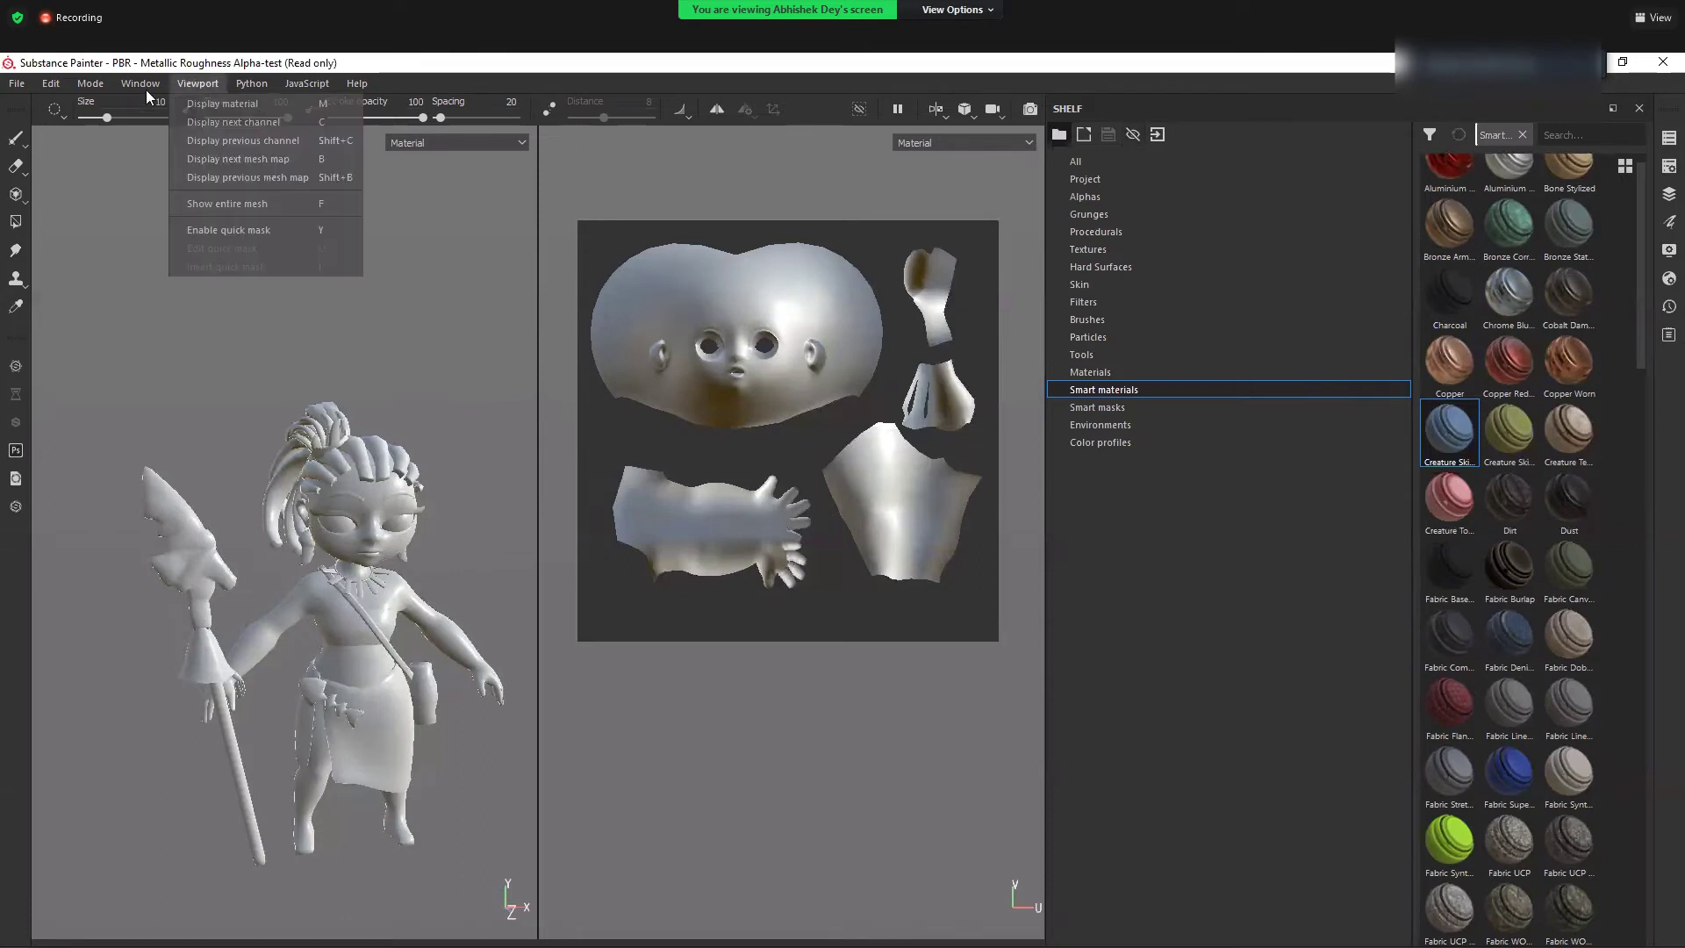
pyautogui.moveTo(154, 103)
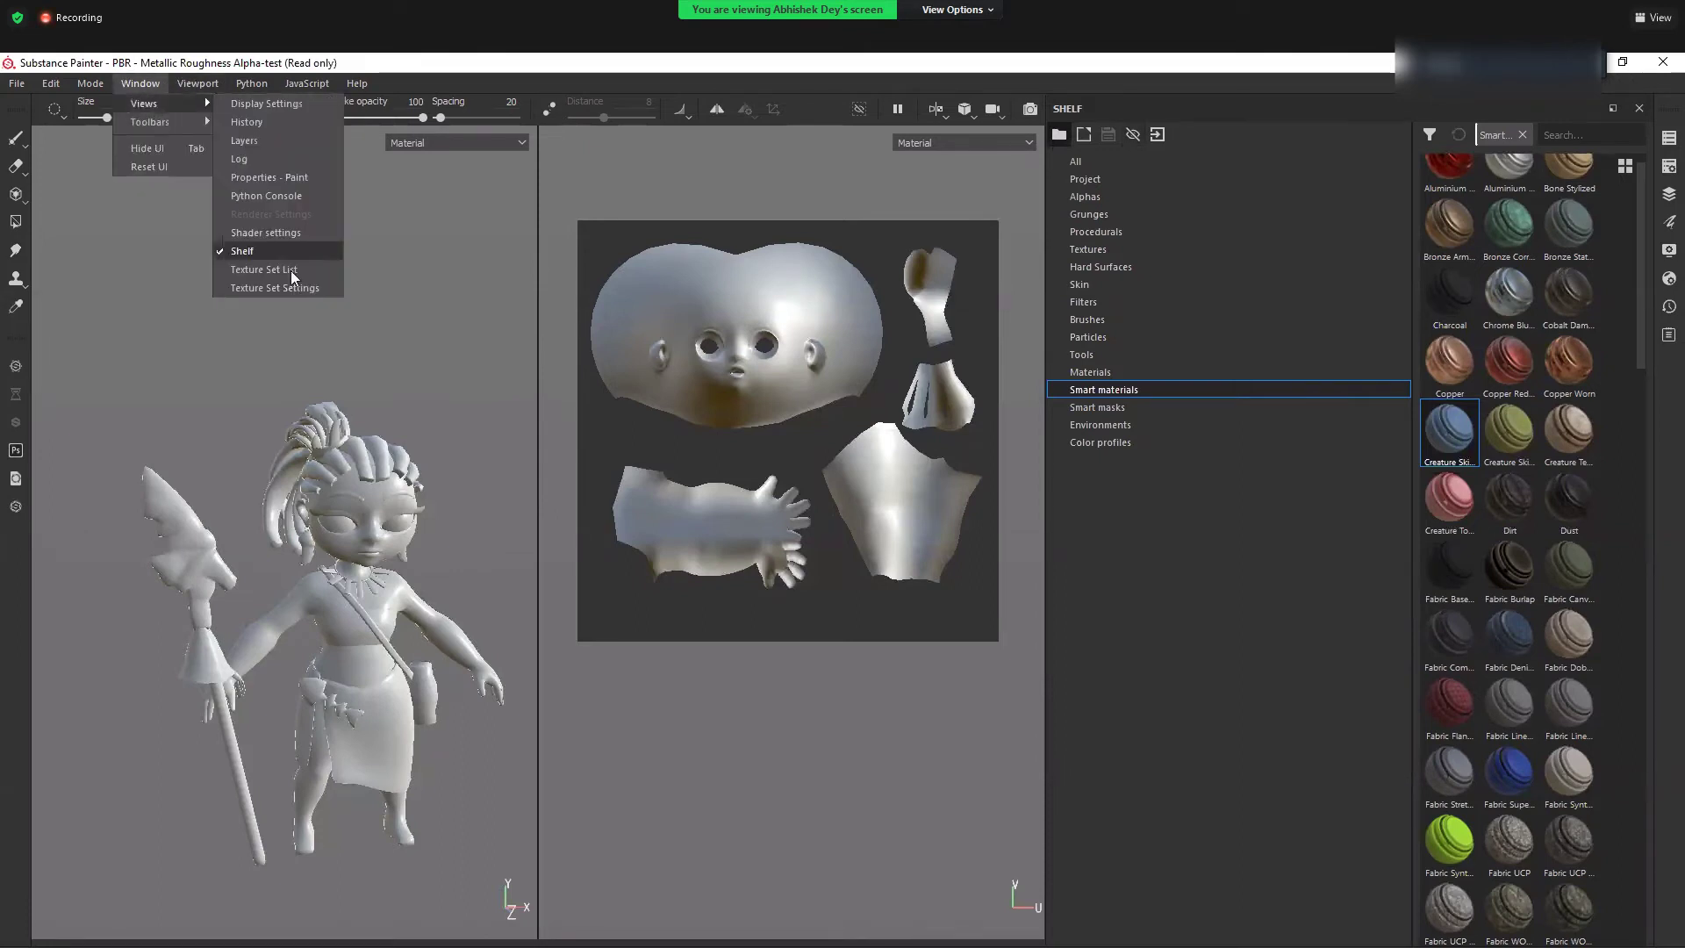
pyautogui.click(263, 268)
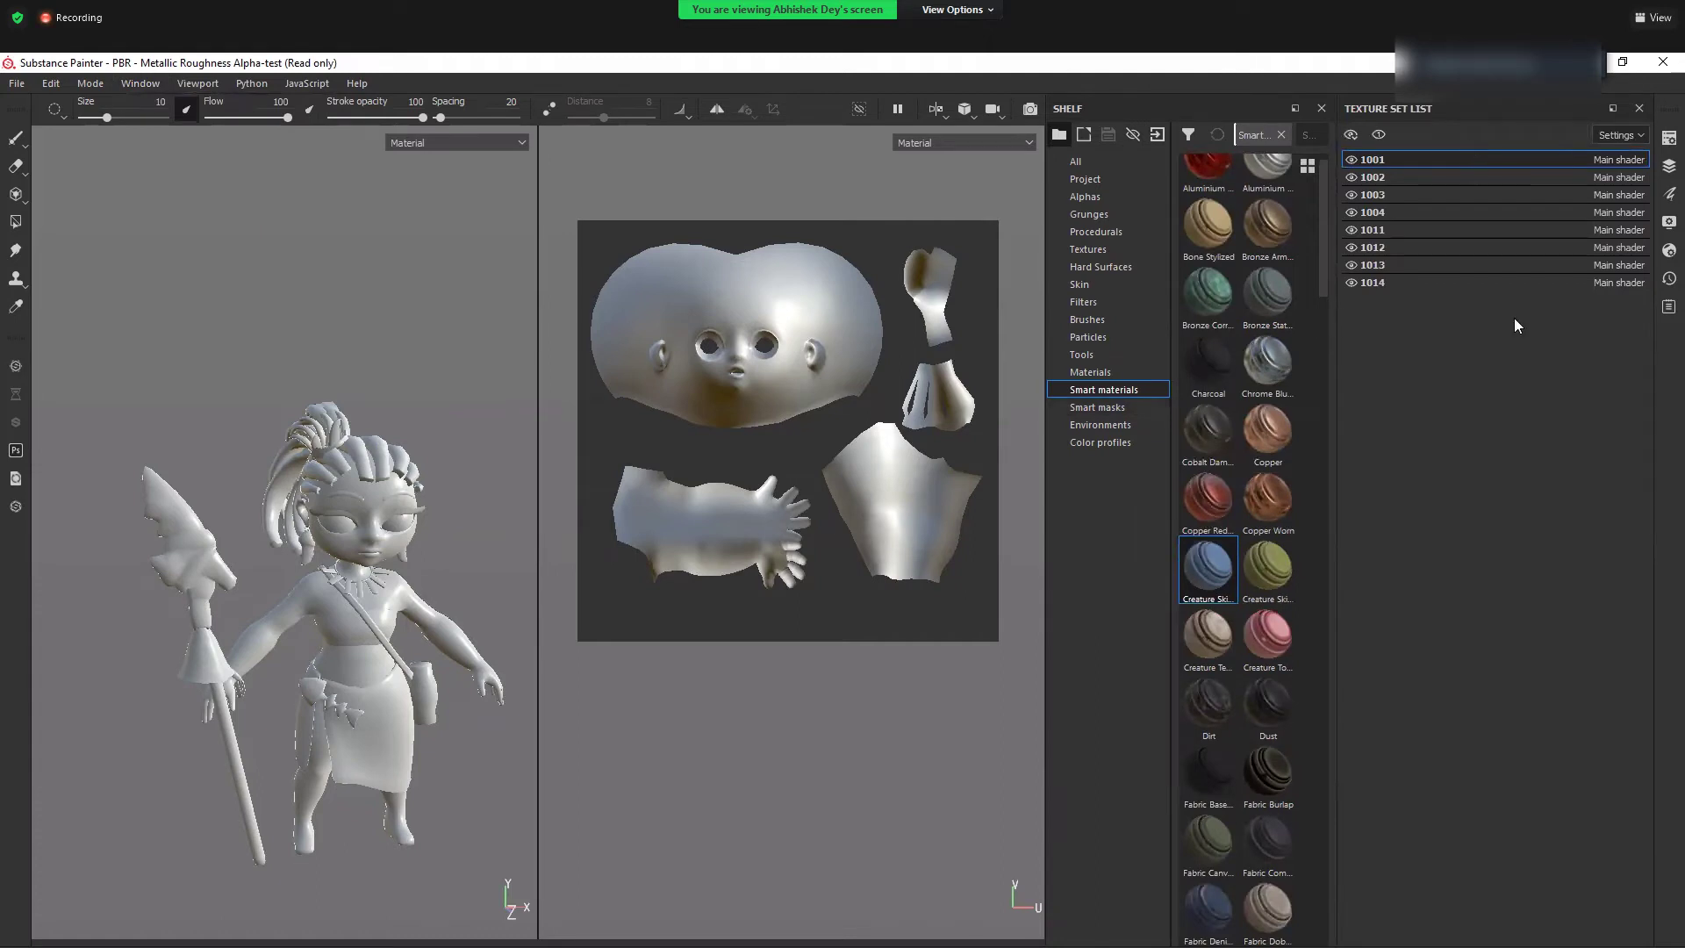
# - Compare the UV layouts of texture sets 1001, 1002, 1003 and 1004 one after another
pyautogui.click(1419, 177)
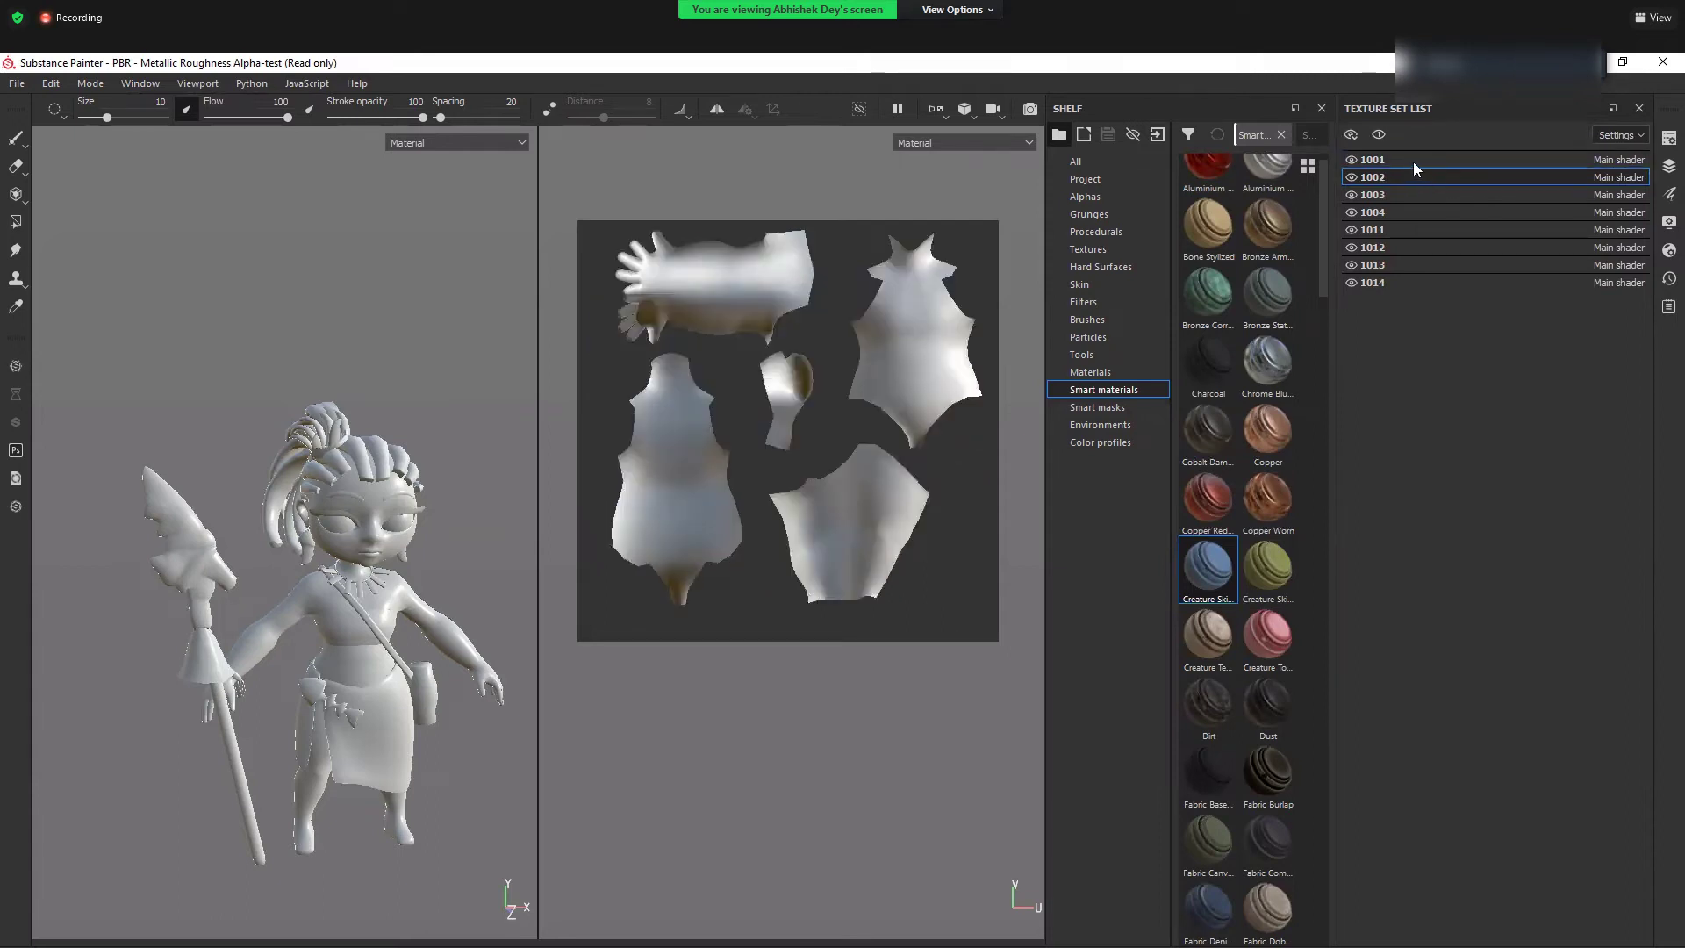
pyautogui.click(1413, 161)
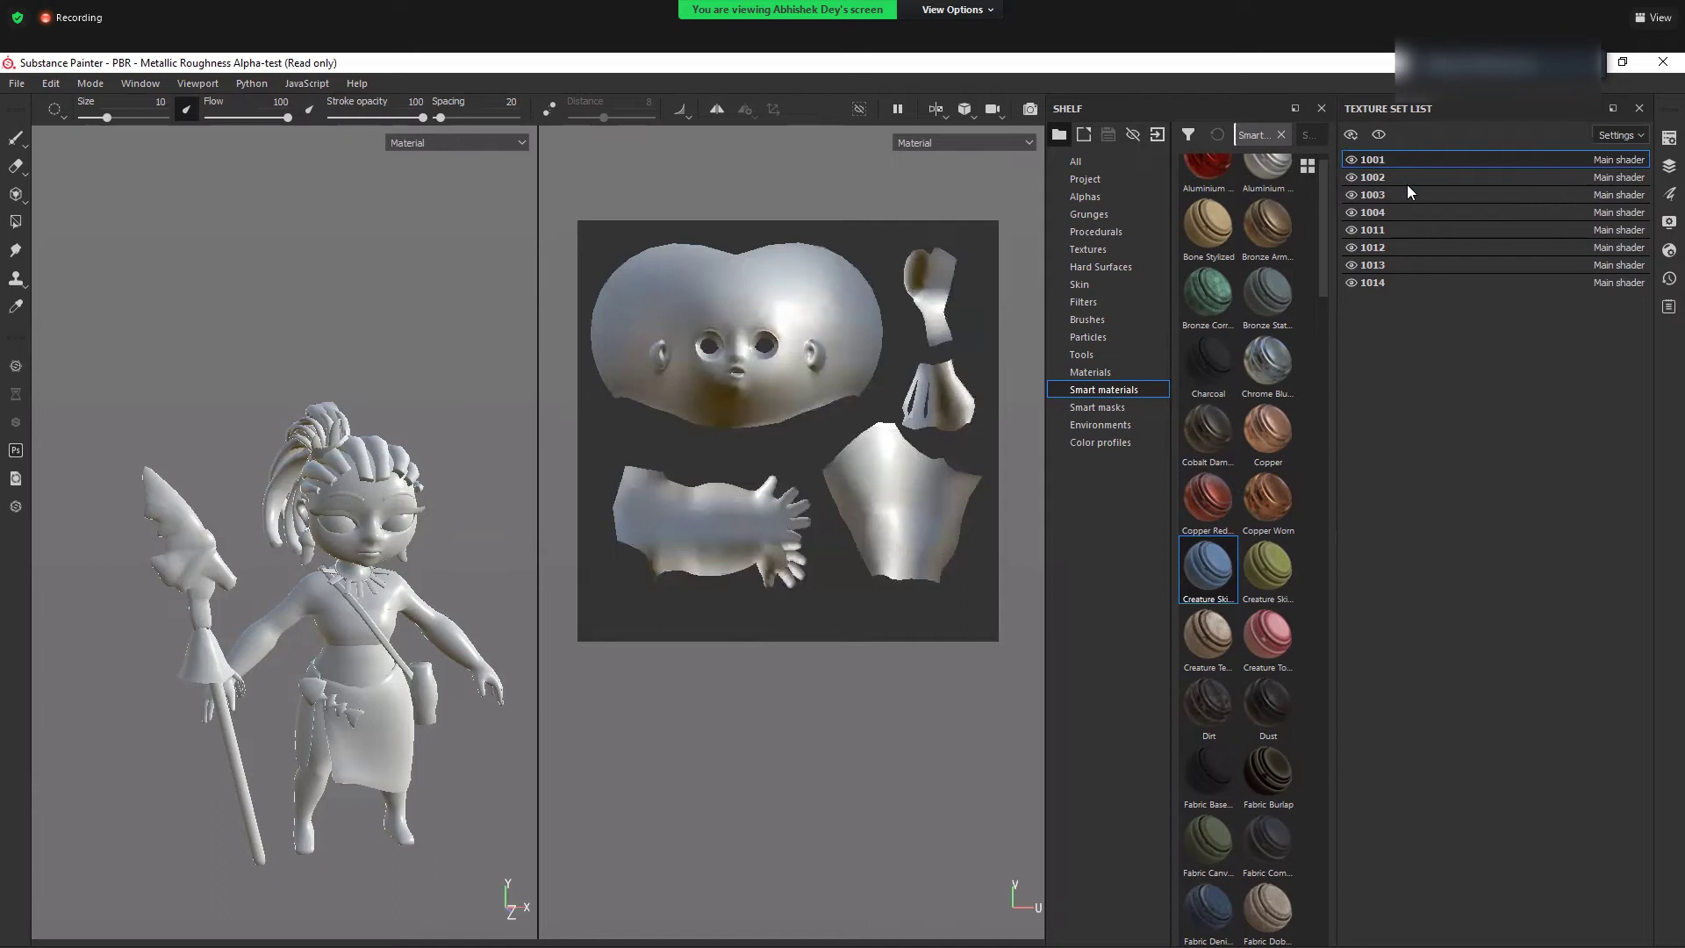
pyautogui.click(1408, 179)
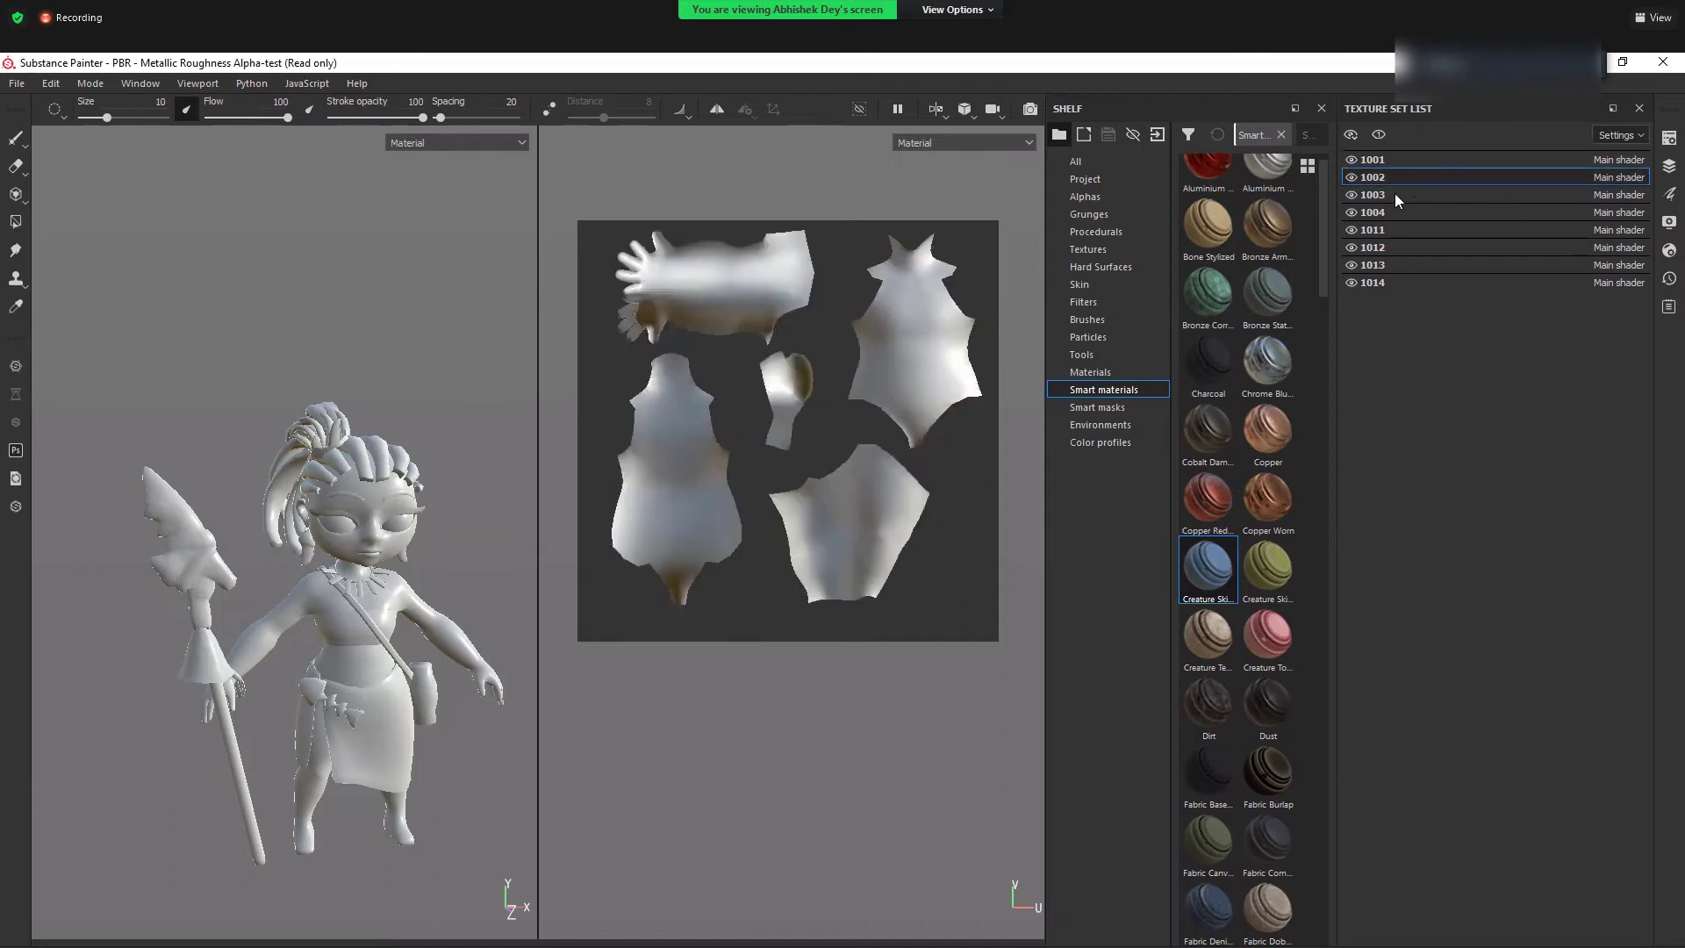
pyautogui.click(1444, 194)
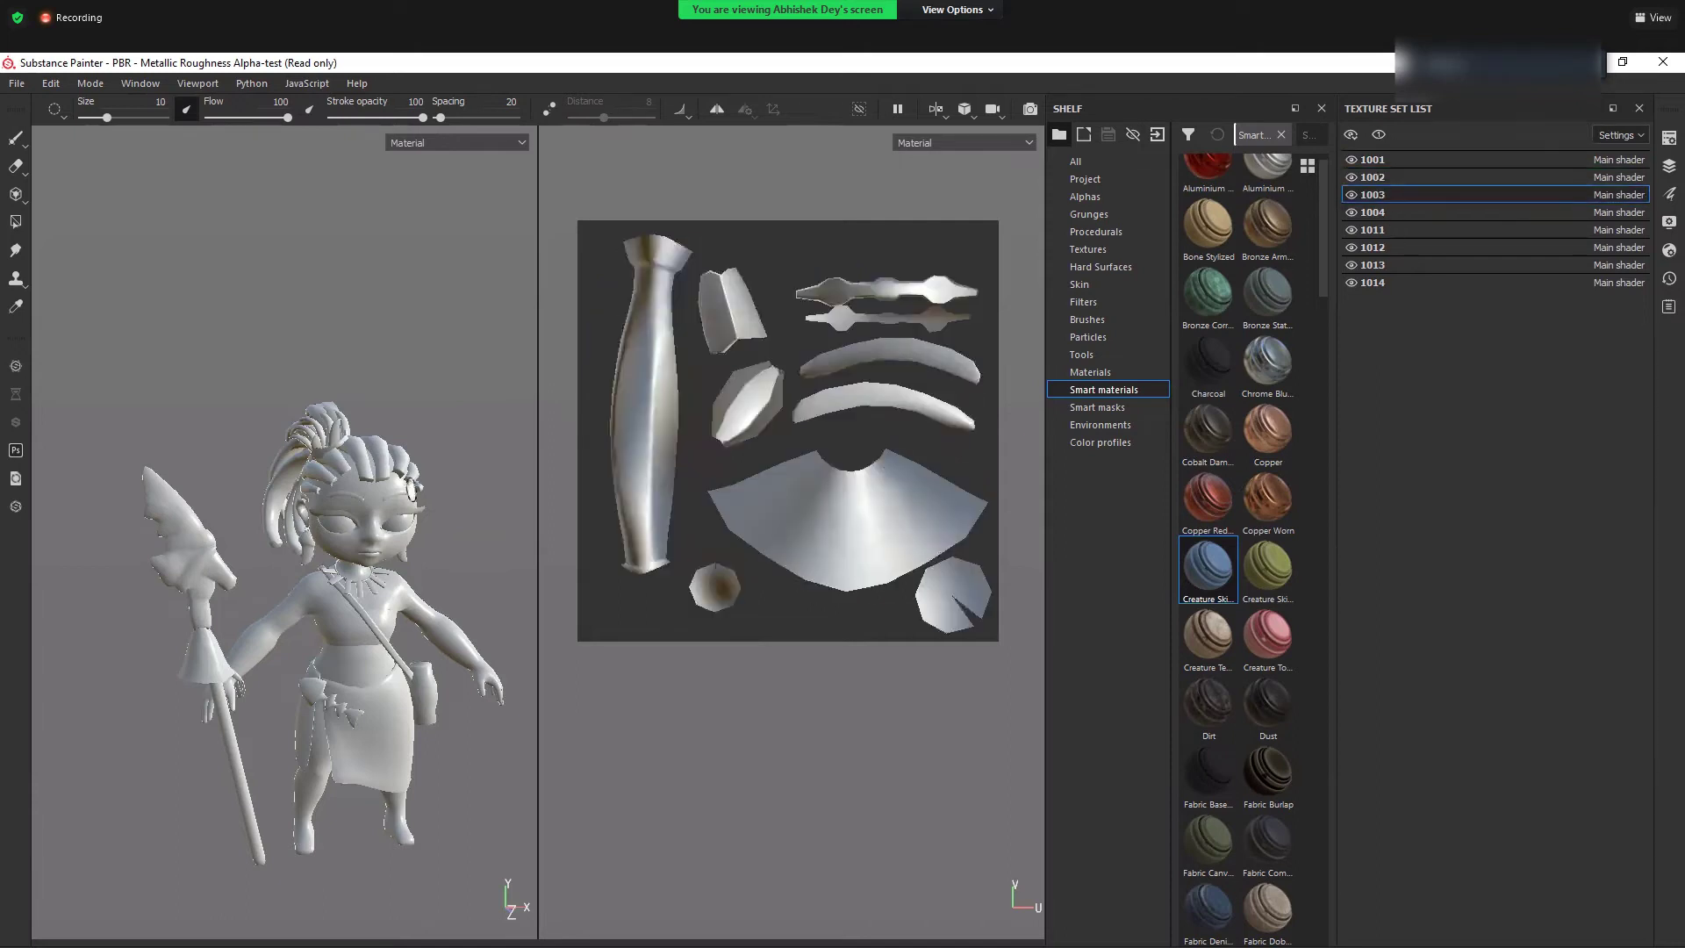
pyautogui.click(1434, 212)
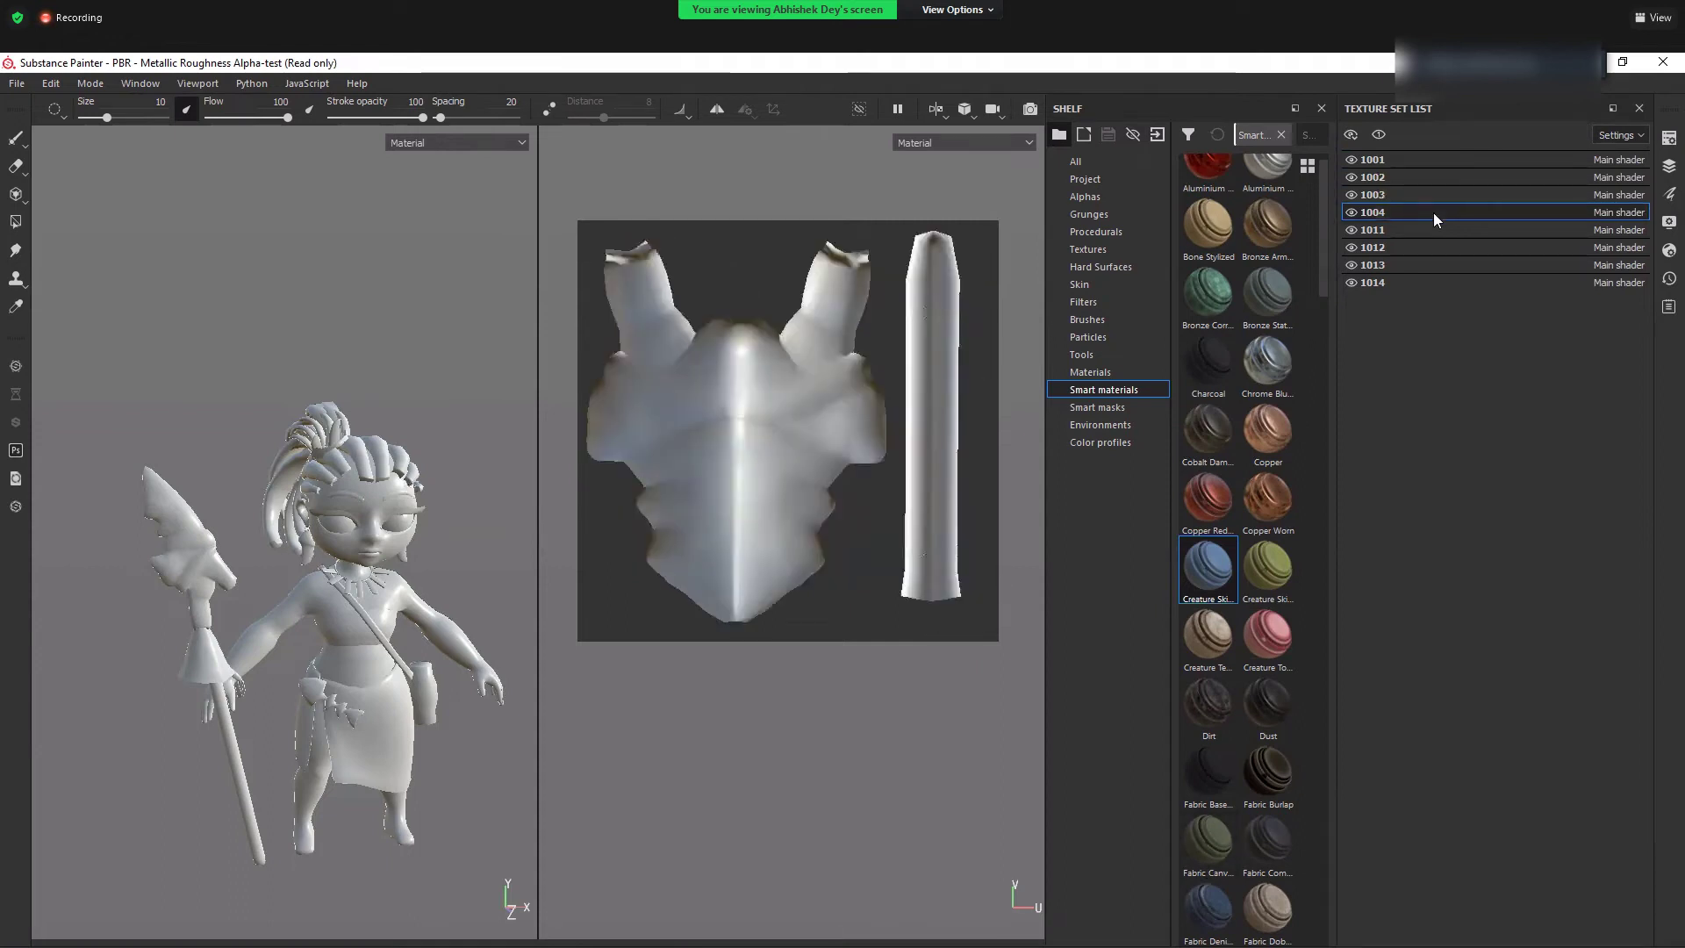
# - Return to texture set 1001 and review 1002, 1003 and 1011 in turn
pyautogui.click(1420, 161)
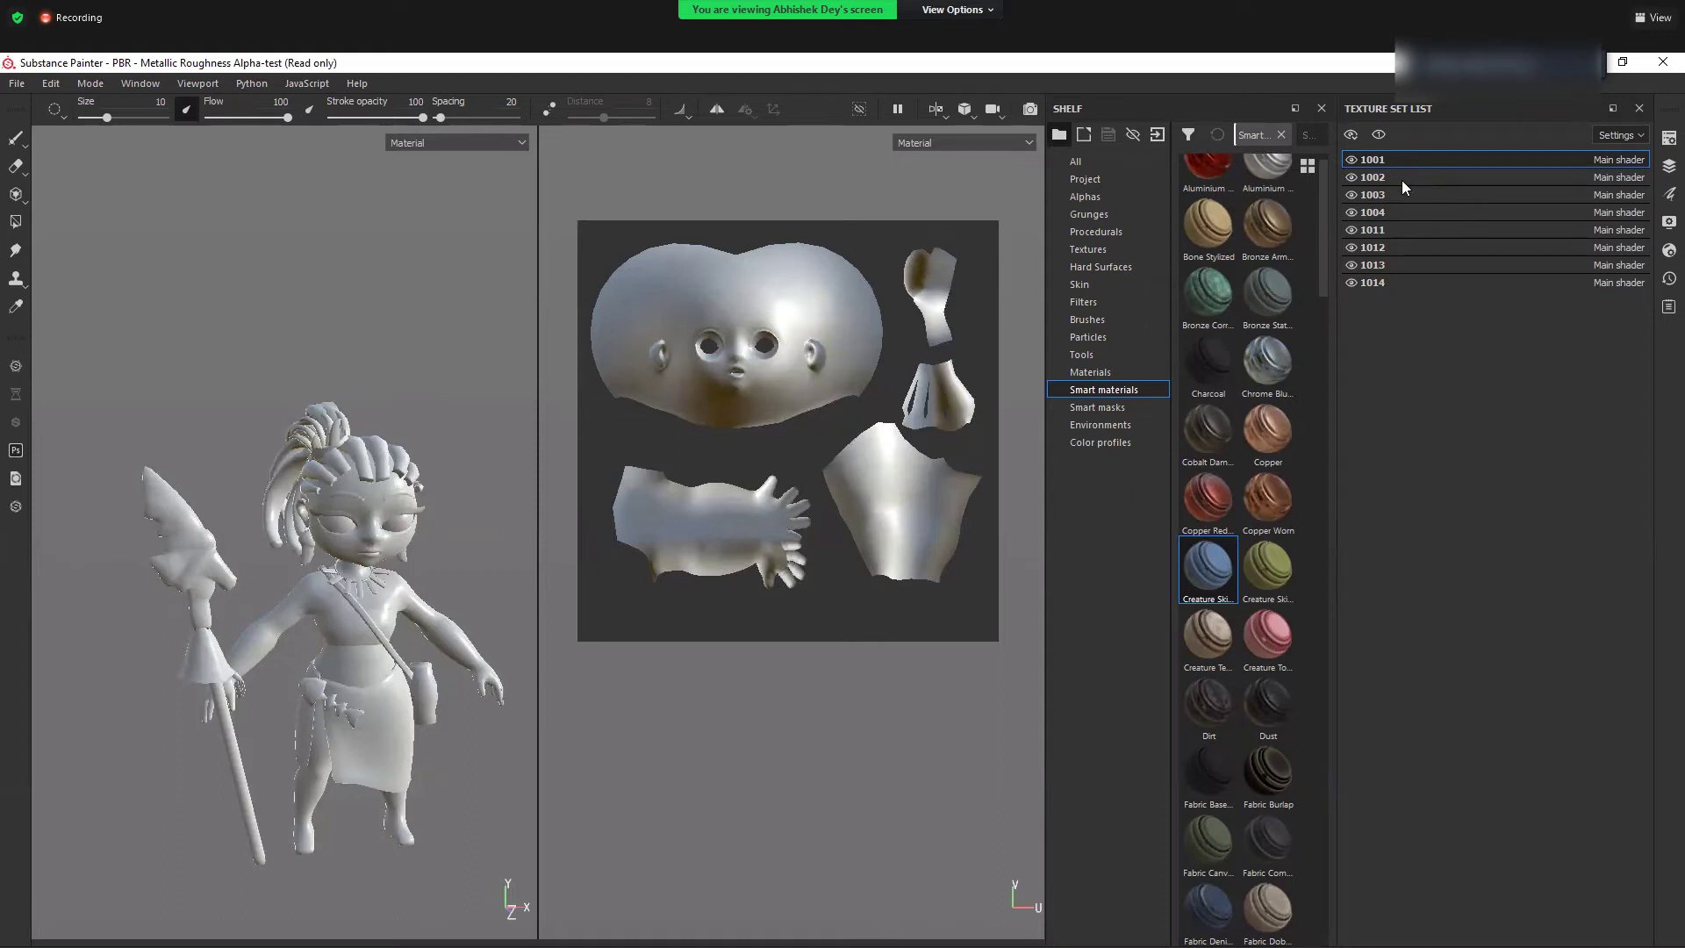
pyautogui.click(1462, 177)
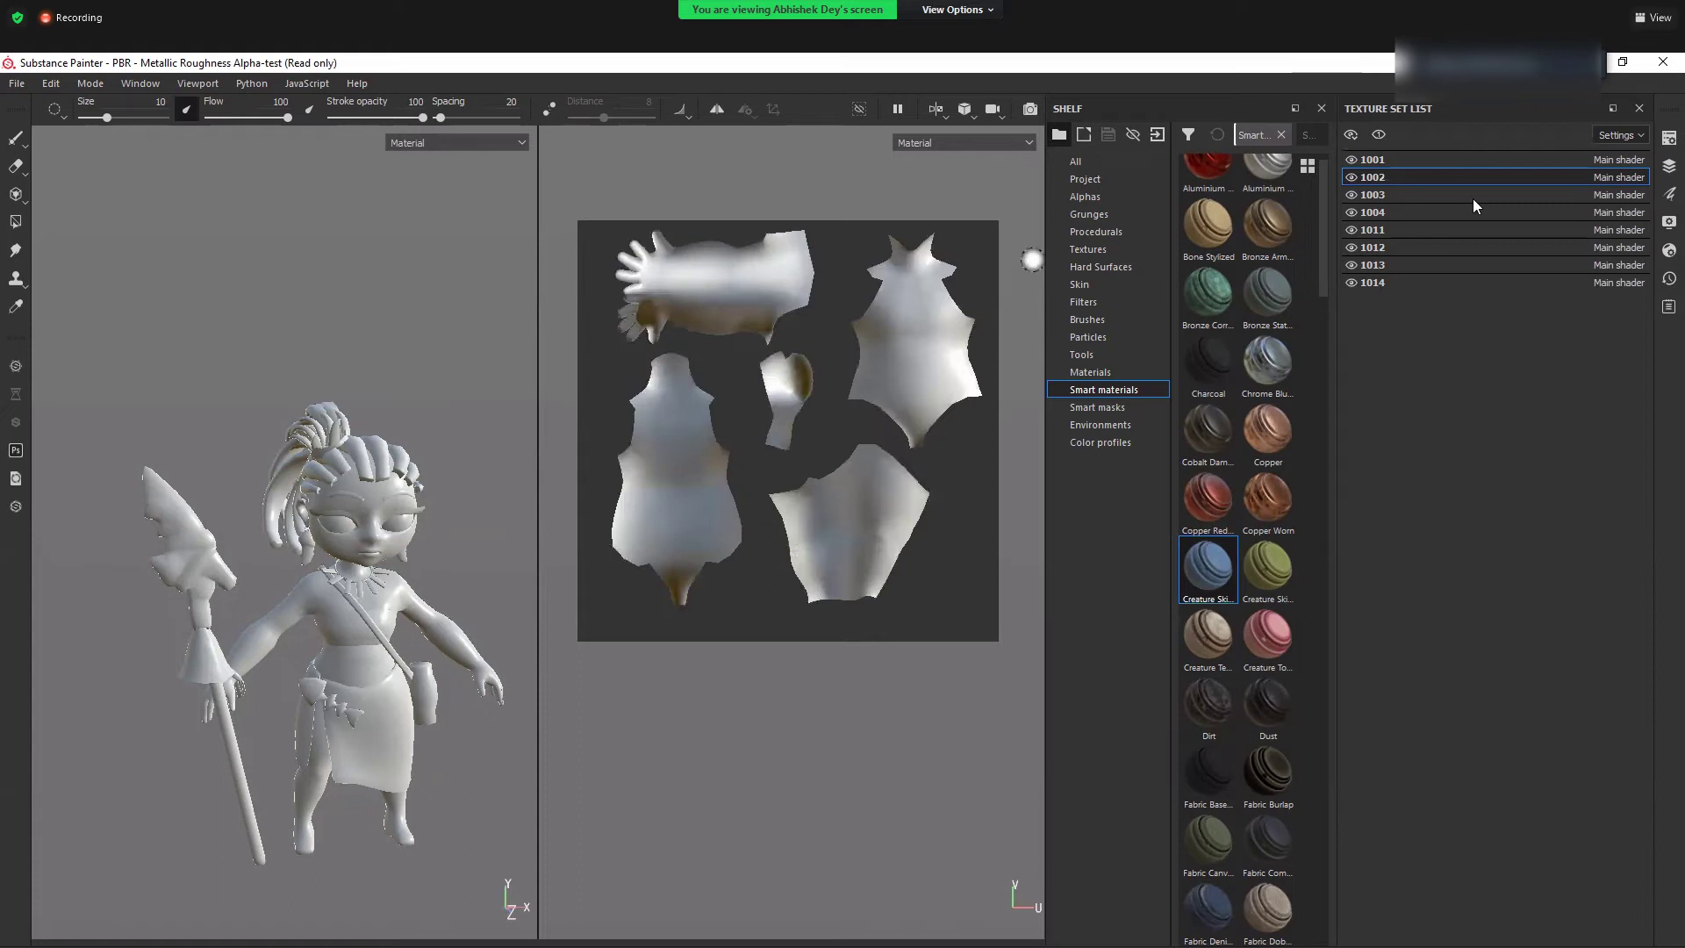
pyautogui.press('Down')
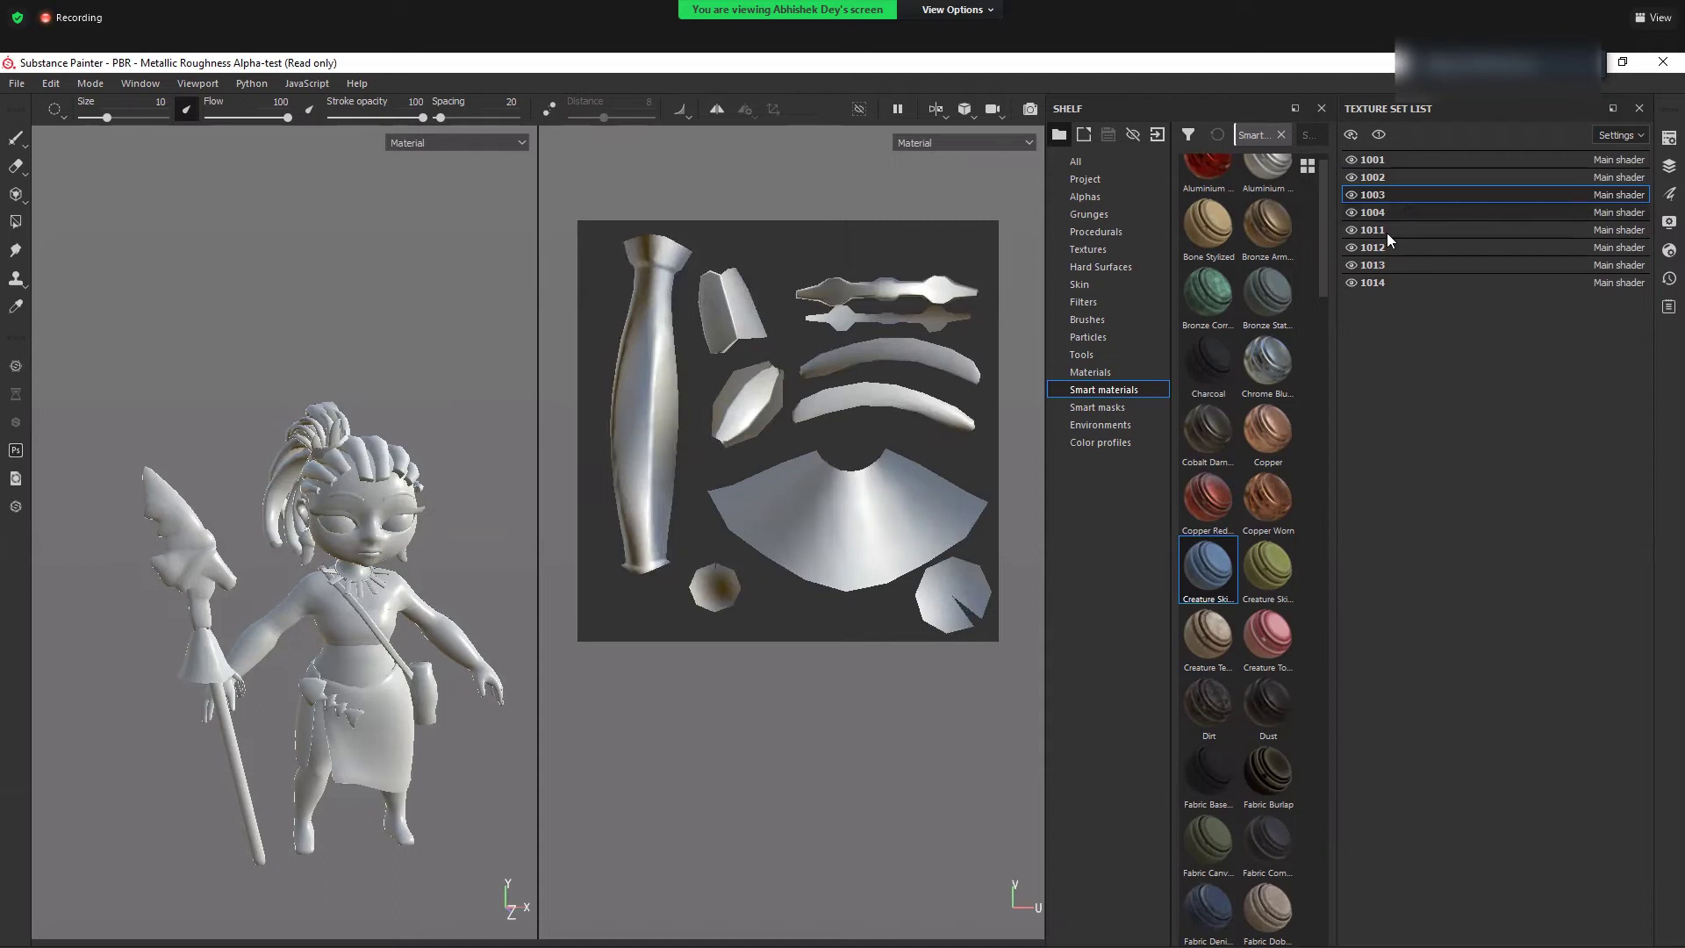
pyautogui.click(1387, 232)
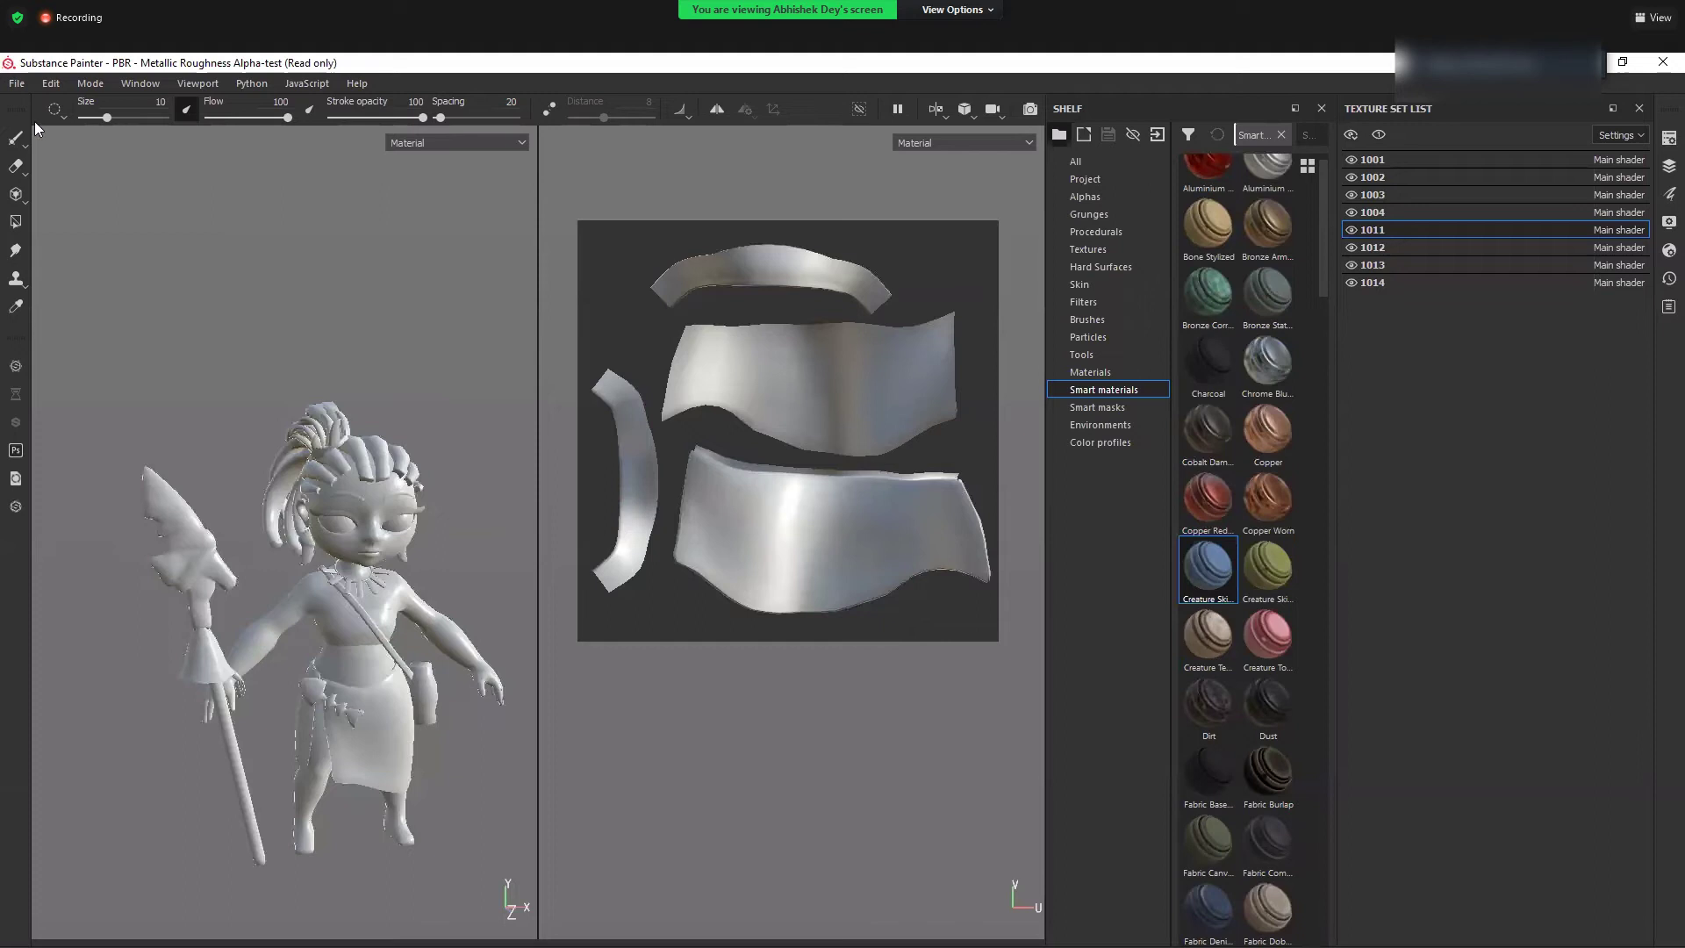
# - Create a new project from the girl_low mesh, preserving the UV tile layout per material and enabling painting across tiles
pyautogui.click(16, 82)
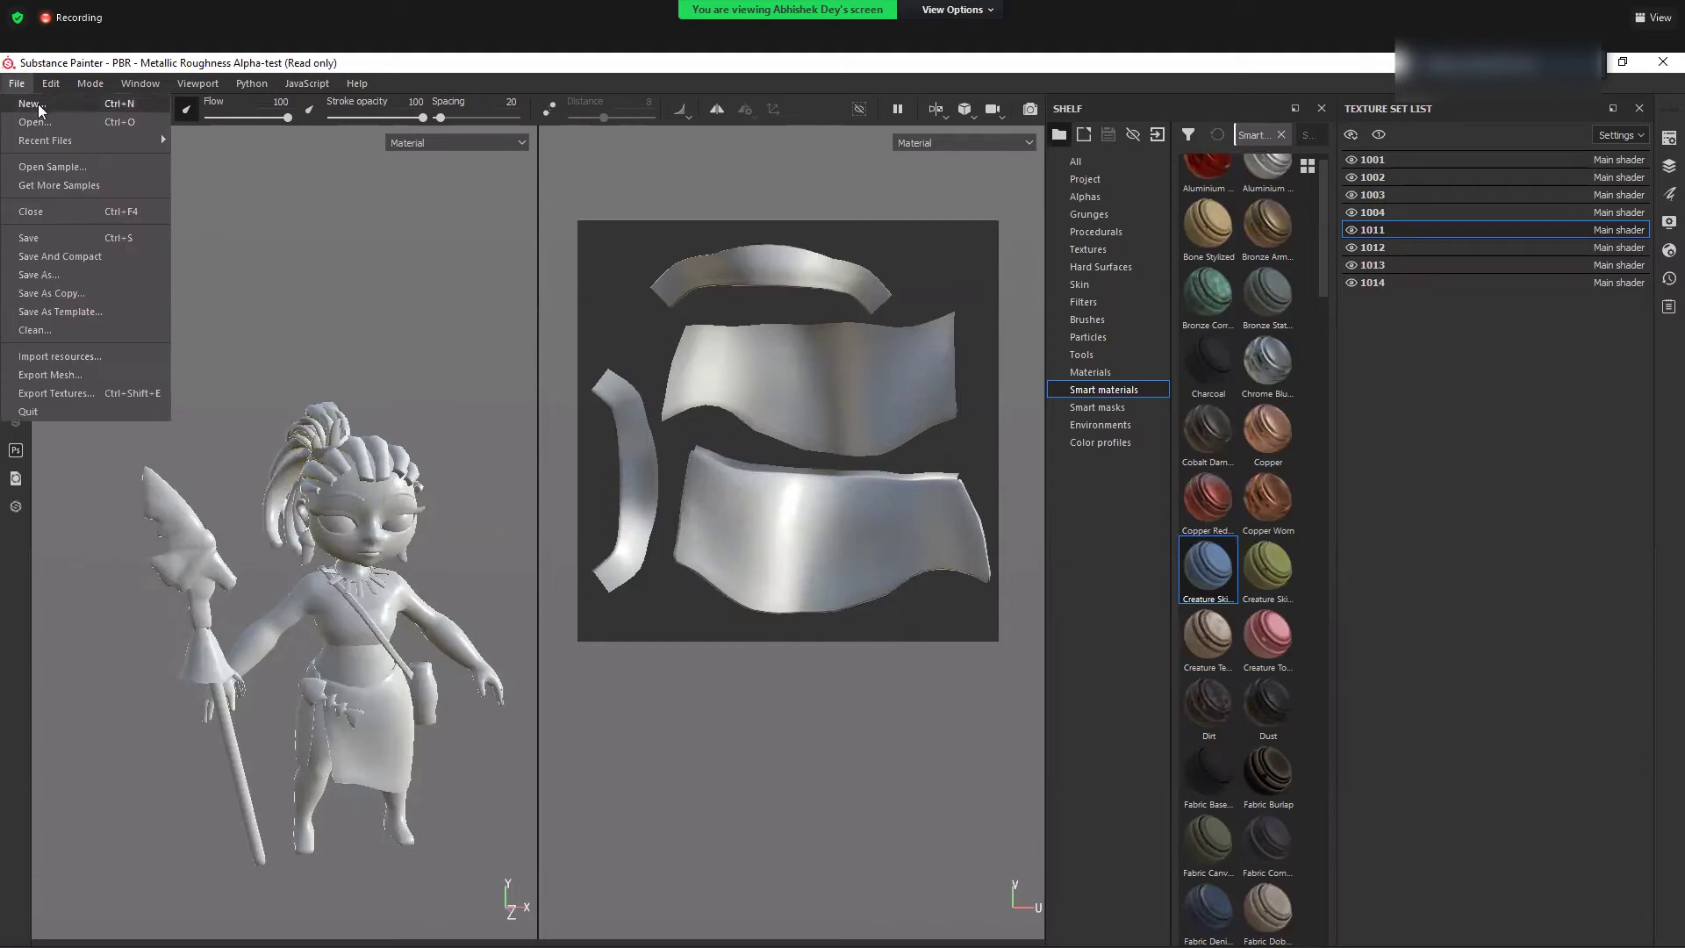
pyautogui.click(34, 104)
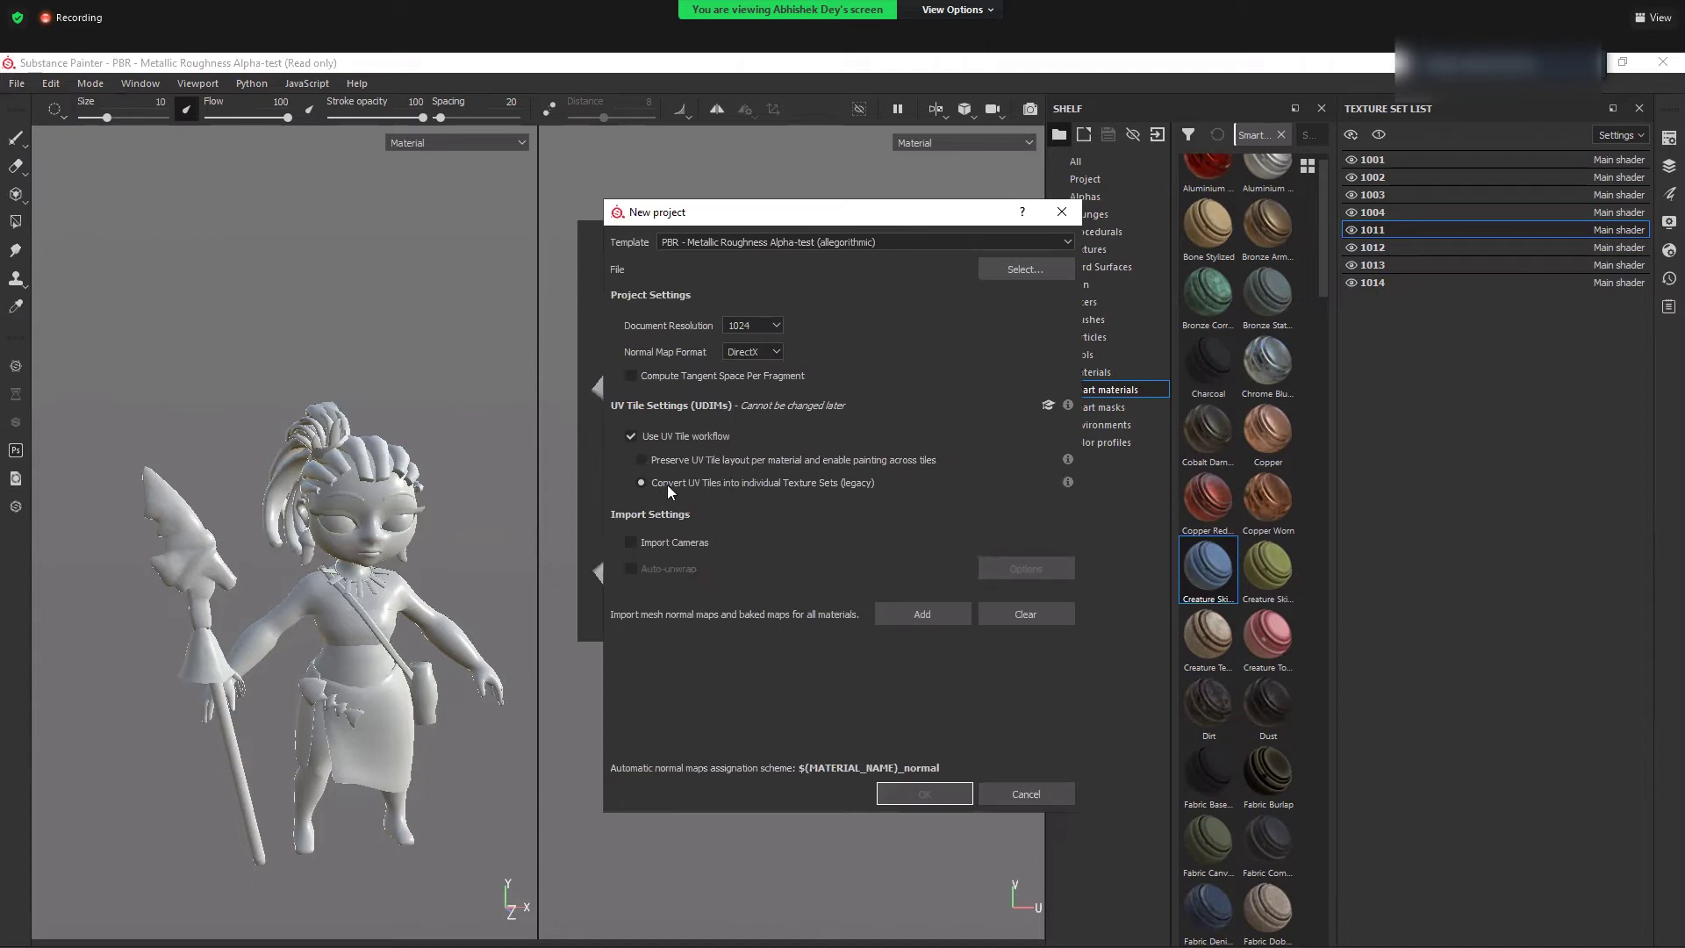
pyautogui.click(785, 462)
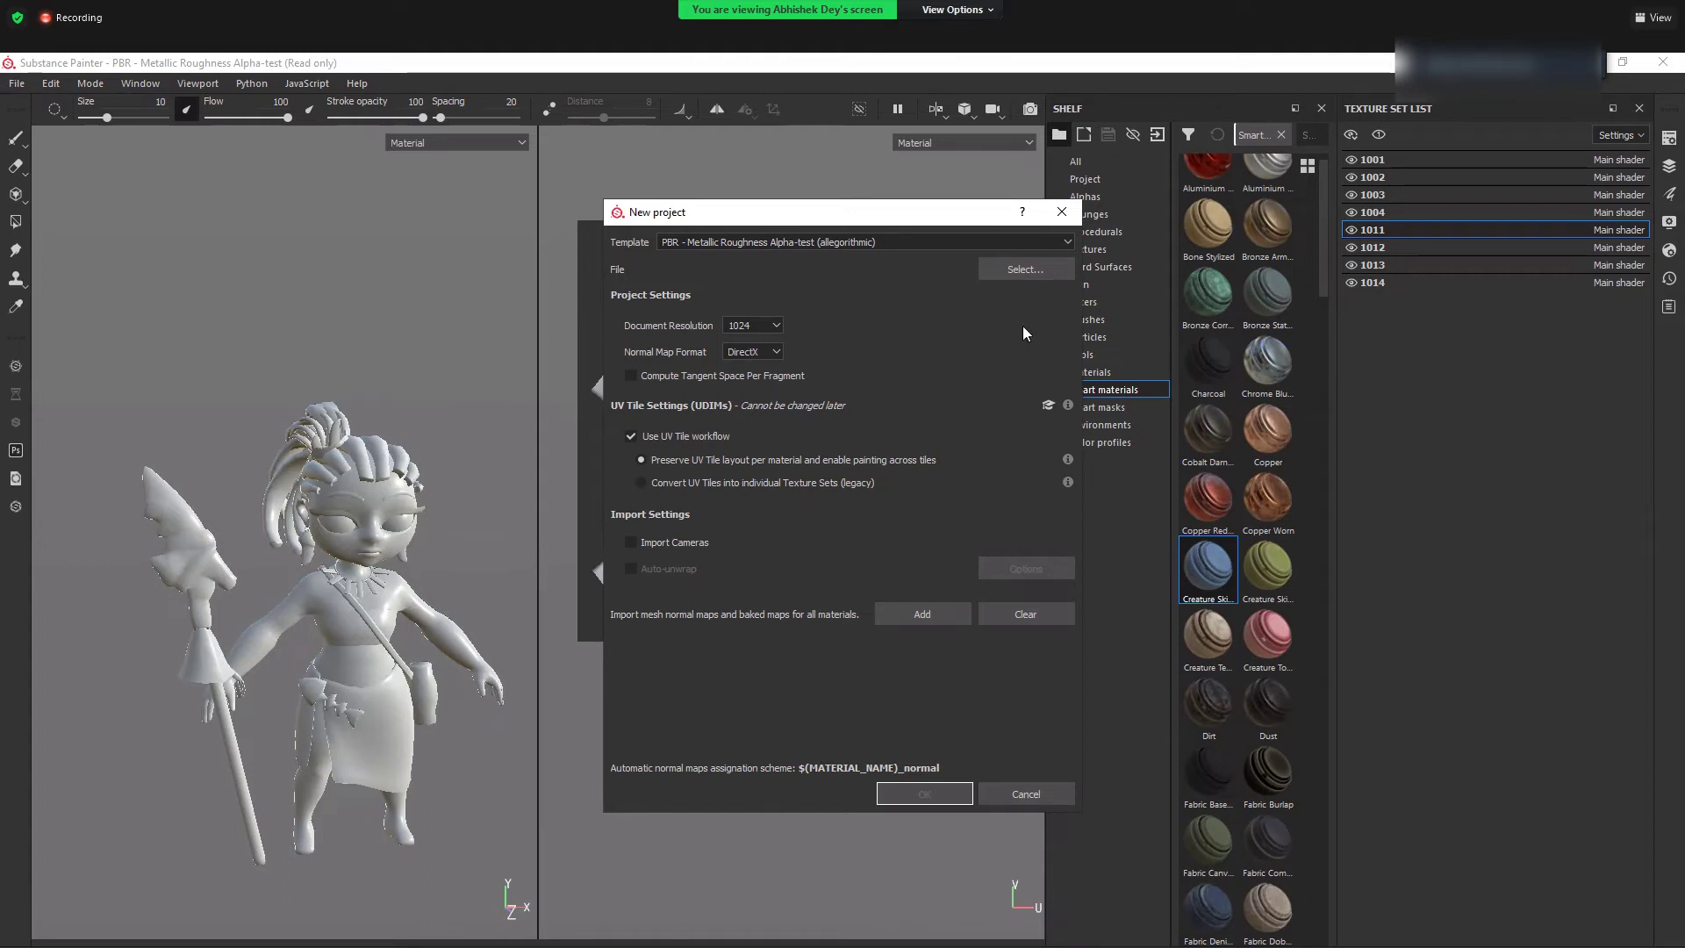
pyautogui.click(1025, 269)
pyautogui.click(823, 477)
pyautogui.click(1133, 806)
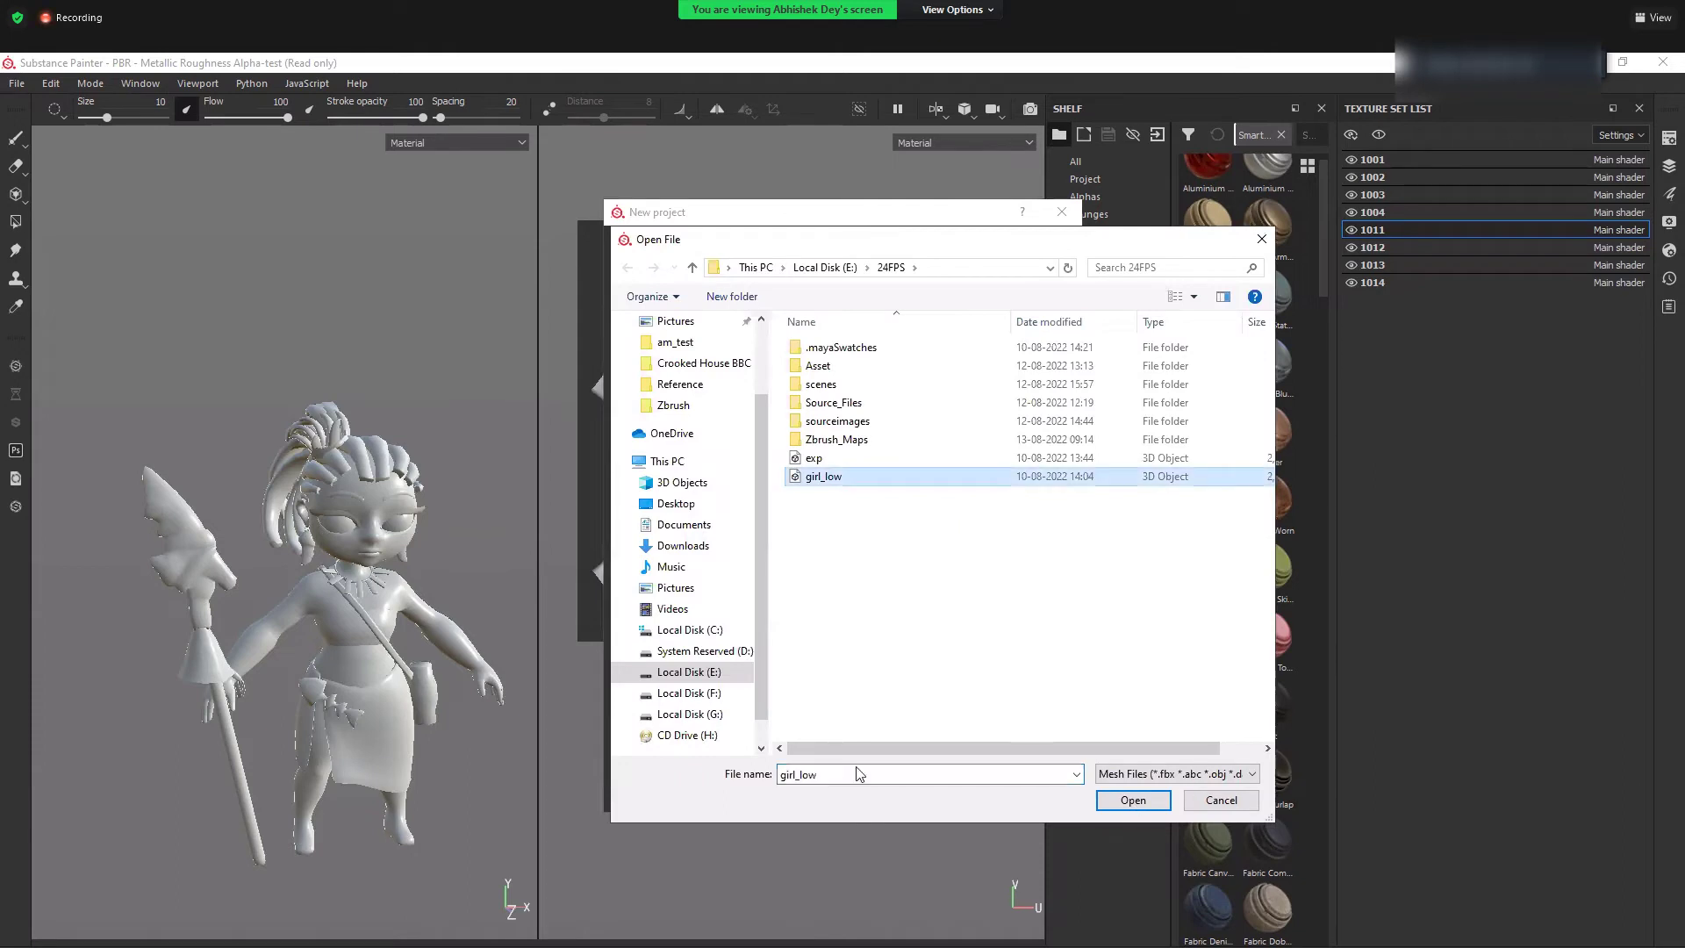
pyautogui.click(945, 797)
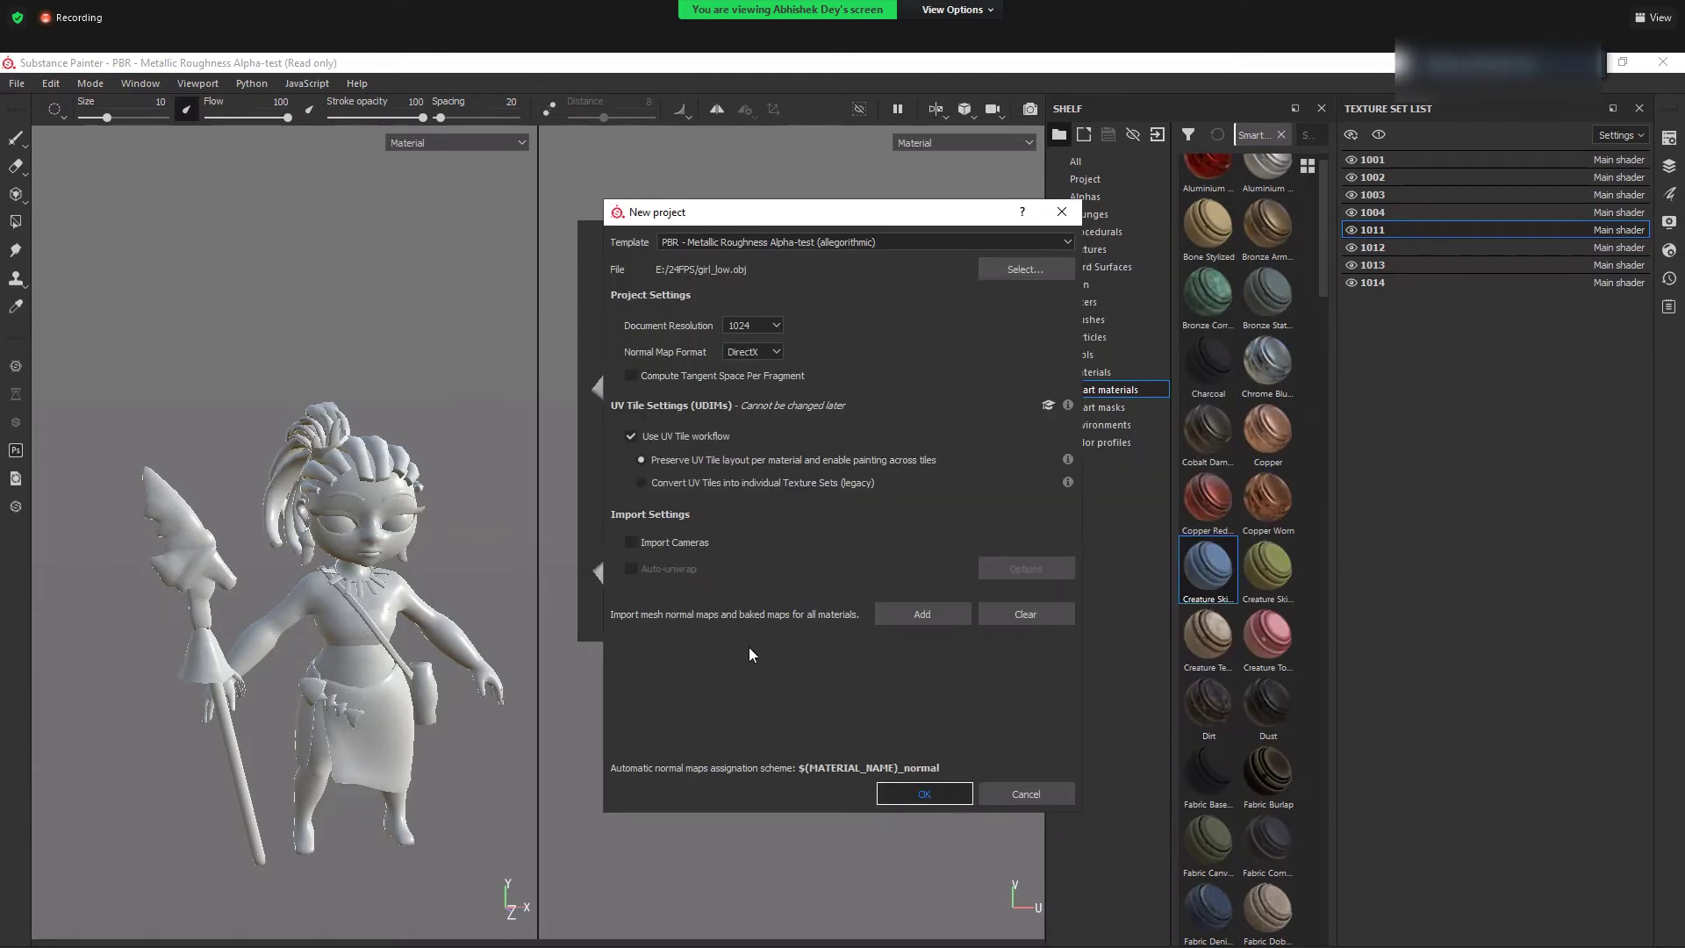
pyautogui.click(806, 544)
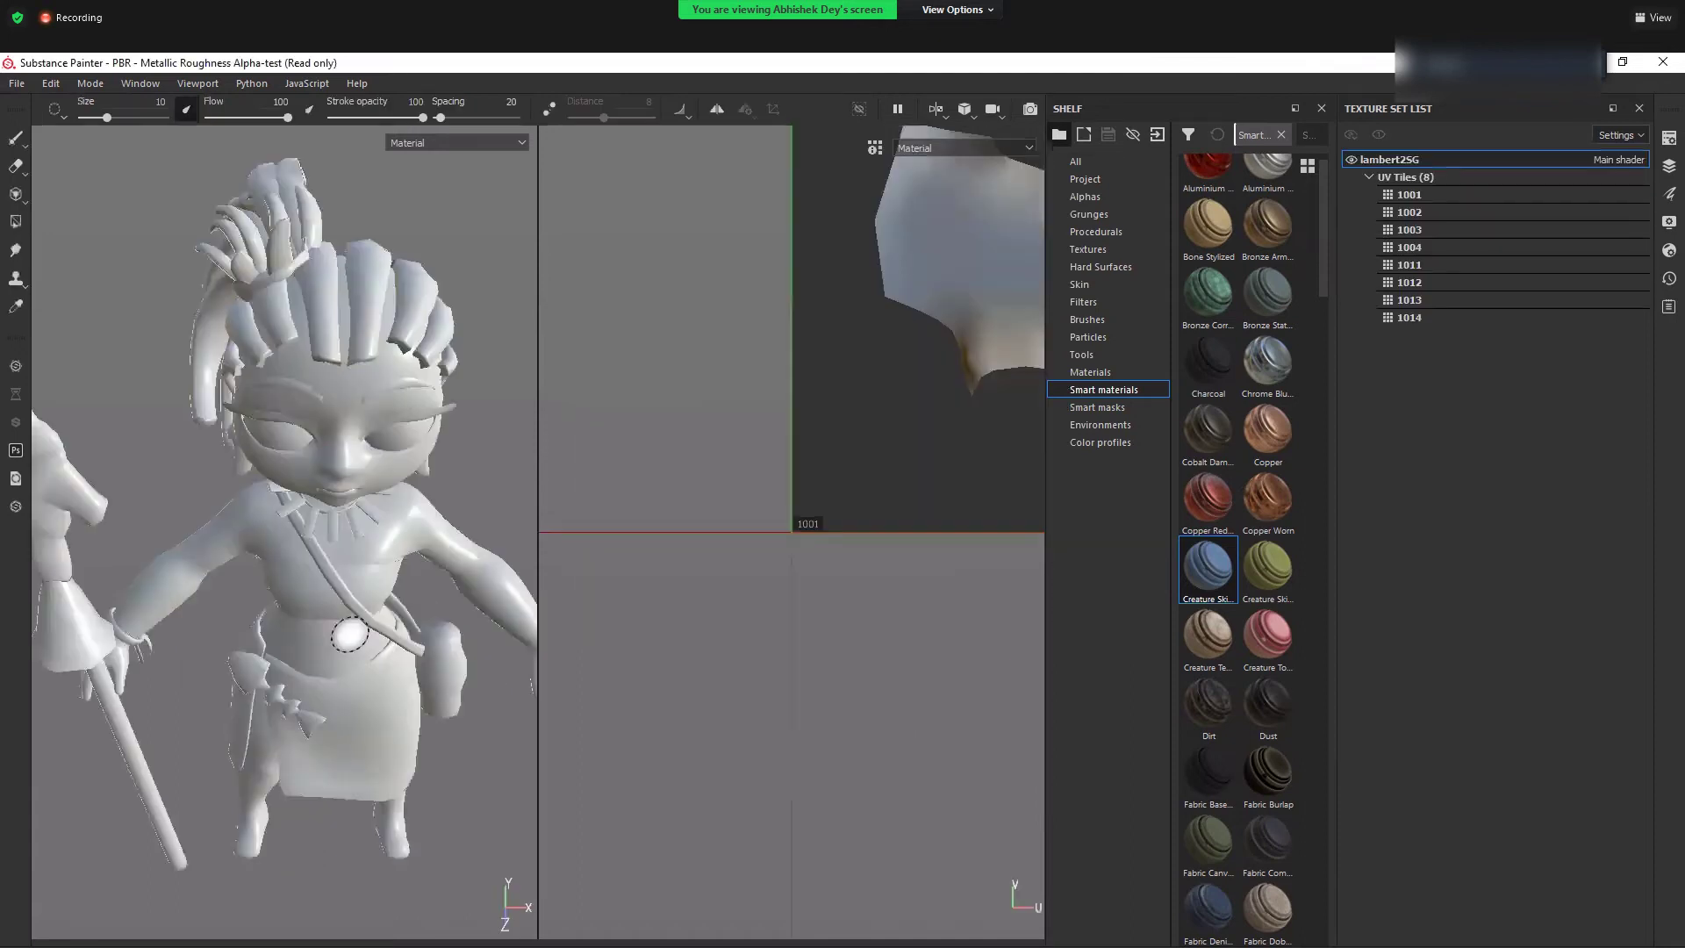
# - Show all of the girl model's UV tiles, 1001–1004 and 1011–1014, together in the UV view
pyautogui.scroll(-4, 873, 395)
pyautogui.scroll(-6, 617, 588)
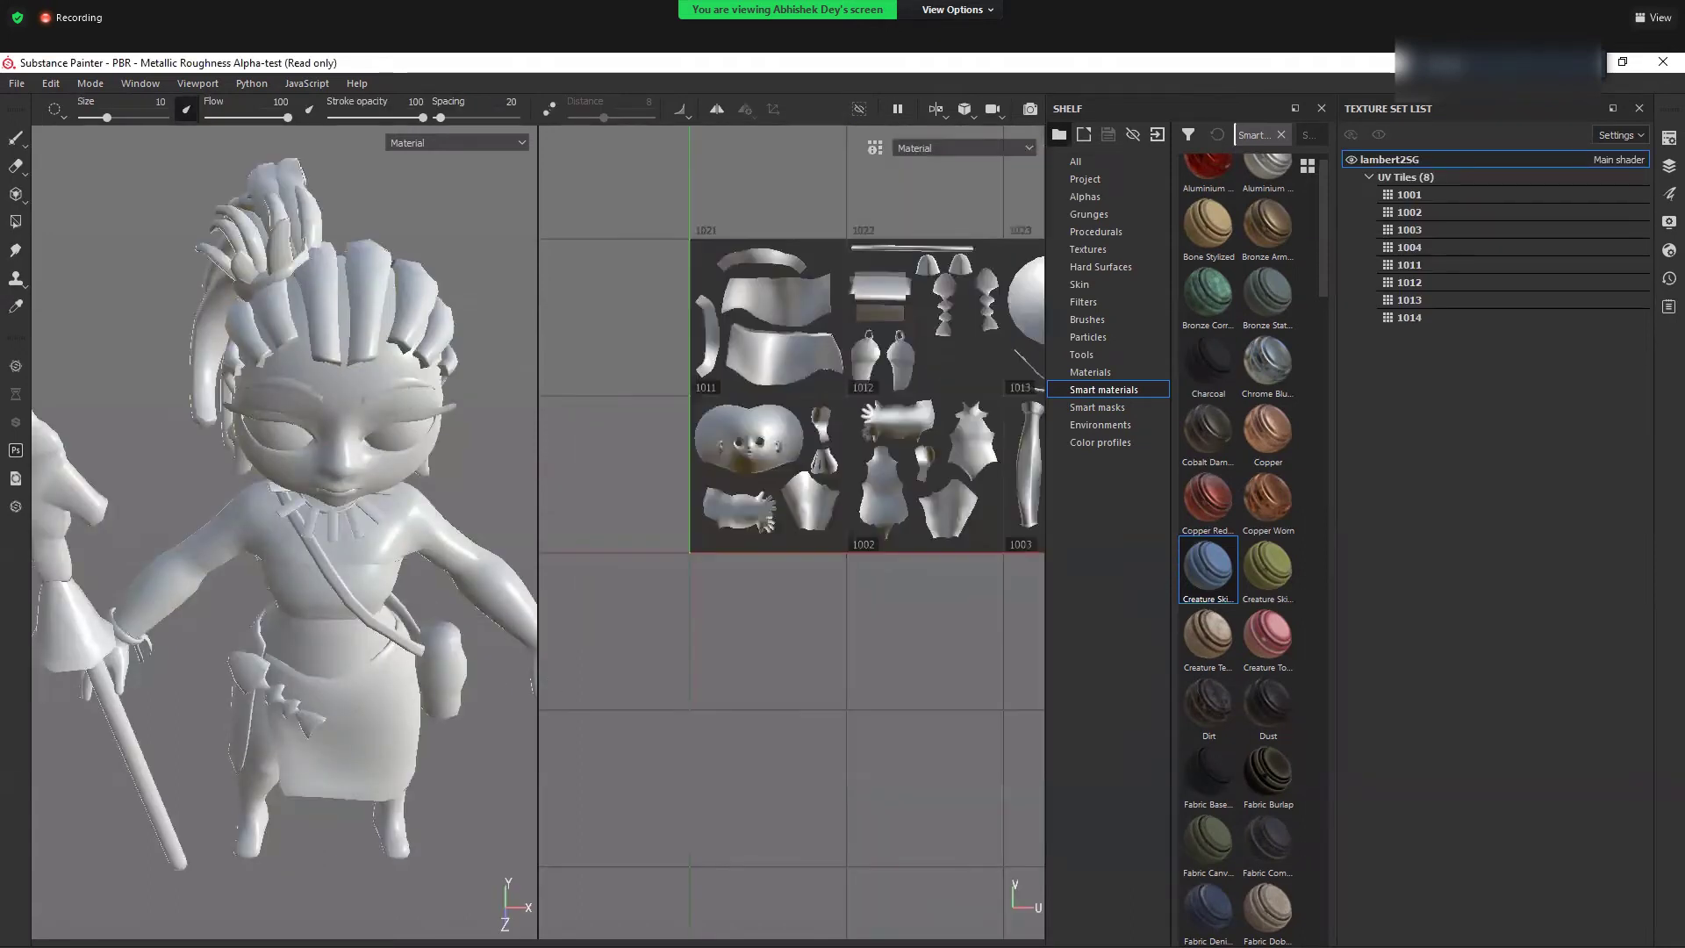
pyautogui.scroll(-1, 793, 532)
pyautogui.scroll(-1, 792, 532)
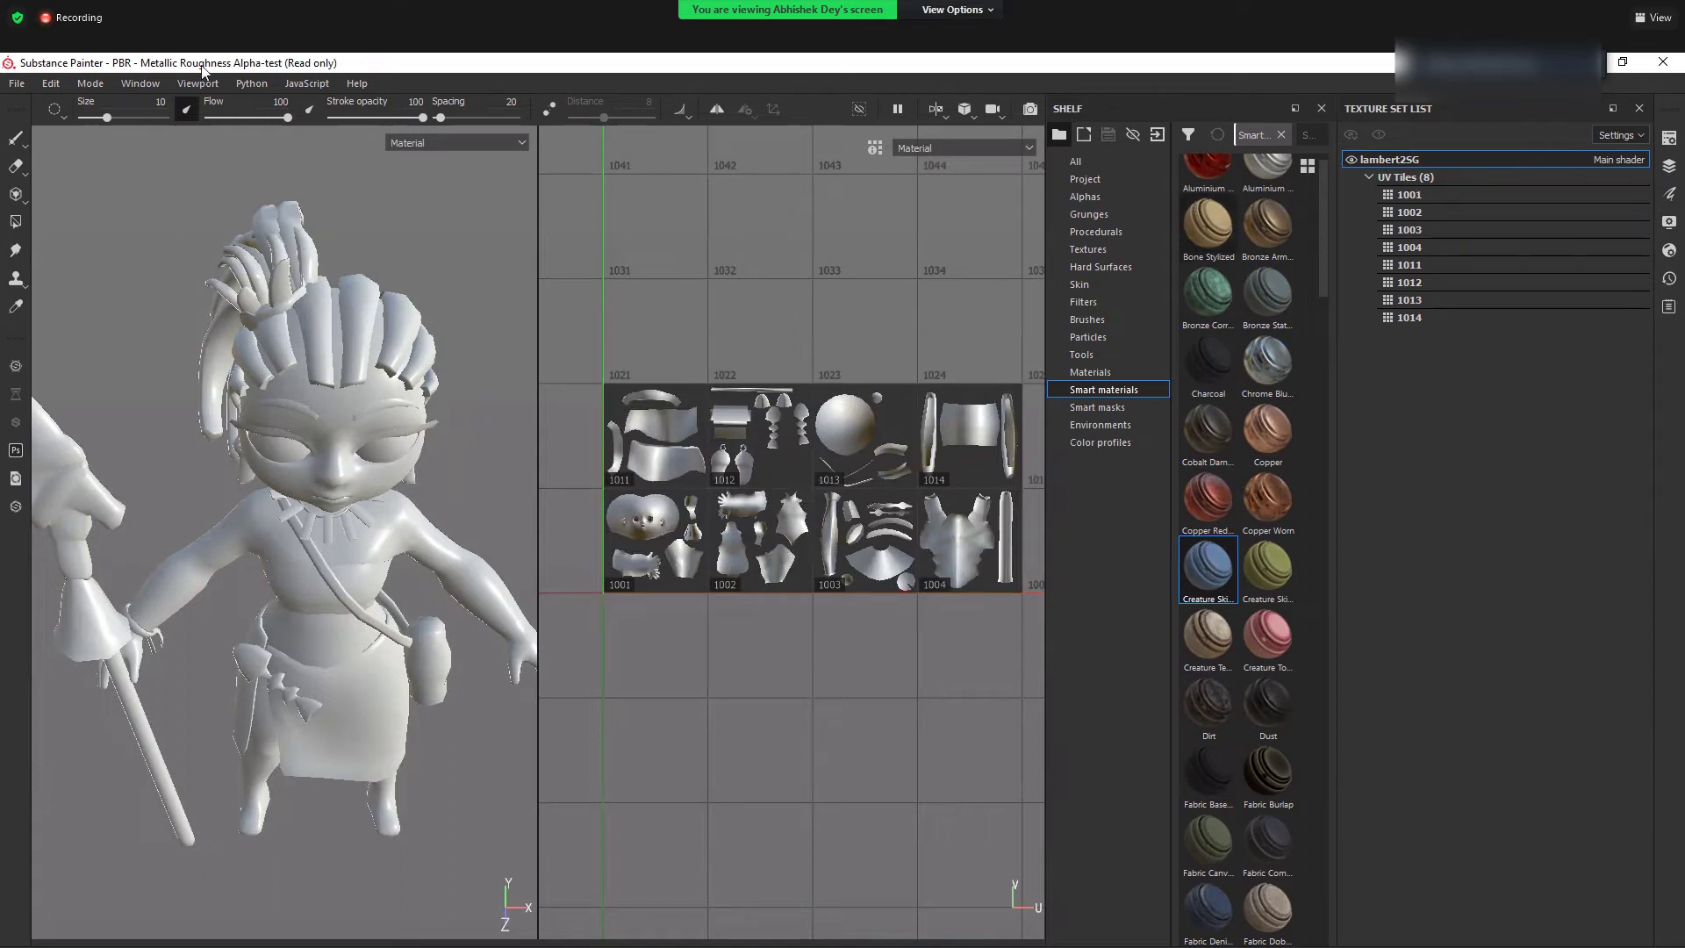
# - Show the layer stack and add a new paint layer above Layer 1
pyautogui.click(128, 81)
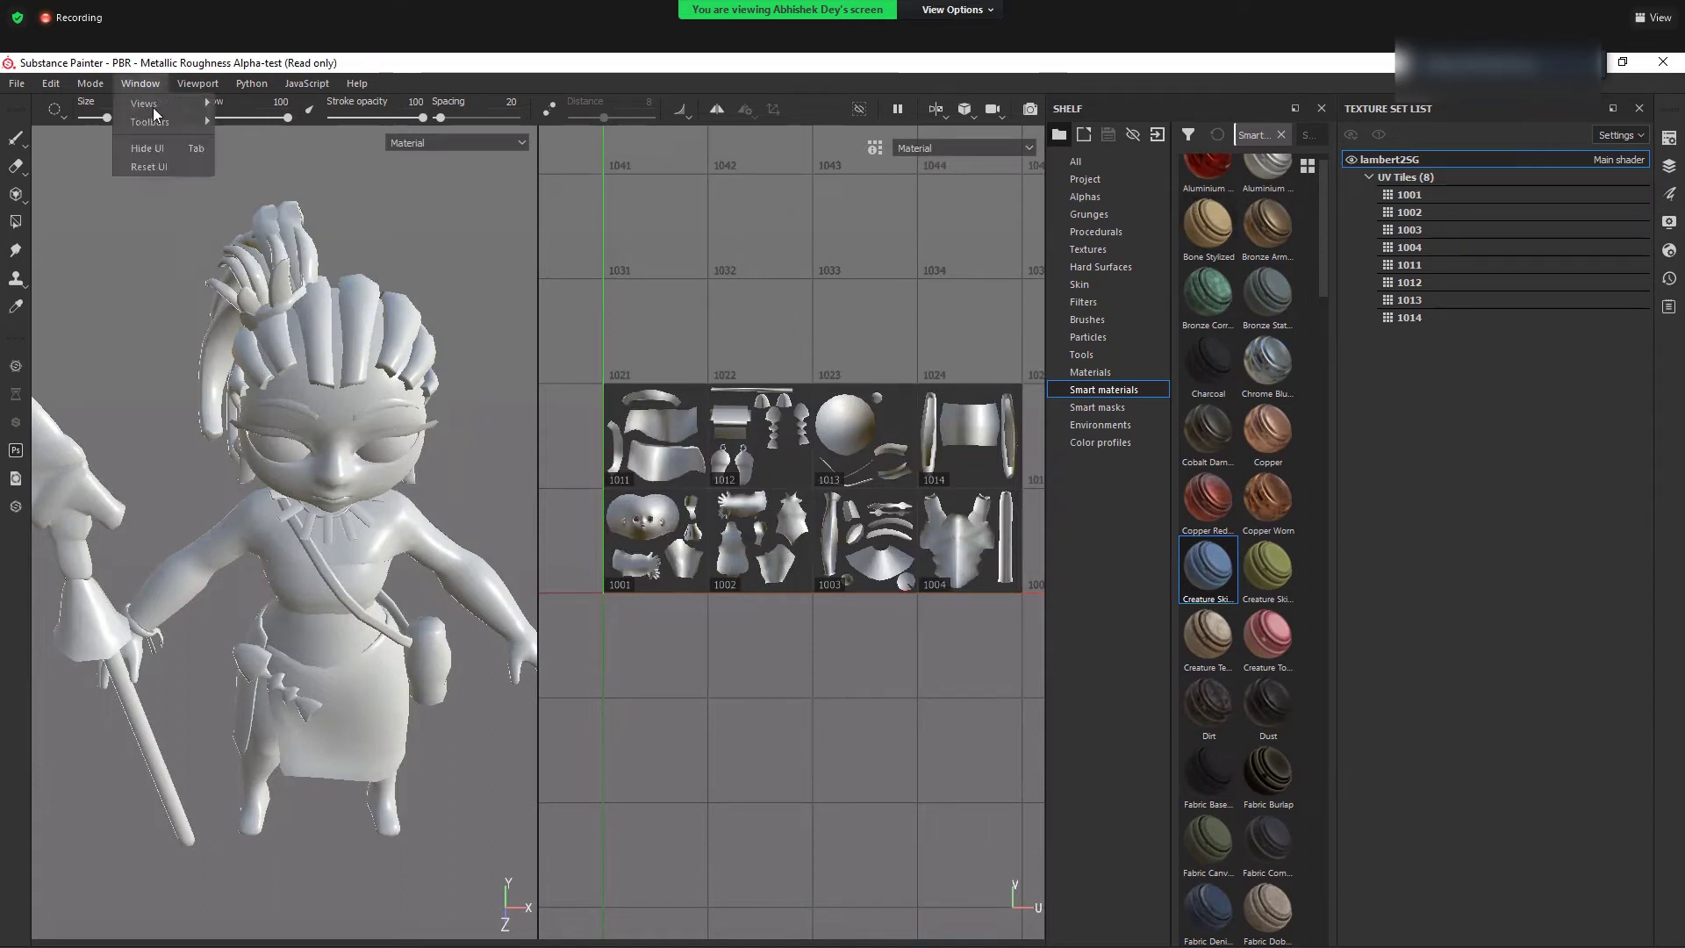
pyautogui.moveTo(167, 104)
pyautogui.click(265, 137)
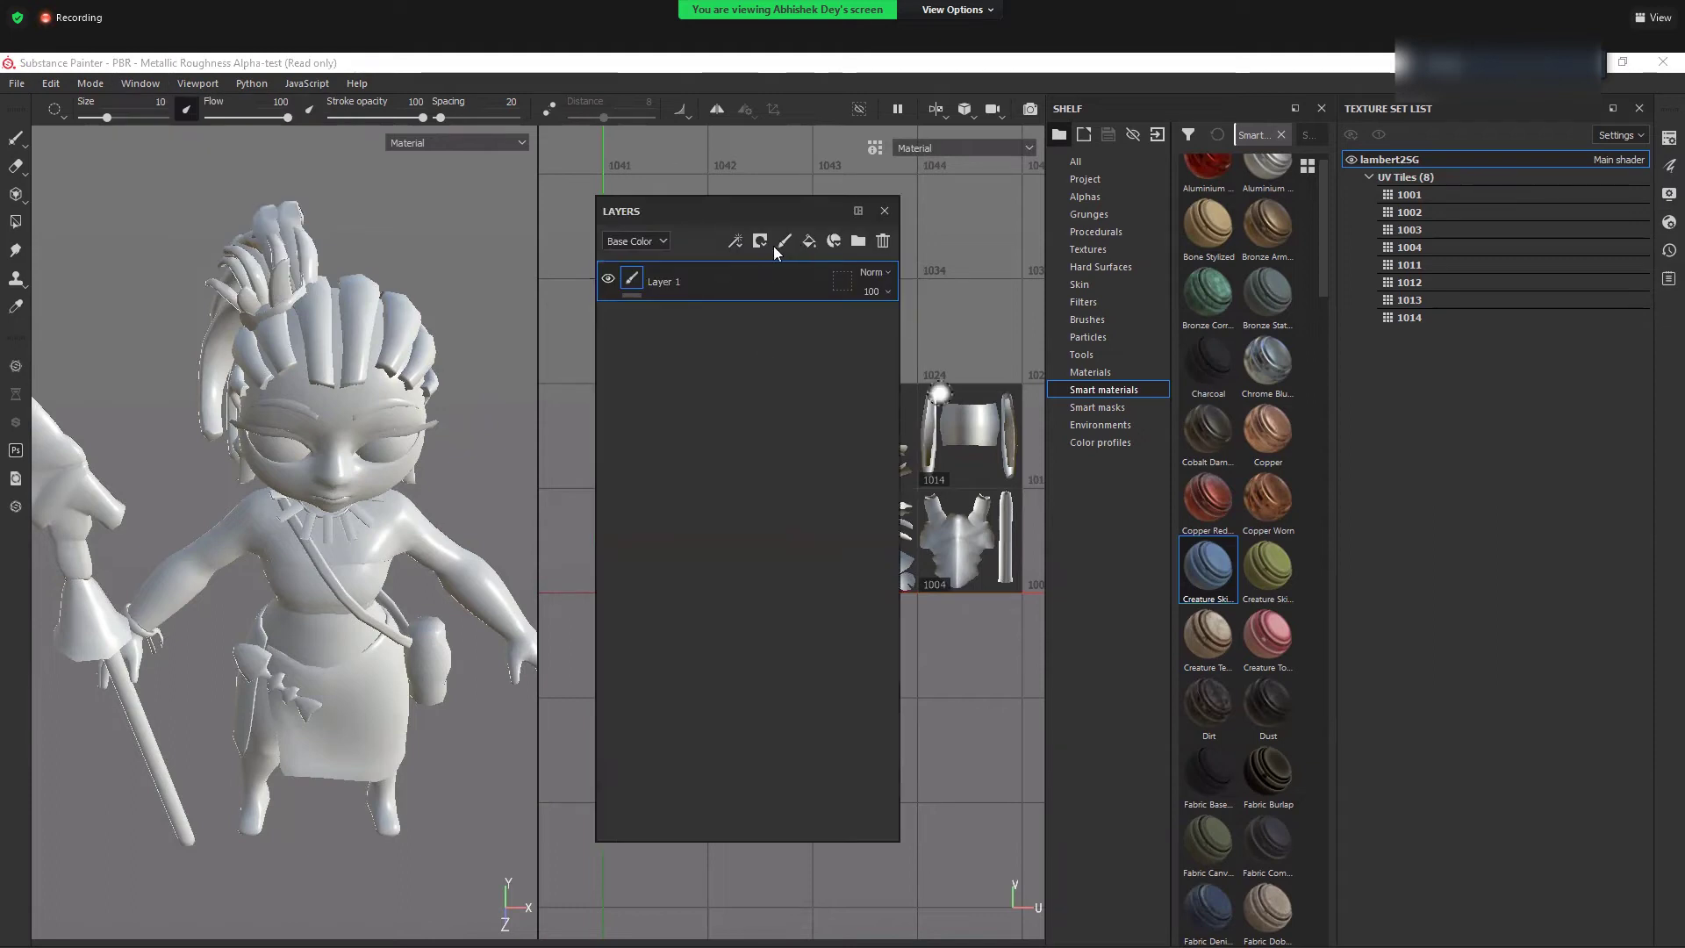
pyautogui.click(785, 240)
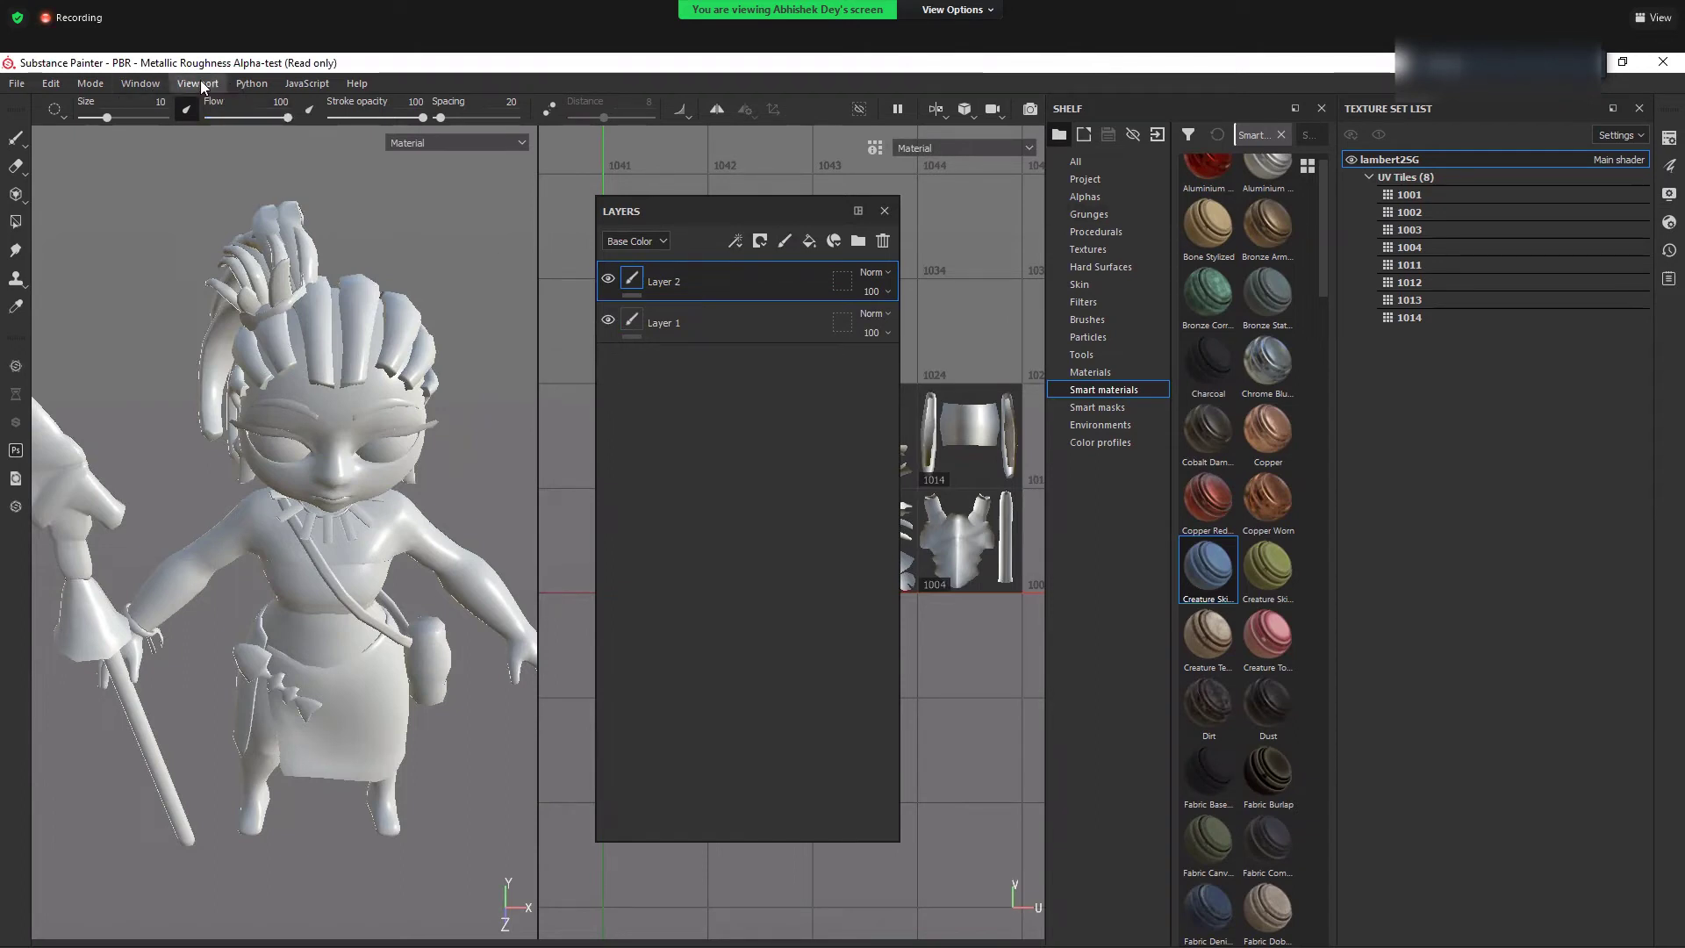
# - Show the paint properties and set the brush's base color to pure red (R 1, G 0, B 0)
pyautogui.click(140, 85)
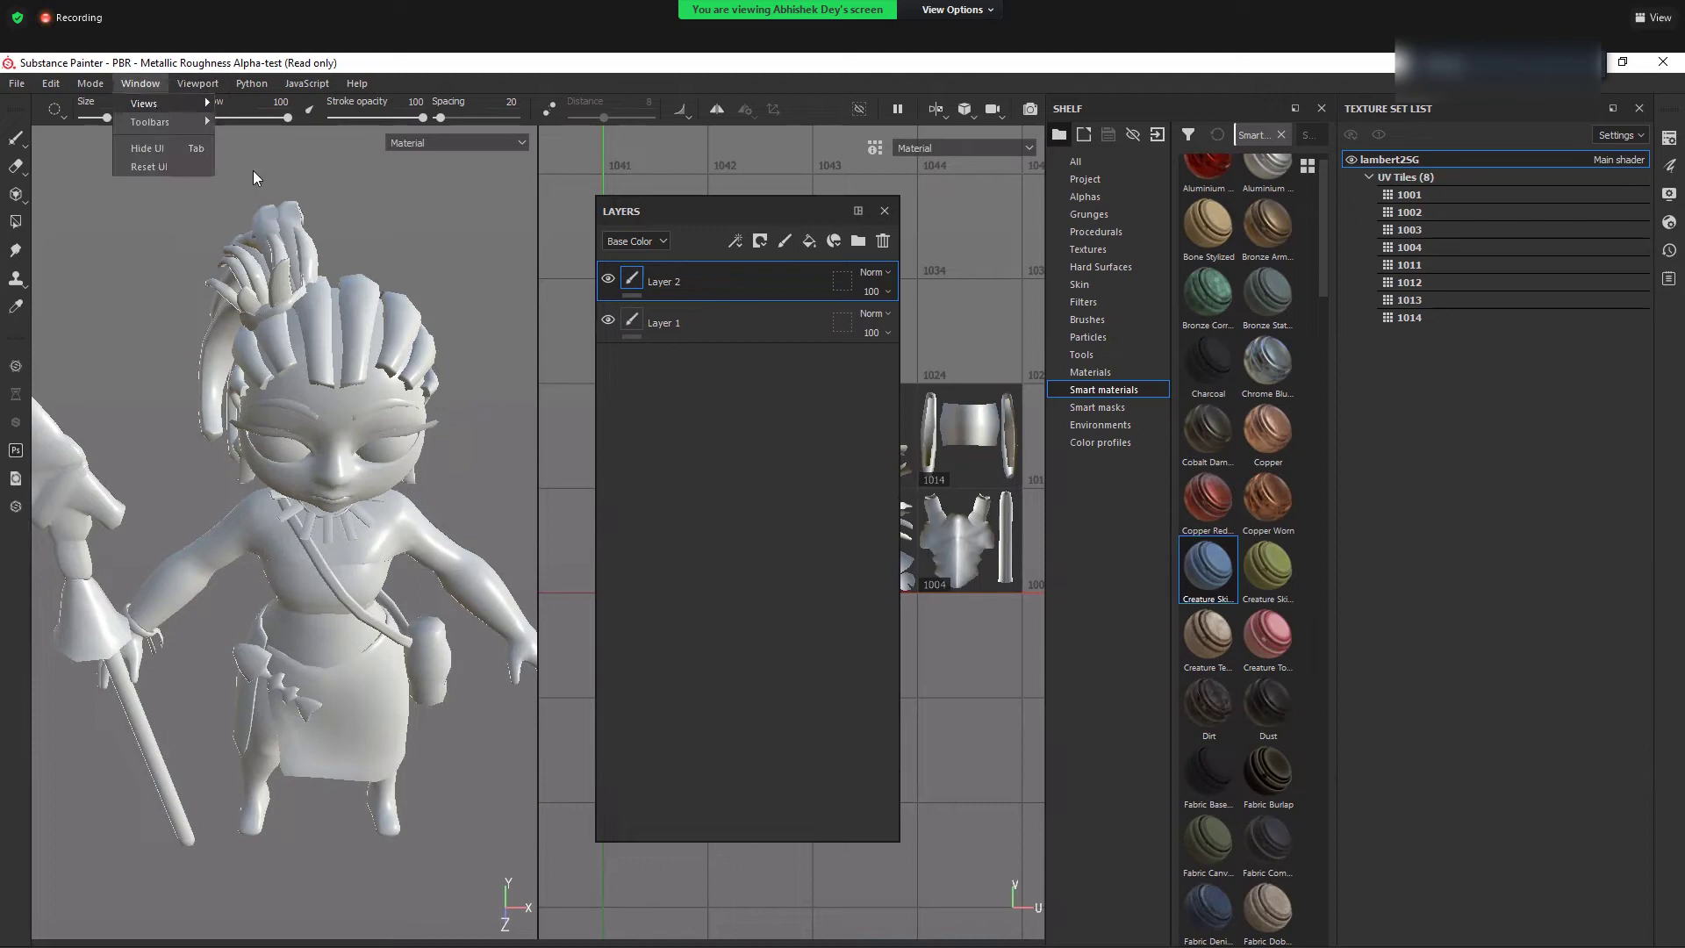
pyautogui.moveTo(158, 103)
pyautogui.click(280, 173)
pyautogui.moveTo(1062, 184)
pyautogui.mouseDown()
pyautogui.moveTo(1018, 202)
pyautogui.moveTo(967, 181)
pyautogui.mouseUp()
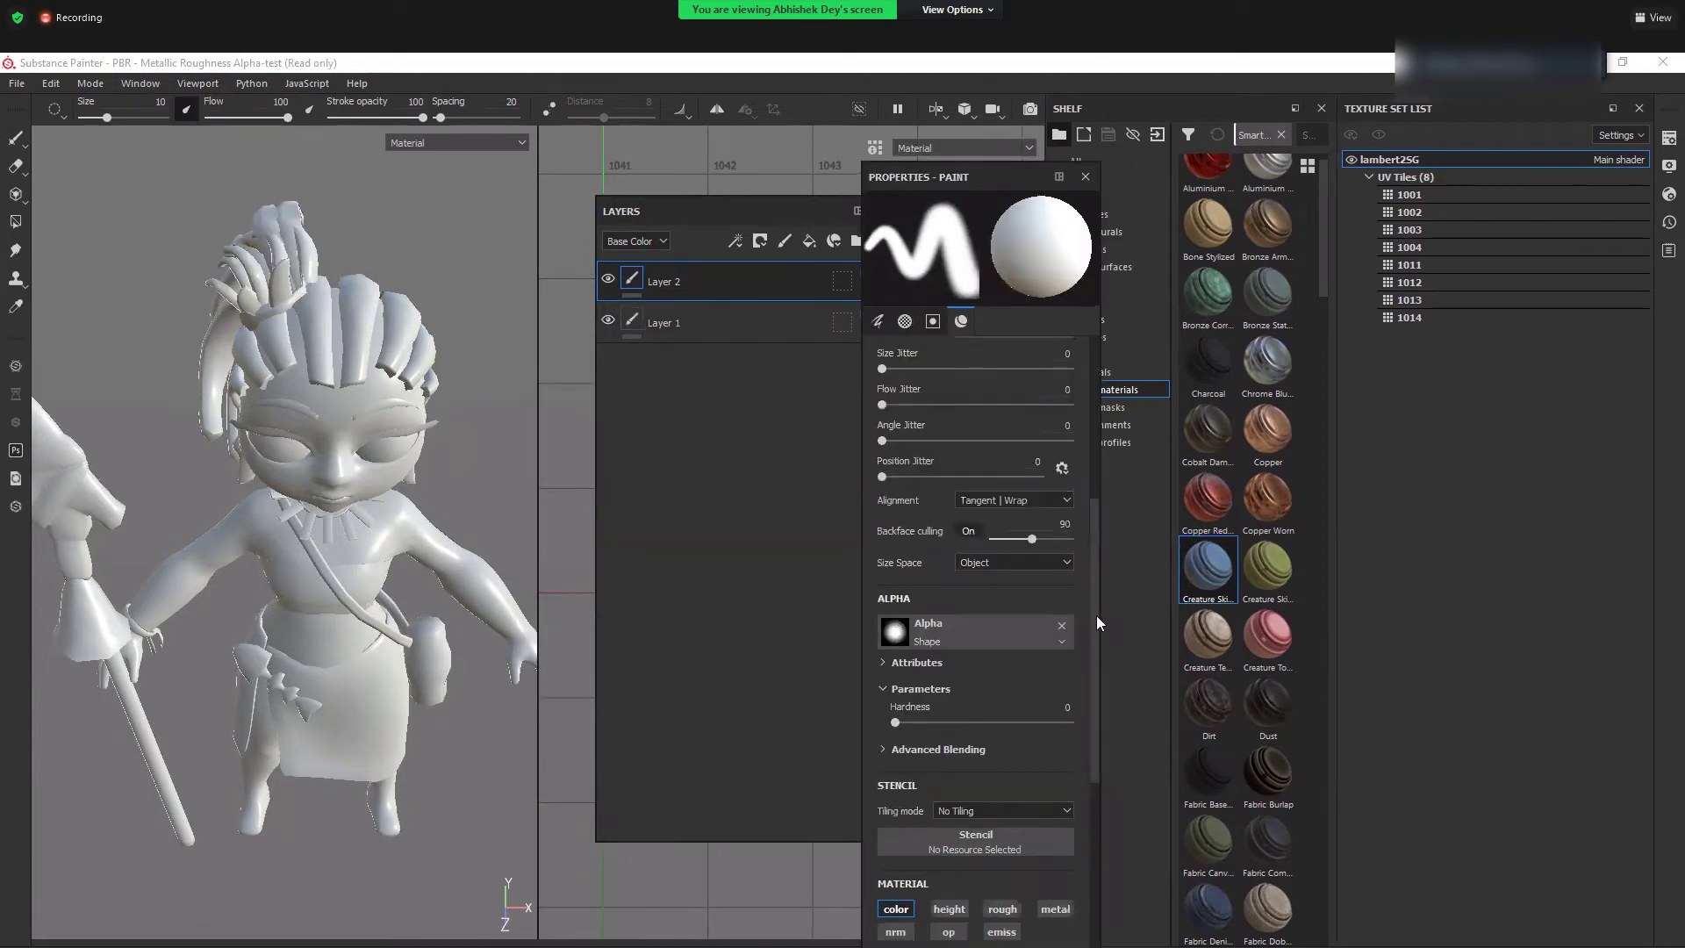
pyautogui.moveTo(1097, 615); pyautogui.dragTo(1107, 777)
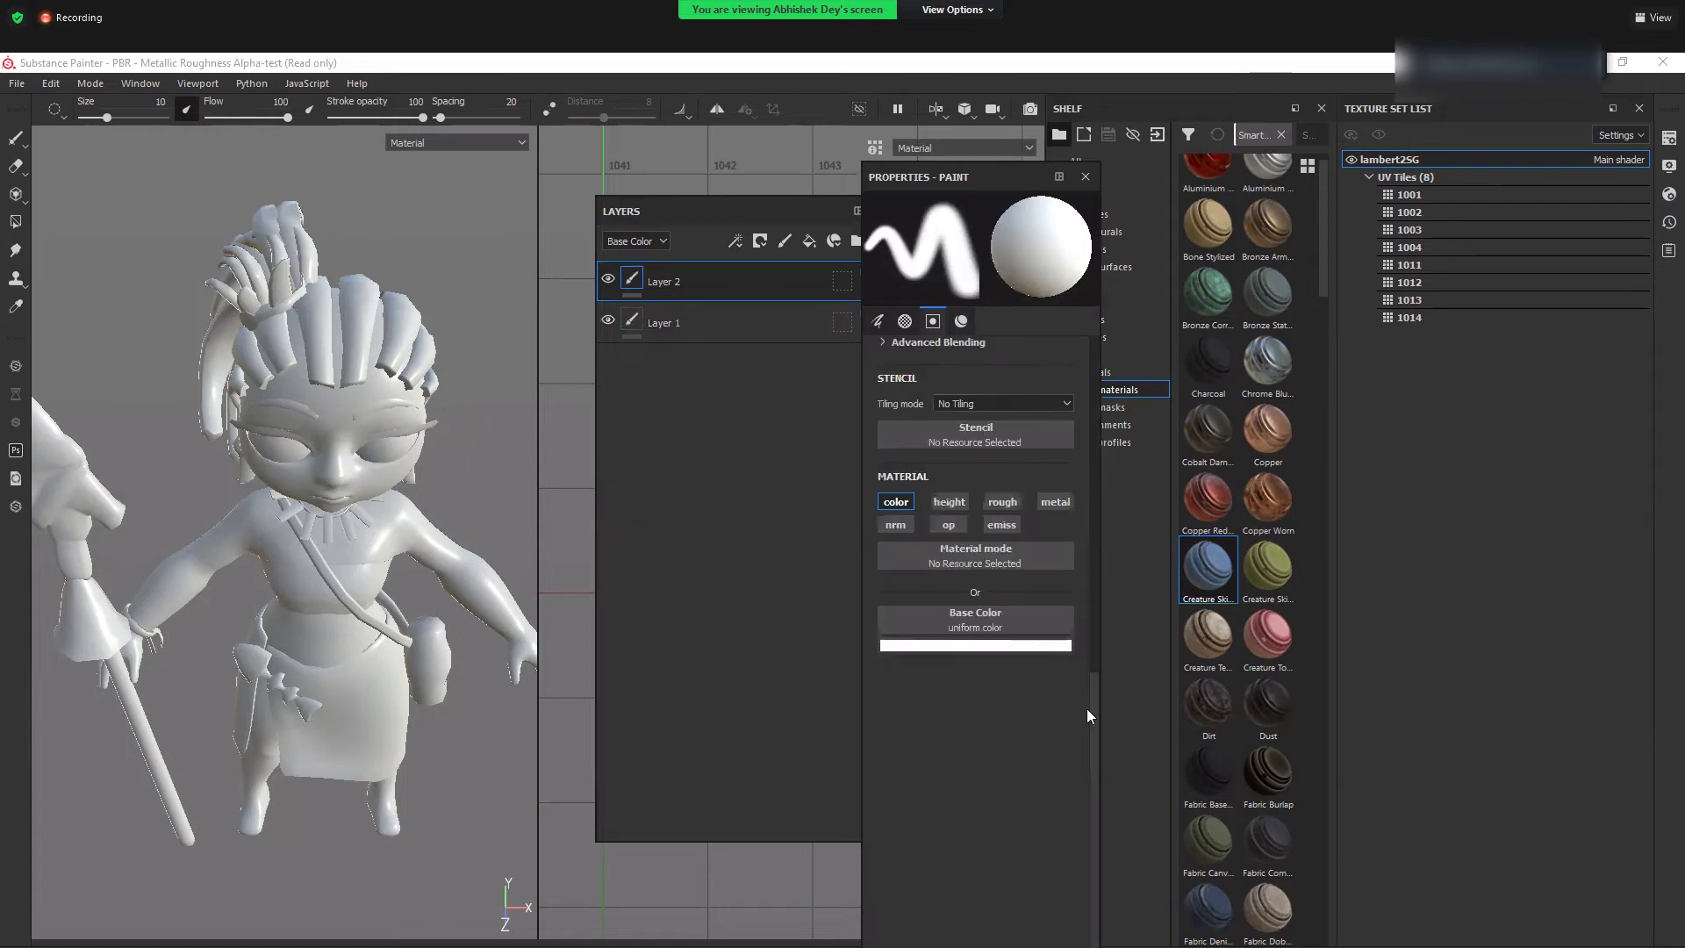
pyautogui.click(1040, 647)
pyautogui.click(1173, 679)
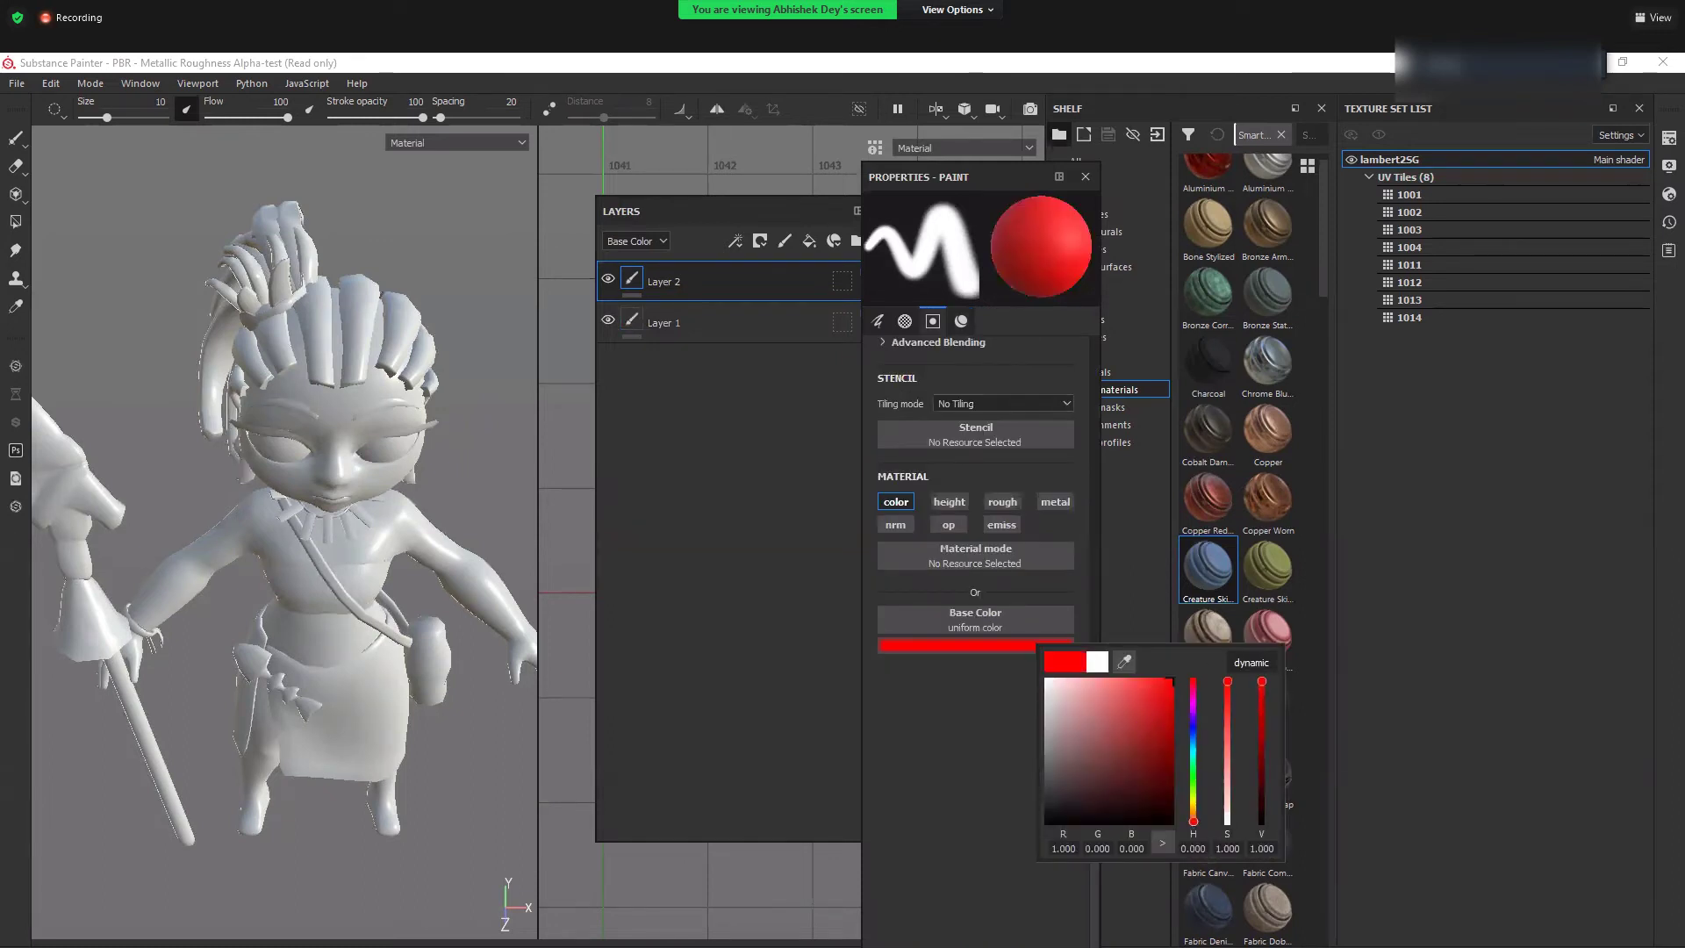
pyautogui.click(336, 554)
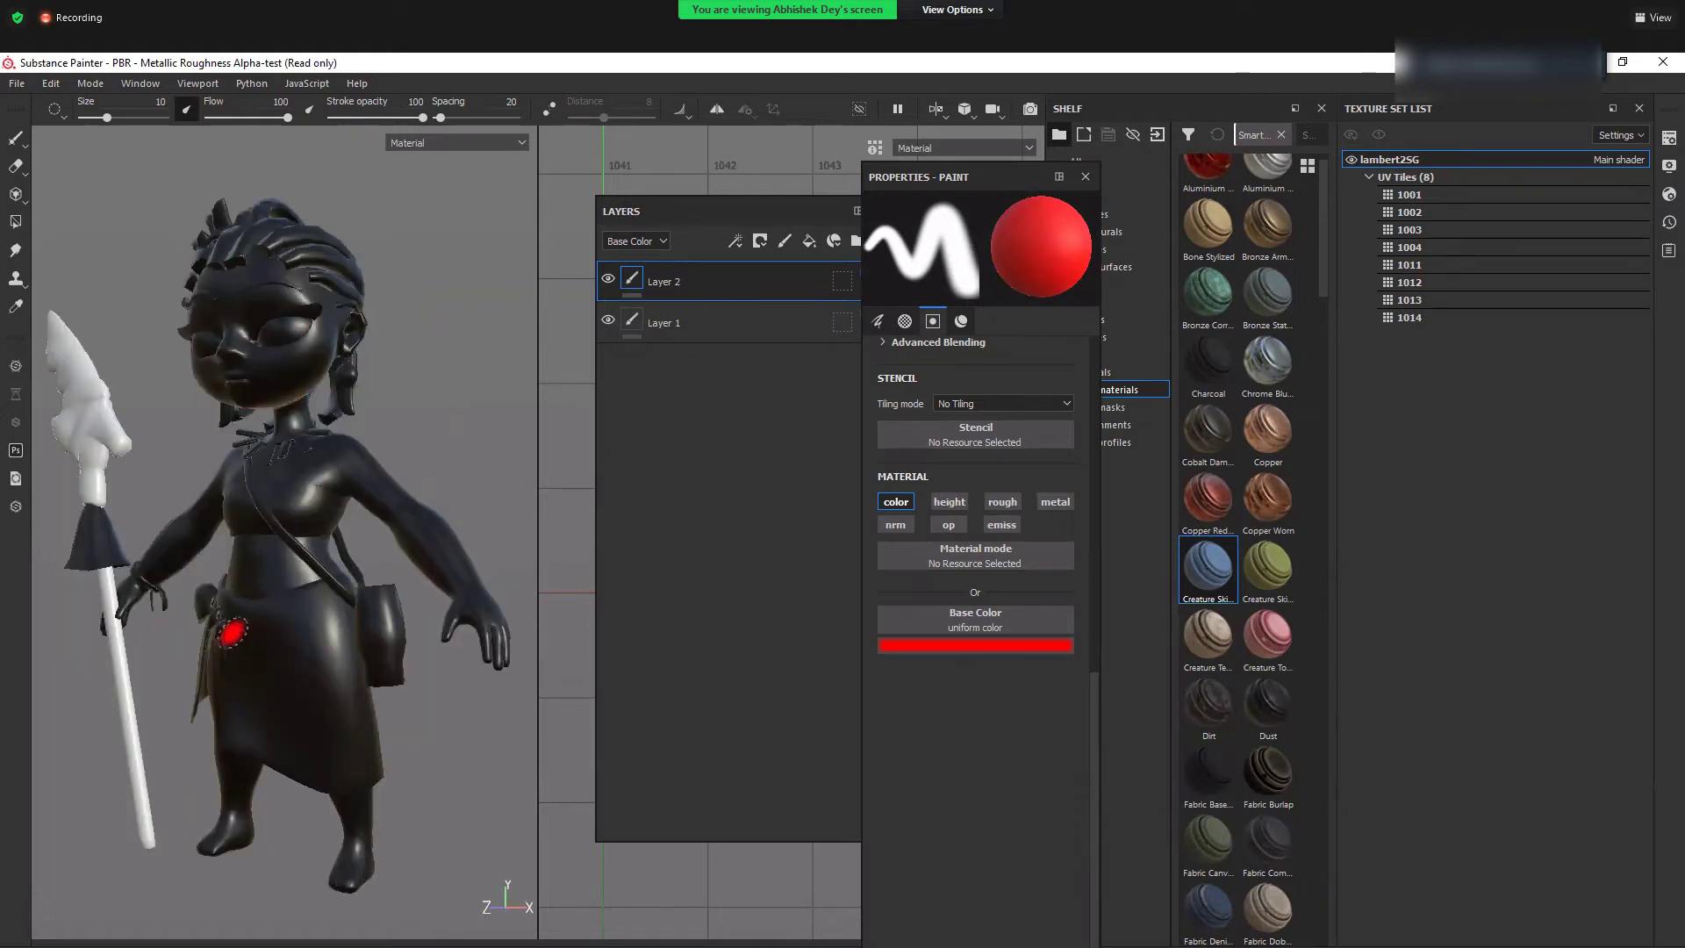
# - Move the paint properties and layer stack off the UV tiles and paint red strokes across the girl's head and shoulder strap
pyautogui.click(728, 282)
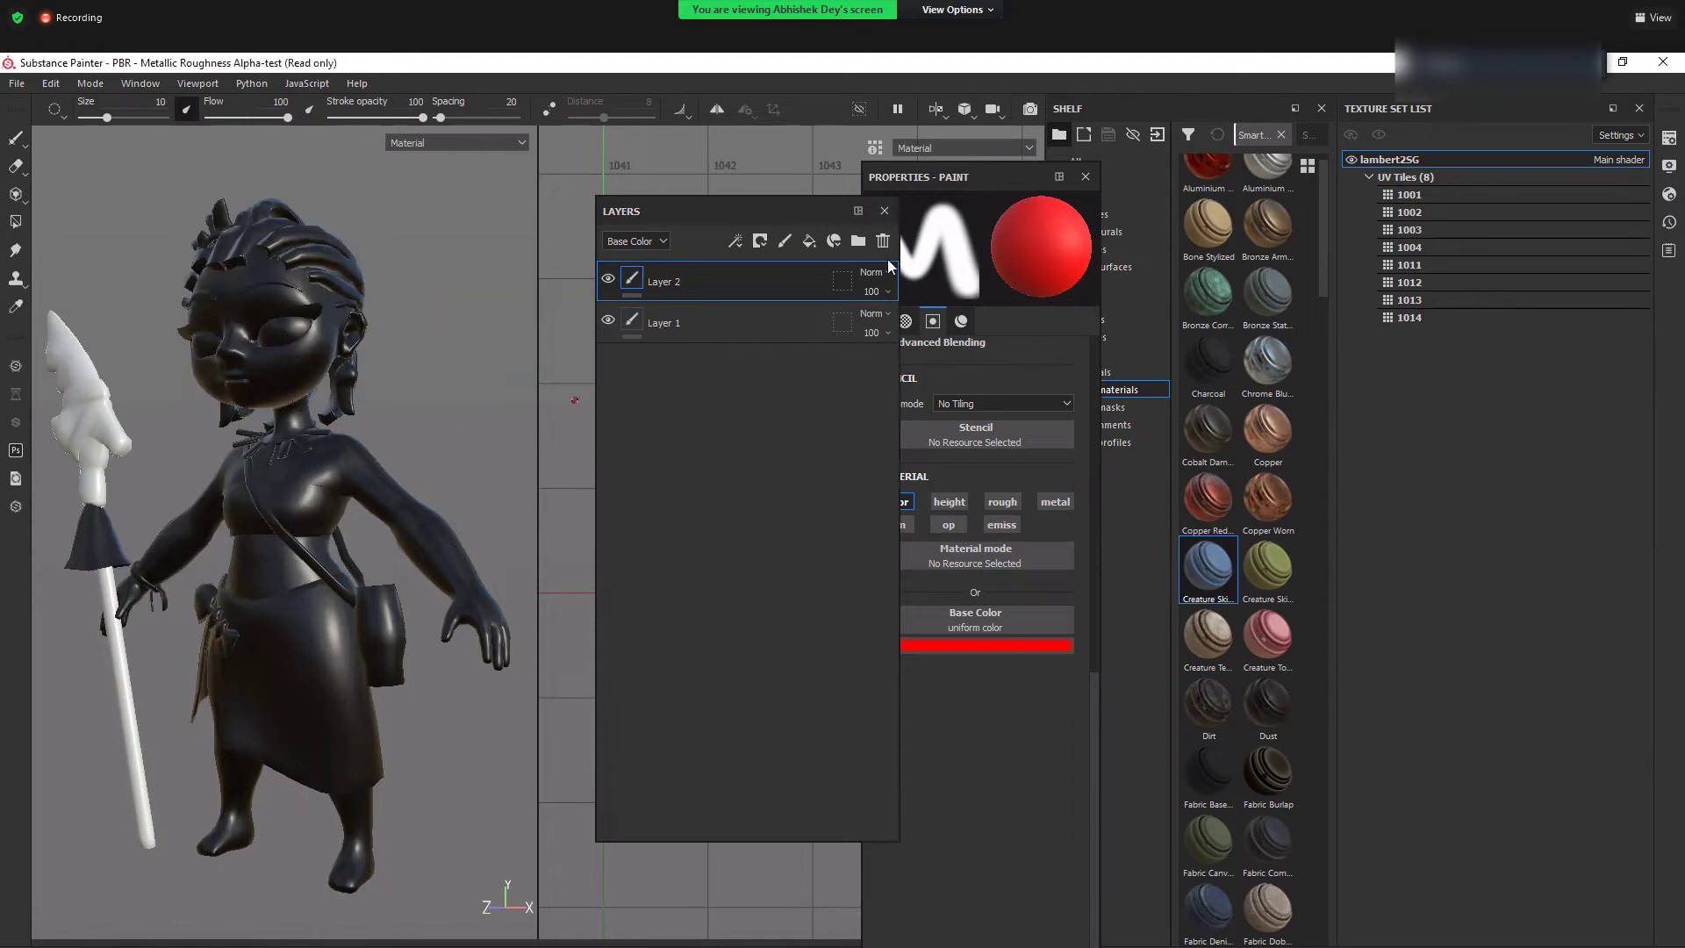
pyautogui.moveTo(818, 216); pyautogui.dragTo(712, 343)
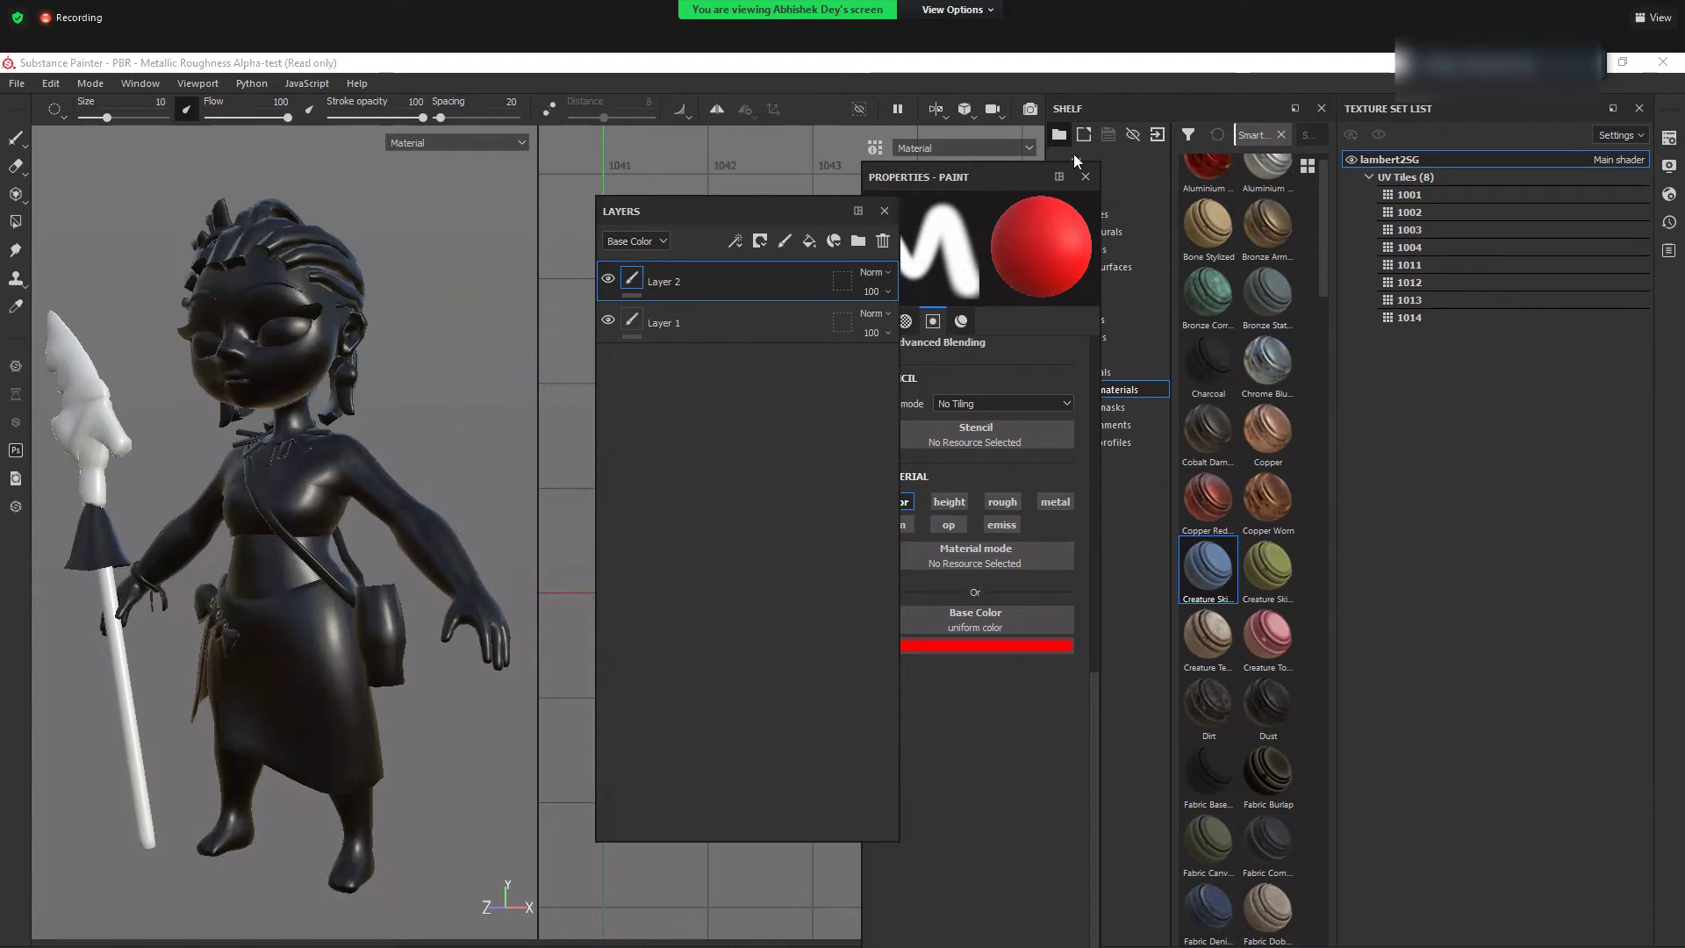
pyautogui.moveTo(1042, 178); pyautogui.dragTo(1236, 315)
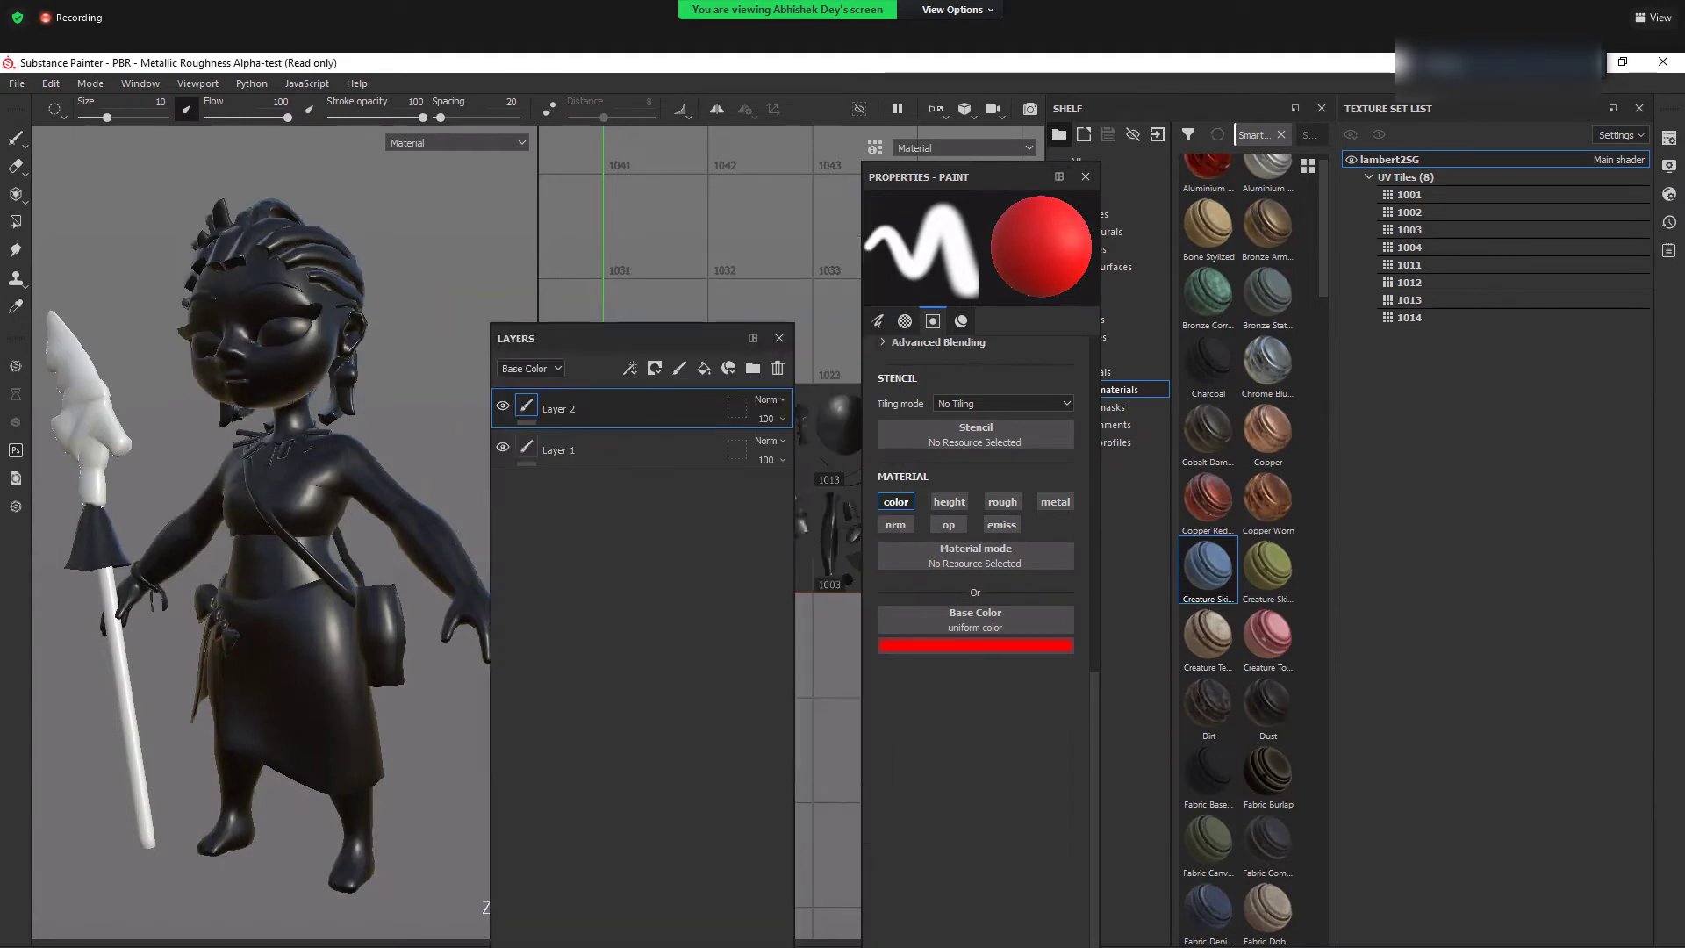
pyautogui.moveTo(719, 349); pyautogui.dragTo(581, 496)
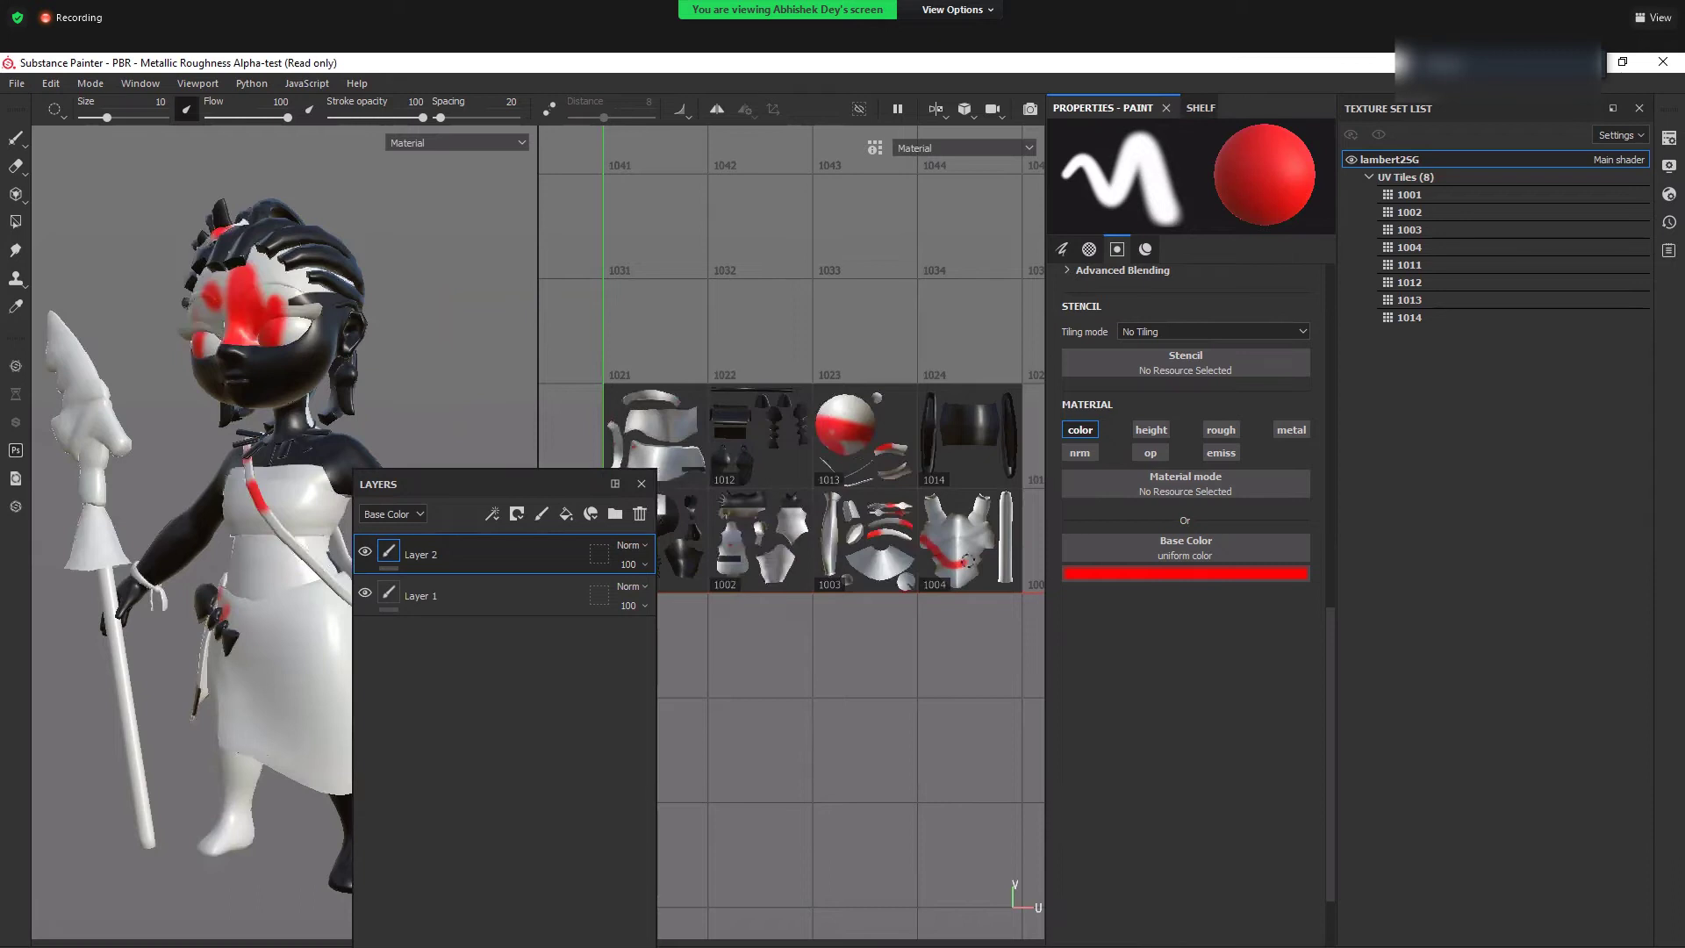
pyautogui.keyDown('alt'); pyautogui.moveTo(848, 462); pyautogui.dragTo(829, 555, button='right'); pyautogui.keyUp('alt')
pyautogui.keyDown('alt'); pyautogui.moveTo(793, 538); pyautogui.dragTo(801, 505, button='middle'); pyautogui.keyUp('alt')
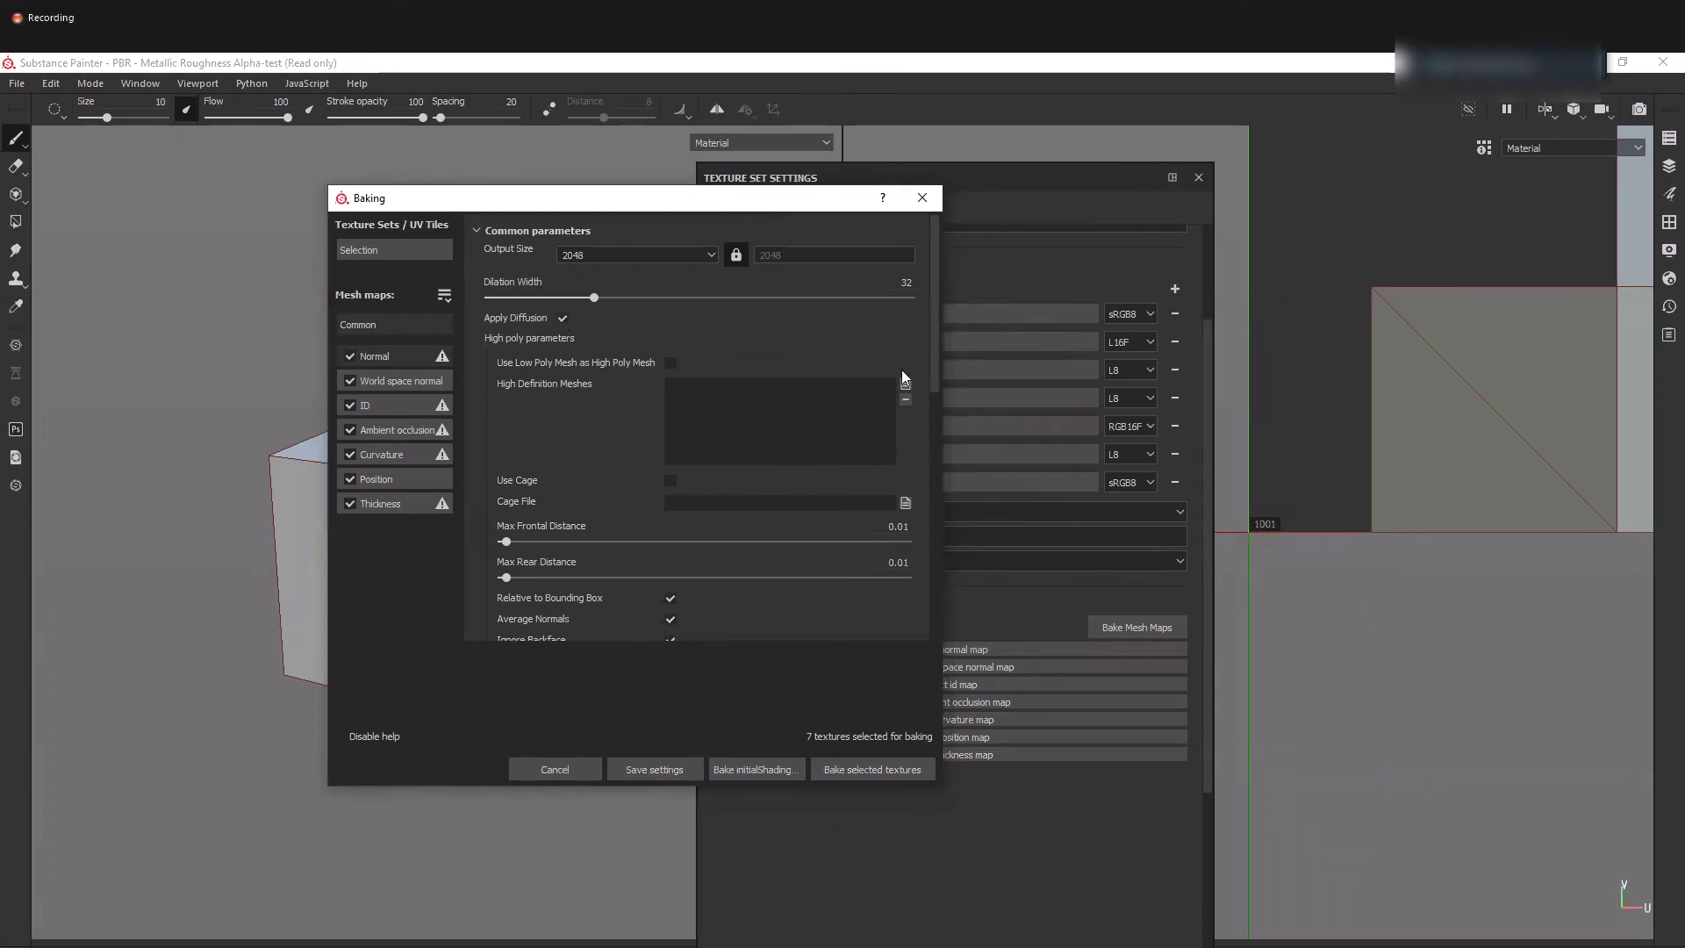
pyautogui.moveTo(530, 386); pyautogui.dragTo(548, 374)
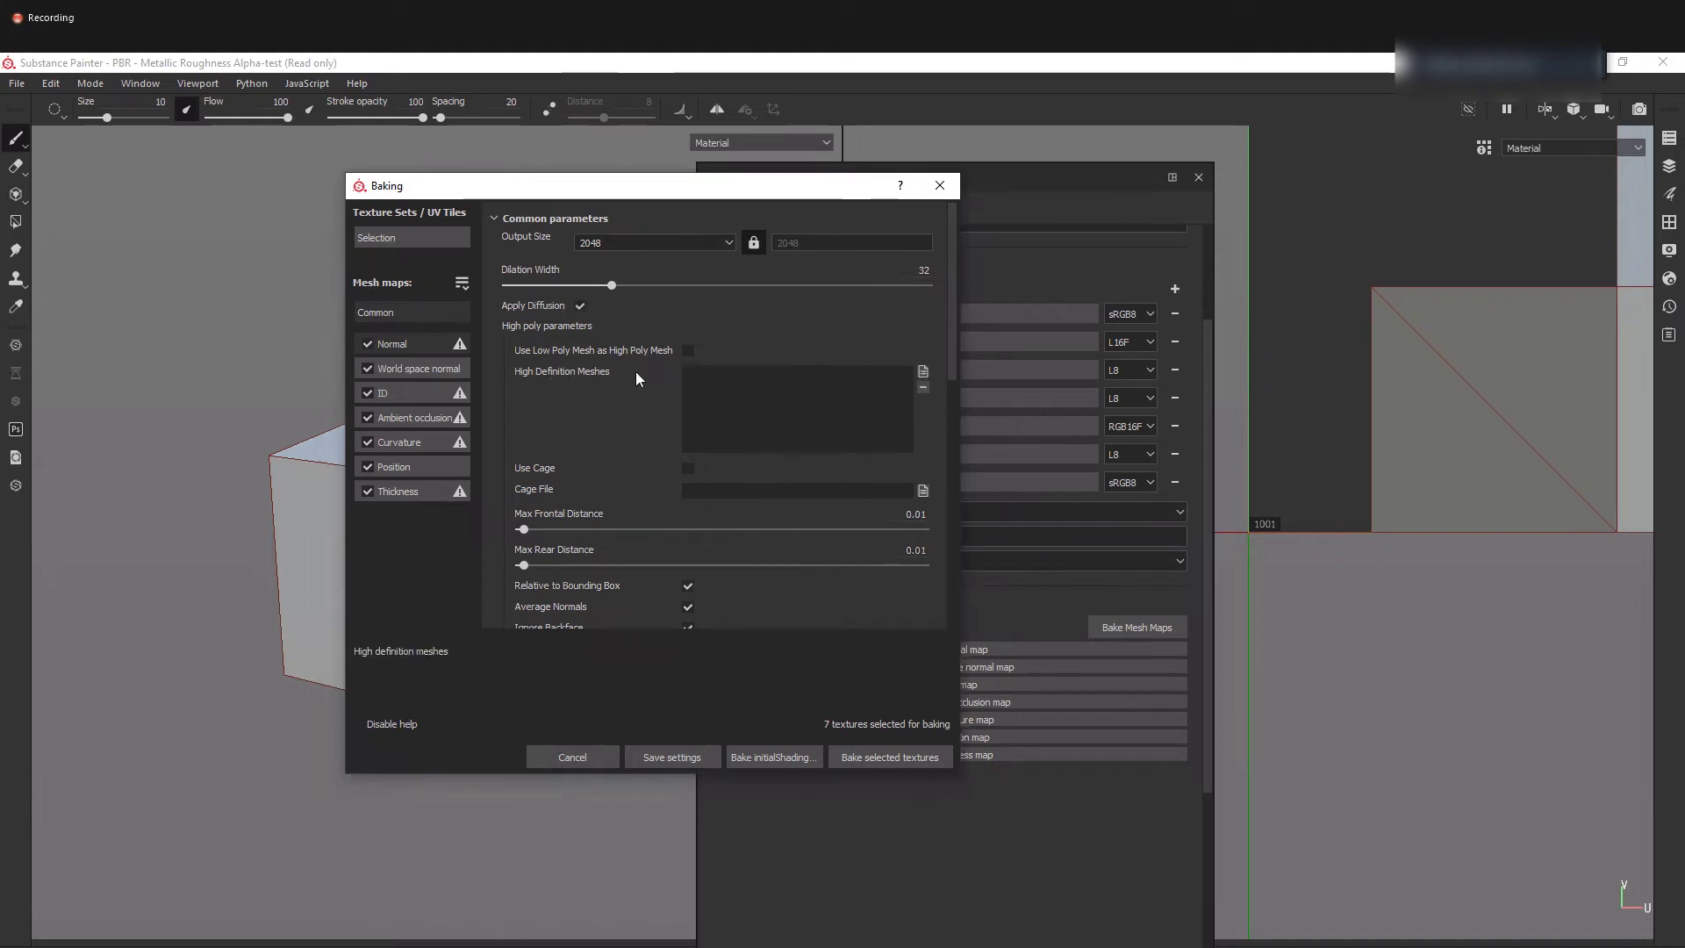
pyautogui.moveTo(602, 191); pyautogui.dragTo(679, 230)
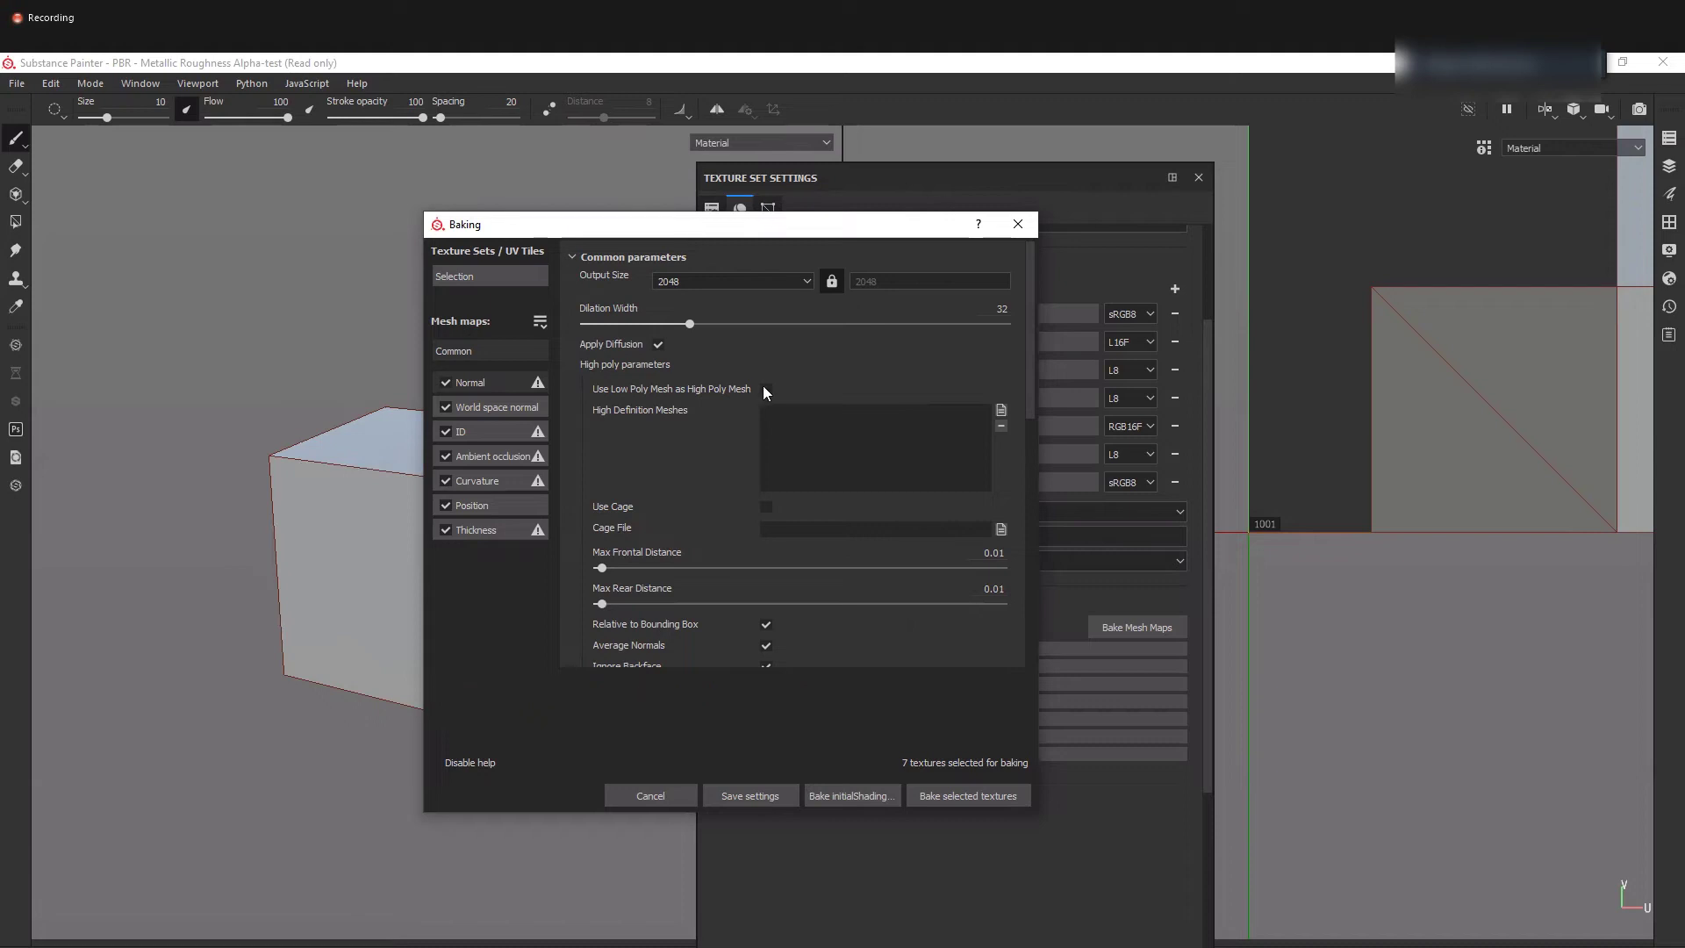
pyautogui.moveTo(763, 391)
pyautogui.click(771, 389)
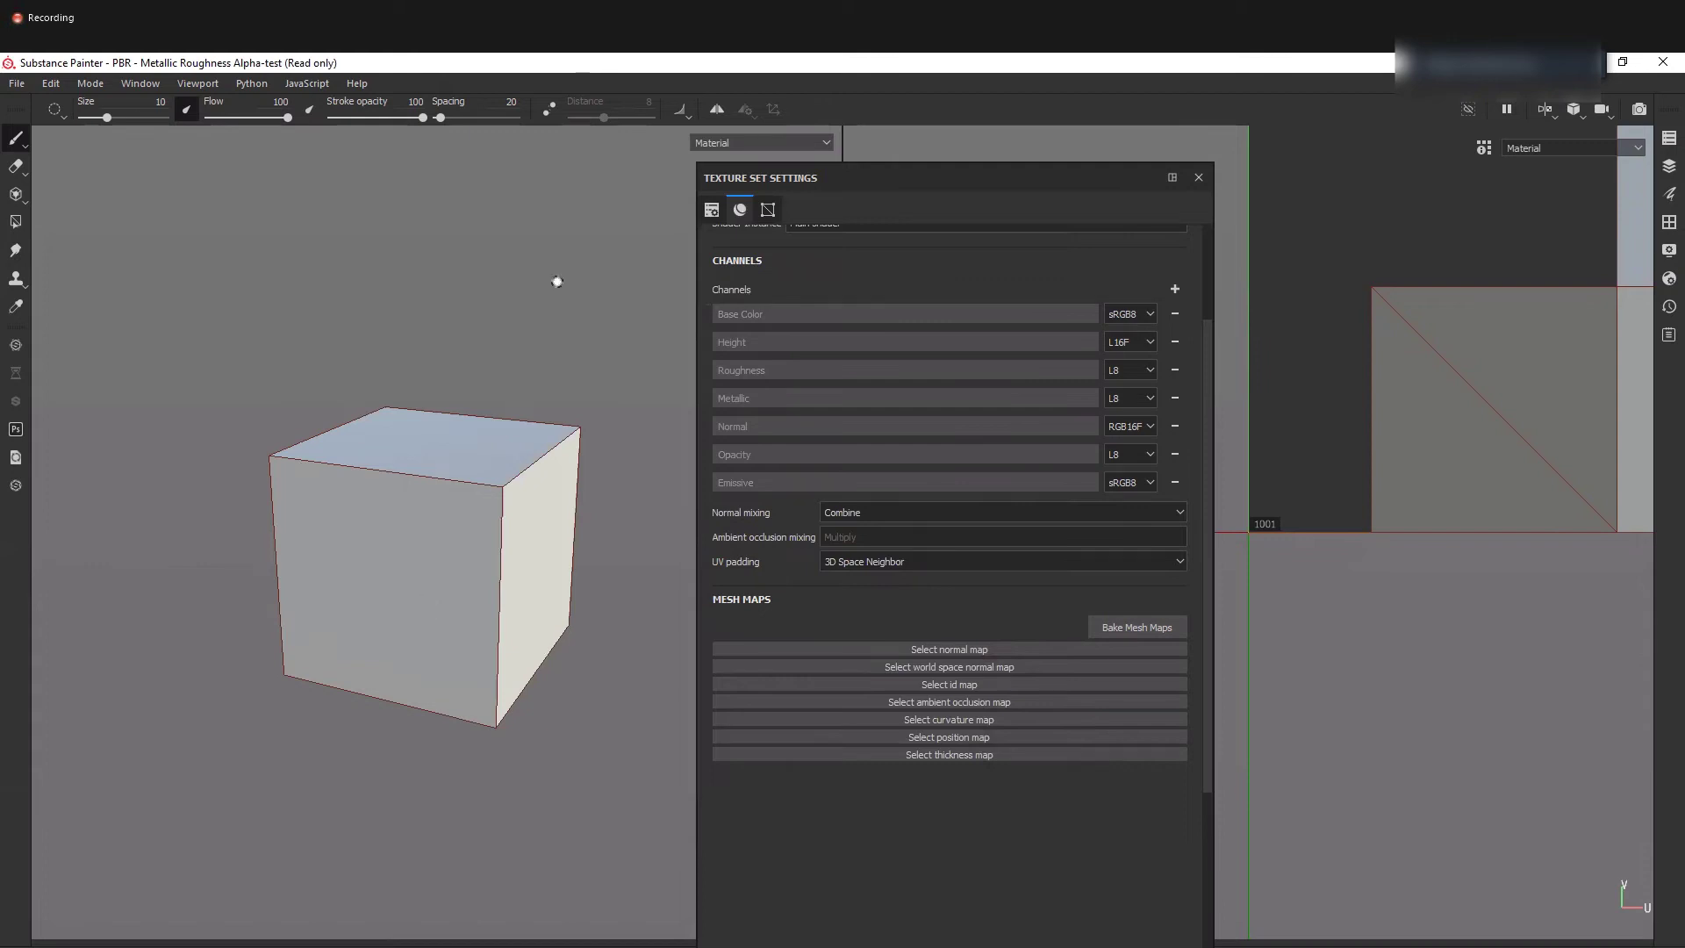
# - In the mesh map baking settings, set the output size to 2048 and add box_high as the high definition mesh
pyautogui.click(17, 82)
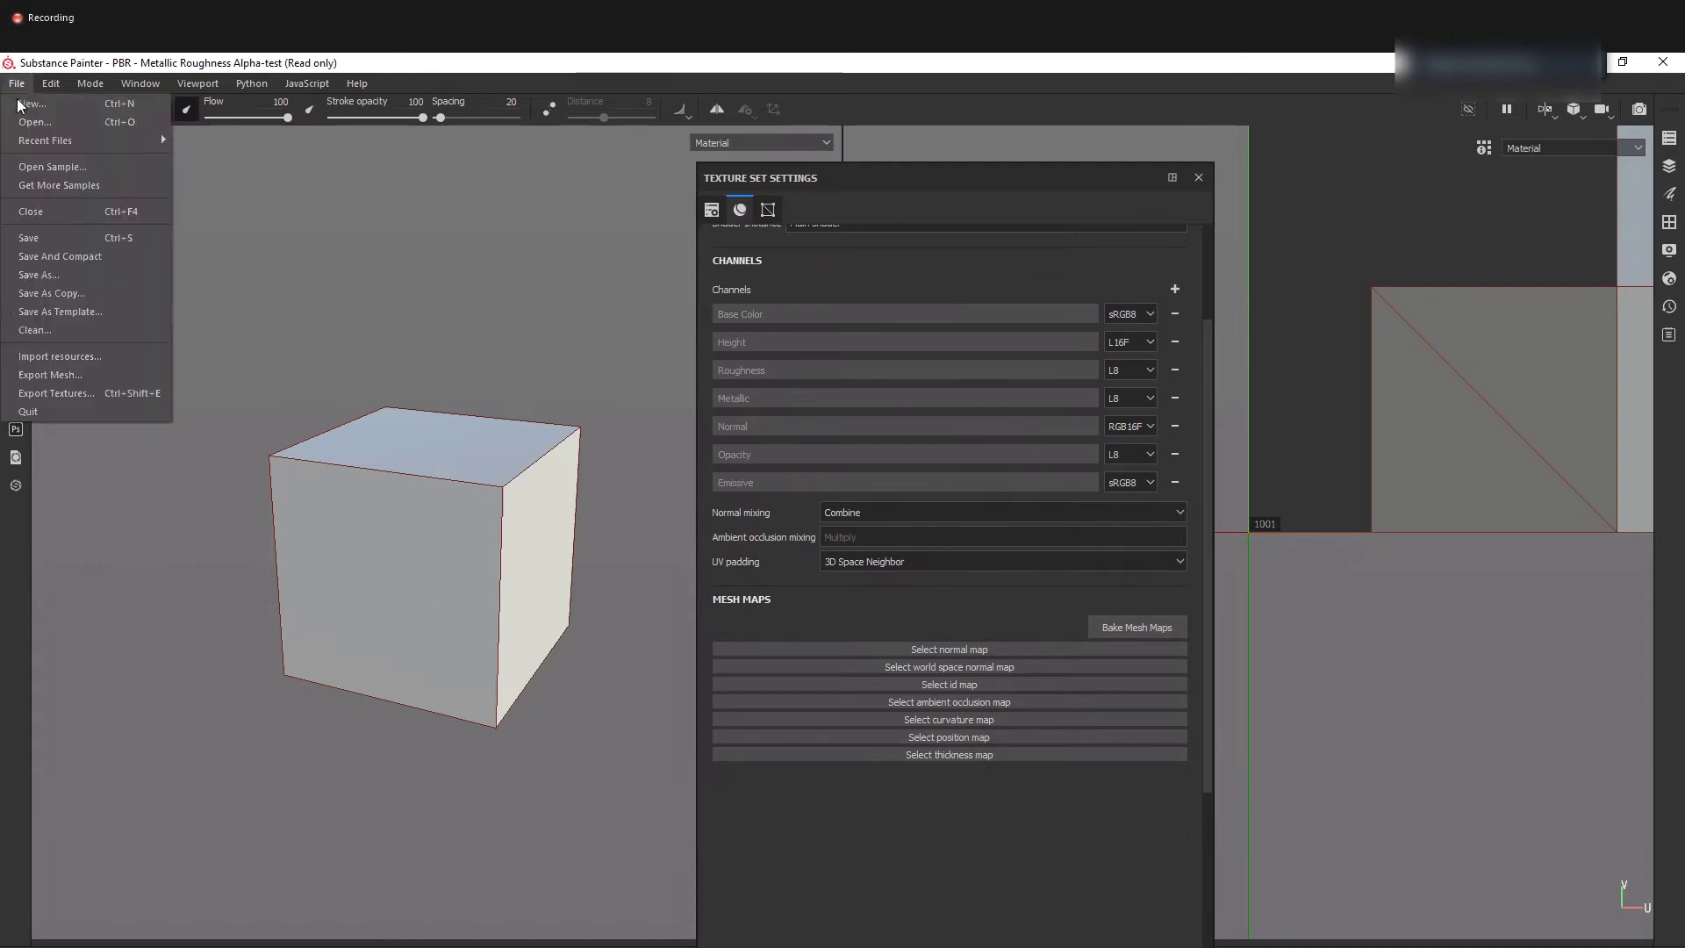
pyautogui.moveTo(50, 83)
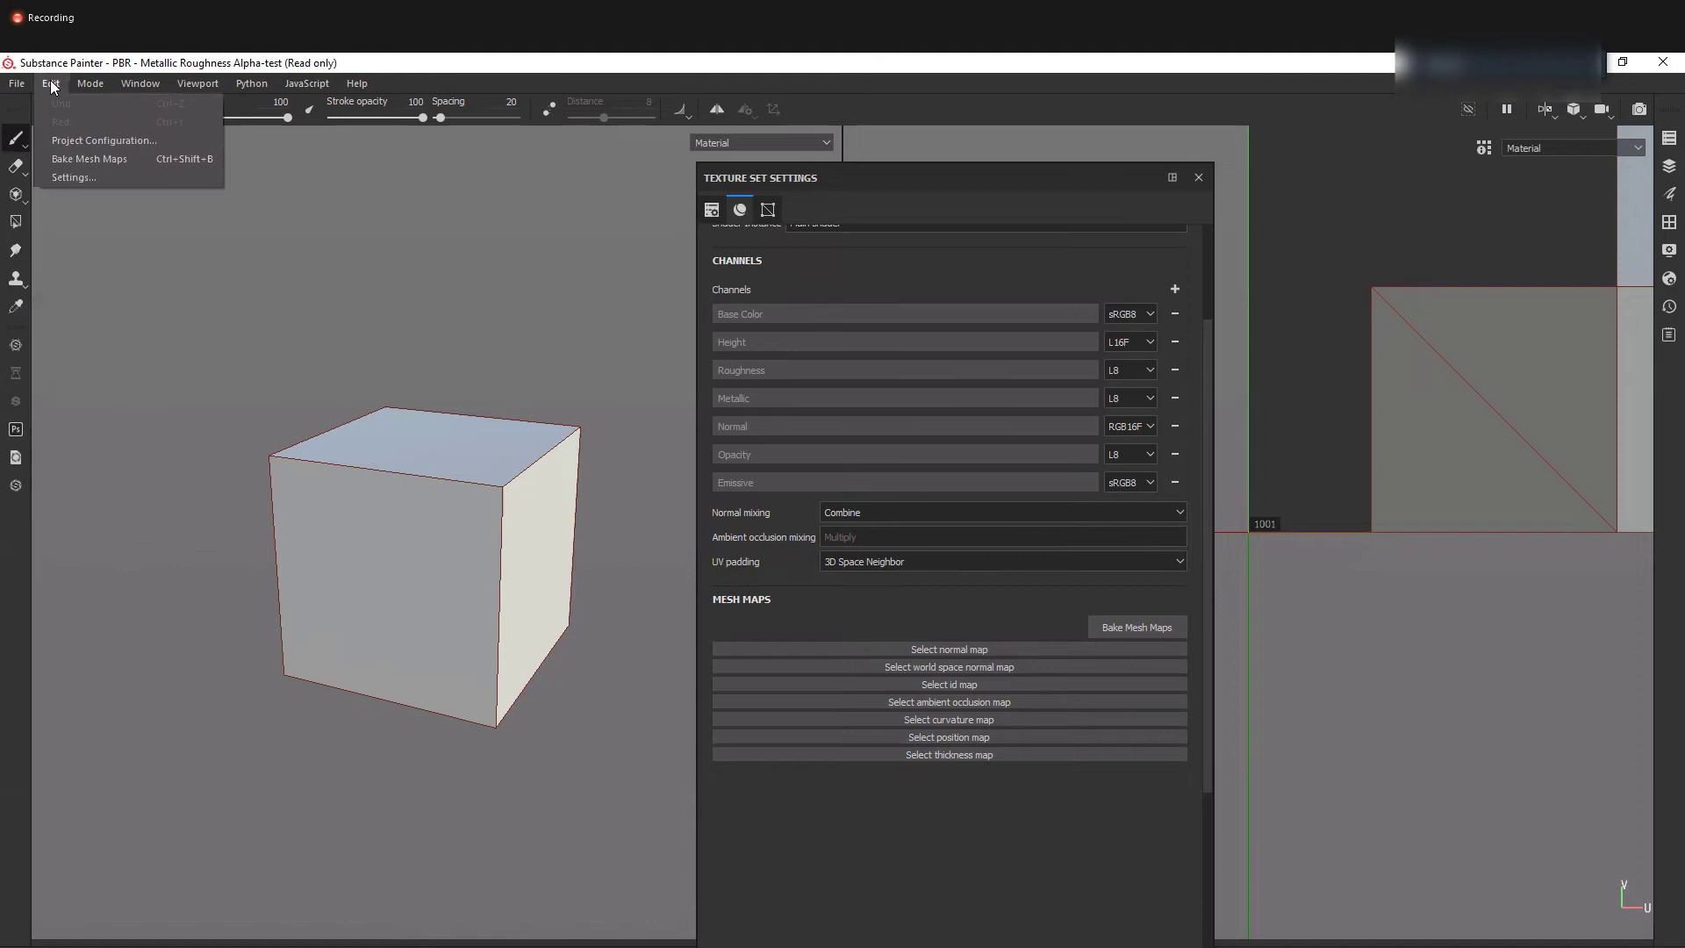
pyautogui.click(82, 161)
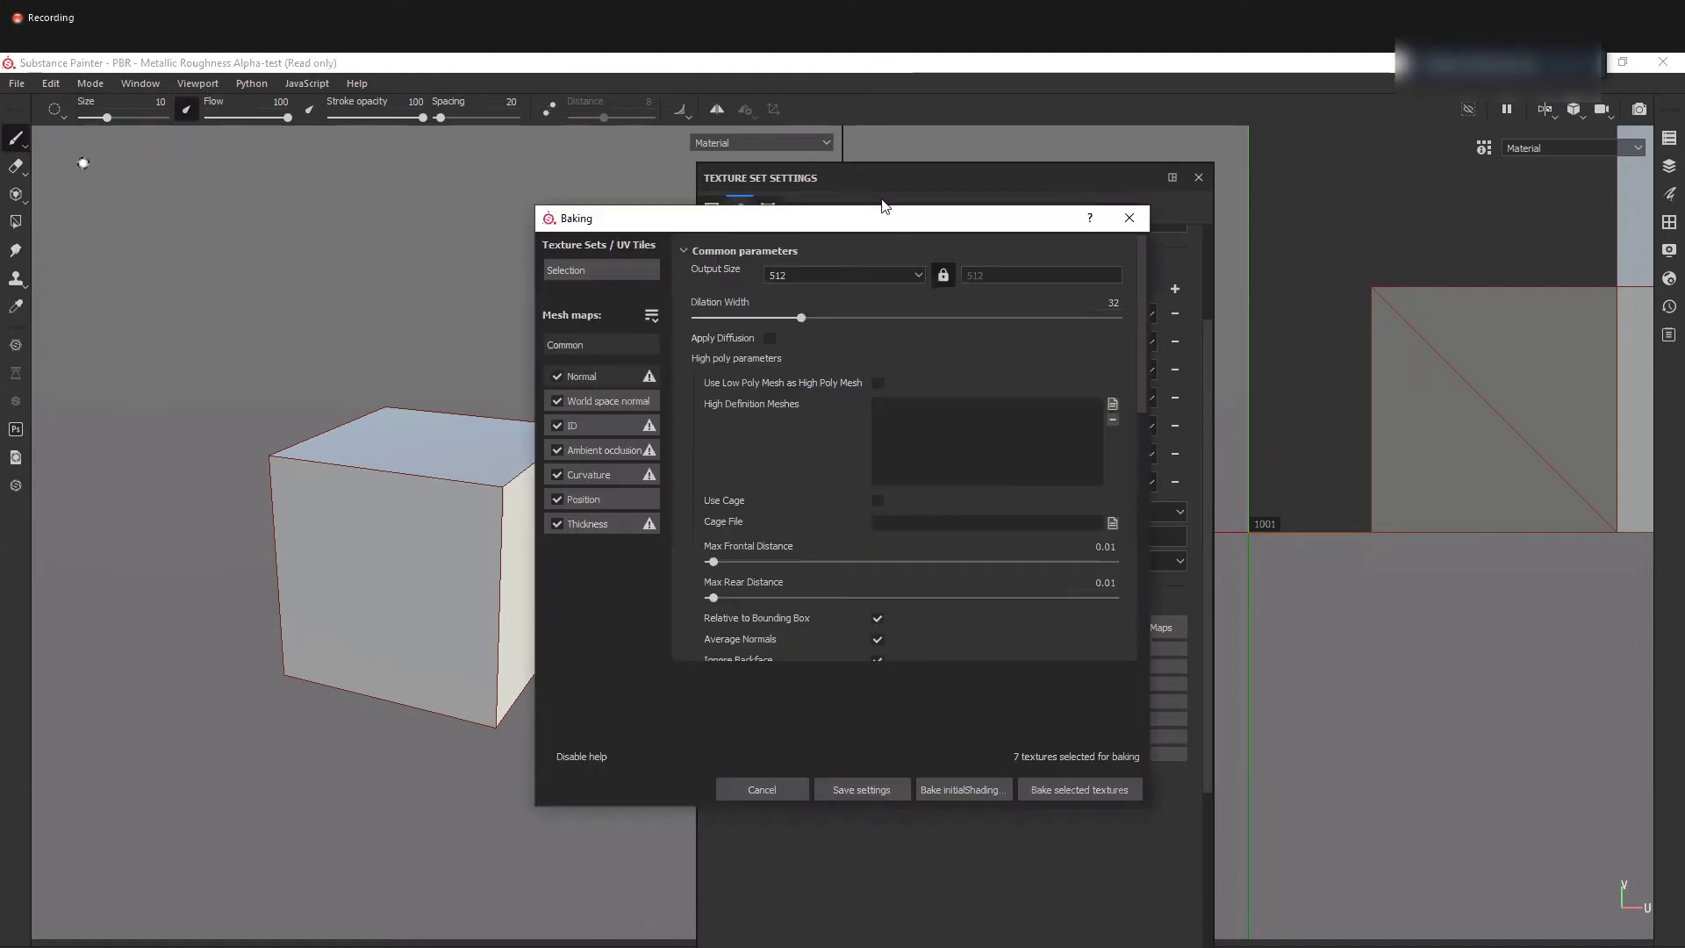
pyautogui.click(857, 256)
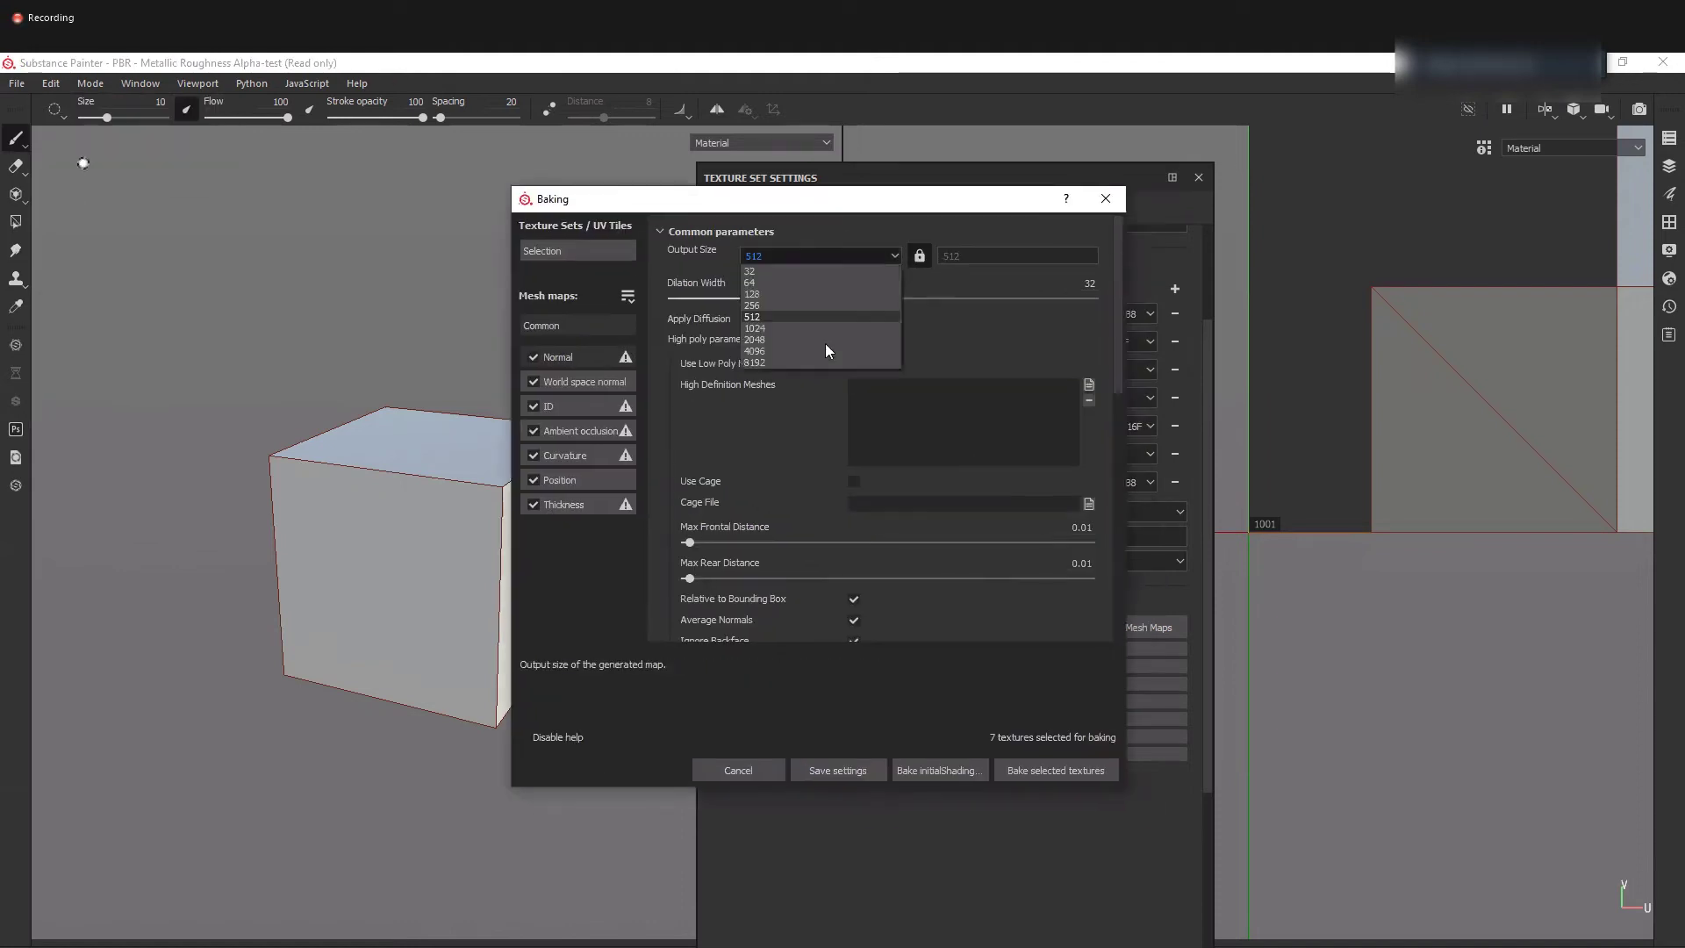
pyautogui.click(825, 339)
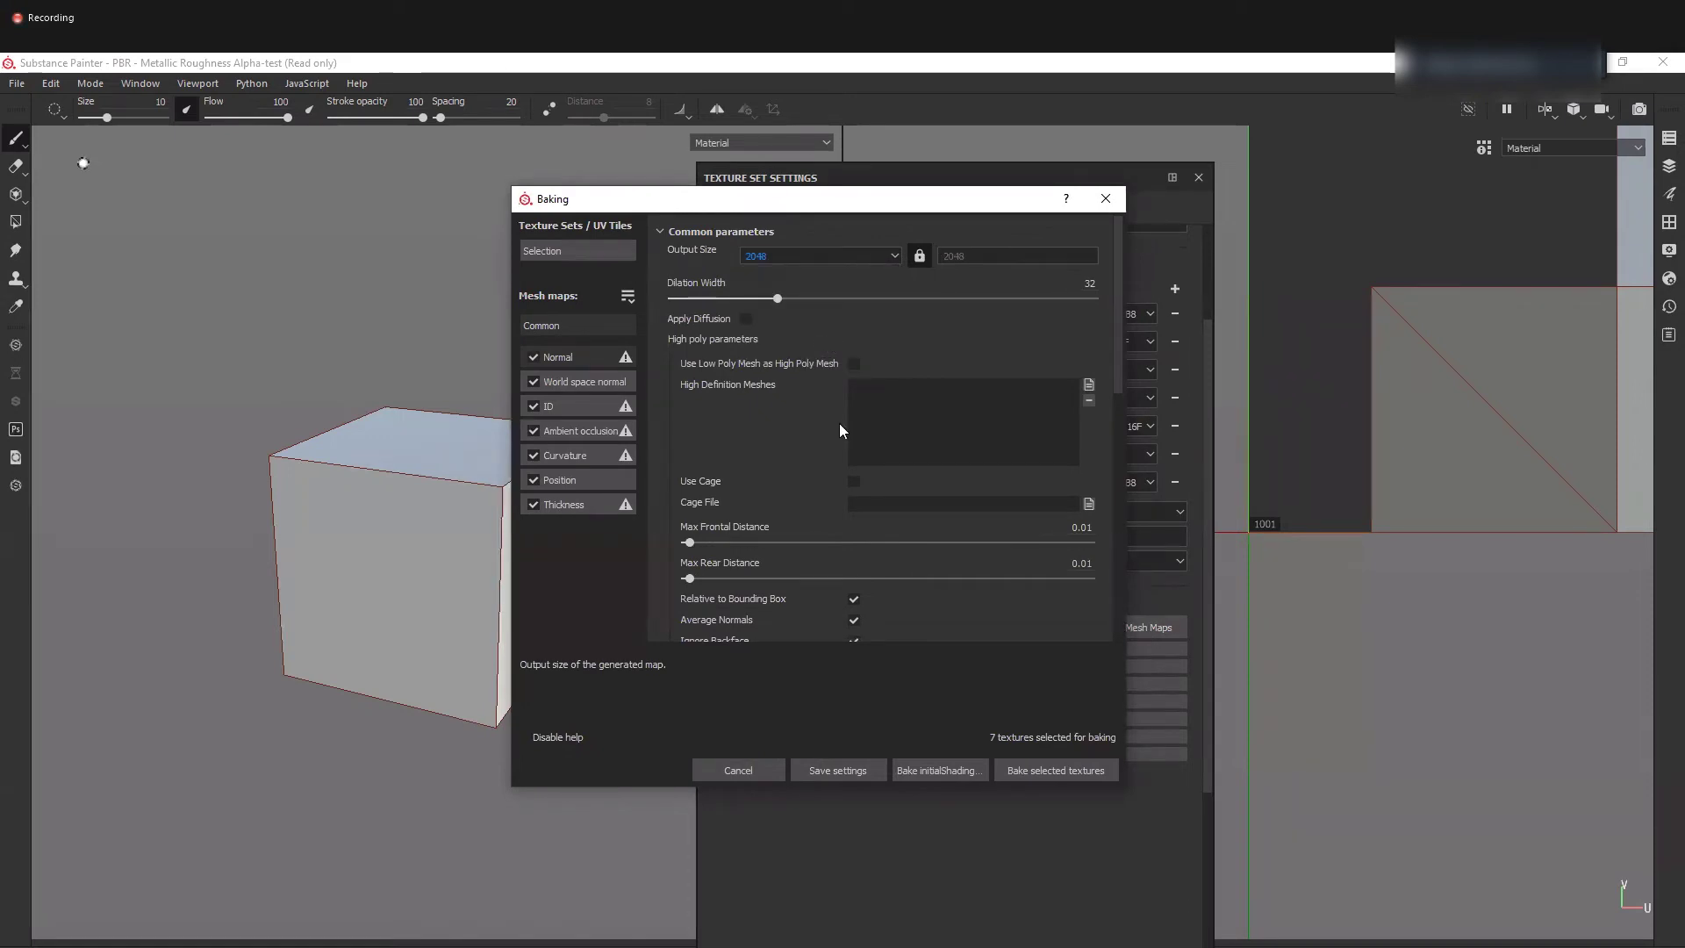
pyautogui.click(1089, 385)
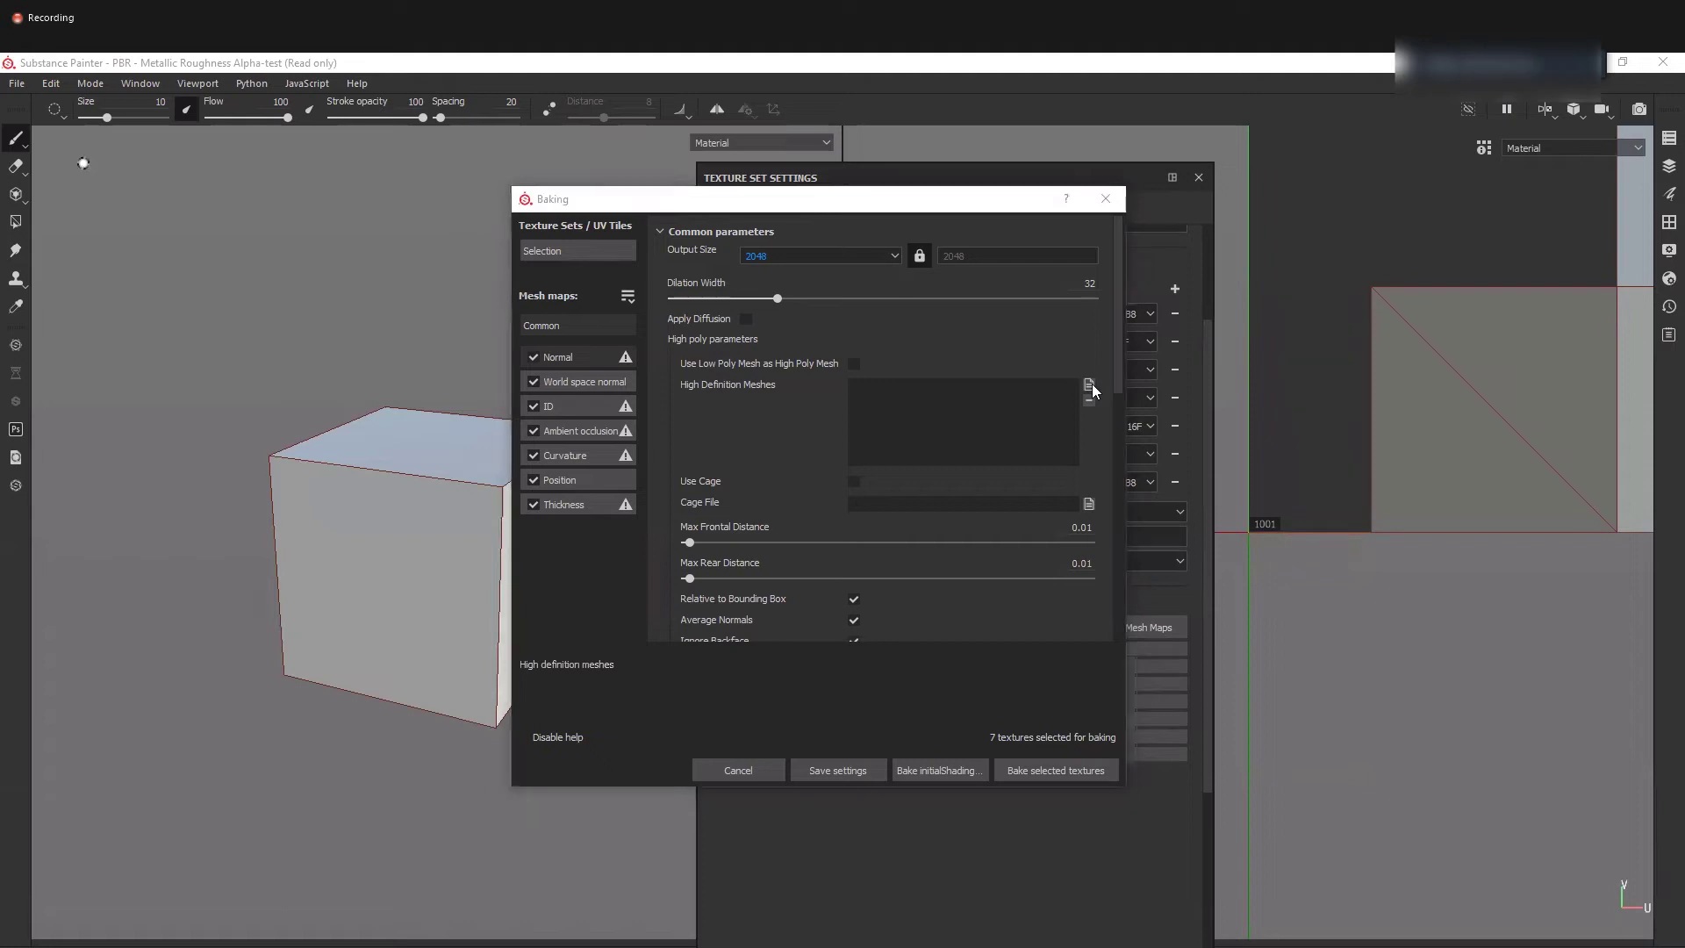
pyautogui.moveTo(860, 235); pyautogui.dragTo(950, 301)
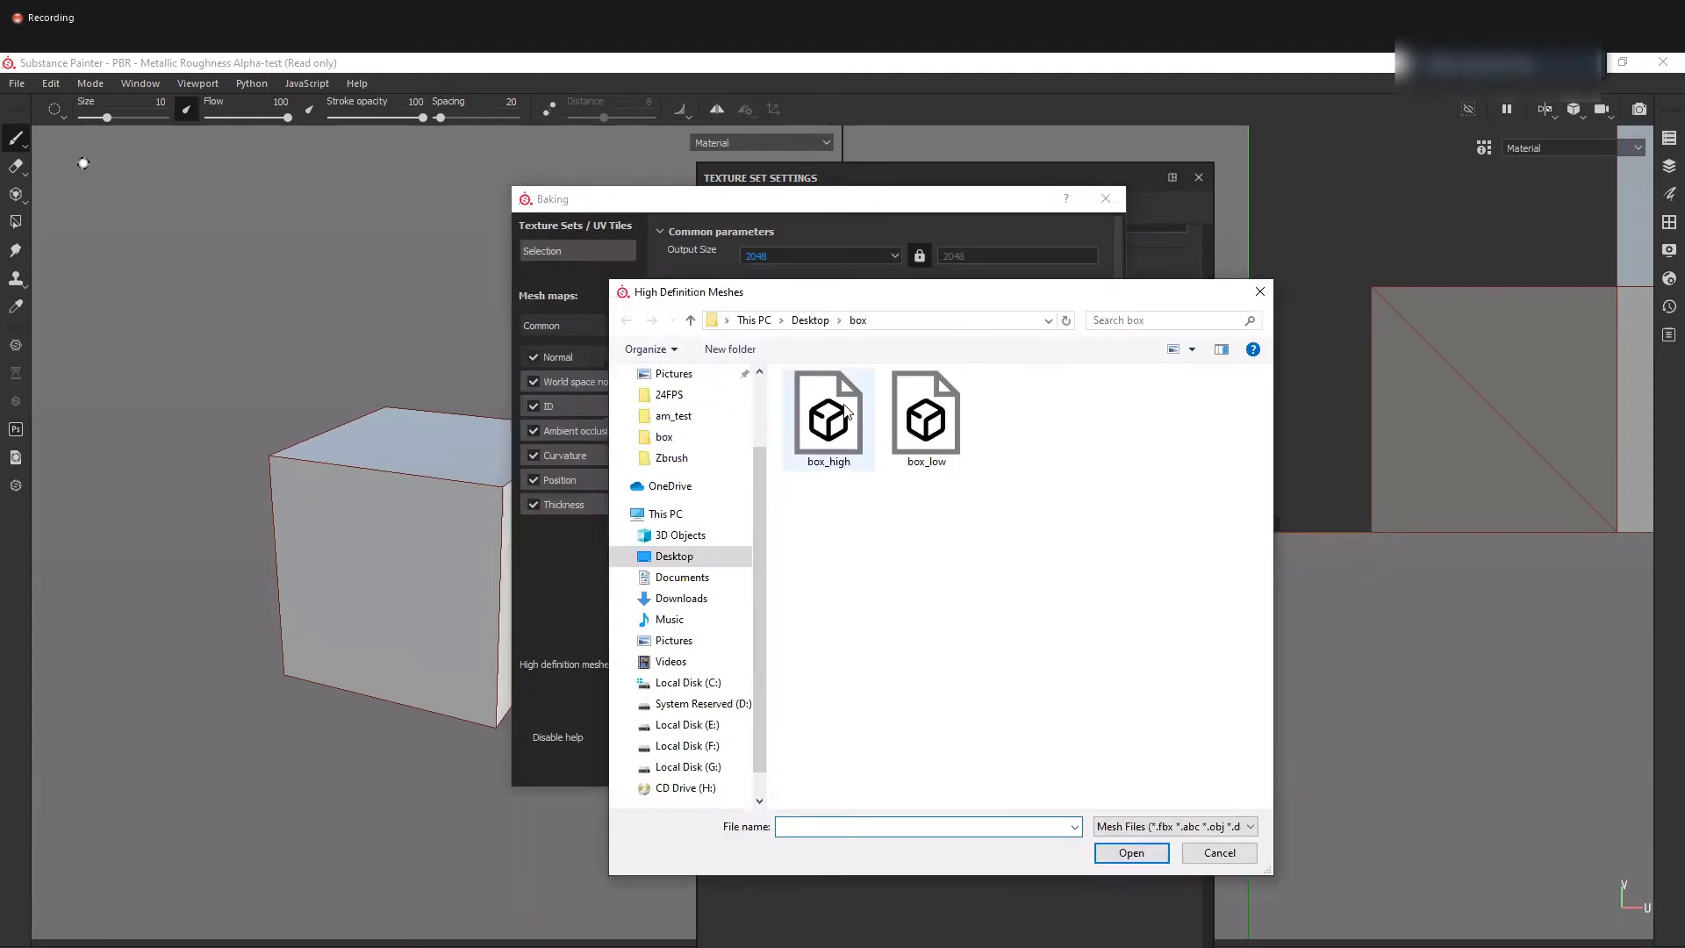
pyautogui.click(829, 420)
pyautogui.click(1132, 853)
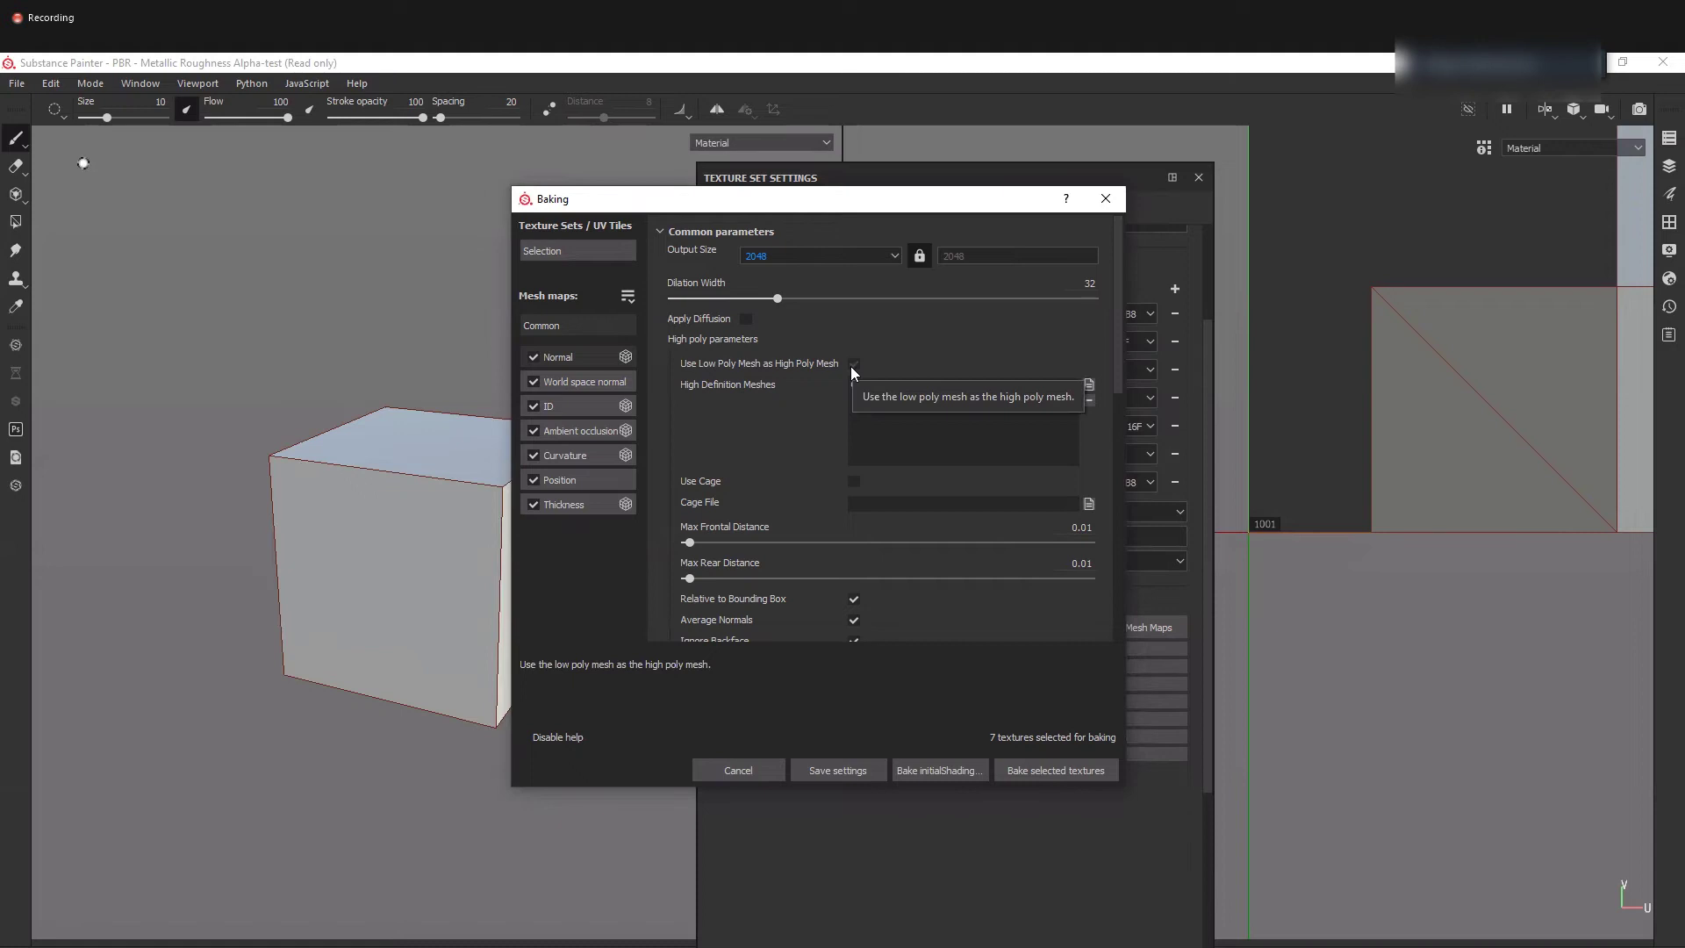
pyautogui.click(915, 388)
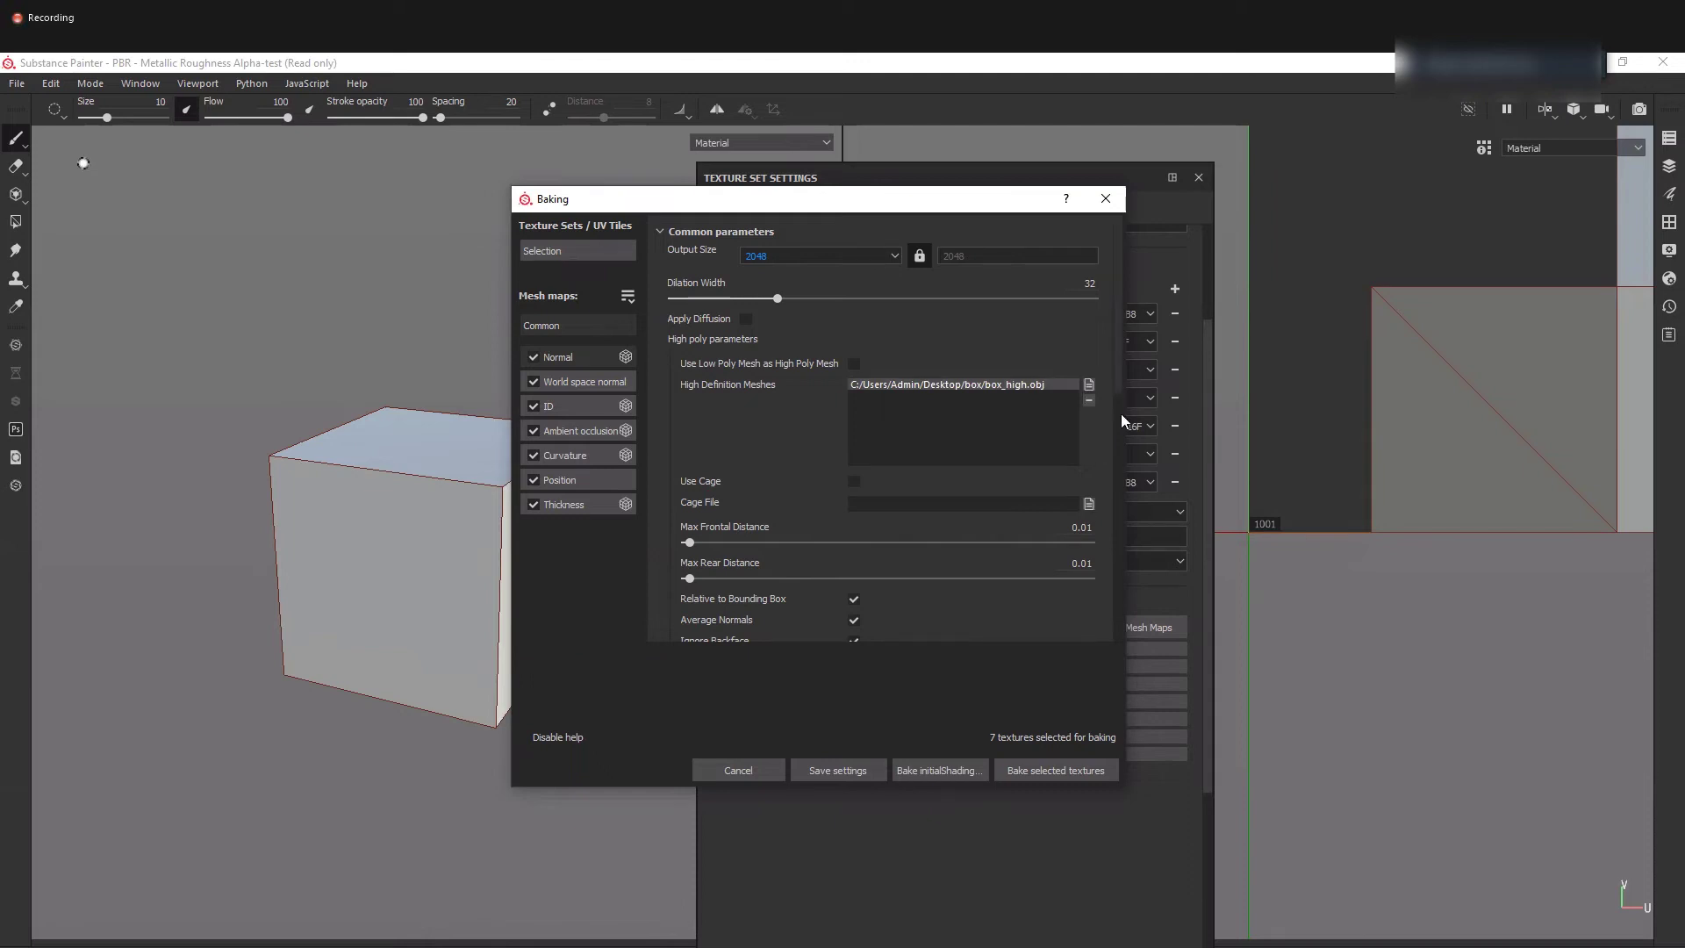
# - Bake all selected mesh maps onto the box using the default frontal and rear distances
pyautogui.click(1120, 455)
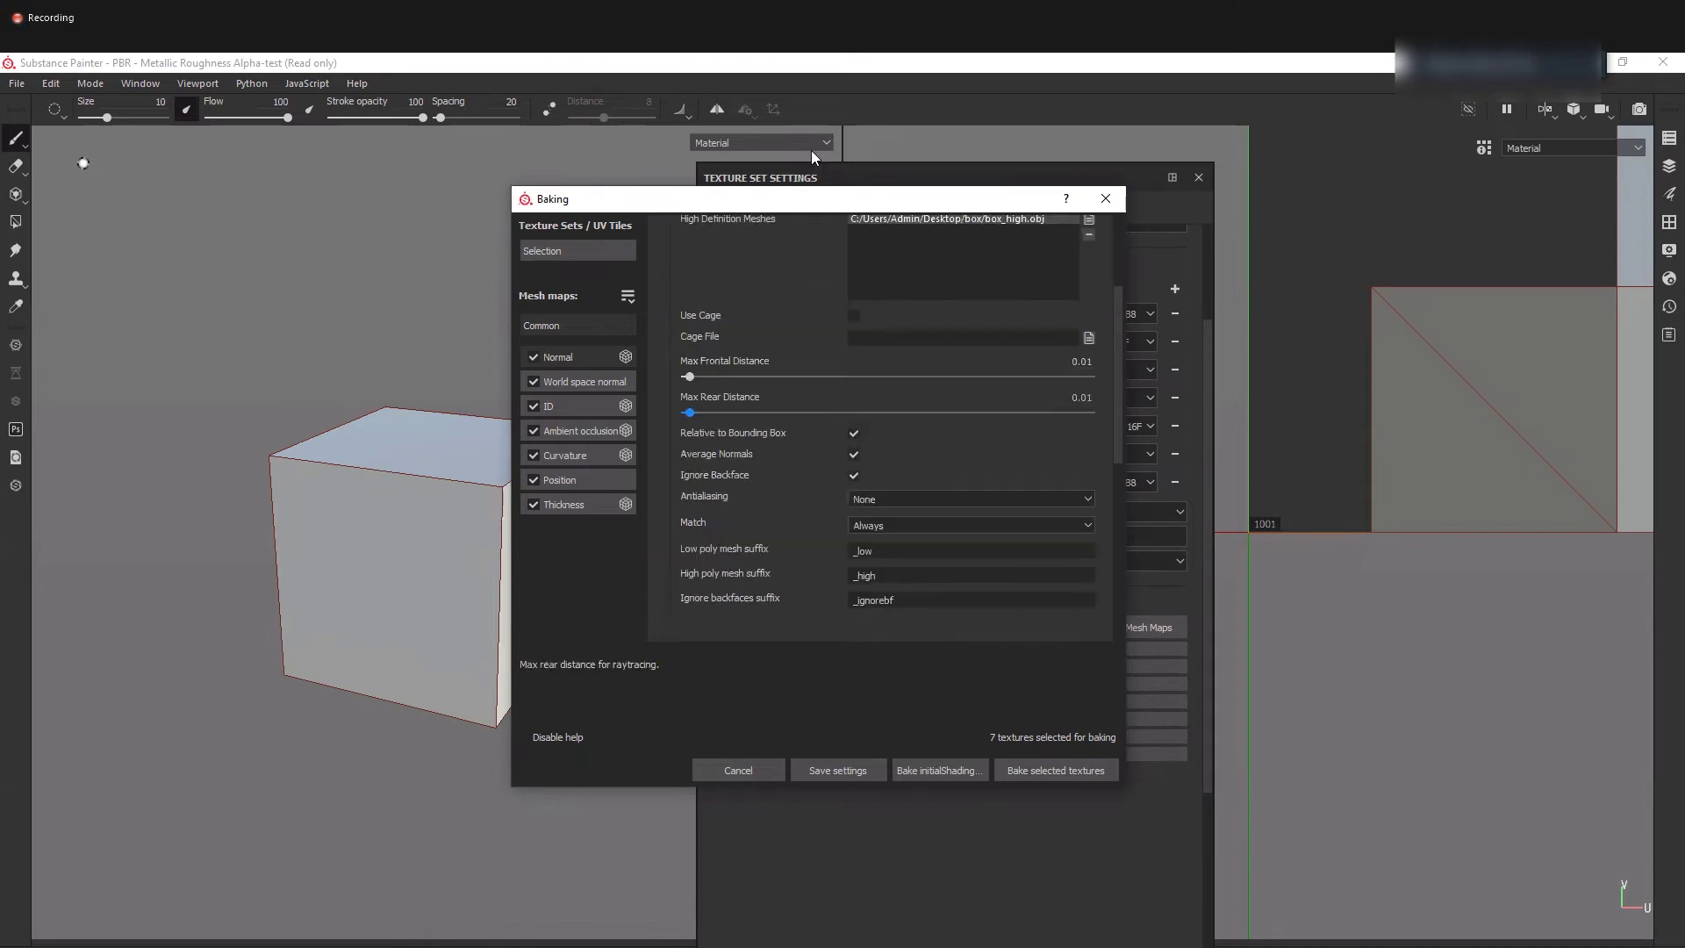
pyautogui.moveTo(1117, 417); pyautogui.dragTo(1115, 414)
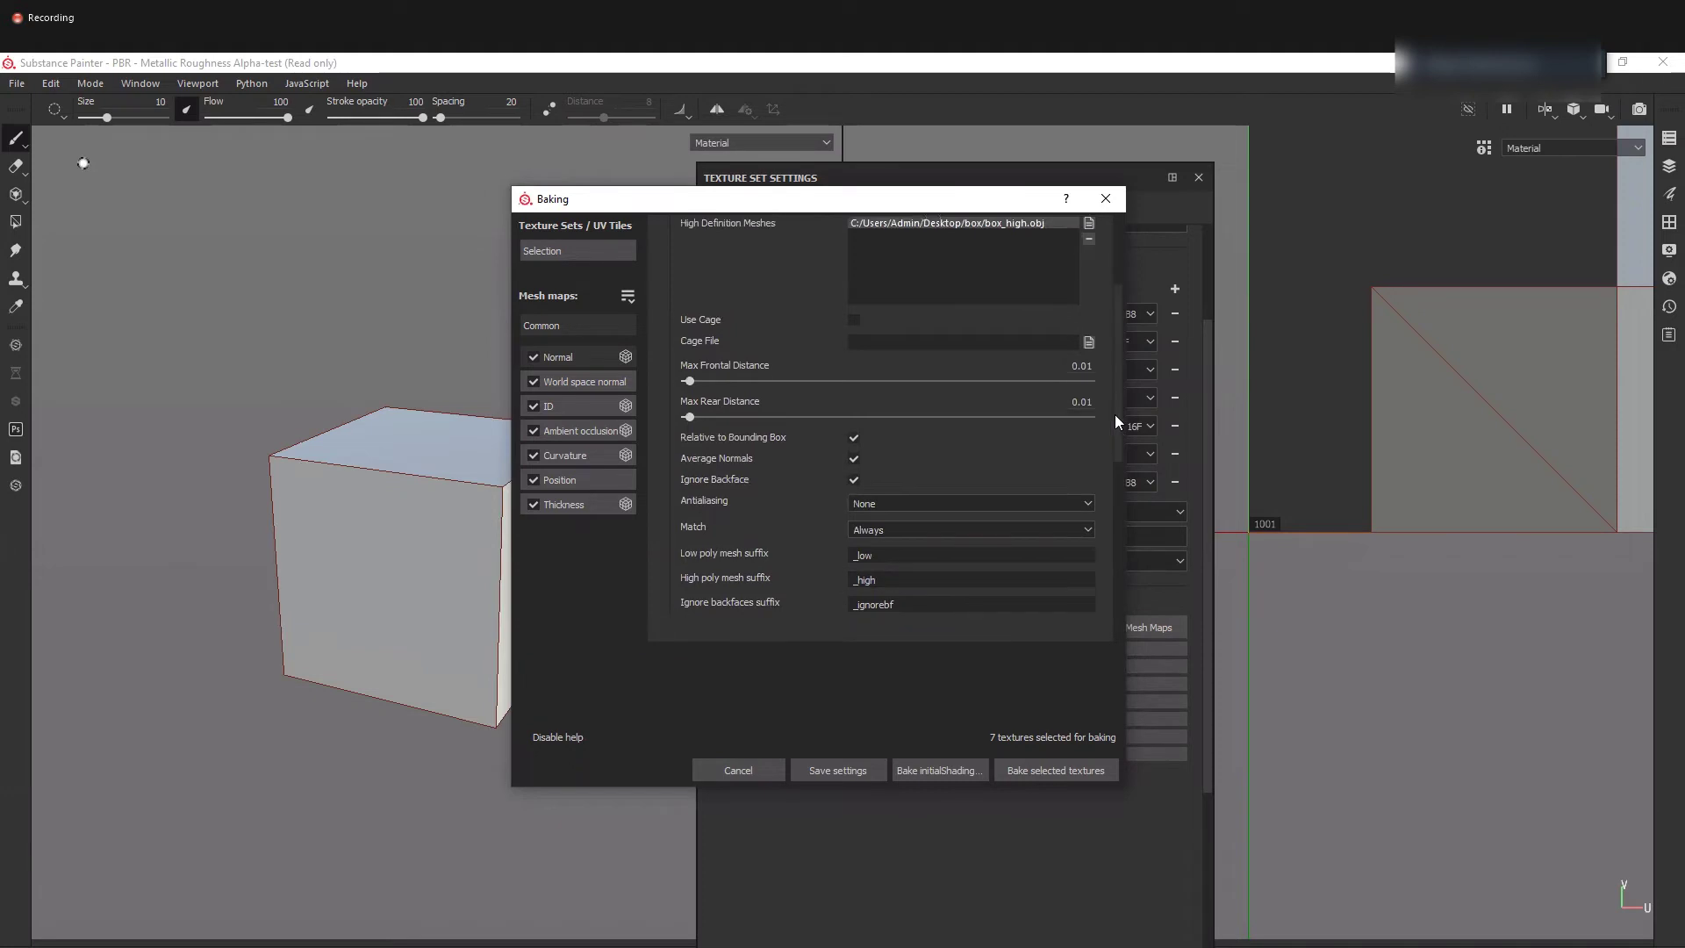
pyautogui.scroll(1, 809, 557)
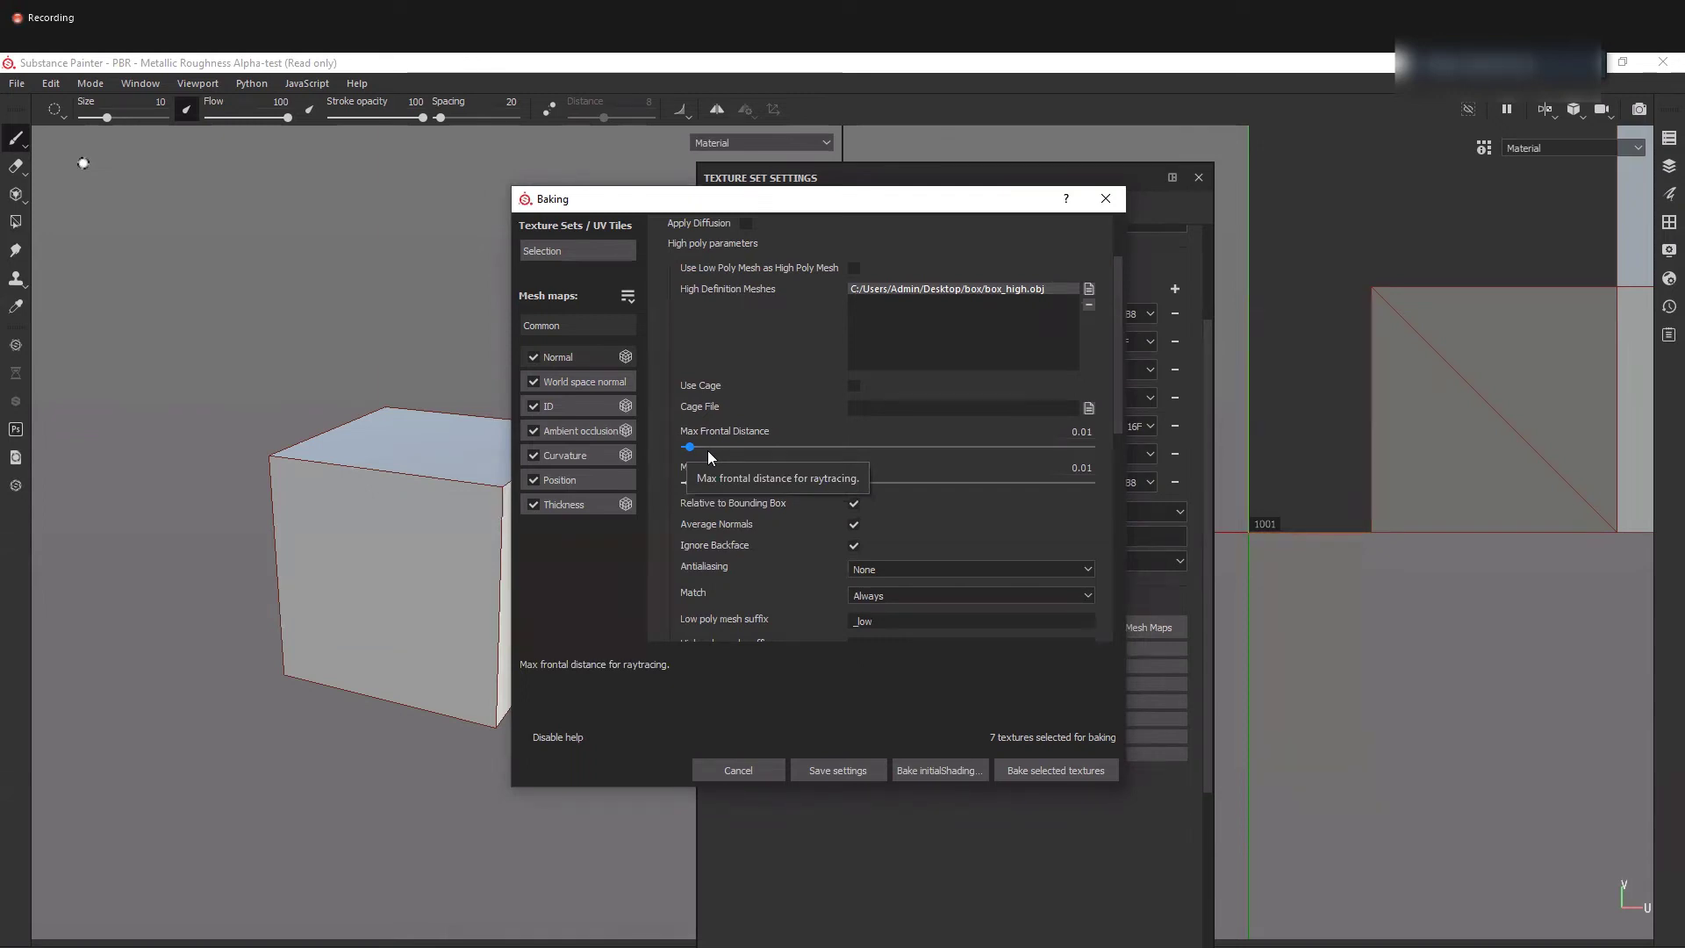
pyautogui.moveTo(823, 200); pyautogui.dragTo(828, 177)
pyautogui.moveTo(1124, 401)
pyautogui.mouseDown()
pyautogui.moveTo(1143, 539)
pyautogui.moveTo(1139, 400)
pyautogui.mouseUp()
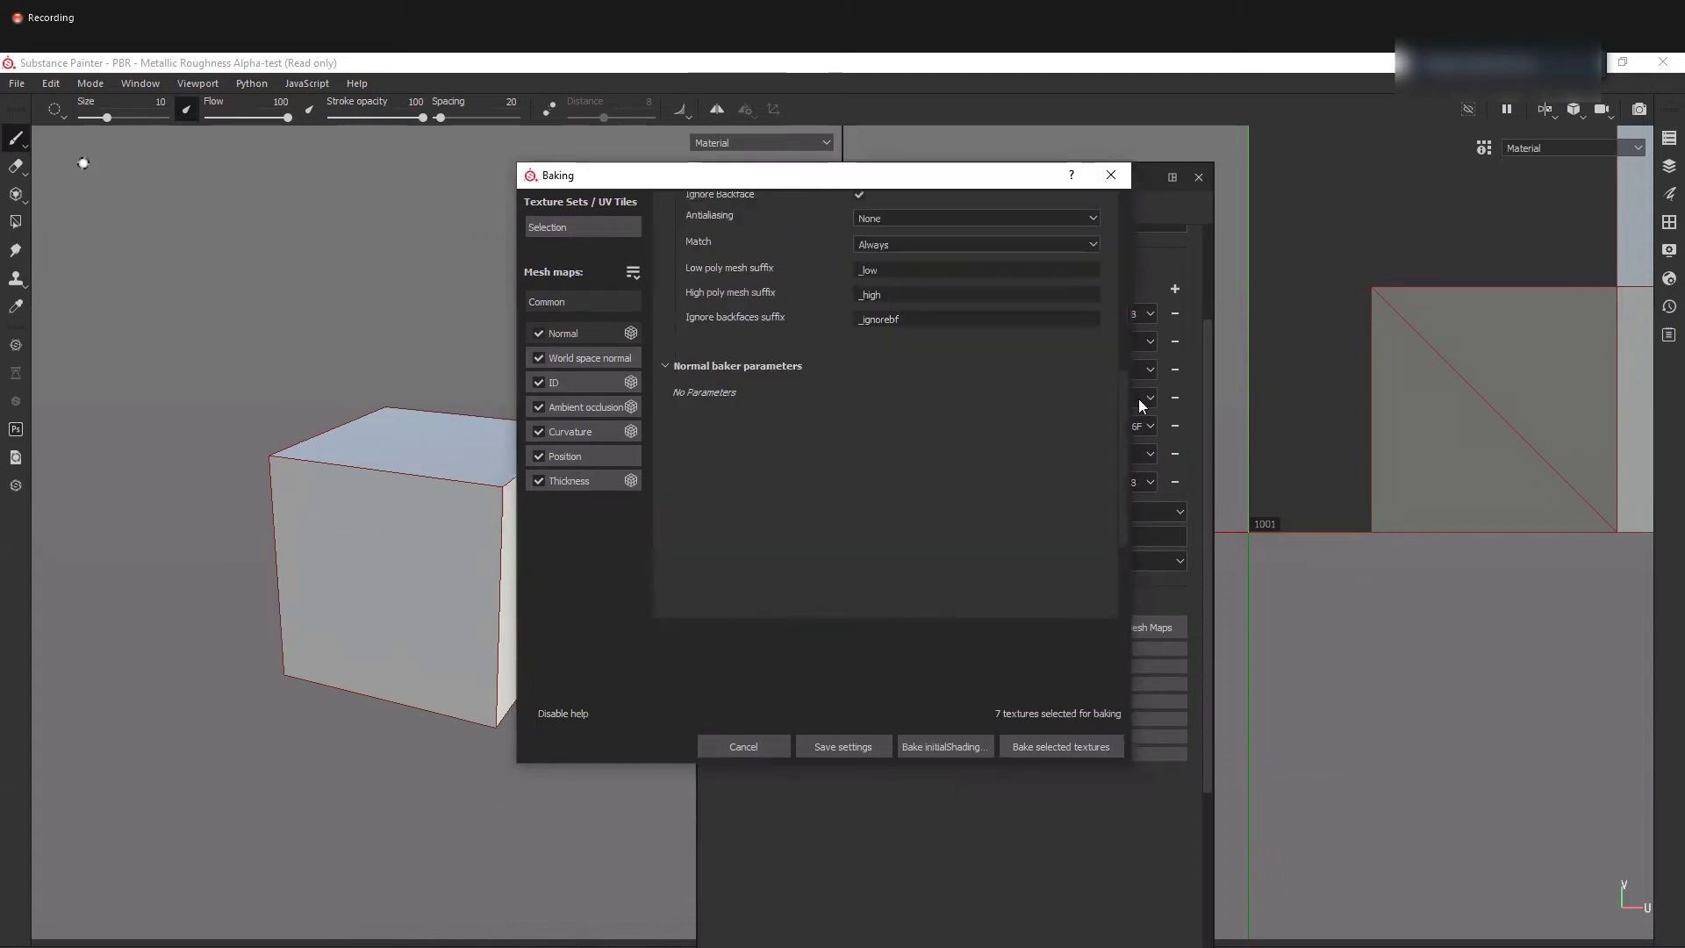
pyautogui.click(1067, 747)
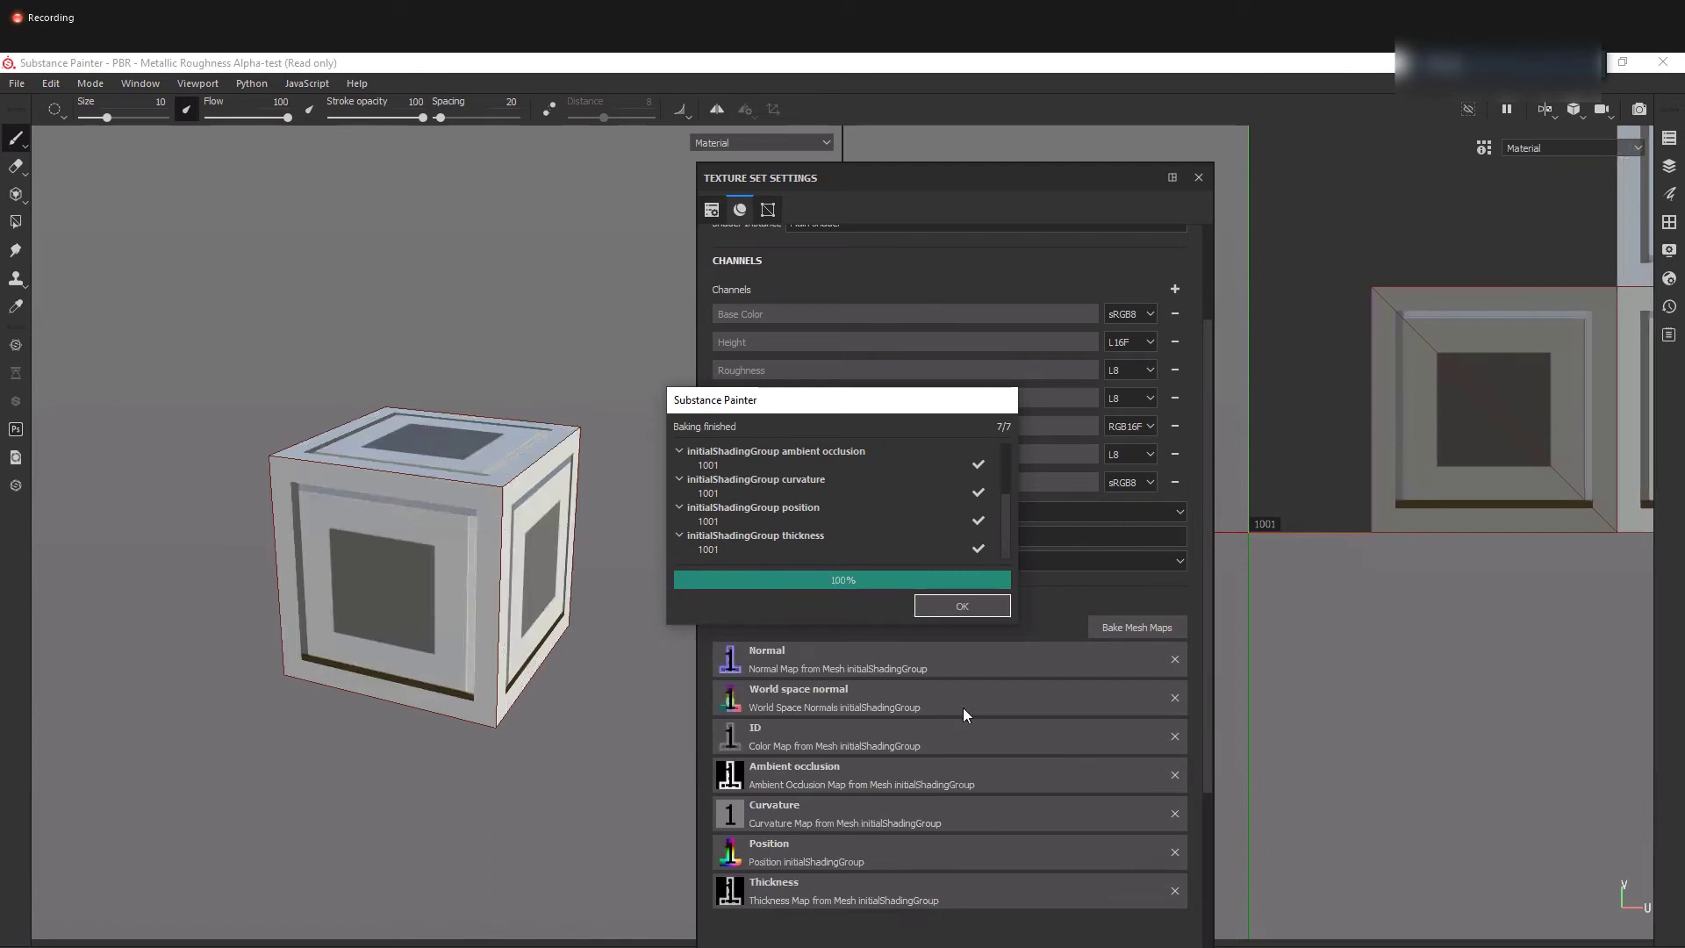
pyautogui.click(971, 604)
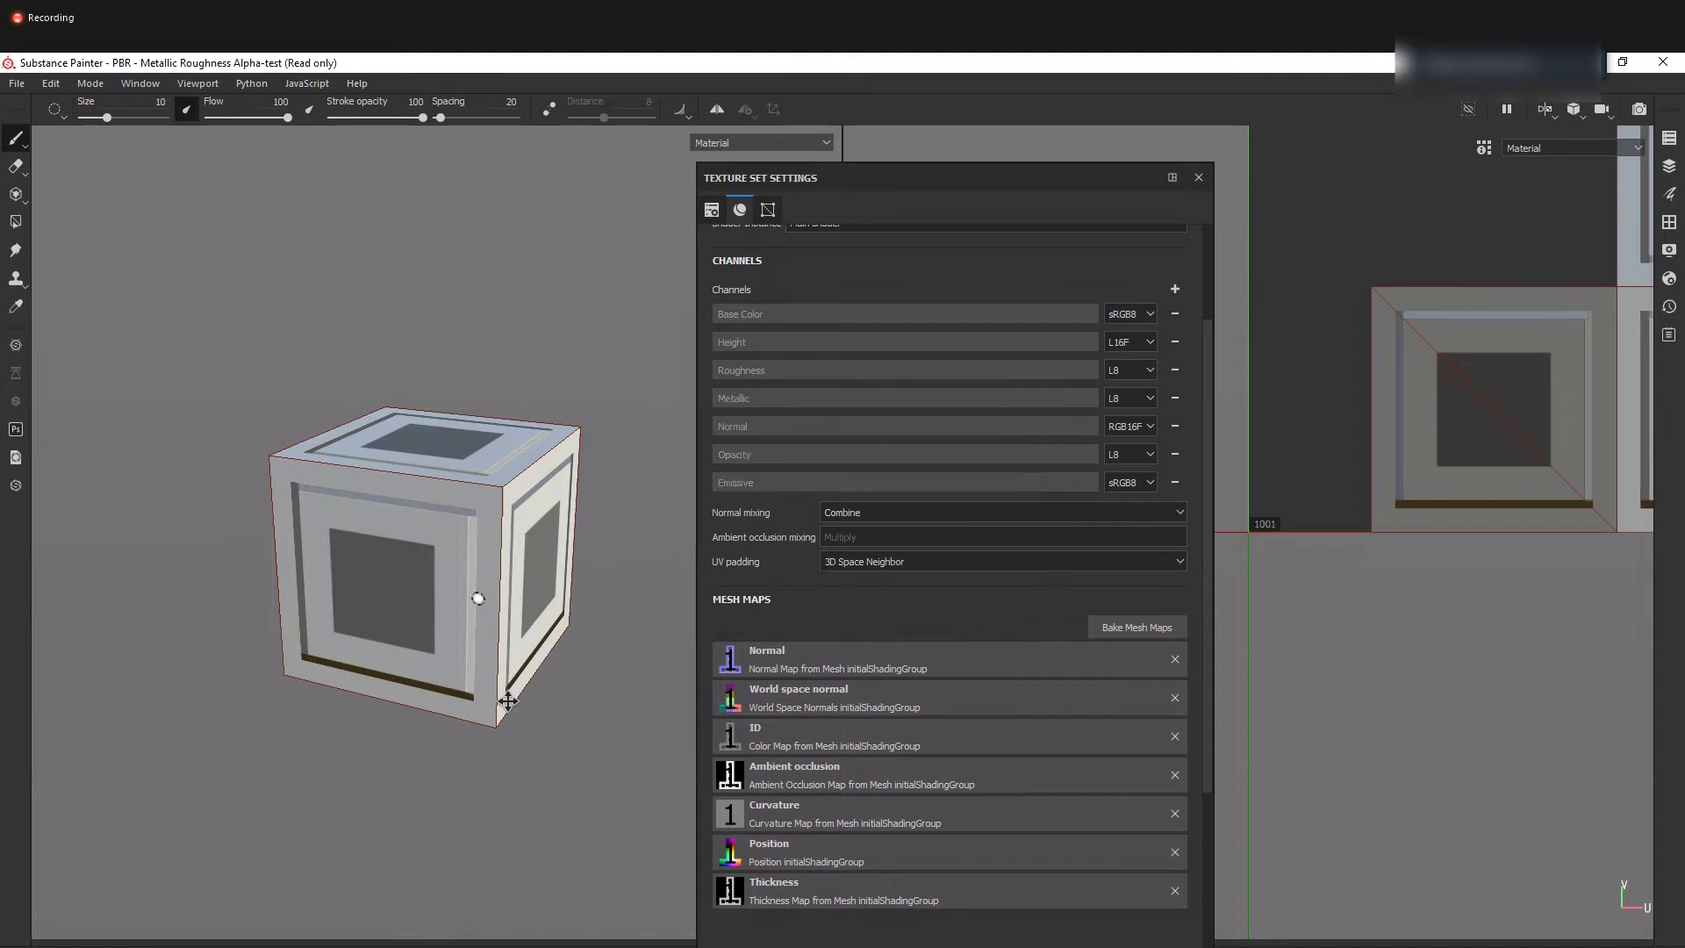
# - Inspect the baked detail on the box and undo the mesh map bake
pyautogui.keyDown('alt'); pyautogui.moveTo(508, 701); pyautogui.dragTo(375, 516); pyautogui.keyUp('alt')
pyautogui.keyDown('alt'); pyautogui.moveTo(375, 516); pyautogui.dragTo(462, 653, button='right'); pyautogui.keyUp('alt')
pyautogui.moveTo(462, 653)
pyautogui.keyDown('alt'); pyautogui.mouseDown()
pyautogui.moveTo(464, 787)
pyautogui.moveTo(409, 569)
pyautogui.moveTo(534, 564)
pyautogui.moveTo(440, 545)
pyautogui.moveTo(441, 679)
pyautogui.mouseUp(); pyautogui.keyUp('alt')
pyautogui.keyDown('alt'); pyautogui.moveTo(442, 679); pyautogui.dragTo(409, 584, button='middle'); pyautogui.keyUp('alt')
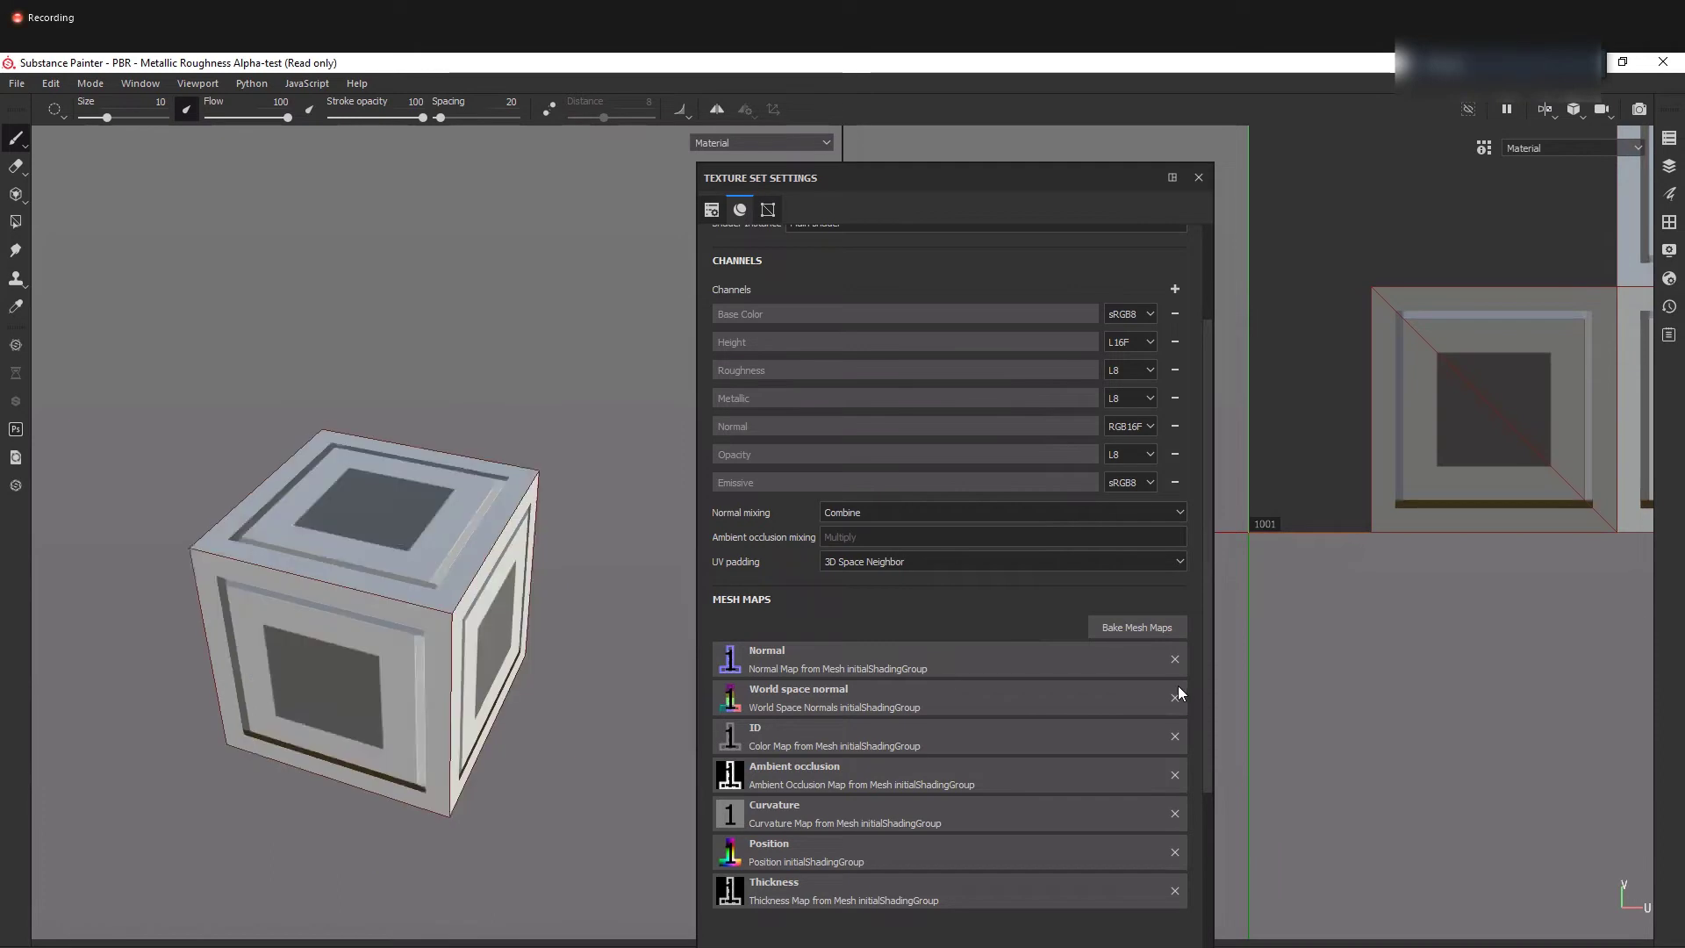
pyautogui.hotkey('ctrl', 'z')
pyautogui.hotkey('ctrl', 'z')
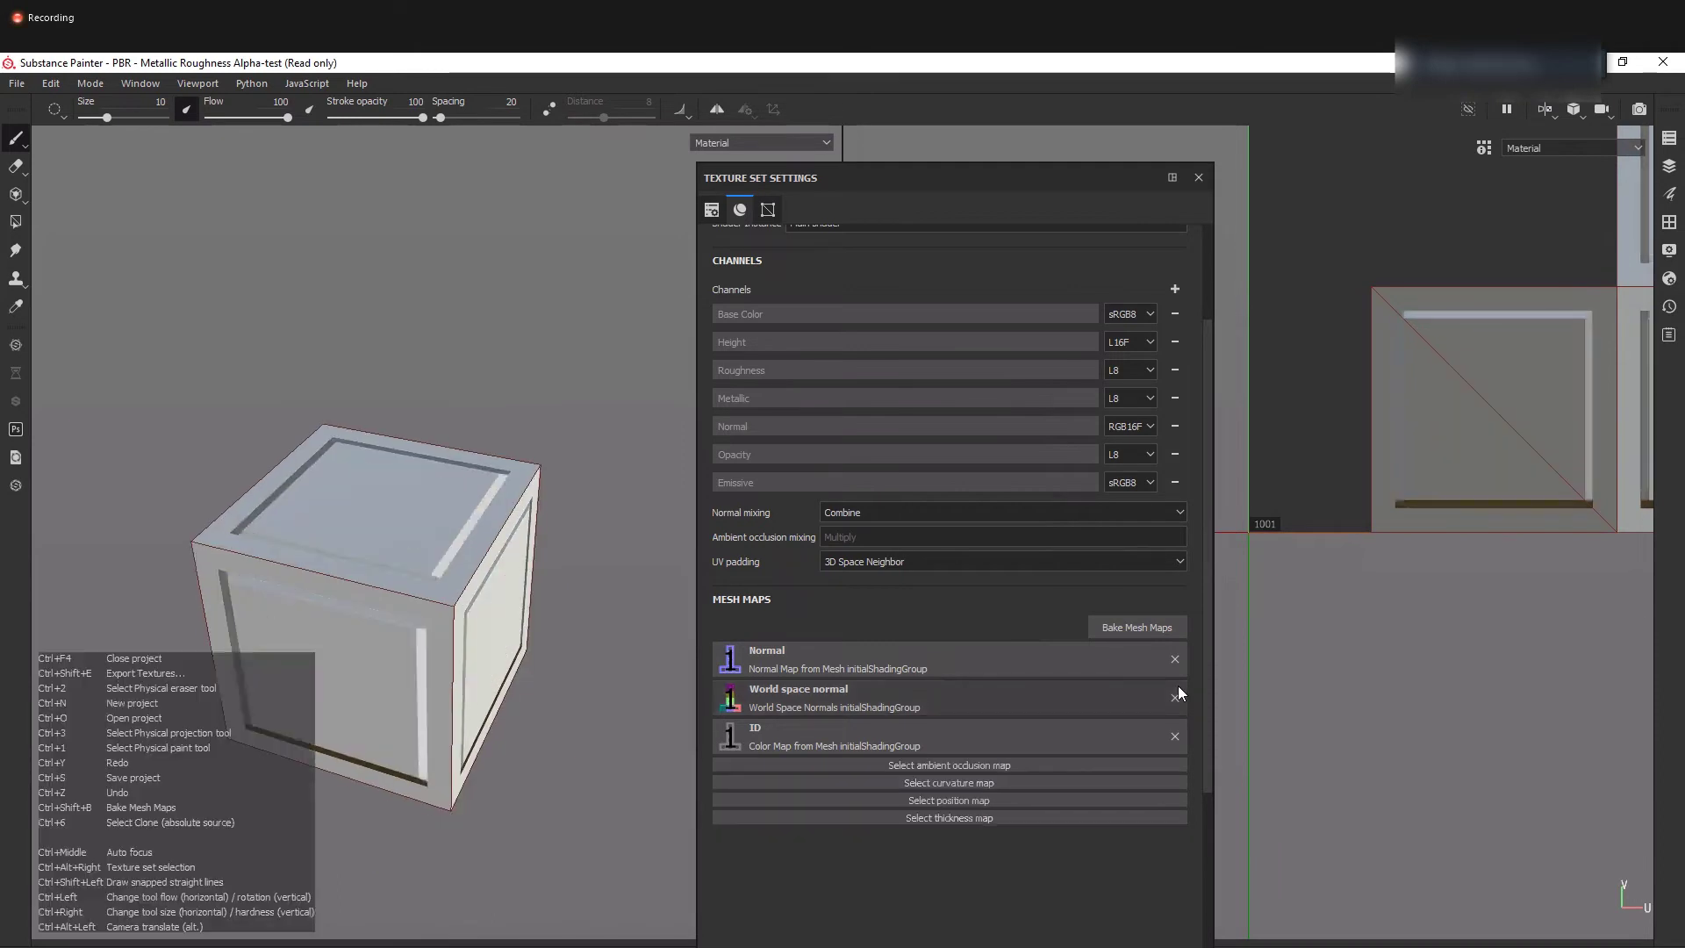
# - Reopen the baking settings and set the max frontal distance to 0.417 and the max rear distance to 0.413
pyautogui.click(1157, 630)
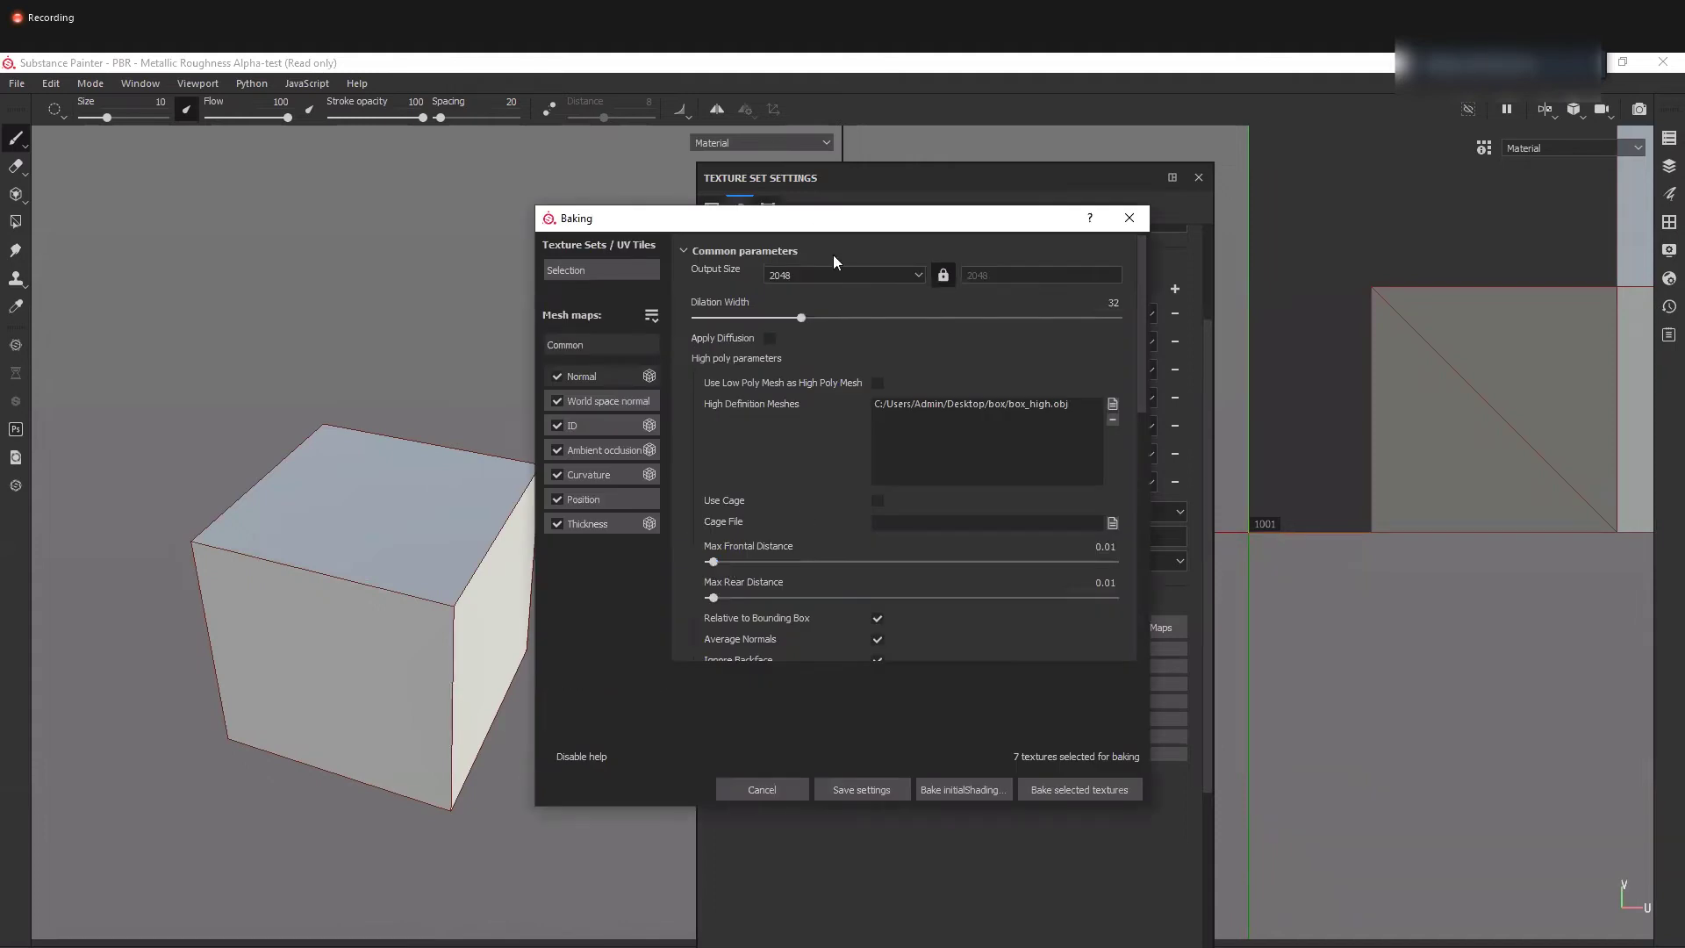
pyautogui.moveTo(727, 534); pyautogui.dragTo(804, 534)
pyautogui.click(806, 571)
pyautogui.moveTo(836, 535); pyautogui.dragTo(921, 533)
pyautogui.click(857, 571)
pyautogui.click(891, 570)
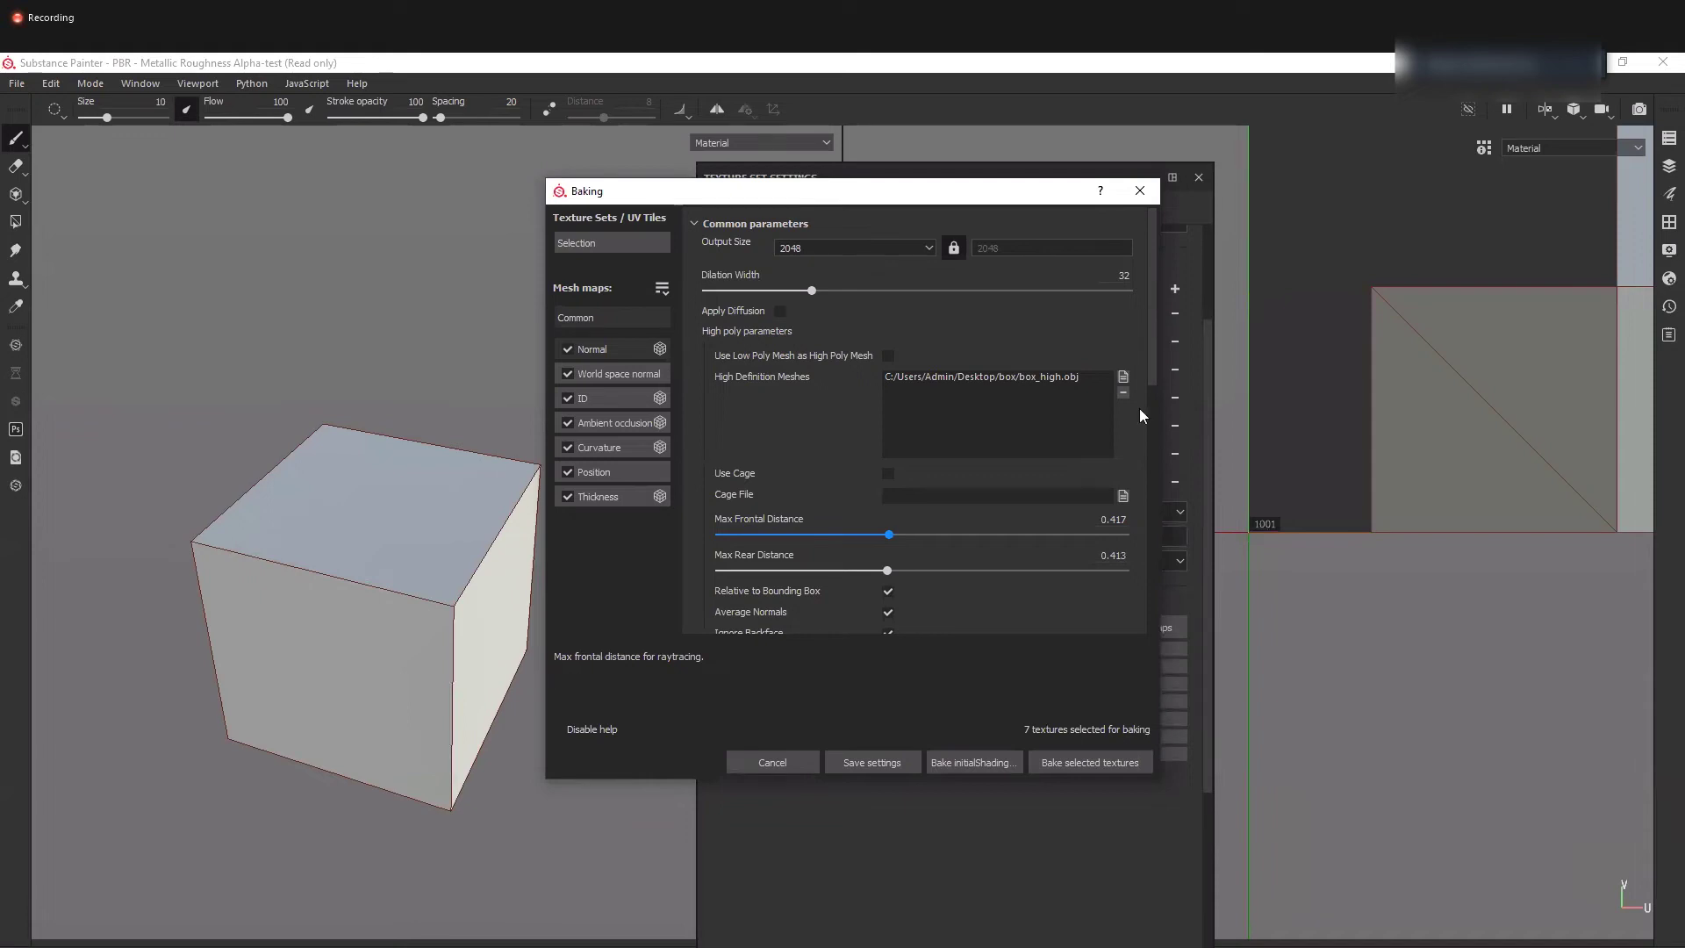
# - Set the output size of the baked maps to 512
pyautogui.scroll(-2, 804, 240)
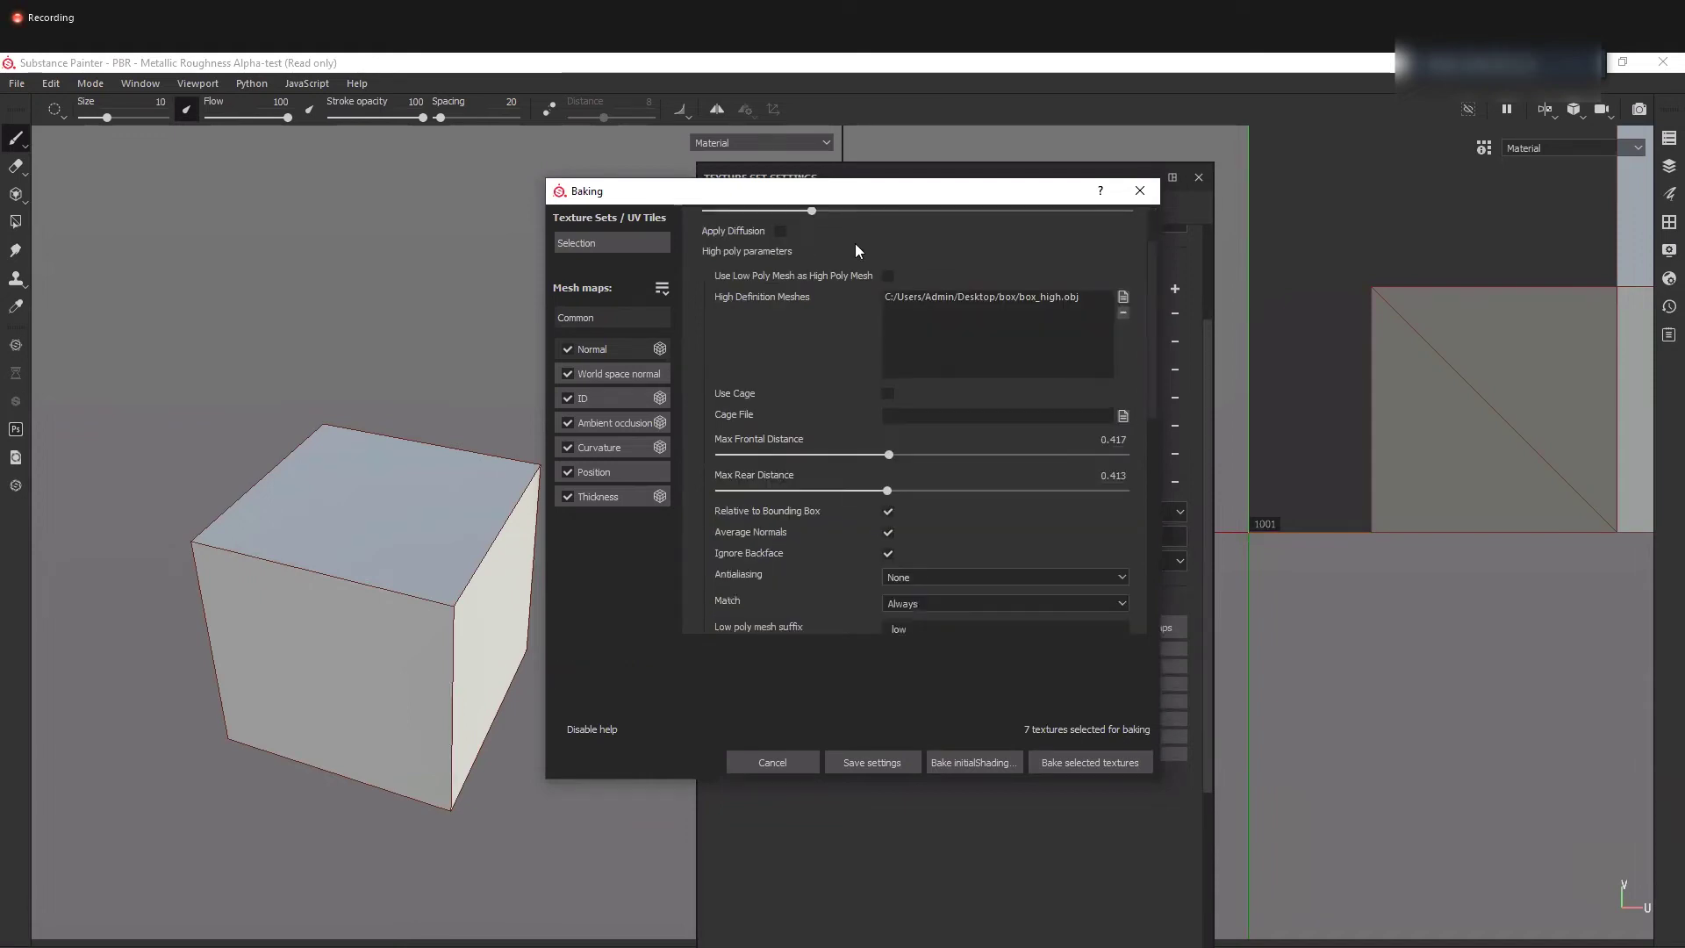
pyautogui.scroll(2, 855, 244)
pyautogui.click(822, 249)
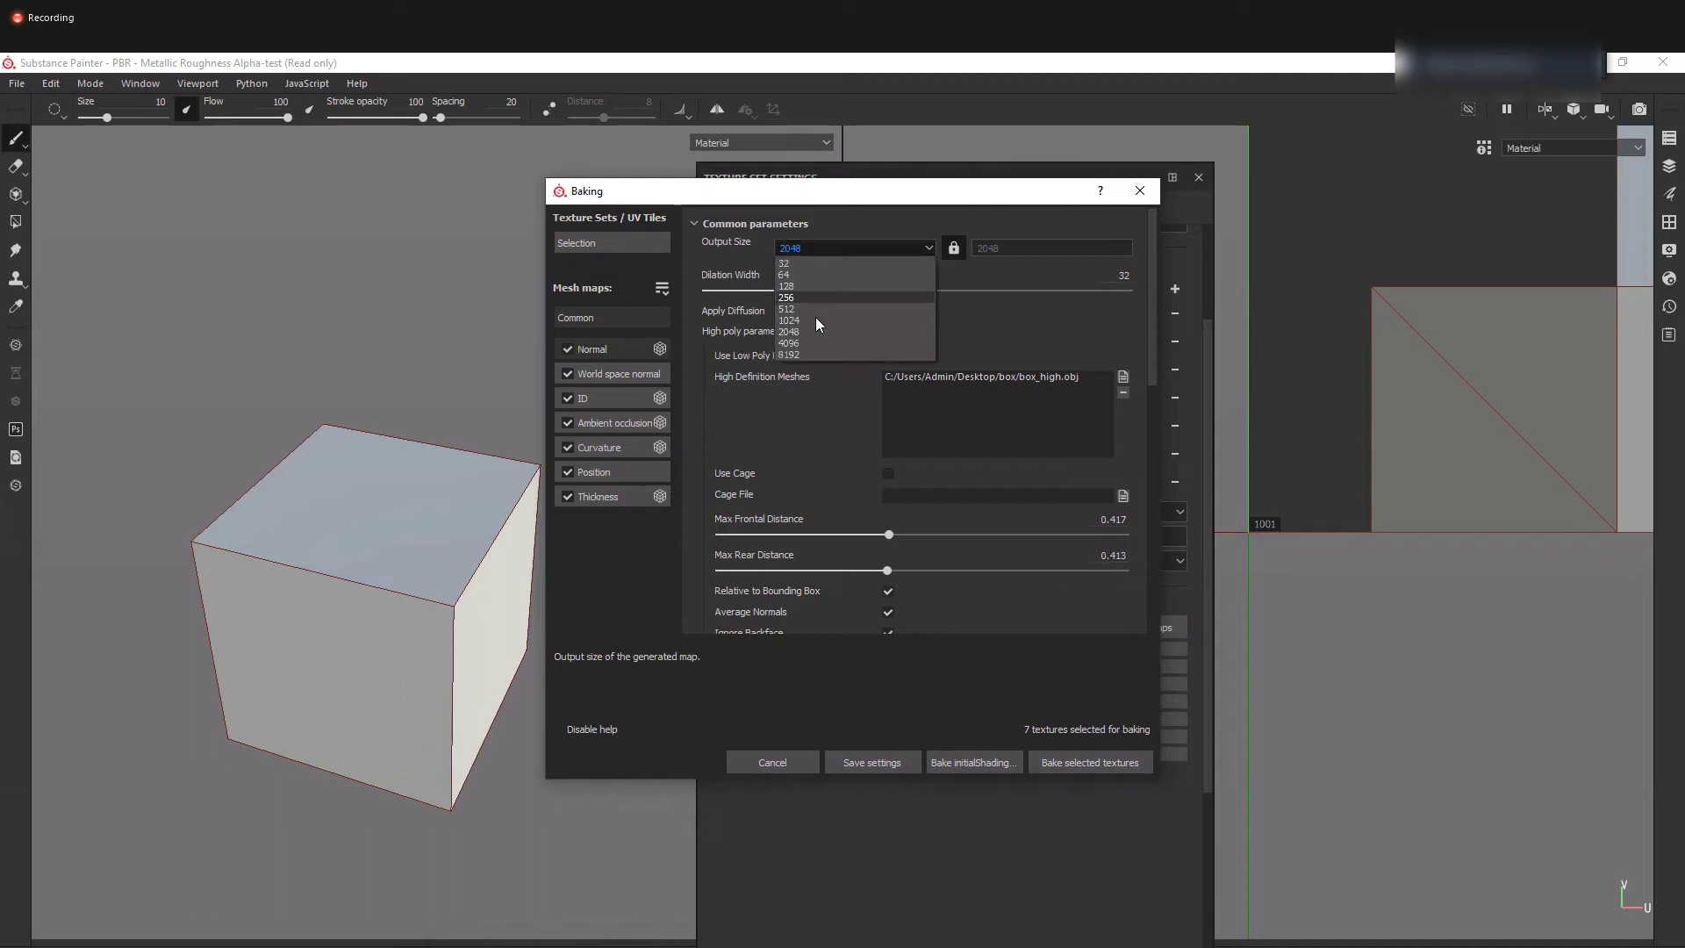
pyautogui.click(812, 307)
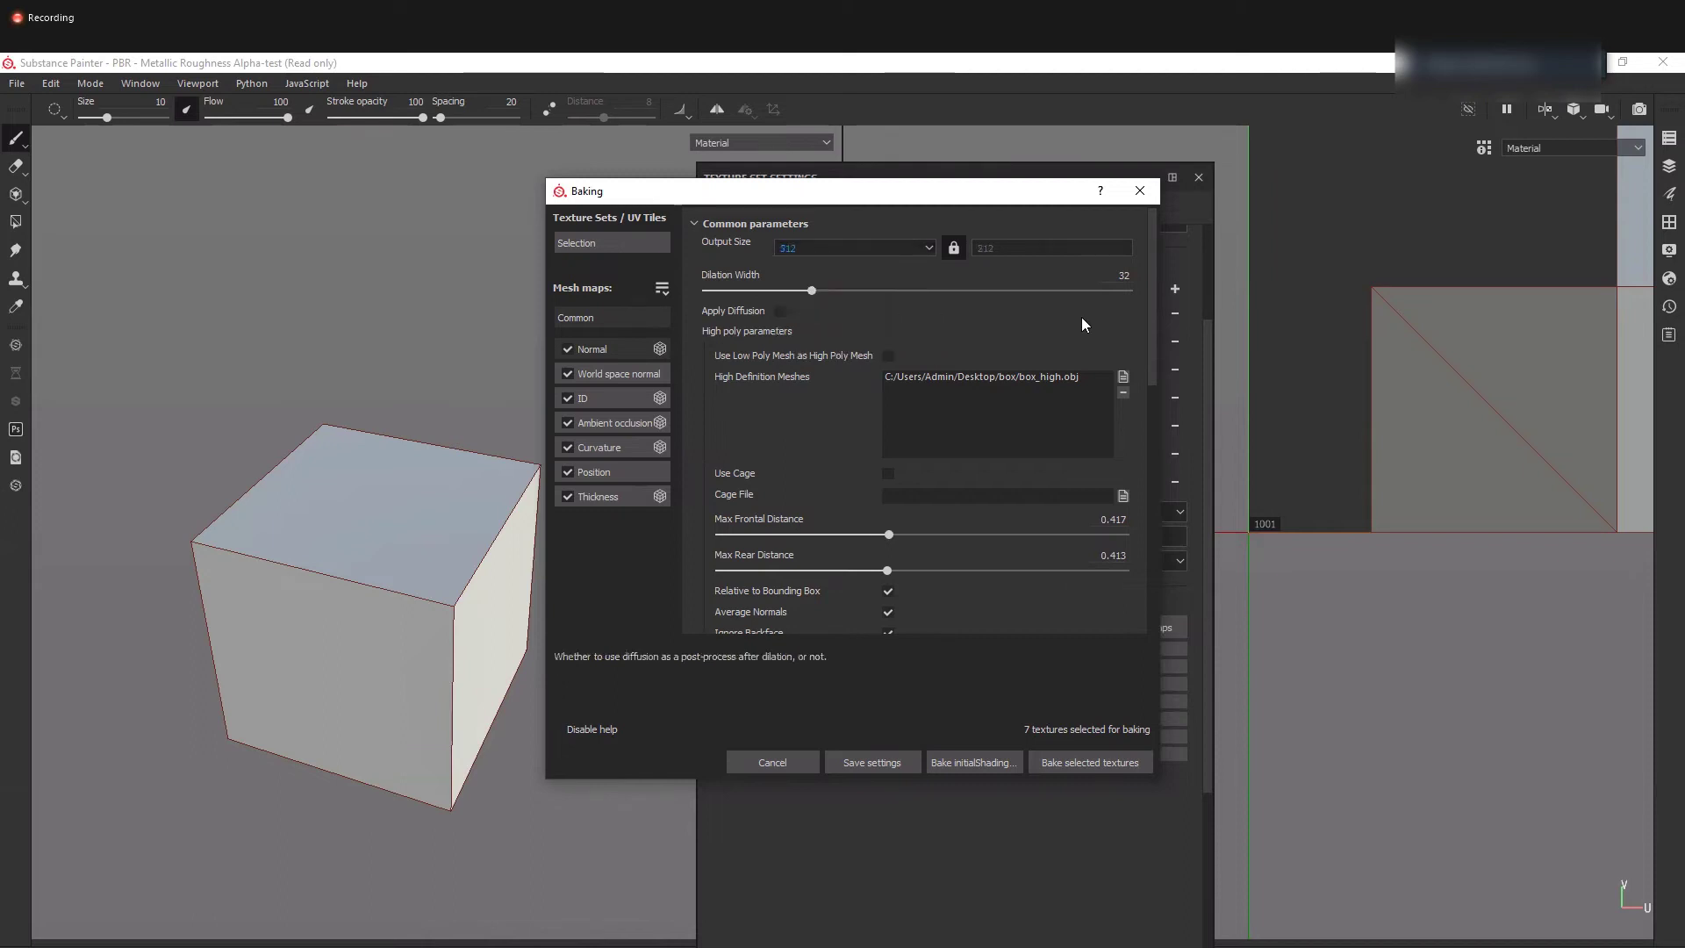
# - Set the antialiasing of the bake to Subsampling 2x2, leaving the match method on Always
pyautogui.scroll(-3, 1156, 405)
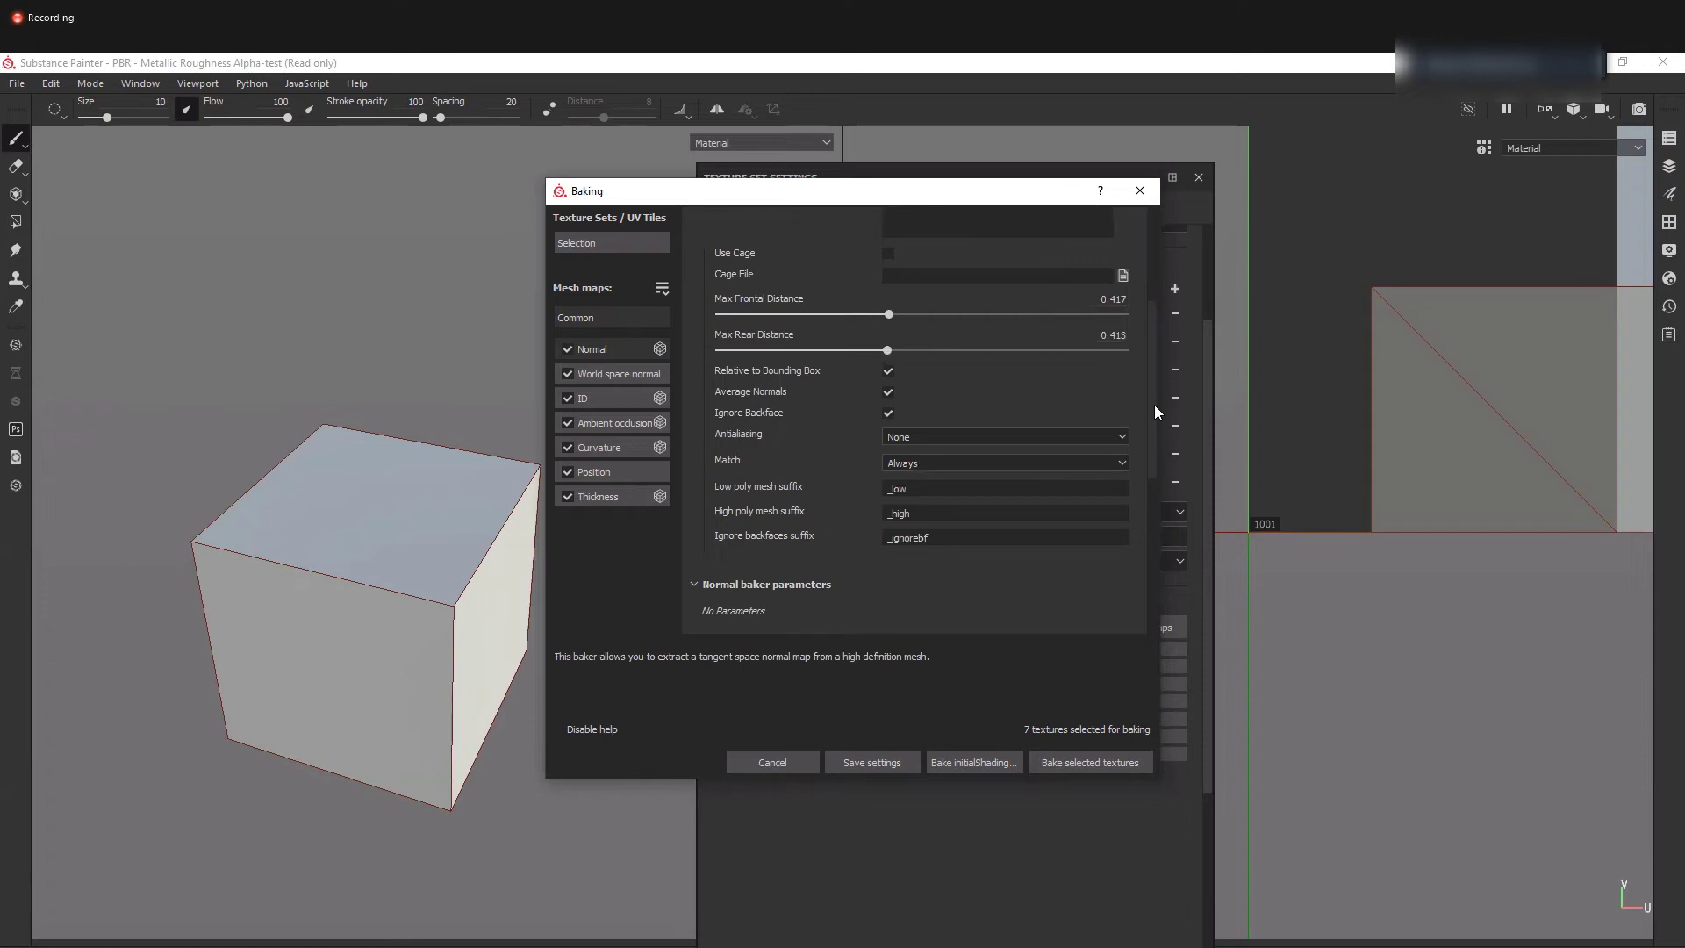
pyautogui.scroll(1, 1151, 389)
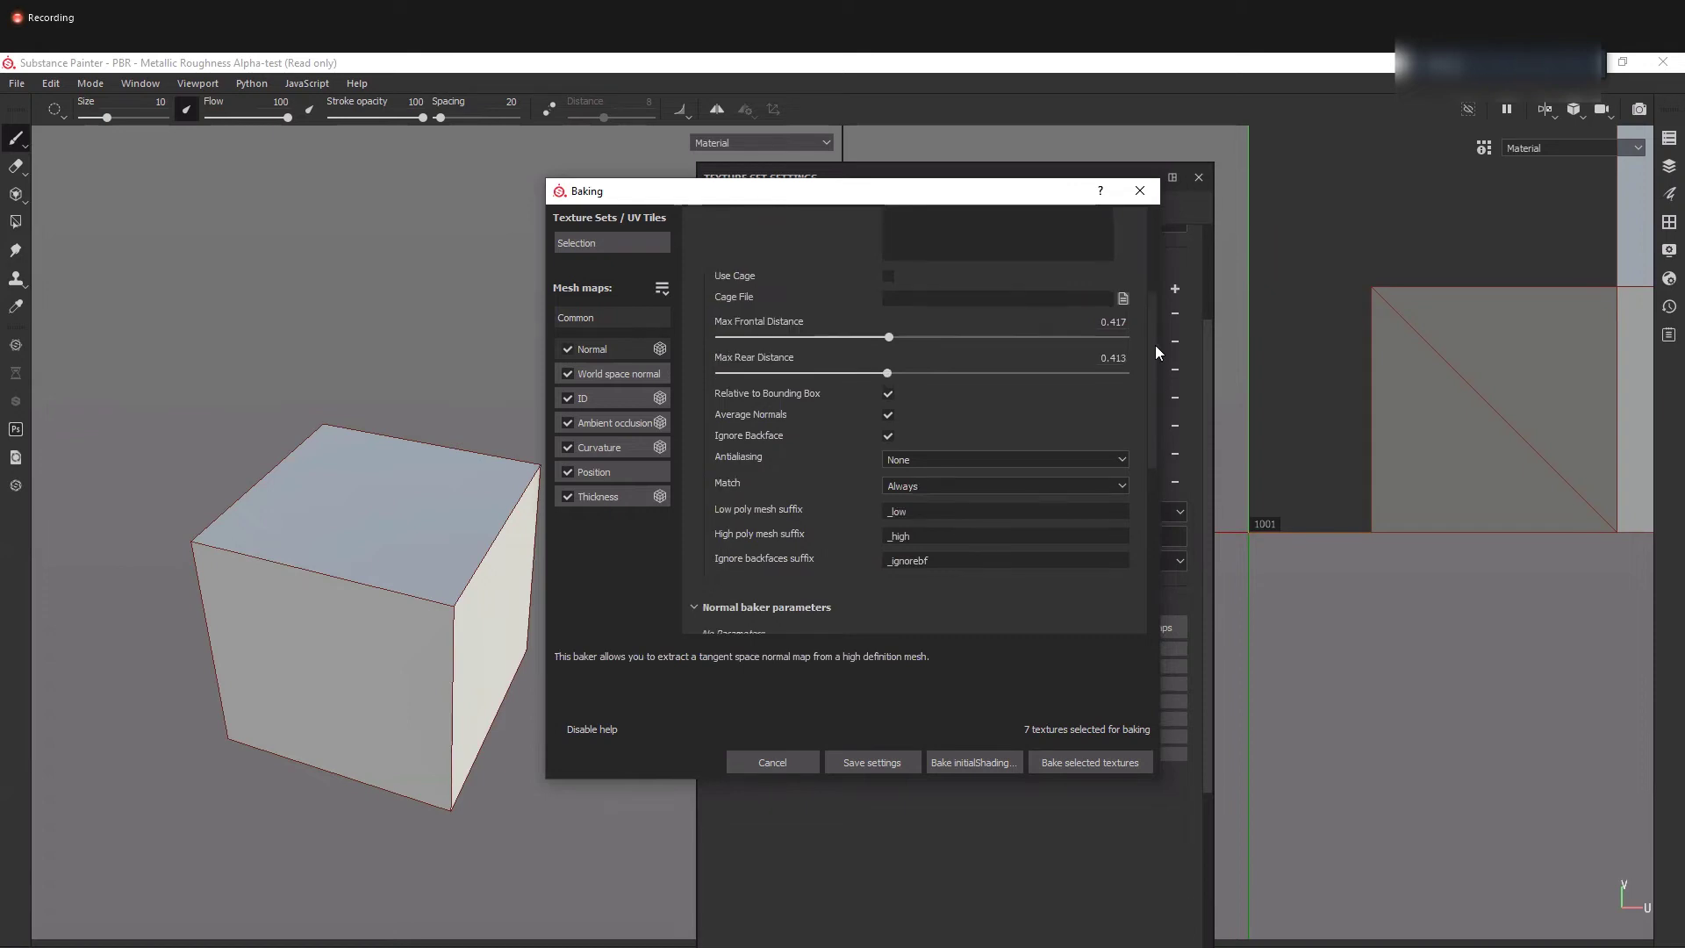
pyautogui.scroll(-2, 1092, 409)
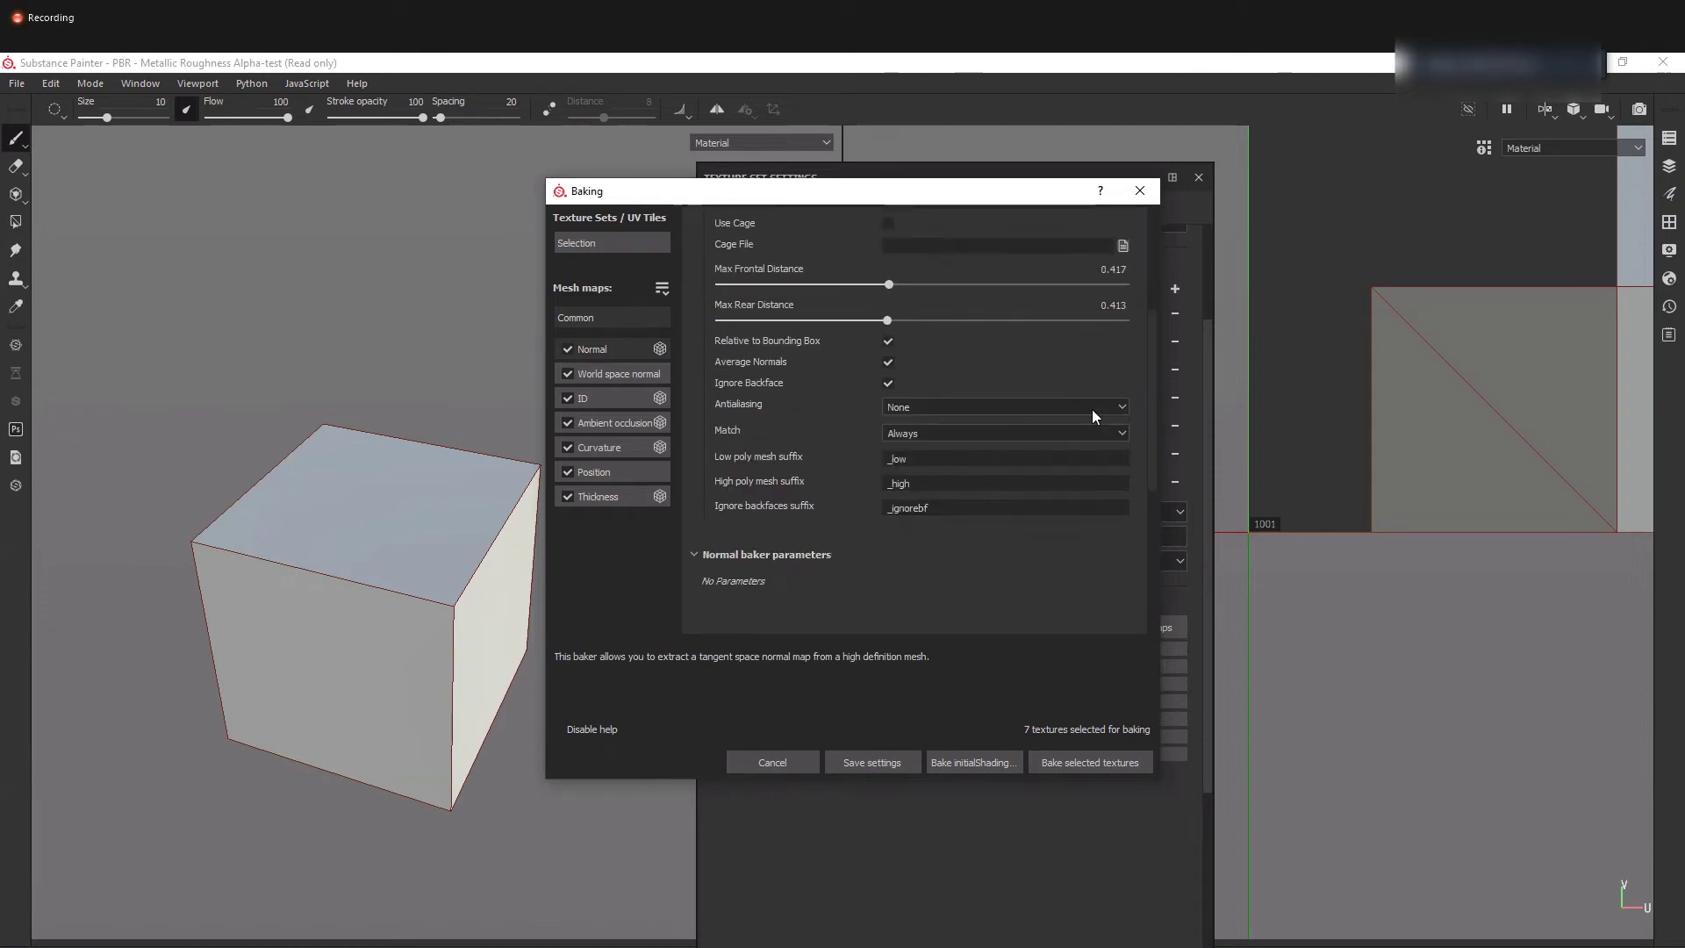
pyautogui.click(1092, 409)
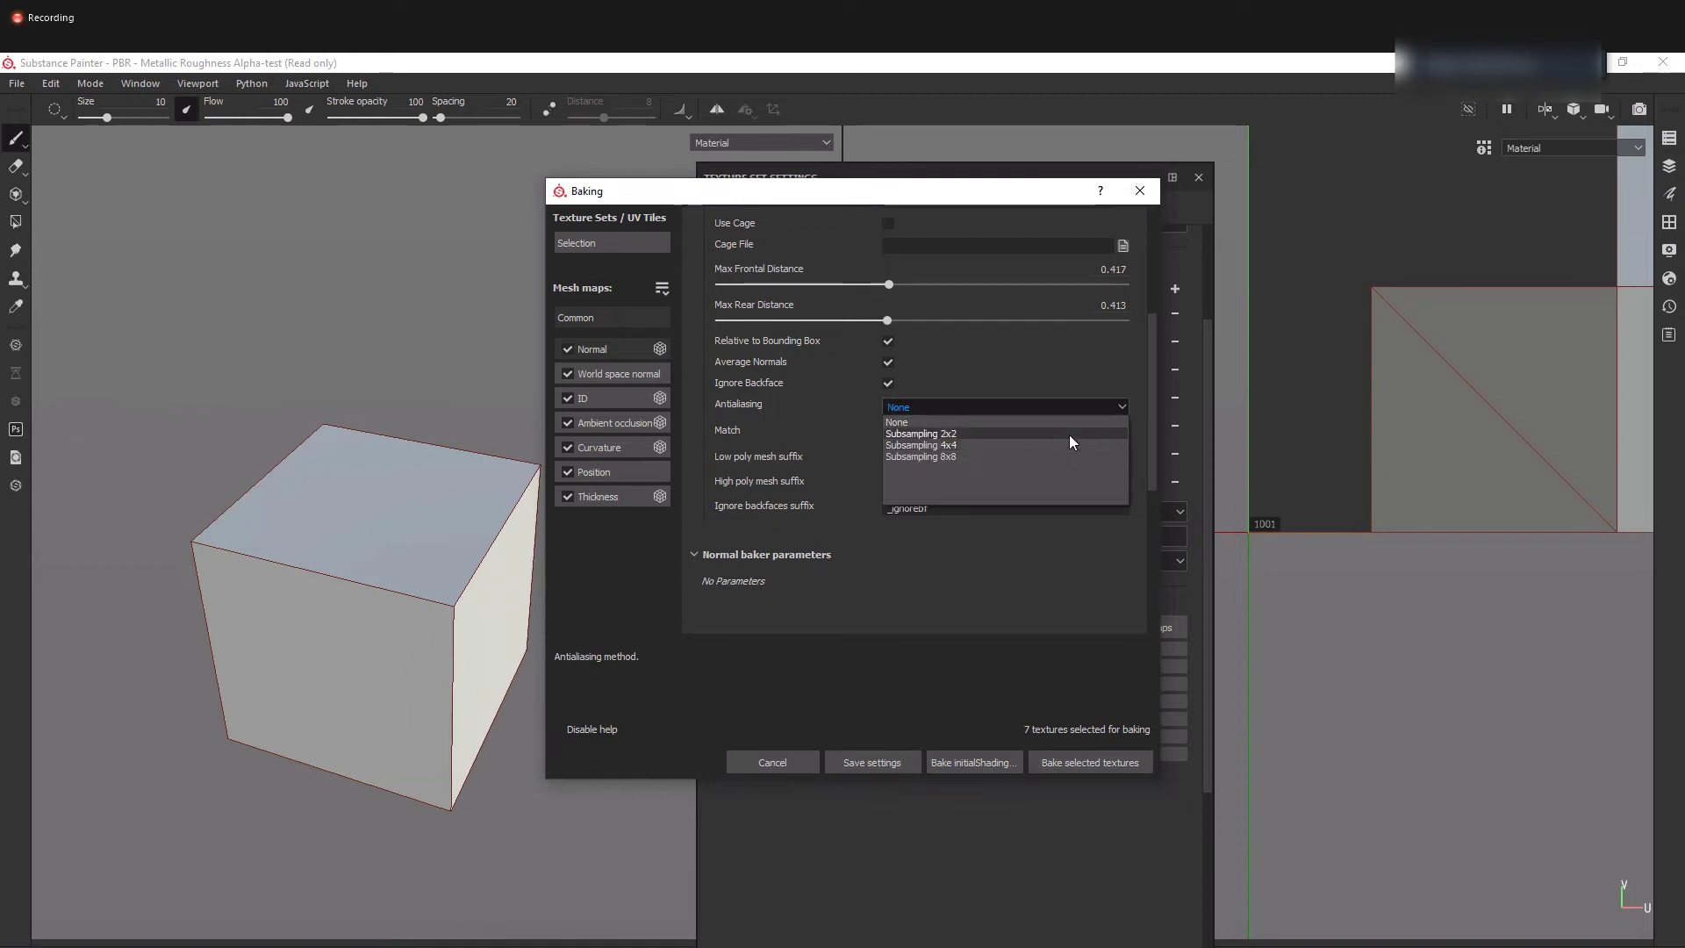
pyautogui.click(1069, 435)
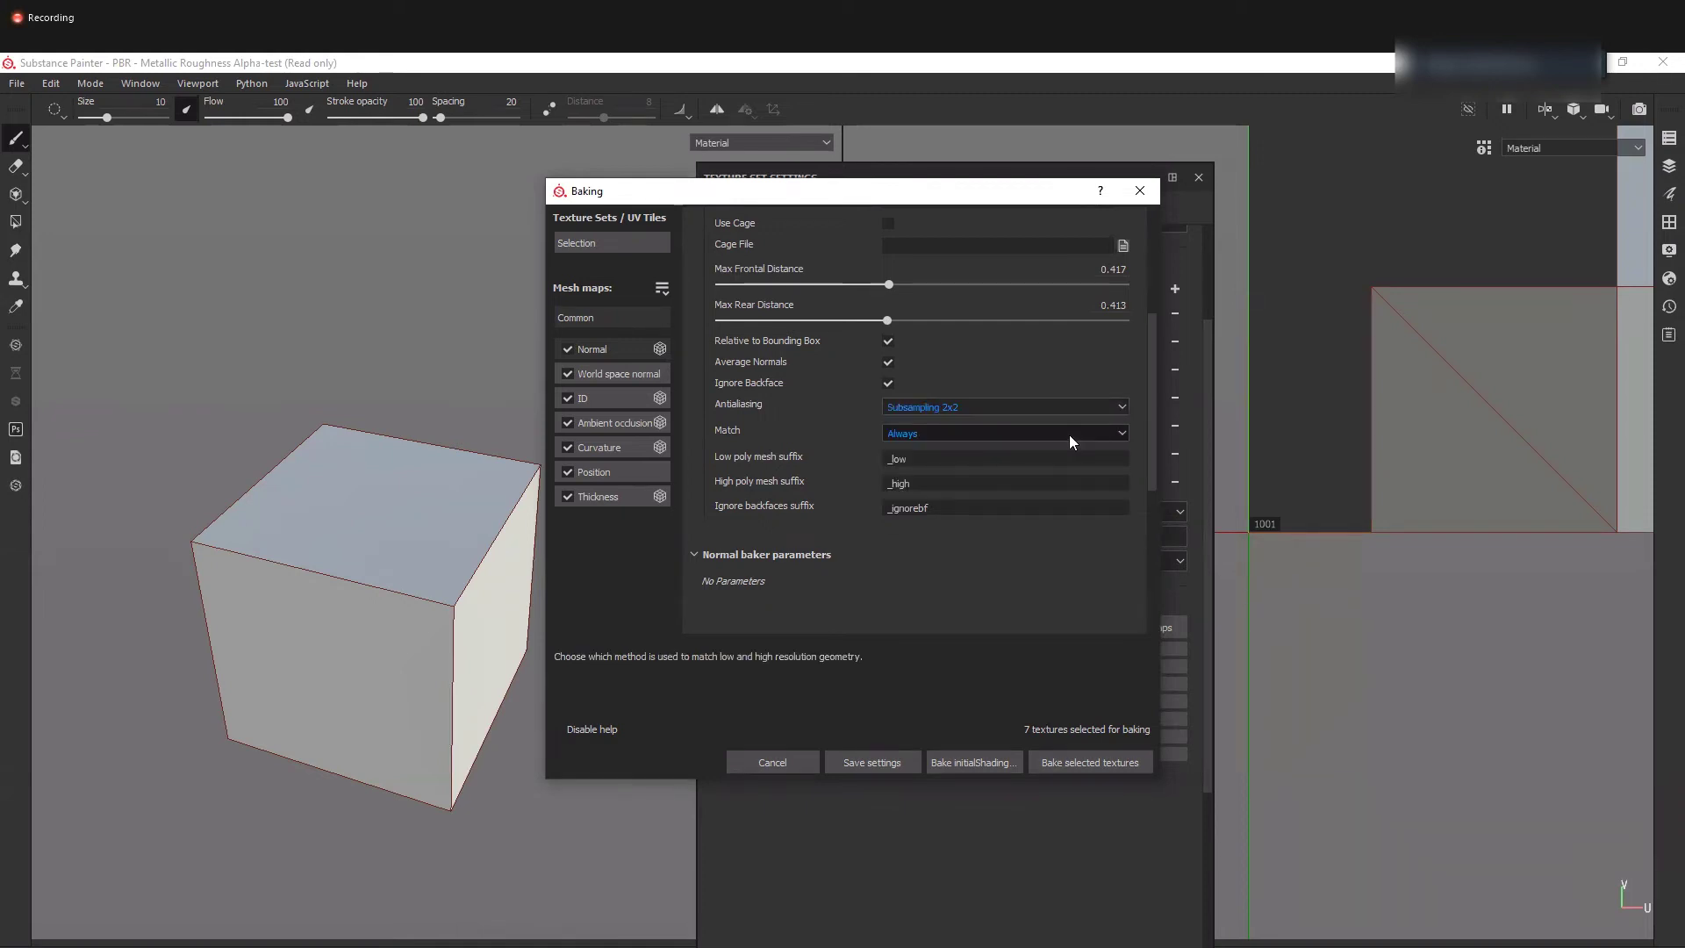
pyautogui.click(1069, 434)
pyautogui.click(1069, 435)
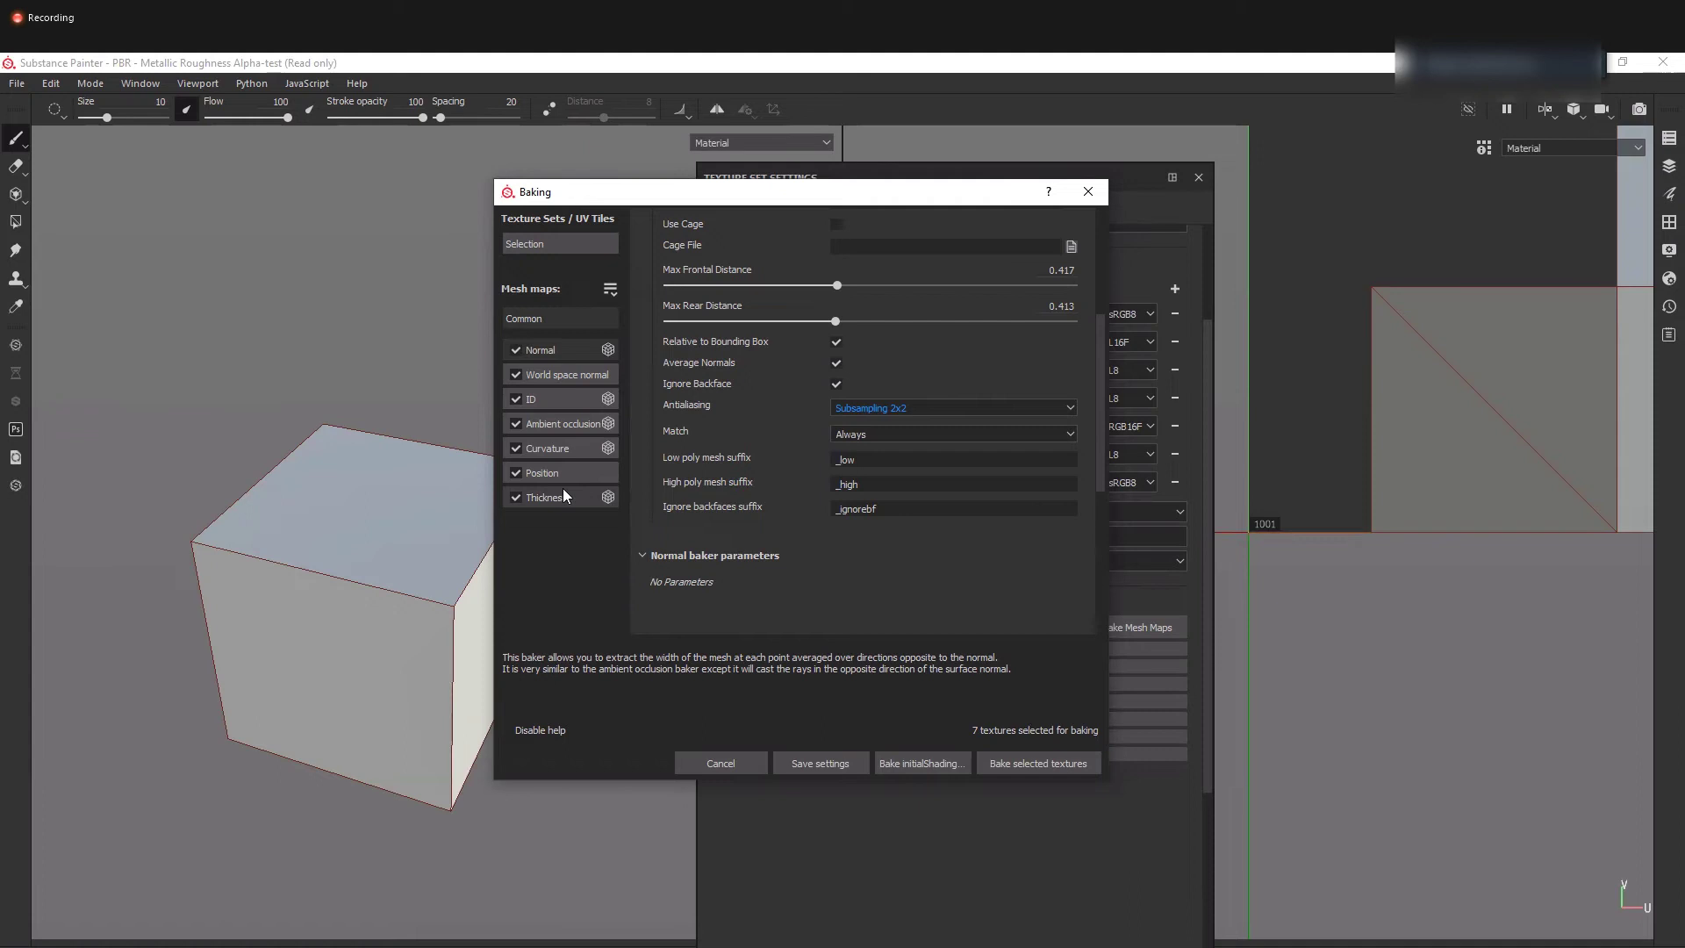
# - Review the common baking parameters, bake all selected mesh maps onto the box and close the baking report
pyautogui.moveTo(561, 473)
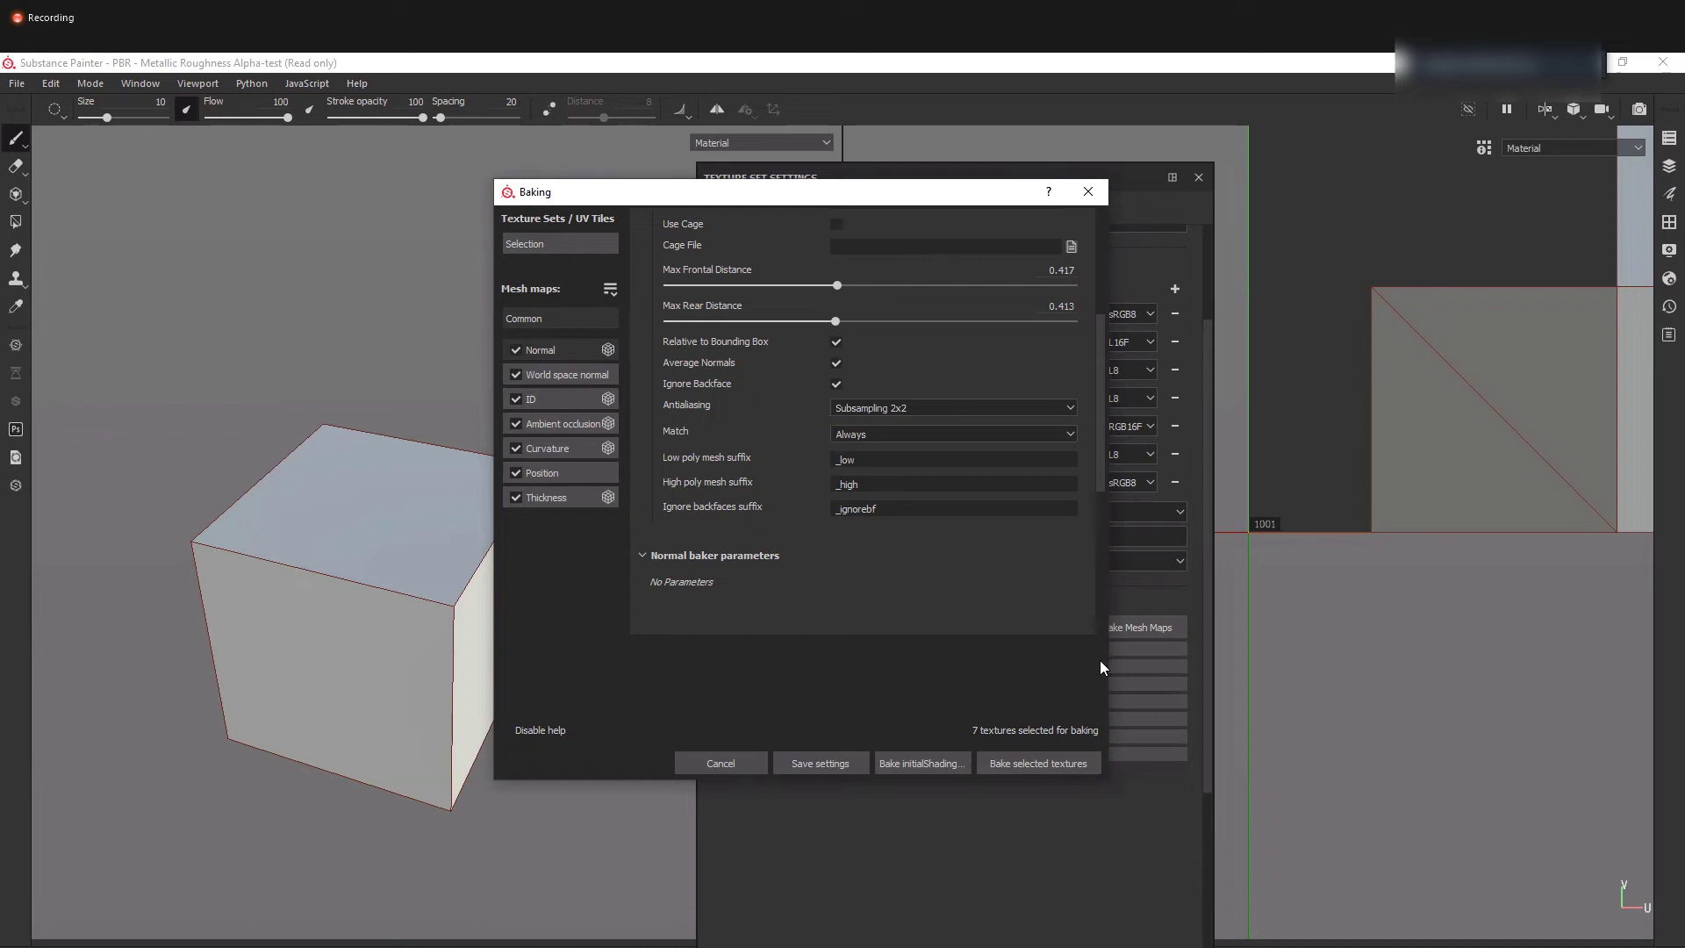
pyautogui.scroll(2, 755, 287)
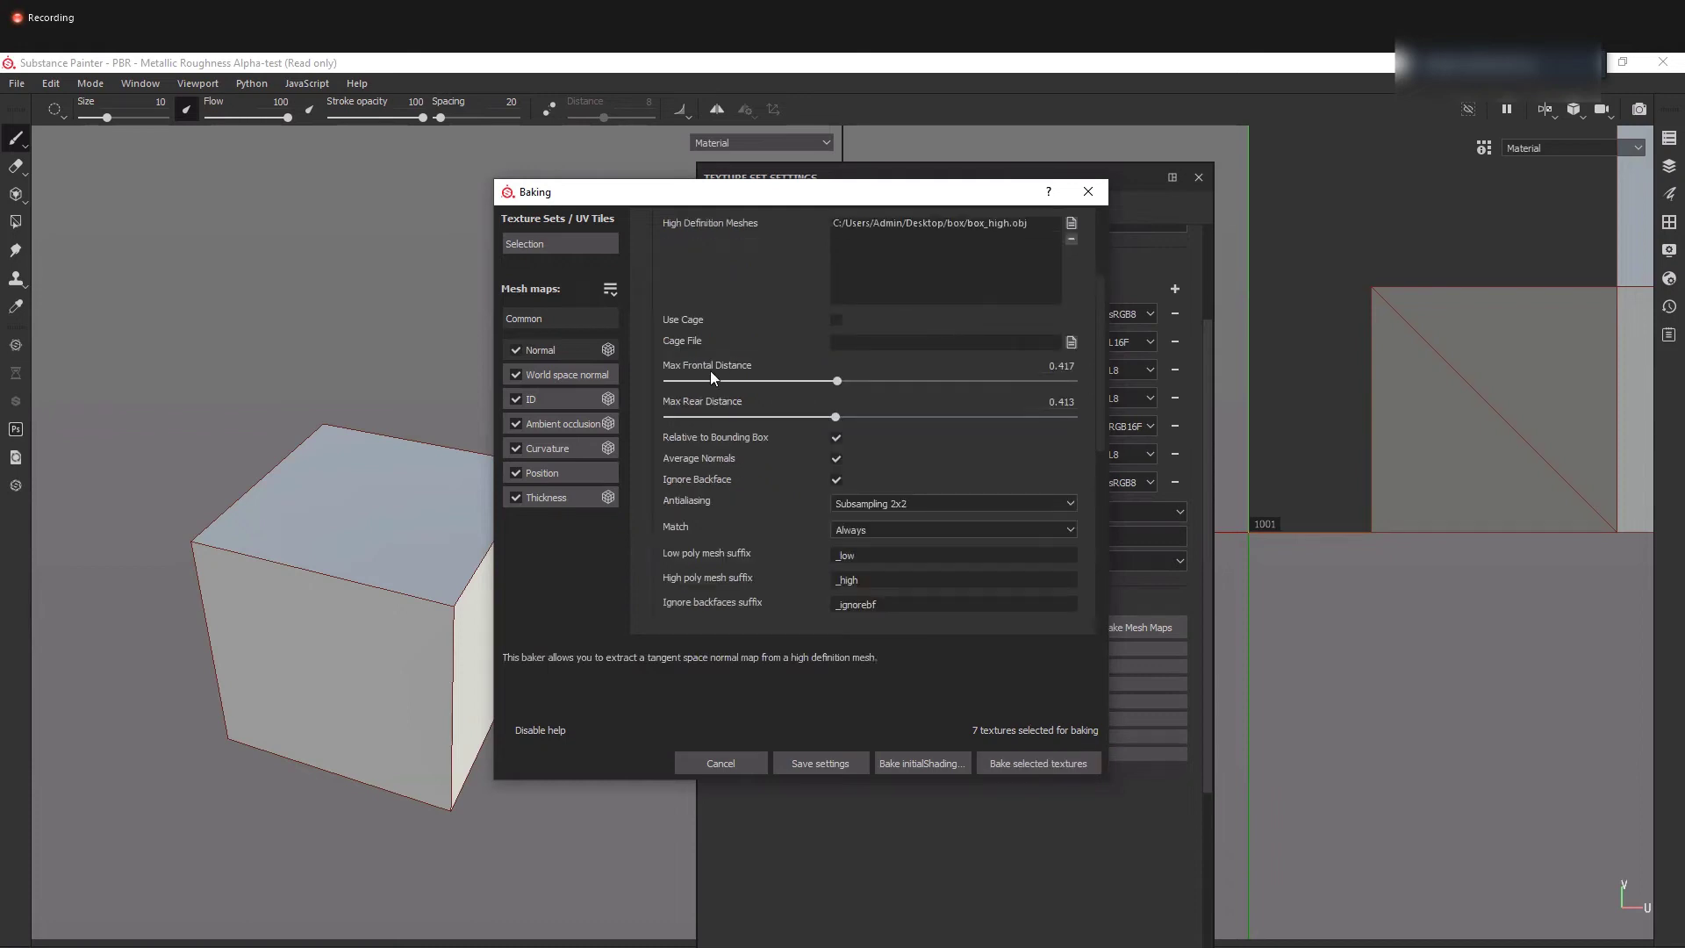
pyautogui.scroll(3, 713, 372)
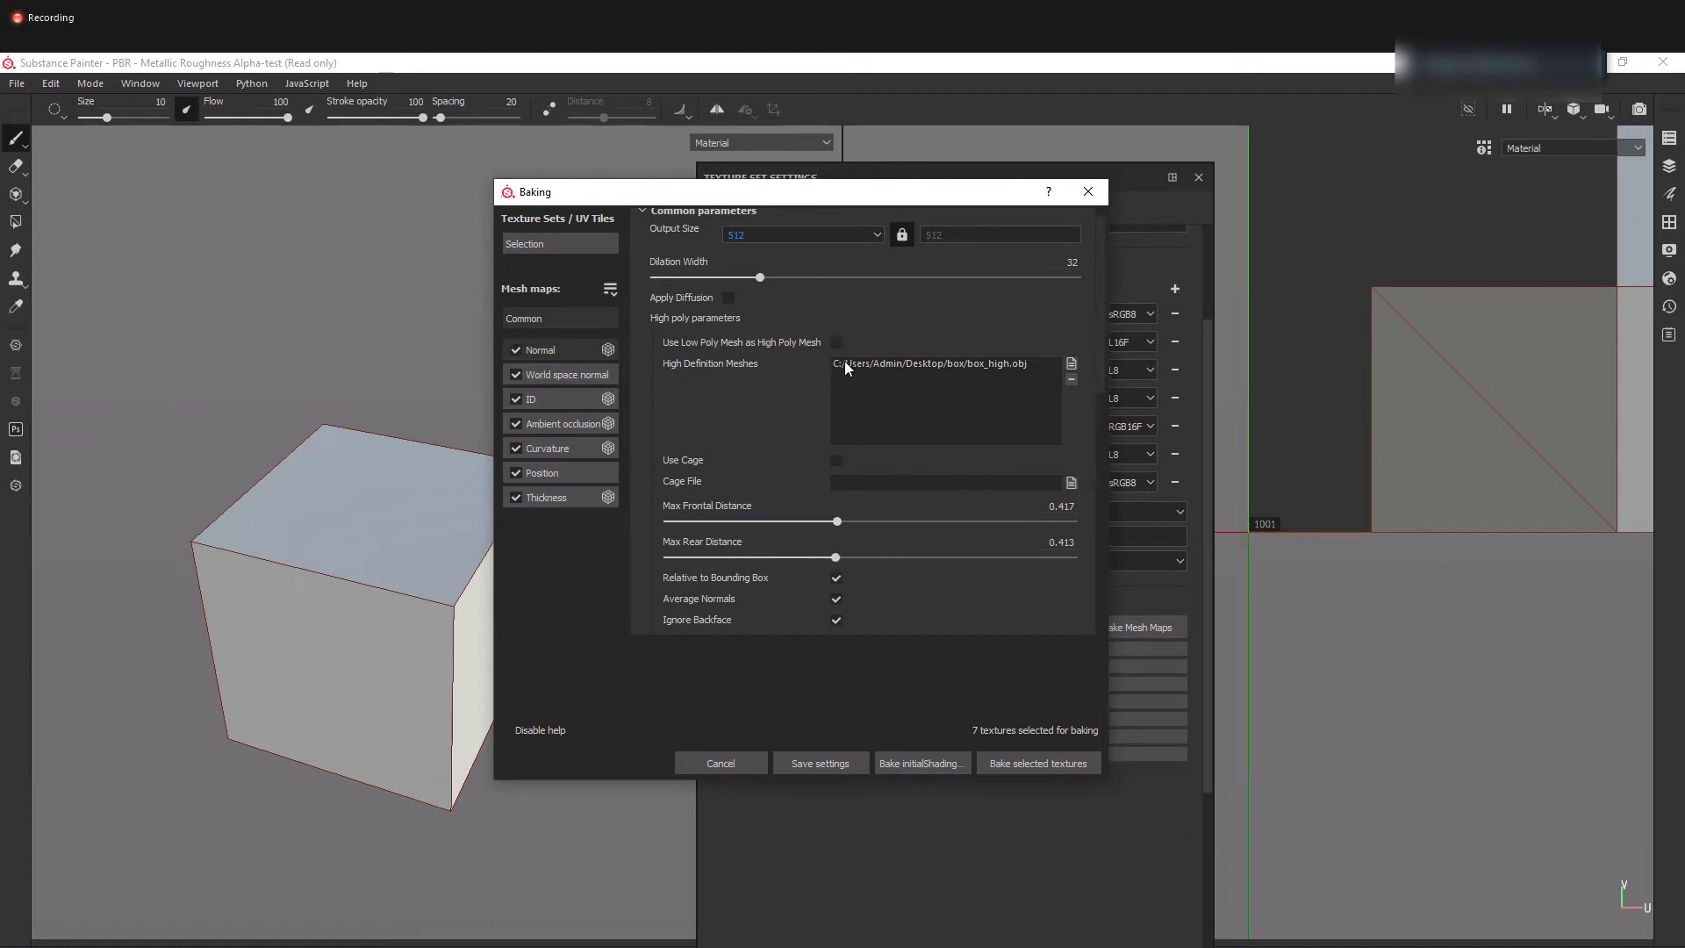
pyautogui.scroll(-3, 848, 367)
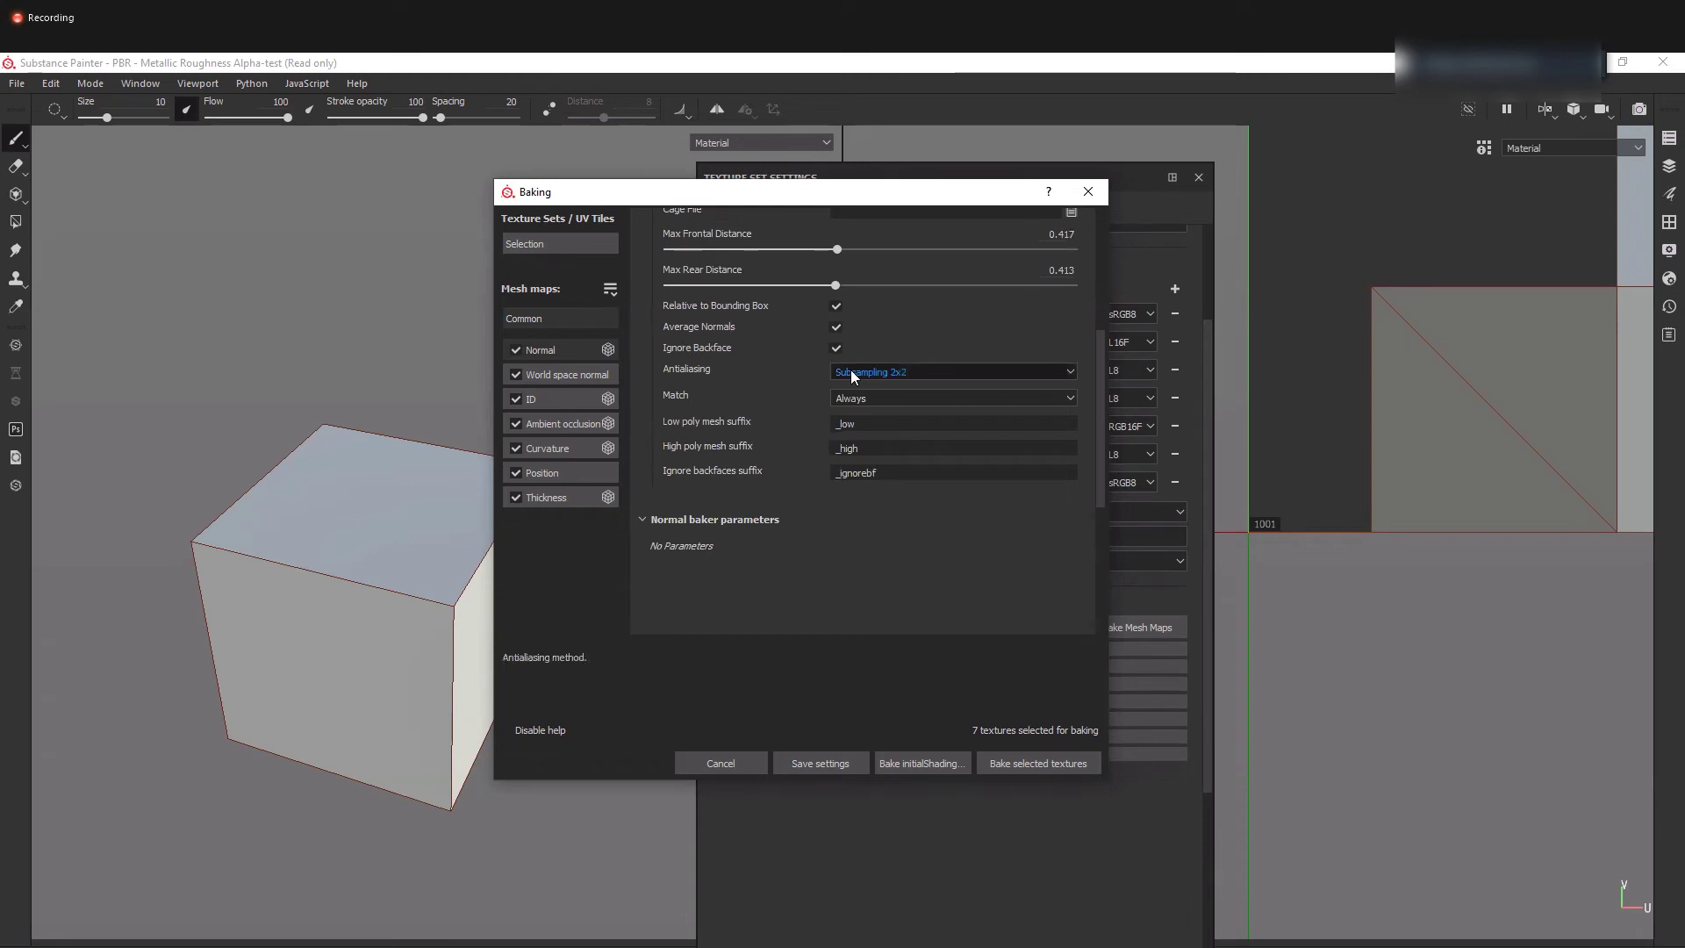
pyautogui.click(1062, 764)
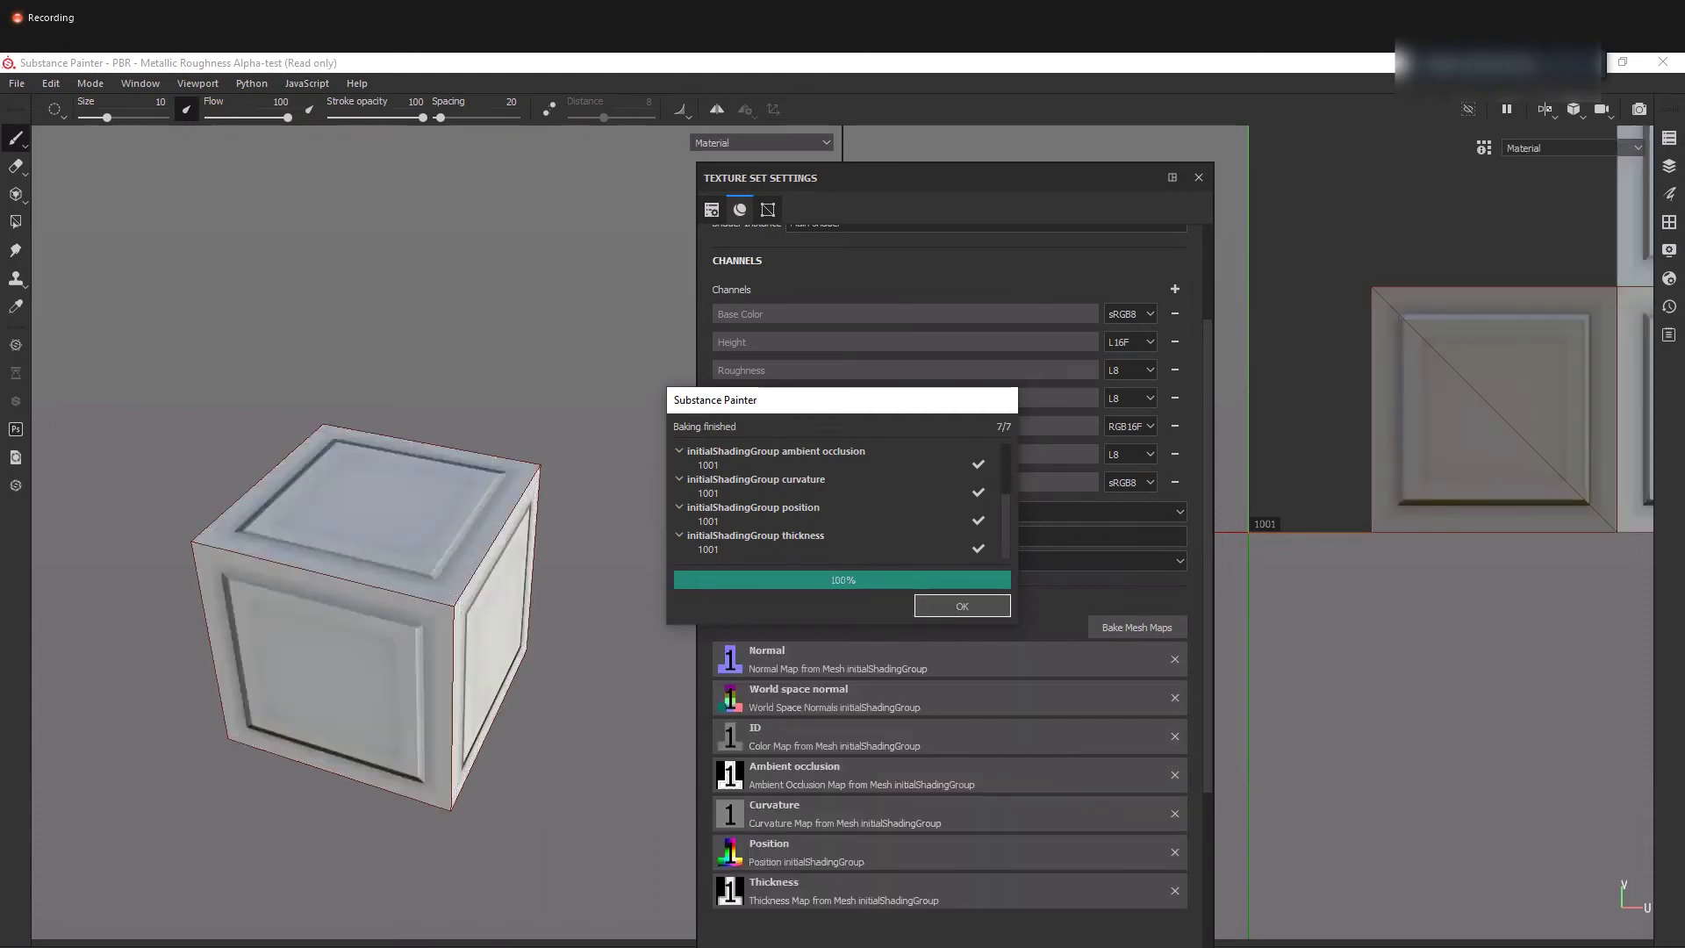
pyautogui.click(950, 605)
# - Inspect the newly baked box from several sides and move the texture set settings clear of the 3D view
pyautogui.moveTo(486, 637)
pyautogui.keyDown('alt'); pyautogui.mouseDown()
pyautogui.moveTo(429, 609)
pyautogui.moveTo(583, 650)
pyautogui.moveTo(491, 654)
pyautogui.mouseUp(); pyautogui.keyUp('alt')
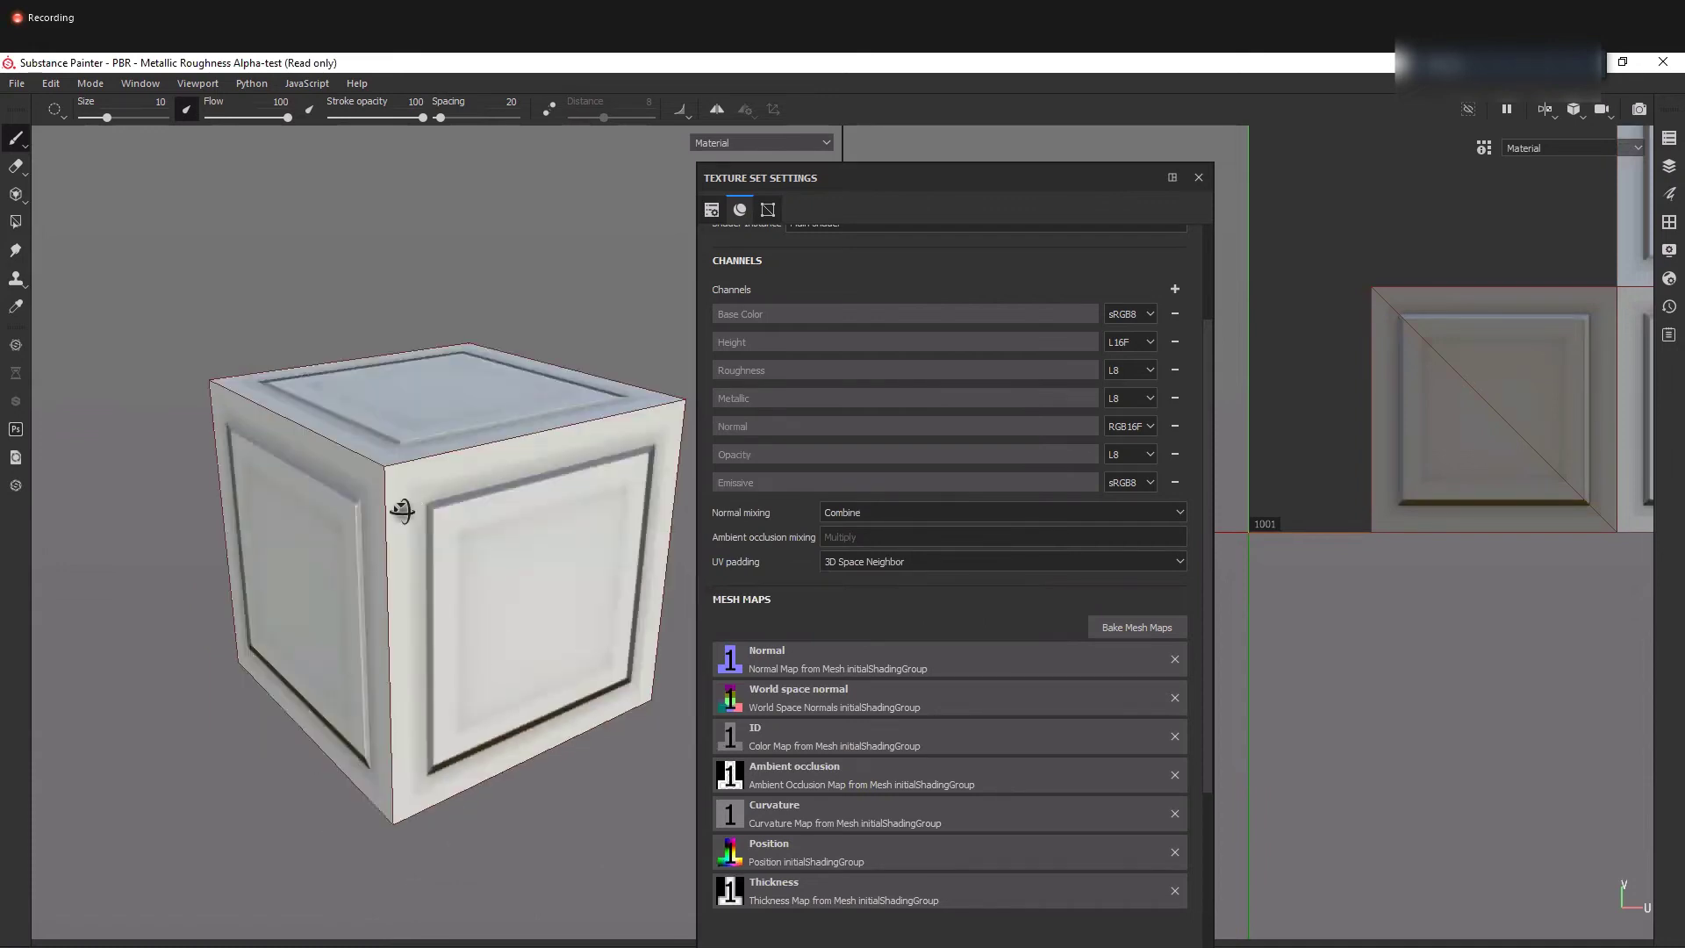
pyautogui.keyDown('alt'); pyautogui.moveTo(403, 513); pyautogui.dragTo(325, 584); pyautogui.keyUp('alt')
pyautogui.keyDown('alt'); pyautogui.moveTo(482, 572); pyautogui.dragTo(527, 667); pyautogui.keyUp('alt')
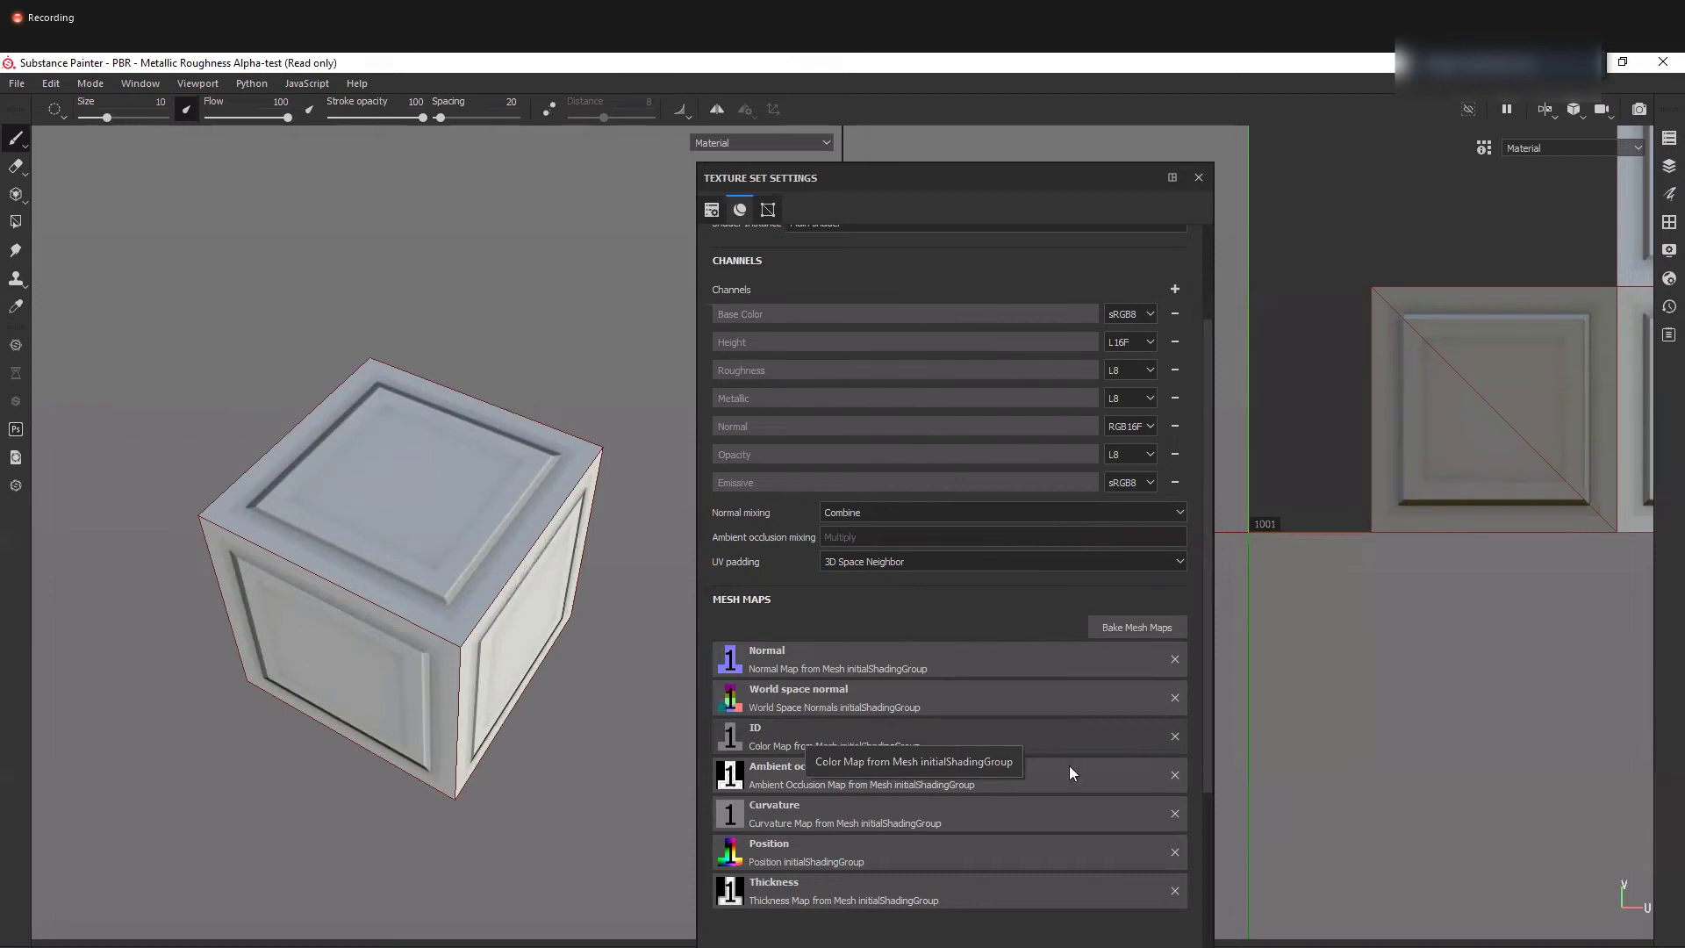
pyautogui.moveTo(940, 169); pyautogui.dragTo(1117, 168)
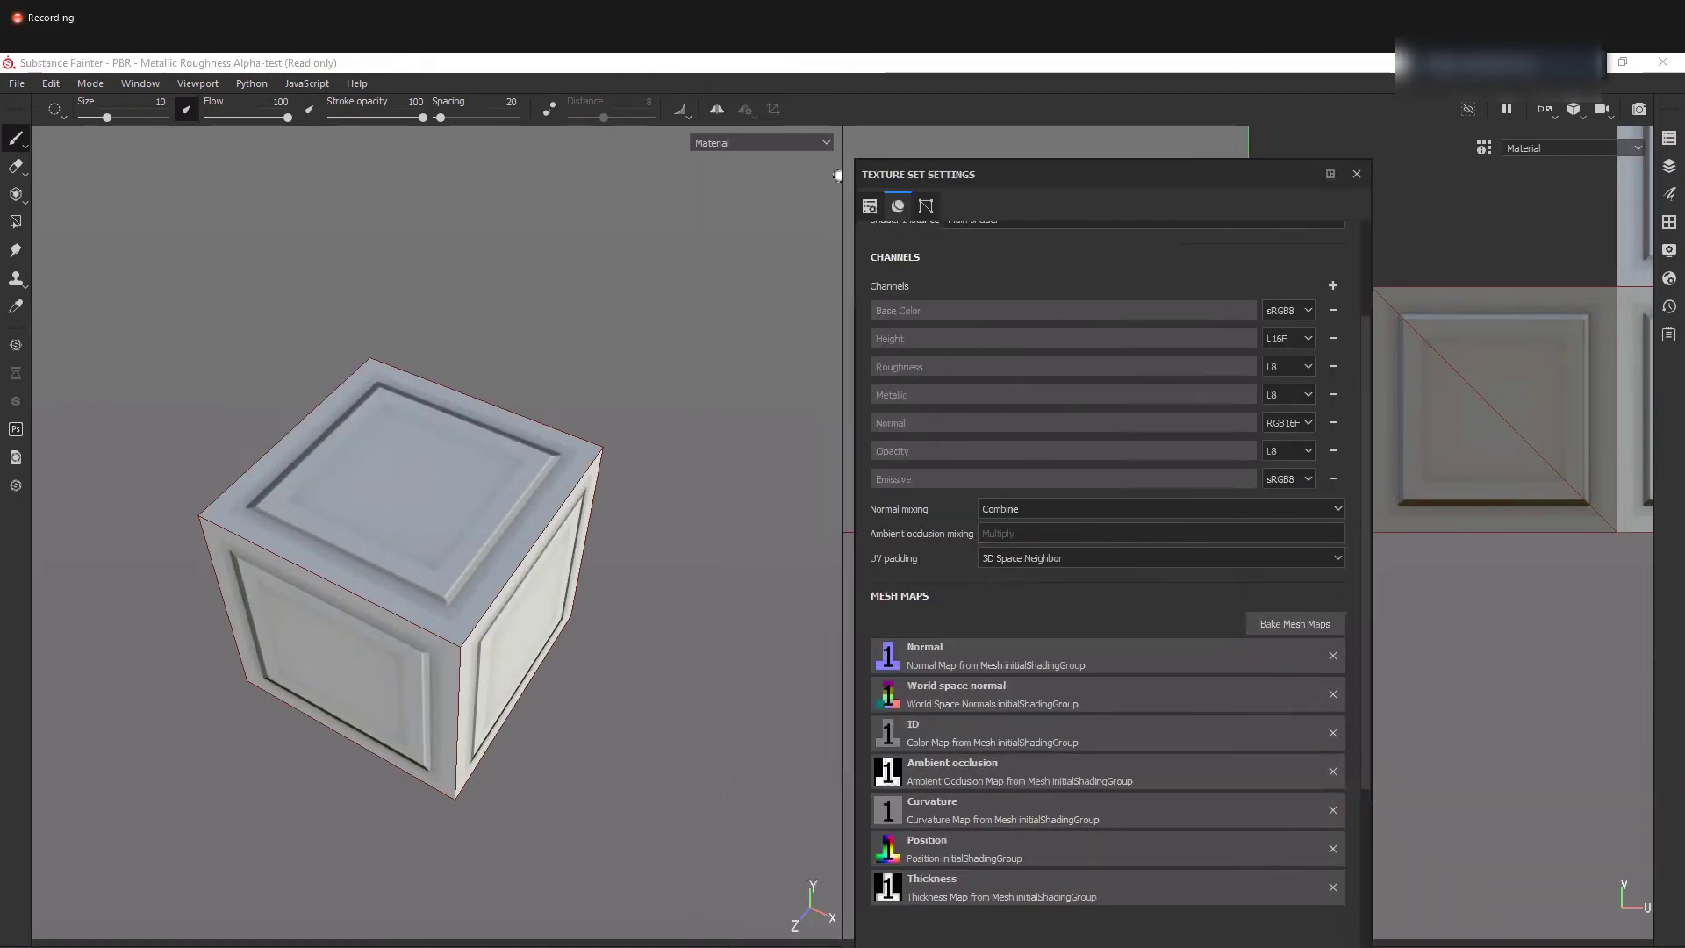
# - View the Base Color, Height, Roughness, Metallic and Normal single channels on the box one after another
pyautogui.click(777, 142)
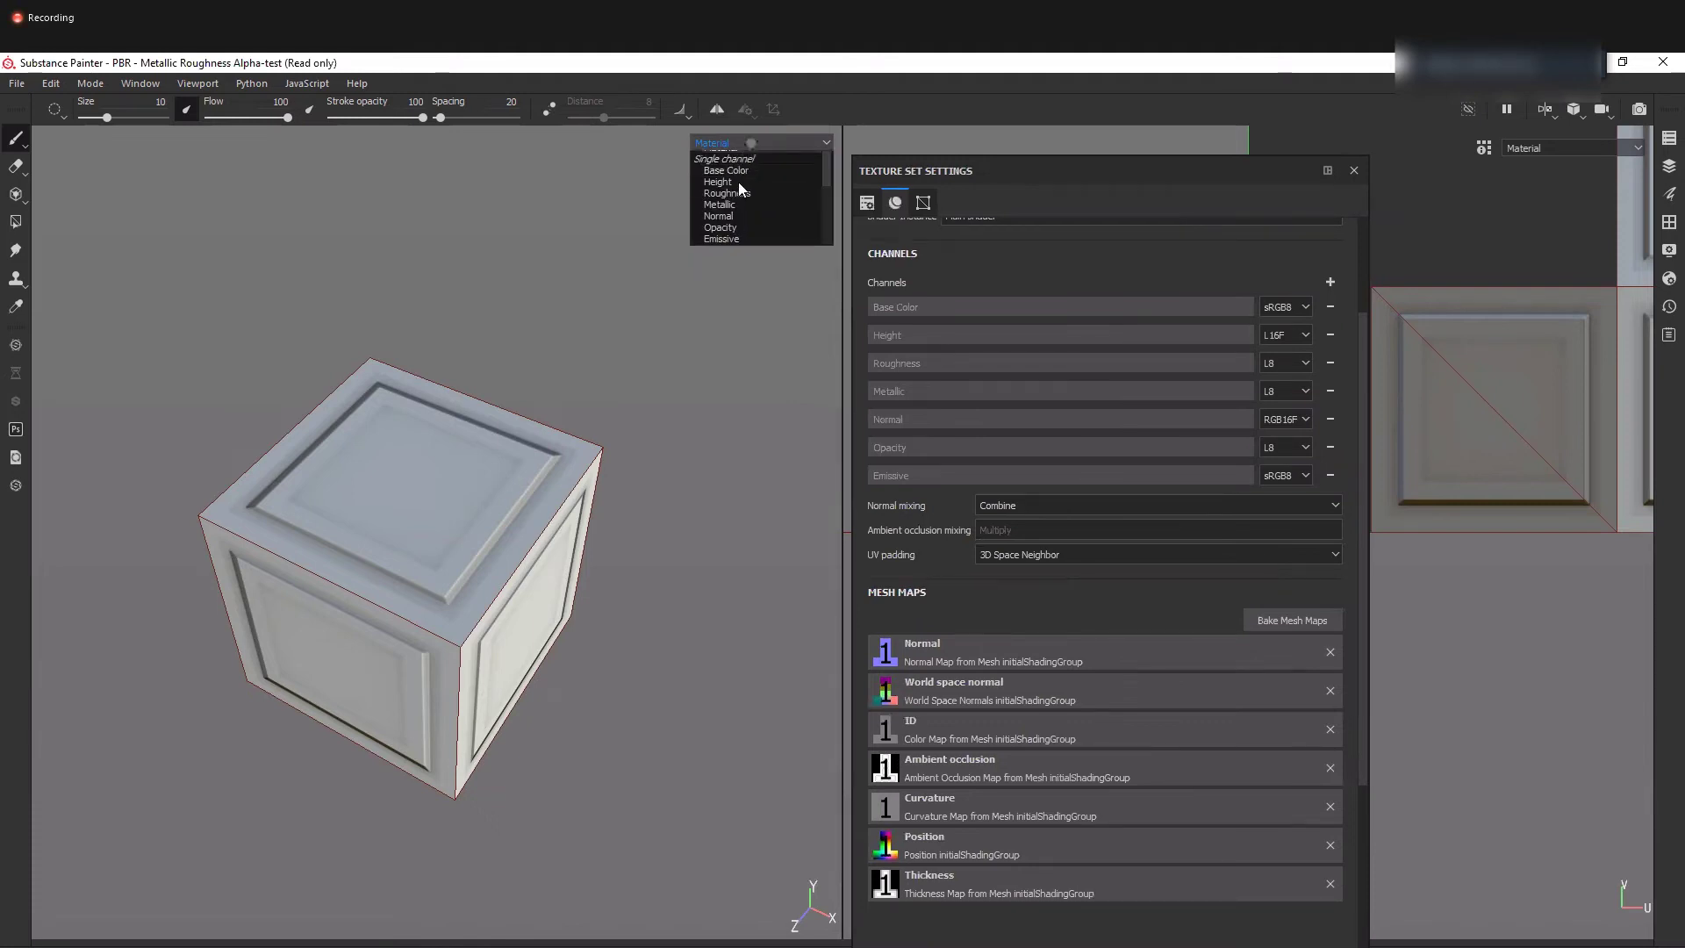
pyautogui.click(737, 191)
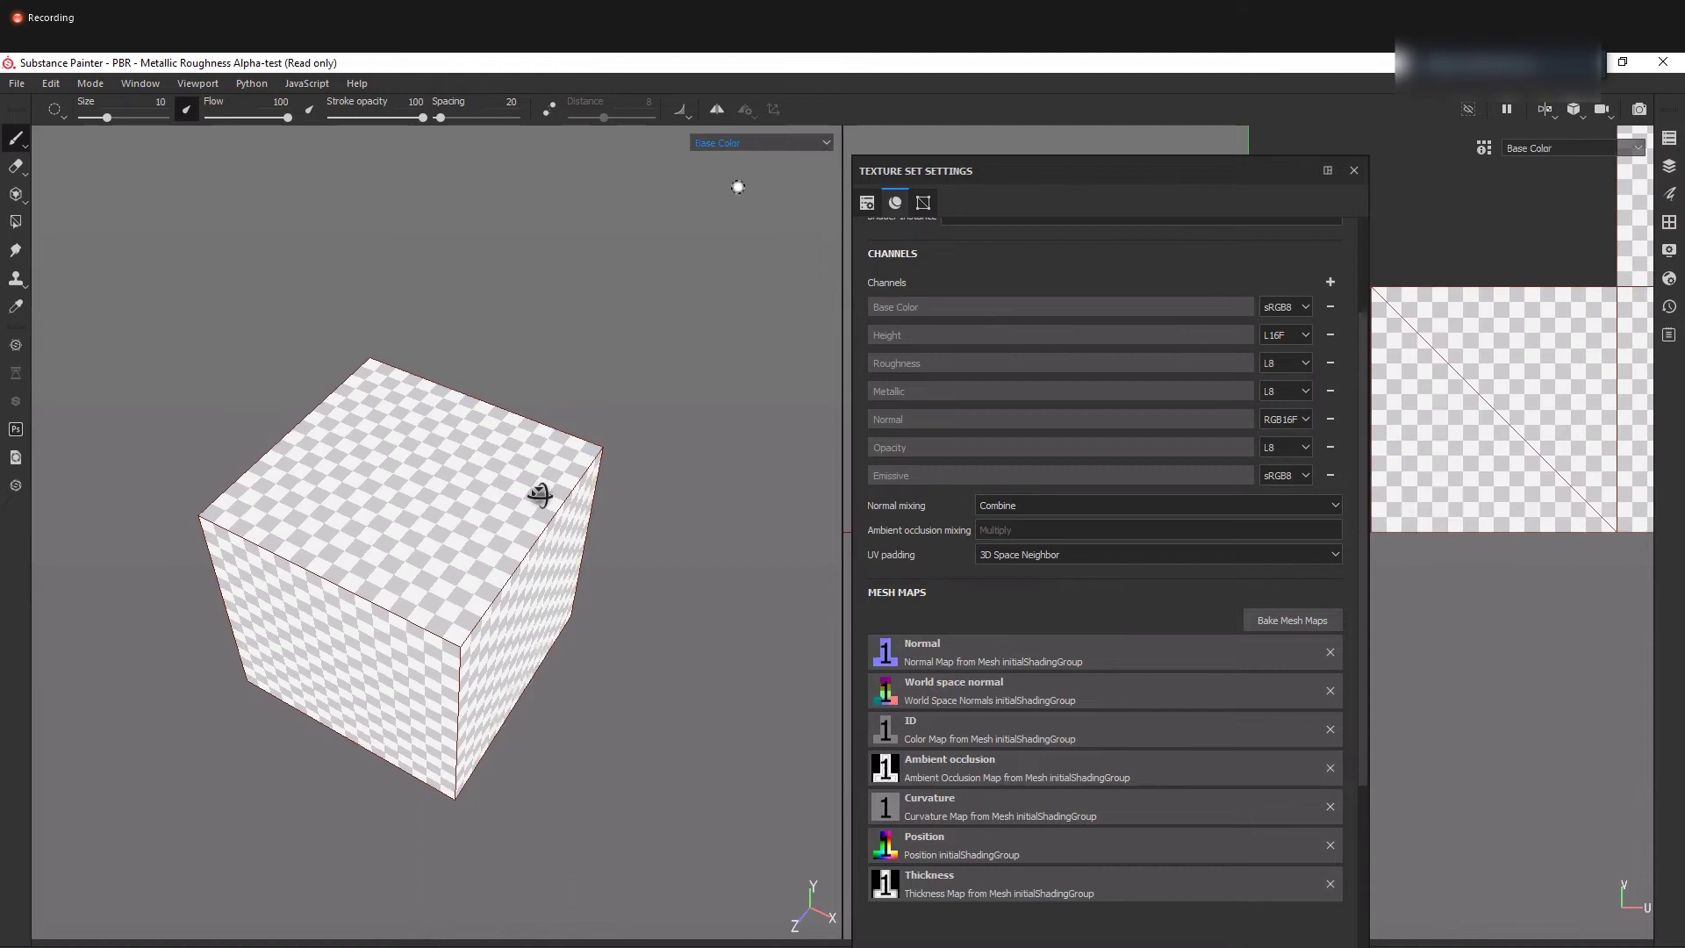
pyautogui.click(760, 144)
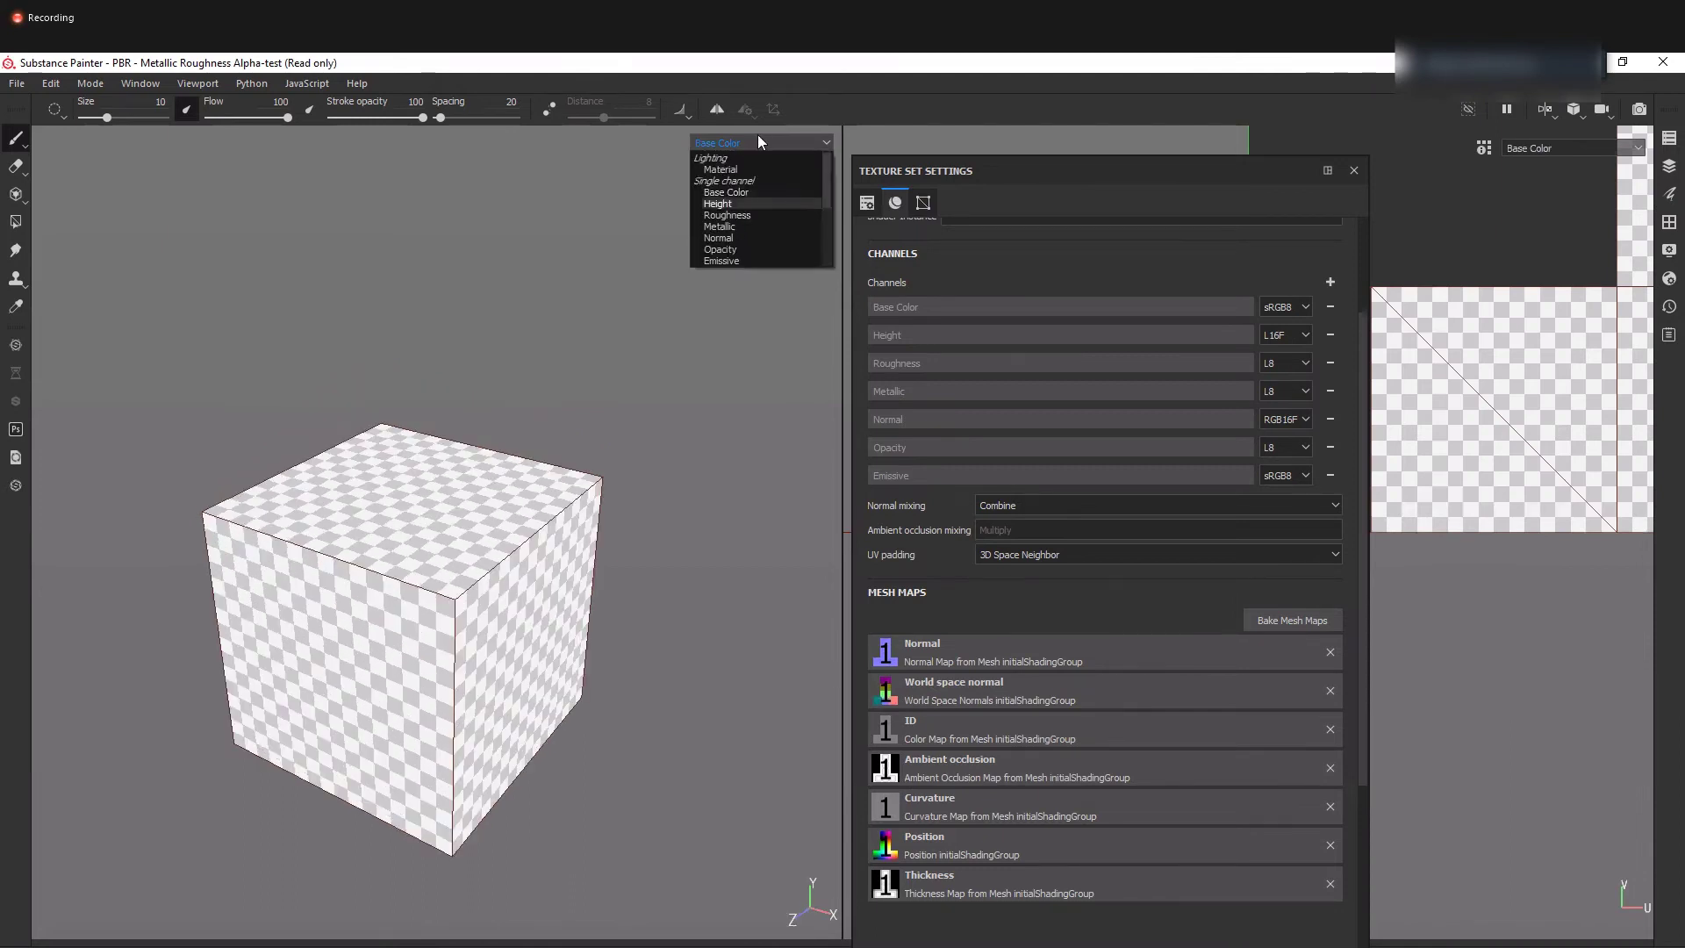
pyautogui.click(744, 182)
pyautogui.click(757, 142)
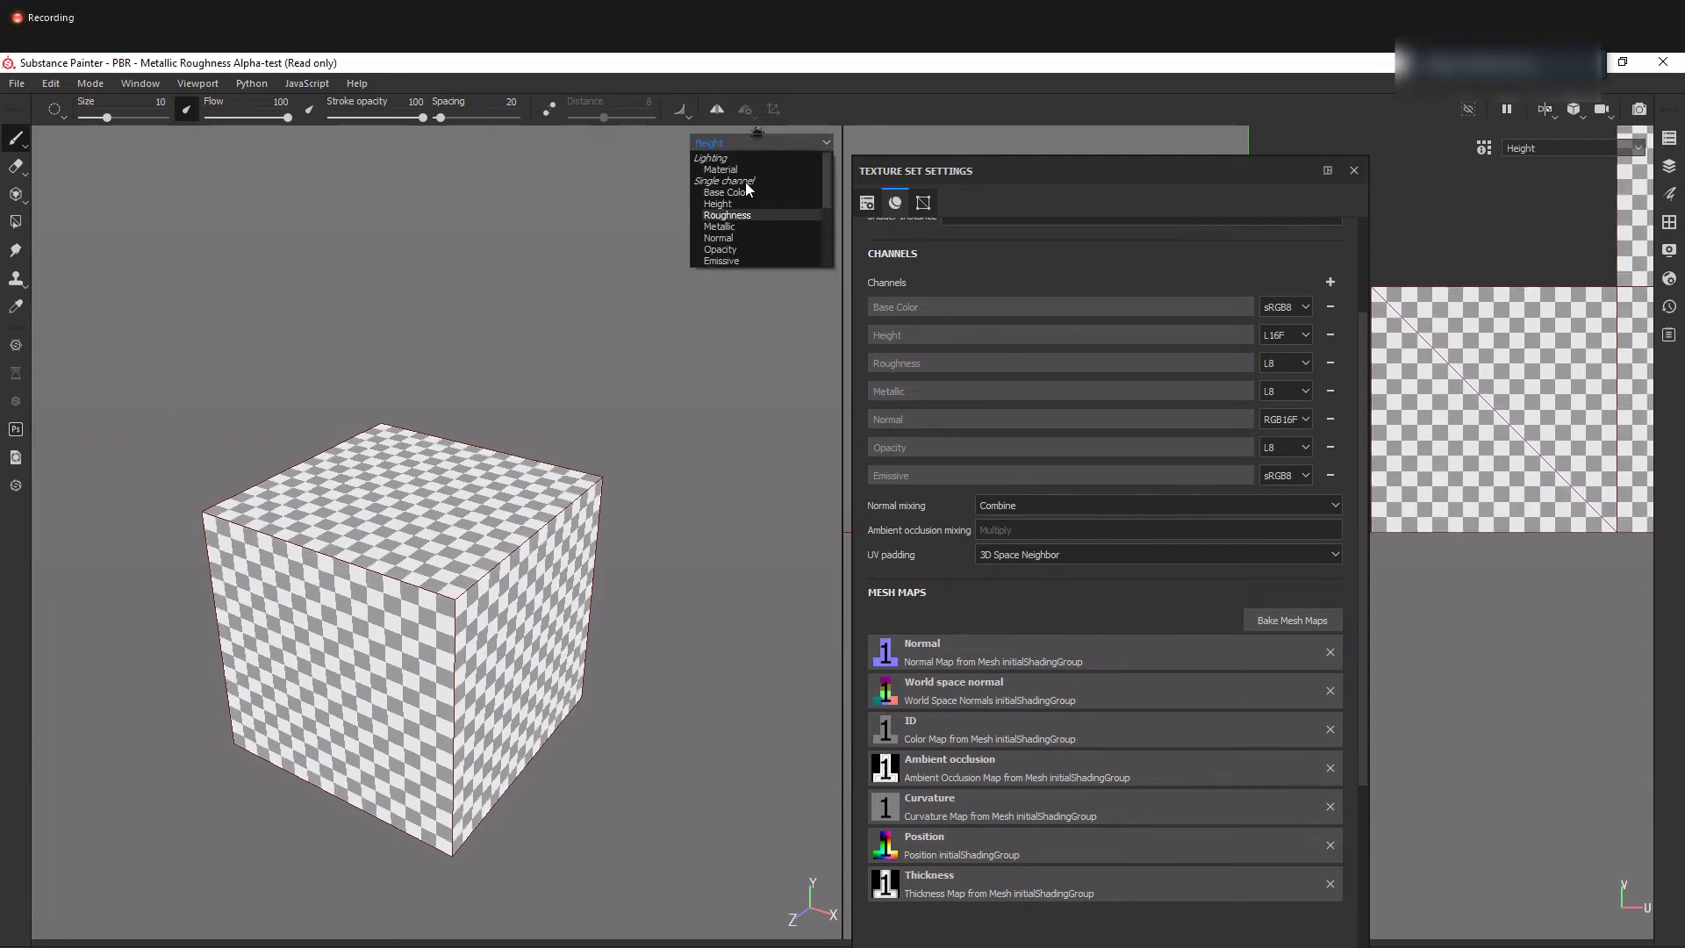
pyautogui.click(745, 215)
pyautogui.click(761, 143)
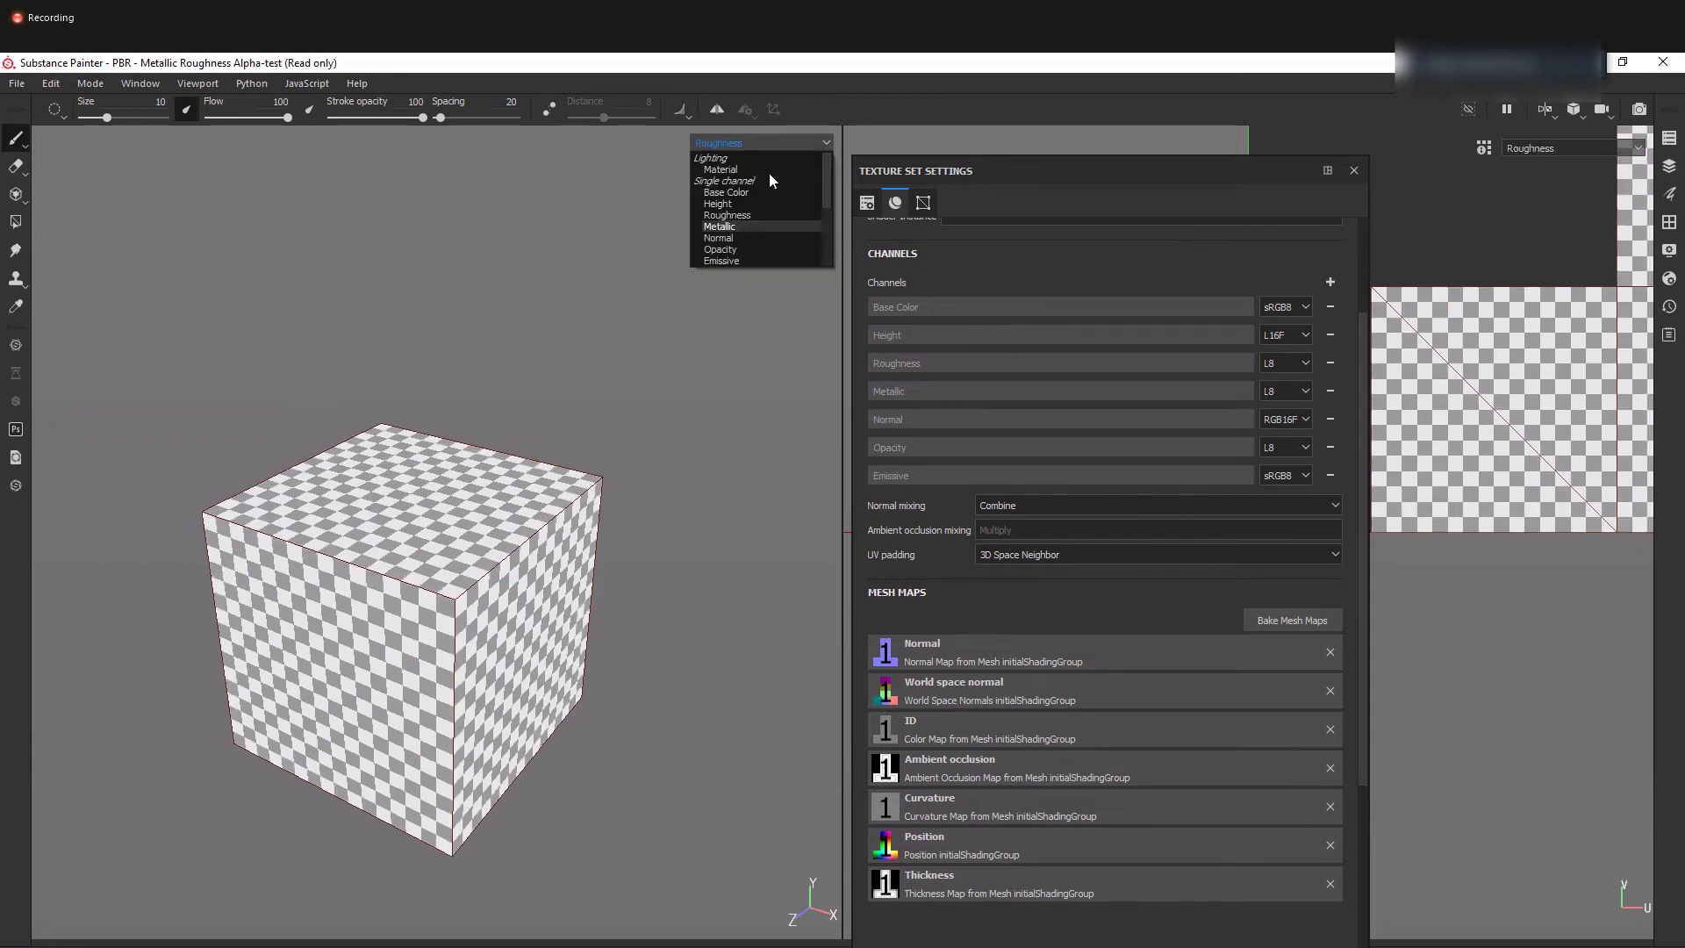
pyautogui.click(739, 227)
pyautogui.click(739, 238)
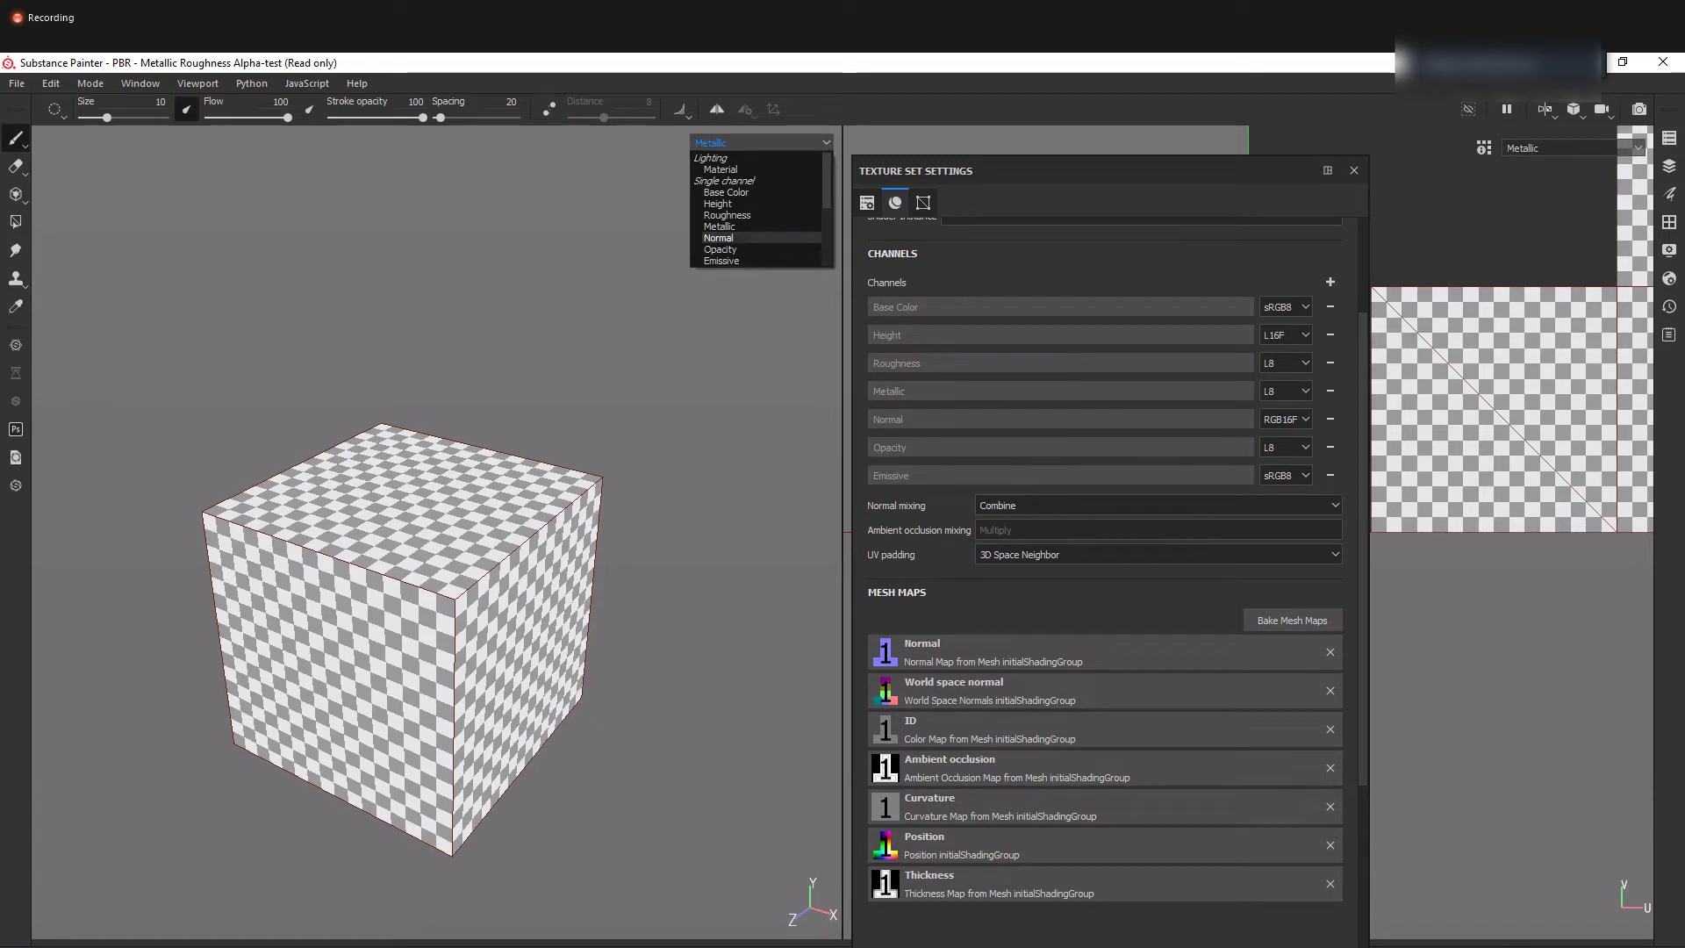
pyautogui.click(739, 239)
pyautogui.keyDown('alt'); pyautogui.moveTo(789, 158); pyautogui.dragTo(752, 296); pyautogui.keyUp('alt')
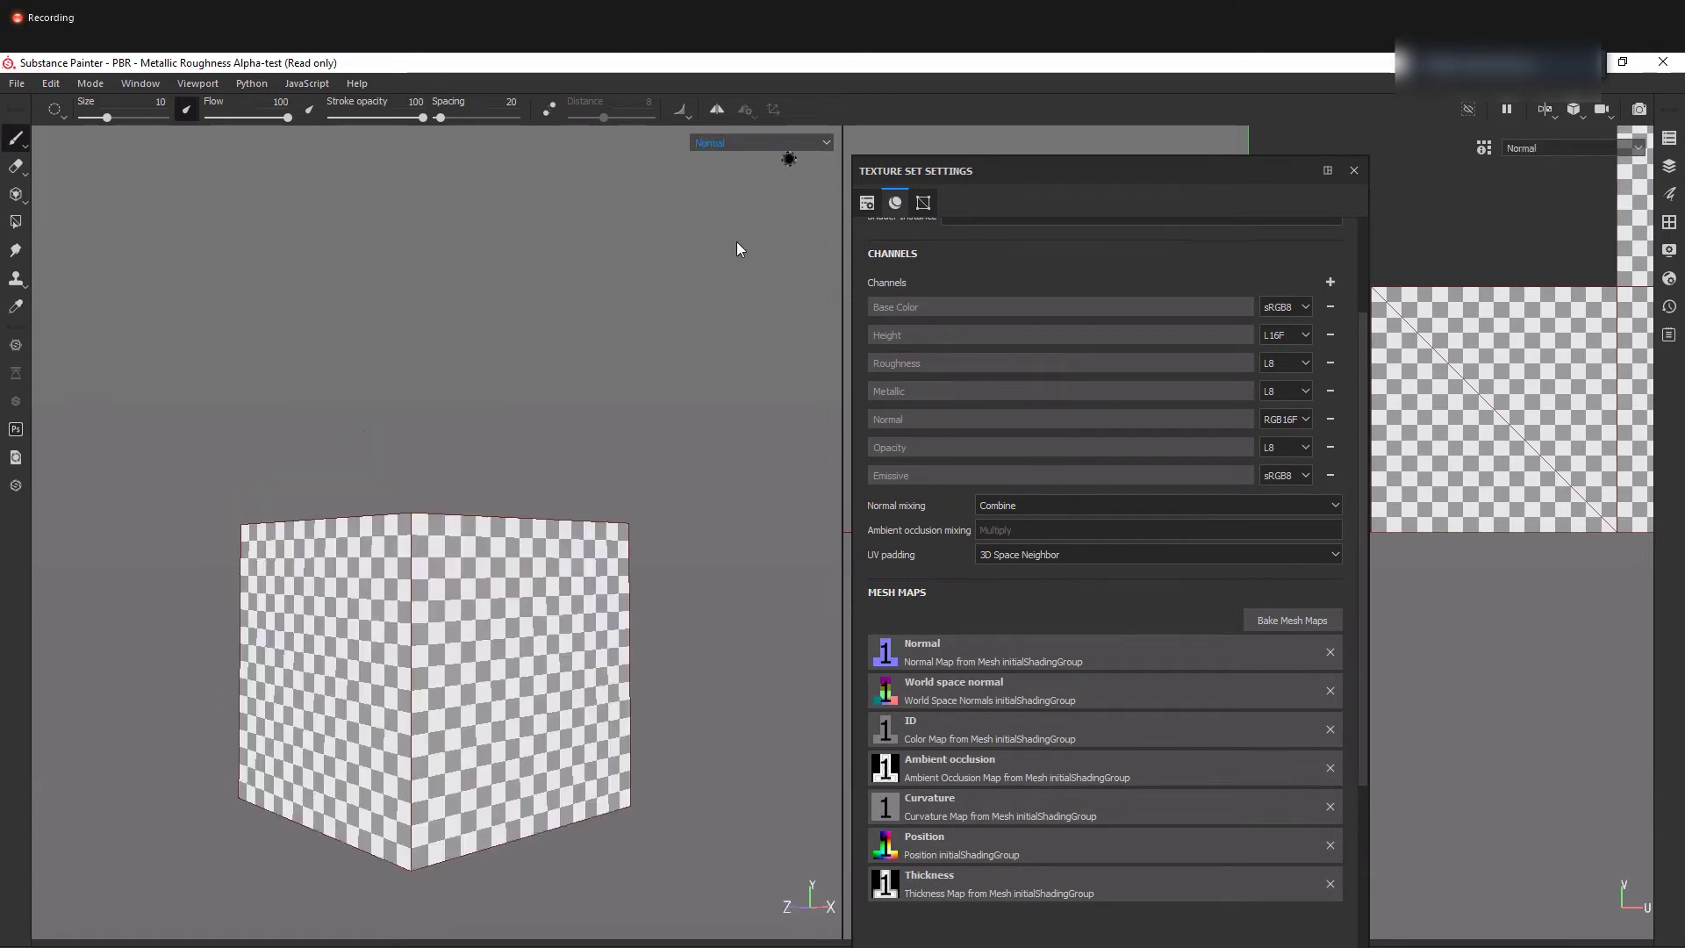
# - Display the combined Normal+Height+Mesh channel and examine the baked normals around the box
pyautogui.click(762, 143)
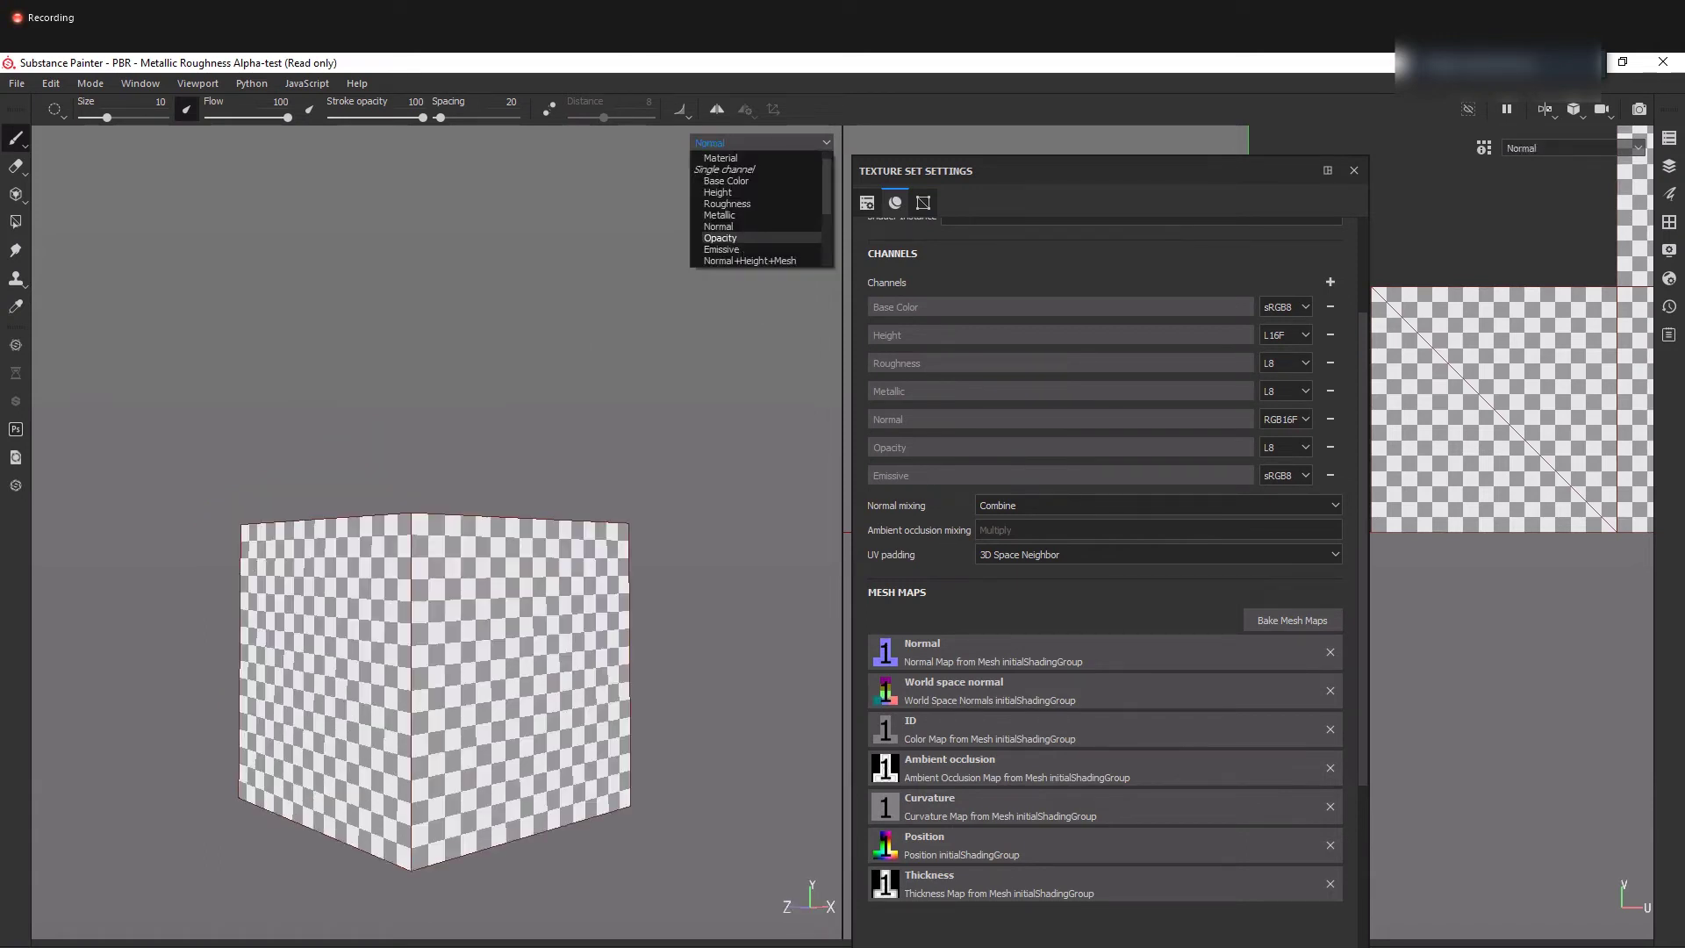
pyautogui.click(751, 261)
pyautogui.keyDown('alt'); pyautogui.moveTo(532, 553); pyautogui.dragTo(555, 634); pyautogui.keyUp('alt')
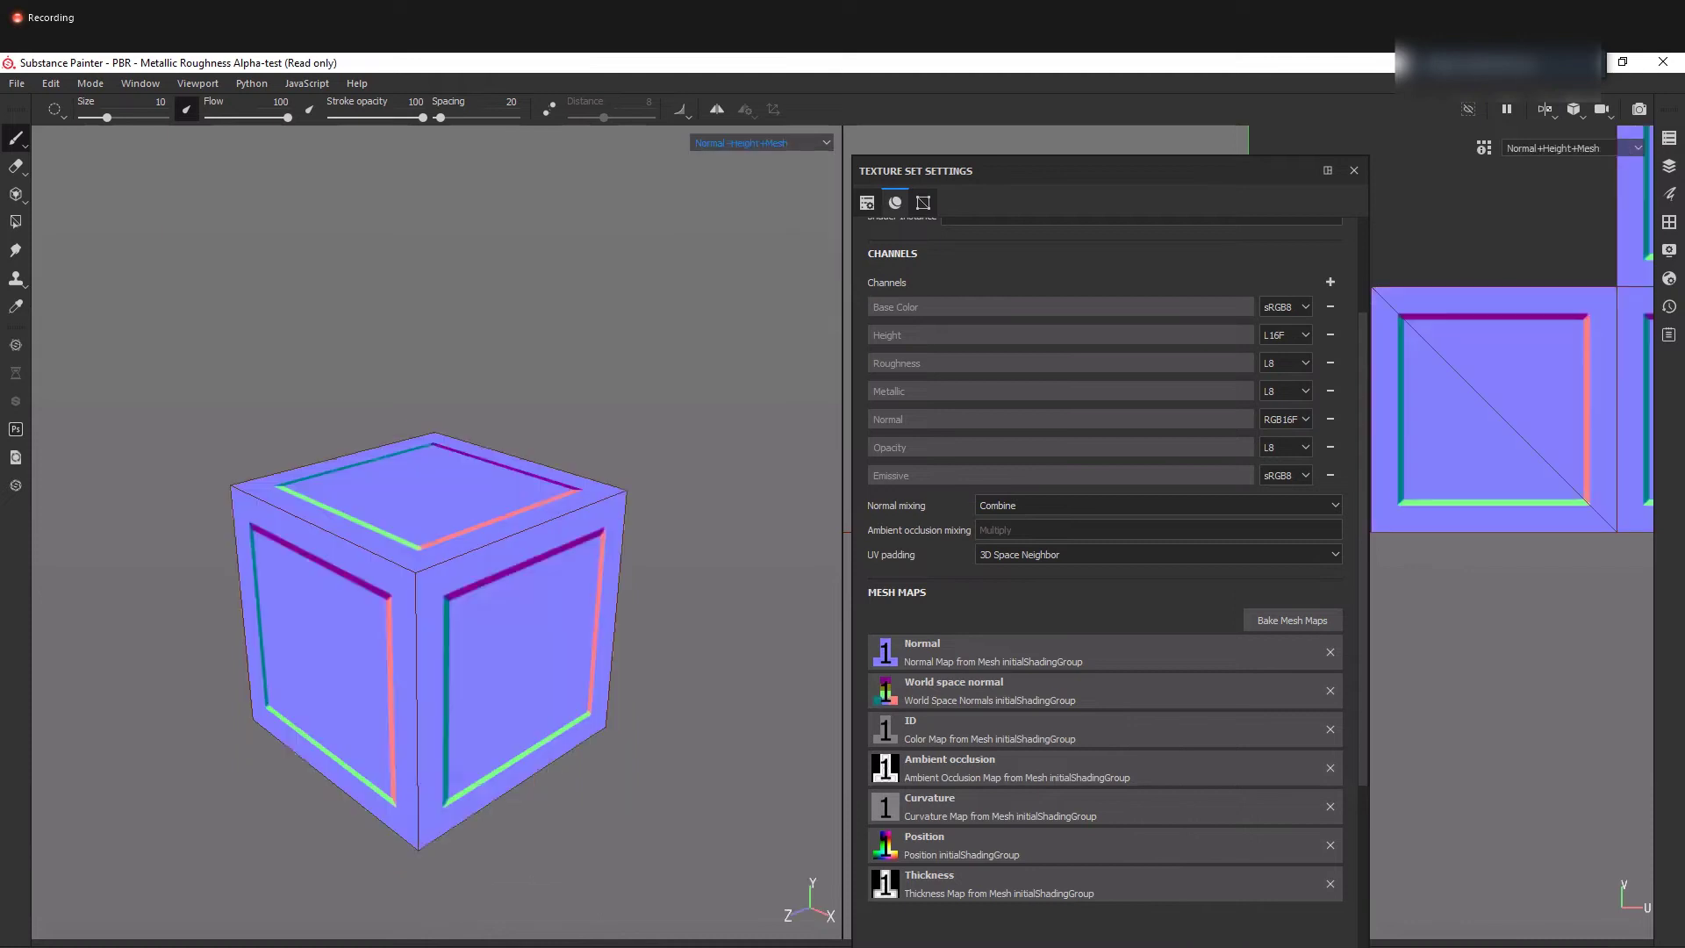
pyautogui.keyDown('alt'); pyautogui.moveTo(477, 472); pyautogui.dragTo(464, 499); pyautogui.keyUp('alt')
# - View the baked Normal, Curvature and Ambient occlusion mesh maps on the box in turn
pyautogui.click(804, 145)
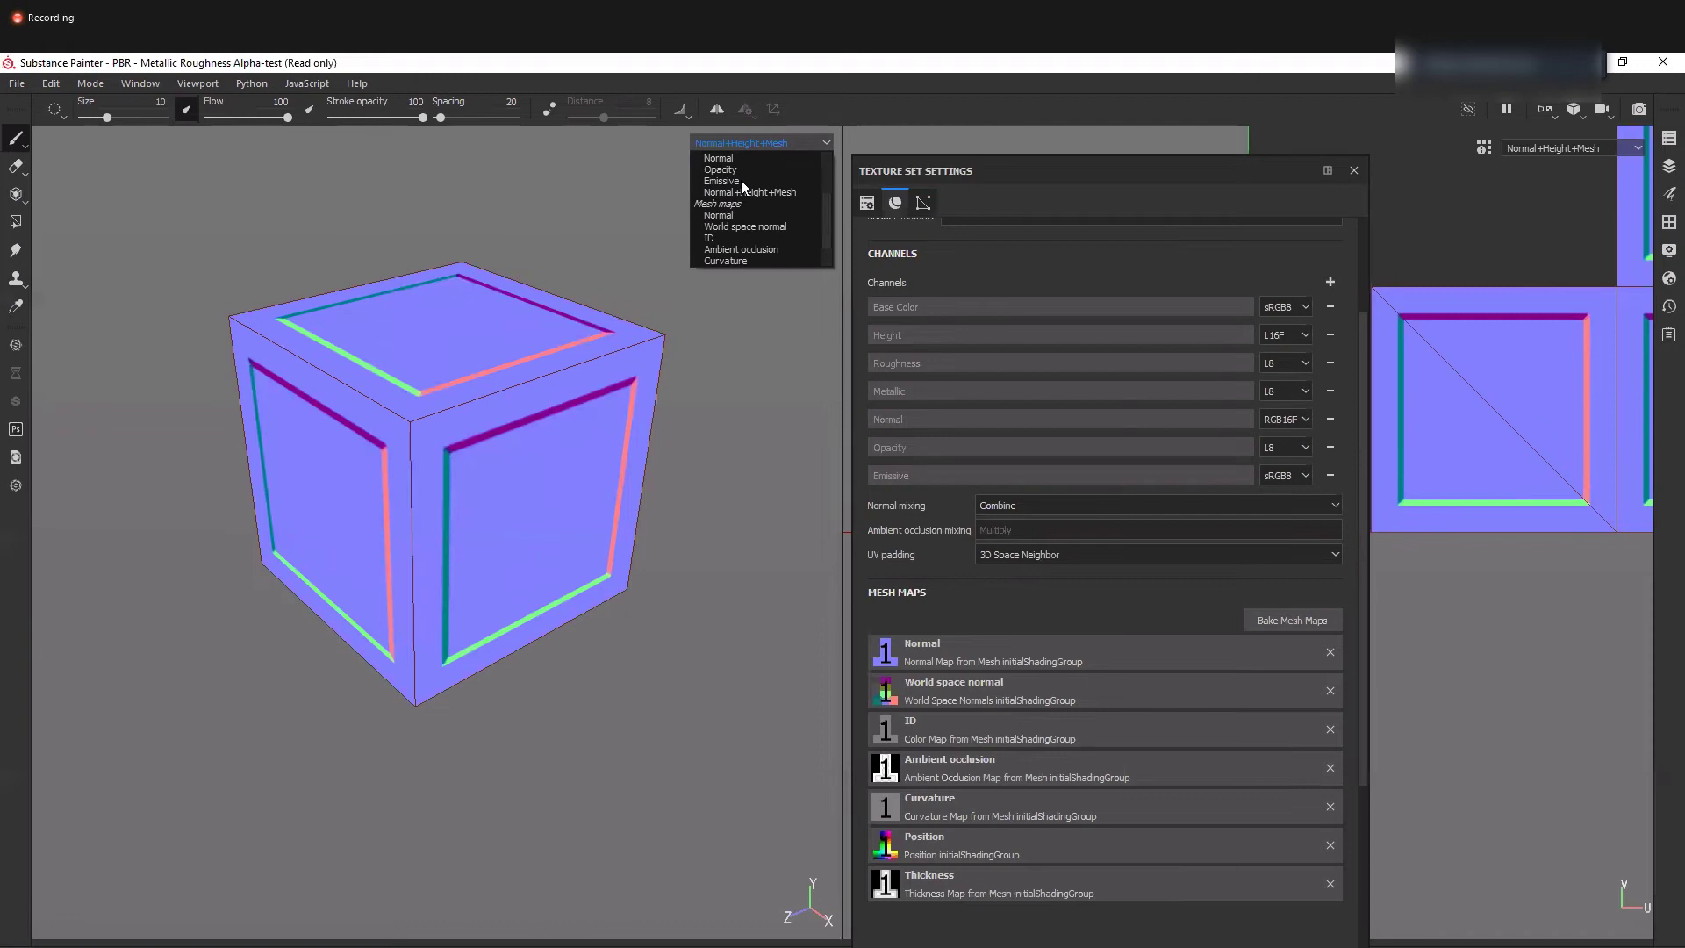
pyautogui.scroll(-3, 741, 181)
pyautogui.click(771, 182)
pyautogui.click(771, 146)
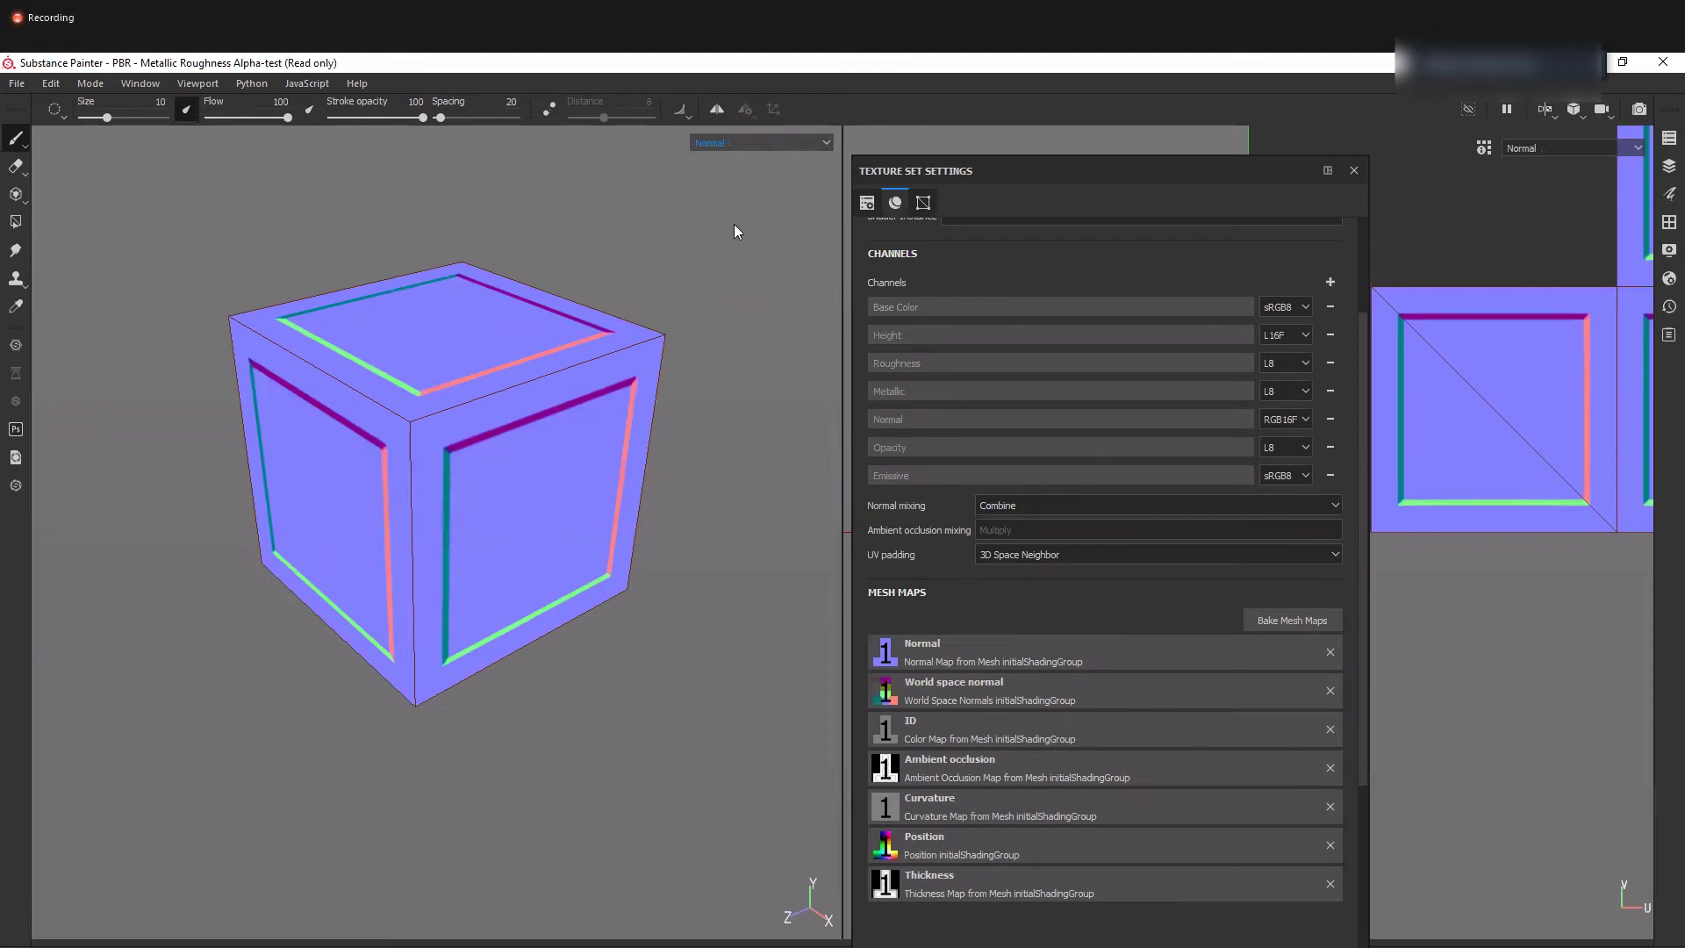
pyautogui.click(734, 226)
pyautogui.click(777, 144)
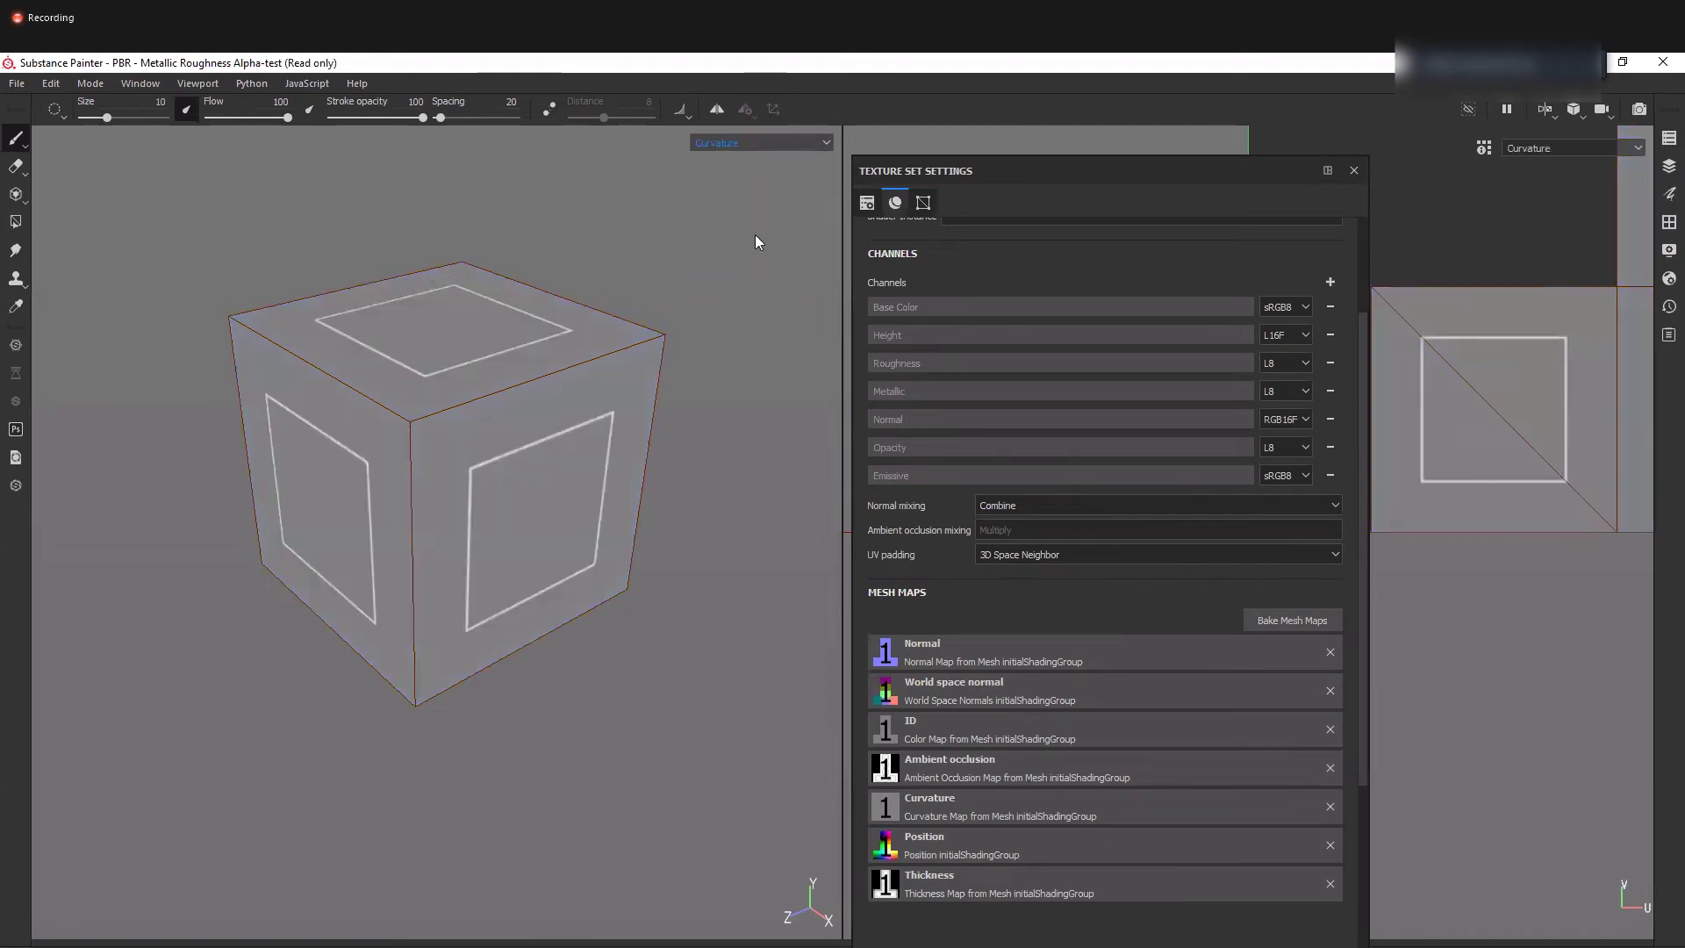
pyautogui.click(741, 196)
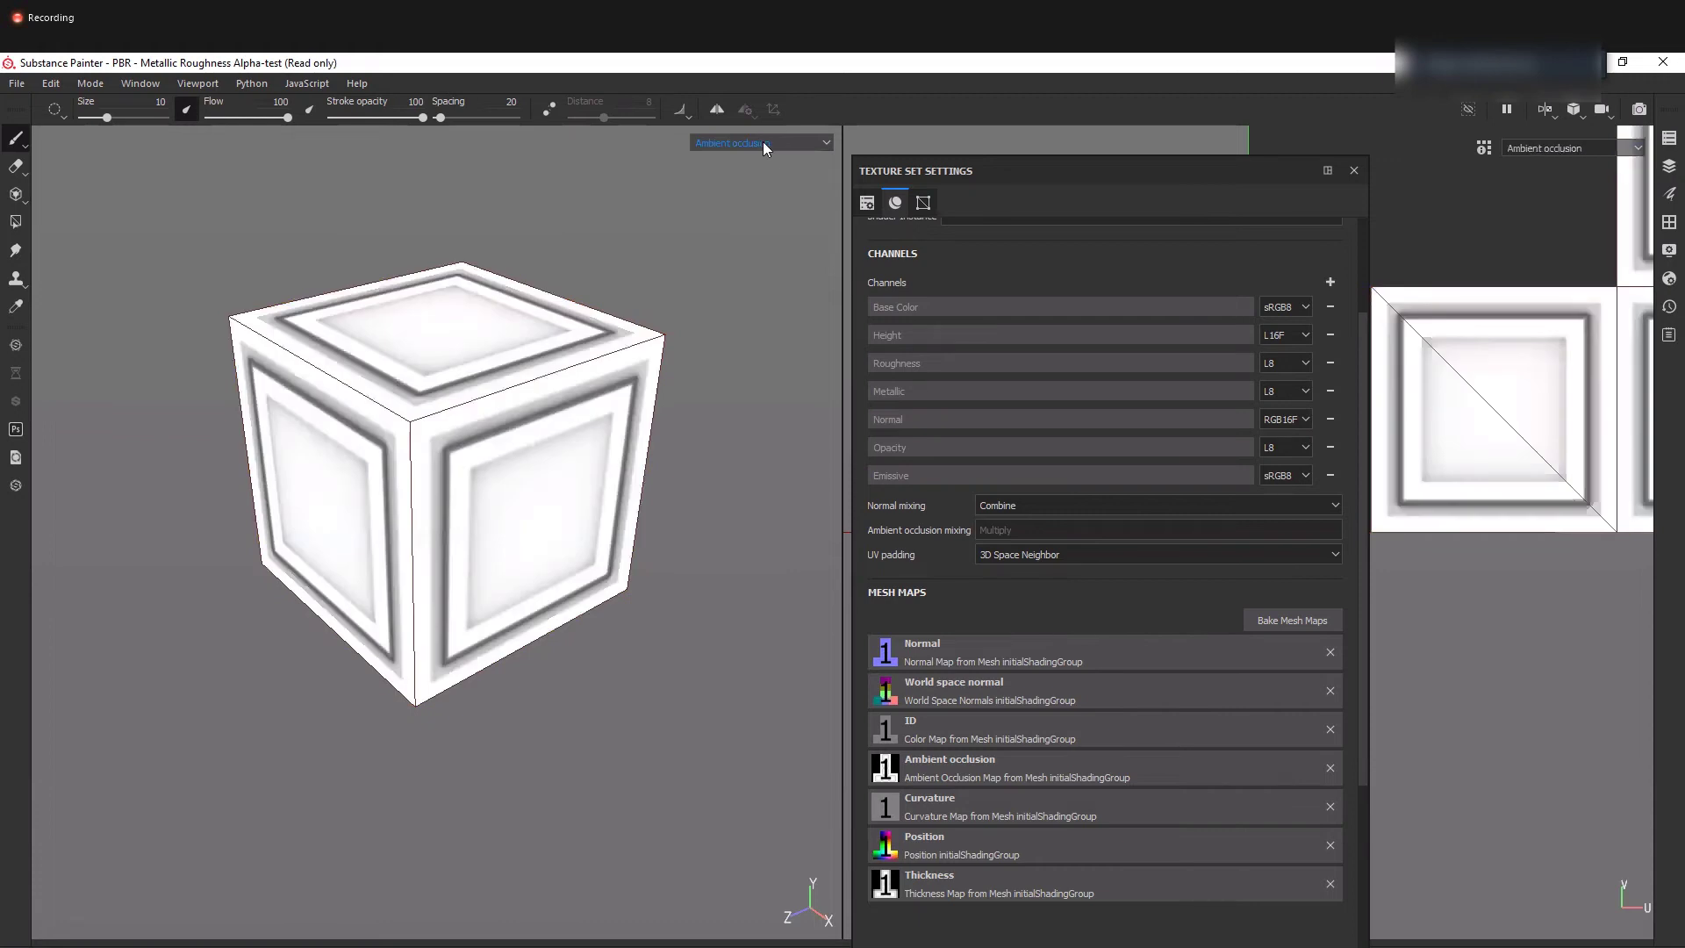
# - Compare the Normal and ID mesh maps, ending on the Ambient occlusion mesh map
pyautogui.click(773, 143)
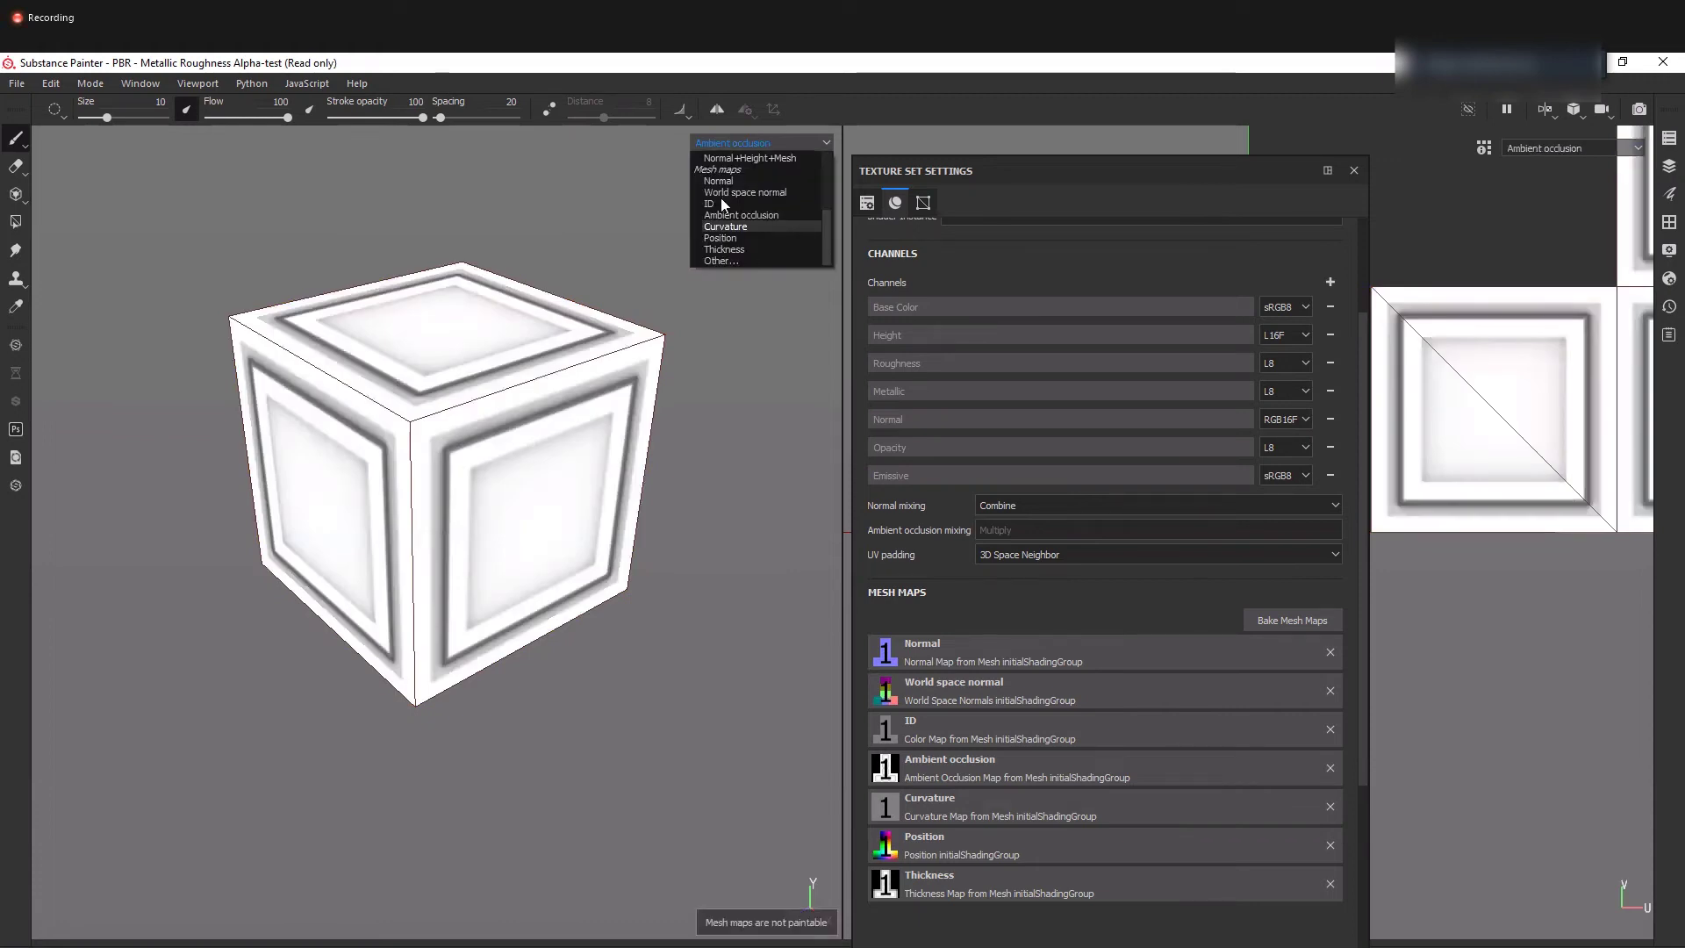
pyautogui.click(745, 150)
pyautogui.click(732, 144)
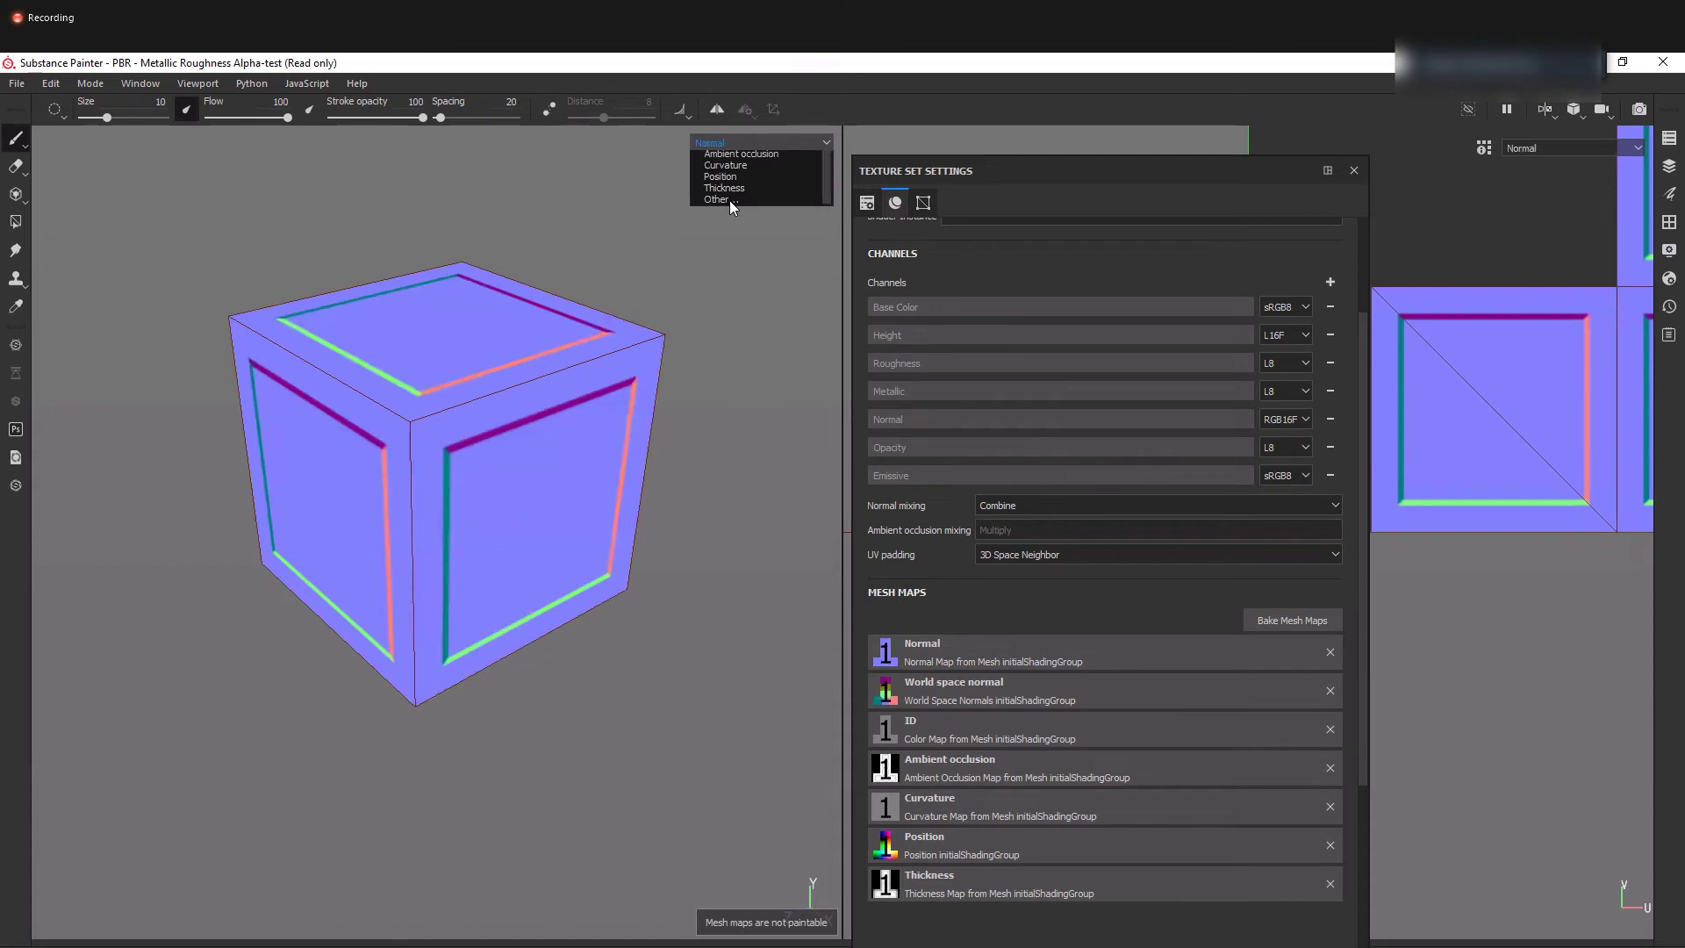
pyautogui.click(730, 200)
pyautogui.click(778, 143)
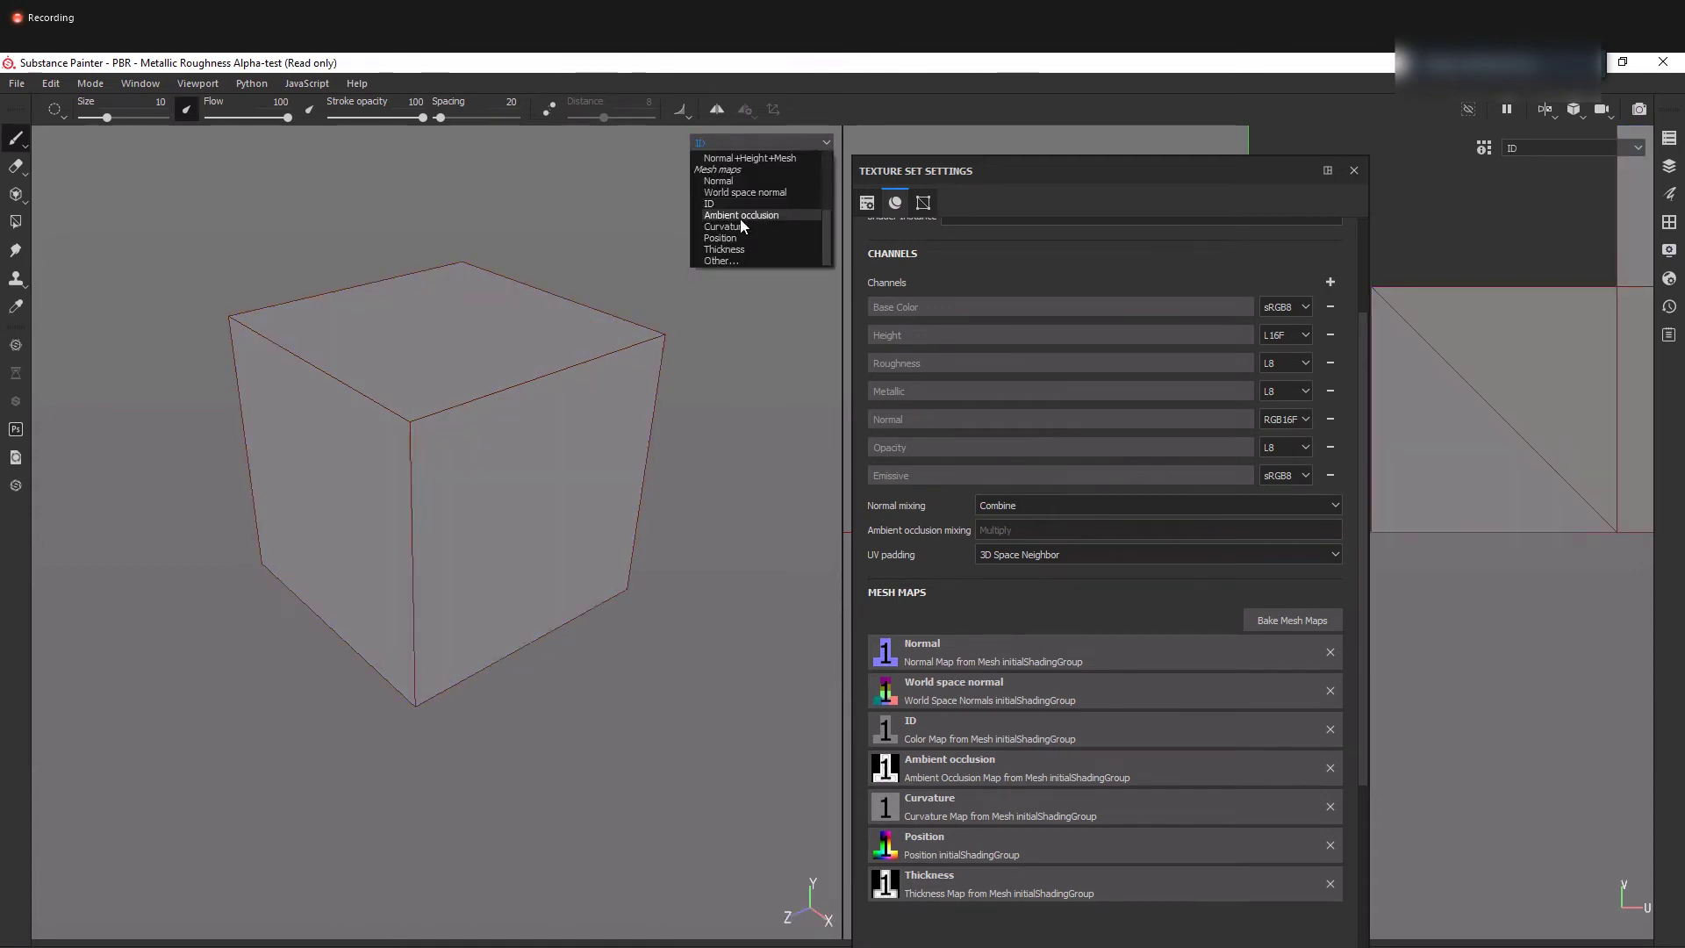
pyautogui.click(740, 218)
# - Return the viewport to the Material display, examine the shaded box and look over its channels and mesh maps
pyautogui.moveTo(829, 227); pyautogui.dragTo(749, 164)
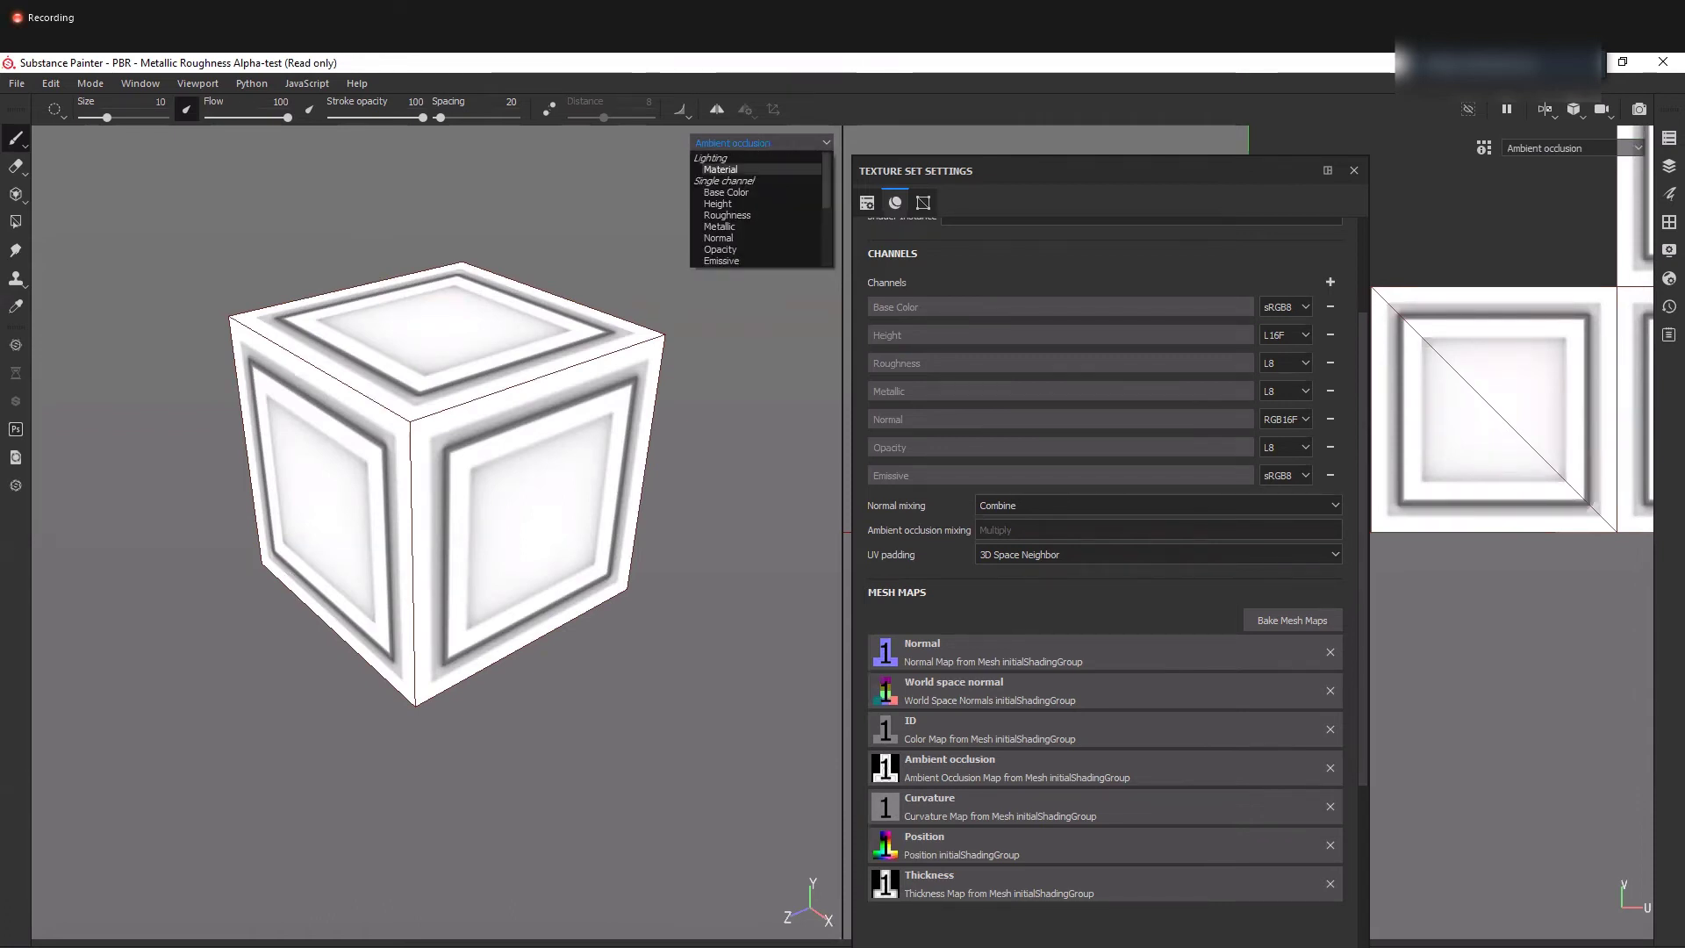
pyautogui.click(748, 169)
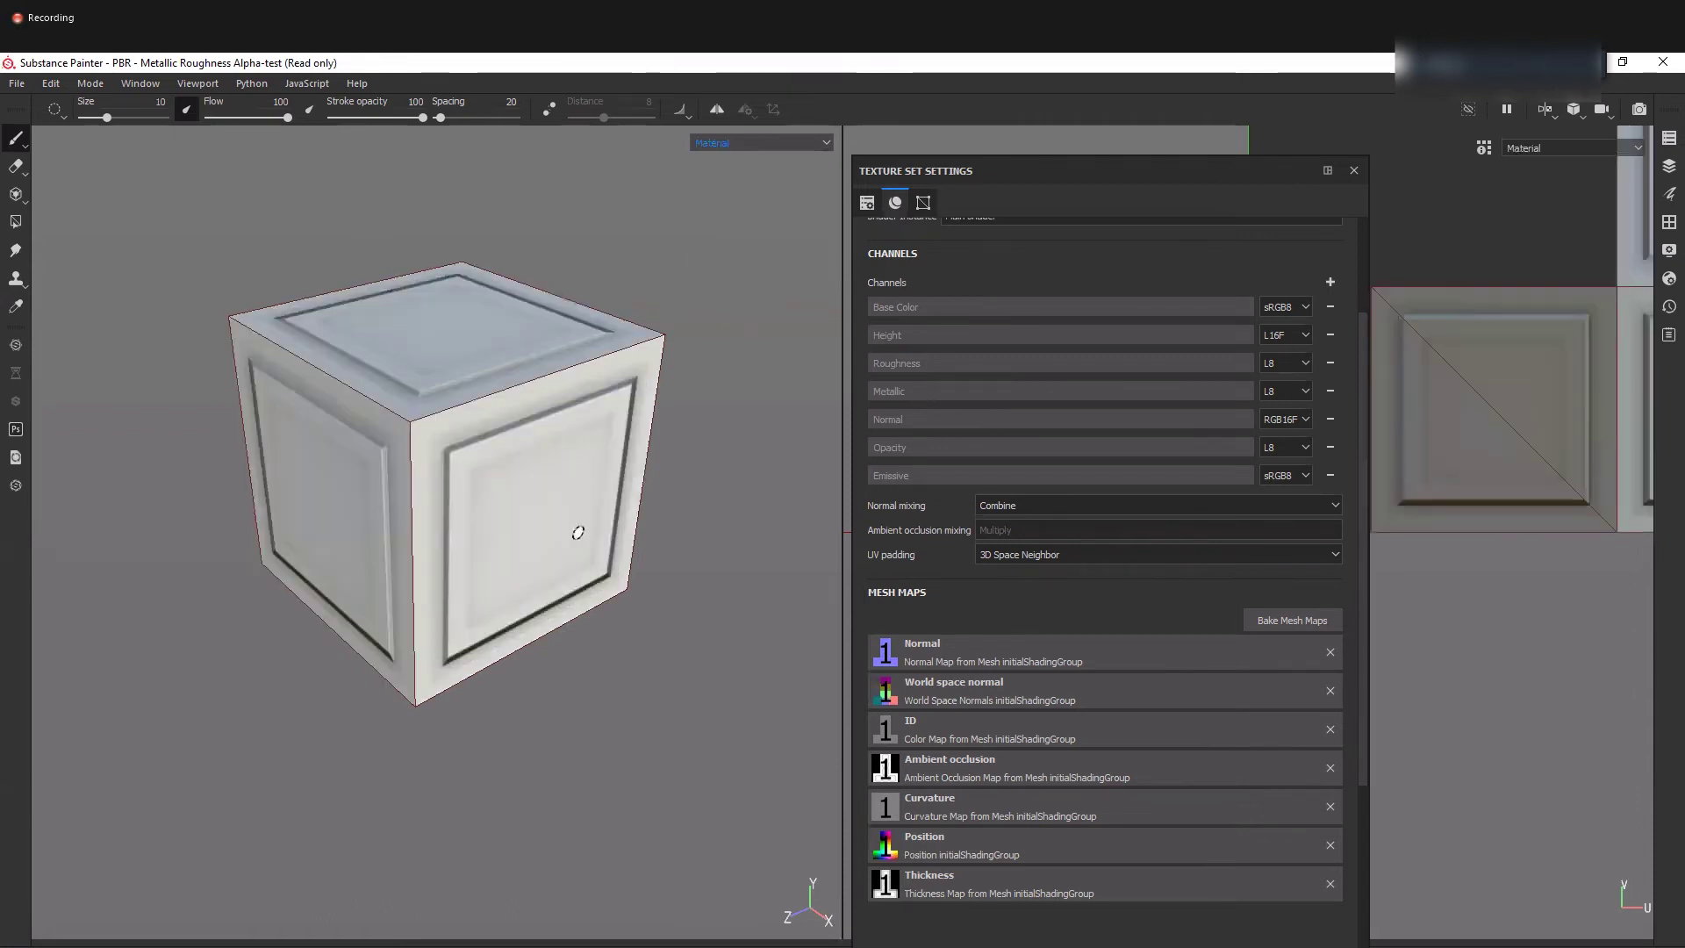
pyautogui.click(782, 144)
pyautogui.click(783, 144)
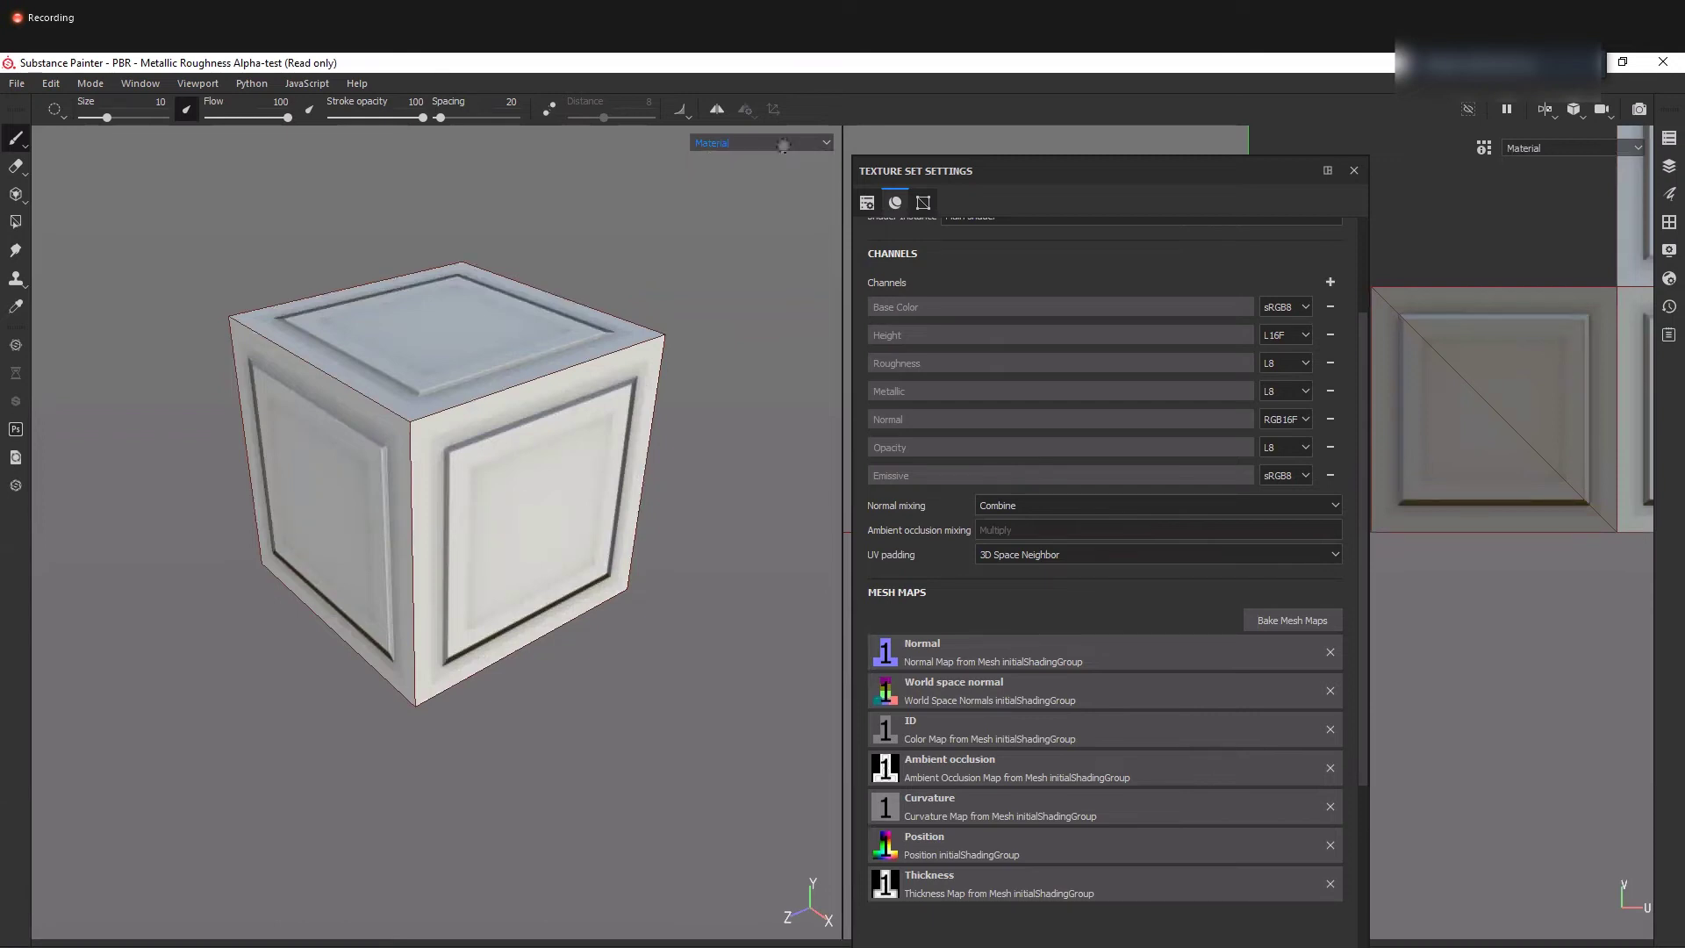
pyautogui.keyDown('alt'); pyautogui.moveTo(413, 481); pyautogui.dragTo(667, 283); pyautogui.keyUp('alt')
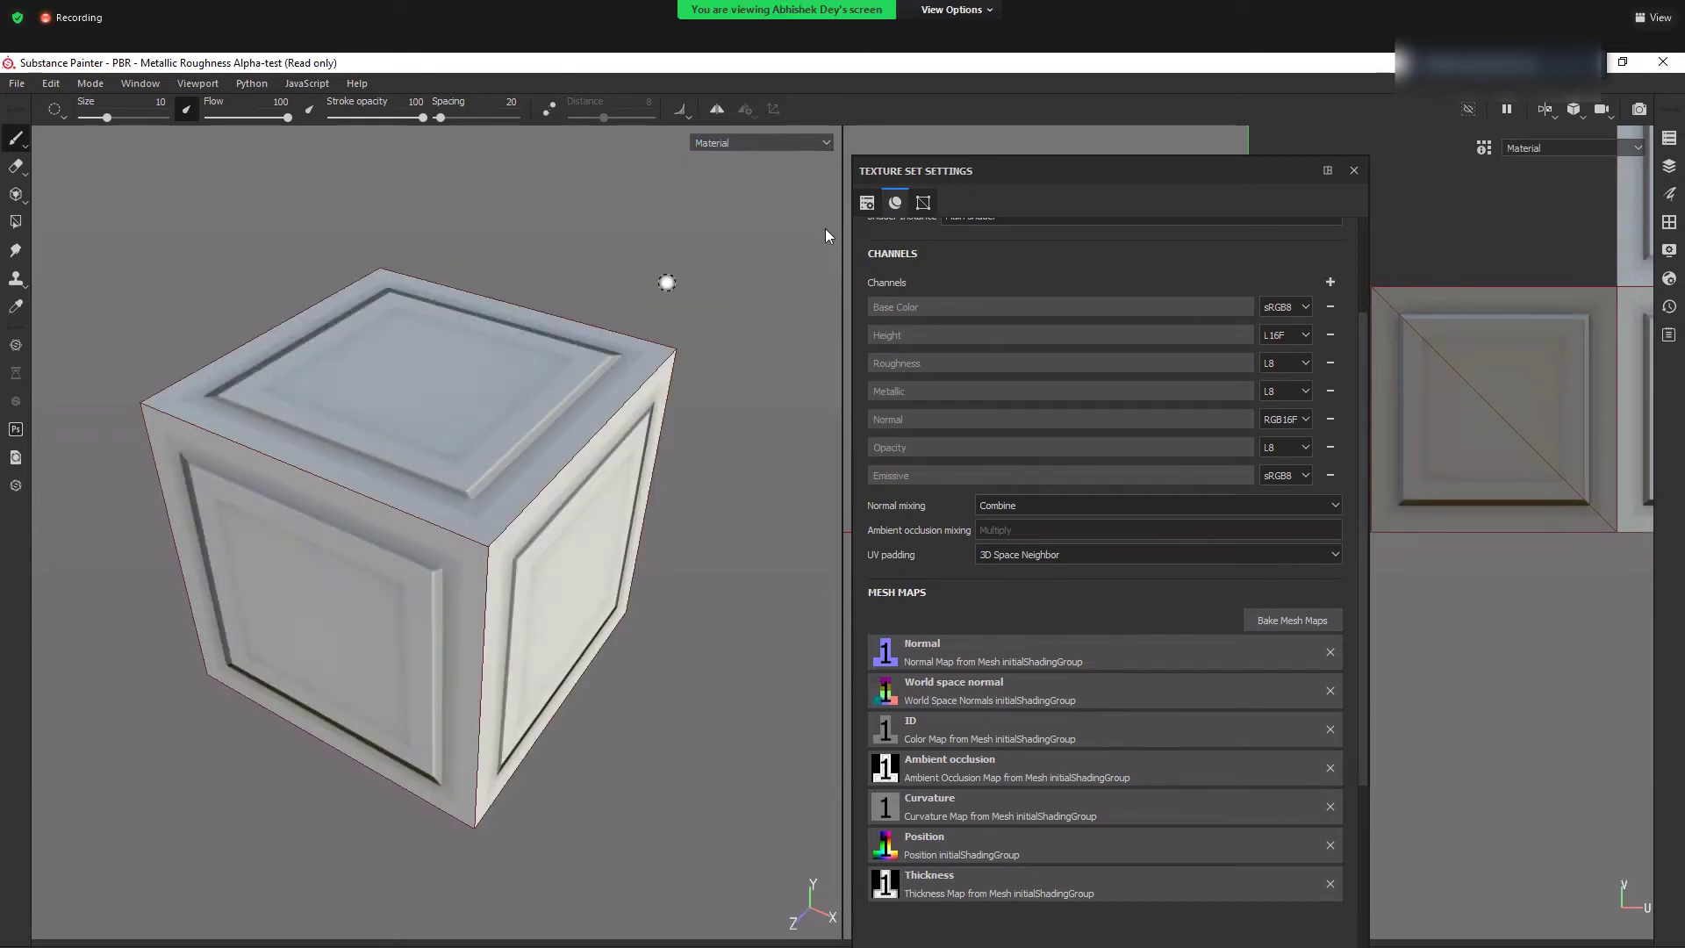
pyautogui.moveTo(1359, 261); pyautogui.dragTo(1360, 248)
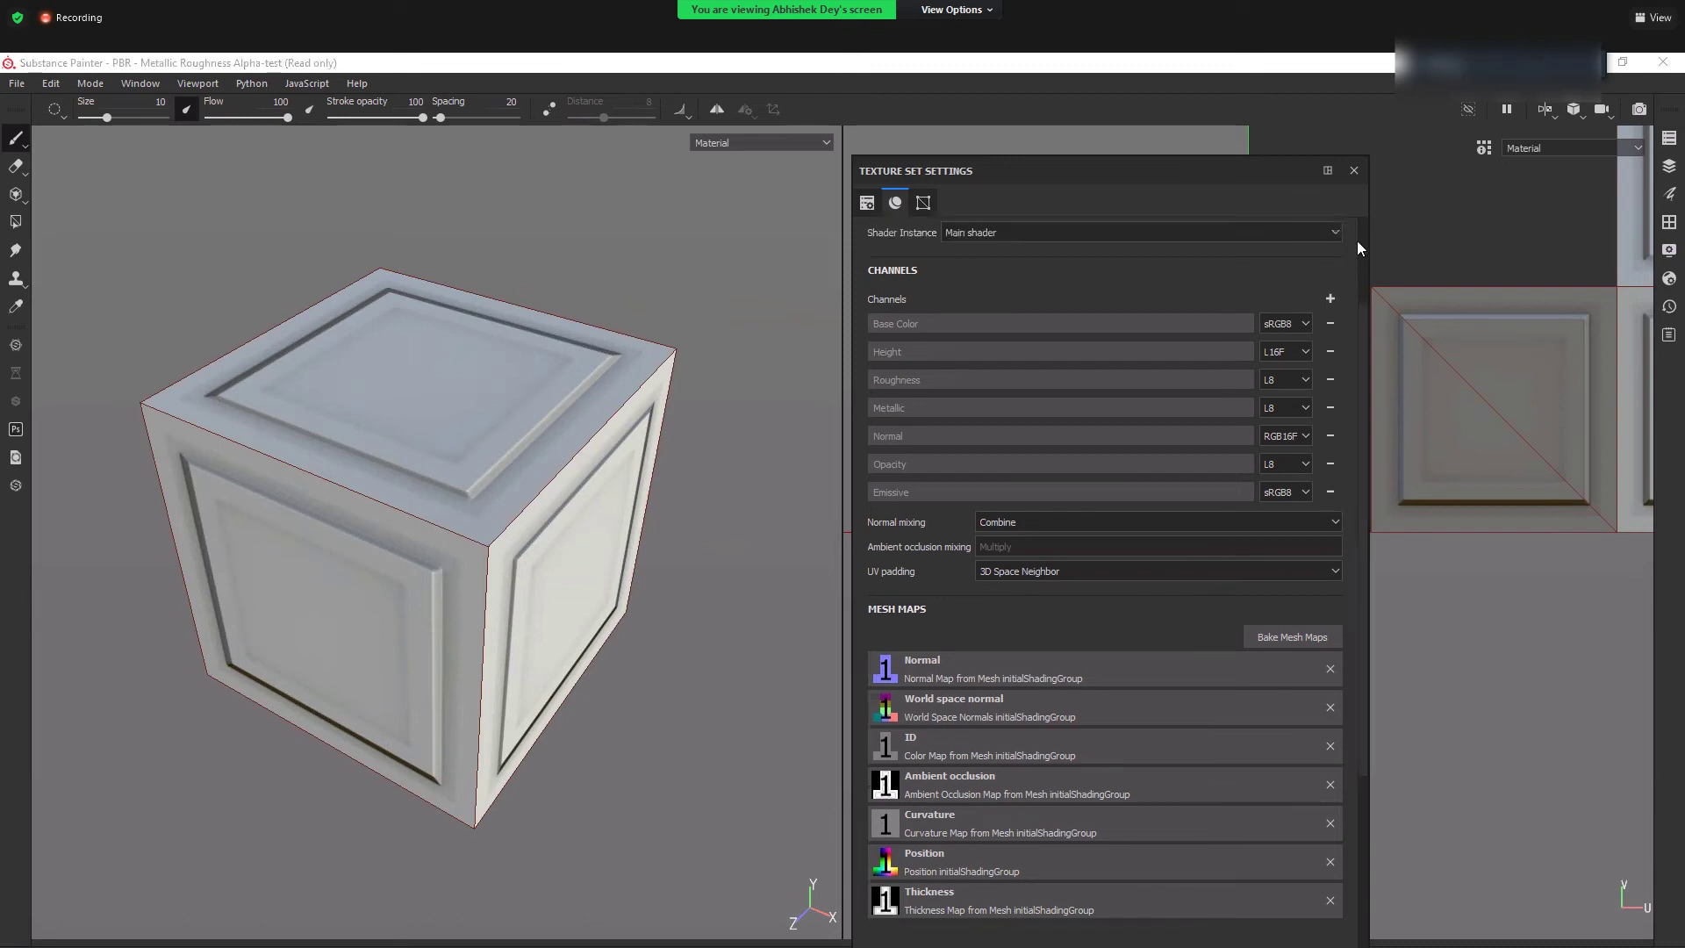
# - Review the available texture set sizes and lower the size to 256
pyautogui.scroll(2, 1352, 281)
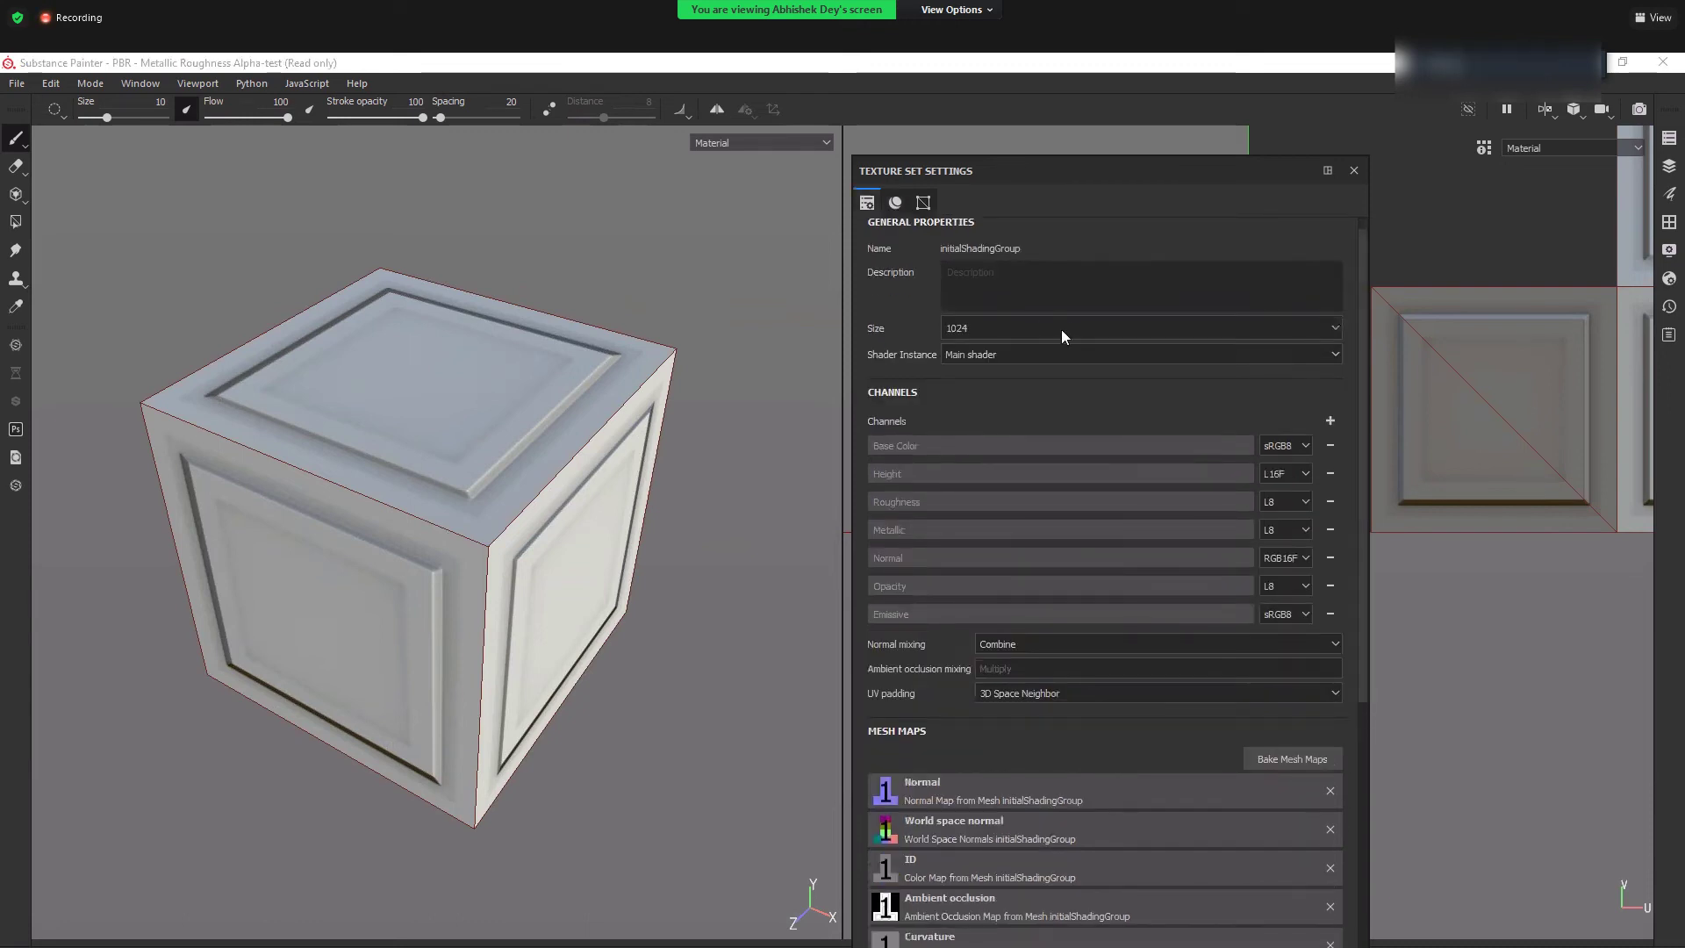
pyautogui.click(1061, 329)
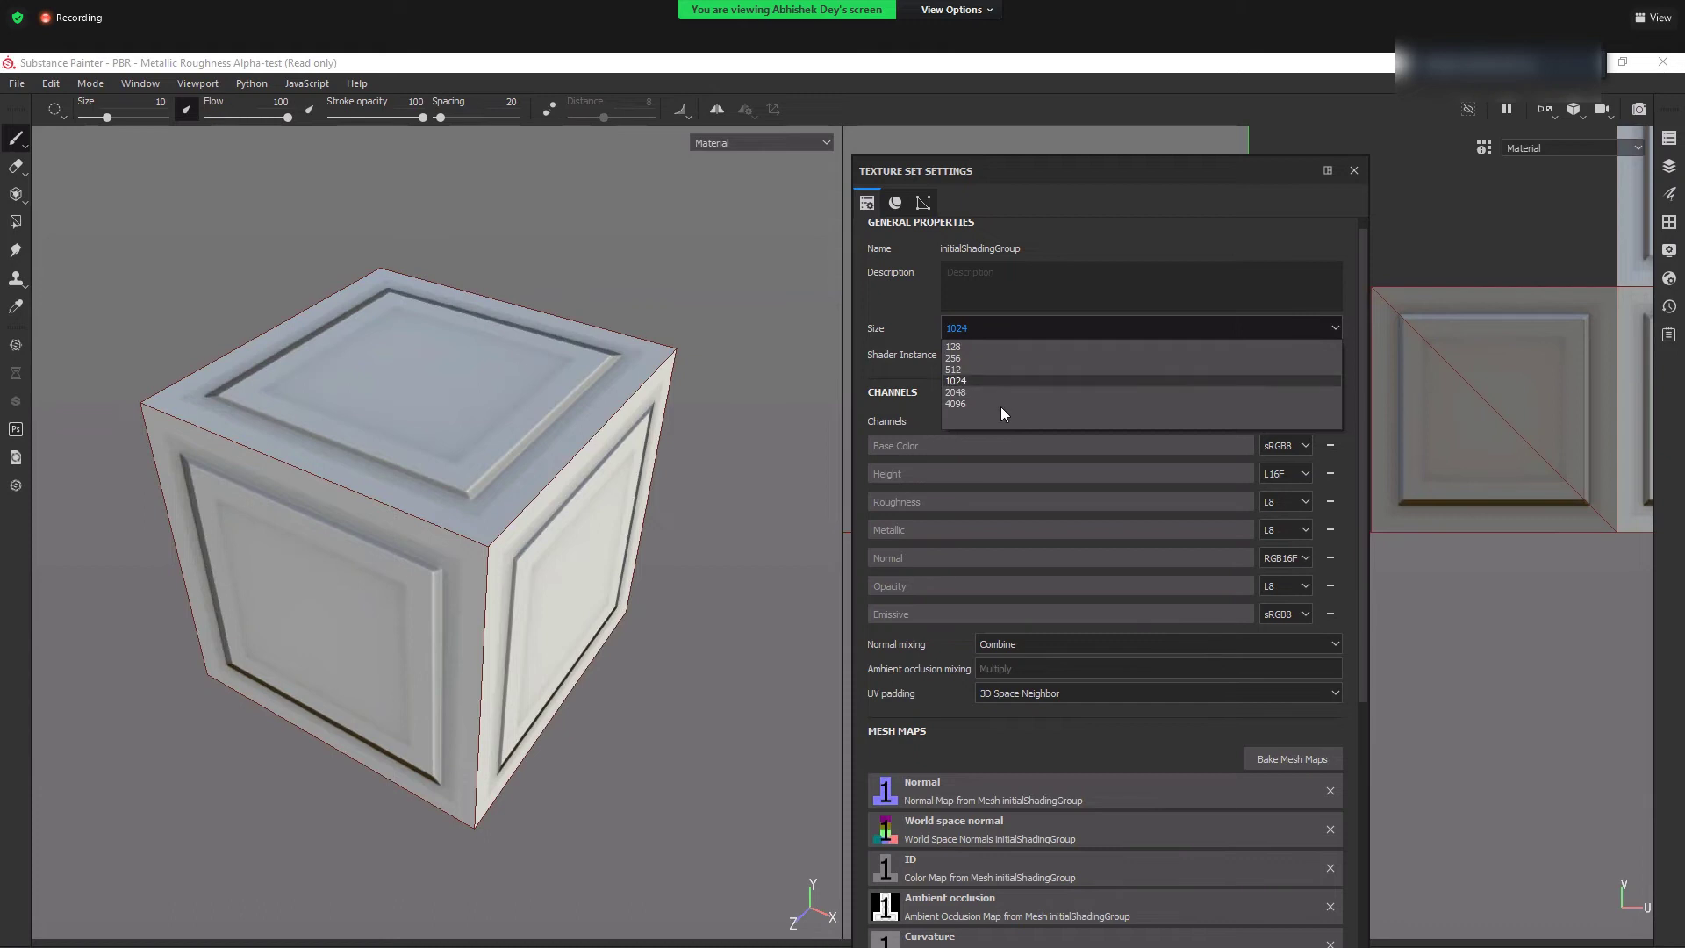
pyautogui.keyDown('alt'); pyautogui.moveTo(301, 677); pyautogui.dragTo(316, 568); pyautogui.keyUp('alt')
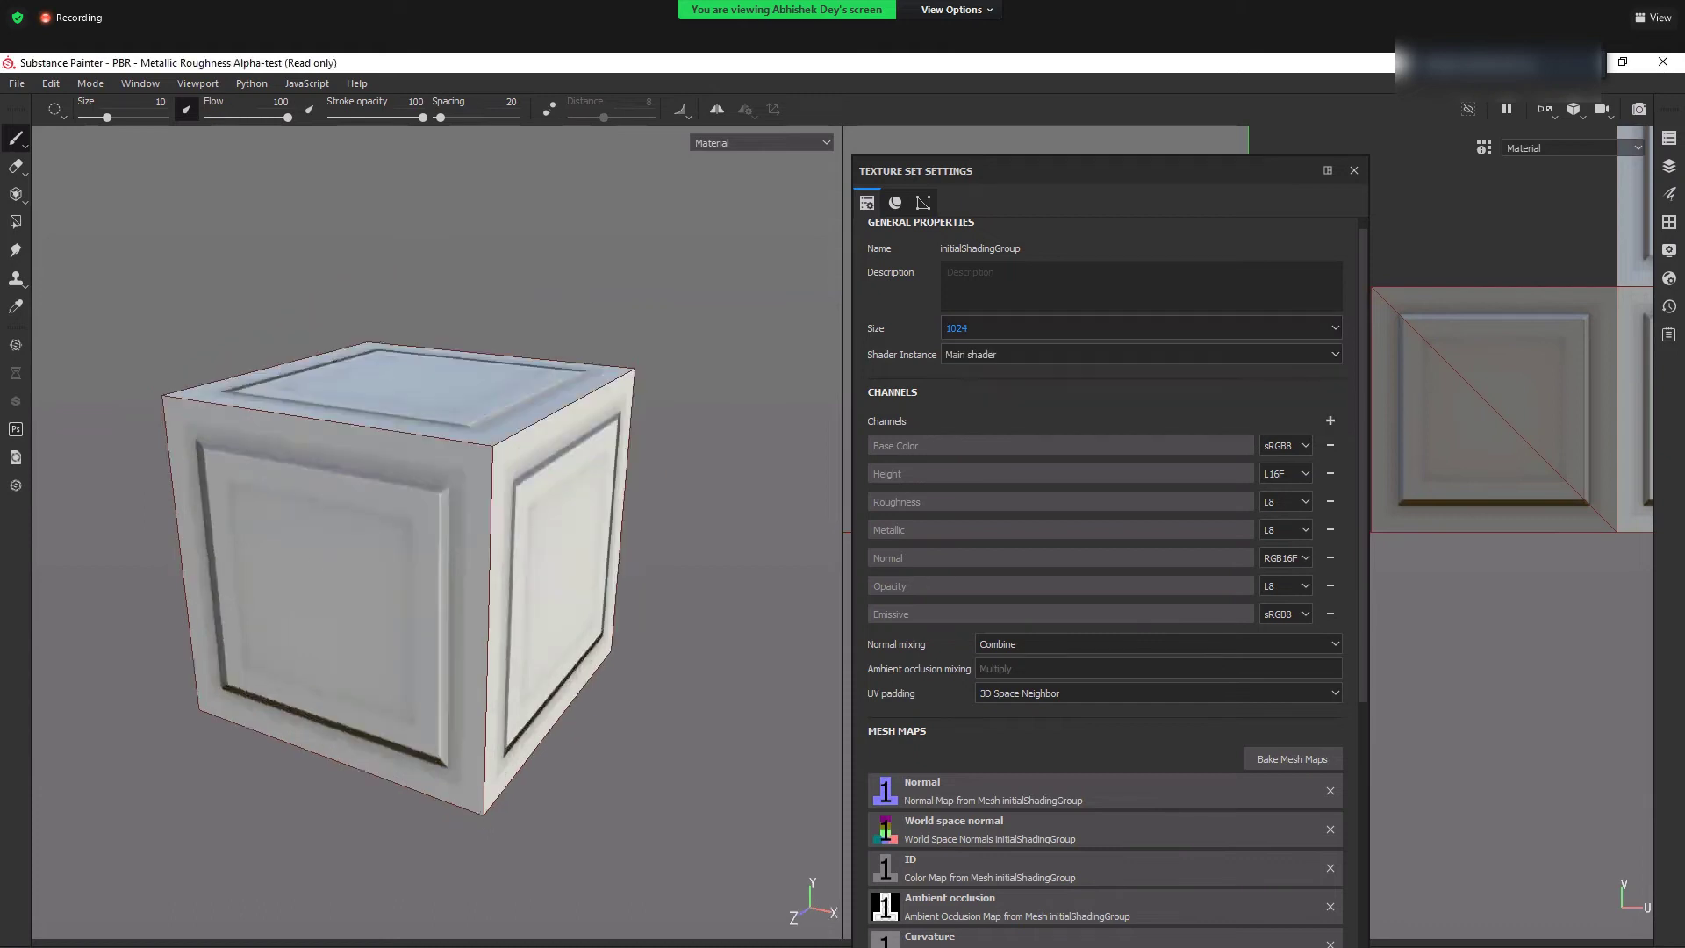
pyautogui.scroll(3, 372, 737)
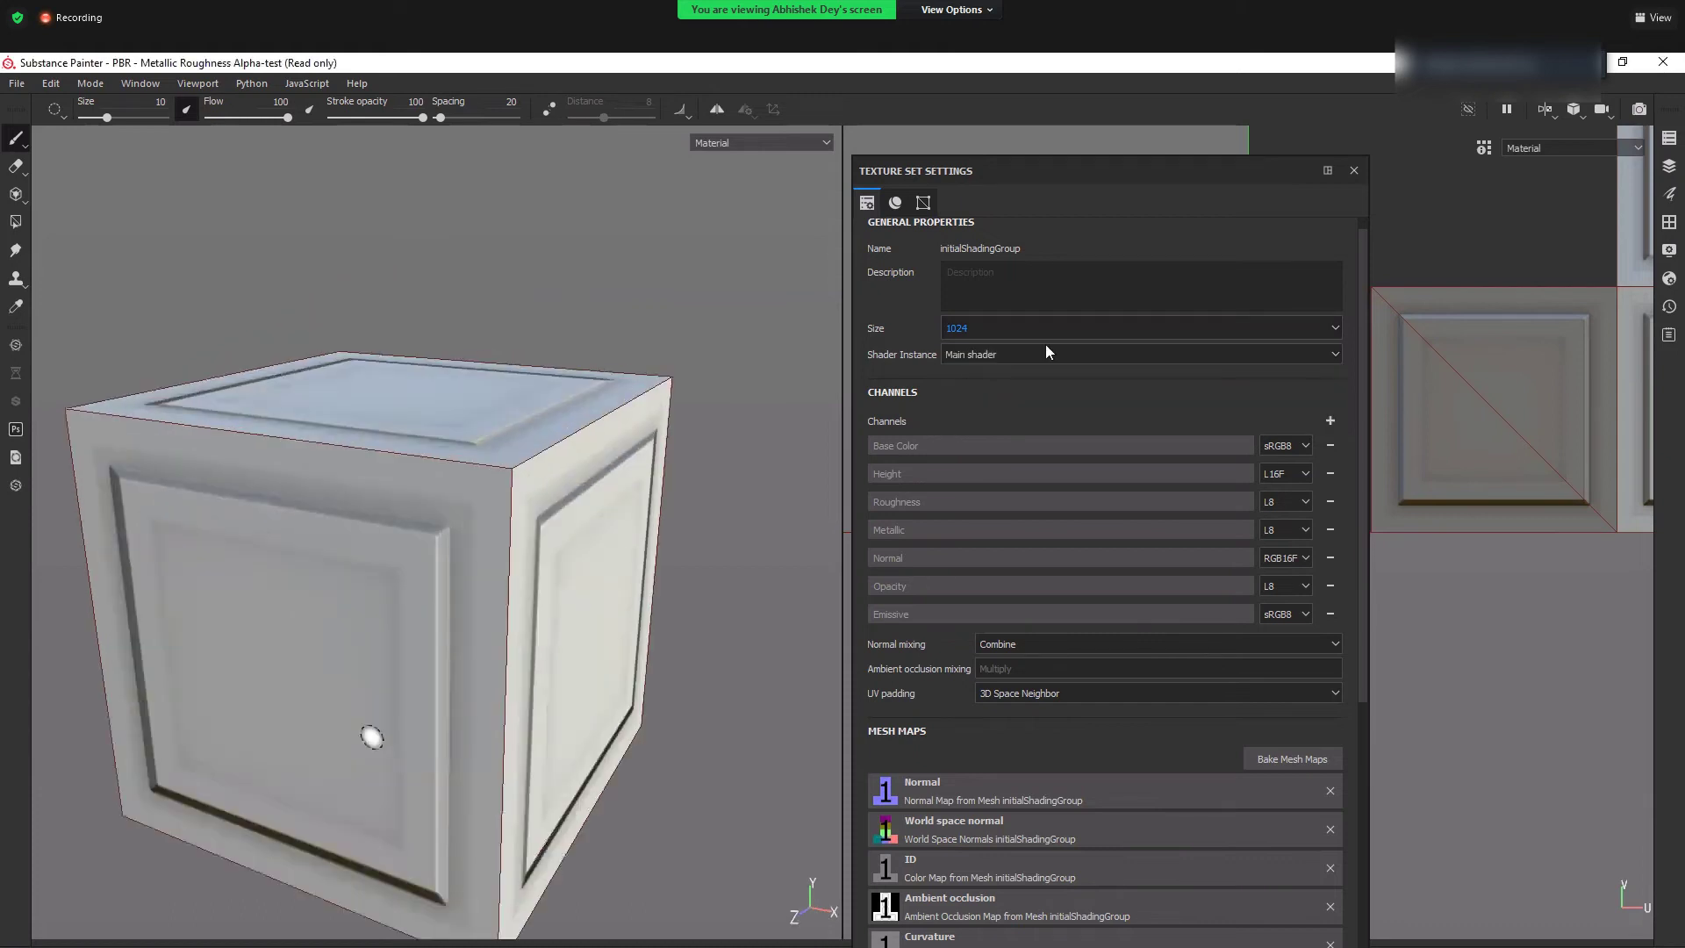
pyautogui.click(1034, 361)
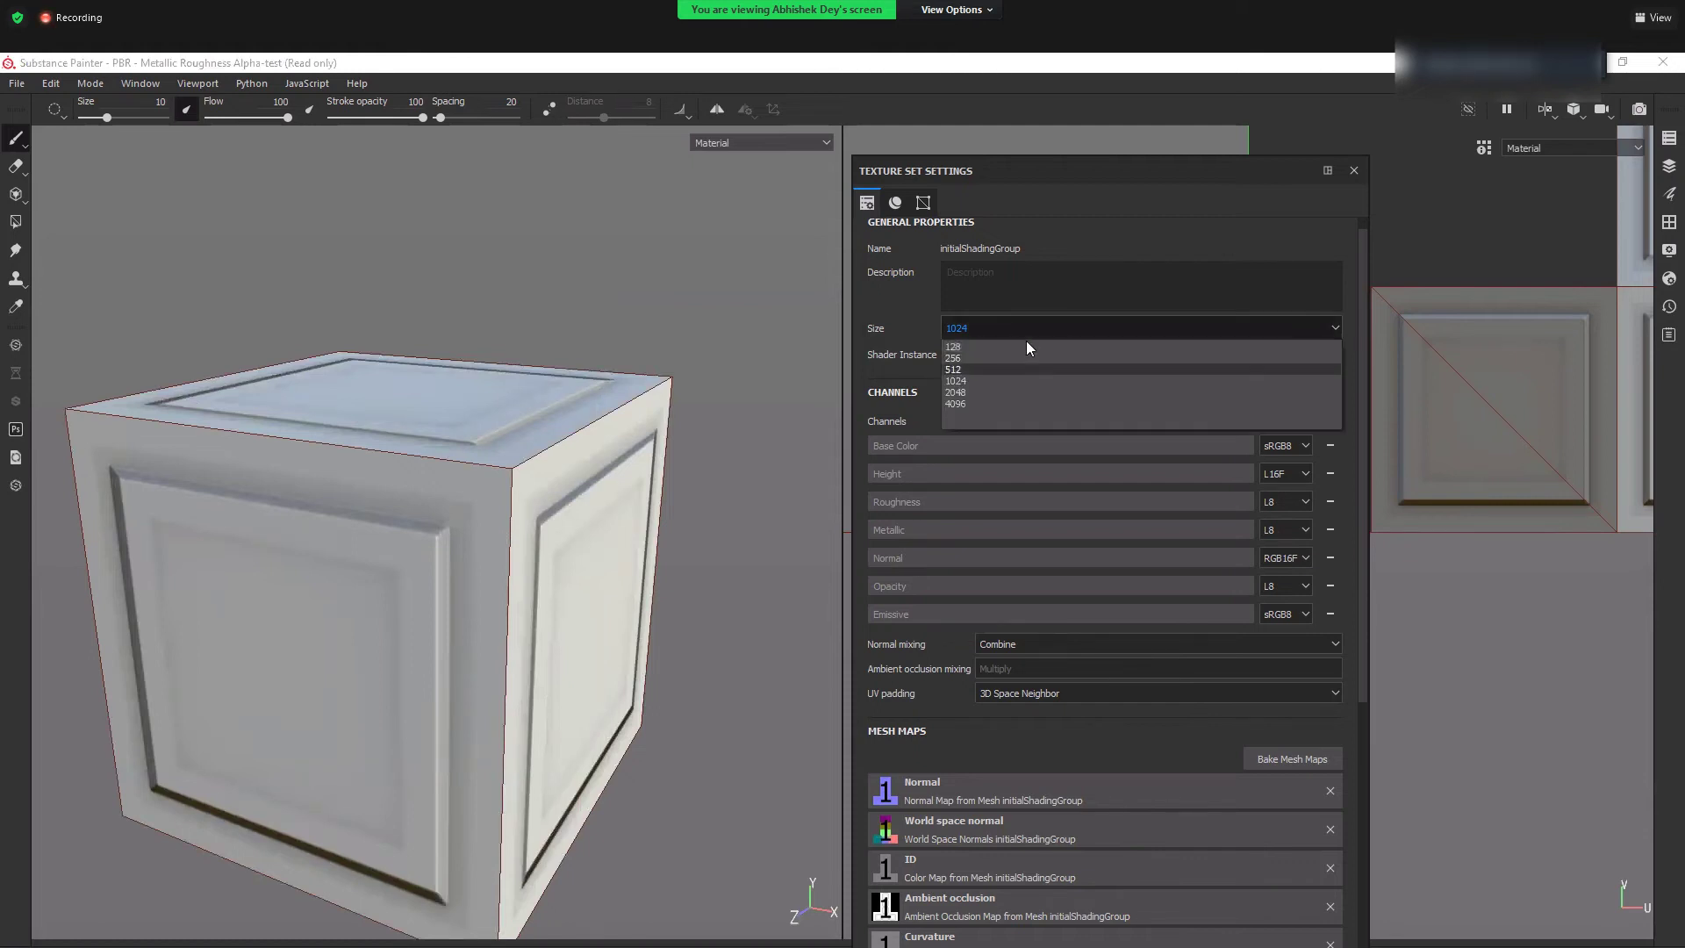
pyautogui.click(1018, 369)
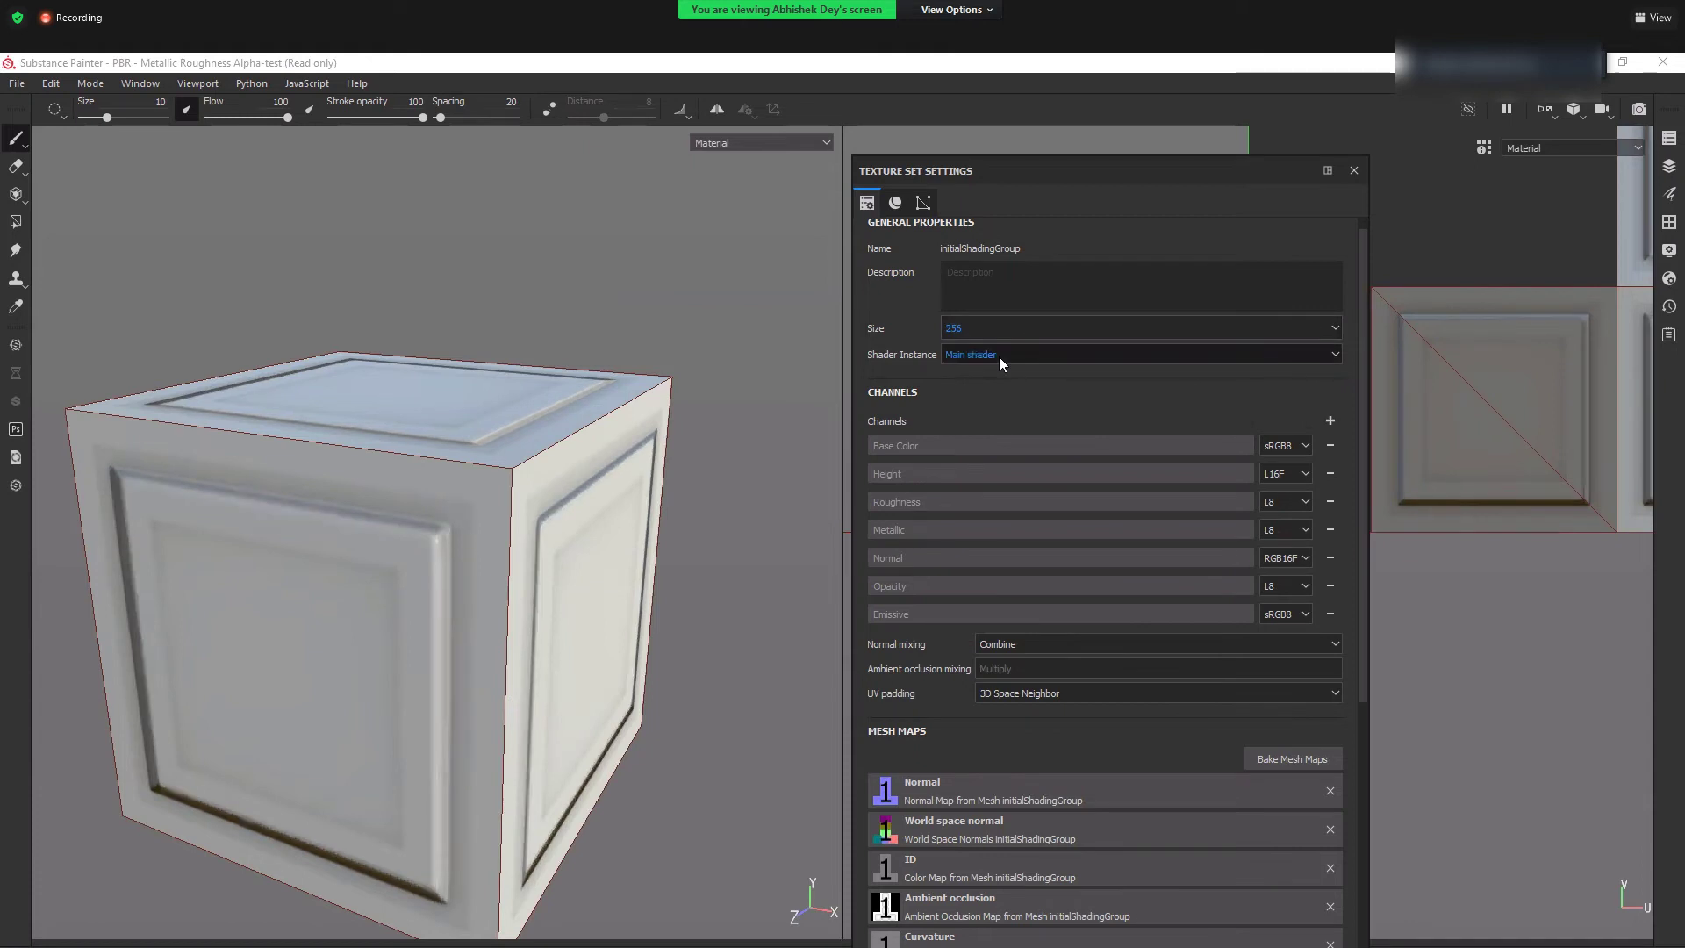
# - Examine the baked panel detail around the box and reduce the texture set size to 128
pyautogui.keyDown('alt'); pyautogui.moveTo(518, 612); pyautogui.dragTo(582, 457); pyautogui.keyUp('alt')
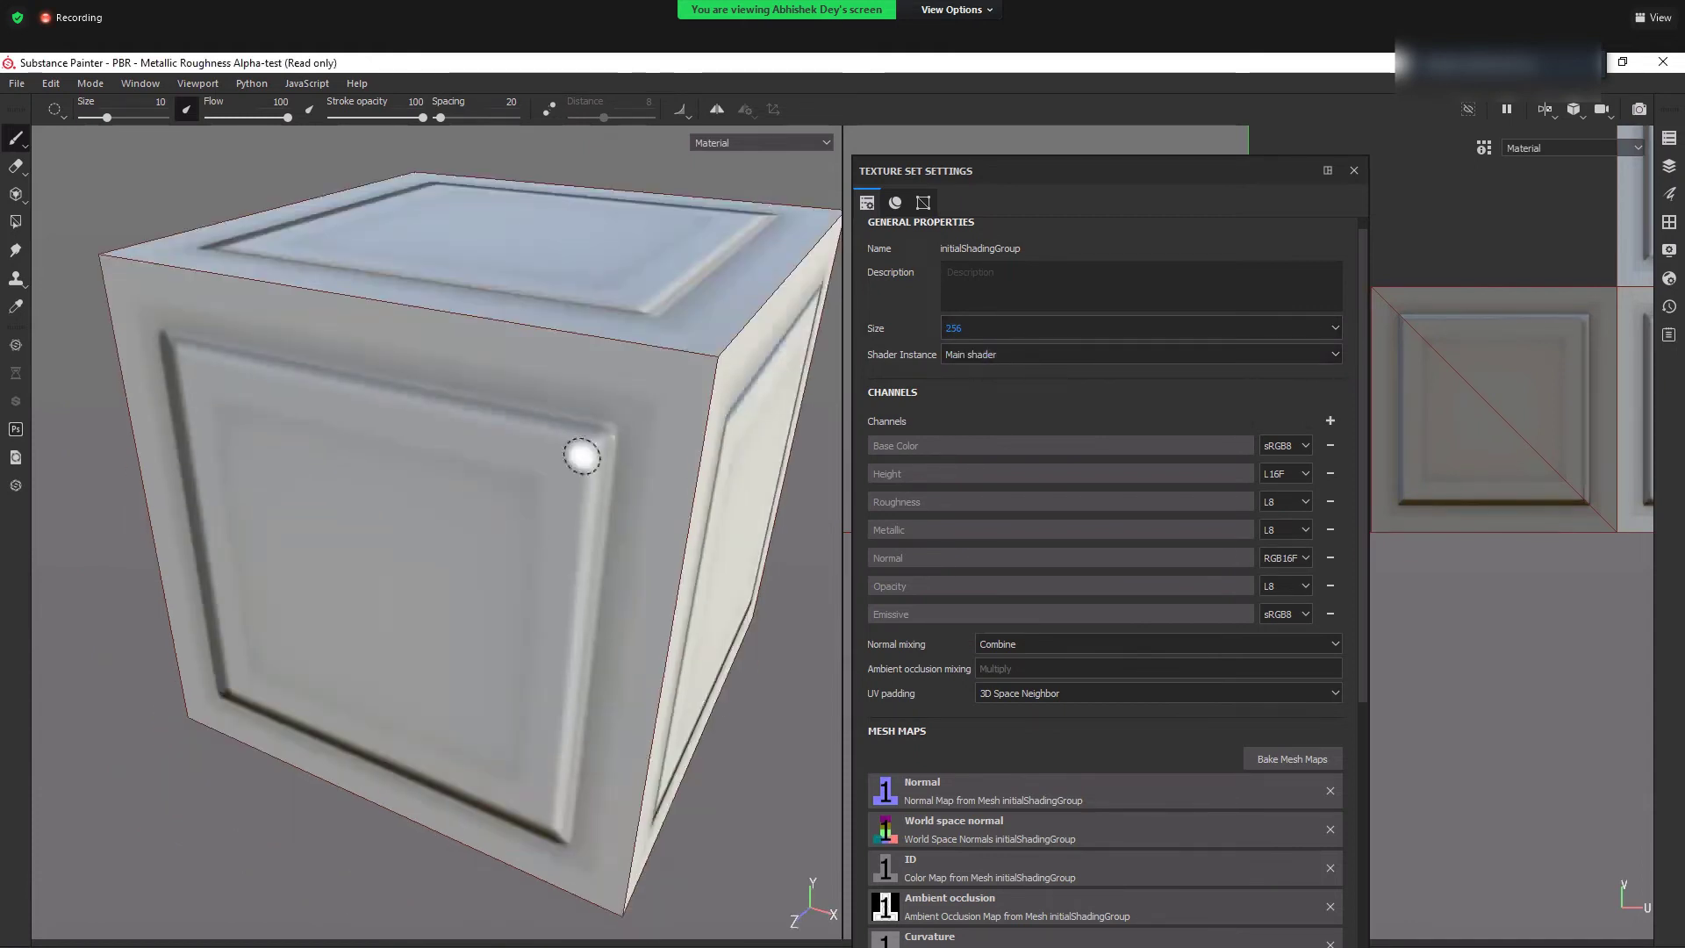
pyautogui.keyDown('alt'); pyautogui.moveTo(575, 530); pyautogui.dragTo(646, 555); pyautogui.keyUp('alt')
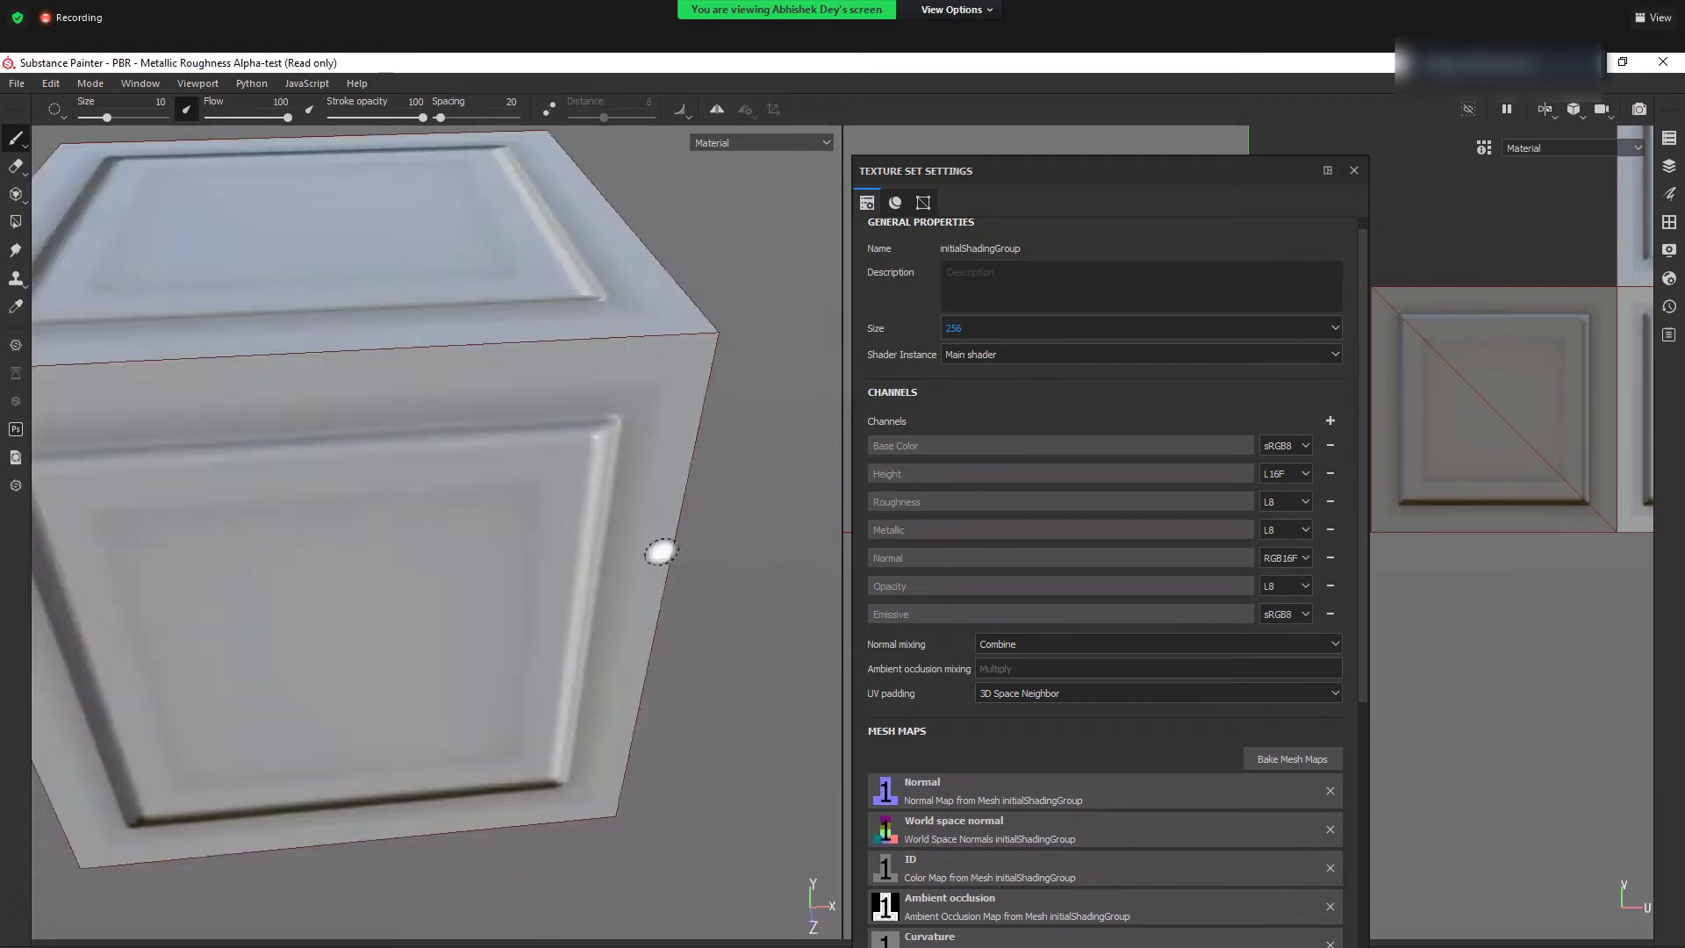
pyautogui.keyDown('alt'); pyautogui.moveTo(509, 579); pyautogui.dragTo(643, 461); pyautogui.keyUp('alt')
pyautogui.scroll(1, 1046, 332)
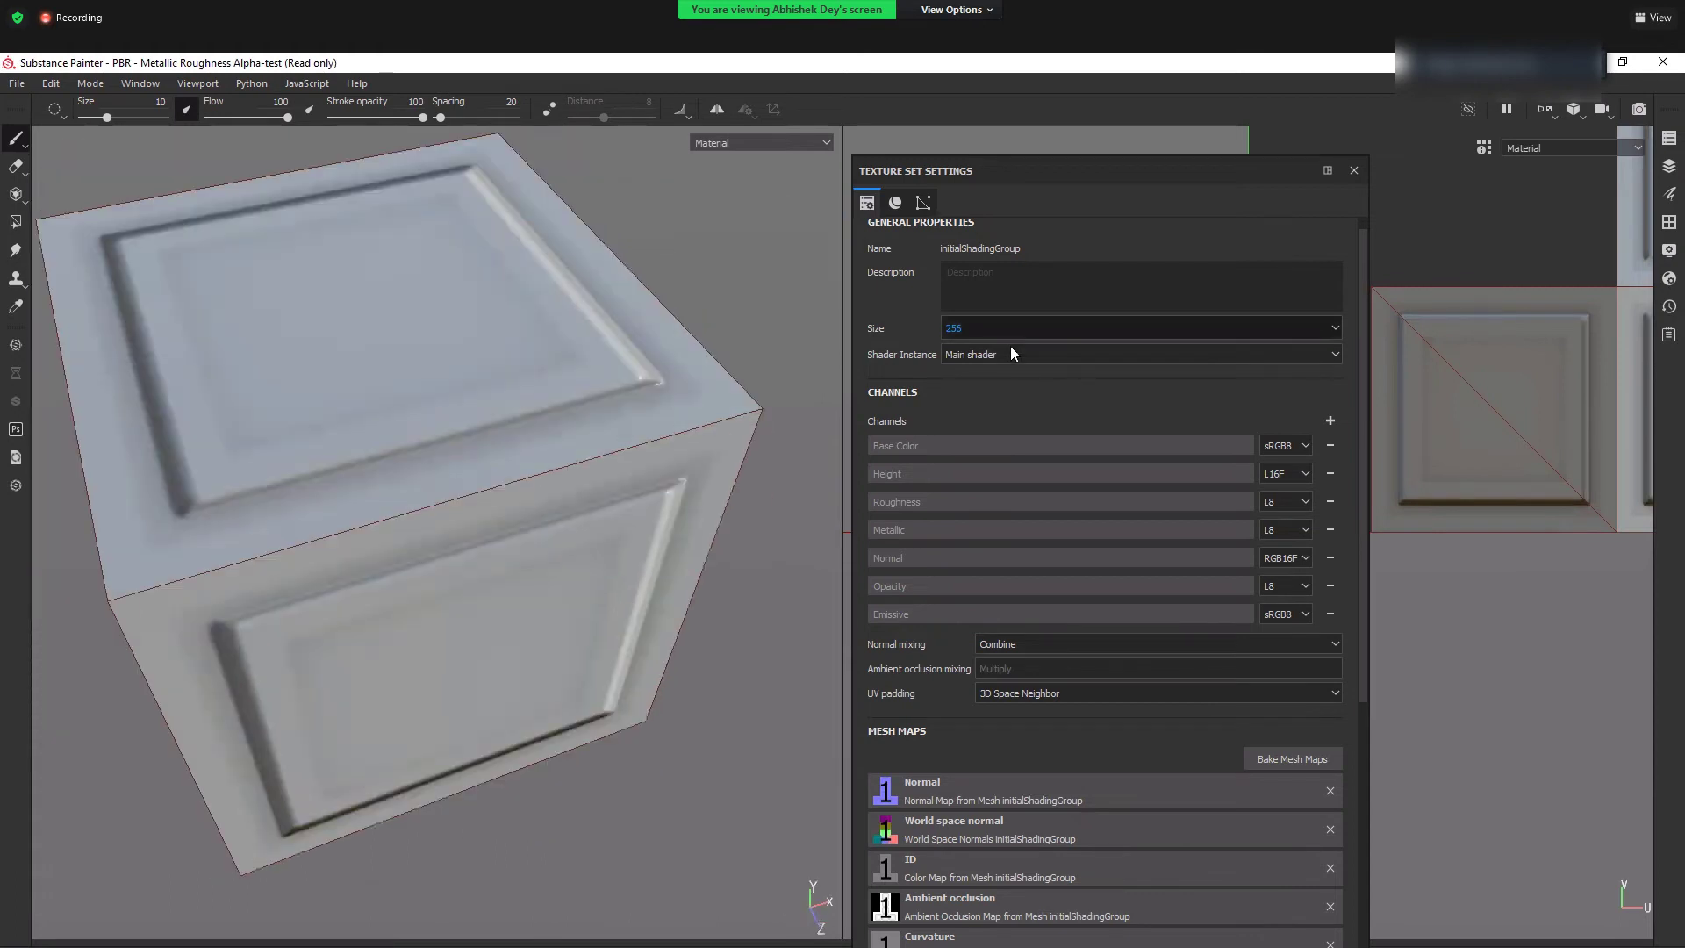
pyautogui.keyDown('alt'); pyautogui.moveTo(630, 455); pyautogui.dragTo(532, 551); pyautogui.keyUp('alt')
pyautogui.keyDown('alt'); pyautogui.moveTo(532, 552); pyautogui.dragTo(556, 644, button='right'); pyautogui.keyUp('alt')
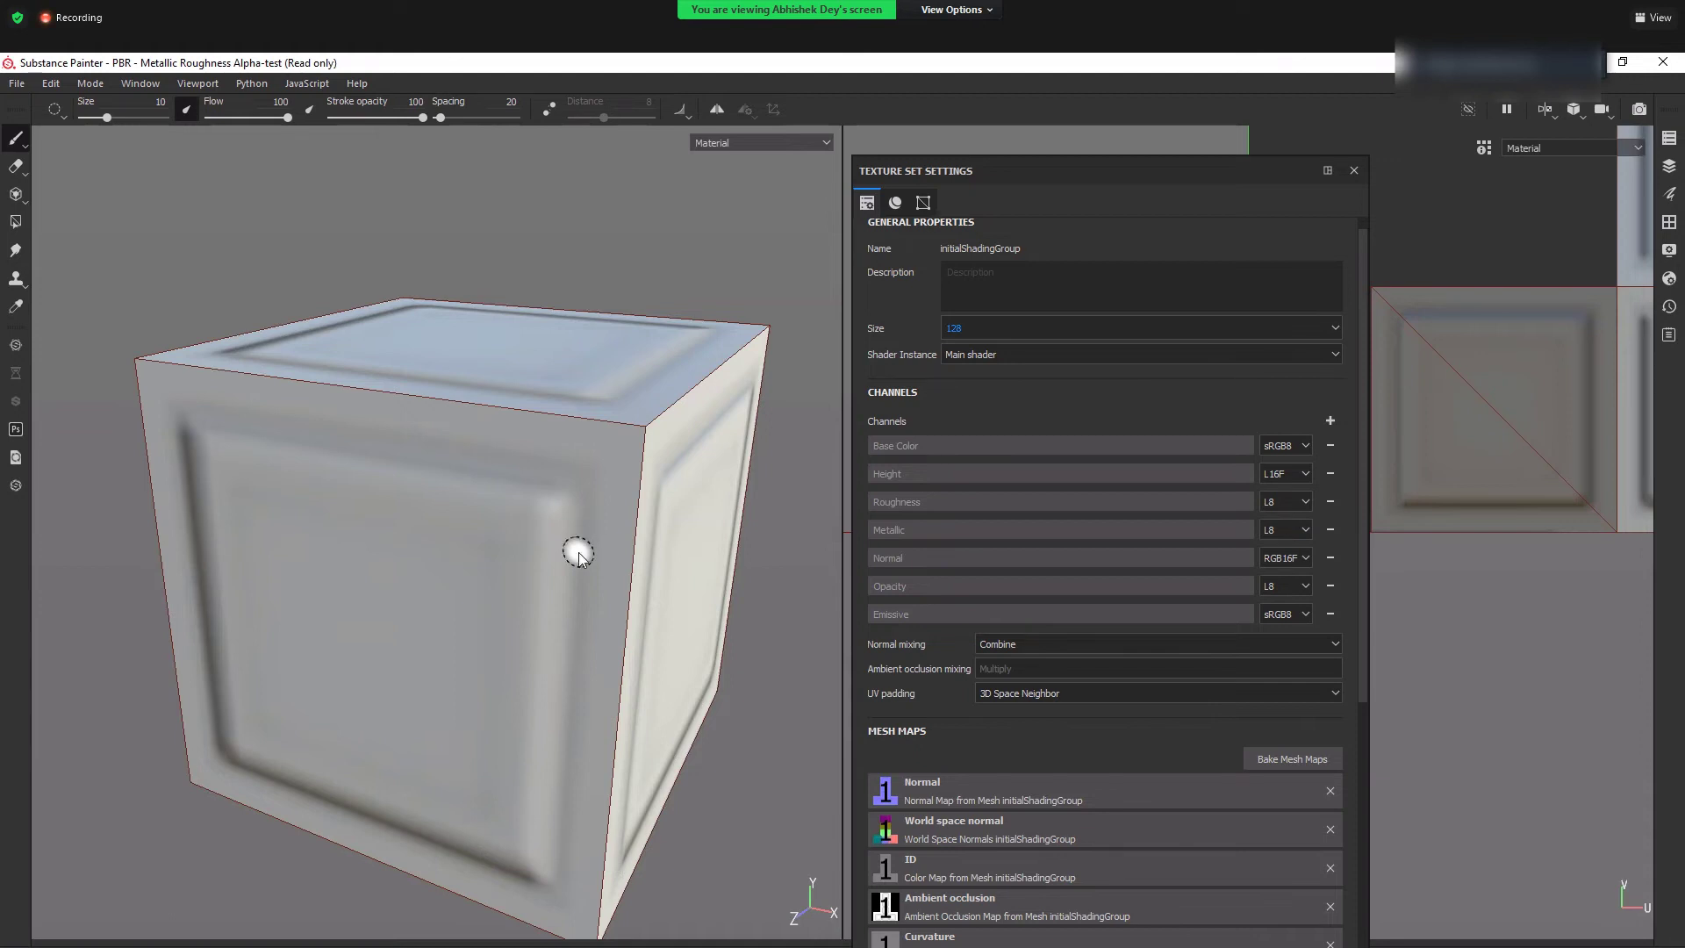
# - Compare the box at texture set sizes 512 and 256, ending on 512
pyautogui.click(1058, 333)
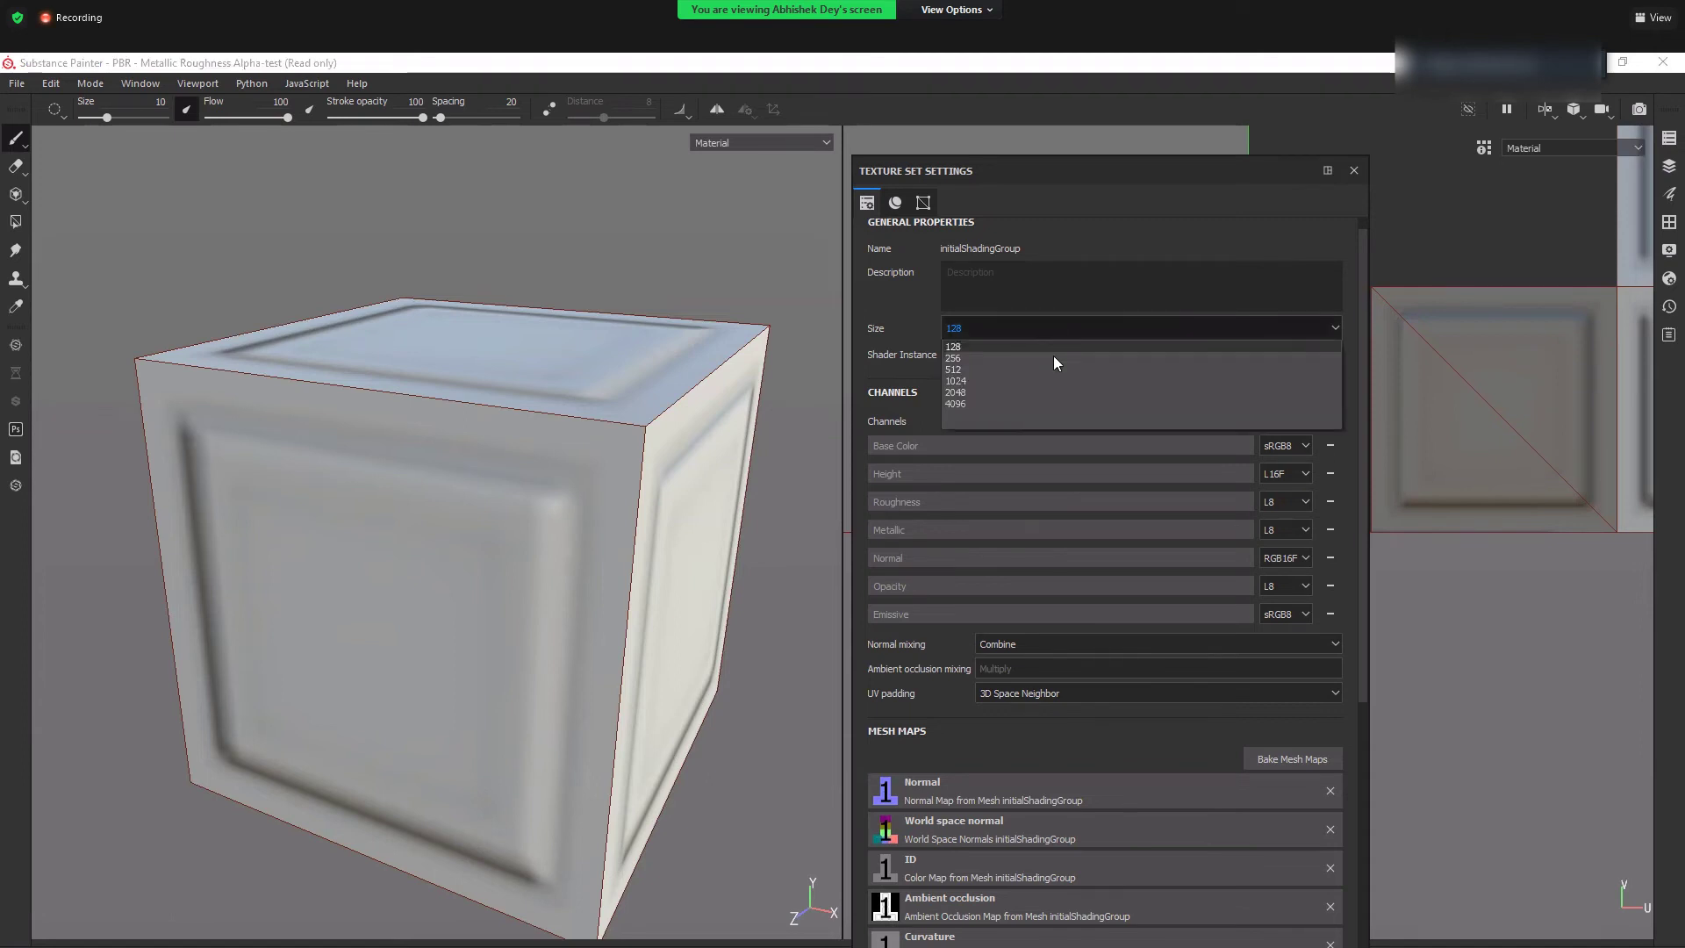
pyautogui.click(1054, 370)
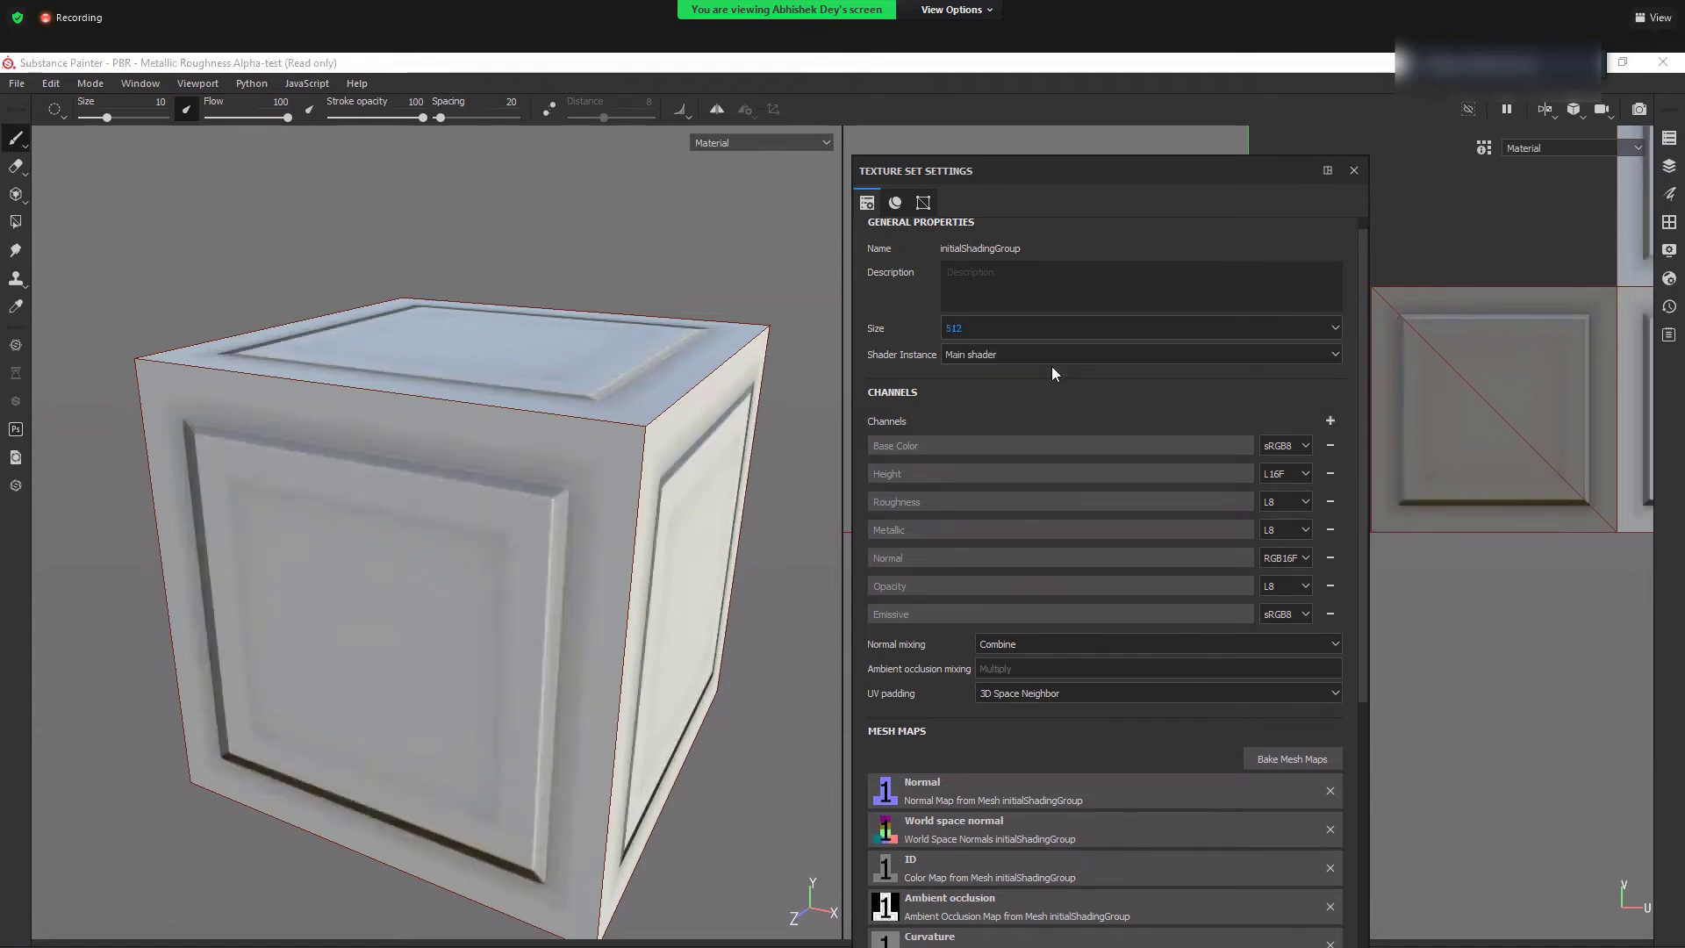
pyautogui.click(1041, 336)
pyautogui.click(1021, 361)
pyautogui.click(1030, 331)
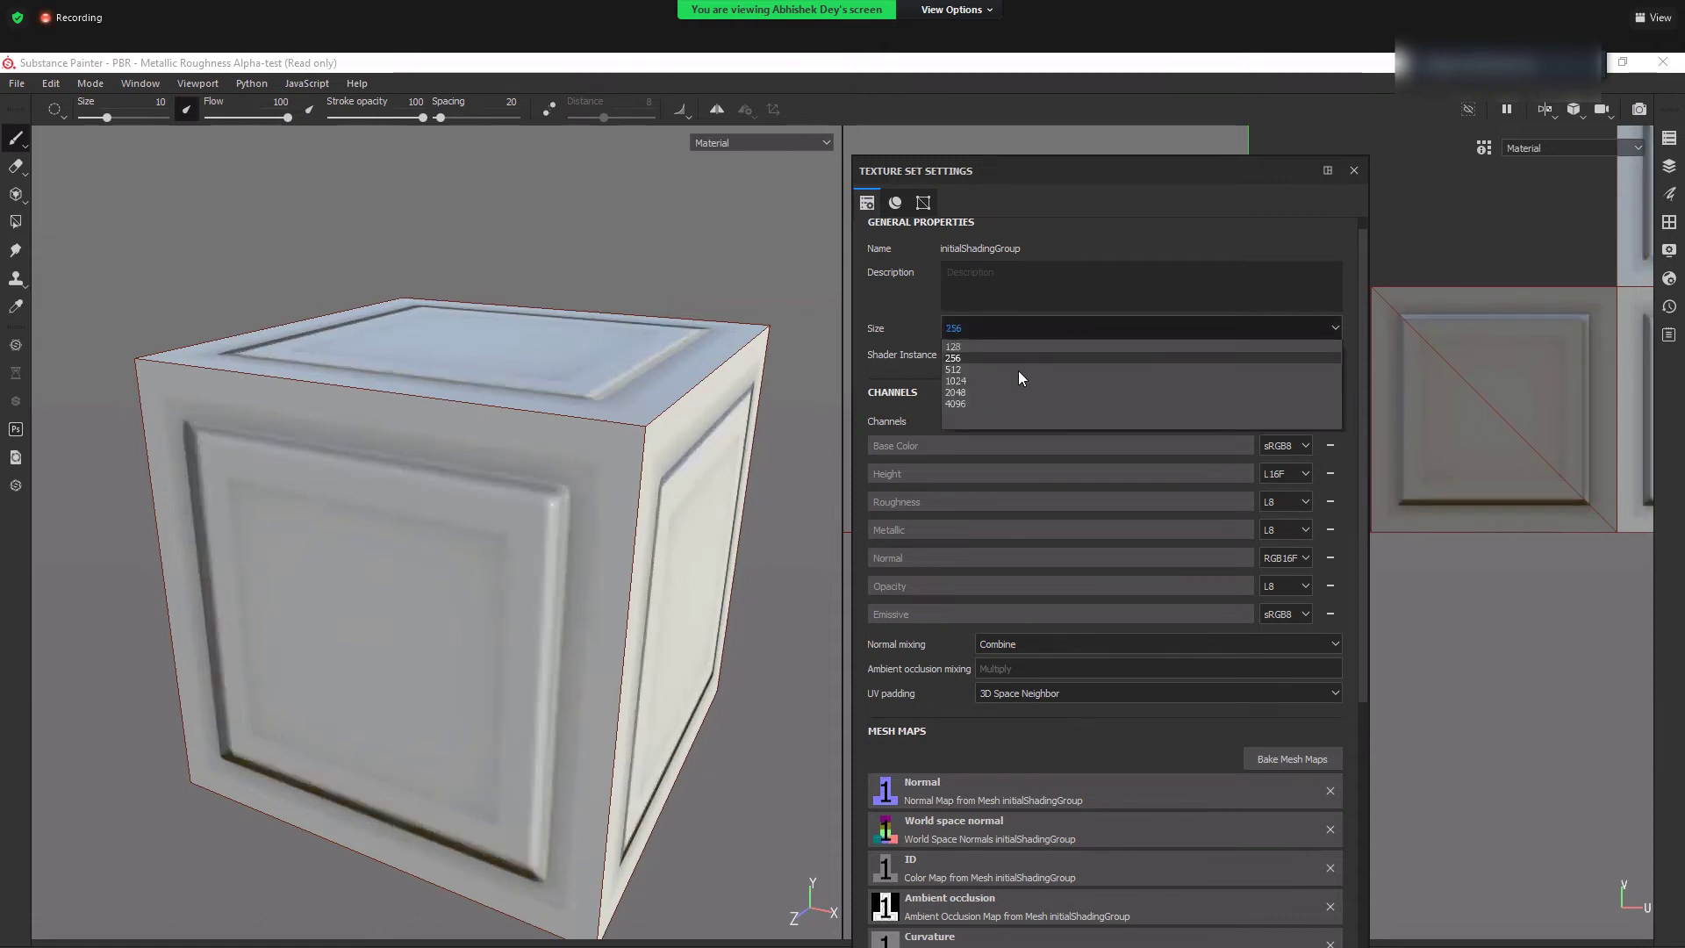
pyautogui.click(1018, 371)
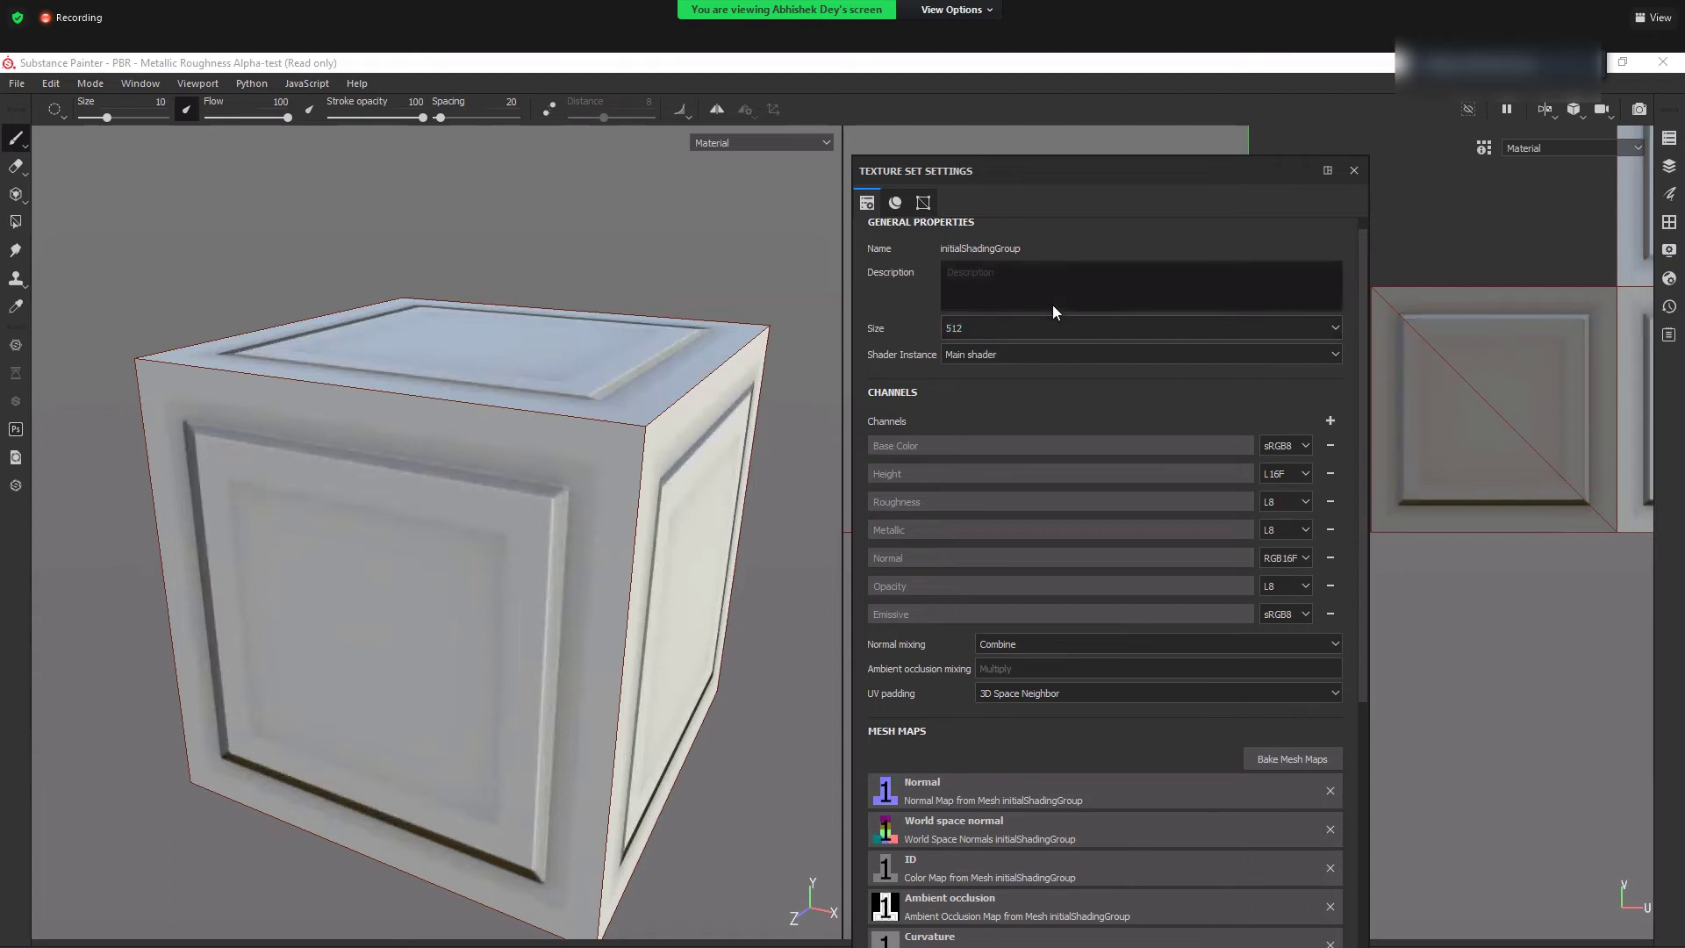
# - Set the texture set size to 256 and examine the baked edges on the box
pyautogui.click(1041, 330)
pyautogui.click(1045, 357)
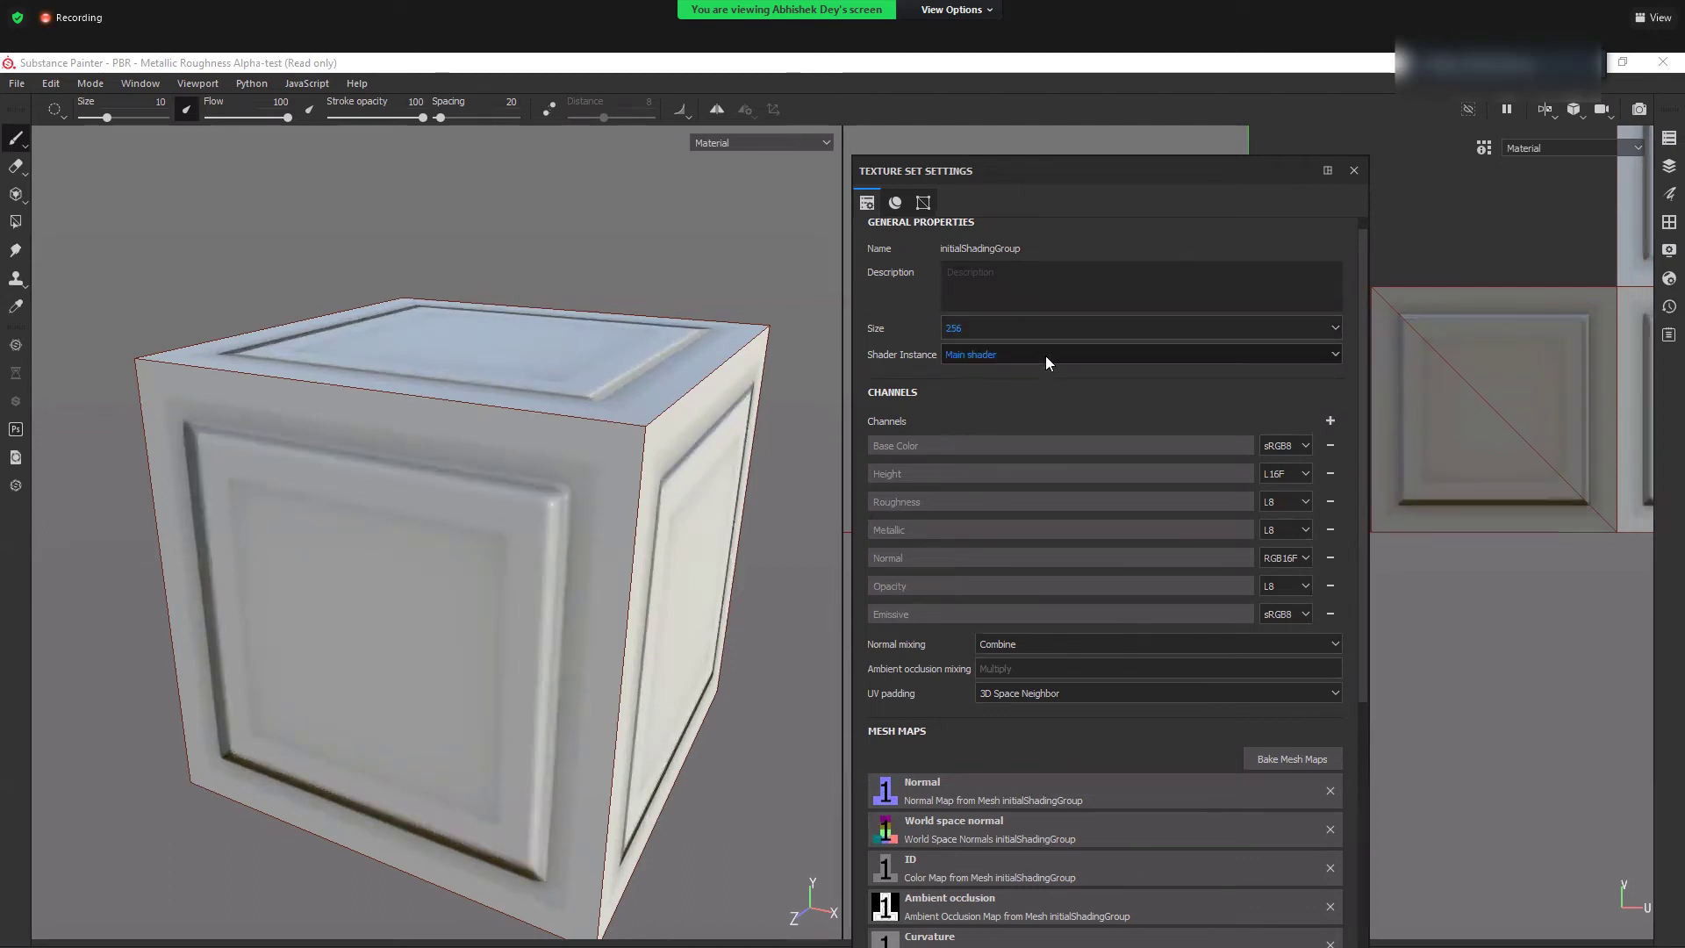
pyautogui.click(1040, 334)
pyautogui.click(1037, 355)
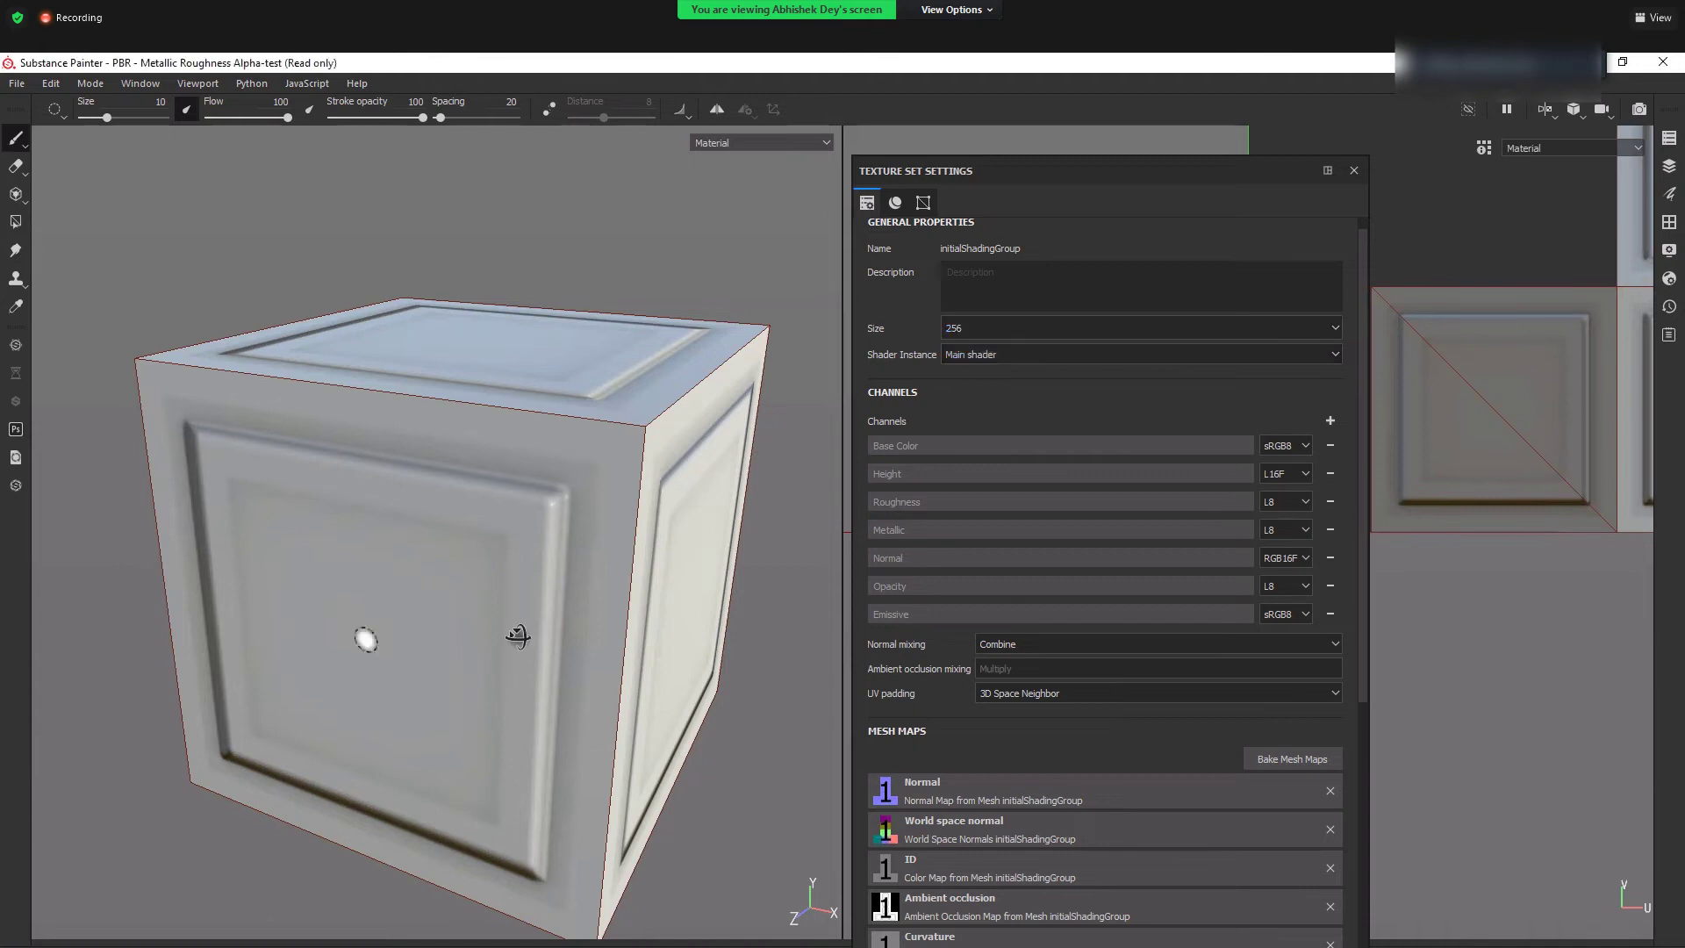
pyautogui.keyDown('alt'); pyautogui.moveTo(545, 564); pyautogui.dragTo(568, 588); pyautogui.keyUp('alt')
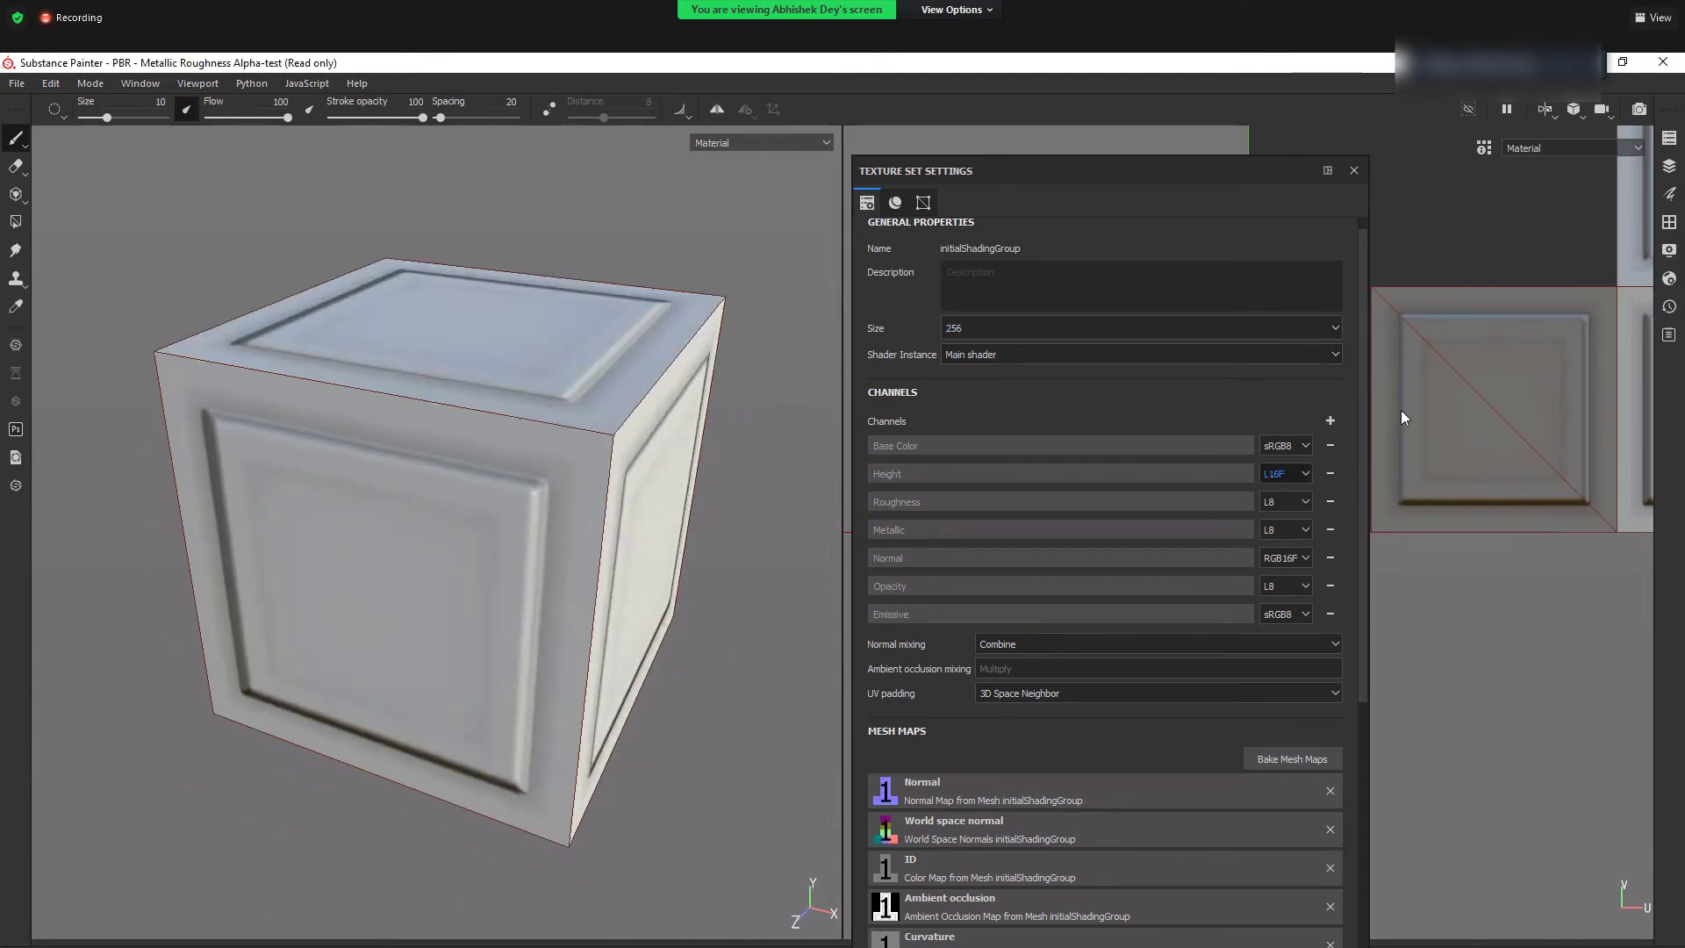
# - Show the Layers window beside the texture set settings and add a fill layer above Layer 1
pyautogui.scroll(-2, 1057, 376)
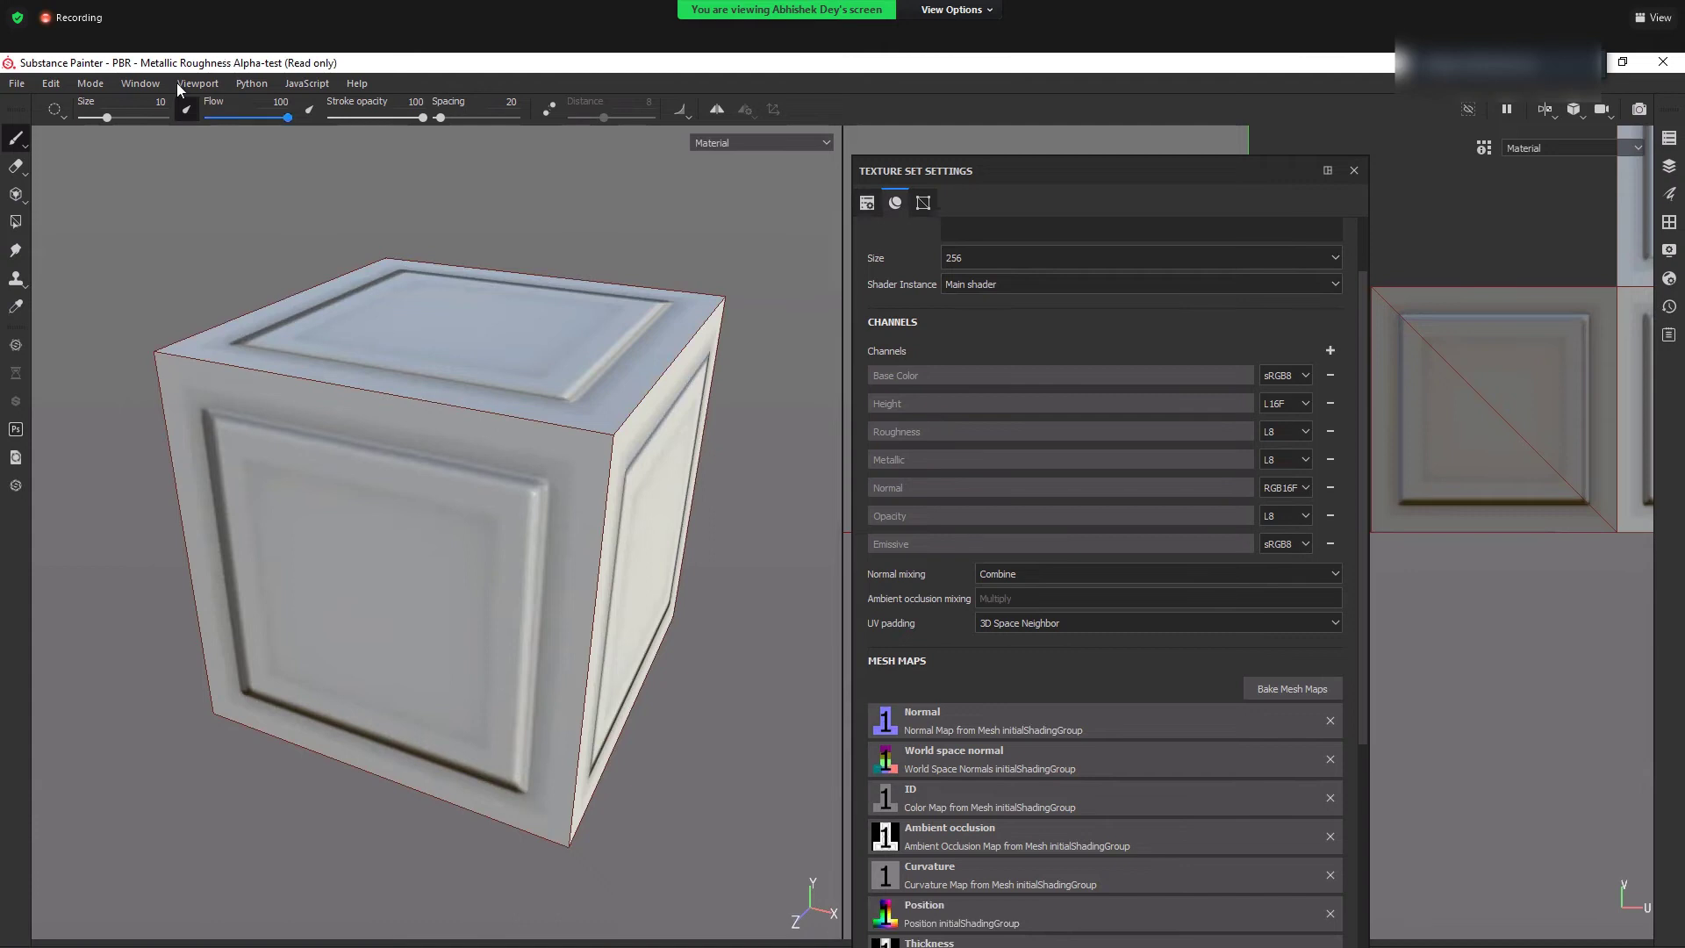
pyautogui.click(141, 84)
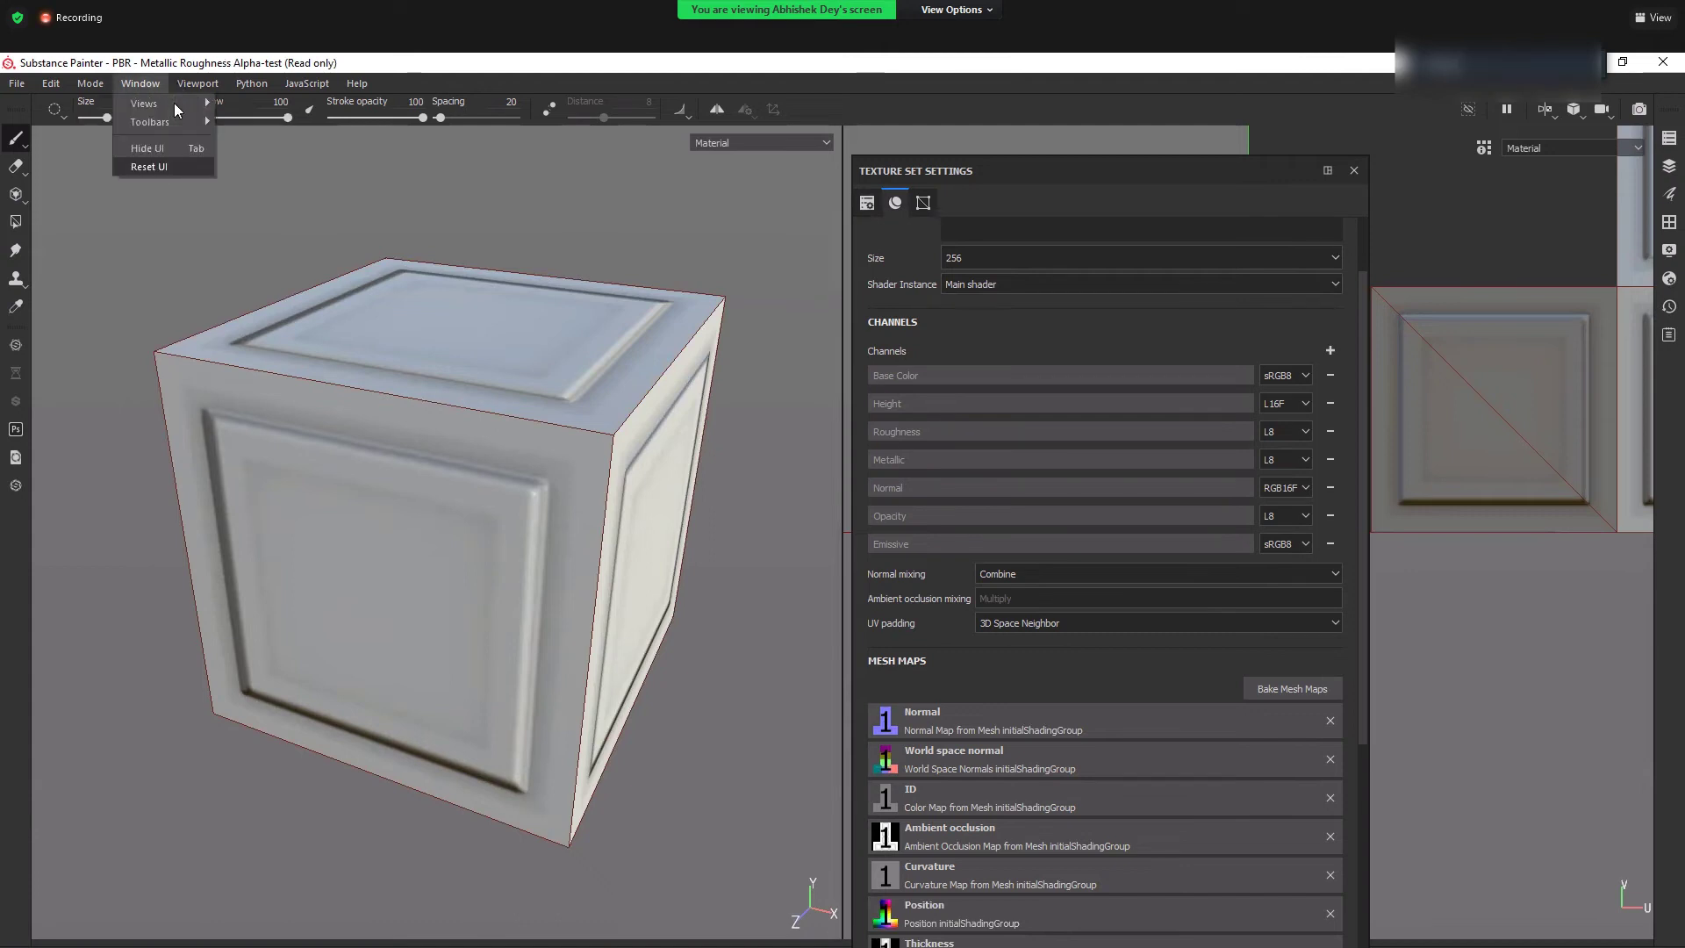
pyautogui.moveTo(145, 103)
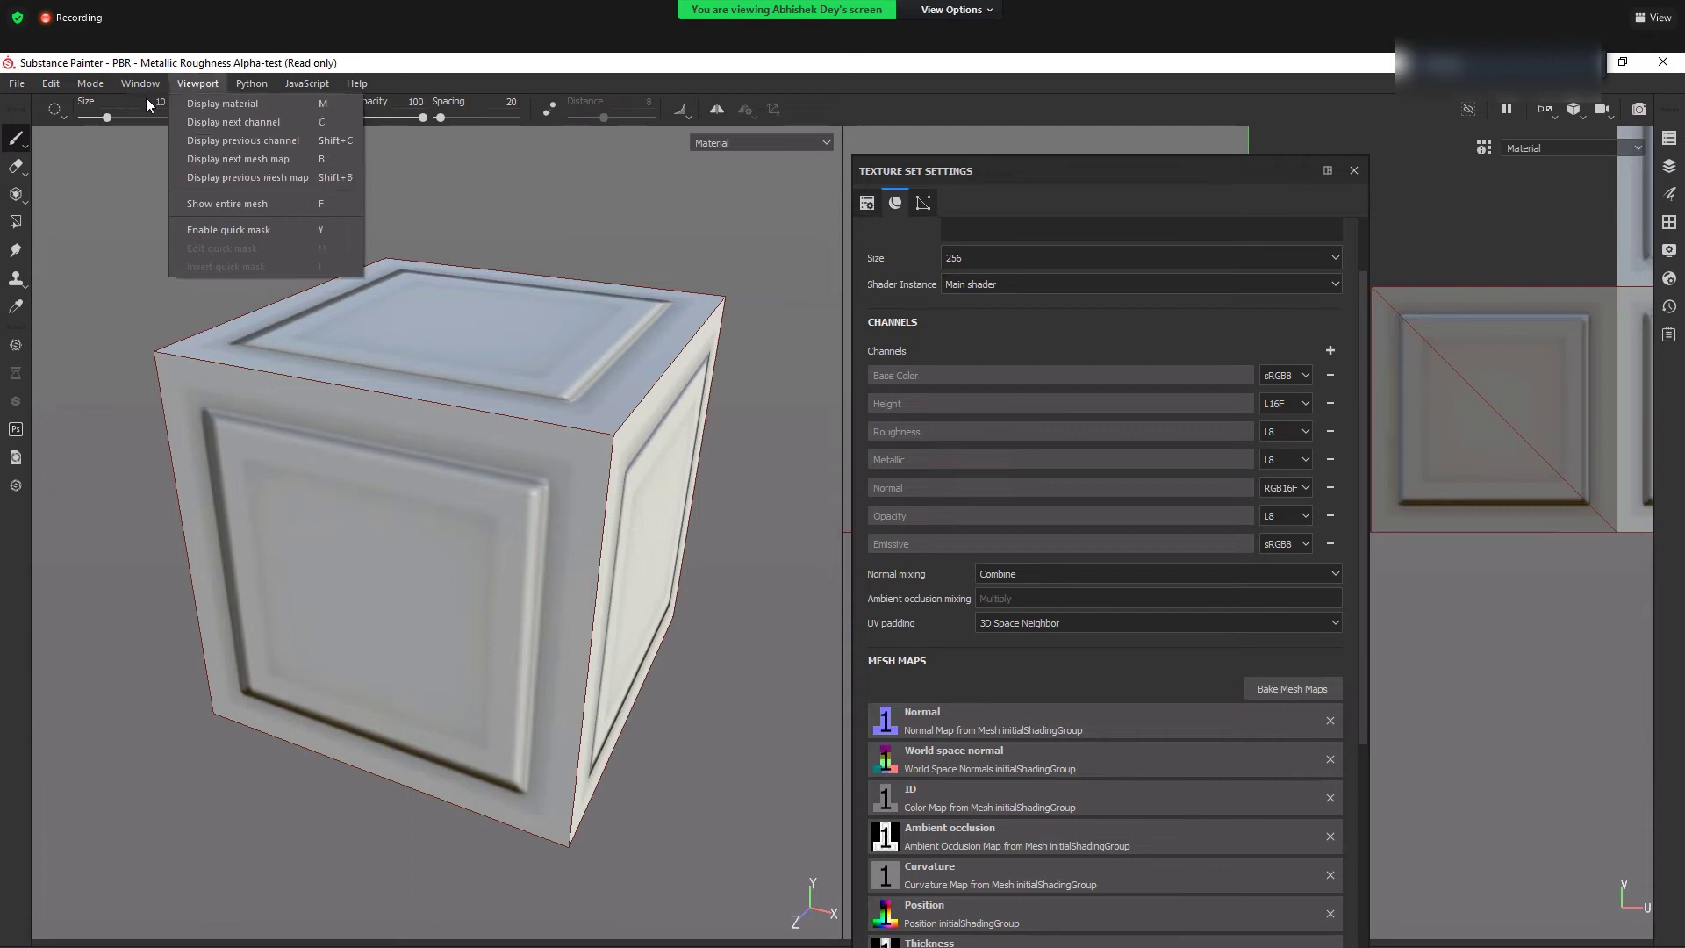
pyautogui.click(282, 143)
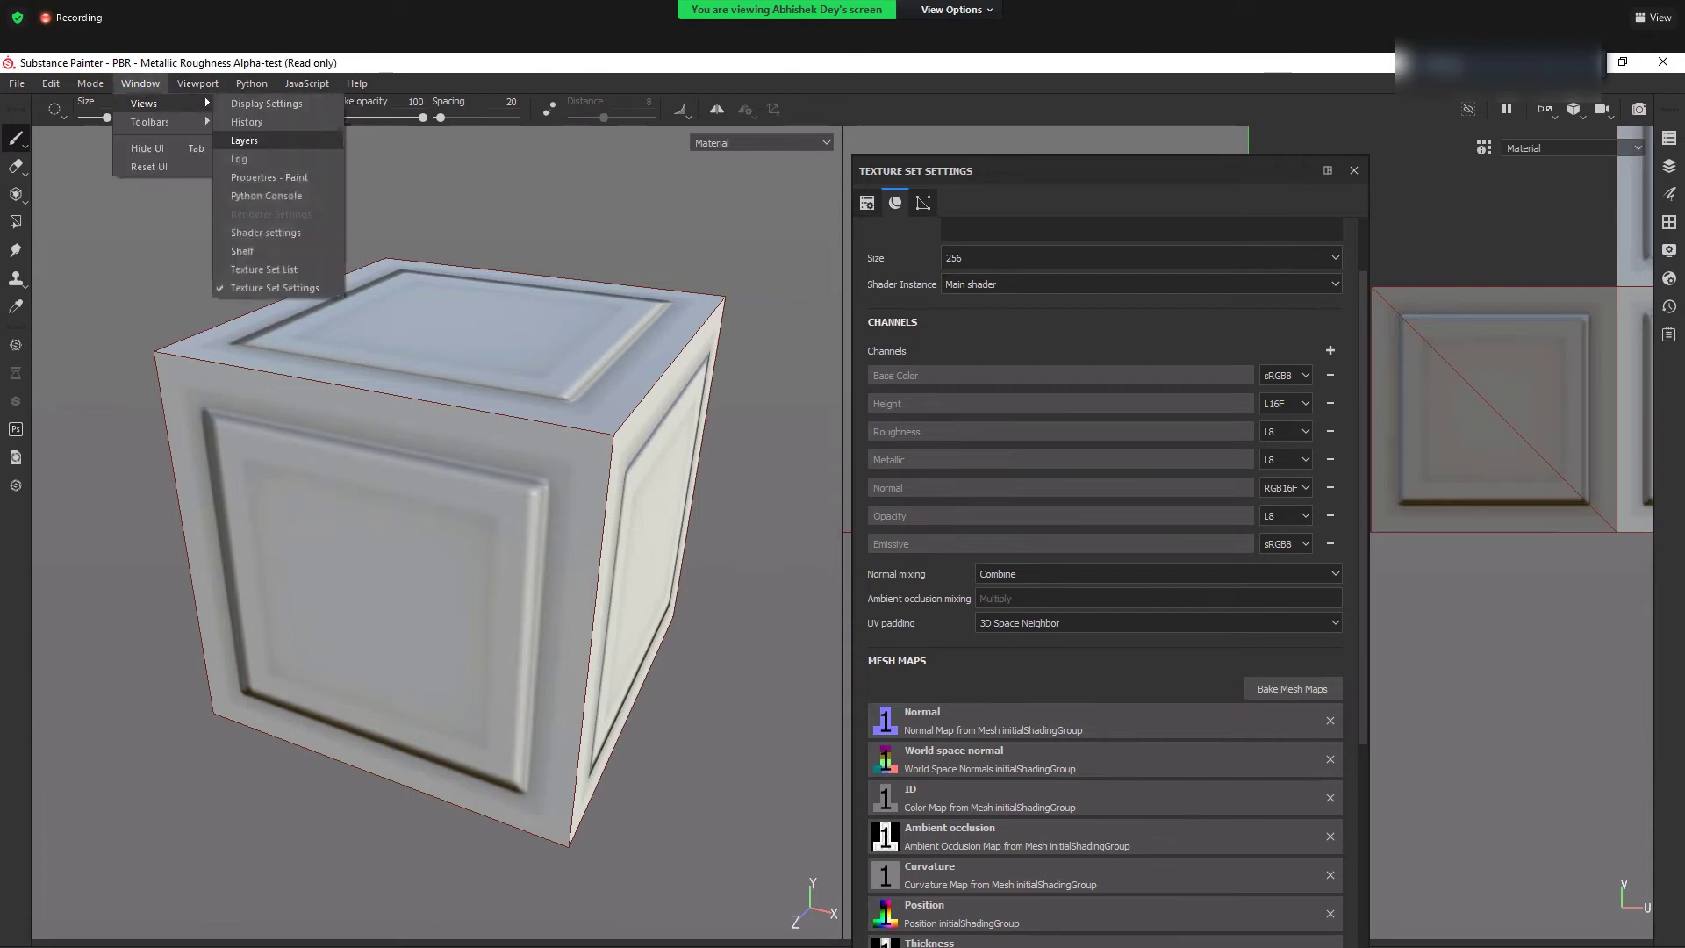
pyautogui.moveTo(614, 235); pyautogui.dragTo(697, 266)
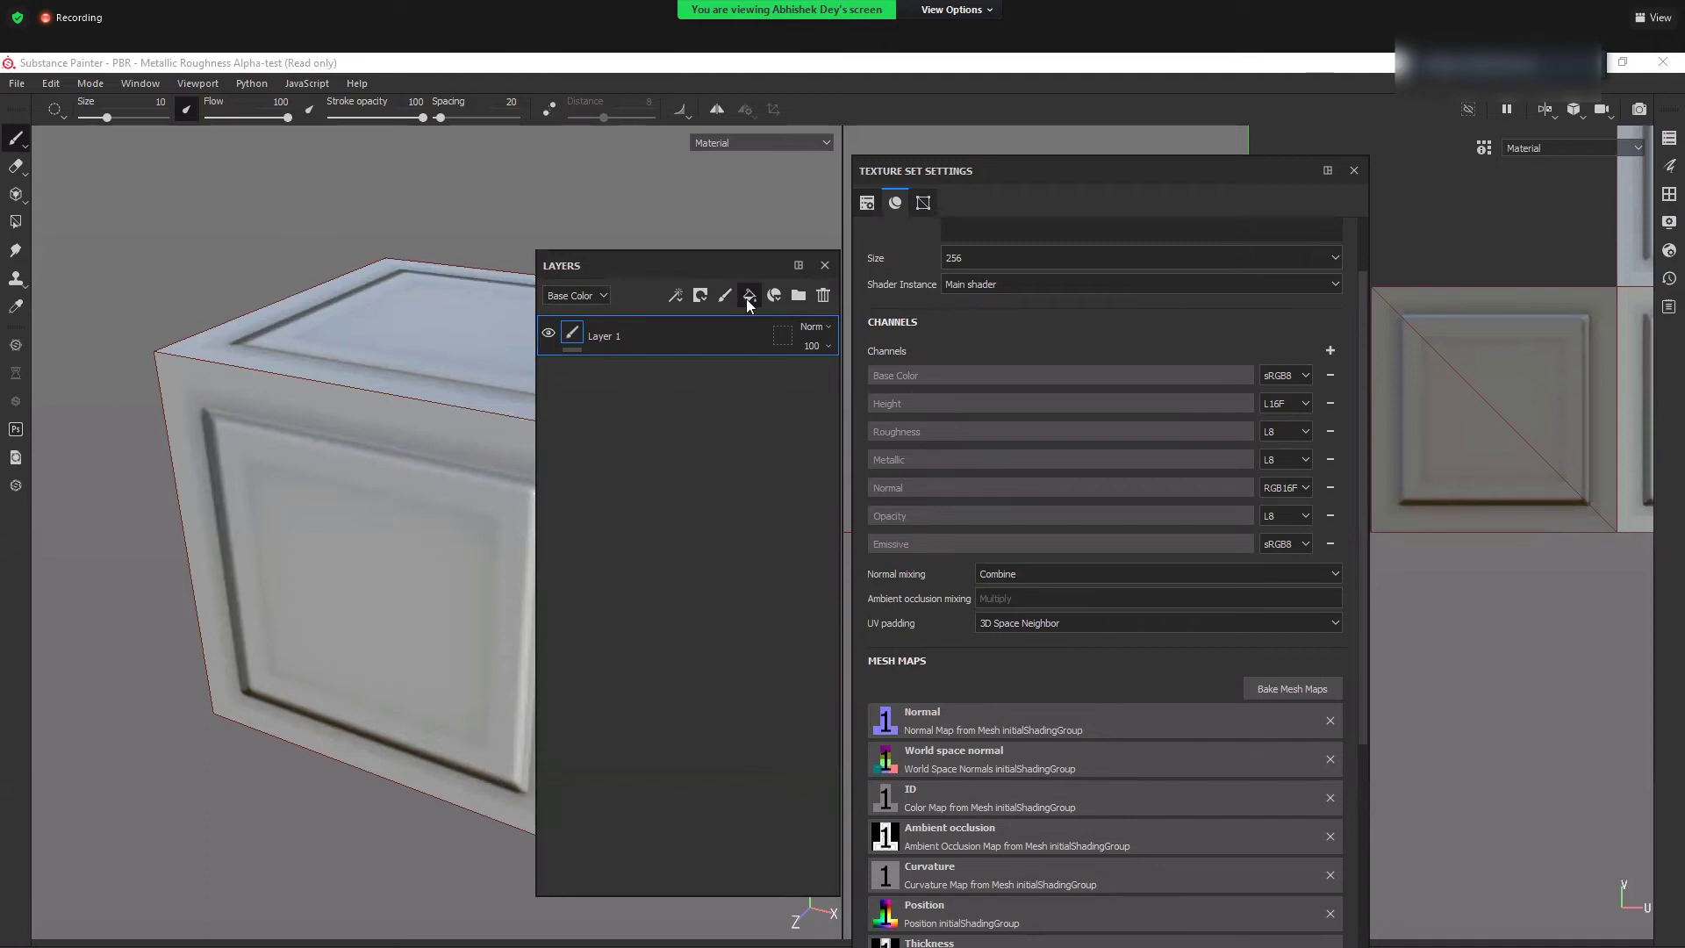
pyautogui.click(750, 296)
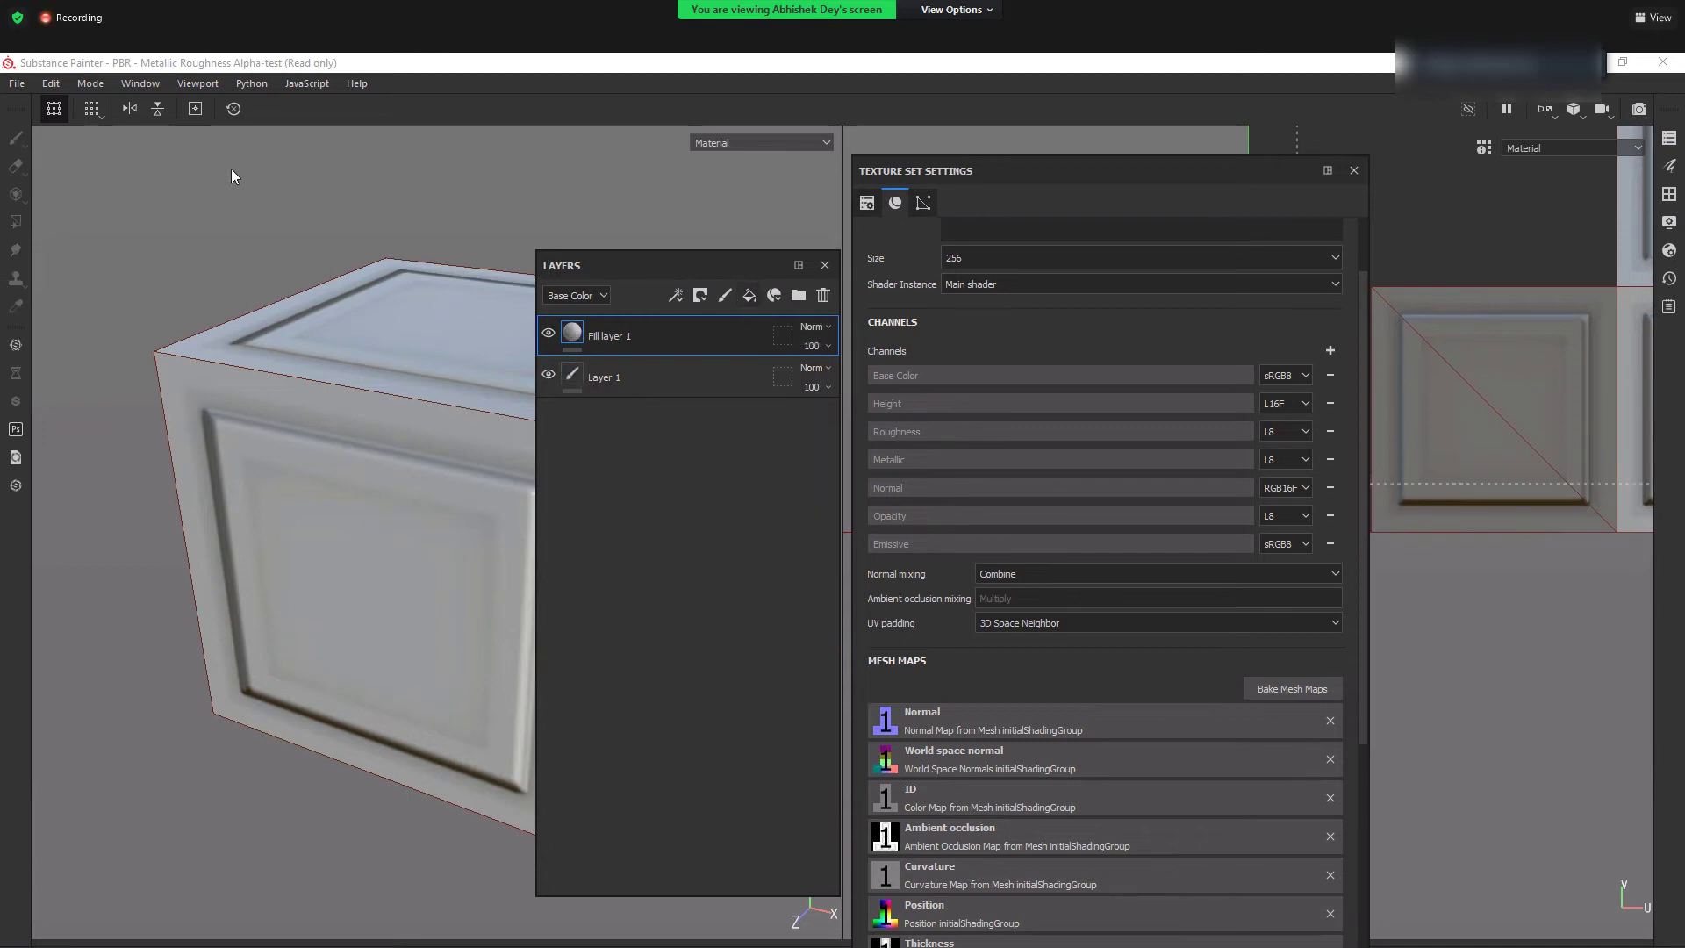
# - Show the fill layer's properties, place them beside the layer stack and look over the material channels
pyautogui.click(143, 83)
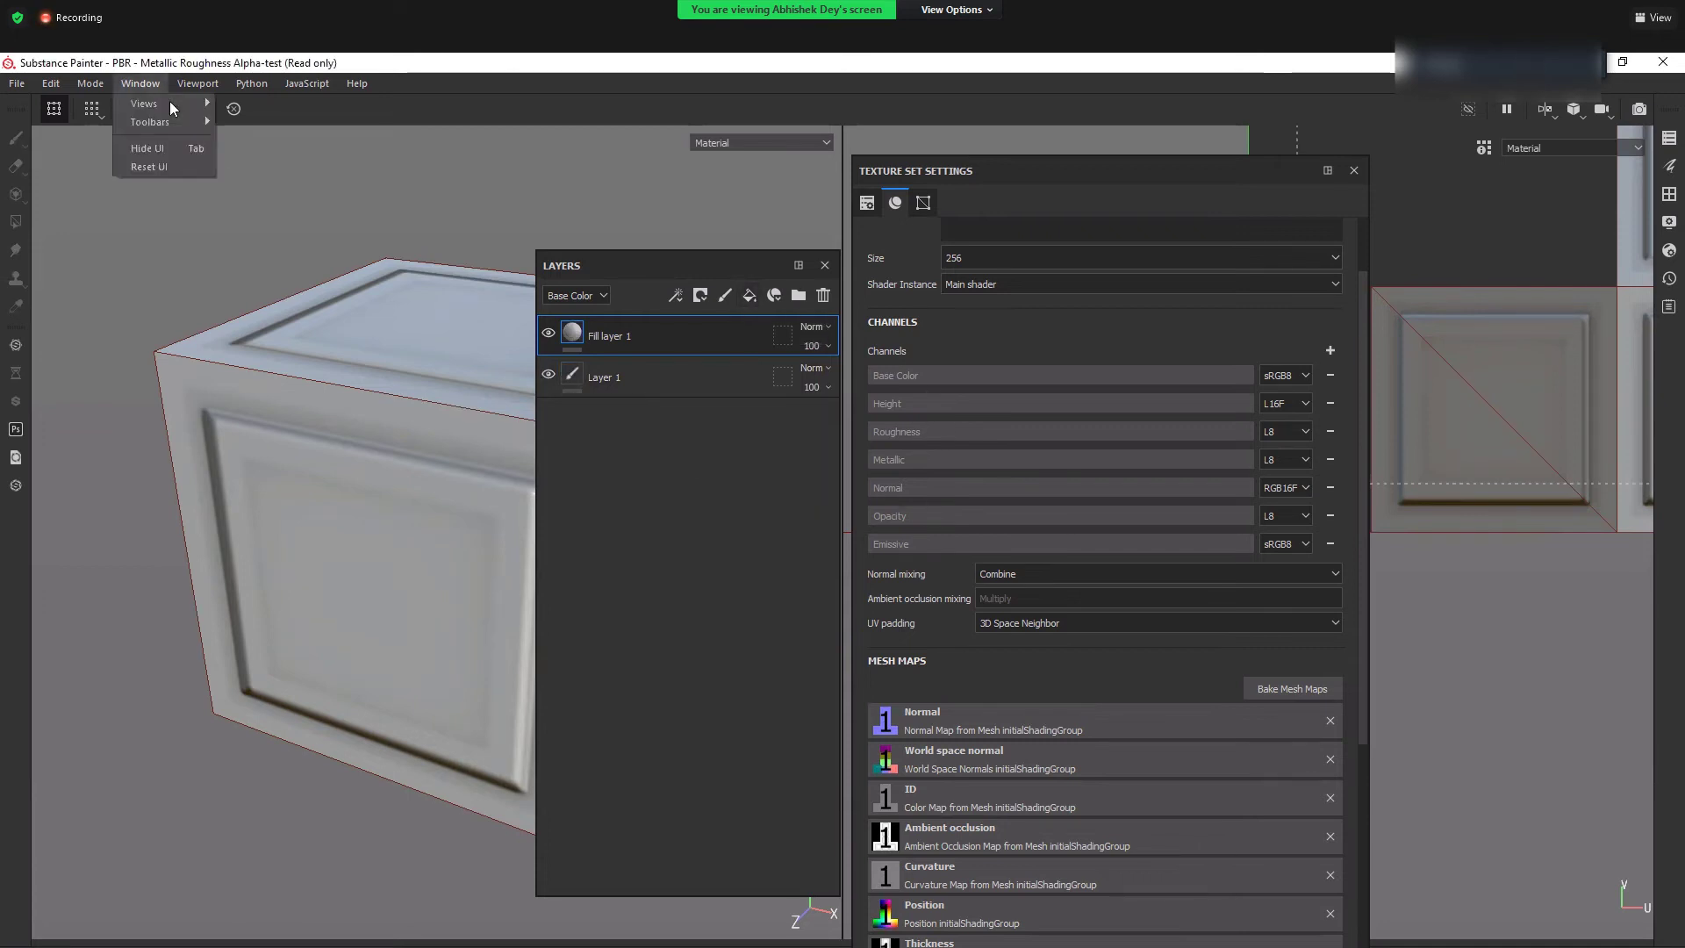
pyautogui.moveTo(170, 103)
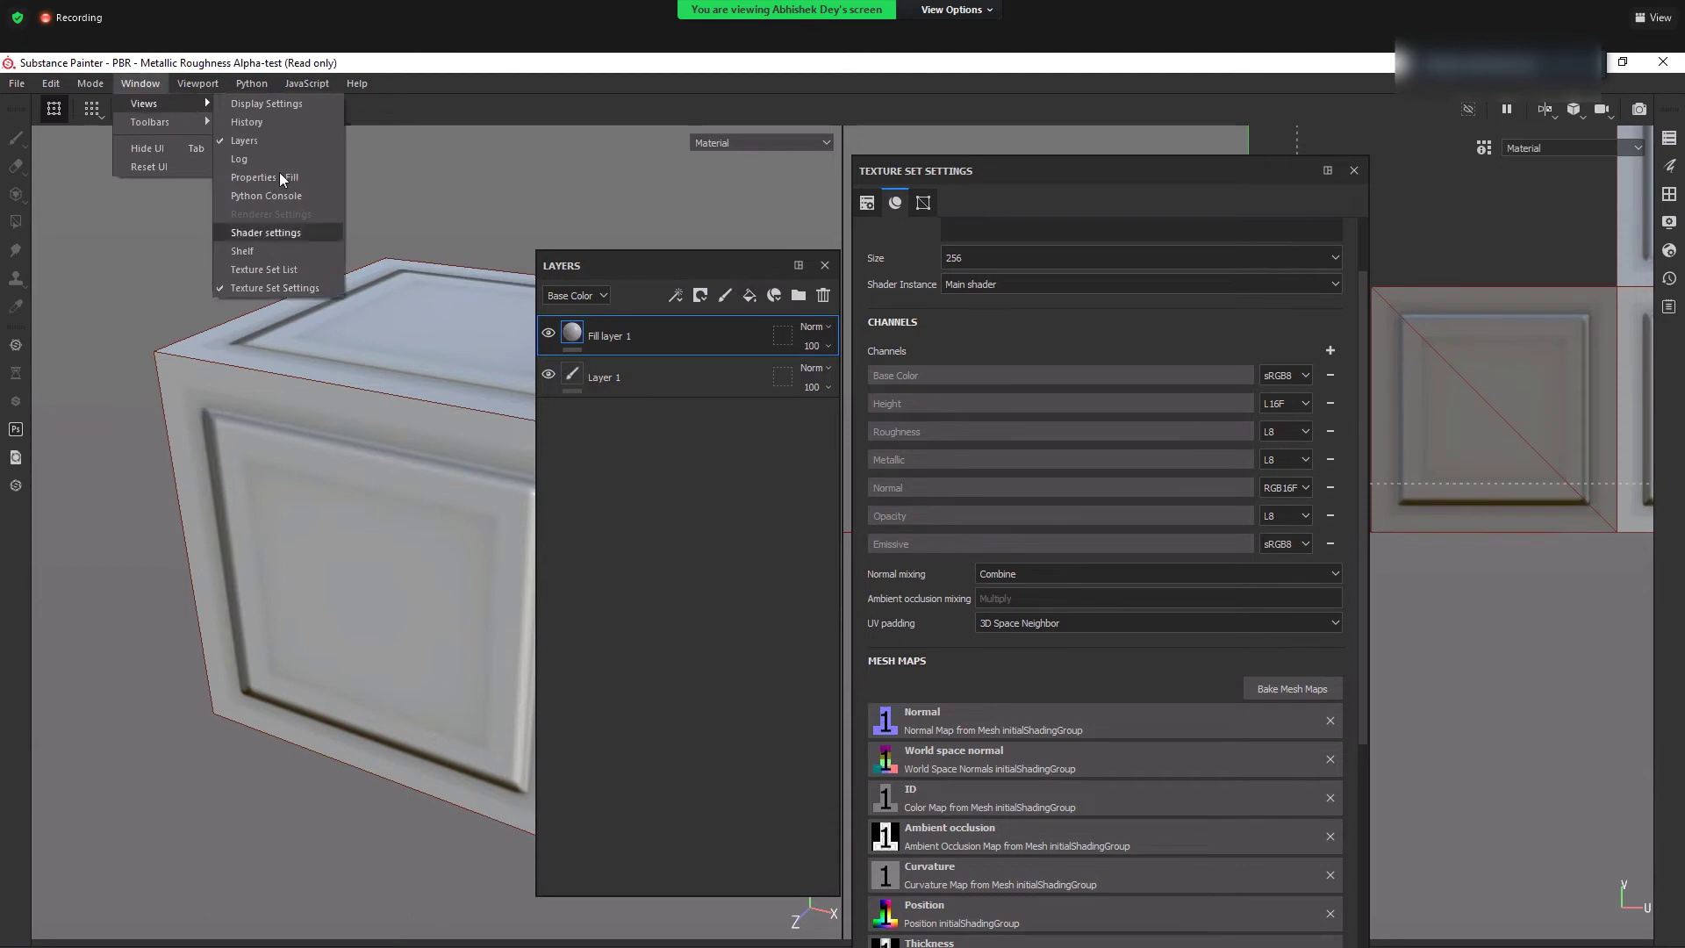
pyautogui.click(324, 177)
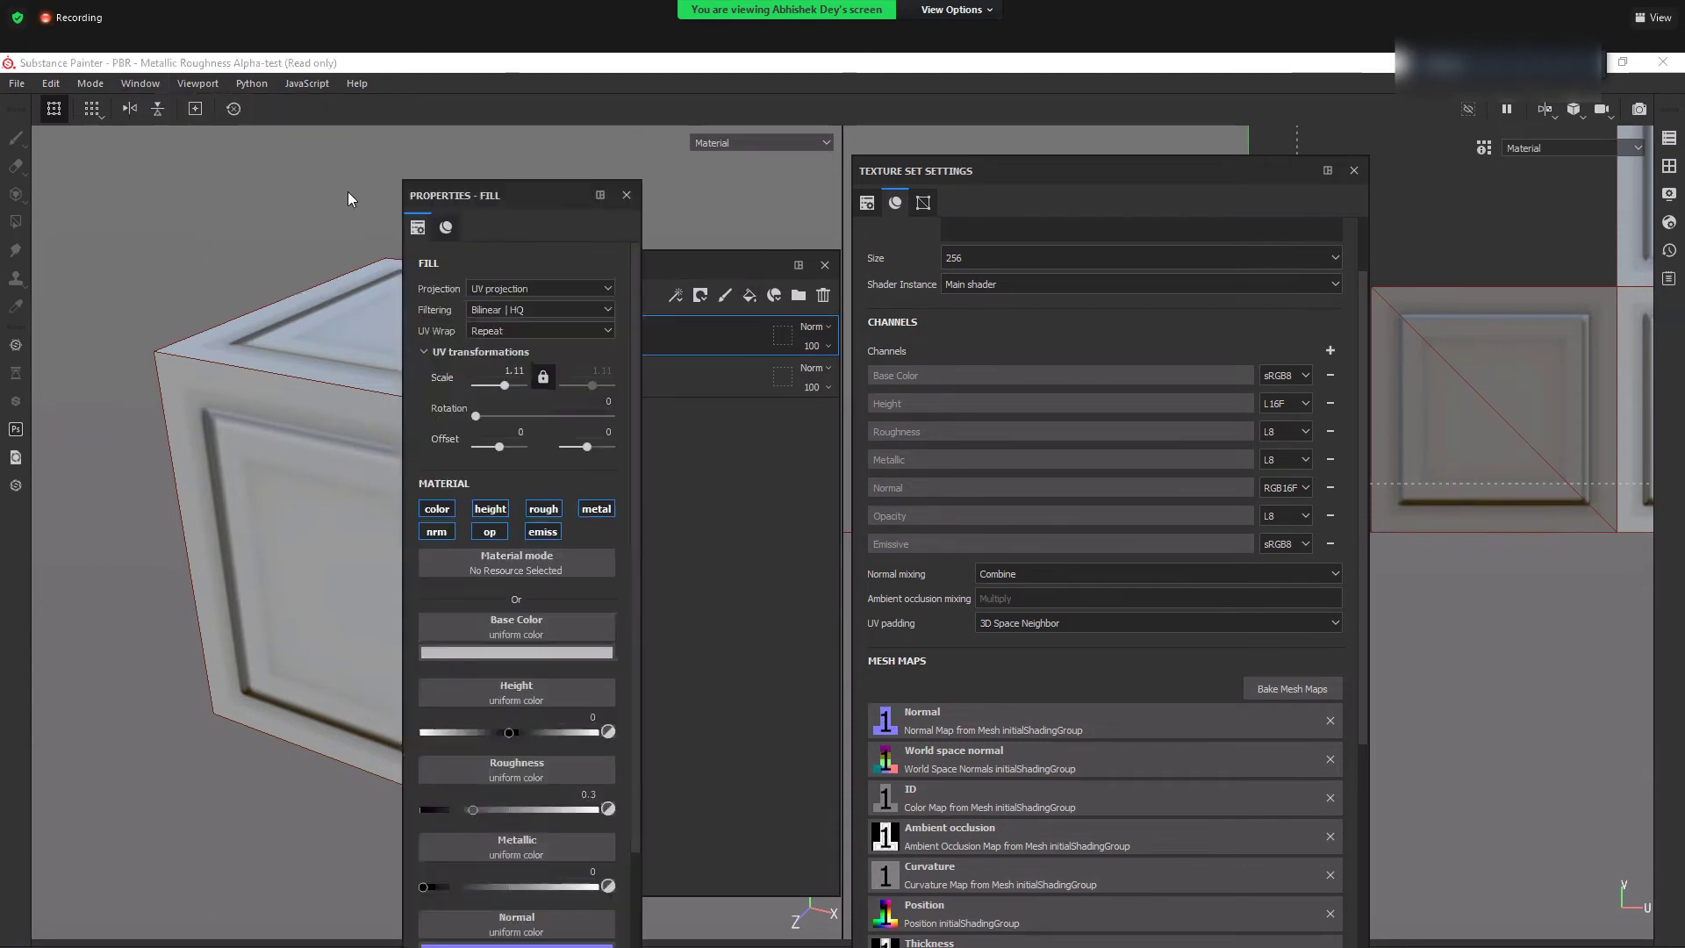
pyautogui.scroll(-4, 456, 395)
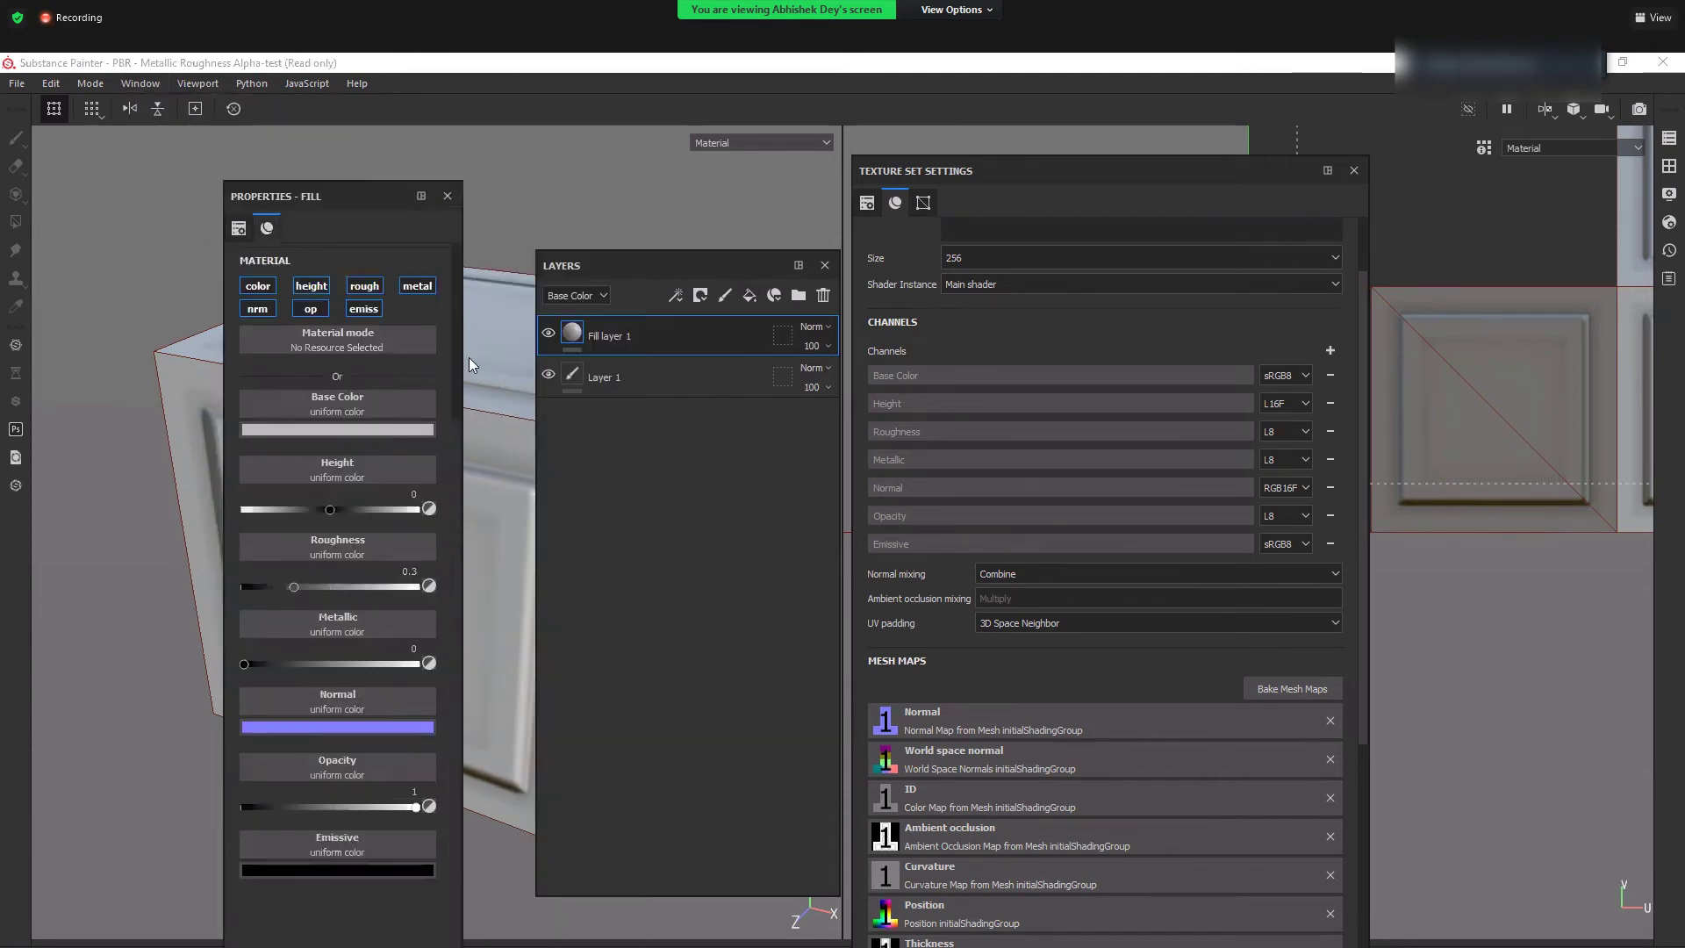
pyautogui.scroll(3, 250, 471)
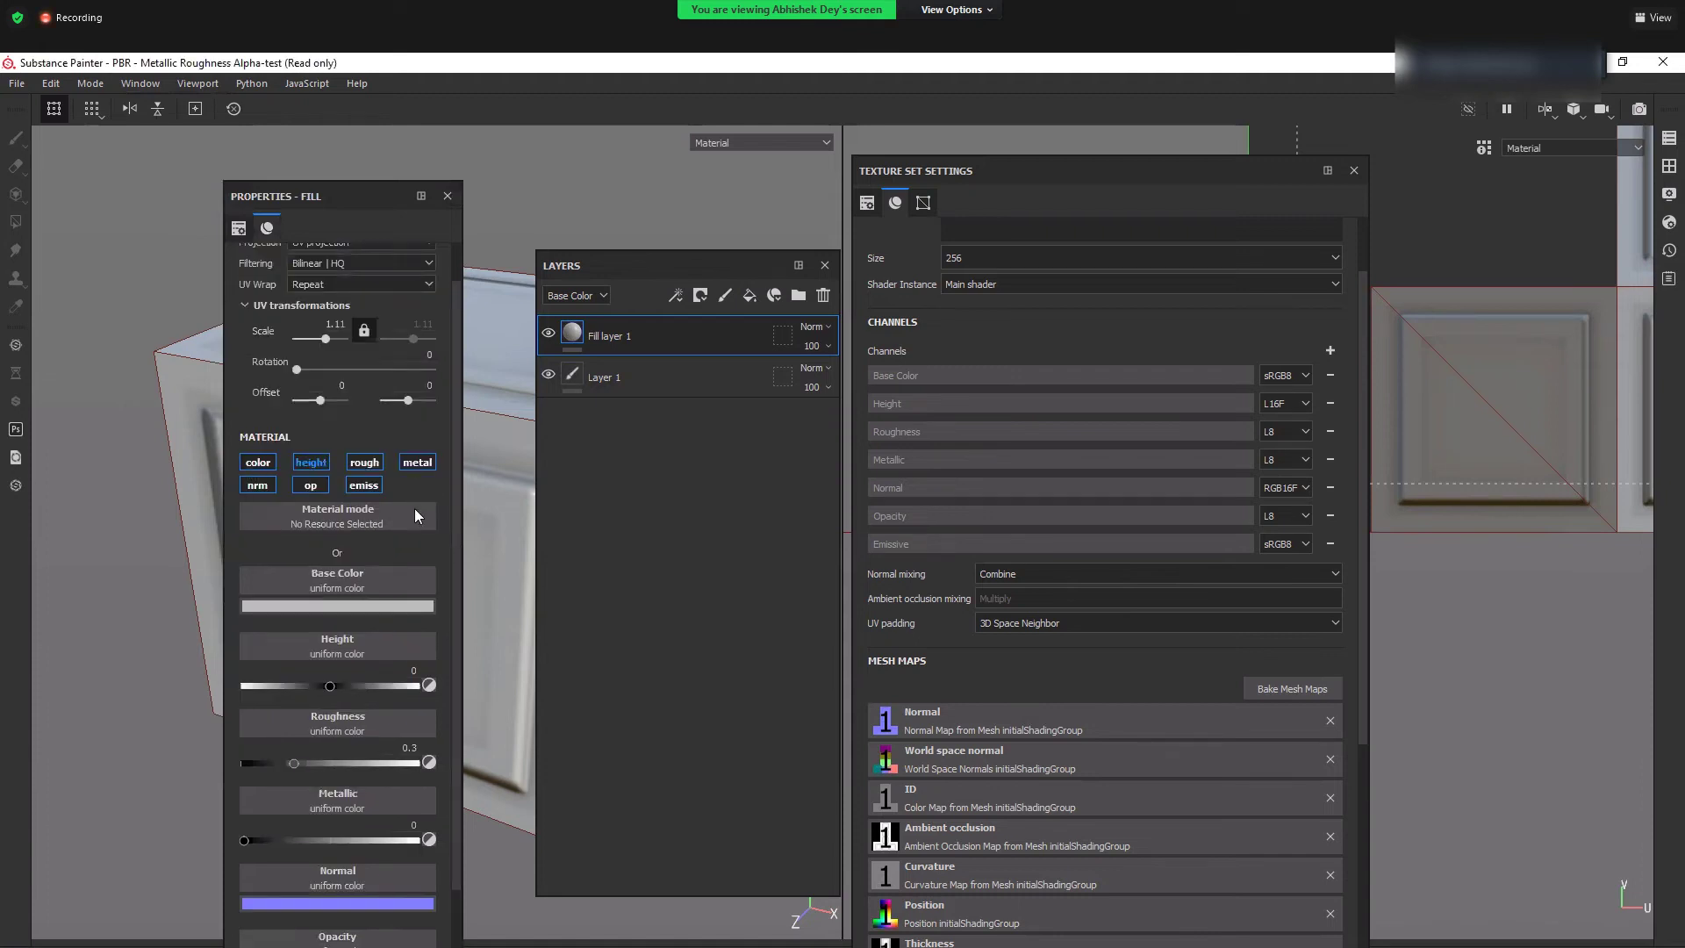
pyautogui.moveTo(343, 217); pyautogui.dragTo(346, 238)
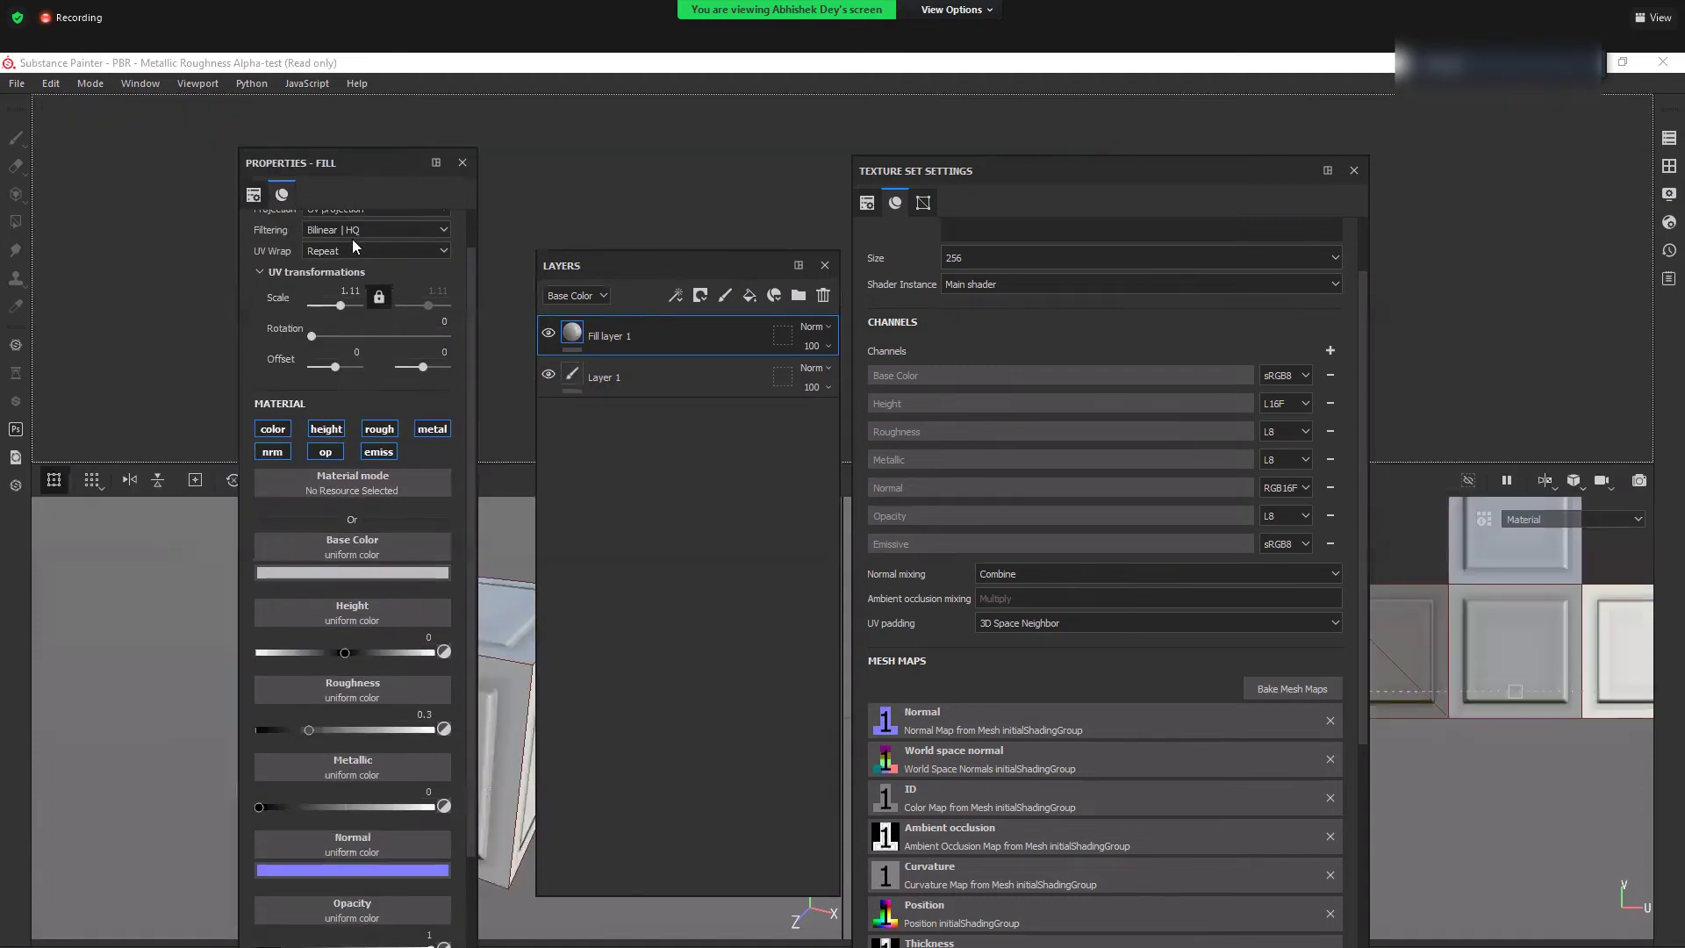
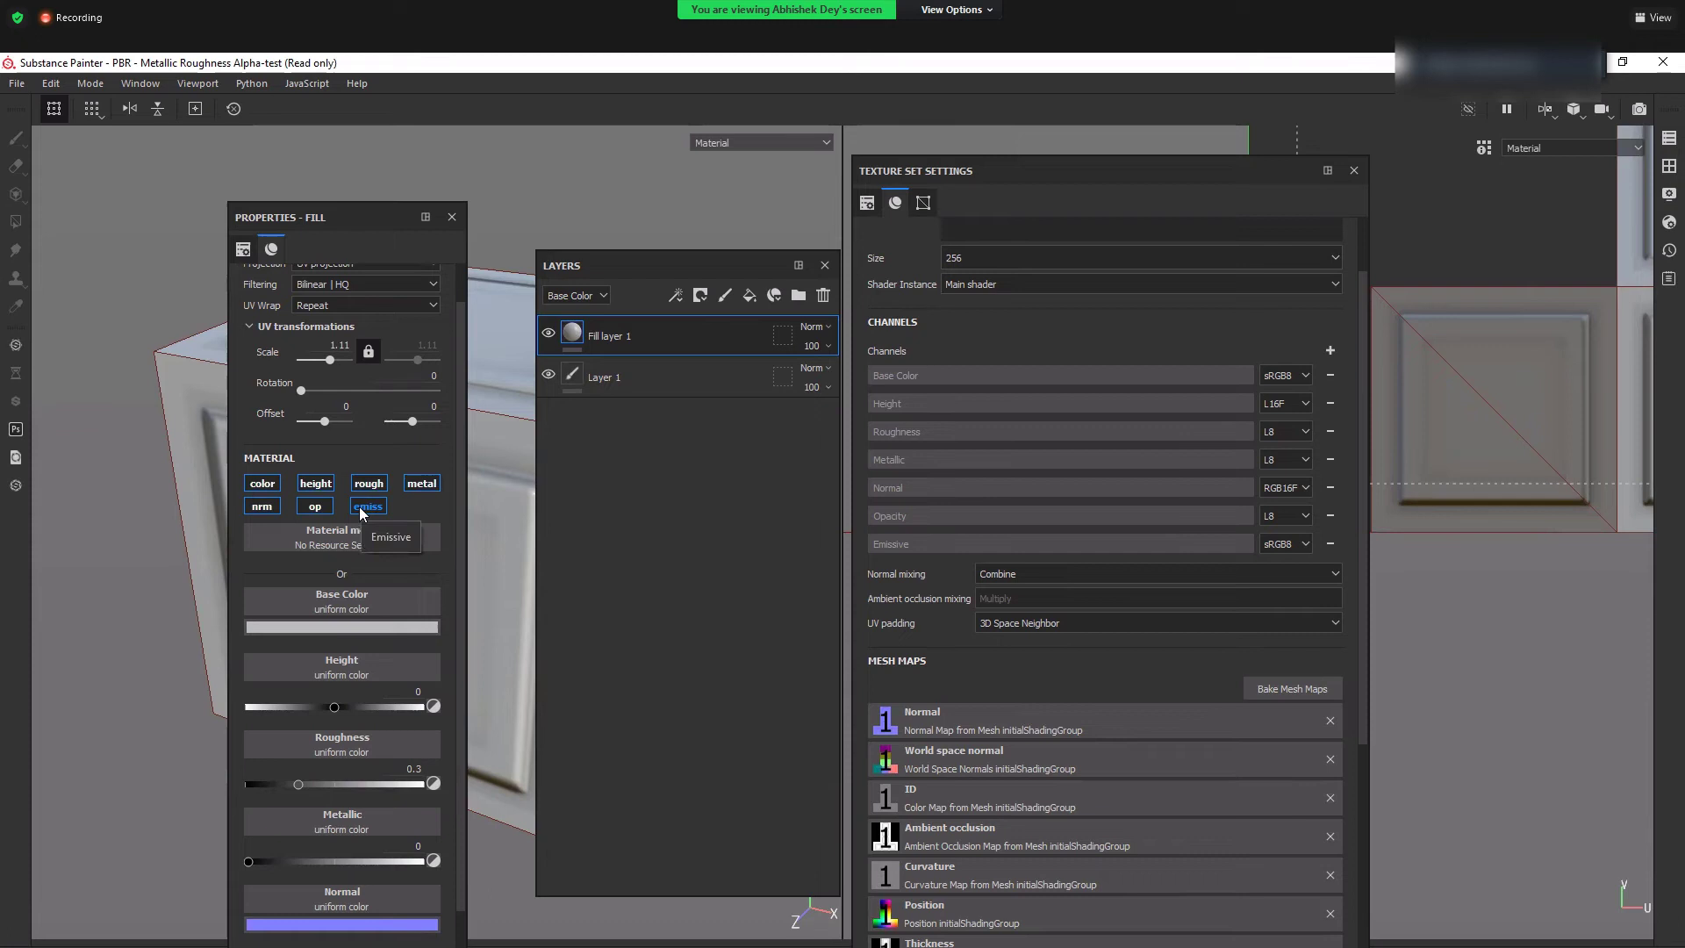
# - Add a Reflection channel to the texture set and enable it on the fill layer
pyautogui.click(1331, 352)
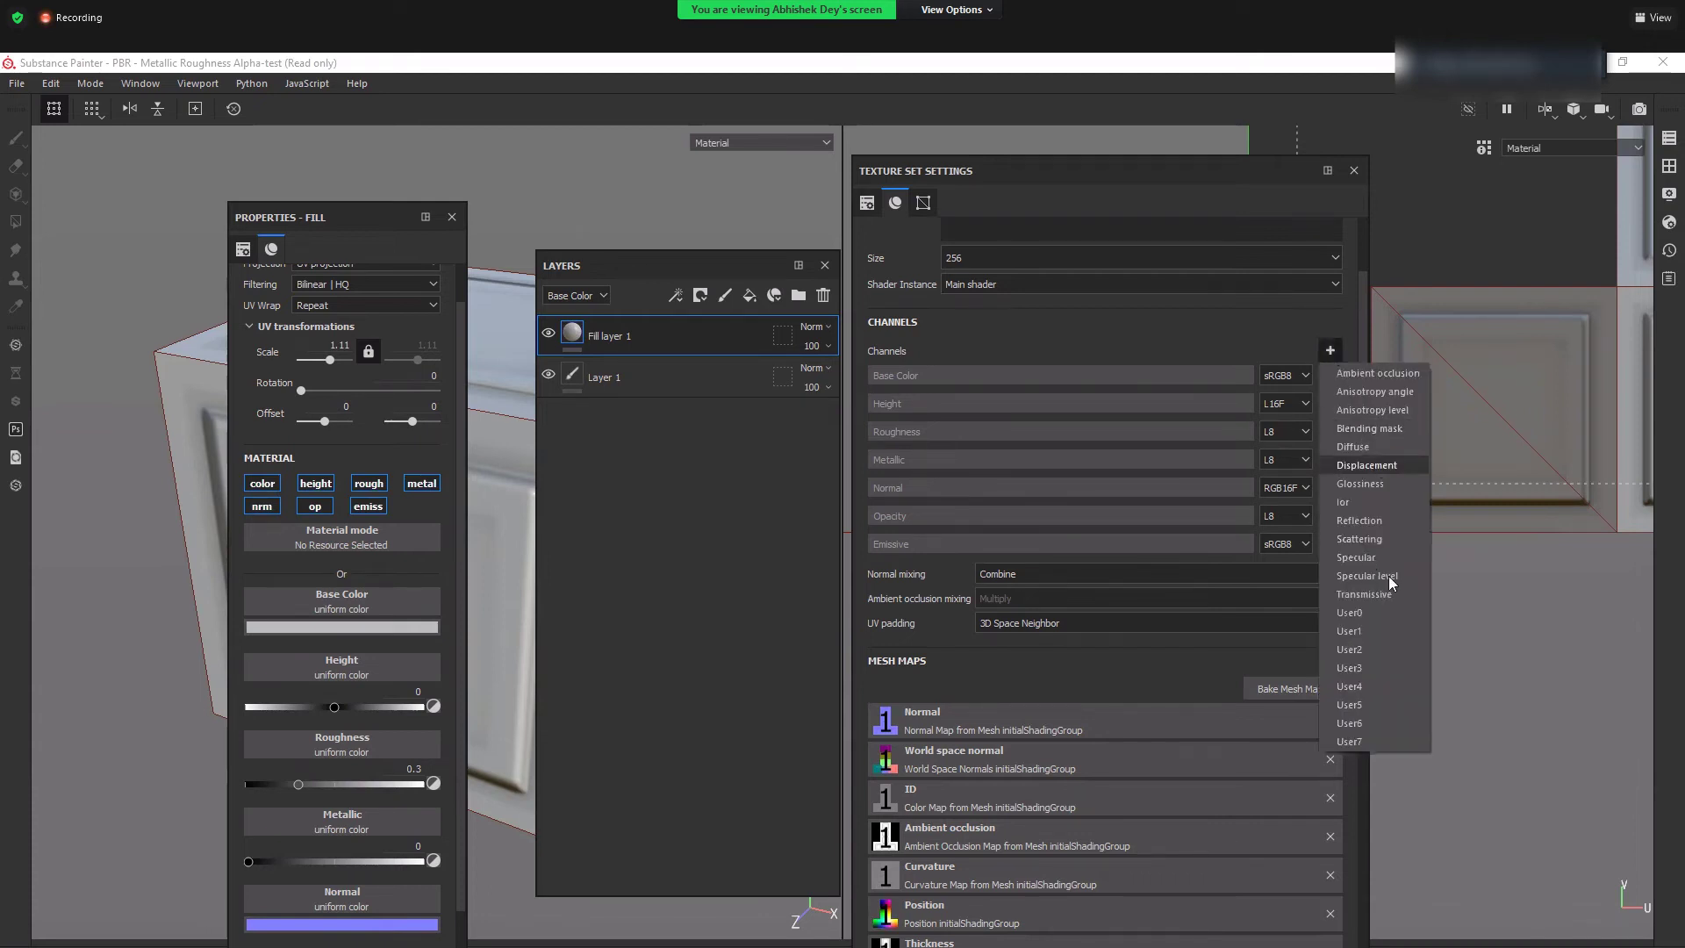
pyautogui.click(1380, 527)
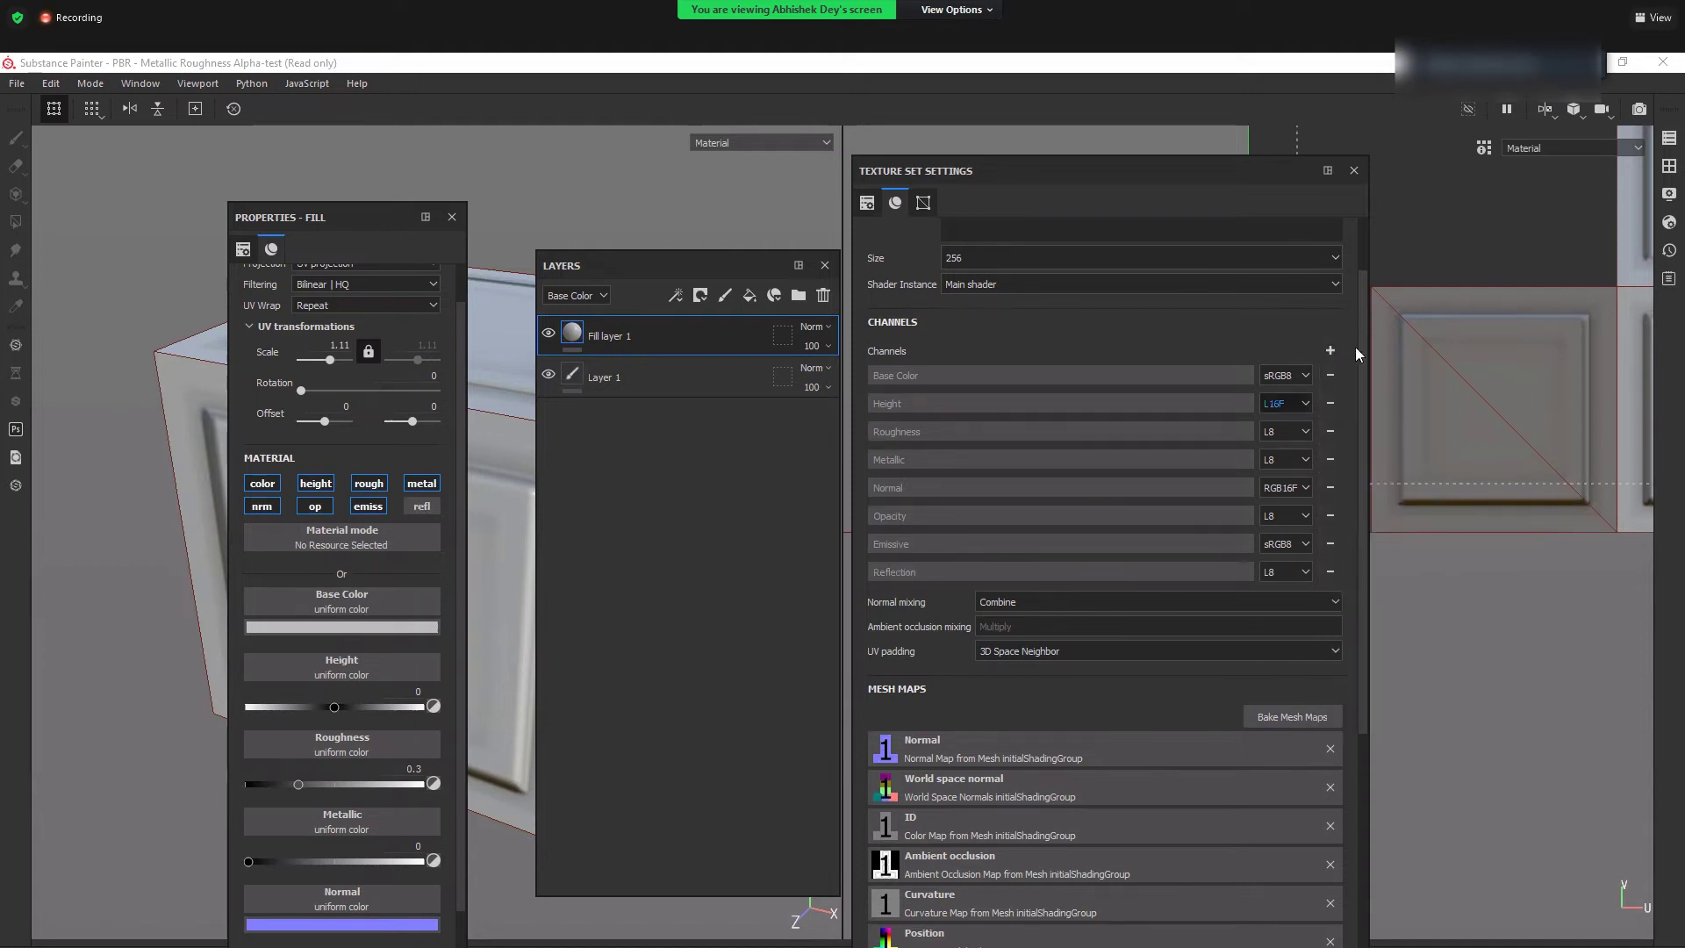
pyautogui.click(424, 507)
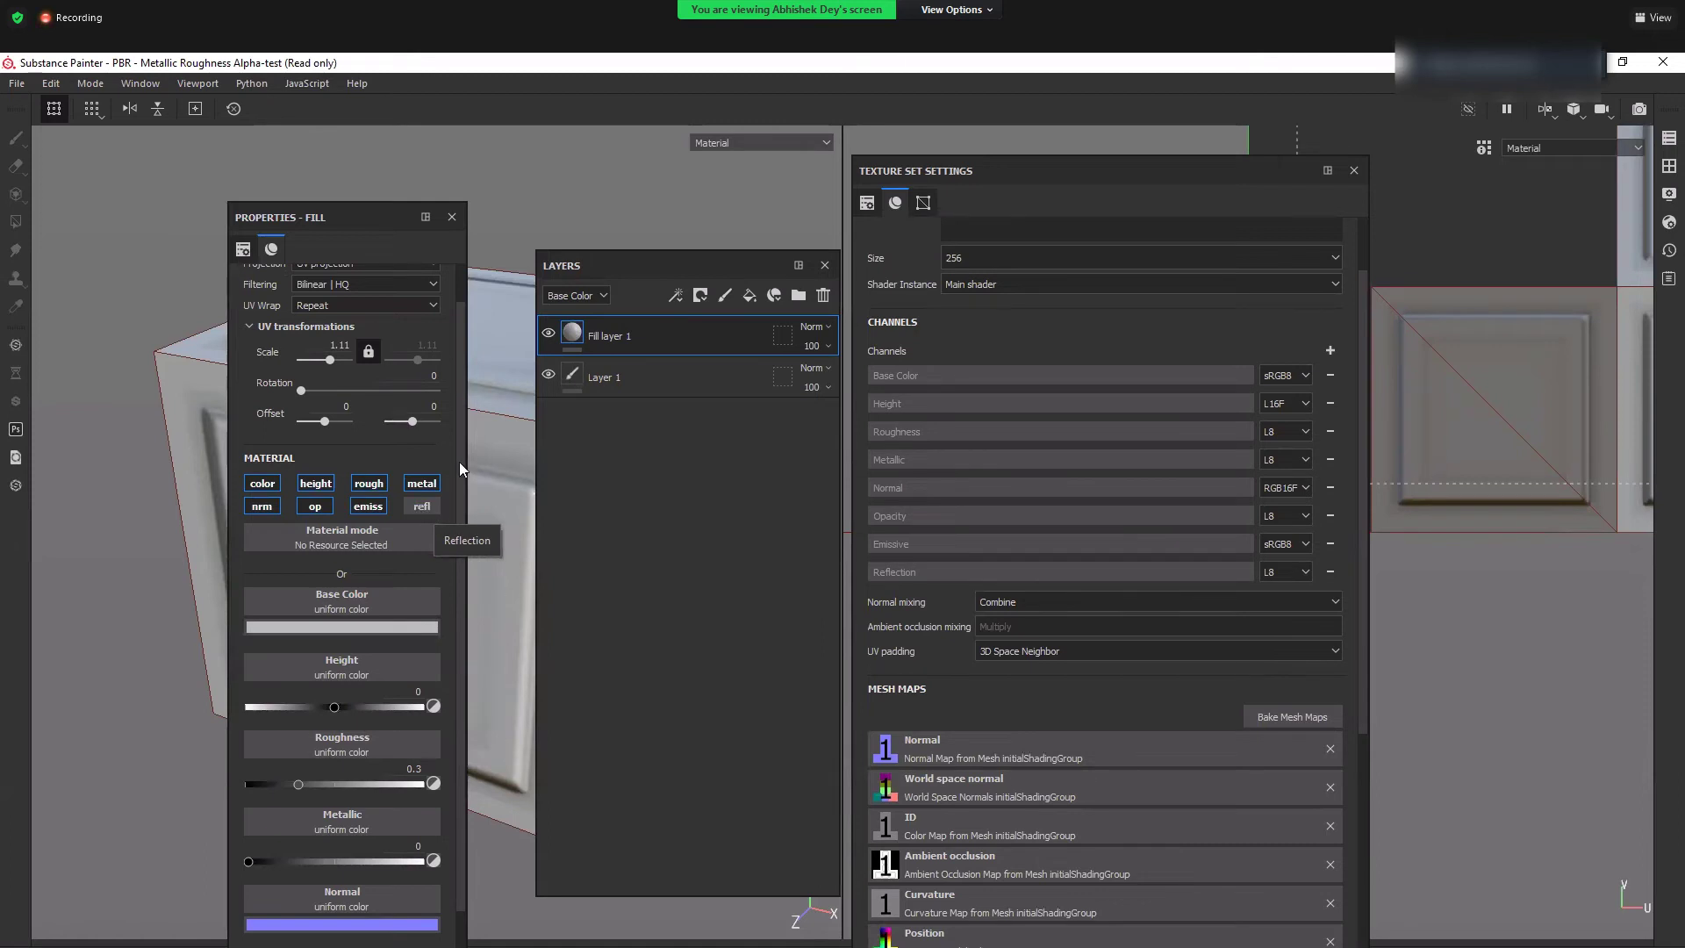
pyautogui.scroll(-3, 368, 847)
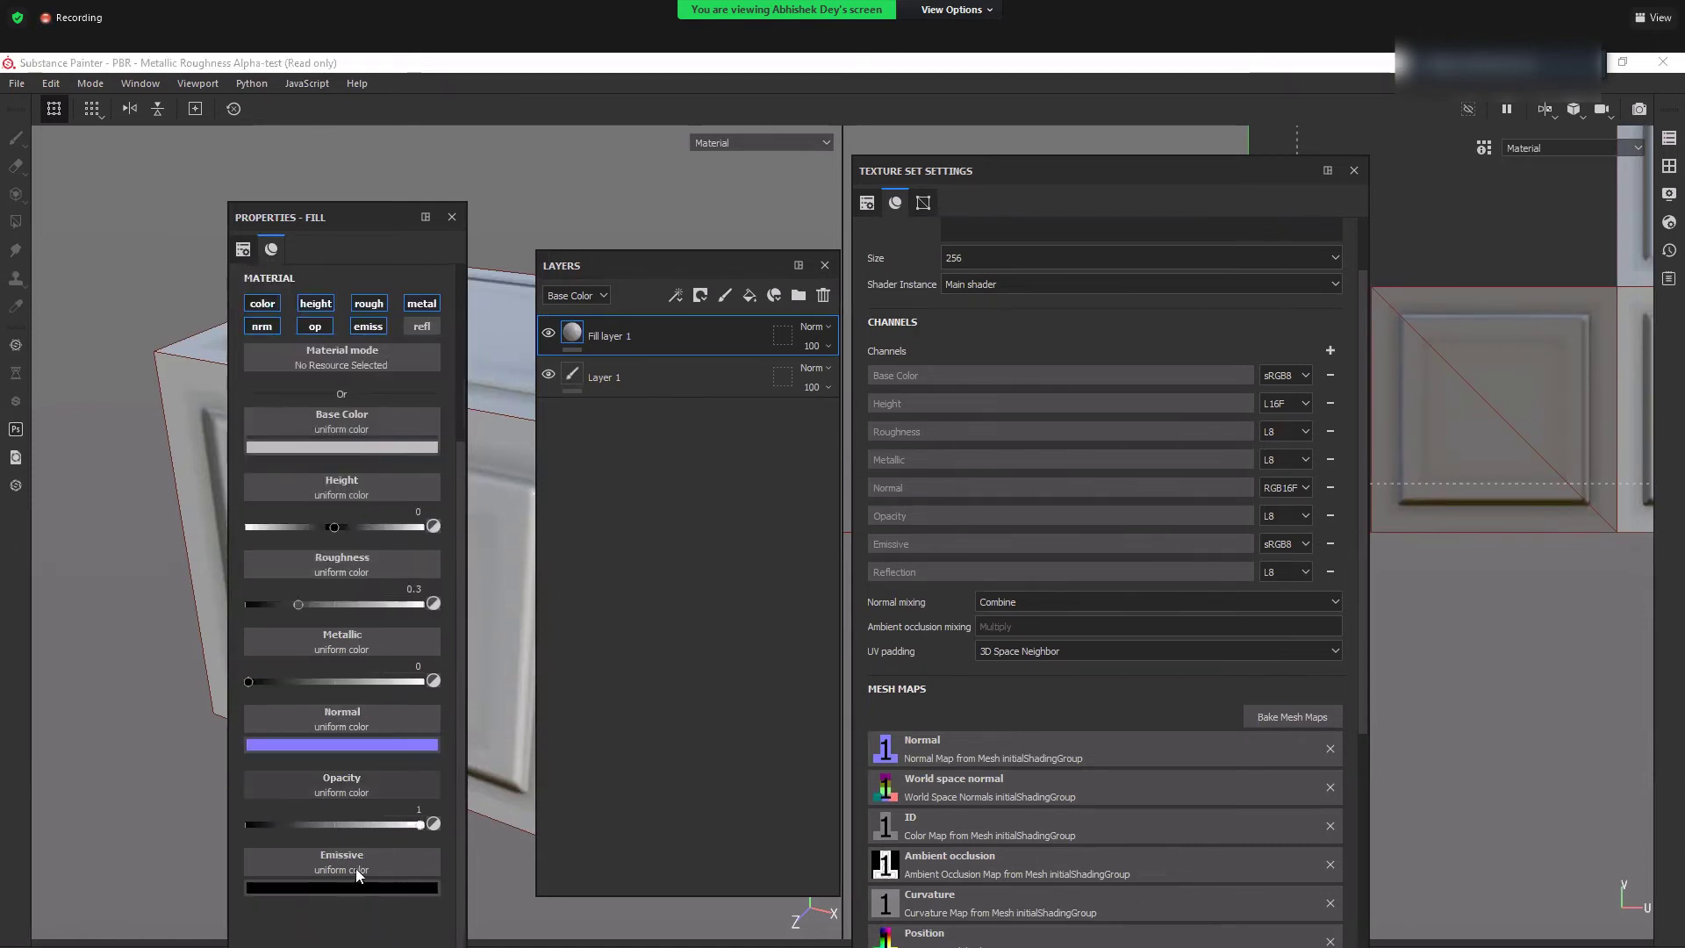
pyautogui.click(420, 327)
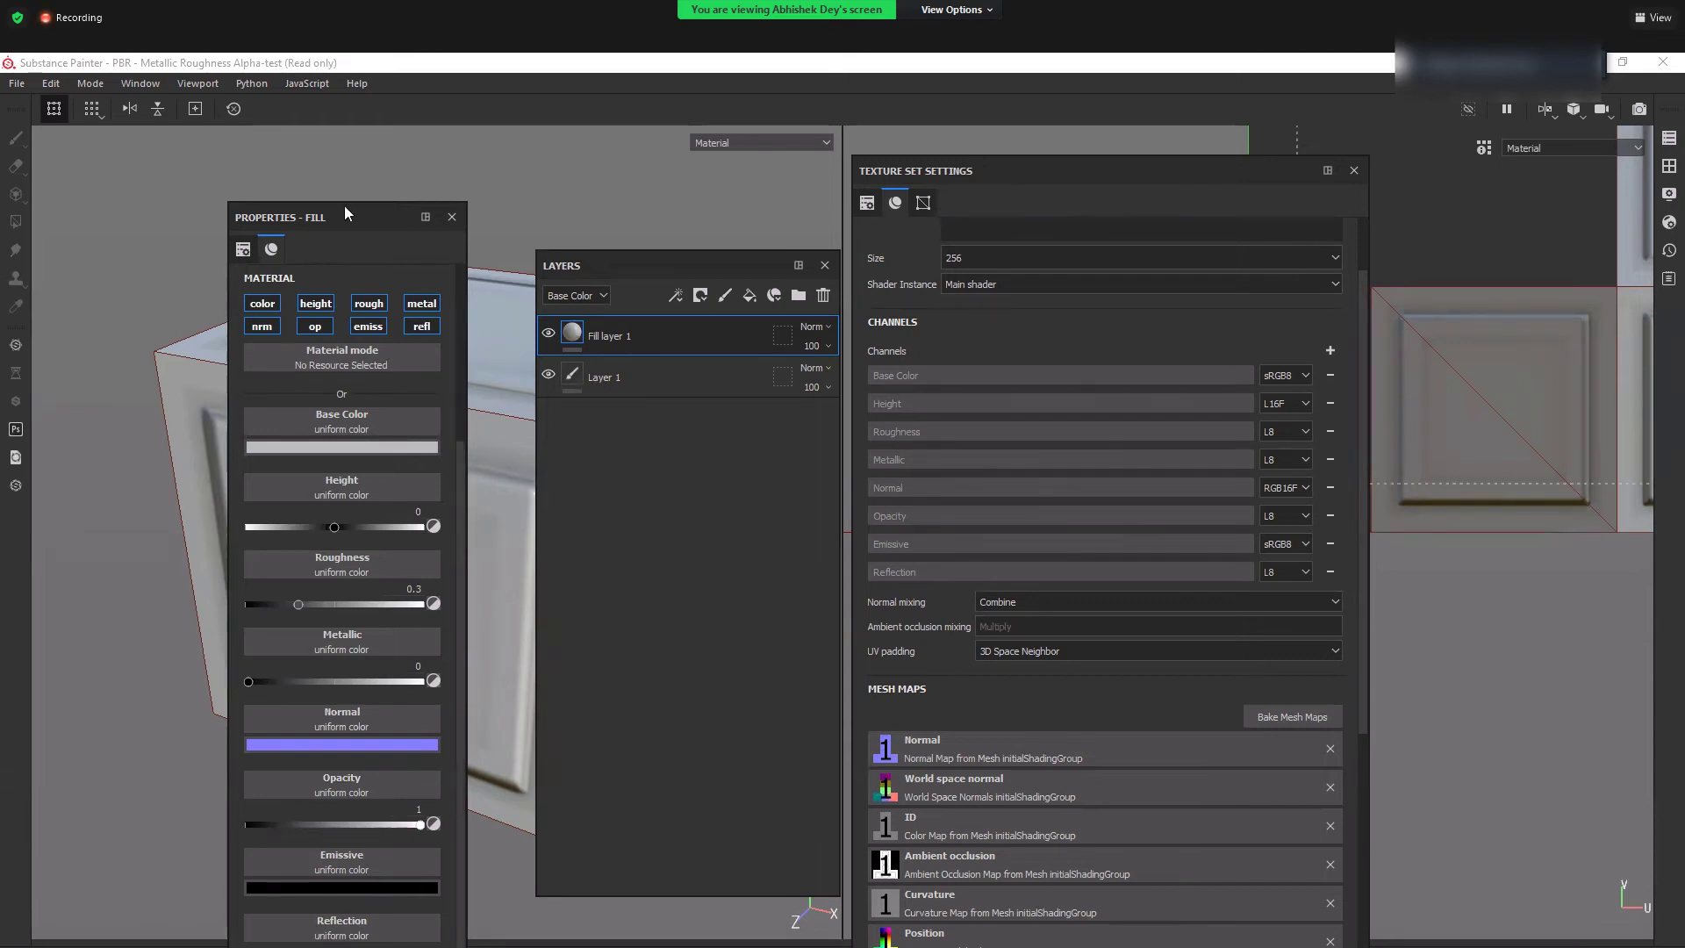
# - Disable every material channel of Fill layer 1 except color: reflection, emissive, opacity, normal, height, roughness and metallic
pyautogui.moveTo(344, 206)
pyautogui.mouseDown()
pyautogui.moveTo(351, 184)
pyautogui.moveTo(358, 204)
pyautogui.mouseUp()
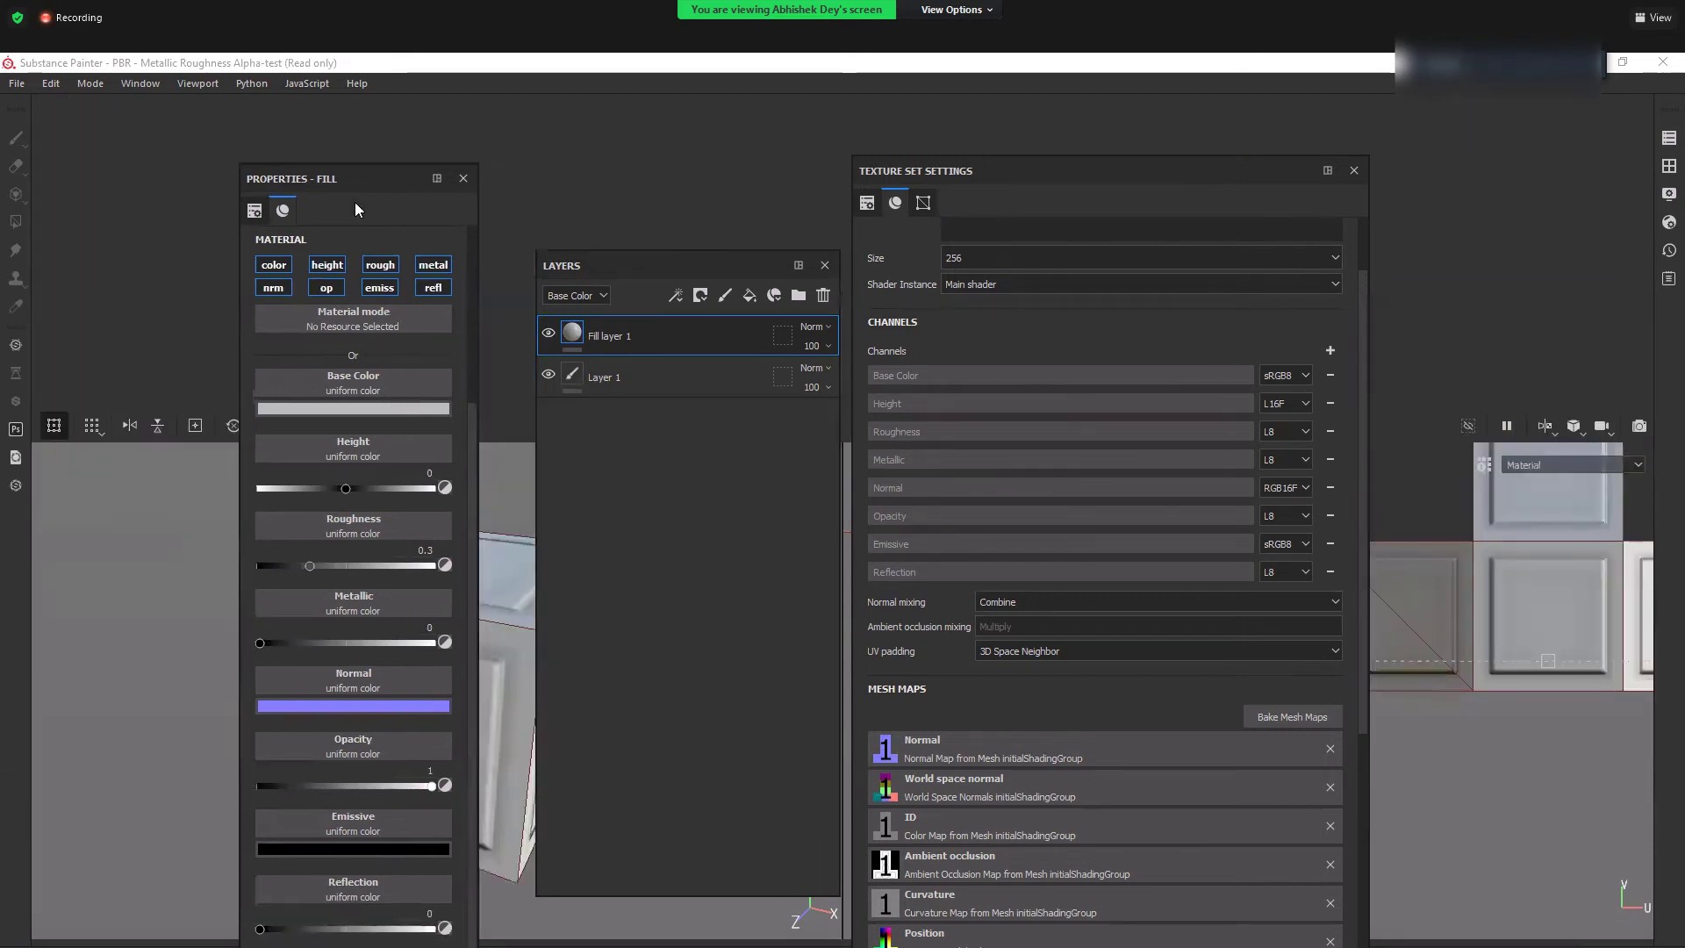
pyautogui.scroll(3, 474, 439)
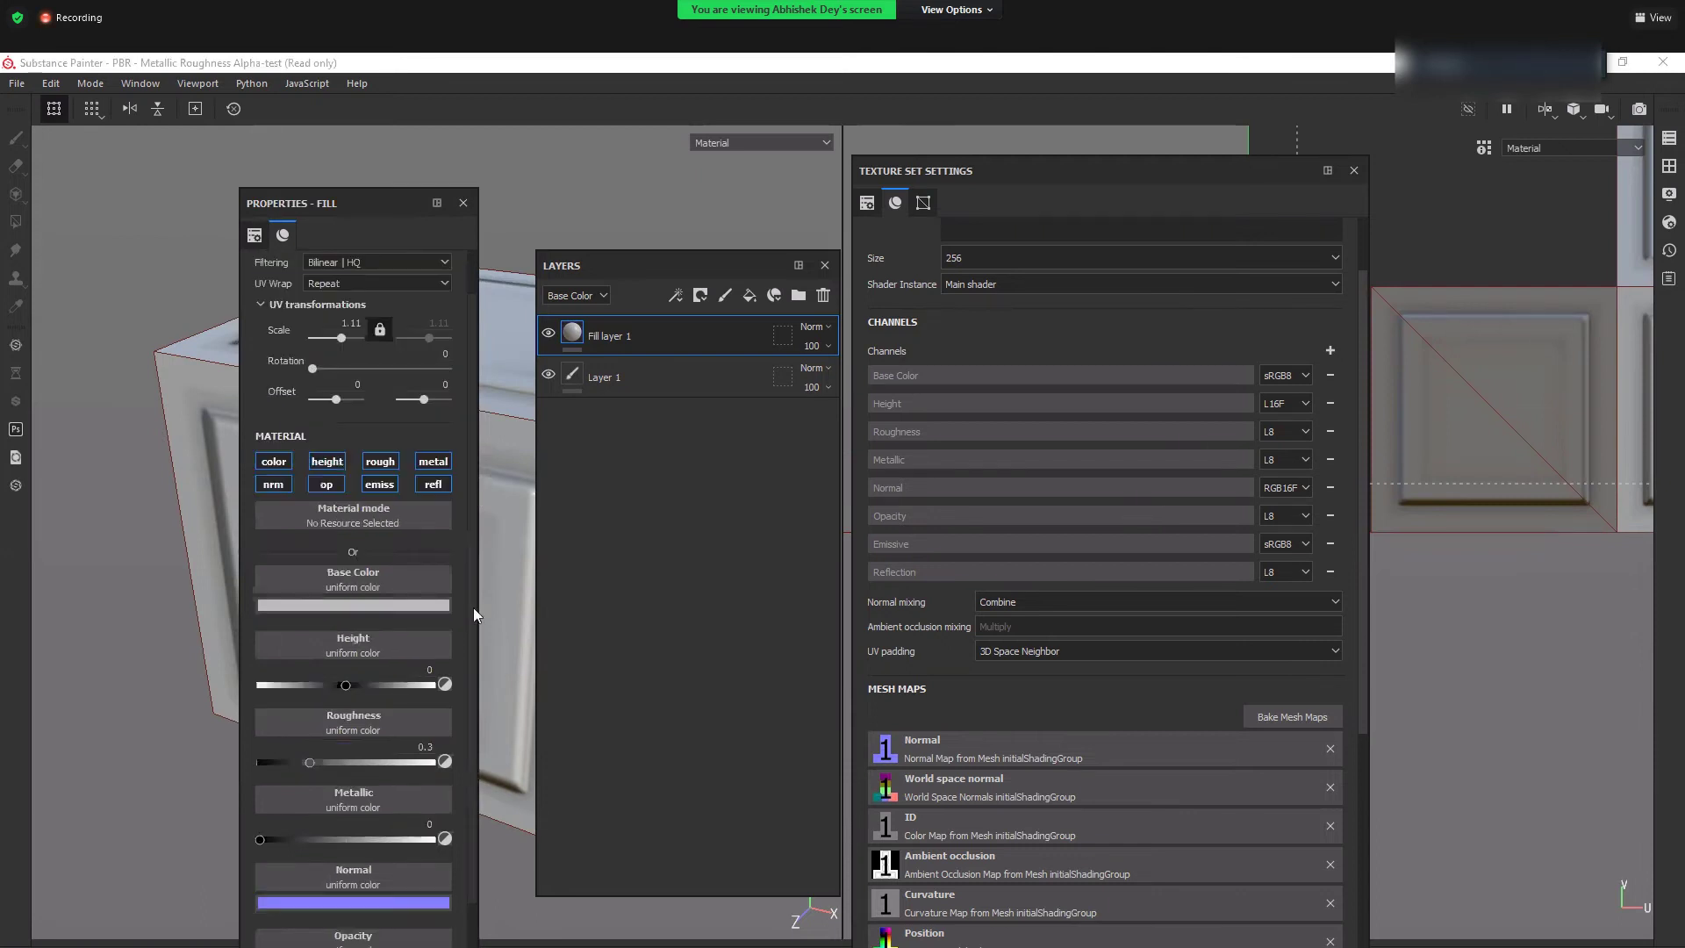
pyautogui.scroll(-3, 350, 707)
pyautogui.click(435, 314)
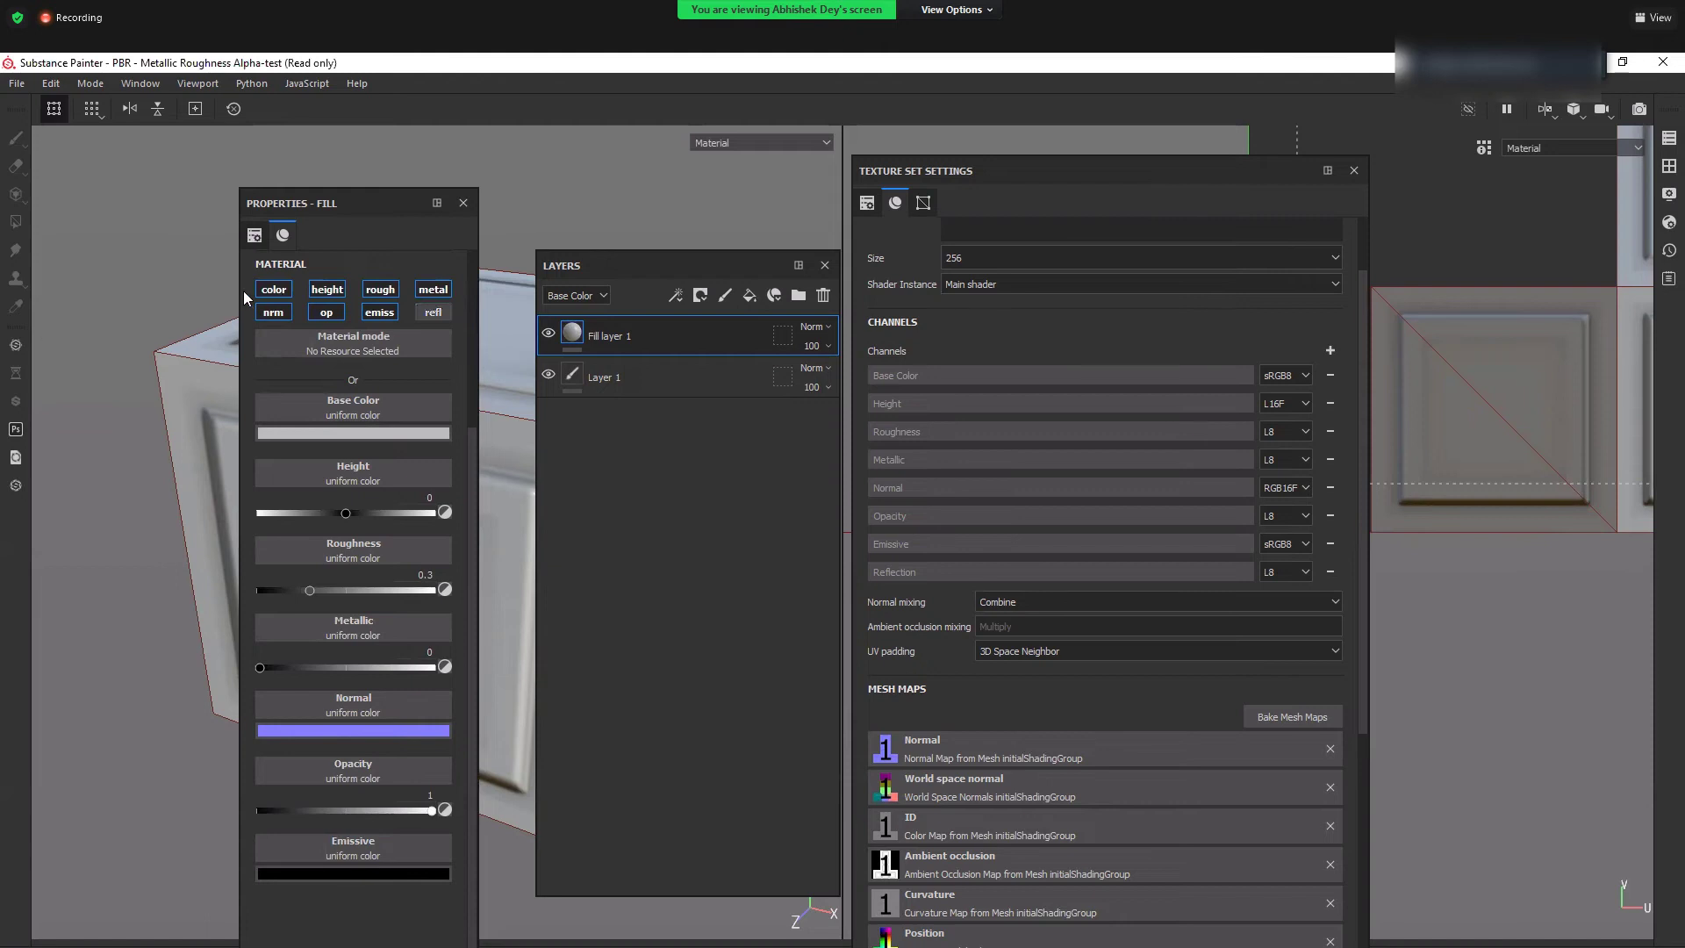
pyautogui.click(618, 339)
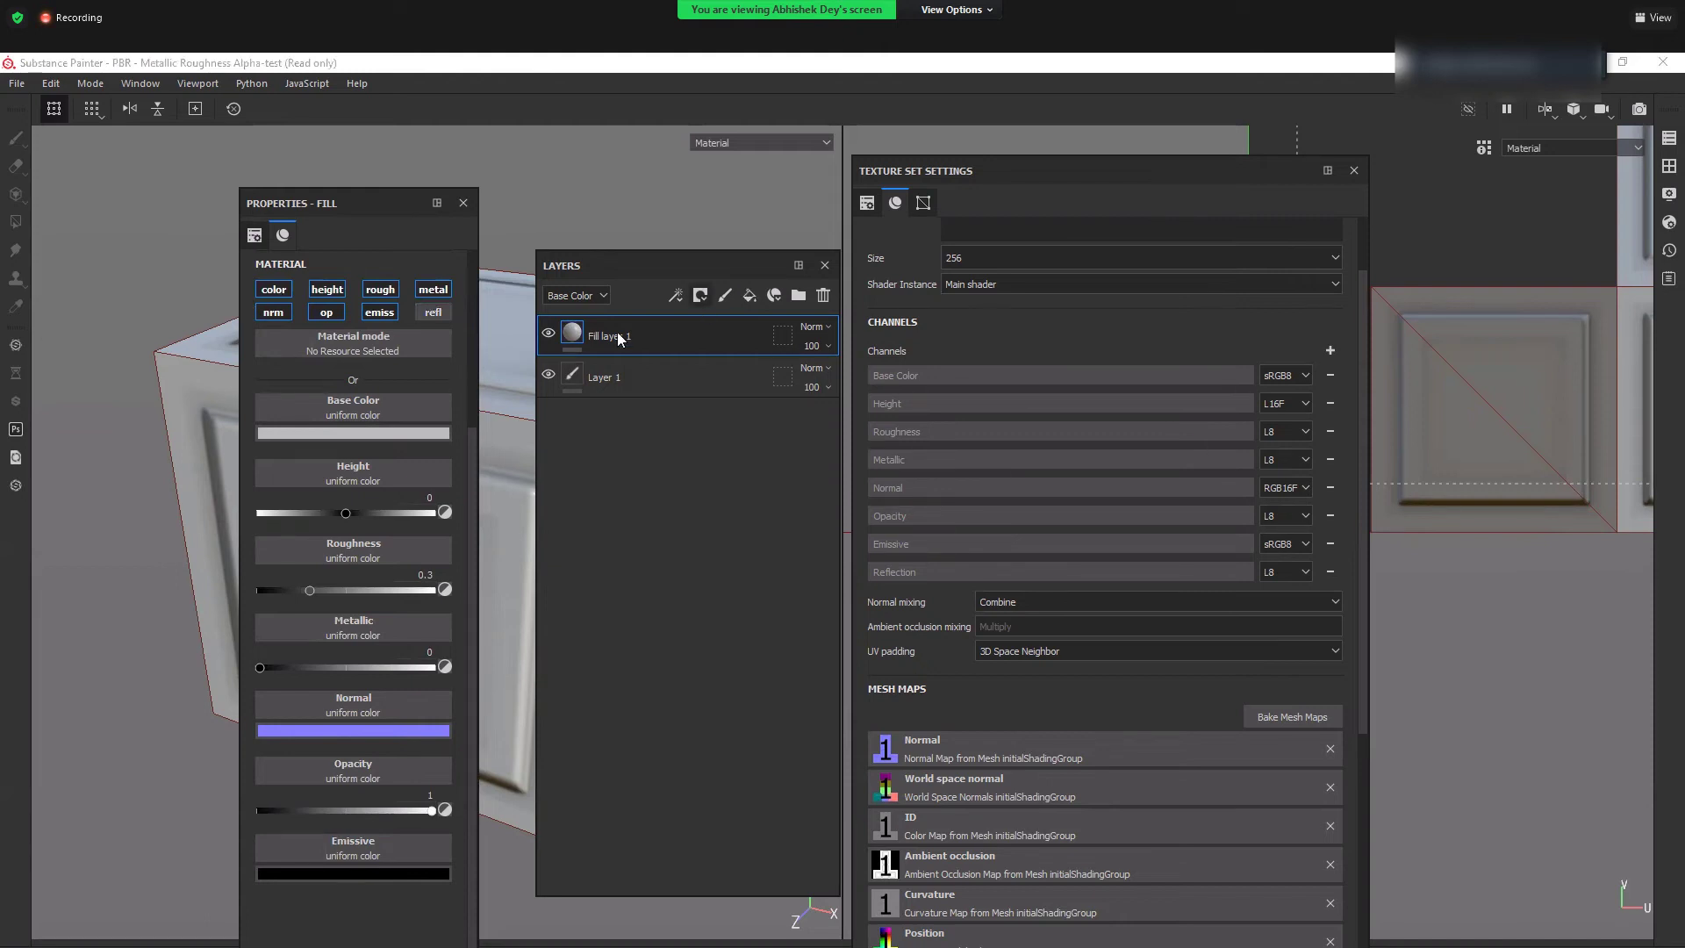
pyautogui.click(377, 313)
pyautogui.click(333, 312)
pyautogui.click(272, 313)
pyautogui.click(333, 288)
pyautogui.click(380, 290)
pyautogui.click(431, 292)
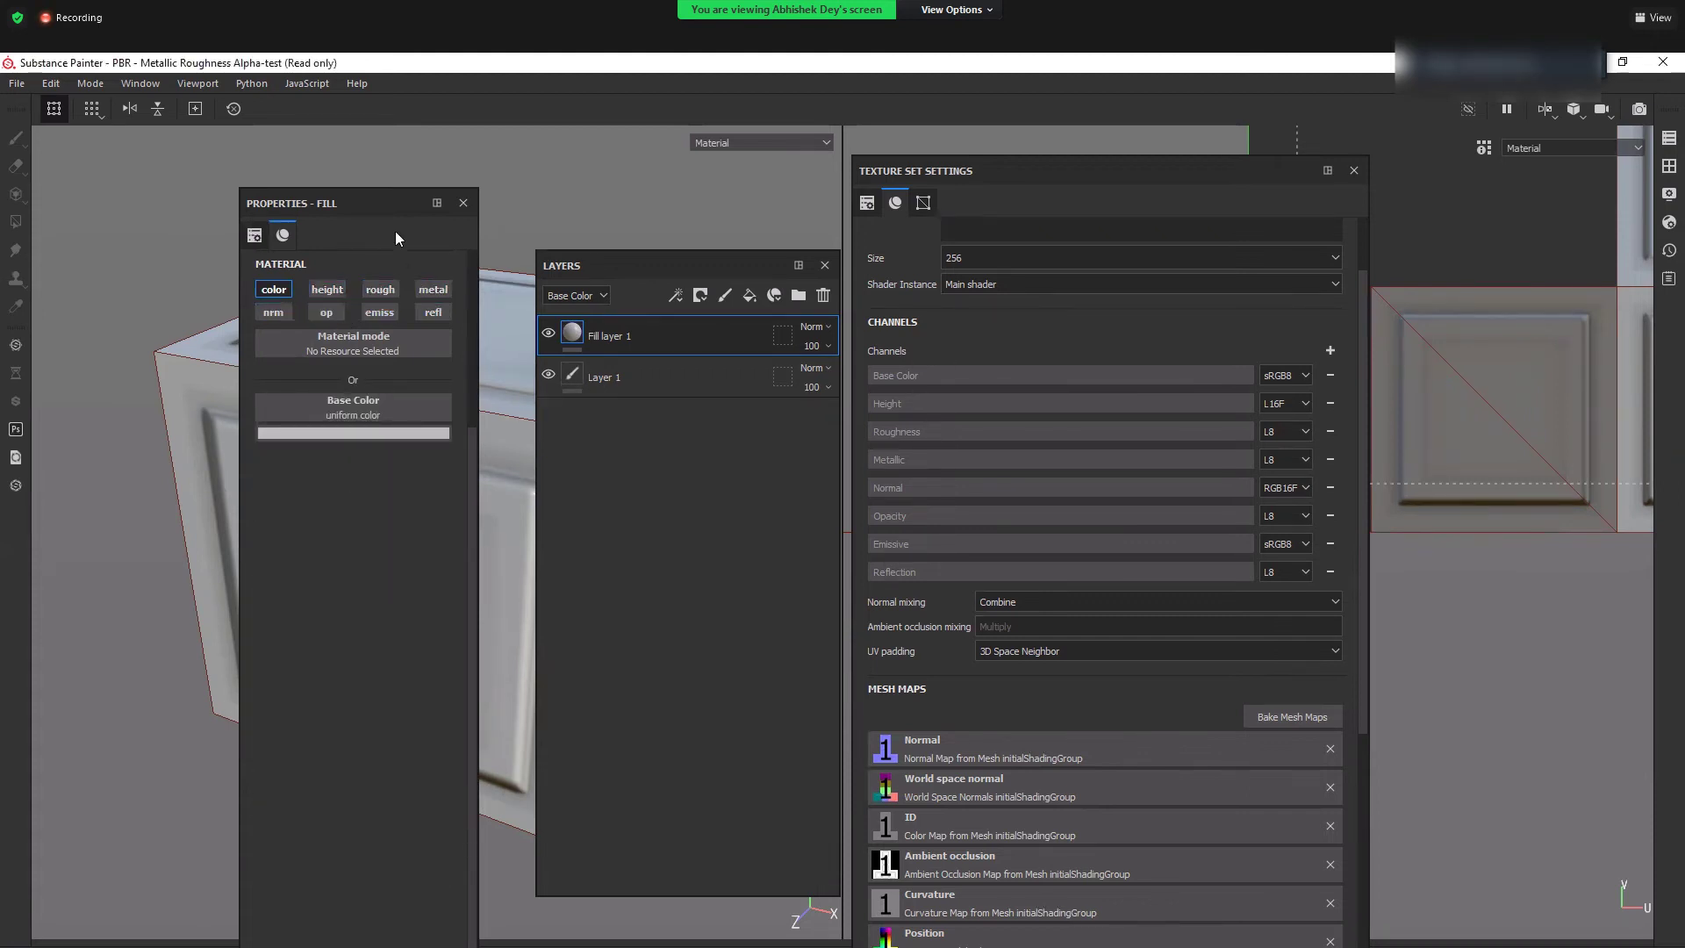
# - Set the base color of Fill layer 1 to pure red
pyautogui.moveTo(359, 205)
pyautogui.mouseDown()
pyautogui.moveTo(363, 262)
pyautogui.moveTo(382, 228)
pyautogui.mouseUp()
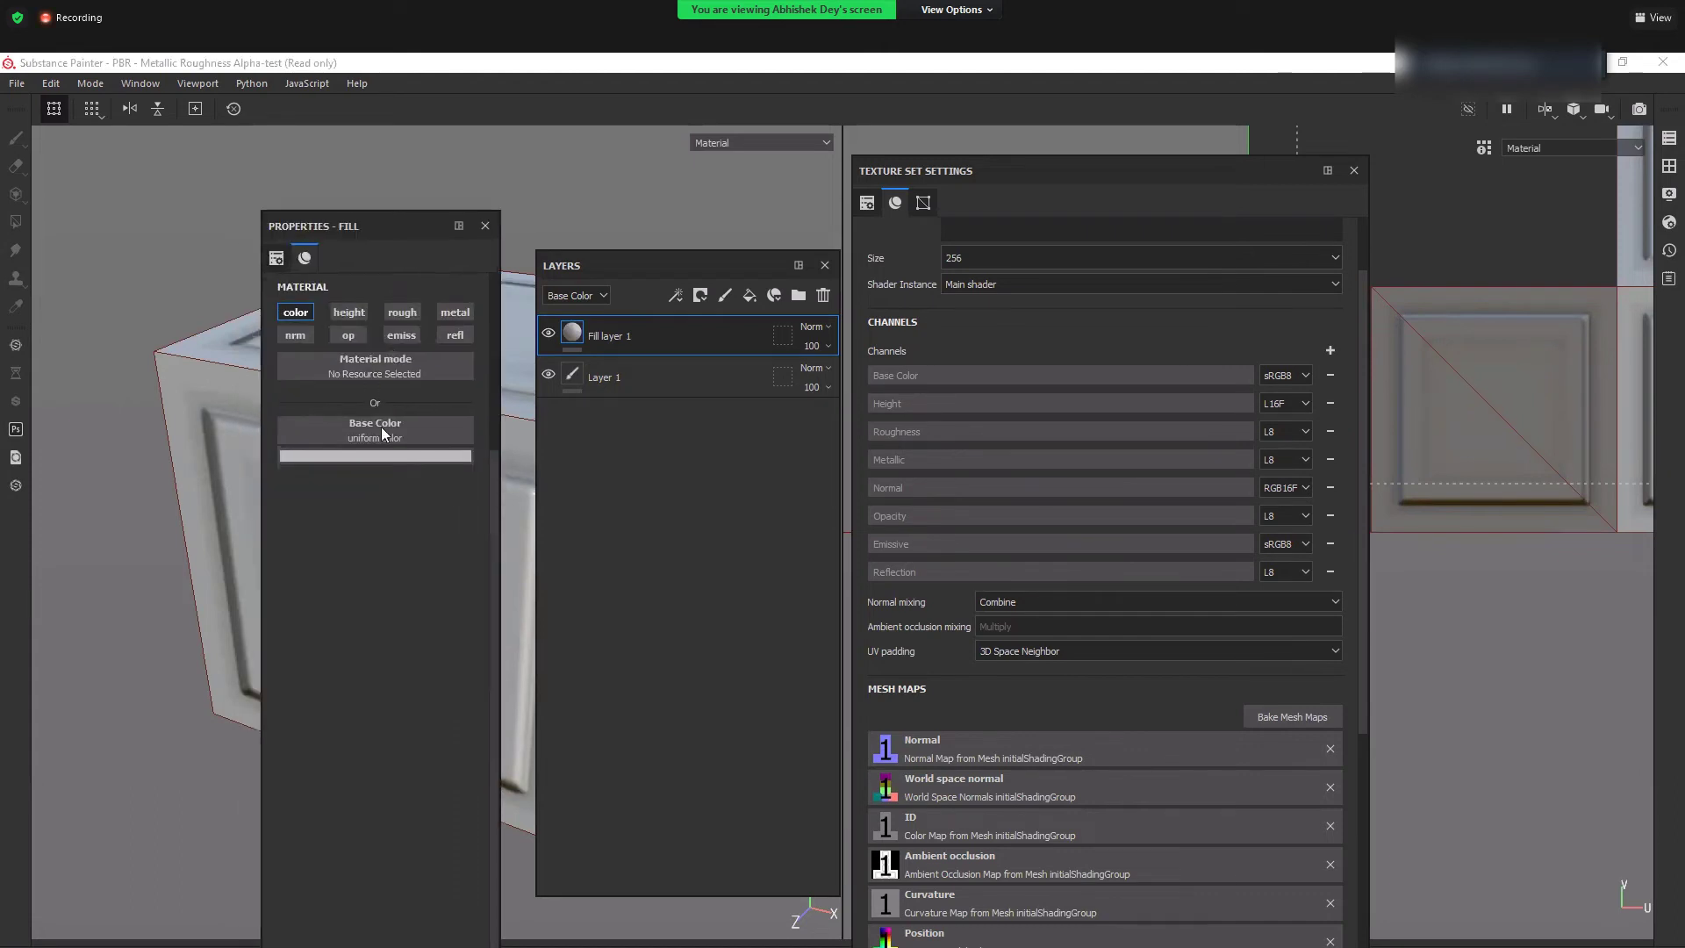
pyautogui.click(381, 457)
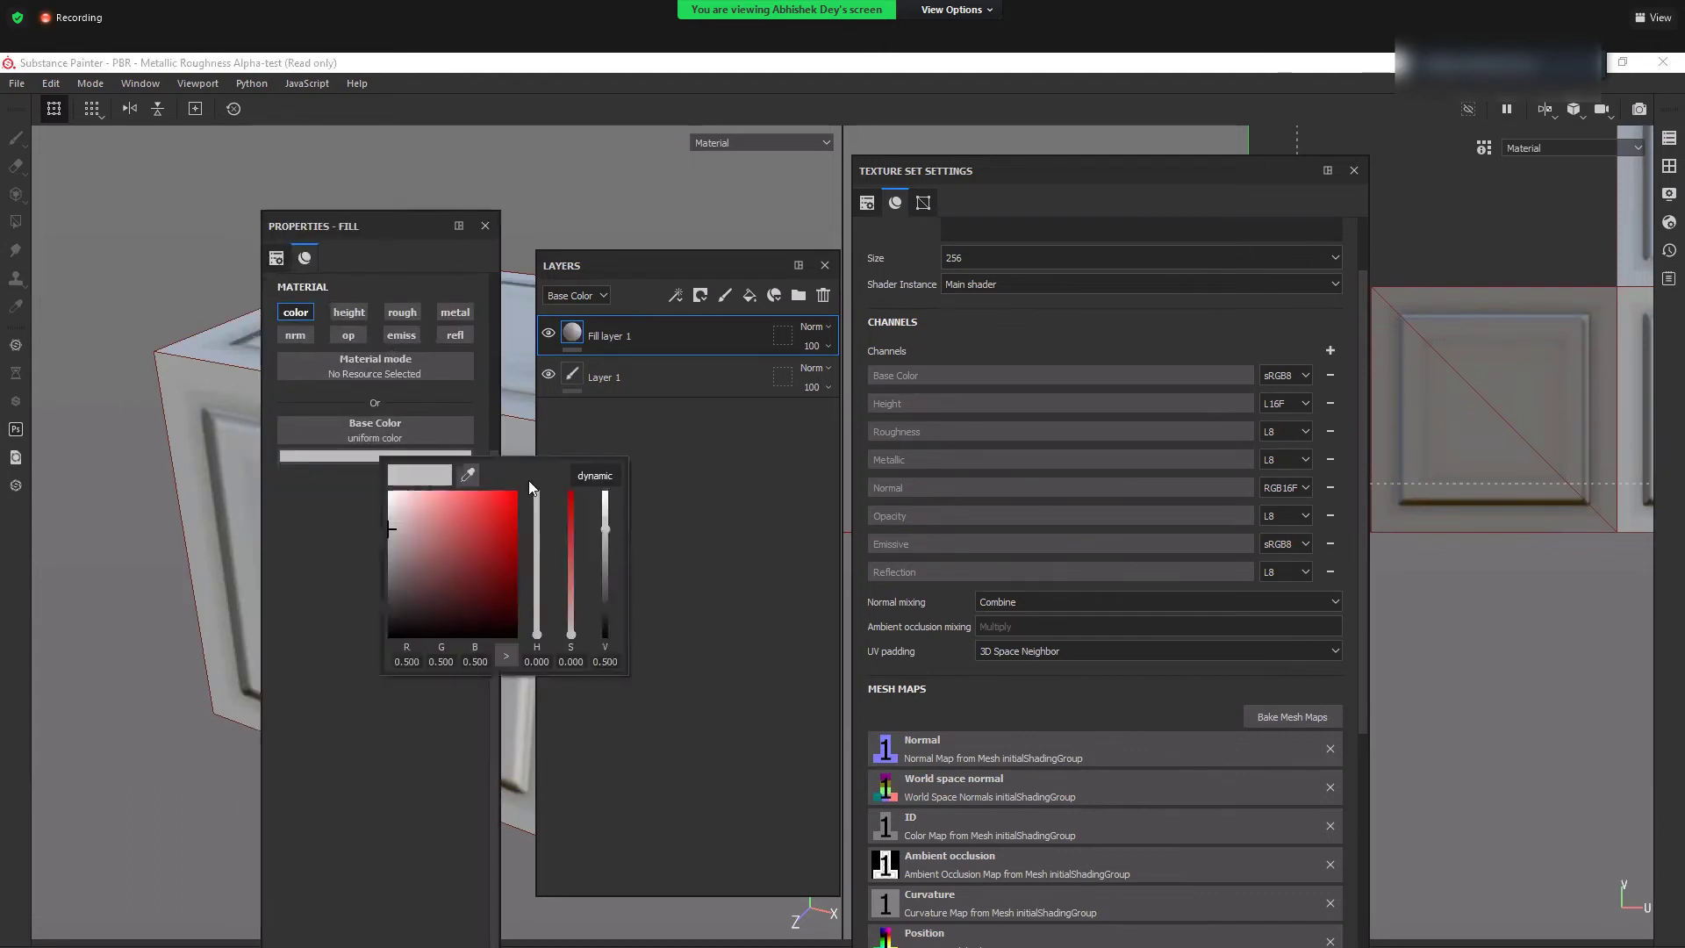
pyautogui.click(516, 493)
pyautogui.moveTo(386, 220); pyautogui.dragTo(191, 326)
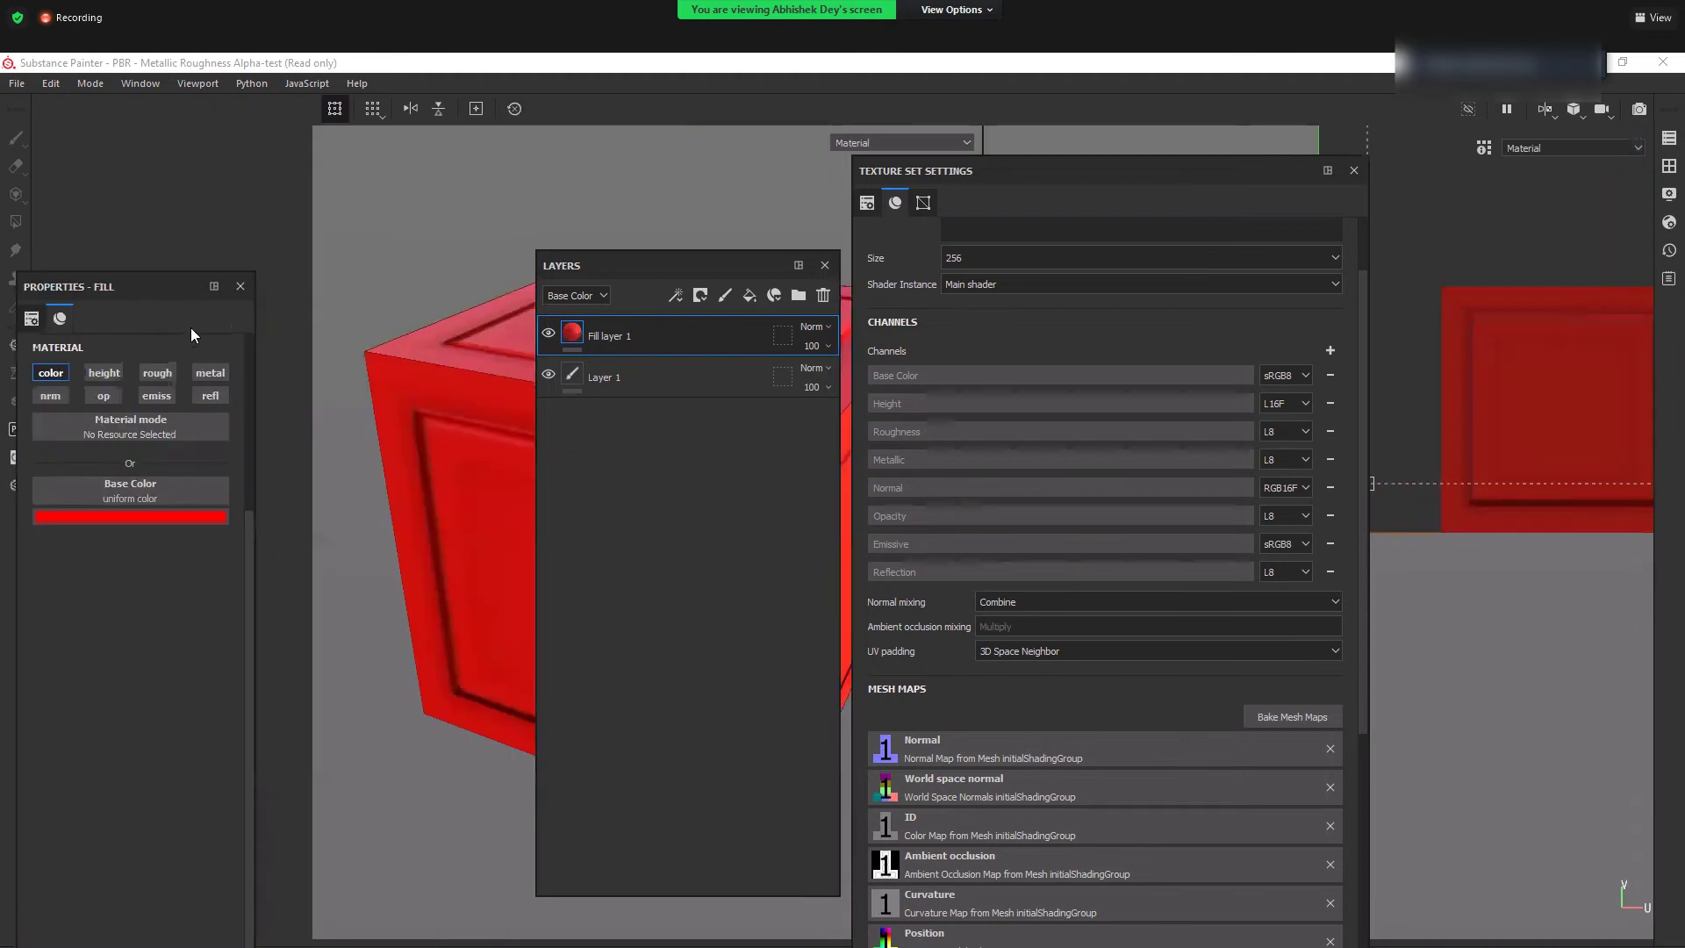
# - Change Fill layer 1's base color to bright green, move the Layers window clear of the box and look the box over
pyautogui.click(239, 562)
pyautogui.click(356, 676)
pyautogui.click(396, 697)
pyautogui.click(355, 604)
pyautogui.moveTo(745, 308); pyautogui.dragTo(865, 242)
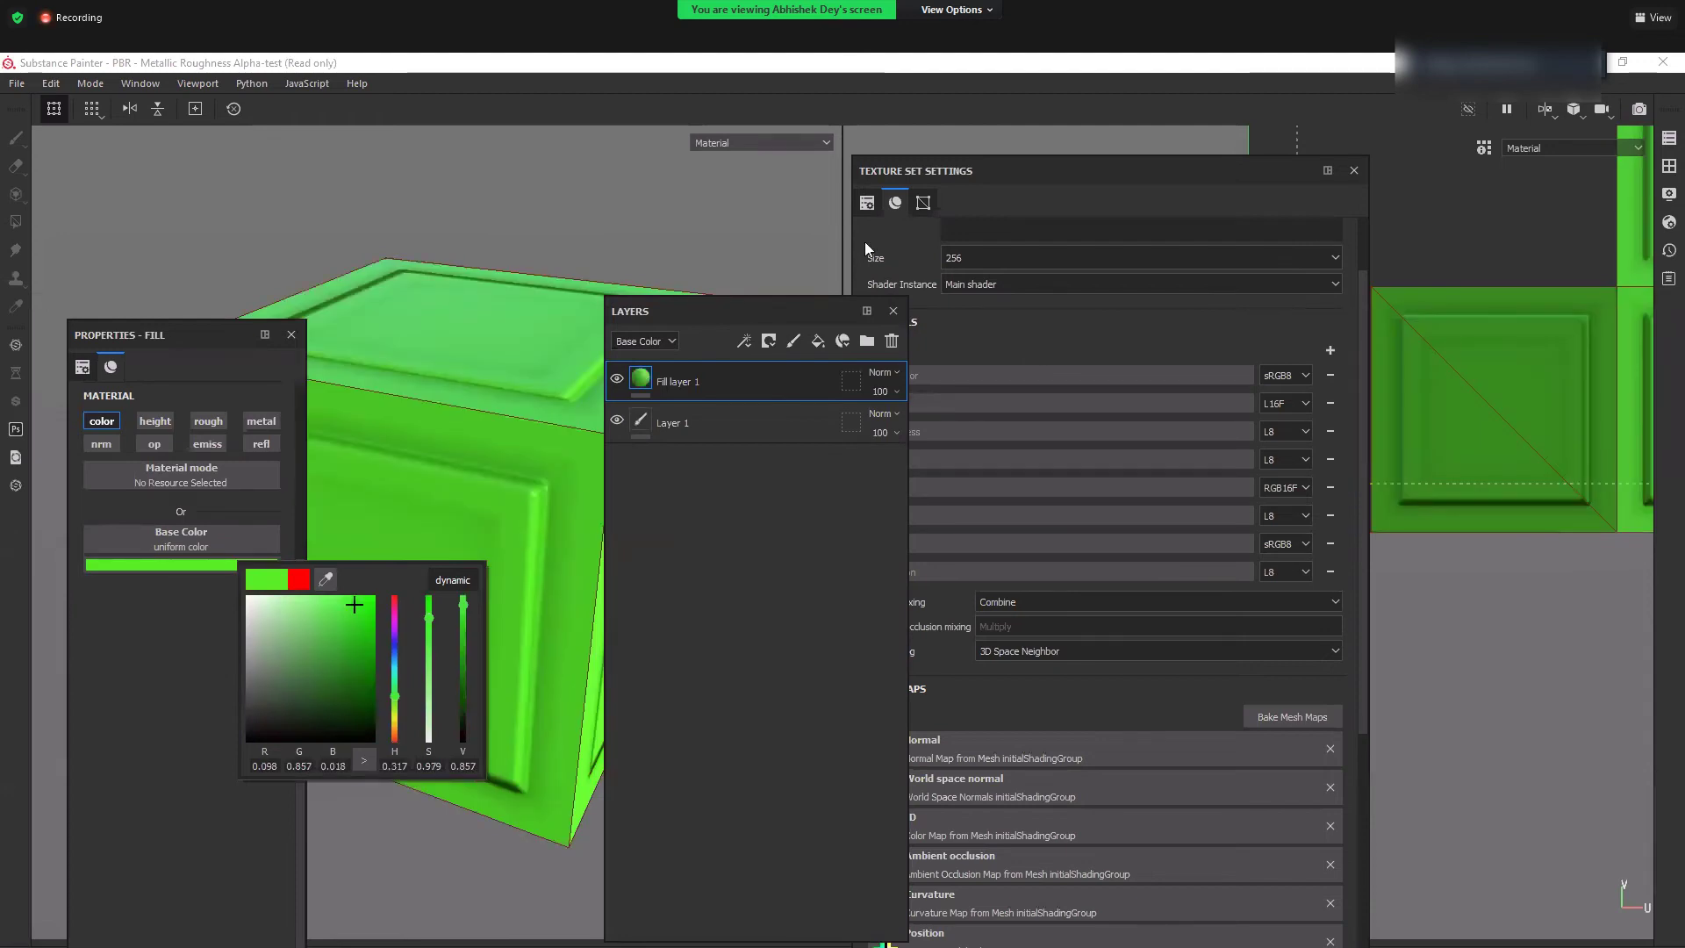
pyautogui.keyDown('alt'); pyautogui.moveTo(468, 225); pyautogui.dragTo(493, 518, button='right'); pyautogui.keyUp('alt')
pyautogui.keyDown('alt'); pyautogui.moveTo(493, 518); pyautogui.dragTo(397, 403); pyautogui.keyUp('alt')
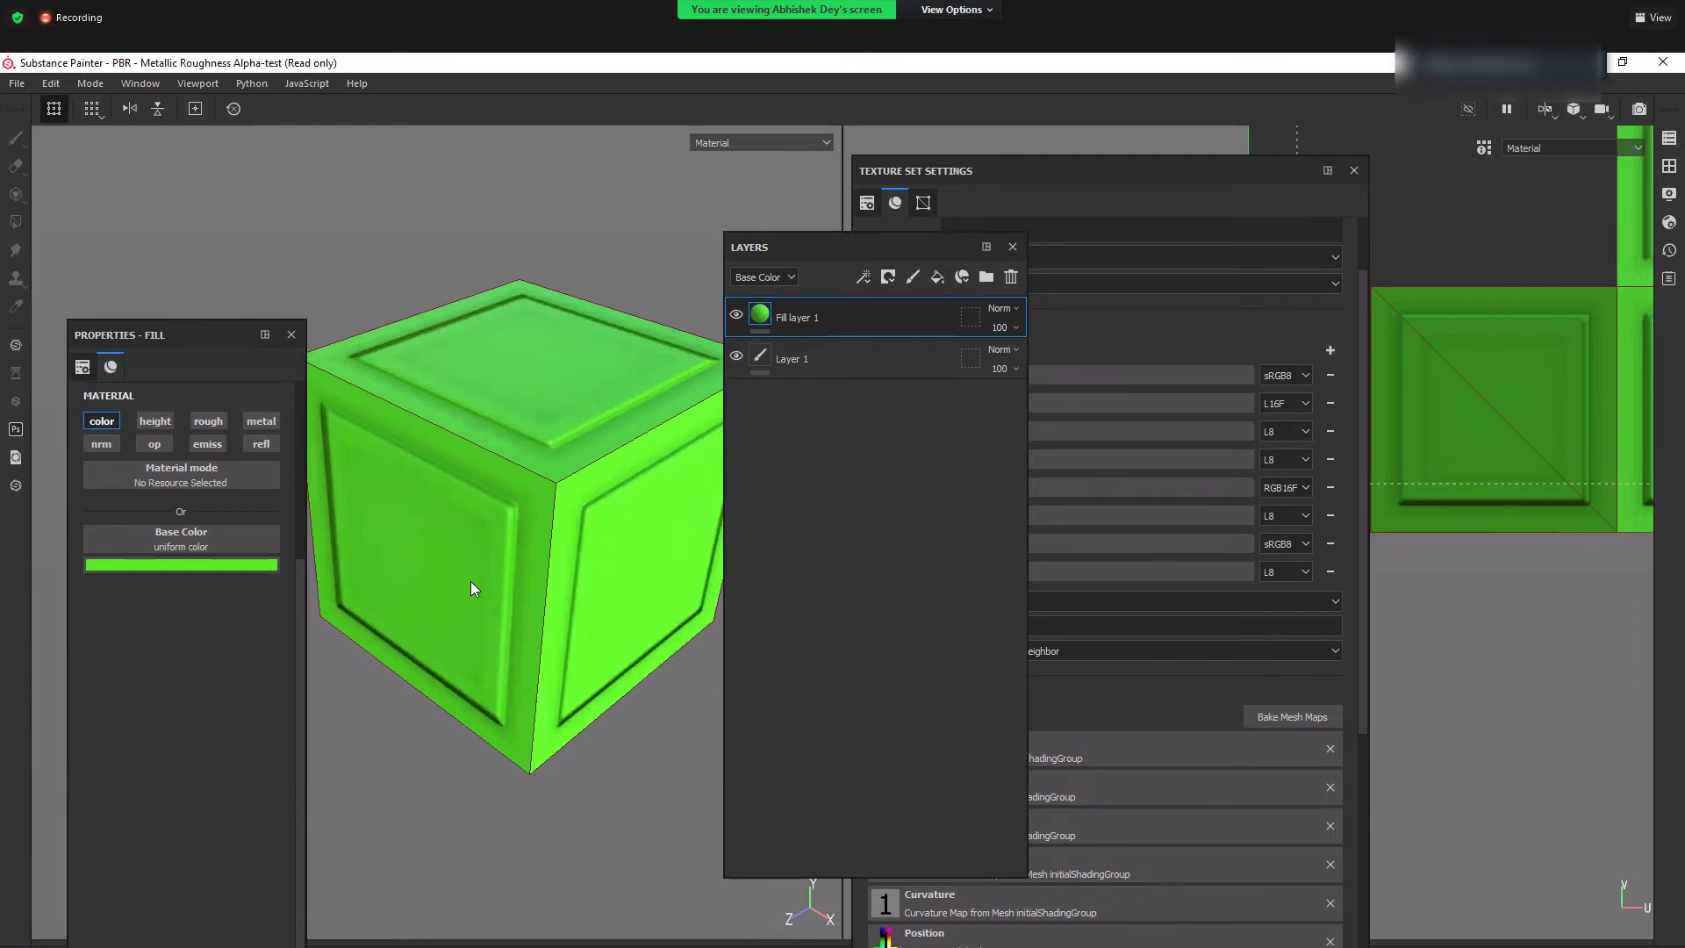
pyautogui.keyDown('alt'); pyautogui.moveTo(550, 602); pyautogui.dragTo(493, 518); pyautogui.keyUp('alt')
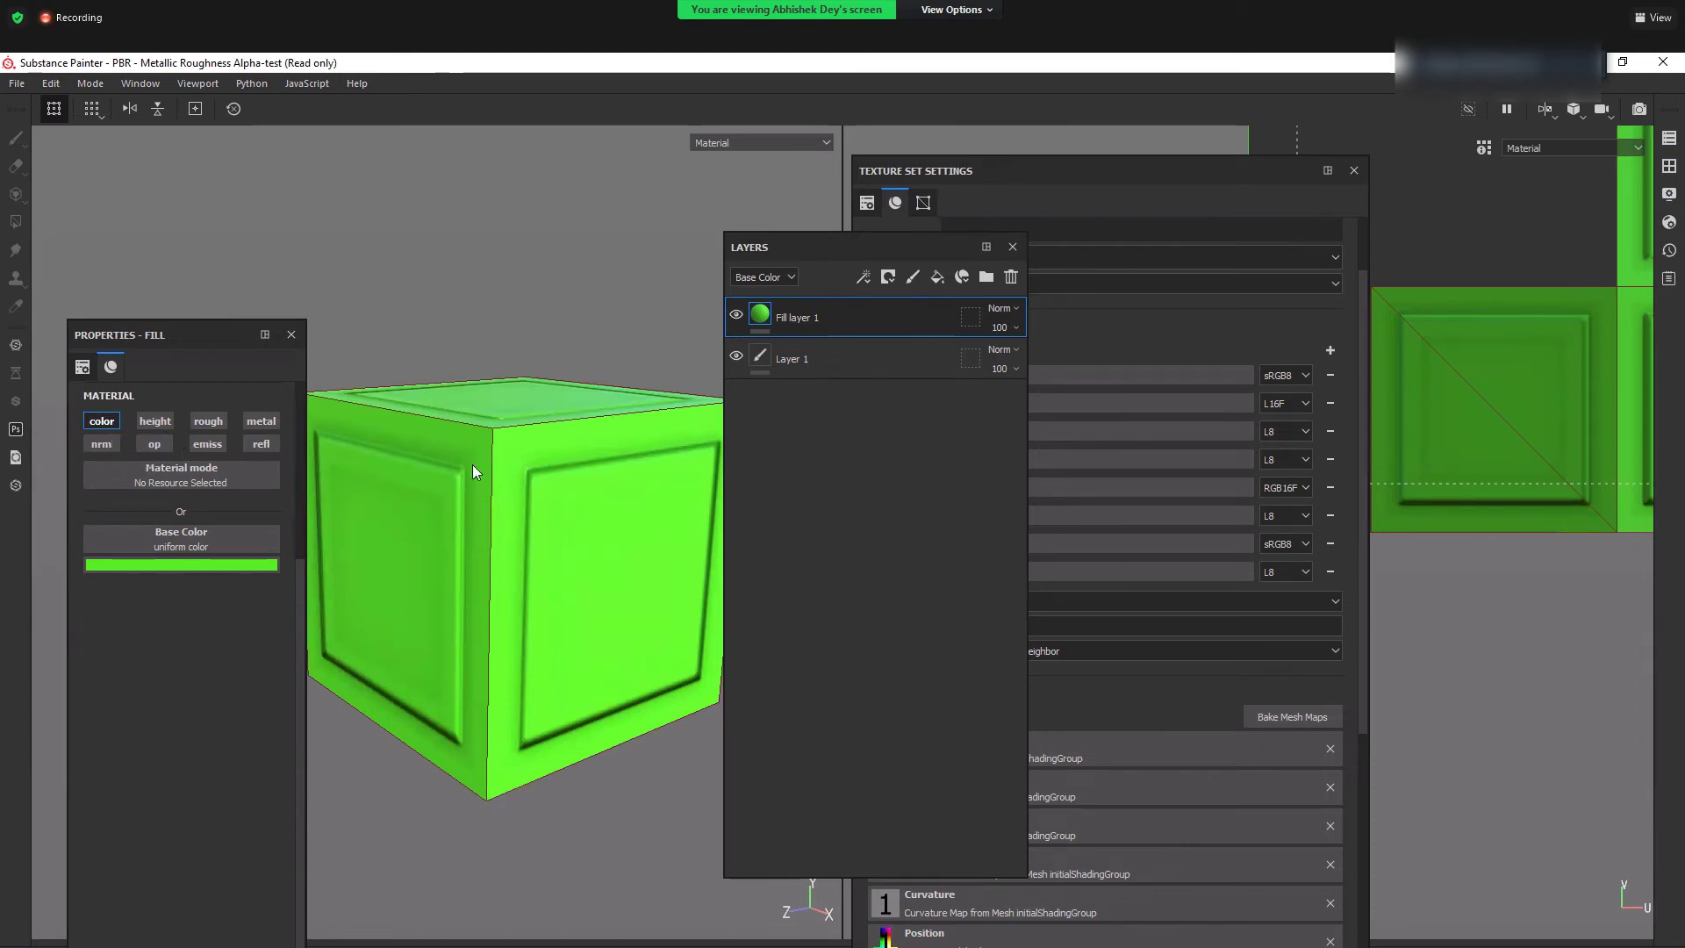
# - Add a second fill layer above Fill layer 1 and leave only its roughness and metallic channels enabled
pyautogui.click(937, 277)
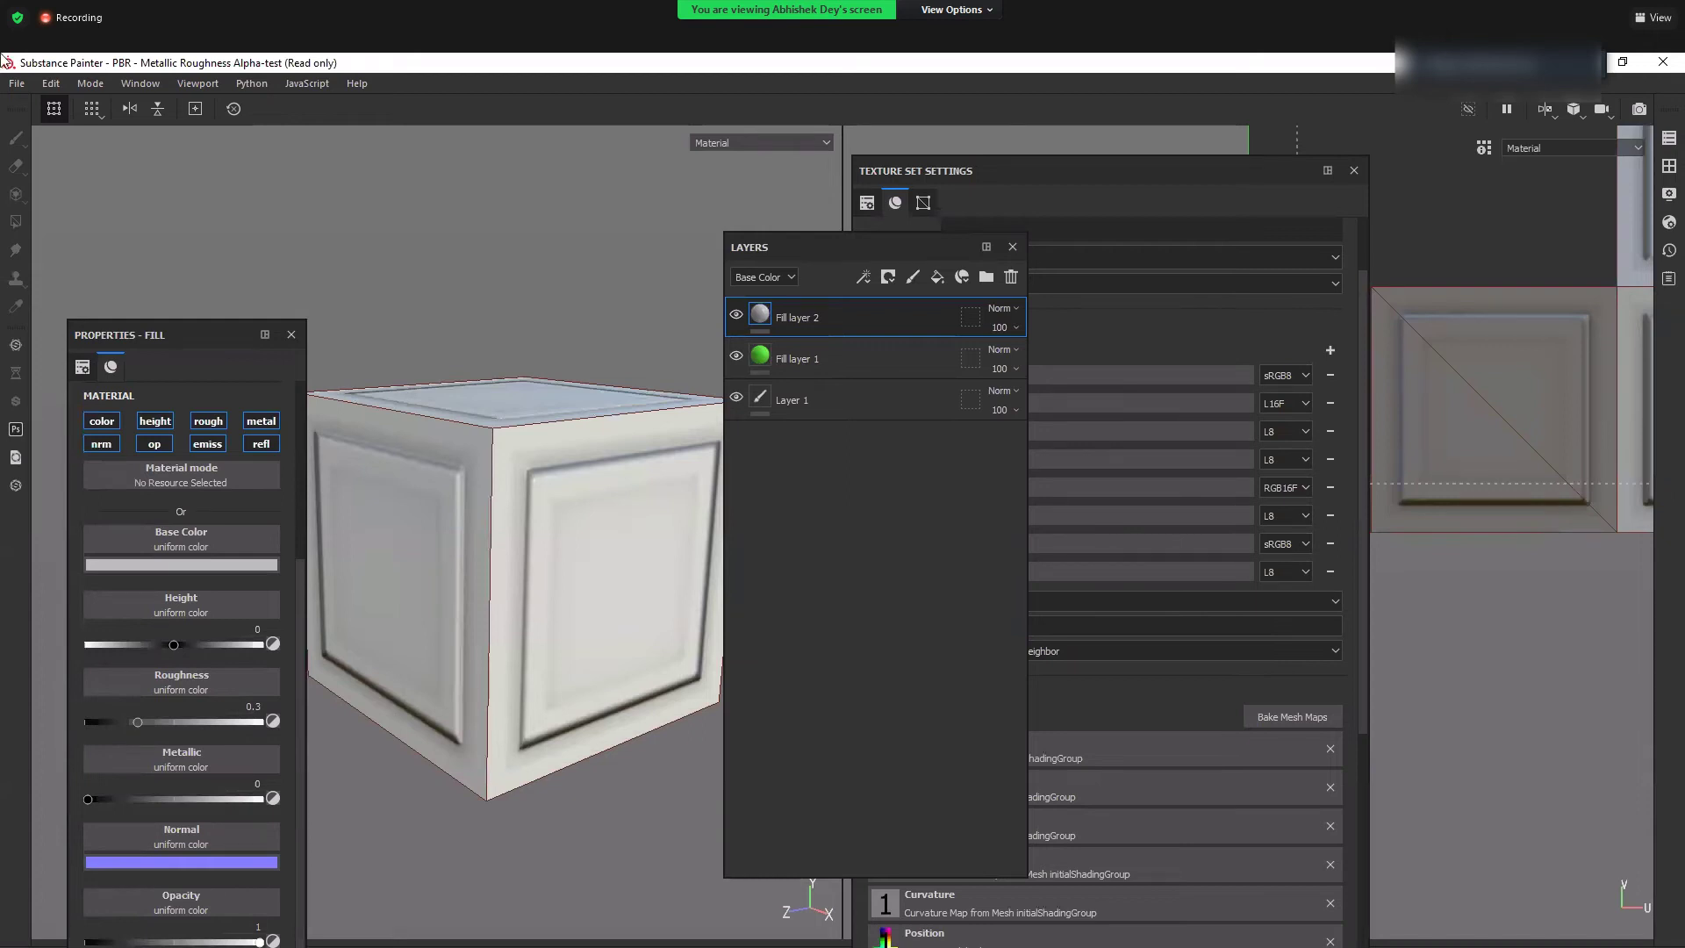
pyautogui.click(262, 447)
pyautogui.click(219, 447)
pyautogui.click(149, 445)
pyautogui.click(109, 445)
pyautogui.click(144, 422)
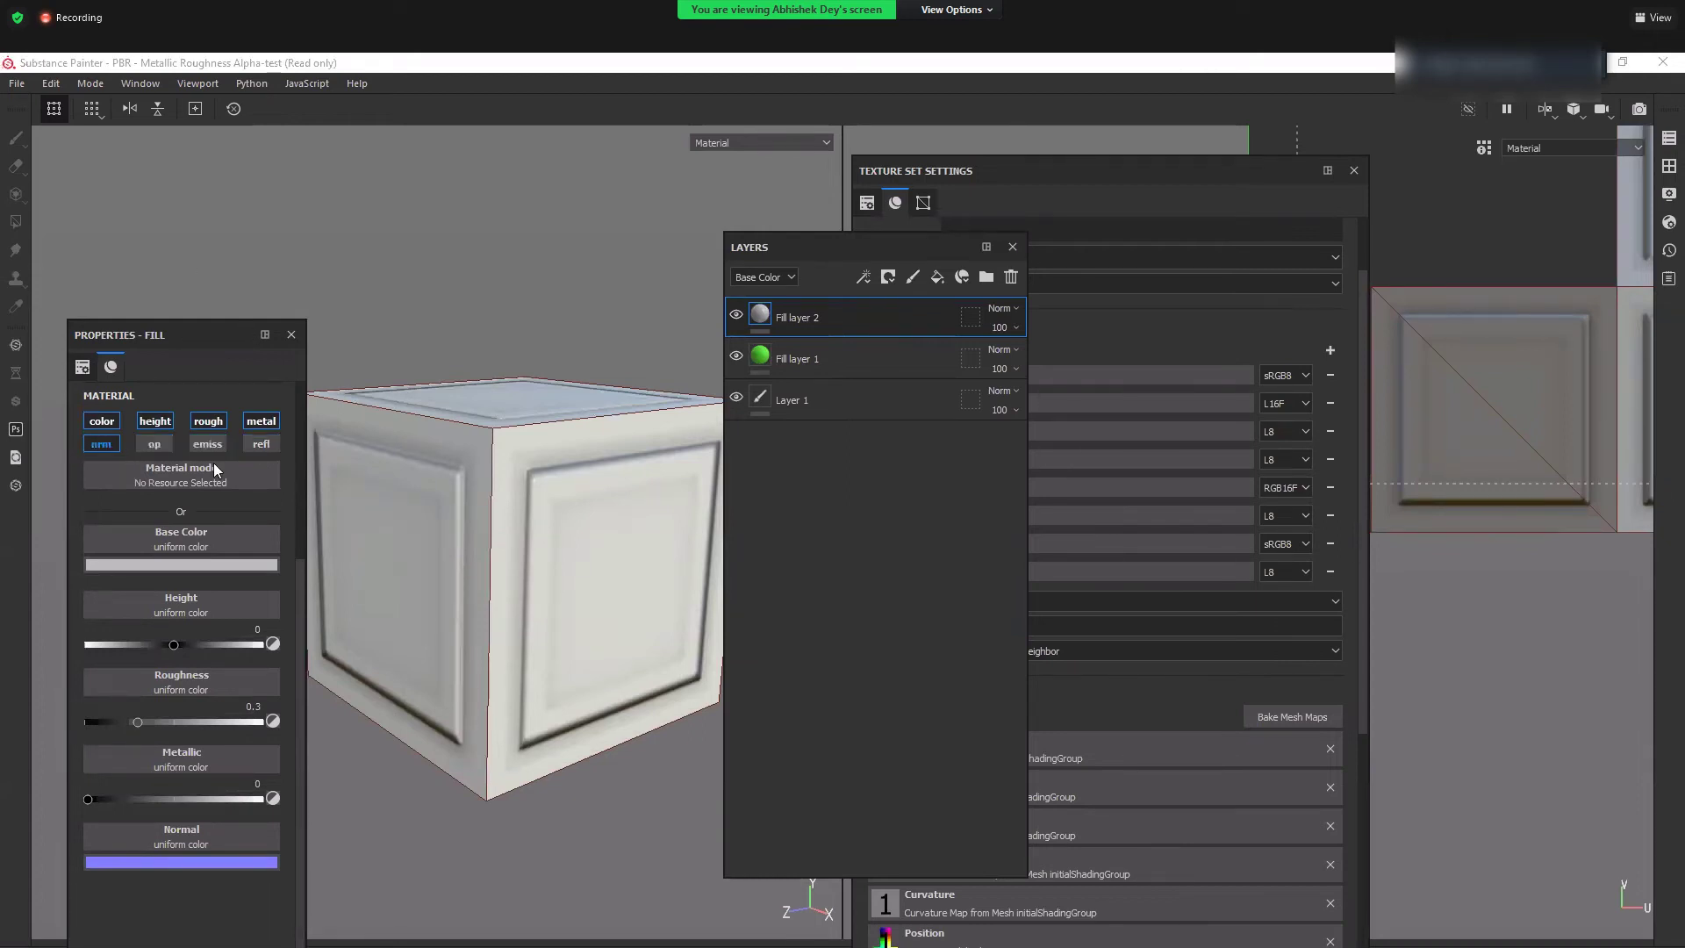
pyautogui.click(105, 423)
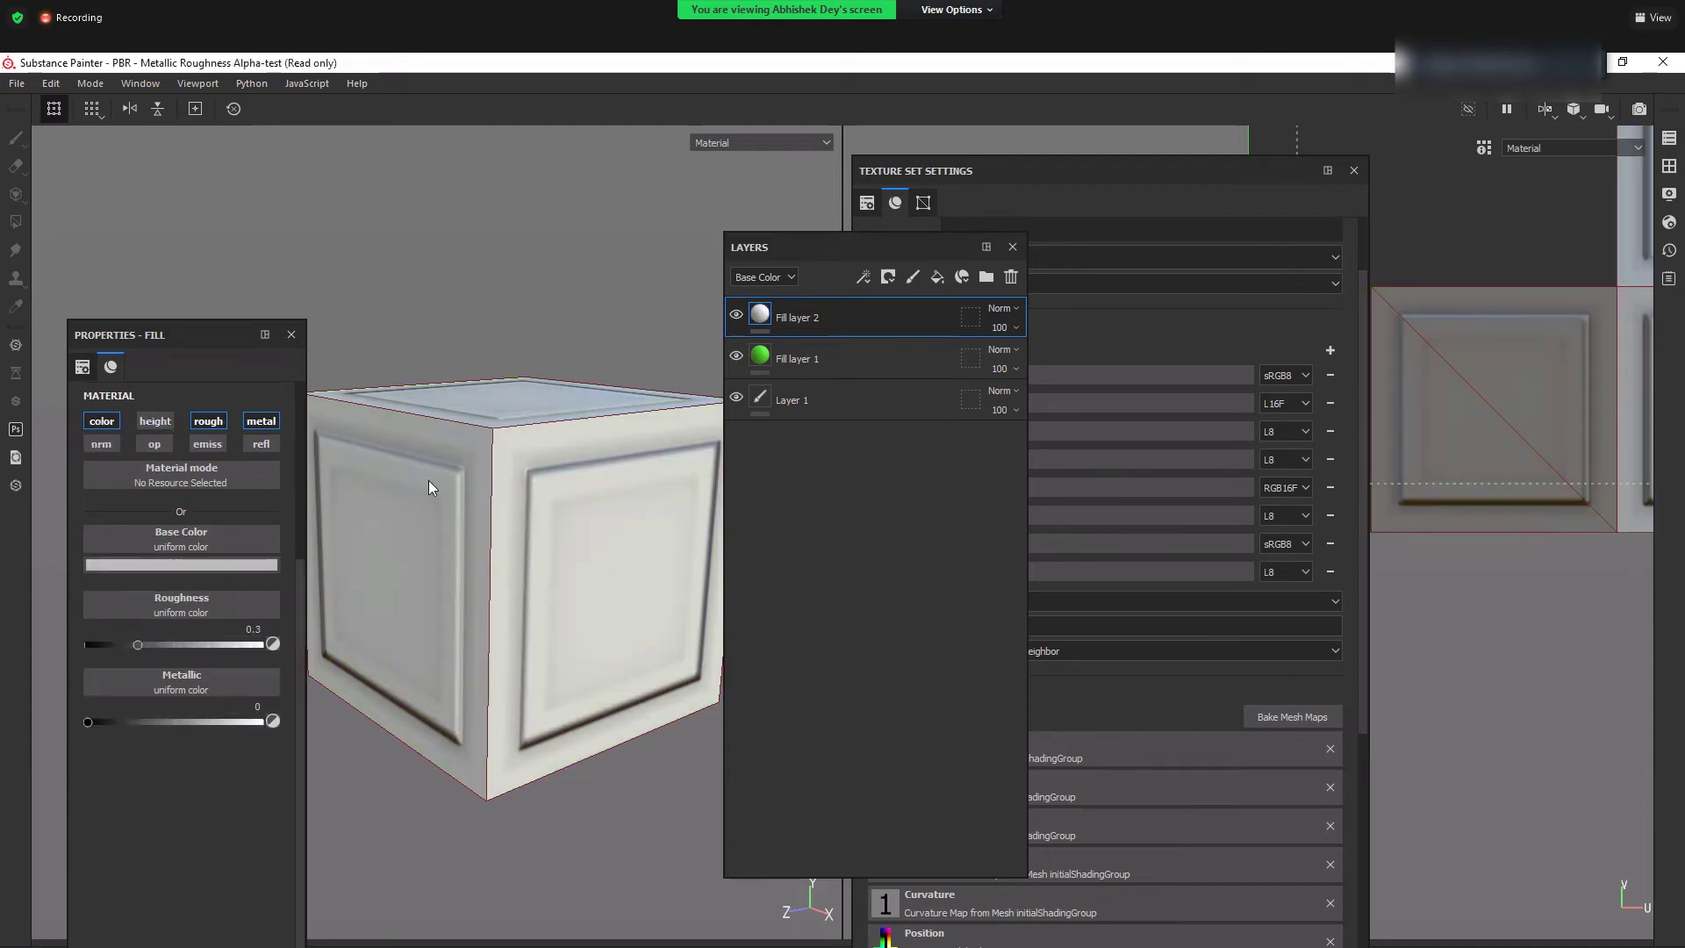
pyautogui.keyDown('alt'); pyautogui.moveTo(466, 430); pyautogui.dragTo(534, 335, button='middle'); pyautogui.keyUp('alt')
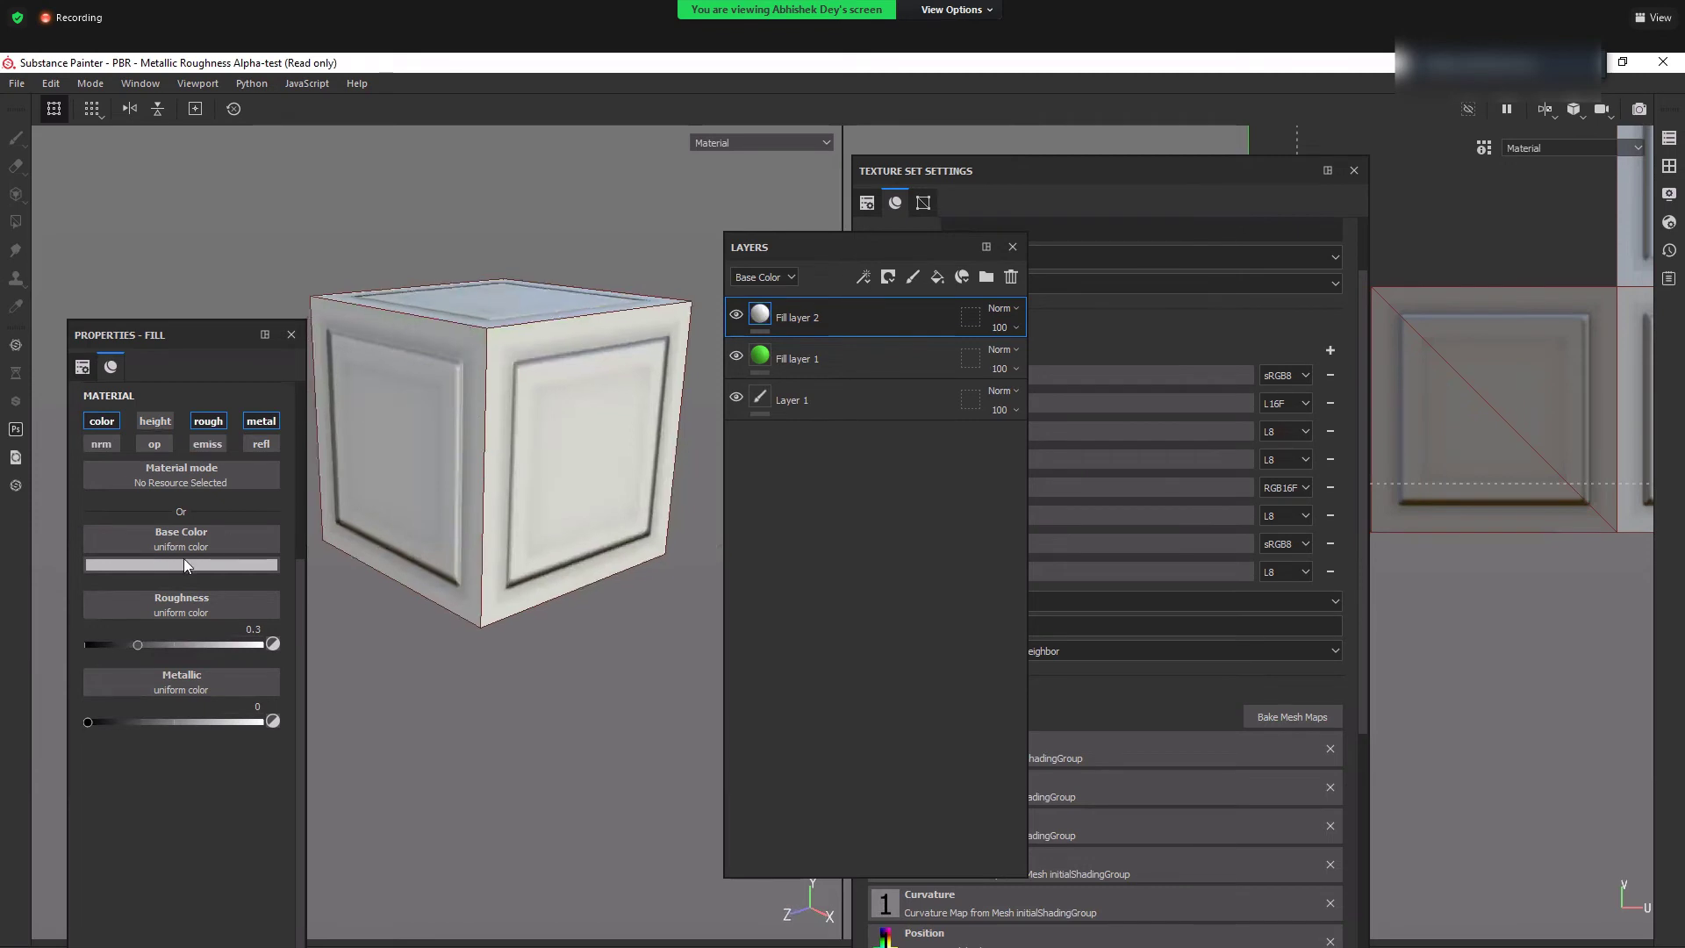
pyautogui.click(105, 424)
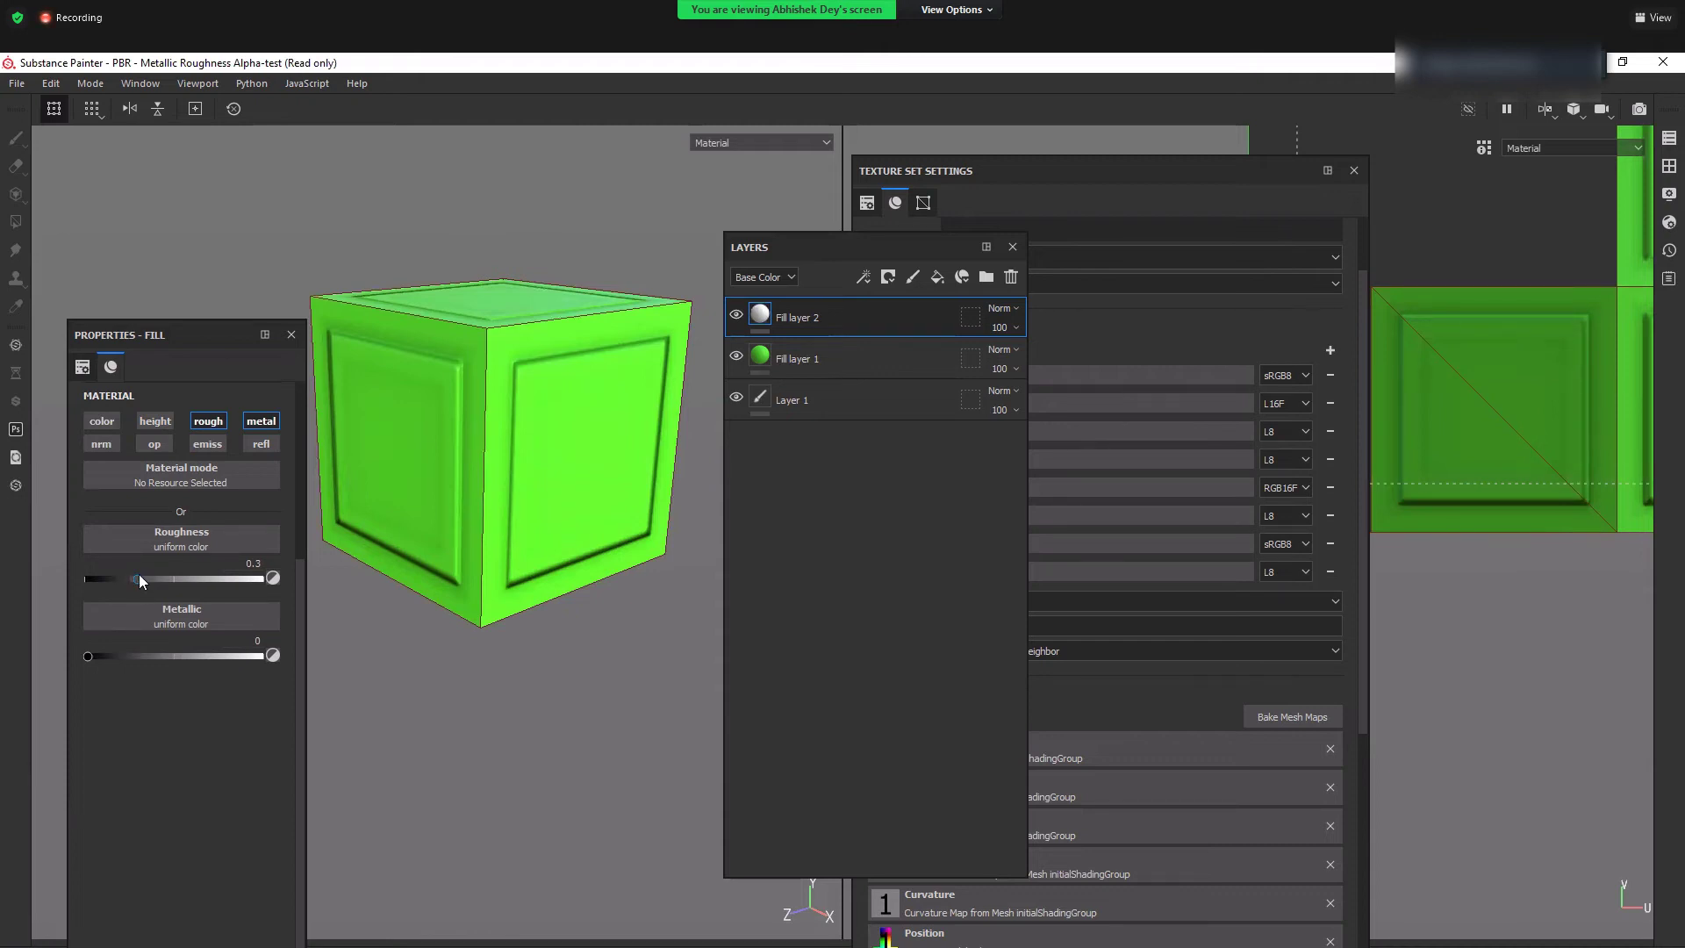
# - Set Fill layer 2's roughness to 0 and metallic to 1, and examine the reflections around the box
pyautogui.moveTo(138, 579); pyautogui.dragTo(74, 575)
pyautogui.keyDown('alt'); pyautogui.moveTo(605, 399); pyautogui.dragTo(553, 440); pyautogui.keyUp('alt')
pyautogui.keyDown('alt'); pyautogui.moveTo(553, 499); pyautogui.dragTo(487, 446); pyautogui.keyUp('alt')
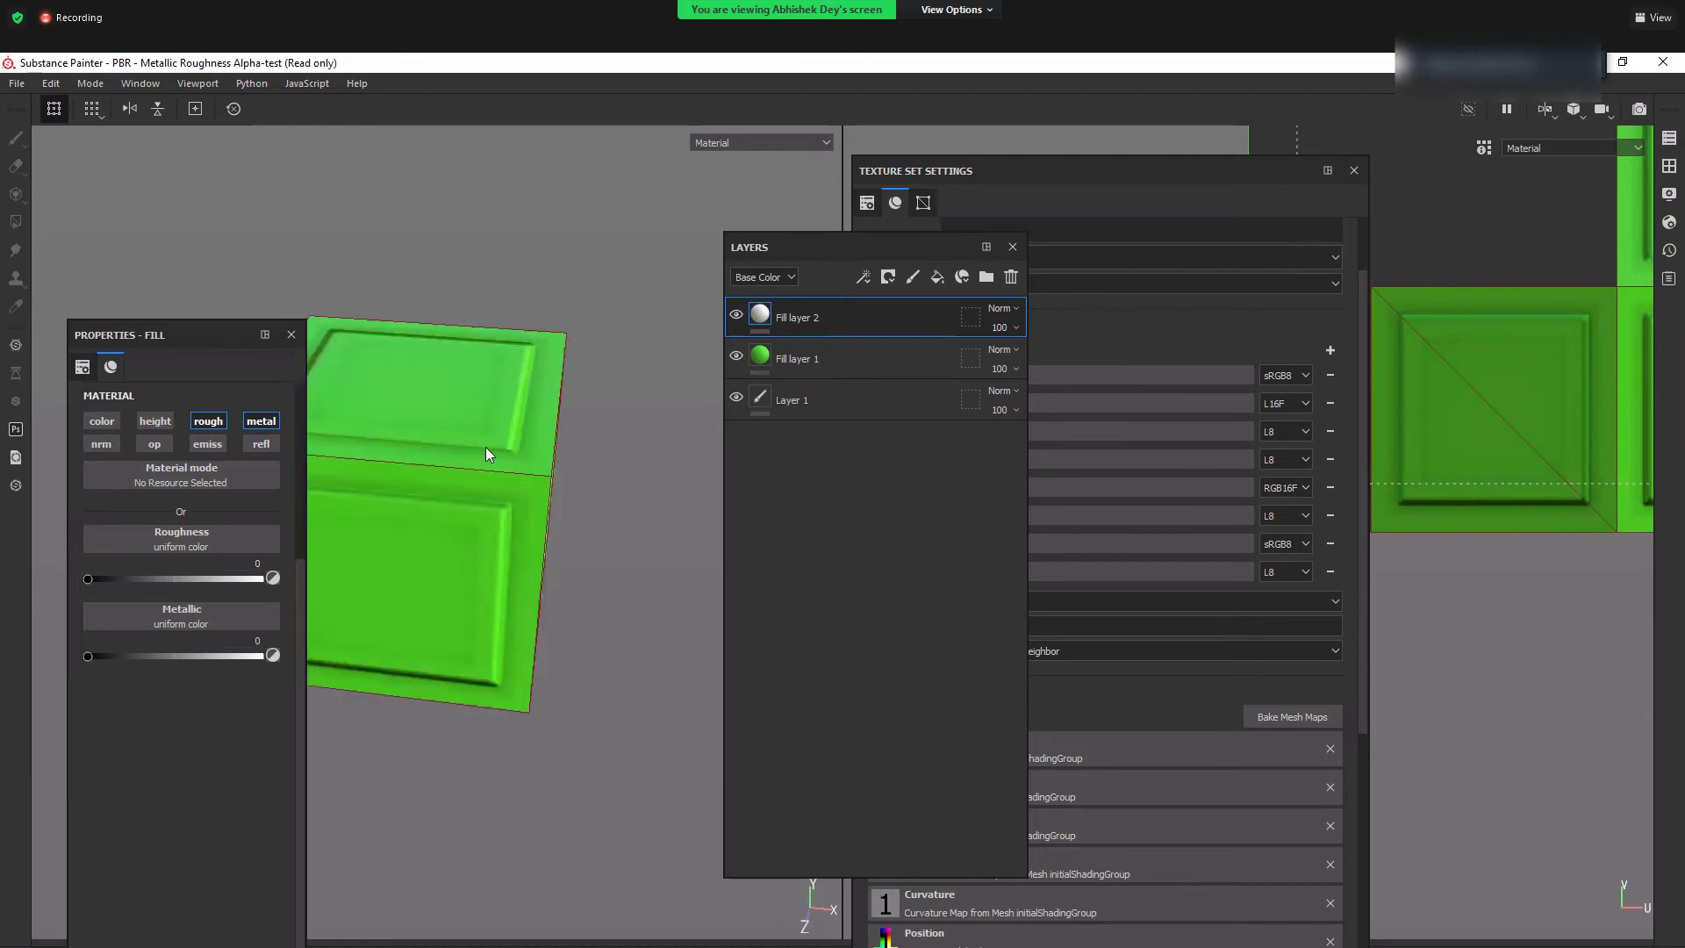
pyautogui.keyDown('alt'); pyautogui.moveTo(508, 609); pyautogui.dragTo(293, 582); pyautogui.keyUp('alt')
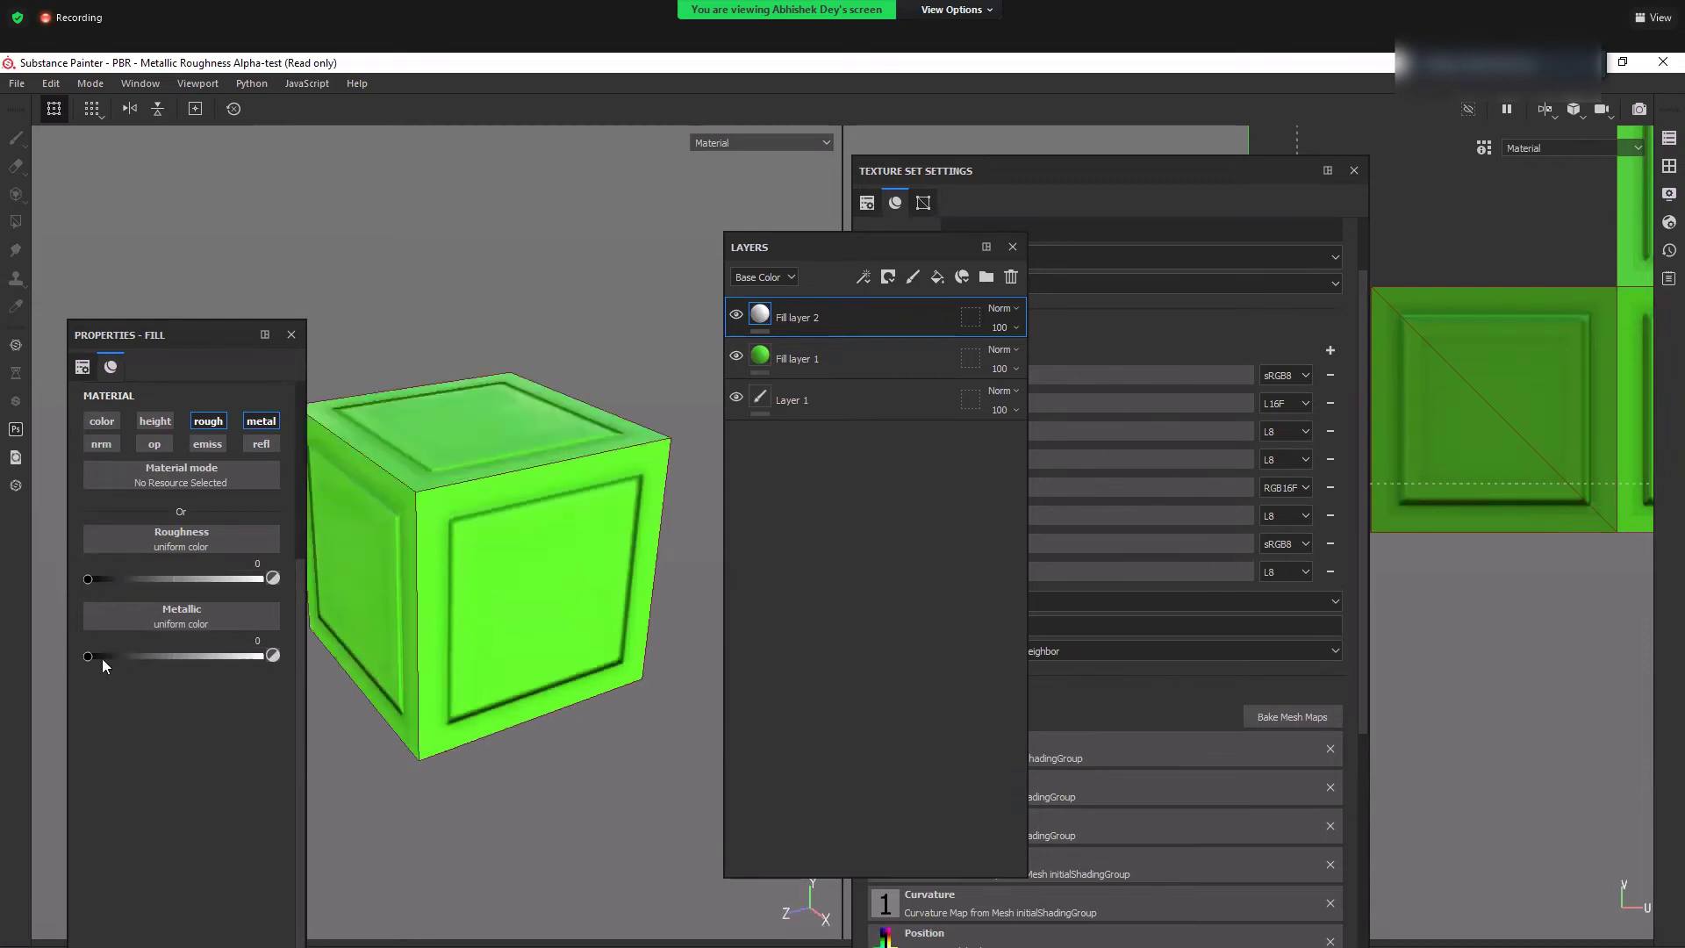
pyautogui.moveTo(267, 656)
pyautogui.mouseDown()
pyautogui.moveTo(247, 655)
pyautogui.moveTo(266, 655)
pyautogui.mouseUp()
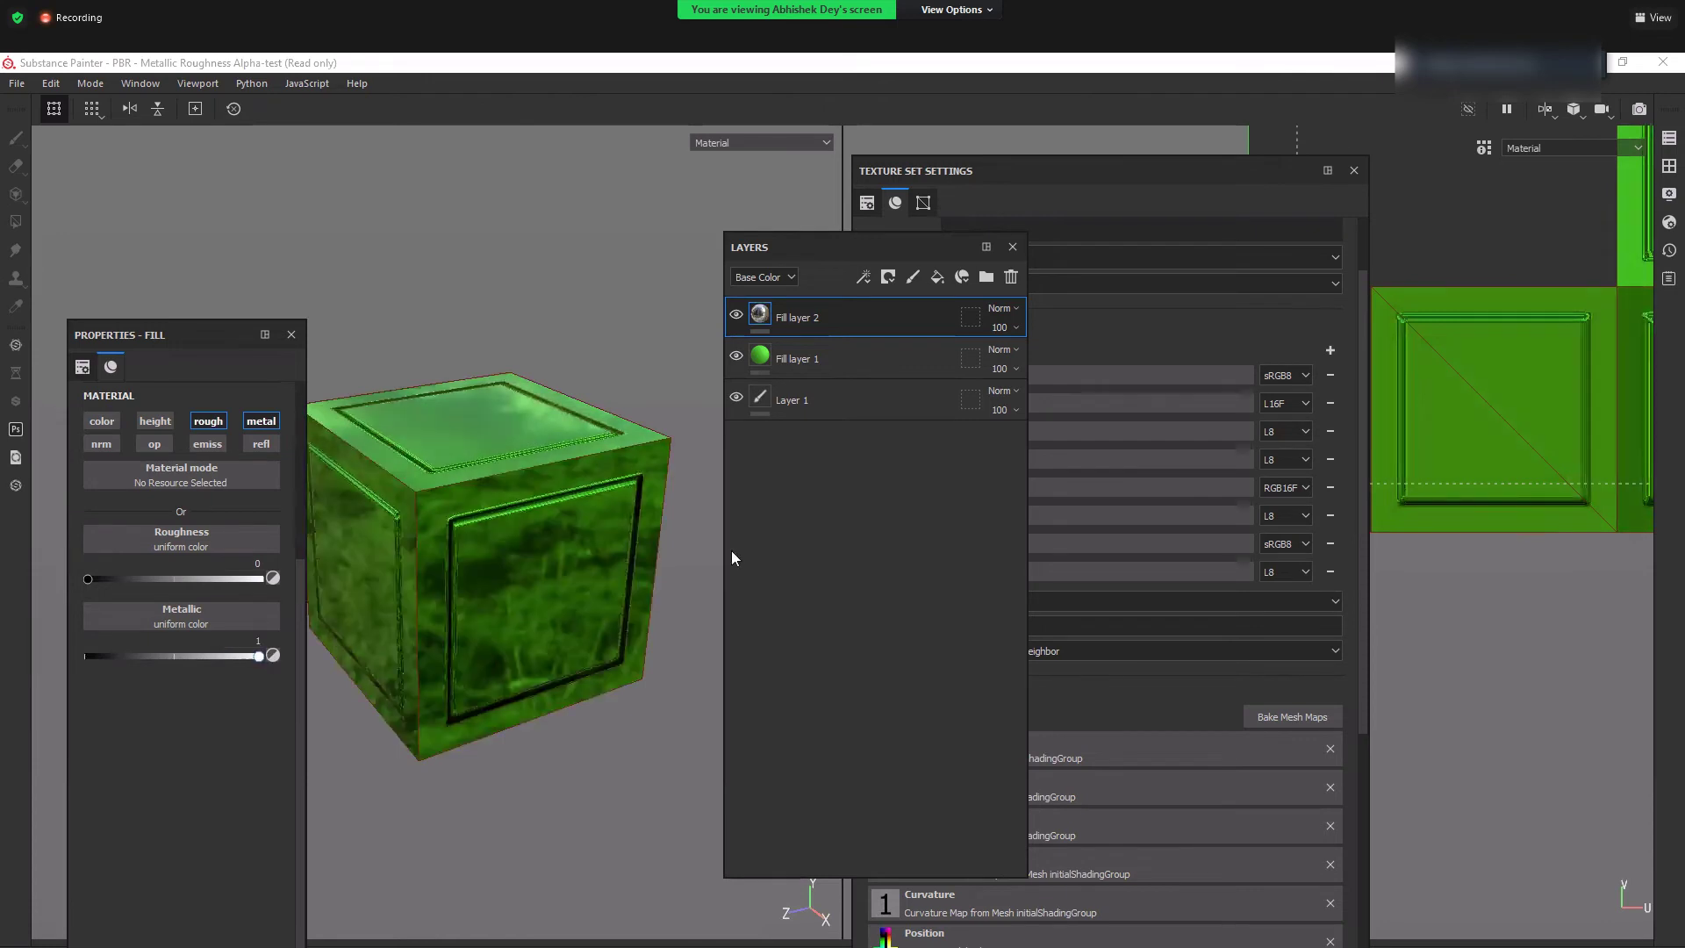
pyautogui.moveTo(625, 554)
pyautogui.keyDown('alt'); pyautogui.mouseDown()
pyautogui.moveTo(675, 586)
pyautogui.moveTo(606, 522)
pyautogui.moveTo(502, 617)
pyautogui.moveTo(576, 576)
pyautogui.mouseUp(); pyautogui.keyUp('alt')
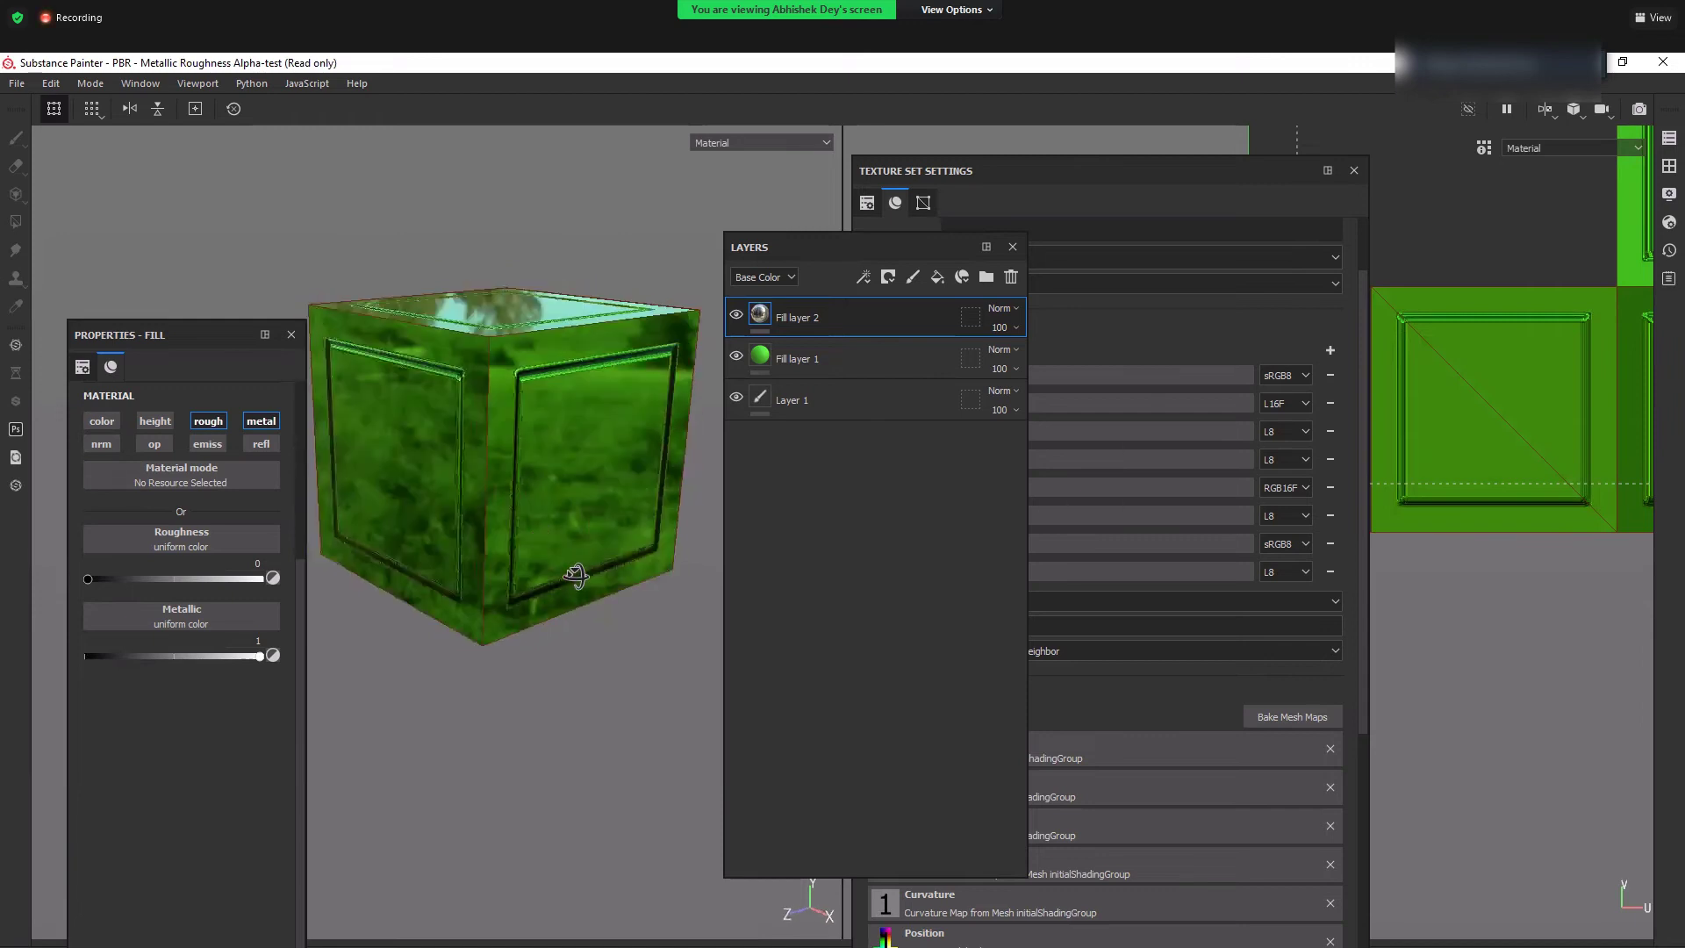
pyautogui.keyDown('alt'); pyautogui.moveTo(551, 632); pyautogui.dragTo(546, 588); pyautogui.keyUp('alt')
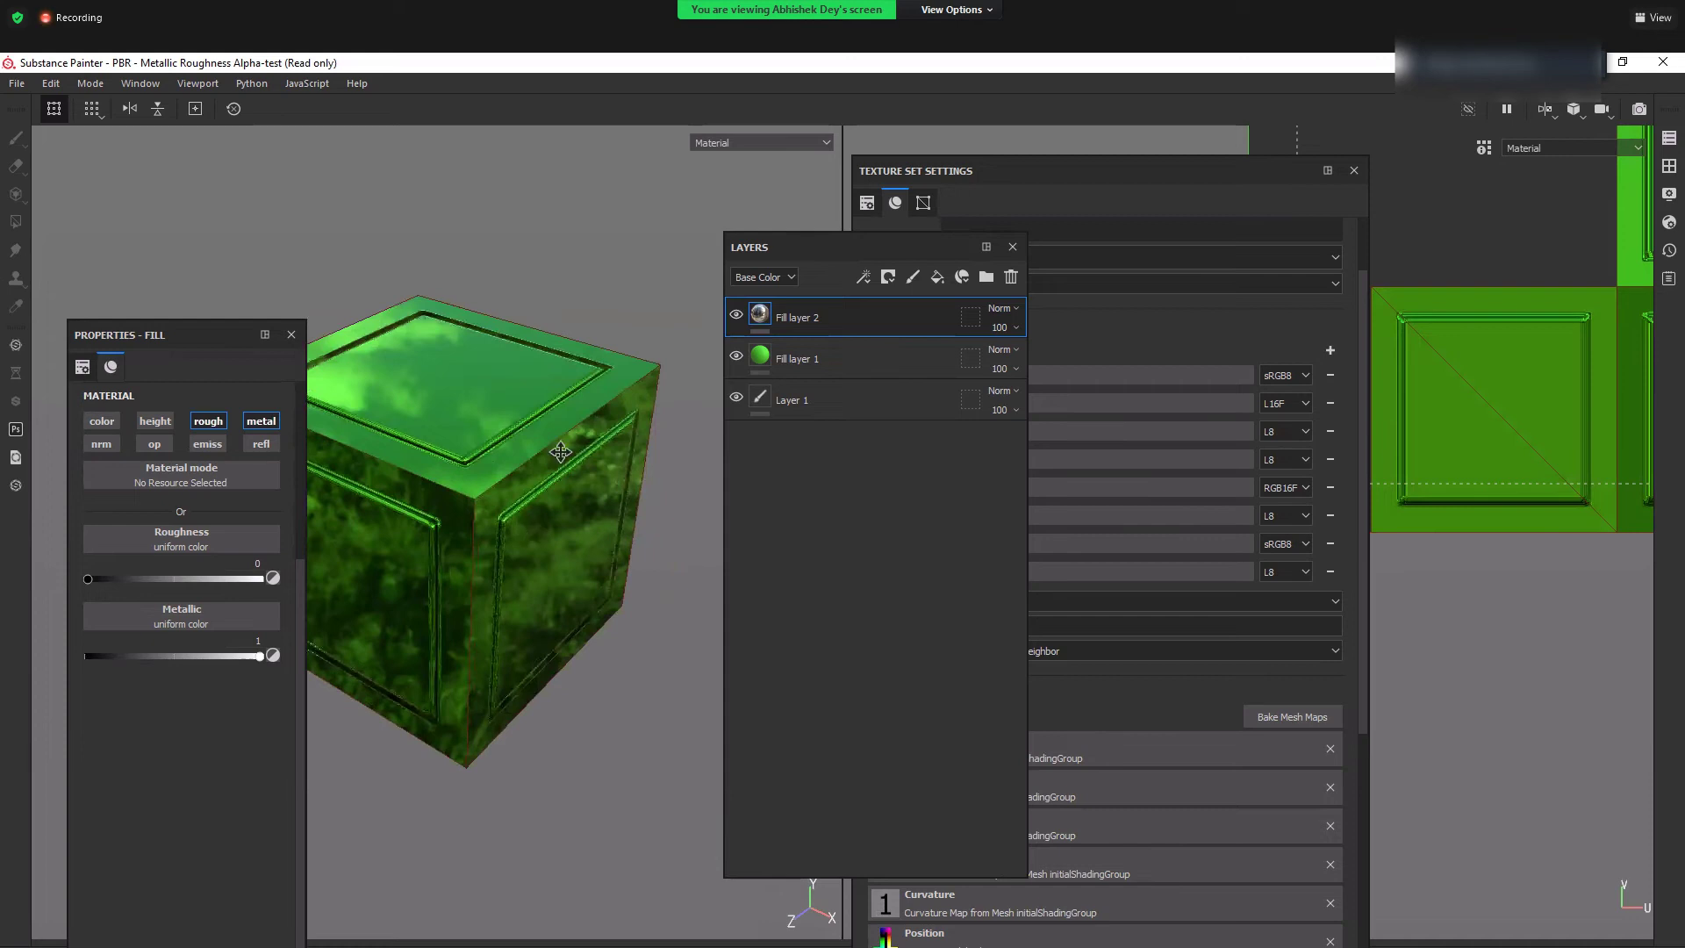
pyautogui.keyDown('alt'); pyautogui.moveTo(591, 526); pyautogui.dragTo(465, 487); pyautogui.keyUp('alt')
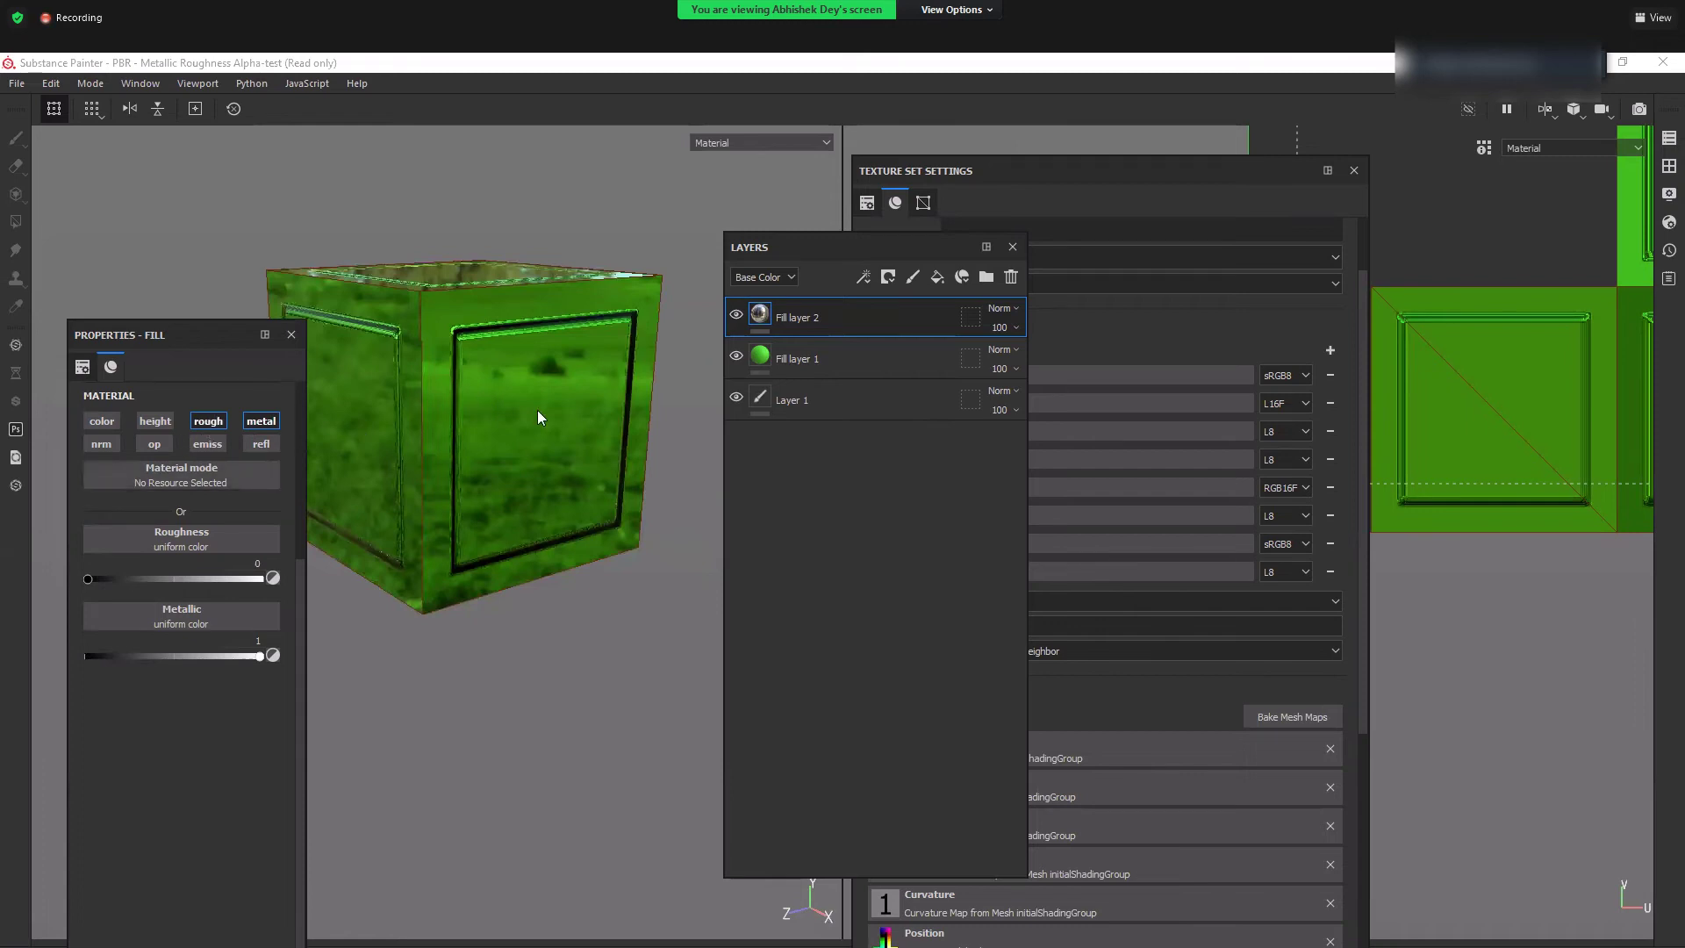
pyautogui.keyDown('alt'); pyautogui.moveTo(567, 507); pyautogui.dragTo(763, 481); pyautogui.keyUp('alt')
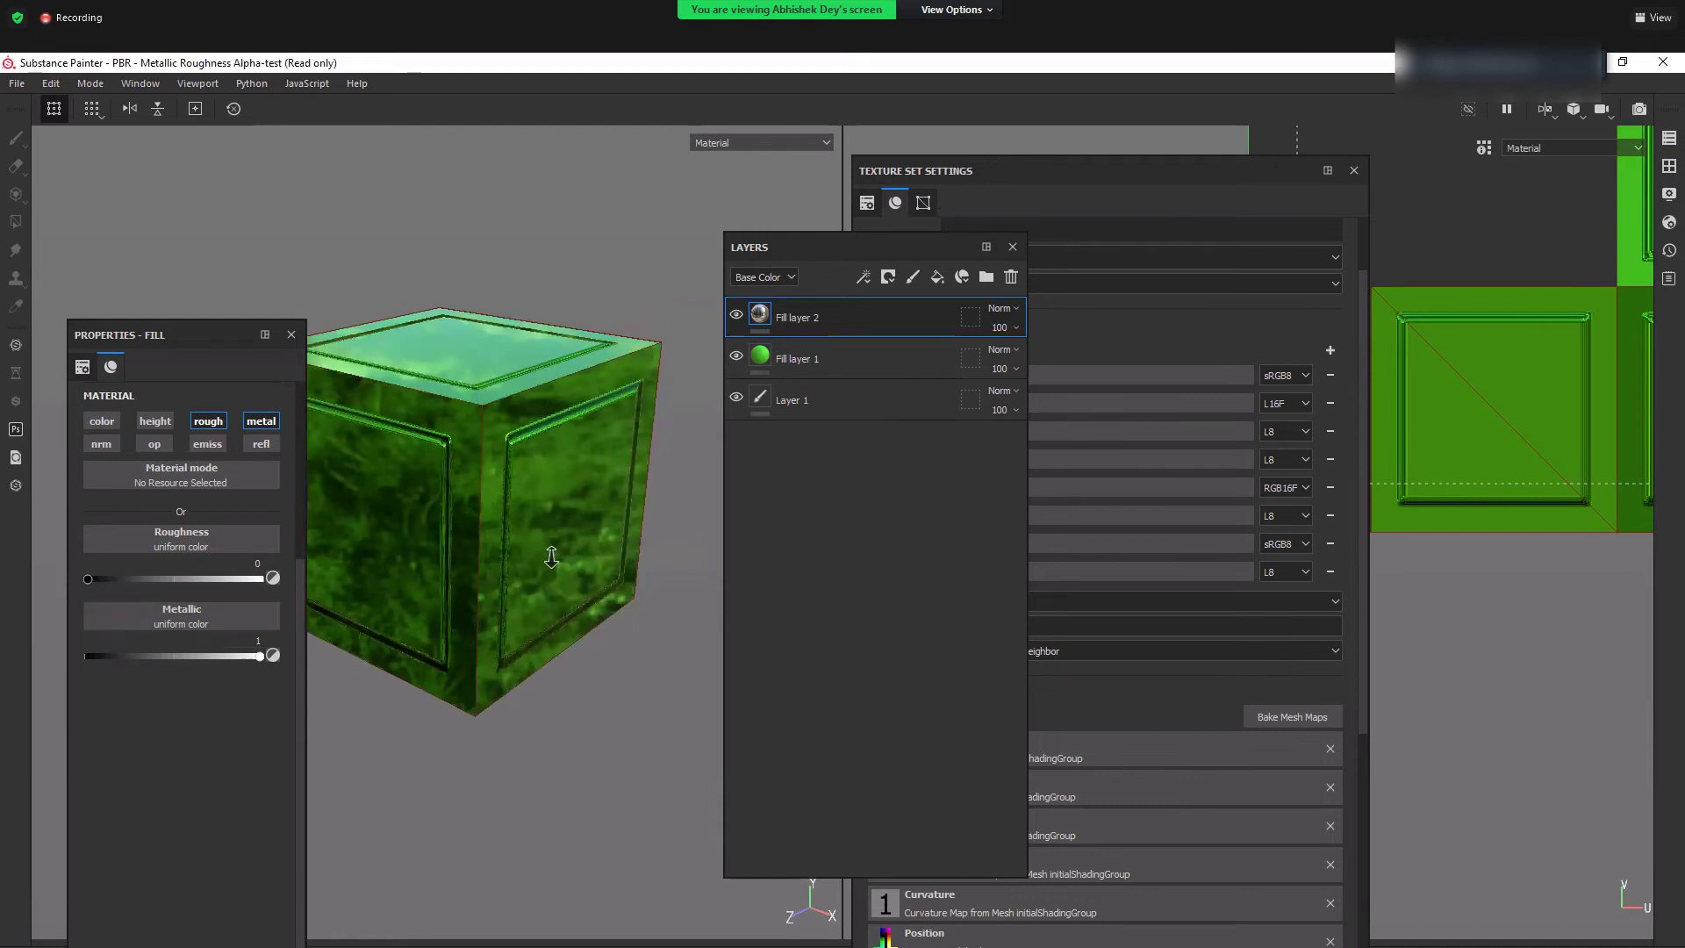
pyautogui.keyDown('alt'); pyautogui.moveTo(500, 525); pyautogui.dragTo(502, 550); pyautogui.keyUp('alt')
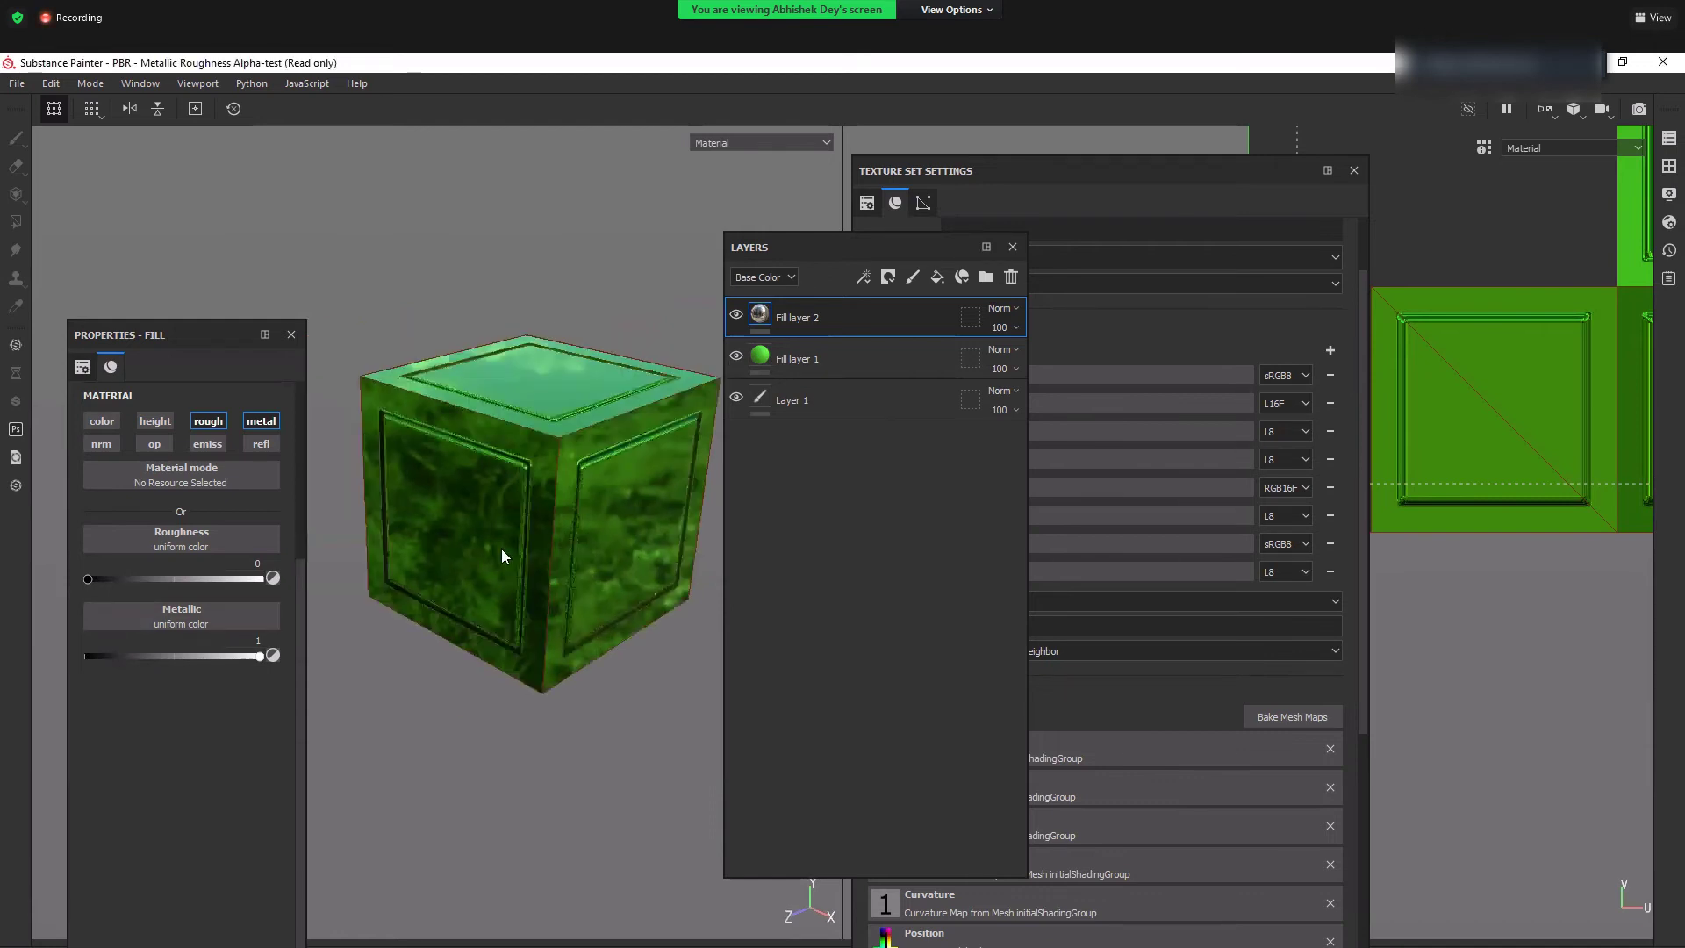
# - Raise Fill layer 2's roughness slightly to 0.0739 and examine the softened reflections on the box
pyautogui.click(129, 579)
pyautogui.click(96, 586)
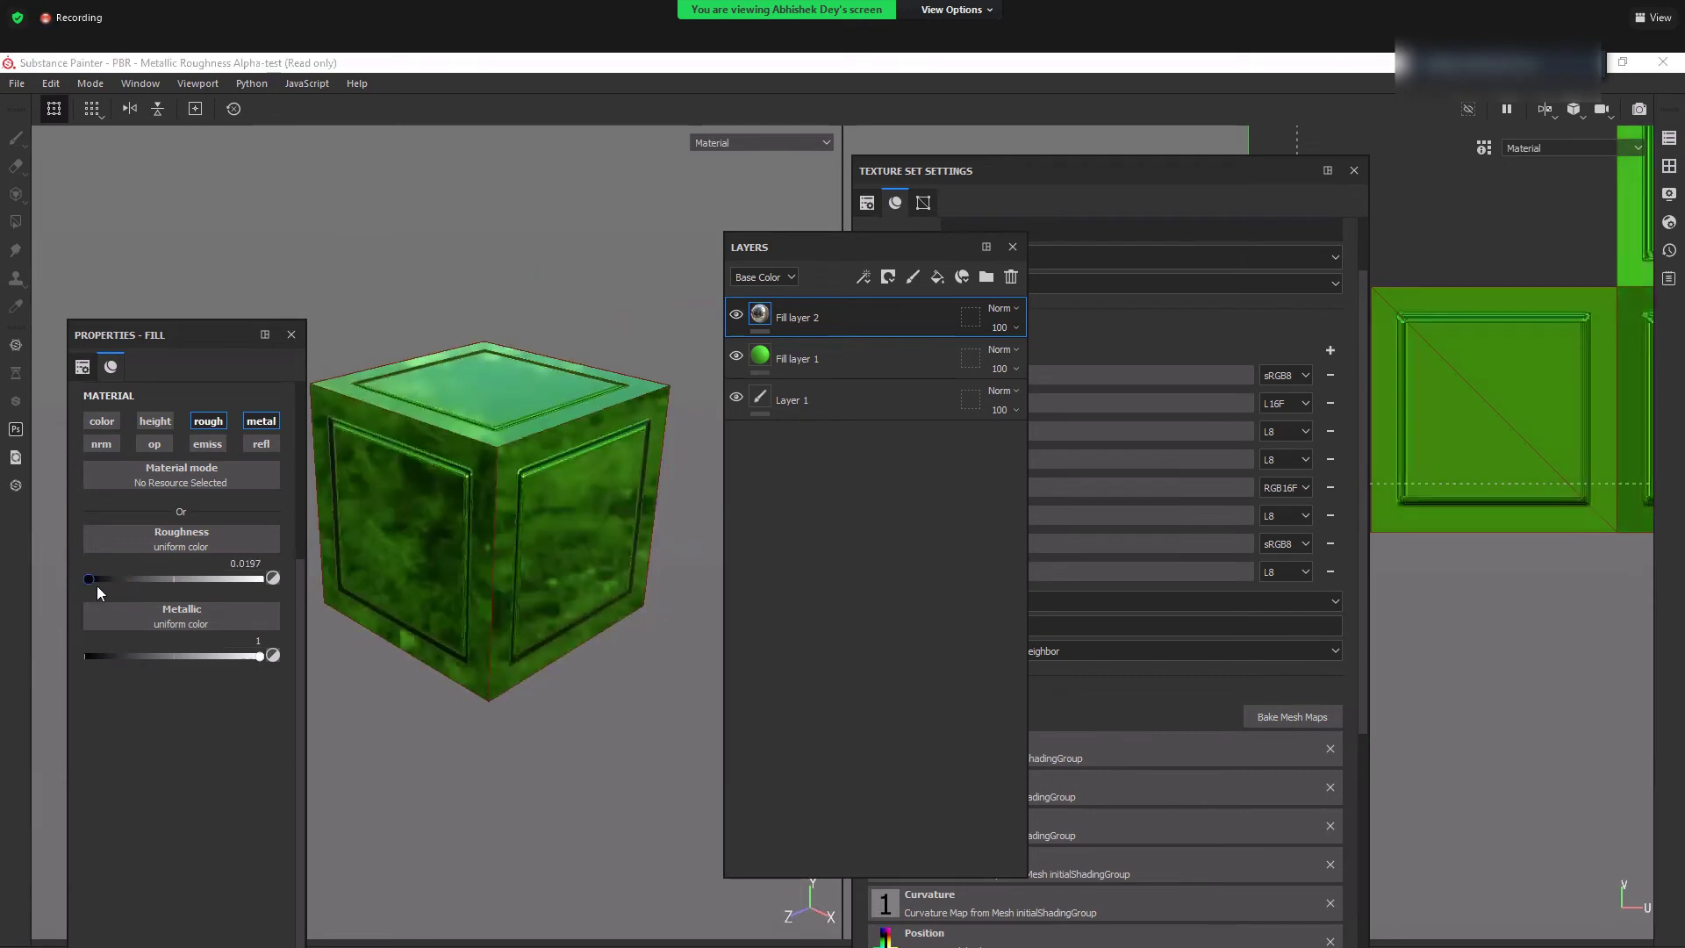
pyautogui.click(97, 579)
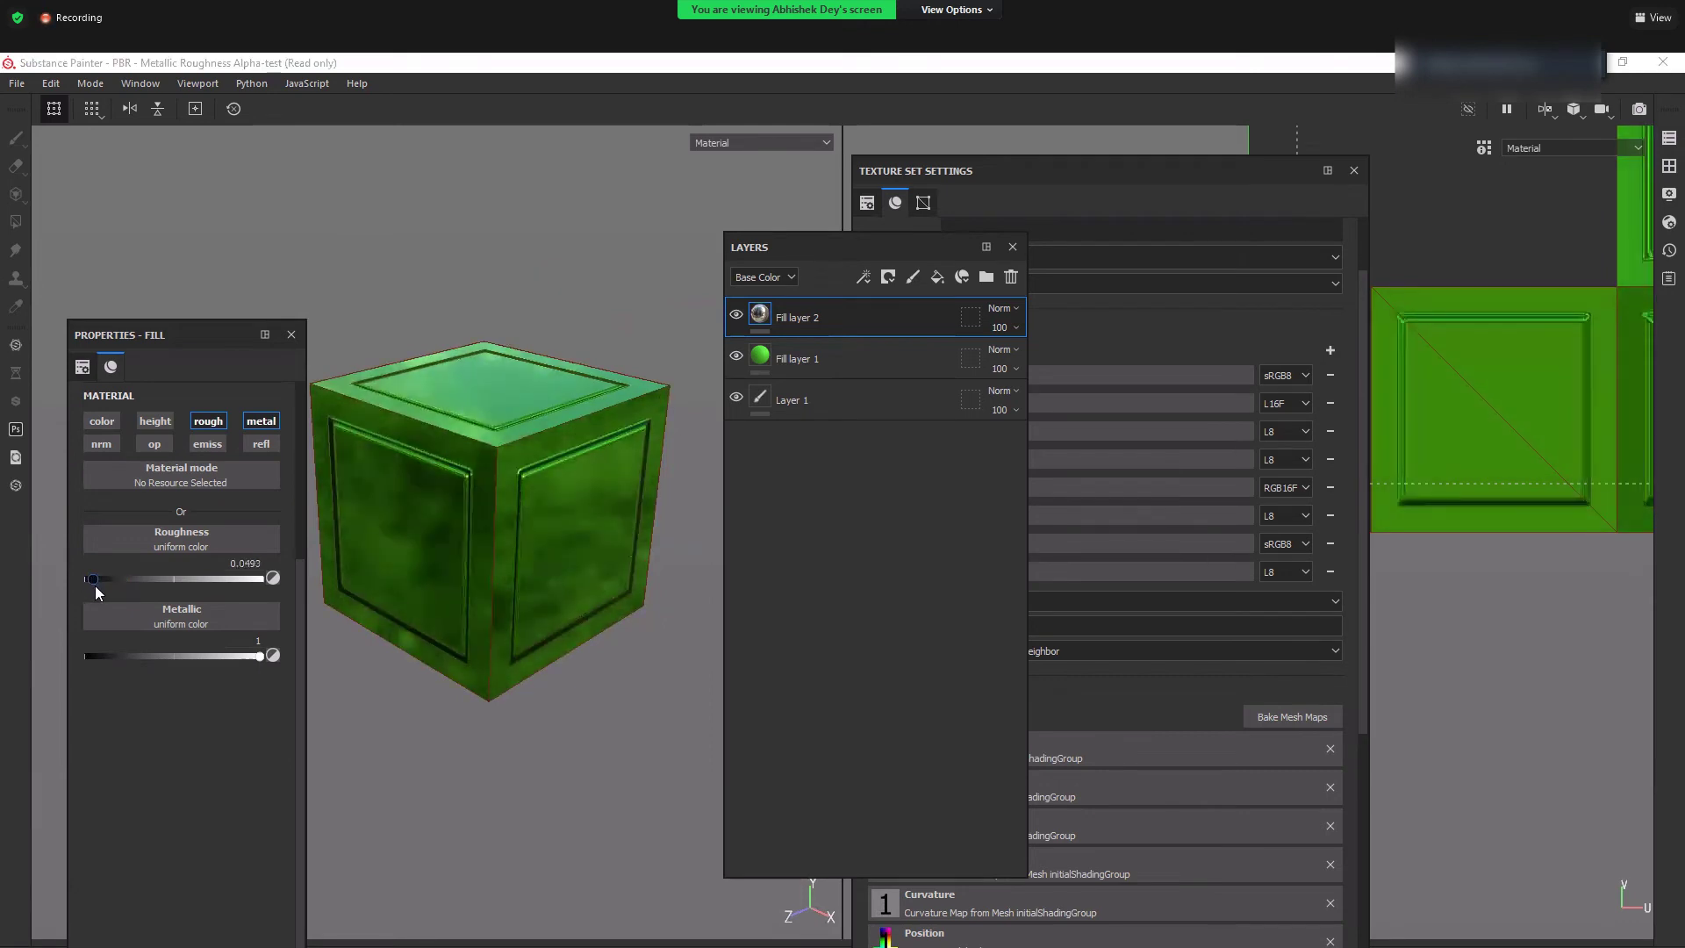
pyautogui.click(98, 586)
pyautogui.keyDown('alt'); pyautogui.moveTo(625, 570); pyautogui.dragTo(525, 606); pyautogui.keyUp('alt')
pyautogui.keyDown('alt'); pyautogui.moveTo(614, 642); pyautogui.dragTo(549, 665); pyautogui.keyUp('alt')
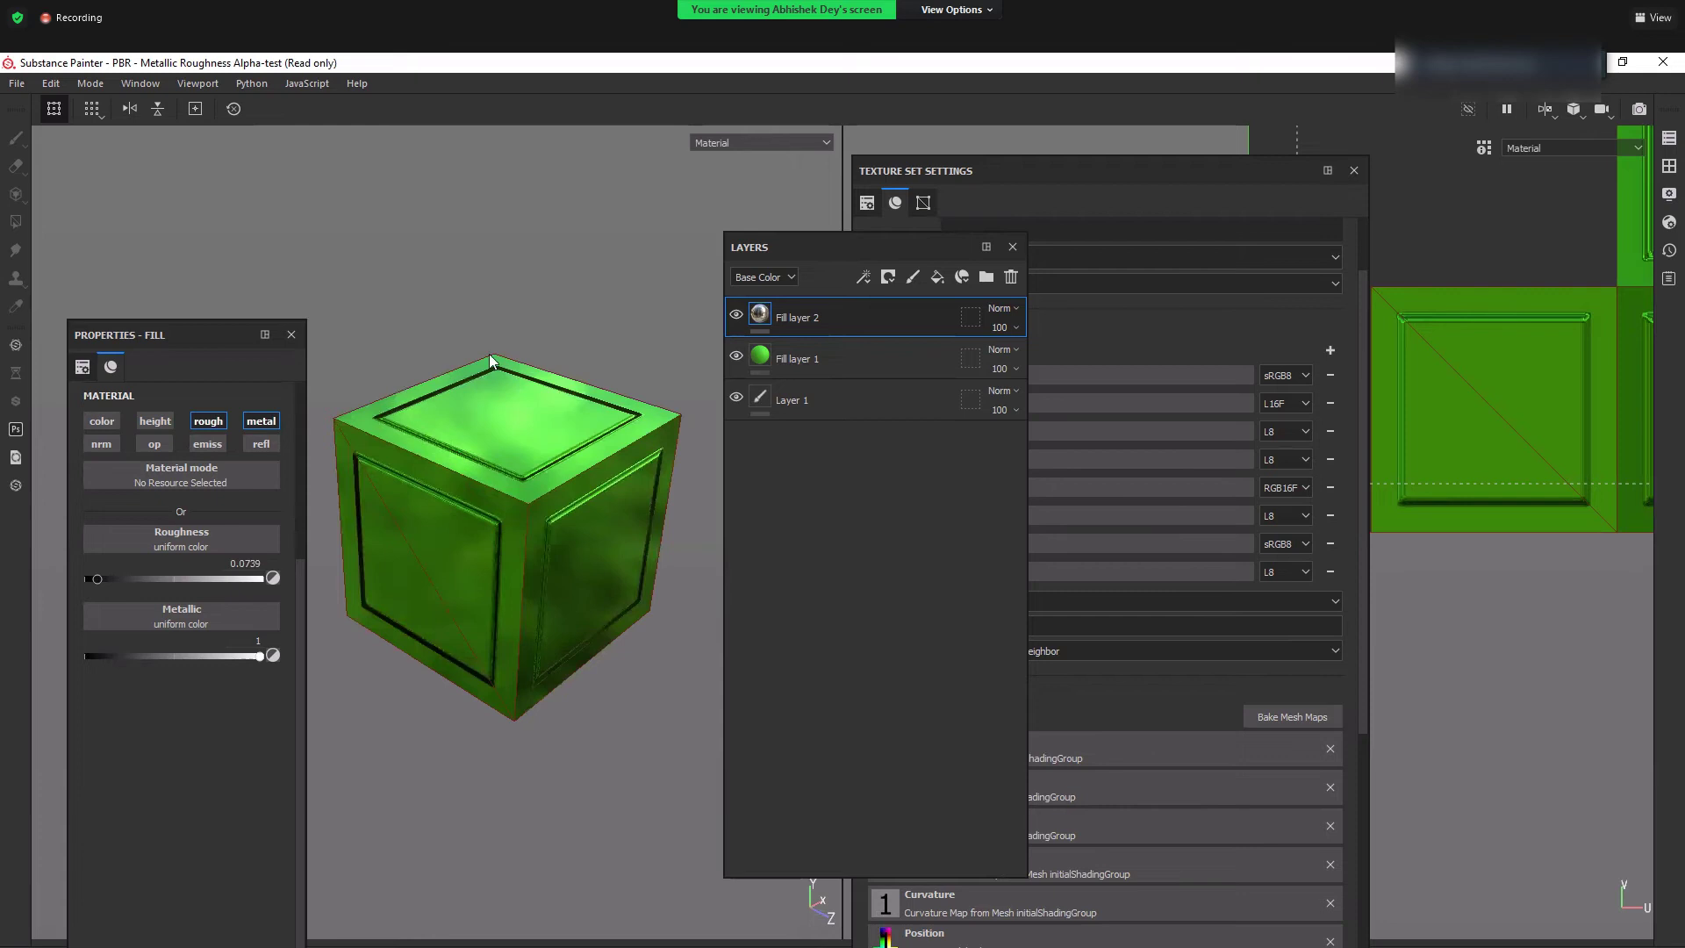
pyautogui.keyDown('alt'); pyautogui.moveTo(575, 565); pyautogui.dragTo(590, 524); pyautogui.keyUp('alt')
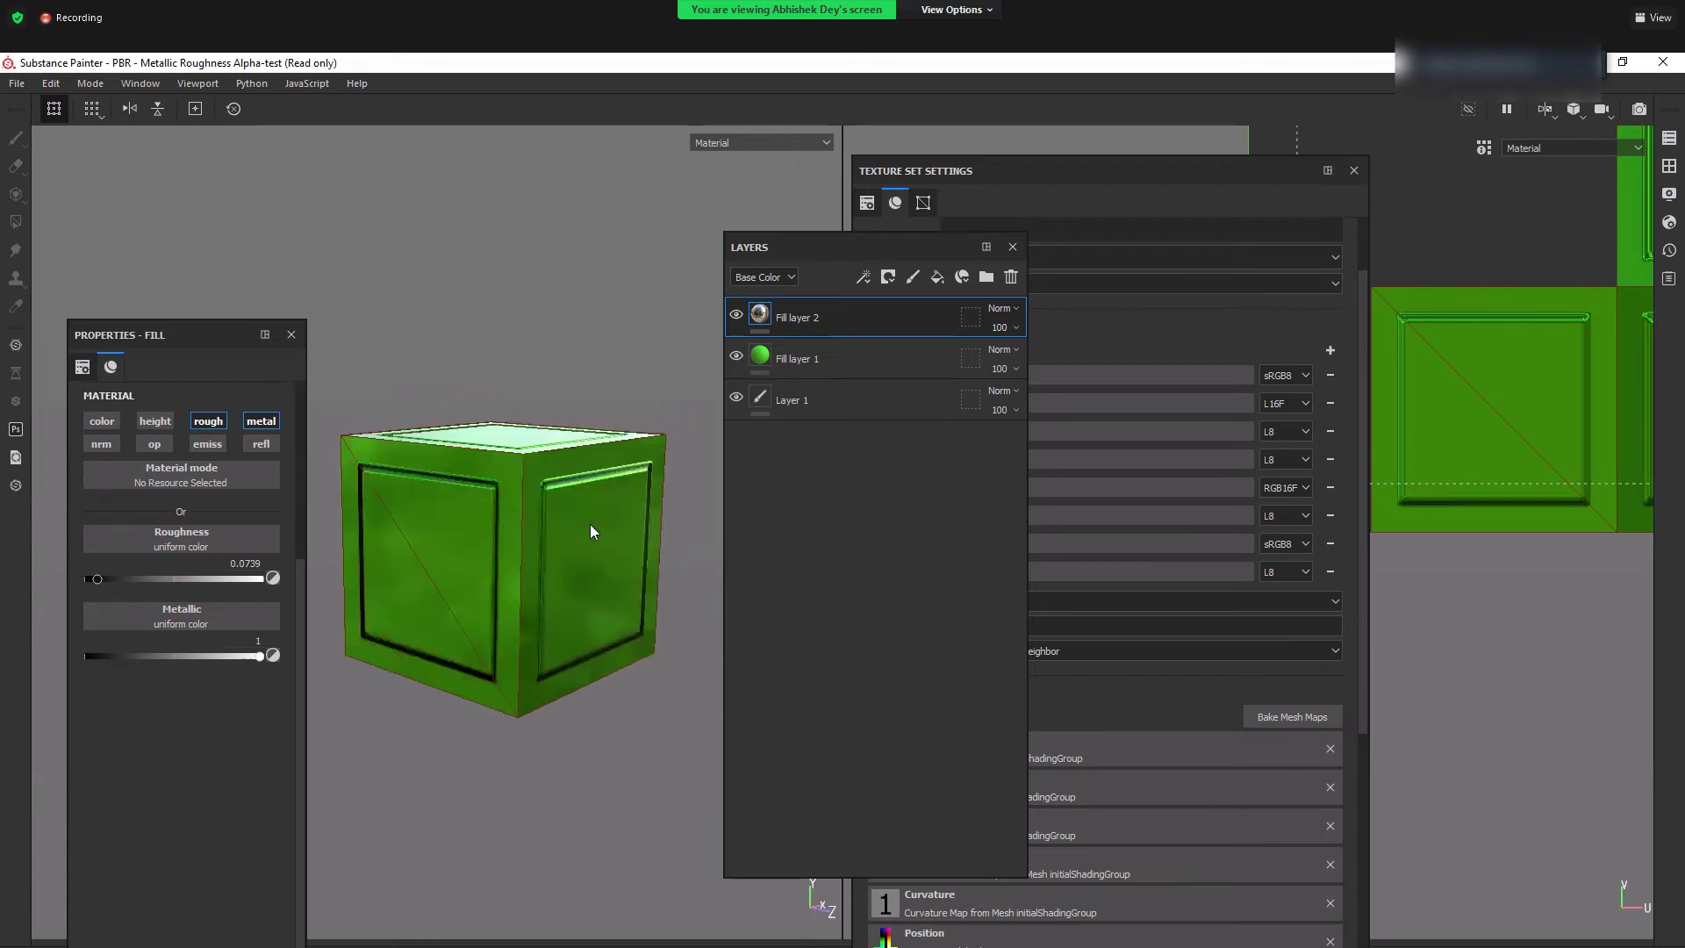
# - Change Fill layer 1's base color to a light orange-brown and check the metallic look on the box
pyautogui.click(841, 367)
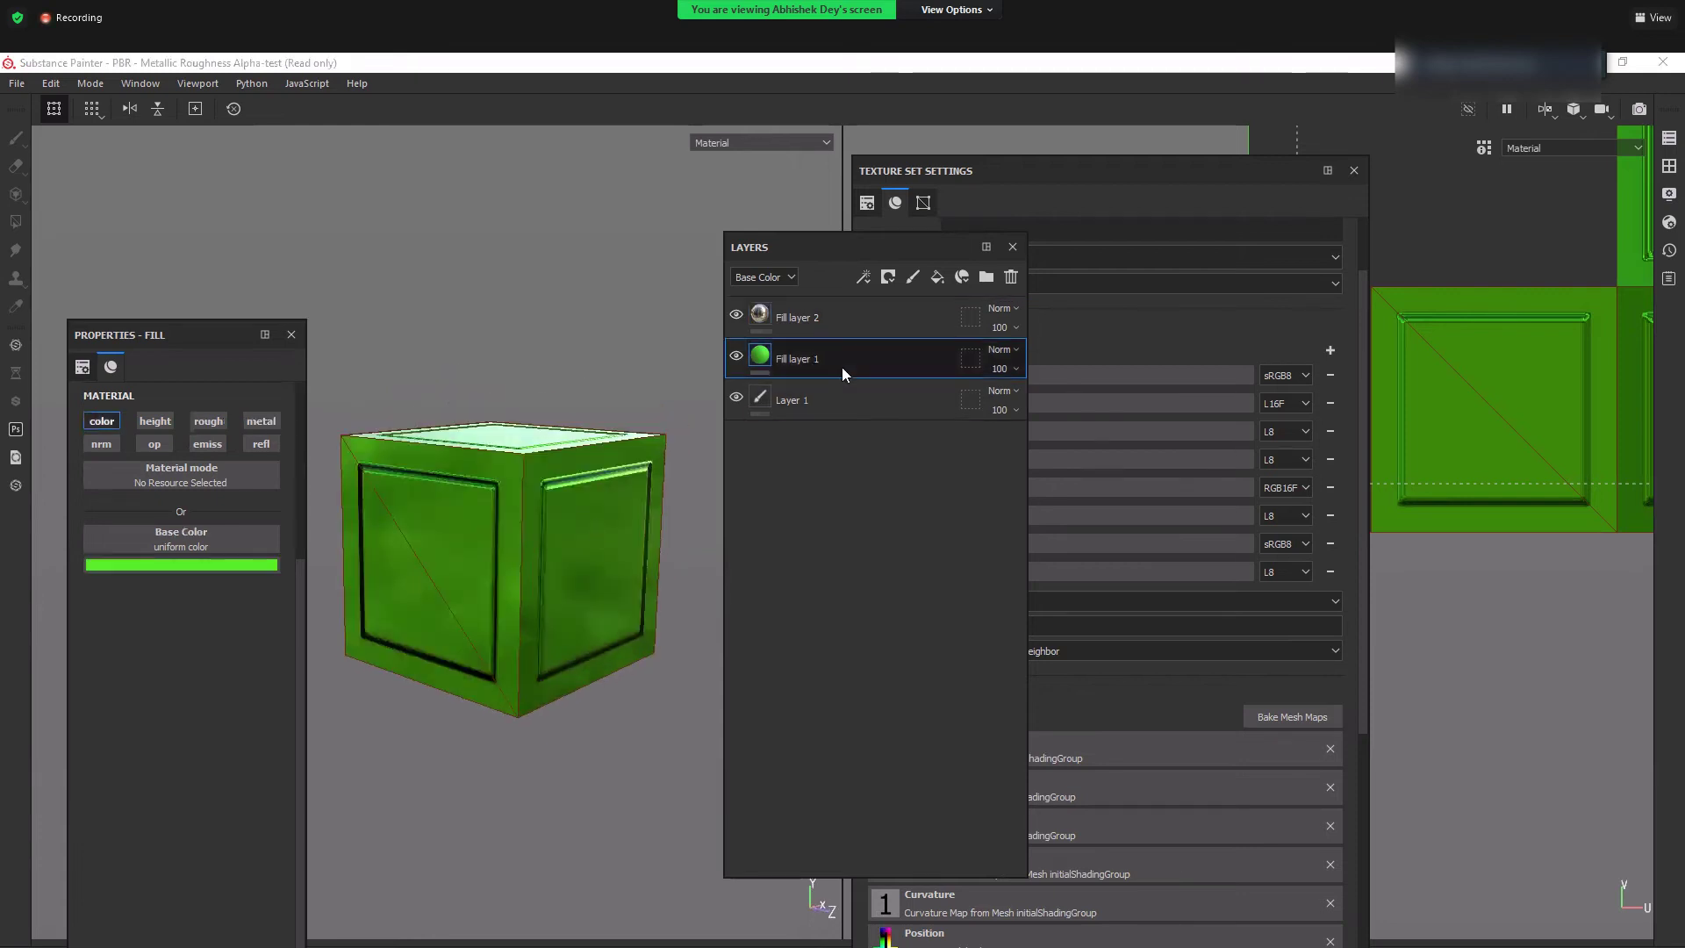
pyautogui.click(212, 562)
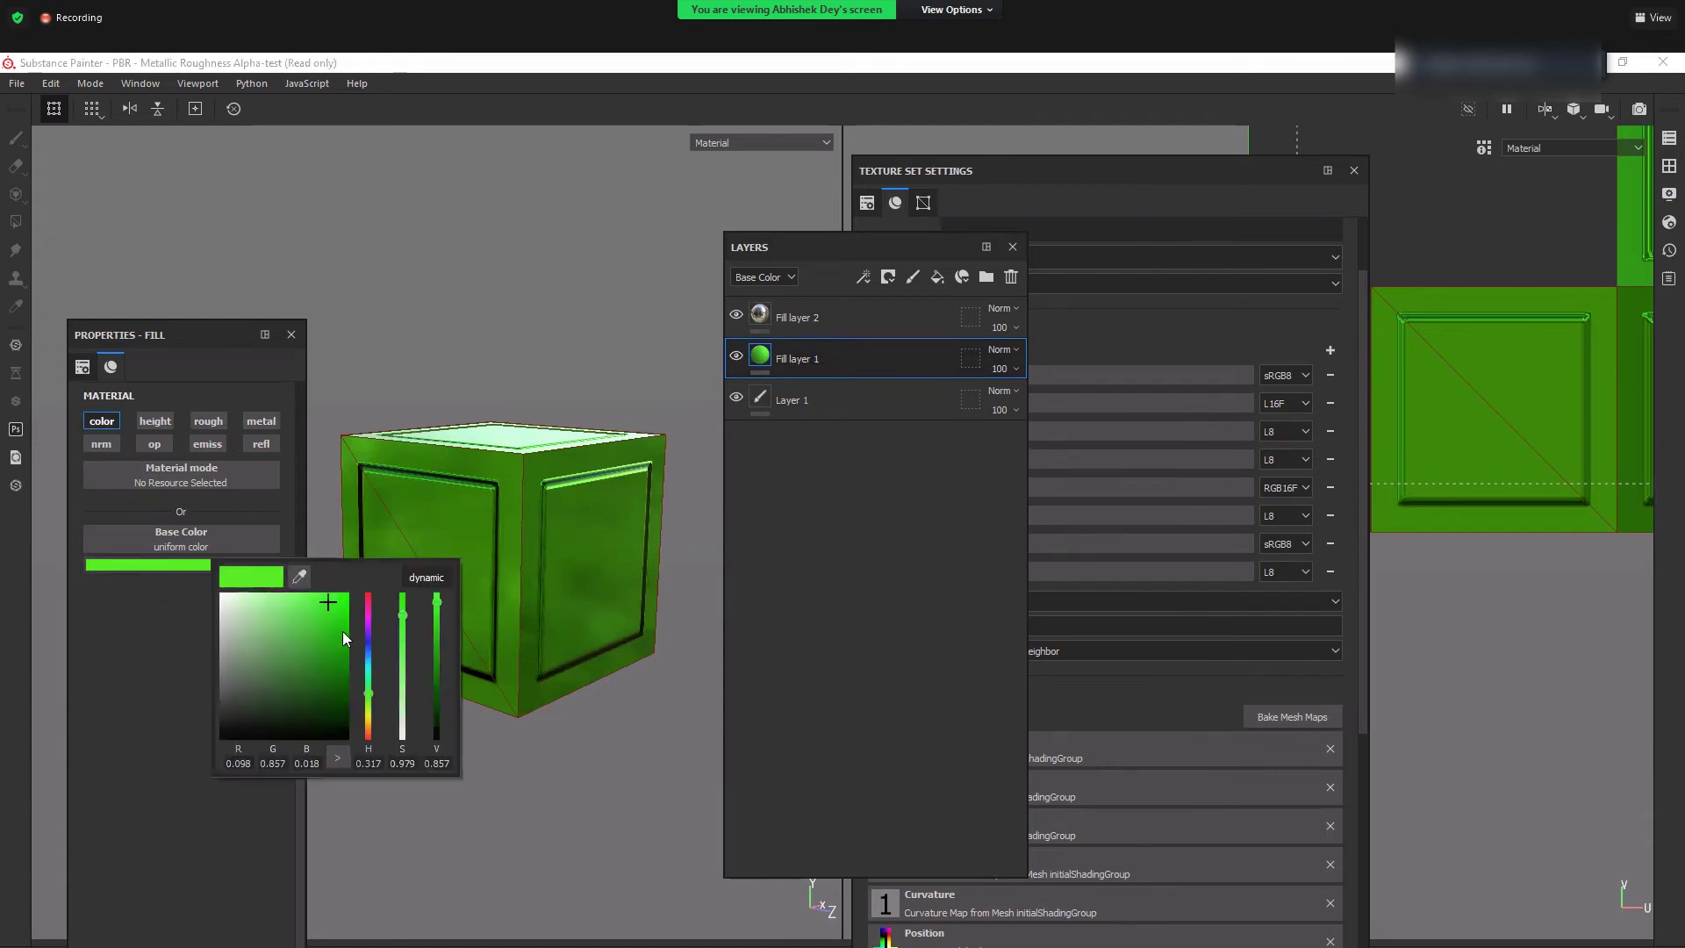
pyautogui.moveTo(371, 667); pyautogui.dragTo(291, 640)
pyautogui.click(1050, 500)
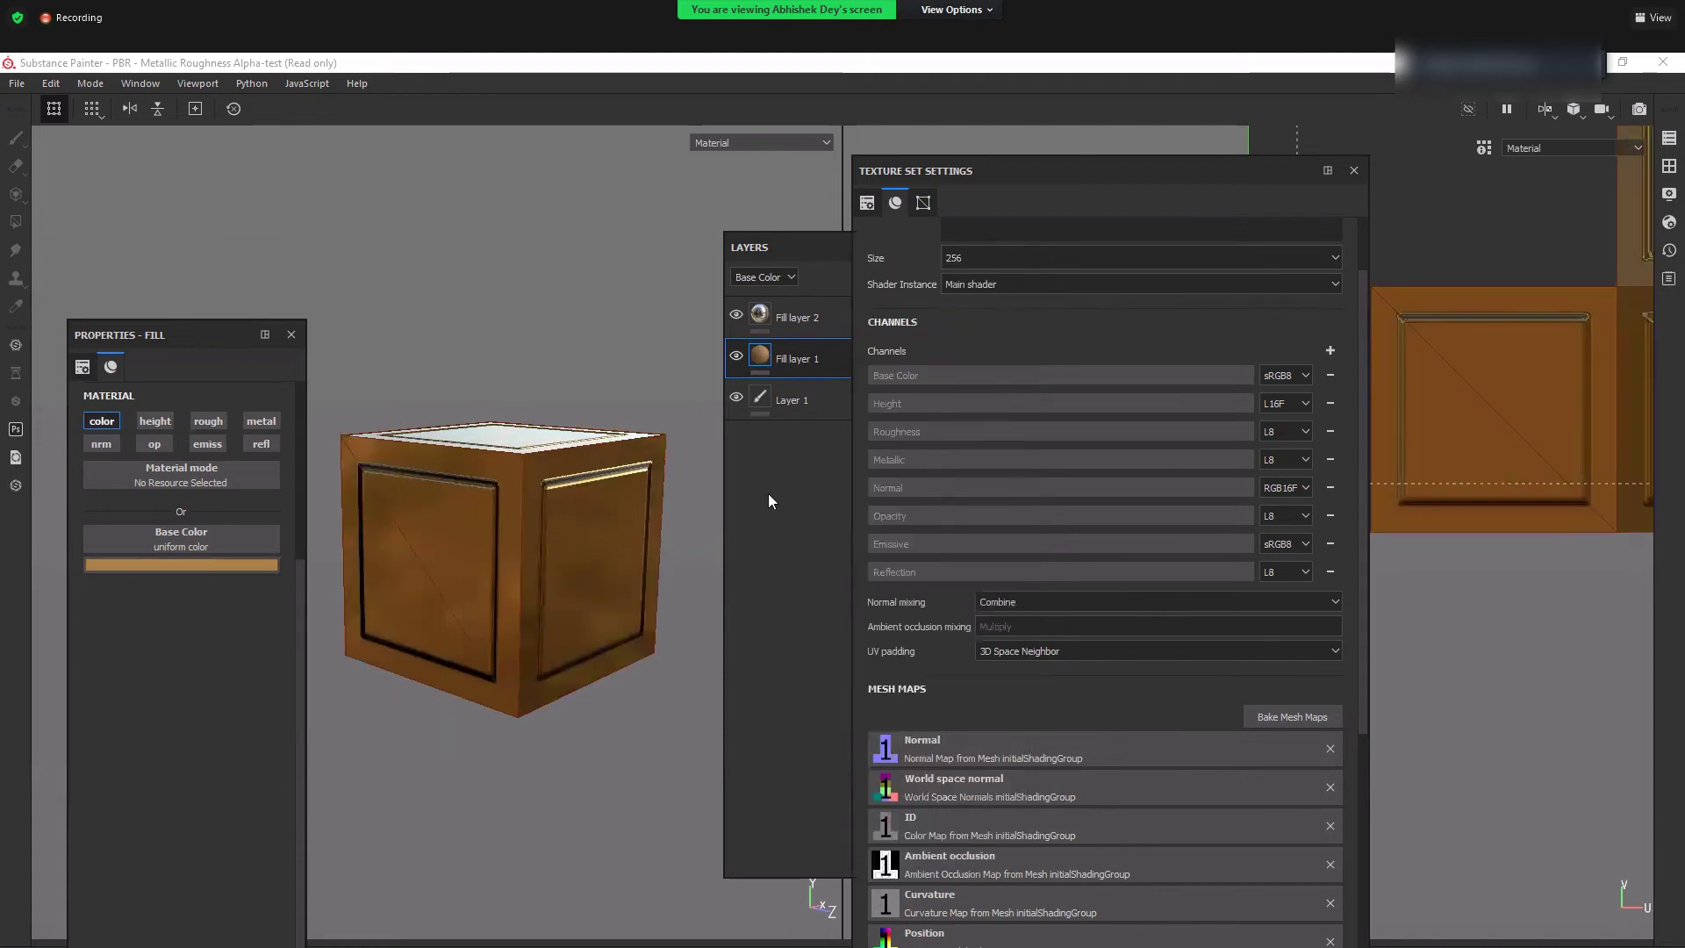
pyautogui.click(760, 483)
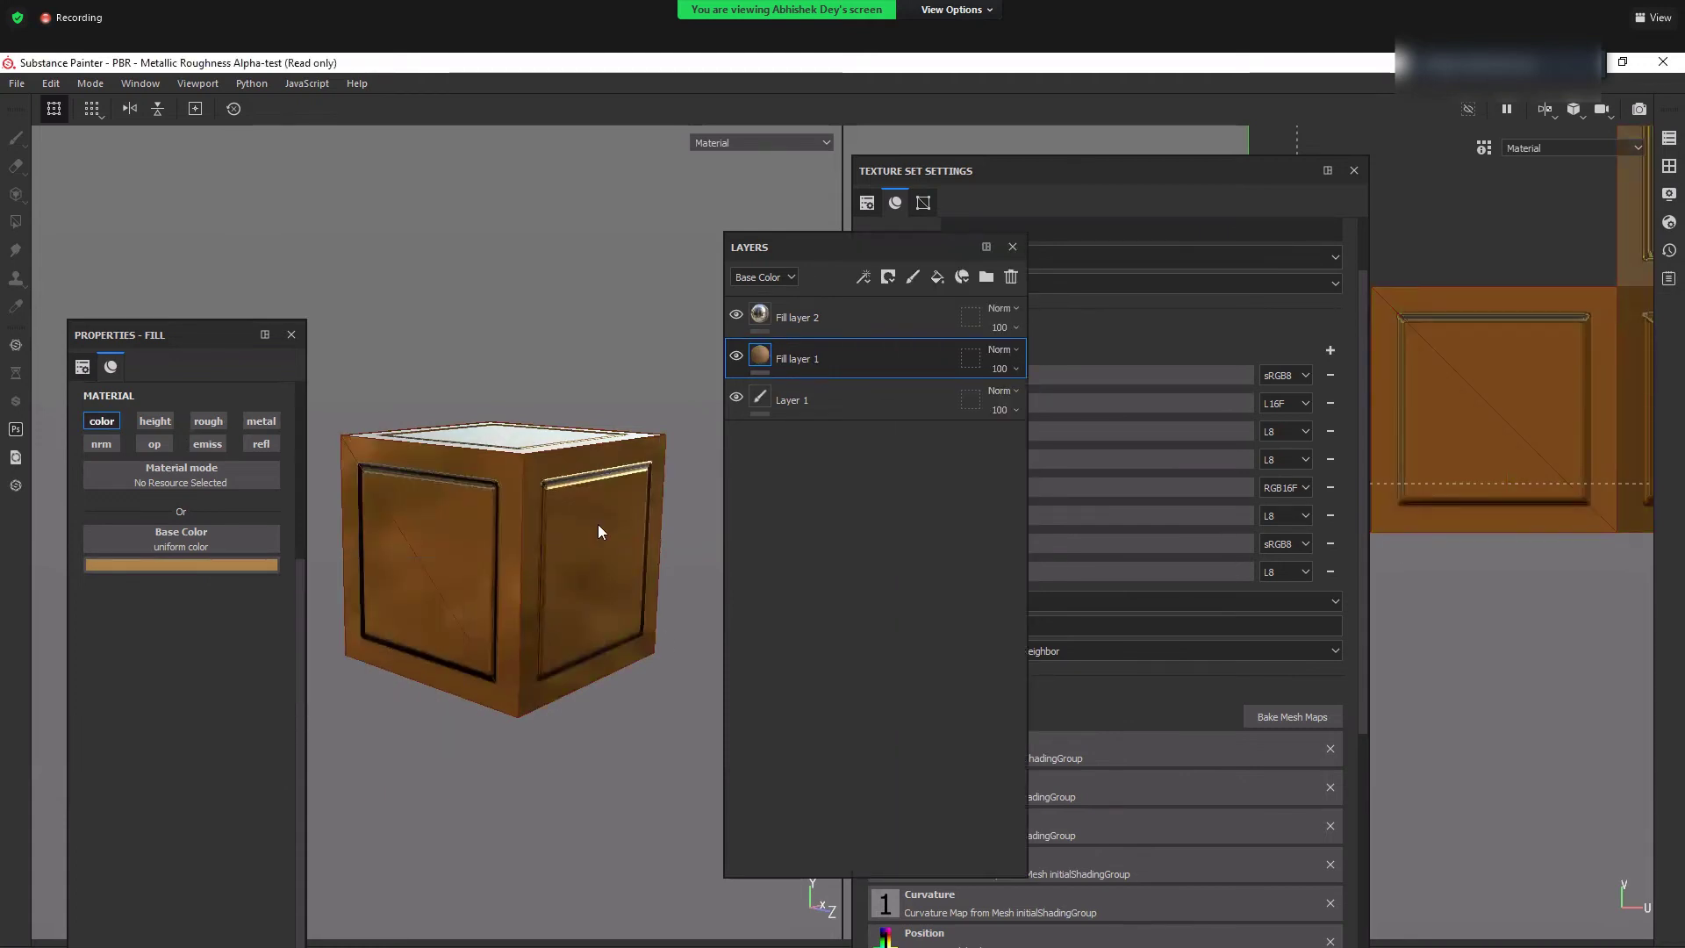
pyautogui.keyDown('alt'); pyautogui.moveTo(560, 484); pyautogui.dragTo(540, 525); pyautogui.keyUp('alt')
pyautogui.scroll(-1, 535, 518)
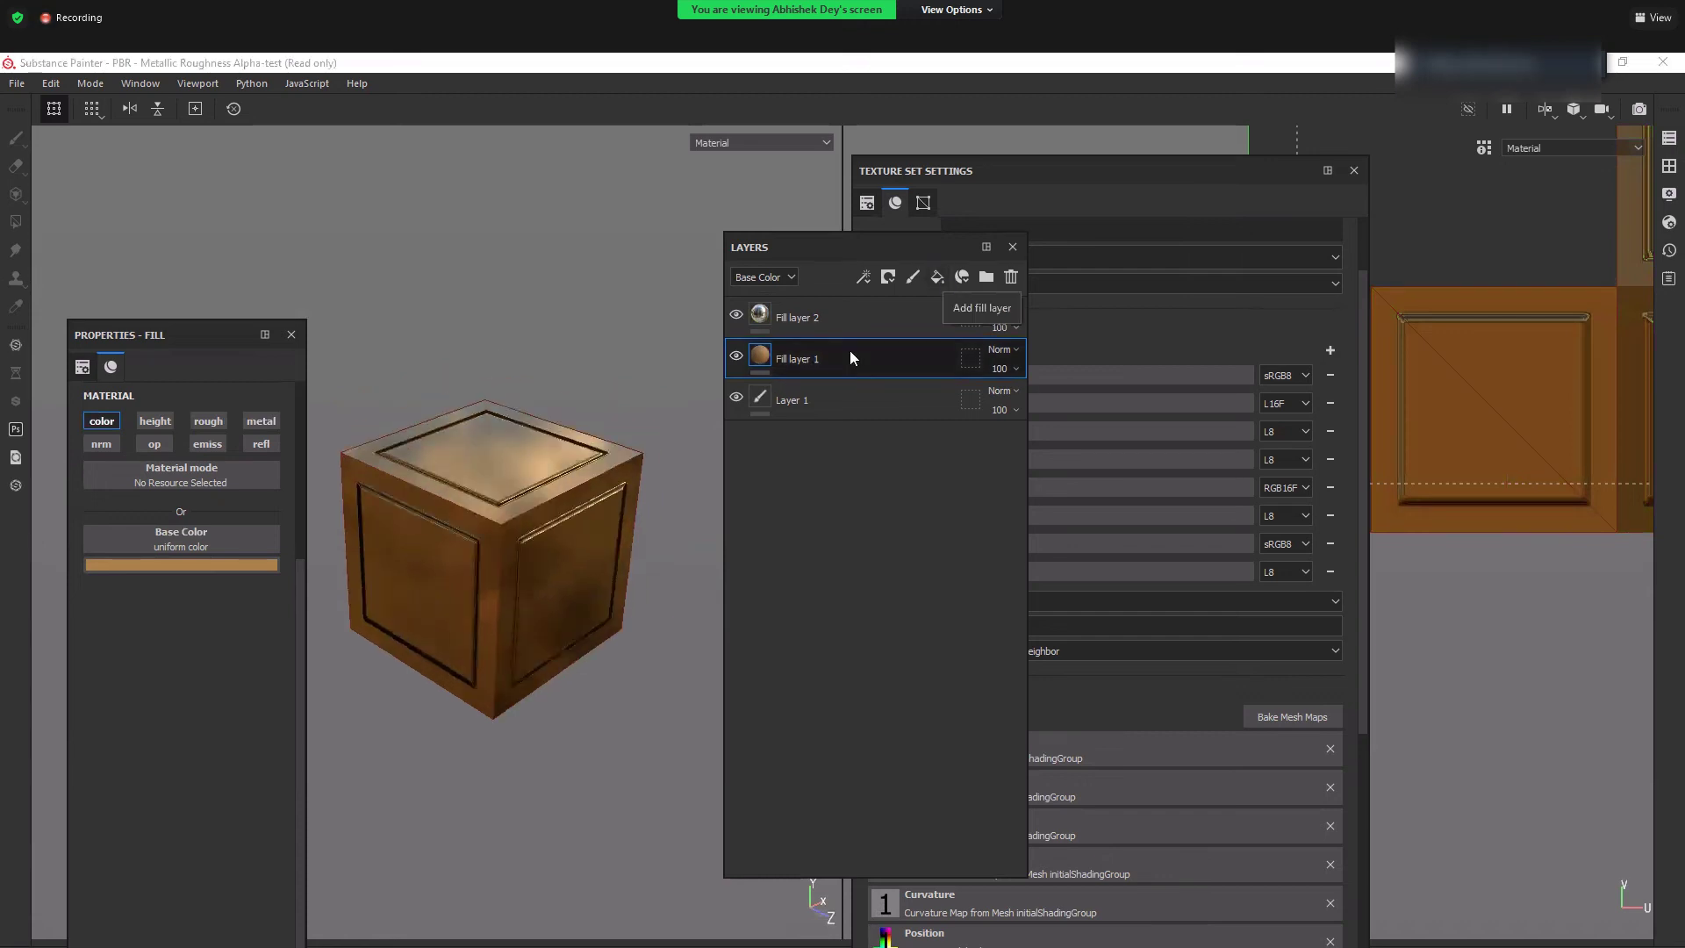
pyautogui.click(14, 86)
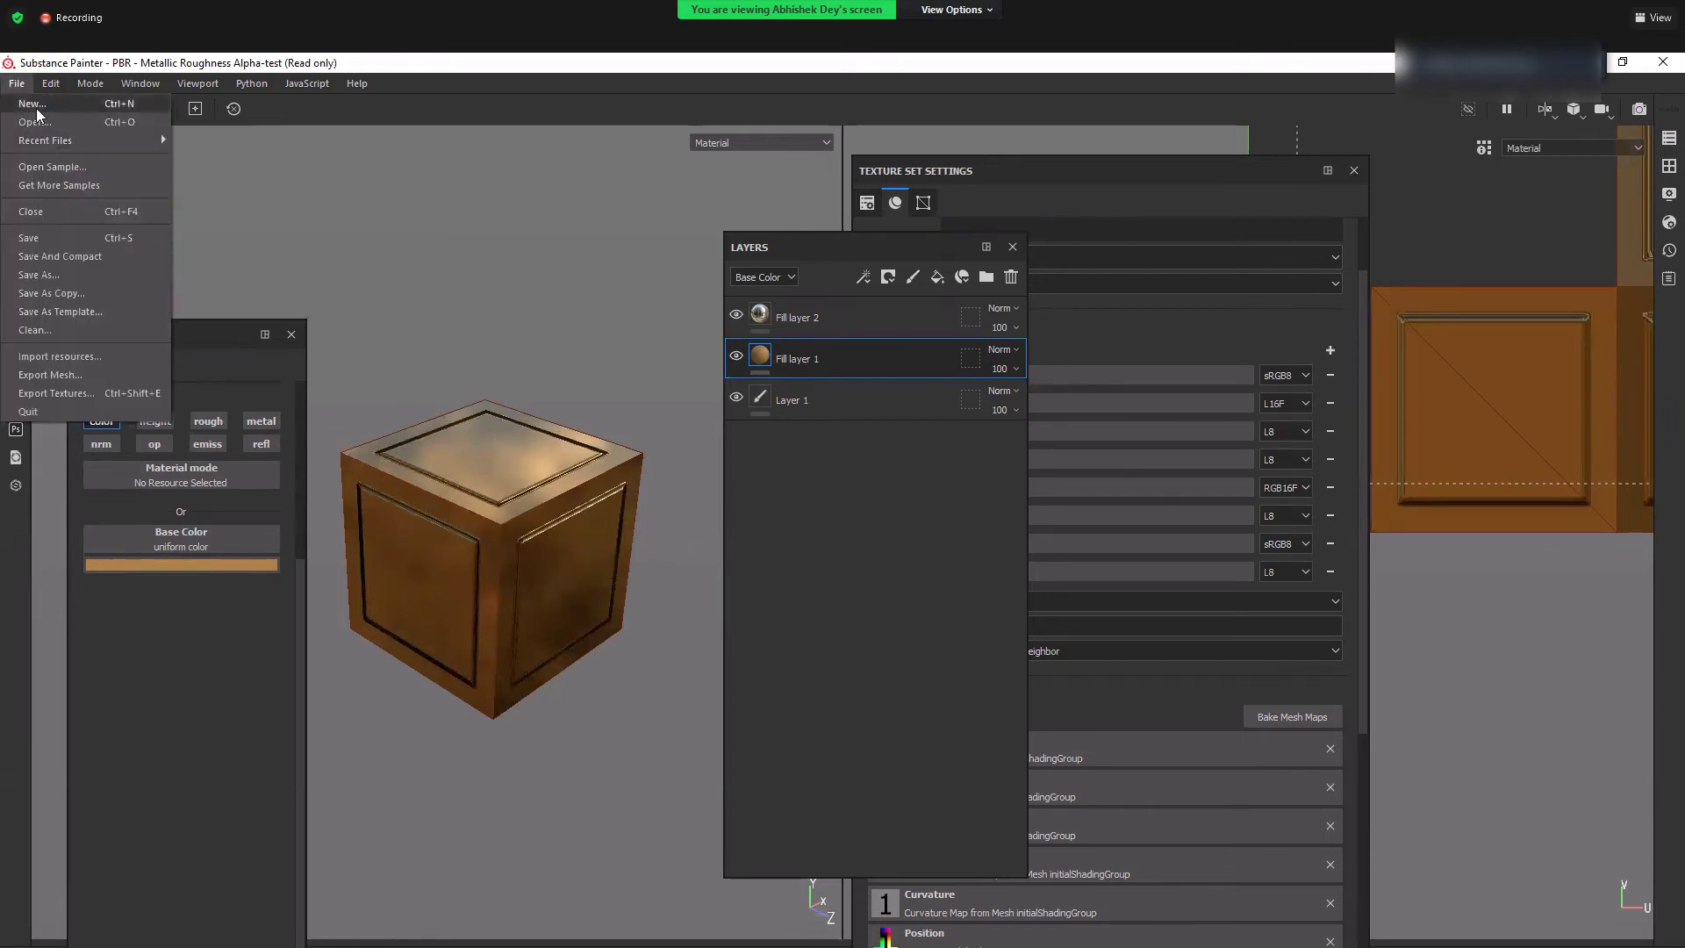
pyautogui.keyDown('alt'); pyautogui.moveTo(558, 597); pyautogui.dragTo(511, 648); pyautogui.keyUp('alt')
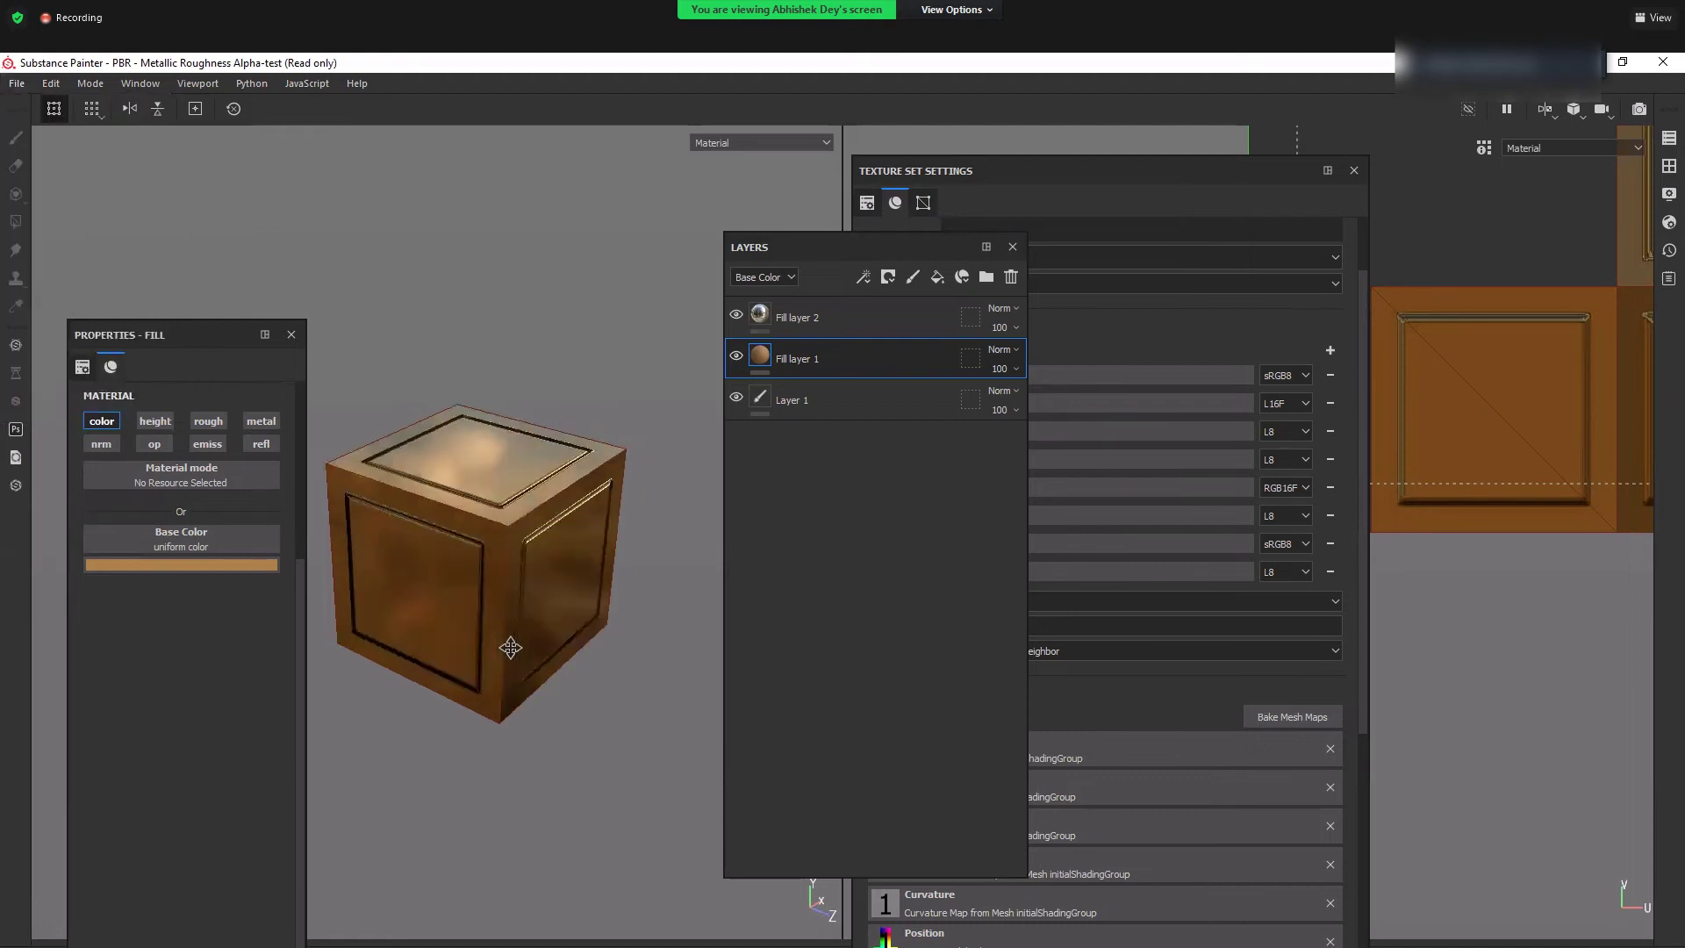
# - Set up a new project with UV tiles, using the sofa_2 mesh from the am_test folder on drive G
pyautogui.click(17, 83)
pyautogui.click(33, 104)
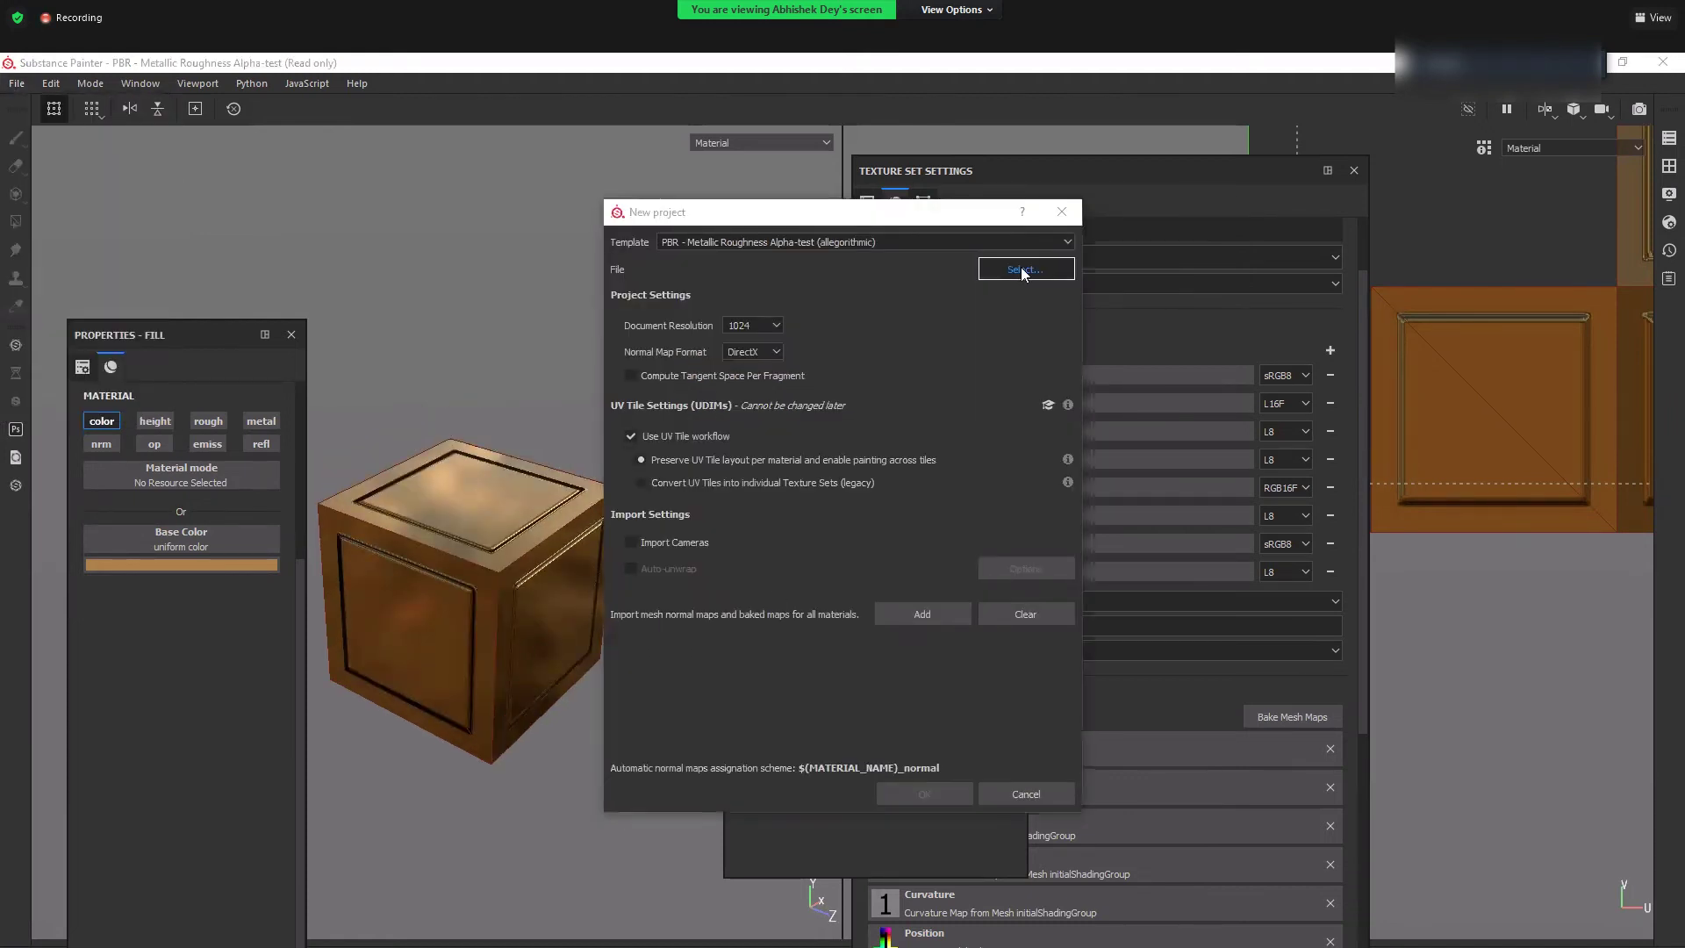
pyautogui.click(1022, 272)
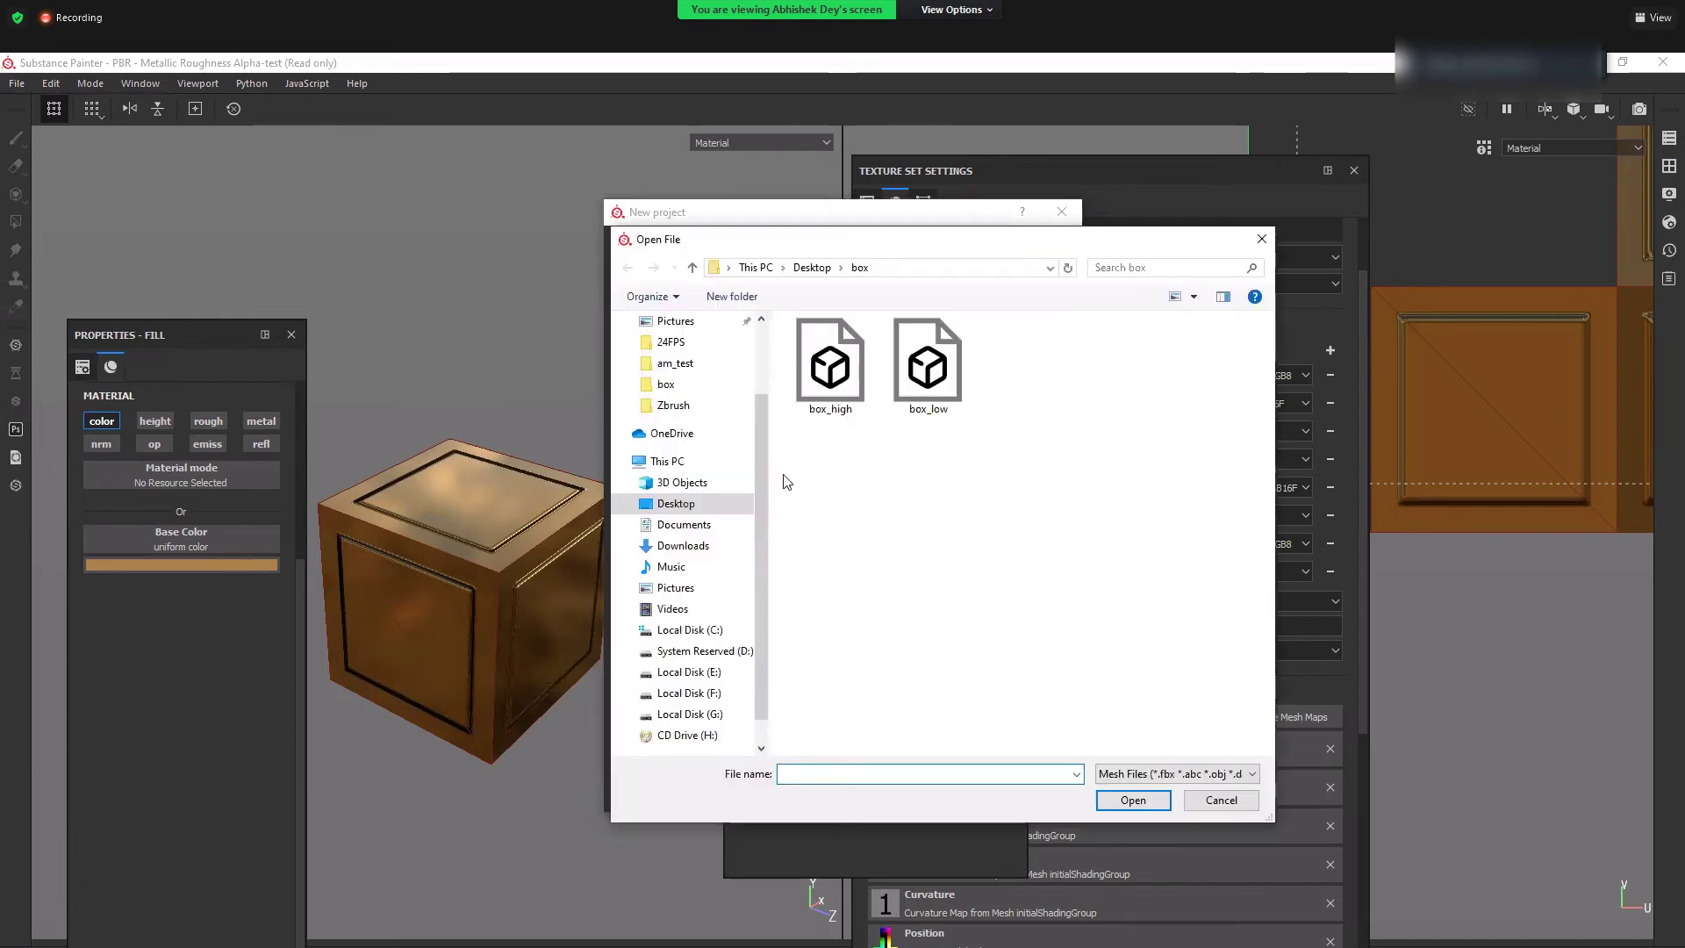
pyautogui.click(728, 716)
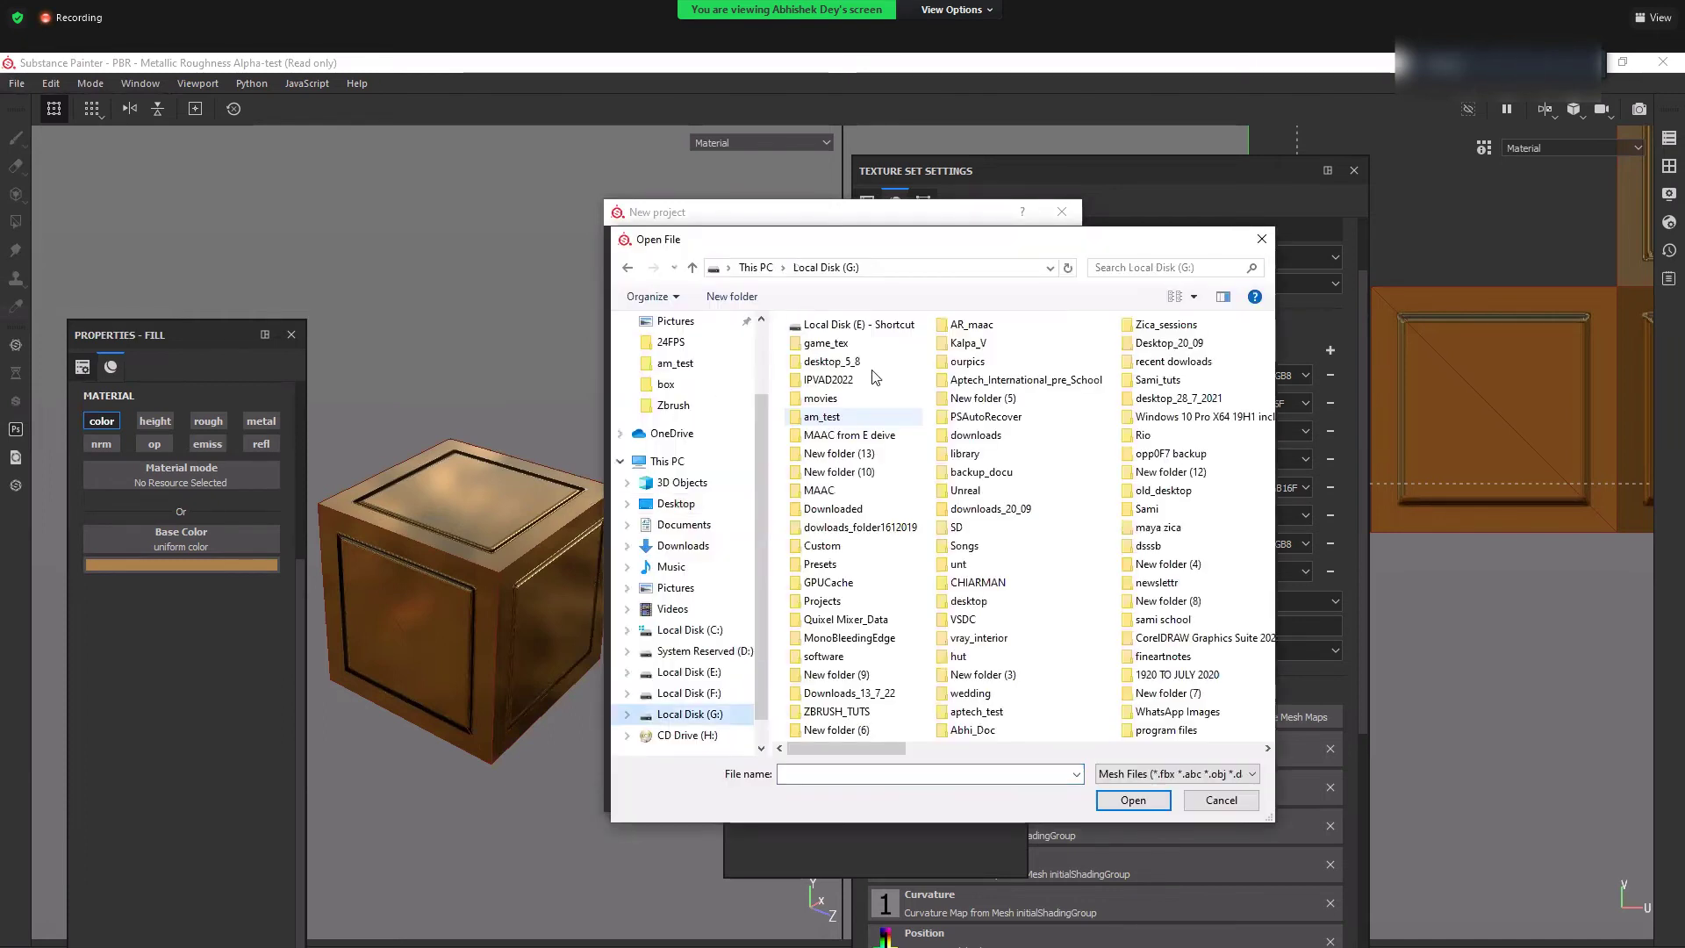
pyautogui.doubleClick(832, 418)
pyautogui.click(1097, 478)
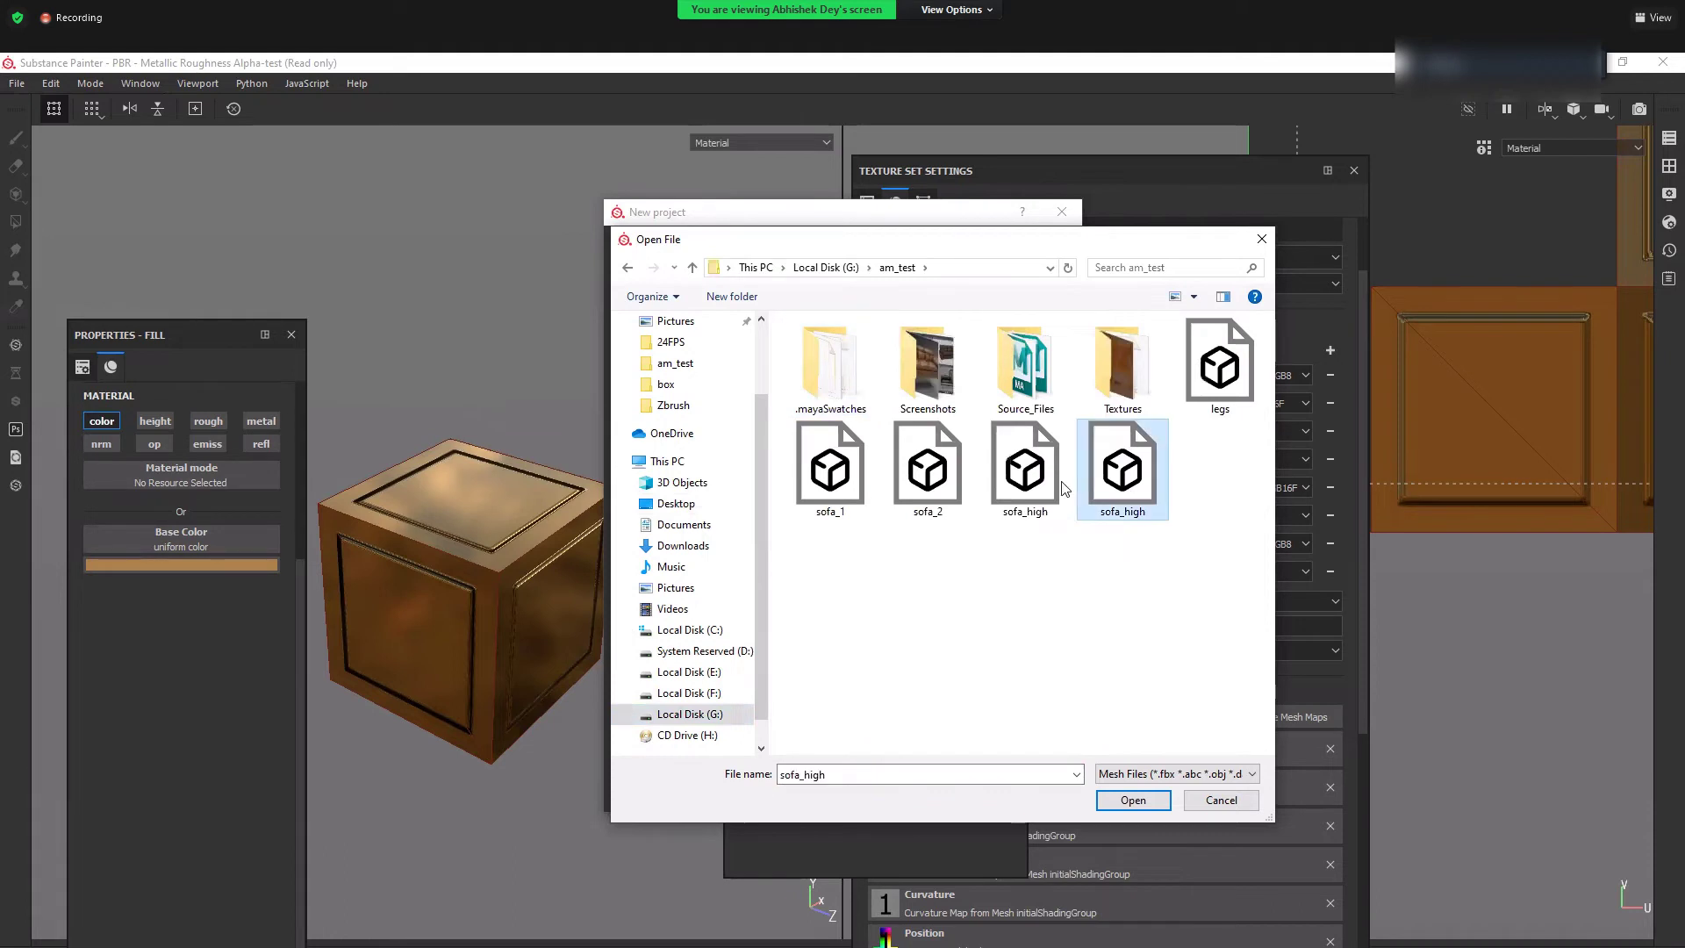
pyautogui.click(946, 490)
pyautogui.click(1133, 801)
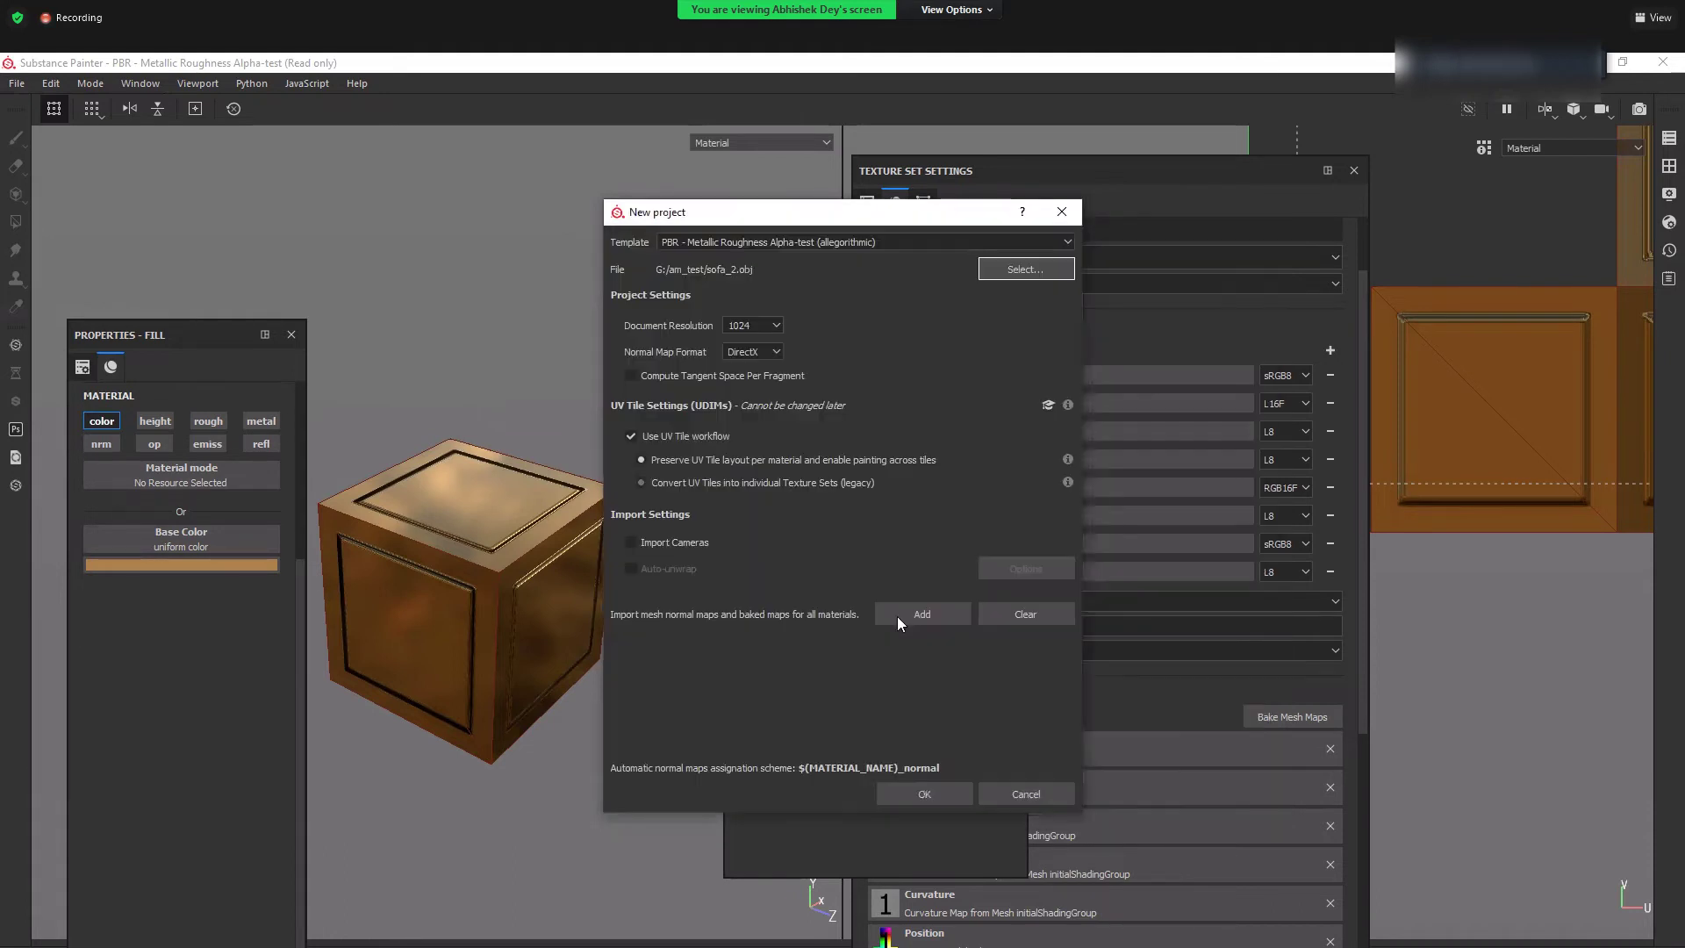
pyautogui.click(941, 792)
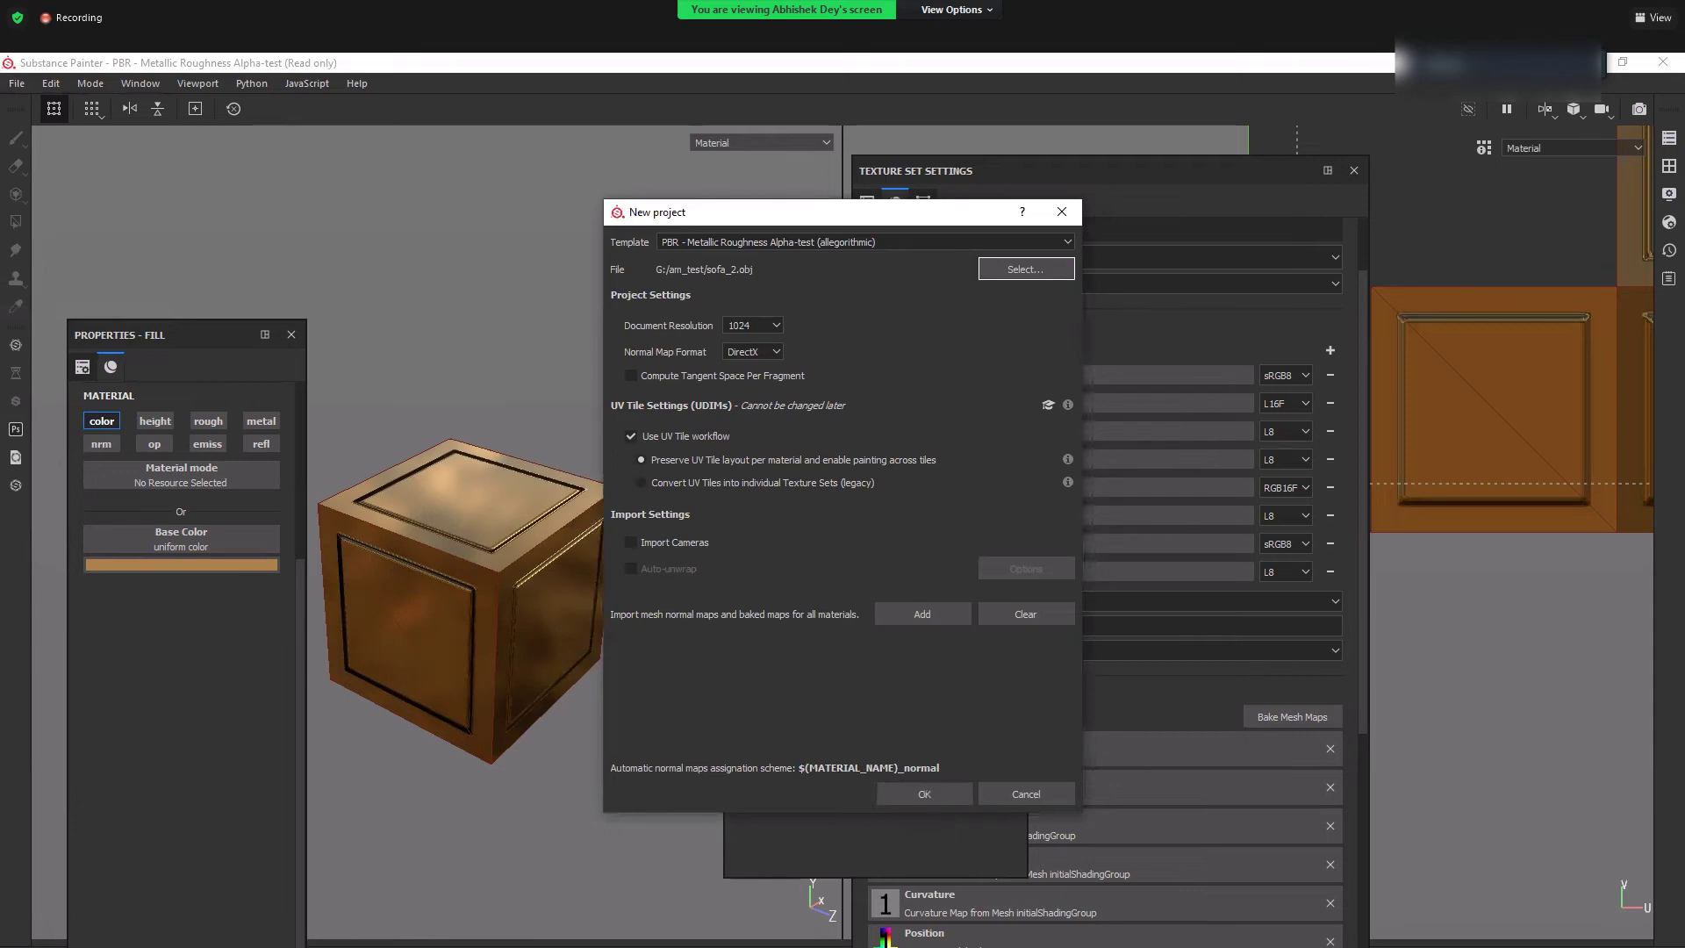
# - Switch to Maya and bring up the Open dialog for loading another scene
pyautogui.hotkey('alt', 'Tab')
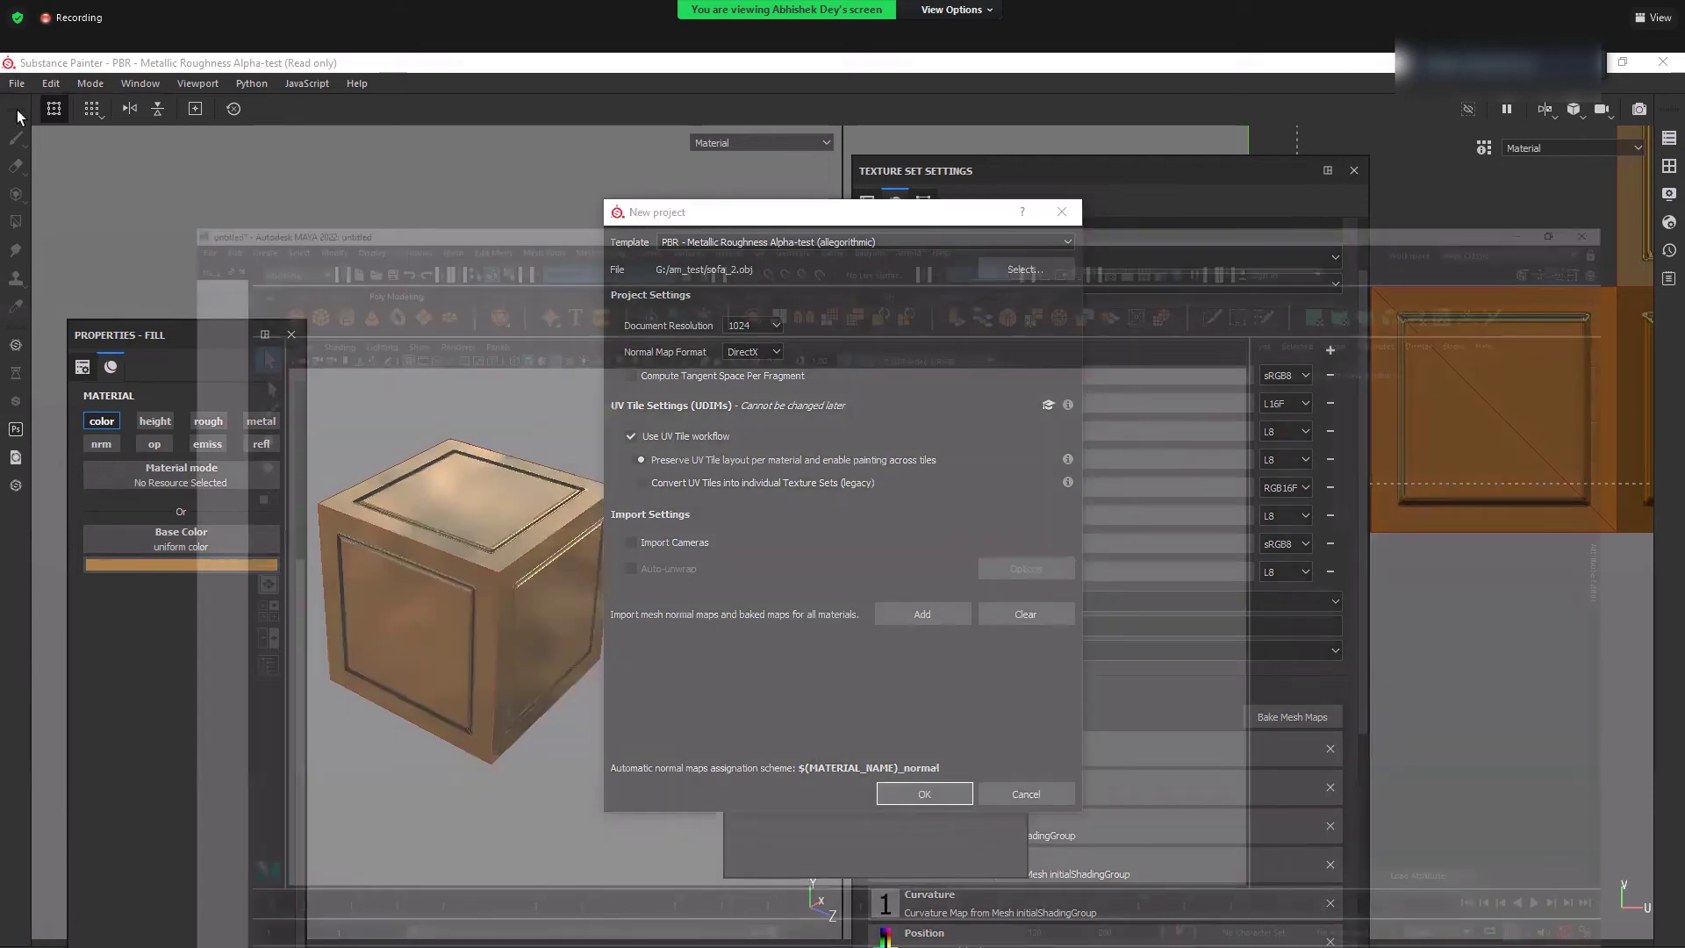
pyautogui.click(15, 81)
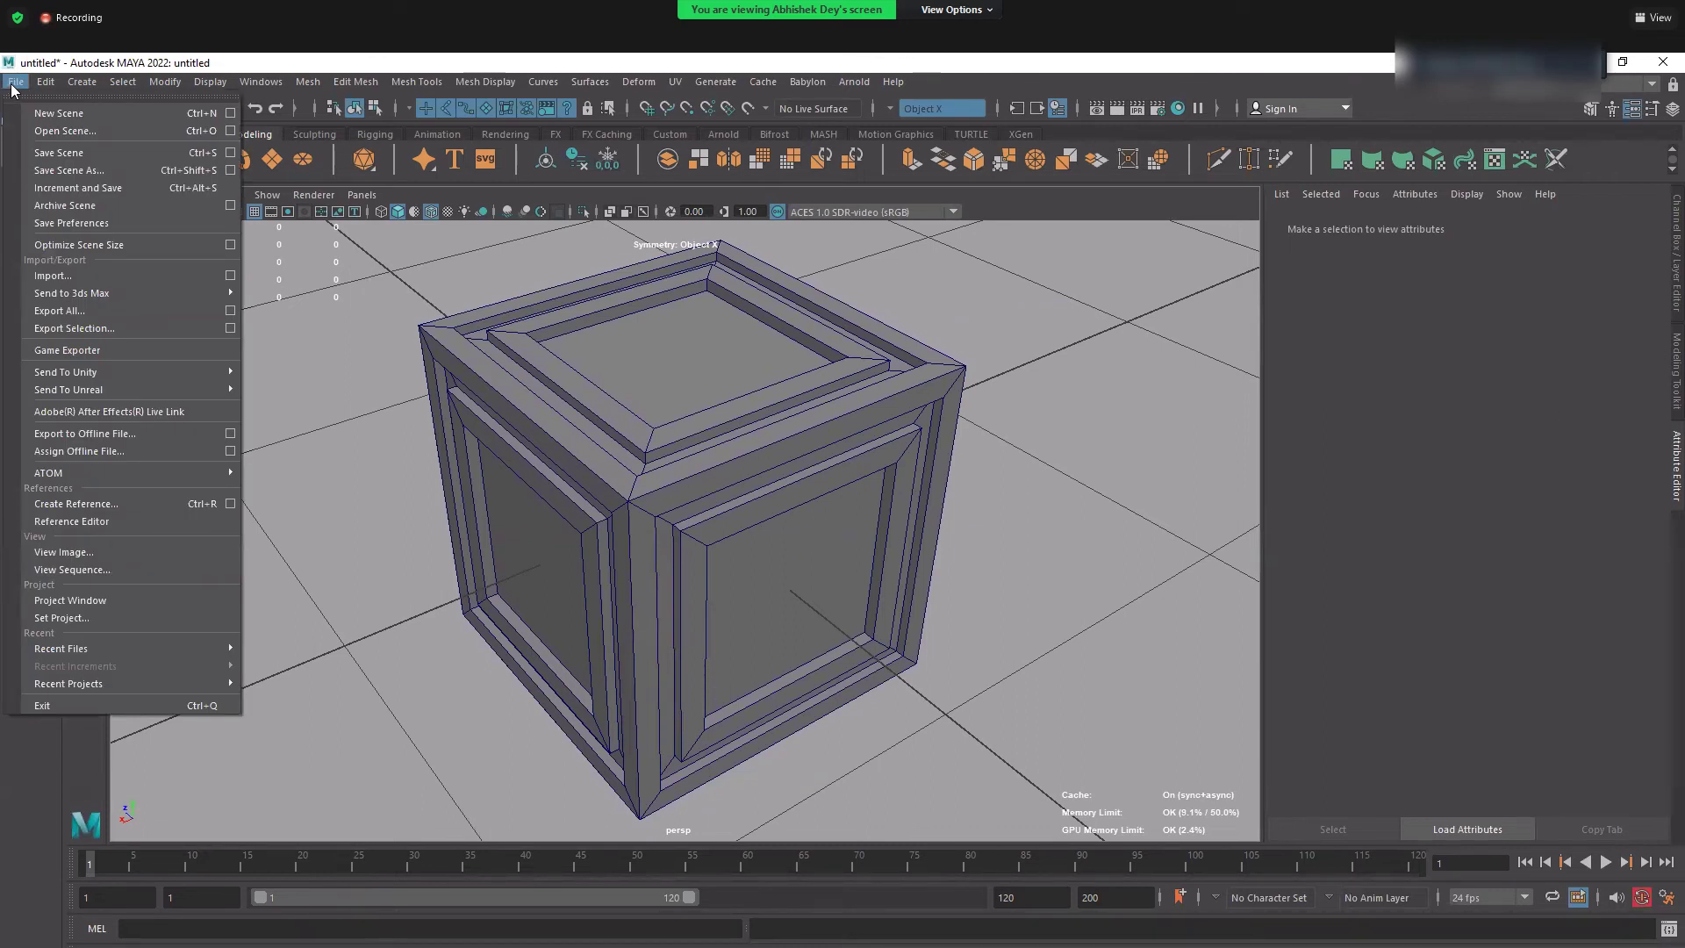
pyautogui.click(19, 79)
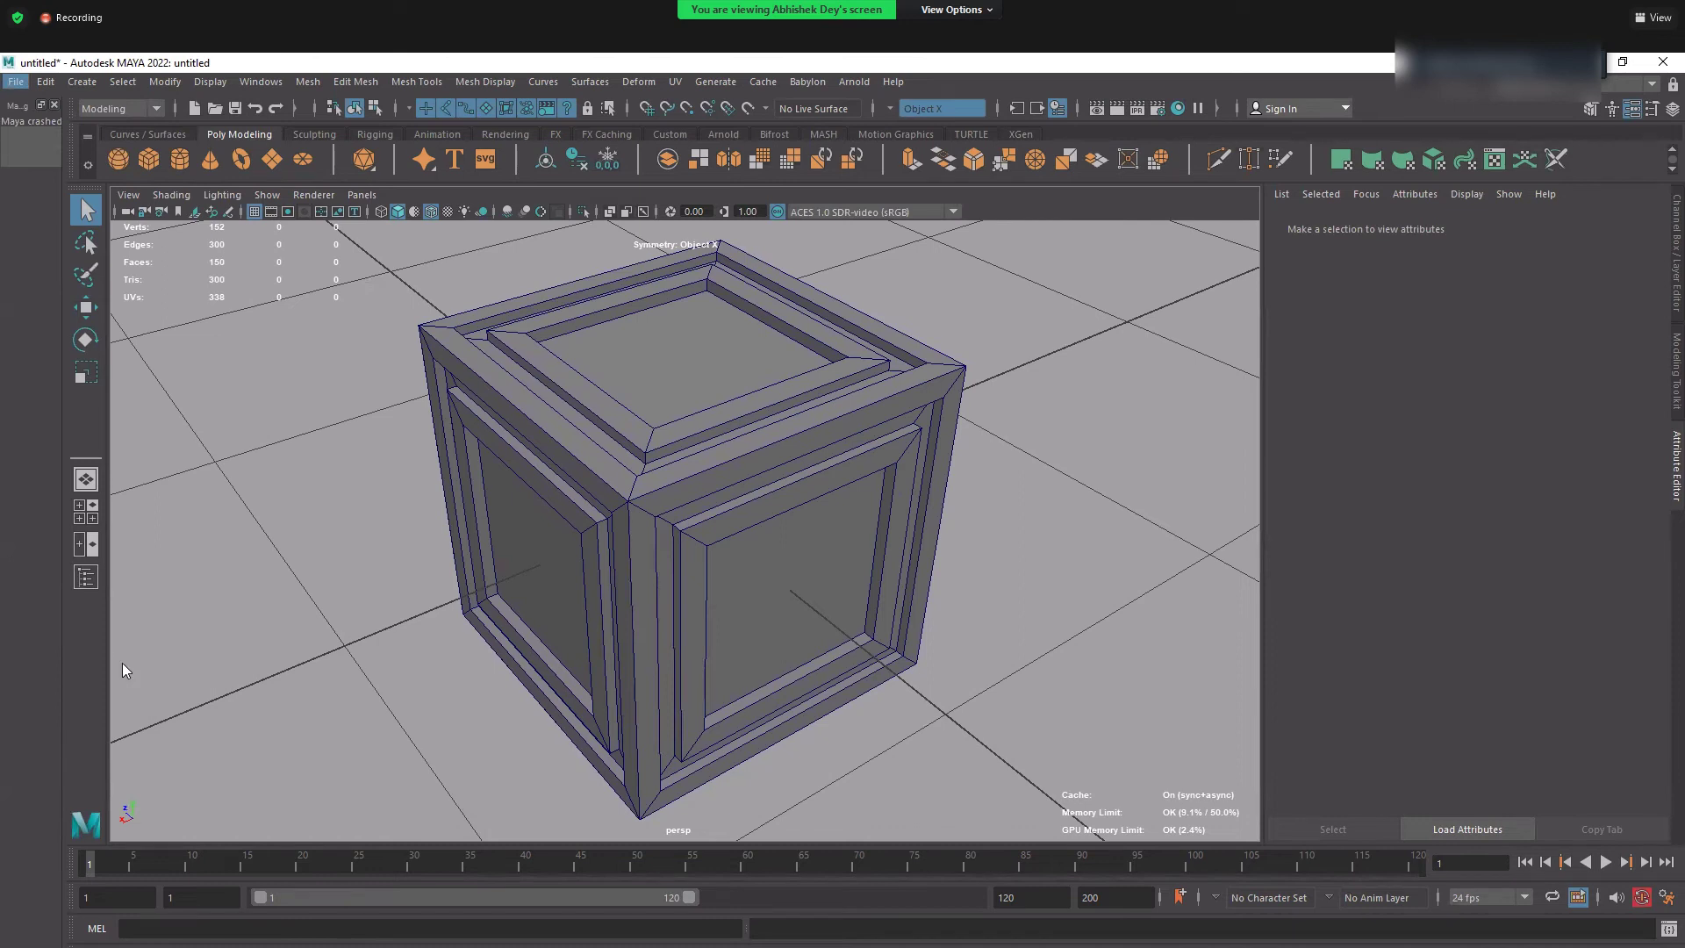
pyautogui.click(673, 700)
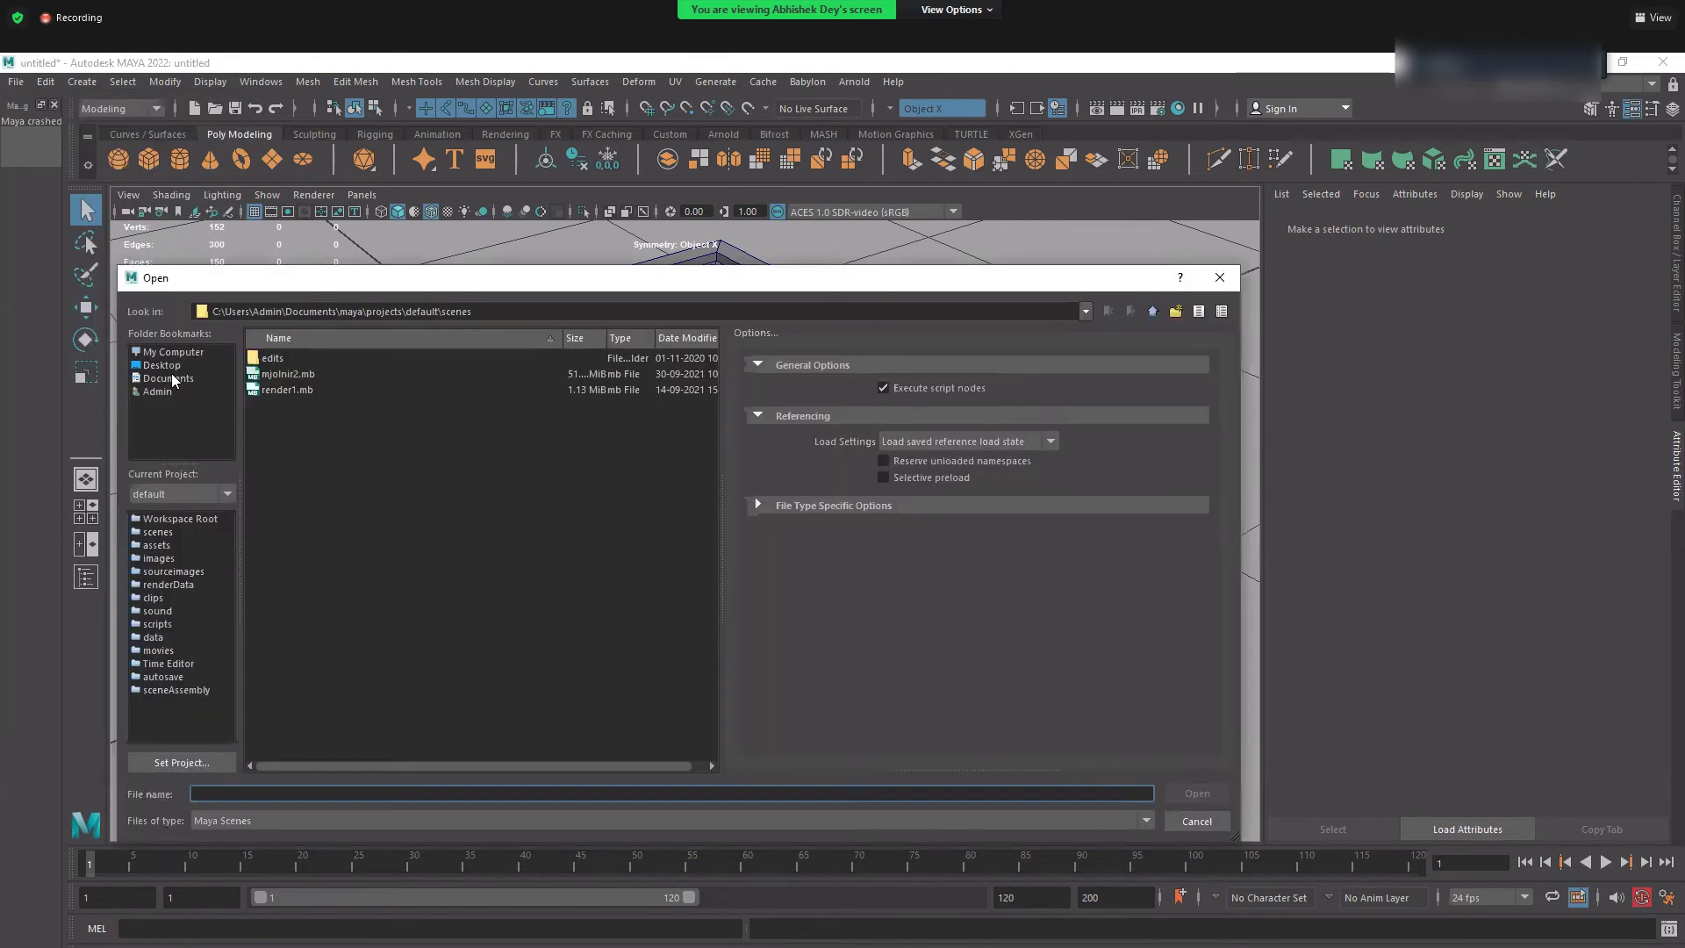
# - Open the scene sofa_final.ma from G:\am_test\Source_Files
pyautogui.click(175, 353)
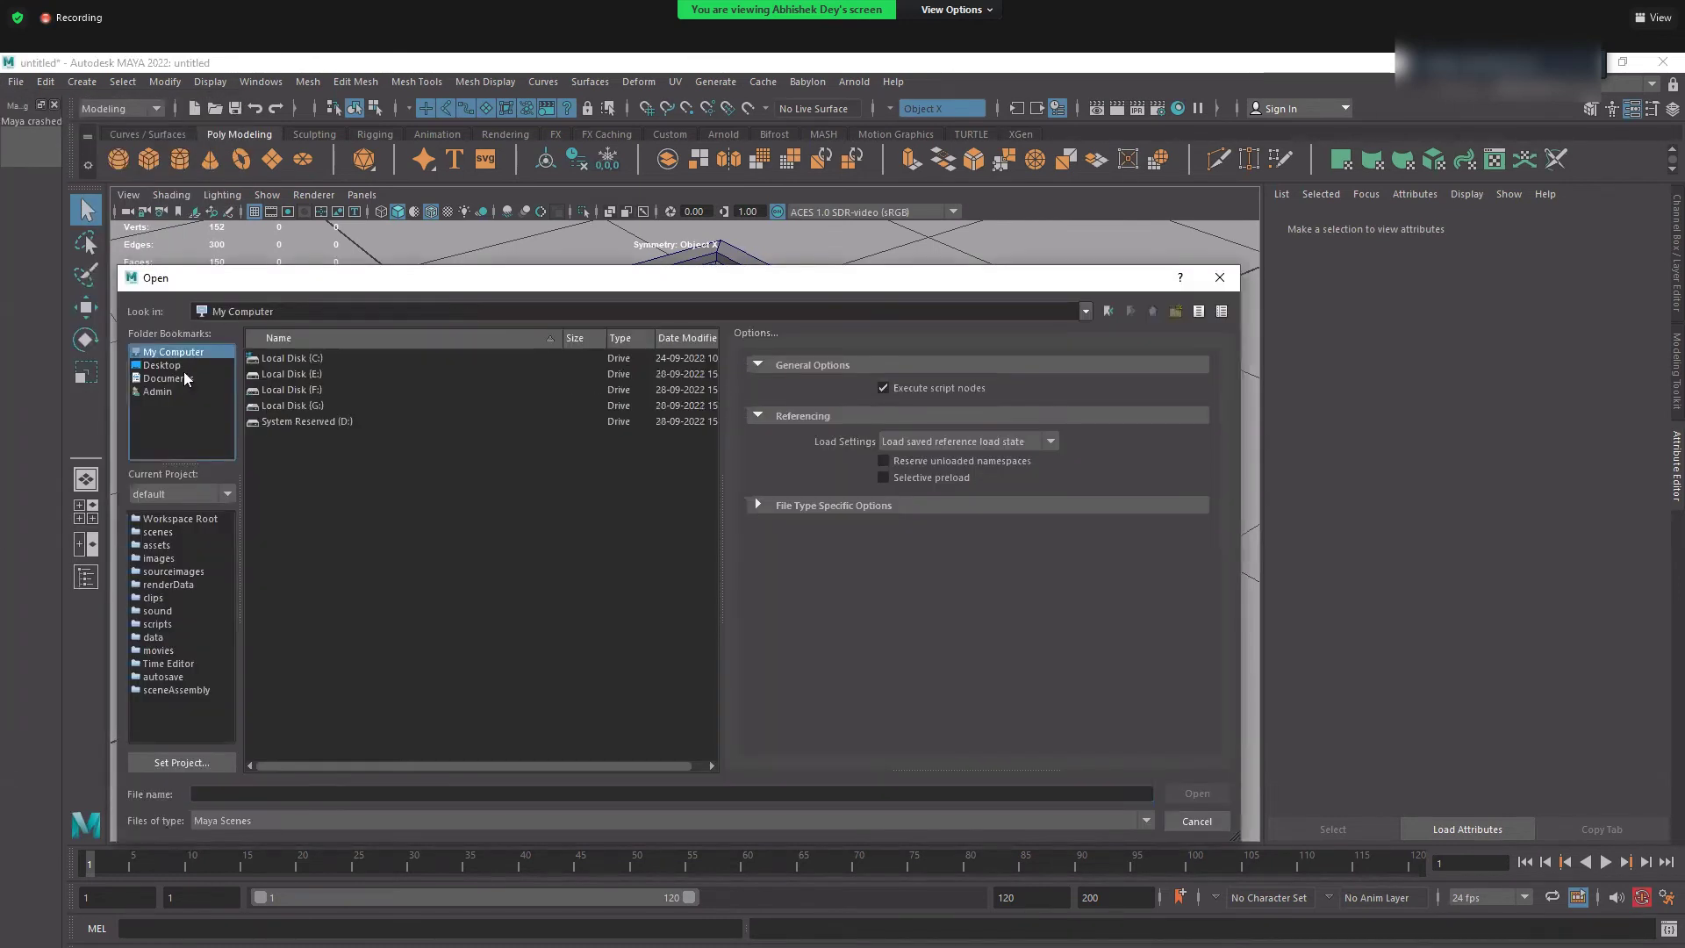
pyautogui.click(169, 366)
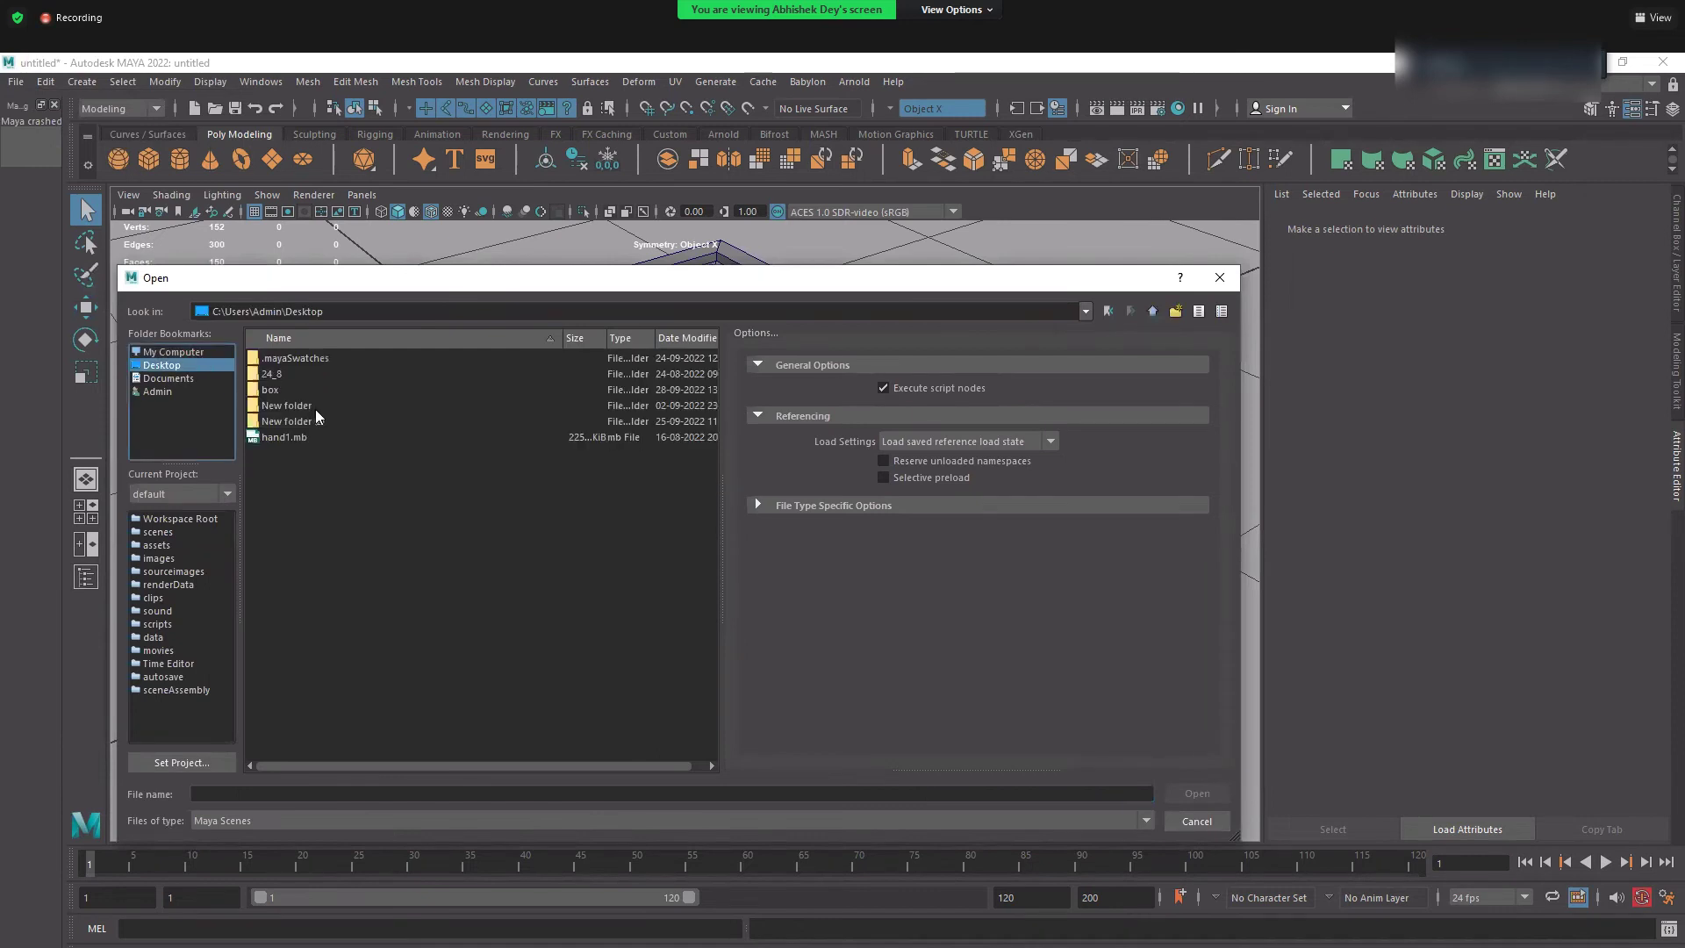
pyautogui.click(303, 401)
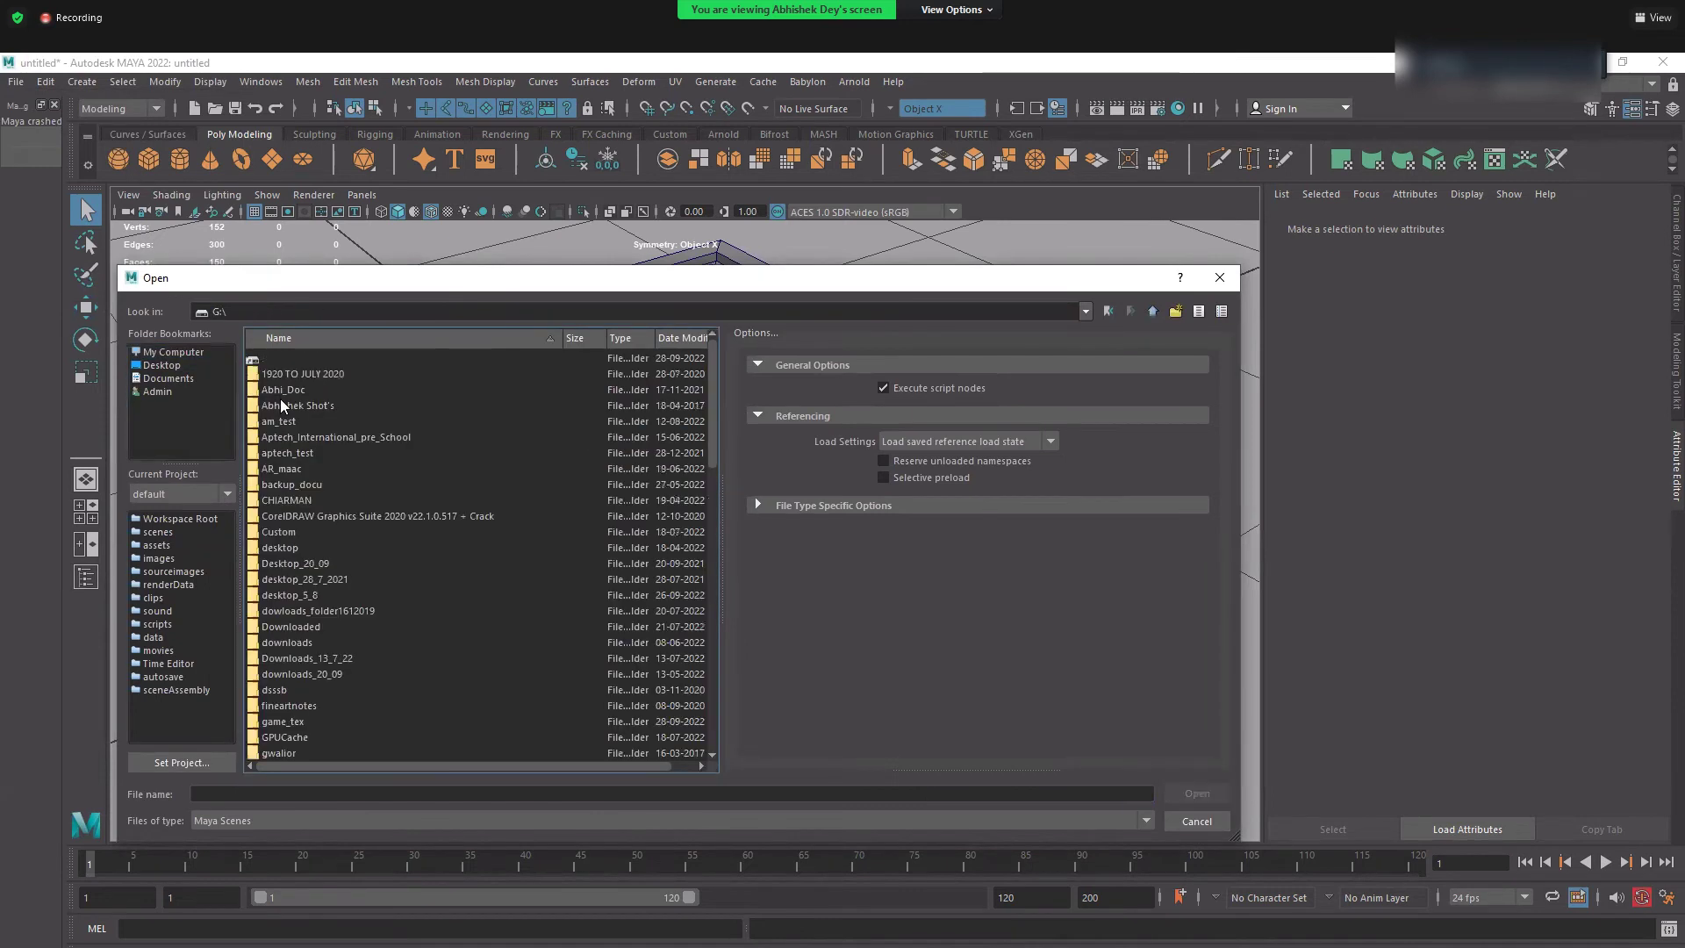
pyautogui.click(286, 421)
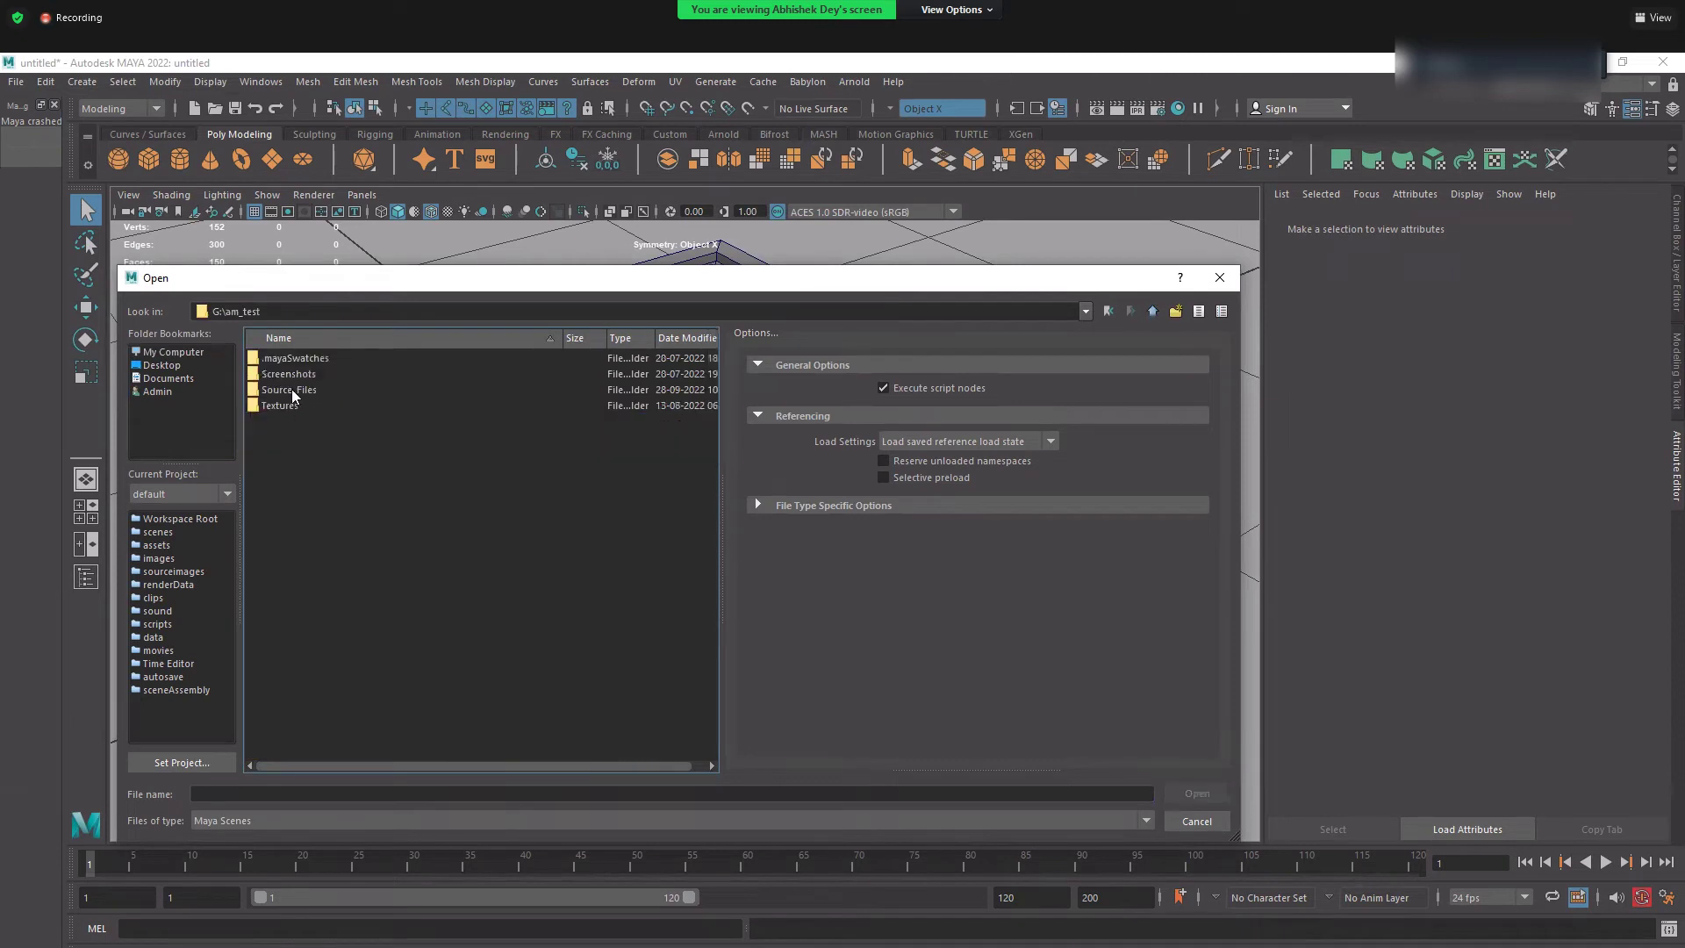
pyautogui.doubleClick(291, 388)
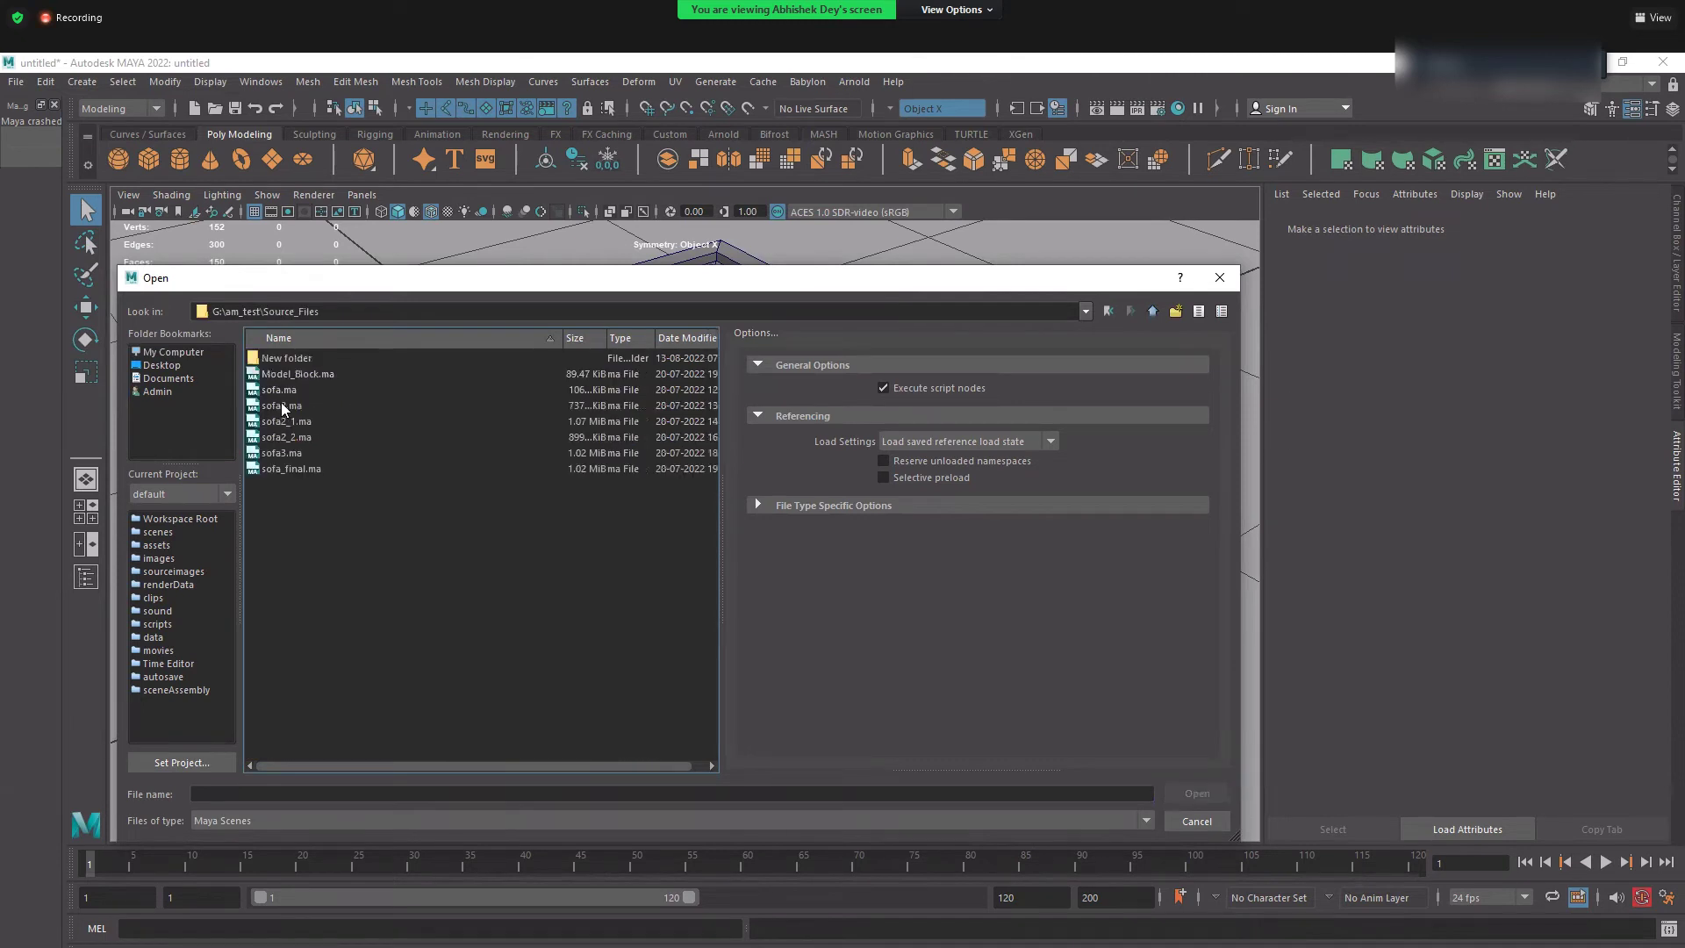
pyautogui.click(297, 469)
pyautogui.click(268, 454)
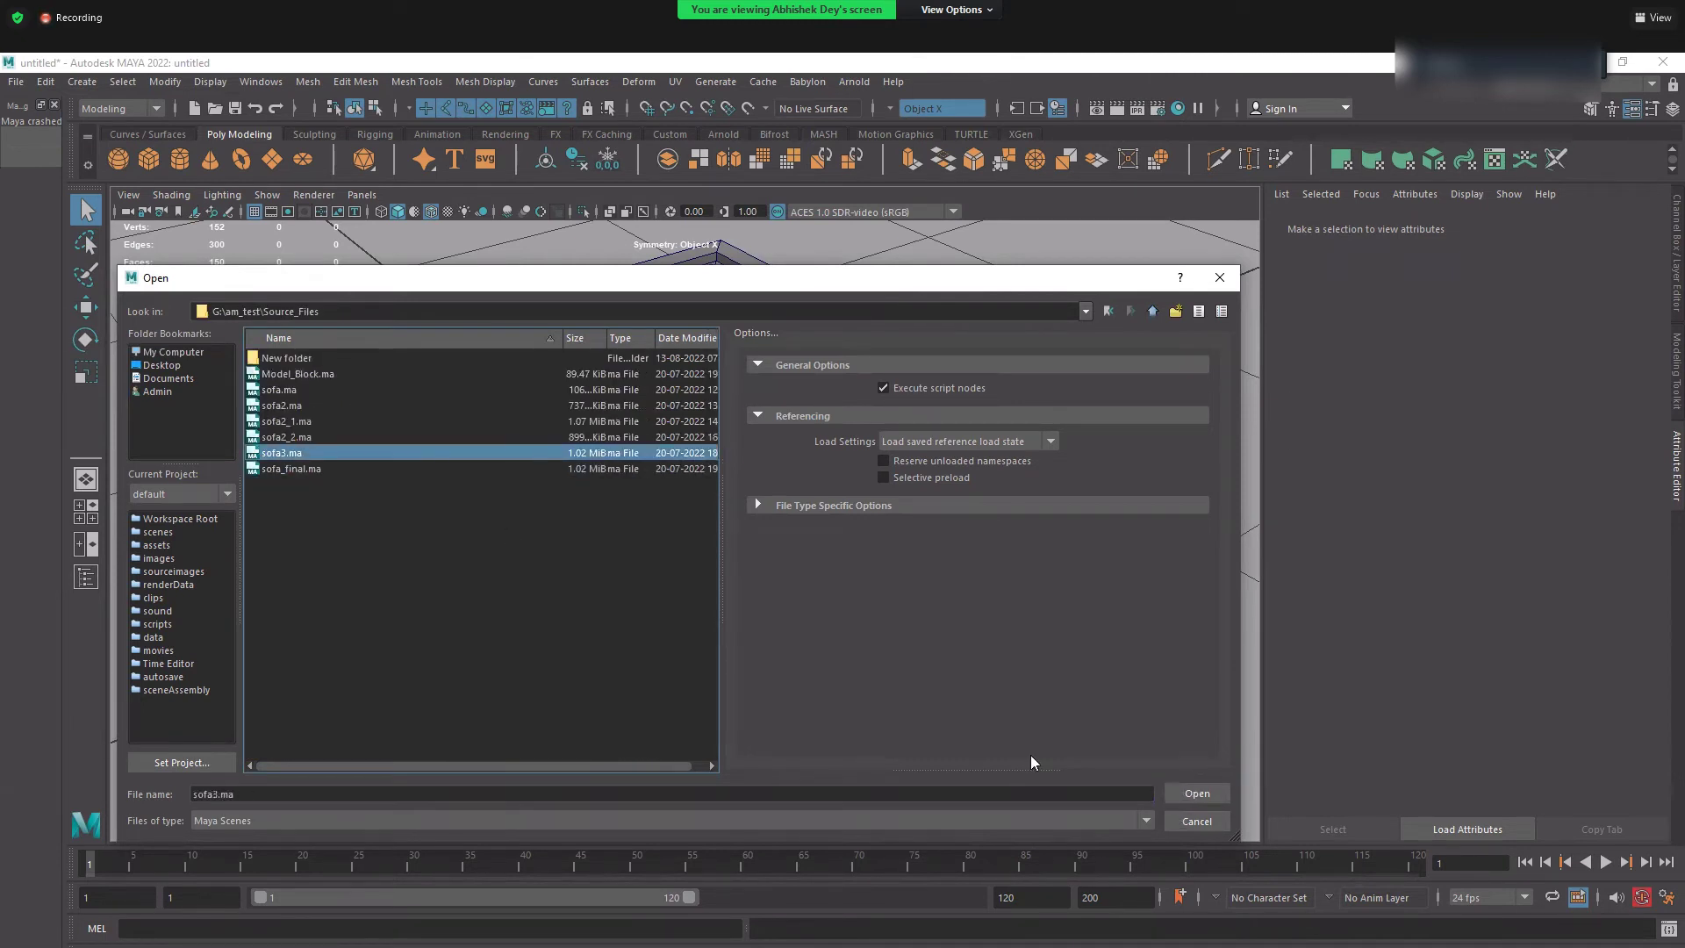
pyautogui.click(316, 470)
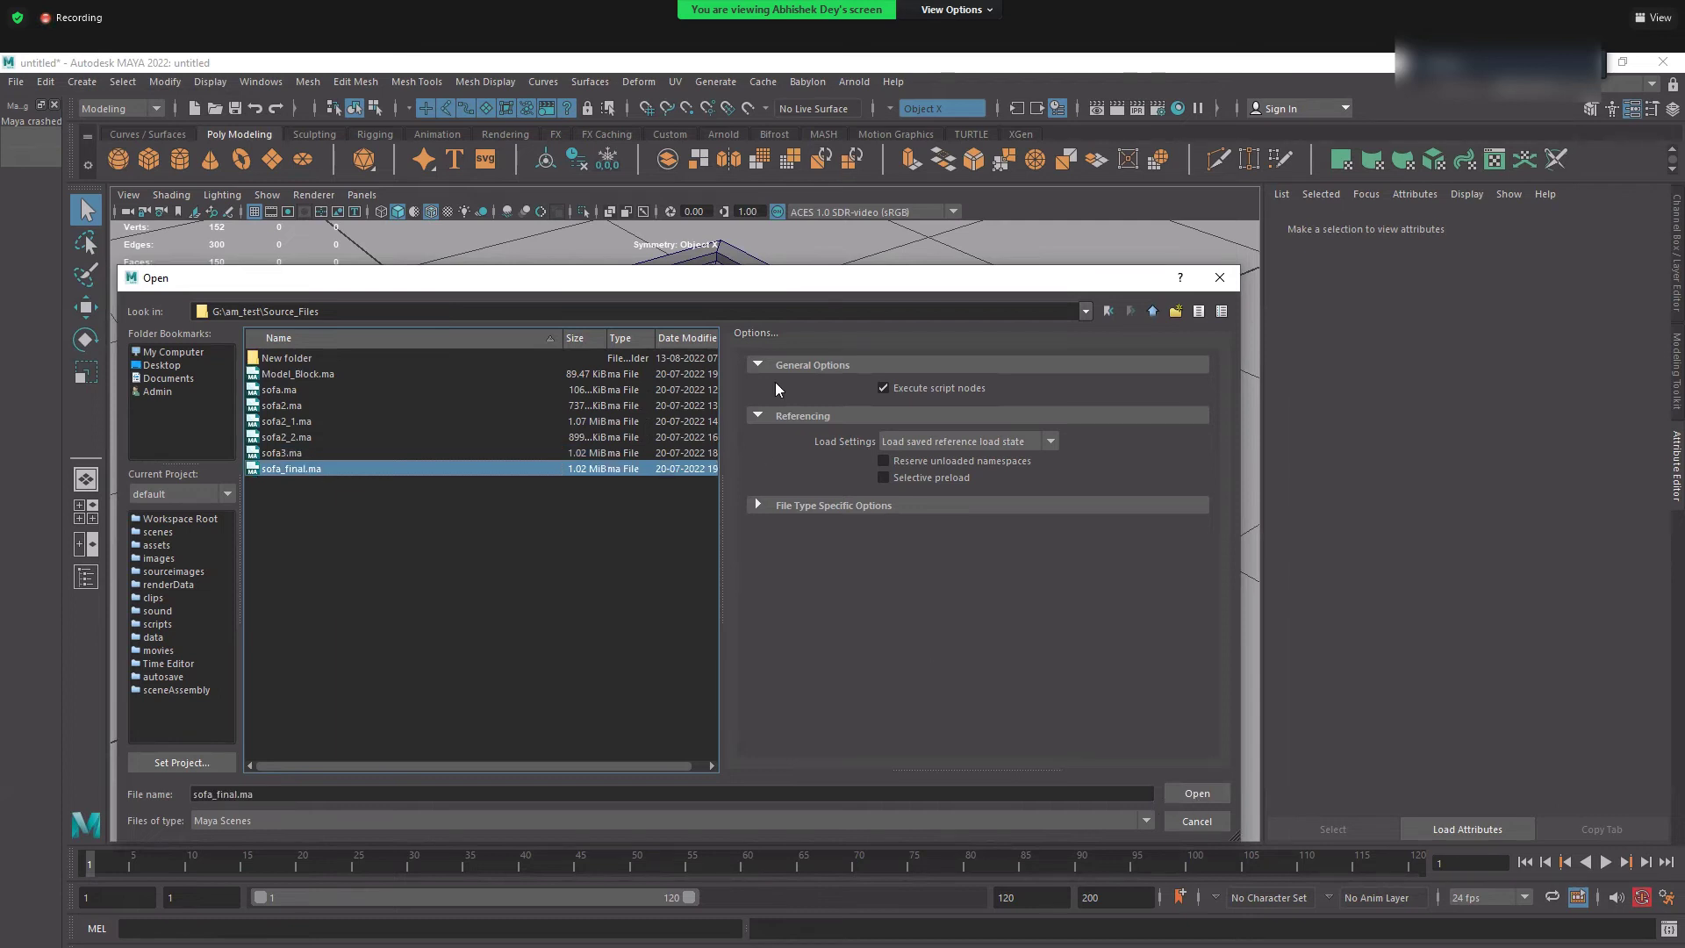
pyautogui.press('Return')
pyautogui.click(853, 520)
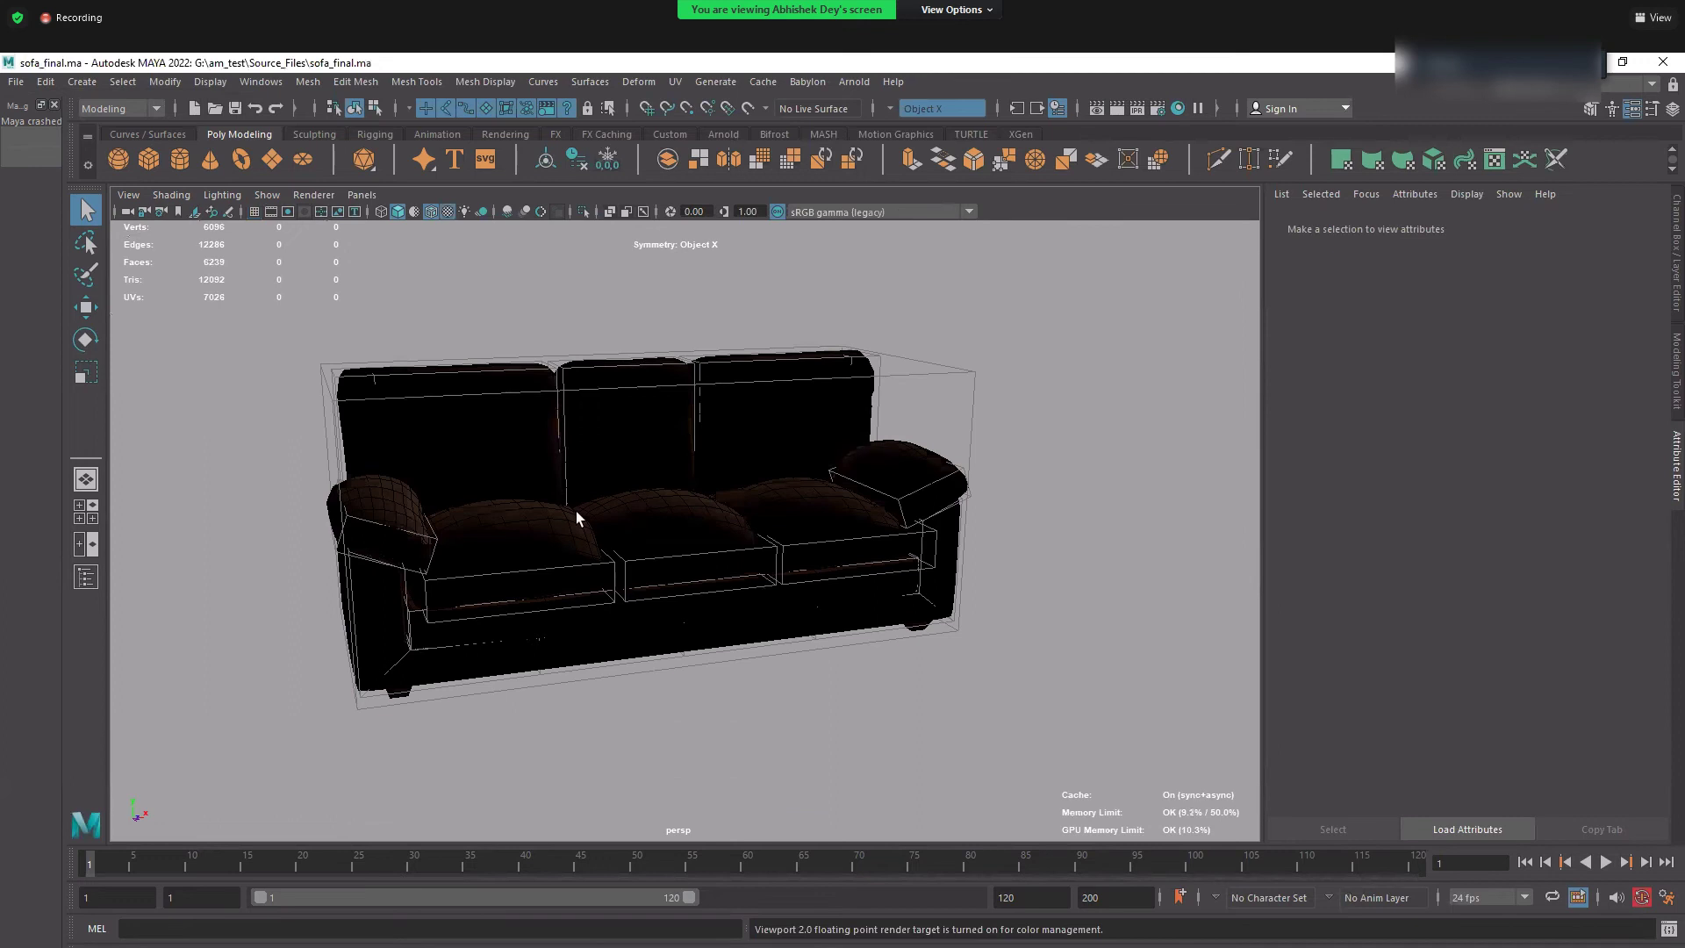
# - Show the sofa in plain shaded display and set its three display layers back to normal, selectable mode
pyautogui.press('5')
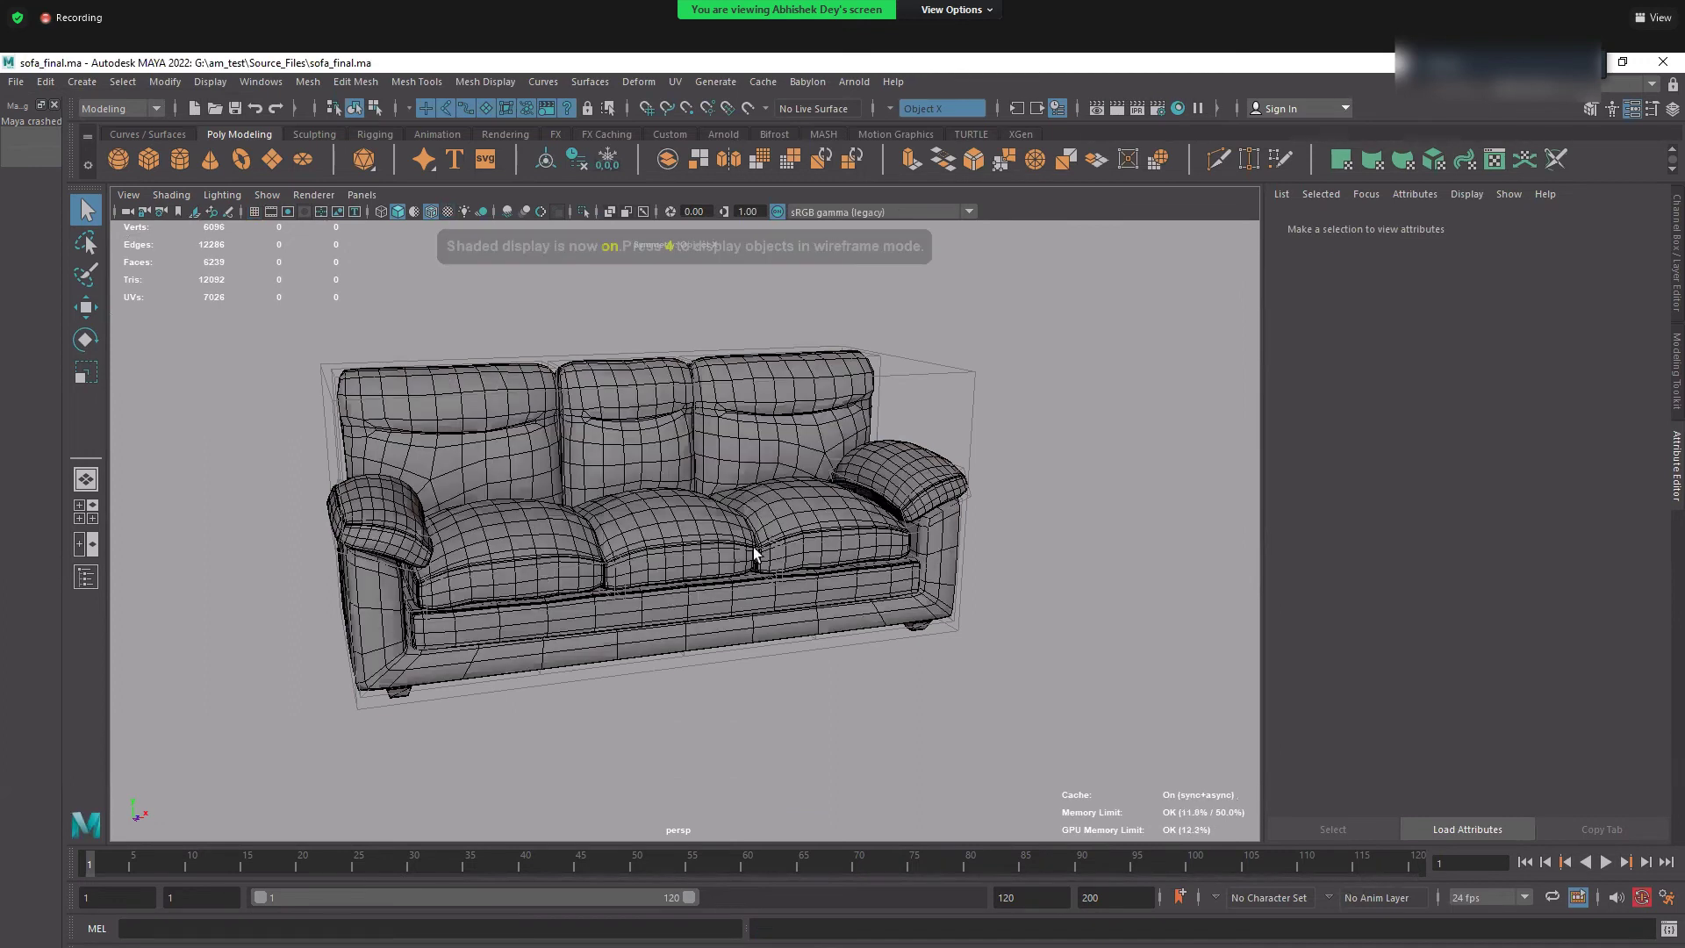
pyautogui.scroll(-3, 755, 553)
pyautogui.click(1630, 111)
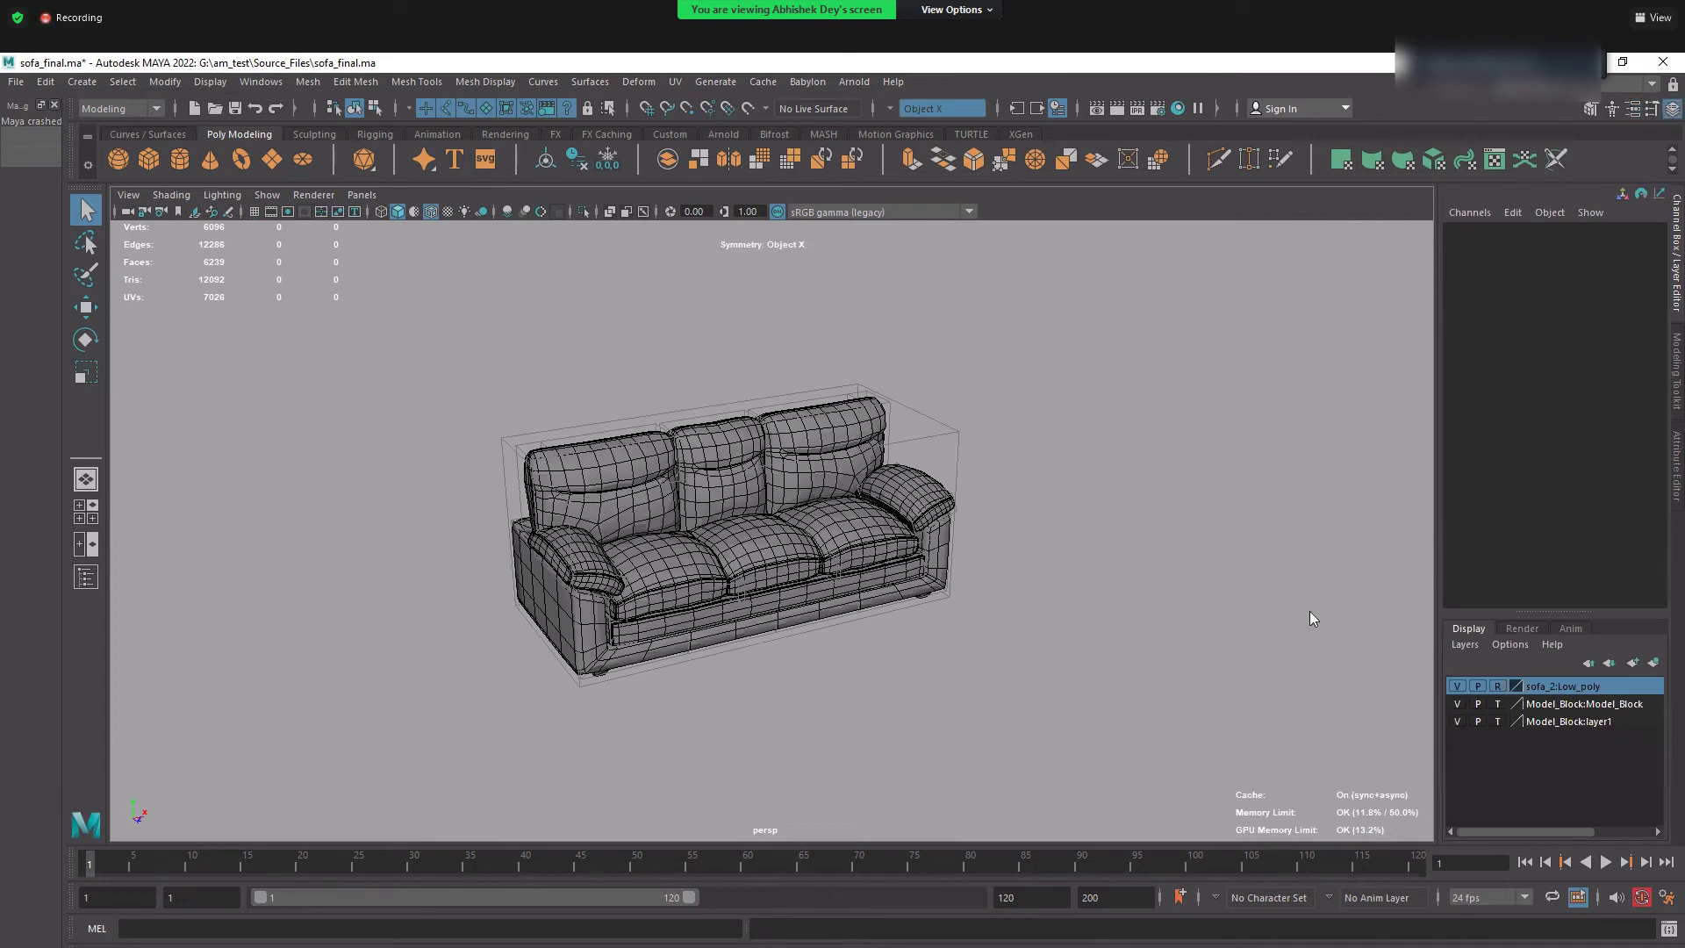
pyautogui.click(1504, 702)
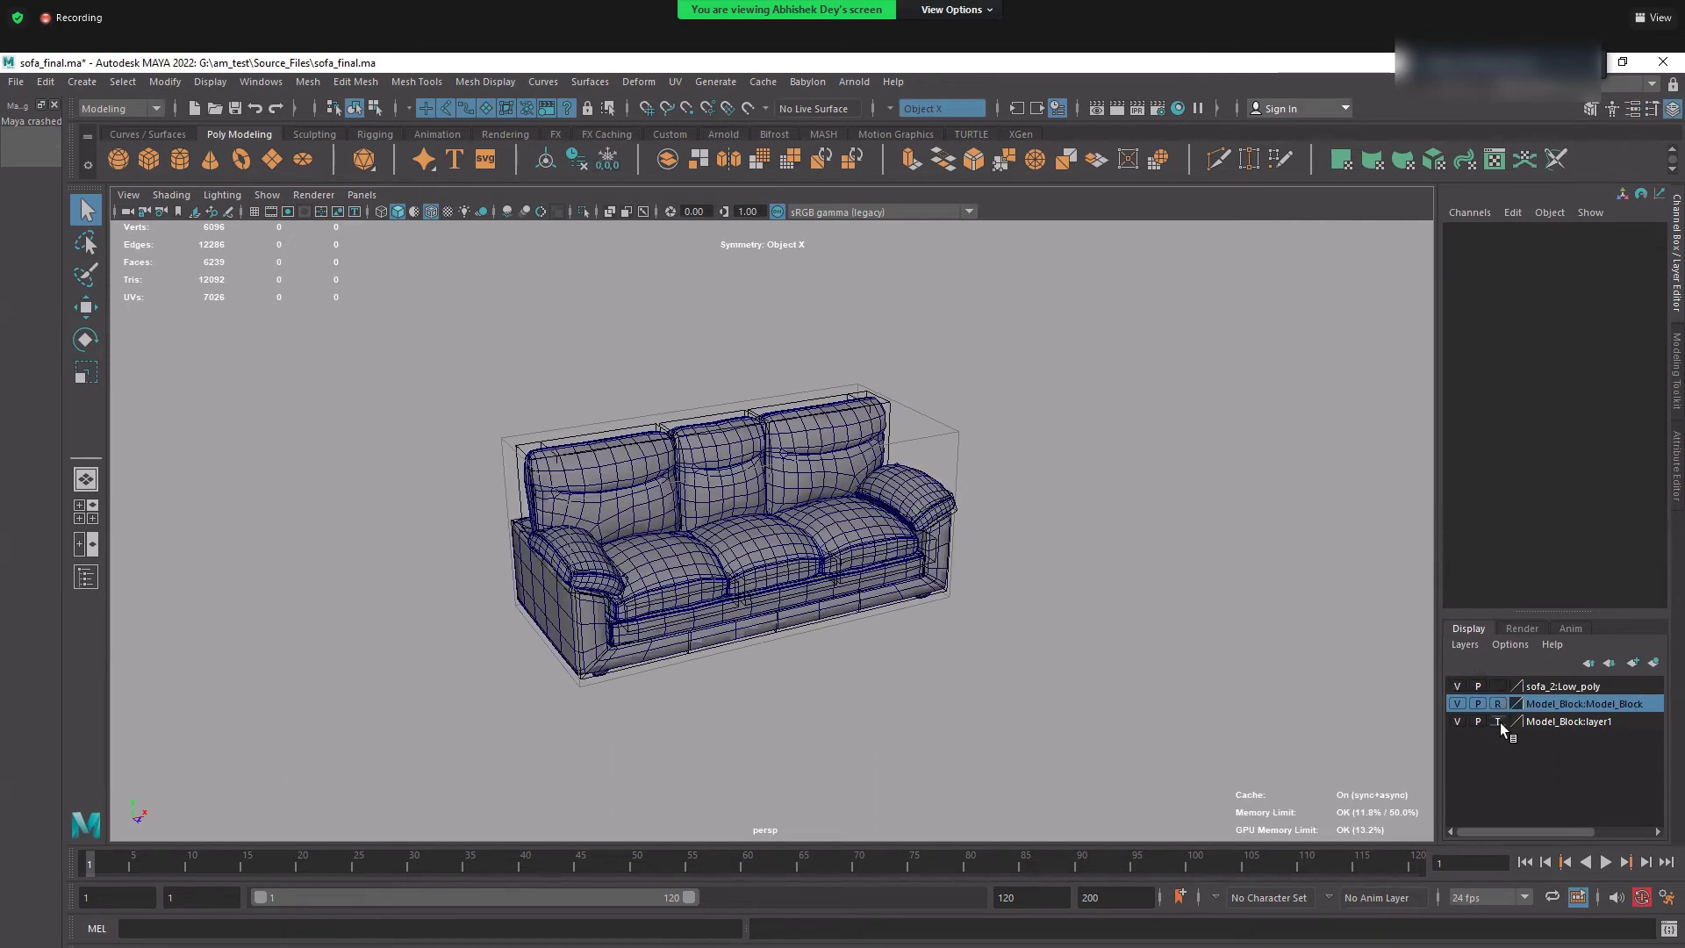
pyautogui.click(1499, 721)
pyautogui.click(1498, 720)
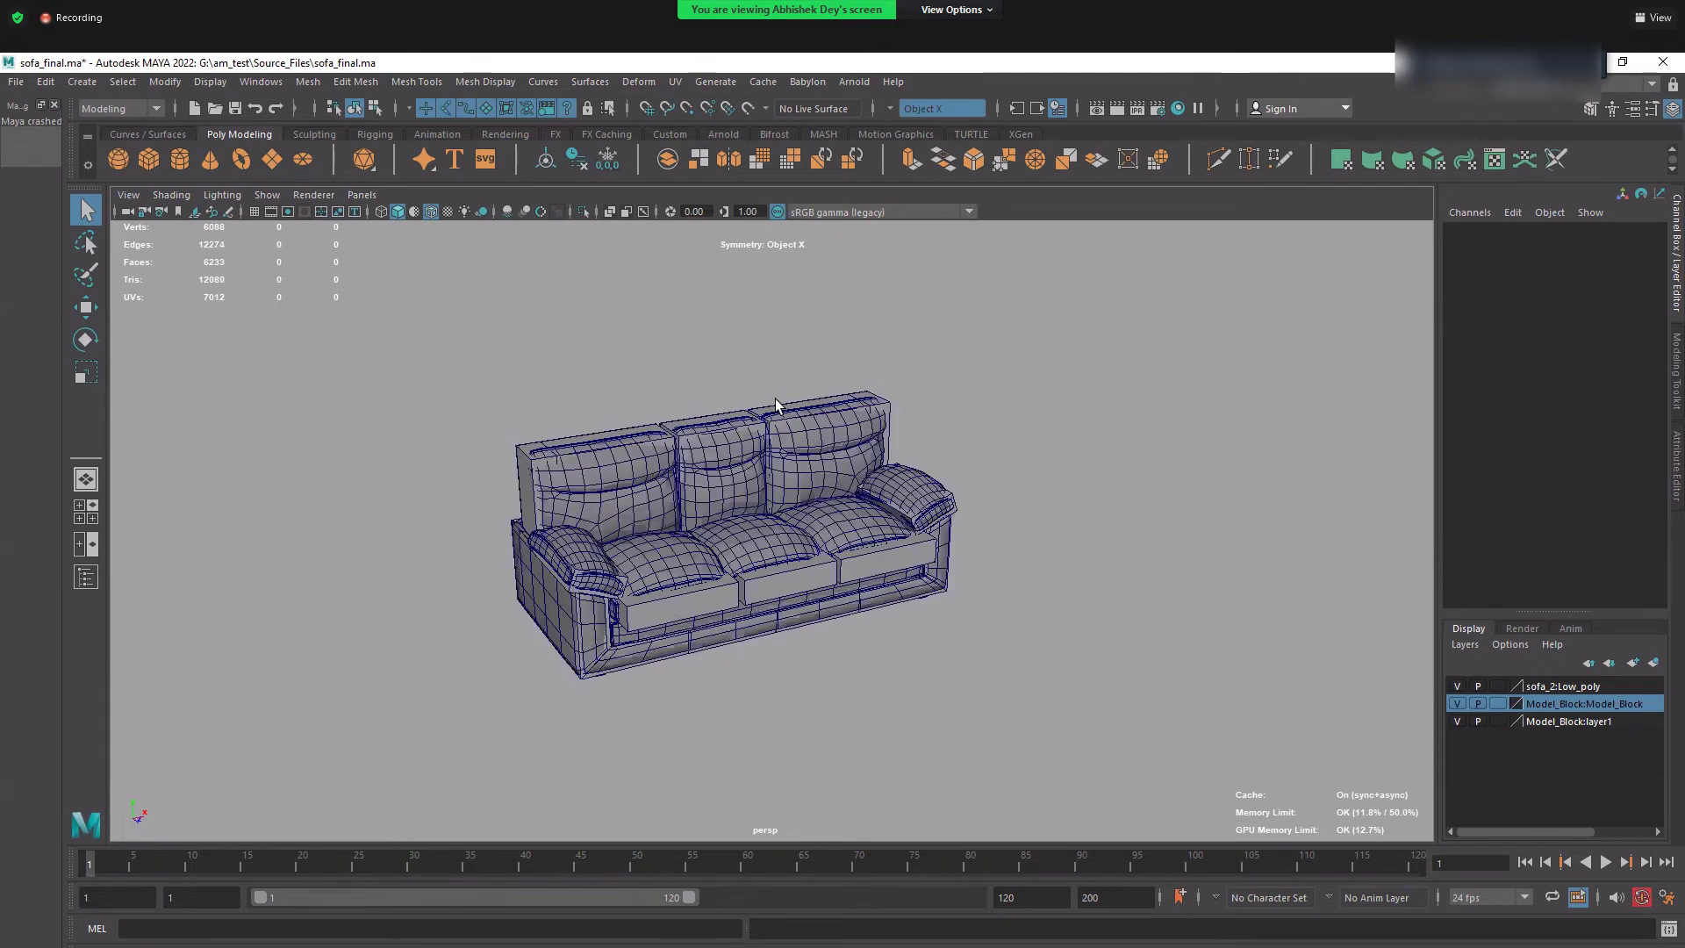
# - Hide the Model_Block:Model_Block and Model_Block:layer1 layers, then select the low-poly sofa mesh and examine it
pyautogui.click(1458, 704)
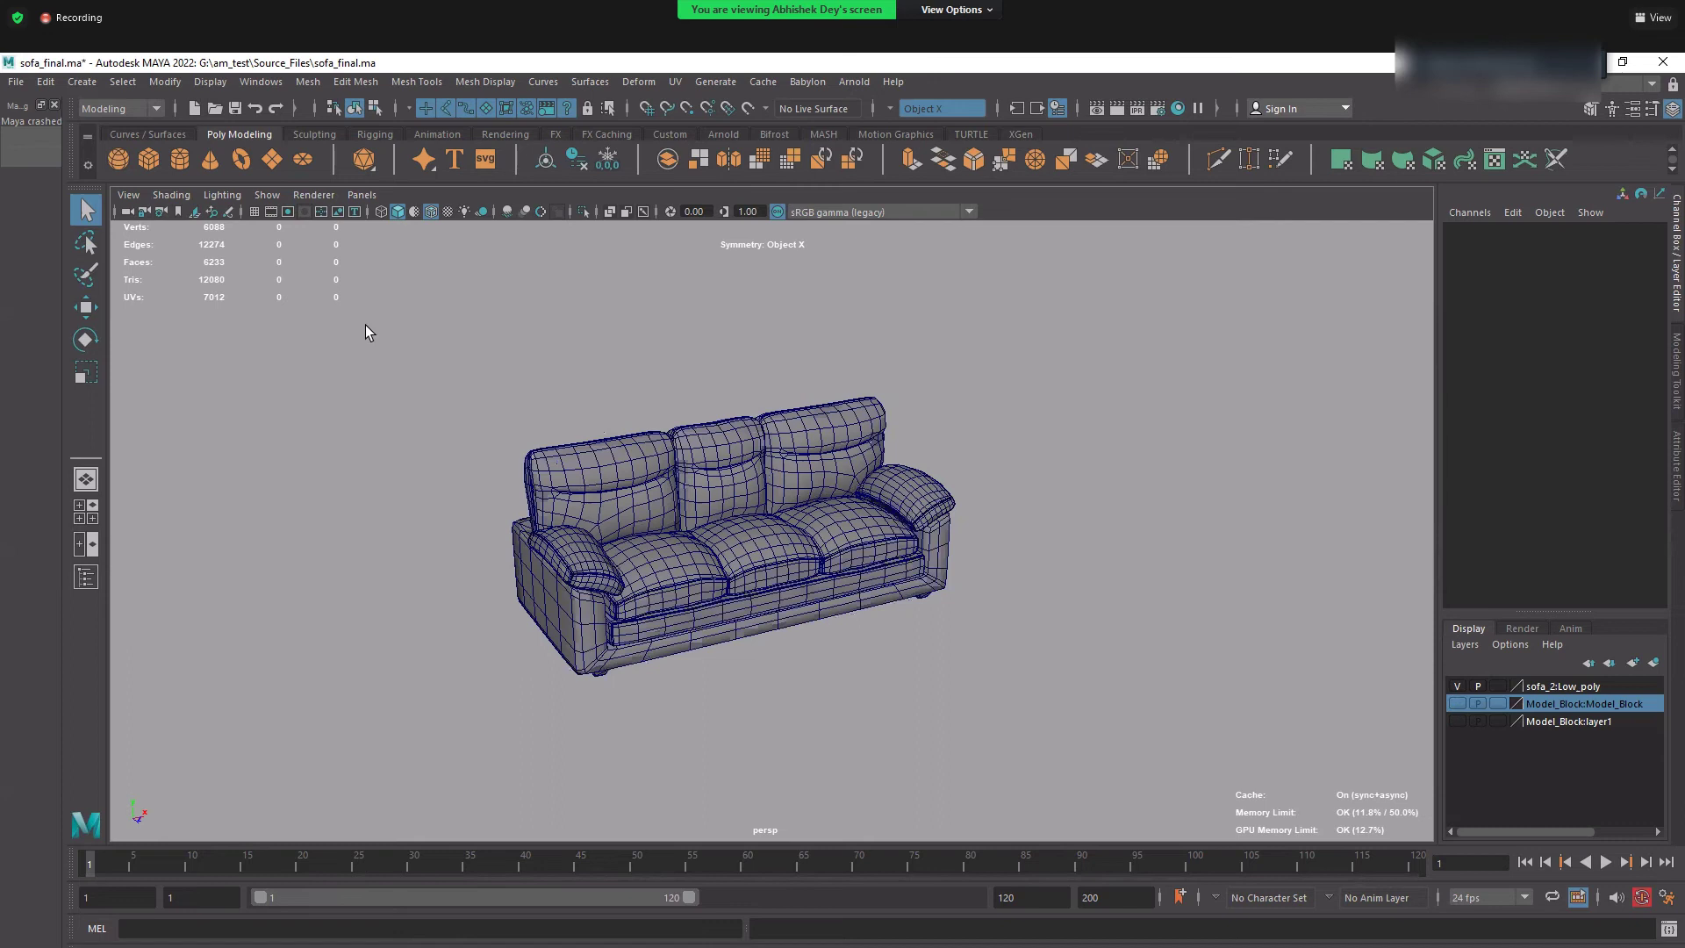
pyautogui.click(650, 508)
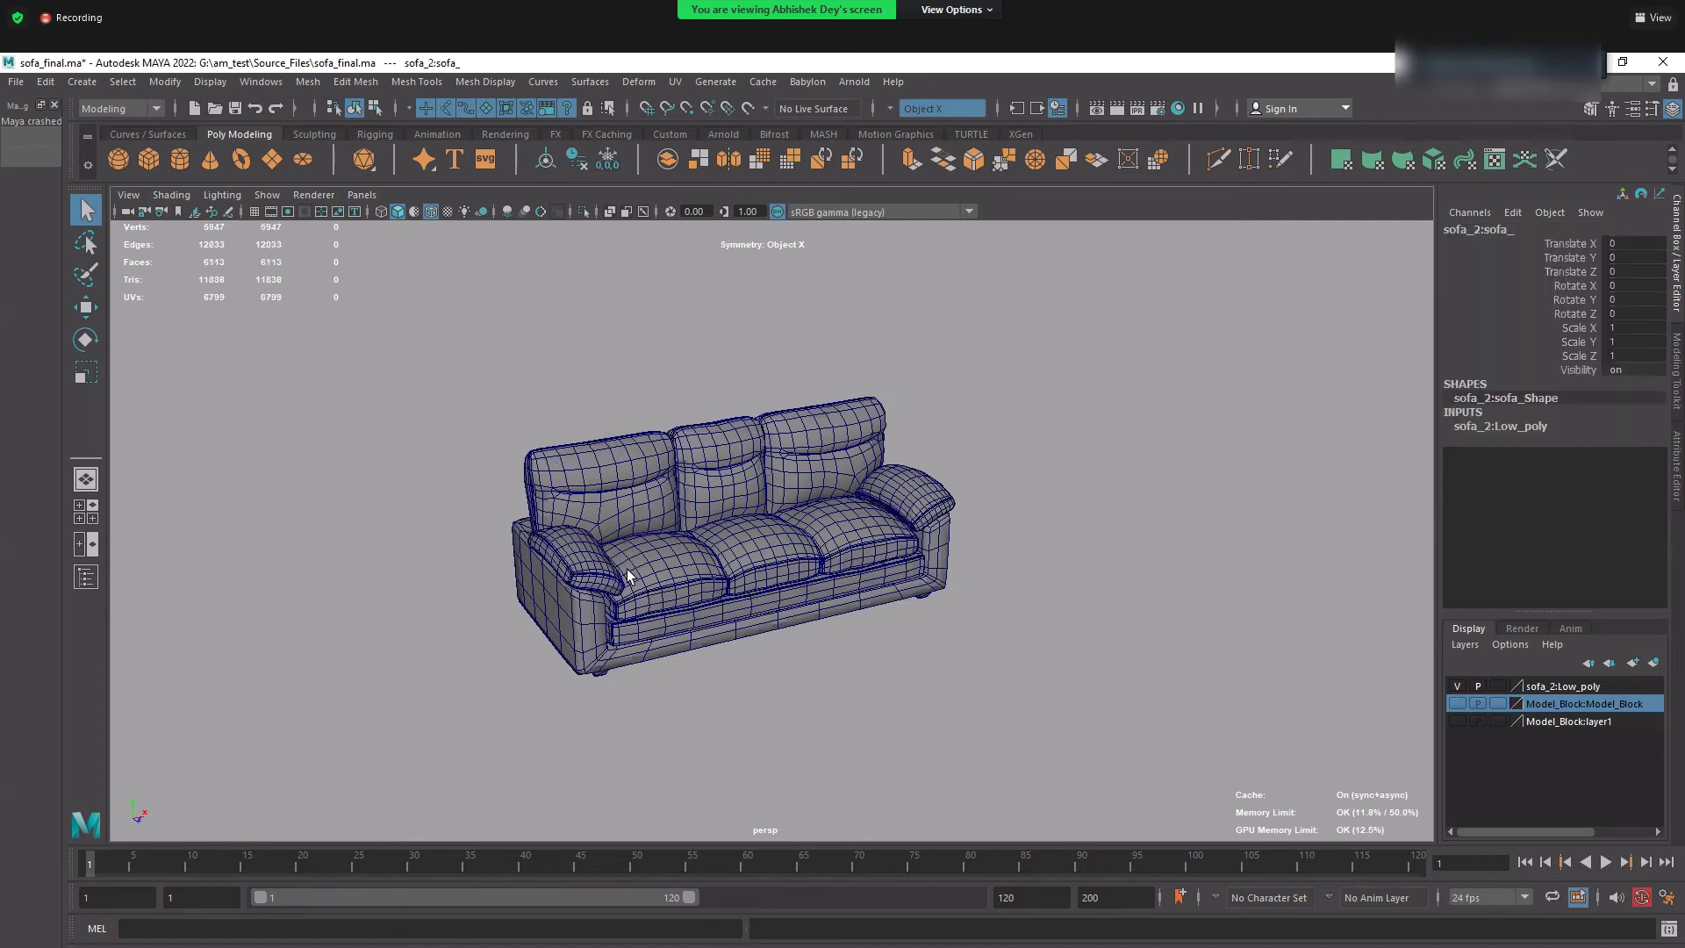
pyautogui.press('f')
pyautogui.moveTo(490, 346); pyautogui.dragTo(963, 330, button='right')
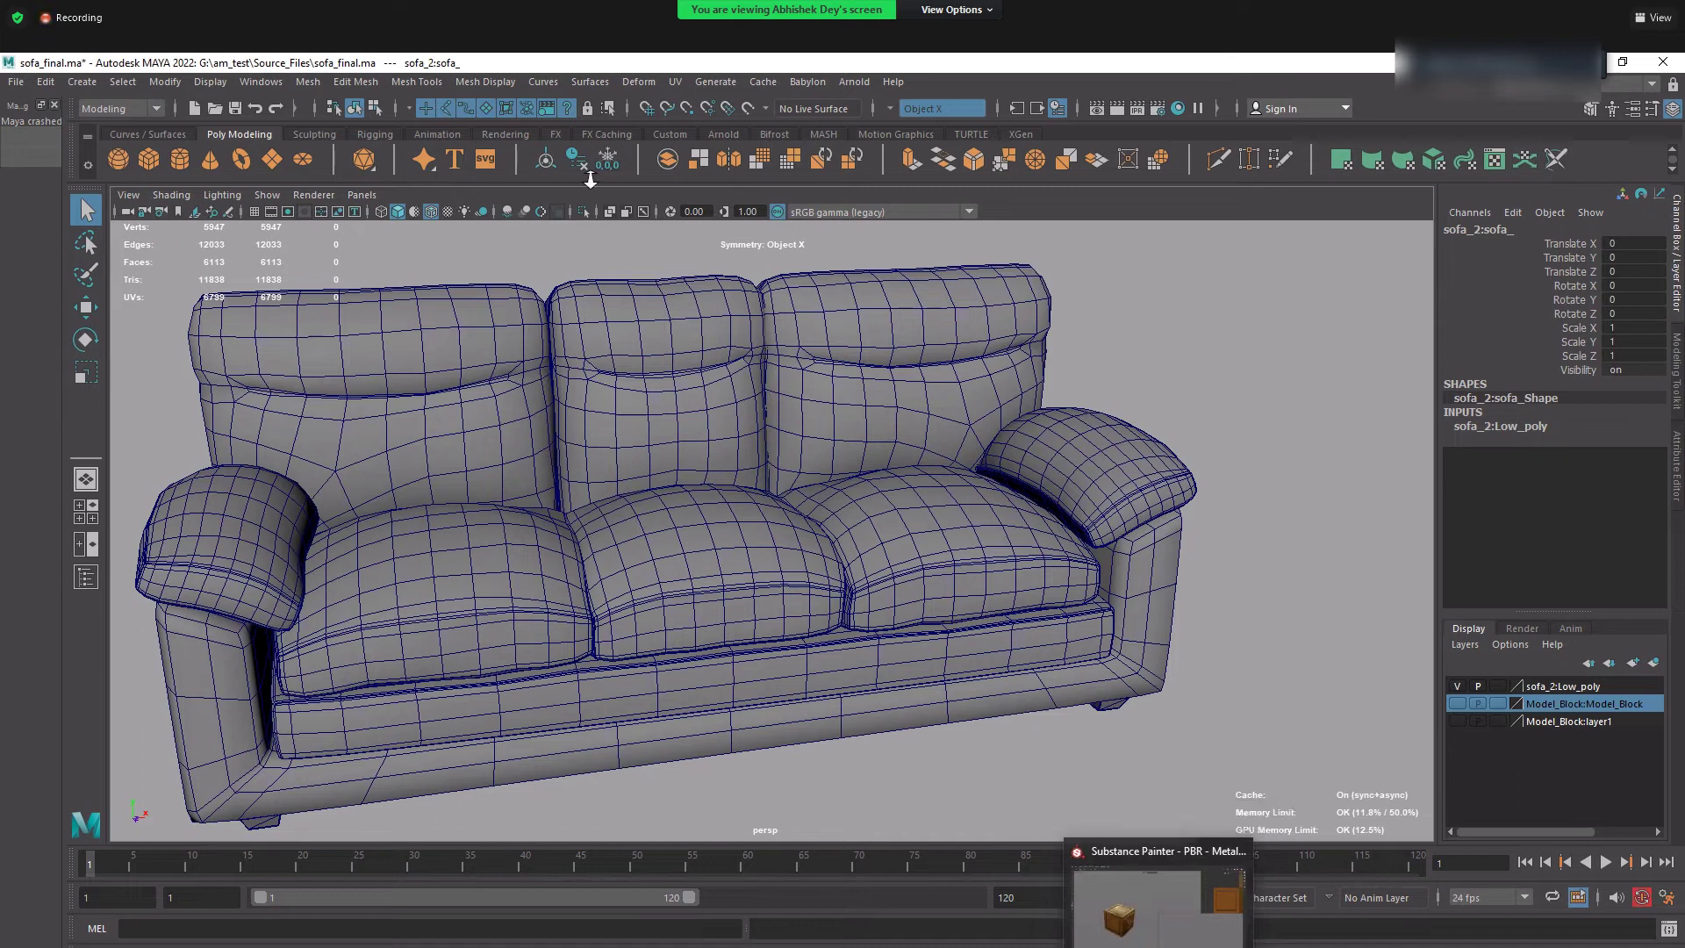
pyautogui.scroll(-8, 614, 509)
pyautogui.keyDown('alt'); pyautogui.moveTo(614, 509); pyautogui.dragTo(1050, 817); pyautogui.keyUp('alt')
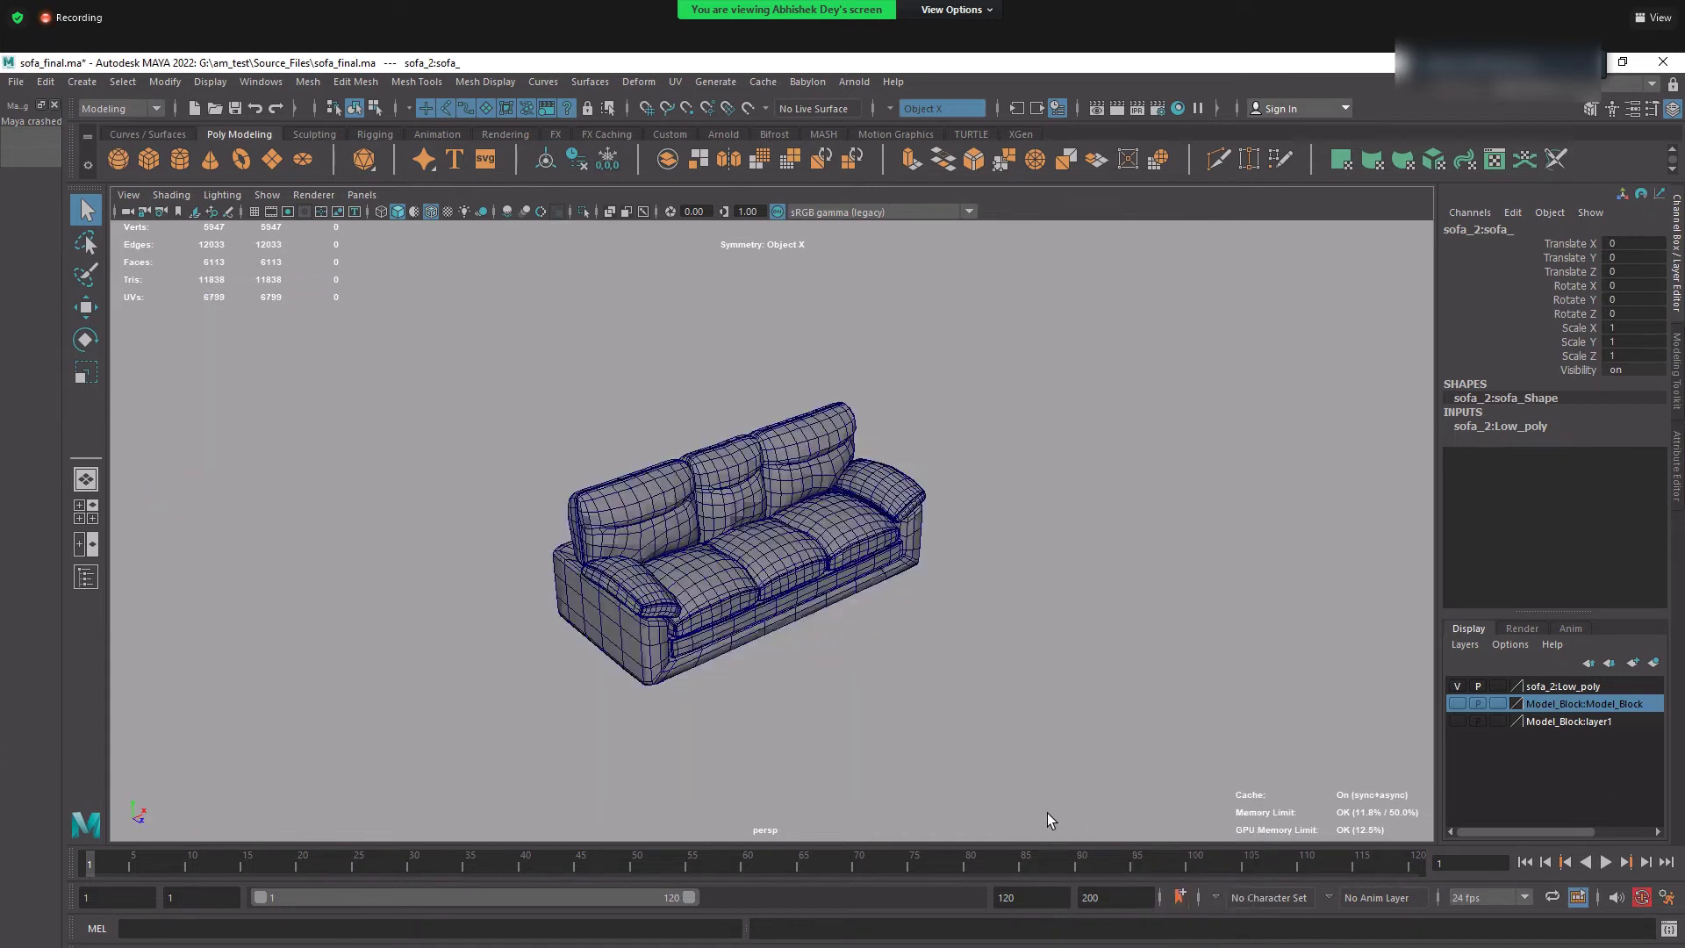
# - Show the attributes of the sofa mesh's assigned sofa_2:Sofa material
pyautogui.rightClick(748, 473)
pyautogui.moveTo(761, 473); pyautogui.dragTo(767, 462, button='right')
pyautogui.click(1638, 108)
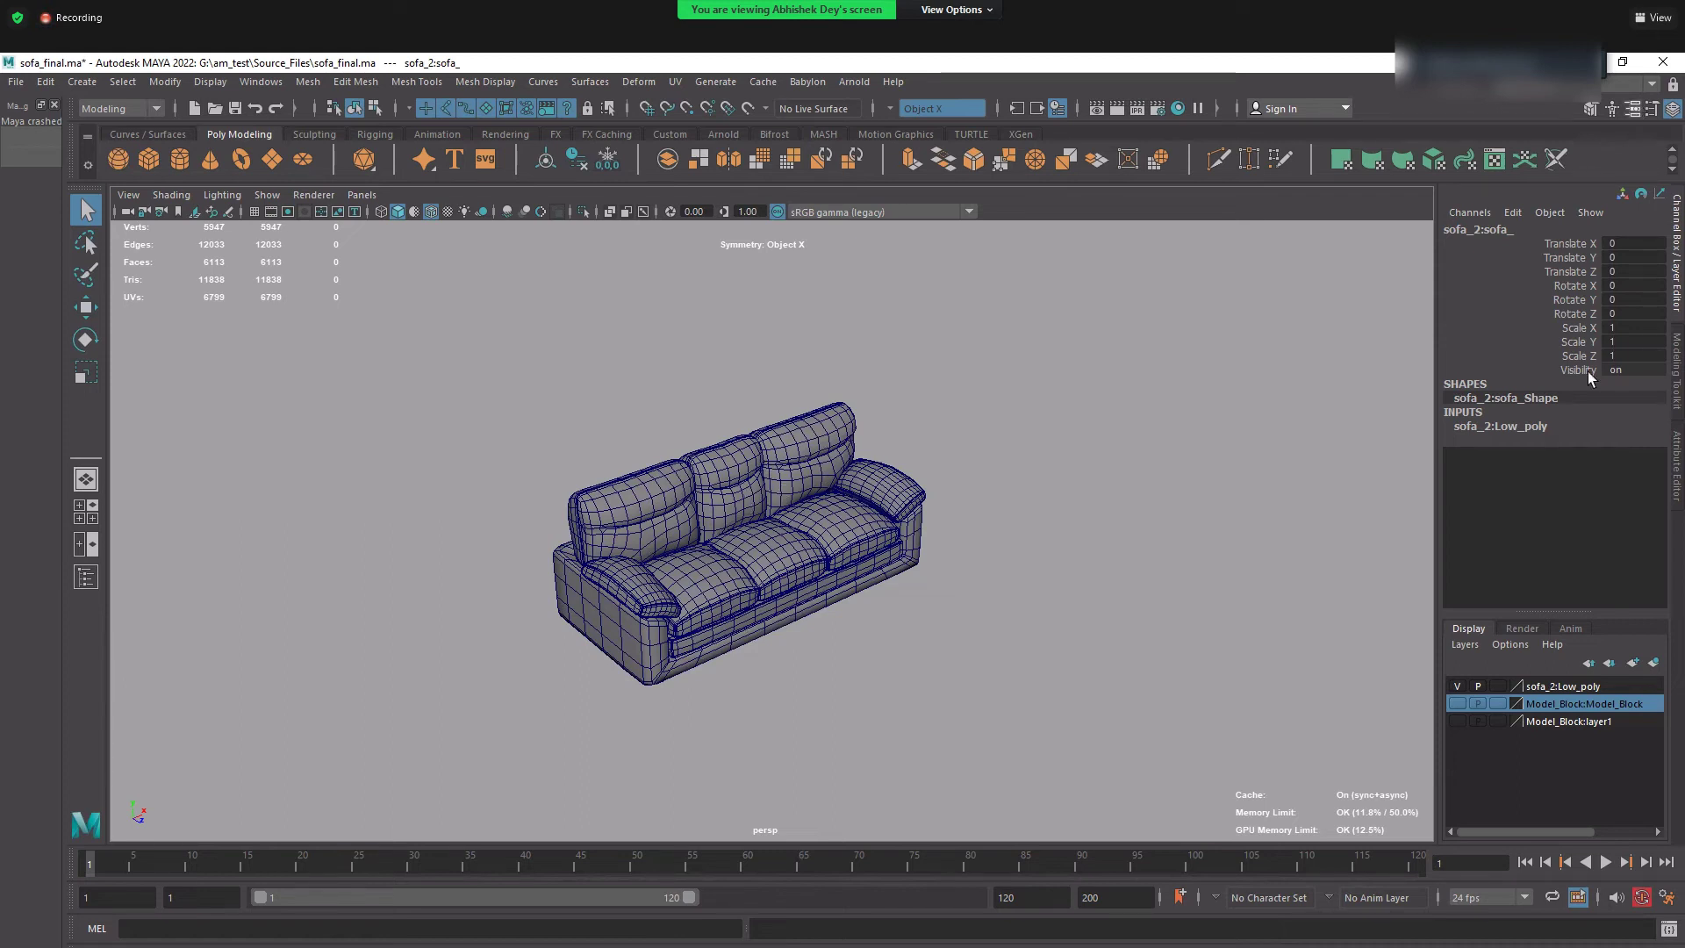
pyautogui.click(1583, 225)
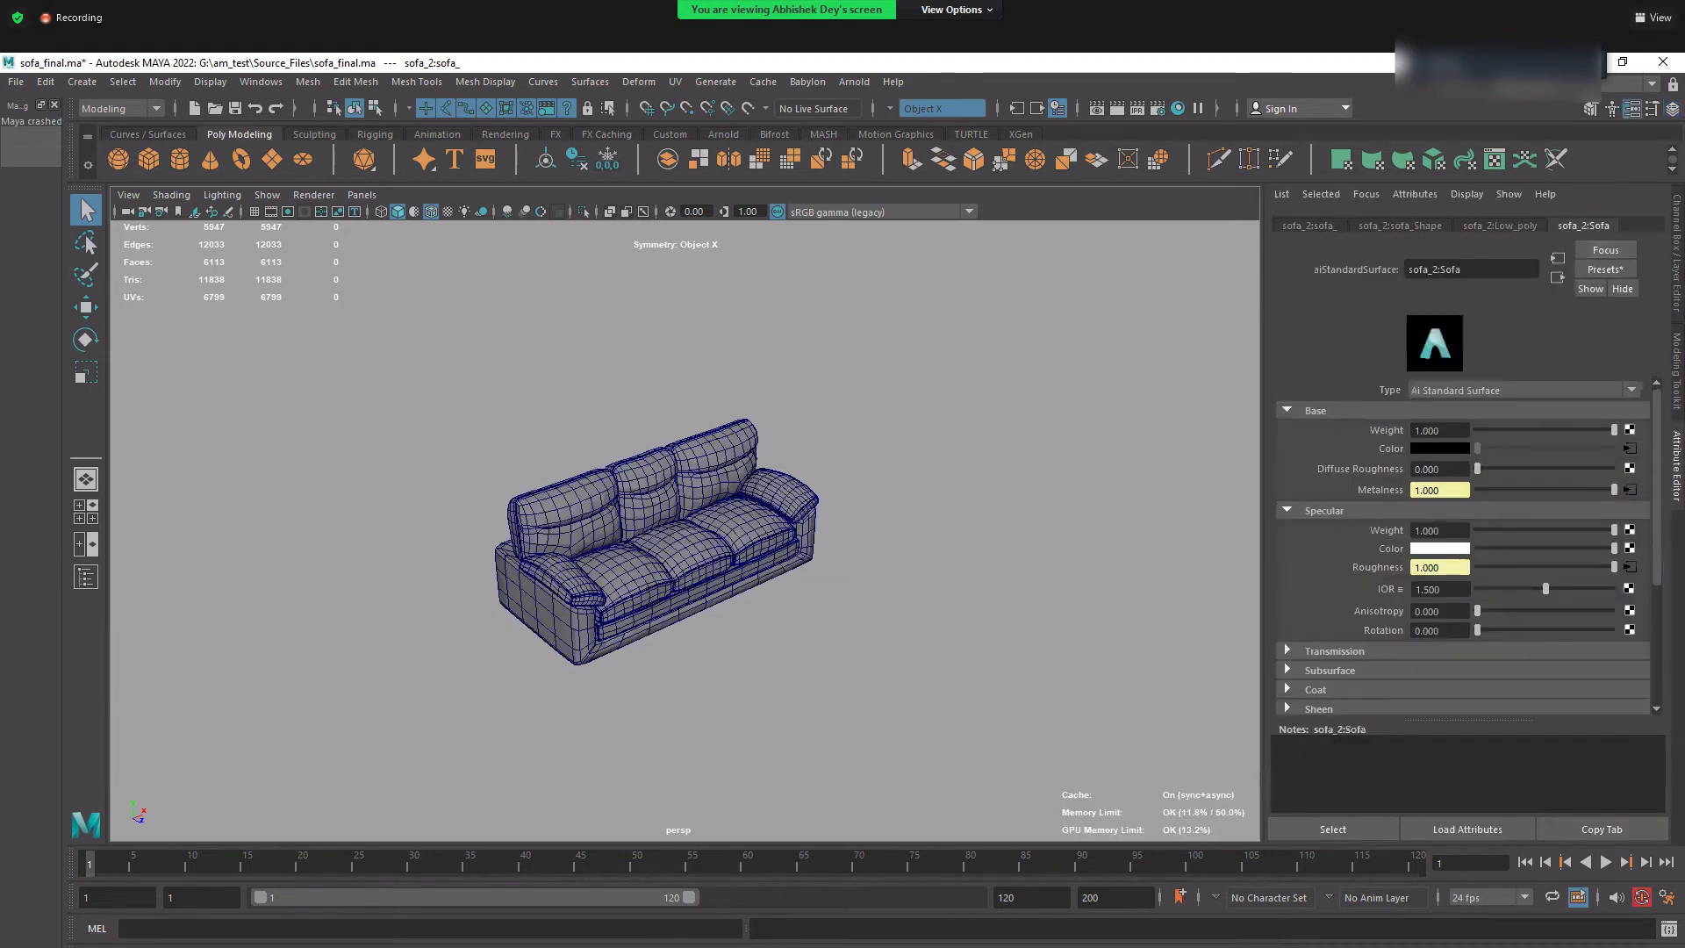
# - Switch back to Substance Painter and close the New project dialog without creating a project
pyautogui.hotkey('alt', 'Tab')
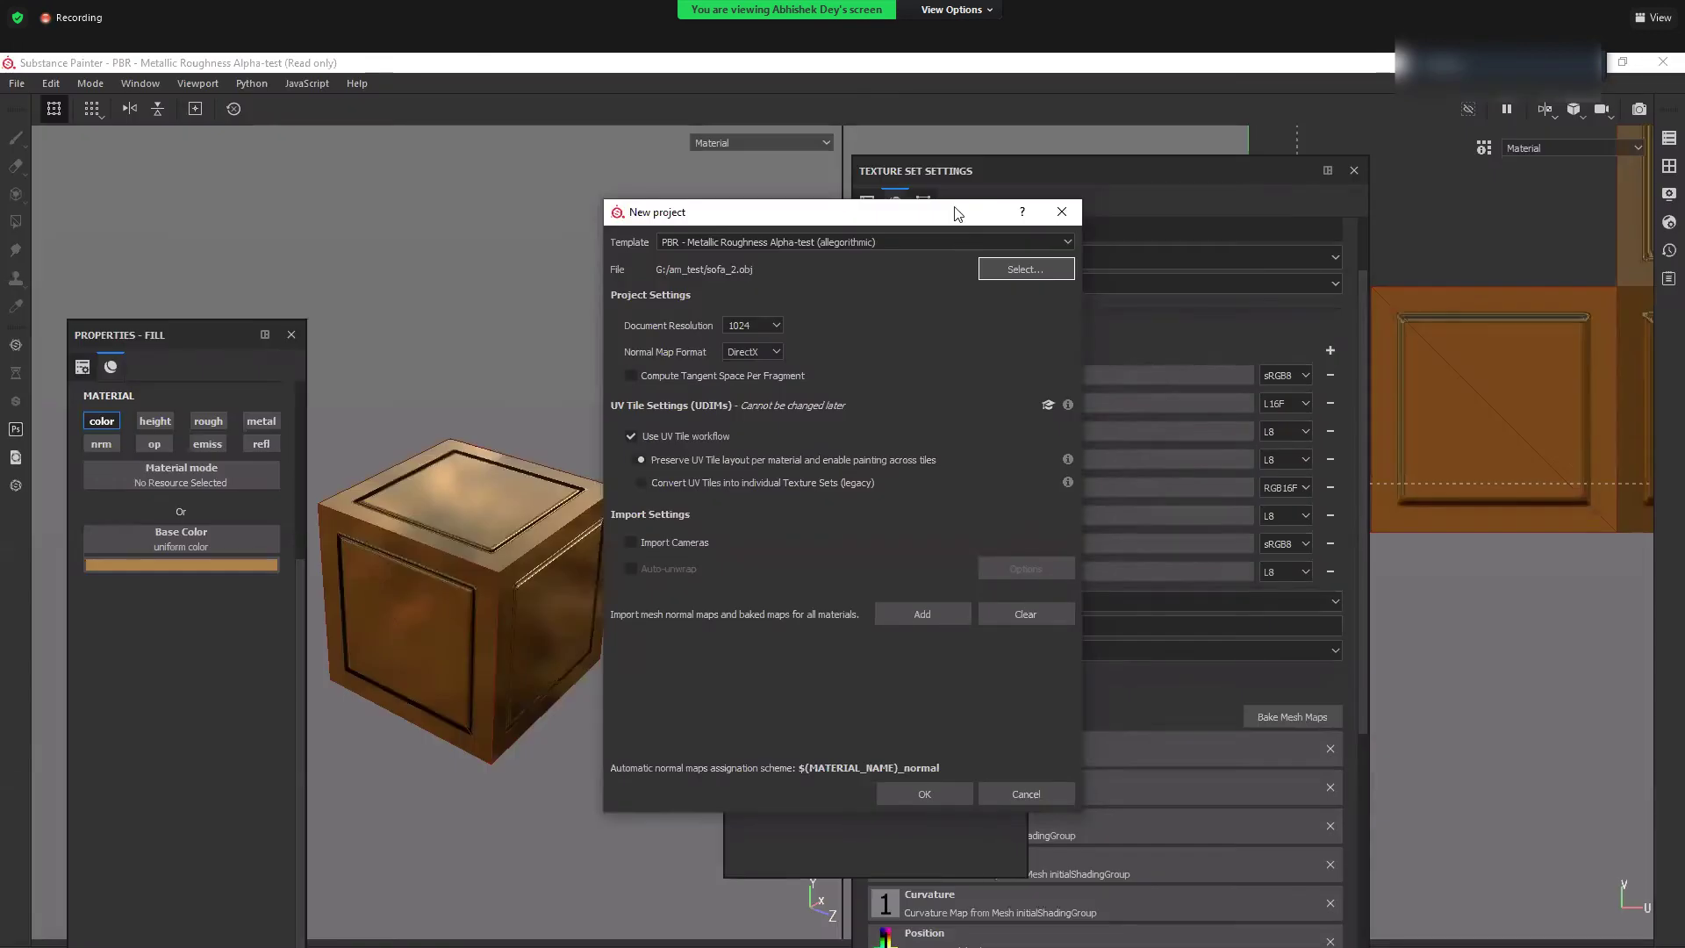
pyautogui.moveTo(956, 213); pyautogui.dragTo(931, 215)
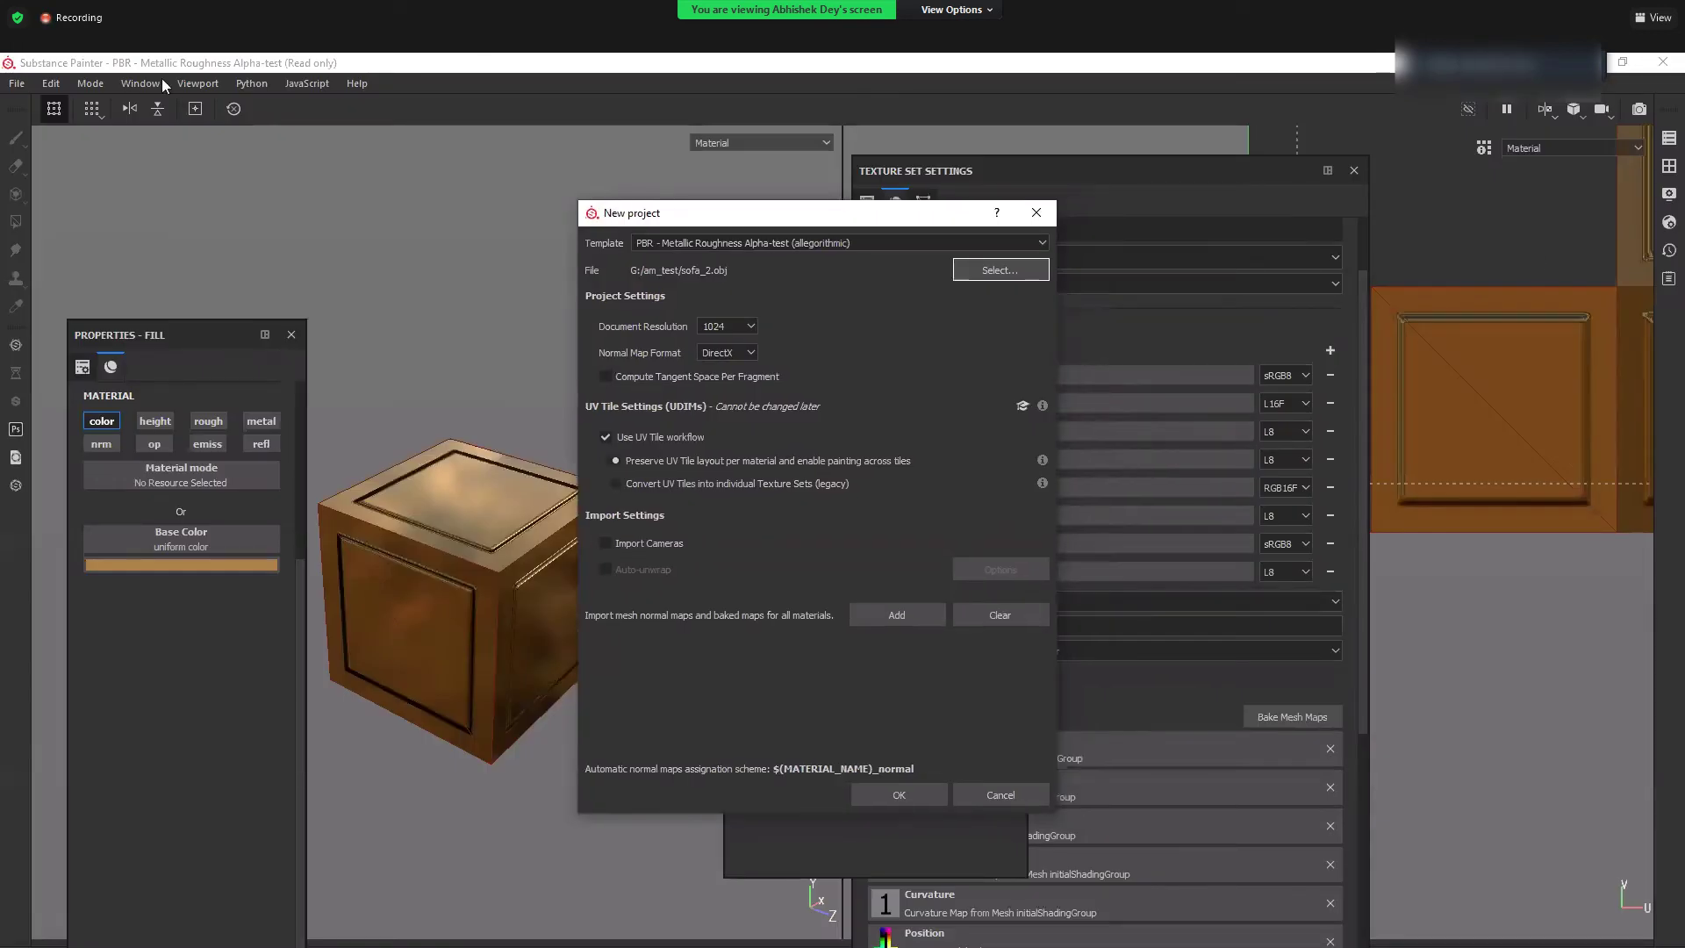
pyautogui.click(1046, 213)
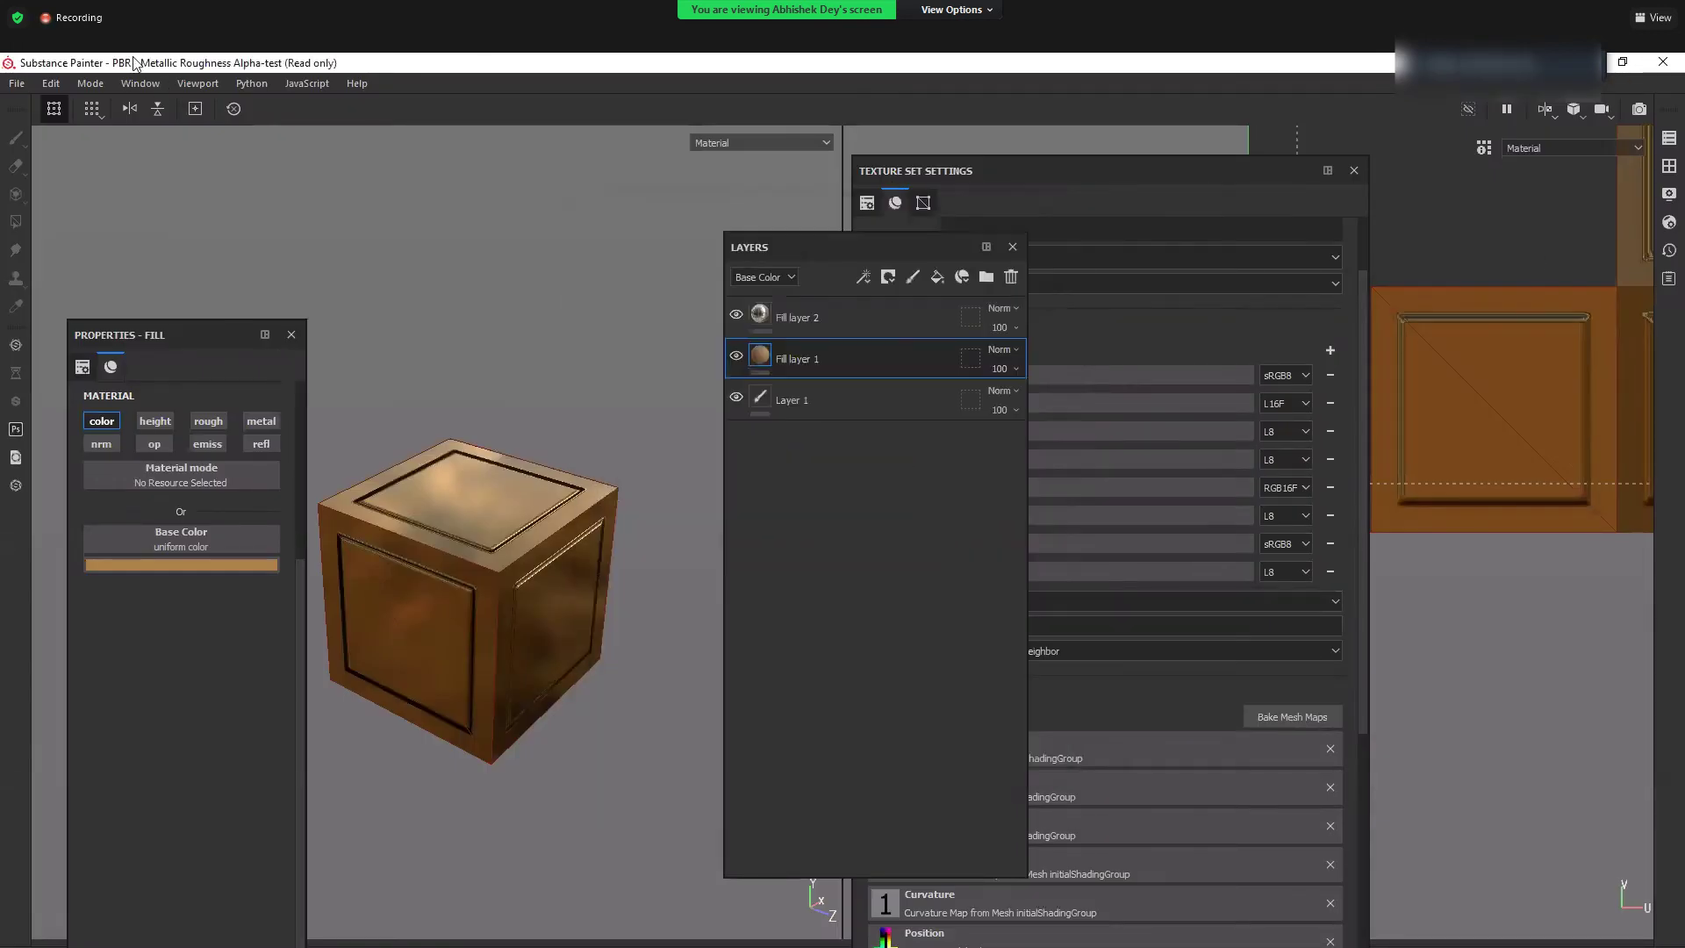
# - Show the Texture Set List and dock Texture Set Settings with it as a tab, leaving the list in front
pyautogui.click(199, 83)
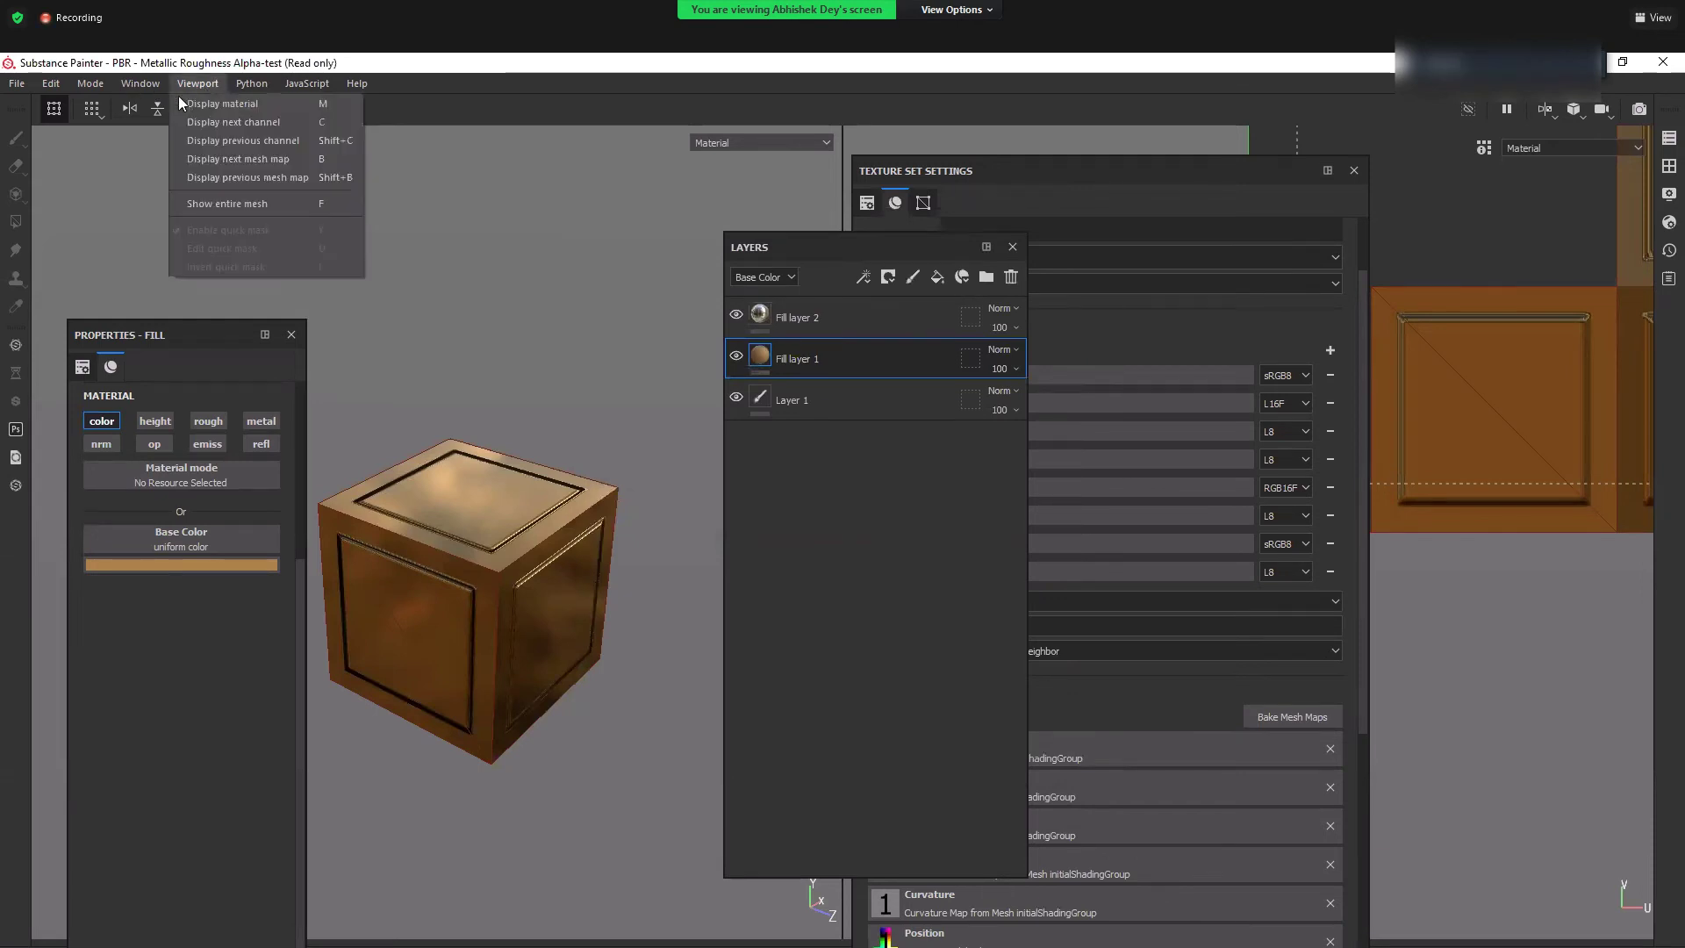
pyautogui.click(141, 83)
pyautogui.moveTo(176, 104)
pyautogui.click(290, 272)
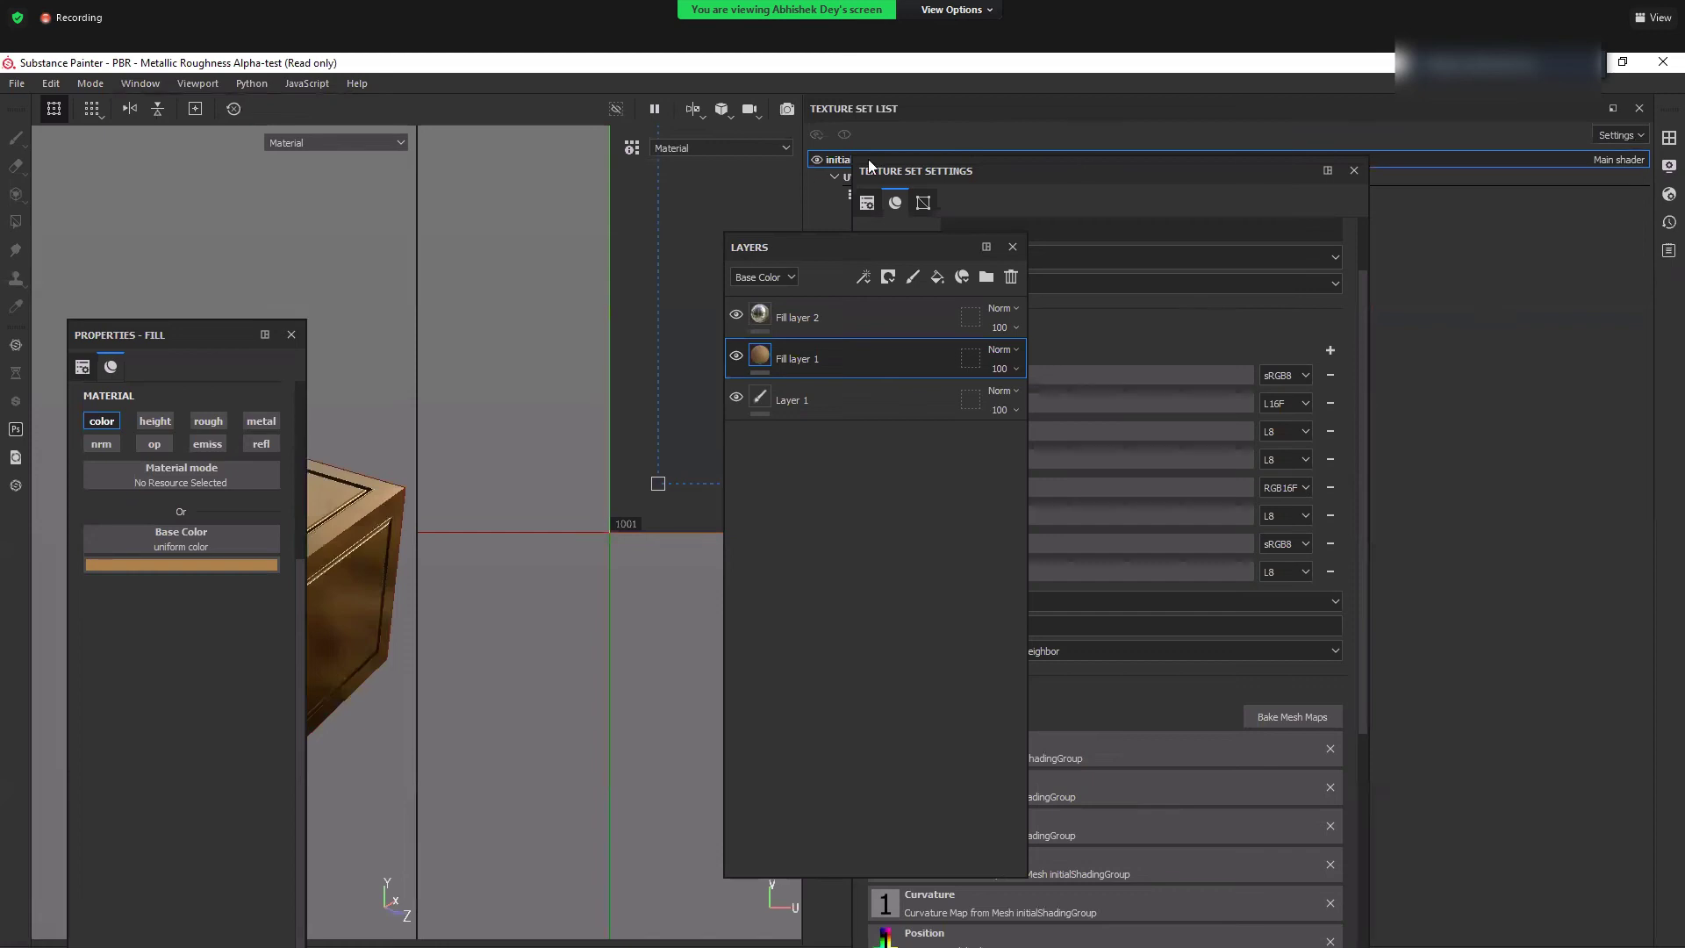
pyautogui.moveTo(1027, 323); pyautogui.dragTo(1083, 170)
pyautogui.click(988, 108)
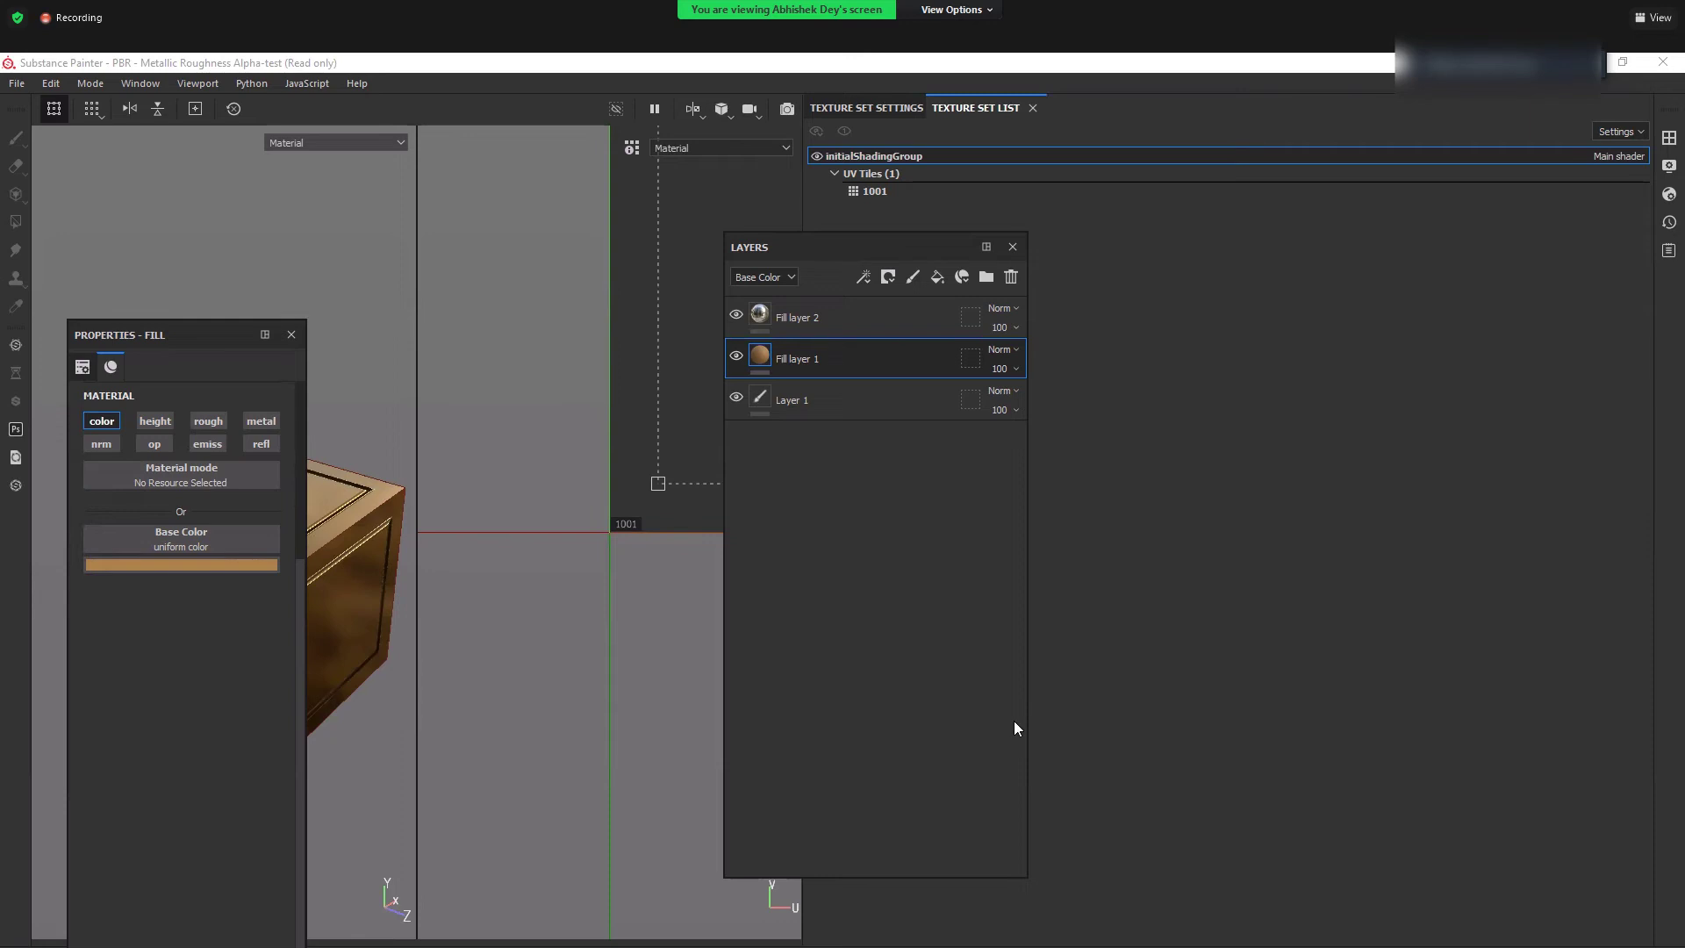
# - Switch to Maya and separate the sofa mesh into its individual parts
pyautogui.click(17, 83)
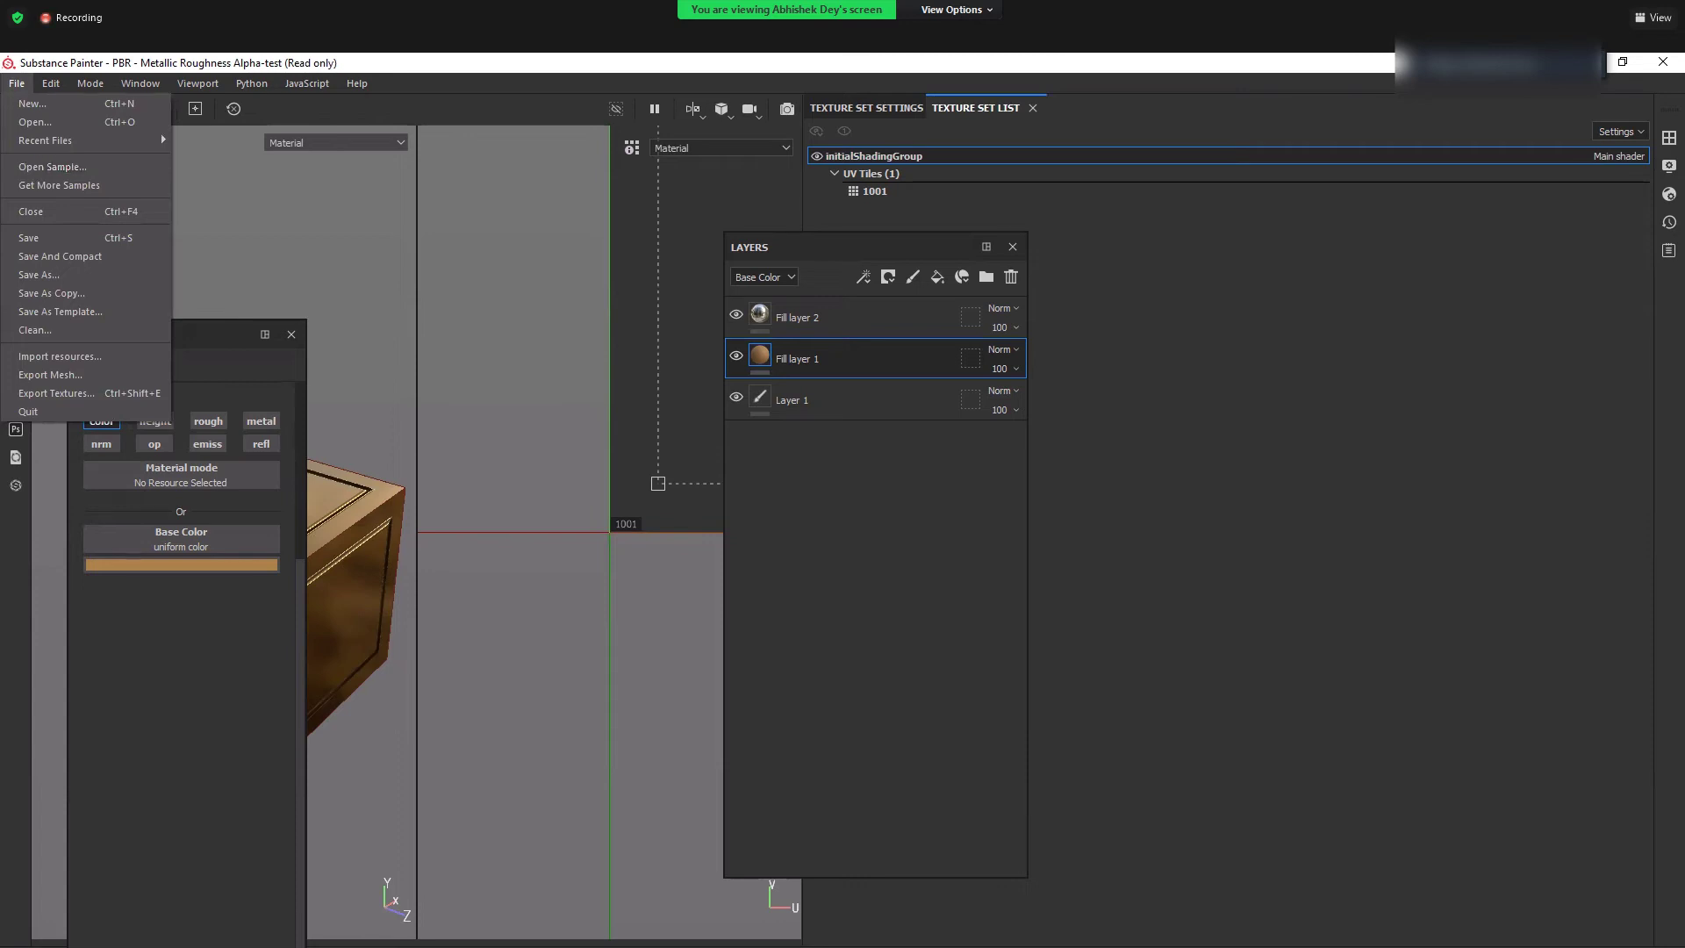
pyautogui.click(741, 542)
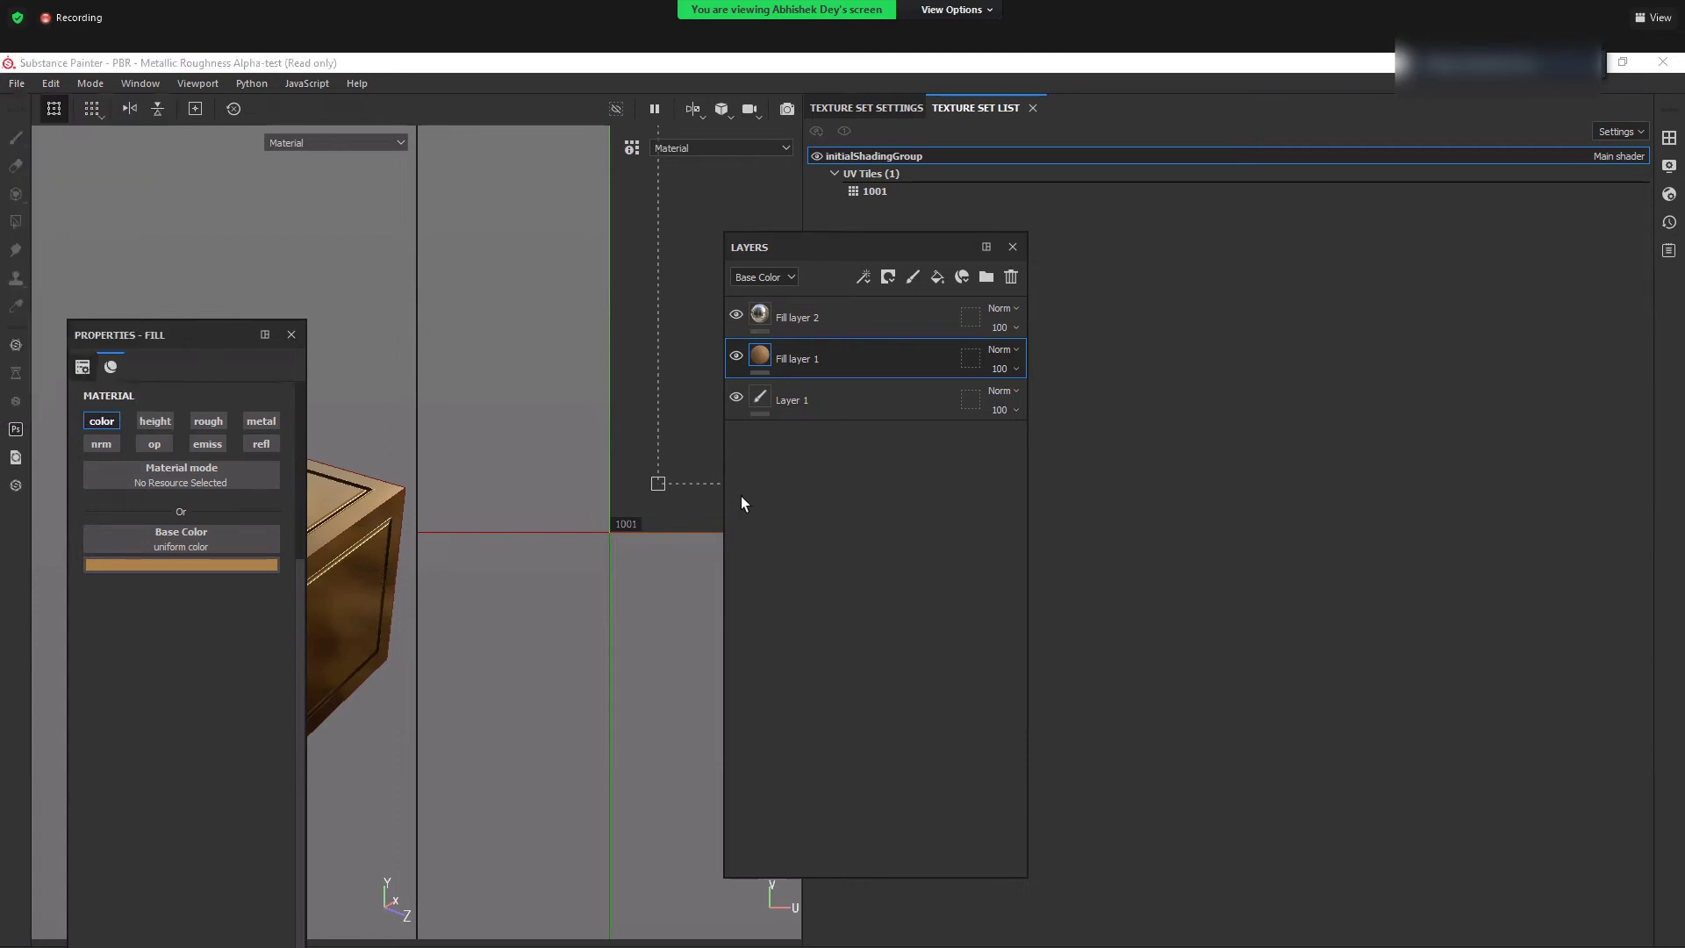
pyautogui.hotkey('alt', 'Tab')
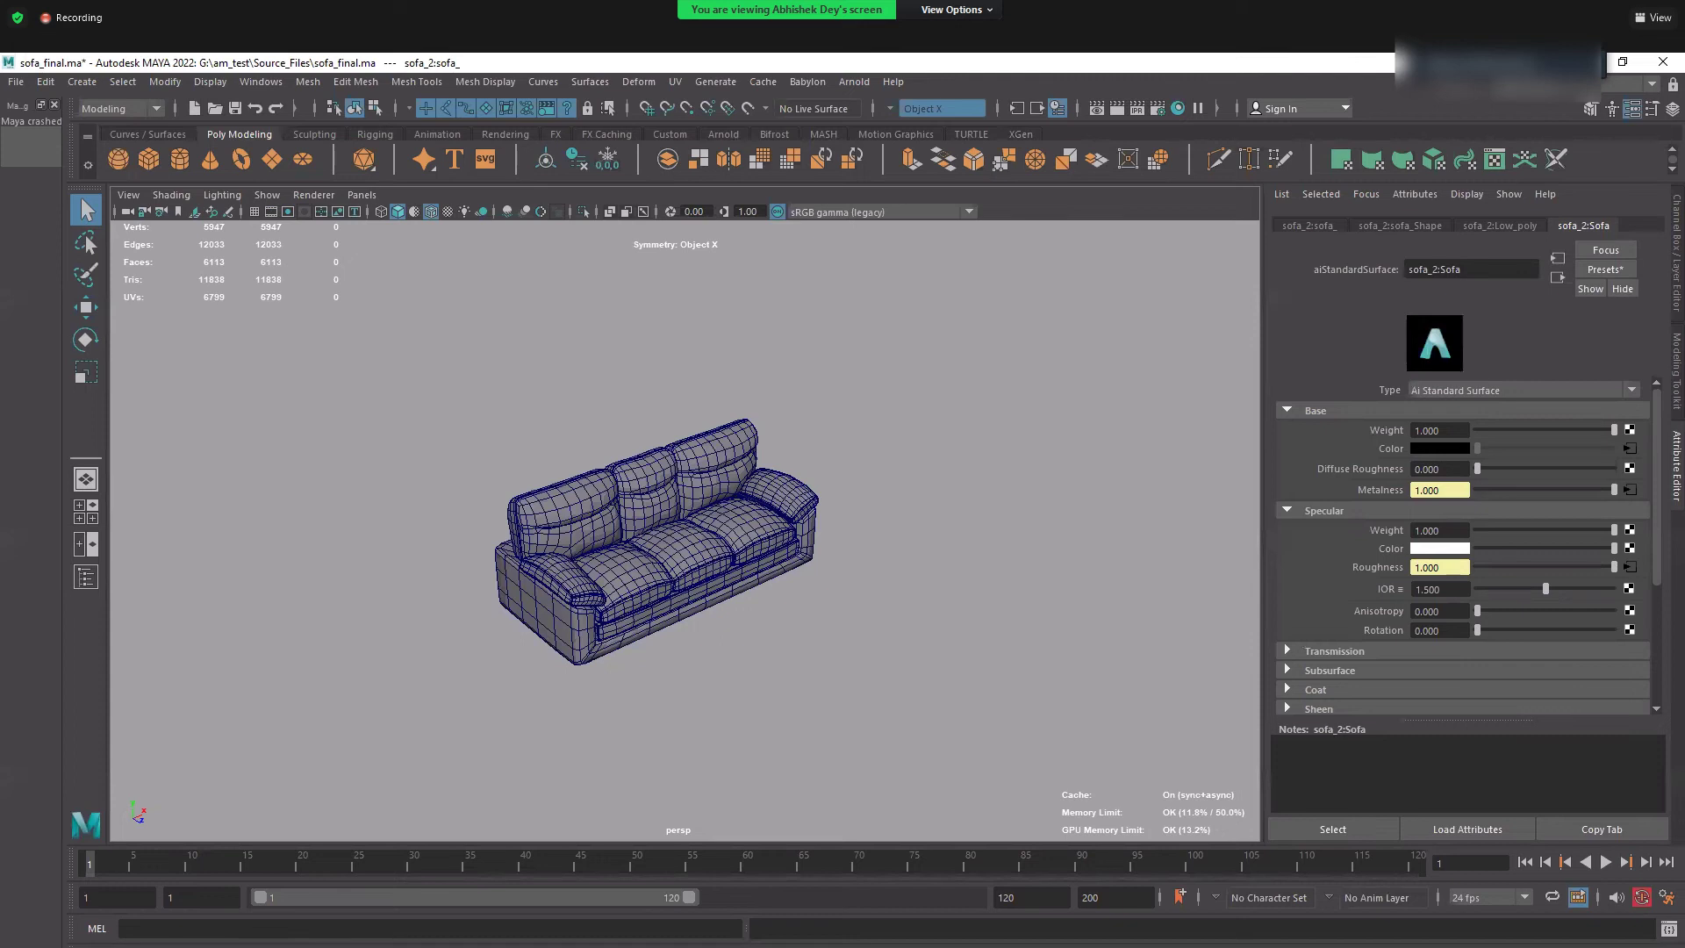
pyautogui.click(267, 195)
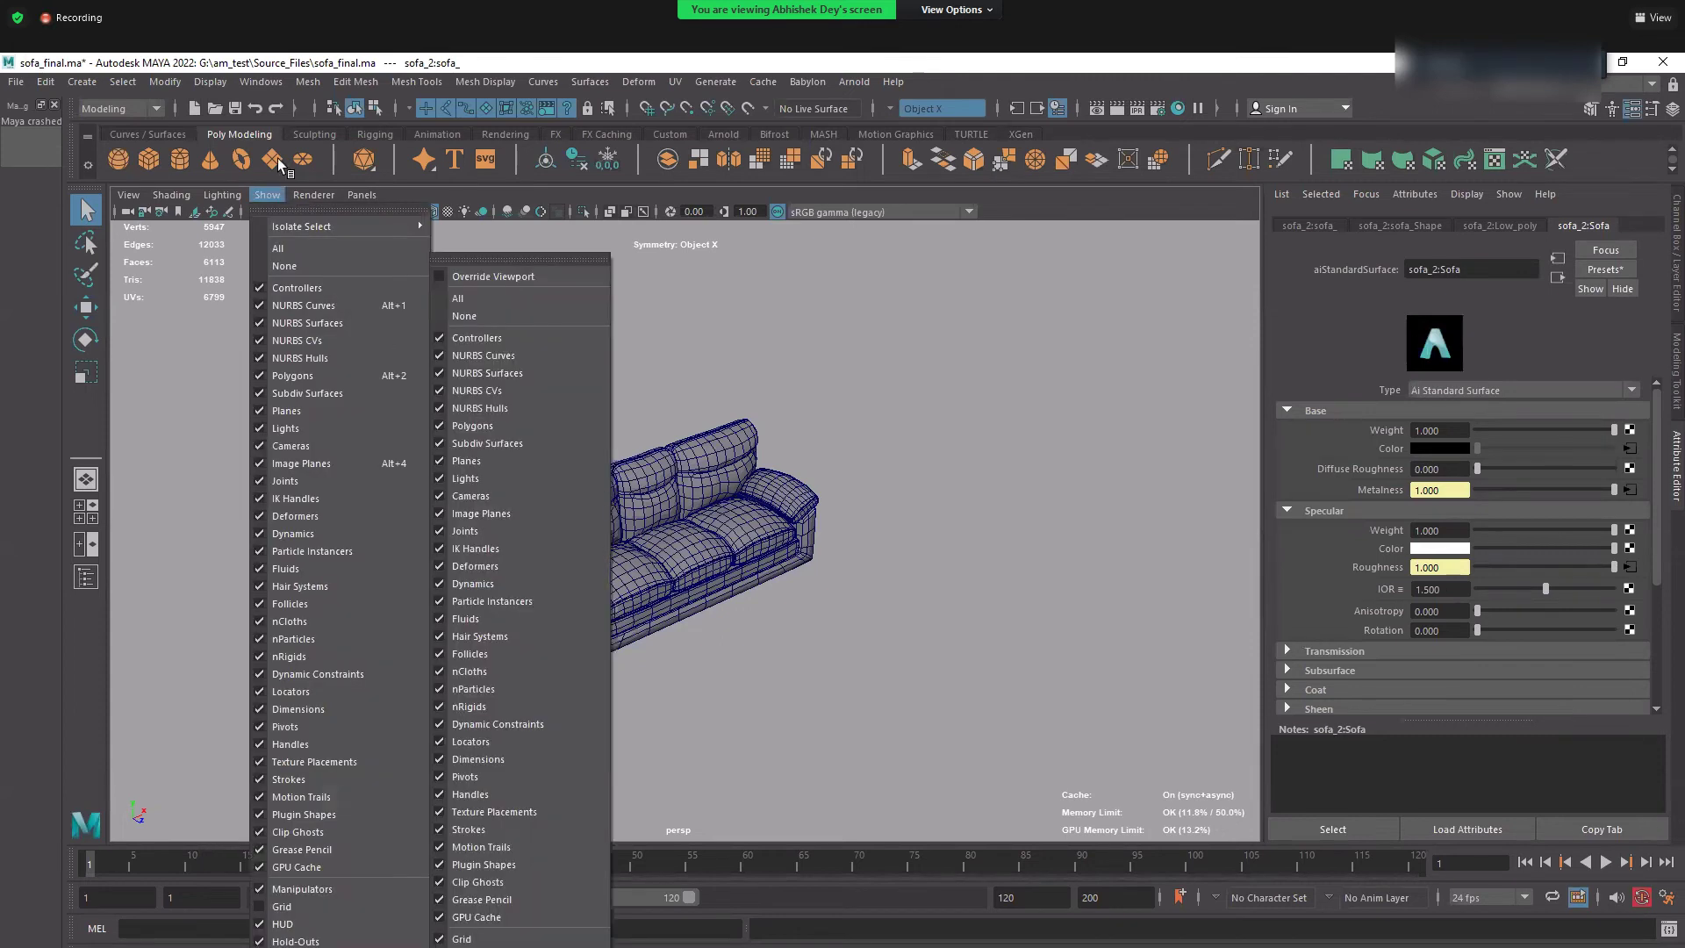
pyautogui.click(309, 86)
pyautogui.click(334, 160)
# - Select the three back cushions of the sofa and assign them a new Blinn material
pyautogui.click(572, 507)
pyautogui.keyDown('shift'); pyautogui.click(664, 472); pyautogui.keyUp('shift')
pyautogui.keyDown('shift'); pyautogui.click(723, 450); pyautogui.keyUp('shift')
pyautogui.moveTo(721, 439); pyautogui.dragTo(737, 897, button='right')
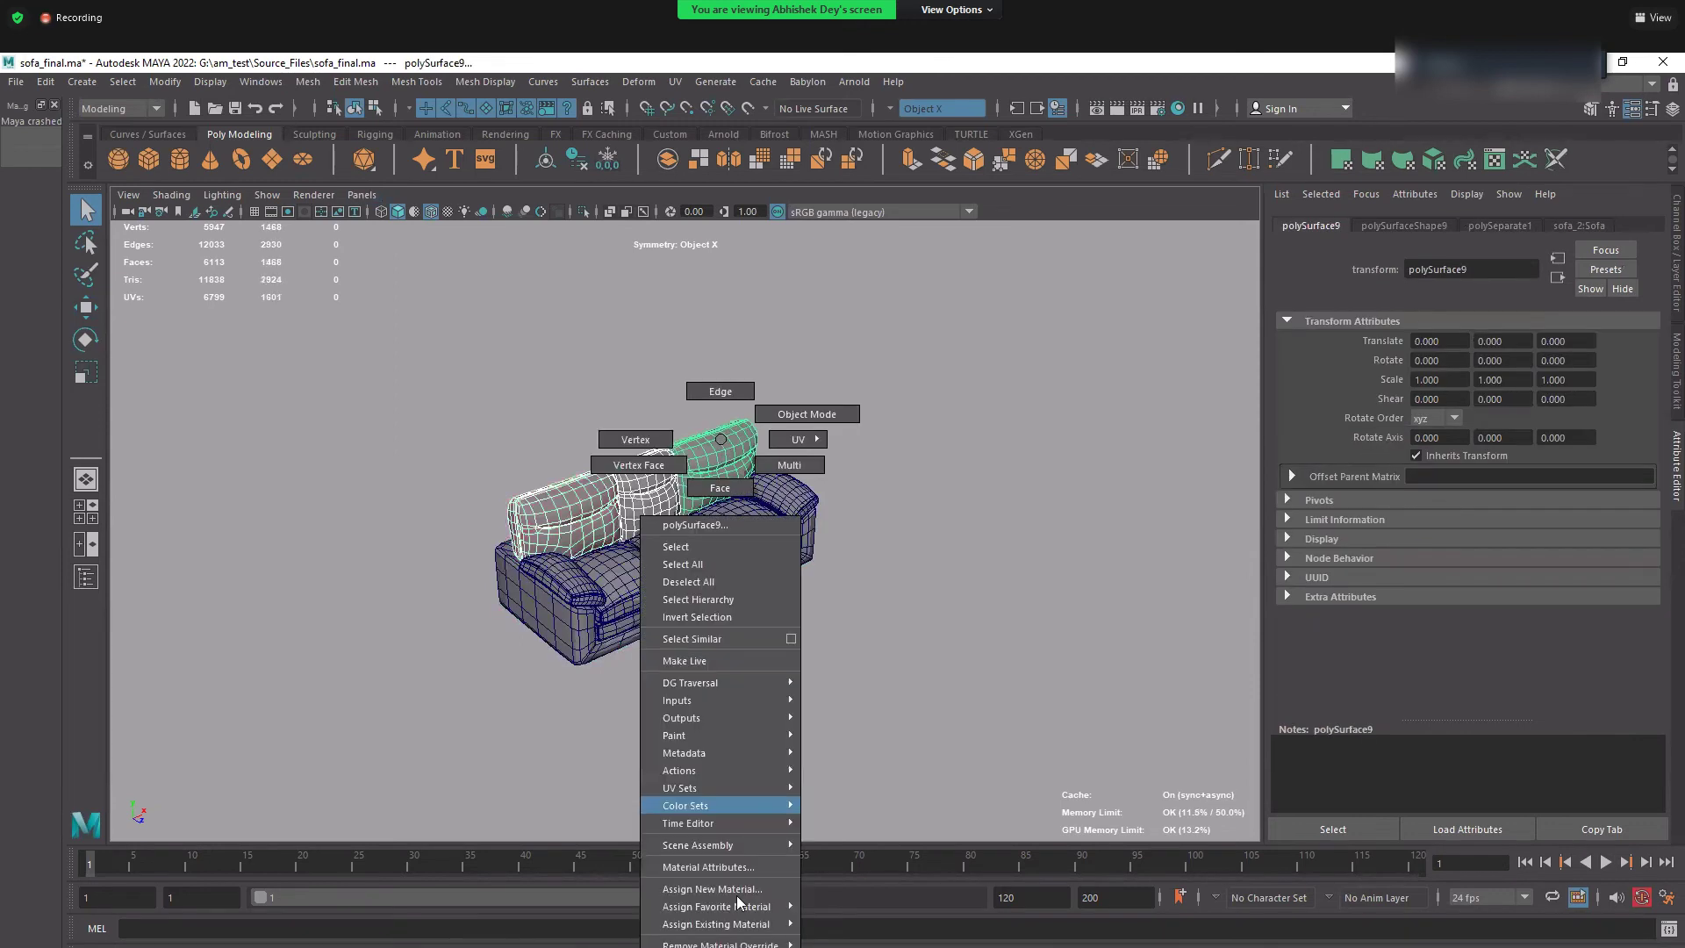
pyautogui.click(735, 893)
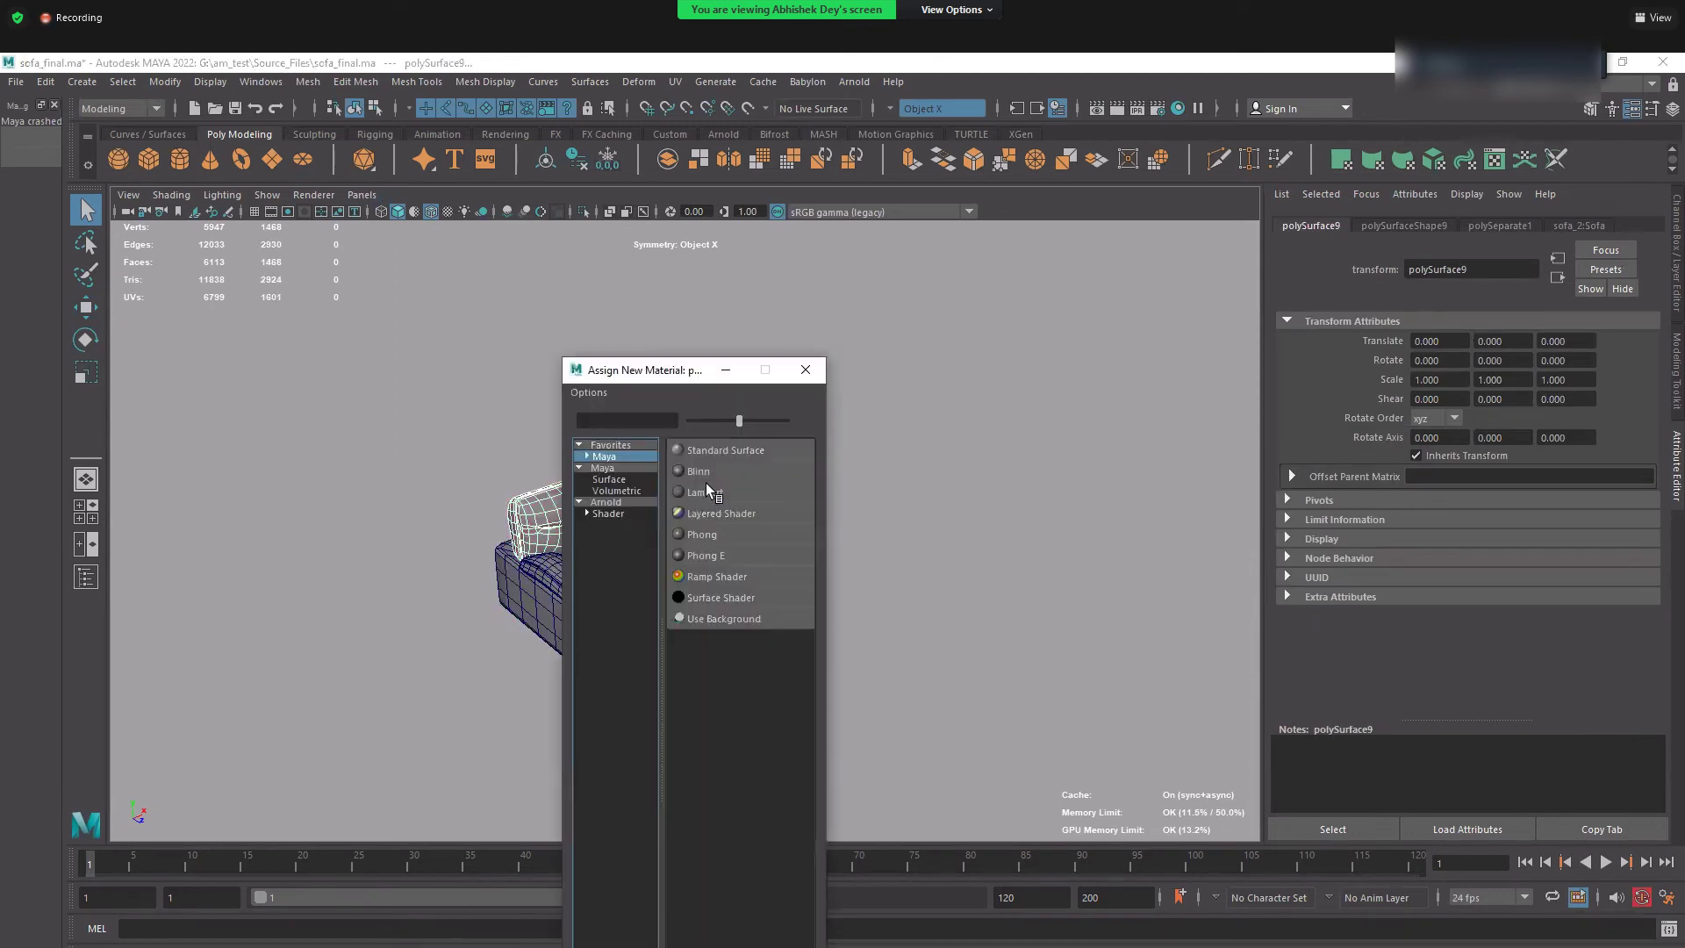
pyautogui.click(705, 488)
pyautogui.click(387, 360)
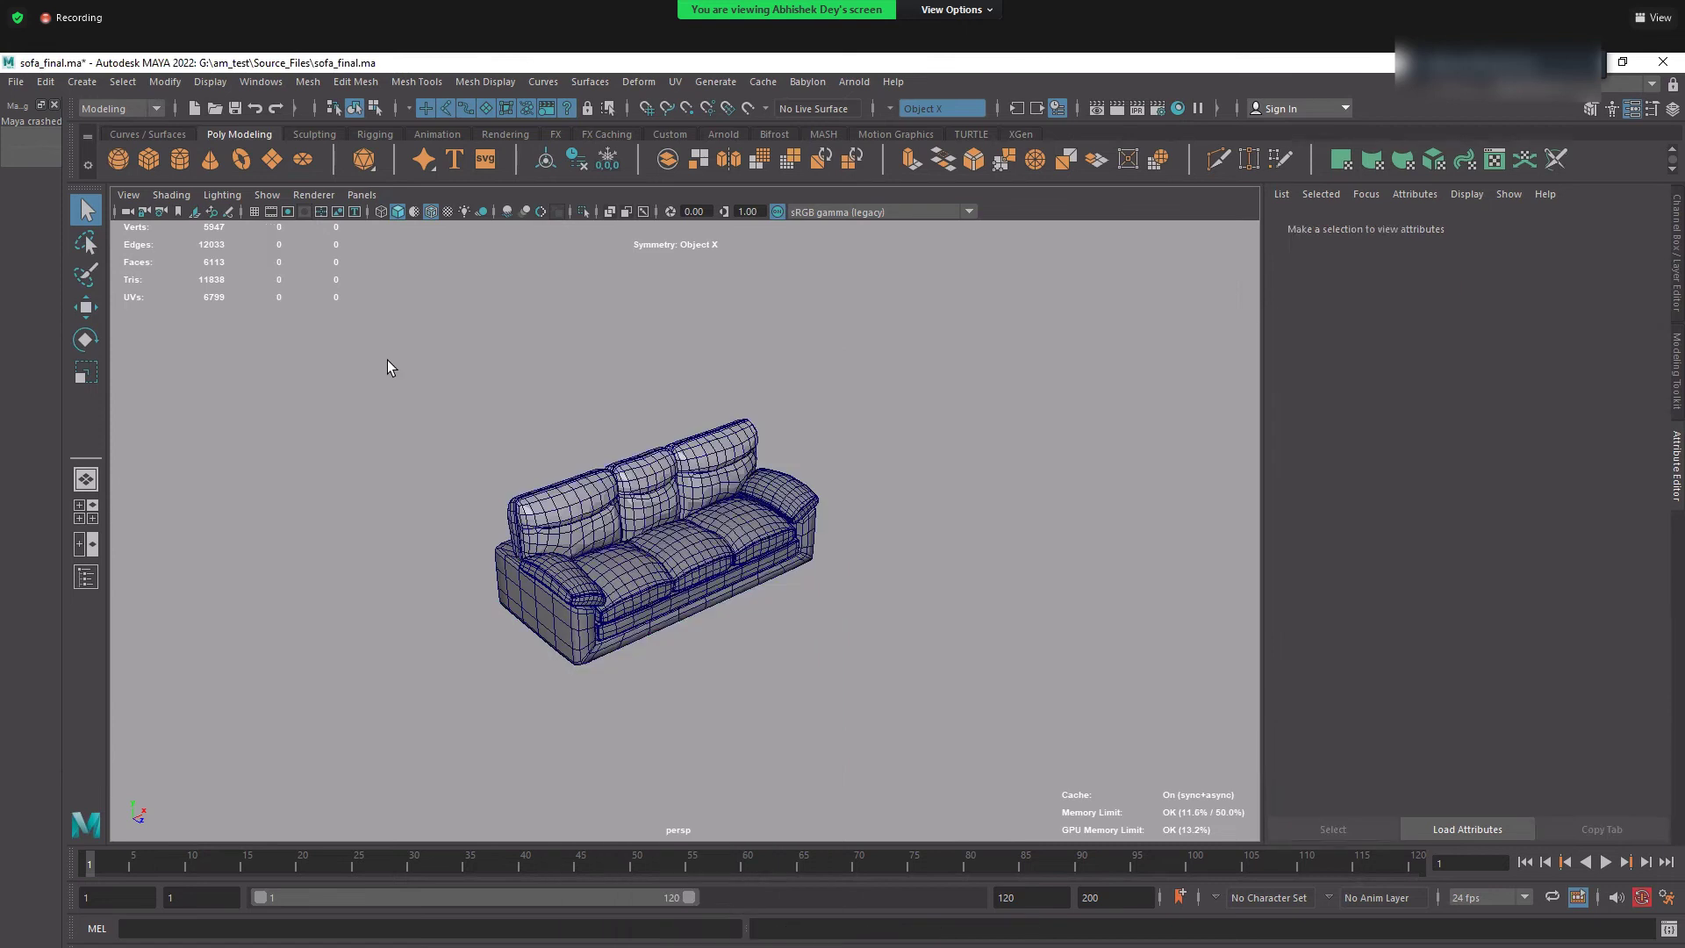
# - Combine all the separated sofa parts into a single mesh
pyautogui.moveTo(387, 360); pyautogui.dragTo(992, 760)
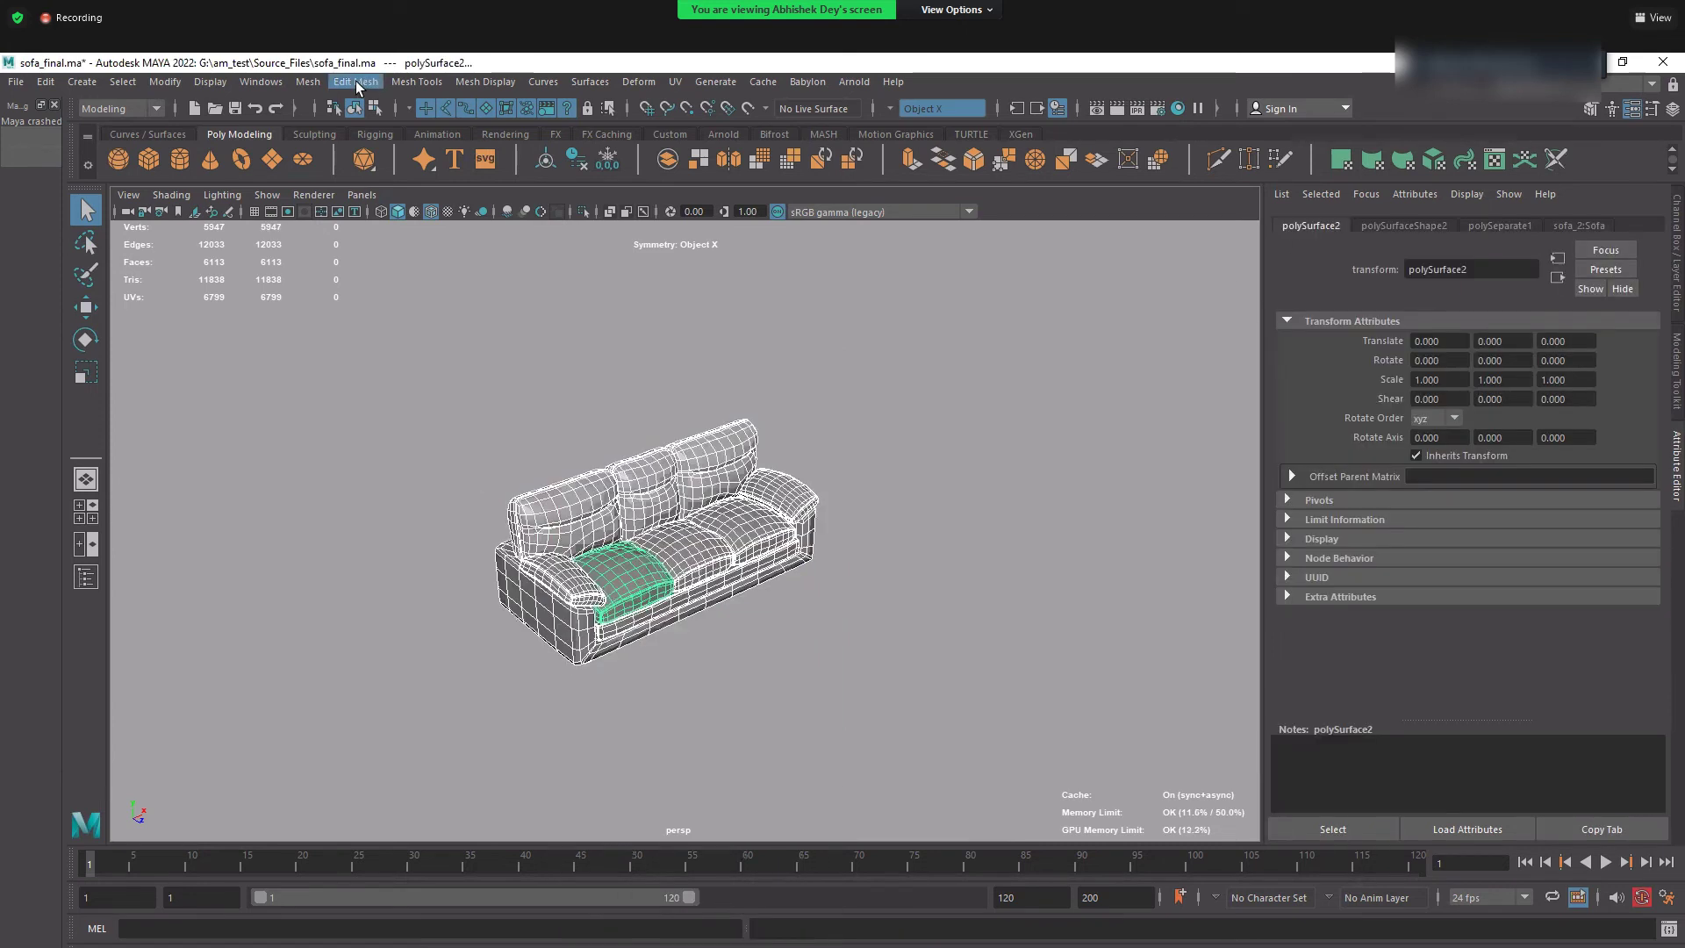
pyautogui.click(306, 83)
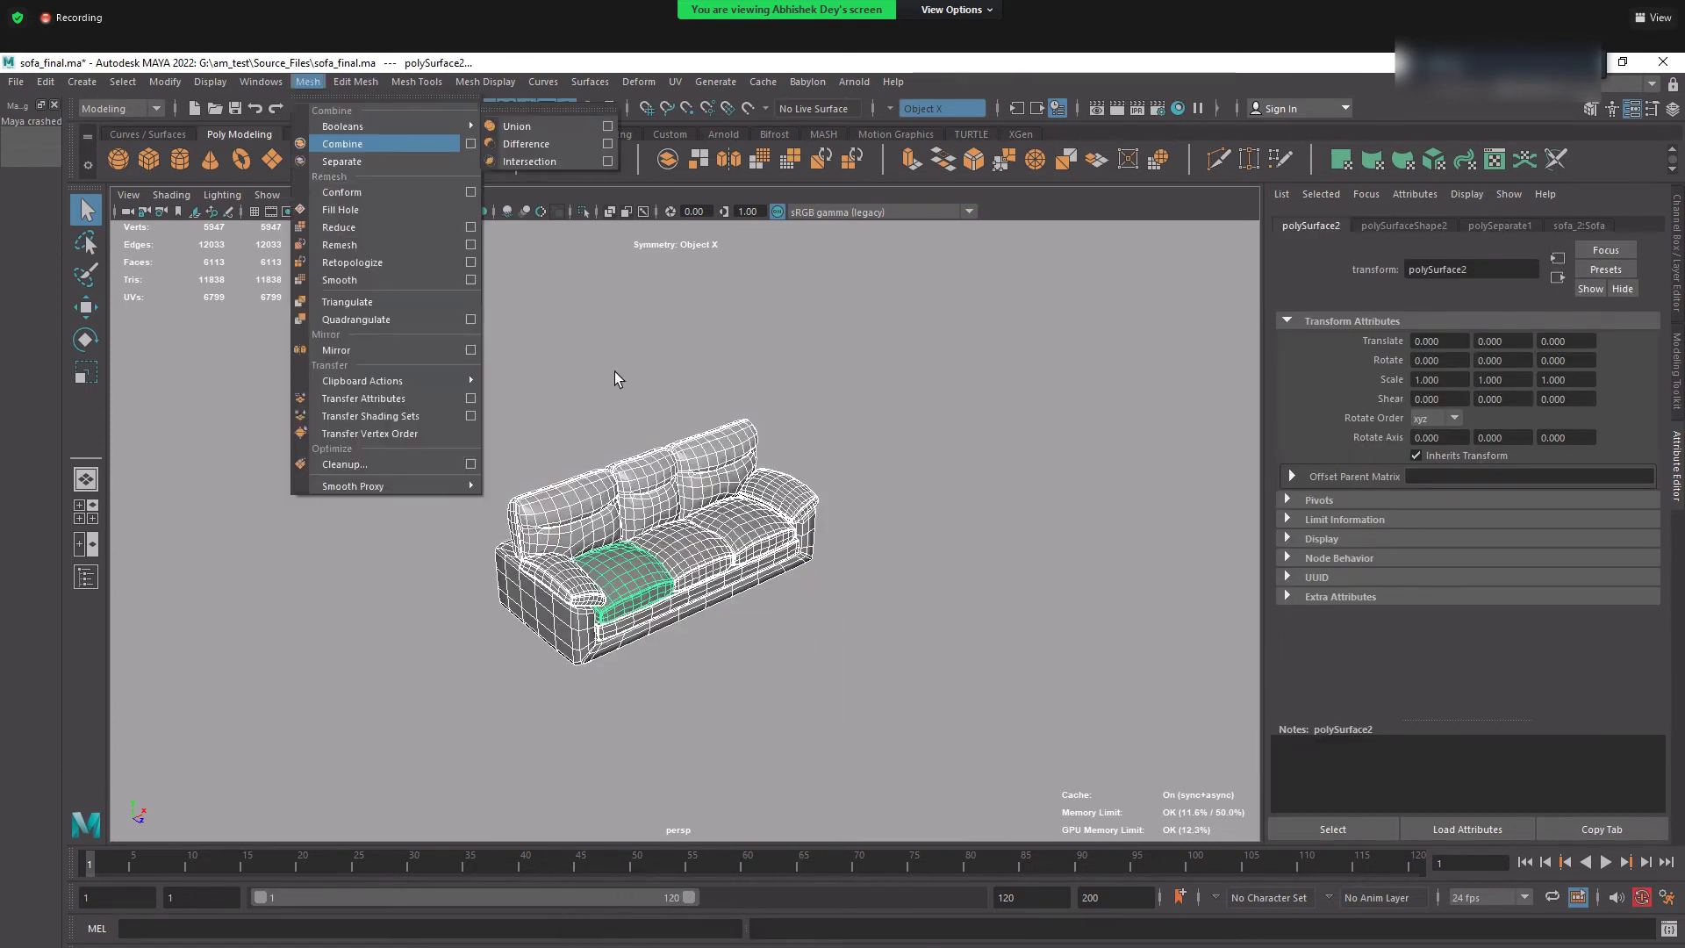
pyautogui.click(639, 650)
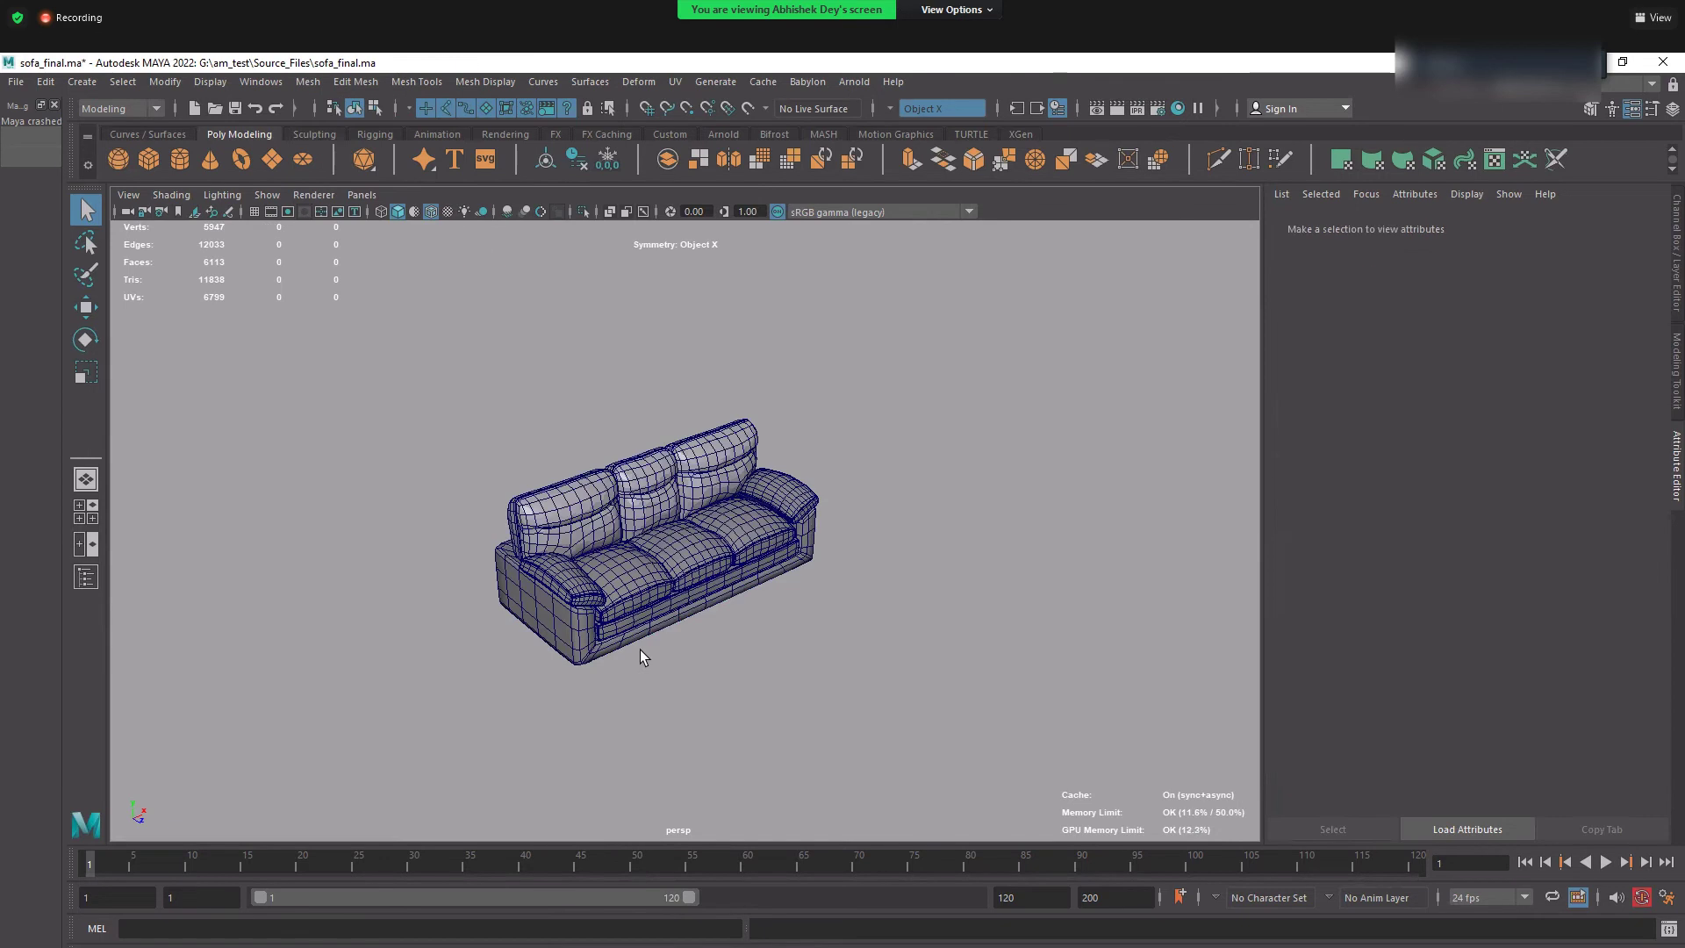
# - Export the combined sofa mesh as an OBJ file named 11 on the Desktop
pyautogui.click(703, 556)
pyautogui.press('f')
pyautogui.click(15, 82)
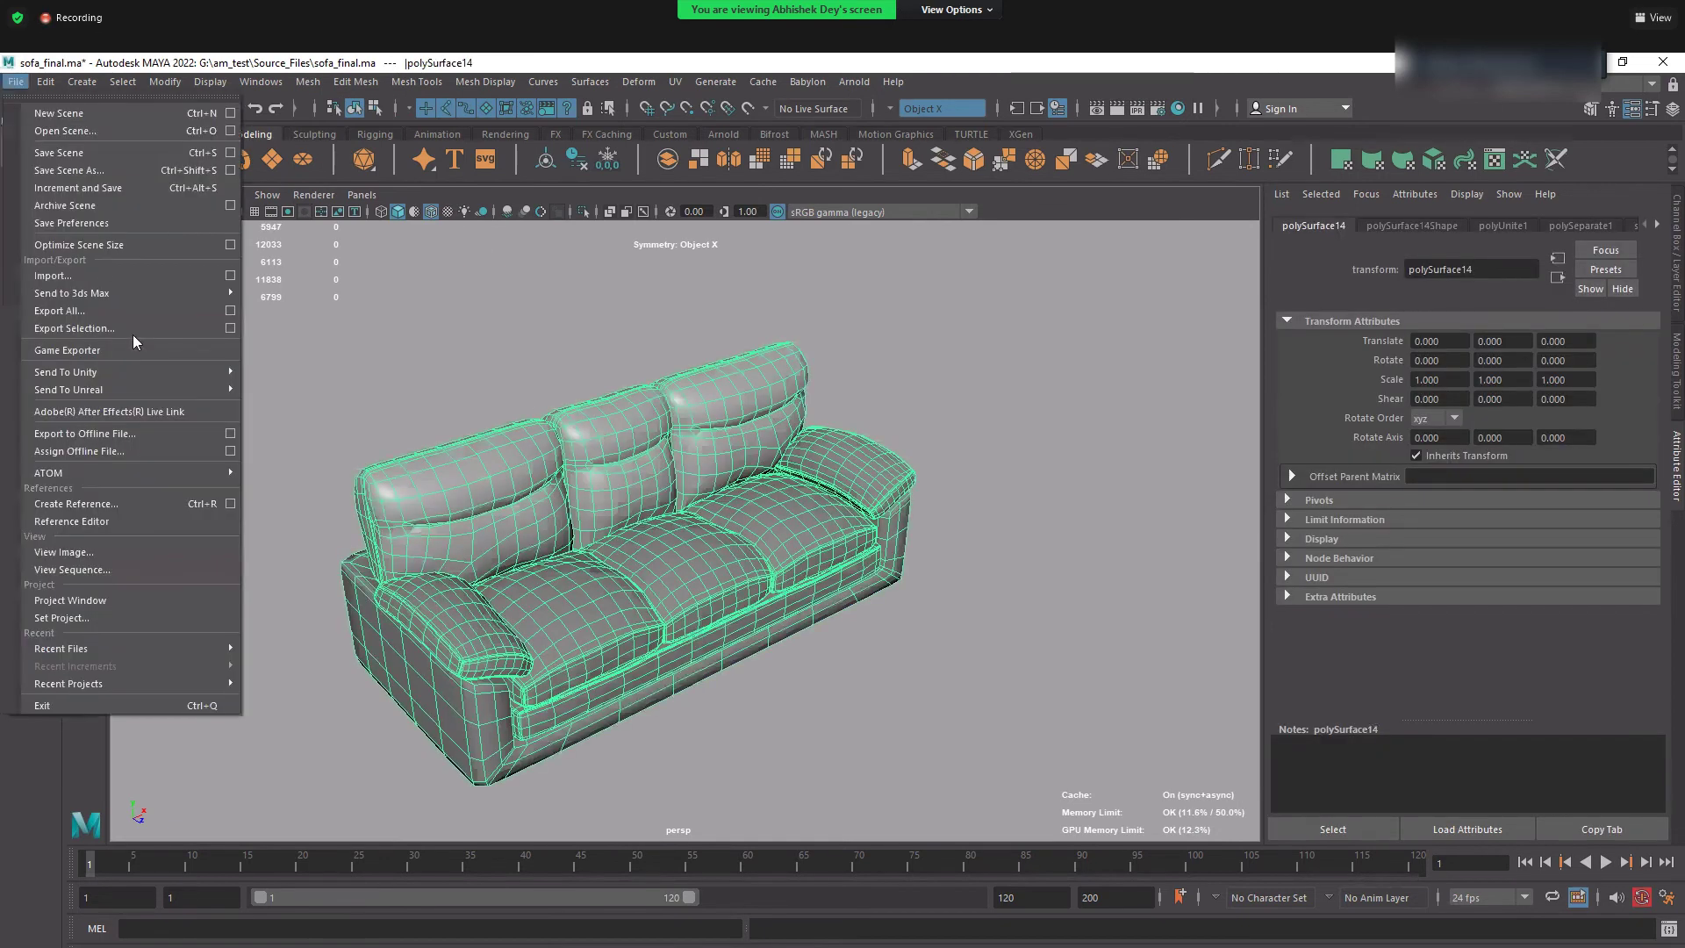
pyautogui.click(92, 318)
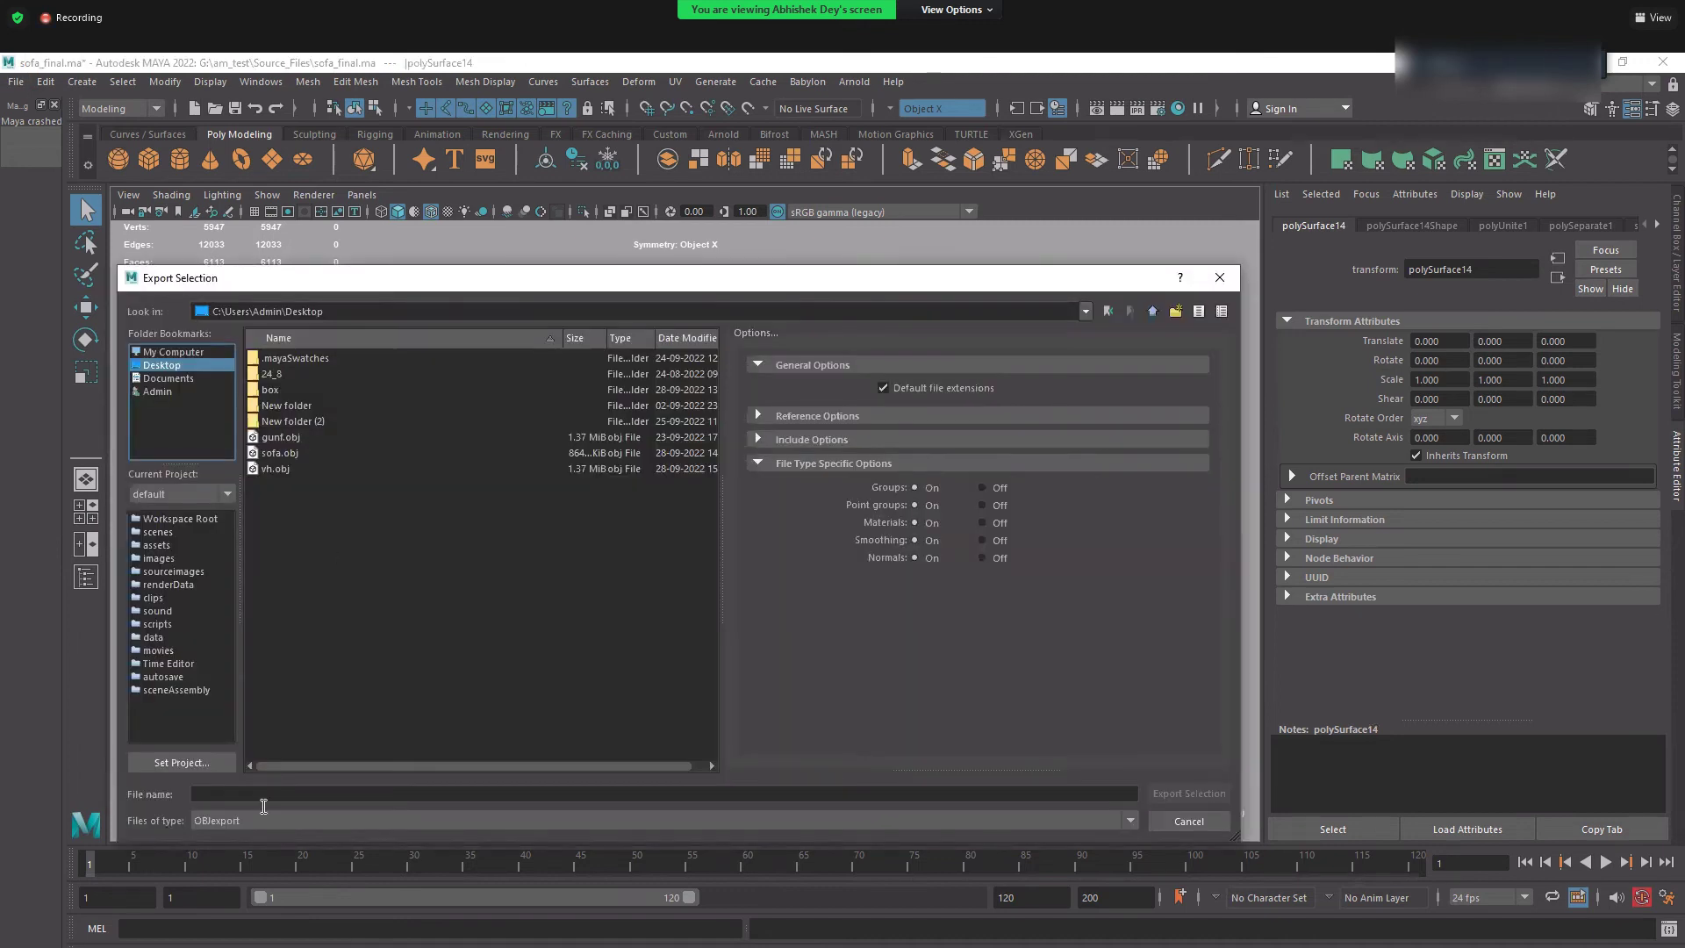
pyautogui.click(263, 797)
pyautogui.write('11')
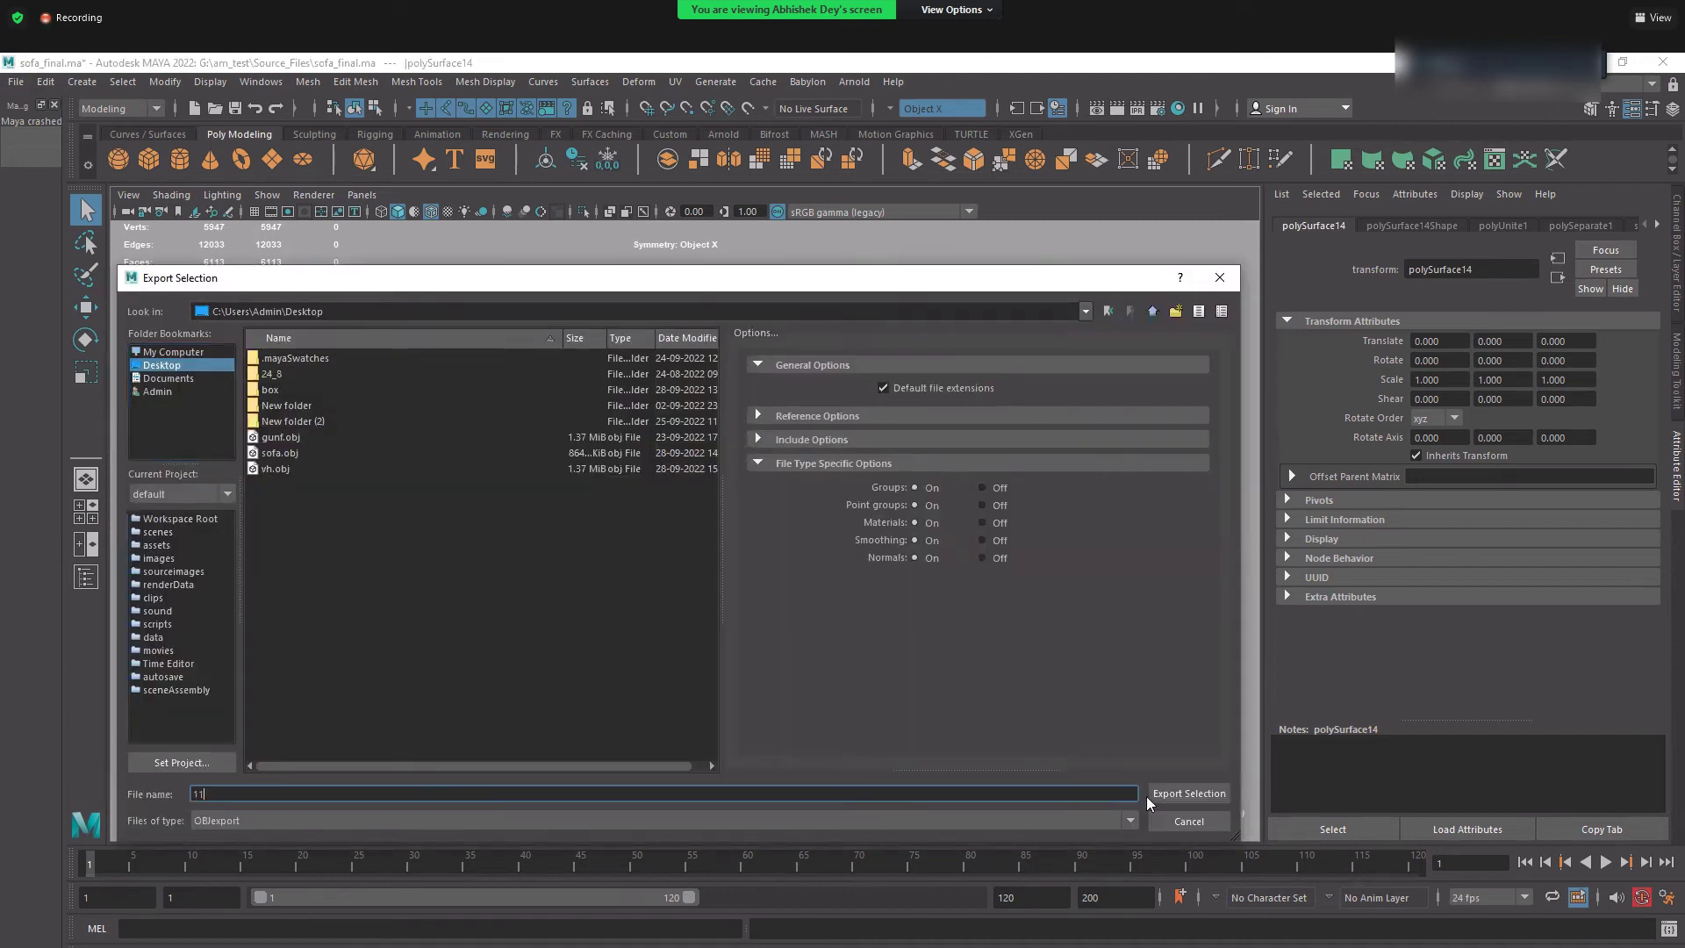
pyautogui.click(1162, 792)
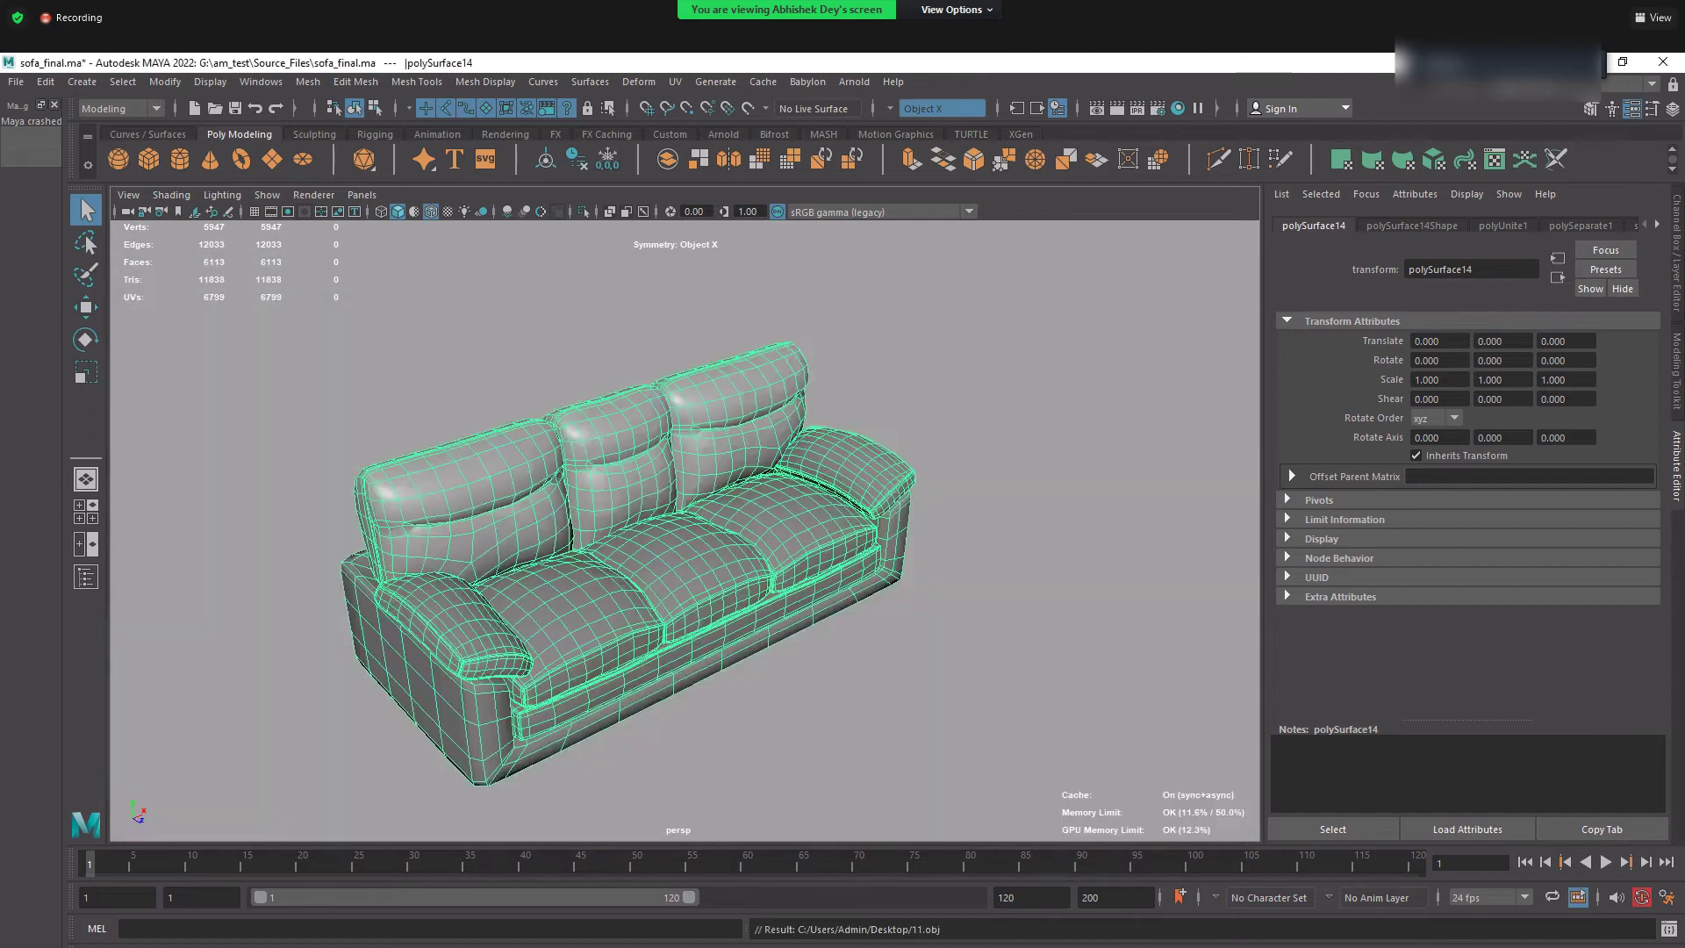
# - Switch to Substance Painter and create a new project from the mesh file 11 on the Desktop
pyautogui.hotkey('alt', 'Tab')
pyautogui.click(26, 84)
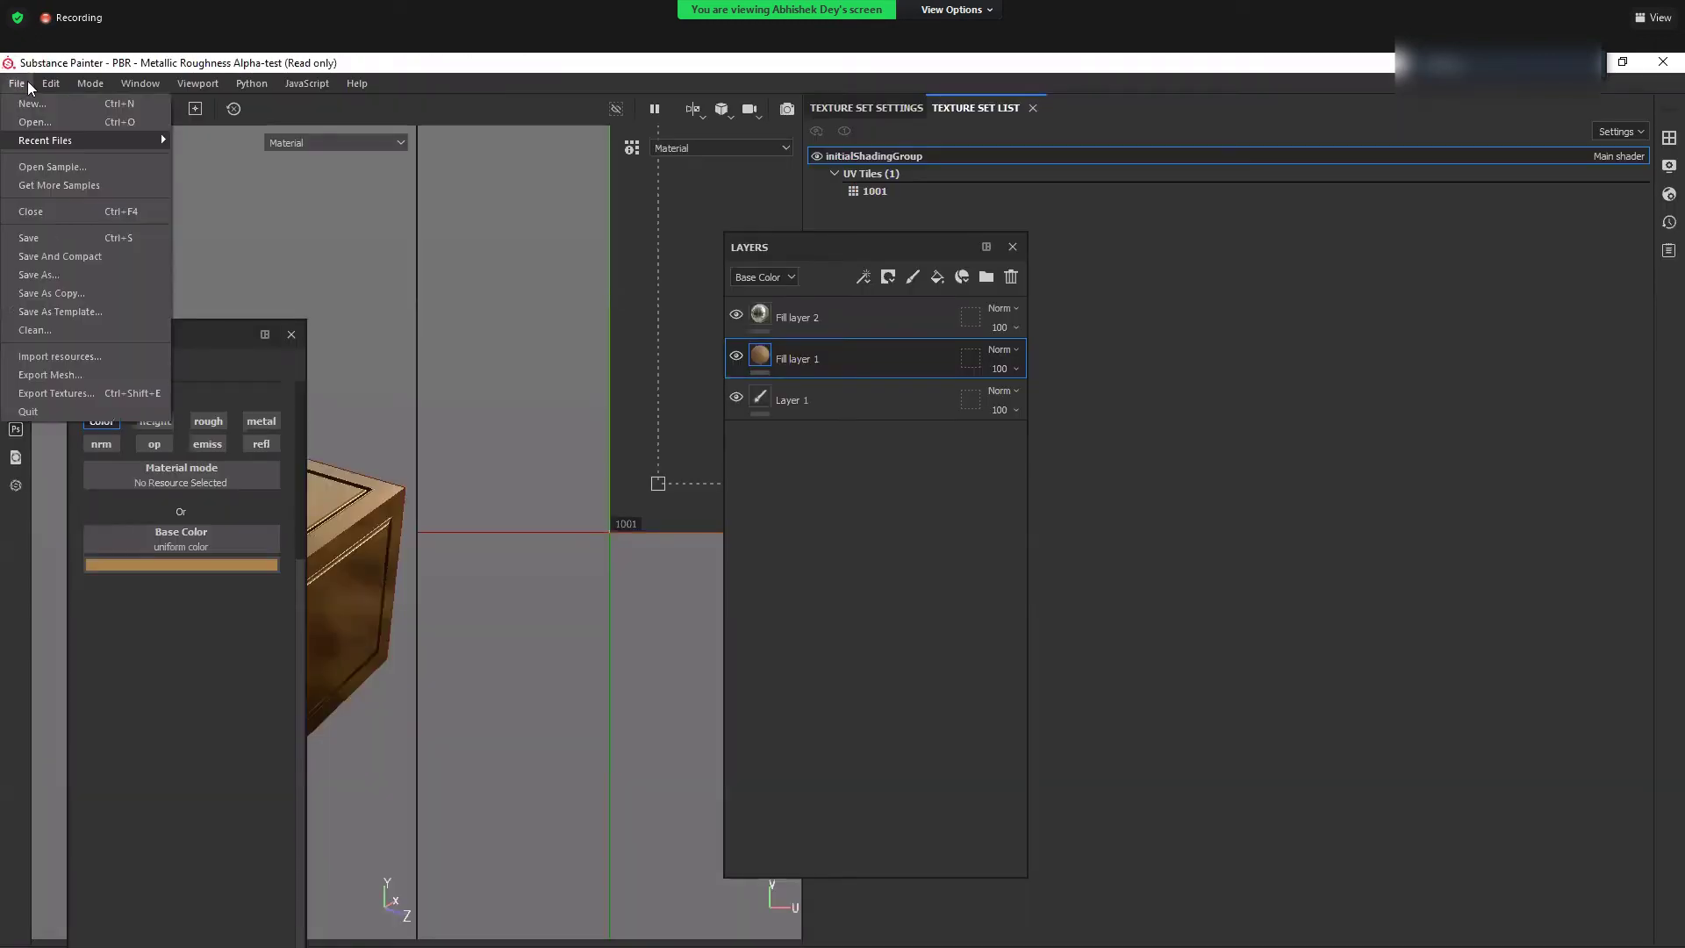
pyautogui.click(33, 103)
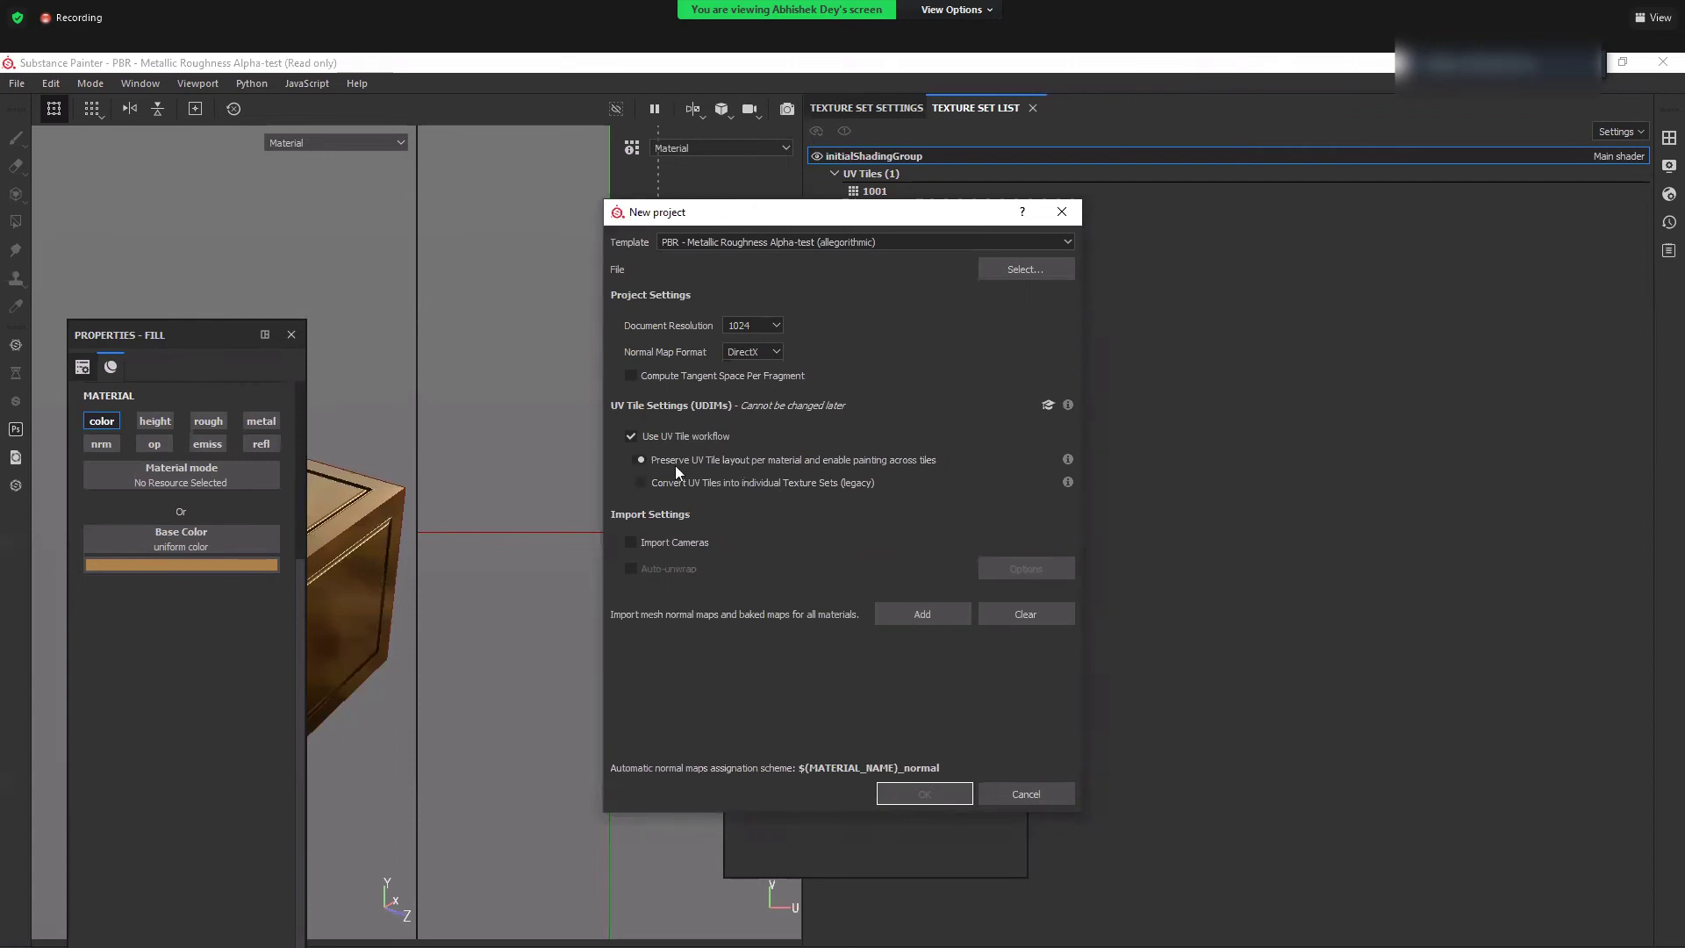
pyautogui.click(1023, 270)
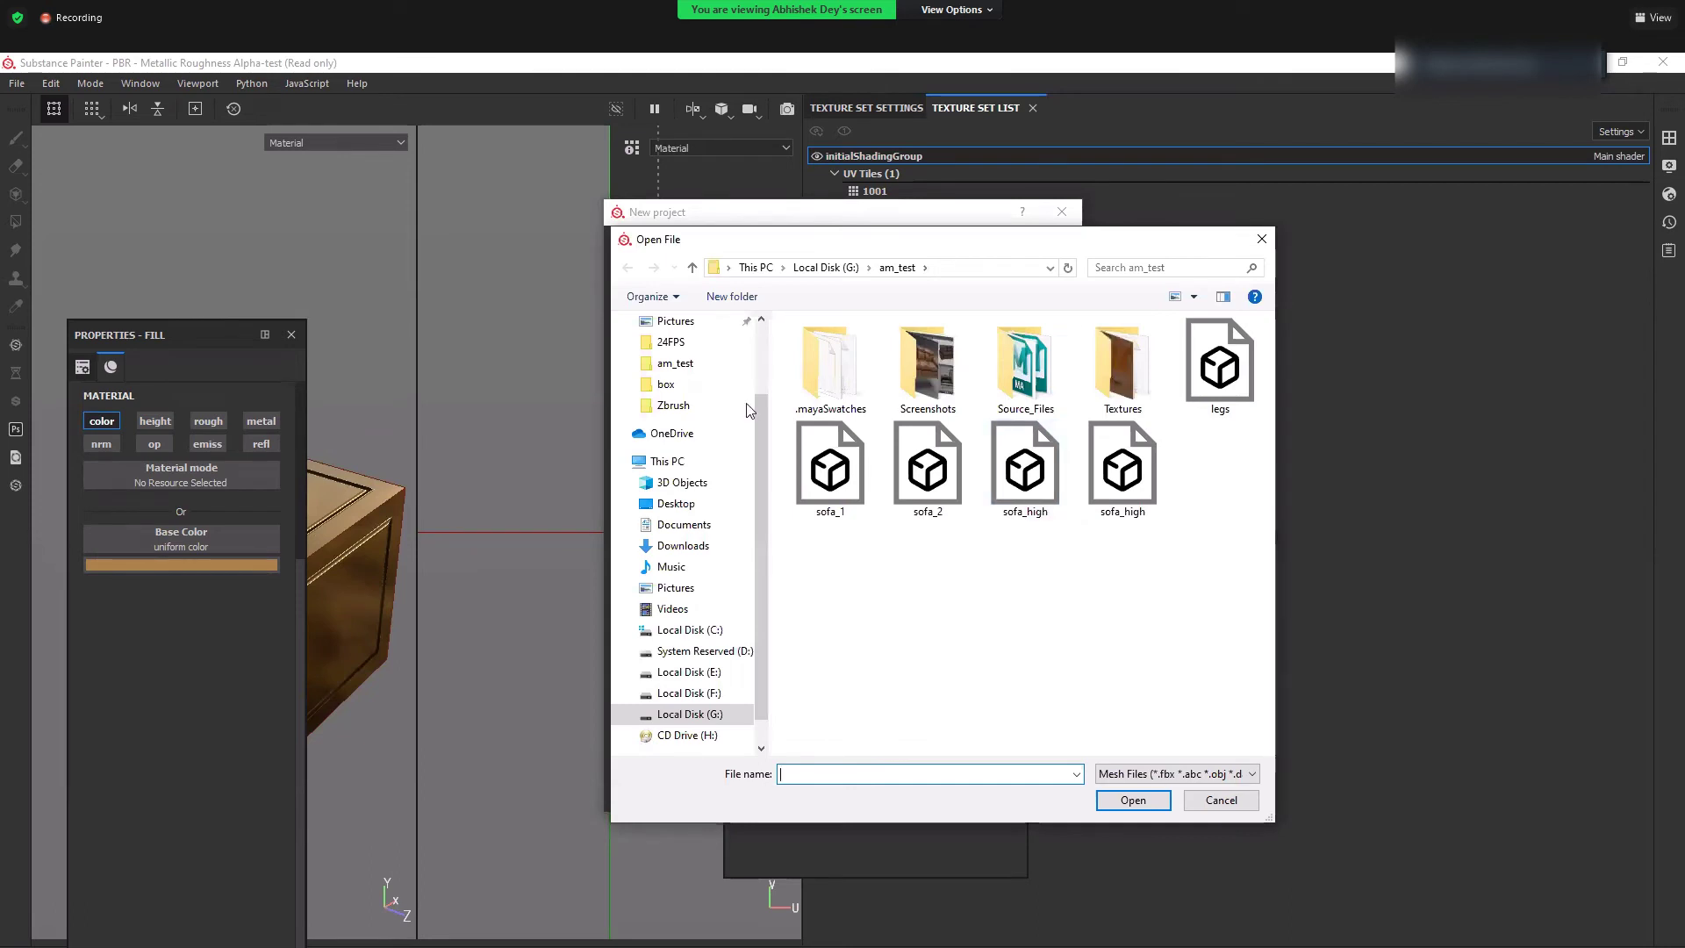
pyautogui.scroll(2, 694, 369)
pyautogui.click(694, 360)
pyautogui.click(865, 481)
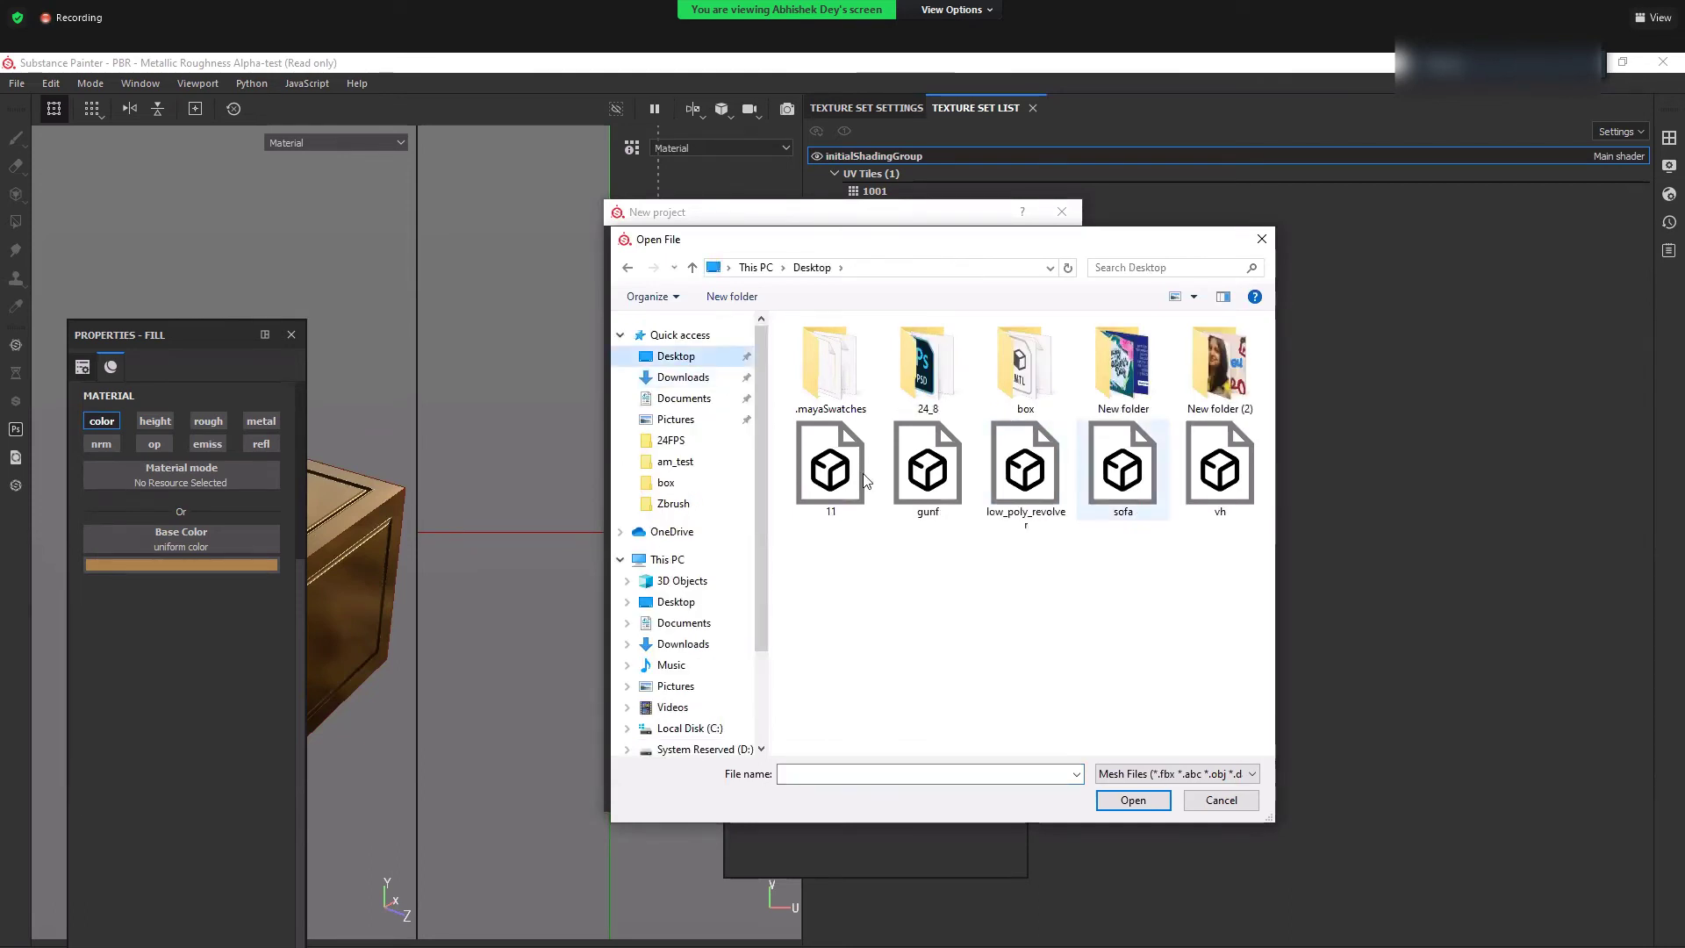
pyautogui.click(1146, 800)
pyautogui.click(934, 799)
pyautogui.click(787, 544)
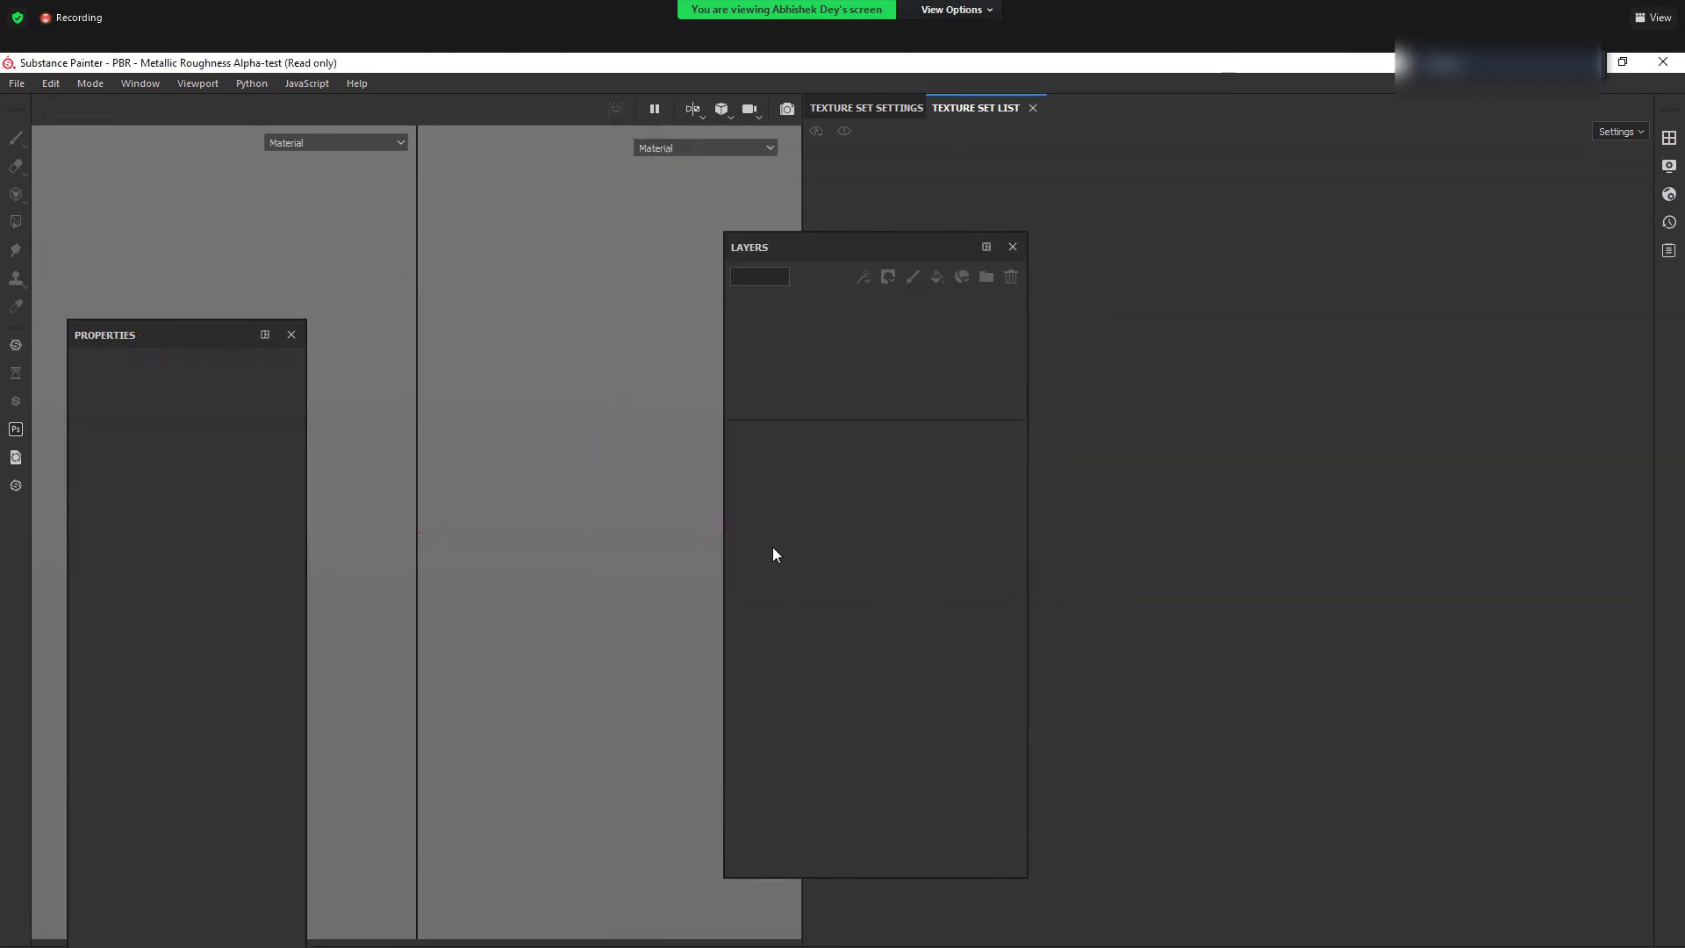
# - Dock the Layers panel as a tab beside Texture Set Settings and close the Properties panel
pyautogui.moveTo(962, 255); pyautogui.dragTo(955, 111)
pyautogui.click(955, 108)
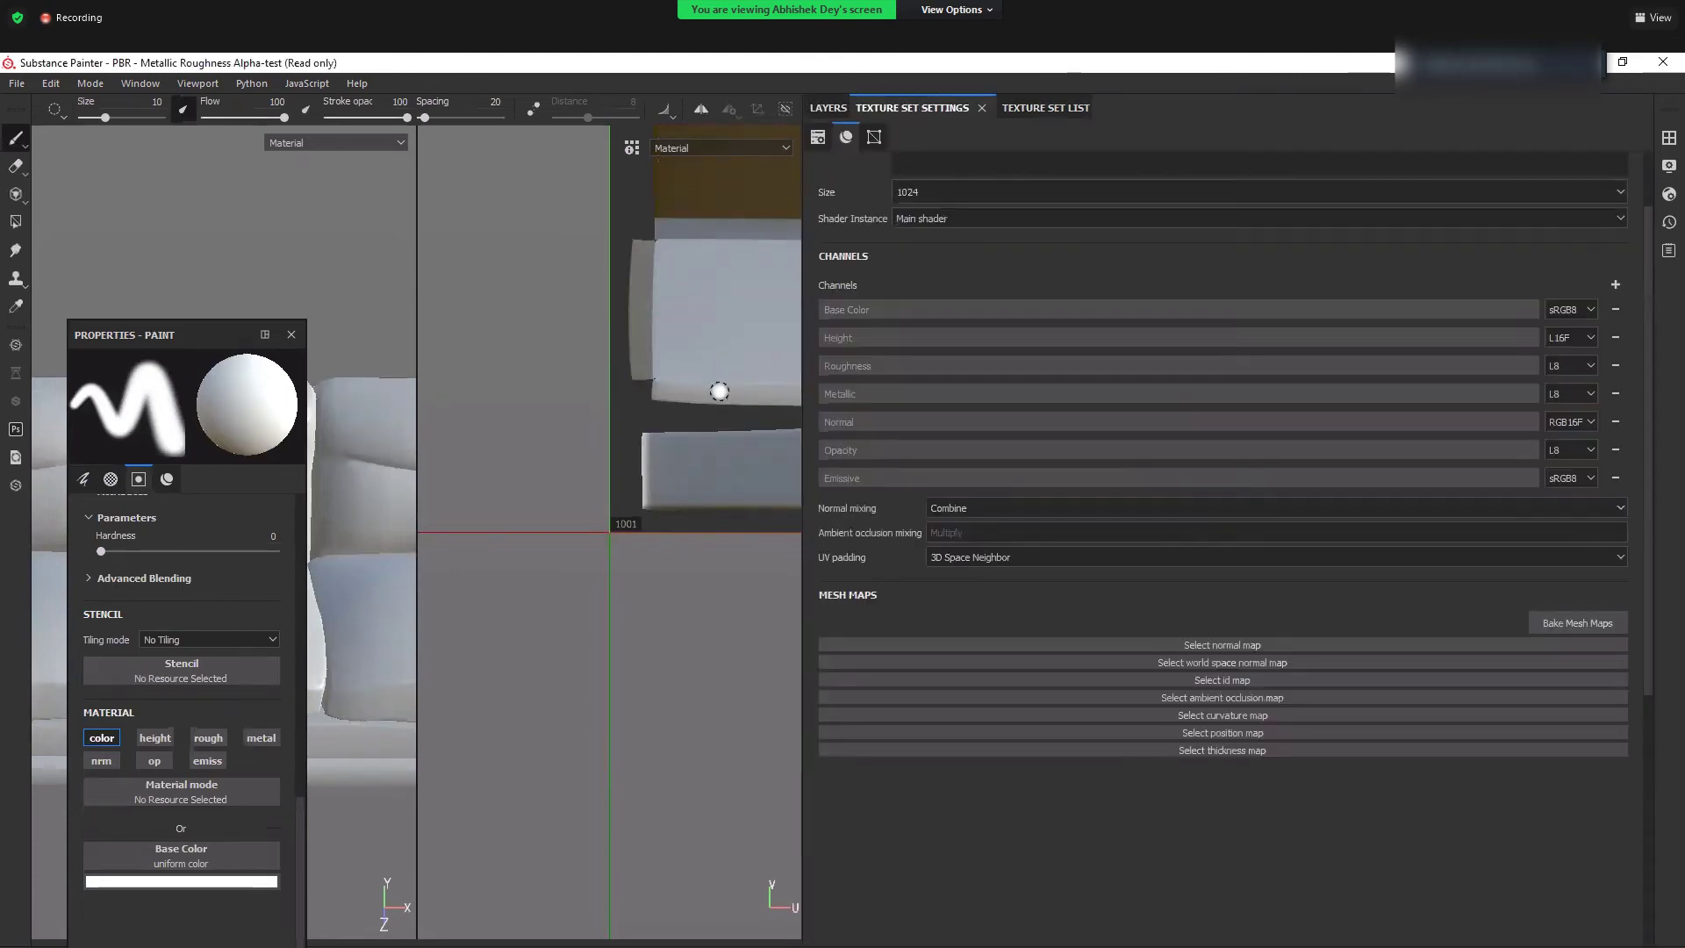
pyautogui.press('f')
pyautogui.scroll(-5, 697, 635)
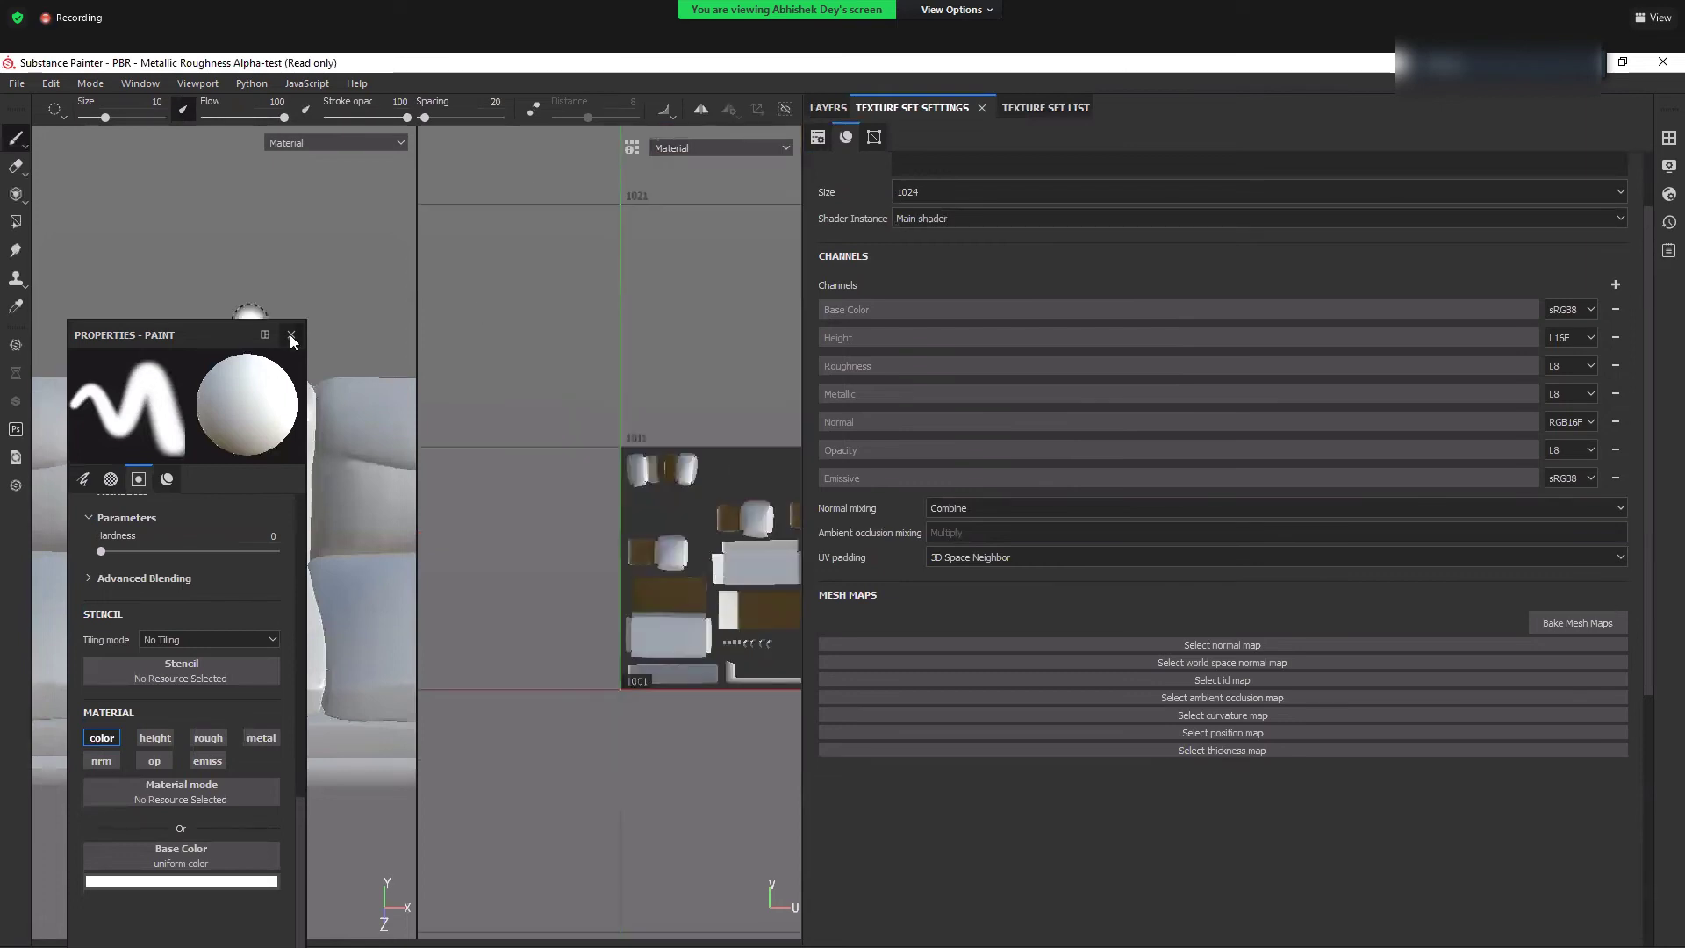
pyautogui.click(292, 335)
# - Widen the 3D viewport against the UV viewport and fit the sofa in view
pyautogui.moveTo(428, 334); pyautogui.dragTo(702, 328)
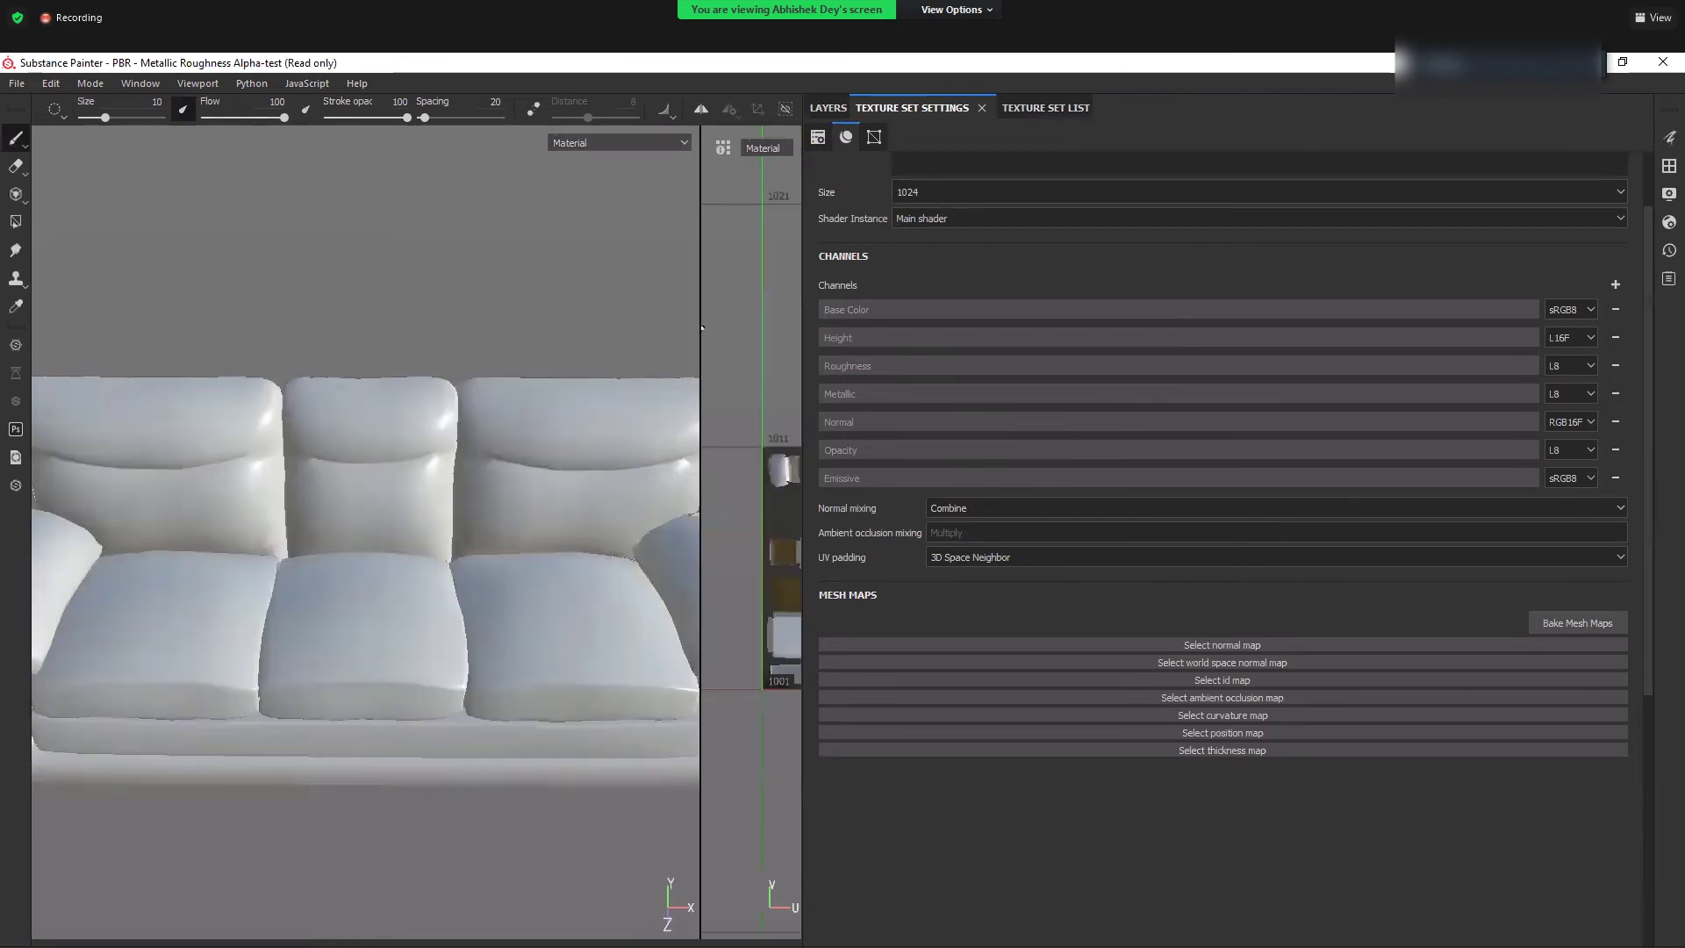
pyautogui.press('f')
pyautogui.moveTo(695, 395); pyautogui.dragTo(516, 376)
pyautogui.keyDown('alt'); pyautogui.moveTo(479, 526); pyautogui.dragTo(656, 535, button='middle'); pyautogui.keyUp('alt')
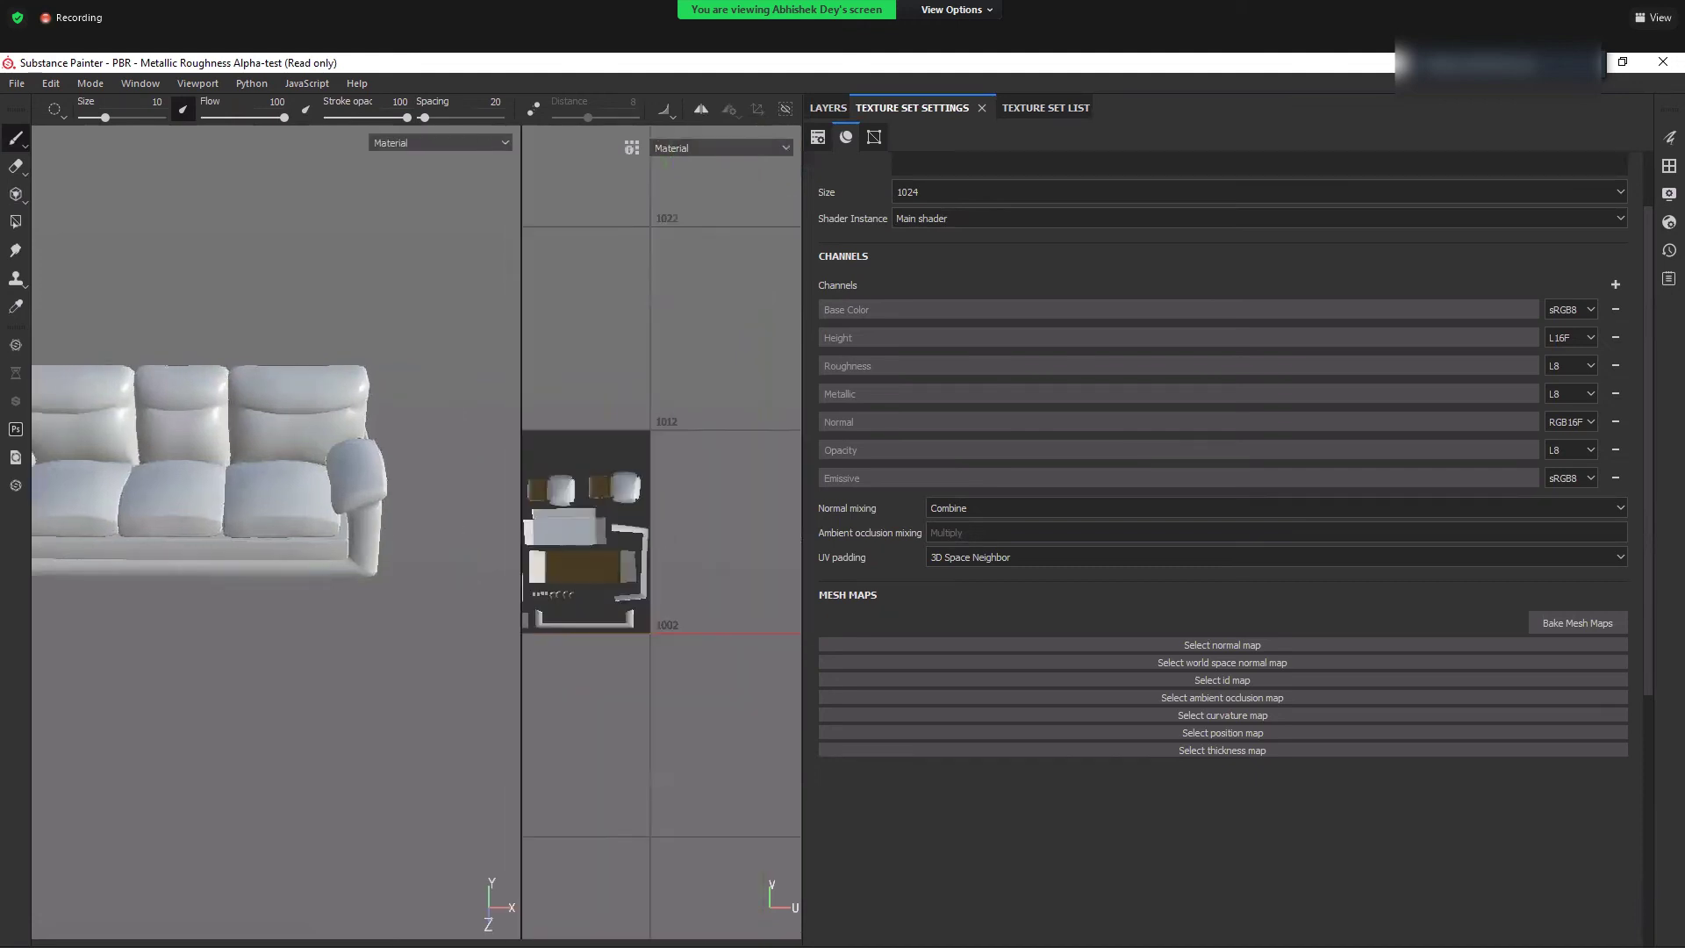
# - Alternate between the aiStandardSurface1SG and blinn1SG texture sets and compare their UV shells with the sofa parts
pyautogui.click(1024, 107)
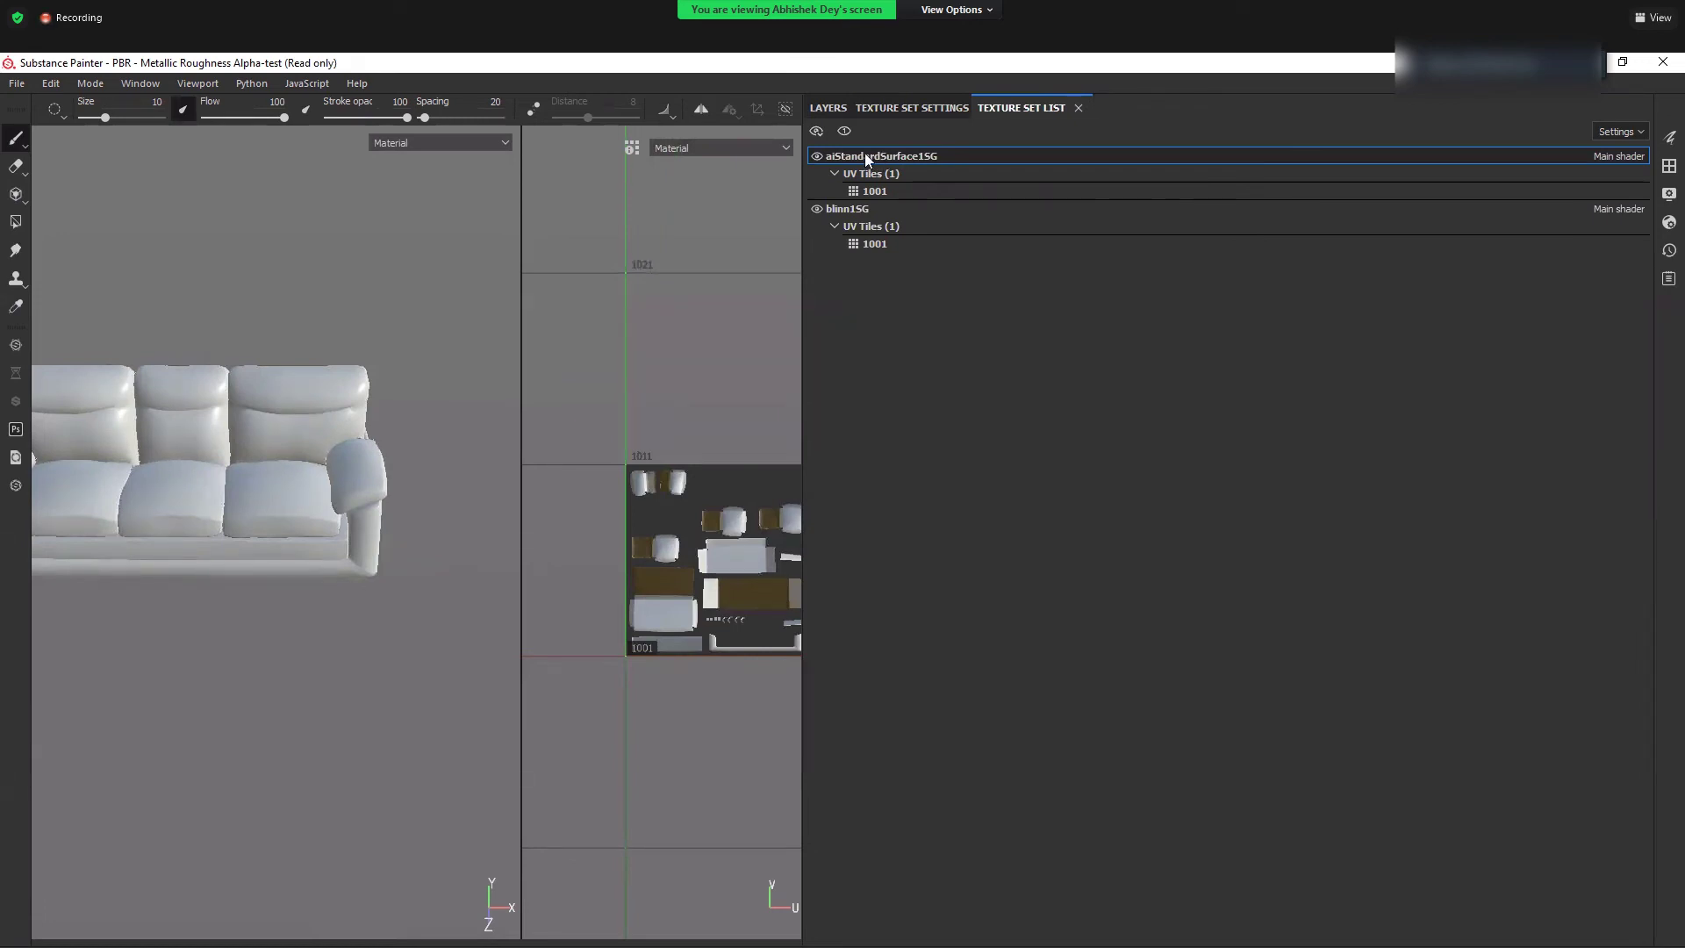
pyautogui.click(853, 208)
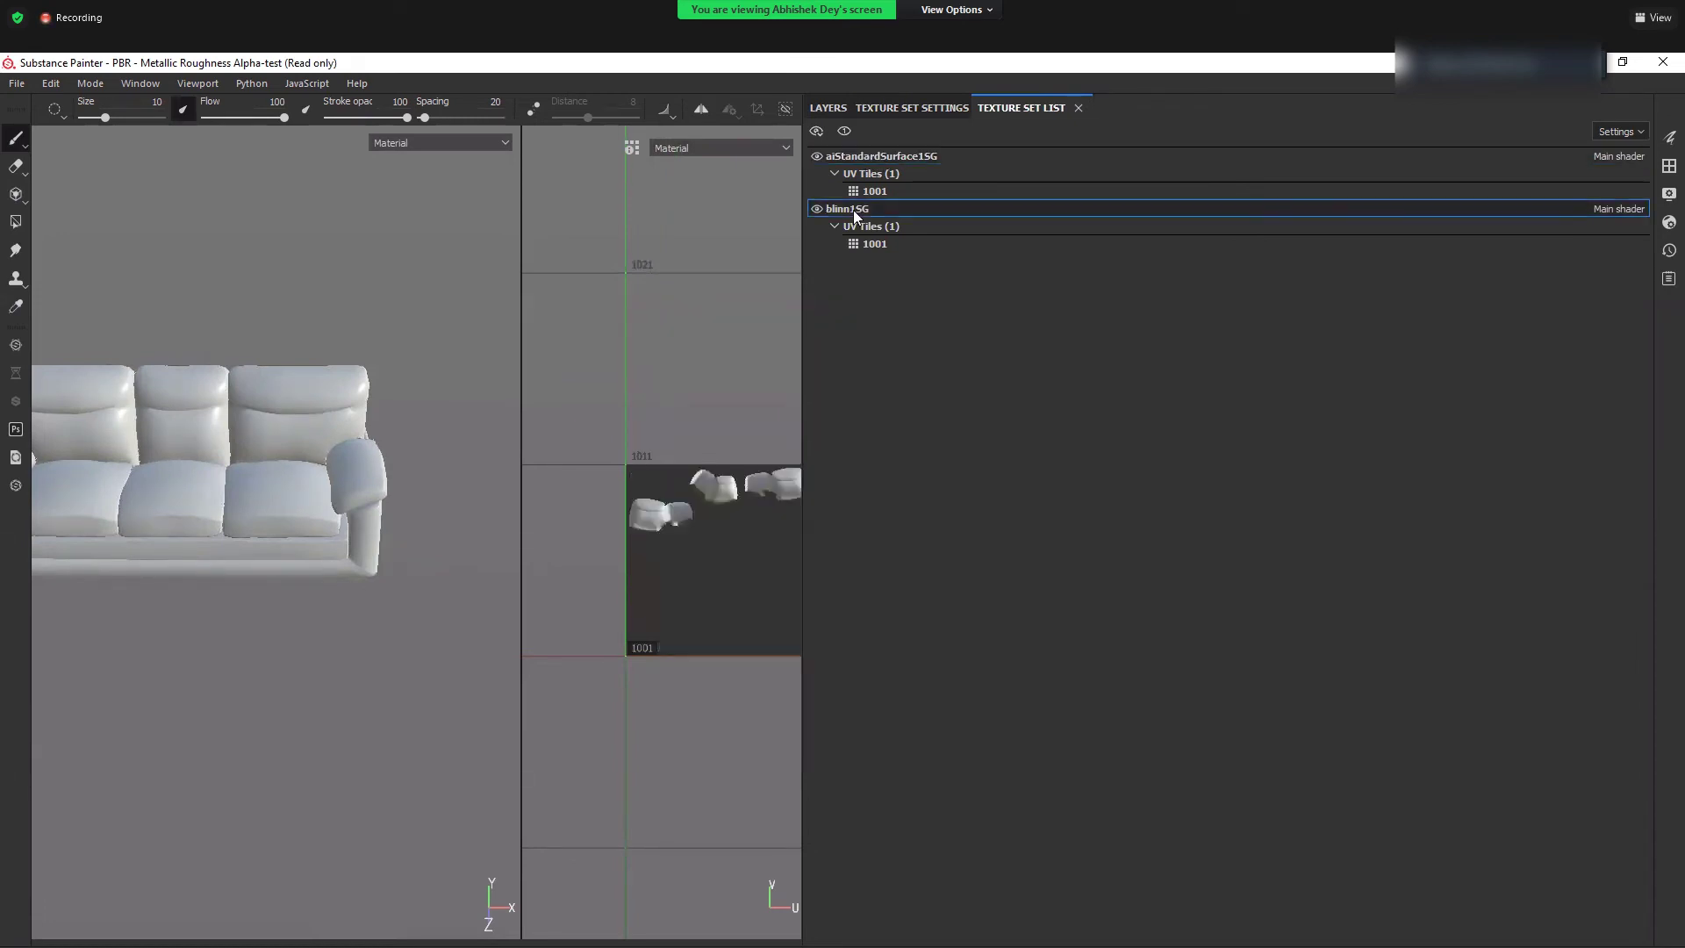
pyautogui.click(869, 158)
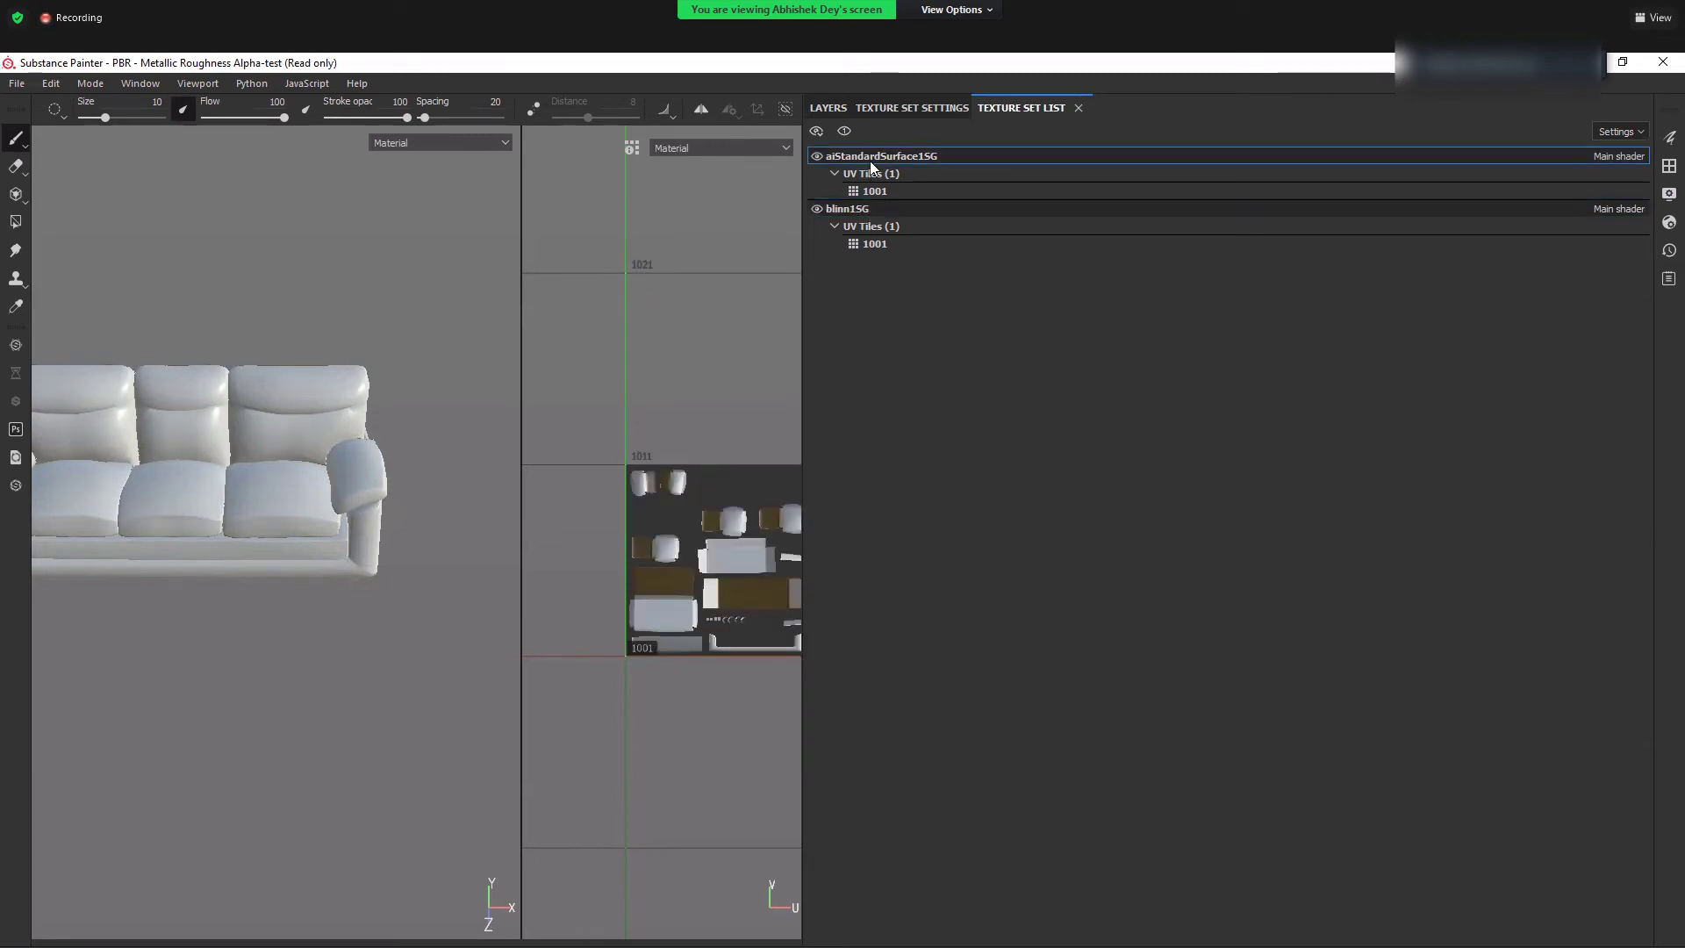
pyautogui.click(864, 213)
pyautogui.click(872, 155)
pyautogui.click(862, 208)
pyautogui.click(868, 157)
pyautogui.click(866, 209)
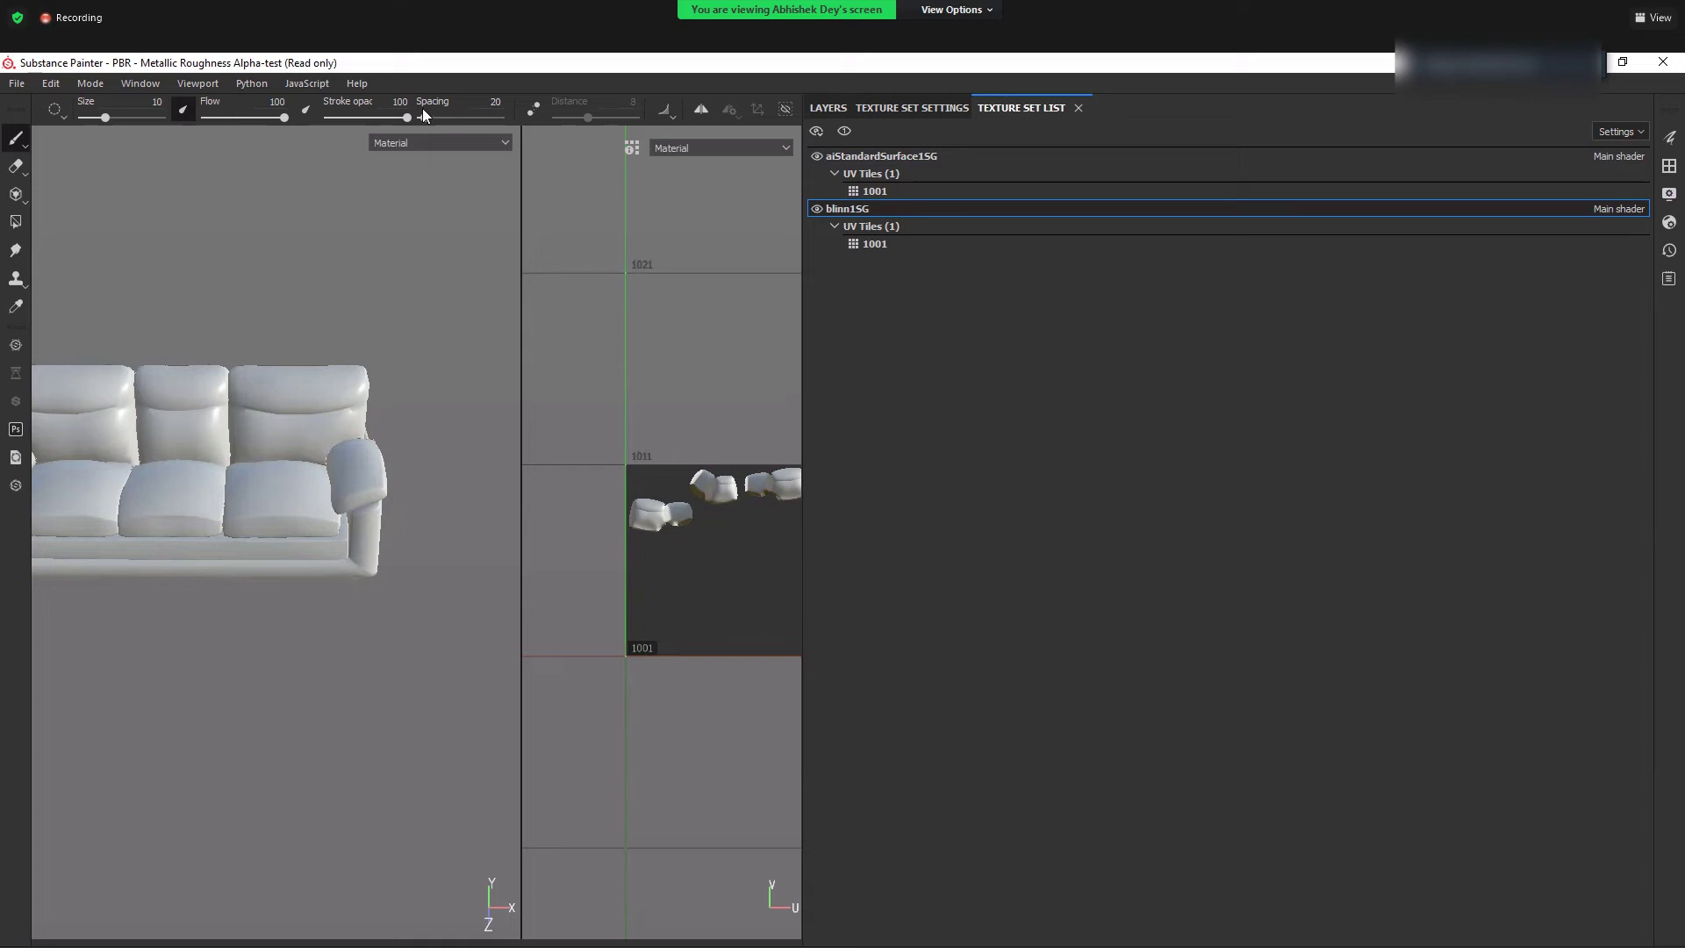
pyautogui.keyDown('alt'); pyautogui.moveTo(270, 553); pyautogui.dragTo(408, 683, button='middle'); pyautogui.keyUp('alt')
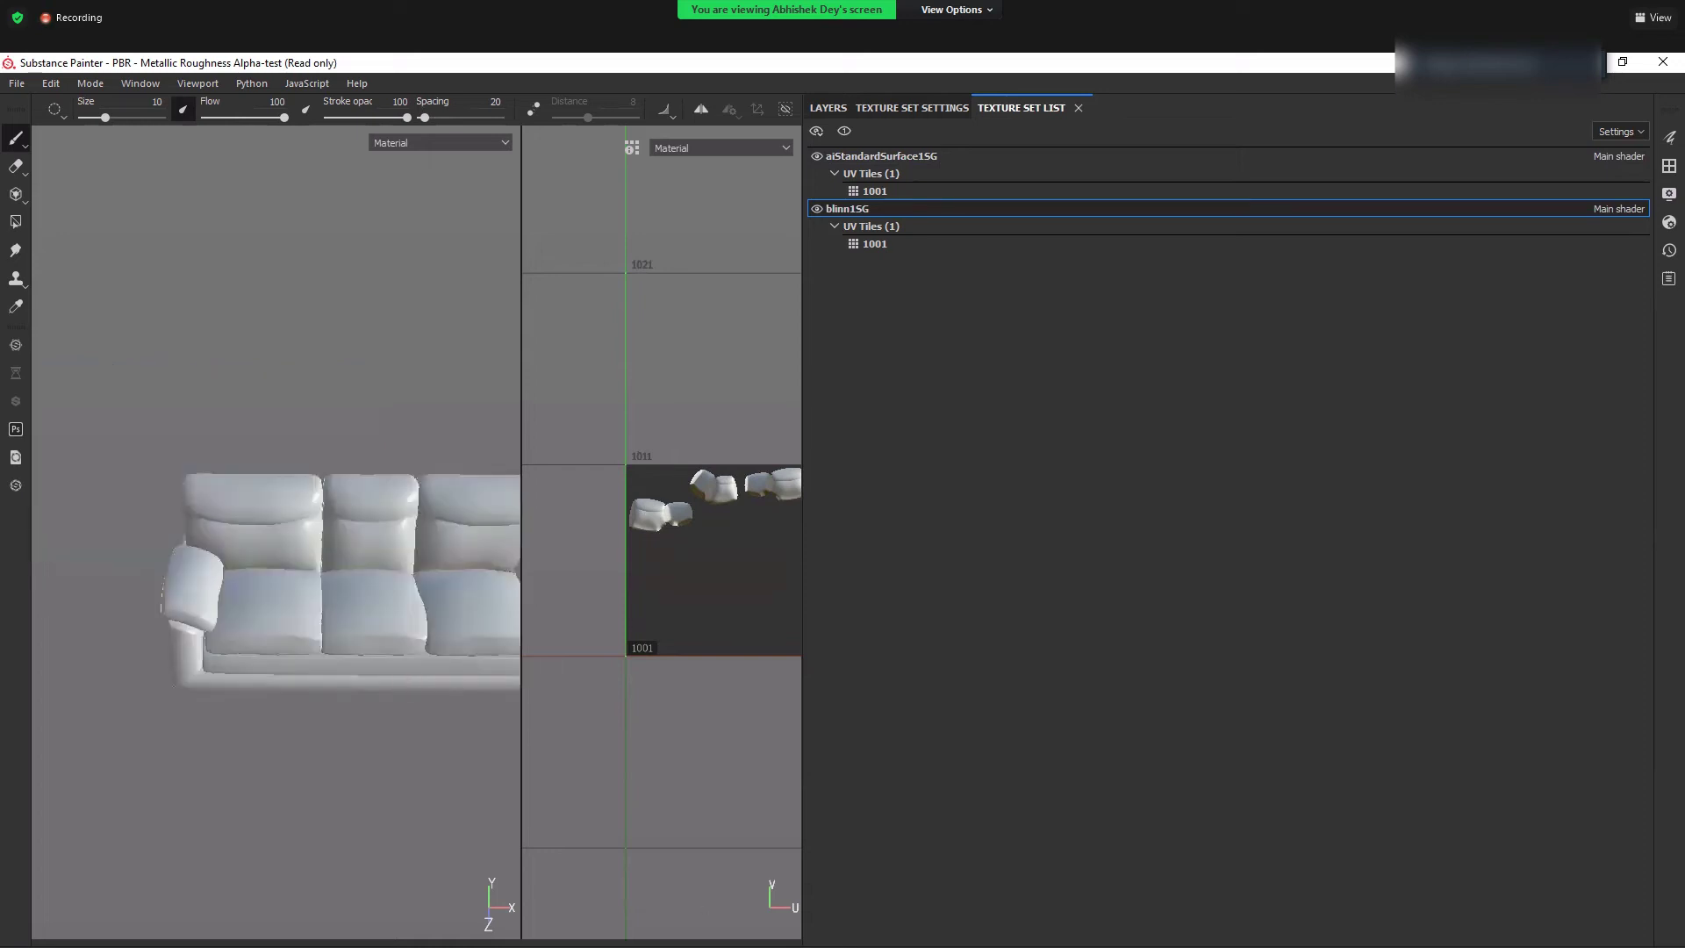
pyautogui.keyDown('alt'); pyautogui.moveTo(361, 722); pyautogui.dragTo(403, 702, button='right'); pyautogui.keyUp('alt')
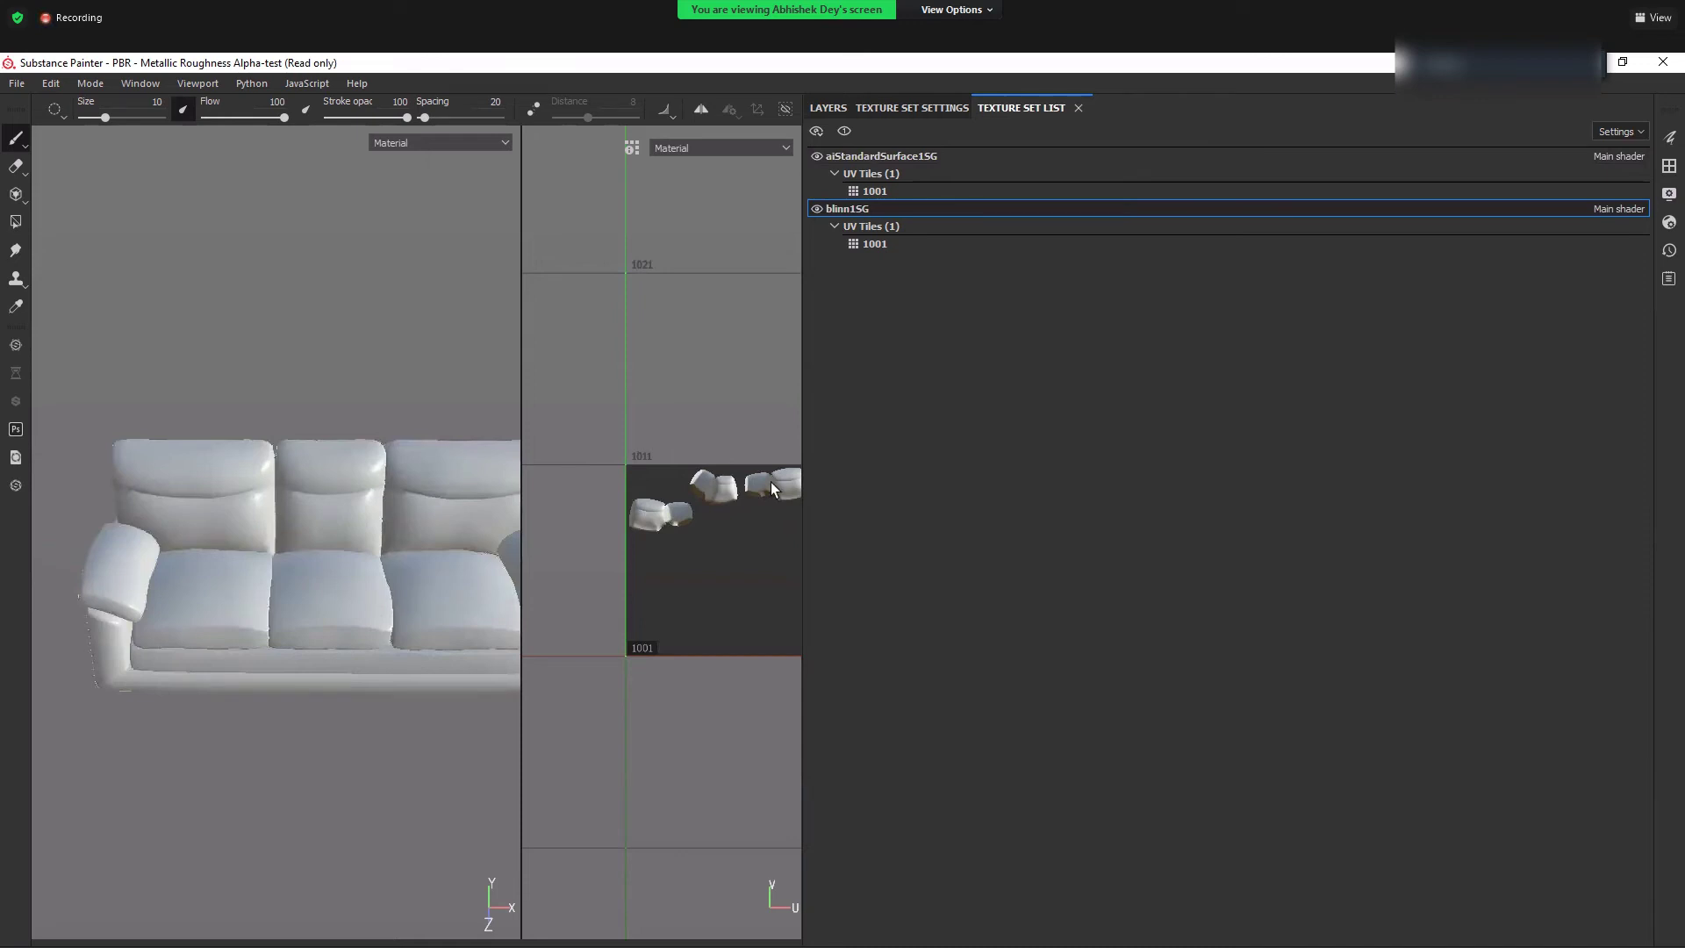
# - Switch to Maya and assign one new Lambert material to the whole combined sofa
pyautogui.hotkey('alt', 'Tab')
pyautogui.moveTo(355, 291); pyautogui.dragTo(1056, 799)
pyautogui.moveTo(616, 440); pyautogui.dragTo(632, 893, button='right')
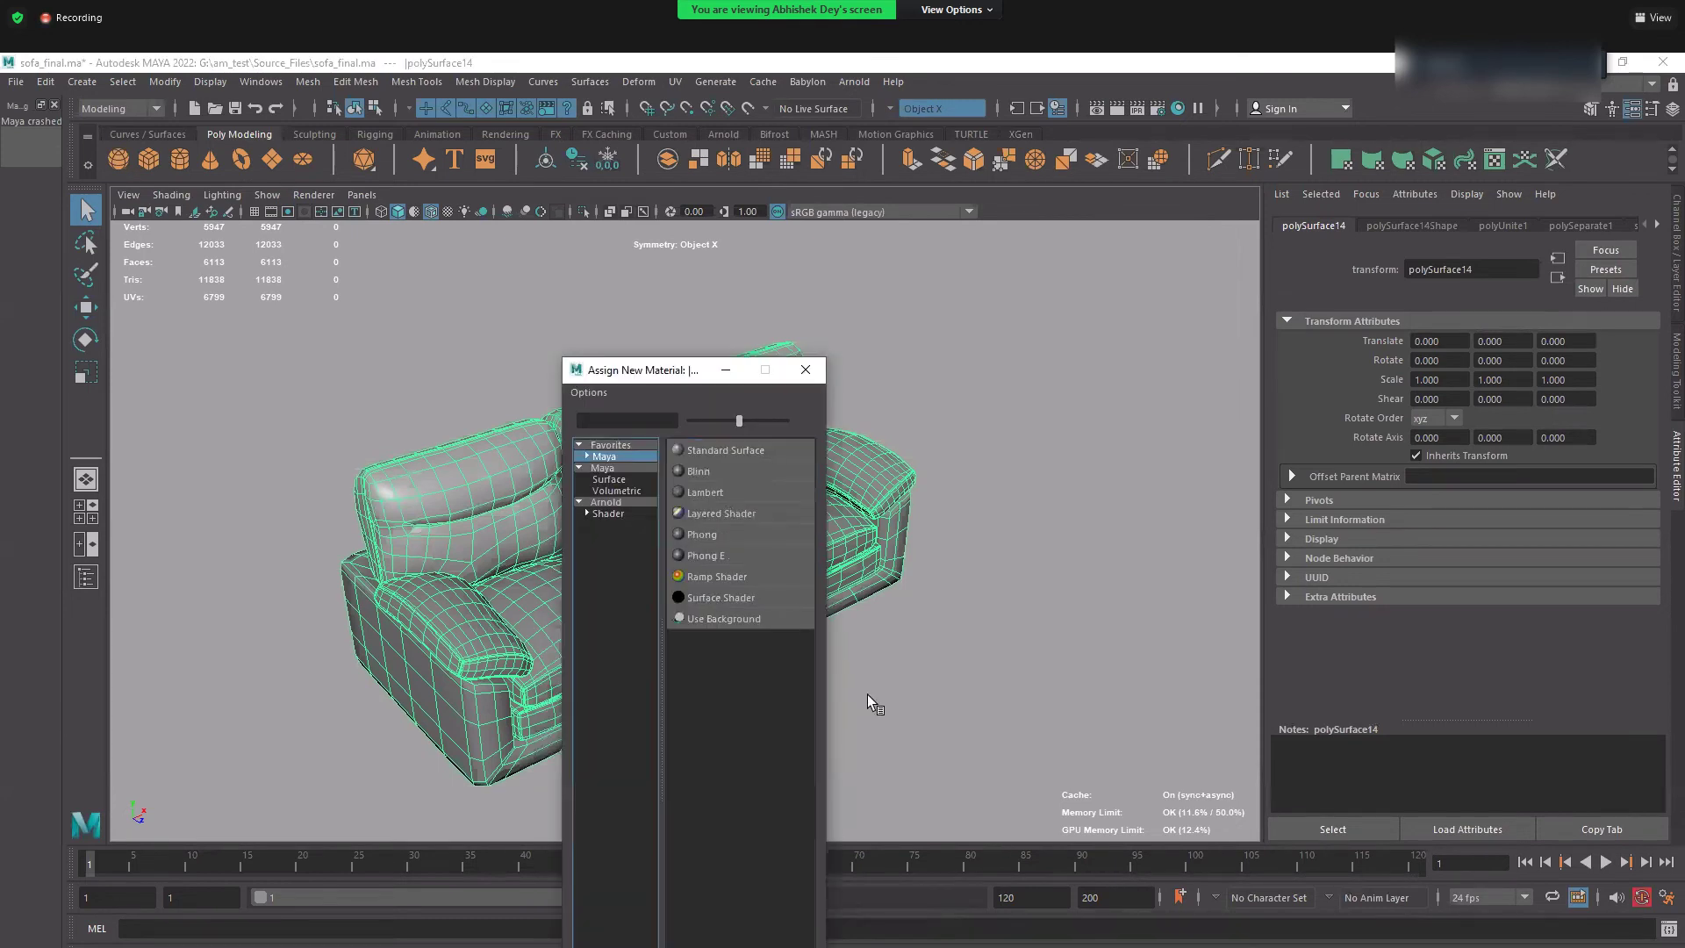
pyautogui.click(746, 491)
# - Open the UV Editor and lay out the sofa's UV shells across 5 tiles in U and 2 in V
pyautogui.click(675, 81)
pyautogui.click(715, 114)
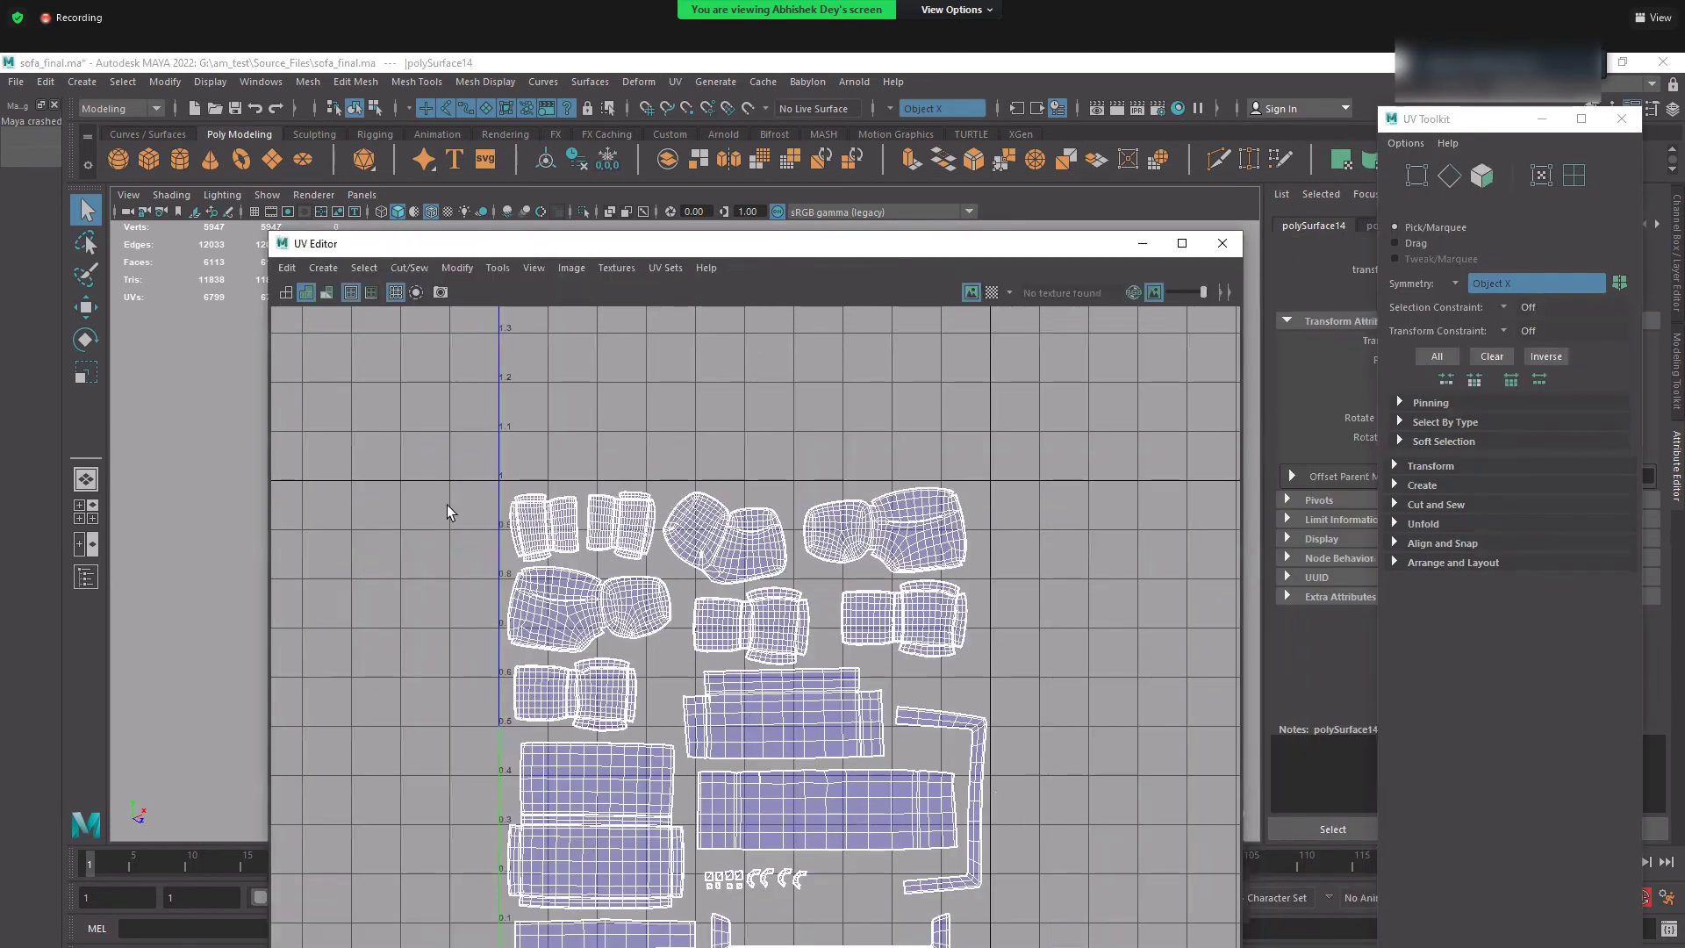
pyautogui.keyDown('alt'); pyautogui.moveTo(446, 504); pyautogui.dragTo(425, 350, button='right'); pyautogui.keyUp('alt')
pyautogui.click(458, 268)
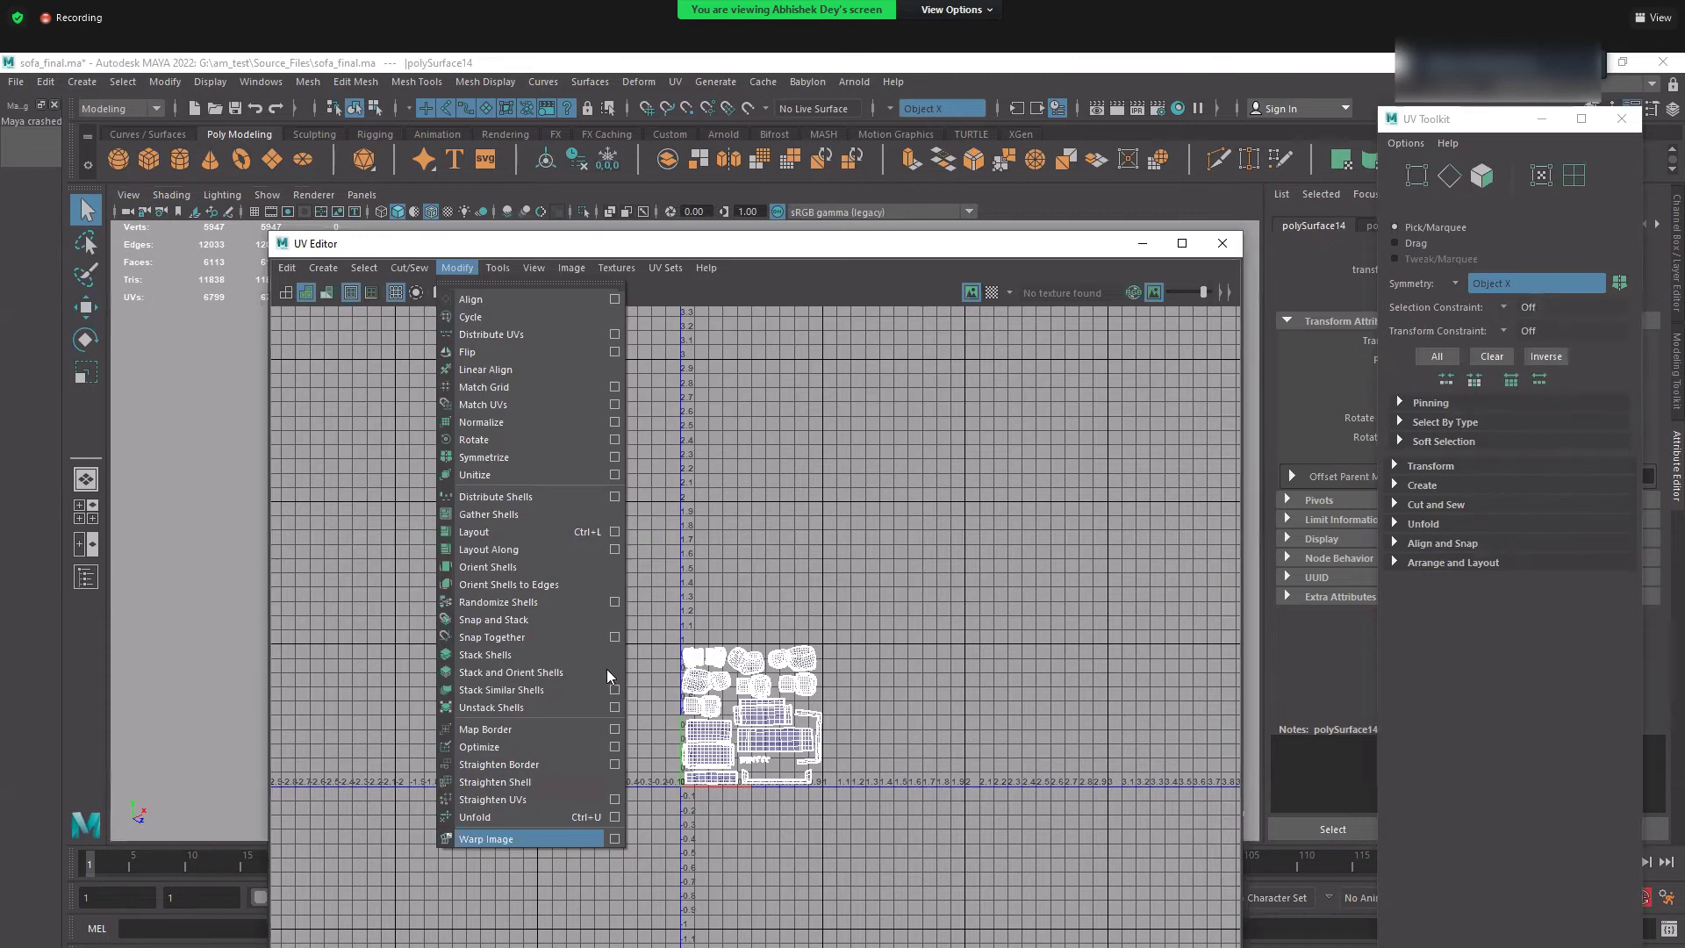
pyautogui.click(615, 531)
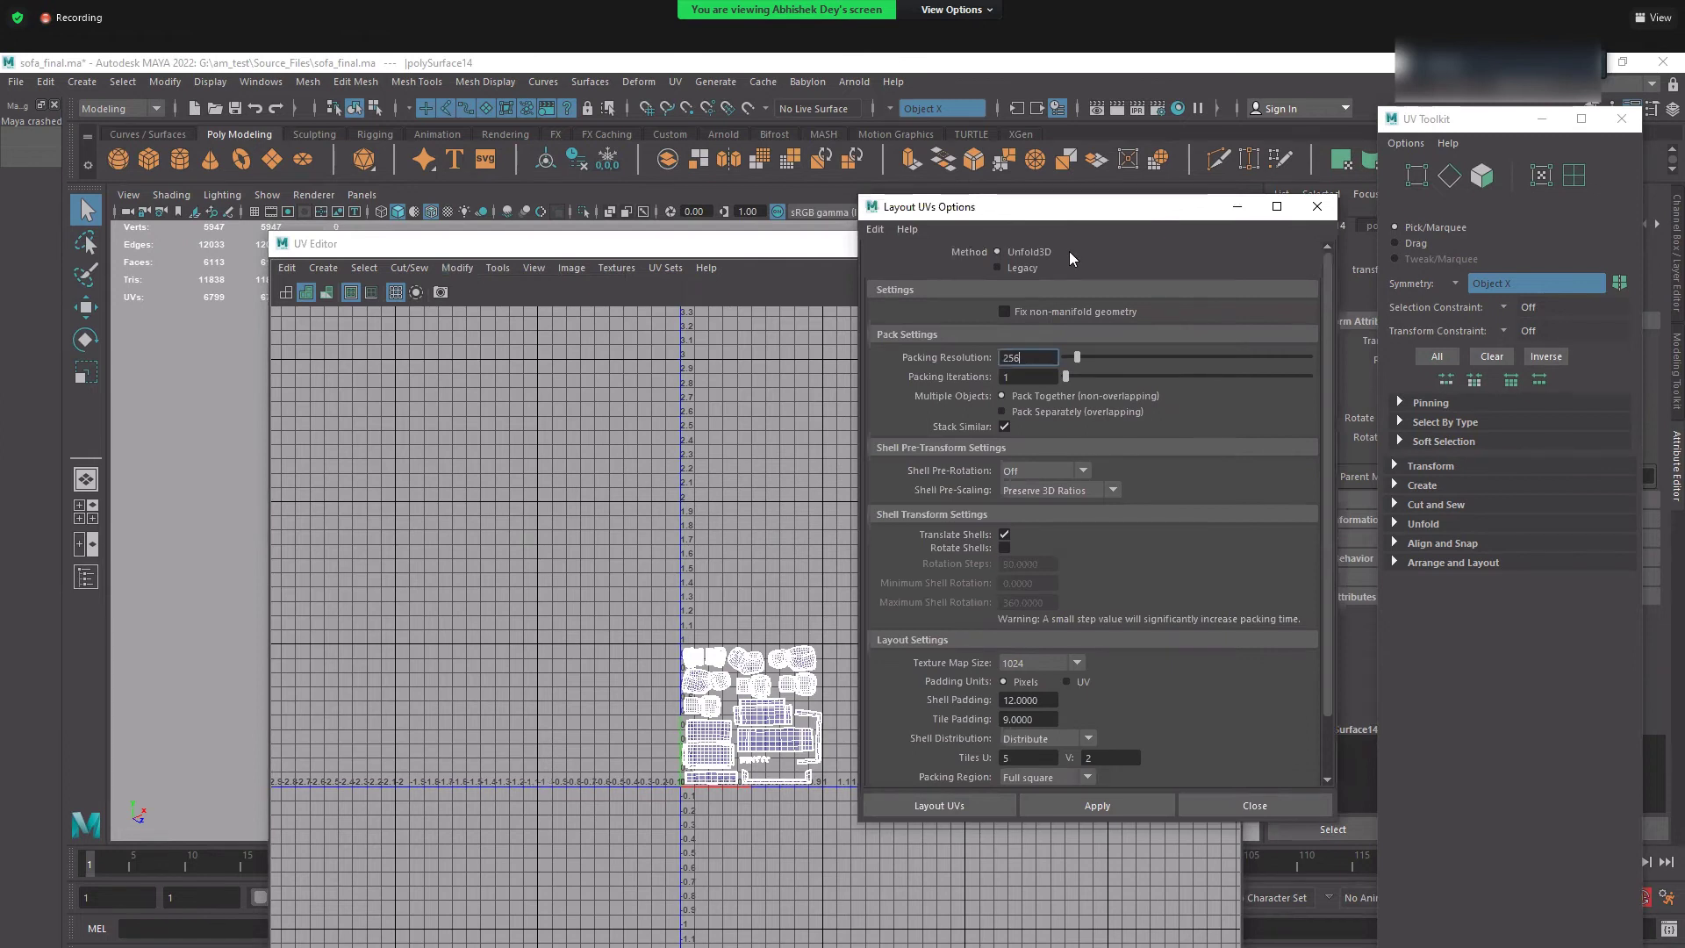
pyautogui.moveTo(1076, 211); pyautogui.dragTo(548, 209)
pyautogui.scroll(-2, 509, 741)
pyautogui.scroll(-1, 513, 699)
pyautogui.click(582, 688)
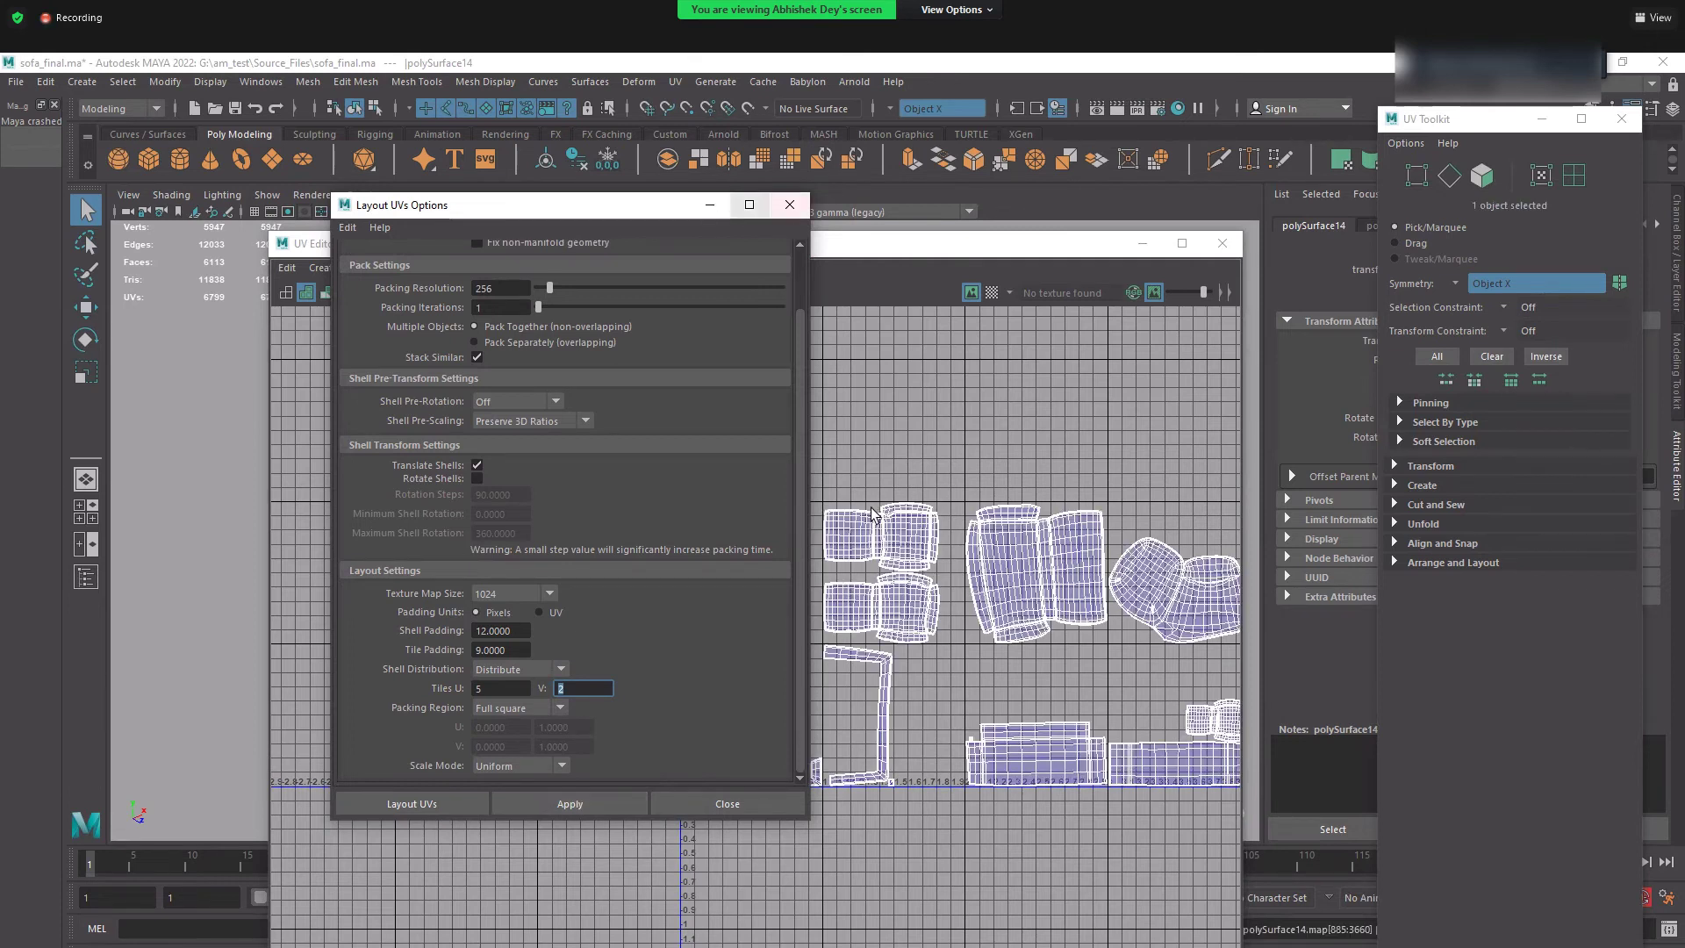
pyautogui.scroll(-3, 887, 527)
pyautogui.scroll(-3, 886, 527)
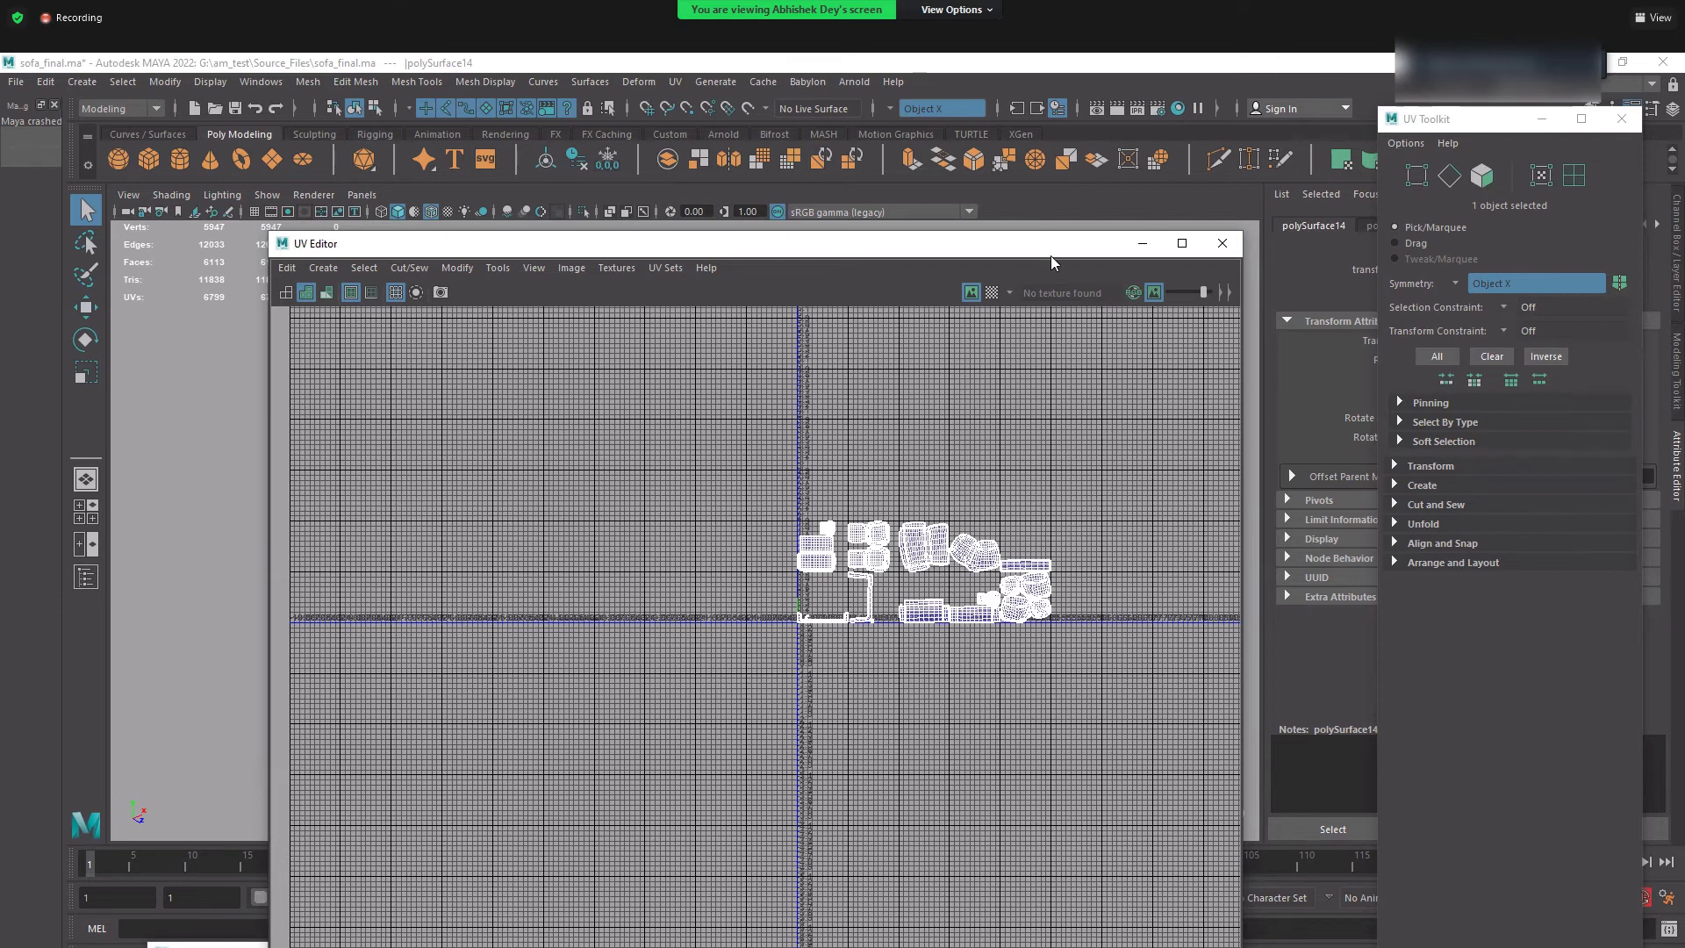
# - Minimize the UV Editor, switch to Substance Painter and start a new project up to choosing its mesh file
pyautogui.moveTo(1052, 240); pyautogui.dragTo(934, 299)
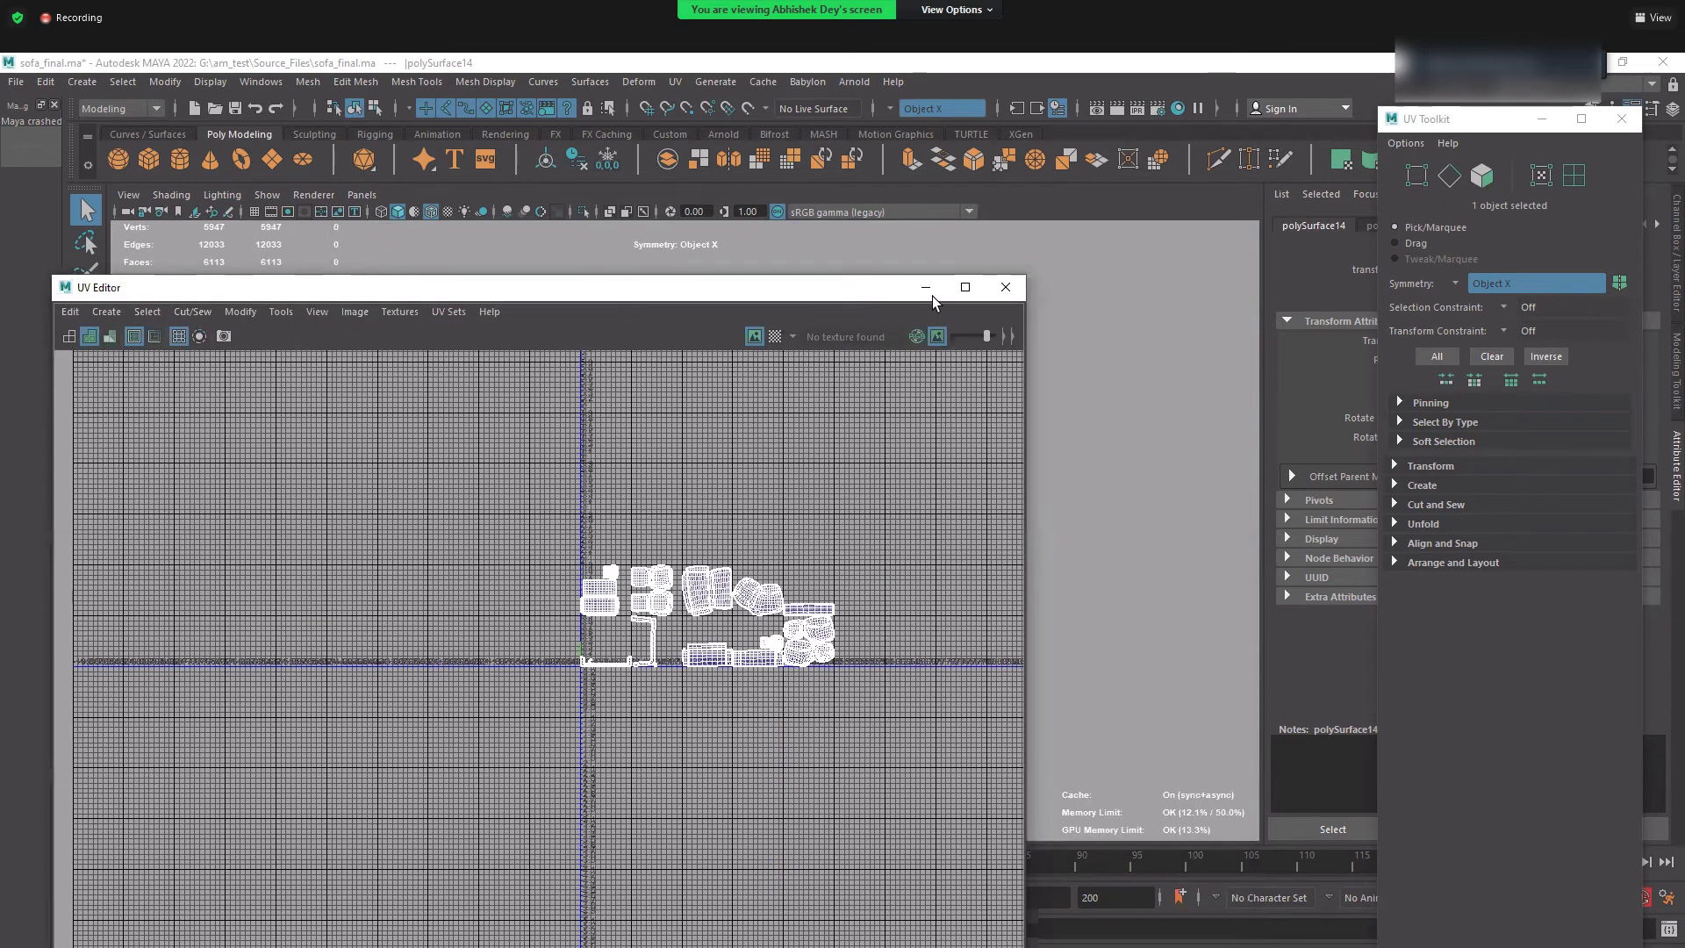
pyautogui.click(932, 297)
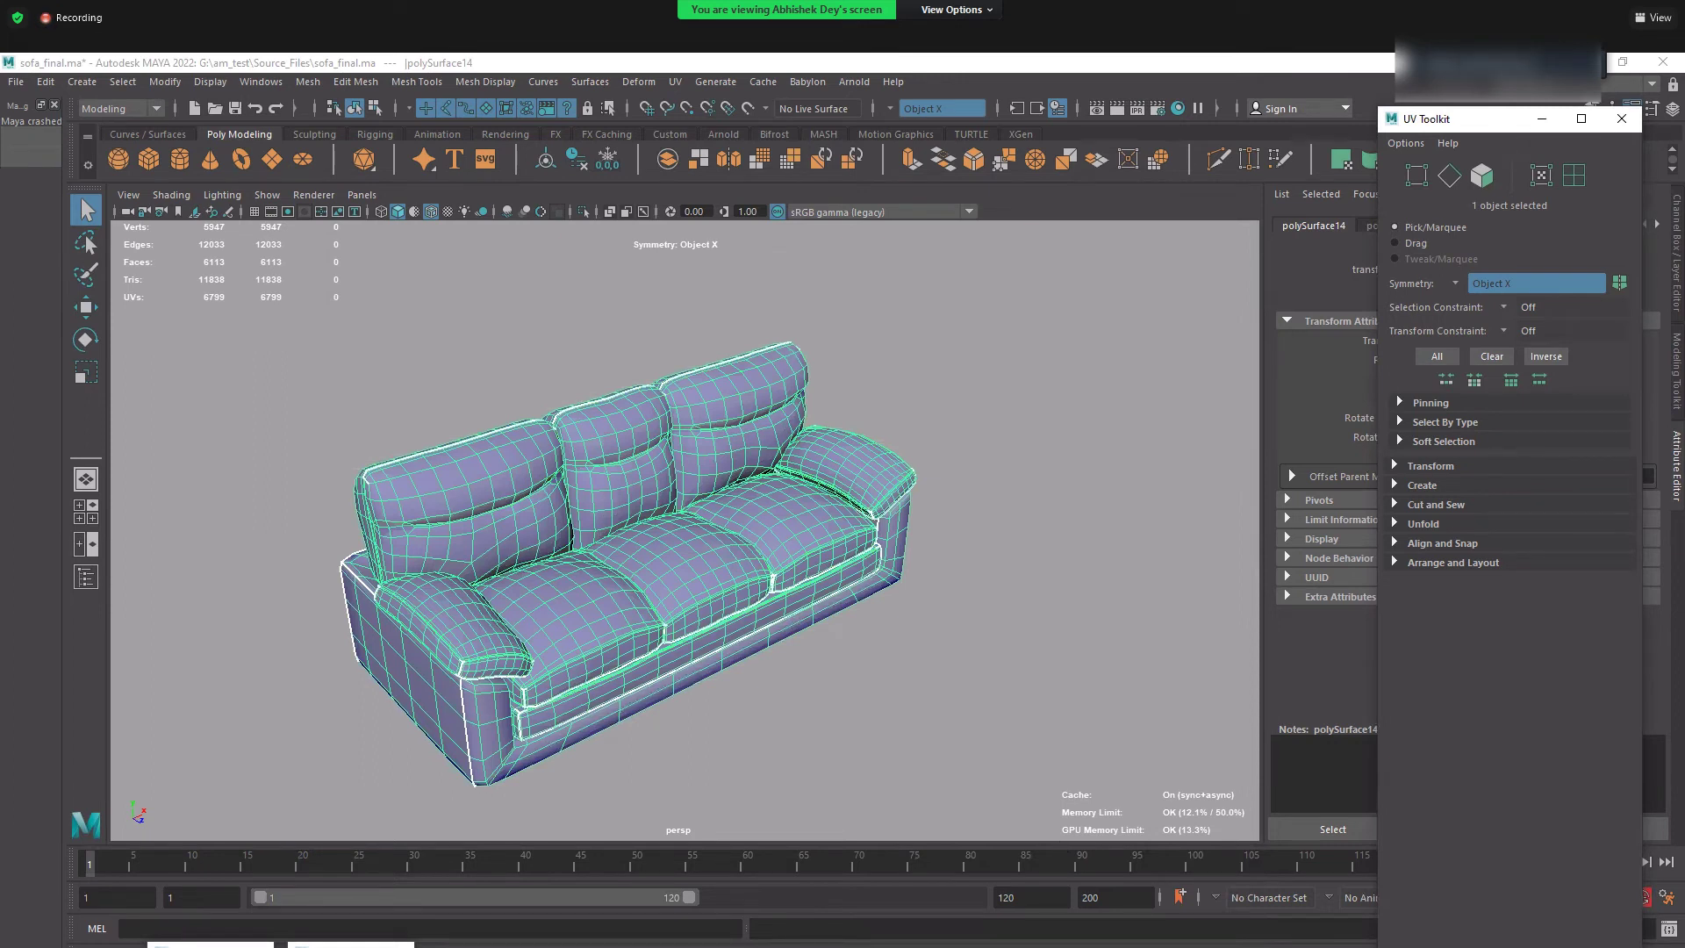
pyautogui.click(1132, 909)
pyautogui.click(22, 83)
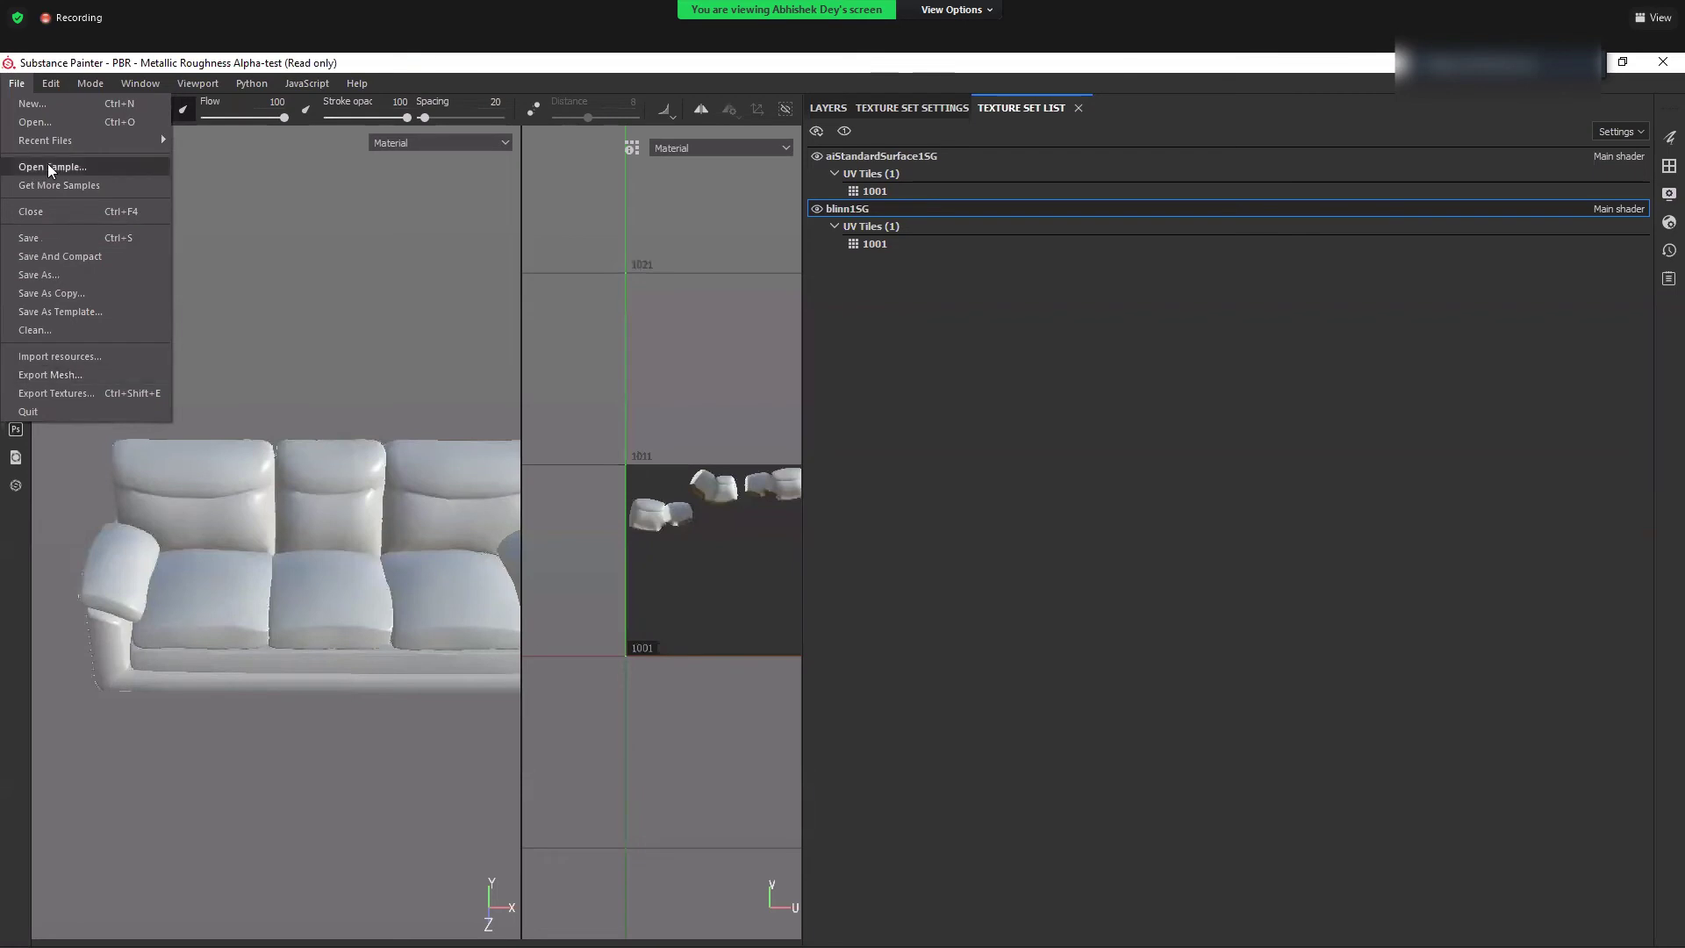
pyautogui.click(39, 105)
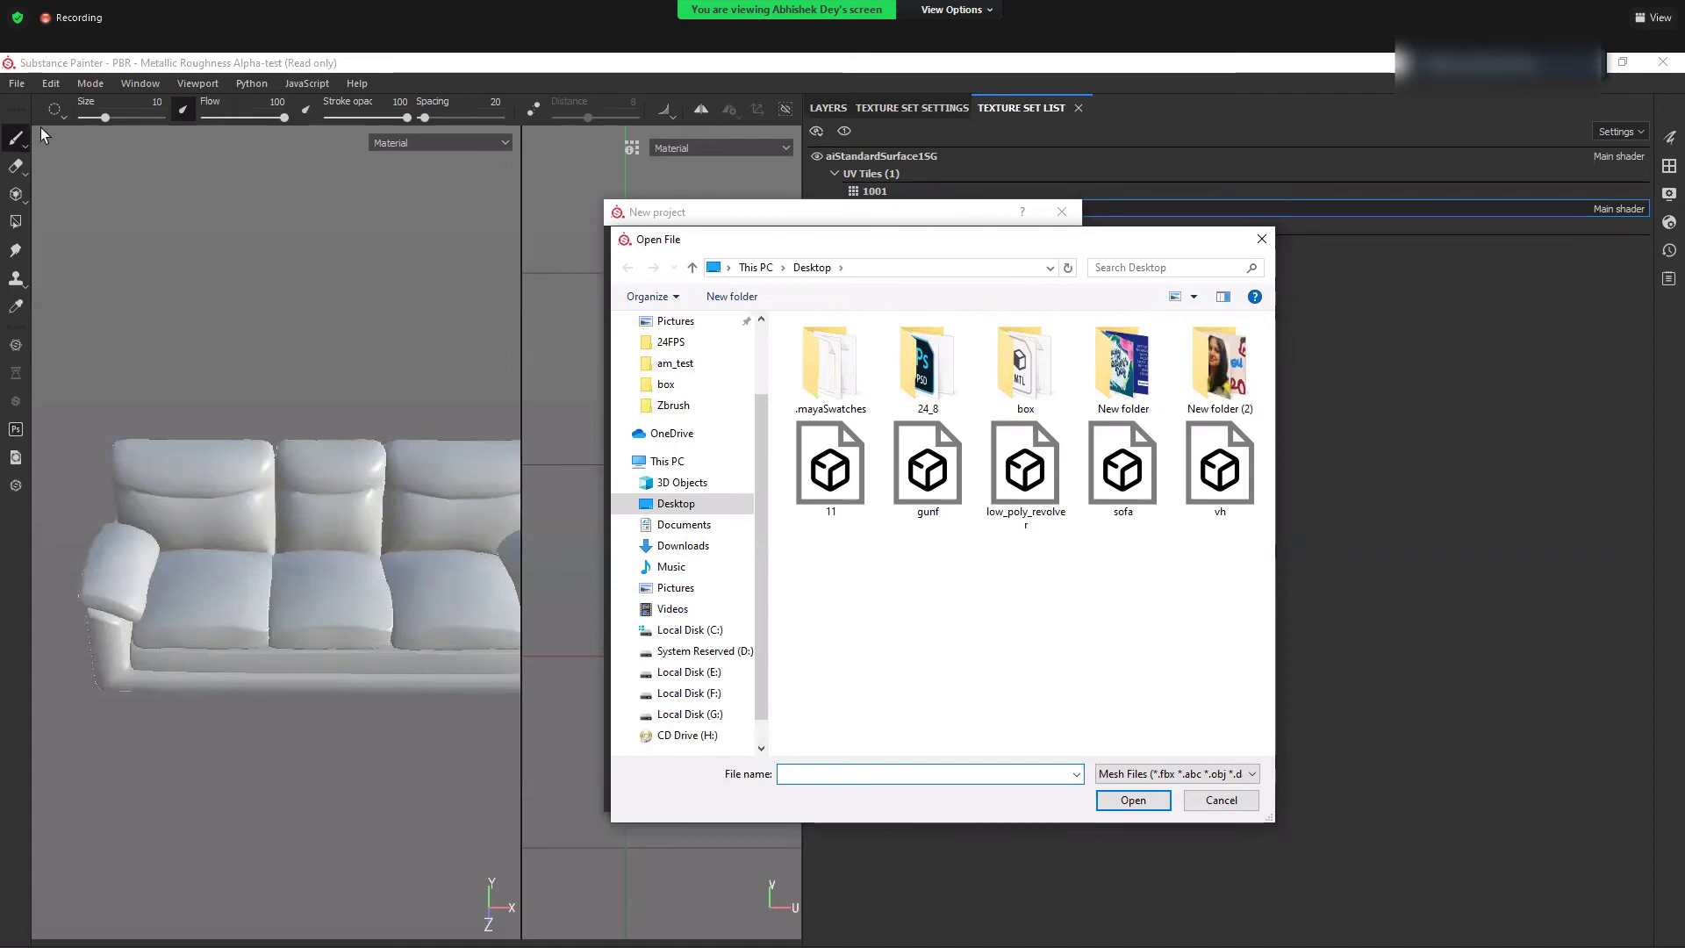
# - Switch back to Maya and export the selected sofa as 11.obj to the Desktop, overwriting the existing file
pyautogui.hotkey('alt', 'Tab')
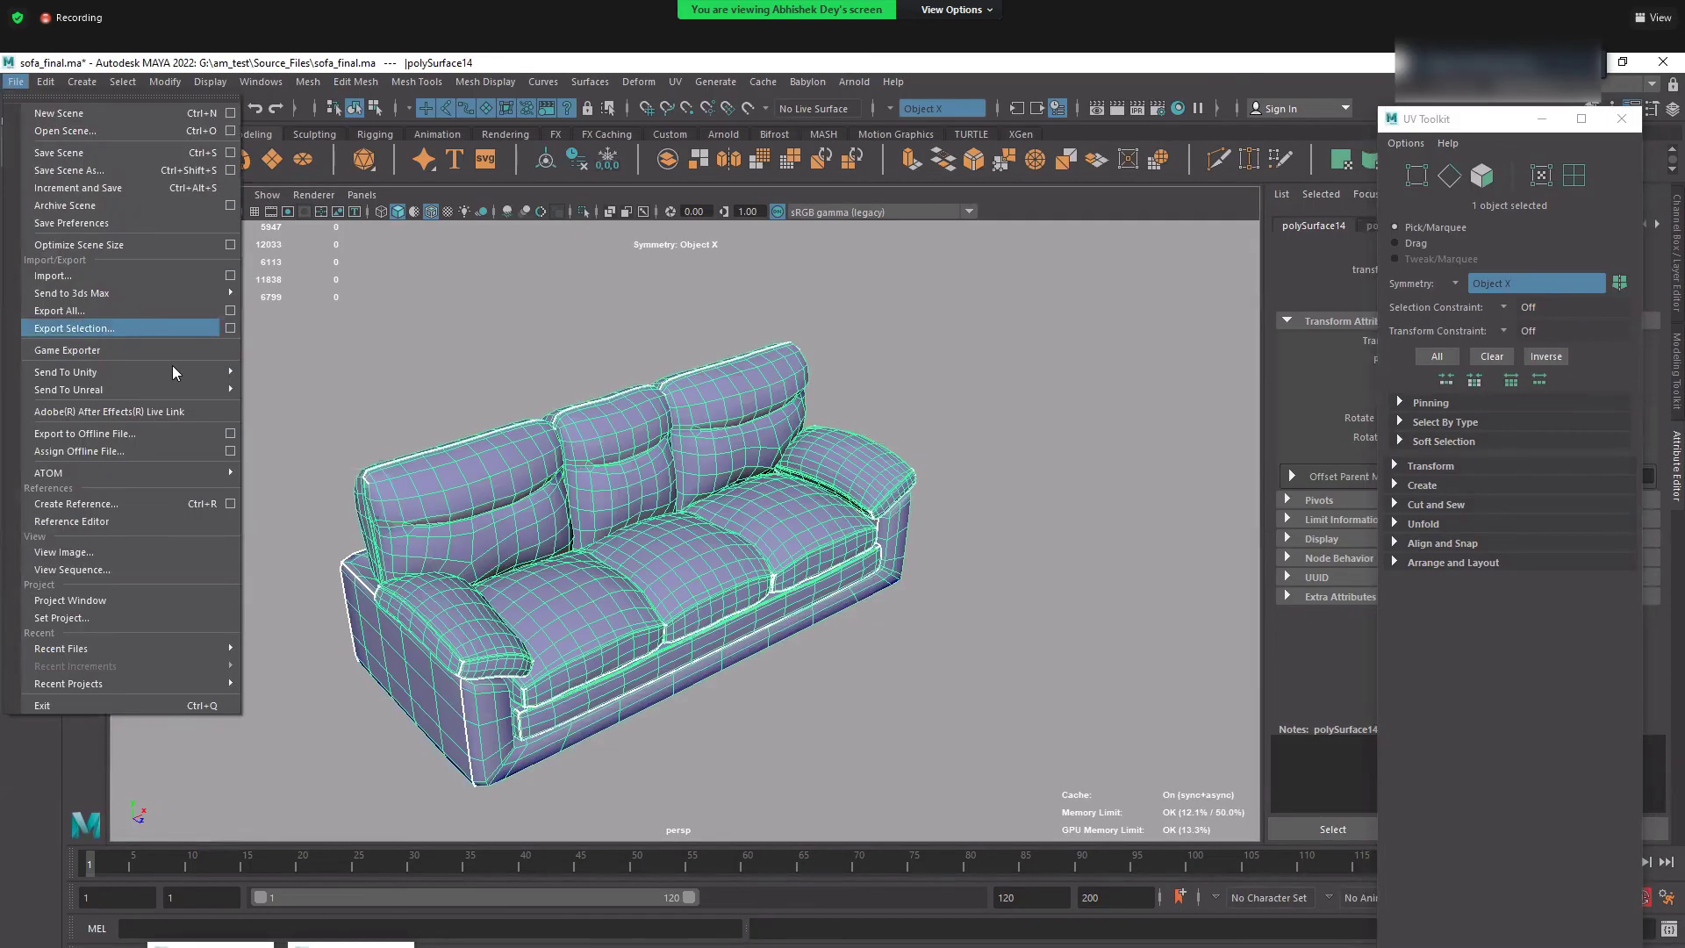
pyautogui.click(172, 328)
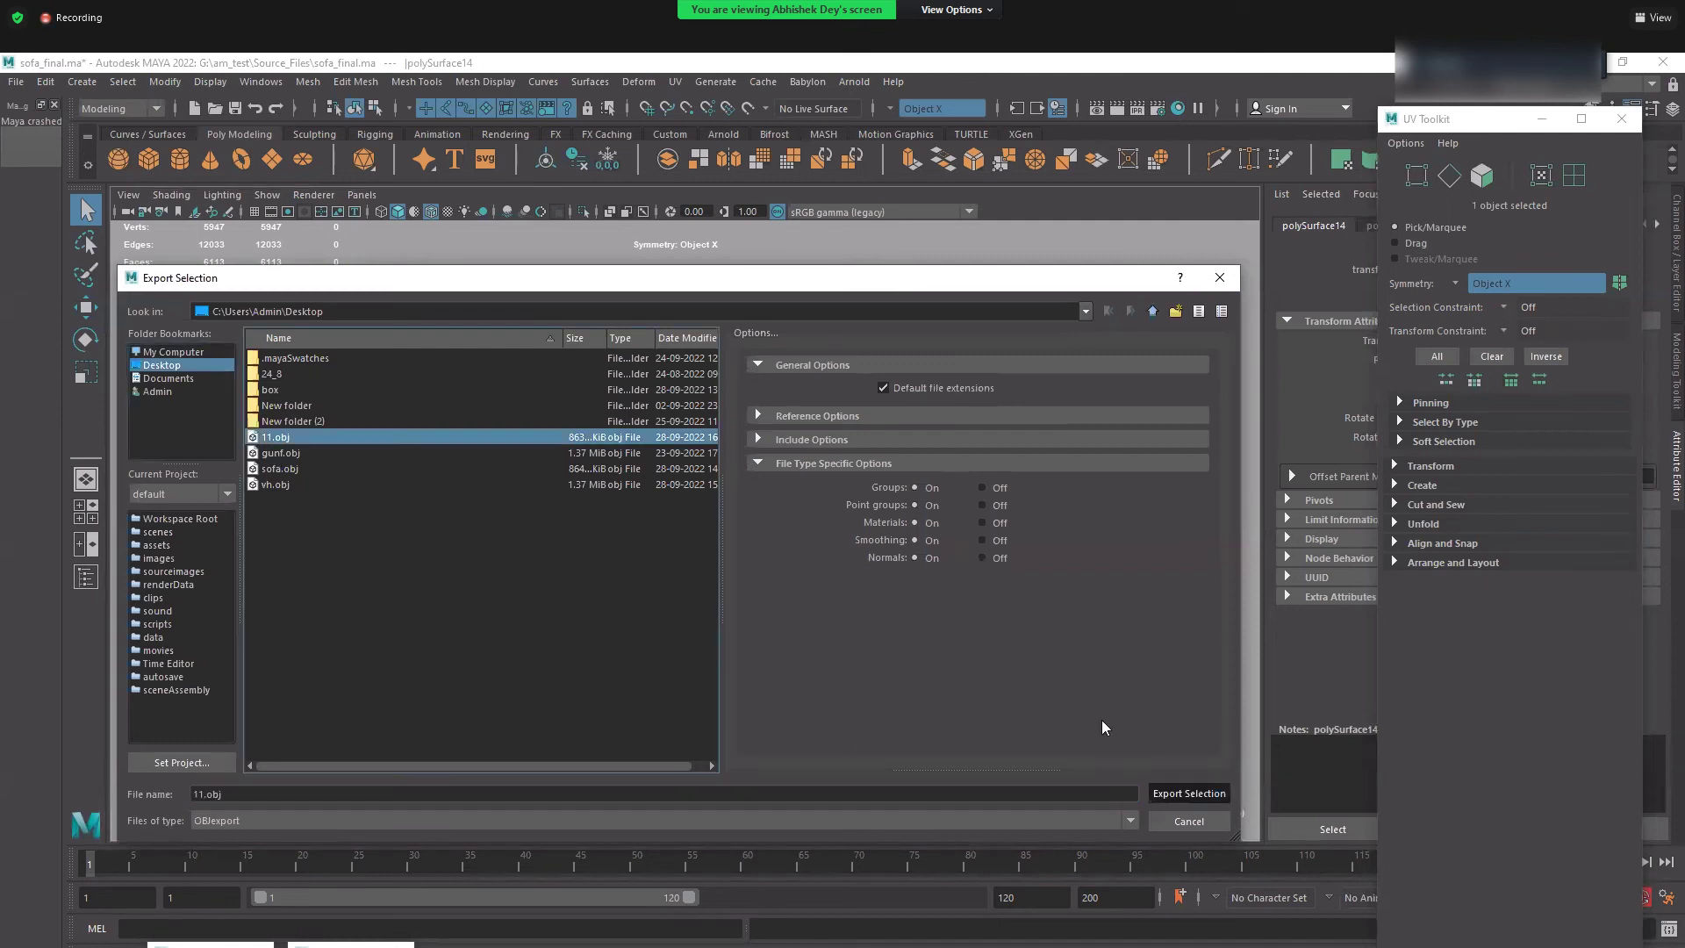
pyautogui.click(1190, 794)
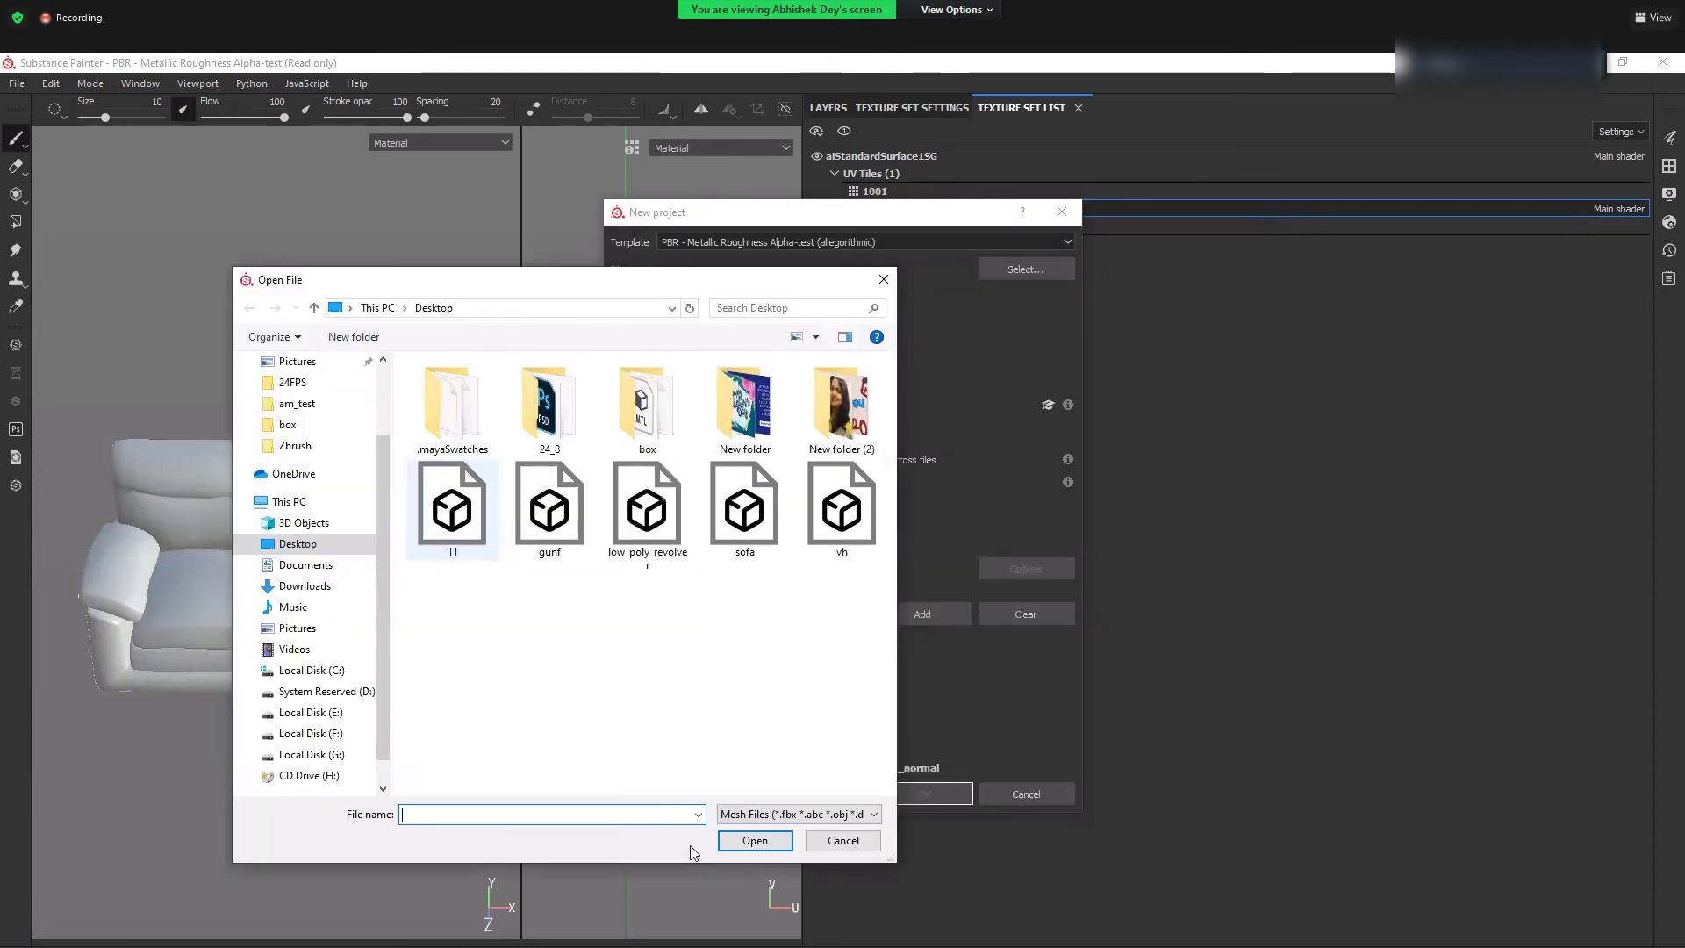
# - Switch to Substance Painter and create the new project from the mesh file 11, discarding the current project's changes
pyautogui.moveTo(1084, 246); pyautogui.dragTo(705, 286)
pyautogui.click(453, 508)
pyautogui.click(929, 793)
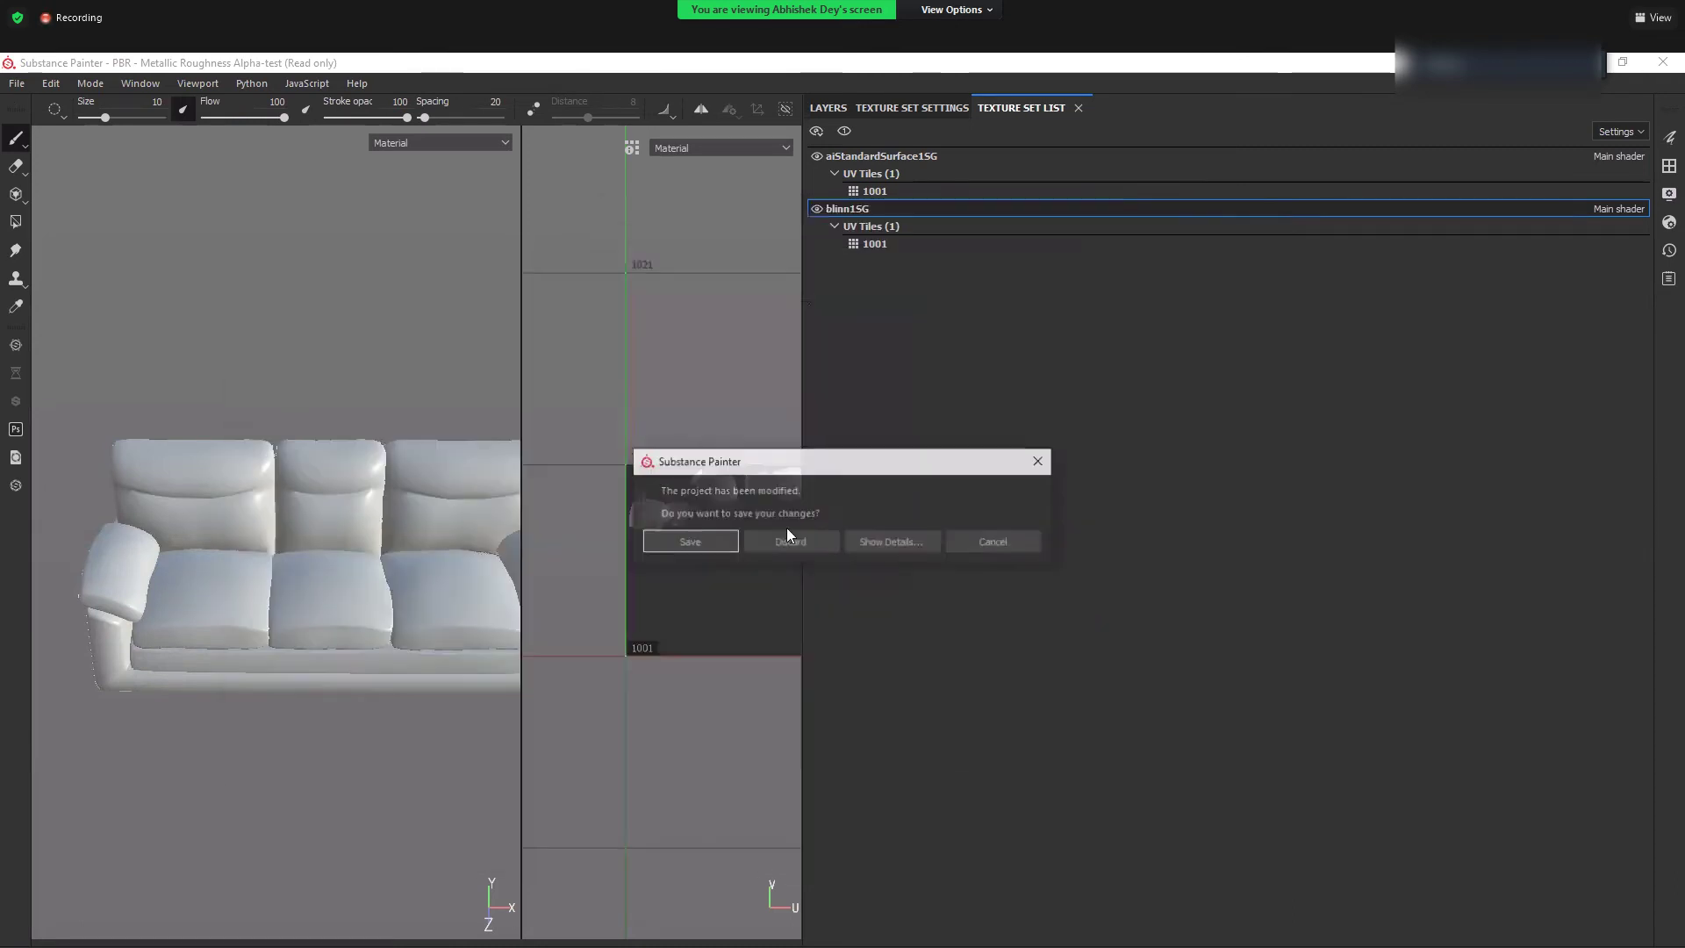
pyautogui.click(788, 541)
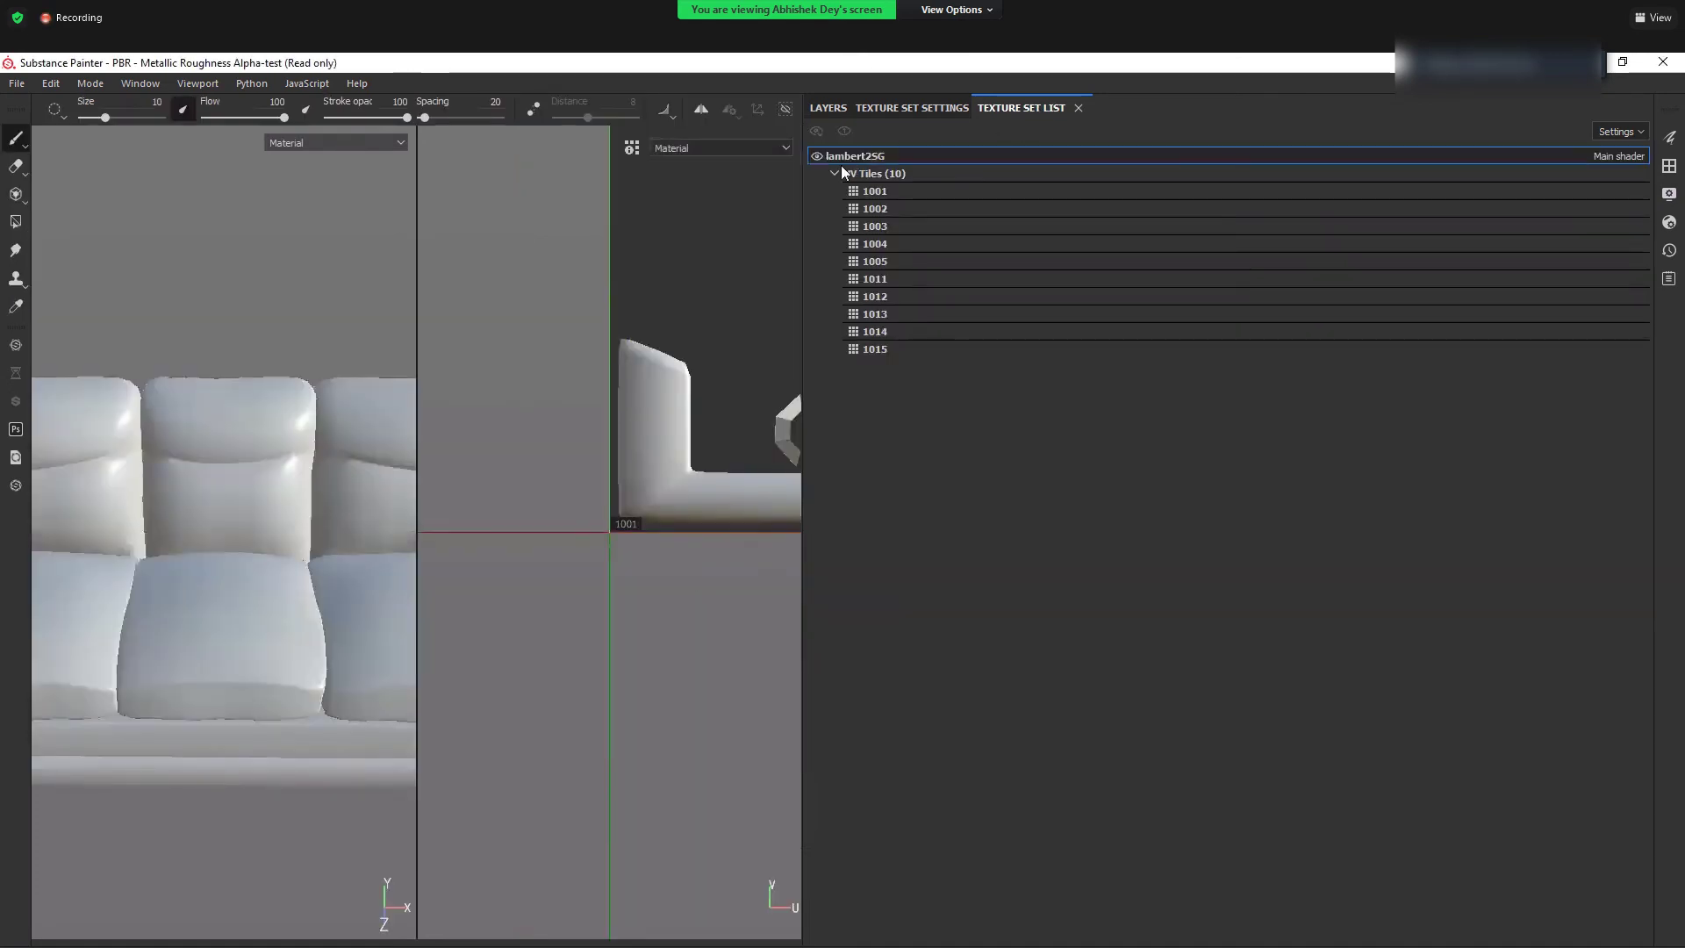
# - Examine the sofa's UV tiles 1001 to 1015 in the UV viewport, then widen the 3D viewport to inspect the whole sofa
pyautogui.keyDown('alt'); pyautogui.moveTo(677, 559); pyautogui.dragTo(686, 576, button='middle'); pyautogui.keyUp('alt')
pyautogui.keyDown('alt'); pyautogui.moveTo(515, 505); pyautogui.dragTo(517, 214, button='right'); pyautogui.keyUp('alt')
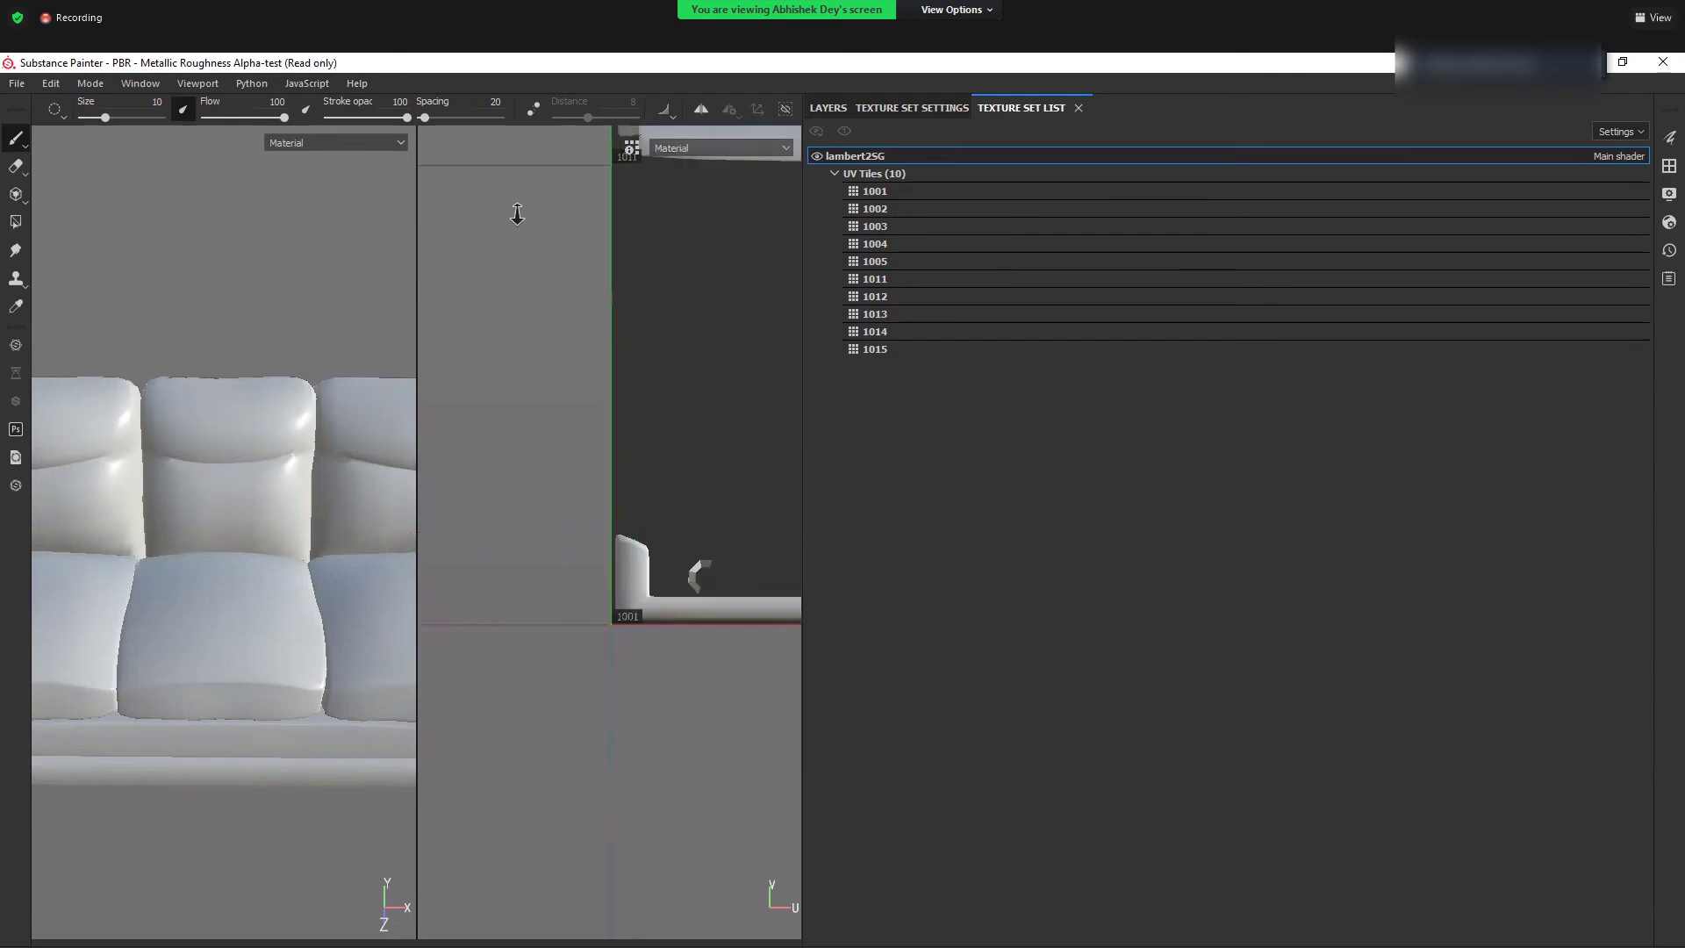
pyautogui.keyDown('alt'); pyautogui.moveTo(625, 604); pyautogui.dragTo(570, 535, button='right'); pyautogui.keyUp('alt')
pyautogui.moveTo(605, 580)
pyautogui.keyDown('alt'); pyautogui.mouseDown(button='middle')
pyautogui.moveTo(652, 569)
pyautogui.moveTo(630, 569)
pyautogui.mouseUp(button='middle'); pyautogui.keyUp('alt')
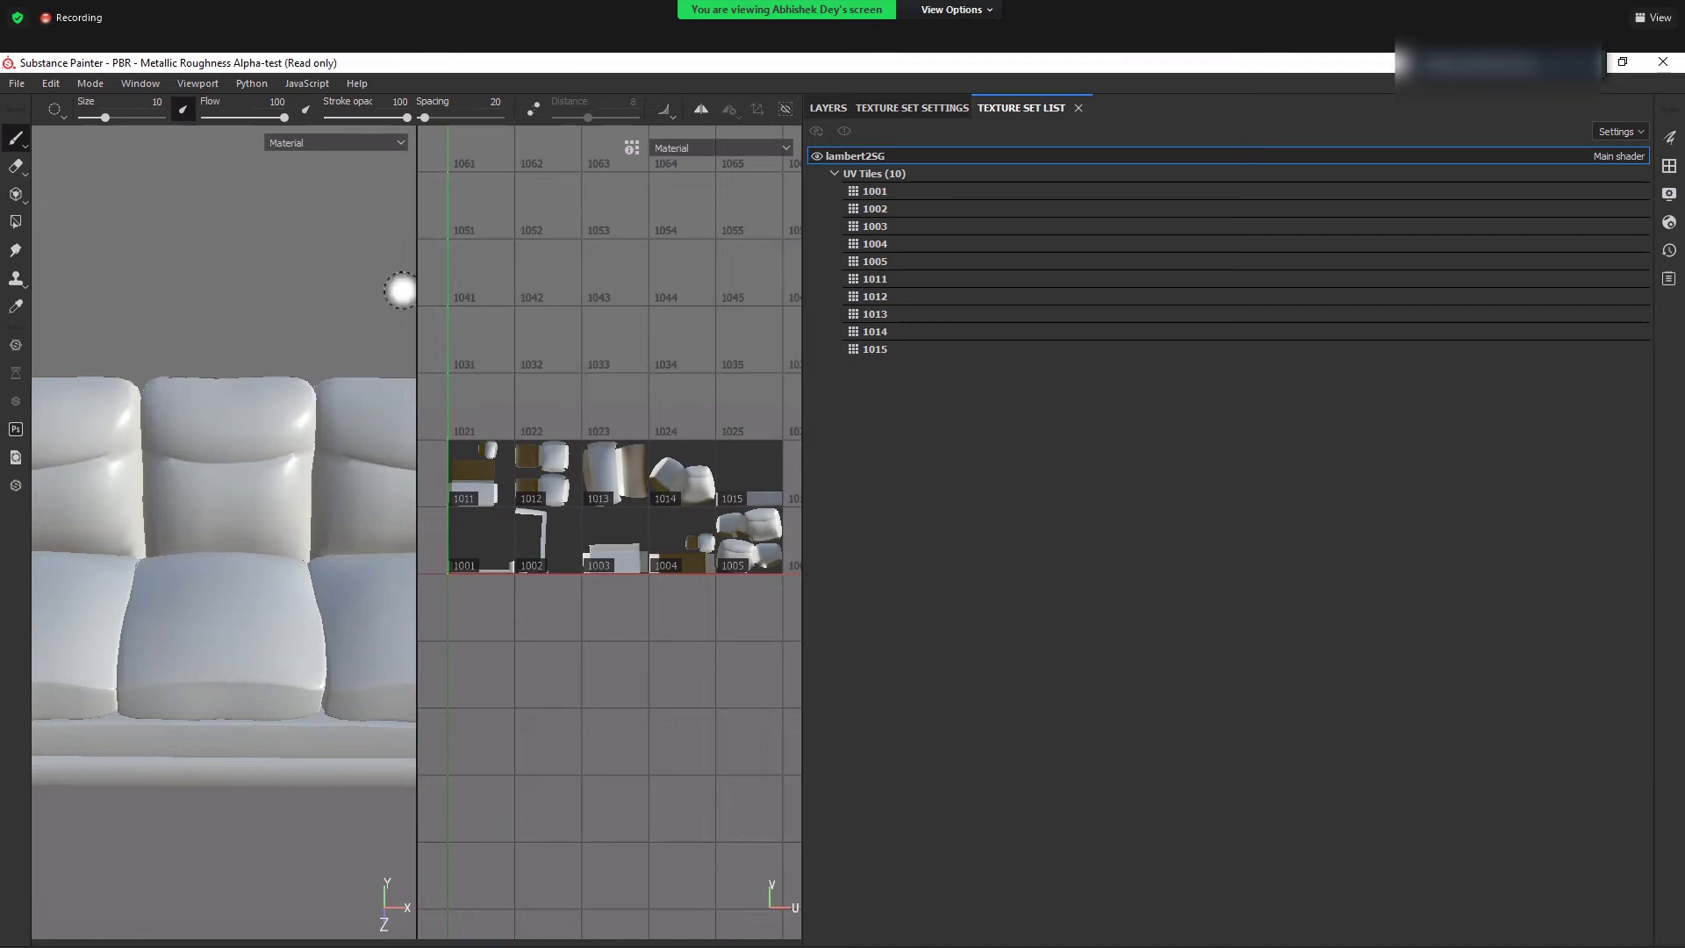
pyautogui.moveTo(417, 290); pyautogui.dragTo(710, 349)
pyautogui.scroll(-4, 339, 383)
pyautogui.keyDown('alt'); pyautogui.moveTo(339, 383); pyautogui.dragTo(452, 518); pyautogui.keyUp('alt')
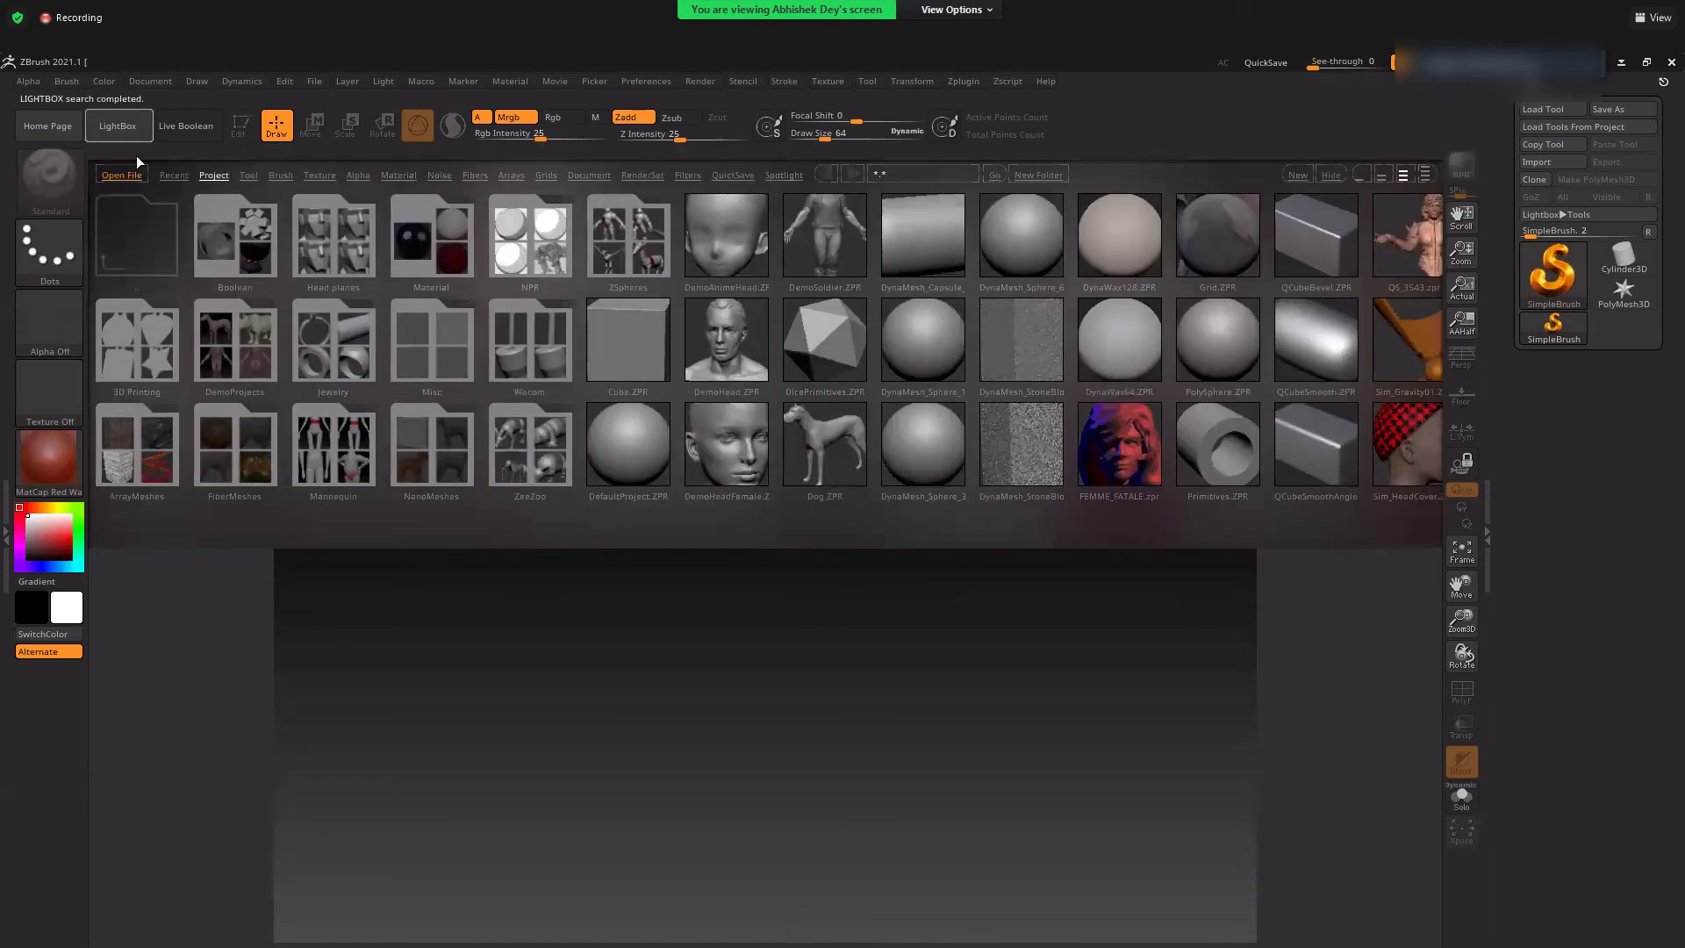
# - In ZBrush, close LightBox, load the sofa tool from the Source_Files folder in am_test on drive G and draw it on the canvas
pyautogui.click(125, 118)
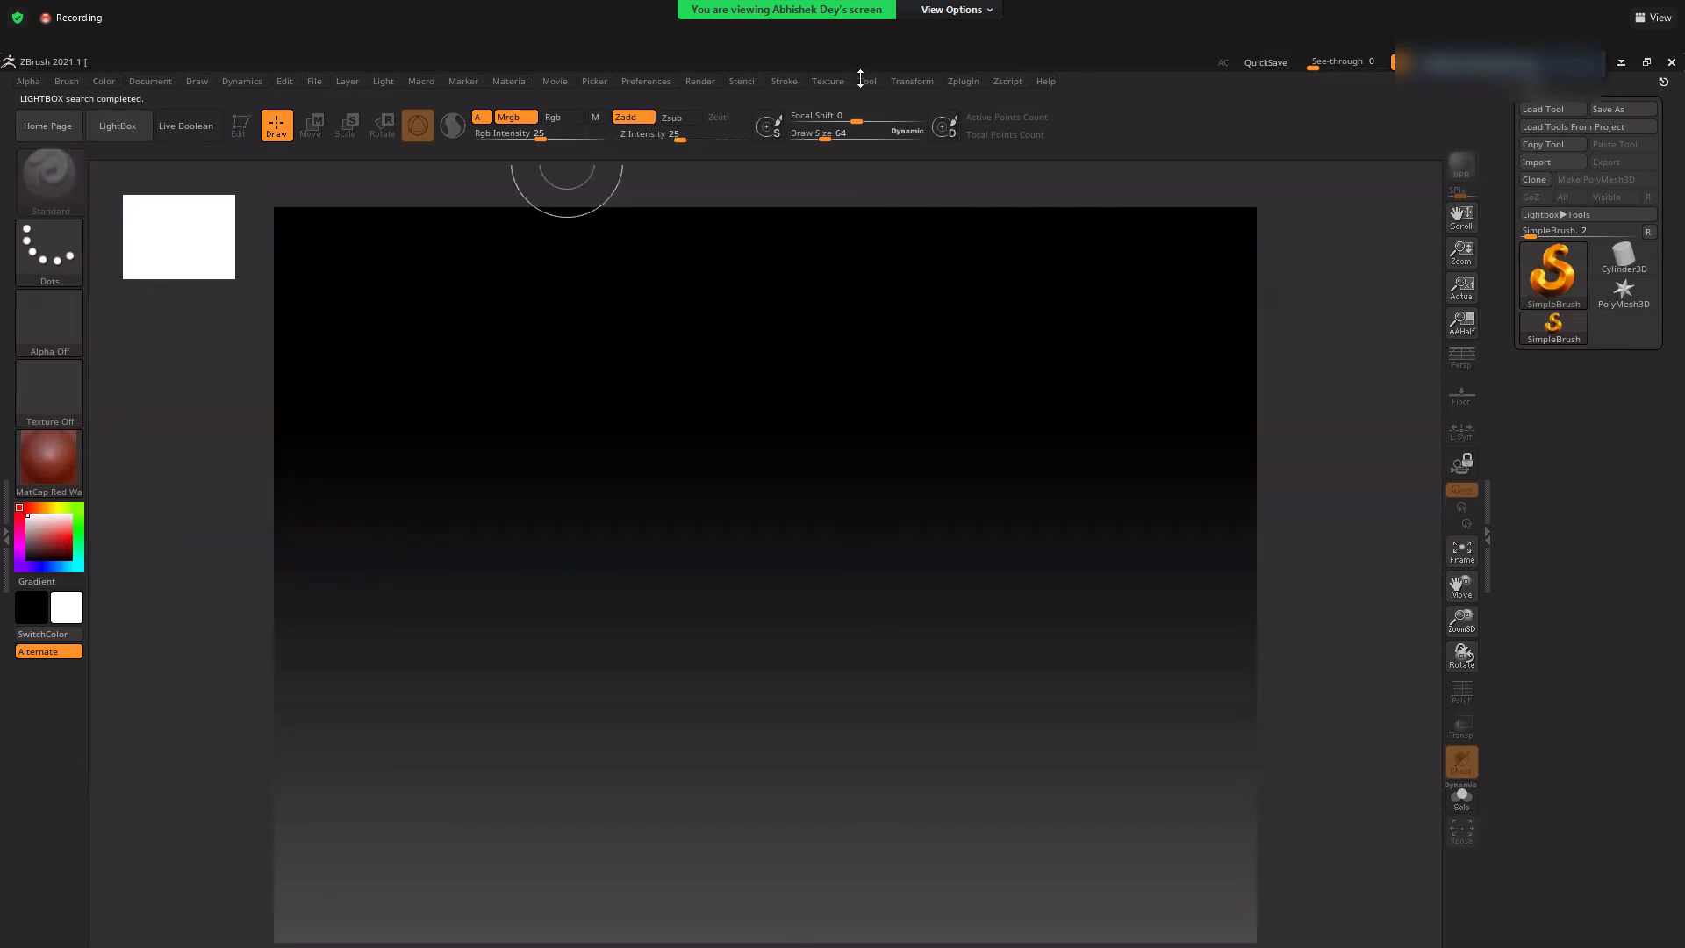
pyautogui.click(868, 81)
pyautogui.click(921, 112)
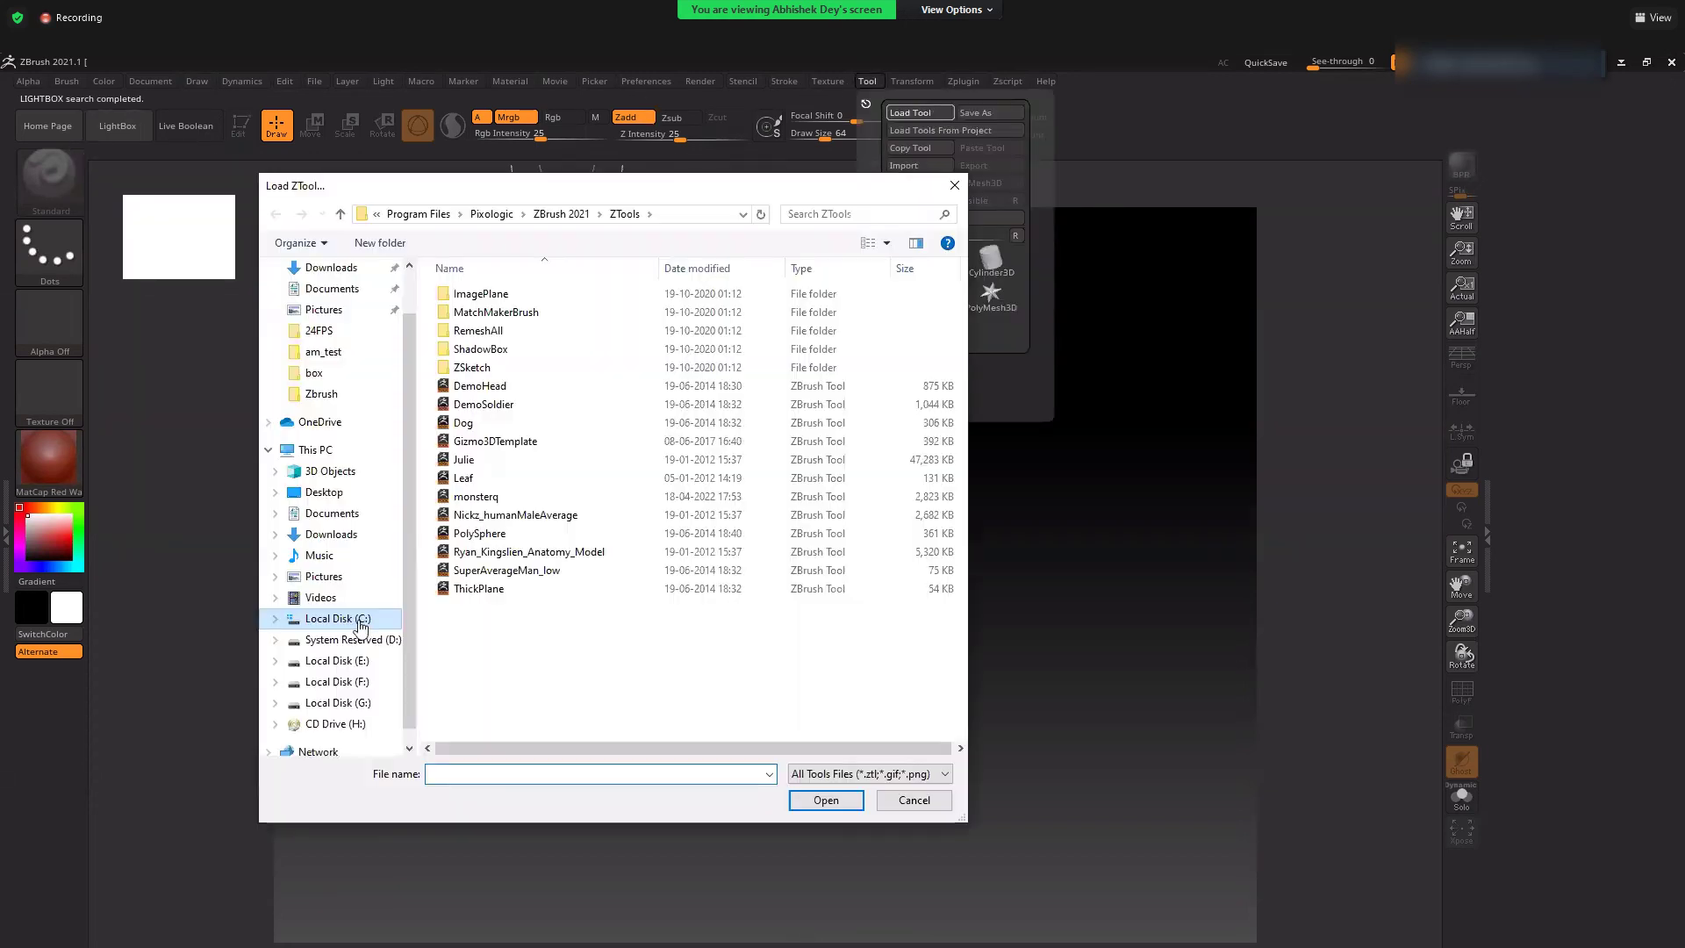
pyautogui.click(338, 702)
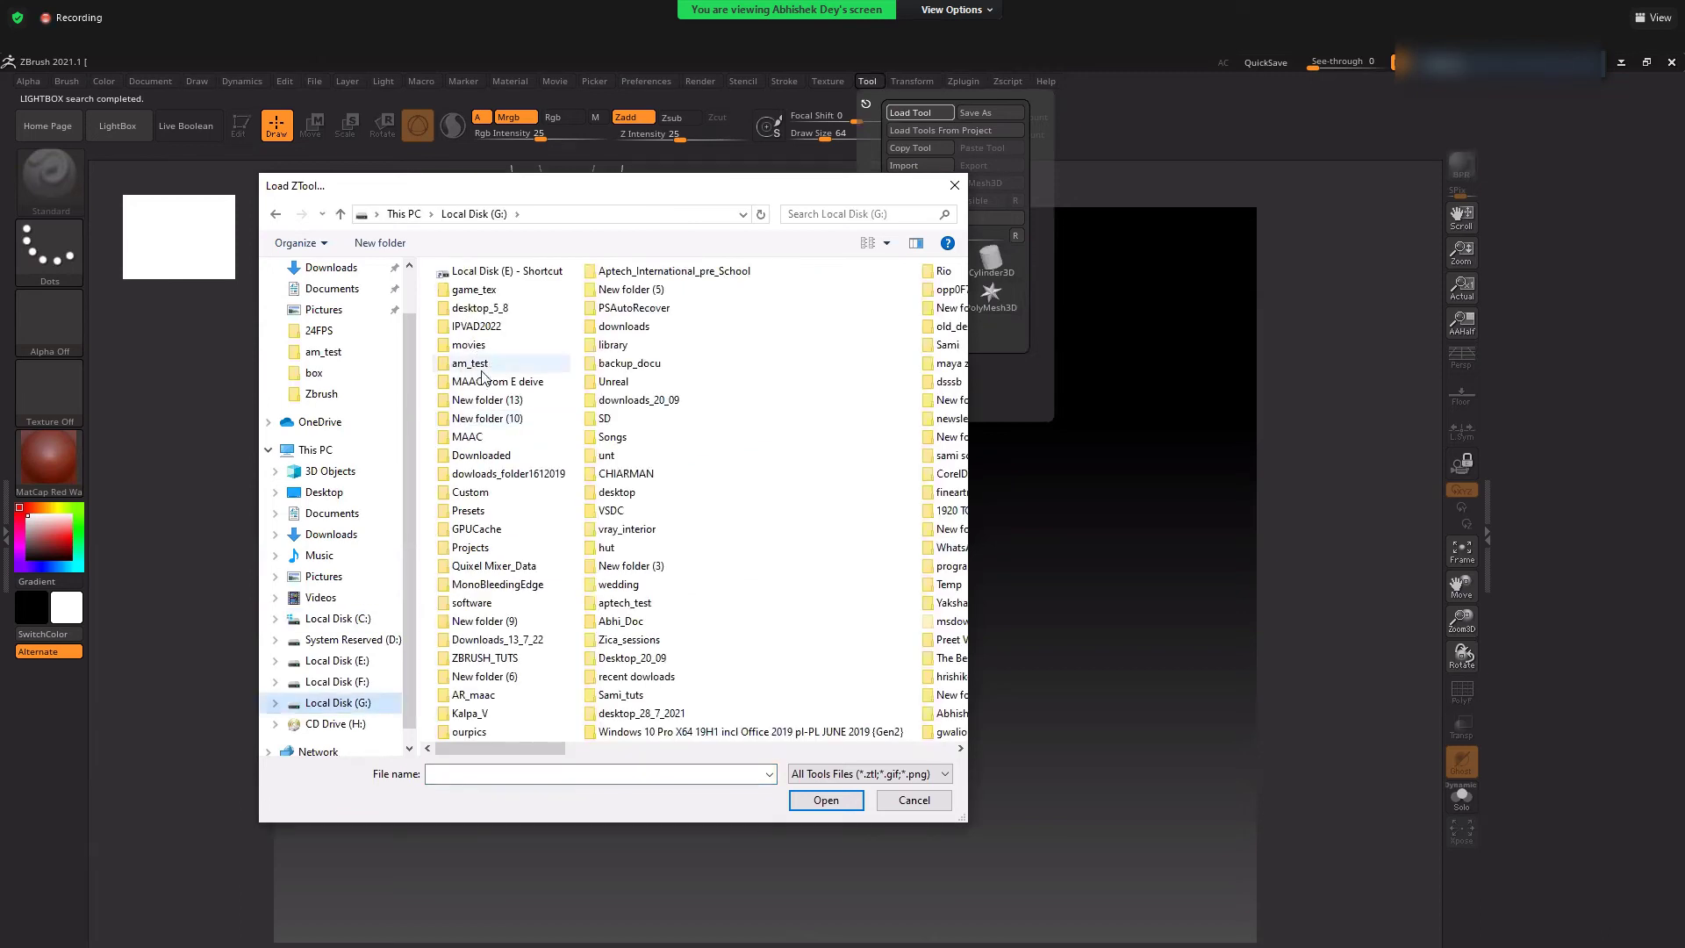
pyautogui.doubleClick(700, 318)
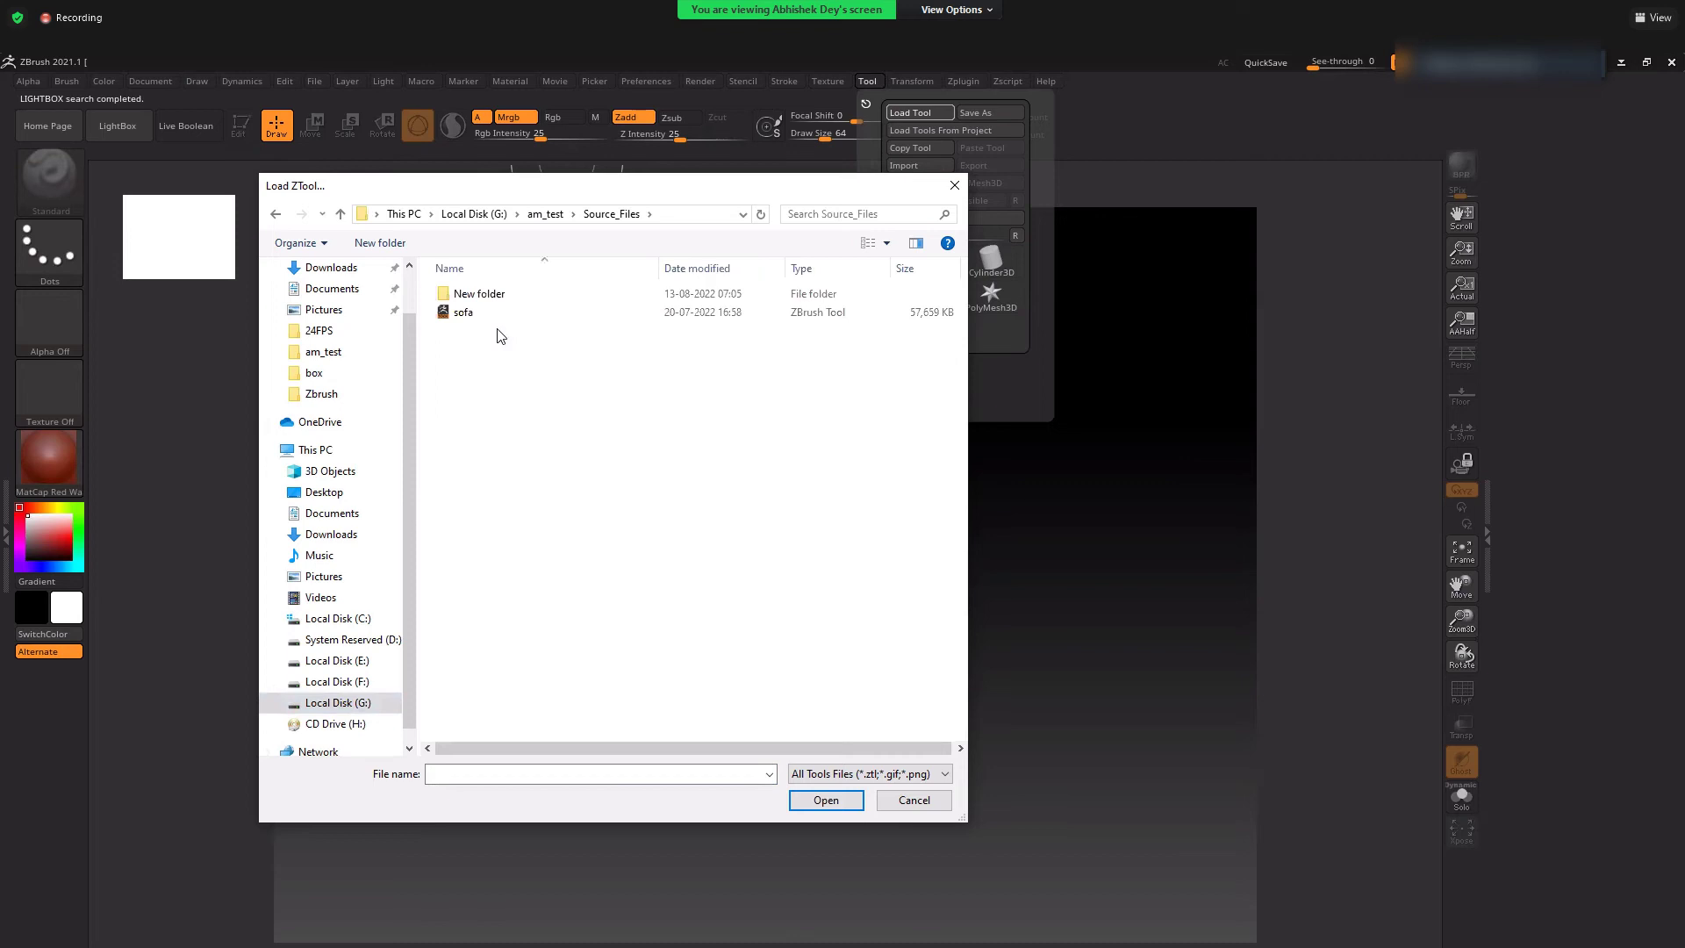
pyautogui.click(463, 311)
pyautogui.click(826, 800)
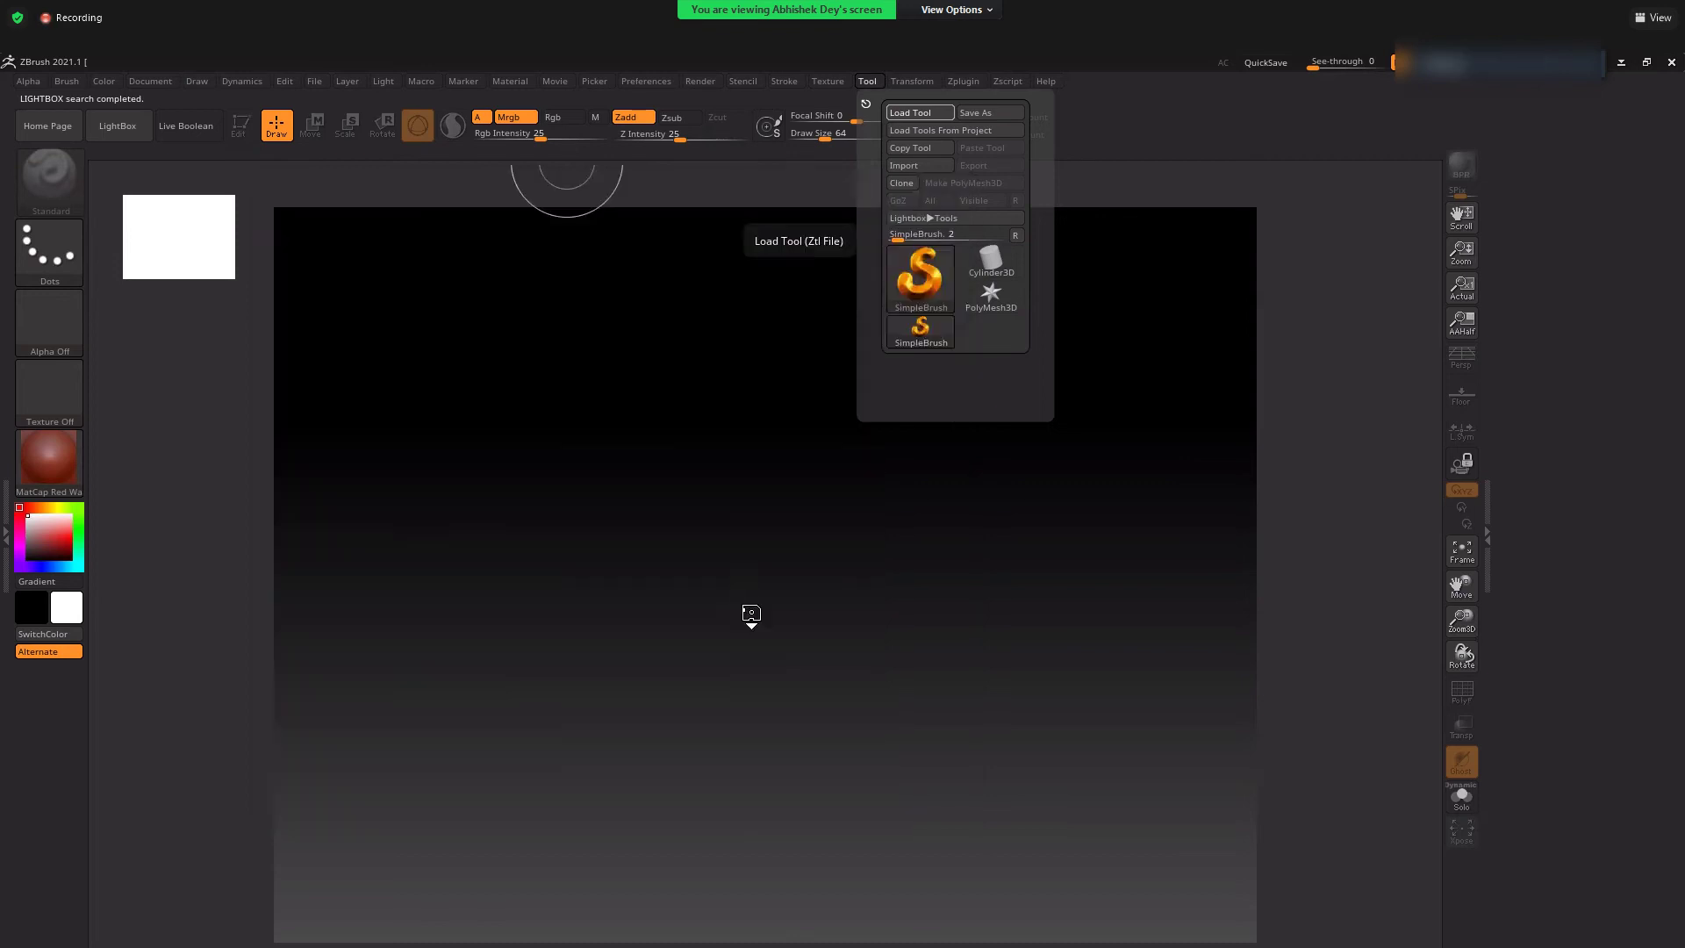
pyautogui.moveTo(685, 502); pyautogui.dragTo(770, 762)
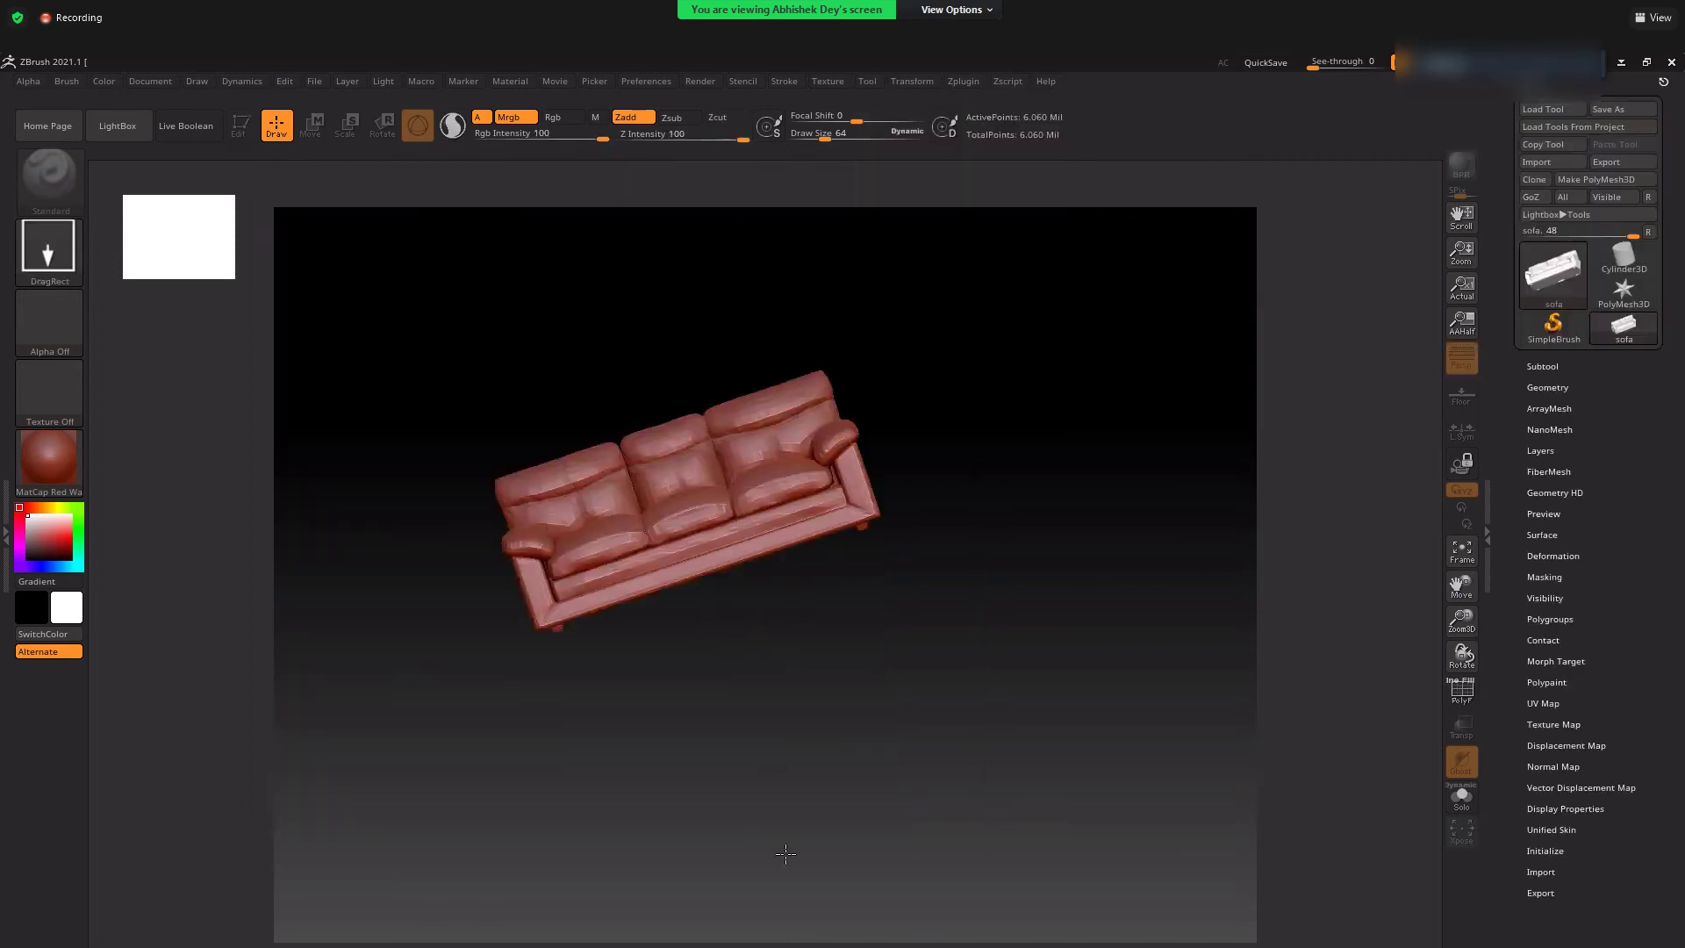
# - Put the sofa into edit mode with BasicMaterial and inspect its sculpted seams and folds from several angles
pyautogui.click(248, 133)
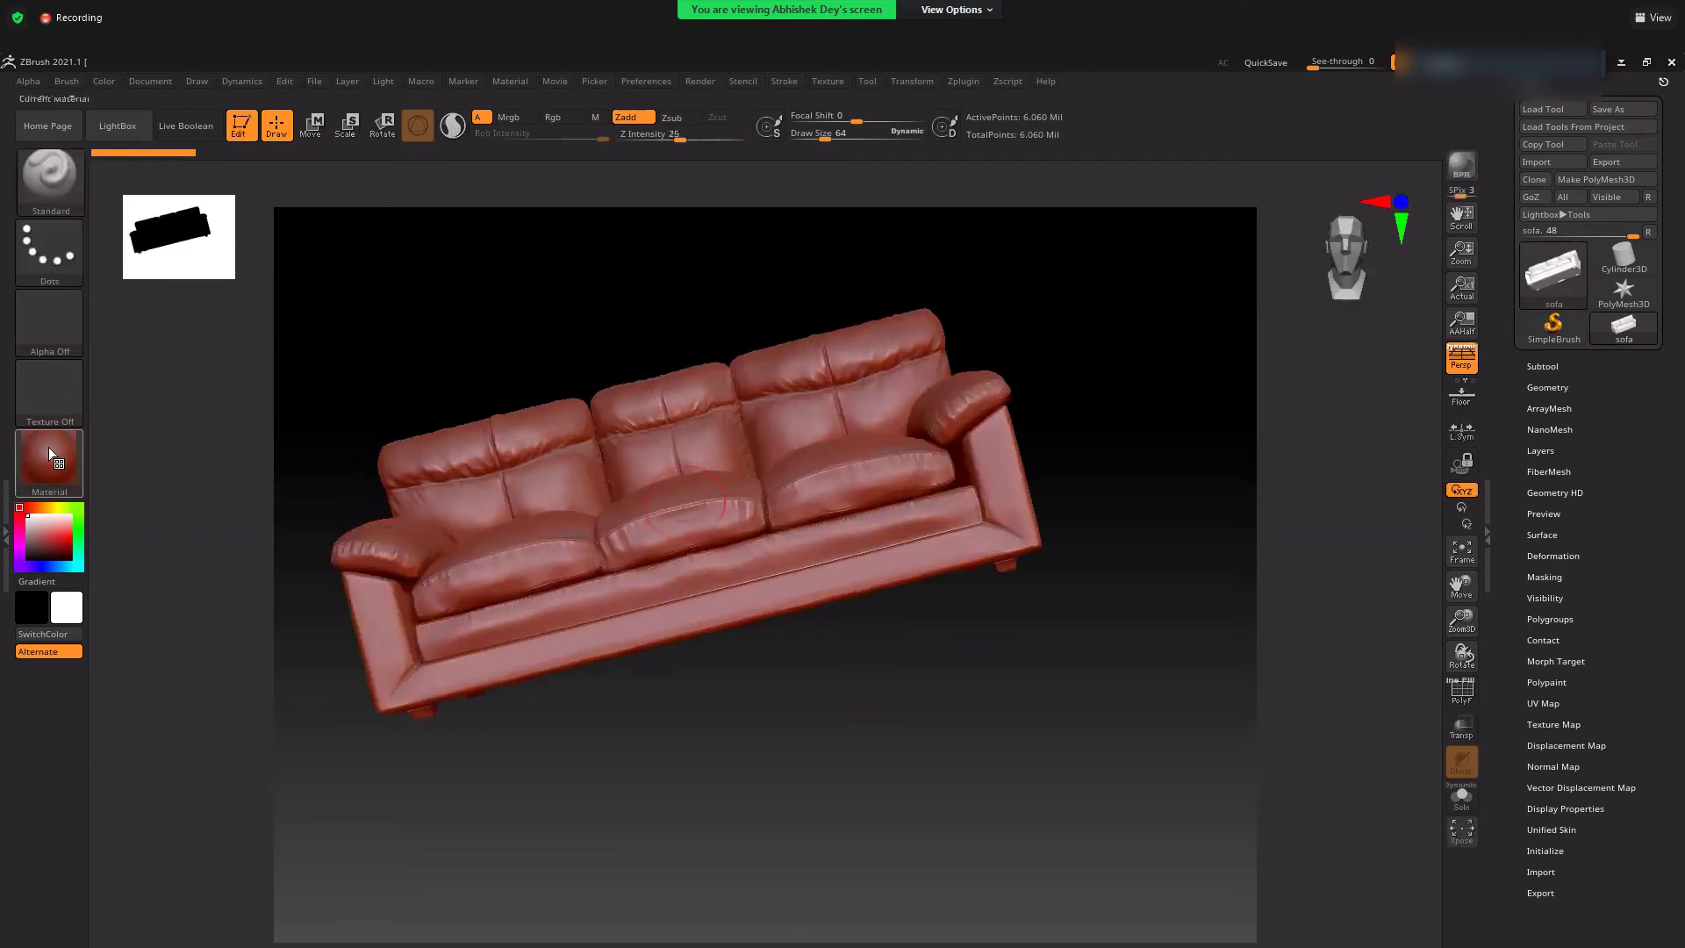
pyautogui.click(232, 742)
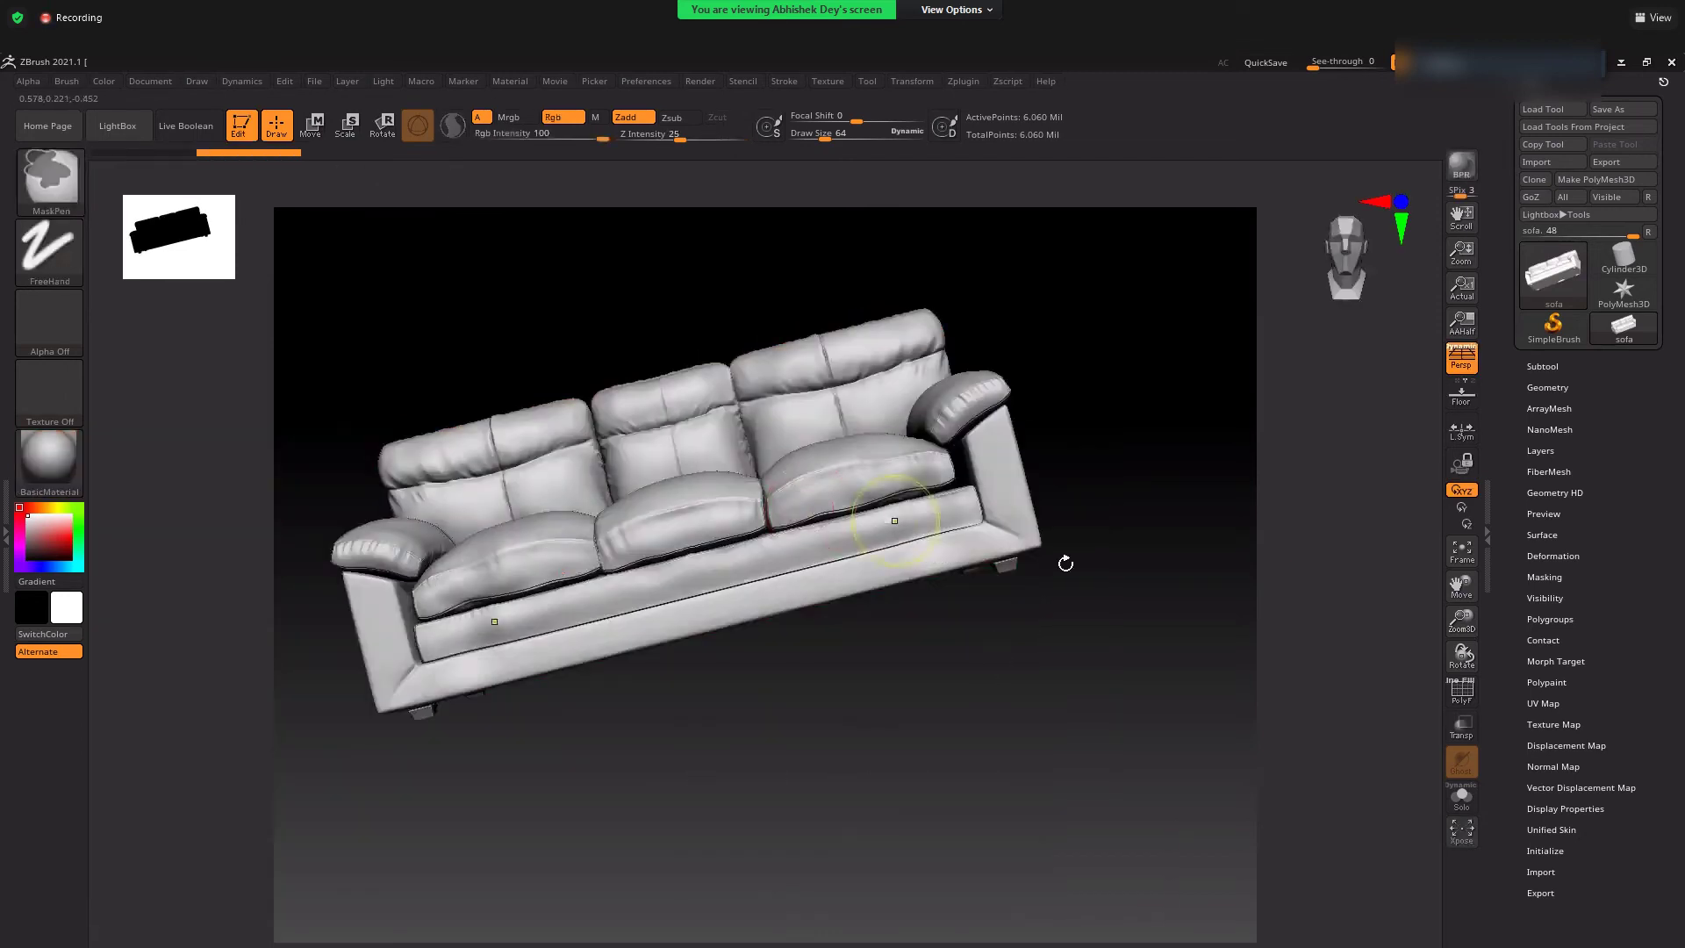
pyautogui.moveTo(1089, 746); pyautogui.dragTo(553, 257)
pyautogui.moveTo(997, 263)
pyautogui.mouseDown()
pyautogui.moveTo(858, 274)
pyautogui.moveTo(846, 331)
pyautogui.moveTo(942, 319)
pyautogui.mouseUp()
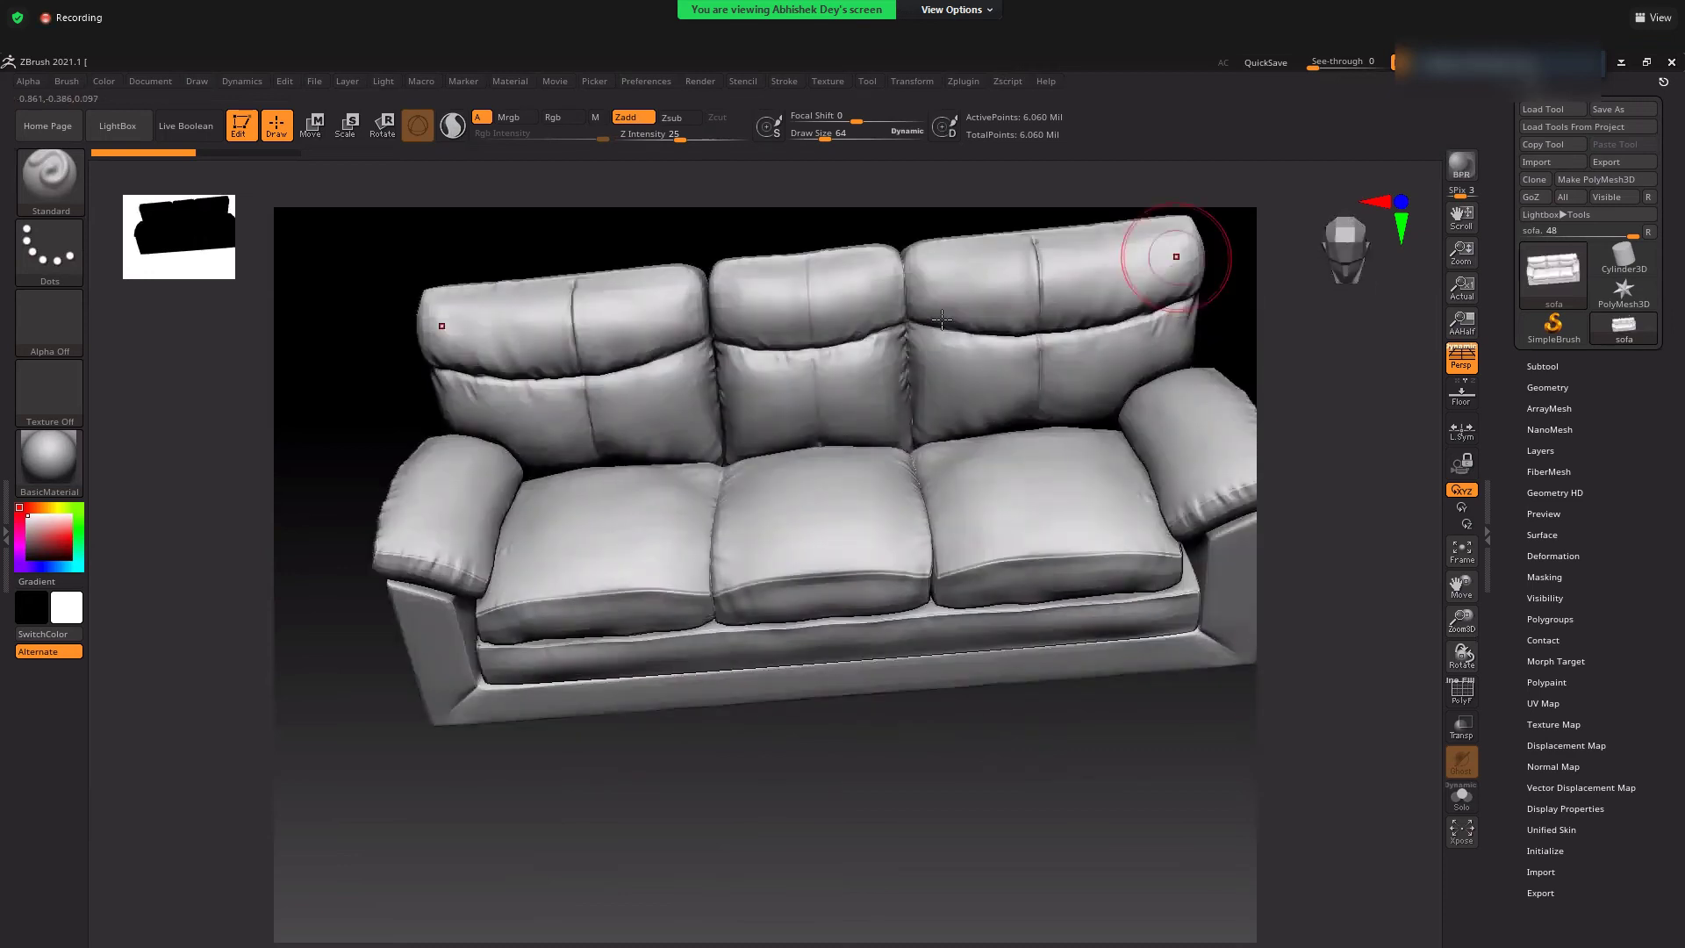
pyautogui.moveTo(329, 357); pyautogui.dragTo(1129, 316)
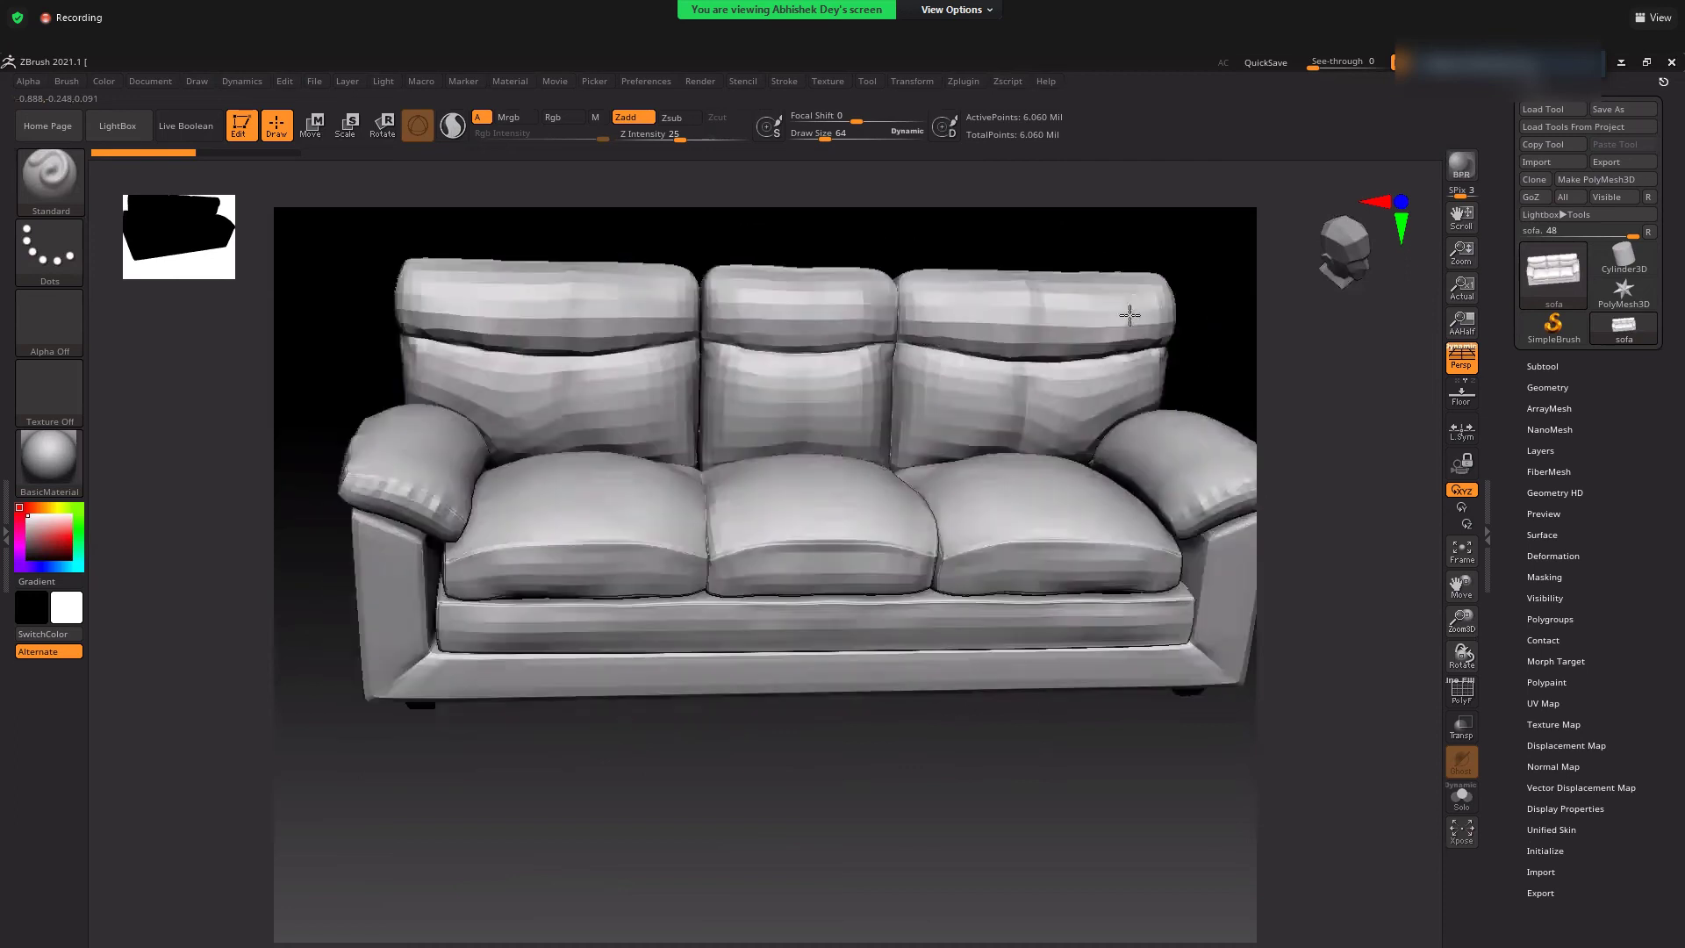
pyautogui.moveTo(775, 762); pyautogui.dragTo(640, 714)
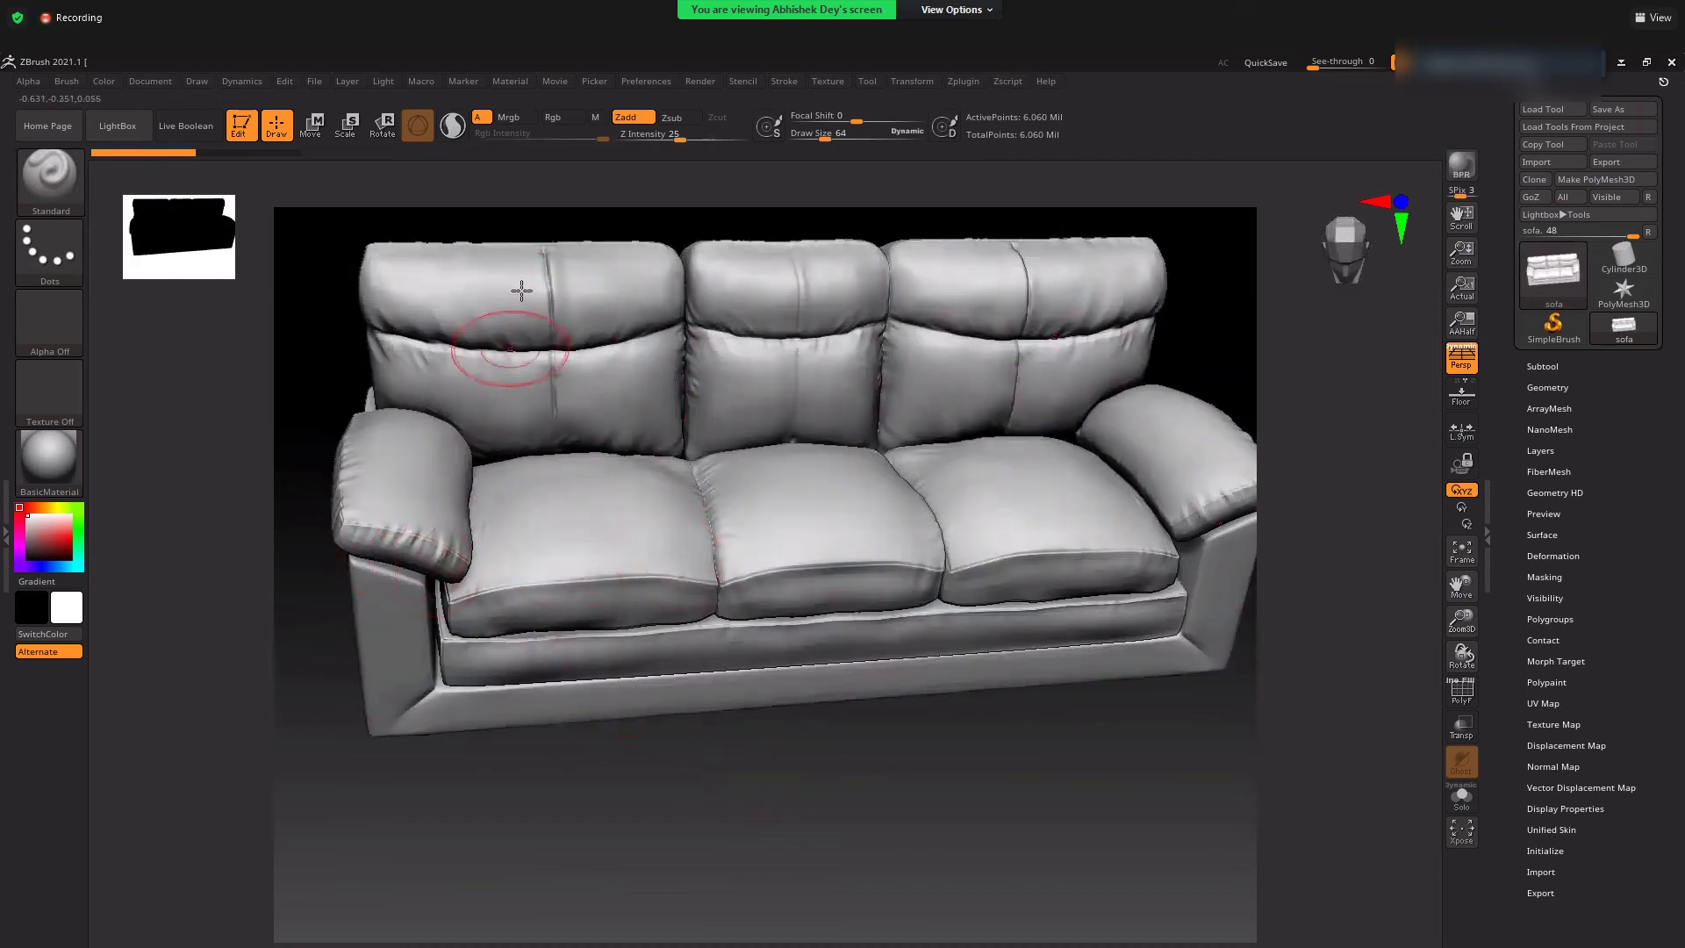
pyautogui.moveTo(952, 793); pyautogui.dragTo(854, 488)
pyautogui.moveTo(761, 253); pyautogui.dragTo(770, 254)
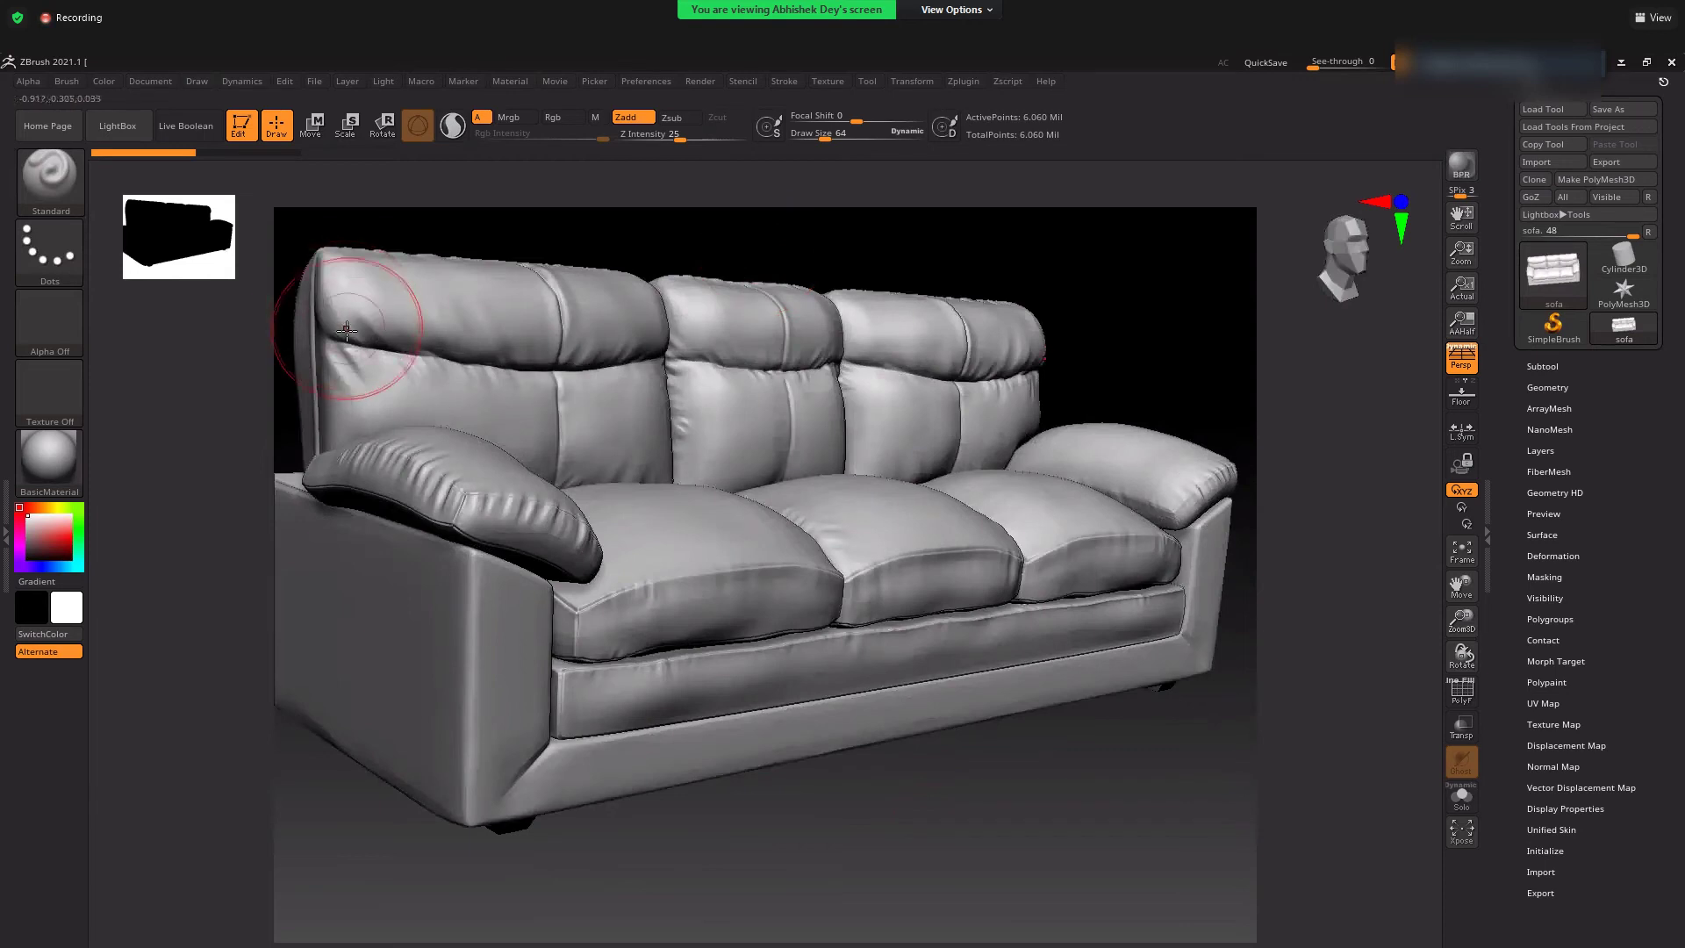
# - Switch to Substance Painter and open the mesh map baking settings for the low-poly sofa
pyautogui.click(1629, 61)
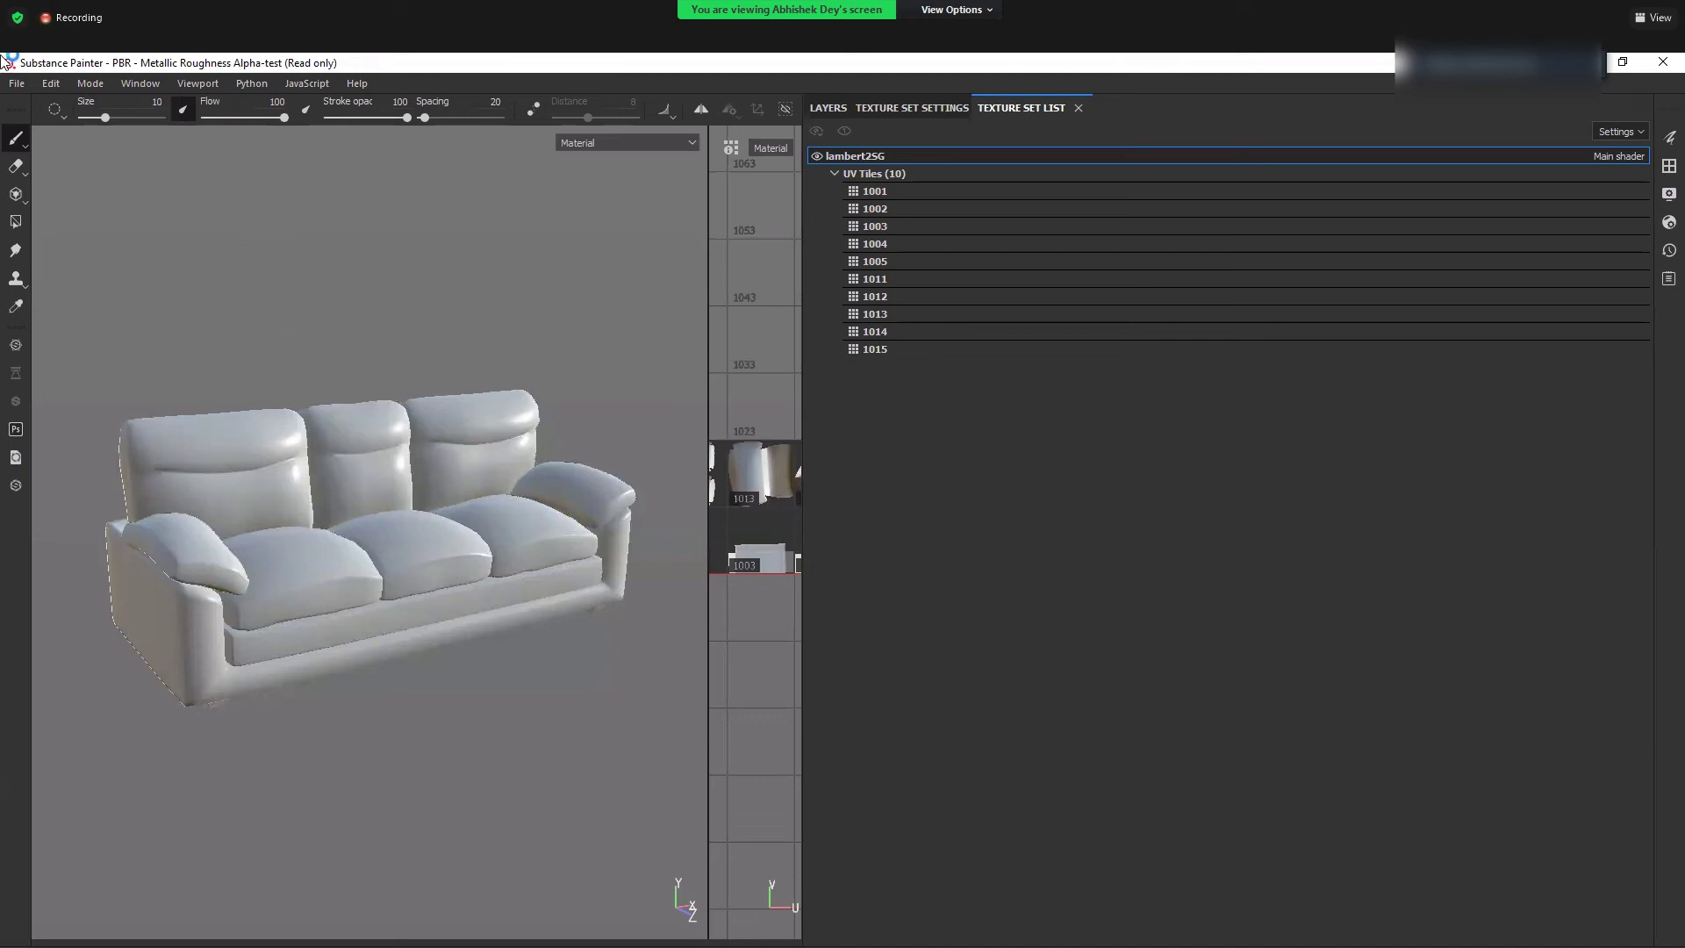
pyautogui.click(15, 83)
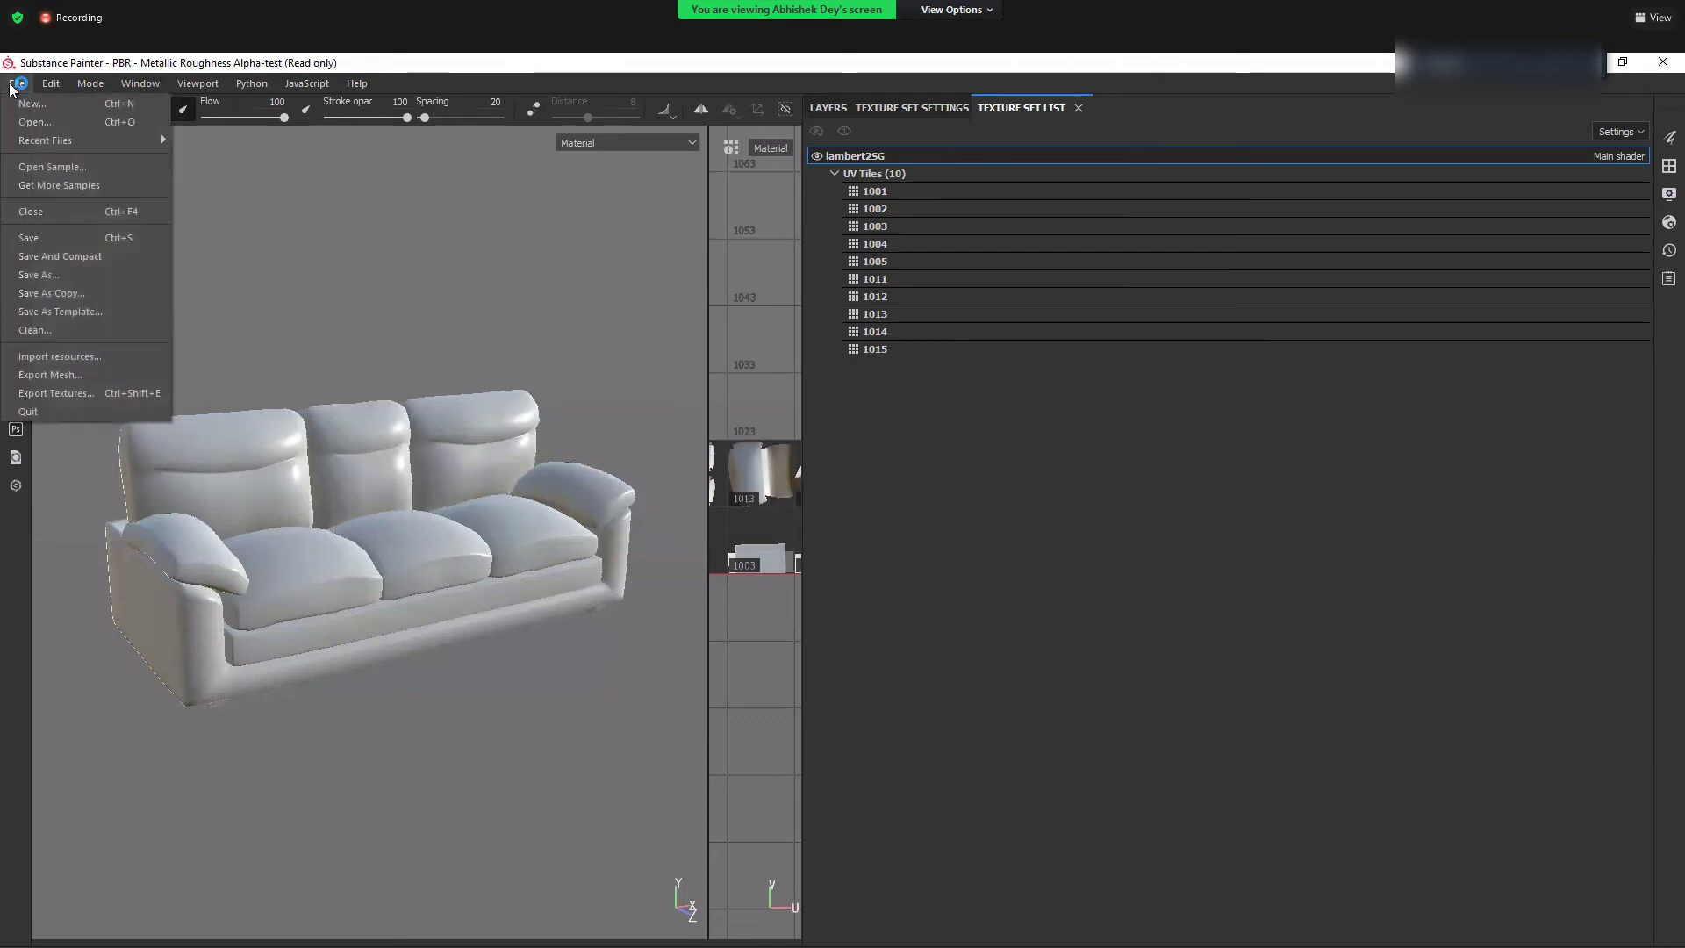
pyautogui.moveTo(54, 84)
pyautogui.click(96, 160)
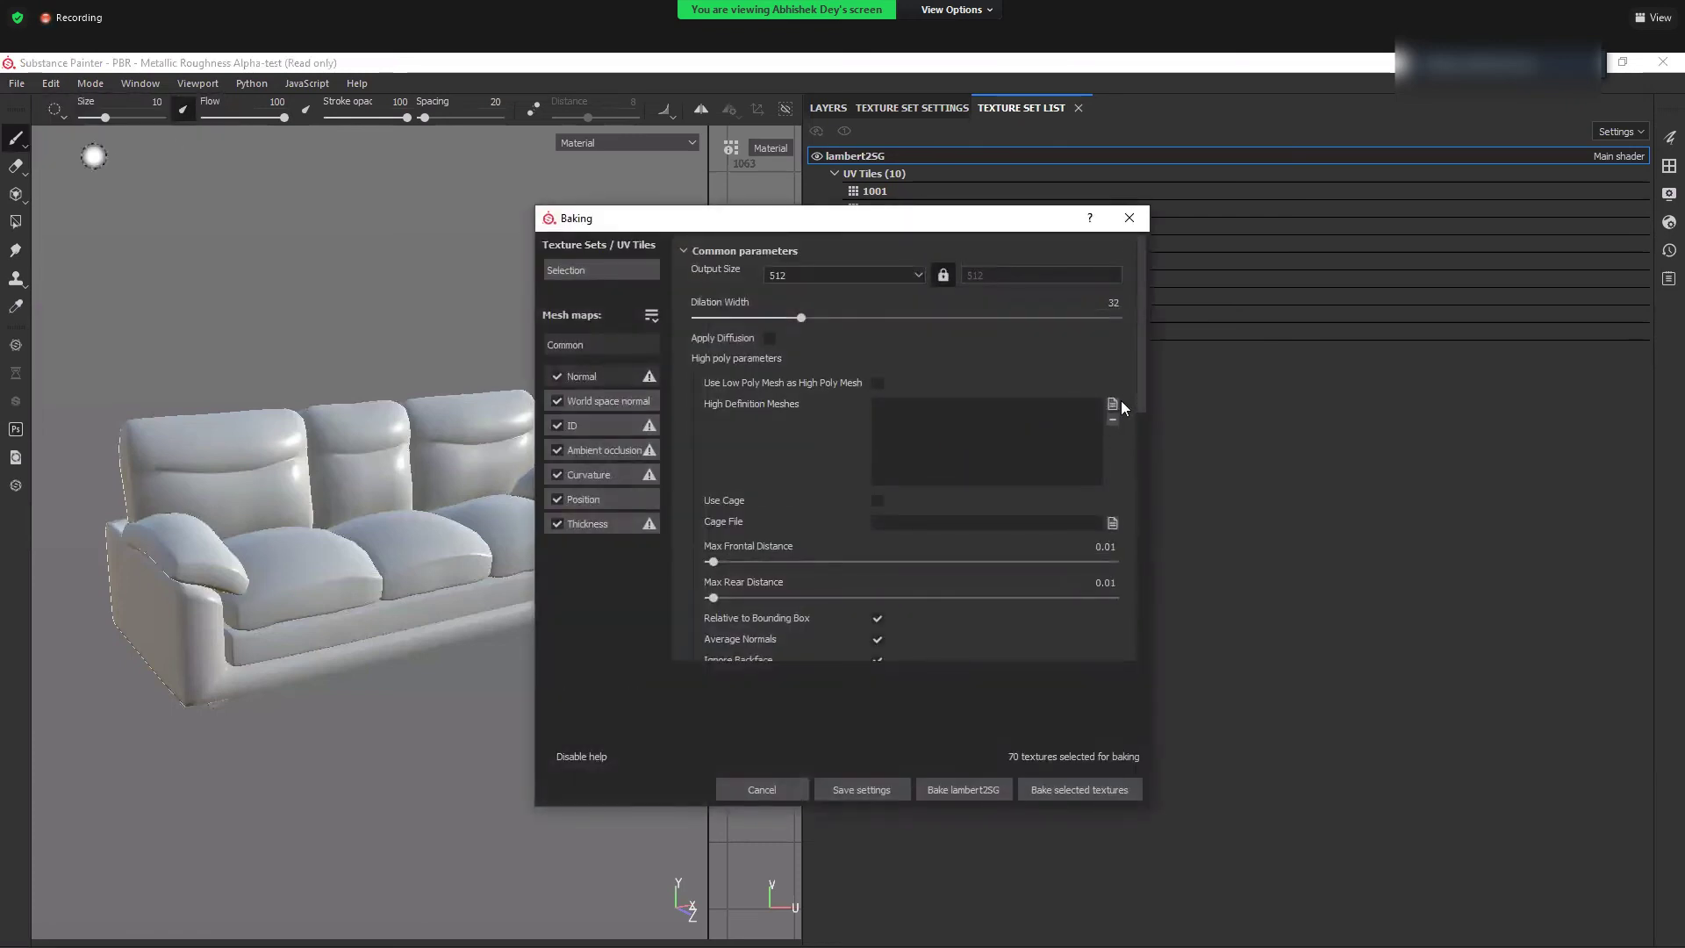
# - Load sofa_high.fbx from the am_test folder on Local Disk (G:) as the high definition mesh for baking
pyautogui.click(1116, 404)
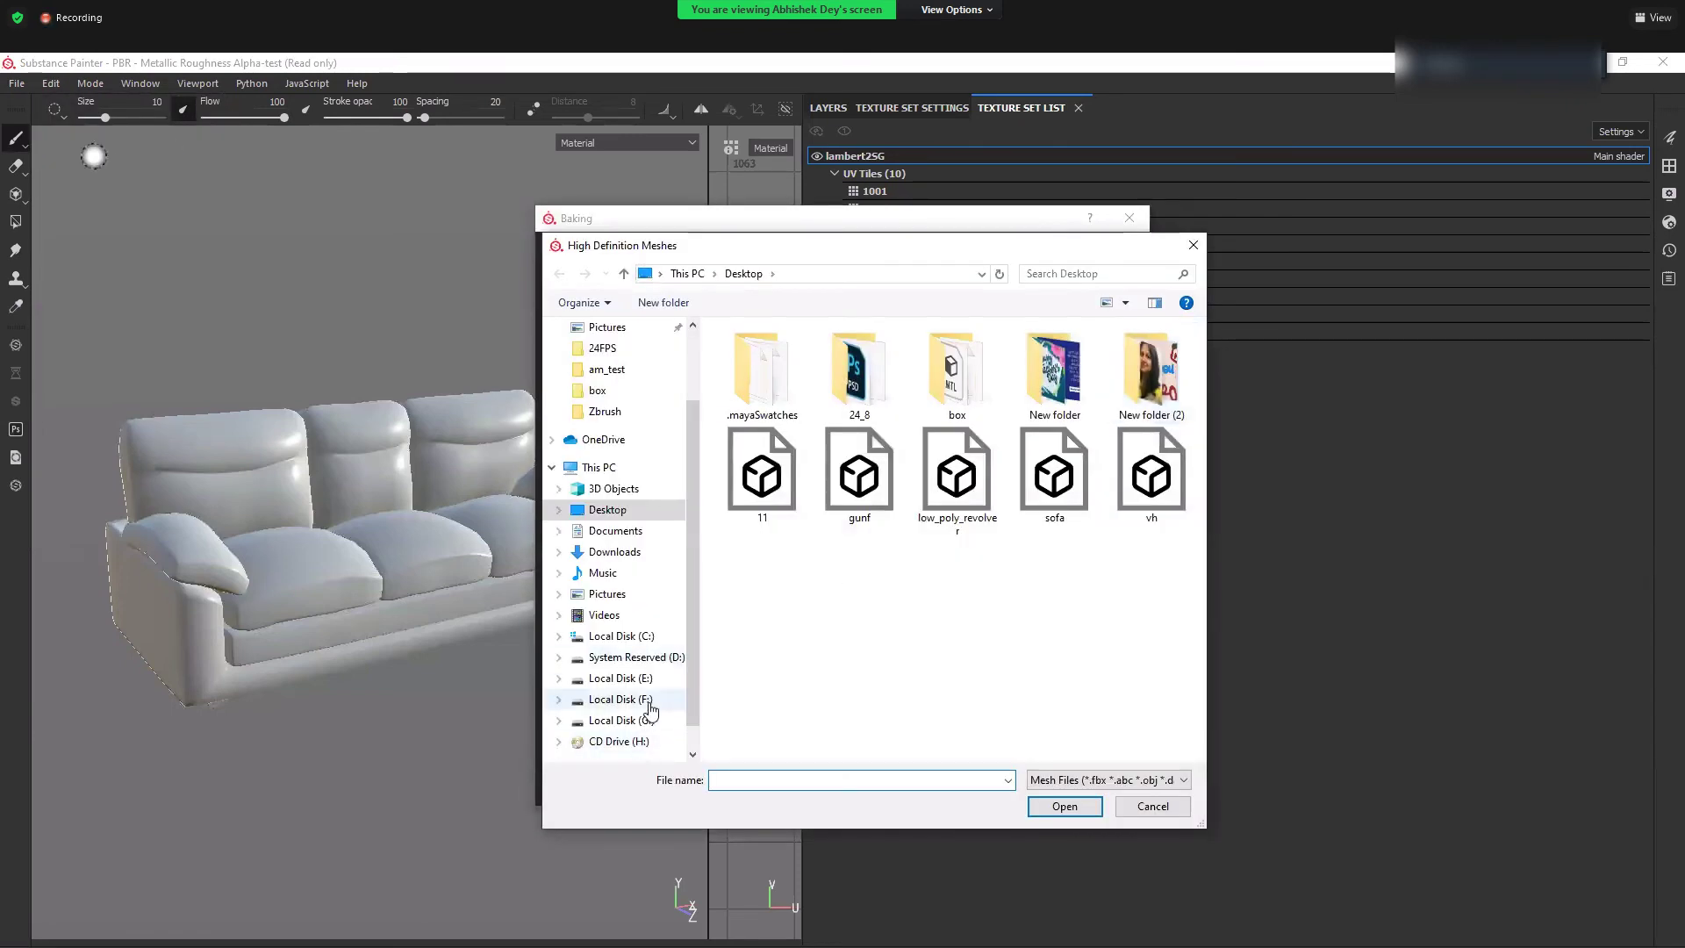
pyautogui.click(645, 720)
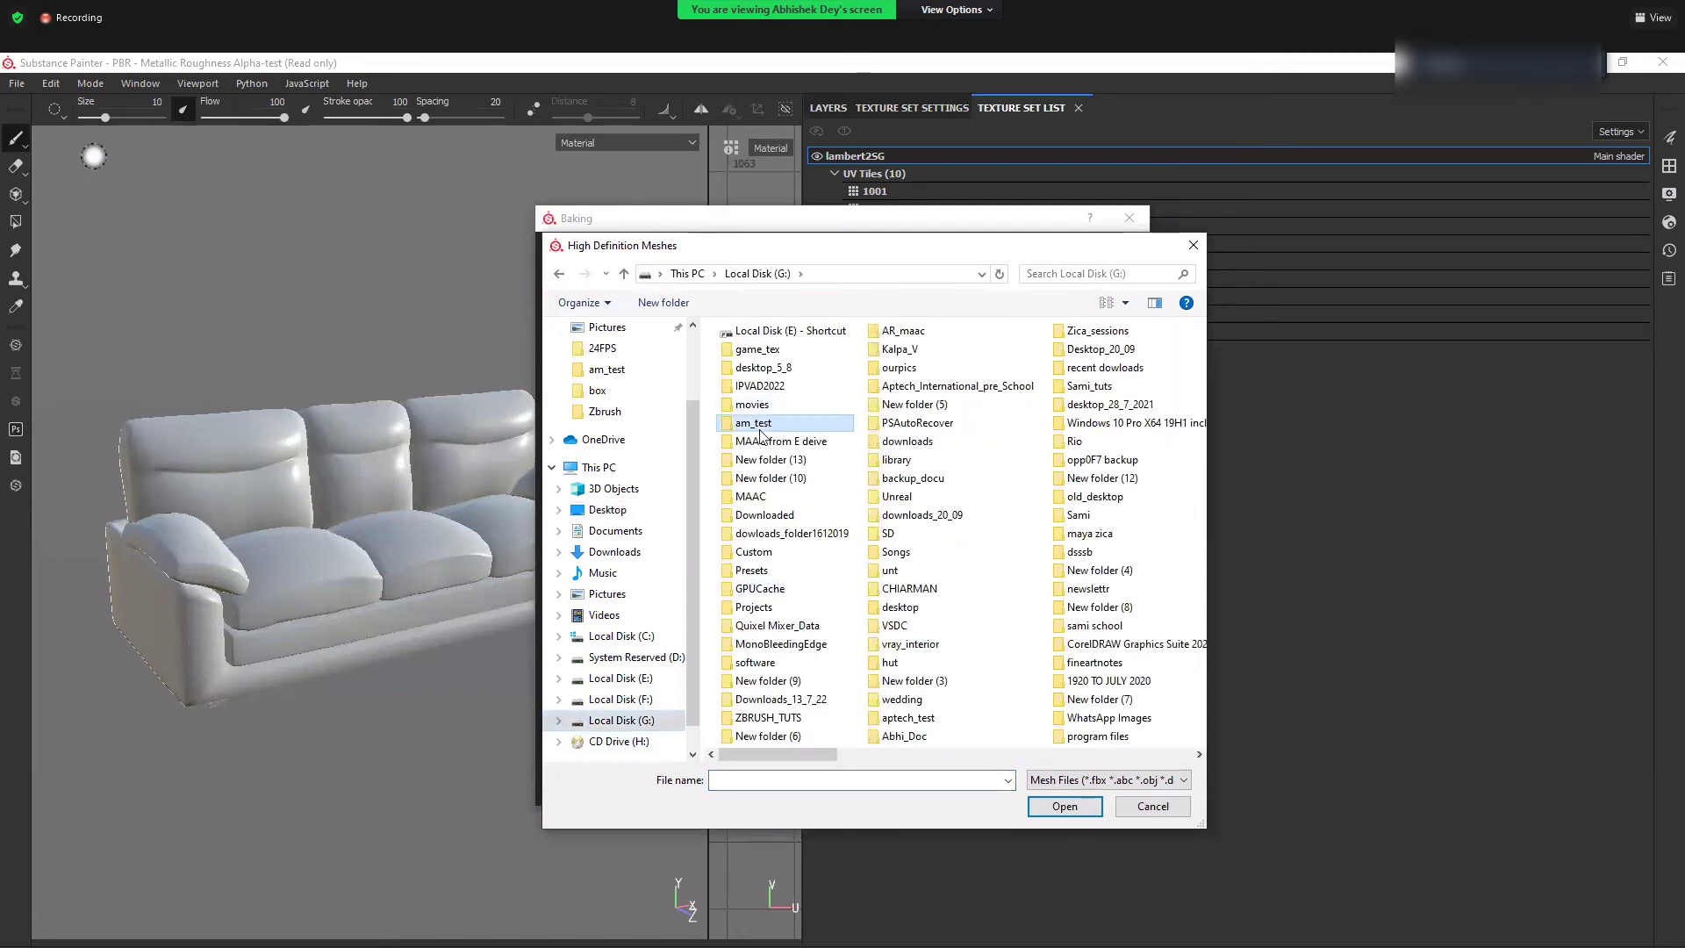
pyautogui.doubleClick(760, 424)
pyautogui.click(976, 488)
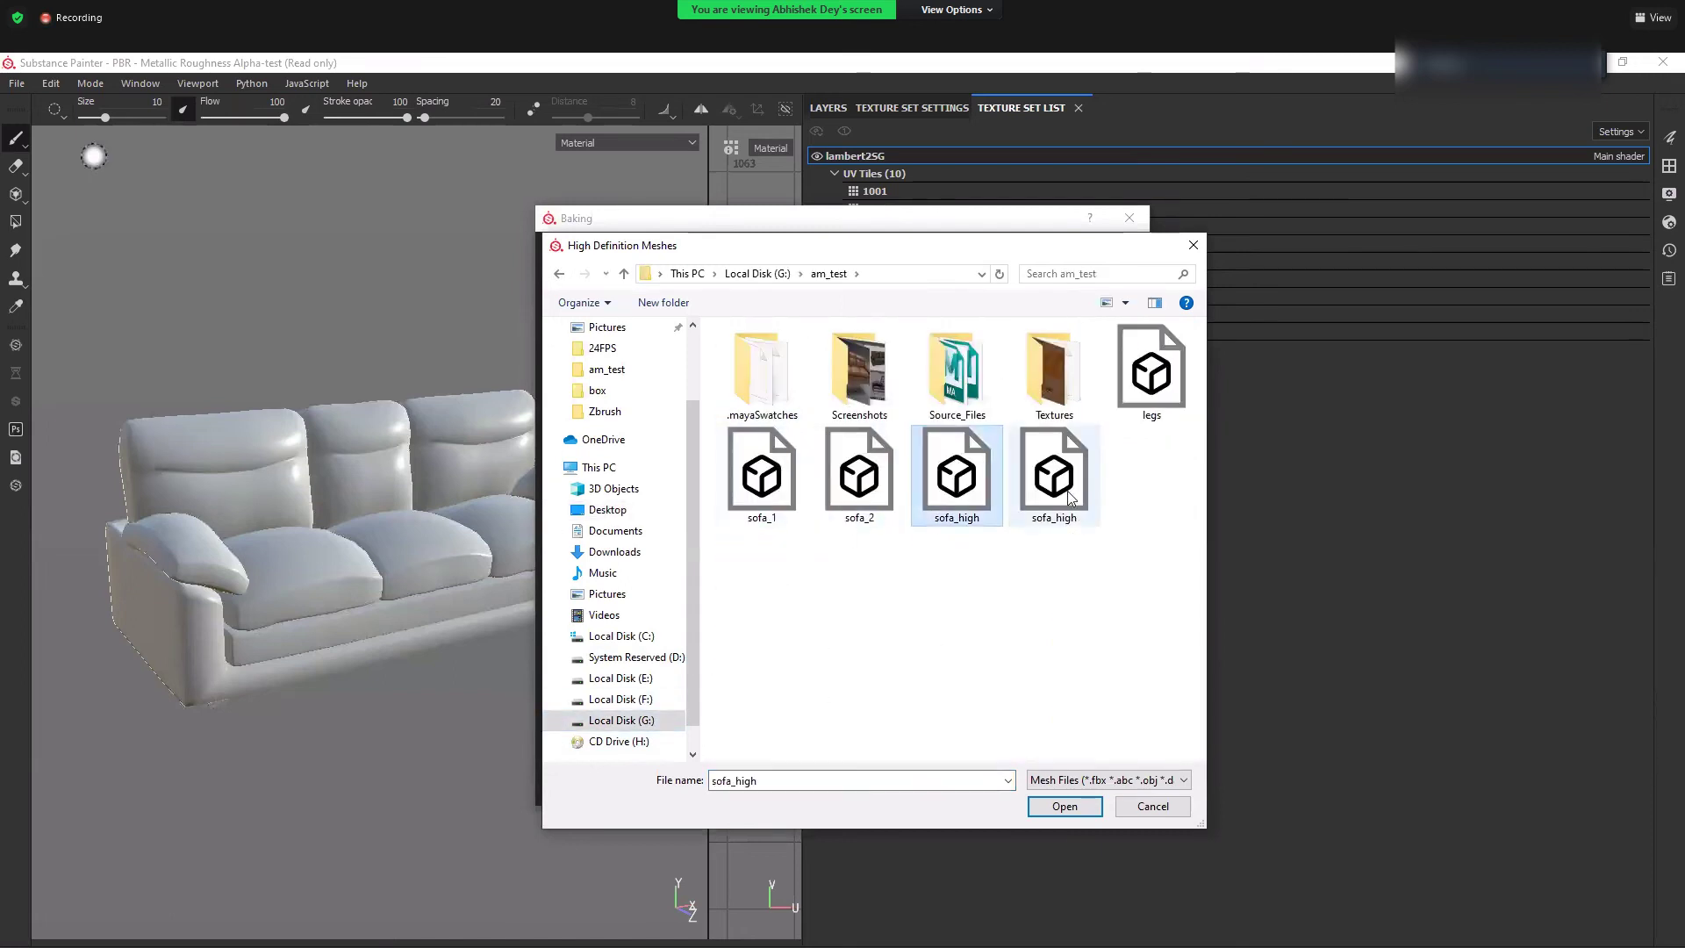
pyautogui.click(1071, 499)
pyautogui.click(986, 505)
pyautogui.click(1064, 805)
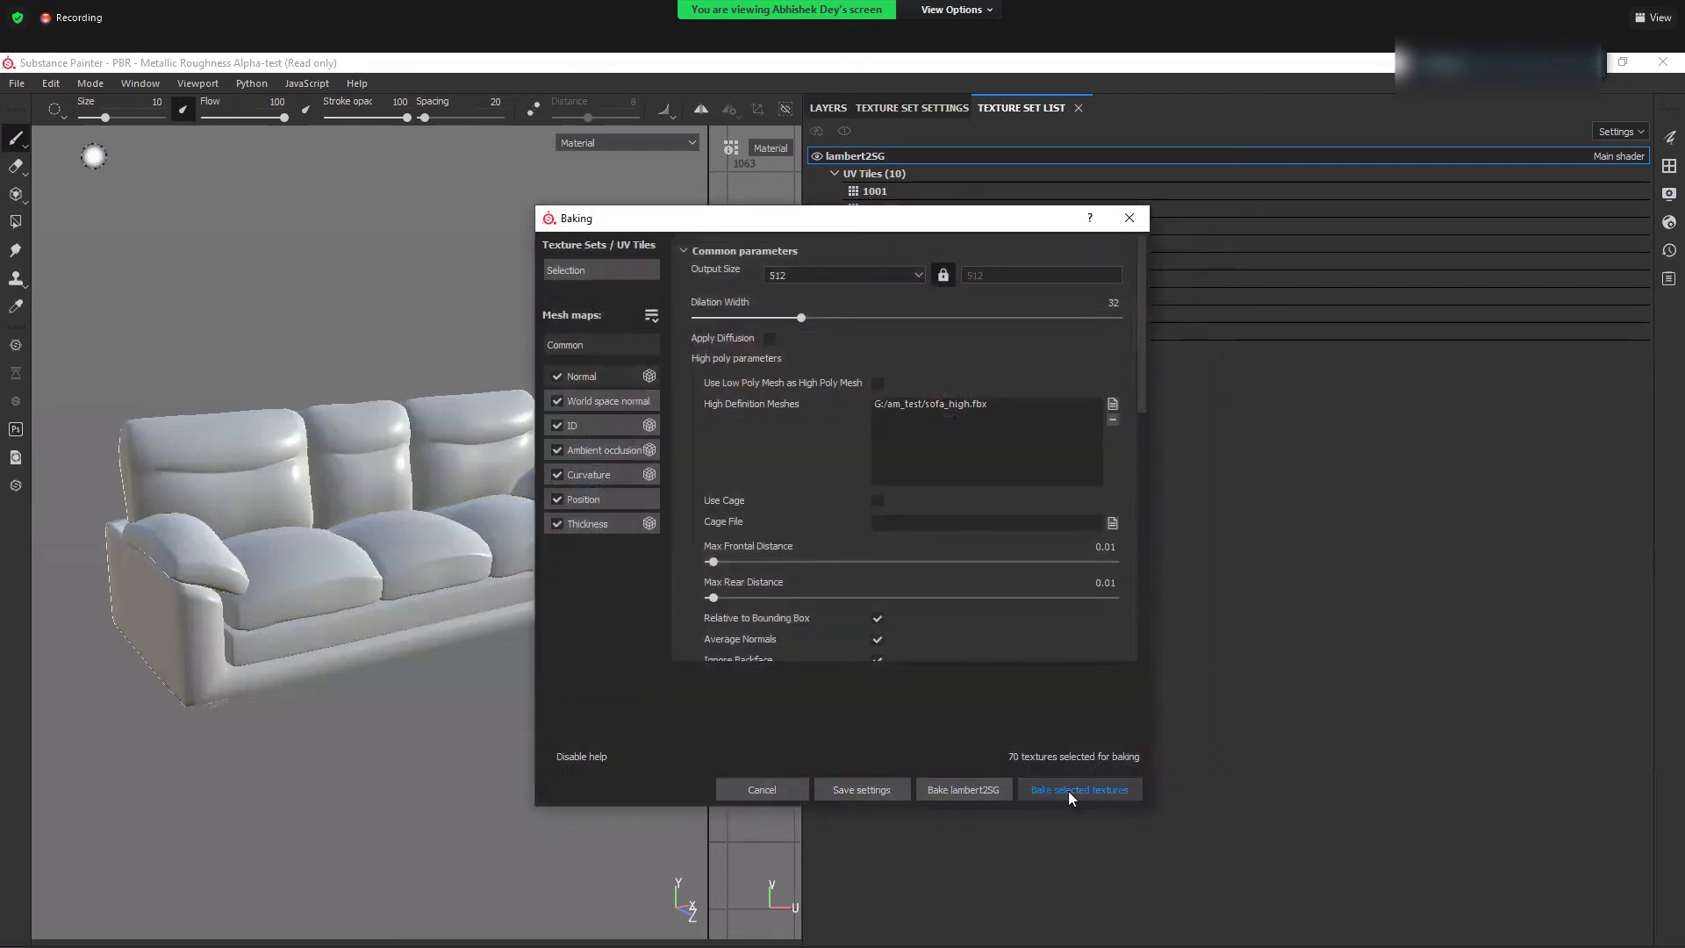
# - Review the common baking parameters, including the antialiasing choices and the output size
pyautogui.scroll(-1, 961, 586)
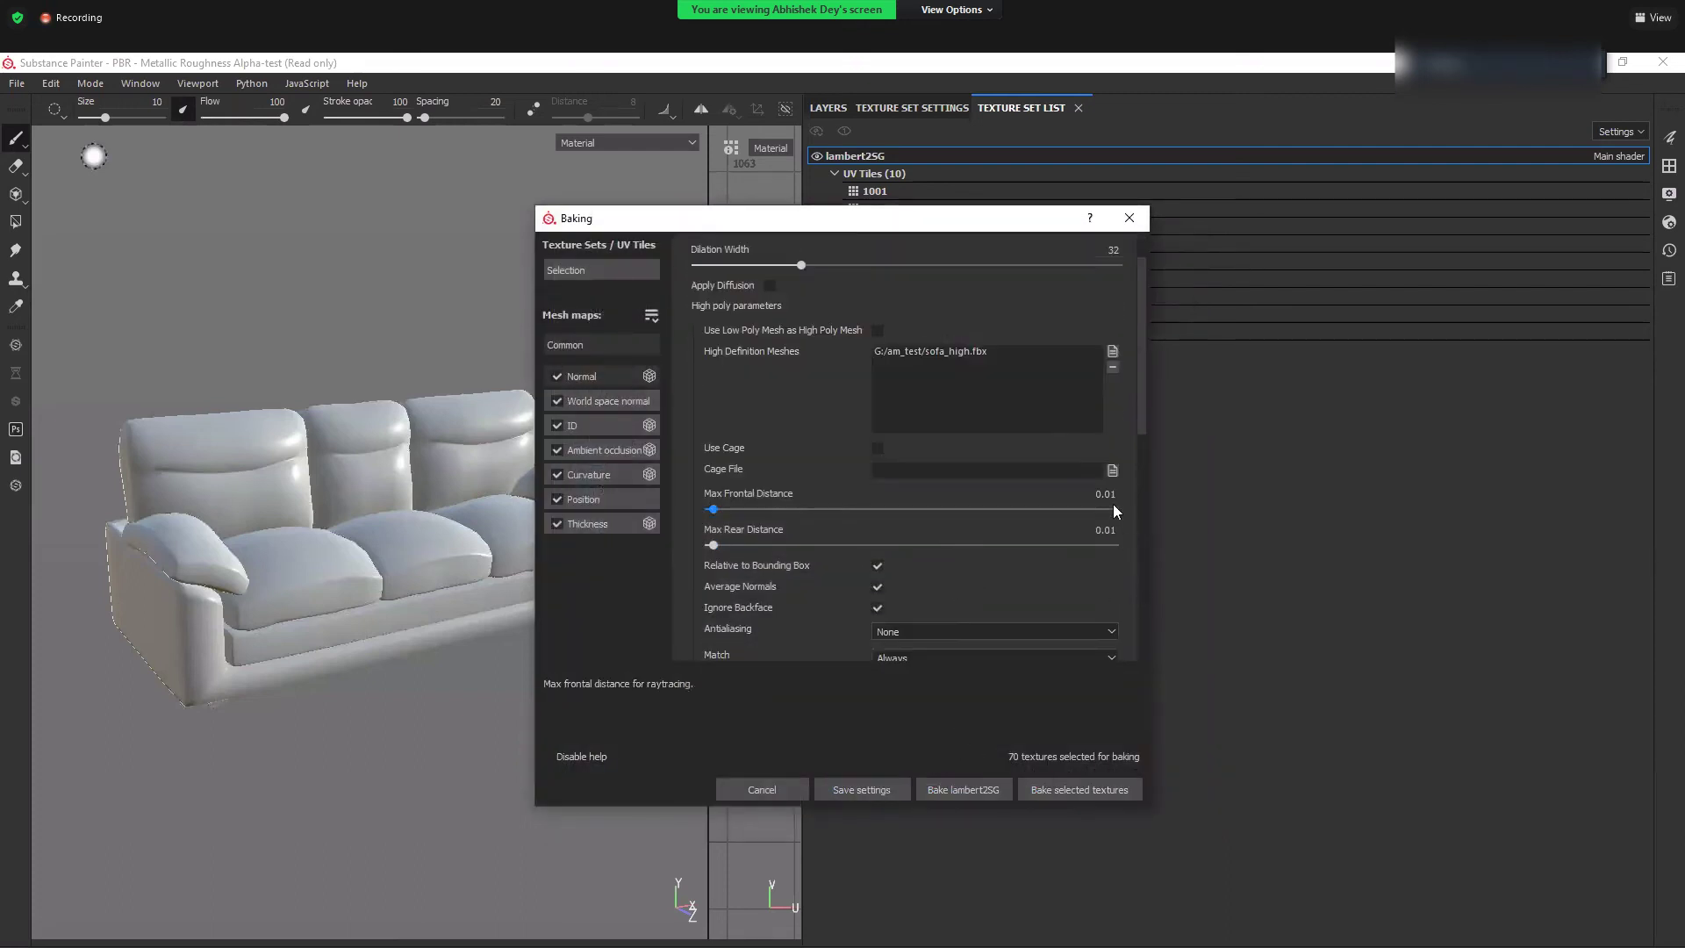
pyautogui.scroll(-2, 1141, 435)
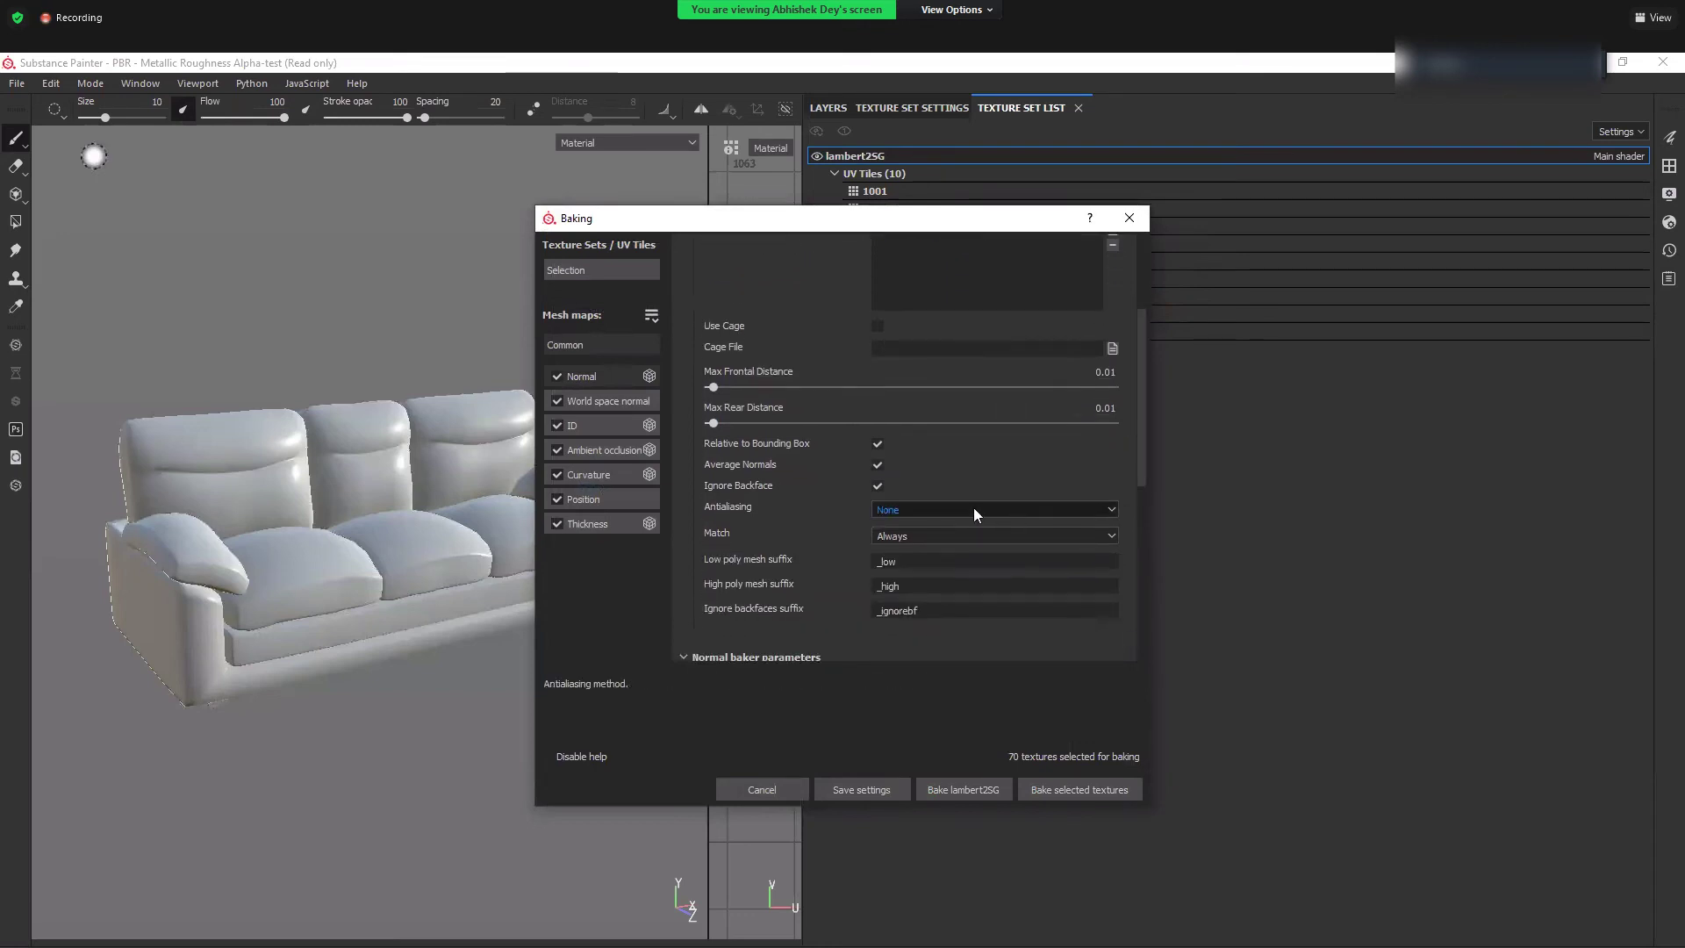
pyautogui.click(976, 514)
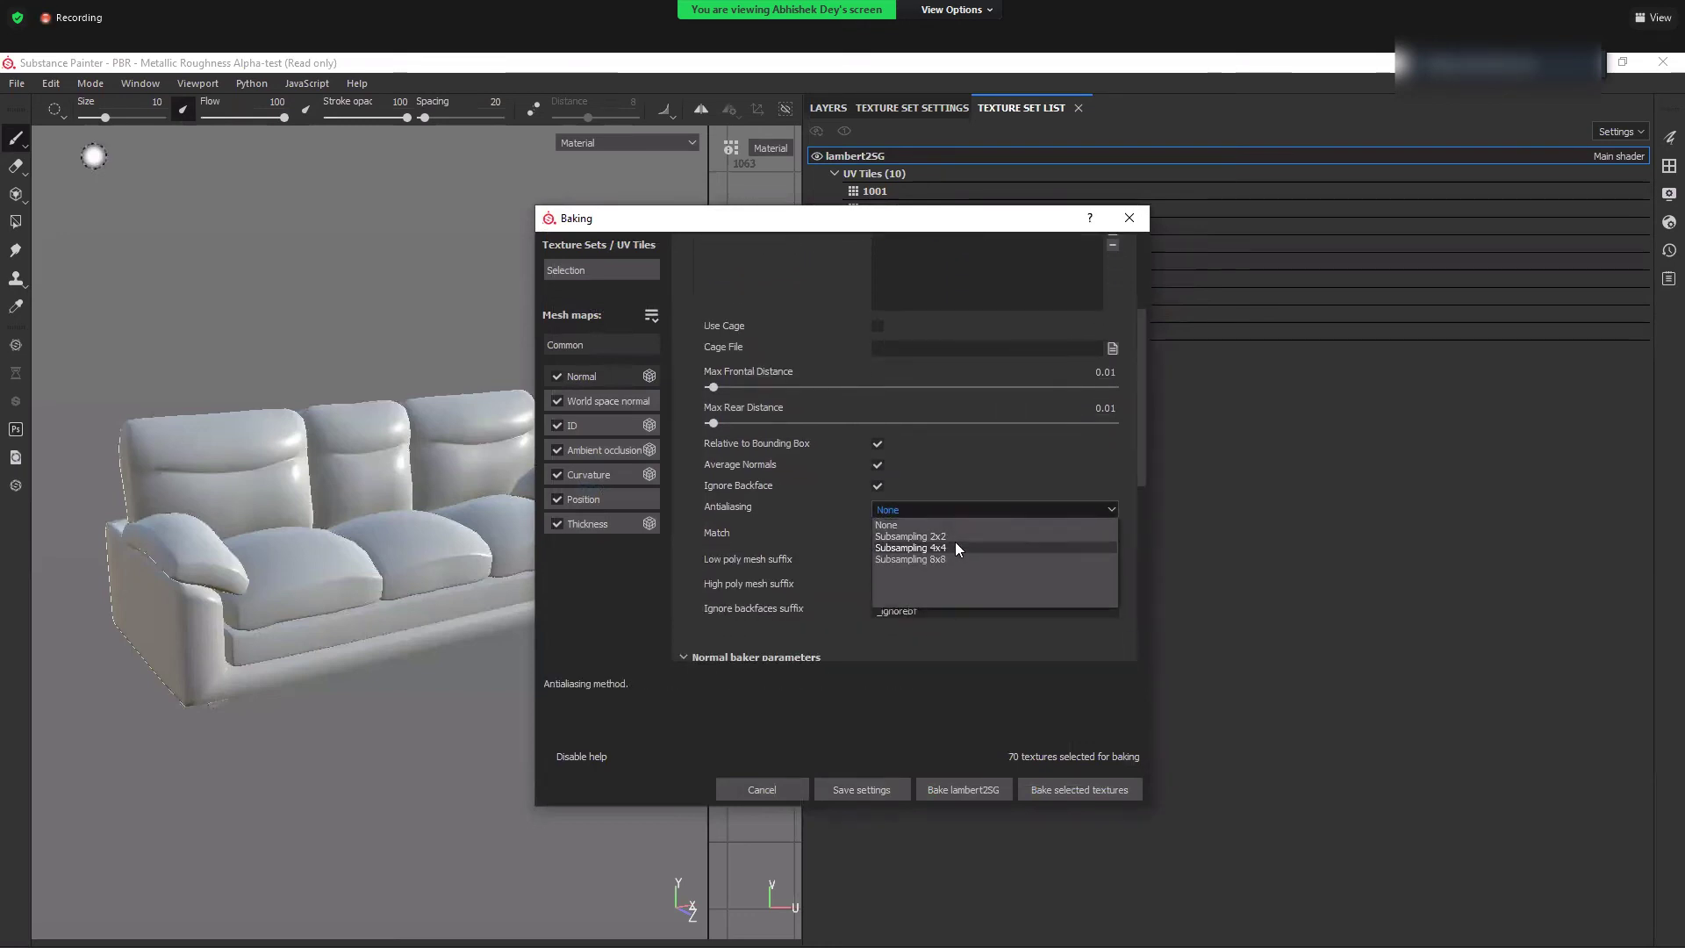
pyautogui.click(810, 309)
pyautogui.moveTo(1144, 433); pyautogui.dragTo(1121, 279)
pyautogui.doubleClick(778, 274)
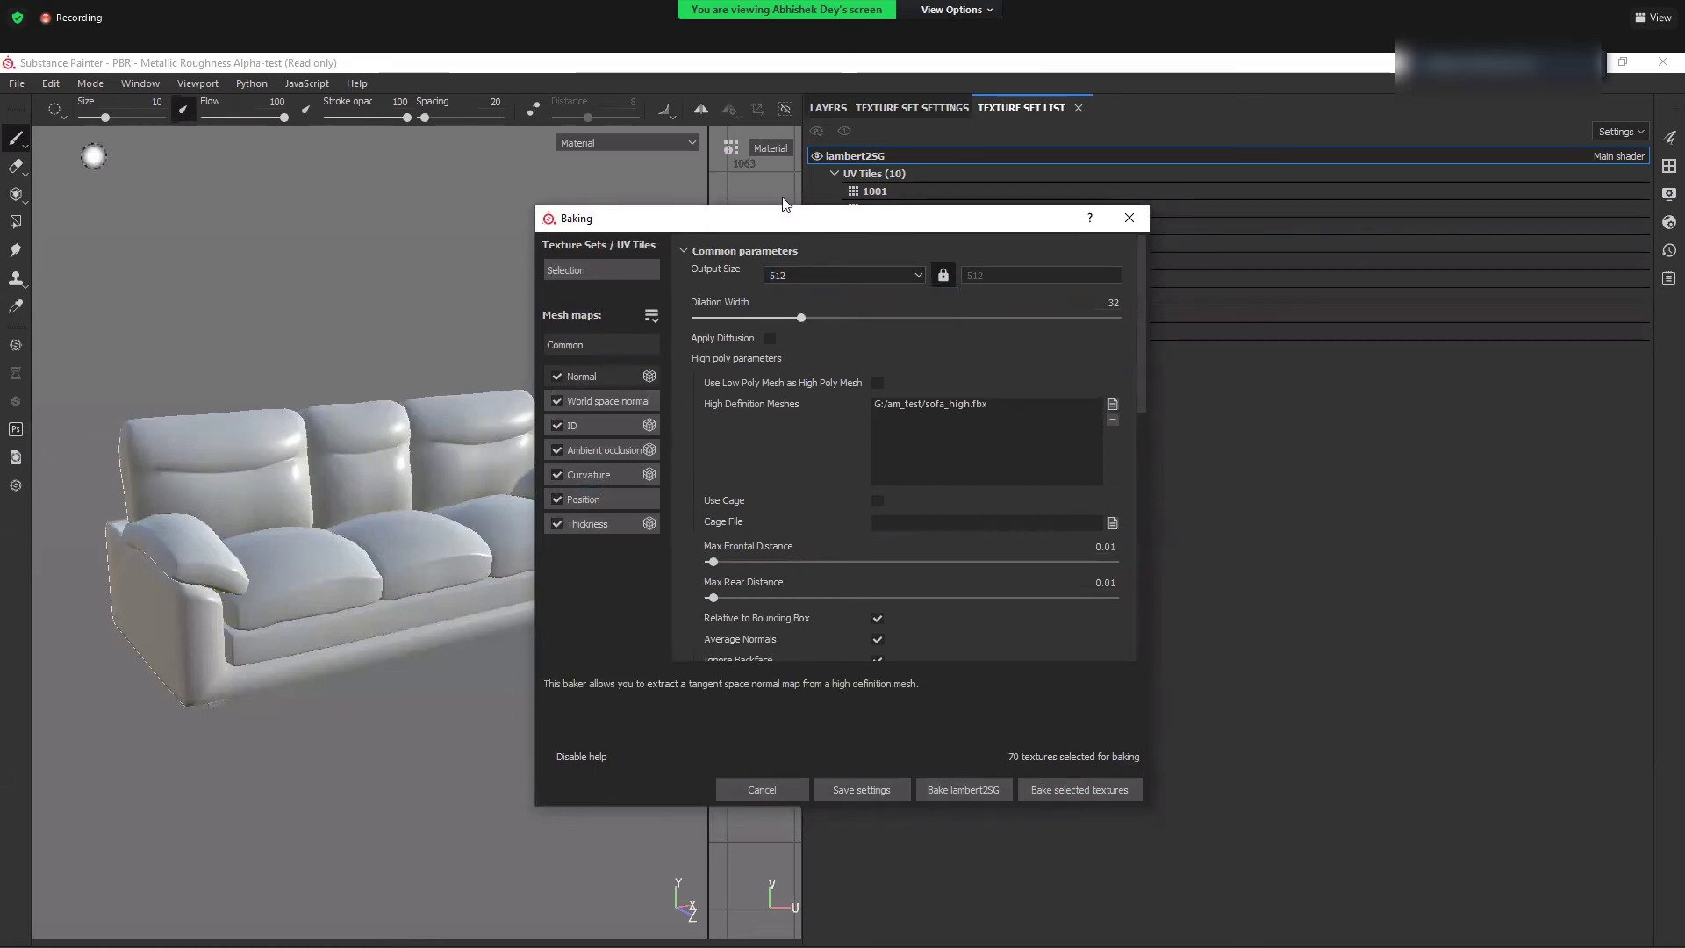
# - Bake all the selected mesh map textures for the sofa's UV tiles and dismiss the finished bake report
pyautogui.moveTo(787, 225); pyautogui.dragTo(705, 195)
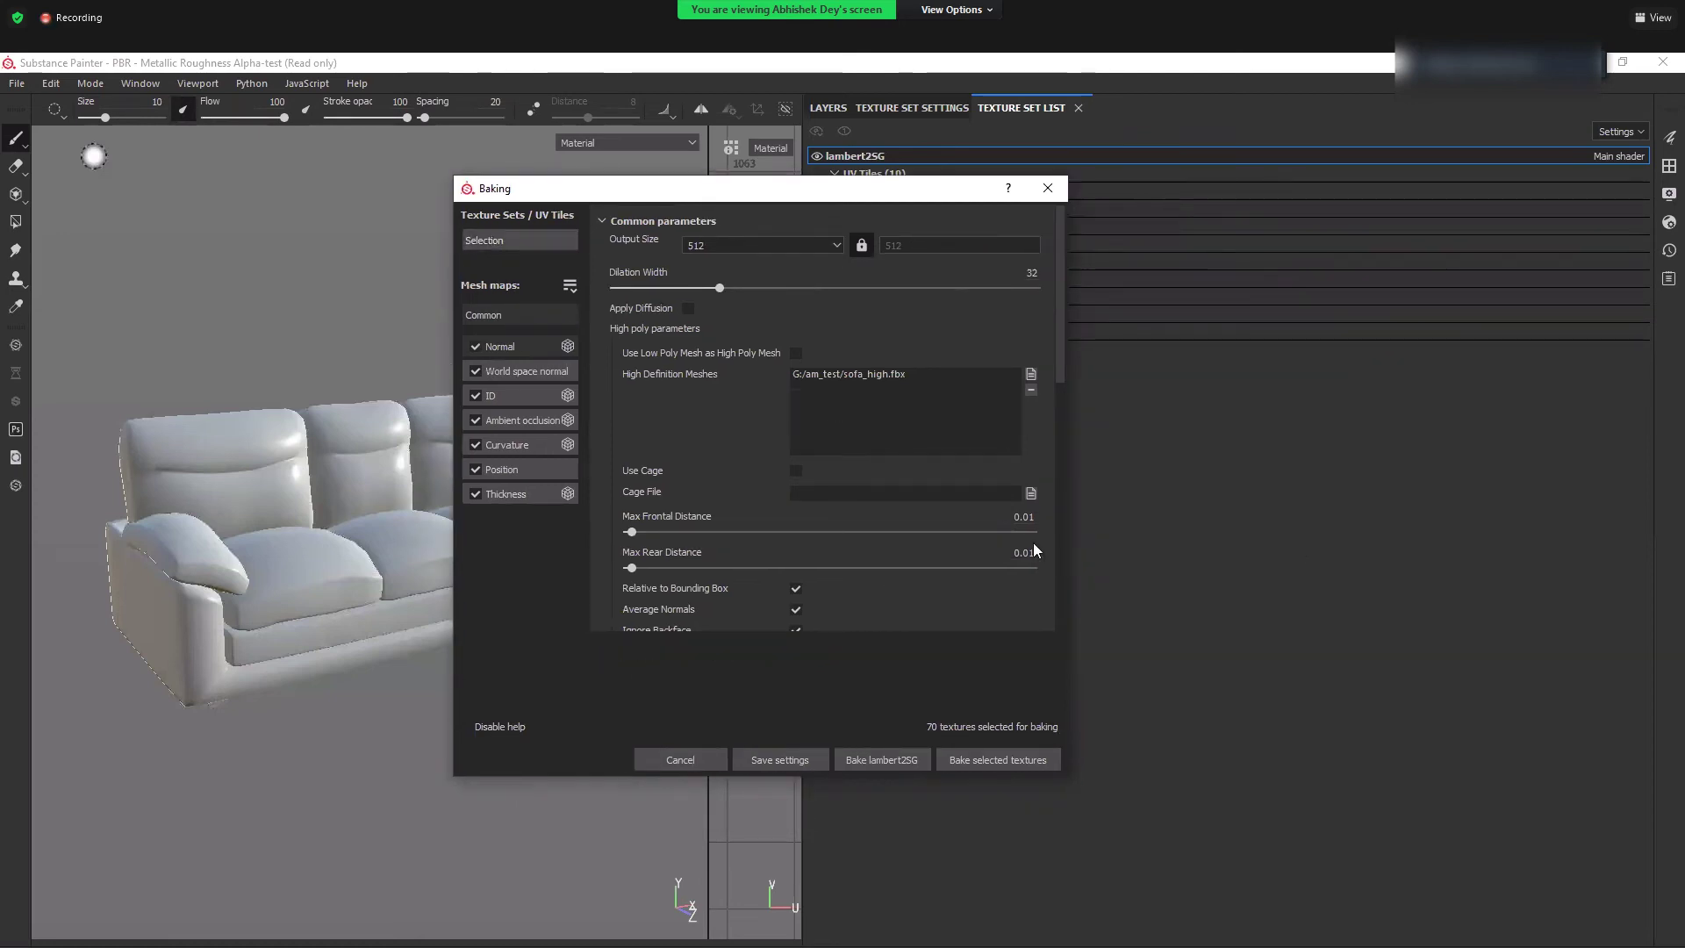
pyautogui.click(974, 760)
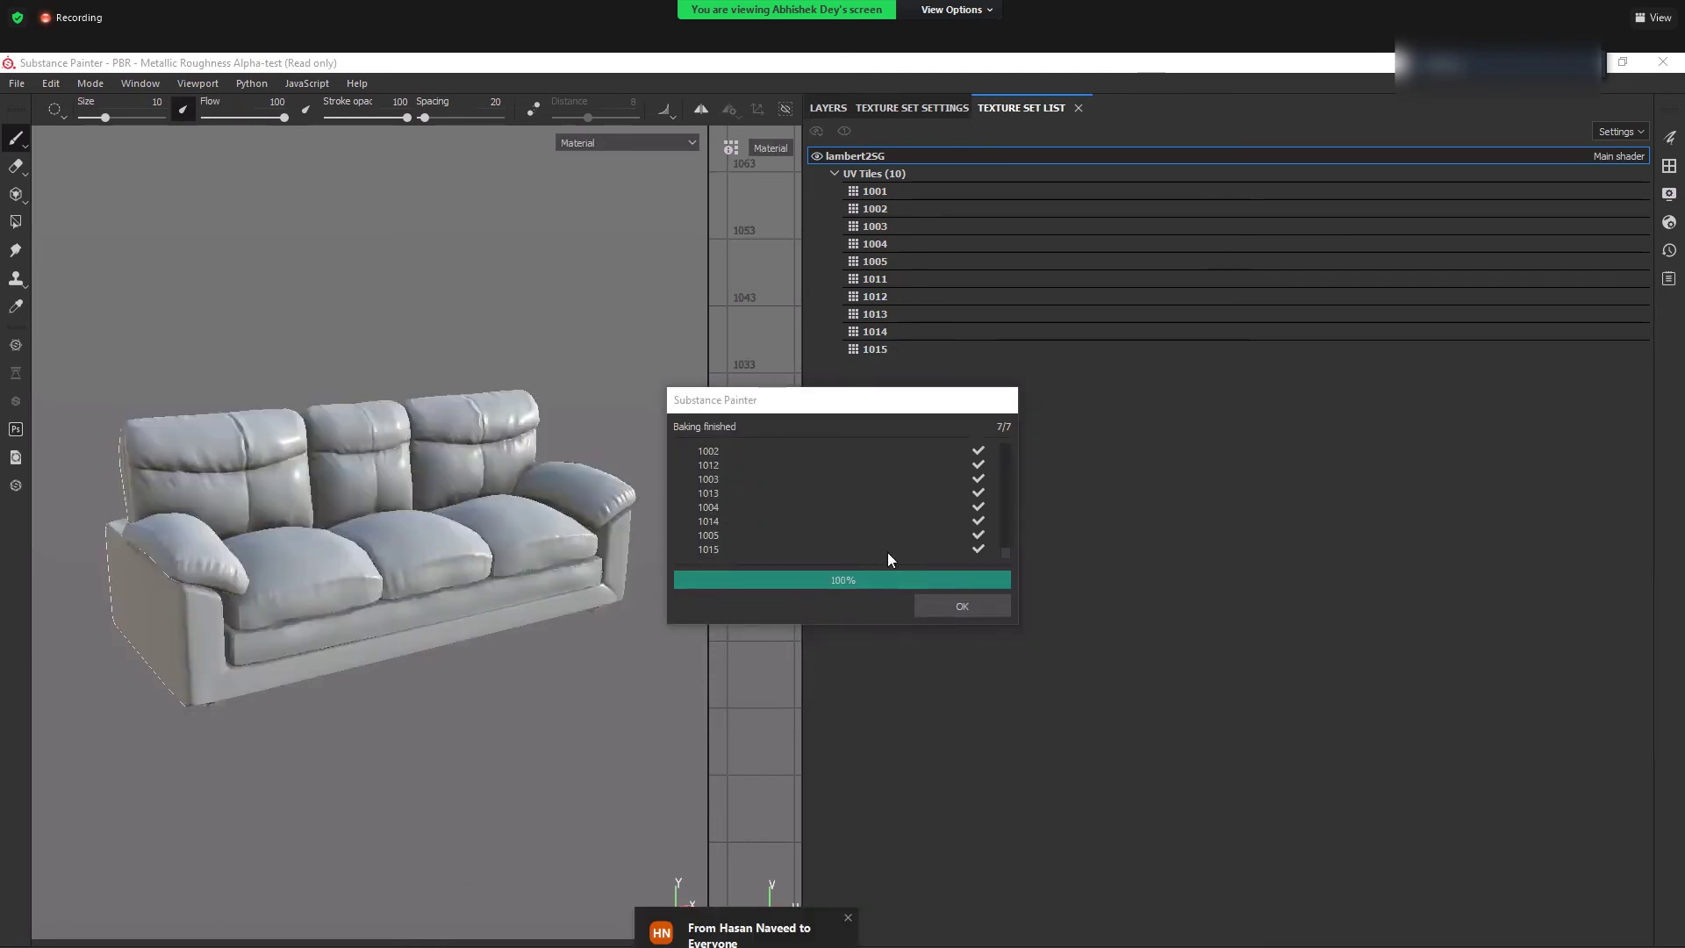
pyautogui.click(976, 604)
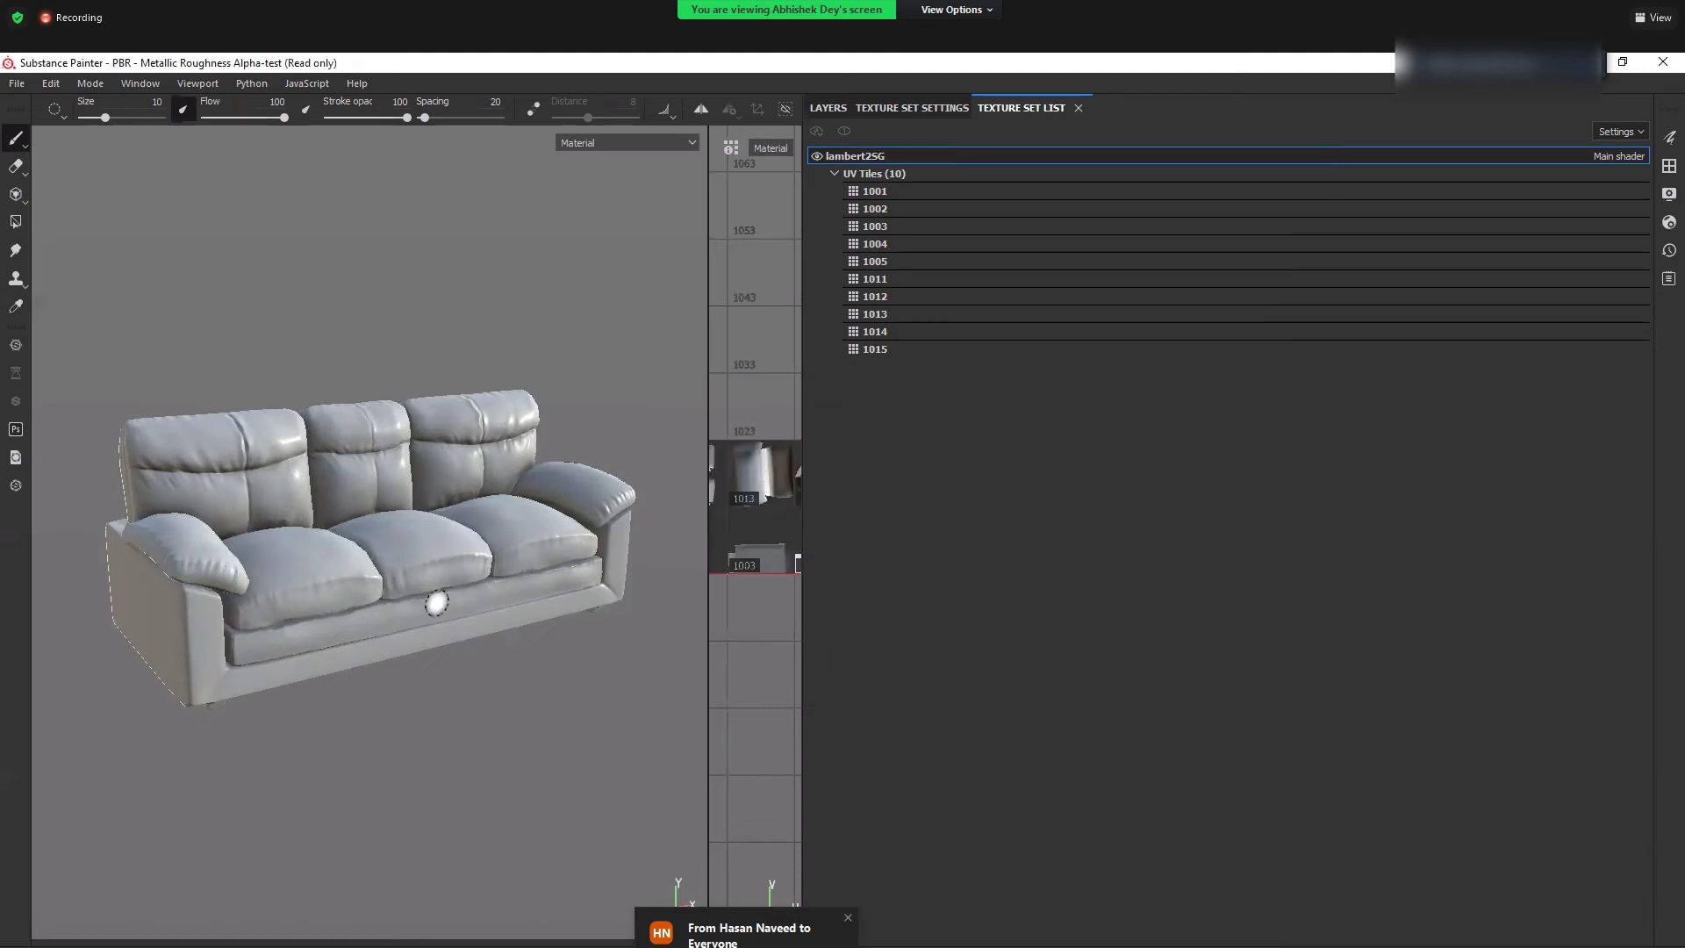
# - Examine the baked wrinkles and seams on the sofa's backrests and cushions up close, and view the whole sofa
pyautogui.scroll(5, 436, 602)
pyautogui.keyDown('alt'); pyautogui.moveTo(569, 869); pyautogui.dragTo(380, 669); pyautogui.keyUp('alt')
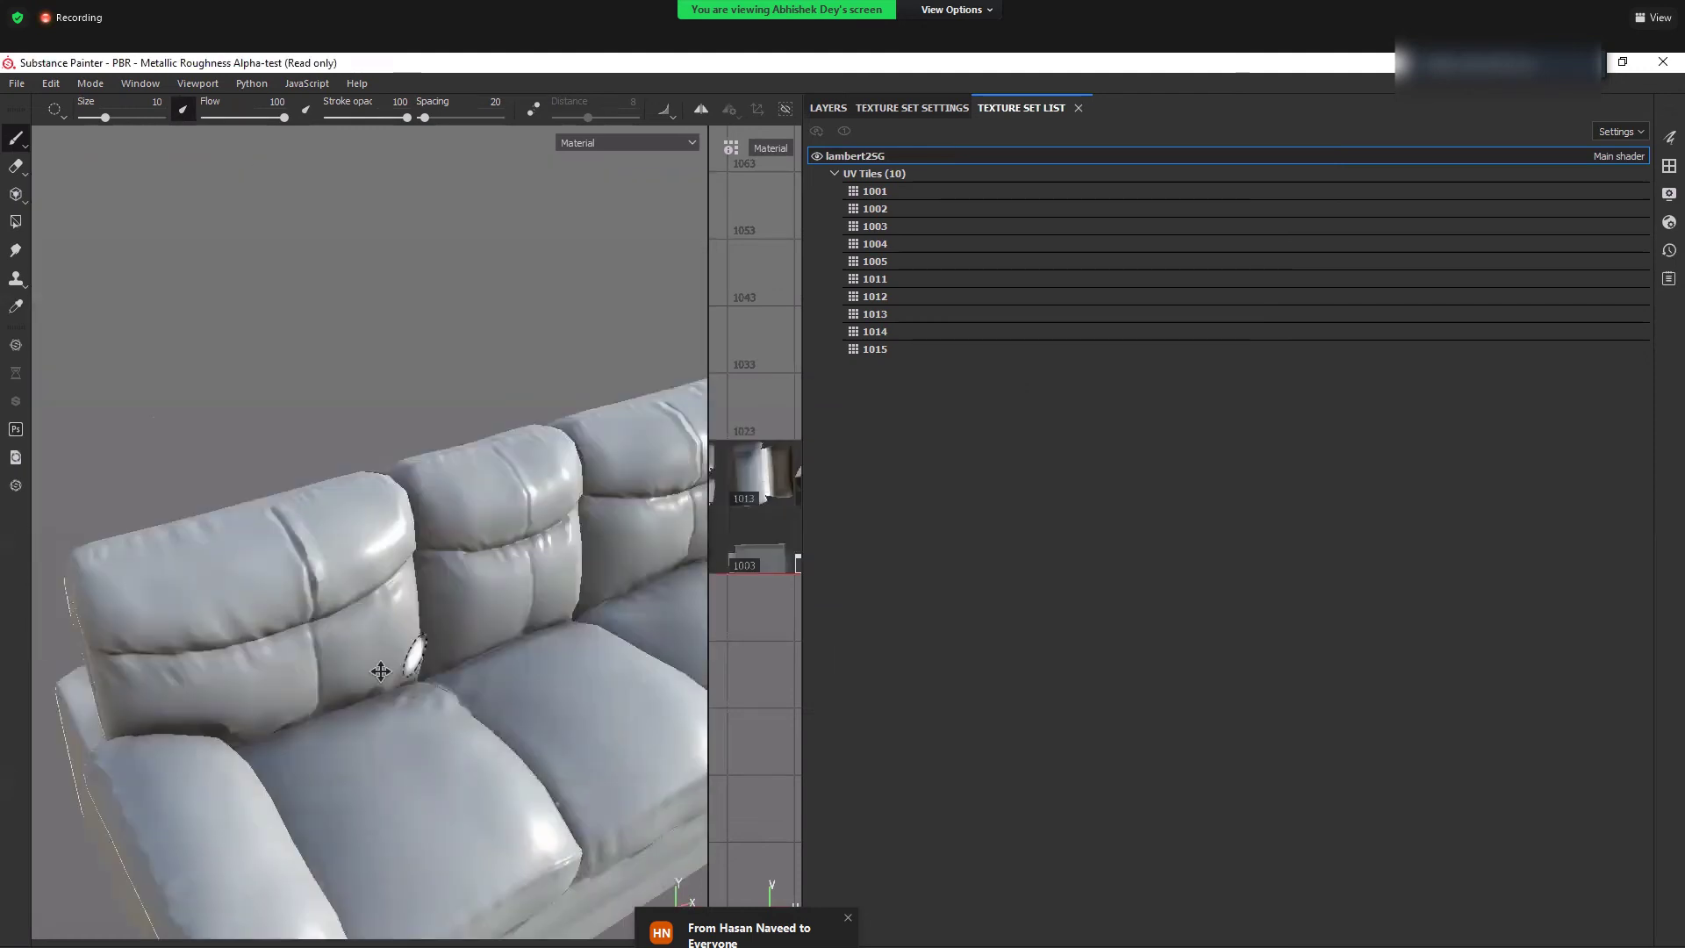
pyautogui.keyDown('alt'); pyautogui.moveTo(422, 875); pyautogui.dragTo(289, 690); pyautogui.keyUp('alt')
pyautogui.keyDown('alt'); pyautogui.moveTo(577, 796); pyautogui.dragTo(443, 849); pyautogui.keyUp('alt')
pyautogui.keyDown('alt'); pyautogui.moveTo(443, 849); pyautogui.dragTo(360, 838); pyautogui.keyUp('alt')
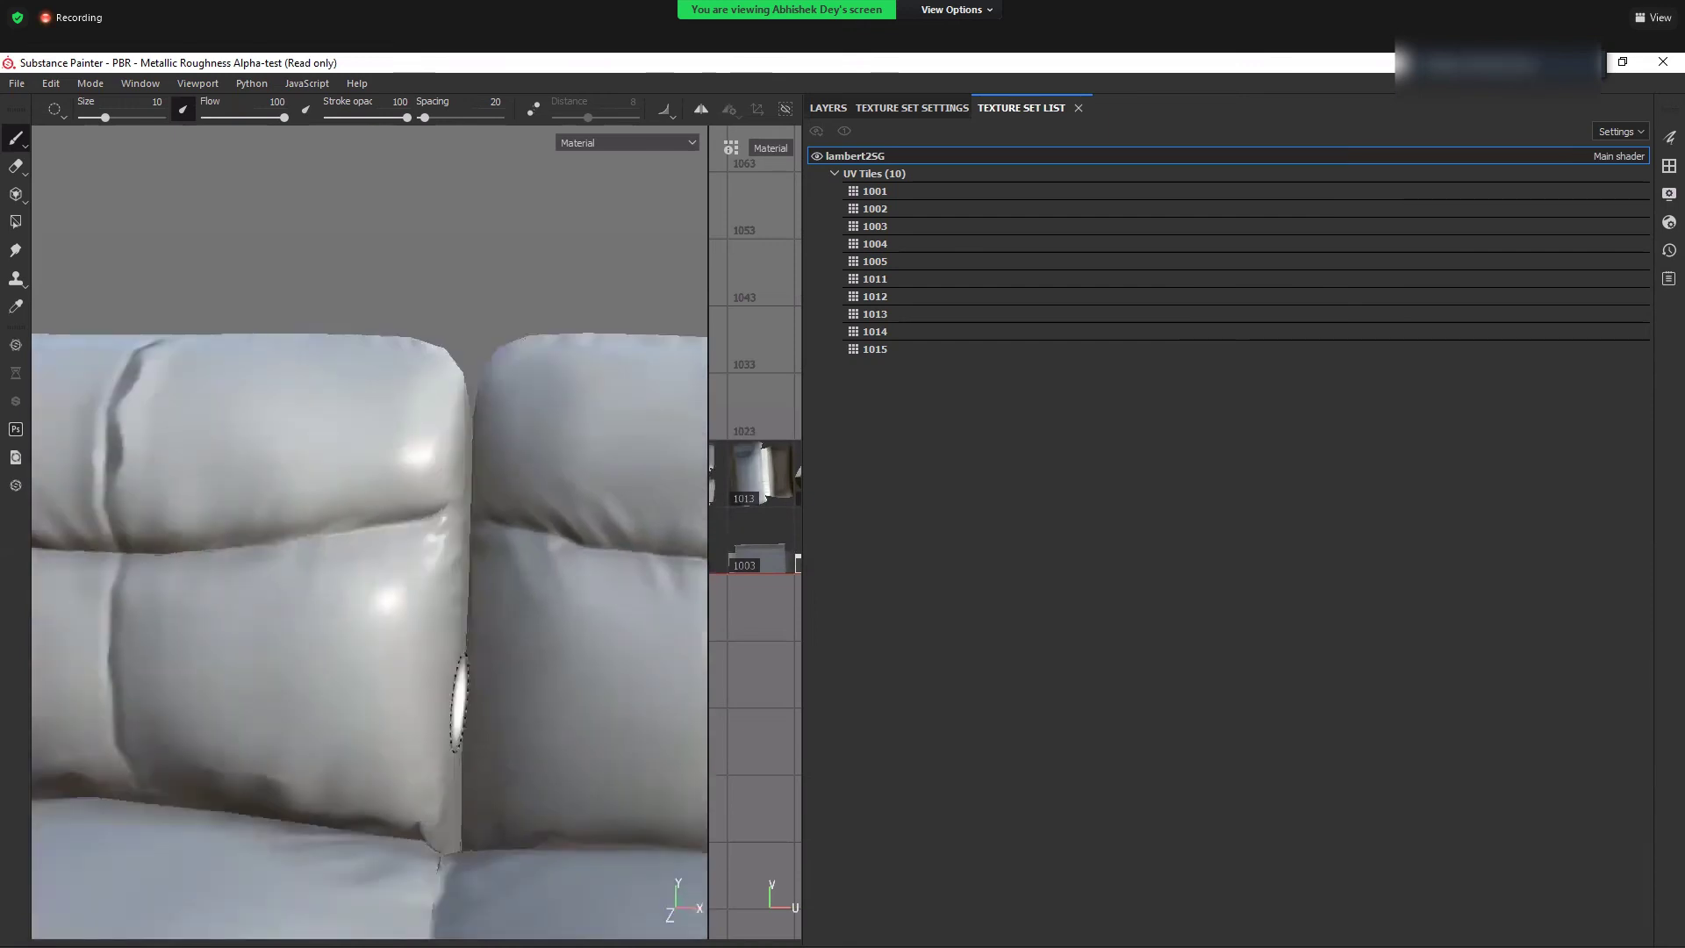
pyautogui.moveTo(427, 686)
pyautogui.keyDown('alt'); pyautogui.mouseDown()
pyautogui.moveTo(406, 726)
pyautogui.moveTo(281, 715)
pyautogui.moveTo(430, 700)
pyautogui.moveTo(430, 726)
pyautogui.mouseUp(); pyautogui.keyUp('alt')
pyautogui.keyDown('alt'); pyautogui.moveTo(455, 630); pyautogui.dragTo(404, 621); pyautogui.keyUp('alt')
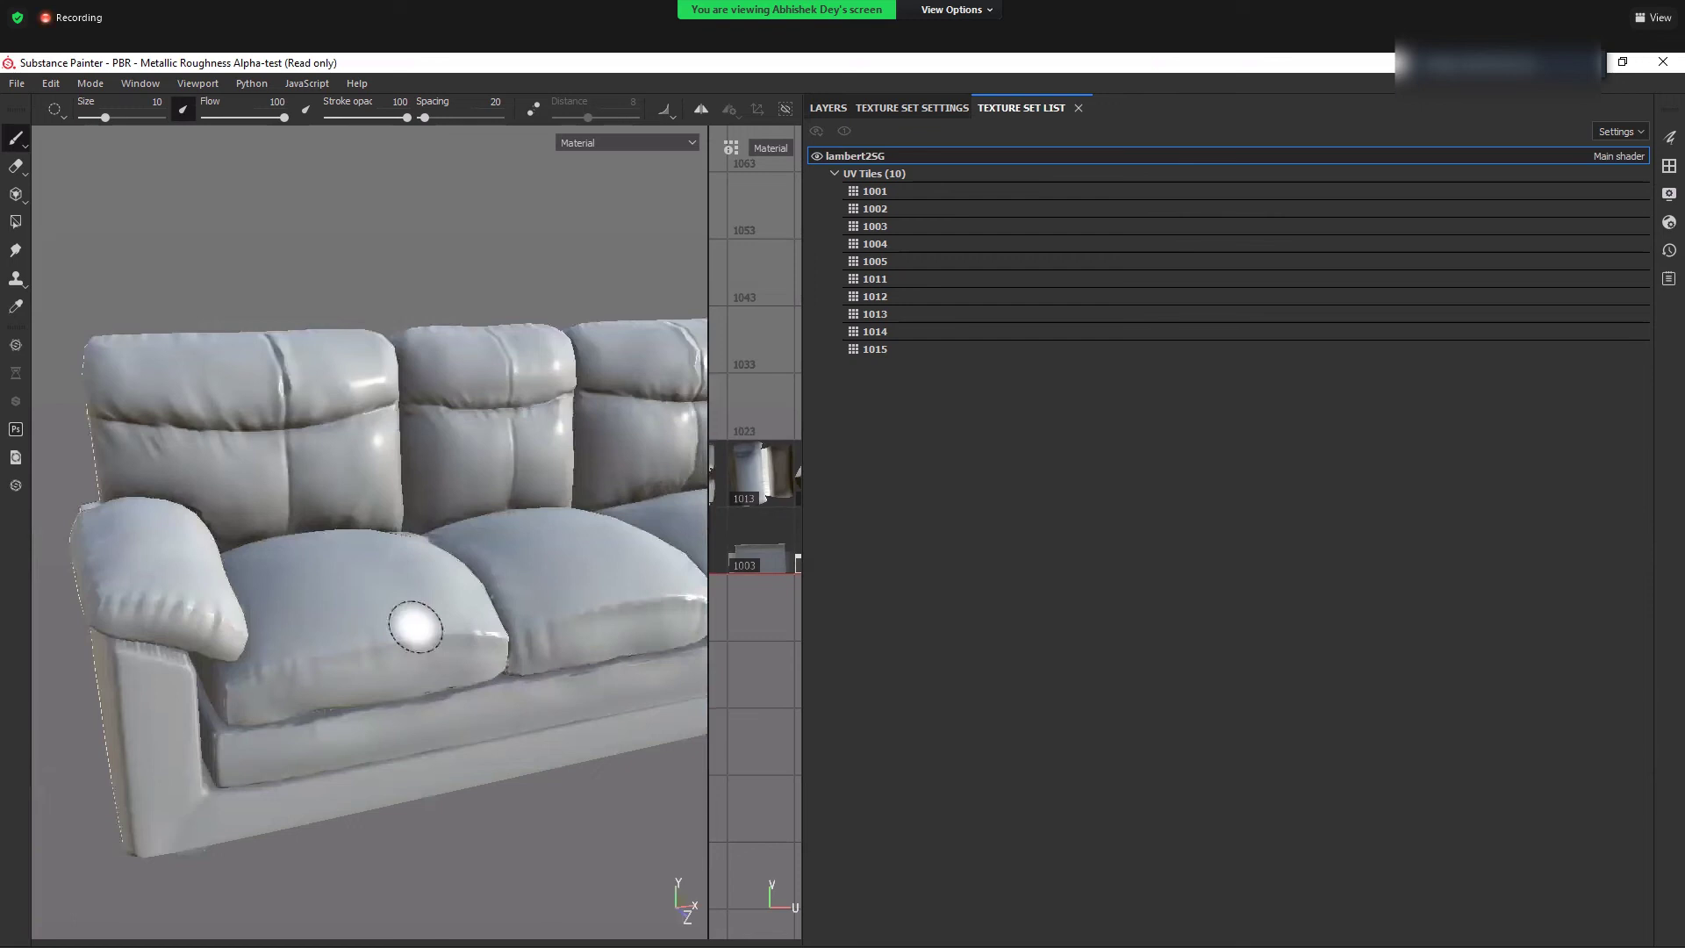
pyautogui.keyDown('alt'); pyautogui.moveTo(583, 518); pyautogui.dragTo(417, 805, button='middle'); pyautogui.keyUp('alt')
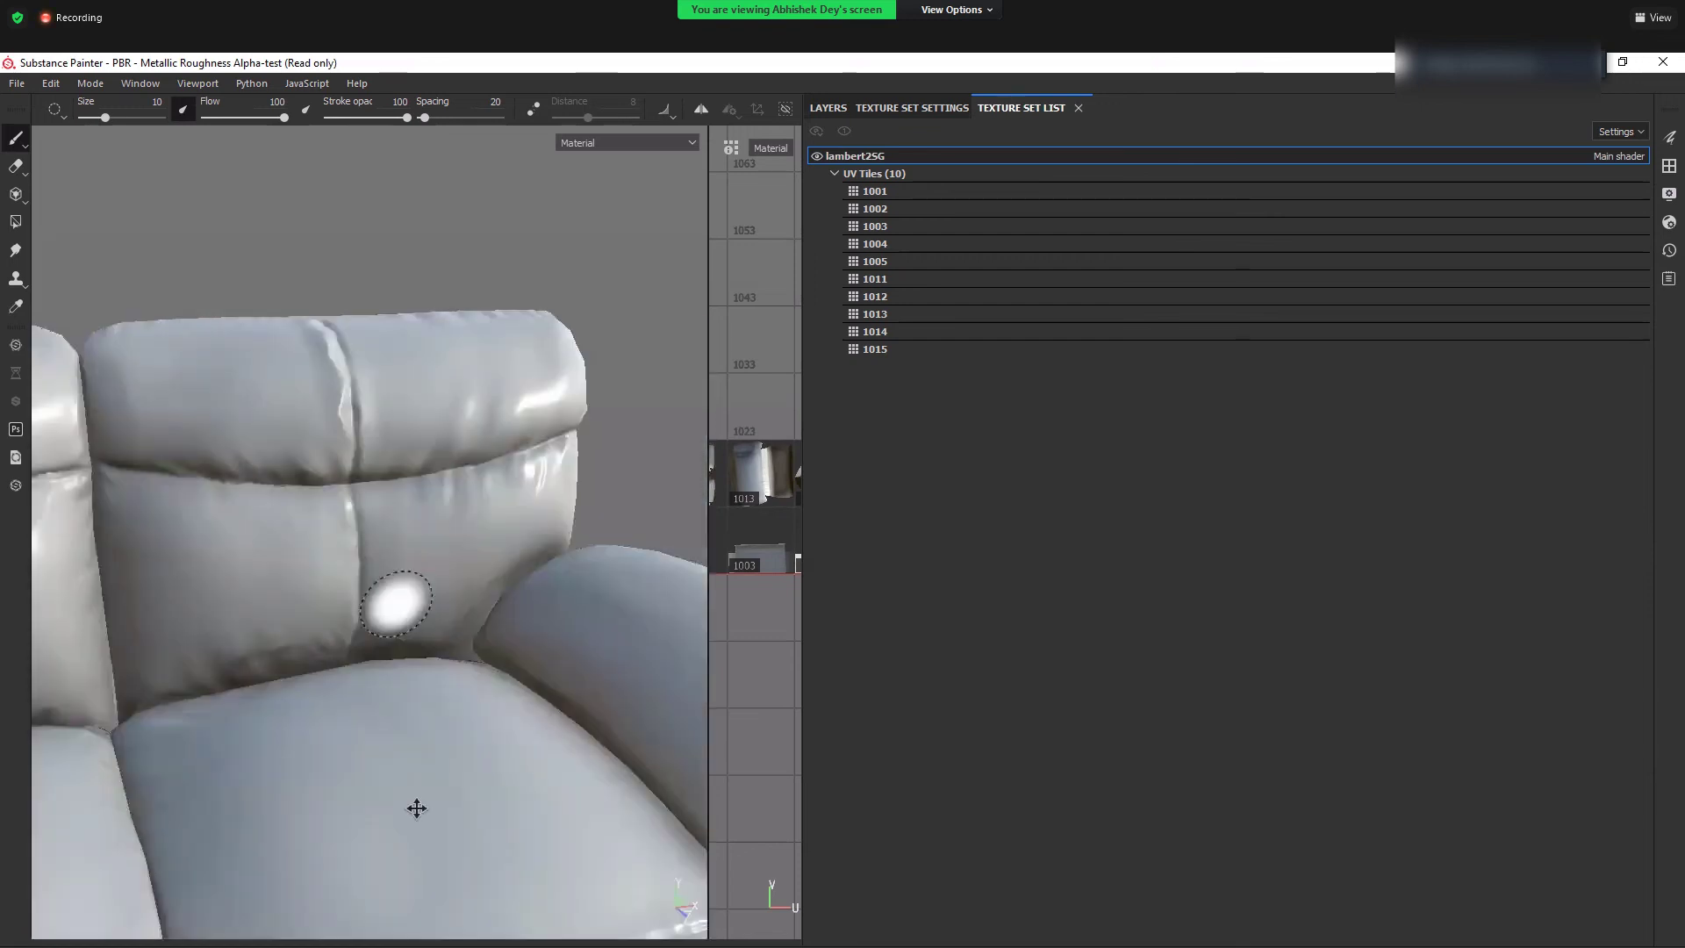
pyautogui.keyDown('alt'); pyautogui.moveTo(420, 701); pyautogui.dragTo(386, 677); pyautogui.keyUp('alt')
pyautogui.keyDown('alt'); pyautogui.moveTo(576, 739); pyautogui.dragTo(639, 753); pyautogui.keyUp('alt')
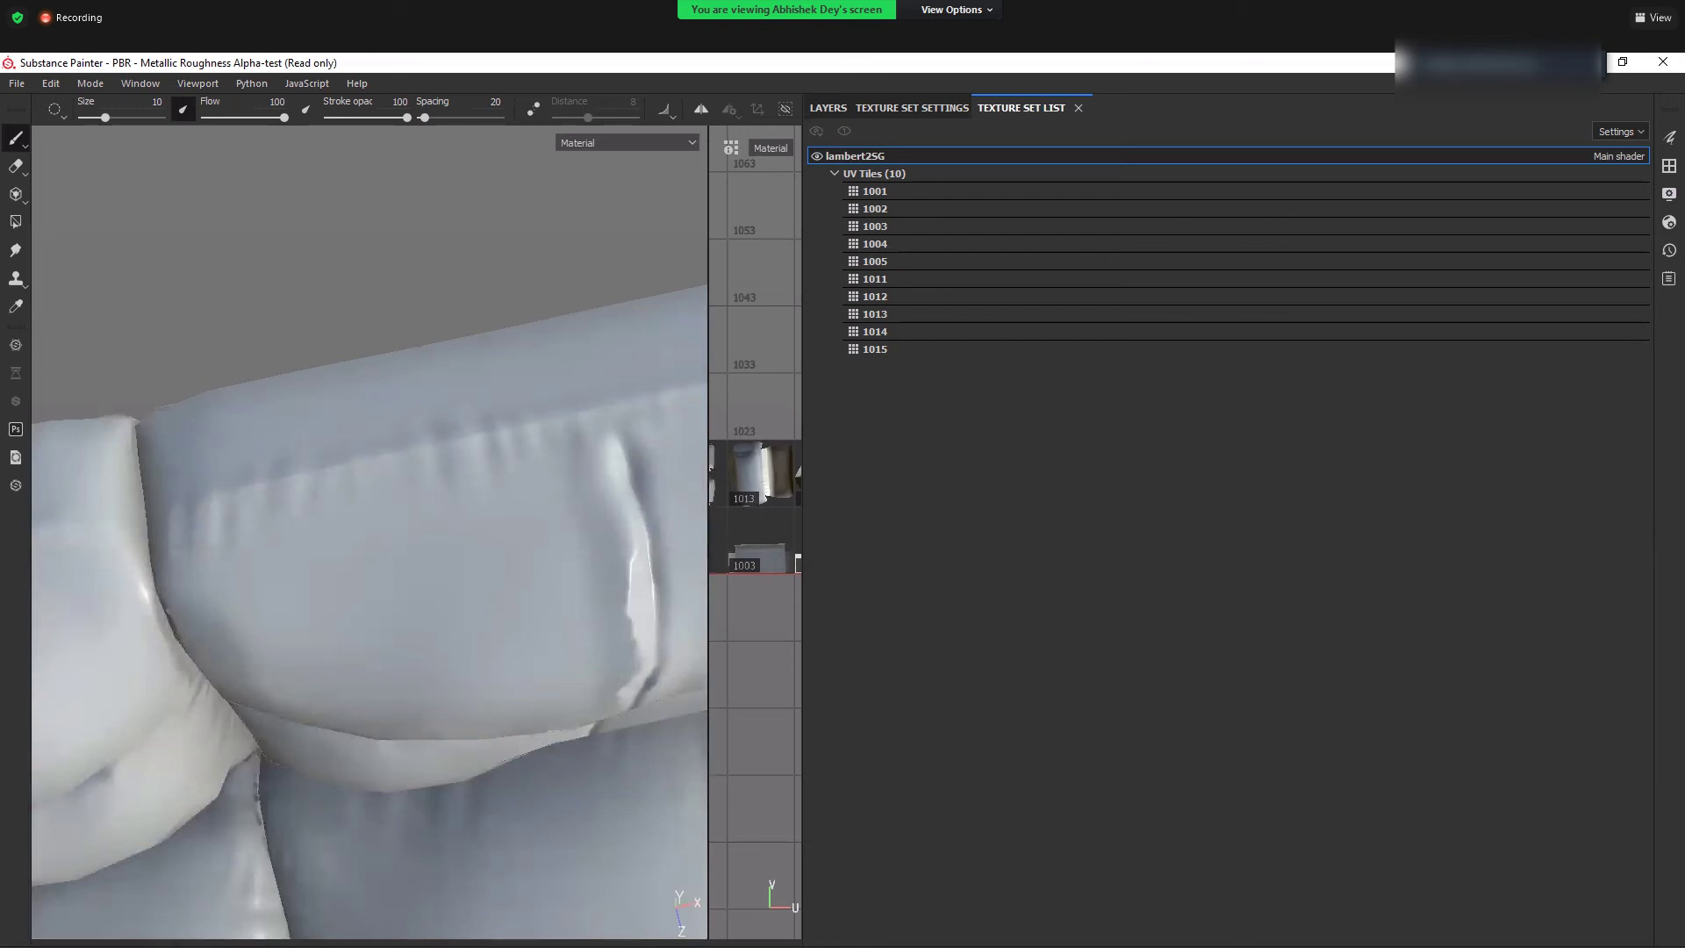
pyautogui.keyDown('alt'); pyautogui.moveTo(279, 685); pyautogui.dragTo(301, 724); pyautogui.keyUp('alt')
pyautogui.keyDown('alt'); pyautogui.moveTo(227, 633); pyautogui.dragTo(272, 708); pyautogui.keyUp('alt')
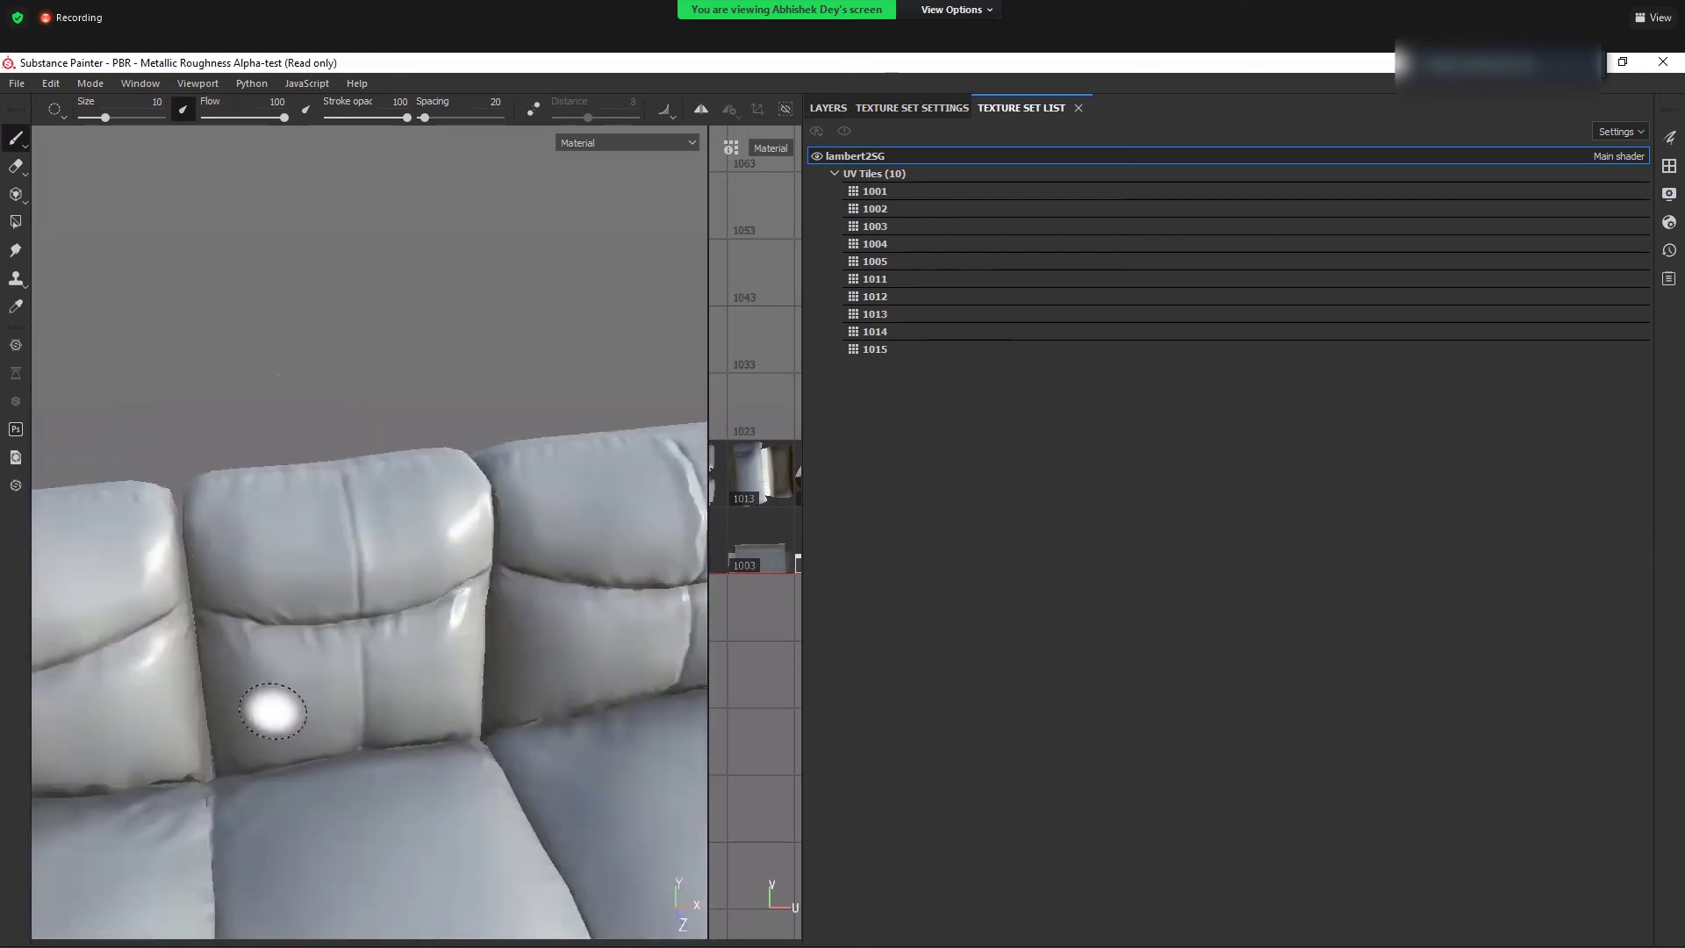
pyautogui.keyDown('alt'); pyautogui.moveTo(271, 707); pyautogui.dragTo(305, 630, button='middle'); pyautogui.keyUp('alt')
pyautogui.scroll(-3, 308, 690)
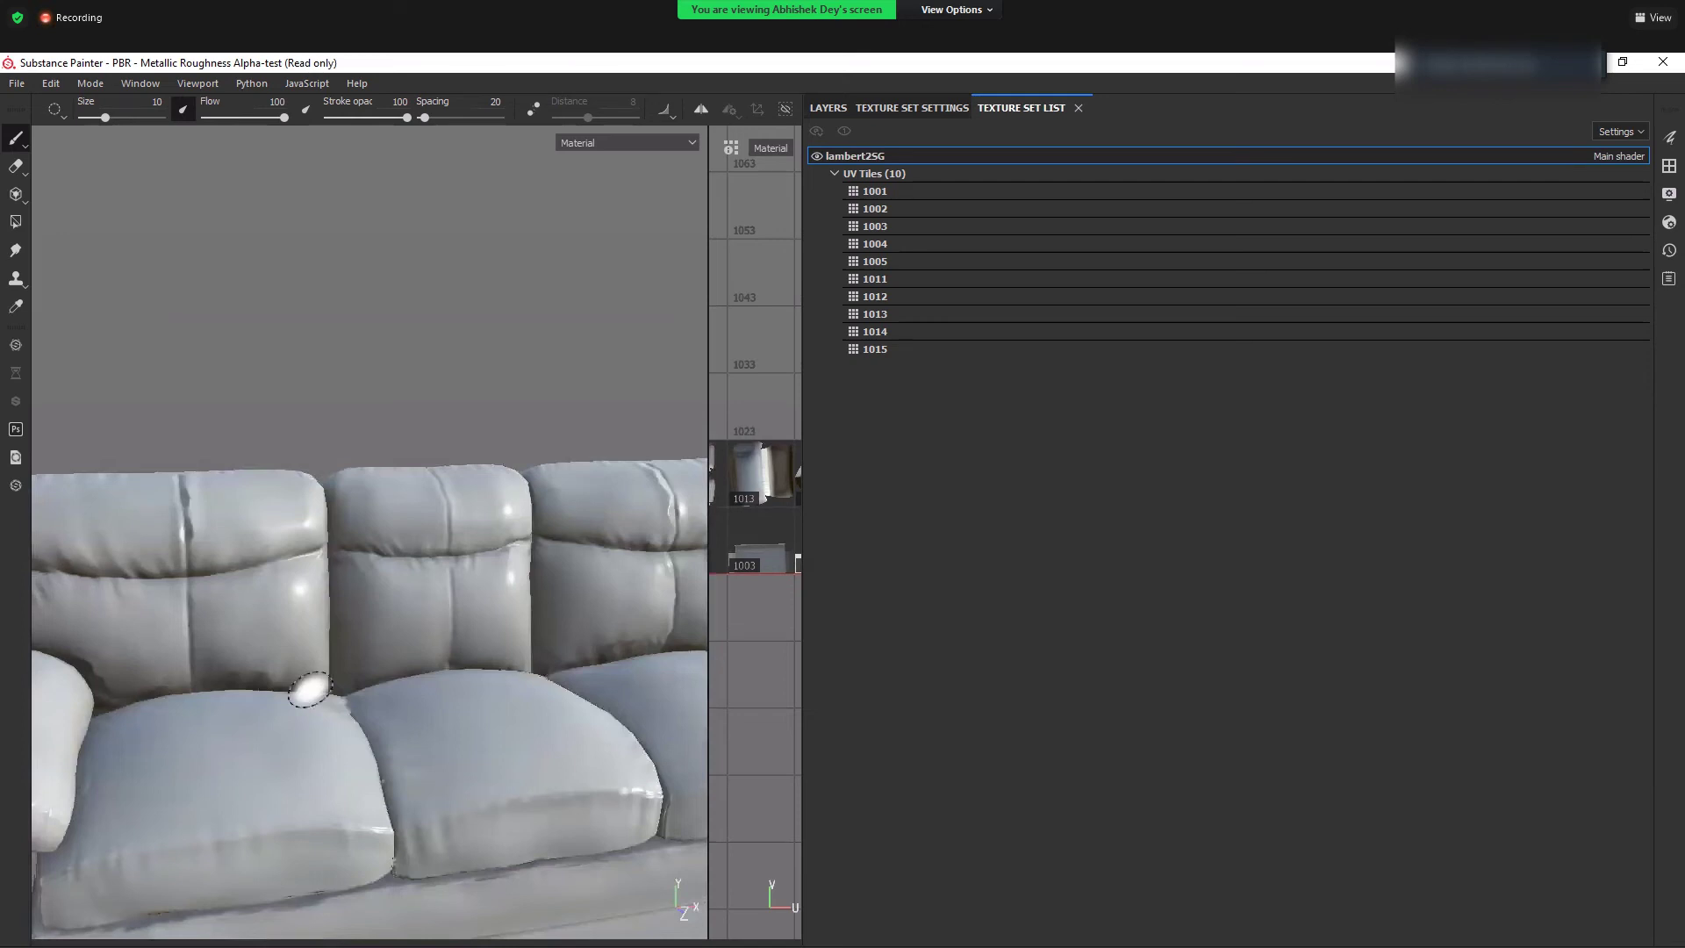
pyautogui.scroll(-3, 310, 690)
pyautogui.keyDown('alt'); pyautogui.moveTo(352, 536); pyautogui.dragTo(445, 596, button='middle'); pyautogui.keyUp('alt')
pyautogui.keyDown('alt'); pyautogui.moveTo(445, 596); pyautogui.dragTo(435, 658); pyautogui.keyUp('alt')
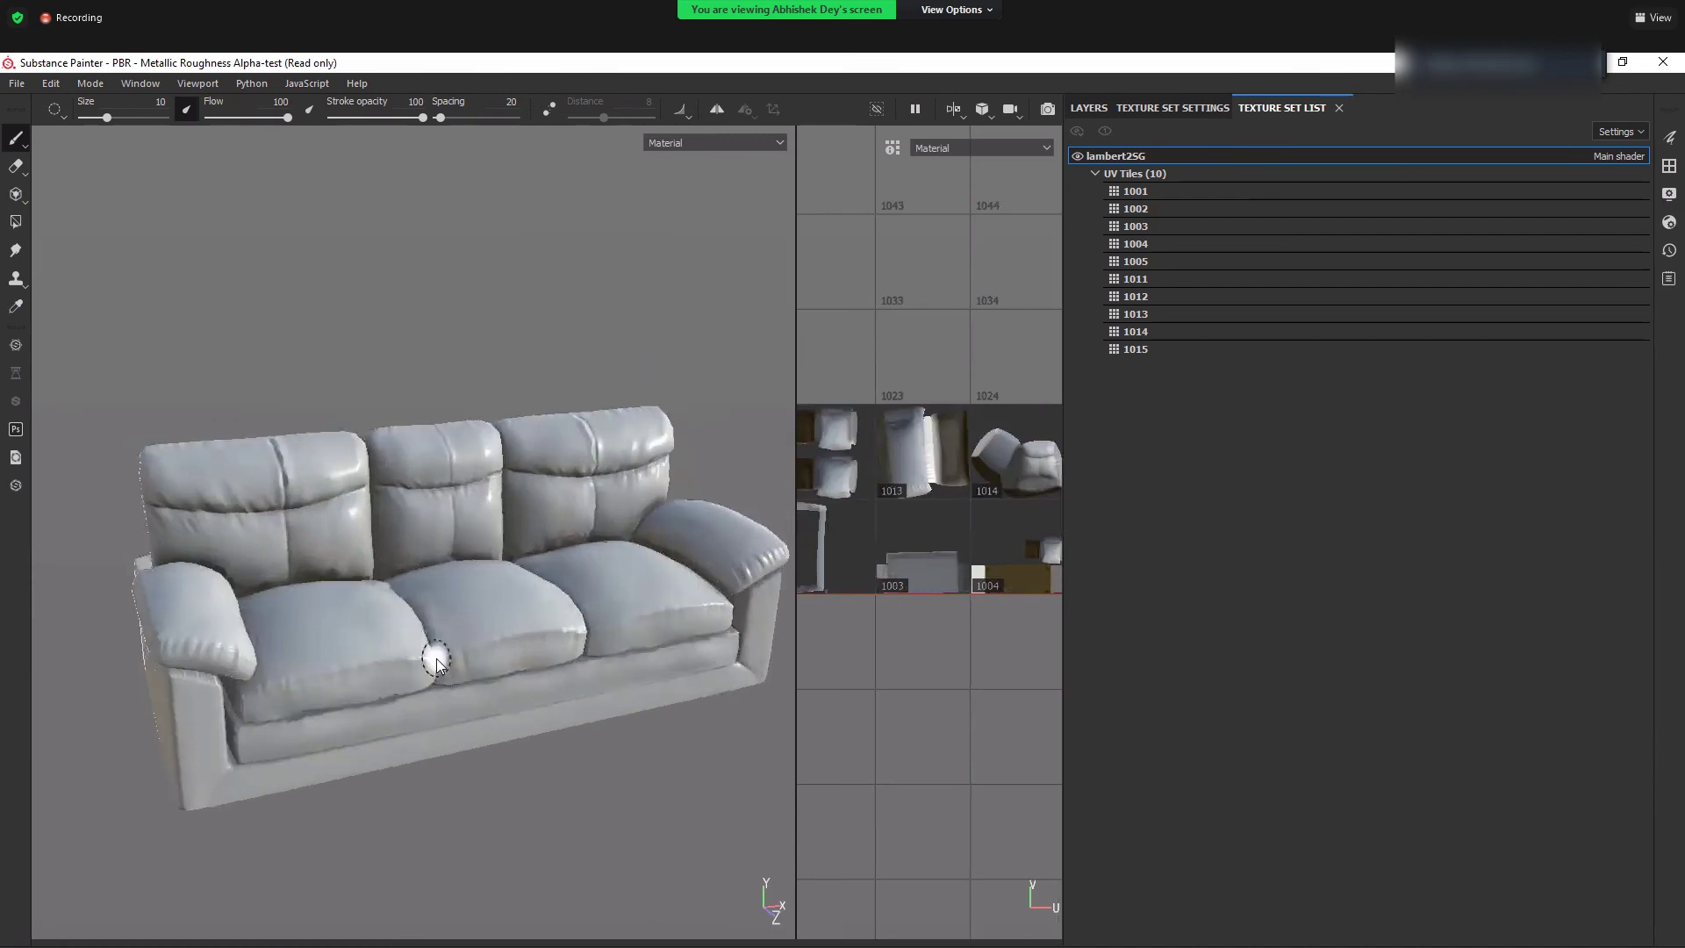
# - Delete Layer 1 from the layer stack and add a fill layer in its place
pyautogui.click(141, 83)
pyautogui.moveTo(150, 104)
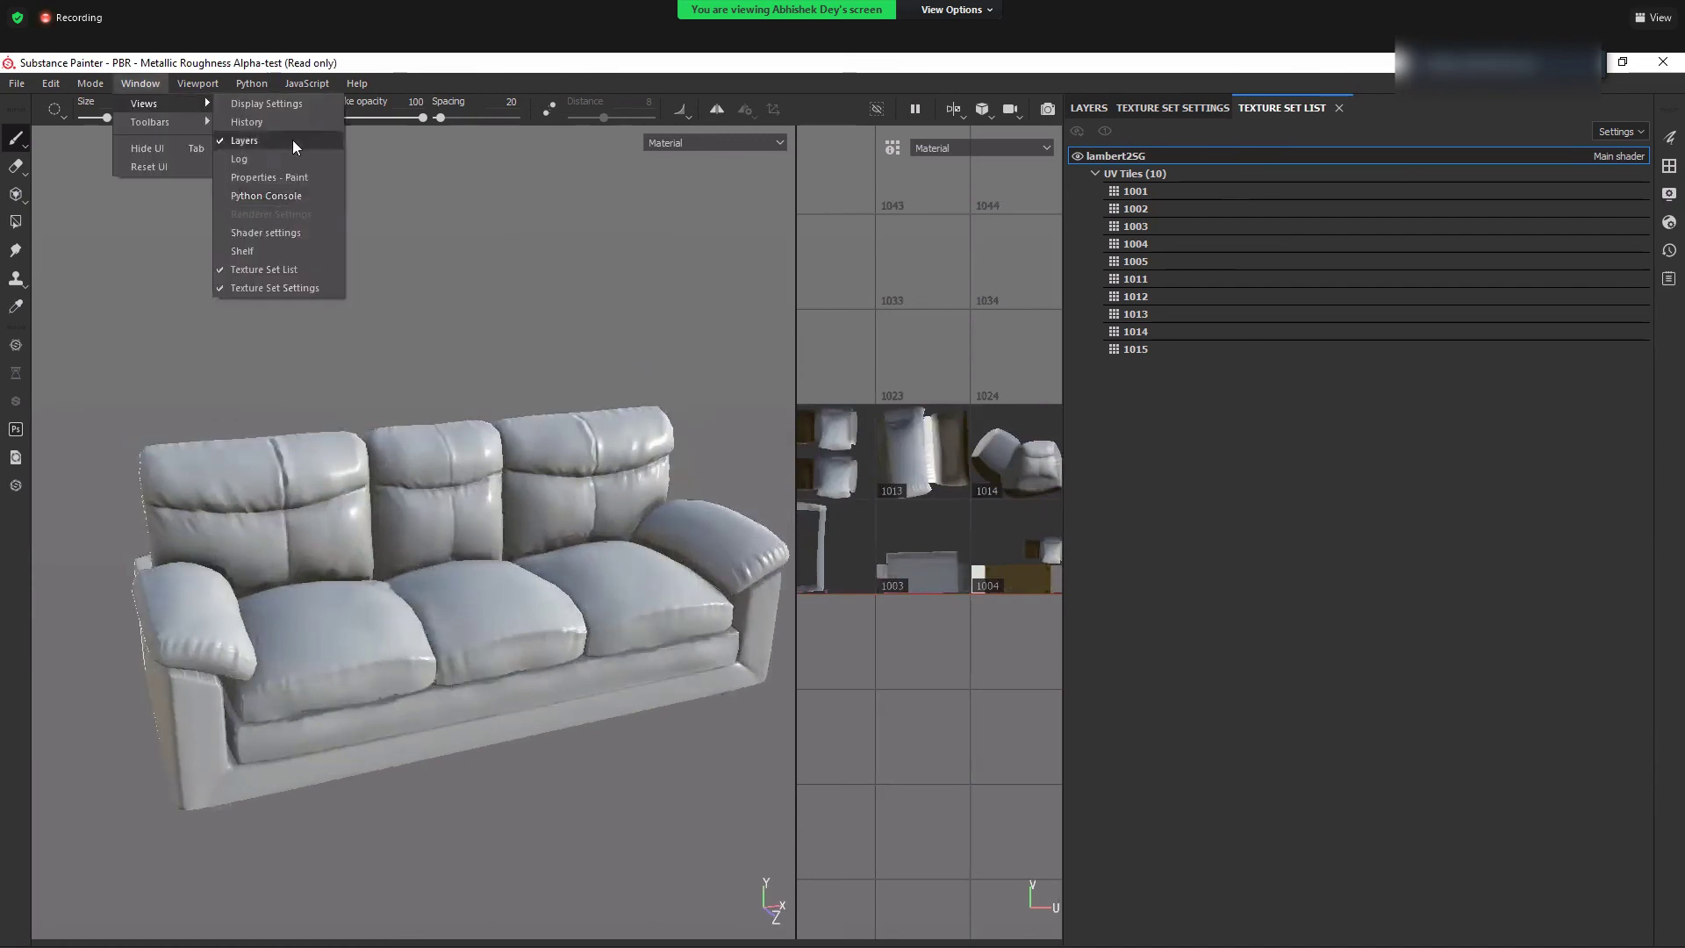
pyautogui.click(1087, 104)
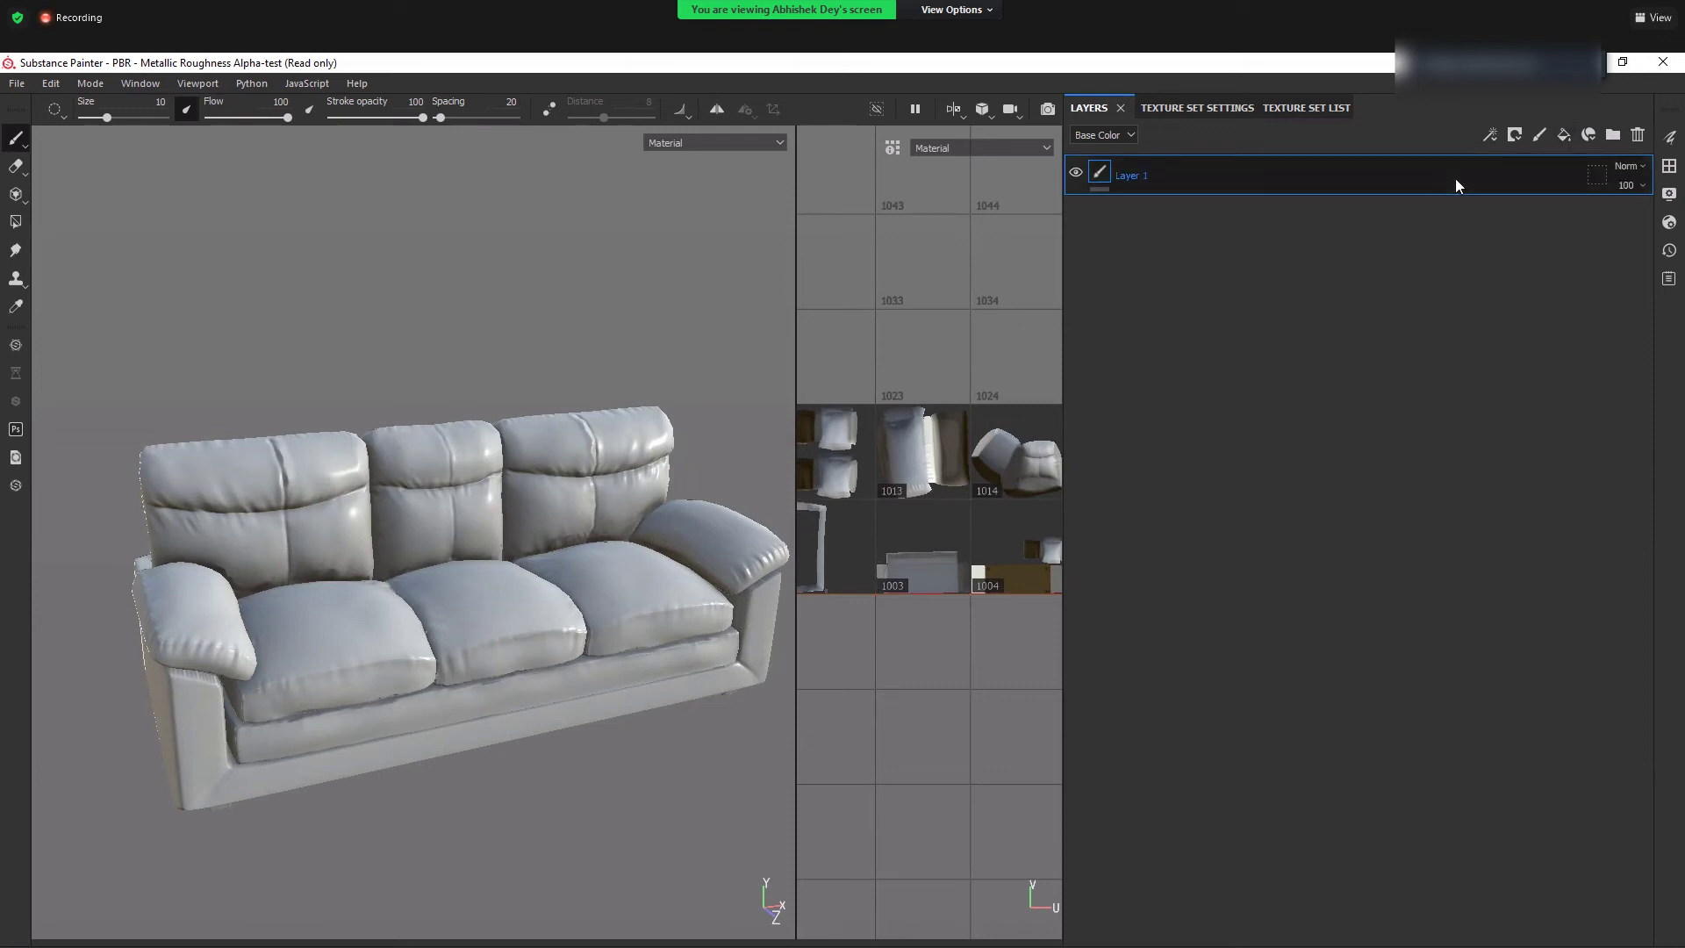
pyautogui.press('Delete')
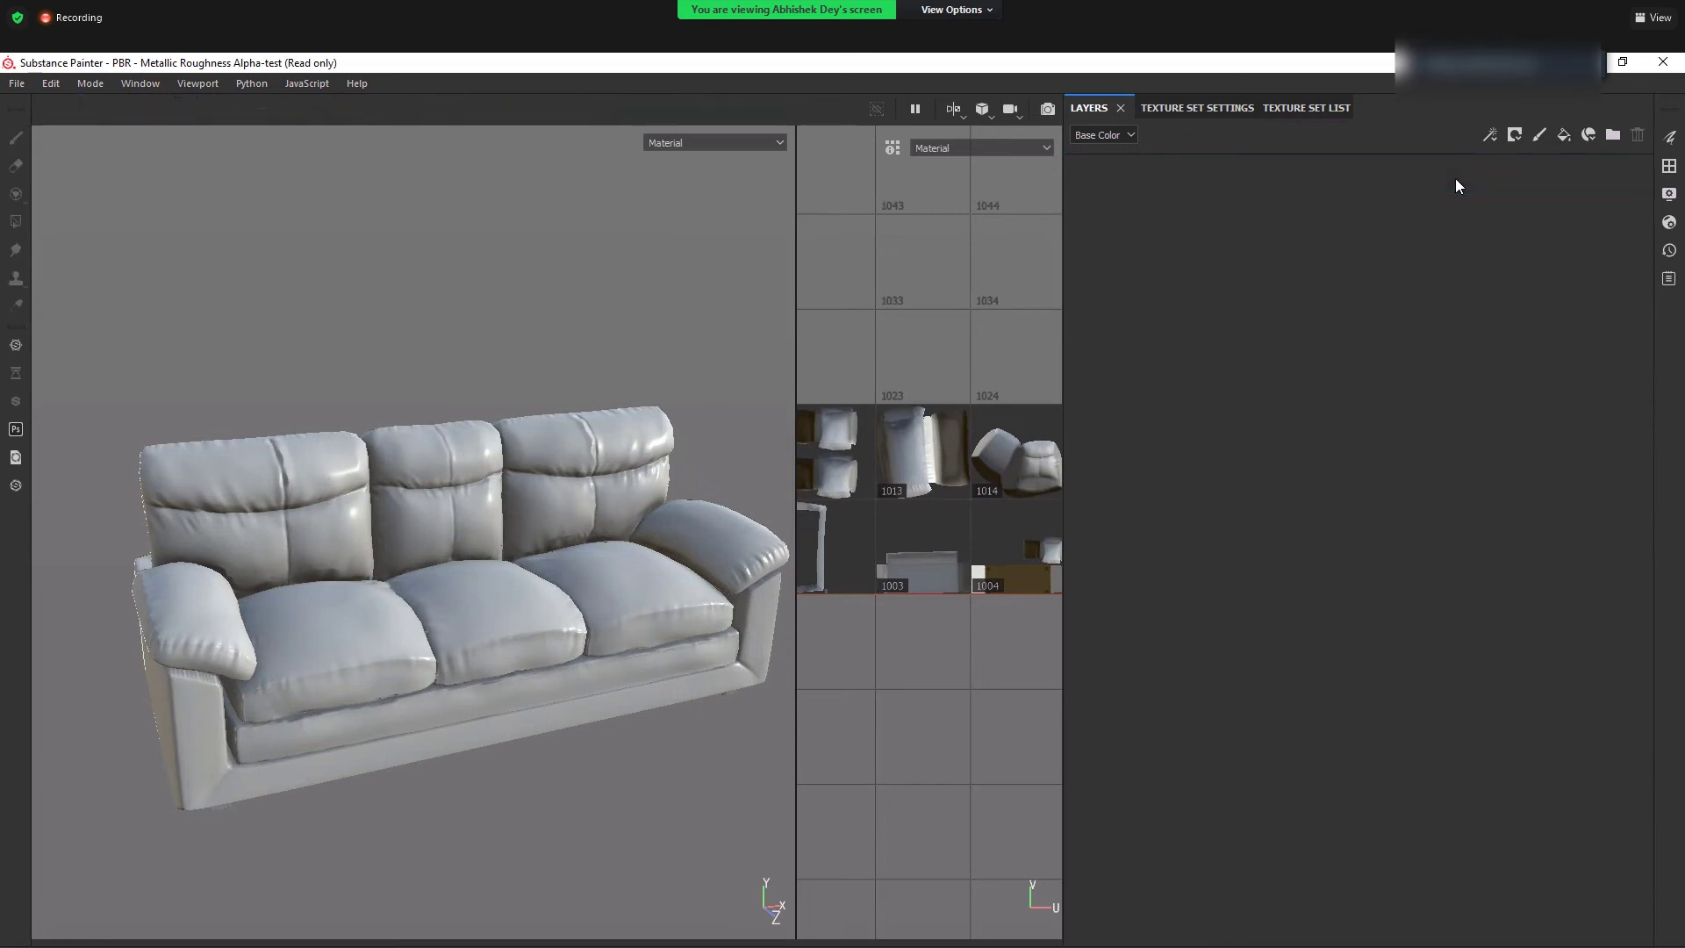
pyautogui.click(1563, 137)
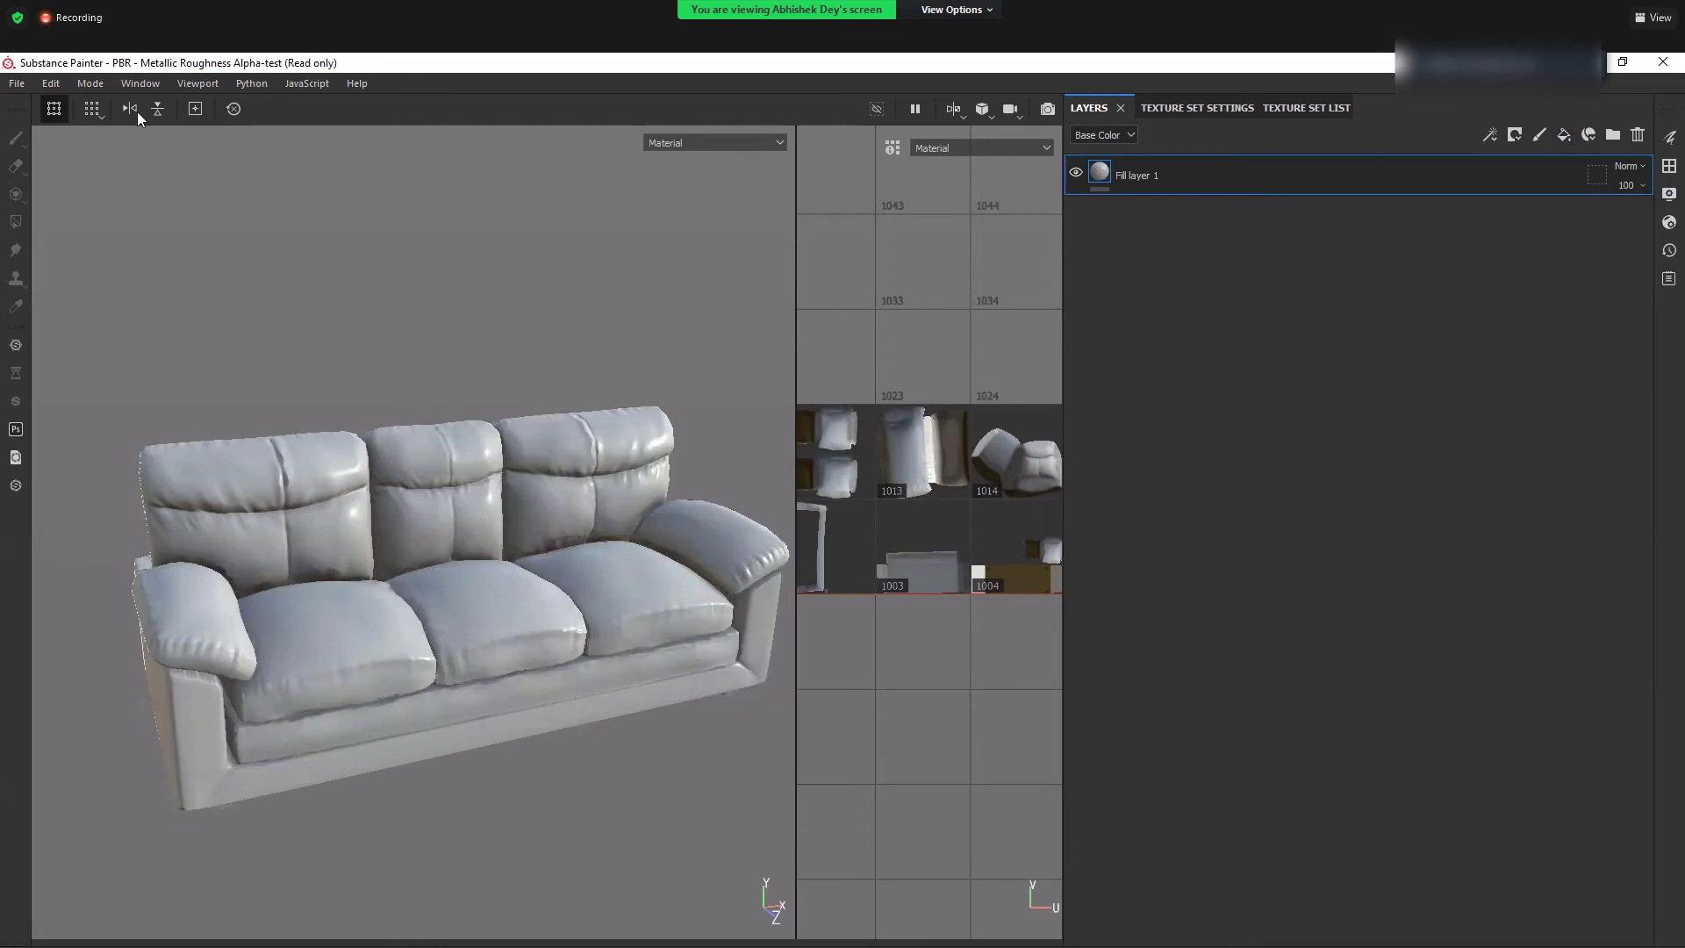
# - Show the fill layer's properties and dock them beside the layer stack
pyautogui.click(141, 84)
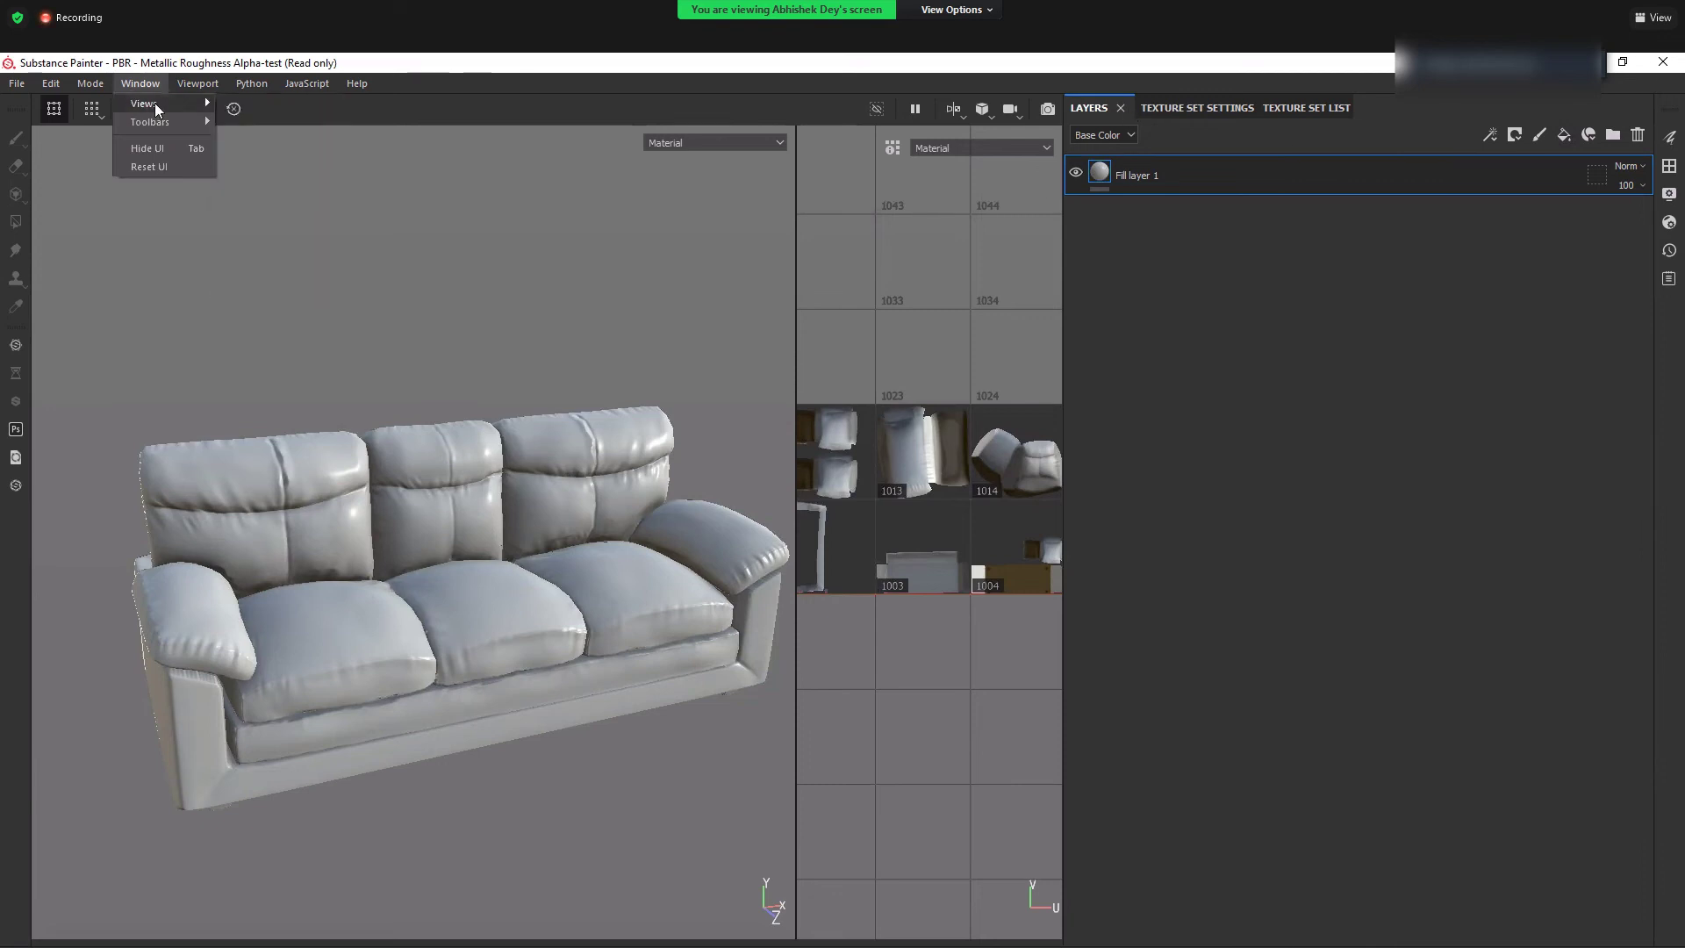
pyautogui.moveTo(200, 107)
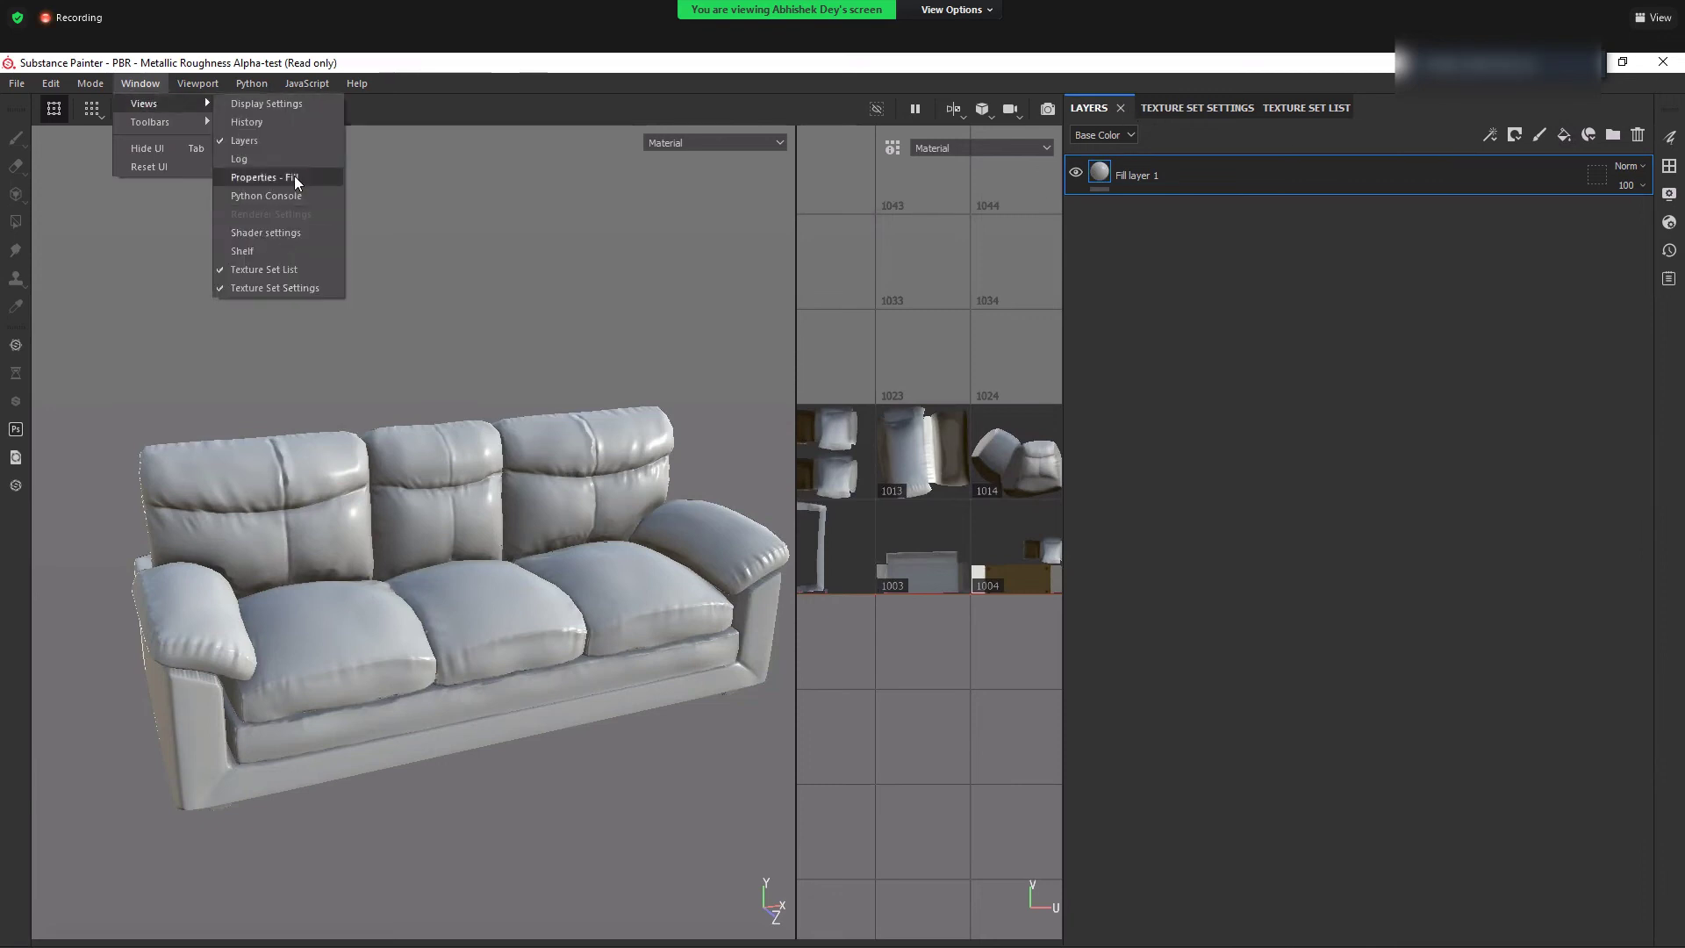
pyautogui.click(264, 177)
pyautogui.moveTo(170, 331); pyautogui.dragTo(1494, 135)
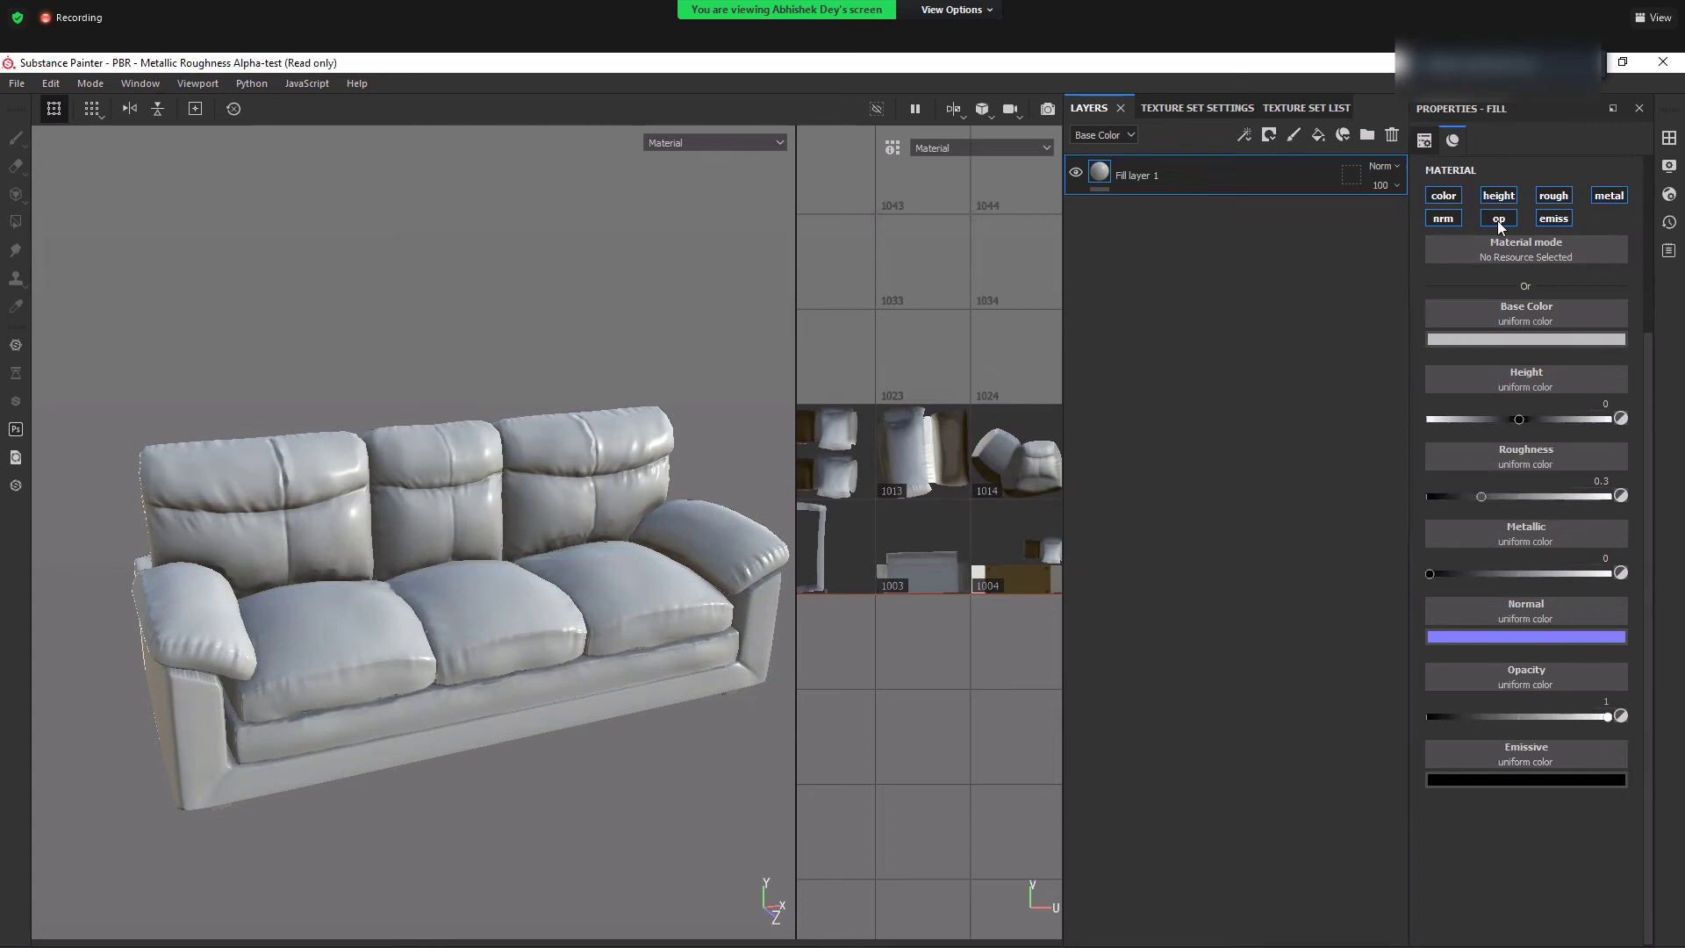
# - Set Fill layer 1's base color to bright red and its roughness to about 0.44
pyautogui.click(1543, 341)
pyautogui.click(1552, 387)
pyautogui.moveTo(1557, 382)
pyautogui.mouseDown()
pyautogui.moveTo(1562, 418)
pyautogui.moveTo(1571, 386)
pyautogui.mouseUp()
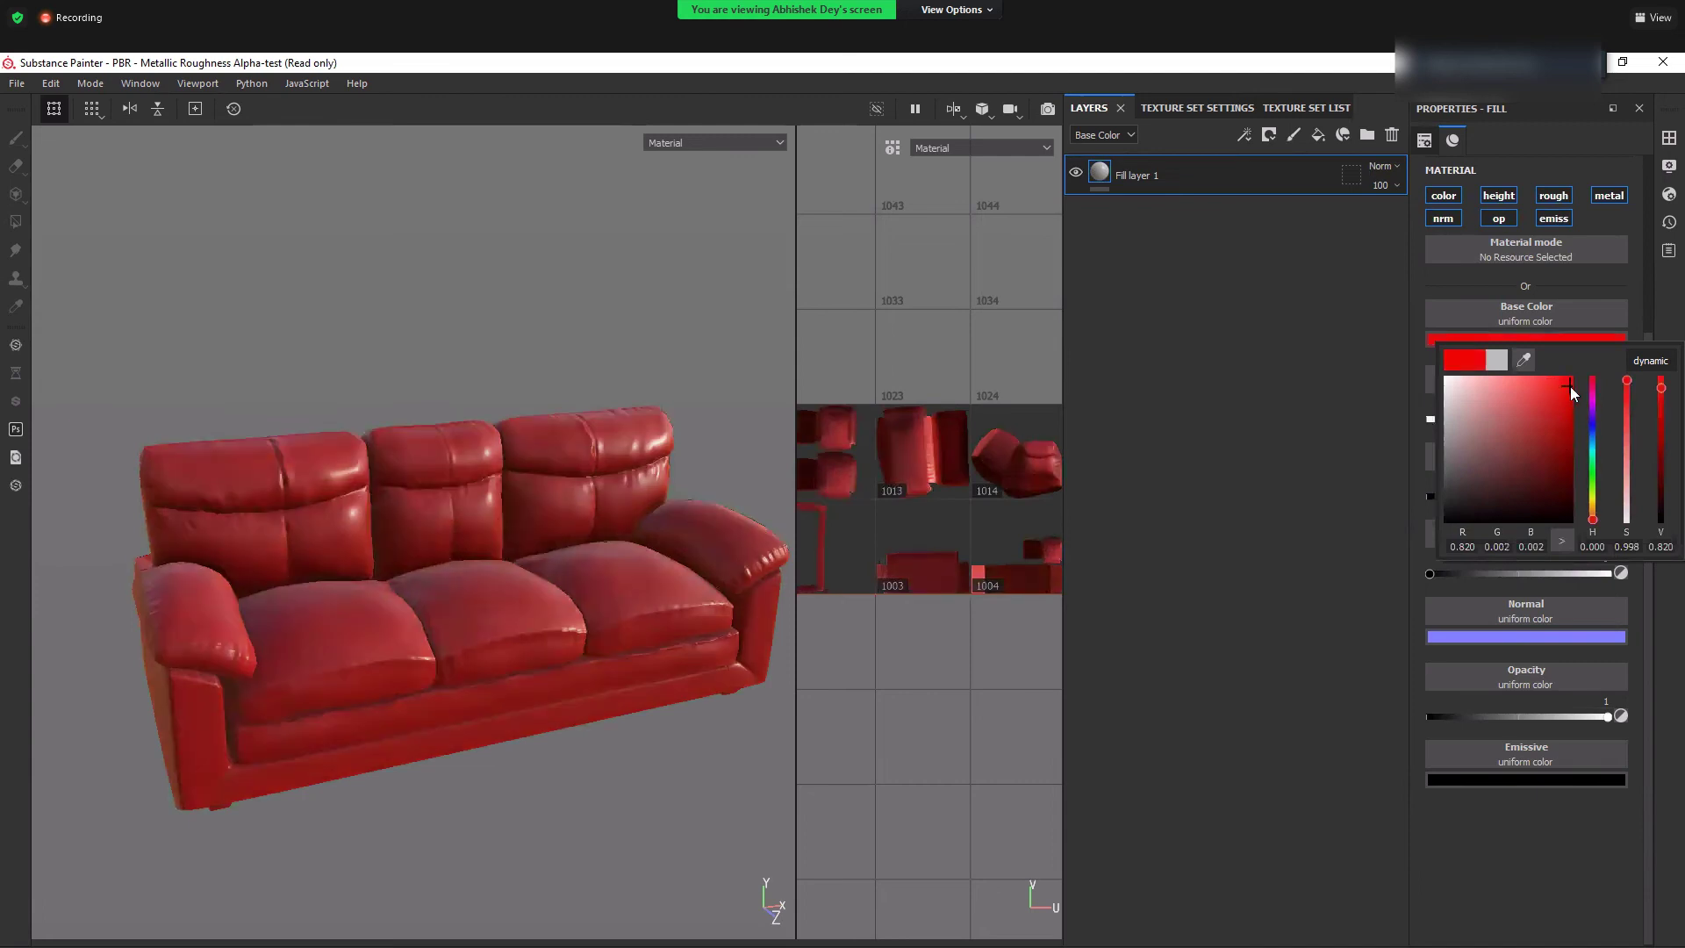
pyautogui.click(1552, 828)
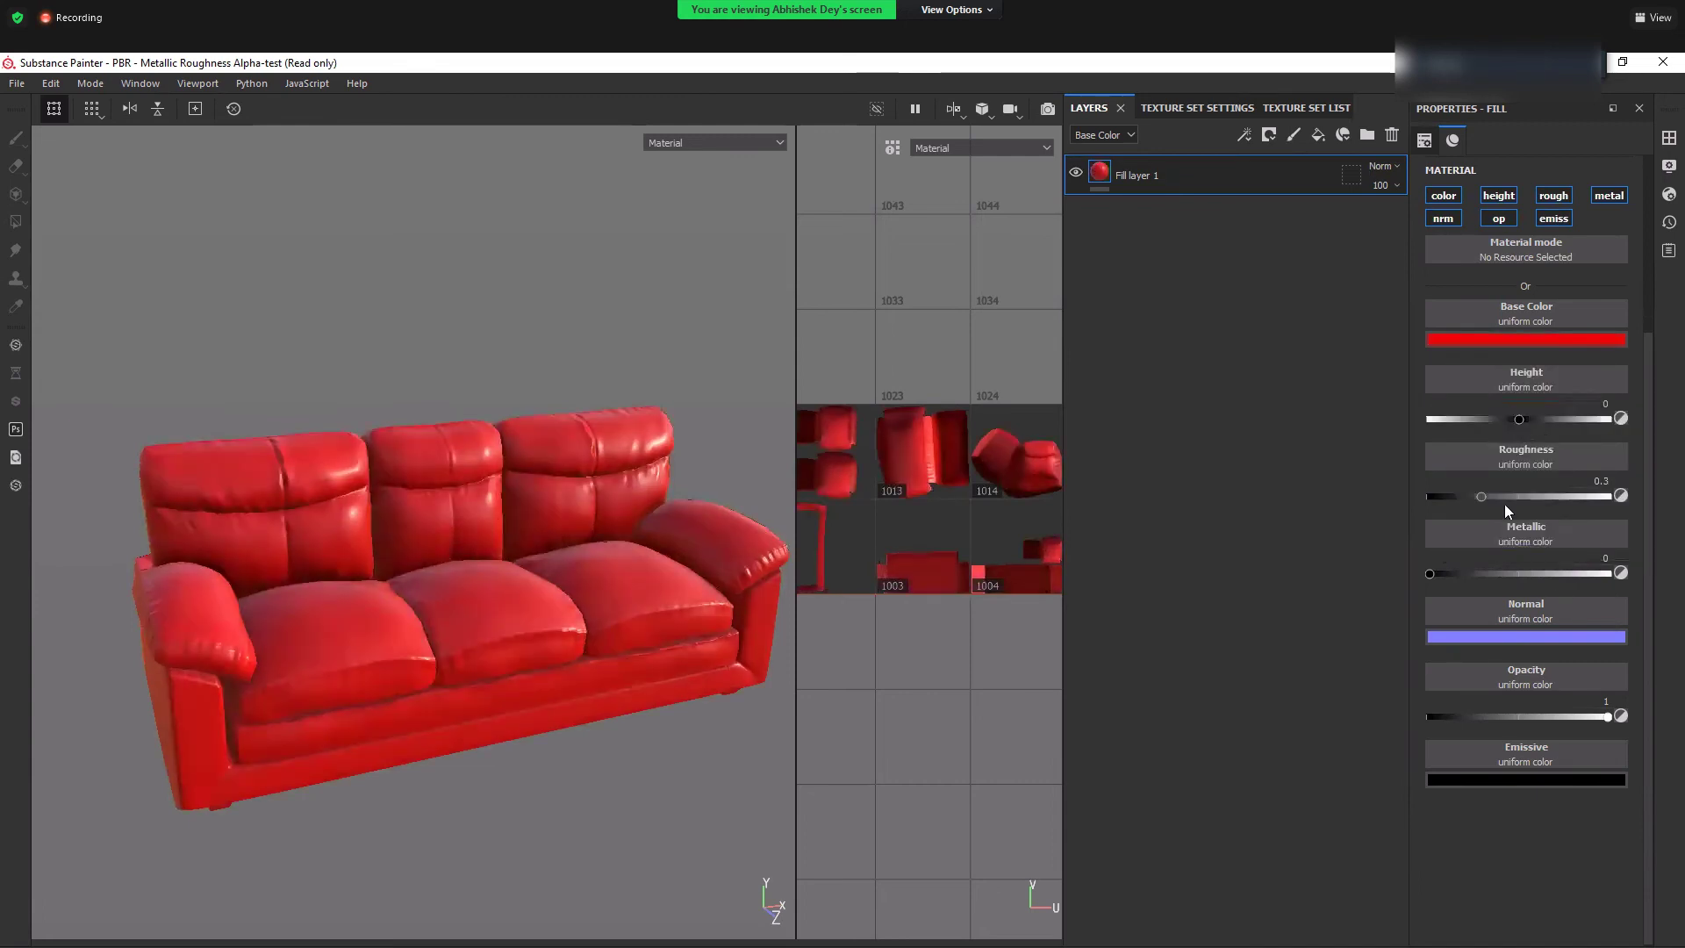
pyautogui.moveTo(1535, 497)
pyautogui.mouseDown()
pyautogui.moveTo(1460, 508)
pyautogui.moveTo(1508, 504)
pyautogui.mouseUp()
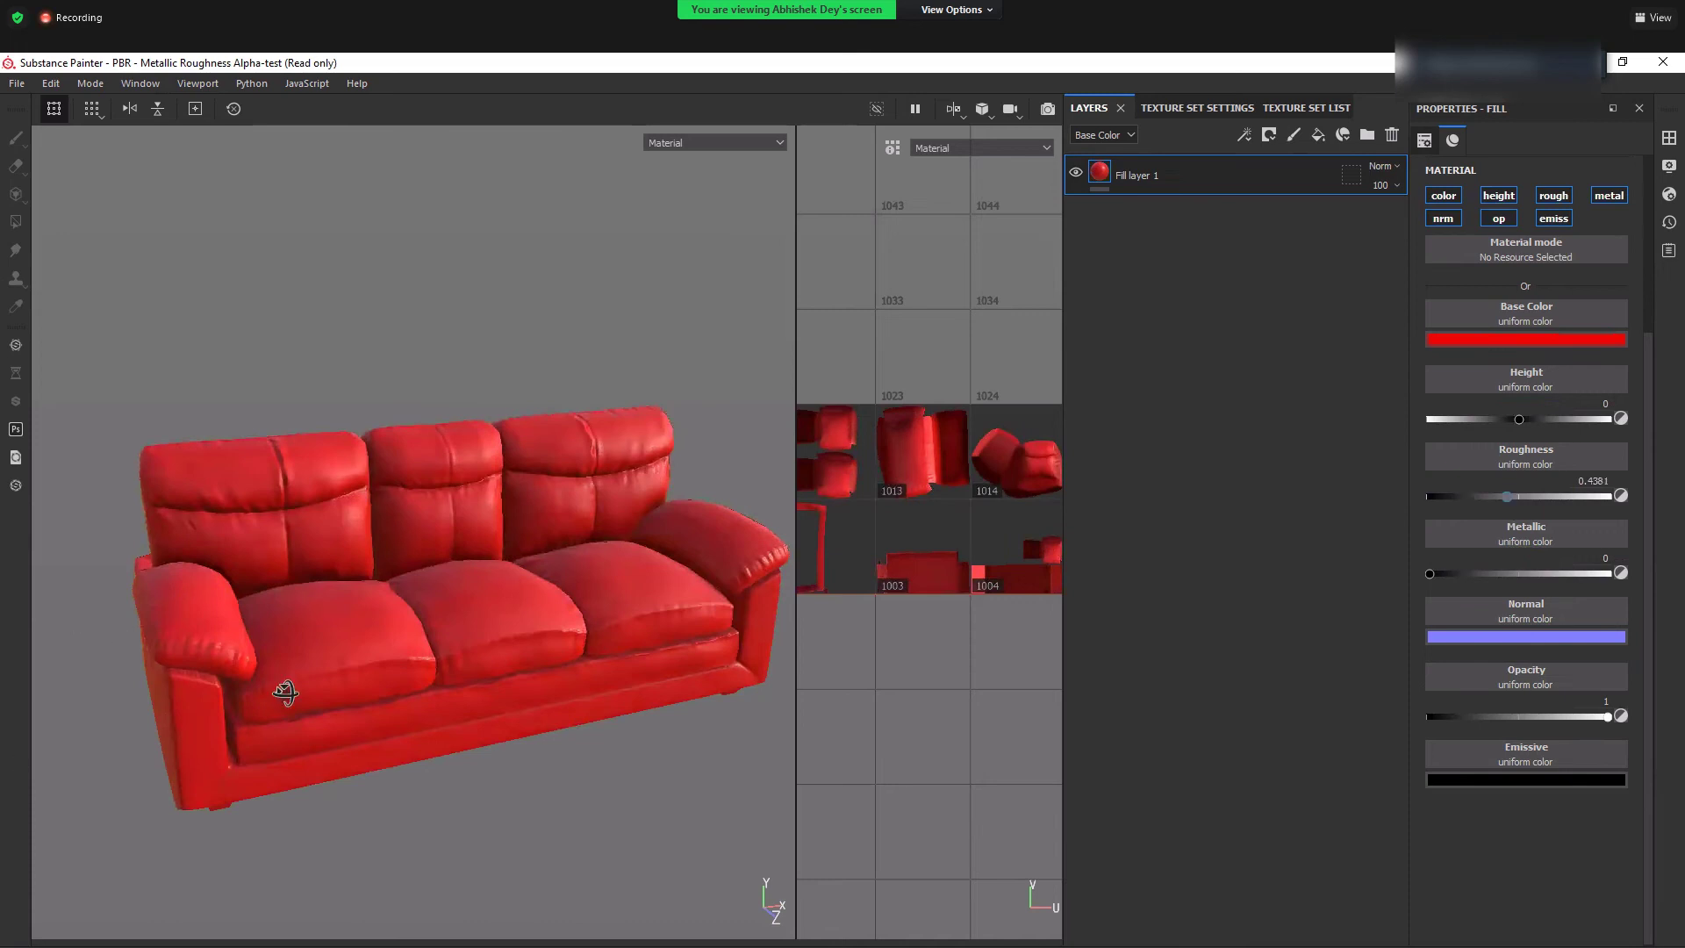
pyautogui.scroll(3, 319, 576)
pyautogui.scroll(1, 397, 604)
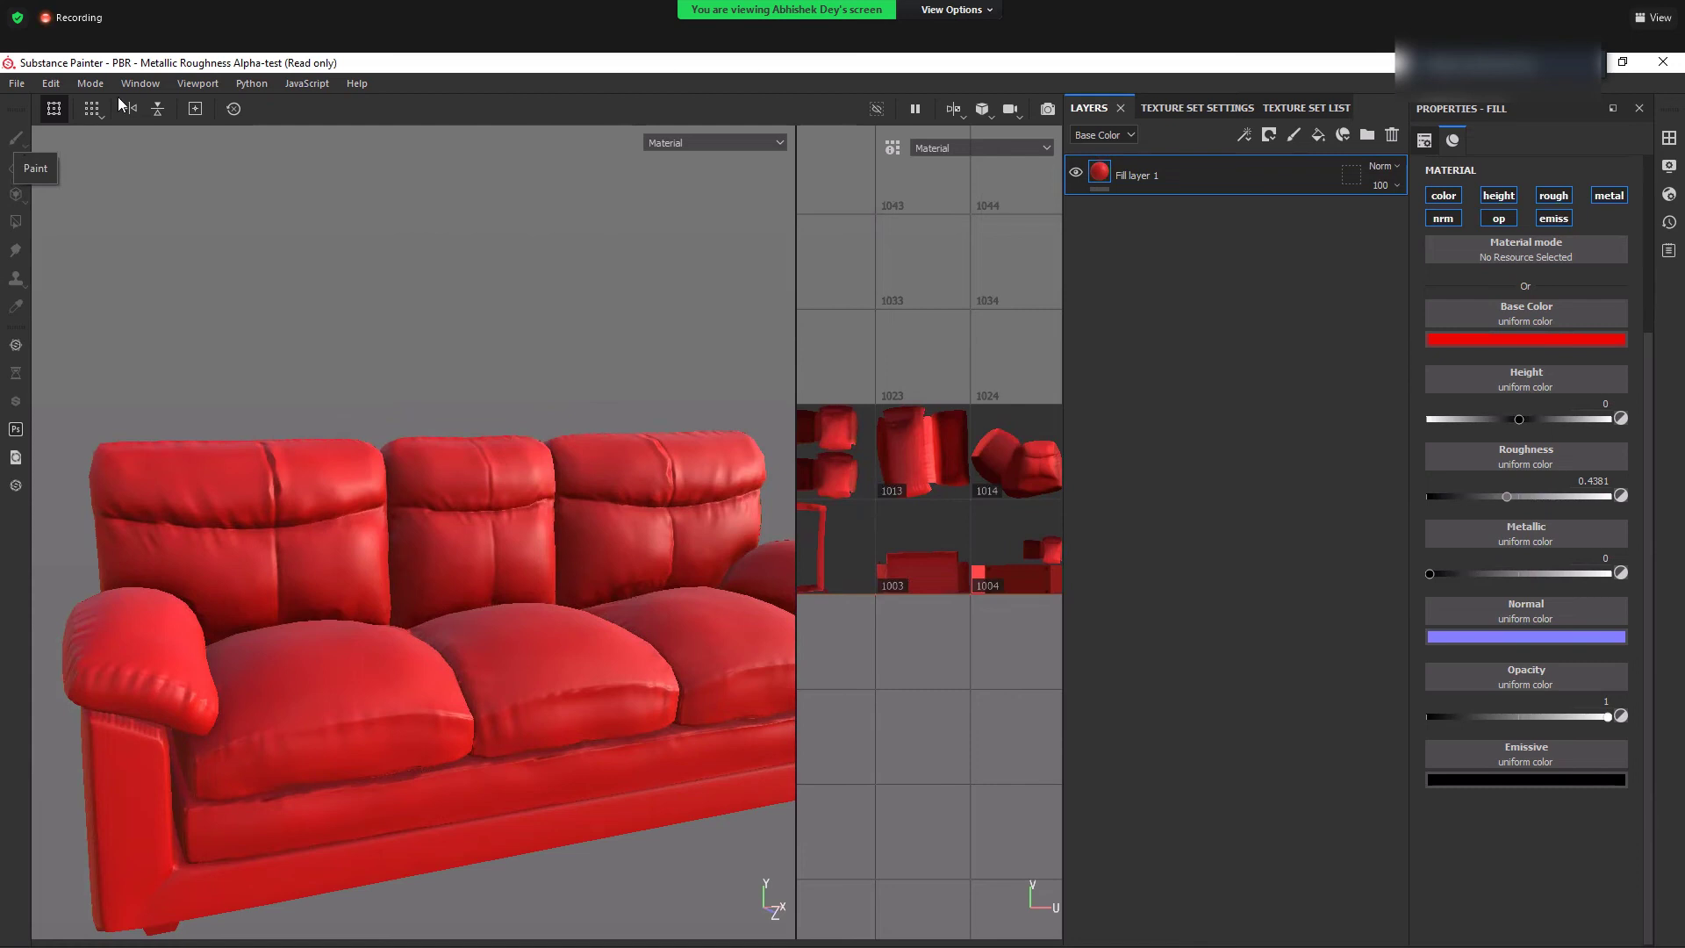
# - Add a paint layer above Fill layer 1 and set its brush's base color to fully saturated cyan
pyautogui.click(1297, 136)
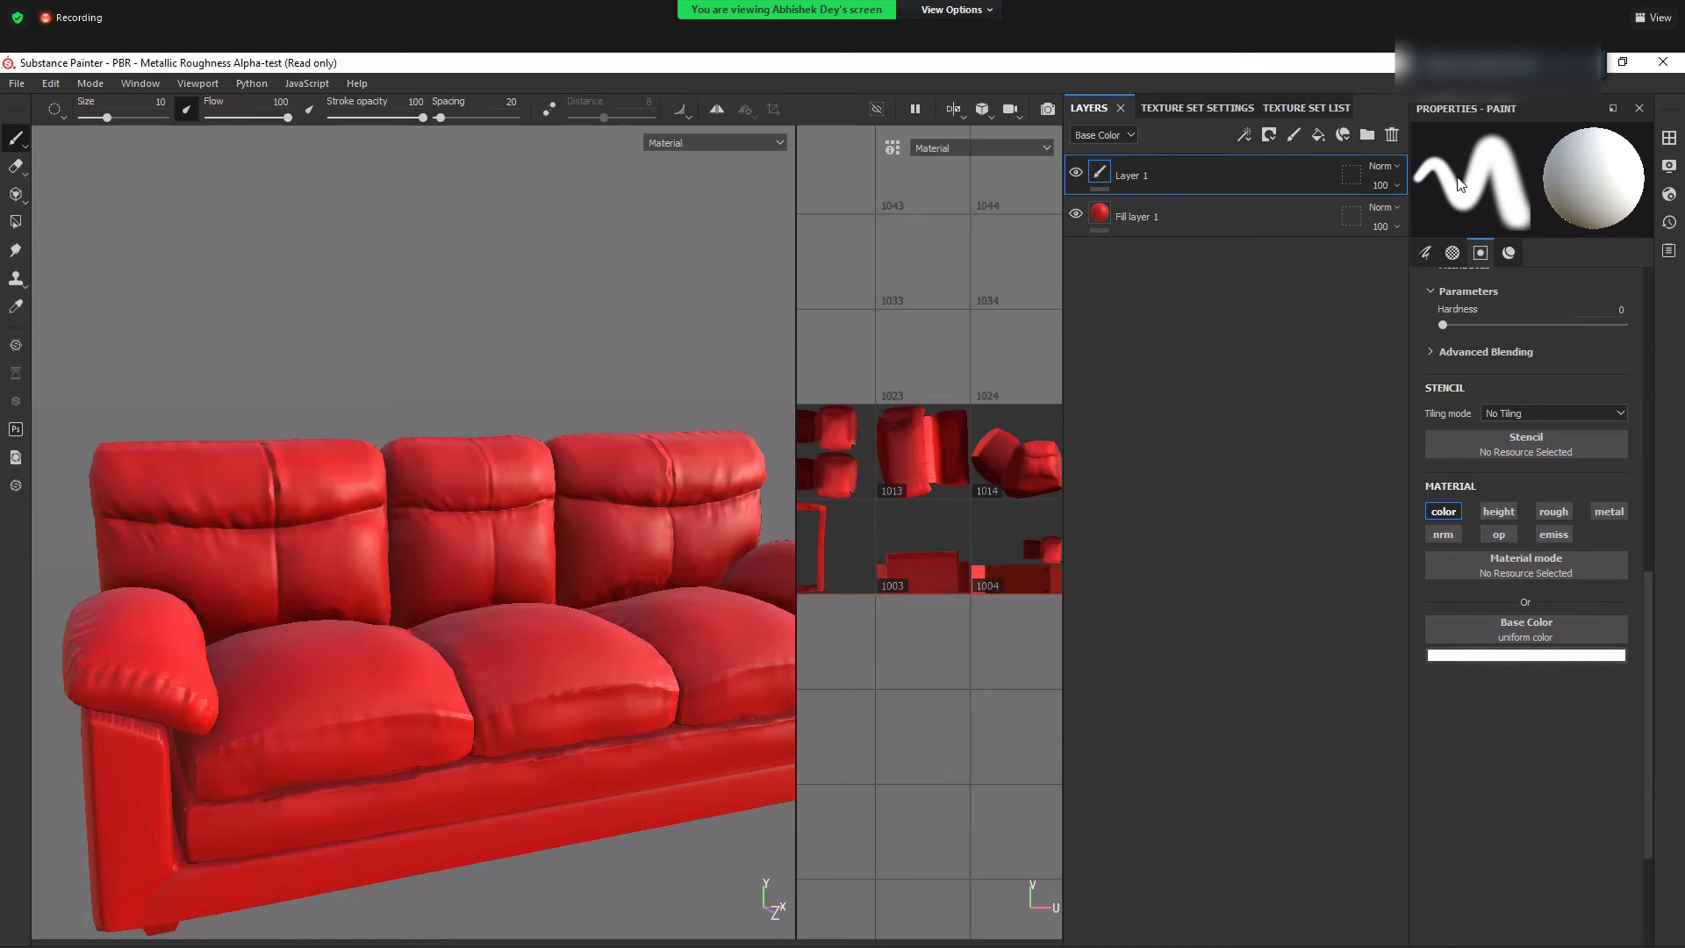
pyautogui.click(1578, 659)
pyautogui.click(1594, 771)
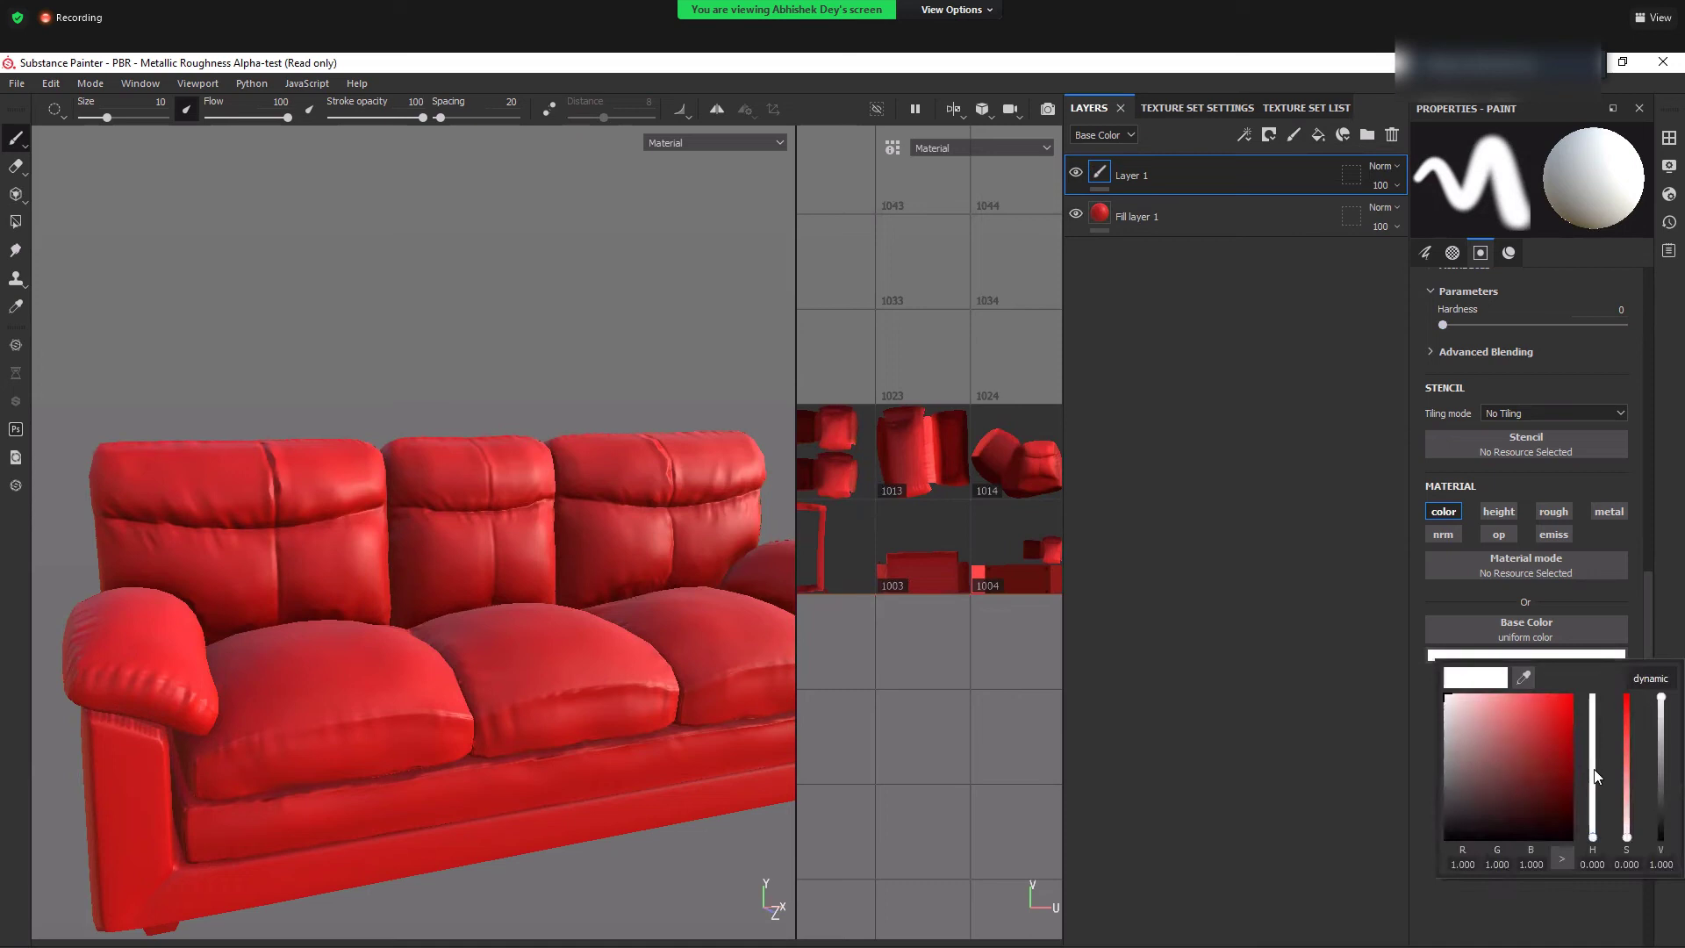
pyautogui.moveTo(1629, 775); pyautogui.dragTo(1613, 682)
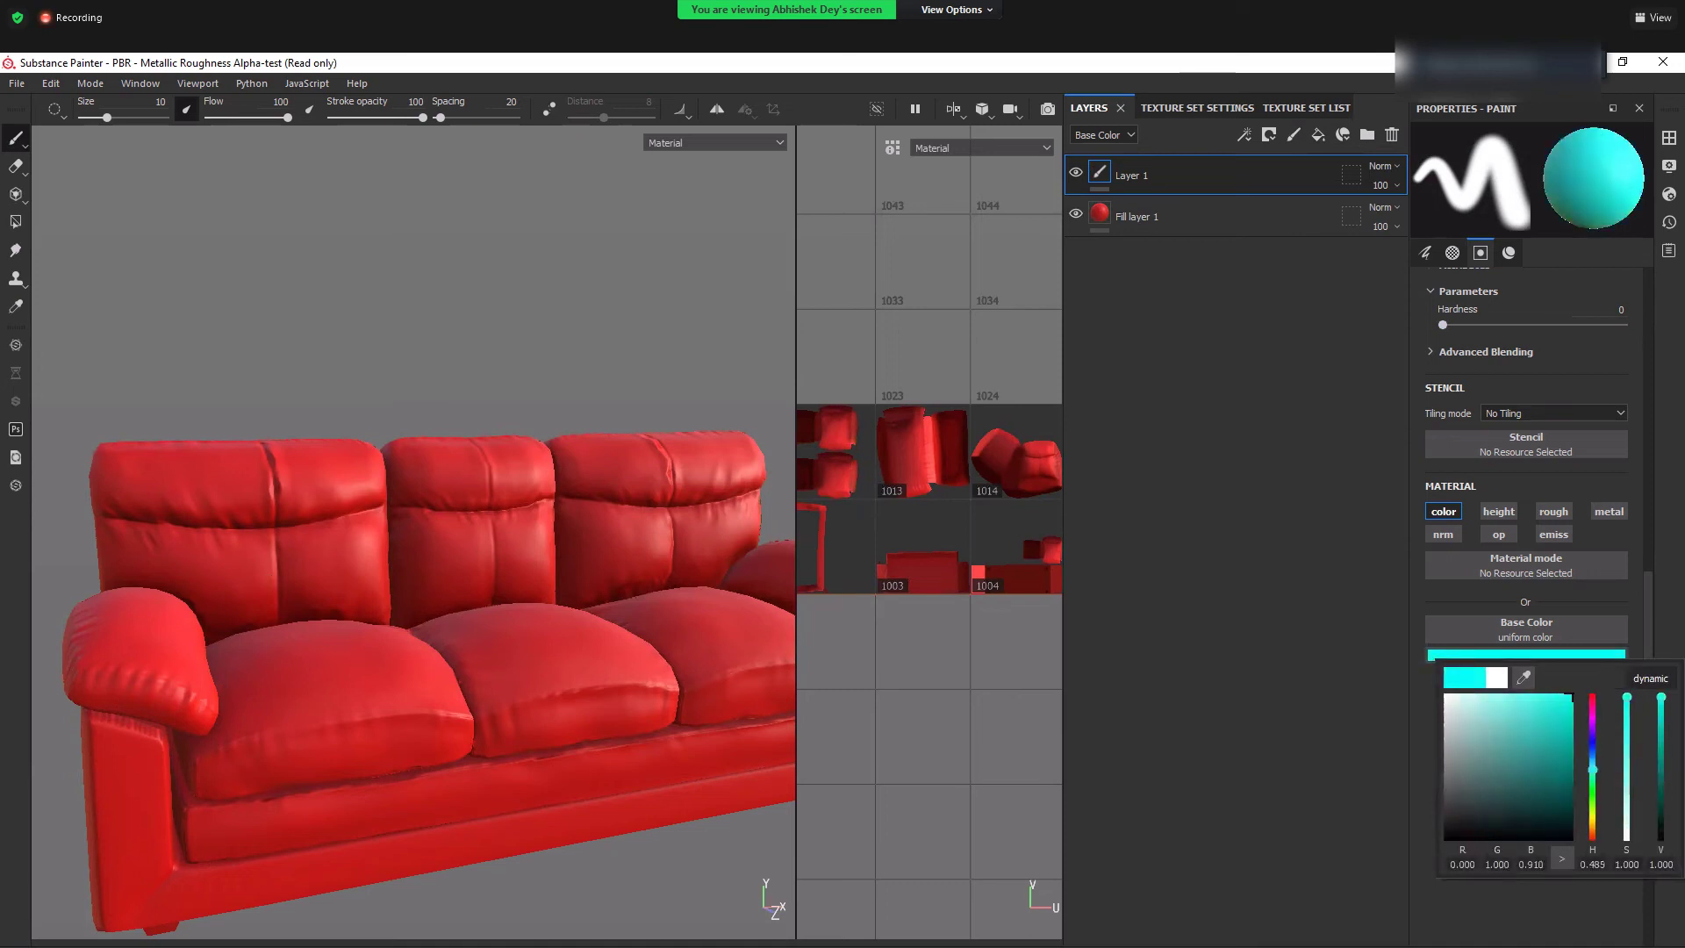
# - Try freehand cyan strokes across the red sofa without symmetry and undo them
pyautogui.moveTo(294, 619)
pyautogui.mouseDown()
pyautogui.moveTo(283, 545)
pyautogui.moveTo(430, 518)
pyautogui.moveTo(674, 561)
pyautogui.mouseUp()
pyautogui.keyDown('alt'); pyautogui.moveTo(497, 627); pyautogui.dragTo(467, 624); pyautogui.keyUp('alt')
pyautogui.hotkey('ctrl', 'z')
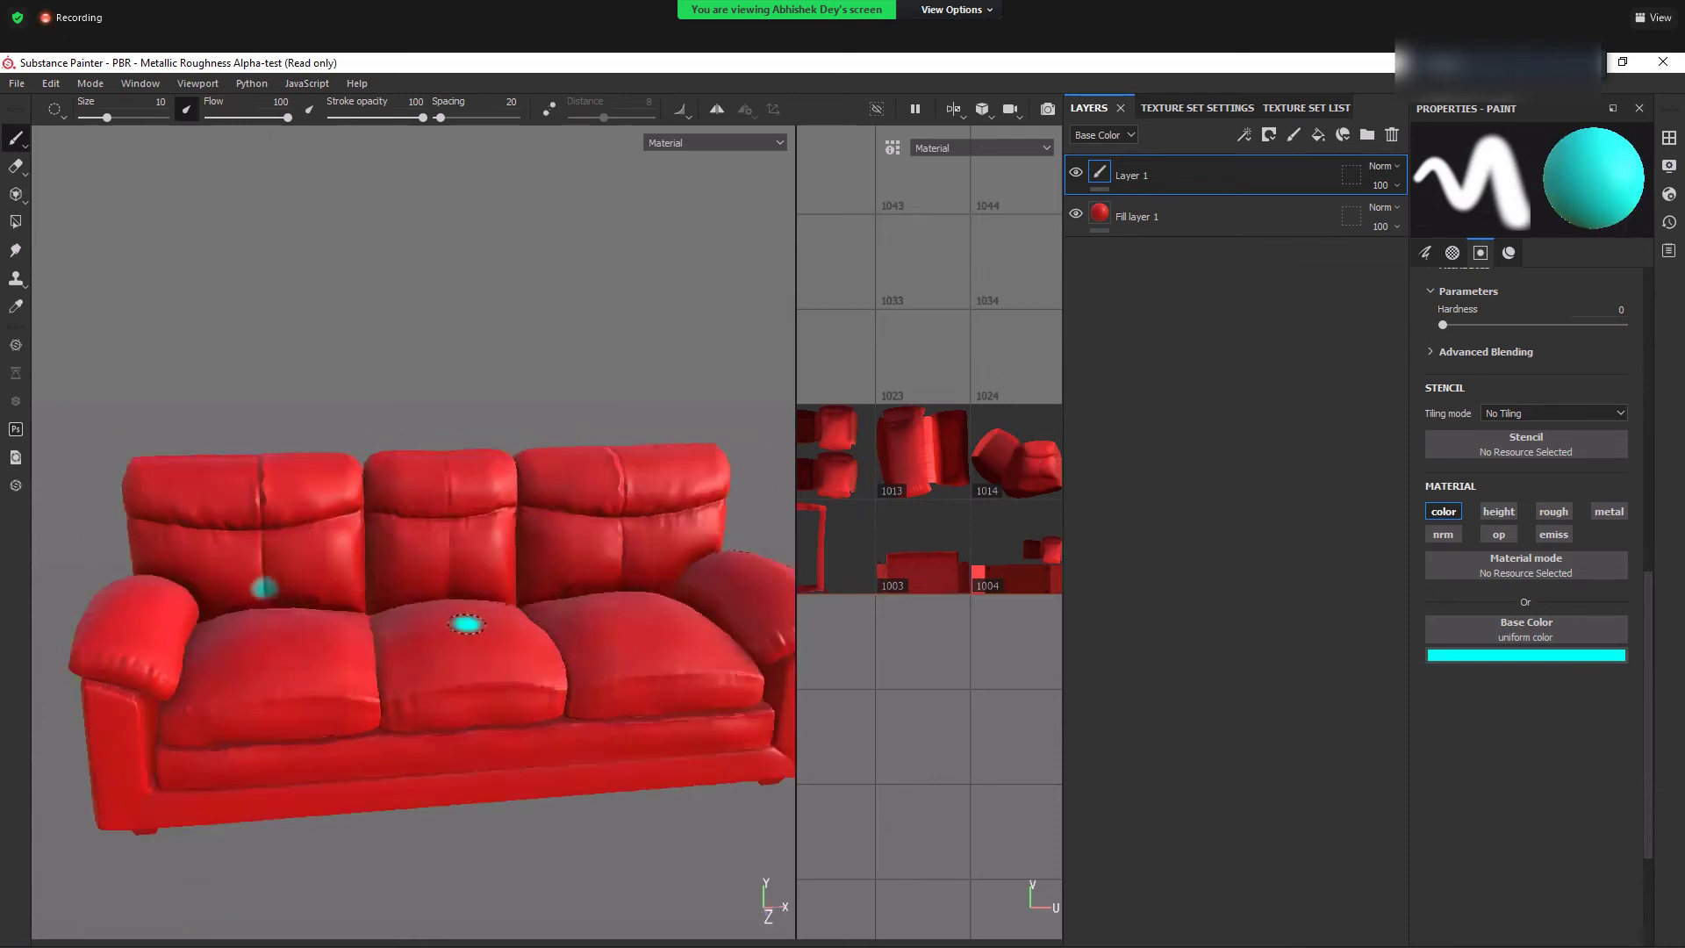
pyautogui.hotkey('ctrl', 'z')
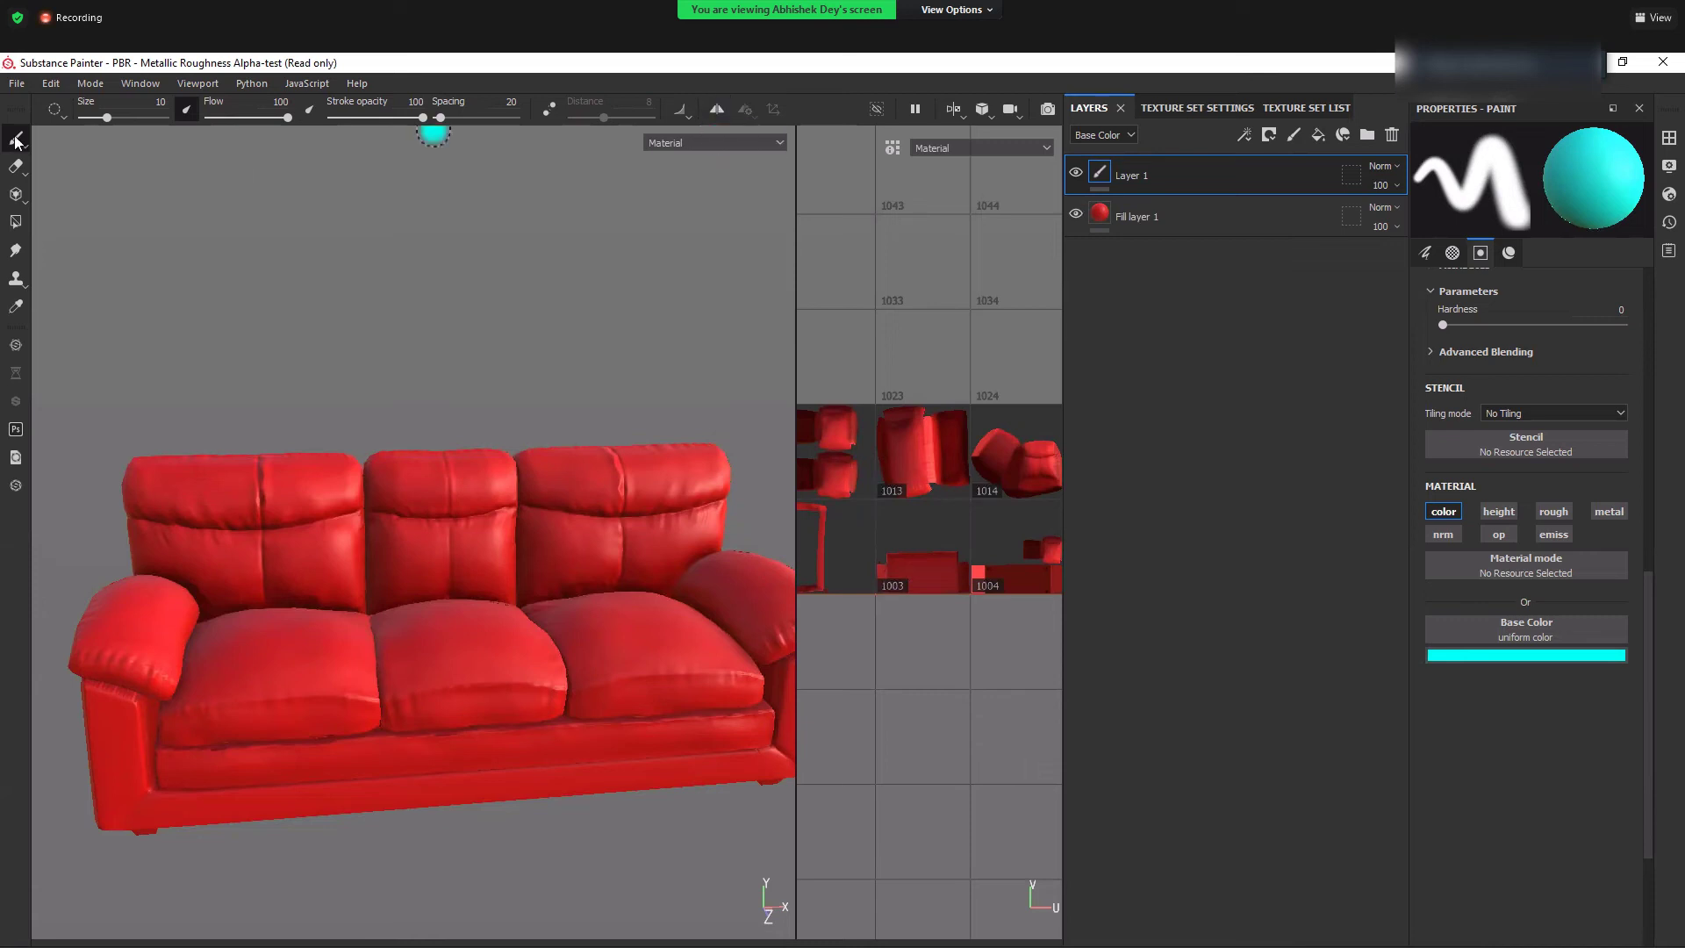
# - Turn on symmetry for painting across the middle of the sofa
pyautogui.click(717, 109)
pyautogui.keyDown('alt'); pyautogui.moveTo(550, 783); pyautogui.dragTo(530, 772); pyautogui.keyUp('alt')
pyautogui.keyDown('alt'); pyautogui.moveTo(530, 703); pyautogui.dragTo(579, 725); pyautogui.keyUp('alt')
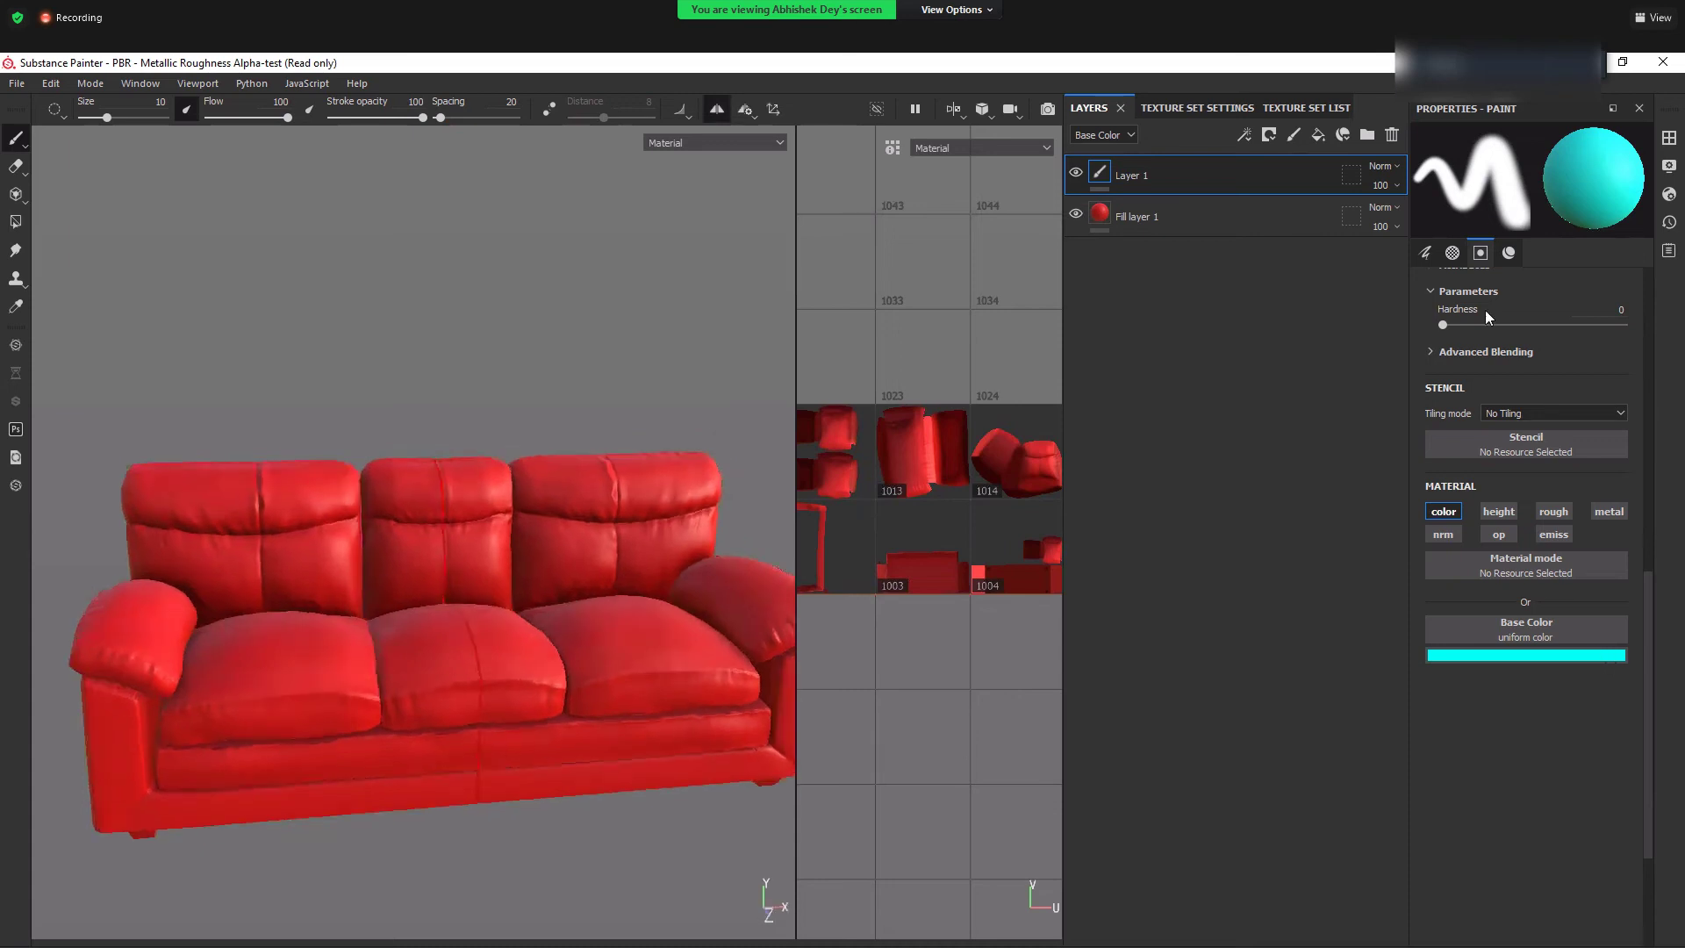
# - Change Fill layer 1's base color to lime green, about R 0.313, G 0.466, B 0
pyautogui.click(1136, 217)
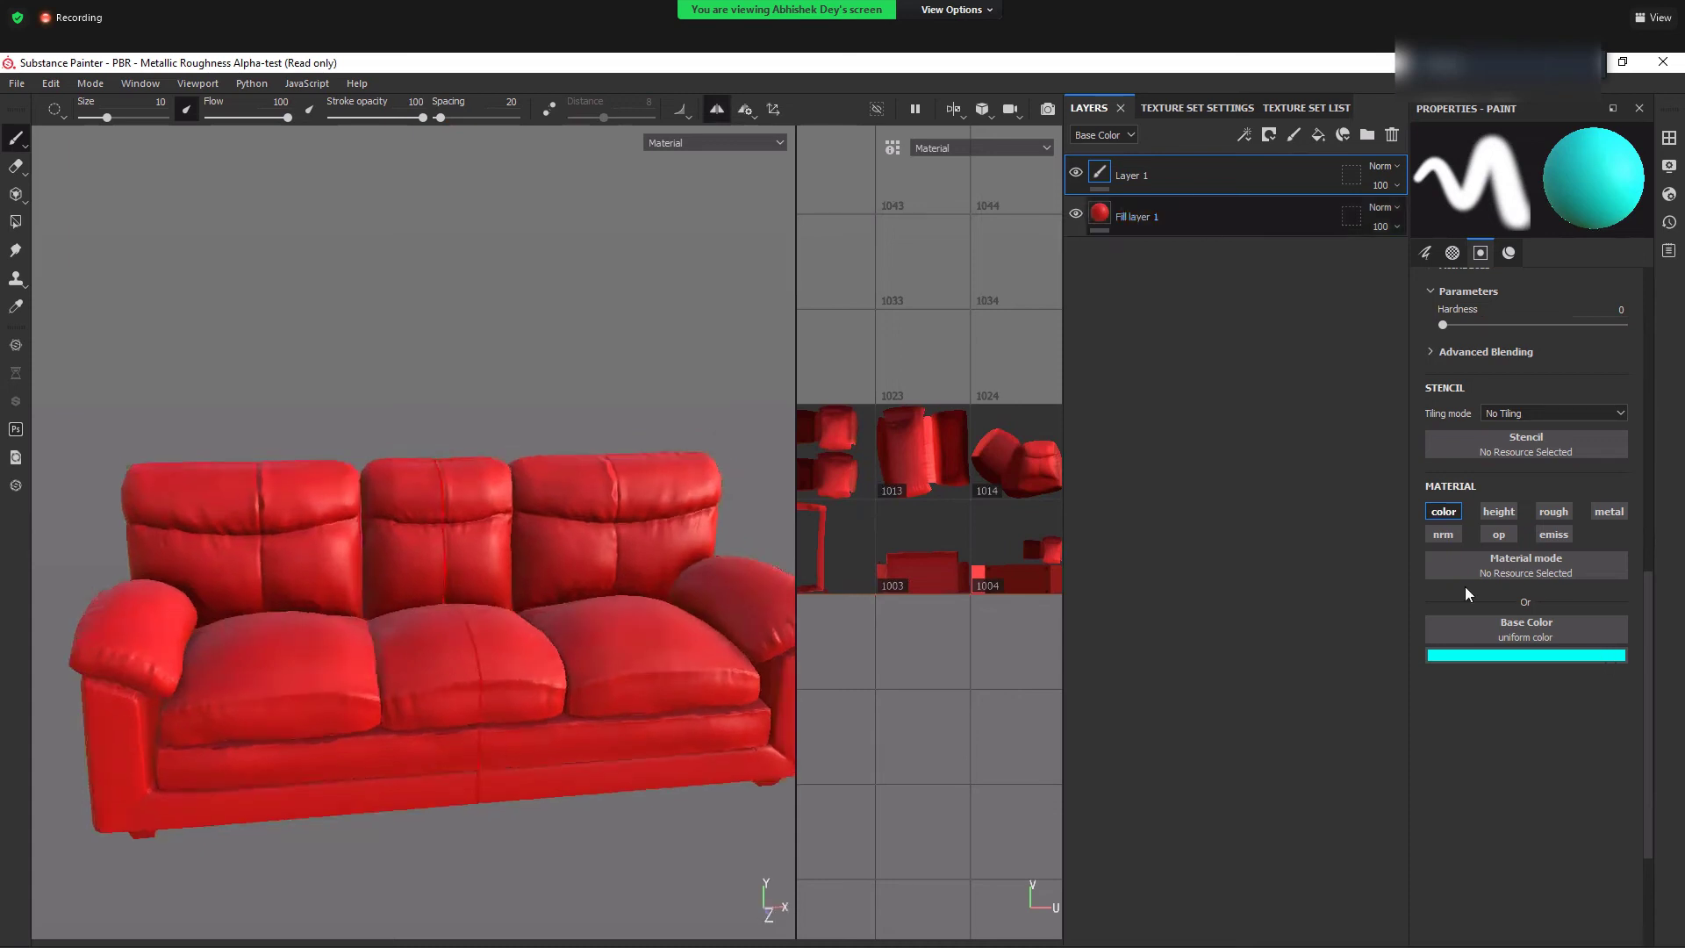
pyautogui.click(1561, 337)
pyautogui.click(1548, 449)
pyautogui.click(1594, 486)
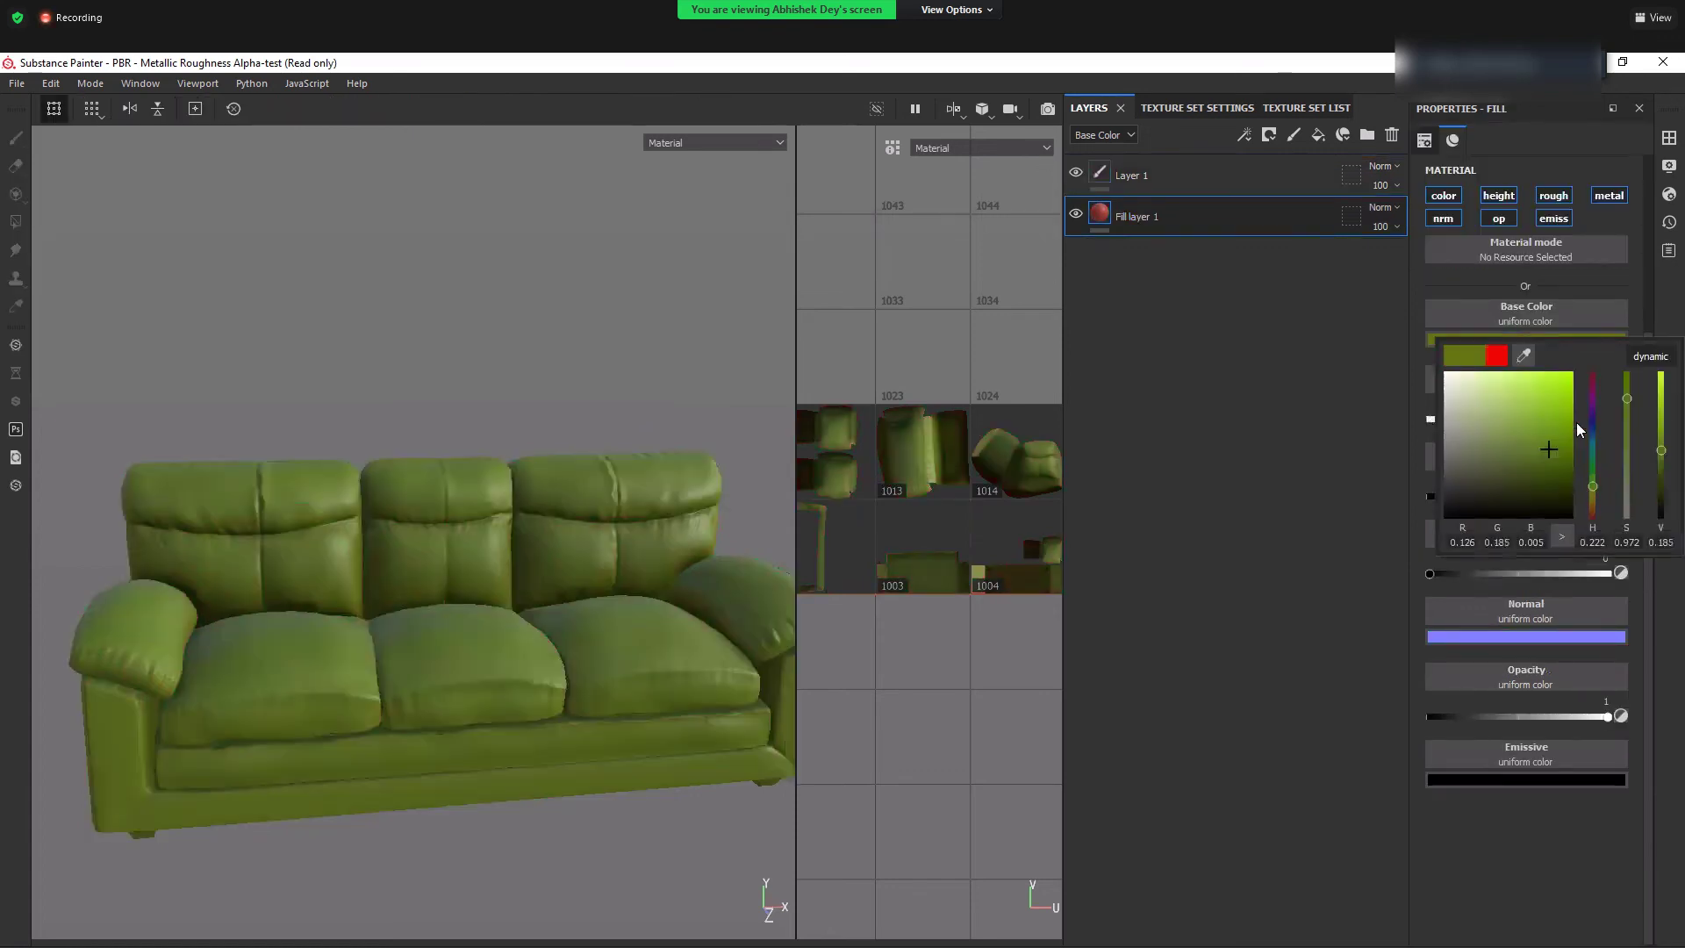
pyautogui.click(1588, 413)
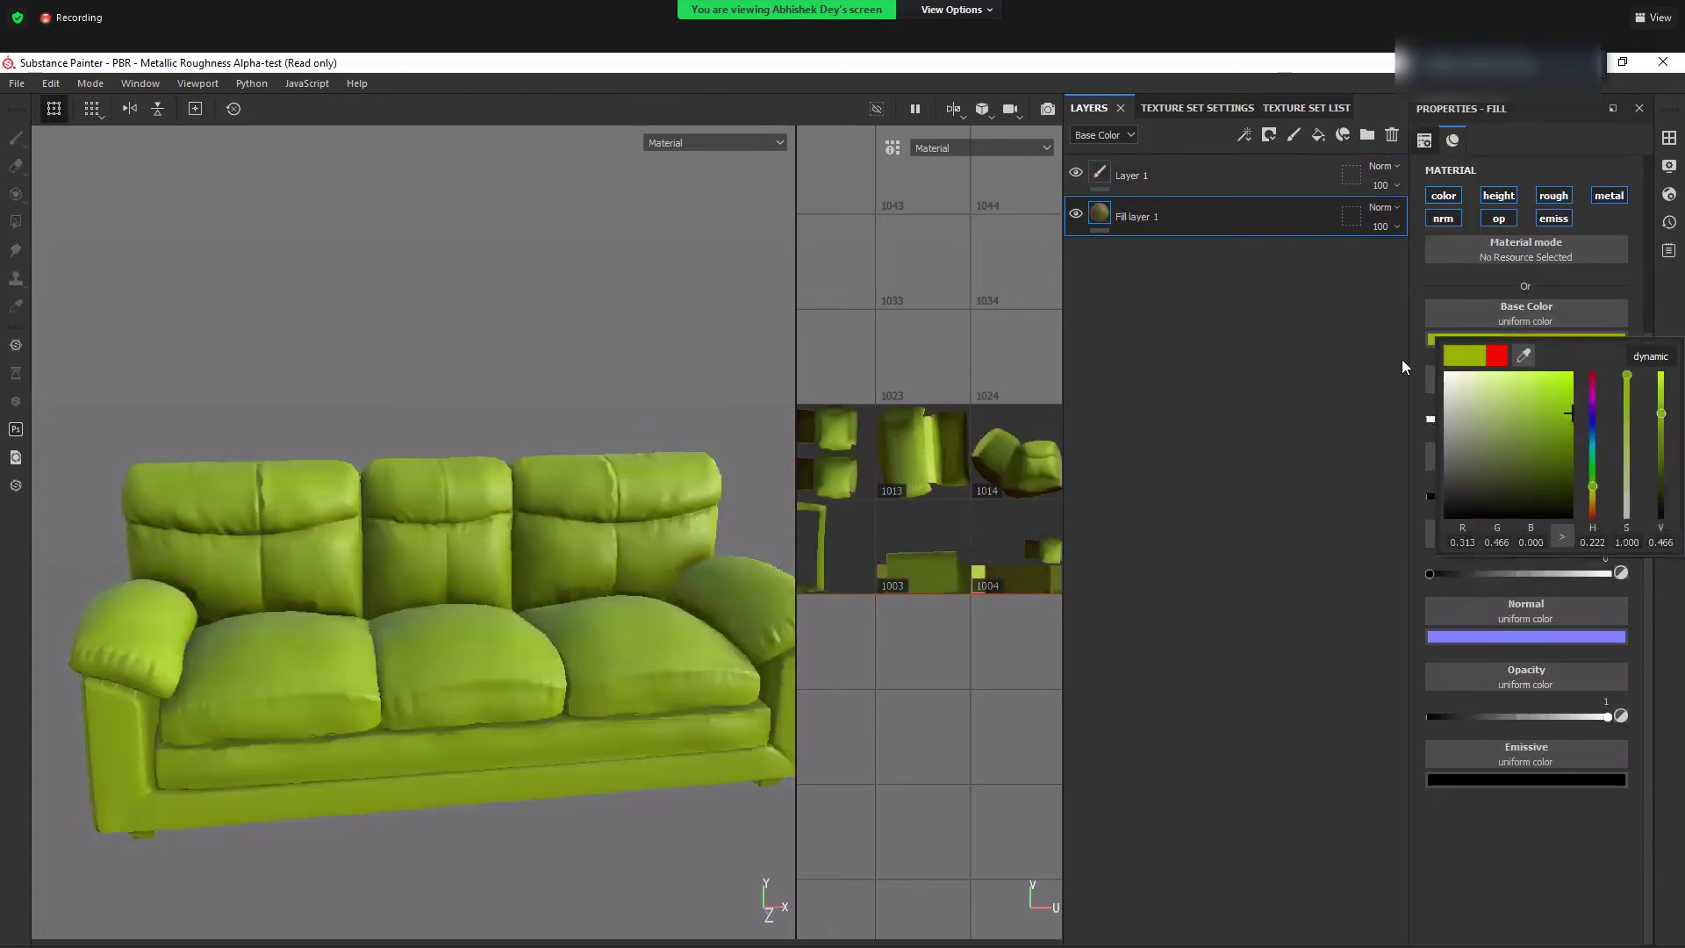
# - On Layer 1, try mirrored cyan strokes over the seat cushions and backrests and undo them
pyautogui.click(1187, 167)
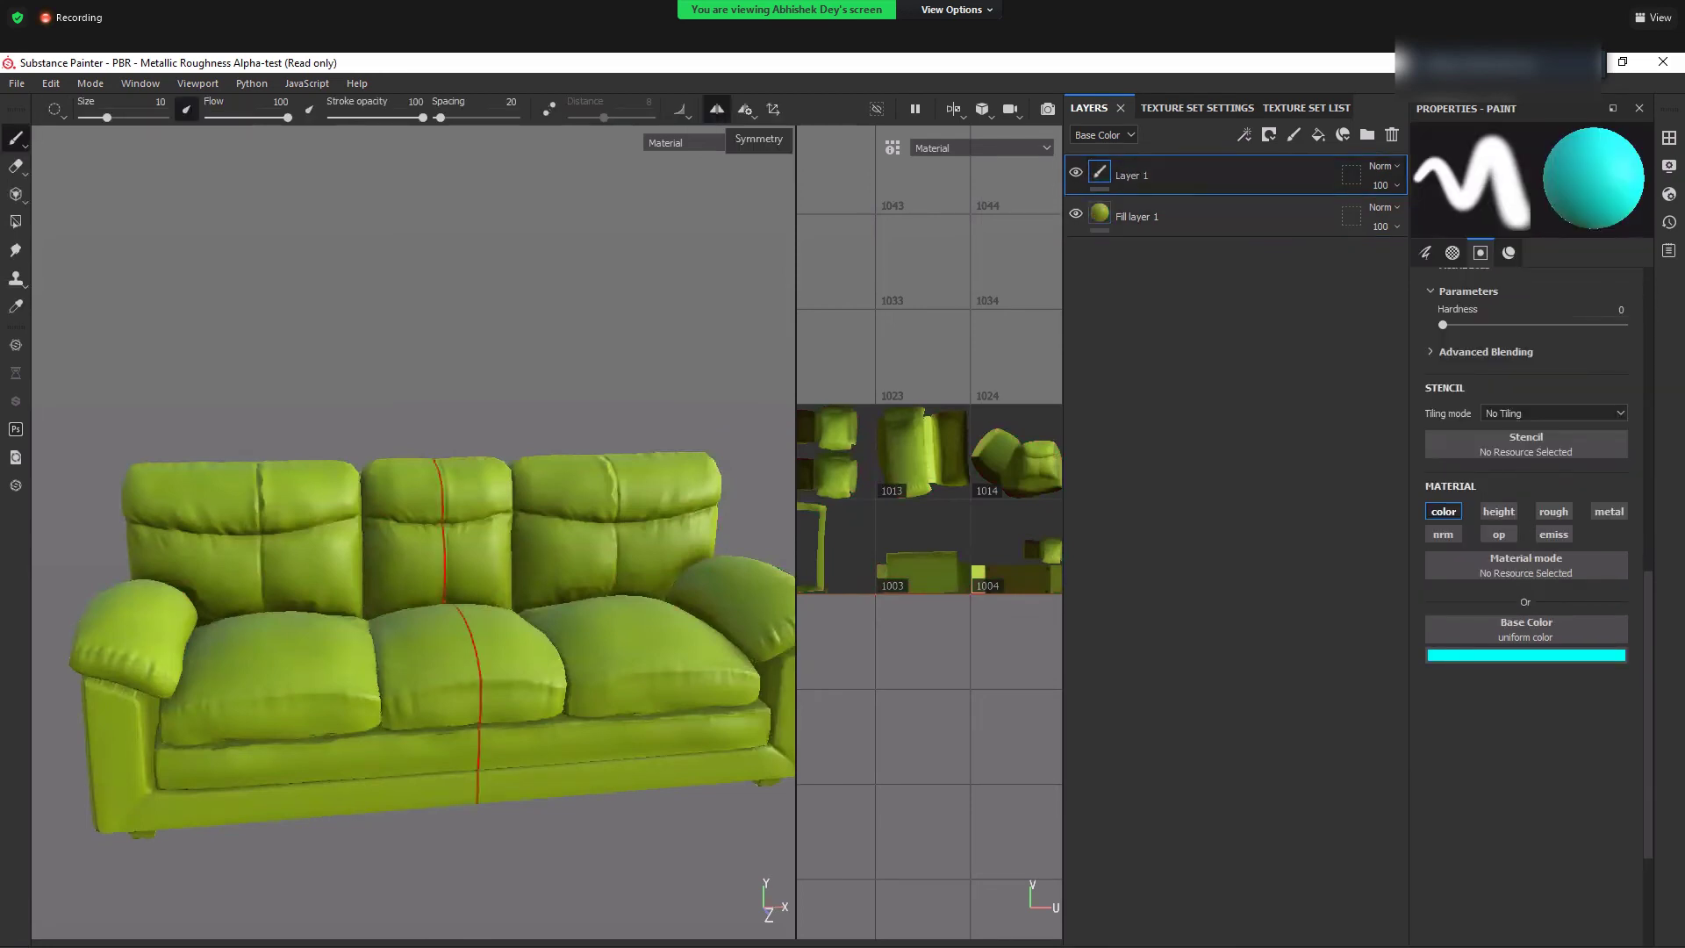
pyautogui.moveTo(430, 613)
pyautogui.mouseDown()
pyautogui.moveTo(247, 615)
pyautogui.moveTo(378, 515)
pyautogui.mouseUp()
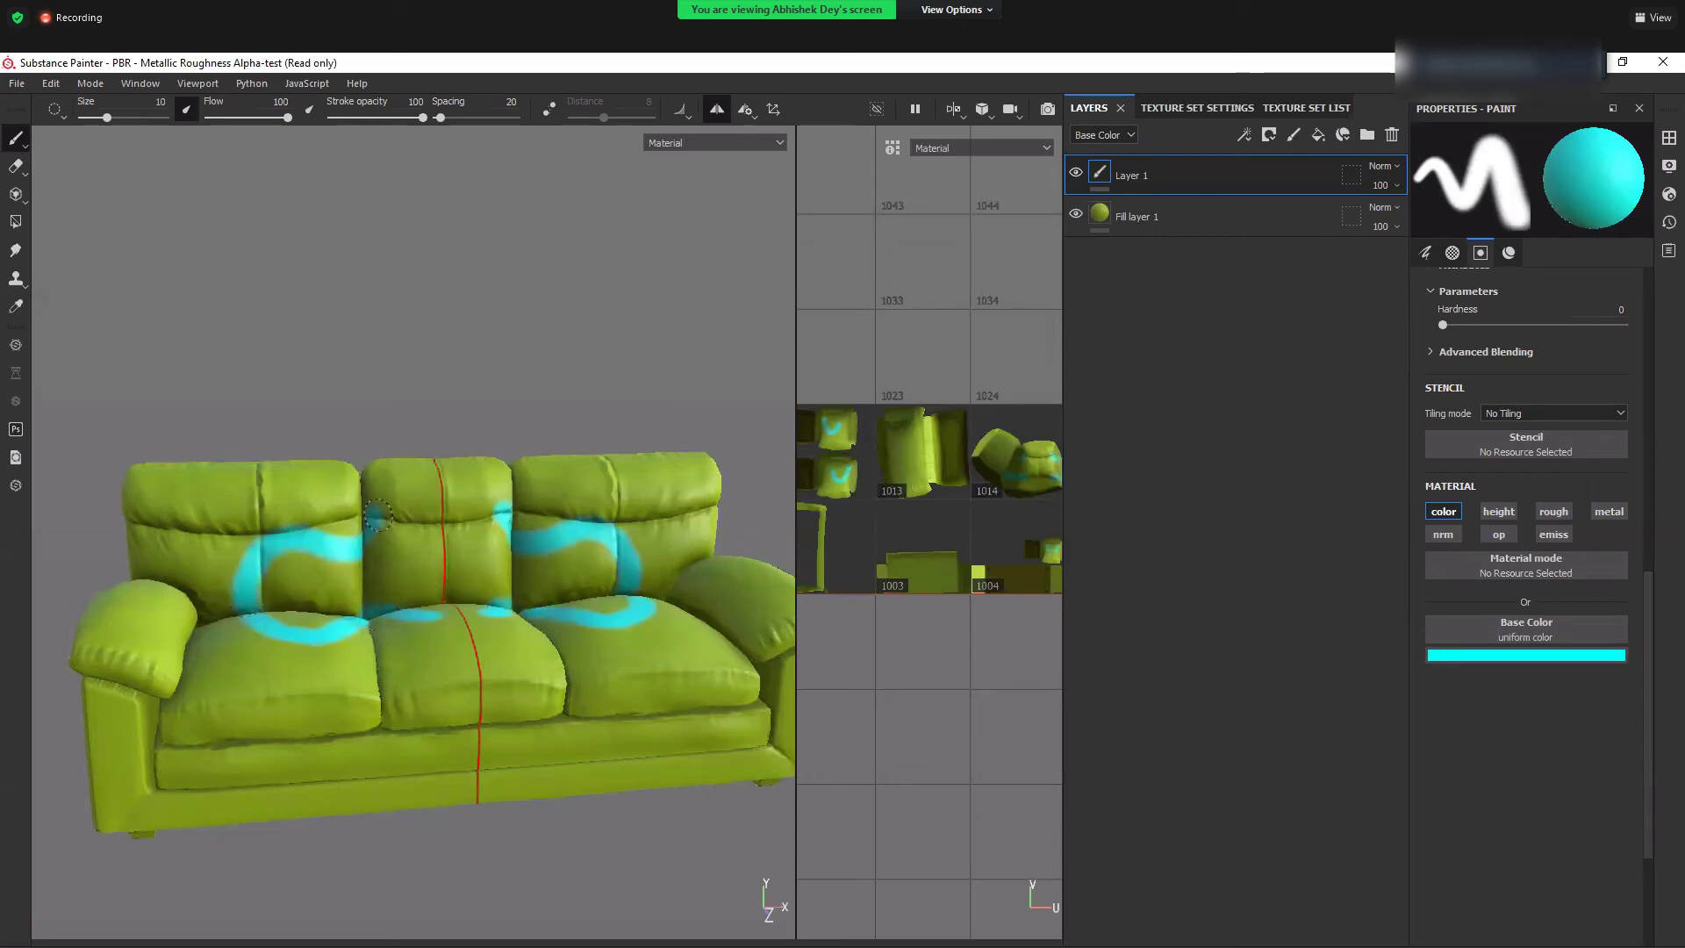
pyautogui.keyDown('alt'); pyautogui.moveTo(572, 756); pyautogui.dragTo(523, 820); pyautogui.keyUp('alt')
pyautogui.hotkey('ctrl', 'z')
pyautogui.moveTo(463, 614); pyautogui.dragTo(313, 581)
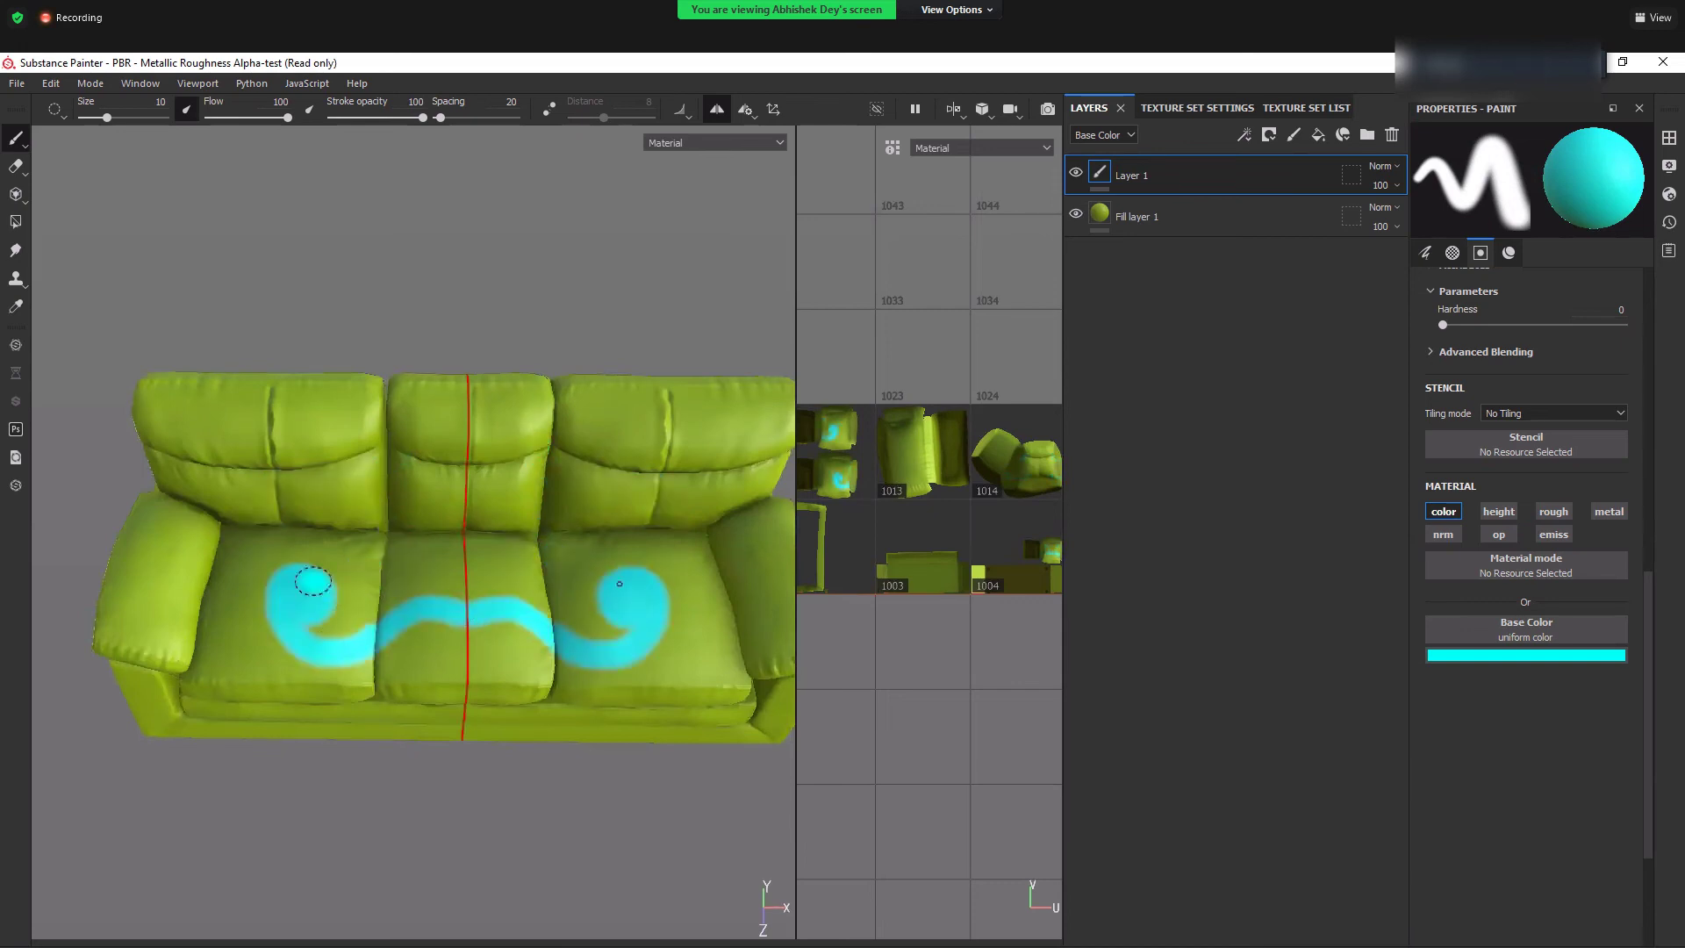
pyautogui.hotkey('ctrl', 'z')
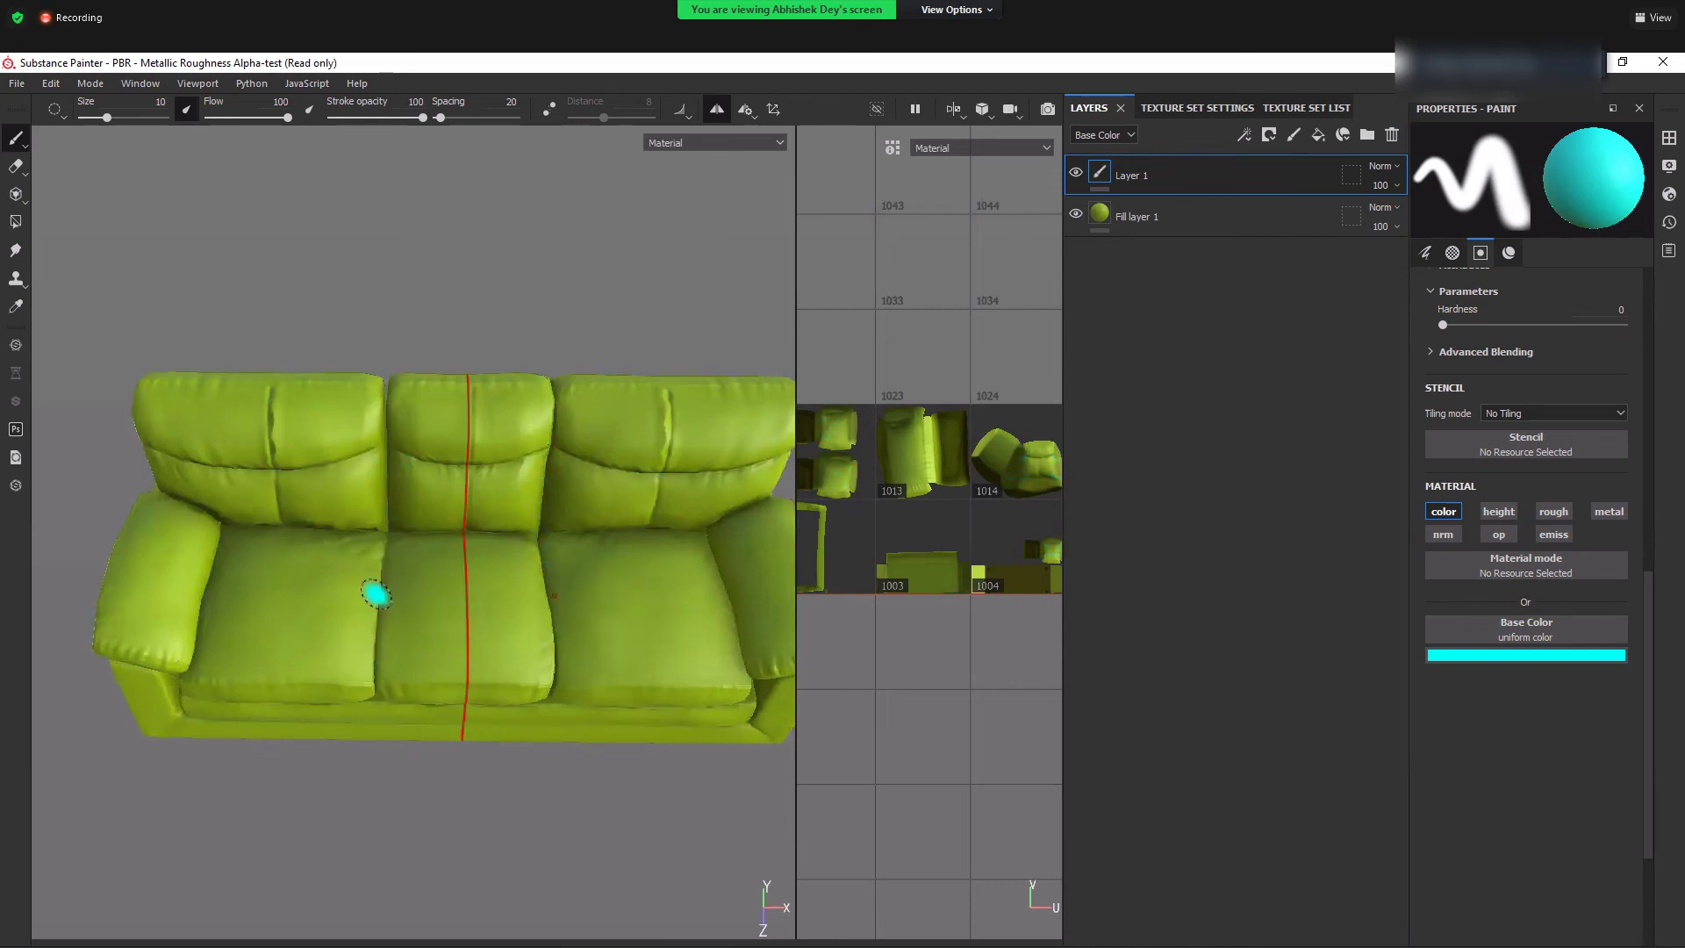
# - Try several mirrored cyan spirals joined across the middle seat cushion and undo them
pyautogui.moveTo(488, 604)
pyautogui.mouseDown()
pyautogui.moveTo(268, 605)
pyautogui.moveTo(305, 620)
pyautogui.mouseUp()
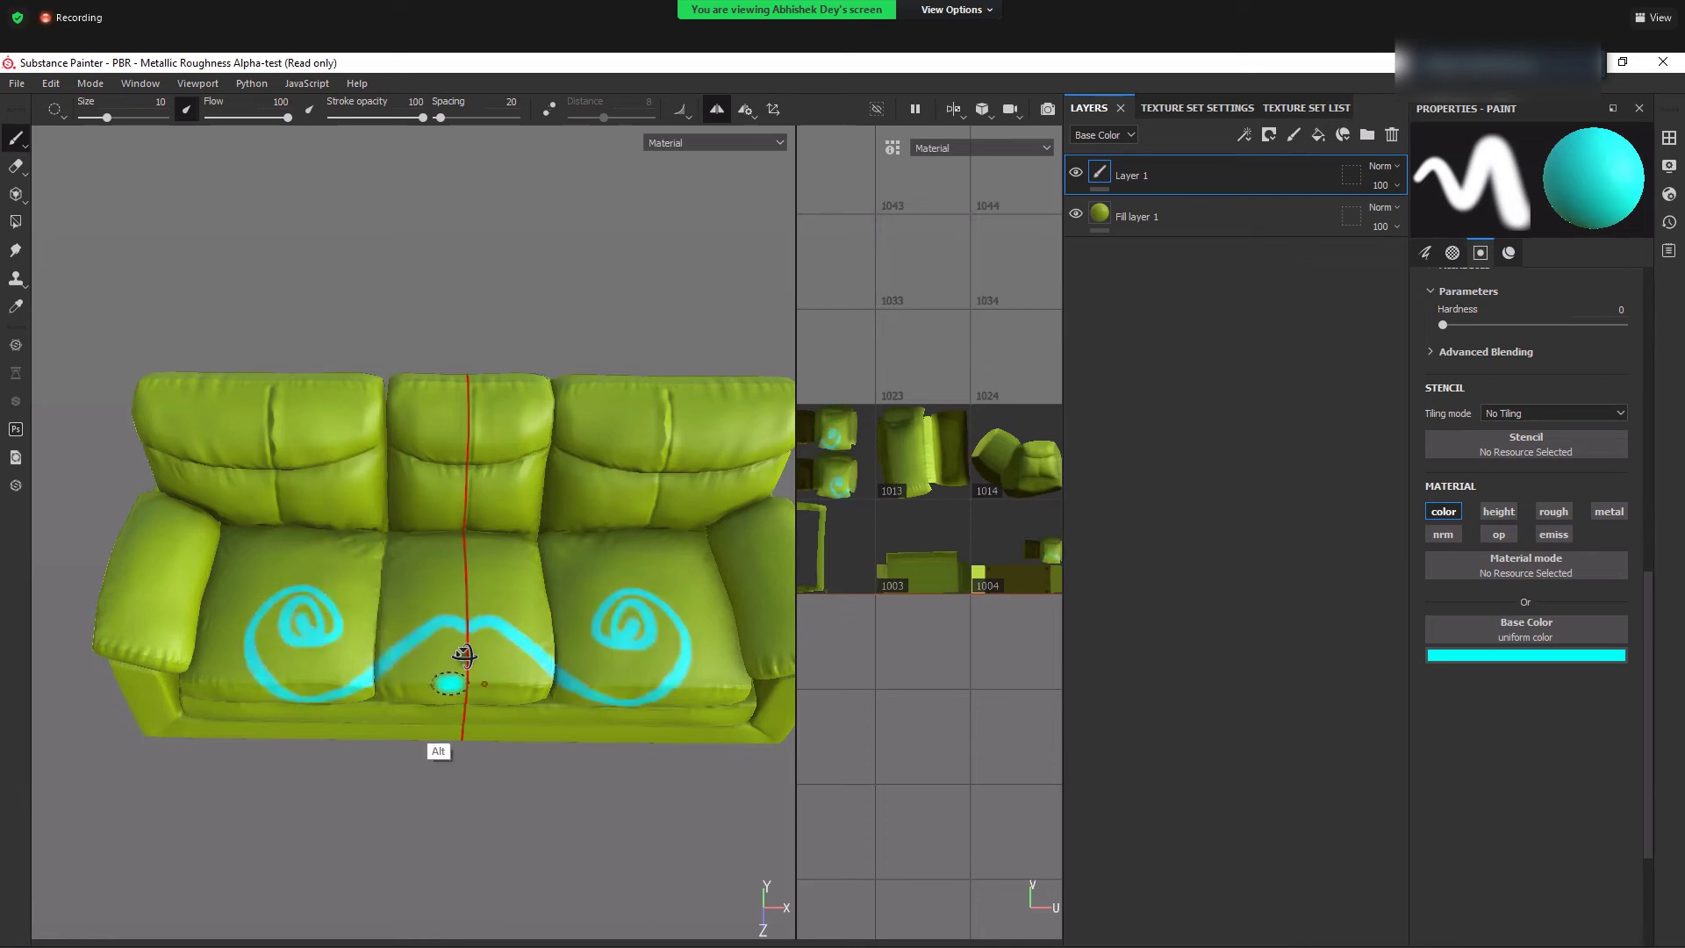
pyautogui.keyDown('alt'); pyautogui.moveTo(449, 684); pyautogui.dragTo(451, 672); pyautogui.keyUp('alt')
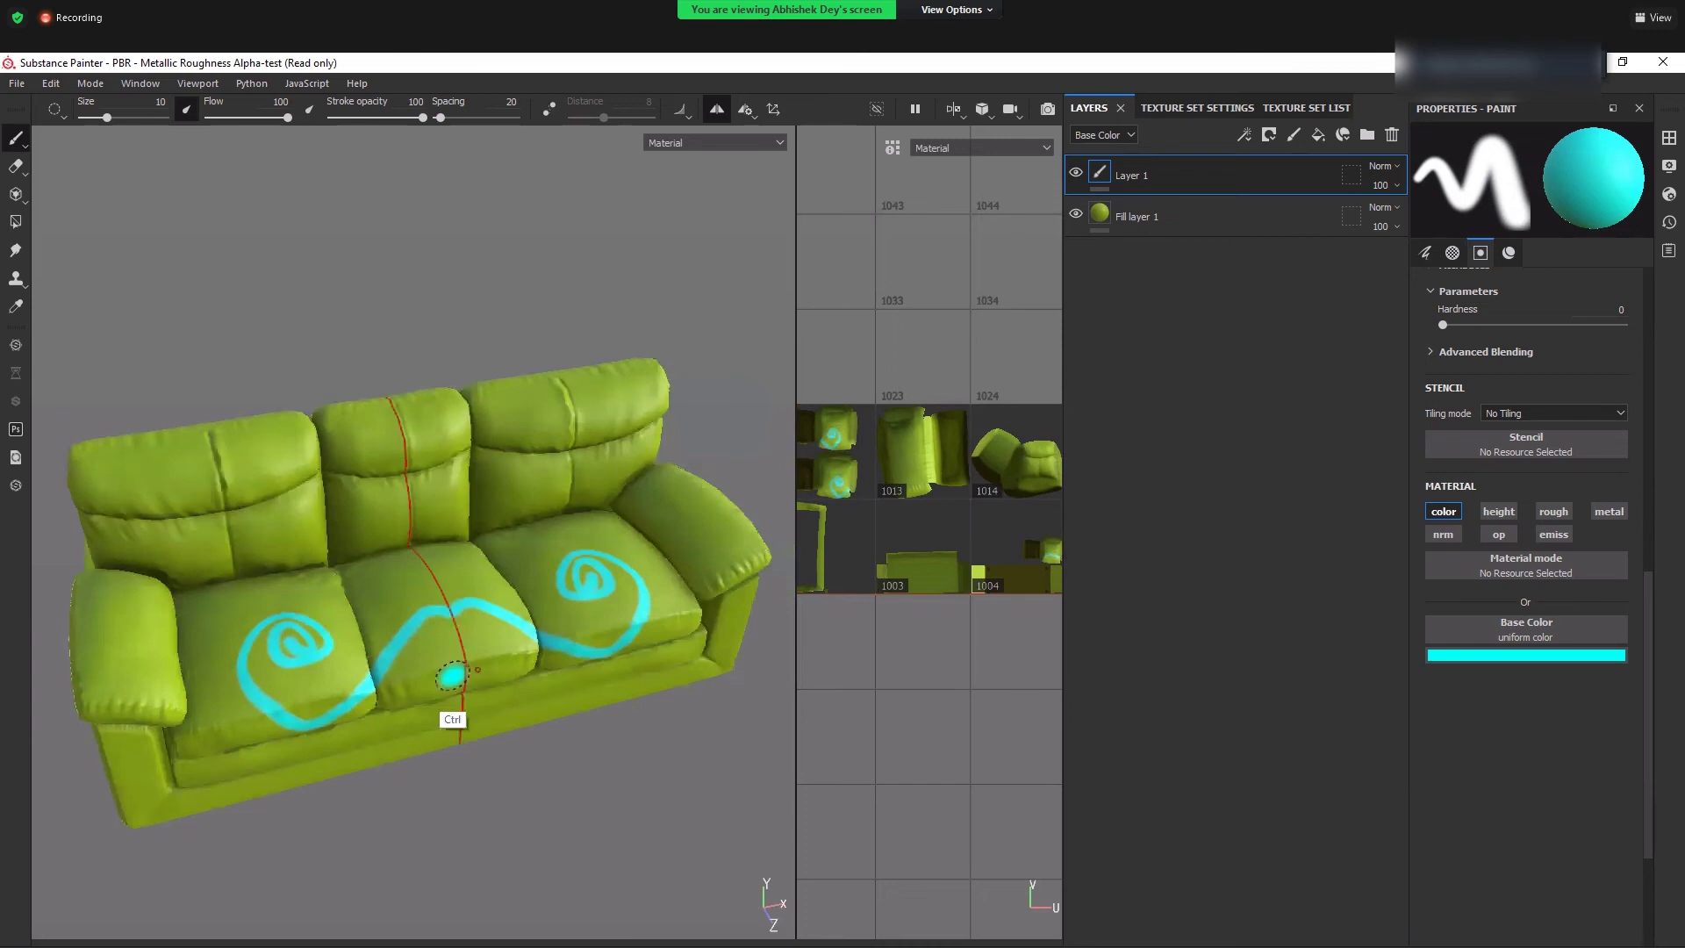
pyautogui.hotkey('ctrl', 'z')
pyautogui.hotkey('ctrl', 'y')
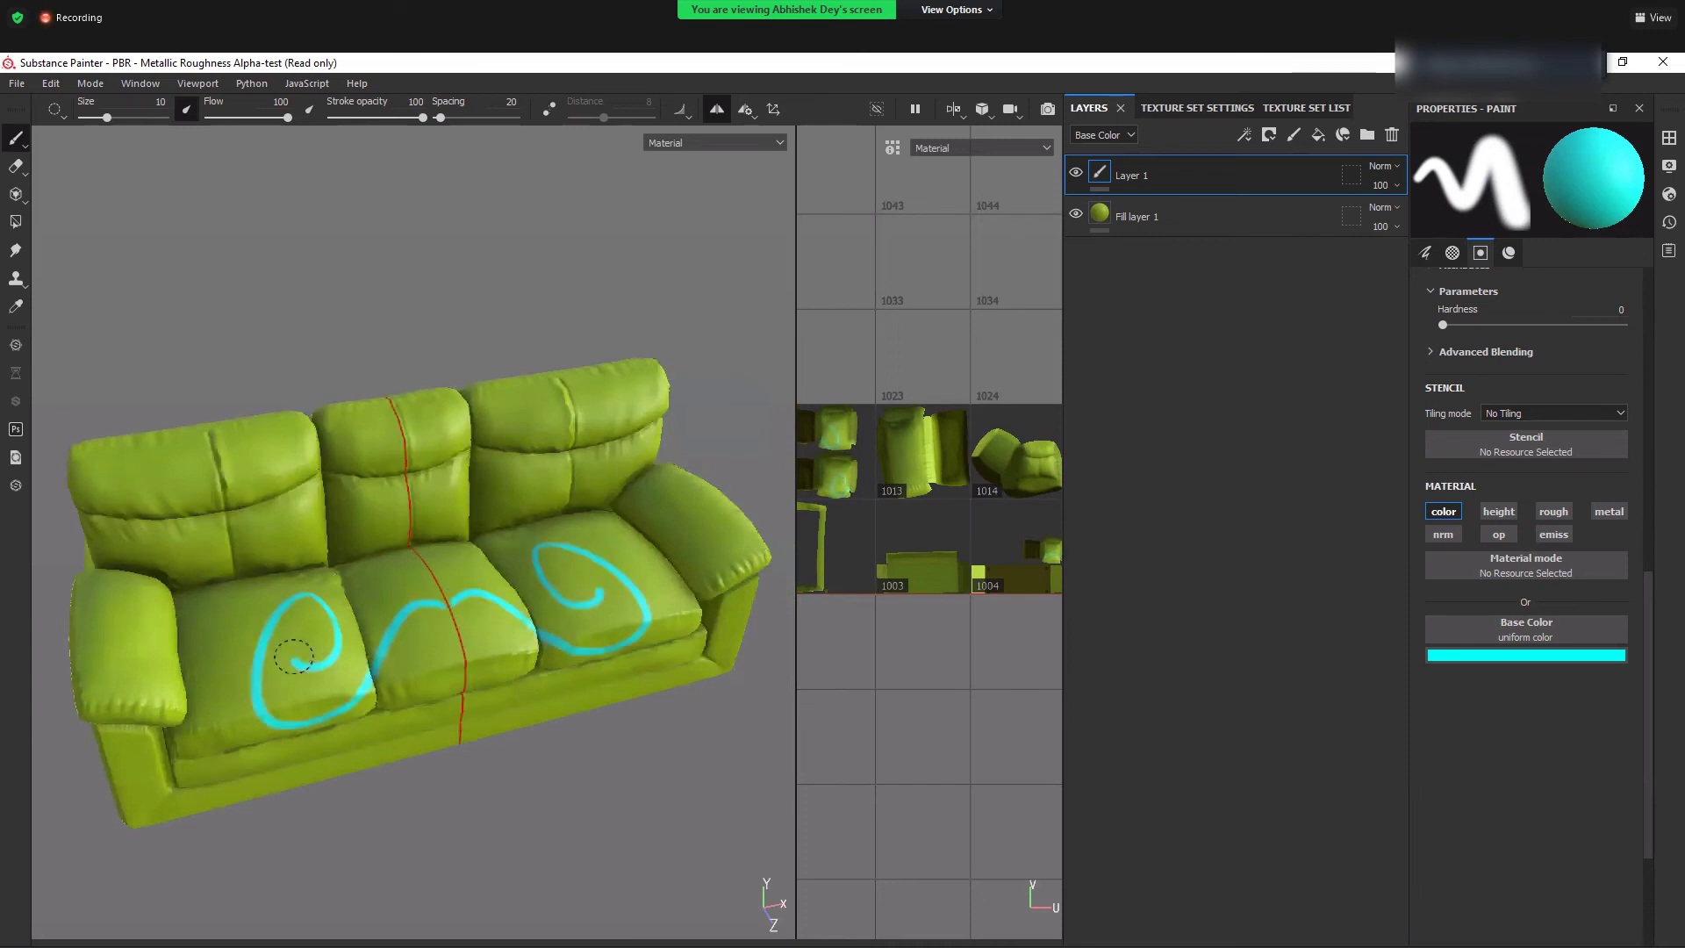
pyautogui.click(304, 654)
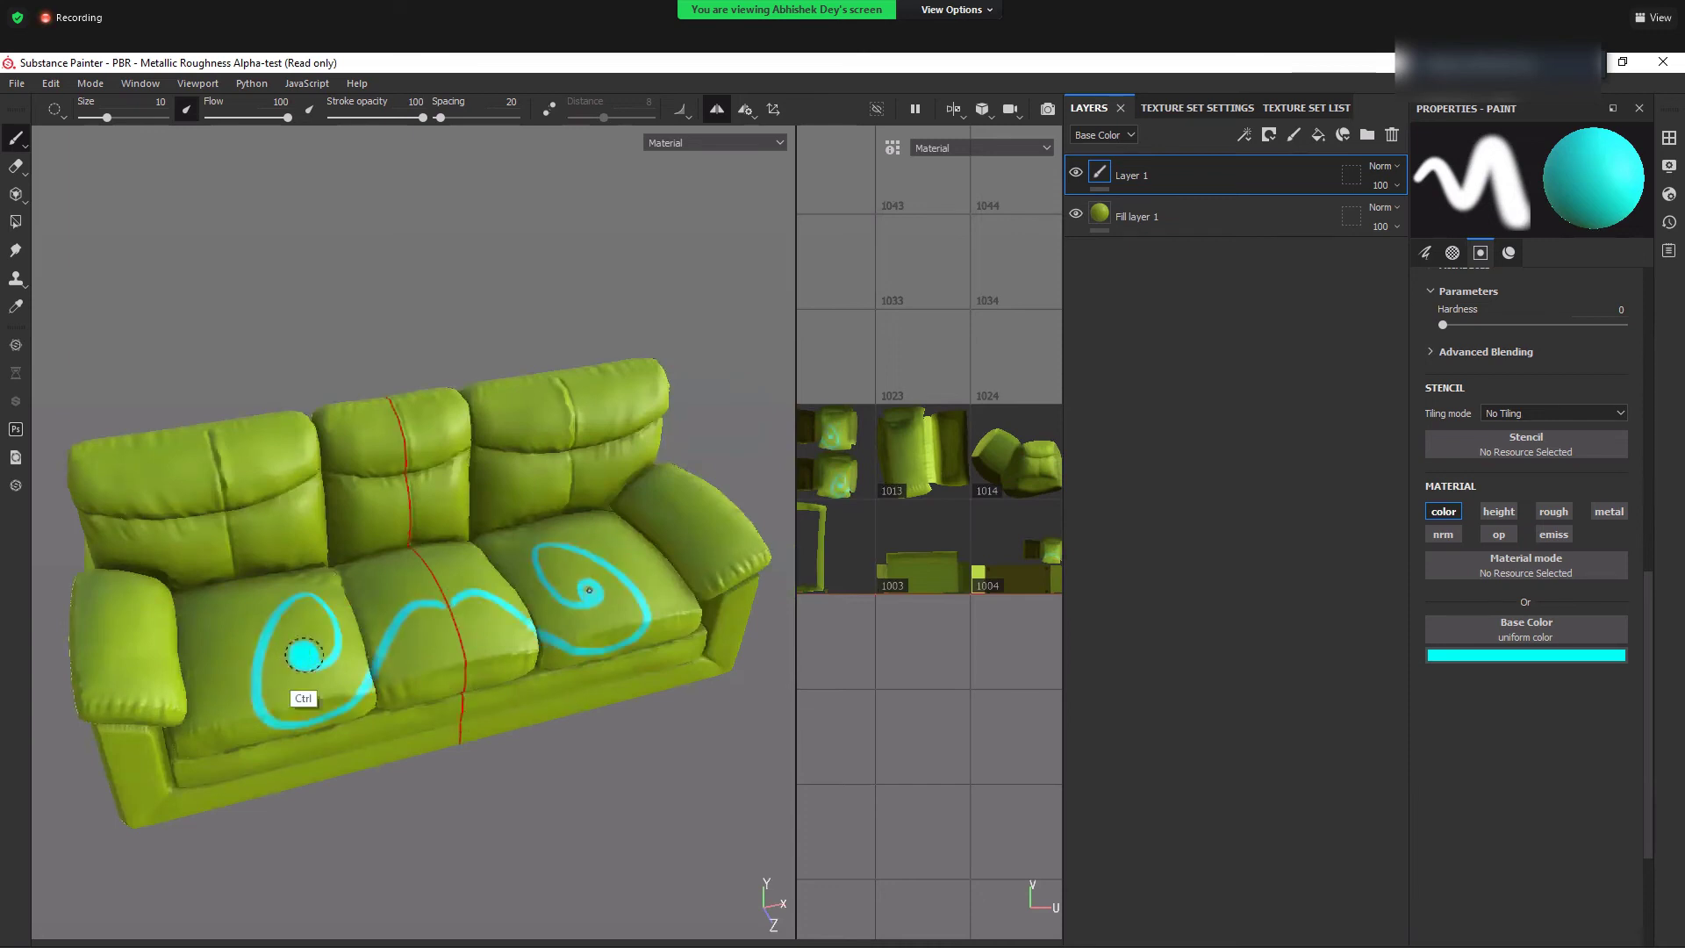
pyautogui.hotkey('ctrl', 'z')
pyautogui.hotkey('ctrl', 'y')
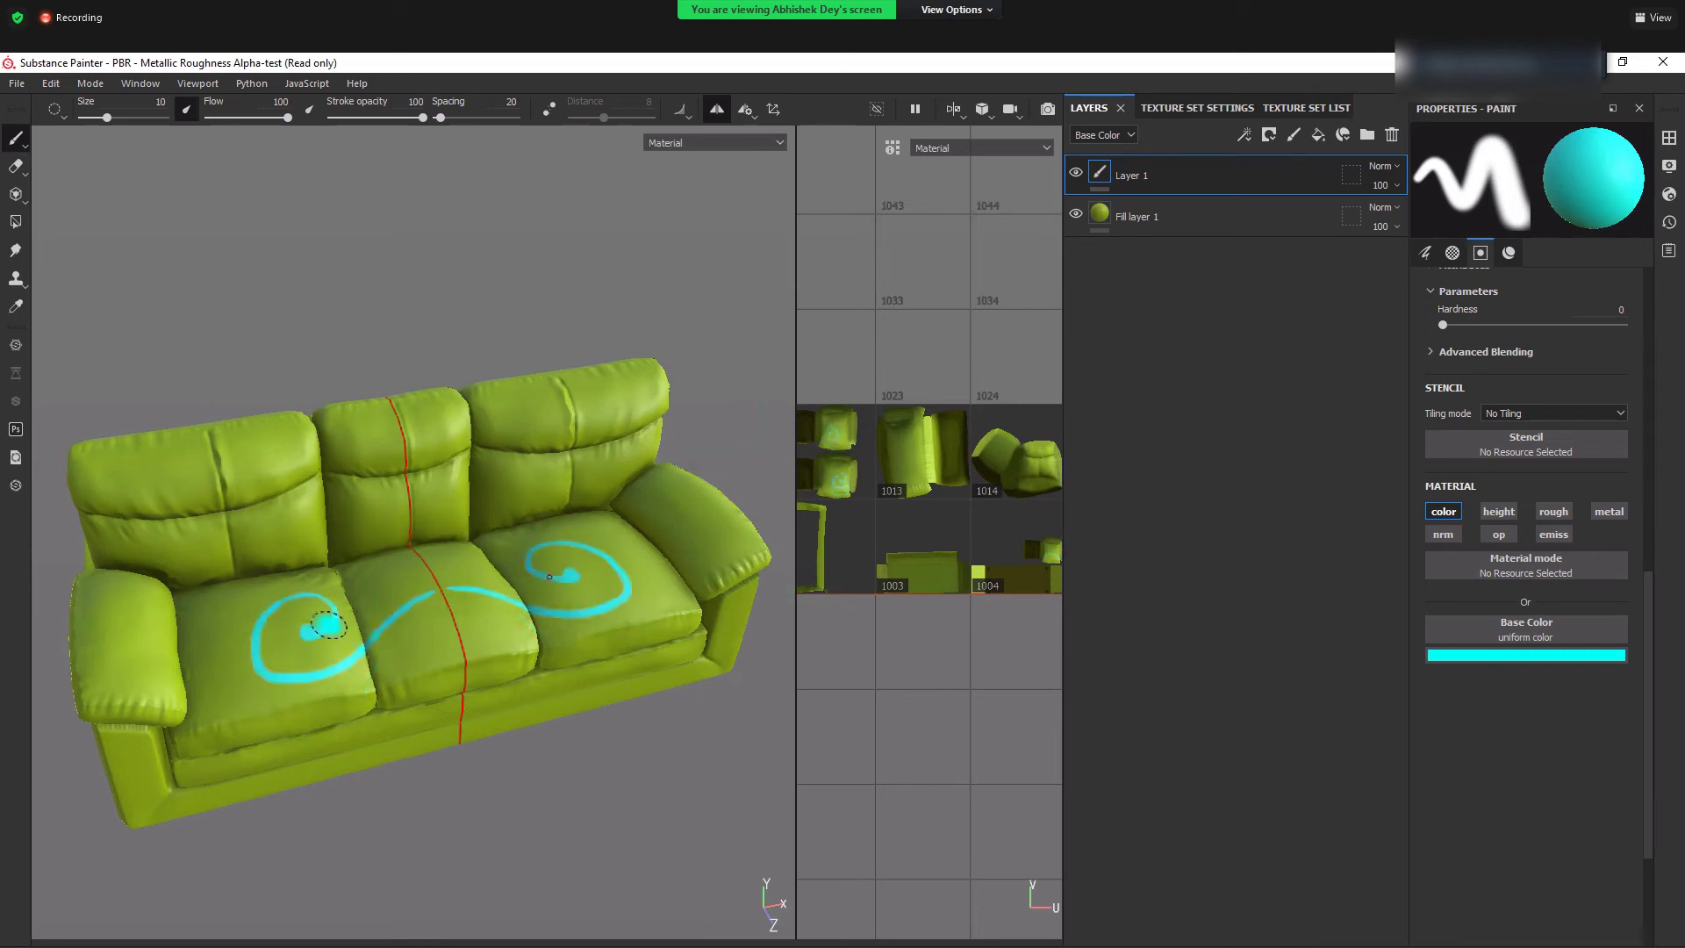
pyautogui.hotkey('ctrl', 'z')
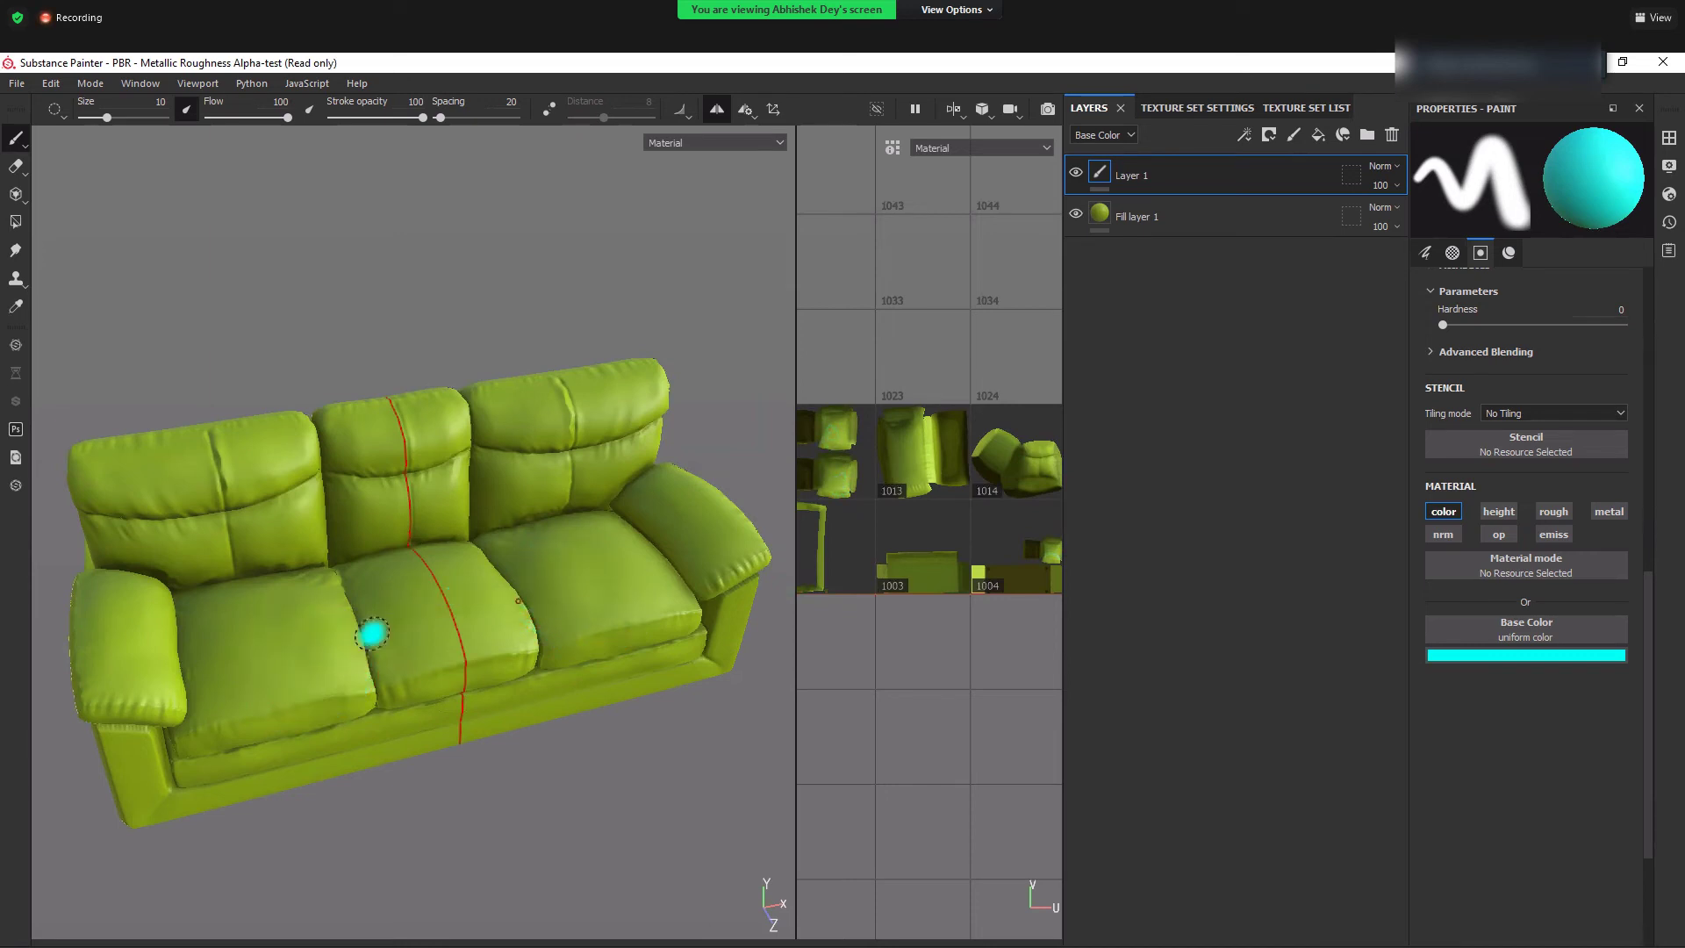
# - Try a mirrored pattern of cyan curls over the seat cushions and the sofa's front and undo it
pyautogui.hotkey('ctrl', 'y')
pyautogui.moveTo(248, 630)
pyautogui.mouseDown()
pyautogui.moveTo(281, 642)
pyautogui.moveTo(339, 599)
pyautogui.moveTo(330, 586)
pyautogui.moveTo(395, 610)
pyautogui.mouseUp()
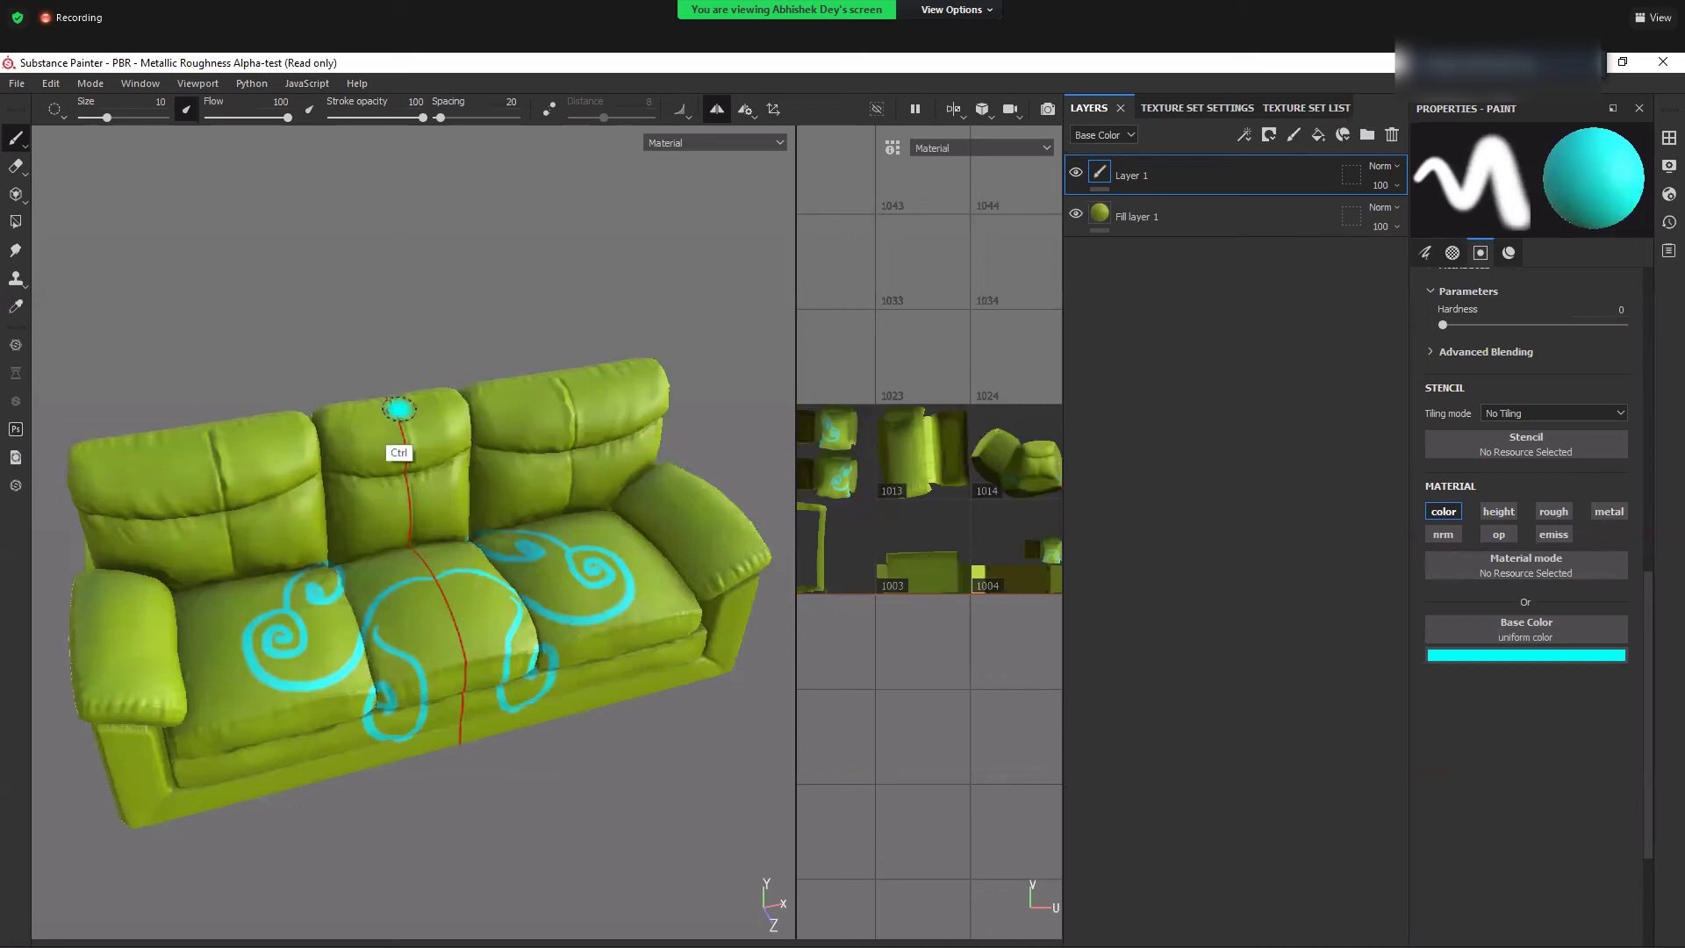
pyautogui.hotkey('ctrl', 'z')
pyautogui.hotkey('ctrl', 'z')
pyautogui.hotkey('ctrl', 'z')
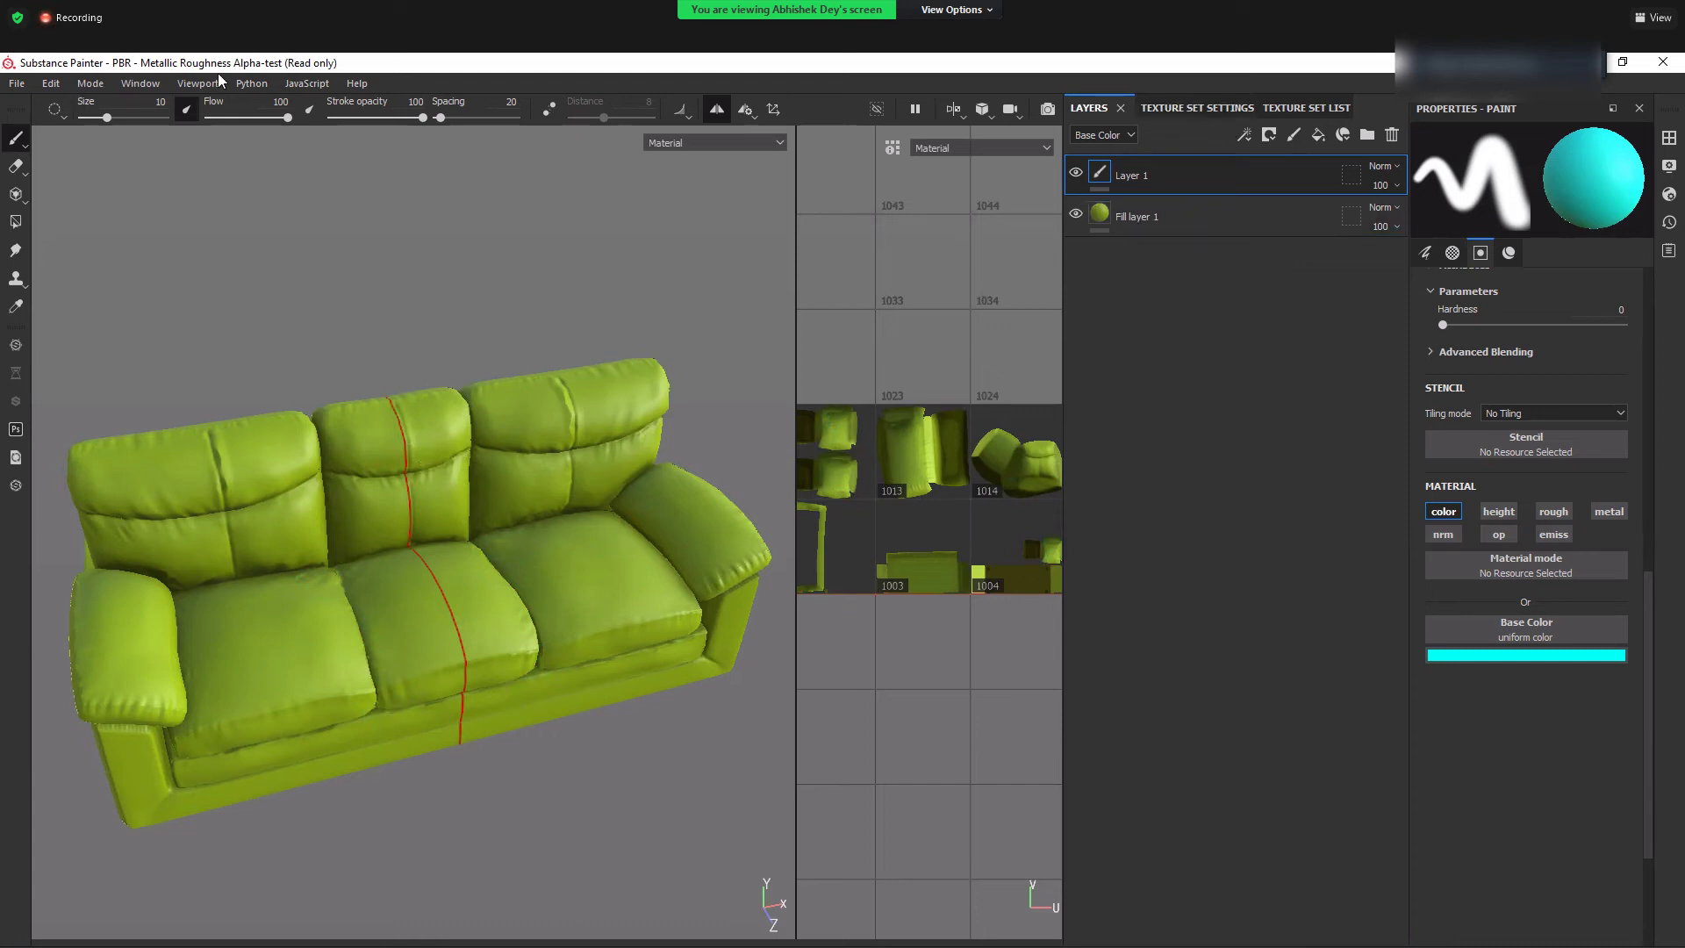
# - Show the Shelf with its brush library beside the layer stack
pyautogui.click(141, 82)
pyautogui.moveTo(144, 104)
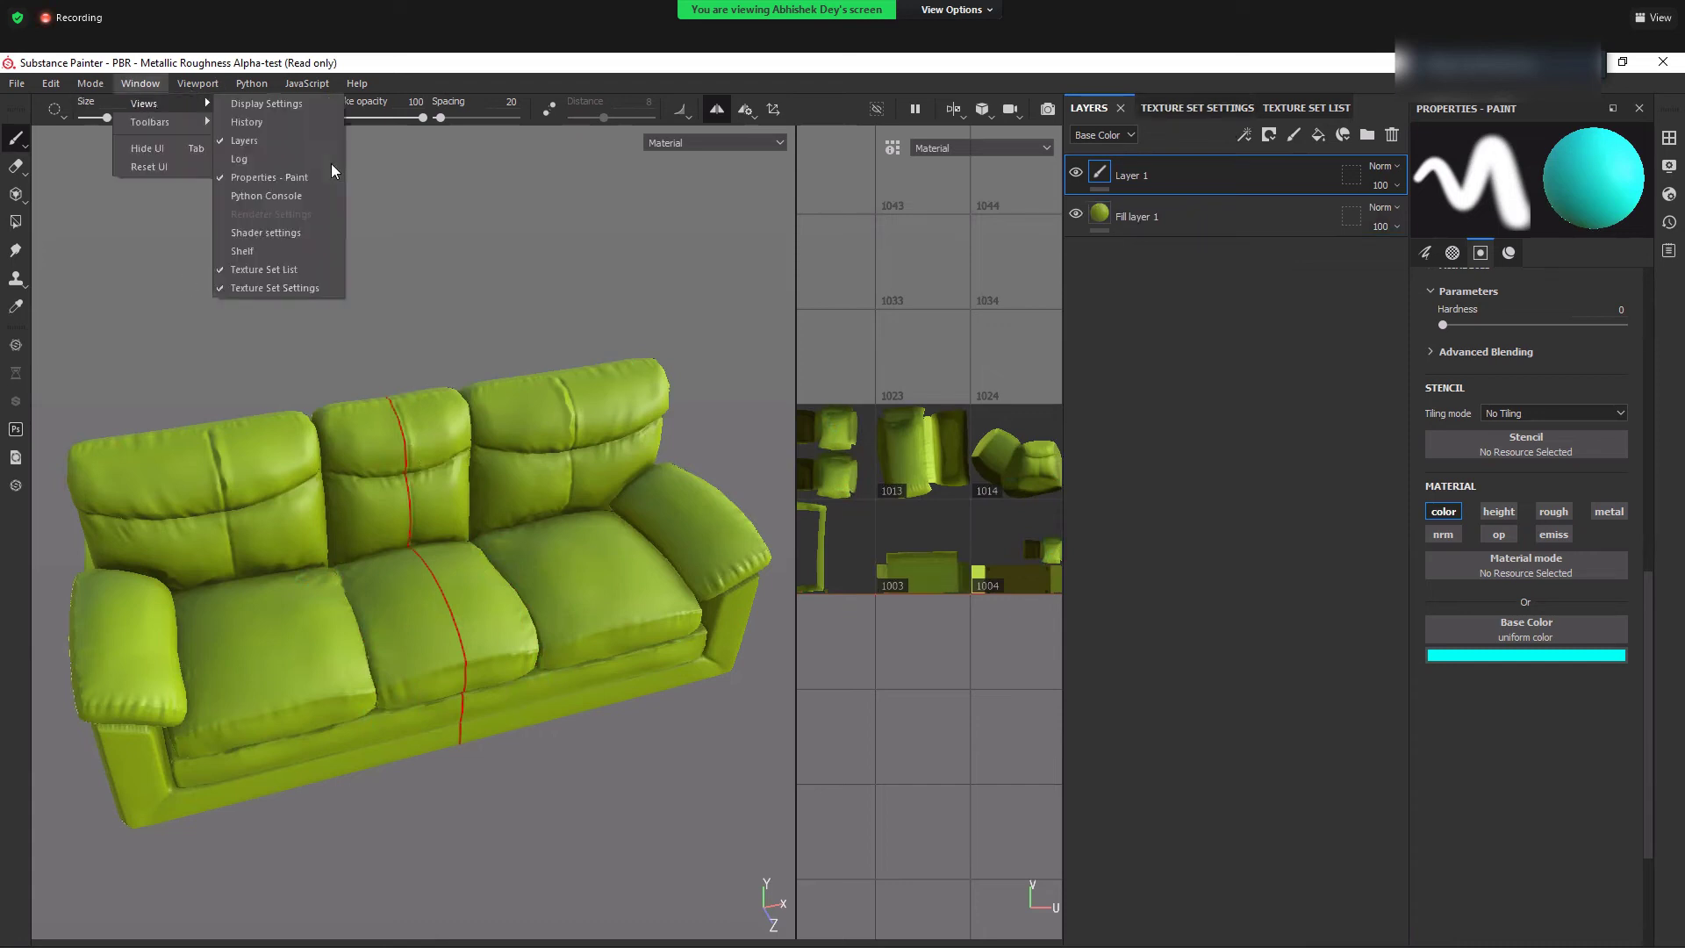
pyautogui.click(309, 249)
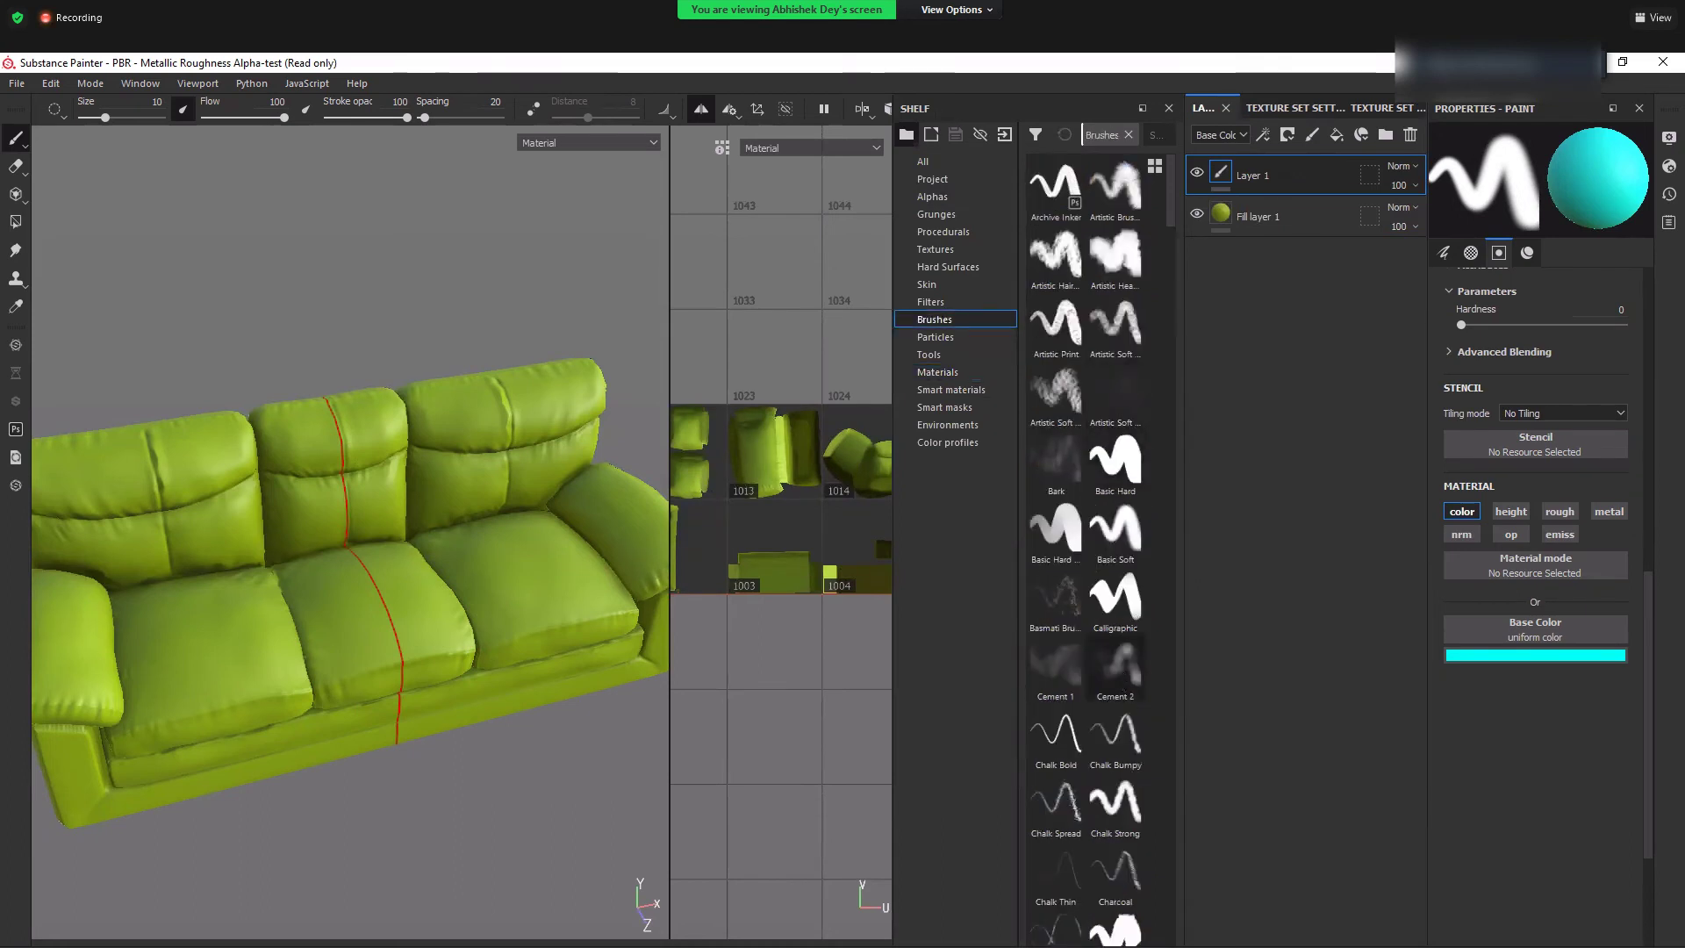
# - Try the Cement 2 brush with a mirrored stroke over the seats and backrests and undo the stroke
pyautogui.click(1119, 676)
pyautogui.moveTo(298, 577); pyautogui.dragTo(393, 478)
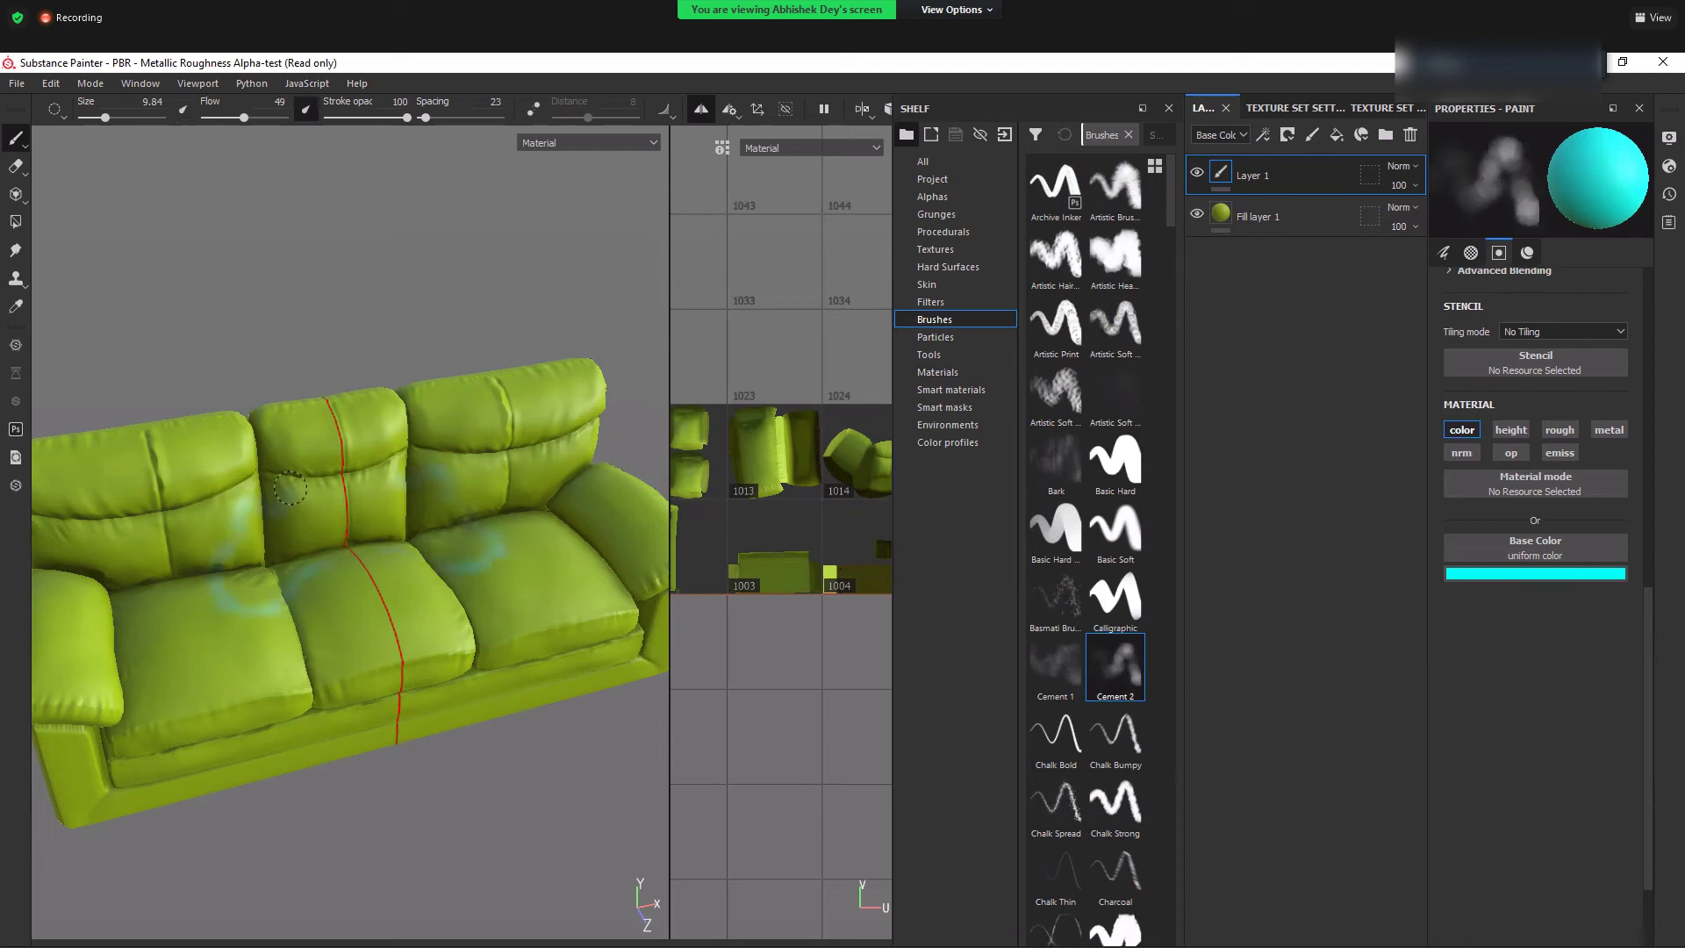
pyautogui.hotkey('ctrl', 'z')
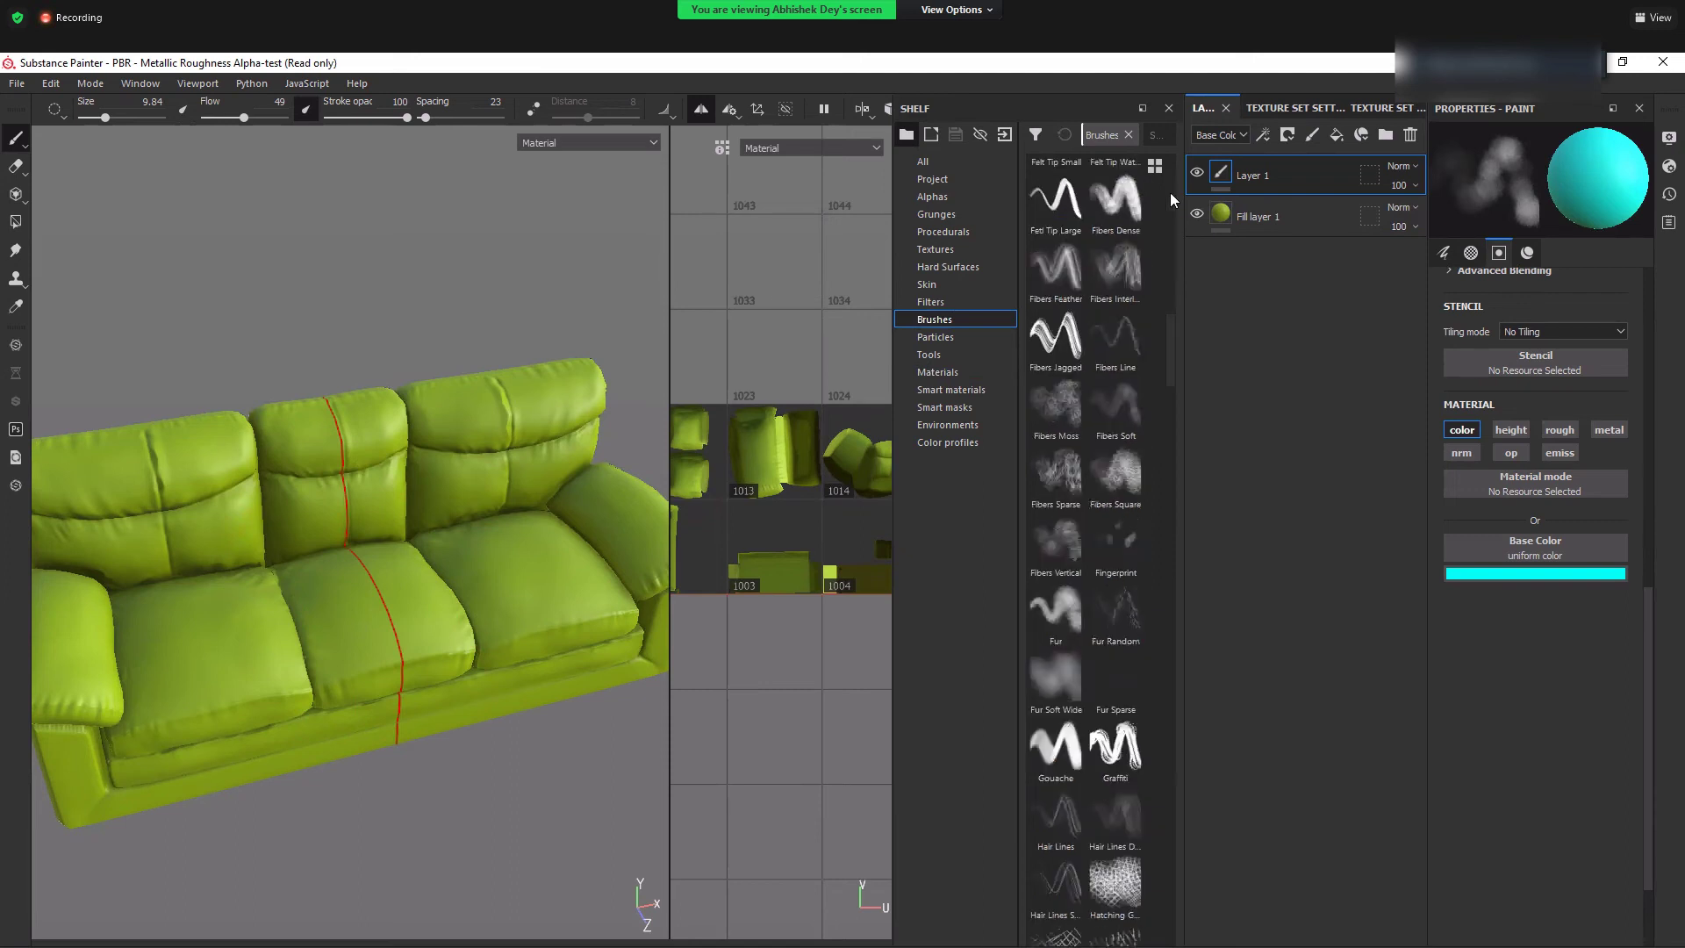
# - Choose the Fibers Square brush, test it with a mirrored cyan stroke over the backrests, and undo the stroke
pyautogui.moveTo(1171, 192); pyautogui.dragTo(1171, 349)
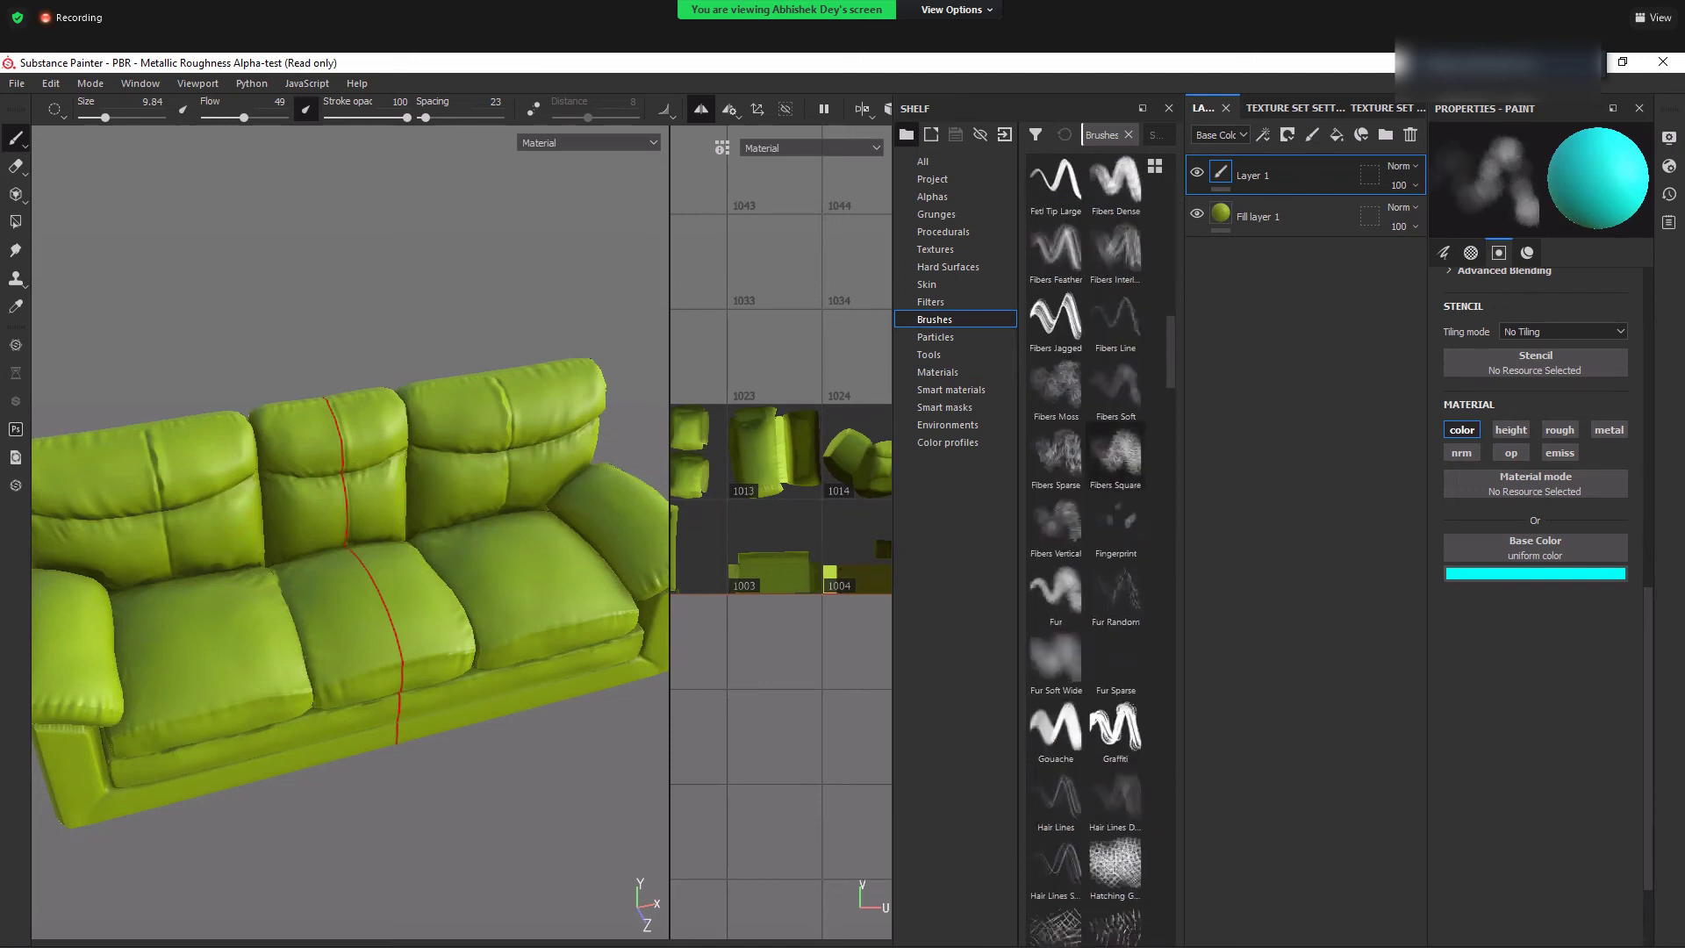
pyautogui.click(1116, 456)
pyautogui.moveTo(488, 470)
pyautogui.mouseDown()
pyautogui.moveTo(421, 502)
pyautogui.moveTo(493, 469)
pyautogui.mouseUp()
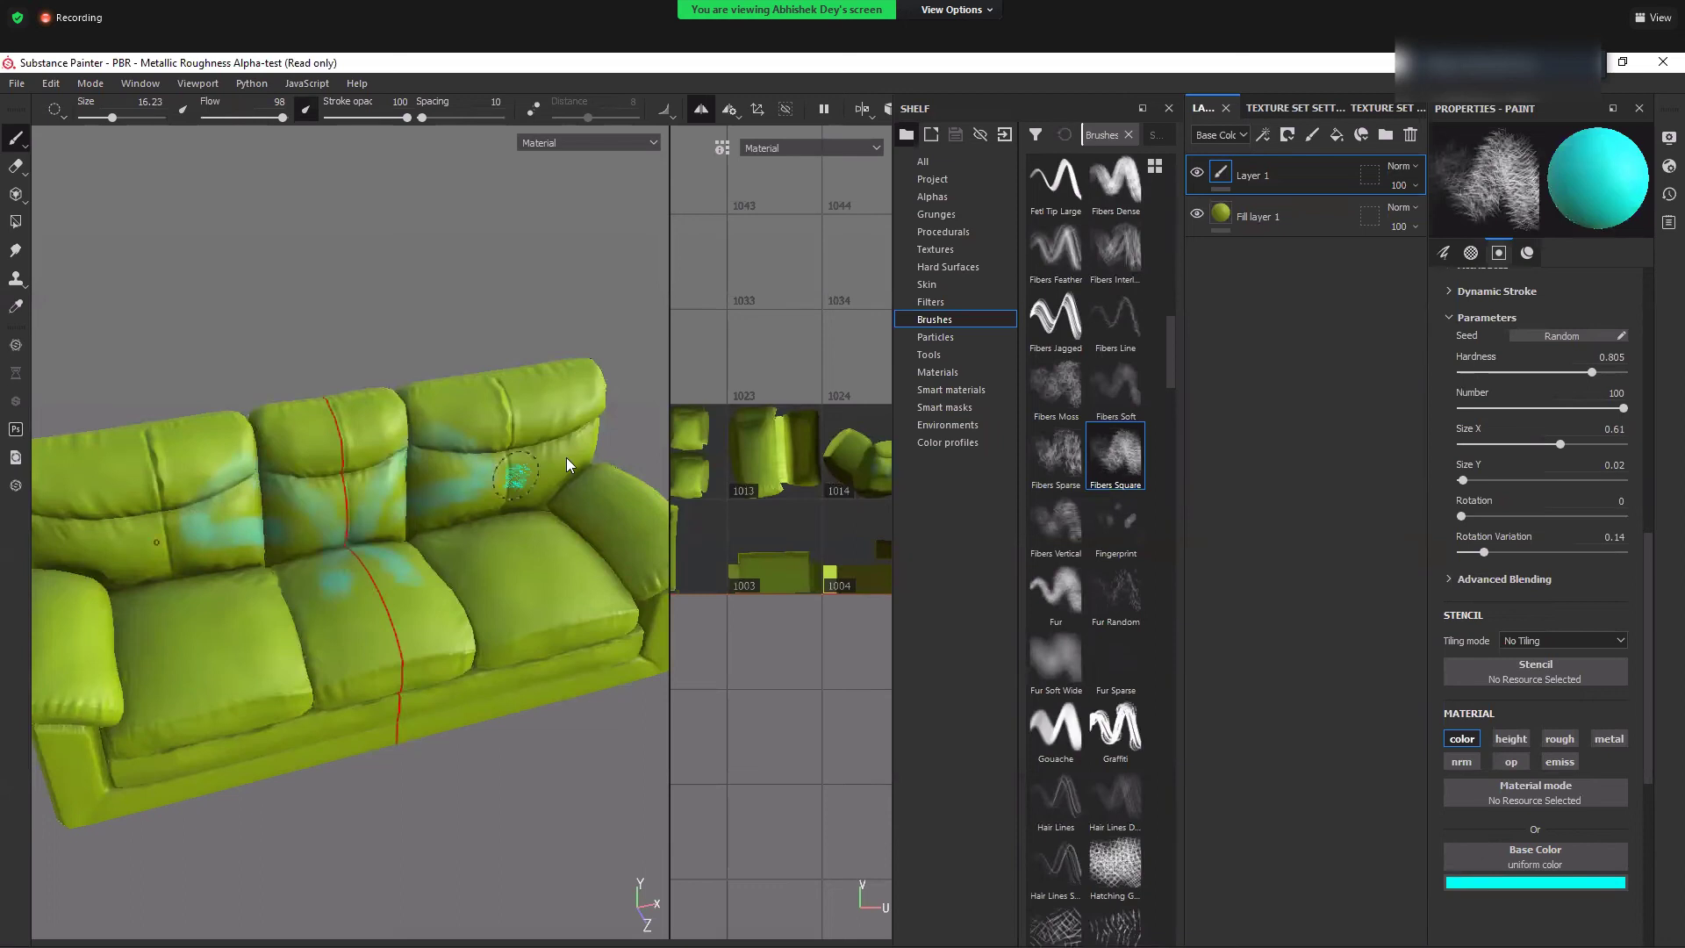
pyautogui.hotkey('ctrl', 'z')
# - Set the brush's base color to pure red, test it on the backrests, and undo the strokes
pyautogui.click(1589, 881)
pyautogui.click(1593, 700)
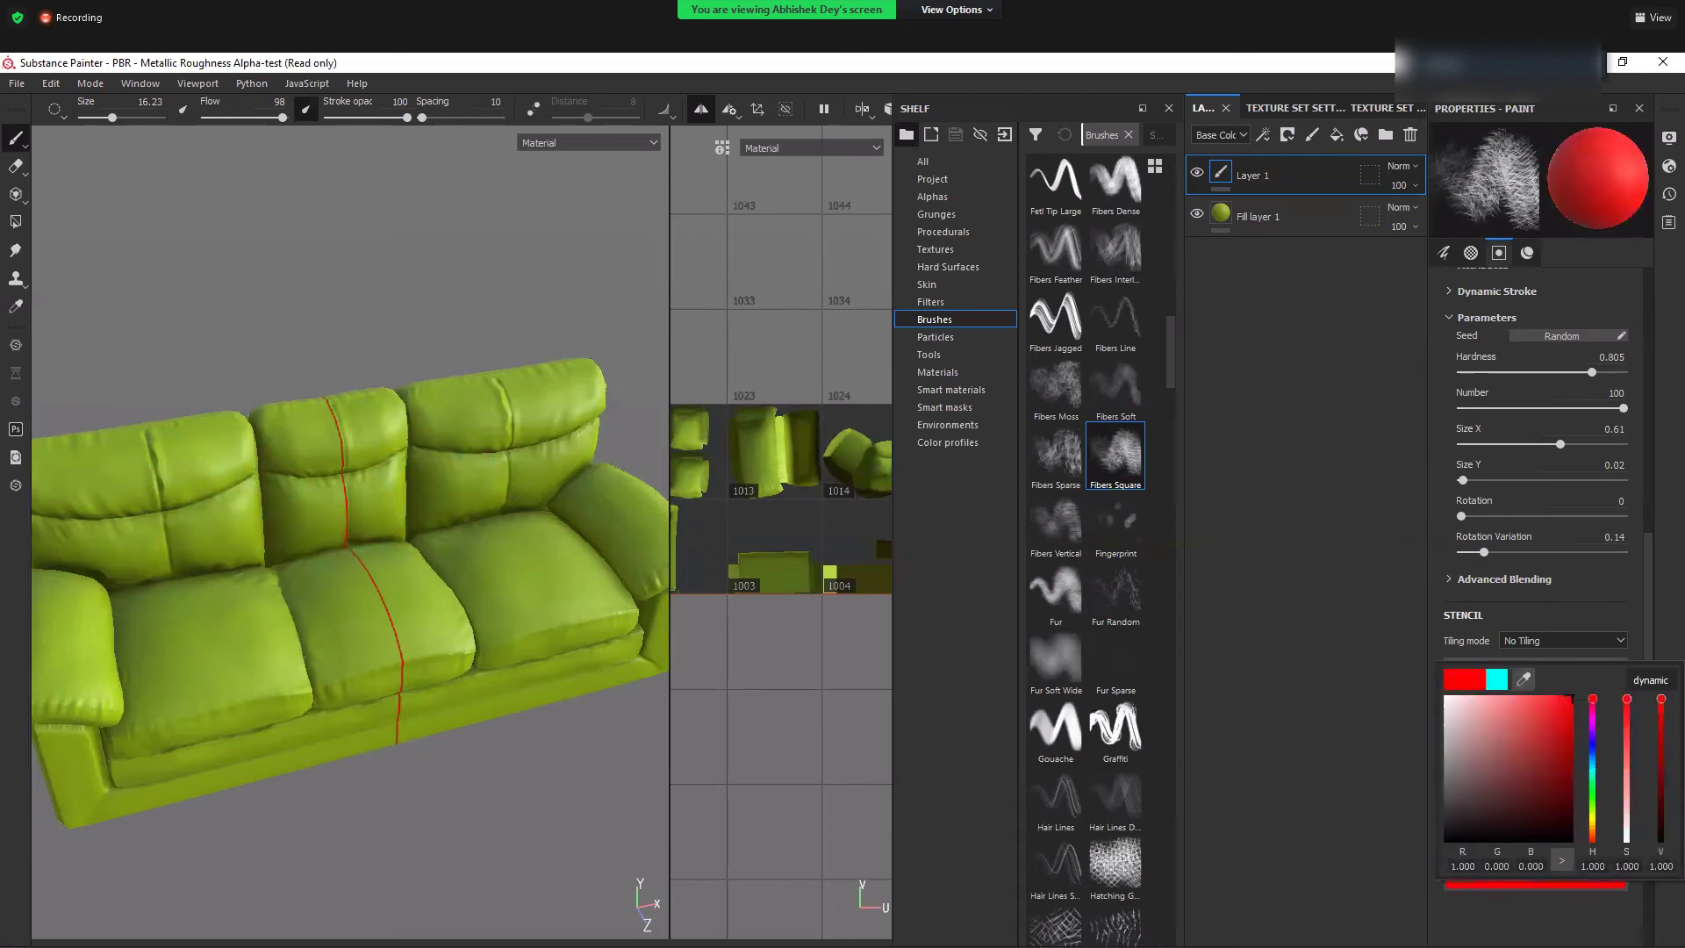
pyautogui.moveTo(443, 439)
pyautogui.mouseDown()
pyautogui.moveTo(281, 449)
pyautogui.moveTo(209, 643)
pyautogui.moveTo(393, 520)
pyautogui.mouseUp()
pyautogui.hotkey('ctrl', 'z')
pyautogui.hotkey('ctrl', 'z')
pyautogui.hotkey('ctrl', 'z')
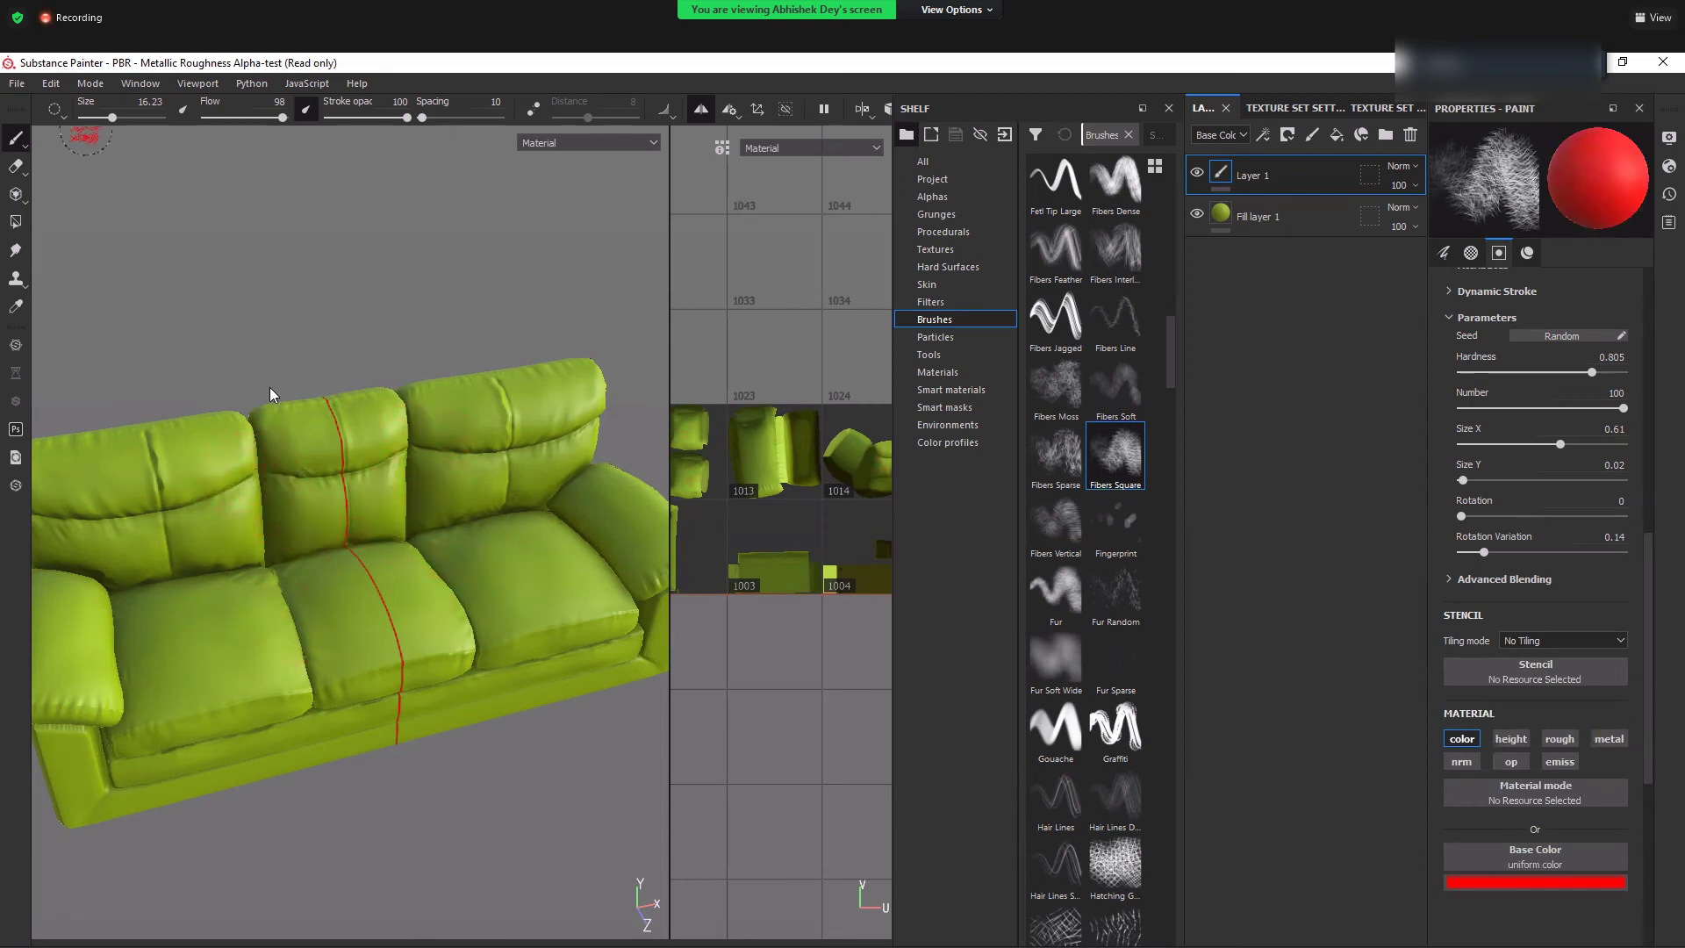
# - Enlarge the brush to size 41.88, test it with a mirrored red stroke over the backrests, and undo the stroke
pyautogui.moveTo(113, 117)
pyautogui.mouseDown()
pyautogui.moveTo(130, 118)
pyautogui.moveTo(105, 117)
pyautogui.mouseUp()
pyautogui.click(112, 117)
pyautogui.moveTo(250, 243)
pyautogui.keyDown('ctrl'); pyautogui.mouseDown(button='right')
pyautogui.moveTo(276, 260)
pyautogui.moveTo(255, 272)
pyautogui.mouseUp(button='right'); pyautogui.keyUp('ctrl')
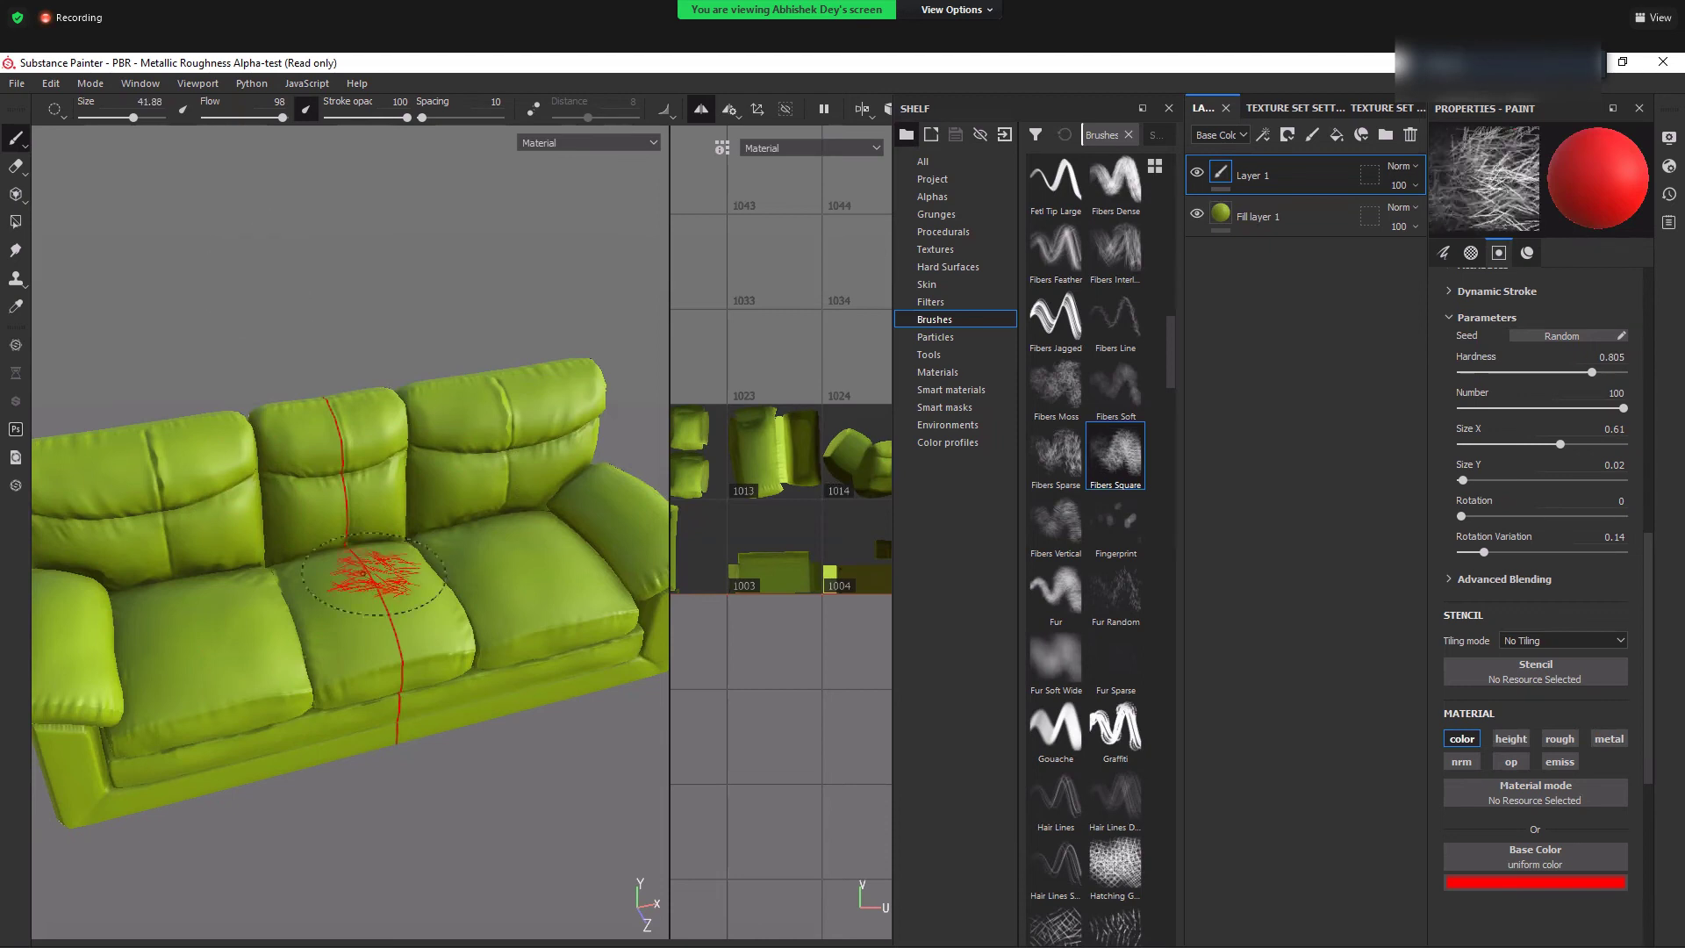
pyautogui.moveTo(356, 492); pyautogui.dragTo(465, 474)
pyautogui.hotkey('ctrl', 'z')
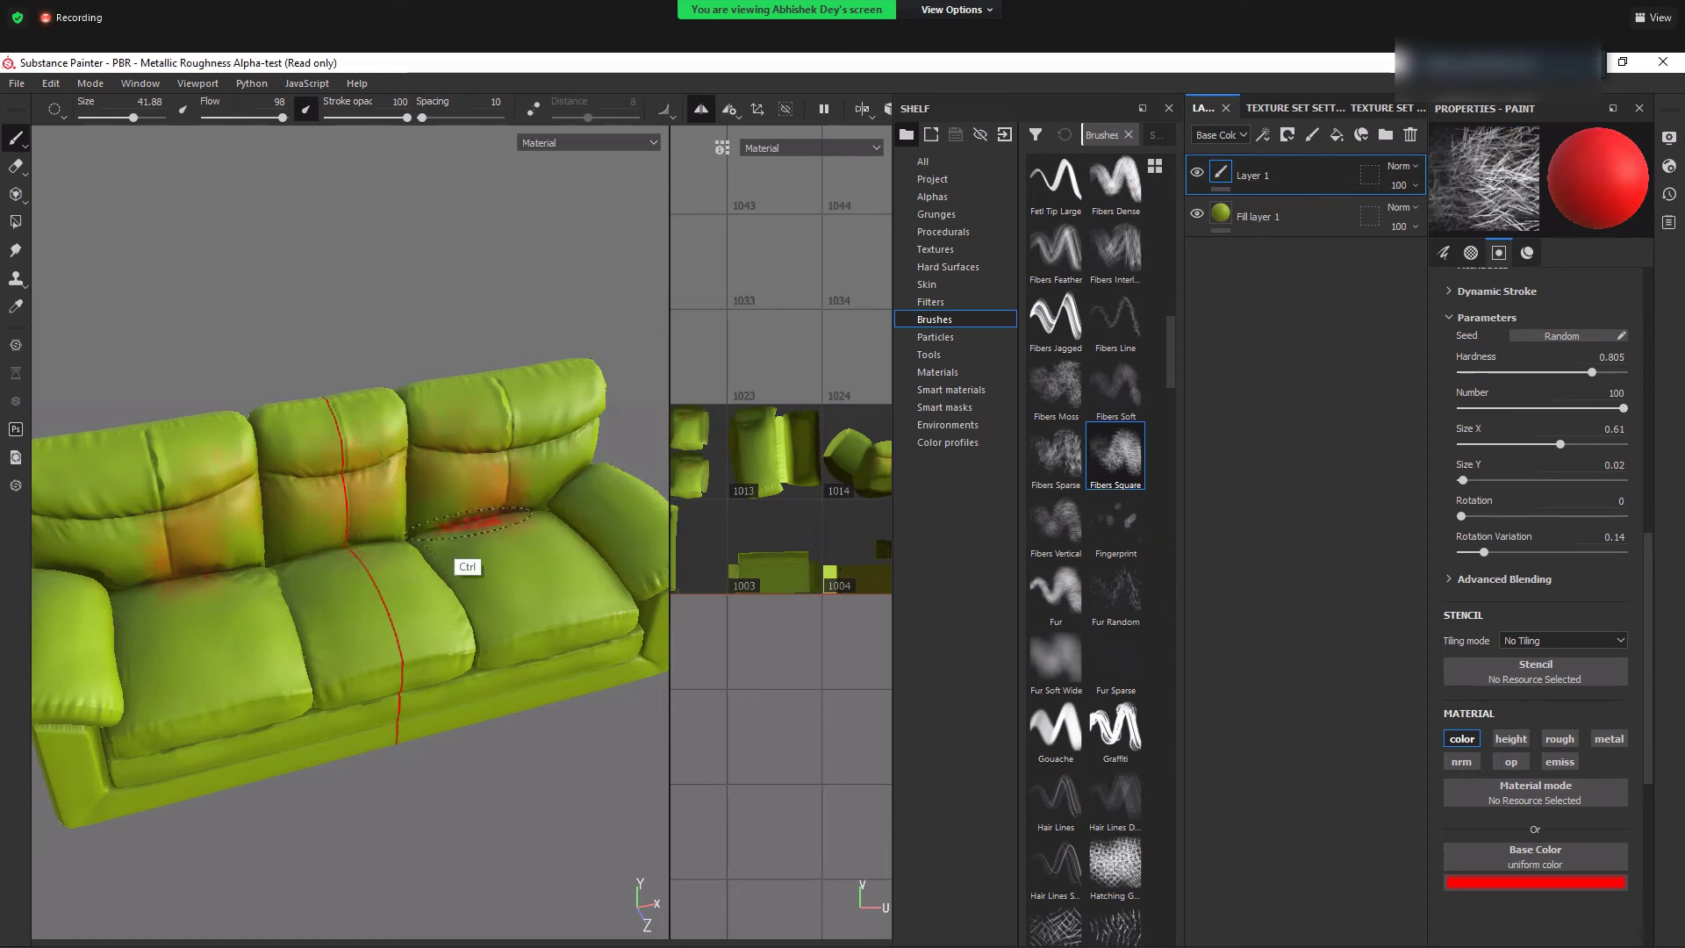
# - Set the brush size to 21.81 and the flow to 70, and enable pen pressure for the brush size
pyautogui.keyDown('ctrl'); pyautogui.moveTo(227, 191); pyautogui.dragTo(221, 191, button='right'); pyautogui.keyUp('ctrl')
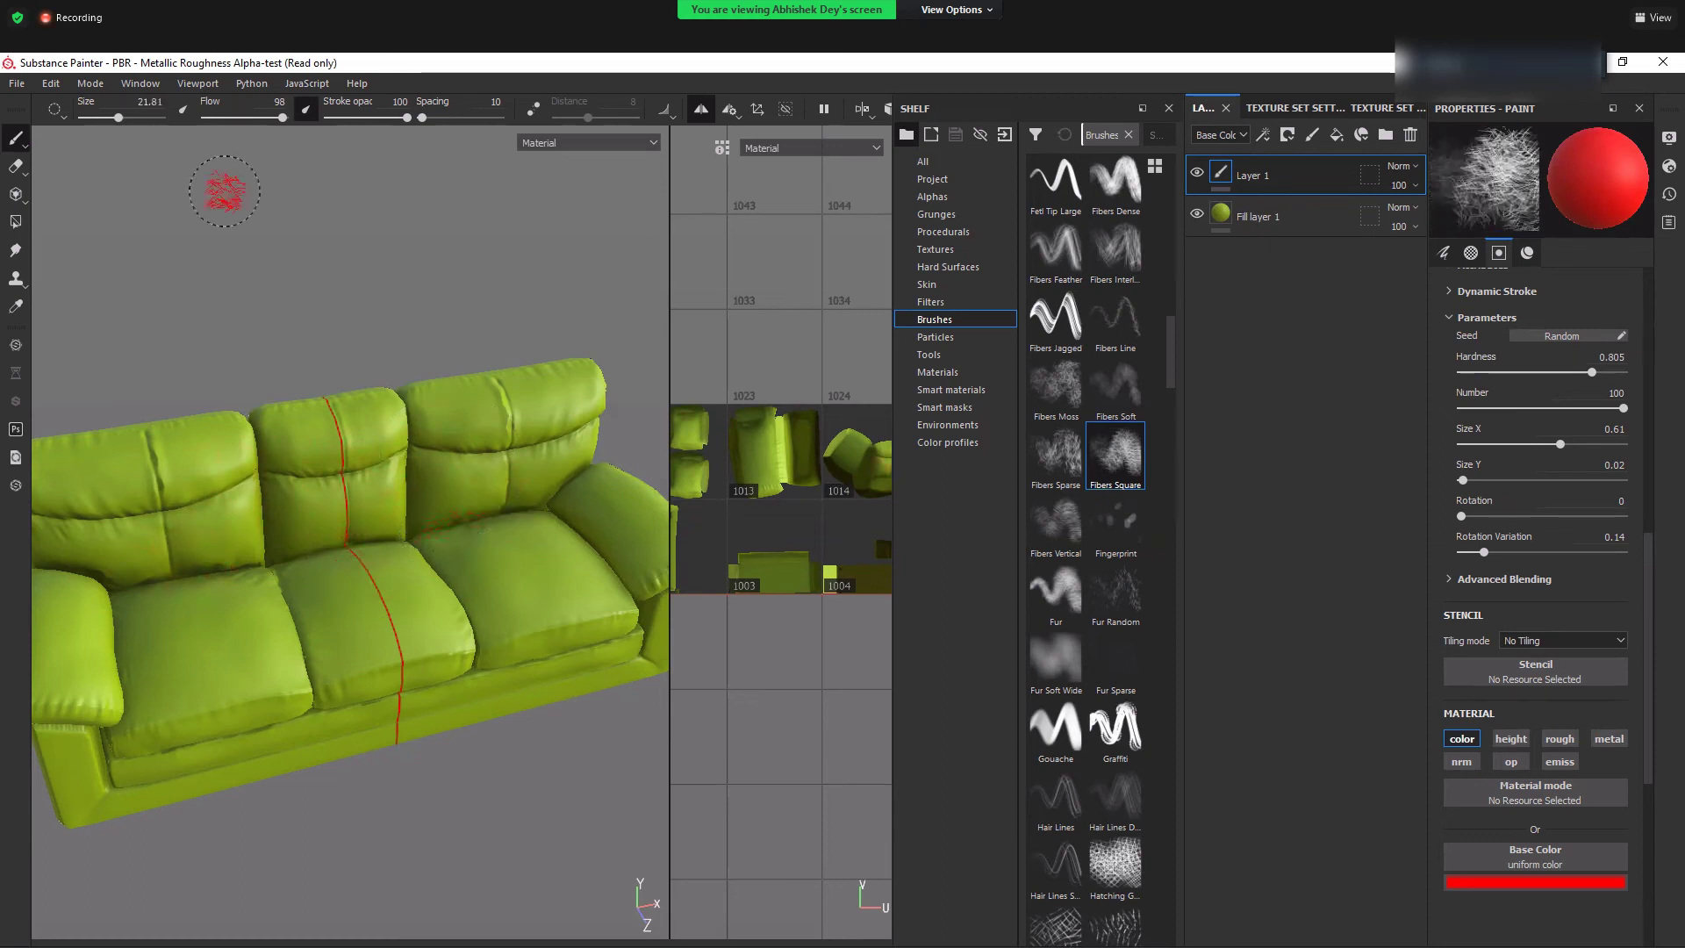
pyautogui.moveTo(283, 118)
pyautogui.mouseDown()
pyautogui.moveTo(234, 121)
pyautogui.moveTo(273, 120)
pyautogui.mouseUp()
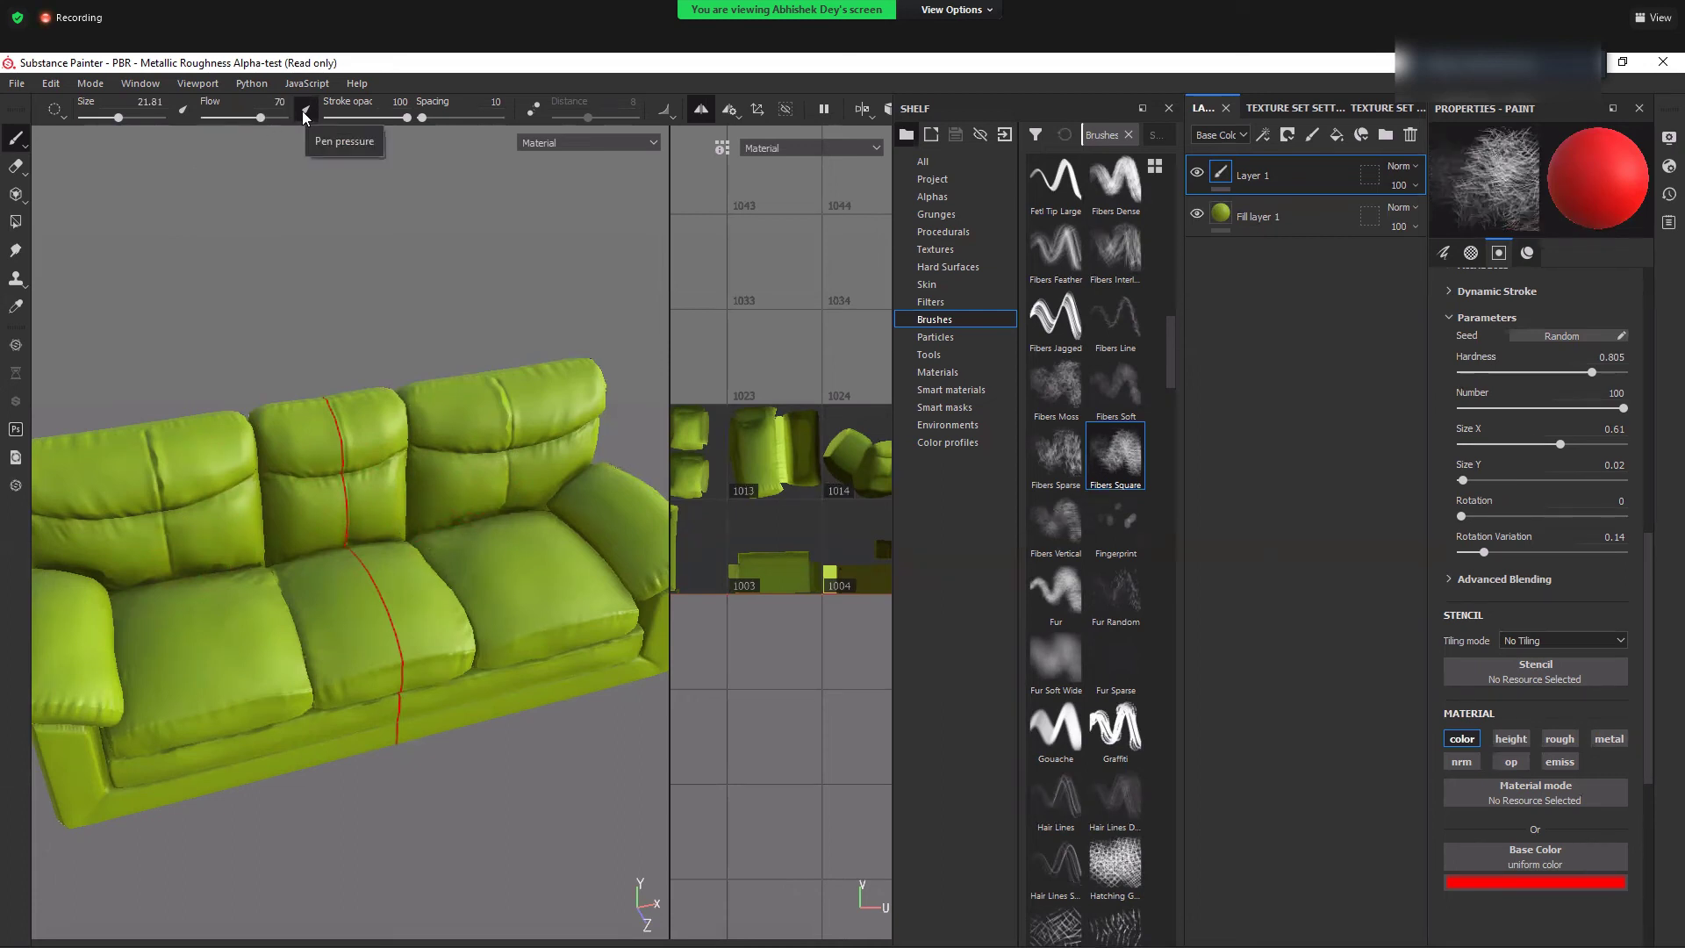
pyautogui.click(183, 109)
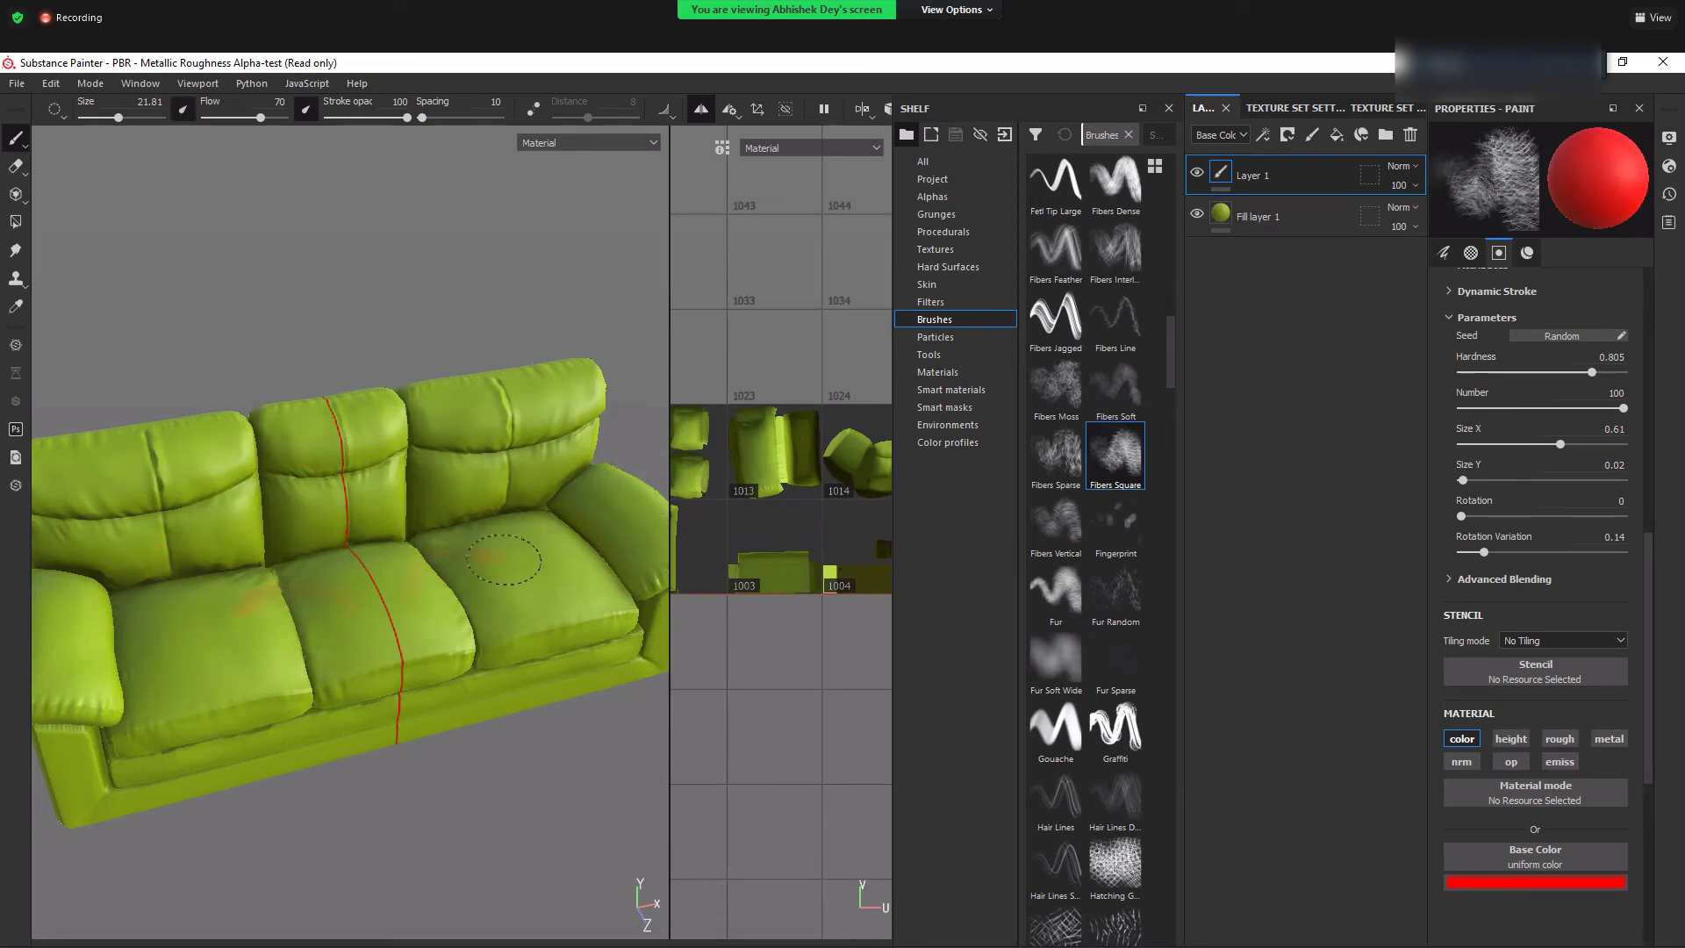
# - Test the Fibers Square brush with mirrored strokes on the seats and backrests, undo them, and set the spacing to 41
pyautogui.moveTo(505, 559)
pyautogui.mouseDown()
pyautogui.moveTo(437, 502)
pyautogui.moveTo(480, 539)
pyautogui.mouseUp()
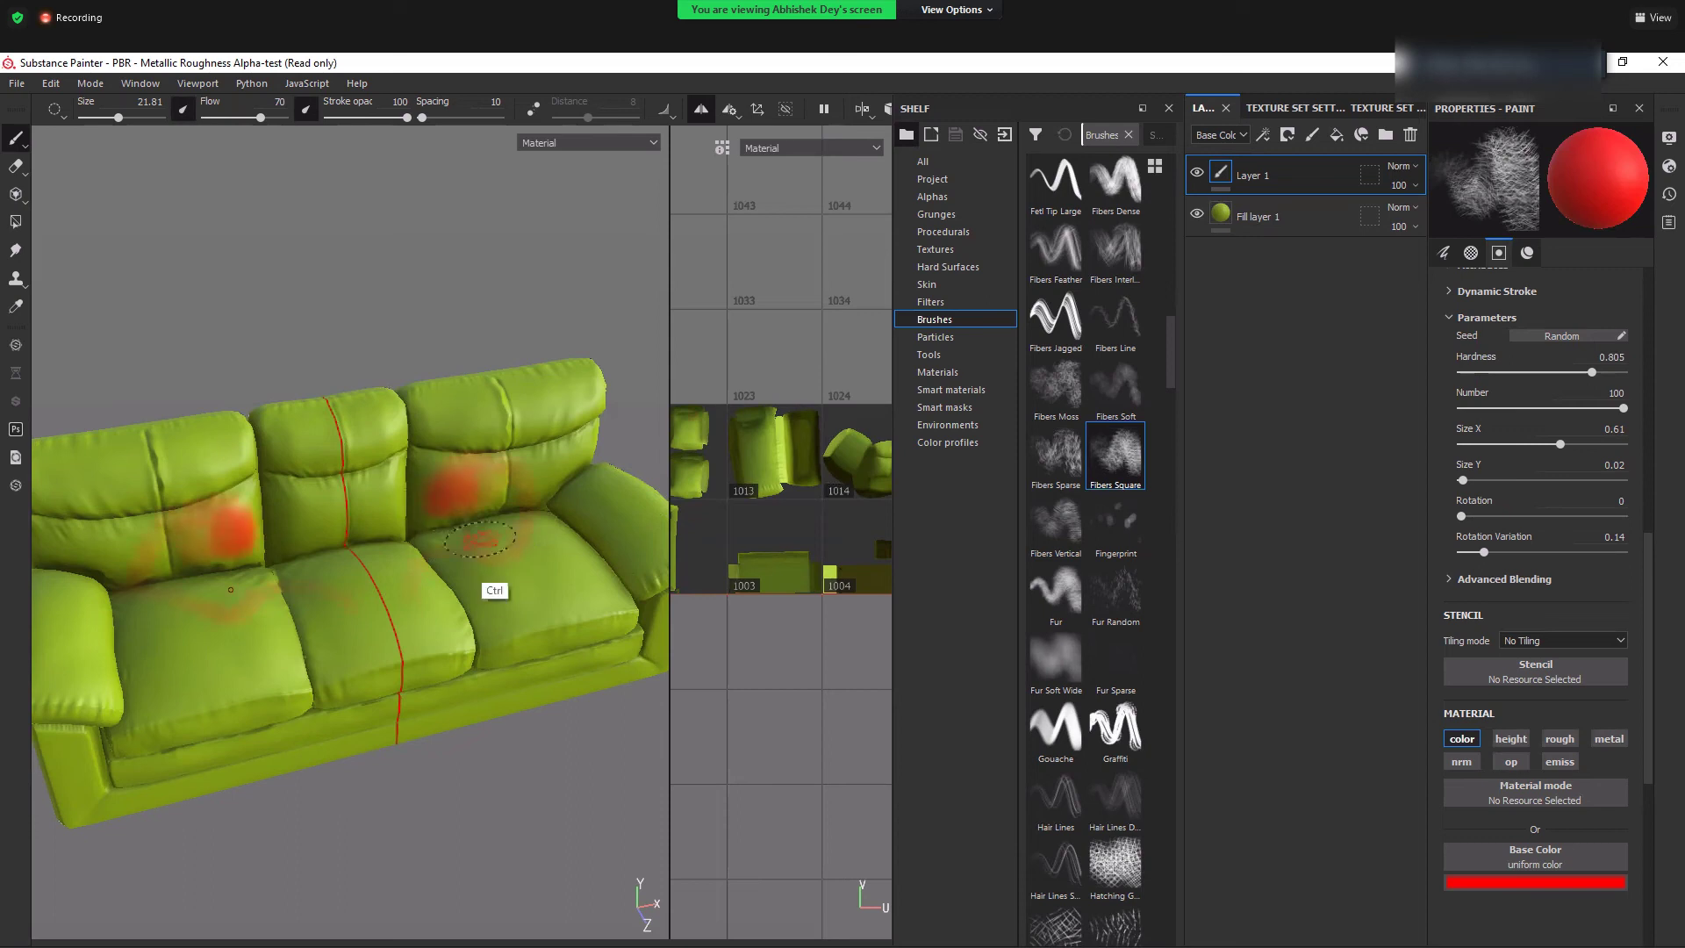
pyautogui.hotkey('ctrl', 'z')
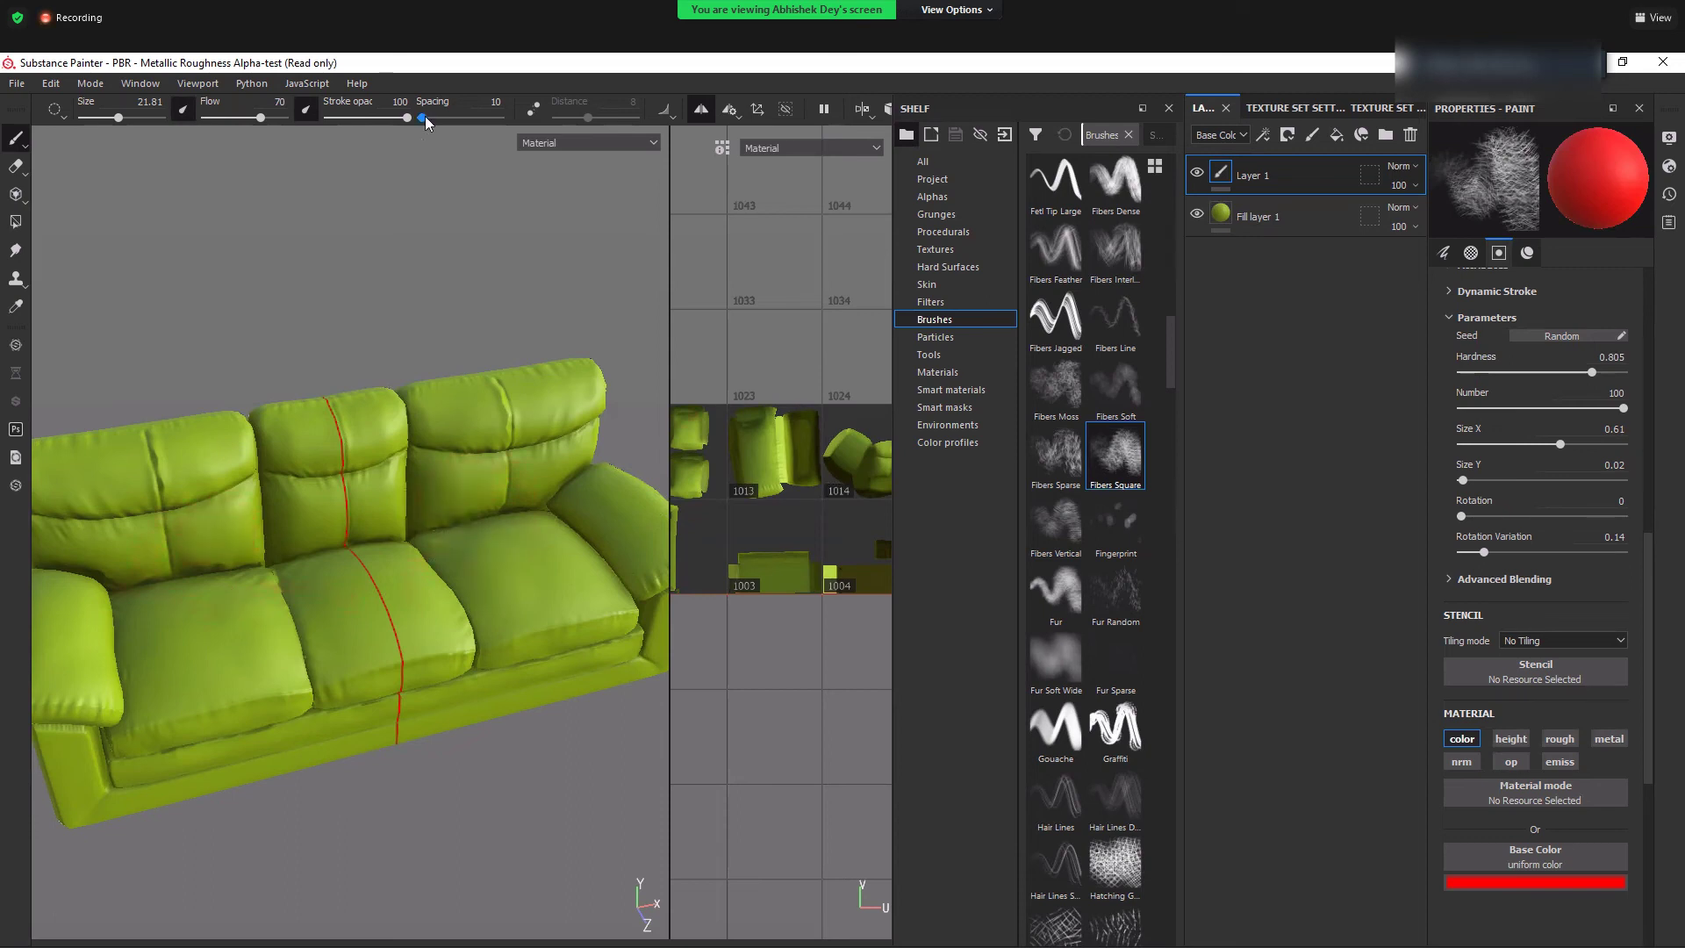
pyautogui.moveTo(449, 112); pyautogui.dragTo(428, 122)
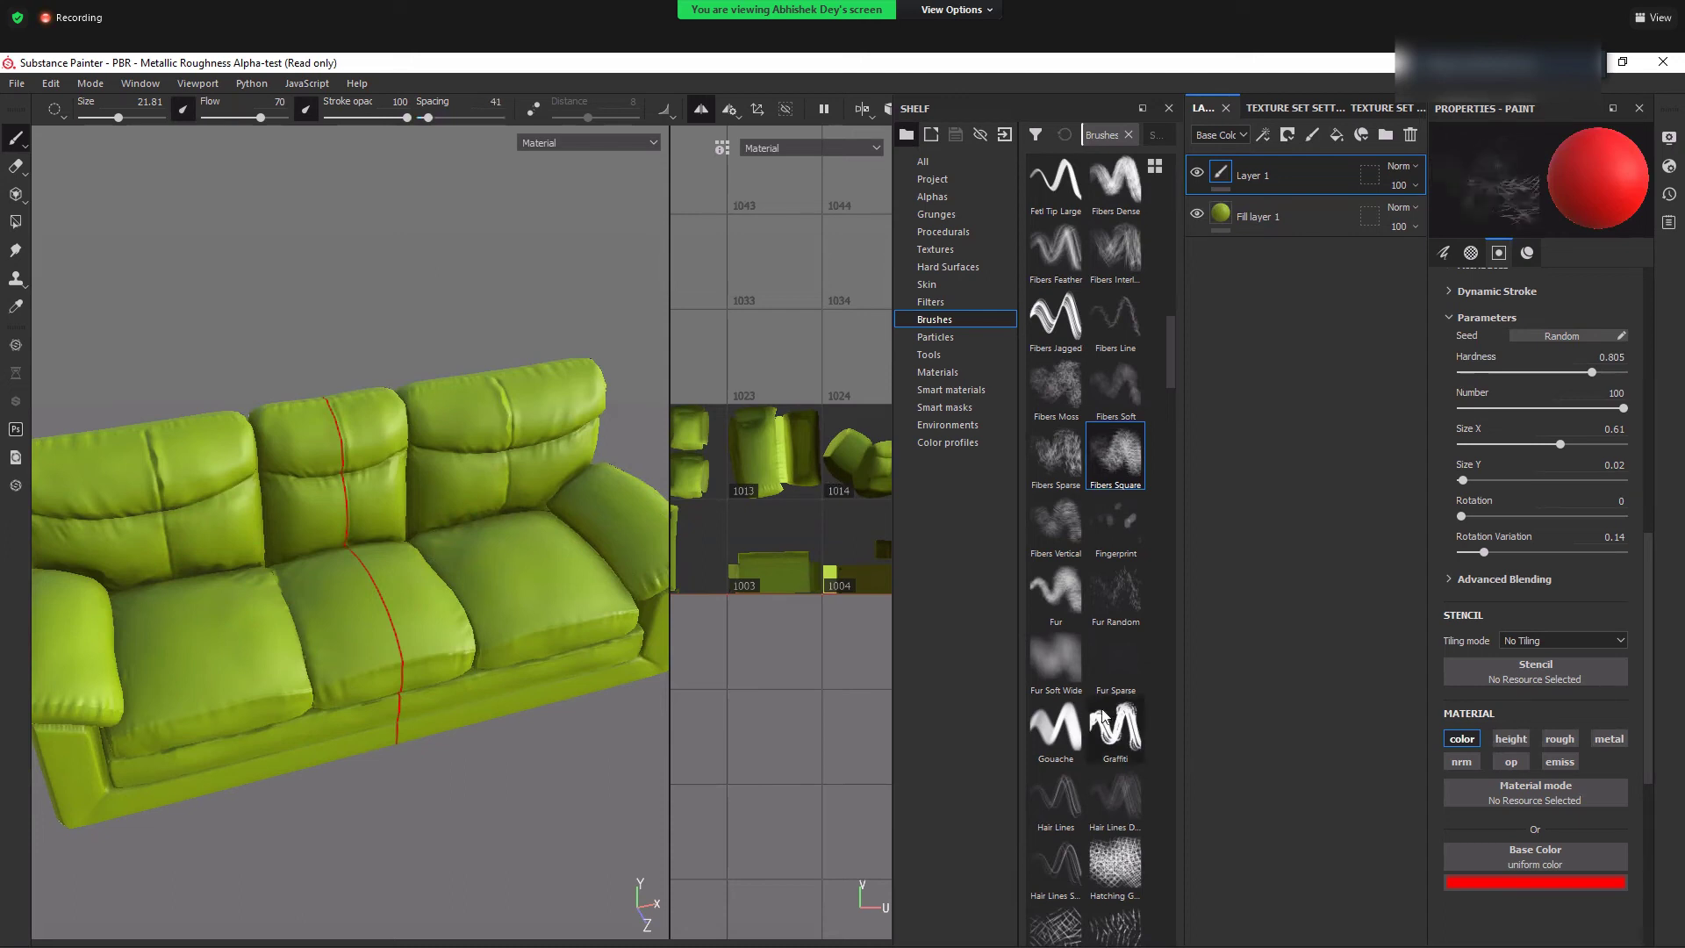
# - Choose the Fibers Jagged brush, test it with a mirrored red stroke over the seats, and undo the stroke
pyautogui.click(1057, 317)
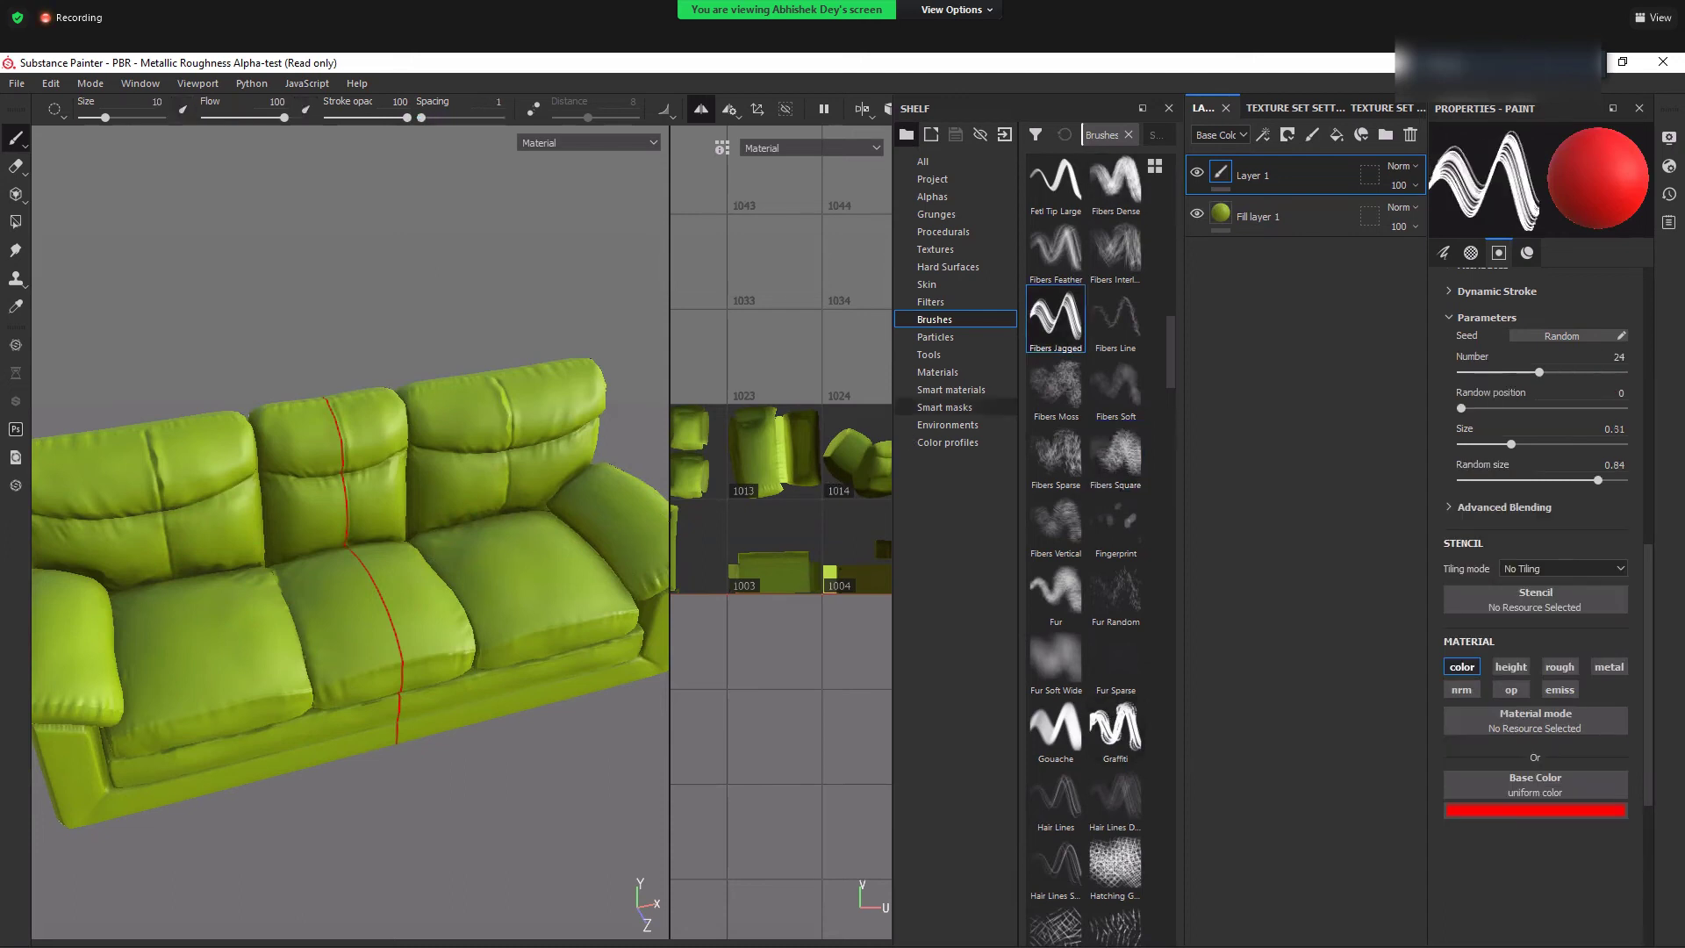
pyautogui.moveTo(255, 614); pyautogui.dragTo(513, 575)
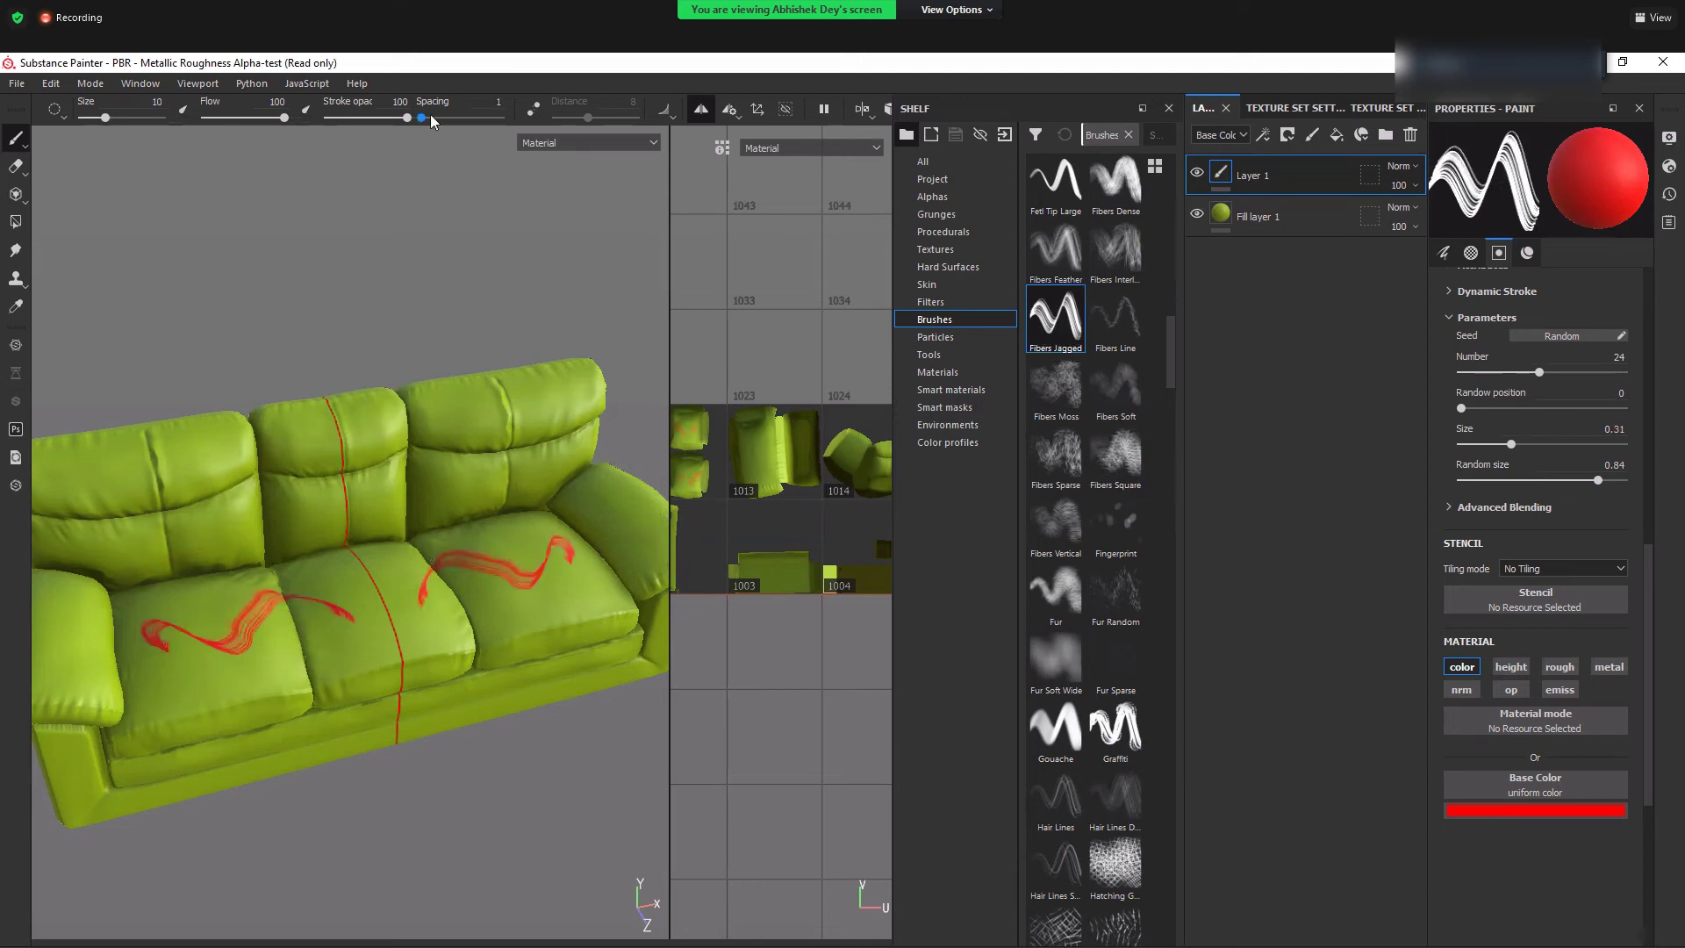
pyautogui.hotkey('ctrl', 'z')
# - Try a brush spacing of 191, and reduce the spacing to 69
pyautogui.moveTo(422, 119); pyautogui.dragTo(458, 117)
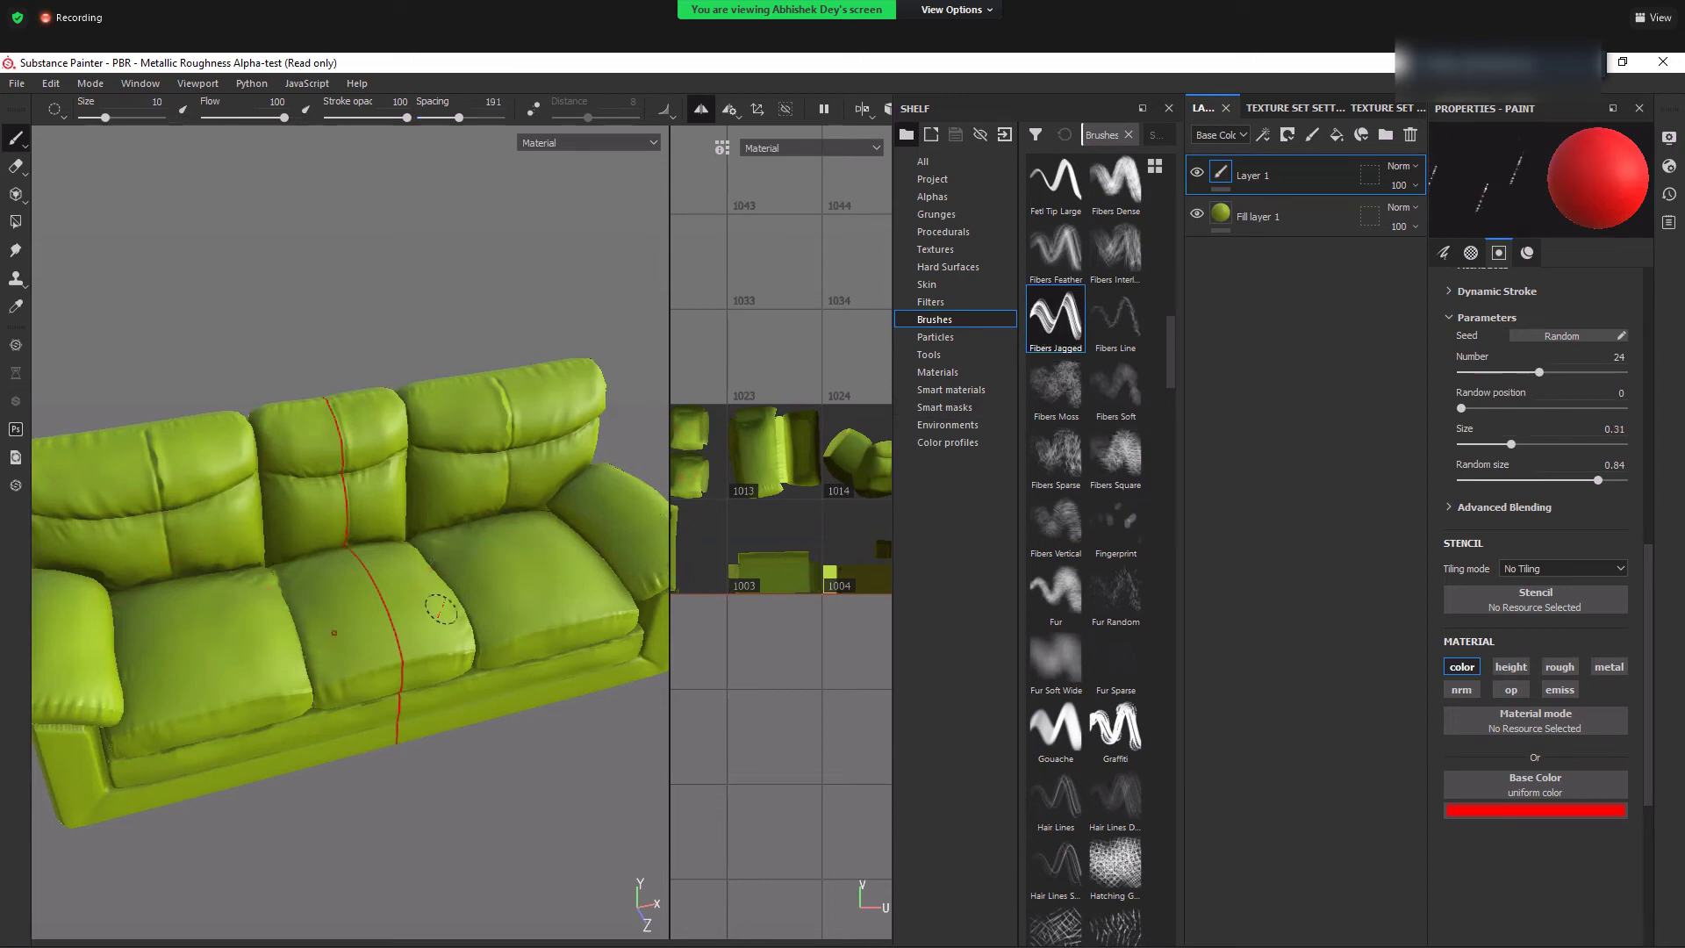
pyautogui.click(430, 117)
pyautogui.moveTo(430, 117); pyautogui.dragTo(427, 118)
pyautogui.moveTo(430, 119); pyautogui.dragTo(436, 119)
# - Turn on Lazy Mouse with a distance of 5, set the spacing to 1, and paint a mirrored test stroke on the sofa
pyautogui.click(533, 109)
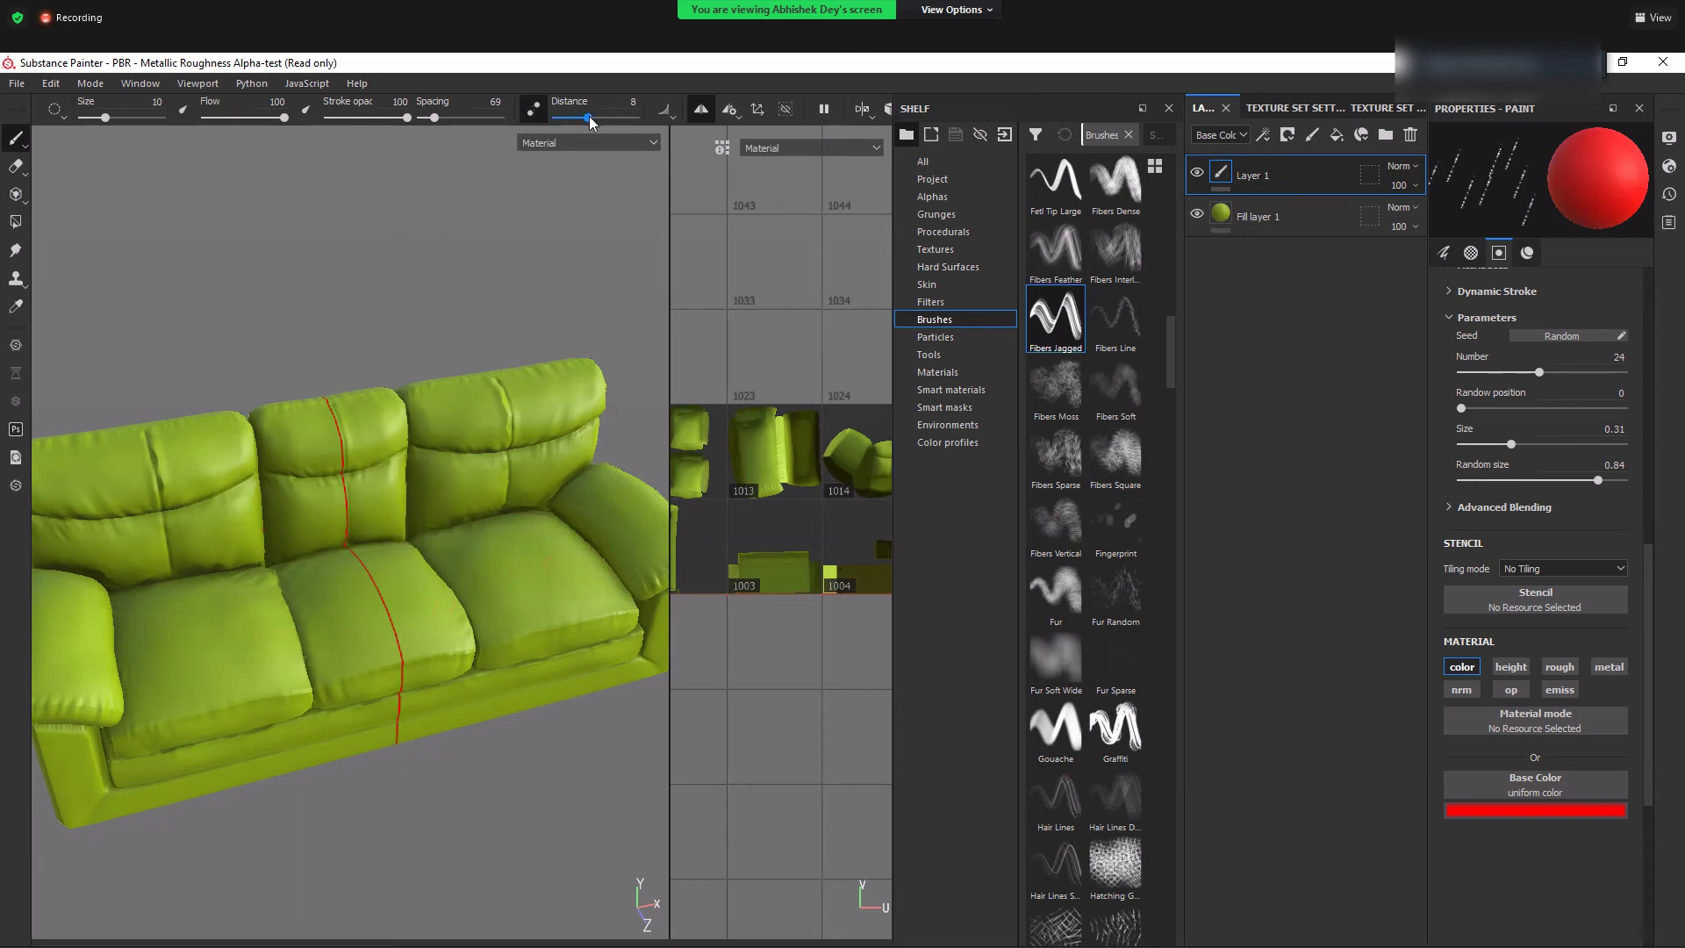
pyautogui.moveTo(587, 120); pyautogui.dragTo(577, 119)
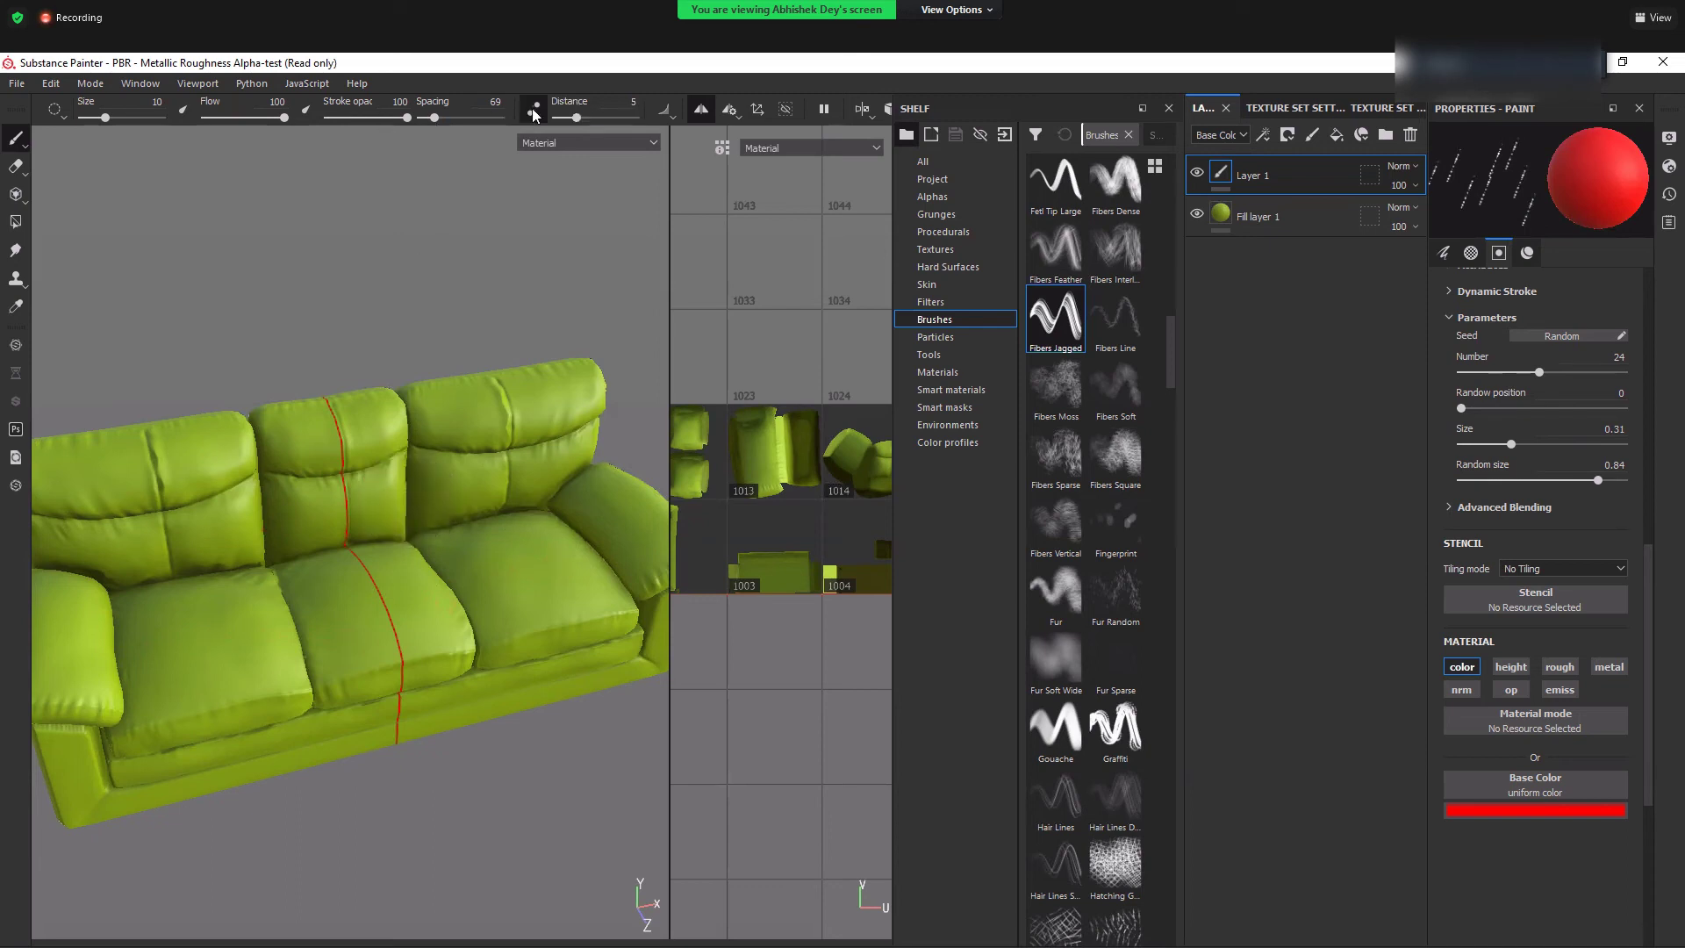
pyautogui.moveTo(435, 118); pyautogui.dragTo(421, 118)
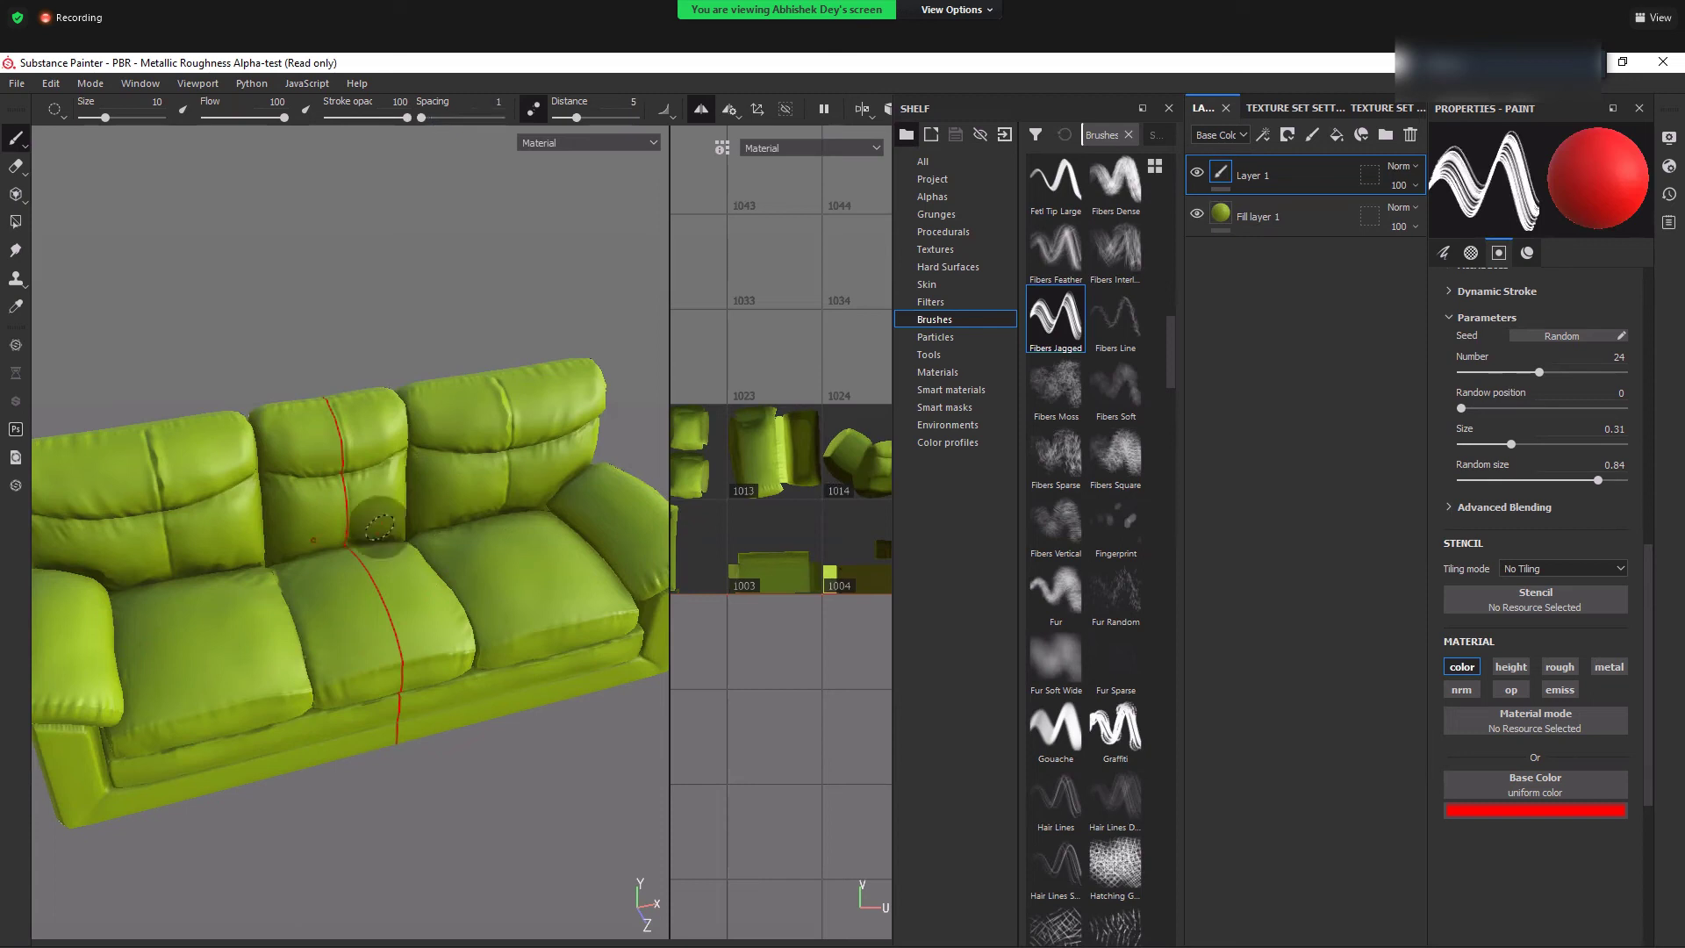
pyautogui.moveTo(326, 609)
pyautogui.mouseDown()
pyautogui.moveTo(462, 583)
pyautogui.moveTo(459, 471)
pyautogui.moveTo(441, 494)
pyautogui.moveTo(588, 615)
pyautogui.moveTo(604, 496)
pyautogui.mouseUp()
# - Raise the Lazy Mouse distance to 10.68, test it with mirrored strokes over the backrests, and undo all test strokes
pyautogui.moveTo(577, 119); pyautogui.dragTo(599, 117)
pyautogui.moveTo(347, 570)
pyautogui.mouseDown()
pyautogui.moveTo(526, 443)
pyautogui.moveTo(393, 457)
pyautogui.moveTo(361, 390)
pyautogui.mouseUp()
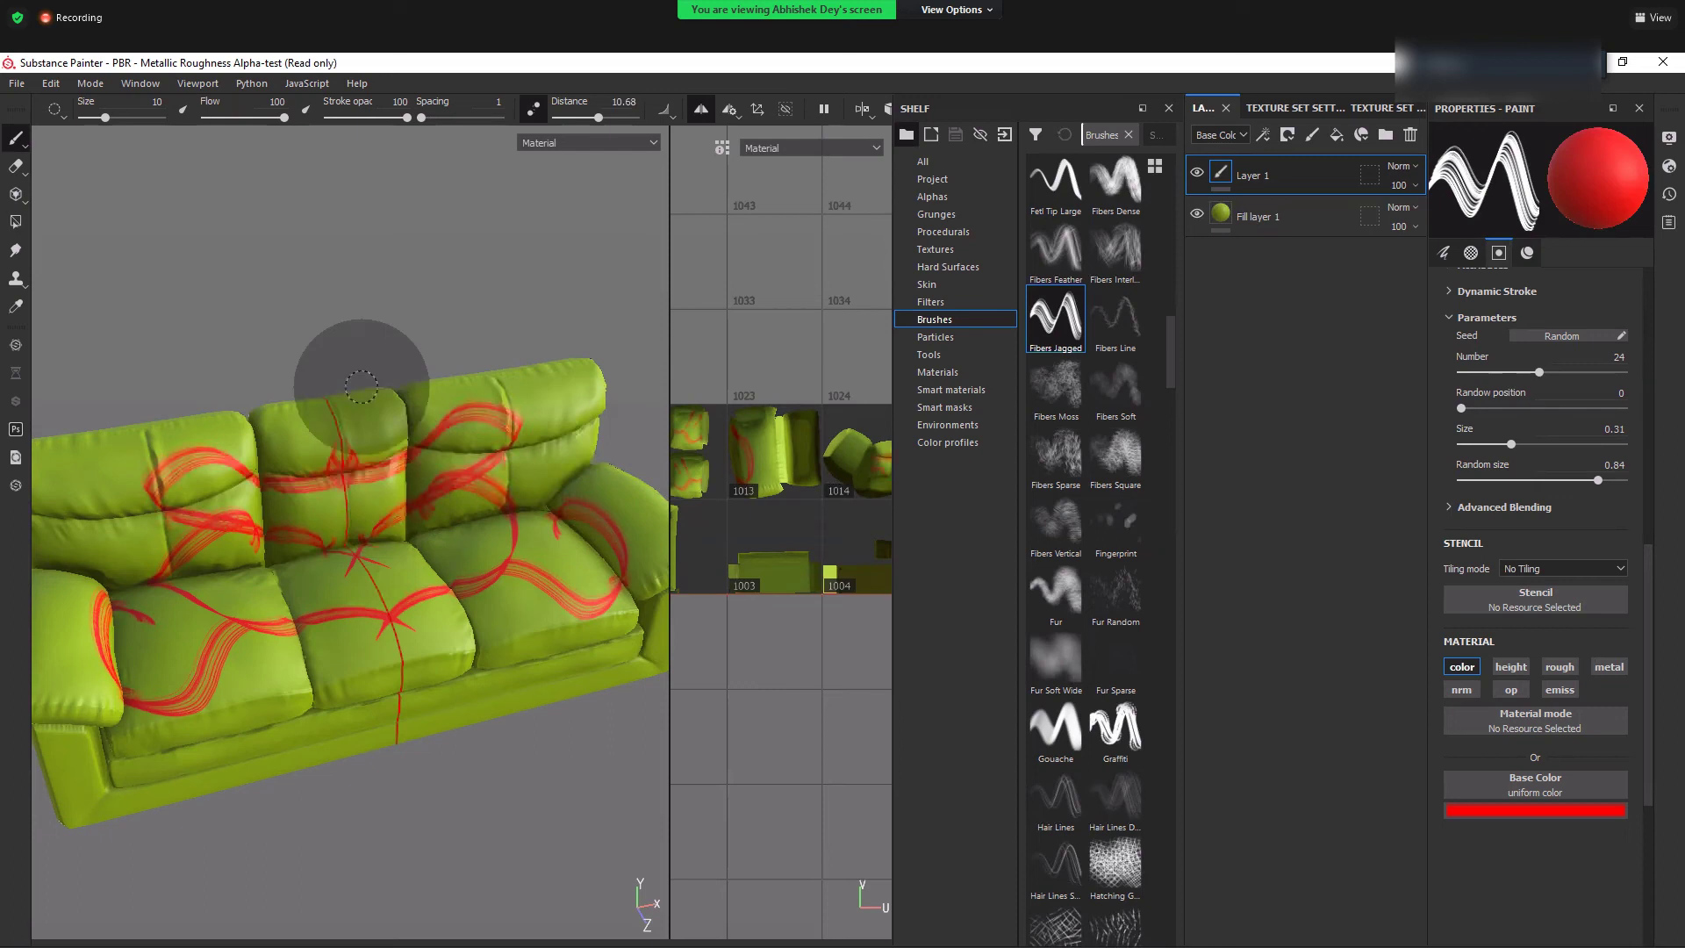
pyautogui.hotkey('ctrl', 'z')
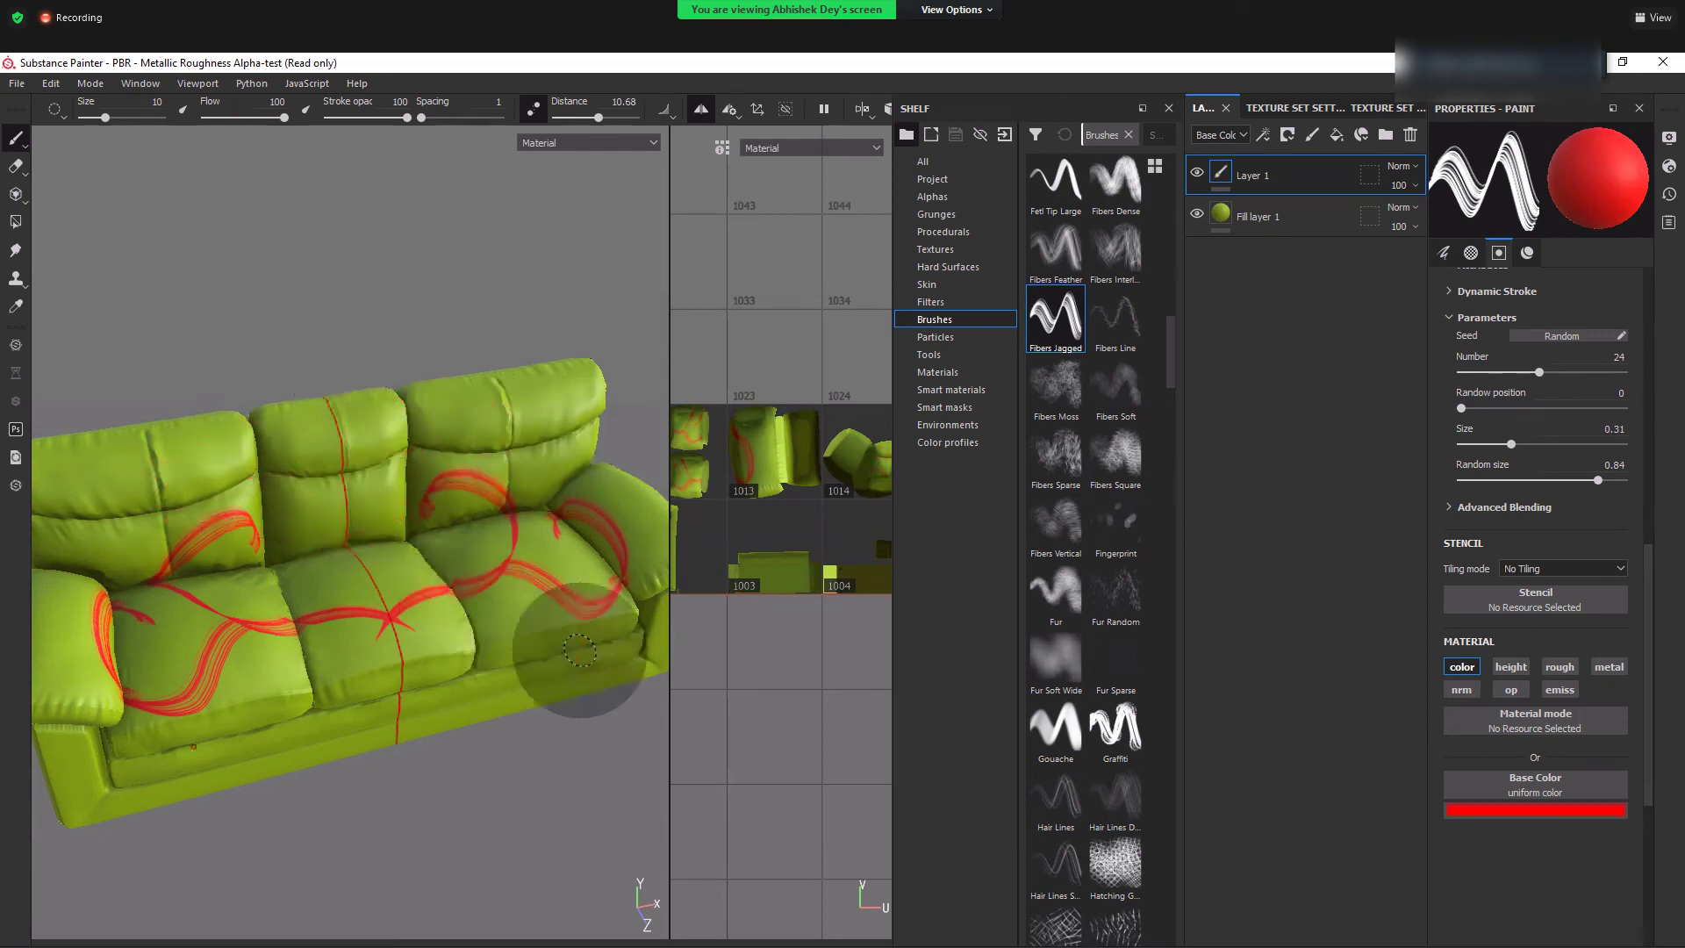
pyautogui.hotkey('ctrl', 'z')
pyautogui.hotkey('ctrl', 'z')
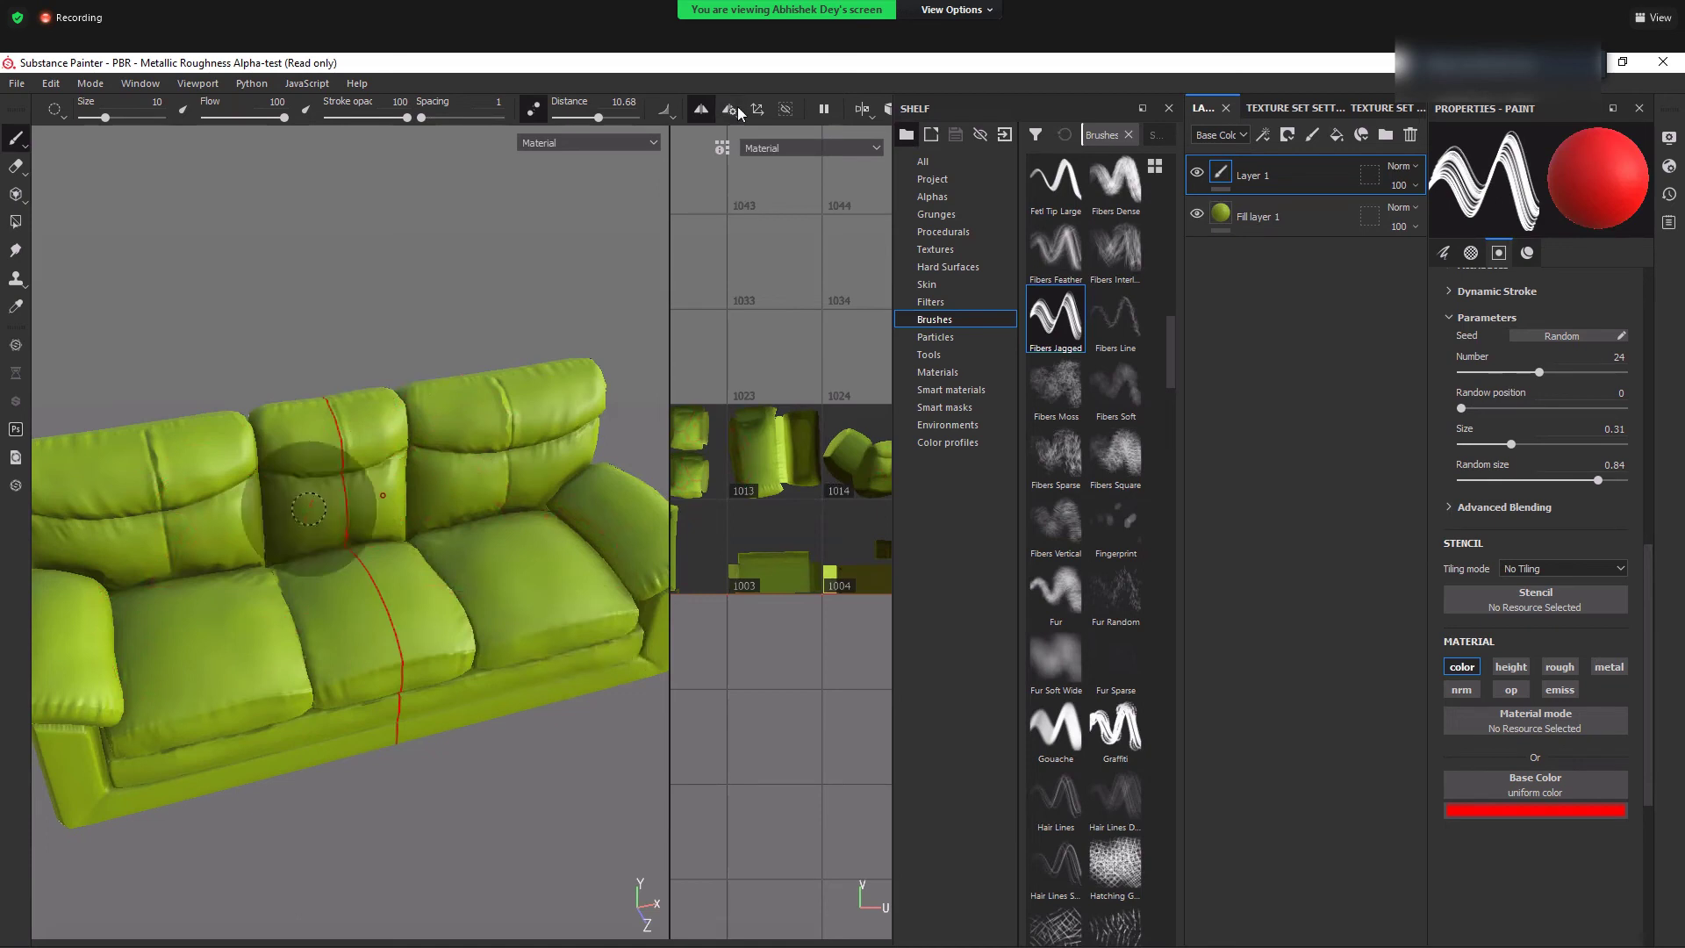
# - Offset the Mirror X symmetry plane to 0.01 in the symmetry settings
pyautogui.keyDown('alt'); pyautogui.moveTo(512, 592); pyautogui.dragTo(481, 557); pyautogui.keyUp('alt')
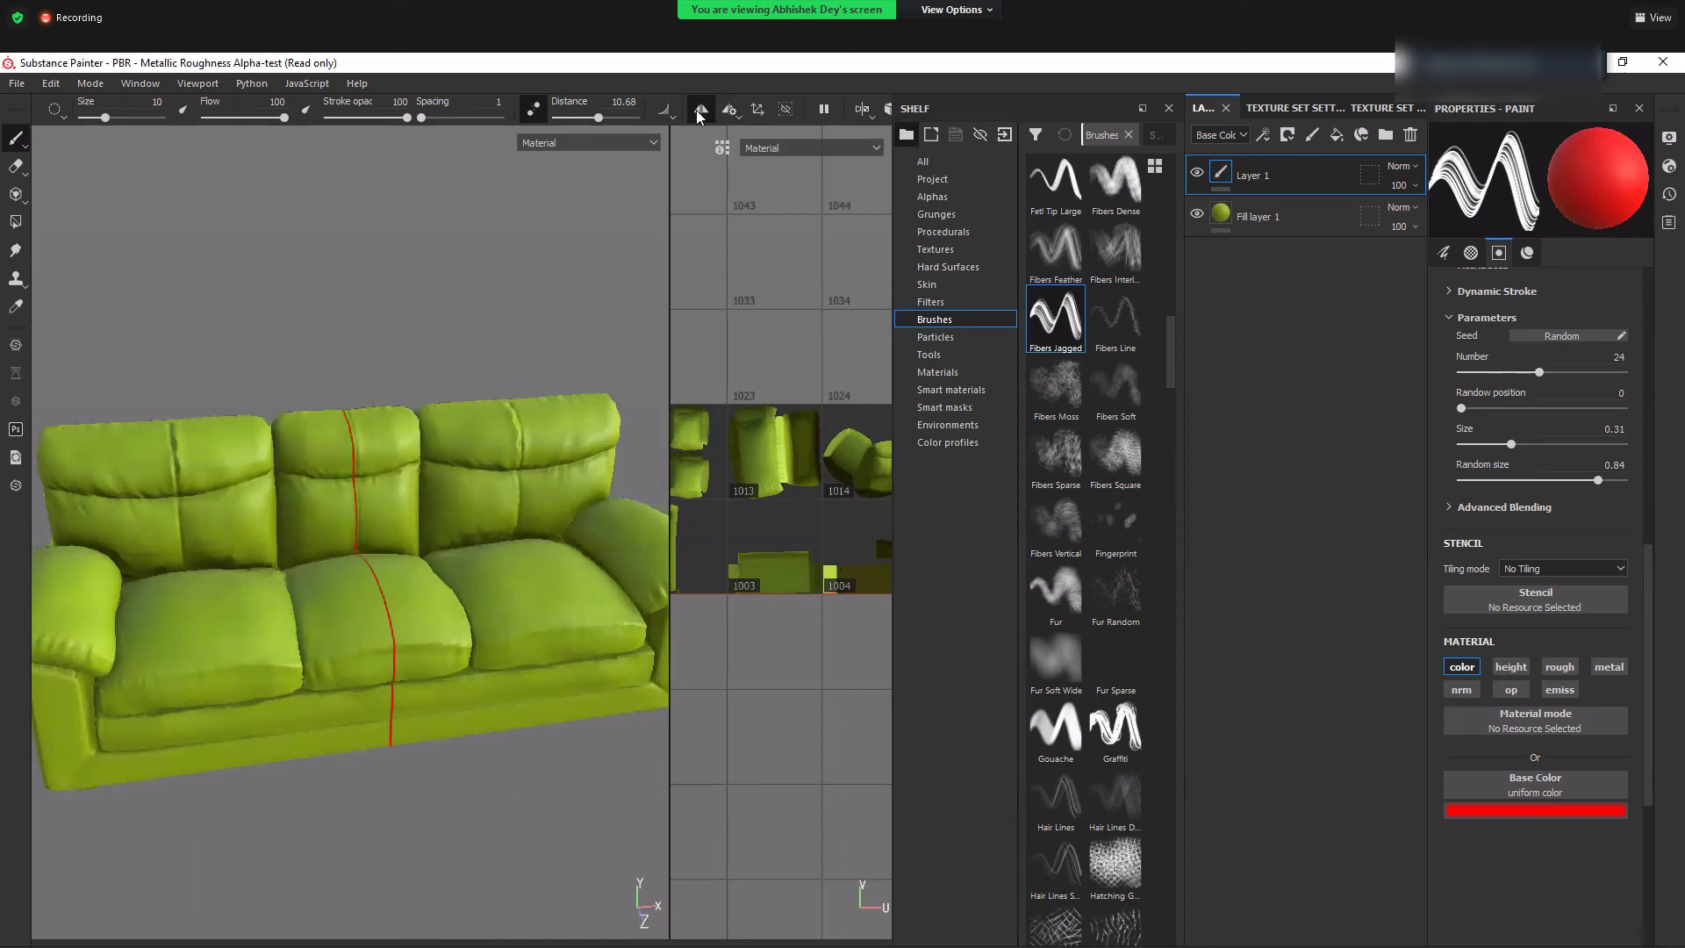
pyautogui.click(731, 111)
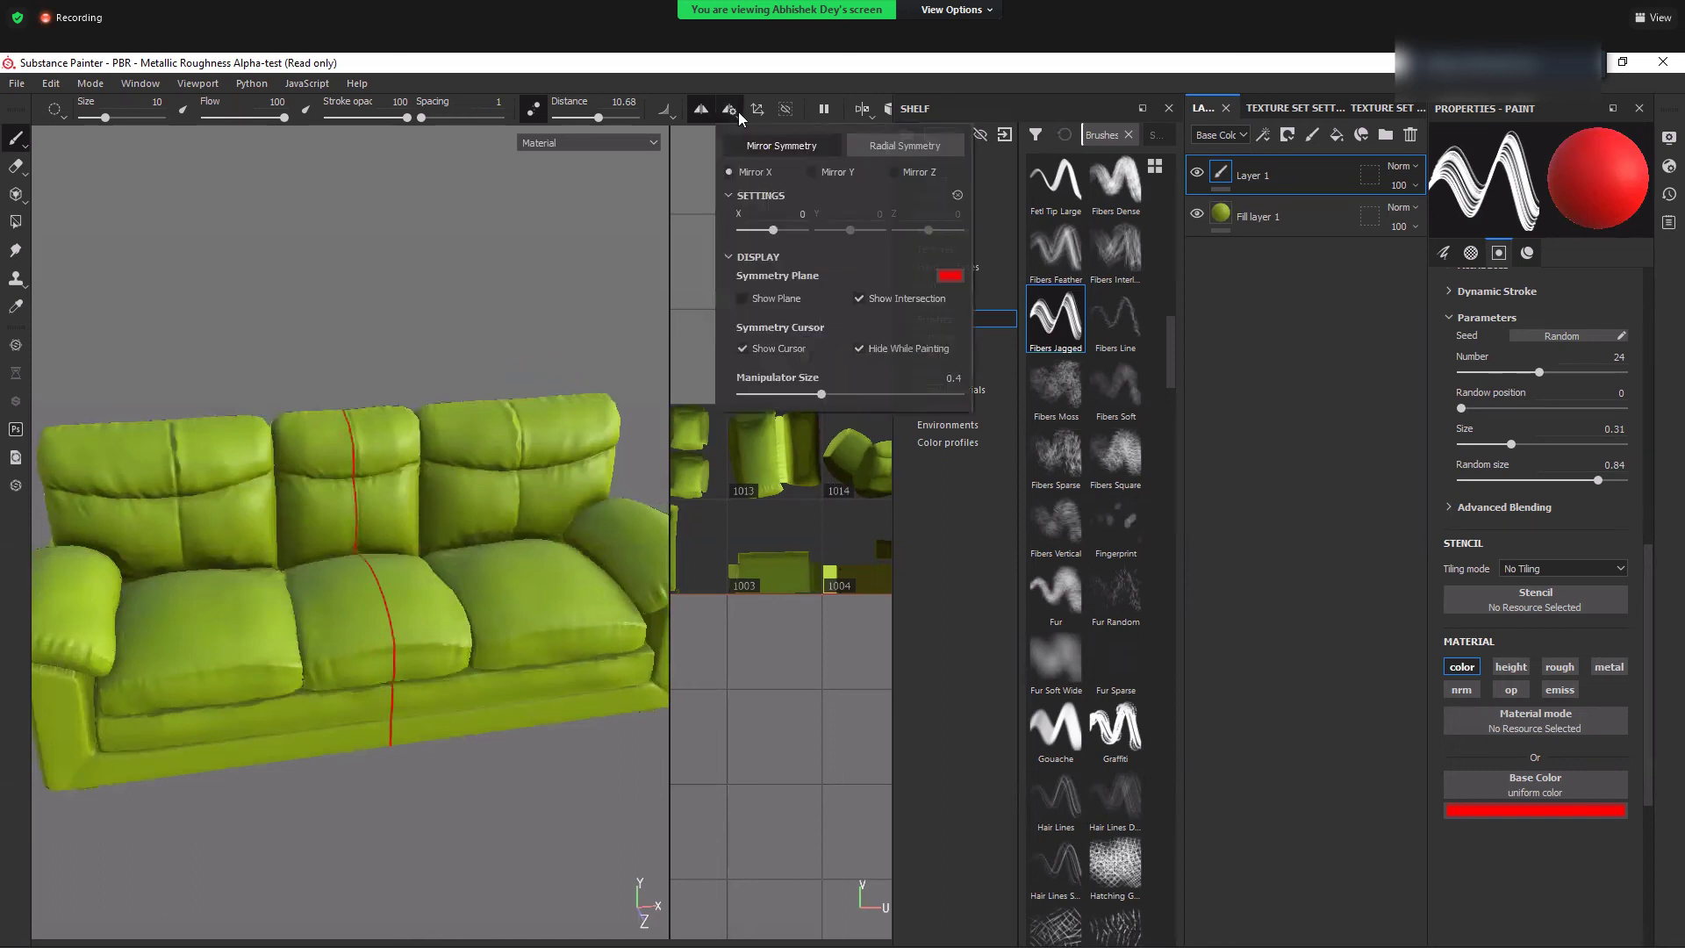
pyautogui.moveTo(773, 231); pyautogui.dragTo(773, 230)
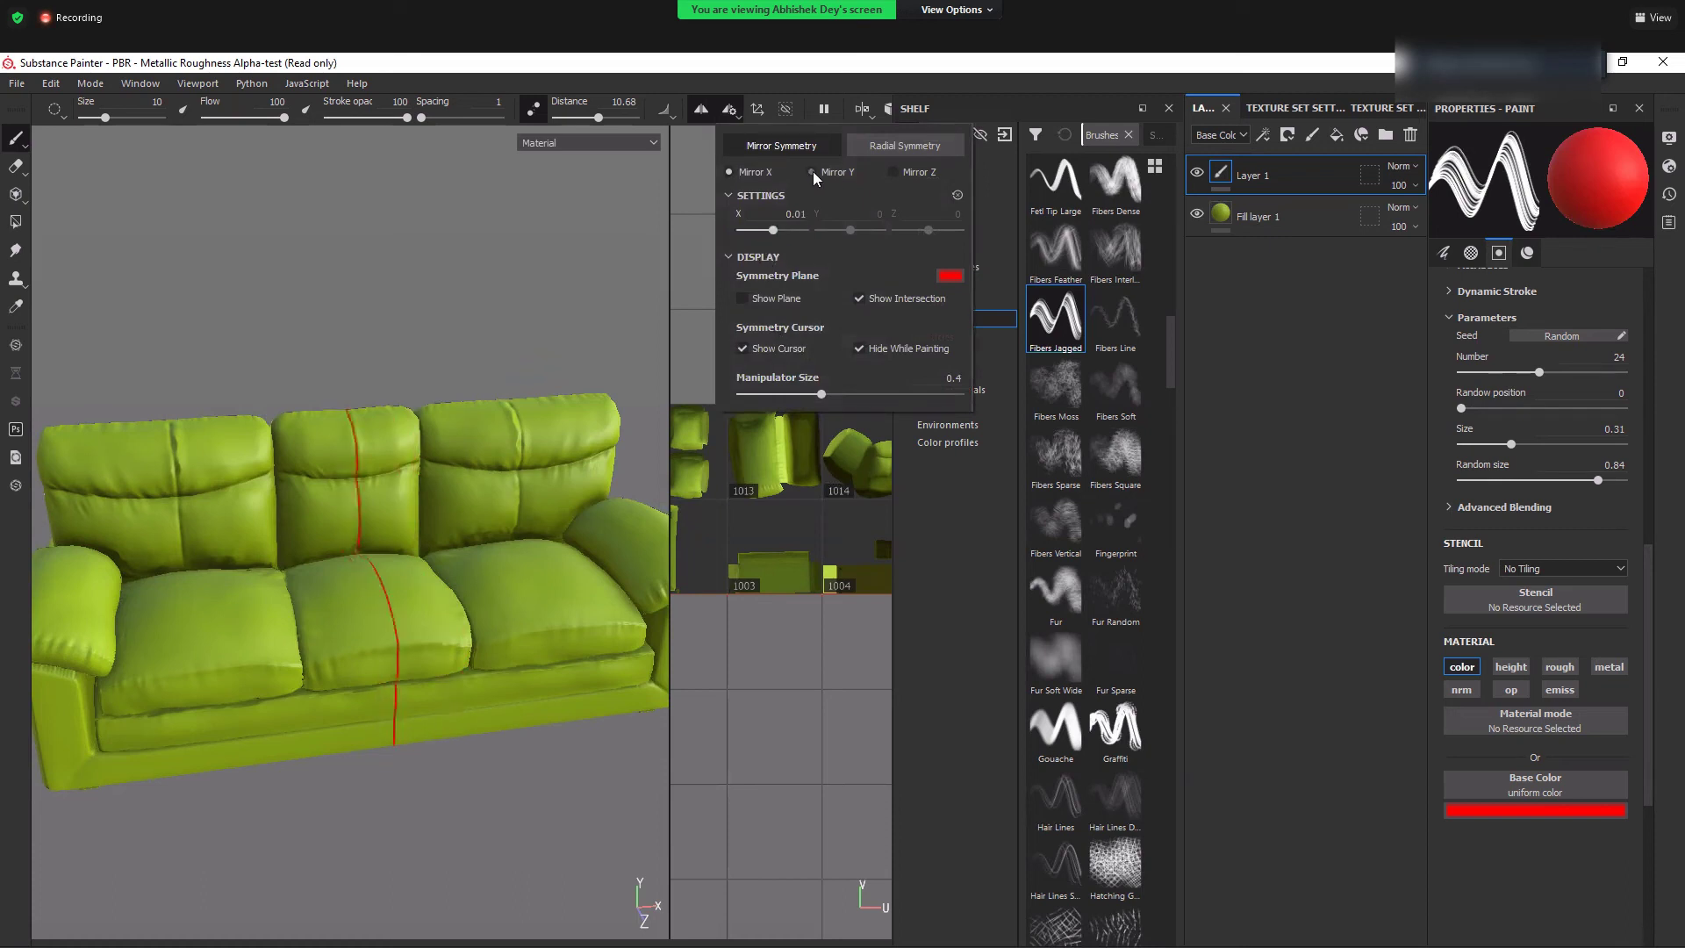
# - Switch to radial symmetry about Z, test it with a stroke around the middle seat, and undo the stroke
pyautogui.click(888, 150)
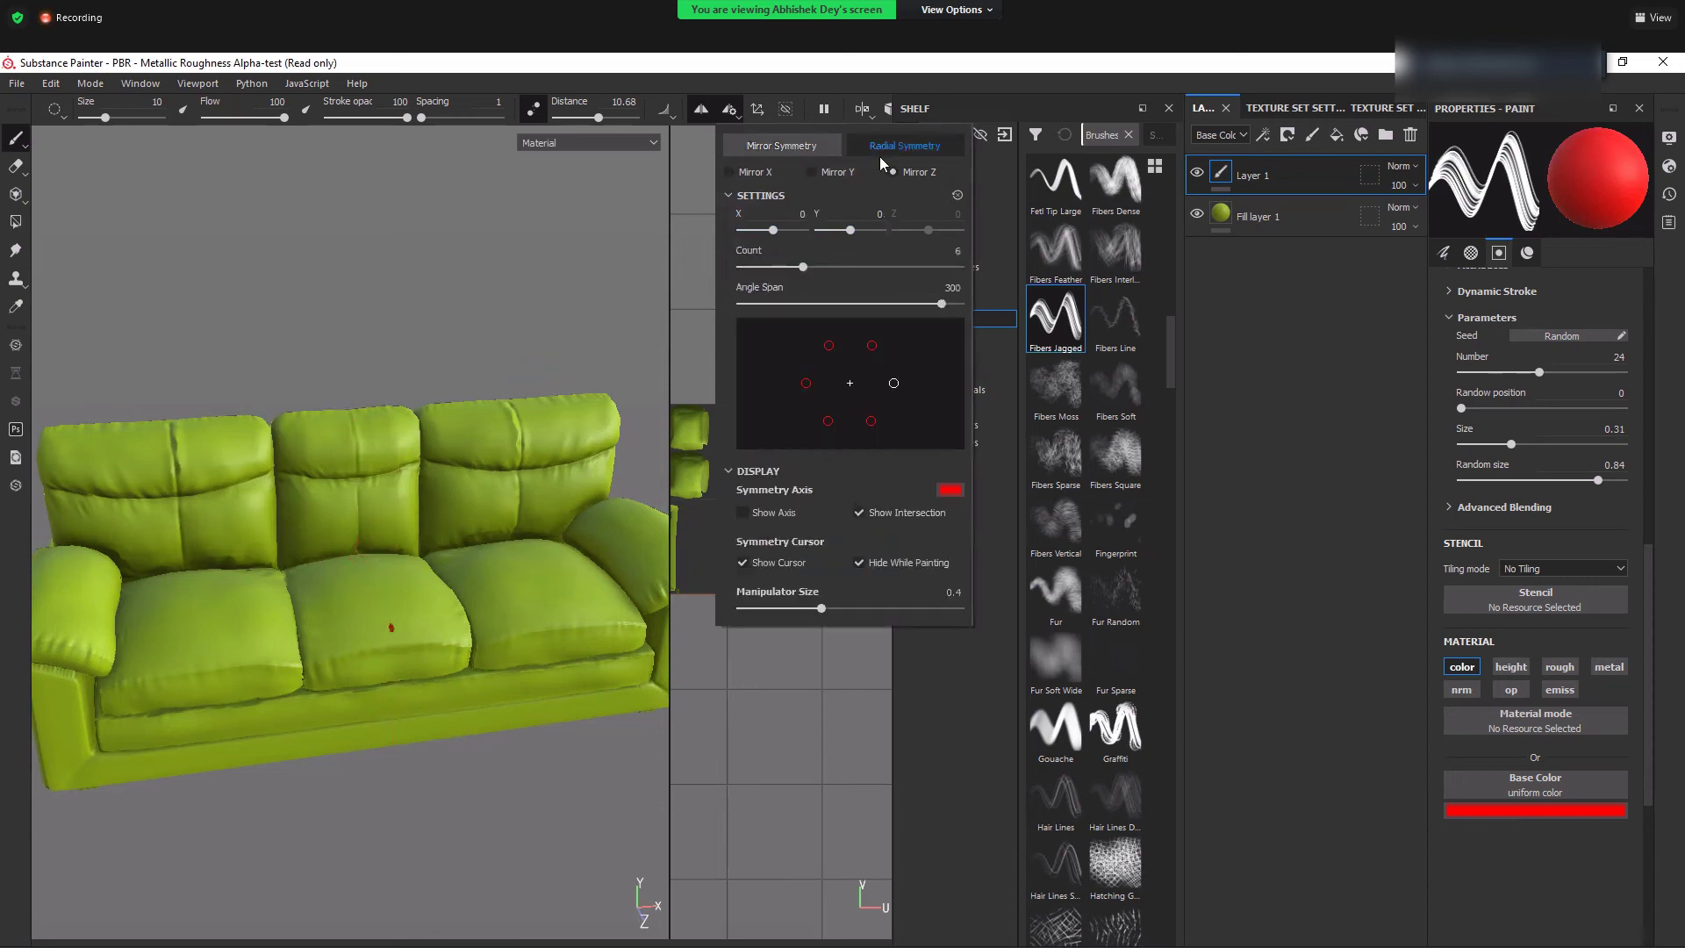
pyautogui.click(334, 584)
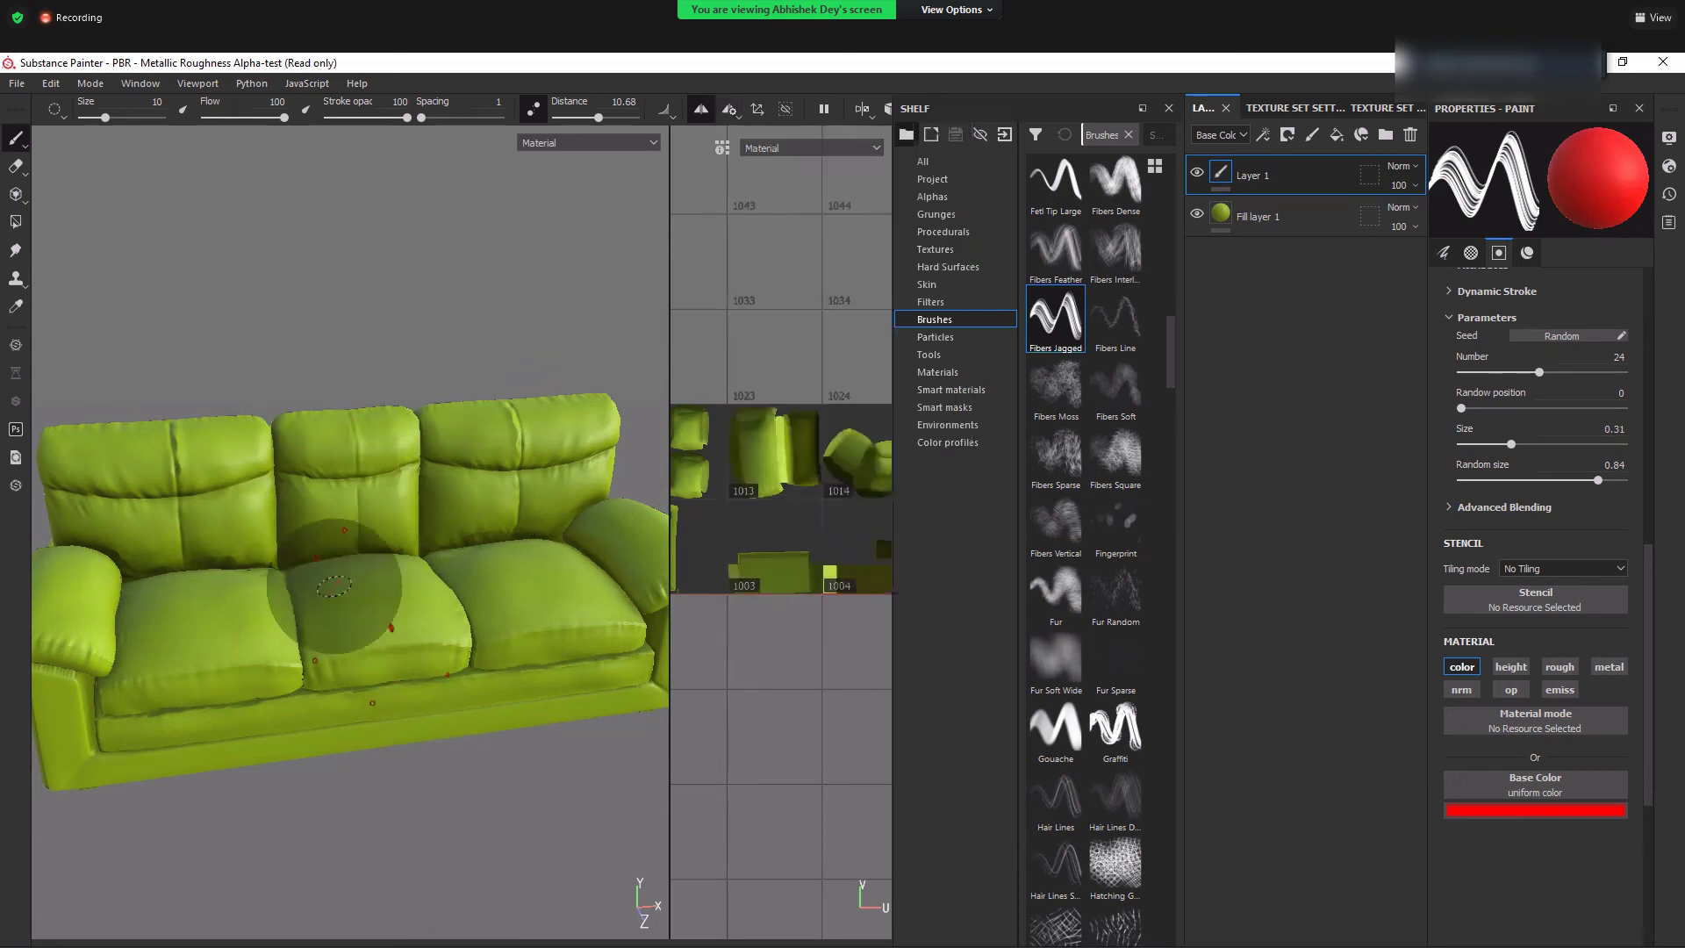
pyautogui.moveTo(333, 584); pyautogui.dragTo(423, 542)
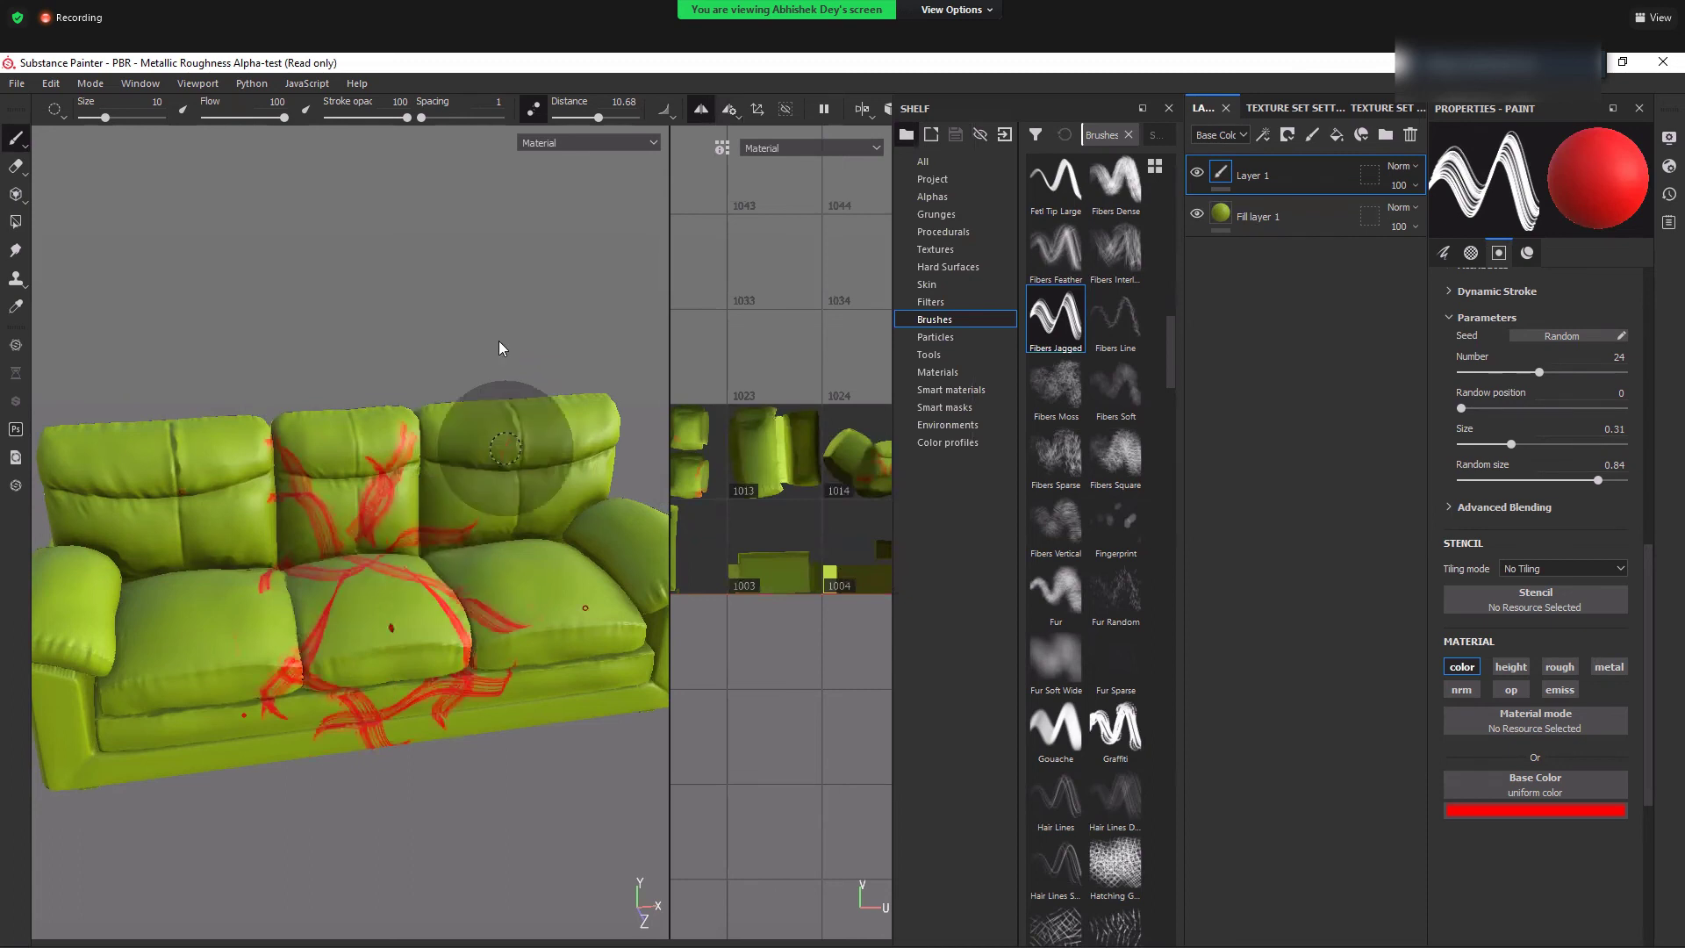
pyautogui.hotkey('ctrl', 'z')
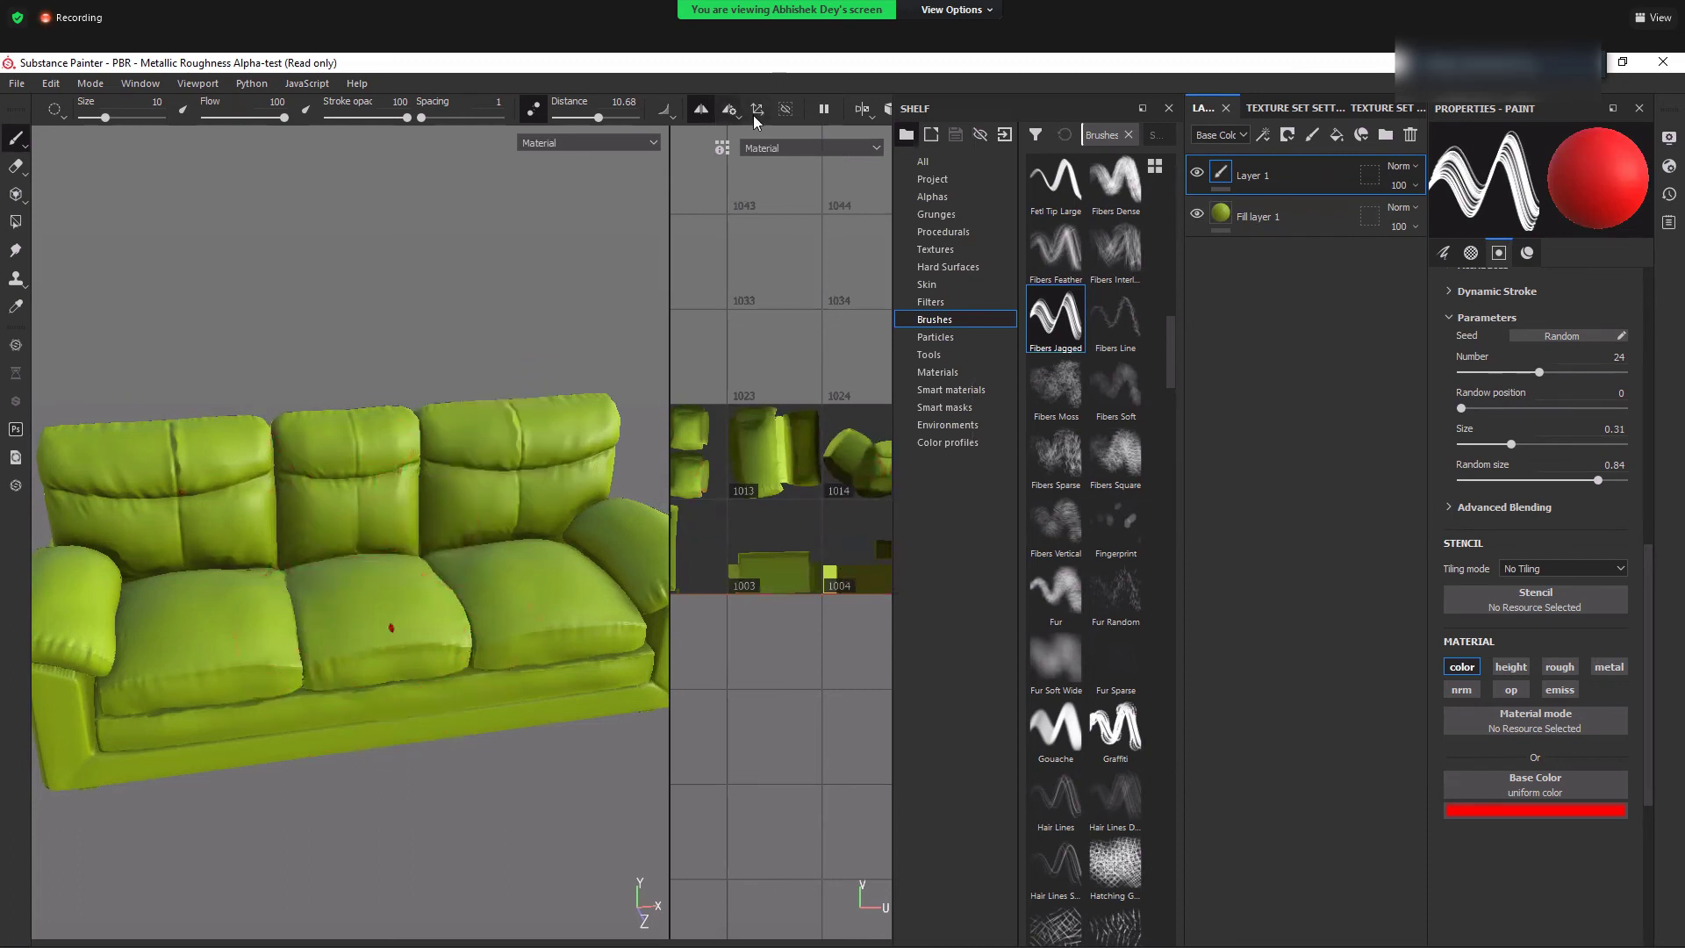
# - Set the radial symmetry count to 11, test it with a stroke on the middle of the sofa, and undo the stroke
pyautogui.click(731, 110)
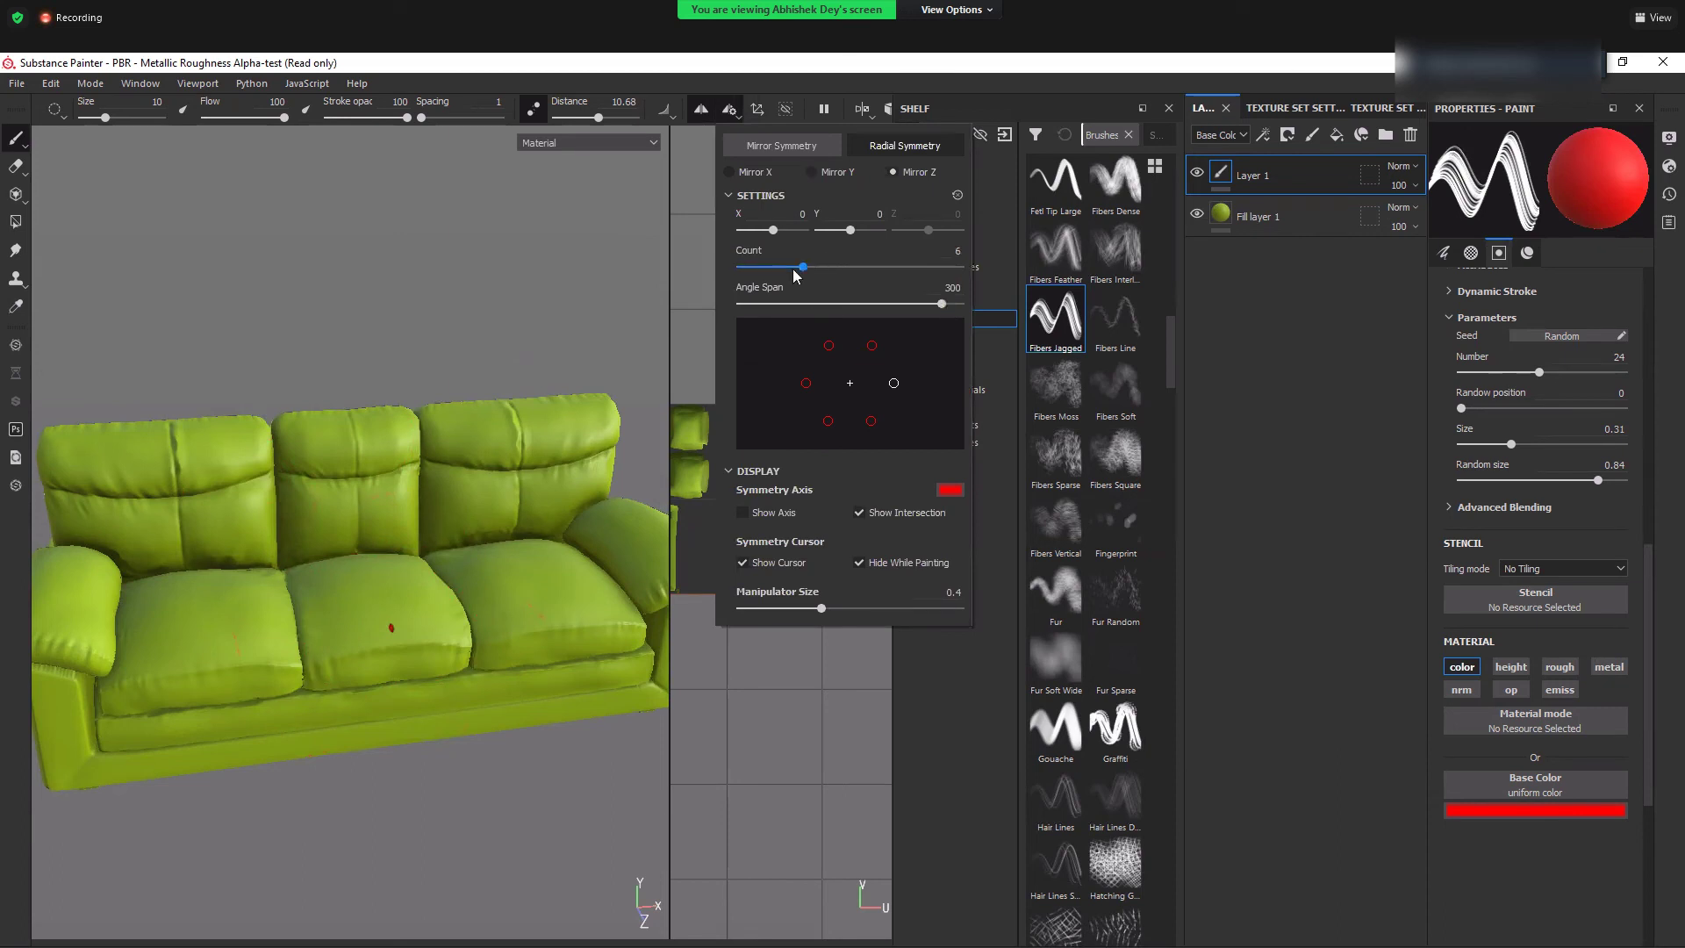
pyautogui.click(882, 263)
pyautogui.click(345, 459)
pyautogui.moveTo(371, 527); pyautogui.dragTo(305, 476)
pyautogui.moveTo(410, 613)
pyautogui.keyDown('alt'); pyautogui.mouseDown()
pyautogui.moveTo(399, 636)
pyautogui.moveTo(360, 604)
pyautogui.mouseUp(); pyautogui.keyUp('alt')
pyautogui.hotkey('ctrl', 'z')
# - Reduce the brush size to 3.11, test radial strokes on the sofa's front and back, and undo them
pyautogui.keyDown('ctrl'); pyautogui.moveTo(363, 604); pyautogui.dragTo(324, 605, button='right'); pyautogui.keyUp('ctrl')
pyautogui.moveTo(367, 590)
pyautogui.mouseDown()
pyautogui.moveTo(229, 584)
pyautogui.moveTo(466, 447)
pyautogui.mouseUp()
pyautogui.moveTo(313, 688)
pyautogui.keyDown('alt'); pyautogui.mouseDown()
pyautogui.moveTo(690, 475)
pyautogui.moveTo(752, 561)
pyautogui.mouseUp(); pyautogui.keyUp('alt')
pyautogui.keyDown('alt'); pyautogui.moveTo(359, 687); pyautogui.dragTo(94, 390, button='right'); pyautogui.keyUp('alt')
pyautogui.keyDown('alt'); pyautogui.moveTo(171, 504); pyautogui.dragTo(209, 581, button='middle'); pyautogui.keyUp('alt')
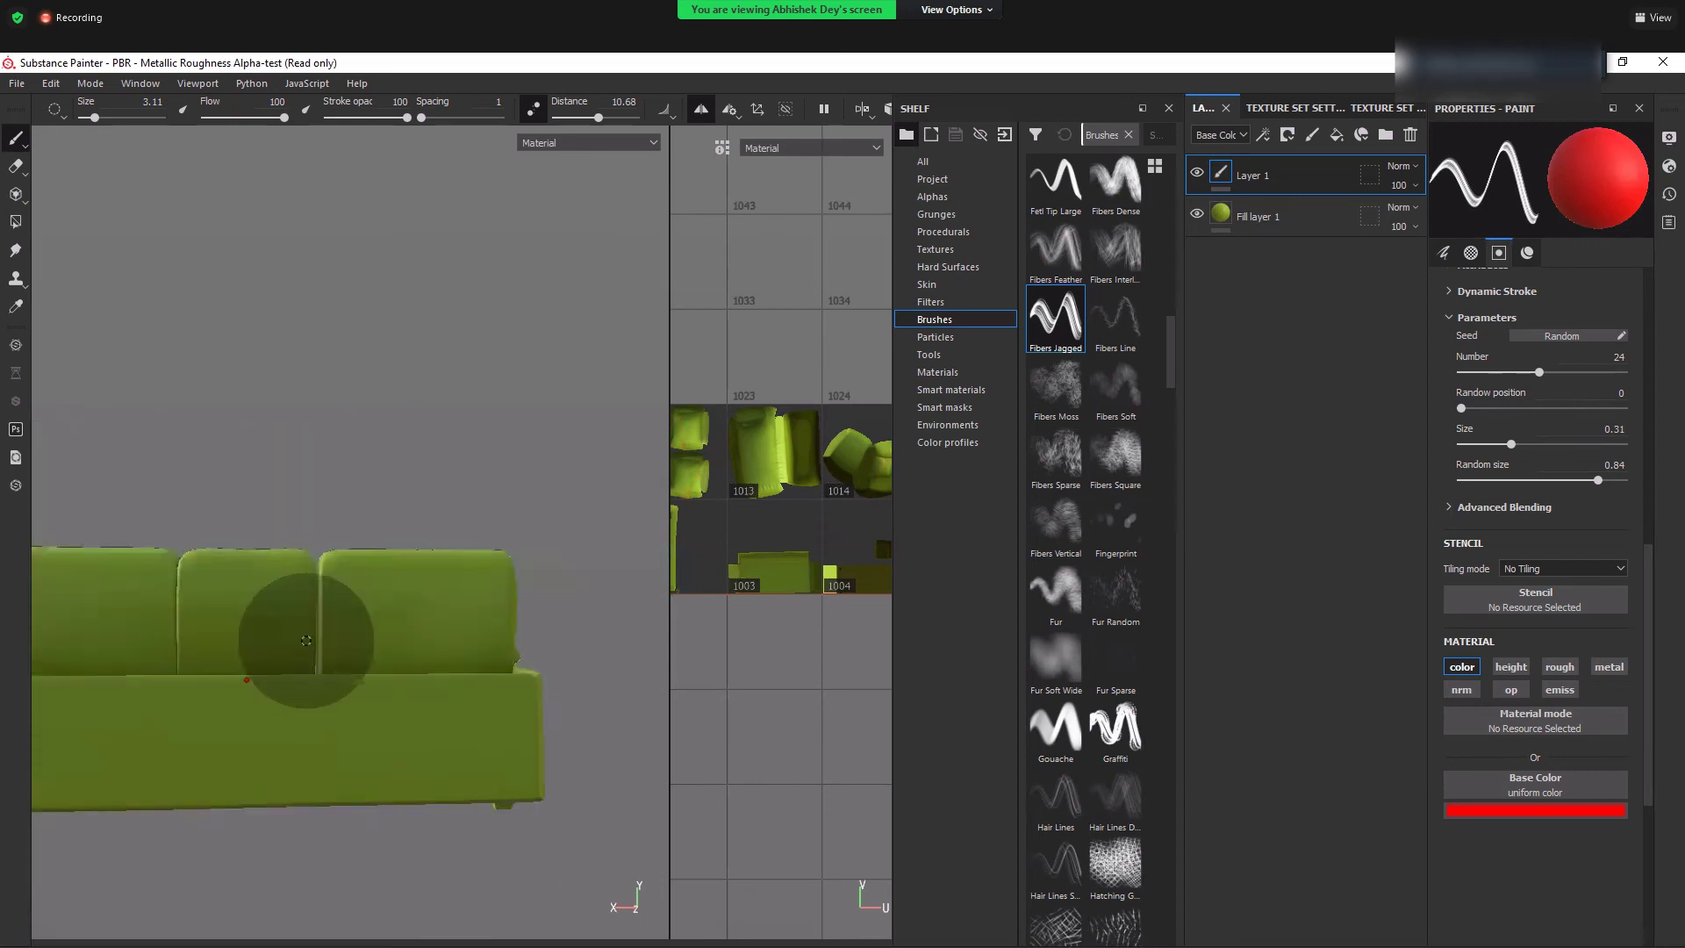
pyautogui.moveTo(306, 641); pyautogui.dragTo(500, 659)
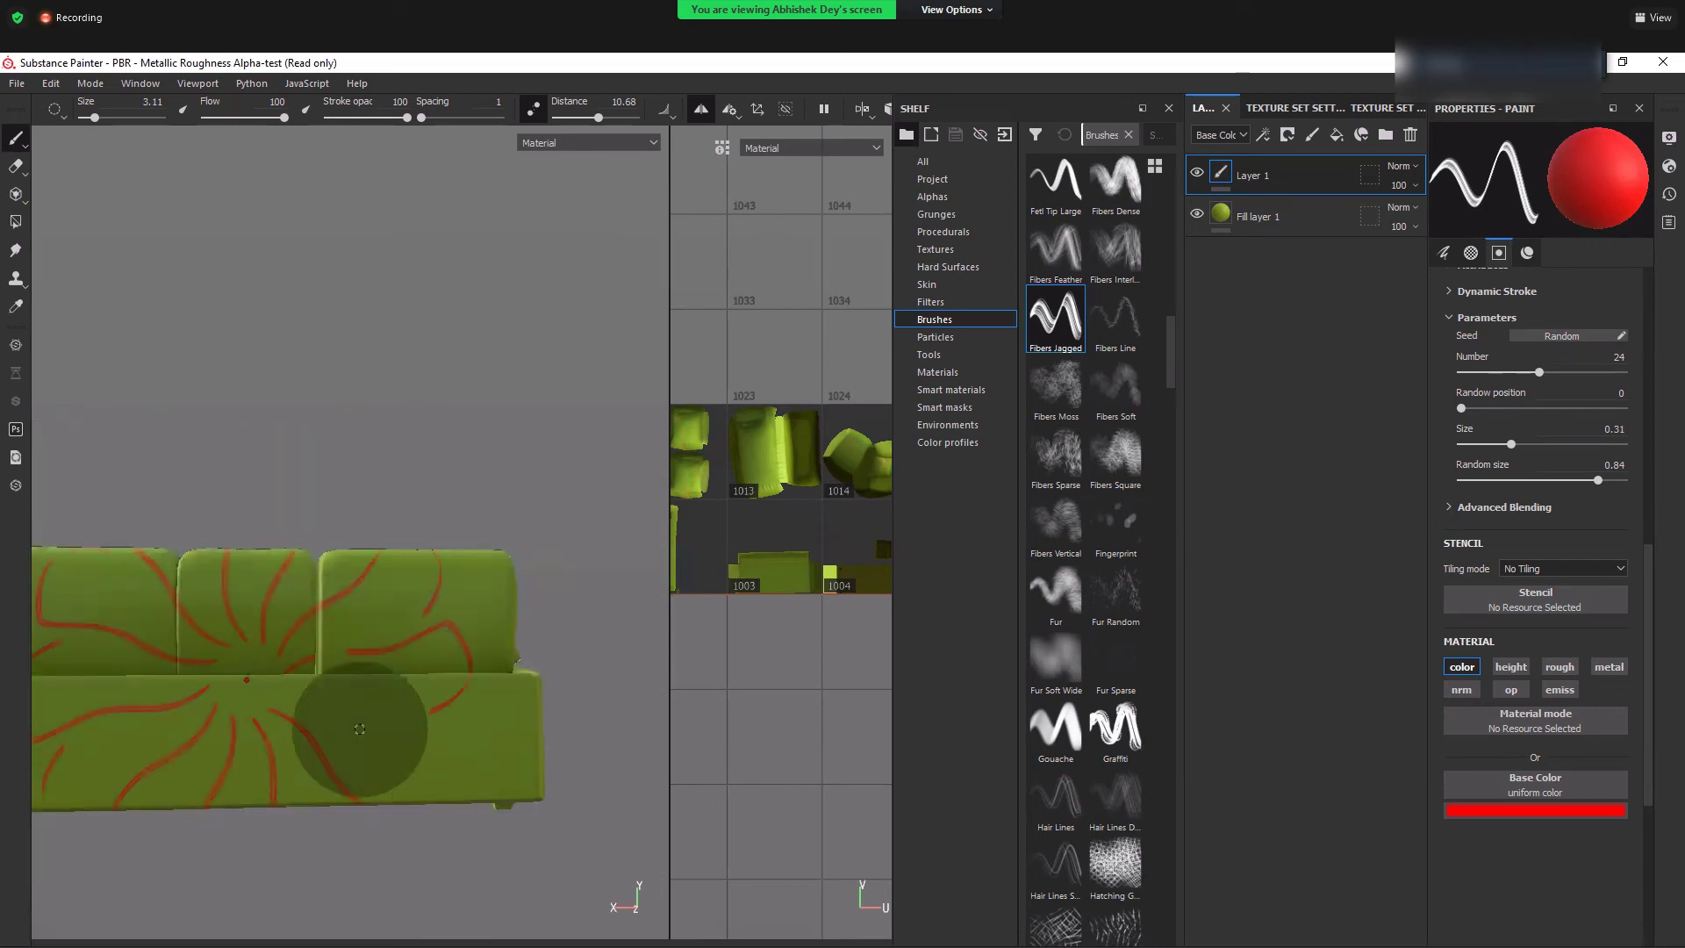
pyautogui.keyDown('alt'); pyautogui.moveTo(439, 718); pyautogui.dragTo(528, 689); pyautogui.keyUp('alt')
pyautogui.hotkey('ctrl', 'z')
# - Show the symmetry manipulator and move the radial symmetry center along X to -0.004221
pyautogui.keyDown('alt'); pyautogui.moveTo(145, 650); pyautogui.dragTo(294, 650); pyautogui.keyUp('alt')
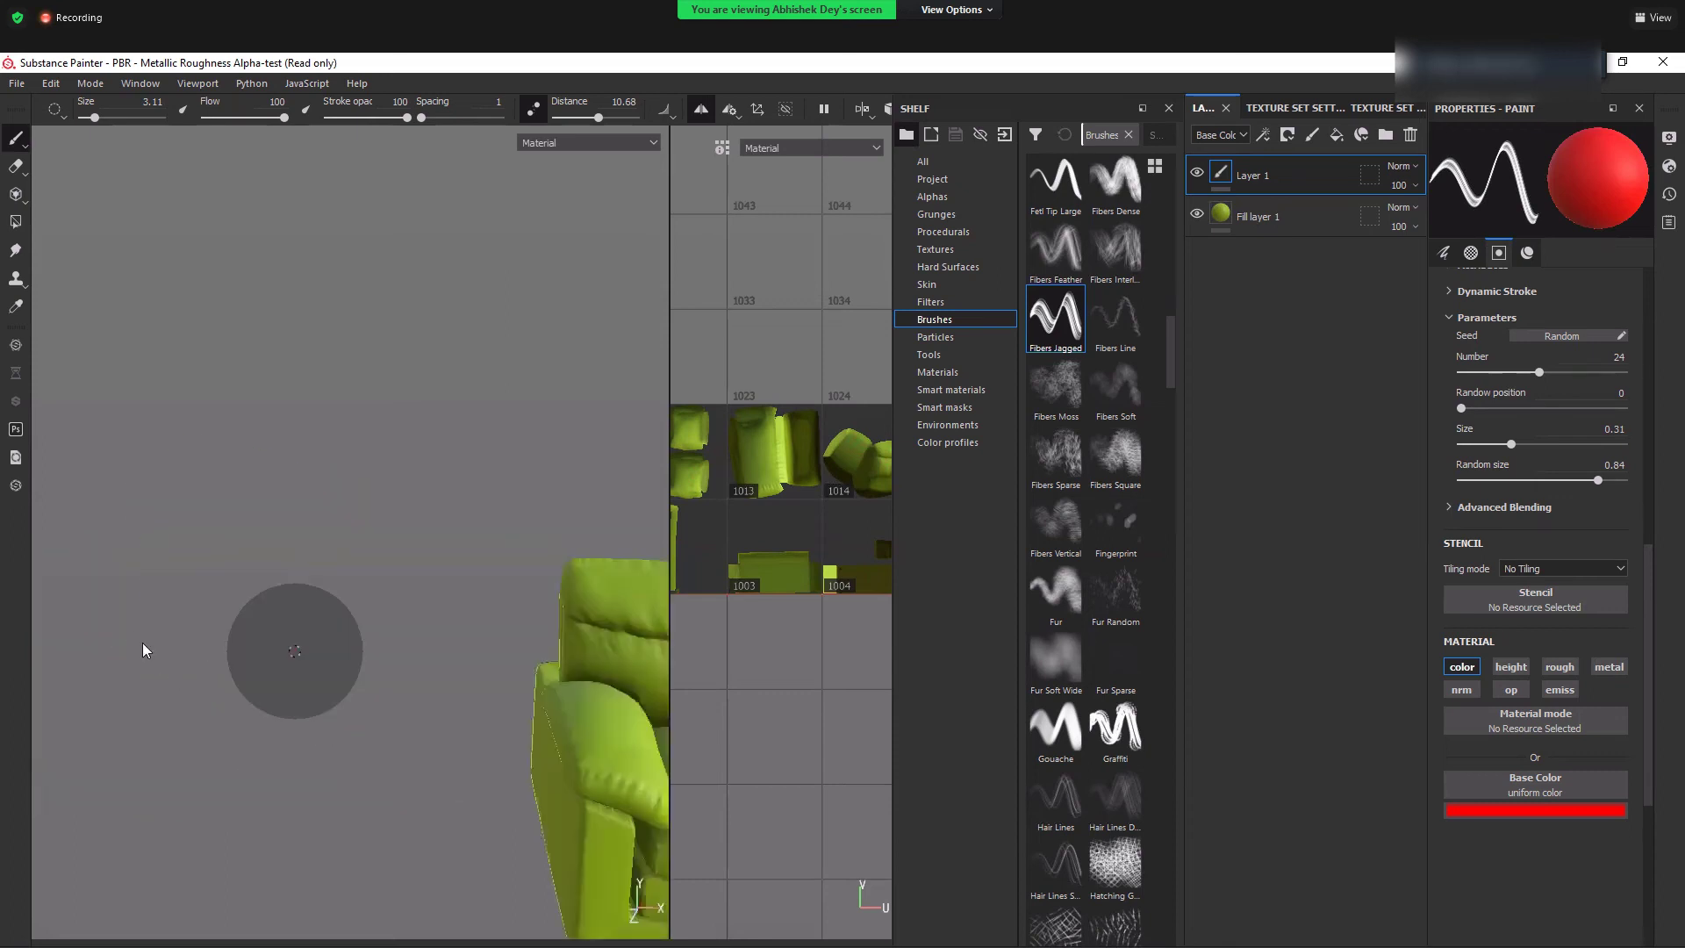
pyautogui.keyDown('alt'); pyautogui.moveTo(269, 572); pyautogui.dragTo(351, 670, button='middle'); pyautogui.keyUp('alt')
pyautogui.keyDown('alt'); pyautogui.moveTo(350, 670); pyautogui.dragTo(352, 671); pyautogui.keyUp('alt')
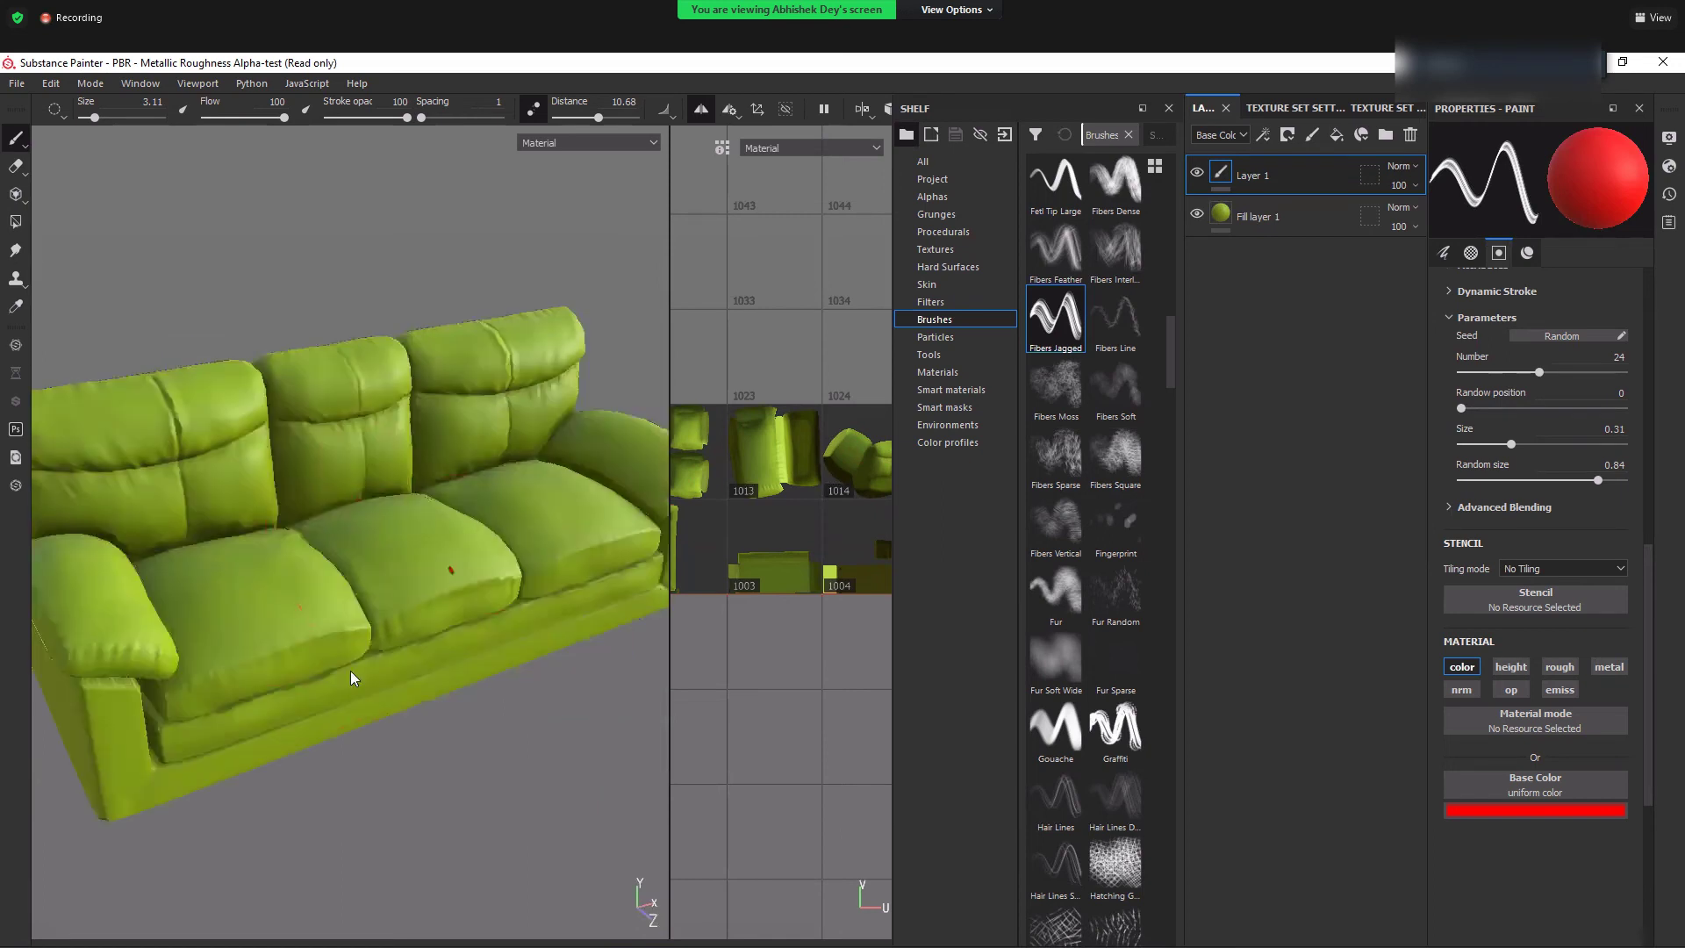
pyautogui.click(755, 113)
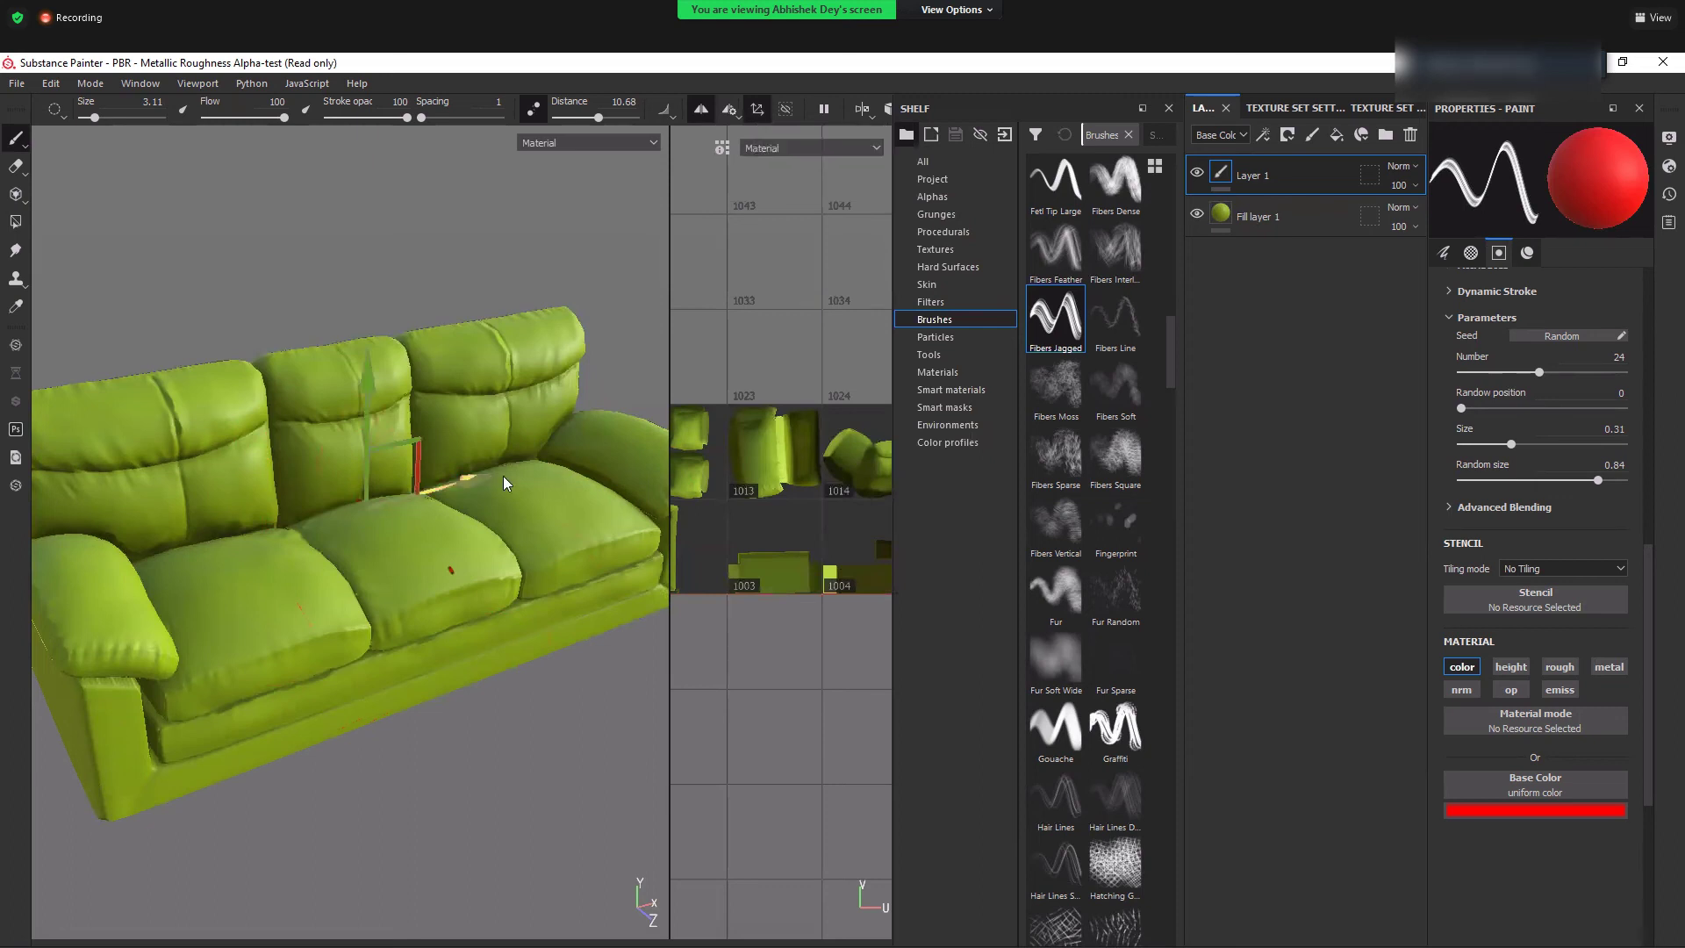
pyautogui.moveTo(455, 499)
pyautogui.mouseDown()
pyautogui.moveTo(440, 504)
pyautogui.moveTo(483, 474)
pyautogui.moveTo(458, 473)
pyautogui.mouseUp()
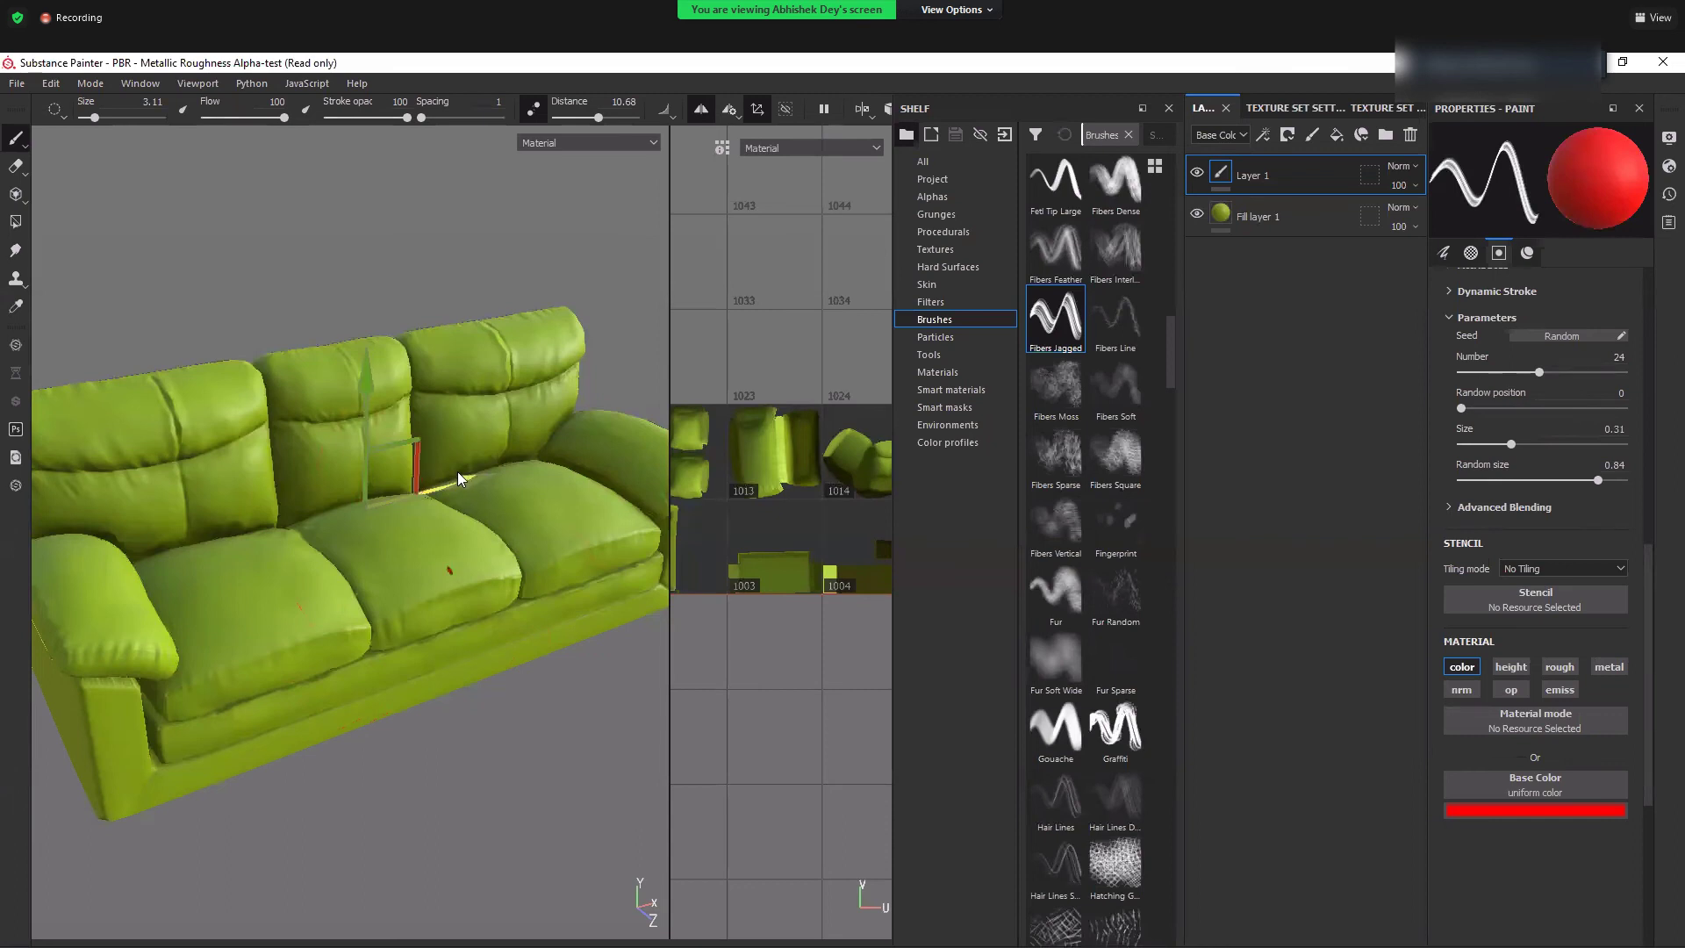
# - Switch the symmetry mode back to Mirror Symmetry about X
pyautogui.click(735, 111)
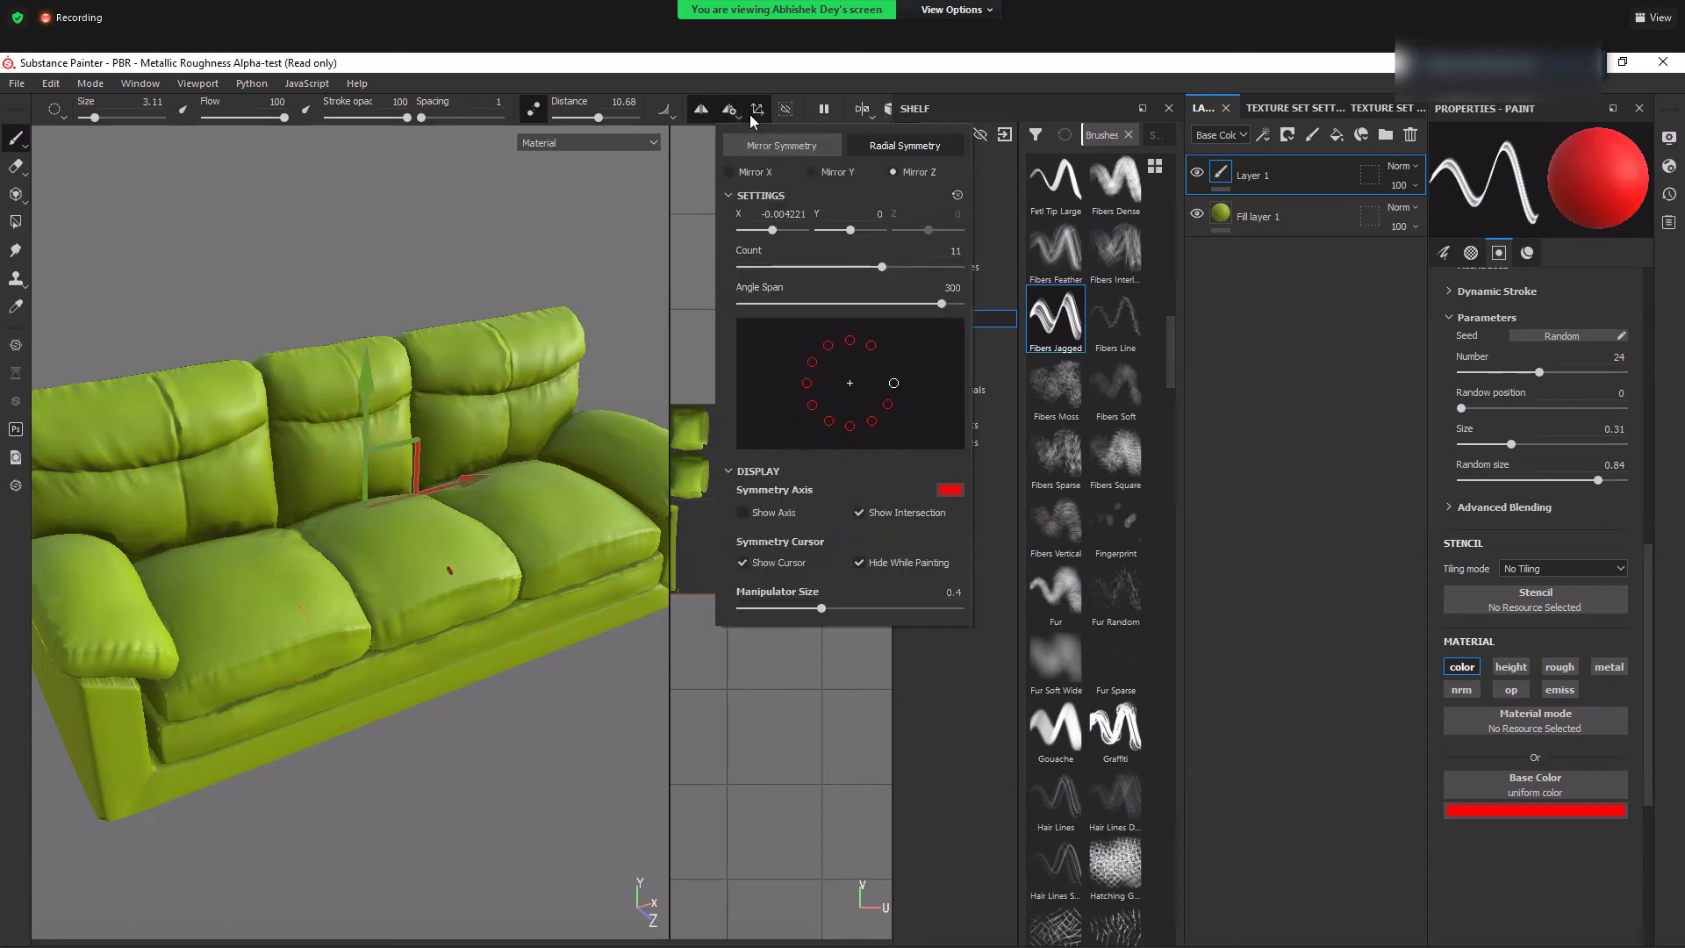
pyautogui.click(724, 114)
pyautogui.click(732, 112)
pyautogui.click(801, 148)
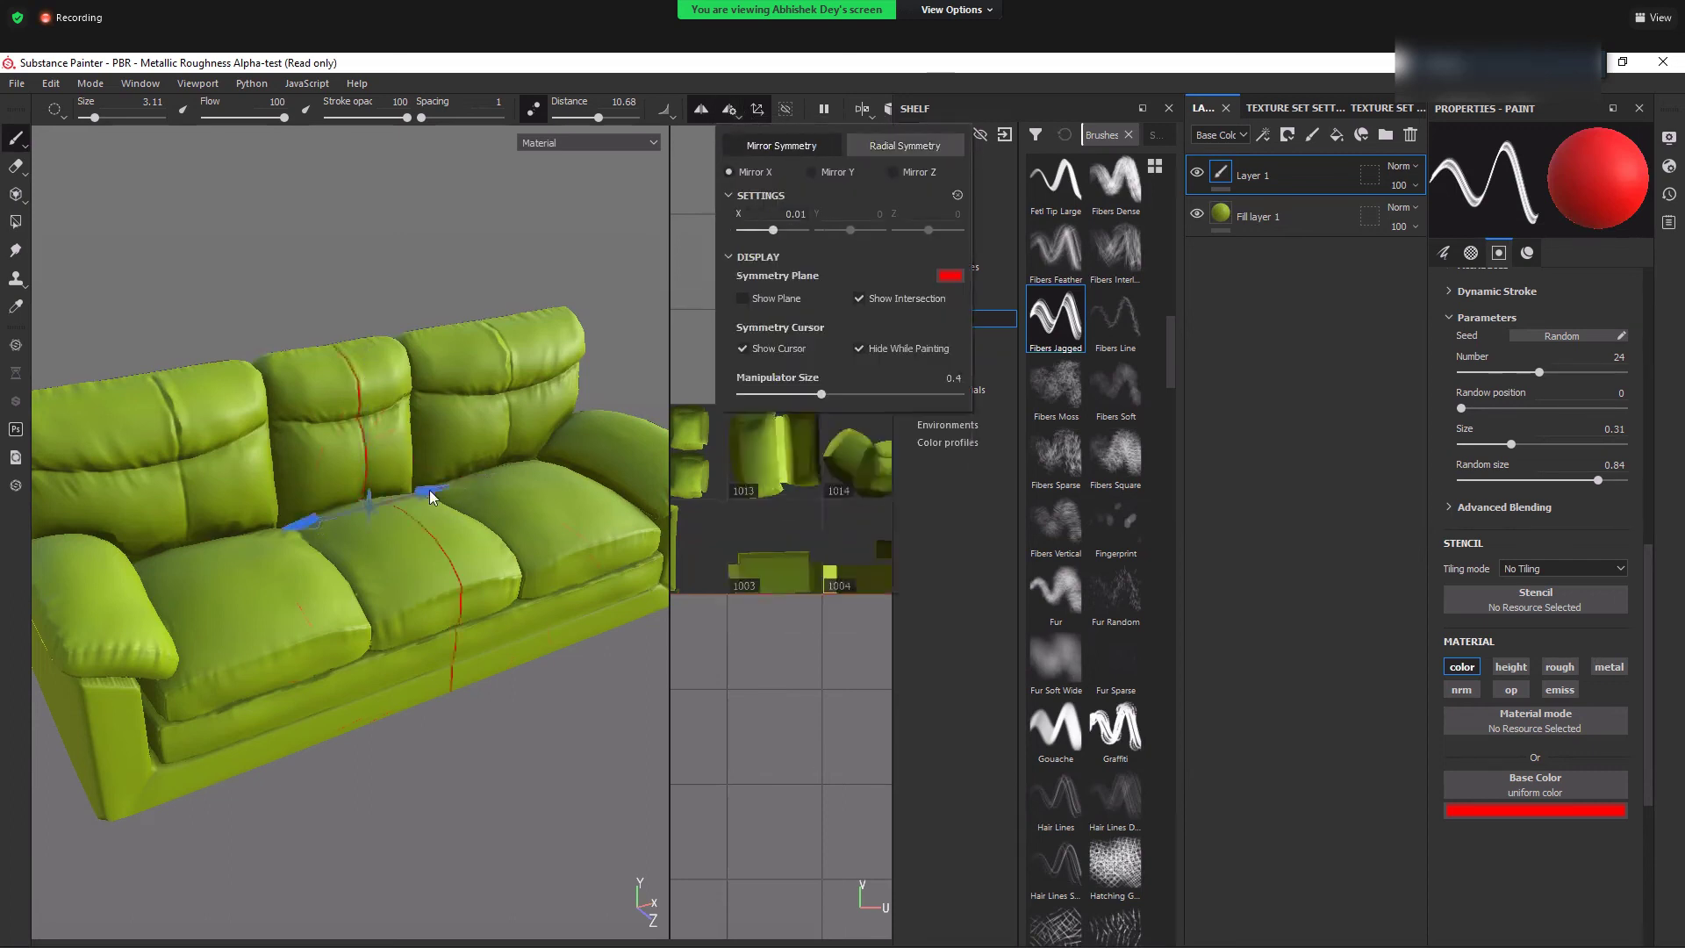
# - Shift the mirror plane slightly along X with the symmetry manipulator, and hide the manipulator
pyautogui.moveTo(451, 488); pyautogui.dragTo(415, 485)
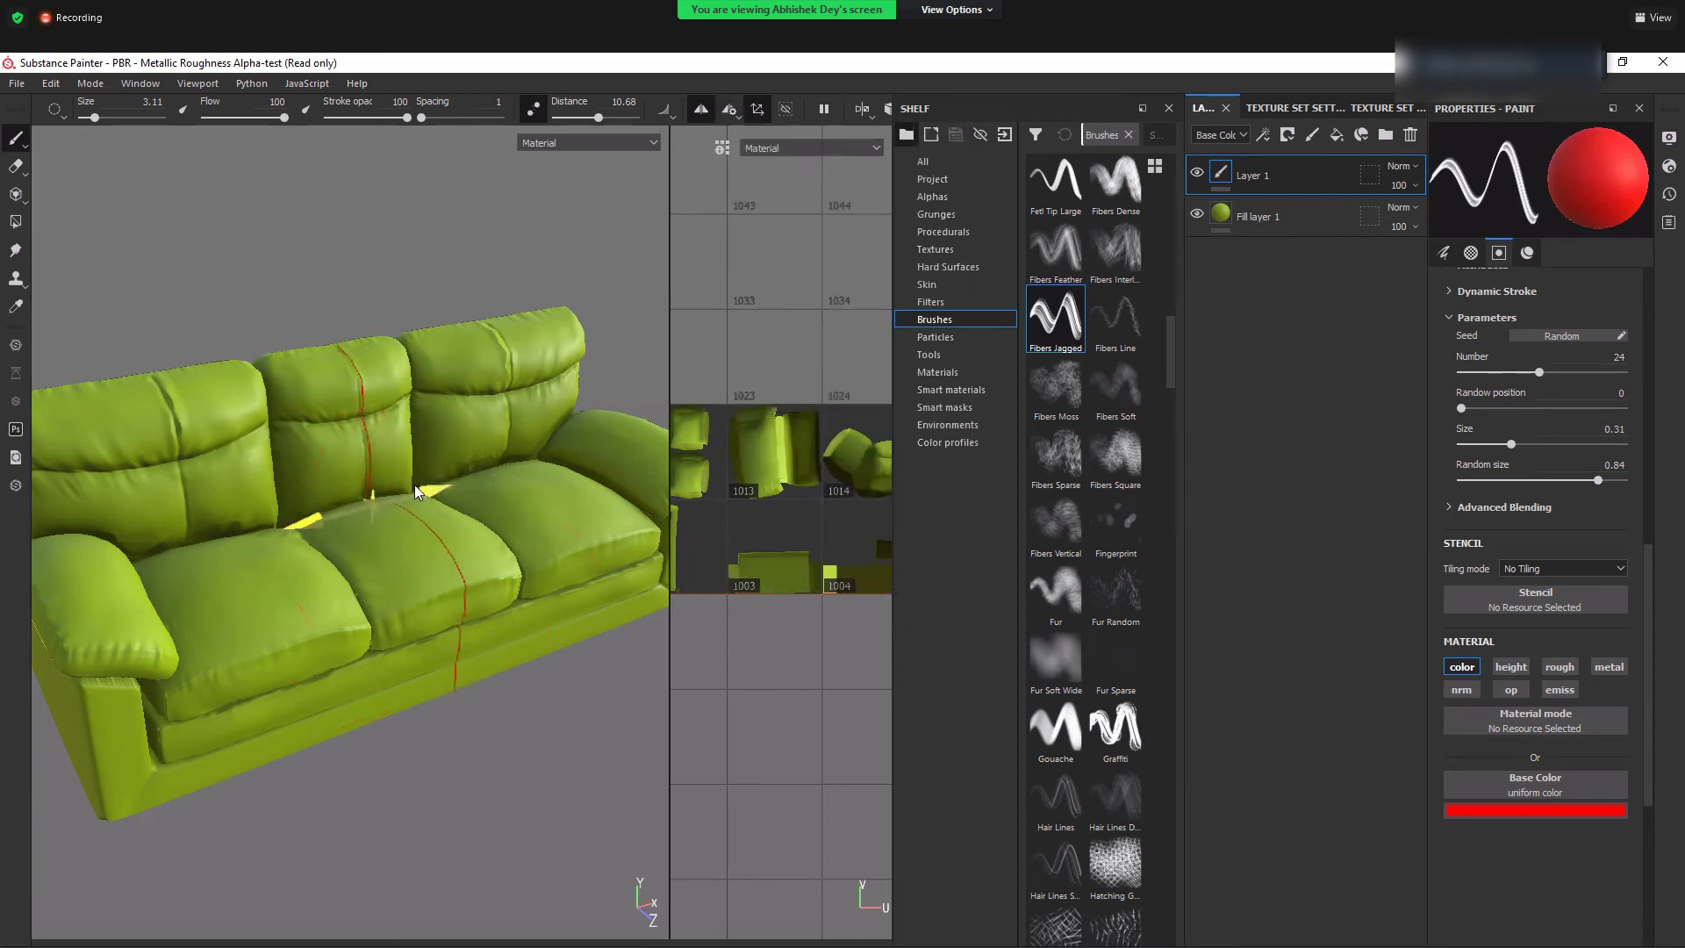
pyautogui.click(757, 110)
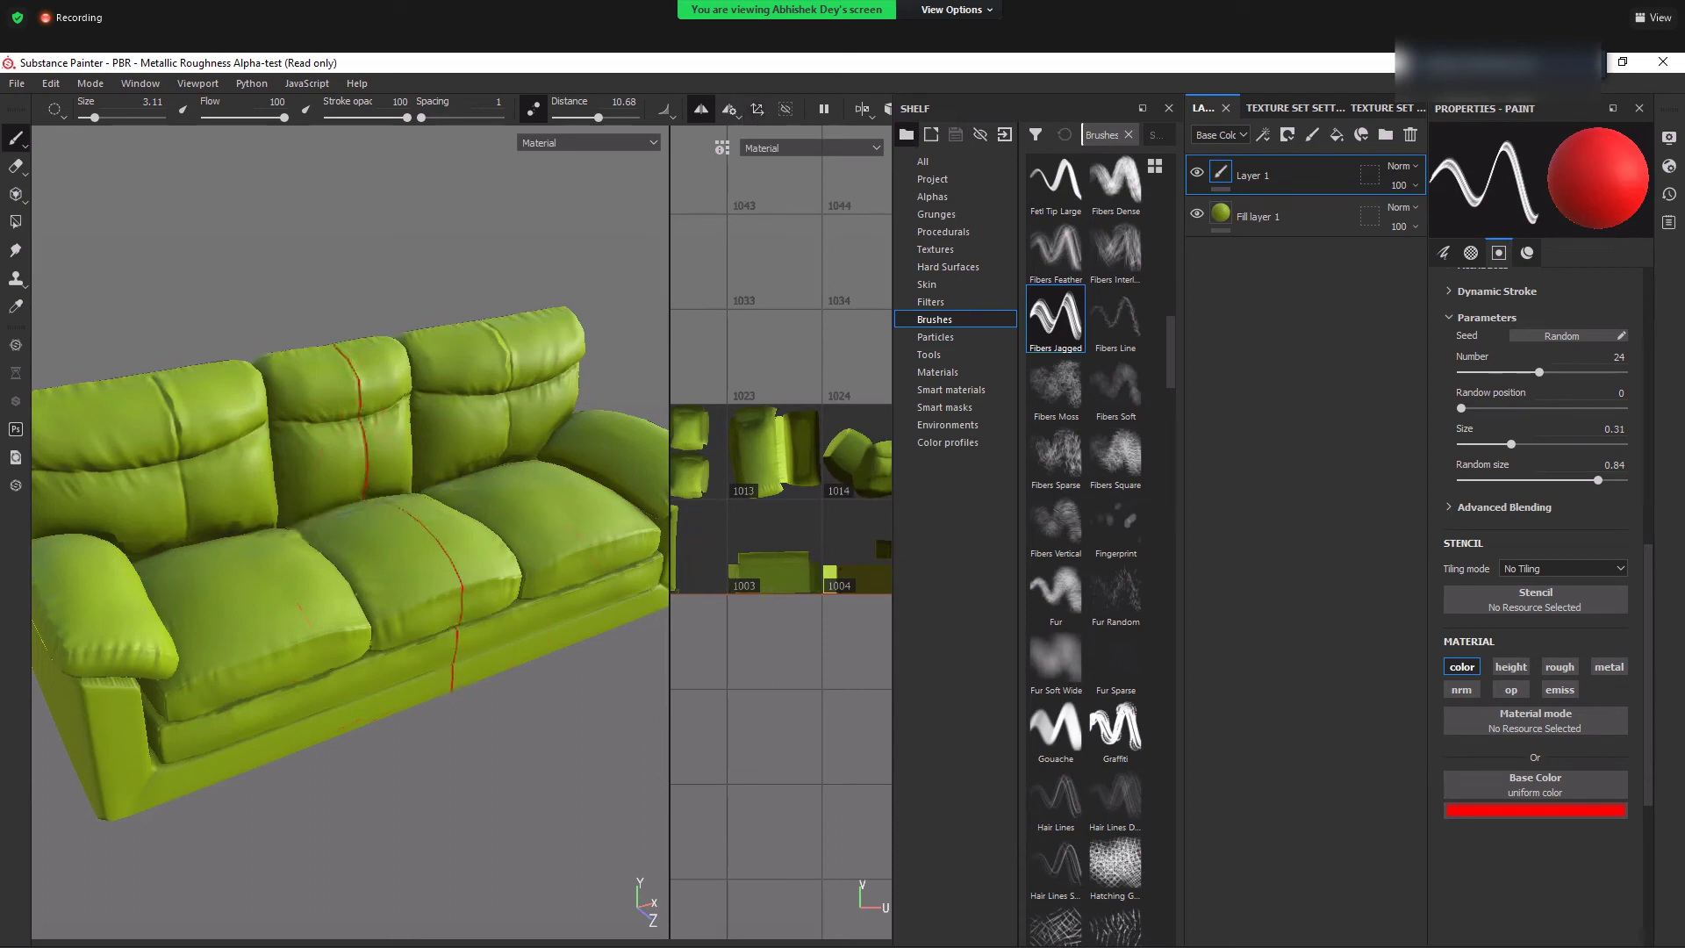
pyautogui.moveTo(325, 652)
pyautogui.keyDown('alt'); pyautogui.mouseDown()
pyautogui.moveTo(292, 649)
pyautogui.moveTo(309, 670)
pyautogui.mouseUp(); pyautogui.keyUp('alt')
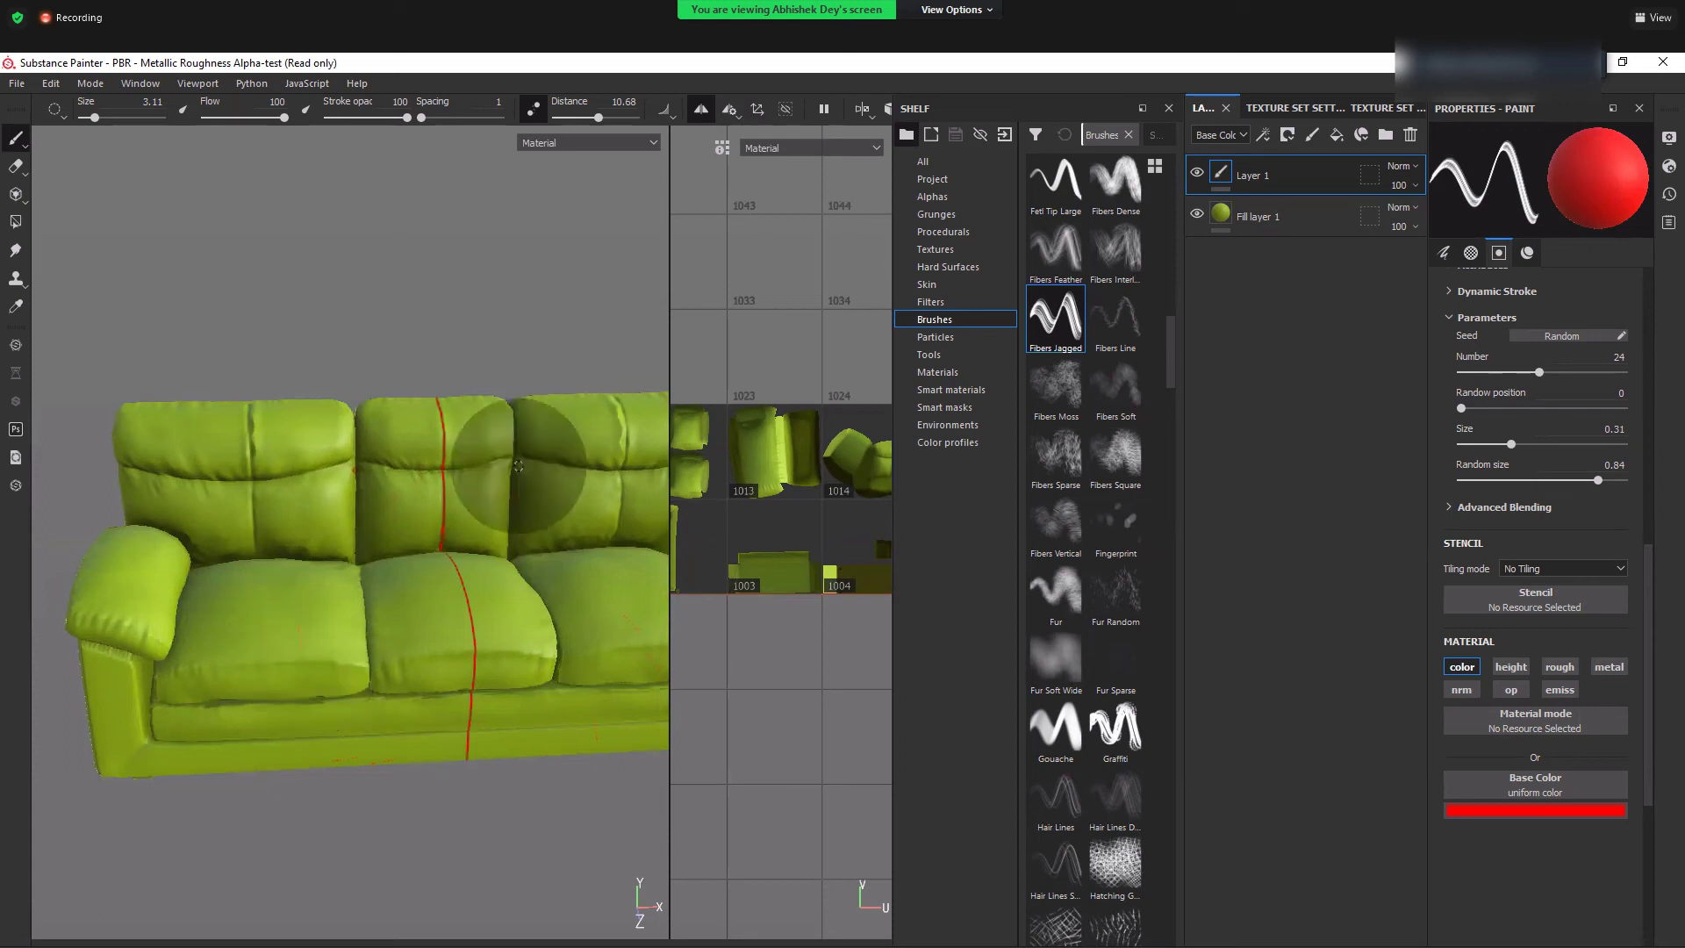
pyautogui.moveTo(519, 466)
pyautogui.keyDown('alt'); pyautogui.mouseDown()
pyautogui.moveTo(334, 656)
pyautogui.moveTo(317, 572)
pyautogui.mouseUp(); pyautogui.keyUp('alt')
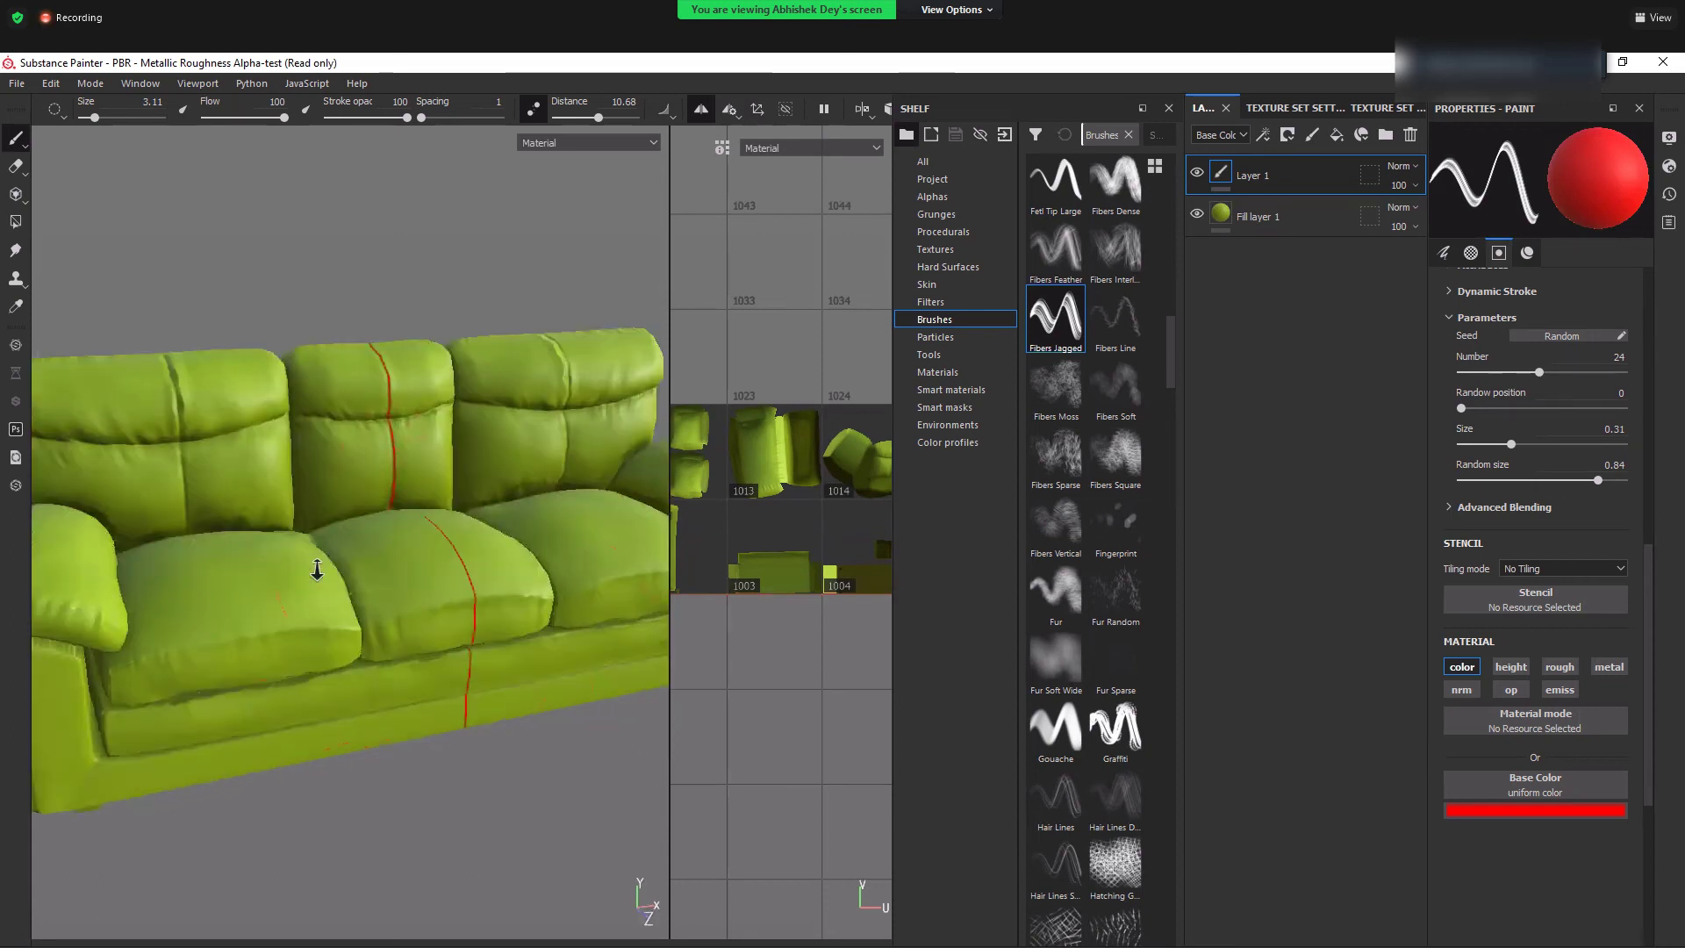
pyautogui.keyDown('alt'); pyautogui.moveTo(432, 568); pyautogui.dragTo(436, 648, button='middle'); pyautogui.keyUp('alt')
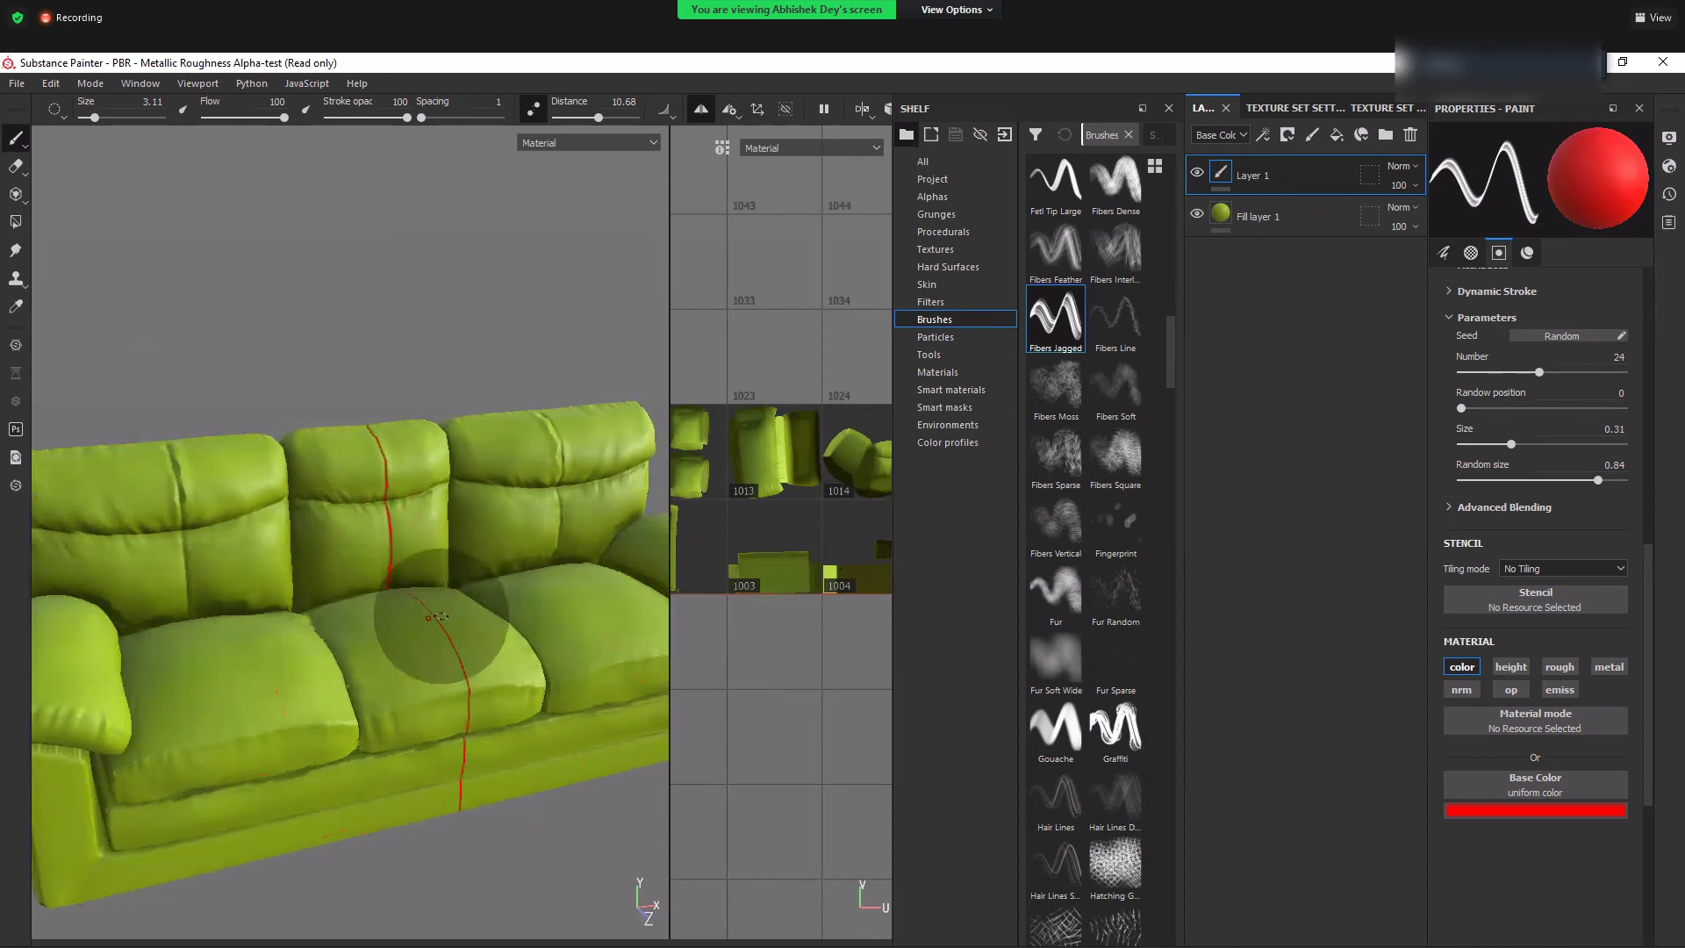
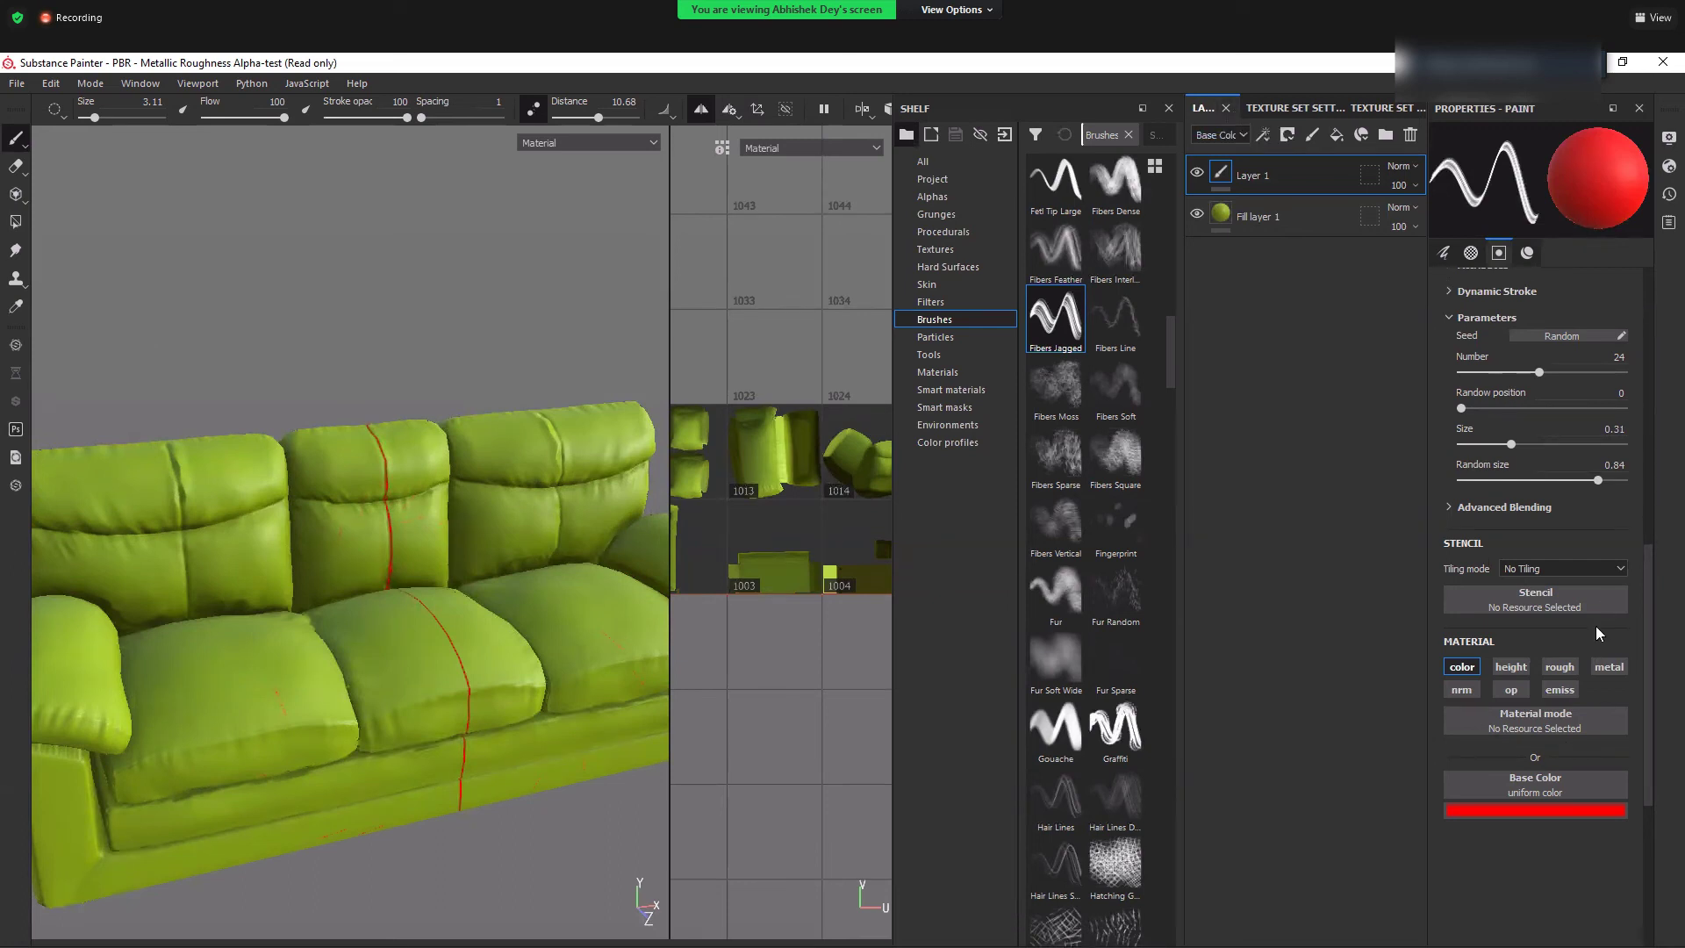
pyautogui.scroll(-2, 1654, 675)
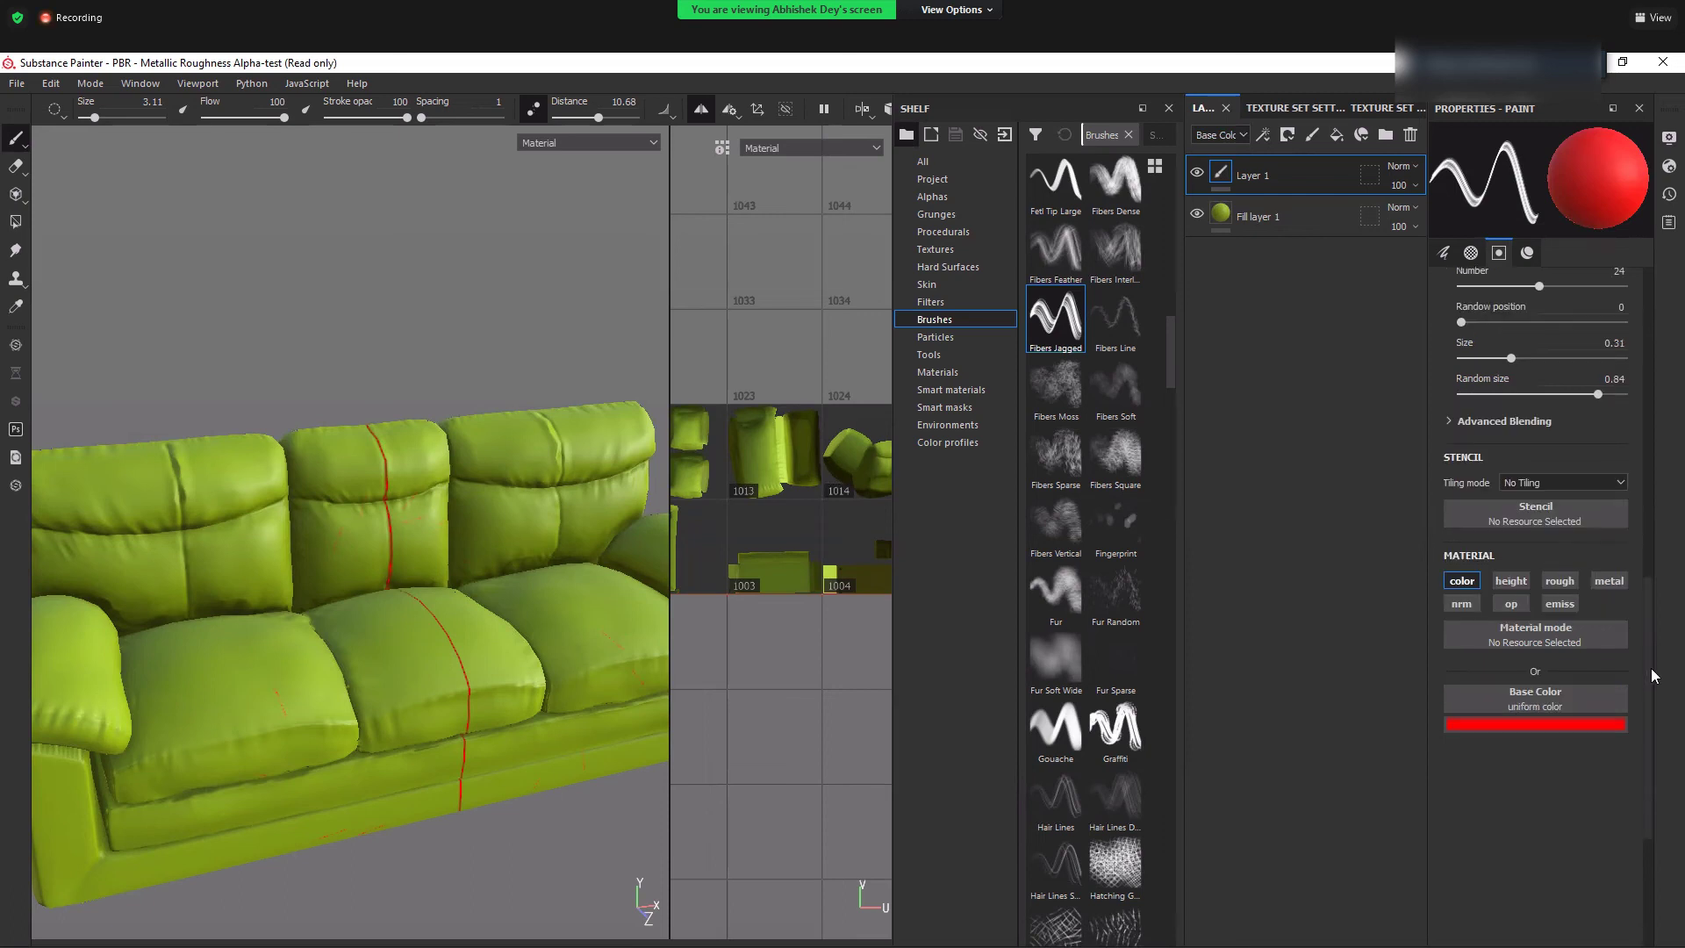
pyautogui.scroll(10, 1659, 518)
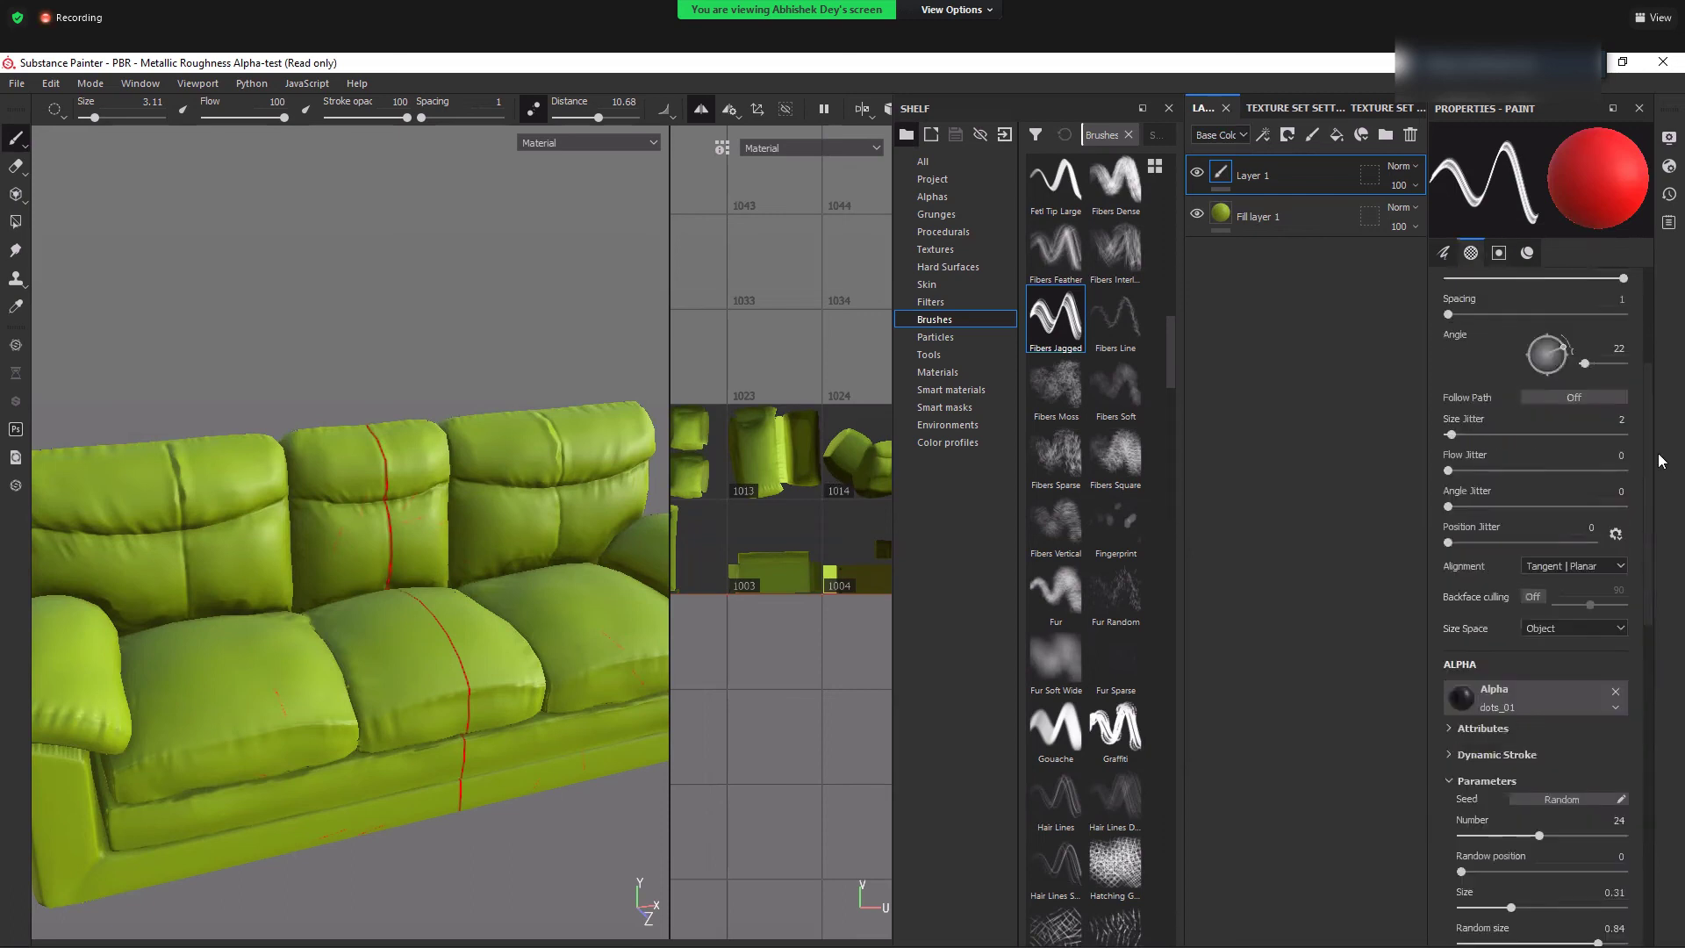
pyautogui.scroll(2, 1496, 825)
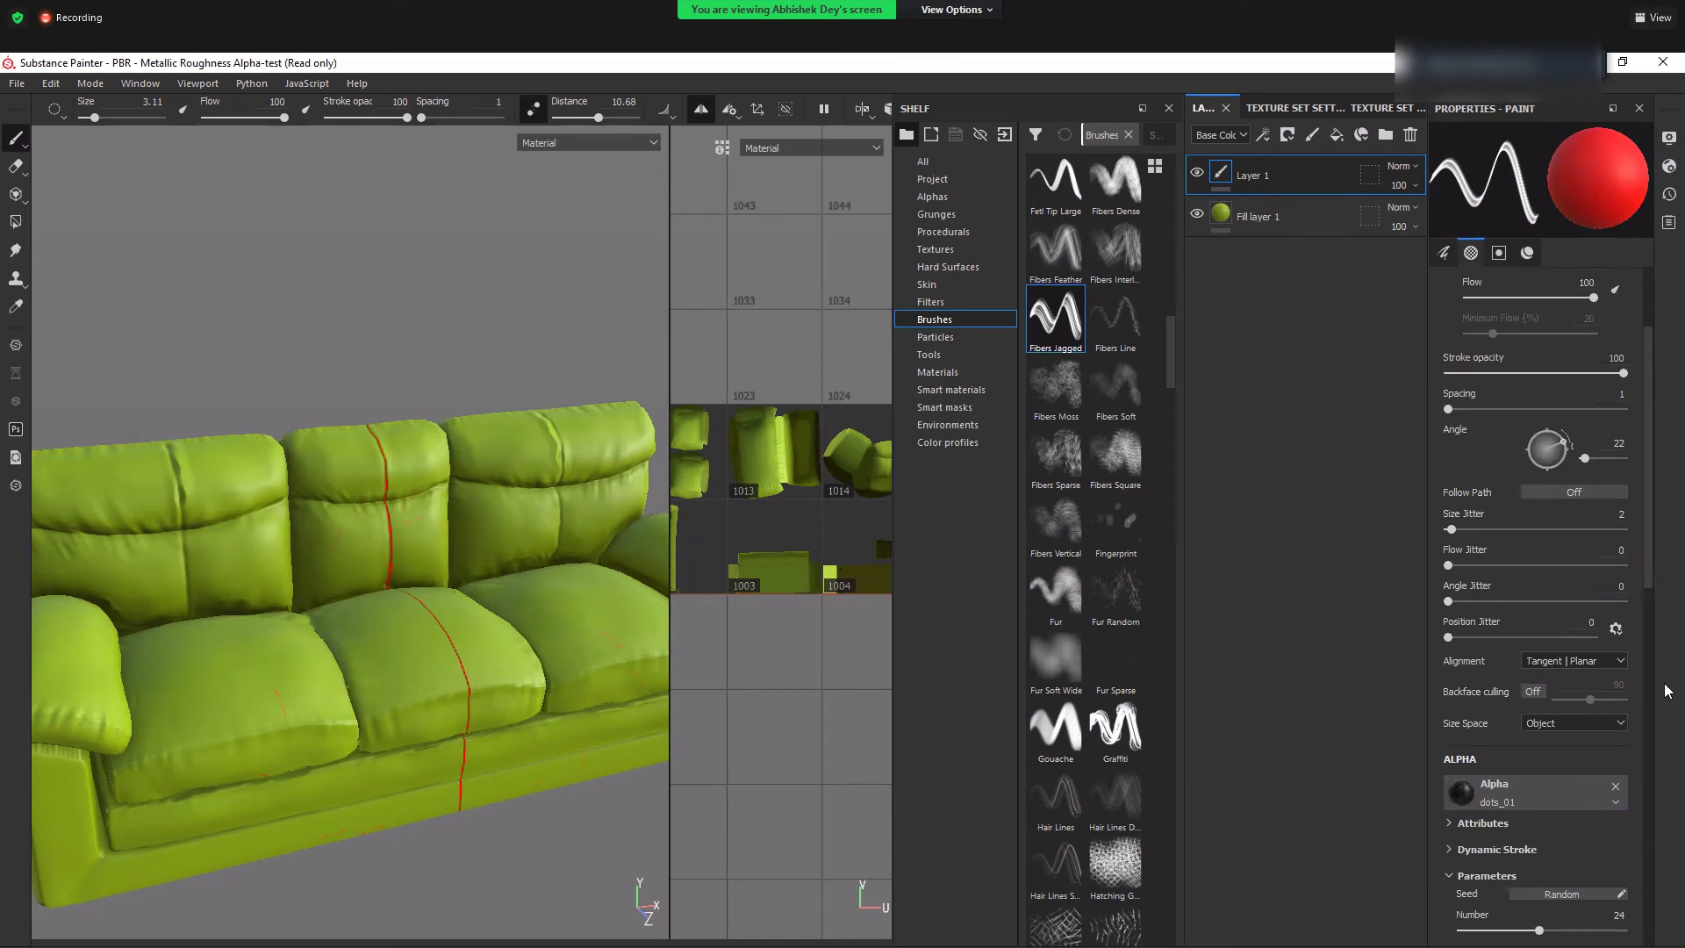
pyautogui.scroll(-2, 1529, 707)
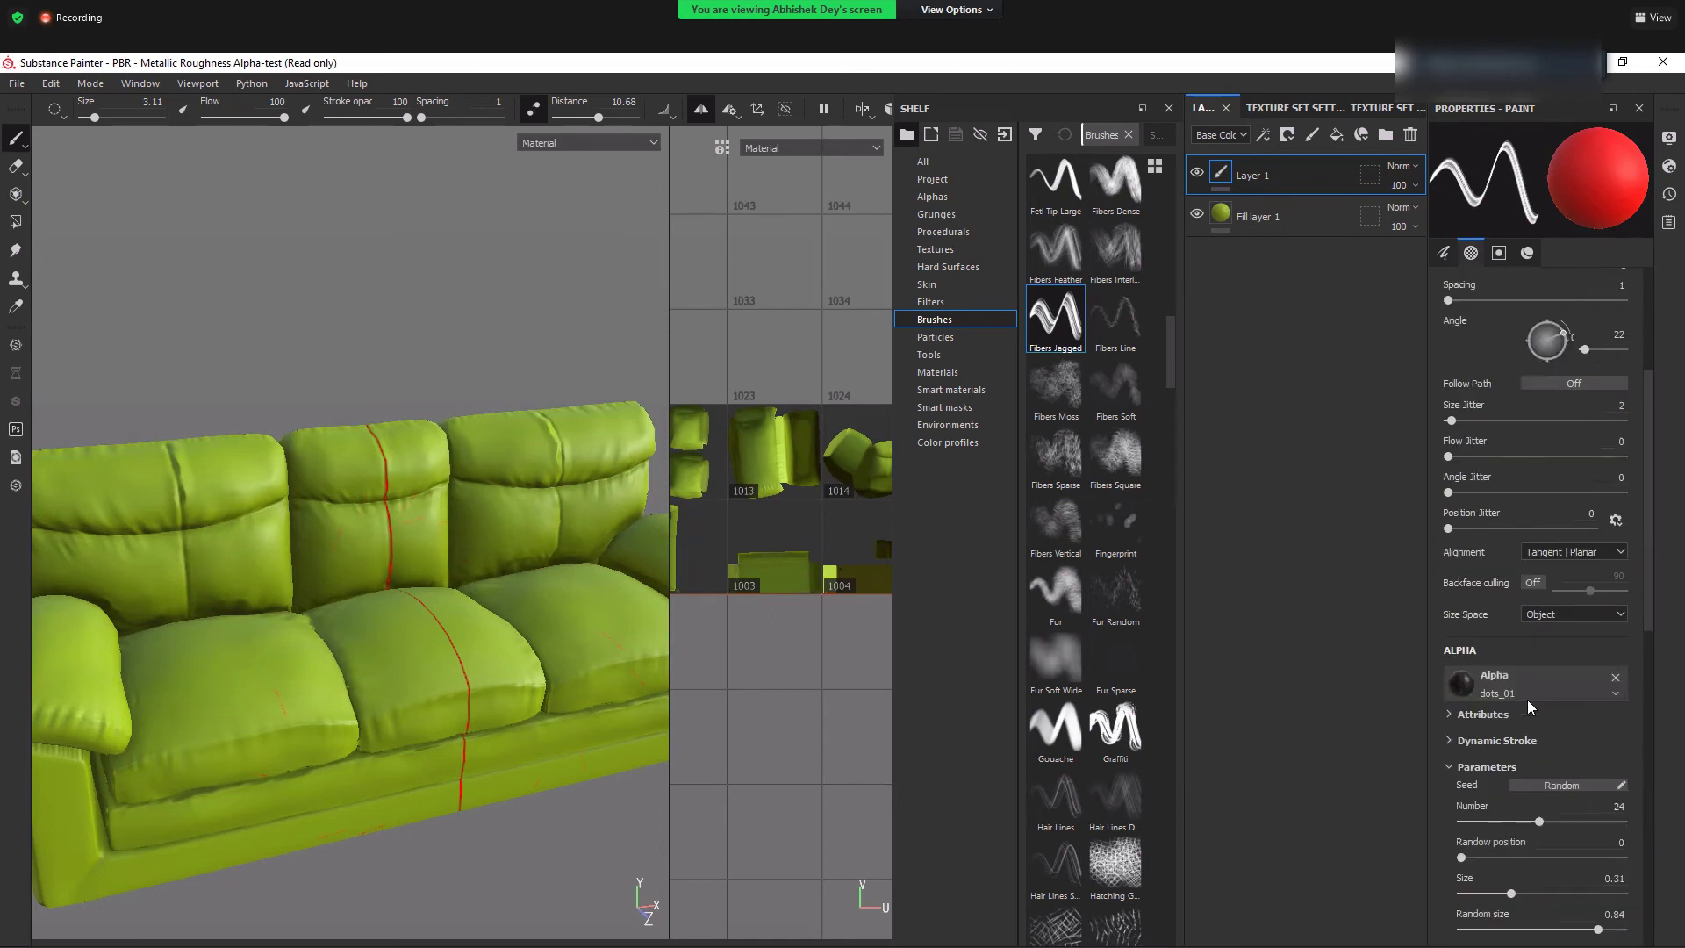
pyautogui.moveTo(1651, 527); pyautogui.dragTo(1655, 410)
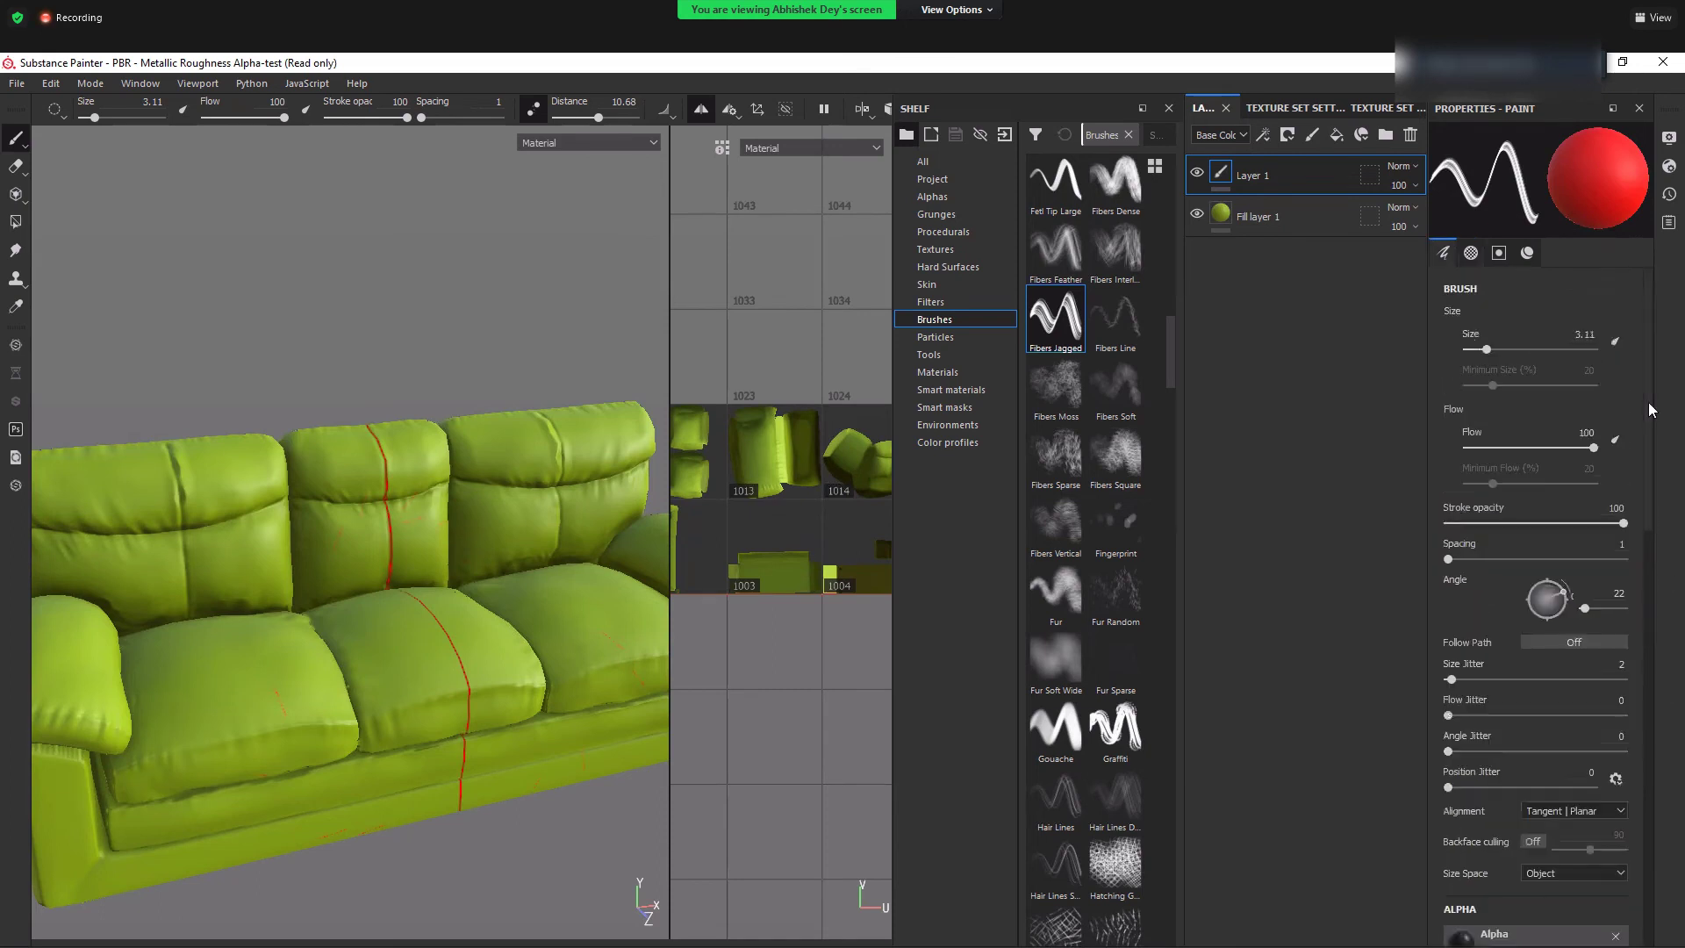
# - Select the Archive Inker brush and replace its alpha with Arrow Bend Split
pyautogui.click(1074, 180)
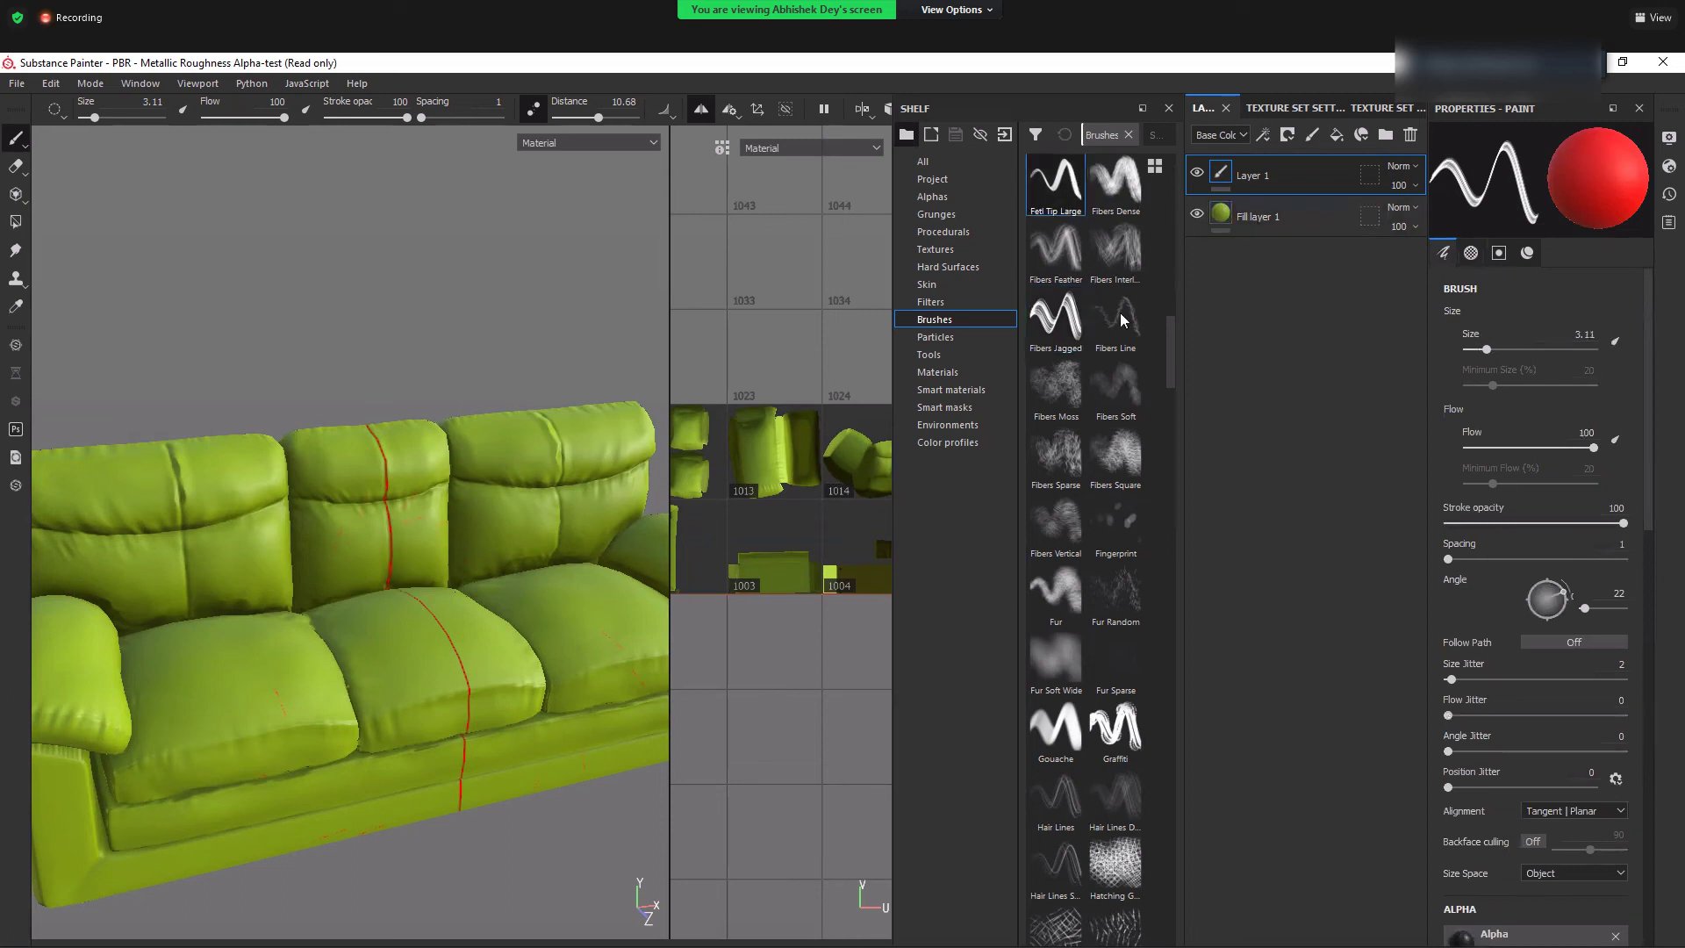
pyautogui.scroll(10, 1056, 281)
pyautogui.click(1054, 195)
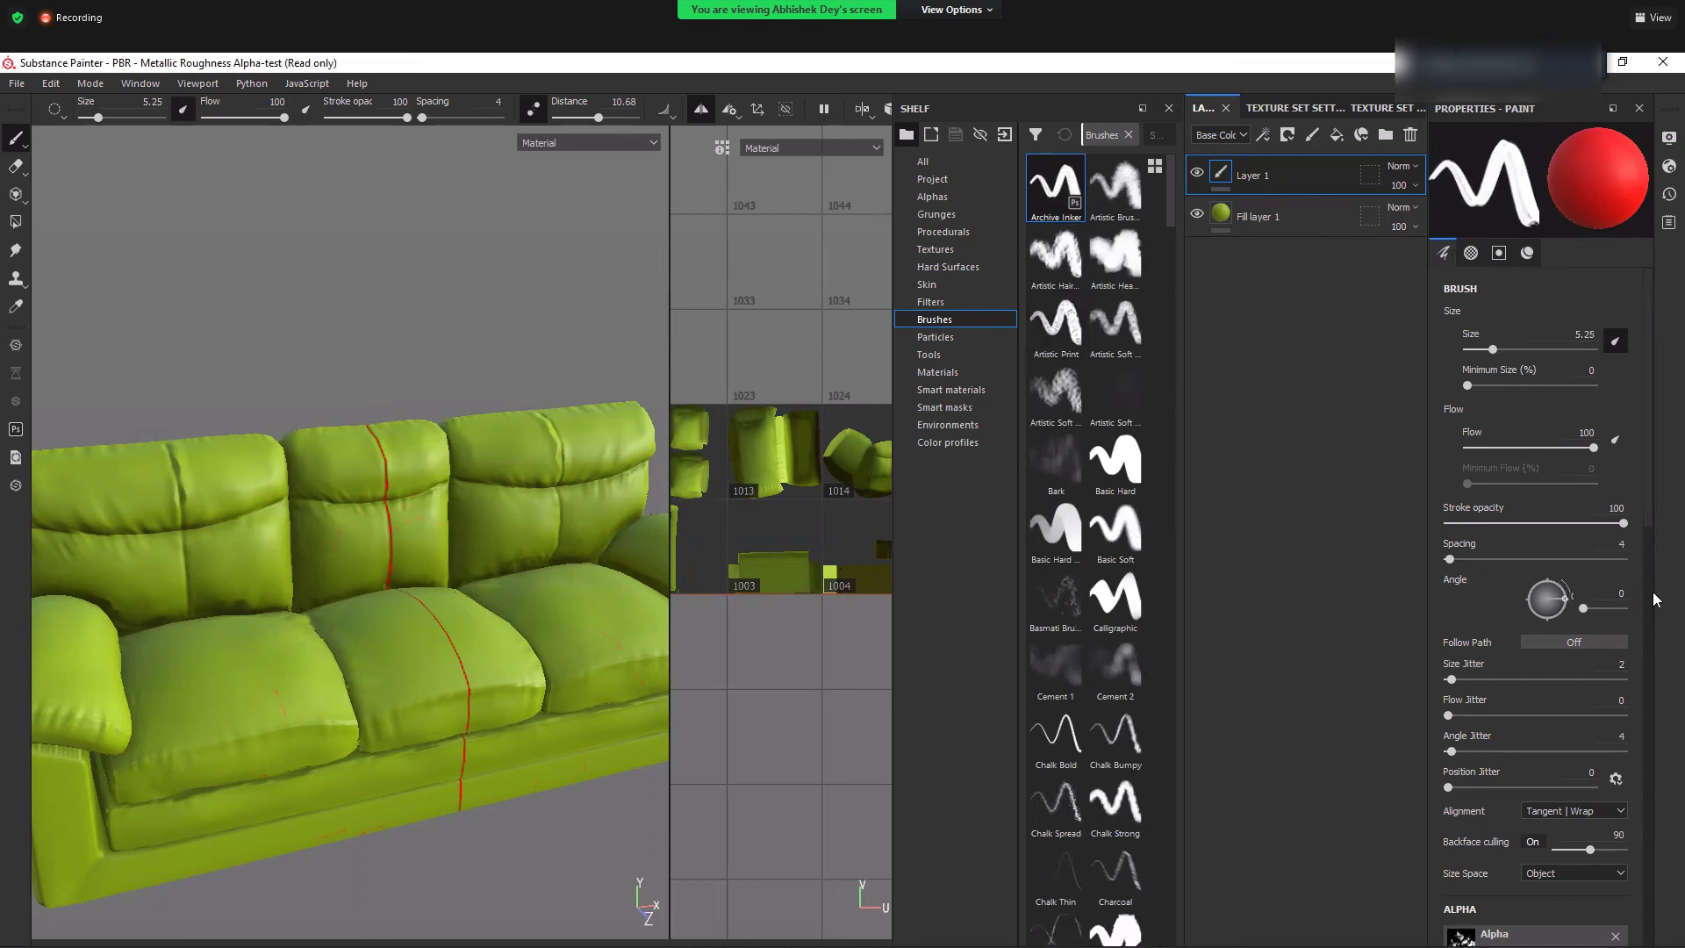
pyautogui.scroll(-3, 1645, 639)
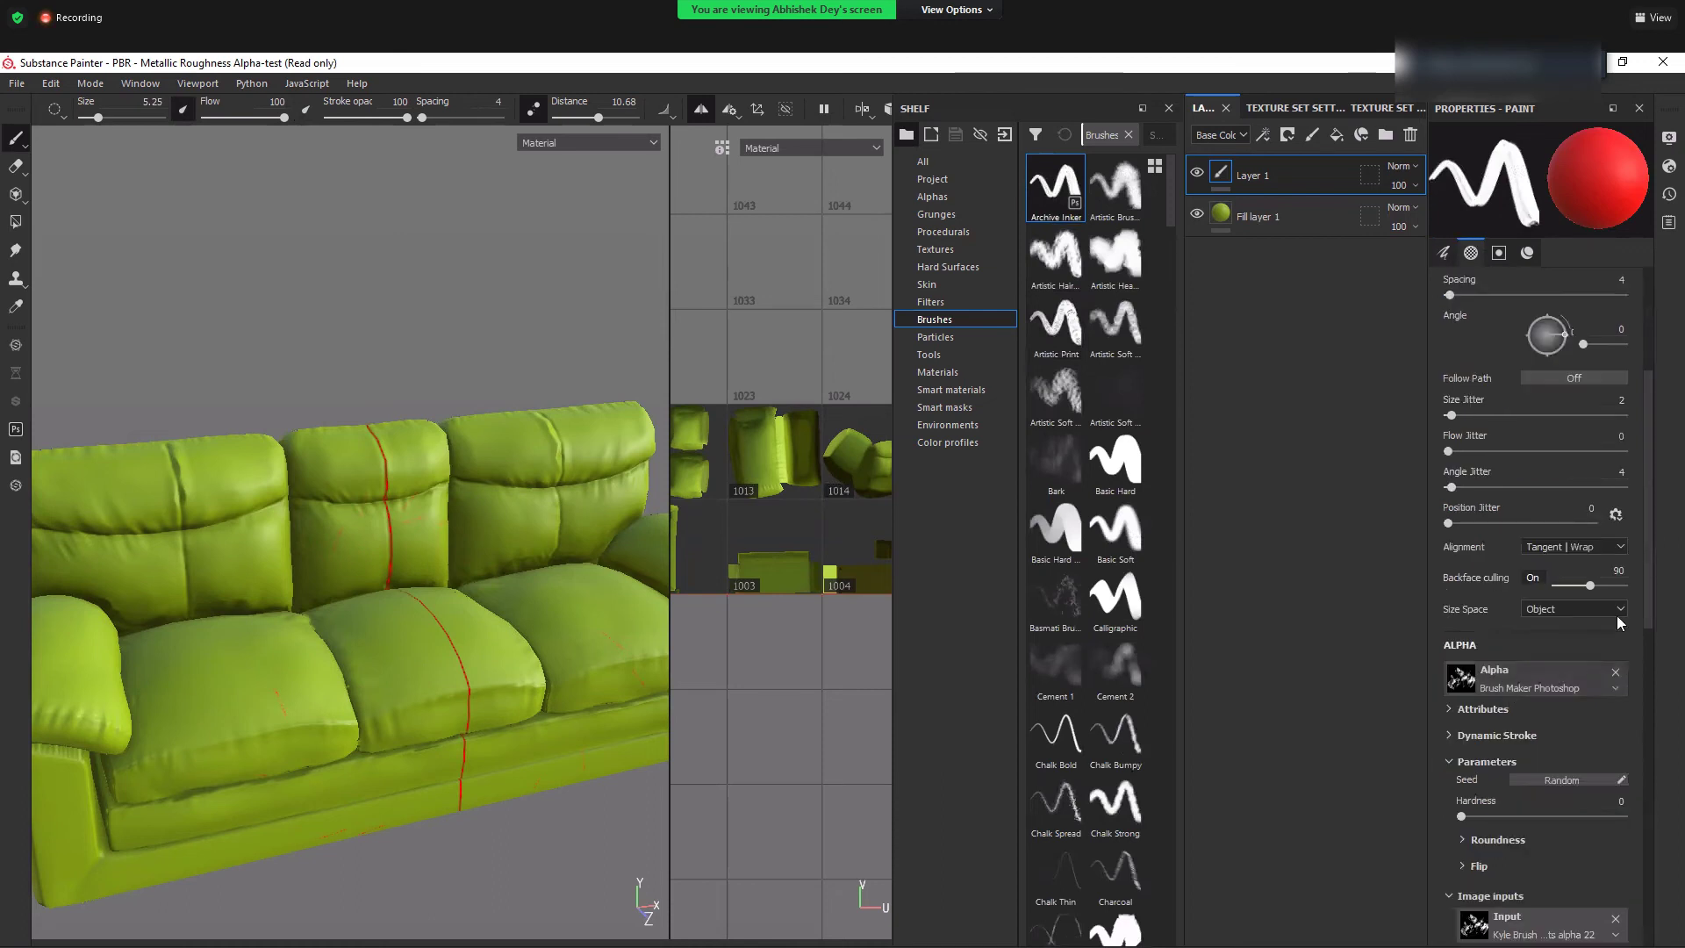
pyautogui.scroll(-3, 1650, 693)
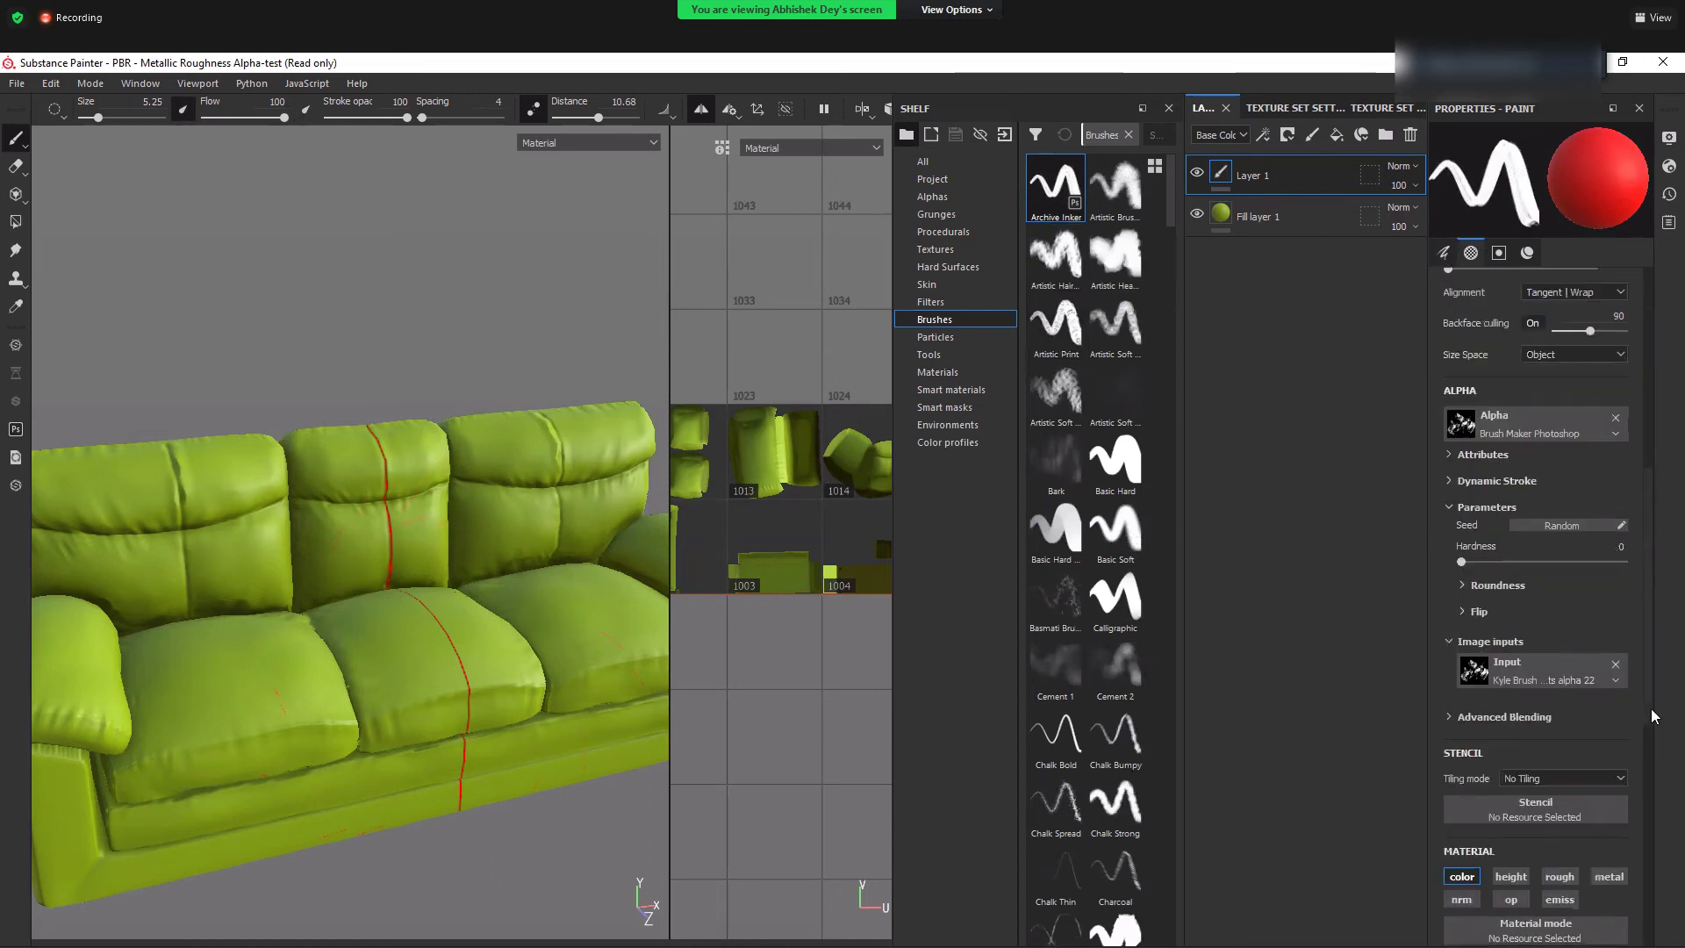
pyautogui.scroll(1, 1651, 711)
pyautogui.click(1545, 441)
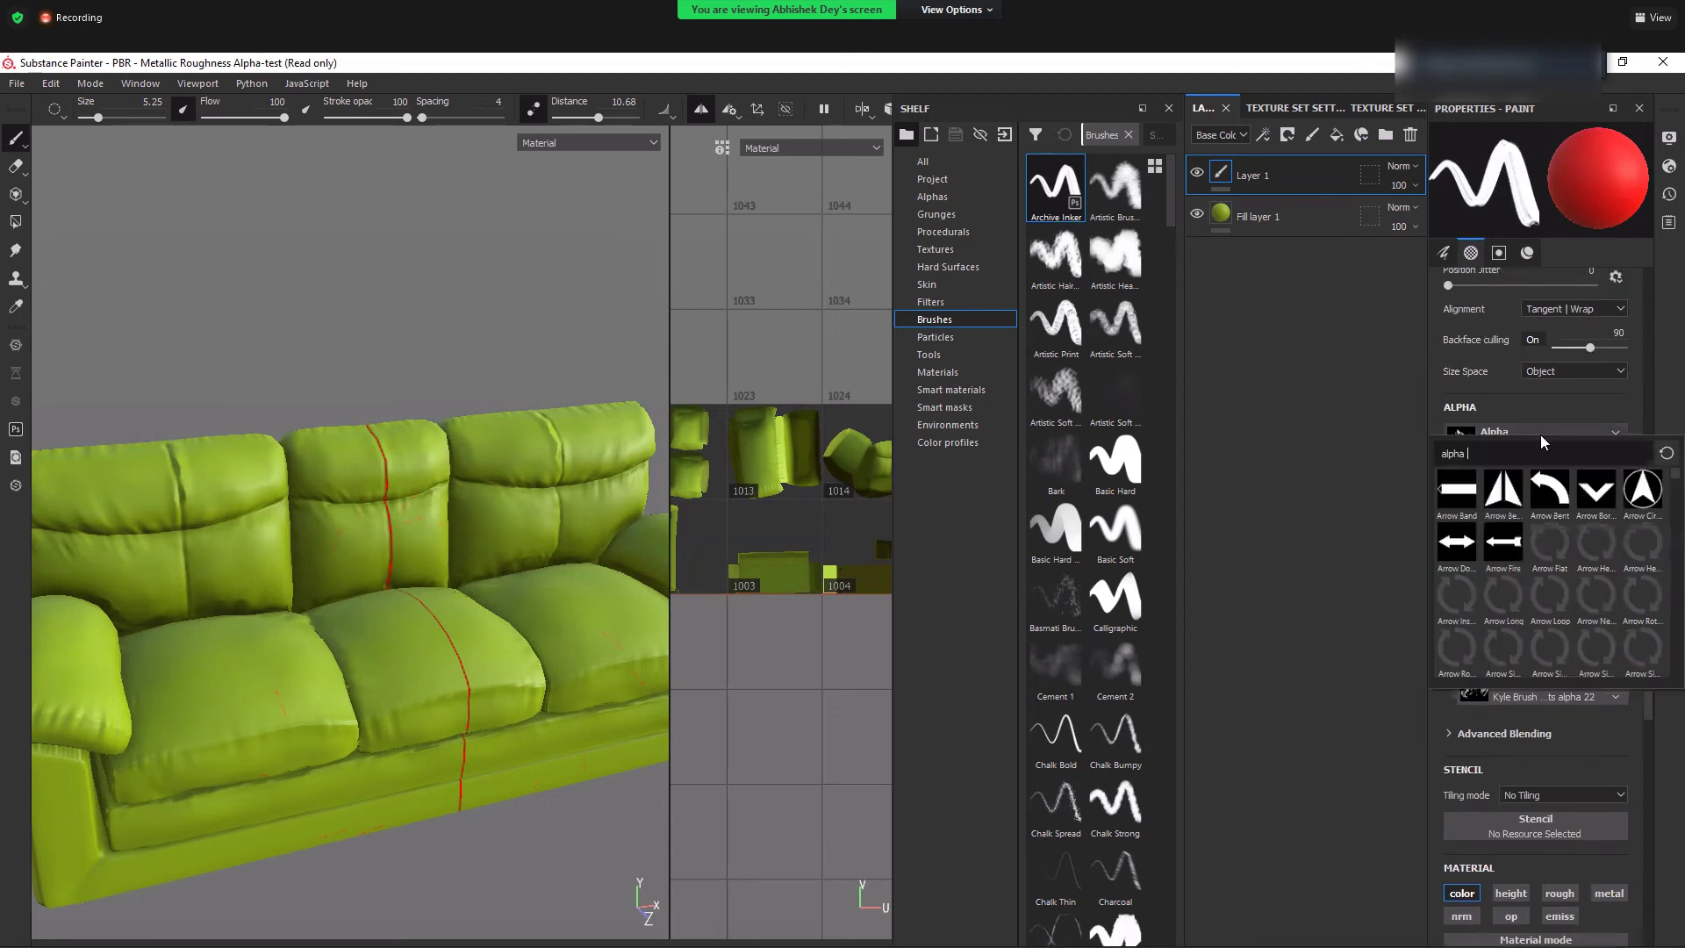
pyautogui.click(1507, 505)
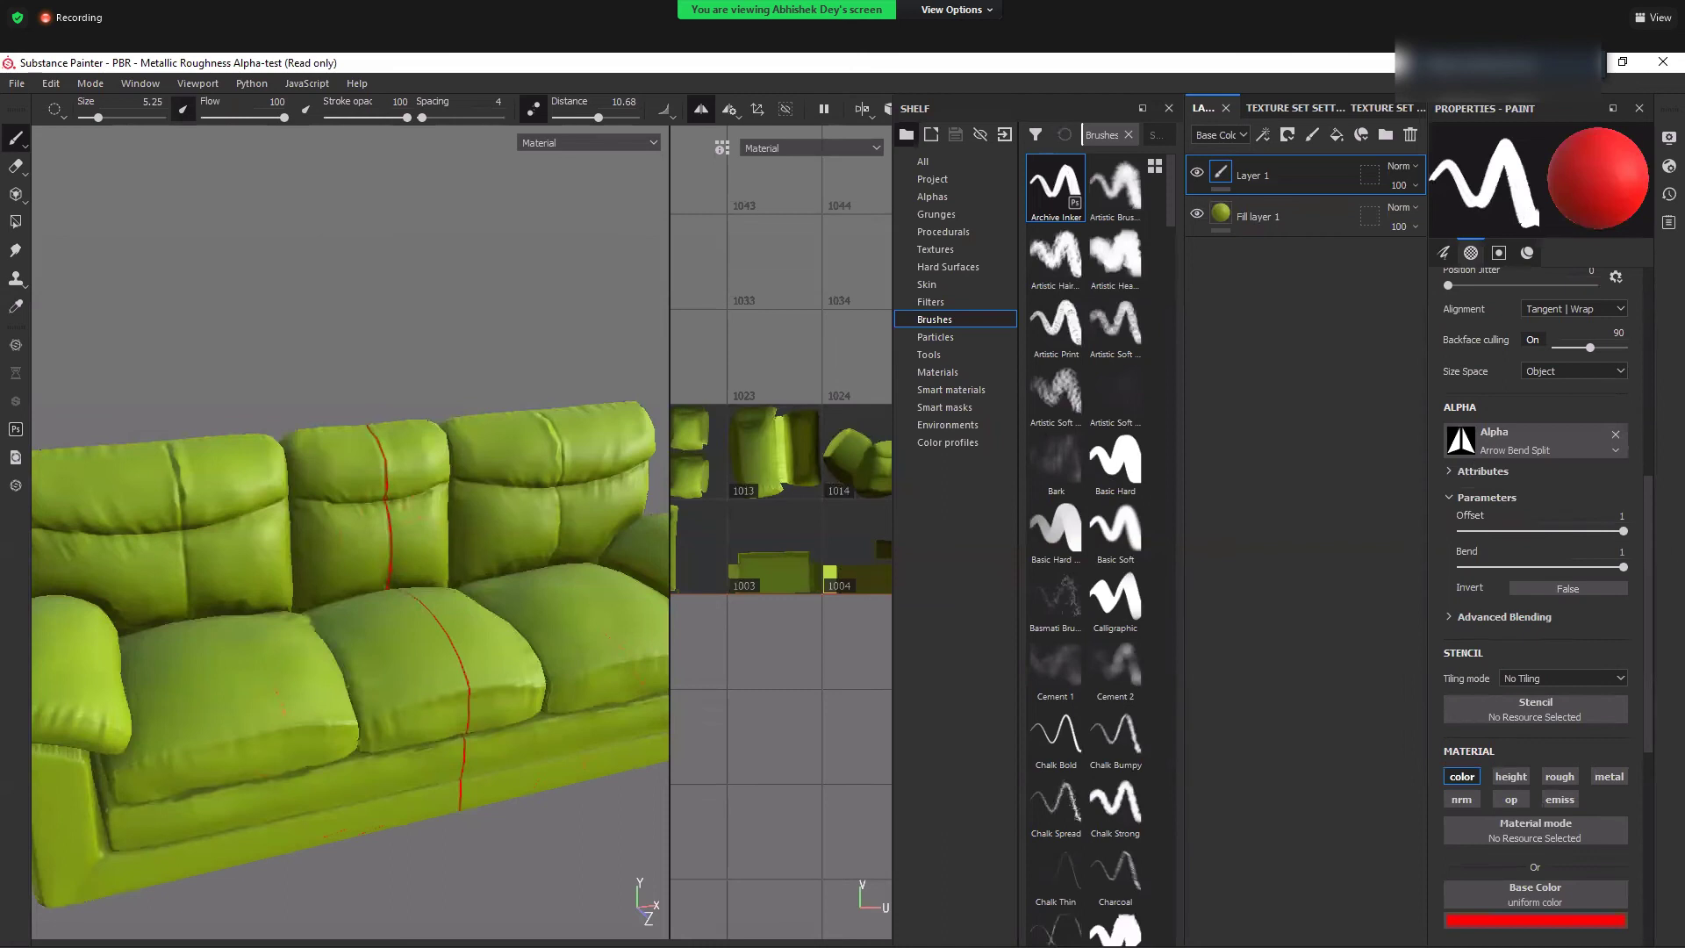
# - Test arrow-alpha strokes across the sofa, enlarging the brush to 13.65 between them, and undo both strokes
pyautogui.moveTo(179, 539); pyautogui.dragTo(365, 477)
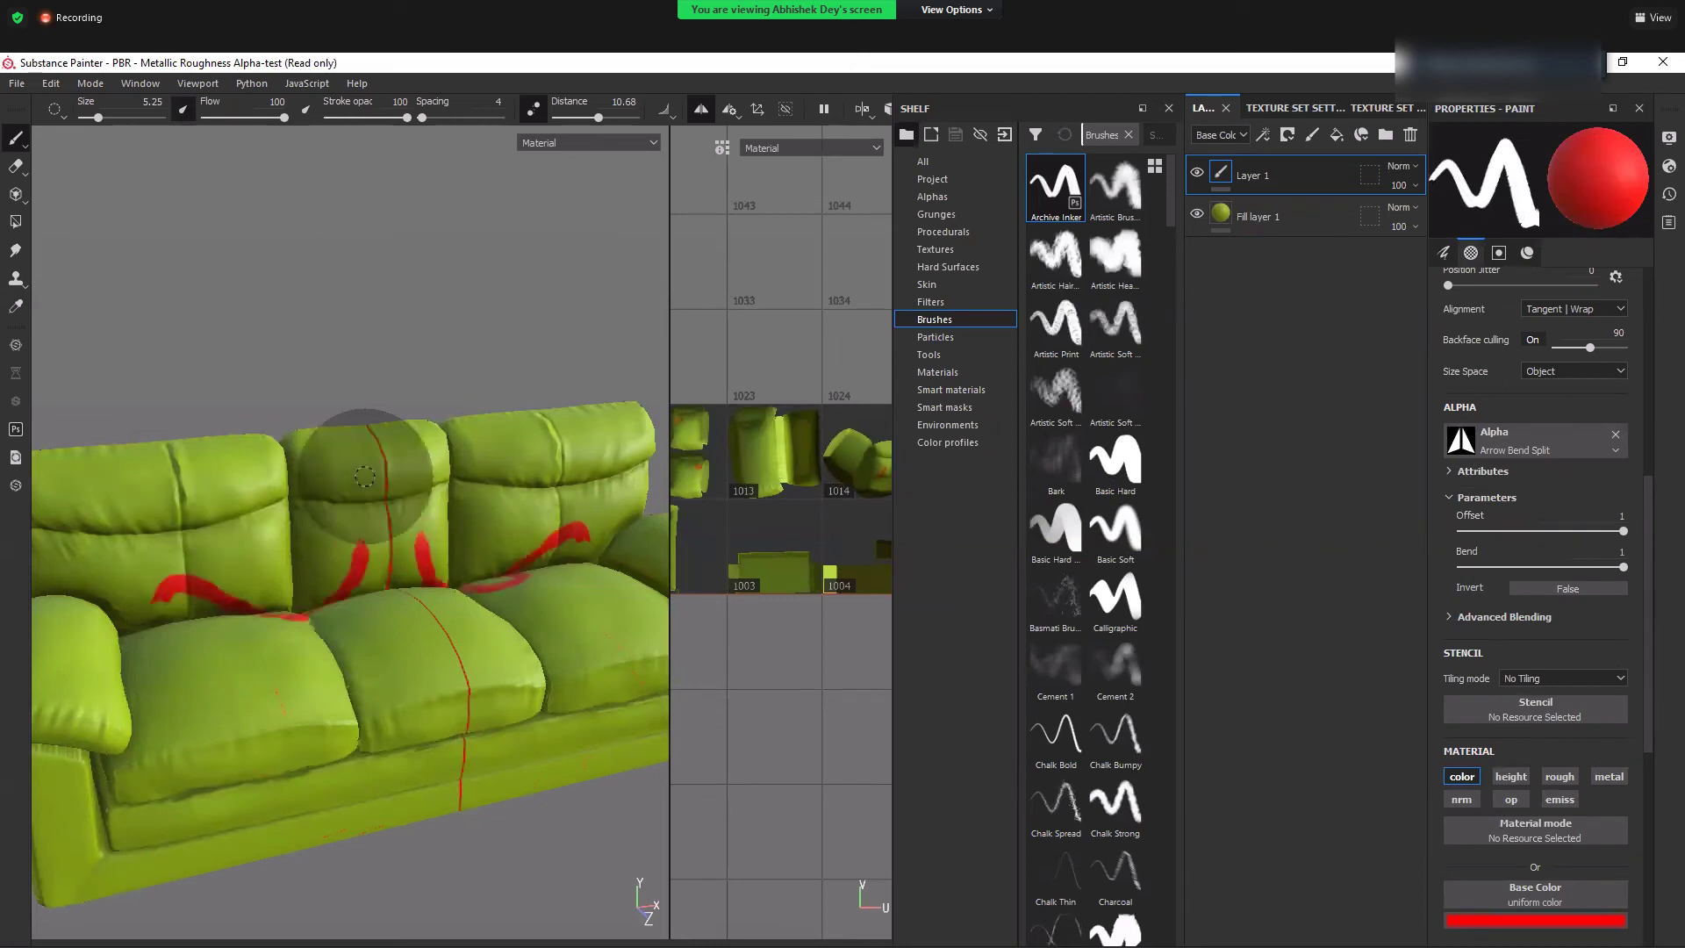
pyautogui.hotkey('ctrl', 'z')
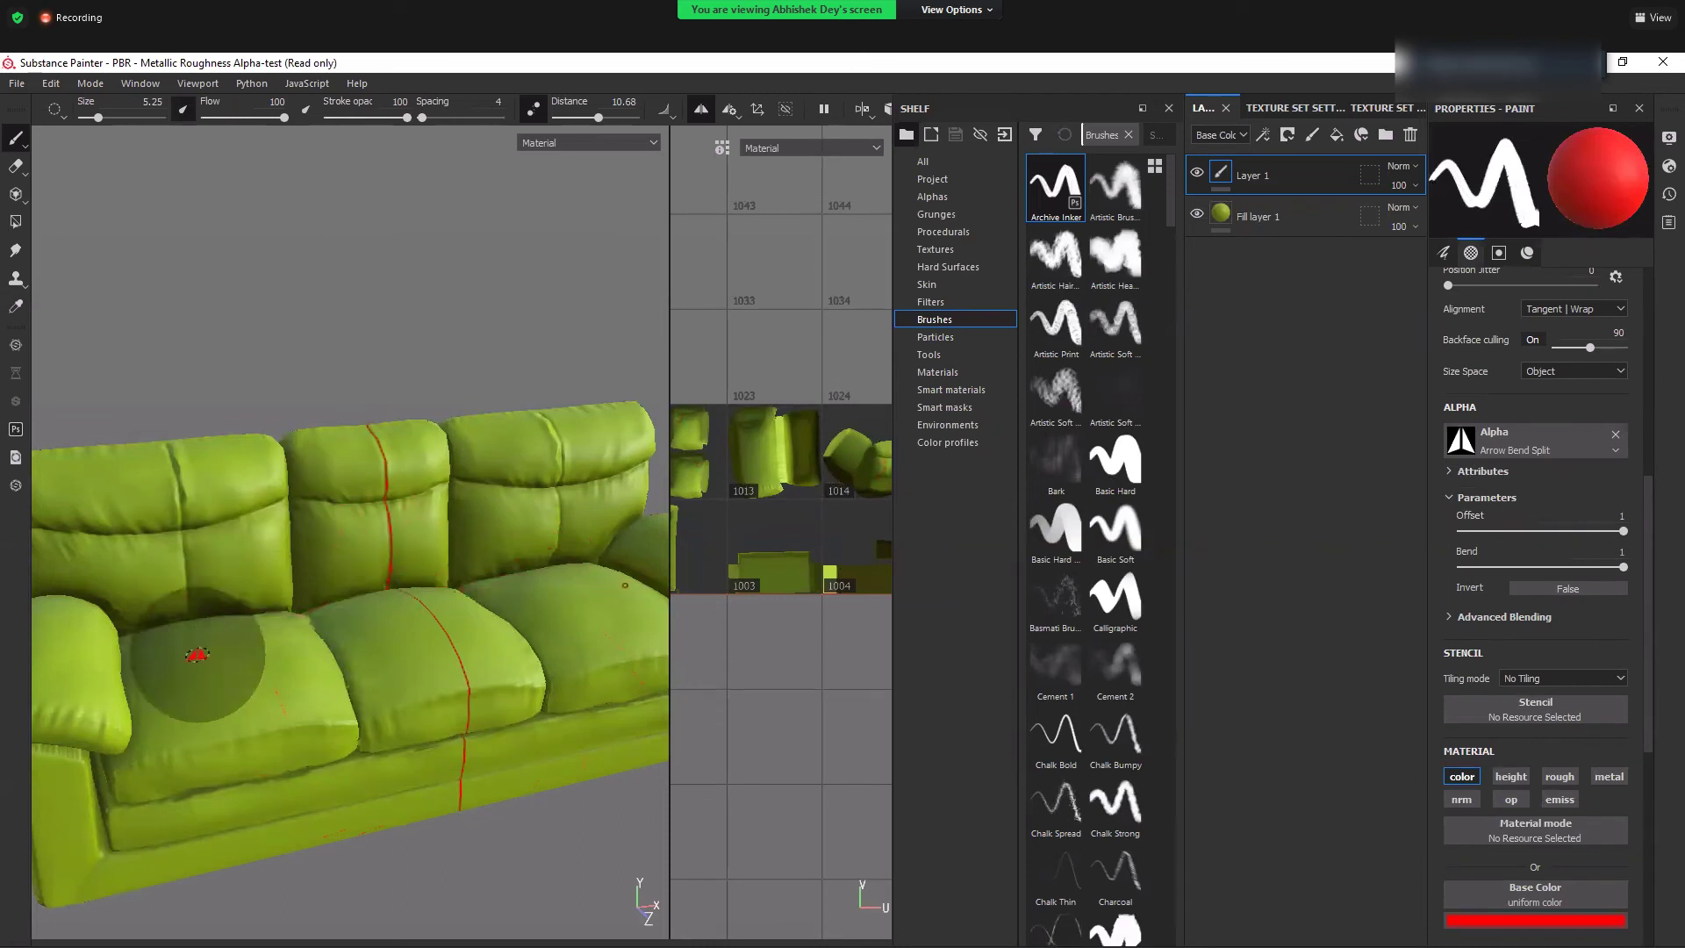
pyautogui.keyDown('ctrl'); pyautogui.moveTo(197, 654); pyautogui.dragTo(228, 654, button='right'); pyautogui.keyUp('ctrl')
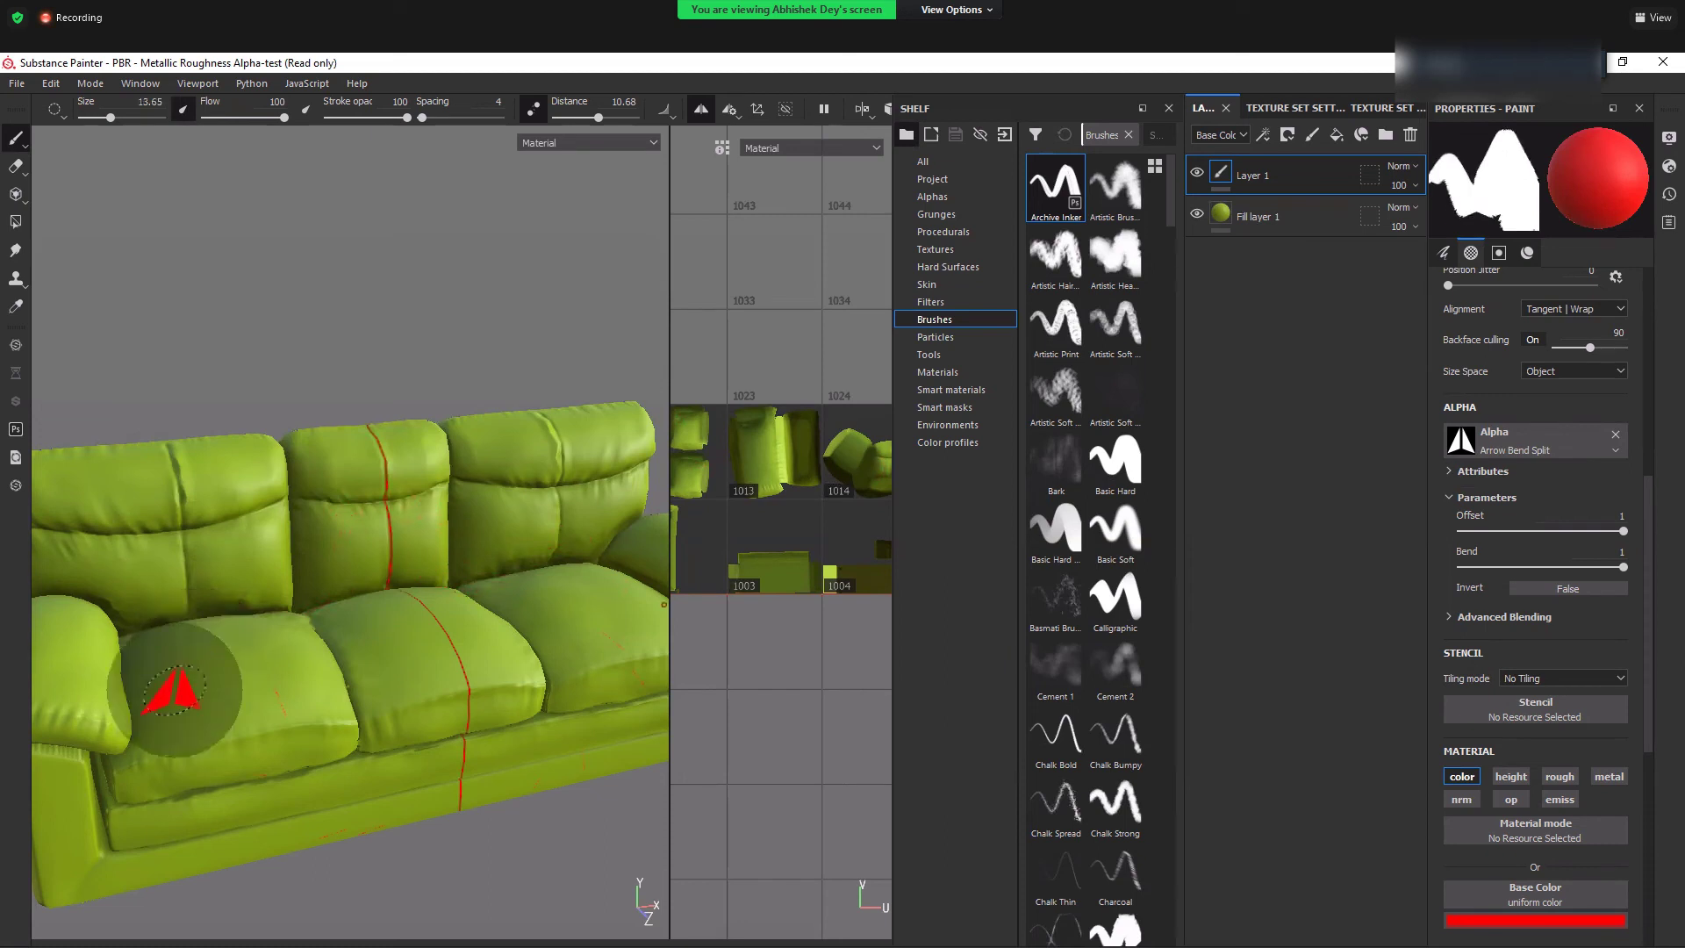
pyautogui.moveTo(173, 690)
pyautogui.mouseDown()
pyautogui.moveTo(258, 530)
pyautogui.moveTo(342, 475)
pyautogui.mouseUp()
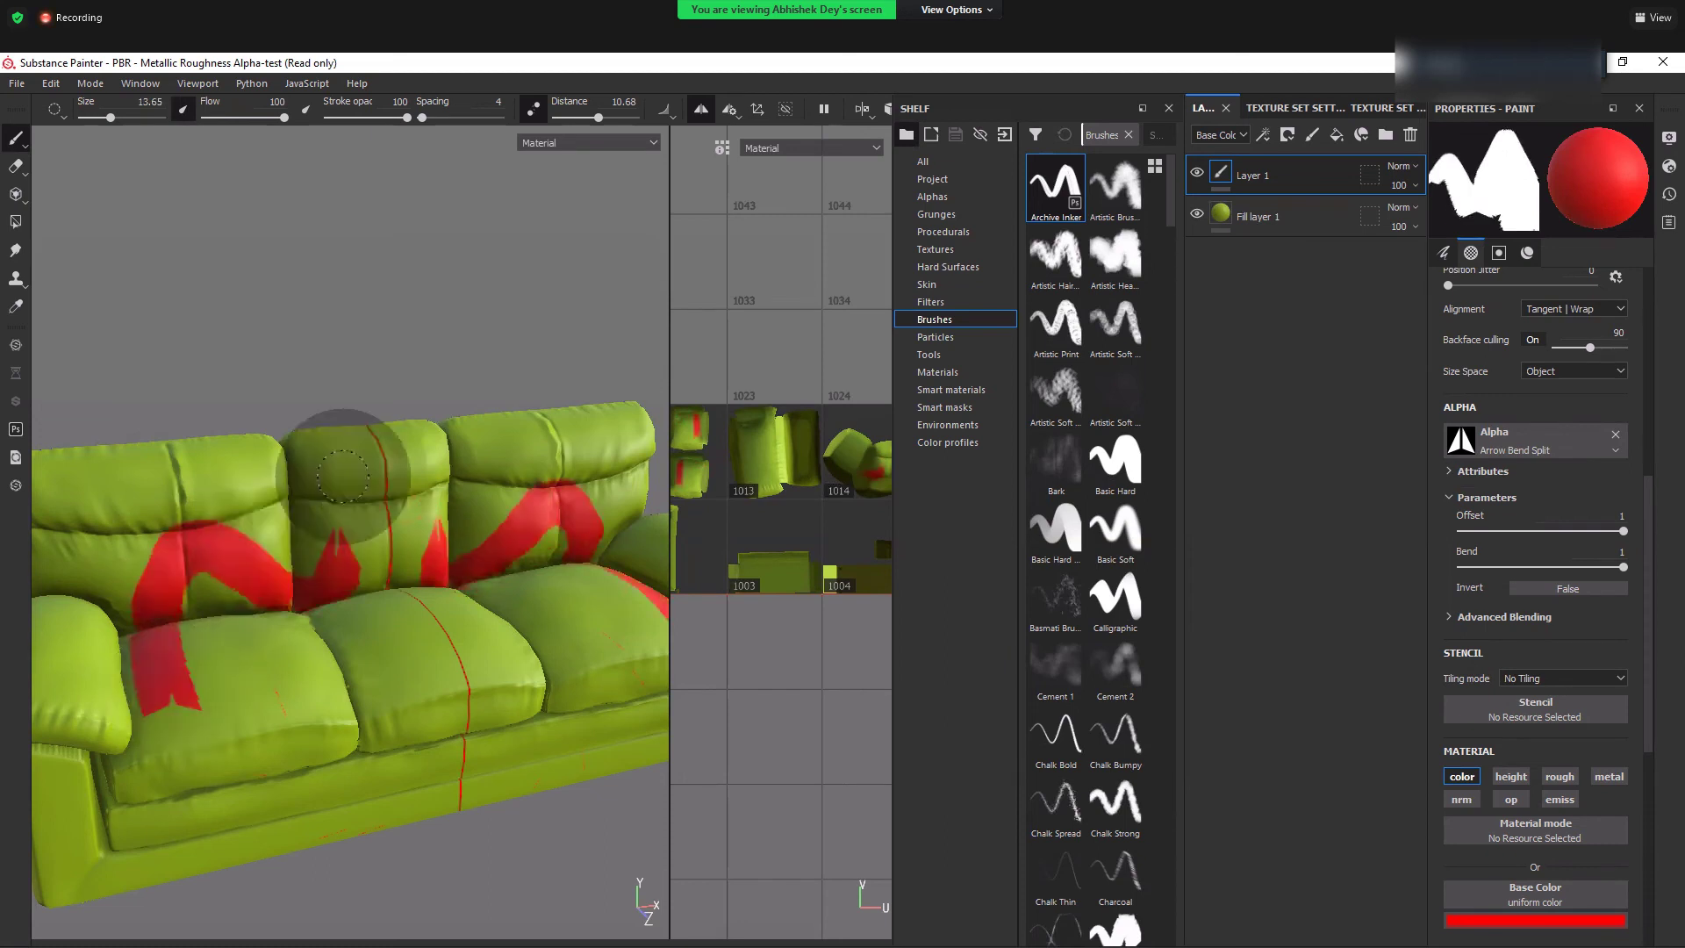
pyautogui.hotkey('ctrl', 'z')
# - Turn off pen pressure control for both the brush size and flow
pyautogui.keyDown('alt'); pyautogui.moveTo(281, 677); pyautogui.dragTo(299, 549); pyautogui.keyUp('alt')
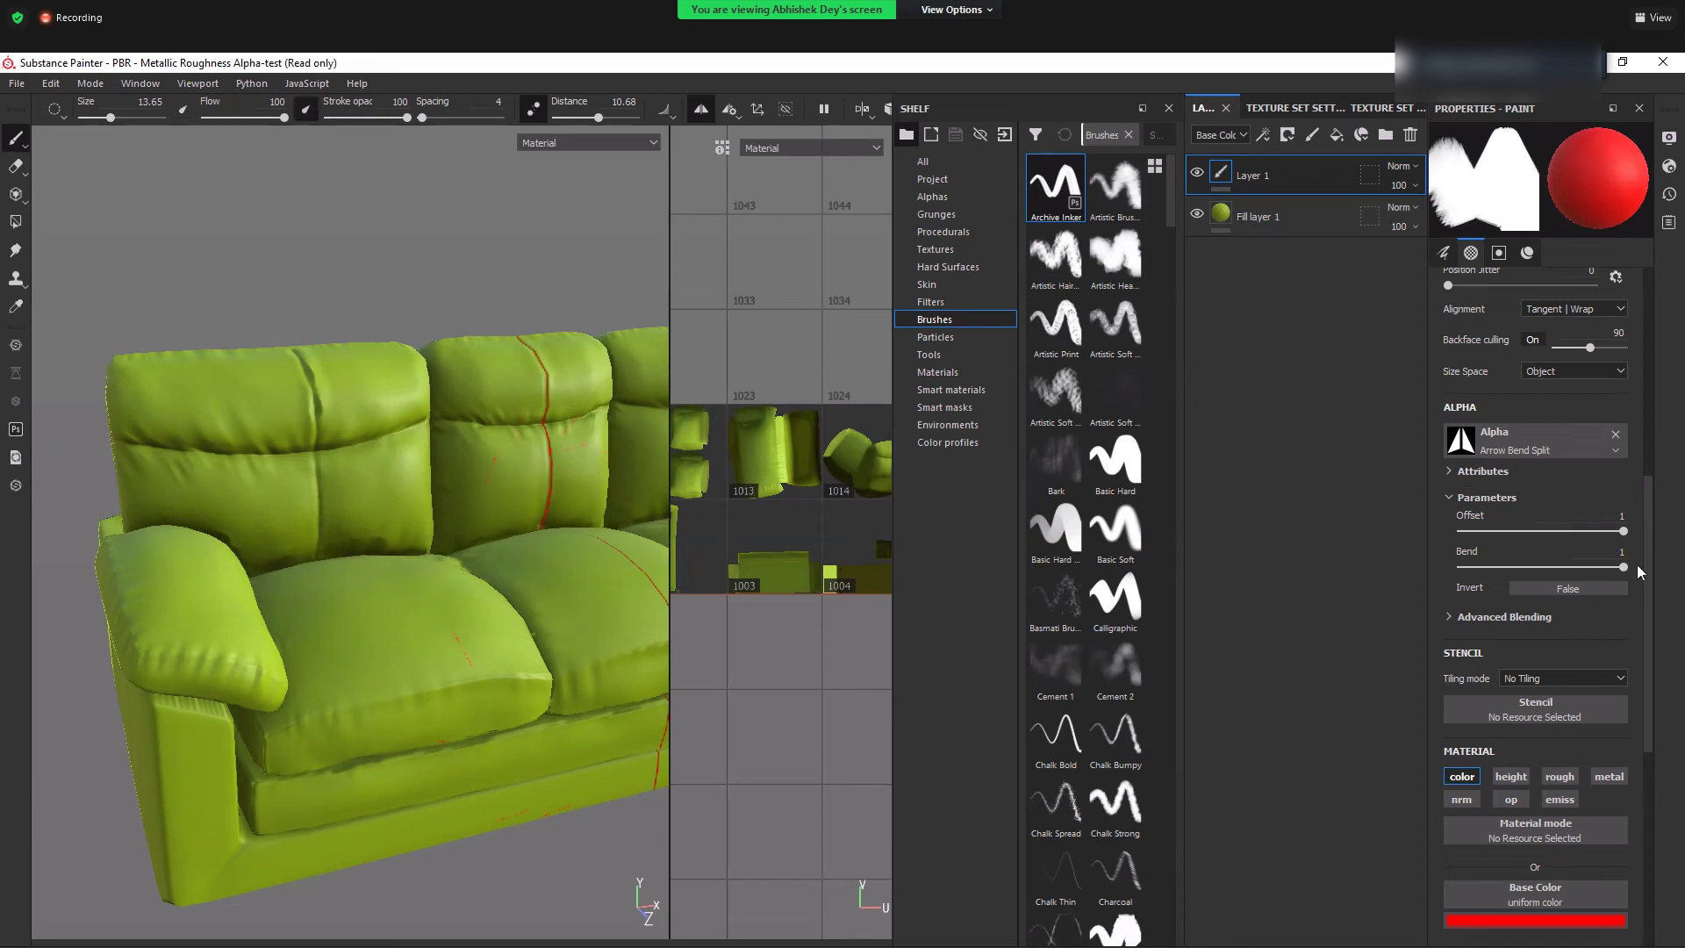
pyautogui.scroll(3, 1650, 379)
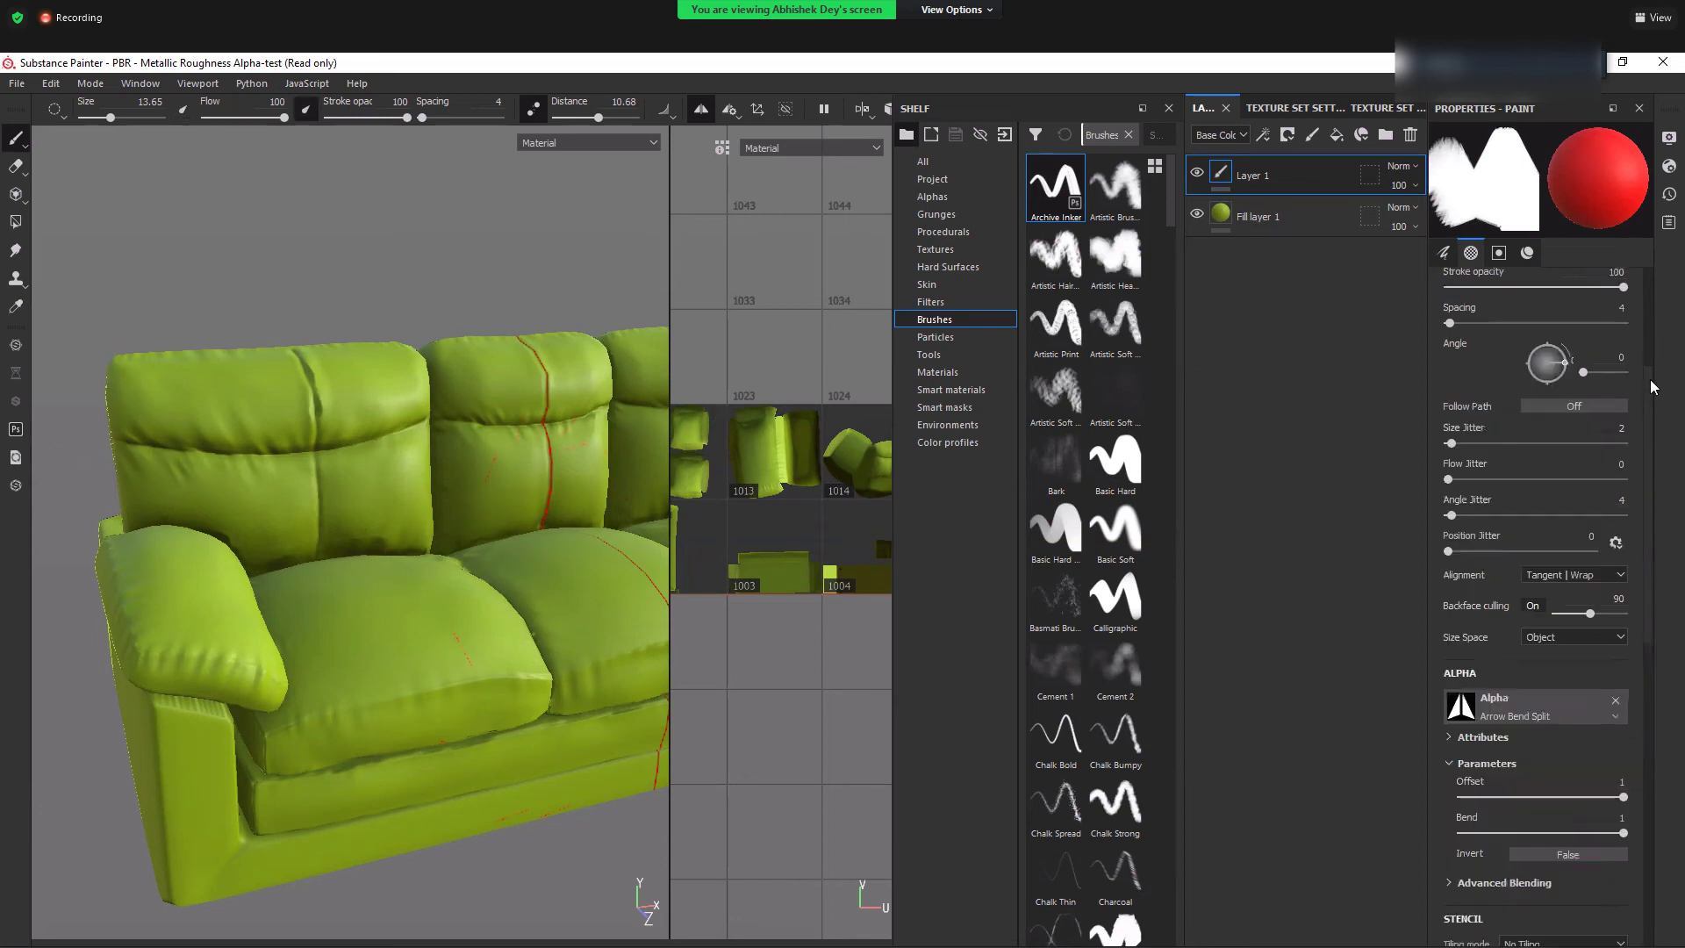
pyautogui.scroll(3, 1573, 778)
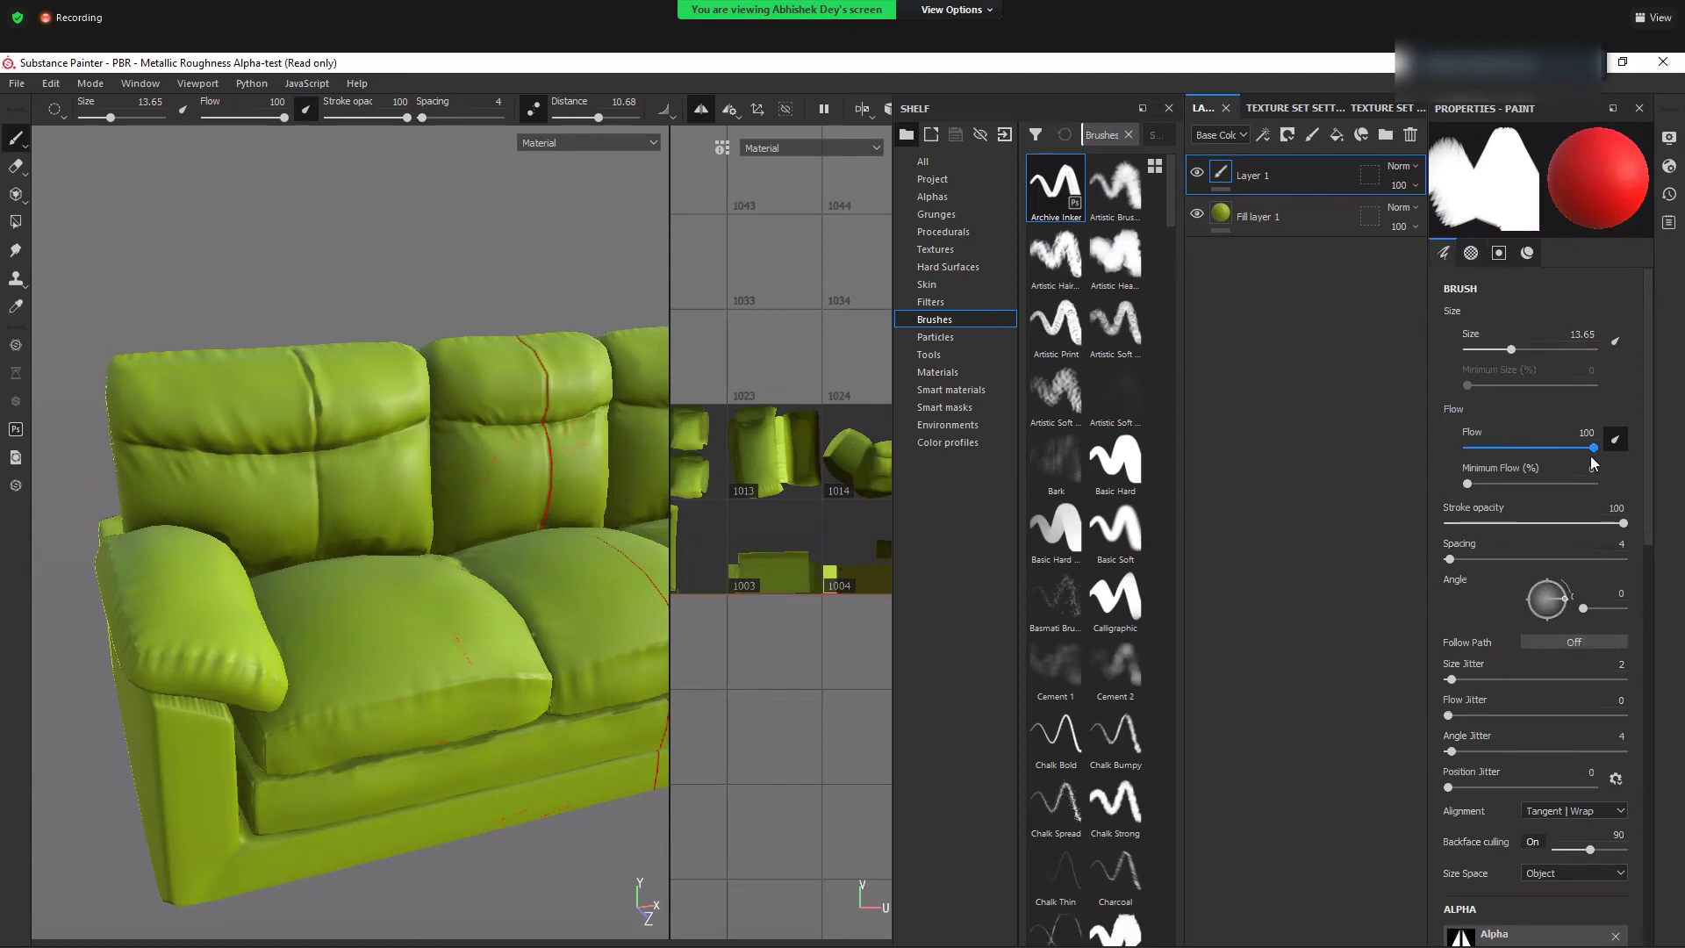
pyautogui.click(1615, 439)
# - Test single mirrored arrow stamps on the sofa's backrests and seat cushions, and undo all of them
pyautogui.click(262, 488)
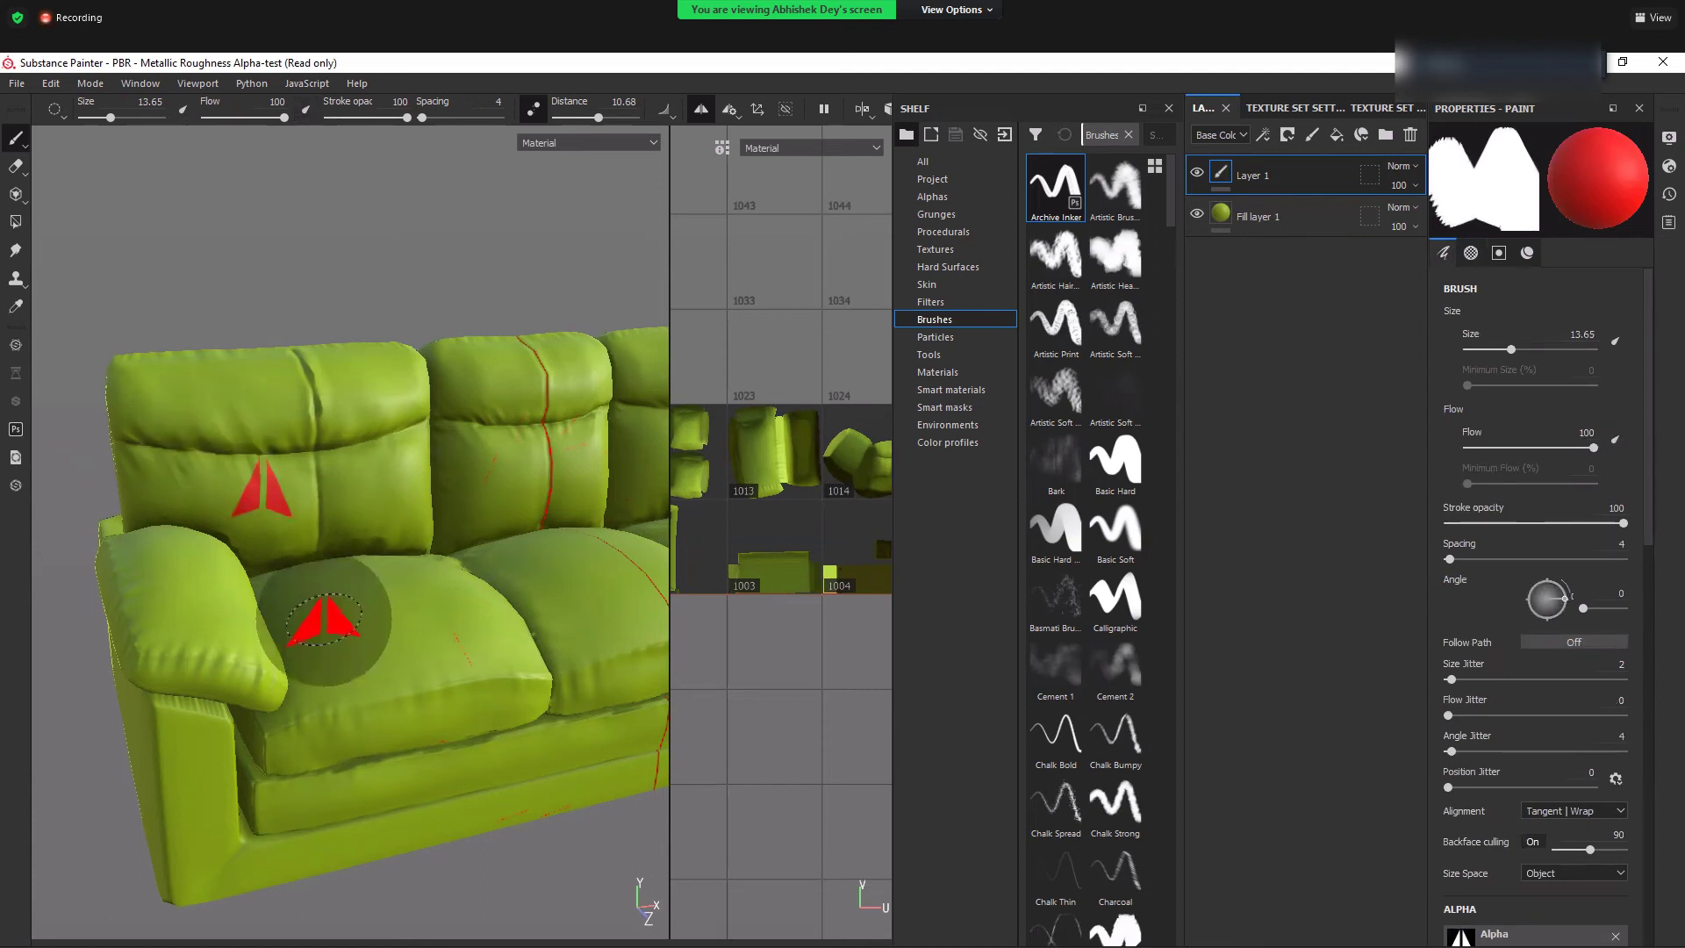
pyautogui.click(388, 625)
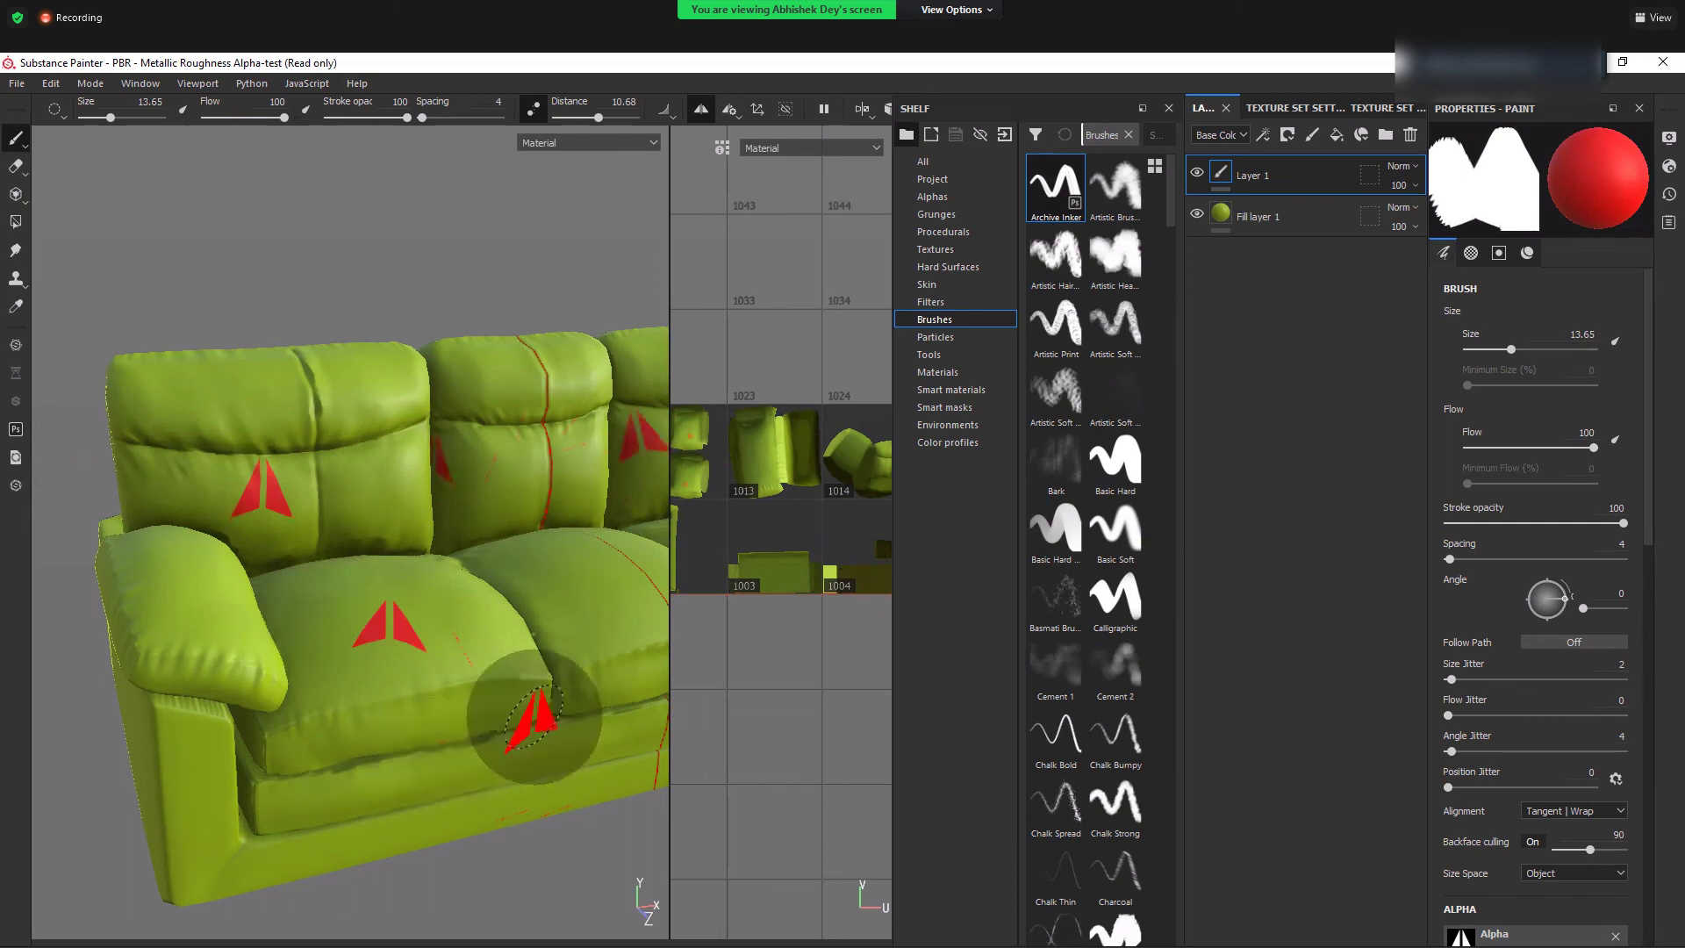
pyautogui.moveTo(444, 718)
pyautogui.keyDown('alt'); pyautogui.mouseDown()
pyautogui.moveTo(386, 733)
pyautogui.moveTo(364, 718)
pyautogui.mouseUp(); pyautogui.keyUp('alt')
pyautogui.scroll(2, 364, 718)
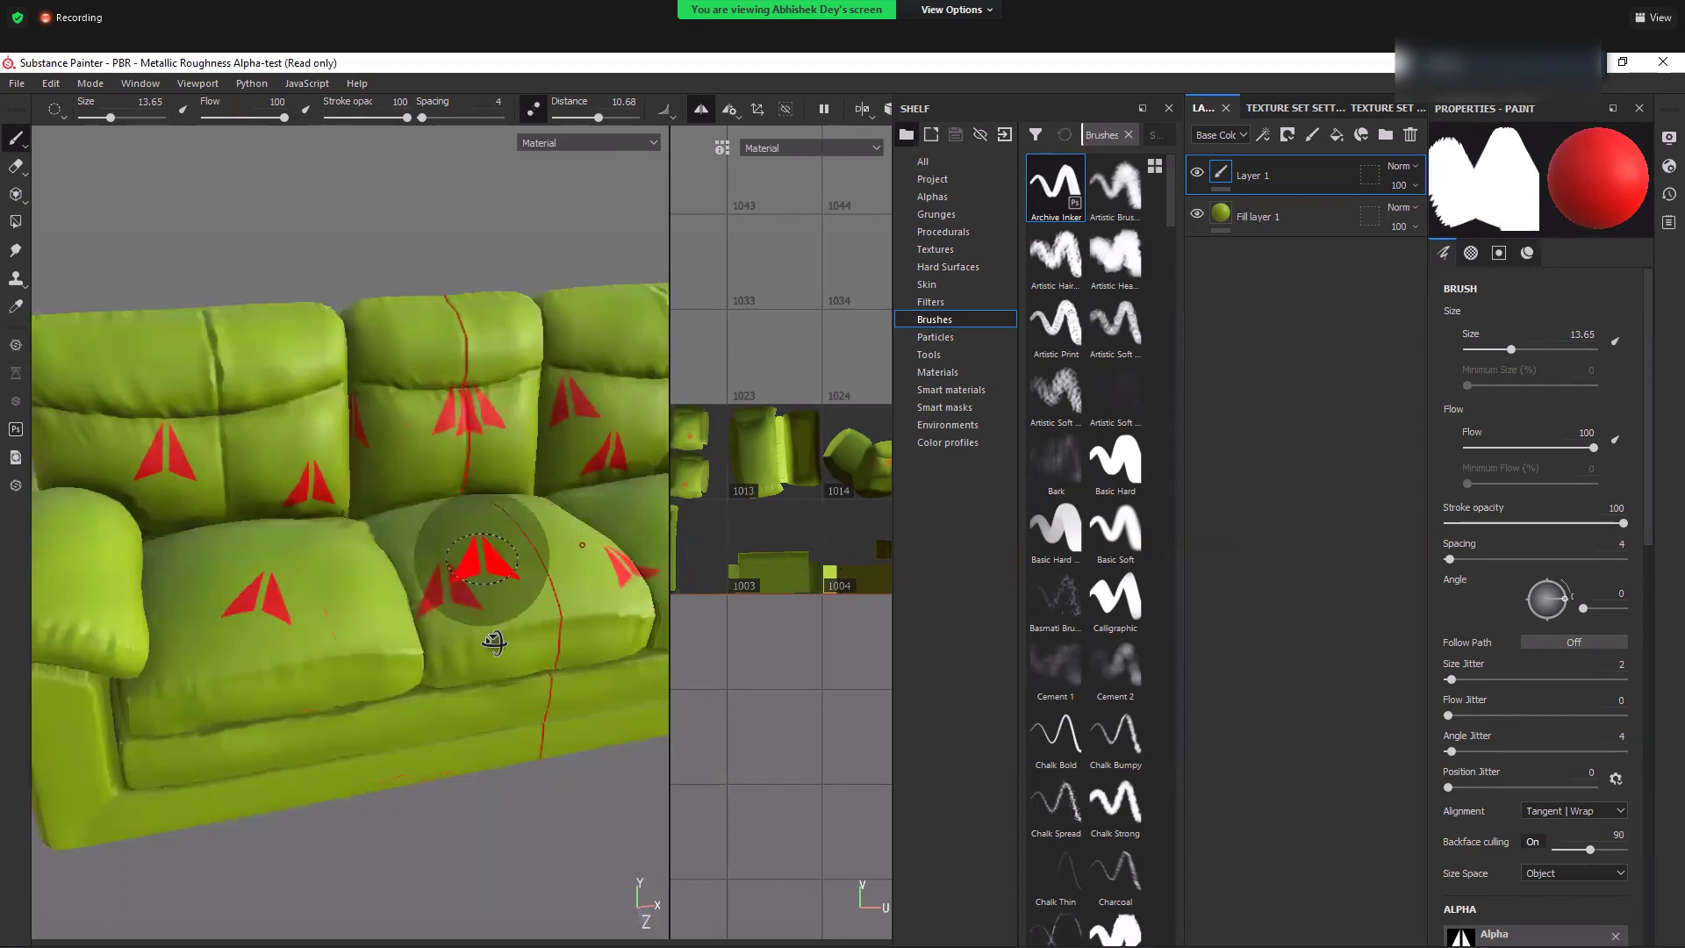
pyautogui.scroll(2, 309, 748)
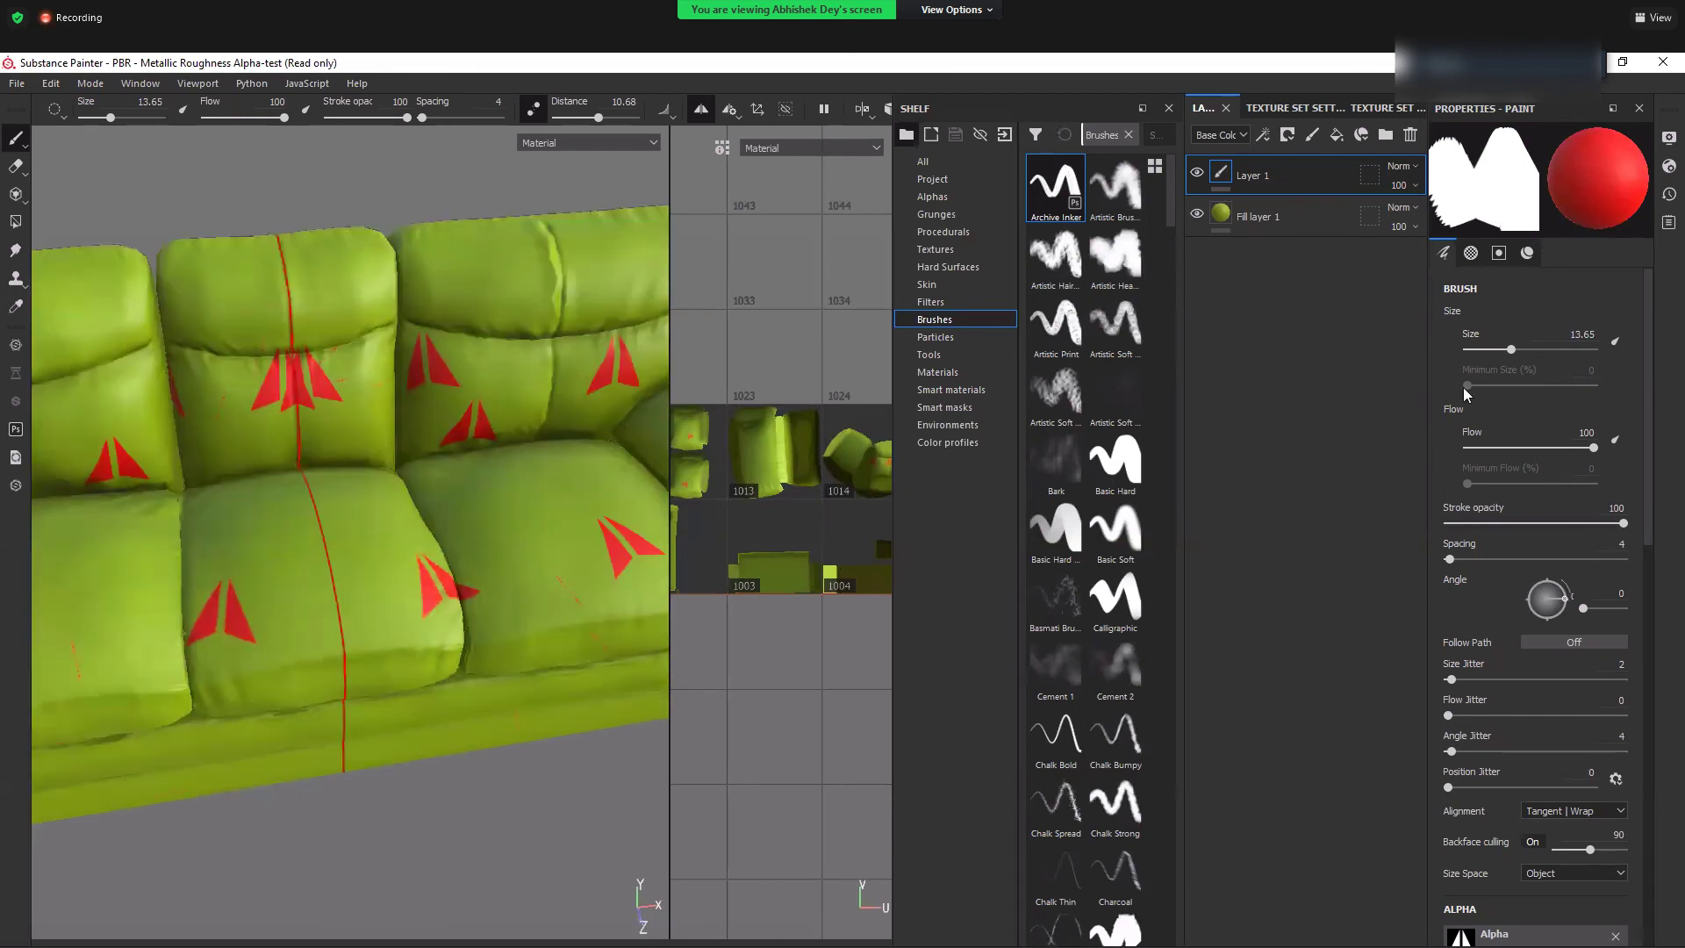
pyautogui.click(334, 662)
pyautogui.hotkey('ctrl', 'z')
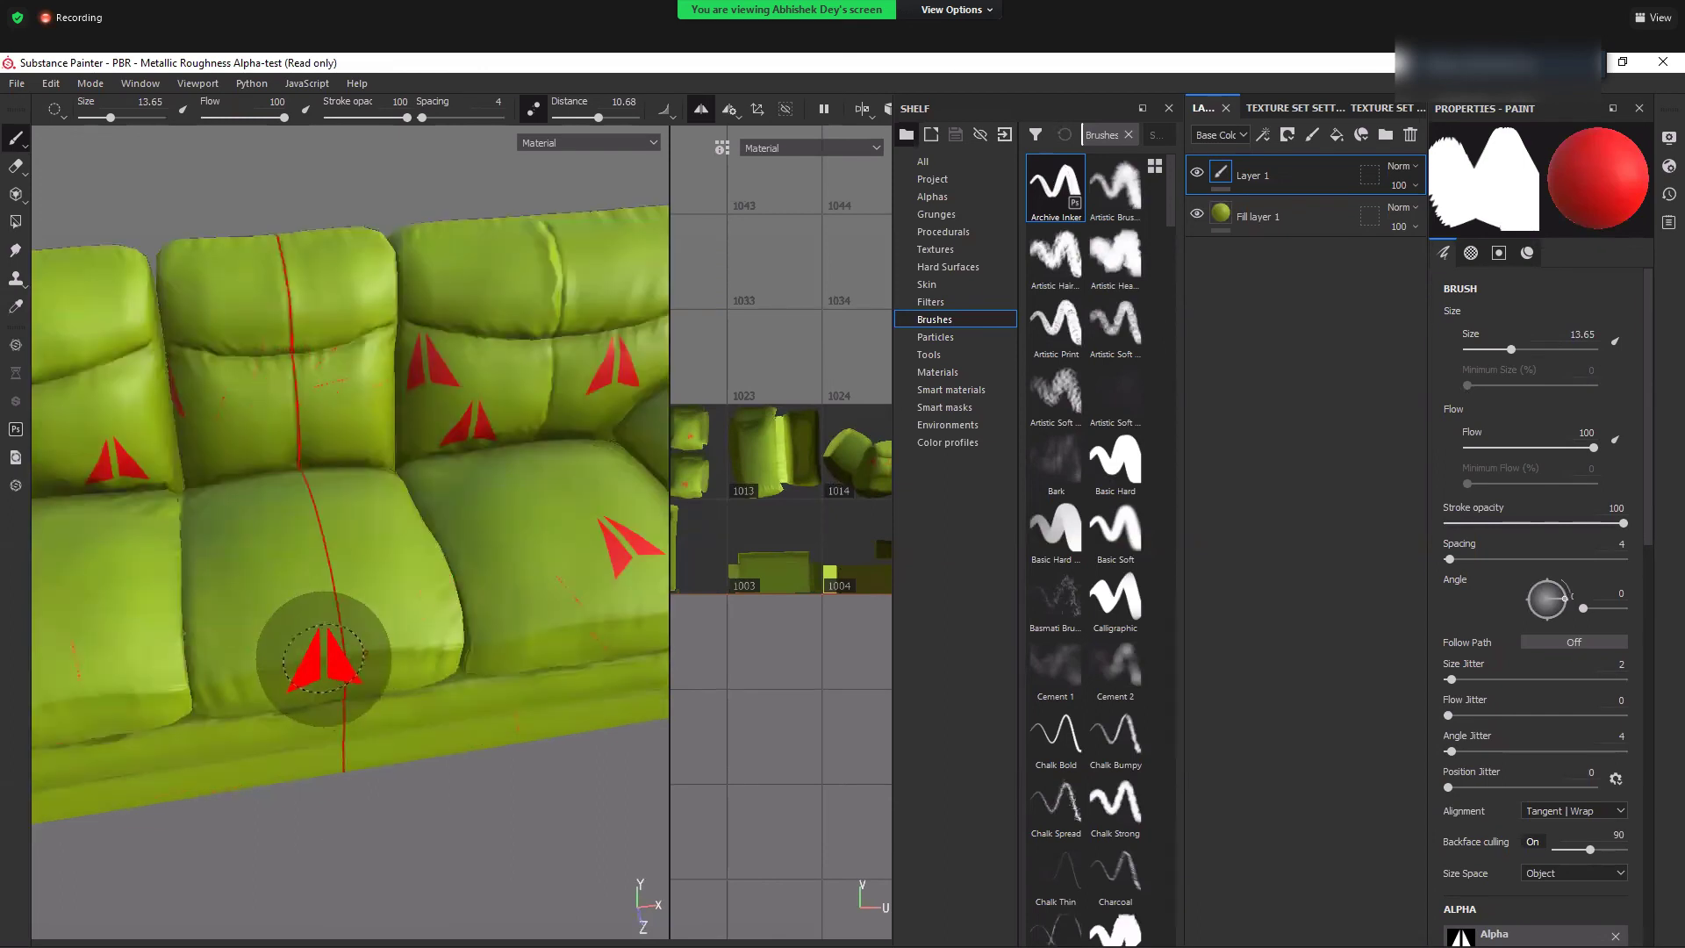
pyautogui.hotkey('ctrl', 'z')
pyautogui.hotkey('ctrl', 'z')
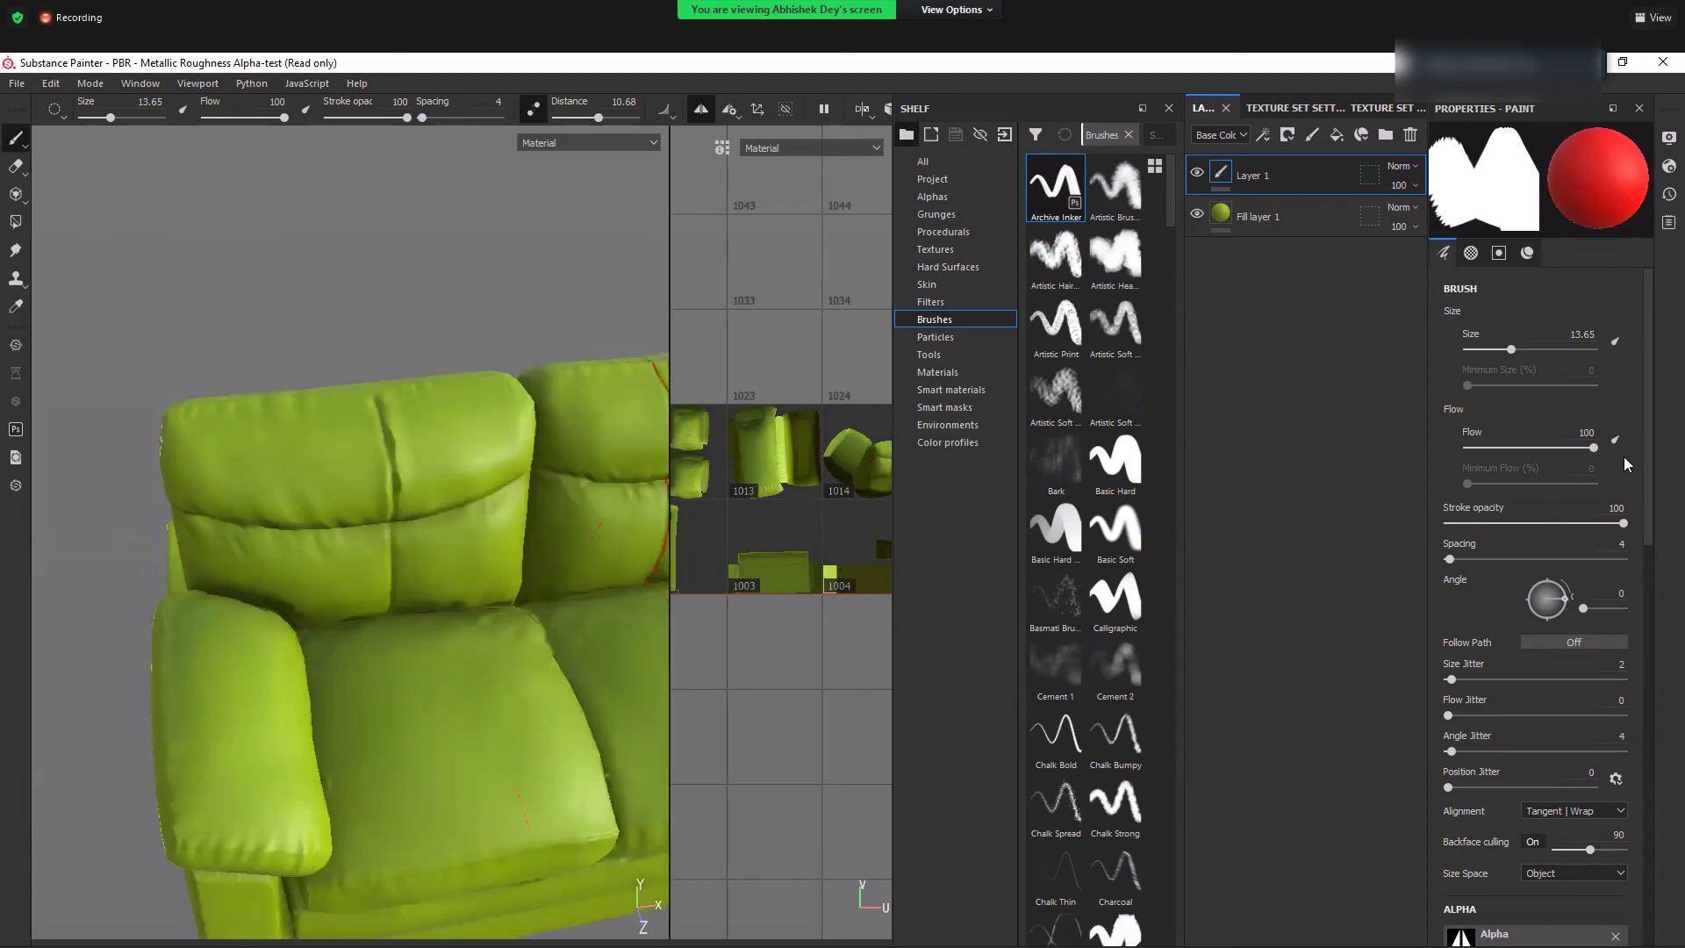
# - Enable the height and nrm channels in the brush material, test one stamp on the seat cushion, and undo it
pyautogui.moveTo(1650, 532); pyautogui.dragTo(1654, 829)
pyautogui.scroll(-1, 1512, 535)
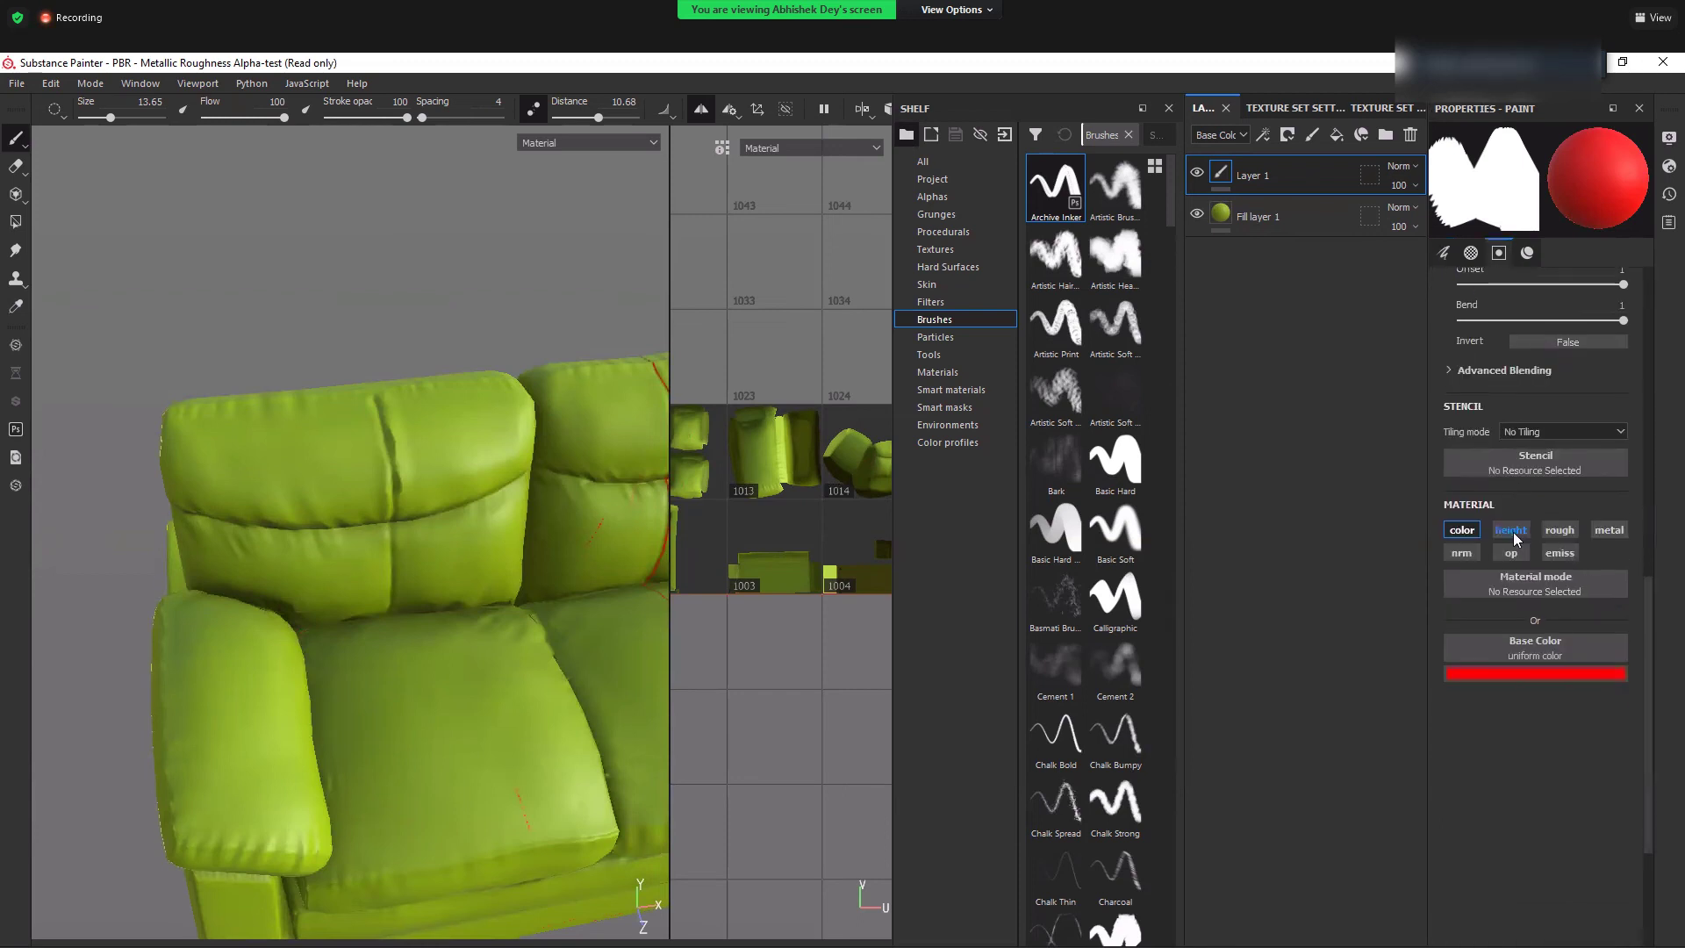
pyautogui.click(1515, 532)
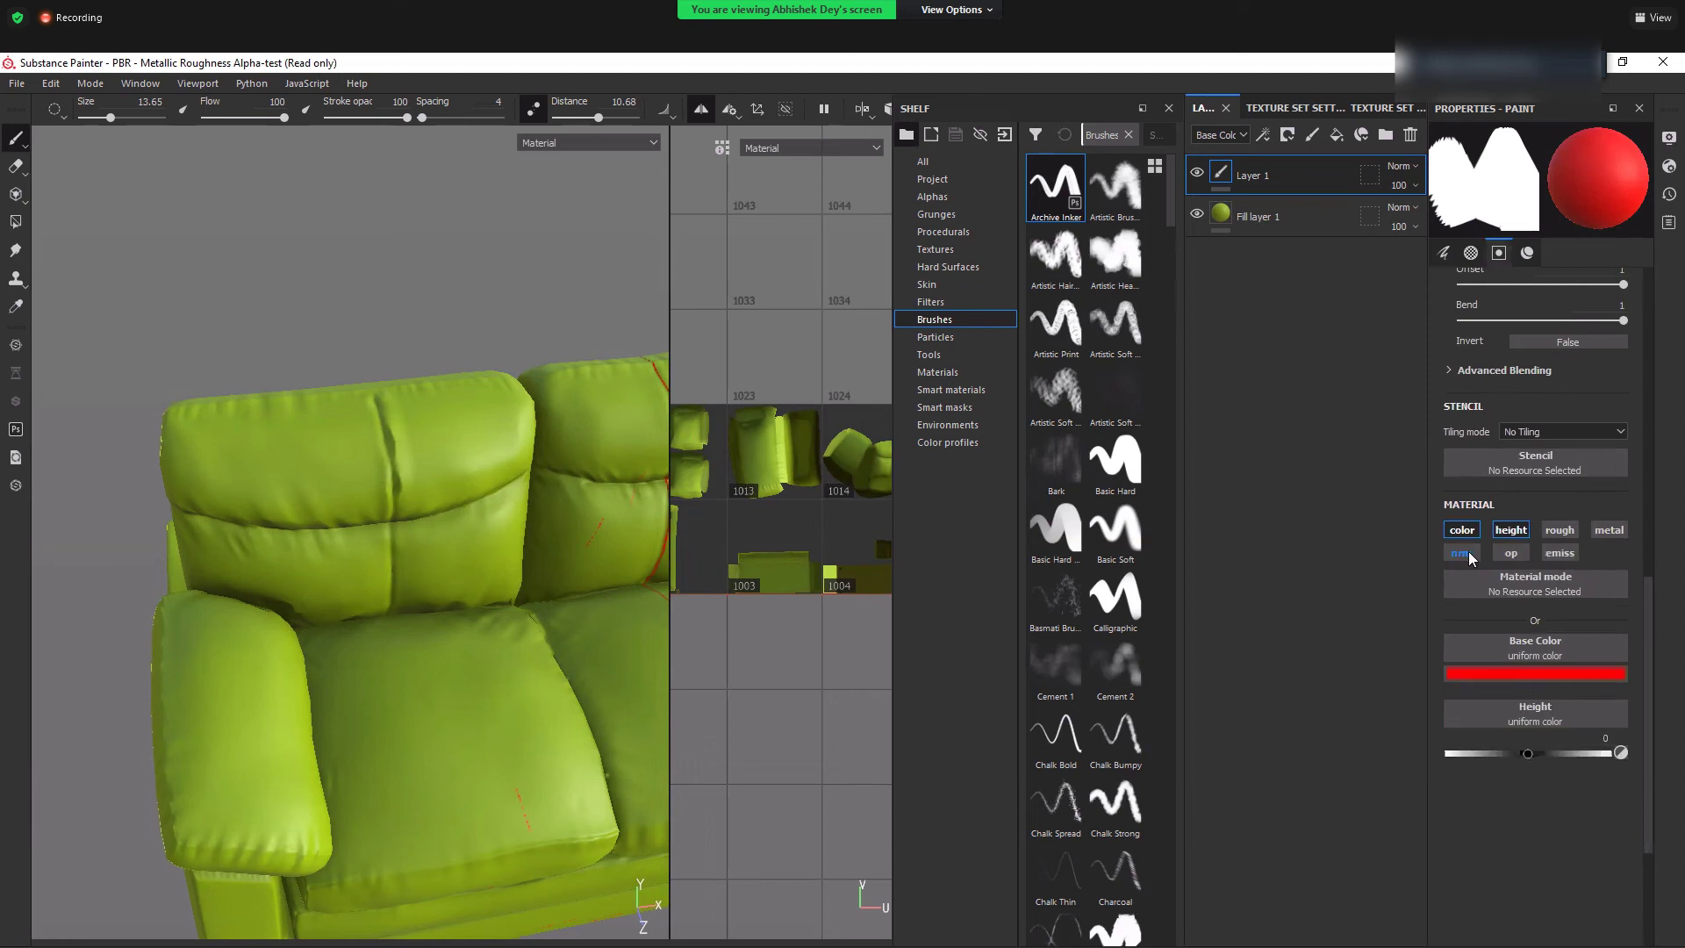
pyautogui.click(1470, 555)
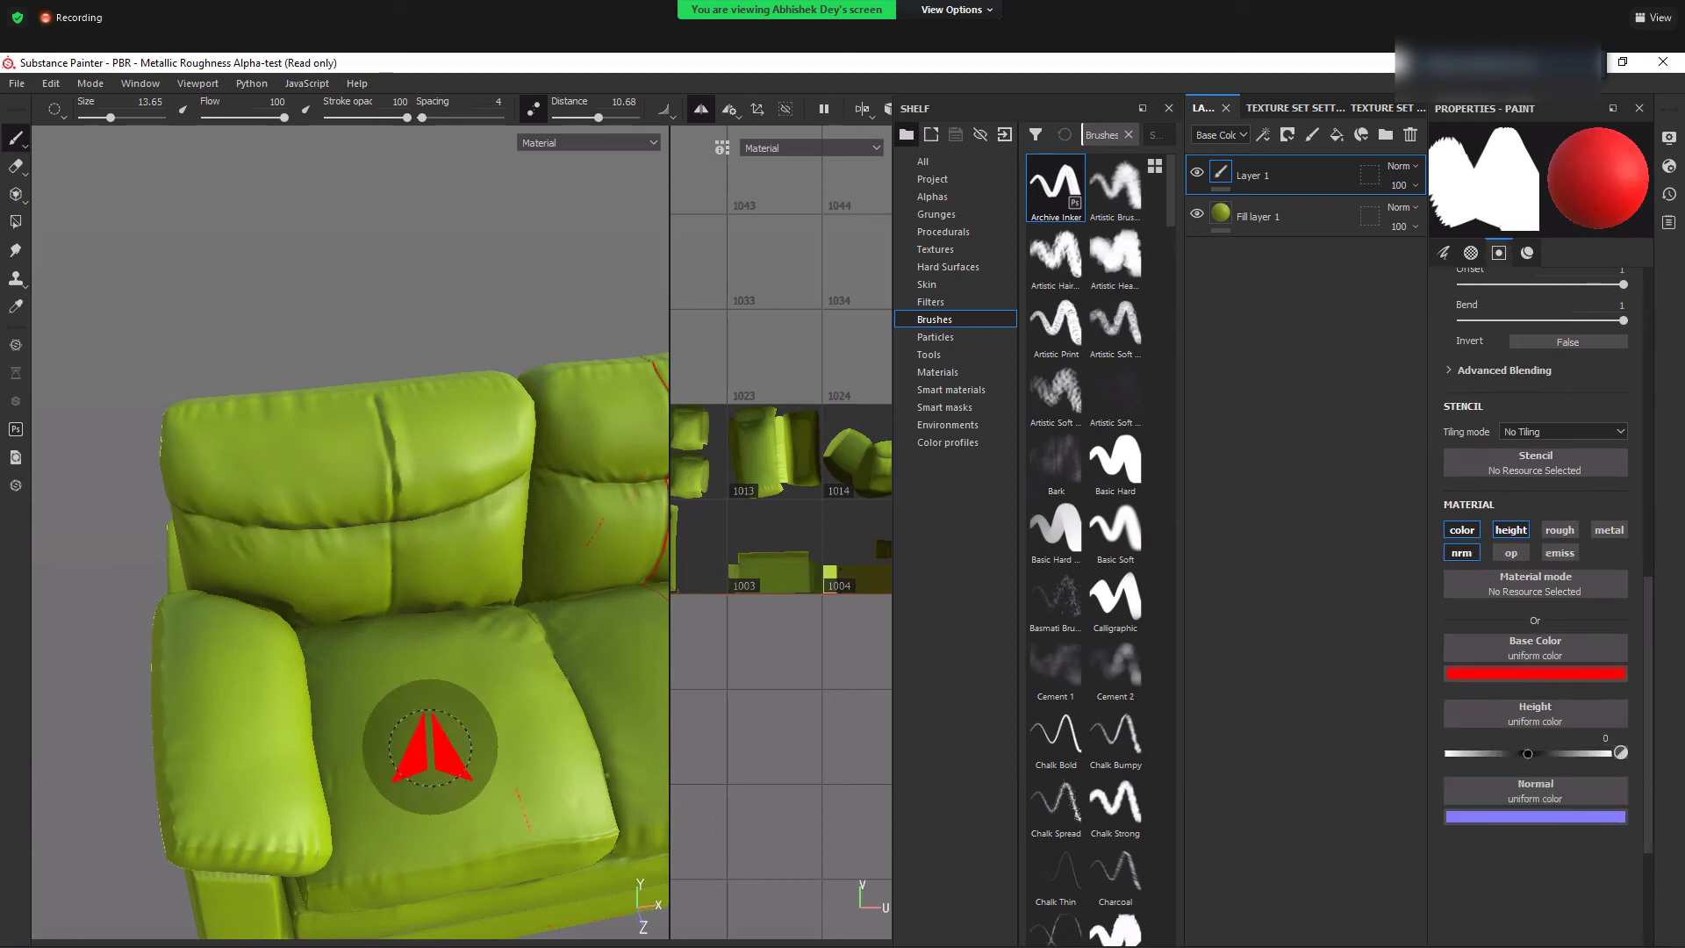
pyautogui.click(430, 747)
pyautogui.hotkey('ctrl', 'z')
# - Set the brush material's Height to 0.3968, test an arrow stamp on the seat cushion, and undo it
pyautogui.keyDown('alt'); pyautogui.moveTo(564, 781); pyautogui.dragTo(553, 628, button='middle'); pyautogui.keyUp('alt')
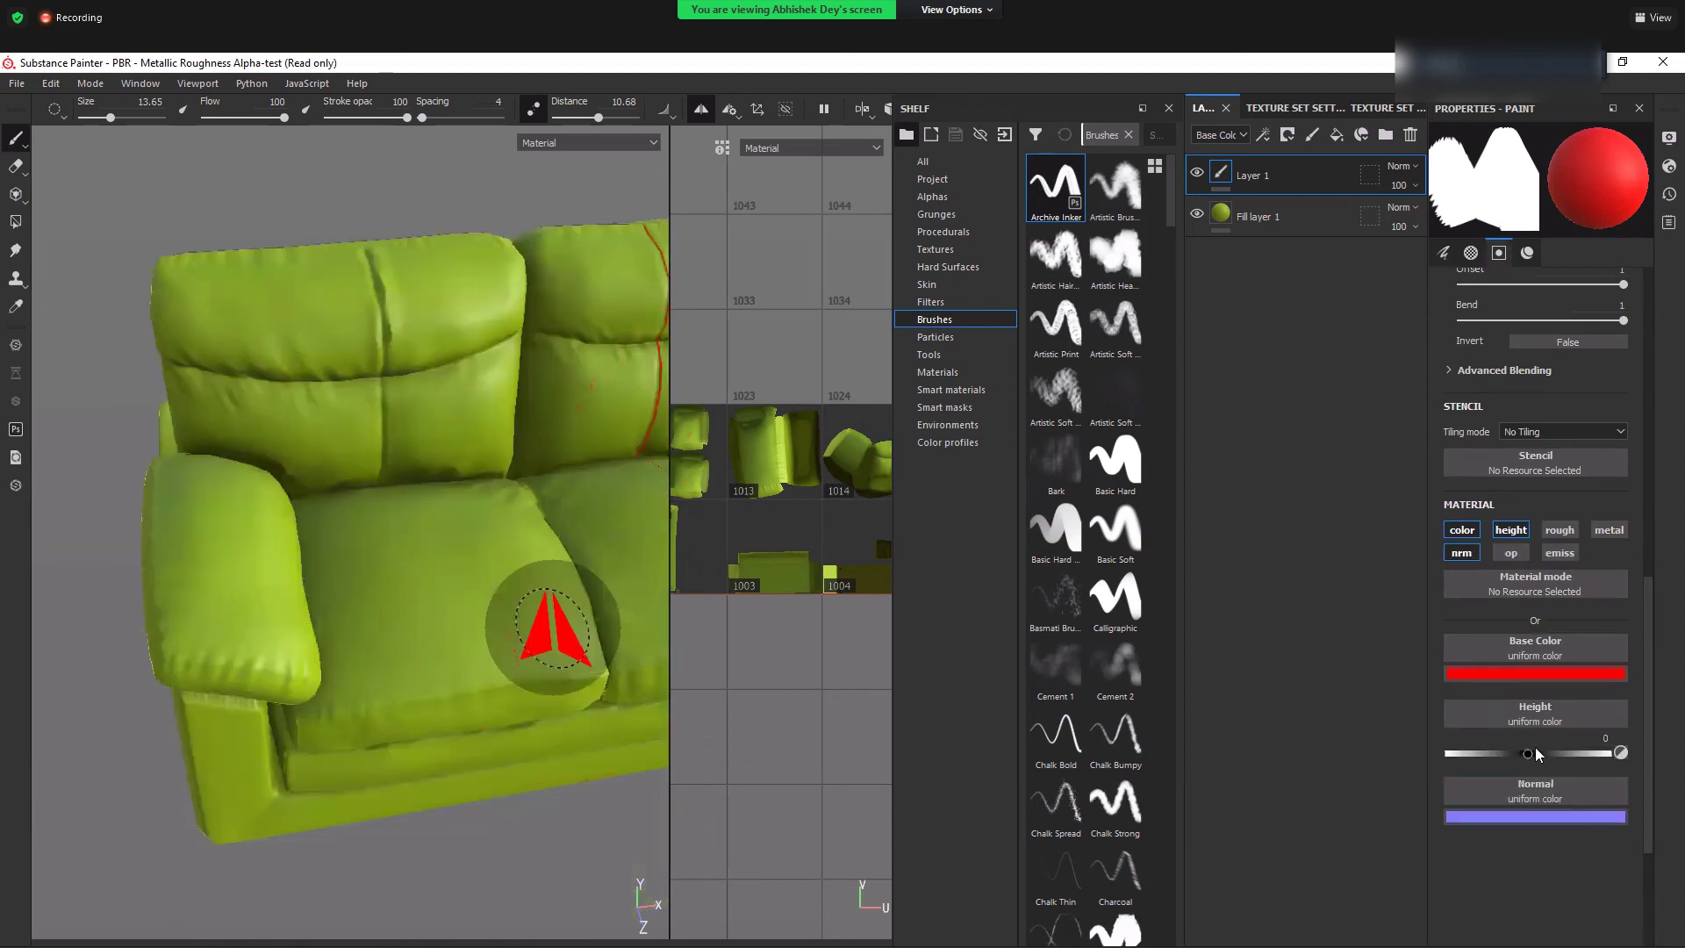
pyautogui.moveTo(1531, 754); pyautogui.dragTo(1561, 755)
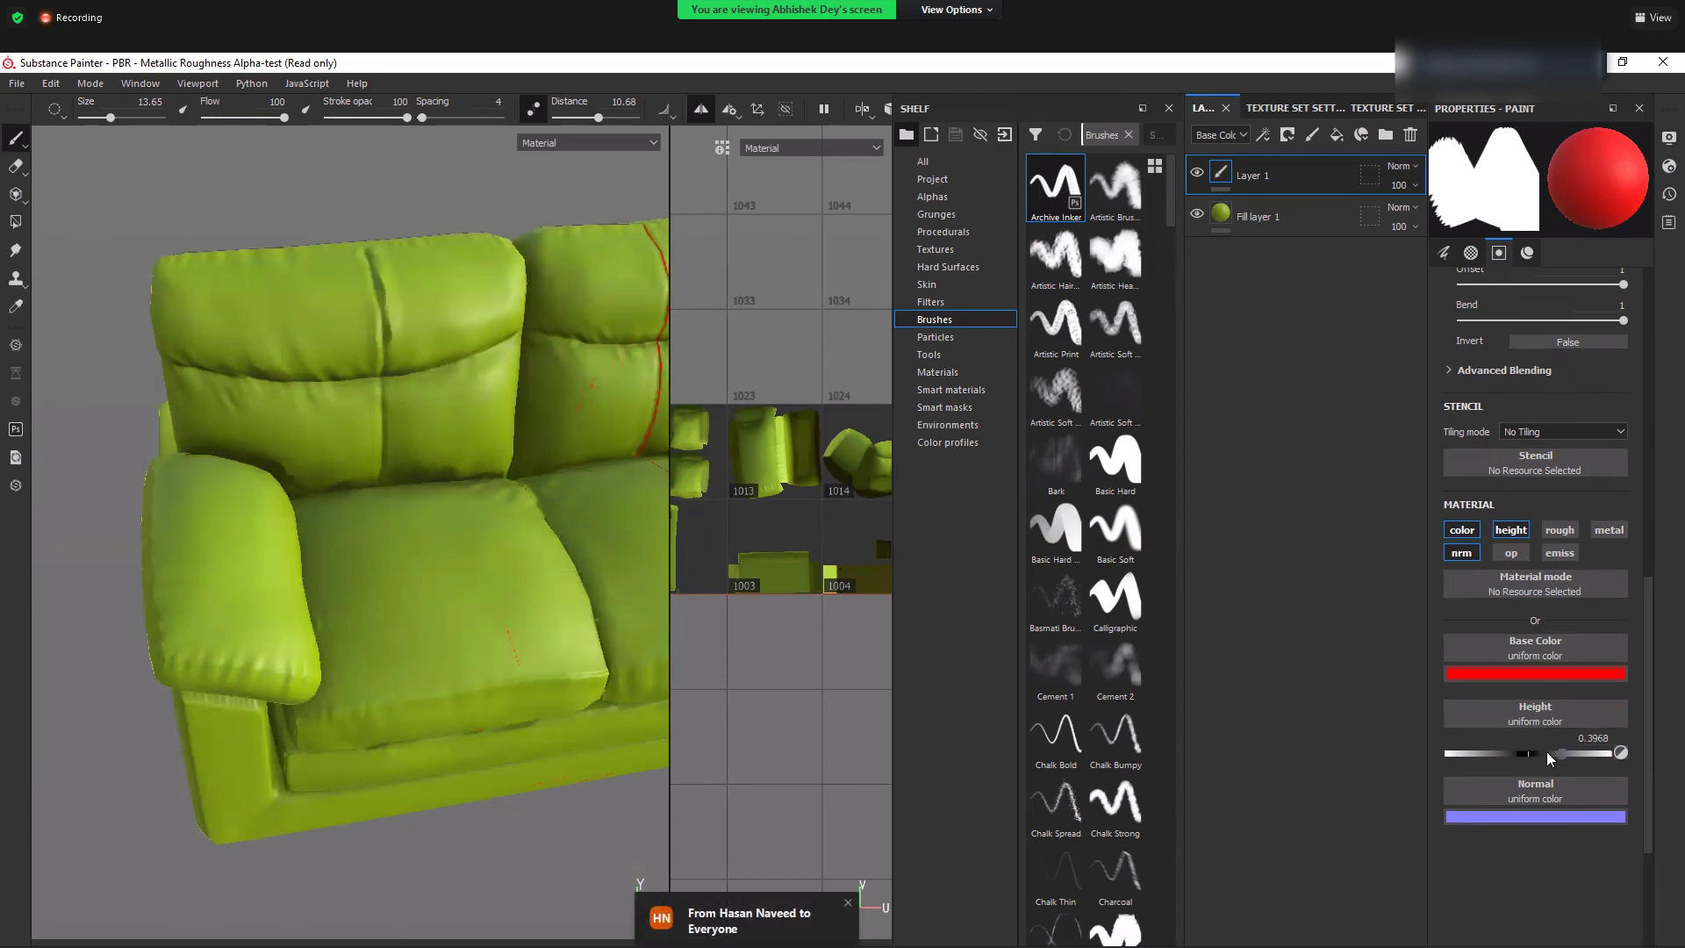
pyautogui.moveTo(1555, 756); pyautogui.dragTo(1563, 756)
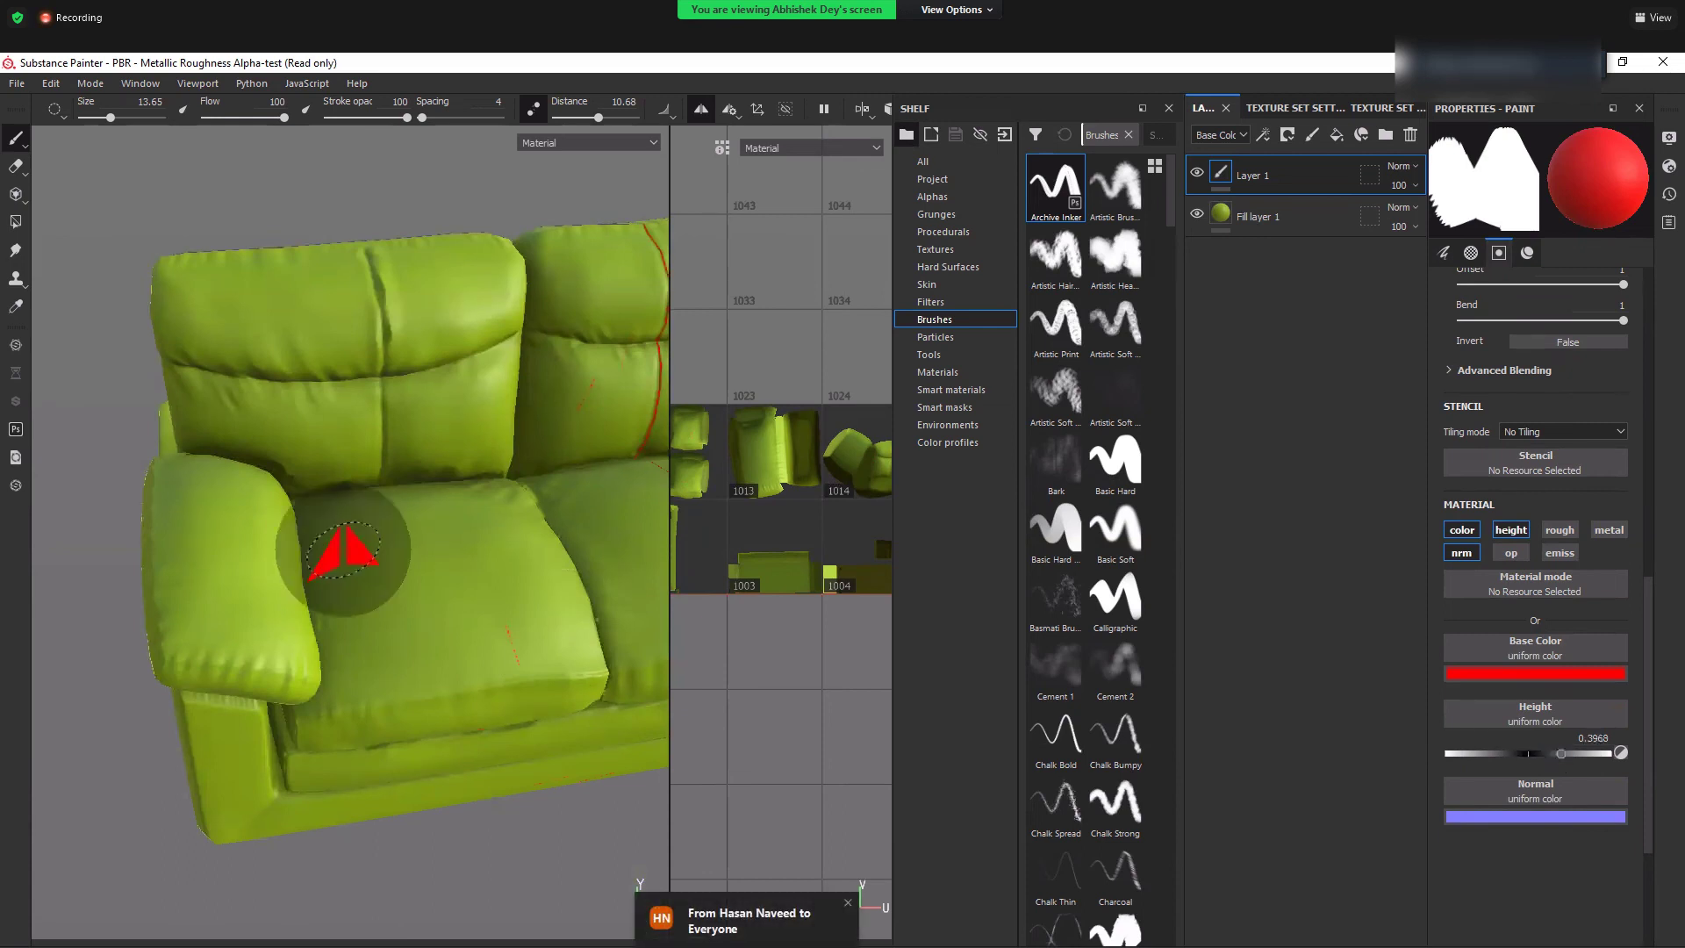
pyautogui.click(399, 576)
pyautogui.keyDown('alt'); pyautogui.moveTo(405, 737); pyautogui.dragTo(746, 781); pyautogui.keyUp('alt')
pyautogui.hotkey('ctrl', 'z')
# - Set the brush material's Height to 0.7143 and stamp two raised arrows on the end seat cushion and one on its backrest
pyautogui.moveTo(1562, 753); pyautogui.dragTo(1589, 759)
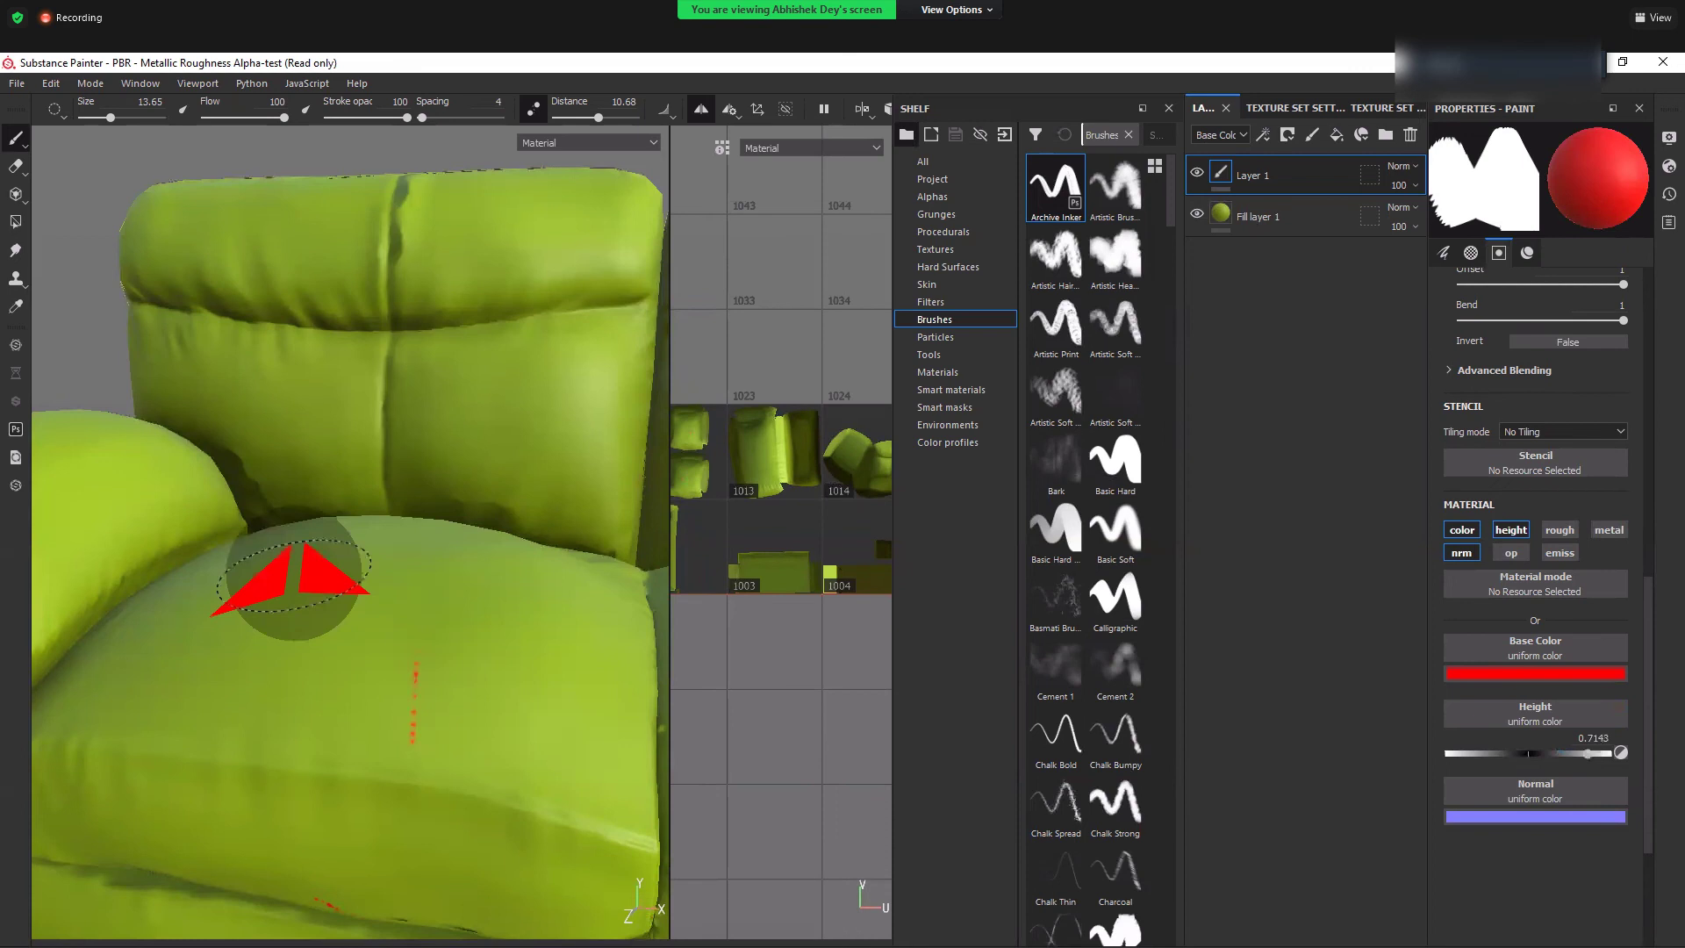
pyautogui.keyDown('alt'); pyautogui.moveTo(294, 573); pyautogui.dragTo(299, 702); pyautogui.keyUp('alt')
pyautogui.click(293, 575)
pyautogui.keyDown('alt'); pyautogui.moveTo(410, 805); pyautogui.dragTo(483, 817); pyautogui.keyUp('alt')
pyautogui.click(465, 488)
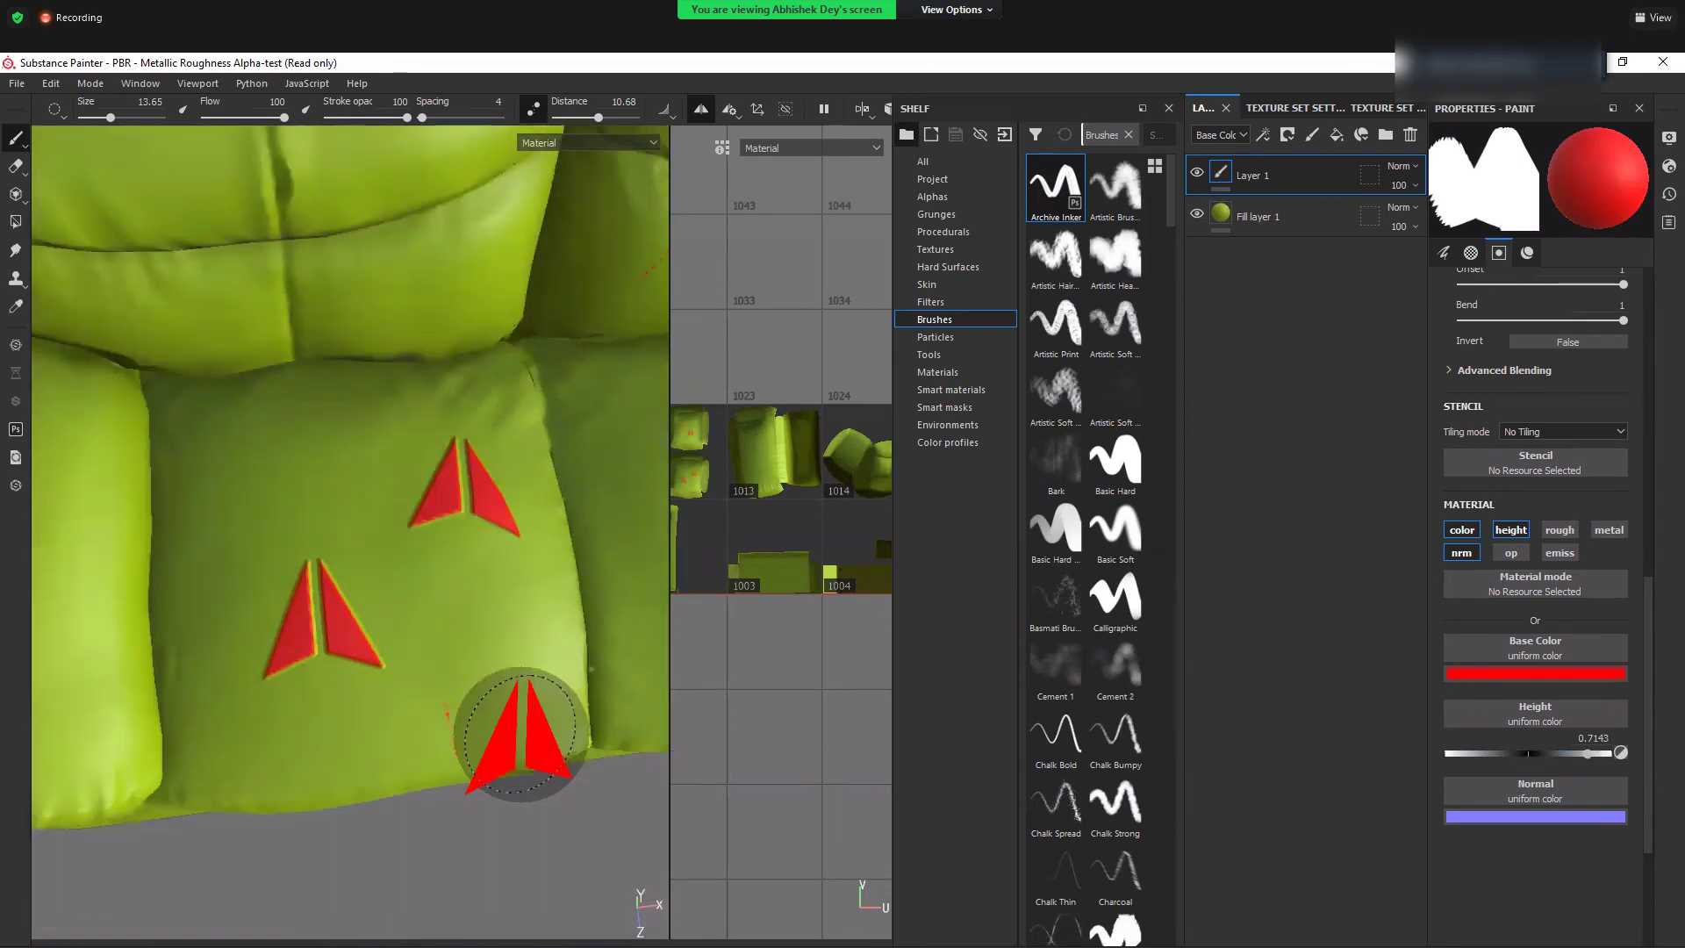
pyautogui.keyDown('alt'); pyautogui.moveTo(522, 735); pyautogui.dragTo(492, 610); pyautogui.keyUp('alt')
pyautogui.click(373, 472)
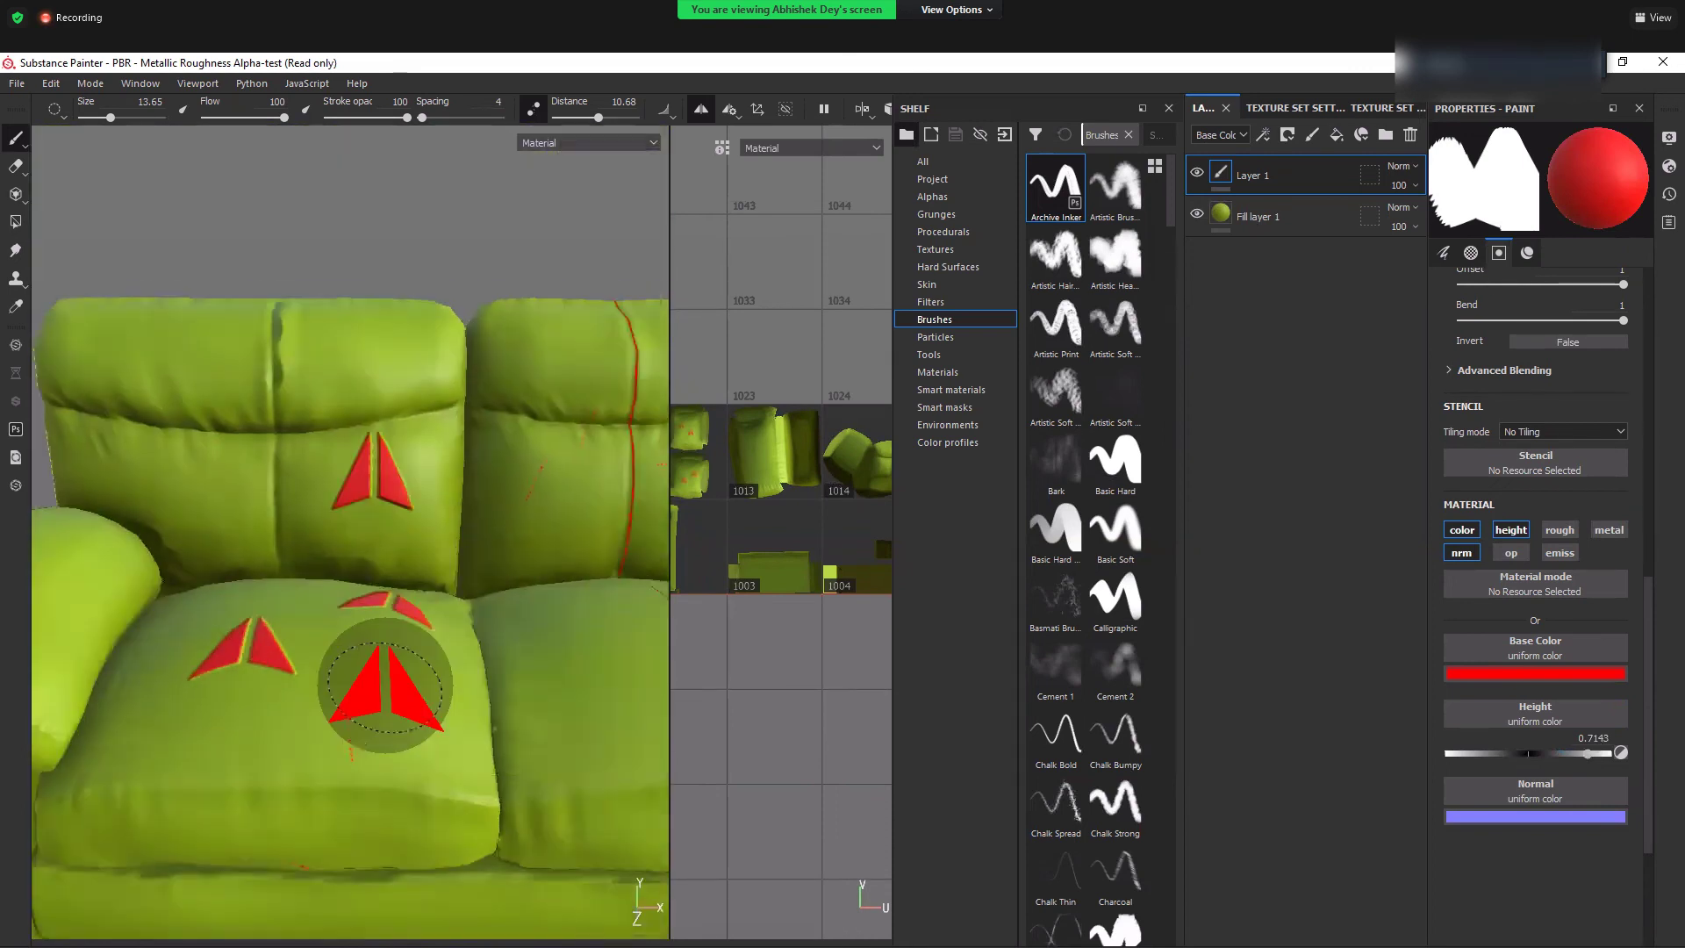
# - Set the paint brush's alpha to Celtic Circle Crossed Corners
pyautogui.moveTo(385, 685)
pyautogui.keyDown('alt'); pyautogui.mouseDown()
pyautogui.moveTo(439, 741)
pyautogui.moveTo(436, 779)
pyautogui.mouseUp(); pyautogui.keyUp('alt')
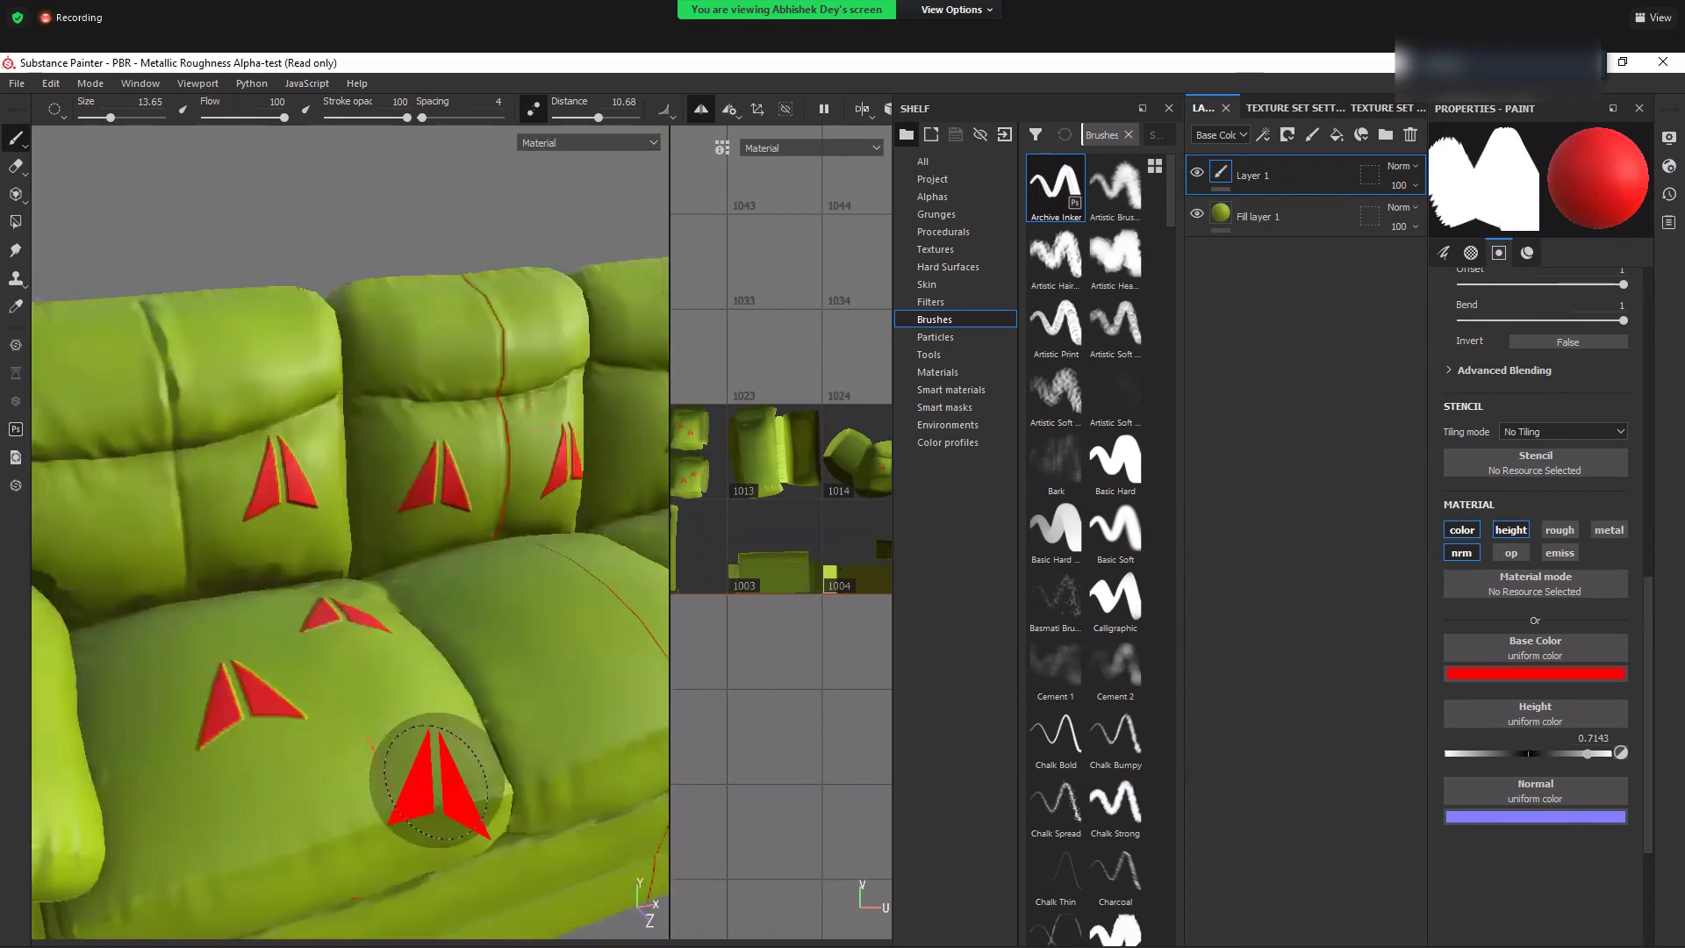
pyautogui.scroll(5, 1580, 526)
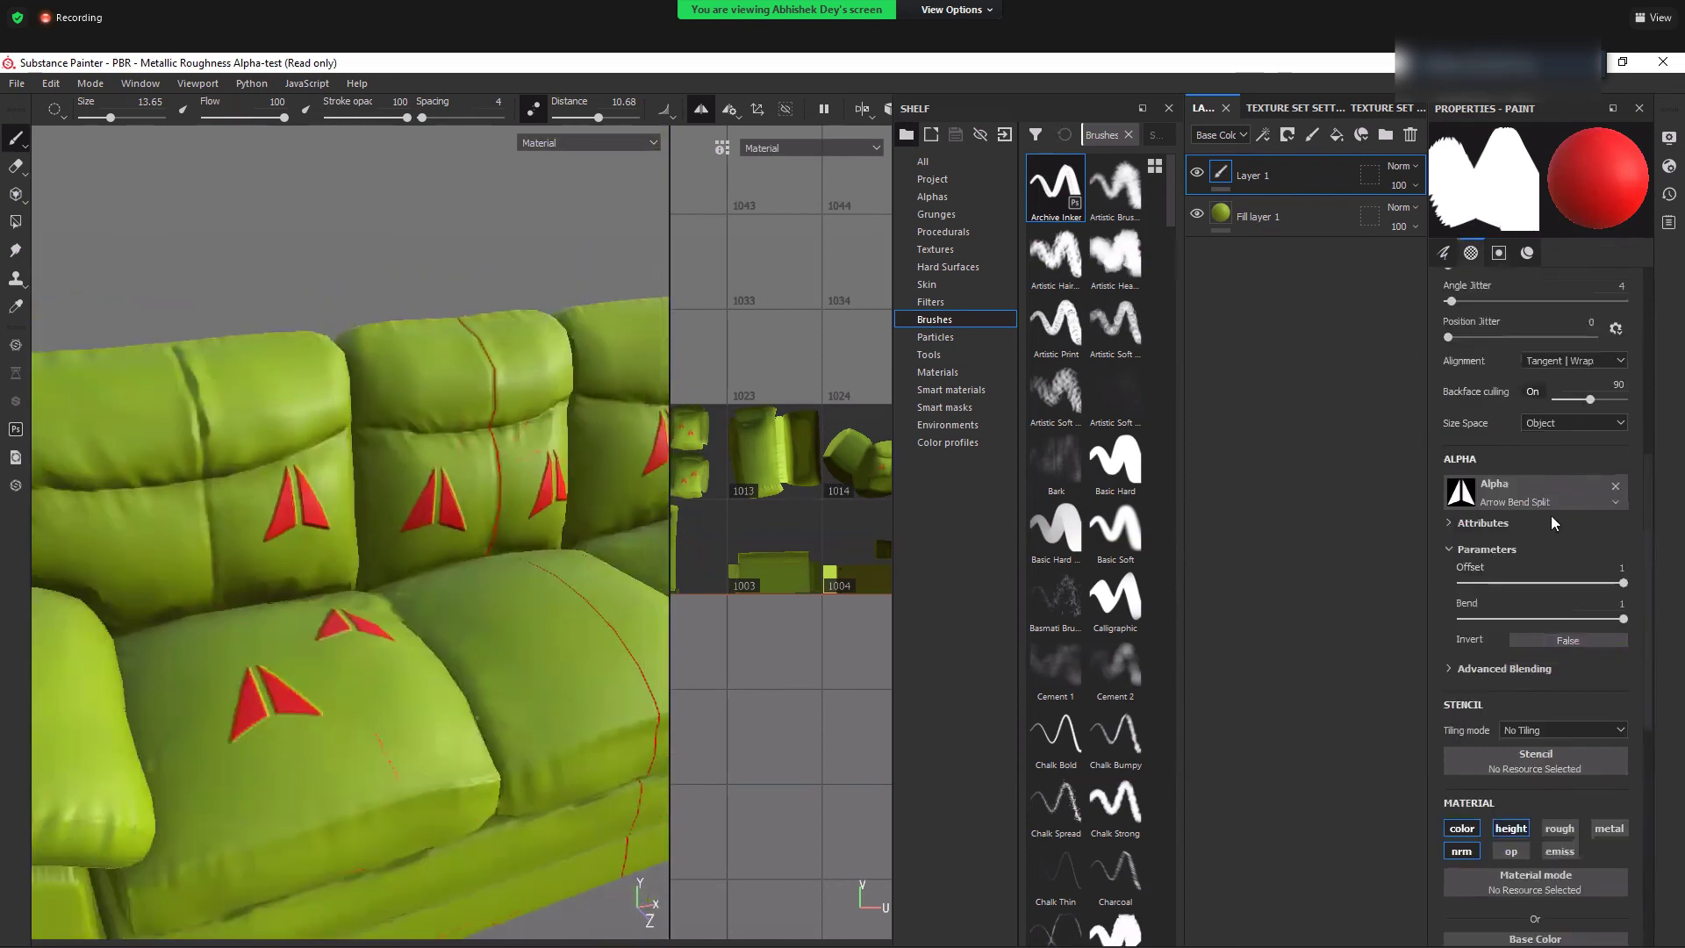
pyautogui.click(1542, 493)
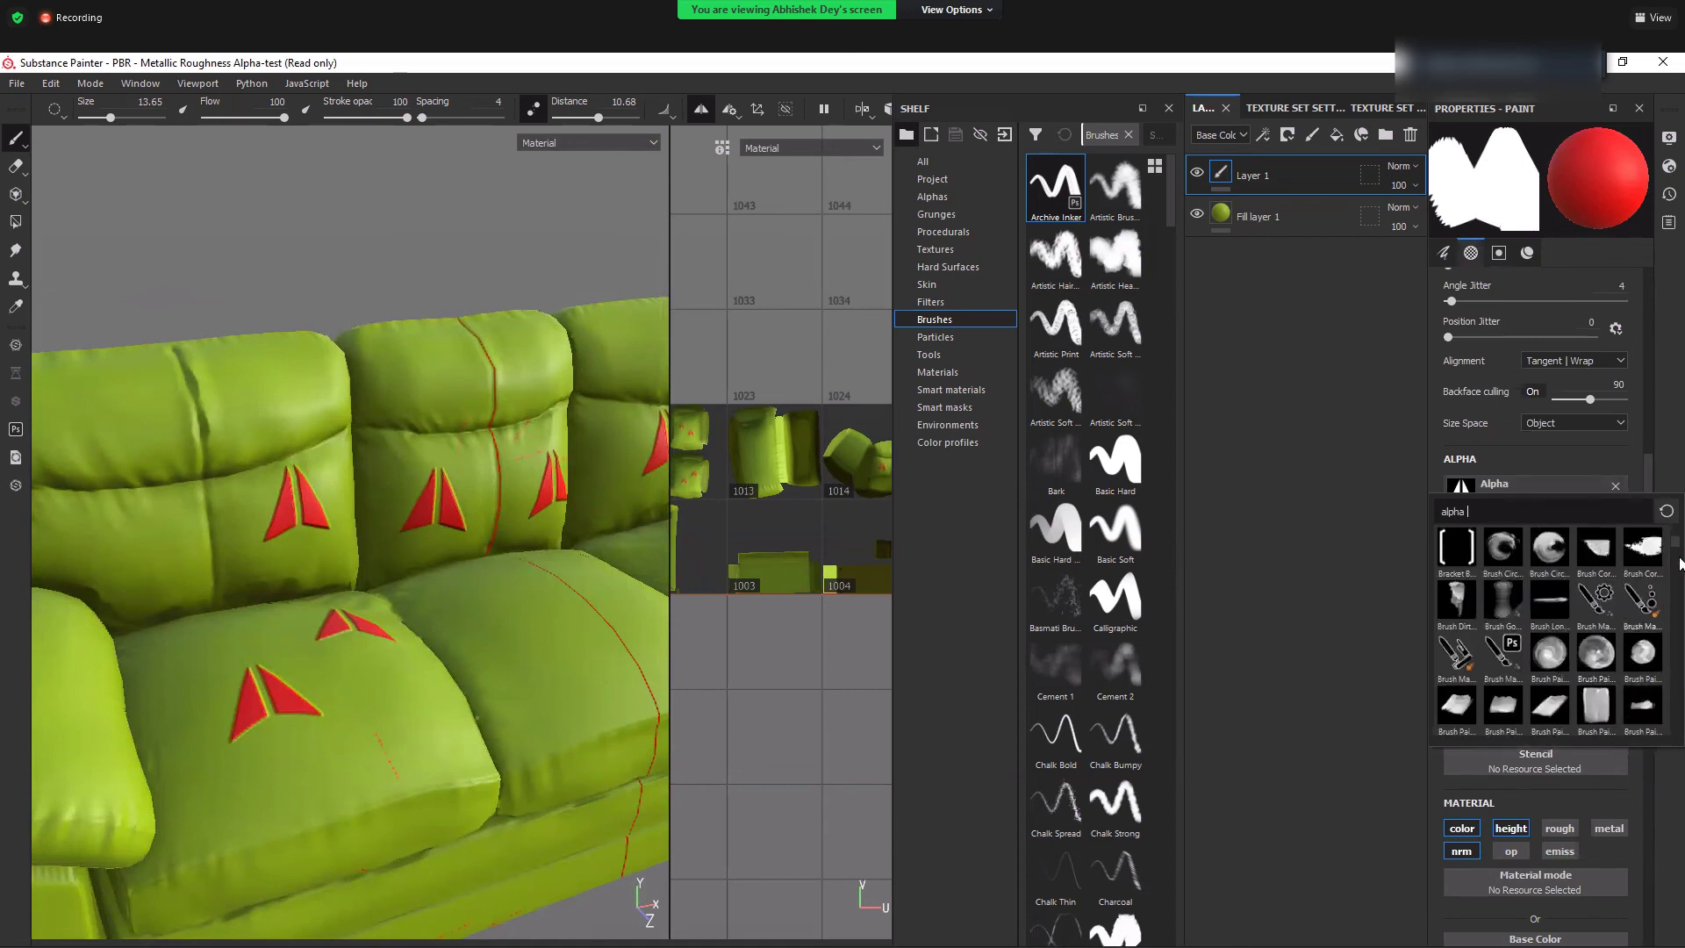
pyautogui.scroll(-3, 1667, 566)
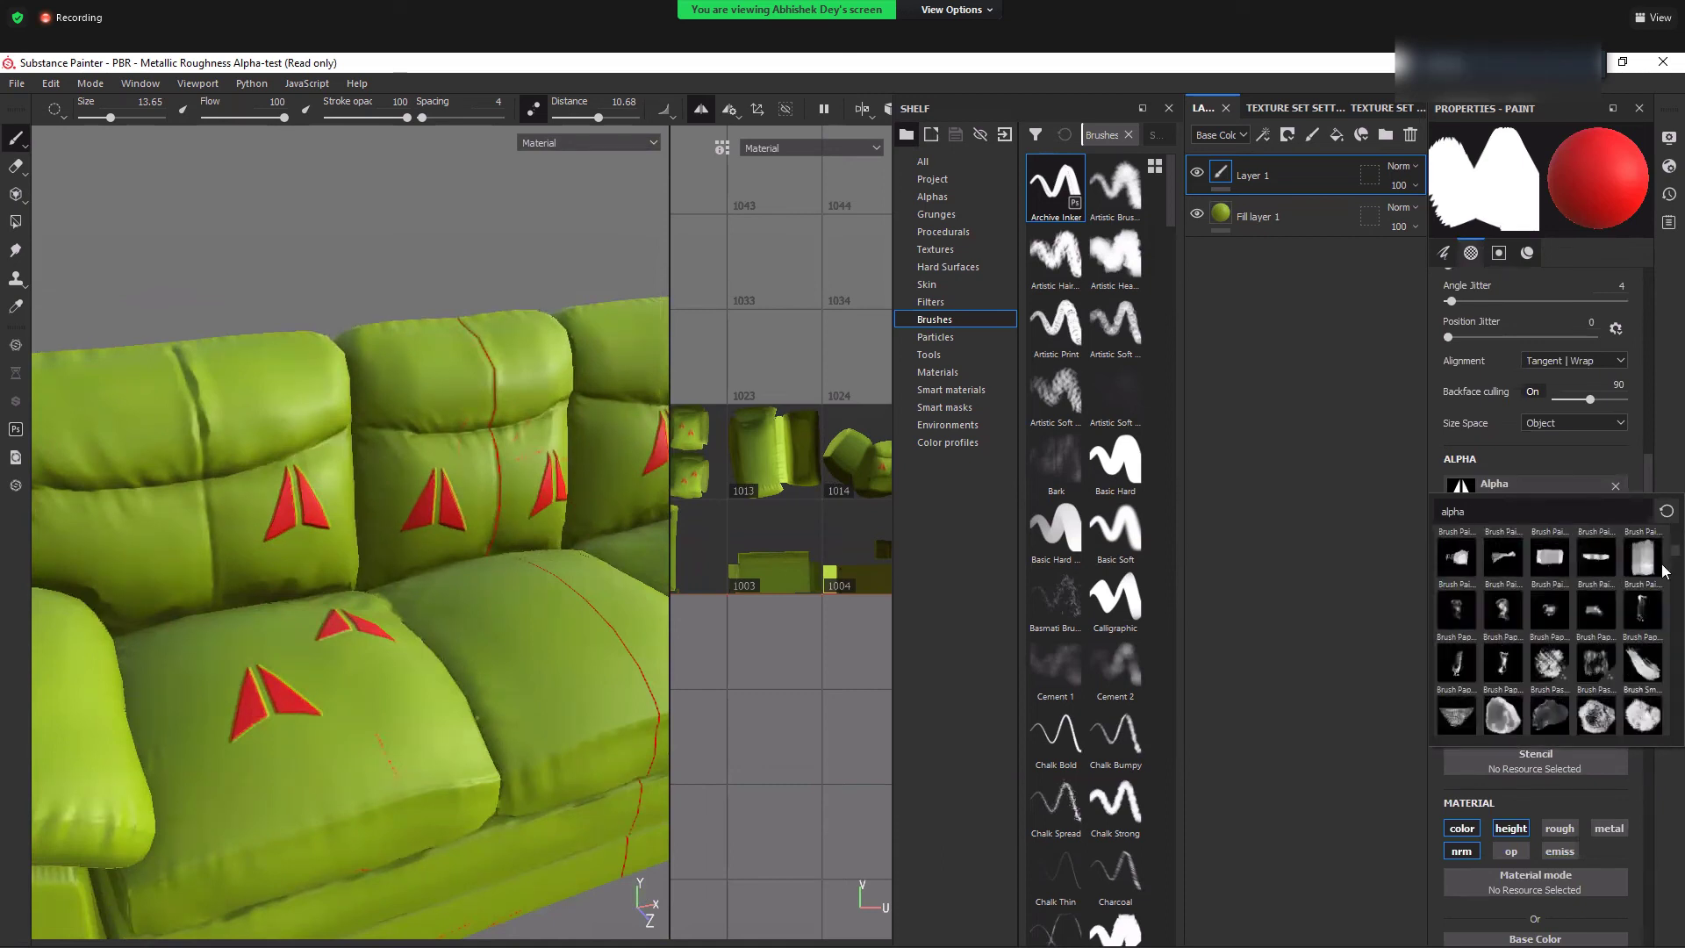
pyautogui.scroll(-2, 1561, 715)
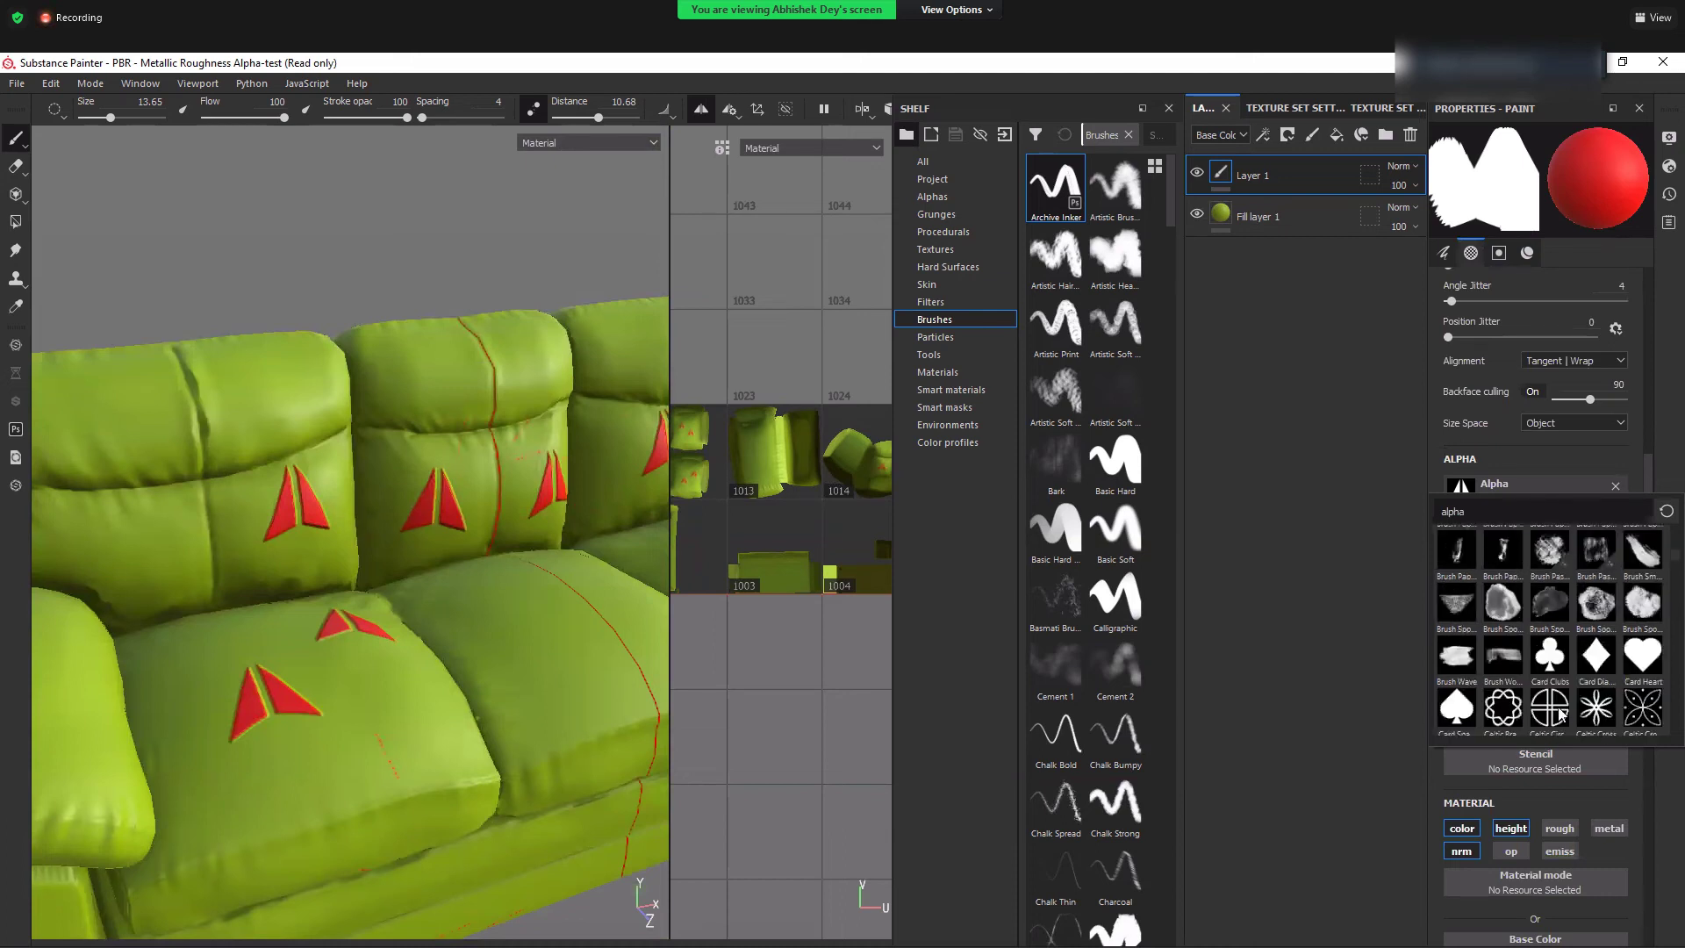
pyautogui.click(1552, 709)
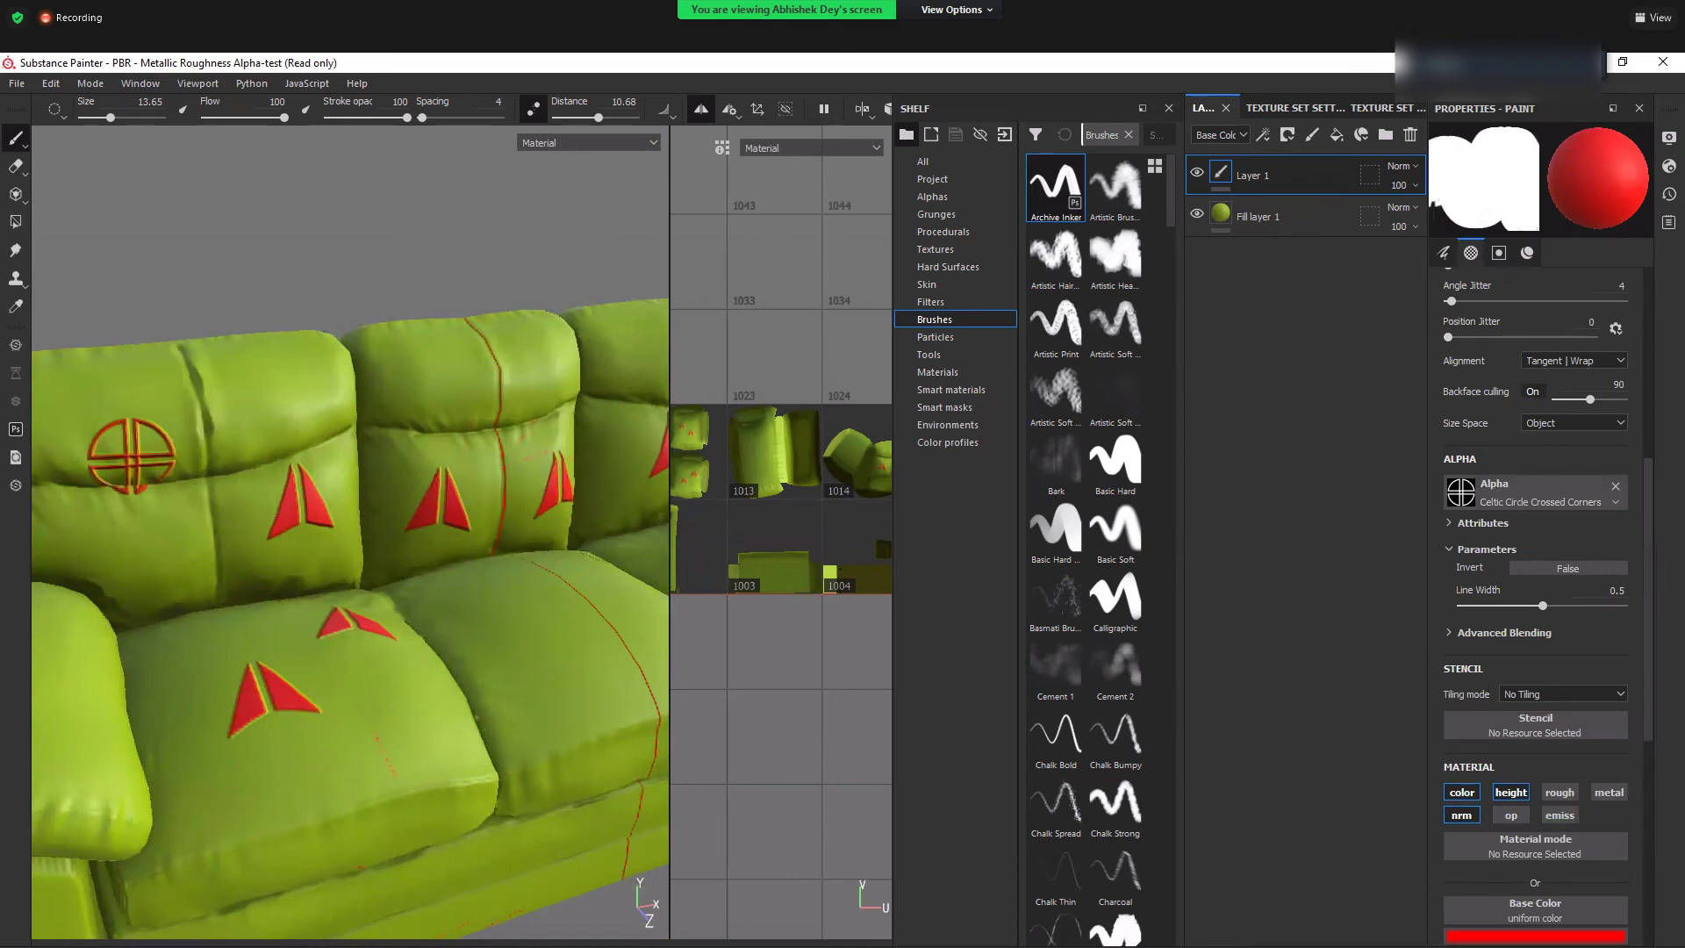
# - Stamp mirrored Celtic circles on the sofa's end backrest and on the end and middle seat cushions
pyautogui.keyDown('alt'); pyautogui.moveTo(452, 682); pyautogui.dragTo(422, 567); pyautogui.keyUp('alt')
pyautogui.click(422, 566)
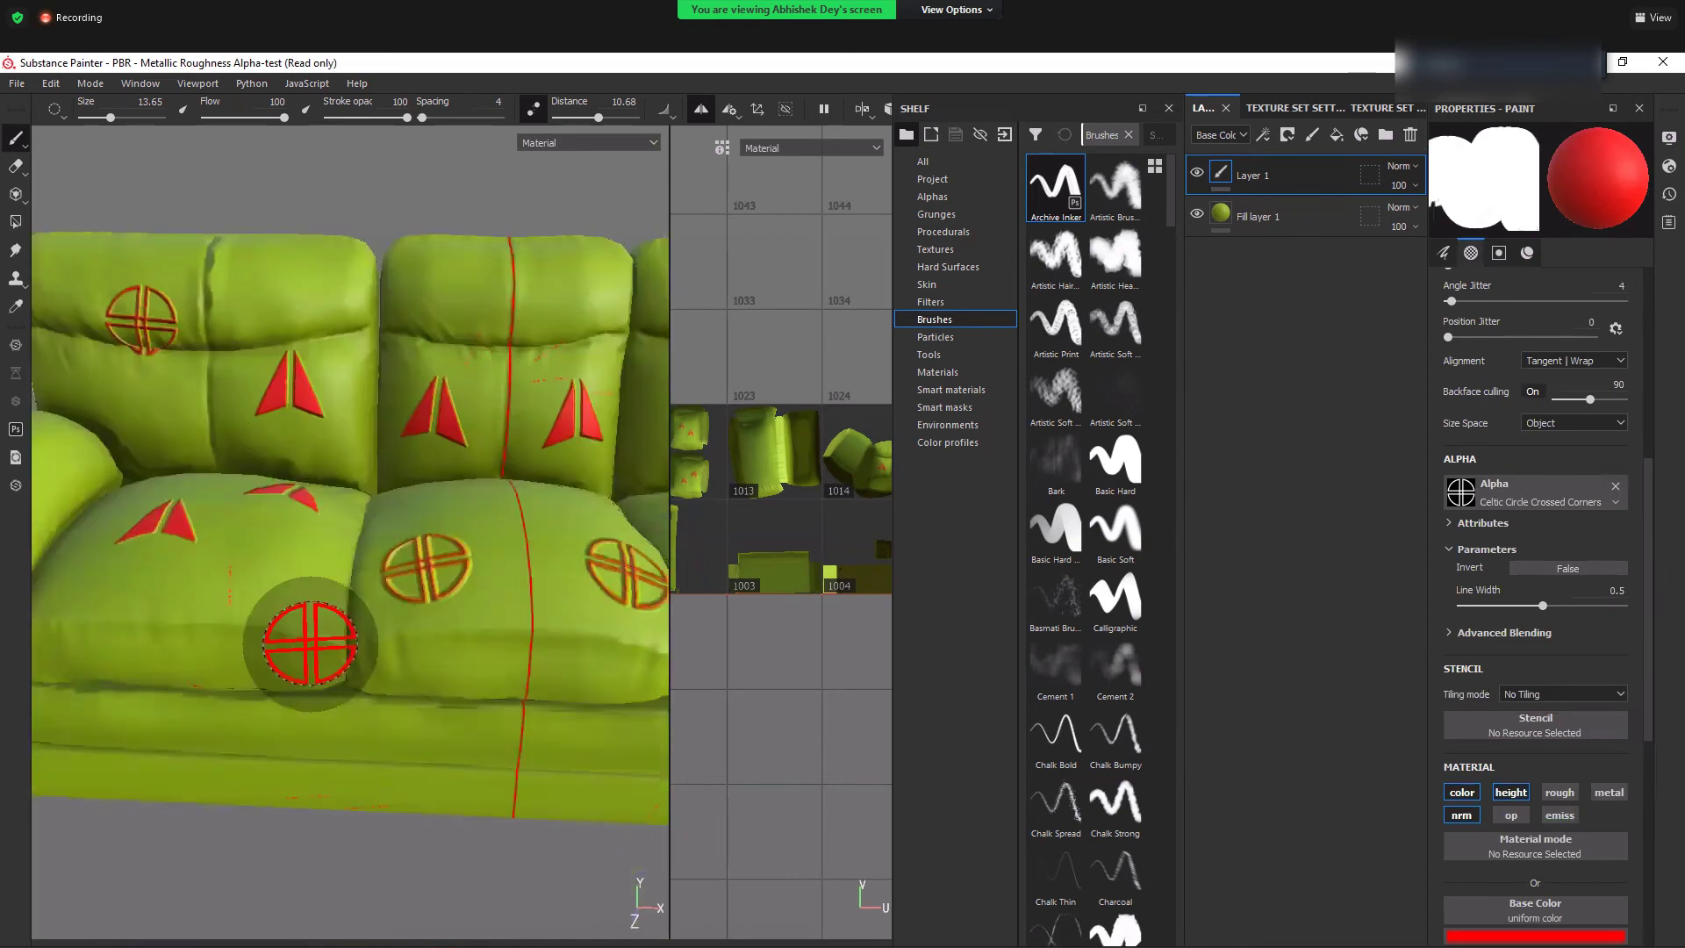
pyautogui.keyDown('alt'); pyautogui.moveTo(310, 644); pyautogui.dragTo(355, 664); pyautogui.keyUp('alt')
pyautogui.click(234, 587)
pyautogui.scroll(-4, 320, 608)
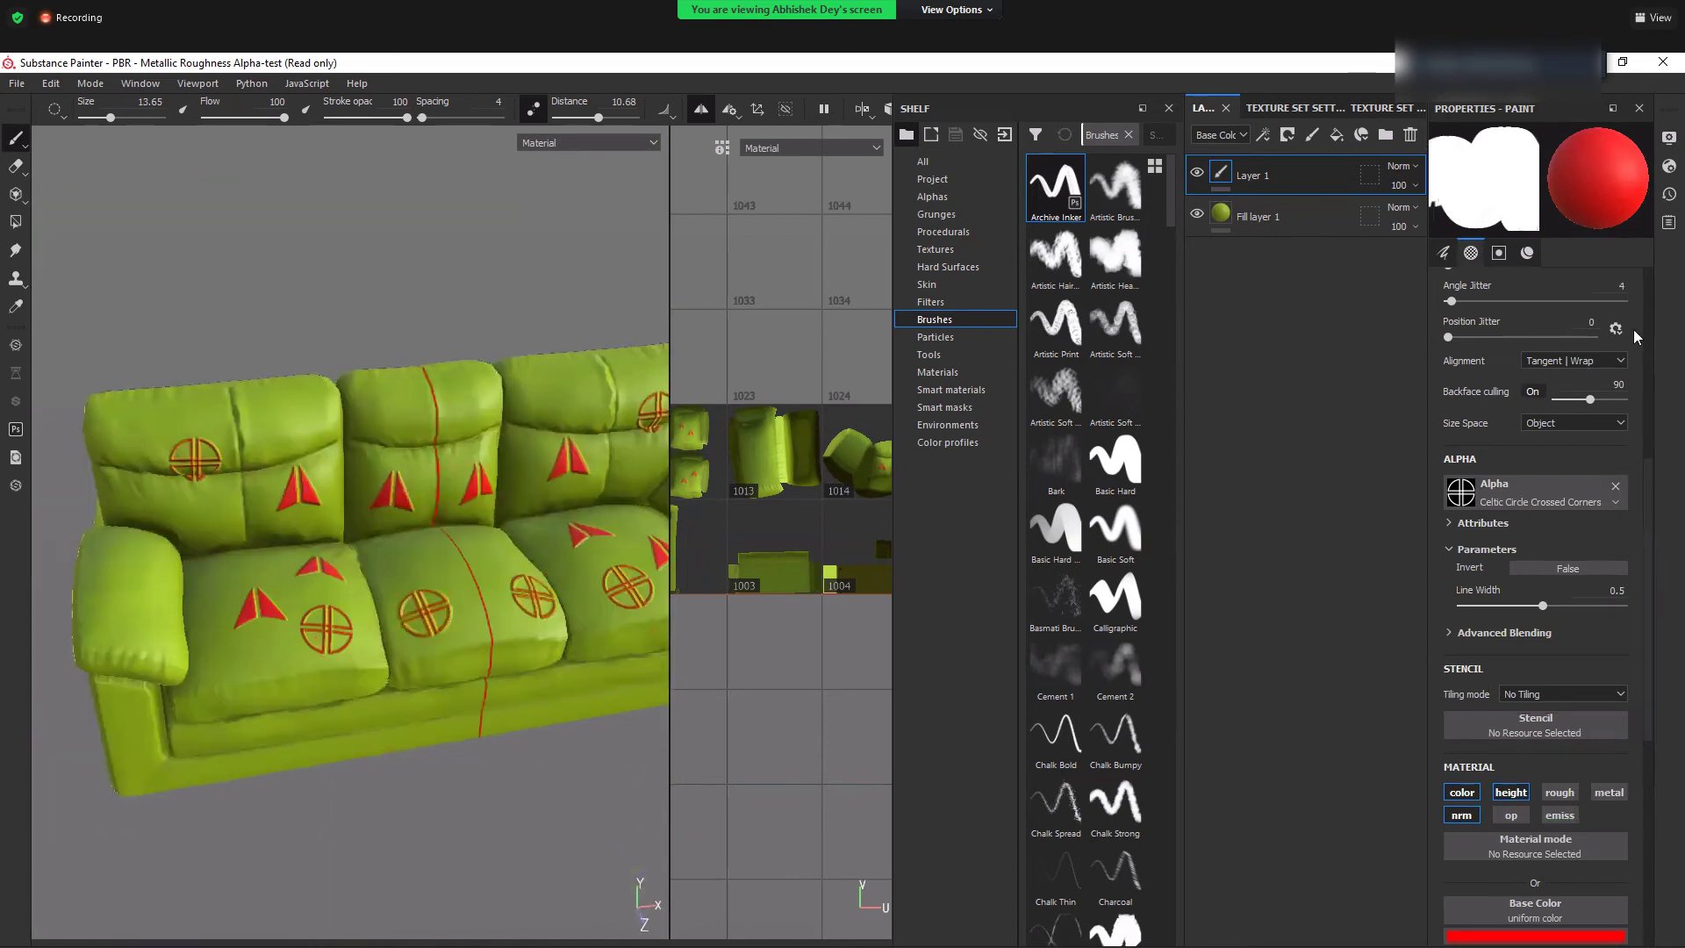
# - Undo the circle stamps and the earlier arrow stamps to clear the sofa's cushions and backrests
pyautogui.scroll(5, 1508, 549)
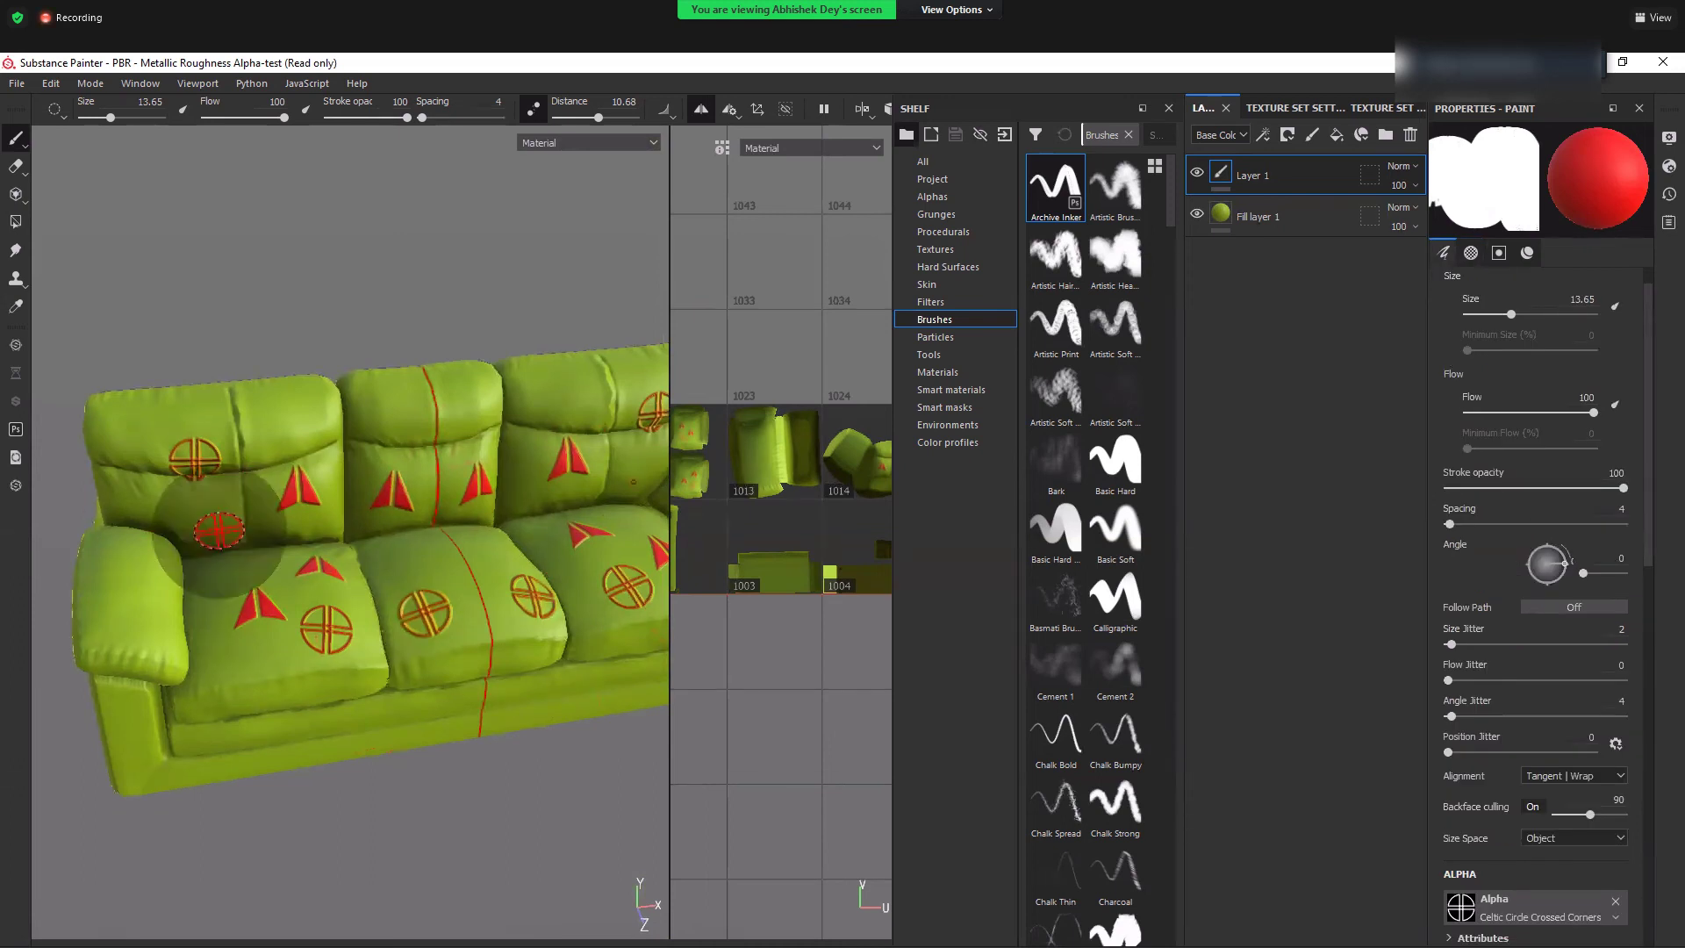
pyautogui.hotkey('ctrl', 'z')
pyautogui.hotkey('ctrl', 'z')
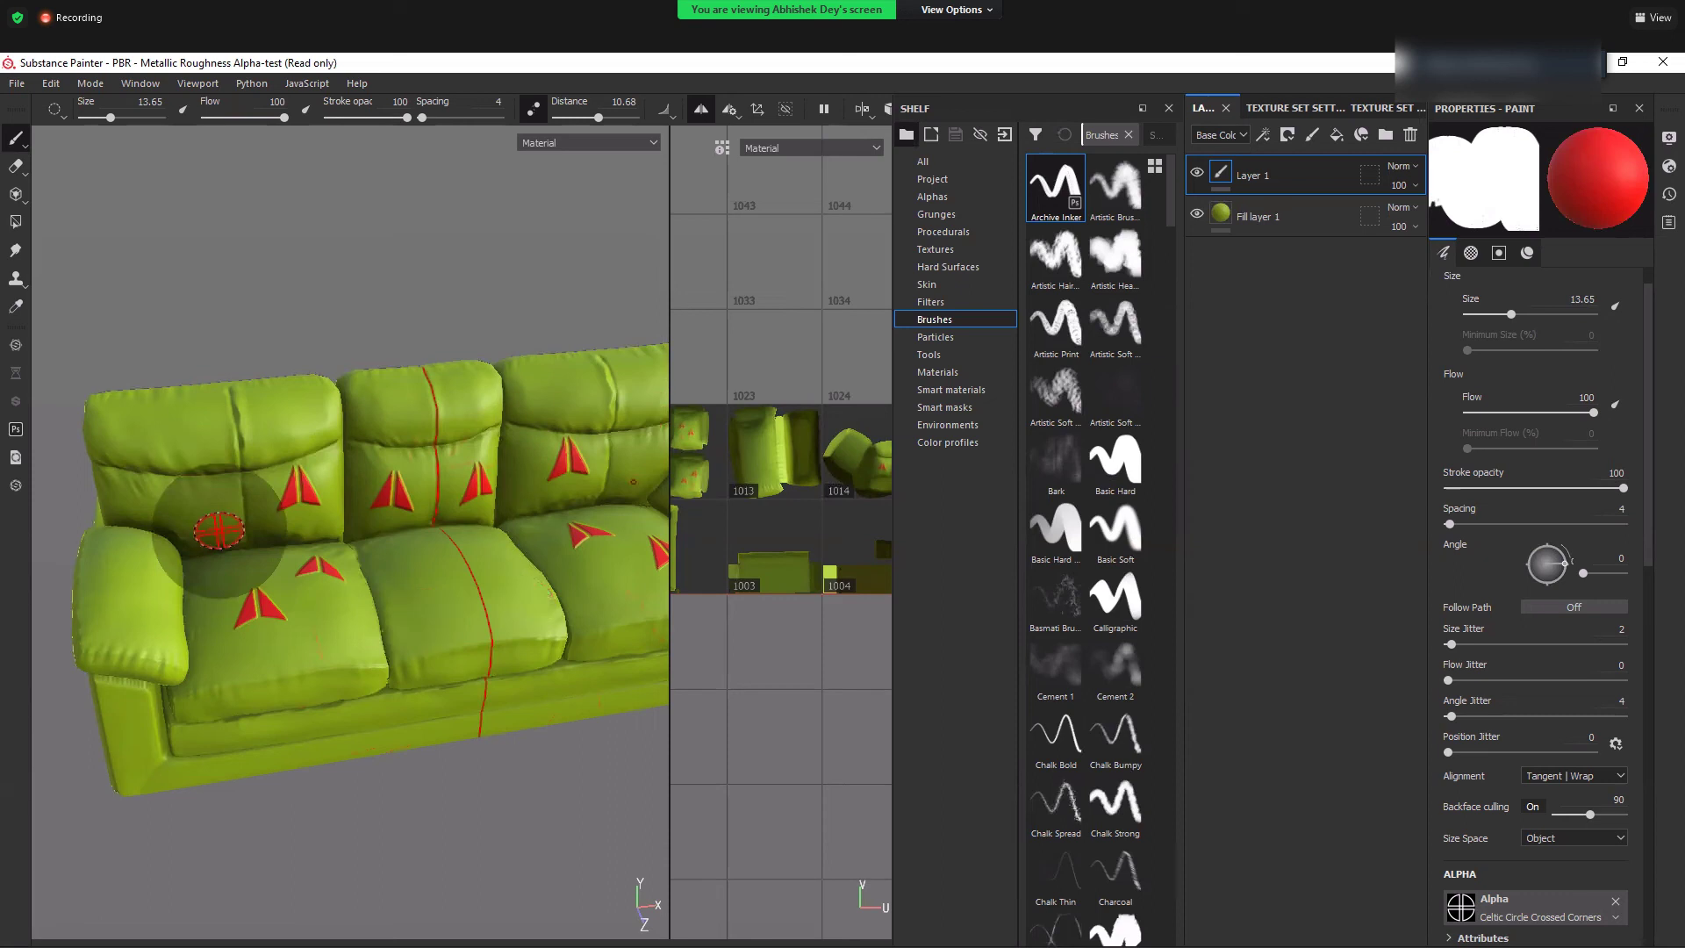
pyautogui.hotkey('ctrl', 'z')
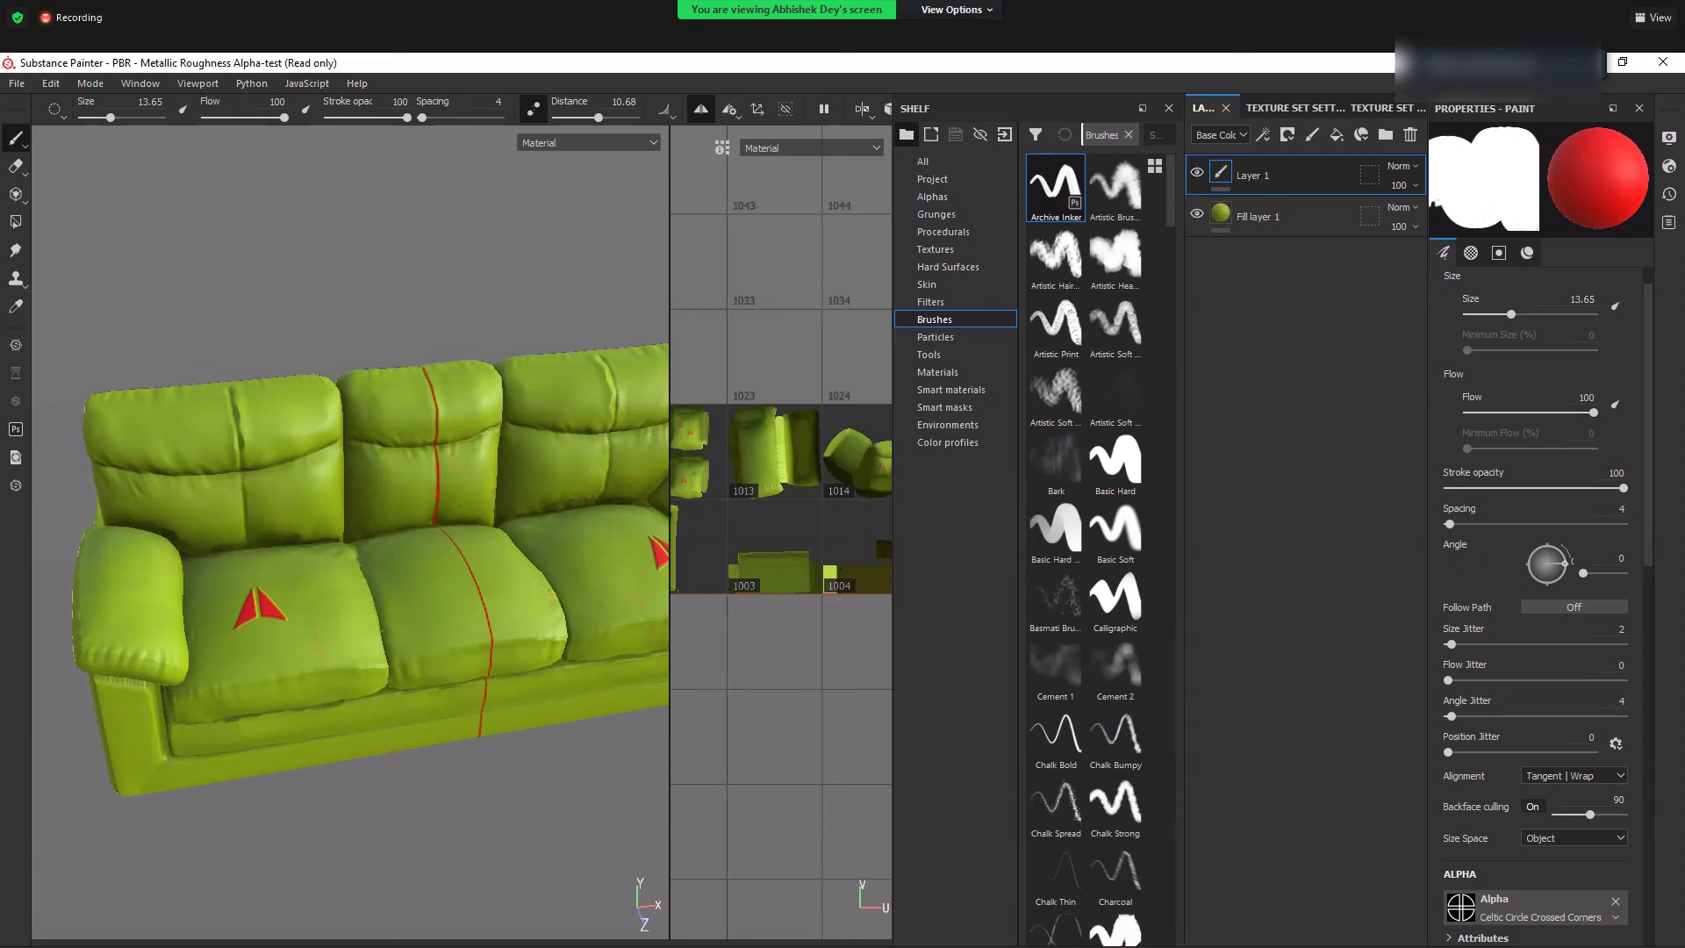
# - Enable pen pressure for the brush's size and flow, test a mirrored stroke across the seats and middle backrest, and undo it
pyautogui.click(183, 109)
pyautogui.click(1615, 403)
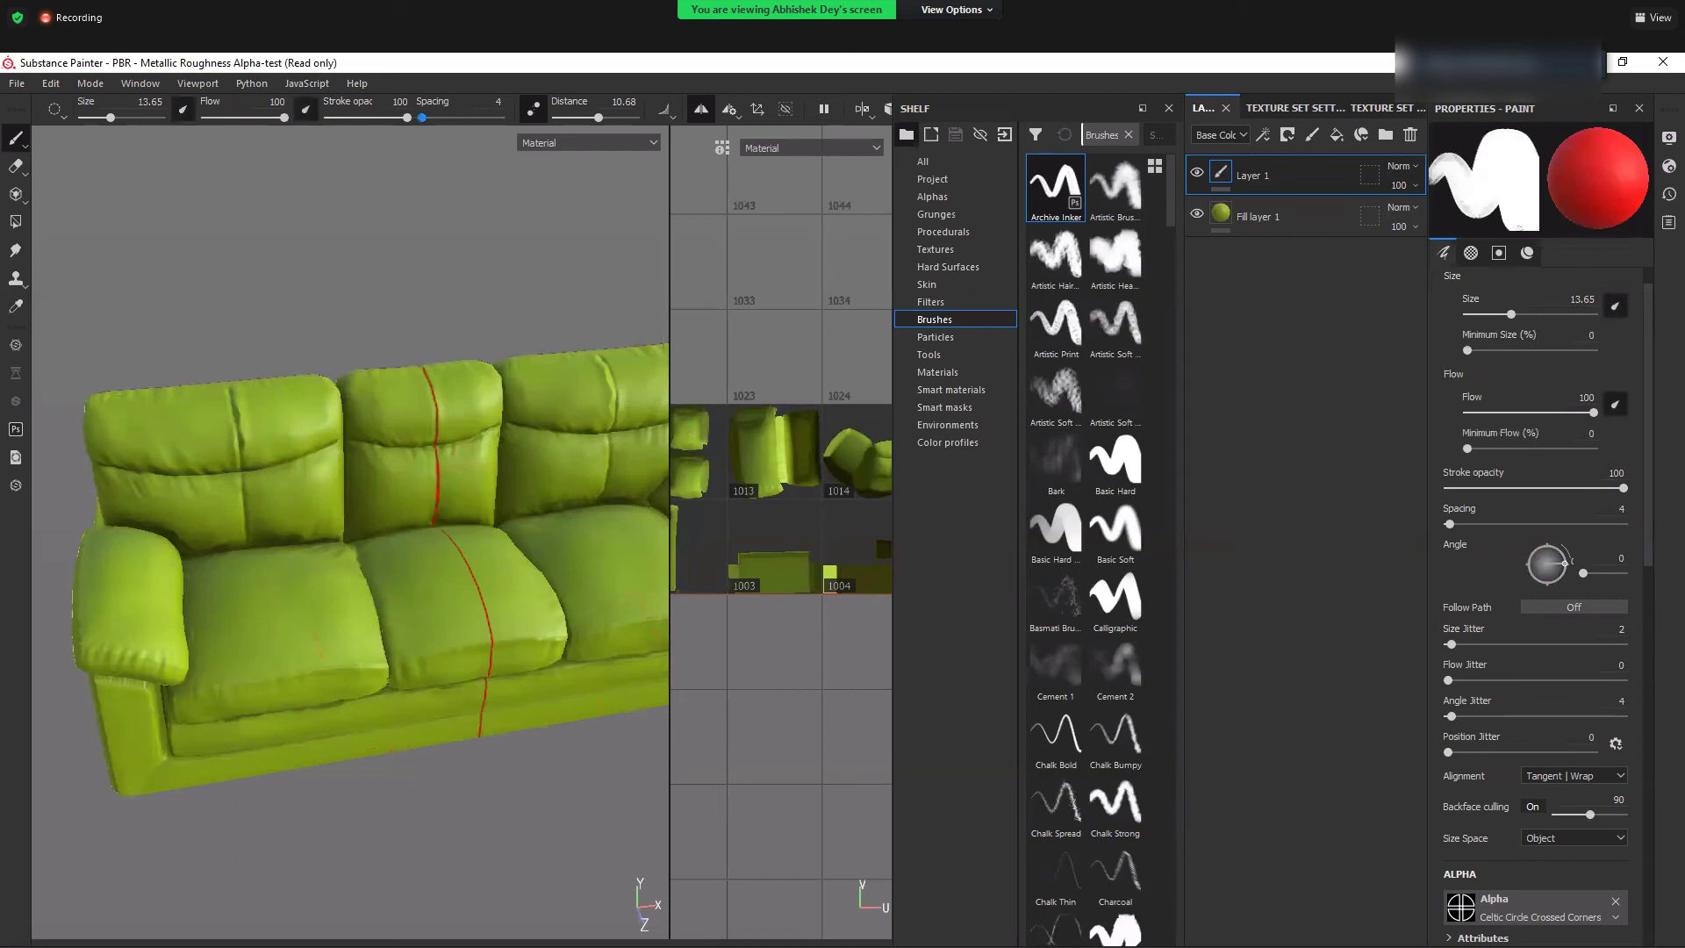
pyautogui.moveTo(207, 680); pyautogui.dragTo(503, 566)
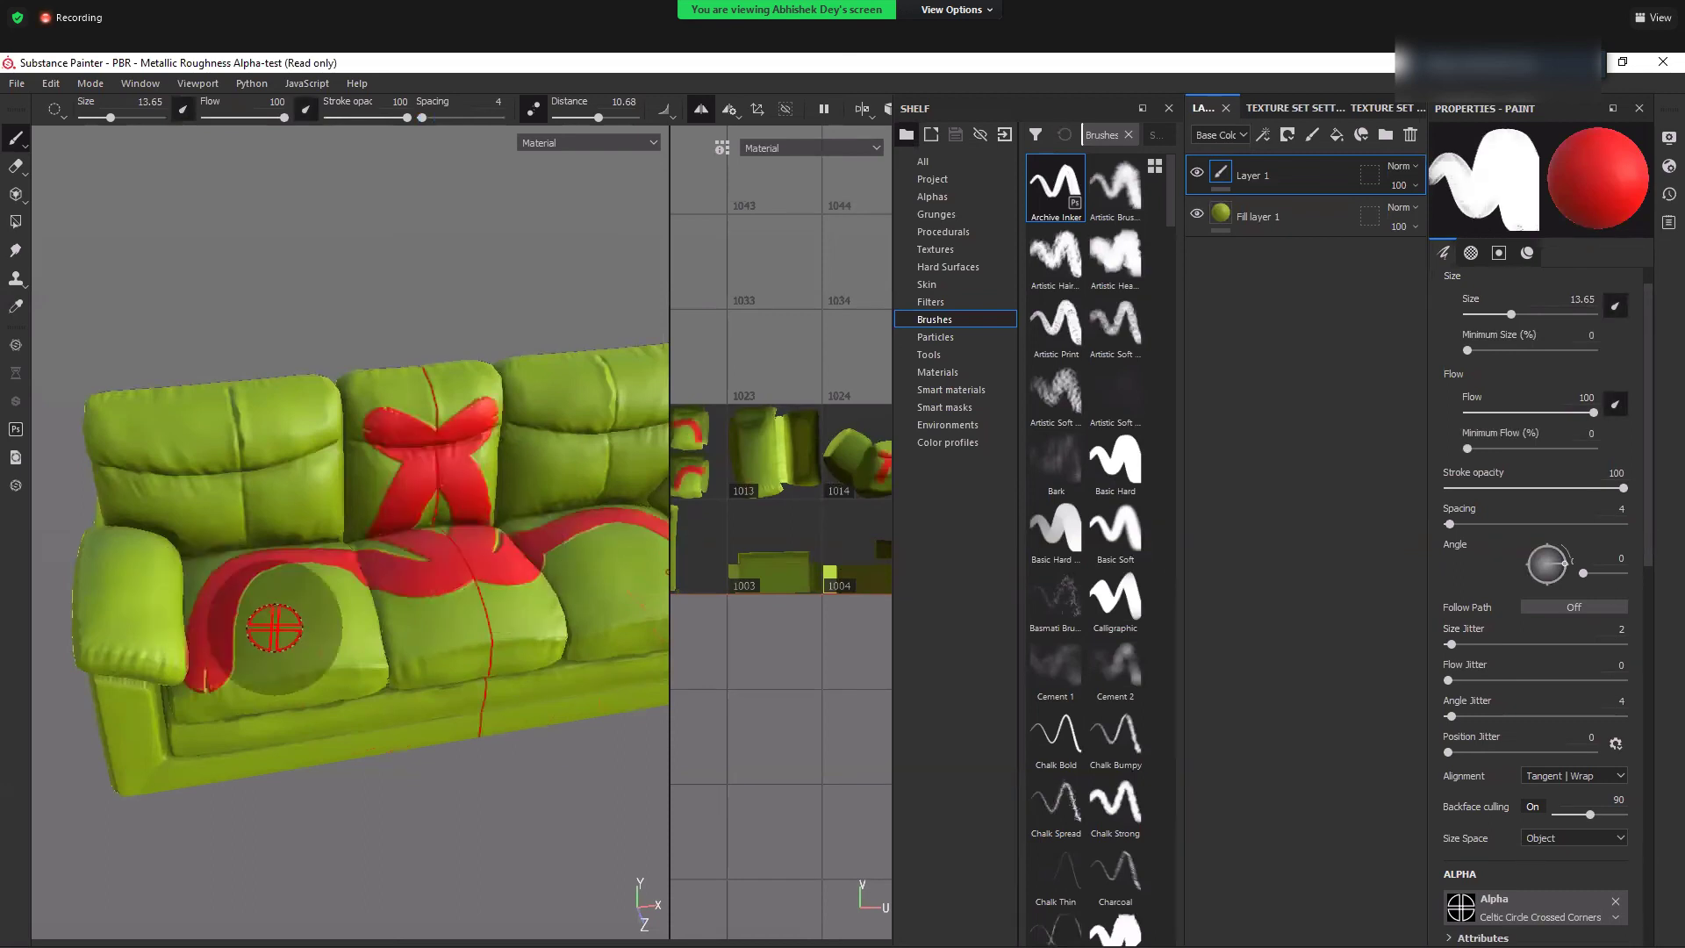
pyautogui.hotkey('ctrl', 'z')
# - Test pressure-sensitive strokes on the end seat cushion and its backrest, and undo them
pyautogui.click(240, 647)
pyautogui.hotkey('ctrl', 'z')
pyautogui.moveTo(220, 646)
pyautogui.mouseDown()
pyautogui.moveTo(220, 614)
pyautogui.moveTo(299, 563)
pyautogui.moveTo(337, 444)
pyautogui.moveTo(133, 410)
pyautogui.moveTo(320, 632)
pyautogui.mouseUp()
pyautogui.scroll(1, 303, 737)
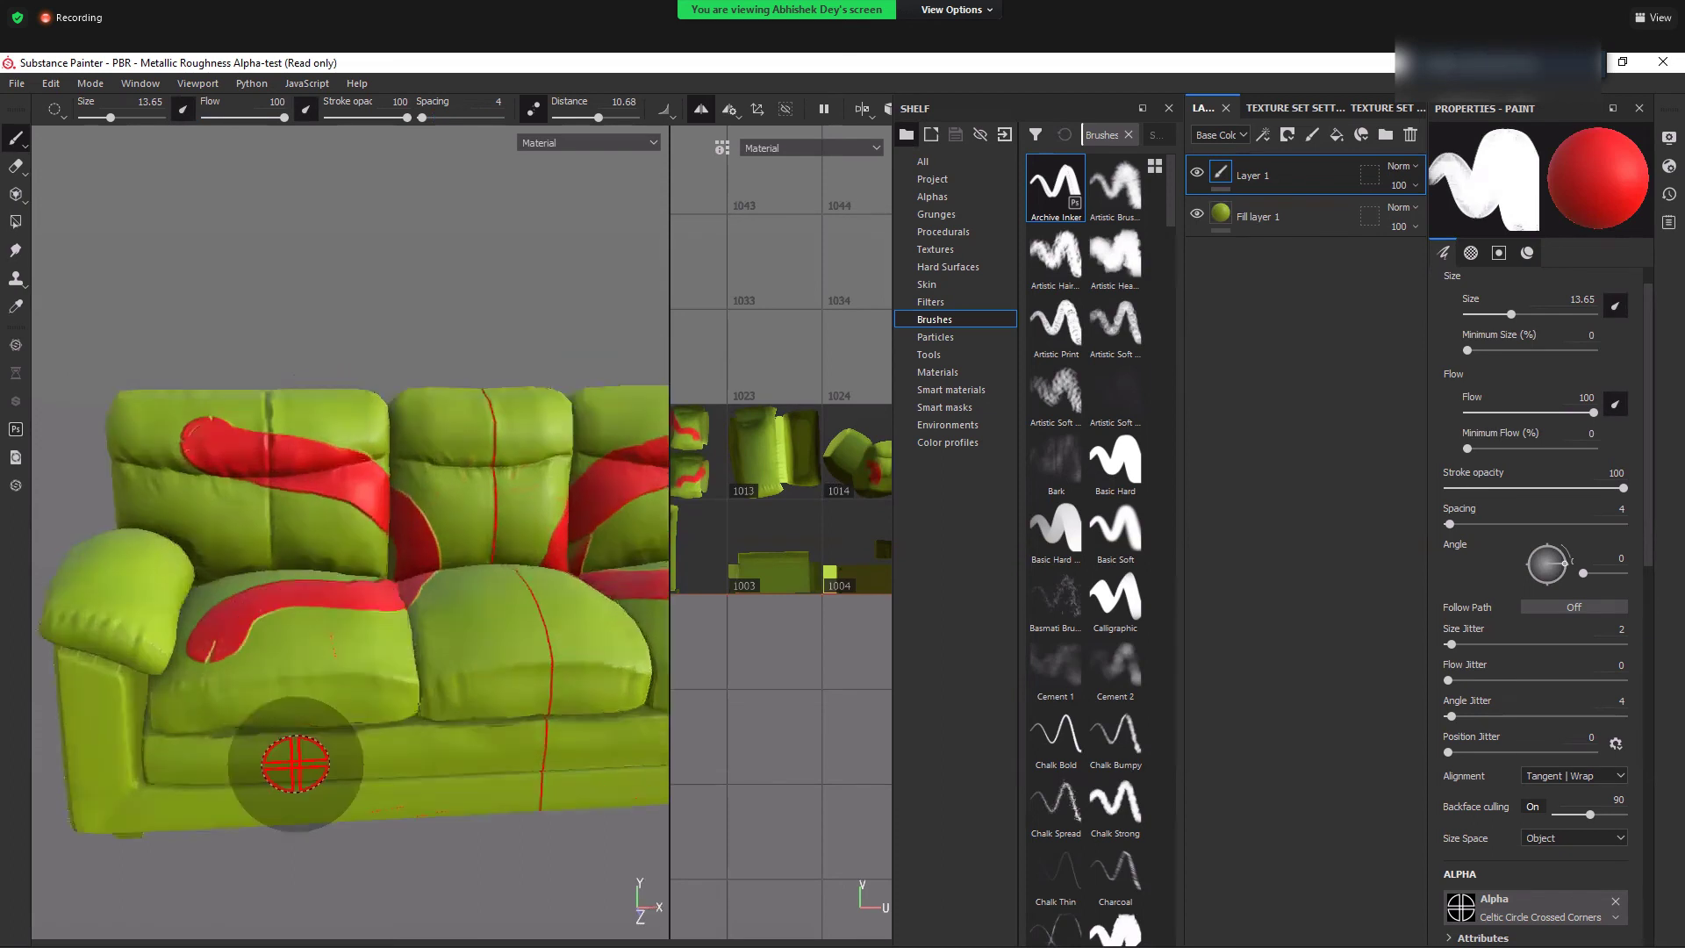
pyautogui.hotkey('ctrl', 'z')
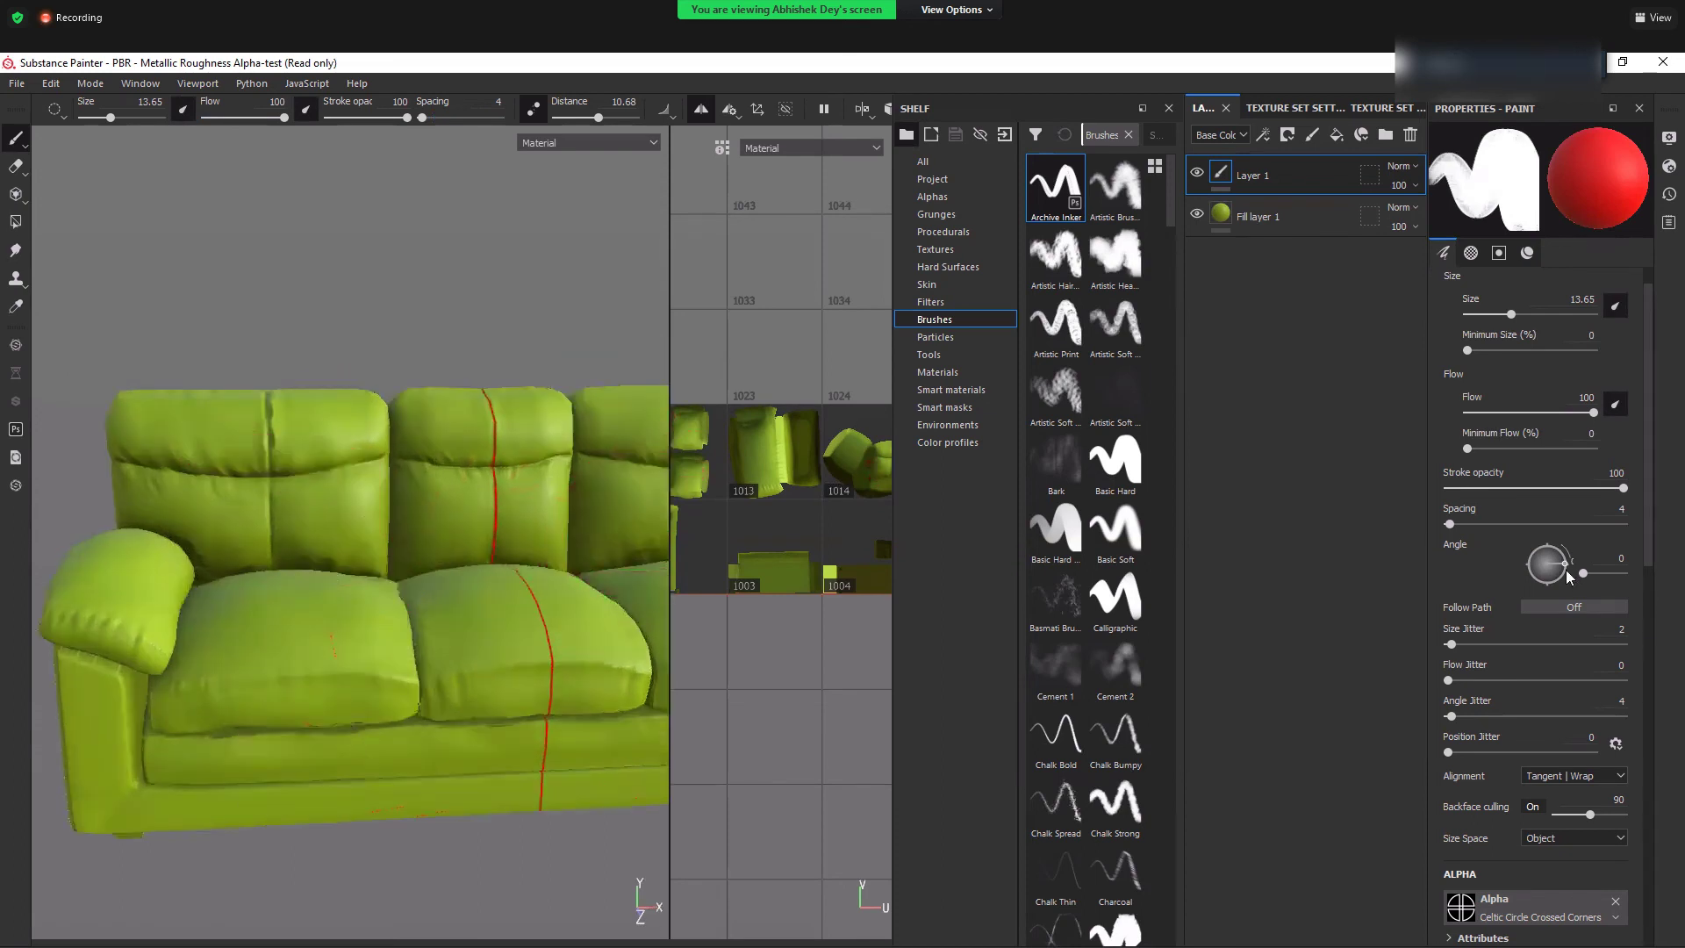
# - Turn Follow Path on, set the brush Spacing to 101, test a chain of circles across the seats, and undo it
pyautogui.scroll(-1, 1629, 572)
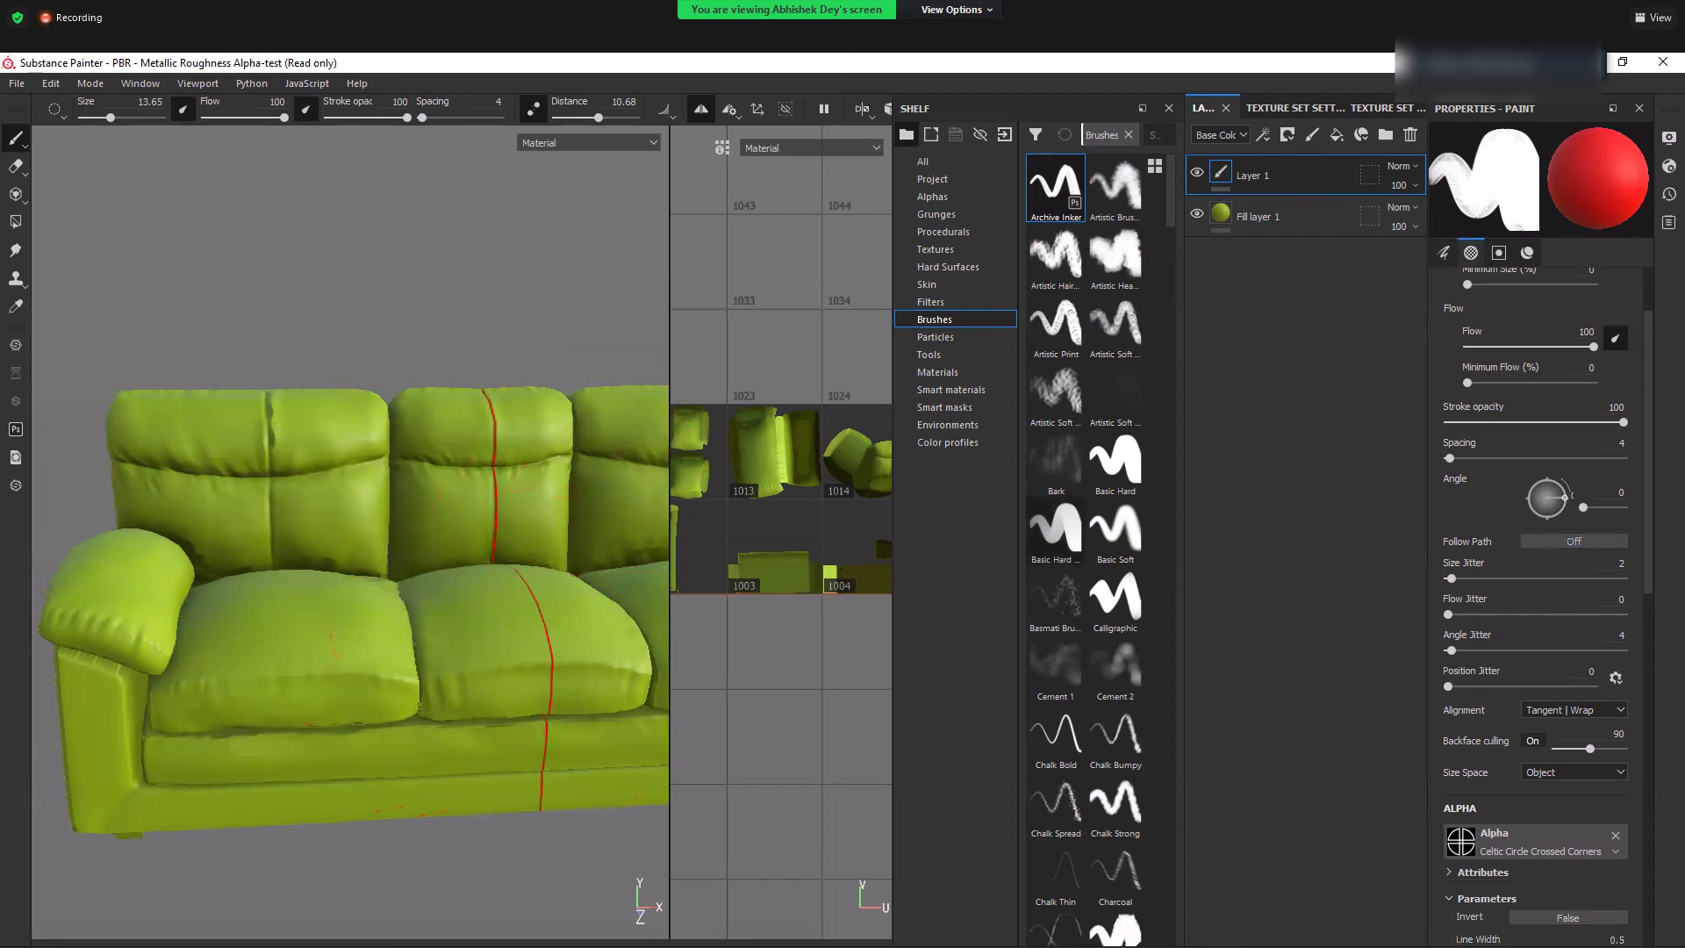
pyautogui.keyDown('alt'); pyautogui.moveTo(338, 603); pyautogui.dragTo(395, 654); pyautogui.keyUp('alt')
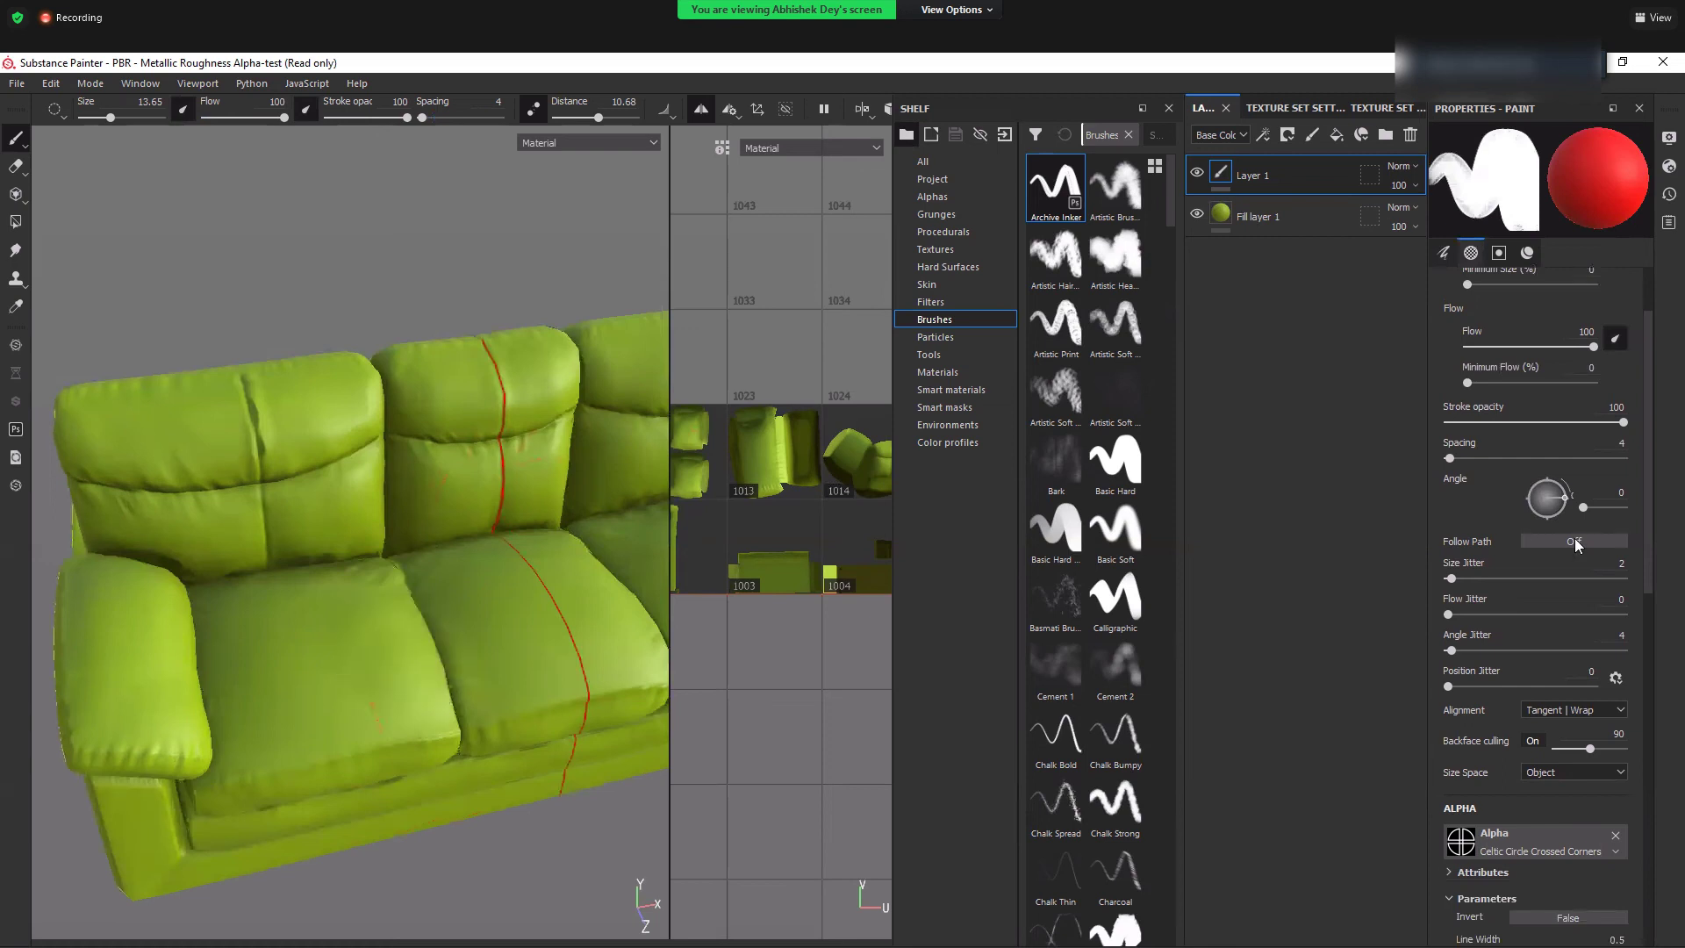
pyautogui.moveTo(439, 117)
pyautogui.mouseDown()
pyautogui.moveTo(424, 118)
pyautogui.moveTo(441, 118)
pyautogui.mouseUp()
pyautogui.moveTo(250, 724)
pyautogui.mouseDown()
pyautogui.moveTo(404, 609)
pyautogui.moveTo(450, 384)
pyautogui.mouseUp()
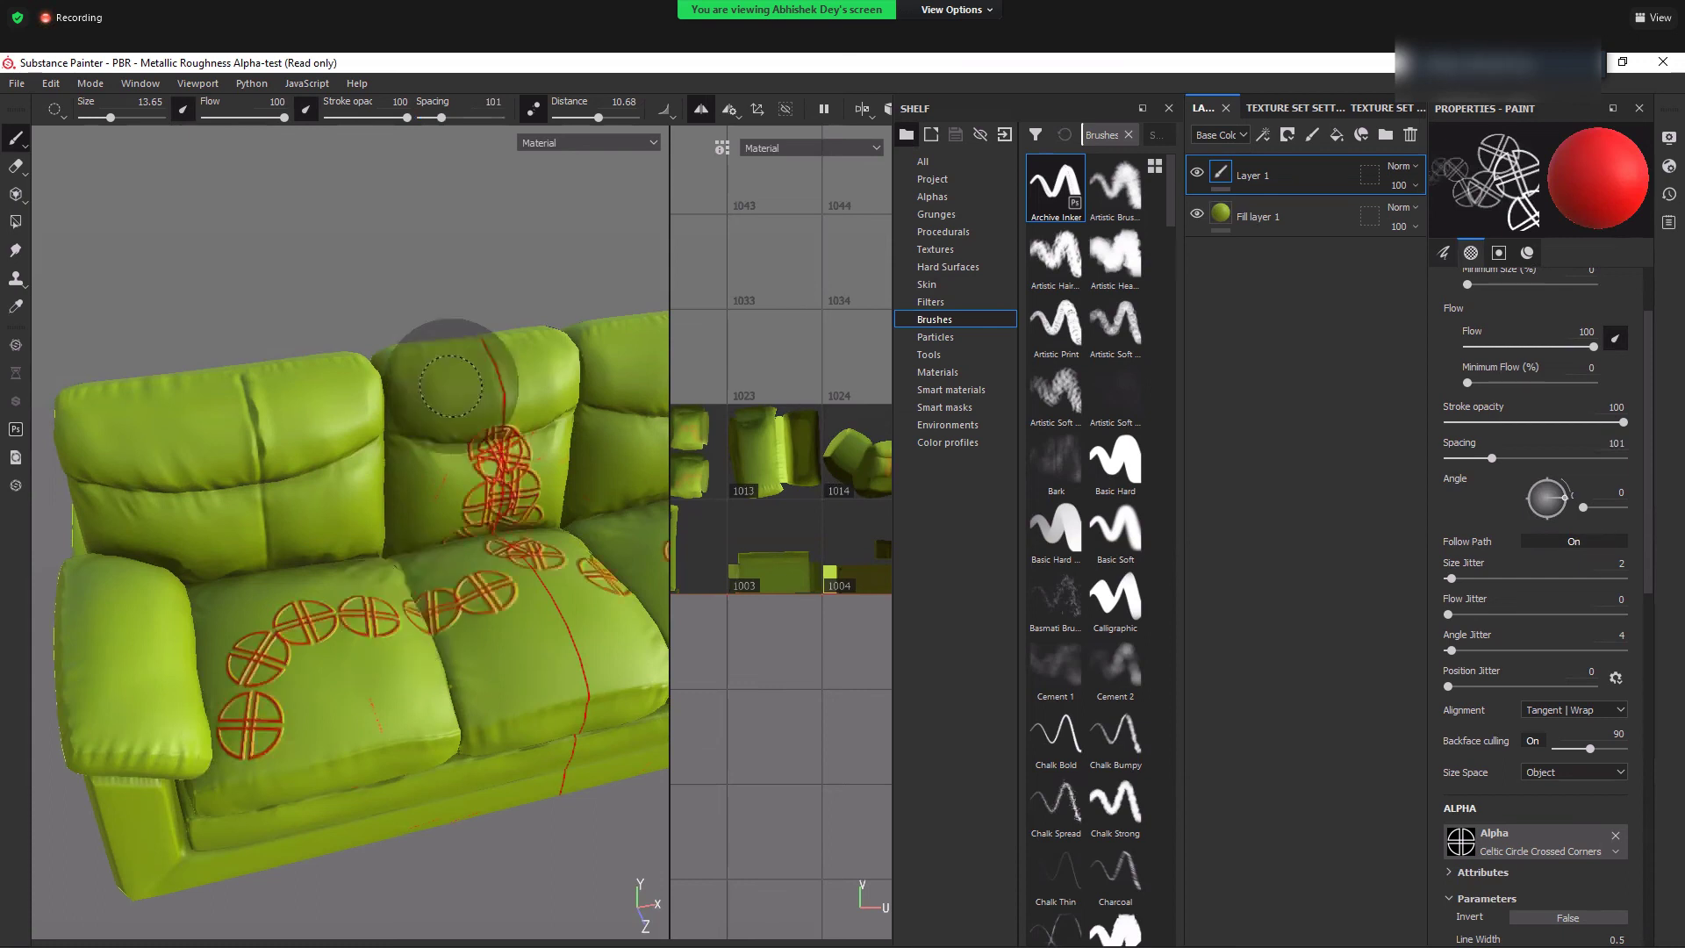
pyautogui.hotkey('ctrl', 'z')
# - Set the brush size to 7.25, test a chain of smaller circles on the end seat cushion, and undo it
pyautogui.keyDown('ctrl'); pyautogui.moveTo(331, 494); pyautogui.dragTo(261, 743, button='right'); pyautogui.keyUp('ctrl')
pyautogui.moveTo(261, 742)
pyautogui.mouseDown()
pyautogui.moveTo(356, 654)
pyautogui.moveTo(303, 480)
pyautogui.mouseUp()
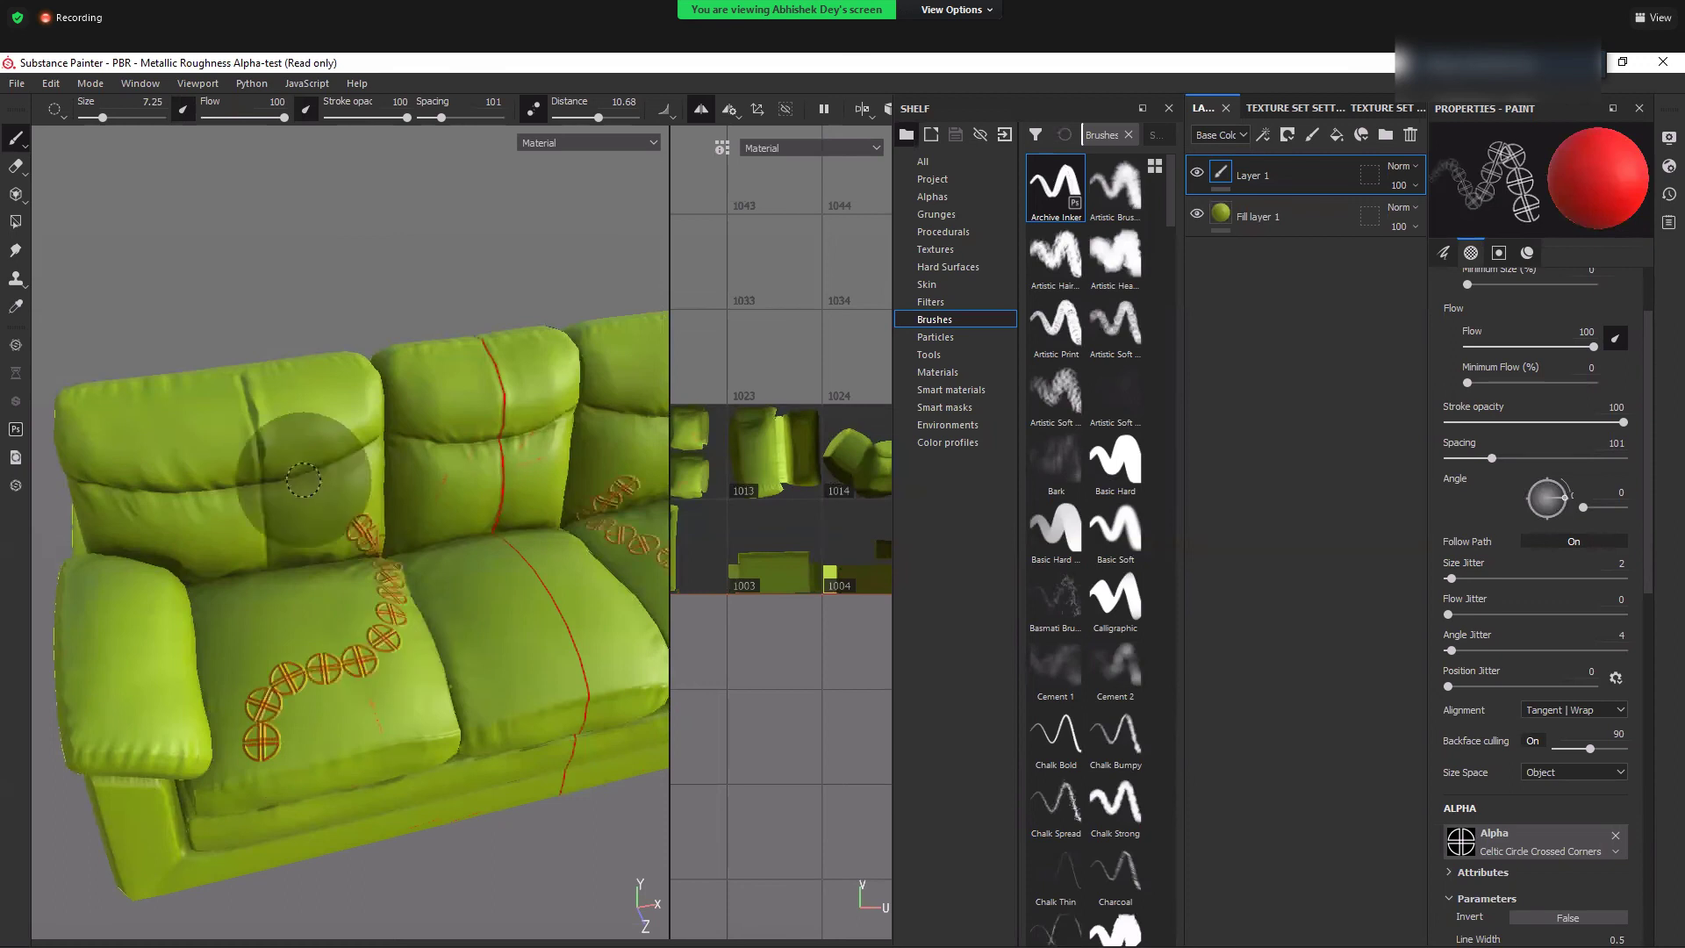
pyautogui.hotkey('ctrl', 'z')
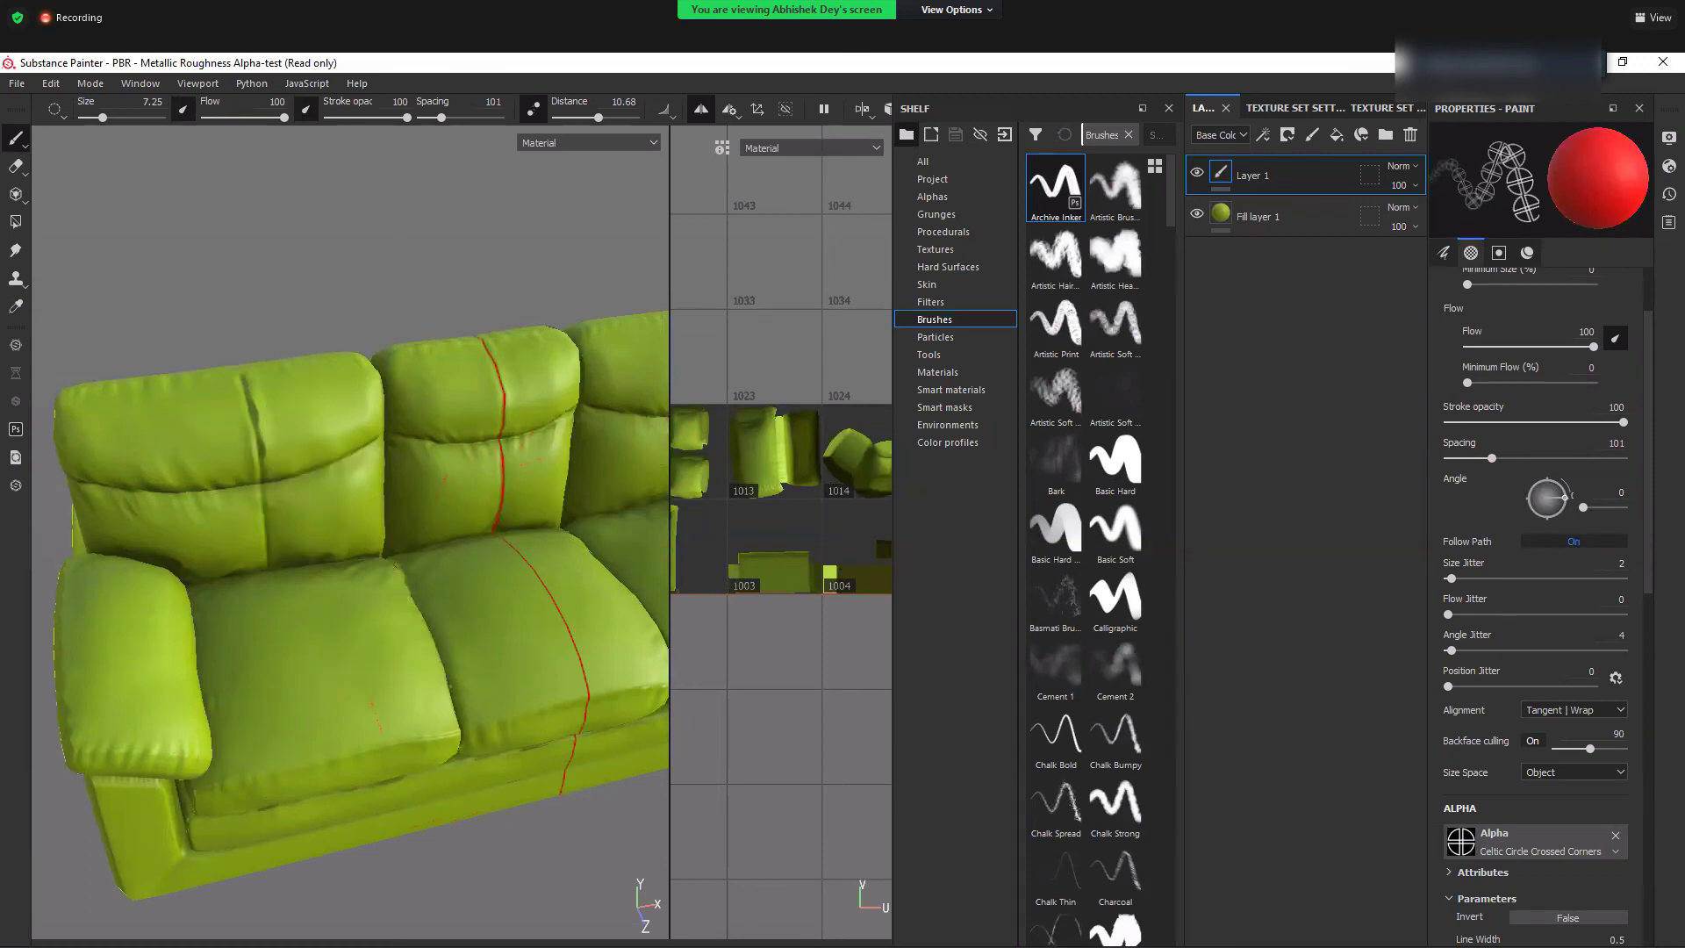
# - Compare circle strokes painted with Follow Path off and on across the end seat and backrest, undoing both
pyautogui.click(1574, 542)
pyautogui.moveTo(320, 714); pyautogui.dragTo(274, 427)
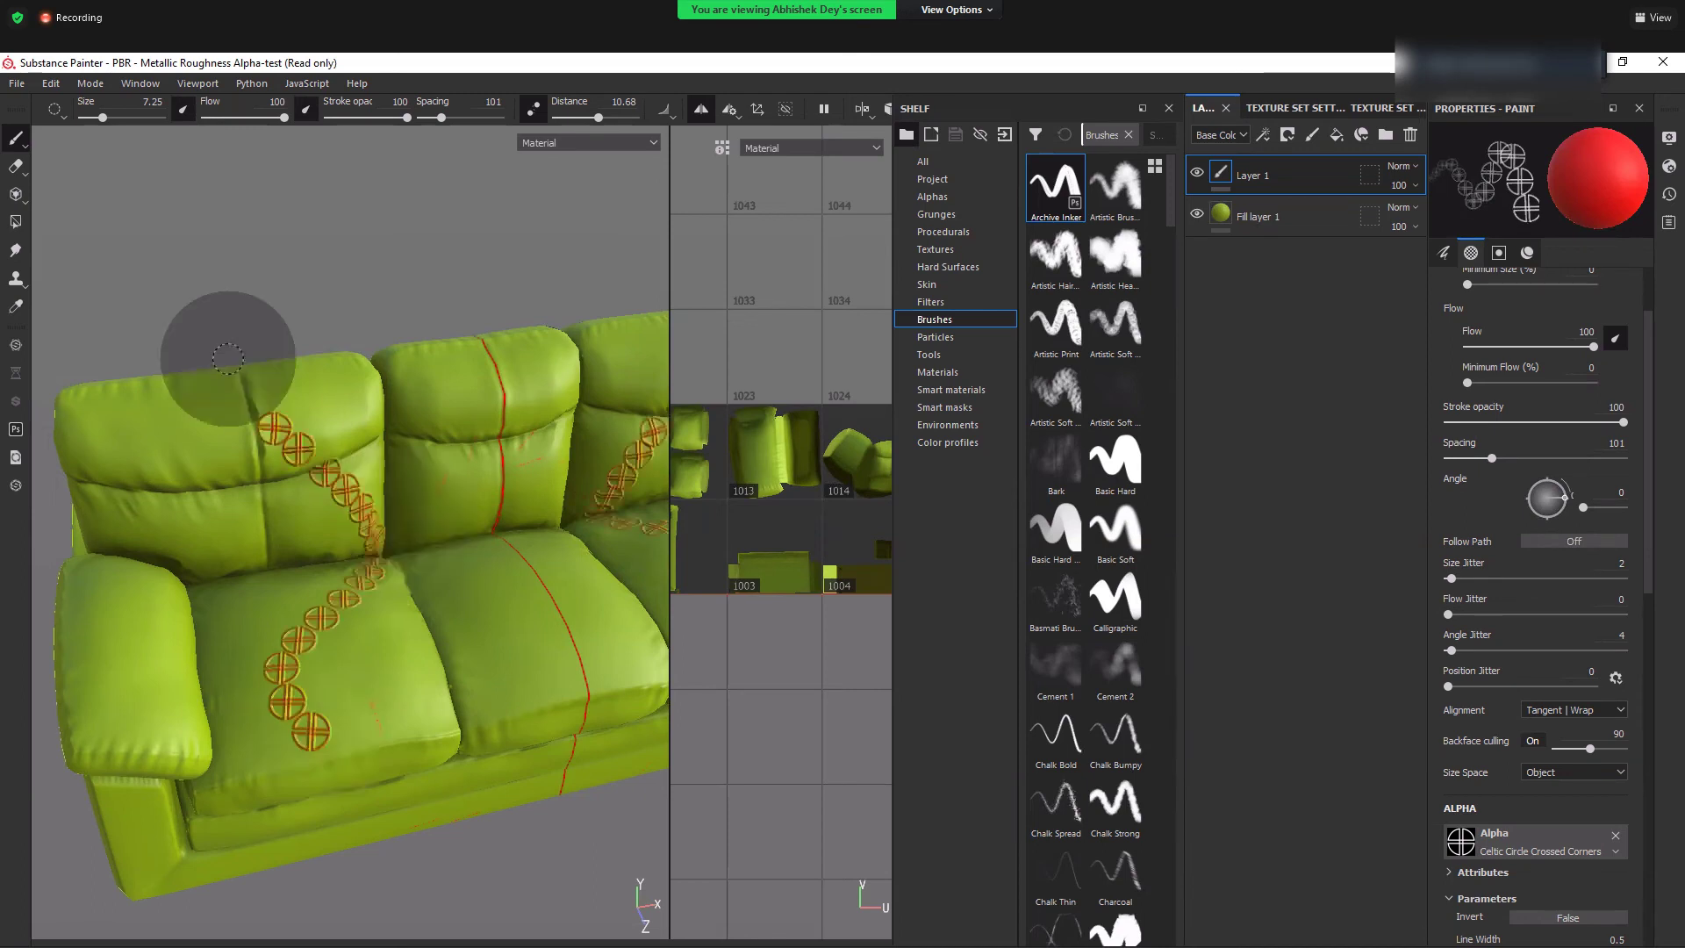
pyautogui.hotkey('ctrl', 'z')
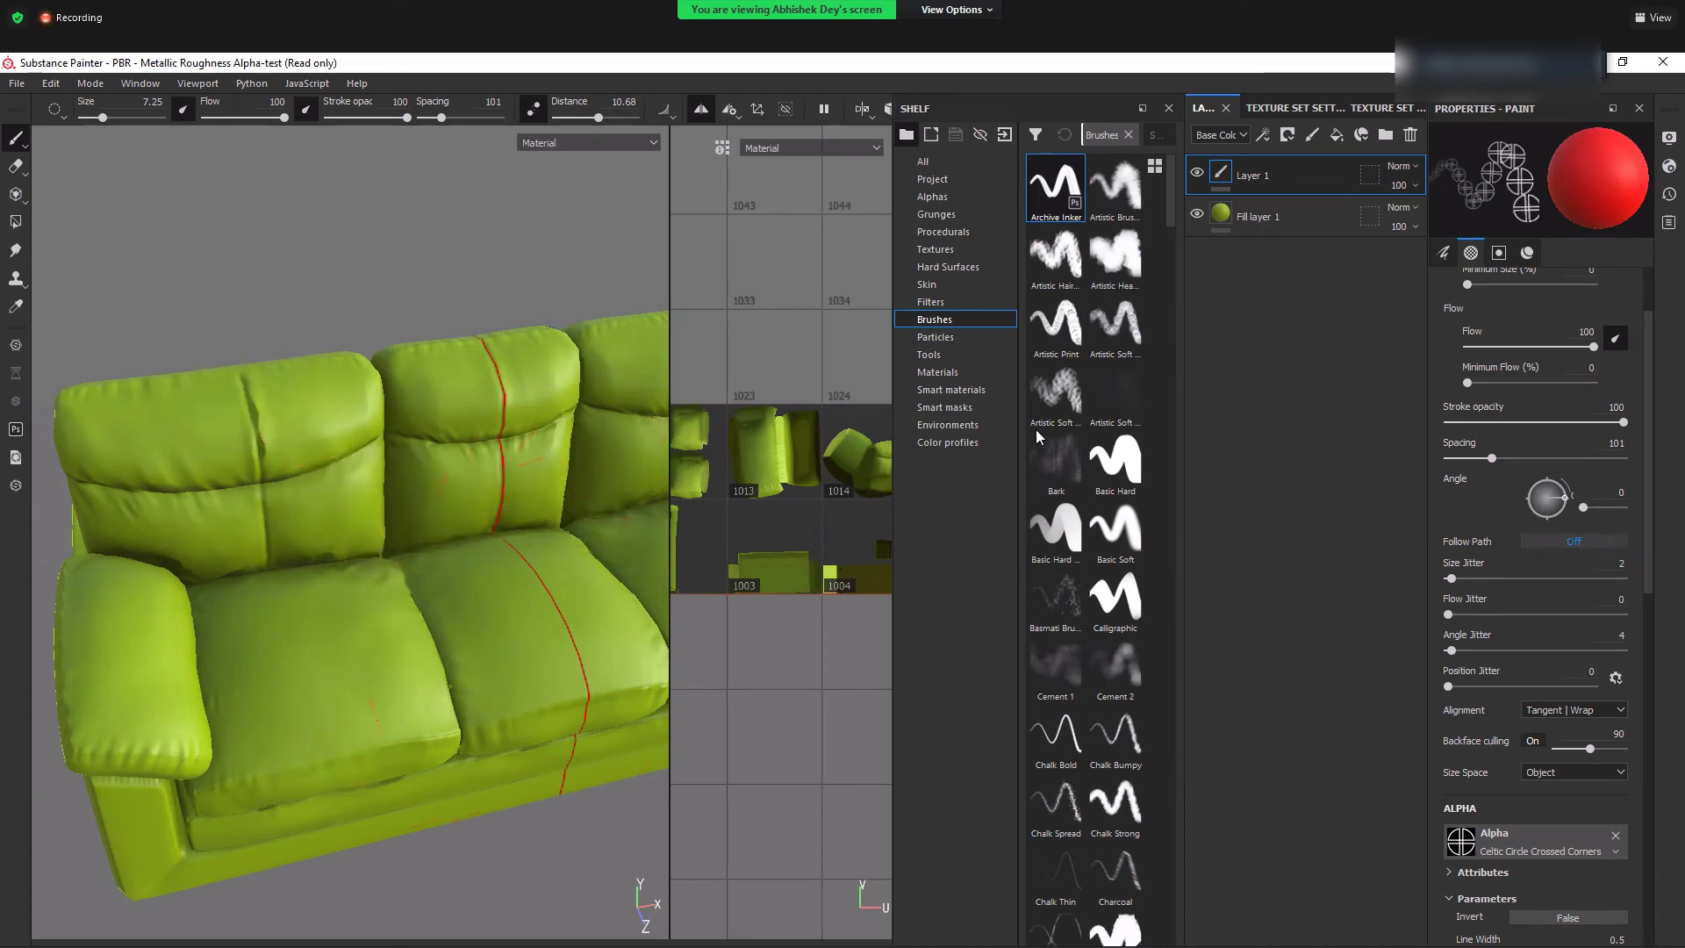
pyautogui.click(1574, 542)
pyautogui.moveTo(279, 757)
pyautogui.mouseDown()
pyautogui.moveTo(421, 629)
pyautogui.moveTo(255, 342)
pyautogui.moveTo(334, 643)
pyautogui.moveTo(305, 610)
pyautogui.mouseUp()
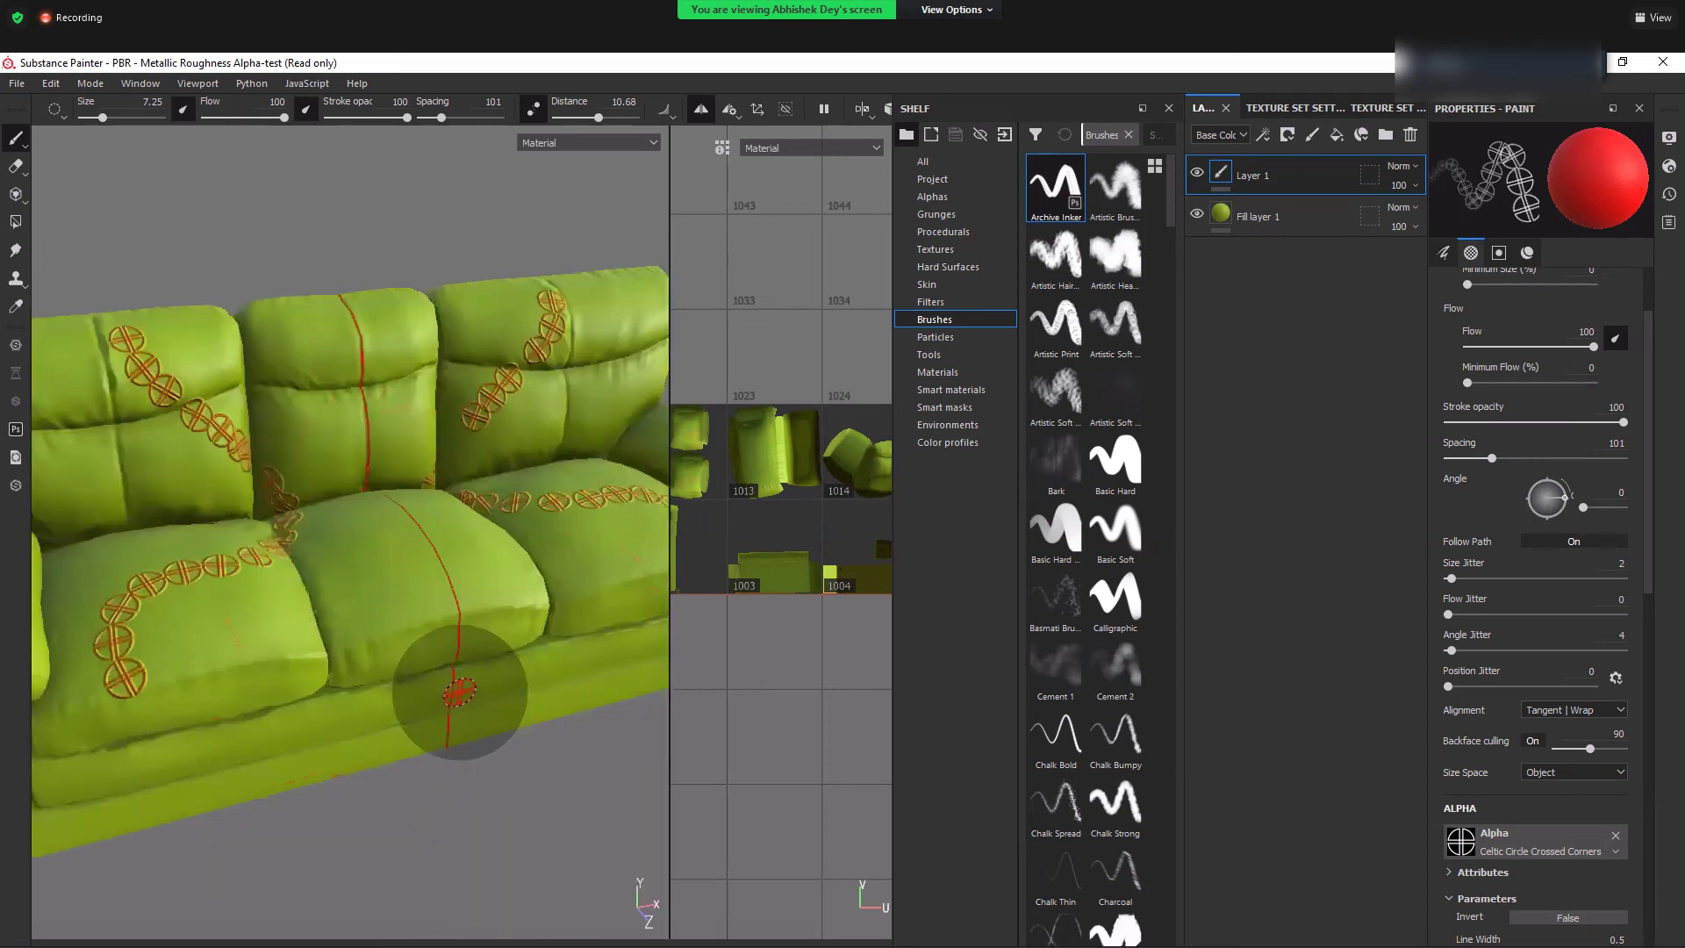
pyautogui.scroll(1, 460, 692)
pyautogui.hotkey('ctrl', 'z')
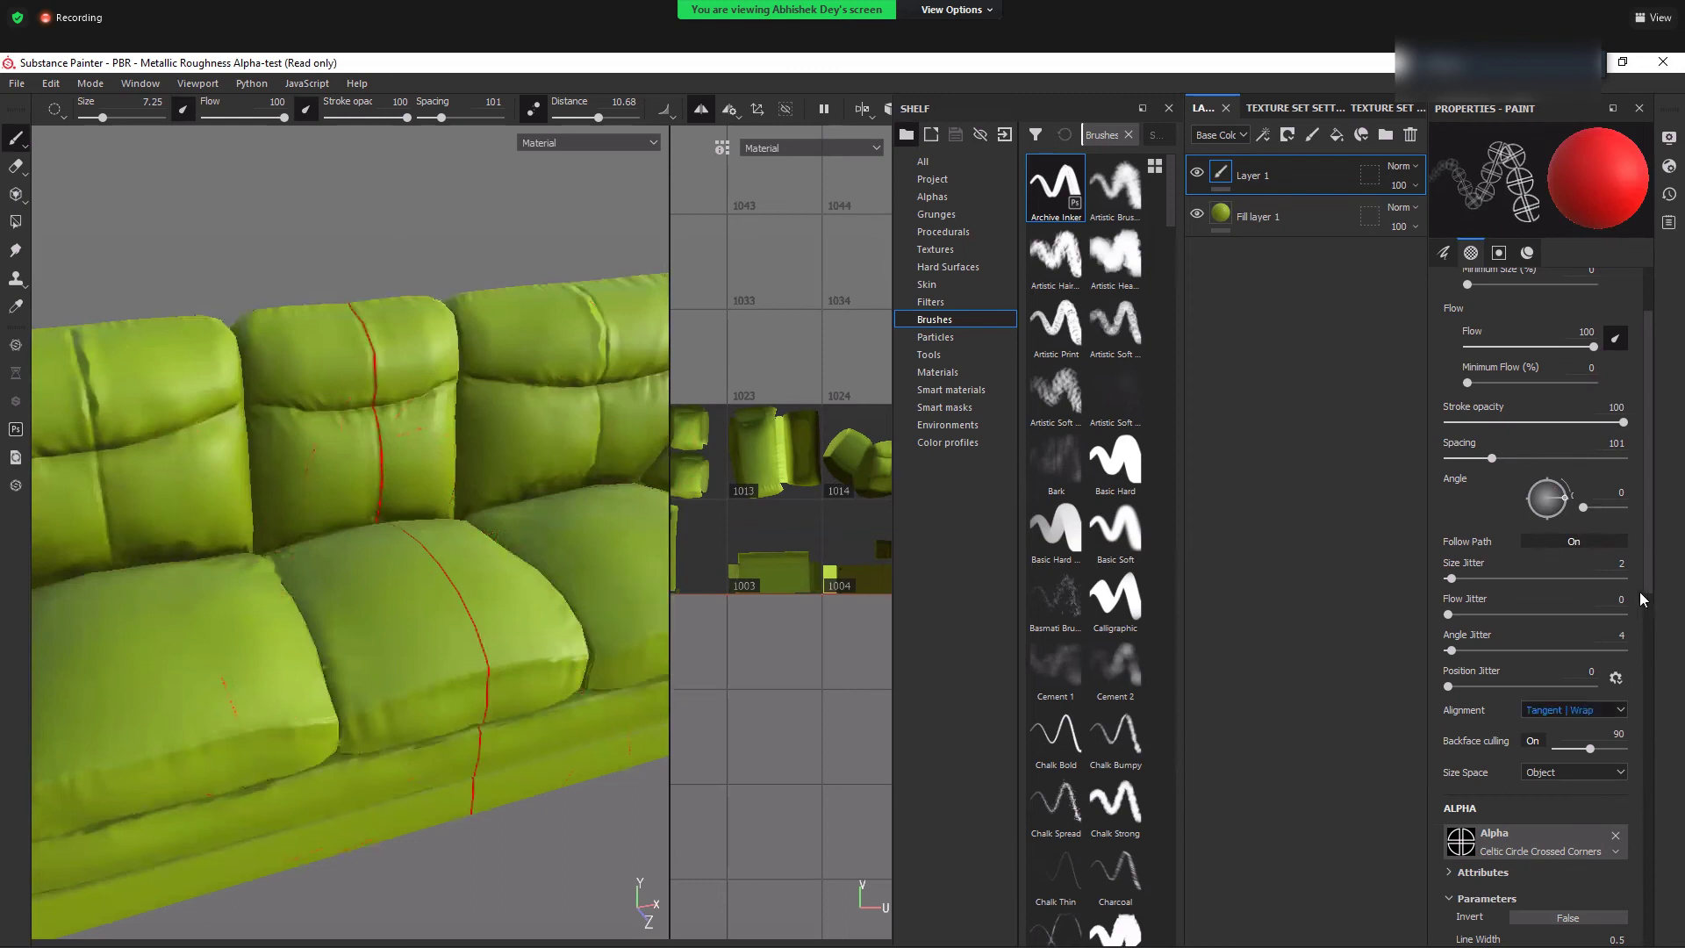
# - Lower the brush material's Height to a negative value and paint a recessed chain of circles across the end seat cushion
pyautogui.scroll(-3, 1659, 694)
pyautogui.keyDown('alt'); pyautogui.moveTo(294, 675); pyautogui.dragTo(263, 544, button='right'); pyautogui.keyUp('alt')
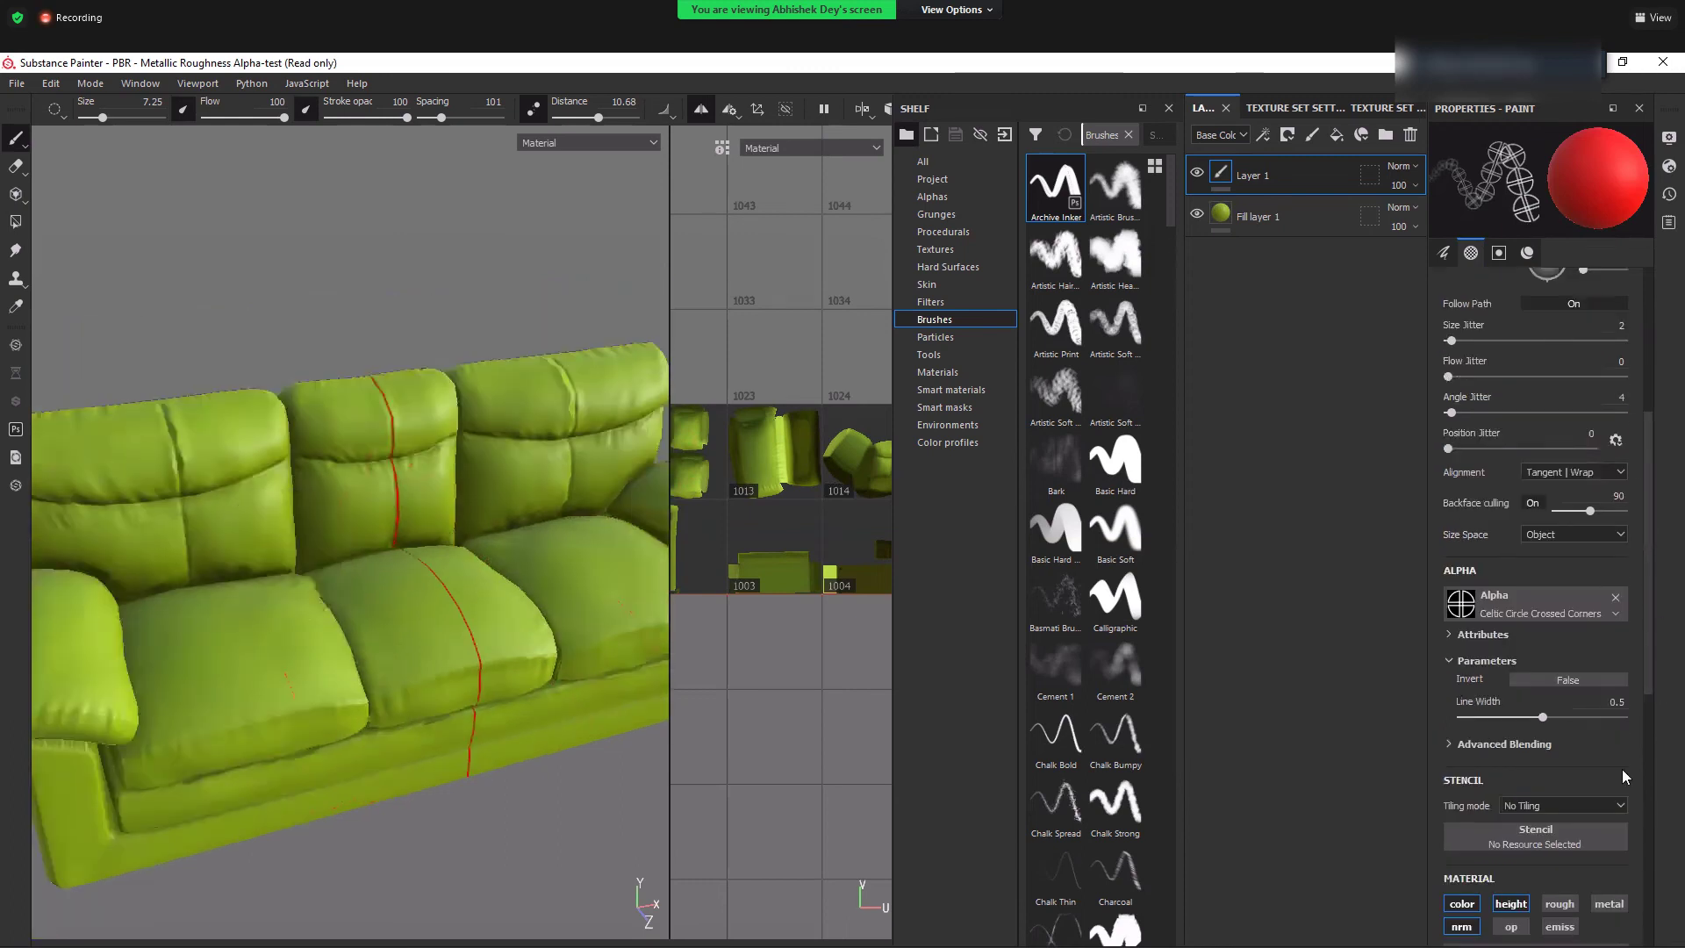
pyautogui.scroll(-3, 1652, 794)
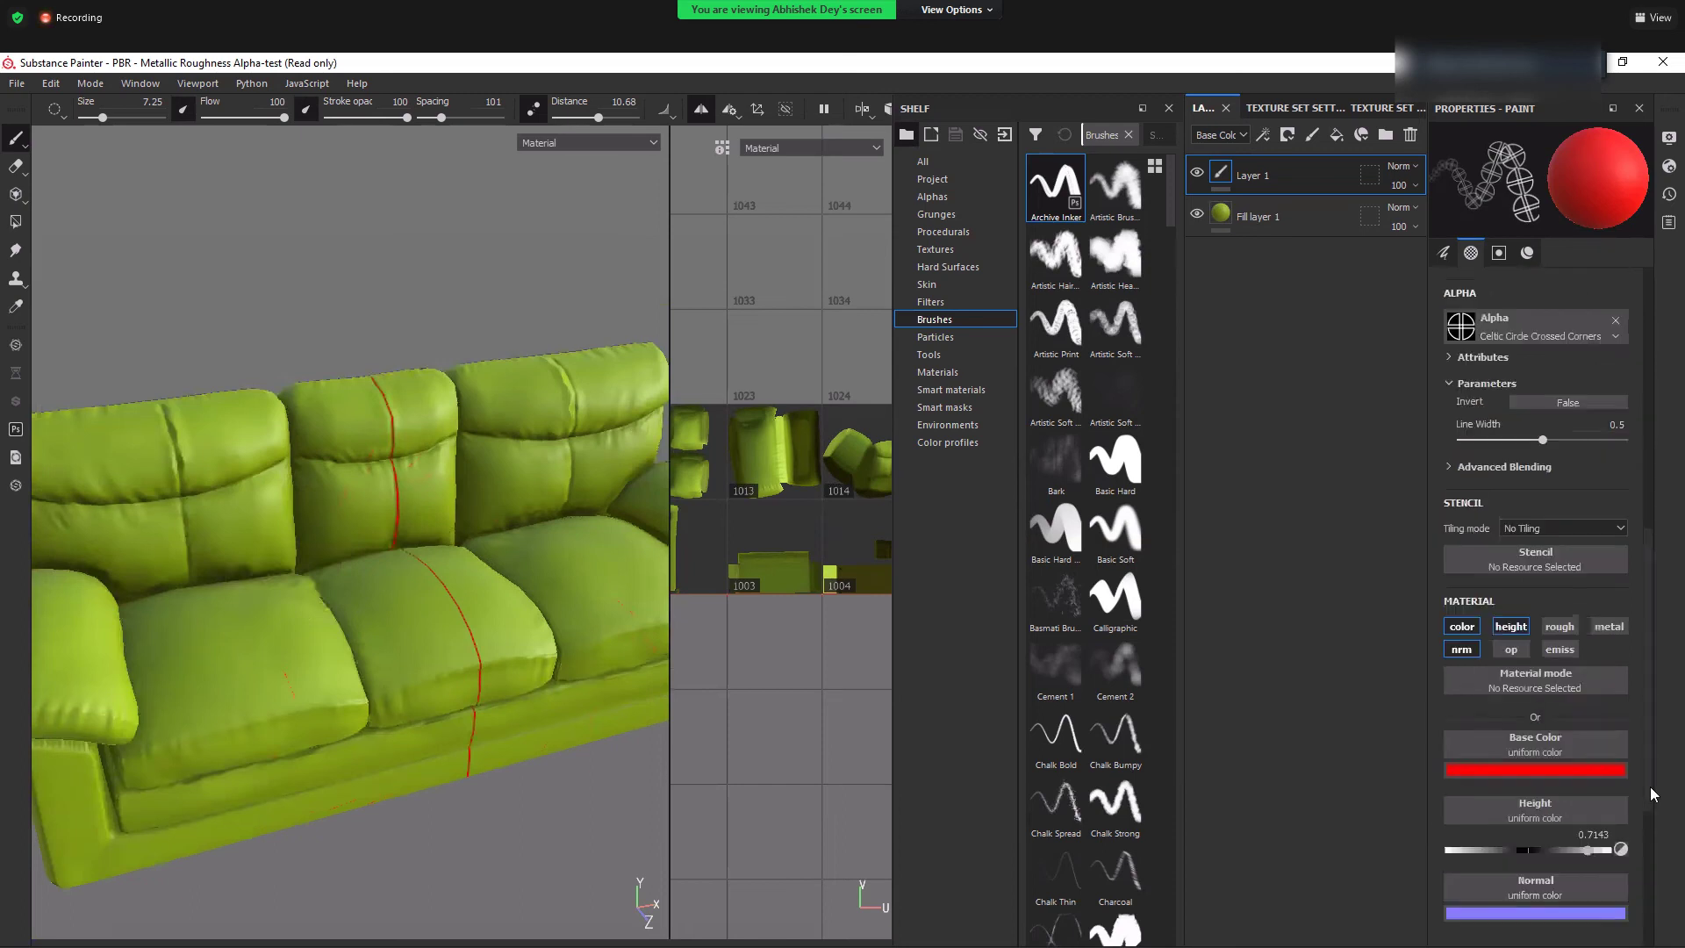
pyautogui.scroll(6, 1645, 562)
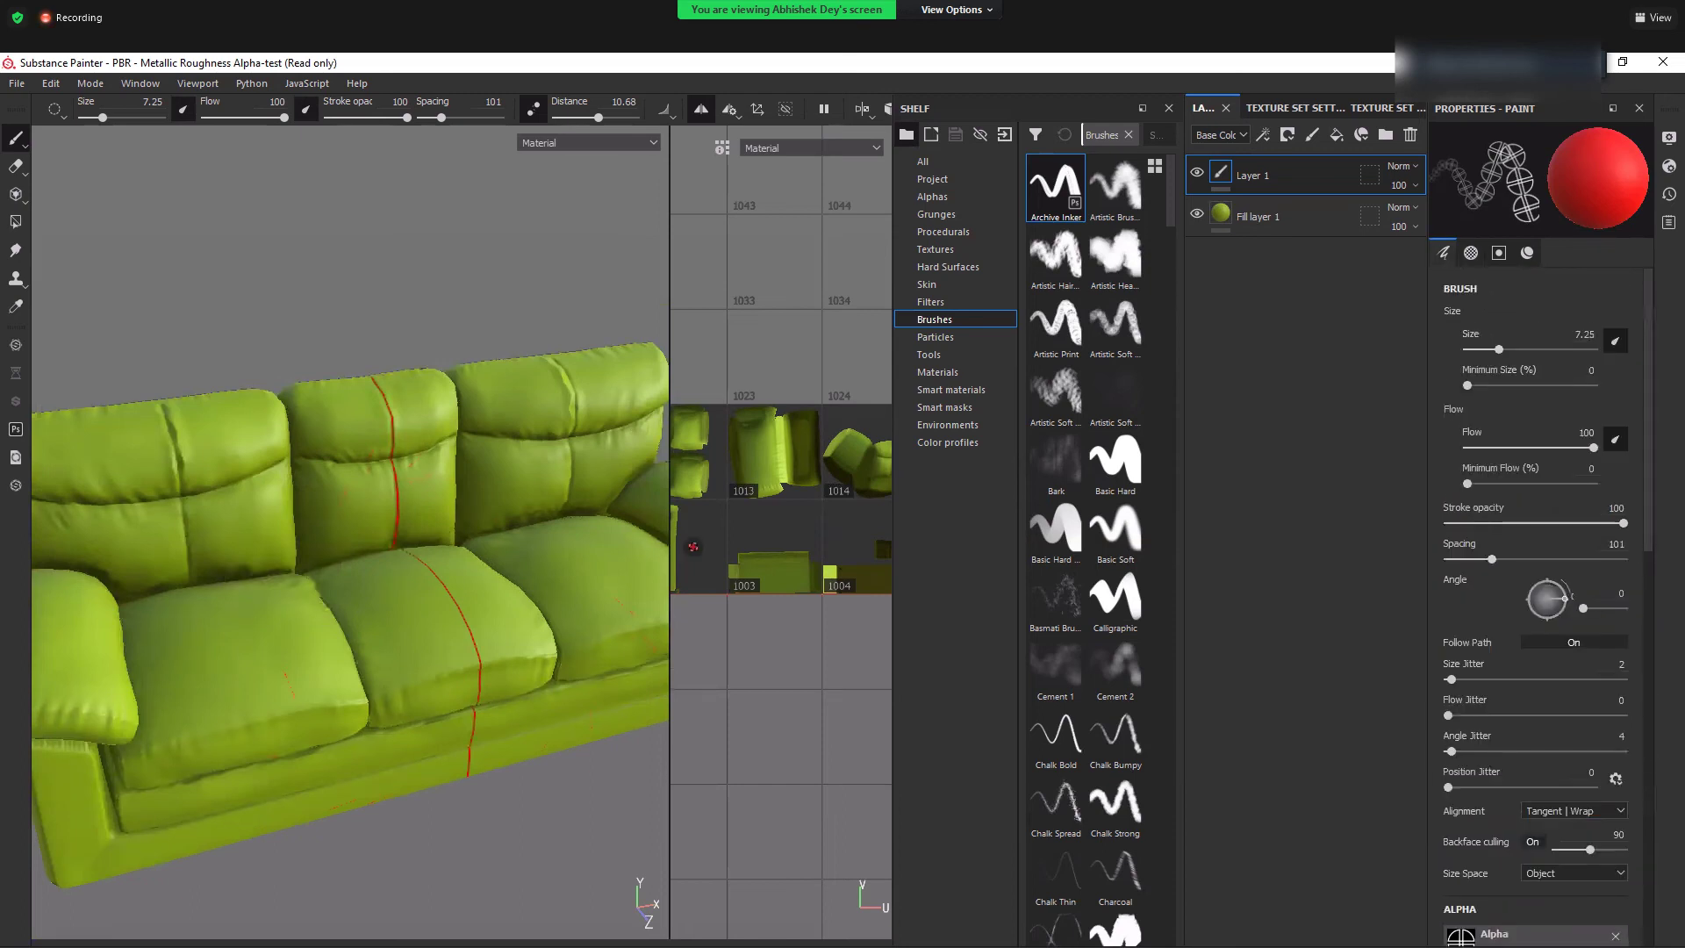
pyautogui.scroll(-1, 1649, 763)
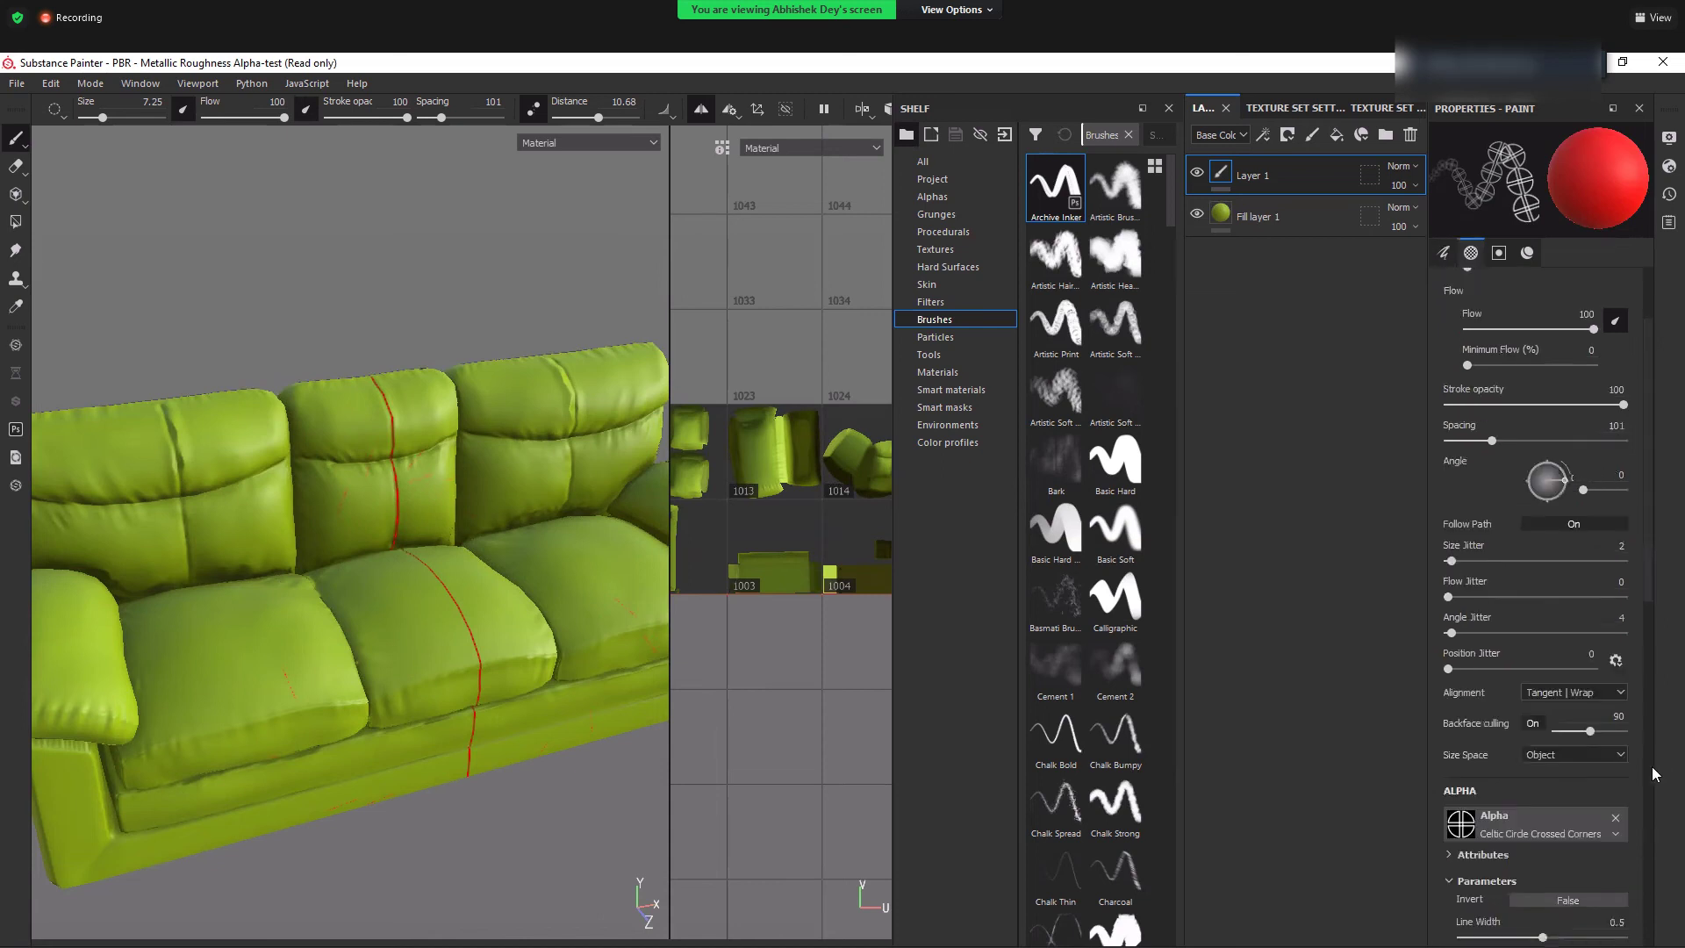
pyautogui.scroll(-6, 1615, 755)
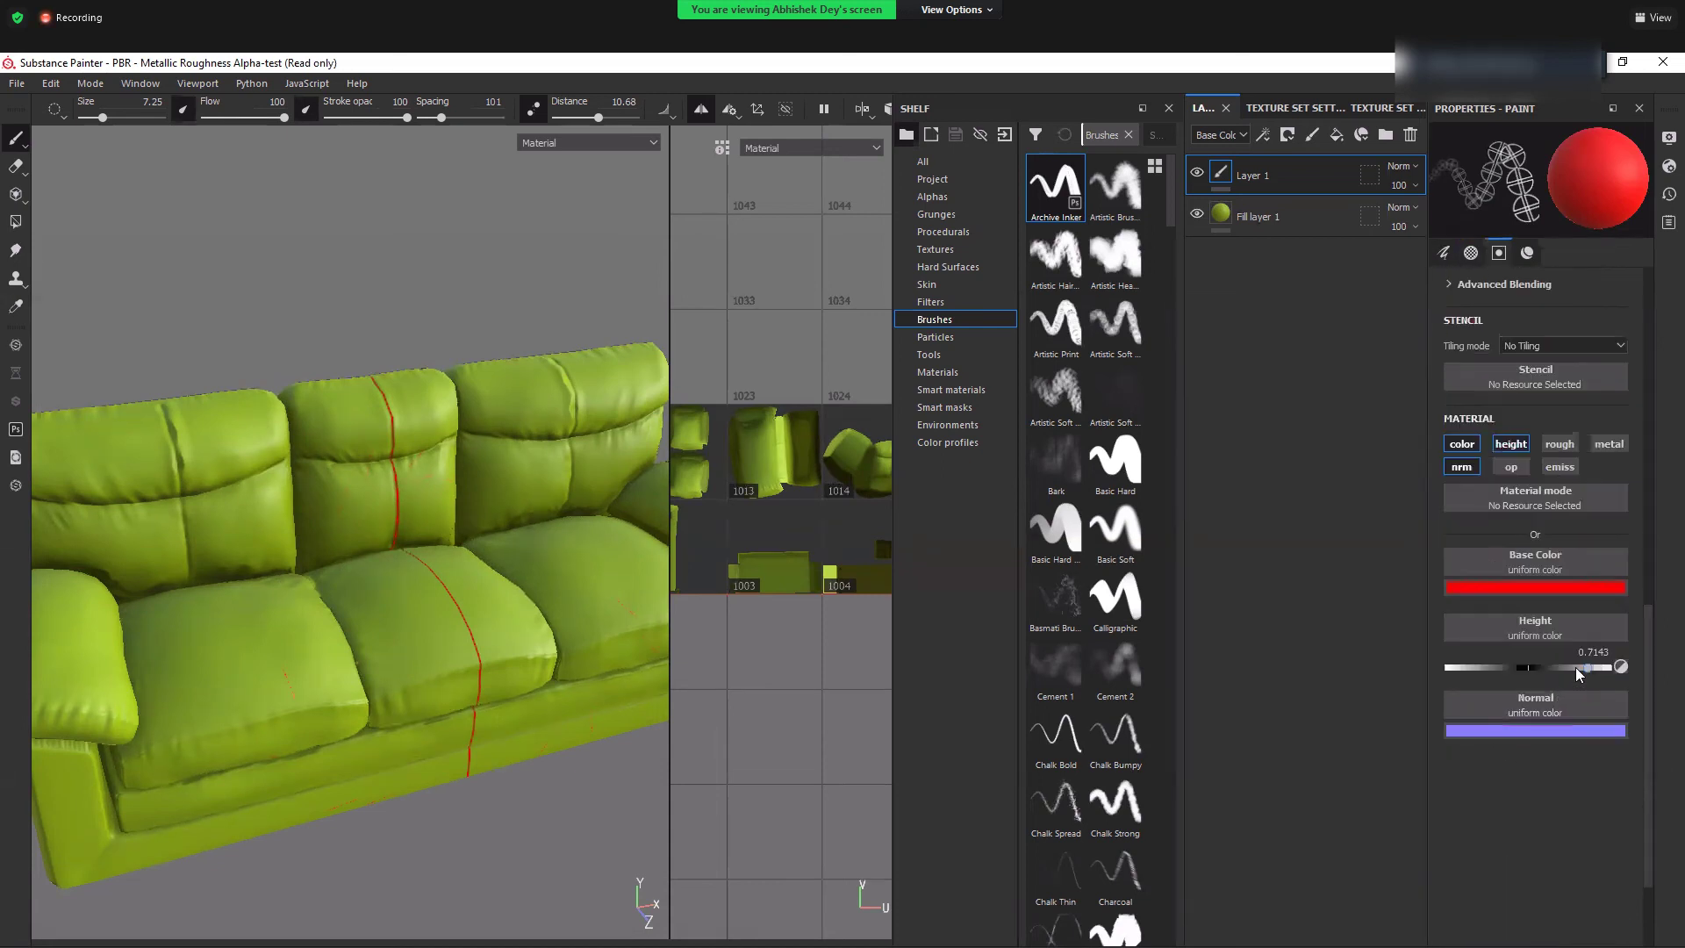
pyautogui.moveTo(1514, 668); pyautogui.dragTo(1480, 668)
pyautogui.keyDown('alt'); pyautogui.moveTo(333, 651); pyautogui.dragTo(250, 627); pyautogui.keyUp('alt')
pyautogui.scroll(3, 250, 627)
pyautogui.moveTo(1470, 670); pyautogui.dragTo(1456, 668)
pyautogui.click(1459, 670)
pyautogui.moveTo(149, 733)
pyautogui.mouseDown()
pyautogui.moveTo(307, 598)
pyautogui.moveTo(309, 421)
pyautogui.mouseUp()
# - Set the brush material's Height to 0.7460 and paint a second, raised chain of circles on the end seat cushion
pyautogui.click(1580, 668)
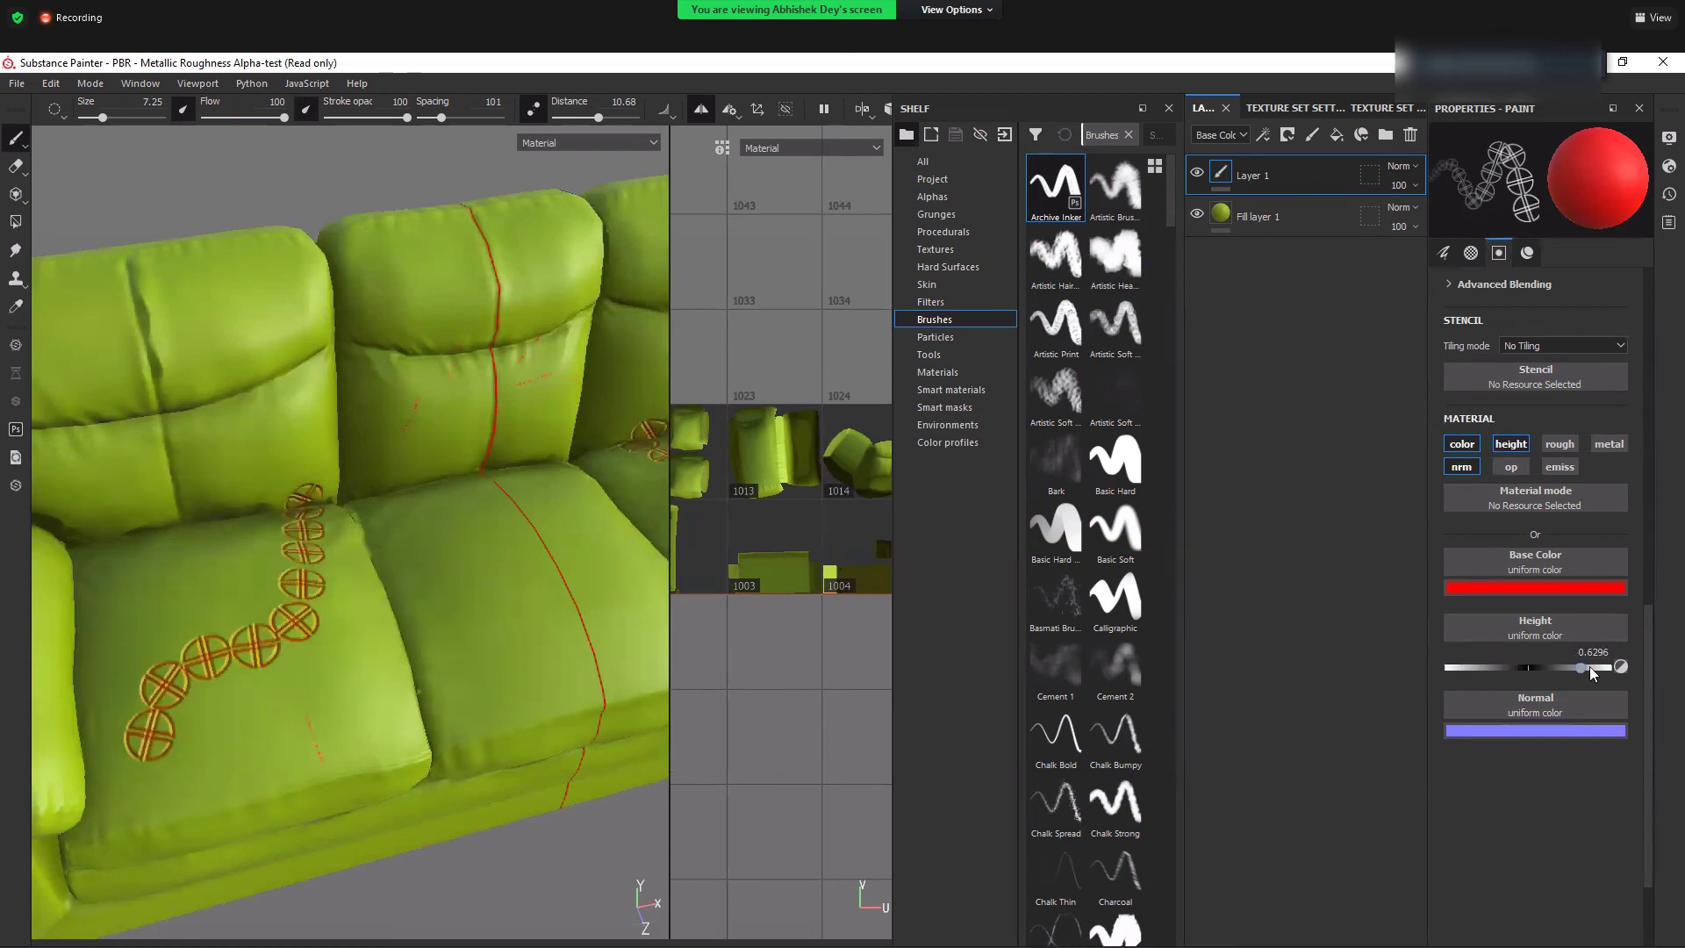
pyautogui.moveTo(1581, 667); pyautogui.dragTo(1591, 667)
pyautogui.moveTo(222, 745); pyautogui.dragTo(398, 582)
pyautogui.keyDown('alt'); pyautogui.moveTo(482, 763); pyautogui.dragTo(495, 637); pyautogui.keyUp('alt')
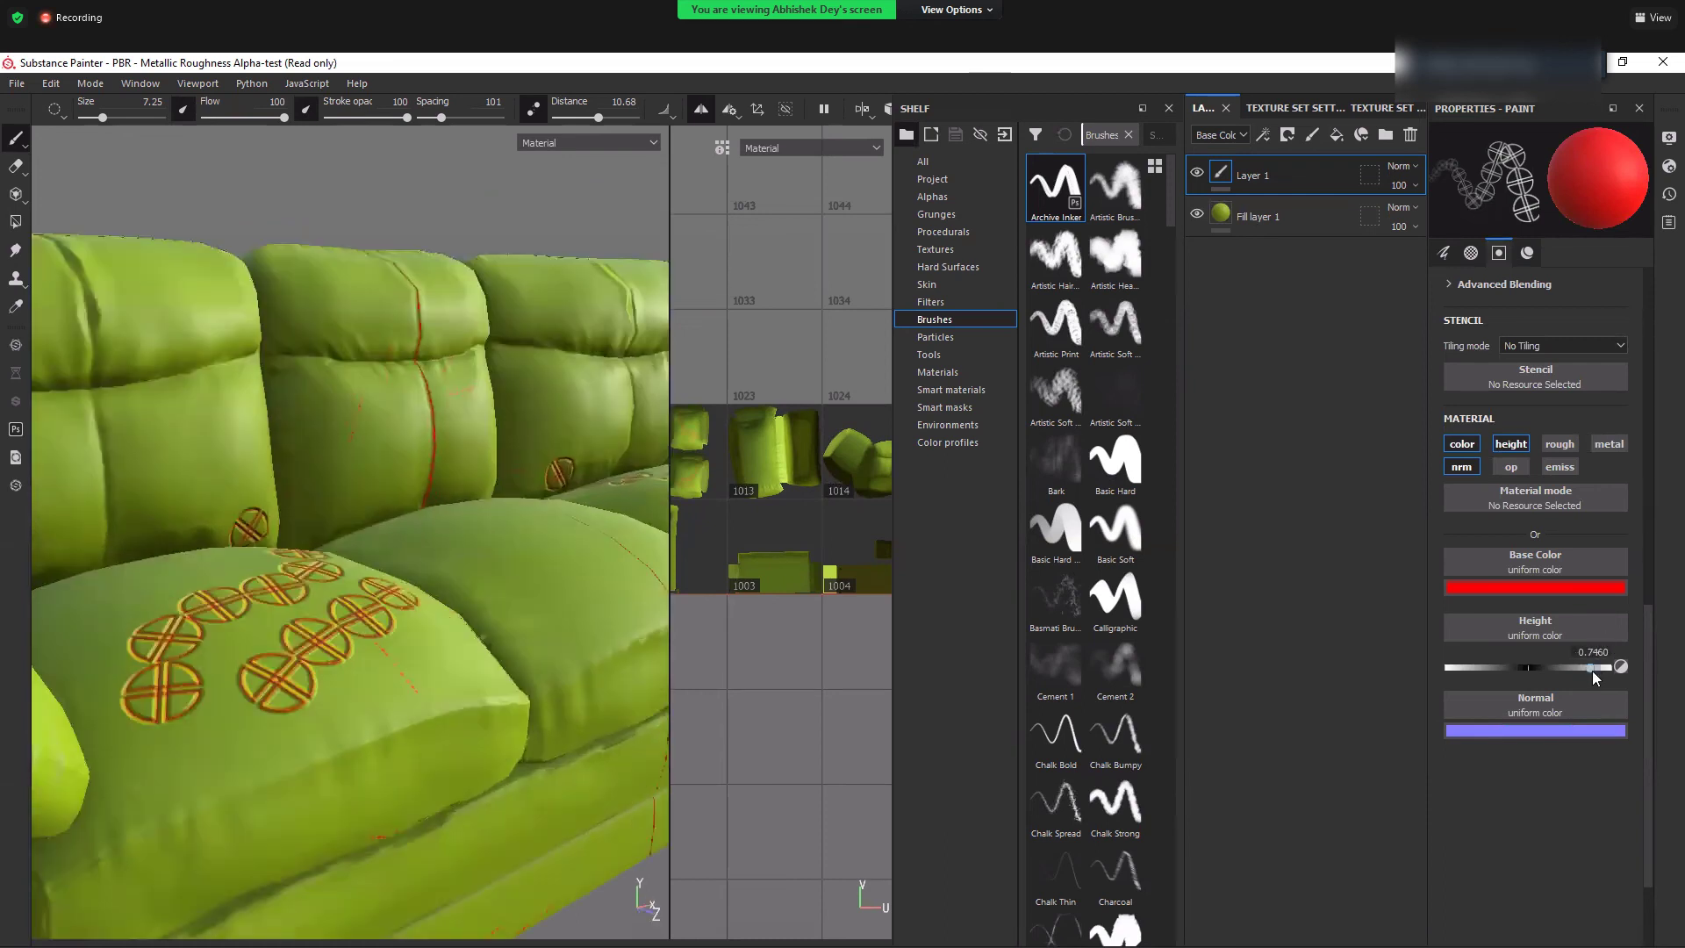
# - Set the brush material's Height to -1 and paint a chain of circles up the end backrest
pyautogui.moveTo(1592, 667); pyautogui.dragTo(1448, 667)
pyautogui.keyDown('alt'); pyautogui.moveTo(364, 707); pyautogui.dragTo(96, 602); pyautogui.keyUp('alt')
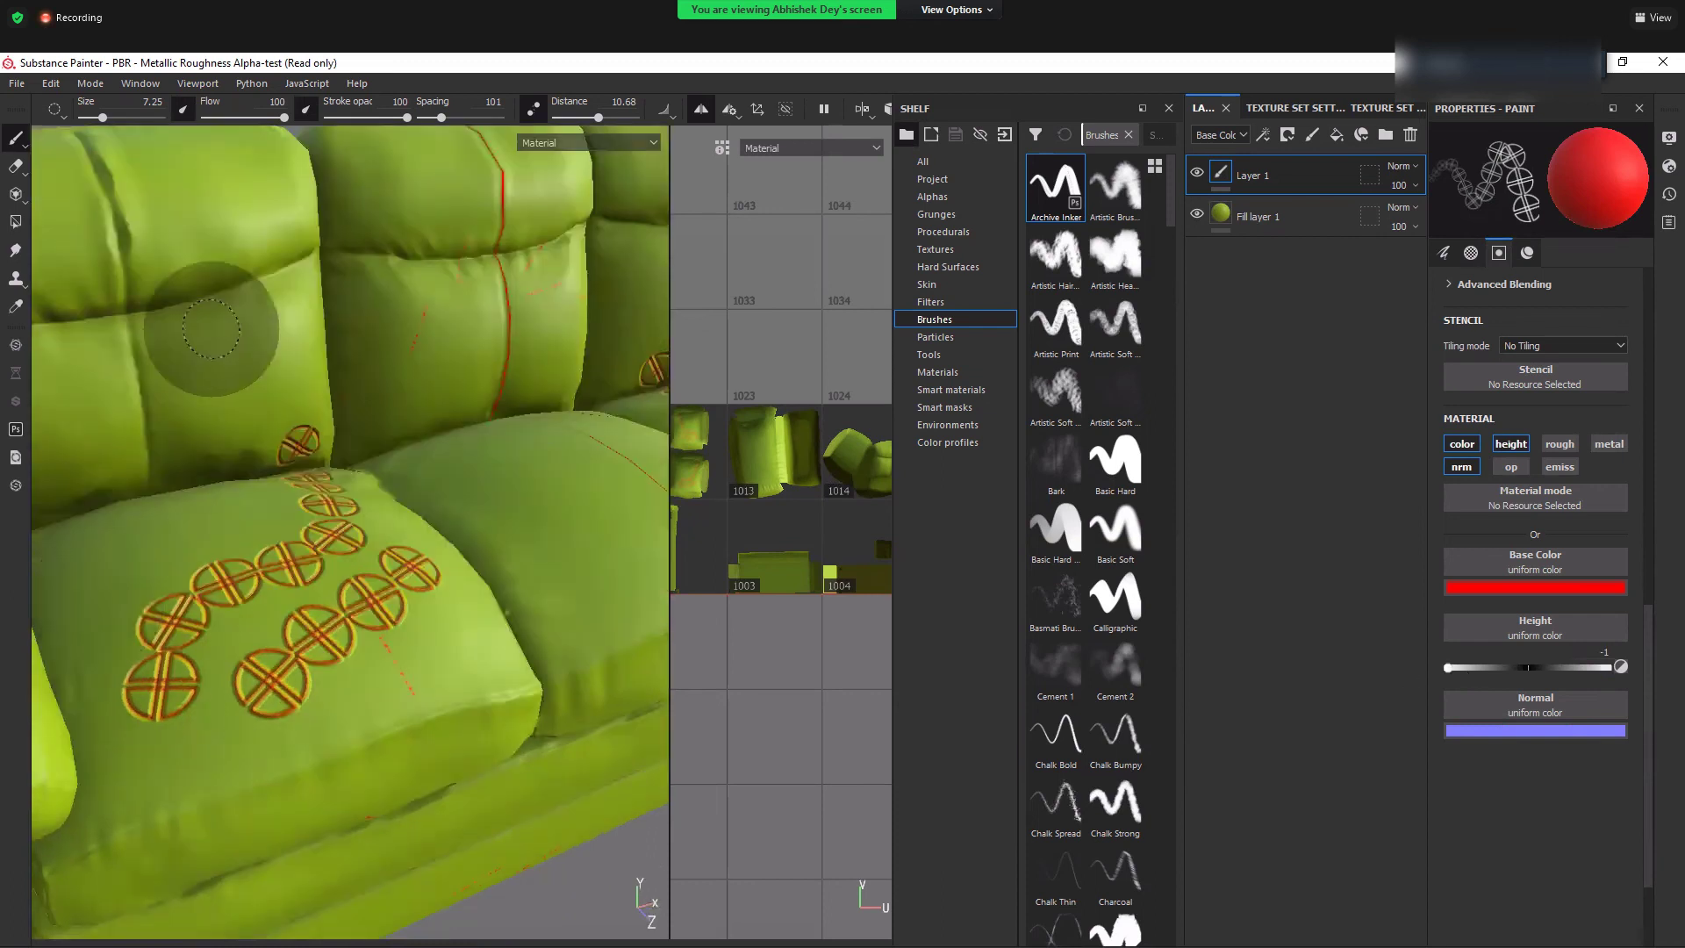
pyautogui.keyDown('alt'); pyautogui.moveTo(106, 565); pyautogui.dragTo(361, 764); pyautogui.keyUp('alt')
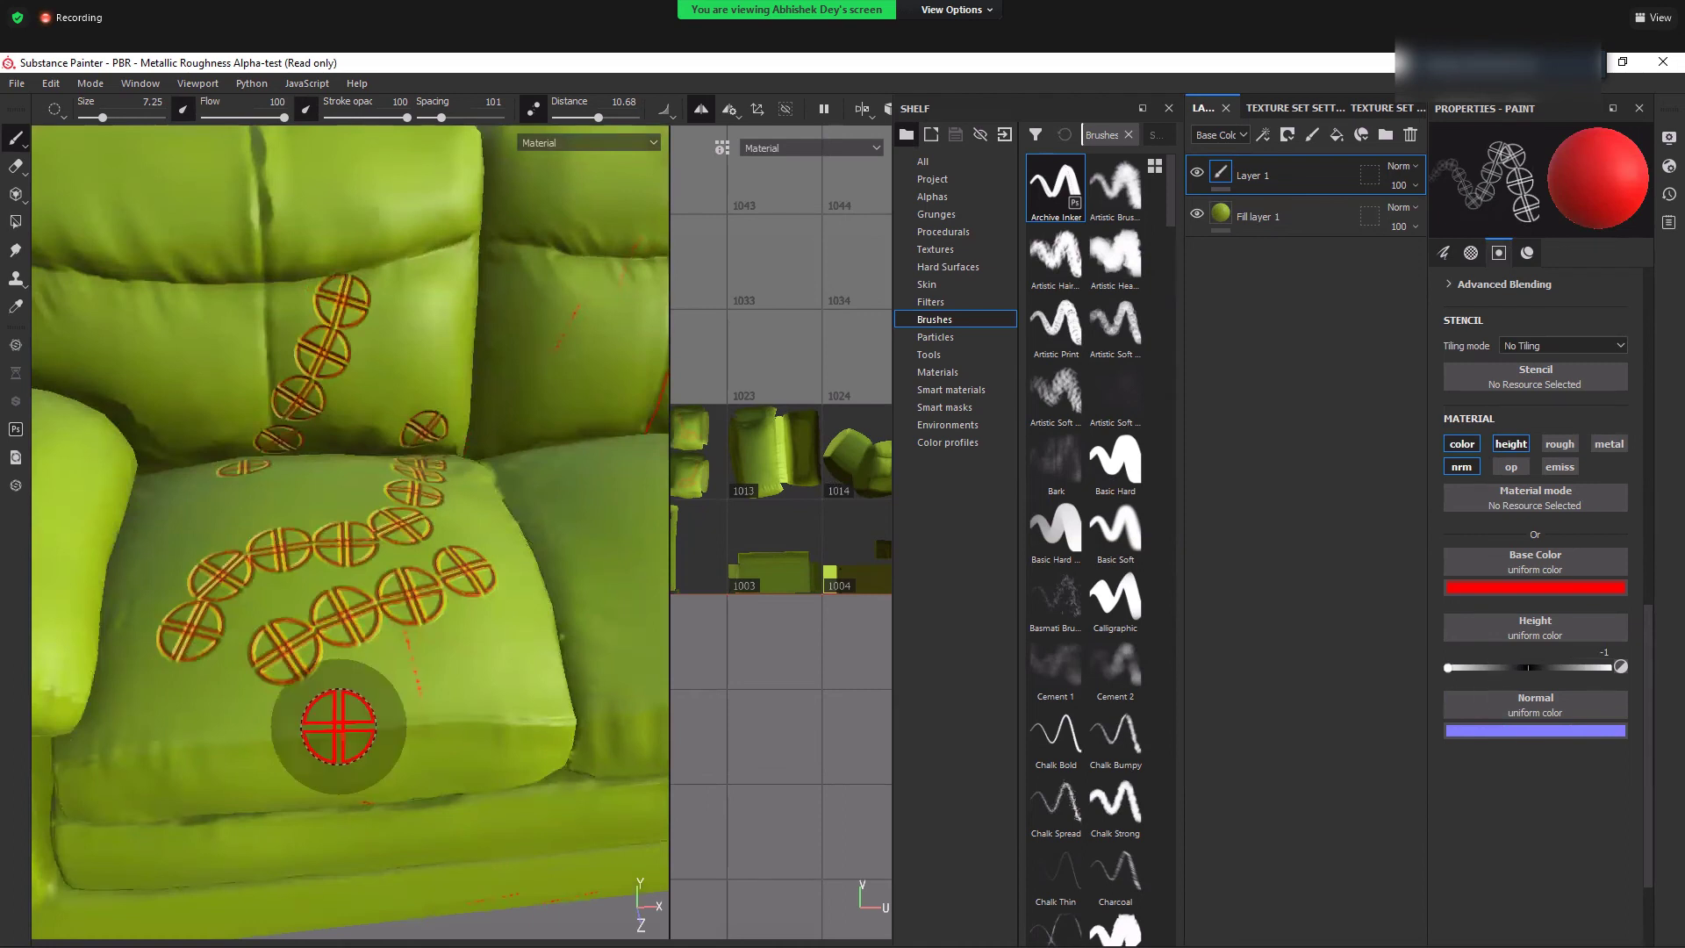
pyautogui.moveTo(339, 727)
pyautogui.keyDown('alt'); pyautogui.mouseDown()
pyautogui.moveTo(327, 583)
pyautogui.moveTo(379, 581)
pyautogui.mouseUp(); pyautogui.keyUp('alt')
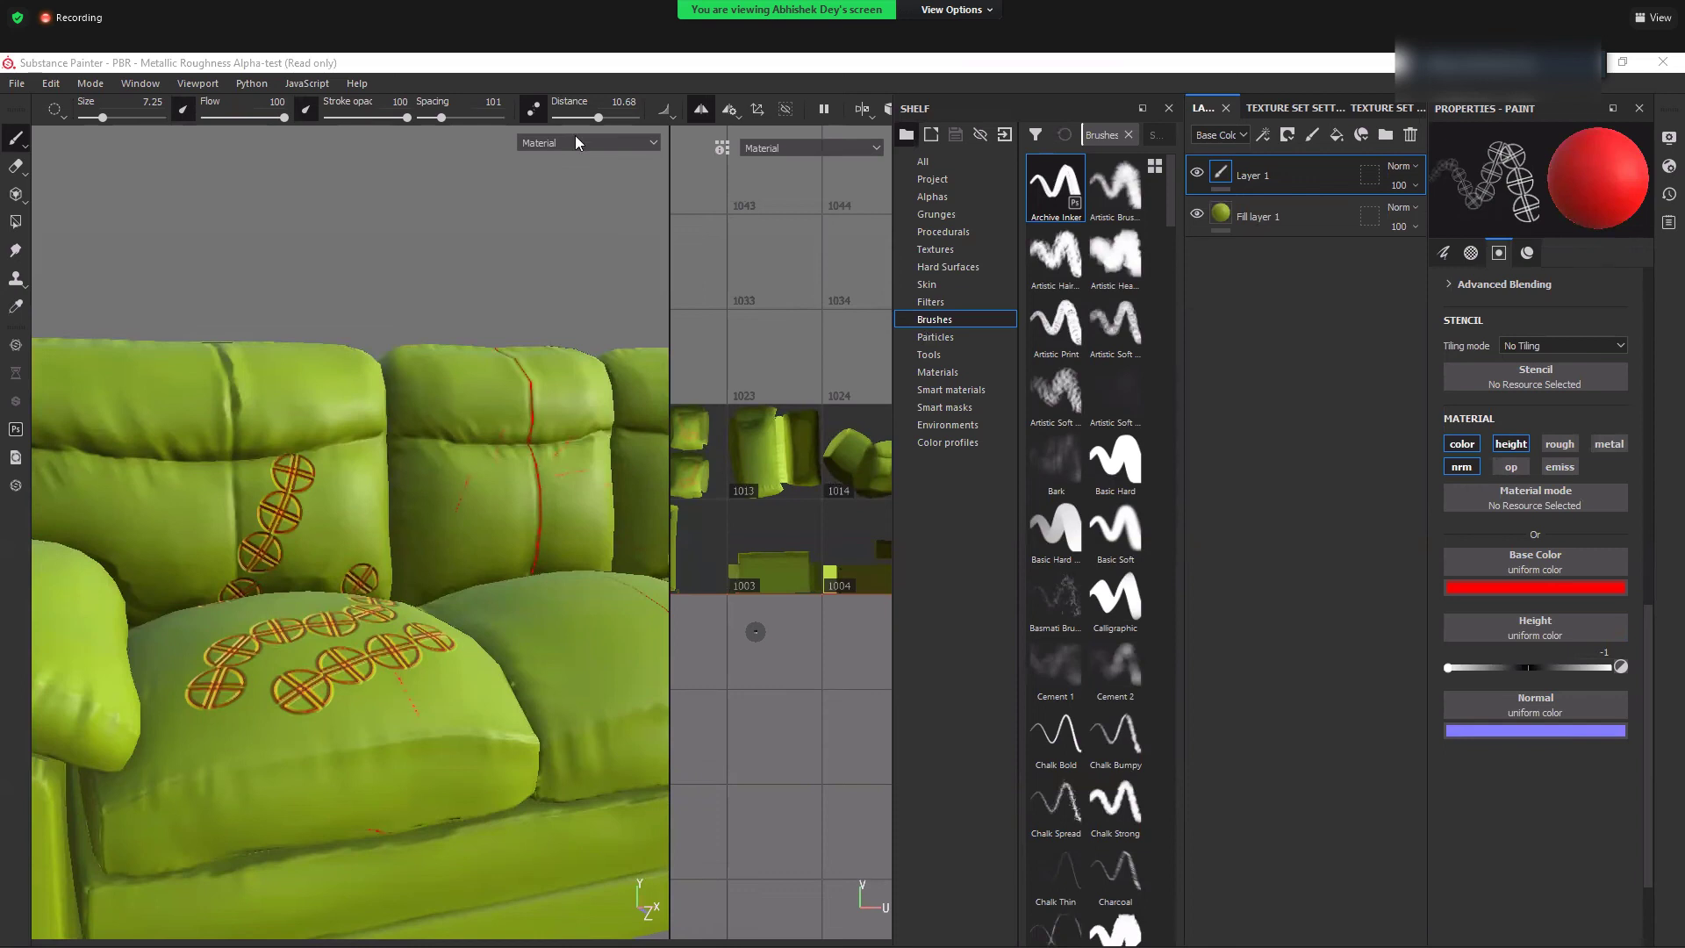
# - Set the lazy mouse Distance to 15.68 and paint a chain of circles from the end seat cushion up to the middle backrest
pyautogui.click(532, 109)
pyautogui.moveTo(599, 117); pyautogui.dragTo(618, 118)
pyautogui.moveTo(363, 496); pyautogui.dragTo(514, 281)
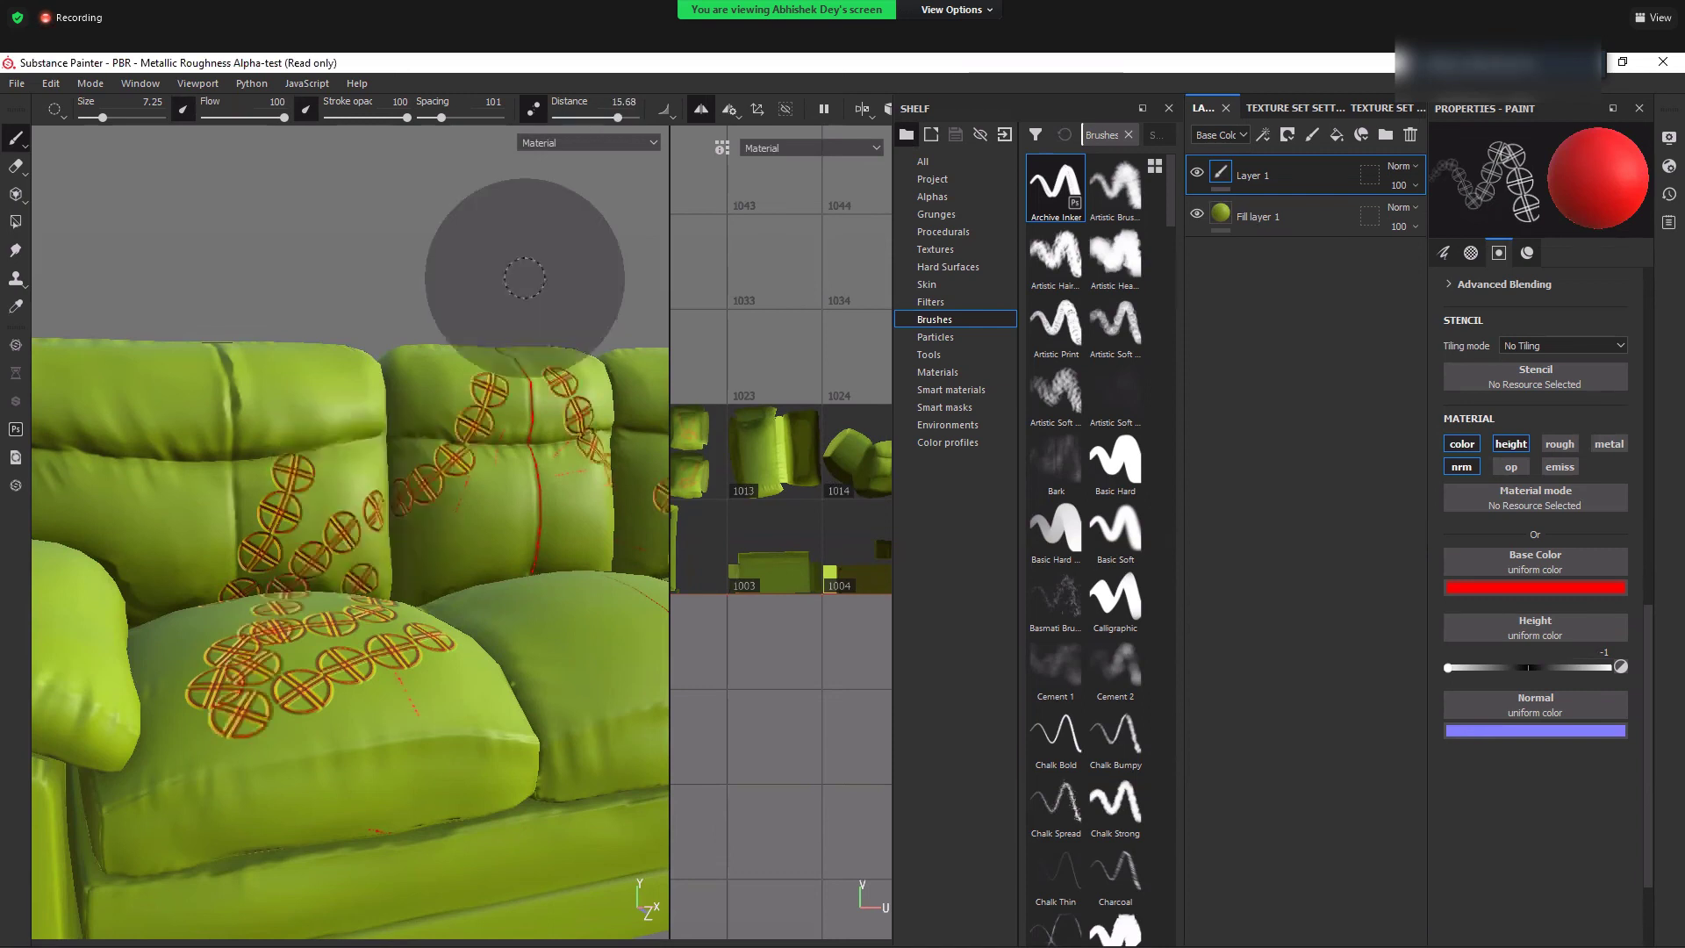
# - Reduce the brush size to 2.85, turn off lazy mouse and try a stroke from the middle seat cushion up the backrest
pyautogui.scroll(-3, 390, 622)
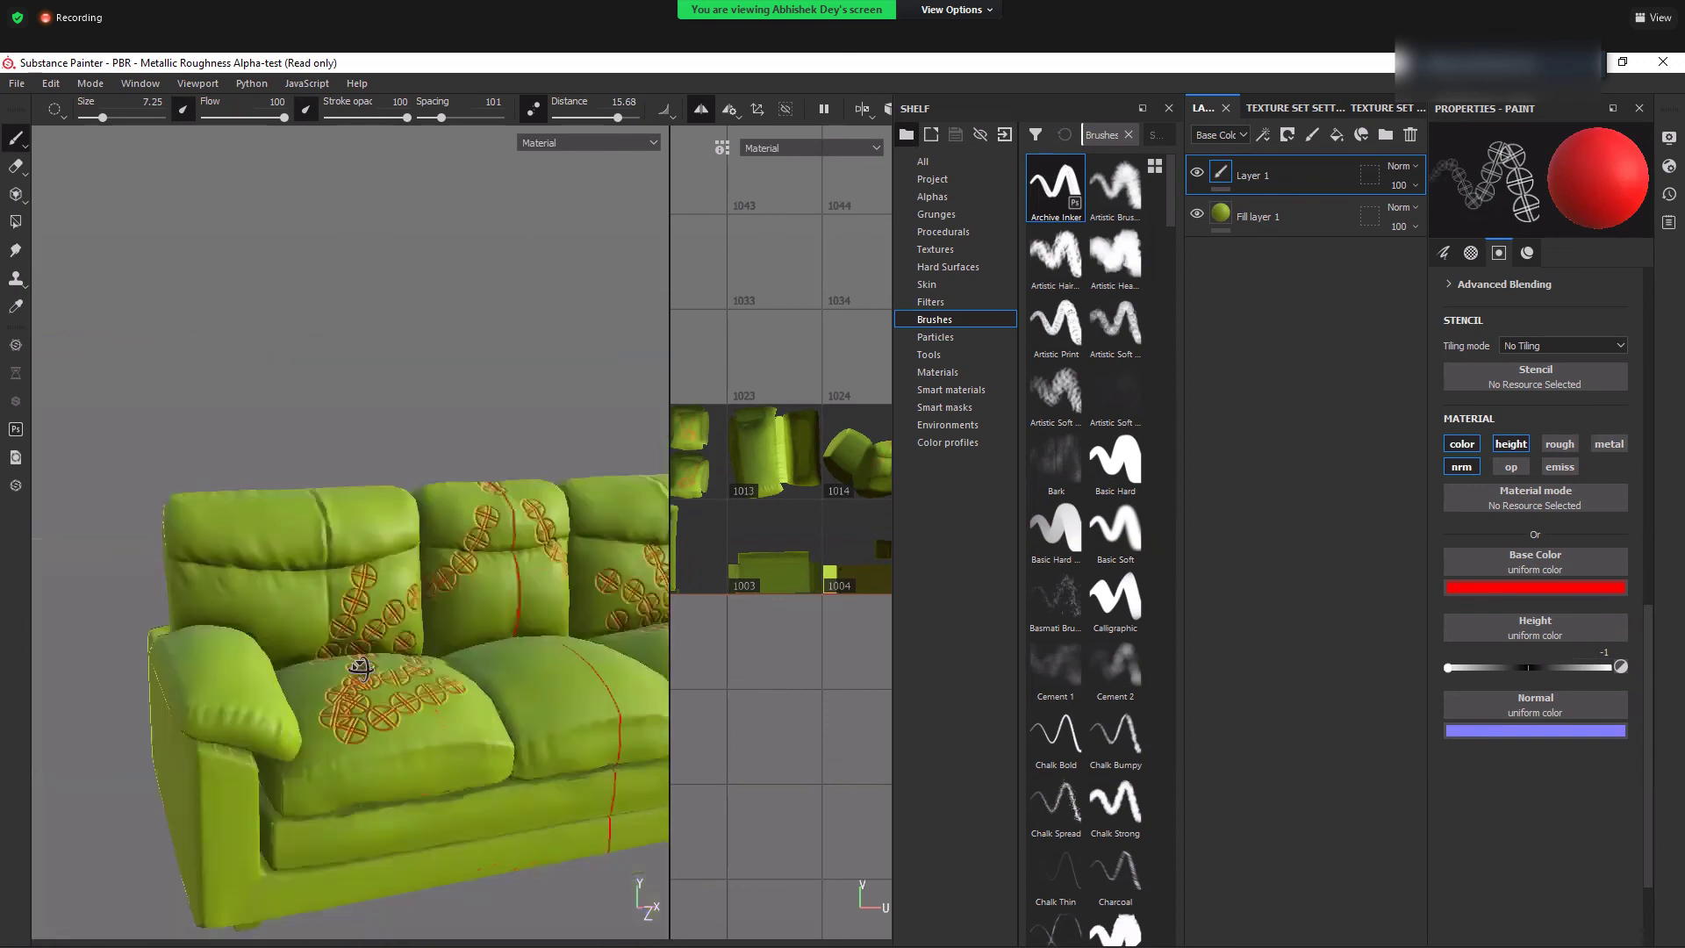
pyautogui.scroll(3, 312, 643)
pyautogui.press('[')
pyautogui.scroll(2, 325, 562)
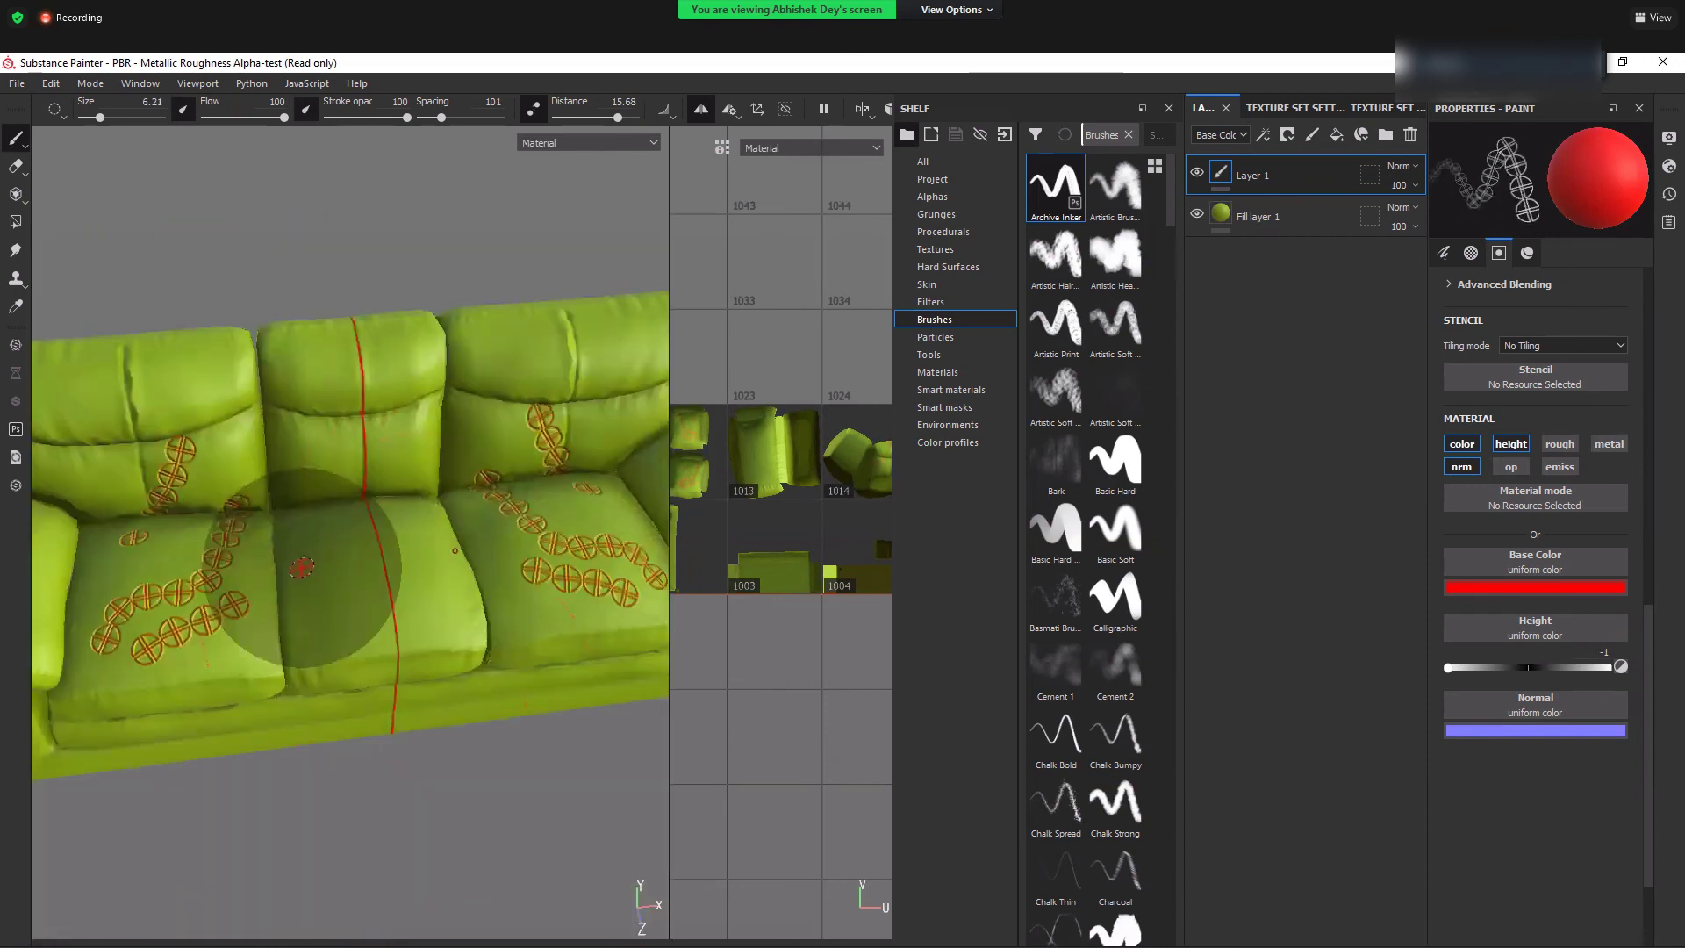
pyautogui.press('[')
pyautogui.press('[')
pyautogui.press('[')
pyautogui.press('[')
pyautogui.click(533, 109)
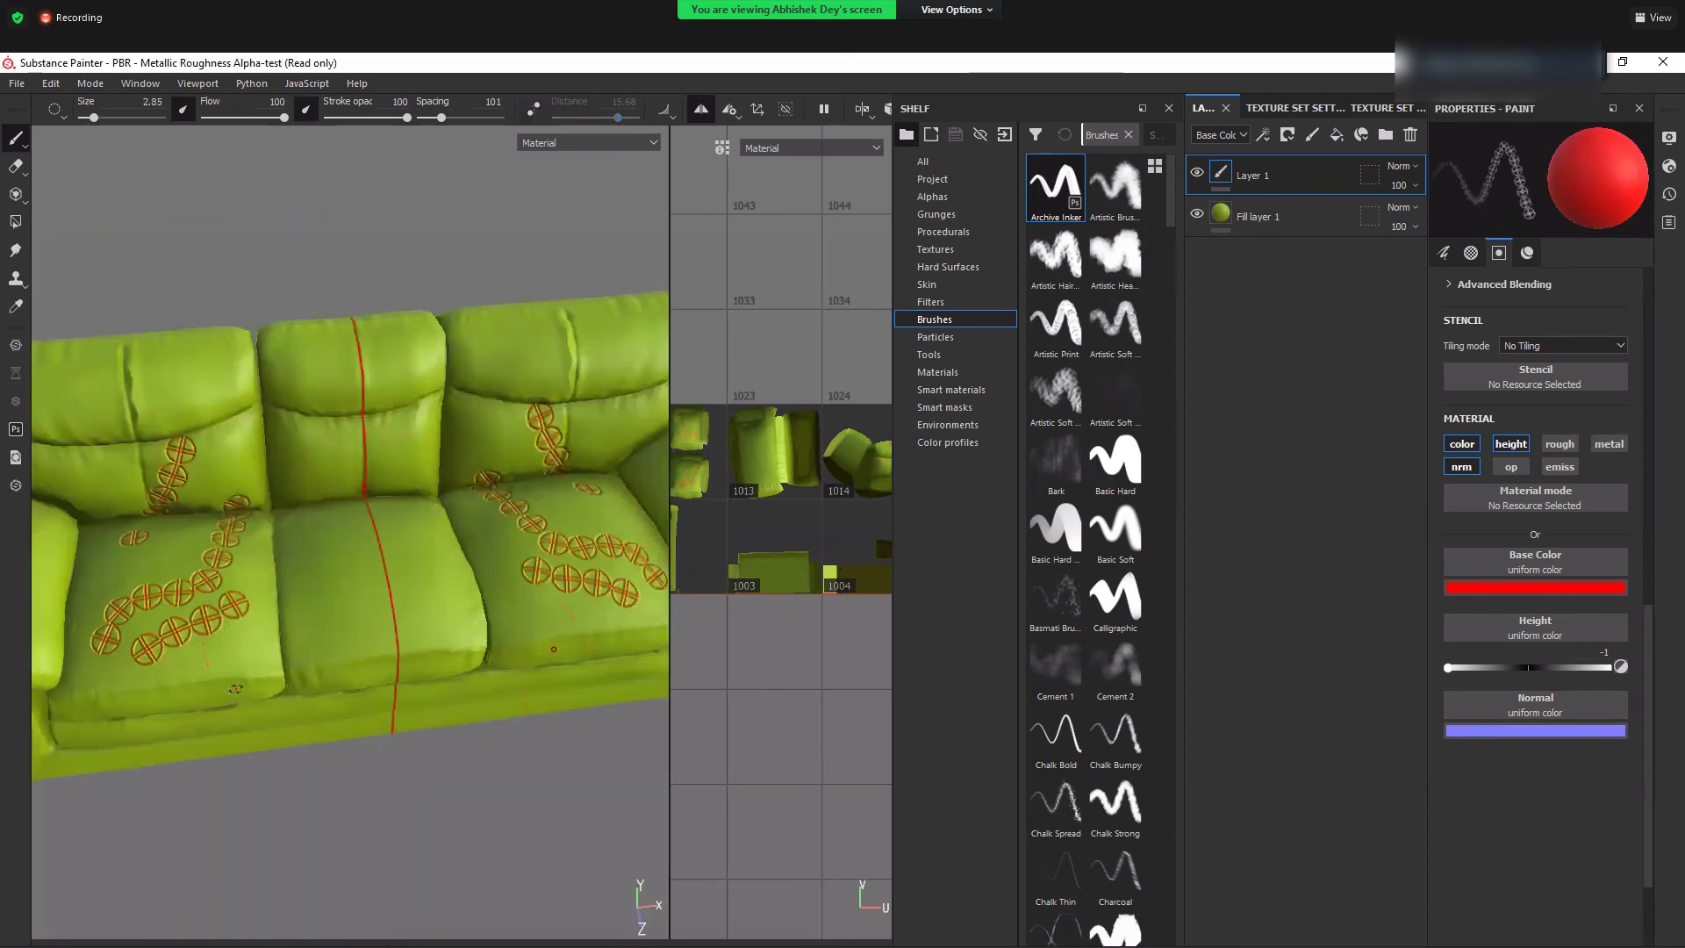
pyautogui.moveTo(286, 633); pyautogui.dragTo(303, 353)
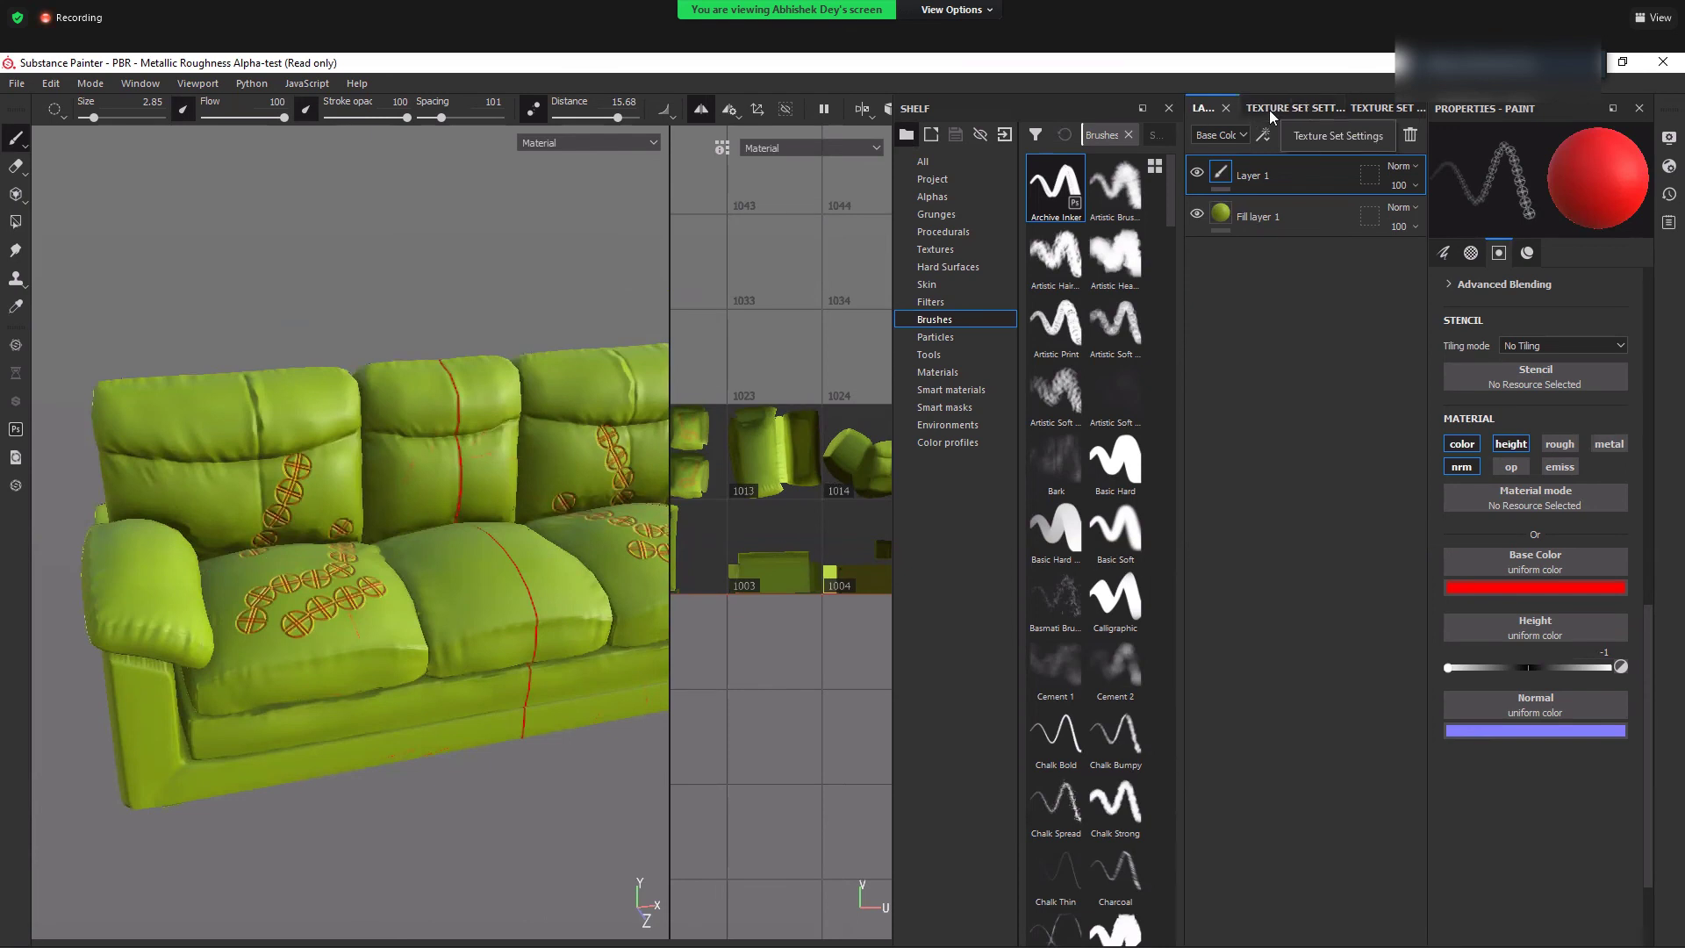
# - Check the texture set's channels and mesh maps, and delete the painted Layer 1 above the green fill layer
pyautogui.click(1269, 112)
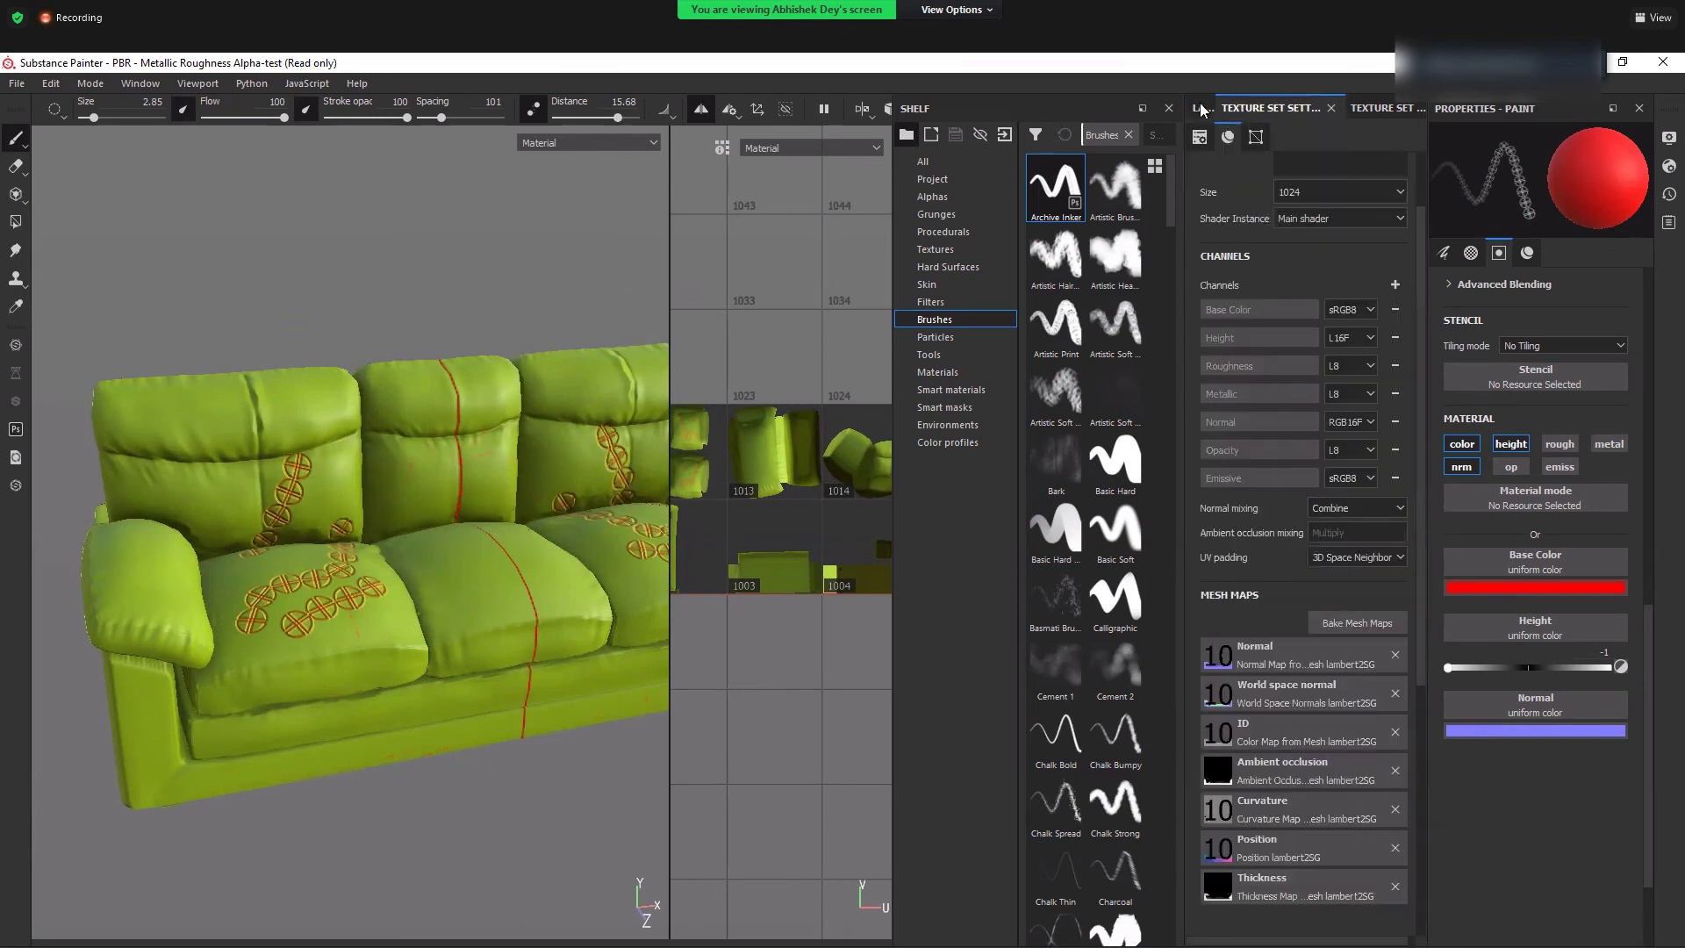
pyautogui.click(1201, 109)
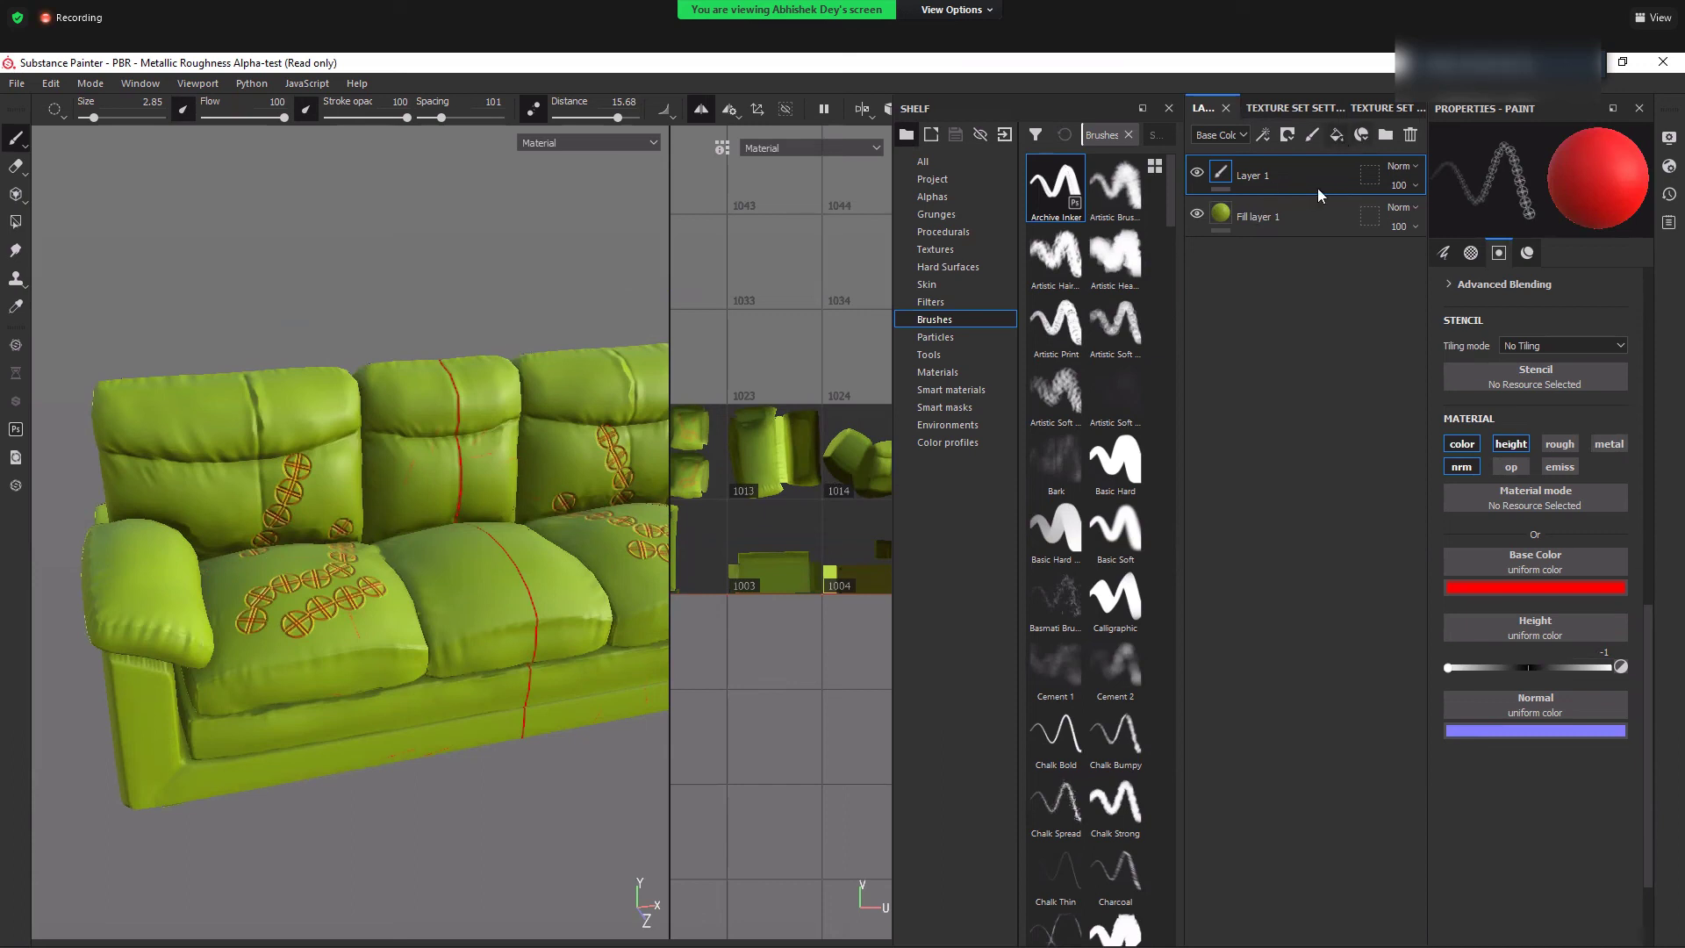
pyautogui.click(1410, 136)
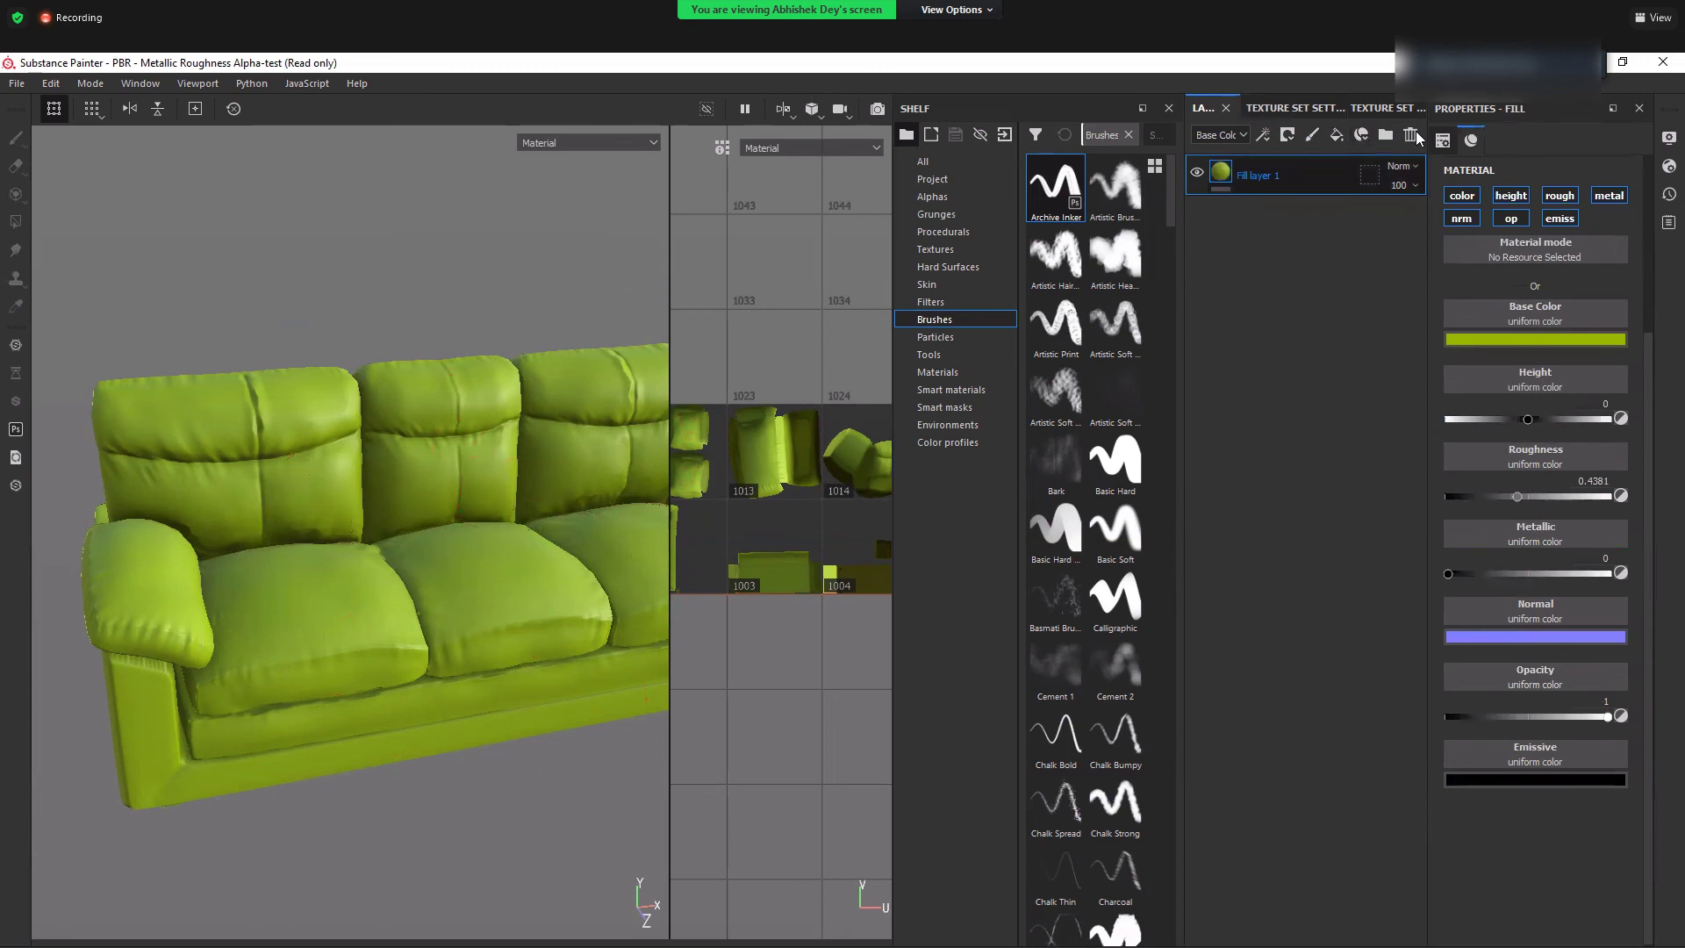
# - Add a new fill layer above the green one and set its base color to pure red (R 1, G 0, B 0)
pyautogui.keyDown('alt'); pyautogui.moveTo(582, 584); pyautogui.dragTo(459, 597); pyautogui.keyUp('alt')
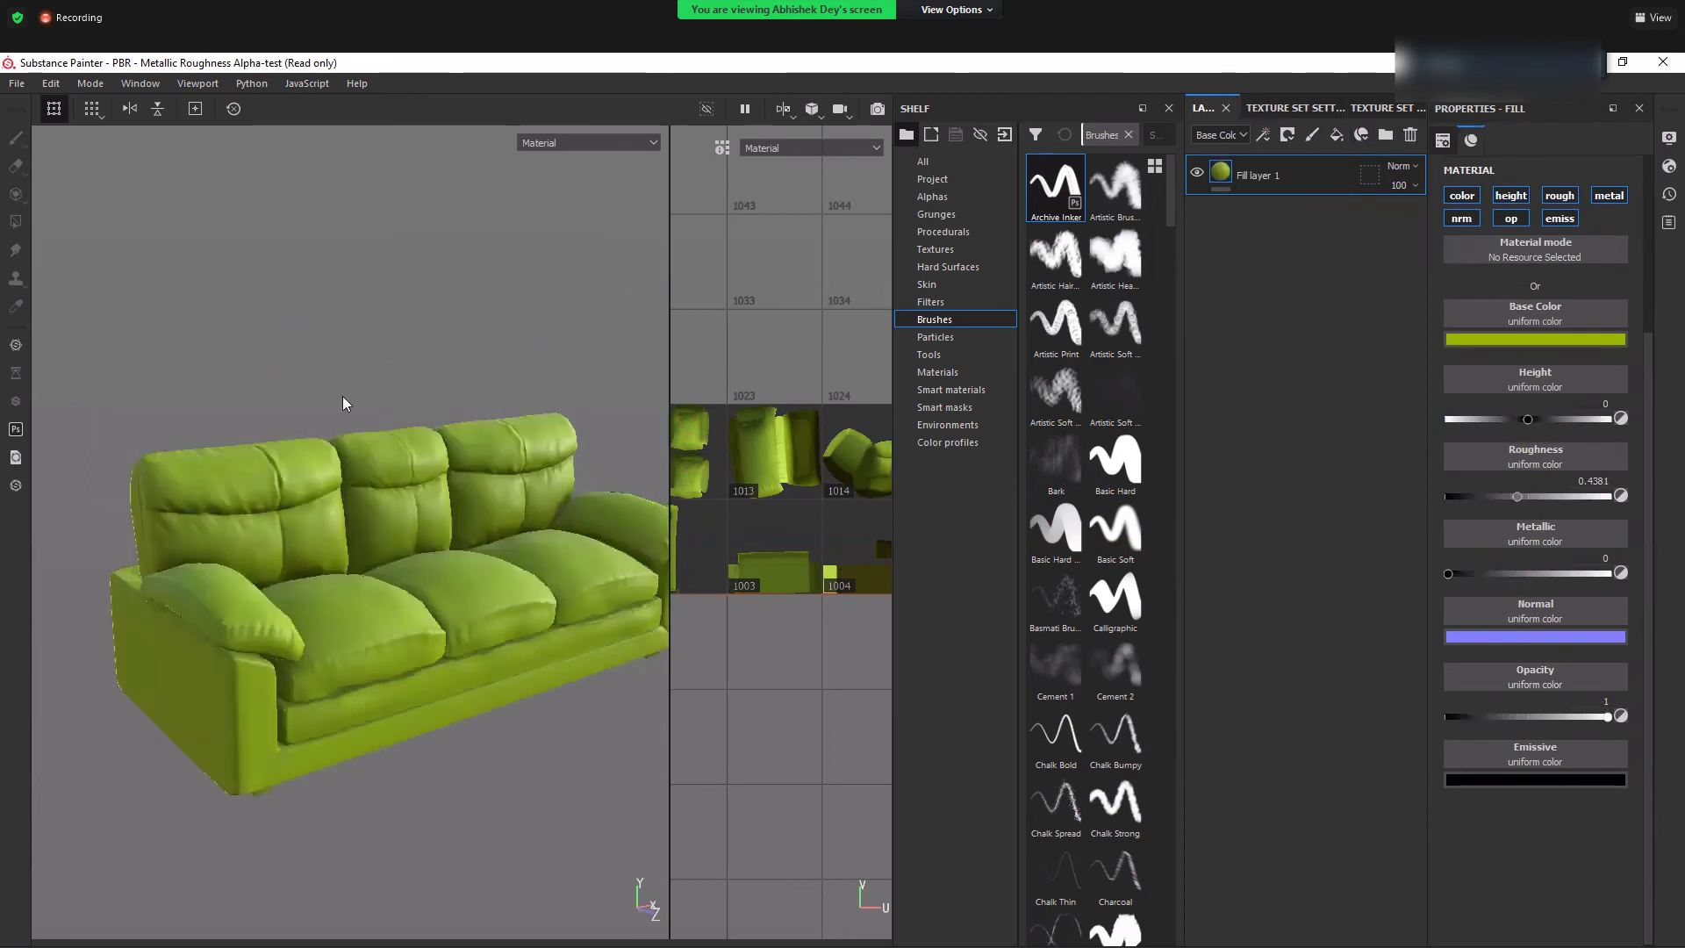
pyautogui.keyDown('alt'); pyautogui.moveTo(409, 495); pyautogui.dragTo(392, 563, button='right'); pyautogui.keyUp('alt')
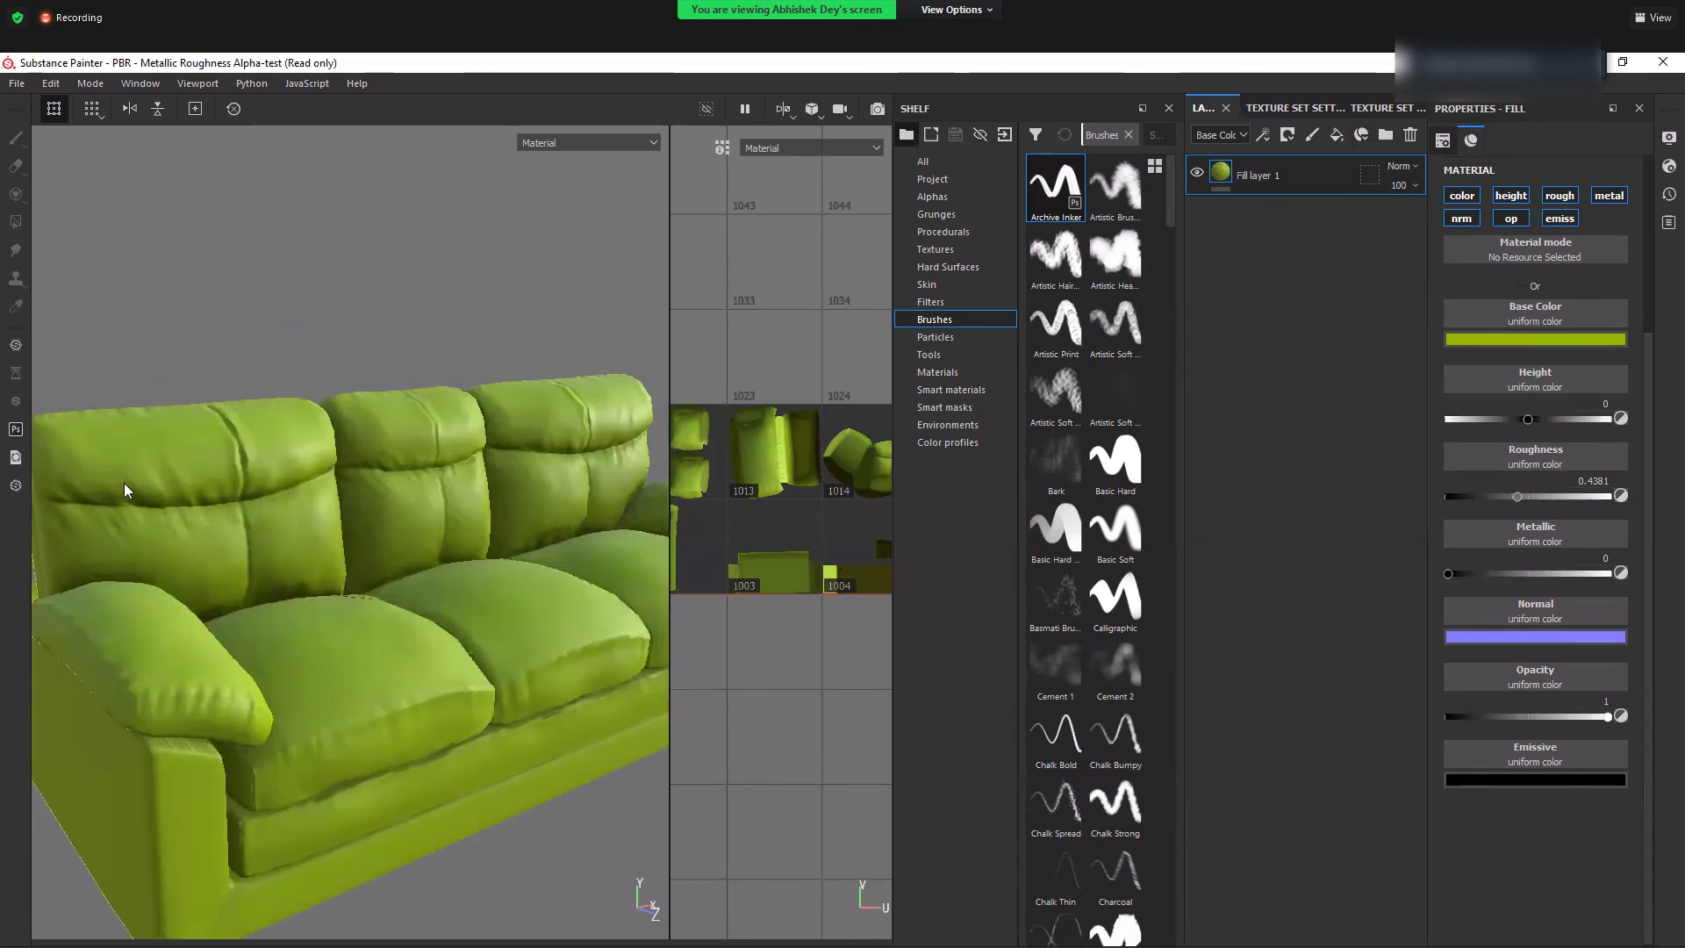
pyautogui.click(1338, 135)
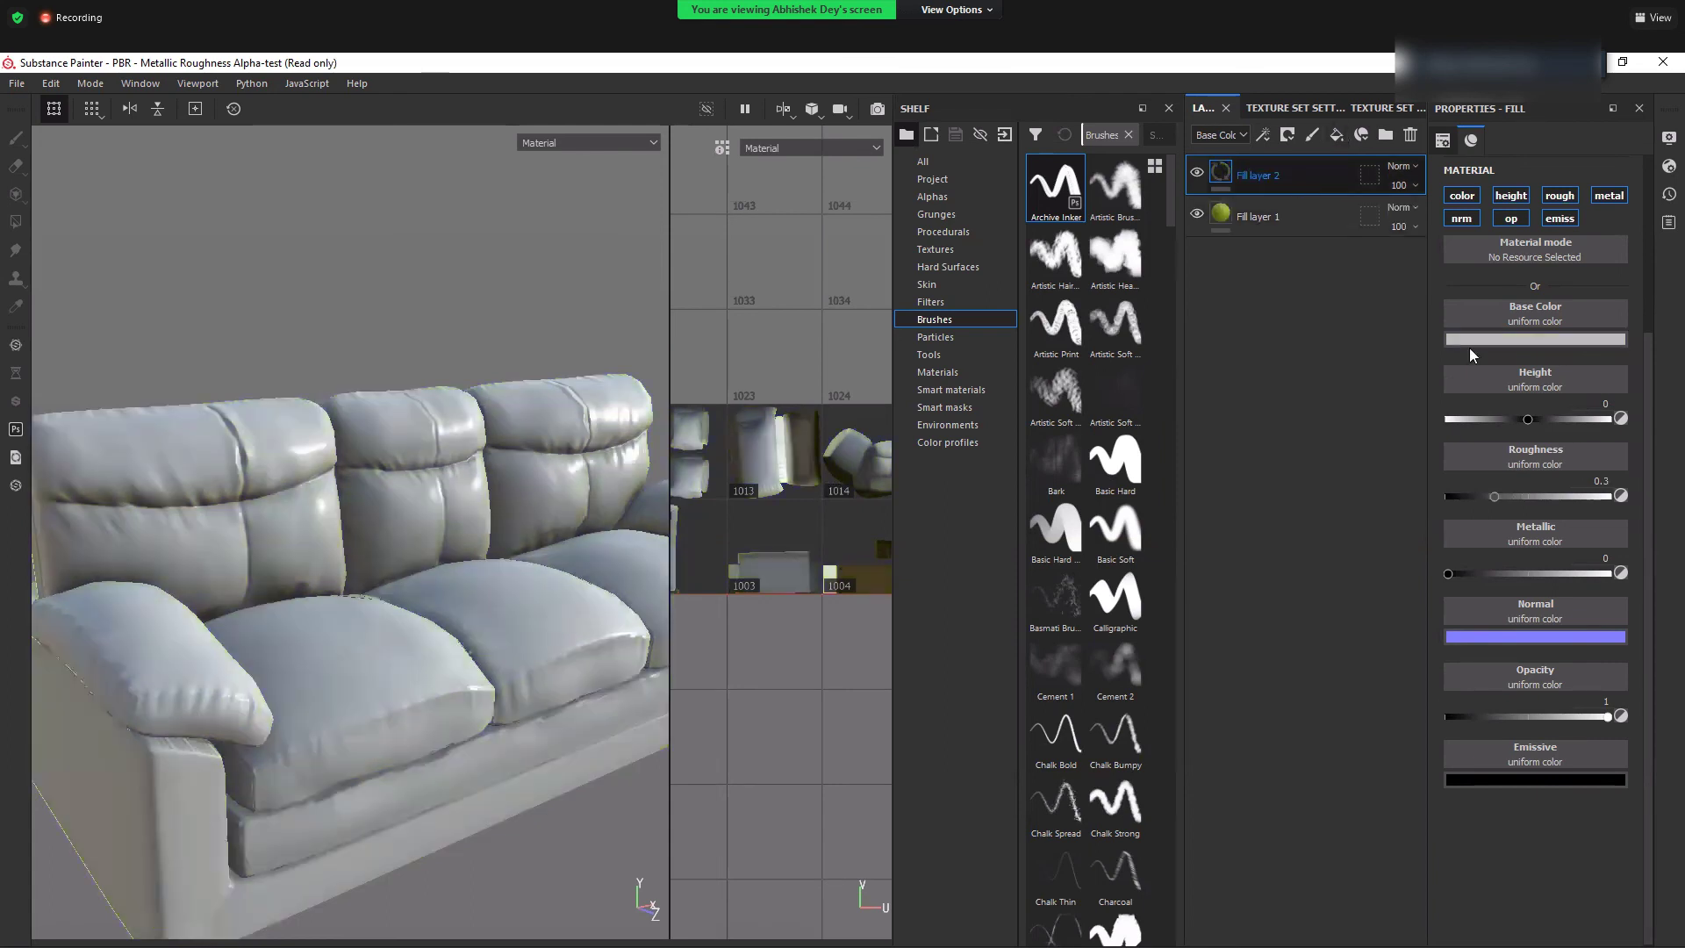
pyautogui.click(1477, 339)
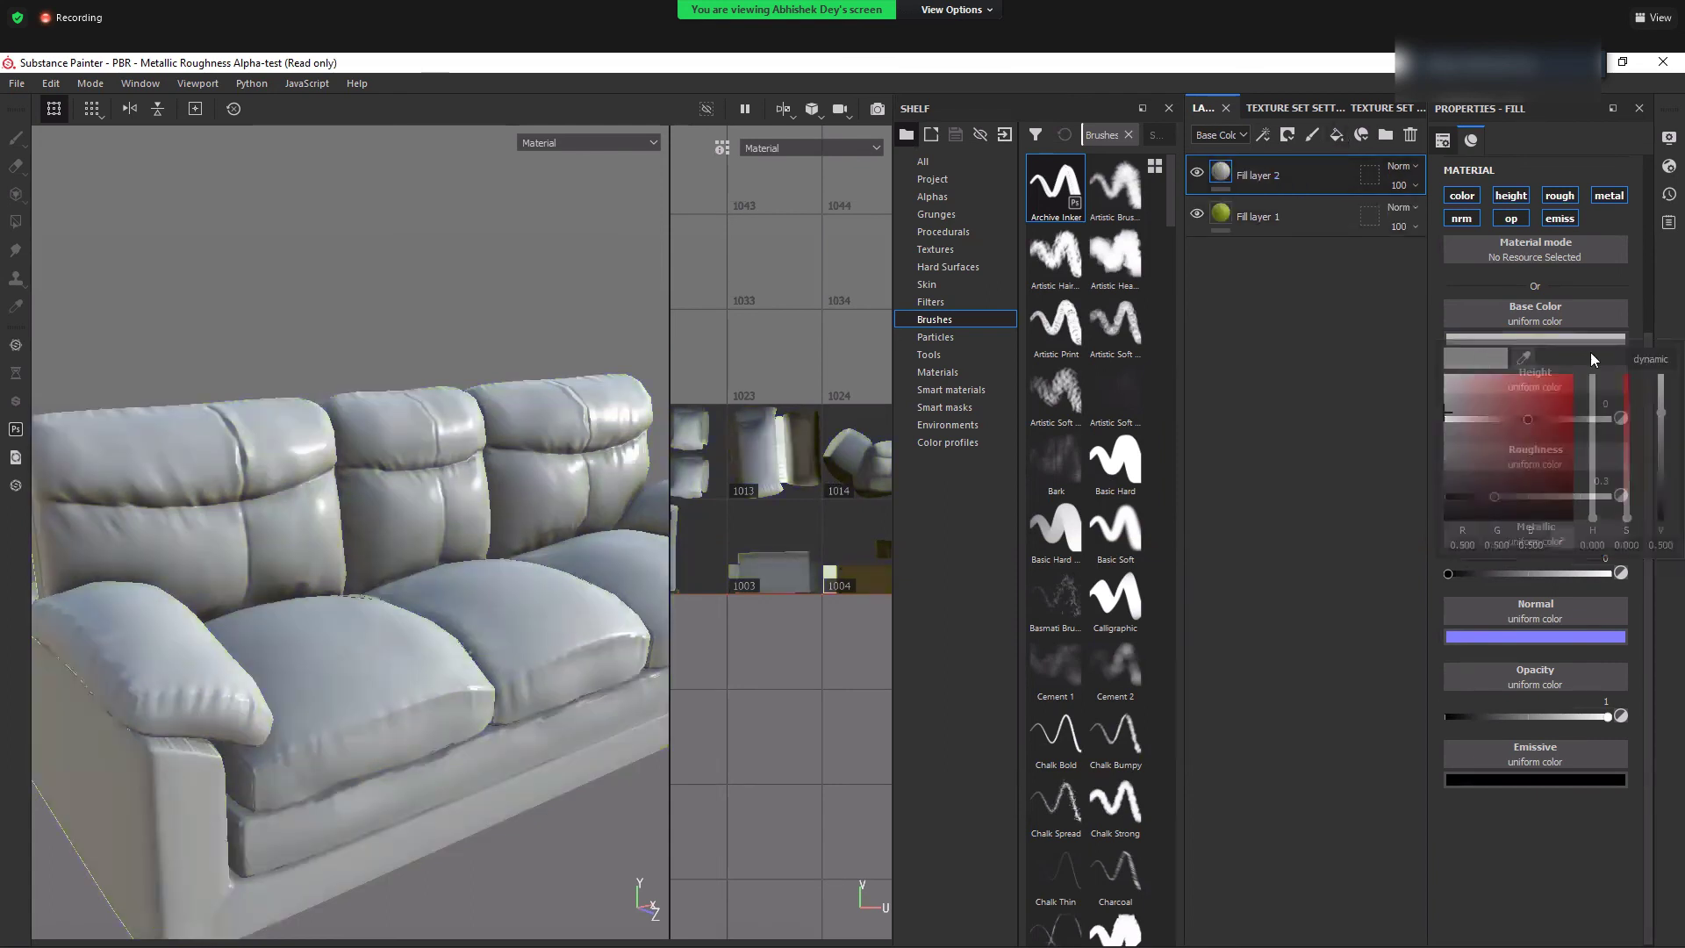
pyautogui.click(1573, 376)
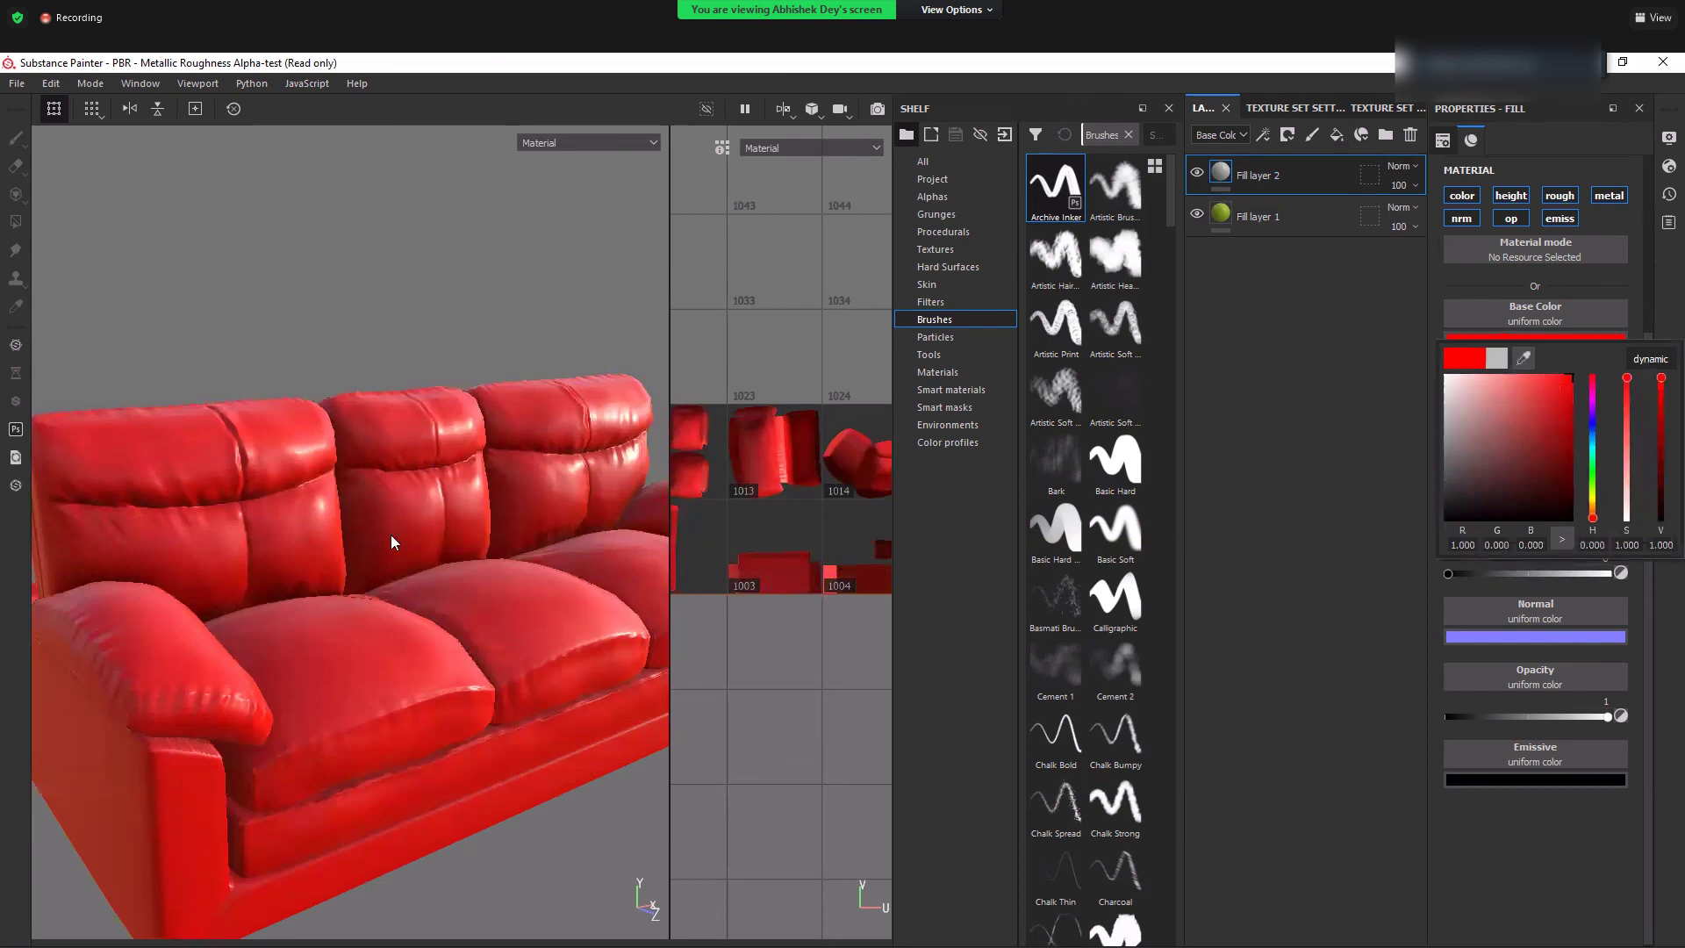
pyautogui.click(392, 535)
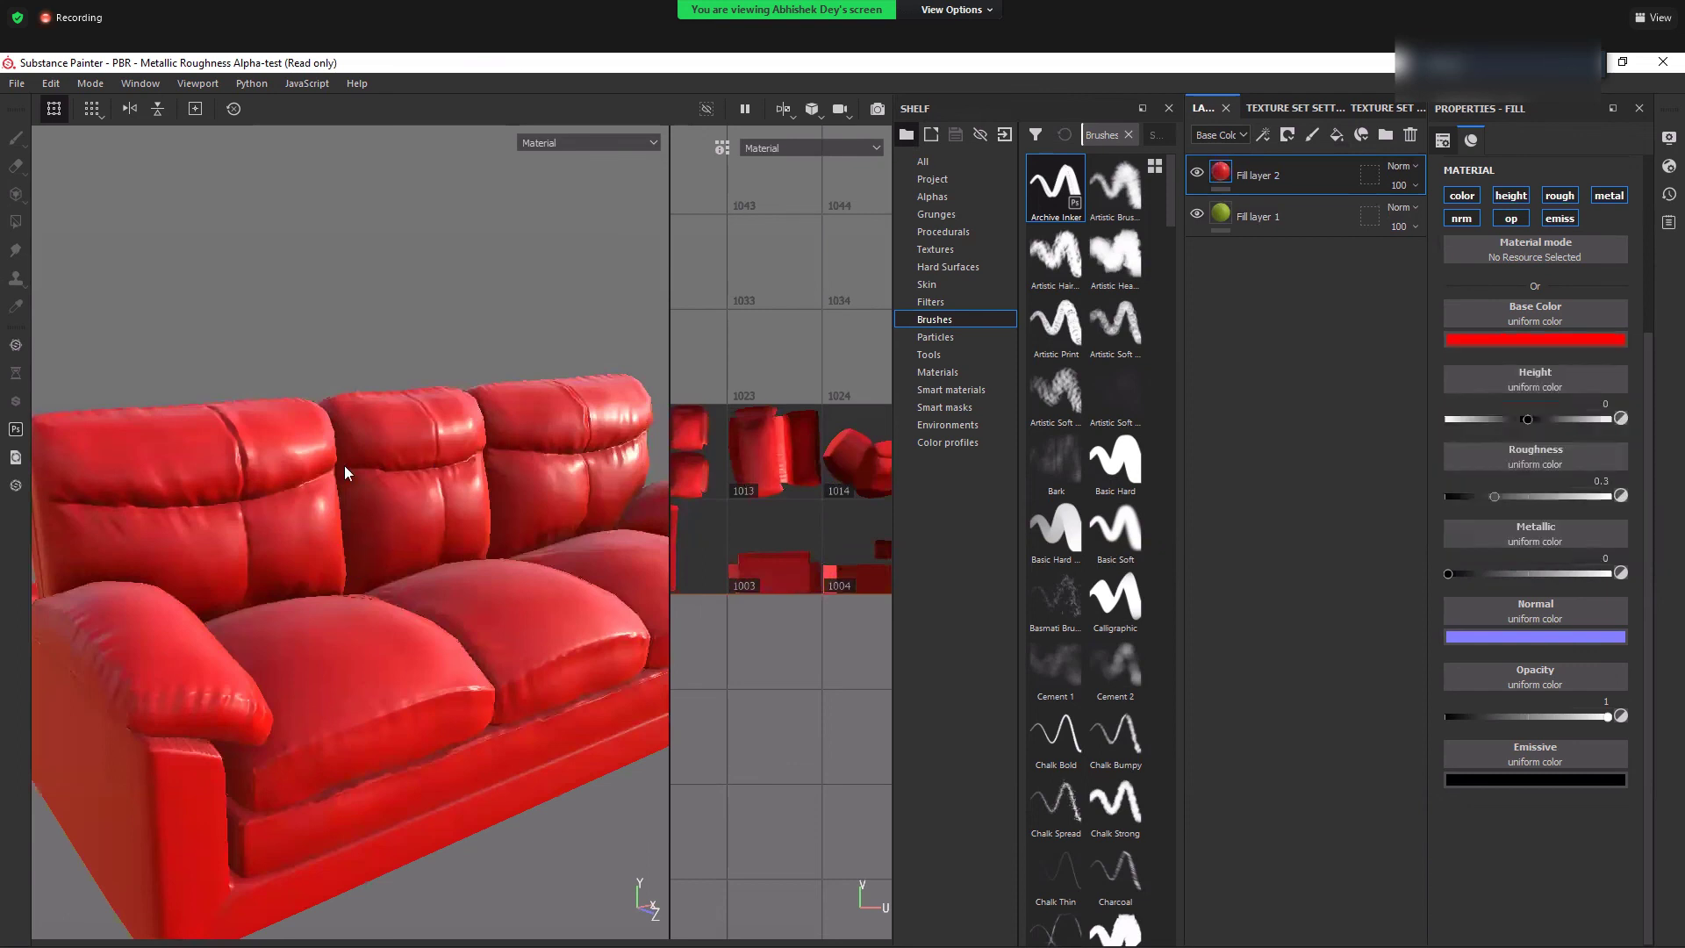
# - Add a white mask to the red Fill layer 2
pyautogui.scroll(-3, 344, 465)
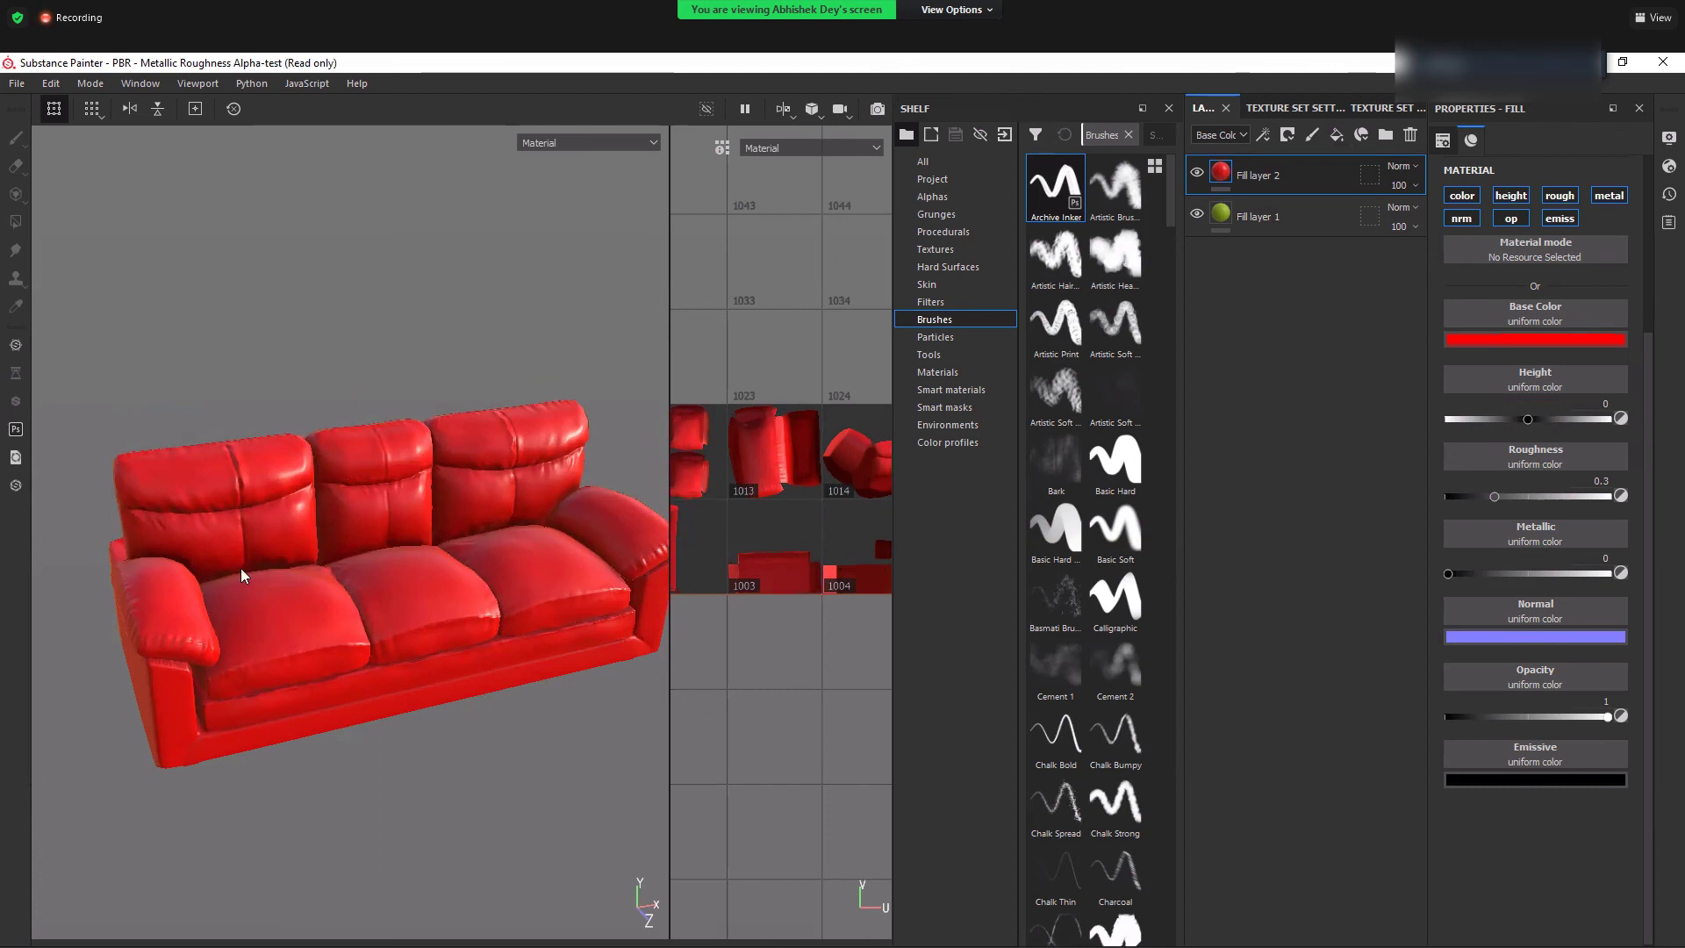
pyautogui.keyDown('alt'); pyautogui.moveTo(240, 620); pyautogui.dragTo(639, 542); pyautogui.keyUp('alt')
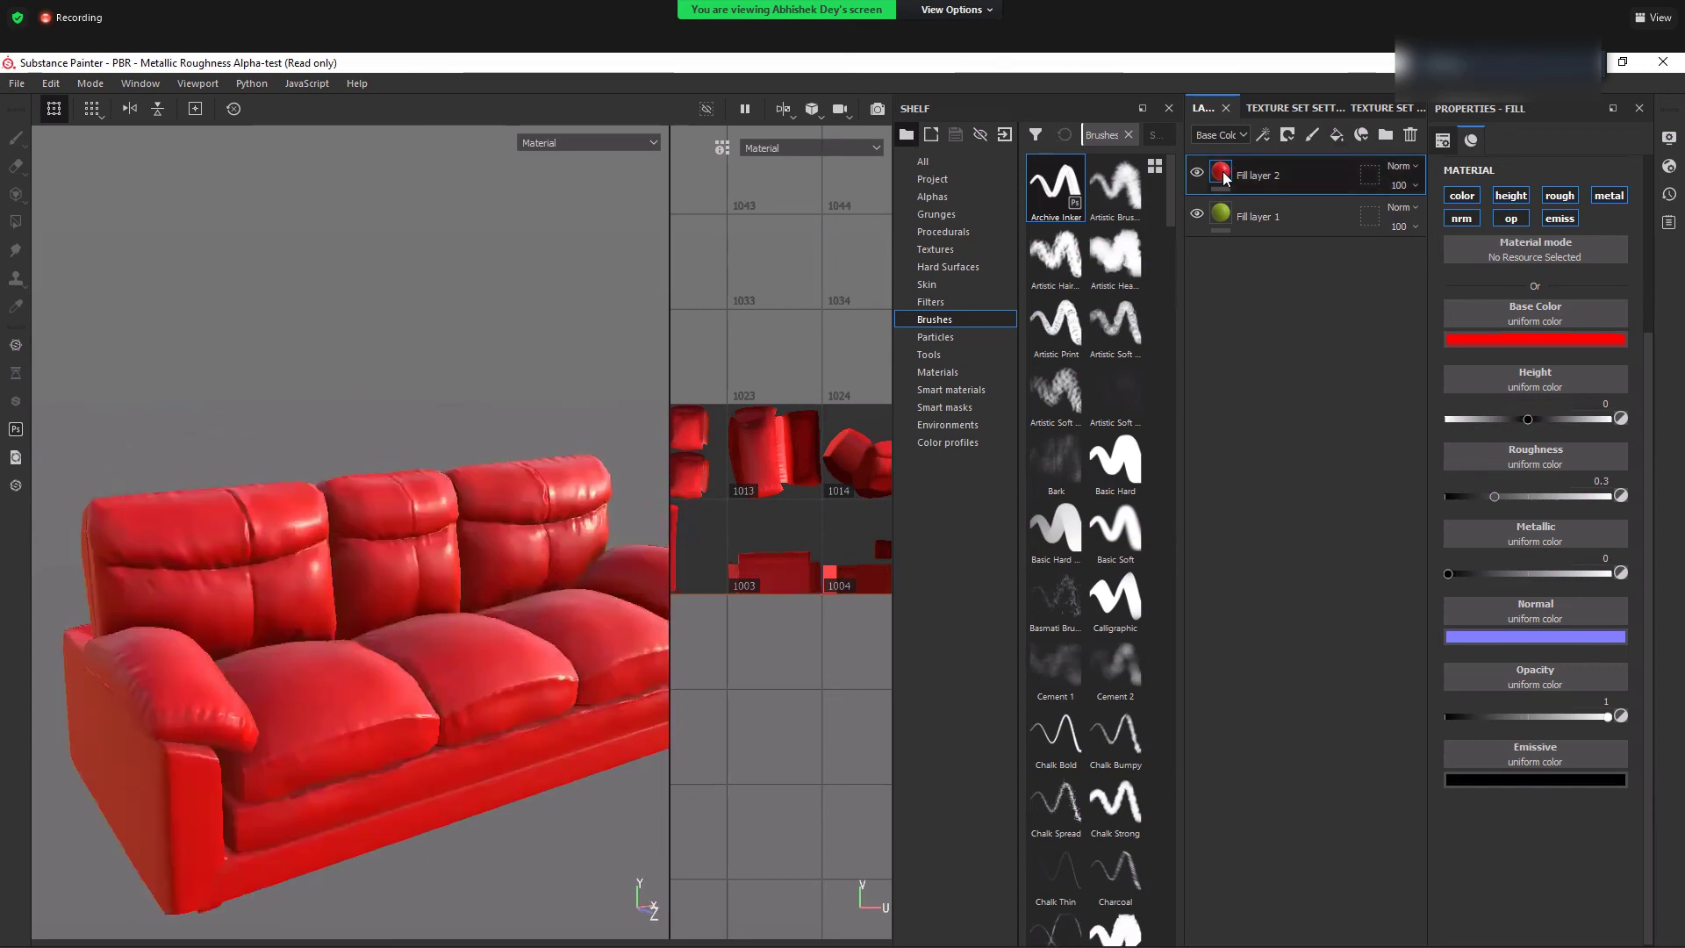
pyautogui.moveTo(1226, 178)
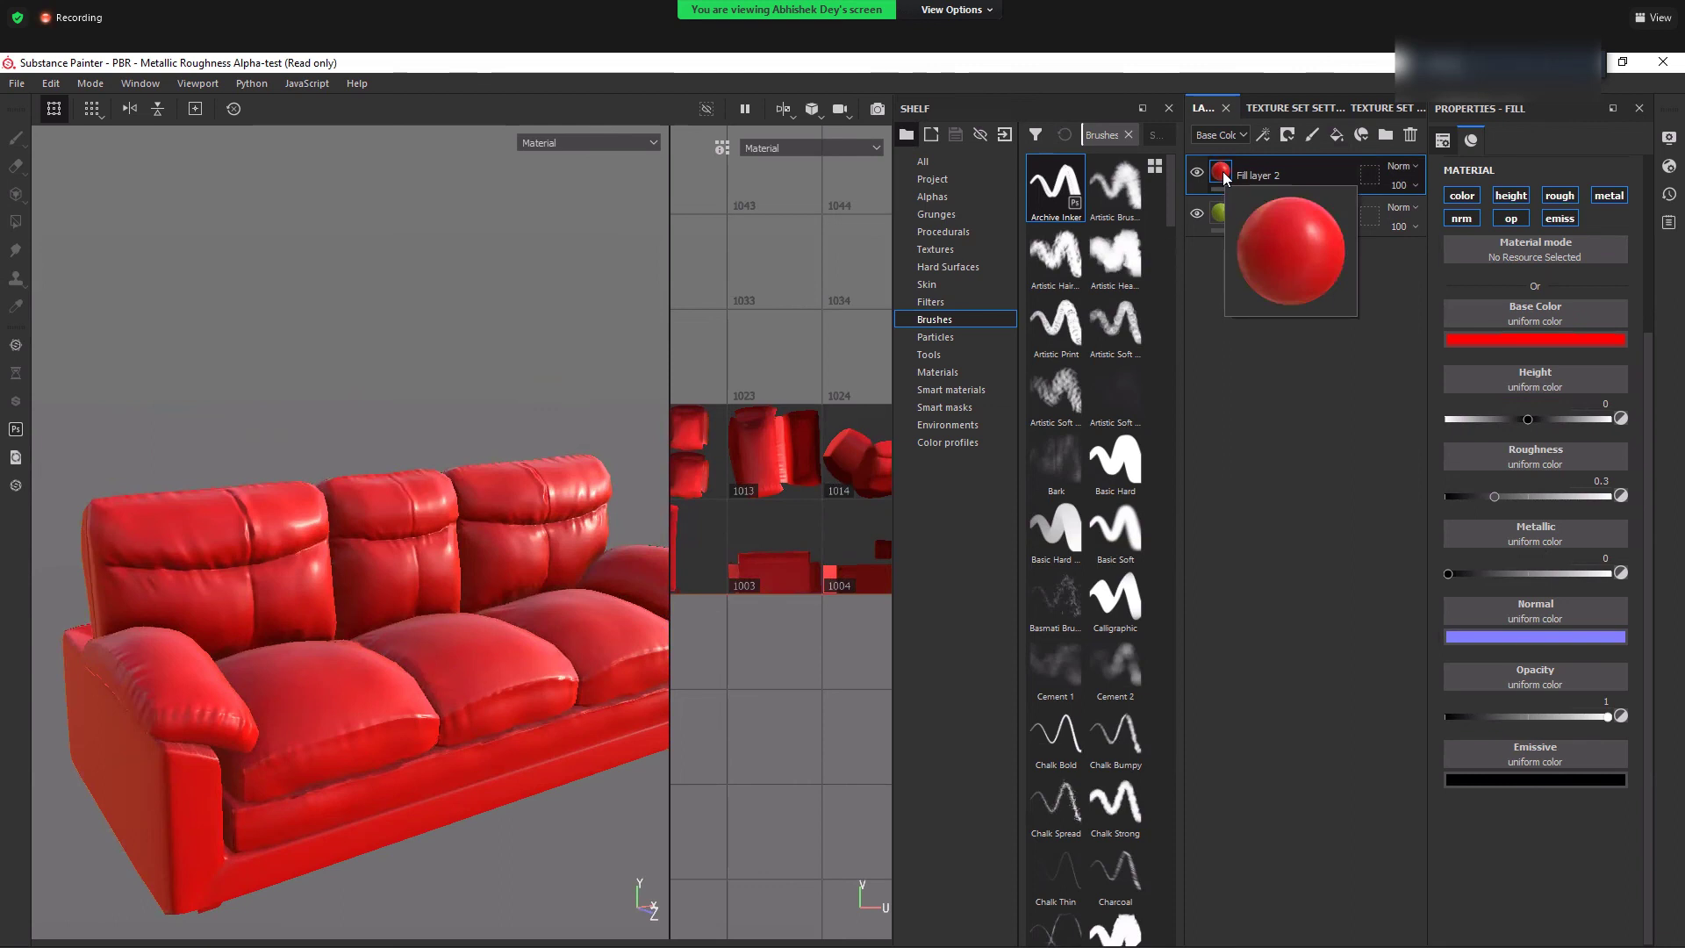
pyautogui.rightClick(1220, 173)
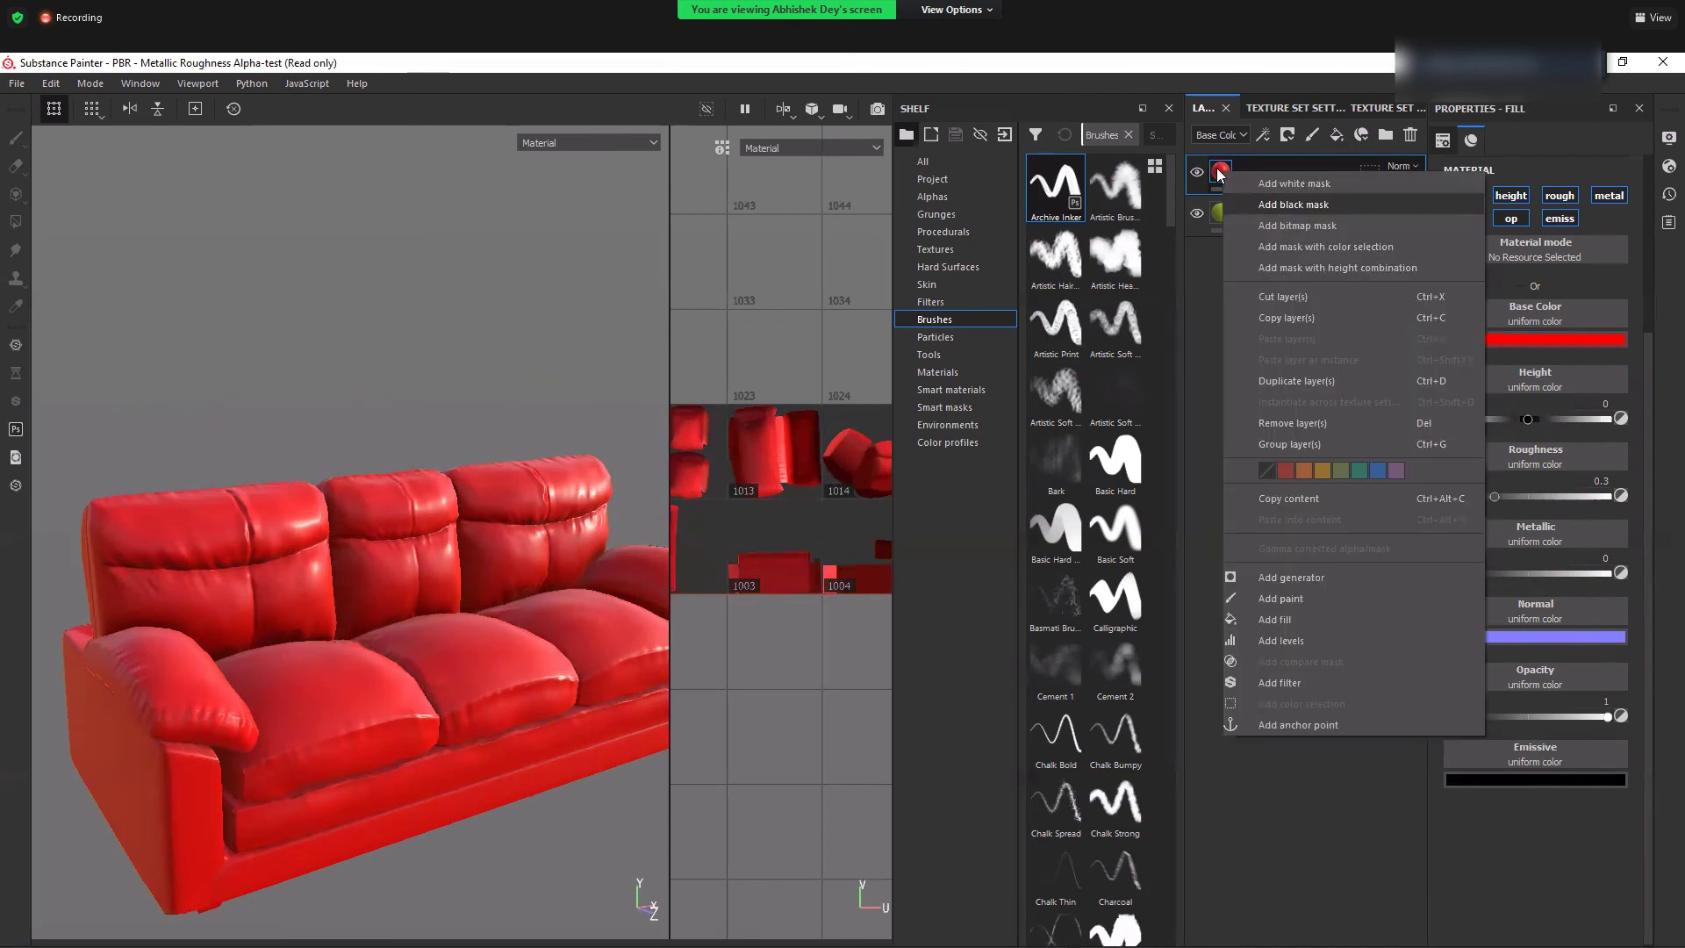
pyautogui.rightClick(1217, 168)
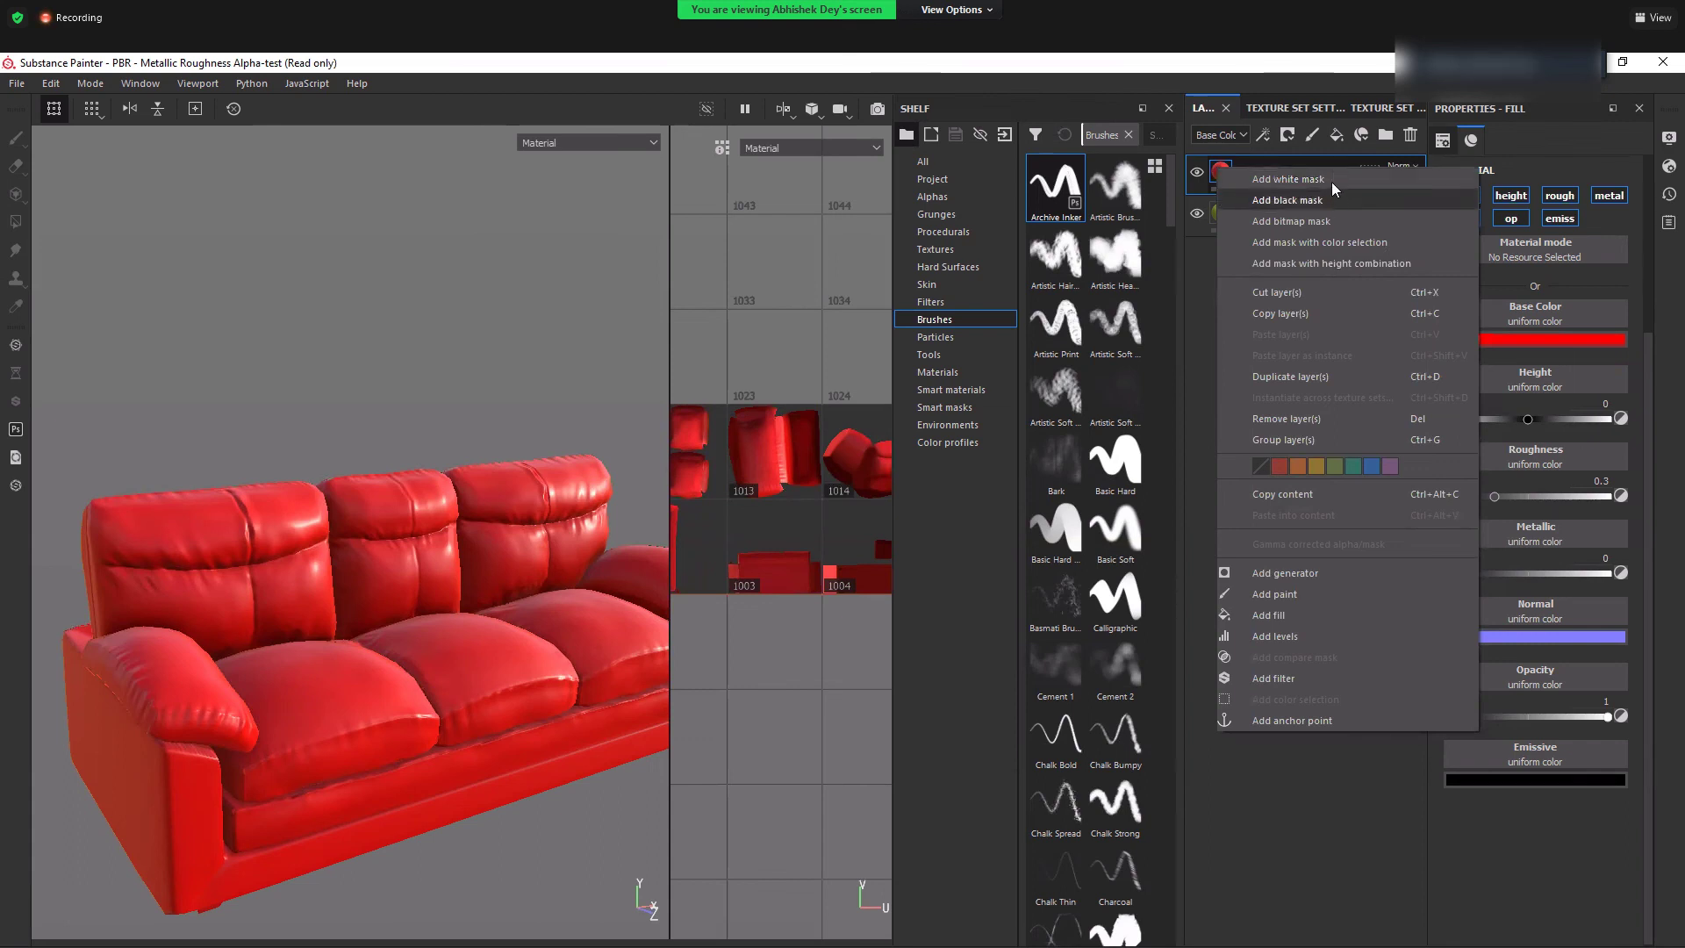
pyautogui.click(1287, 179)
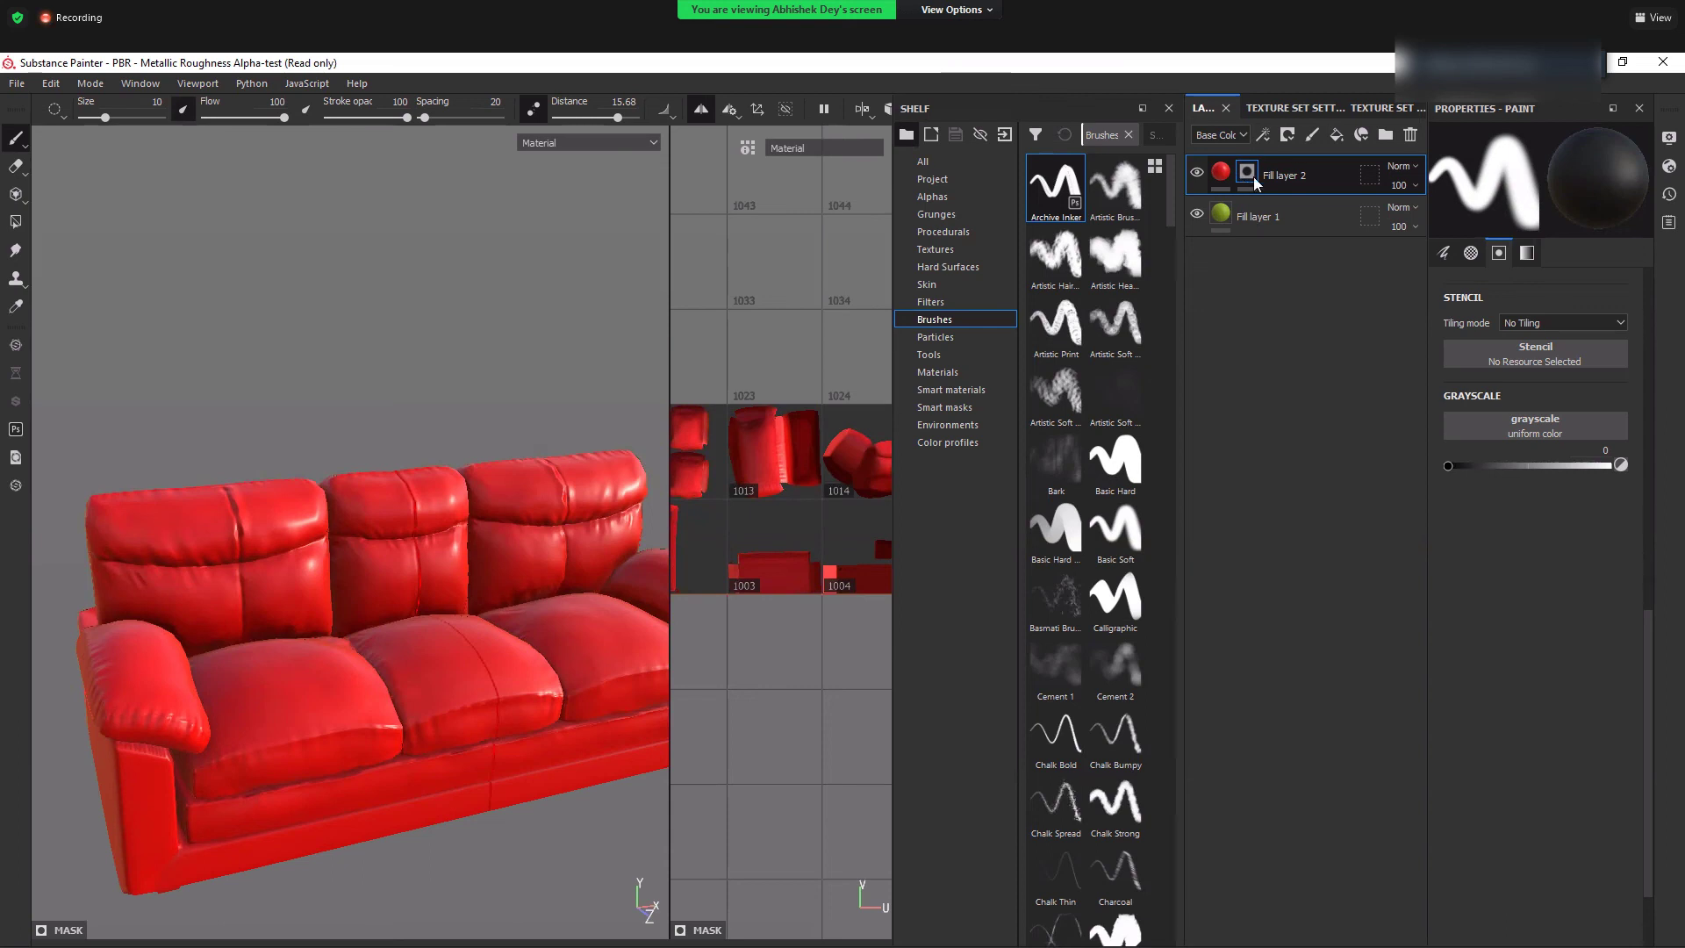
# - Remove the mask from Fill layer 2 and add a white mask to the layer again
pyautogui.press('Delete')
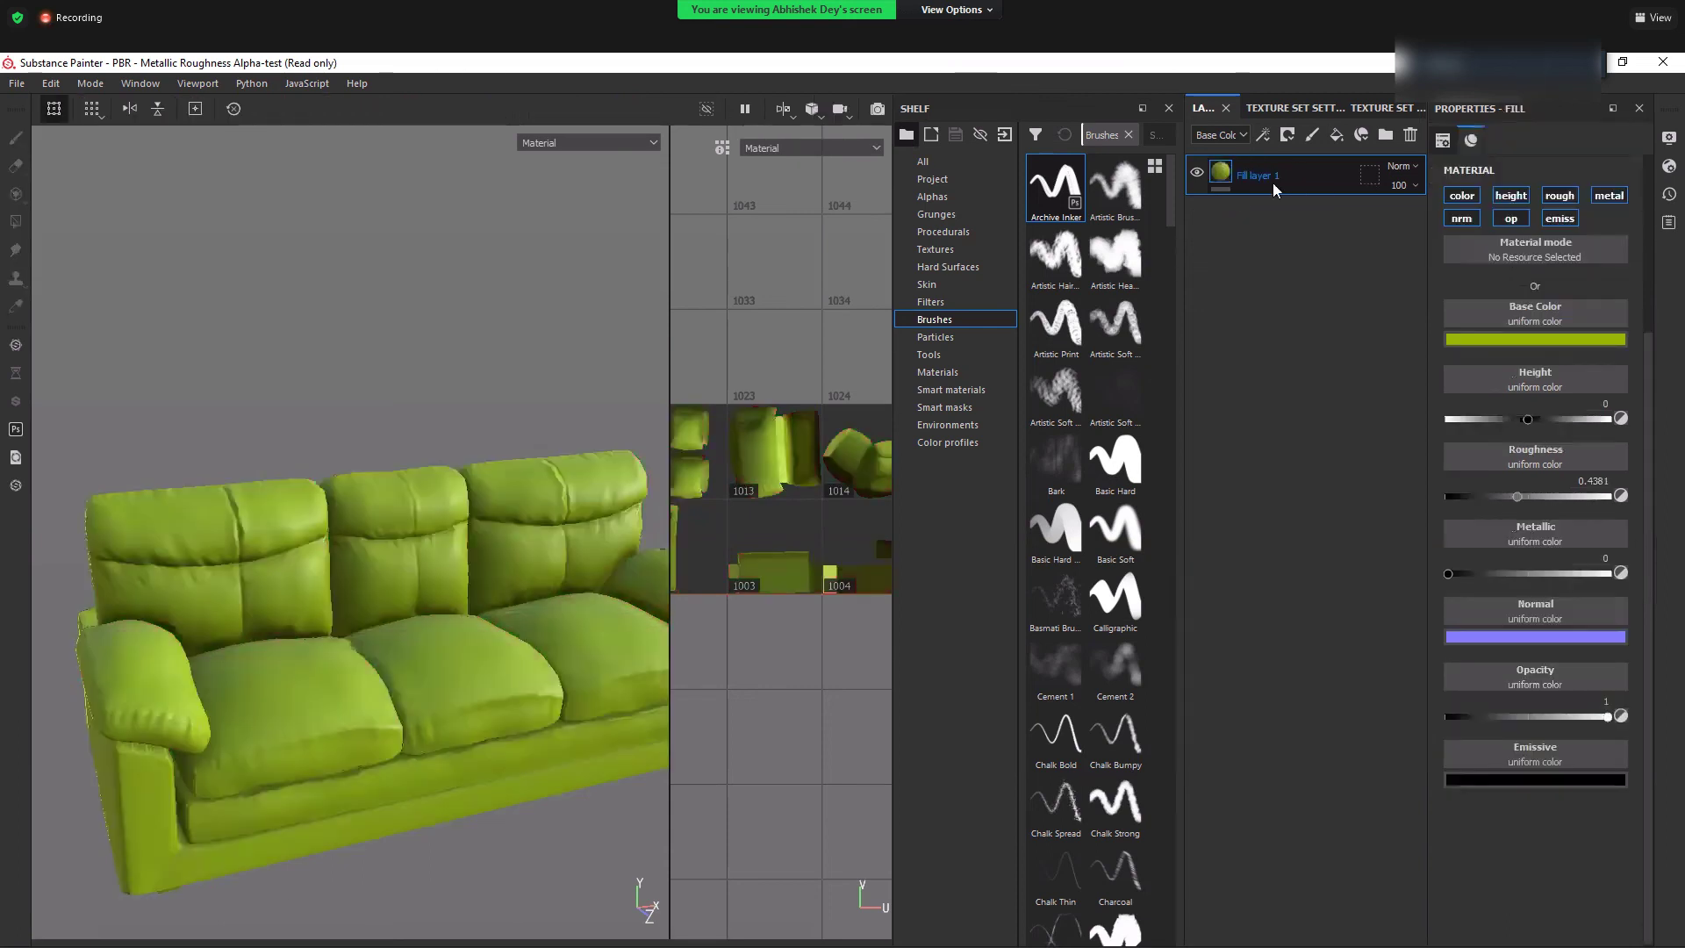
pyautogui.hotkey('ctrl', 'z')
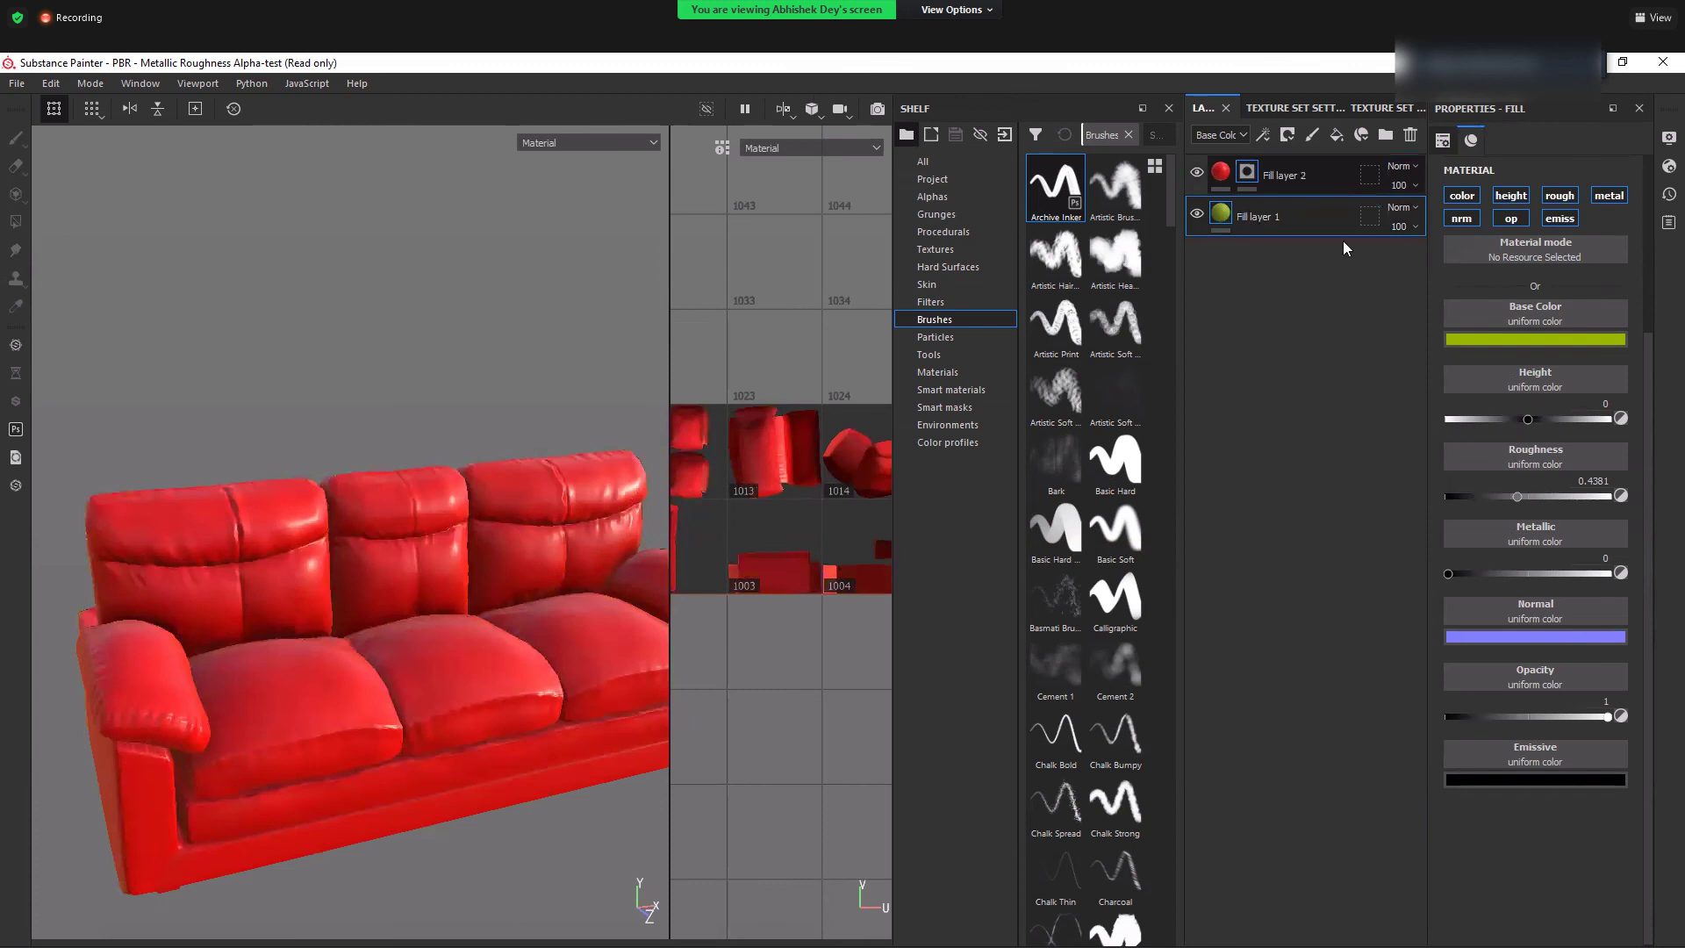
pyautogui.rightClick(1248, 173)
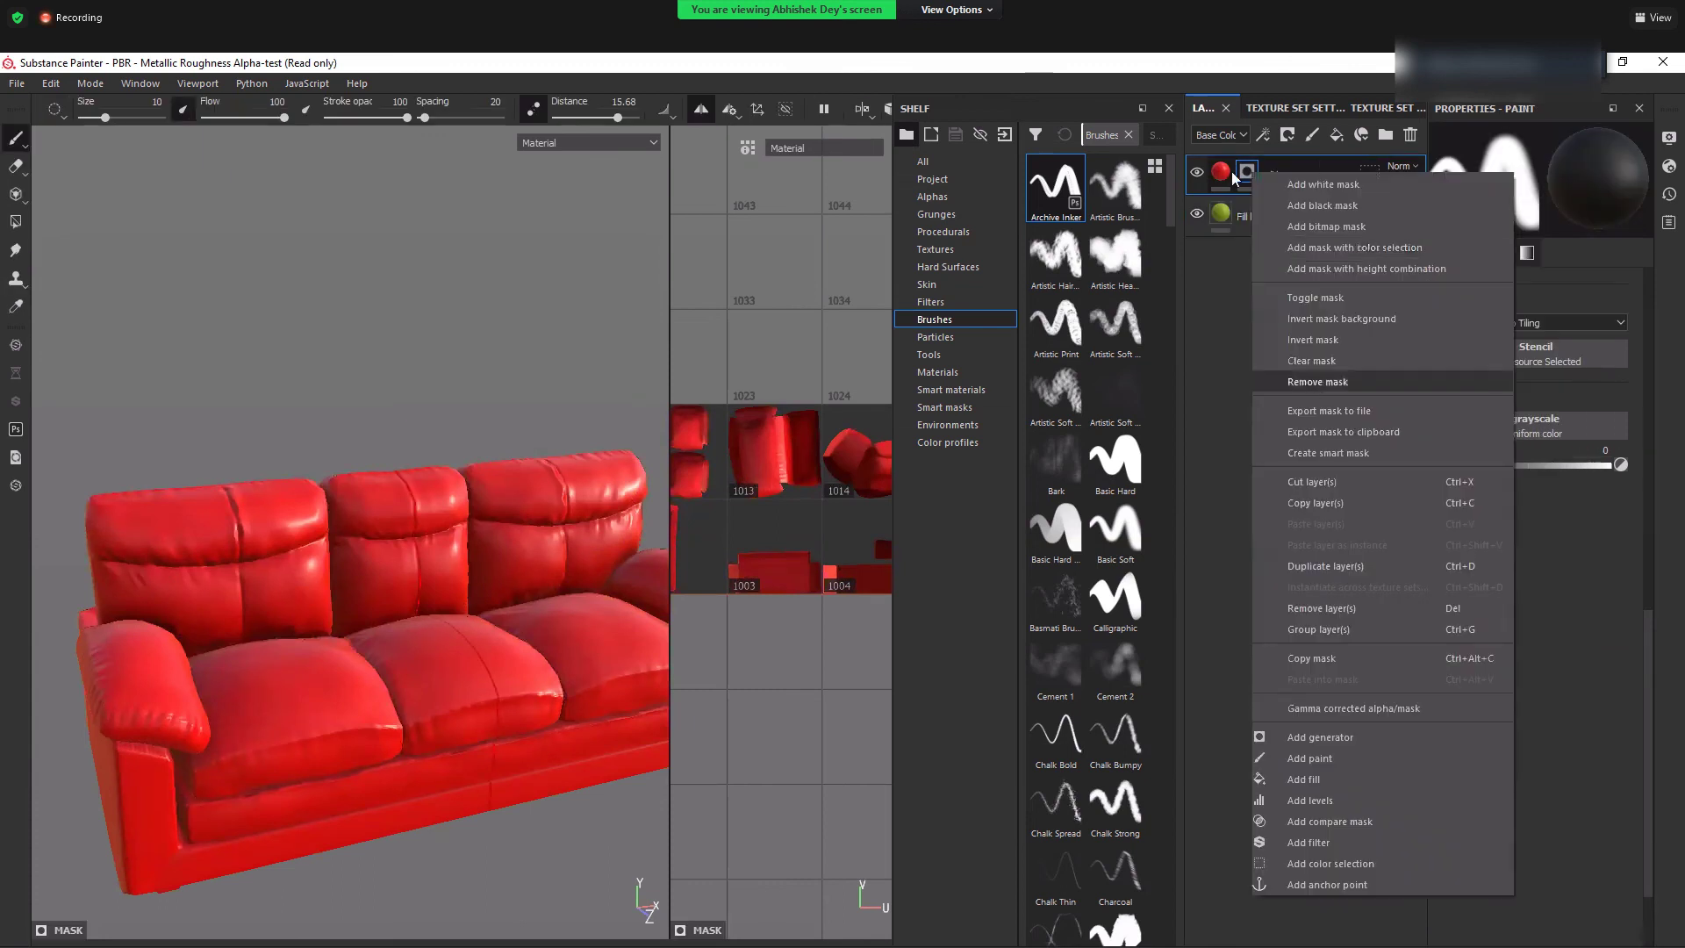
pyautogui.click(1308, 382)
pyautogui.rightClick(1304, 188)
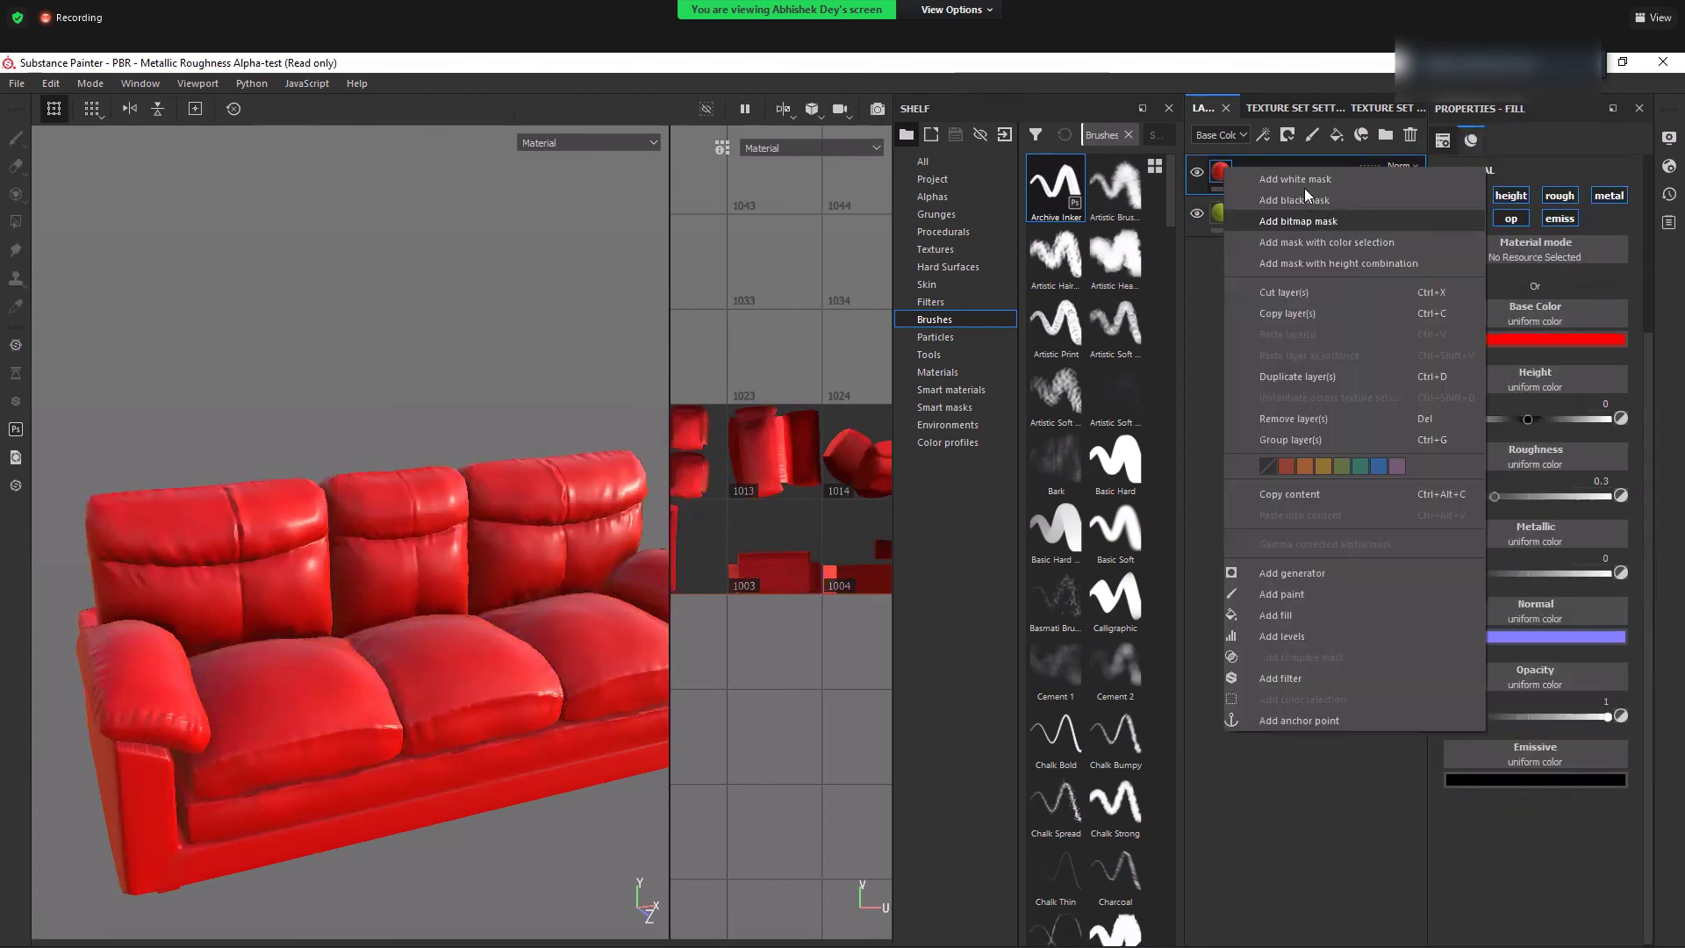
pyautogui.click(1245, 202)
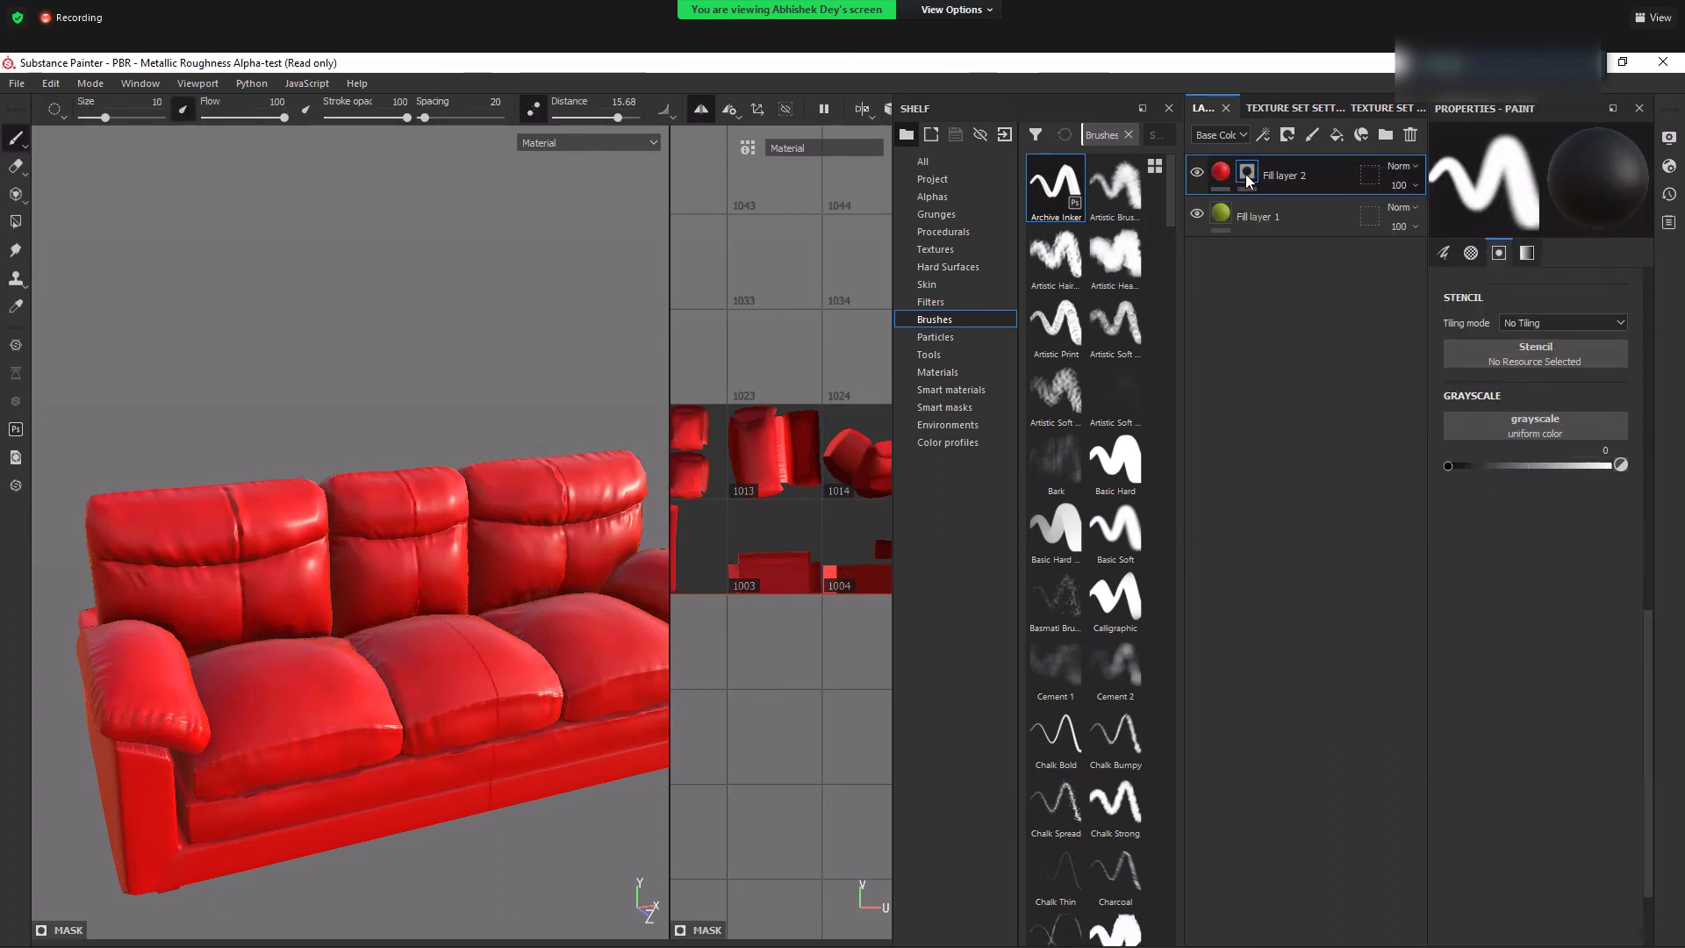
pyautogui.rightClick(1247, 180)
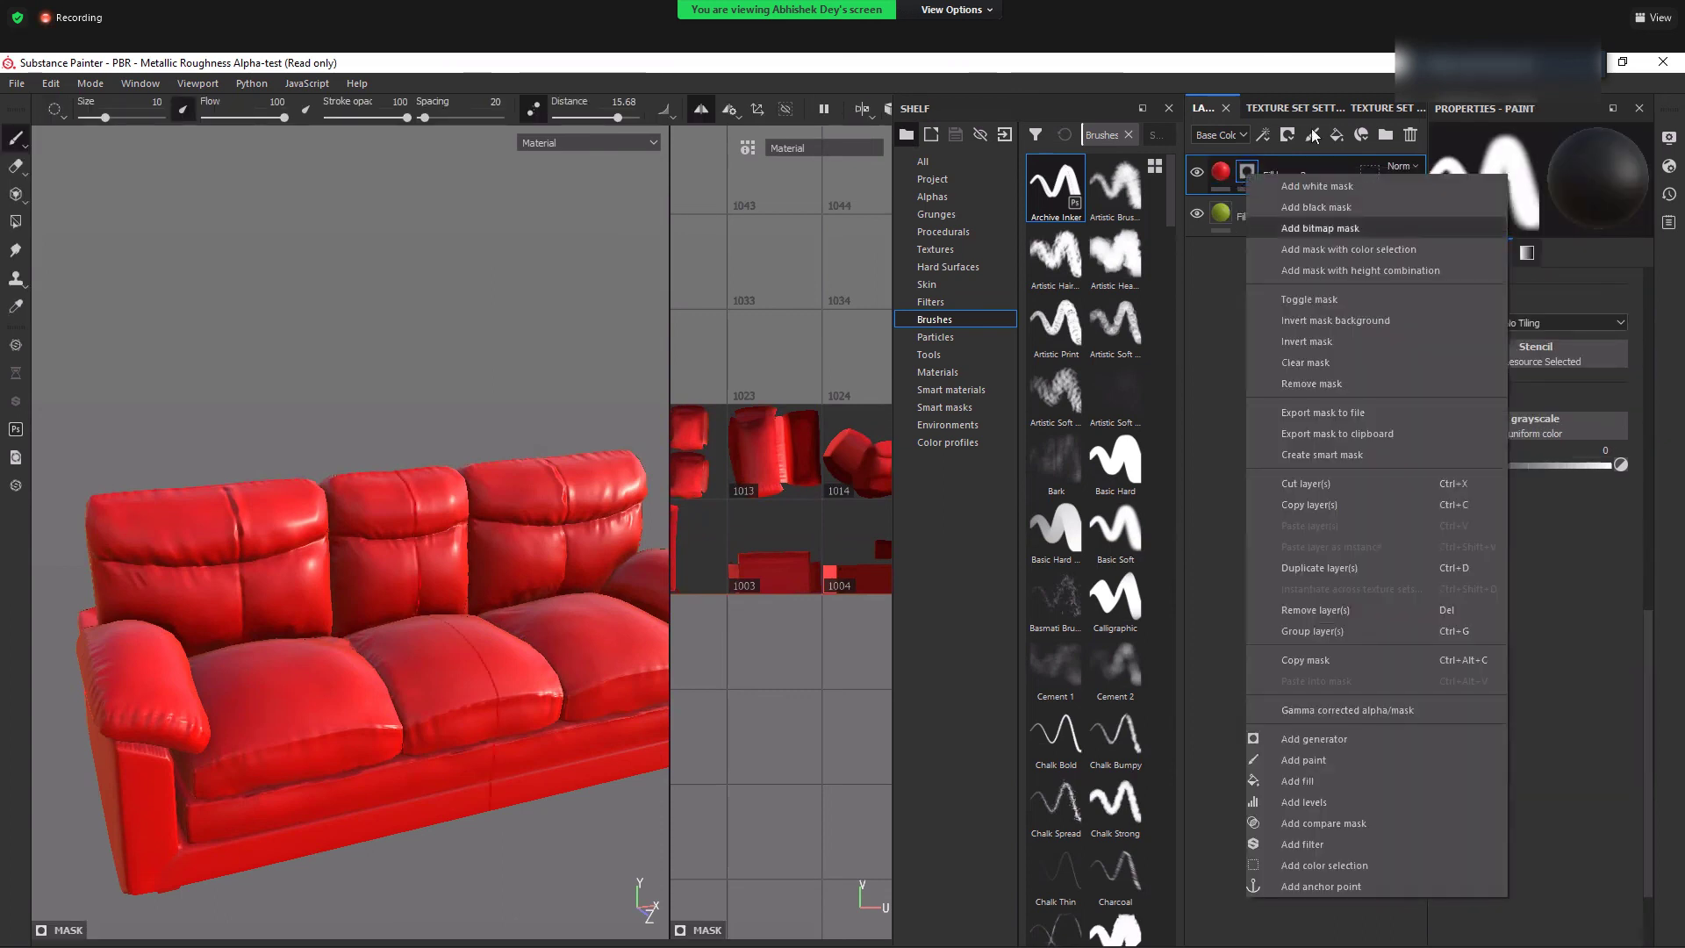
pyautogui.click(987, 232)
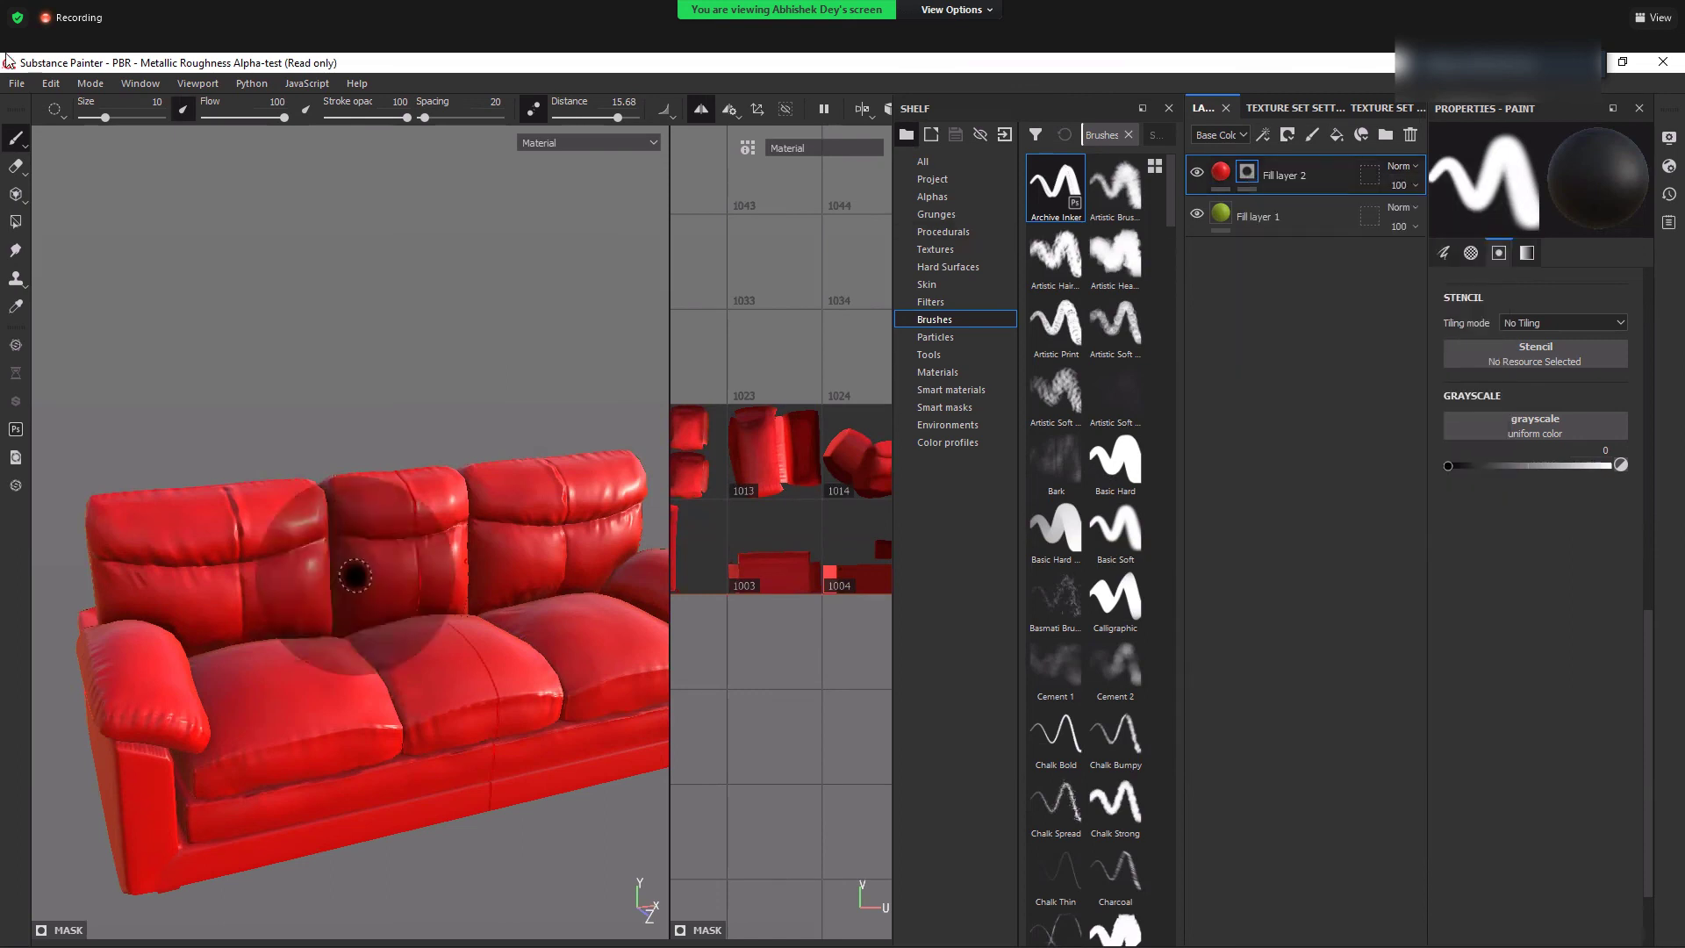
# - Try painting black on the mask of Fill layer 2 across the middle backrest to expose the green layer, and undo the strokes
pyautogui.moveTo(444, 571); pyautogui.dragTo(423, 665)
pyautogui.hotkey('ctrl', 'z')
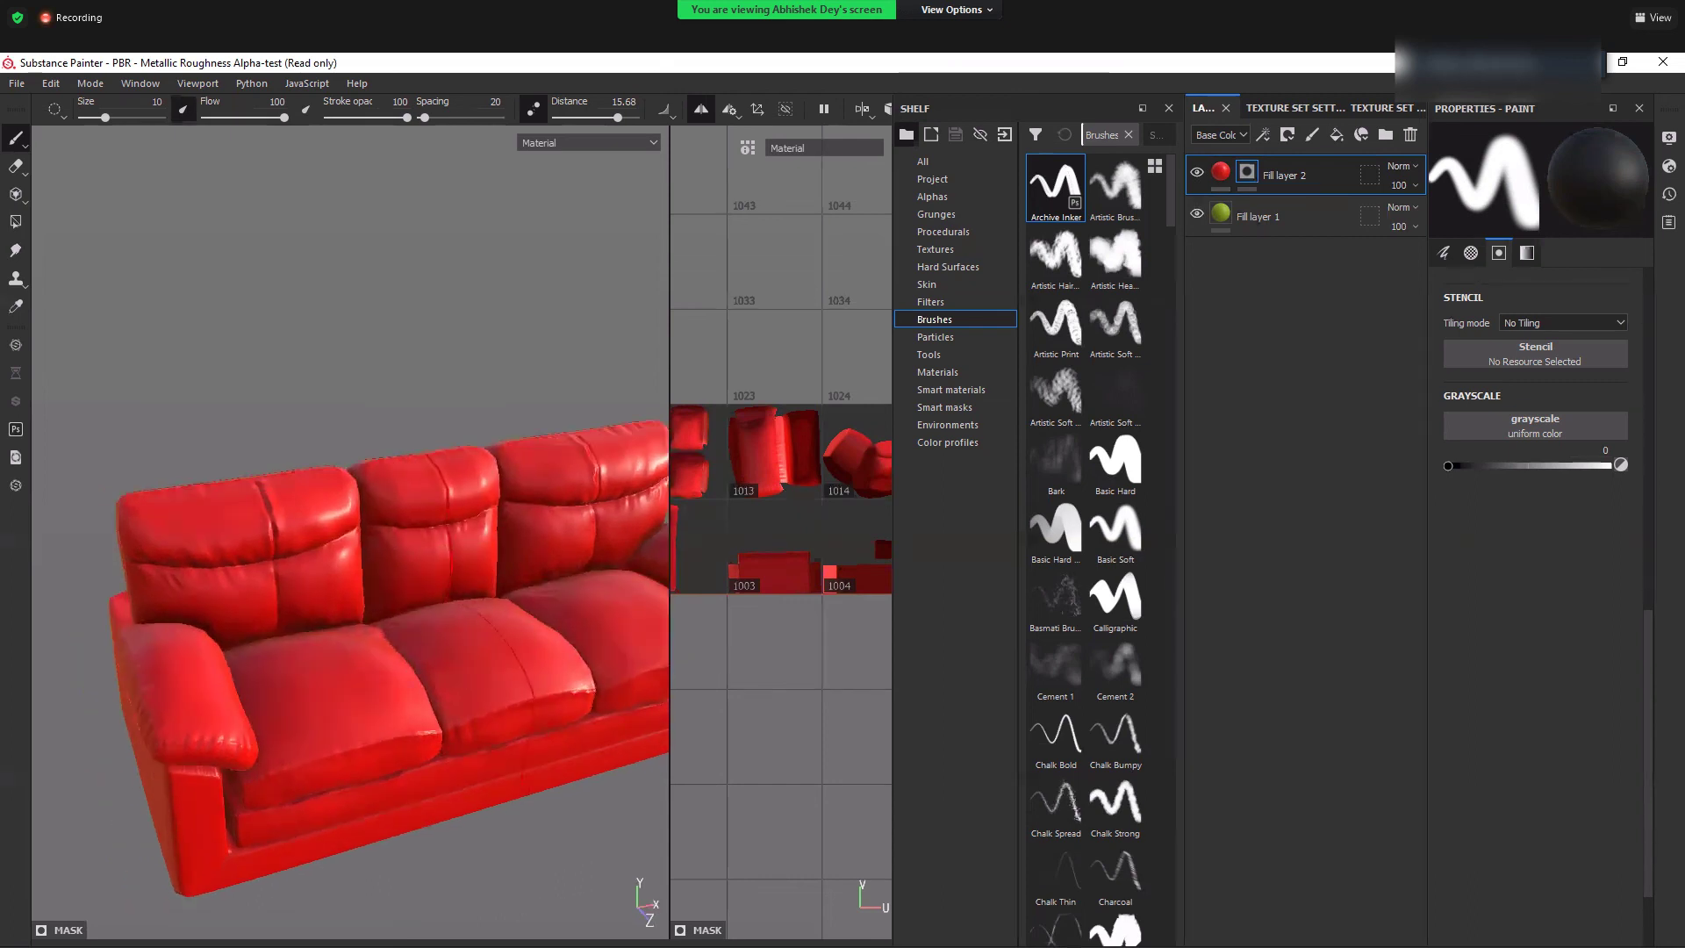
pyautogui.press('1')
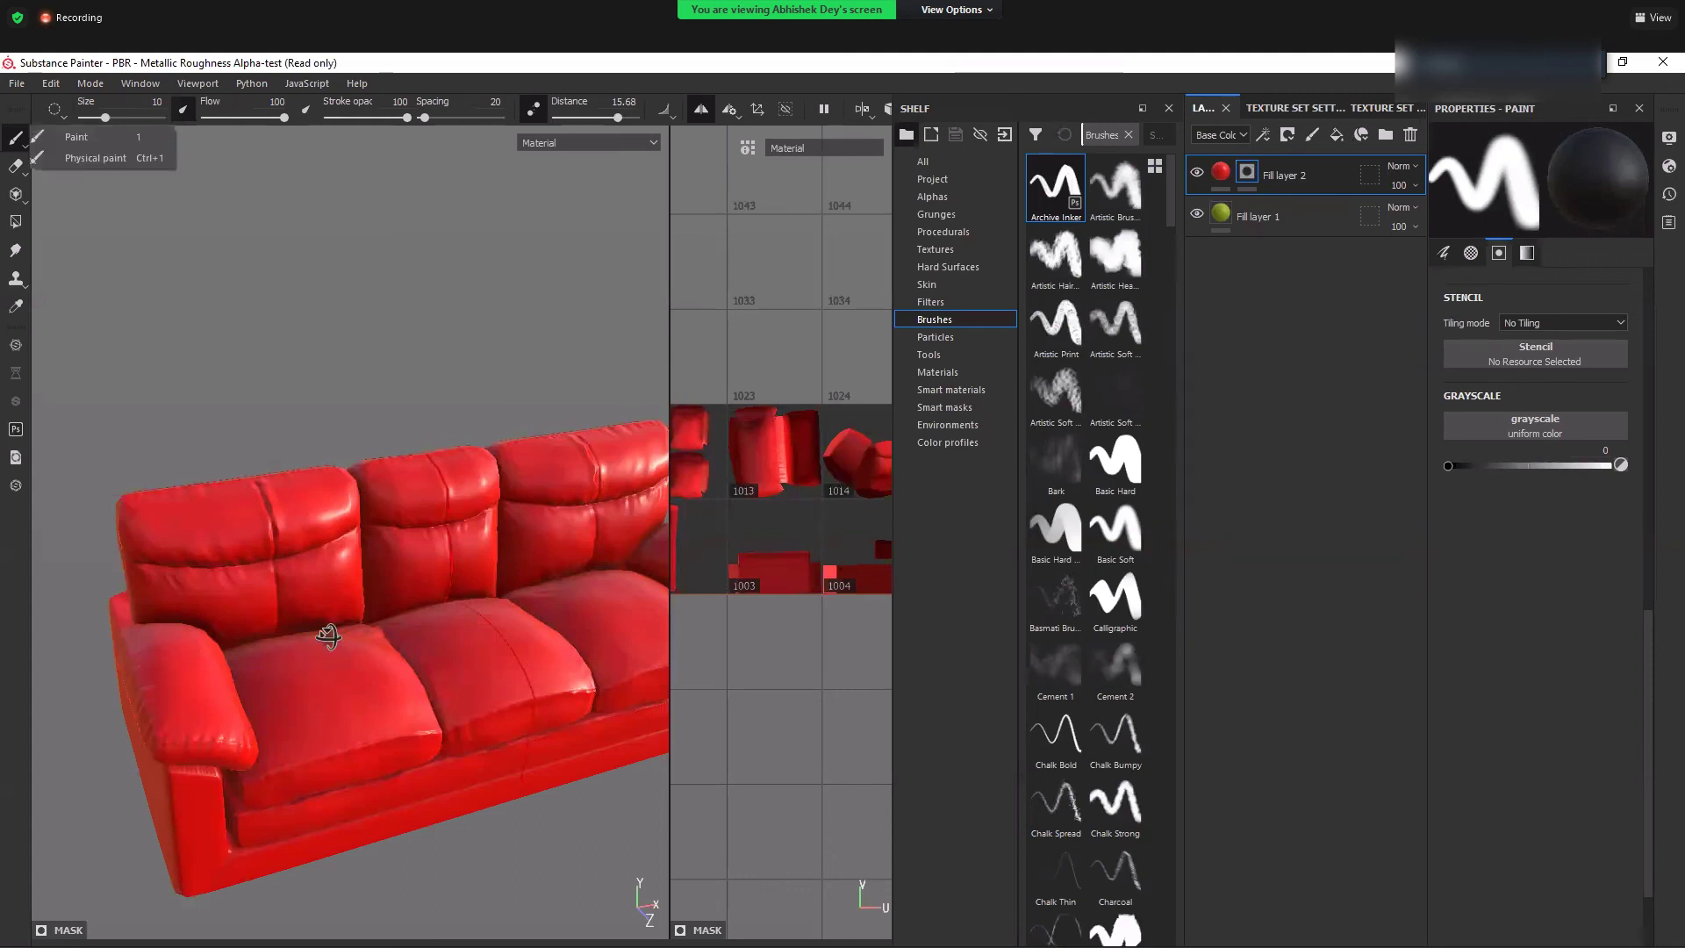
pyautogui.keyDown('alt'); pyautogui.moveTo(279, 697); pyautogui.dragTo(266, 600); pyautogui.keyUp('alt')
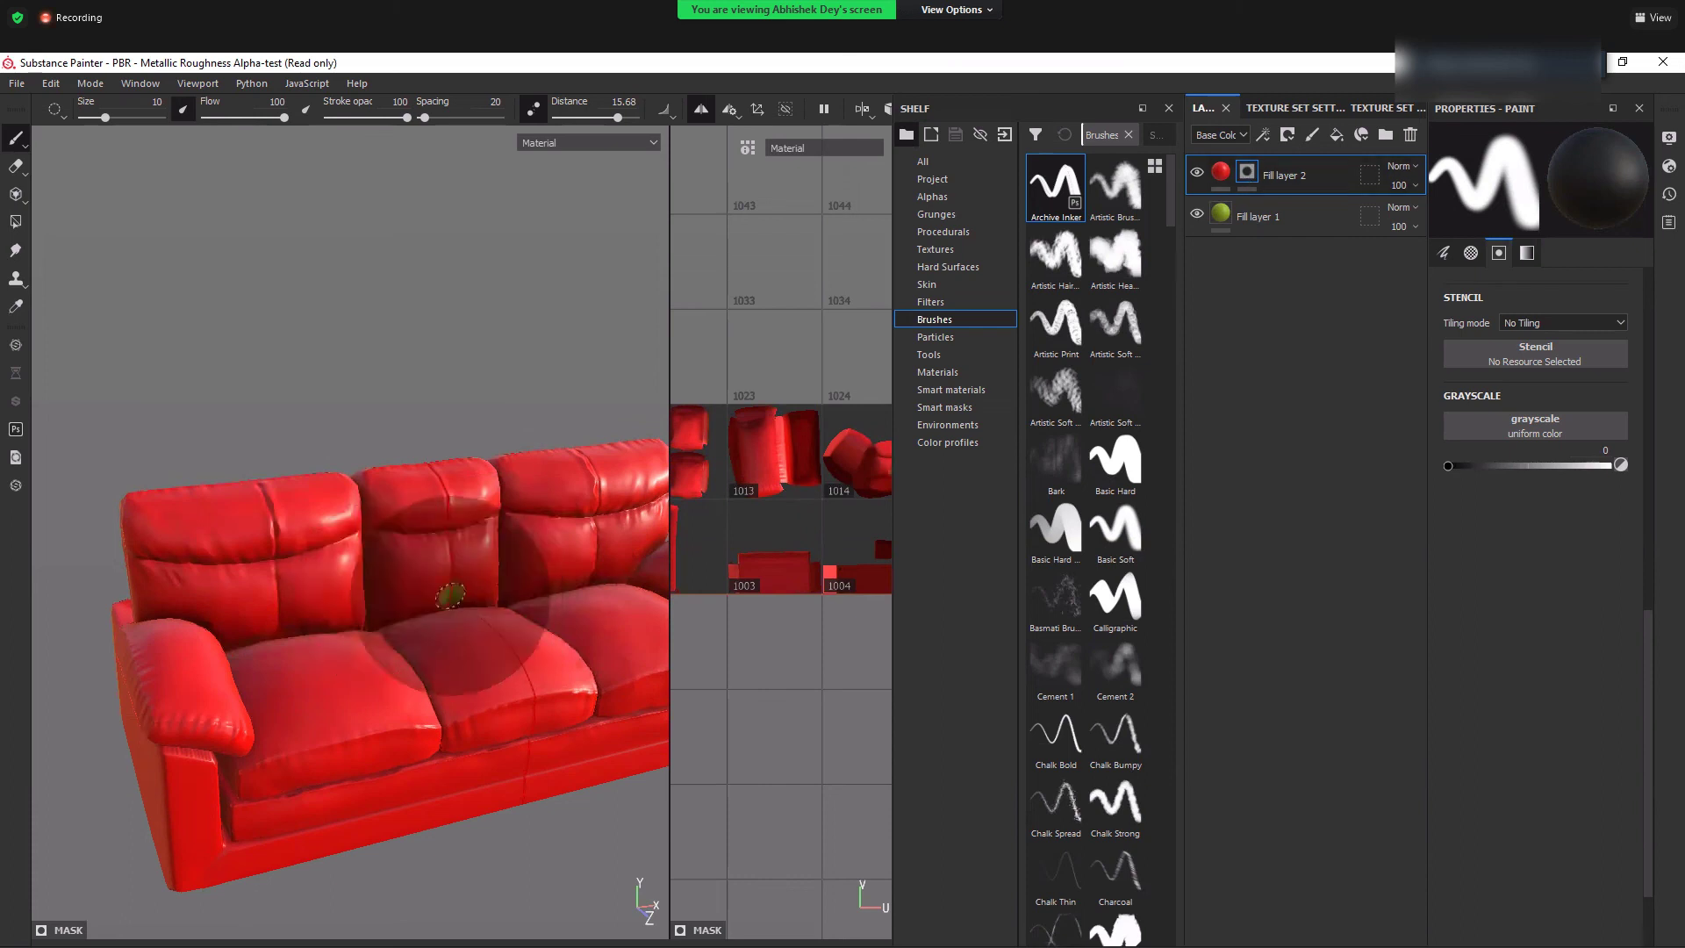
pyautogui.moveTo(449, 595); pyautogui.dragTo(384, 585)
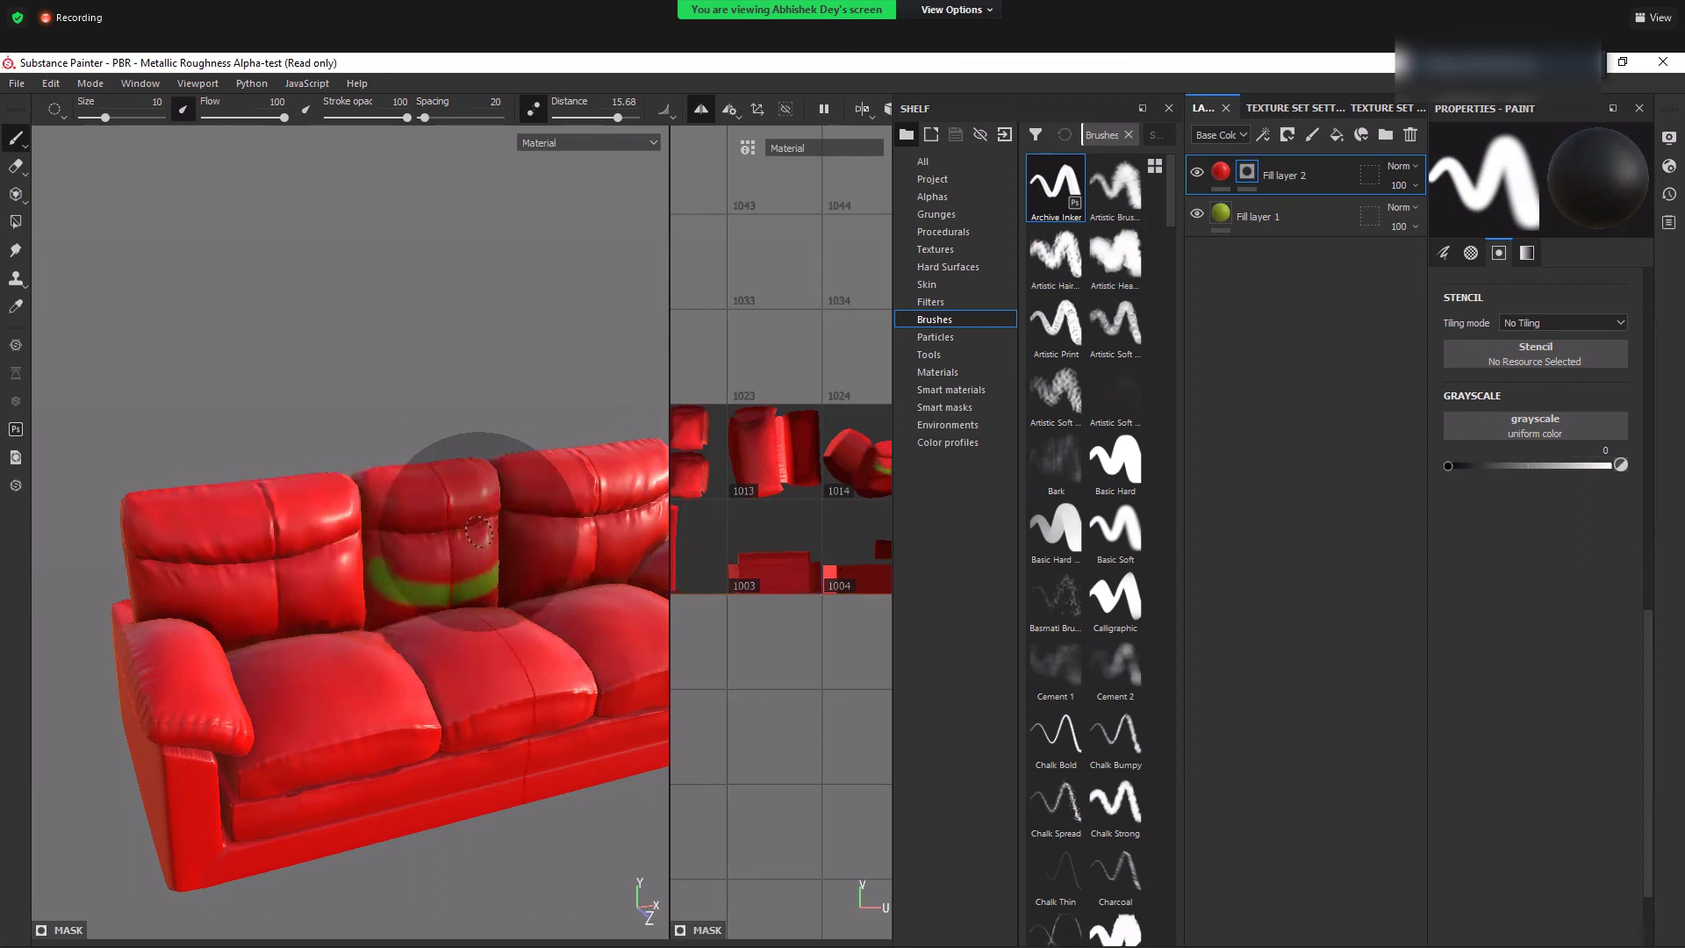
pyautogui.moveTo(478, 531); pyautogui.dragTo(393, 525)
pyautogui.hotkey('ctrl', 'z')
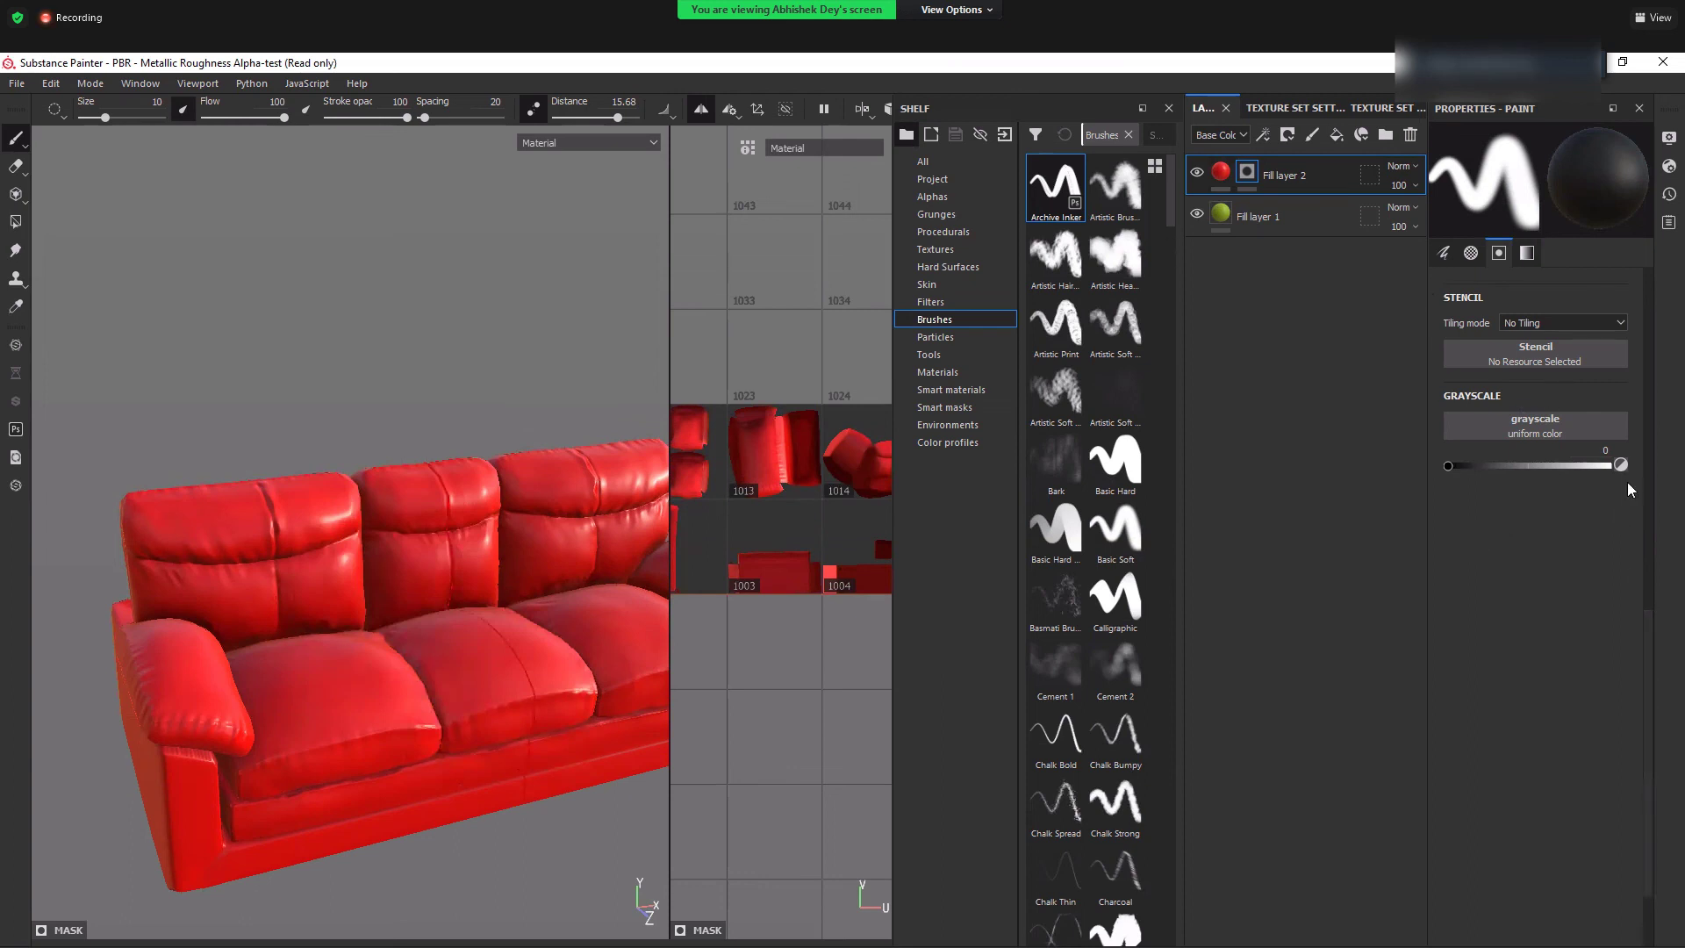
# - Search the brush alpha library for grunge and set the paint brush's alpha to Grunge Map 004
pyautogui.scroll(5, 1627, 482)
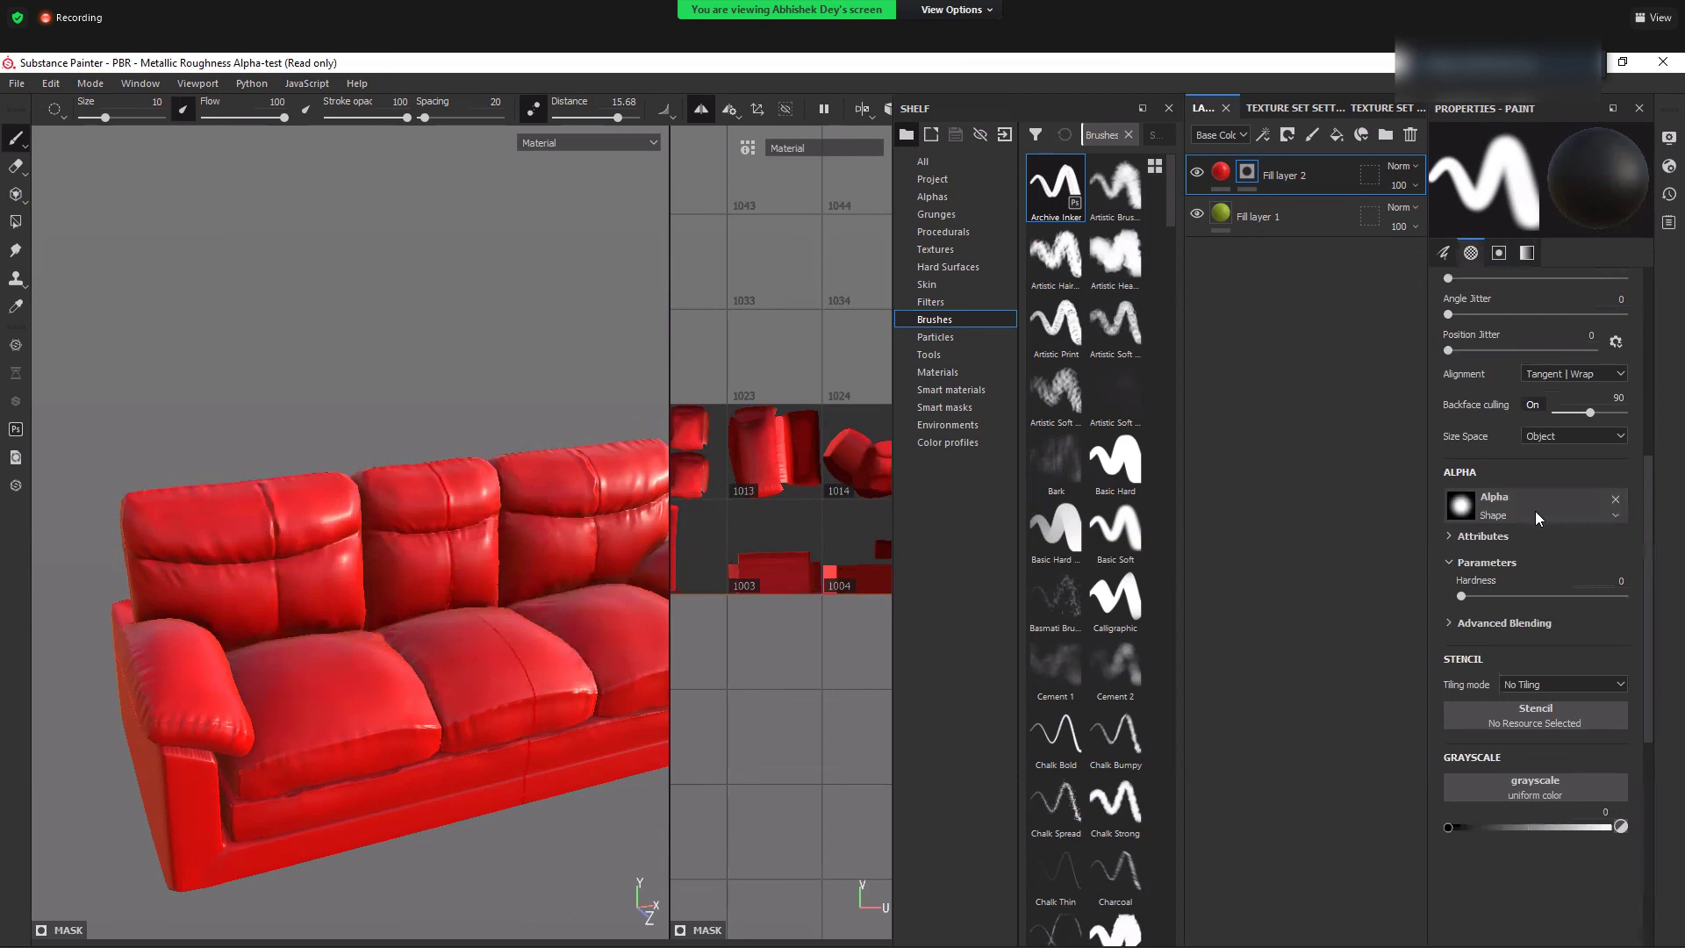
pyautogui.moveTo(1676, 539); pyautogui.dragTo(1678, 603)
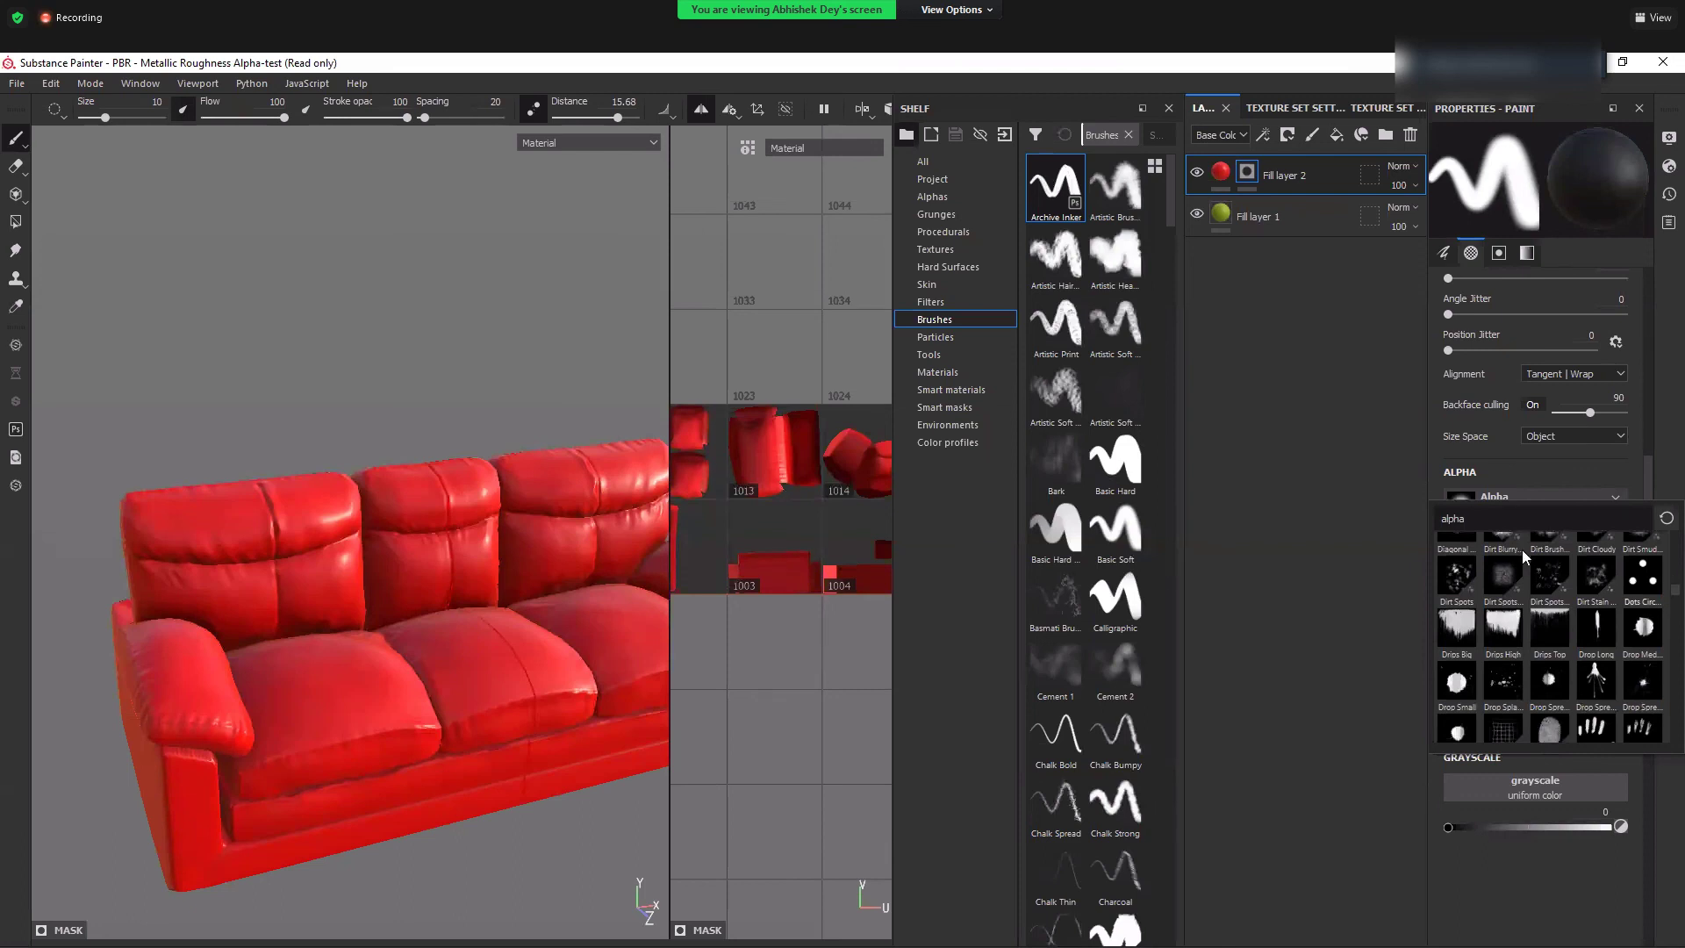
pyautogui.scroll(5, 1522, 549)
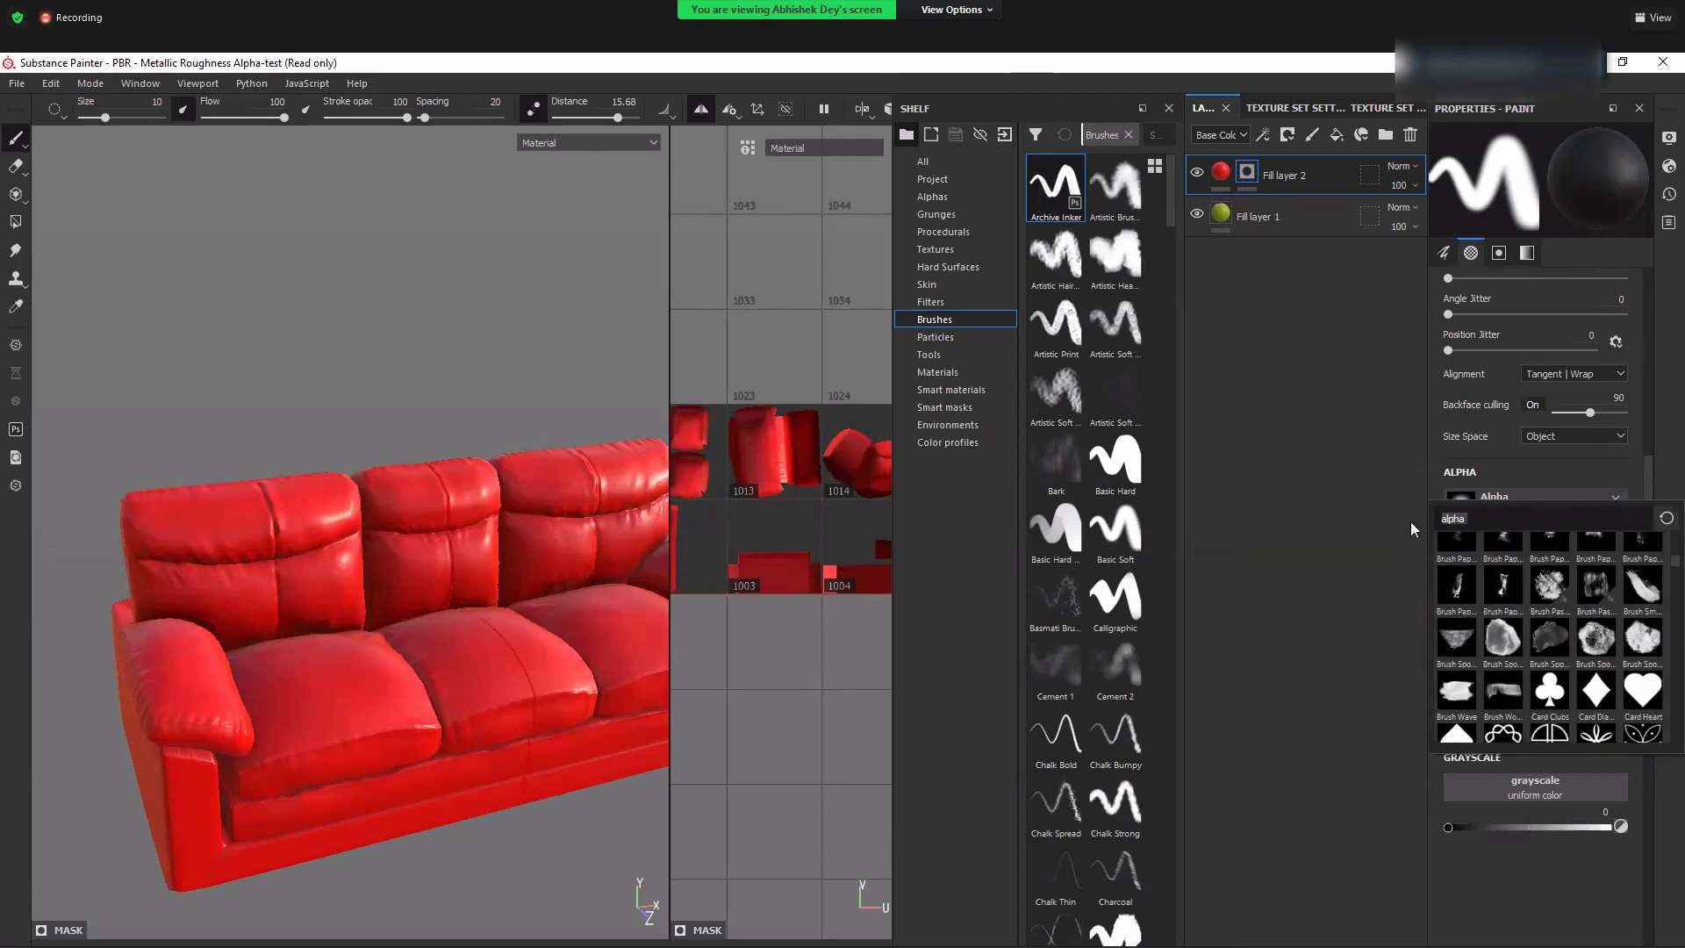
pyautogui.write('grun')
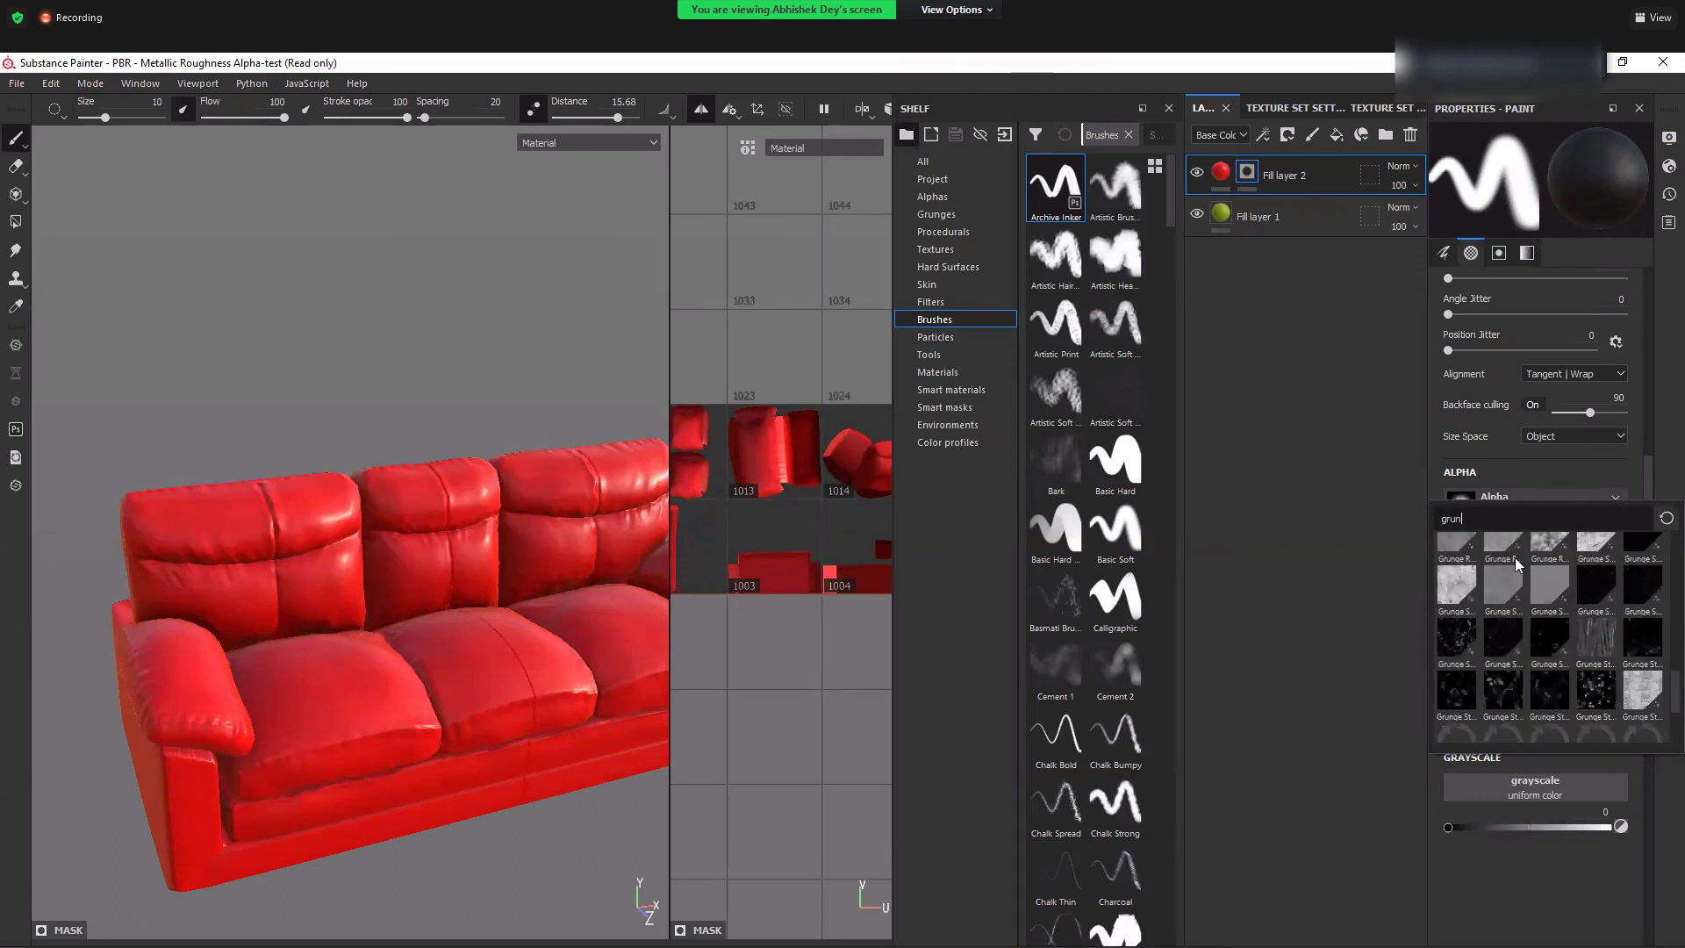
pyautogui.write('ge')
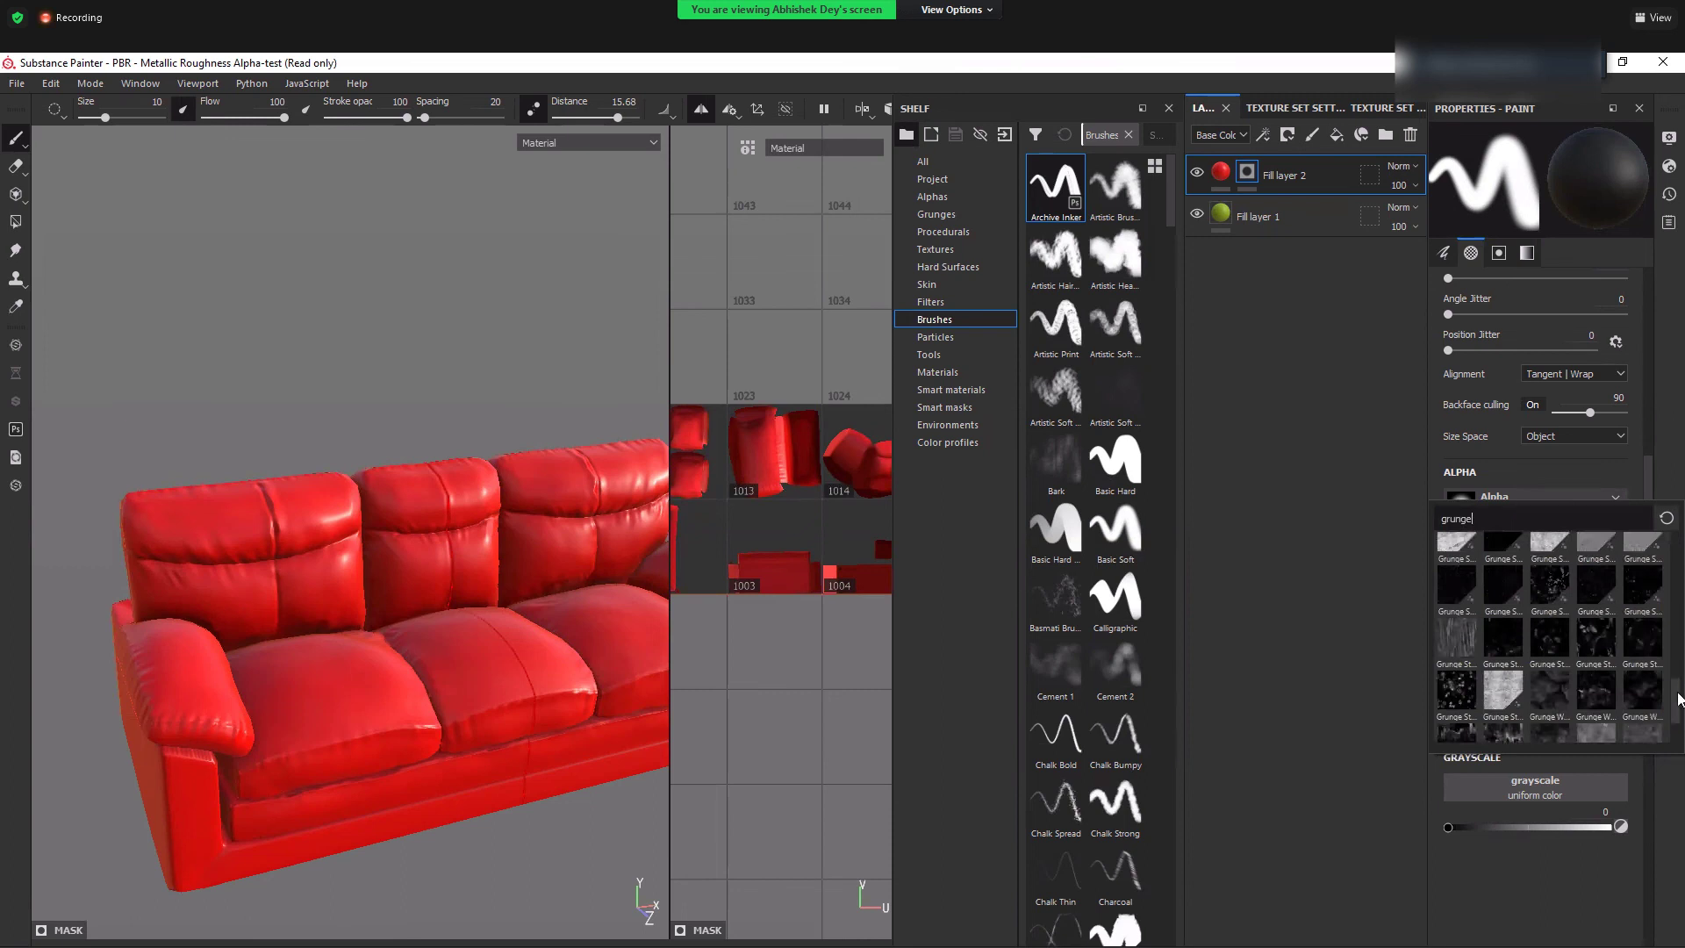
pyautogui.press('Escape')
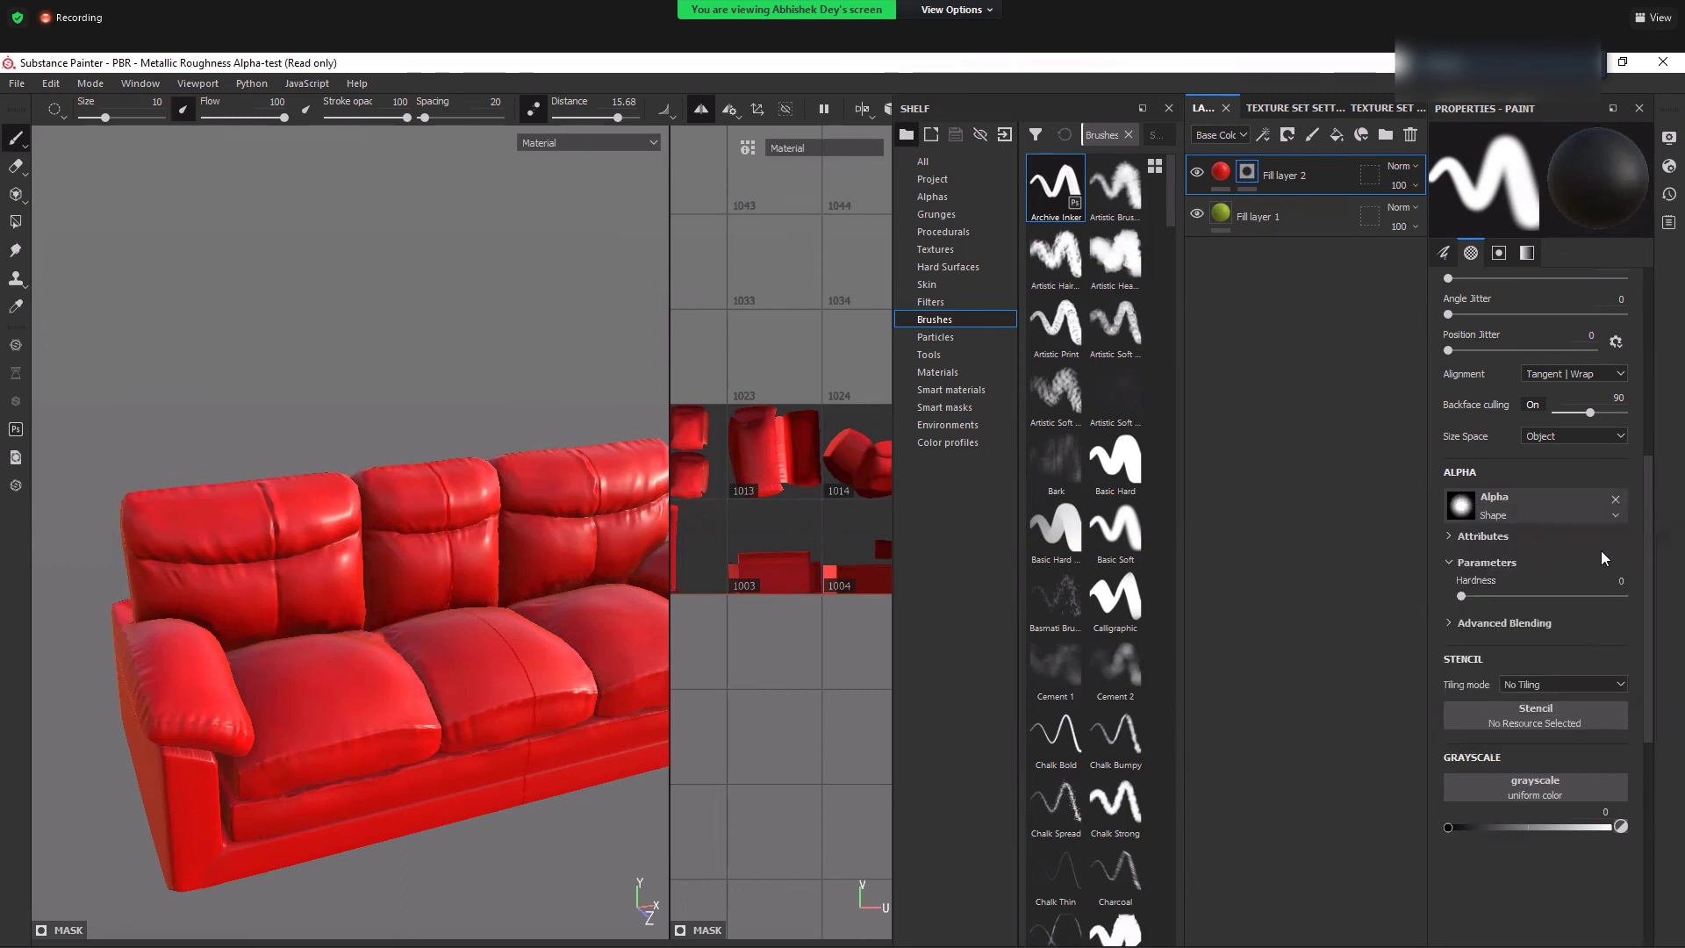
pyautogui.click(1545, 507)
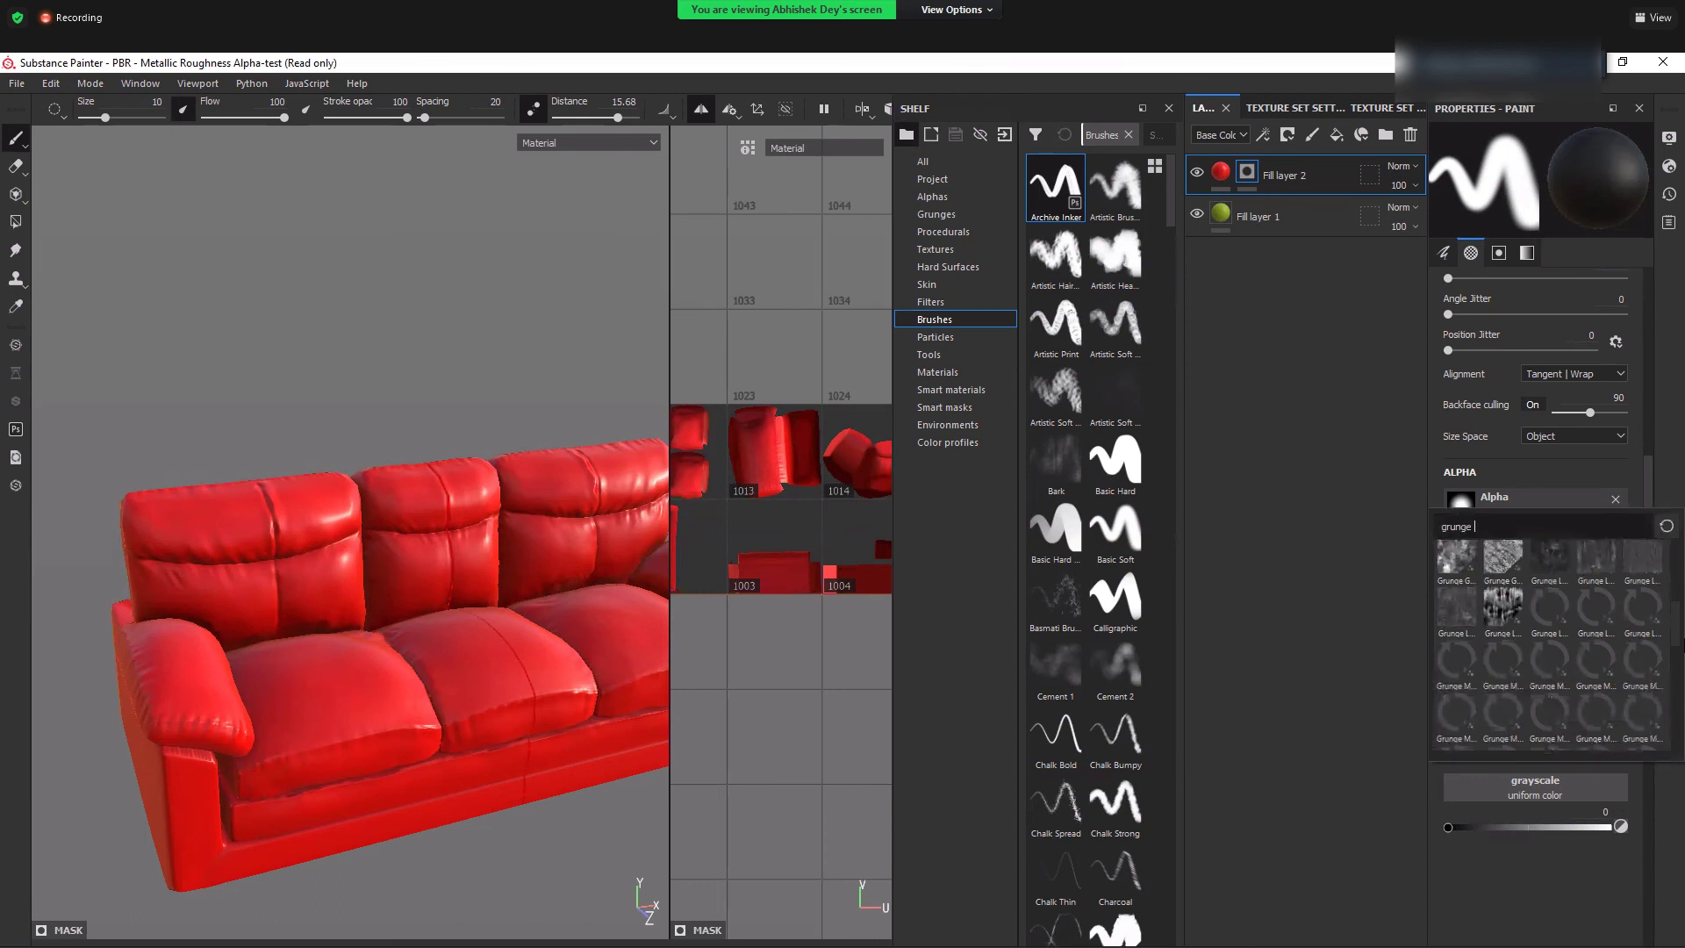
pyautogui.moveTo(1683, 639); pyautogui.dragTo(1682, 641)
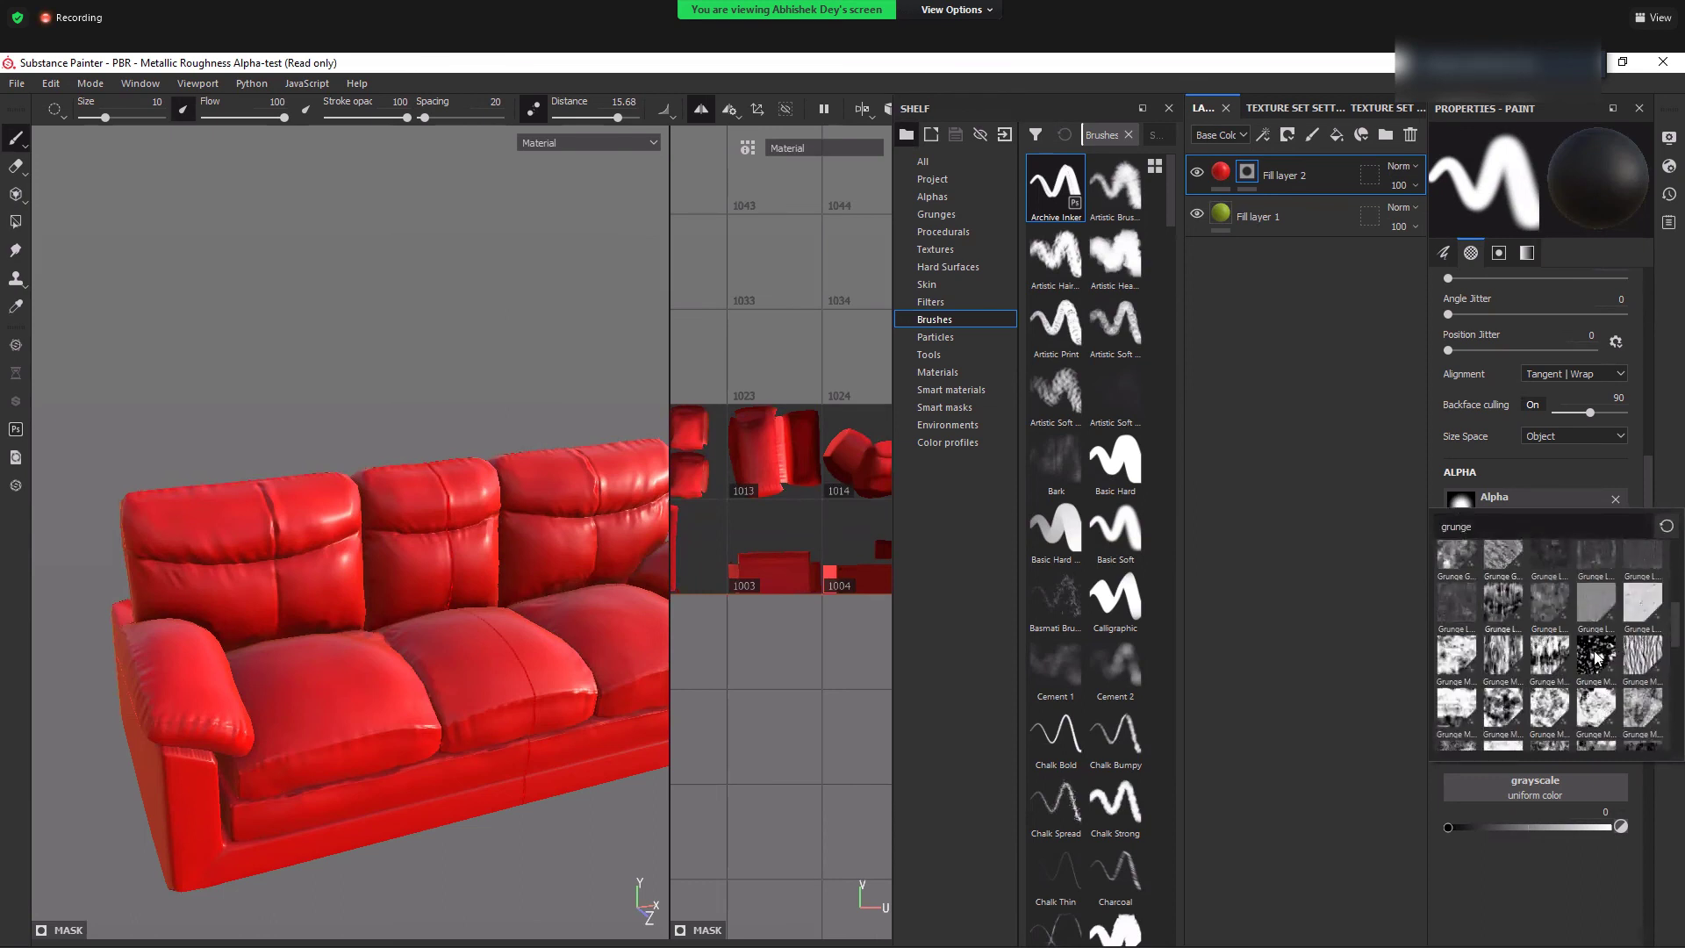
pyautogui.click(1596, 657)
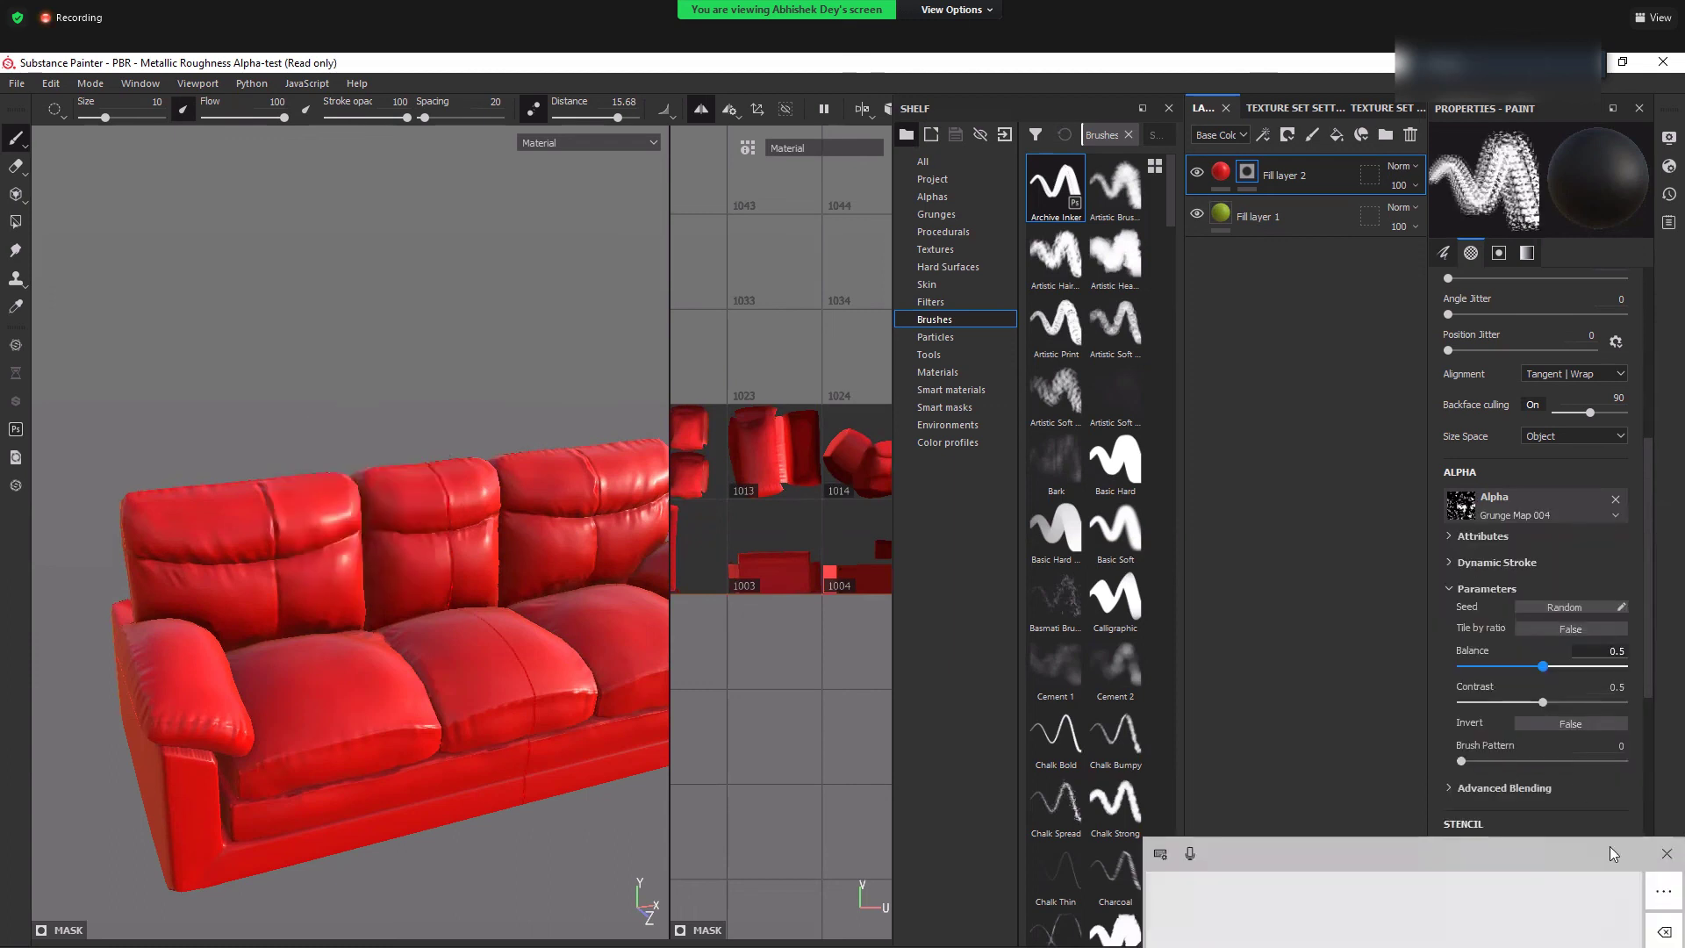
pyautogui.click(1667, 854)
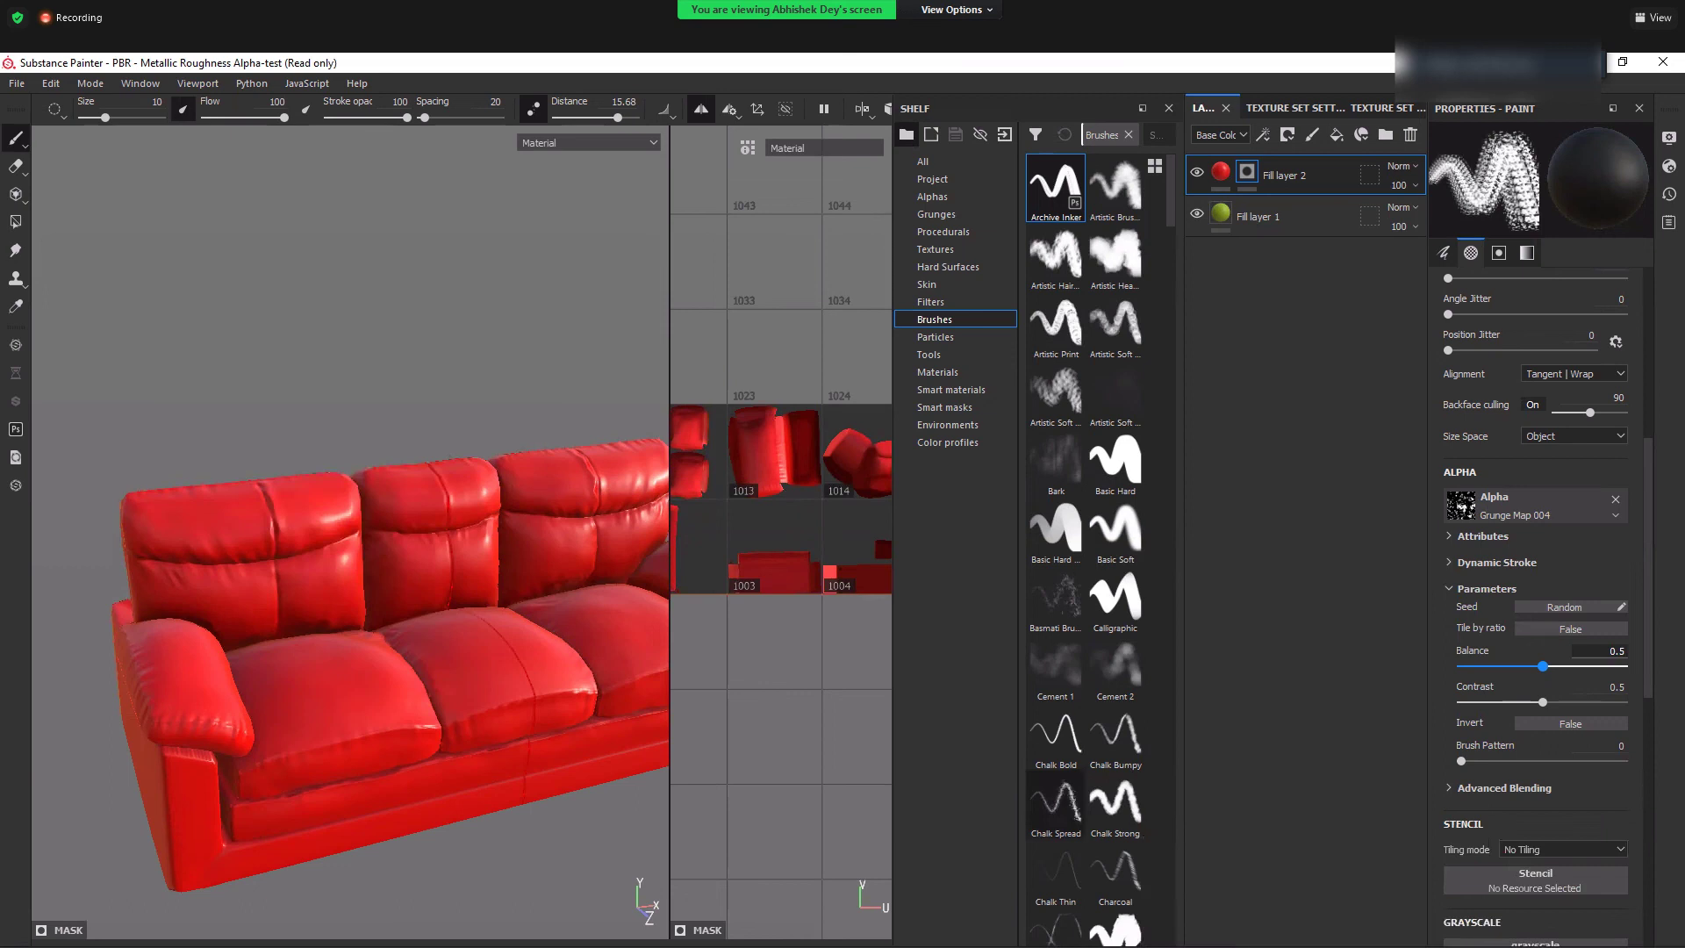
# - Undo a test grunge stroke on the backrest and enlarge the brush size to 22.64
pyautogui.moveTo(375, 551); pyautogui.dragTo(364, 600)
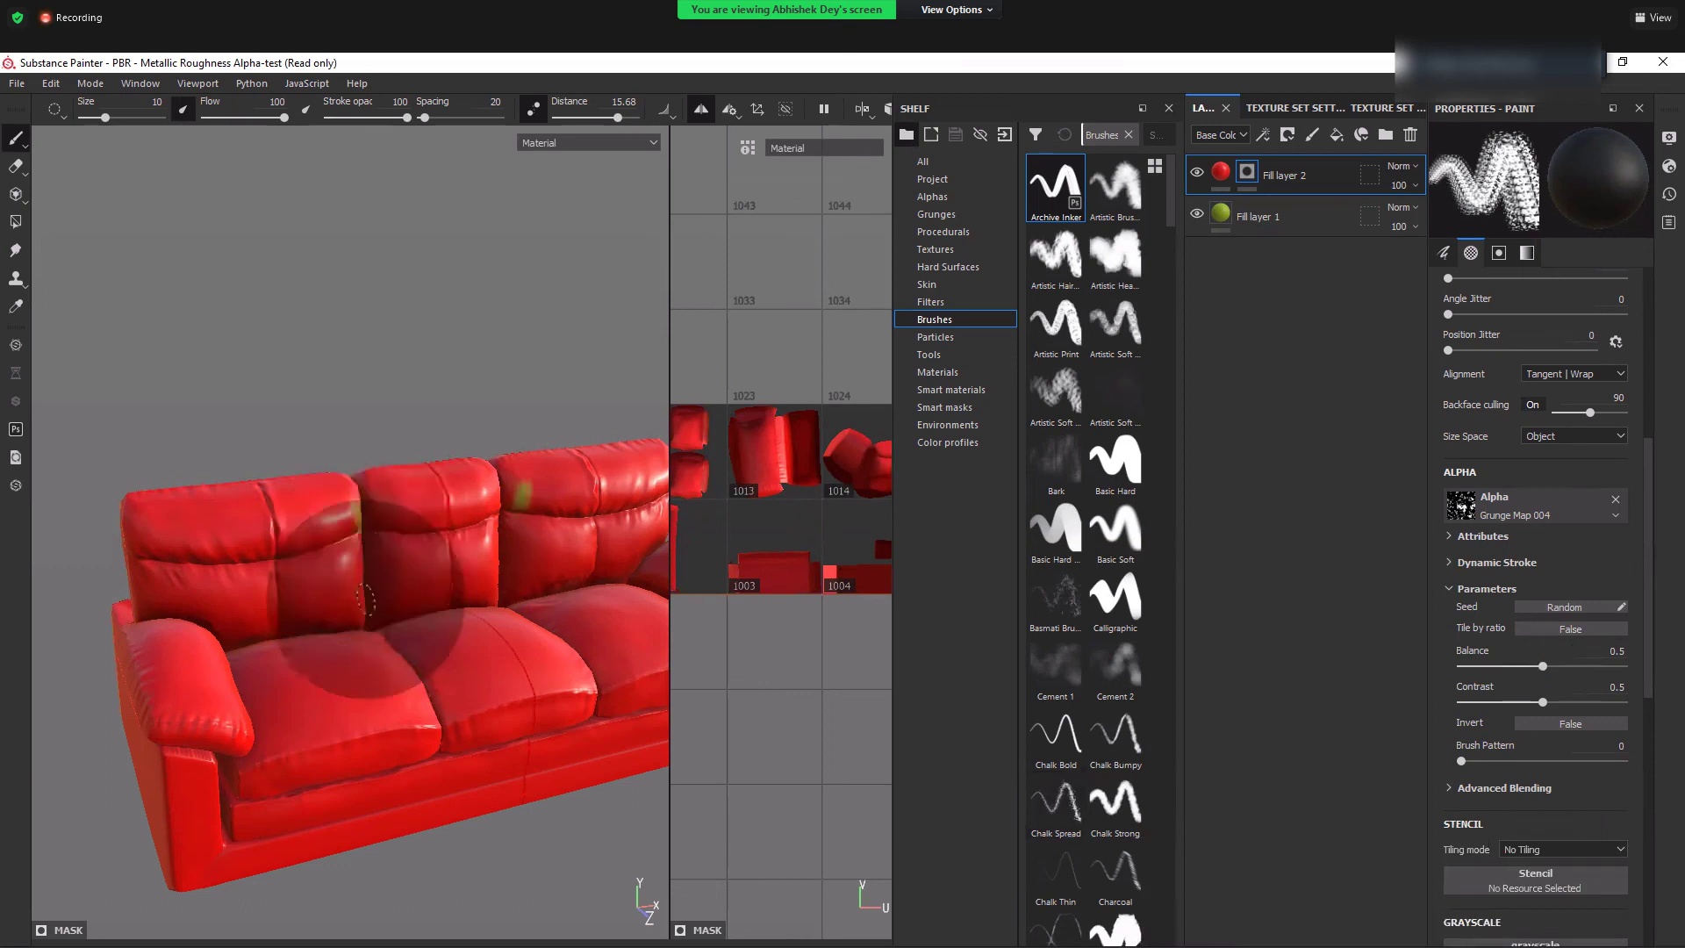
pyautogui.hotkey('ctrl', 'z')
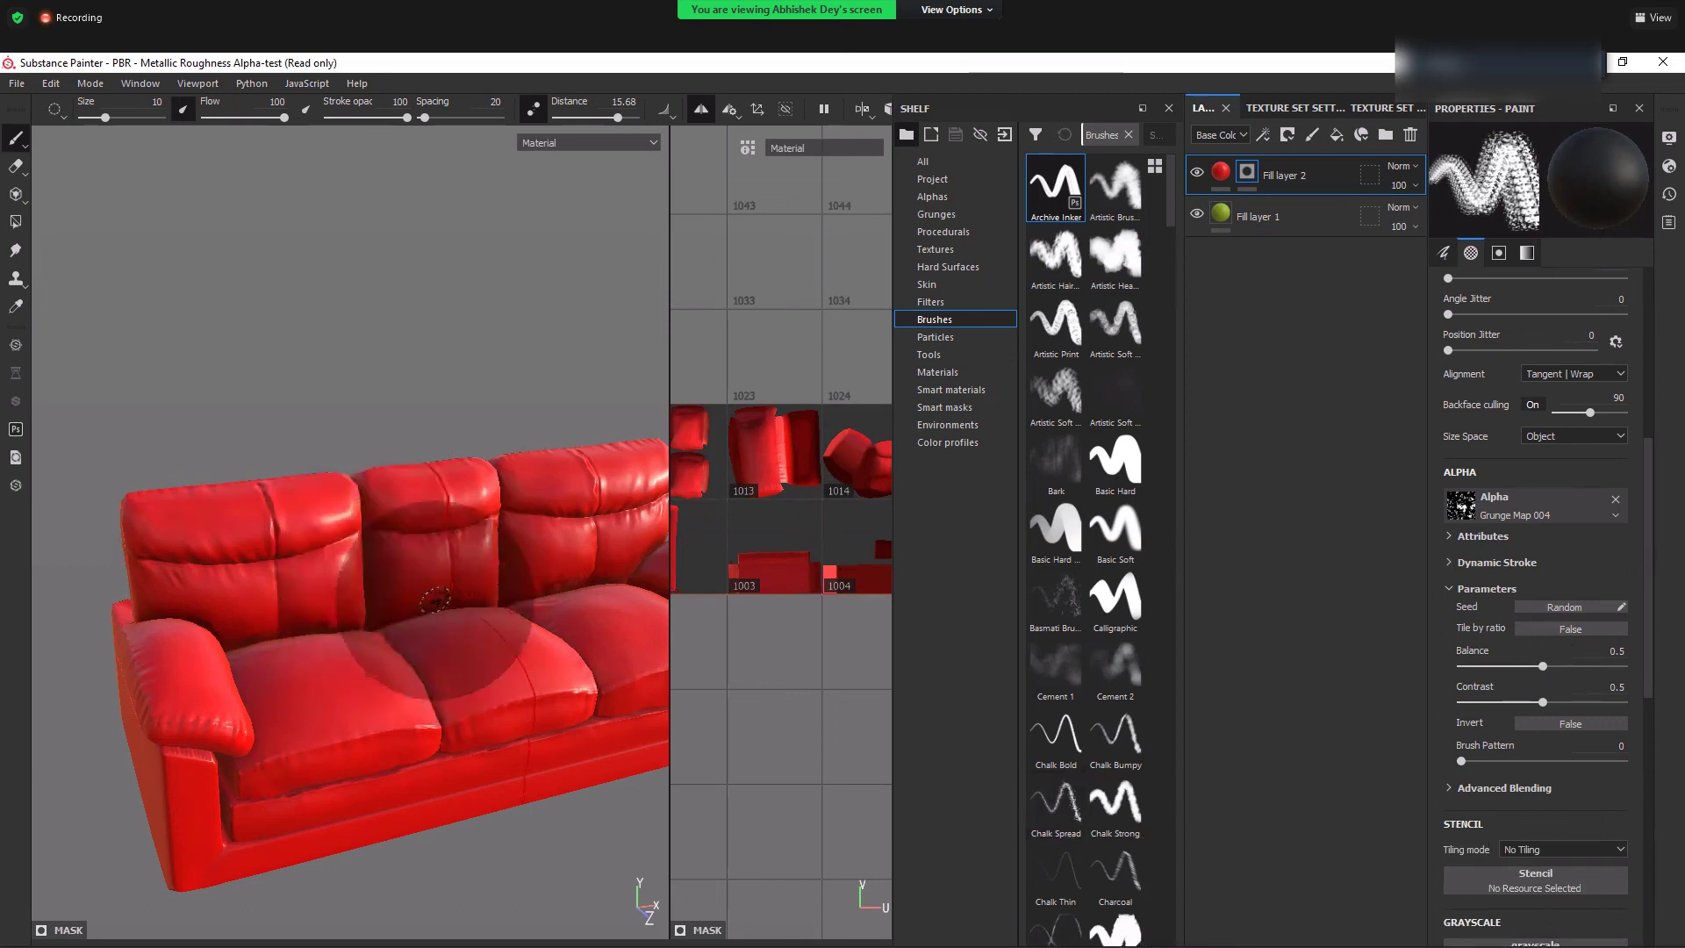
pyautogui.press(']')
pyautogui.press(']')
pyautogui.press(']')
pyautogui.press(']')
pyautogui.press(']')
pyautogui.press(']')
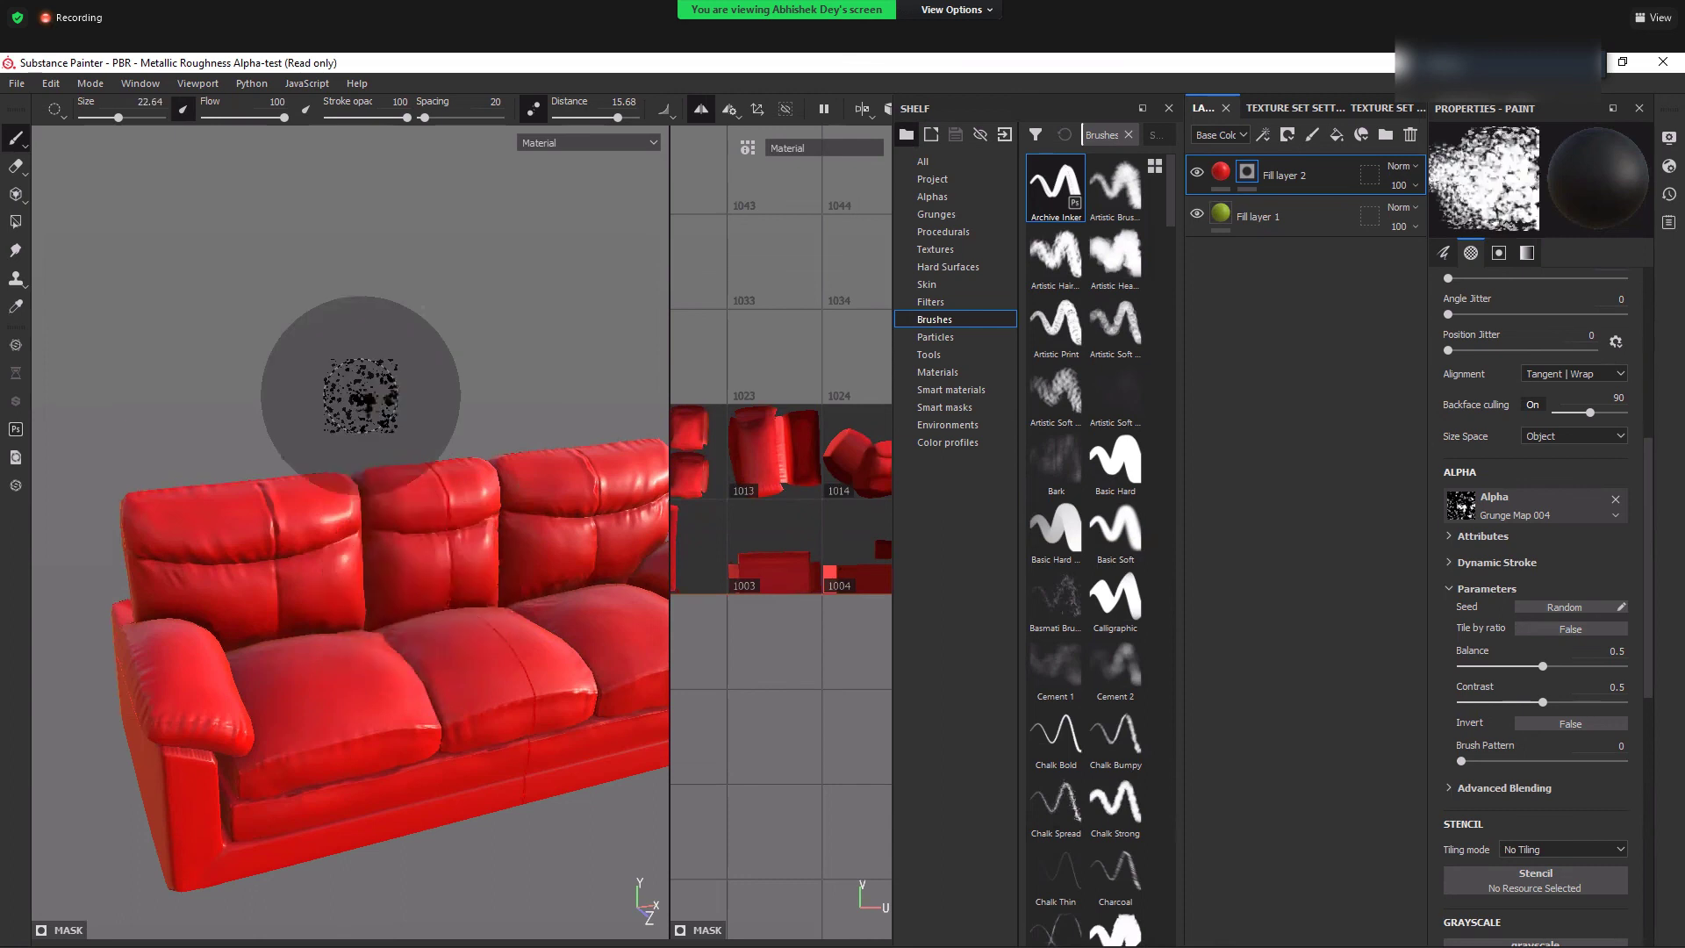
# - Paint black grunge strokes on the Fill layer 2 mask along the gaps between the backrests and seat cushions to expose the green layer
pyautogui.click(521, 478)
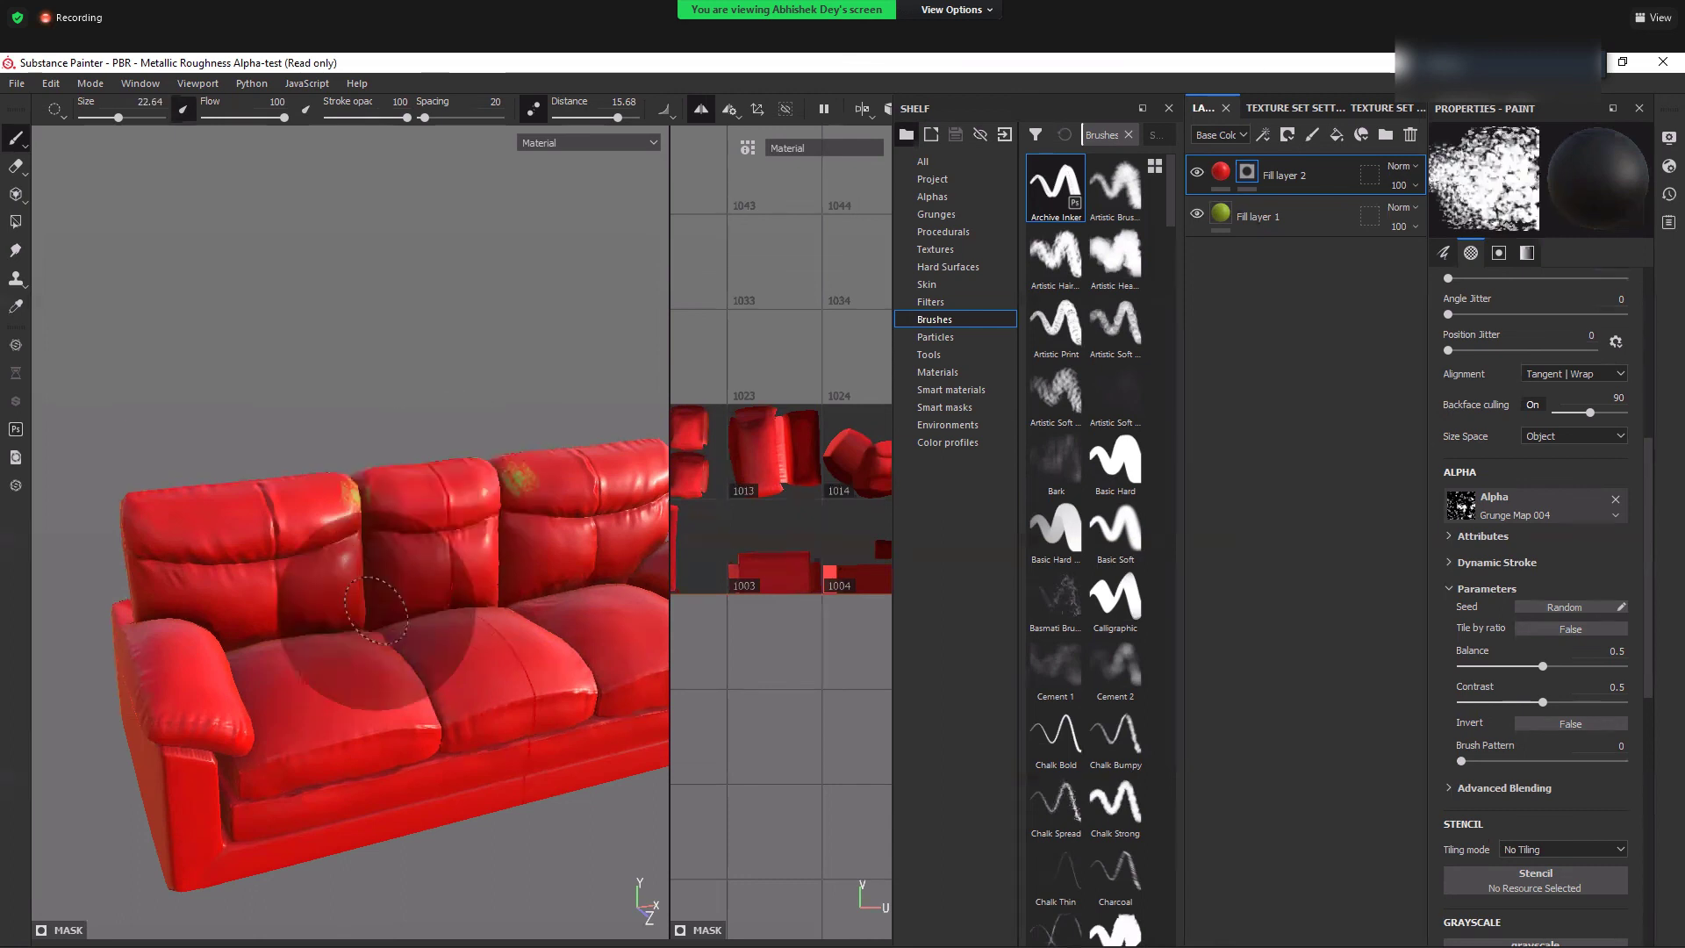
pyautogui.moveTo(375, 612); pyautogui.dragTo(388, 706)
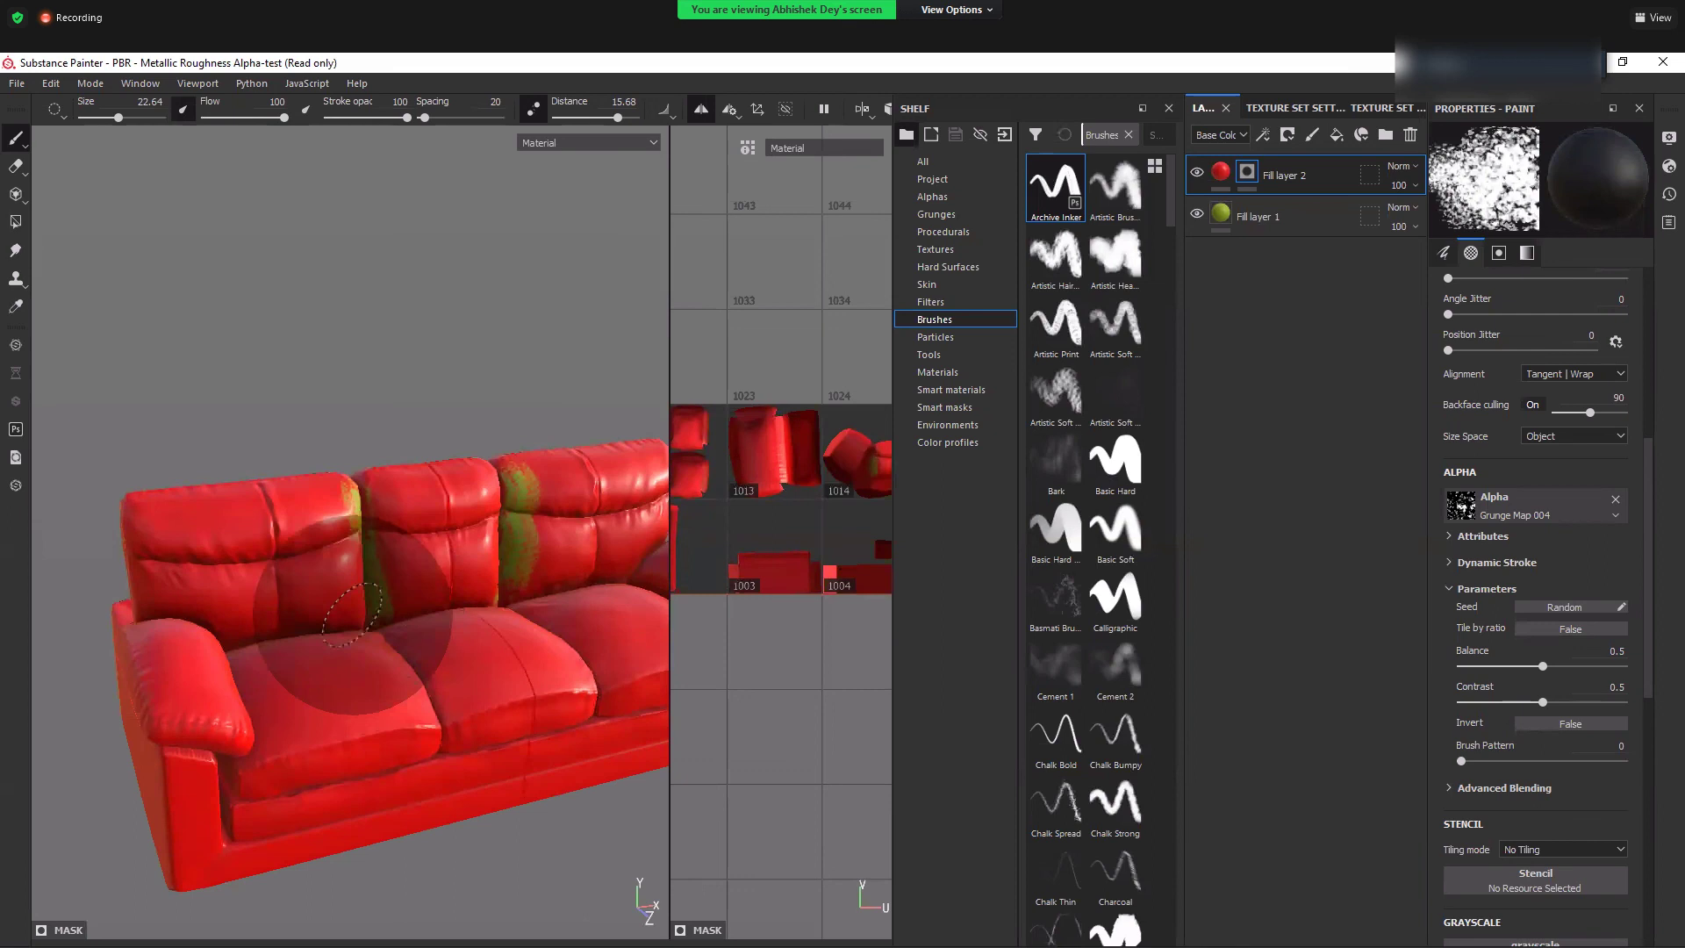
pyautogui.click(378, 625)
pyautogui.moveTo(447, 759)
pyautogui.keyDown('alt'); pyautogui.mouseDown()
pyautogui.moveTo(451, 771)
pyautogui.moveTo(441, 681)
pyautogui.mouseUp(); pyautogui.keyUp('alt')
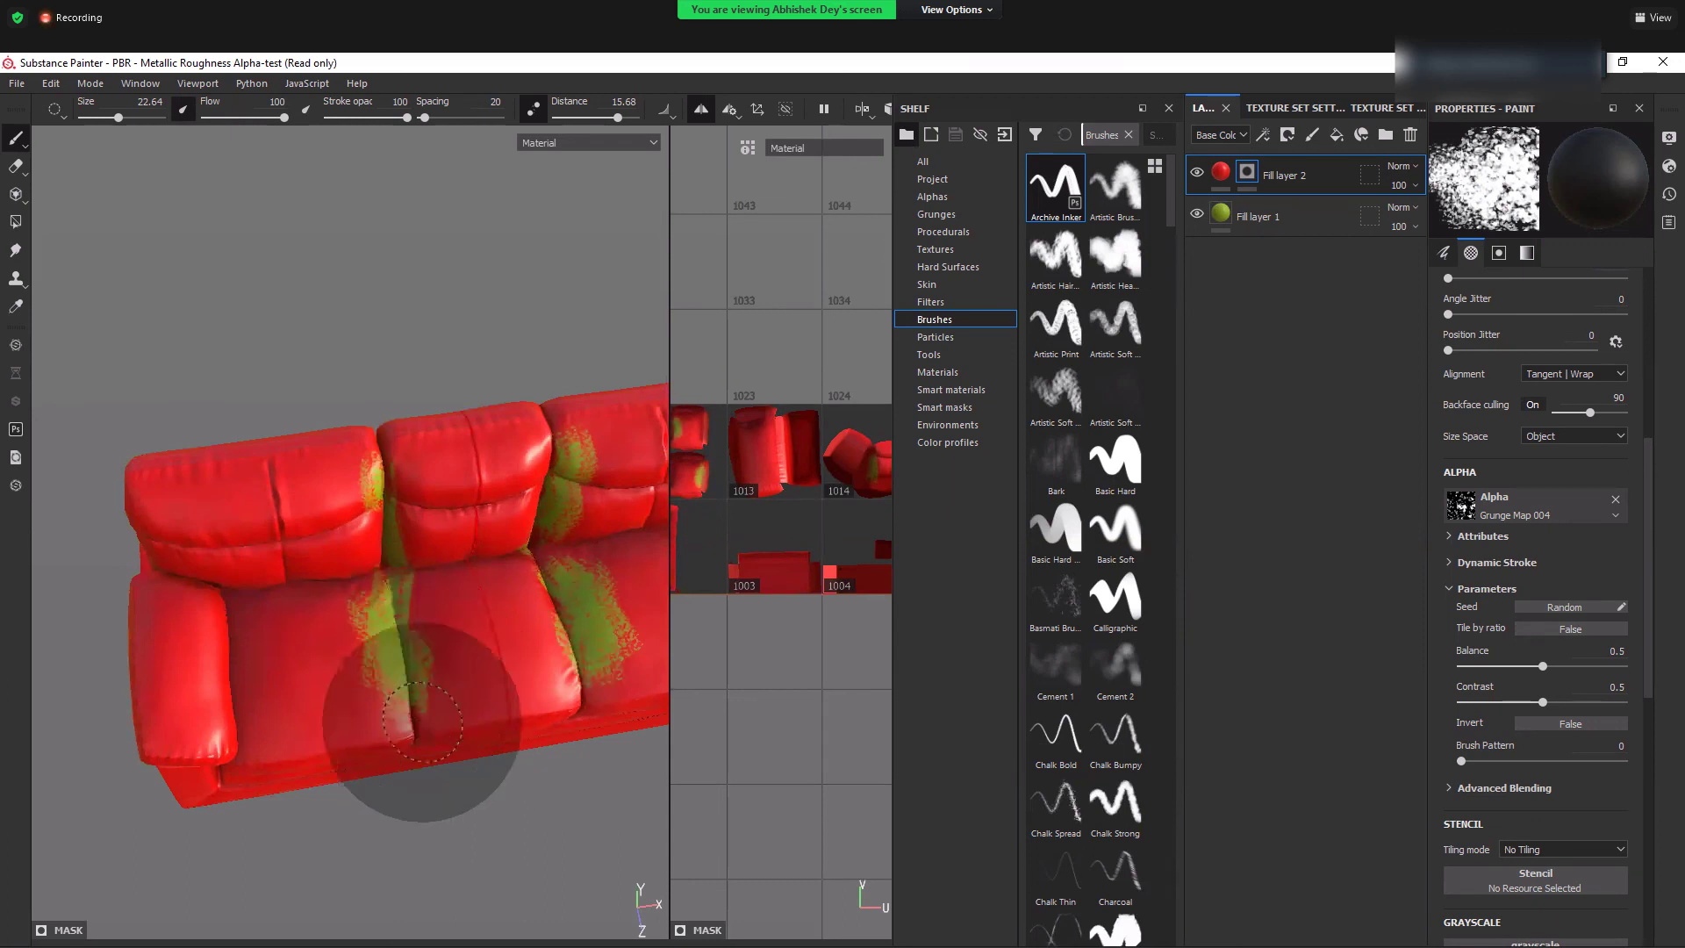
pyautogui.keyDown('alt'); pyautogui.moveTo(422, 696); pyautogui.dragTo(420, 657); pyautogui.keyUp('alt')
pyautogui.click(420, 656)
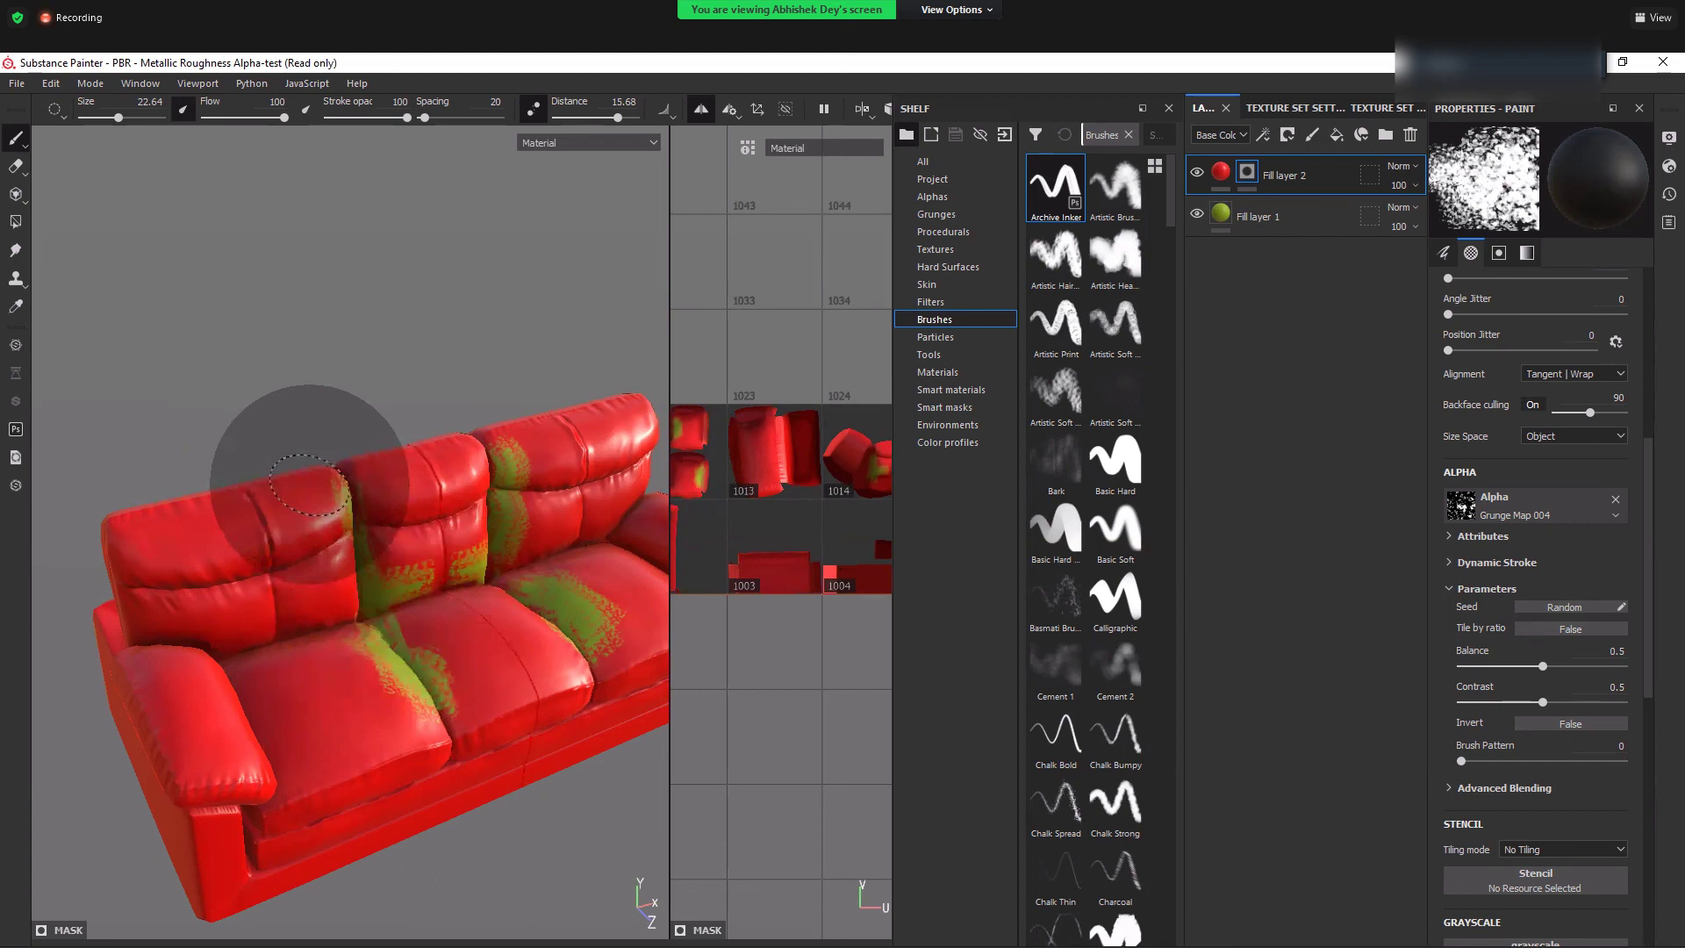
pyautogui.moveTo(496, 568)
pyautogui.keyDown('alt'); pyautogui.mouseDown()
pyautogui.moveTo(483, 580)
pyautogui.moveTo(505, 575)
pyautogui.mouseUp(); pyautogui.keyUp('alt')
pyautogui.moveTo(415, 611)
pyautogui.keyDown('alt'); pyautogui.mouseDown()
pyautogui.moveTo(420, 666)
pyautogui.moveTo(545, 715)
pyautogui.mouseUp(); pyautogui.keyUp('alt')
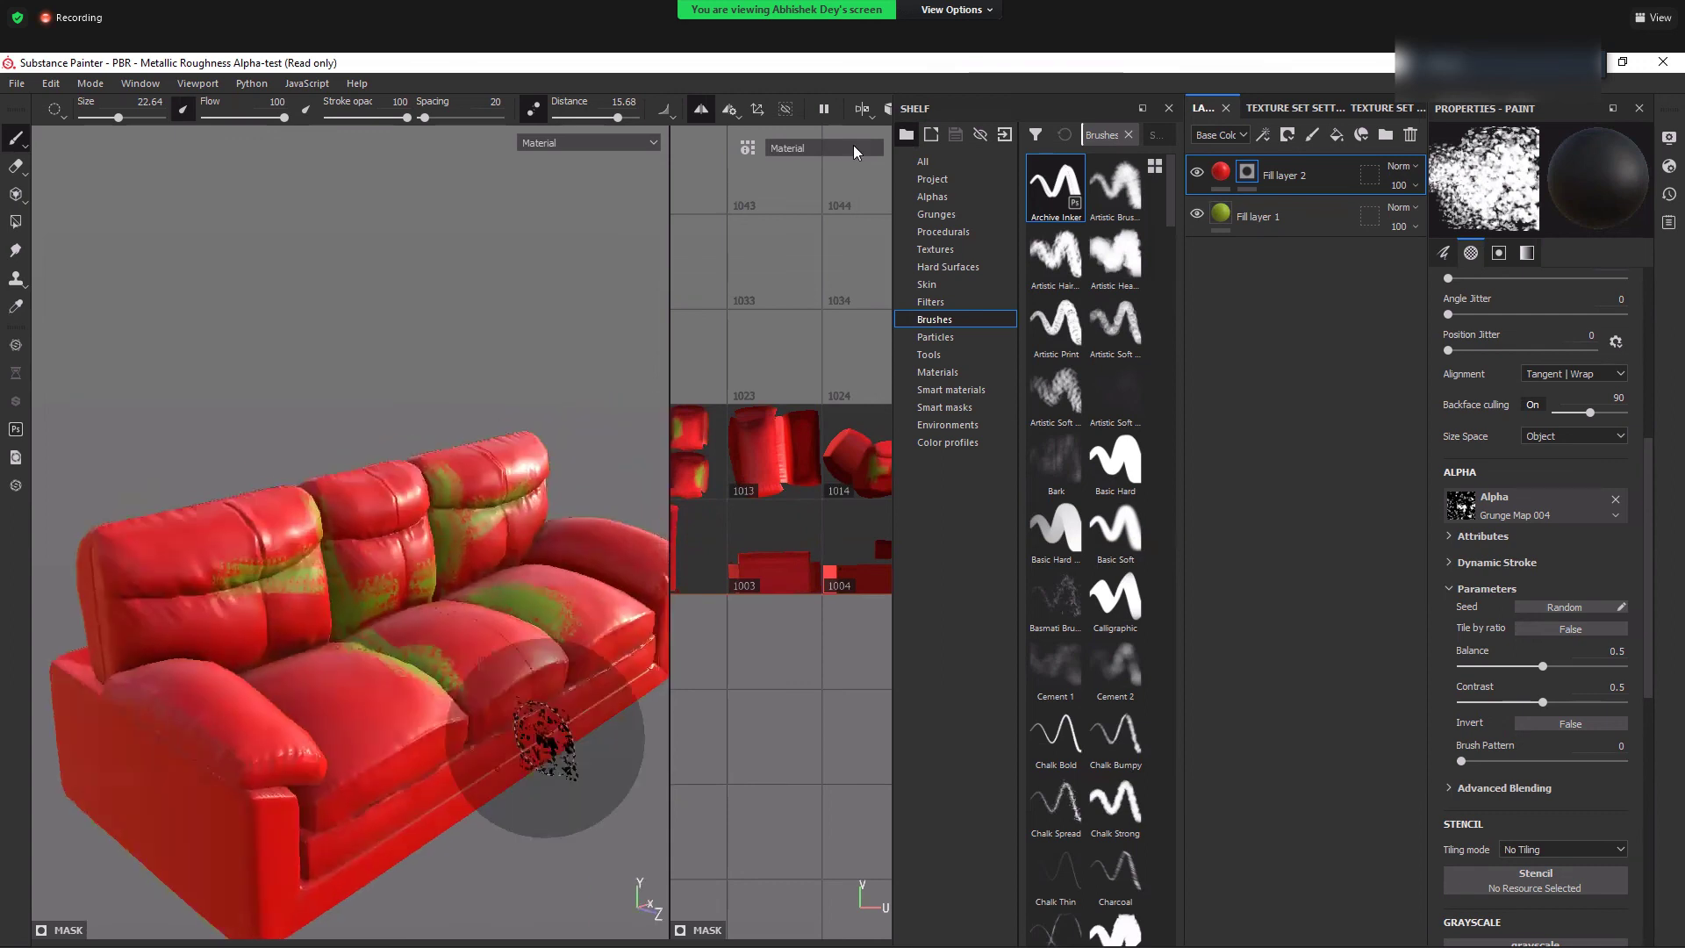
# - Replace the painted mask on Fill layer 2 with a black mask
pyautogui.click(1252, 173)
pyautogui.rightClick(1250, 172)
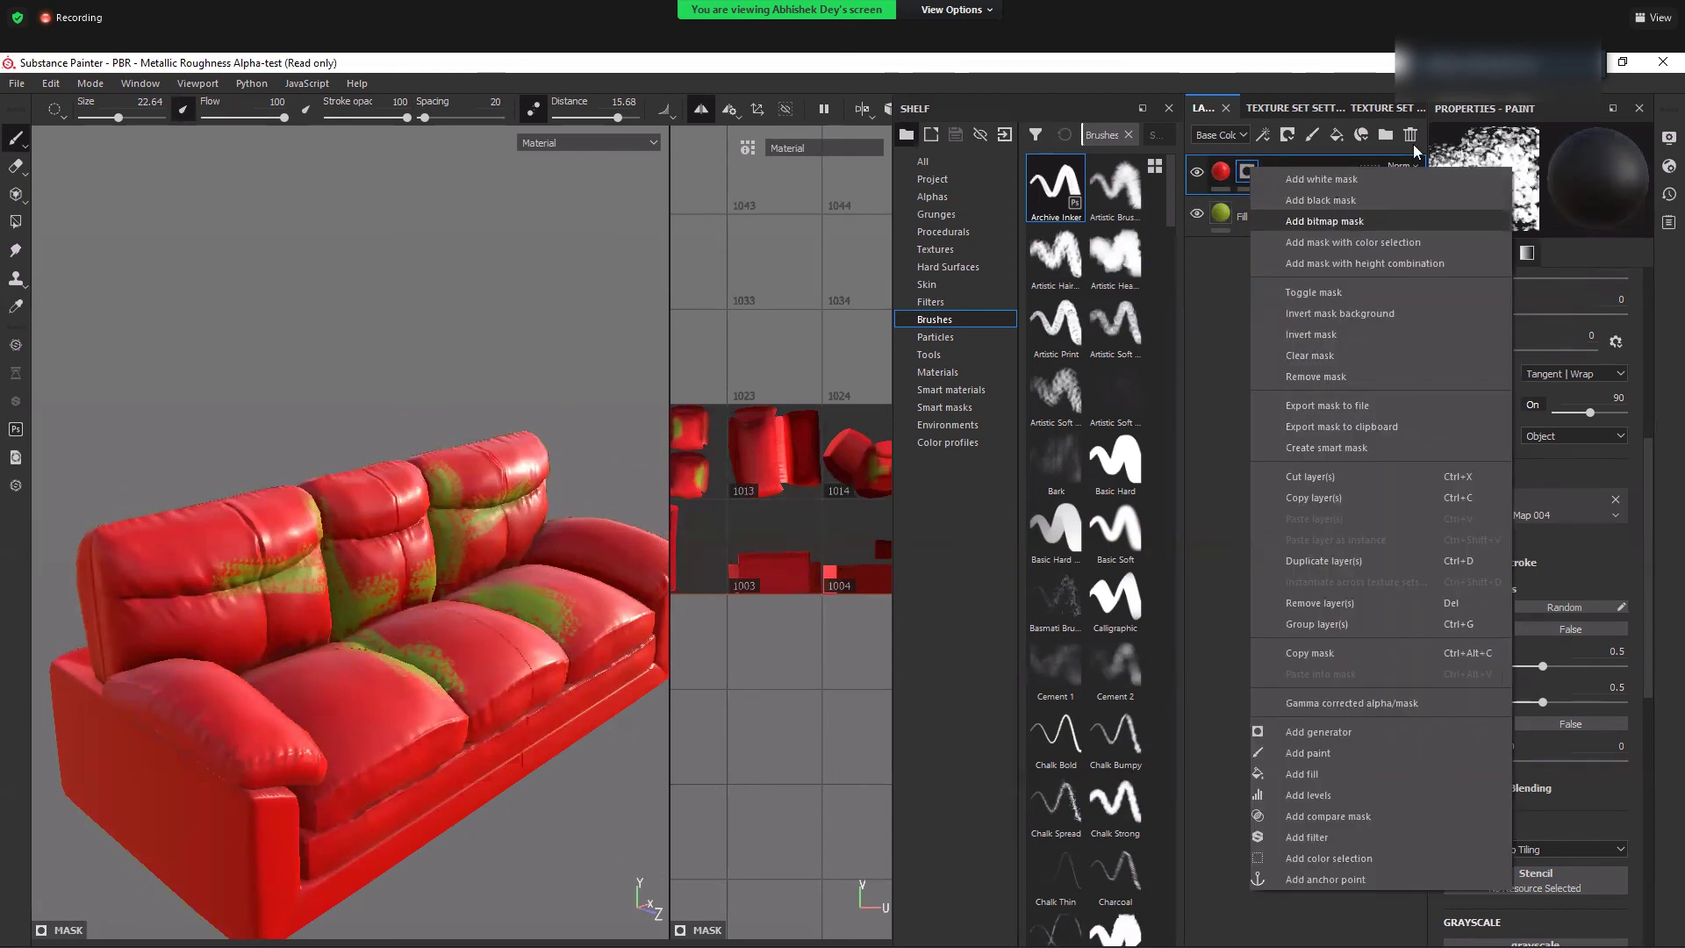
pyautogui.click(1244, 173)
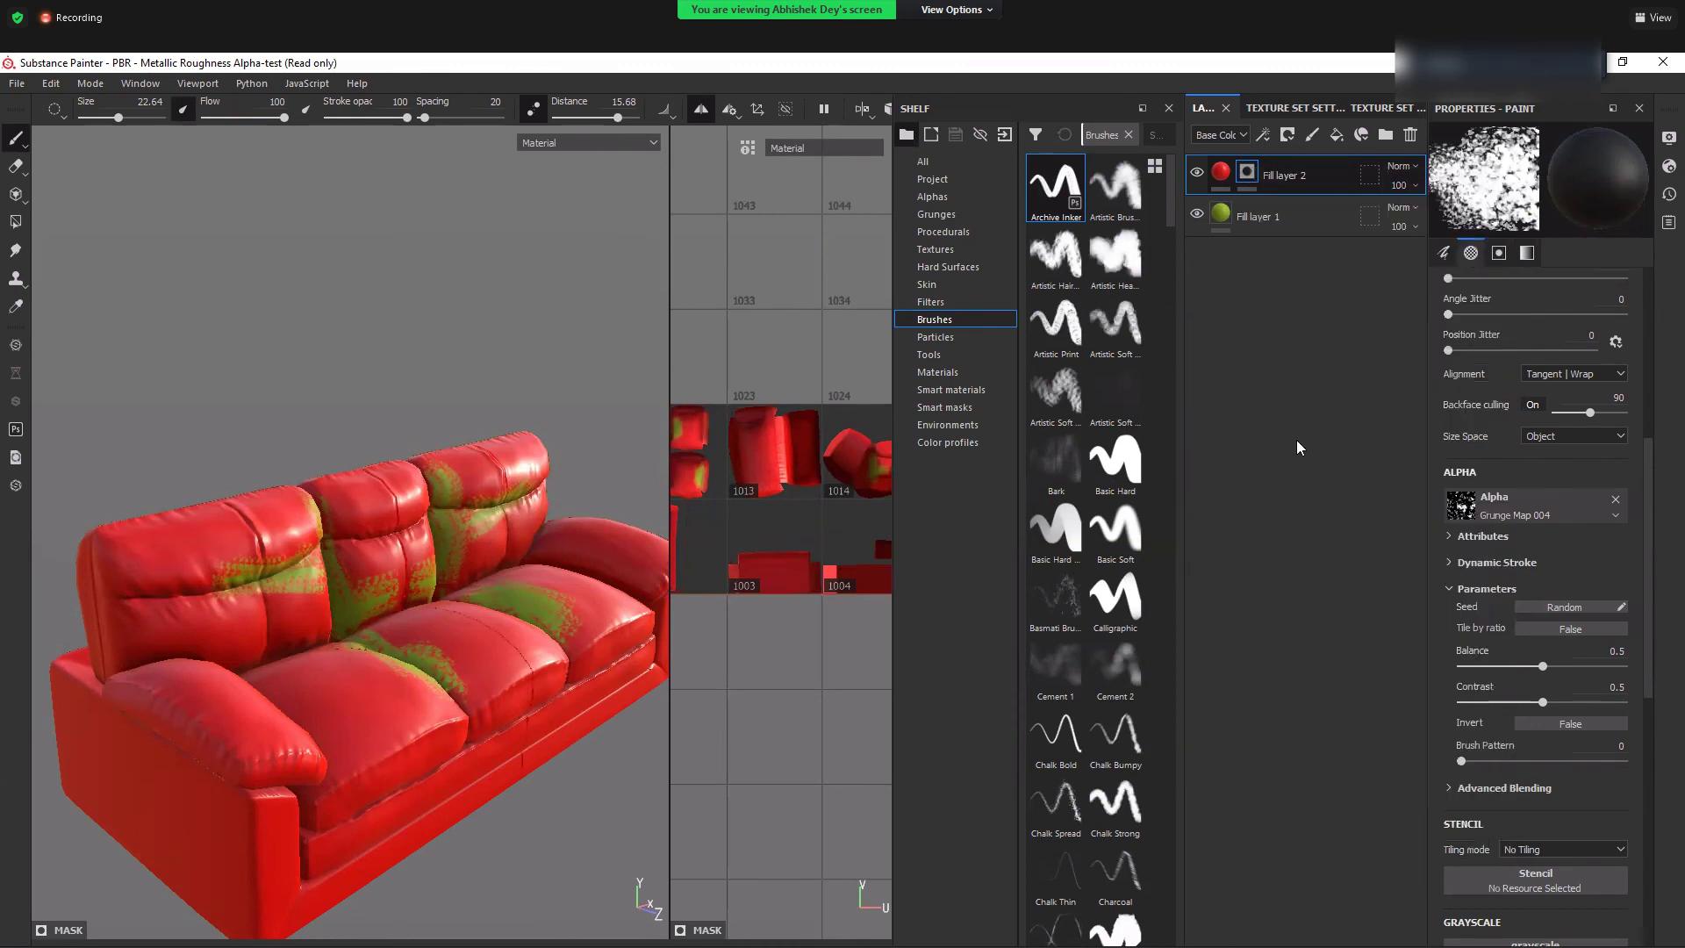
pyautogui.rightClick(1248, 172)
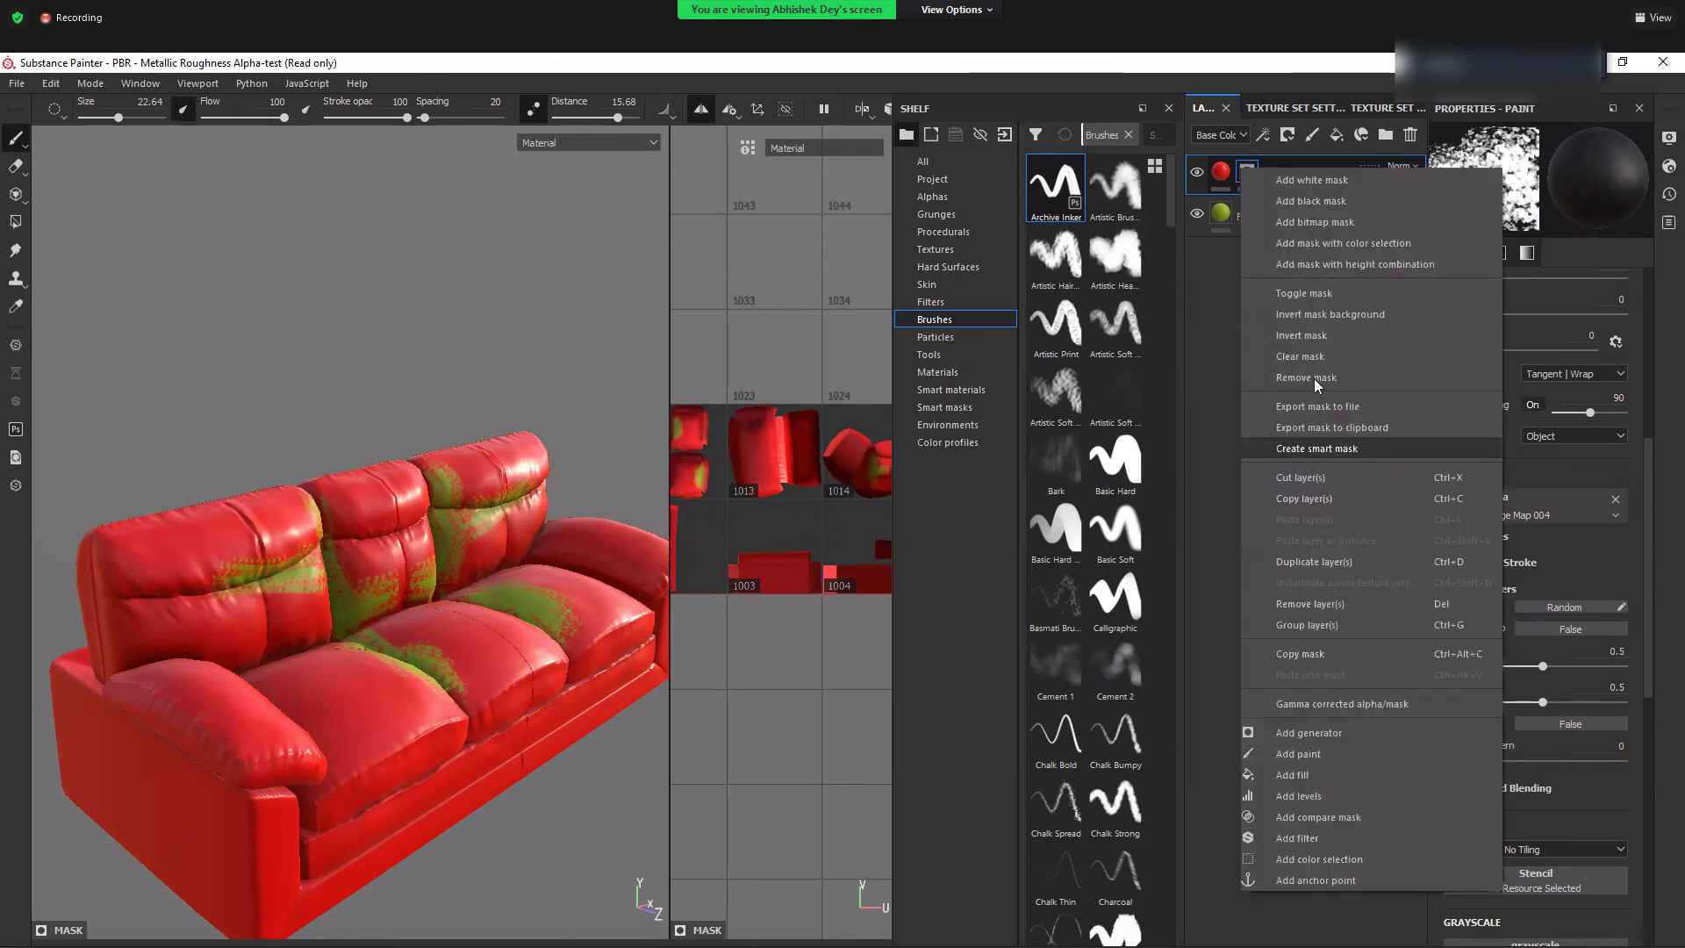
pyautogui.click(1229, 176)
pyautogui.rightClick(1291, 211)
pyautogui.click(1290, 211)
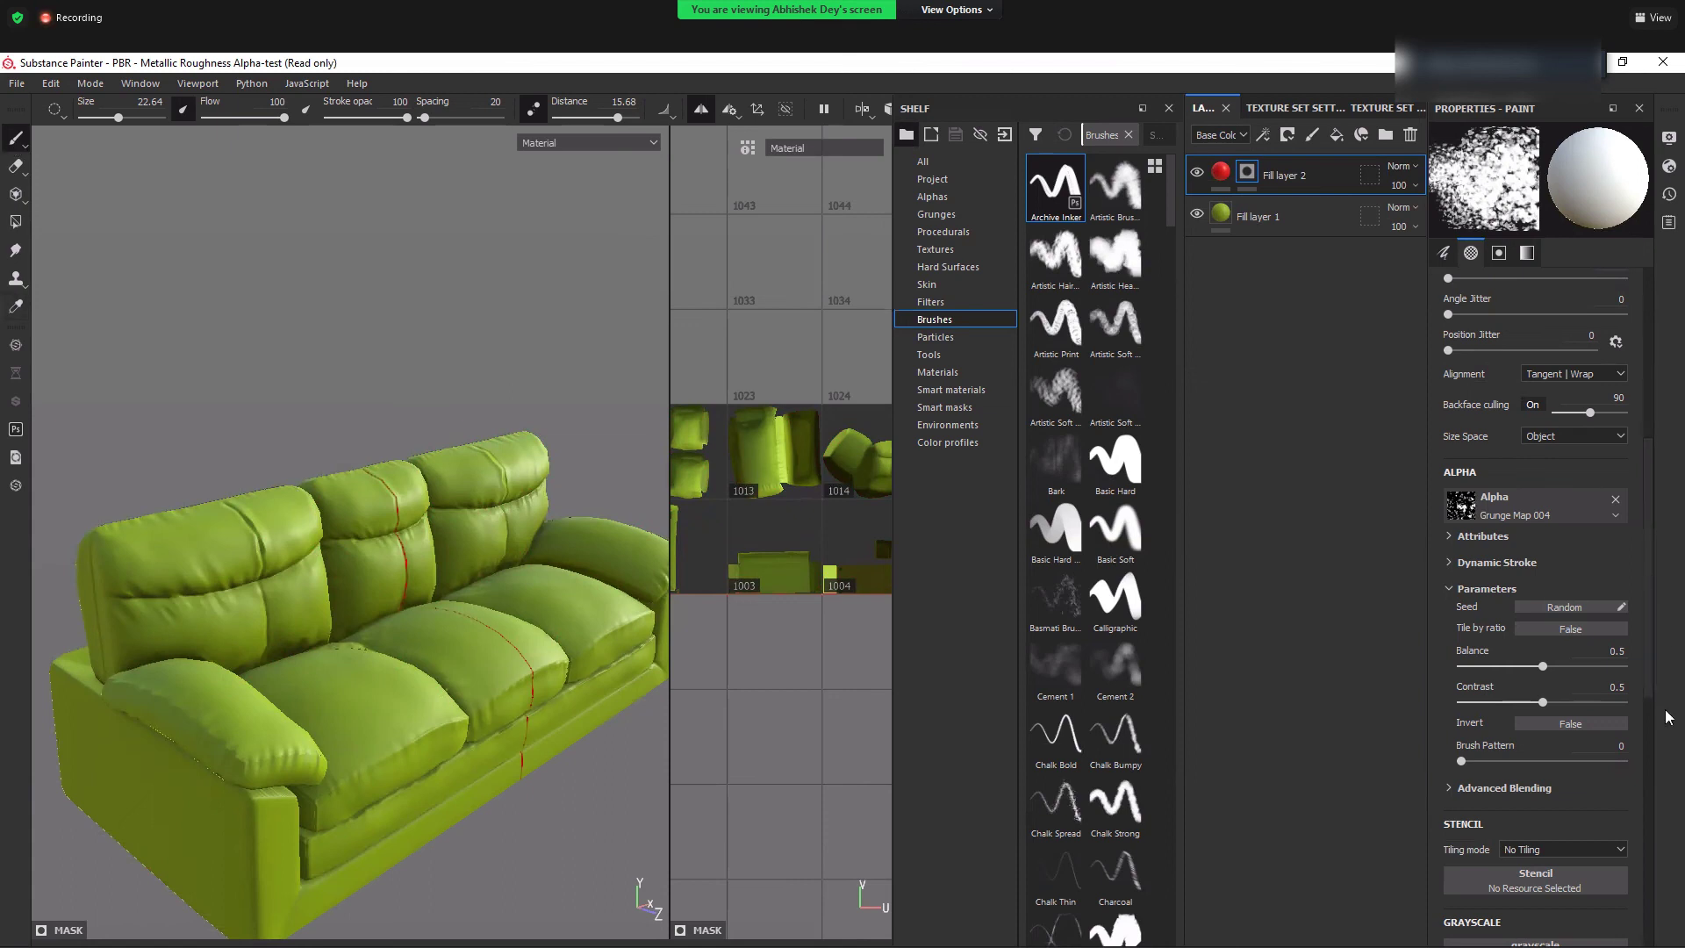
# - Switch the brush's grayscale value to black (0) and back to white (1)
pyautogui.scroll(-5, 1551, 523)
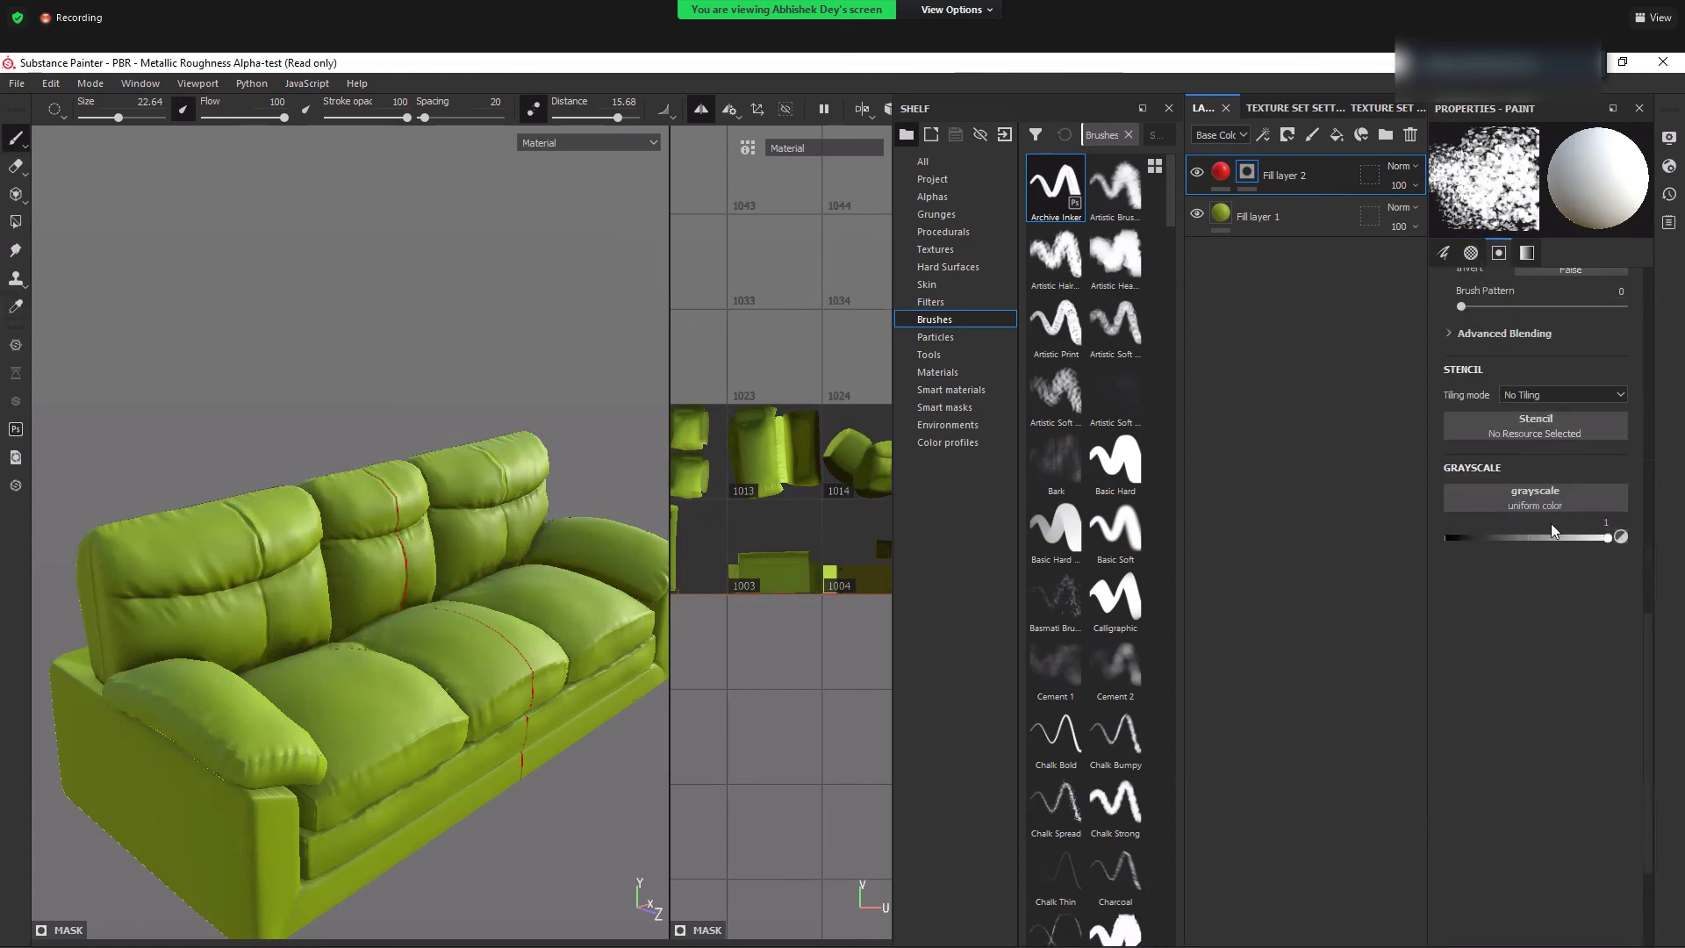
pyautogui.click(1599, 546)
pyautogui.moveTo(1599, 543); pyautogui.dragTo(1609, 543)
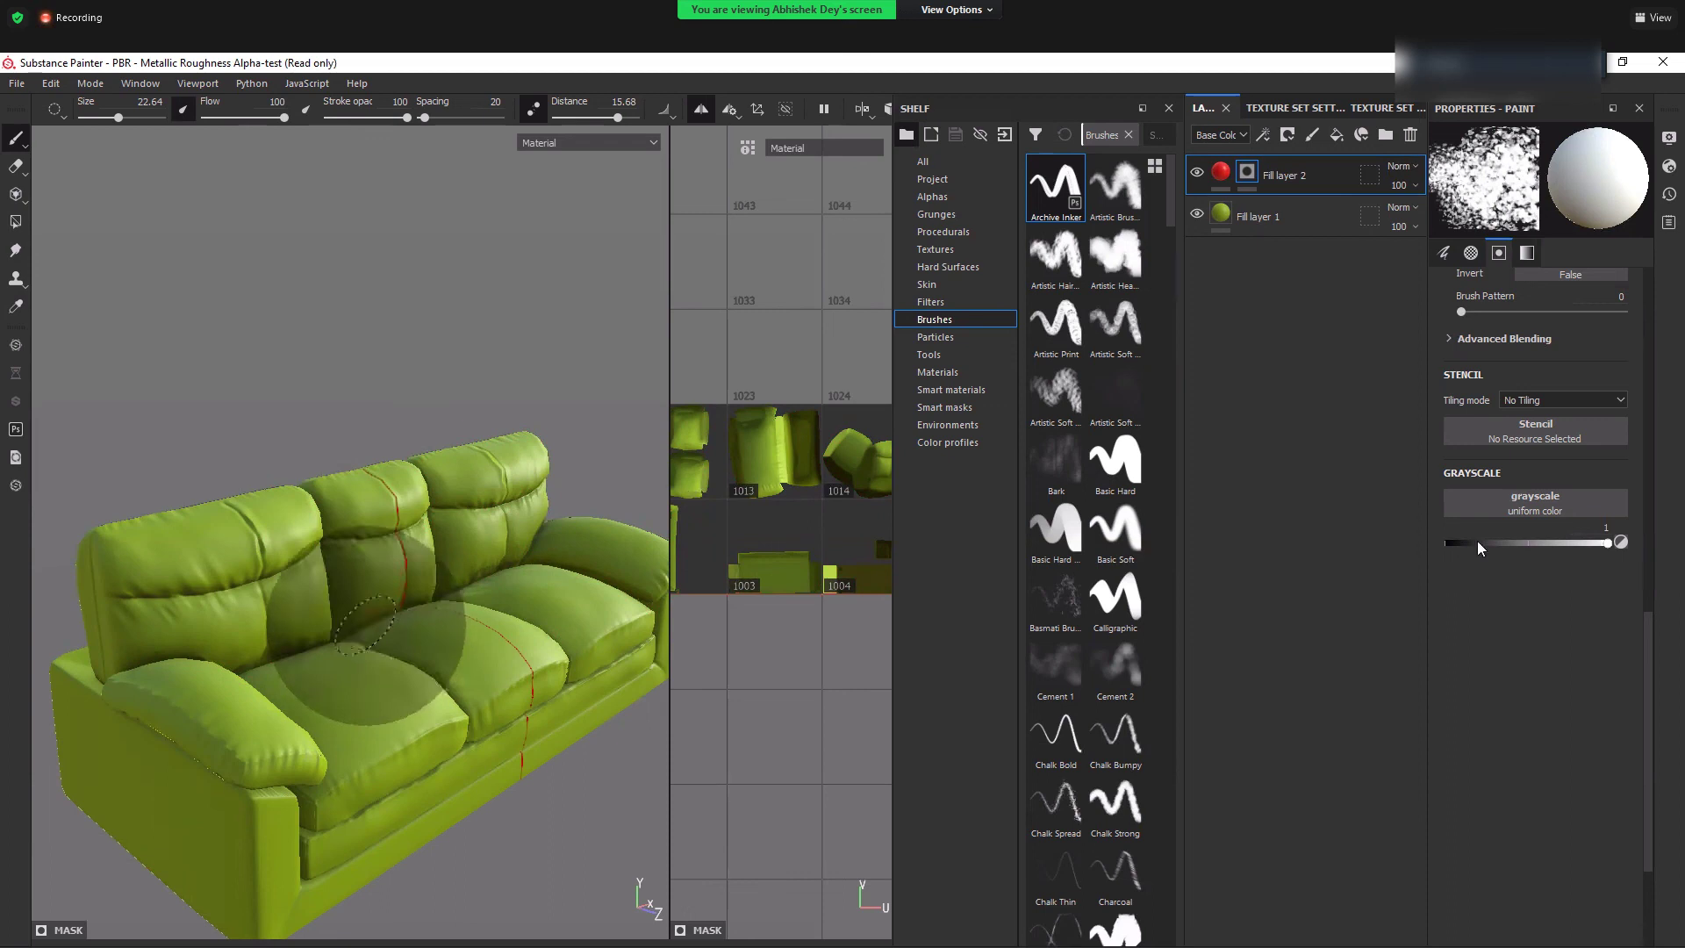
pyautogui.click(1447, 542)
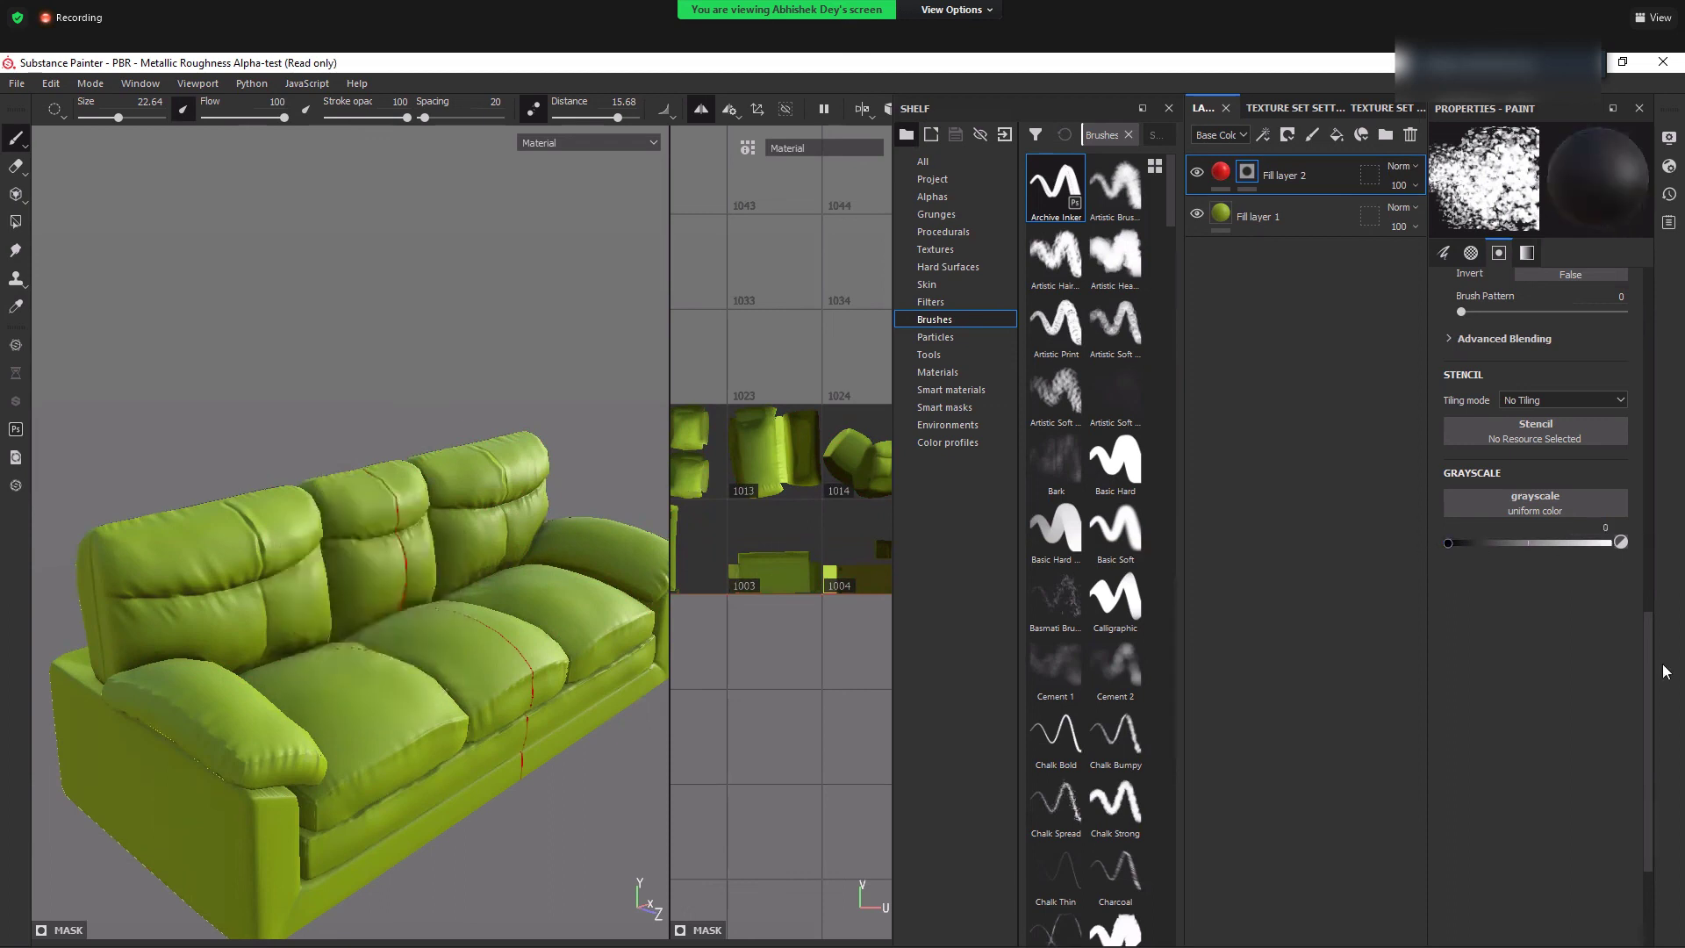
pyautogui.click(1615, 542)
# - Reduce the brush size to 11.3 and the stroke distance to 4.09, and paint white on the mask over the seat cushion's front corner
pyautogui.scroll(3, 1632, 492)
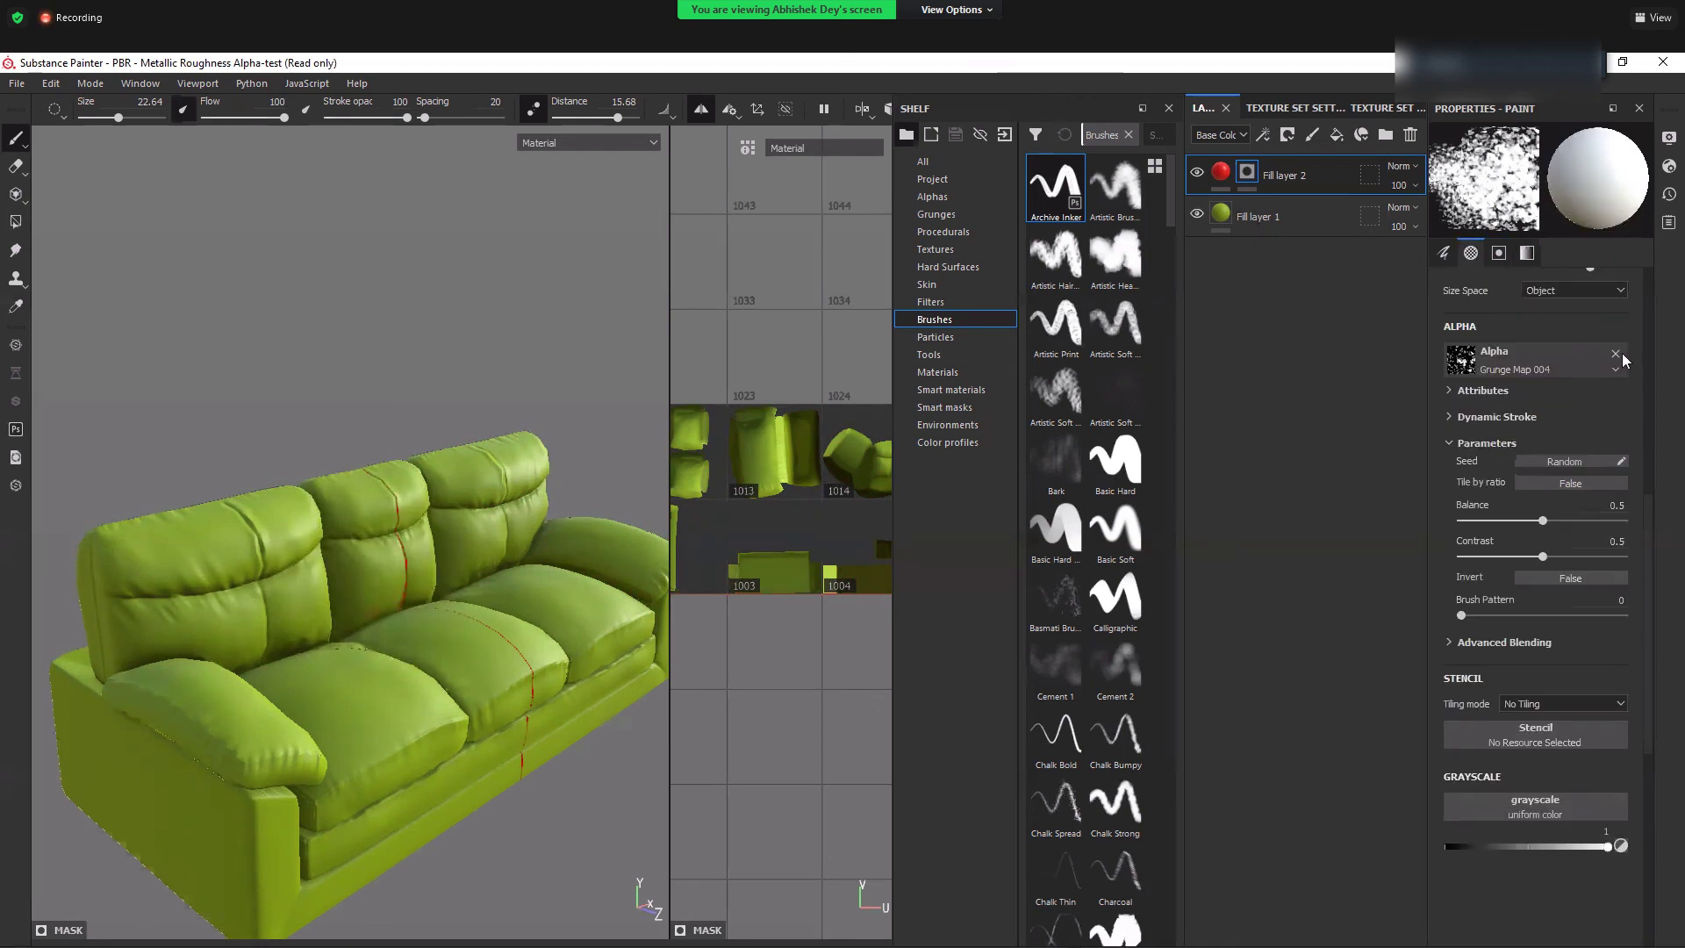
pyautogui.scroll(5, 1580, 334)
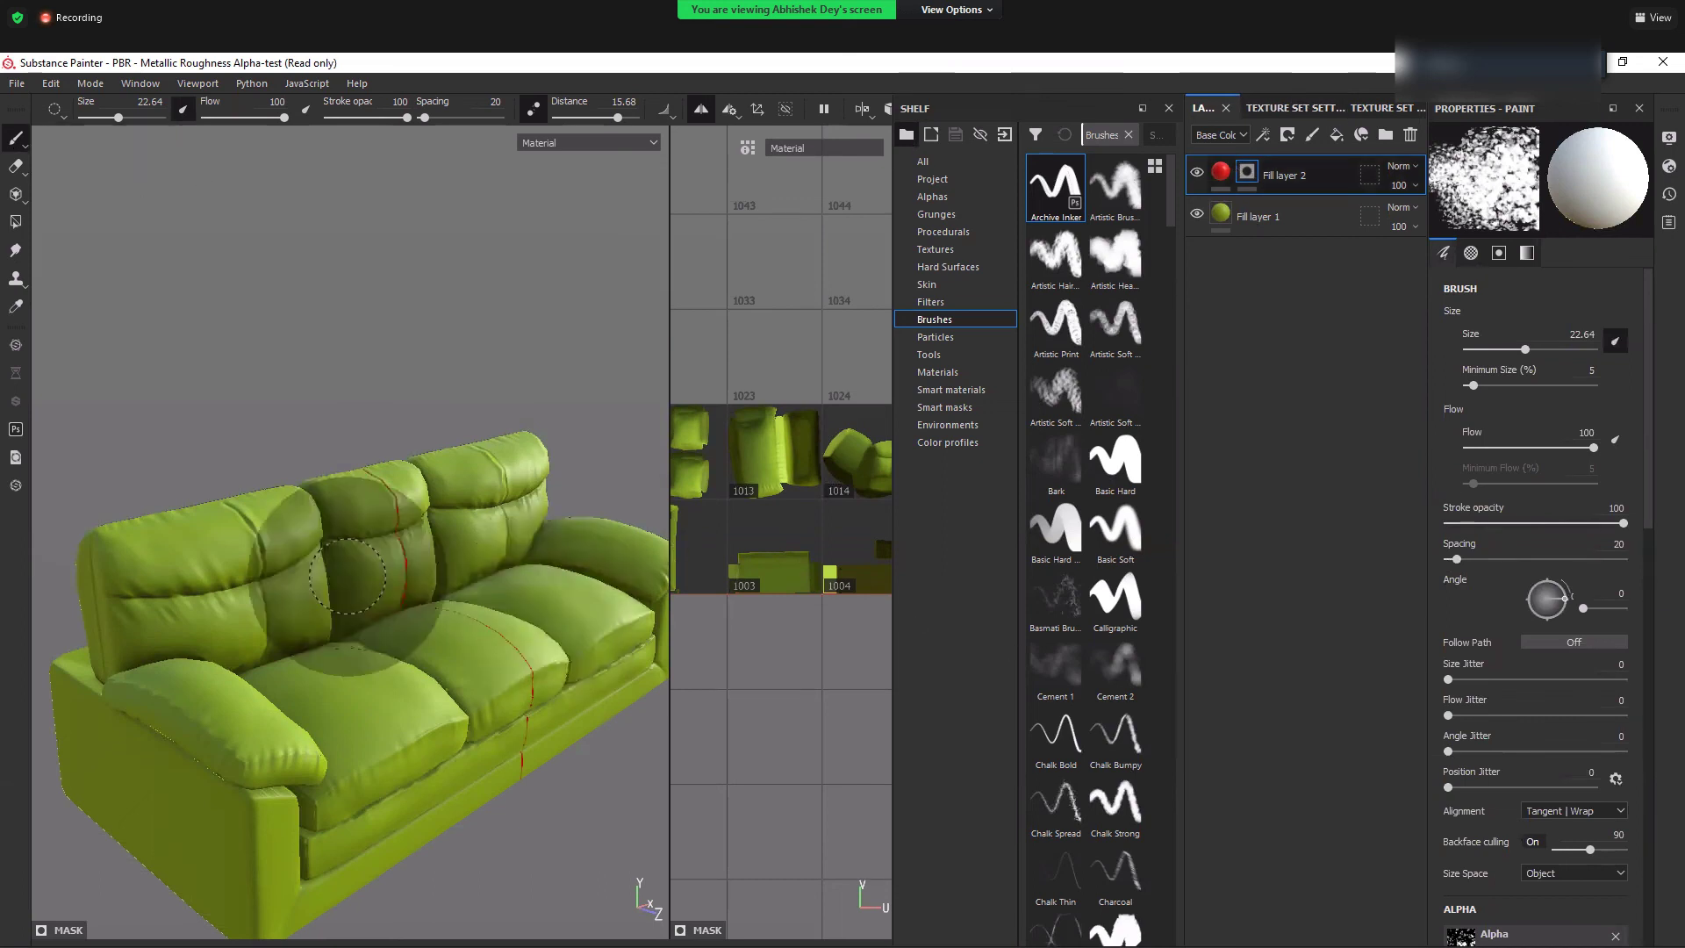
pyautogui.keyDown('alt'); pyautogui.moveTo(420, 746); pyautogui.dragTo(322, 754); pyautogui.keyUp('alt')
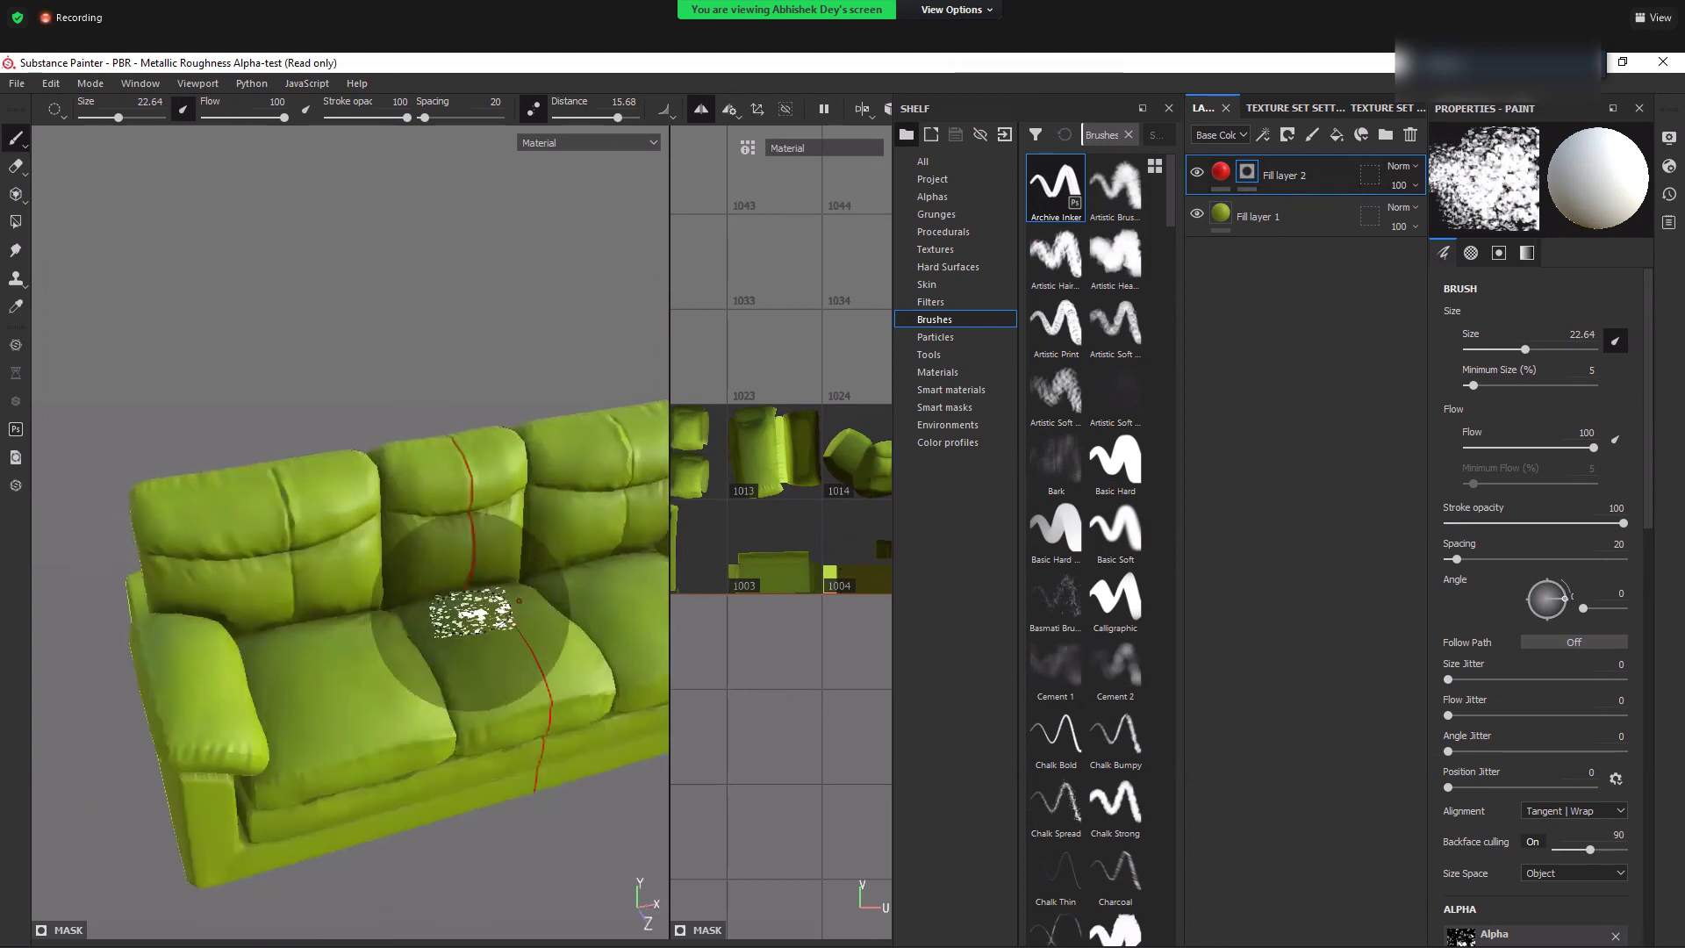
pyautogui.press('[')
pyautogui.press('[')
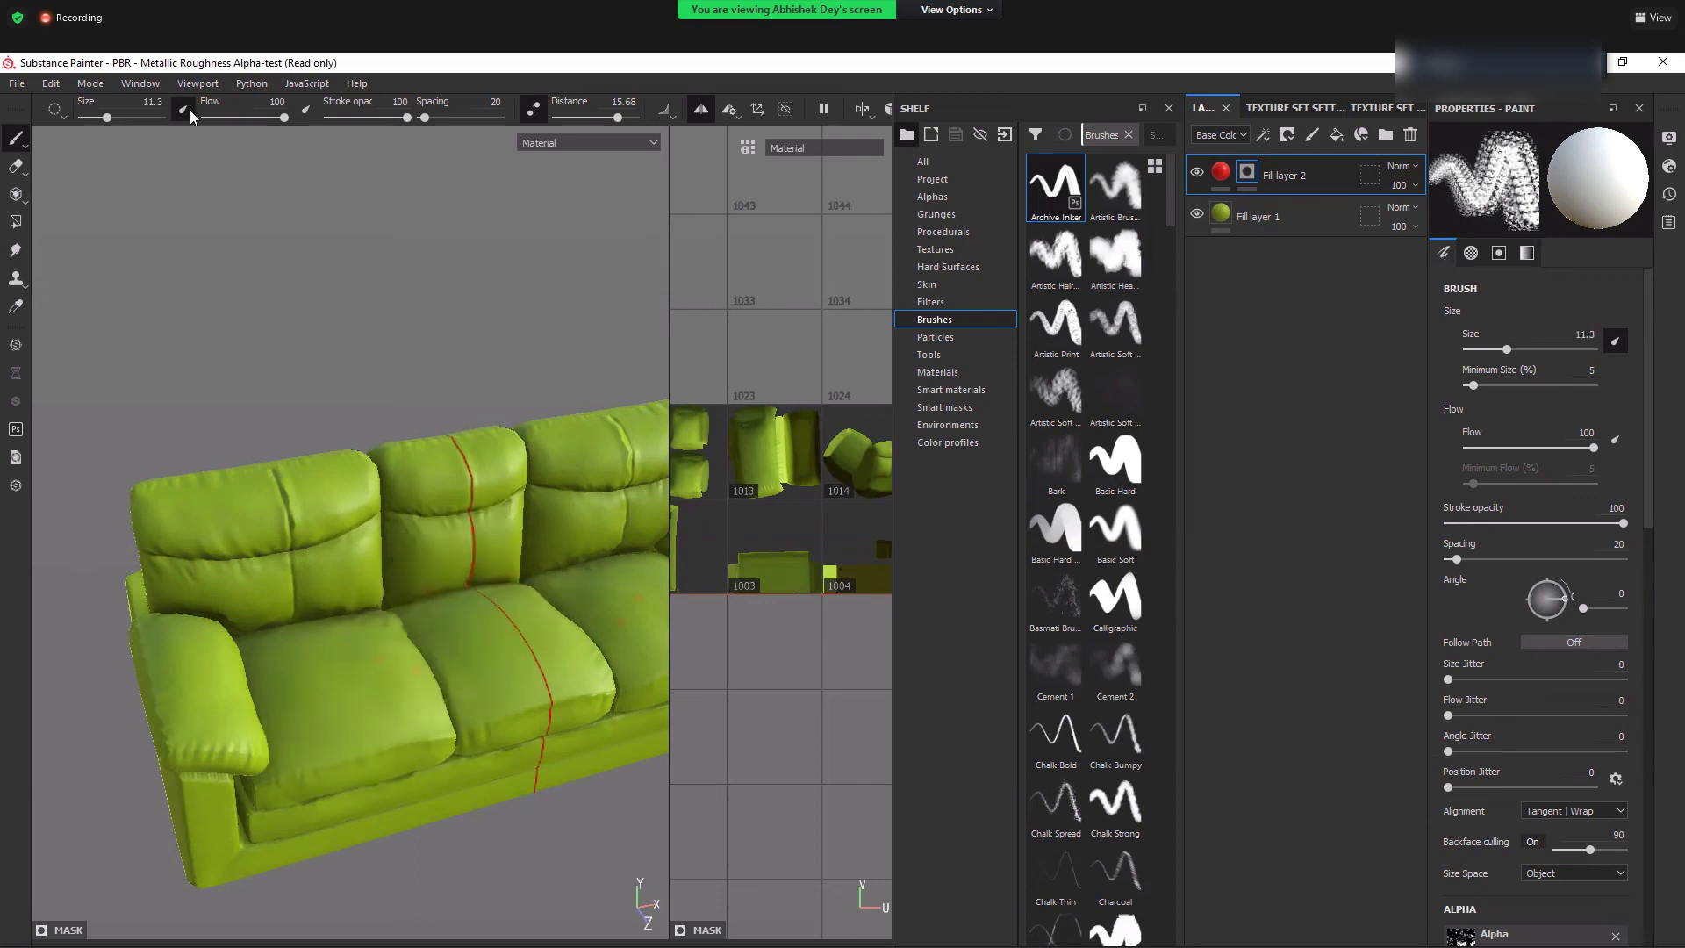
pyautogui.click(557, 118)
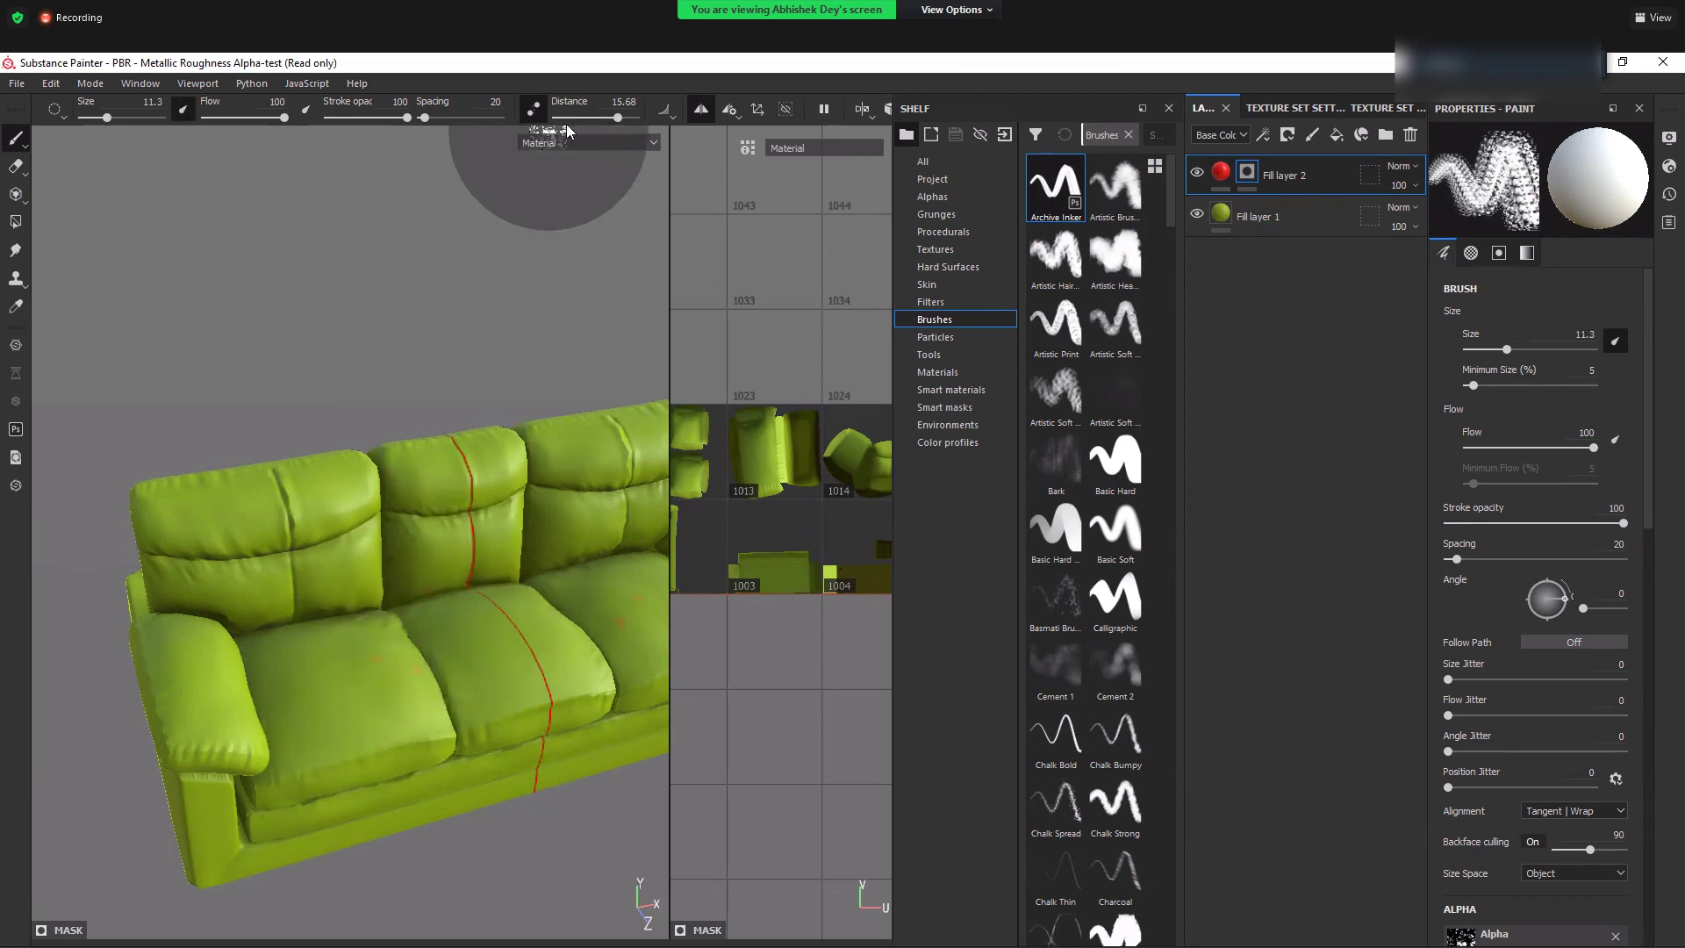
pyautogui.click(572, 118)
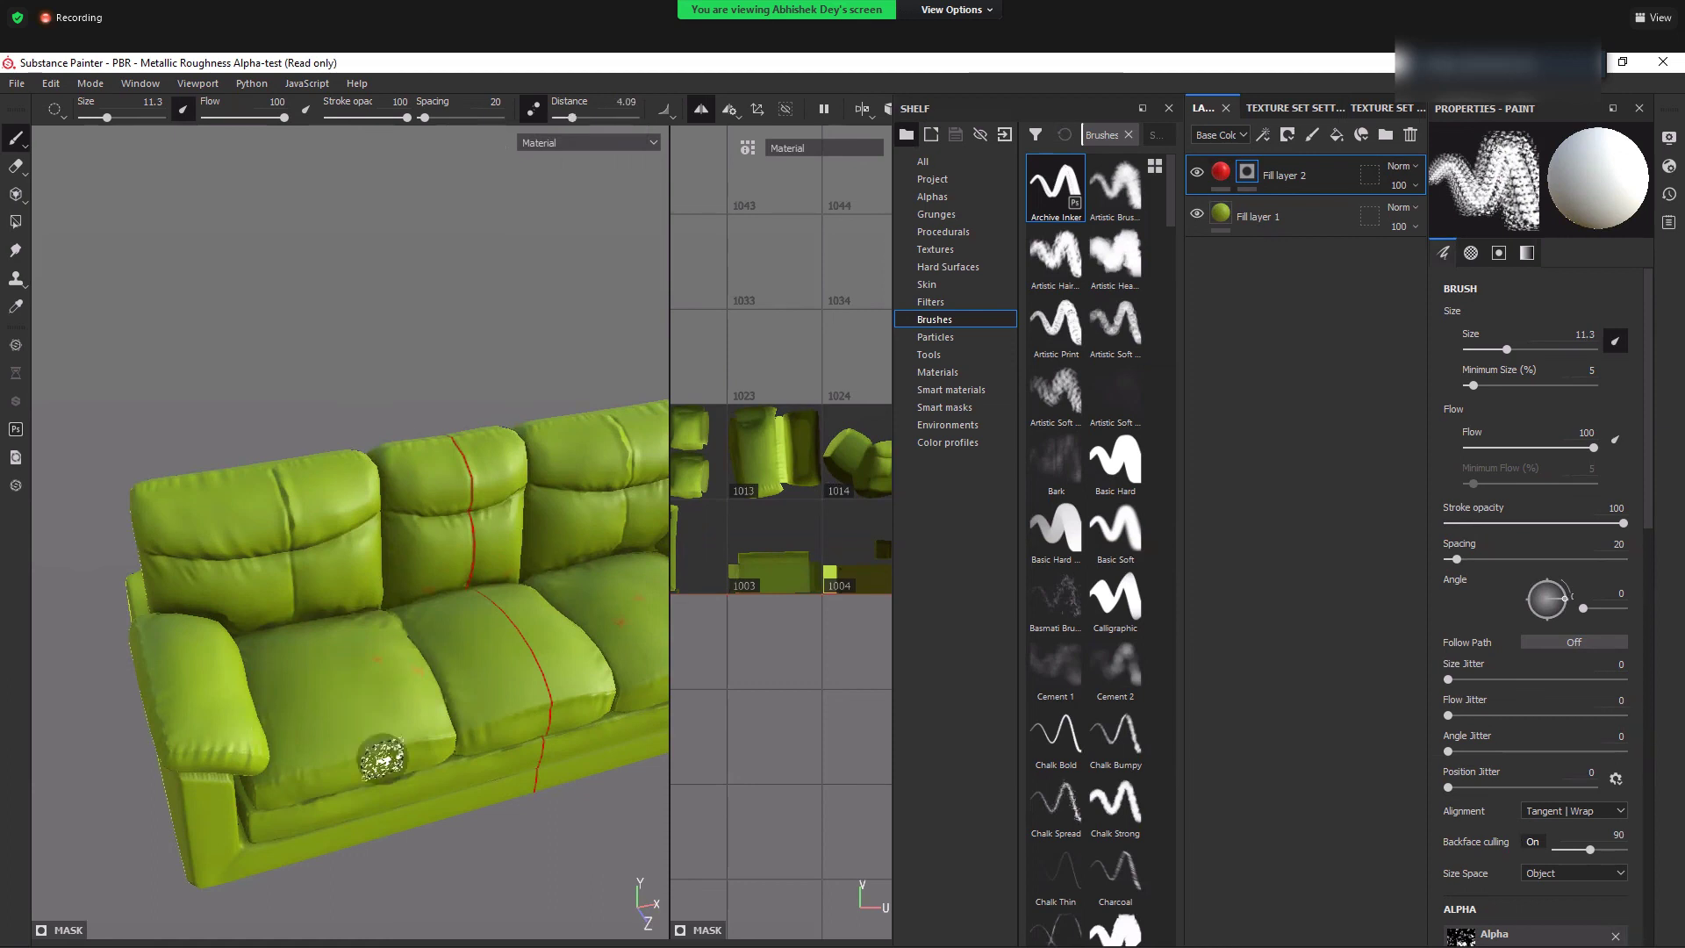
pyautogui.moveTo(380, 752); pyautogui.dragTo(432, 729)
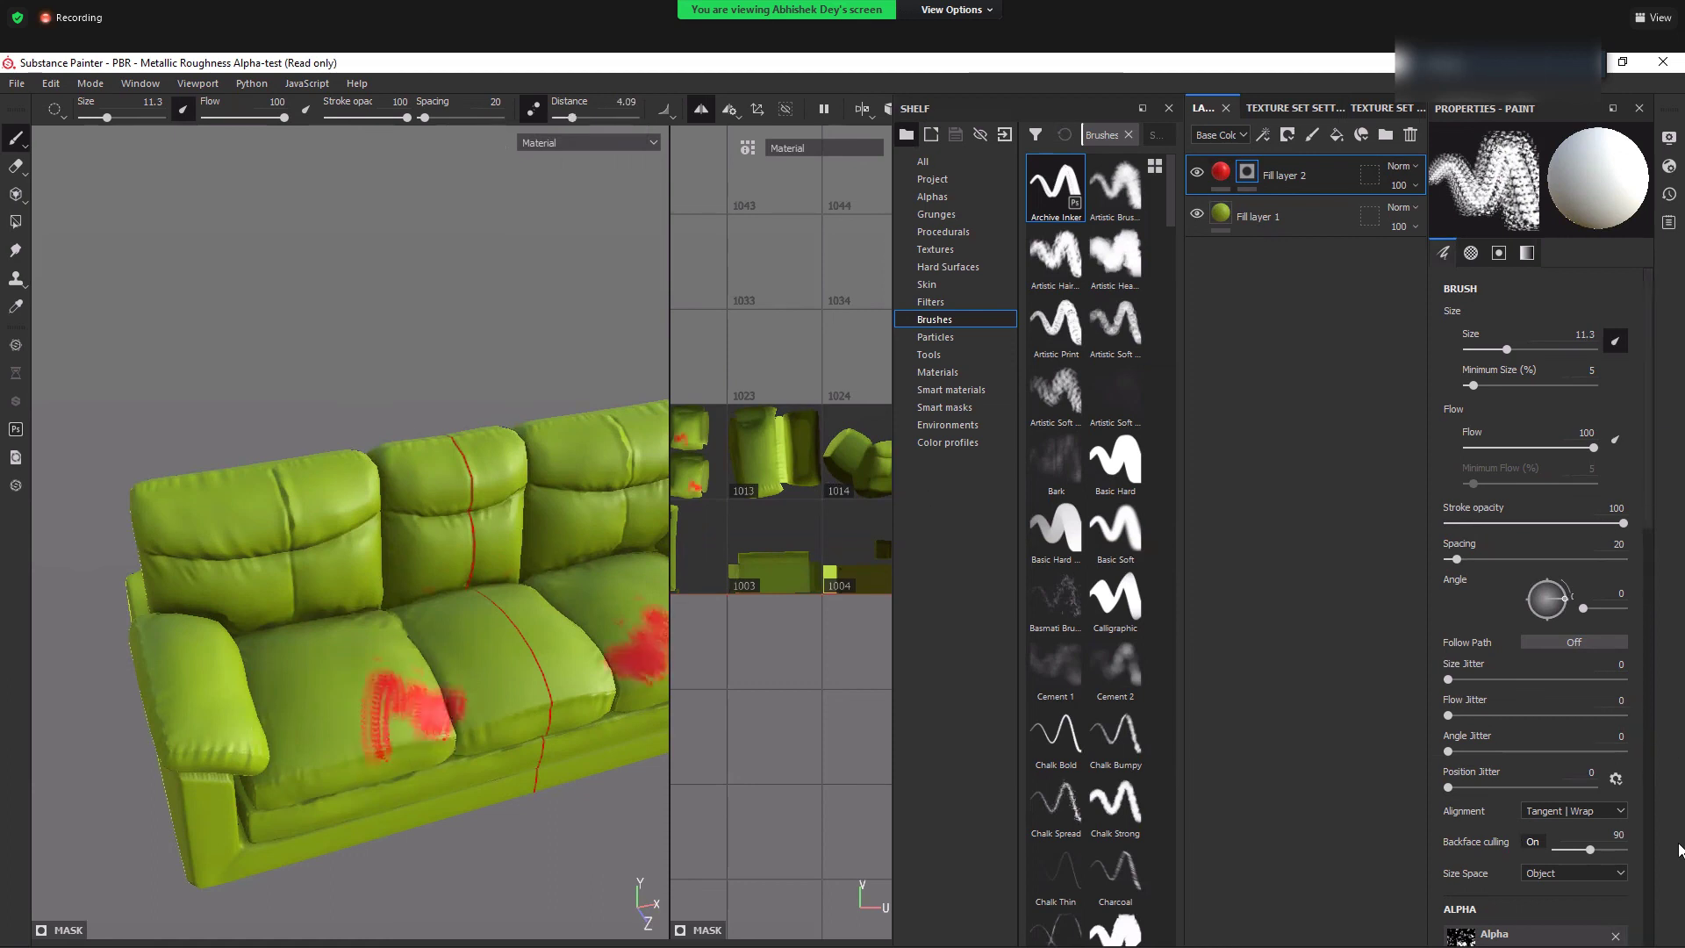
# - Try setting the brush's grayscale value to 0 for painting the mask, and revert it to 1
pyautogui.scroll(-10, 1601, 577)
pyautogui.scroll(1, 1612, 580)
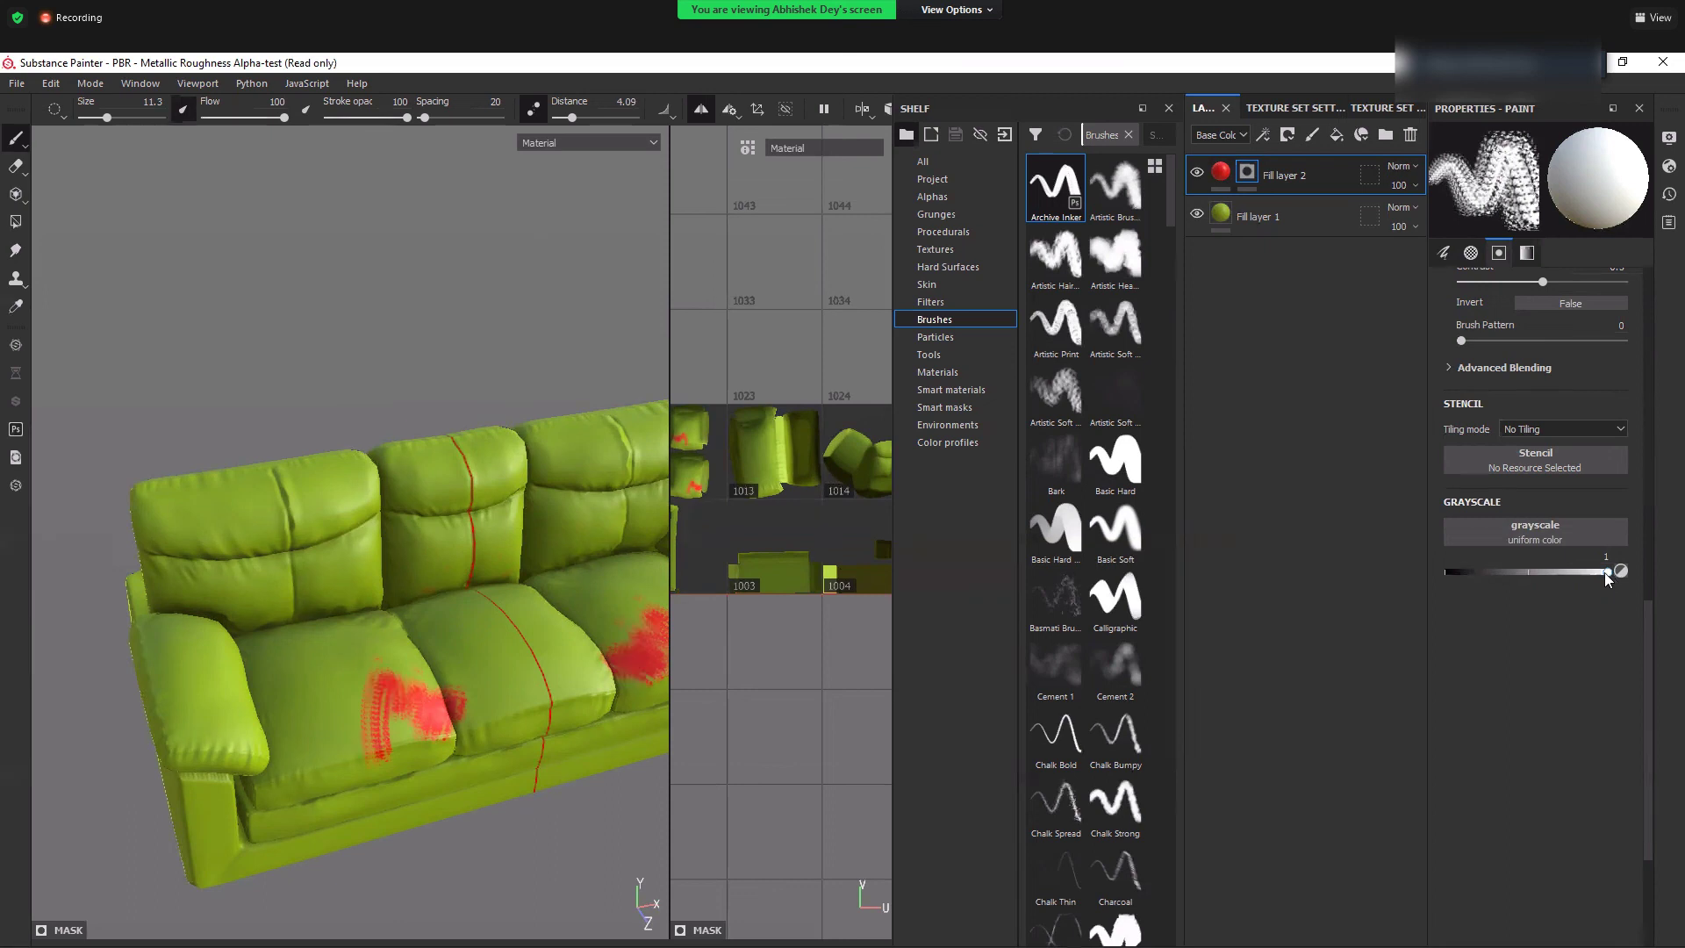
pyautogui.moveTo(1607, 572); pyautogui.dragTo(1488, 576)
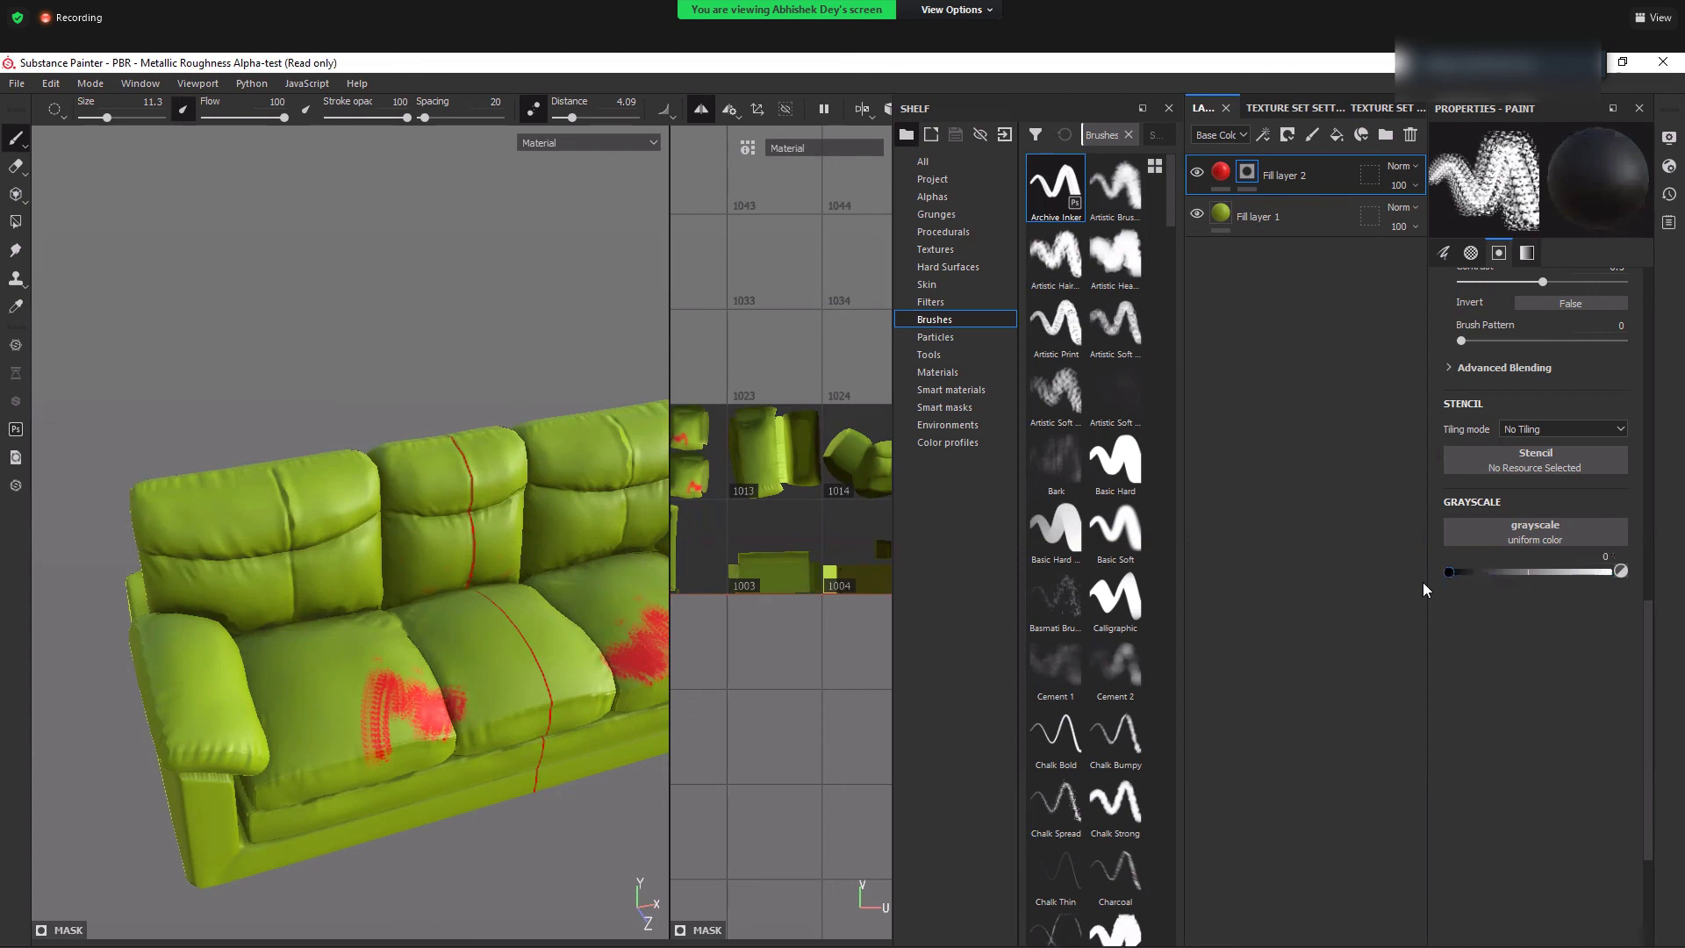
pyautogui.hotkey('ctrl', 'z')
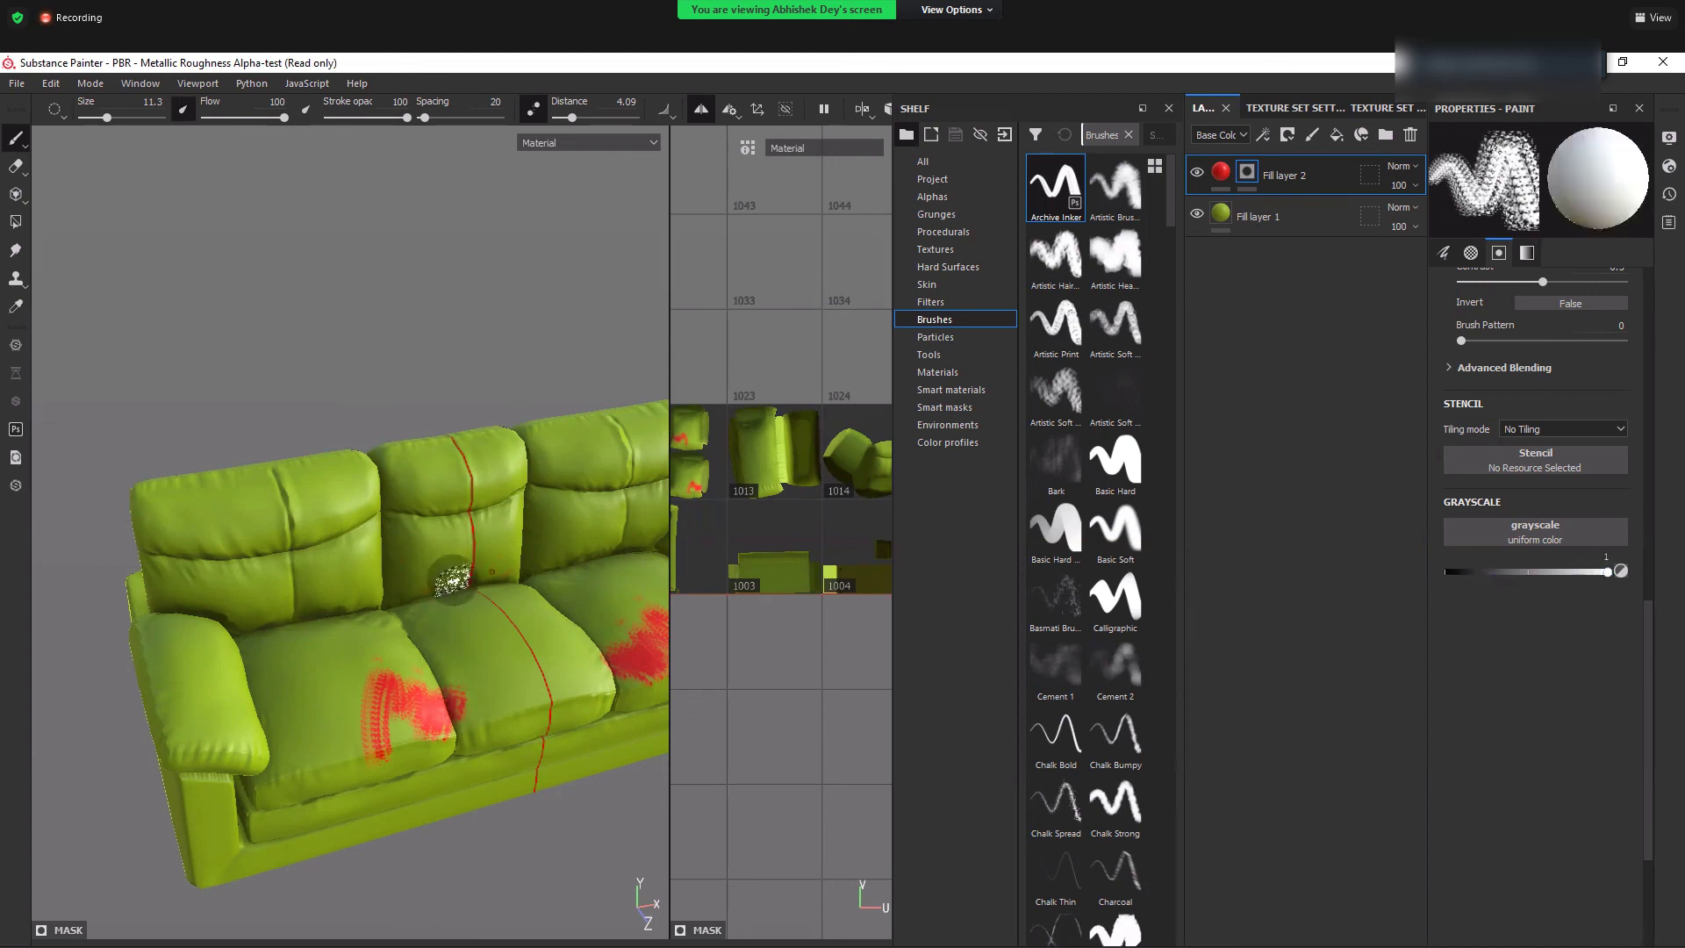
# - Paint white over the seat cushions on Fill layer 2's mask, and replace that mask with a new black one
pyautogui.moveTo(416, 667)
pyautogui.mouseDown()
pyautogui.moveTo(416, 619)
pyautogui.moveTo(502, 664)
pyautogui.moveTo(500, 644)
pyautogui.moveTo(459, 692)
pyautogui.mouseUp()
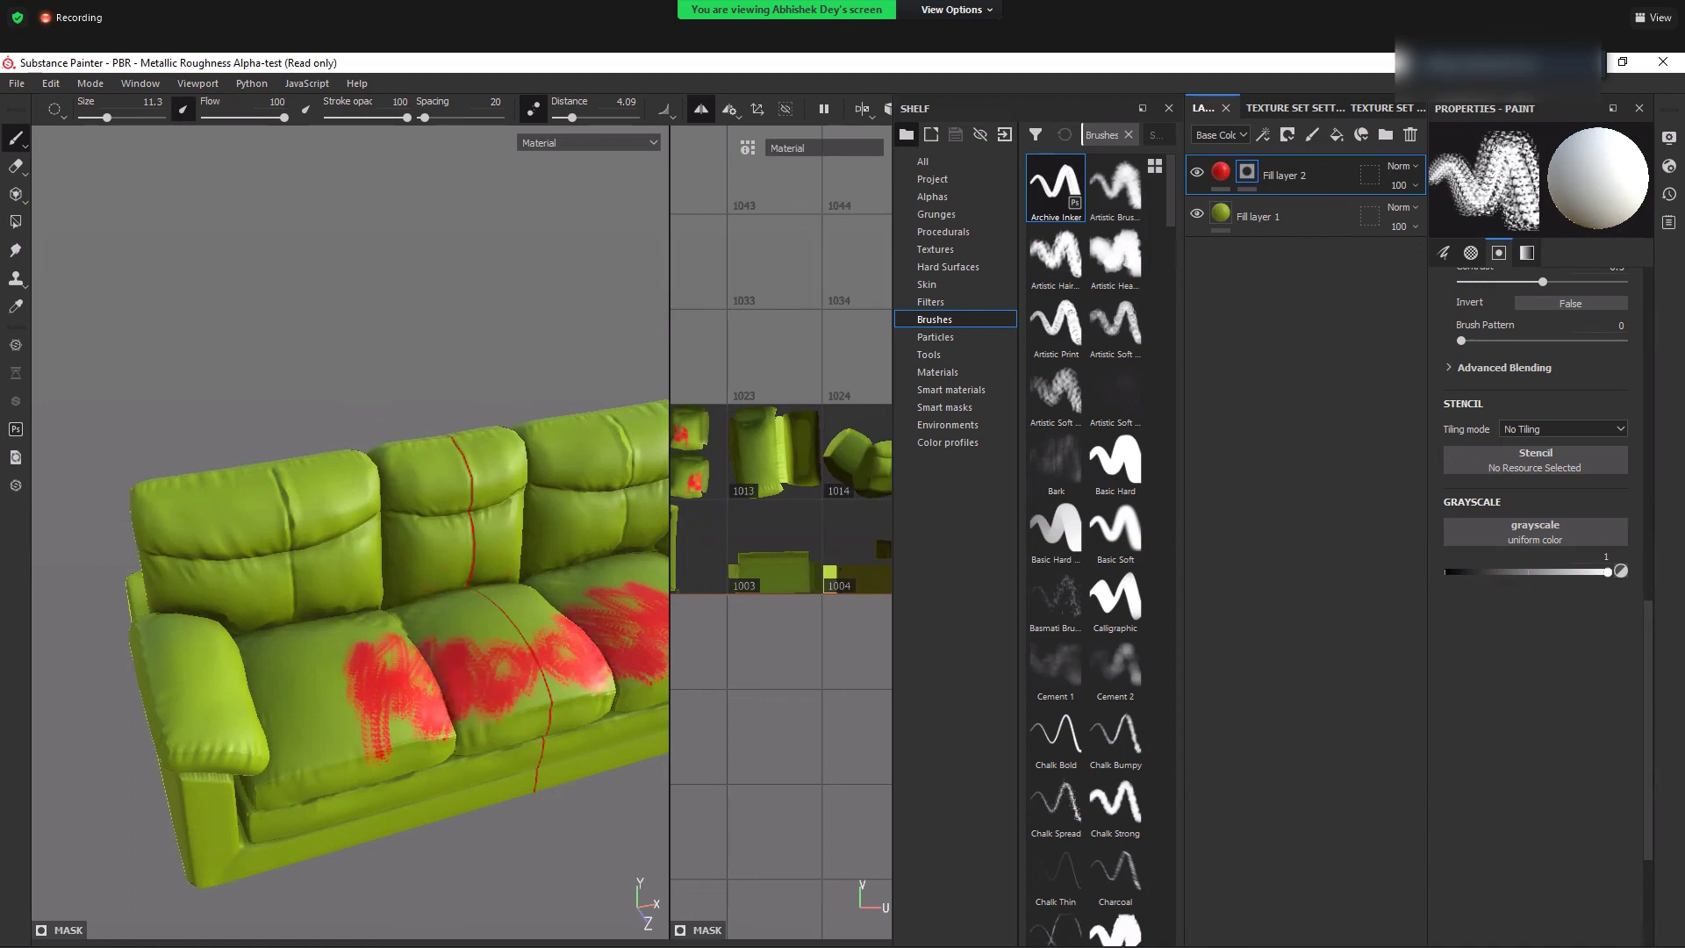
pyautogui.rightClick(1246, 176)
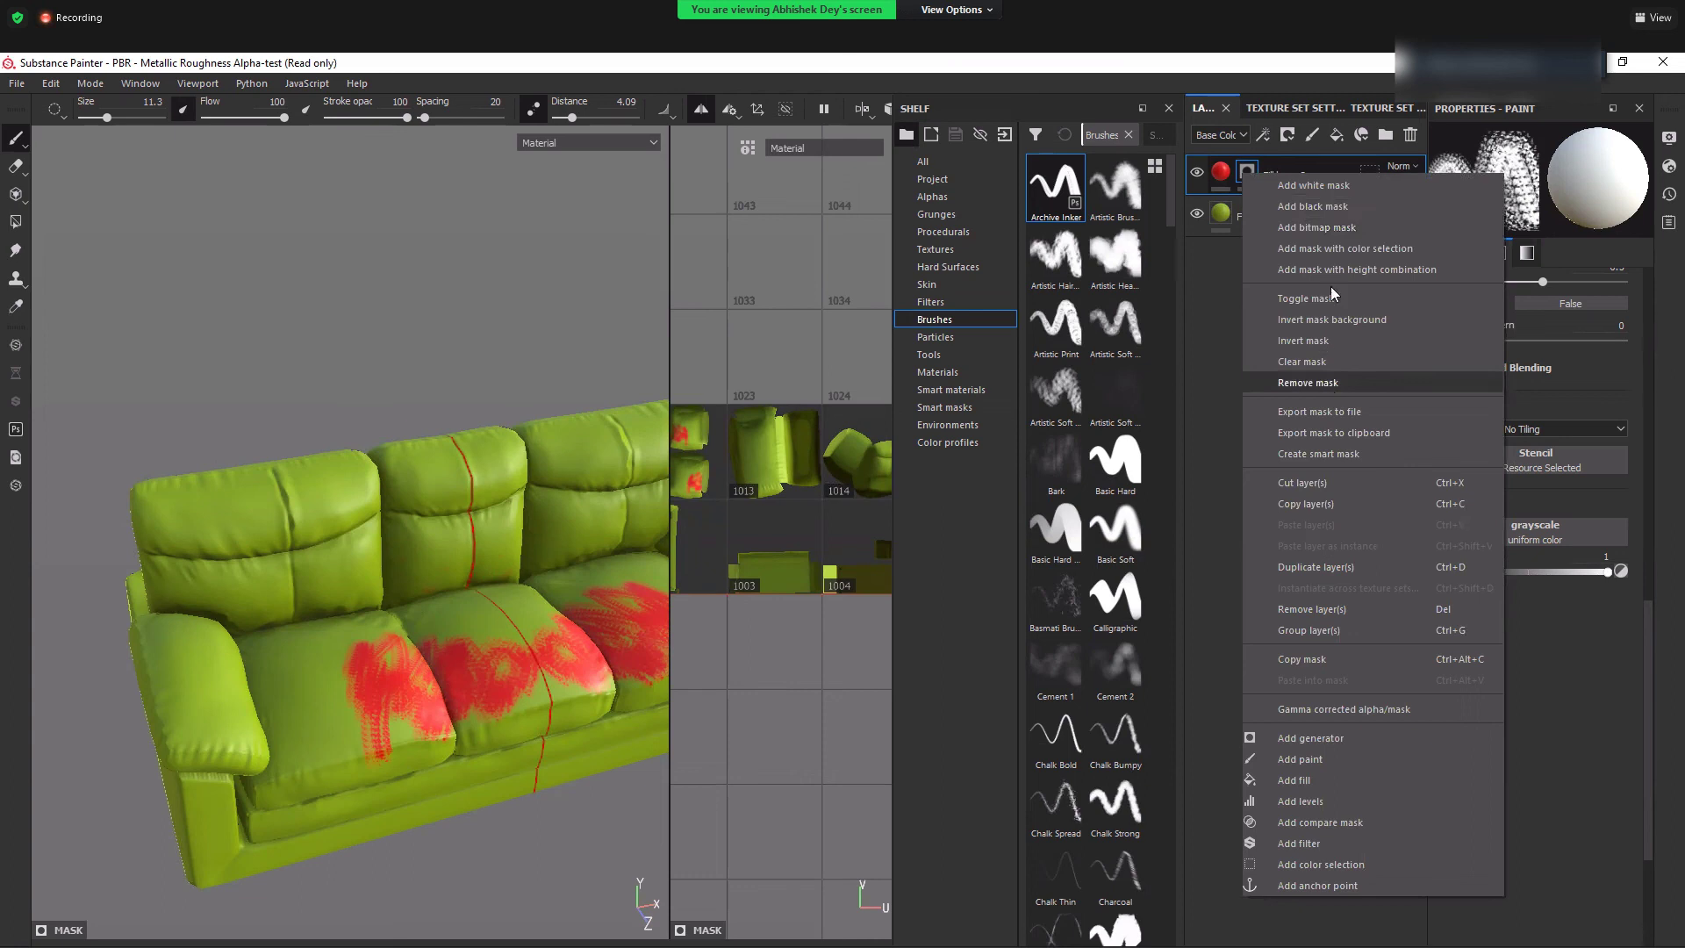
pyautogui.click(1380, 385)
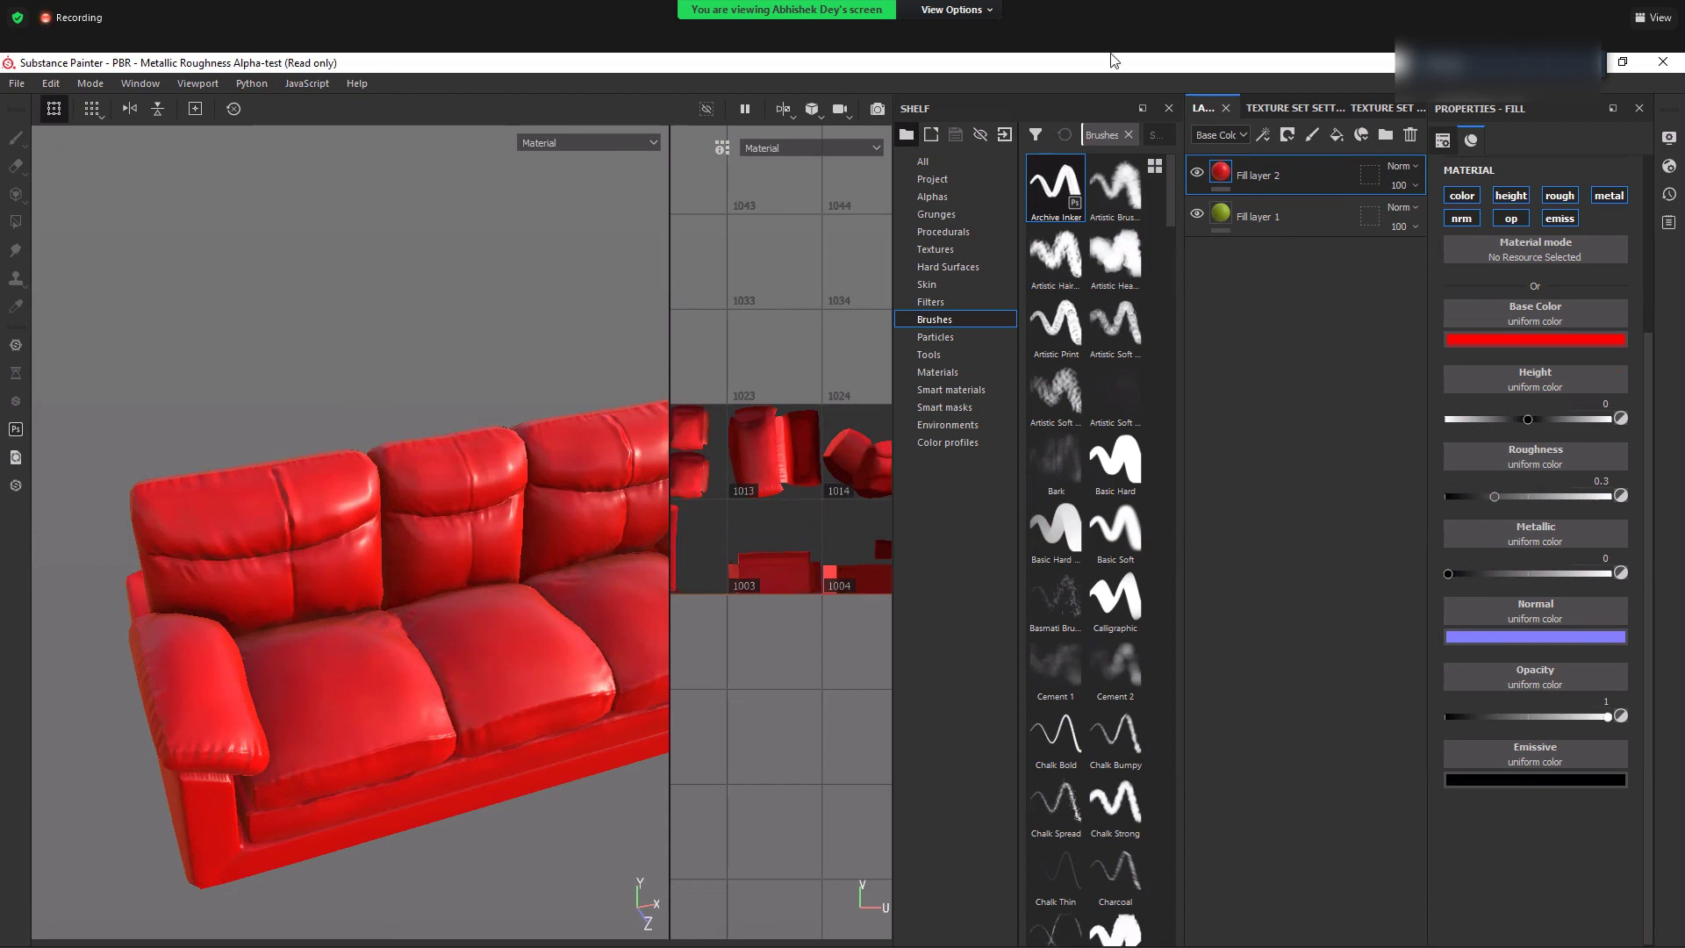
pyautogui.click(1224, 174)
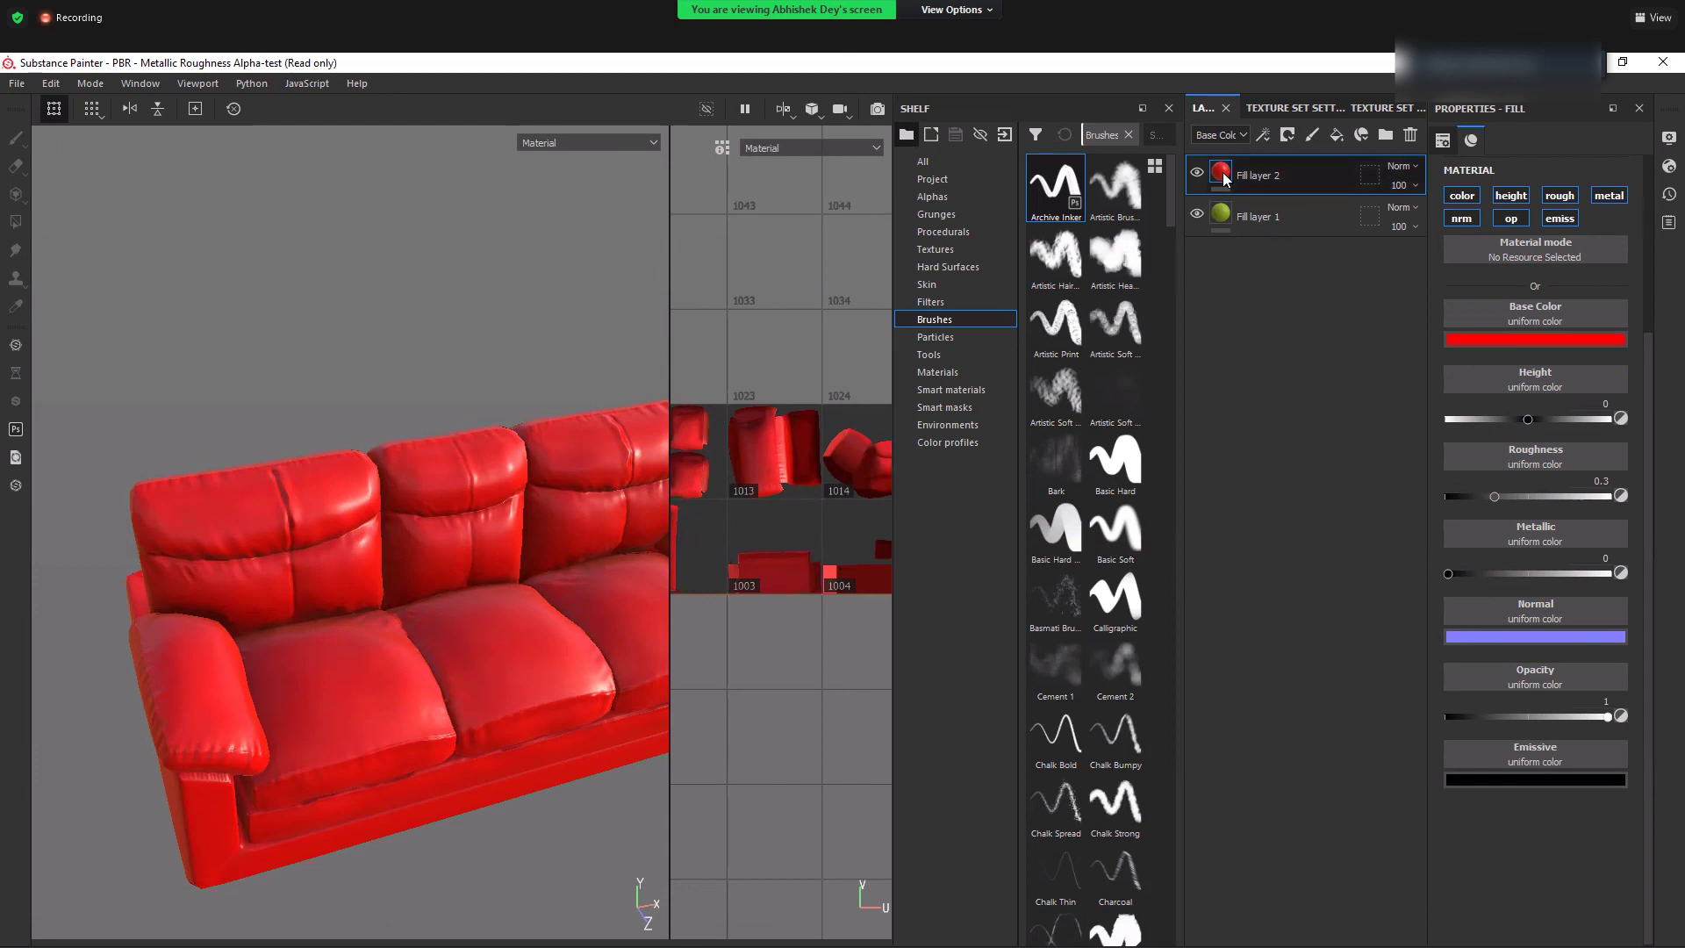
pyautogui.rightClick(1226, 179)
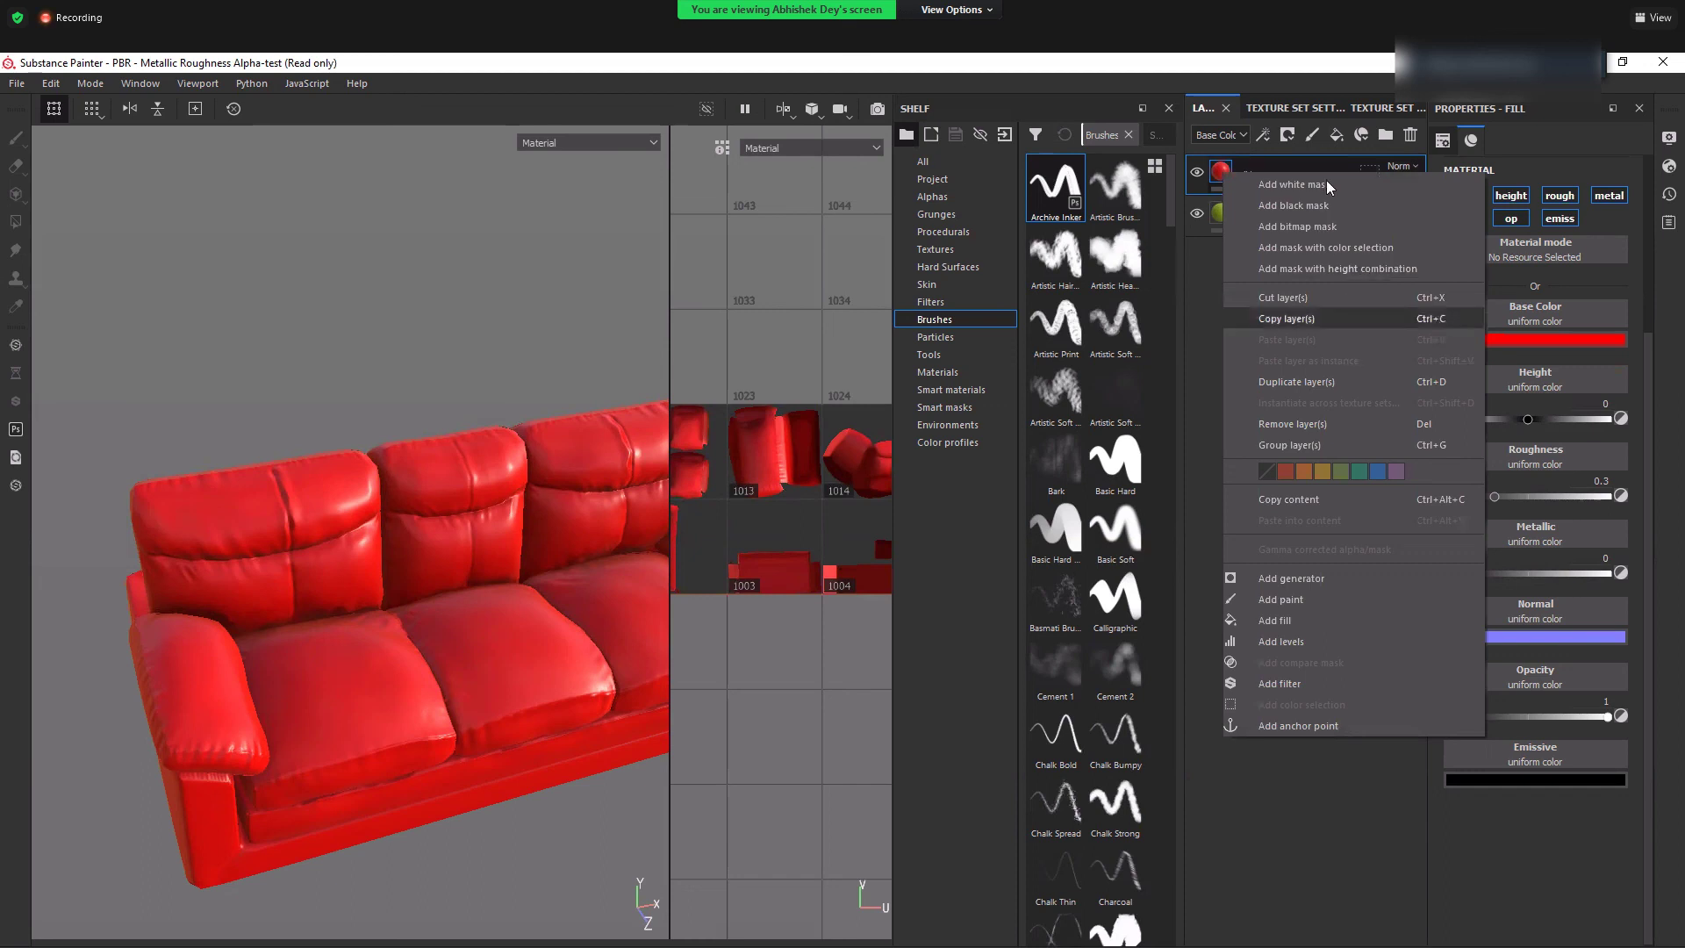
pyautogui.click(1295, 206)
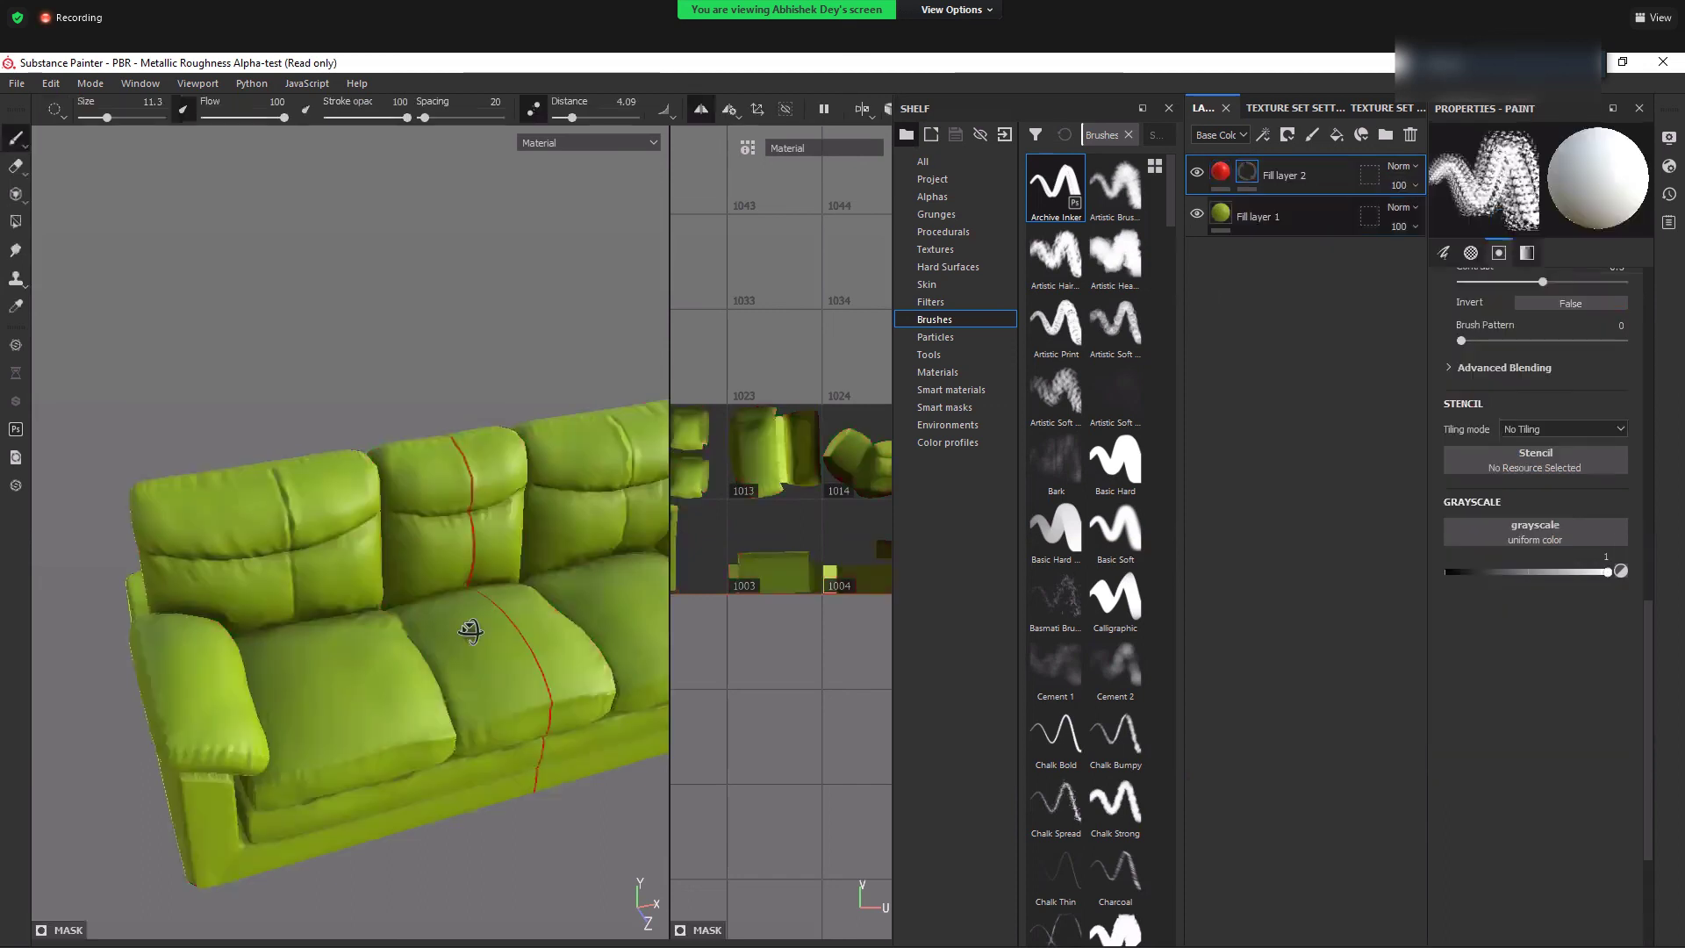
# - Add a generator to Fill layer 2's black mask and choose the Dirt generator for it
pyautogui.moveTo(386, 510)
pyautogui.keyDown('alt'); pyautogui.mouseDown()
pyautogui.moveTo(474, 496)
pyautogui.moveTo(387, 534)
pyautogui.mouseUp(); pyautogui.keyUp('alt')
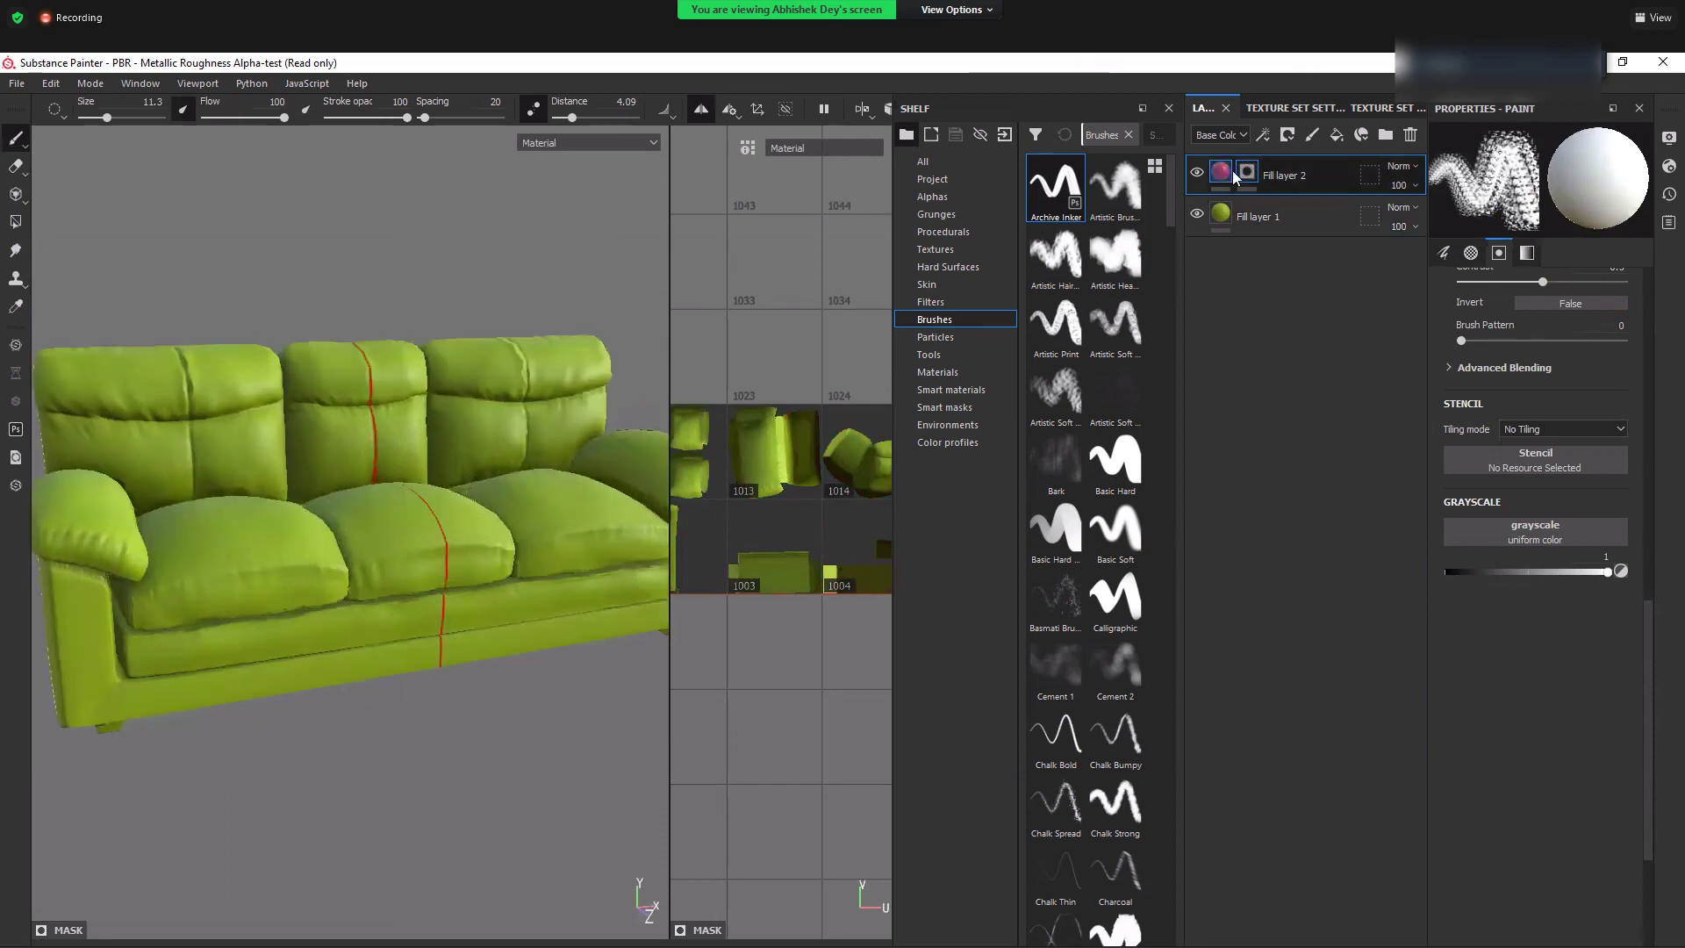
pyautogui.moveTo(1249, 172)
pyautogui.rightClick(1249, 173)
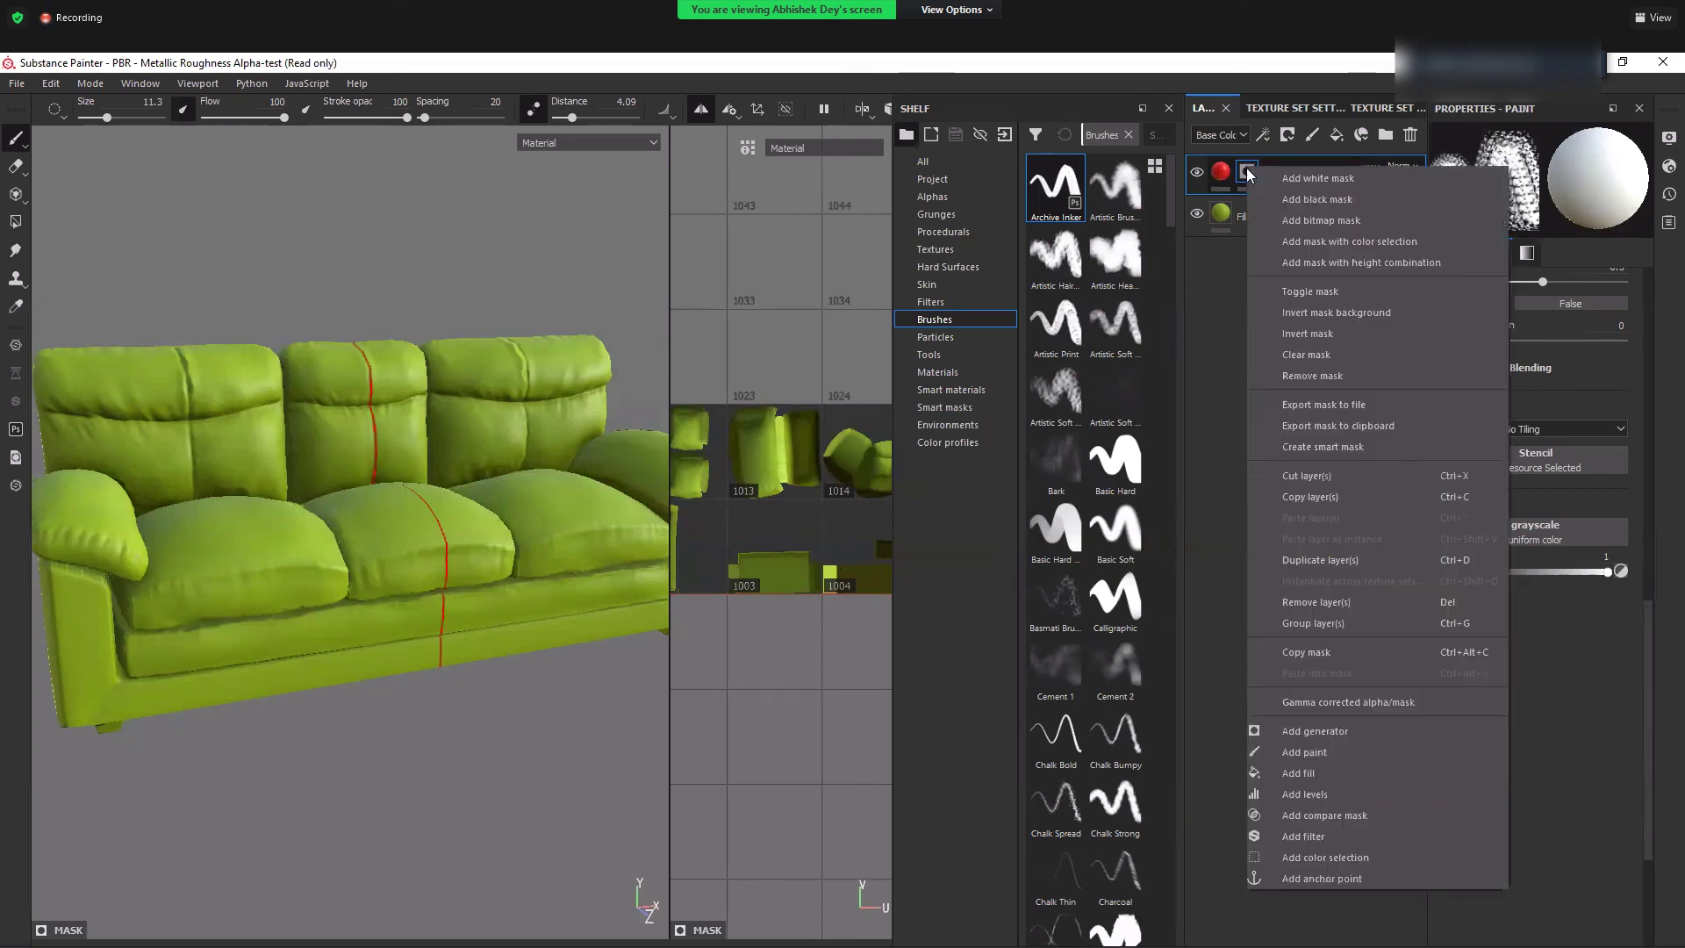
pyautogui.click(1360, 730)
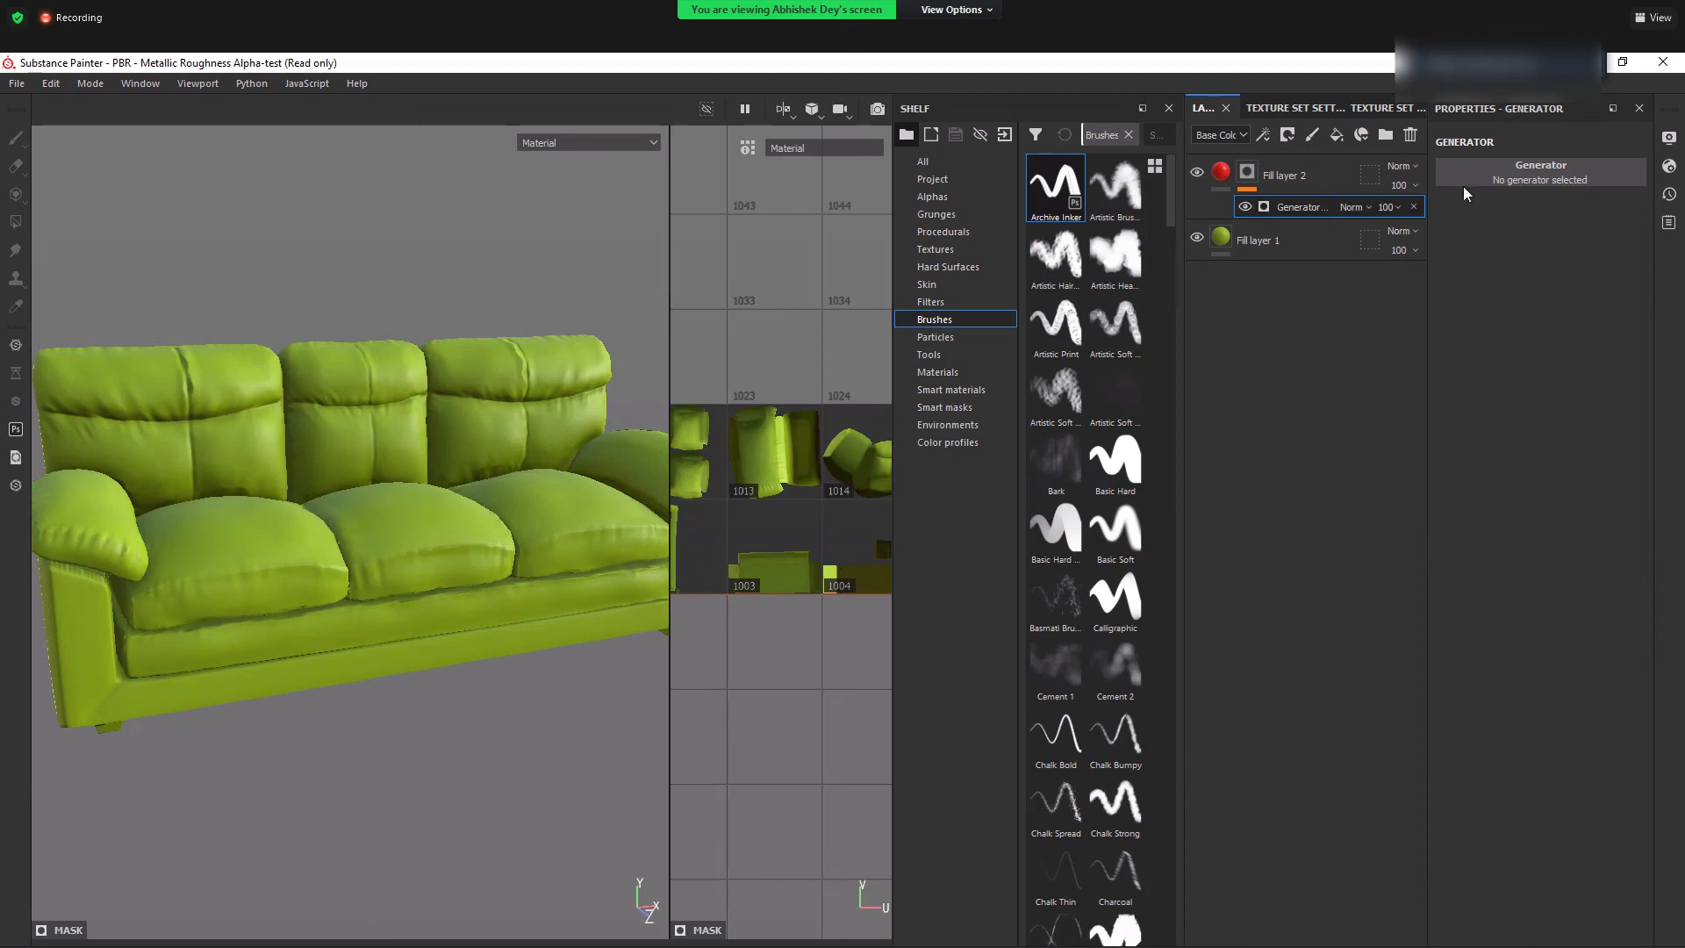
pyautogui.click(1526, 180)
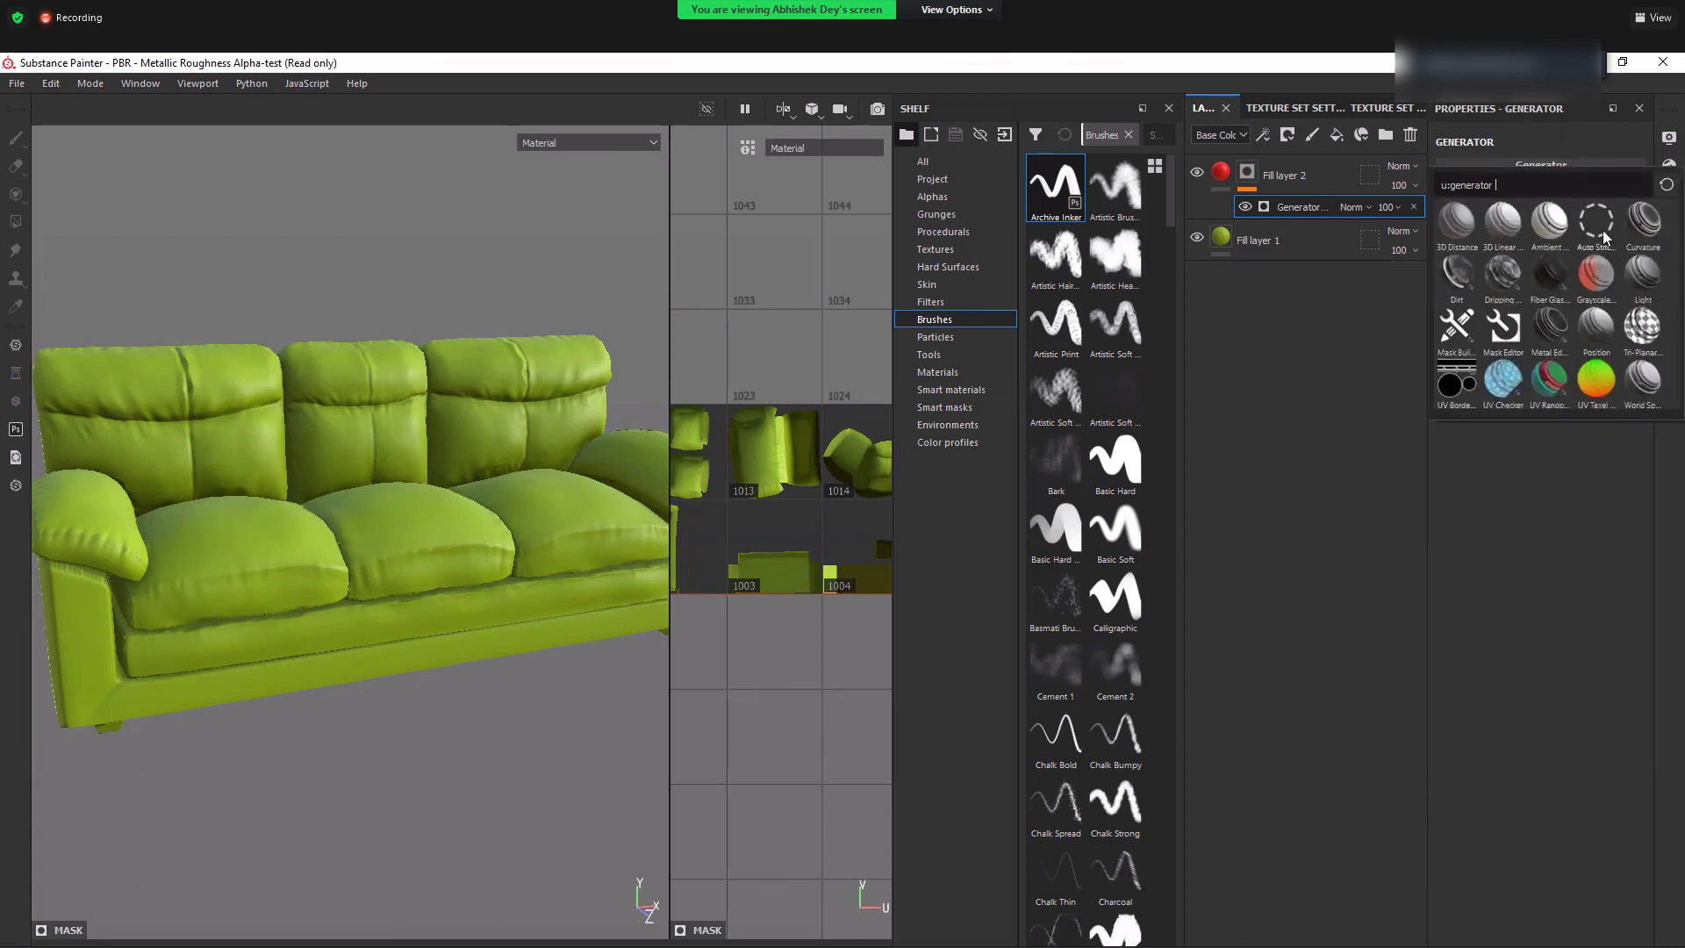
pyautogui.moveTo(1603, 234)
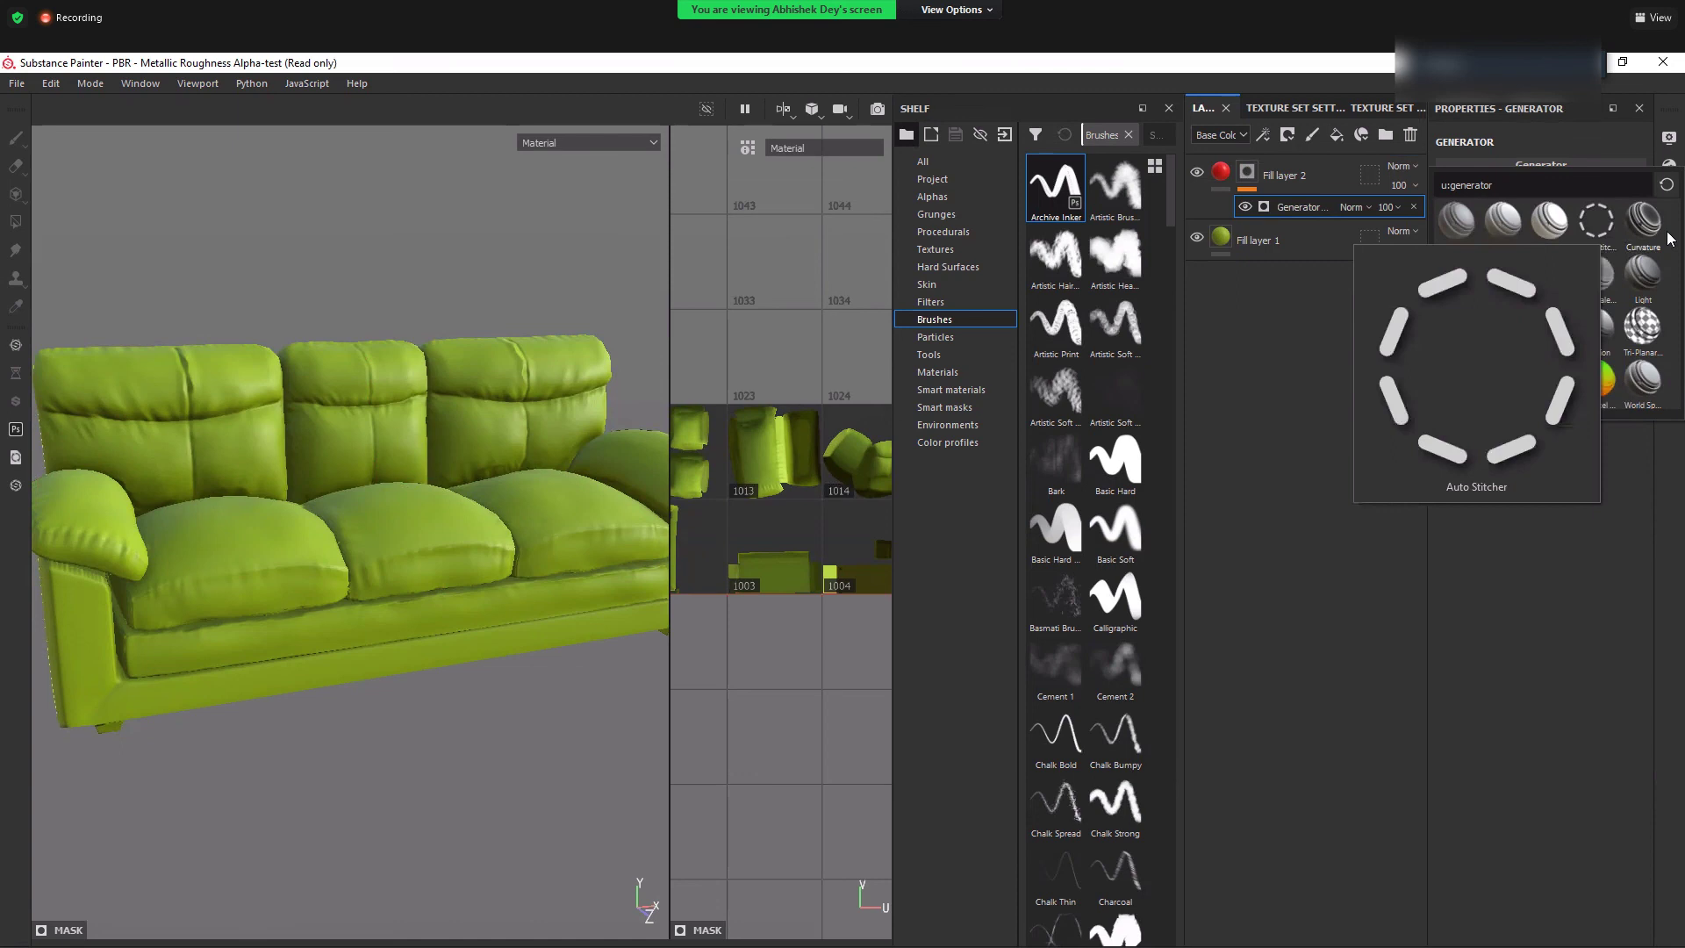
pyautogui.moveTo(1661, 226)
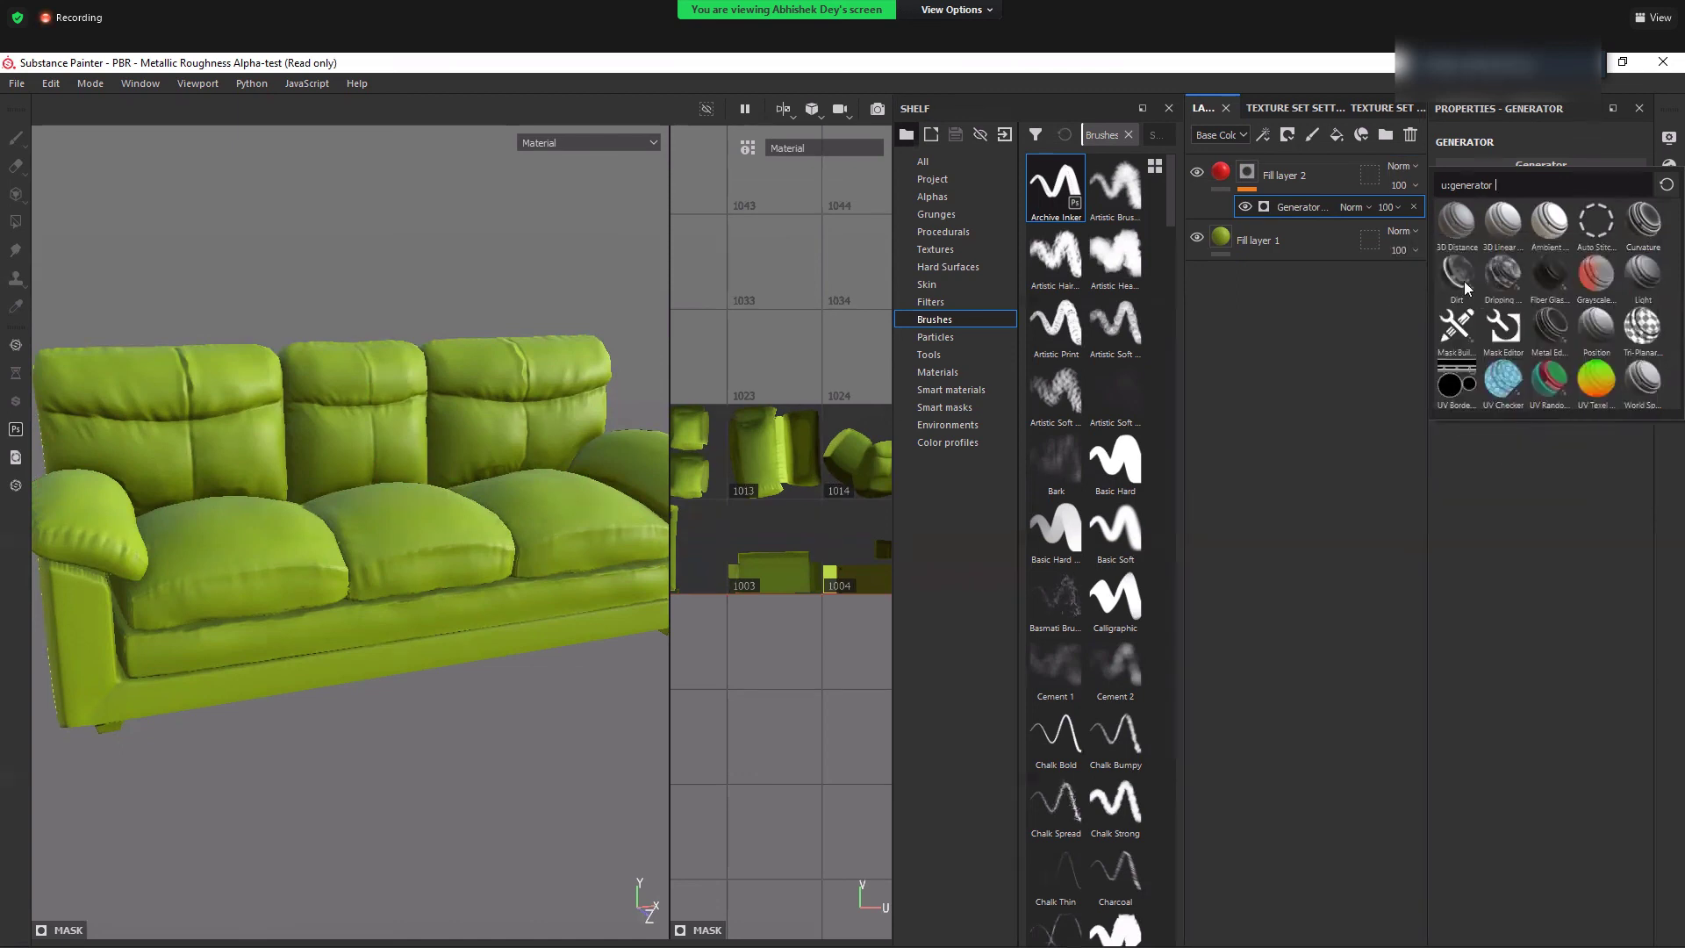
pyautogui.moveTo(1464, 287)
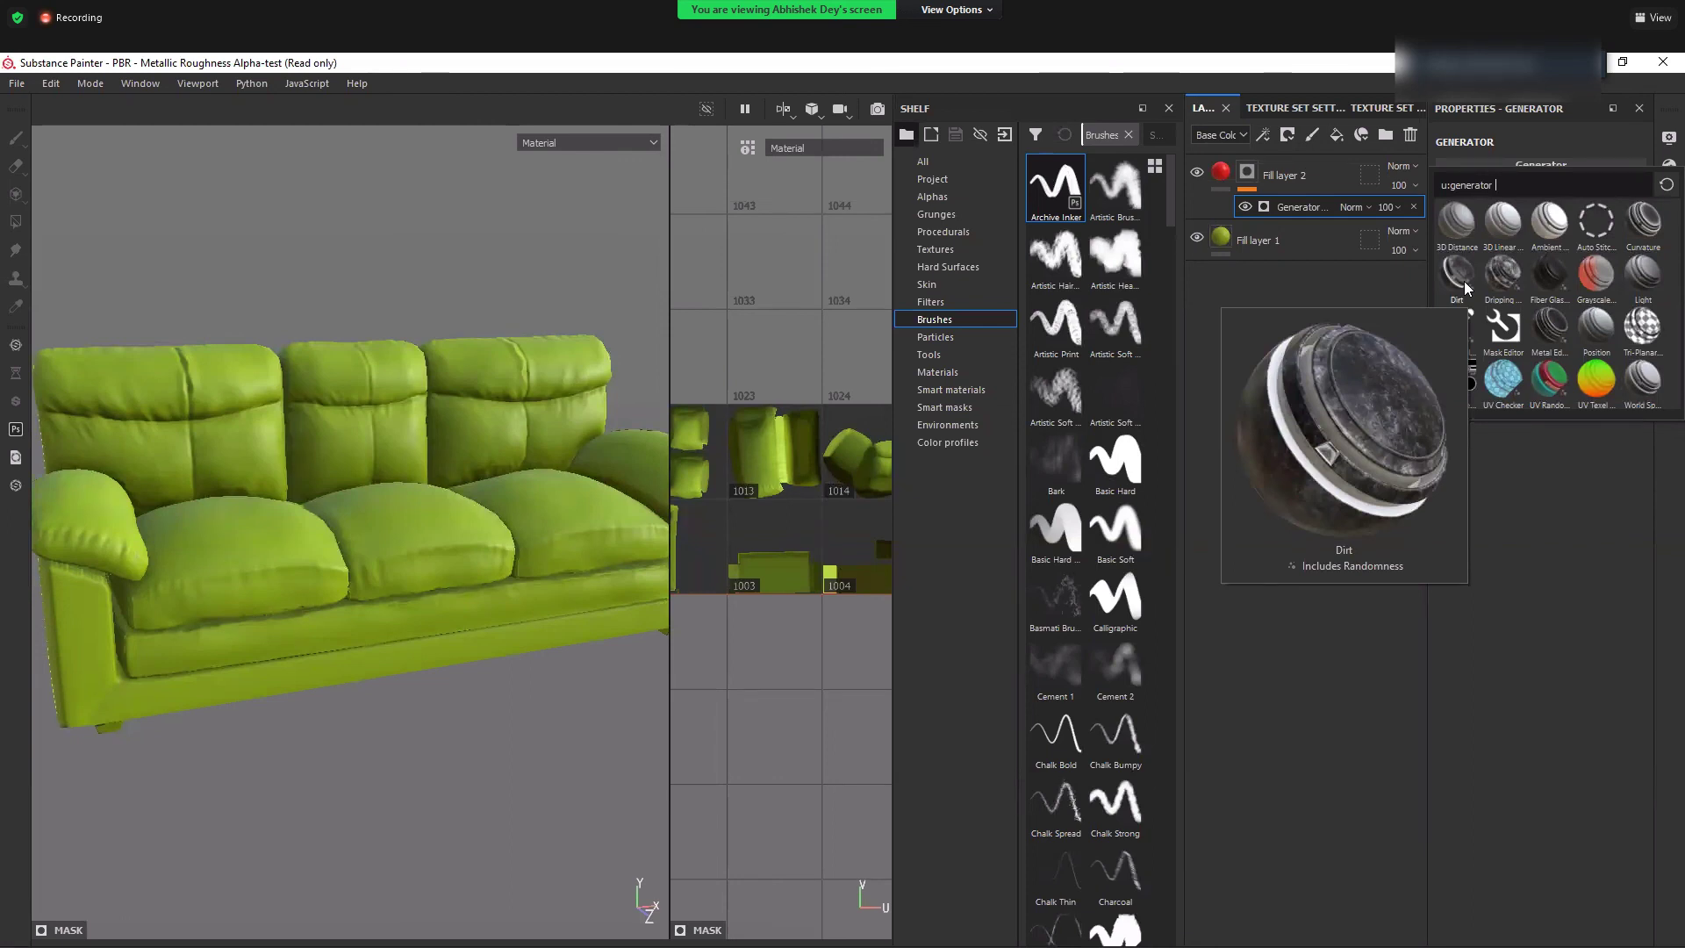
pyautogui.click(1462, 270)
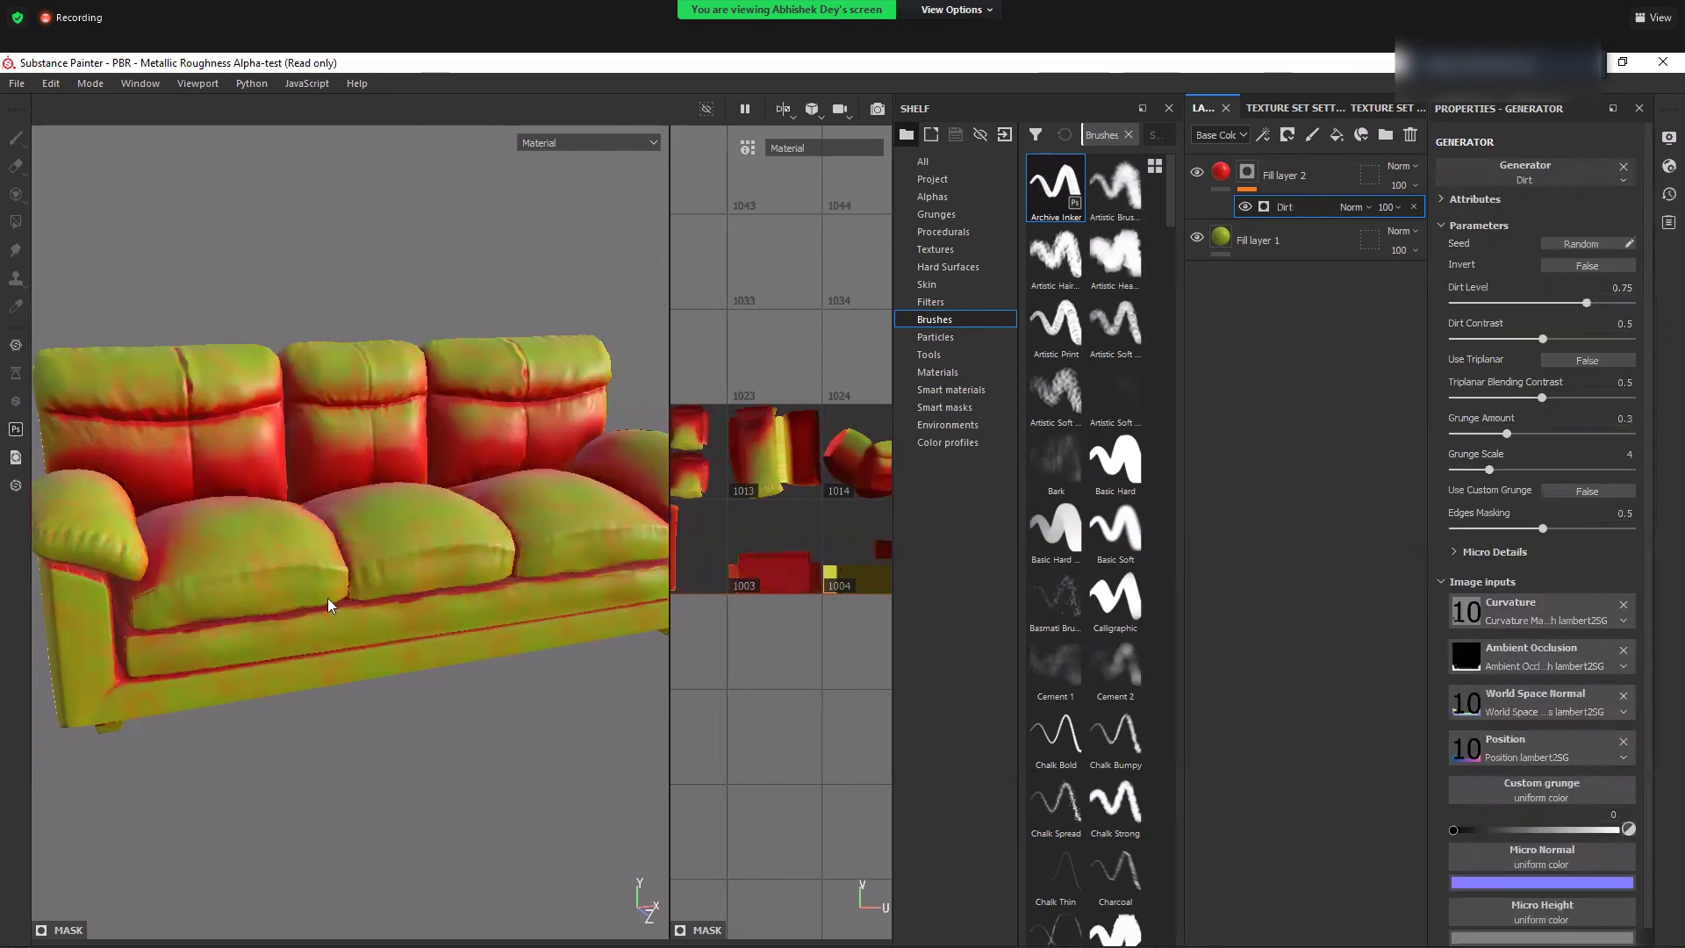
# - Inspect the dirt effect around the sofa and lower the generator's Dirt Level to 0.61
pyautogui.keyDown('alt'); pyautogui.moveTo(324, 527); pyautogui.dragTo(364, 551); pyautogui.keyUp('alt')
pyautogui.keyDown('alt'); pyautogui.moveTo(407, 556); pyautogui.dragTo(482, 613, button='right'); pyautogui.keyUp('alt')
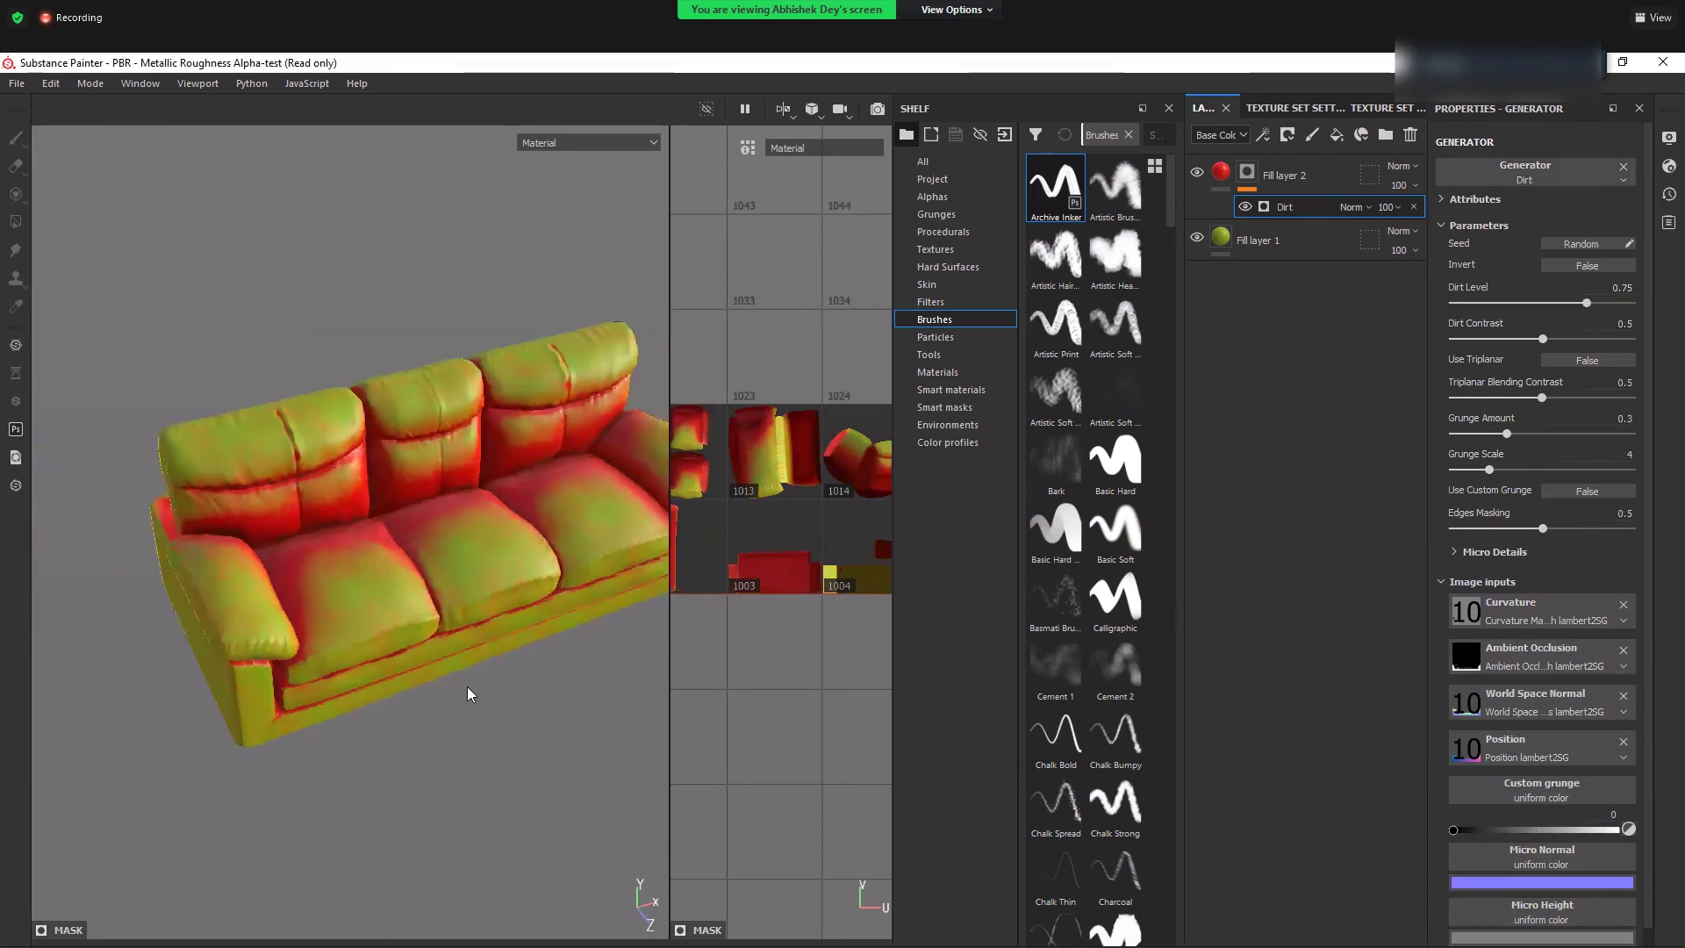
pyautogui.scroll(2, 467, 686)
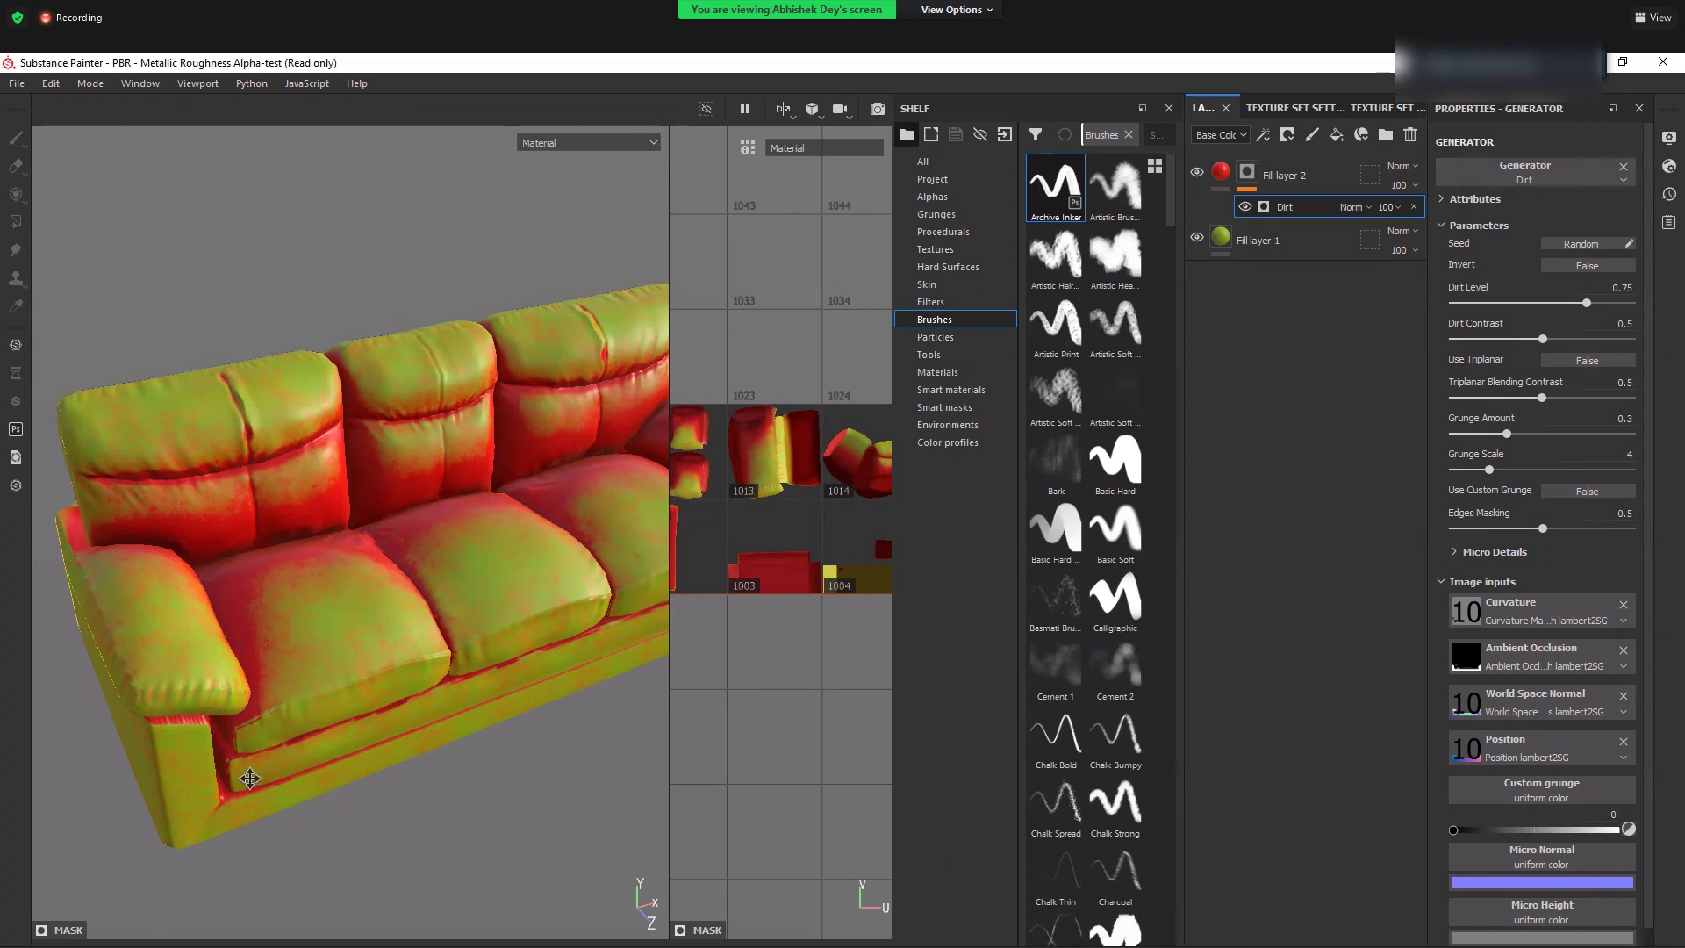
pyautogui.keyDown('alt'); pyautogui.moveTo(250, 779); pyautogui.dragTo(175, 586); pyautogui.keyUp('alt')
pyautogui.keyDown('alt'); pyautogui.moveTo(331, 594); pyautogui.dragTo(444, 553); pyautogui.keyUp('alt')
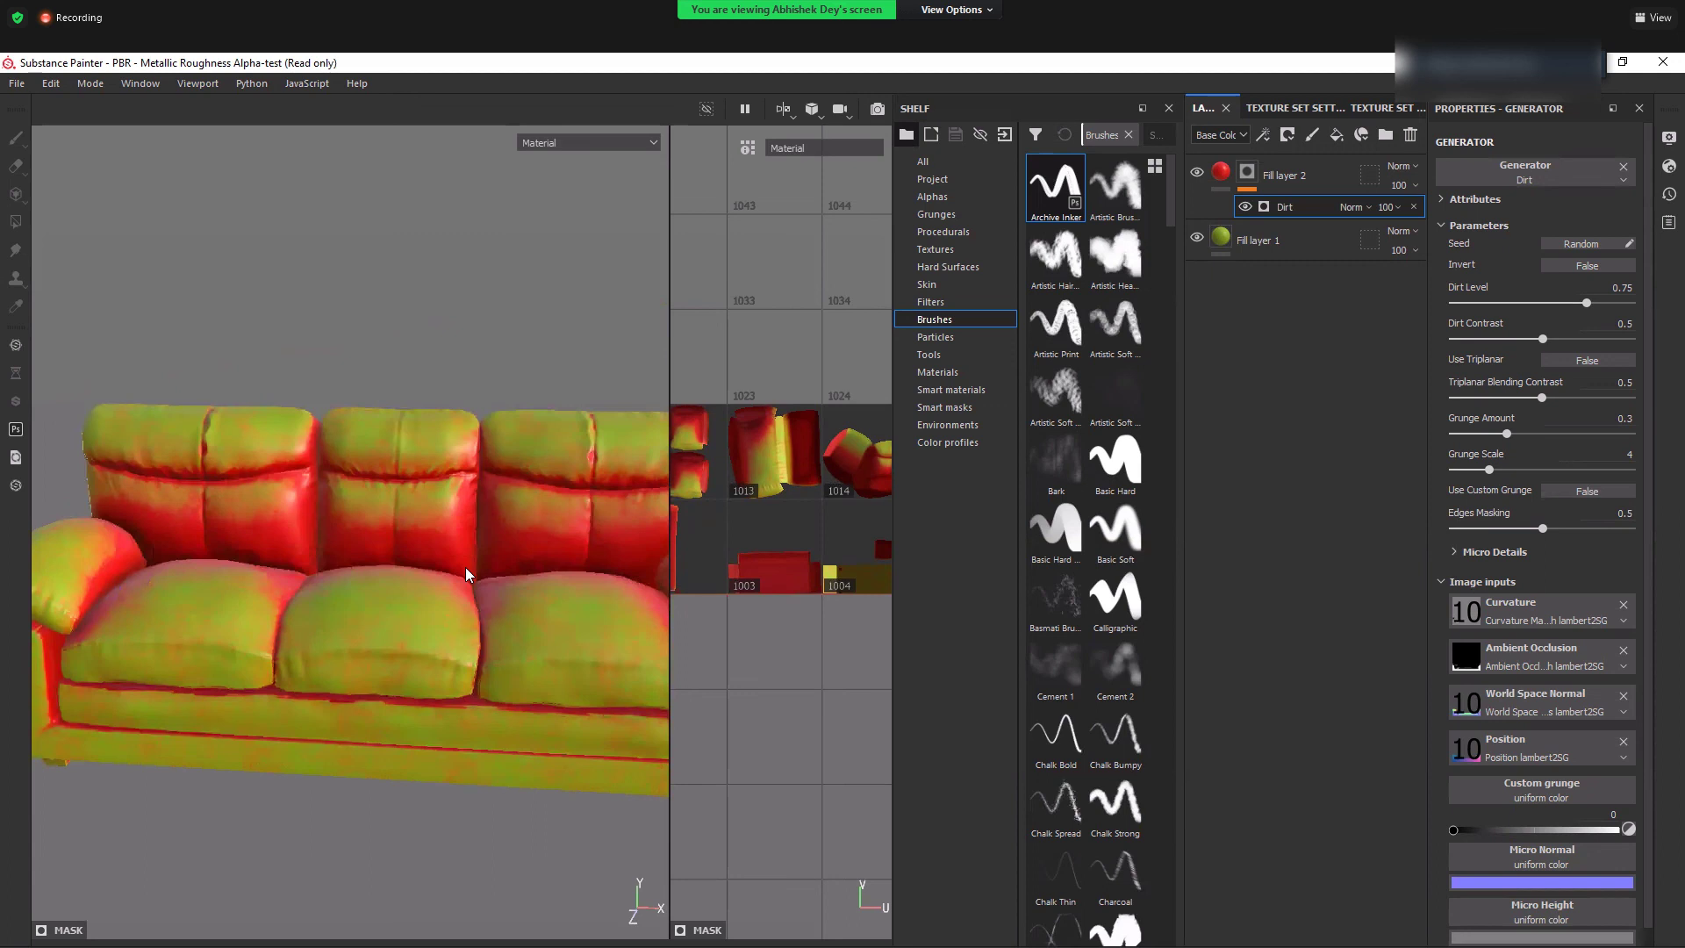
pyautogui.keyDown('alt'); pyautogui.moveTo(403, 640); pyautogui.dragTo(462, 530); pyautogui.keyUp('alt')
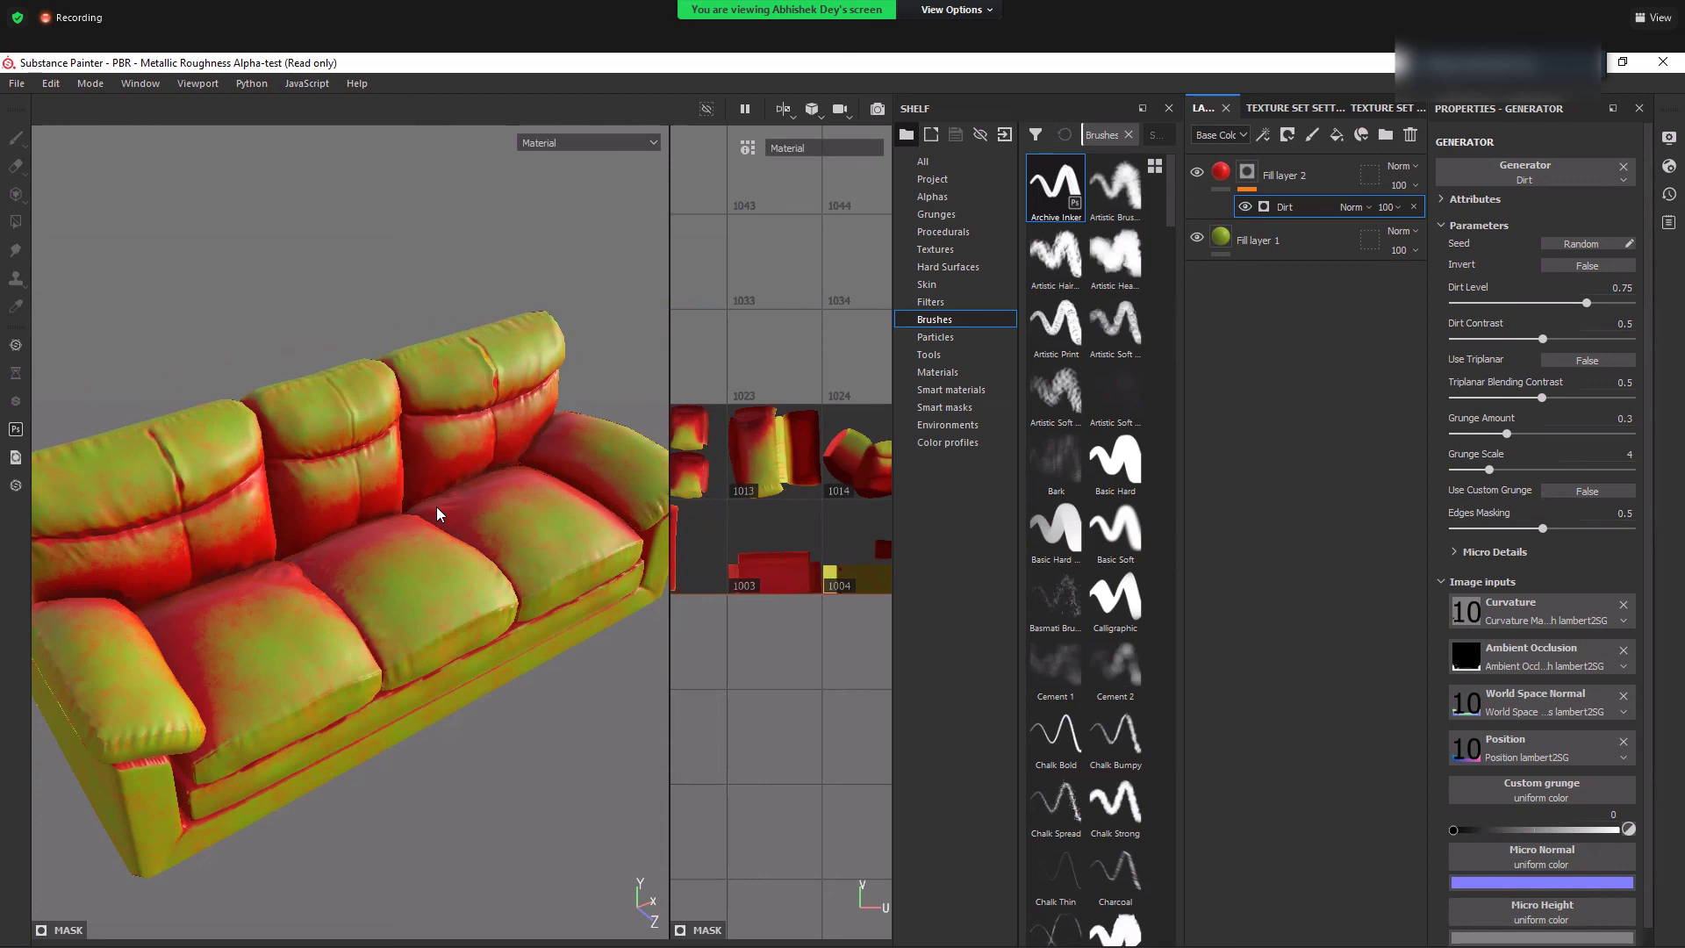
pyautogui.moveTo(1587, 303)
pyautogui.mouseDown()
pyautogui.moveTo(1508, 309)
pyautogui.moveTo(1585, 315)
pyautogui.moveTo(1569, 318)
pyautogui.mouseUp()
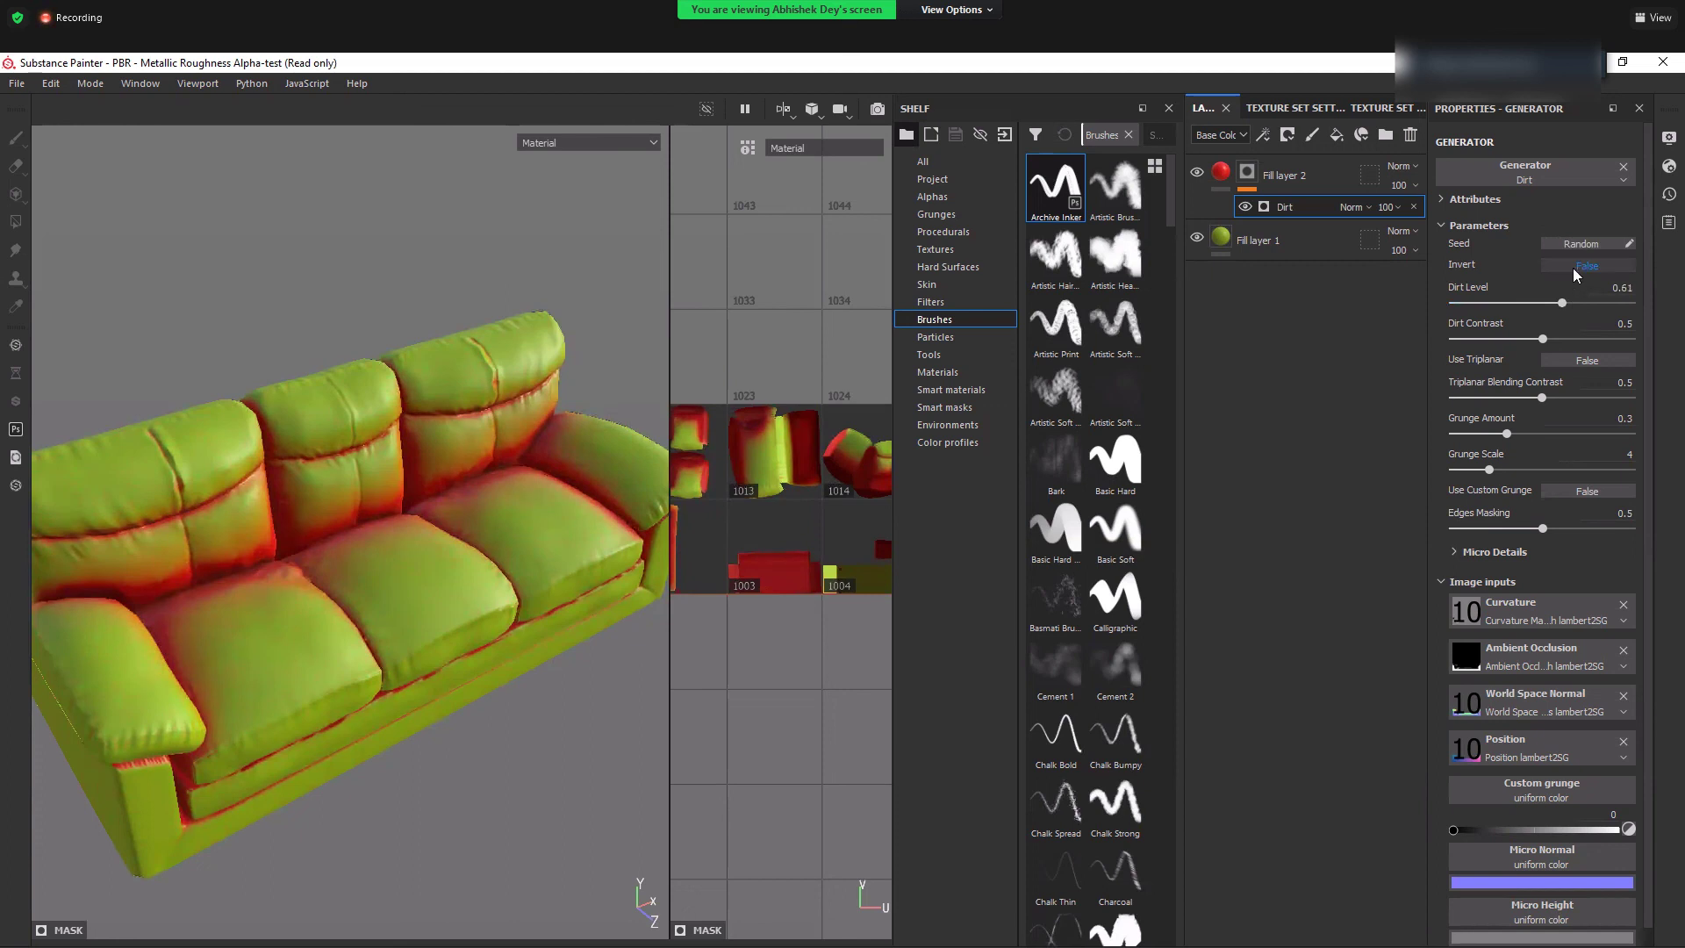
# - Try inverting the Dirt generator, revert it to False, and set the Dirt Level to 0.73
pyautogui.click(1573, 267)
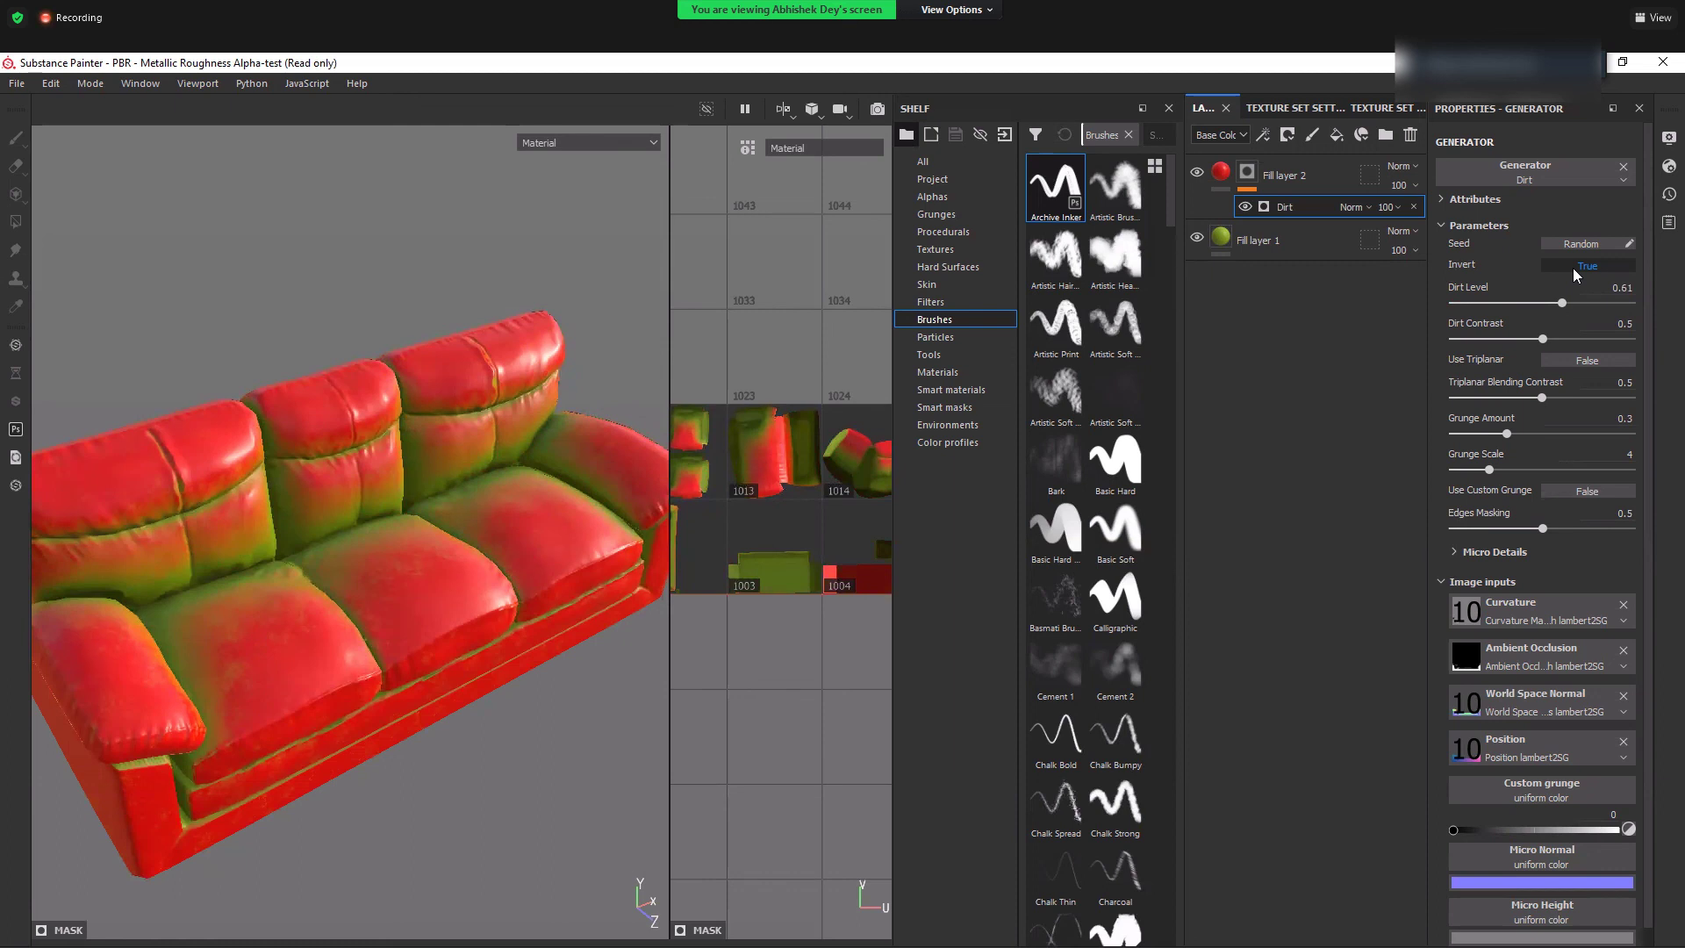
pyautogui.click(1573, 267)
pyautogui.moveTo(1562, 304)
pyautogui.mouseDown()
pyautogui.moveTo(1582, 305)
pyautogui.moveTo(1500, 340)
pyautogui.mouseUp()
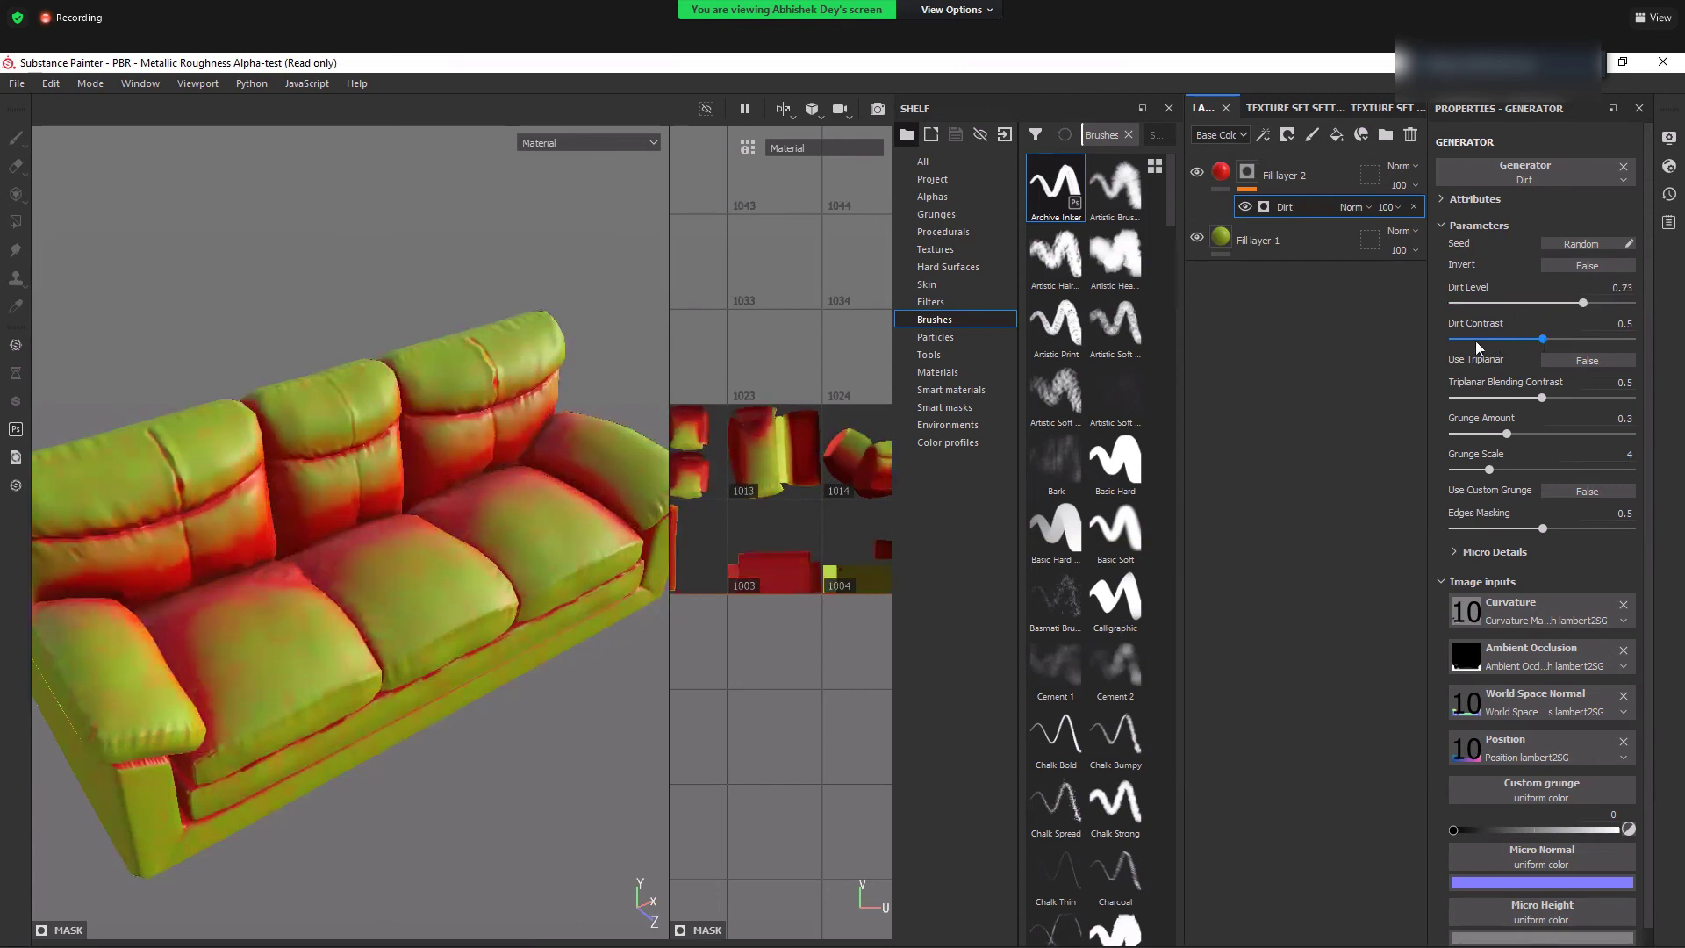
# - Try Dirt Contrast values of 0.43, 0.69 and 0.13, and return it to 0.5
pyautogui.click(1536, 339)
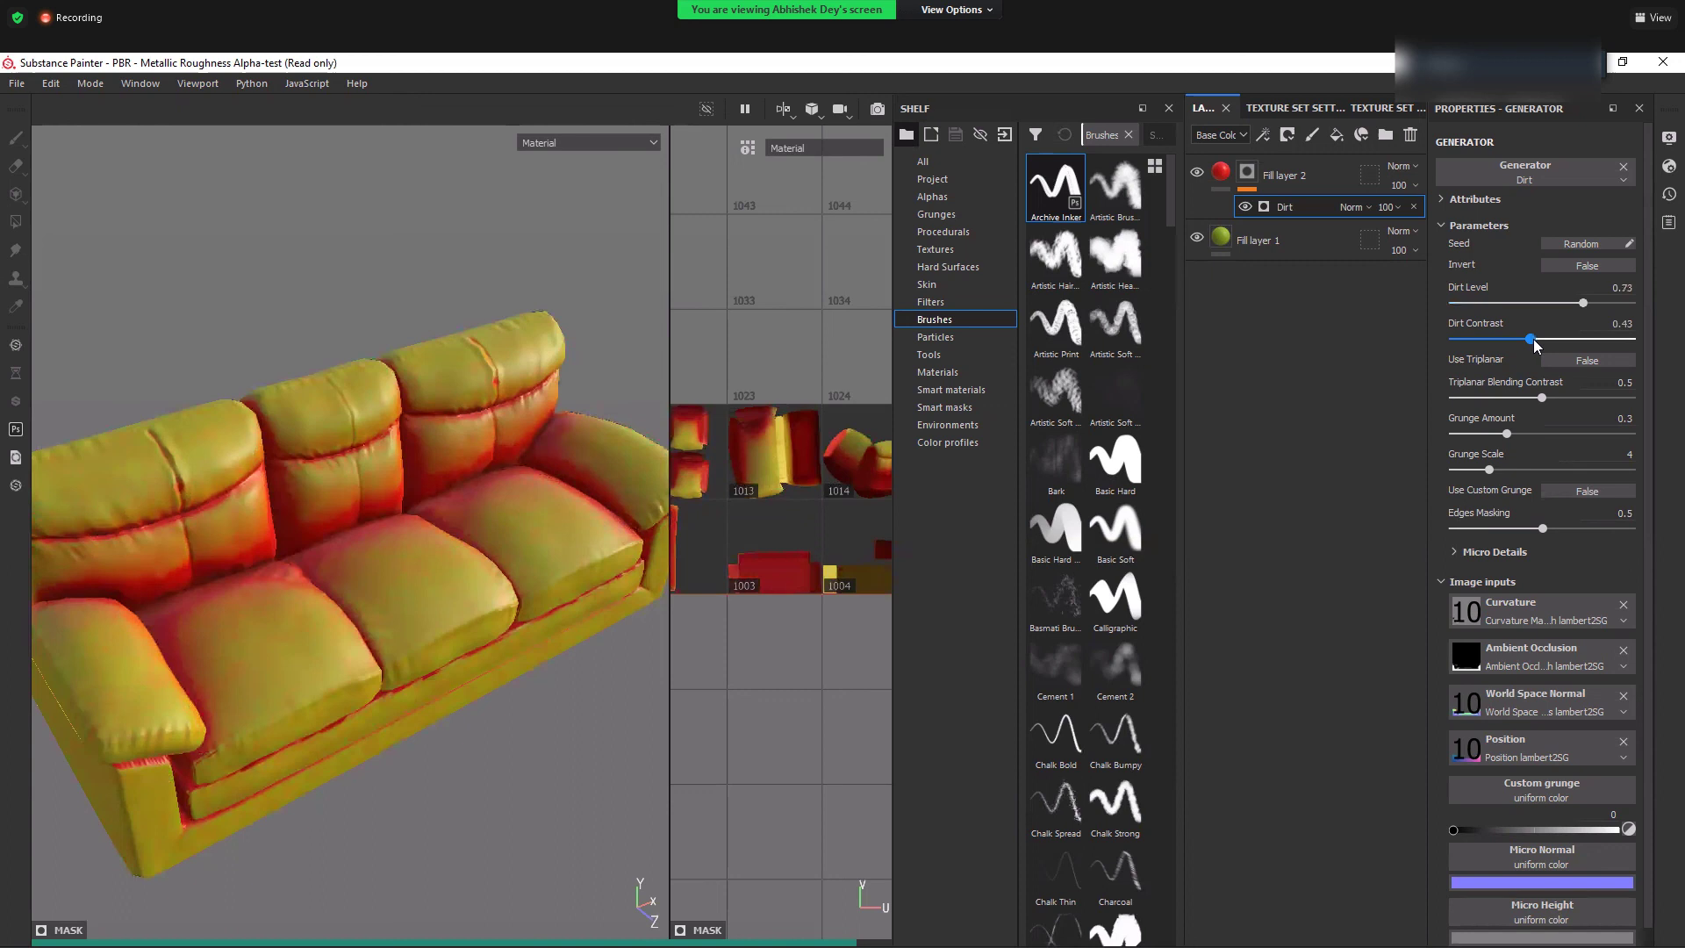
pyautogui.click(1480, 339)
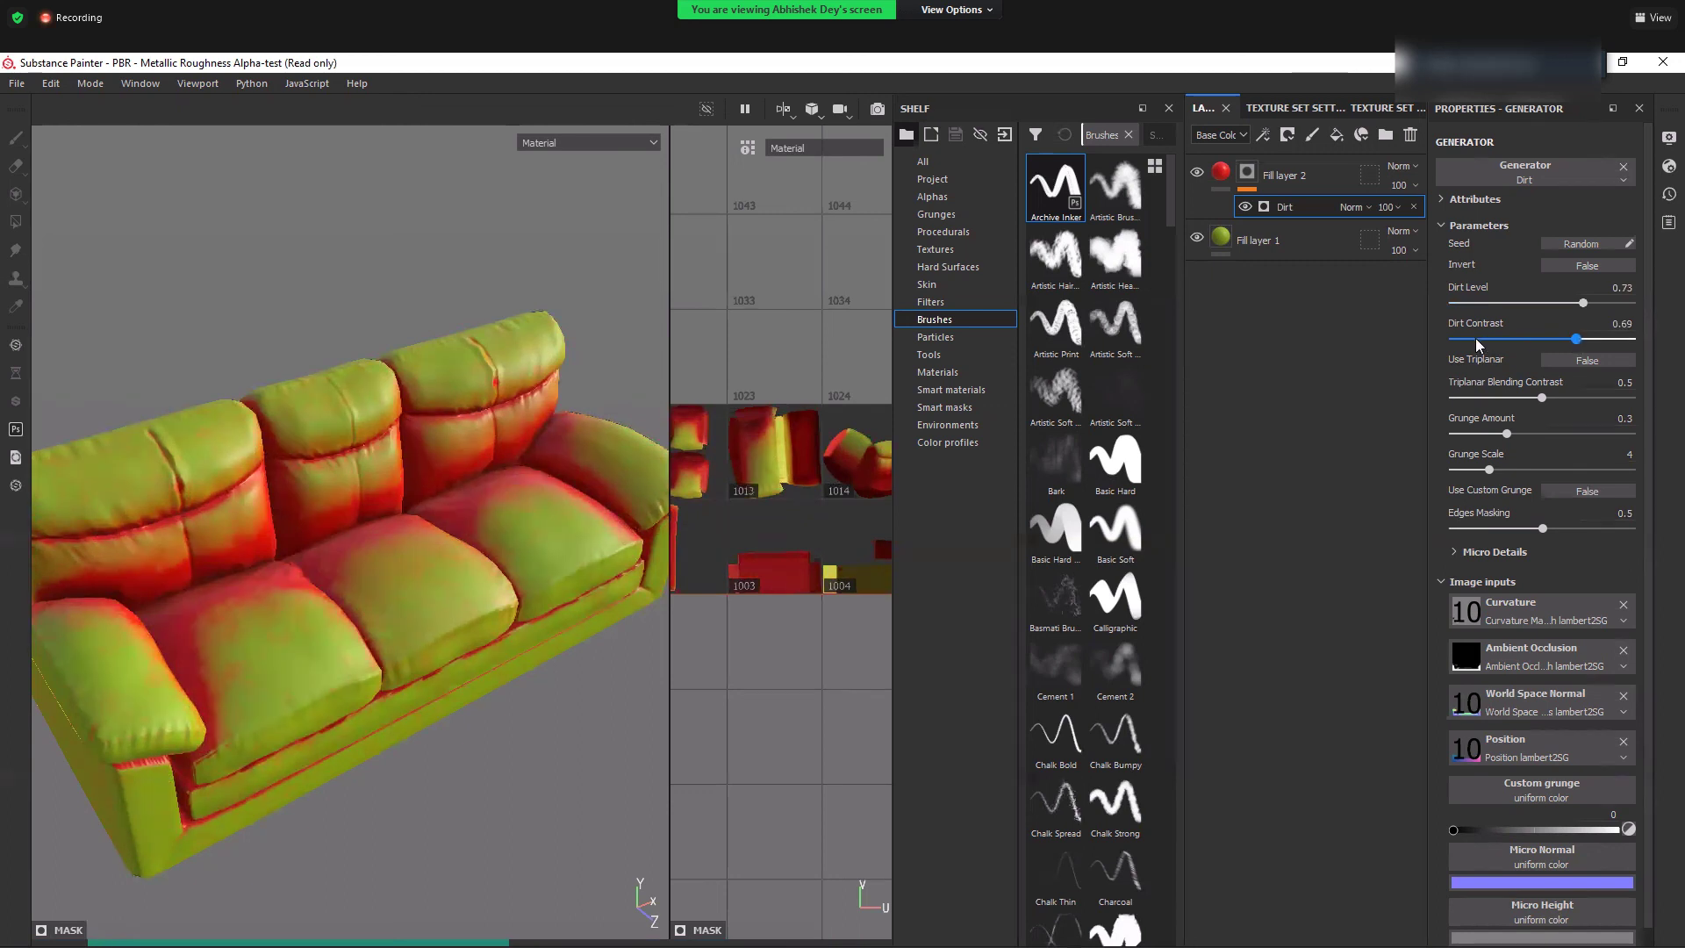
pyautogui.click(1543, 338)
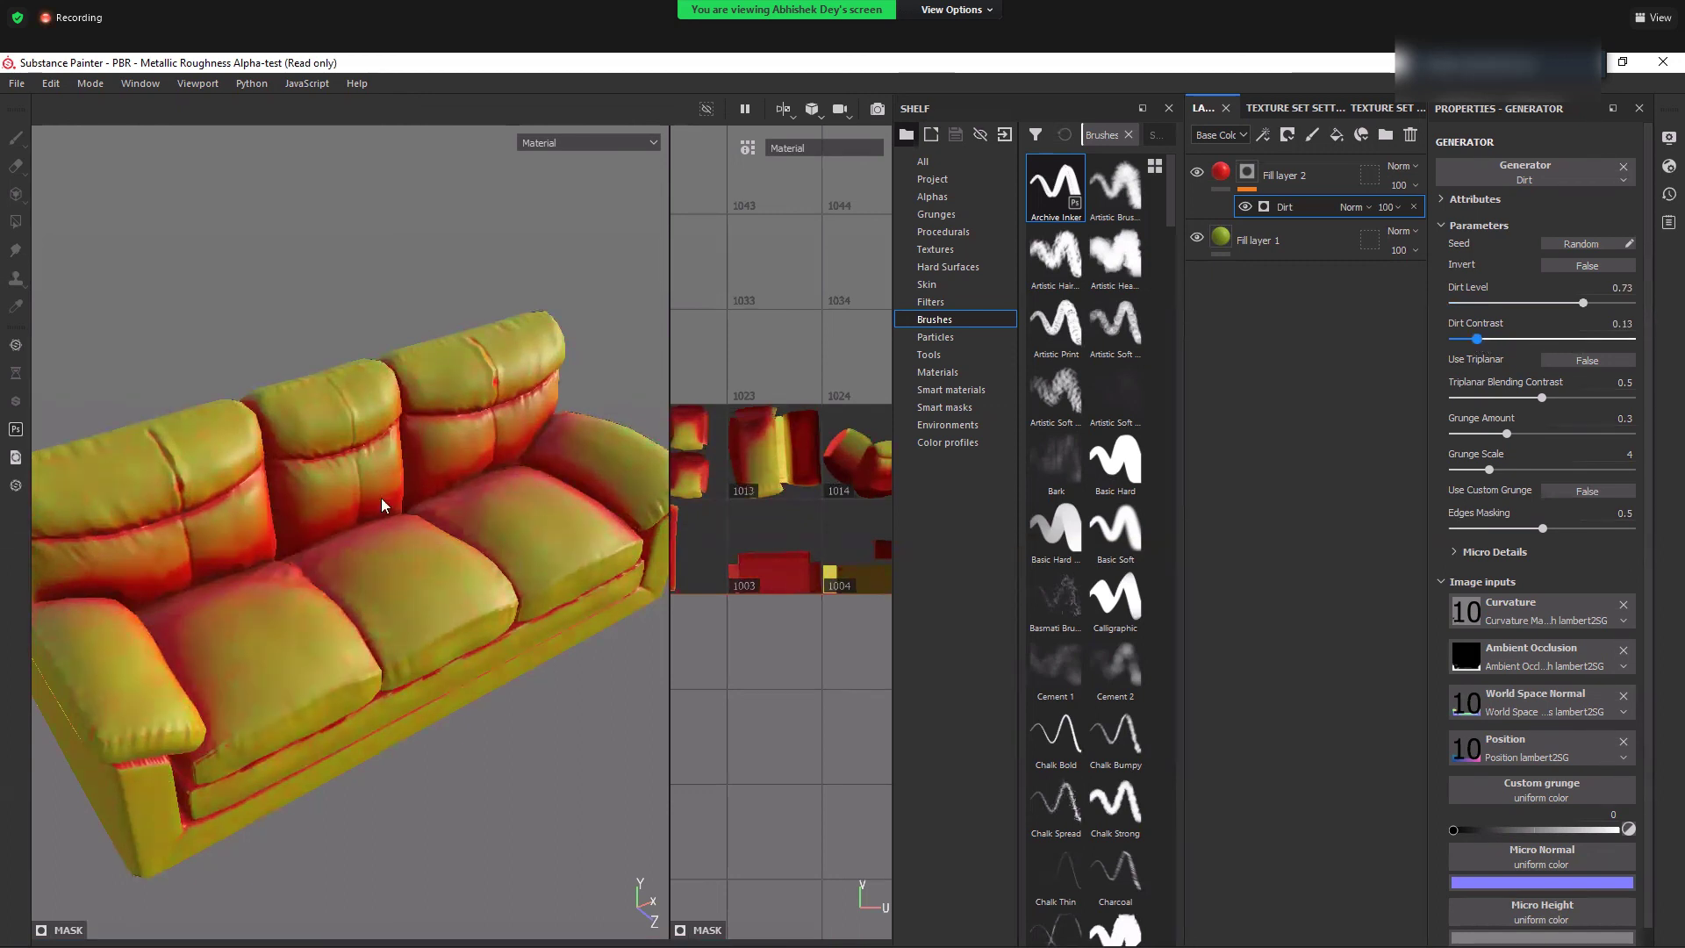
# - Set the Dirt generator's Grunge Amount to 0.28 and its Grunge Scale to 3
pyautogui.scroll(3, 368, 530)
pyautogui.keyDown('alt'); pyautogui.moveTo(387, 482); pyautogui.dragTo(452, 544); pyautogui.keyUp('alt')
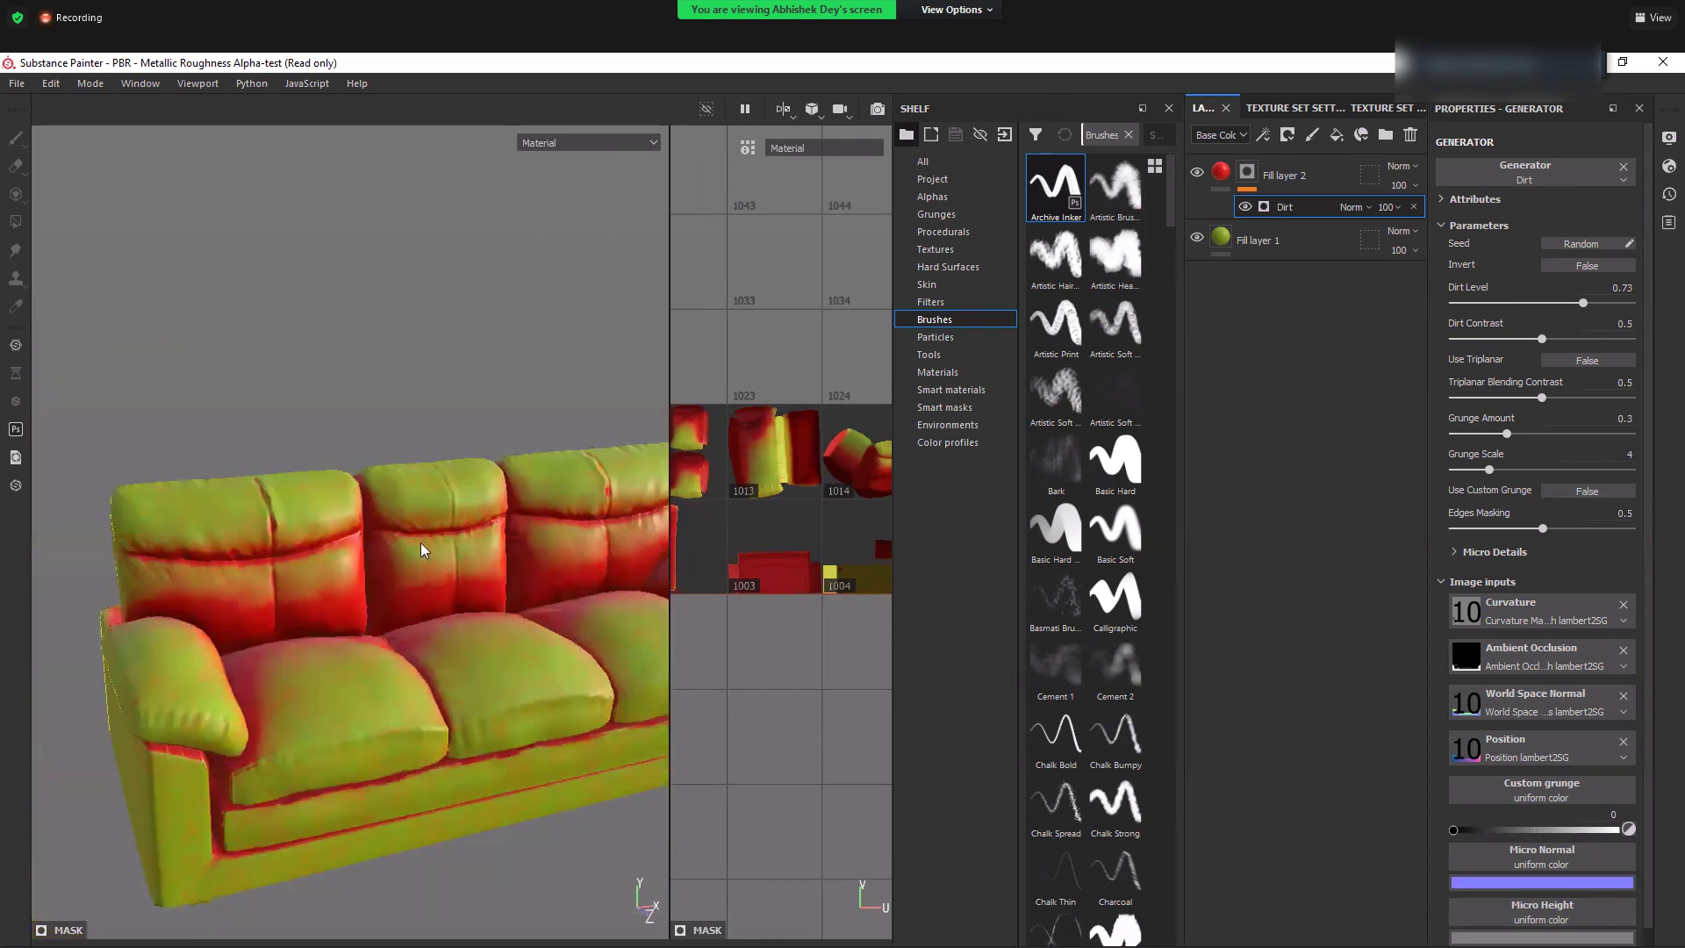
pyautogui.keyDown('alt'); pyautogui.moveTo(455, 620); pyautogui.dragTo(454, 621); pyautogui.keyUp('alt')
pyautogui.moveTo(1508, 434); pyautogui.dragTo(1460, 435)
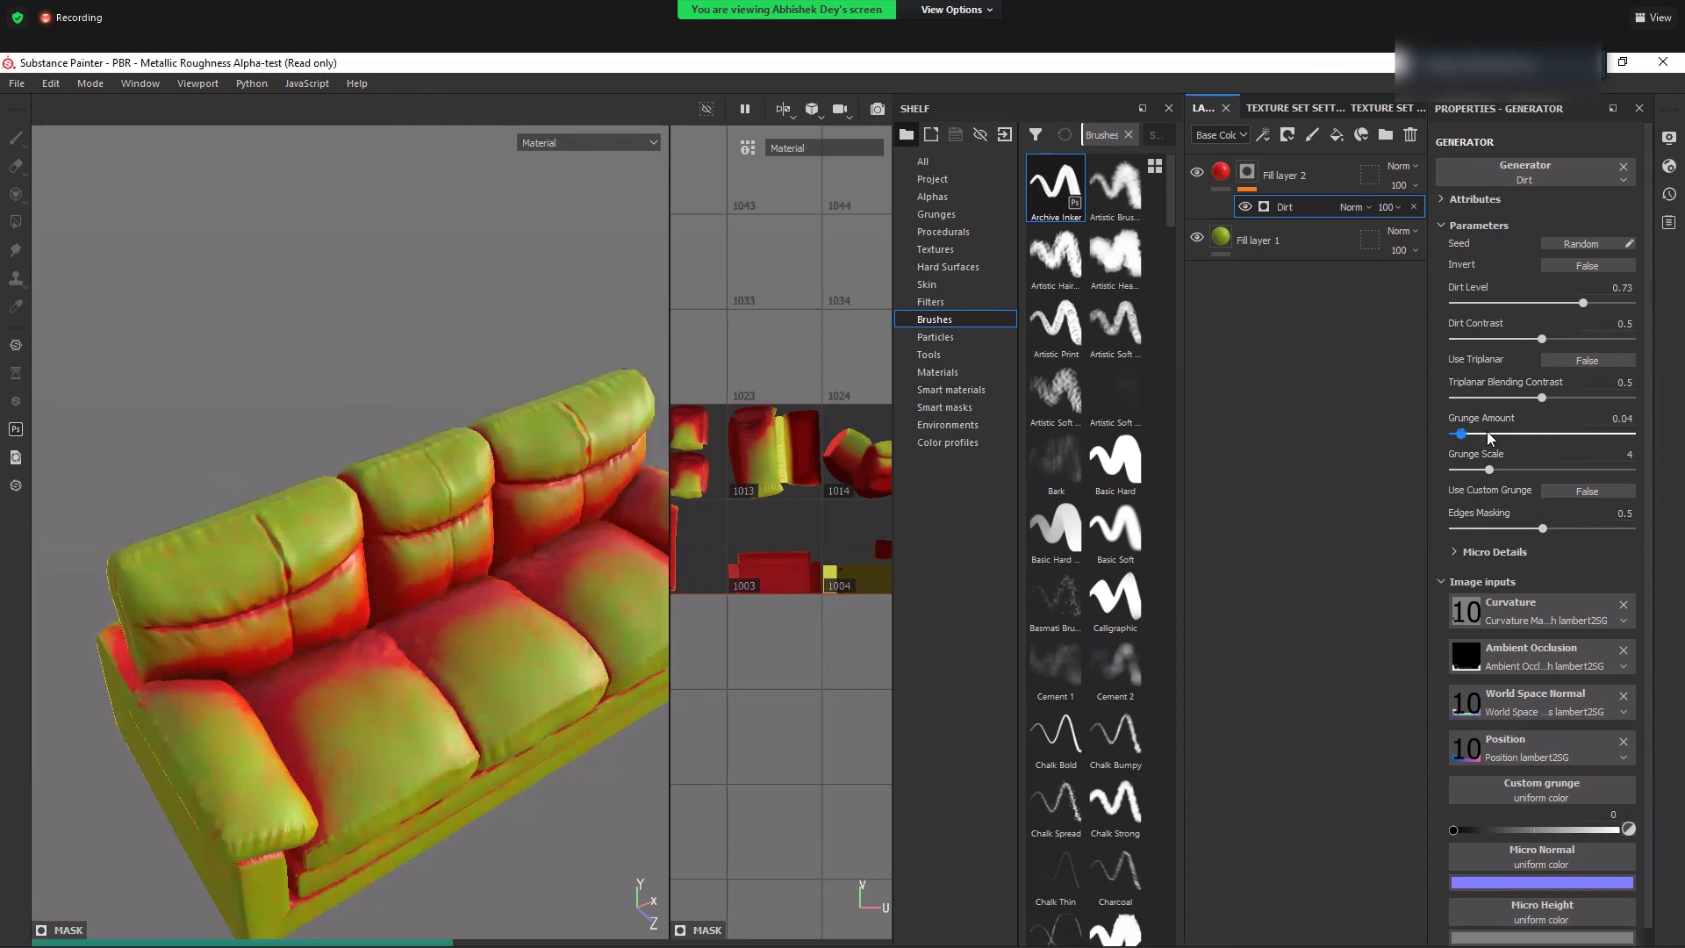
pyautogui.click(1489, 434)
pyautogui.click(1501, 433)
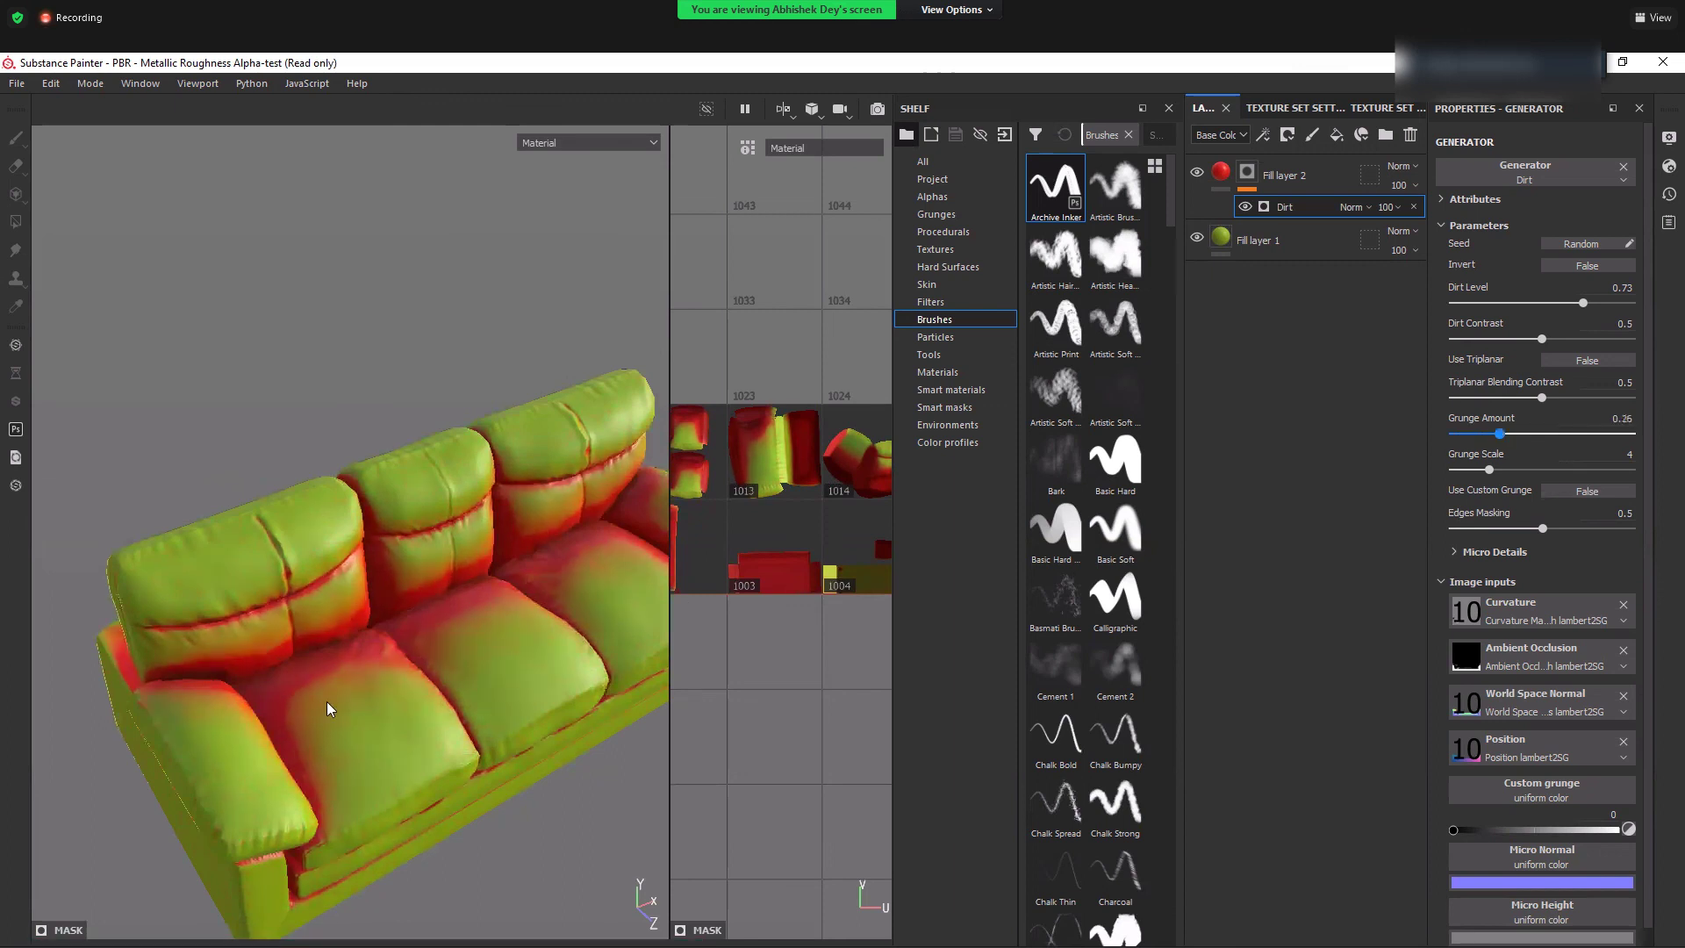
pyautogui.scroll(5, 395, 605)
pyautogui.moveTo(1498, 433); pyautogui.dragTo(1469, 480)
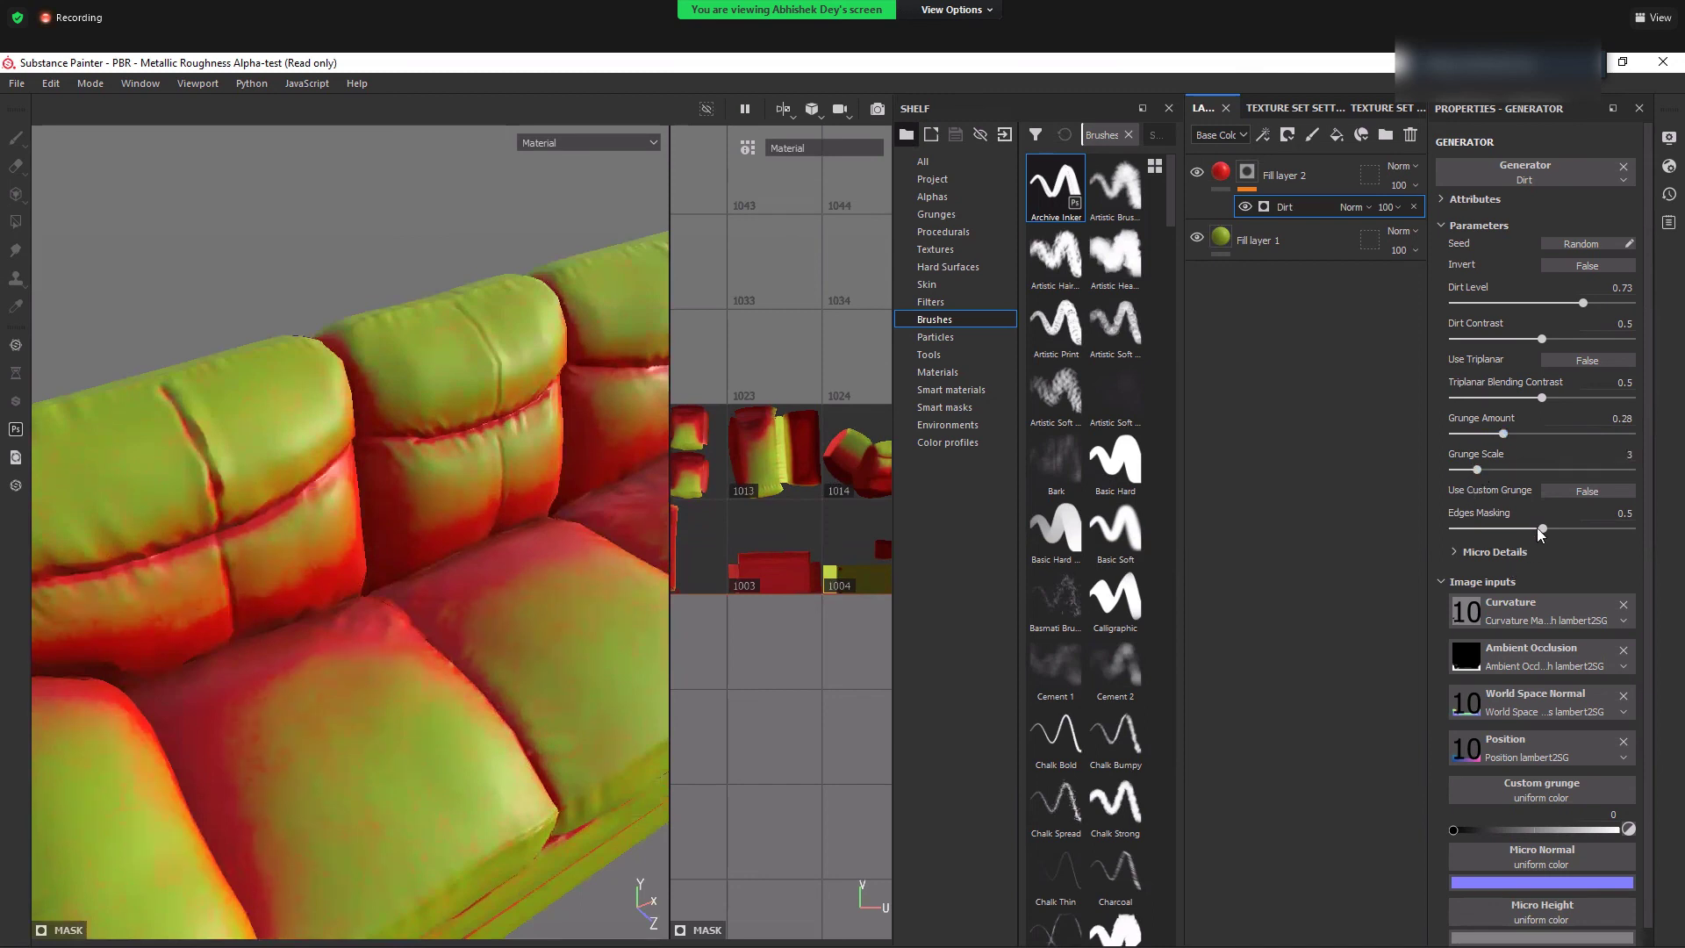
# - Set the Dirt generator's Edges Masking to 0.62 and check the effect on the sofa
pyautogui.moveTo(1542, 528); pyautogui.dragTo(1564, 529)
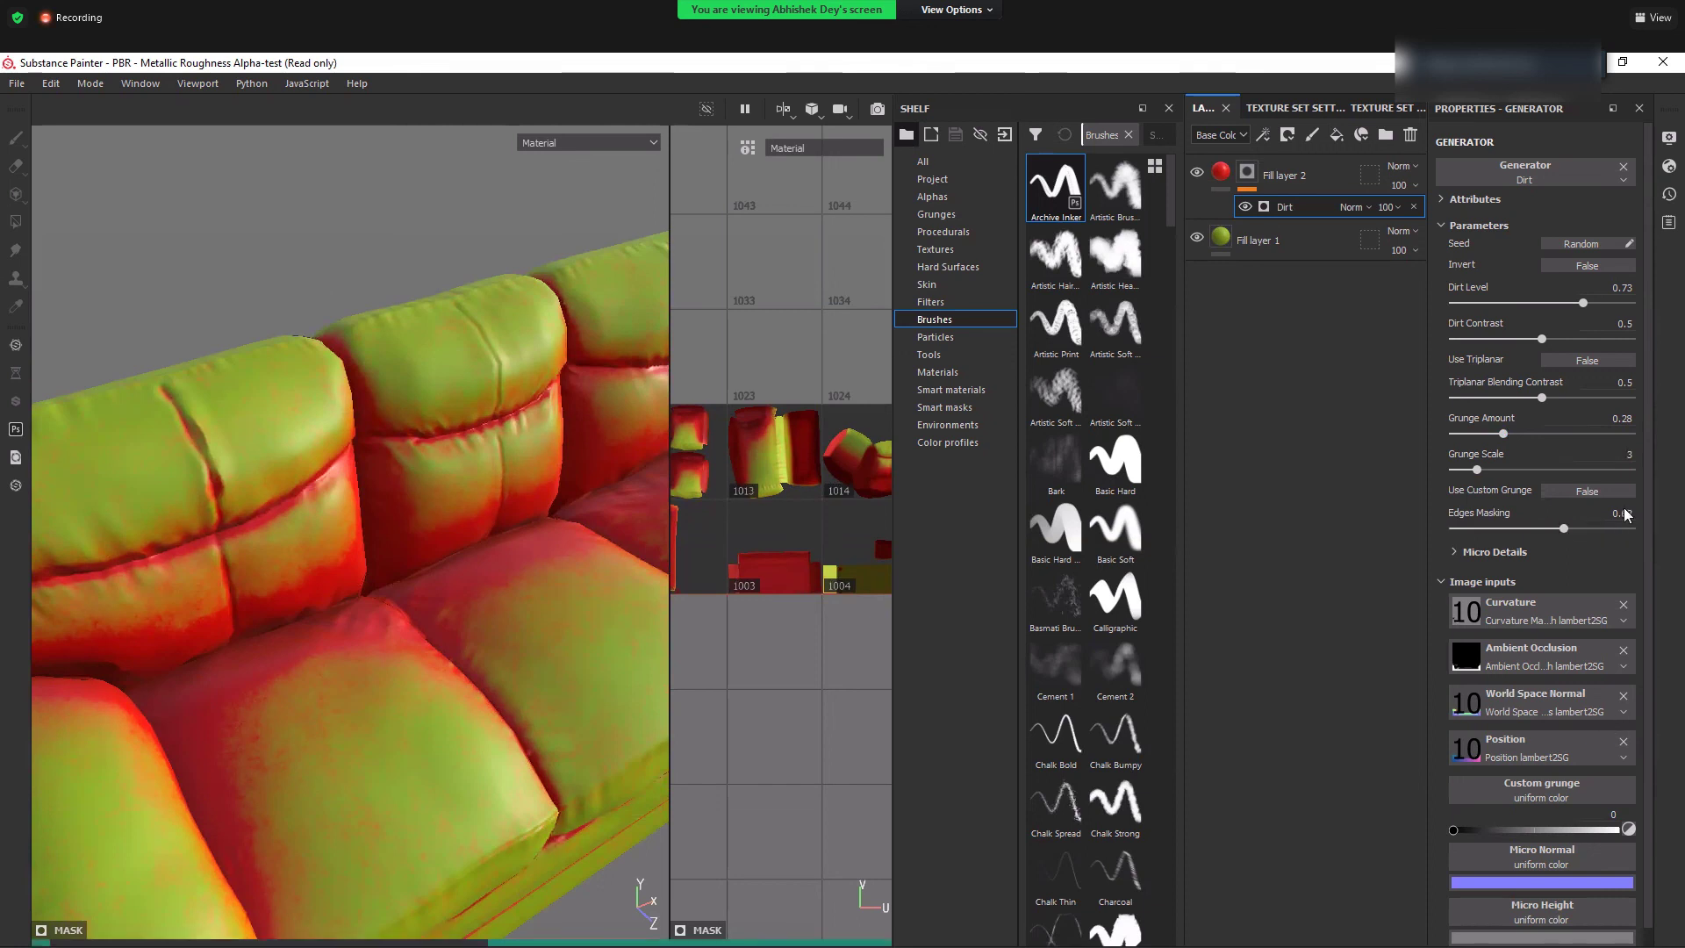
pyautogui.scroll(-1, 1627, 518)
pyautogui.scroll(1, 1646, 527)
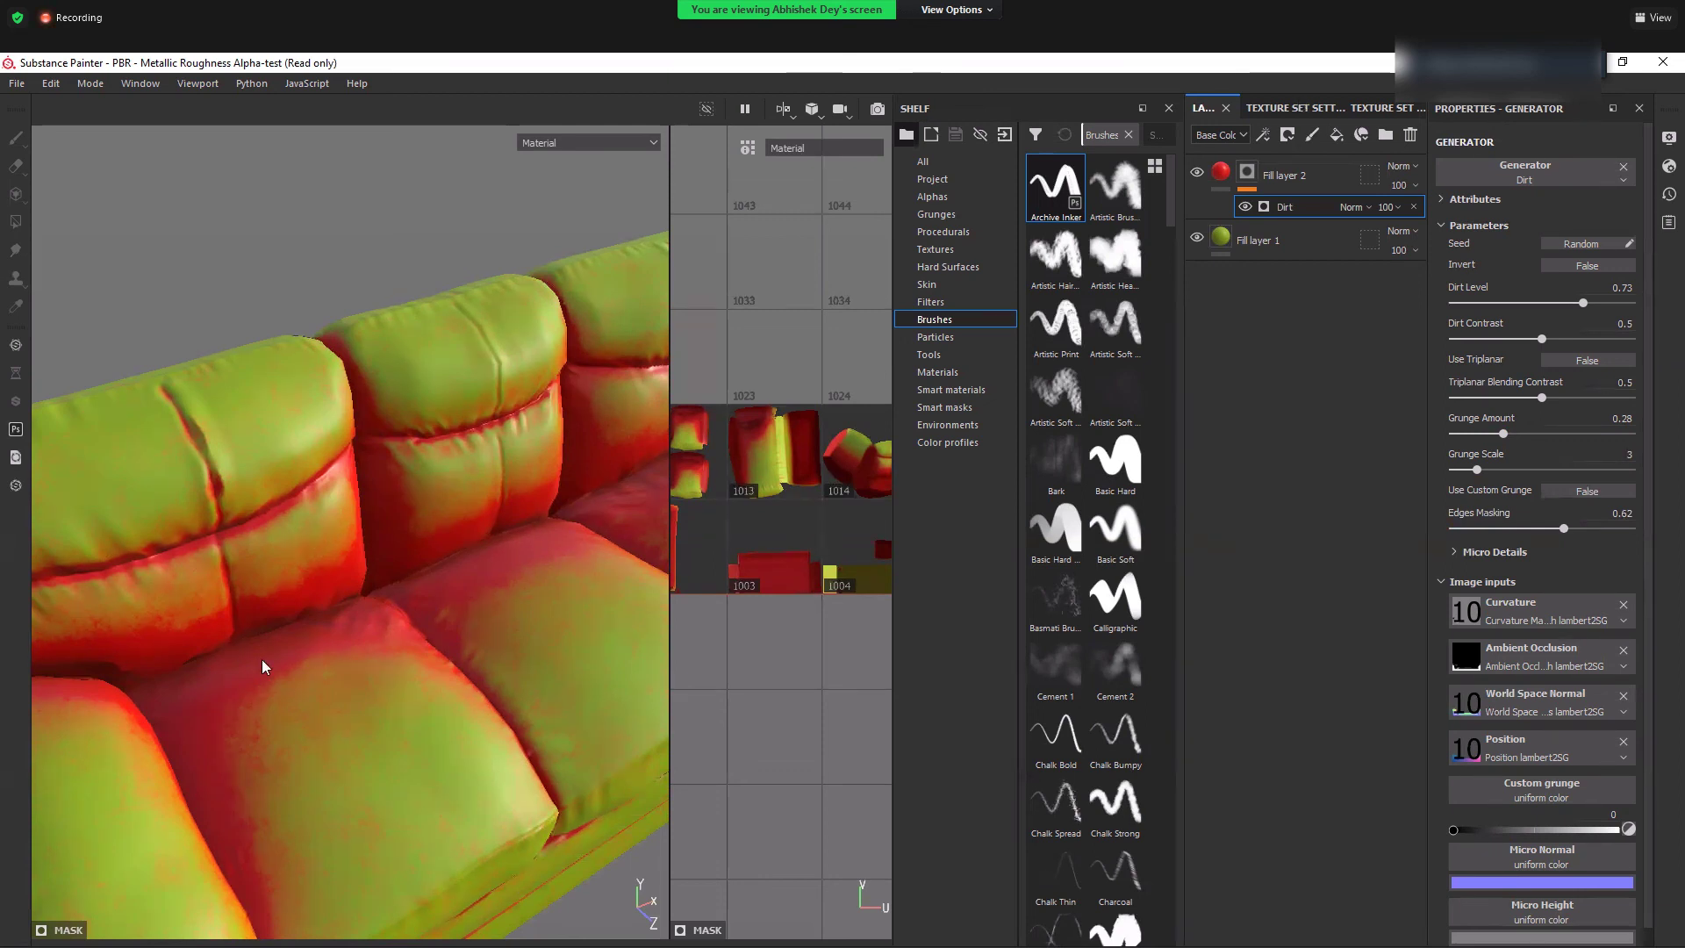
pyautogui.scroll(-2, 306, 566)
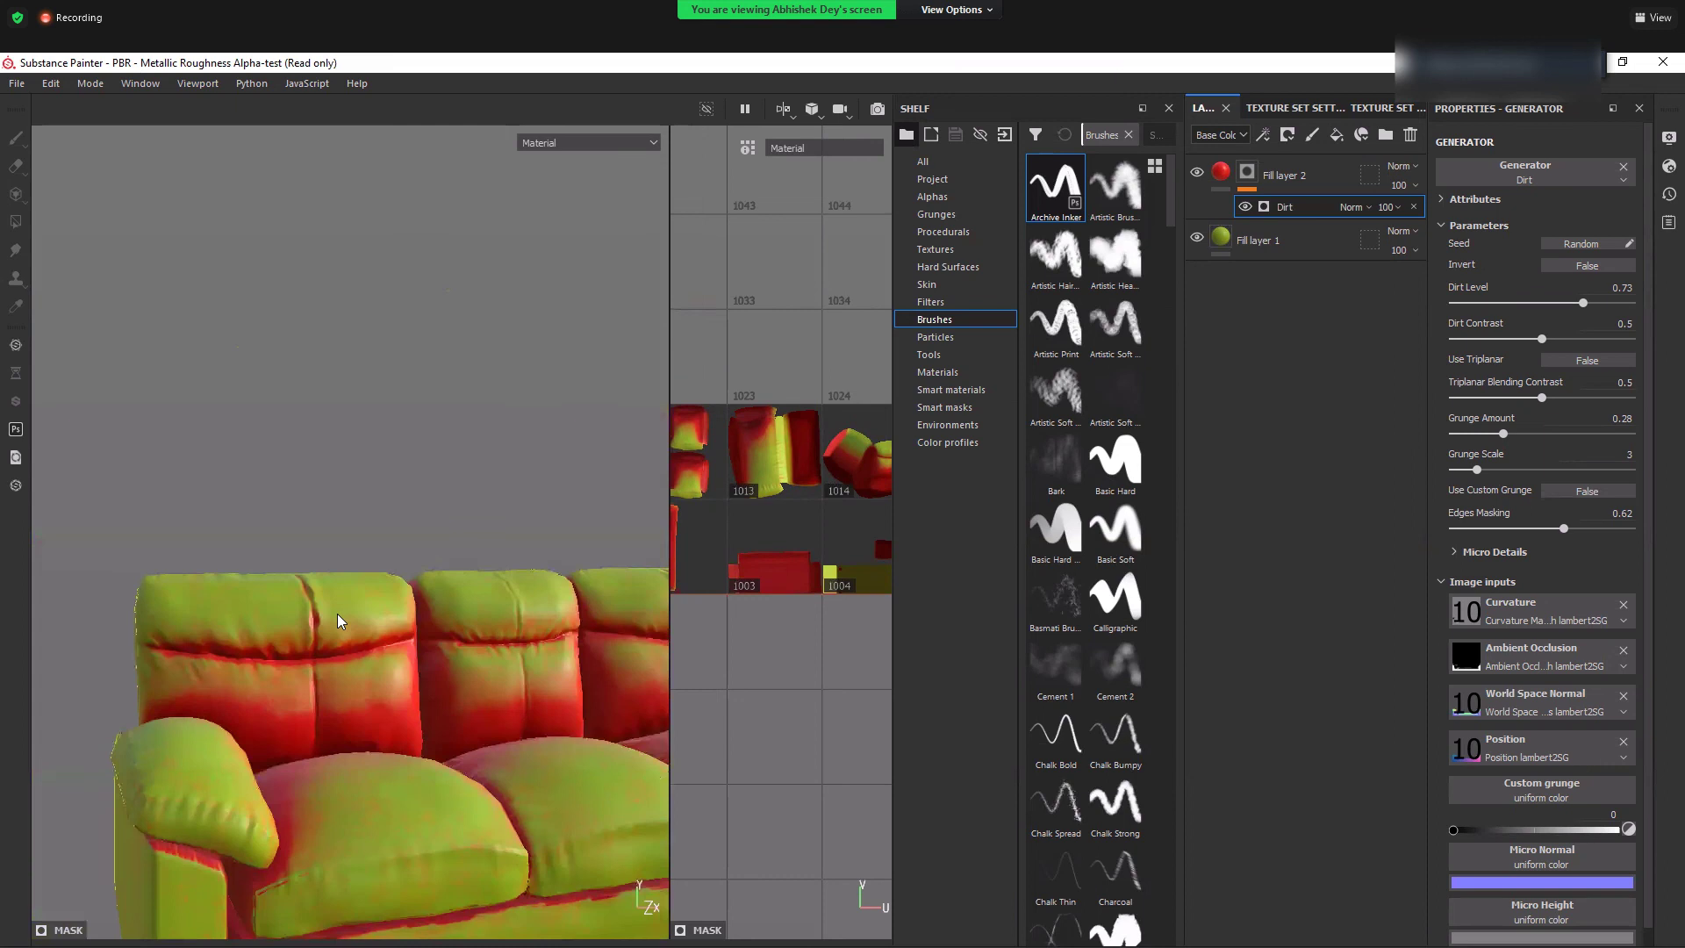
pyautogui.scroll(-2, 339, 610)
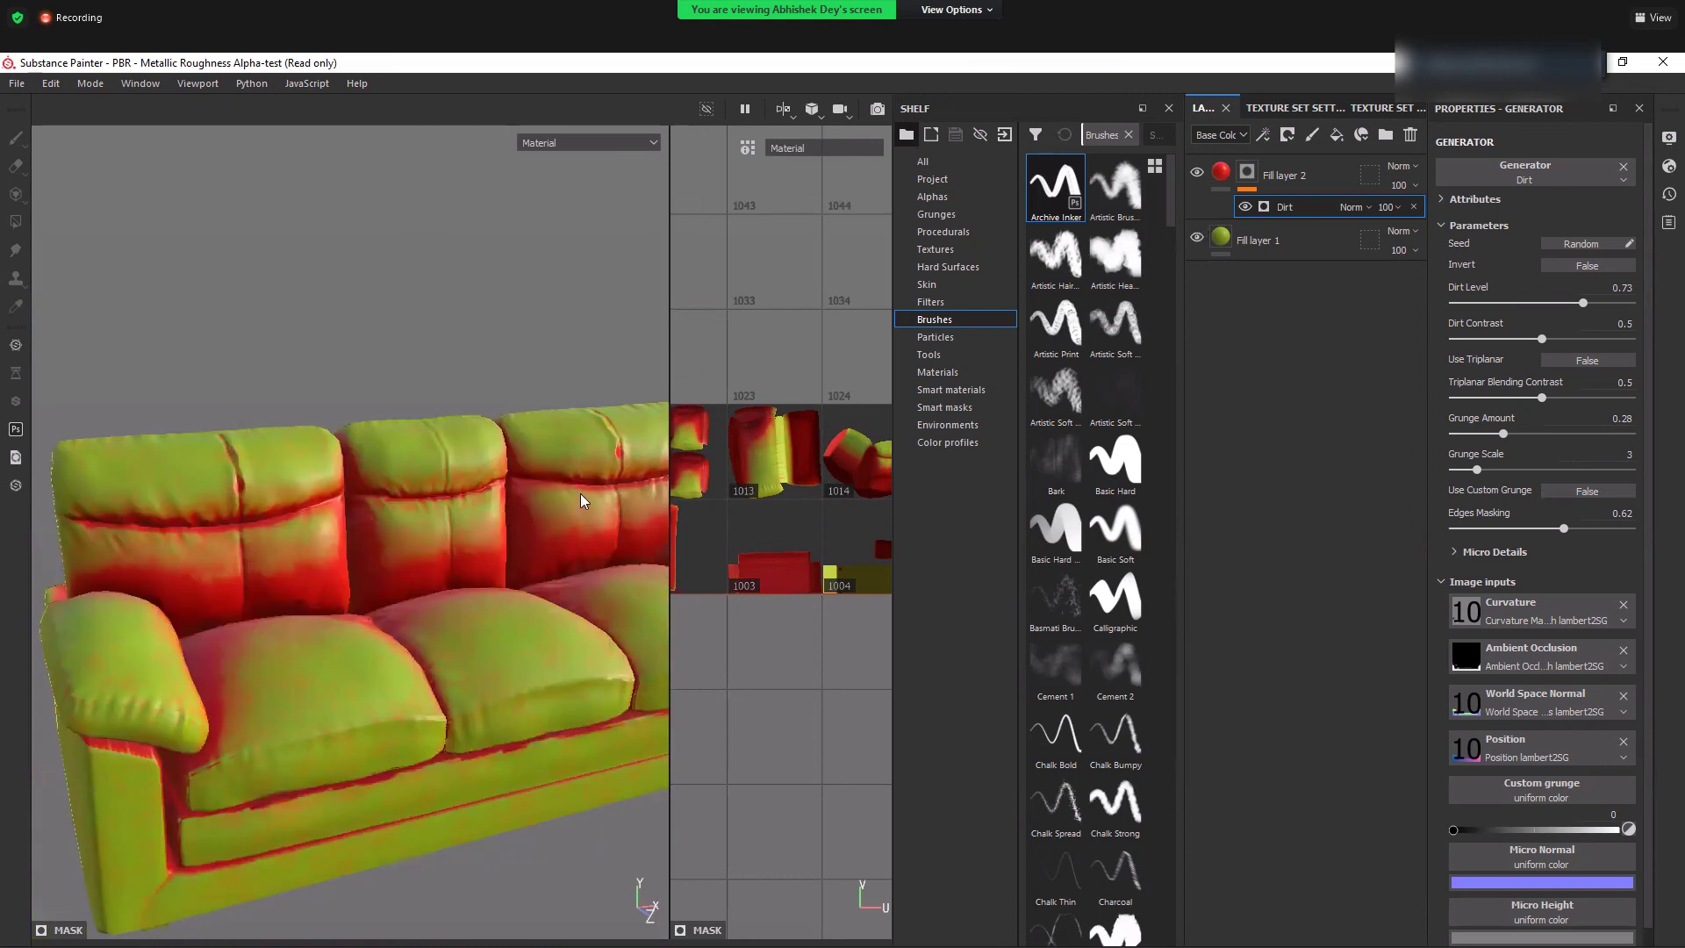
# - Change Fill layer 2's base color to dark green, RGB 0.029, 0.089, 0.002
pyautogui.click(1223, 173)
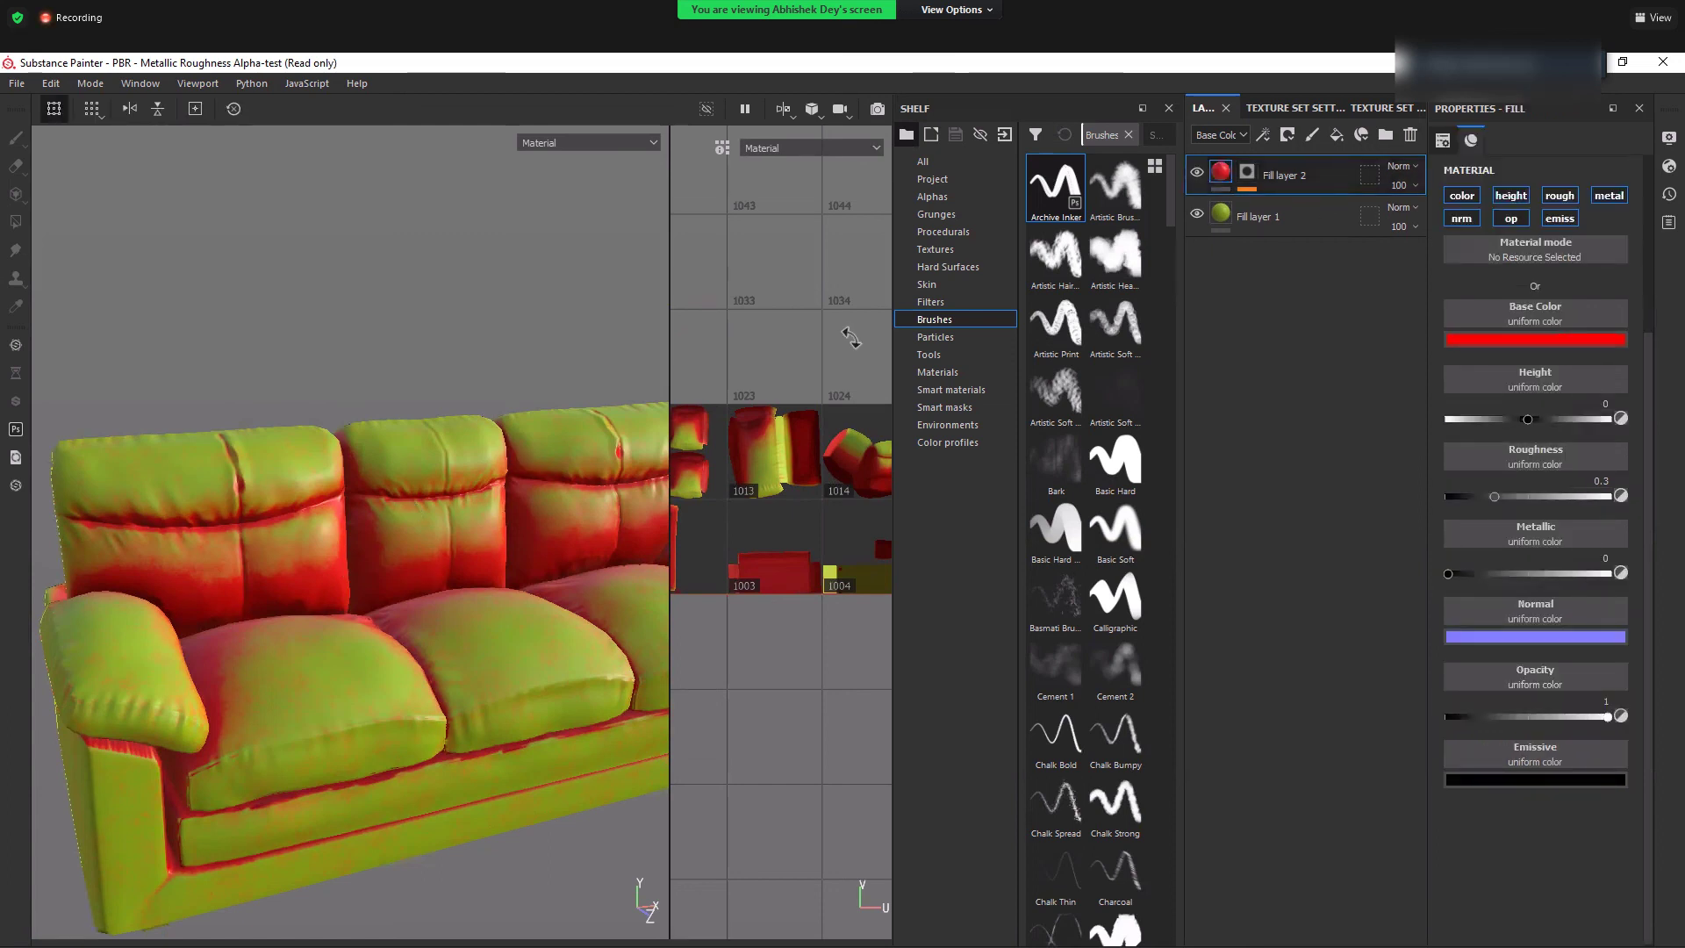
pyautogui.click(1535, 340)
pyautogui.click(1592, 479)
pyautogui.click(1548, 465)
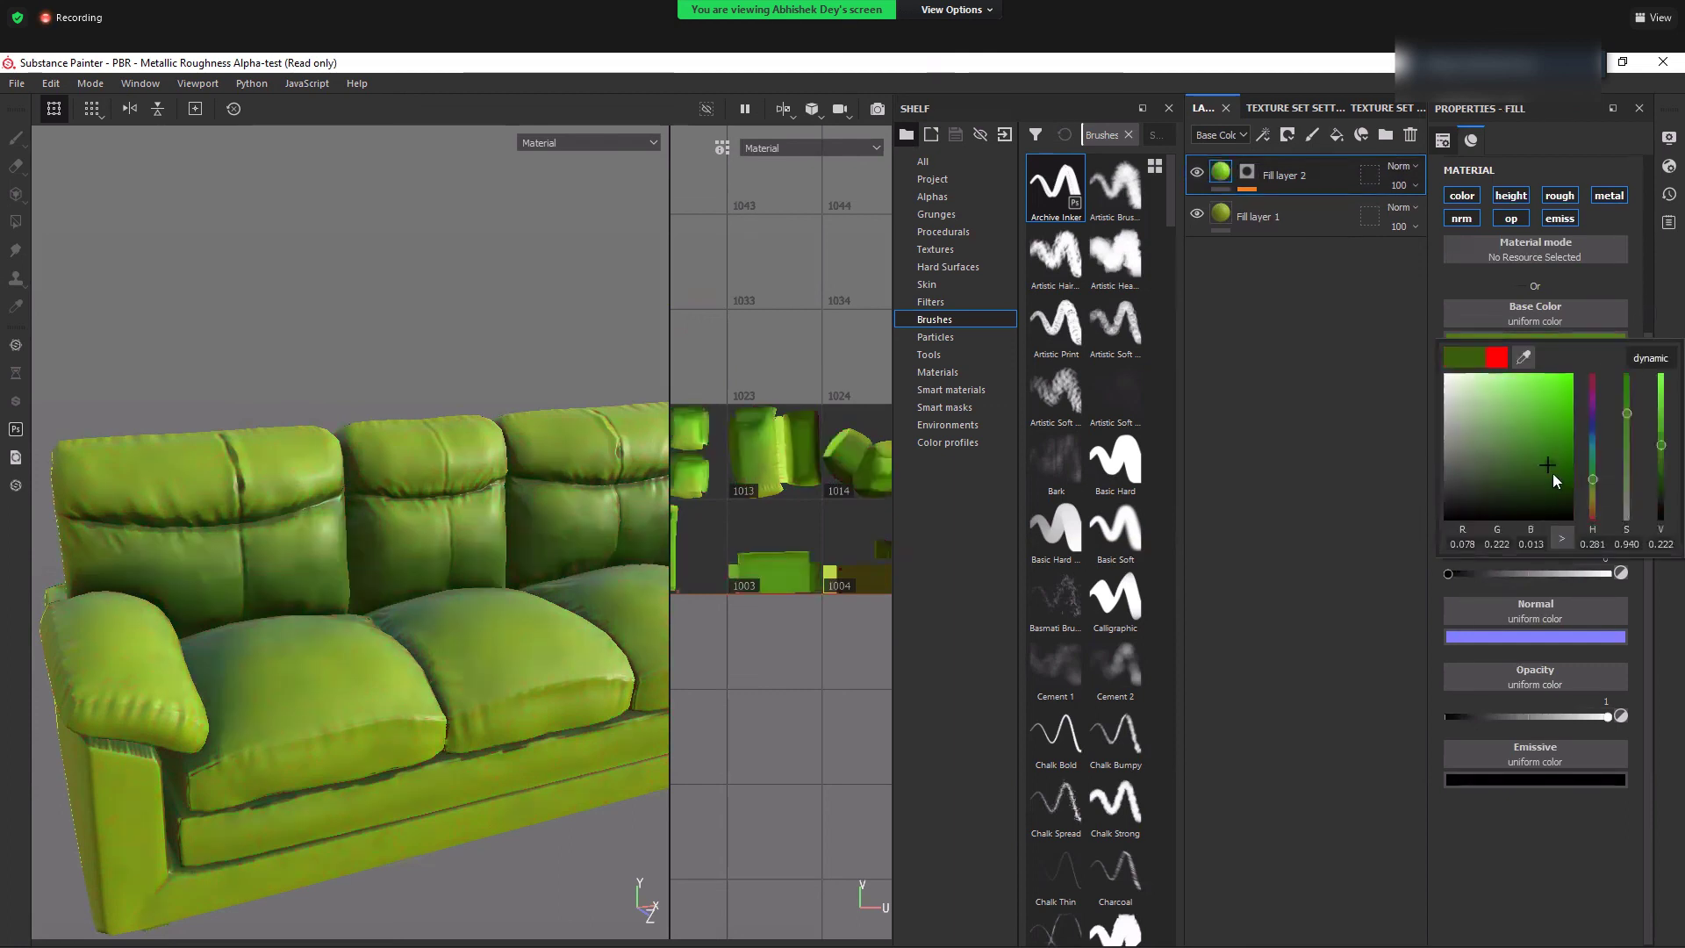
pyautogui.click(1553, 475)
pyautogui.click(1547, 470)
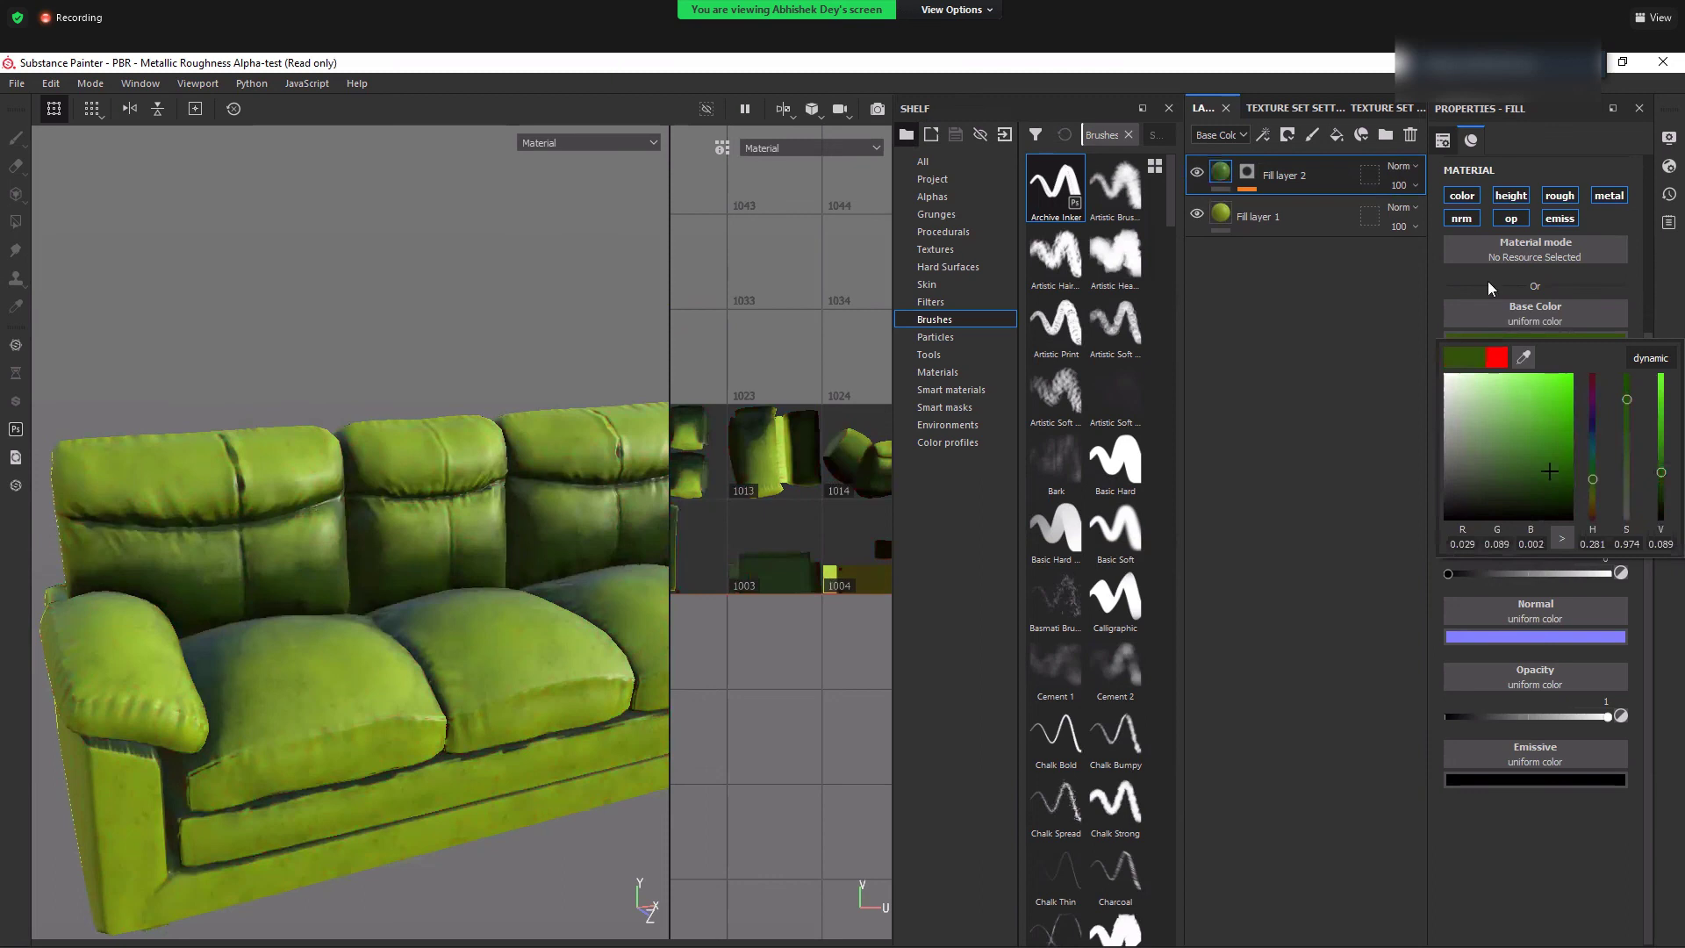
# - Close the color picker and set Fill layer 2's roughness to 0.6720
pyautogui.click(1647, 283)
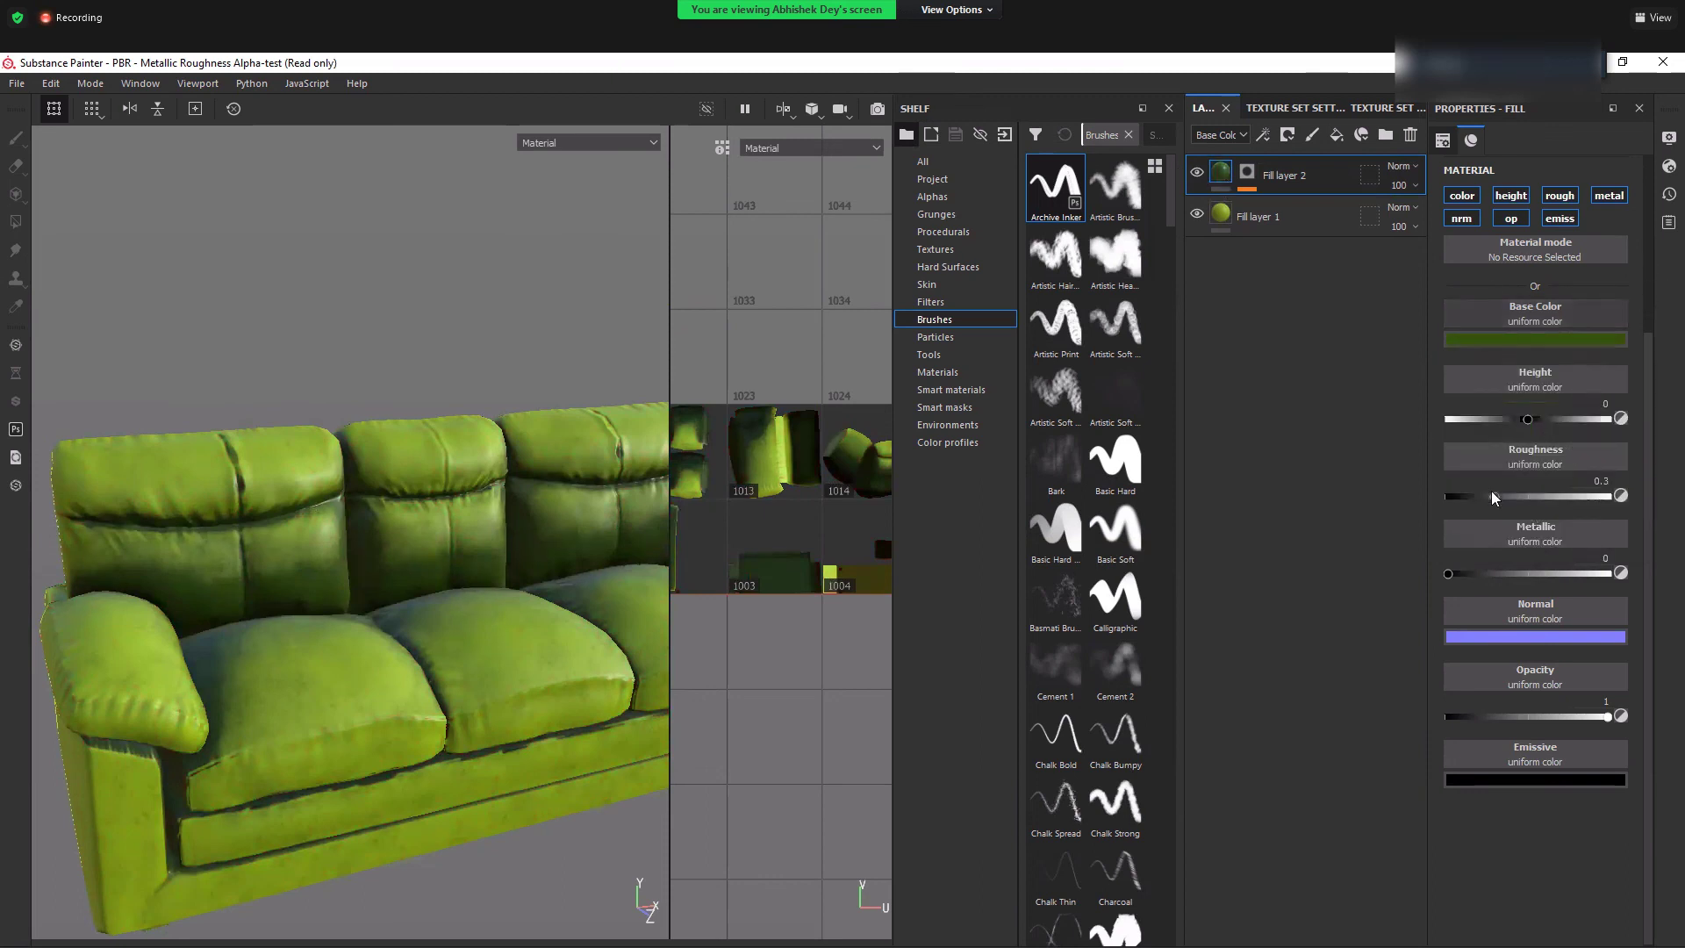
pyautogui.moveTo(1495, 497); pyautogui.dragTo(1555, 507)
pyautogui.click(1555, 506)
pyautogui.click(1558, 497)
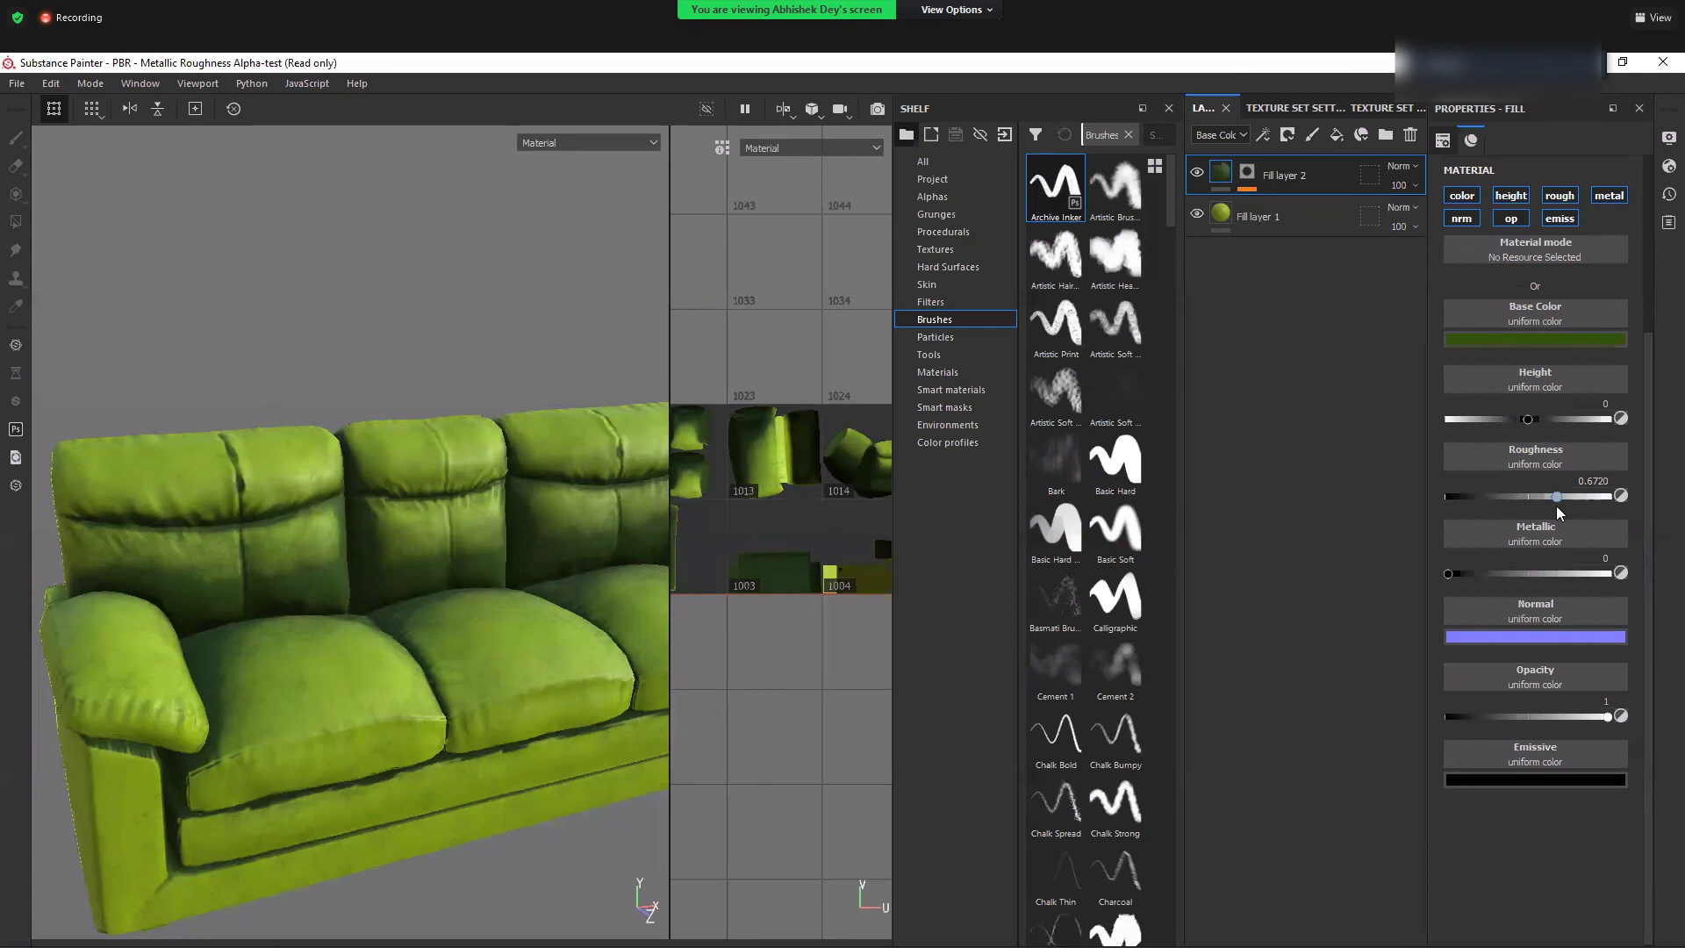
# - Limit Fill layer 2 to the color and roughness channels and check the sofa from several angles
pyautogui.click(1563, 218)
pyautogui.click(1512, 218)
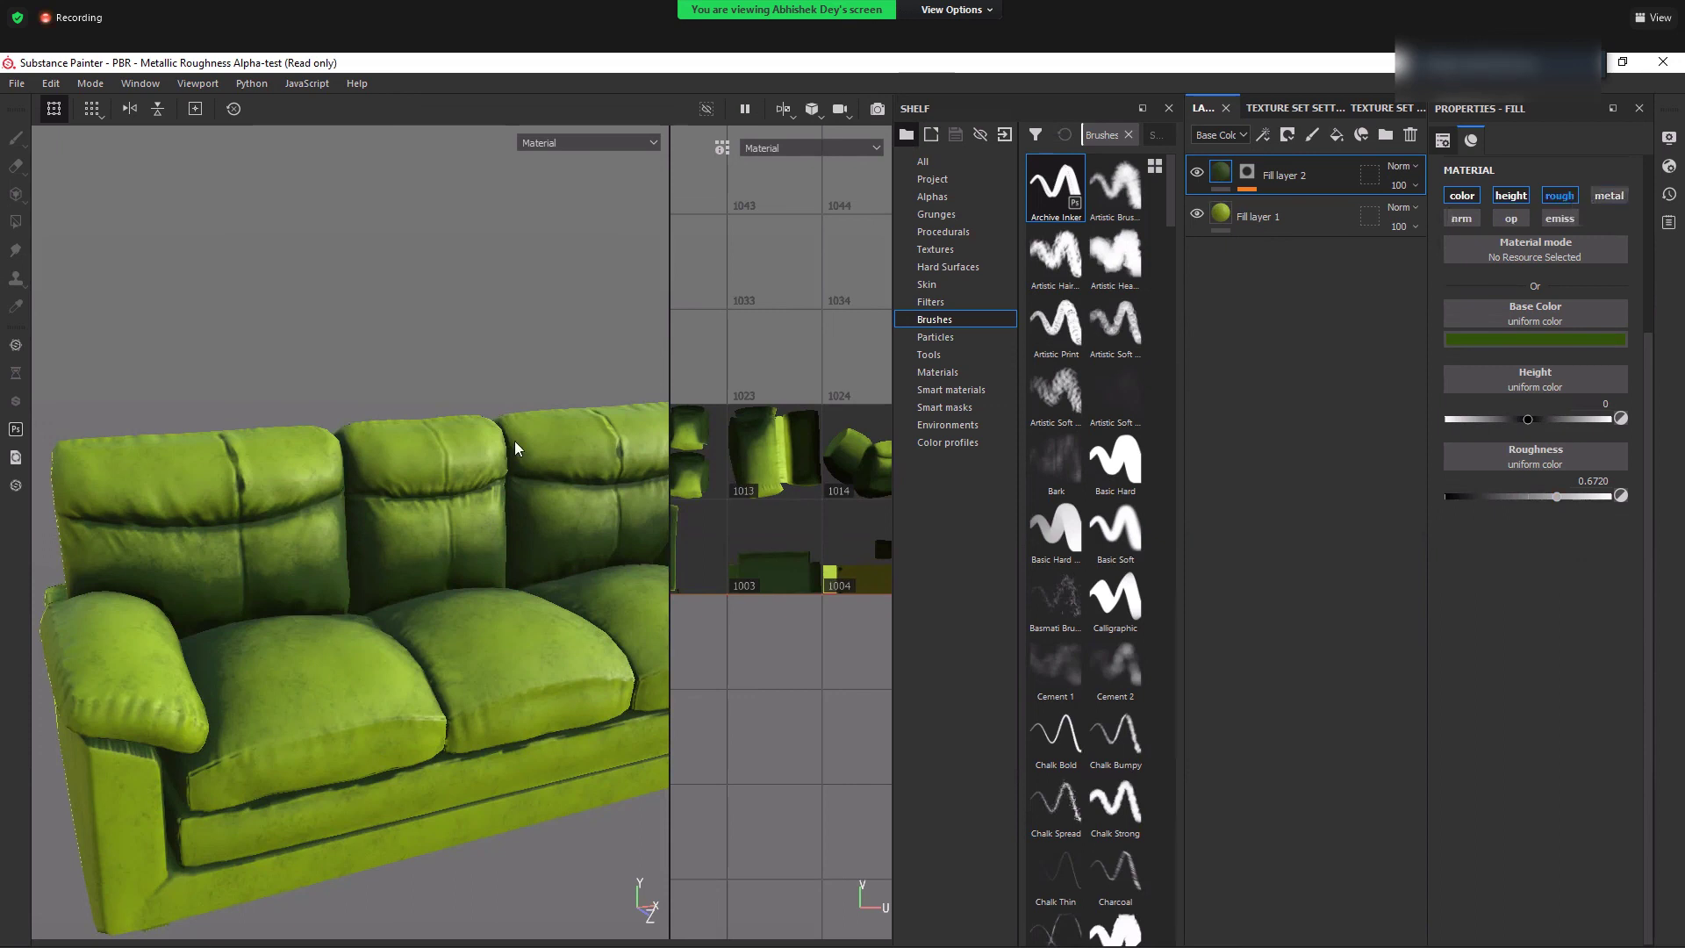
pyautogui.keyDown('alt'); pyautogui.moveTo(376, 589); pyautogui.dragTo(384, 625, button='right'); pyautogui.keyUp('alt')
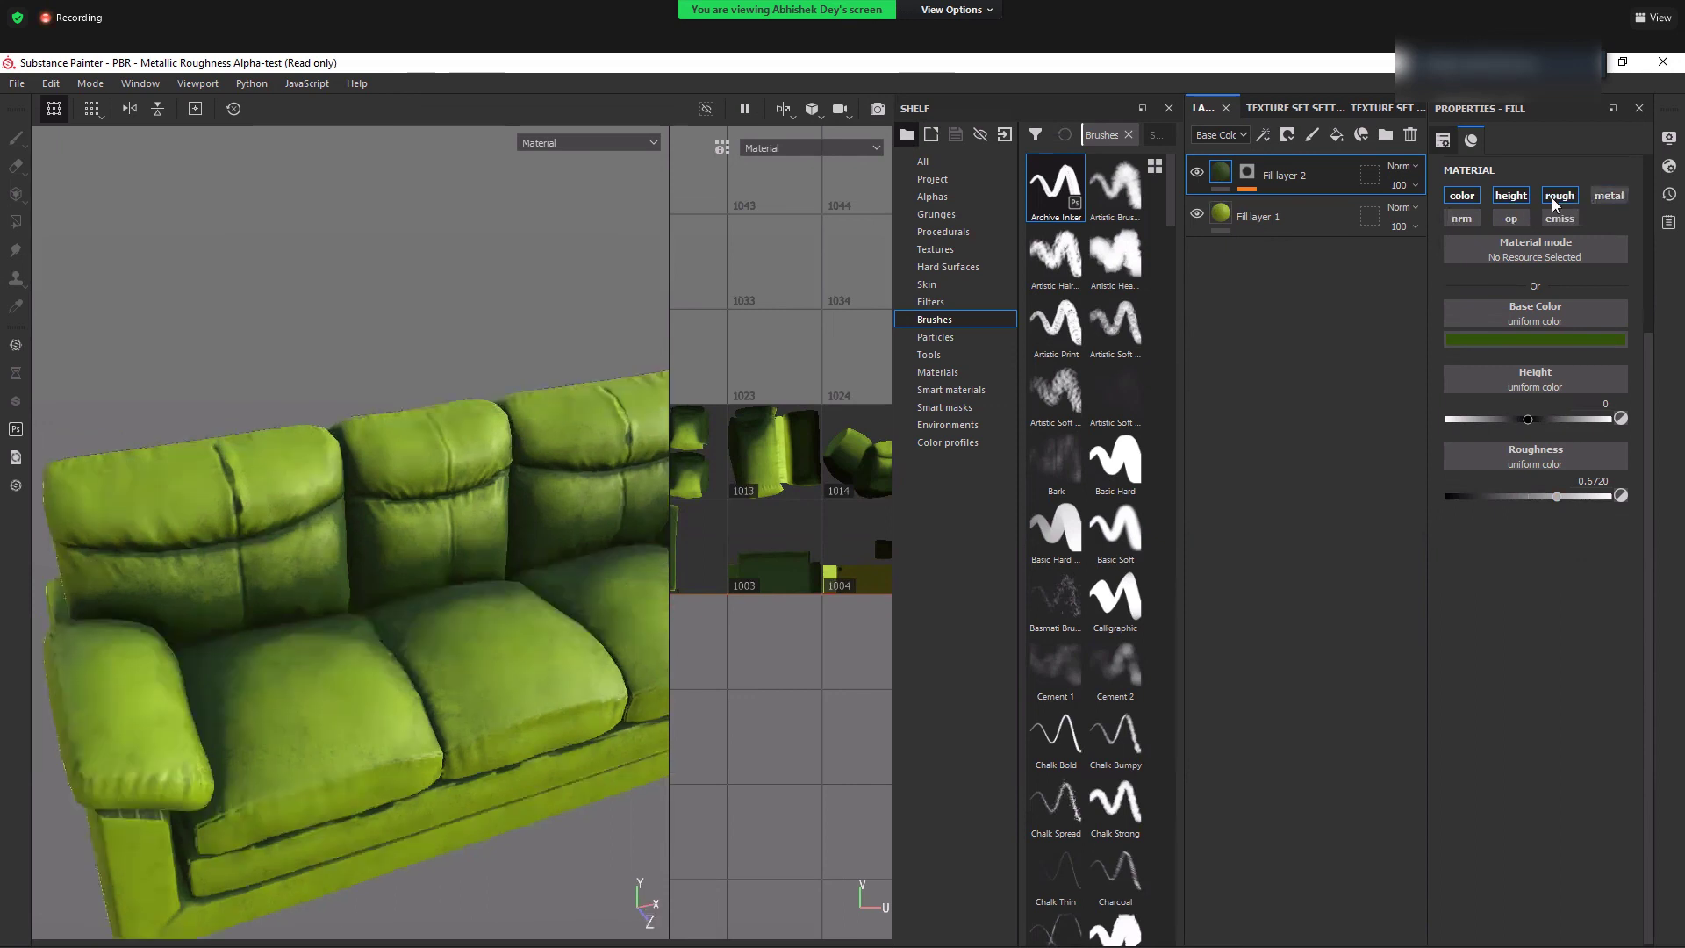
pyautogui.click(1509, 218)
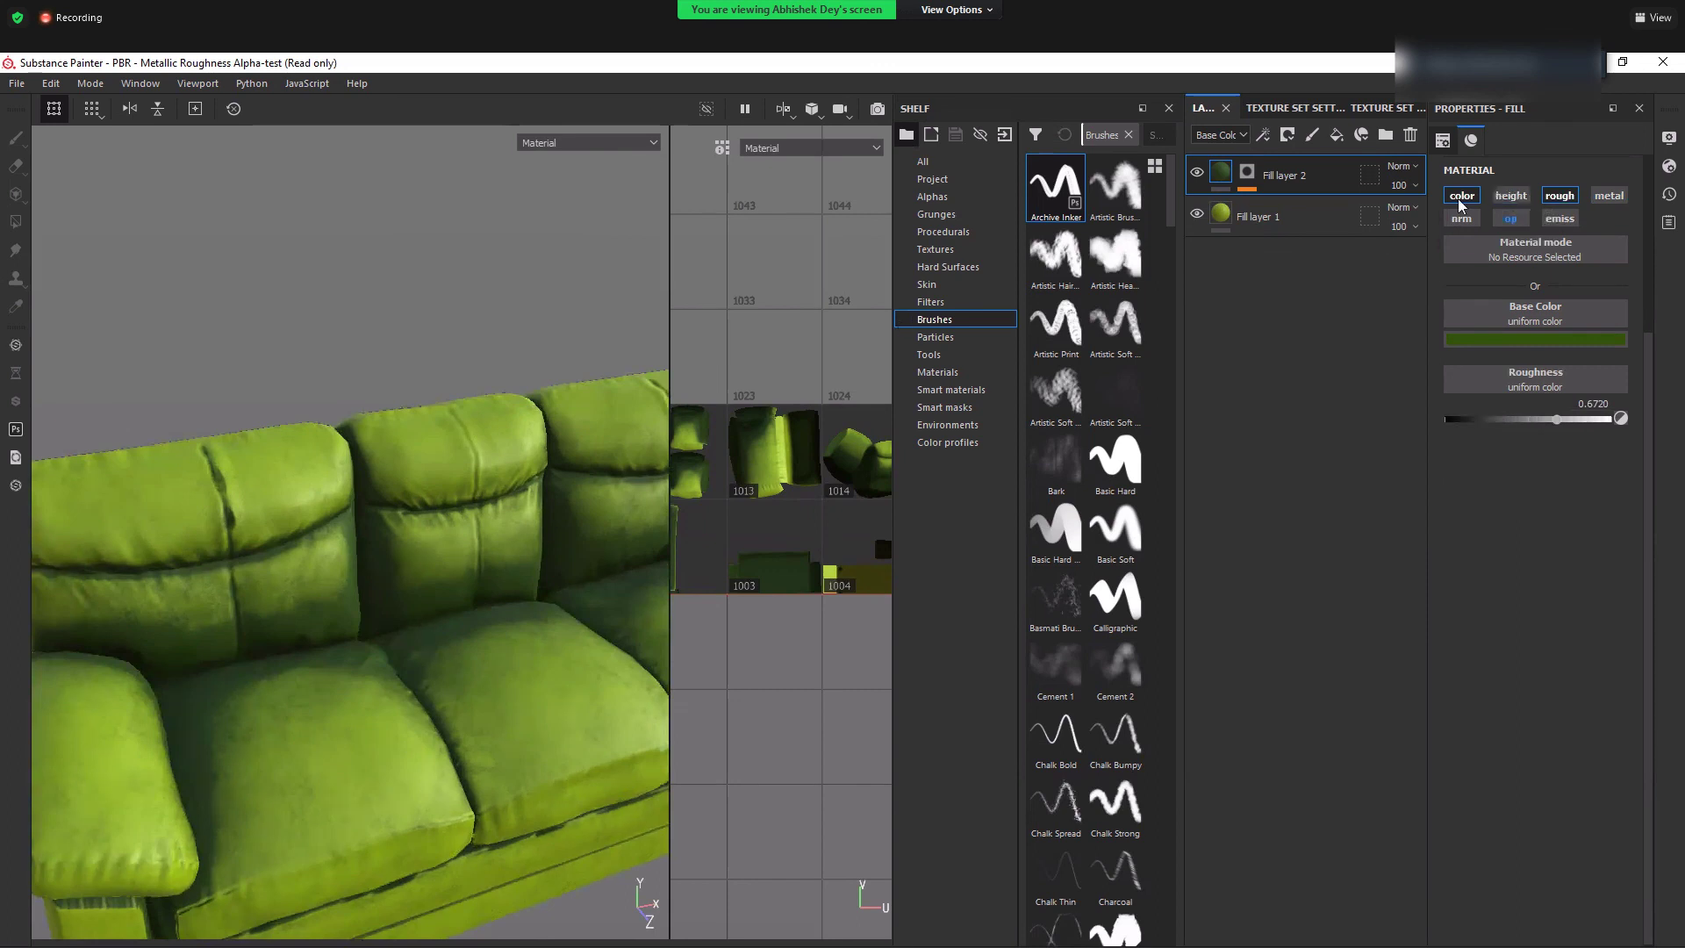
pyautogui.keyDown('alt'); pyautogui.moveTo(252, 720); pyautogui.dragTo(374, 583); pyautogui.keyUp('alt')
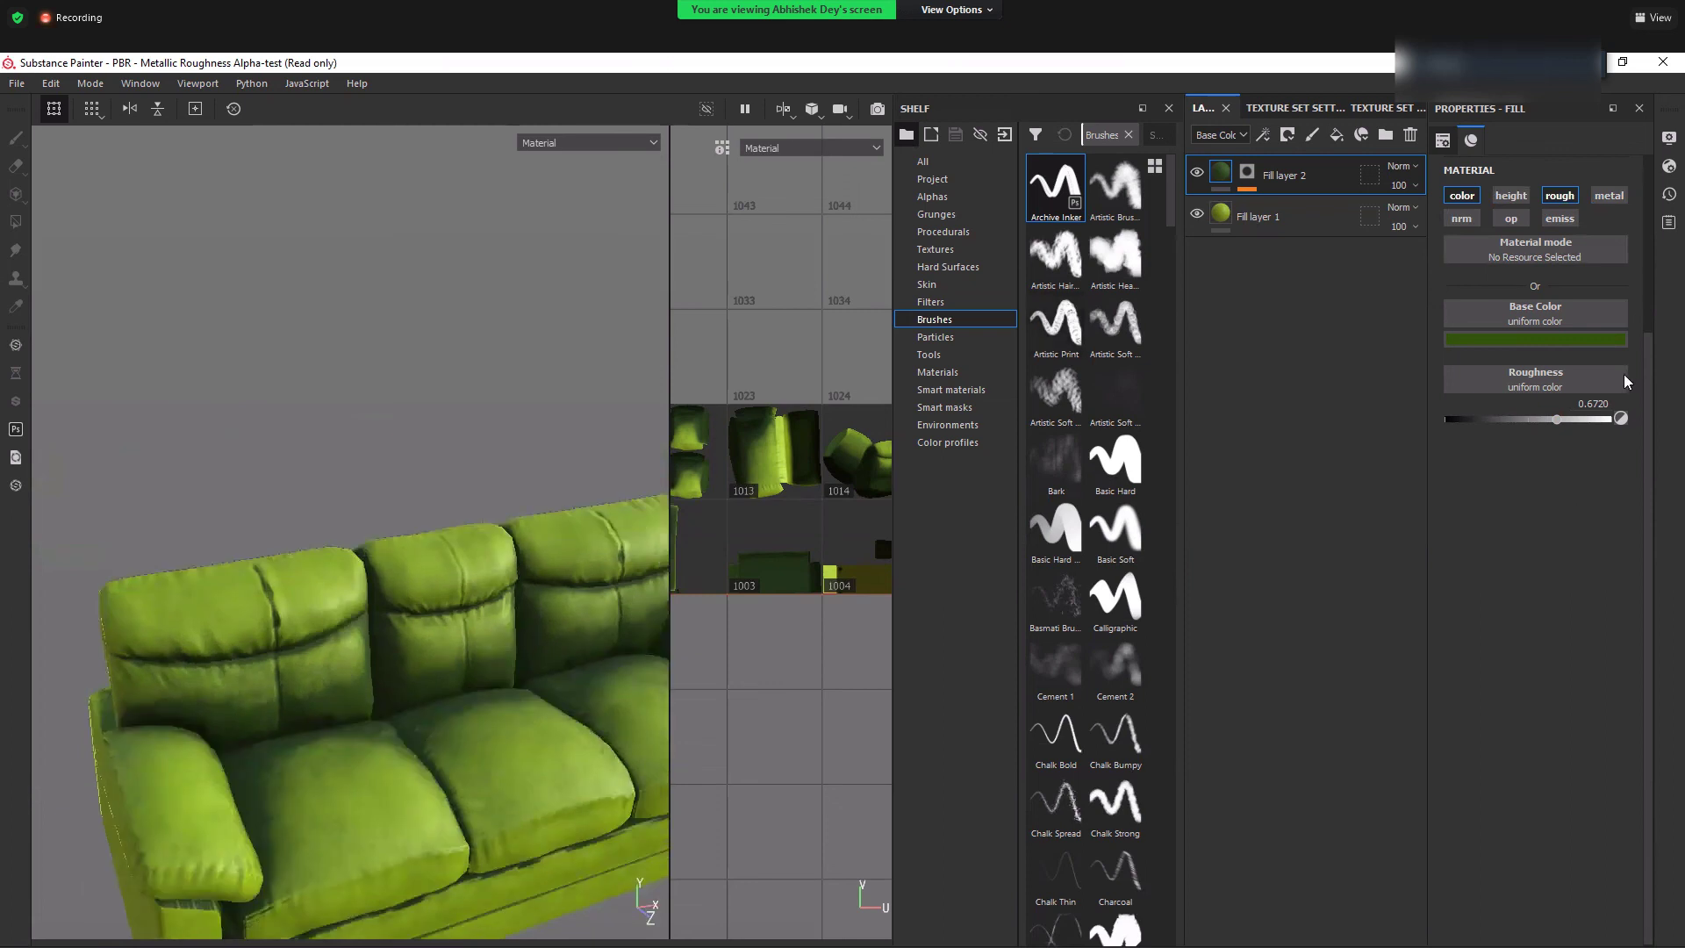
pyautogui.scroll(-2, 325, 755)
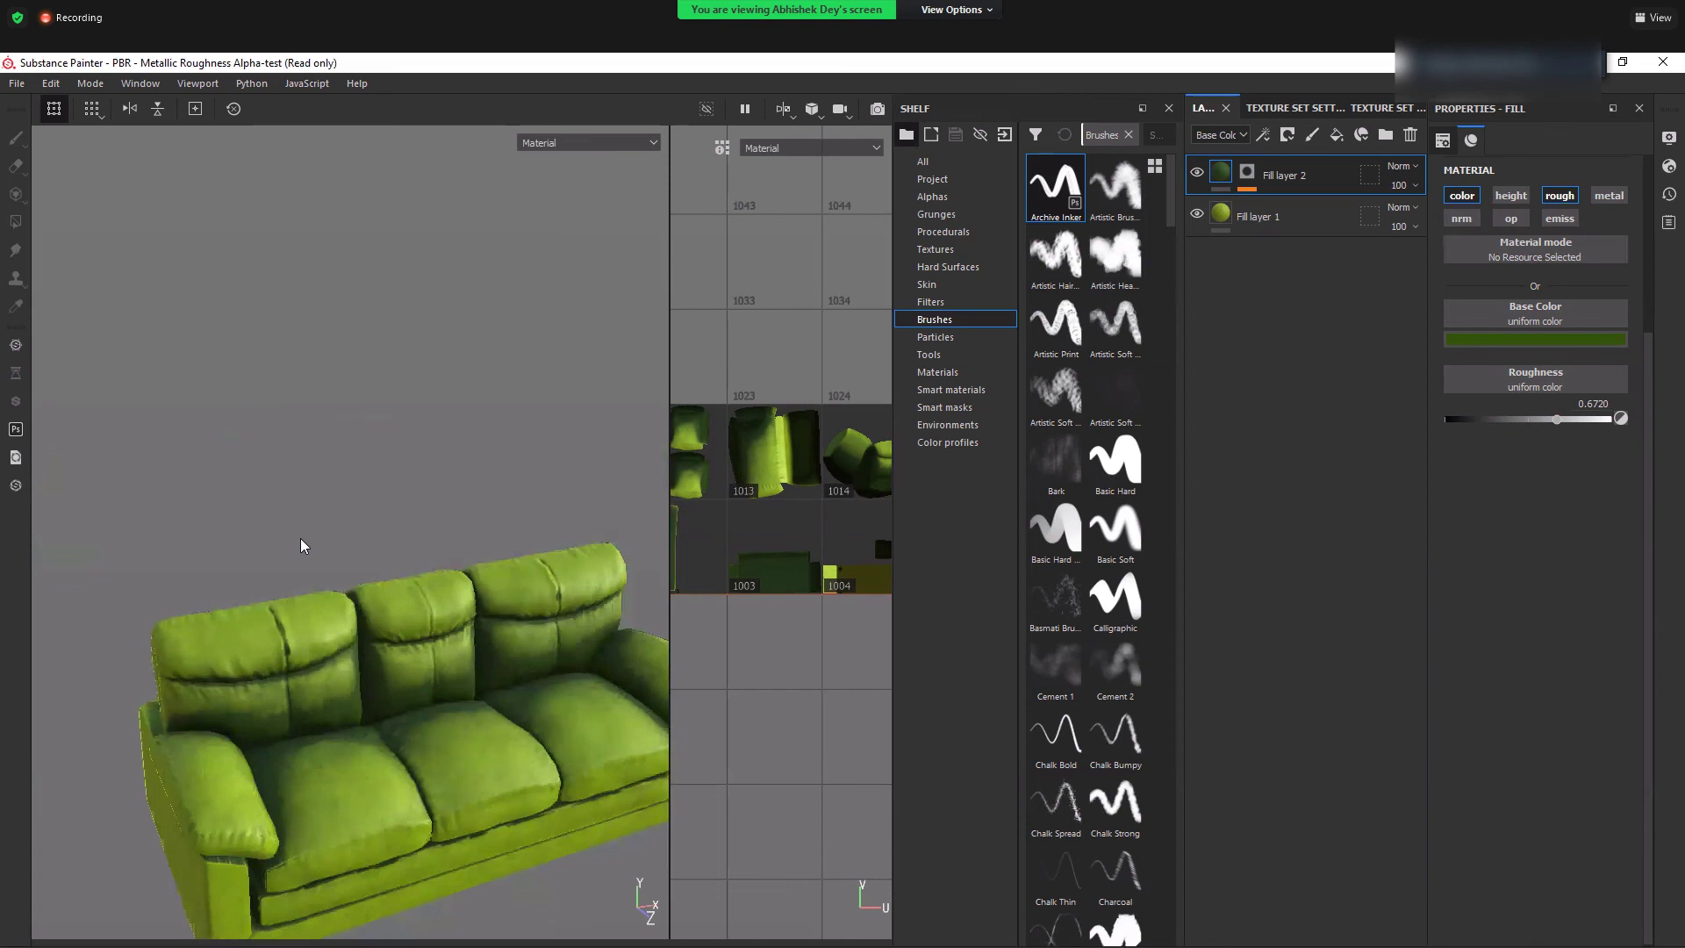
pyautogui.scroll(5, 307, 562)
pyautogui.keyDown('alt'); pyautogui.moveTo(321, 674); pyautogui.dragTo(319, 582); pyautogui.keyUp('alt')
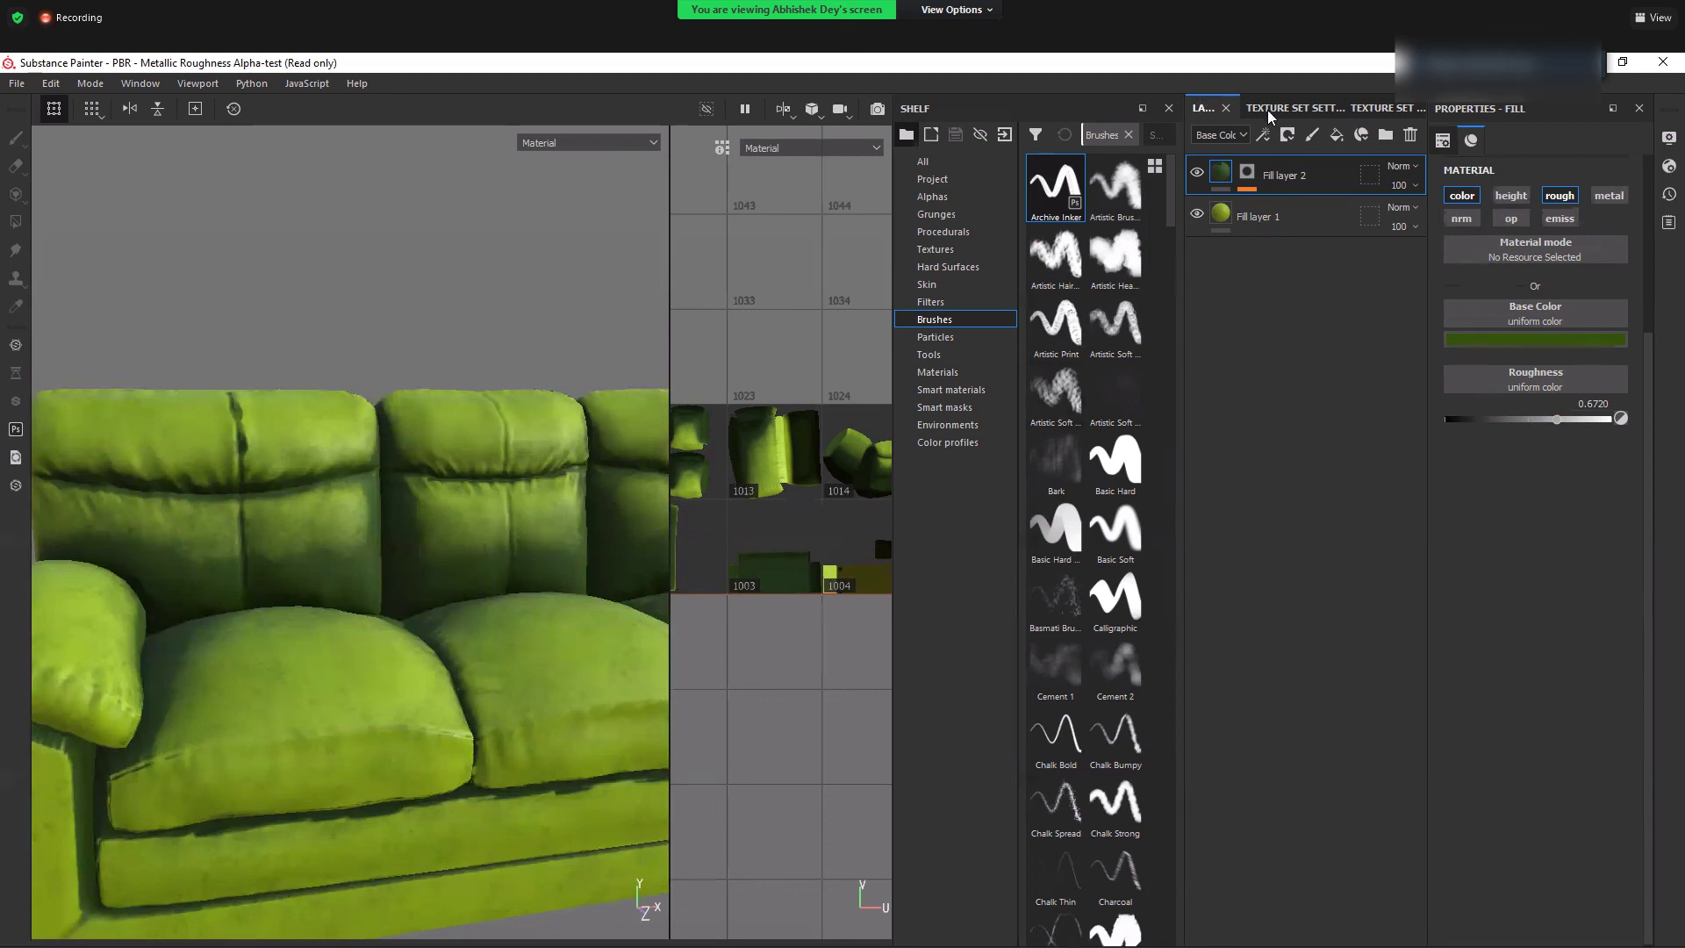
# - Add a fill layer beneath Fill layer 2 and keep only its height and normal channels active
pyautogui.click(1337, 136)
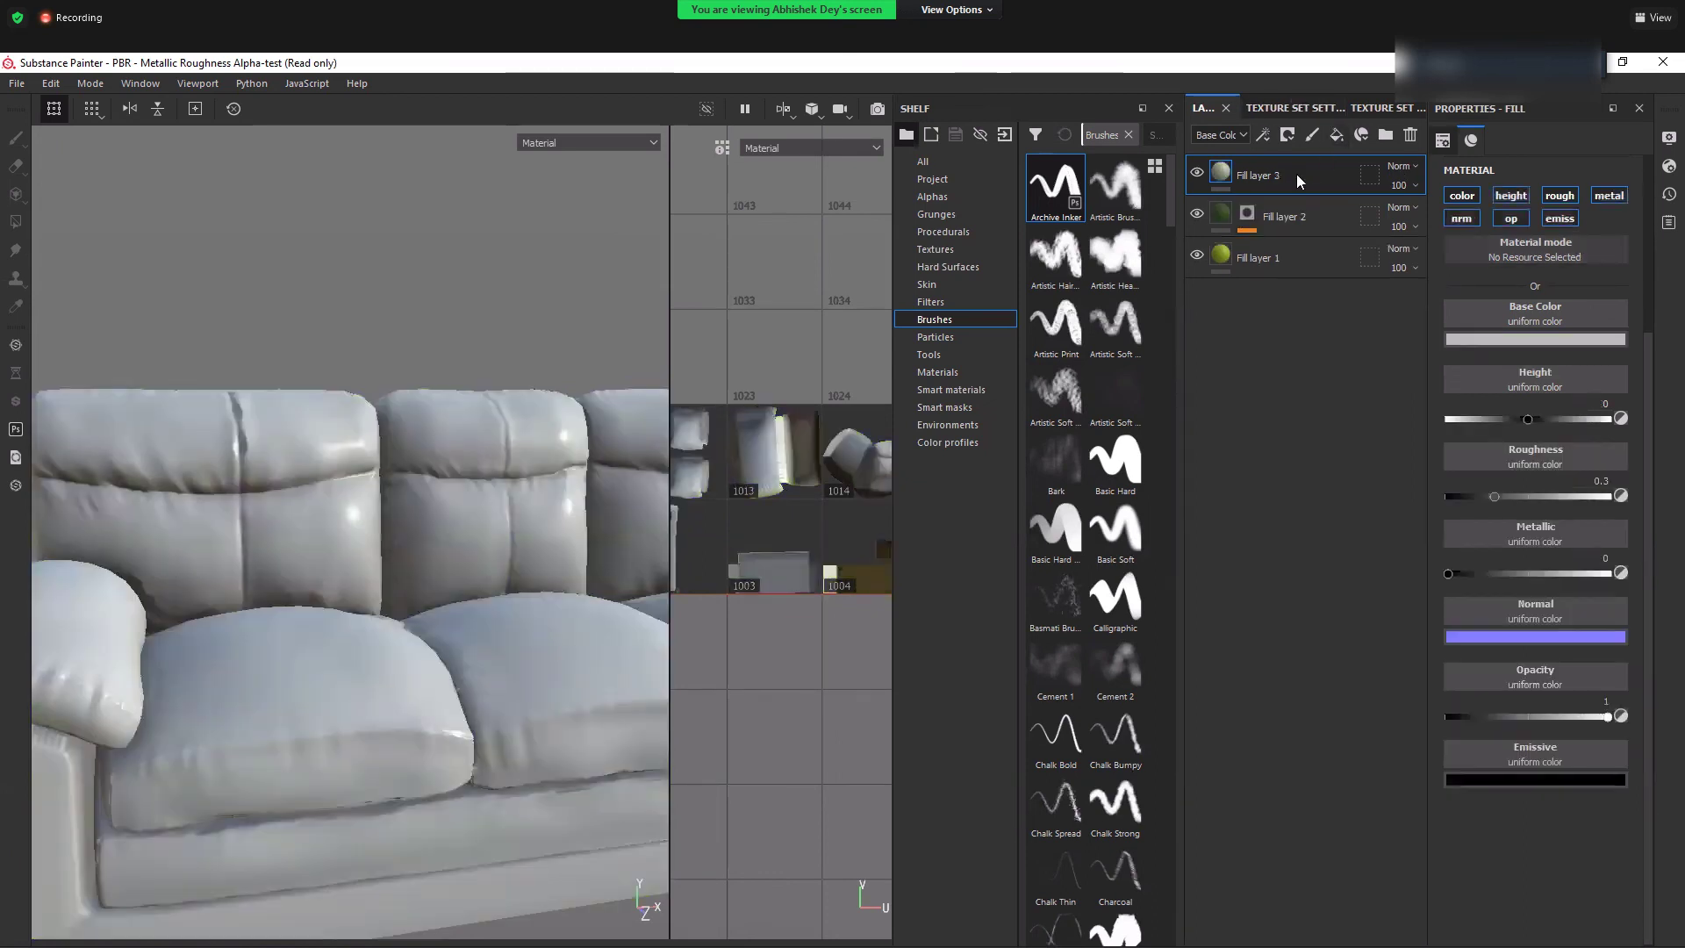
pyautogui.moveTo(1297, 174); pyautogui.dragTo(1298, 223)
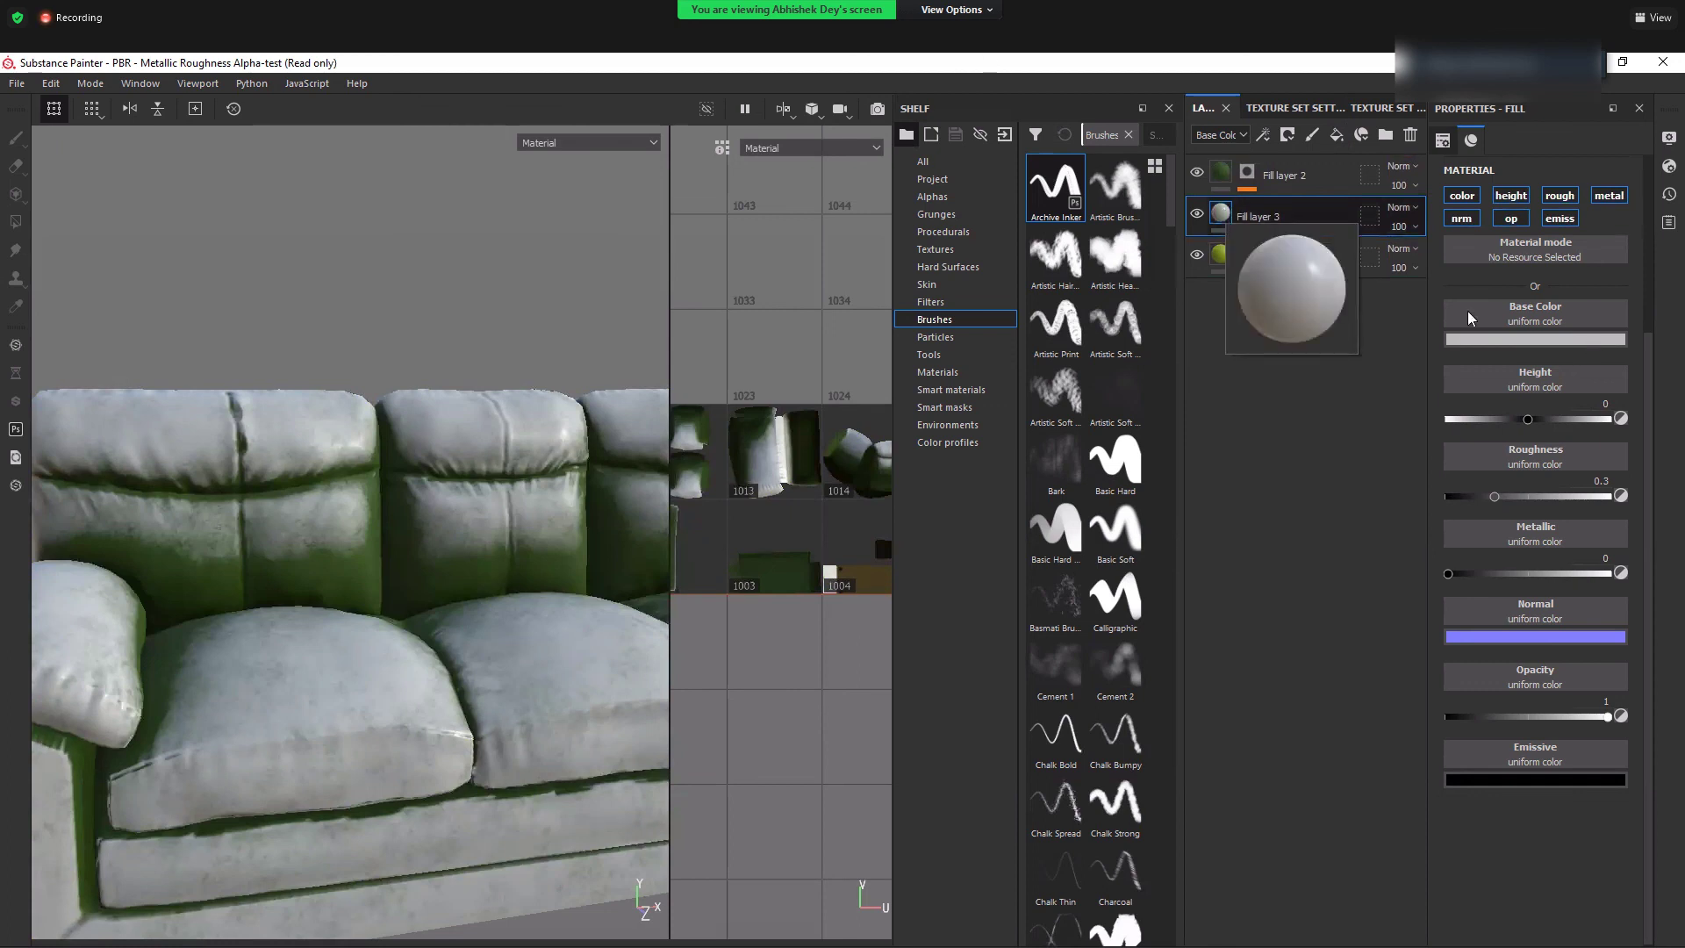
pyautogui.click(1457, 218)
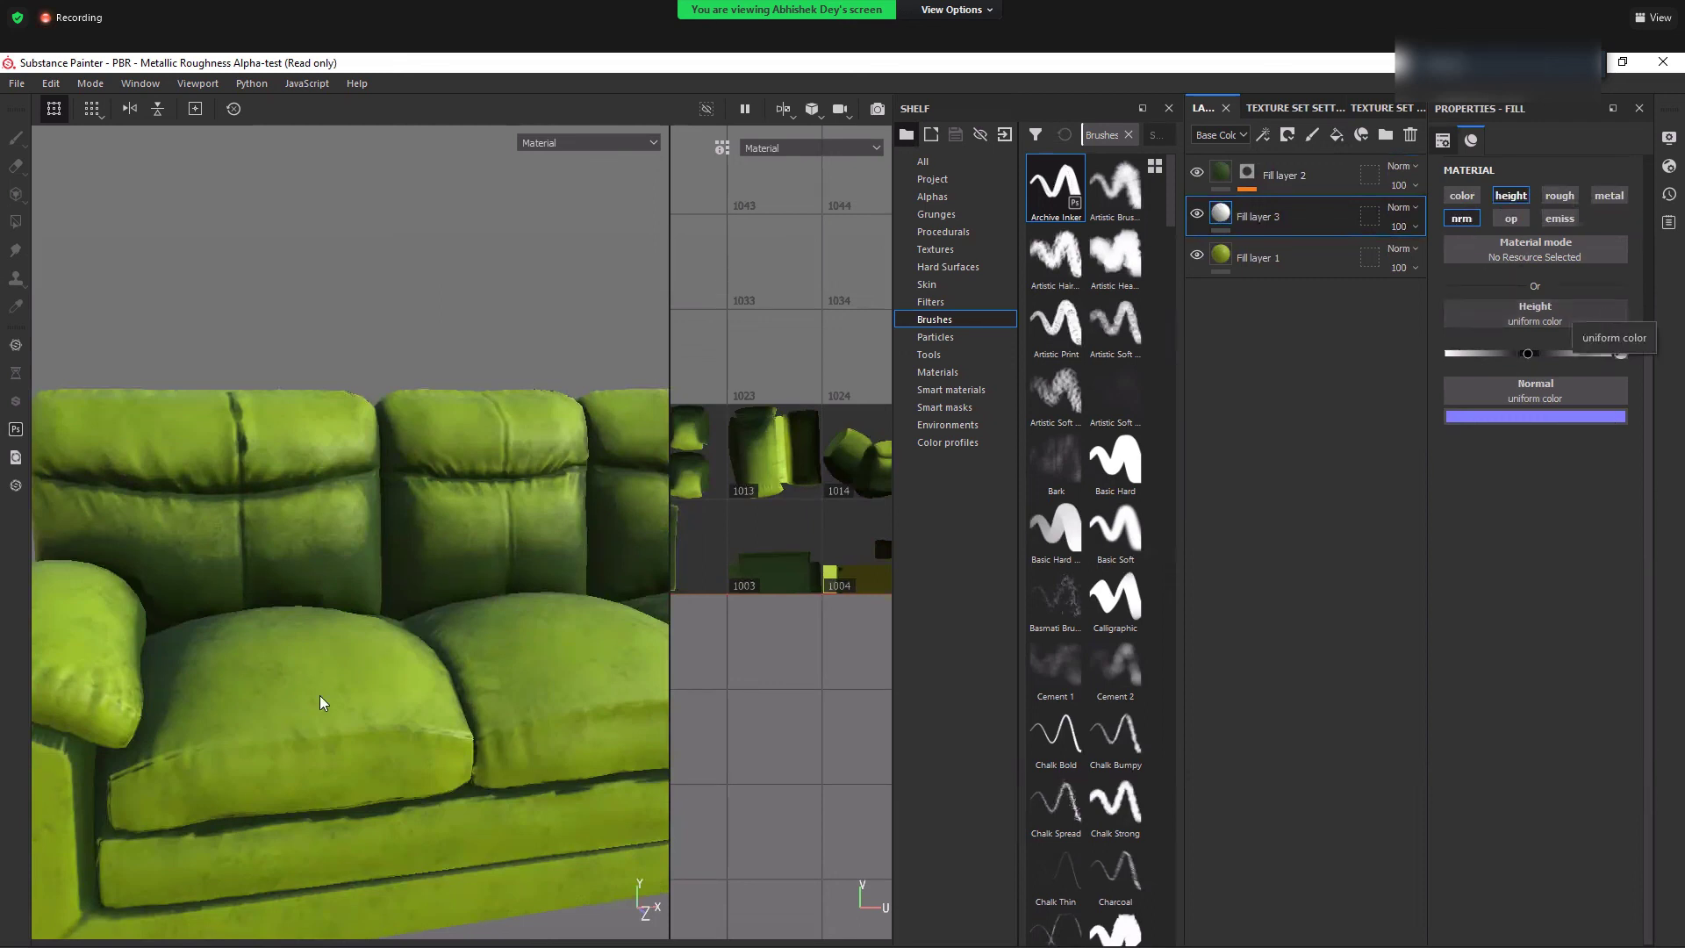
pyautogui.keyDown('alt'); pyautogui.moveTo(358, 446); pyautogui.dragTo(367, 519); pyautogui.keyUp('alt')
pyautogui.scroll(-2, 367, 518)
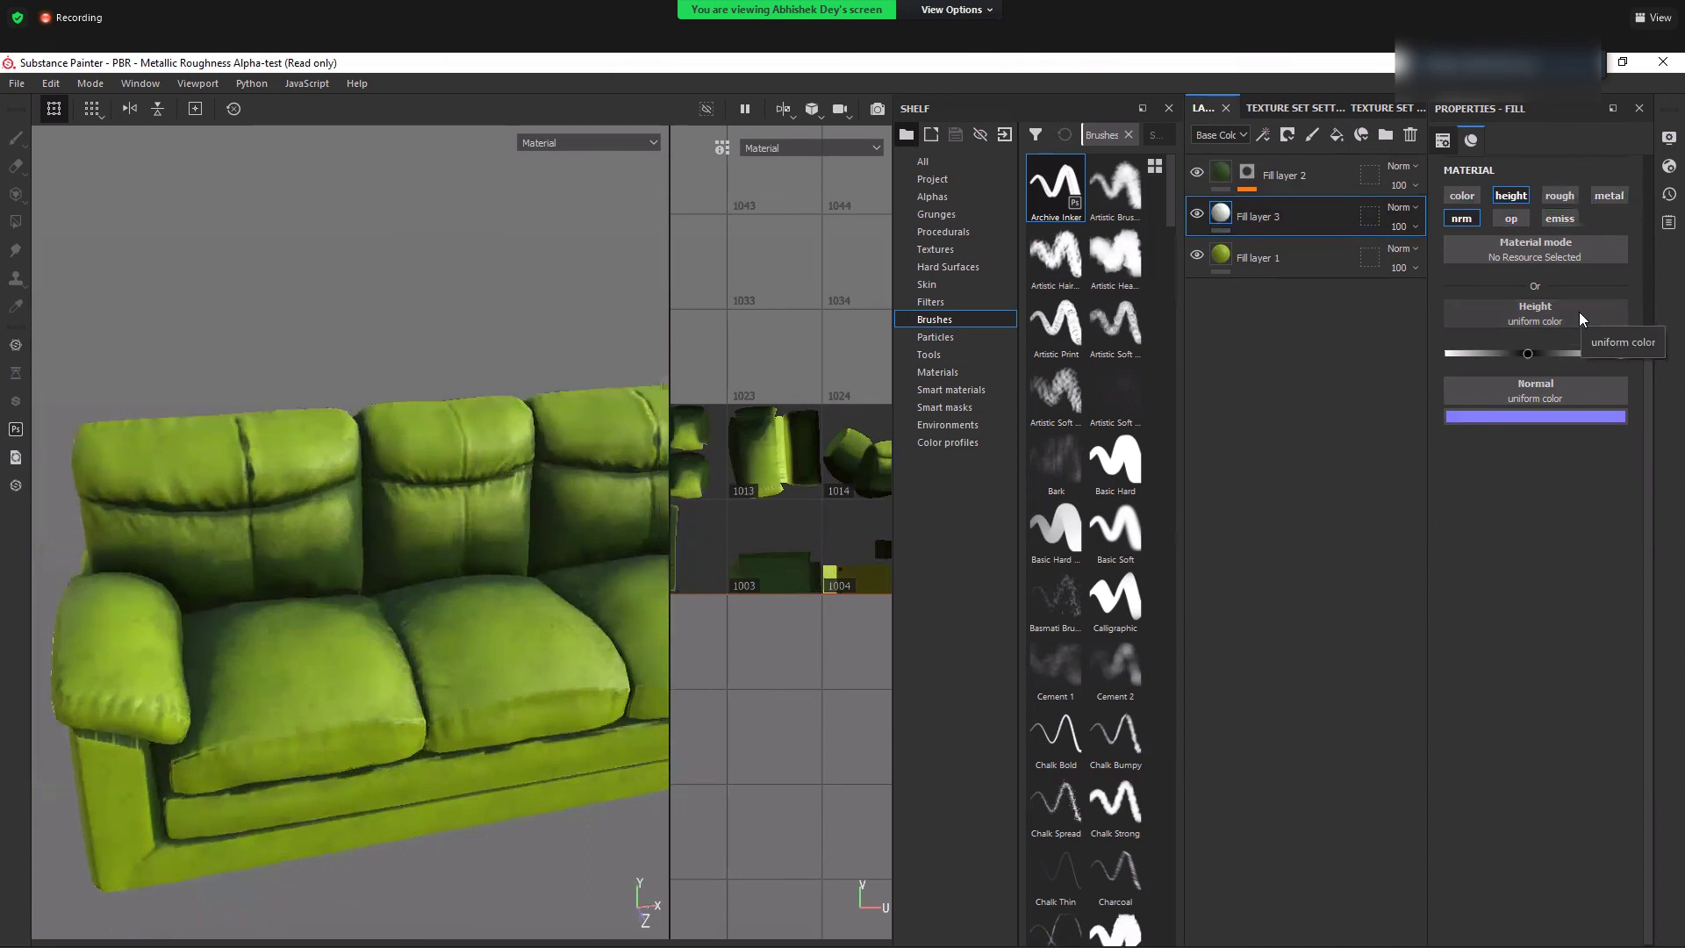
# - Try a Brick generator with Bricks X 51 and Bricks Y 56 as Fill layer 3's height, and remove it
pyautogui.scroll(-2, 1552, 467)
pyautogui.click(1548, 509)
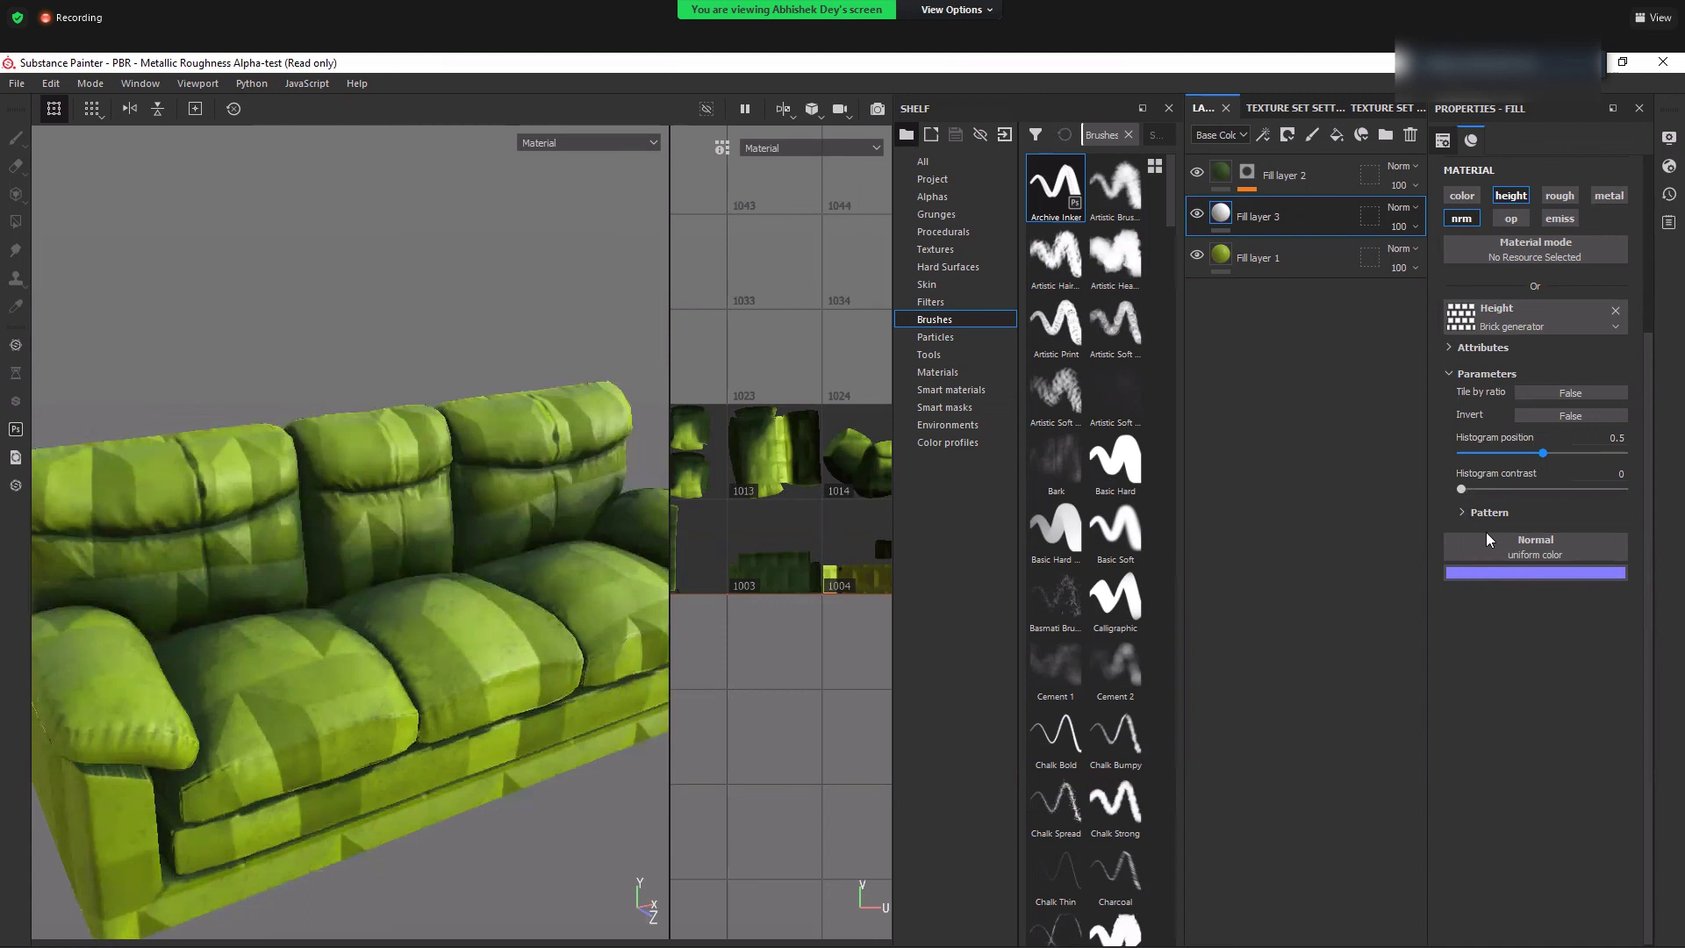
pyautogui.click(1489, 512)
pyautogui.click(1588, 545)
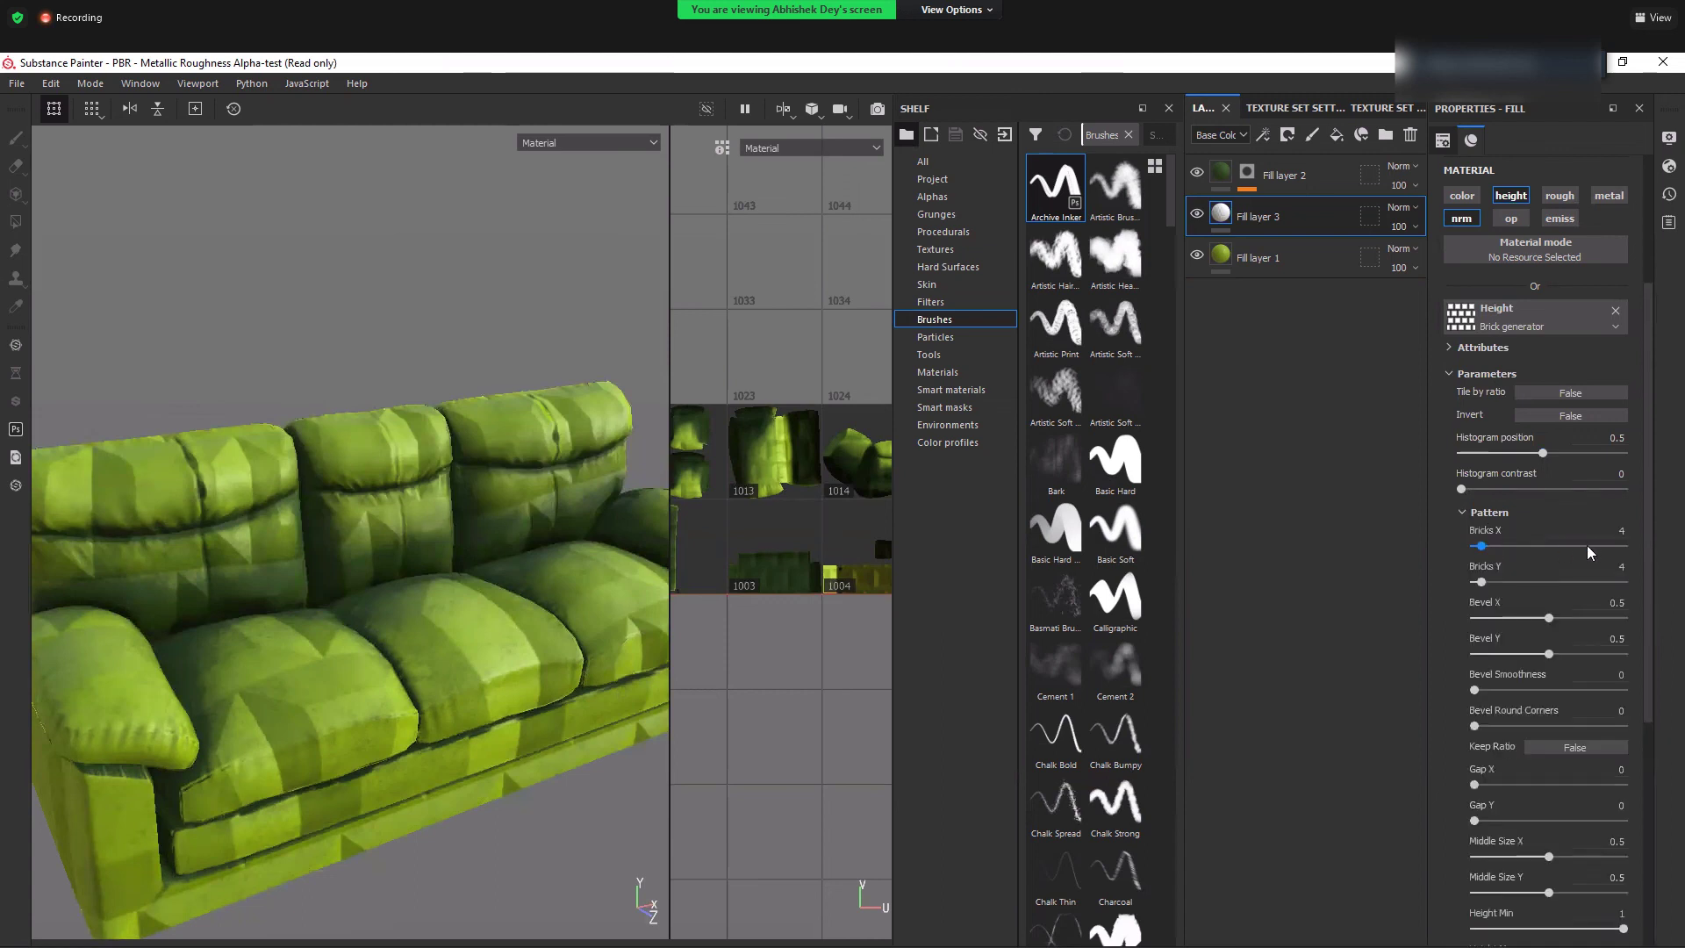
pyautogui.moveTo(1545, 581); pyautogui.dragTo(1603, 581)
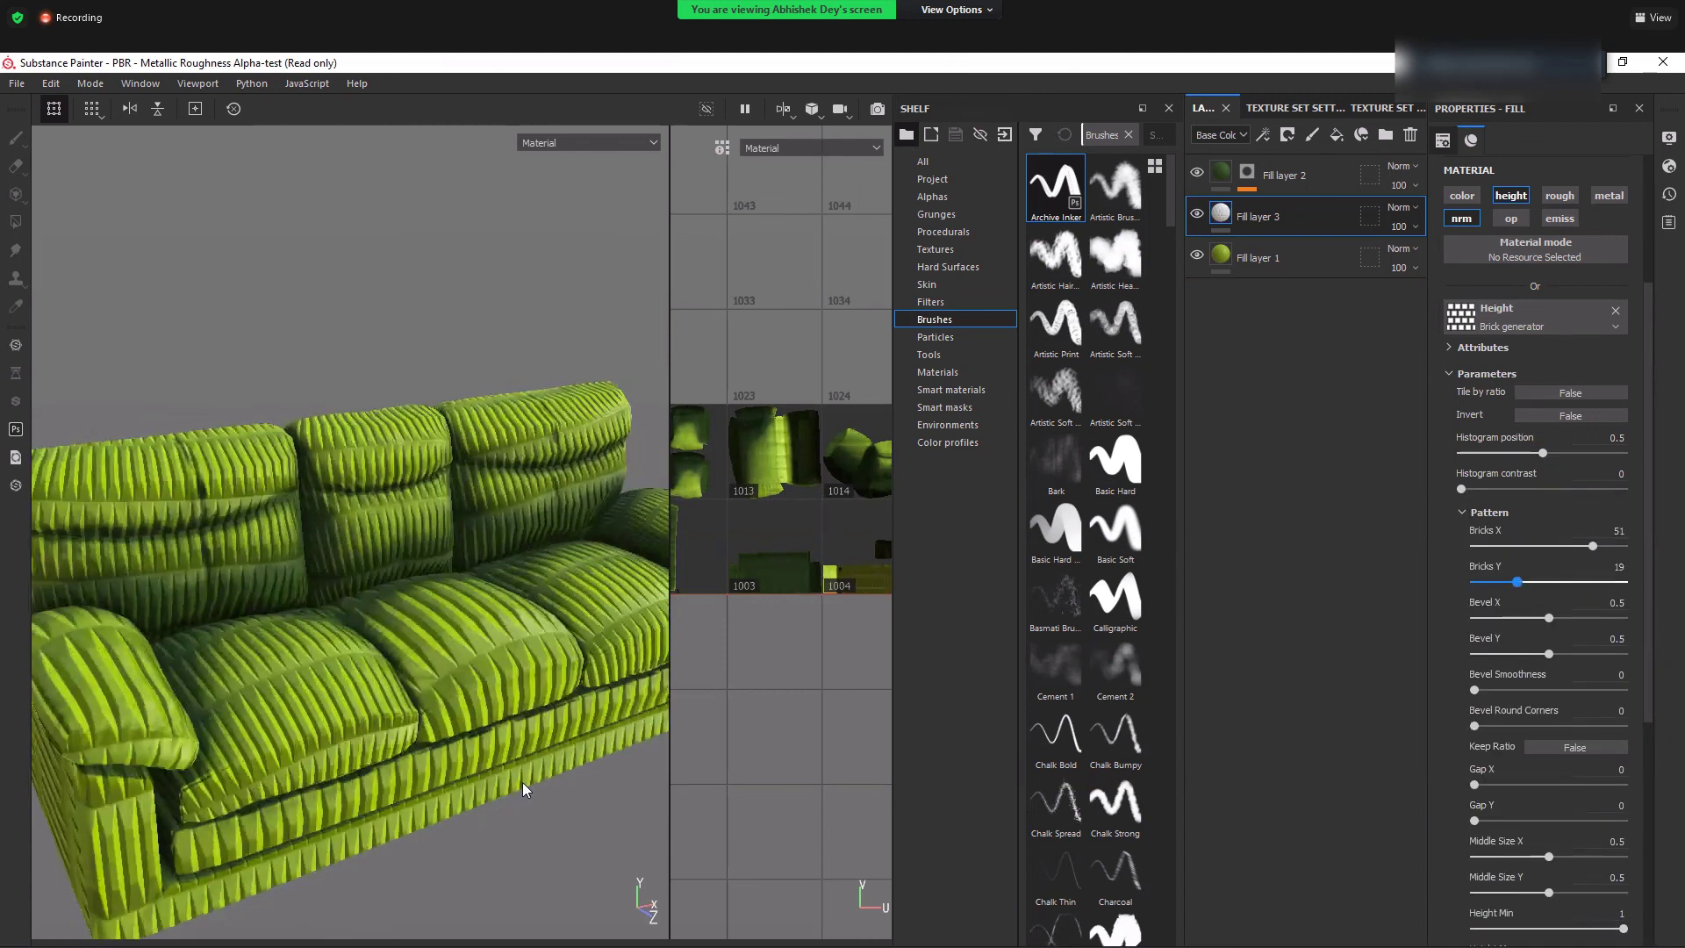
pyautogui.keyDown('alt'); pyautogui.moveTo(454, 708); pyautogui.dragTo(386, 710); pyautogui.keyUp('alt')
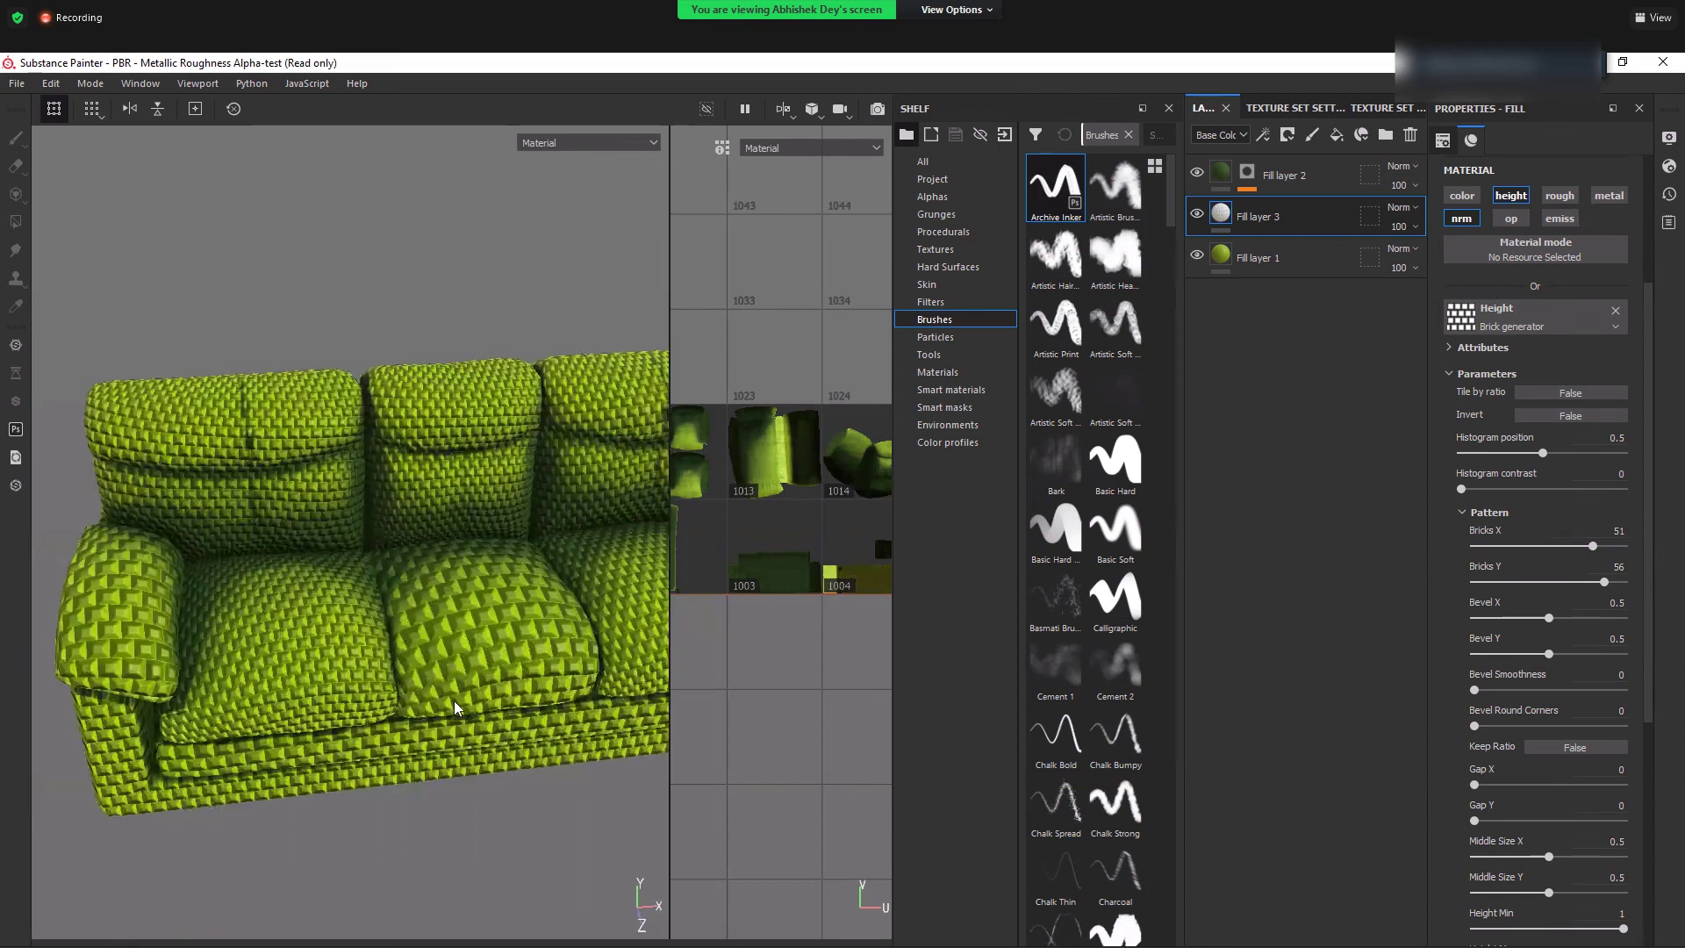
pyautogui.click(1615, 310)
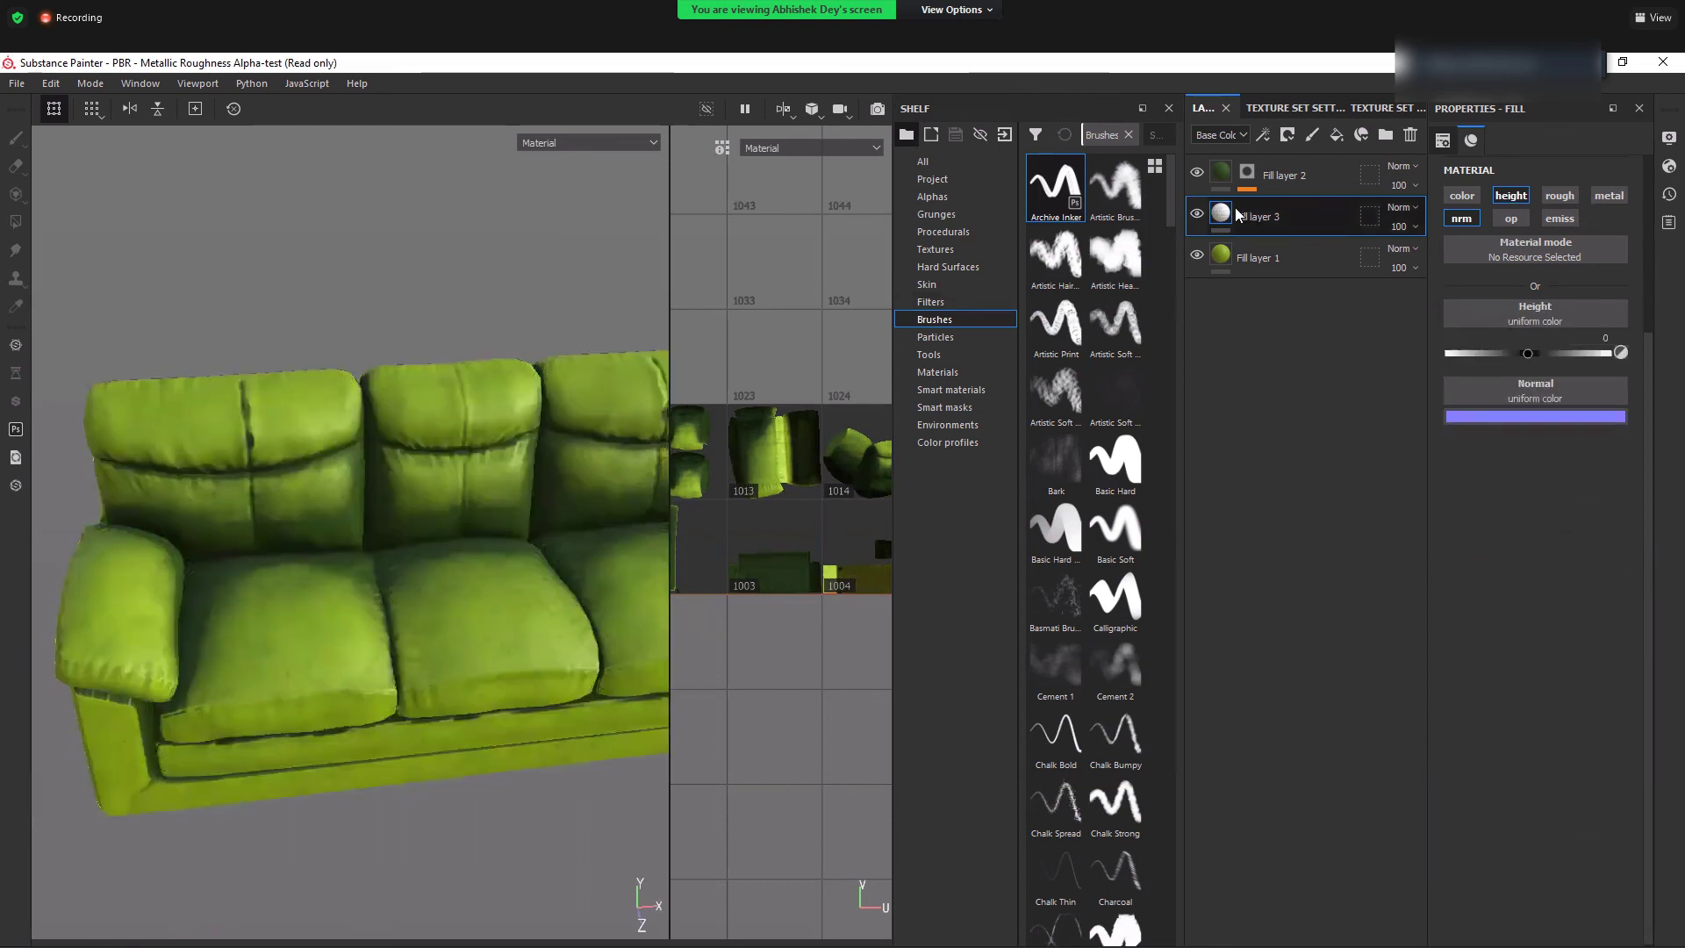
# - Add a black mask to Fill layer 3 and try the Bricks 01 texture as the brush's grayscale
pyautogui.rightClick(1299, 228)
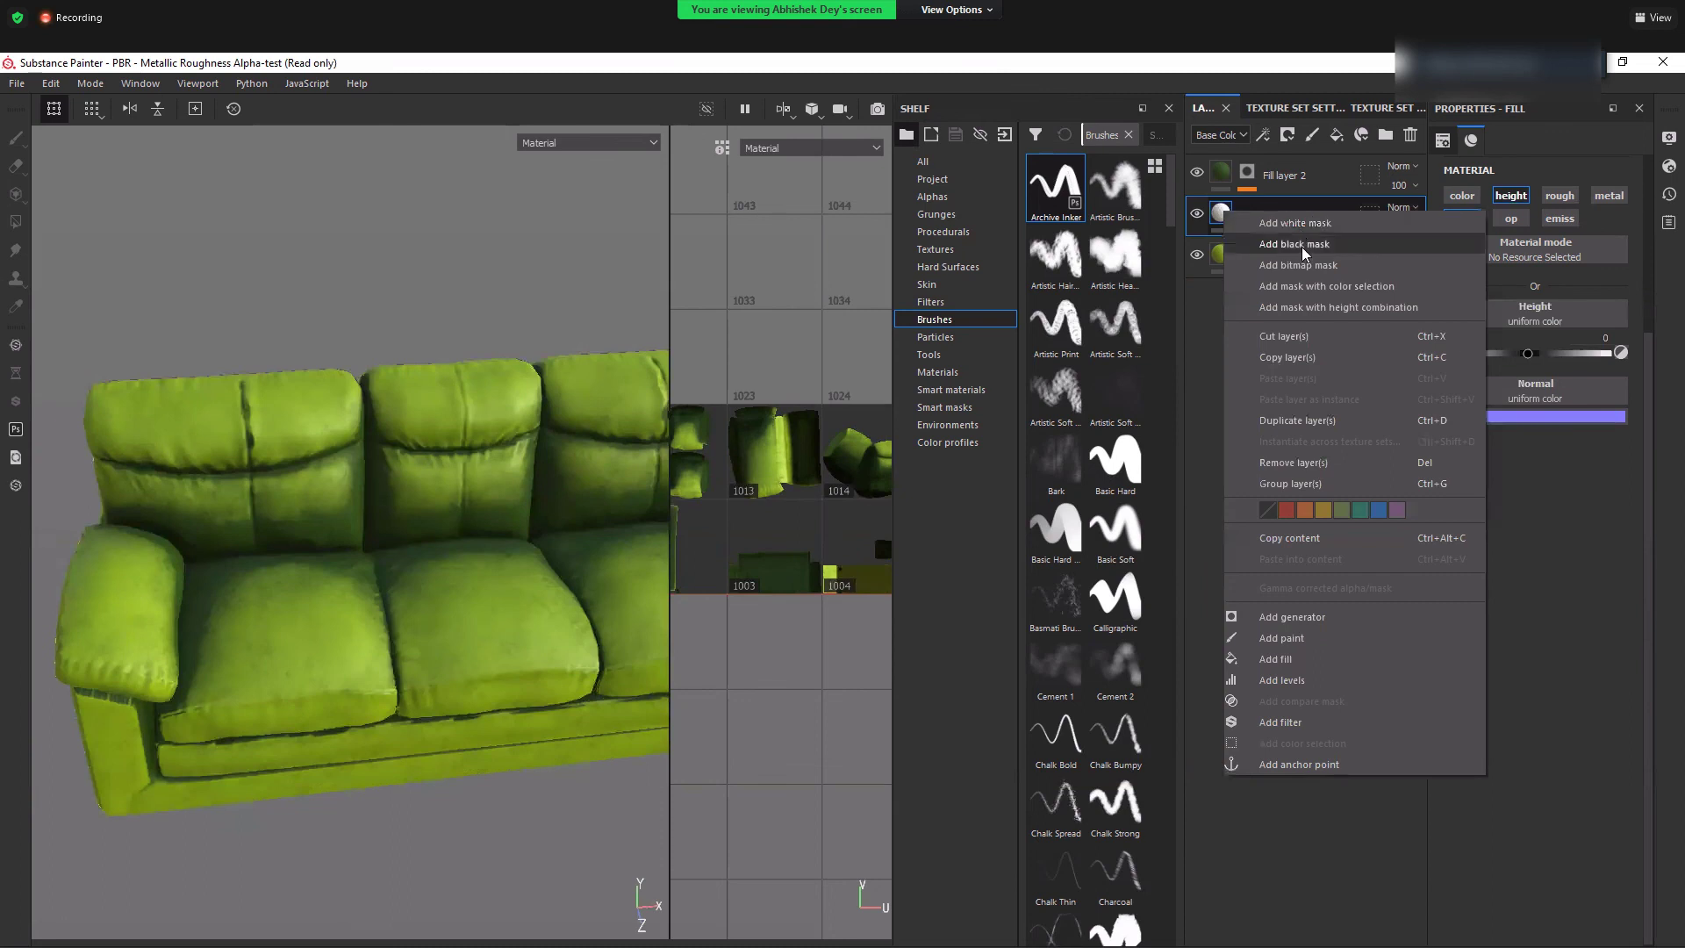
pyautogui.click(1303, 245)
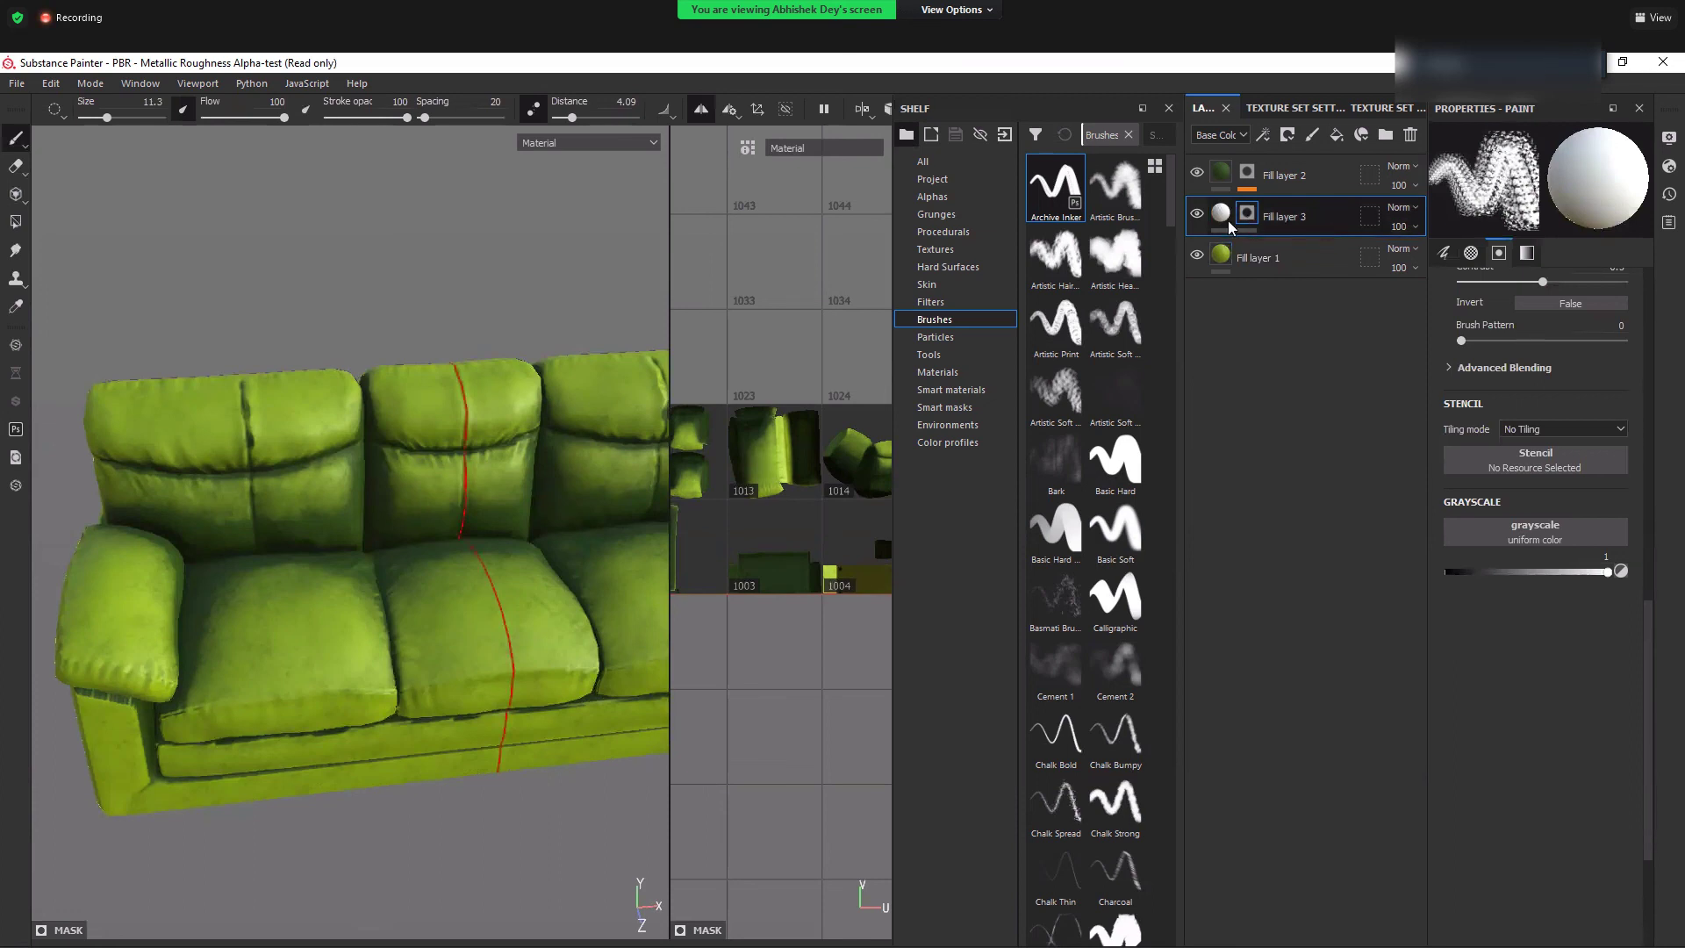
pyautogui.click(1571, 533)
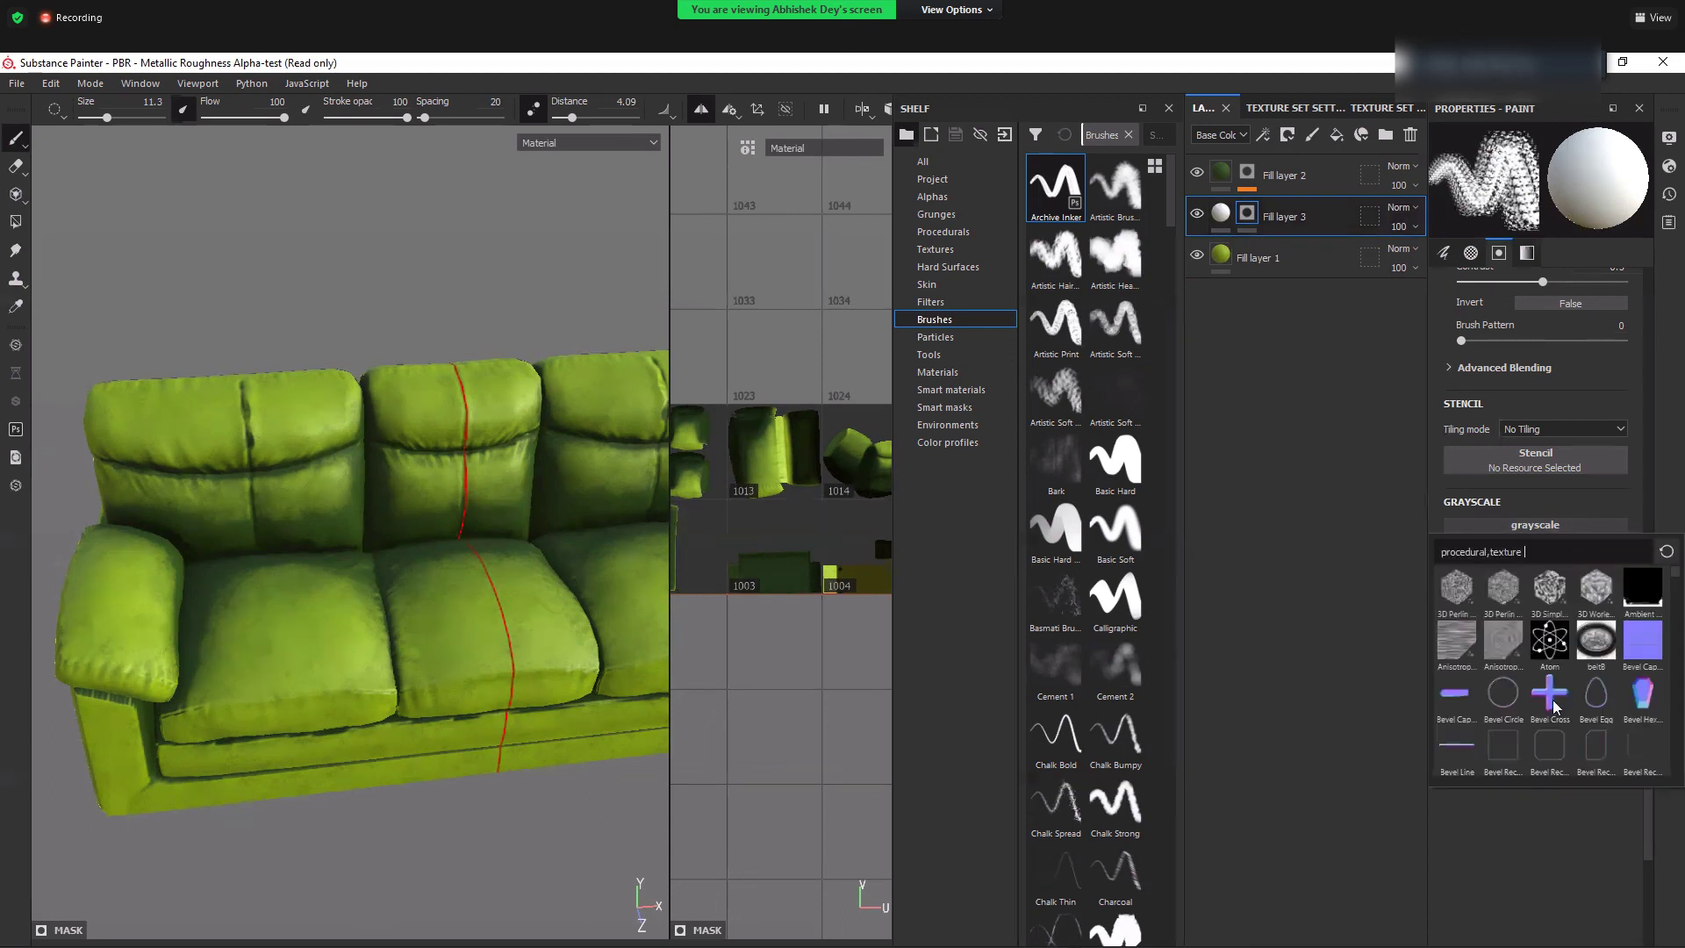
pyautogui.scroll(-5, 1466, 752)
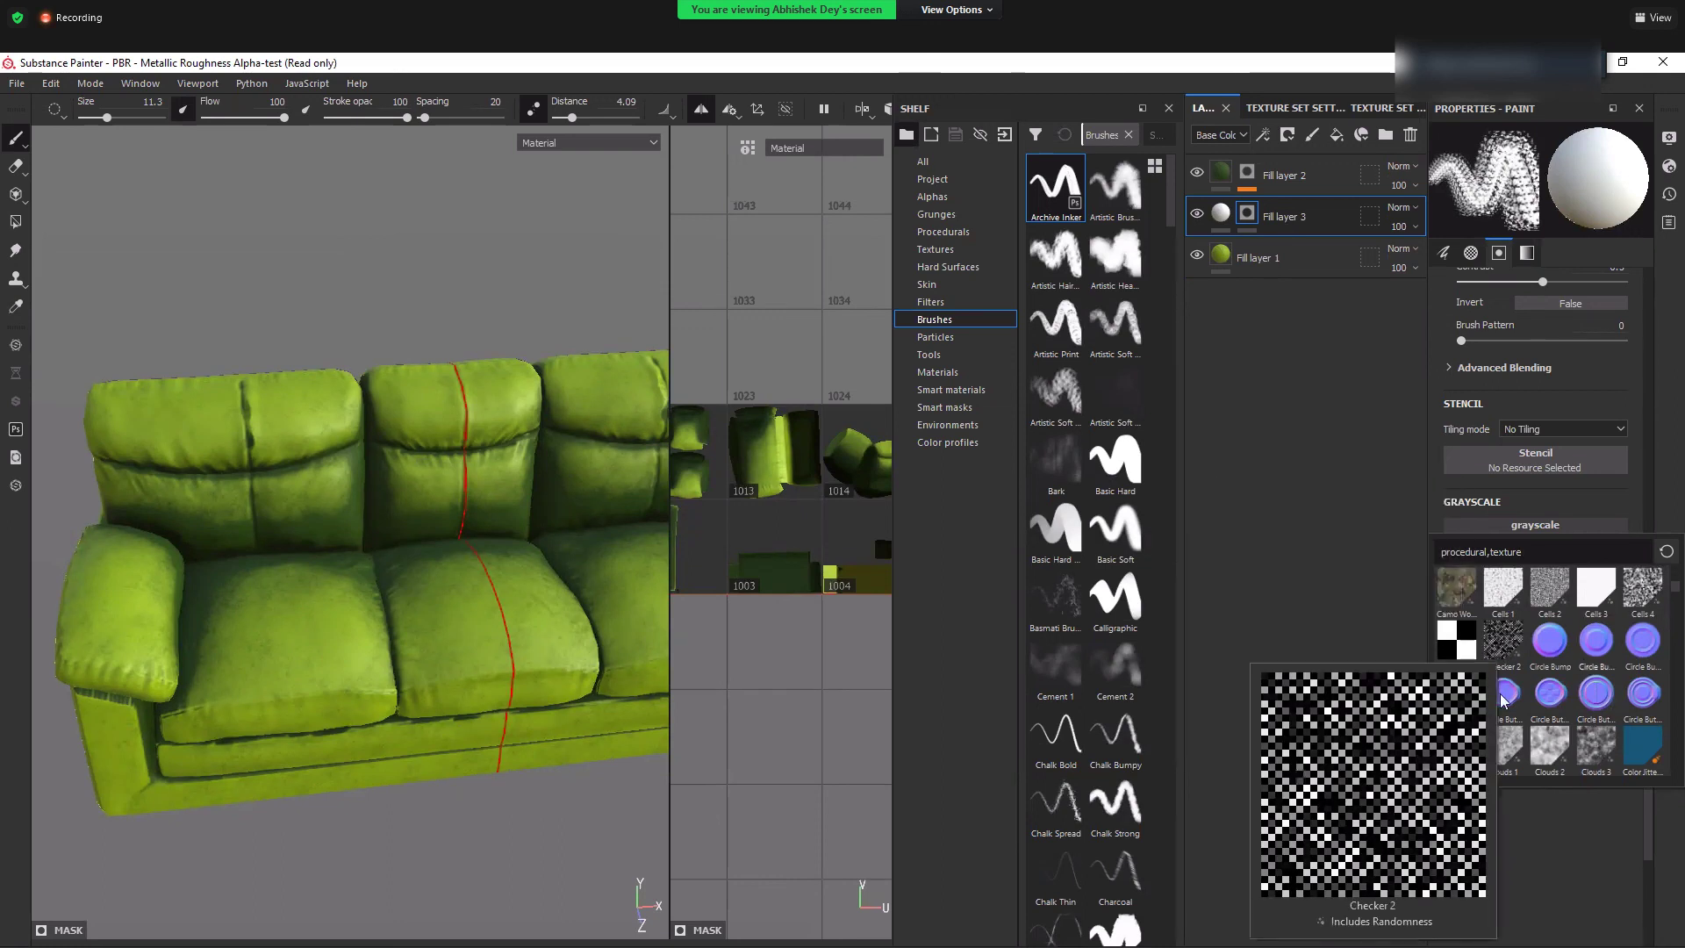
pyautogui.scroll(-3, 1503, 700)
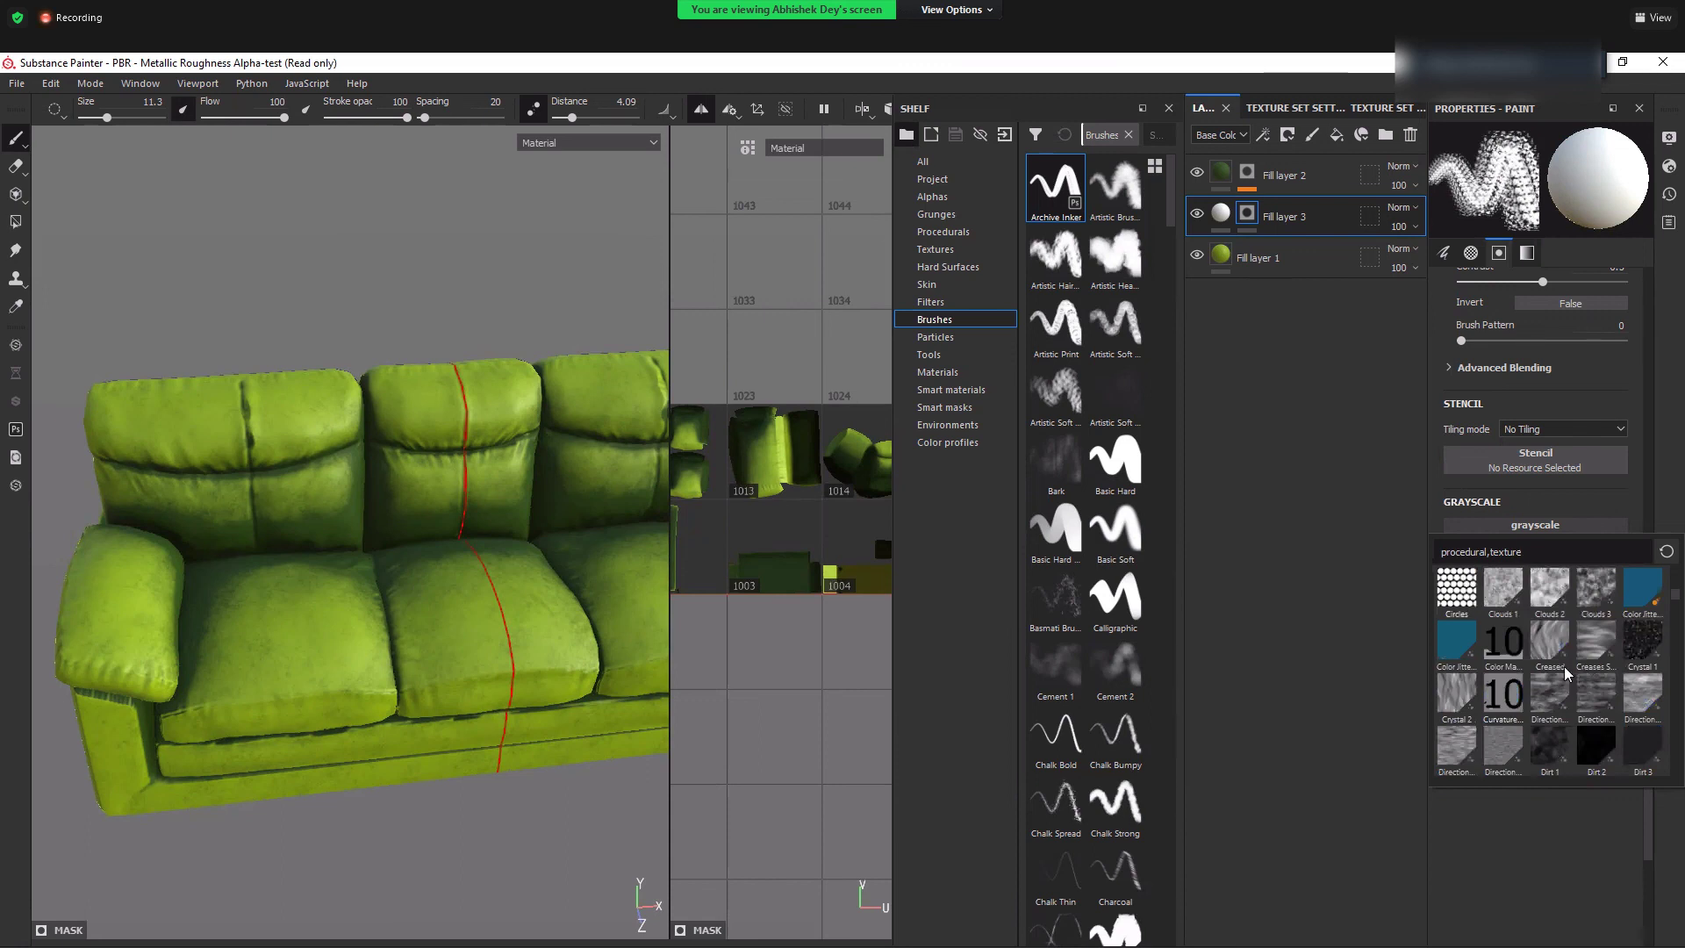
pyautogui.scroll(4, 1567, 674)
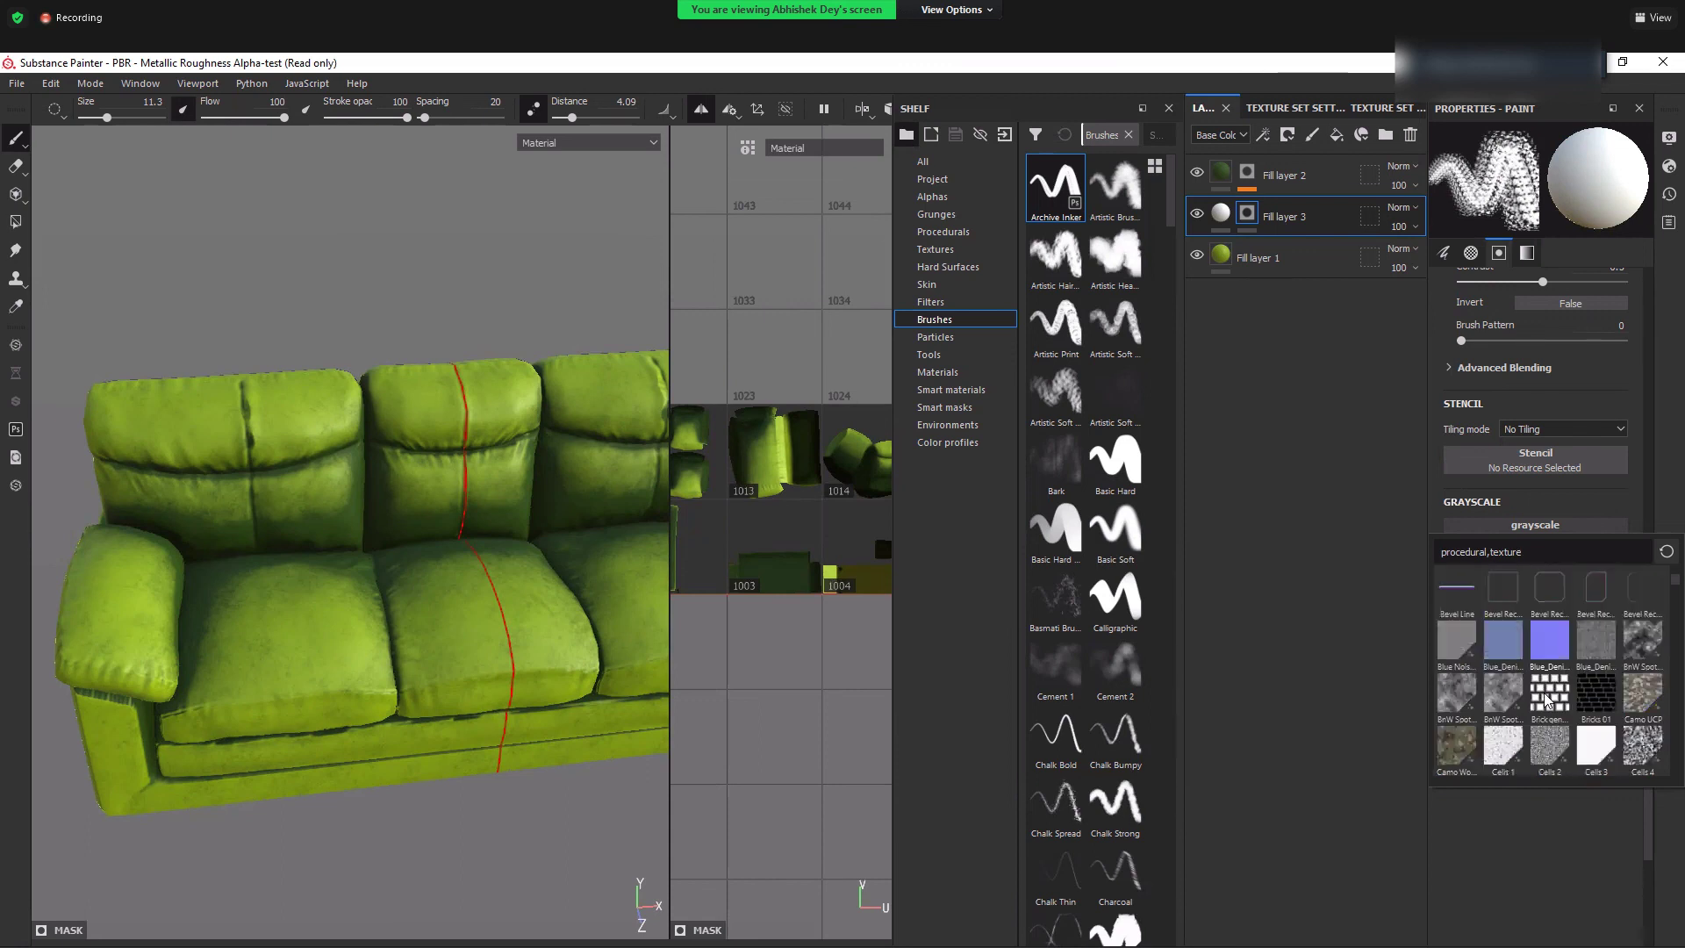
pyautogui.click(1604, 700)
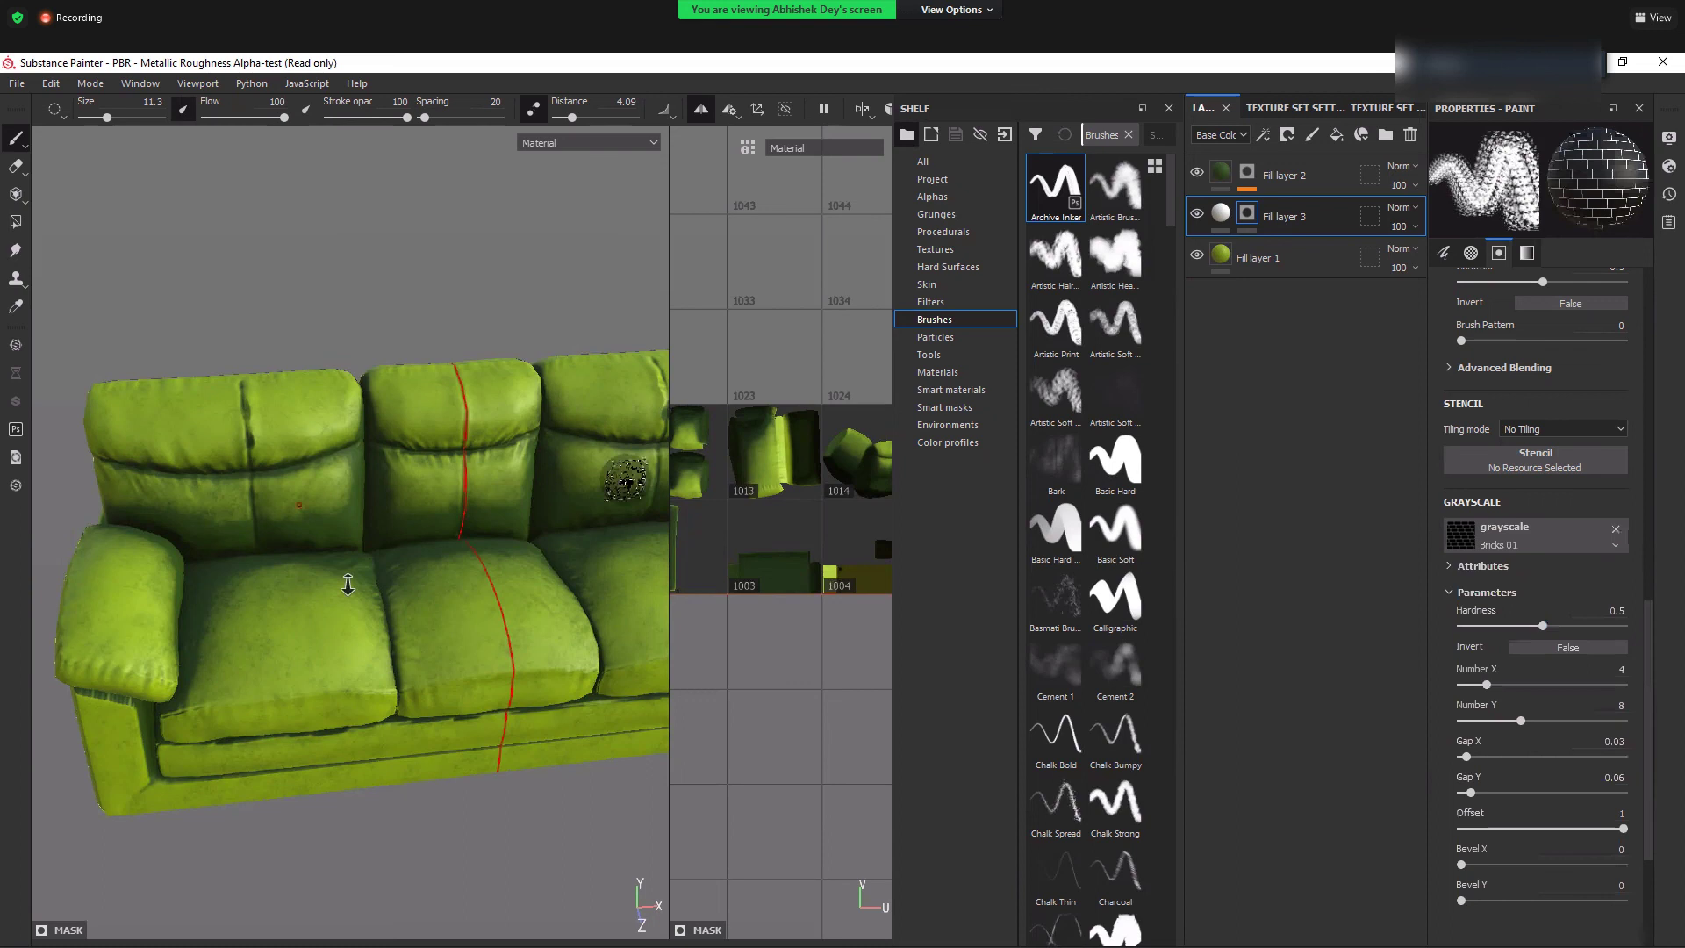
# - Clear the brush's grayscale texture and delete Fill layer 3
pyautogui.keyDown('alt'); pyautogui.moveTo(350, 583); pyautogui.dragTo(404, 607); pyautogui.keyUp('alt')
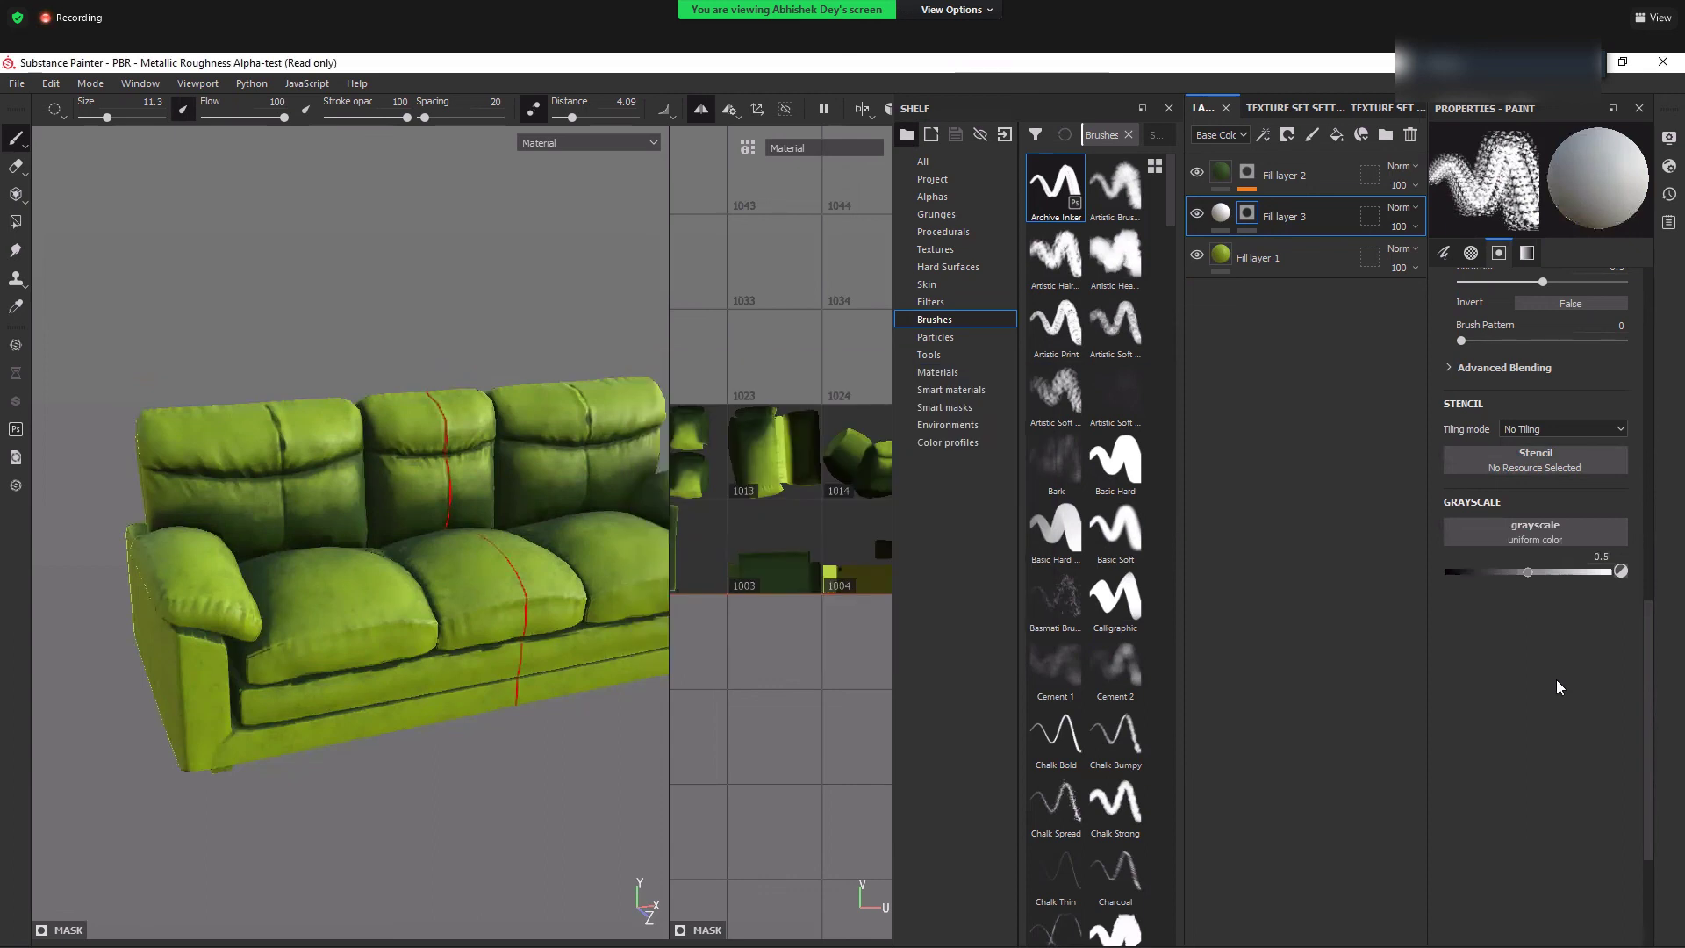
pyautogui.scroll(5, 1557, 682)
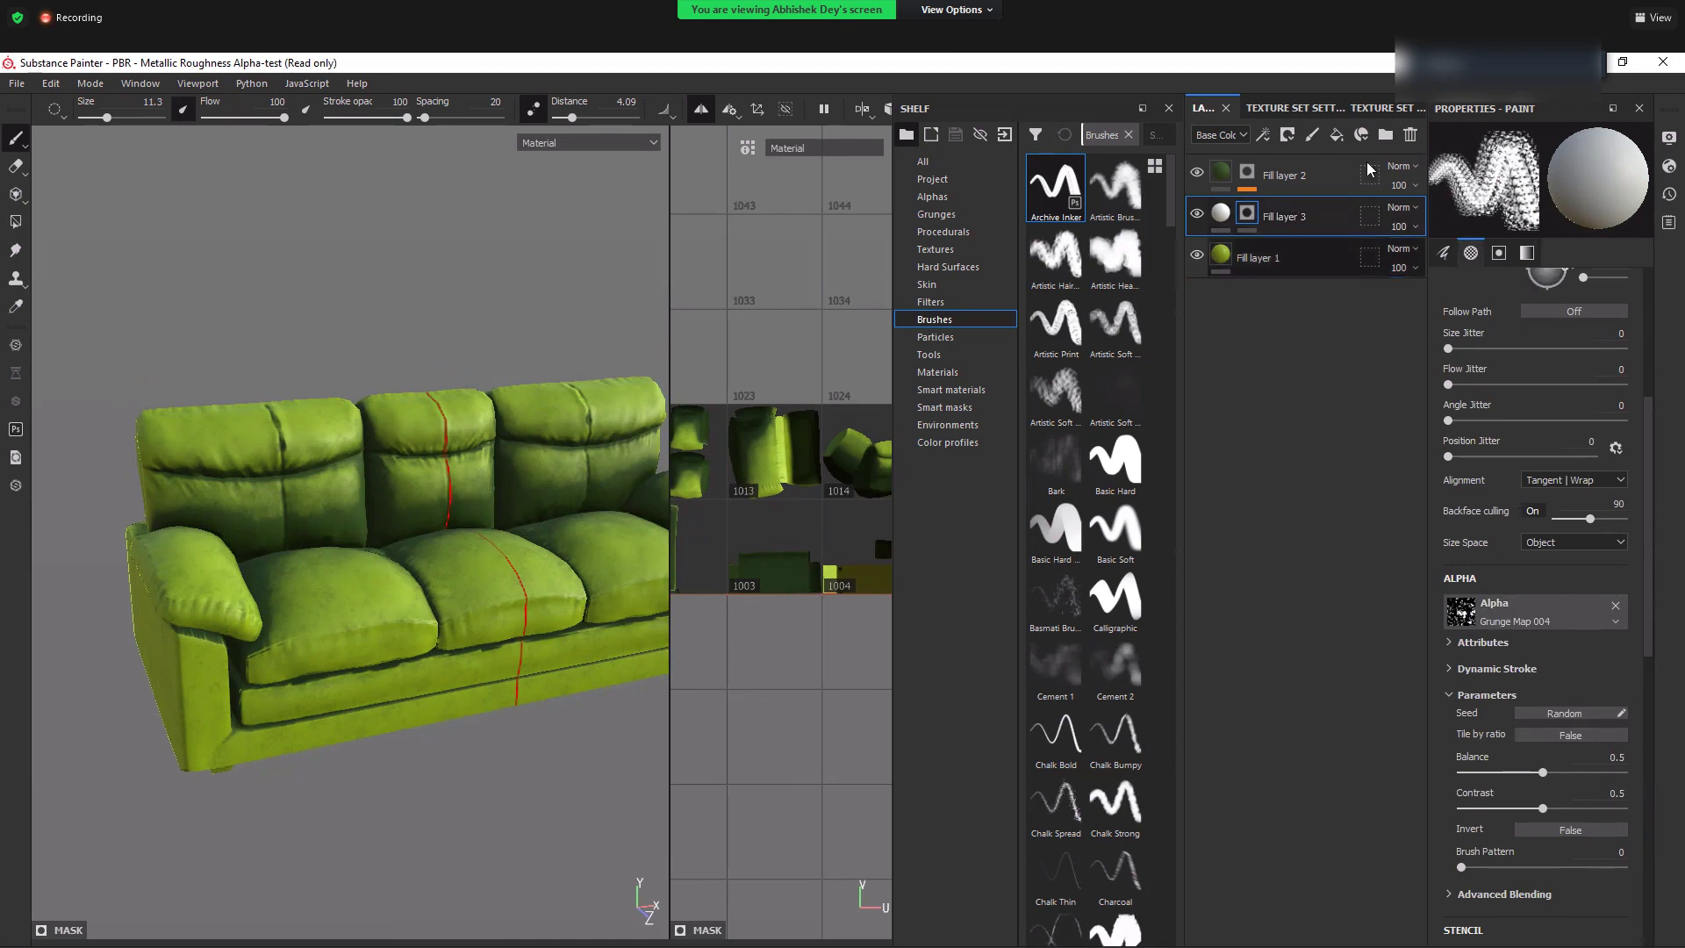
pyautogui.press('Delete')
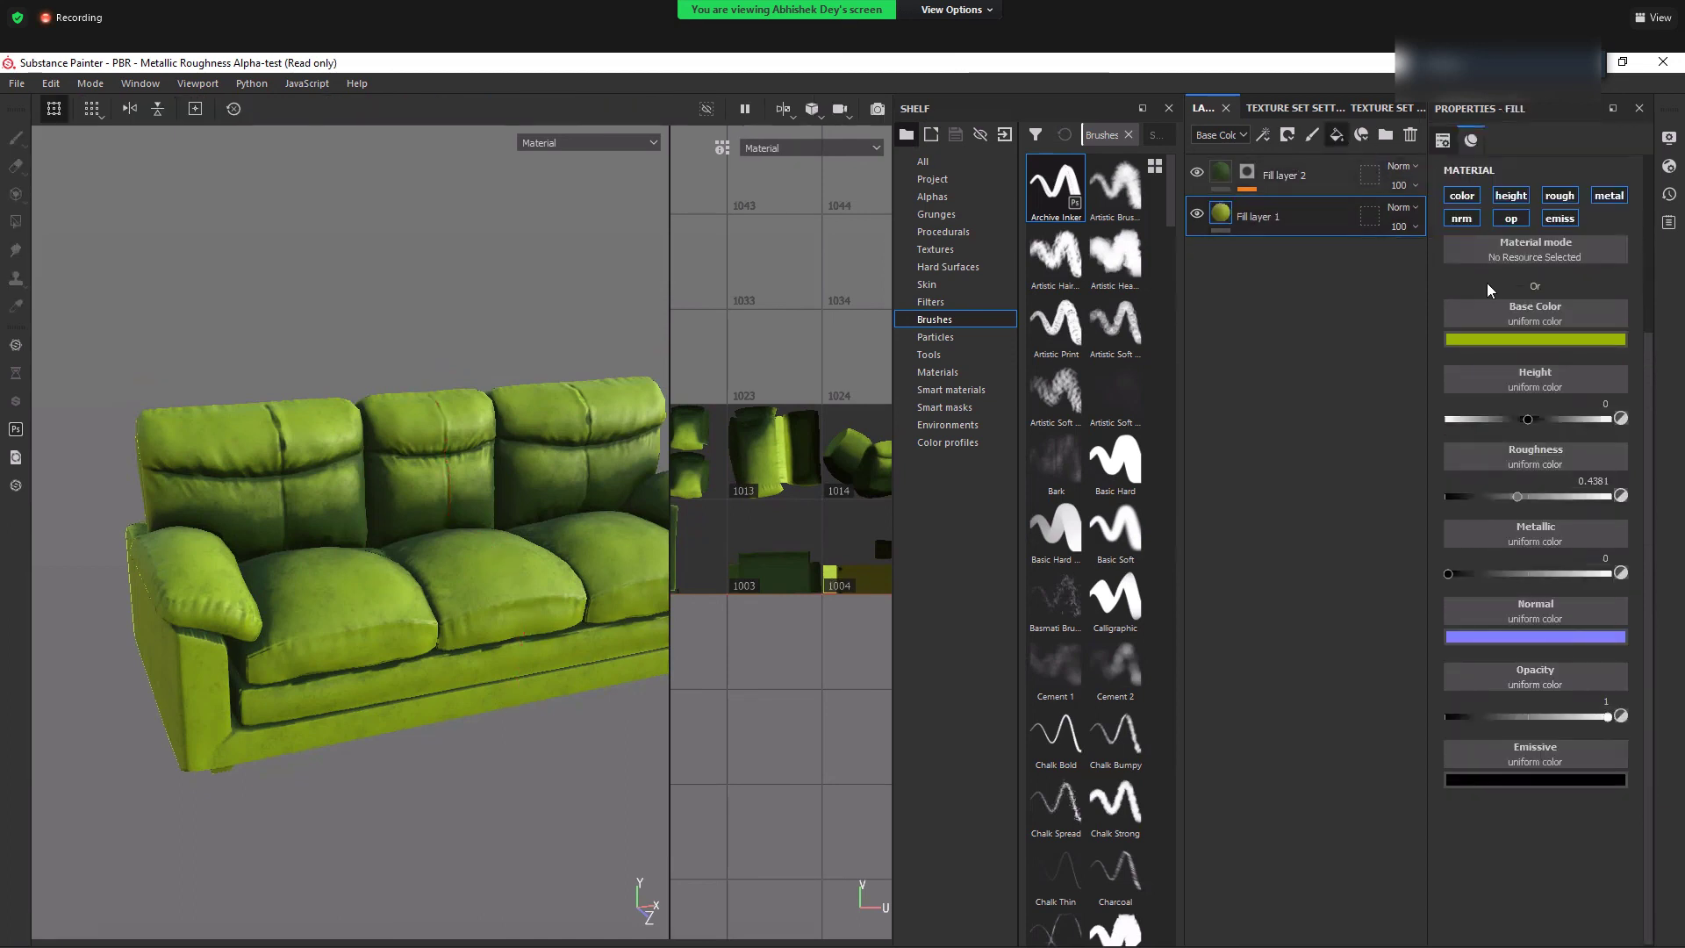
# - Add a new fill layer between Fill layer 1 and Fill layer 2 and give it a patchy bitmap mask
pyautogui.hotkey('ctrl', 'z')
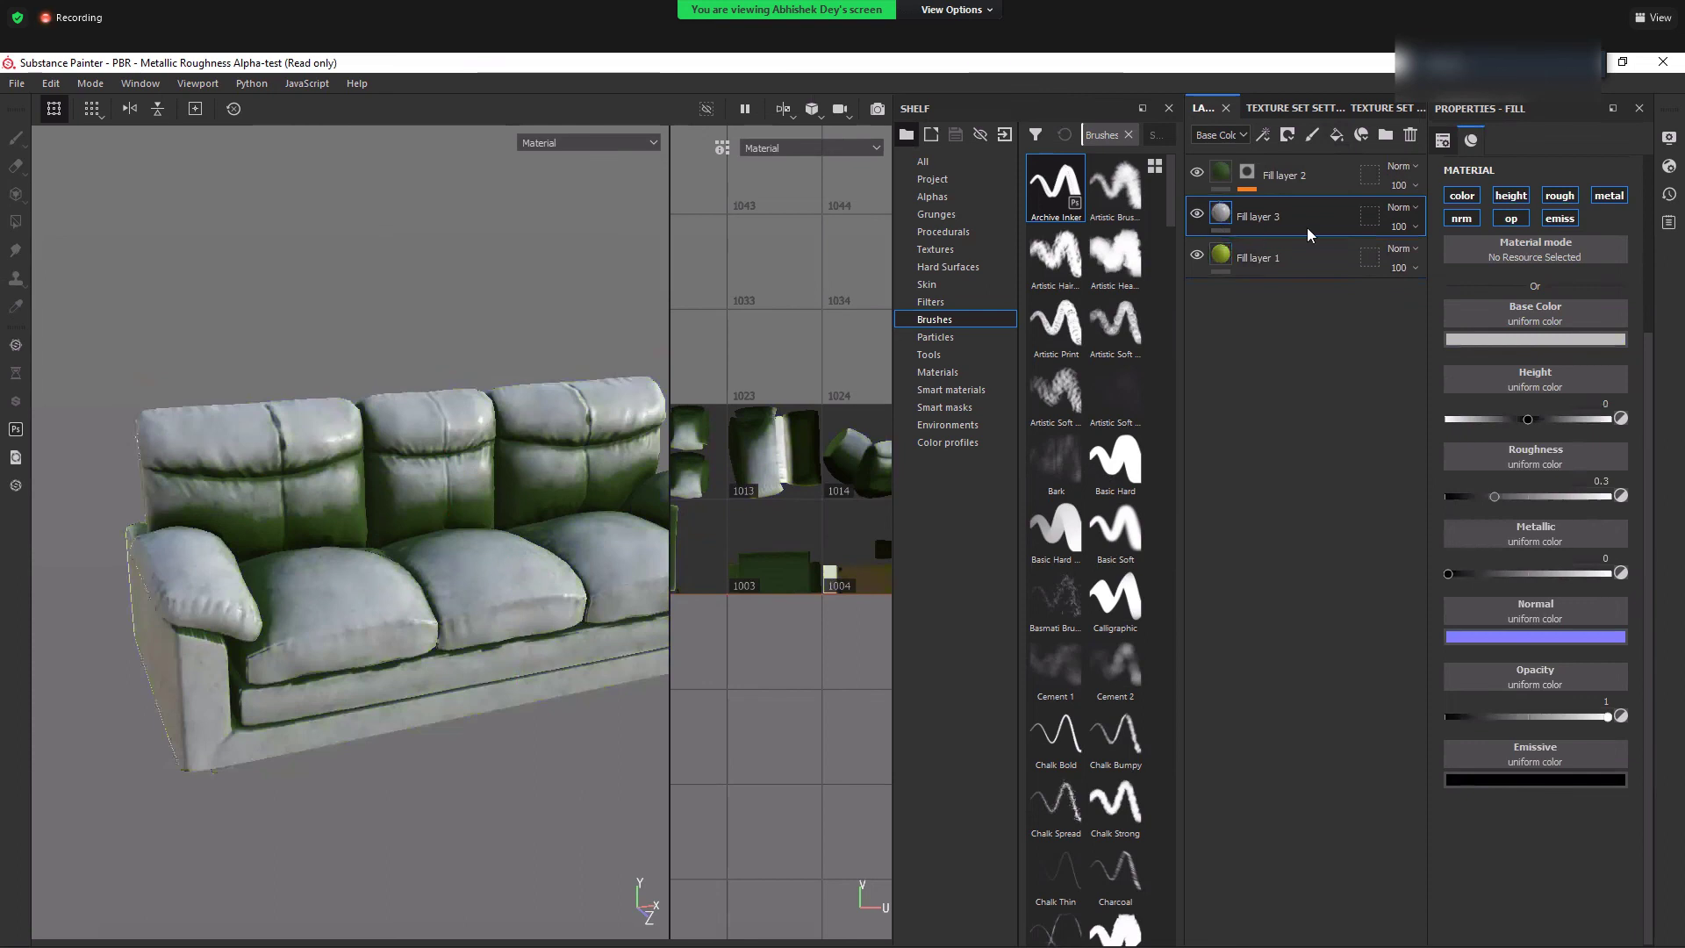
pyautogui.rightClick(1308, 232)
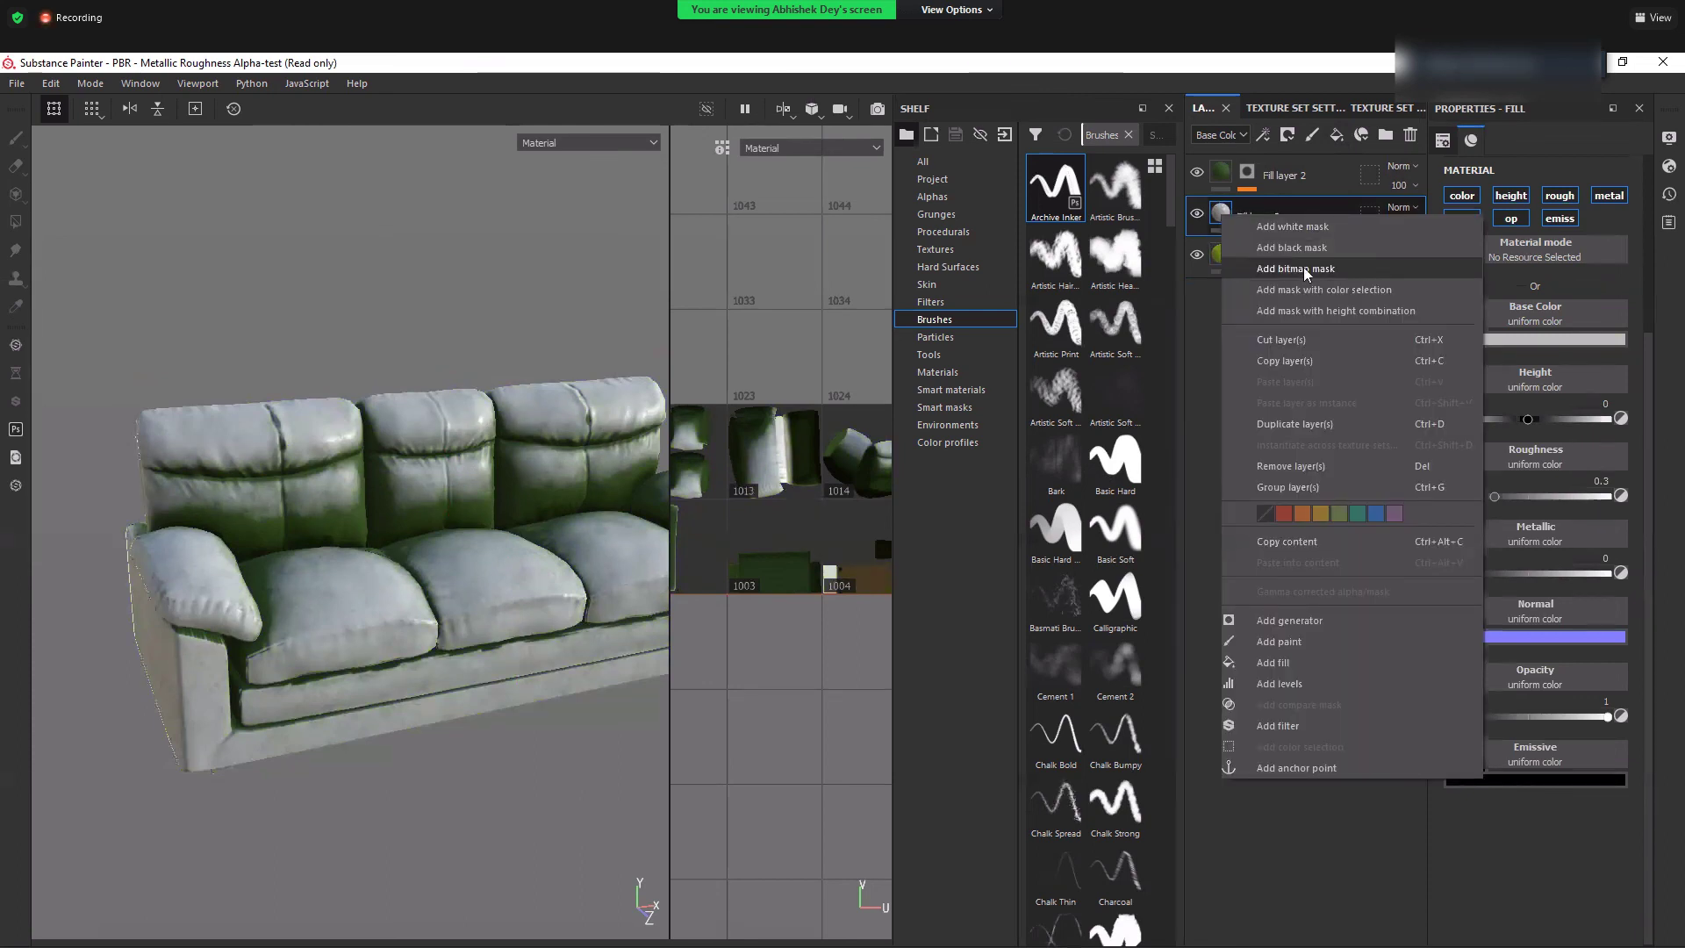
pyautogui.click(1506, 443)
pyautogui.scroll(-5, 1516, 443)
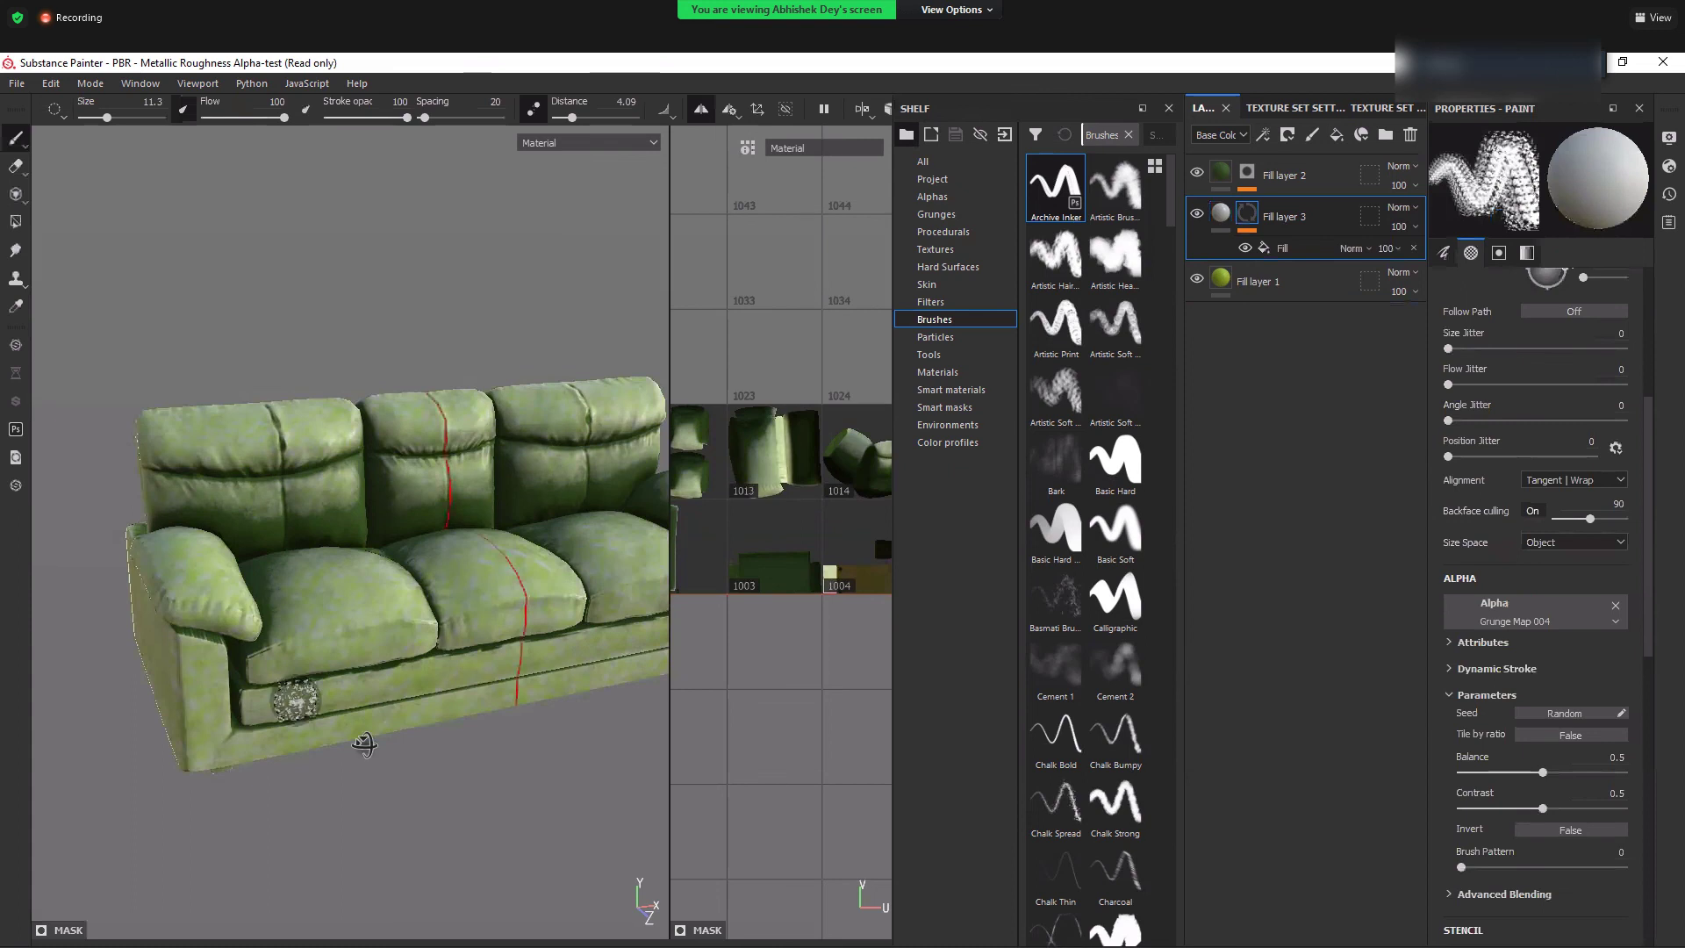
pyautogui.scroll(1, 364, 745)
pyautogui.scroll(3, 382, 698)
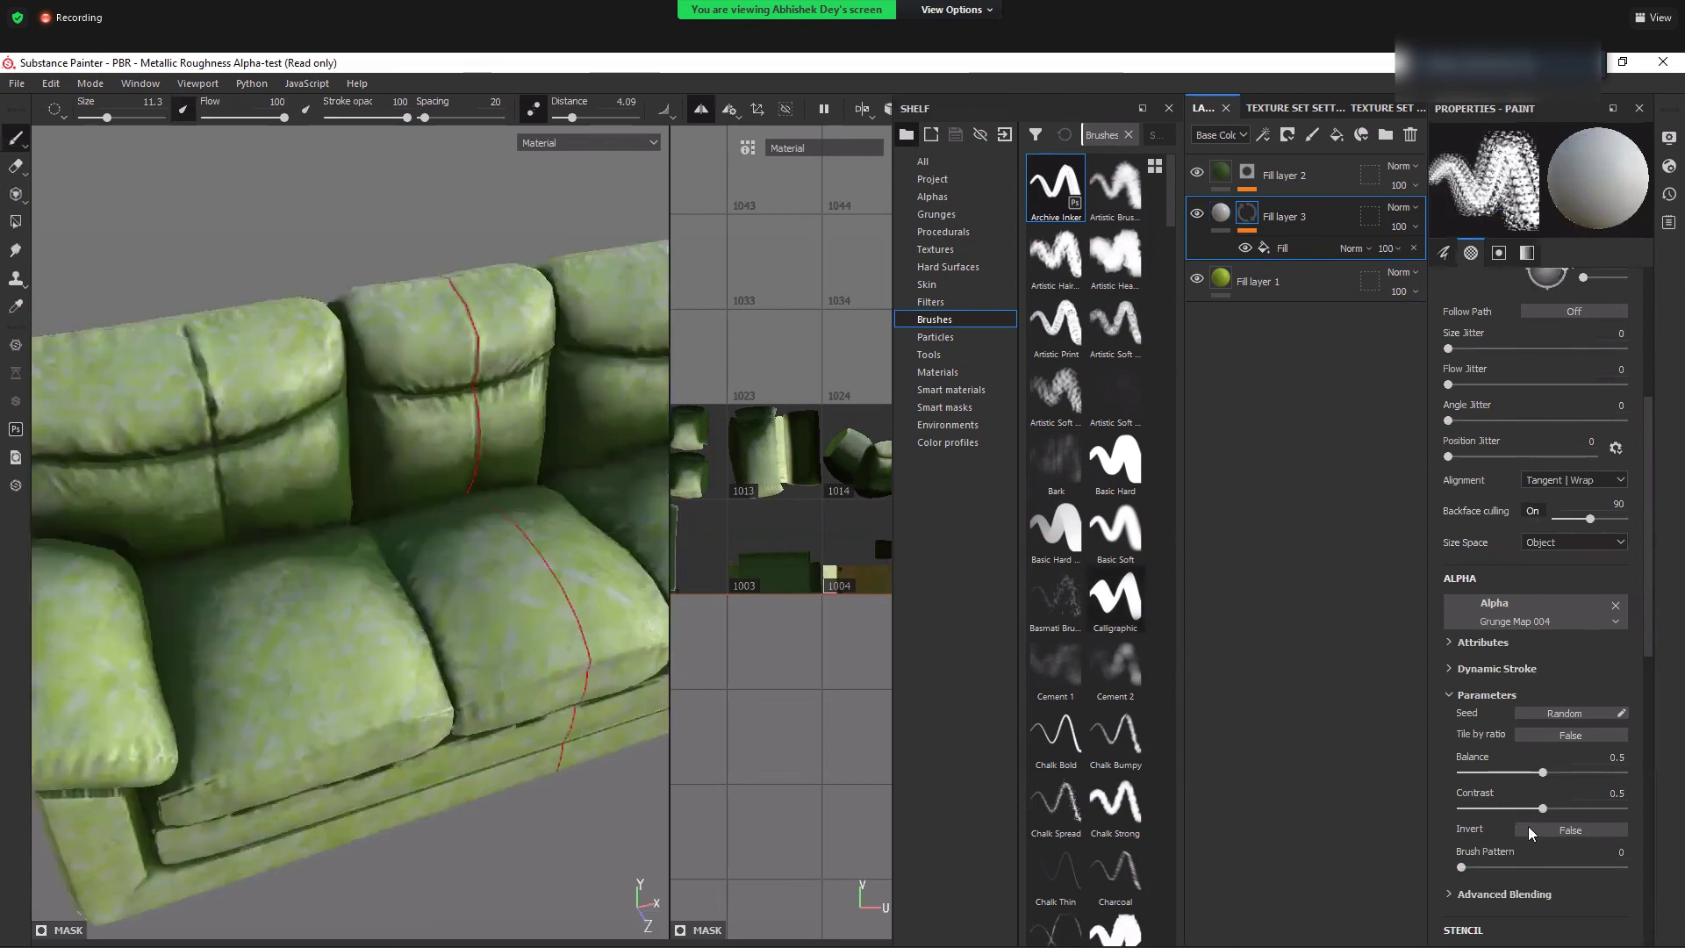
# - Turn off Fill layer 3's color, normal, opacity and emissive channels, keeping height, roughness and metallic active
pyautogui.scroll(-3, 1532, 829)
pyautogui.scroll(-6, 1544, 742)
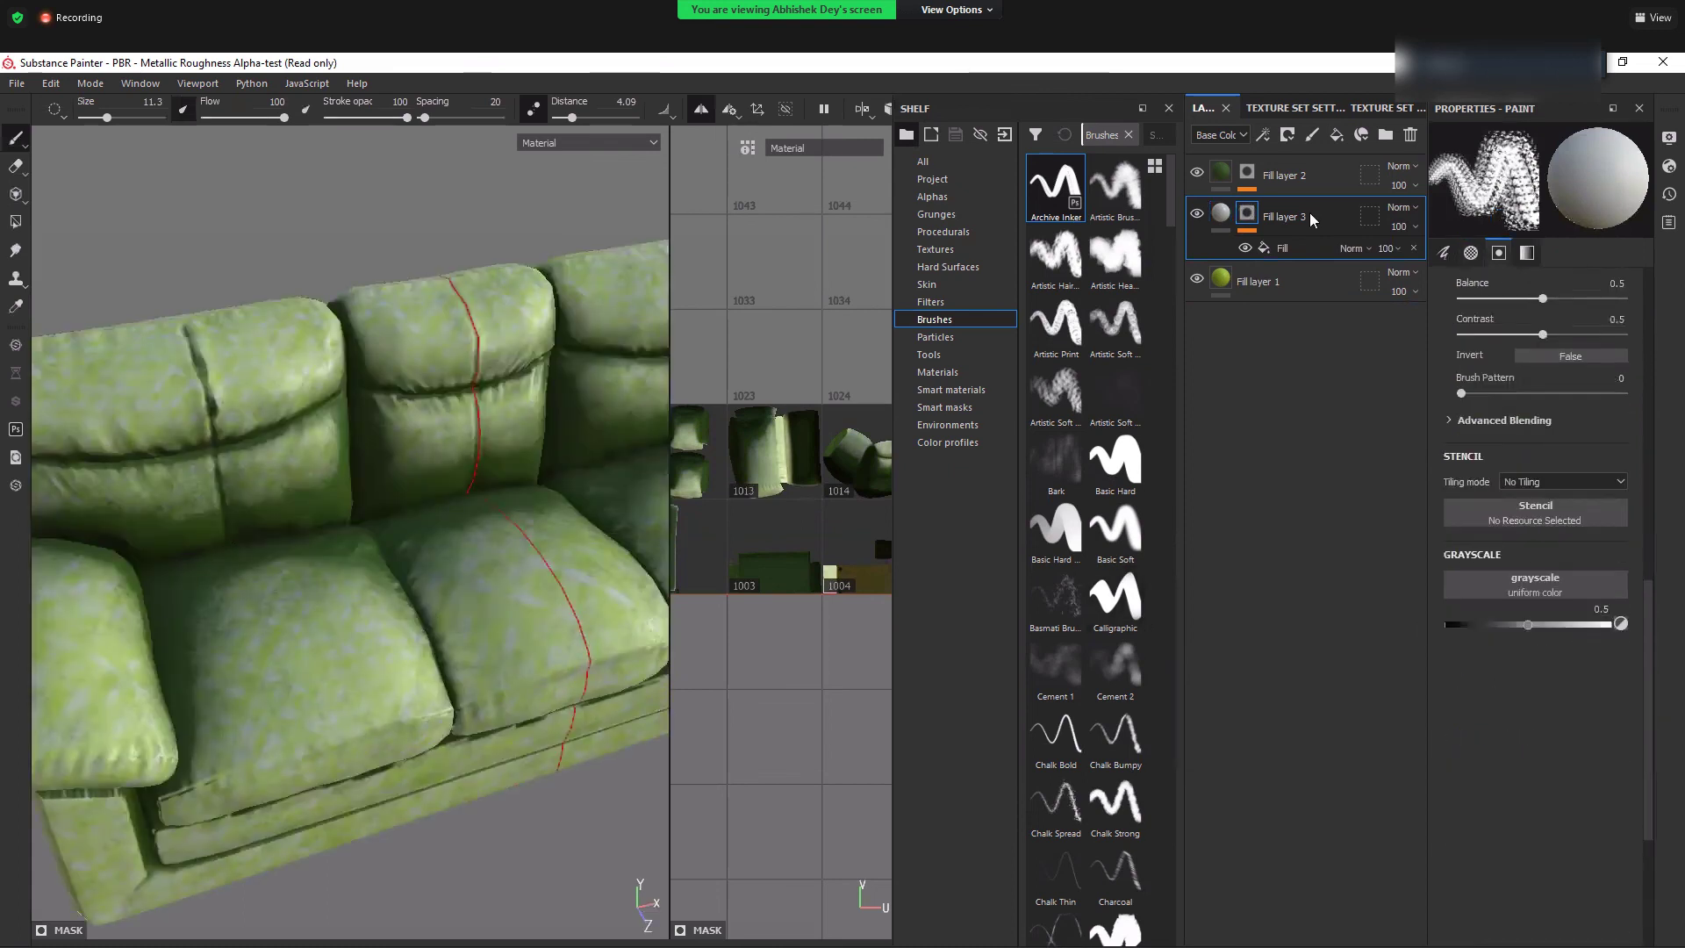
pyautogui.click(1230, 216)
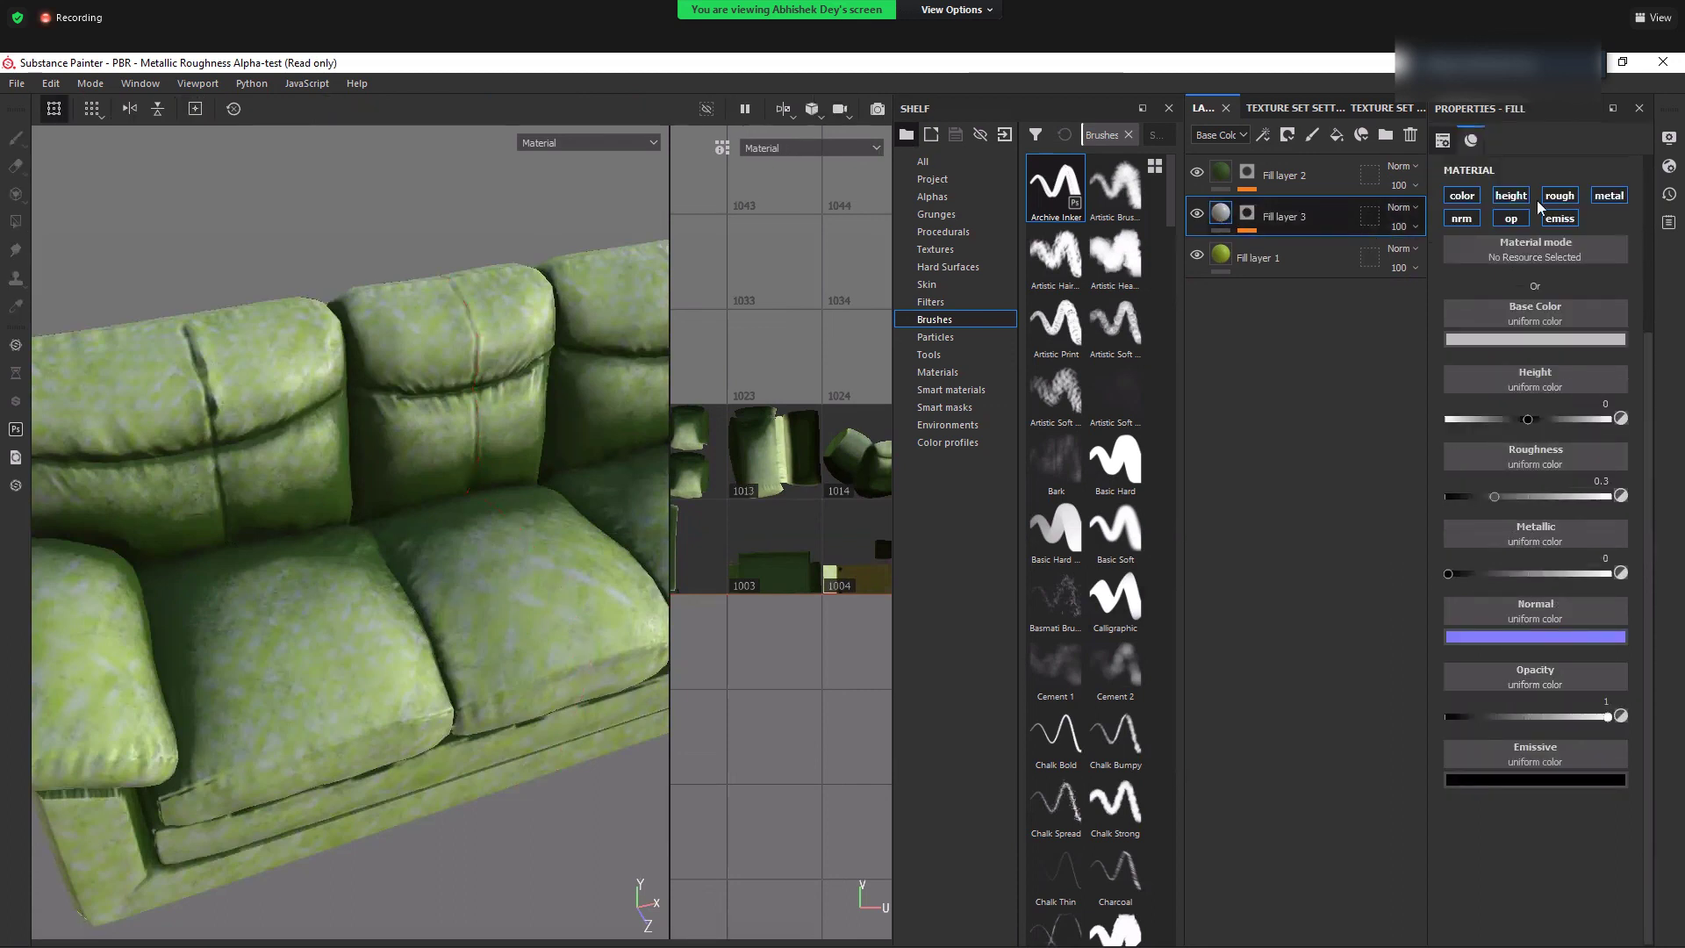
pyautogui.click(1509, 221)
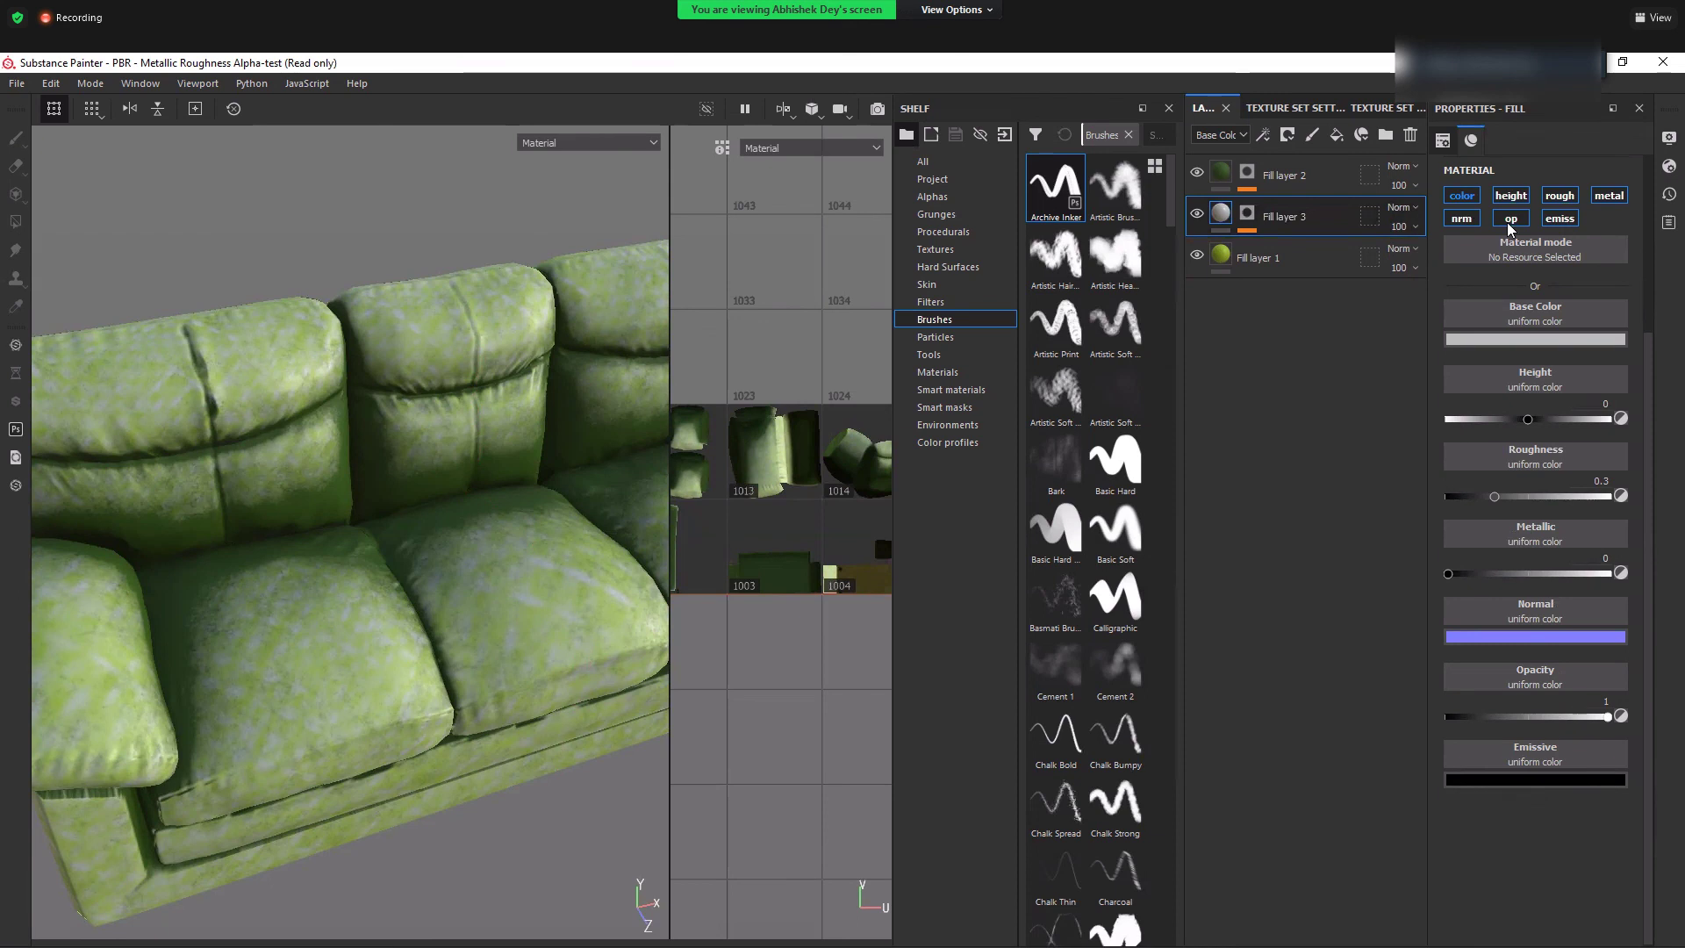
pyautogui.click(1556, 218)
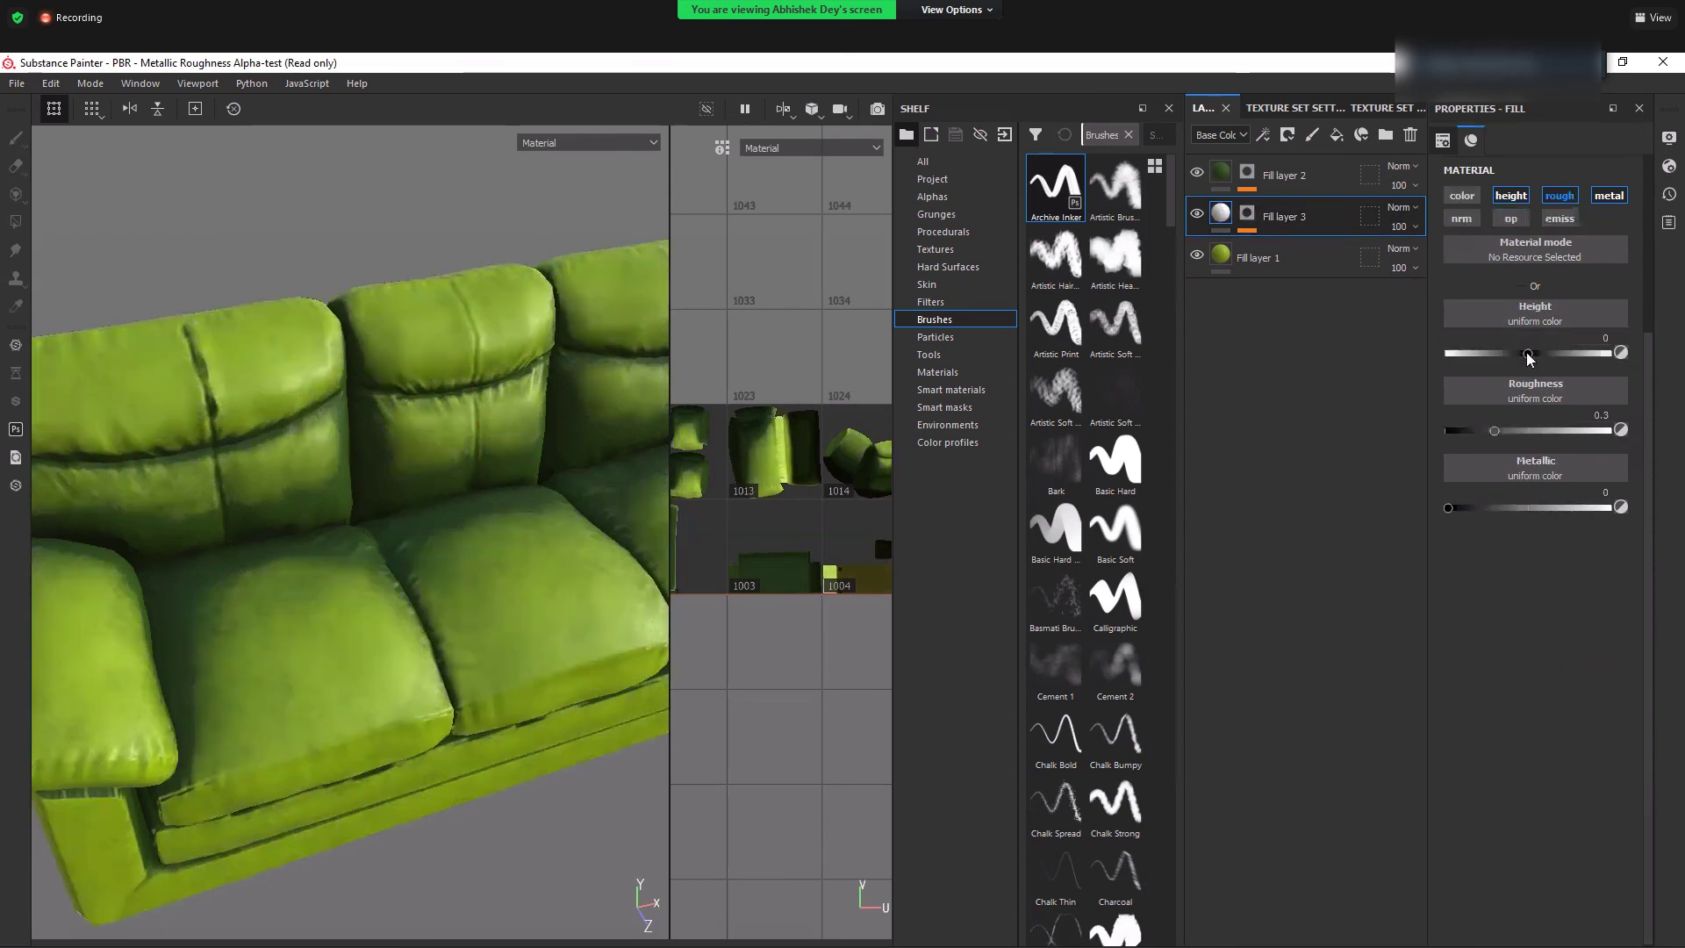
# - Raise Fill layer 3's height to about 0.82 and turn off its roughness and metallic channels
pyautogui.moveTo(1561, 353); pyautogui.dragTo(1598, 351)
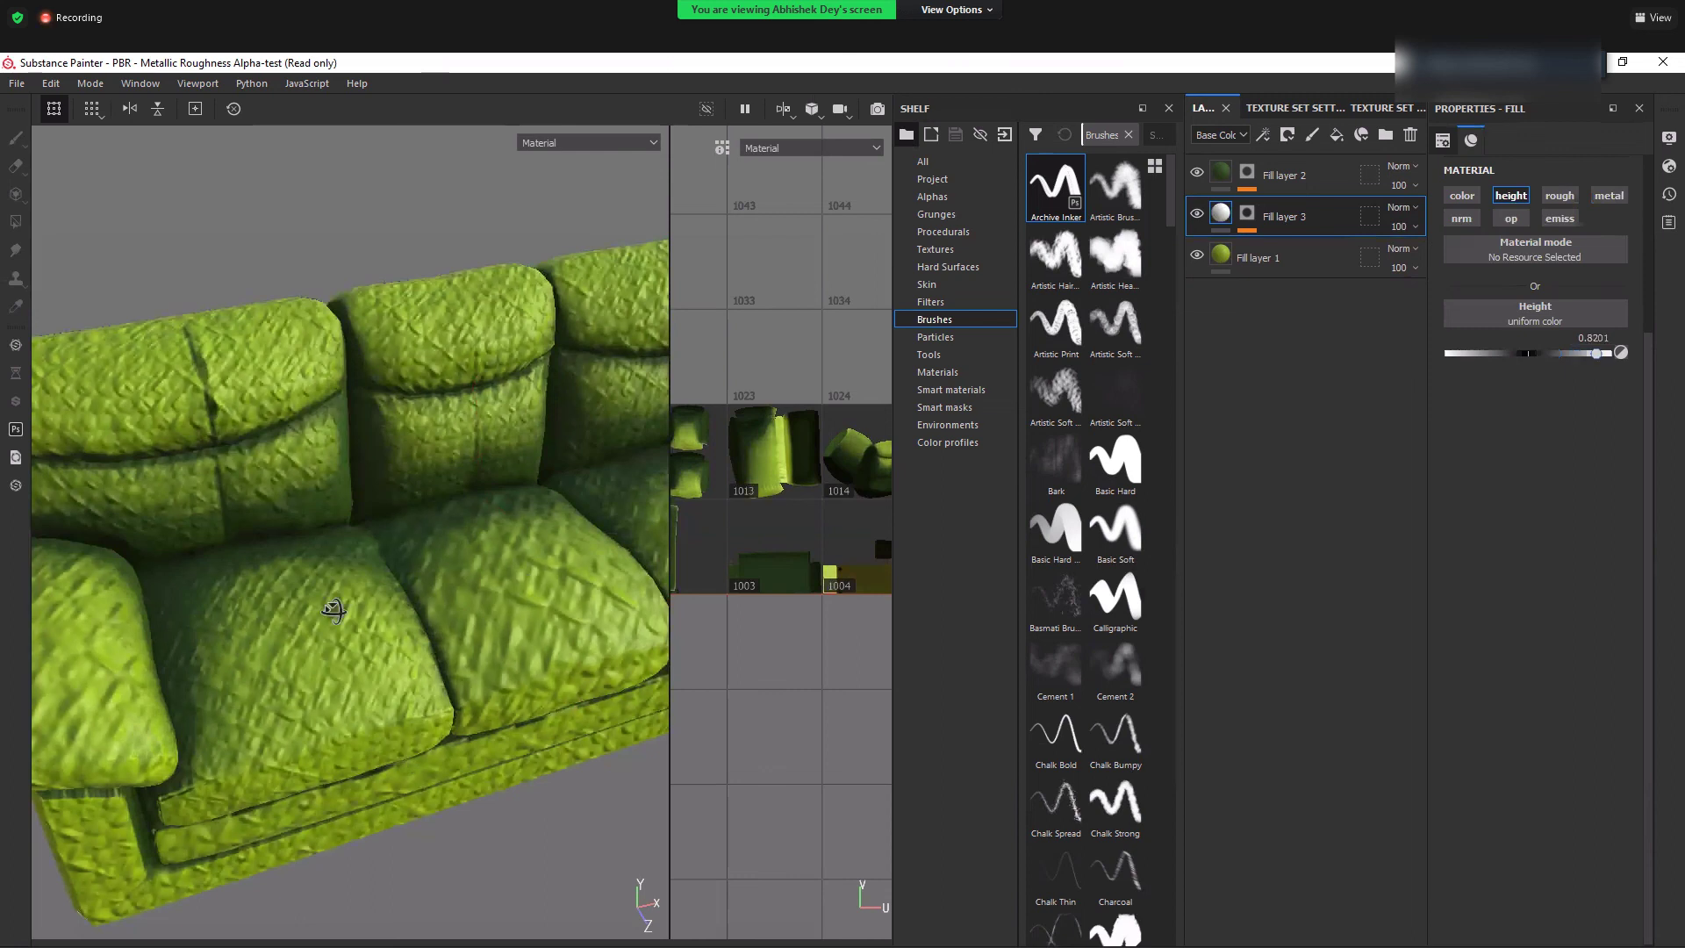
pyautogui.keyDown('alt'); pyautogui.moveTo(334, 612); pyautogui.dragTo(294, 506); pyautogui.keyUp('alt')
pyautogui.keyDown('alt'); pyautogui.moveTo(303, 576); pyautogui.dragTo(376, 691); pyautogui.keyUp('alt')
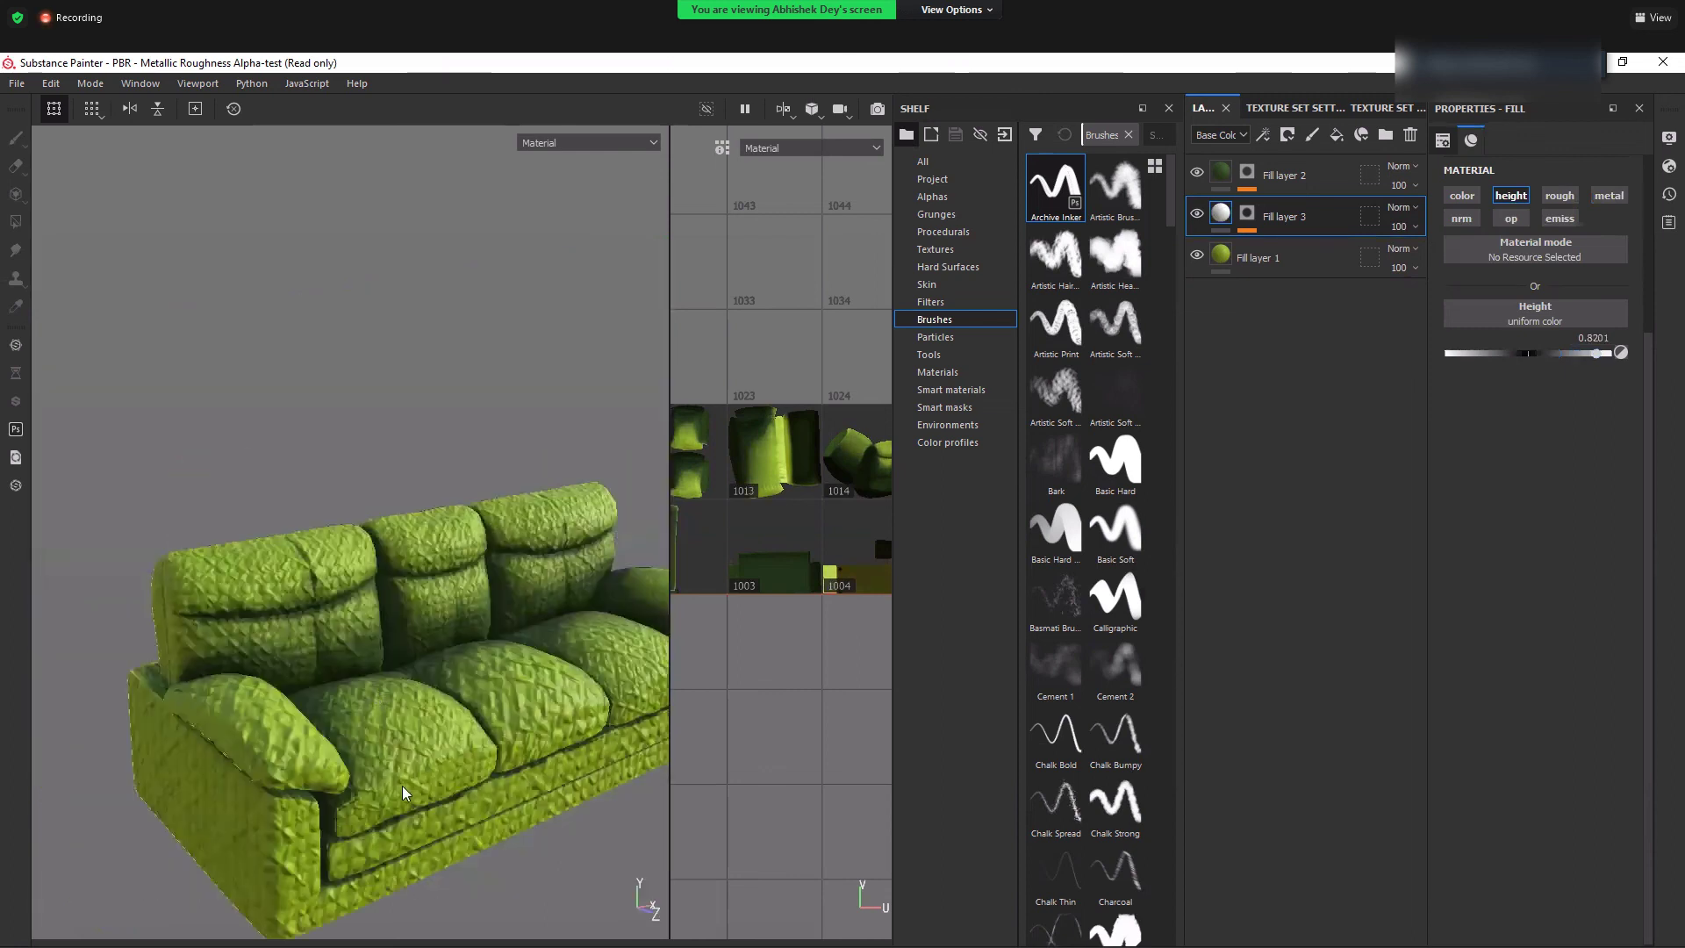
pyautogui.scroll(2, 346, 640)
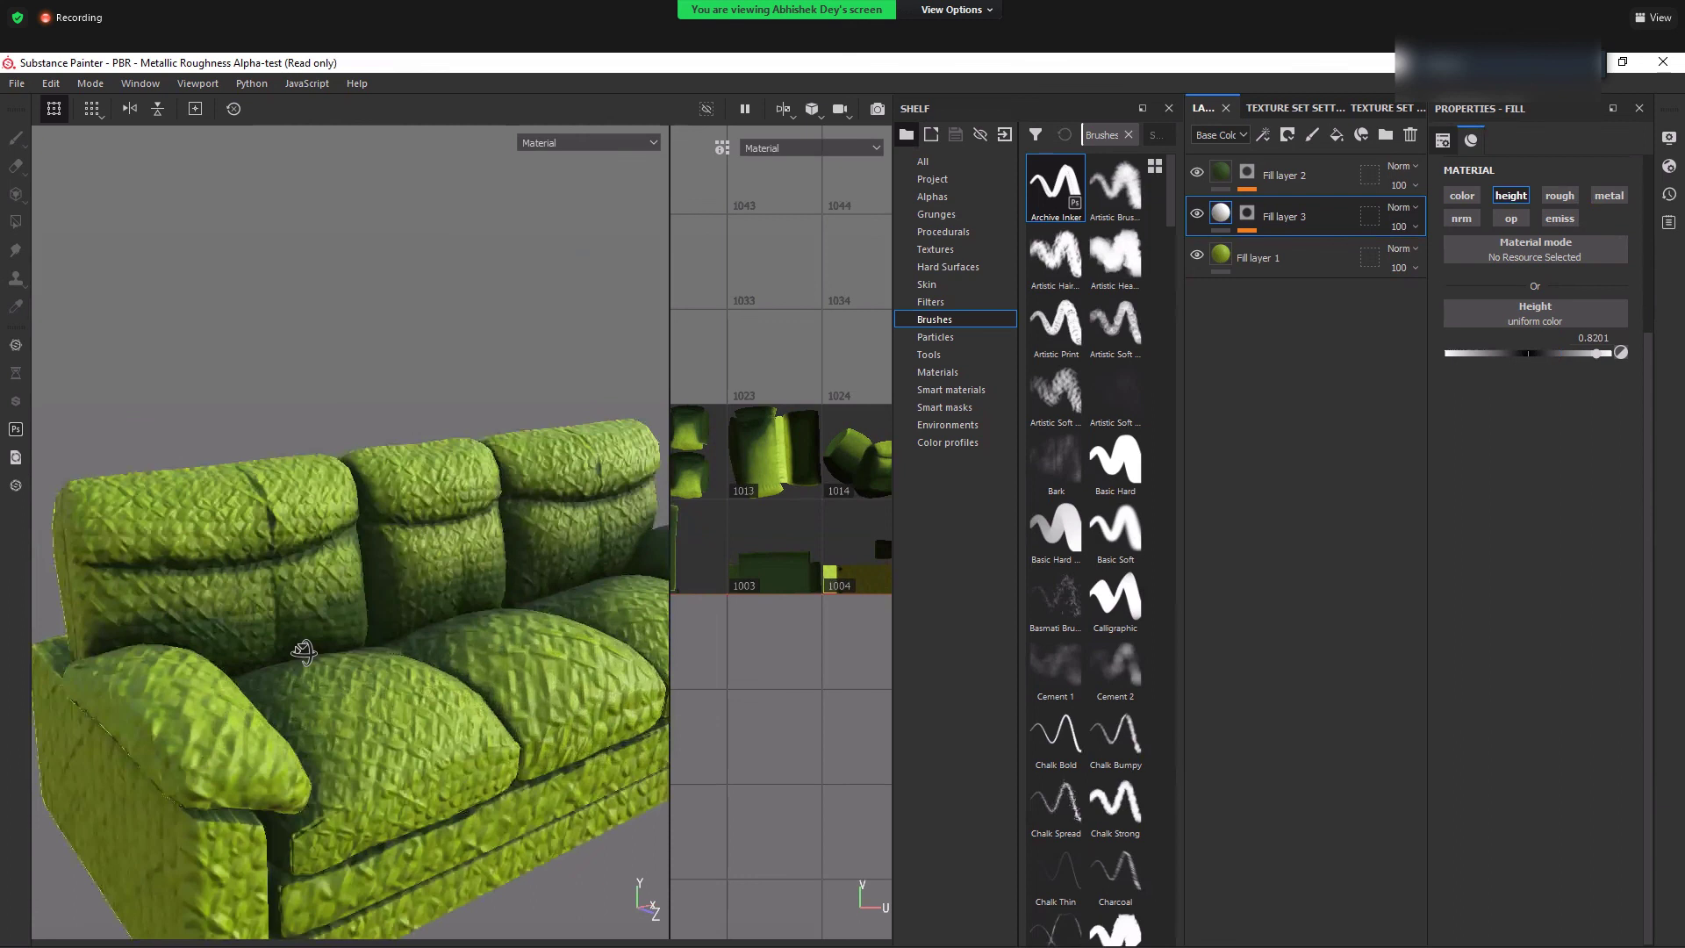
pyautogui.scroll(2, 303, 653)
# - Select the fibers fill in Fill layer 3's mask and set its UV scale to 3.09
pyautogui.click(1247, 215)
pyautogui.click(1294, 247)
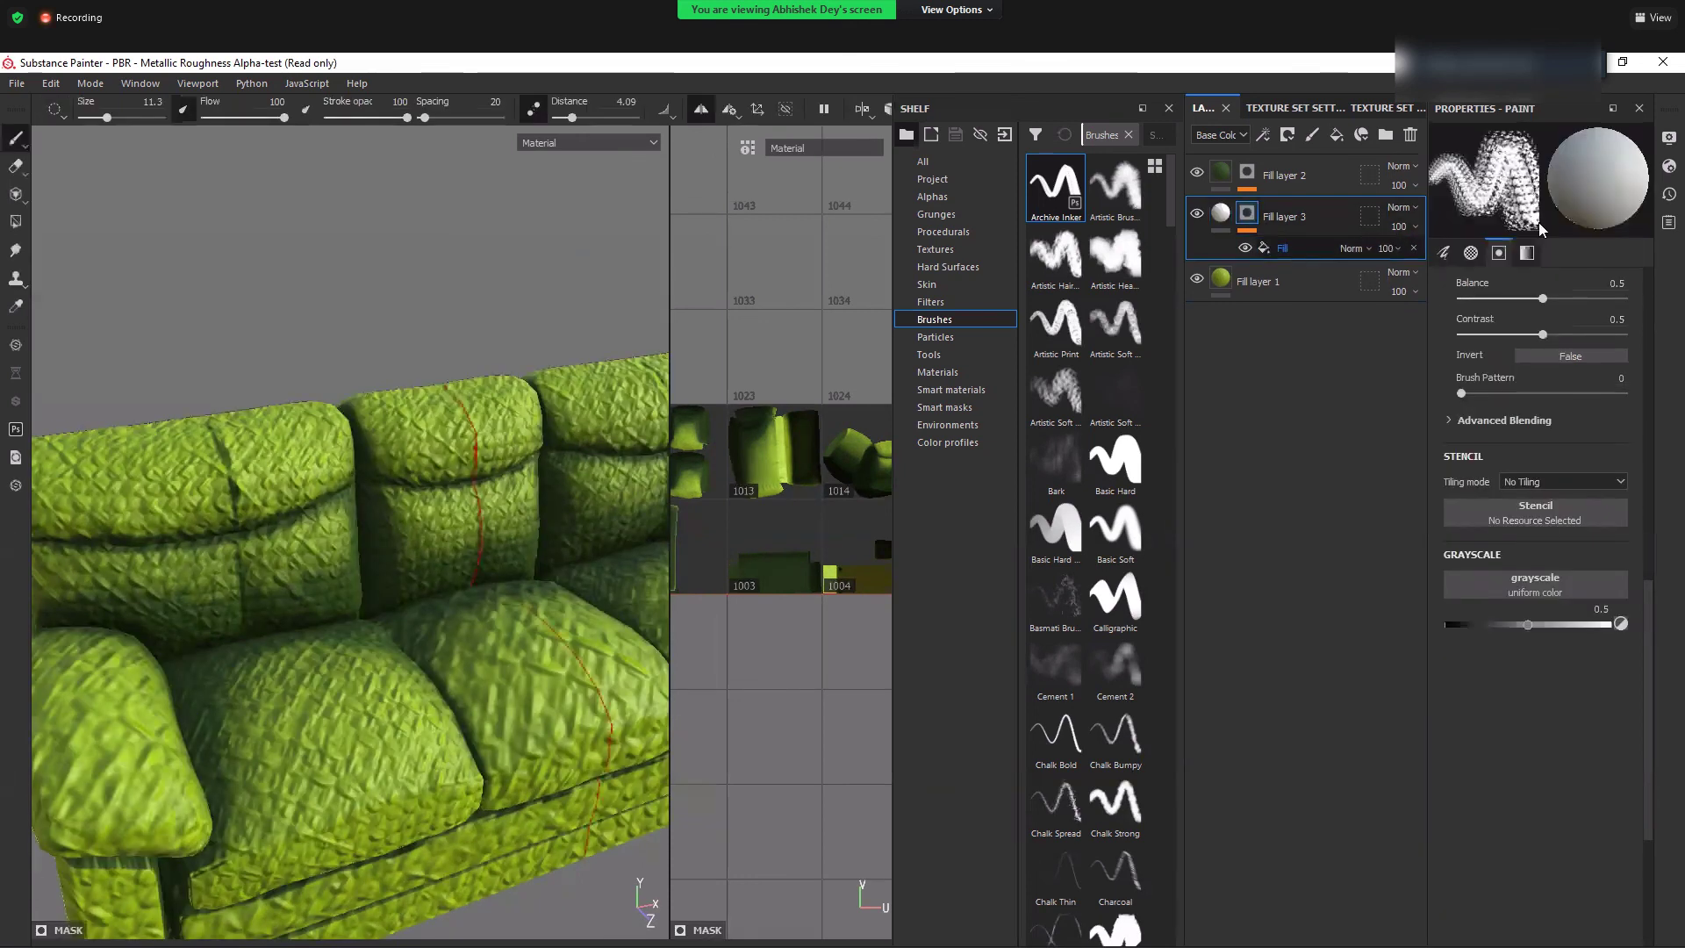
pyautogui.click(1531, 200)
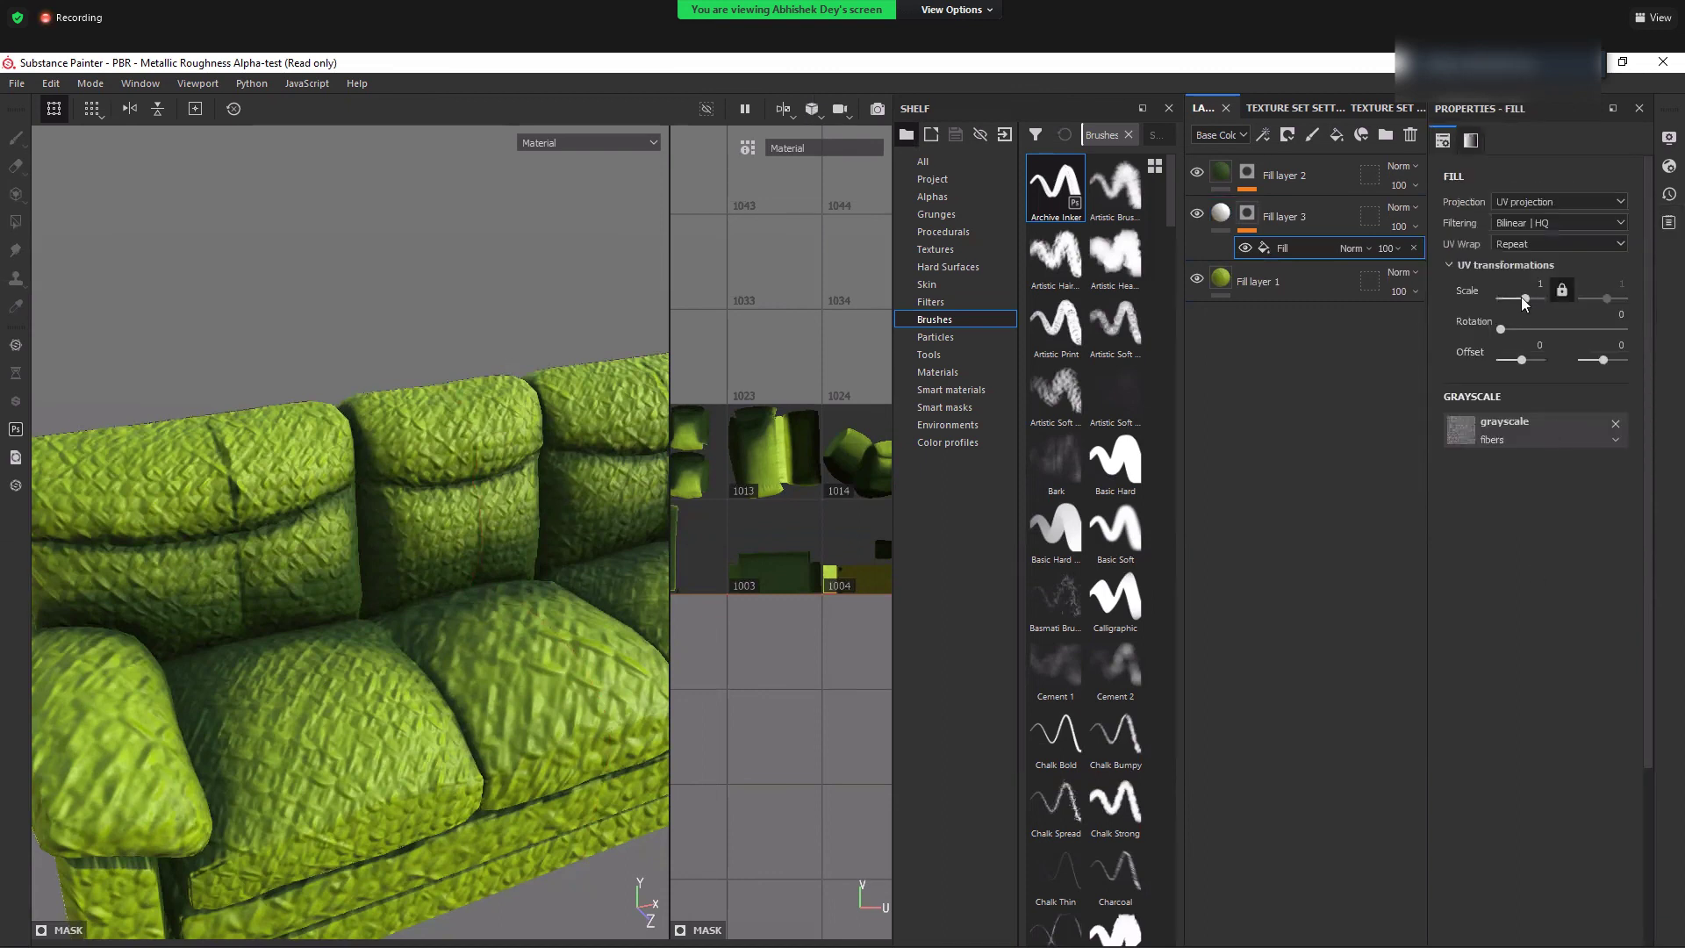
pyautogui.moveTo(1528, 301); pyautogui.dragTo(1531, 299)
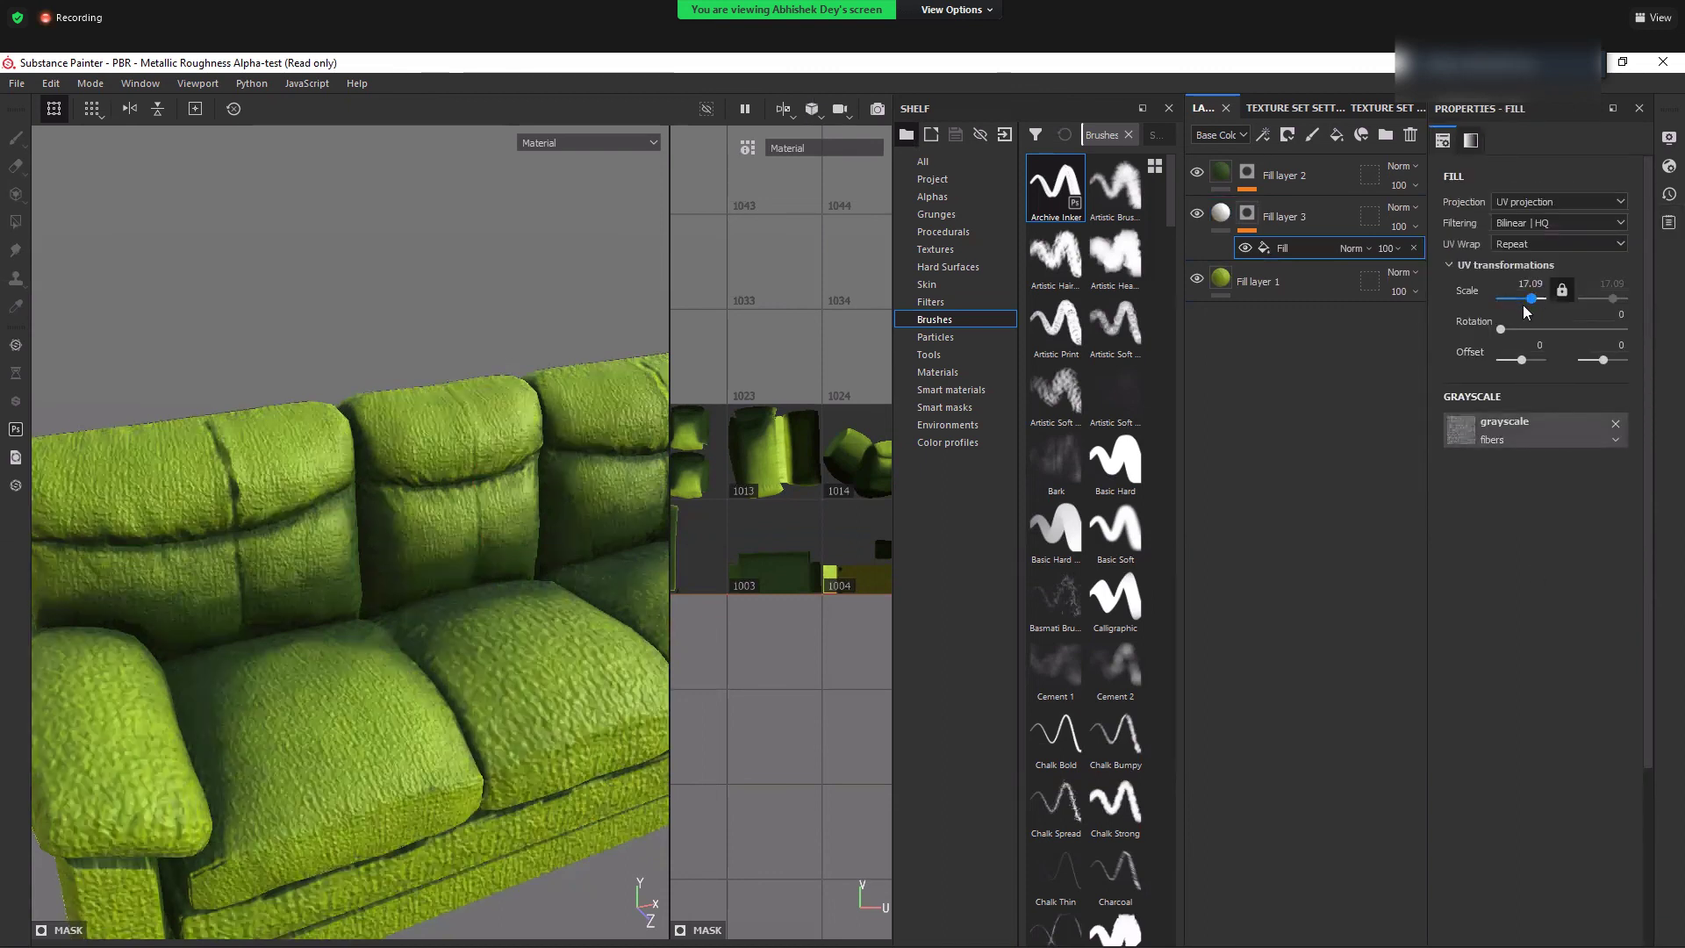
pyautogui.click(1525, 304)
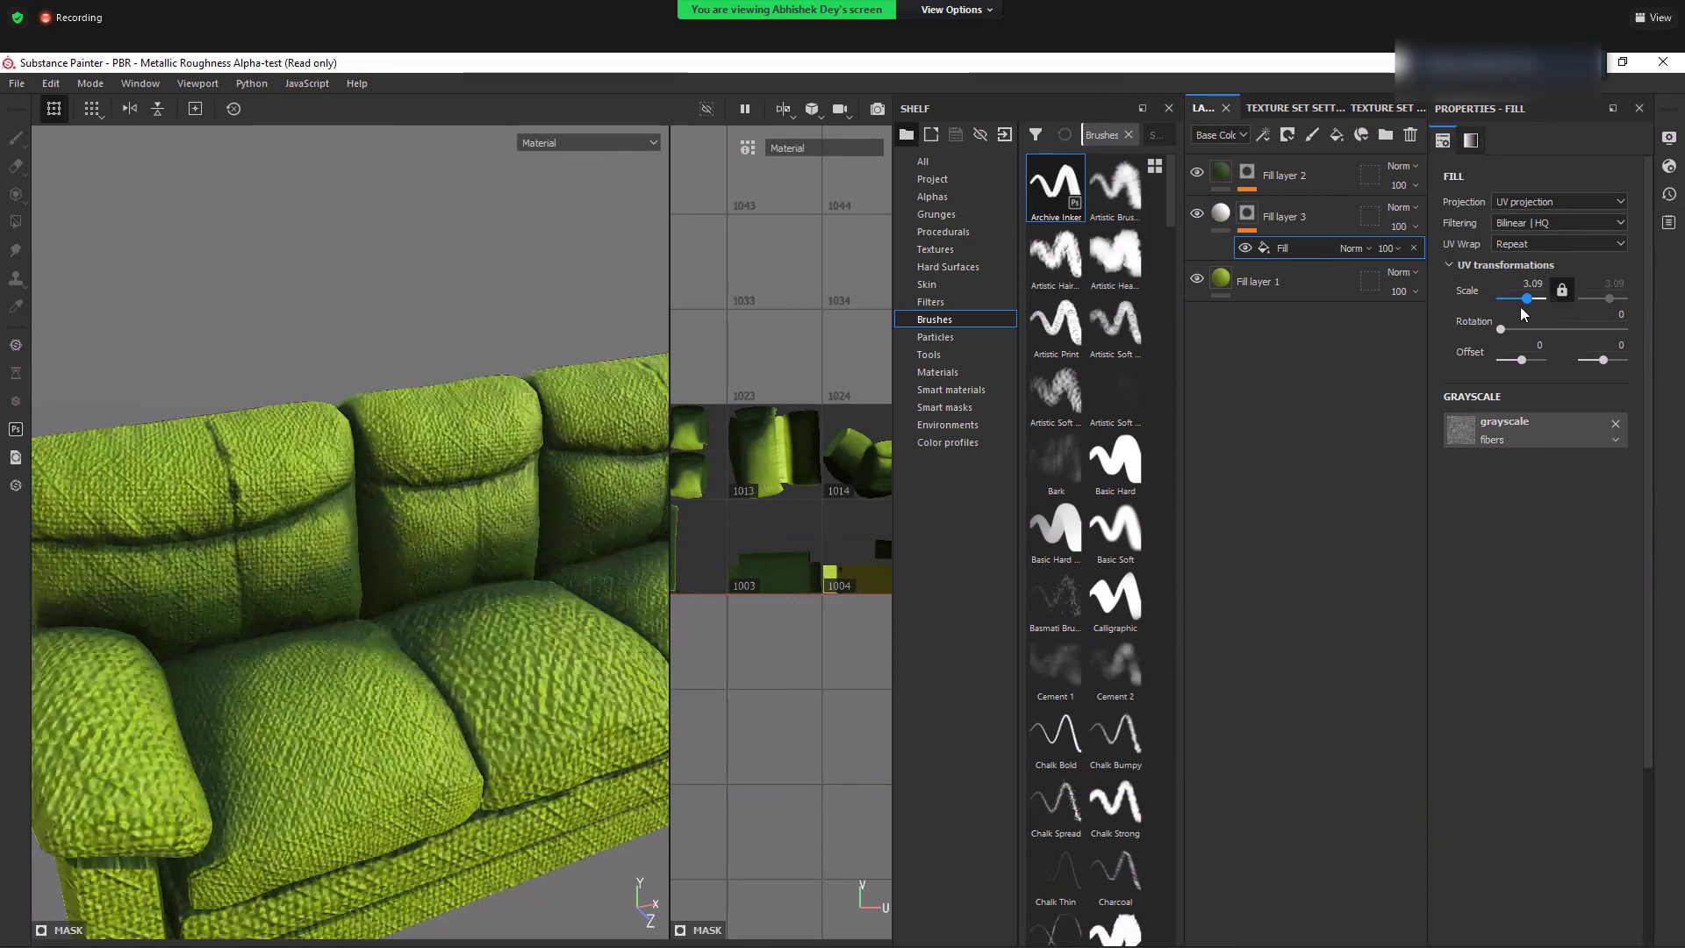
pyautogui.moveTo(1481, 304); pyautogui.dragTo(1342, 258)
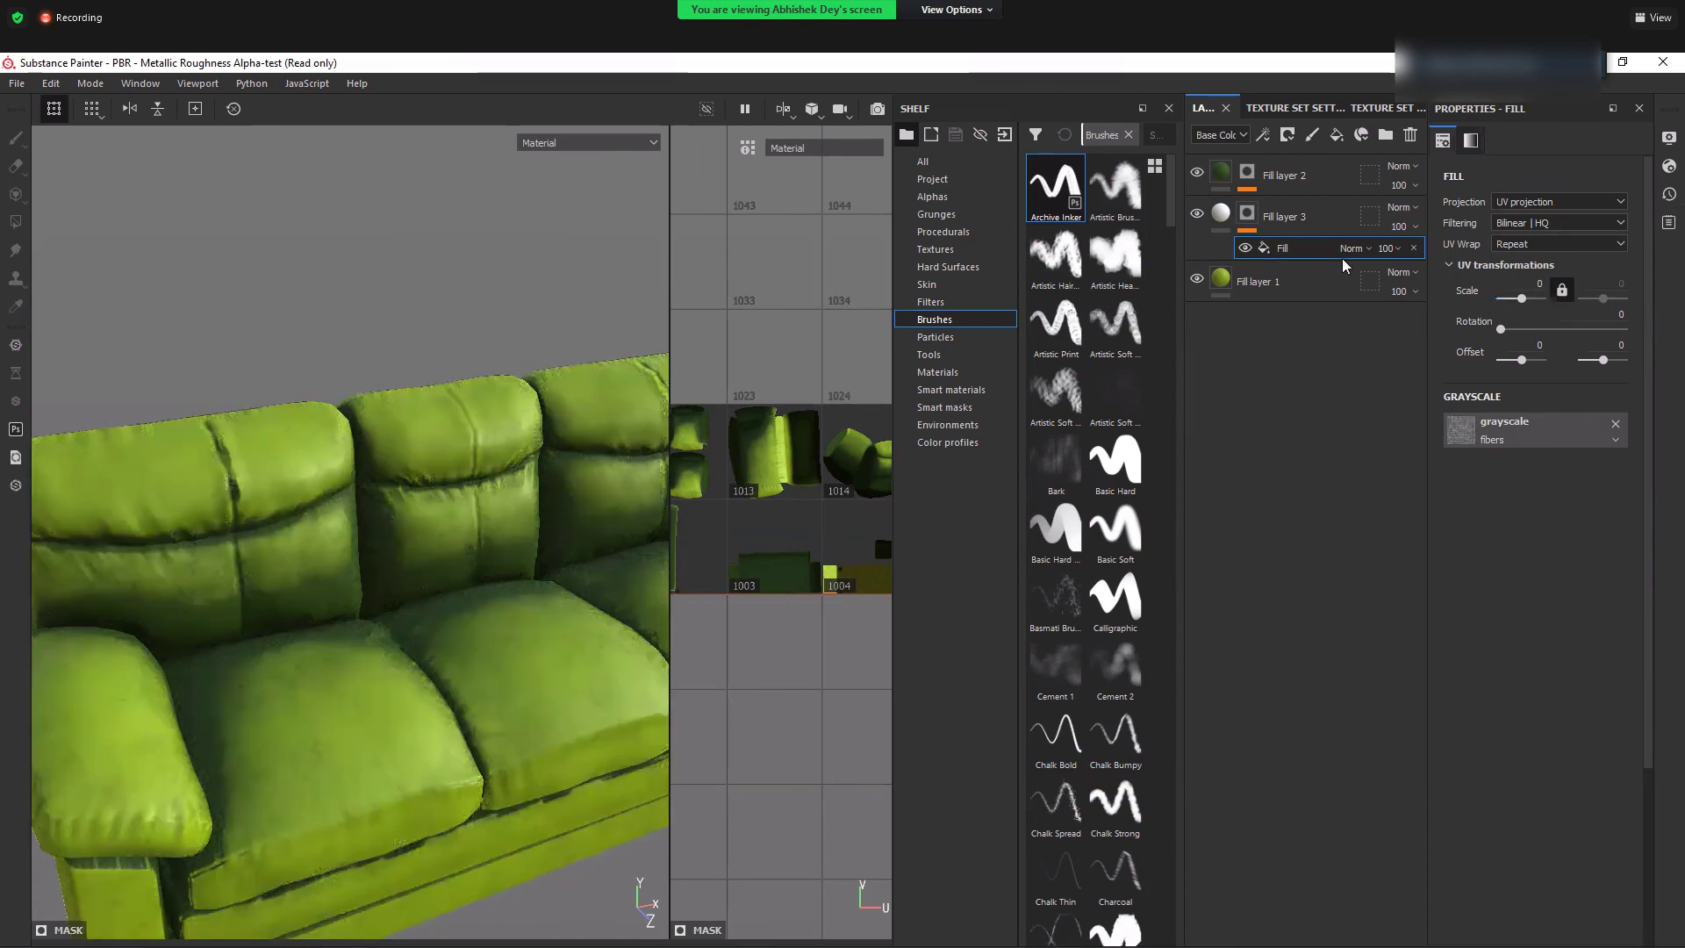
pyautogui.click(1522, 297)
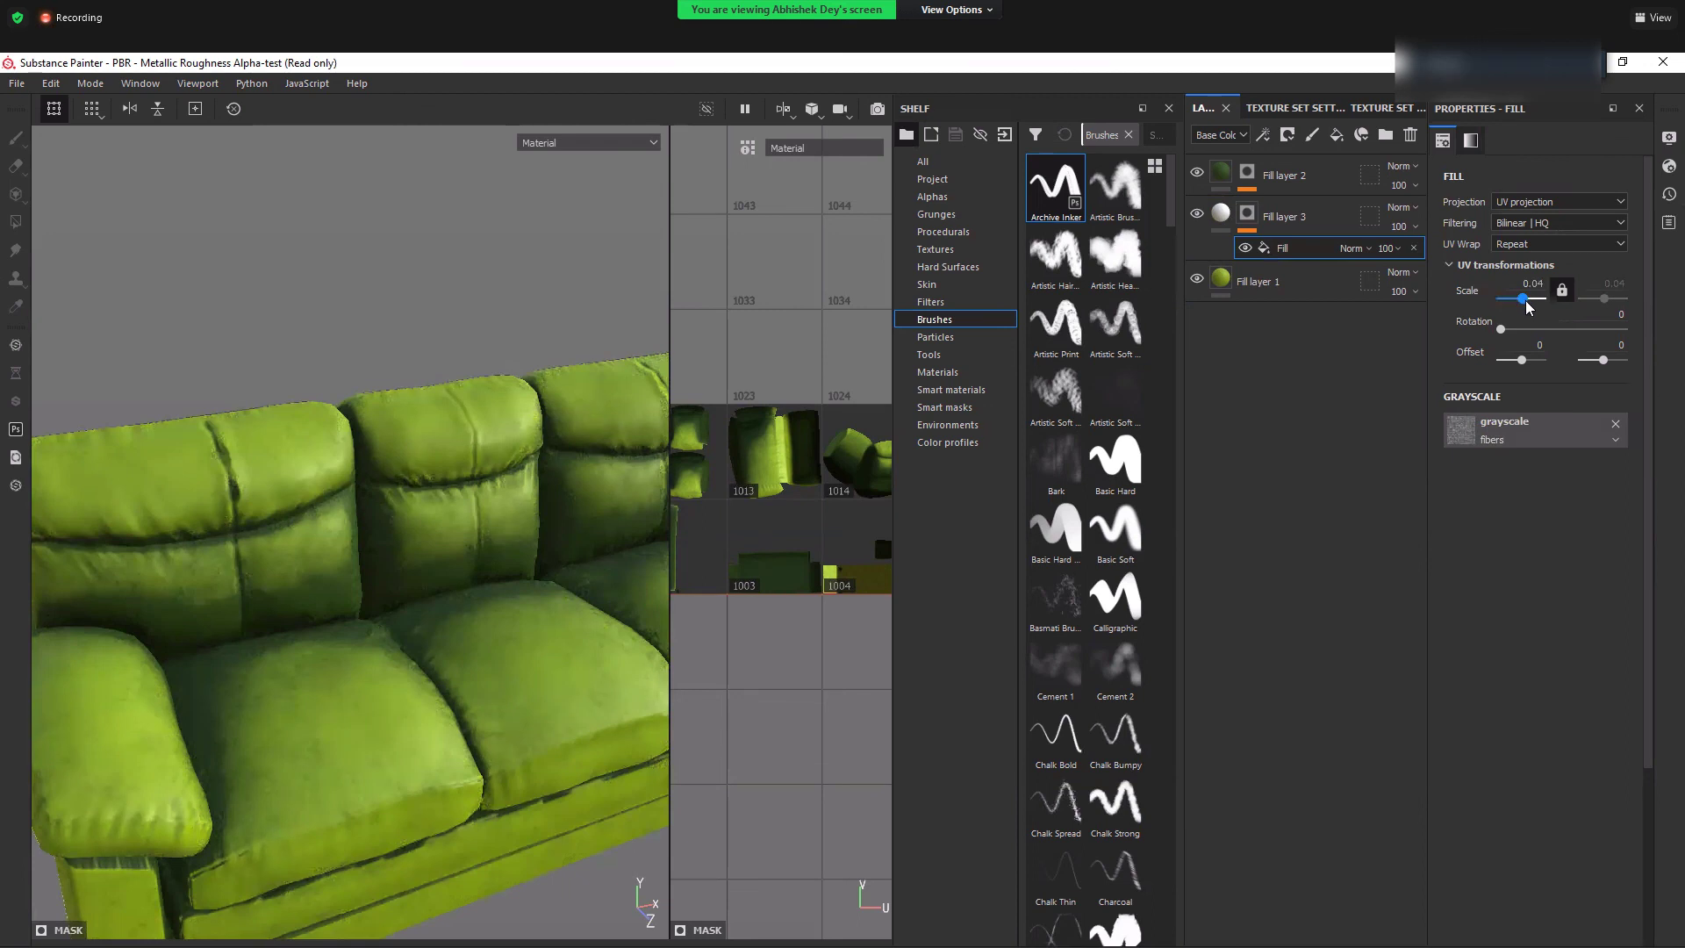
pyautogui.moveTo(1525, 300); pyautogui.dragTo(1529, 300)
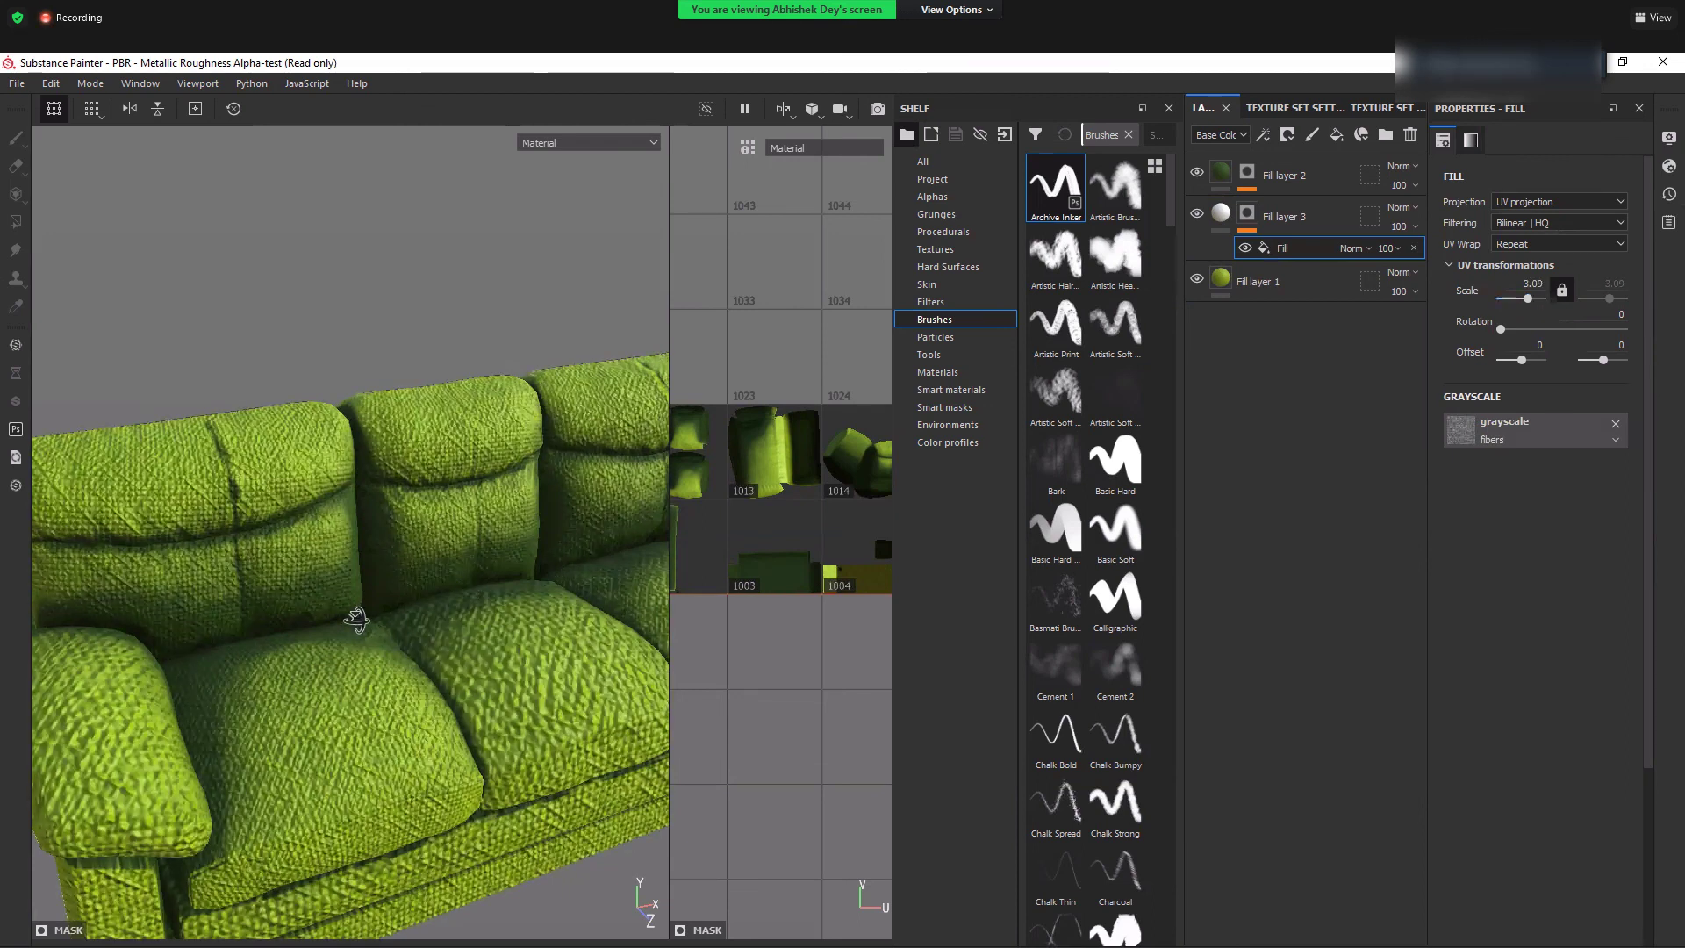
# - Switch the mask fill's projection to Tri-planar projection and check the fabric pattern across the sofa
pyautogui.keyDown('alt'); pyautogui.moveTo(357, 620); pyautogui.dragTo(344, 489); pyautogui.keyUp('alt')
pyautogui.keyDown('alt'); pyautogui.moveTo(506, 656); pyautogui.dragTo(336, 486); pyautogui.keyUp('alt')
pyautogui.keyDown('alt'); pyautogui.moveTo(309, 556); pyautogui.dragTo(265, 691); pyautogui.keyUp('alt')
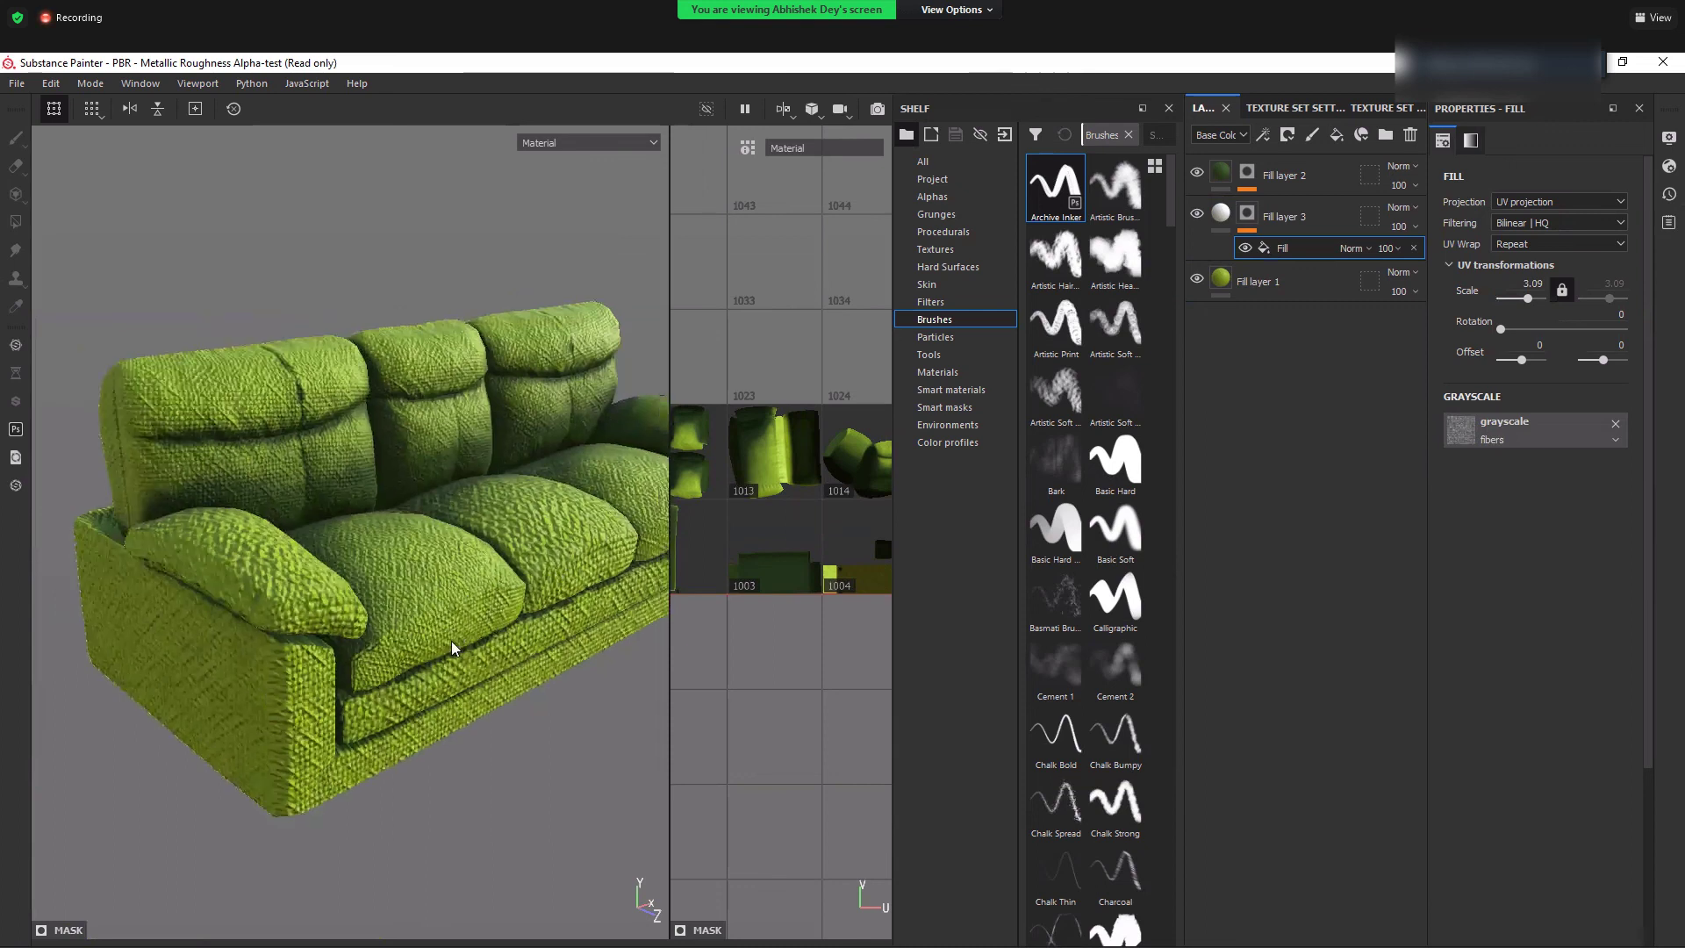
pyautogui.keyDown('alt'); pyautogui.moveTo(451, 641); pyautogui.dragTo(360, 694); pyautogui.keyUp('alt')
pyautogui.click(1557, 201)
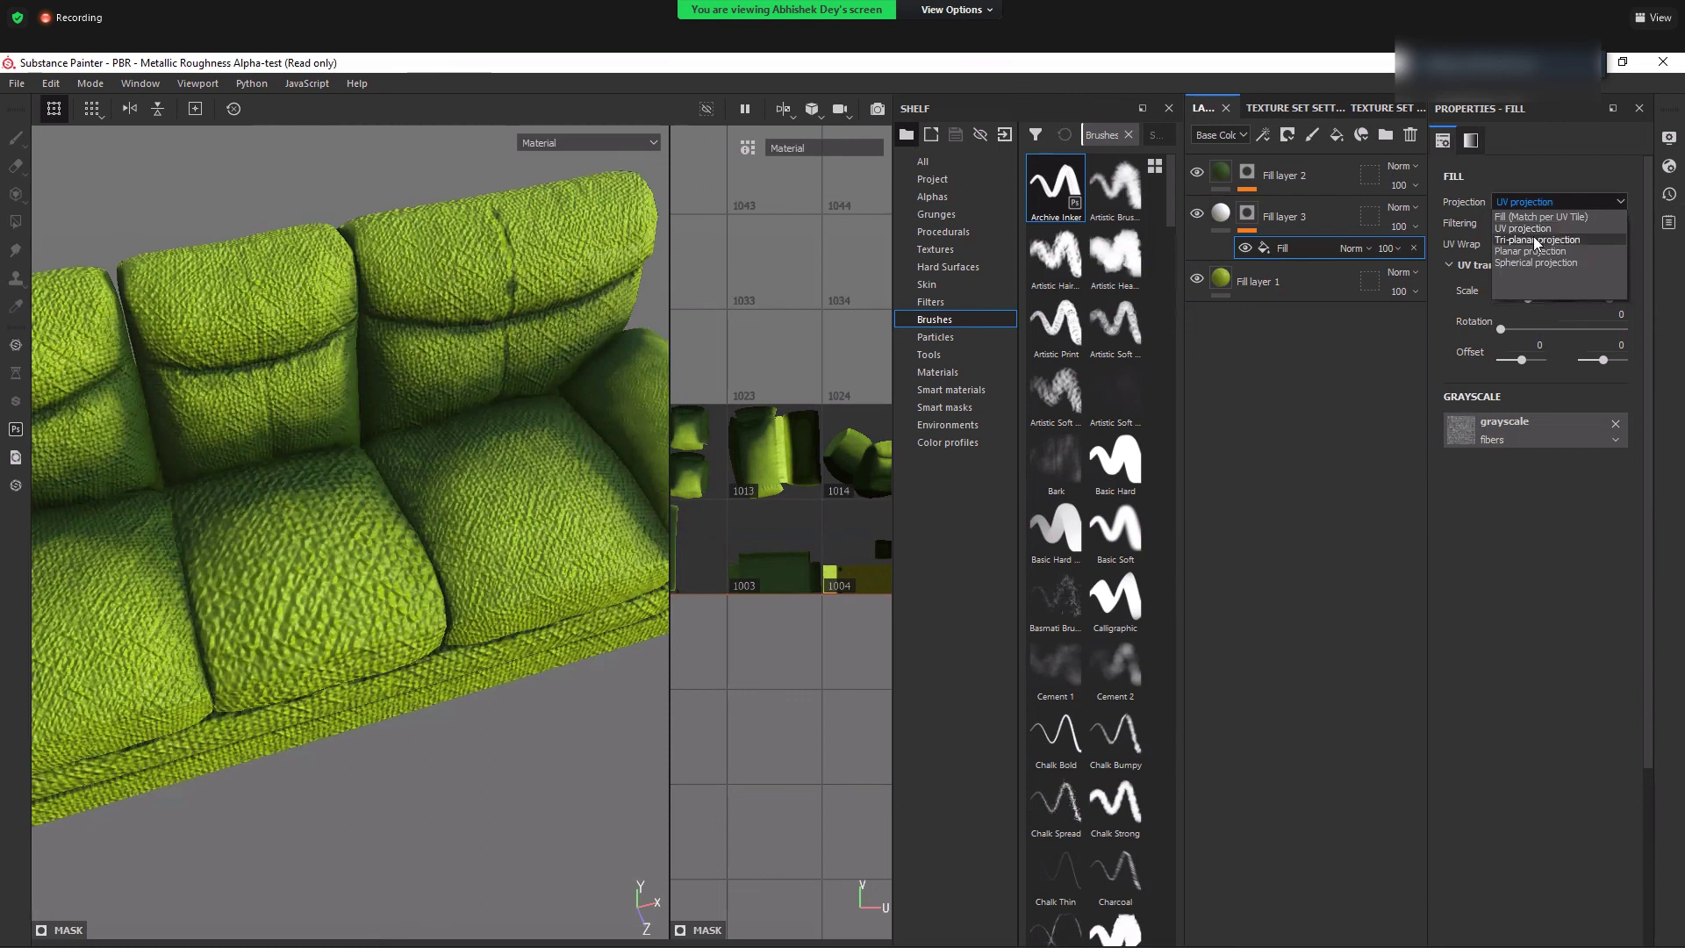
pyautogui.click(1534, 240)
pyautogui.keyDown('alt'); pyautogui.moveTo(591, 518); pyautogui.dragTo(470, 752); pyautogui.keyUp('alt')
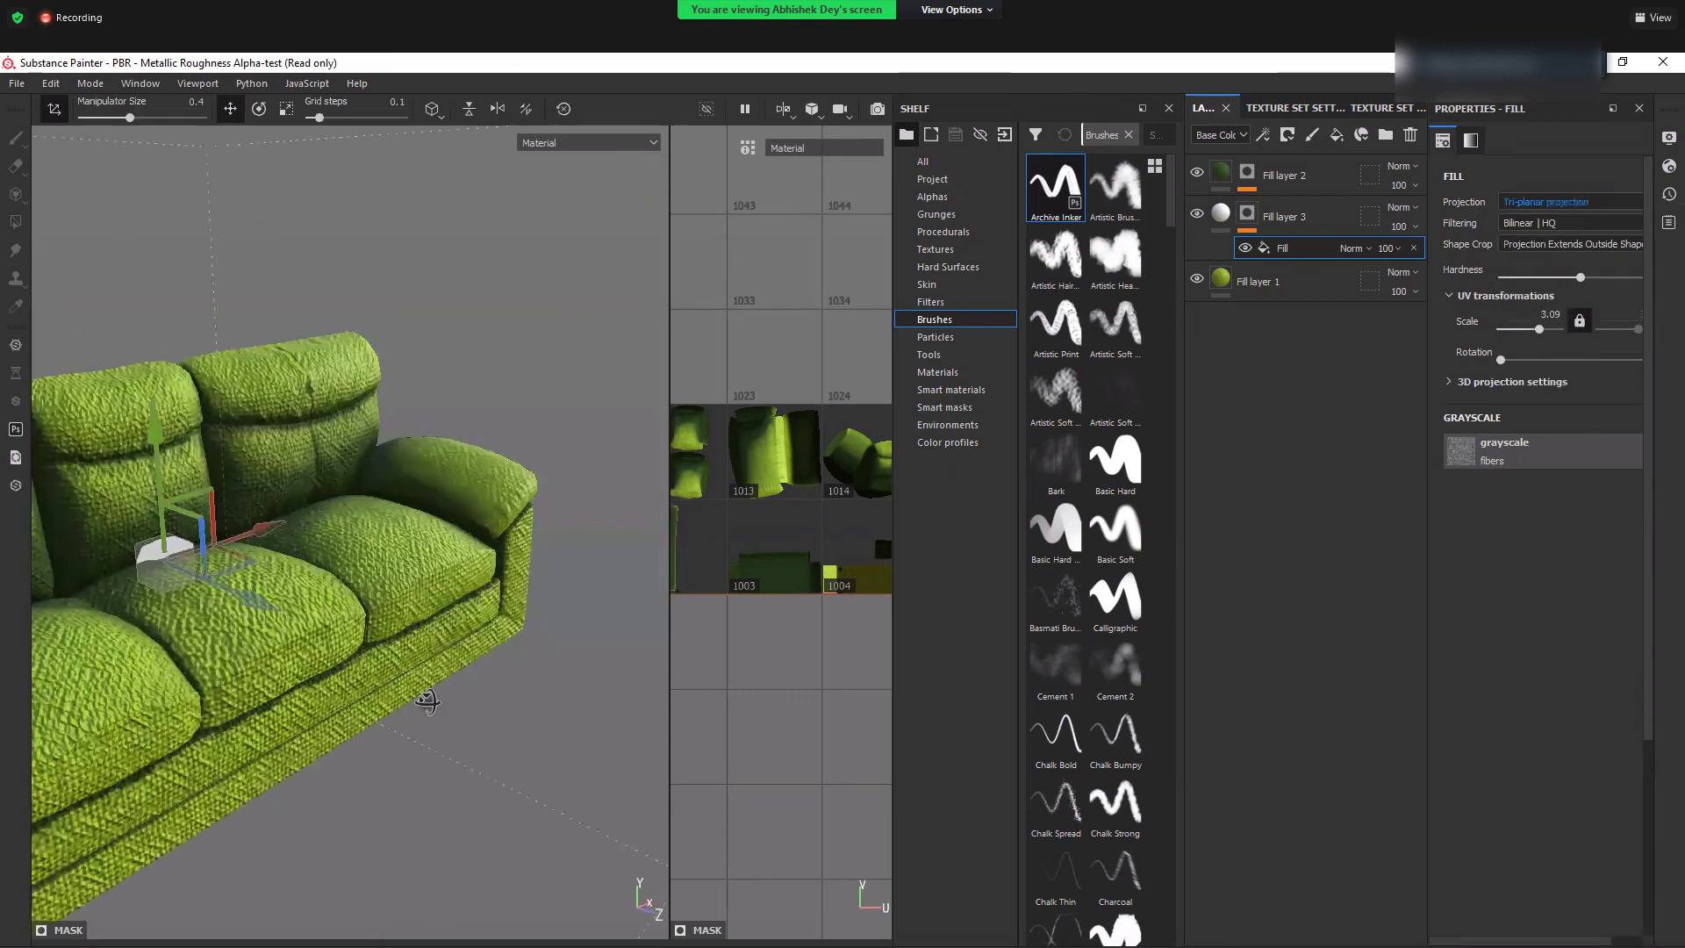
pyautogui.keyDown('alt'); pyautogui.moveTo(427, 700); pyautogui.dragTo(220, 767); pyautogui.keyUp('alt')
pyautogui.keyDown('alt'); pyautogui.moveTo(582, 802); pyautogui.dragTo(294, 683); pyautogui.keyUp('alt')
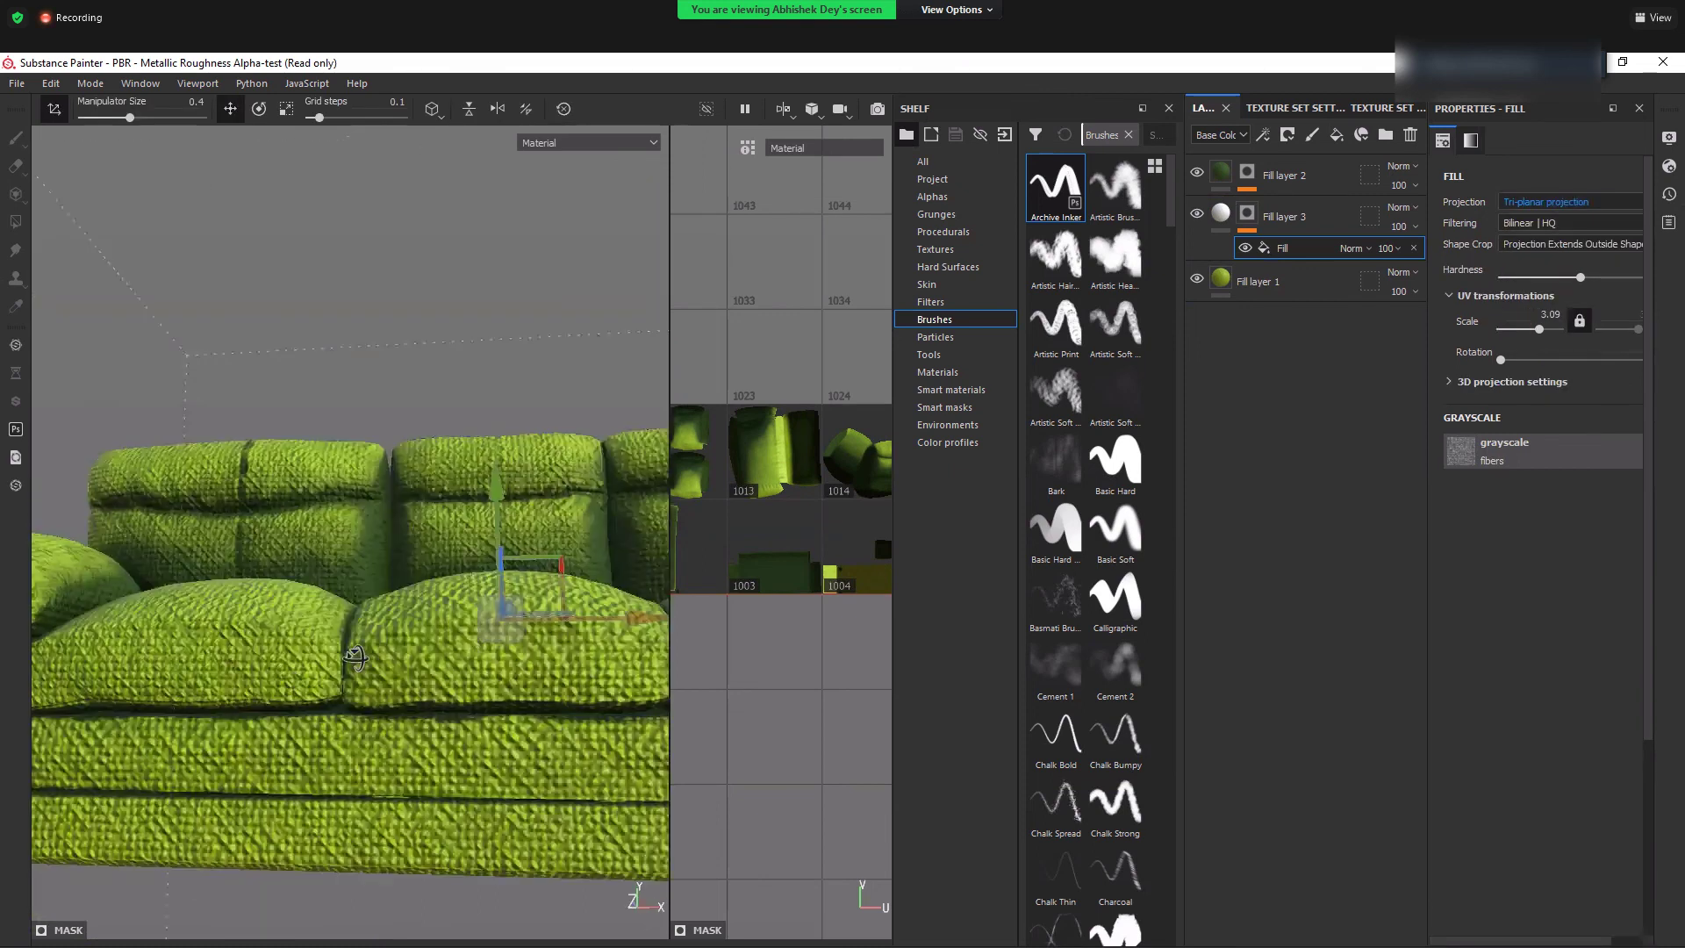
pyautogui.scroll(-3, 356, 658)
# - Widen the 3D view and set the tri-planar fibers fill's UV scale to 9.17
pyautogui.moveTo(670, 345); pyautogui.dragTo(850, 343)
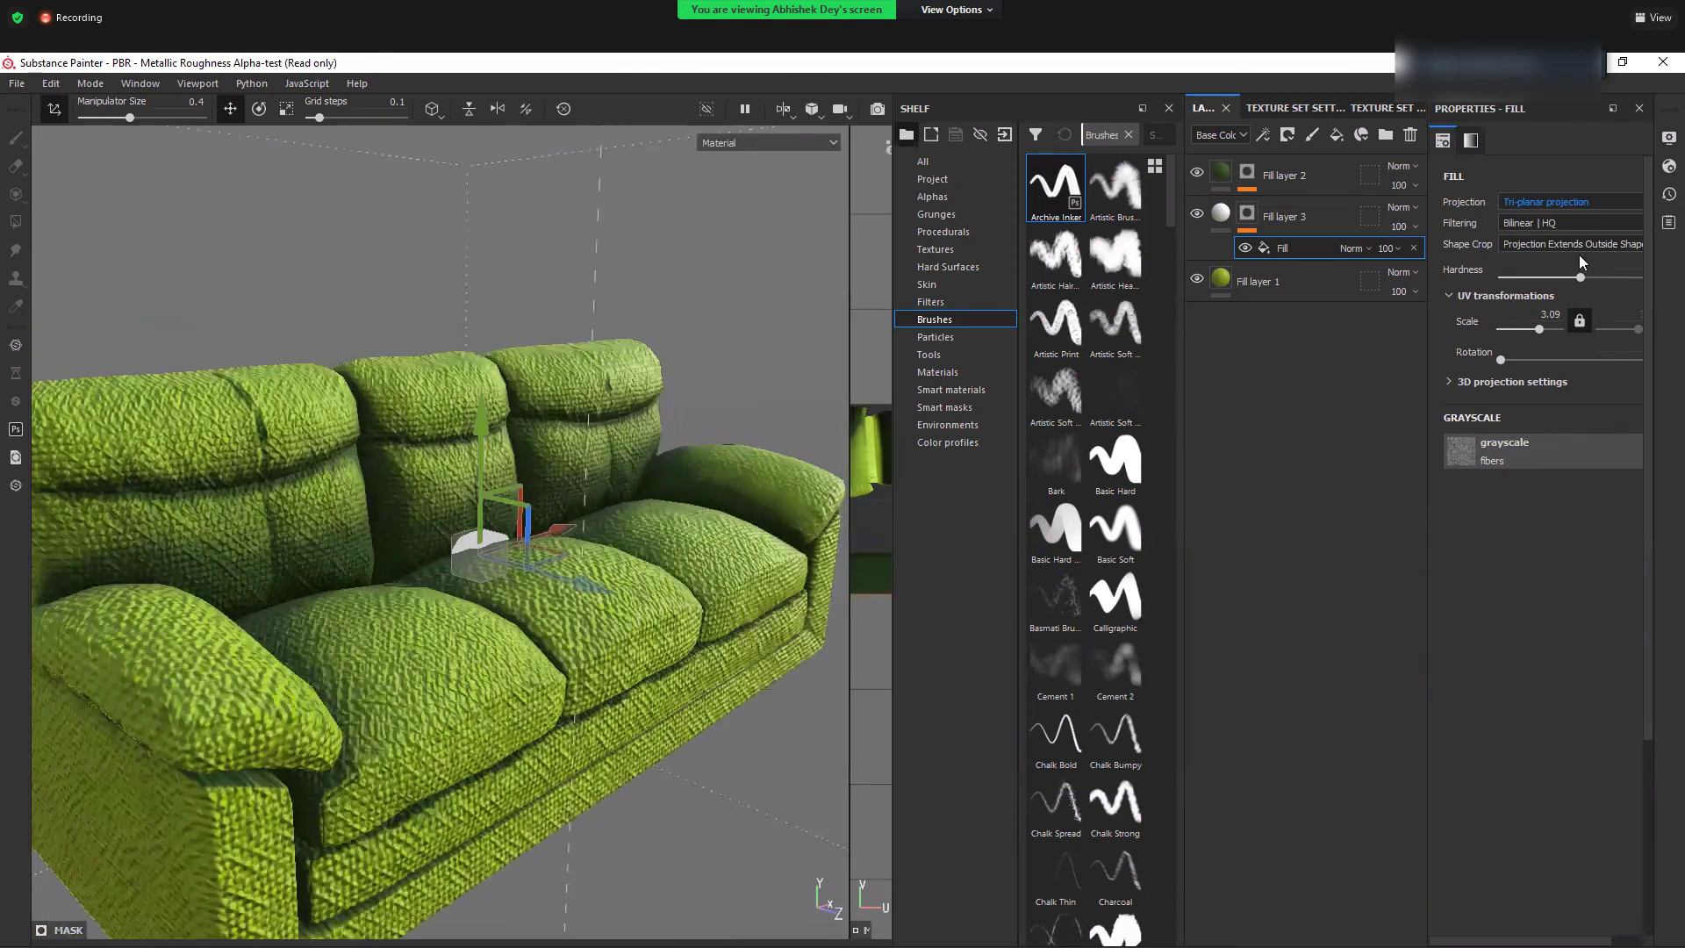
pyautogui.moveTo(1550, 331); pyautogui.dragTo(1541, 329)
pyautogui.keyDown('alt'); pyautogui.moveTo(519, 556); pyautogui.dragTo(554, 632); pyautogui.keyUp('alt')
pyautogui.keyDown('alt'); pyautogui.moveTo(555, 632); pyautogui.dragTo(825, 790, button='right'); pyautogui.keyUp('alt')
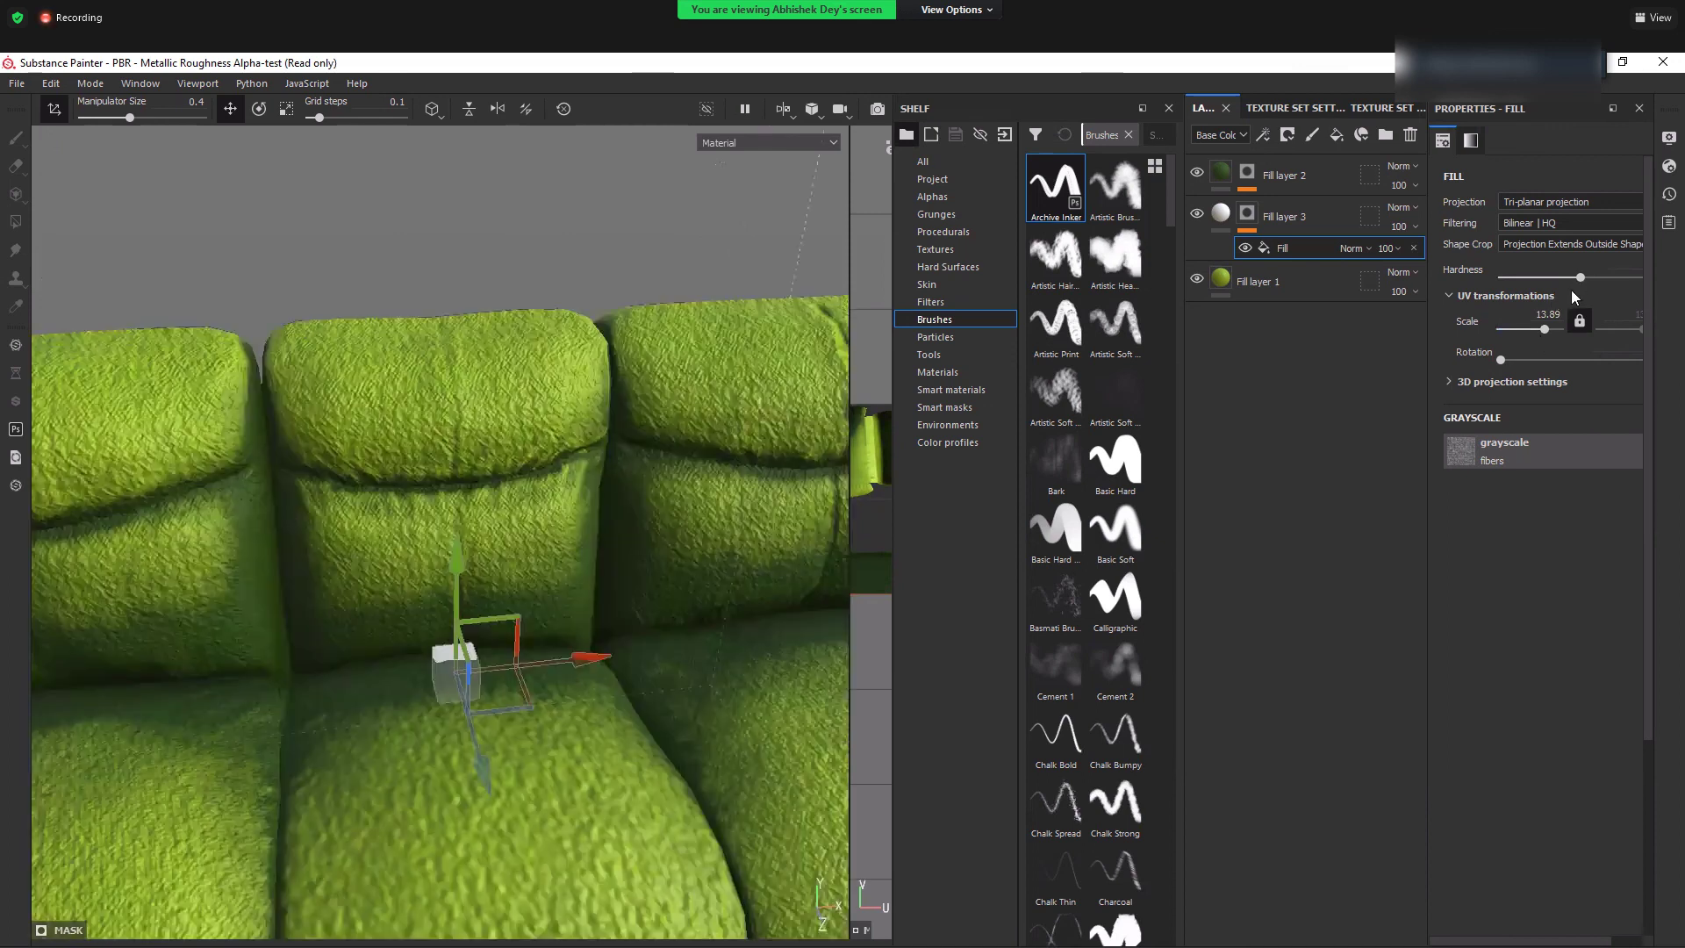
pyautogui.moveTo(1539, 325); pyautogui.dragTo(1542, 328)
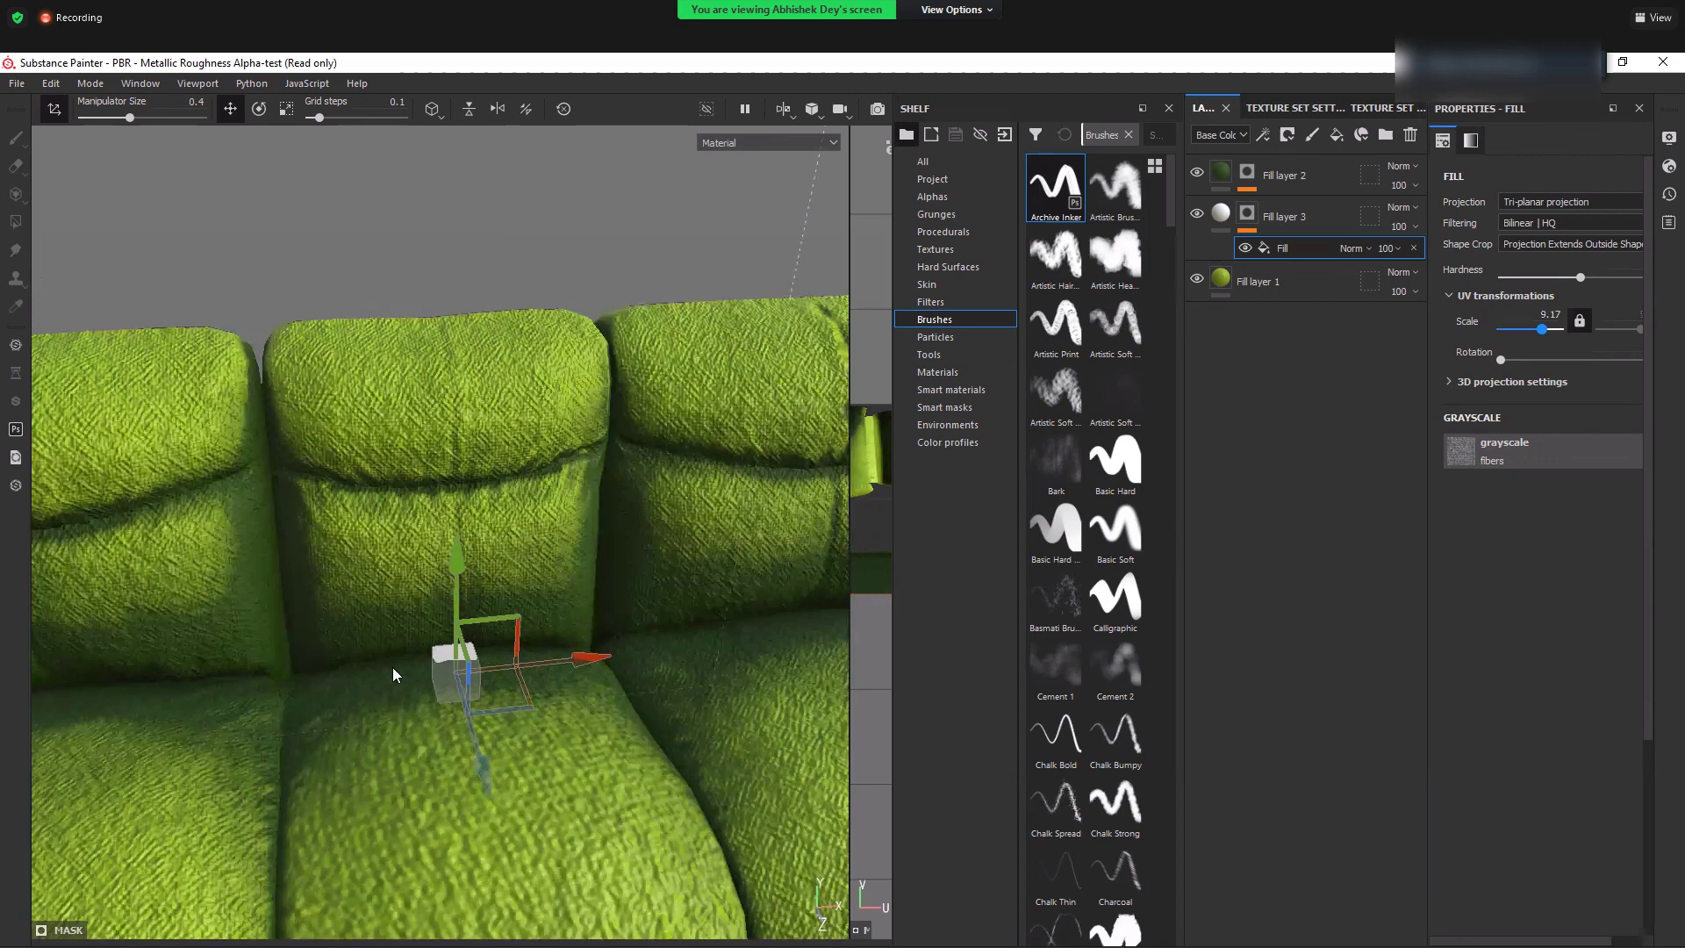